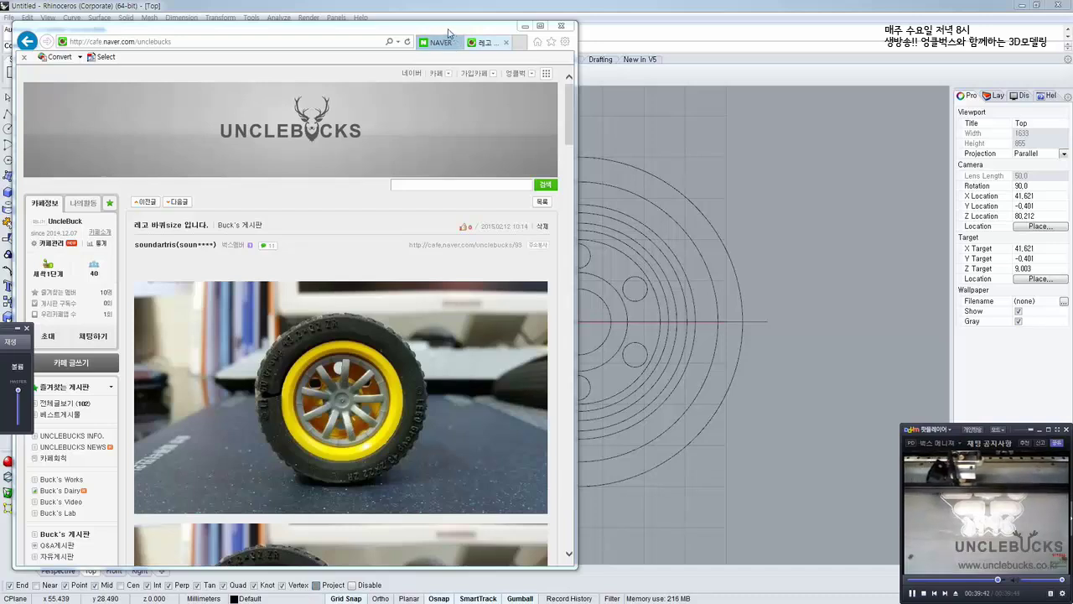
Review the reference photos of the toy wheel, including the caliper shots of the grey hub, yellow rim and tyre
{"action": "left_click_drag", "start_coordinate": [463, 31], "coordinate": [627, 20]}
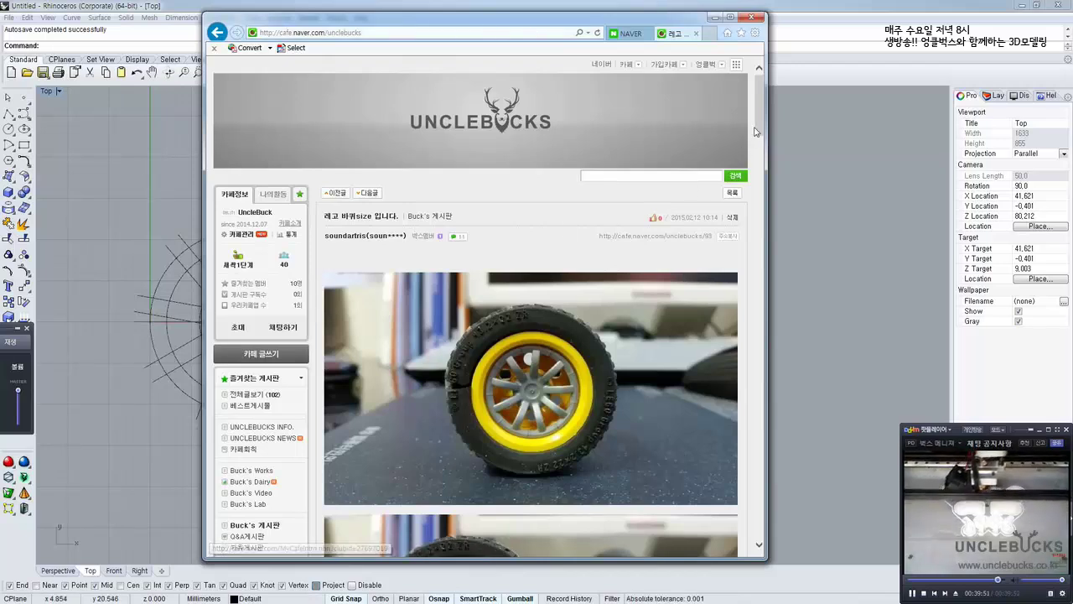
{"action": "left_click_drag", "start_coordinate": [760, 125], "coordinate": [760, 165]}
{"action": "scroll", "coordinate": [472, 263], "scroll_direction": "up", "scroll_amount": 3}
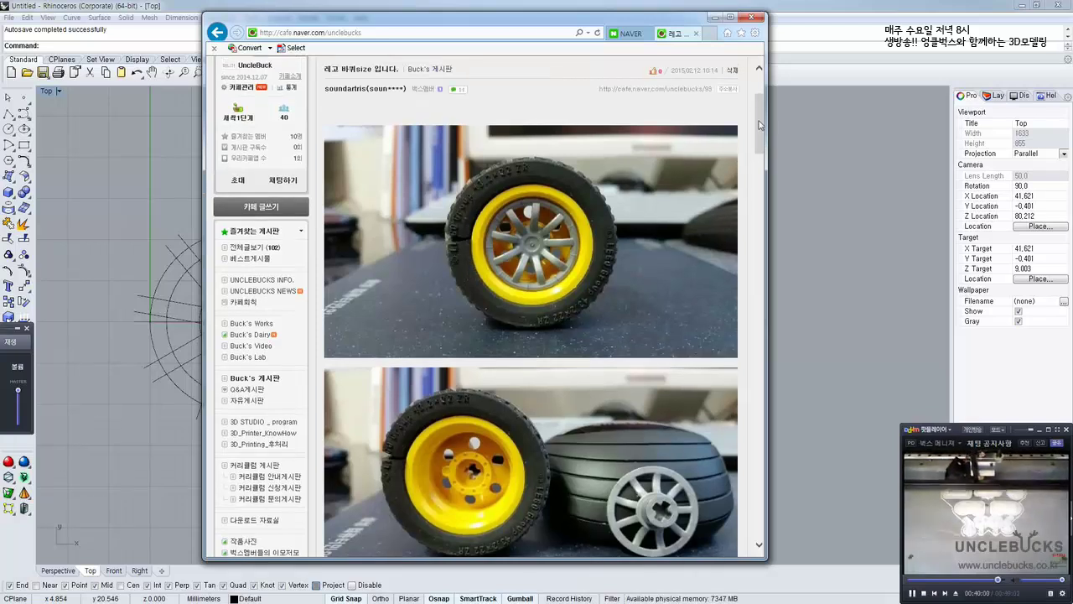
{"action": "left_click_drag", "start_coordinate": [759, 125], "coordinate": [762, 97]}
{"action": "scroll", "coordinate": [765, 109], "scroll_direction": "down", "scroll_amount": 2}
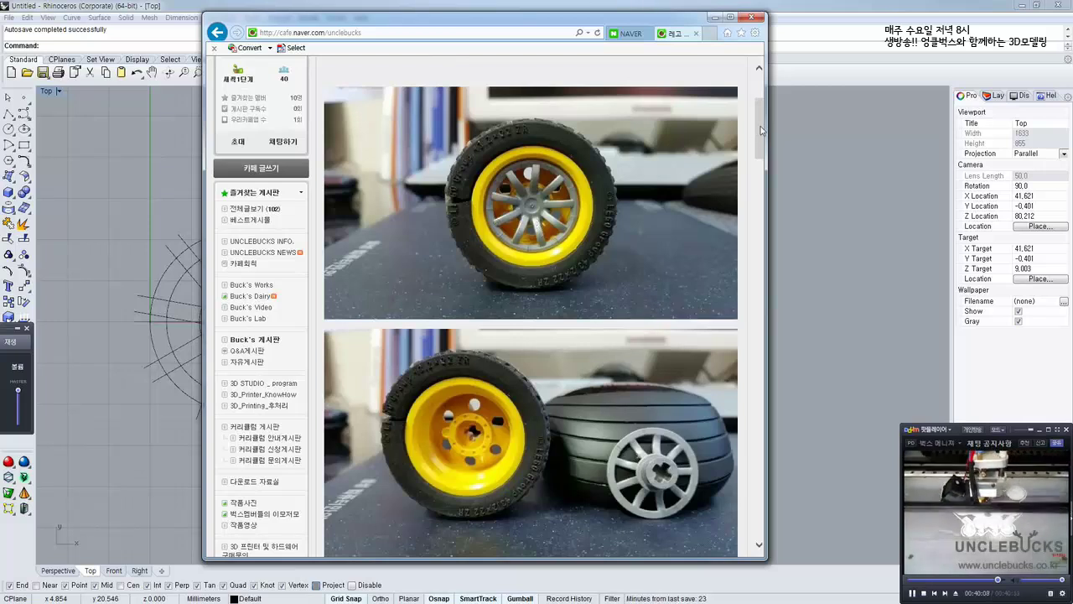
{"action": "left_click_drag", "start_coordinate": [761, 133], "coordinate": [750, 196]}
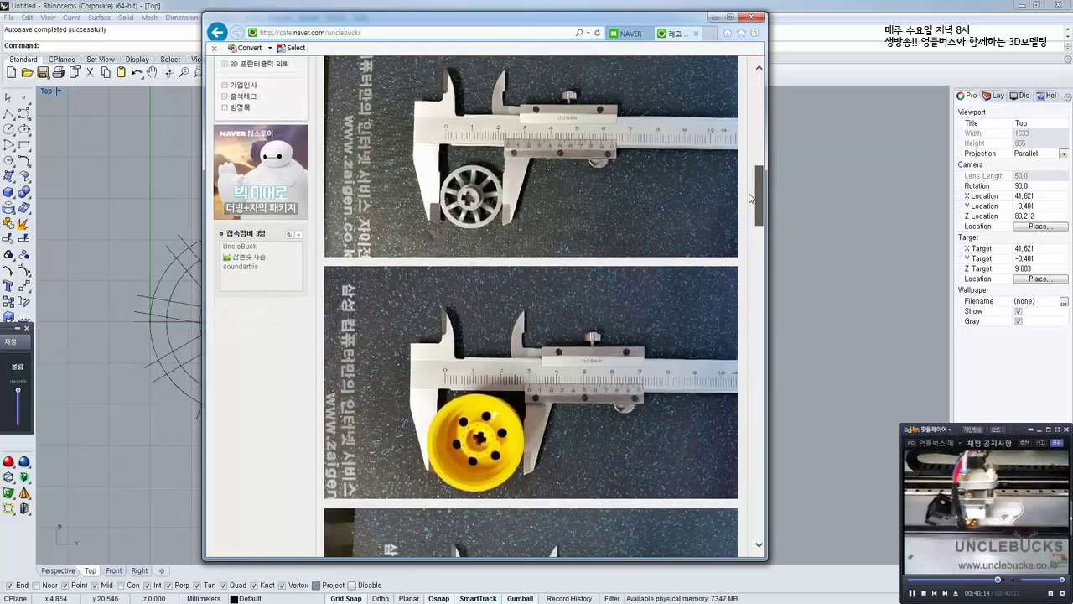
{"action": "left_click_drag", "start_coordinate": [752, 199], "coordinate": [751, 217]}
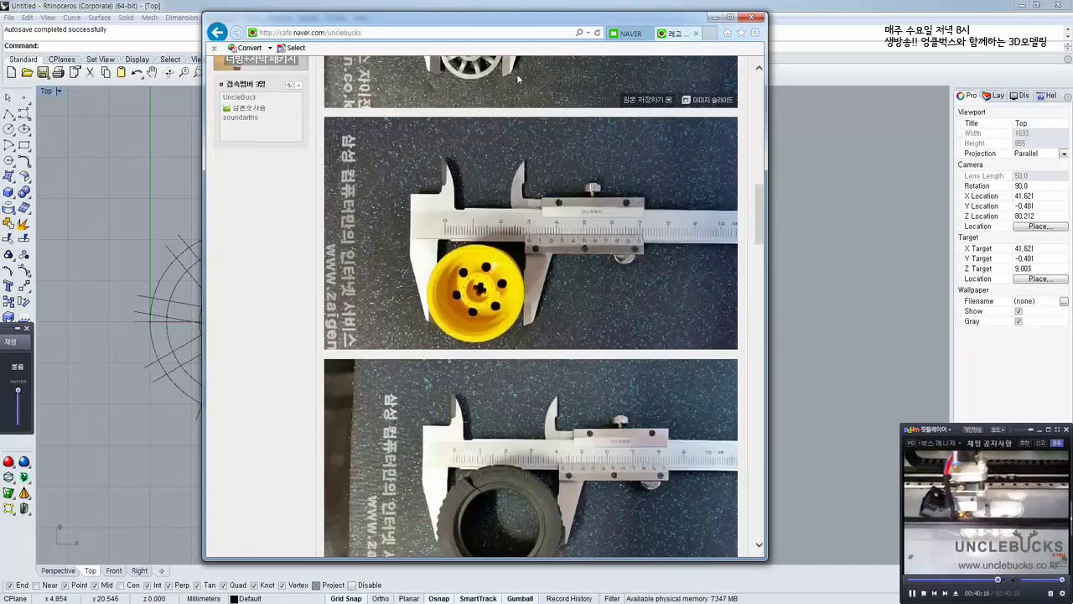
{"action": "left_click_drag", "start_coordinate": [698, 26], "coordinate": [0, 71]}
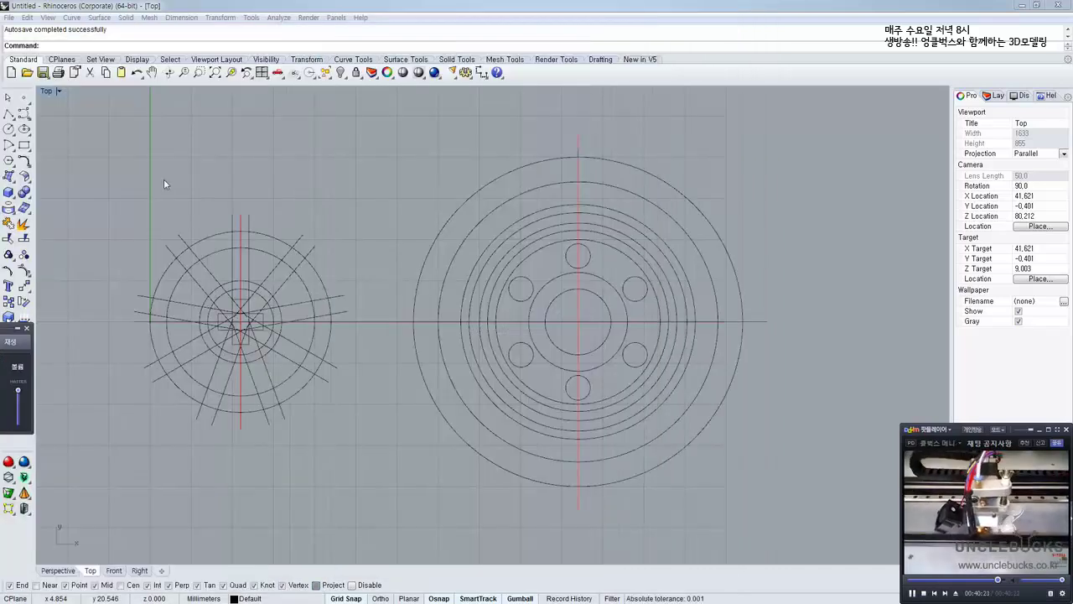
Examine the hub, rim and tyre layout curves in the Top and Perspective views
{"action": "left_click", "coordinate": [668, 186]}
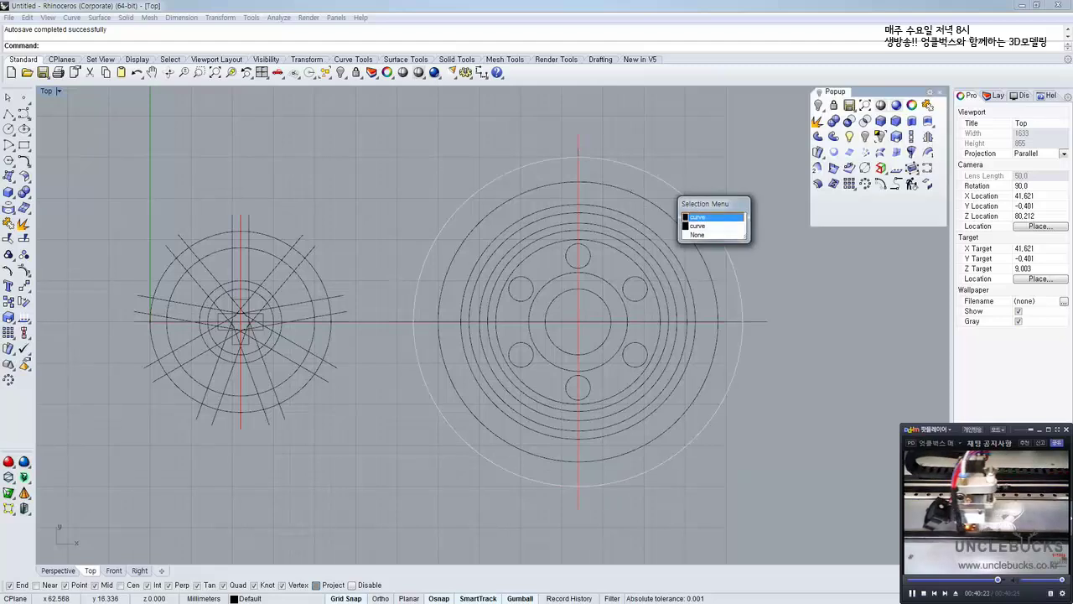
{"action": "key", "text": "Escape"}
{"action": "right_click_drag", "start_coordinate": [377, 171], "coordinate": [348, 211]}
{"action": "scroll", "coordinate": [350, 216], "scroll_direction": "up", "scroll_amount": 4}
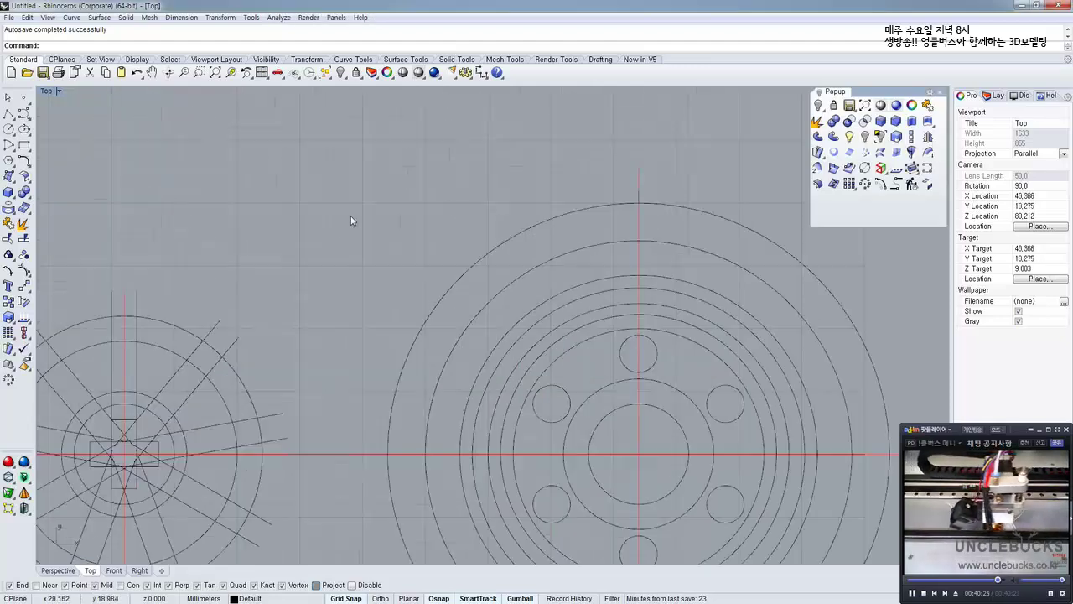
{"action": "scroll", "coordinate": [350, 215], "scroll_direction": "down", "scroll_amount": 4}
{"action": "key", "text": "ctrl+m"}
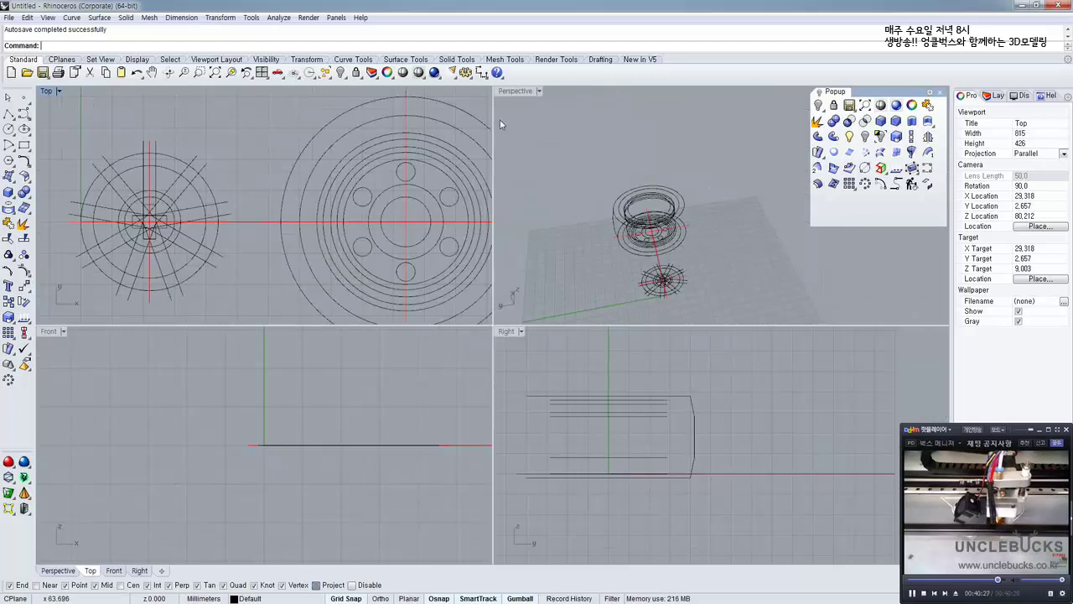
{"action": "double_click", "coordinate": [517, 91]}
{"action": "right_click_drag", "start_coordinate": [512, 243], "coordinate": [434, 253]}
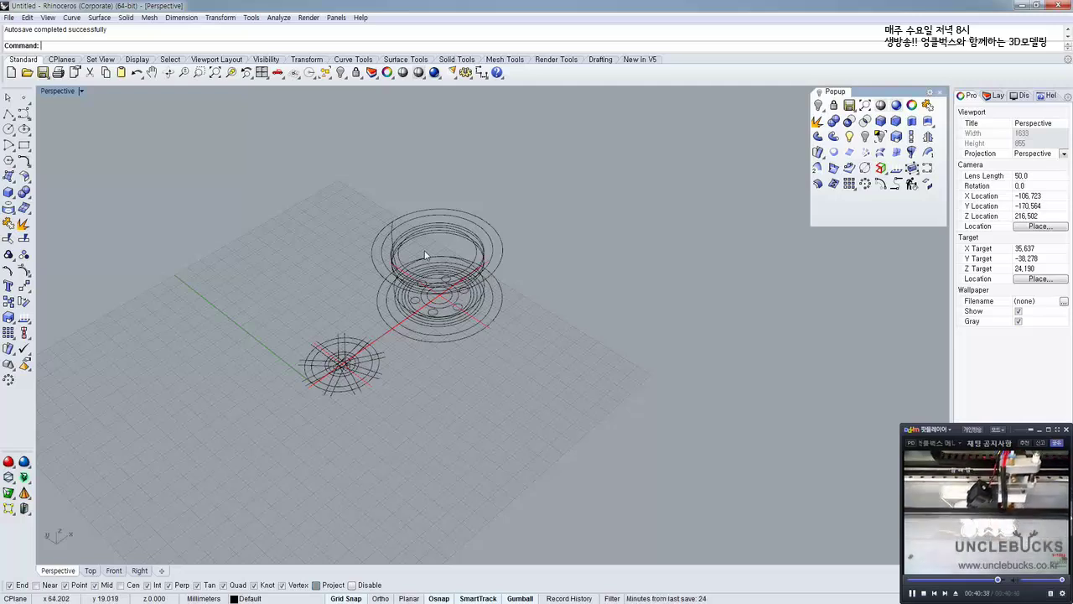
{"action": "scroll", "coordinate": [356, 356], "scroll_direction": "up", "scroll_amount": 3}
{"action": "scroll", "coordinate": [355, 356], "scroll_direction": "up", "scroll_amount": 2}
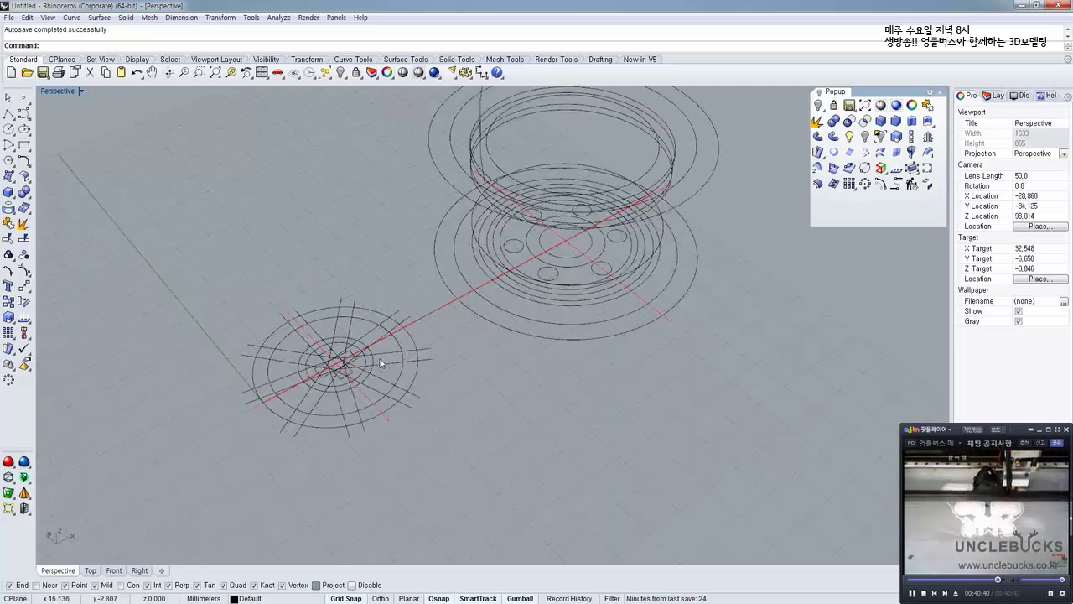
{"action": "scroll", "coordinate": [381, 364], "scroll_direction": "up", "scroll_amount": 3}
{"action": "right_click_drag", "start_coordinate": [445, 338], "coordinate": [477, 257]}
{"action": "scroll", "coordinate": [328, 299], "scroll_direction": "down", "scroll_amount": 6}
{"action": "scroll", "coordinate": [367, 311], "scroll_direction": "up", "scroll_amount": 4}
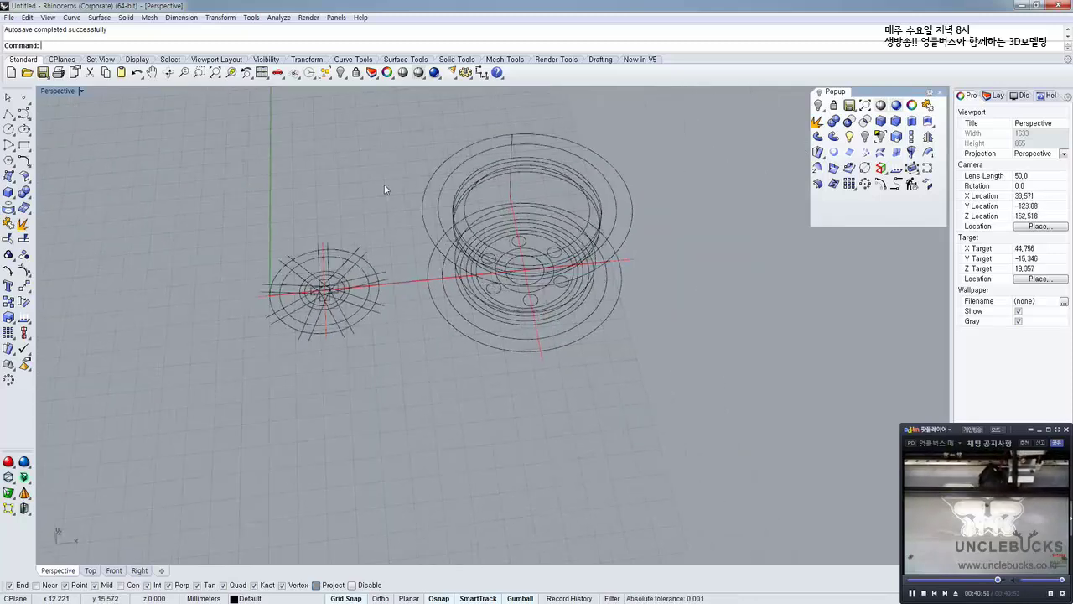
{"action": "right_click_drag", "start_coordinate": [484, 219], "coordinate": [466, 190]}
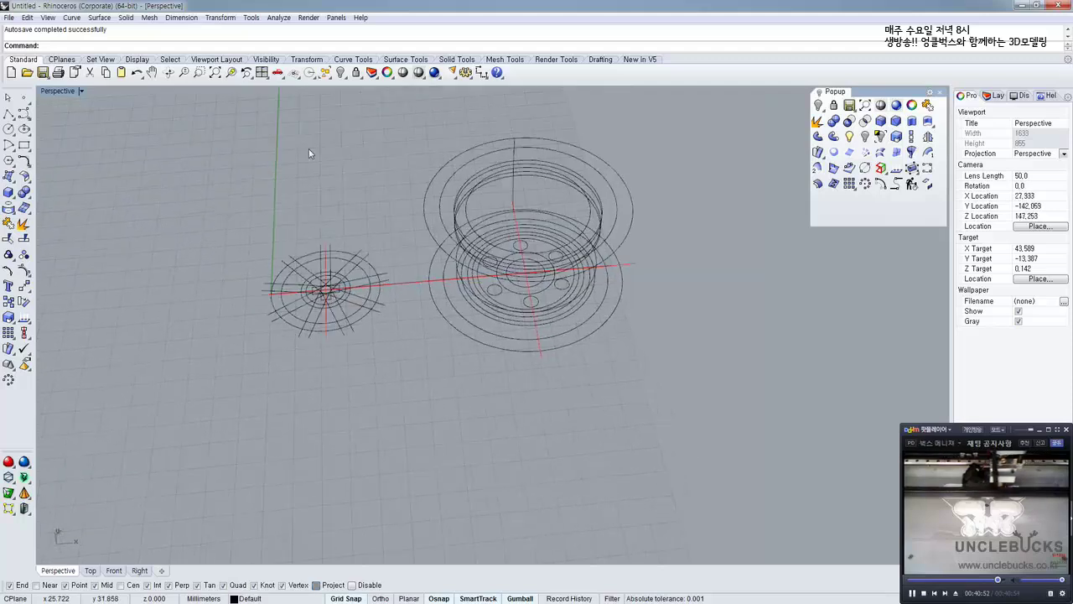
Return to the Top view and select the outer circle of the spoked hub layout
{"action": "double_click", "coordinate": [67, 94]}
{"action": "double_click", "coordinate": [50, 93]}
{"action": "right_click_drag", "start_coordinate": [227, 220], "coordinate": [256, 209]}
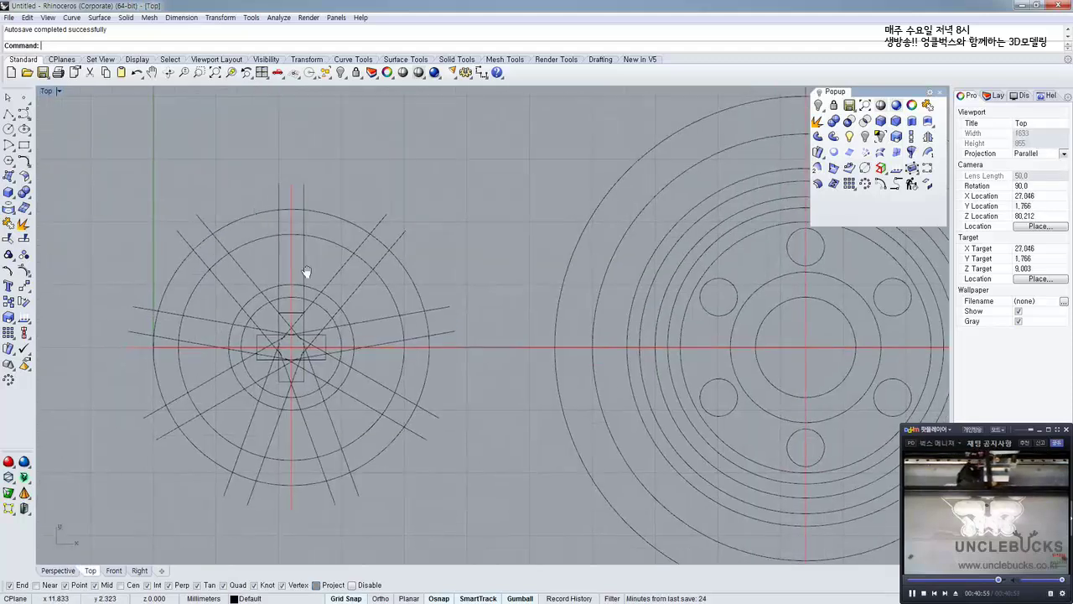
{"action": "right_click_drag", "start_coordinate": [305, 299], "coordinate": [319, 177]}
{"action": "scroll", "coordinate": [320, 177], "scroll_direction": "down", "scroll_amount": 4}
{"action": "mouse_move", "coordinate": [314, 226]}
{"action": "right_mouse_down"}
{"action": "mouse_move", "coordinate": [306, 149]}
{"action": "mouse_move", "coordinate": [330, 281]}
{"action": "right_mouse_up"}
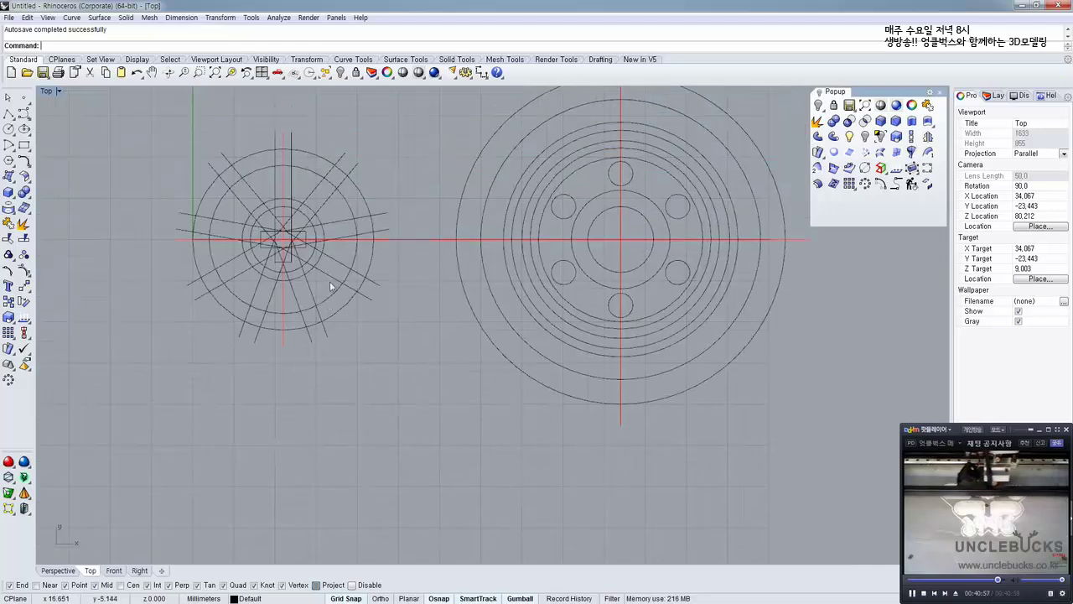
{"action": "left_click", "coordinate": [312, 151]}
{"action": "right_click_drag", "start_coordinate": [299, 169], "coordinate": [304, 238]}
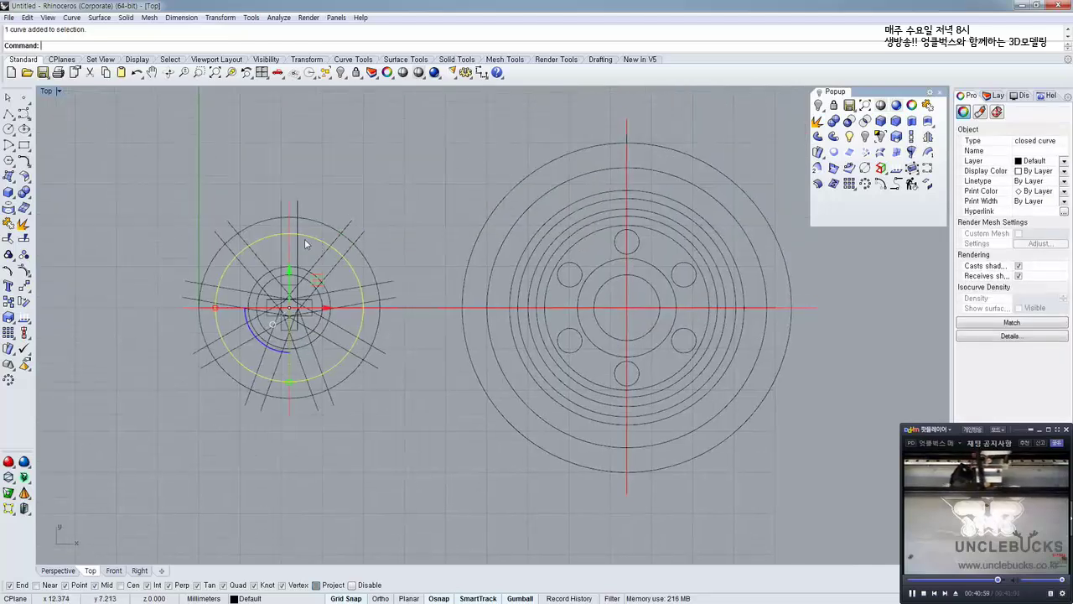
{"action": "right_click_drag", "start_coordinate": [363, 254], "coordinate": [353, 127]}
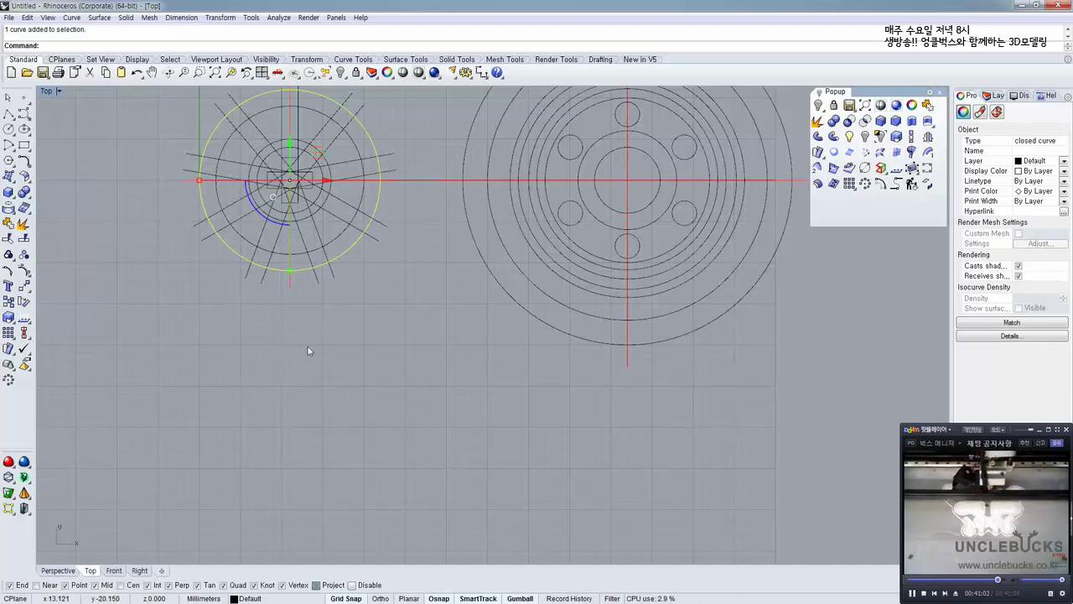
{"action": "right_click_drag", "start_coordinate": [297, 285], "coordinate": [295, 314]}
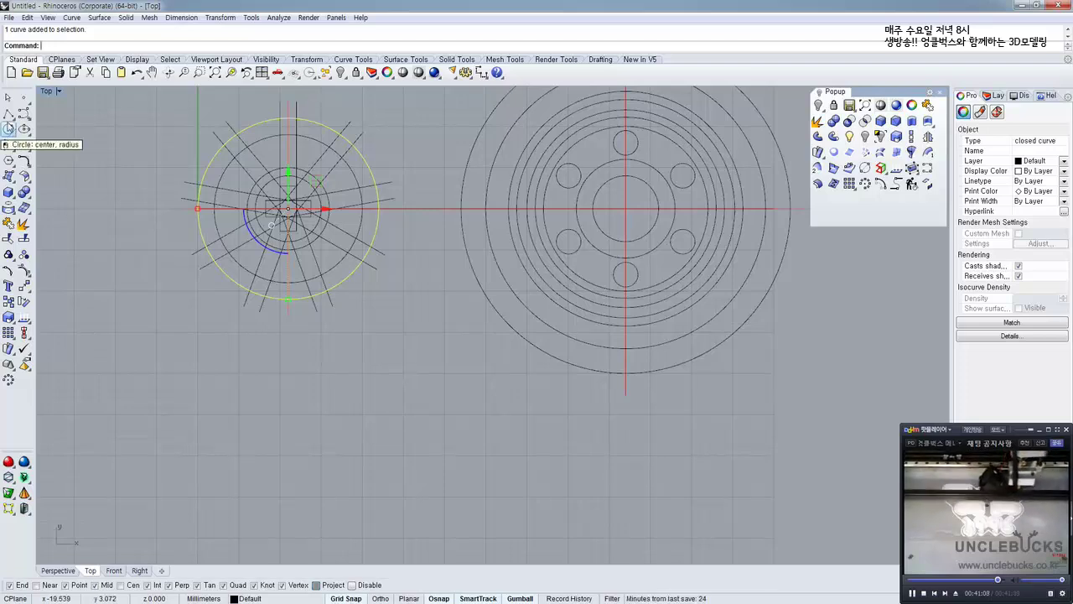
{"action": "left_click", "coordinate": [8, 129]}
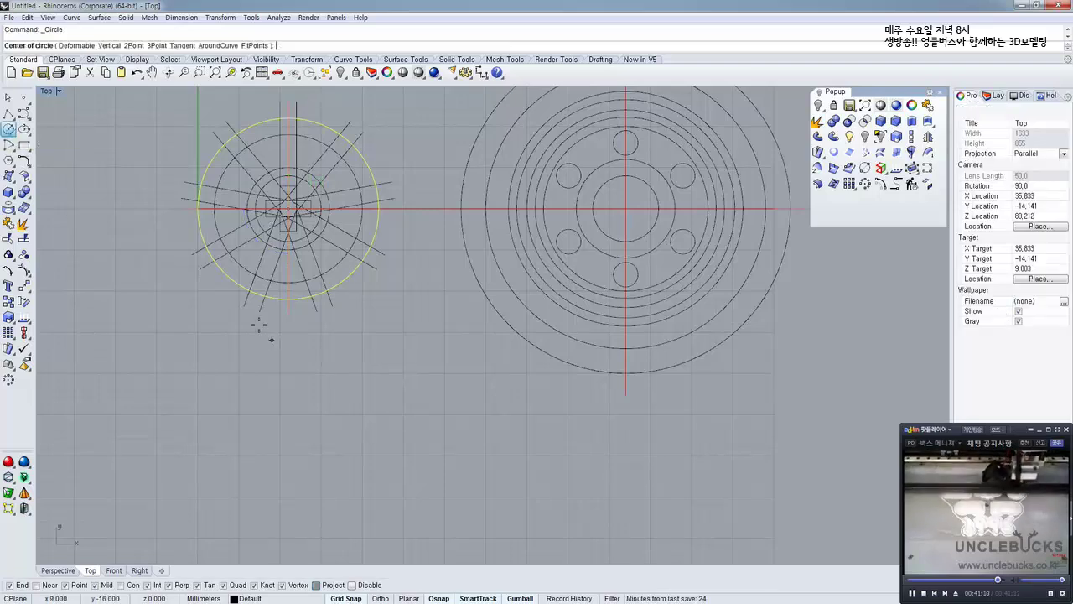
{"action": "right_click_drag", "start_coordinate": [270, 314], "coordinate": [228, 373]}
{"action": "right_click_drag", "start_coordinate": [260, 417], "coordinate": [249, 294]}
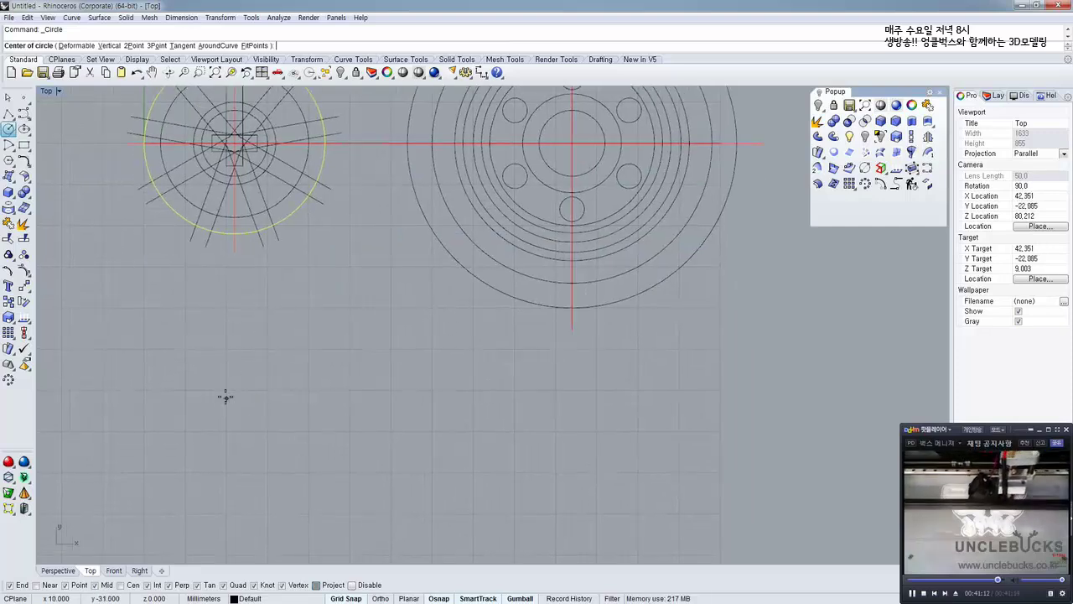
{"action": "right_click_drag", "start_coordinate": [234, 398], "coordinate": [238, 331]}
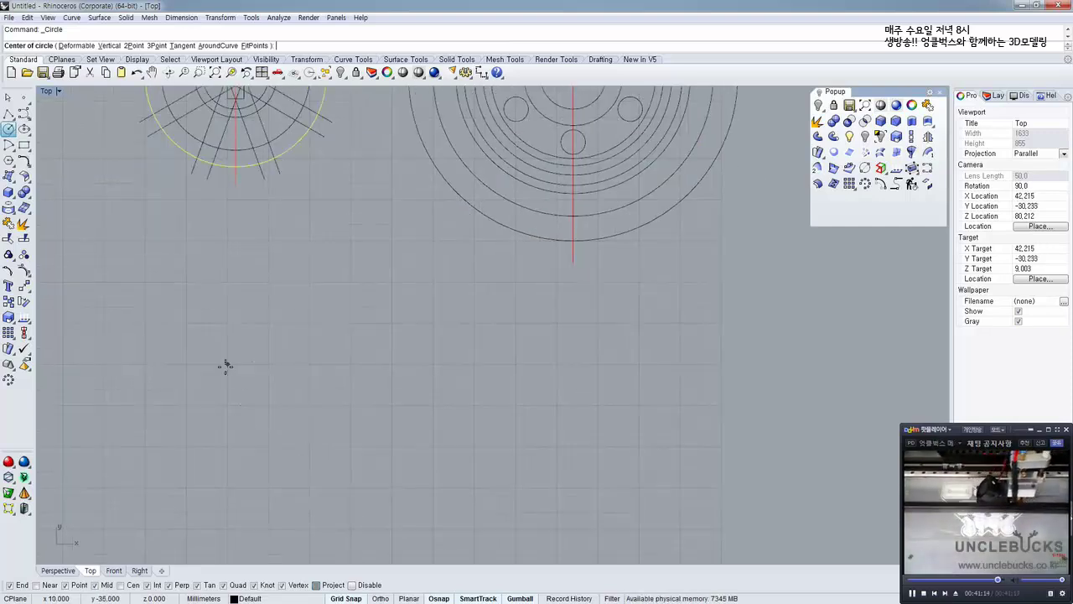
{"action": "scroll", "coordinate": [226, 361], "scroll_direction": "up", "scroll_amount": 8}
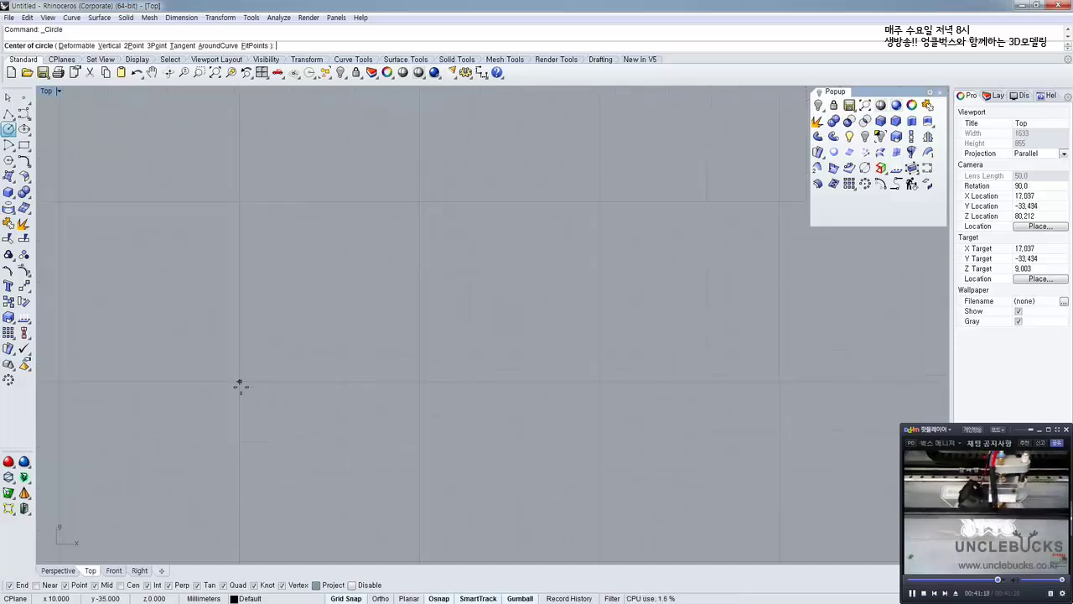
{"action": "scroll", "coordinate": [239, 383], "scroll_direction": "down", "scroll_amount": 8}
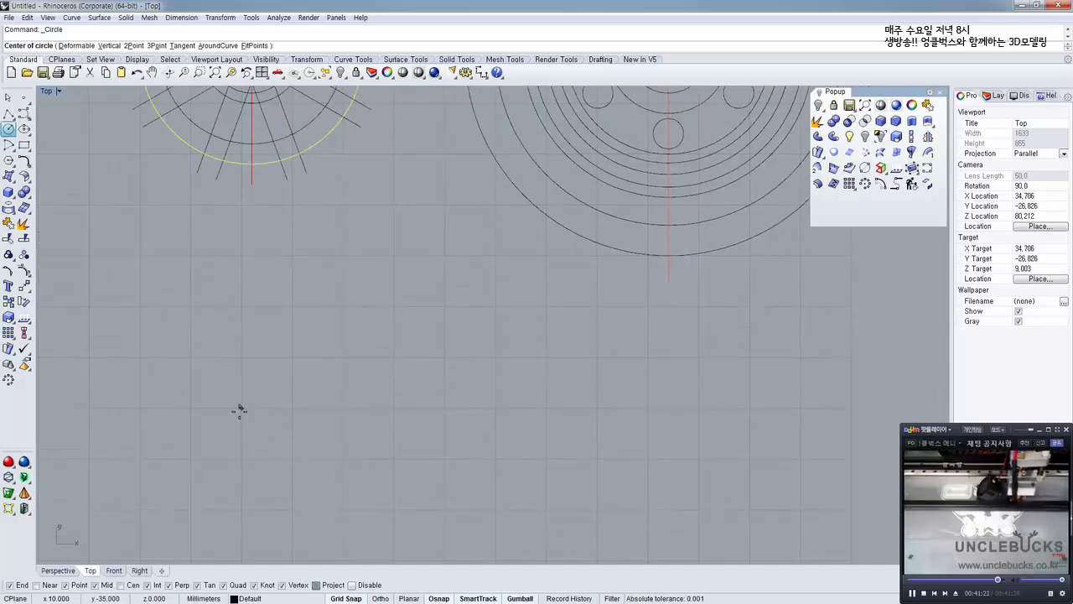
{"action": "left_click", "coordinate": [239, 410]}
{"action": "key", "text": "Escape"}
Dimension the outer diameter of the spoked hub horizontally, placing the dimension above the hub
{"action": "right_click_drag", "start_coordinate": [266, 302], "coordinate": [259, 364]}
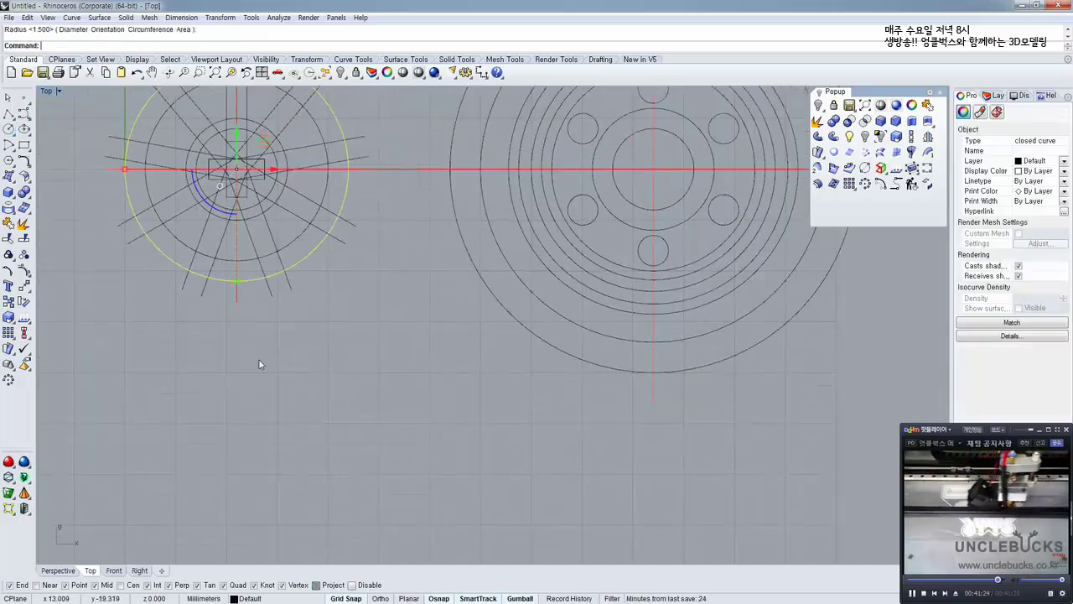
{"action": "scroll", "coordinate": [259, 362], "scroll_direction": "down", "scroll_amount": 4}
{"action": "right_click_drag", "start_coordinate": [259, 283], "coordinate": [254, 316]}
{"action": "scroll", "coordinate": [276, 171], "scroll_direction": "up", "scroll_amount": 4}
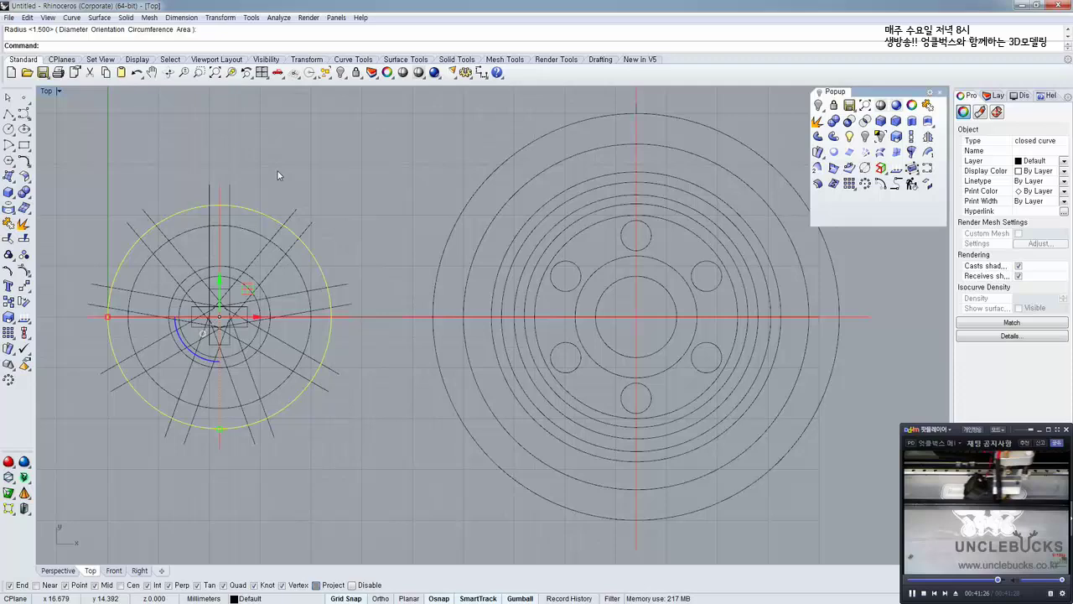
{"action": "left_click", "coordinate": [483, 73]}
{"action": "key", "text": "Up"}
{"action": "left_click", "coordinate": [111, 370]}
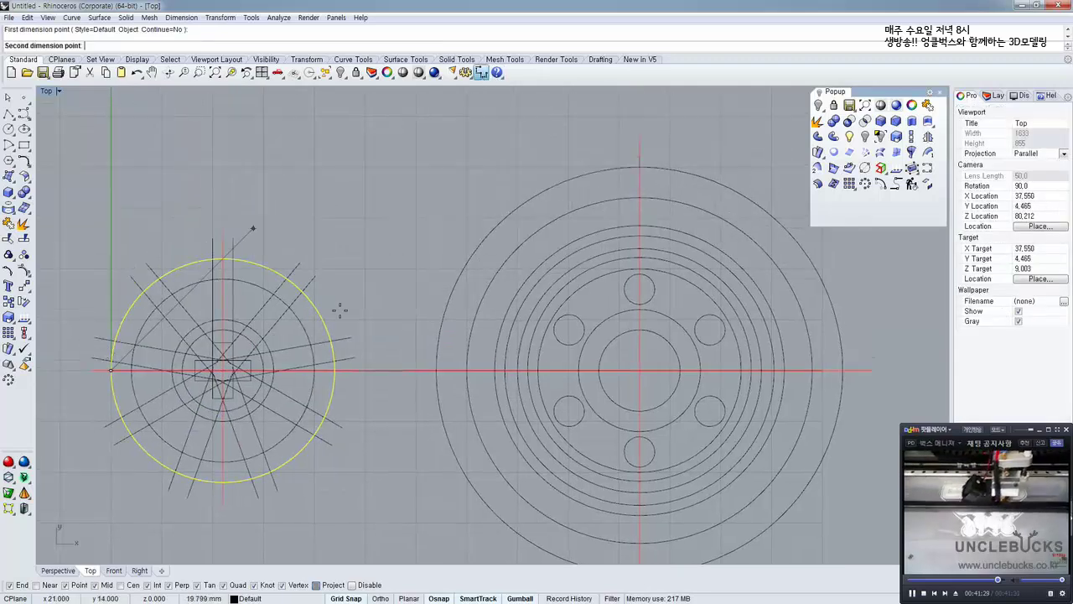
{"action": "left_click", "coordinate": [334, 370]}
{"action": "left_click", "coordinate": [320, 197]}
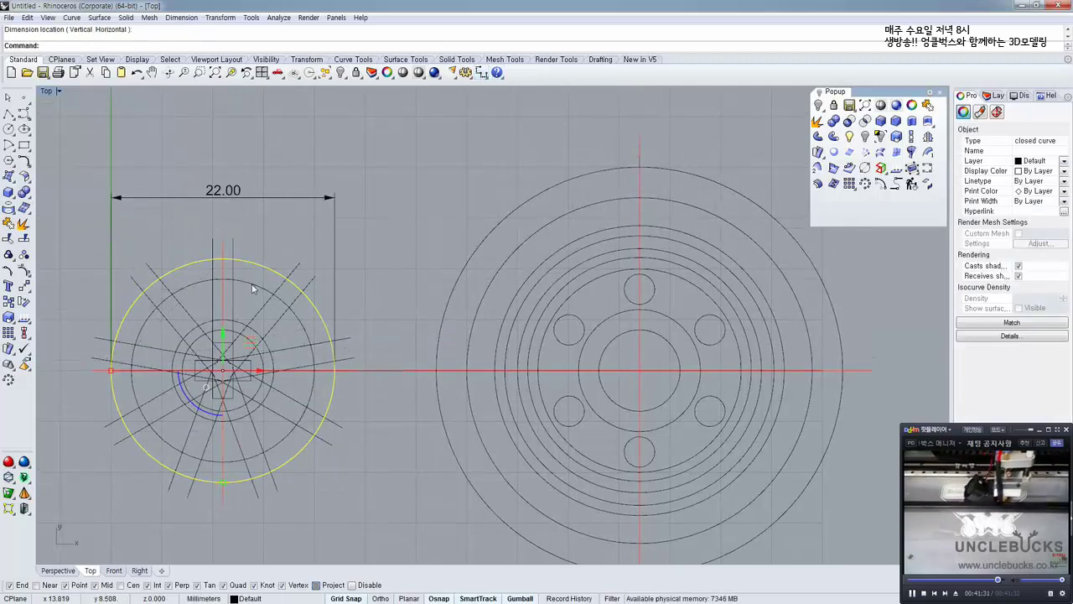
Draw a circle with a radius of 11 mm in the empty area directly below the spoked hub layout
{"action": "scroll", "coordinate": [254, 294], "scroll_direction": "down", "scroll_amount": 6}
{"action": "right_click_drag", "start_coordinate": [254, 336], "coordinate": [260, 182]}
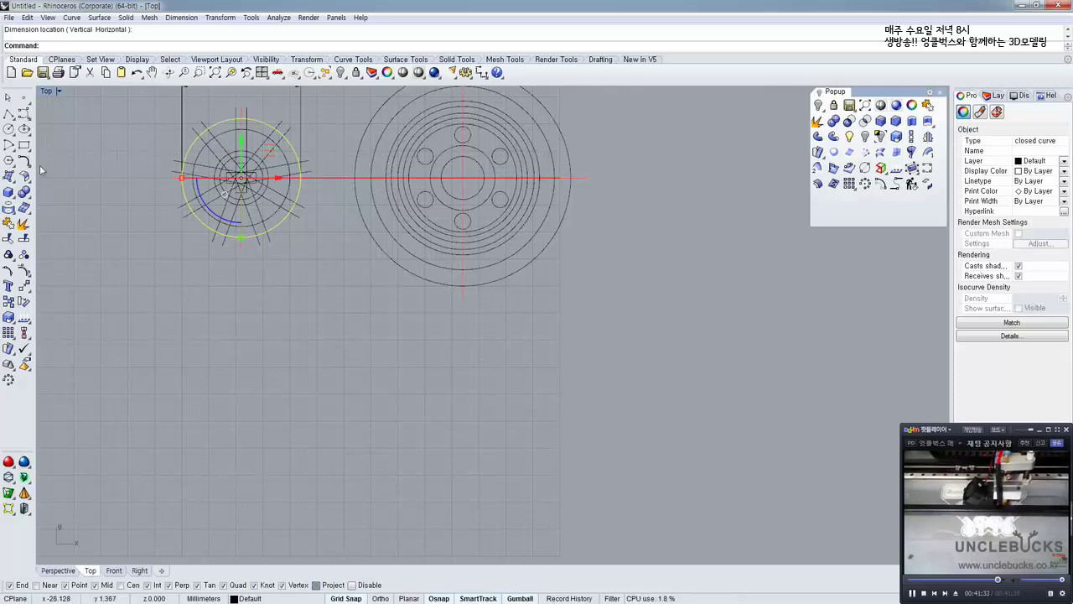
{"action": "left_click", "coordinate": [9, 129]}
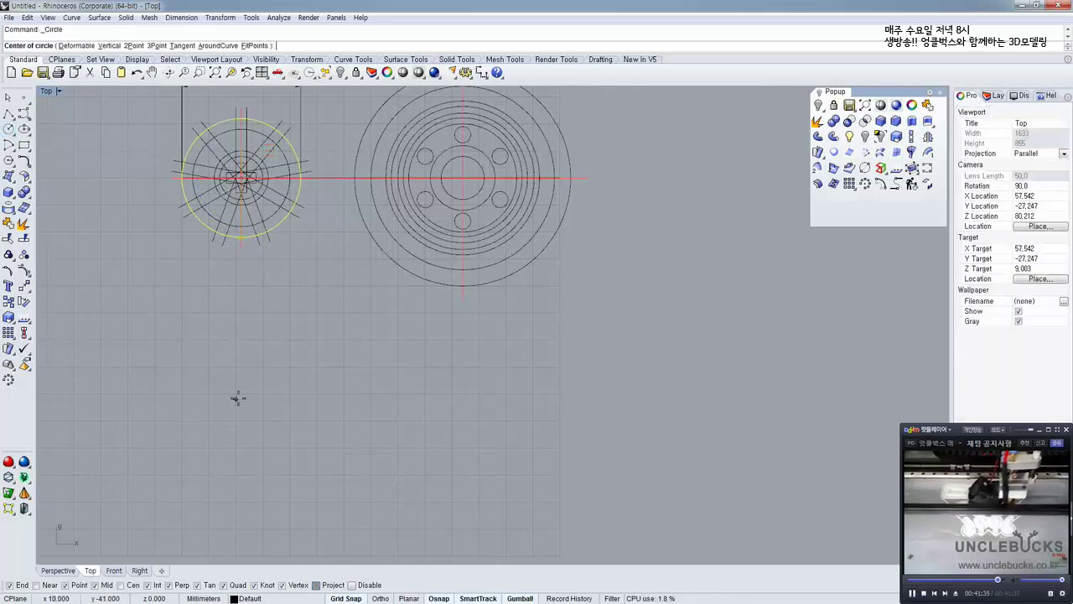
{"action": "left_click", "coordinate": [236, 393]}
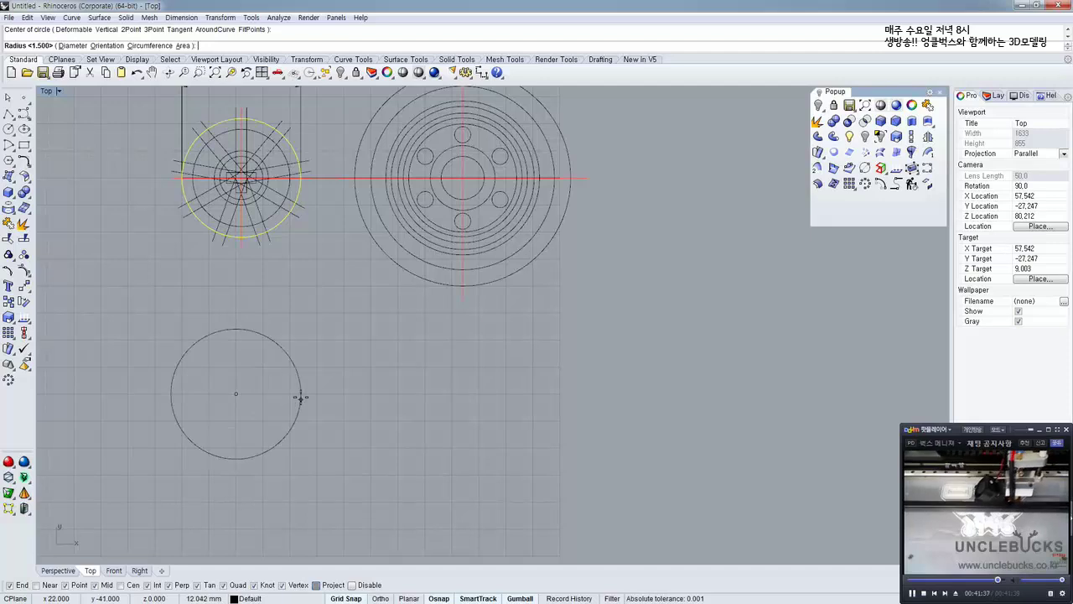
{"action": "type", "text": "11"}
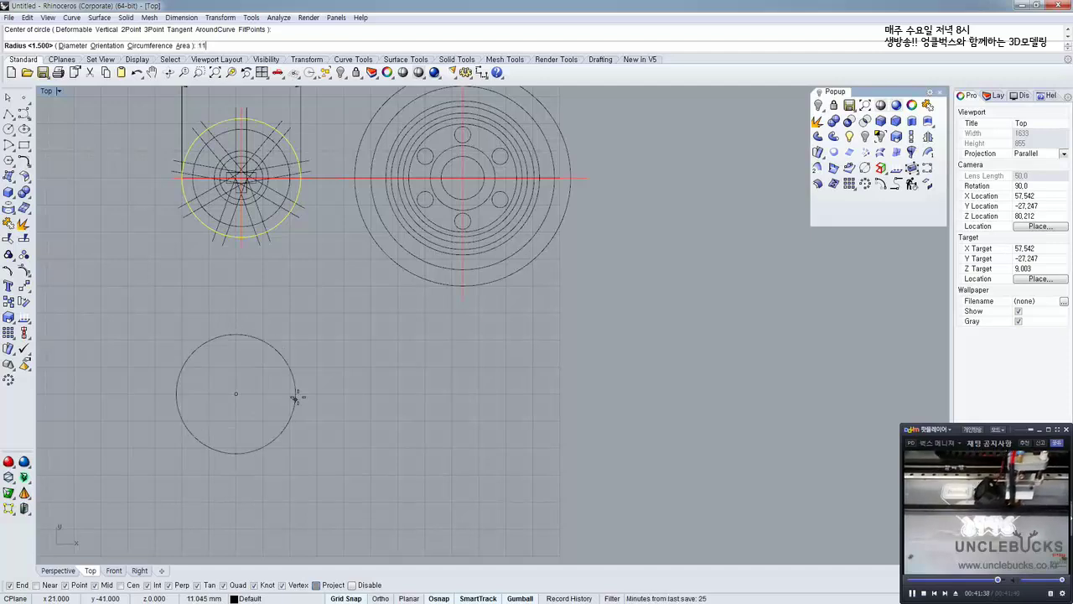
{"action": "key", "text": "Return"}
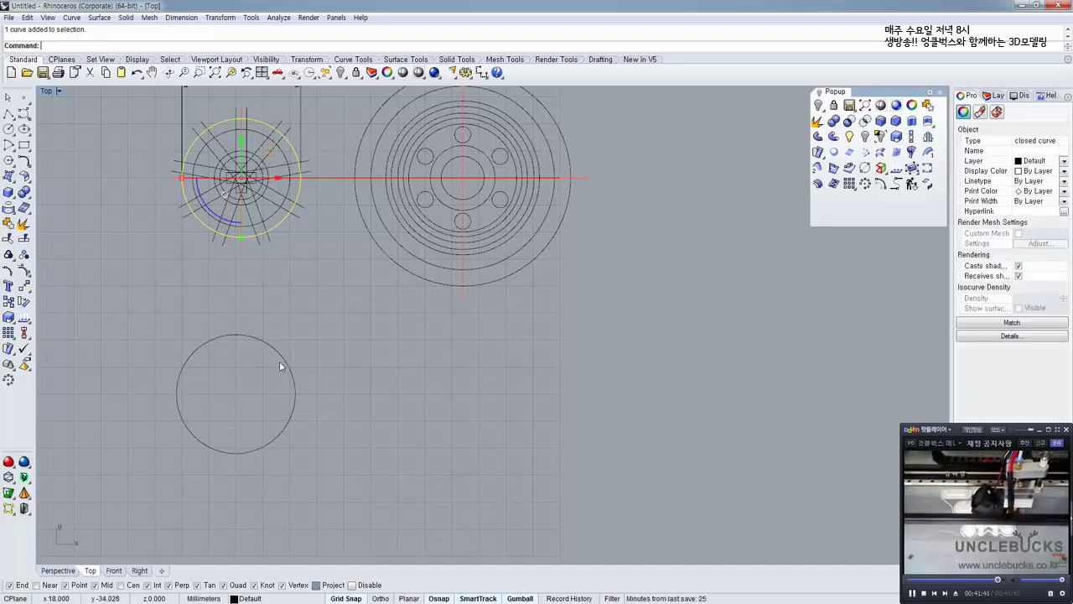
Compare the new circle with the spoked hub layout and examine the hub's second circle from the outside
{"action": "left_click", "coordinate": [296, 386]}
{"action": "scroll", "coordinate": [310, 384], "scroll_direction": "up", "scroll_amount": 6}
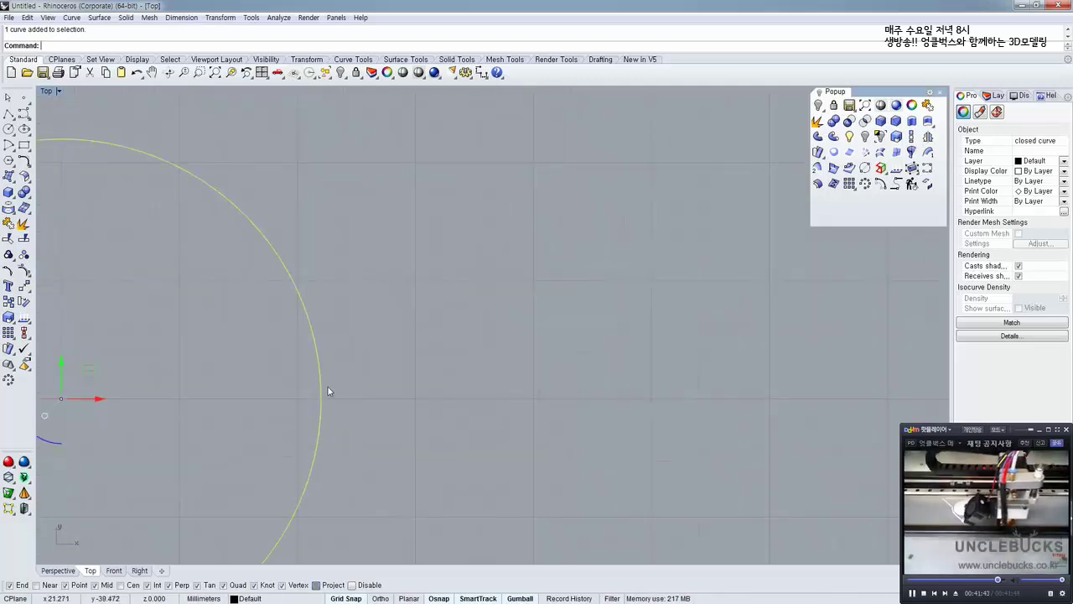
{"action": "scroll", "coordinate": [328, 387], "scroll_direction": "down", "scroll_amount": 4}
{"action": "right_click_drag", "start_coordinate": [266, 286], "coordinate": [261, 339]}
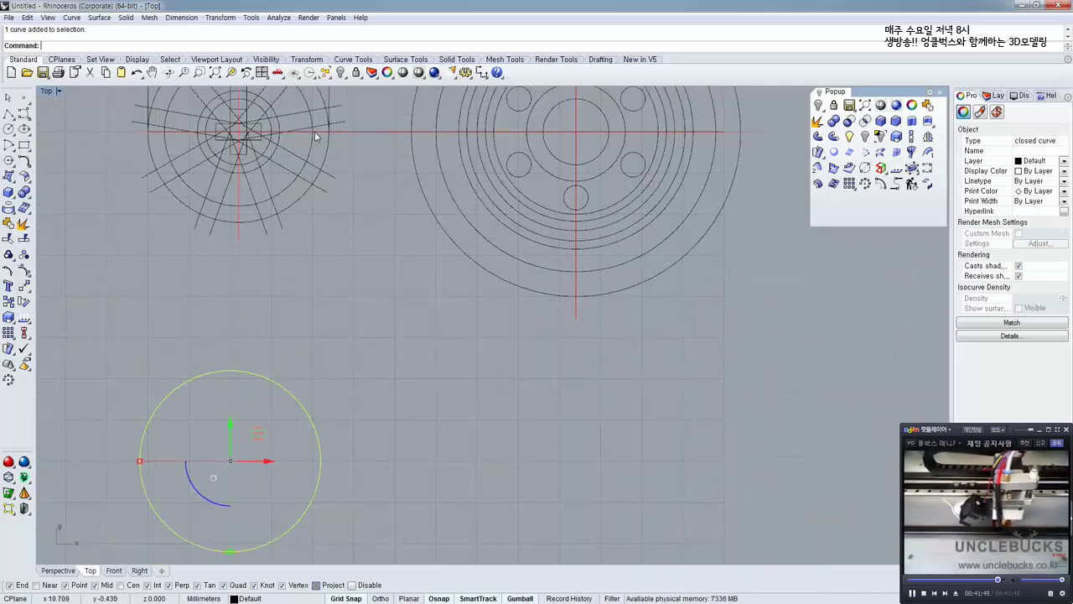
{"action": "scroll", "coordinate": [312, 196], "scroll_direction": "up", "scroll_amount": 6}
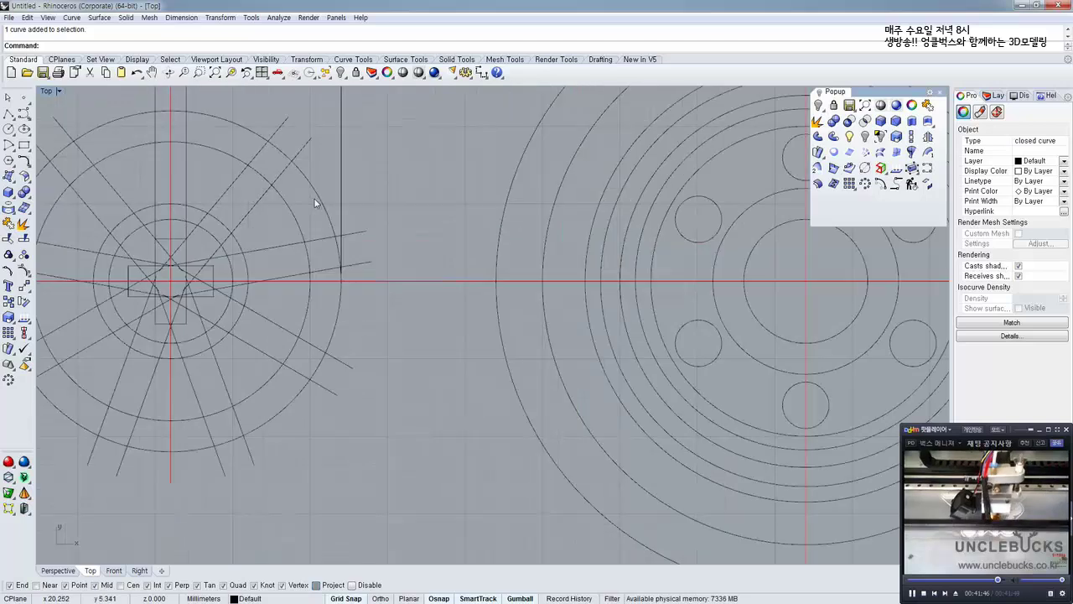
{"action": "scroll", "coordinate": [295, 237], "scroll_direction": "down", "scroll_amount": 2}
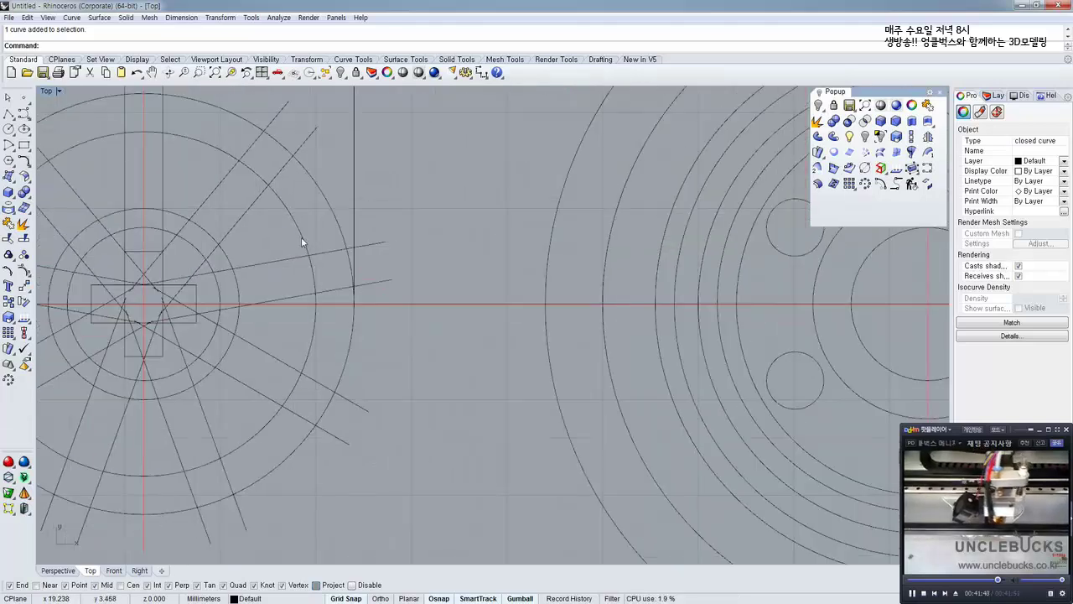
{"action": "left_click", "coordinate": [301, 237]}
{"action": "scroll", "coordinate": [302, 242], "scroll_direction": "down", "scroll_amount": 3}
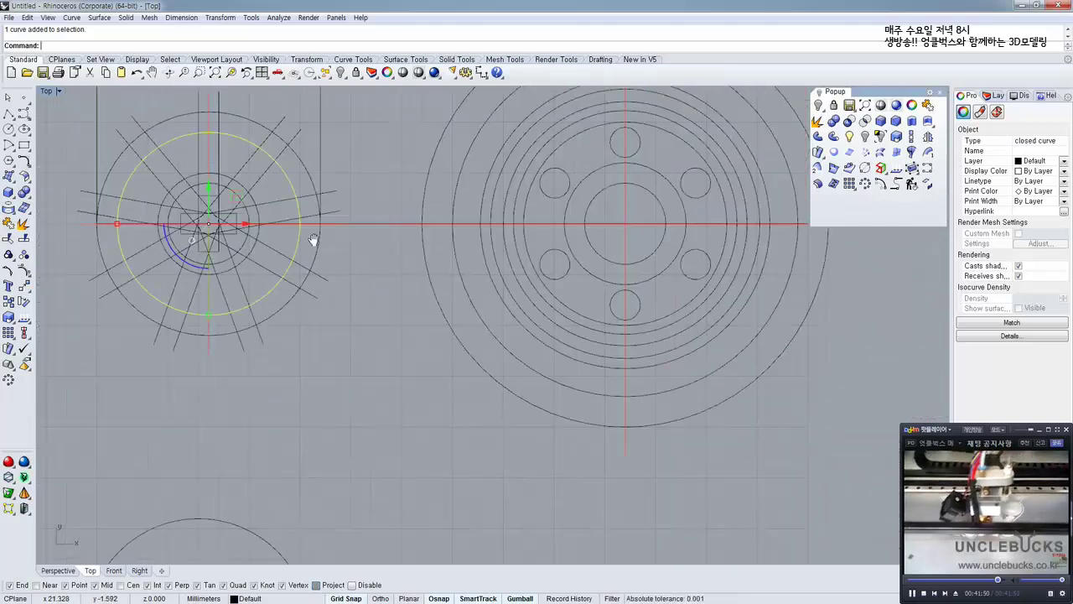
{"action": "right_click_drag", "start_coordinate": [295, 333], "coordinate": [328, 141]}
{"action": "right_click_drag", "start_coordinate": [283, 374], "coordinate": [288, 301]}
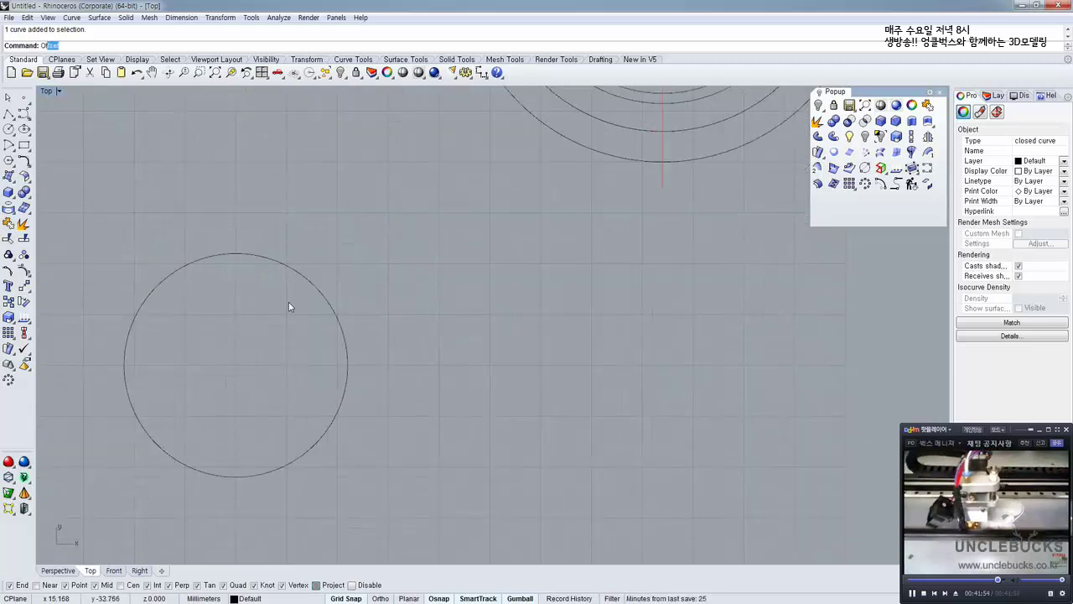
Try offsetting the new 11 mm radius circle 3 mm inward
{"action": "key", "text": "Return"}
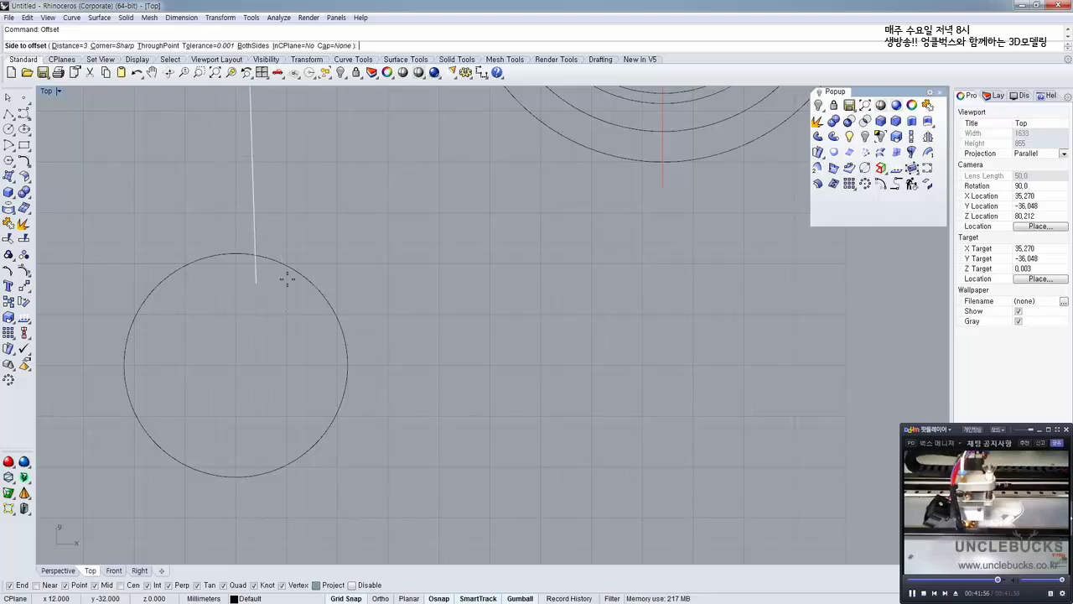
{"action": "key", "text": "Escape"}
{"action": "left_click", "coordinate": [287, 268]}
{"action": "type", "text": "offset"}
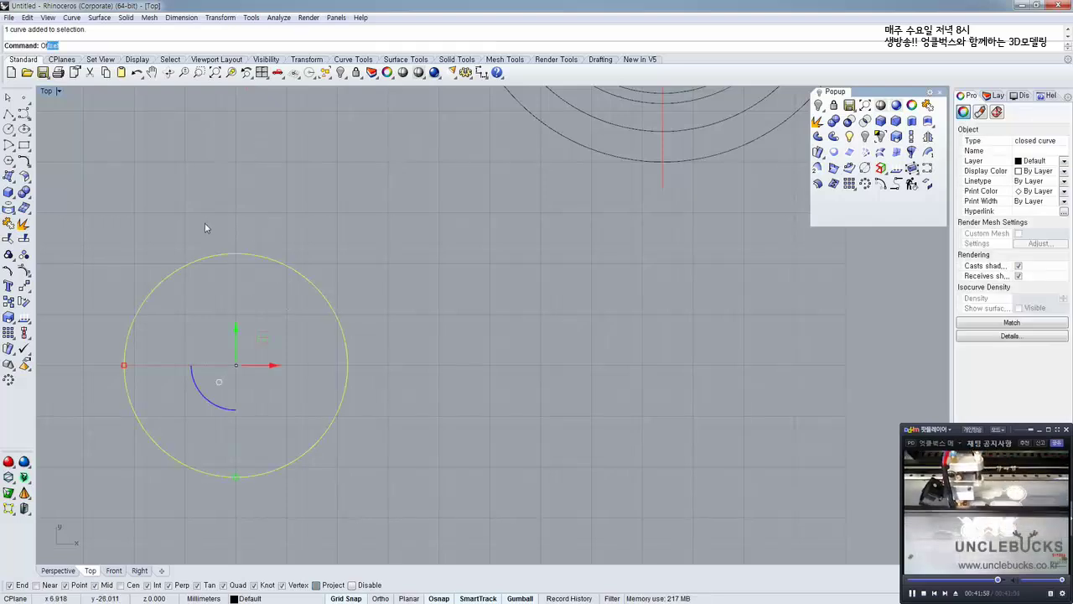
{"action": "key", "text": "Return"}
{"action": "left_click", "coordinate": [269, 348]}
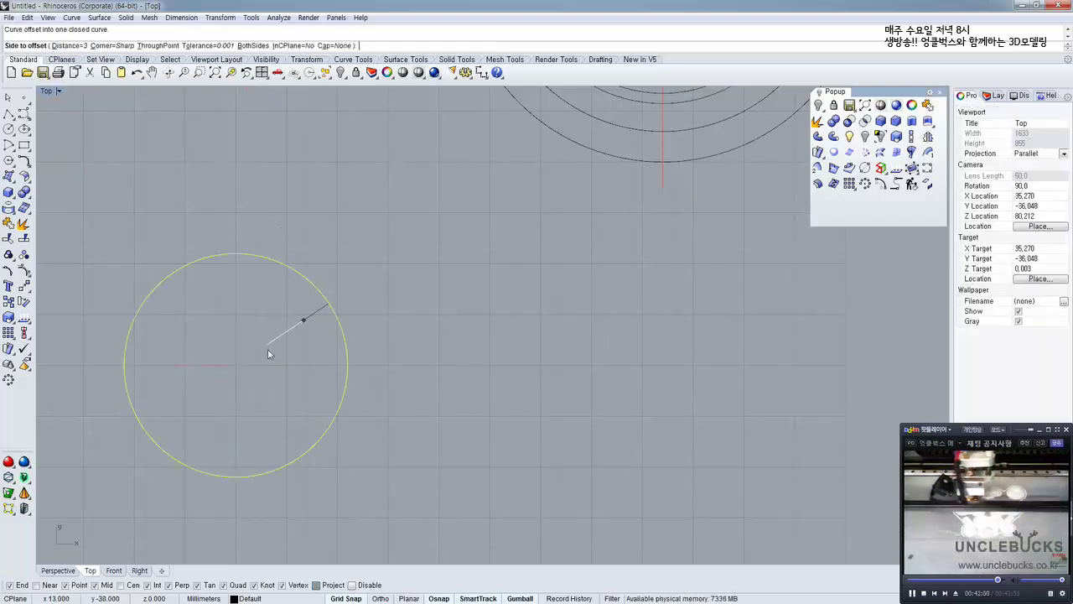
Delete the trial circle offset 3 mm inside the new circle
{"action": "scroll", "coordinate": [319, 419], "scroll_direction": "down", "scroll_amount": 3}
{"action": "scroll", "coordinate": [228, 182], "scroll_direction": "up", "scroll_amount": 4}
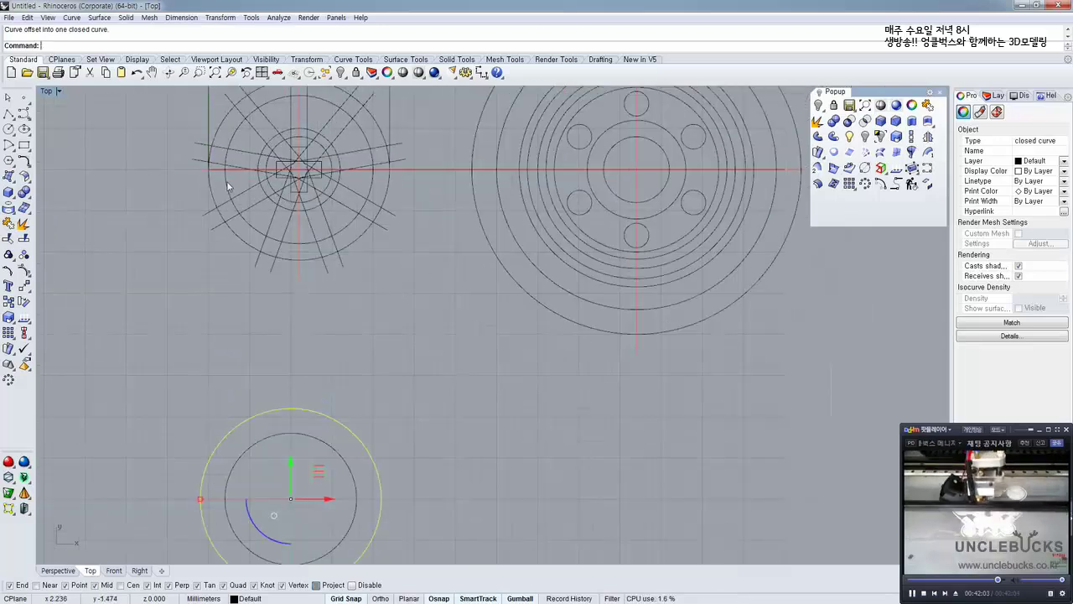
{"action": "right_click_drag", "start_coordinate": [354, 506], "coordinate": [333, 400]}
{"action": "left_click", "coordinate": [334, 406]}
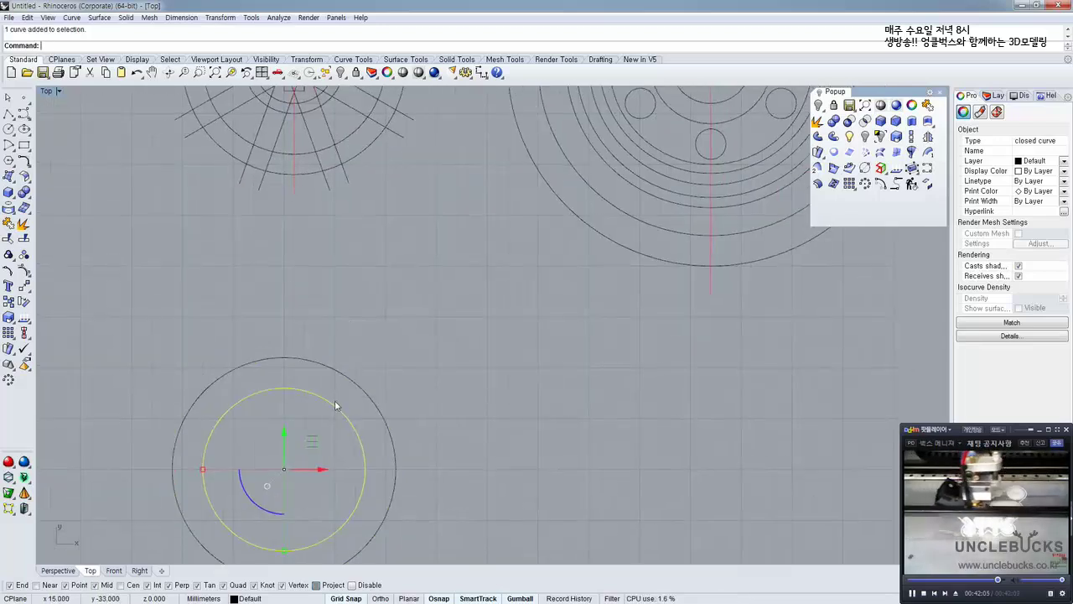
{"action": "key", "text": "Delete"}
Offset the new 11 mm radius circle 2 mm inward
{"action": "right_click_drag", "start_coordinate": [323, 307], "coordinate": [295, 340]}
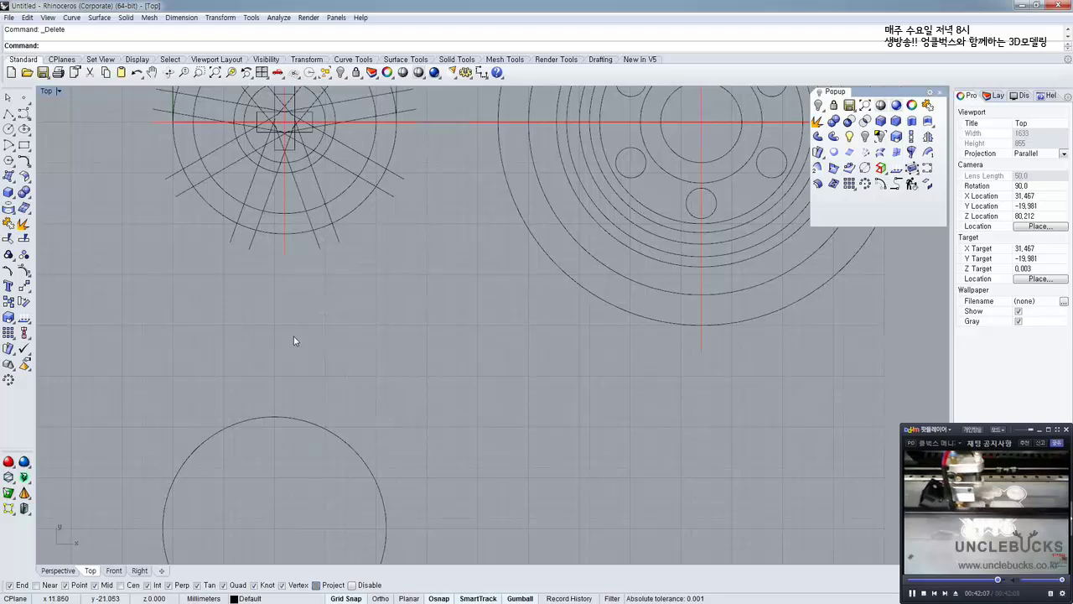
{"action": "type", "text": "Offset"}
{"action": "key", "text": "Return"}
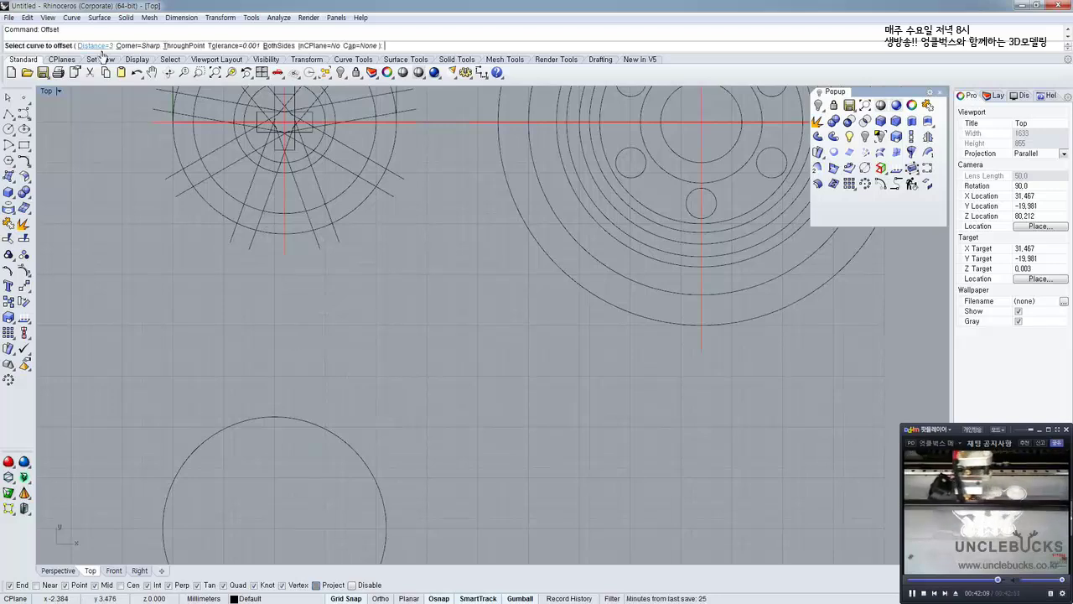
{"action": "type", "text": "2"}
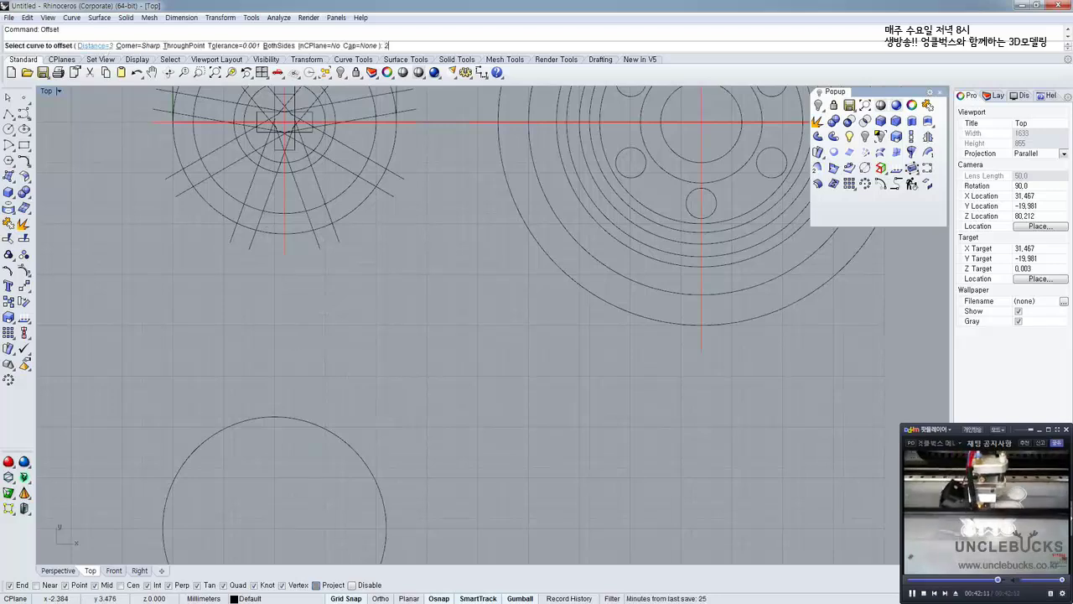
{"action": "key", "text": "Return"}
{"action": "left_click", "coordinate": [327, 431]}
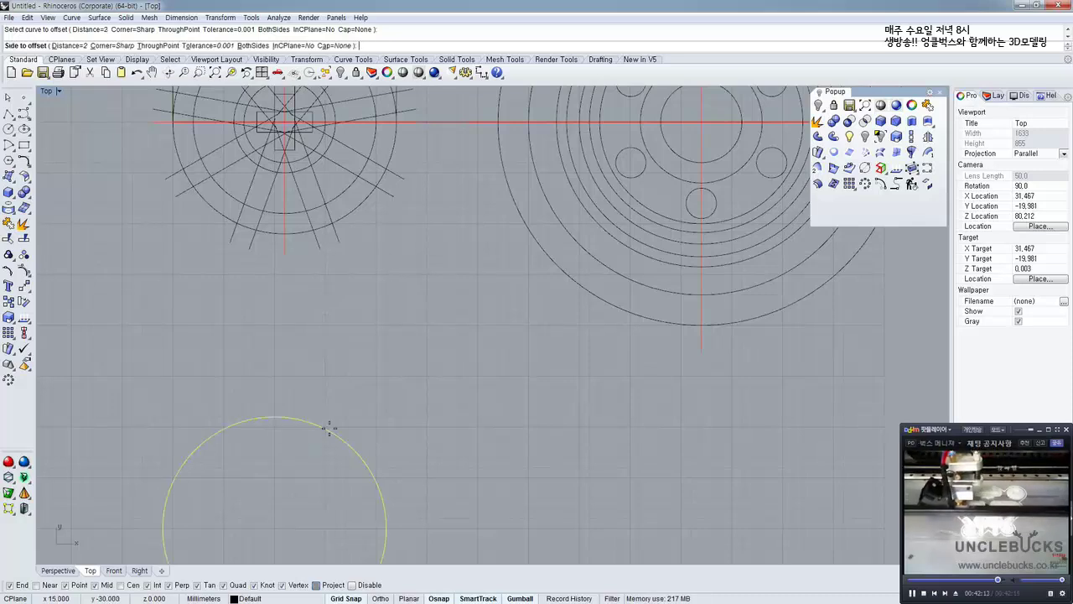
{"action": "right_click_drag", "start_coordinate": [277, 483], "coordinate": [264, 353]}
{"action": "left_click", "coordinate": [263, 354]}
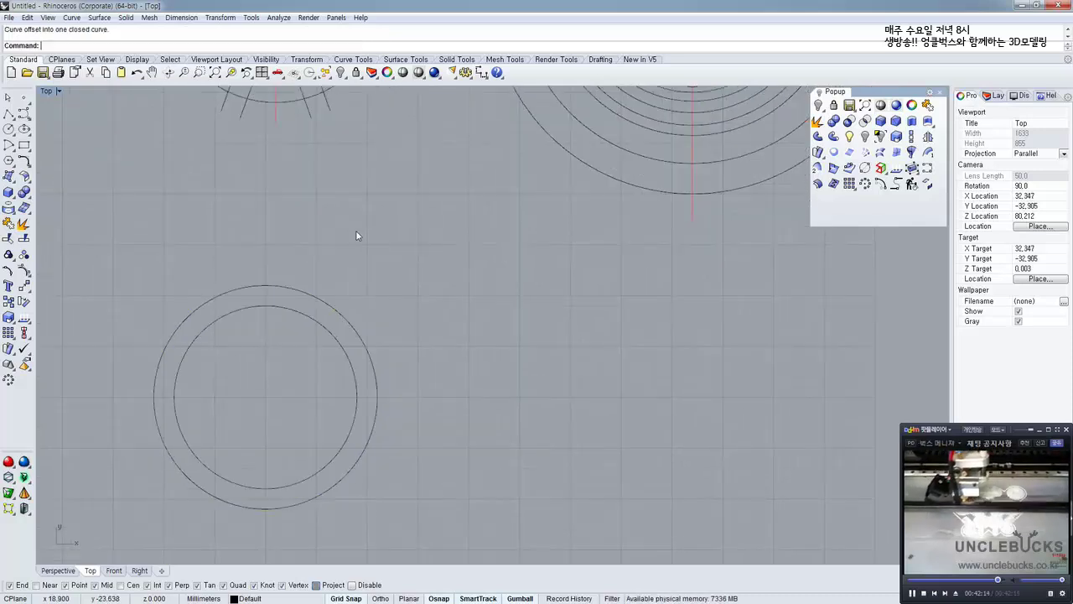
Check the two new circles against the spoked hub layout, examining the gap between the hub's outer and inner ring circles
{"action": "right_click_drag", "start_coordinate": [358, 233], "coordinate": [272, 332]}
{"action": "left_click_drag", "start_coordinate": [305, 342], "coordinate": [245, 412]}
{"action": "right_click_drag", "start_coordinate": [287, 337], "coordinate": [287, 362]}
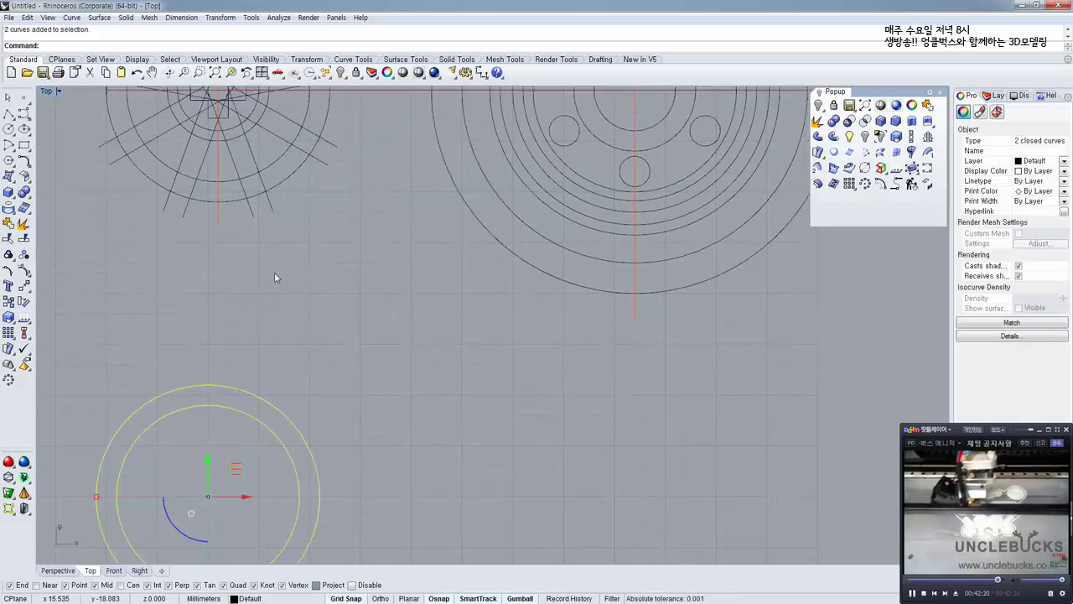
{"action": "right_click_drag", "start_coordinate": [274, 271], "coordinate": [267, 356]}
{"action": "scroll", "coordinate": [271, 141], "scroll_direction": "up", "scroll_amount": 3}
{"action": "scroll", "coordinate": [271, 139], "scroll_direction": "up", "scroll_amount": 4}
{"action": "right_click_drag", "start_coordinate": [299, 175], "coordinate": [291, 259]}
{"action": "left_click", "coordinate": [368, 280]}
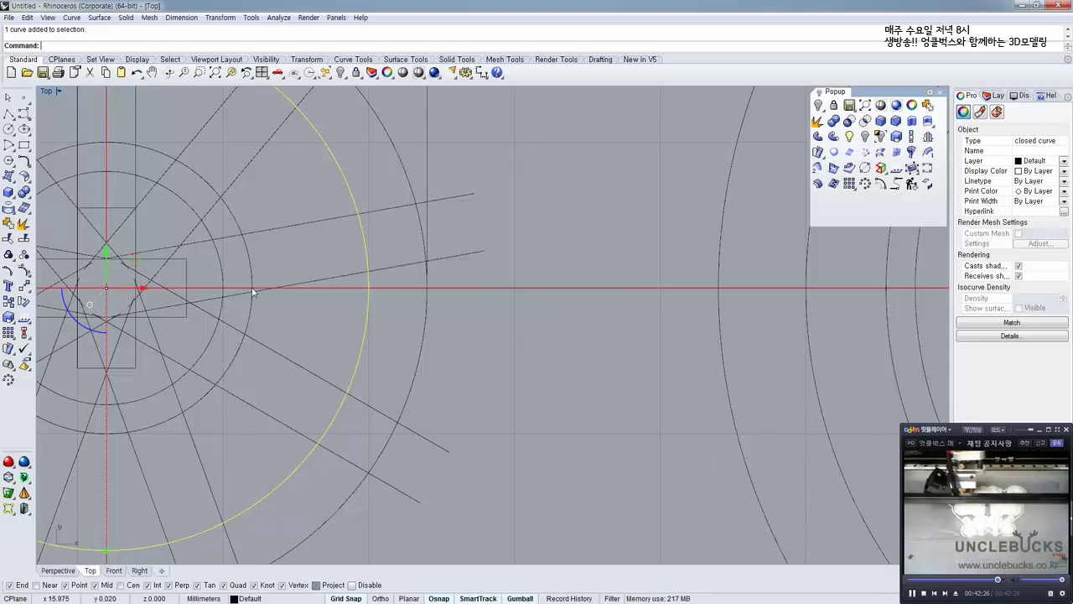
{"action": "scroll", "coordinate": [251, 289], "scroll_direction": "down", "scroll_amount": 5}
{"action": "mouse_move", "coordinate": [175, 275]}
{"action": "right_mouse_down"}
{"action": "mouse_move", "coordinate": [264, 182]}
{"action": "mouse_move", "coordinate": [283, 91]}
{"action": "right_mouse_up"}
{"action": "right_click_drag", "start_coordinate": [269, 481], "coordinate": [281, 353]}
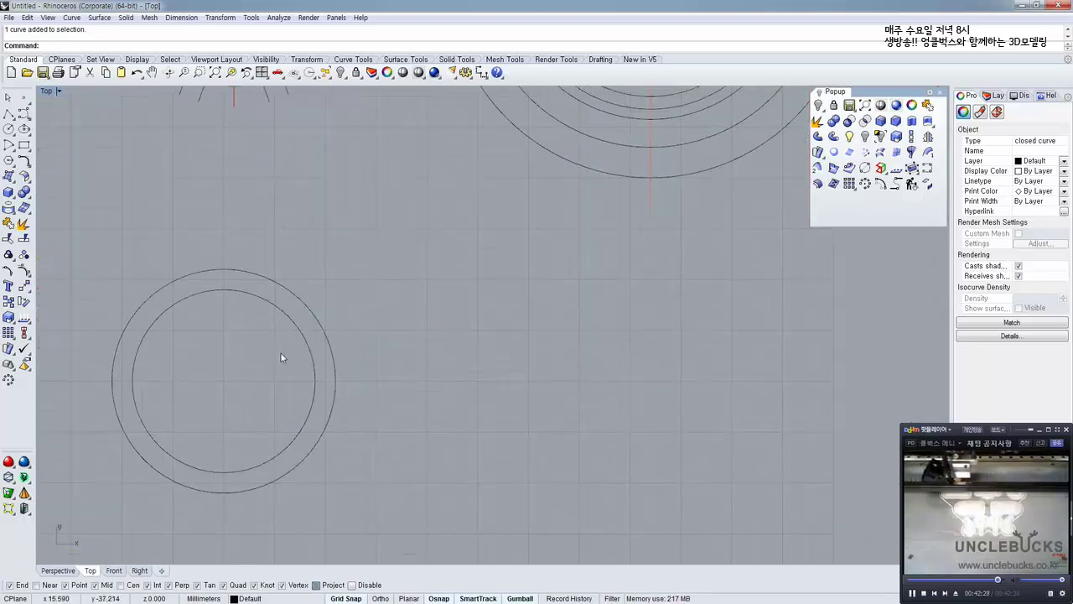
Offset the inner of the two new circles 4 mm inward
{"action": "type", "text": "offset"}
{"action": "key", "text": "Return"}
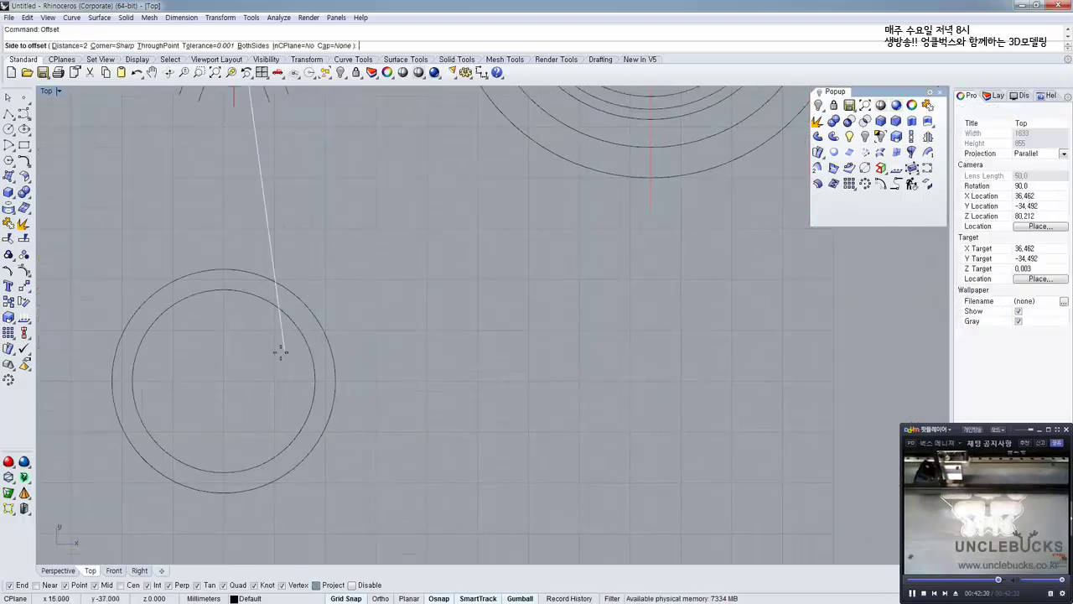
{"action": "type", "text": "4"}
{"action": "key", "text": "Return"}
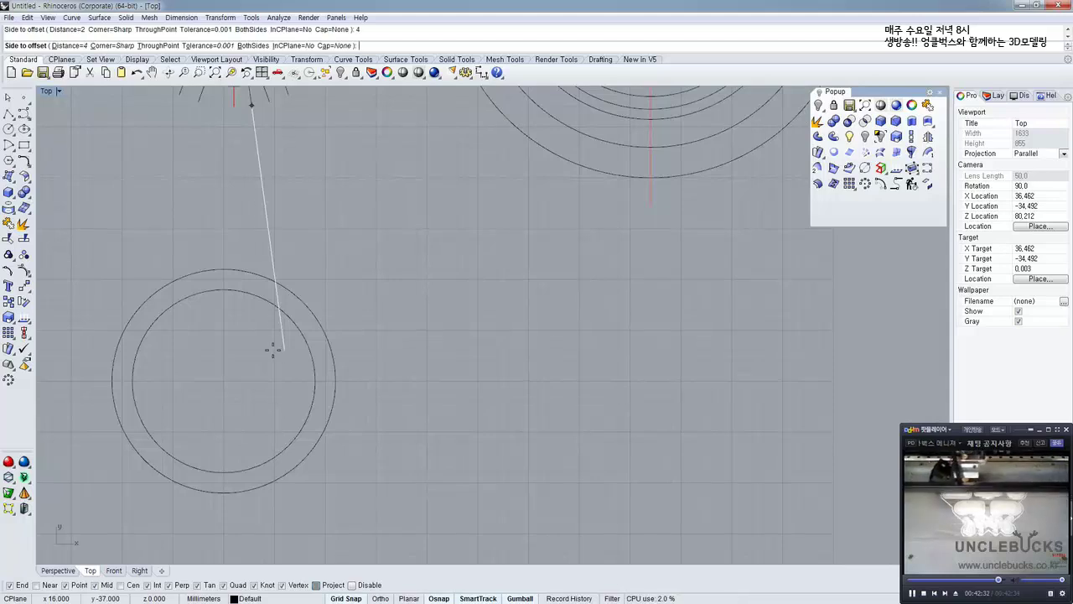
{"action": "left_click", "coordinate": [290, 347]}
{"action": "left_click", "coordinate": [292, 327]}
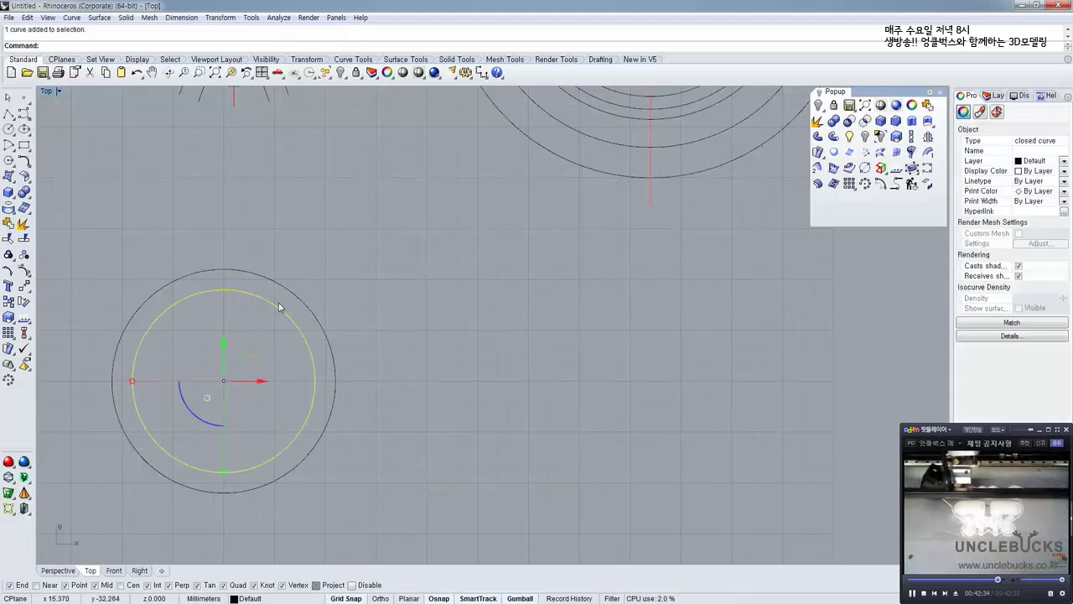
{"action": "type", "text": "O"}
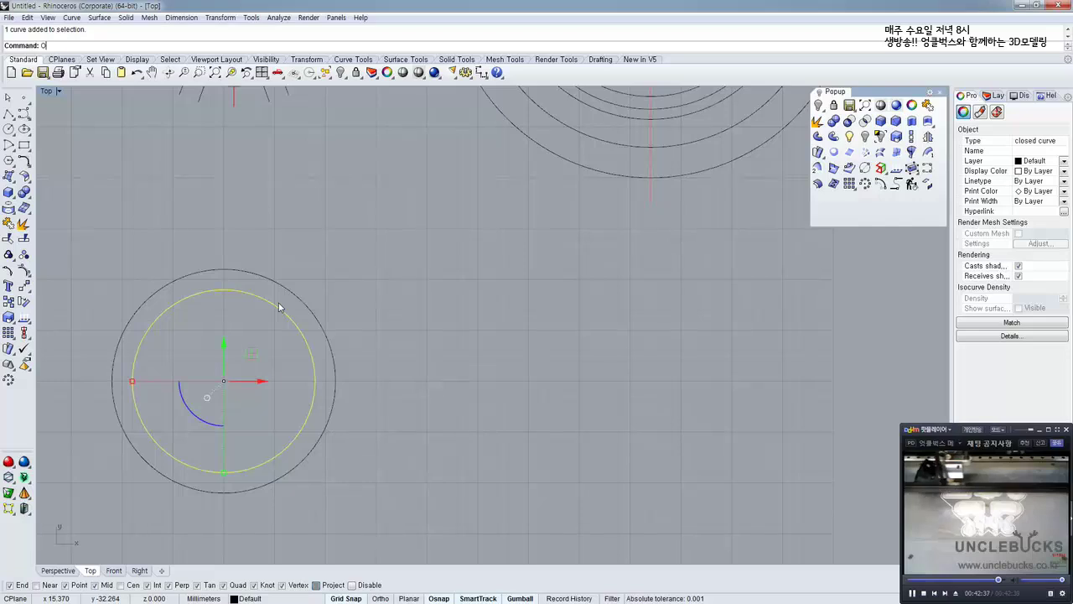
{"action": "type", "text": "ffset"}
{"action": "key", "text": "Return"}
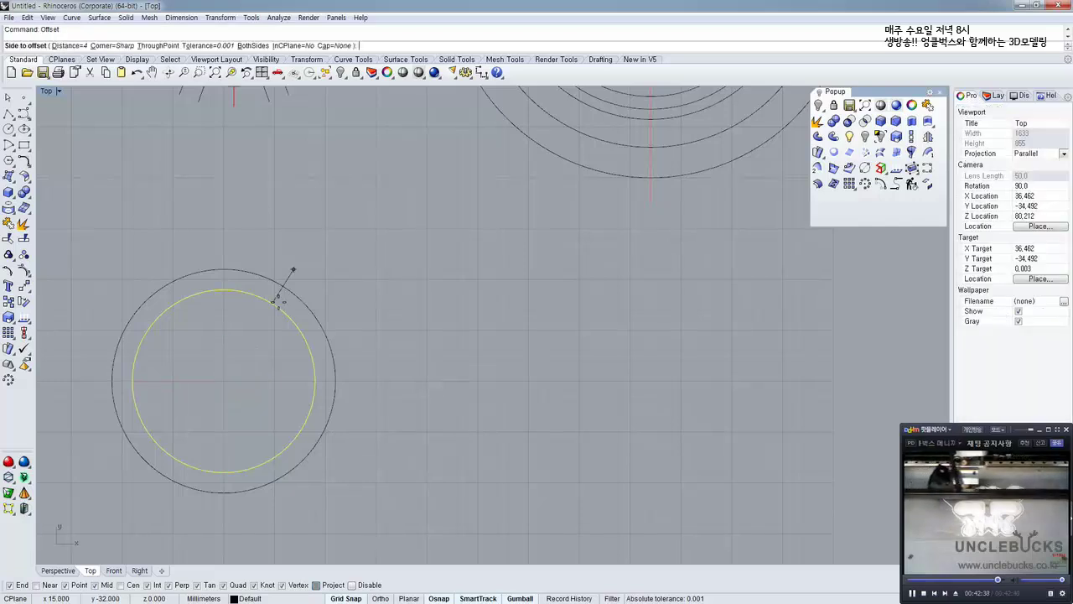
{"action": "left_click", "coordinate": [211, 369]}
Examine the innermost ring circle around the axle cross in the original spoked hub layout
{"action": "right_click_drag", "start_coordinate": [283, 198], "coordinate": [279, 320]}
{"action": "key", "text": "Escape"}
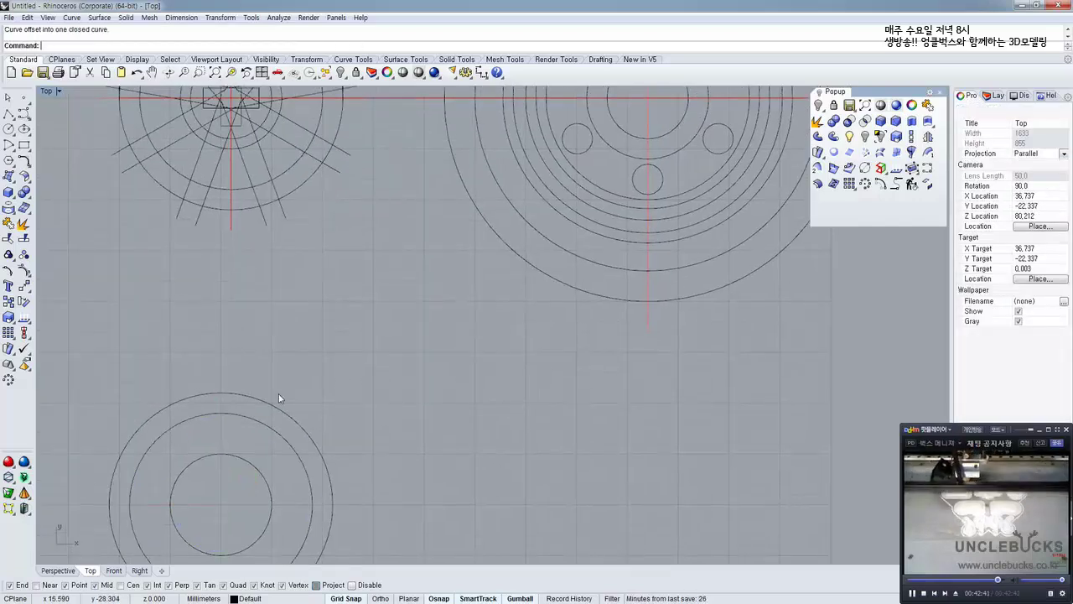
{"action": "right_click_drag", "start_coordinate": [280, 395], "coordinate": [285, 318]}
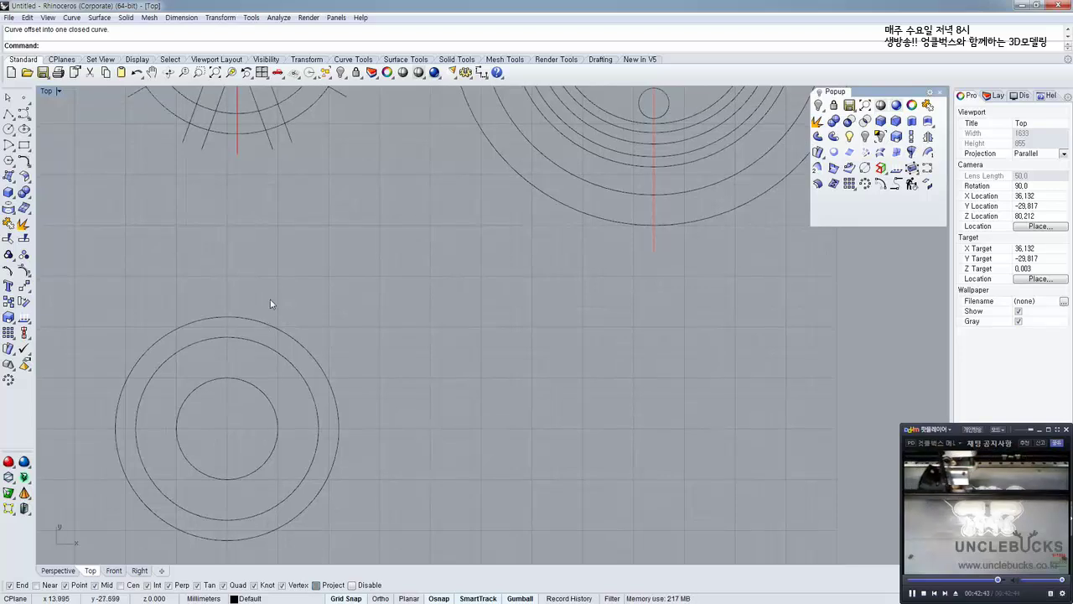
{"action": "right_click_drag", "start_coordinate": [274, 259], "coordinate": [261, 398]}
{"action": "scroll", "coordinate": [259, 163], "scroll_direction": "up", "scroll_amount": 5}
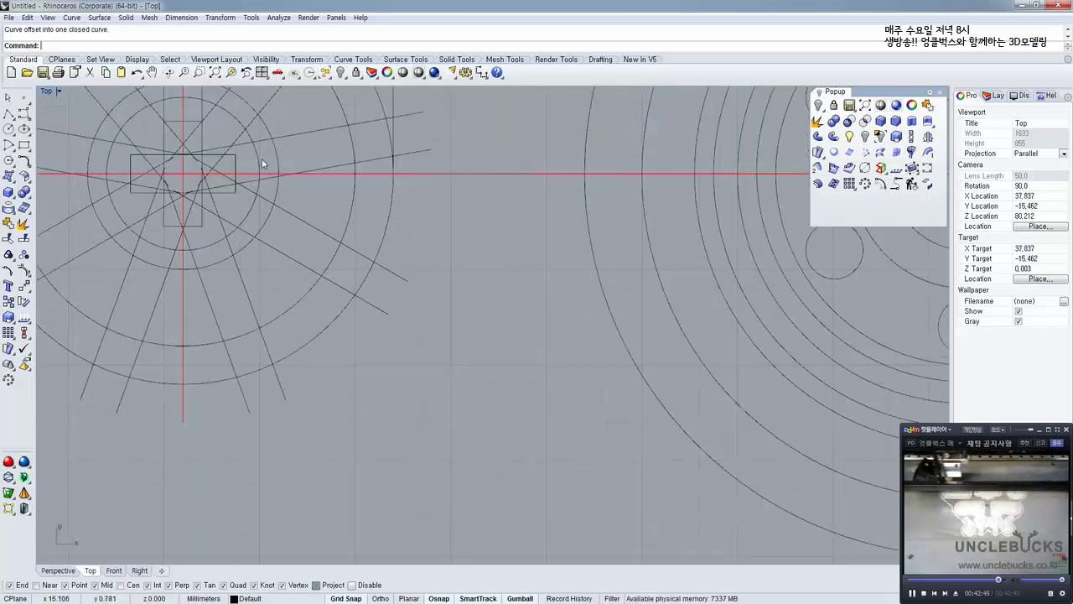
{"action": "left_click", "coordinate": [259, 162]}
{"action": "scroll", "coordinate": [285, 192], "scroll_direction": "down", "scroll_amount": 6}
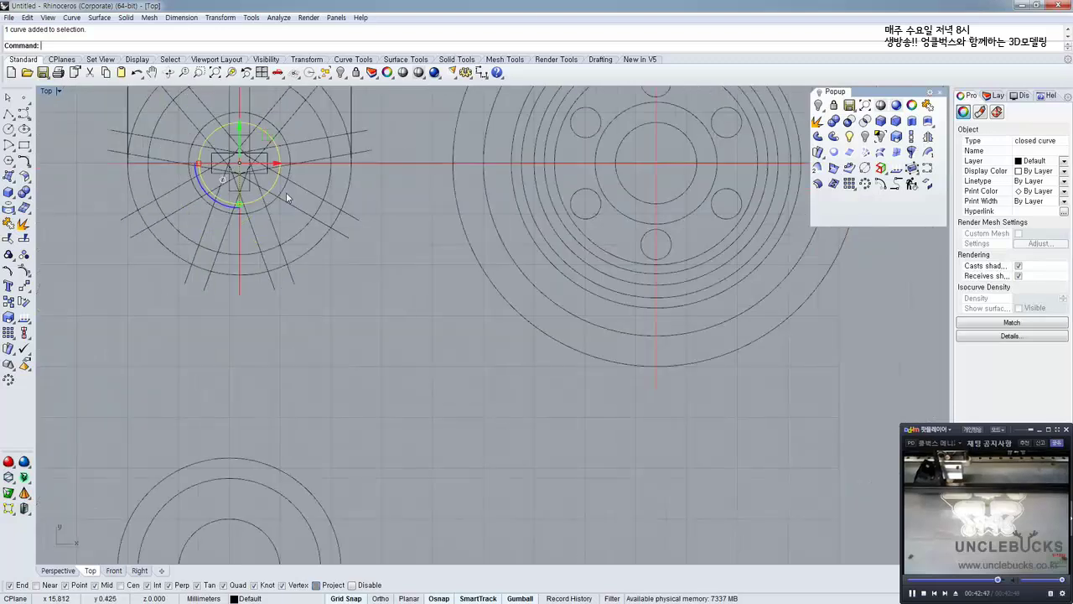
{"action": "right_click_drag", "start_coordinate": [260, 403], "coordinate": [258, 361]}
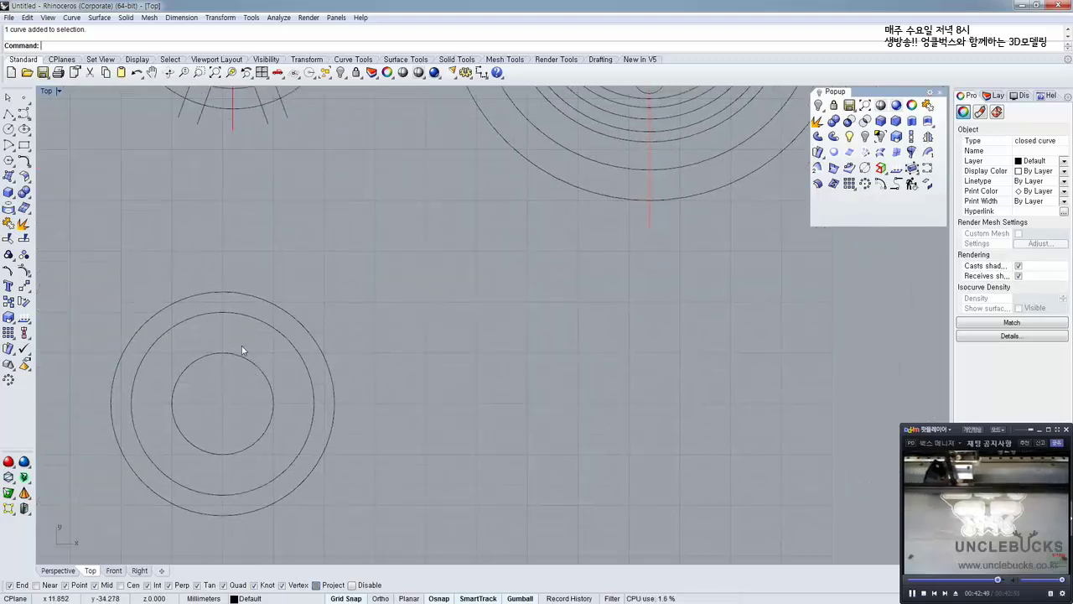
Offset the innermost circle of the new layout 1 mm inward
{"action": "type", "text": "Offset"}
{"action": "key", "text": "Return"}
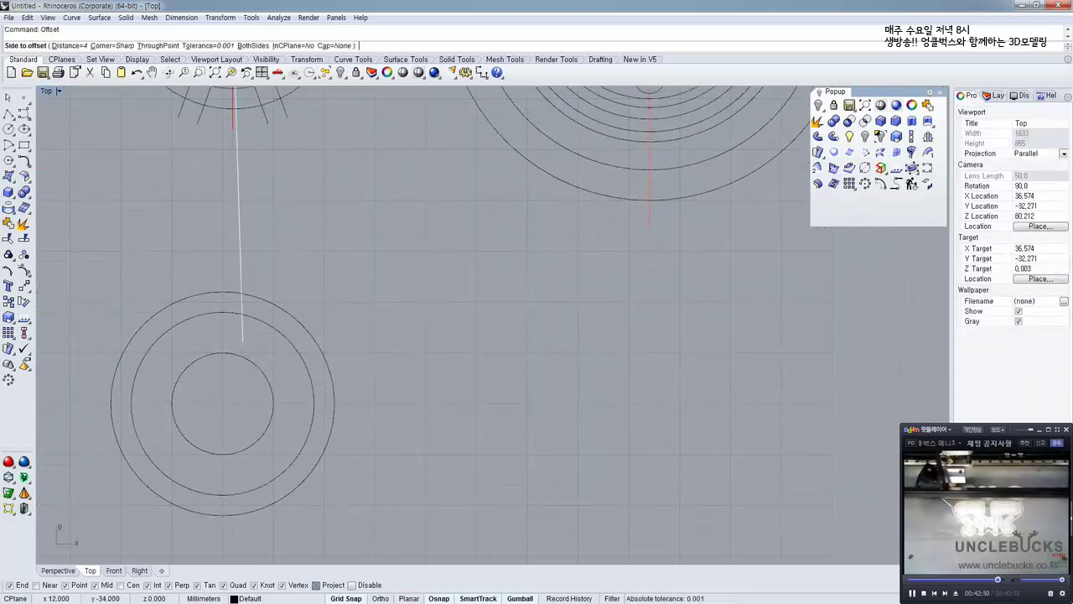
{"action": "key", "text": "Escape"}
{"action": "left_click", "coordinate": [246, 356]}
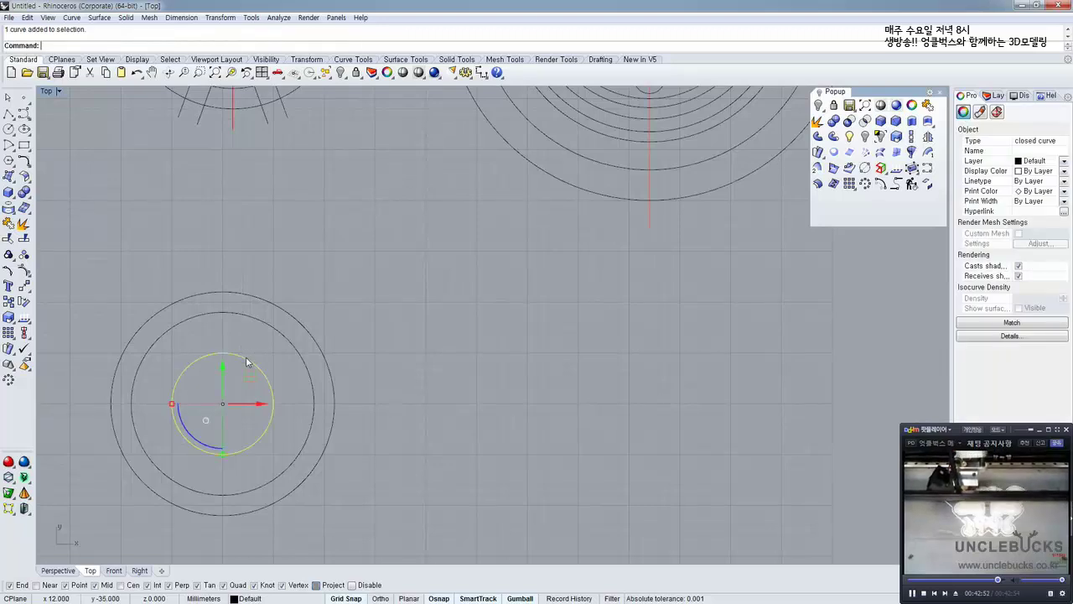
{"action": "type", "text": "O"}
{"action": "key", "text": "Return"}
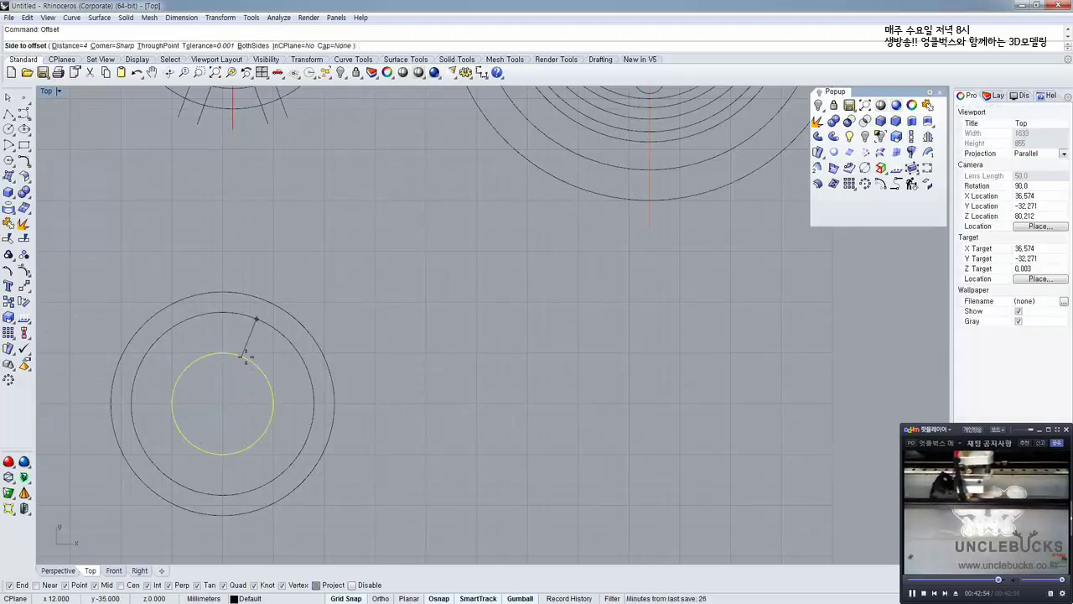
{"action": "left_click", "coordinate": [239, 388]}
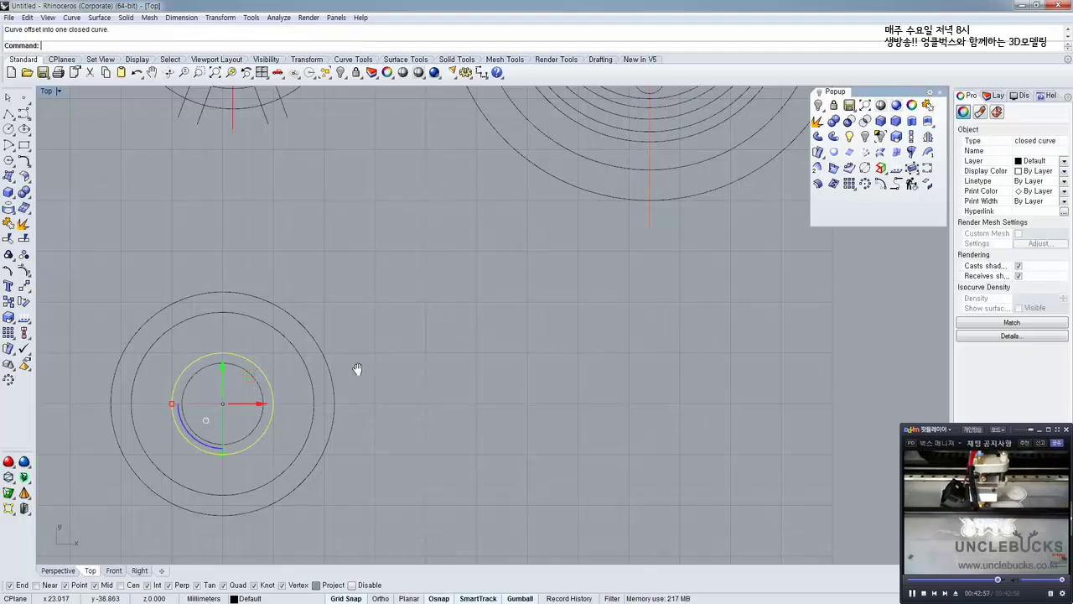
Switch to the browser and examine the reference photos of the assembled wheel and the caliper shots of the yellow rim and tire
{"action": "right_click_drag", "start_coordinate": [358, 369], "coordinate": [409, 353]}
{"action": "left_click", "coordinate": [419, 300]}
{"action": "right_click_drag", "start_coordinate": [312, 244], "coordinate": [280, 345]}
{"action": "right_click_drag", "start_coordinate": [297, 398], "coordinate": [301, 310]}
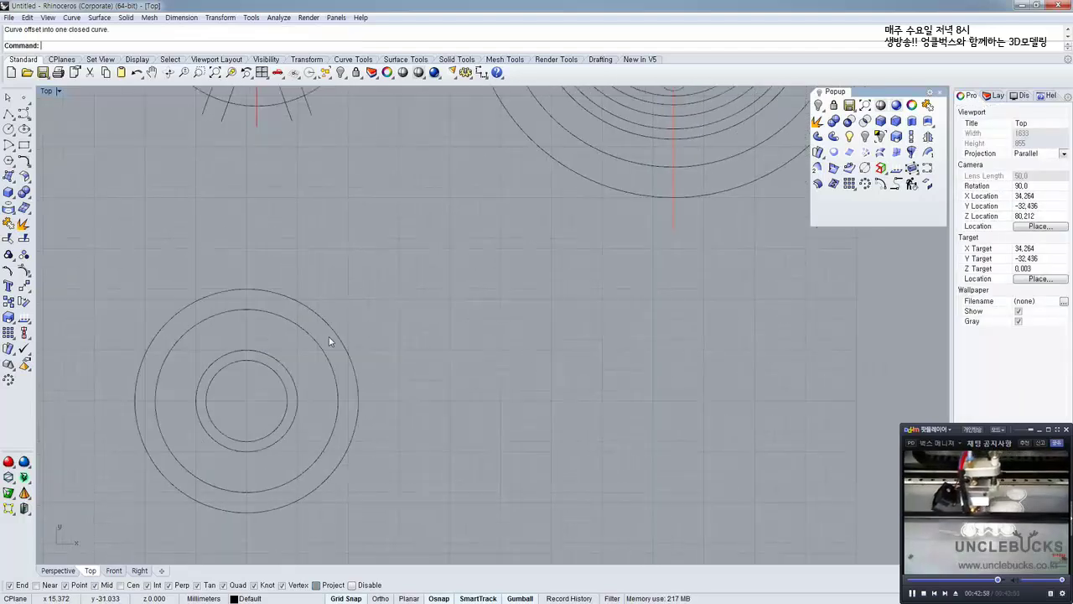
{"action": "key", "text": "alt+Tab"}
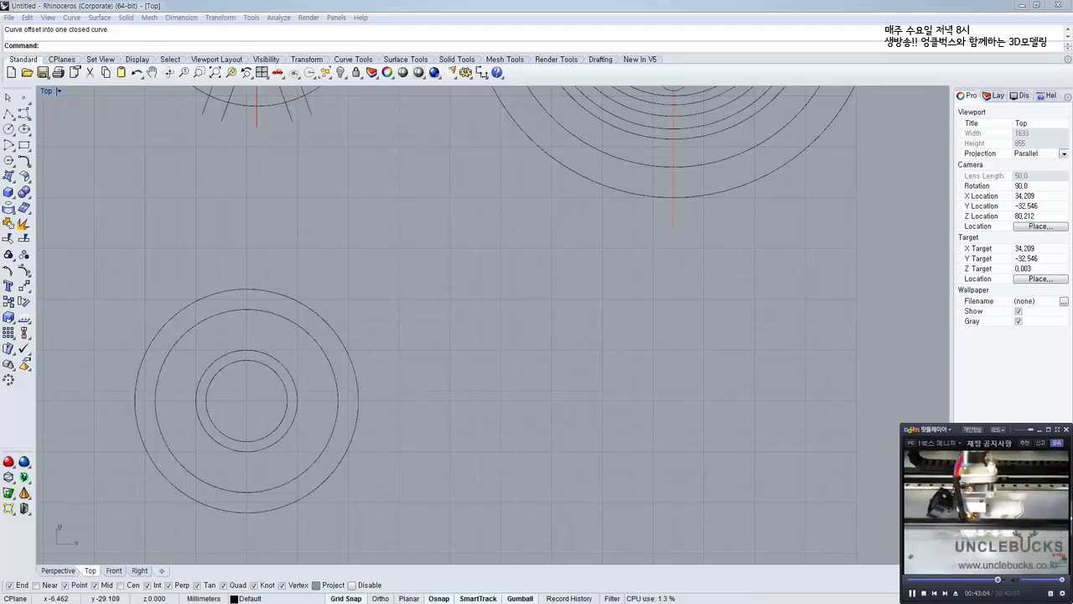
{"action": "left_click_drag", "start_coordinate": [0, 40], "coordinate": [464, 38]}
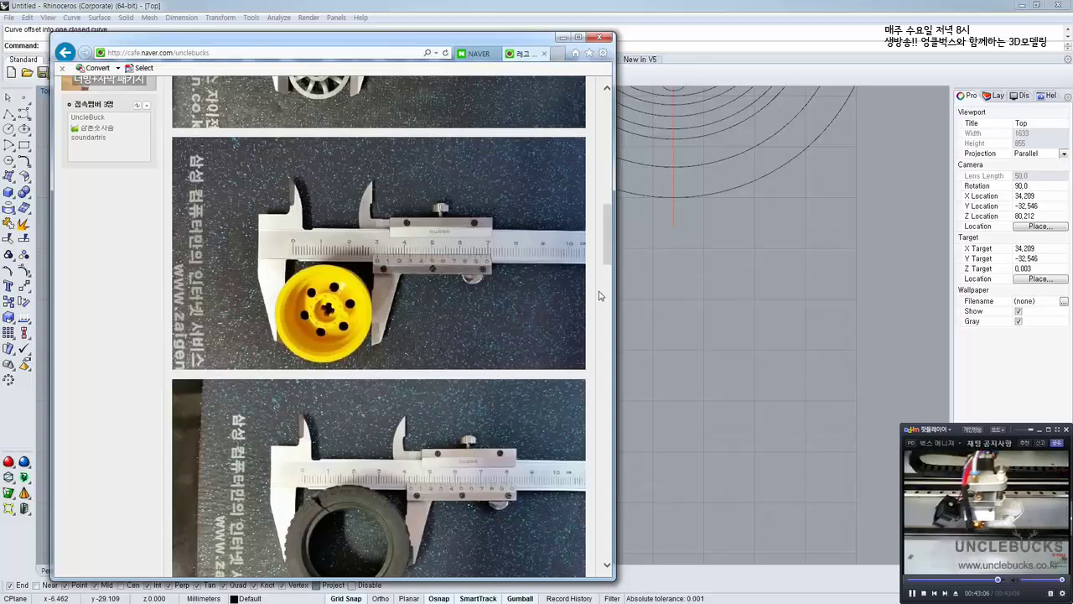
{"action": "left_click_drag", "start_coordinate": [611, 249], "coordinate": [611, 237]}
{"action": "scroll", "coordinate": [423, 300], "scroll_direction": "up", "scroll_amount": 10}
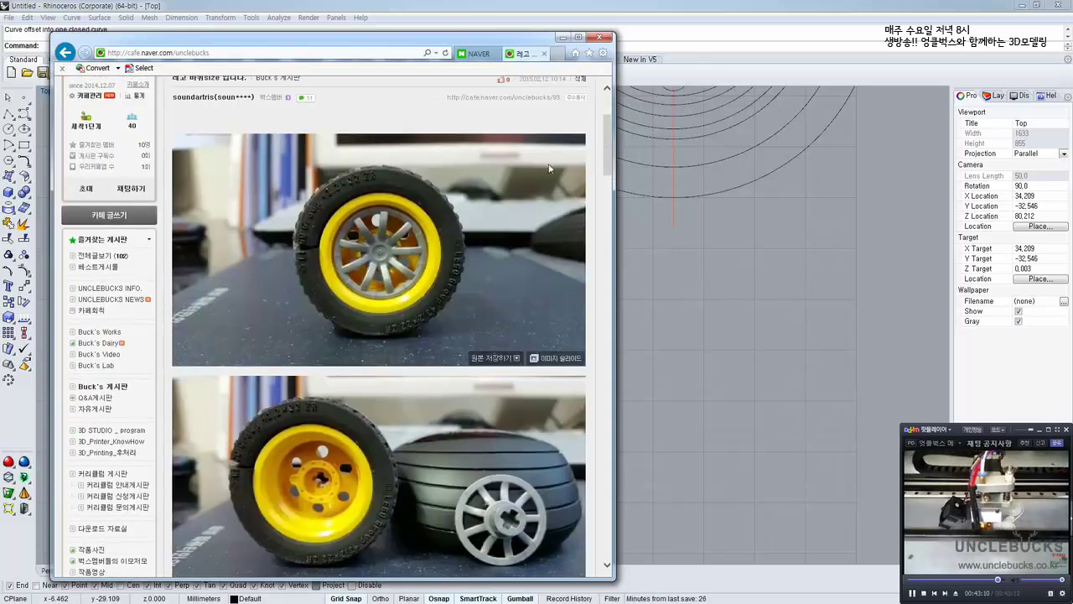
{"action": "left_click_drag", "start_coordinate": [609, 157], "coordinate": [608, 234]}
{"action": "scroll", "coordinate": [491, 301], "scroll_direction": "down", "scroll_amount": 2}
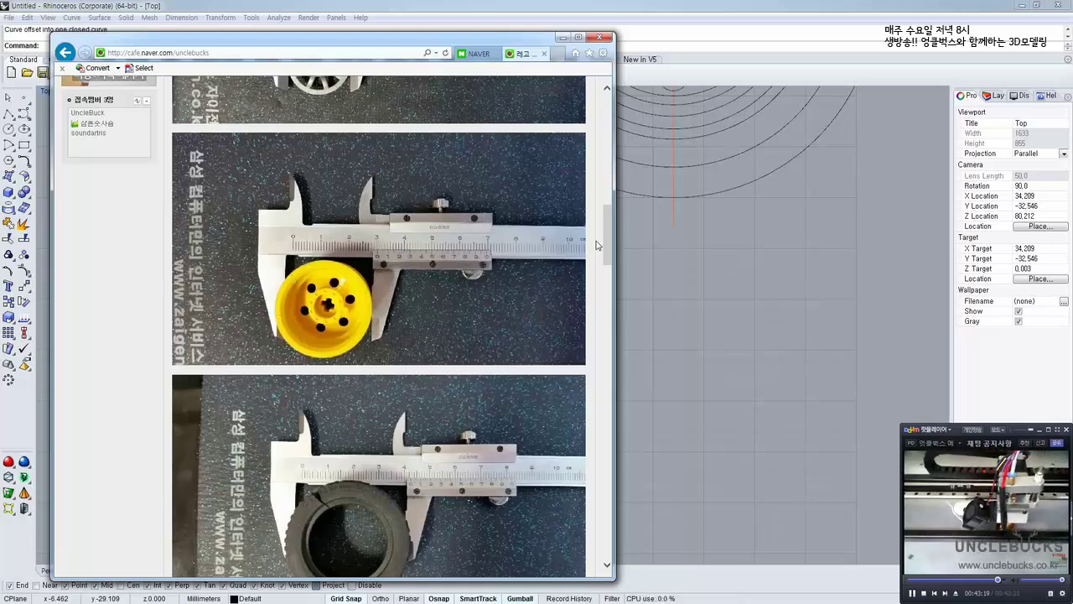
{"action": "mouse_move", "coordinate": [607, 246]}
{"action": "left_mouse_down"}
{"action": "mouse_move", "coordinate": [614, 351]}
{"action": "mouse_move", "coordinate": [605, 245]}
{"action": "left_mouse_up"}
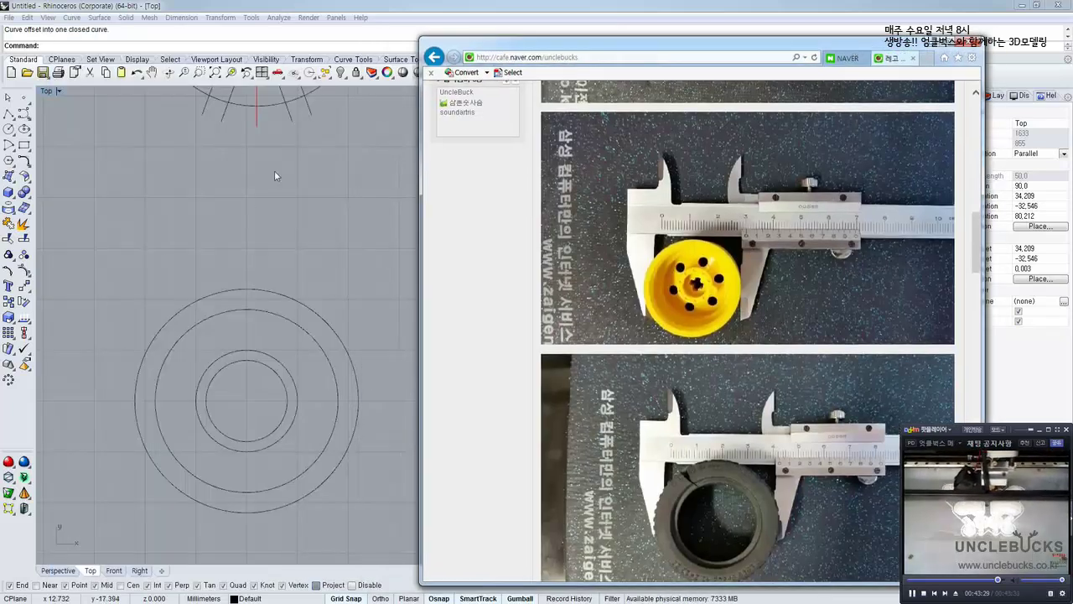
Compare the original spoked hub layout in Rhino with the browser's caliper photo of the grey spoked hub
{"action": "left_click", "coordinate": [304, 221]}
{"action": "right_click_drag", "start_coordinate": [303, 222], "coordinate": [277, 376]}
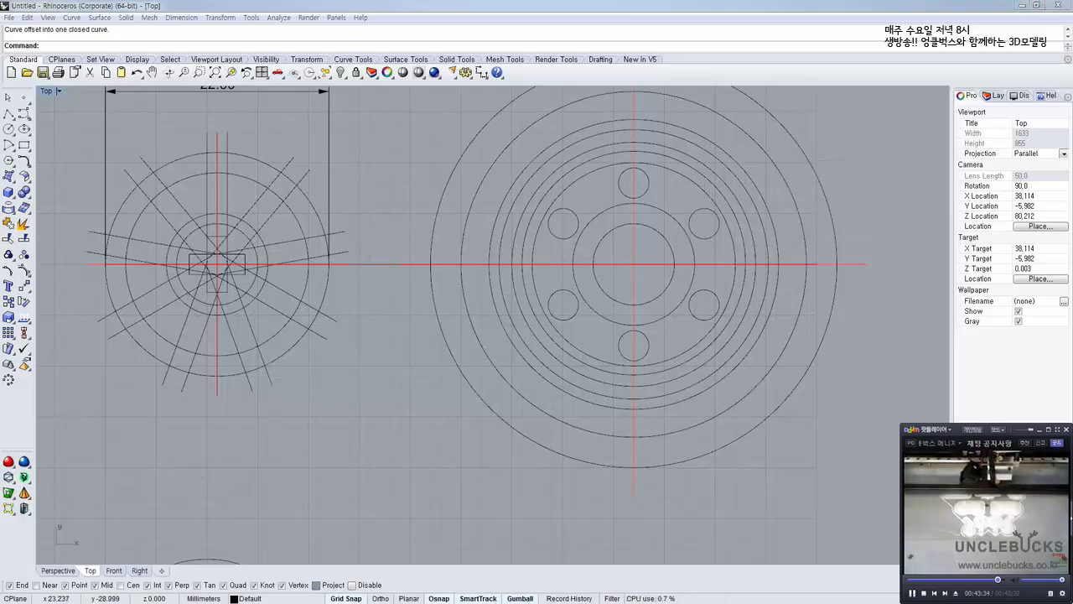
{"action": "key", "text": "alt+Tab"}
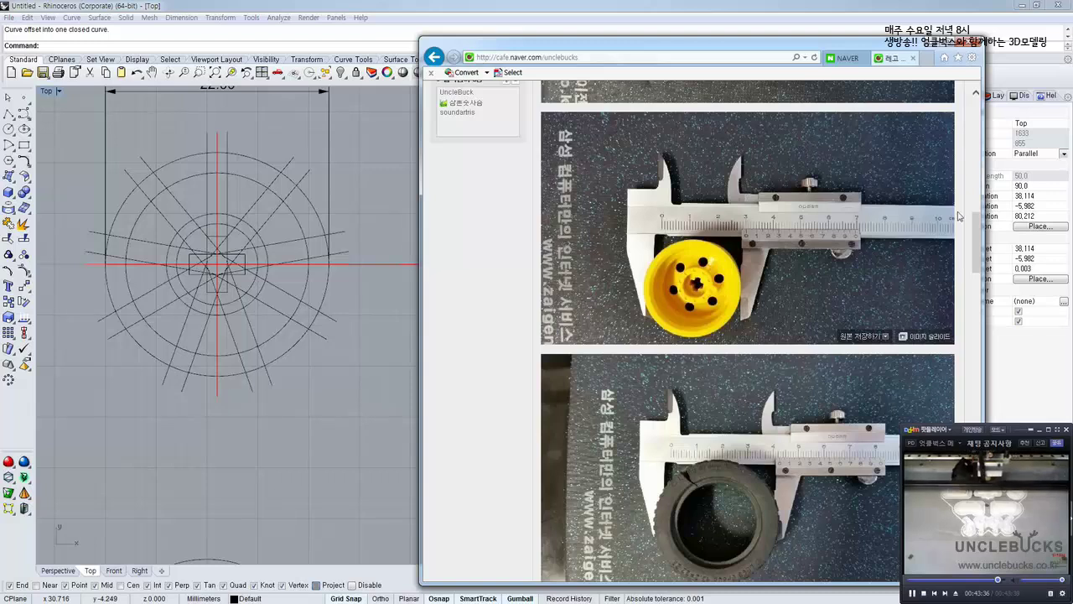
{"action": "scroll", "coordinate": [696, 344], "scroll_direction": "up", "scroll_amount": 4}
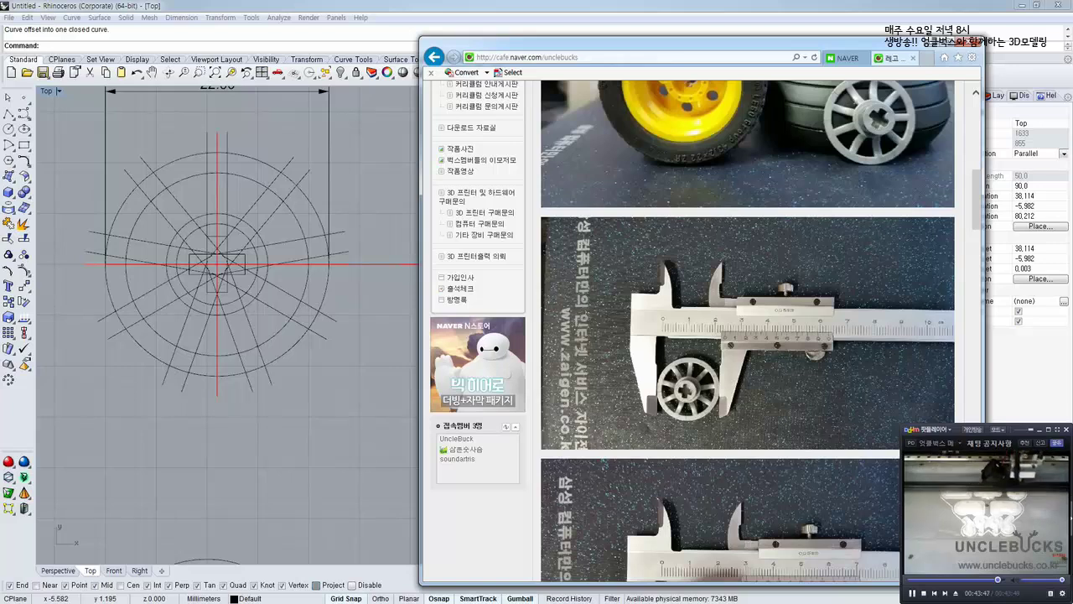
{"action": "key", "text": "alt+Tab"}
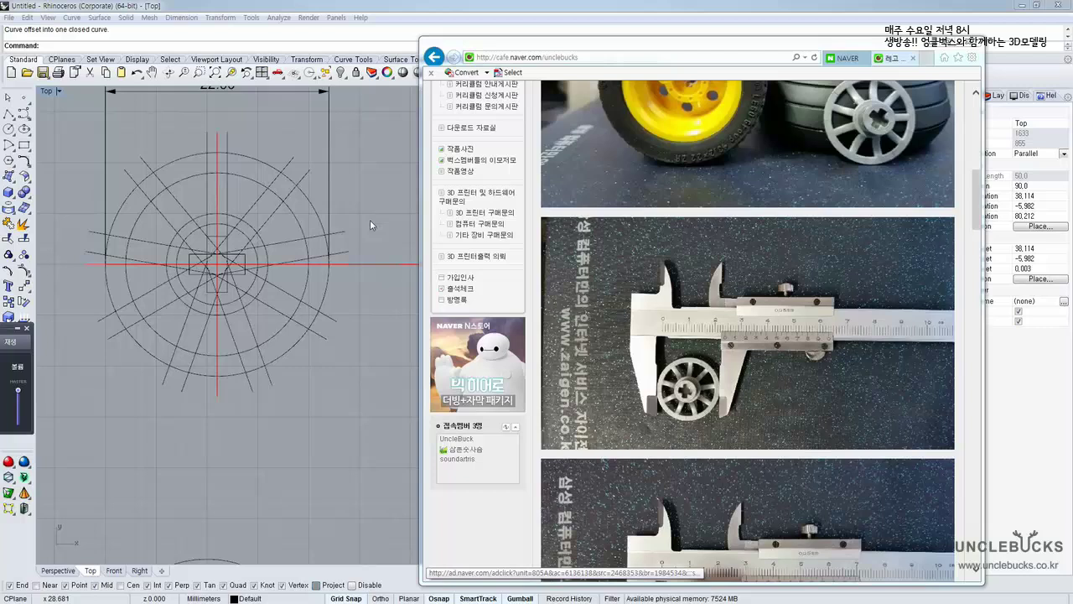
{"action": "left_click", "coordinate": [370, 220]}
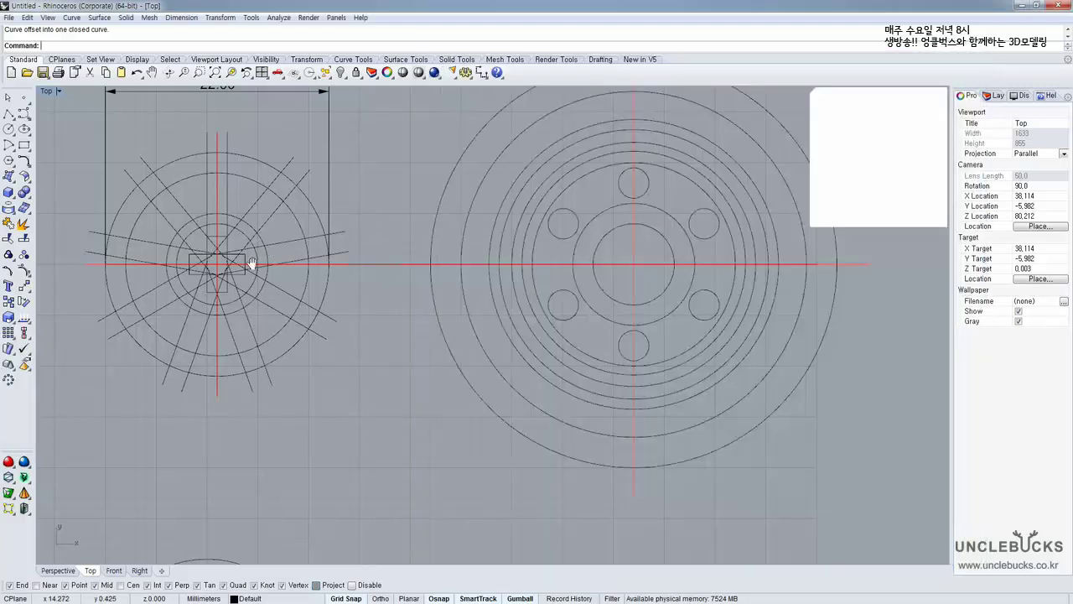
{"action": "right_click_drag", "start_coordinate": [230, 258], "coordinate": [295, 222]}
{"action": "scroll", "coordinate": [302, 319], "scroll_direction": "down", "scroll_amount": 2}
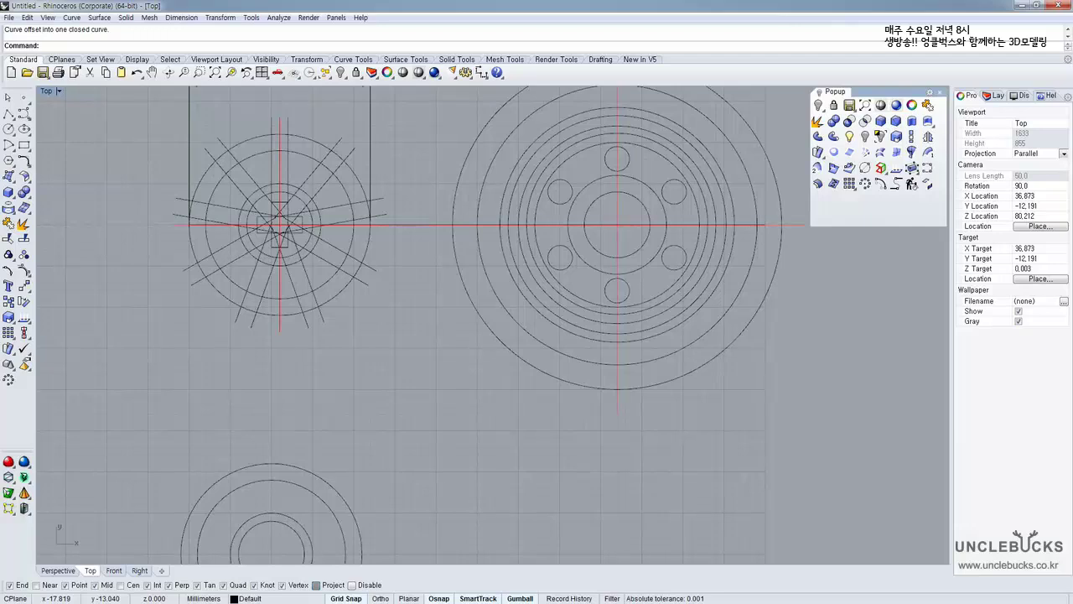
{"action": "key", "text": "Escape"}
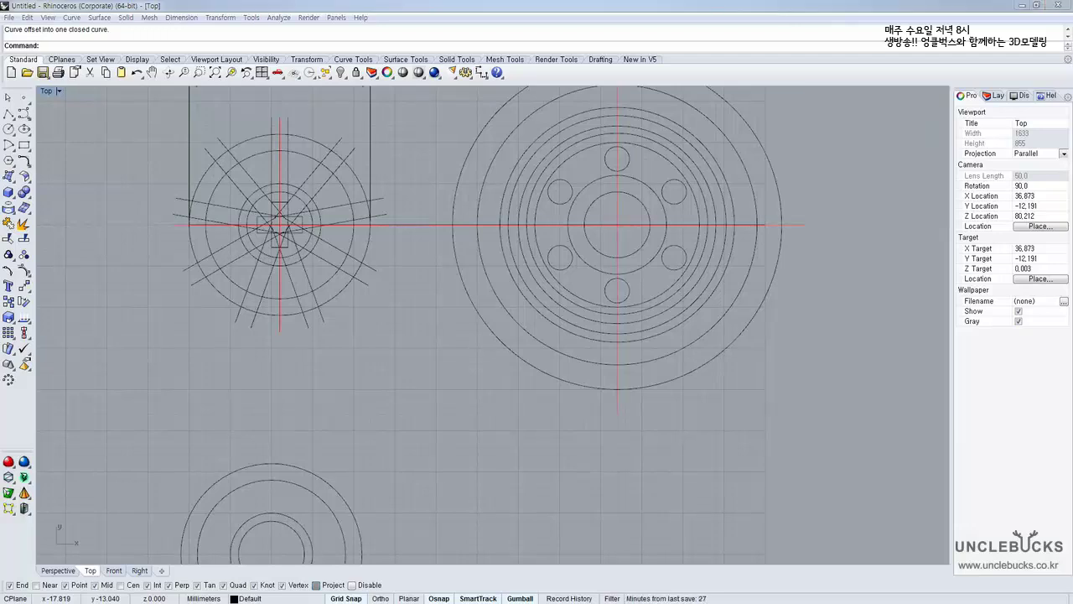
Review the grey hub's caliper photo in the browser again, then examine the spoke and centre lines of the original layout in Rhino
{"action": "key", "text": "alt+Tab"}
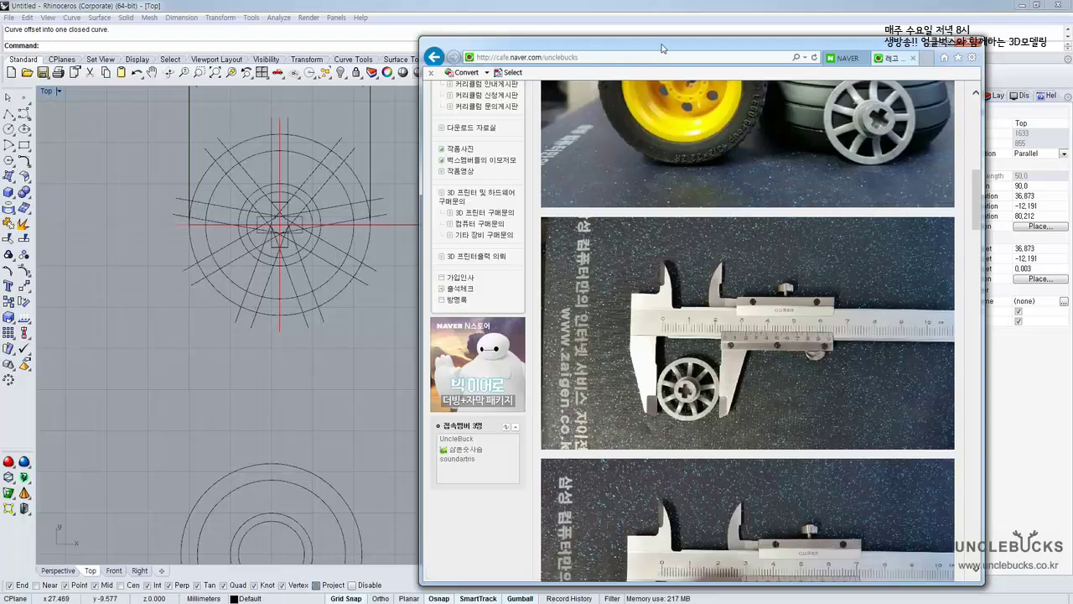
{"action": "left_click_drag", "start_coordinate": [673, 49], "coordinate": [735, 37]}
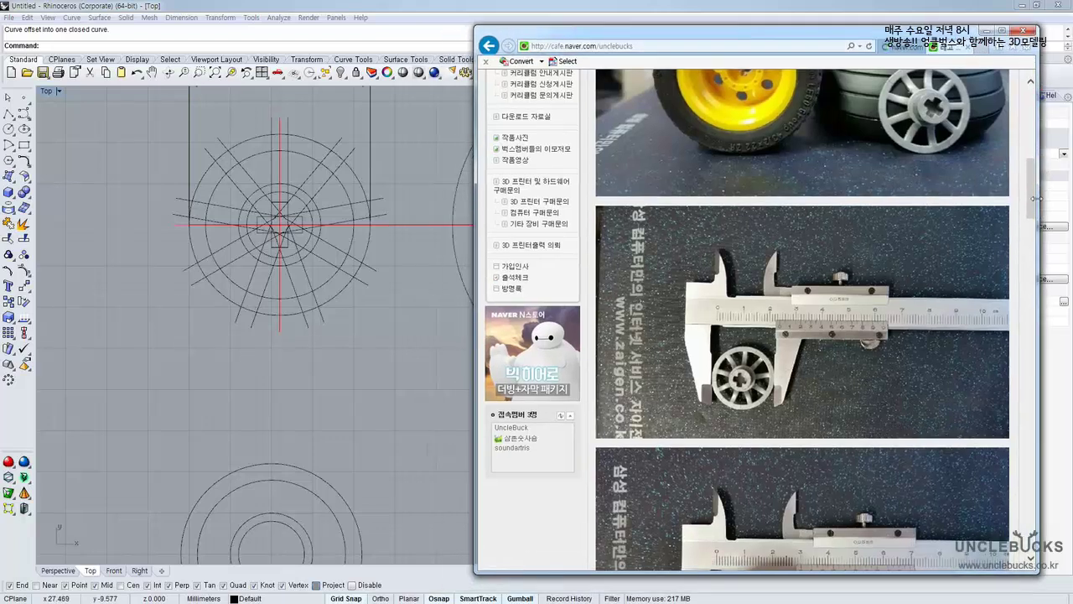
{"action": "left_click_drag", "start_coordinate": [1034, 203], "coordinate": [1034, 192]}
{"action": "right_click_drag", "start_coordinate": [328, 388], "coordinate": [319, 303]}
{"action": "right_click_drag", "start_coordinate": [288, 97], "coordinate": [288, 169]}
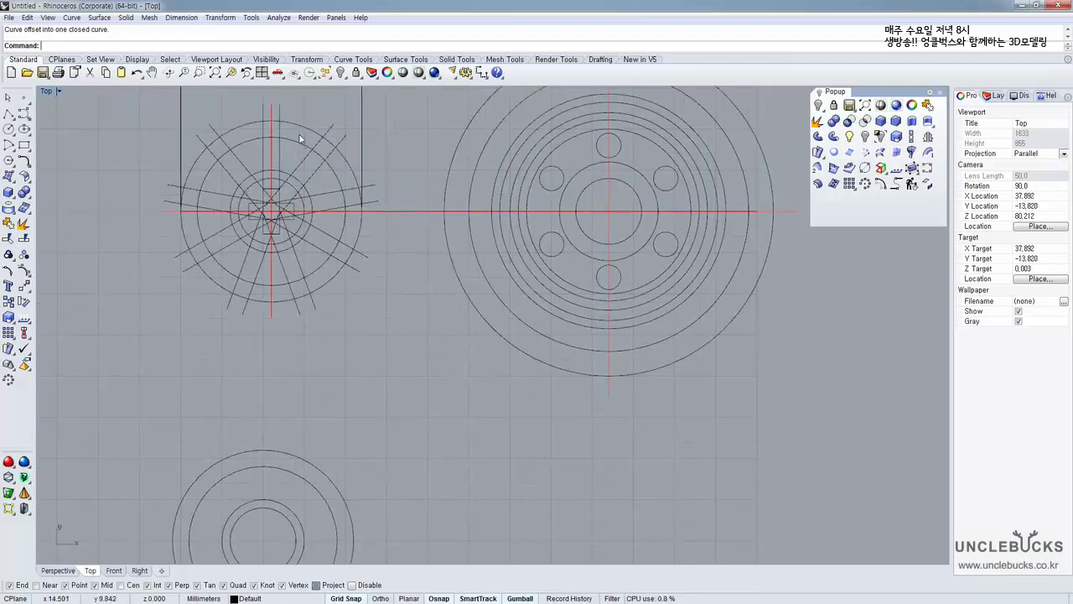
{"action": "scroll", "coordinate": [264, 152], "scroll_direction": "up", "scroll_amount": 2}
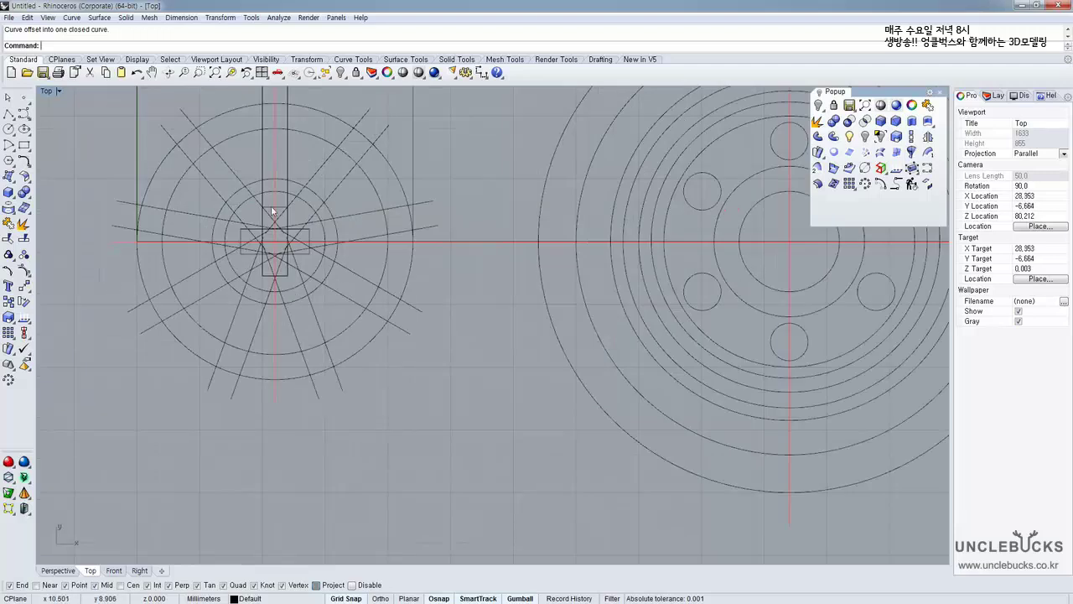
{"action": "scroll", "coordinate": [265, 134], "scroll_direction": "up", "scroll_amount": 3}
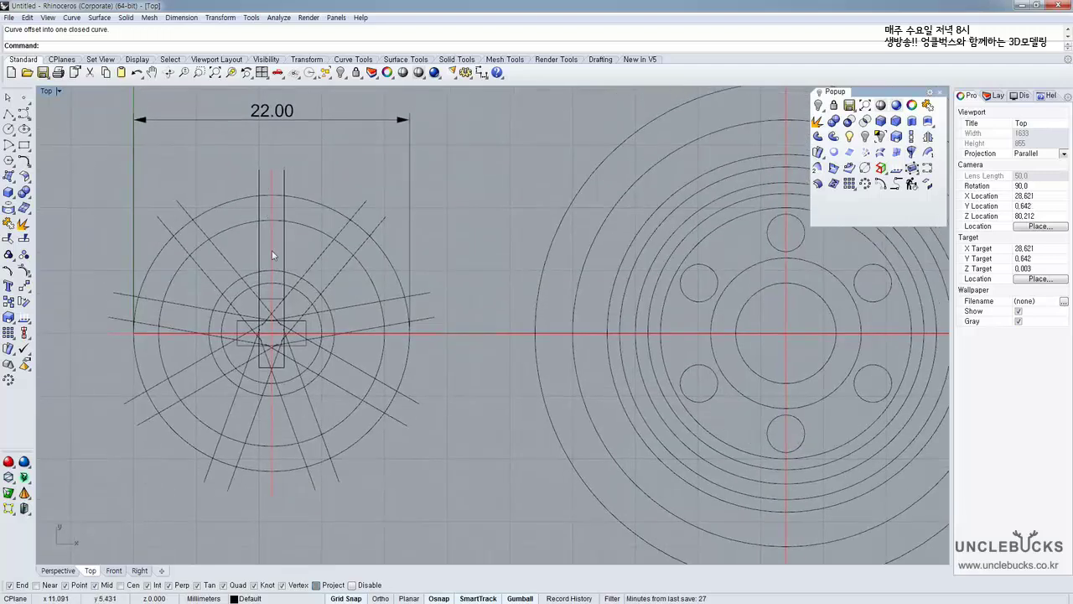
{"action": "scroll", "coordinate": [267, 276], "scroll_direction": "down", "scroll_amount": 4}
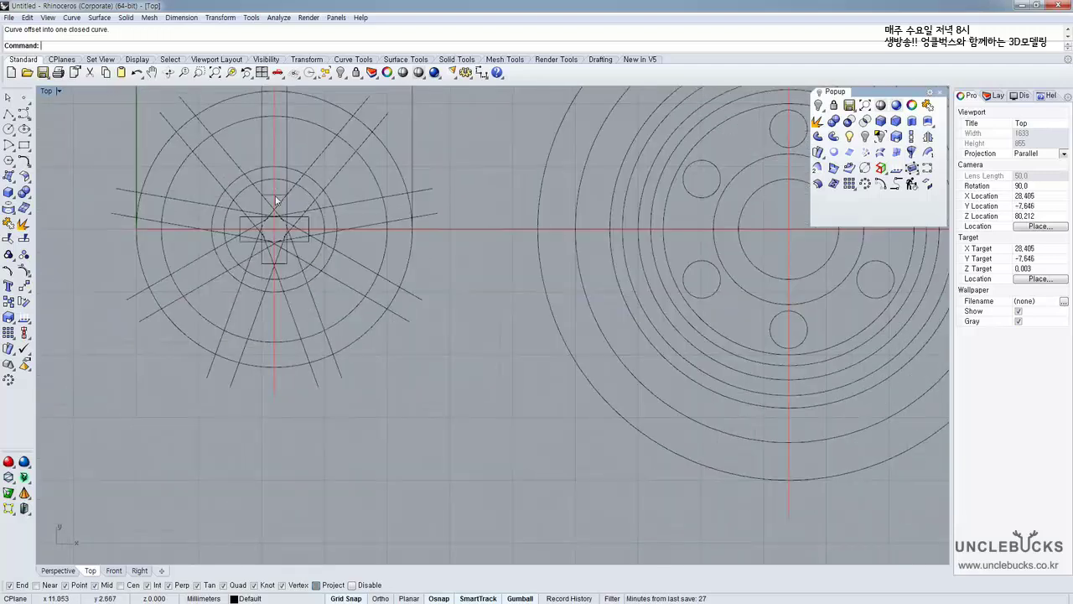
{"action": "right_click_drag", "start_coordinate": [290, 311], "coordinate": [269, 316]}
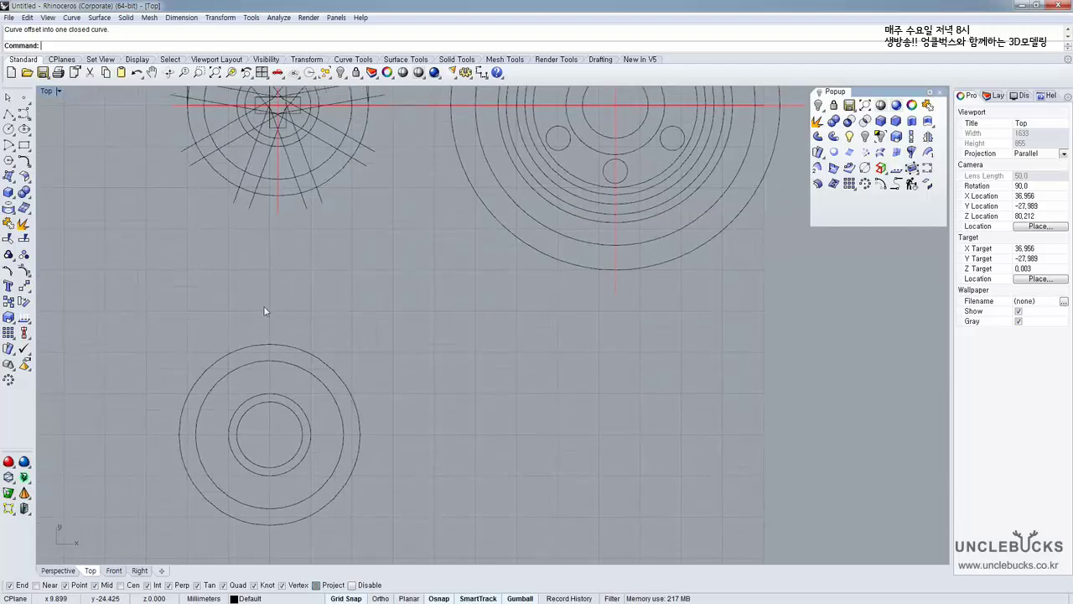
Draw a vertical centre line about 30 mm long through the new concentric circles, extending past the outer circle at both ends
{"action": "left_click", "coordinate": [6, 114]}
{"action": "scroll", "coordinate": [262, 251], "scroll_direction": "up", "scroll_amount": 2}
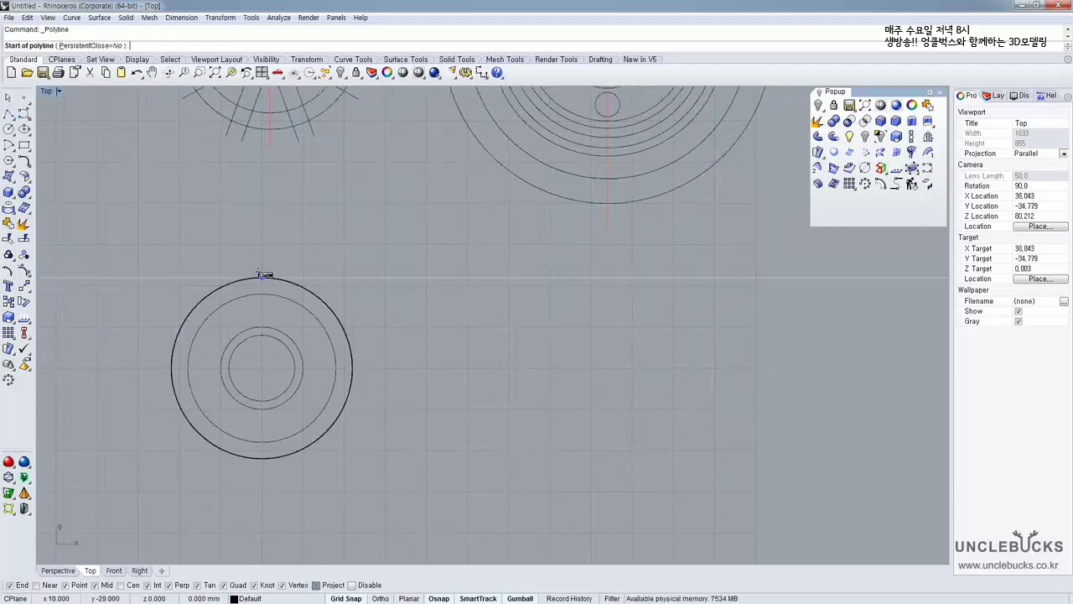
{"action": "left_click", "coordinate": [262, 236]}
{"action": "key", "text": "Down"}
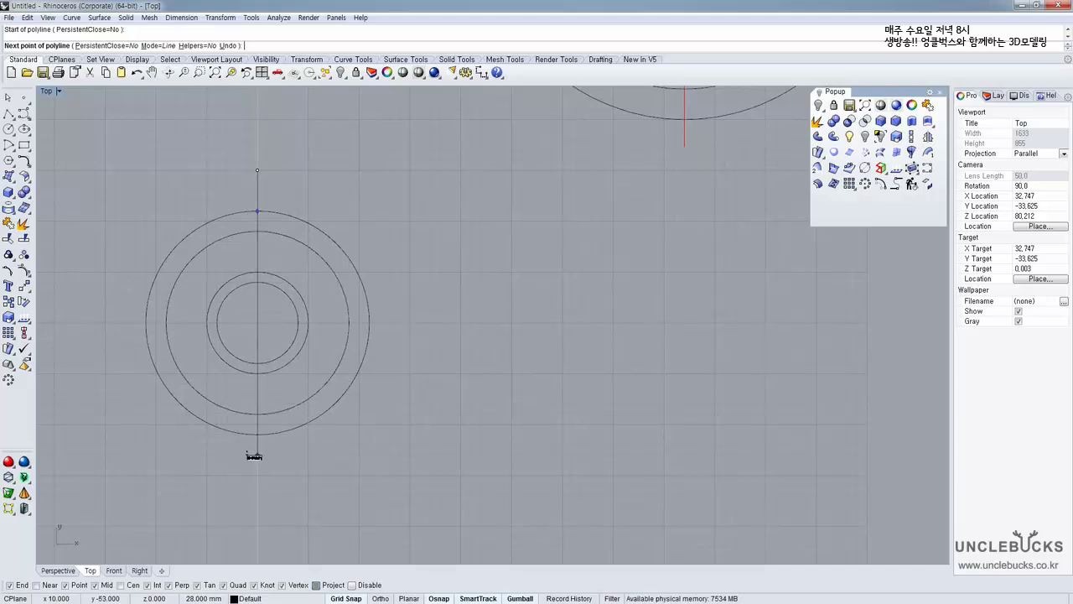
{"action": "left_click", "coordinate": [257, 475]}
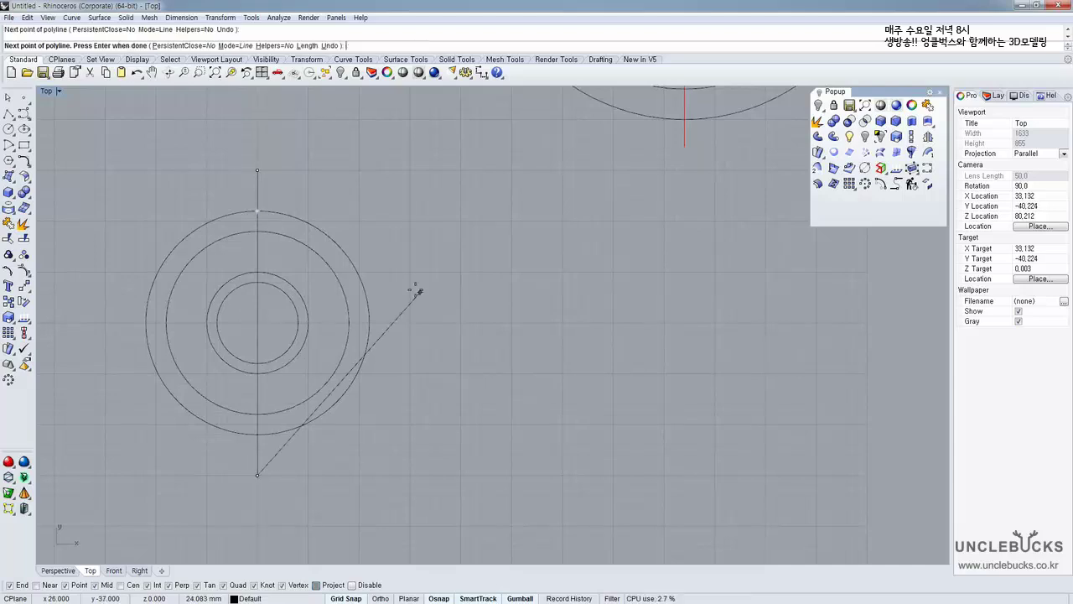
{"action": "key", "text": "Return"}
Draw a horizontal centre line about 30 mm long through the centre of the new concentric circles
{"action": "right_click_drag", "start_coordinate": [407, 336], "coordinate": [433, 341]}
{"action": "key", "text": "Return"}
{"action": "left_click", "coordinate": [435, 328]}
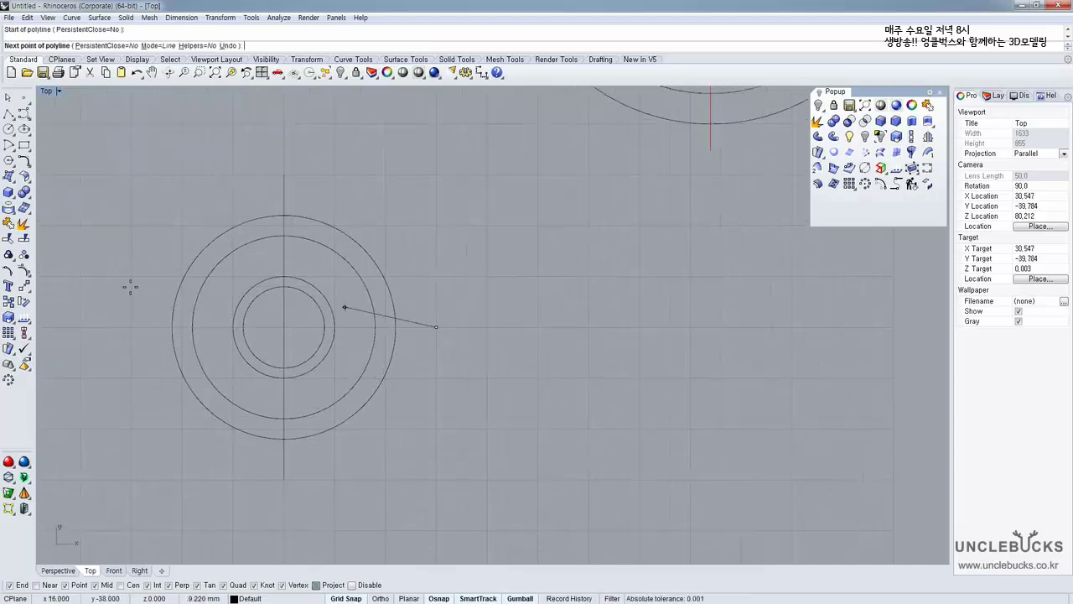
{"action": "left_click", "coordinate": [131, 328]}
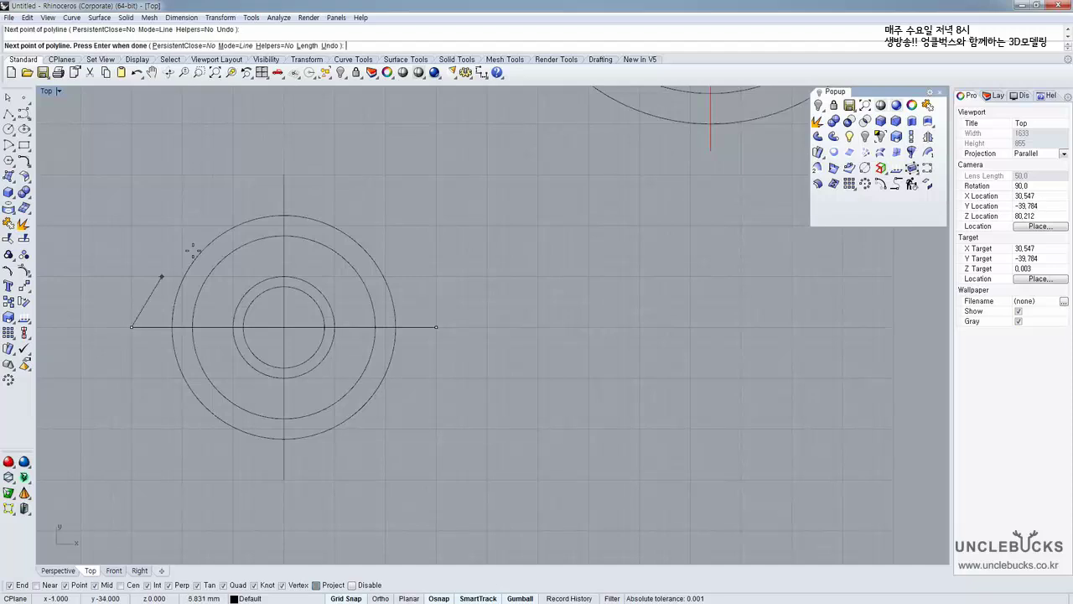
{"action": "right_click", "coordinate": [190, 182]}
{"action": "right_click_drag", "start_coordinate": [193, 182], "coordinate": [202, 206]}
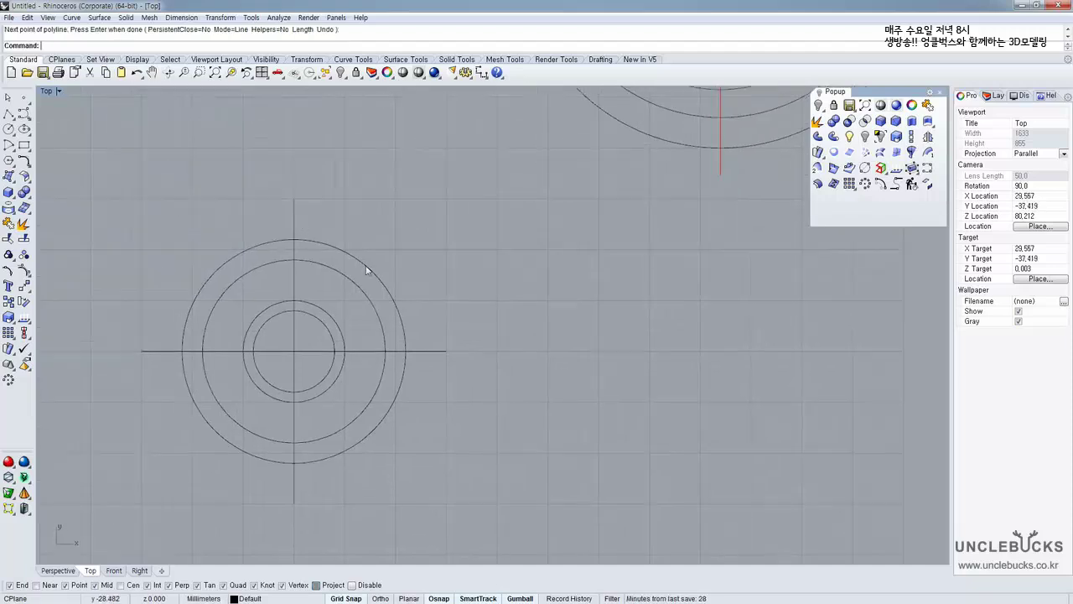
Set the display color of the new vertical and horizontal centre lines to Red
{"action": "left_click", "coordinate": [294, 220]}
{"action": "right_click_drag", "start_coordinate": [433, 291], "coordinate": [434, 316]}
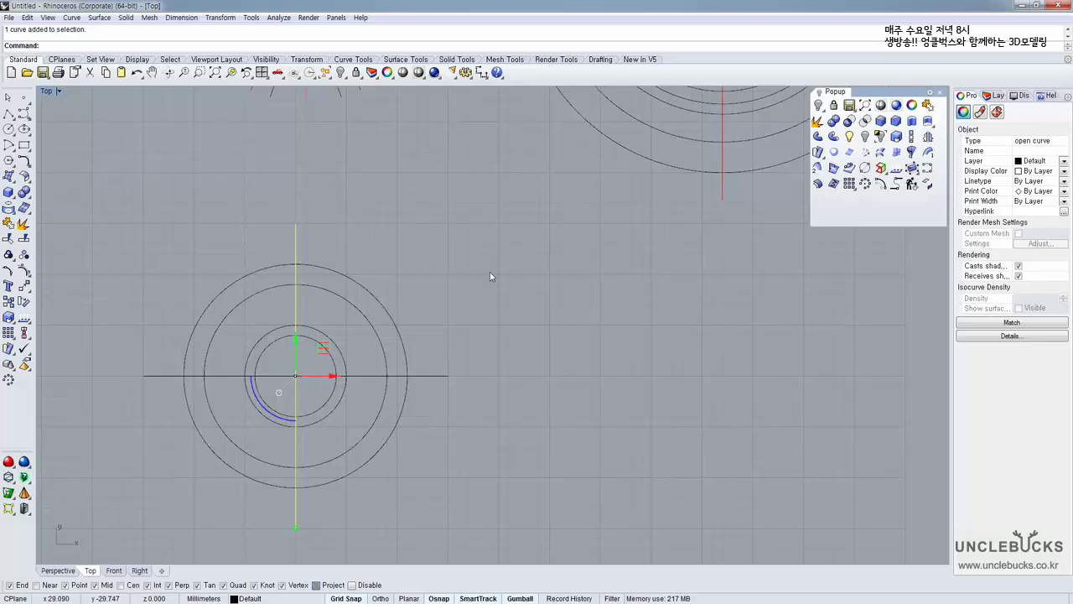
{"action": "left_click_drag", "start_coordinate": [442, 422], "coordinate": [430, 446], "text": "shift"}
{"action": "right_click_drag", "start_coordinate": [442, 387], "coordinate": [484, 383]}
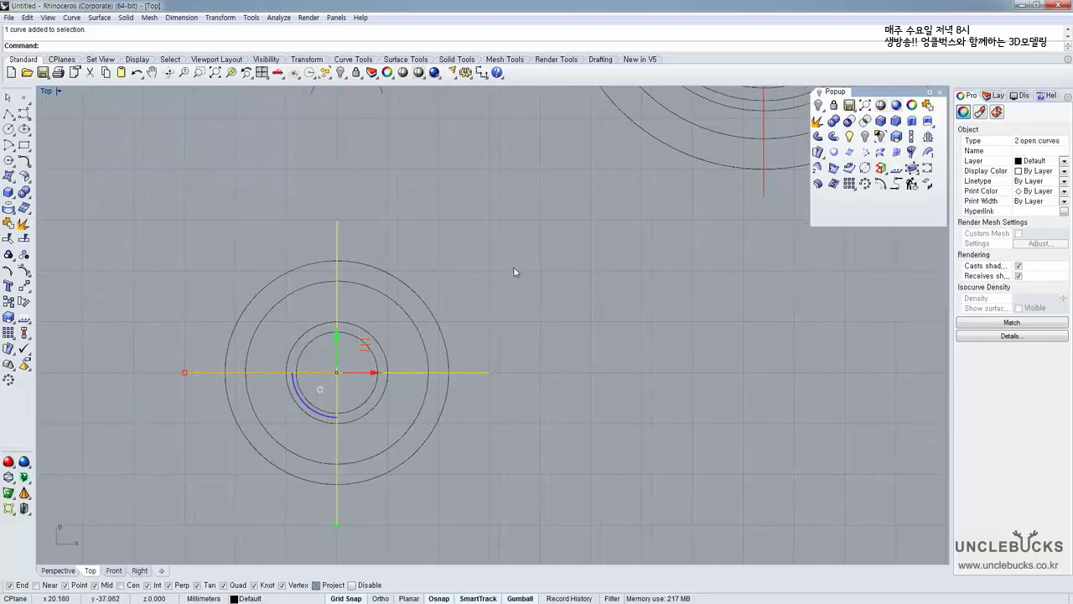
{"action": "left_click", "coordinate": [1035, 172]}
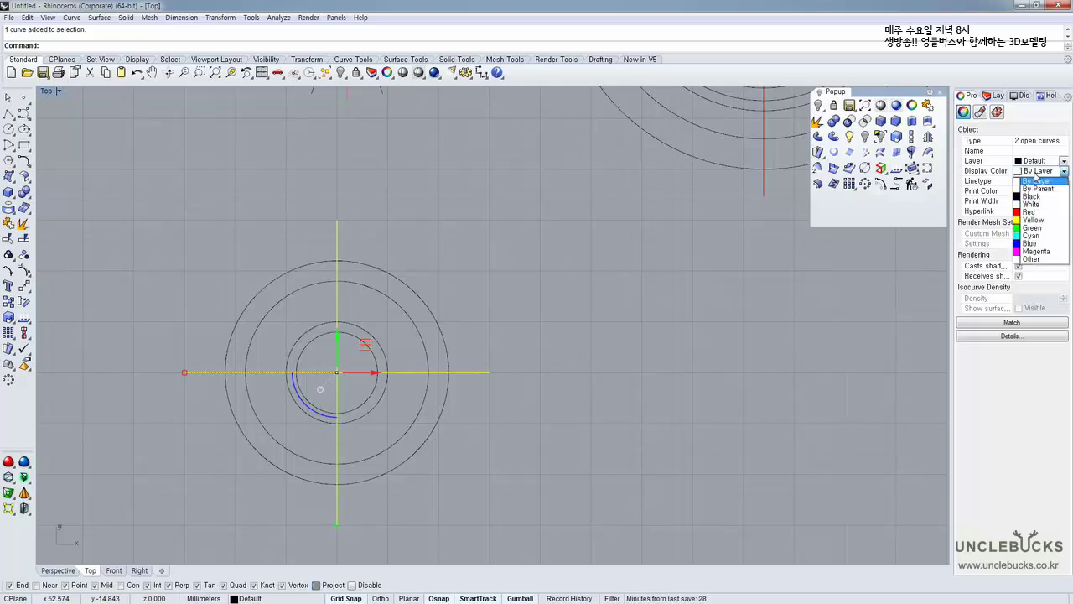
{"action": "left_click", "coordinate": [1038, 214]}
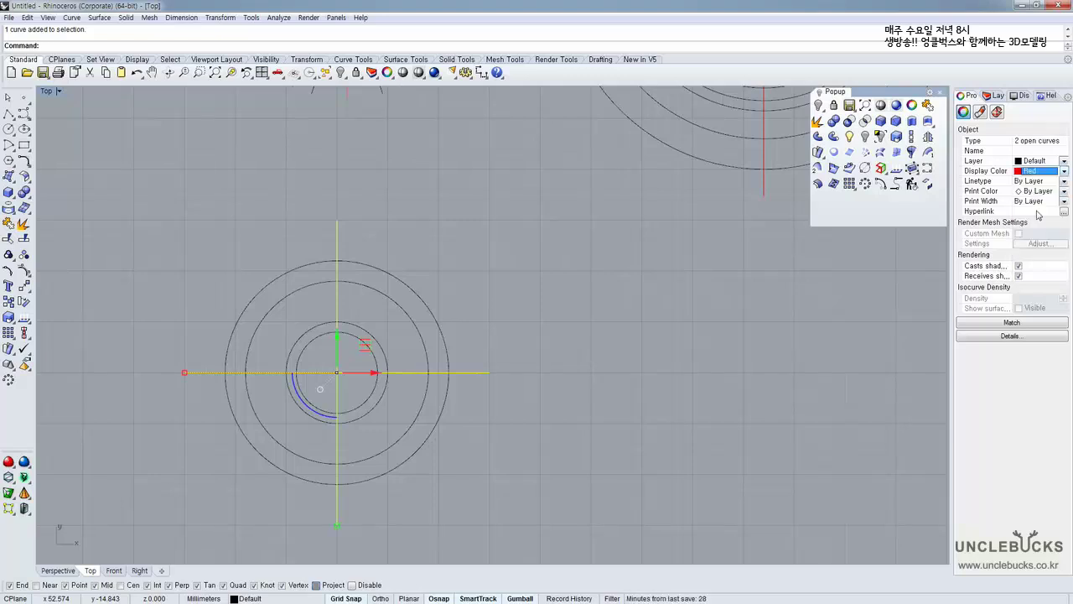
{"action": "left_click", "coordinate": [573, 343]}
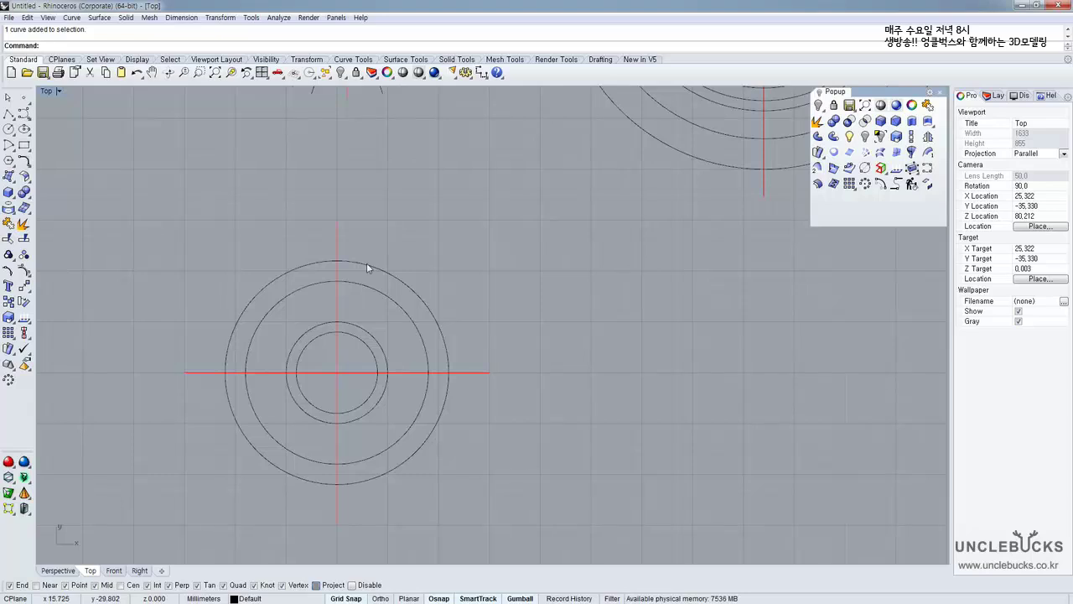
Offset the new layout's vertical centre line 1 mm to its right
{"action": "right_click_drag", "start_coordinate": [376, 278], "coordinate": [422, 247]}
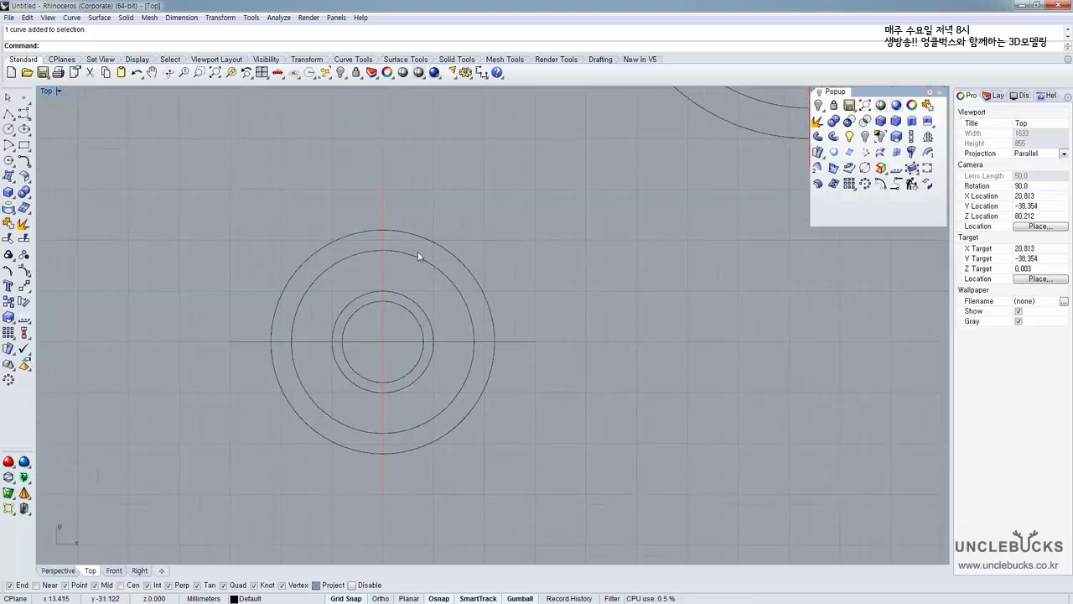
{"action": "scroll", "coordinate": [396, 258], "scroll_direction": "up", "scroll_amount": 2}
{"action": "scroll", "coordinate": [477, 172], "scroll_direction": "down", "scroll_amount": 6}
{"action": "right_click_drag", "start_coordinate": [477, 172], "coordinate": [377, 454]}
{"action": "right_click_drag", "start_coordinate": [396, 382], "coordinate": [400, 307]}
{"action": "scroll", "coordinate": [349, 361], "scroll_direction": "up", "scroll_amount": 8}
{"action": "right_click_drag", "start_coordinate": [376, 352], "coordinate": [389, 319]}
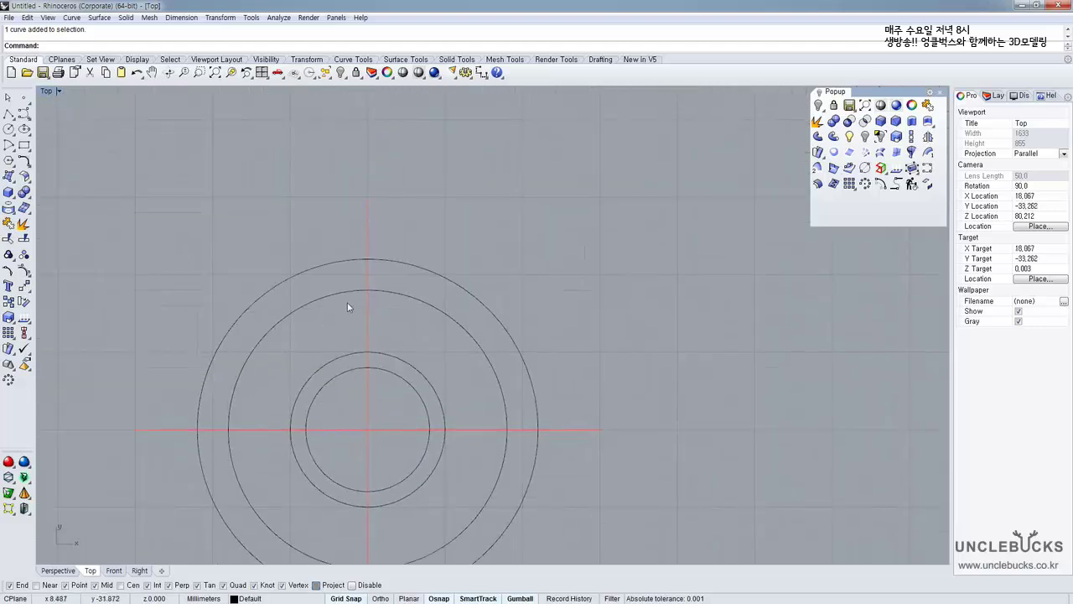
{"action": "scroll", "coordinate": [346, 303], "scroll_direction": "up", "scroll_amount": 4}
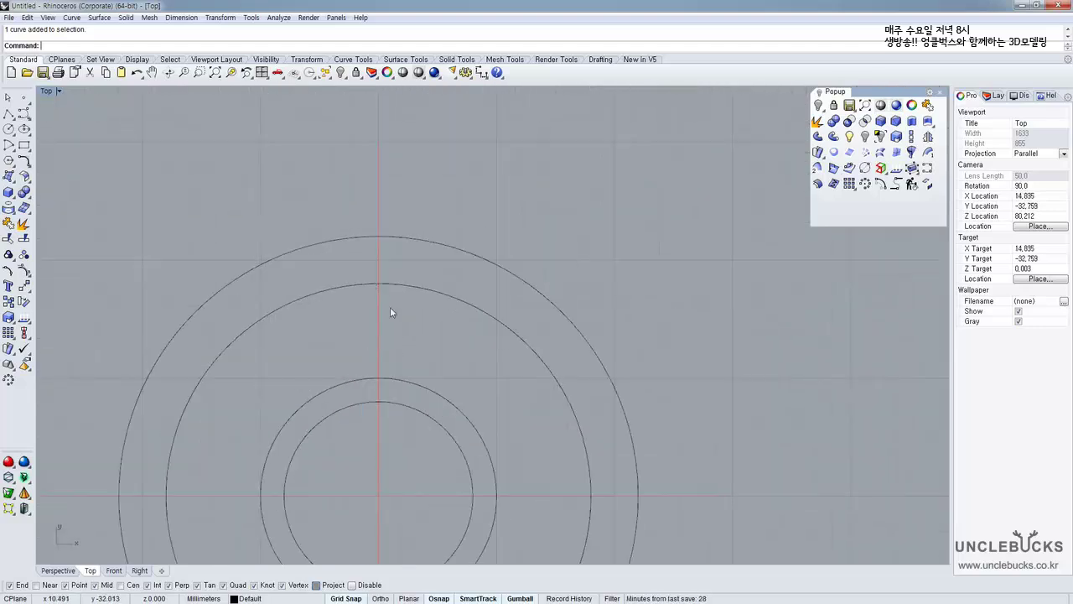
{"action": "type", "text": "Offset"}
{"action": "key", "text": "Return"}
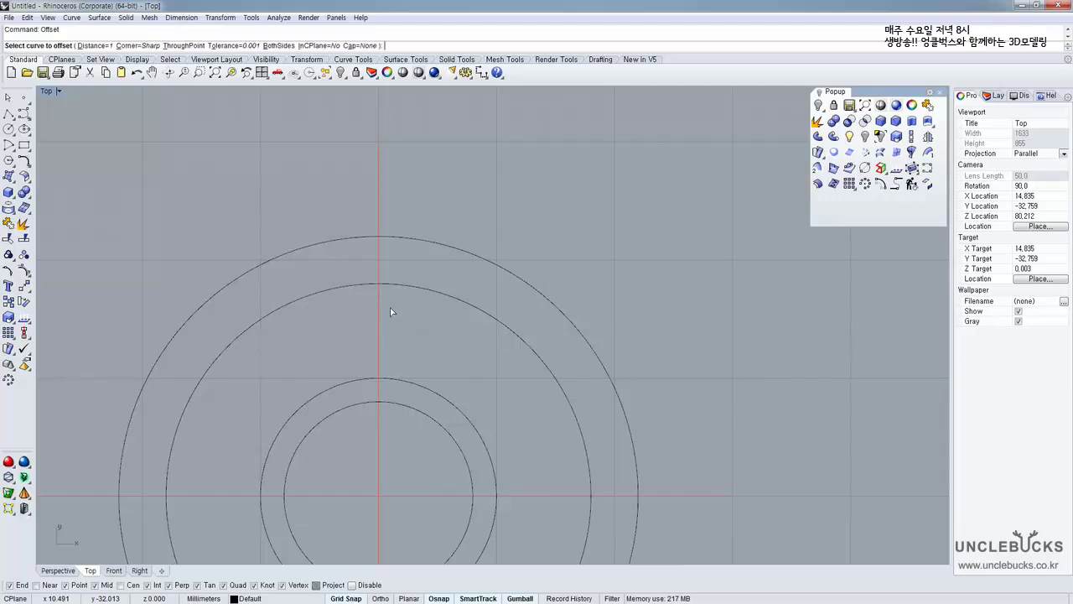
{"action": "left_click", "coordinate": [377, 312]}
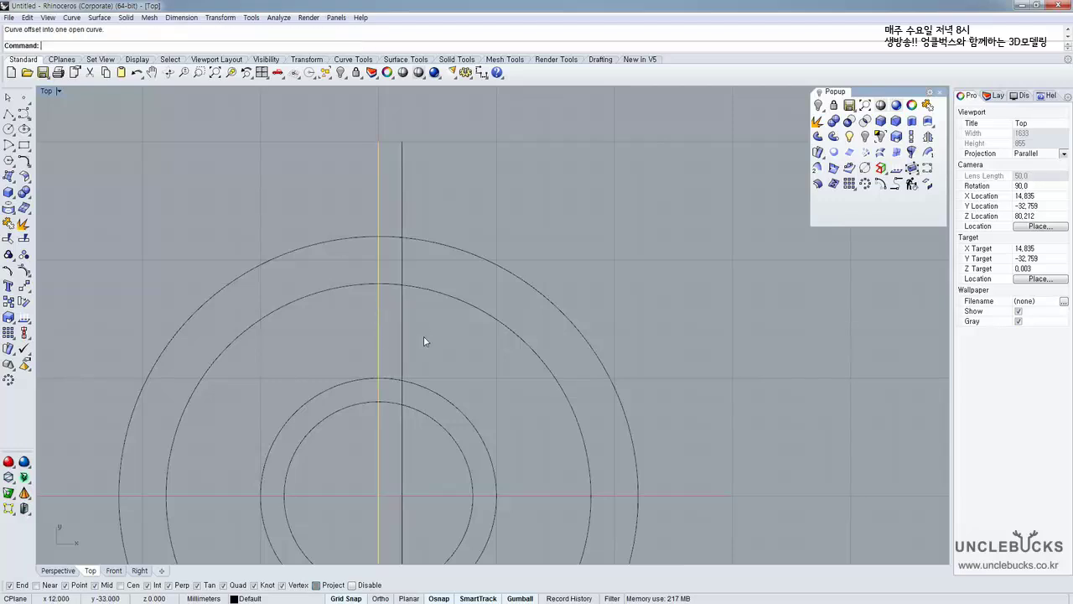
{"action": "left_click", "coordinate": [425, 341]}
Offset the same vertical centre line 1 mm to its left to complete the spoke's width
{"action": "left_click", "coordinate": [377, 342]}
{"action": "right_click", "coordinate": [373, 340]}
{"action": "left_click", "coordinate": [332, 334]}
{"action": "right_click_drag", "start_coordinate": [445, 340], "coordinate": [355, 280]}
{"action": "left_click", "coordinate": [443, 285]}
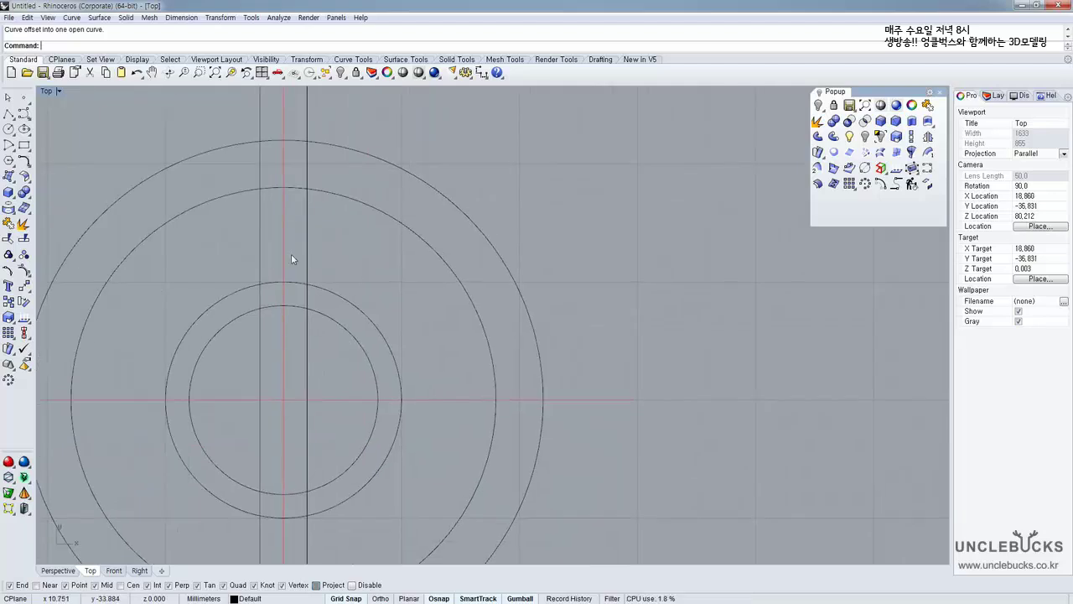
Check the spokes in the browser's hub photo, and trim both offset lines below the horizontal centre line, using that line as the cutter
{"action": "left_click", "coordinate": [254, 260]}
{"action": "key", "text": "alt+Tab"}
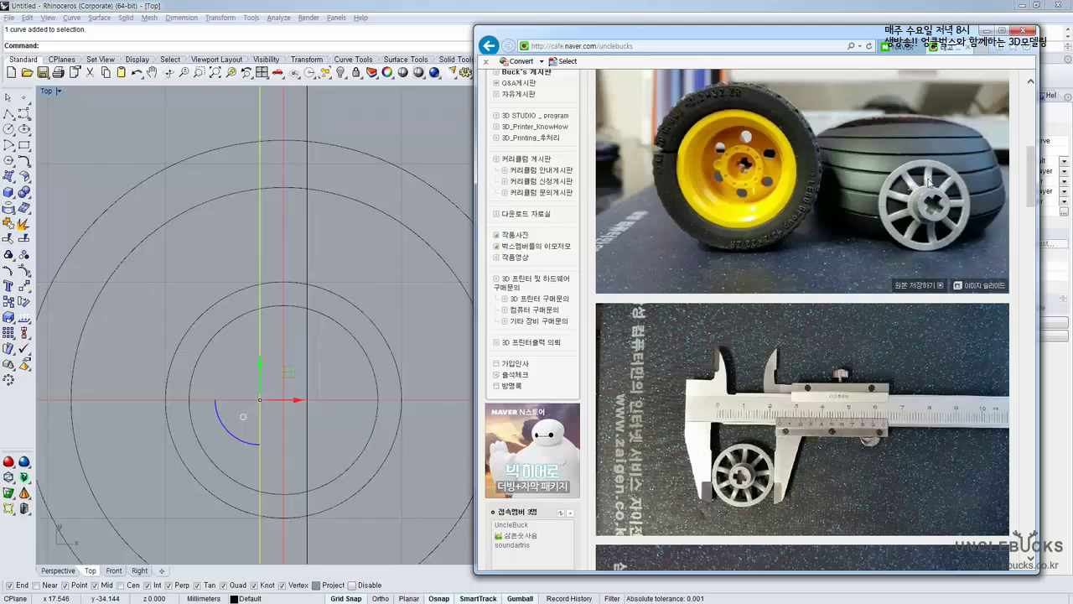
{"action": "left_click", "coordinate": [410, 125]}
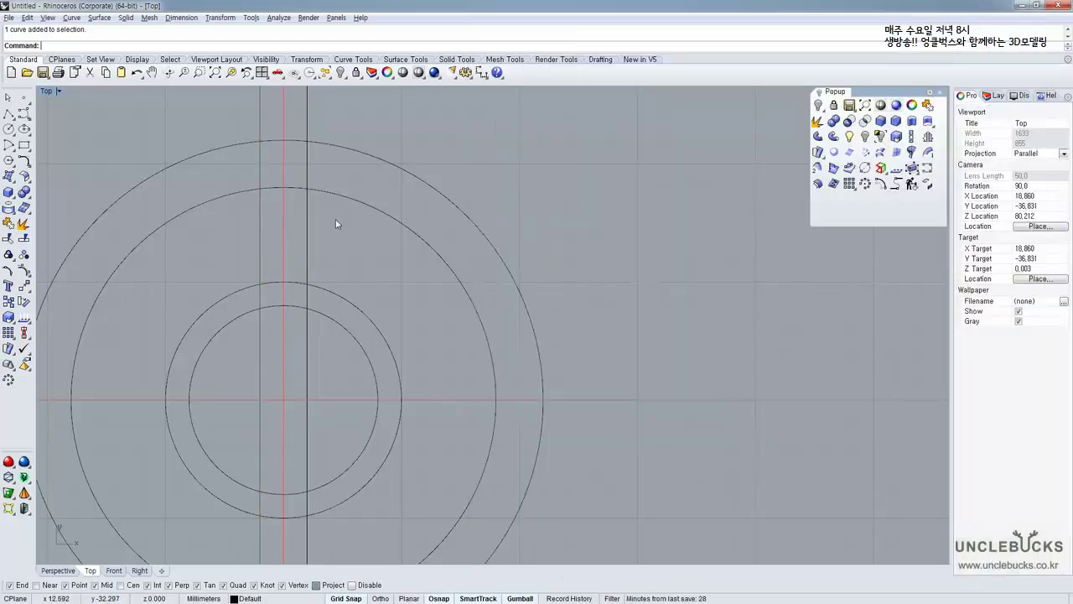
{"action": "right_click_drag", "start_coordinate": [326, 229], "coordinate": [404, 223]}
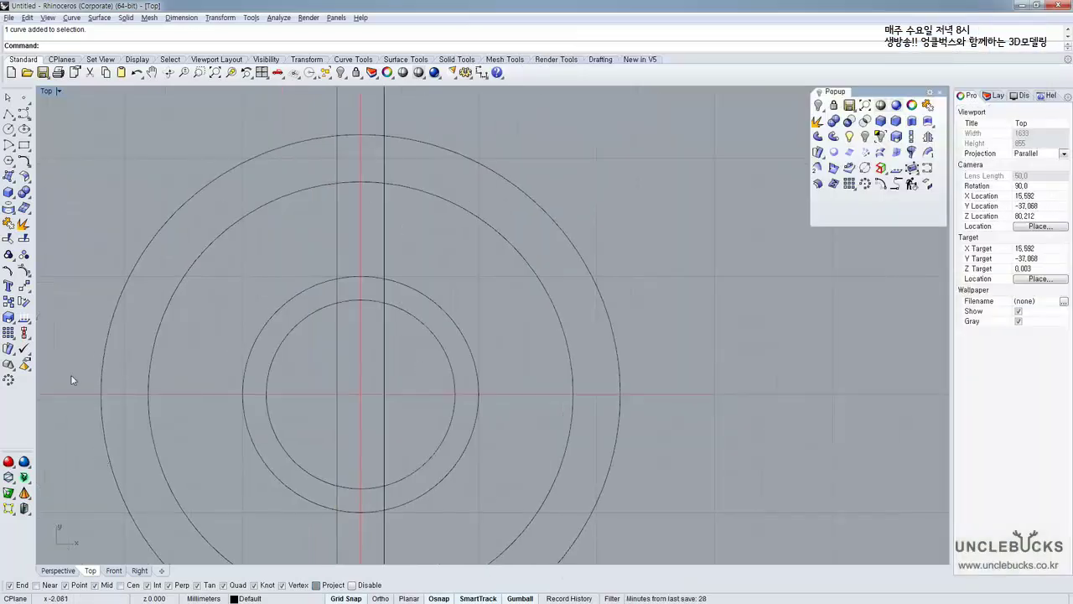
{"action": "left_click", "coordinate": [9, 223]}
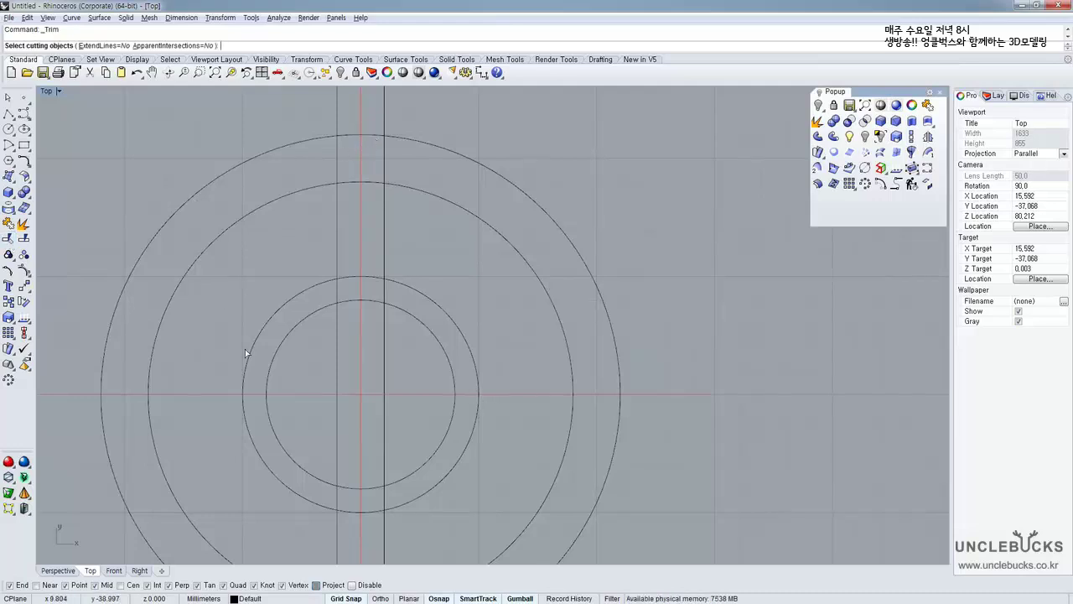
{"action": "left_click", "coordinate": [507, 395]}
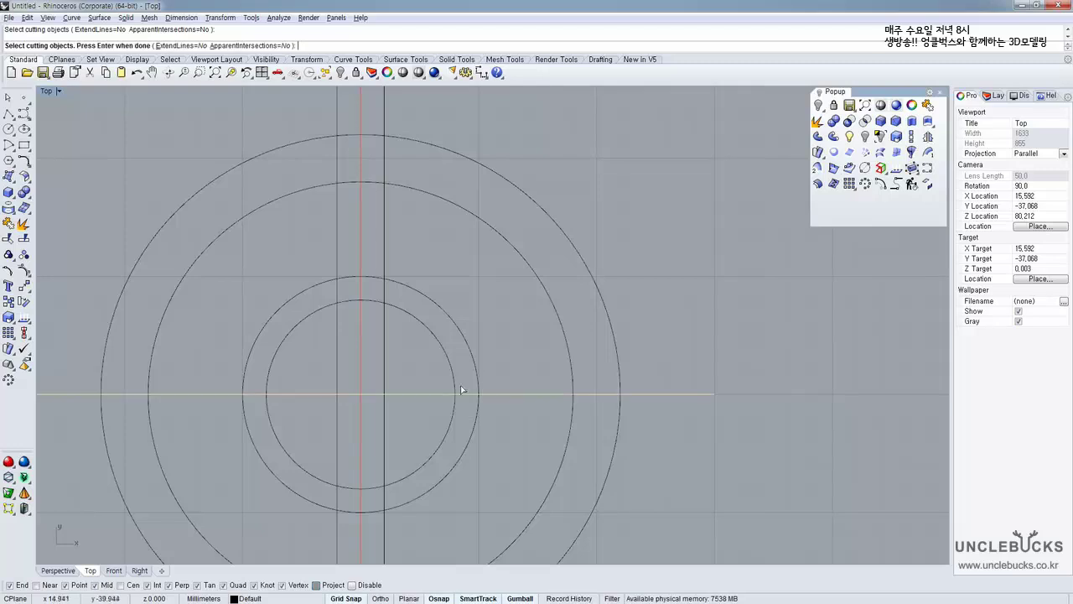
{"action": "right_click_drag", "start_coordinate": [449, 337], "coordinate": [484, 325]}
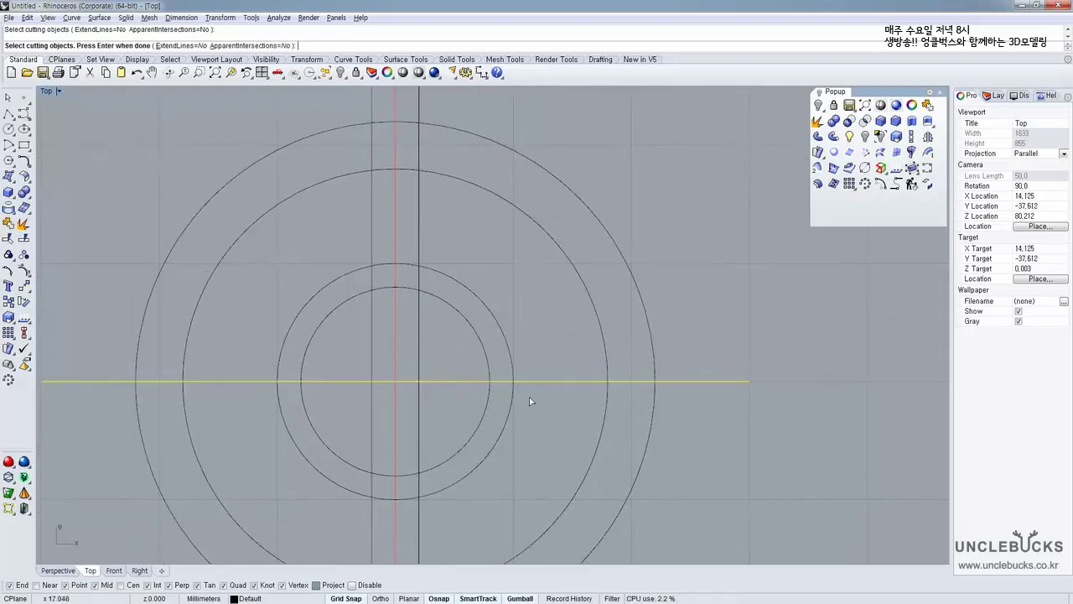
{"action": "right_click_drag", "start_coordinate": [435, 376], "coordinate": [442, 312]}
{"action": "key", "text": "Return"}
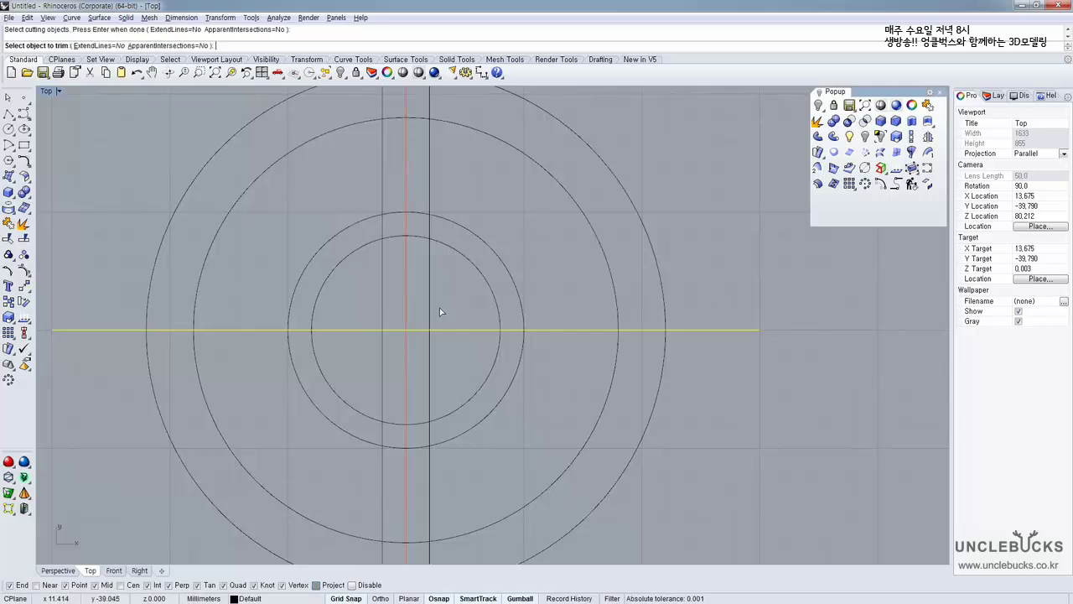
{"action": "left_click", "coordinate": [430, 370]}
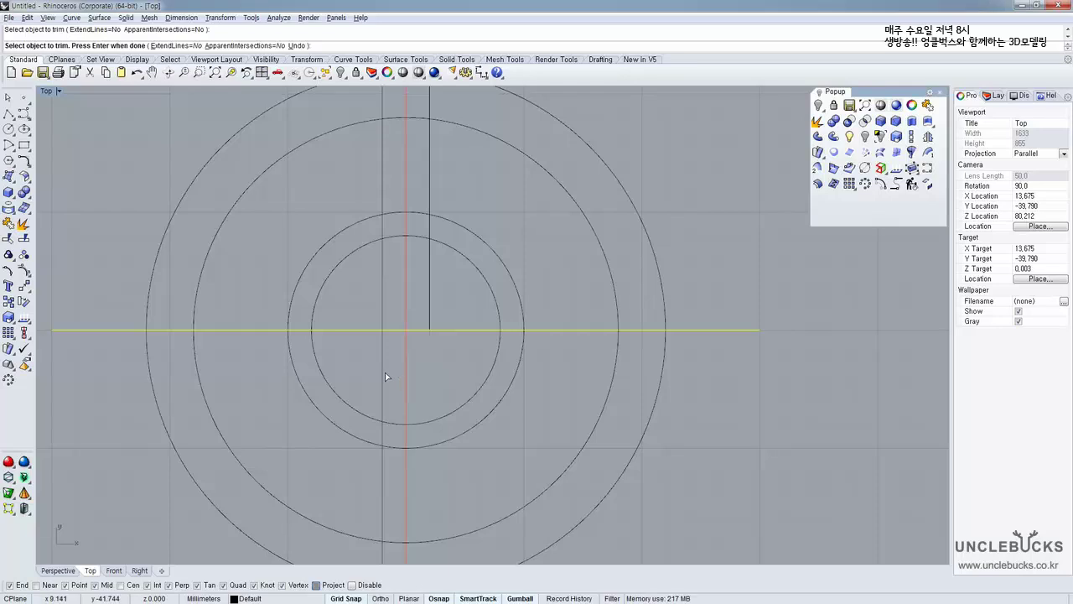
{"action": "left_click", "coordinate": [383, 376]}
{"action": "right_click_drag", "start_coordinate": [405, 322], "coordinate": [403, 377]}
{"action": "key", "text": "Return"}
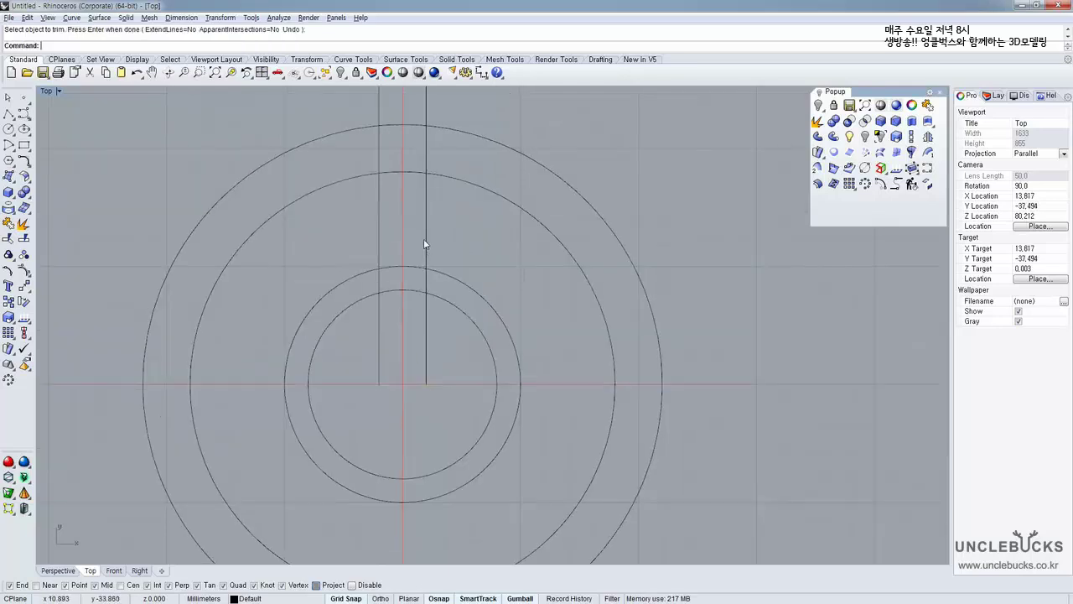
Polar-array the two spoke lines about the circles' centre with 9 items over 360 degrees, checking the spoke count in the browser photo
{"action": "left_click", "coordinate": [379, 227]}
{"action": "left_click", "coordinate": [426, 252], "text": "shift"}
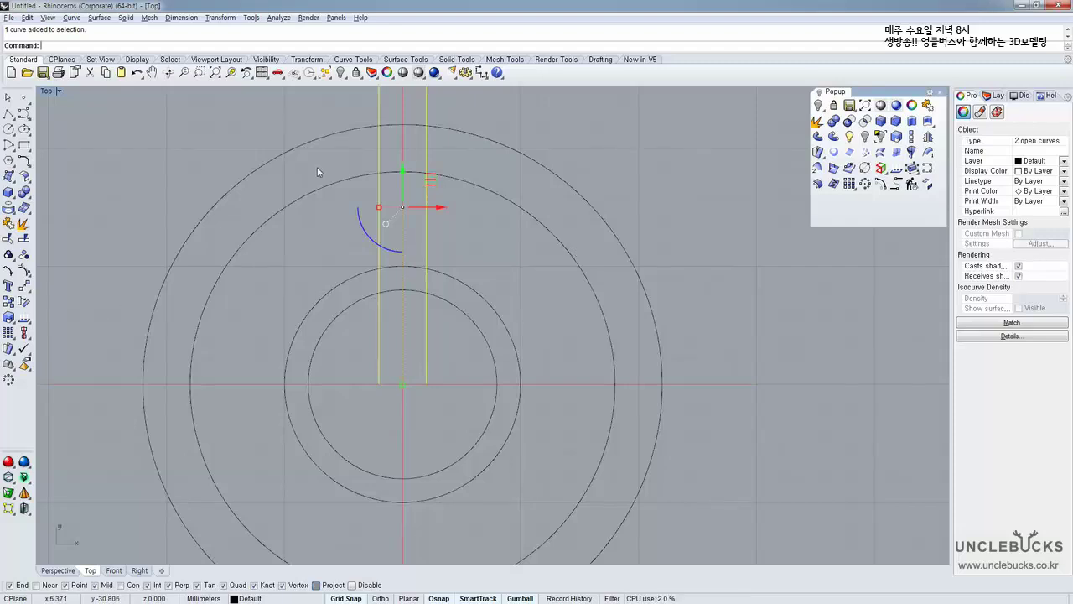
{"action": "right_click_drag", "start_coordinate": [205, 363], "coordinate": [193, 327]}
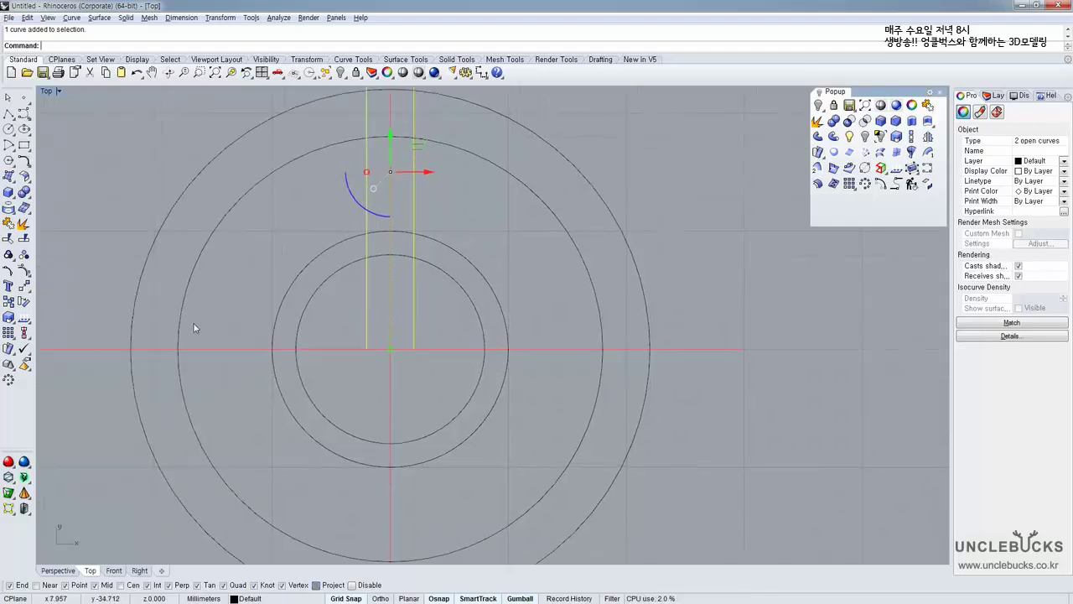
{"action": "left_click", "coordinate": [9, 379]}
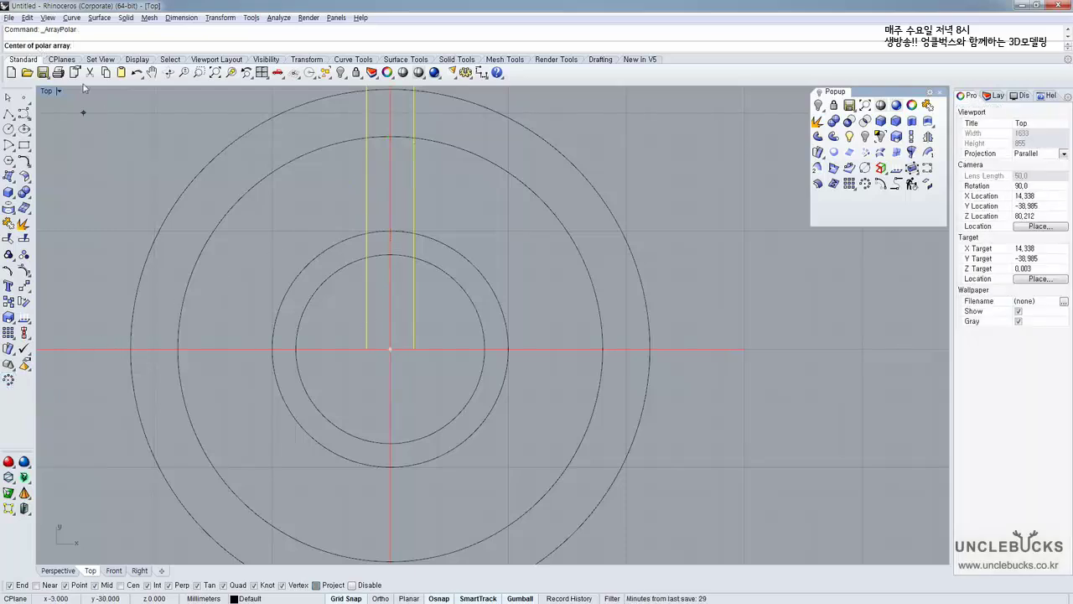
{"action": "left_click", "coordinate": [388, 349]}
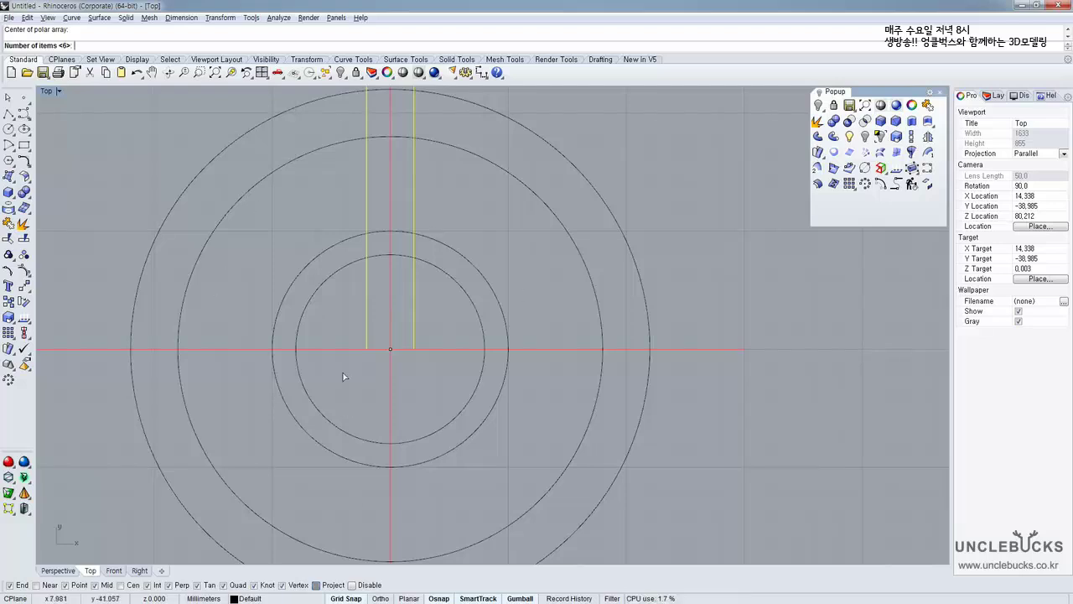
{"action": "key", "text": "alt+Tab"}
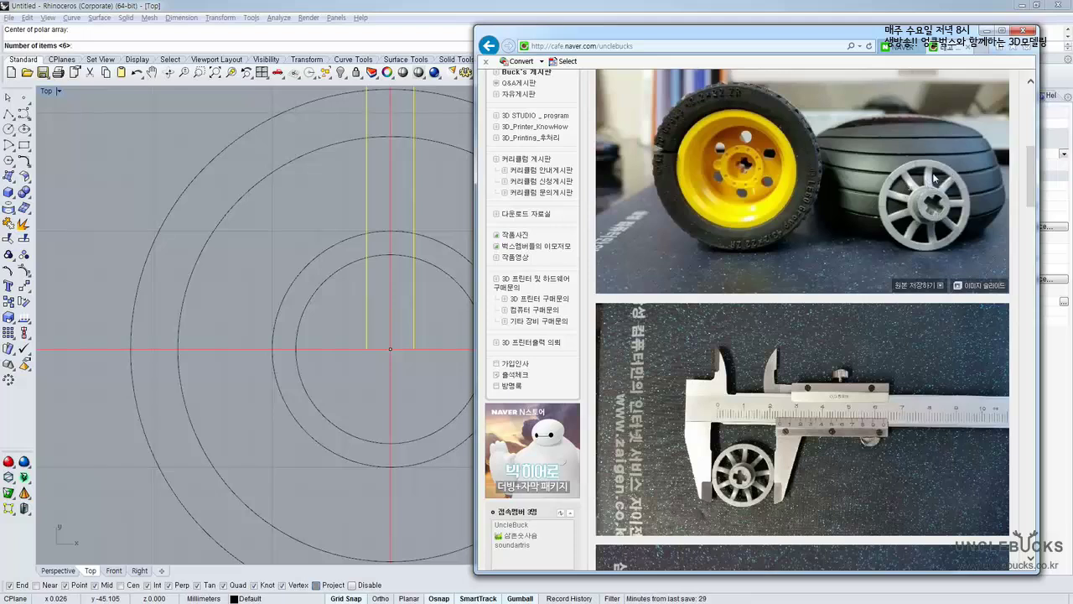
{"action": "key", "text": "alt+Tab"}
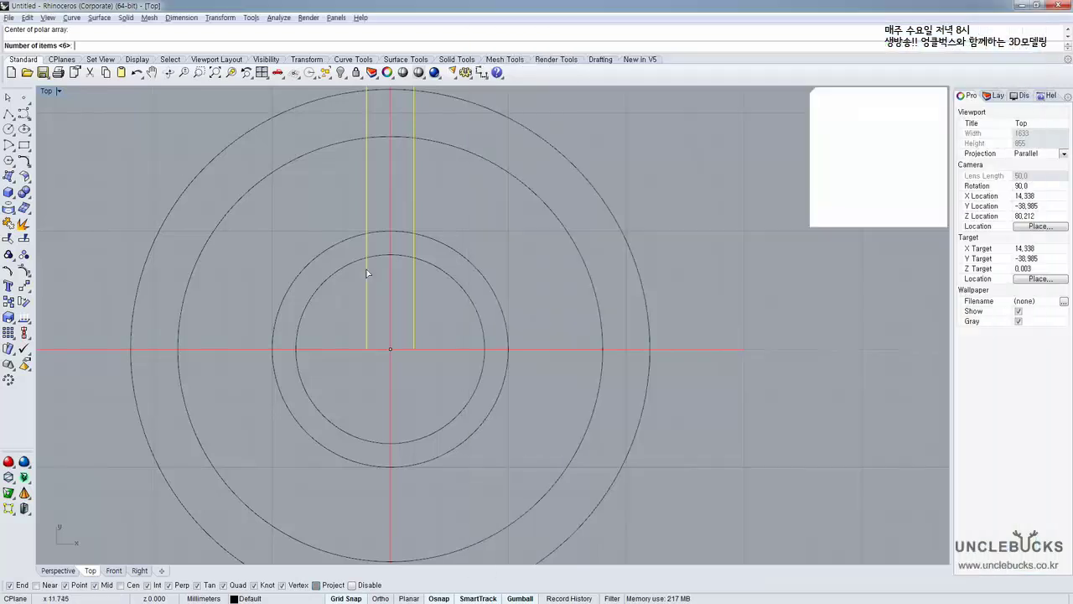
{"action": "type", "text": "9"}
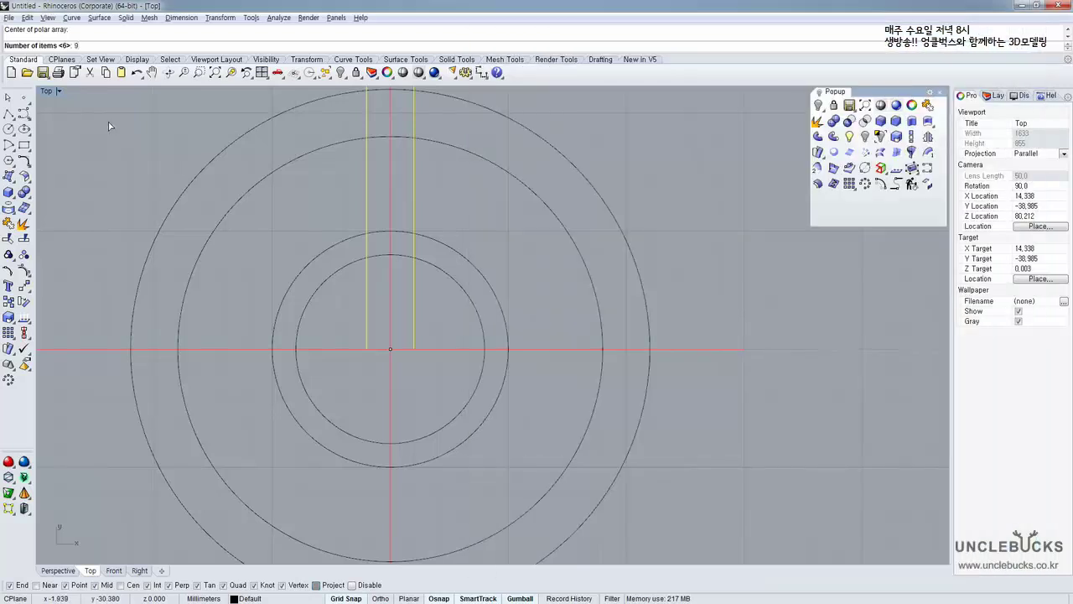
{"action": "key", "text": "Return"}
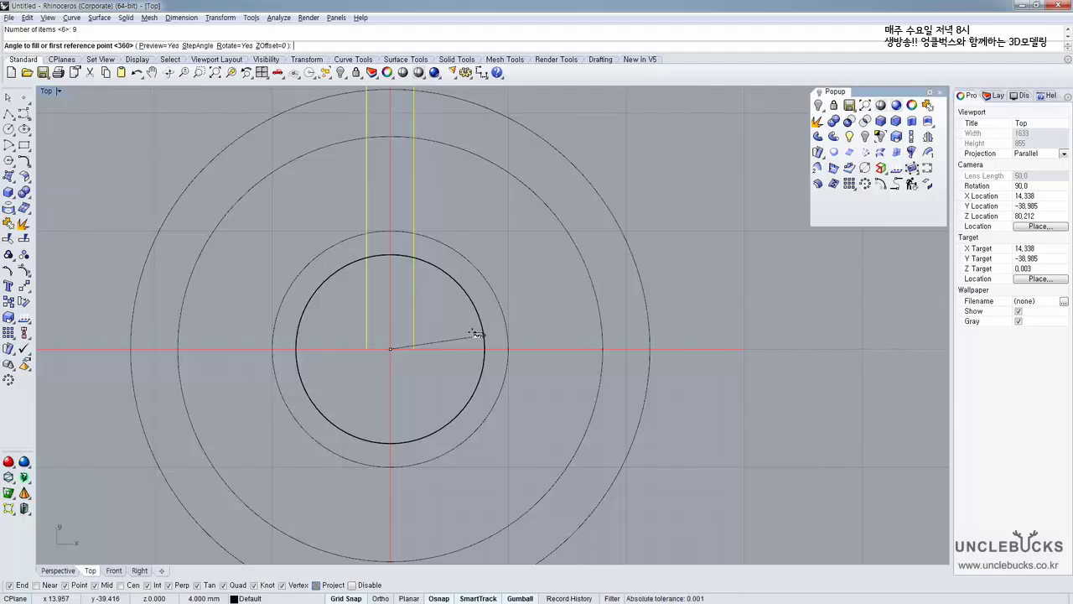
{"action": "key", "text": "Return"}
{"action": "scroll", "coordinate": [476, 335], "scroll_direction": "down", "scroll_amount": 4}
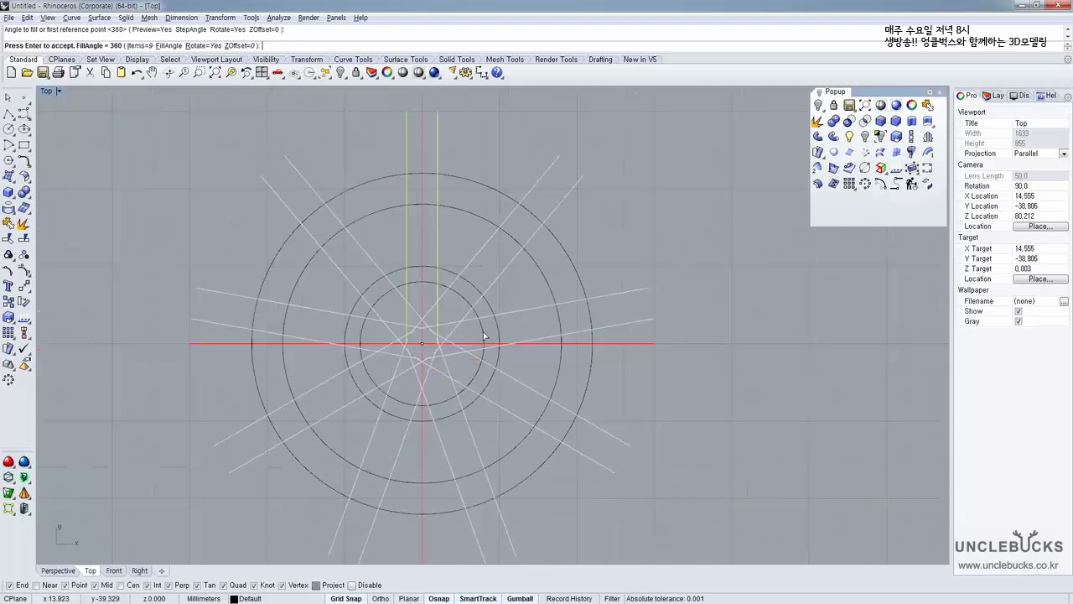
{"action": "right_click_drag", "start_coordinate": [473, 262], "coordinate": [445, 225]}
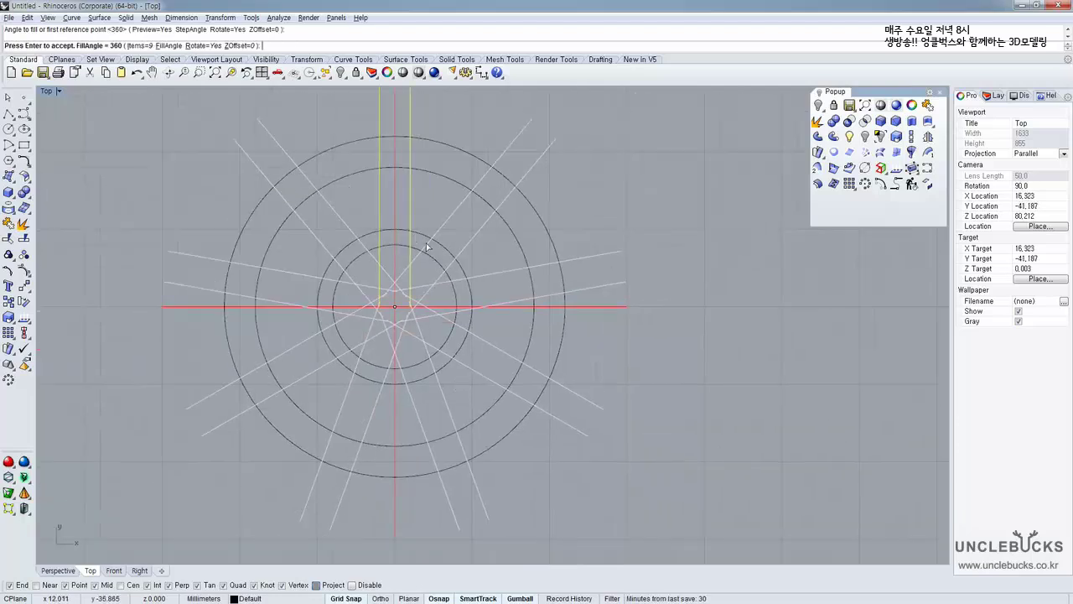
{"action": "scroll", "coordinate": [472, 204], "scroll_direction": "up", "scroll_amount": 1}
{"action": "scroll", "coordinate": [503, 149], "scroll_direction": "up", "scroll_amount": 1}
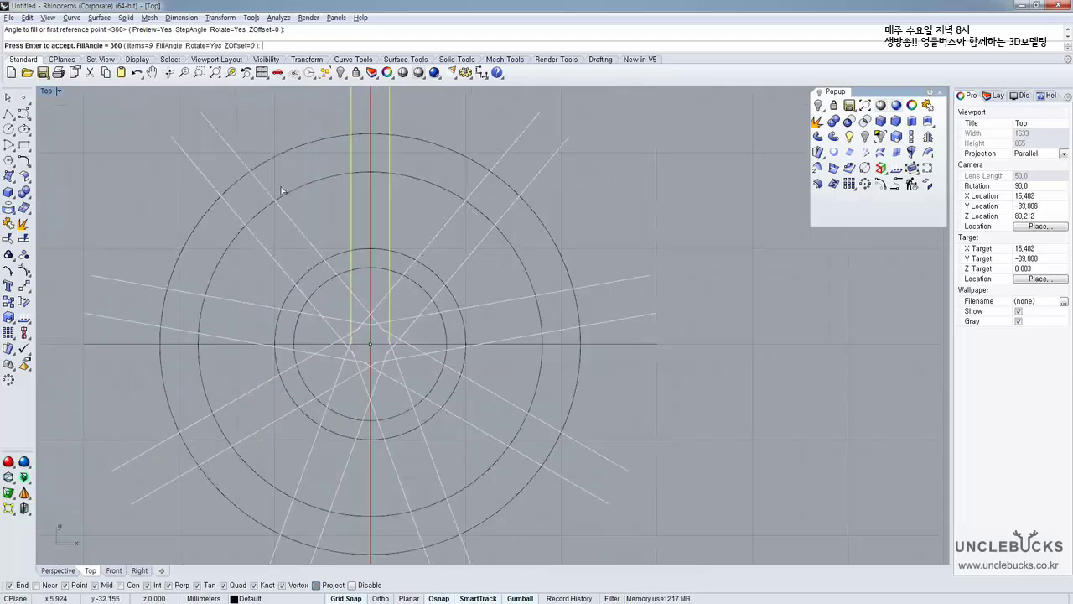
Try the polar array preview with 10 items, and return it to 9 items
{"action": "left_click", "coordinate": [141, 47]}
{"action": "type", "text": "10"}
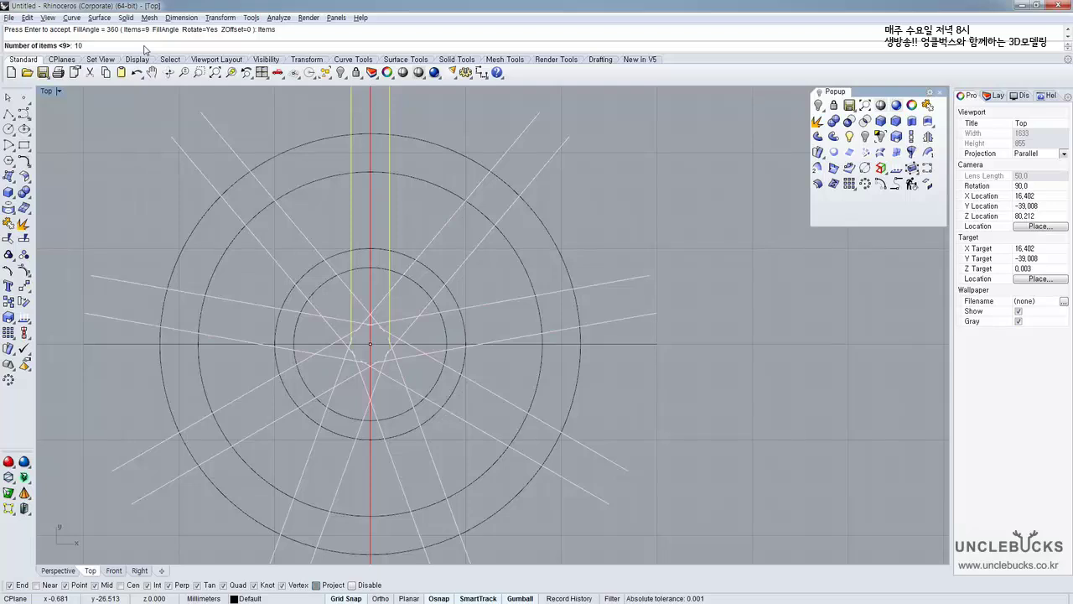
{"action": "key", "text": "Return"}
{"action": "left_click", "coordinate": [141, 46]}
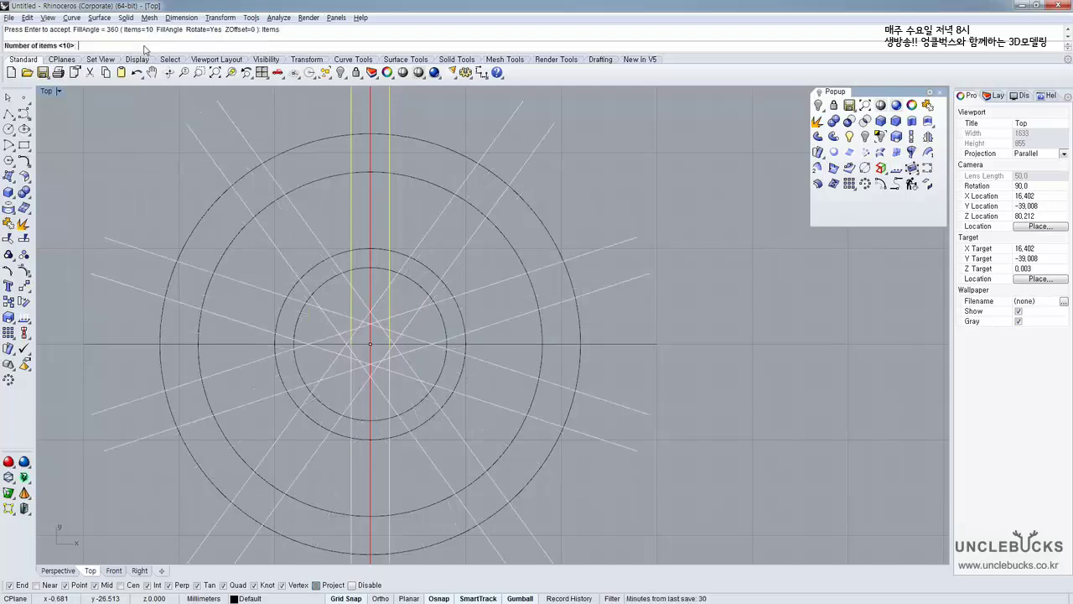
{"action": "type", "text": "9"}
{"action": "key", "text": "Return"}
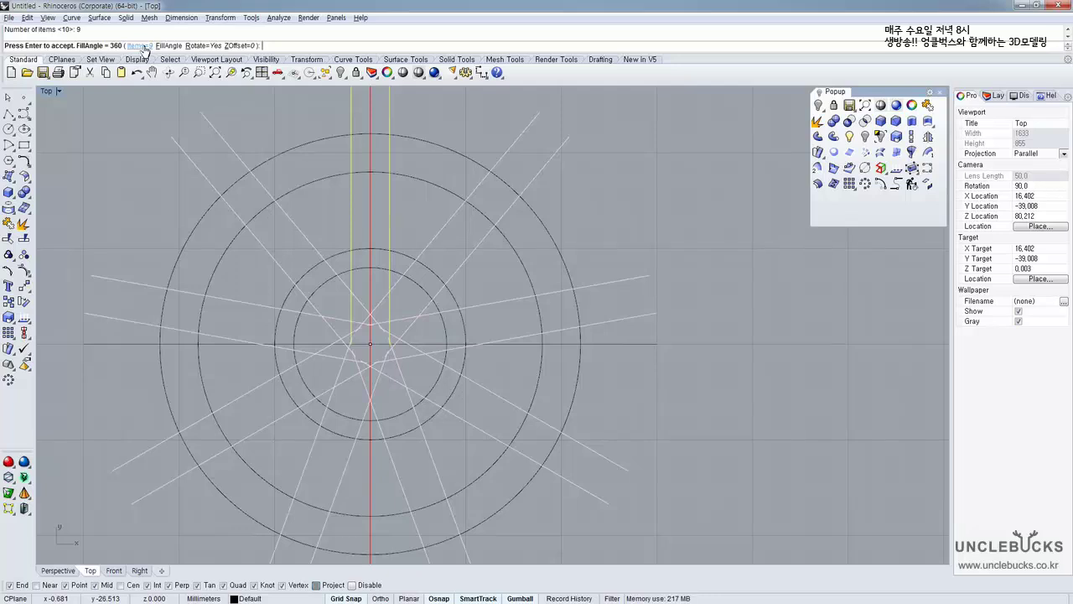
Accept the nine-item polar array of spoke lines and clear the selection
{"action": "key", "text": "Return"}
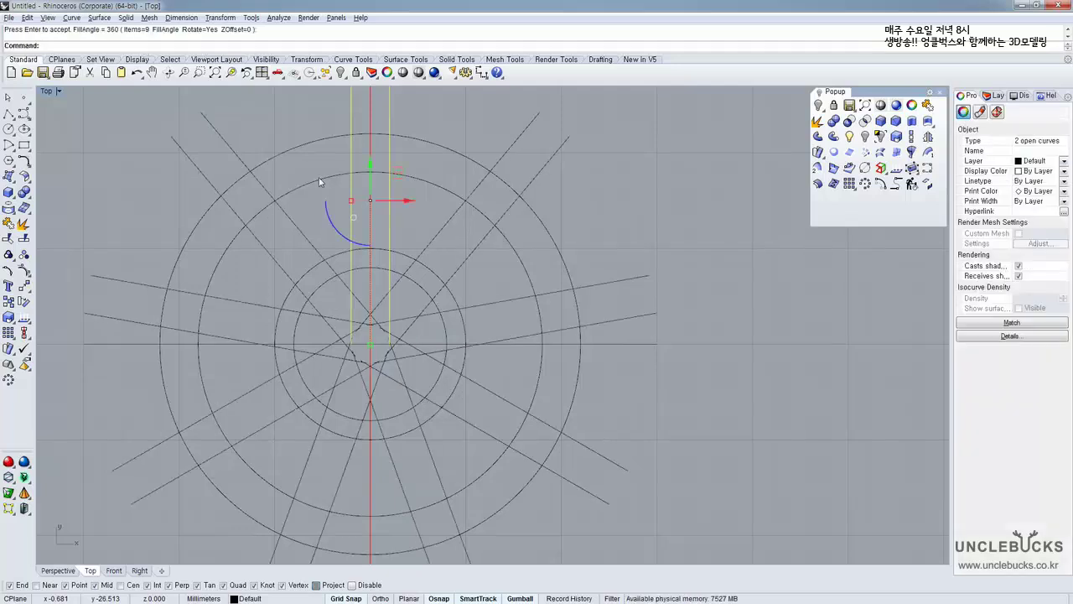
{"action": "scroll", "coordinate": [354, 230], "scroll_direction": "up", "scroll_amount": 2}
{"action": "right_click_drag", "start_coordinate": [474, 243], "coordinate": [450, 235]}
{"action": "scroll", "coordinate": [360, 276], "scroll_direction": "down", "scroll_amount": 2}
{"action": "left_click", "coordinate": [603, 165]}
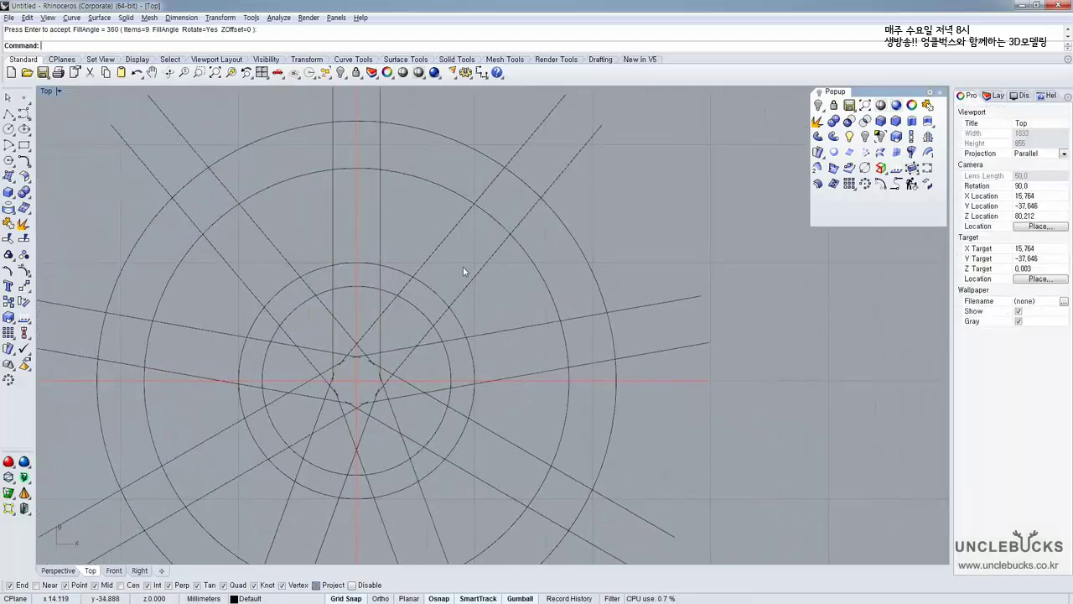
Compare the new spoke layout with the original layout above it and with the hub photo in the browser
{"action": "right_click_drag", "start_coordinate": [468, 338], "coordinate": [419, 369]}
{"action": "scroll", "coordinate": [418, 366], "scroll_direction": "down", "scroll_amount": 4}
{"action": "right_click_drag", "start_coordinate": [365, 425], "coordinate": [375, 341]}
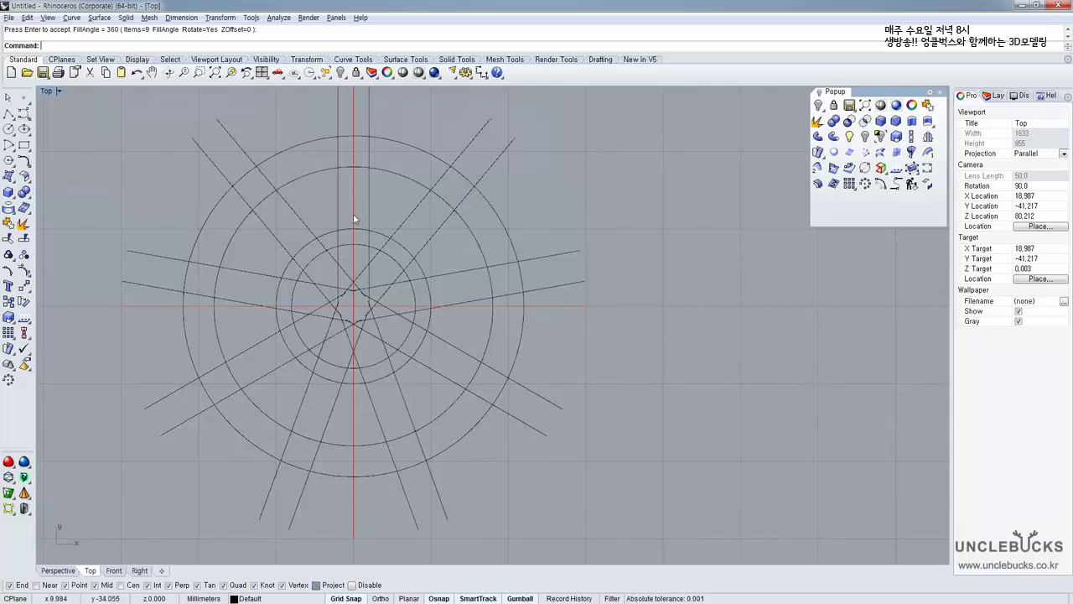
{"action": "right_click_drag", "start_coordinate": [356, 181], "coordinate": [335, 356]}
{"action": "scroll", "coordinate": [335, 345], "scroll_direction": "down", "scroll_amount": 6}
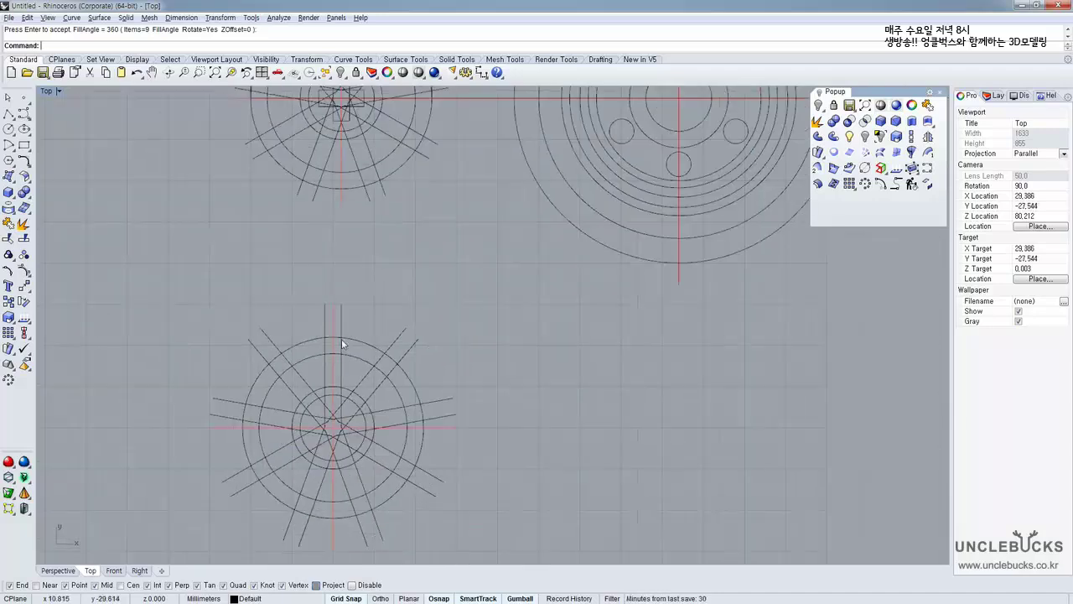
{"action": "right_click_drag", "start_coordinate": [346, 193], "coordinate": [324, 317]}
{"action": "key", "text": "alt+Tab"}
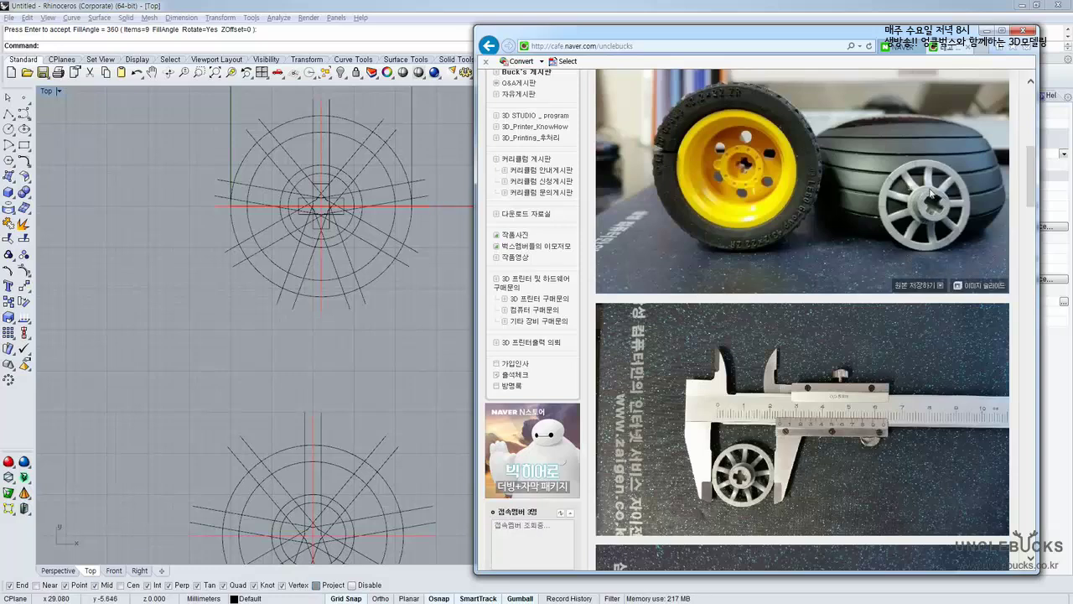
{"action": "left_click", "coordinate": [337, 368]}
{"action": "right_click_drag", "start_coordinate": [321, 361], "coordinate": [303, 263]}
{"action": "scroll", "coordinate": [291, 419], "scroll_direction": "up", "scroll_amount": 6}
{"action": "right_click_drag", "start_coordinate": [291, 400], "coordinate": [299, 316]}
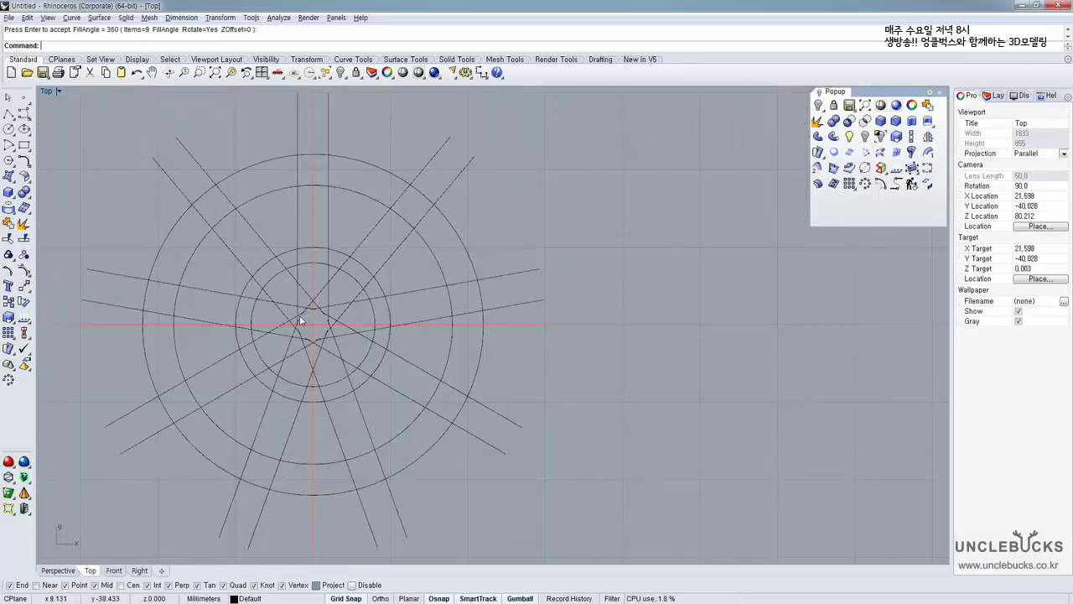
Draw a rectangle from the left vertical spoke line's crossing with the upper diagonal to the right spoke line's end on the horizontal centre line
{"action": "scroll", "coordinate": [302, 298], "scroll_direction": "up", "scroll_amount": 5}
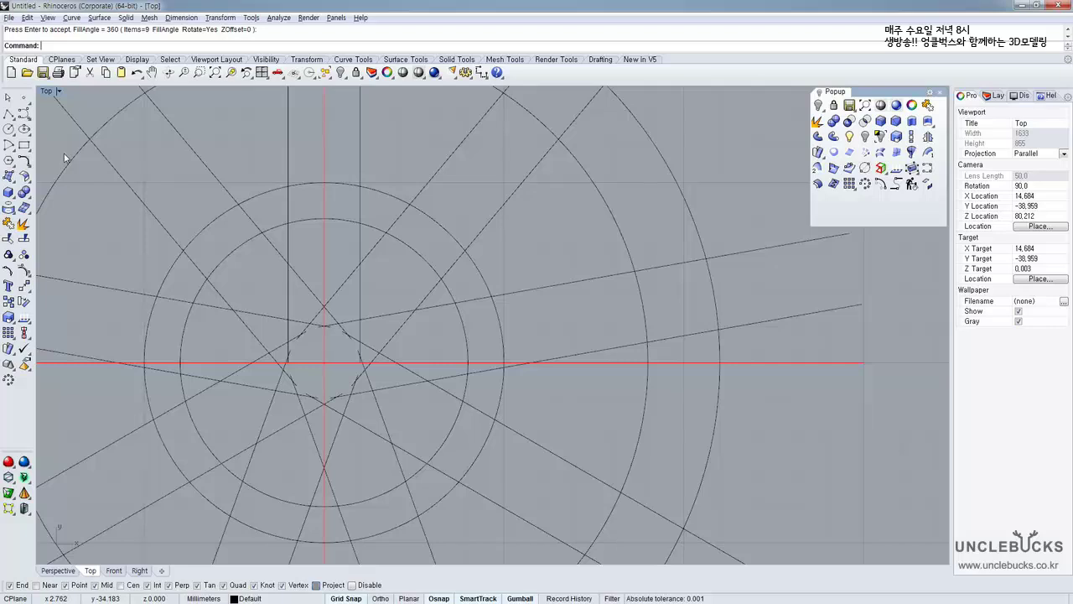
{"action": "left_click", "coordinate": [25, 145]}
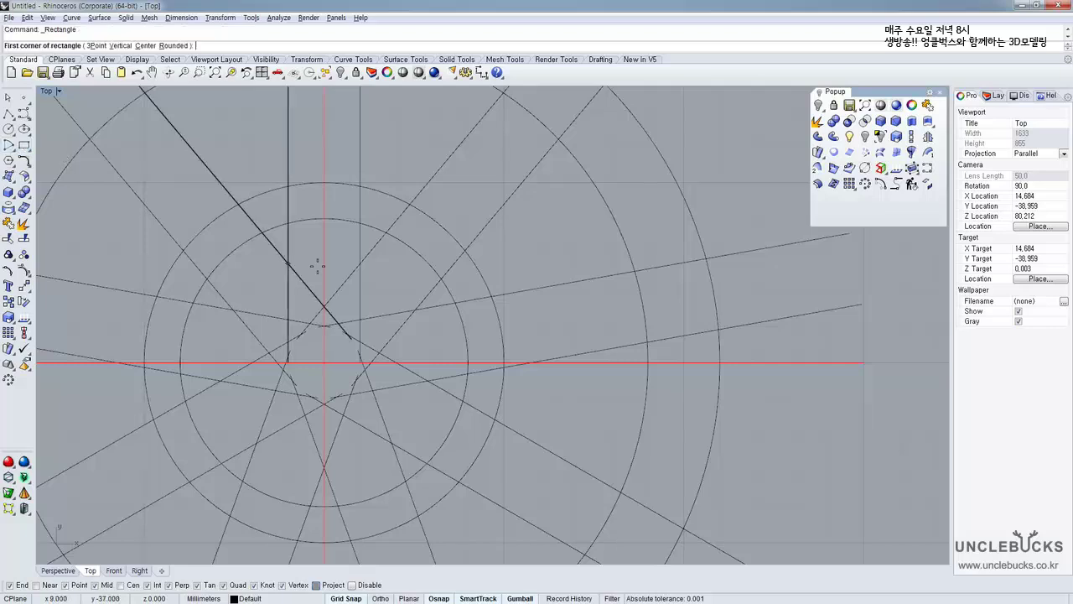
{"action": "scroll", "coordinate": [322, 285], "scroll_direction": "up", "scroll_amount": 1}
{"action": "scroll", "coordinate": [281, 262], "scroll_direction": "up", "scroll_amount": 2}
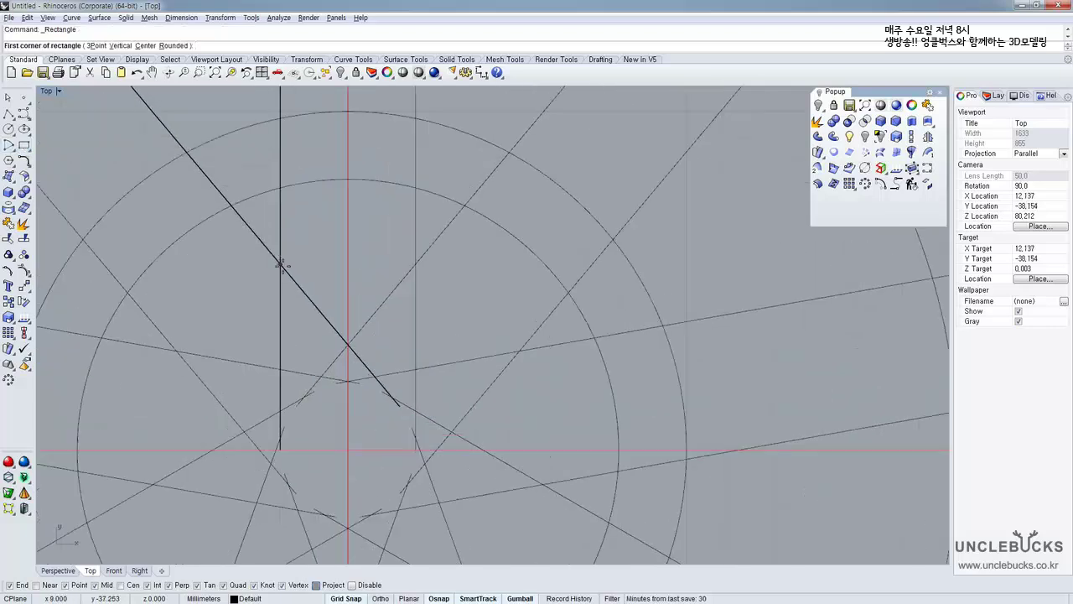
{"action": "left_click", "coordinate": [280, 264]}
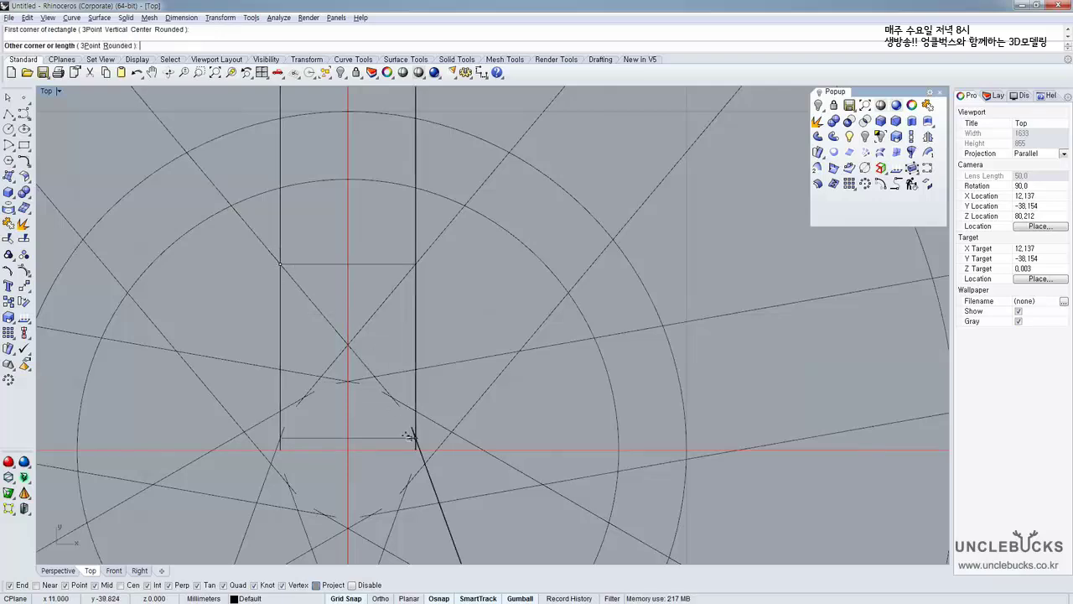
{"action": "key", "text": "Escape"}
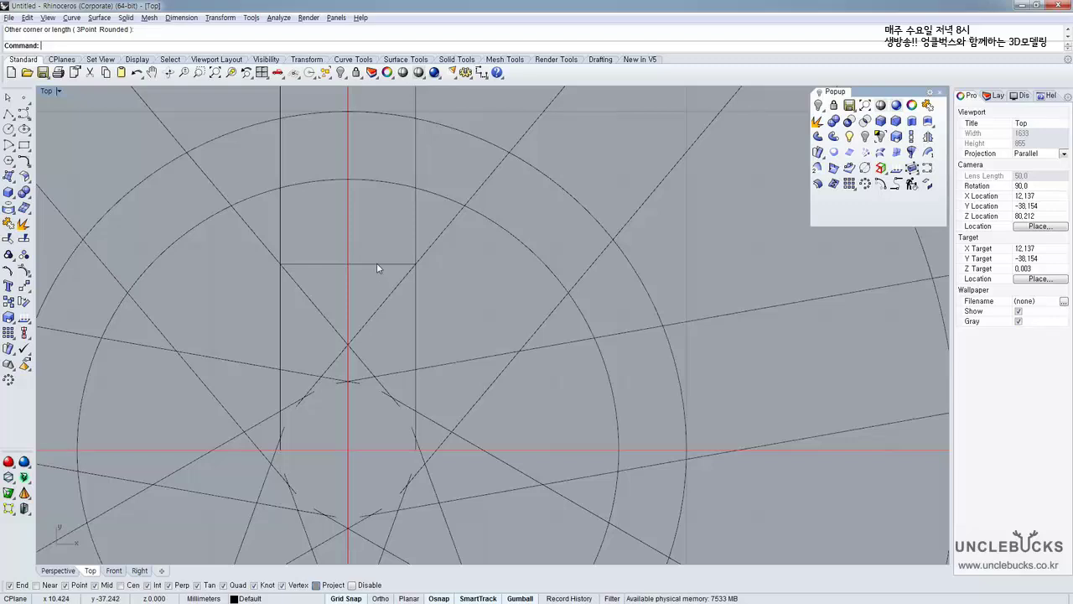
Polar-array the hub rectangle about the circles' centre with 4 items over 360 degrees and clear the selection
{"action": "left_click", "coordinate": [376, 265]}
{"action": "right_click_drag", "start_coordinate": [408, 322], "coordinate": [371, 201]}
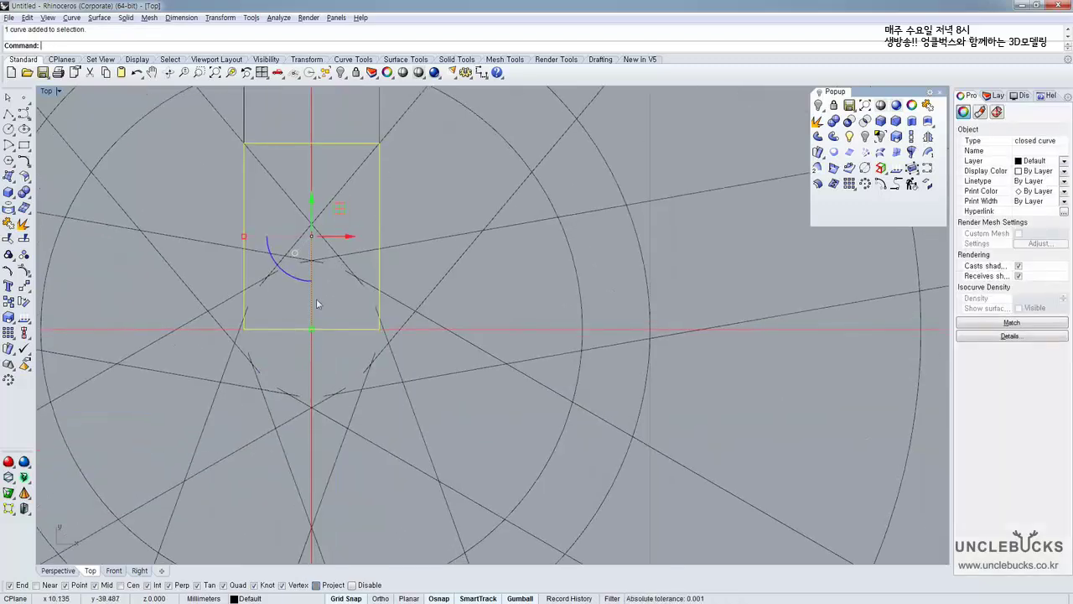
{"action": "left_click", "coordinate": [8, 382]}
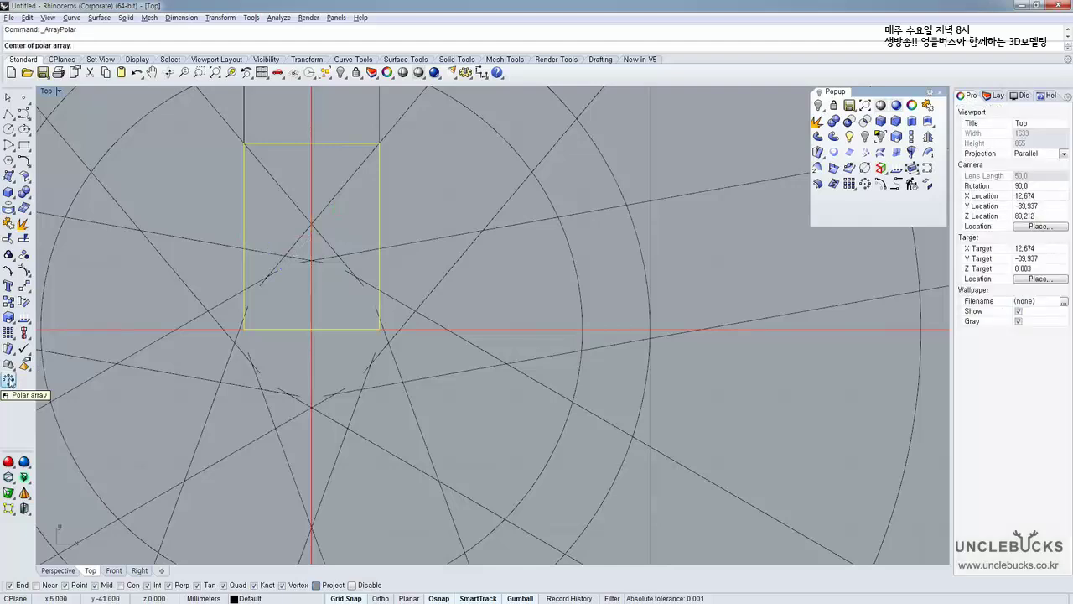
{"action": "left_click", "coordinate": [312, 328]}
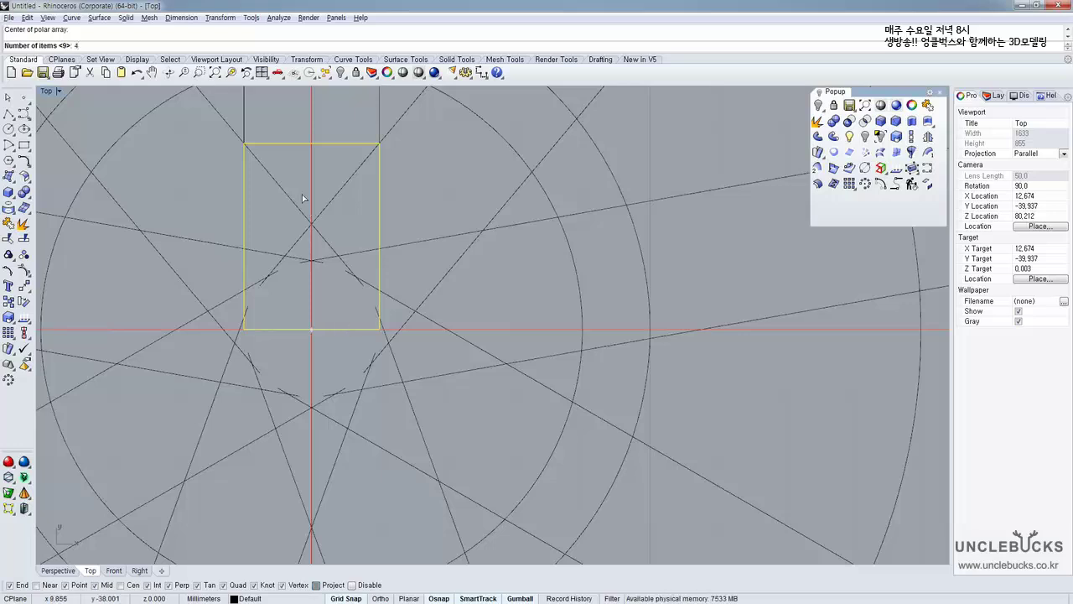
{"action": "key", "text": "Return"}
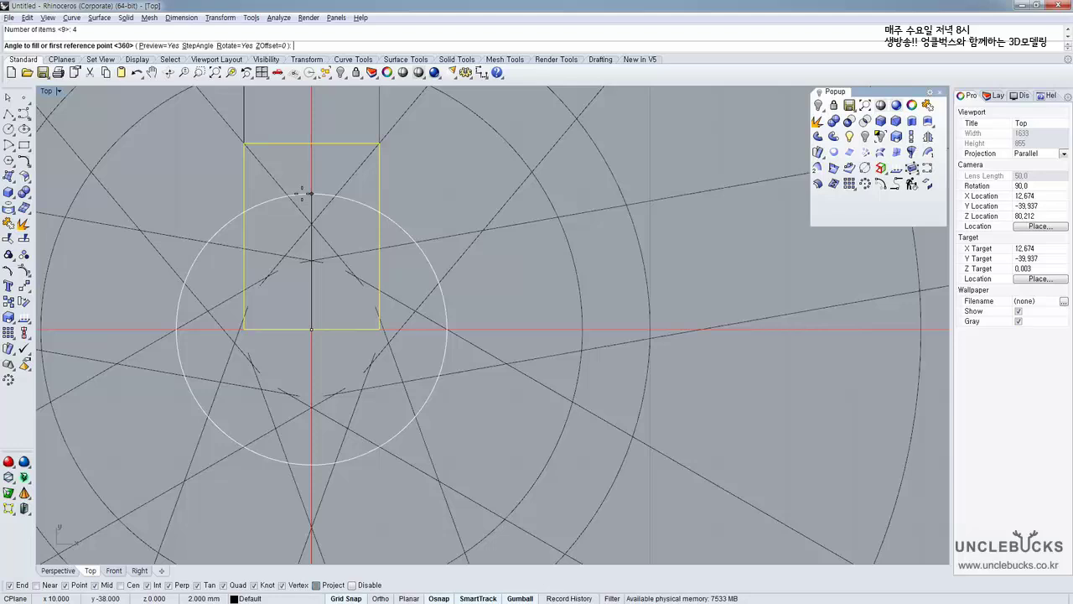
{"action": "key", "text": "Return"}
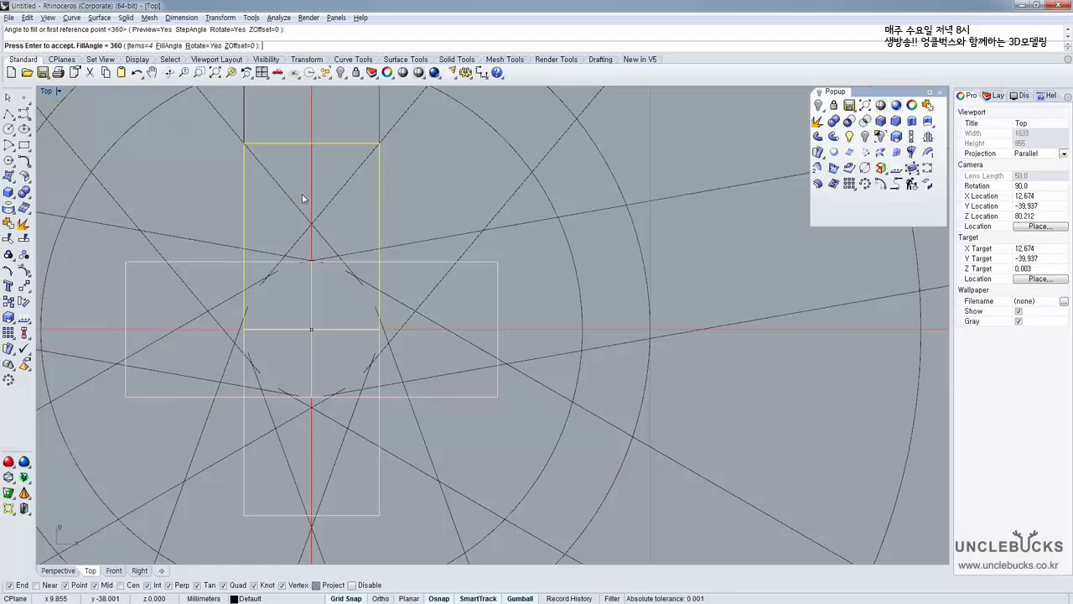
{"action": "key", "text": "Return"}
{"action": "scroll", "coordinate": [310, 259], "scroll_direction": "down", "scroll_amount": 5}
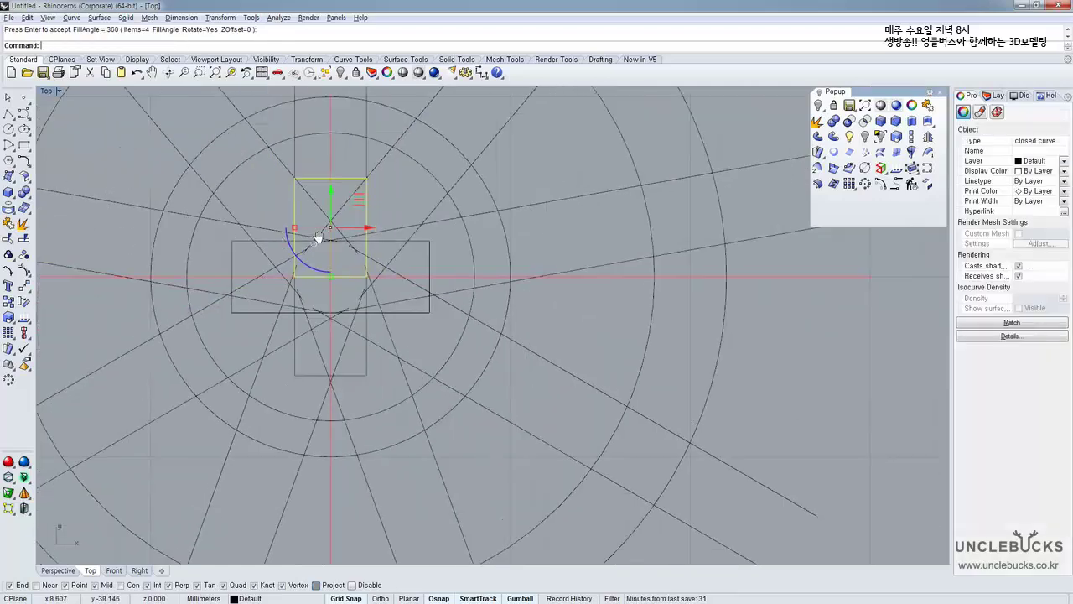
{"action": "left_click", "coordinate": [319, 201]}
{"action": "right_click_drag", "start_coordinate": [307, 196], "coordinate": [283, 250]}
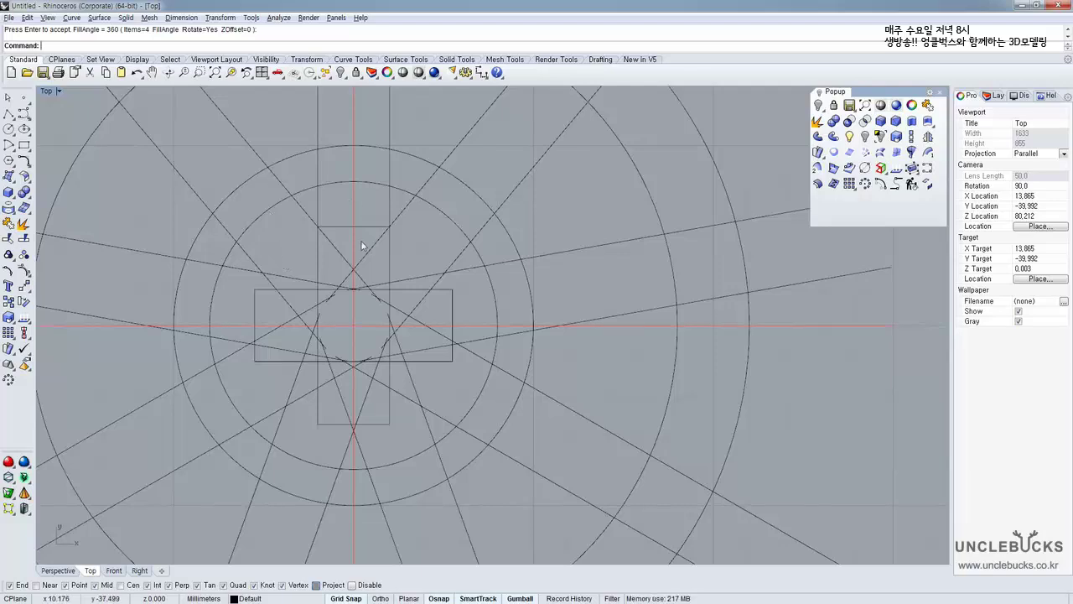
Compare the finished layout with the wheel photos in the browser, and switch to a maximized Perspective view in Rhino
{"action": "right_click_drag", "start_coordinate": [481, 212], "coordinate": [478, 229]}
{"action": "scroll", "coordinate": [331, 268], "scroll_direction": "down", "scroll_amount": 5}
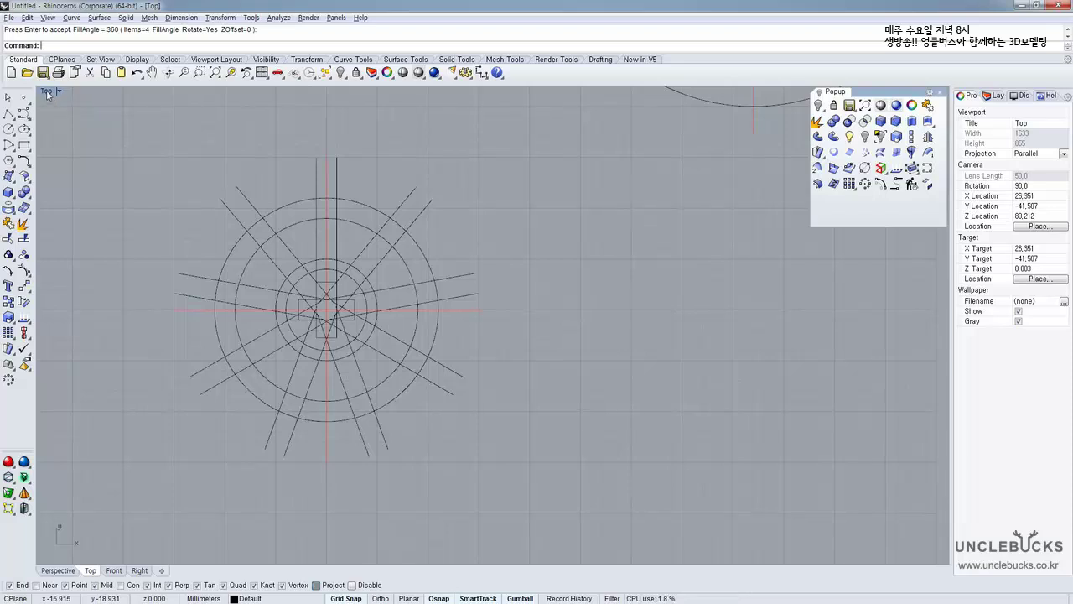
{"action": "key", "text": "alt+Tab"}
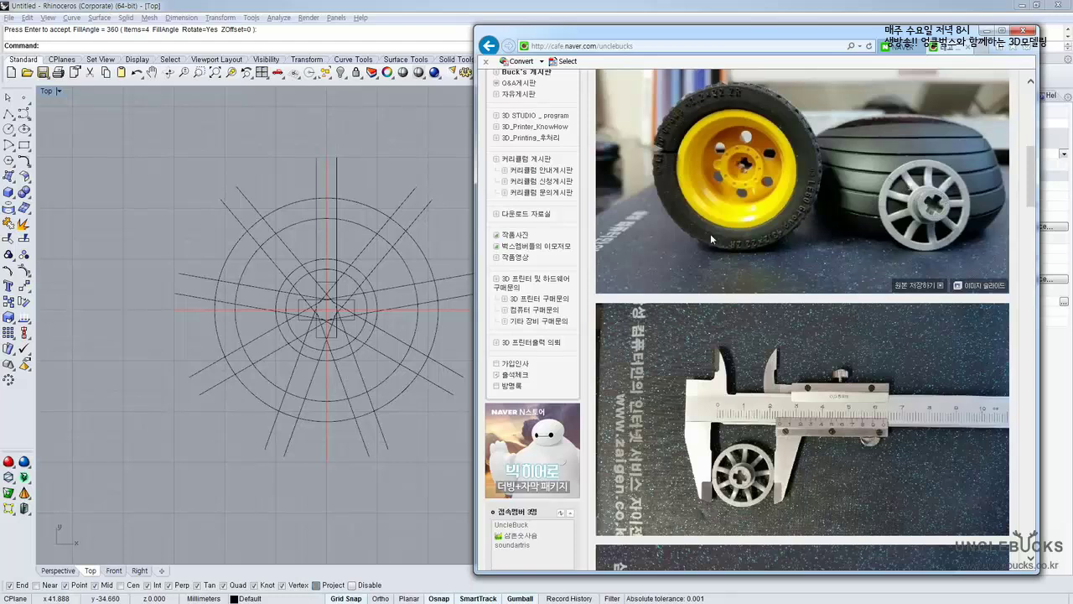
{"action": "double_click", "coordinate": [47, 95]}
{"action": "left_click", "coordinate": [514, 93]}
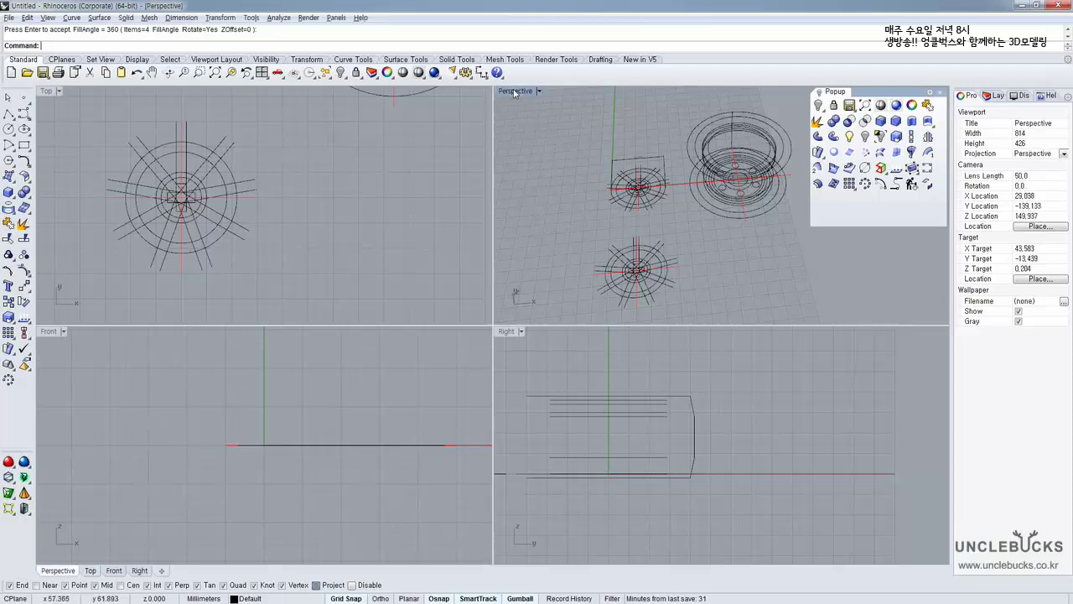
{"action": "double_click", "coordinate": [514, 93]}
Select the two outermost circles of the new wheel layout together
{"action": "right_click_drag", "start_coordinate": [537, 277], "coordinate": [492, 363]}
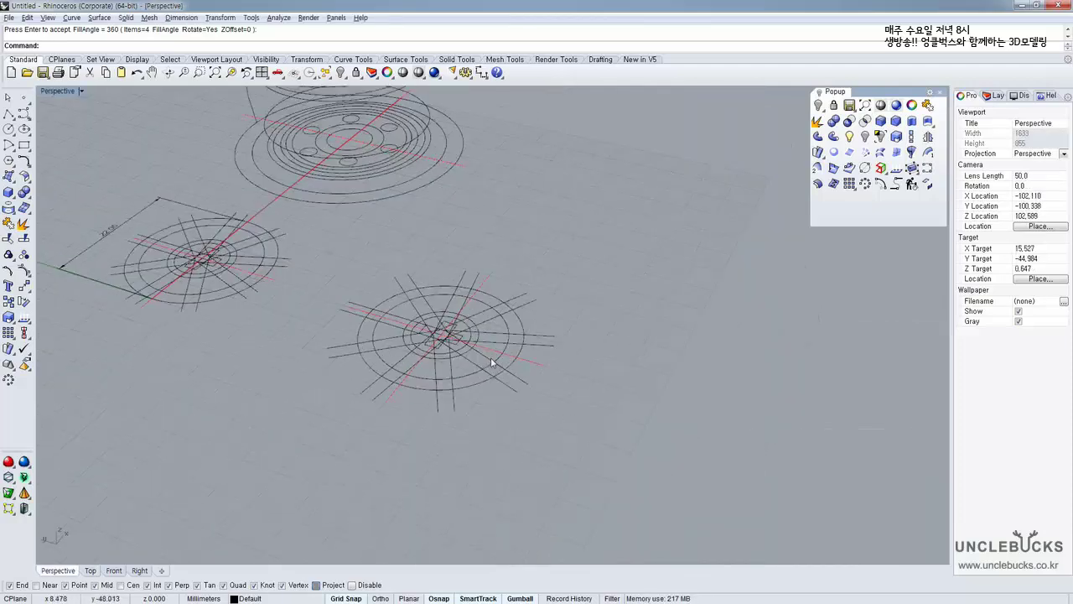
{"action": "scroll", "coordinate": [492, 362], "scroll_direction": "up", "scroll_amount": 5}
{"action": "left_click", "coordinate": [515, 351]}
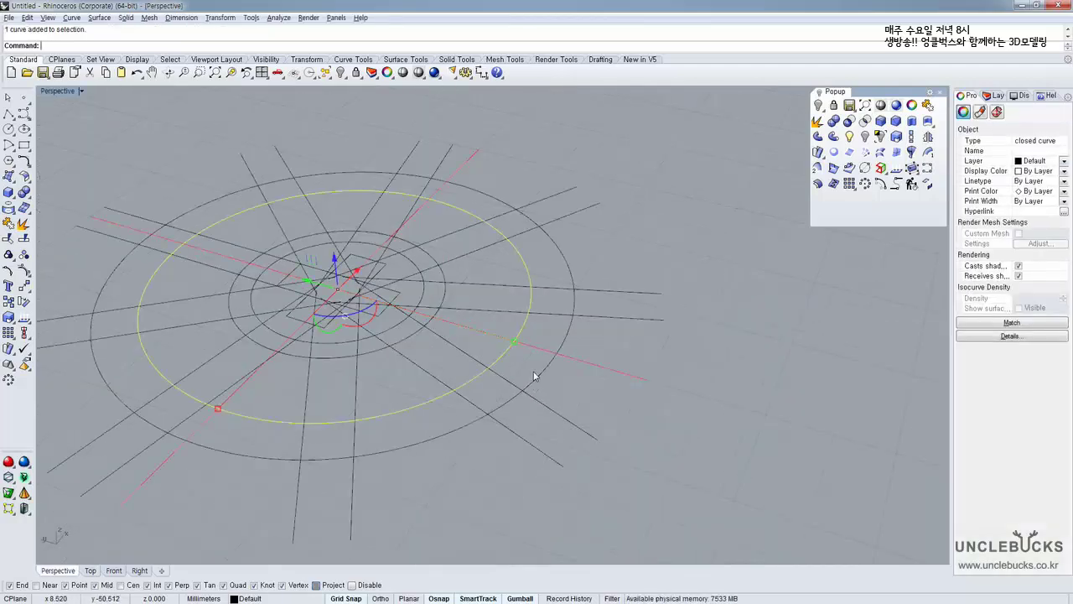
{"action": "left_click", "coordinate": [541, 374], "text": "shift"}
{"action": "right_click_drag", "start_coordinate": [527, 359], "coordinate": [607, 377], "text": "shift"}
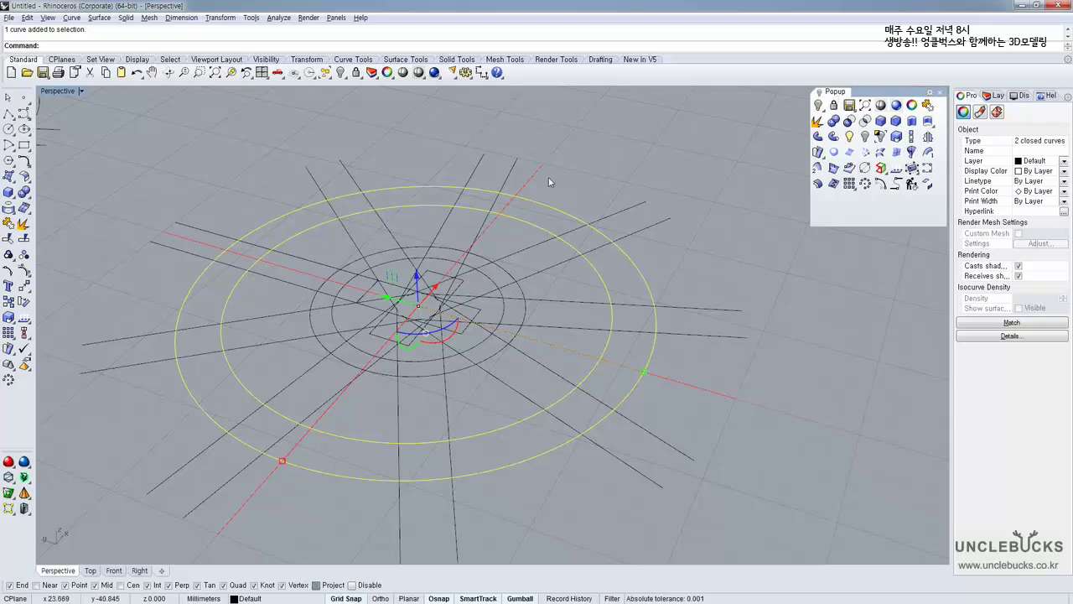
Try copying the Render button into the floating Popup toolbar, and delete that copy again
{"action": "middle_click", "coordinate": [650, 149]}
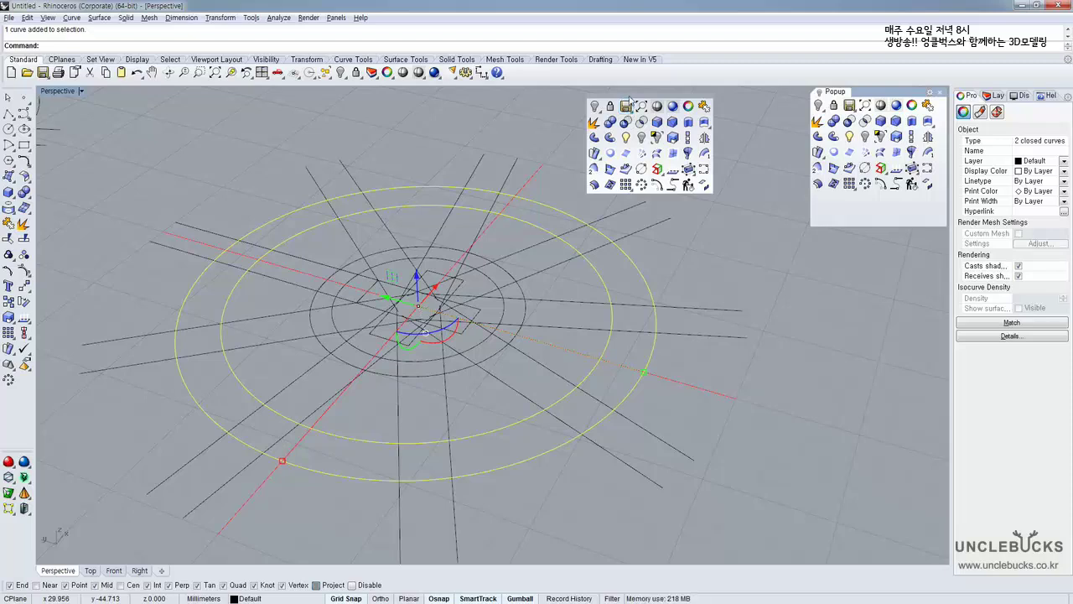
{"action": "left_click_drag", "start_coordinate": [630, 98], "coordinate": [809, 100]}
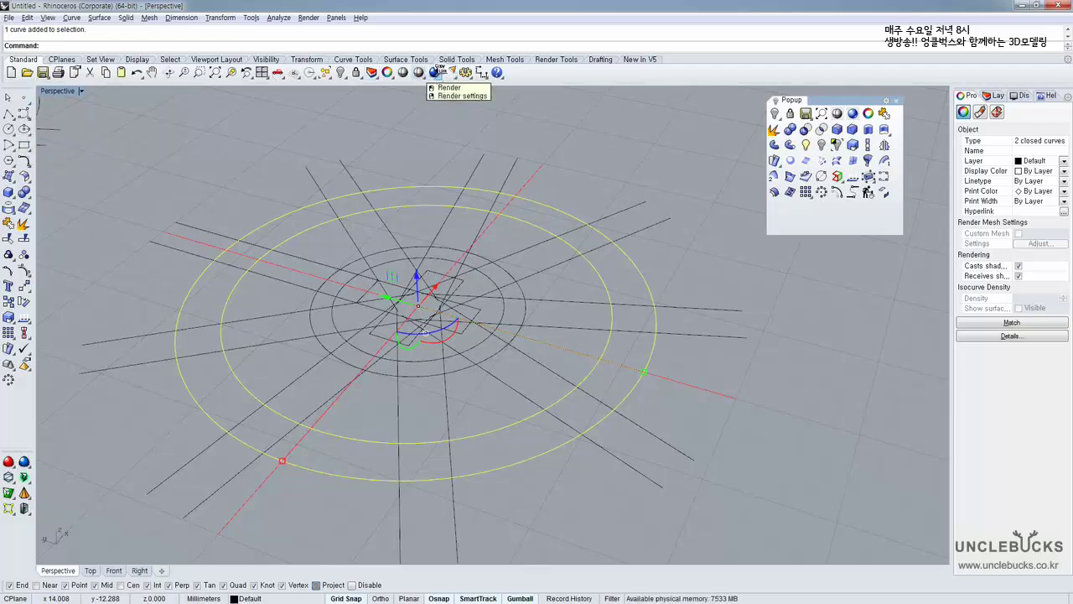
{"action": "left_click_drag", "start_coordinate": [435, 72], "coordinate": [805, 218], "text": "ctrl"}
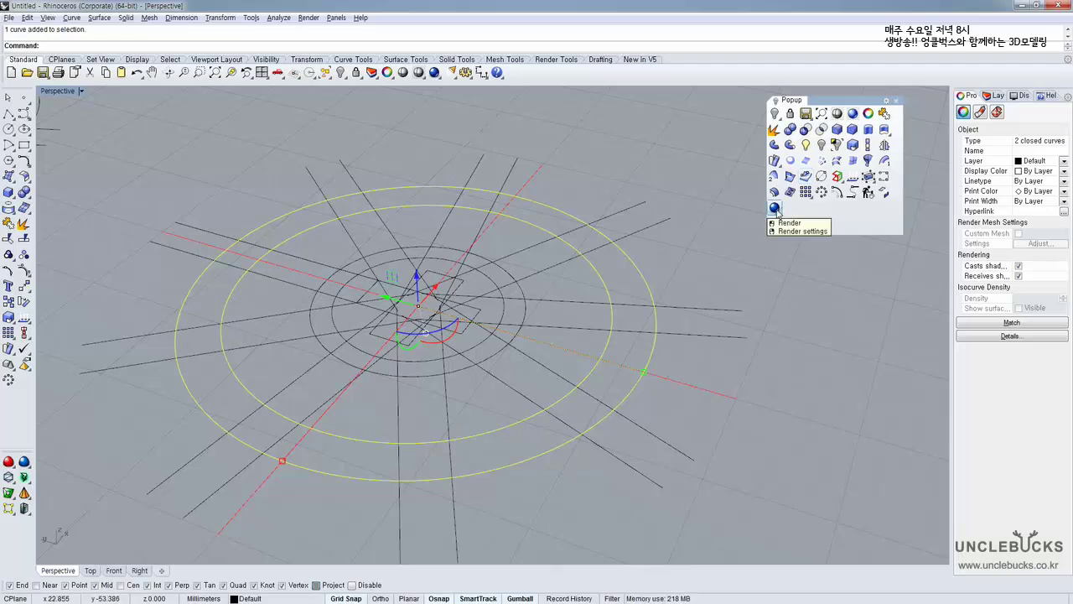
{"action": "left_click_drag", "start_coordinate": [778, 210], "coordinate": [791, 366], "text": "shift"}
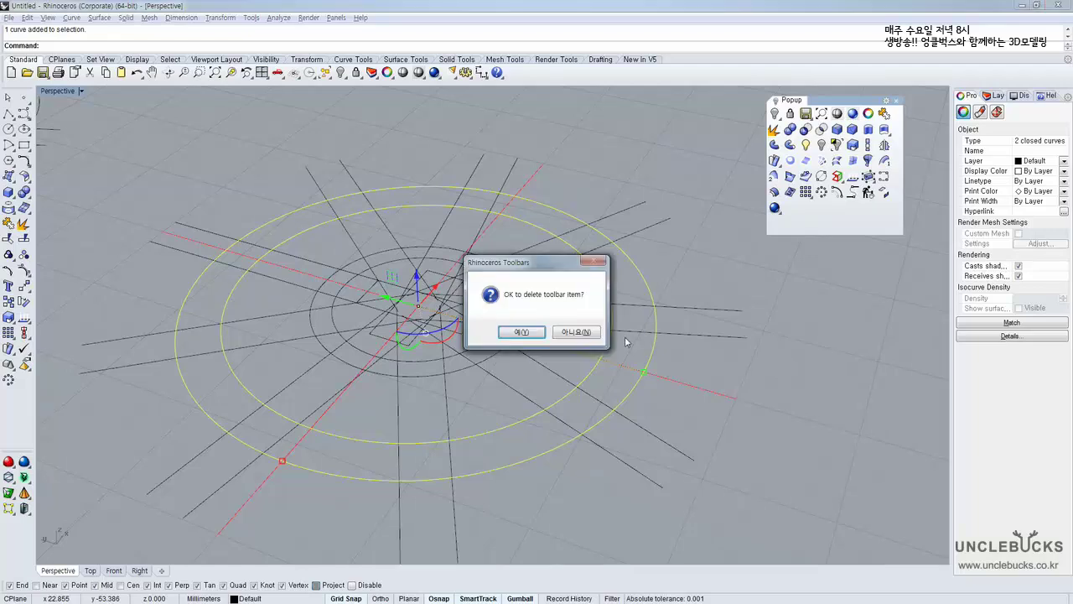
{"action": "left_click", "coordinate": [533, 338]}
Extrude the two selected outer circles into a solid ring 1 mm high
{"action": "right_click_drag", "start_coordinate": [531, 276], "coordinate": [587, 160]}
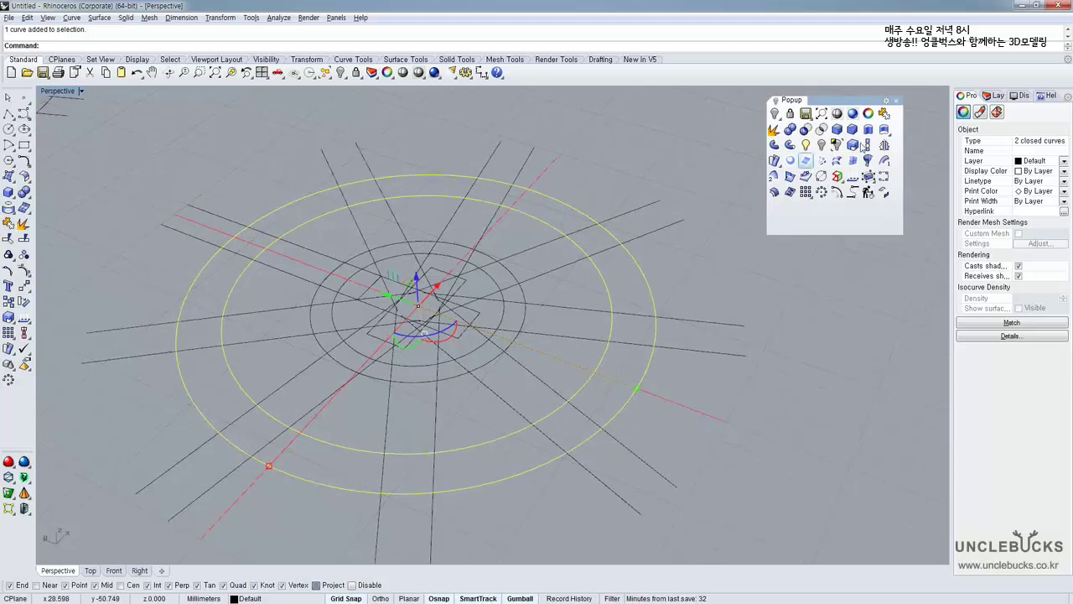
{"action": "left_click", "coordinate": [872, 132]}
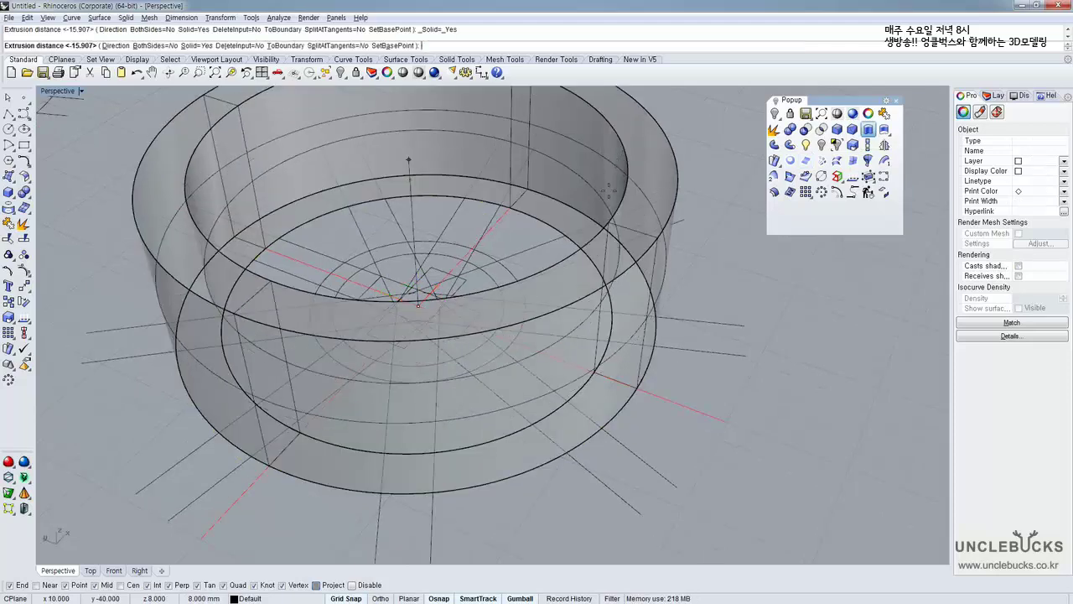
{"action": "right_click_drag", "start_coordinate": [655, 161], "coordinate": [665, 133]}
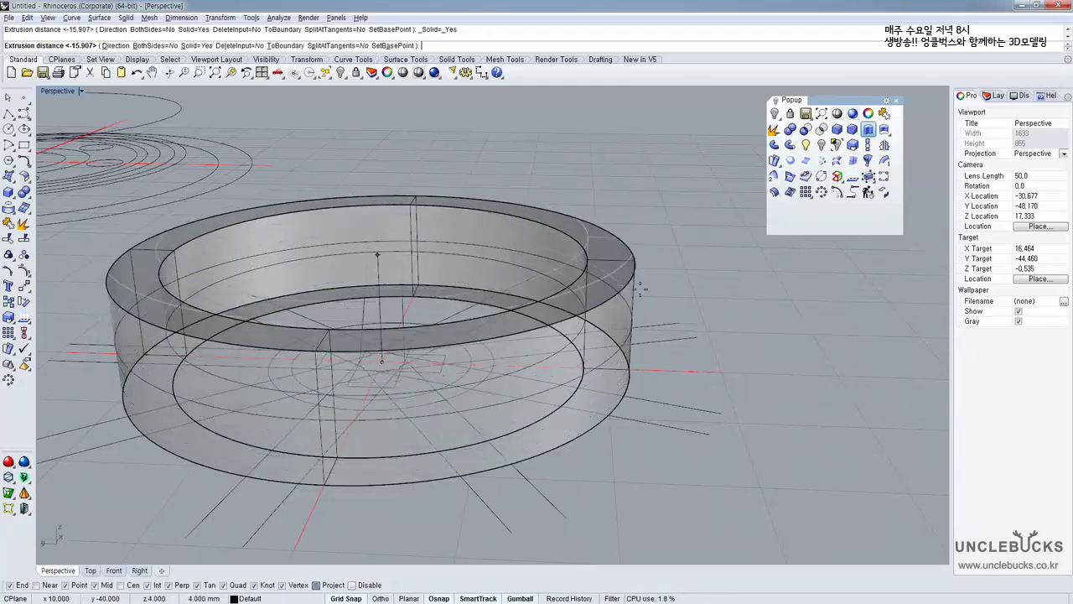
{"action": "right_click_drag", "start_coordinate": [640, 291], "coordinate": [627, 258]}
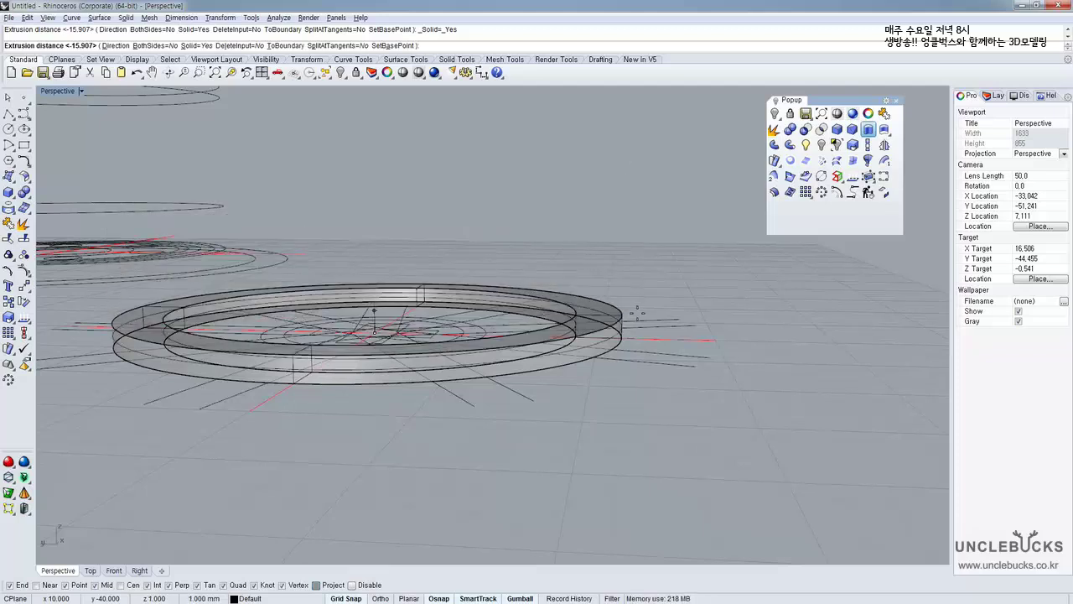
{"action": "type", "text": "1"}
{"action": "key", "text": "Return"}
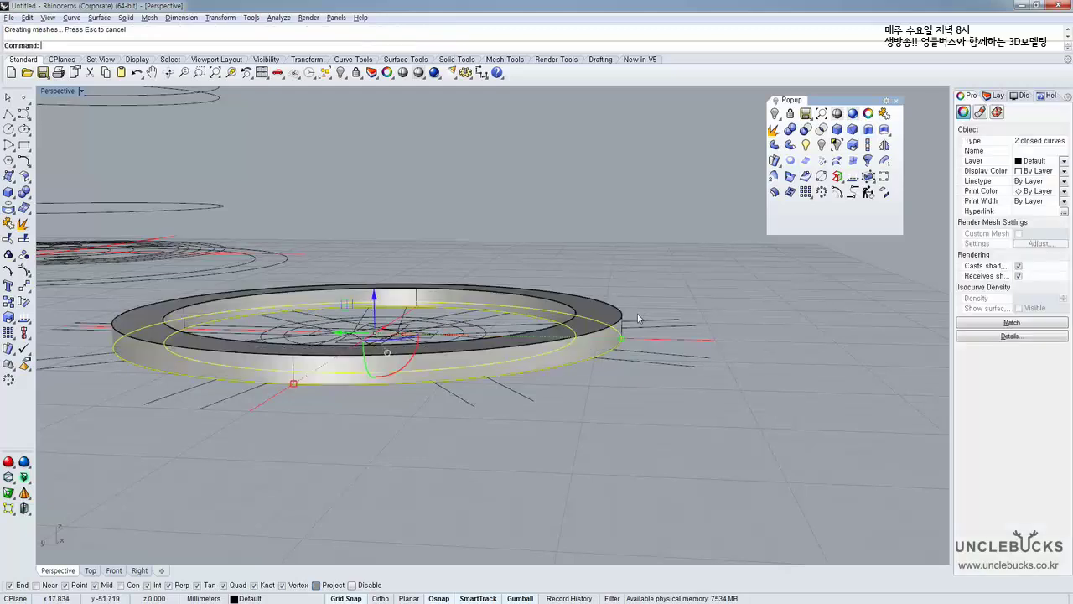
Delete the ring's outer source circle, and select the extruded ring to inspect it
{"action": "right_click_drag", "start_coordinate": [625, 300], "coordinate": [640, 259]}
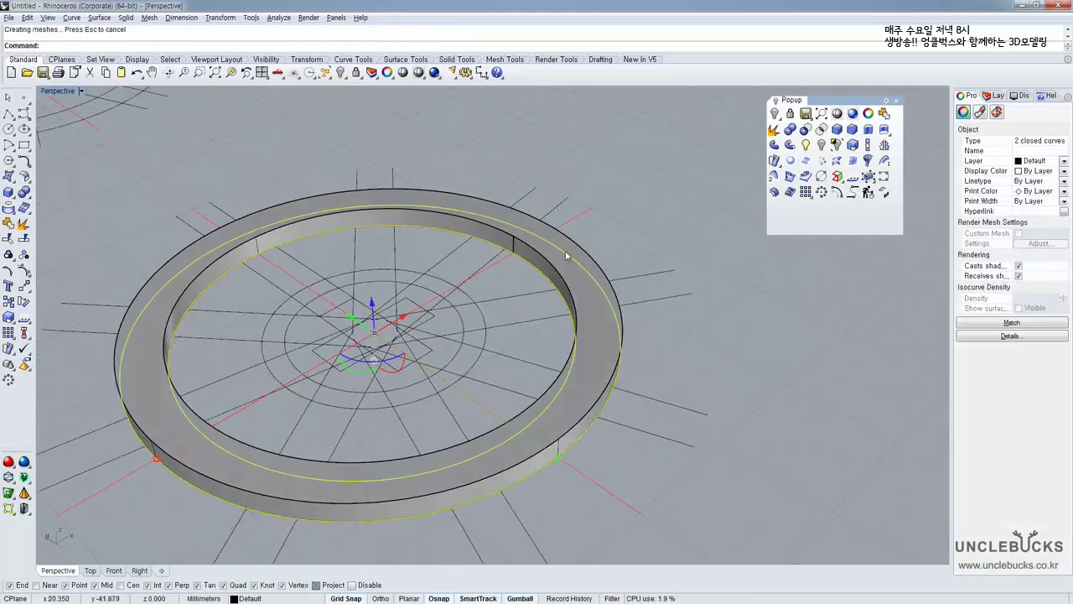
{"action": "left_click", "coordinate": [578, 245]}
{"action": "left_click", "coordinate": [619, 281]}
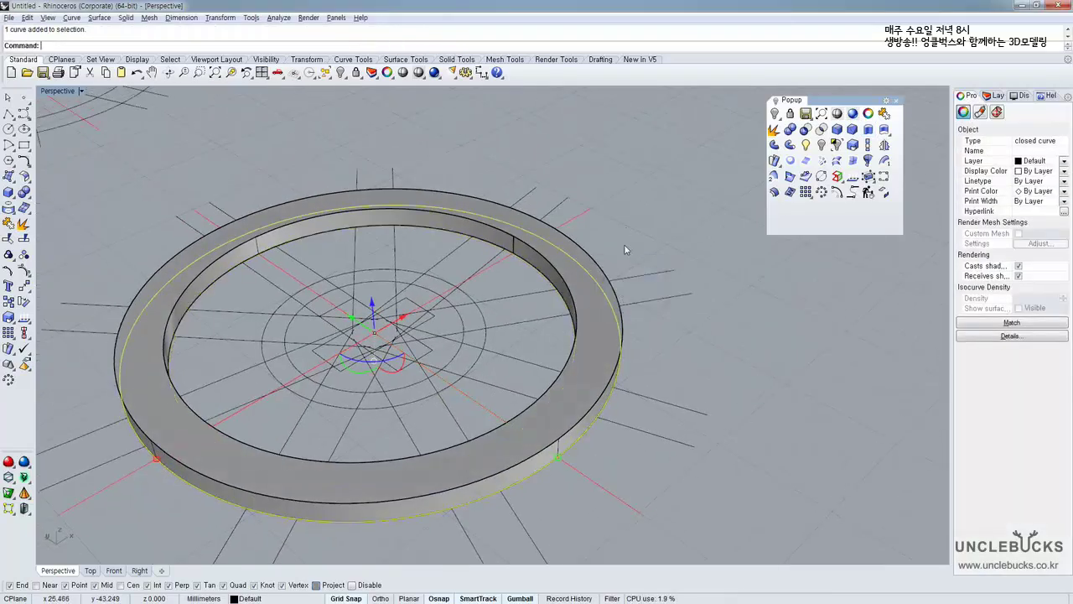
{"action": "key", "text": "Delete"}
{"action": "left_click", "coordinate": [583, 251]}
{"action": "right_click_drag", "start_coordinate": [584, 256], "coordinate": [589, 288]}
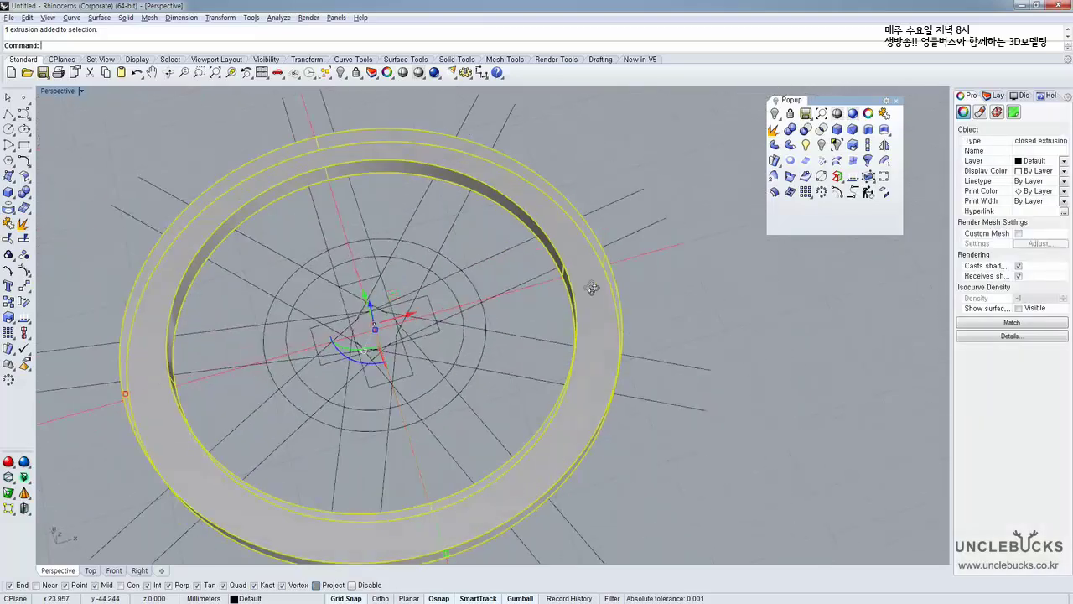
Select the two concentric hub circles inside the extruded ring
{"action": "right_click_drag", "start_coordinate": [388, 252], "coordinate": [544, 304]}
{"action": "left_click", "coordinate": [519, 322]}
{"action": "left_click", "coordinate": [530, 311], "text": "shift"}
{"action": "scroll", "coordinate": [386, 303], "scroll_direction": "down", "scroll_amount": 6}
{"action": "scroll", "coordinate": [544, 305], "scroll_direction": "up", "scroll_amount": 3}
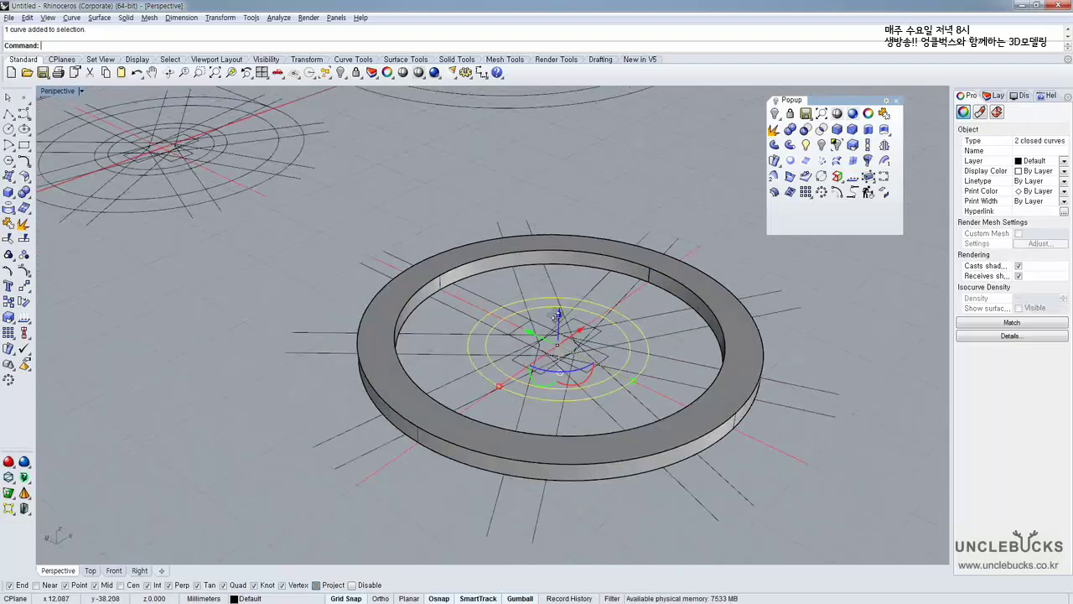
{"action": "scroll", "coordinate": [481, 338], "scroll_direction": "up", "scroll_amount": 5}
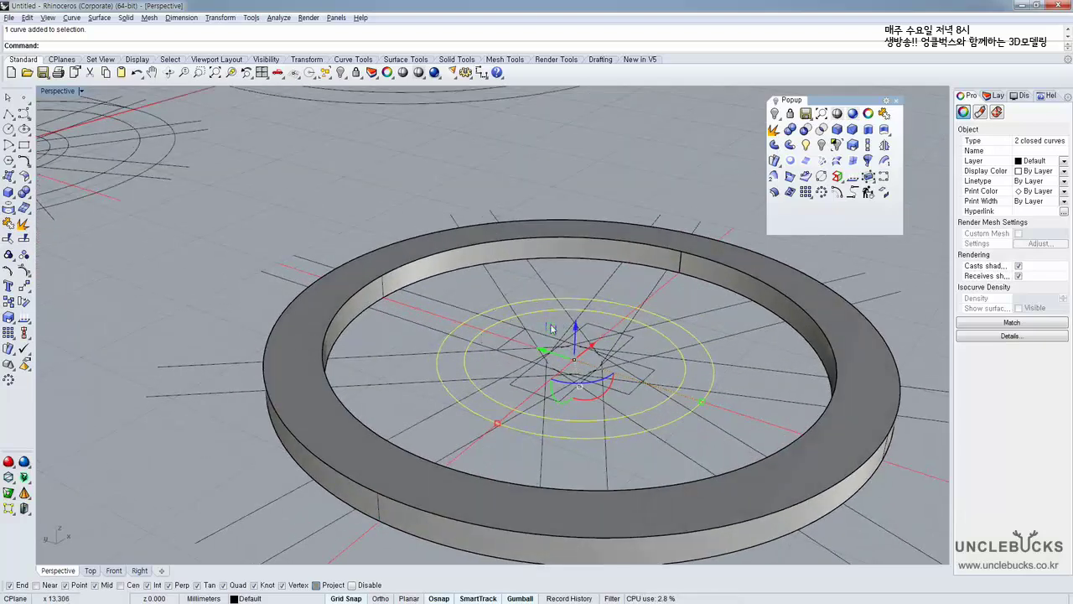
{"action": "right_click_drag", "start_coordinate": [551, 329], "coordinate": [541, 269], "text": "shift"}
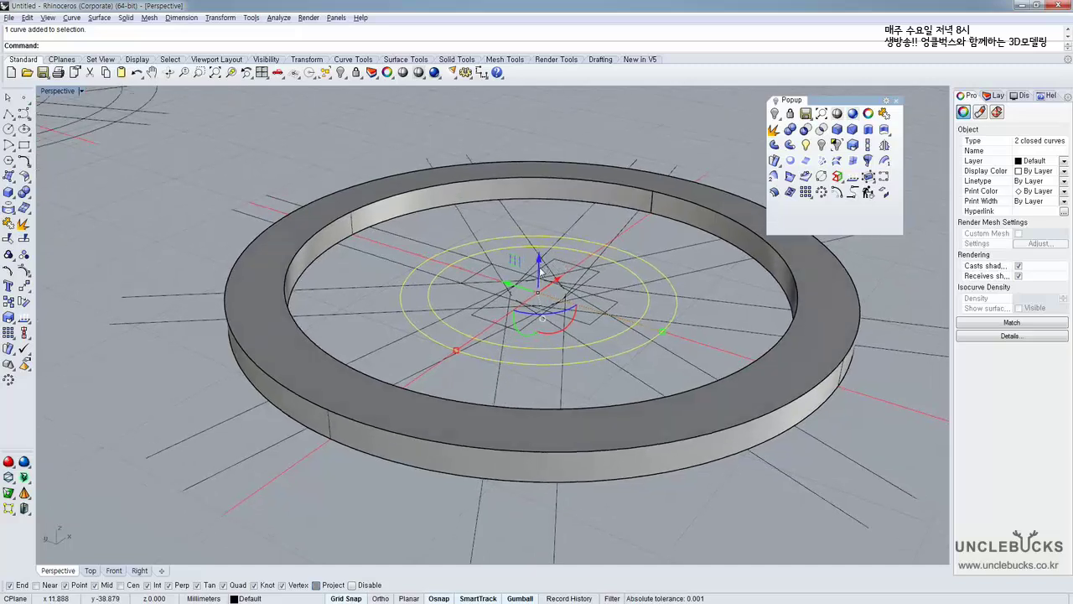
Try raising the two hub circles vertically after reselecting them, and undo the move
{"action": "key", "text": "Escape"}
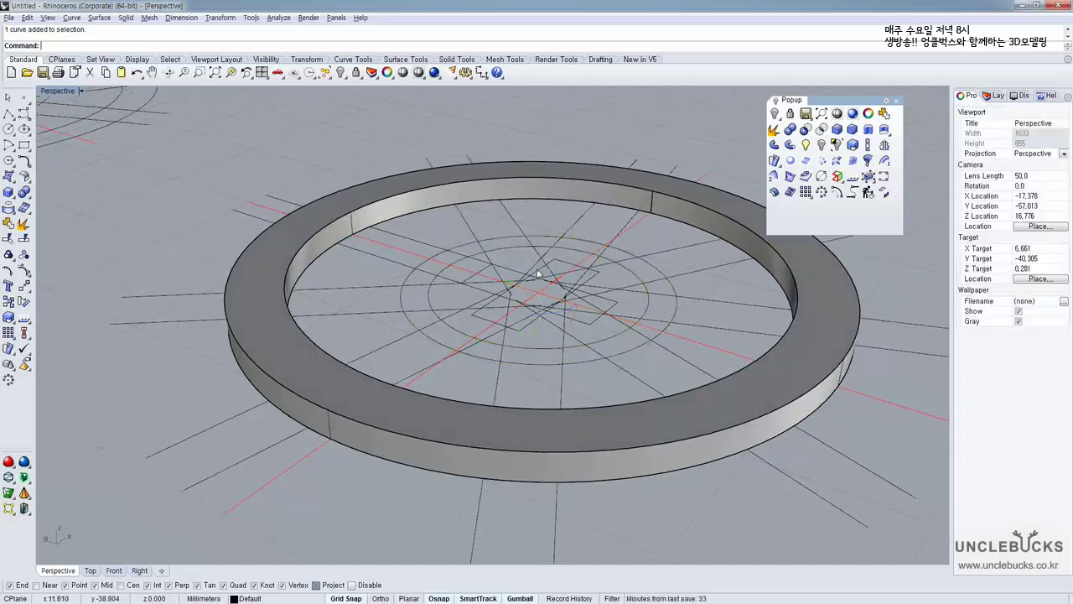
{"action": "left_click", "coordinate": [548, 245]}
{"action": "left_click", "coordinate": [547, 236], "text": "shift"}
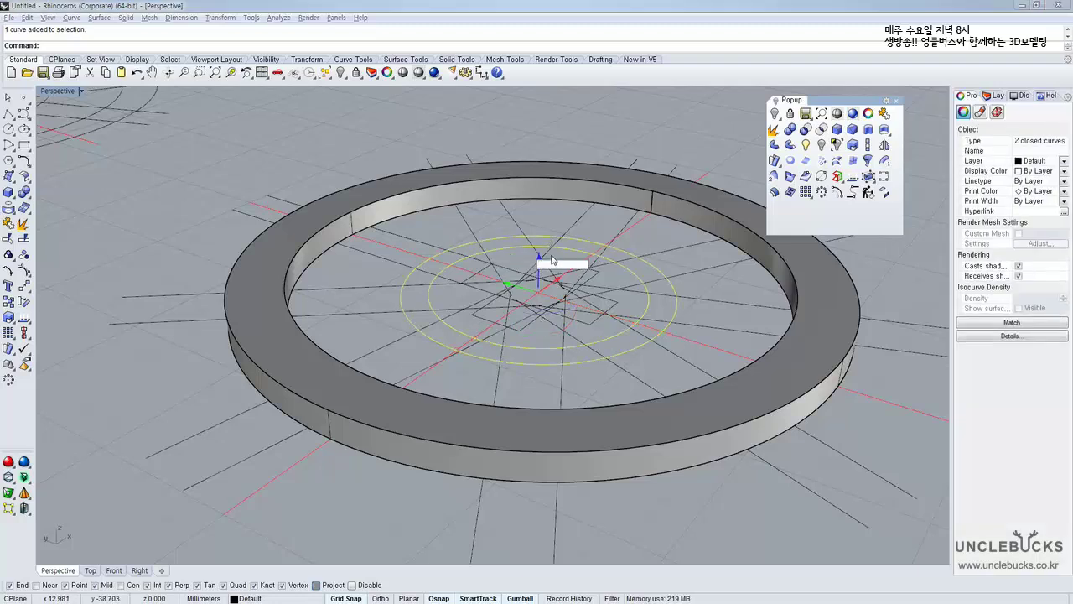
{"action": "key", "text": "Return"}
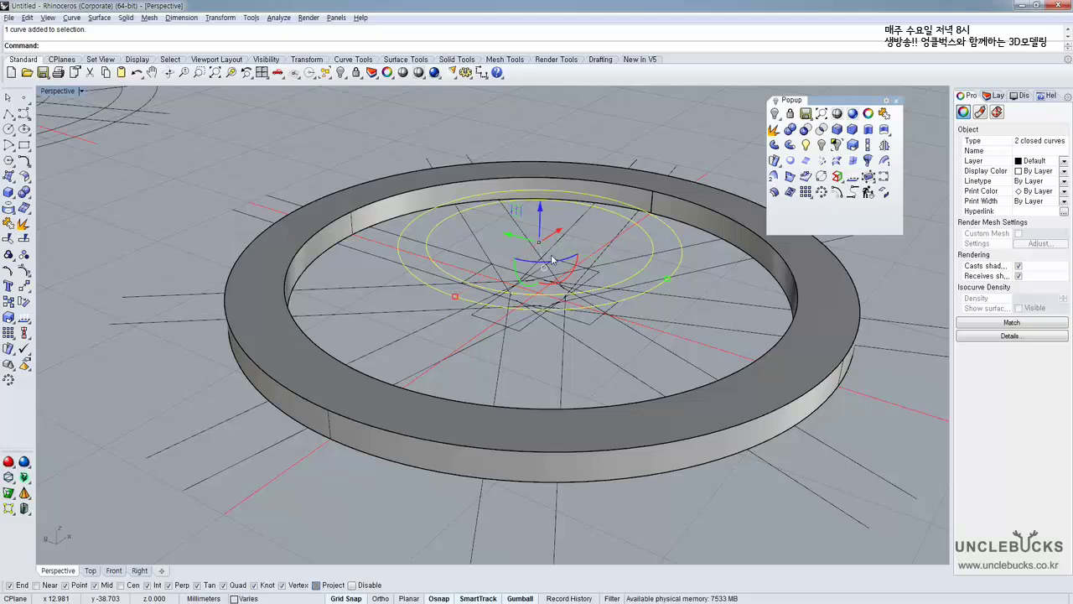
{"action": "right_click_drag", "start_coordinate": [458, 262], "coordinate": [549, 230]}
{"action": "key", "text": "ctrl+z"}
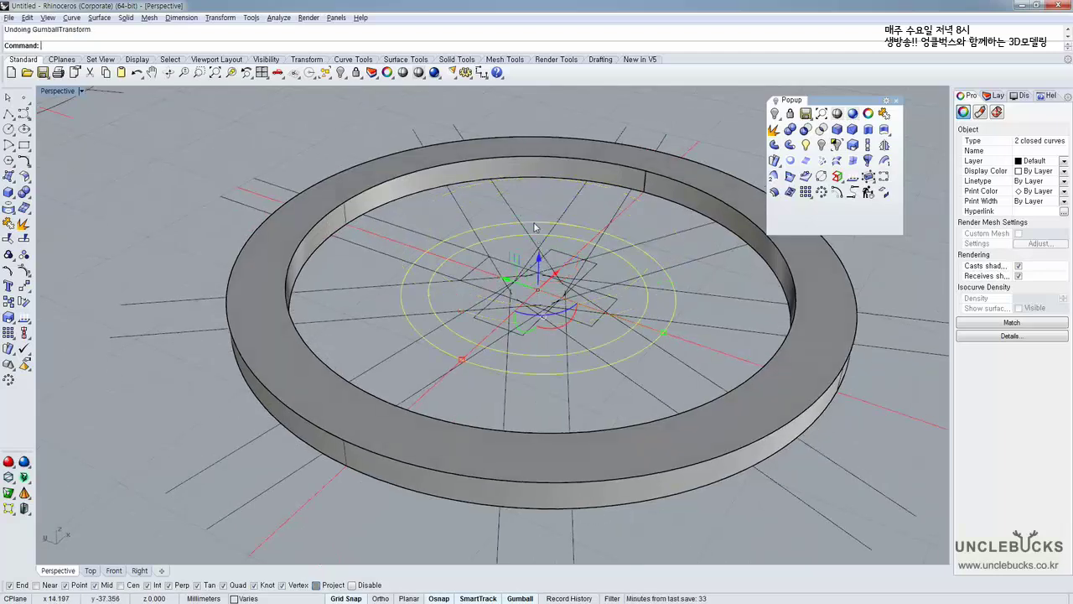
Raise the two selected hub circles 2 mm vertically above the wheel layout, and clear the selection
{"action": "left_click", "coordinate": [520, 598]}
{"action": "right_click", "coordinate": [519, 598]}
{"action": "left_click", "coordinate": [520, 600]}
{"action": "right_click_drag", "start_coordinate": [528, 386], "coordinate": [507, 361]}
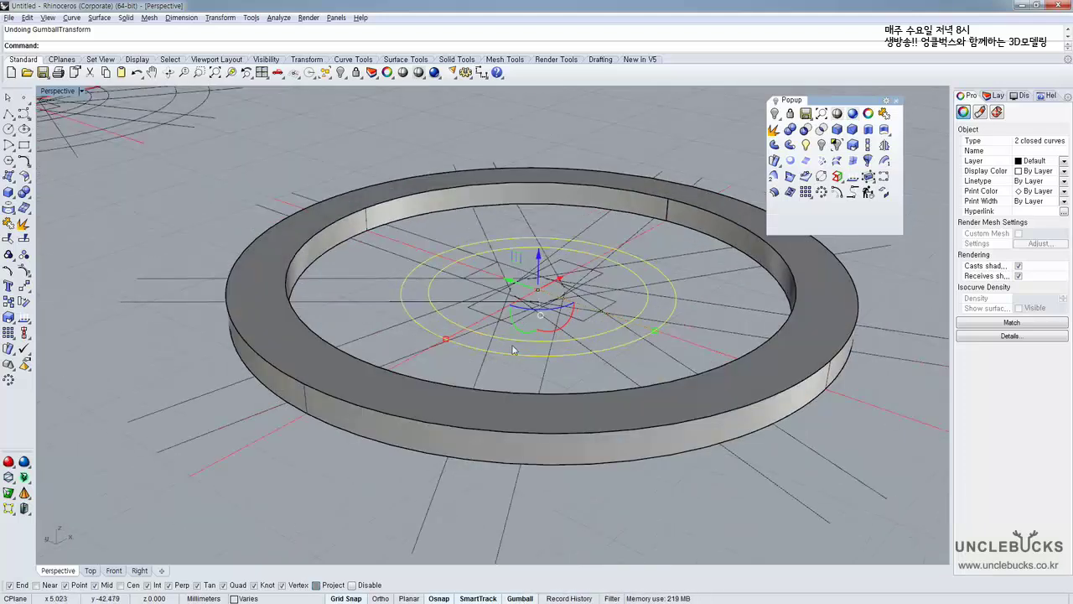
{"action": "left_click", "coordinate": [539, 264]}
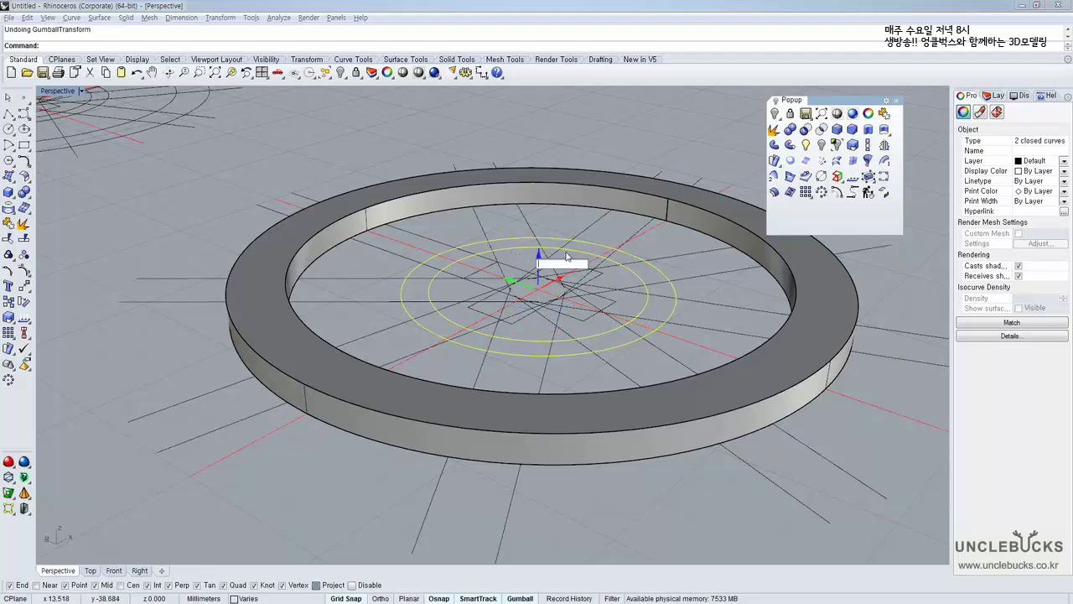
{"action": "key", "text": "Return"}
{"action": "right_click_drag", "start_coordinate": [493, 243], "coordinate": [515, 294], "text": "shift"}
{"action": "left_click", "coordinate": [224, 272]}
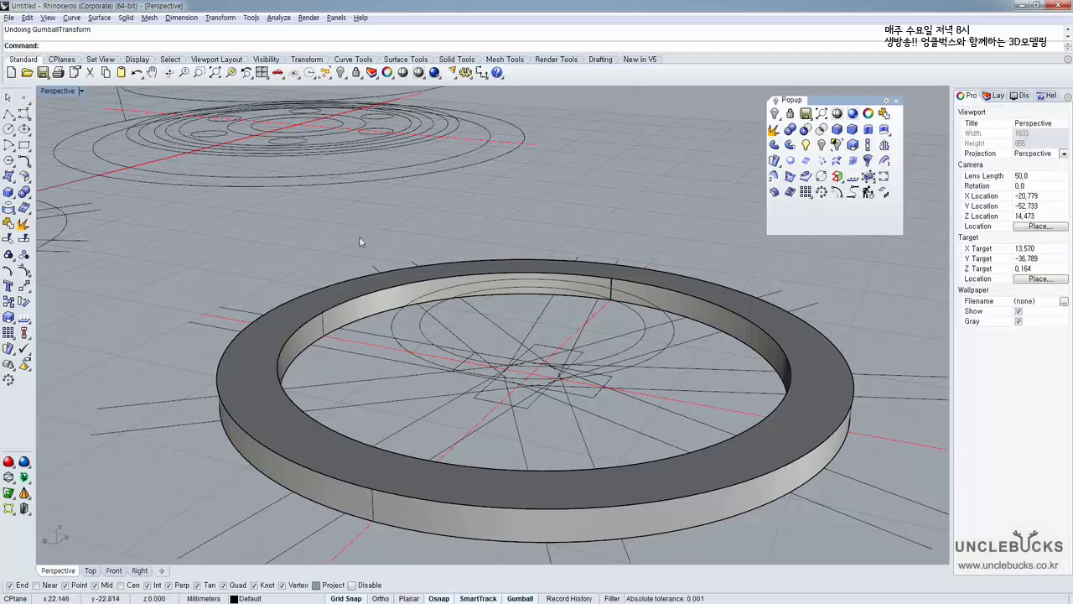
Switch to the web browser, look through the LEGO wheel reference and caliper photos, and return to the Rhino model
{"action": "key", "text": "alt+Tab"}
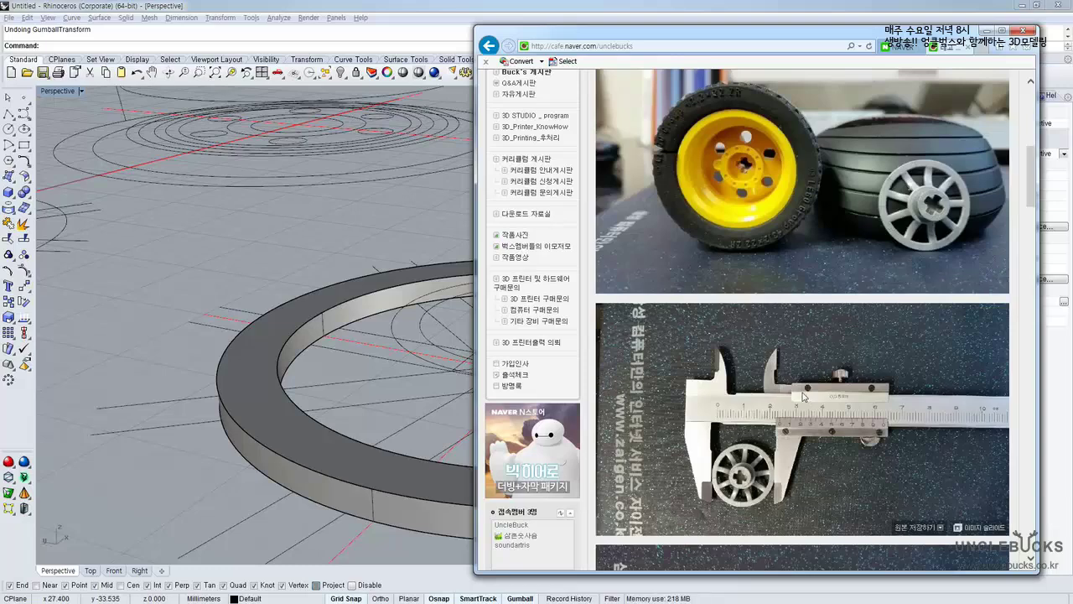
{"action": "scroll", "coordinate": [803, 393], "scroll_direction": "down", "scroll_amount": 15}
{"action": "scroll", "coordinate": [797, 378], "scroll_direction": "down", "scroll_amount": 8}
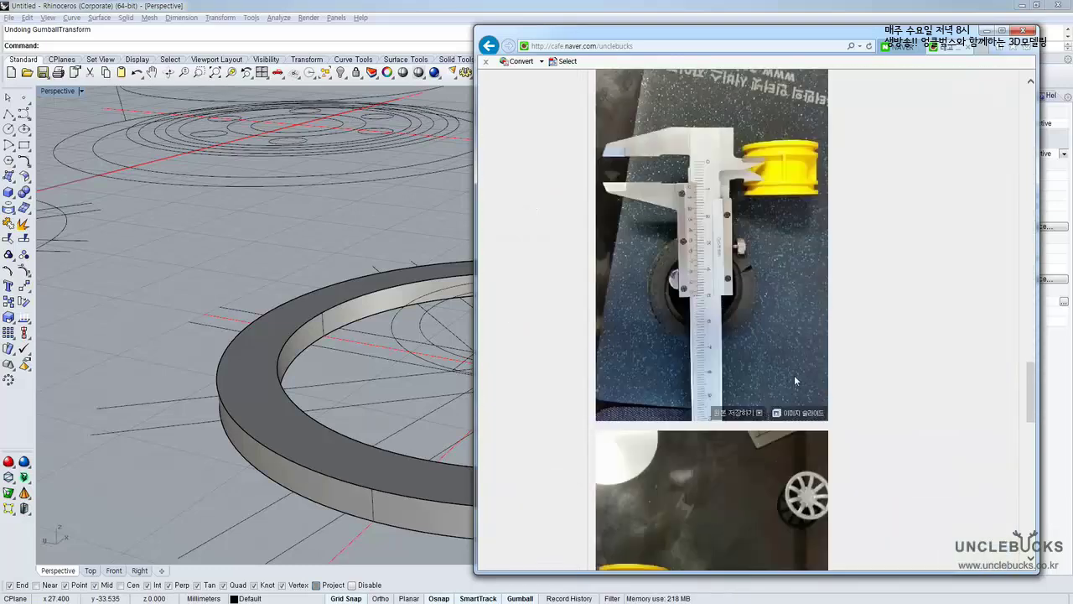
{"action": "scroll", "coordinate": [781, 356], "scroll_direction": "up", "scroll_amount": 7}
{"action": "scroll", "coordinate": [780, 340], "scroll_direction": "up", "scroll_amount": 10}
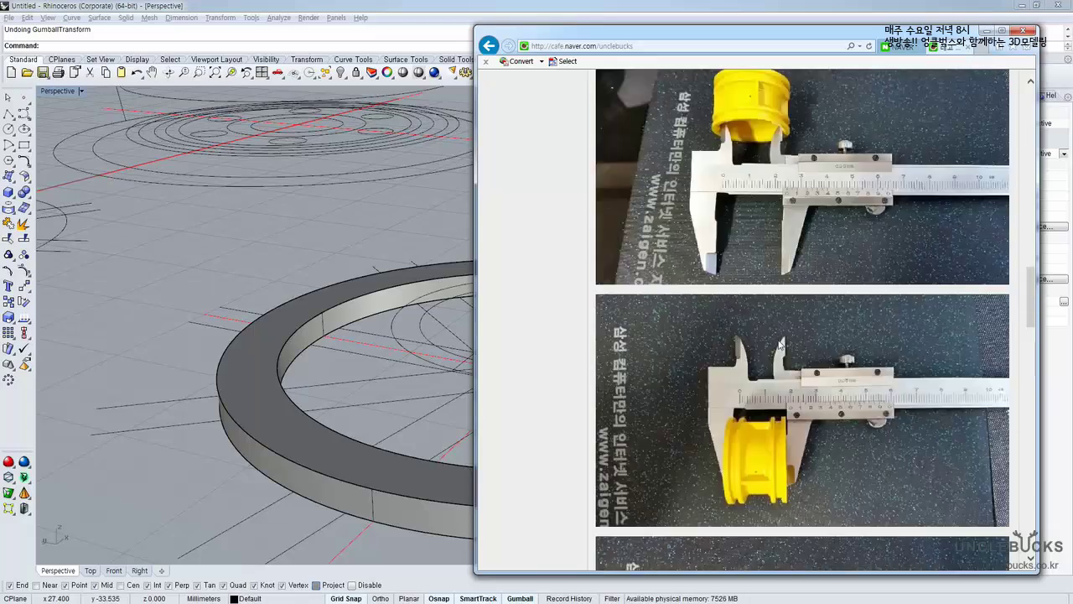
{"action": "scroll", "coordinate": [800, 318], "scroll_direction": "up", "scroll_amount": 4}
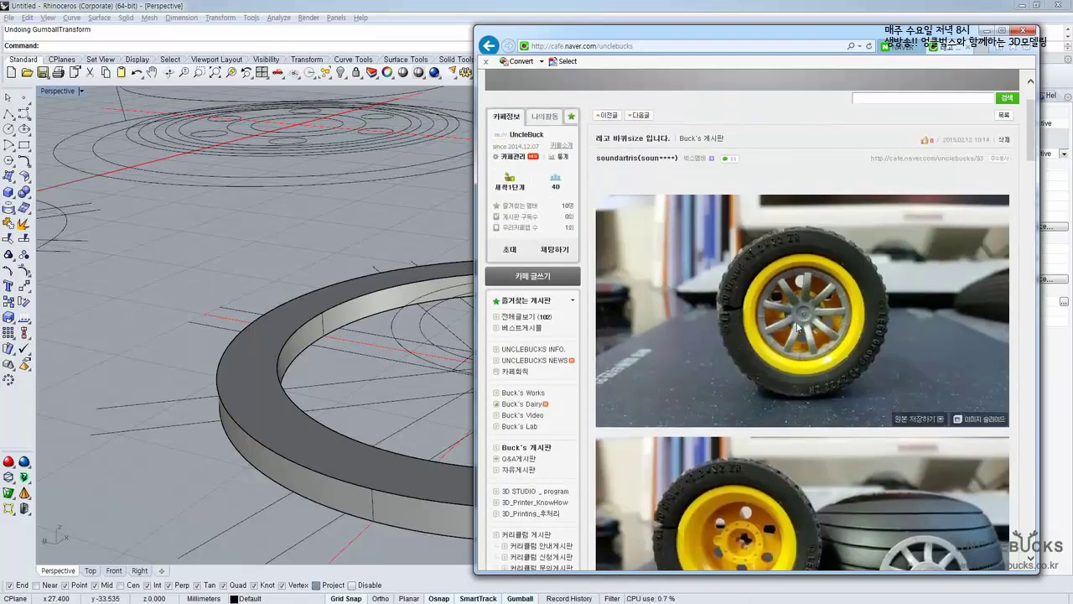
{"action": "left_click", "coordinate": [355, 215]}
Extrude the larger raised hub circle upward into a solid disc 1 mm thick
{"action": "scroll", "coordinate": [493, 332], "scroll_direction": "up", "scroll_amount": 3}
{"action": "scroll", "coordinate": [421, 330], "scroll_direction": "up", "scroll_amount": 3}
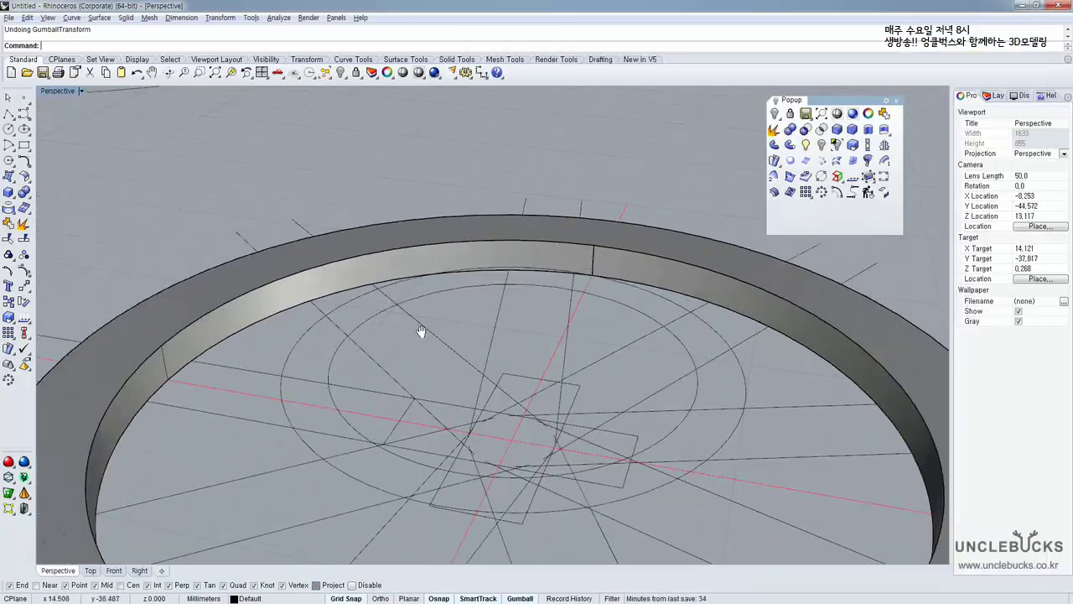
{"action": "right_click_drag", "start_coordinate": [421, 331], "coordinate": [405, 298]}
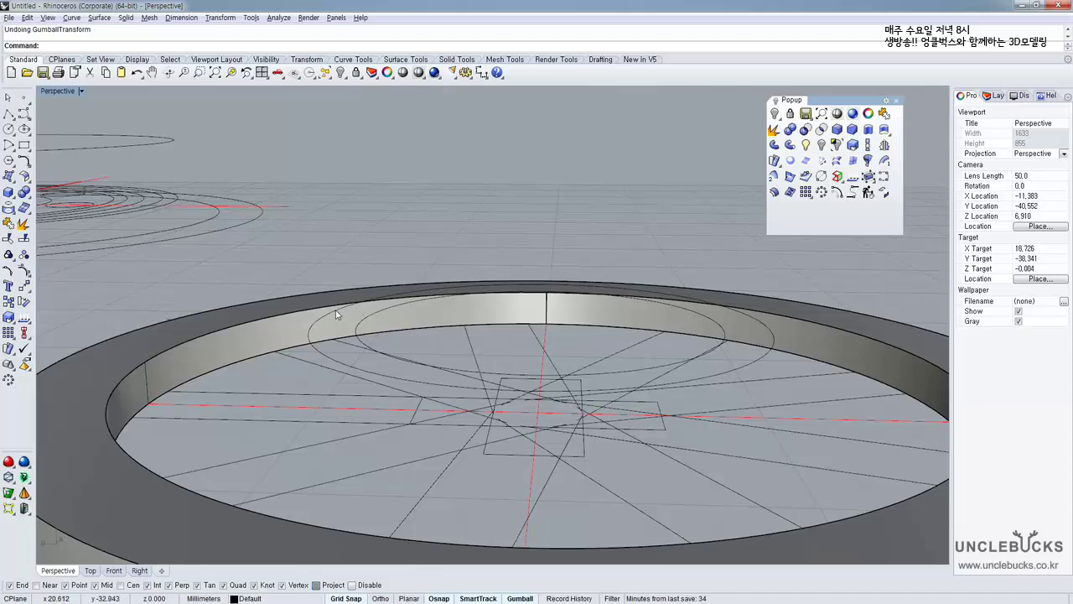
{"action": "left_click", "coordinate": [335, 313]}
{"action": "right_click_drag", "start_coordinate": [367, 327], "coordinate": [601, 317]}
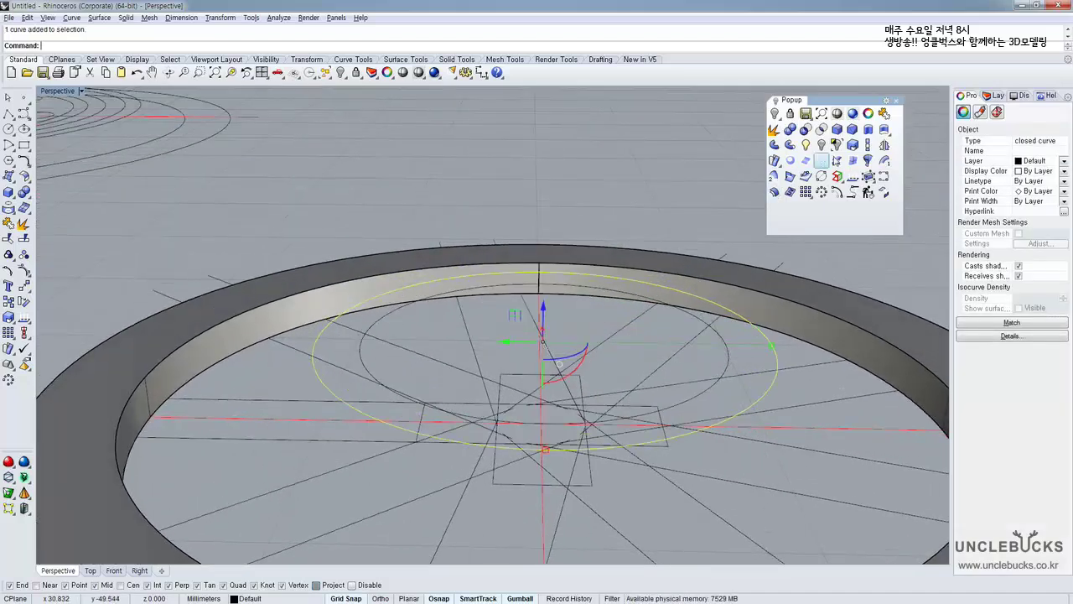
{"action": "left_click", "coordinate": [869, 129]}
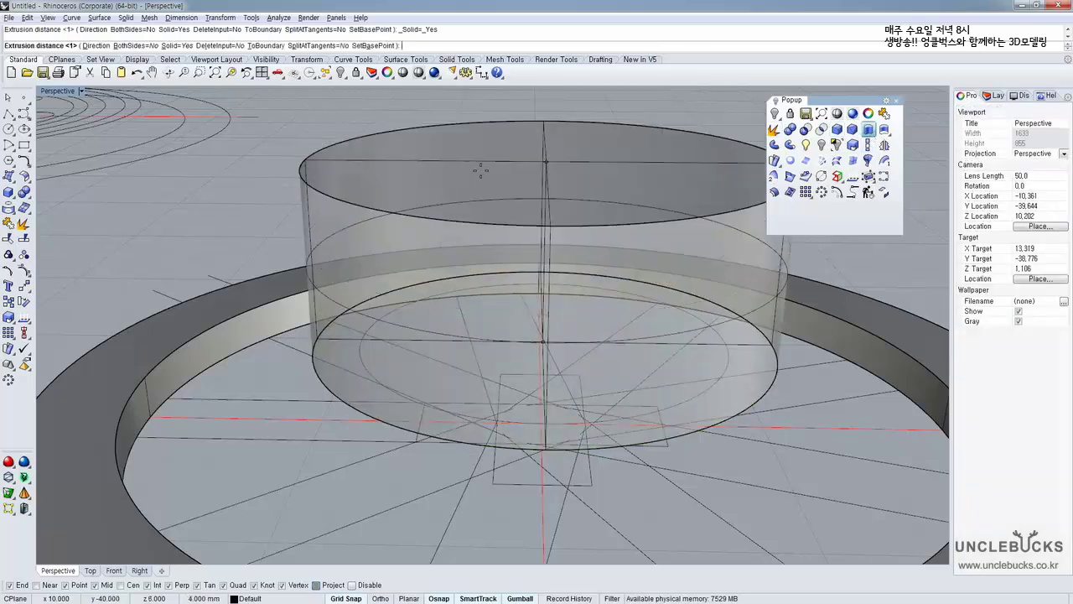
{"action": "key", "text": "Return"}
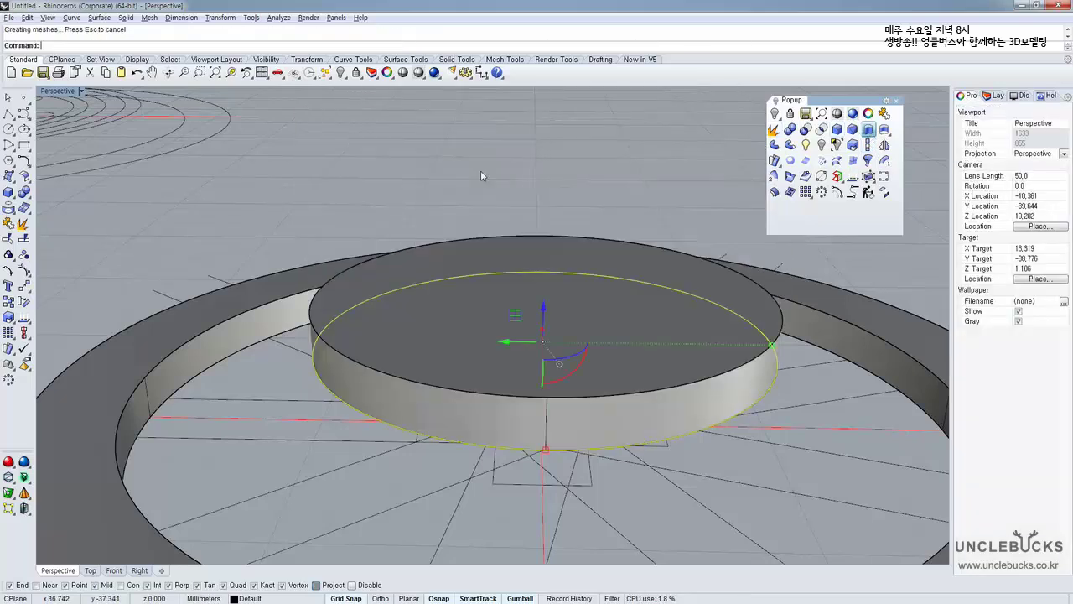
{"action": "right_click_drag", "start_coordinate": [465, 255], "coordinate": [411, 262]}
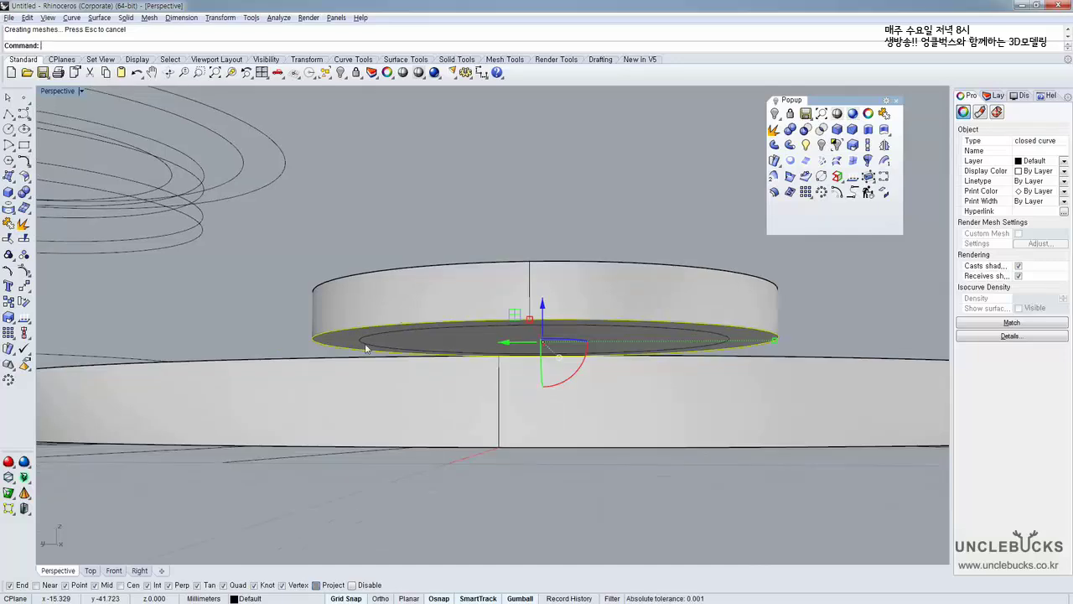
Raise the smaller hub circle 1 mm so it lies on the disc's top face
{"action": "left_click", "coordinate": [366, 340]}
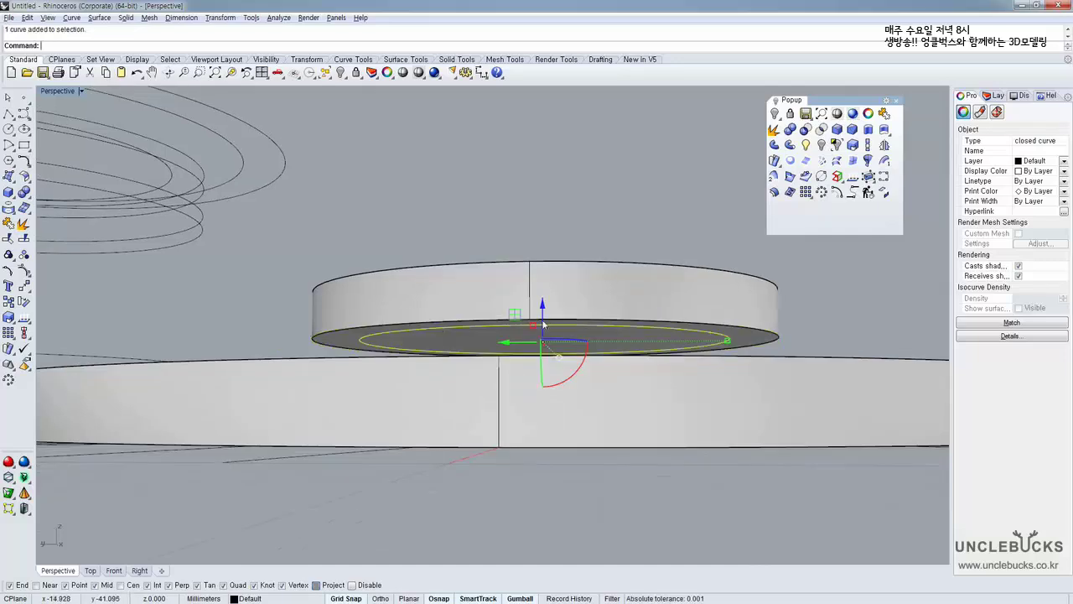
{"action": "left_click", "coordinate": [544, 324]}
{"action": "type", "text": "1"}
{"action": "key", "text": "Return"}
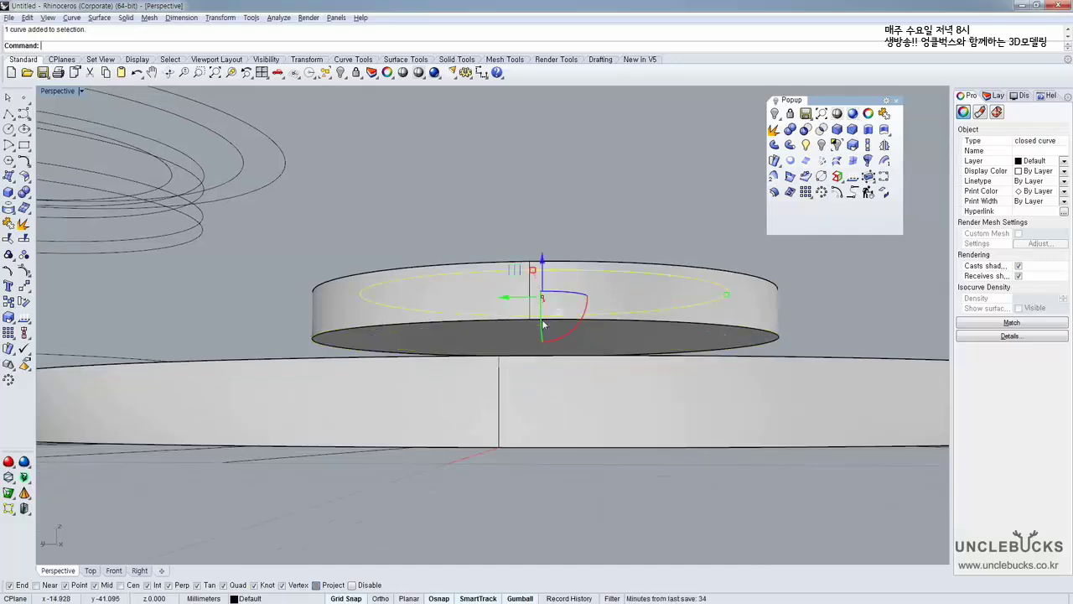
{"action": "right_click_drag", "start_coordinate": [510, 269], "coordinate": [483, 369]}
{"action": "scroll", "coordinate": [359, 298], "scroll_direction": "down", "scroll_amount": 4}
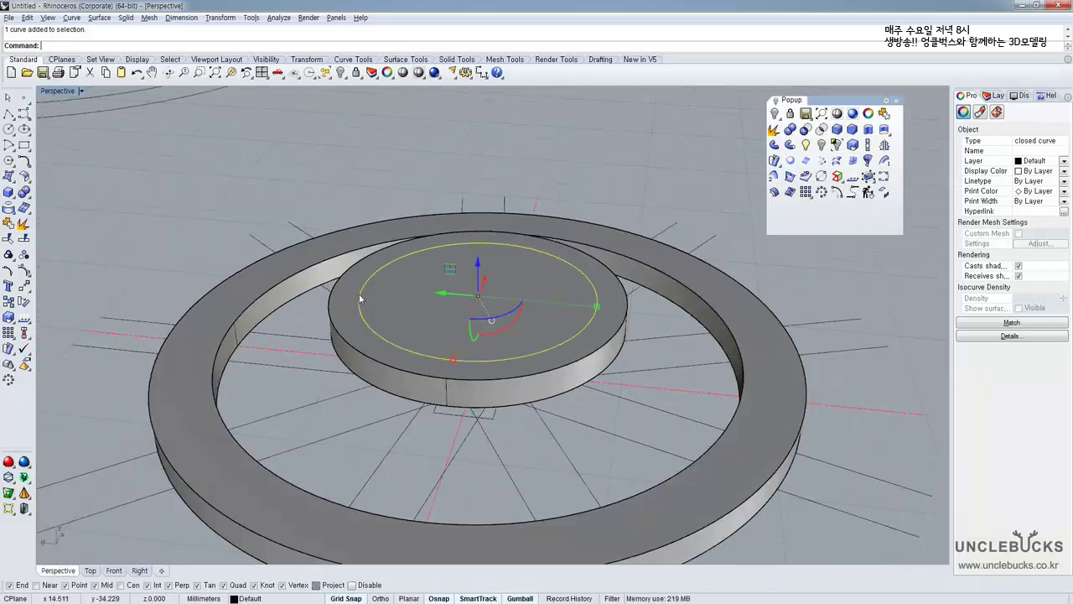
{"action": "right_click_drag", "start_coordinate": [360, 298], "coordinate": [403, 282]}
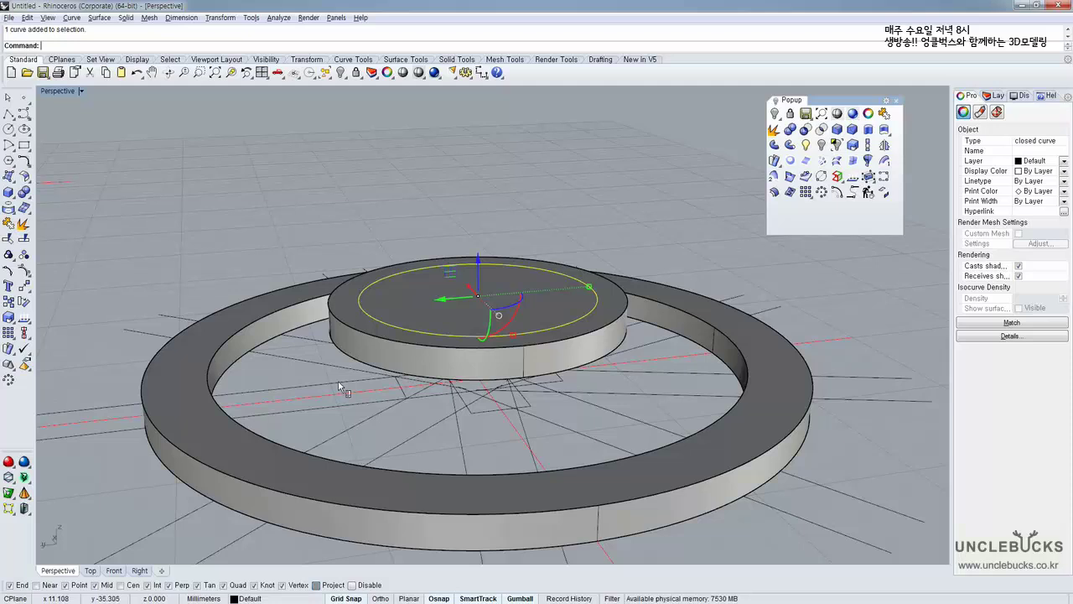
{"action": "right_click_drag", "start_coordinate": [340, 386], "coordinate": [364, 397]}
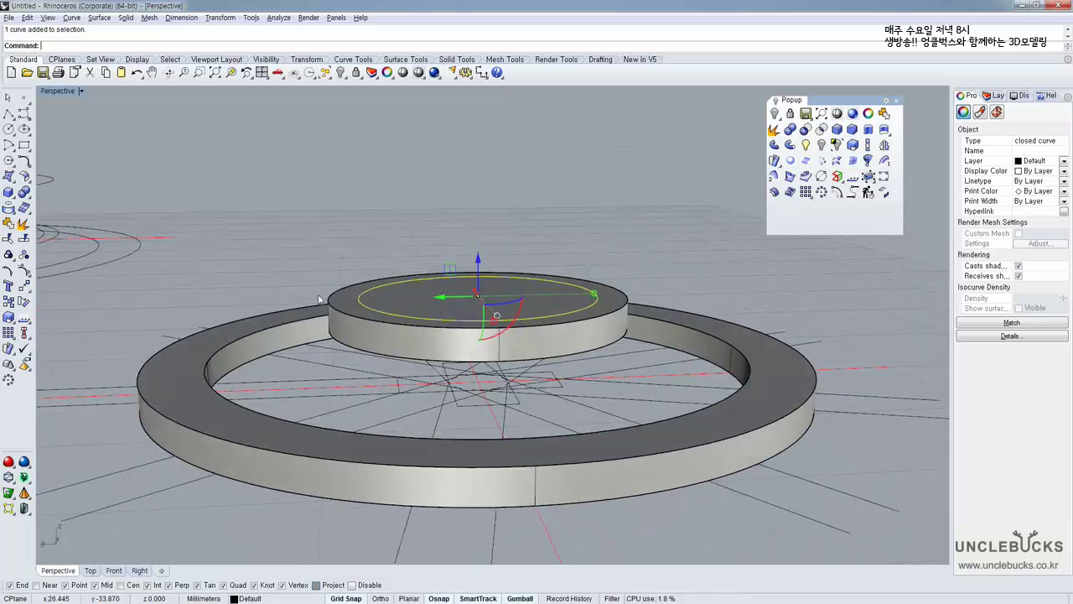
{"action": "right_click_drag", "start_coordinate": [319, 298], "coordinate": [271, 288]}
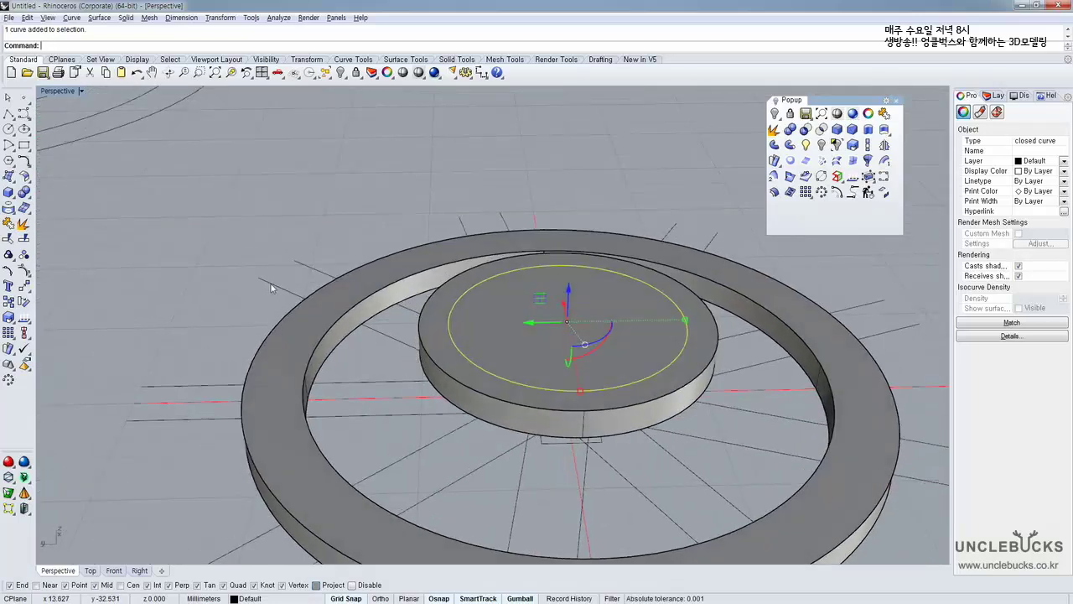
Restore the four-viewport layout and frame the ring and hub disc edges in the Front view
{"action": "double_click", "coordinate": [48, 92]}
{"action": "scroll", "coordinate": [388, 434], "scroll_direction": "up", "scroll_amount": 10}
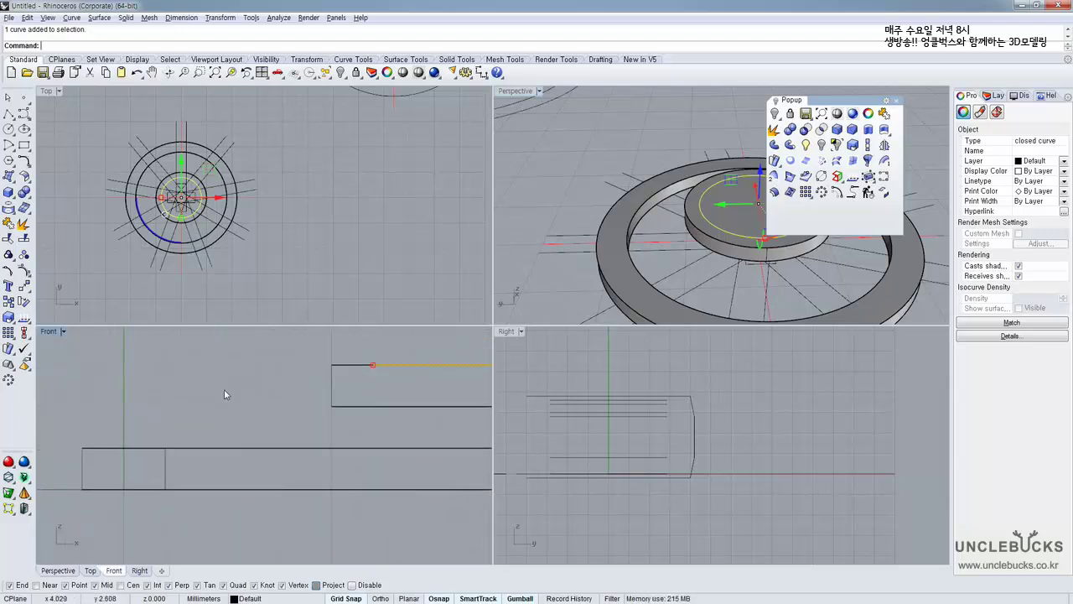
{"action": "right_click_drag", "start_coordinate": [223, 424], "coordinate": [246, 424]}
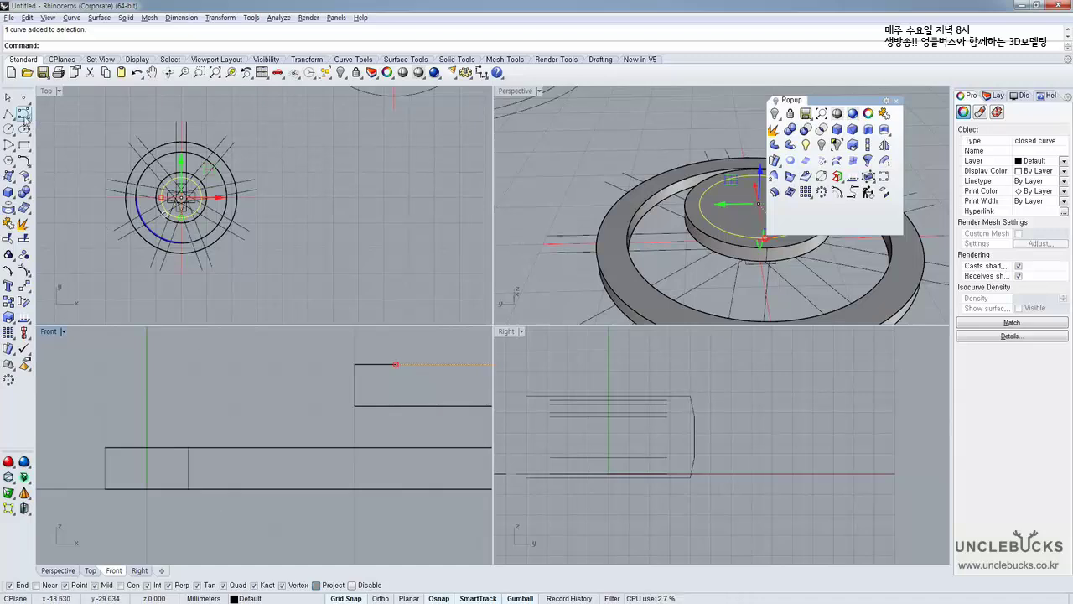
{"action": "left_click", "coordinate": [8, 148]}
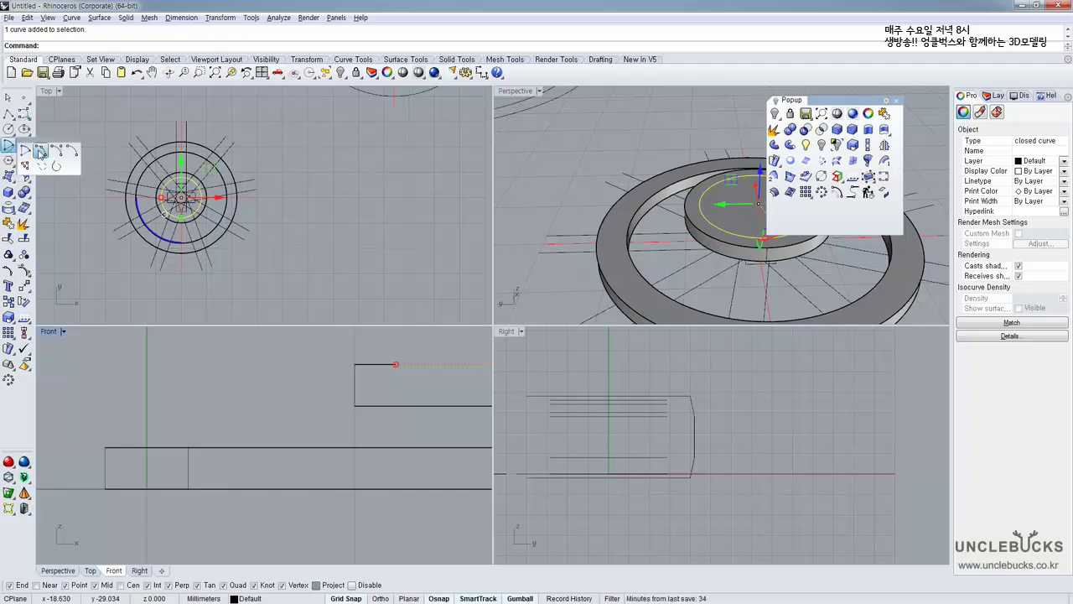
{"action": "left_click", "coordinate": [40, 151]}
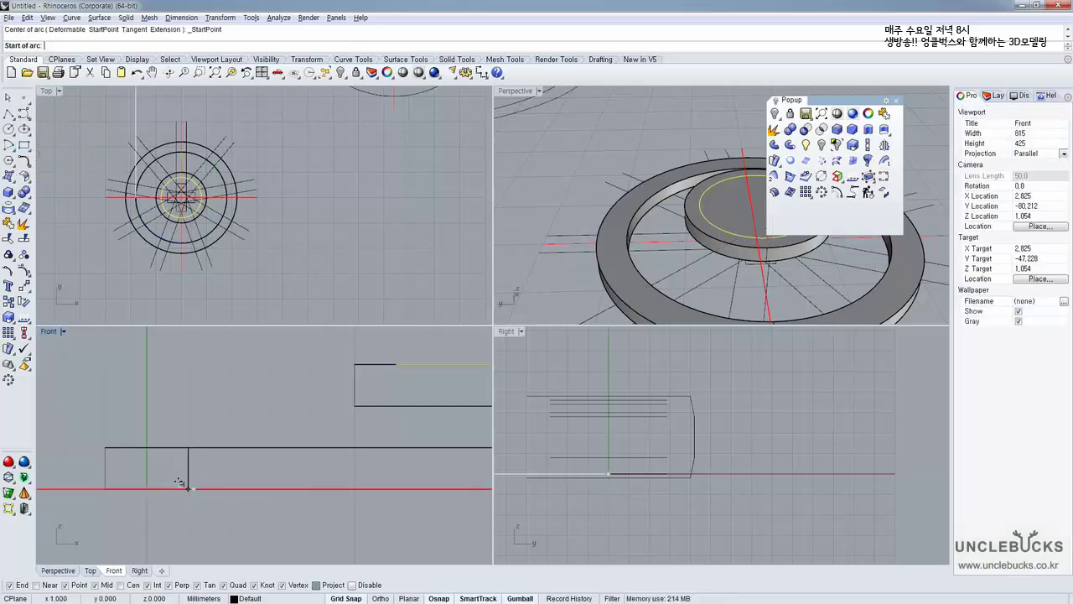
{"action": "scroll", "coordinate": [180, 484], "scroll_direction": "up", "scroll_amount": 3}
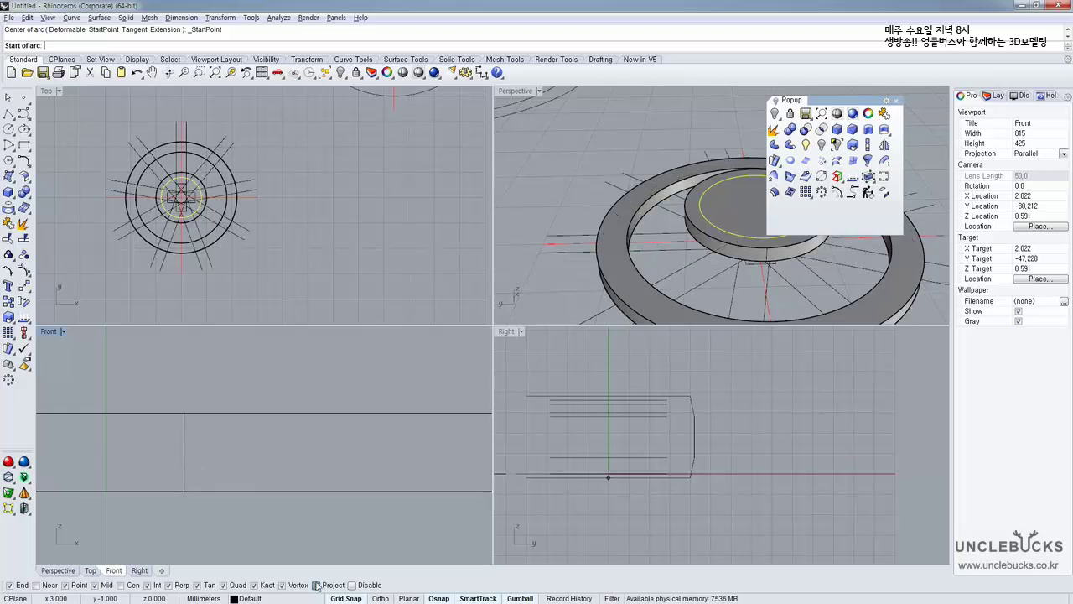
{"action": "right_click_drag", "start_coordinate": [272, 434], "coordinate": [289, 399]}
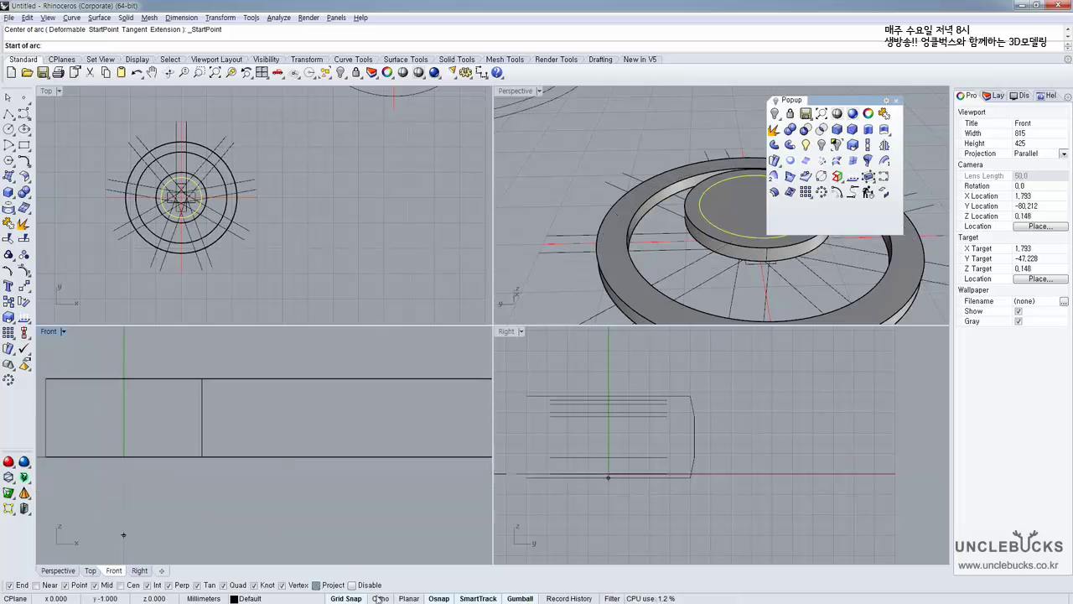
{"action": "left_click", "coordinate": [316, 588]}
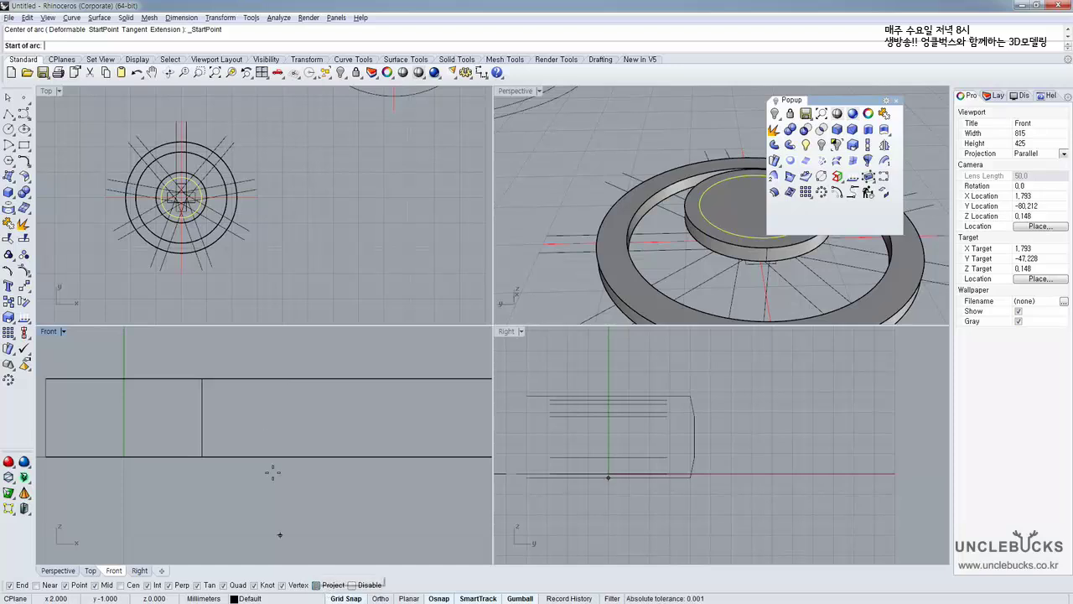
{"action": "mouse_move", "coordinate": [243, 446]}
{"action": "right_mouse_down"}
{"action": "mouse_move", "coordinate": [173, 478]}
{"action": "mouse_move", "coordinate": [165, 460]}
{"action": "right_mouse_up"}
{"action": "scroll", "coordinate": [186, 462], "scroll_direction": "down", "scroll_amount": 2}
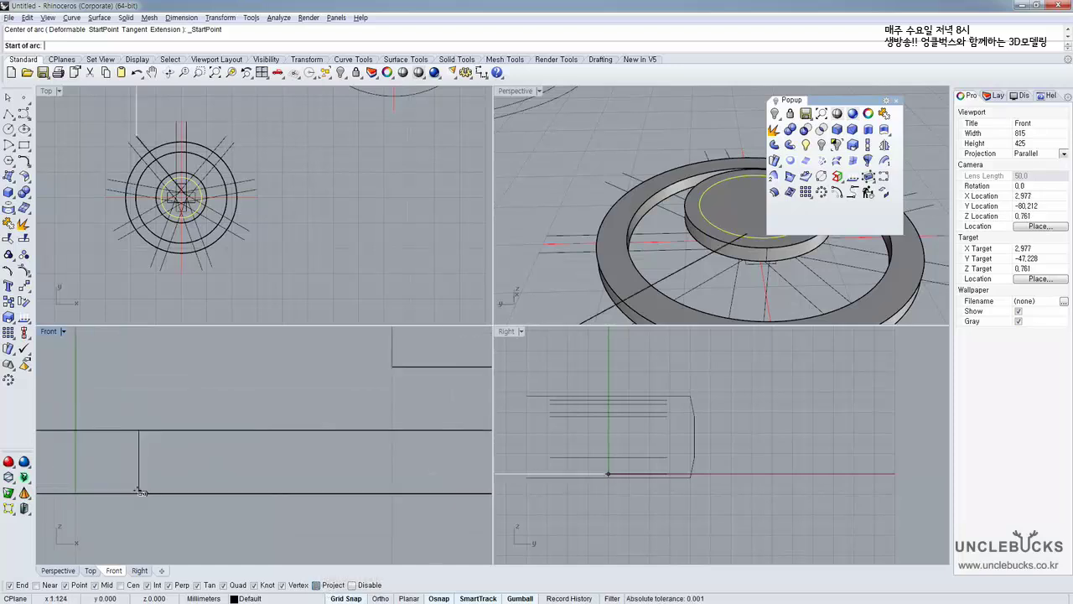
{"action": "left_click", "coordinate": [137, 492]}
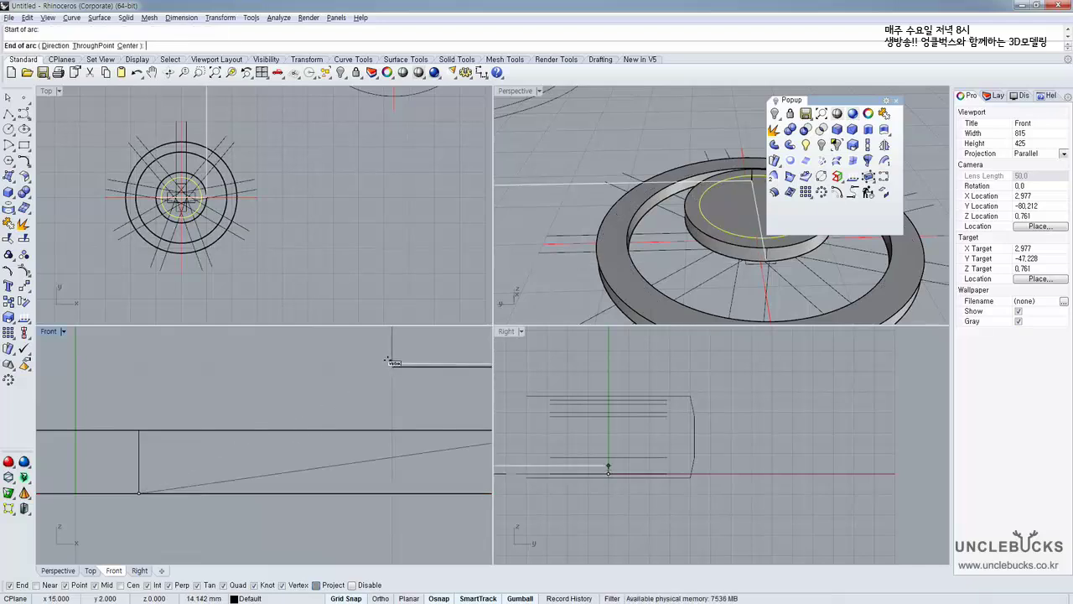
{"action": "right_click_drag", "start_coordinate": [388, 361], "coordinate": [357, 384]}
{"action": "left_click", "coordinate": [359, 386]}
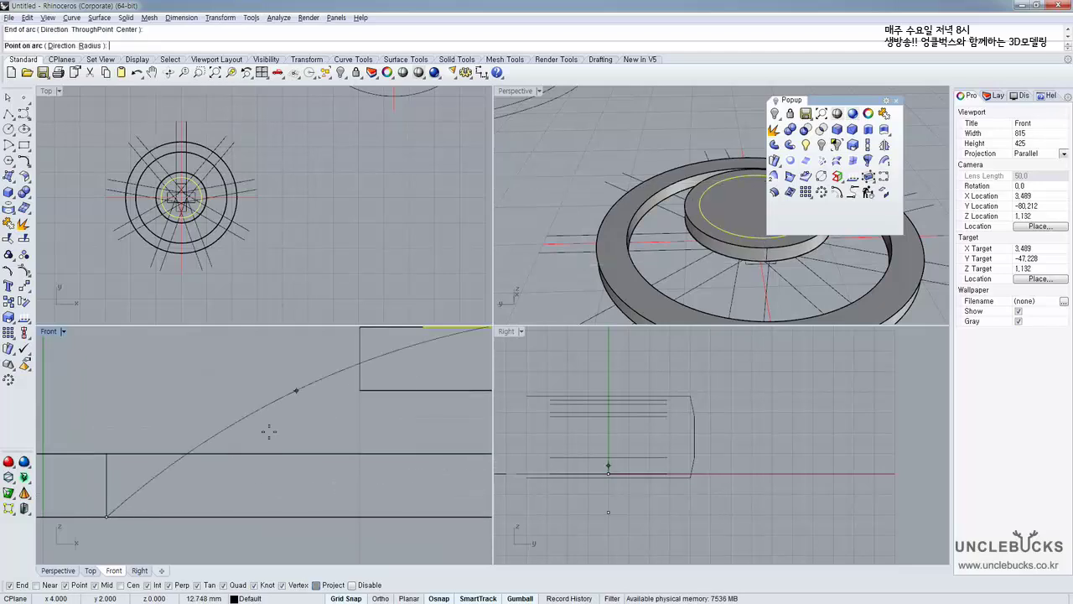
{"action": "scroll", "coordinate": [276, 437], "scroll_direction": "down", "scroll_amount": 6}
{"action": "key", "text": "Escape"}
{"action": "scroll", "coordinate": [310, 409], "scroll_direction": "down", "scroll_amount": 4}
{"action": "key", "text": "Escape"}
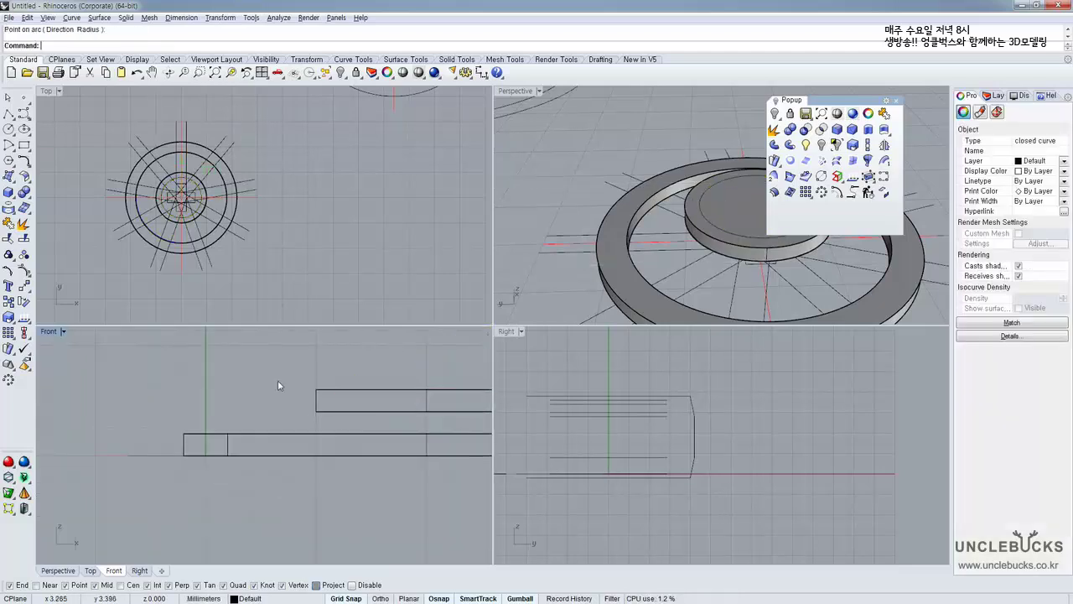
In the Front view, draw a downward-sagging arc from the outer ring's inner bottom corner to the hub disc's lower corner
{"action": "scroll", "coordinate": [284, 397], "scroll_direction": "up", "scroll_amount": 6}
{"action": "right_click_drag", "start_coordinate": [285, 402], "coordinate": [225, 369]}
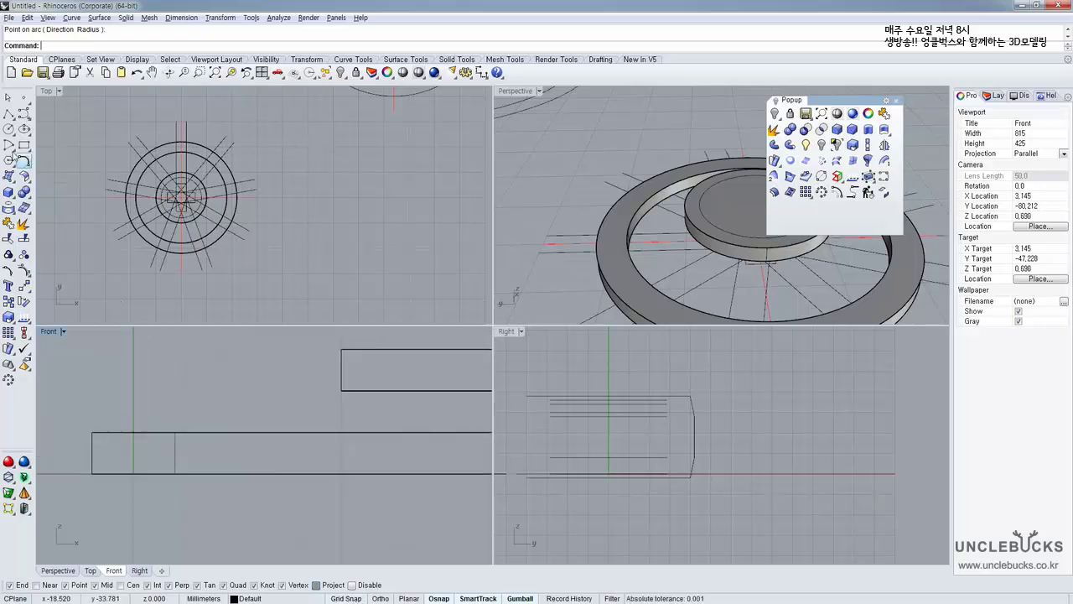
{"action": "left_click", "coordinate": [9, 145]}
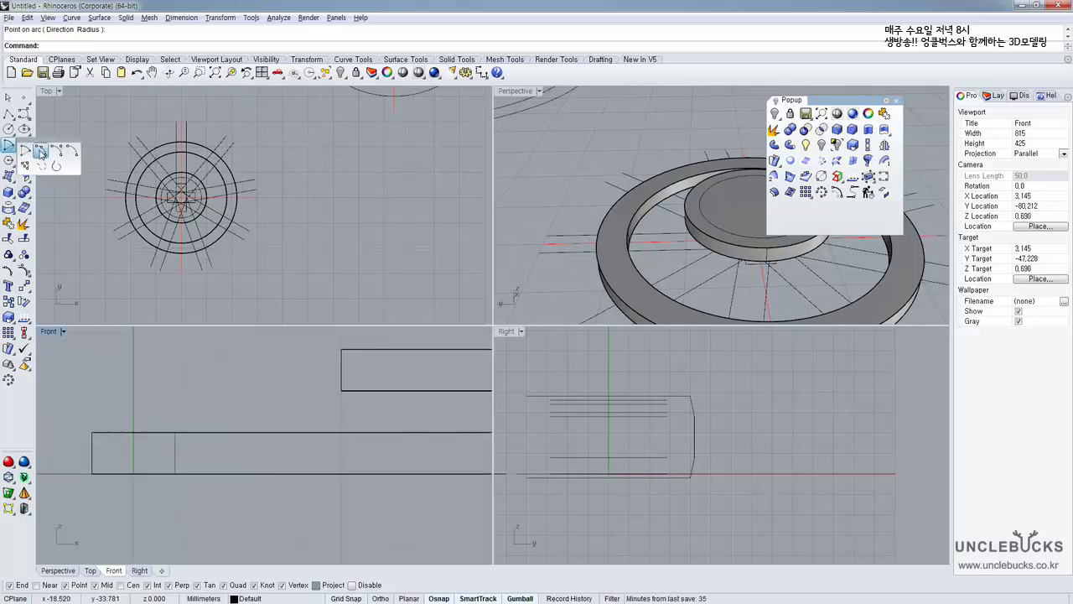
{"action": "left_click", "coordinate": [27, 150]}
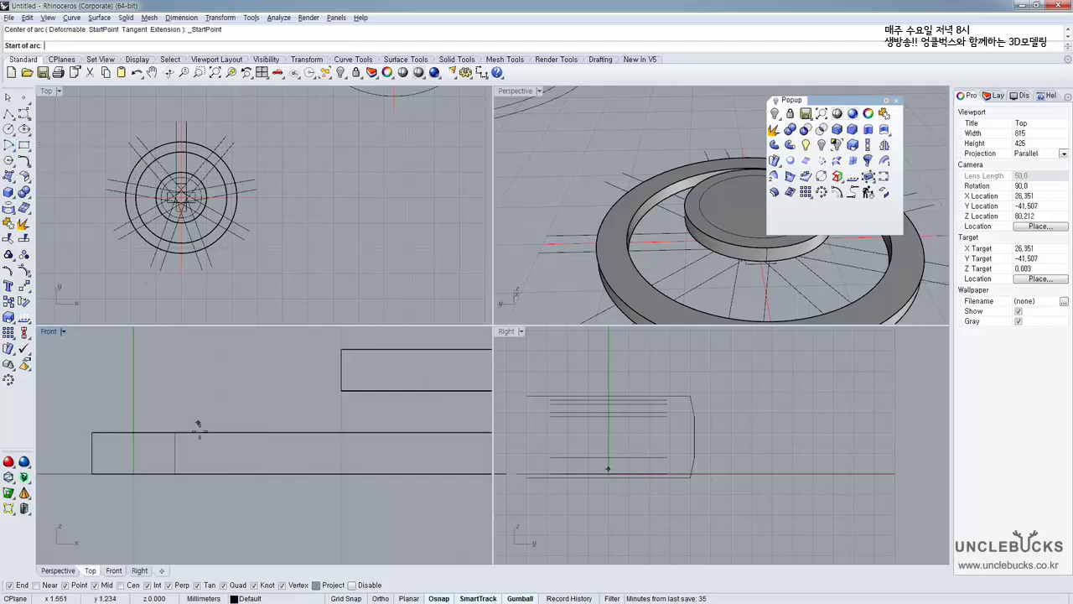
{"action": "left_click", "coordinate": [175, 474]}
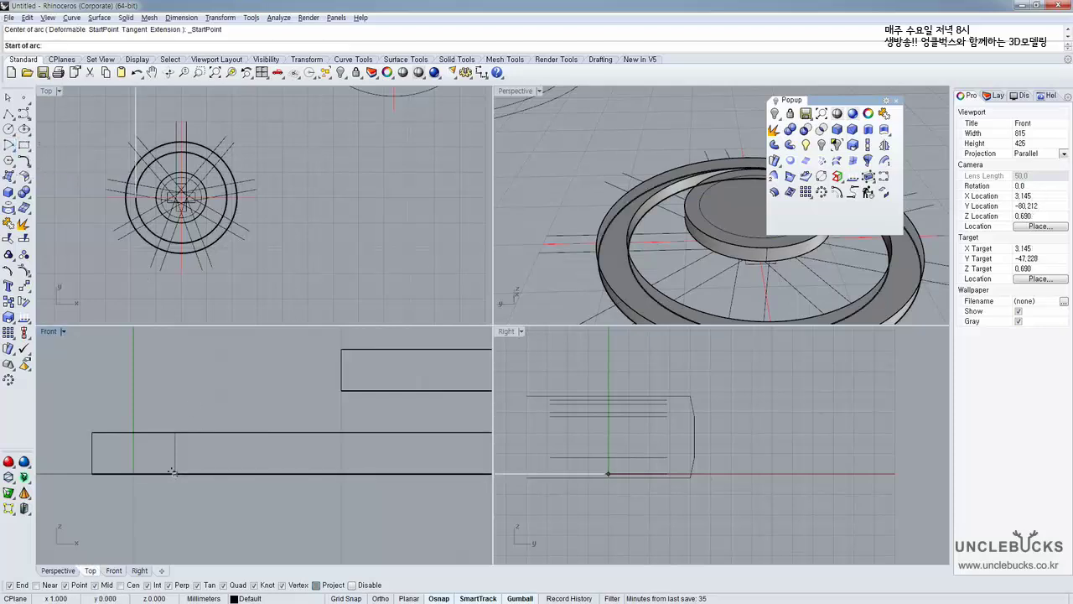
{"action": "left_click", "coordinate": [342, 391]}
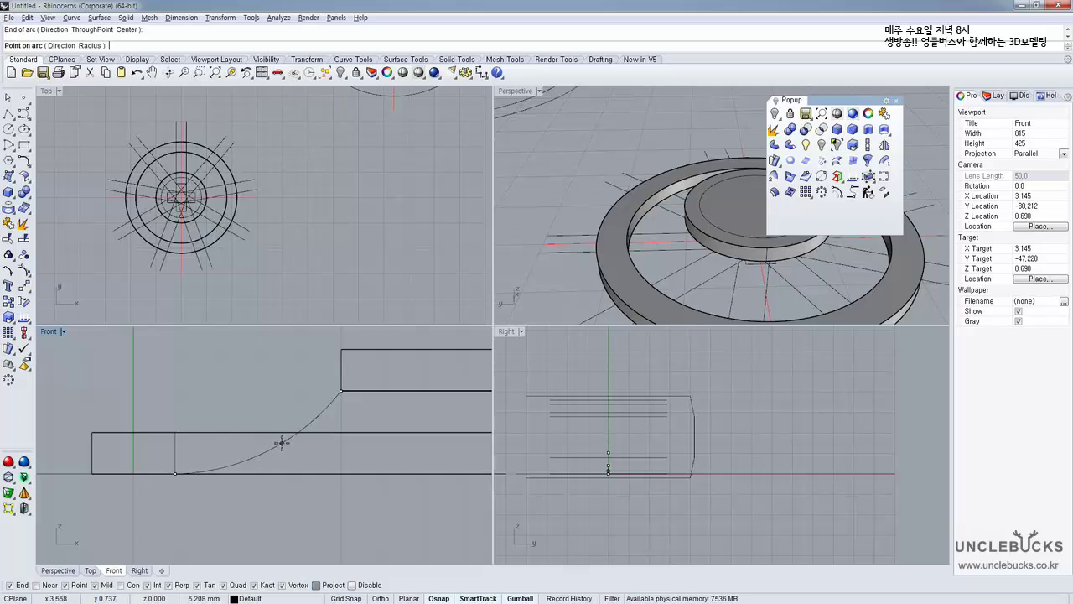
{"action": "left_click", "coordinate": [282, 443]}
{"action": "mouse_move", "coordinate": [274, 381]}
{"action": "right_mouse_down"}
{"action": "mouse_move", "coordinate": [270, 357]}
{"action": "mouse_move", "coordinate": [257, 394]}
{"action": "right_mouse_up"}
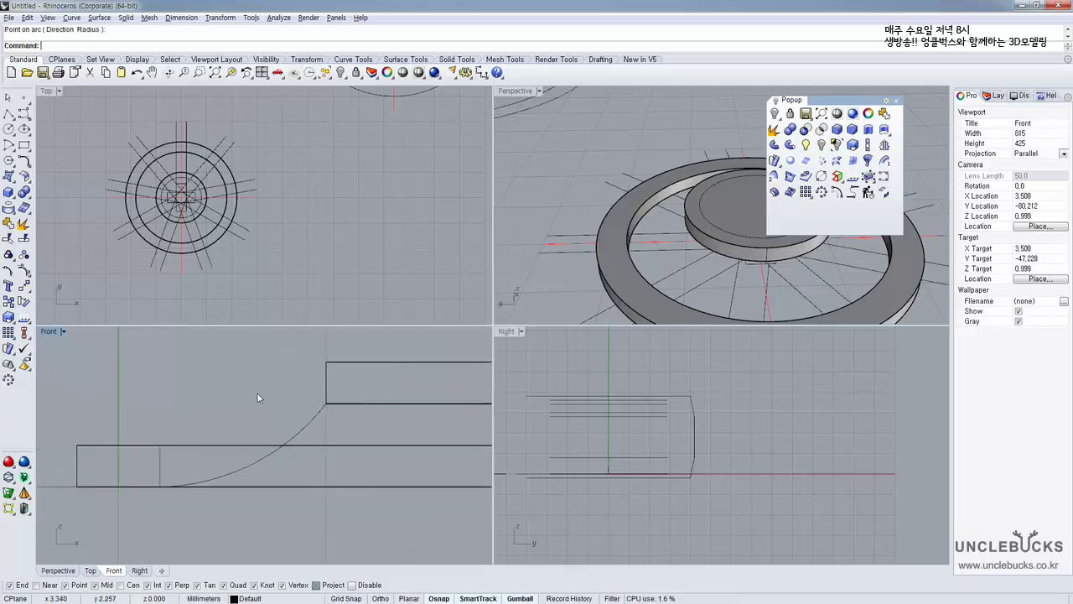
{"action": "right_click", "coordinate": [169, 419]}
{"action": "key", "text": "Escape"}
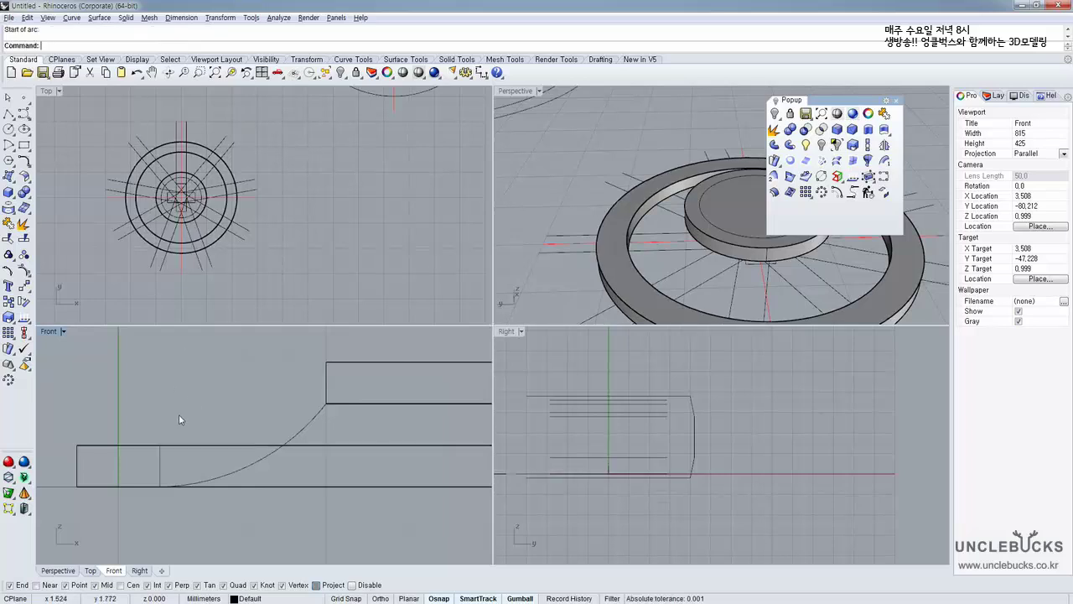
Draw a matching arc from the outer ring's inner top corner to the hub disc's upper corner, and select both arcs
{"action": "scroll", "coordinate": [178, 419], "scroll_direction": "up", "scroll_amount": 2}
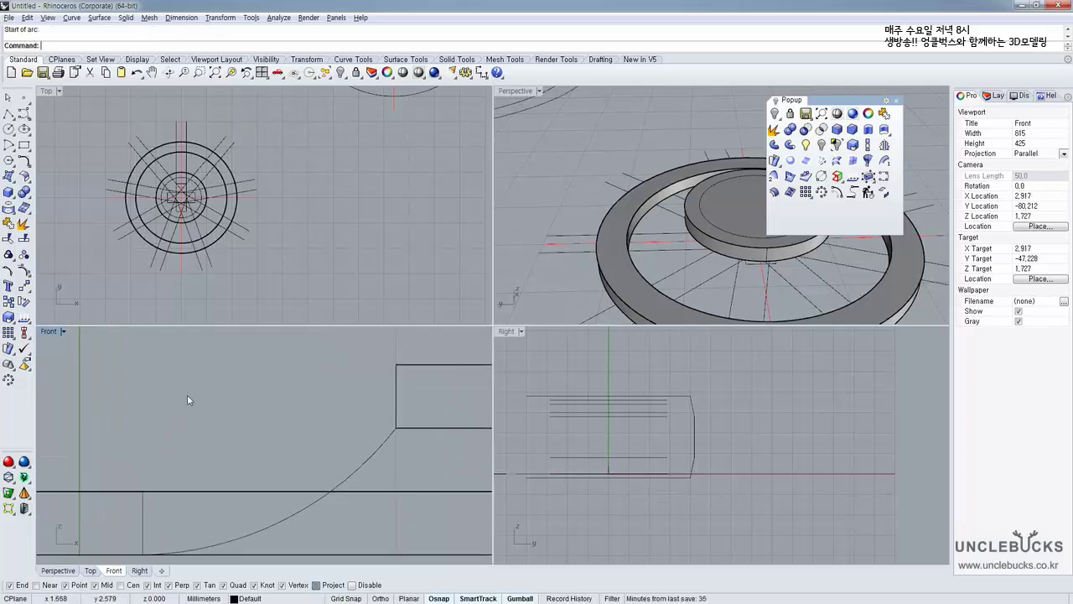
{"action": "right_click", "coordinate": [161, 444]}
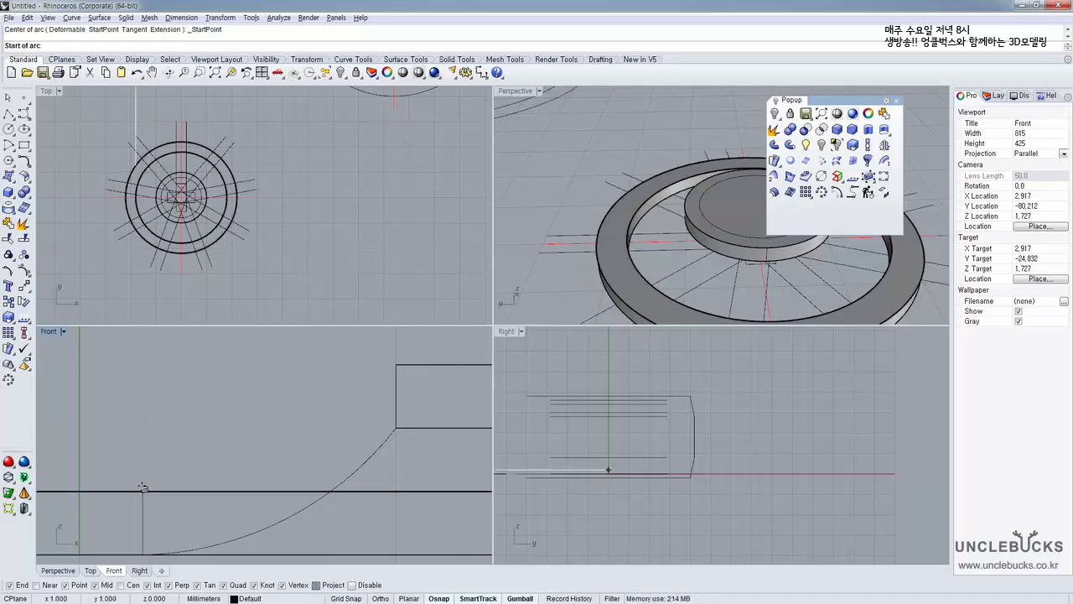
{"action": "left_click", "coordinate": [143, 491]}
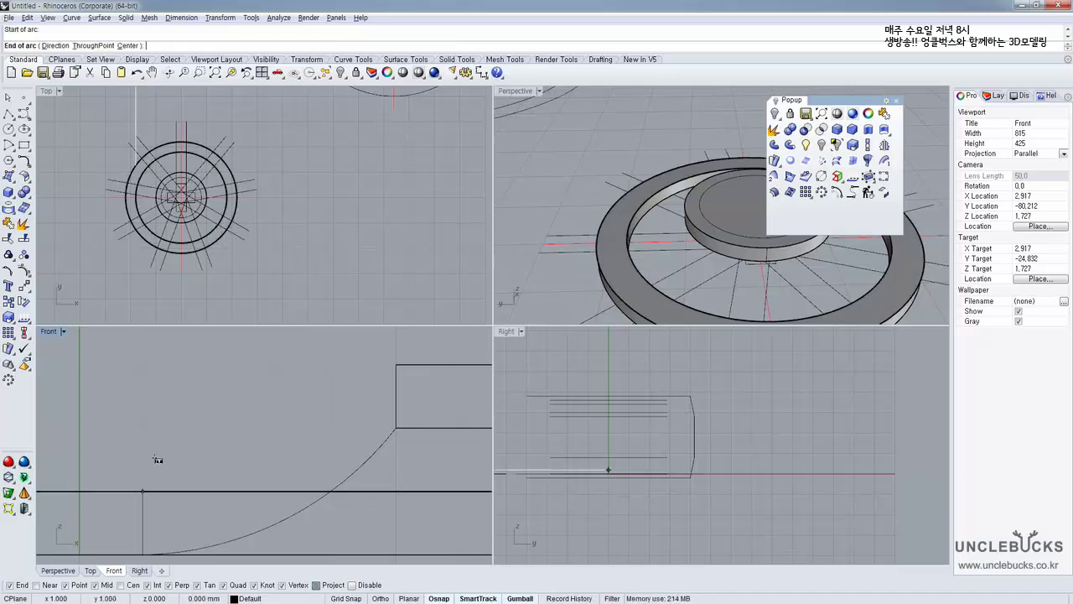
{"action": "left_click", "coordinate": [396, 364]}
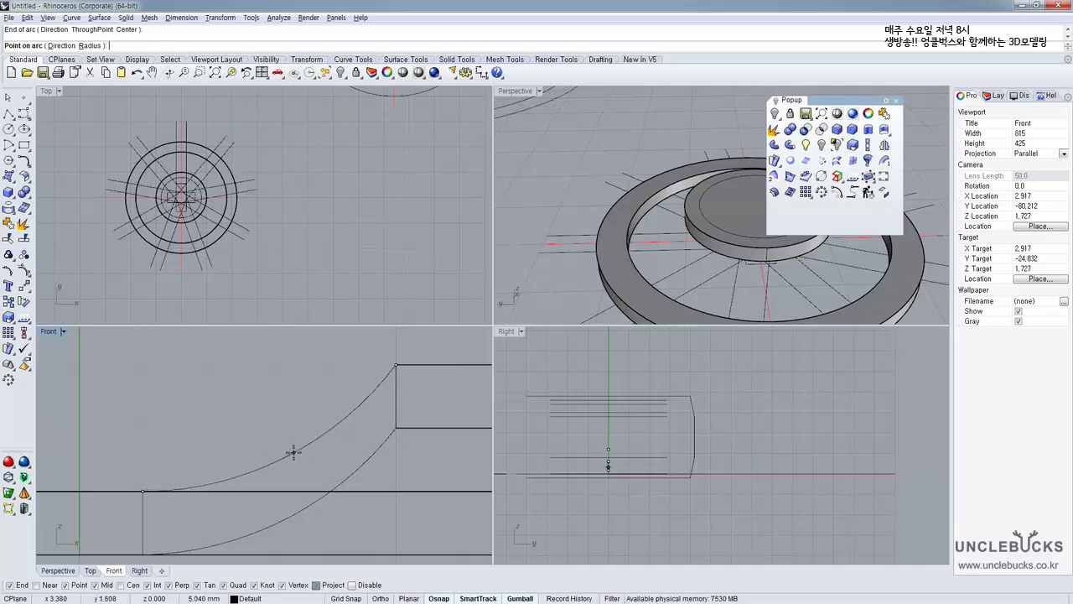
{"action": "left_click", "coordinate": [296, 453]}
{"action": "left_click", "coordinate": [355, 469]}
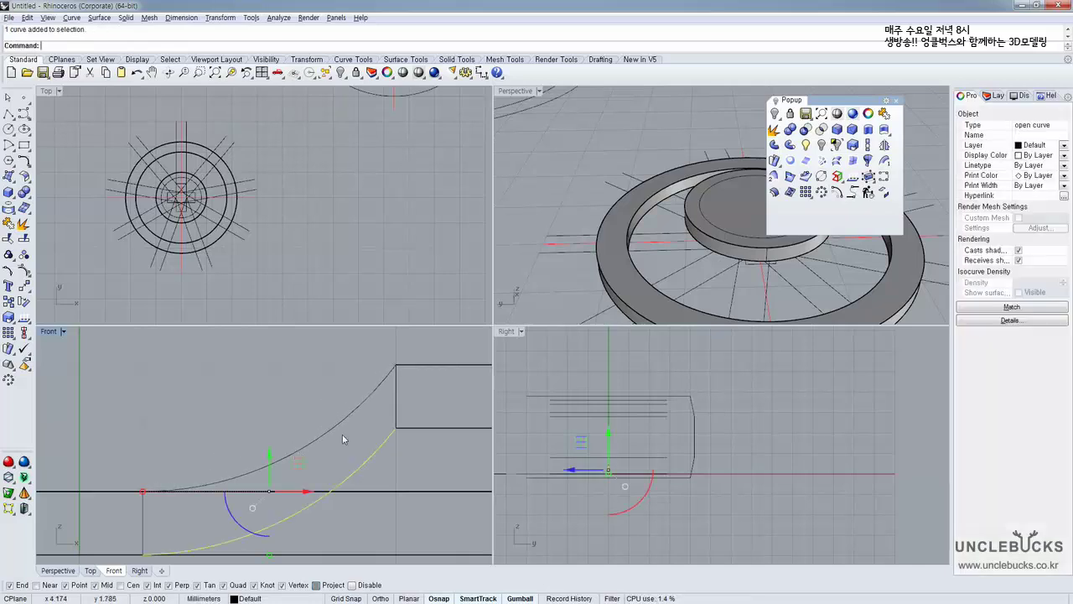
{"action": "left_click", "coordinate": [337, 422], "text": "shift"}
{"action": "right_click_drag", "start_coordinate": [349, 427], "coordinate": [304, 369]}
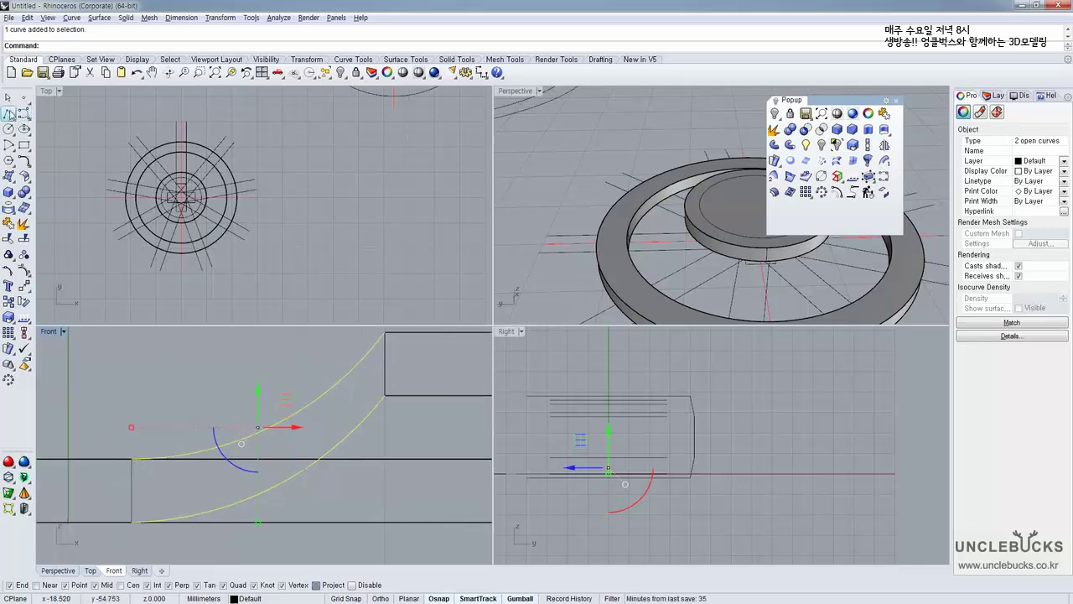
{"action": "left_click", "coordinate": [9, 115]}
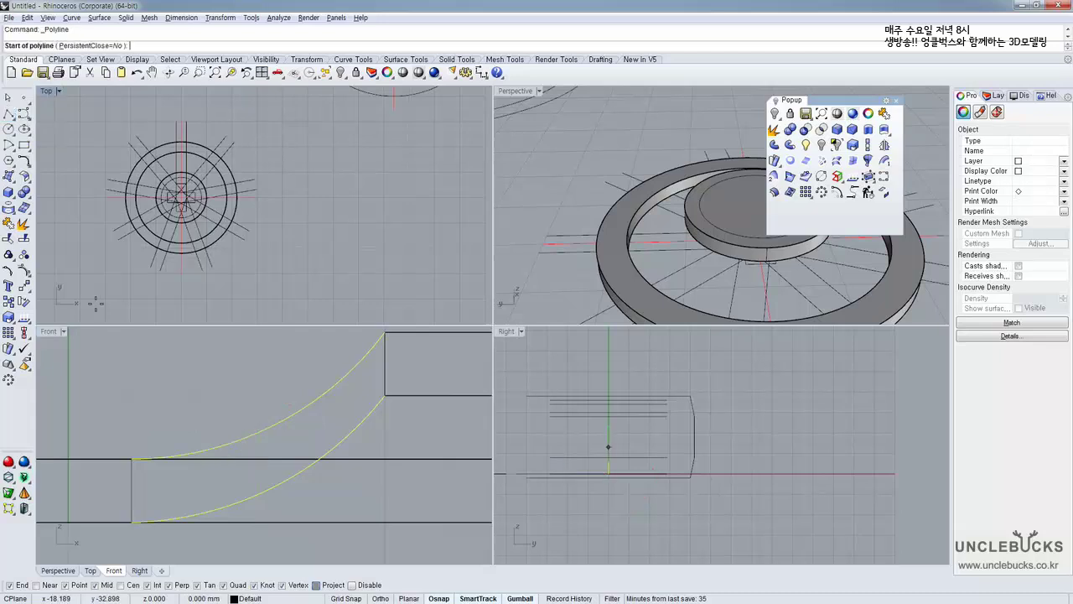
{"action": "left_click", "coordinate": [130, 456]}
{"action": "left_click", "coordinate": [130, 515]}
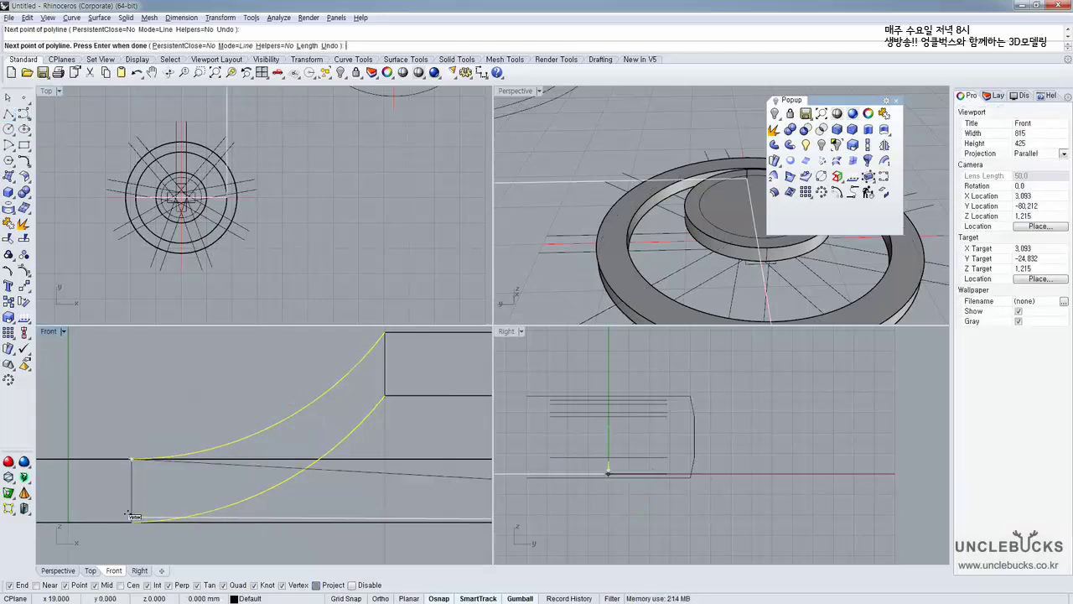
{"action": "key", "text": "Return"}
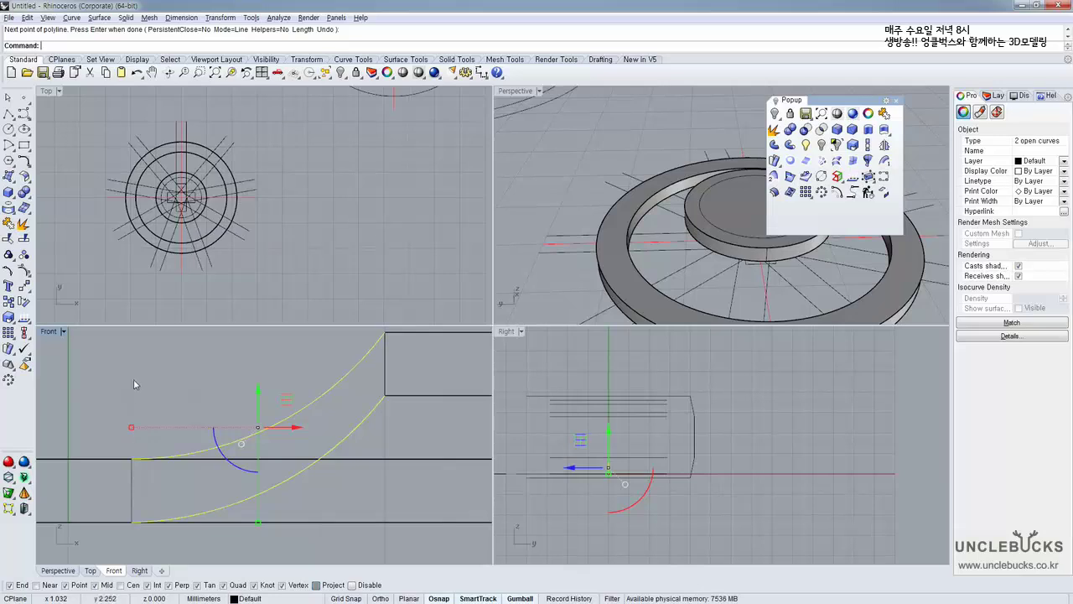
Draw a vertical 1 mm line joining the two arcs' ends at the ring's inner edge, and add it to the selection
{"action": "key", "text": "Return"}
{"action": "left_click", "coordinate": [127, 456]}
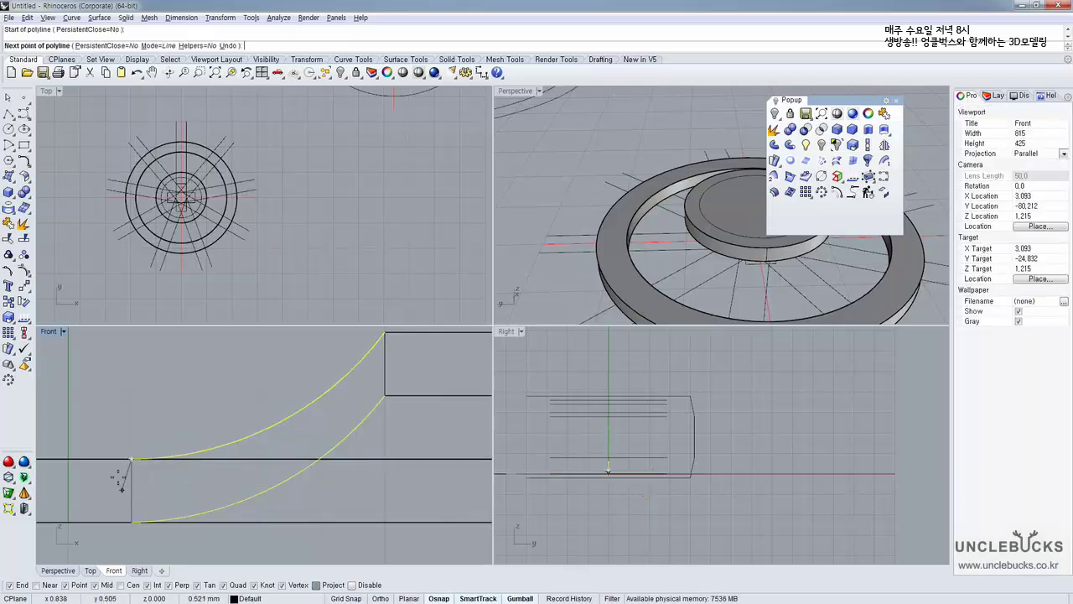
{"action": "scroll", "coordinate": [130, 530], "scroll_direction": "up", "scroll_amount": 4}
{"action": "right_click_drag", "start_coordinate": [131, 530], "coordinate": [159, 415]}
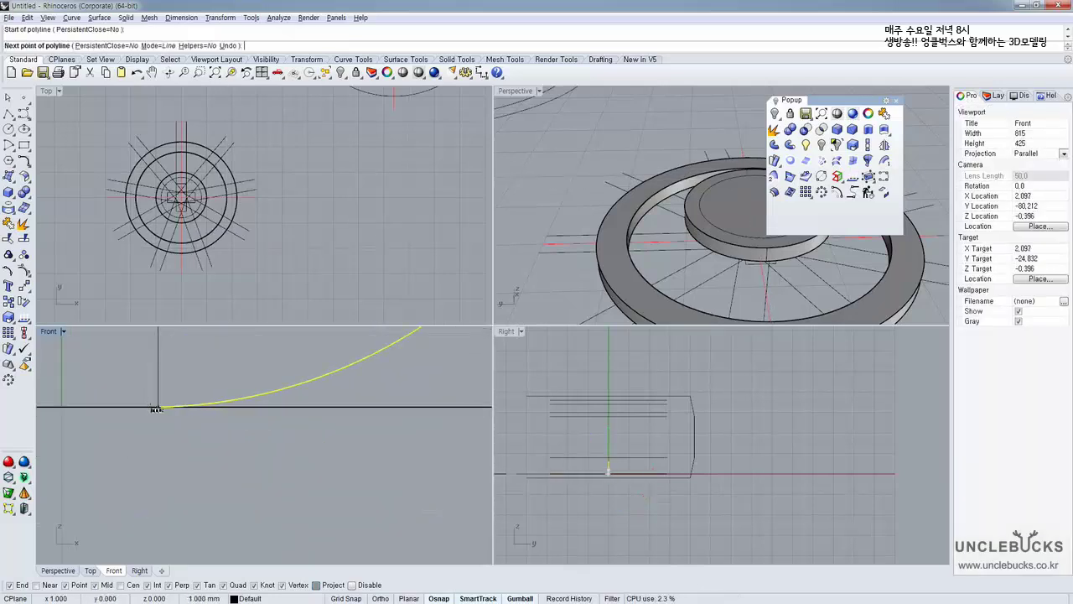
{"action": "left_click", "coordinate": [157, 409]}
{"action": "key", "text": "Return"}
{"action": "scroll", "coordinate": [206, 385], "scroll_direction": "down", "scroll_amount": 4}
{"action": "right_click_drag", "start_coordinate": [205, 386], "coordinate": [179, 440]}
{"action": "left_click_drag", "start_coordinate": [146, 382], "coordinate": [179, 464], "text": "shift"}
Maximize the Front view and draw a vertical line joining the two arcs' upper ends along the hub disc's edge
{"action": "scroll", "coordinate": [249, 356], "scroll_direction": "up", "scroll_amount": 14}
{"action": "right_click_drag", "start_coordinate": [247, 417], "coordinate": [46, 409]}
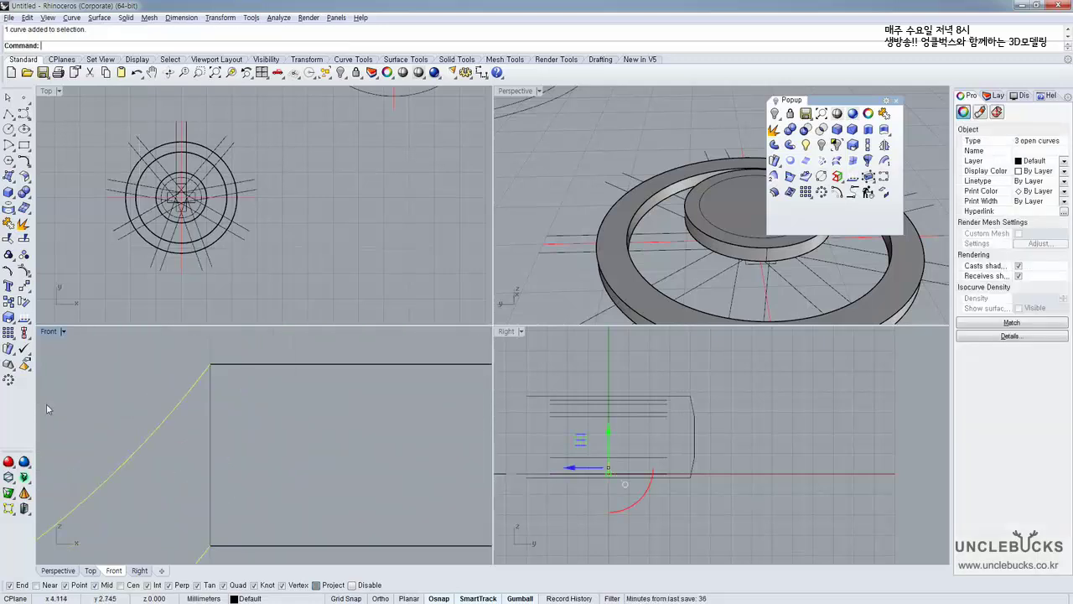
{"action": "left_click", "coordinate": [8, 113]}
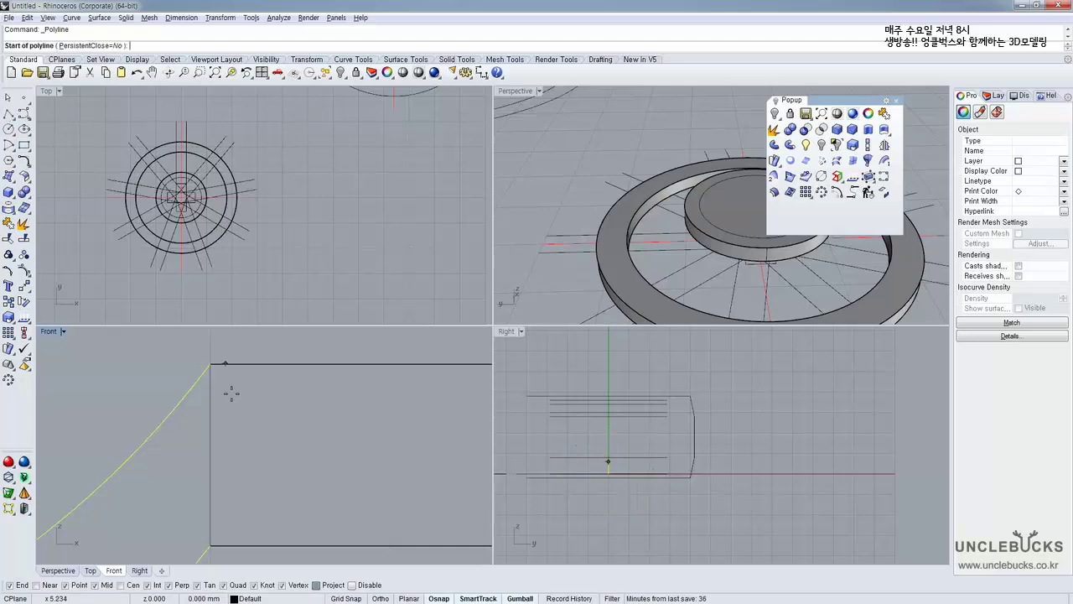
{"action": "right_click_drag", "start_coordinate": [239, 369], "coordinate": [240, 386]}
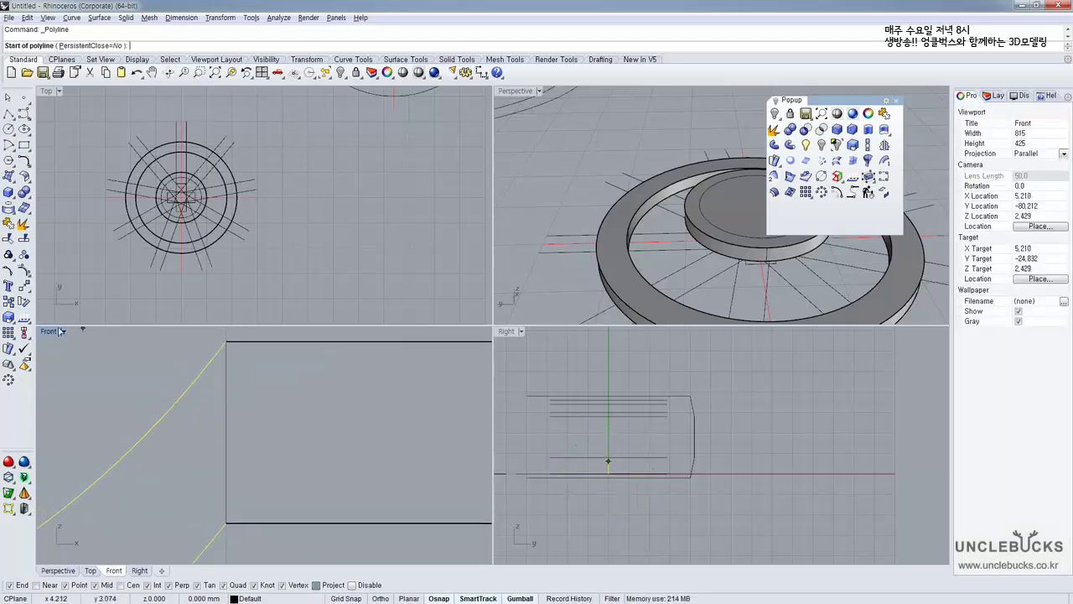
{"action": "double_click", "coordinate": [52, 332]}
{"action": "right_click_drag", "start_coordinate": [480, 113], "coordinate": [441, 129]}
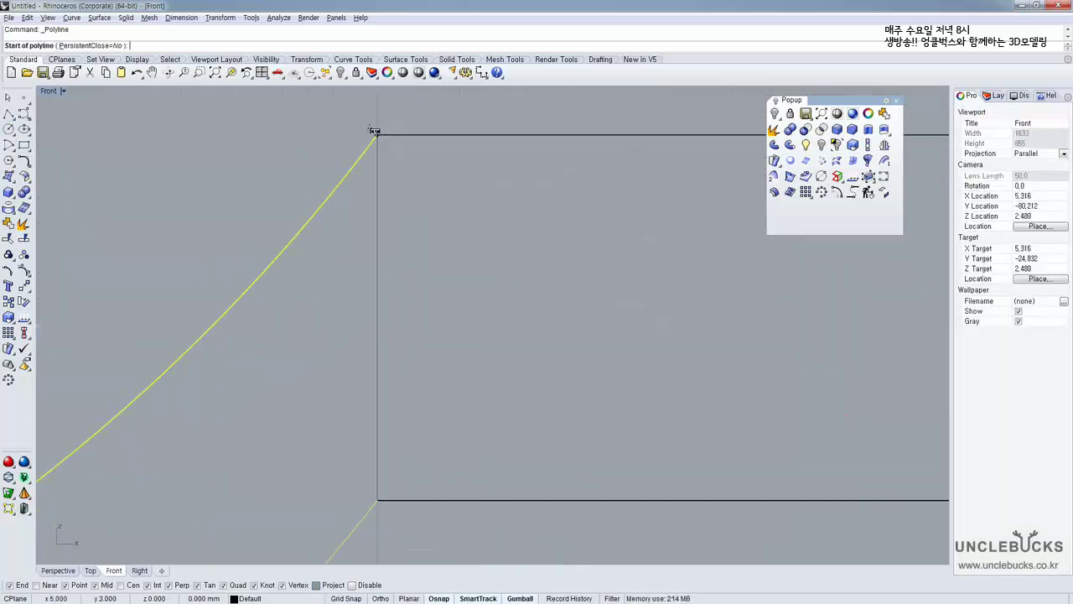
{"action": "left_click", "coordinate": [375, 132]}
{"action": "left_click", "coordinate": [377, 500]}
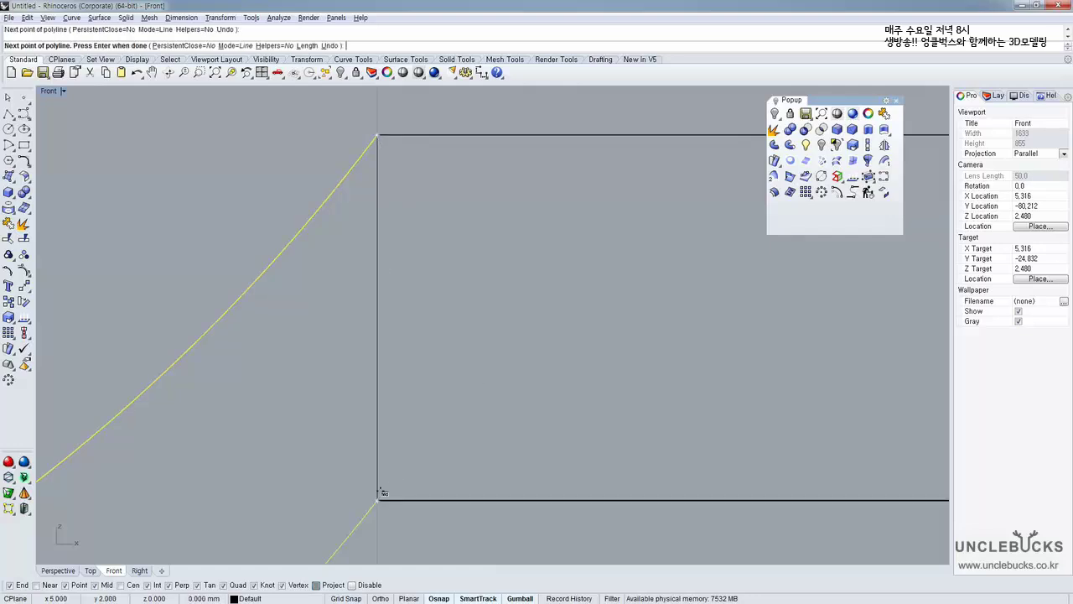
{"action": "scroll", "coordinate": [401, 470], "scroll_direction": "down", "scroll_amount": 3}
{"action": "scroll", "coordinate": [403, 467], "scroll_direction": "down", "scroll_amount": 10}
{"action": "right_click", "coordinate": [401, 441]}
{"action": "right_click_drag", "start_coordinate": [391, 435], "coordinate": [401, 321]}
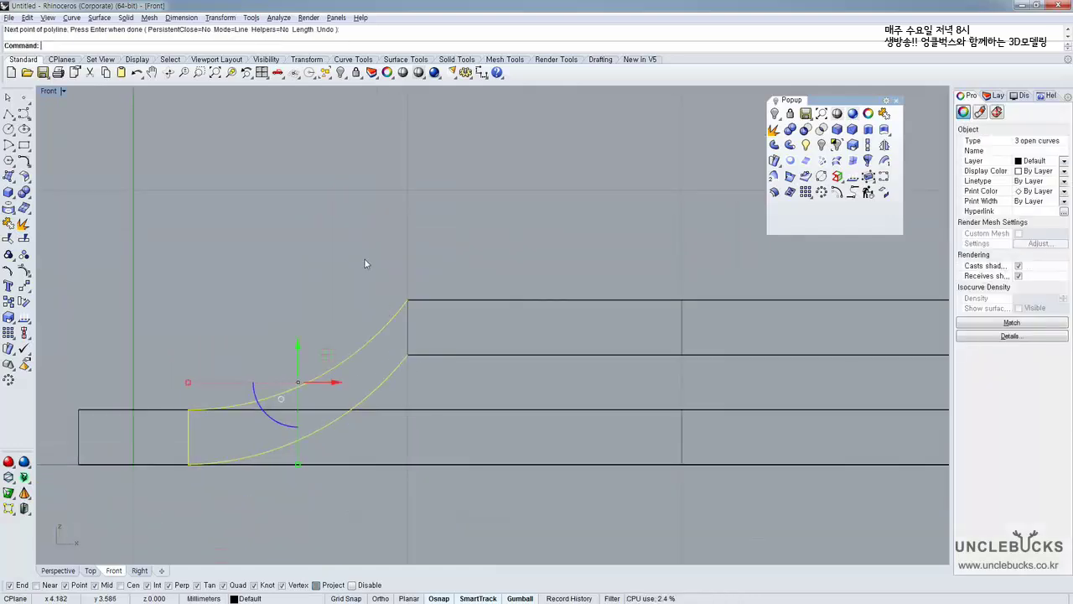
Add the vertical line at the hub edge to the selected curves and join all four into one closed profile
{"action": "left_click_drag", "start_coordinate": [364, 259], "coordinate": [425, 391], "text": "shift"}
{"action": "right_click_drag", "start_coordinate": [307, 410], "coordinate": [317, 349]}
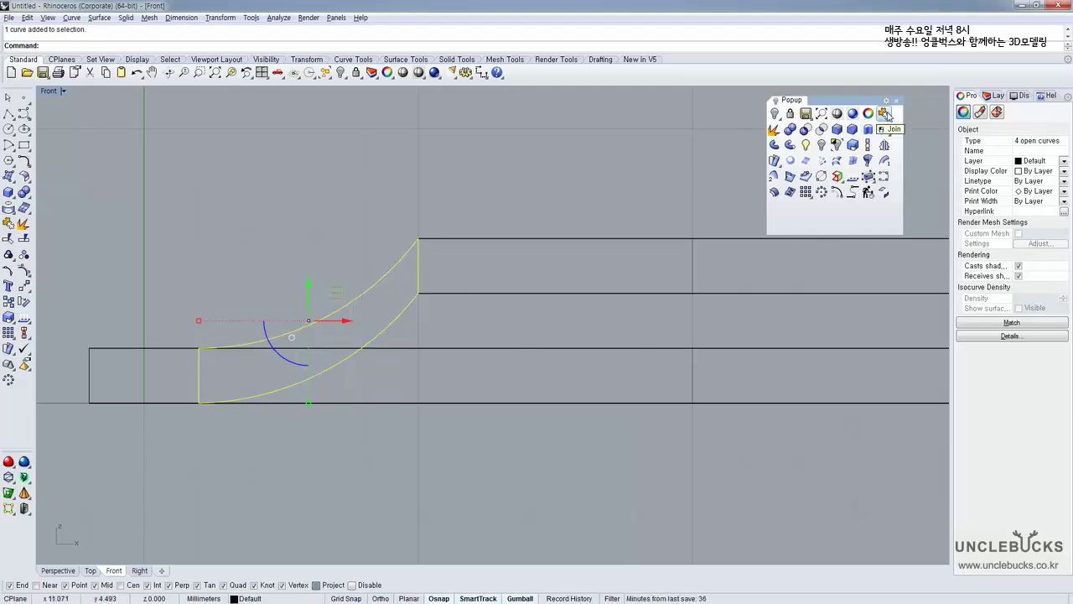
{"action": "left_click", "coordinate": [884, 113]}
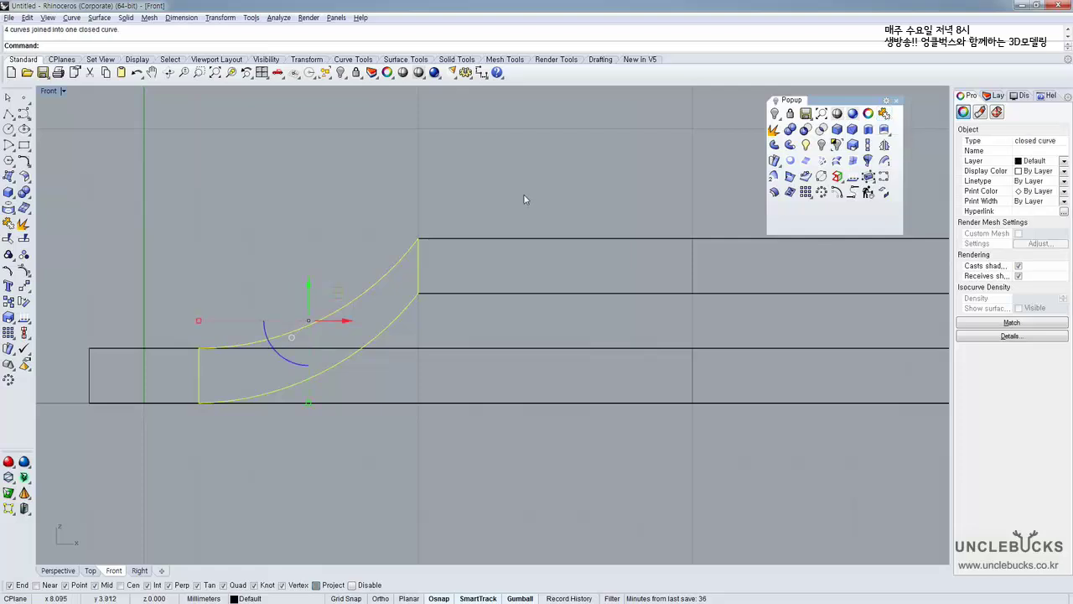
{"action": "key", "text": "alt+Tab"}
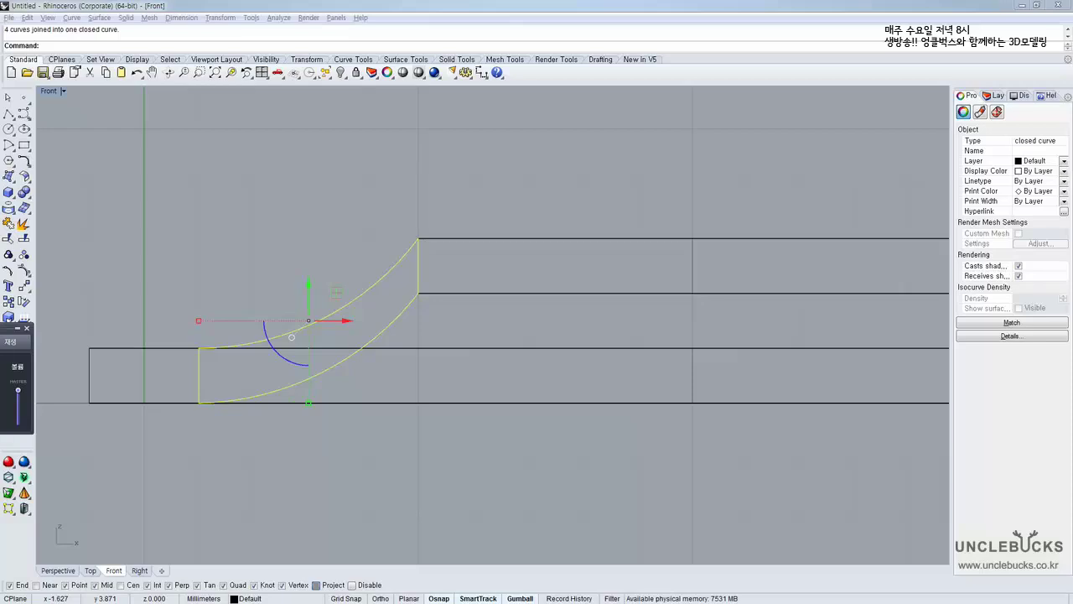
Examine in the Perspective view where the closed spoke profile sits relative to the flat drawing and the solid wheel
{"action": "double_click", "coordinate": [48, 92]}
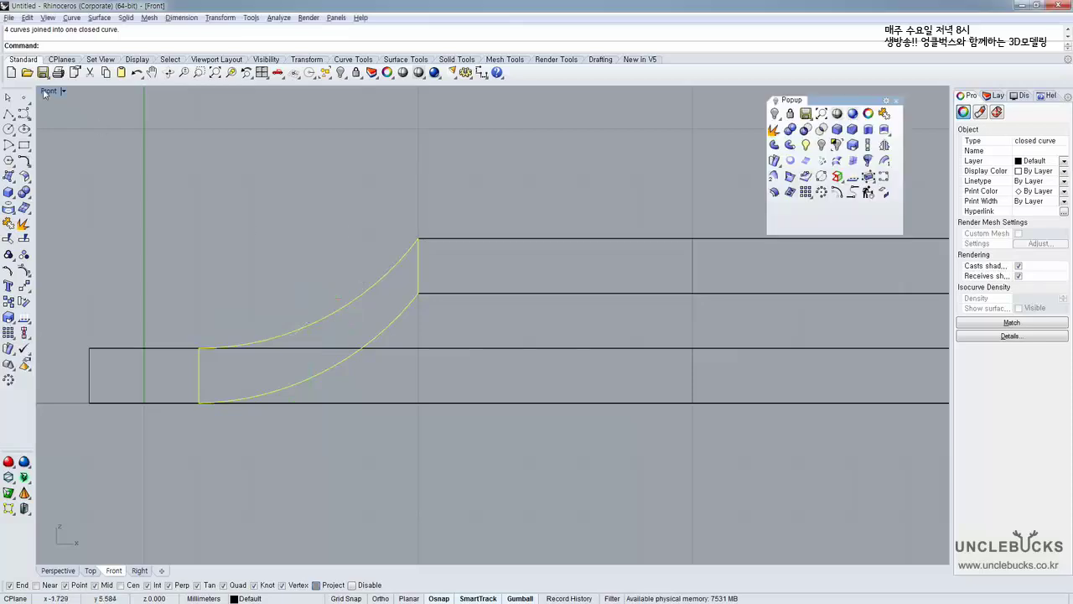
{"action": "double_click", "coordinate": [514, 90]}
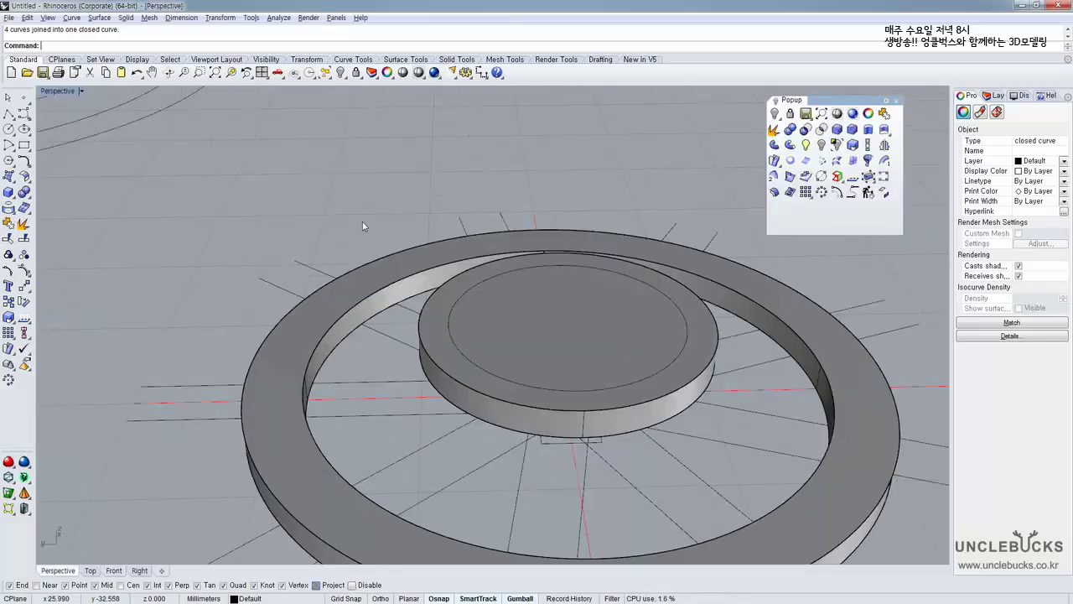
{"action": "scroll", "coordinate": [361, 225], "scroll_direction": "down", "scroll_amount": 5}
{"action": "scroll", "coordinate": [400, 265], "scroll_direction": "down", "scroll_amount": 4}
{"action": "right_click_drag", "start_coordinate": [359, 265], "coordinate": [421, 308], "text": "shift"}
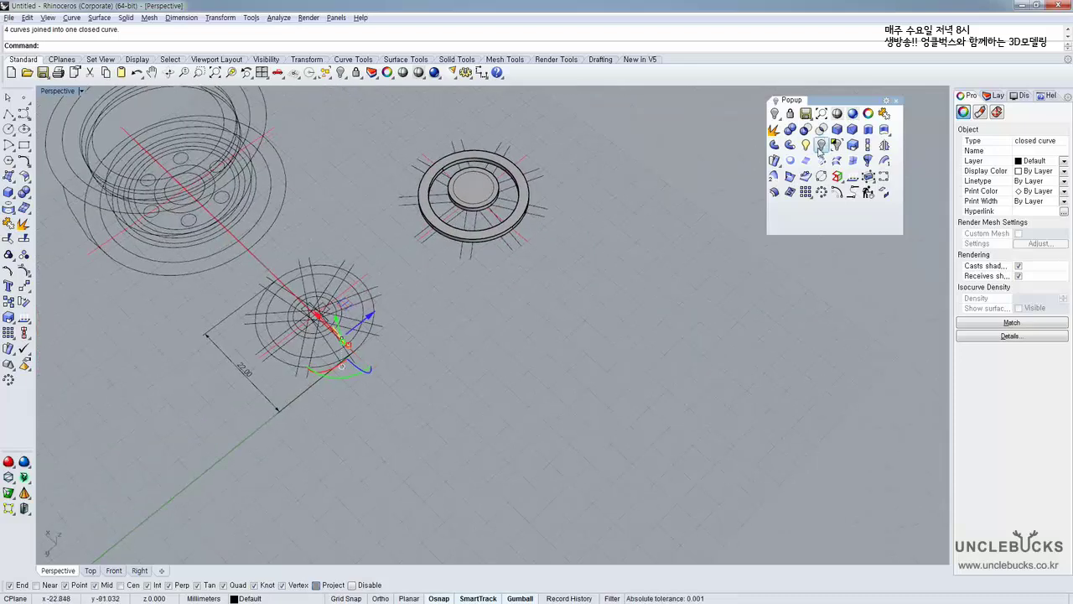
{"action": "scroll", "coordinate": [340, 339], "scroll_direction": "up", "scroll_amount": 12}
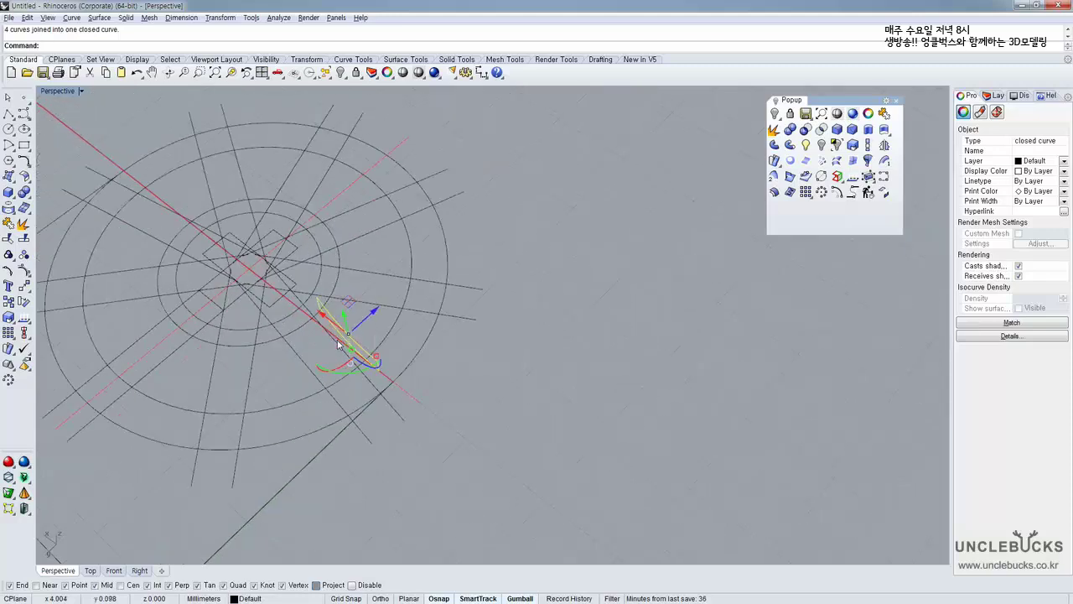
{"action": "right_click_drag", "start_coordinate": [312, 332], "coordinate": [281, 337], "text": "shift"}
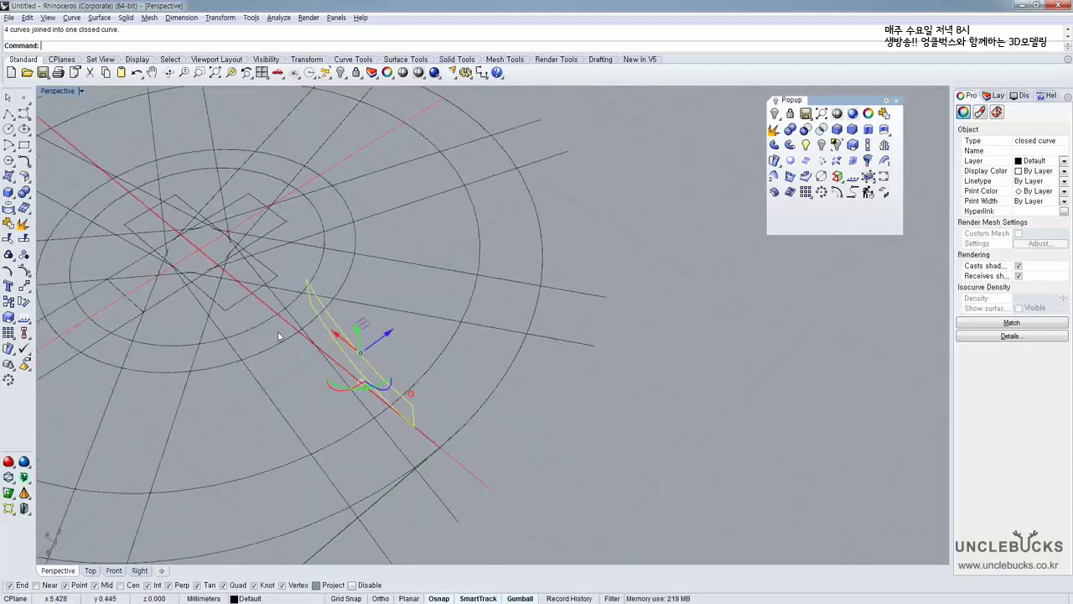
{"action": "scroll", "coordinate": [281, 336], "scroll_direction": "down", "scroll_amount": 2}
In the maximized Top view, move the spoke profile straight down onto the side of the solid wheel below
{"action": "double_click", "coordinate": [61, 93]}
{"action": "left_click", "coordinate": [59, 93]}
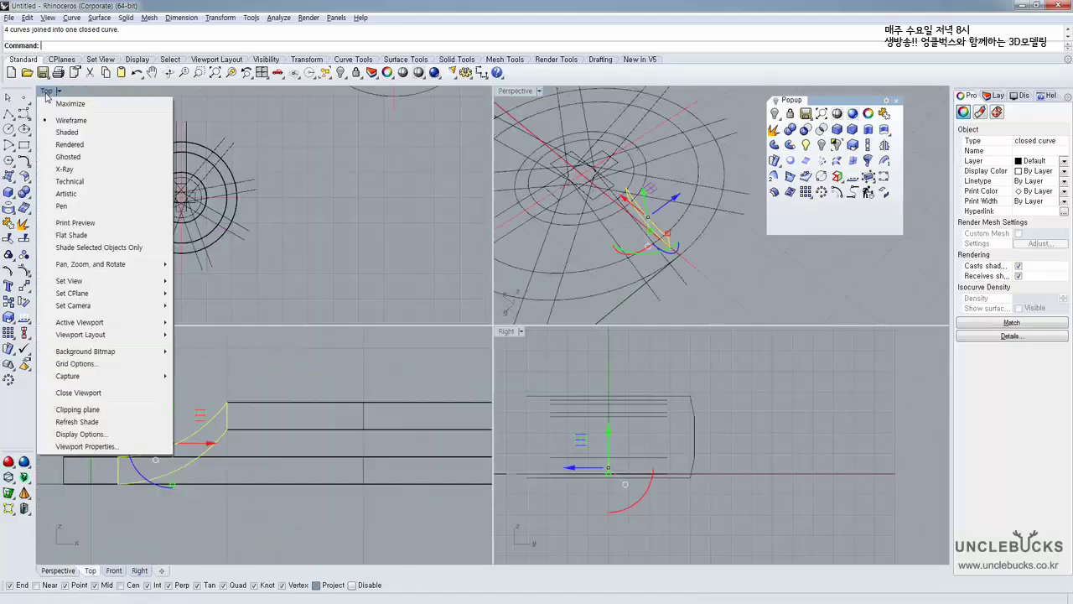
{"action": "double_click", "coordinate": [46, 92]}
{"action": "scroll", "coordinate": [194, 234], "scroll_direction": "down", "scroll_amount": 8}
{"action": "scroll", "coordinate": [195, 229], "scroll_direction": "down", "scroll_amount": 4}
{"action": "right_click_drag", "start_coordinate": [202, 189], "coordinate": [200, 222]}
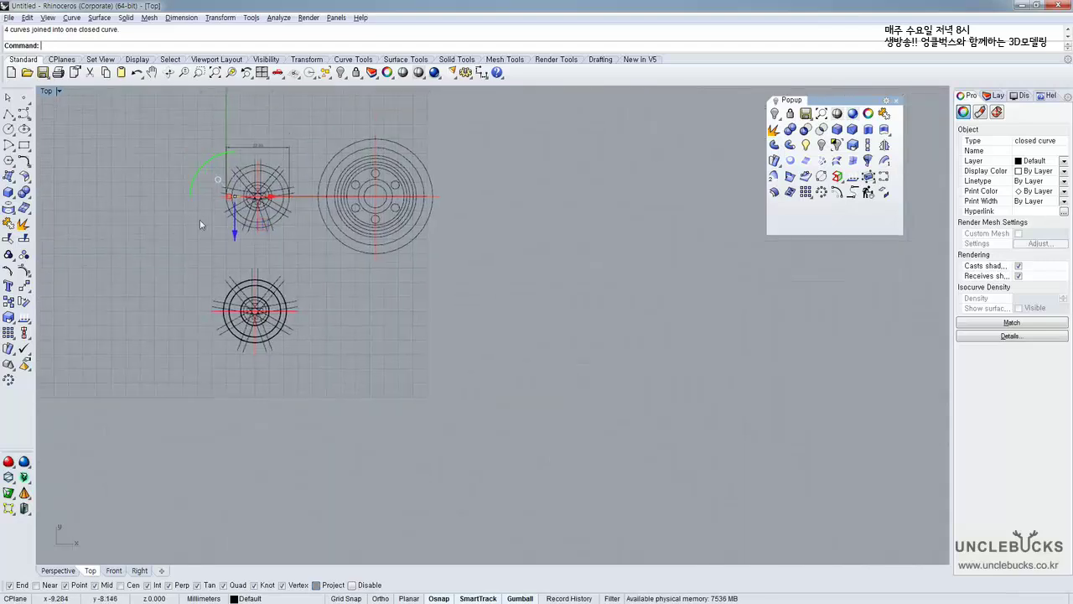
{"action": "scroll", "coordinate": [241, 194], "scroll_direction": "up", "scroll_amount": 6}
{"action": "right_click_drag", "start_coordinate": [265, 180], "coordinate": [269, 153]}
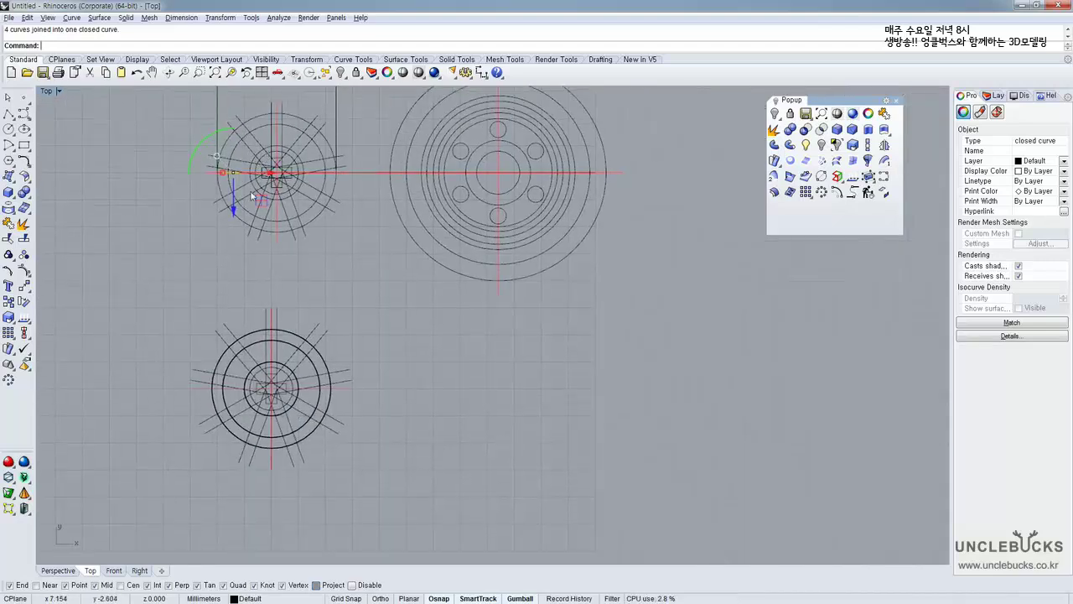
{"action": "left_click_drag", "start_coordinate": [234, 211], "coordinate": [246, 250]}
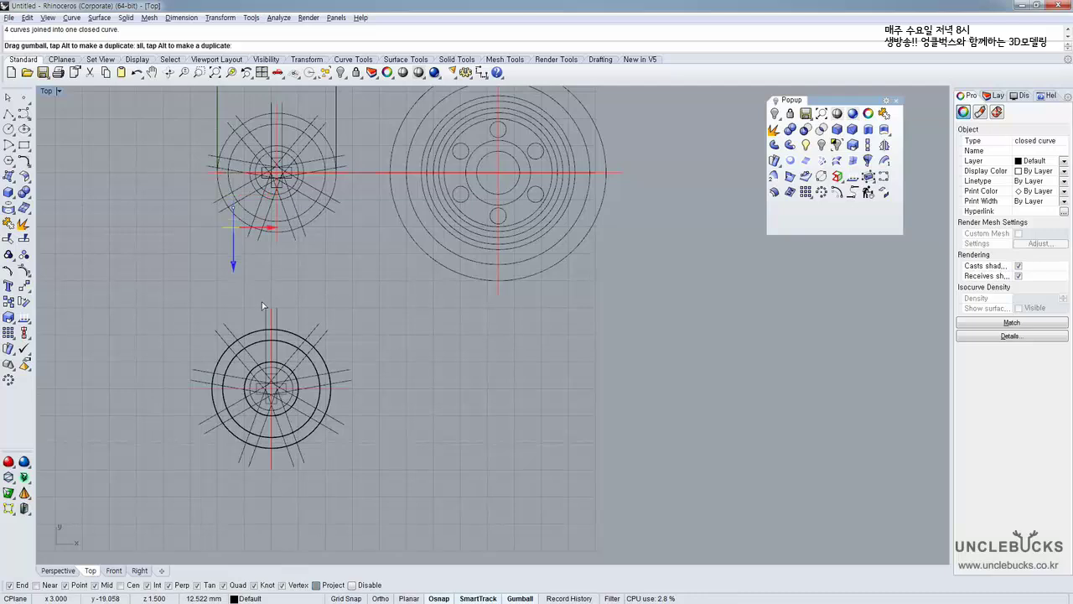
{"action": "left_click_drag", "start_coordinate": [262, 303], "coordinate": [258, 329]}
{"action": "scroll", "coordinate": [252, 326], "scroll_direction": "up", "scroll_amount": 10}
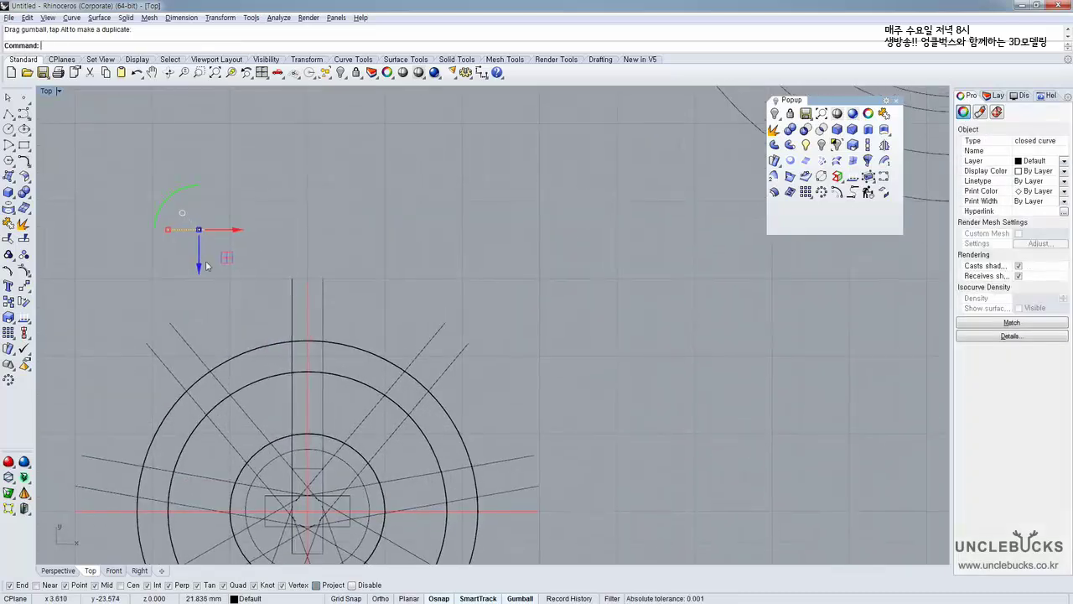
{"action": "left_click_drag", "start_coordinate": [202, 273], "coordinate": [202, 526]}
Rotate the spoke profile 90 degrees clockwise in the Top view so its outer end points up
{"action": "right_click_drag", "start_coordinate": [229, 478], "coordinate": [229, 361]}
{"action": "scroll", "coordinate": [220, 324], "scroll_direction": "up", "scroll_amount": 8}
{"action": "left_click_drag", "start_coordinate": [183, 307], "coordinate": [257, 330]}
Move the spoke profile by its inner end onto the hub disc's upper quadrant point, along the wheel's vertical centerline
{"action": "right_click_drag", "start_coordinate": [211, 402], "coordinate": [214, 385]}
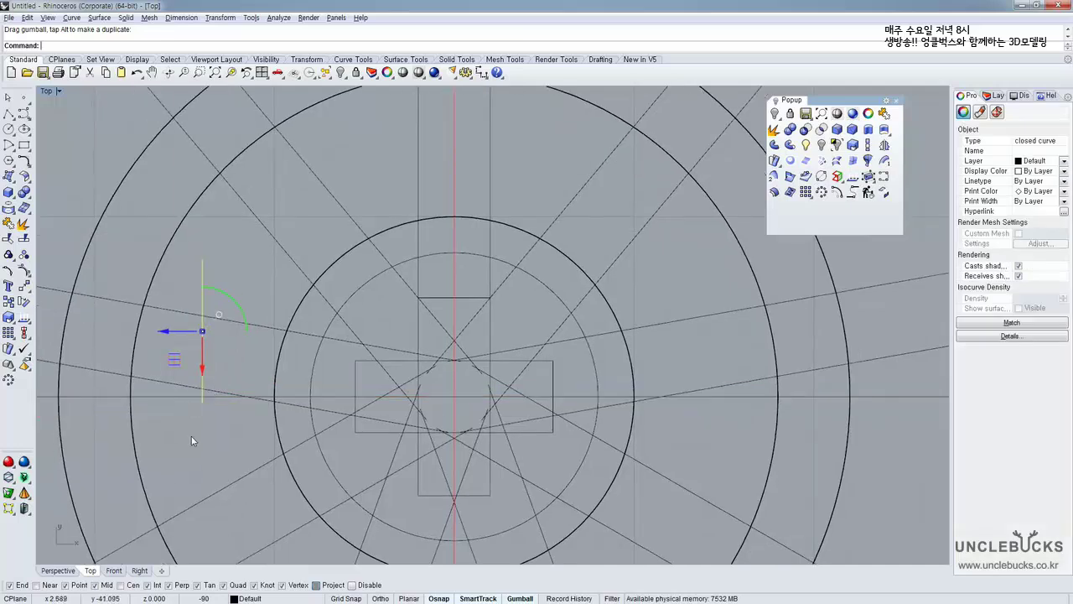
{"action": "scroll", "coordinate": [193, 437], "scroll_direction": "up", "scroll_amount": 1}
{"action": "type", "text": "m"}
{"action": "key", "text": "Return"}
{"action": "left_click", "coordinate": [204, 394]}
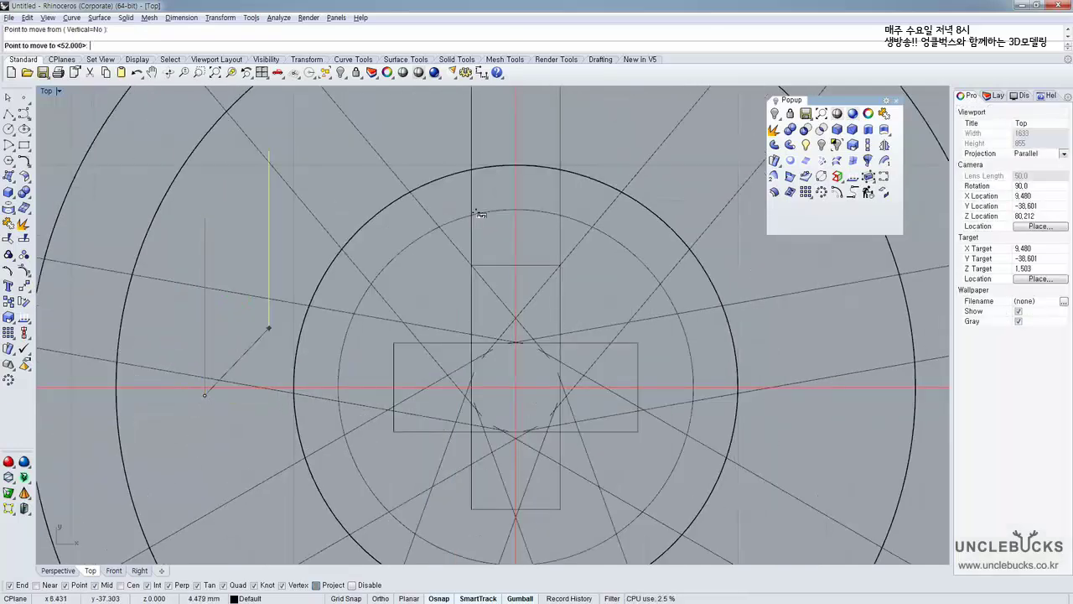
{"action": "right_click_drag", "start_coordinate": [541, 210], "coordinate": [410, 400]}
{"action": "left_click", "coordinate": [384, 356]}
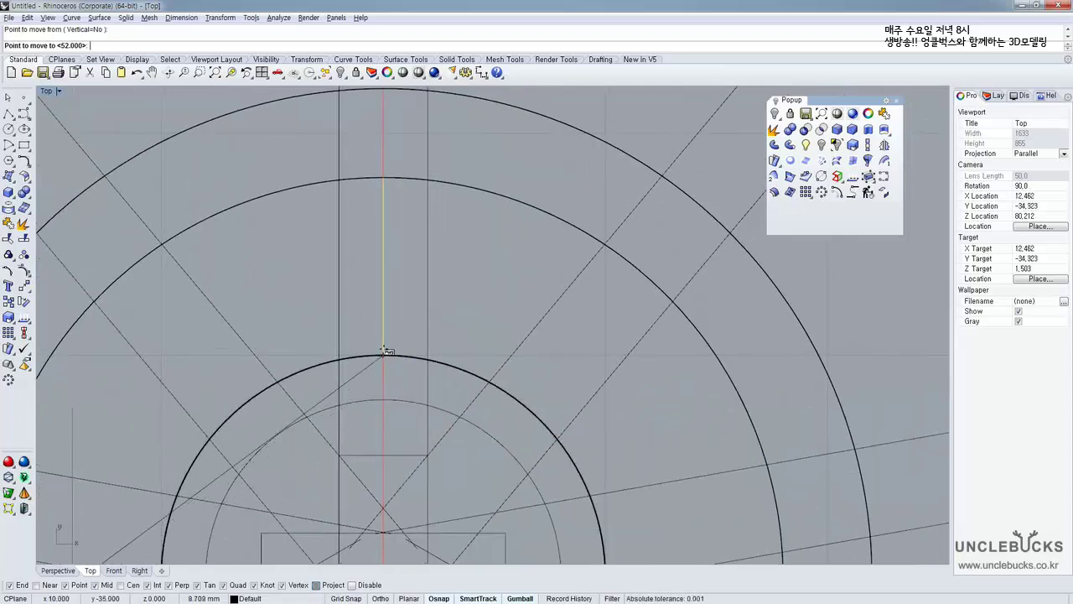
{"action": "right_click_drag", "start_coordinate": [421, 220], "coordinate": [379, 280]}
{"action": "scroll", "coordinate": [379, 279], "scroll_direction": "up", "scroll_amount": 2}
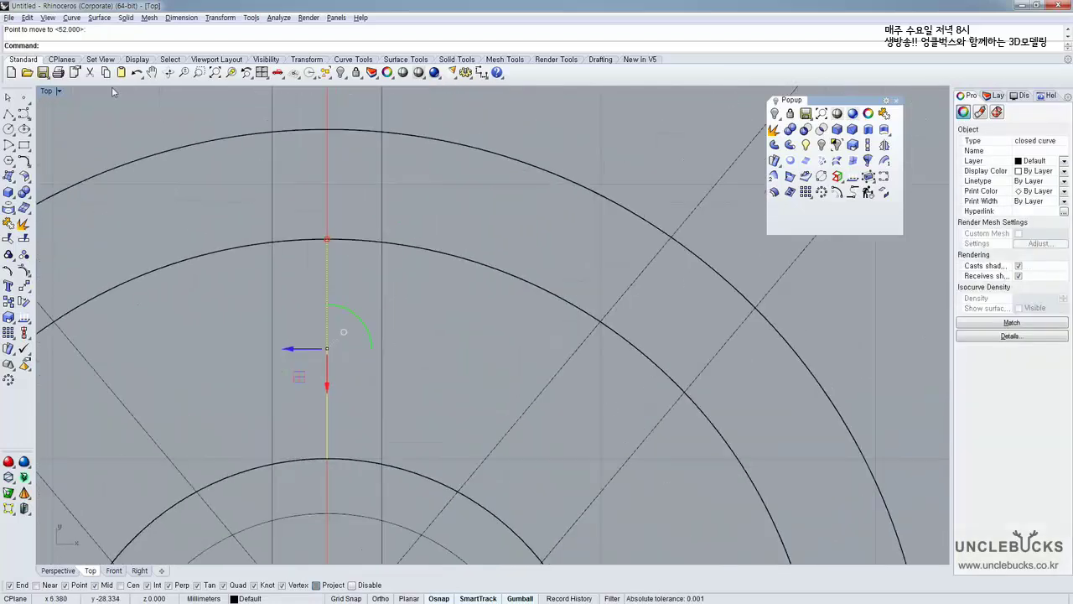
Examine in the Perspective view how the moved profile fits between the raised hub disc and the outer ring
{"action": "double_click", "coordinate": [47, 92]}
{"action": "double_click", "coordinate": [511, 93]}
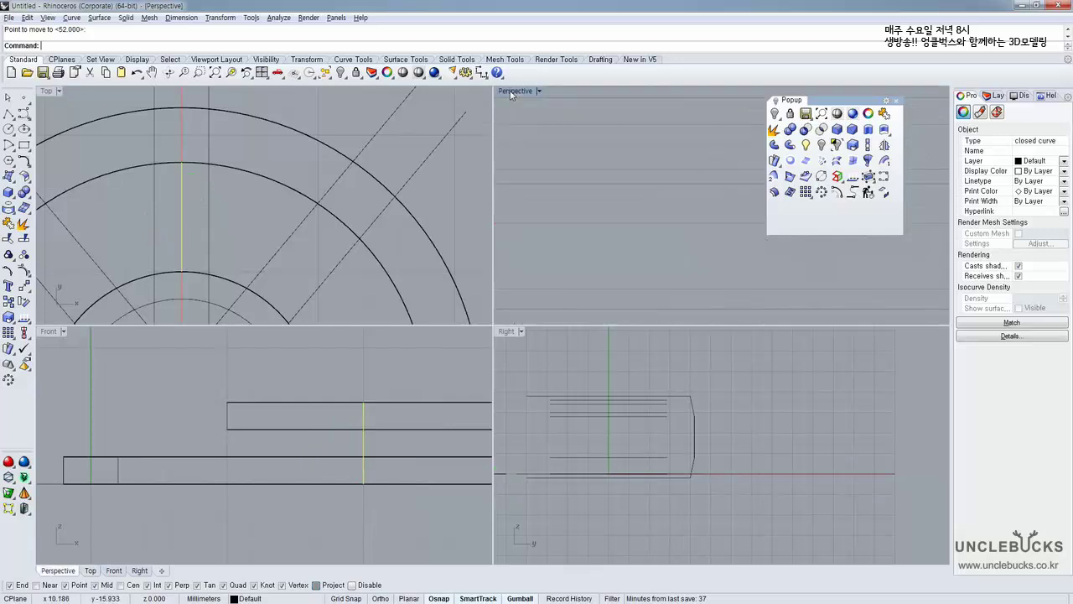
{"action": "right_click_drag", "start_coordinate": [312, 252], "coordinate": [355, 238]}
{"action": "scroll", "coordinate": [354, 238], "scroll_direction": "down", "scroll_amount": 4}
{"action": "right_click_drag", "start_coordinate": [285, 265], "coordinate": [174, 446], "text": "shift"}
{"action": "right_click_drag", "start_coordinate": [474, 269], "coordinate": [425, 333], "text": "shift"}
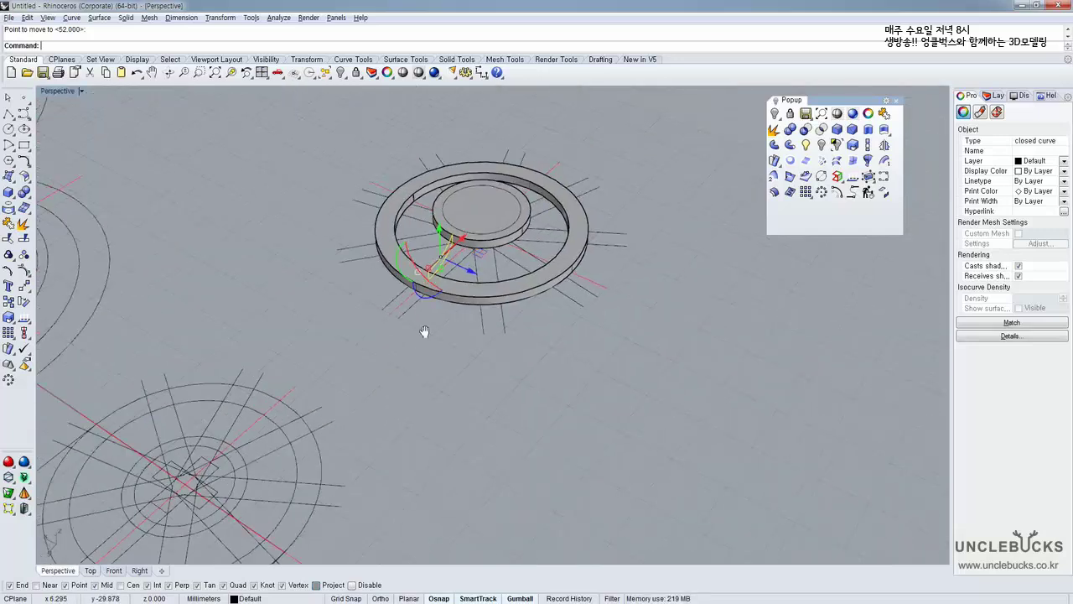
{"action": "right_click_drag", "start_coordinate": [440, 263], "coordinate": [413, 299], "text": "shift"}
{"action": "right_click_drag", "start_coordinate": [527, 232], "coordinate": [419, 329]}
{"action": "scroll", "coordinate": [446, 286], "scroll_direction": "up", "scroll_amount": 7}
In the Top view, extrude the profile as a solid 1 mm to both sides, out to the spoke's vertical guide lines
{"action": "double_click", "coordinate": [53, 93]}
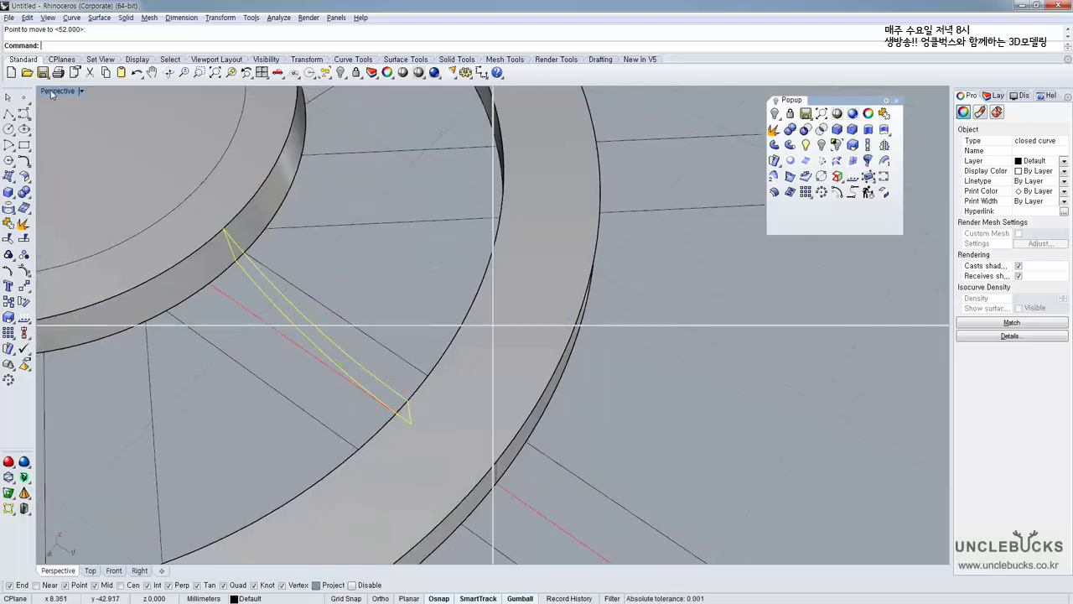
{"action": "double_click", "coordinate": [50, 93]}
{"action": "right_click_drag", "start_coordinate": [433, 153], "coordinate": [507, 111]}
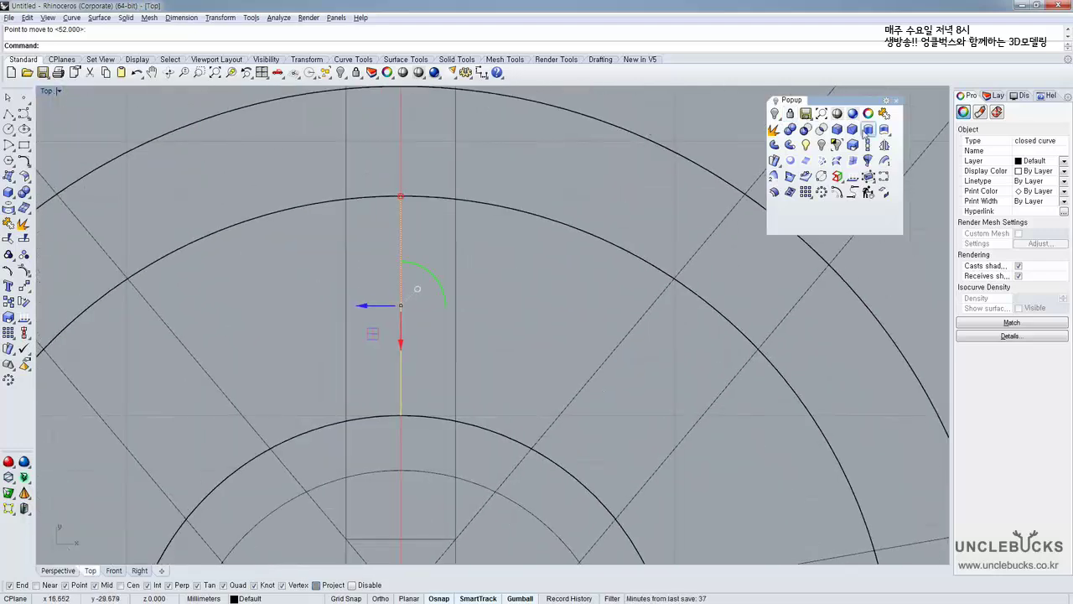
{"action": "left_click", "coordinate": [867, 131]}
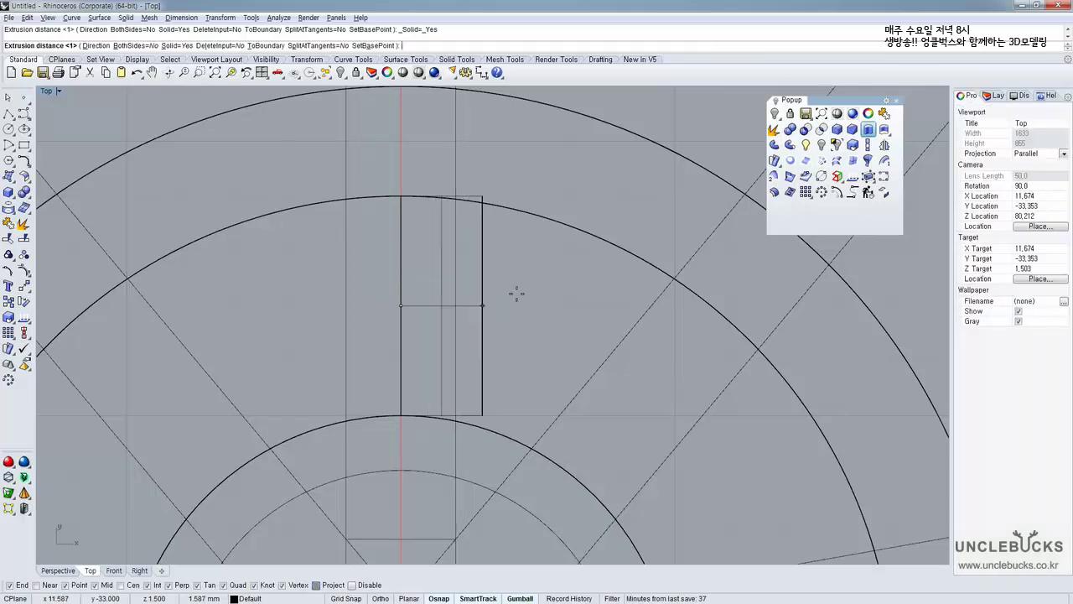
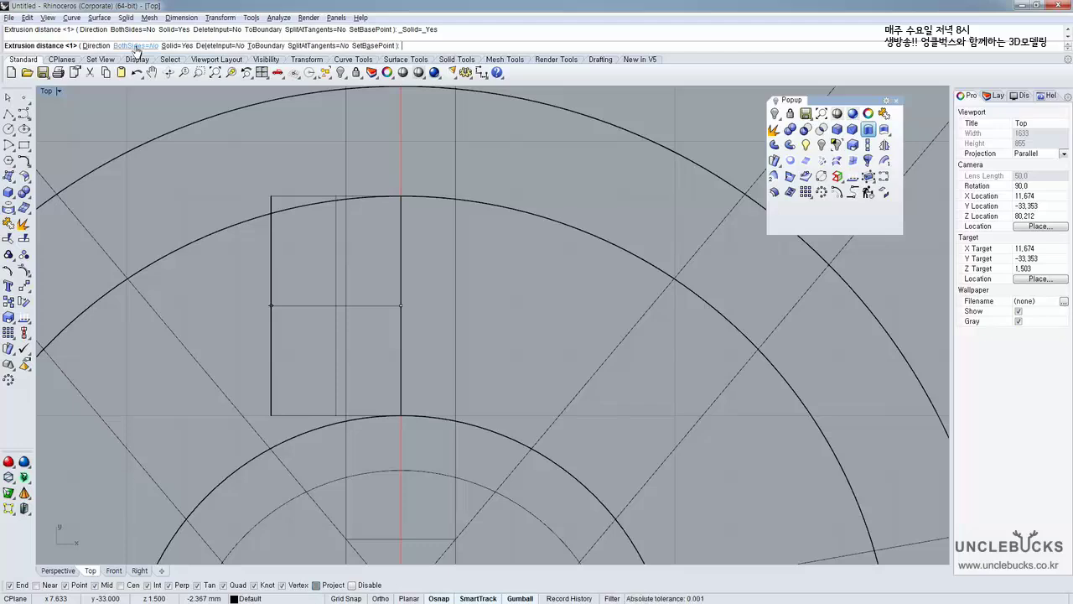
{"action": "left_click", "coordinate": [135, 46]}
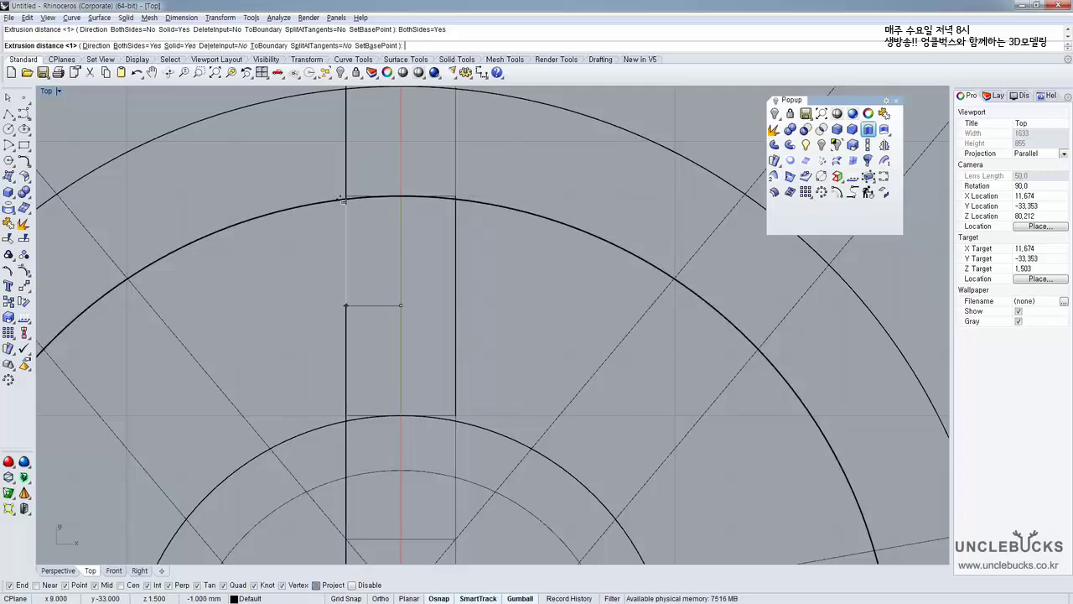
{"action": "left_click", "coordinate": [343, 197]}
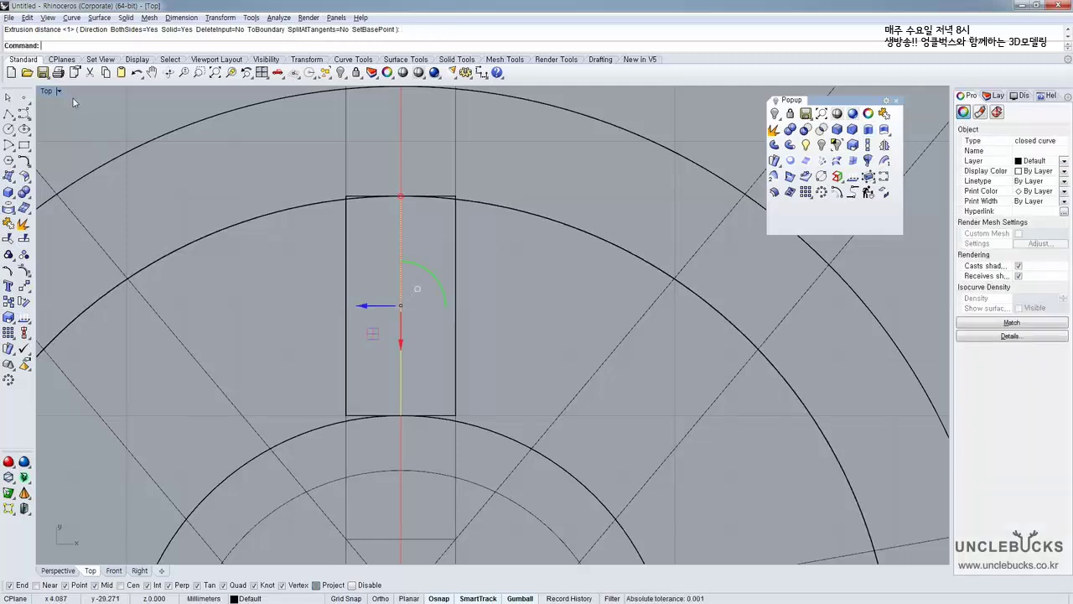
Select the extruded spoke in the Perspective view and stretch it slightly lengthwise so its ends overlap the hub disc and outer ring
{"action": "double_click", "coordinate": [48, 91]}
{"action": "double_click", "coordinate": [509, 91]}
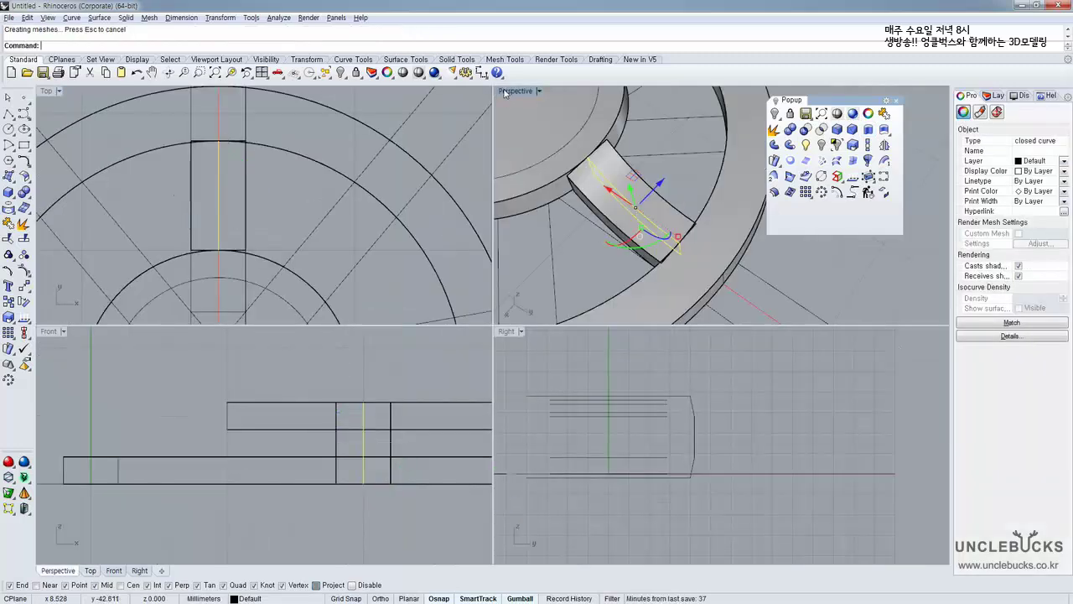
{"action": "right_click_drag", "start_coordinate": [380, 230], "coordinate": [377, 359]}
{"action": "left_click", "coordinate": [373, 307]}
{"action": "right_click_drag", "start_coordinate": [373, 307], "coordinate": [289, 378]}
{"action": "scroll", "coordinate": [234, 313], "scroll_direction": "up", "scroll_amount": 2}
{"action": "right_click_drag", "start_coordinate": [235, 314], "coordinate": [389, 349], "text": "shift"}
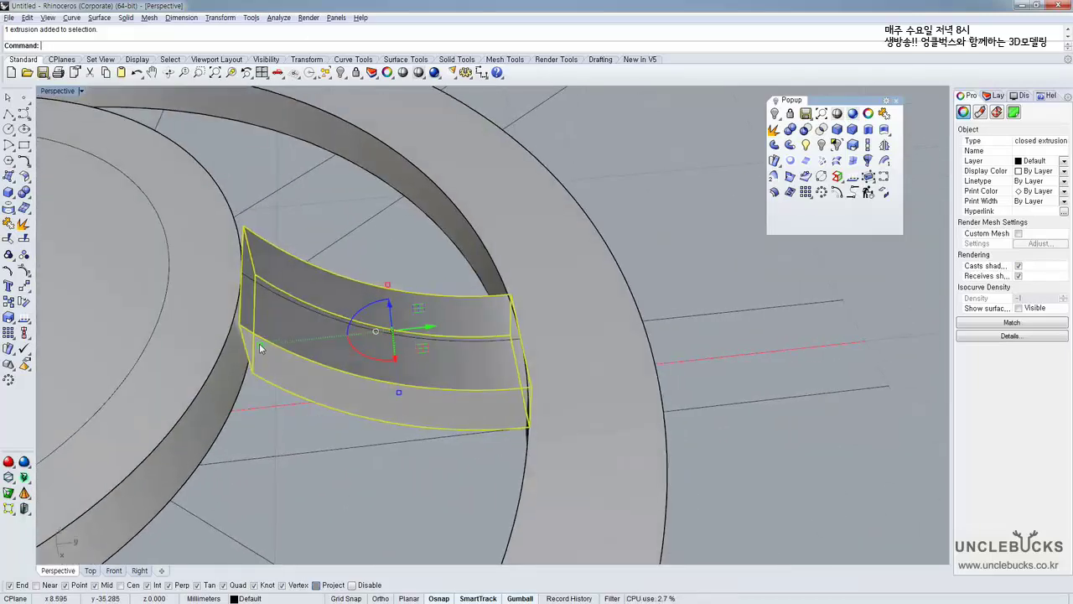
{"action": "left_click_drag", "start_coordinate": [260, 343], "coordinate": [244, 347]}
{"action": "right_click_drag", "start_coordinate": [307, 371], "coordinate": [309, 224]}
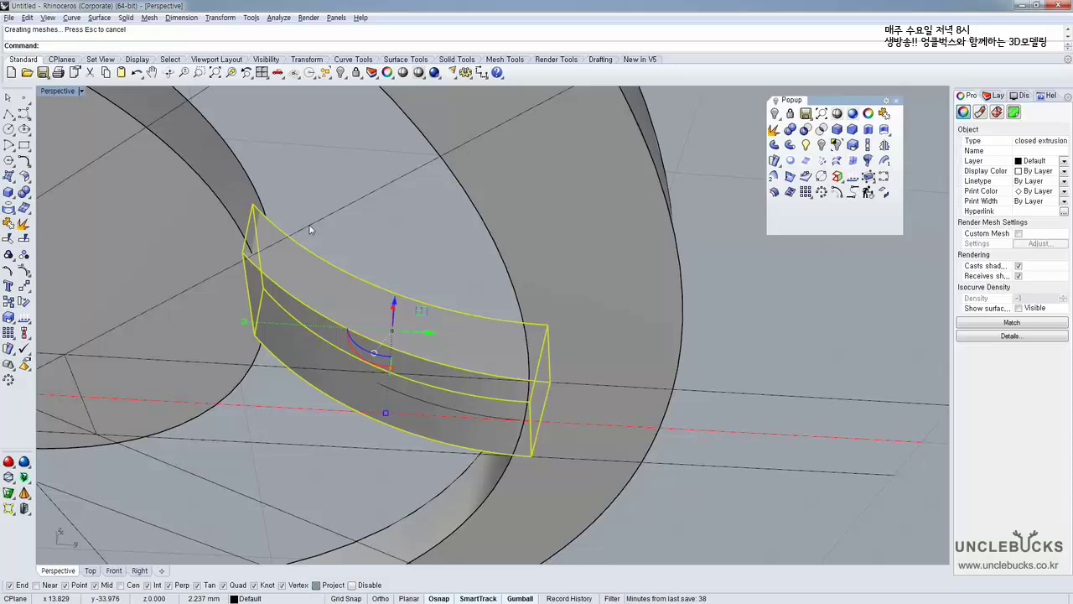
Reselect the spoke and examine its overlap with the hub and ring in the Perspective and maximized Right views
{"action": "left_click", "coordinate": [757, 284]}
{"action": "right_click_drag", "start_coordinate": [535, 275], "coordinate": [537, 386]}
{"action": "left_click", "coordinate": [341, 293]}
{"action": "right_click_drag", "start_coordinate": [340, 293], "coordinate": [464, 468]}
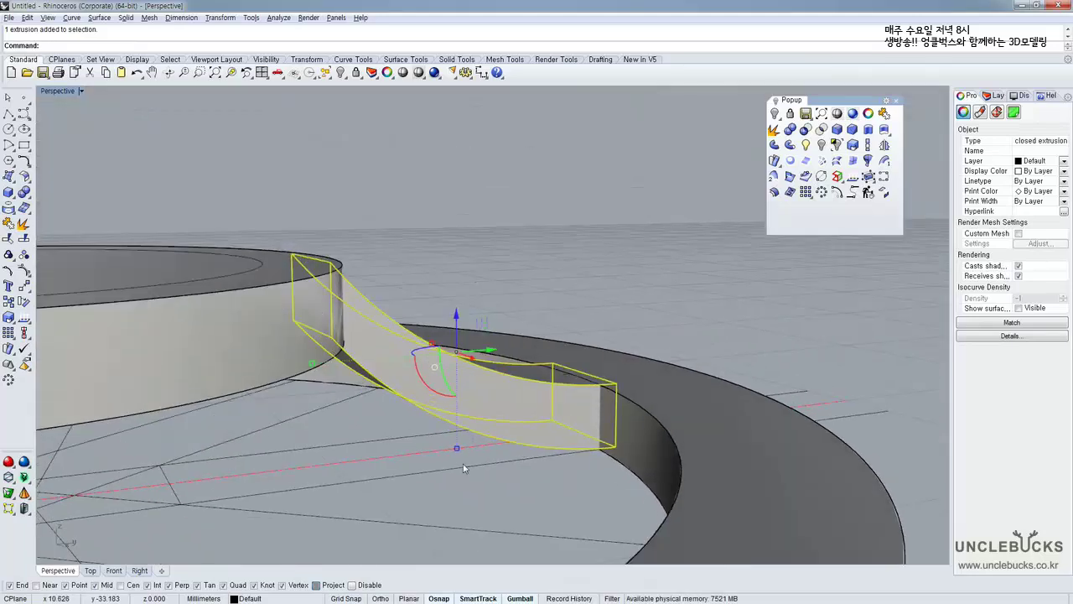
{"action": "double_click", "coordinate": [56, 90]}
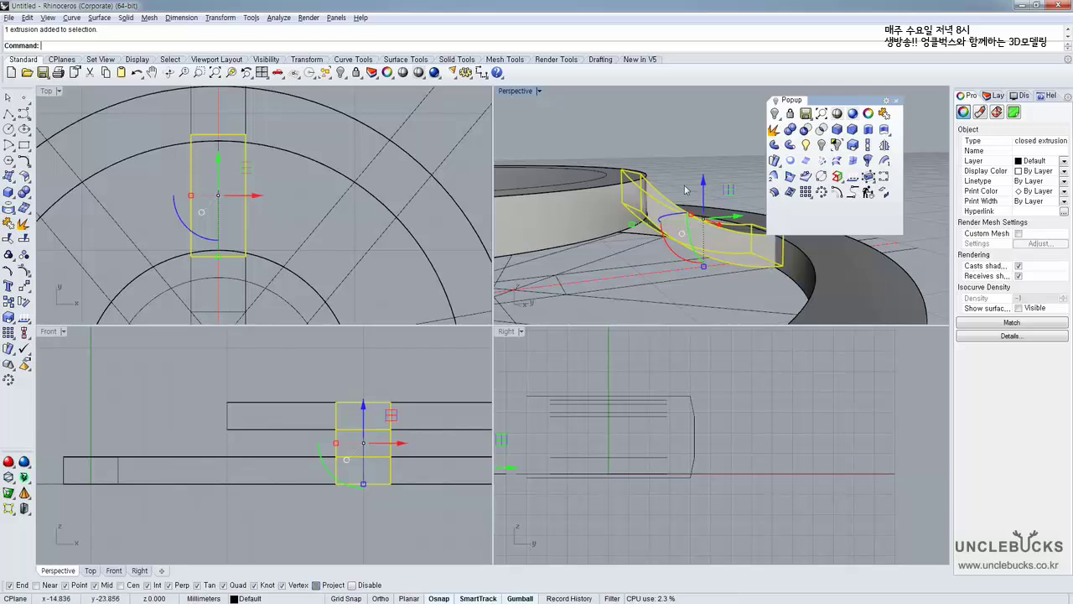
{"action": "right_click_drag", "start_coordinate": [369, 462], "coordinate": [267, 475]}
{"action": "scroll", "coordinate": [627, 407], "scroll_direction": "down", "scroll_amount": 5}
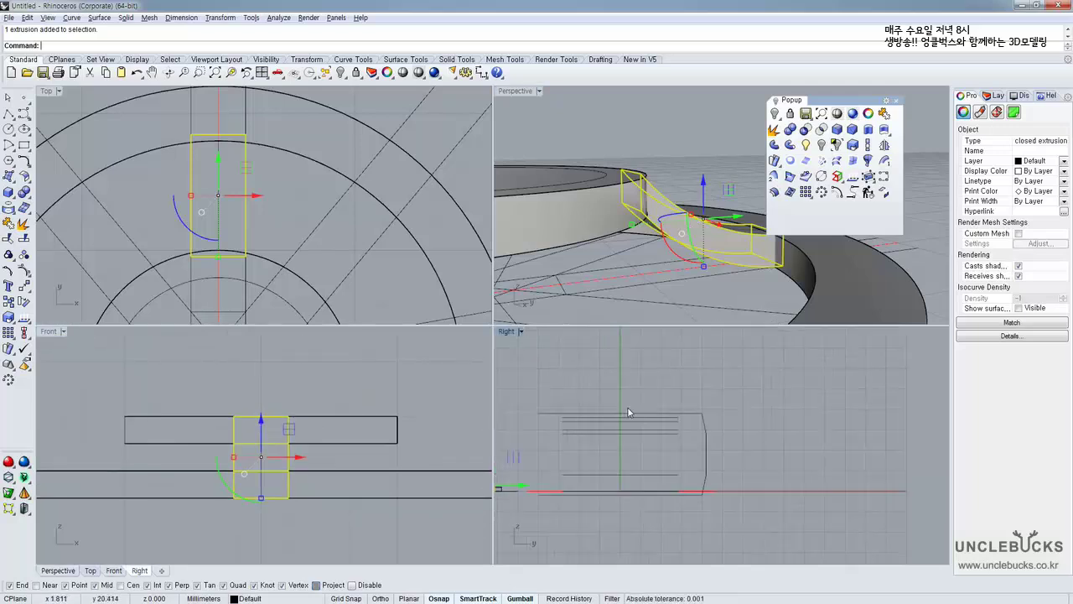
{"action": "scroll", "coordinate": [556, 418], "scroll_direction": "up", "scroll_amount": 6}
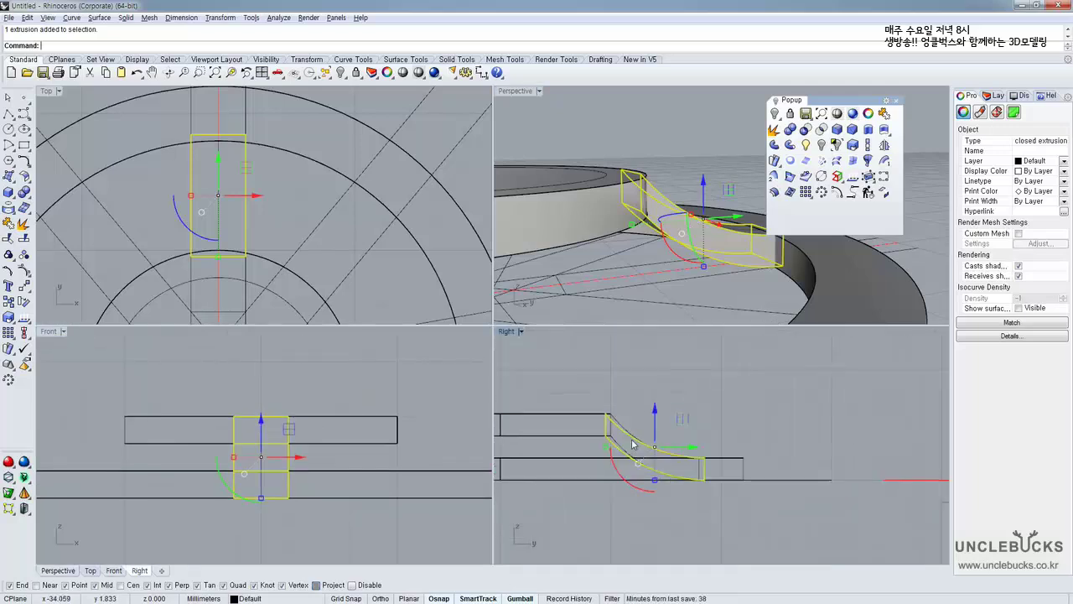
{"action": "double_click", "coordinate": [507, 331]}
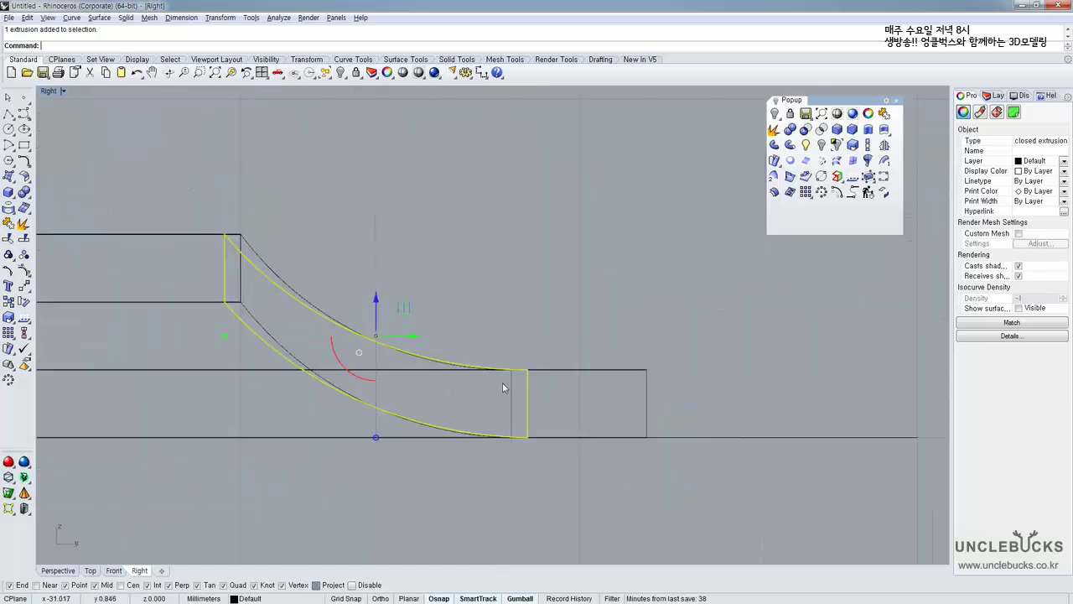
{"action": "scroll", "coordinate": [348, 286], "scroll_direction": "up", "scroll_amount": 3}
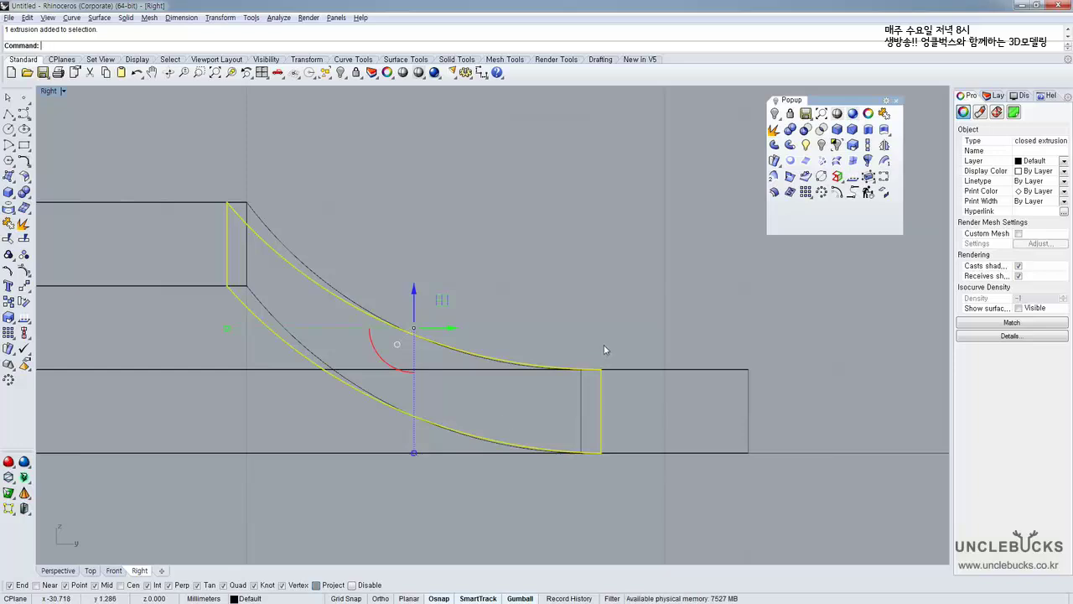
{"action": "right_click_drag", "start_coordinate": [462, 337], "coordinate": [463, 356]}
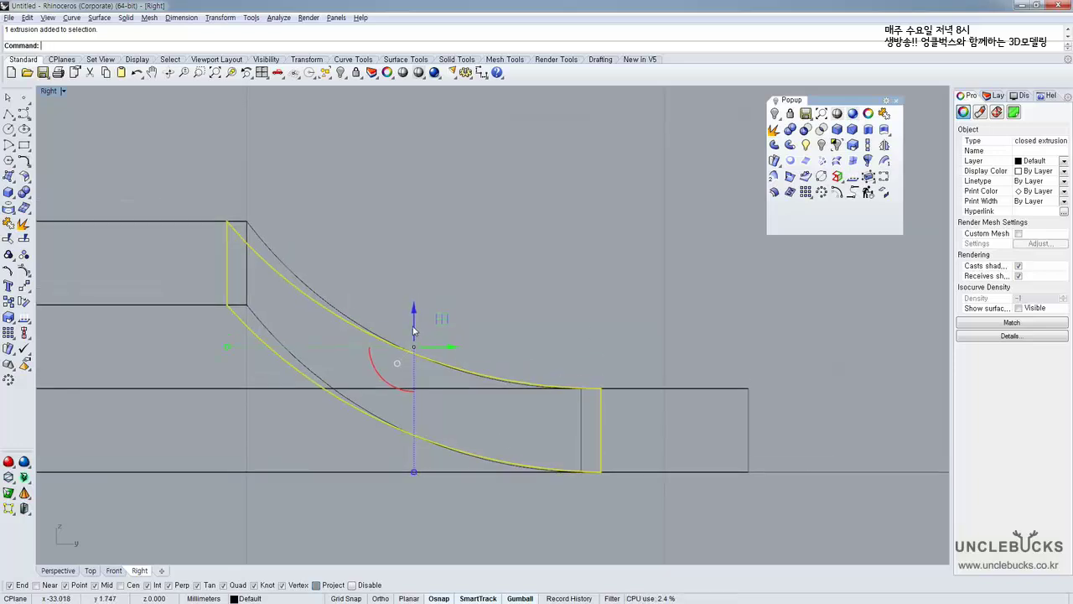
In the Right view, scale the spoke slightly thinner vertically from its upper hub corner and lower it into the outer ring's thickness
{"action": "right_click_drag", "start_coordinate": [281, 220], "coordinate": [281, 231]}
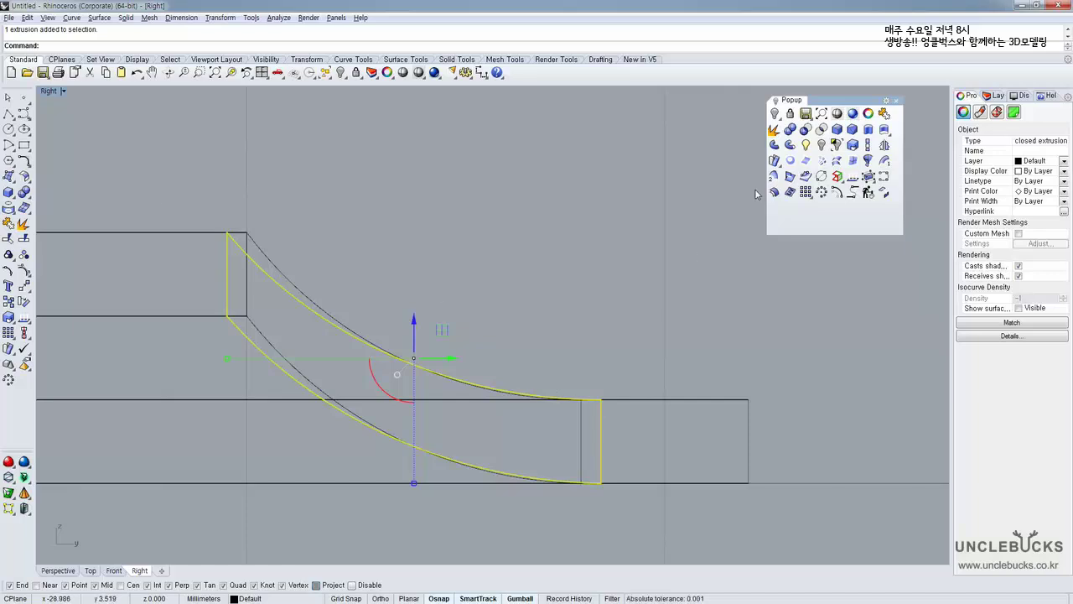
{"action": "left_click", "coordinate": [868, 146]}
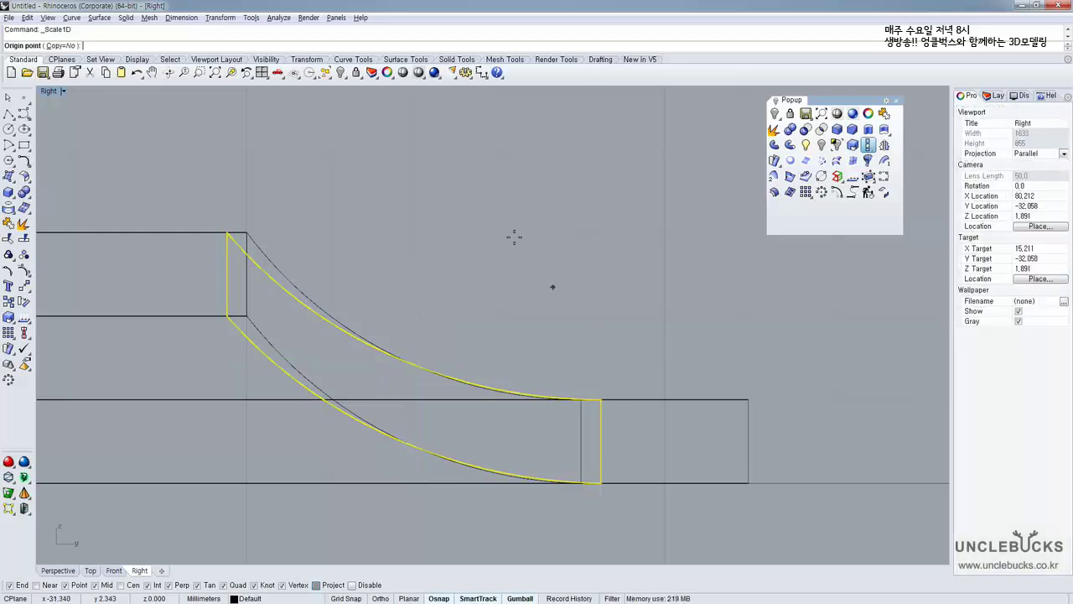
{"action": "left_click", "coordinate": [227, 232]}
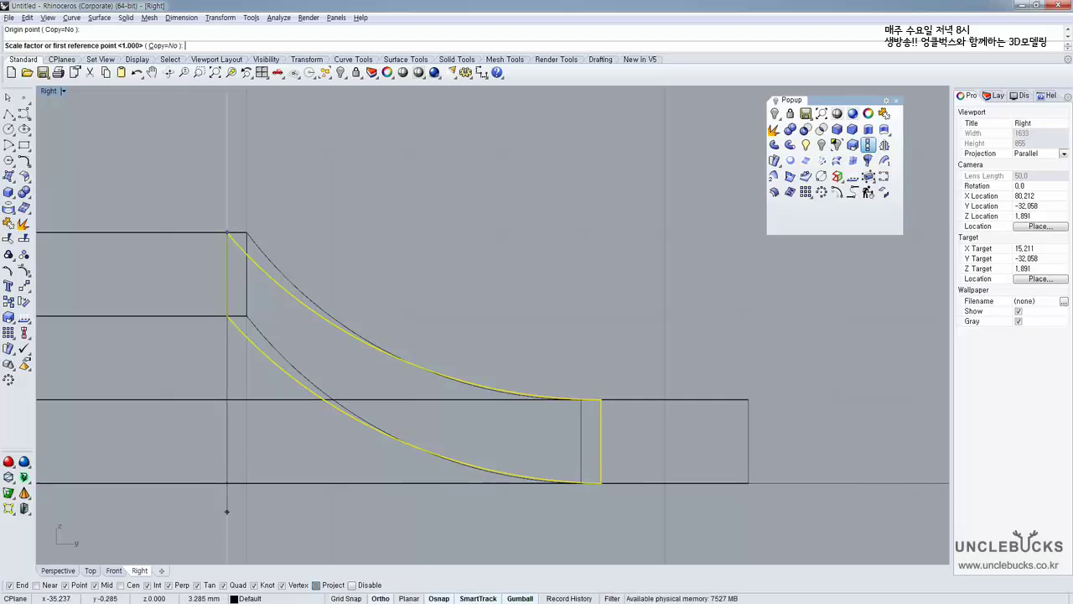
{"action": "left_click", "coordinate": [227, 482]}
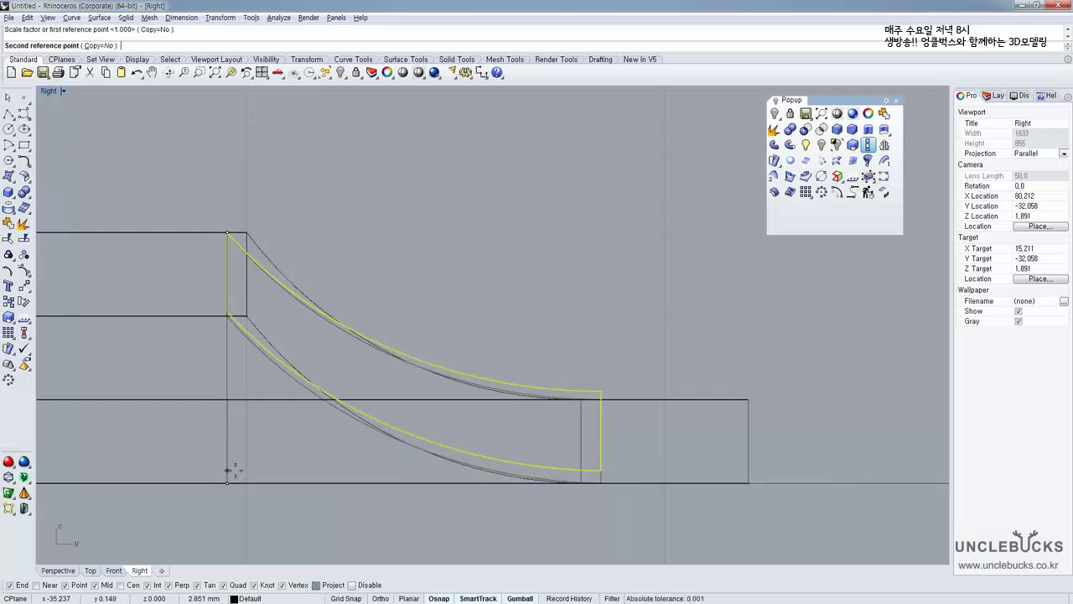
{"action": "left_click", "coordinate": [236, 475]}
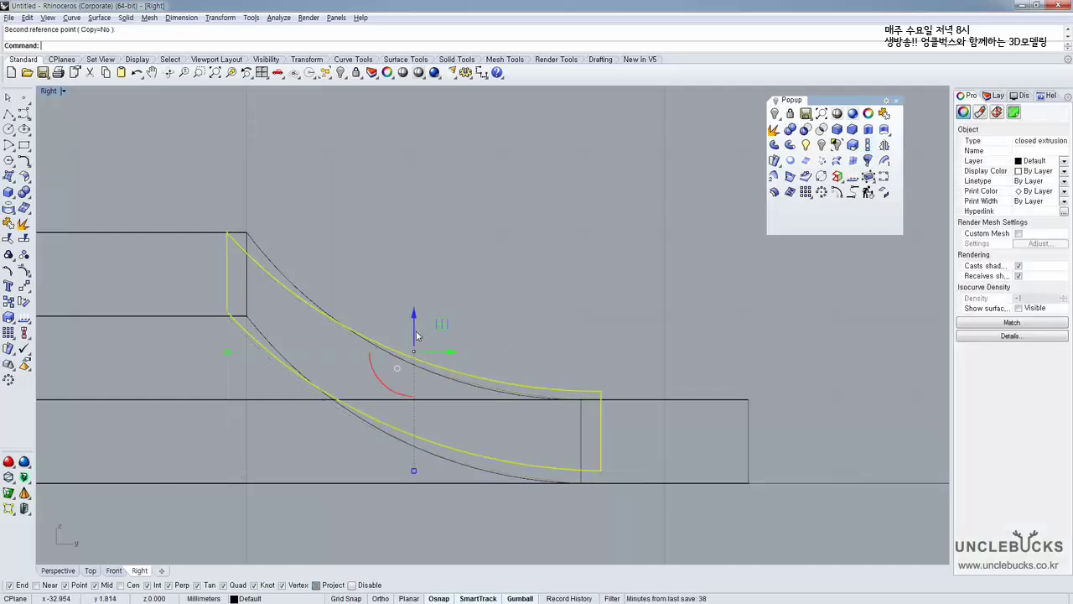
{"action": "left_click_drag", "start_coordinate": [417, 334], "coordinate": [424, 345]}
{"action": "right_click_drag", "start_coordinate": [289, 223], "coordinate": [292, 254]}
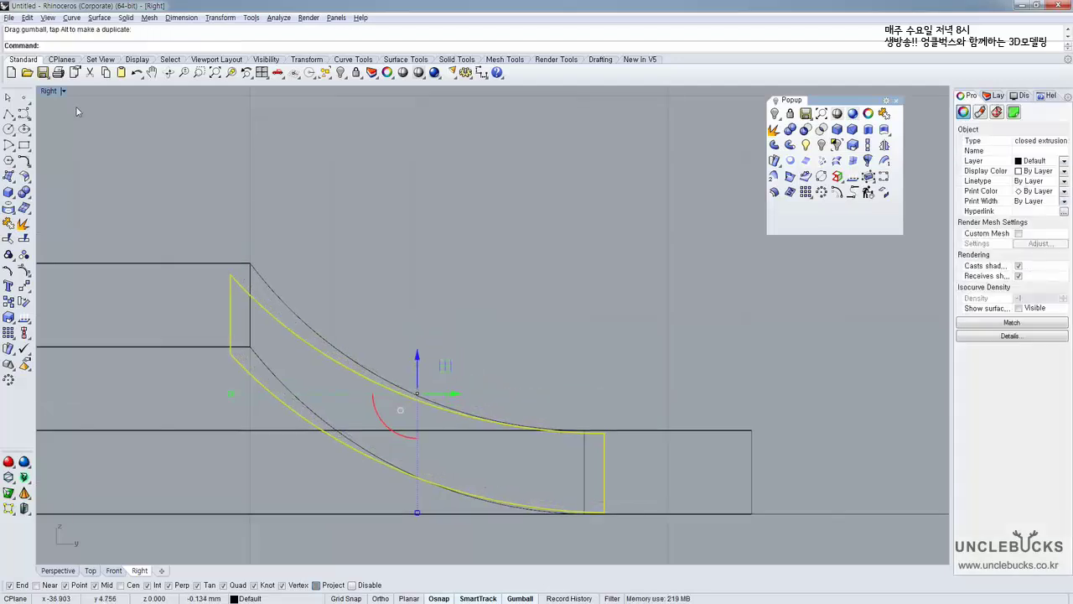
Reselect the thinned spoke in the maximized Perspective view and examine how it meets the hub disc and outer ring
{"action": "double_click", "coordinate": [53, 95]}
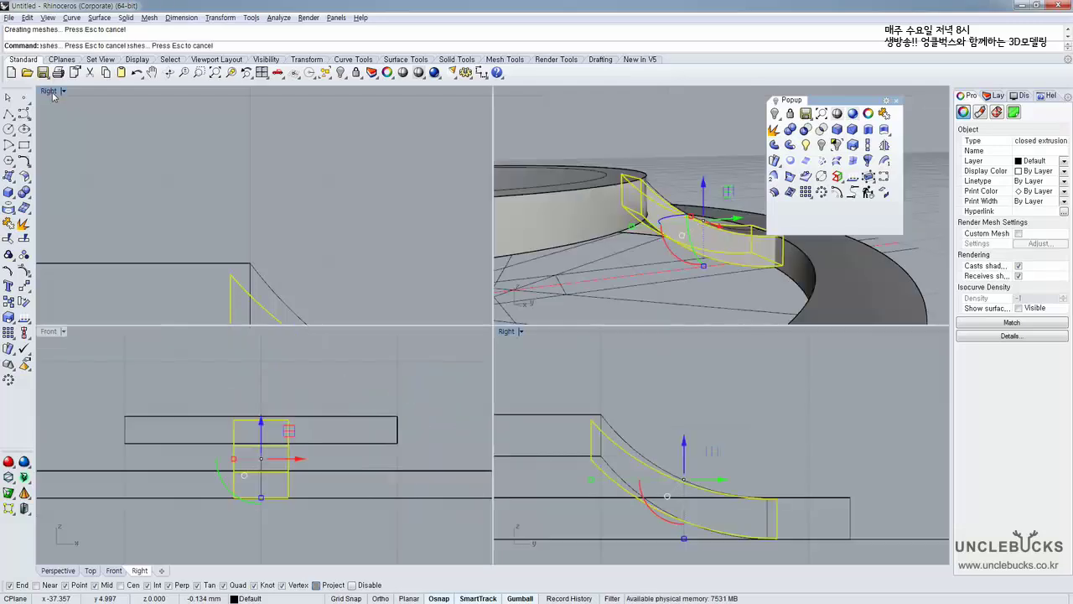
{"action": "double_click", "coordinate": [509, 94]}
{"action": "right_click_drag", "start_coordinate": [458, 148], "coordinate": [554, 310]}
{"action": "left_click", "coordinate": [579, 359]}
{"action": "scroll", "coordinate": [575, 359], "scroll_direction": "down", "scroll_amount": 6}
{"action": "left_click", "coordinate": [550, 372]}
{"action": "right_click_drag", "start_coordinate": [551, 371], "coordinate": [155, 134]}
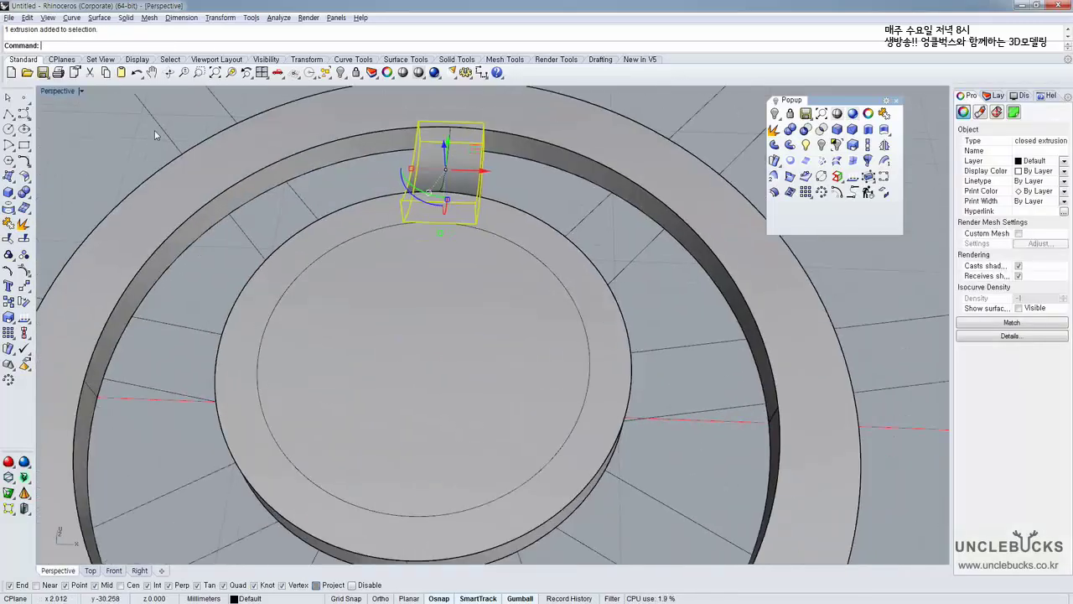
In the Top view, polar array the spoke around the wheel's centre with 9 items over a 360-degree fill angle
{"action": "double_click", "coordinate": [48, 90]}
{"action": "double_click", "coordinate": [48, 90]}
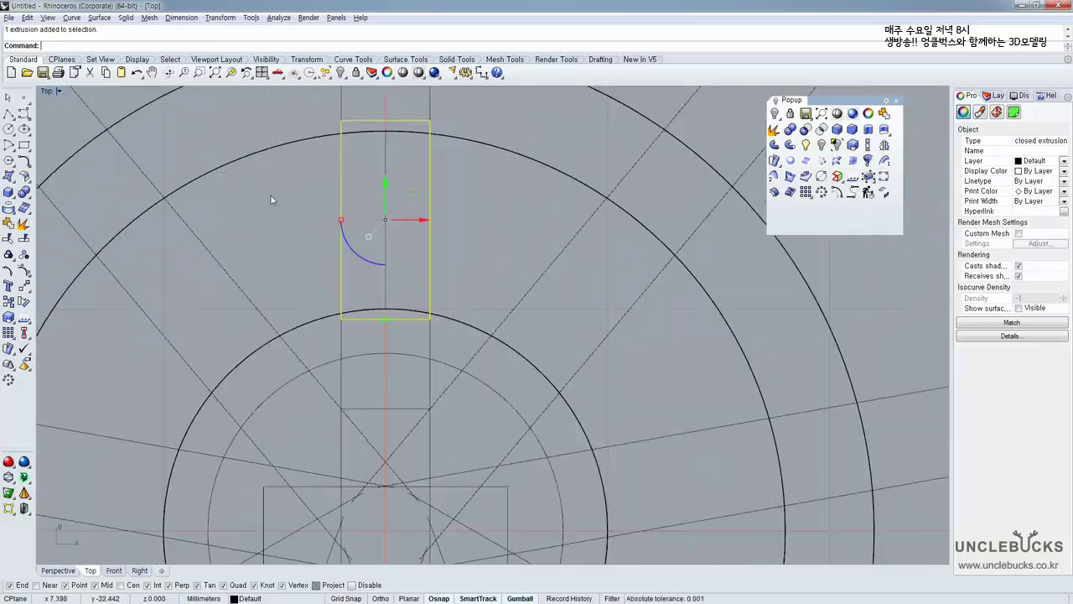
{"action": "scroll", "coordinate": [271, 199], "scroll_direction": "down", "scroll_amount": 10}
{"action": "scroll", "coordinate": [324, 237], "scroll_direction": "up", "scroll_amount": 5}
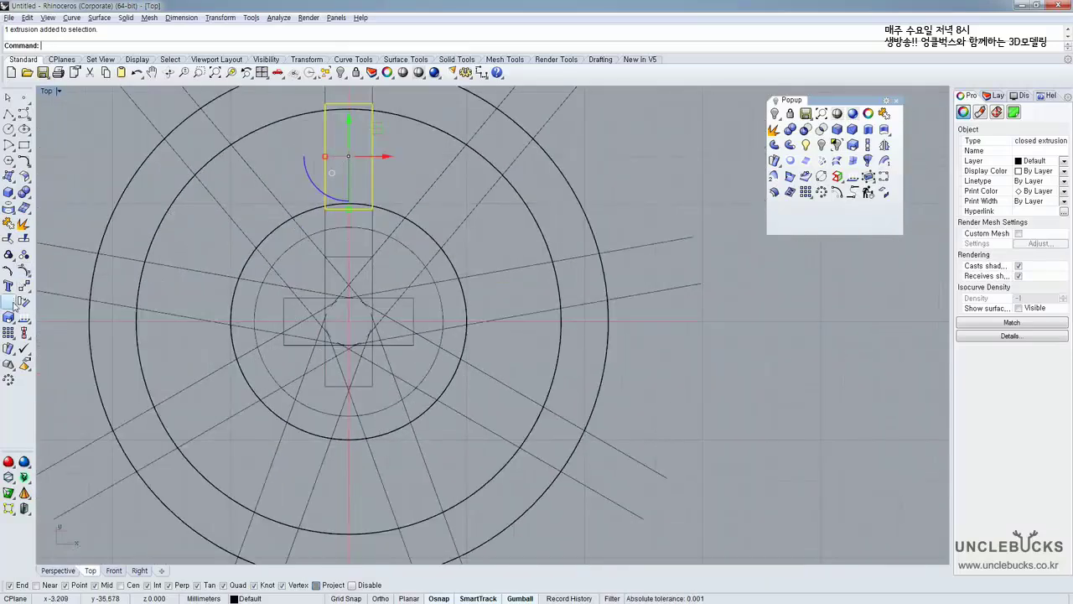
{"action": "left_click", "coordinate": [7, 381]}
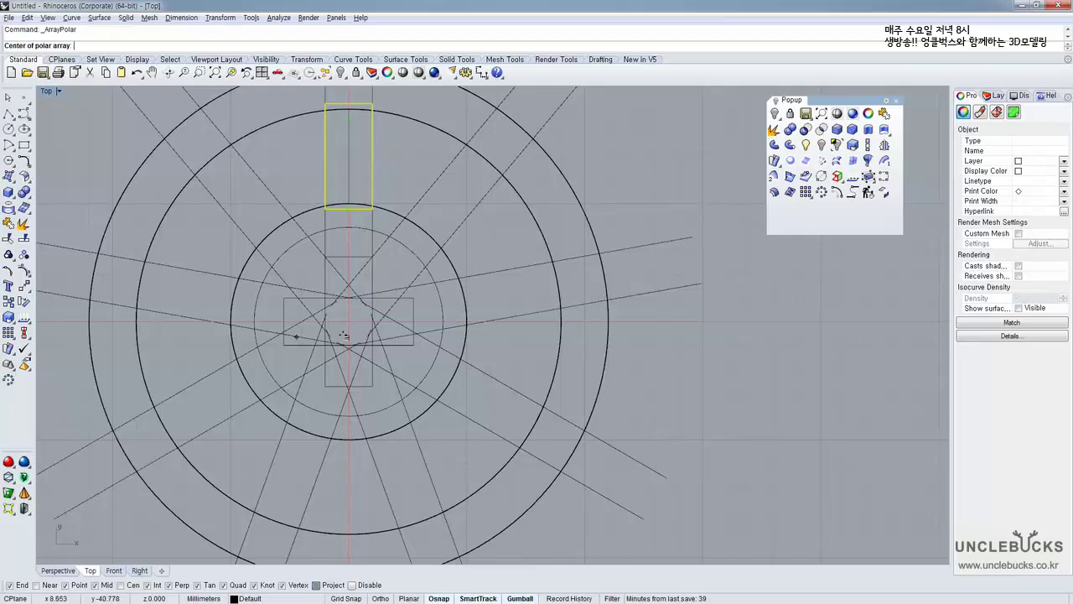
{"action": "left_click", "coordinate": [348, 322]}
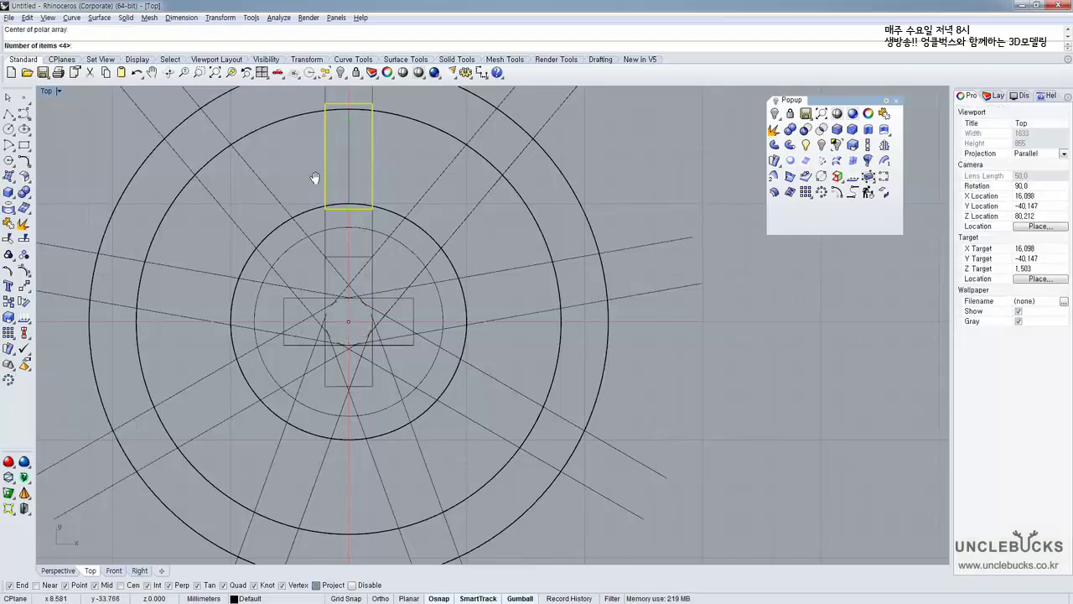
{"action": "right_click_drag", "start_coordinate": [314, 177], "coordinate": [333, 228]}
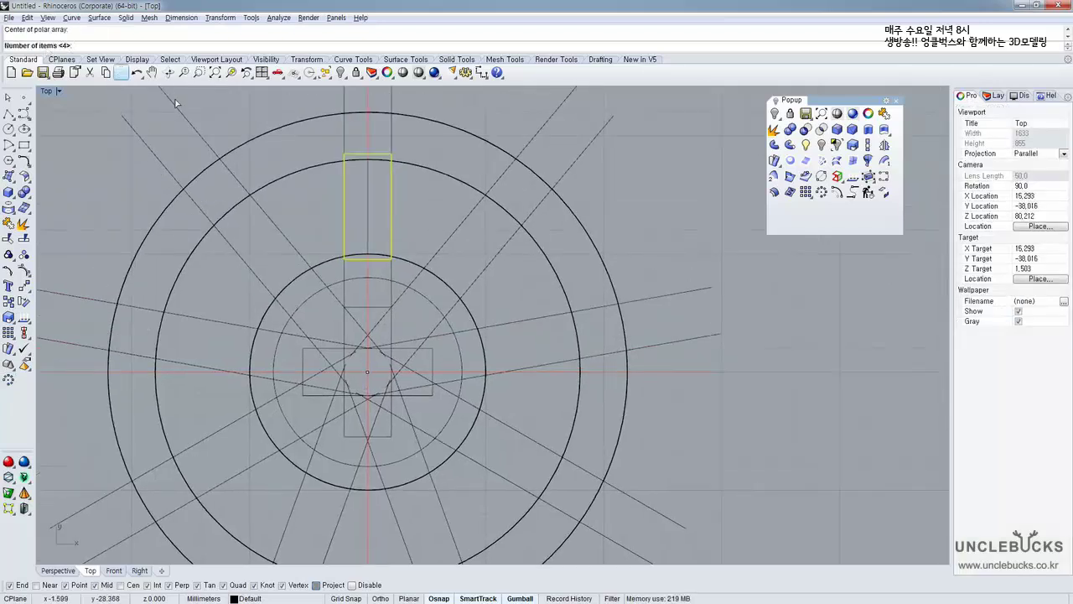
{"action": "type", "text": "9"}
{"action": "key", "text": "Return"}
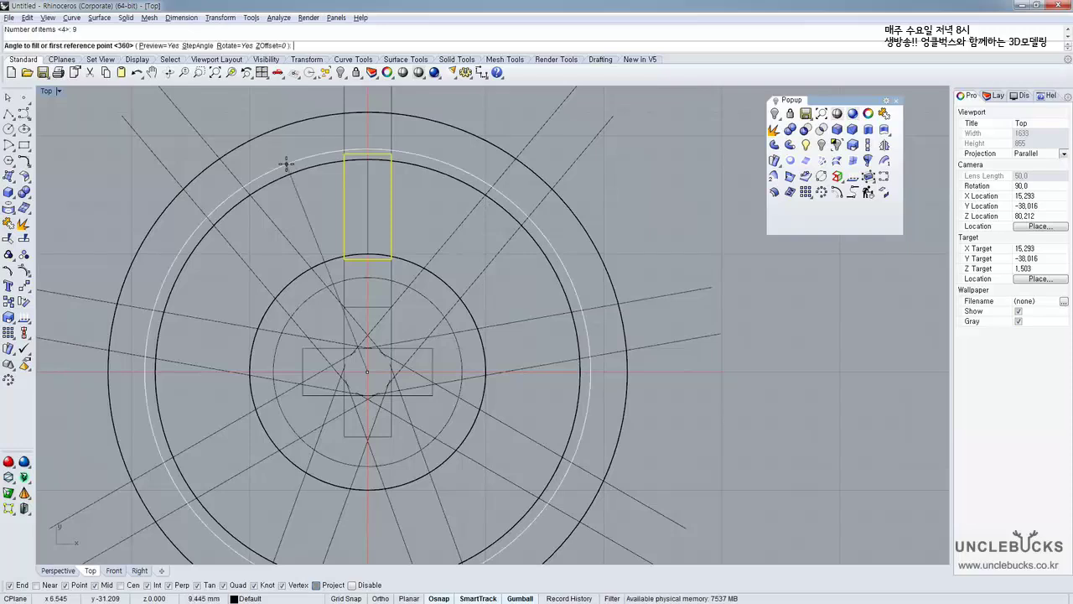
{"action": "key", "text": "Return"}
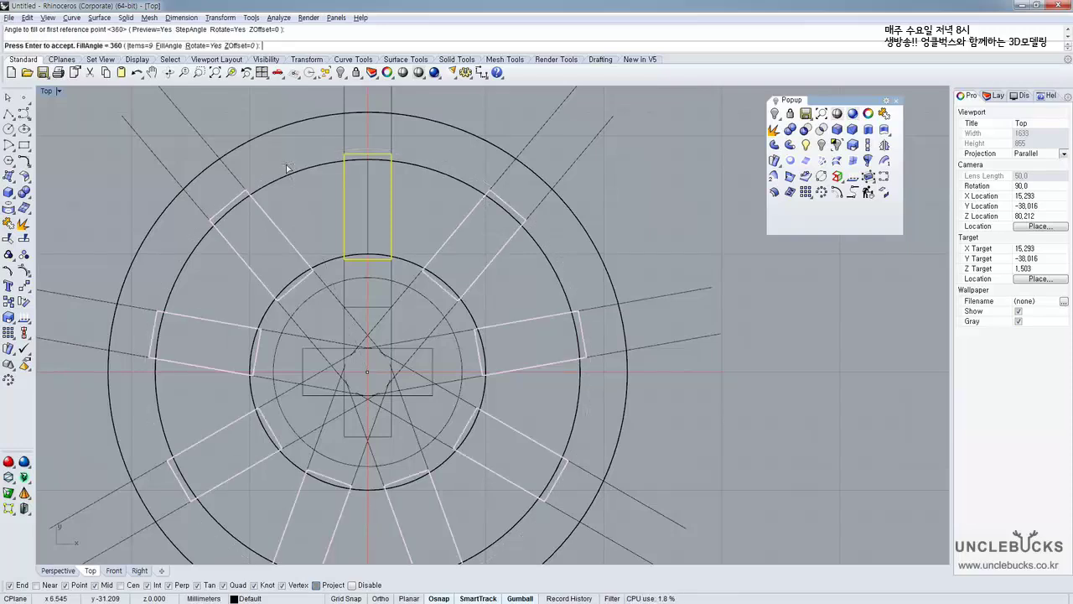
{"action": "key", "text": "Return"}
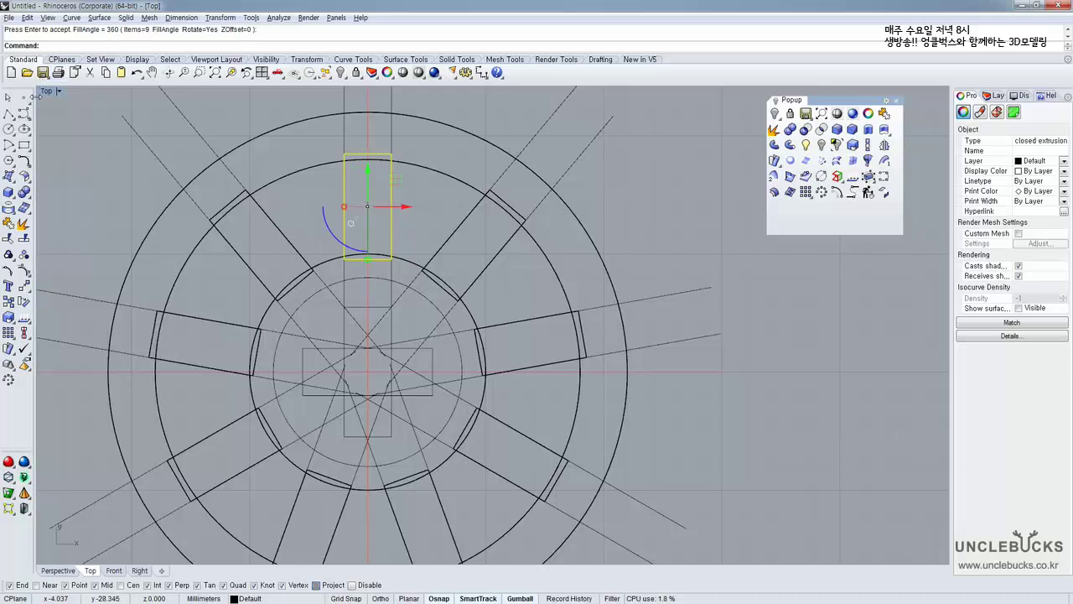
Select eight of the arrayed spokes in the Perspective view, leaving the guide lines out of the selection
{"action": "double_click", "coordinate": [46, 92]}
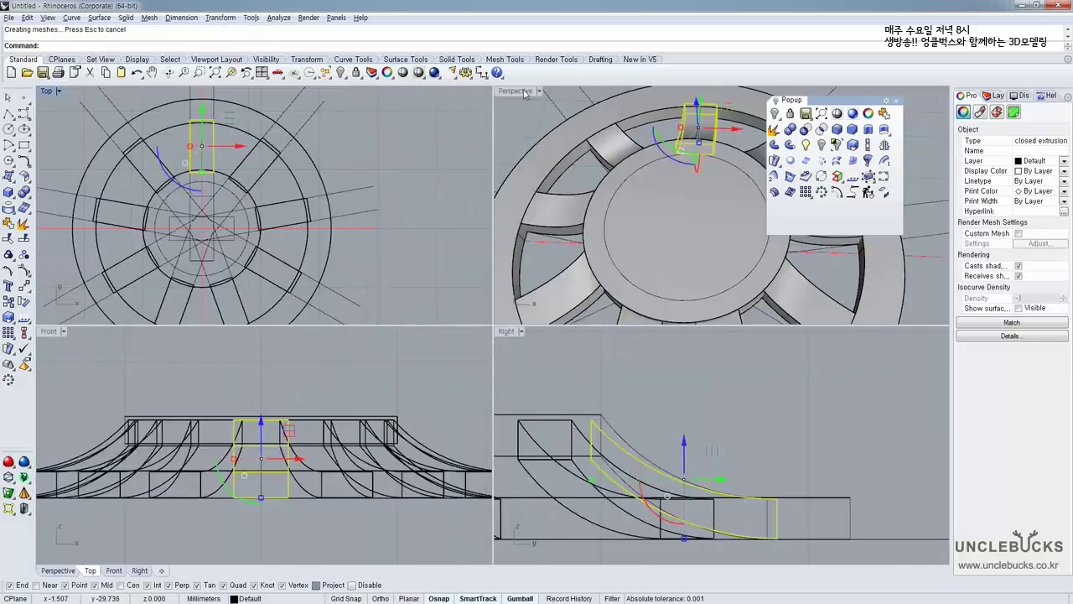
{"action": "double_click", "coordinate": [525, 94]}
{"action": "right_click_drag", "start_coordinate": [453, 260], "coordinate": [424, 289]}
{"action": "scroll", "coordinate": [540, 193], "scroll_direction": "down", "scroll_amount": 4}
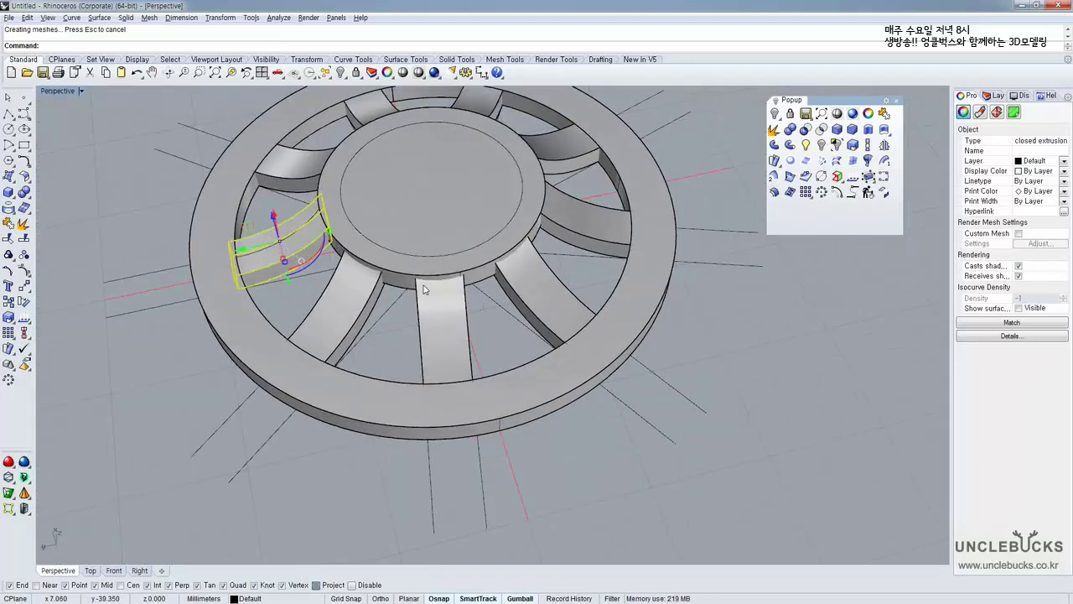
{"action": "left_click", "coordinate": [351, 325]}
{"action": "left_click", "coordinate": [302, 245], "text": "shift"}
{"action": "left_click", "coordinate": [302, 166], "text": "shift"}
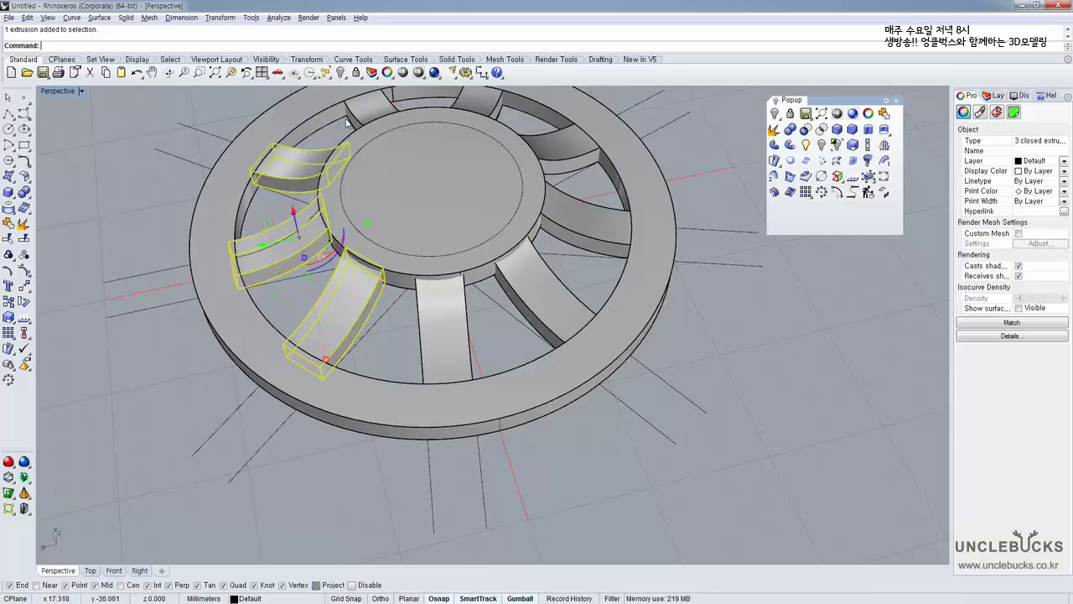
{"action": "left_click", "coordinate": [375, 114], "text": "shift"}
{"action": "left_click", "coordinate": [476, 114], "text": "shift"}
{"action": "left_click", "coordinate": [554, 145], "text": "shift"}
{"action": "left_click", "coordinate": [574, 225], "text": "shift"}
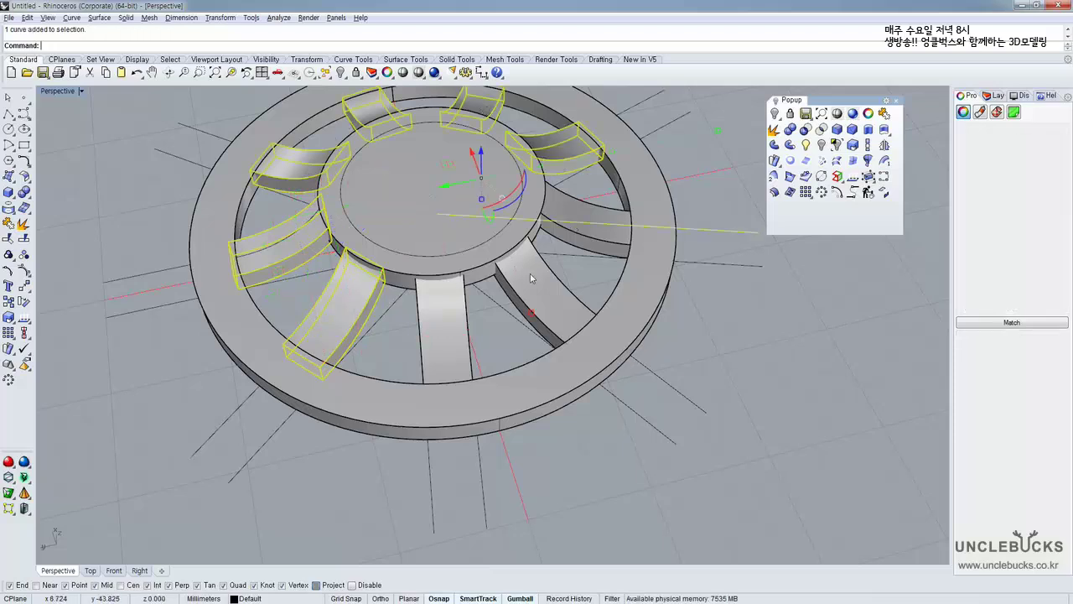
{"action": "left_click", "coordinate": [532, 279], "text": "shift"}
{"action": "left_click", "coordinate": [452, 328], "text": "shift"}
{"action": "left_click", "coordinate": [552, 304], "text": "shift"}
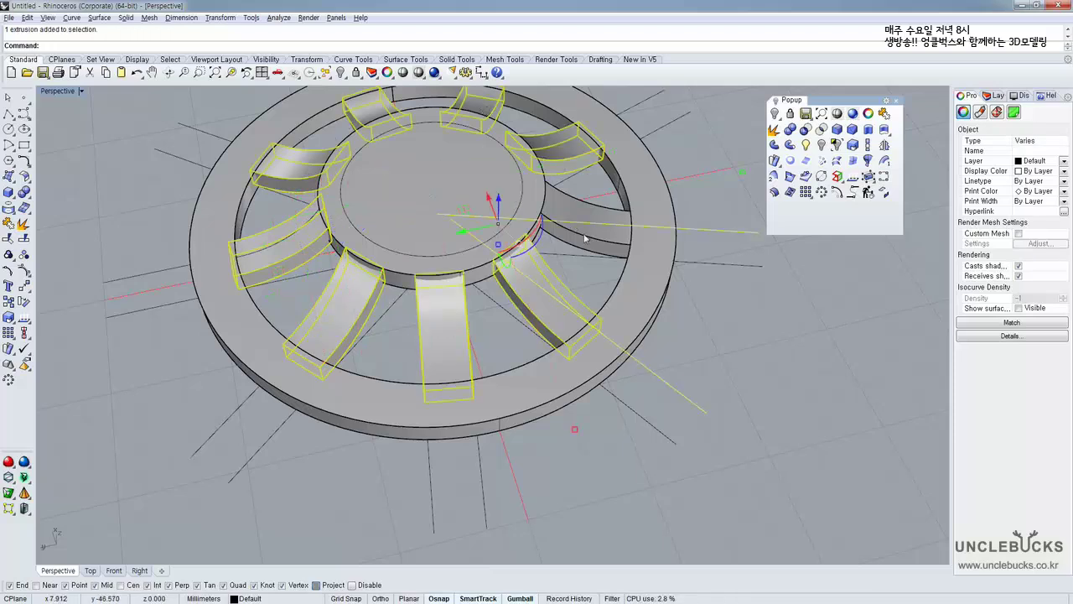
{"action": "left_click", "coordinate": [708, 234], "text": "ctrl"}
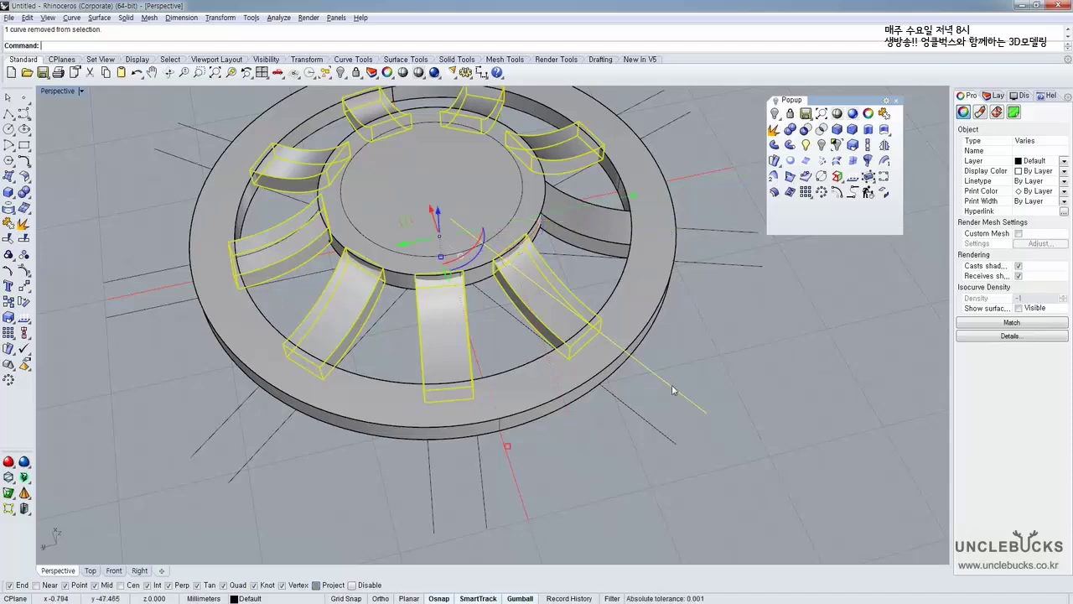
{"action": "left_click", "coordinate": [672, 390], "text": "ctrl"}
Add the remaining spoke, the hub disc and the outer ring to the selection and Boolean union everything into one solid
{"action": "right_click_drag", "start_coordinate": [568, 275], "coordinate": [574, 227]}
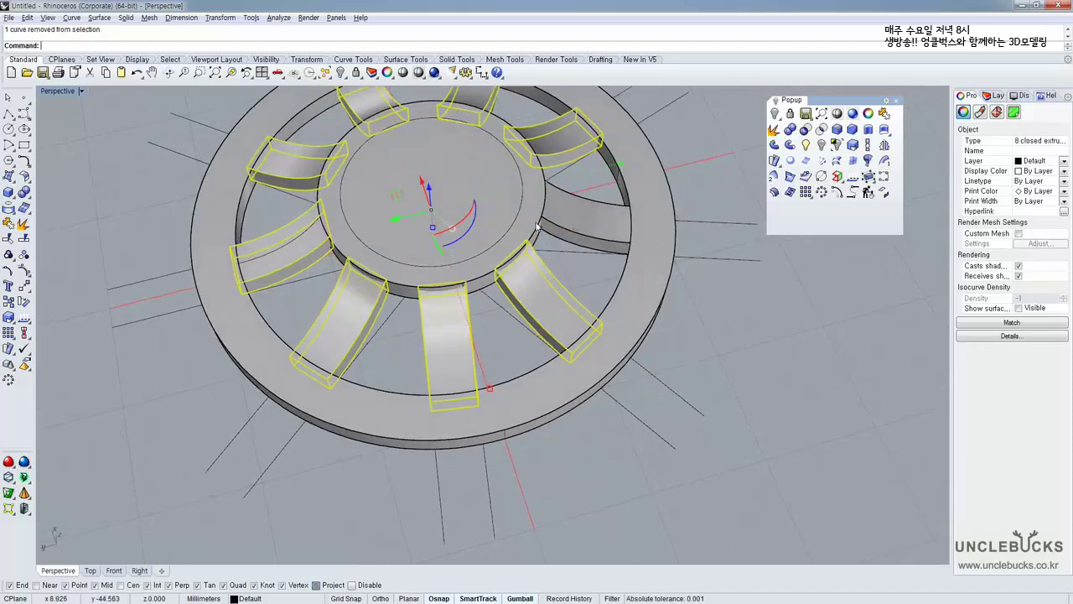
{"action": "left_click", "coordinate": [597, 216], "text": "shift"}
{"action": "right_click_drag", "start_coordinate": [519, 235], "coordinate": [543, 212]}
{"action": "left_click", "coordinate": [466, 173], "text": "shift"}
{"action": "left_click", "coordinate": [629, 295], "text": "shift"}
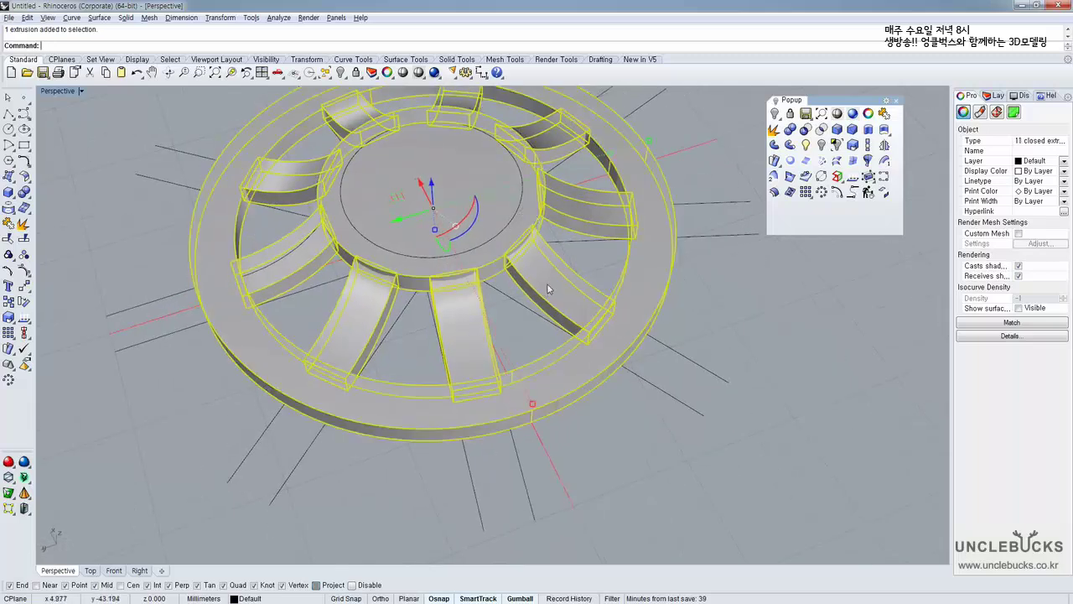
{"action": "right_click_drag", "start_coordinate": [548, 288], "coordinate": [698, 164]}
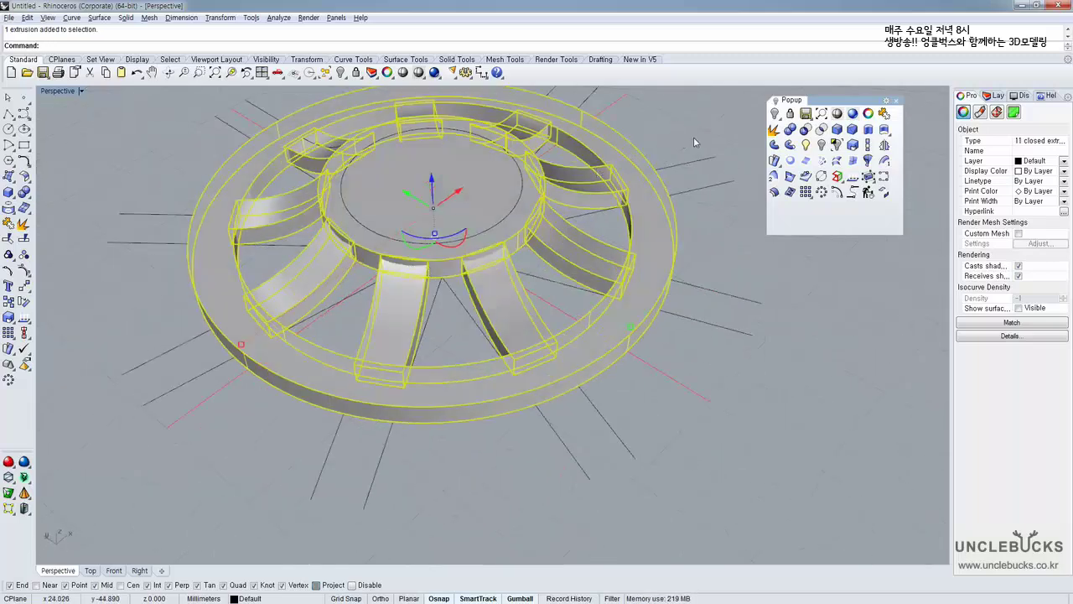
{"action": "left_click", "coordinate": [24, 193]}
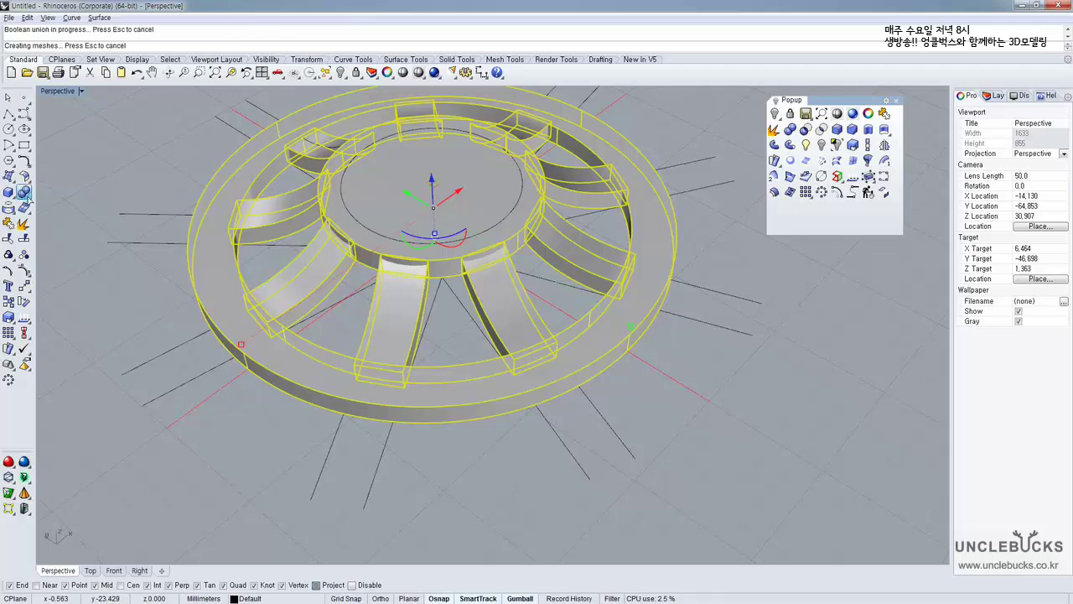
Select the united wheel to check that it is a single solid, clear the selection and inspect it in the Perspective view
{"action": "right_click_drag", "start_coordinate": [286, 186], "coordinate": [341, 216]}
{"action": "left_click", "coordinate": [288, 237]}
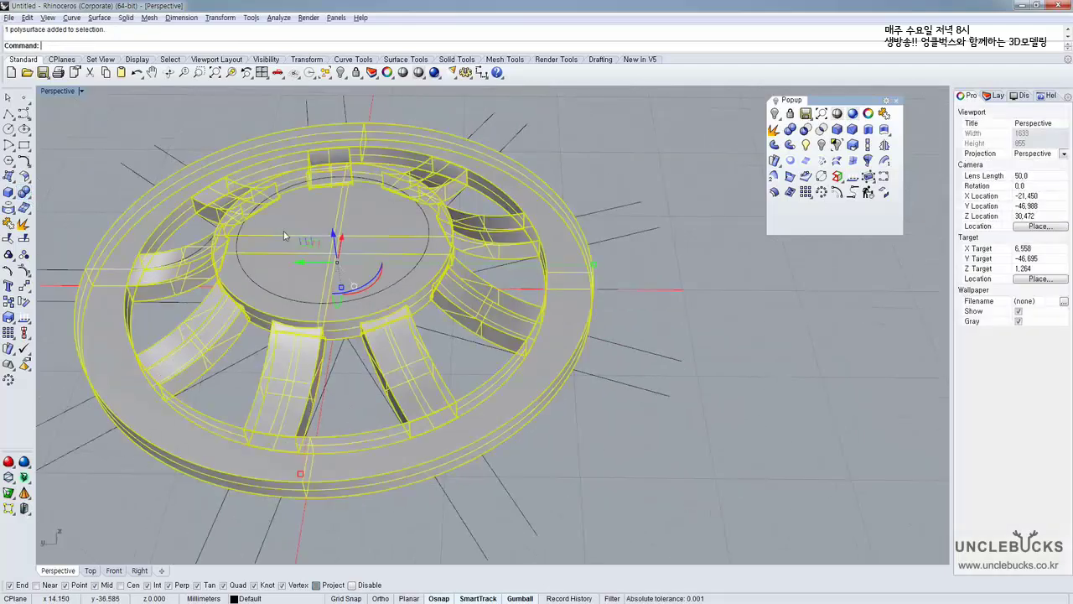
{"action": "right_click_drag", "start_coordinate": [288, 237], "coordinate": [364, 260], "text": "shift"}
{"action": "key", "text": "Escape"}
{"action": "right_click_drag", "start_coordinate": [412, 235], "coordinate": [405, 247]}
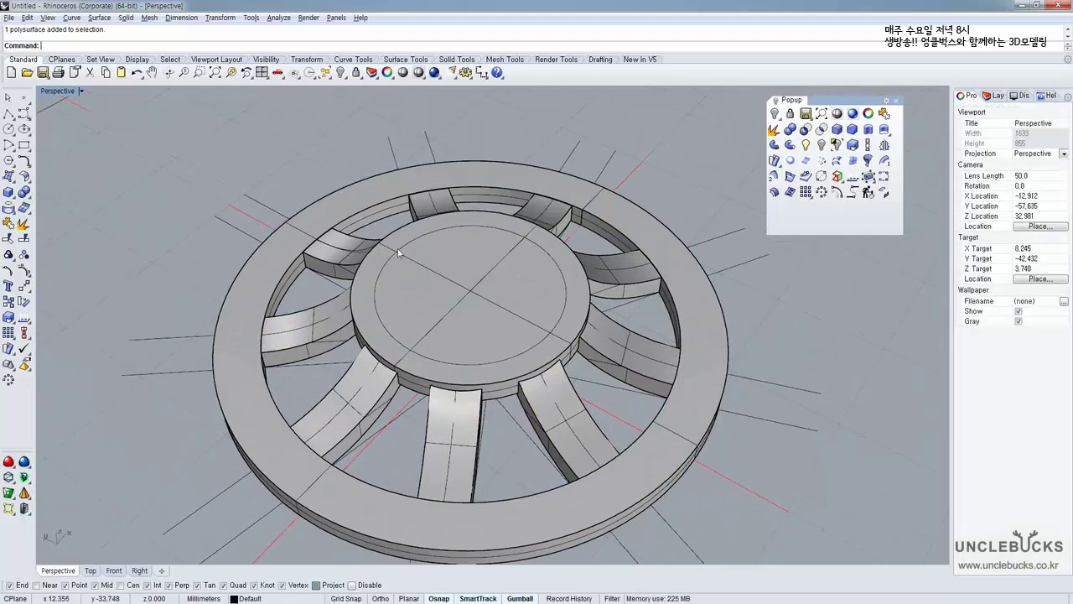
Select the inner circle on top of the hub disc and view the wheel alongside the original construction circles
{"action": "left_click", "coordinate": [404, 247]}
{"action": "left_click", "coordinate": [436, 273]}
{"action": "scroll", "coordinate": [406, 227], "scroll_direction": "down", "scroll_amount": 3}
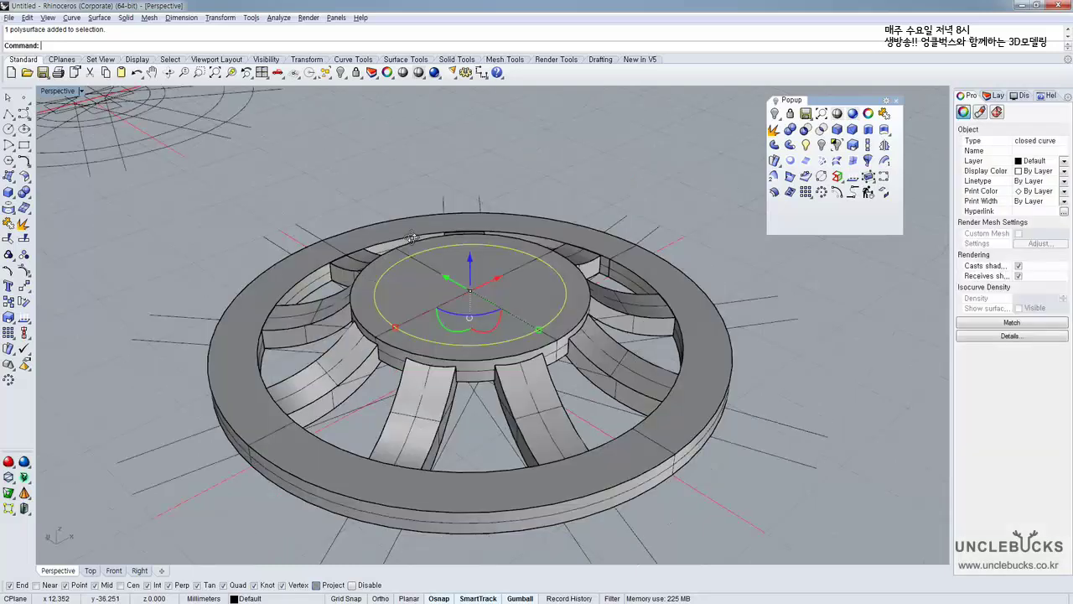
{"action": "right_click_drag", "start_coordinate": [406, 227], "coordinate": [437, 243]}
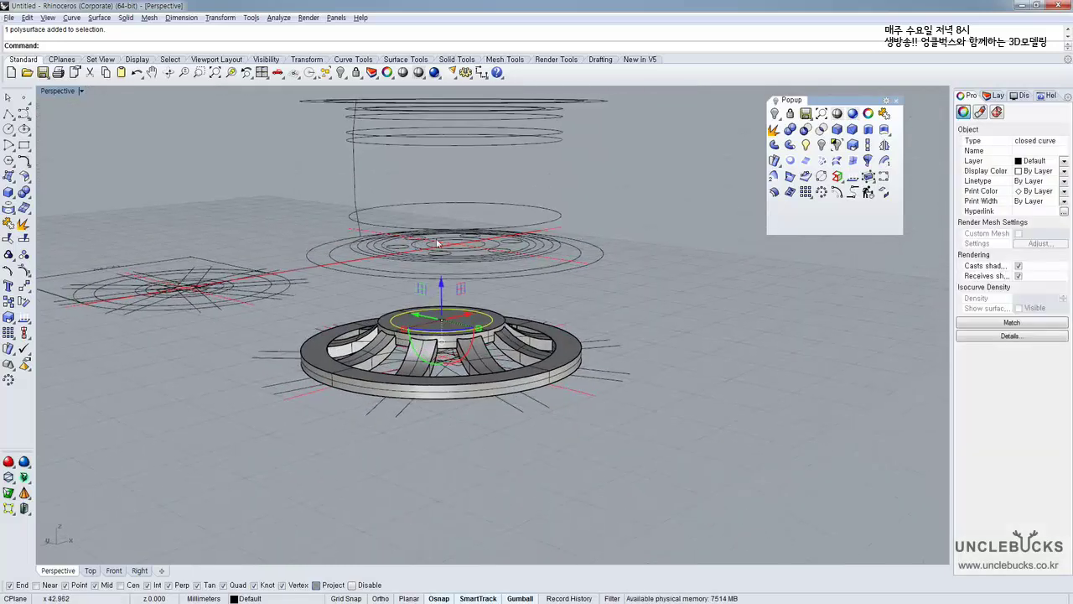
{"action": "right_click_drag", "start_coordinate": [421, 283], "coordinate": [303, 223]}
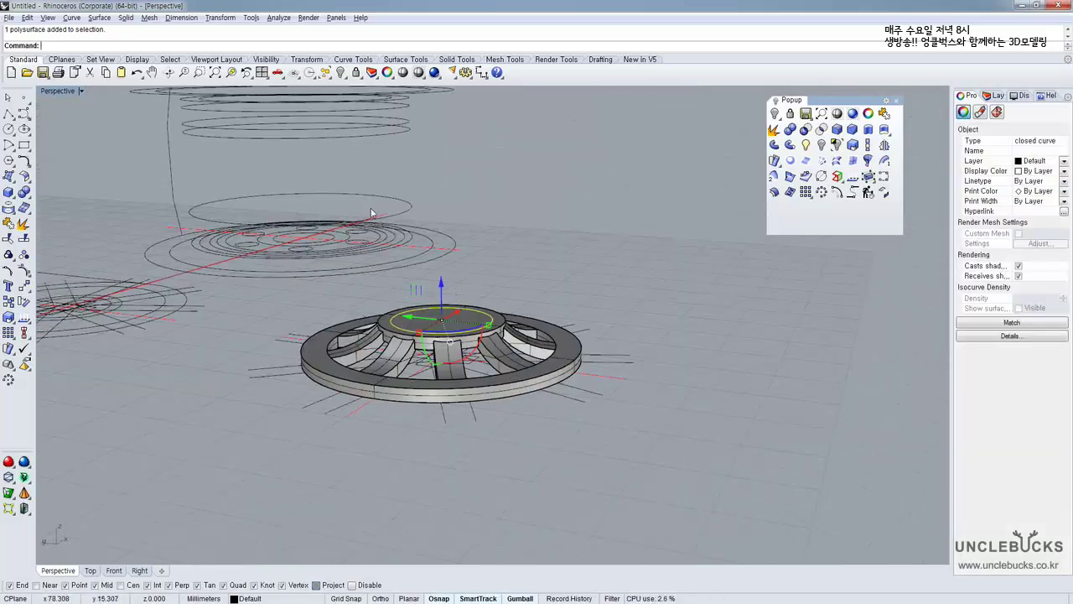
Switch to the browser to study the wheel's hub in the reference photos, and return to Rhino
{"action": "key", "text": "alt+Tab"}
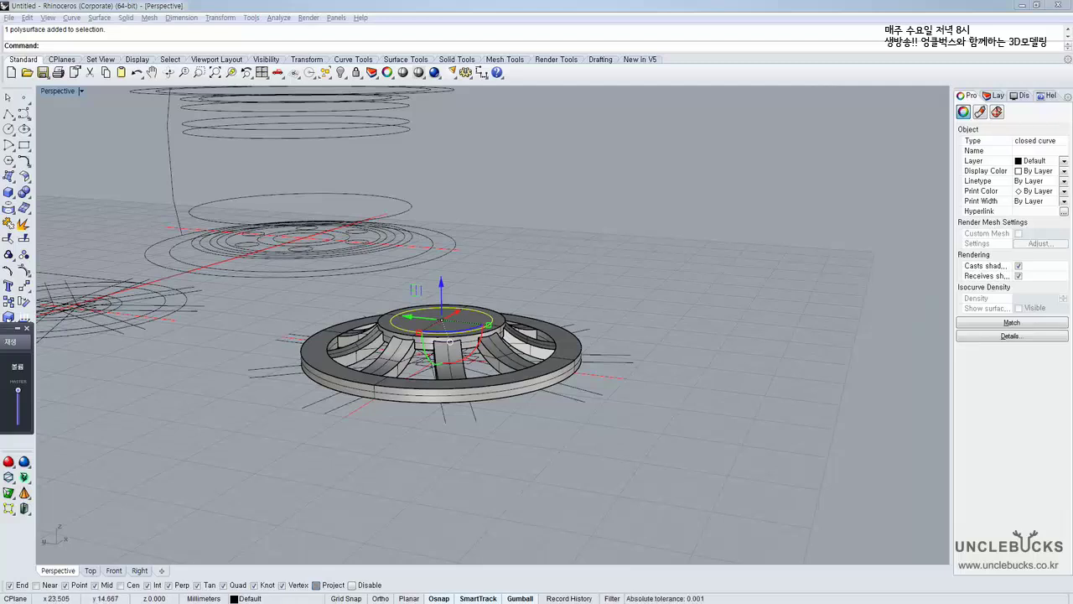
{"action": "key", "text": "alt+Tab"}
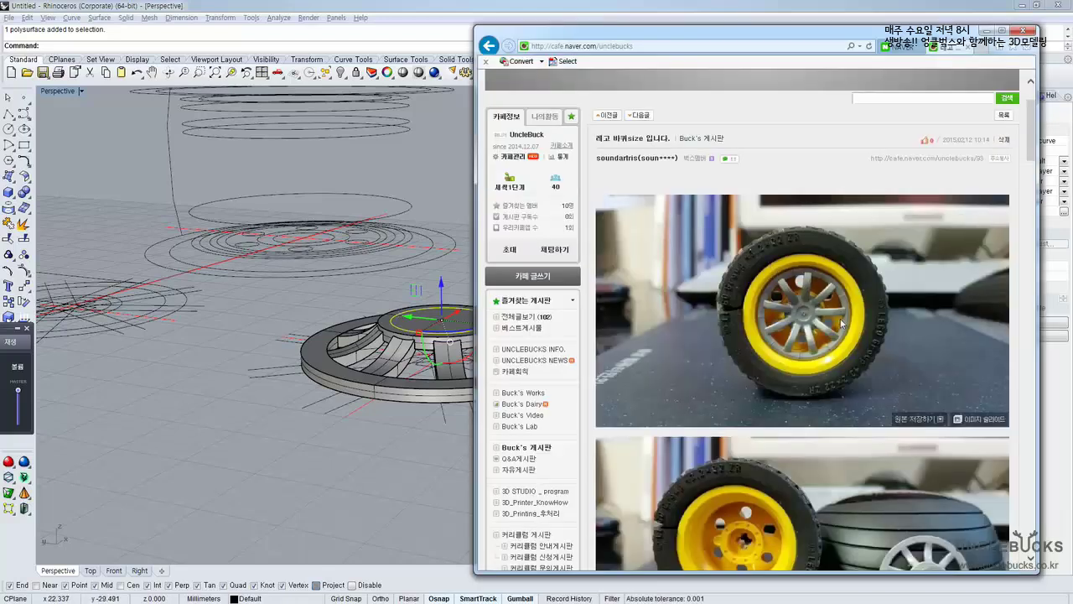
{"action": "scroll", "coordinate": [912, 264], "scroll_direction": "down", "scroll_amount": 4}
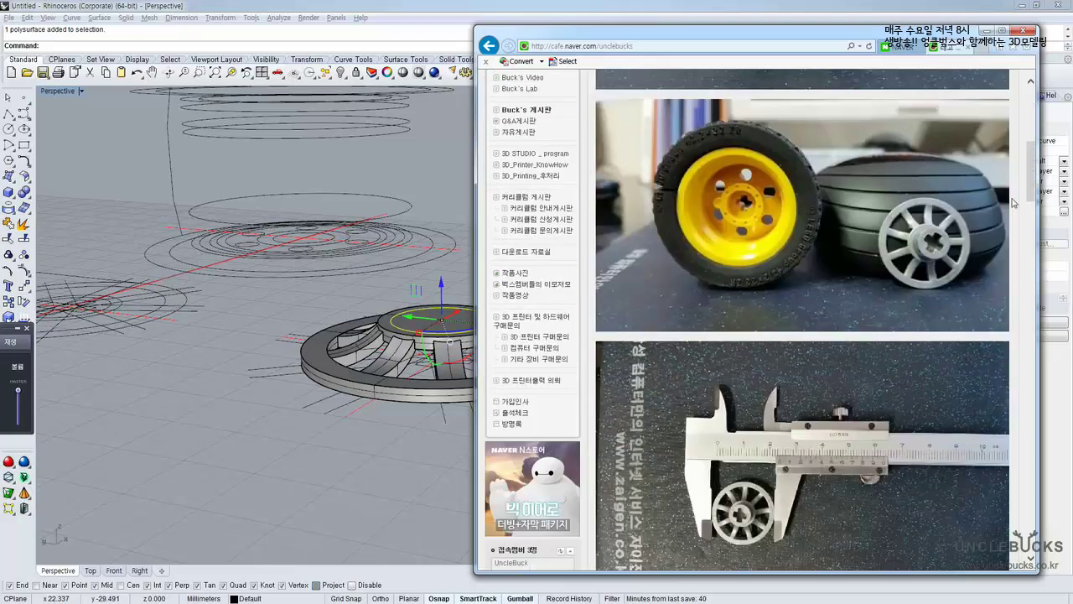
{"action": "left_click", "coordinate": [423, 166]}
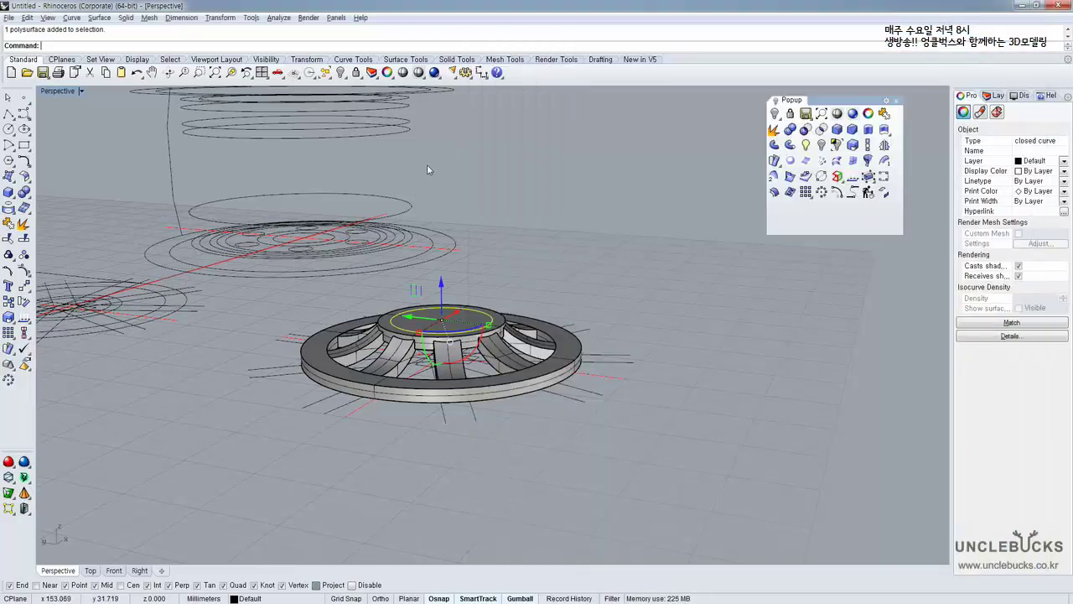
Extrude the inner circle on top of the hub disc upward 7 mm as a one-sided solid cylinder
{"action": "left_click", "coordinate": [467, 311]}
{"action": "left_click", "coordinate": [503, 332]}
{"action": "right_click_drag", "start_coordinate": [503, 333], "coordinate": [460, 291]}
{"action": "scroll", "coordinate": [549, 259], "scroll_direction": "up", "scroll_amount": 4}
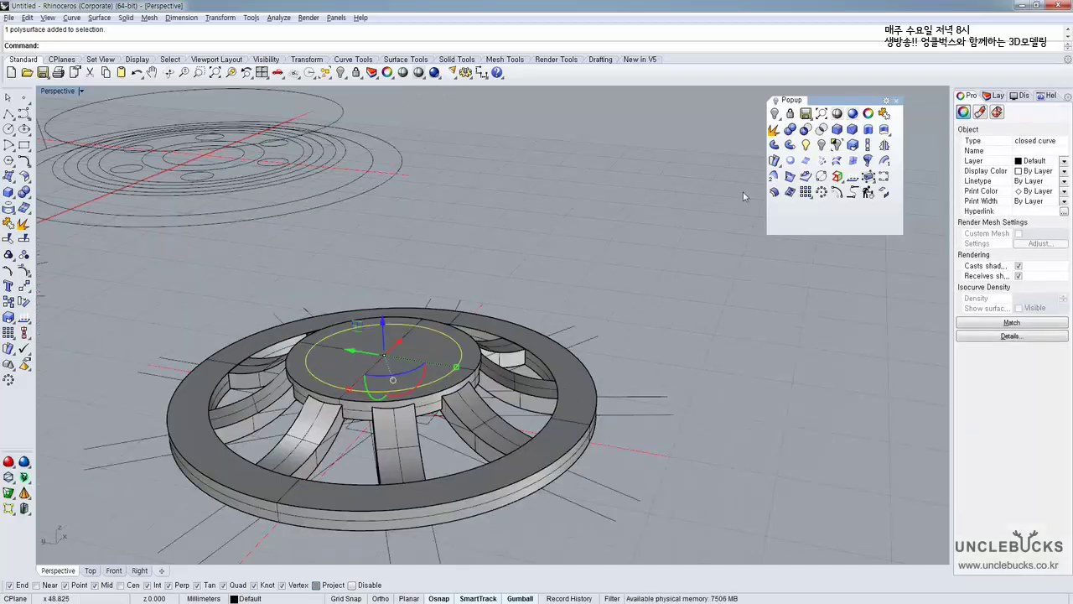
{"action": "left_click", "coordinate": [868, 129]}
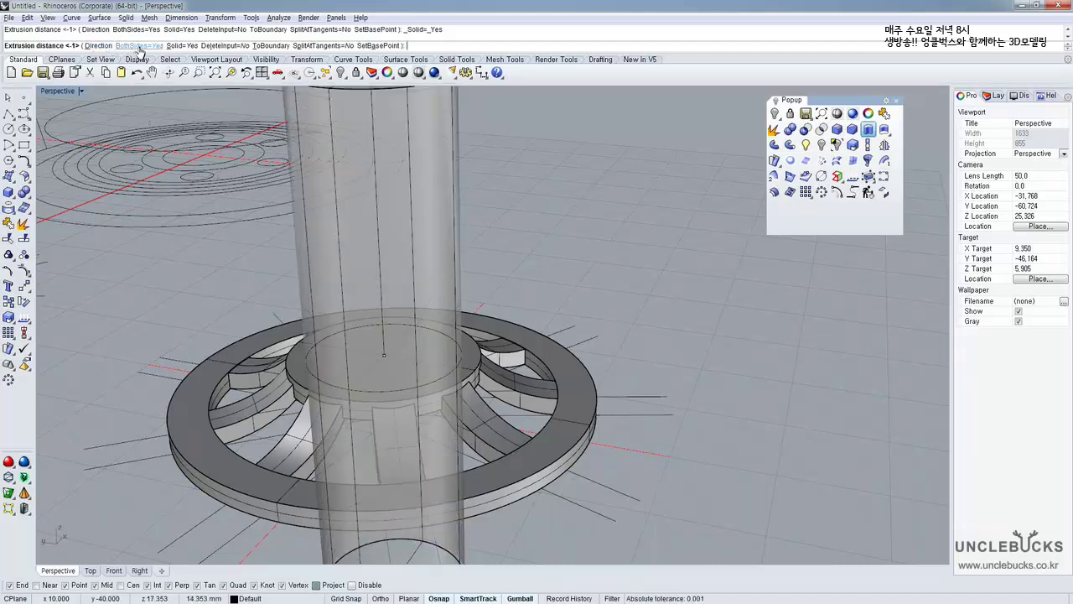
{"action": "right_click_drag", "start_coordinate": [323, 273], "coordinate": [395, 201]}
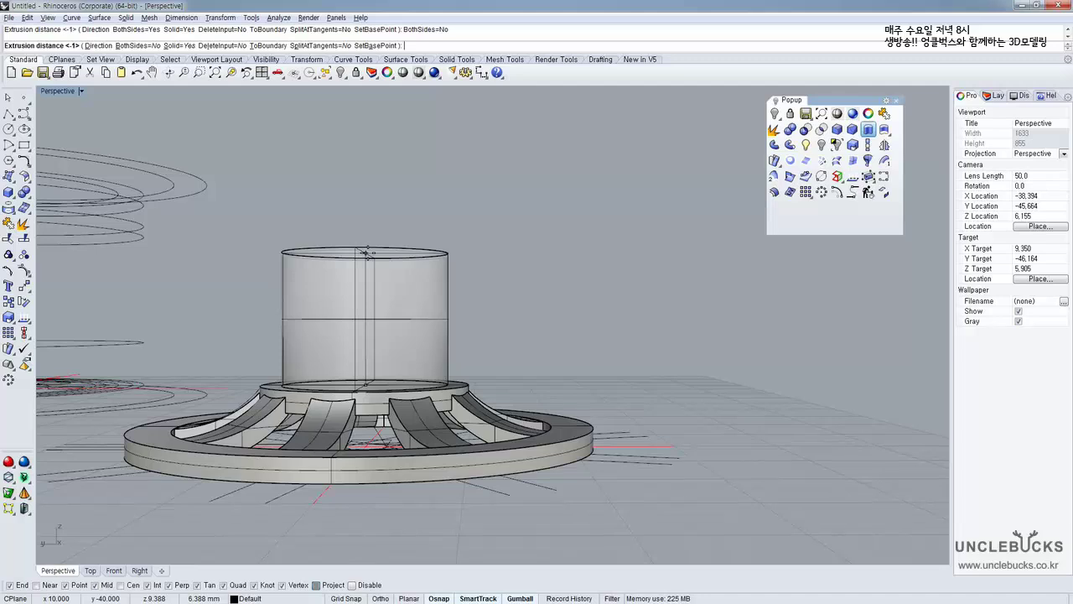
{"action": "key", "text": "Return"}
{"action": "right_click_drag", "start_coordinate": [371, 252], "coordinate": [584, 338]}
{"action": "left_click", "coordinate": [365, 366]}
{"action": "left_click", "coordinate": [712, 334]}
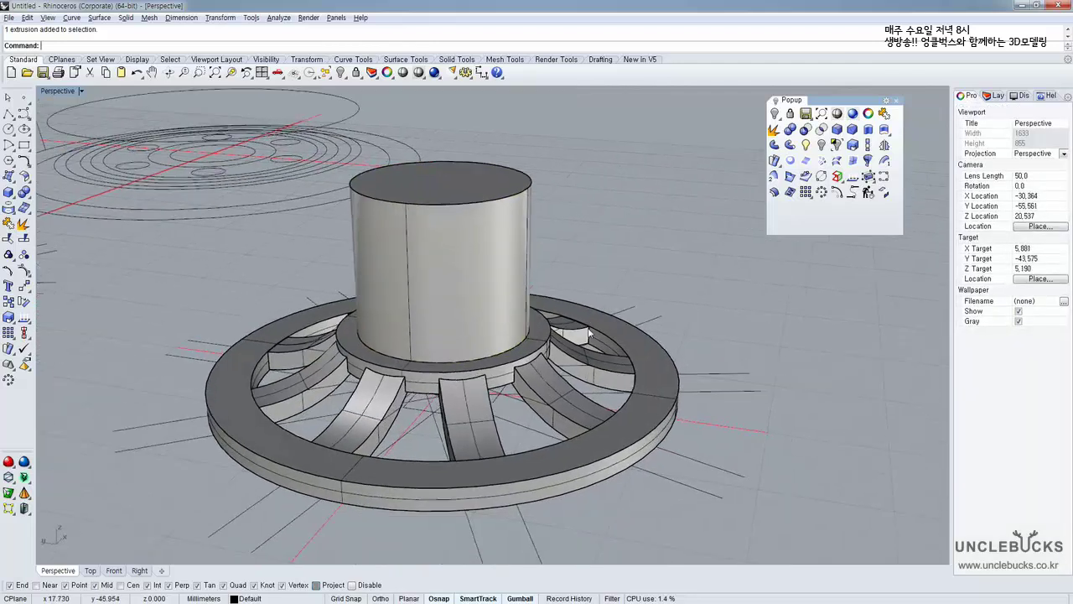
Boolean union the new hub cylinder with the spoked wheel
{"action": "left_click", "coordinate": [513, 308]}
{"action": "left_click", "coordinate": [610, 376], "text": "shift"}
{"action": "mouse_move", "coordinate": [610, 375]}
{"action": "right_mouse_down"}
{"action": "mouse_move", "coordinate": [626, 338]}
{"action": "mouse_move", "coordinate": [623, 361]}
{"action": "right_mouse_up"}
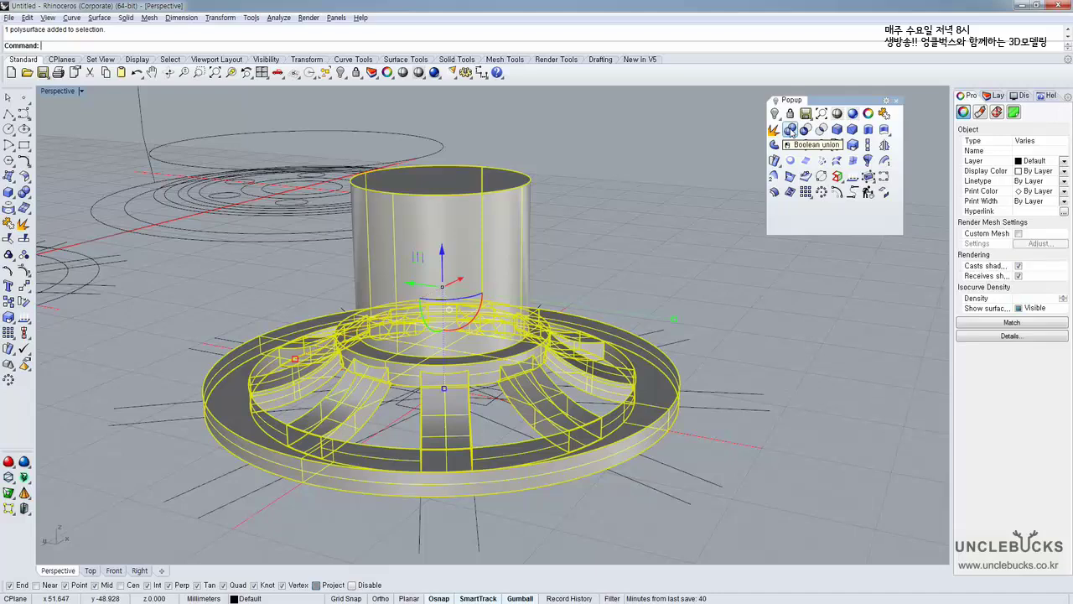
{"action": "left_click", "coordinate": [790, 131]}
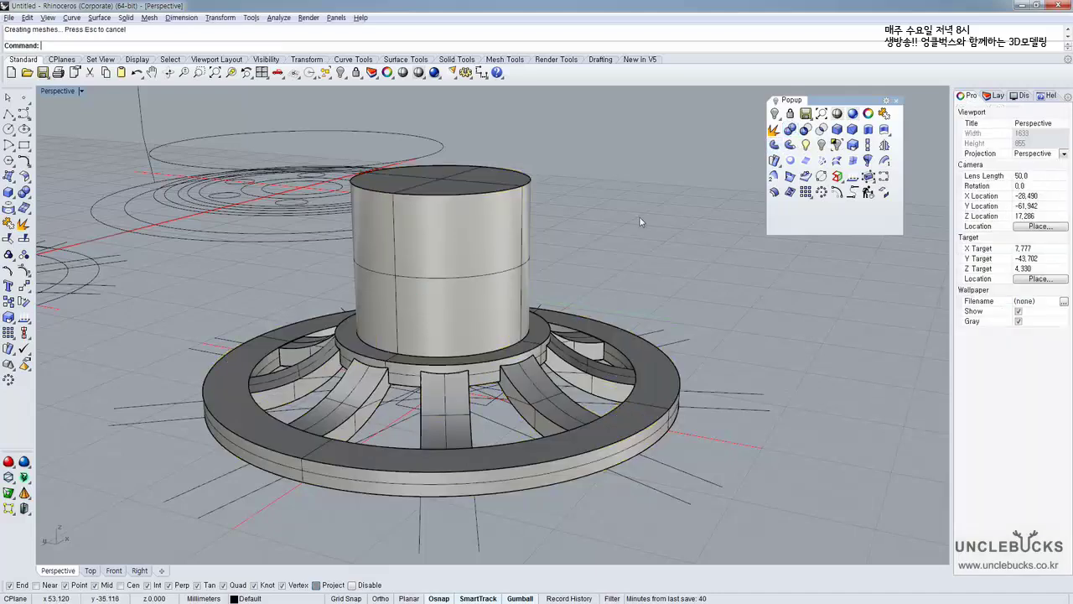
Select the united wheel to check that it is one solid, and bring up the Top view of the hub centre
{"action": "left_click", "coordinate": [514, 252]}
{"action": "right_click_drag", "start_coordinate": [524, 237], "coordinate": [478, 336]}
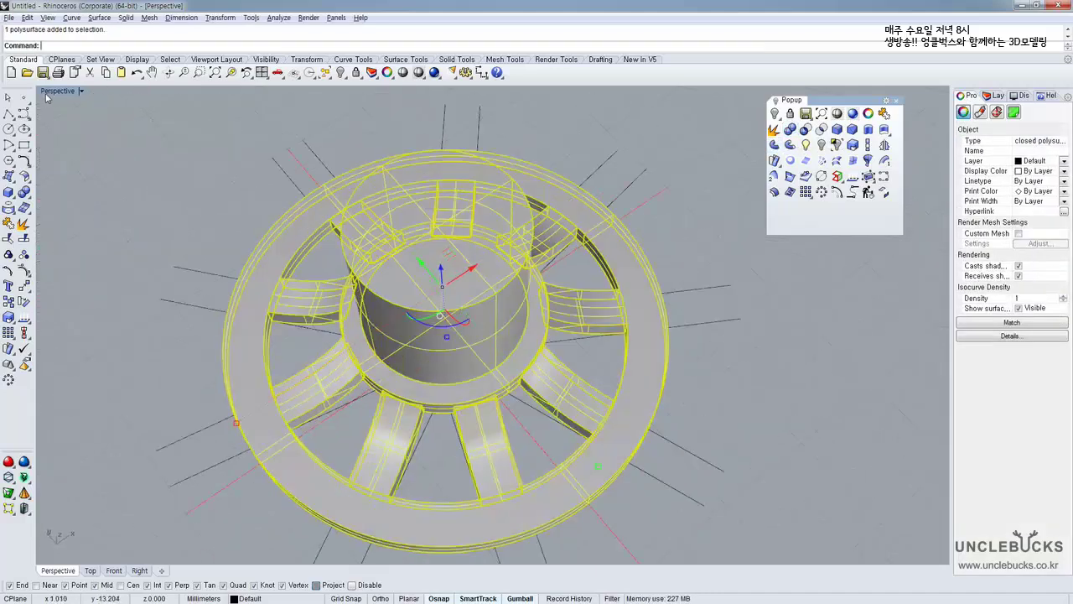
{"action": "double_click", "coordinate": [46, 95]}
{"action": "double_click", "coordinate": [46, 94]}
{"action": "scroll", "coordinate": [342, 201], "scroll_direction": "up", "scroll_amount": 2}
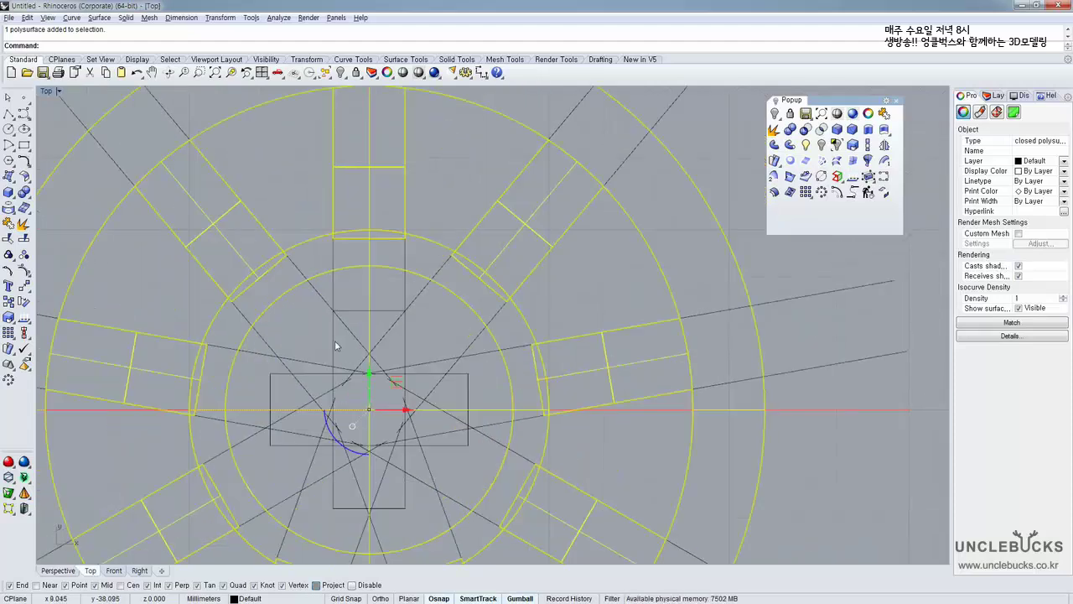
{"action": "left_click", "coordinate": [335, 342]}
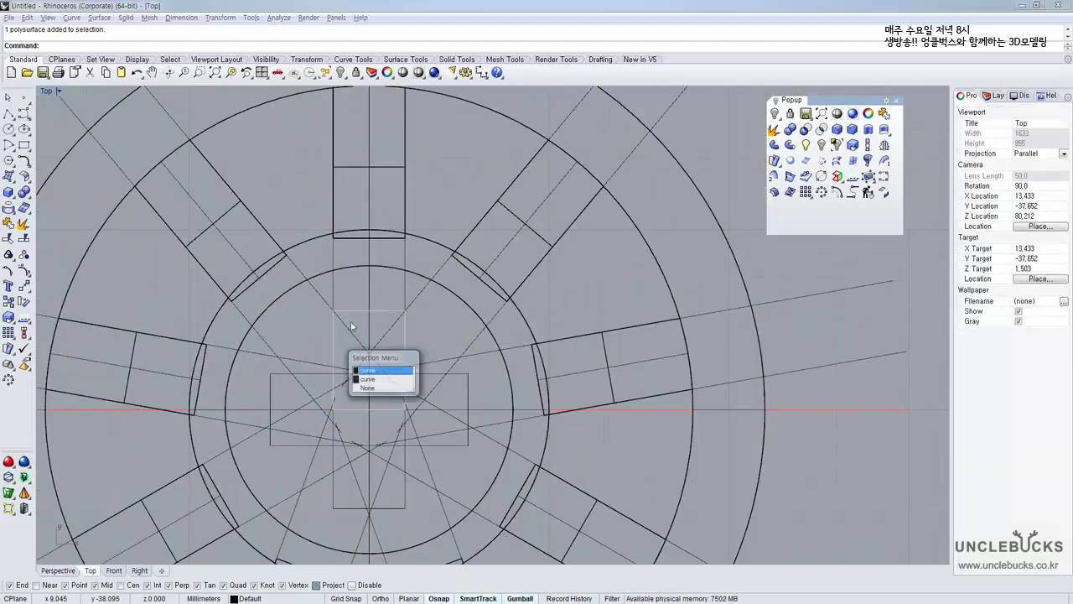
{"action": "left_click", "coordinate": [384, 370]}
{"action": "left_click", "coordinate": [405, 492], "text": "shift"}
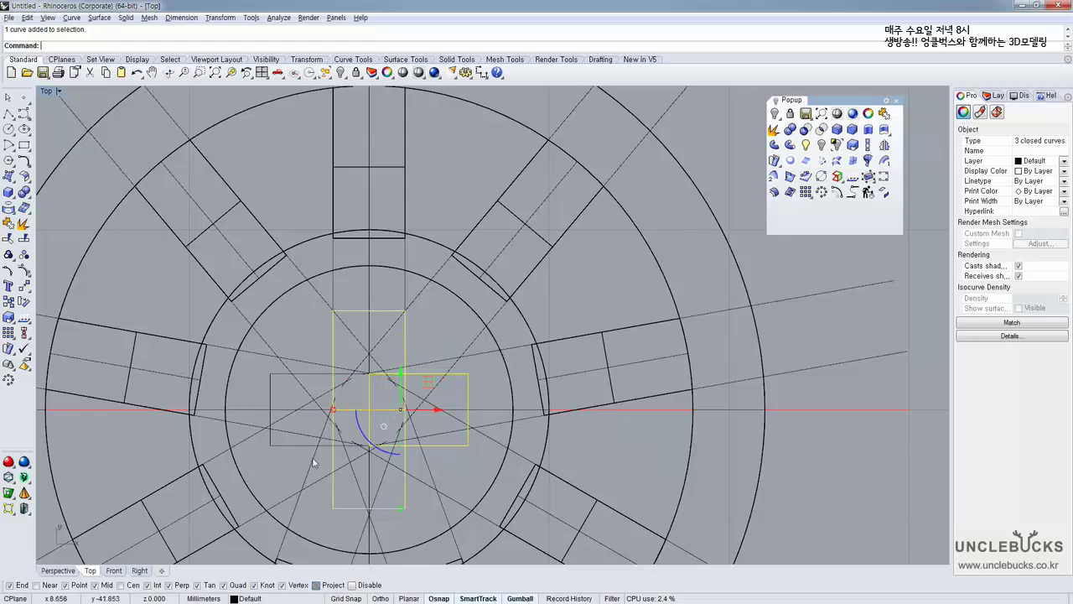
{"action": "left_click", "coordinate": [299, 444], "text": "shift"}
{"action": "right_click_drag", "start_coordinate": [344, 424], "coordinate": [328, 344]}
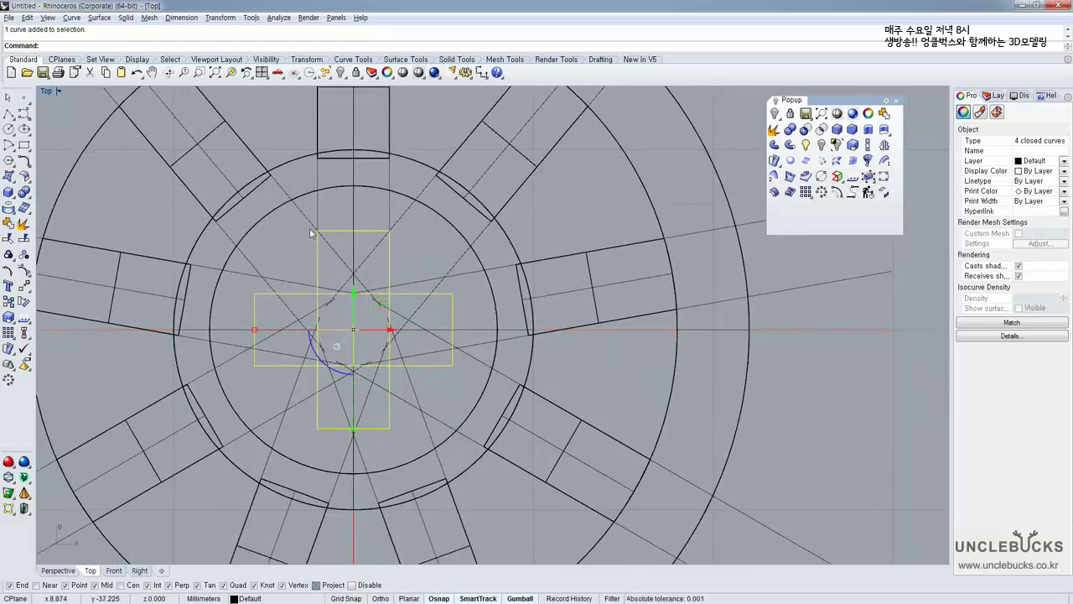
{"action": "scroll", "coordinate": [262, 178], "scroll_direction": "down", "scroll_amount": 3}
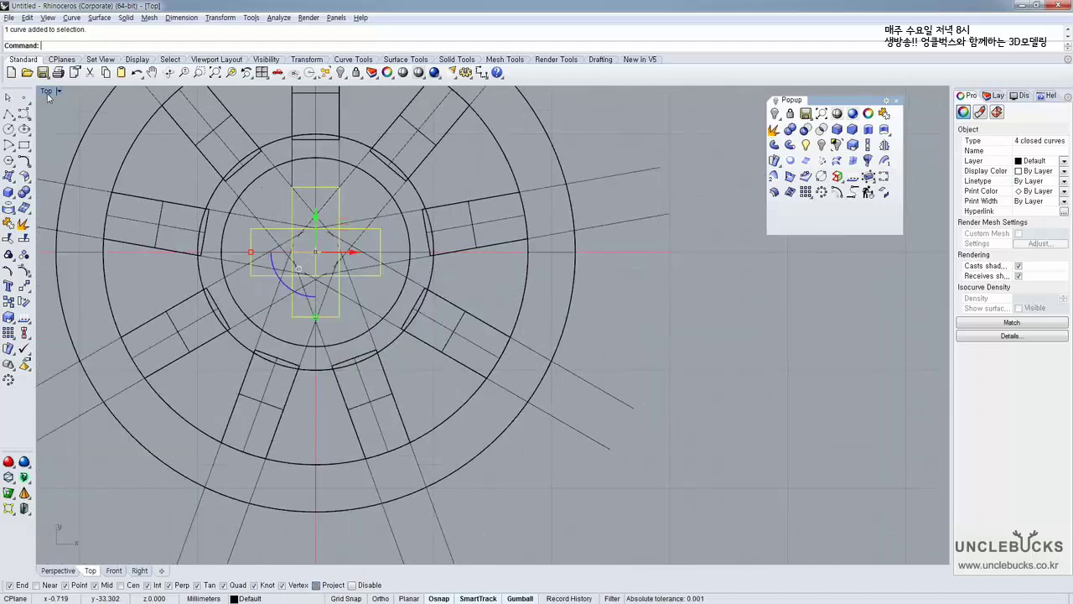
{"action": "key", "text": "Escape"}
Trace the overlapping rectangles at the hub centre with a closed polyline cross about 5.5 mm across with 2 mm wide arms
{"action": "scroll", "coordinate": [264, 201], "scroll_direction": "up", "scroll_amount": 3}
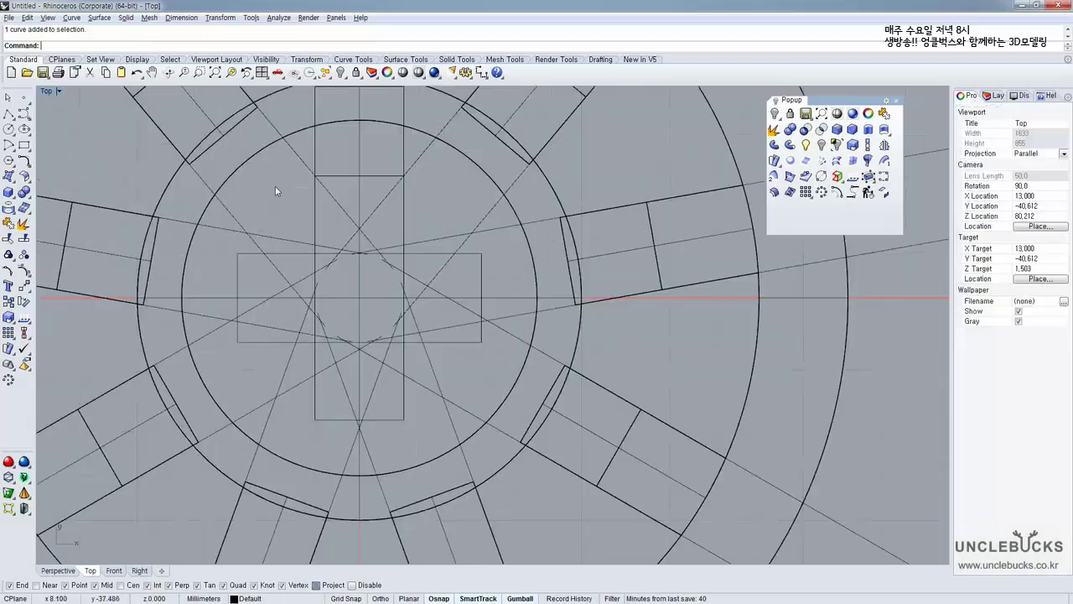
{"action": "left_click", "coordinate": [12, 117]}
{"action": "left_click", "coordinate": [225, 375]}
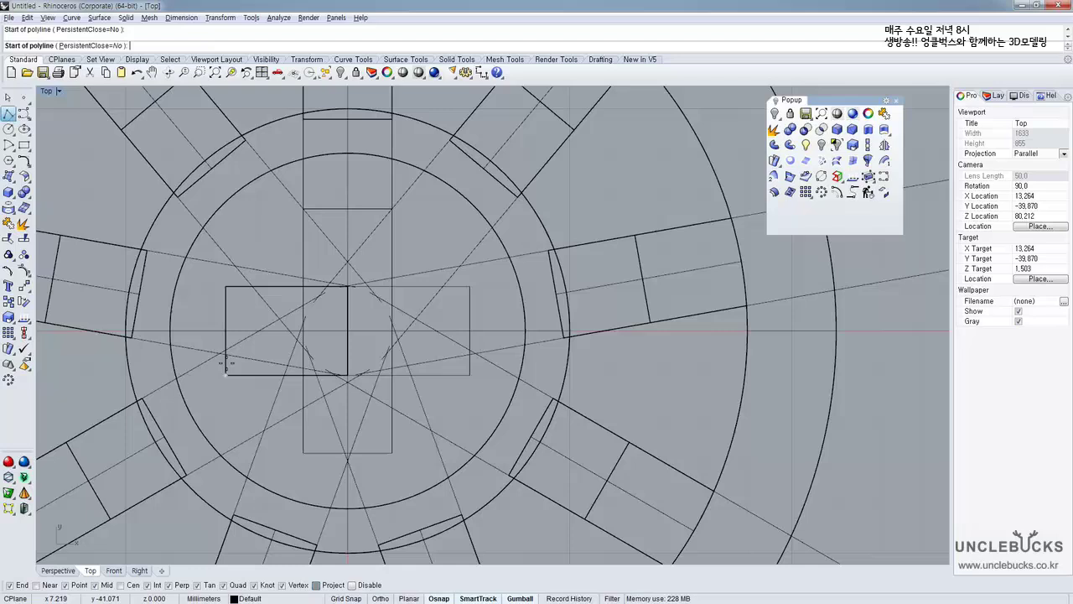
{"action": "left_click", "coordinate": [226, 287]}
{"action": "left_click", "coordinate": [302, 287]}
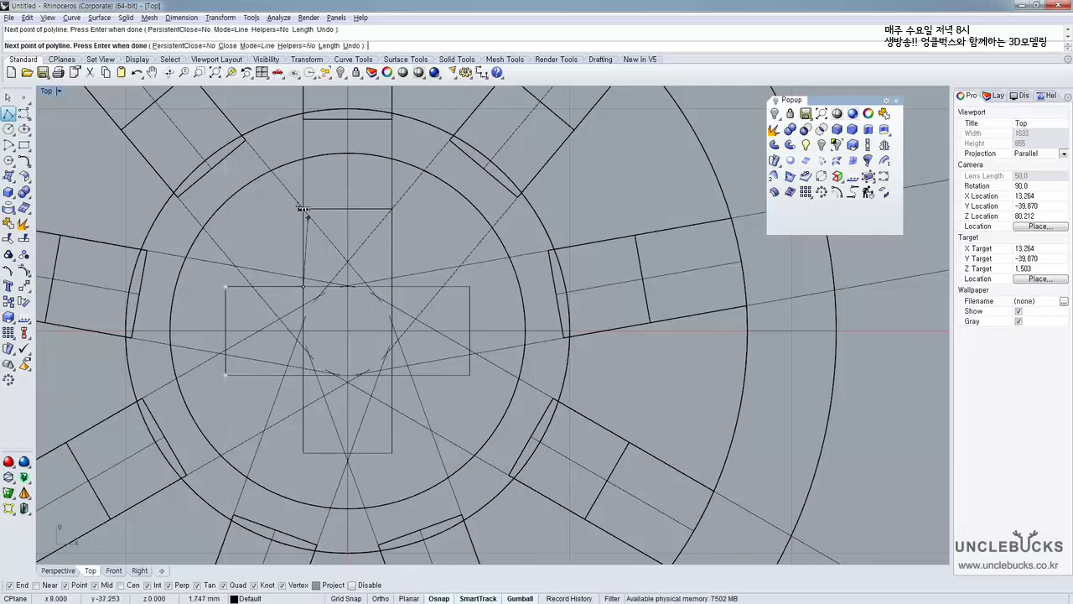
{"action": "left_click", "coordinate": [303, 208]}
{"action": "left_click", "coordinate": [391, 209]}
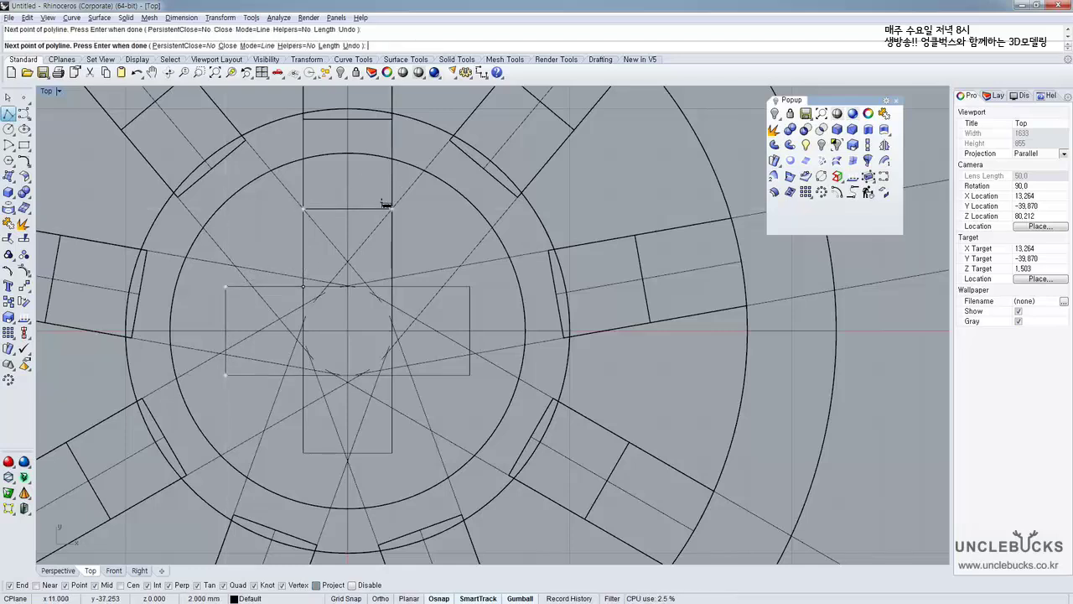
{"action": "left_click", "coordinate": [391, 286]}
{"action": "left_click", "coordinate": [470, 286]}
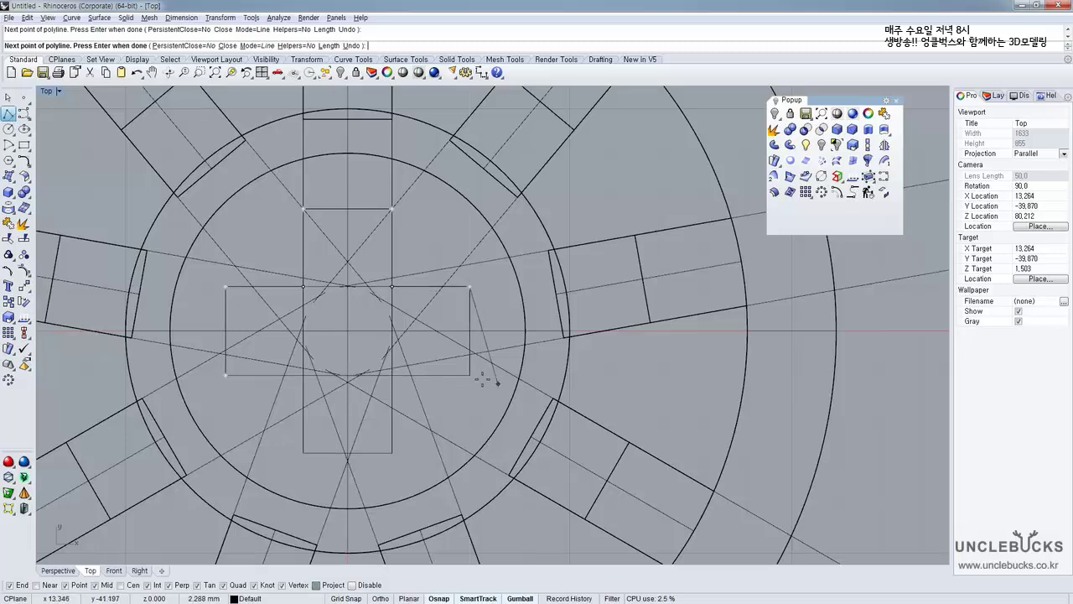
{"action": "left_click", "coordinate": [470, 375]}
{"action": "left_click", "coordinate": [392, 375]}
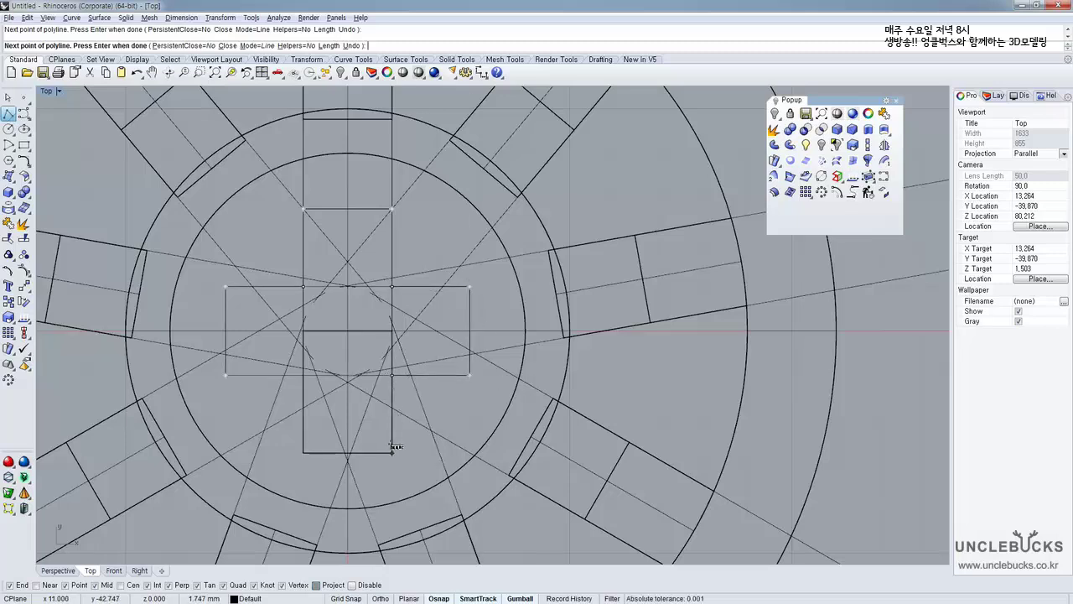
{"action": "left_click", "coordinate": [392, 453]}
{"action": "left_click", "coordinate": [303, 453]}
{"action": "left_click", "coordinate": [303, 375]}
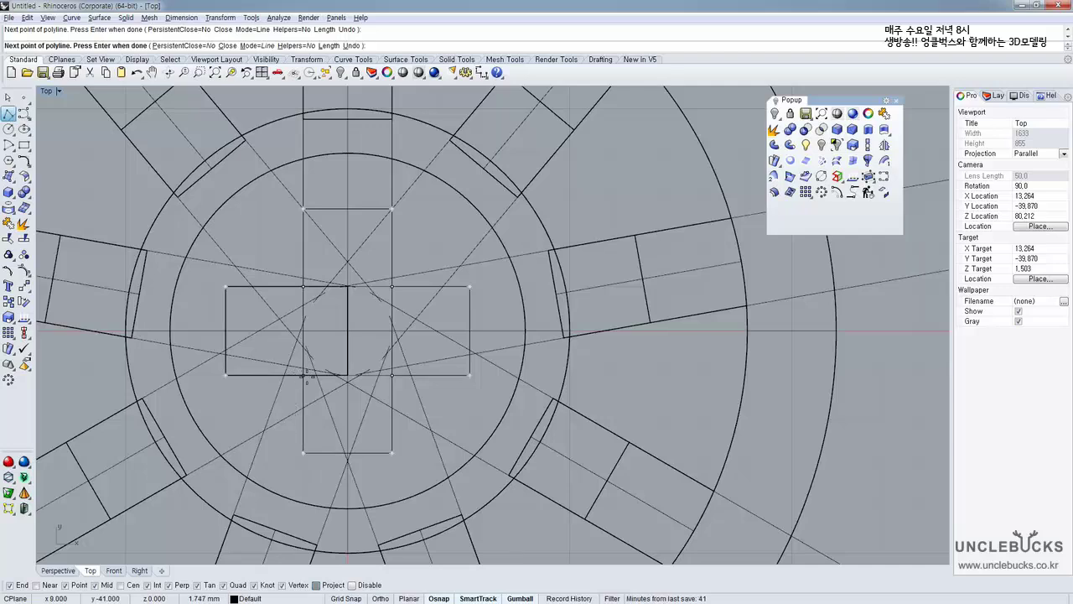
{"action": "left_click", "coordinate": [225, 375]}
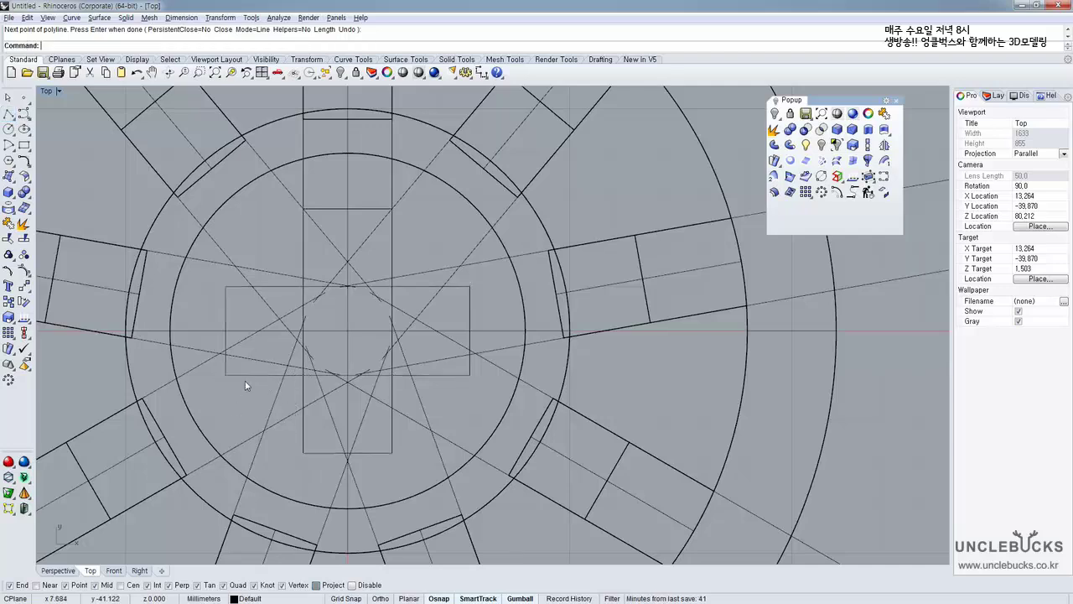
Select the traced cross outline among the overlapping curves and raise it vertically until it floats above the hub cylinder
{"action": "left_click", "coordinate": [249, 375]}
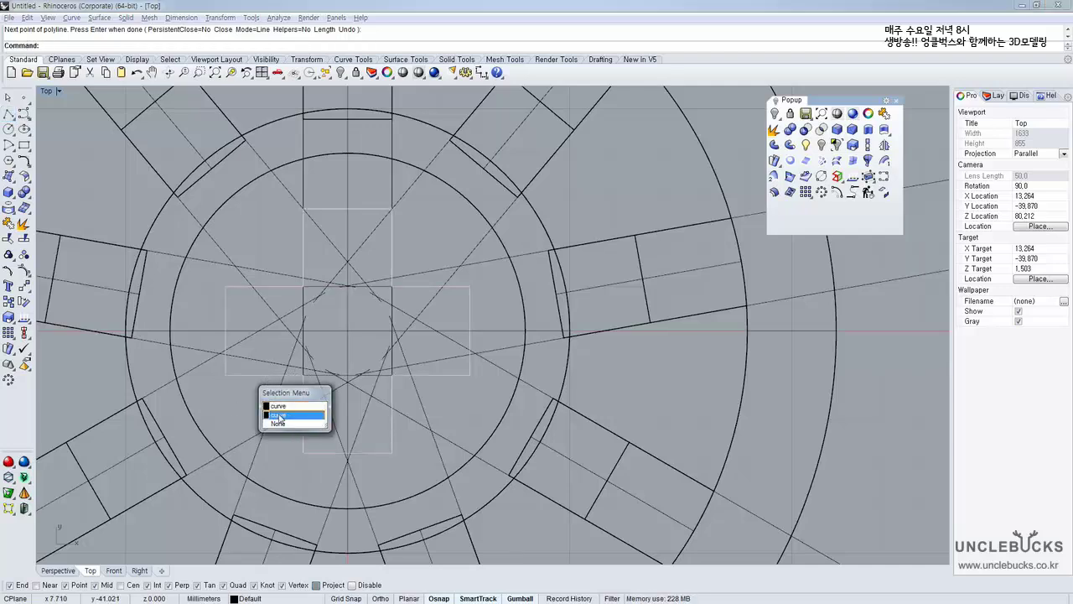
{"action": "left_click", "coordinate": [226, 405]}
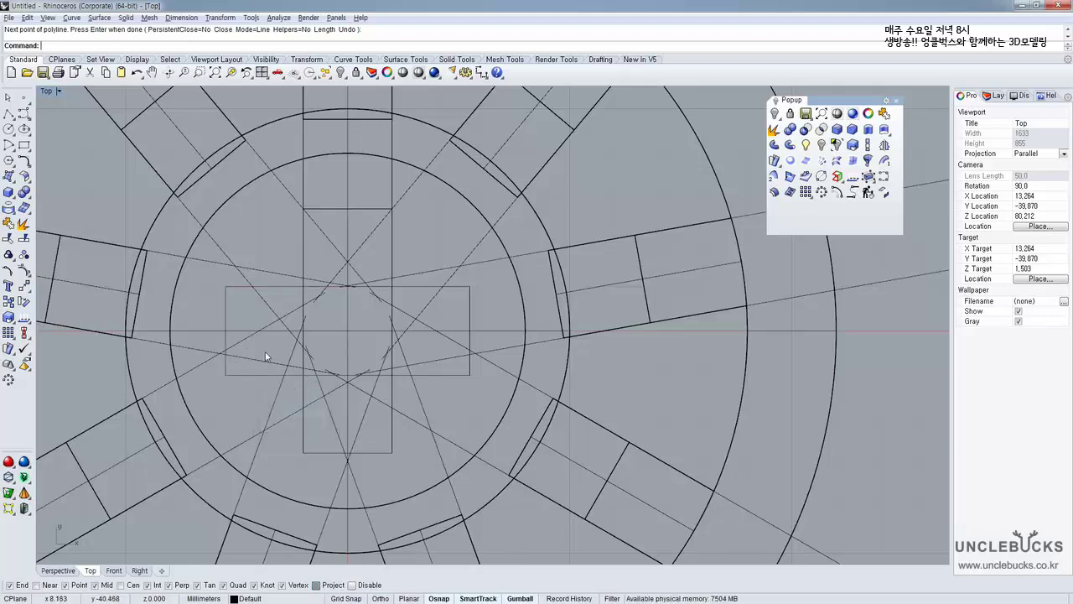
{"action": "left_click", "coordinate": [262, 375]}
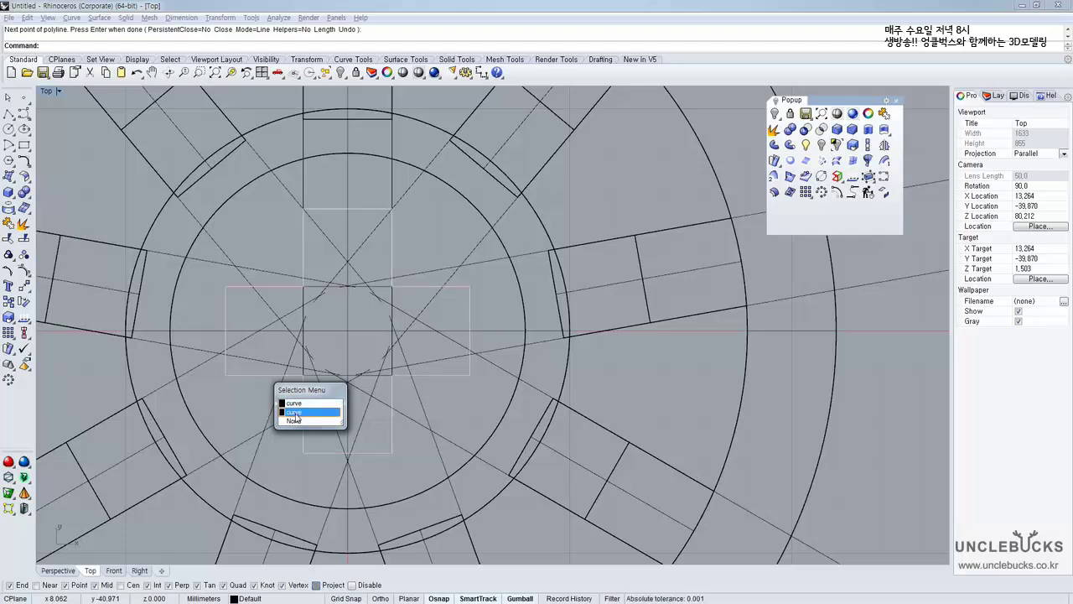
{"action": "left_click", "coordinate": [295, 414]}
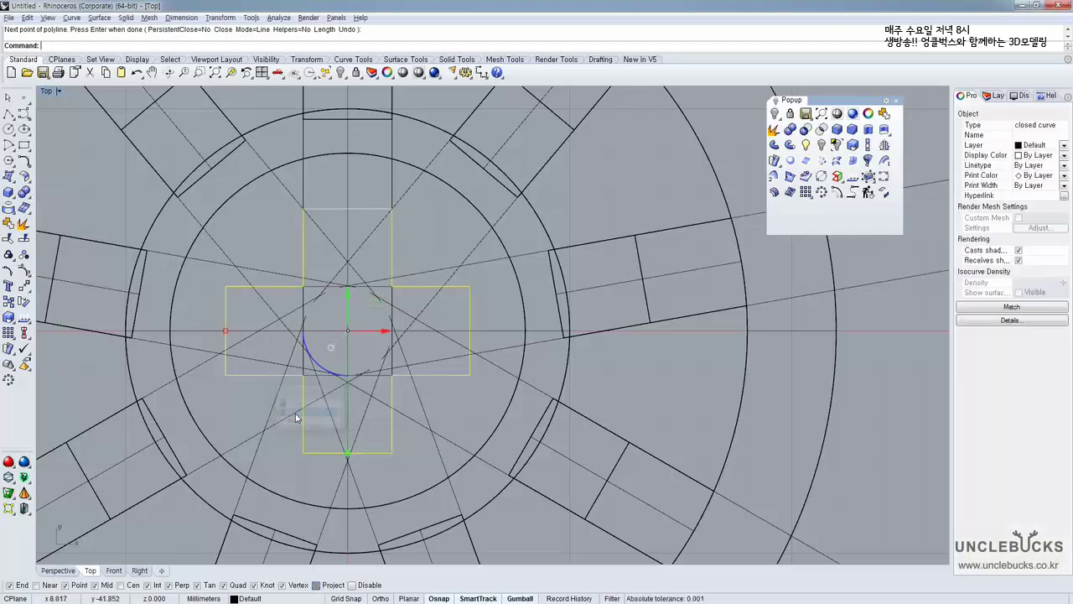
{"action": "double_click", "coordinate": [44, 90]}
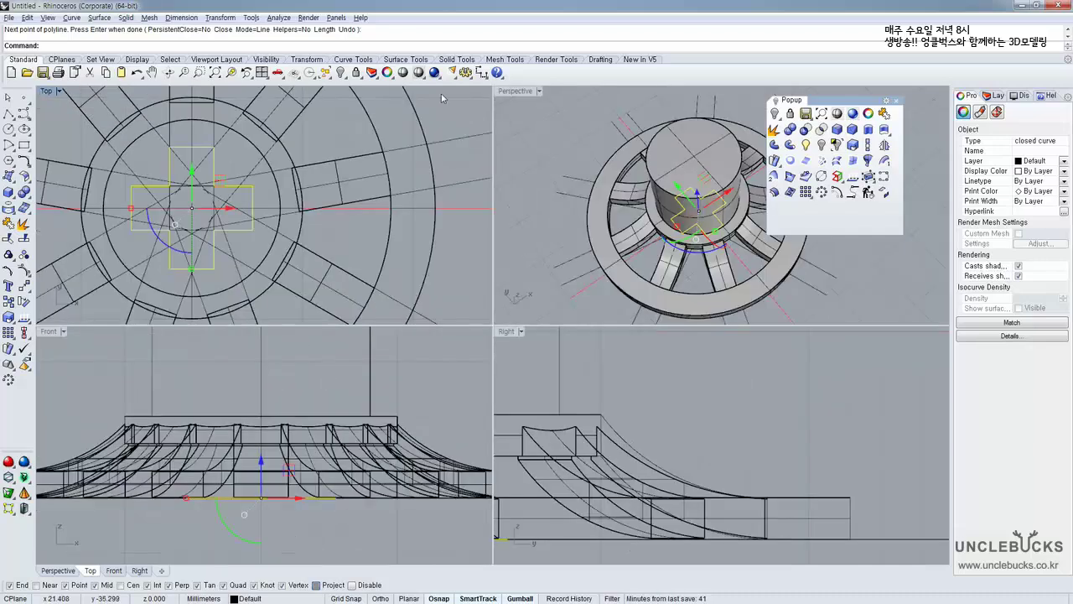
{"action": "double_click", "coordinate": [505, 94]}
{"action": "right_click_drag", "start_coordinate": [388, 228], "coordinate": [427, 349]}
{"action": "left_click_drag", "start_coordinate": [423, 345], "coordinate": [424, 138]}
{"action": "right_click_drag", "start_coordinate": [423, 139], "coordinate": [495, 297]}
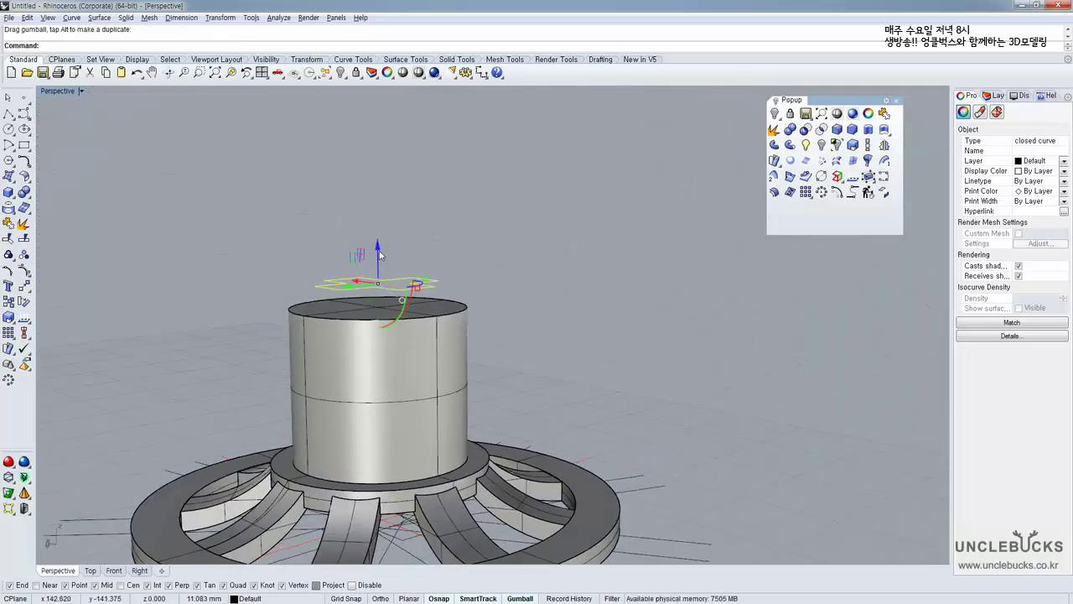
{"action": "left_click_drag", "start_coordinate": [377, 252], "coordinate": [414, 177]}
{"action": "right_click_drag", "start_coordinate": [416, 198], "coordinate": [433, 277]}
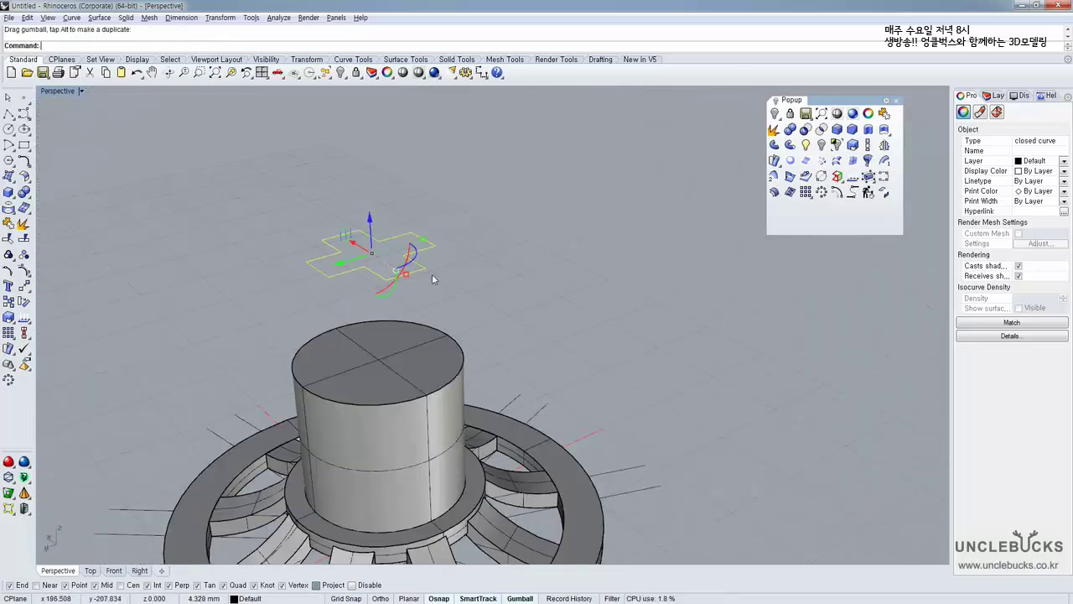
Extrude the cross outline upward into a tall solid column and lower it closer to the hub cylinder
{"action": "left_click", "coordinate": [868, 129]}
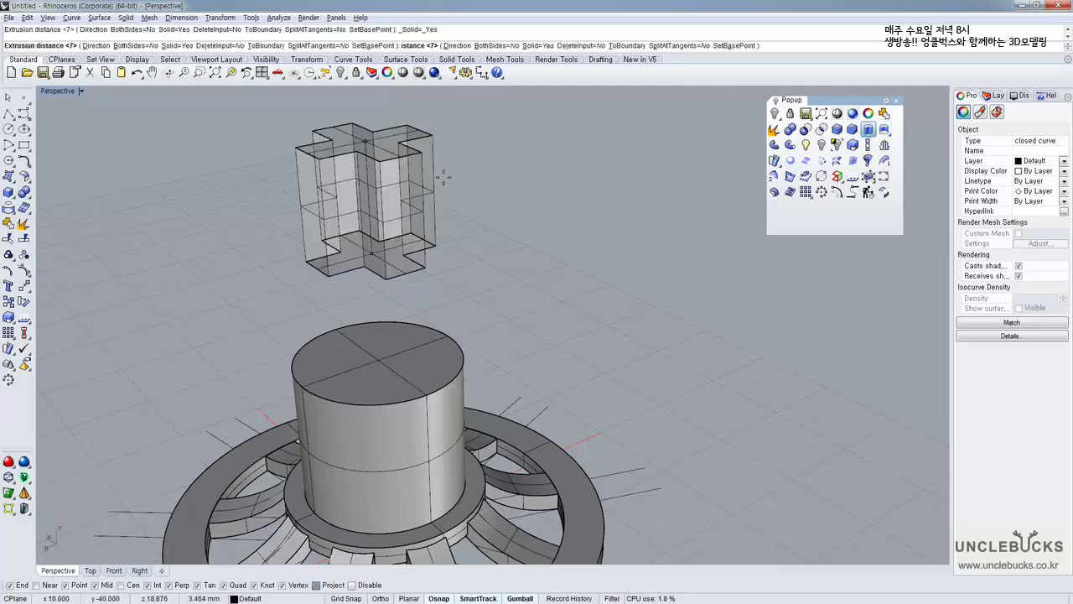
{"action": "right_click_drag", "start_coordinate": [443, 143], "coordinate": [515, 216]}
{"action": "left_click", "coordinate": [438, 126]}
{"action": "left_click", "coordinate": [396, 310]}
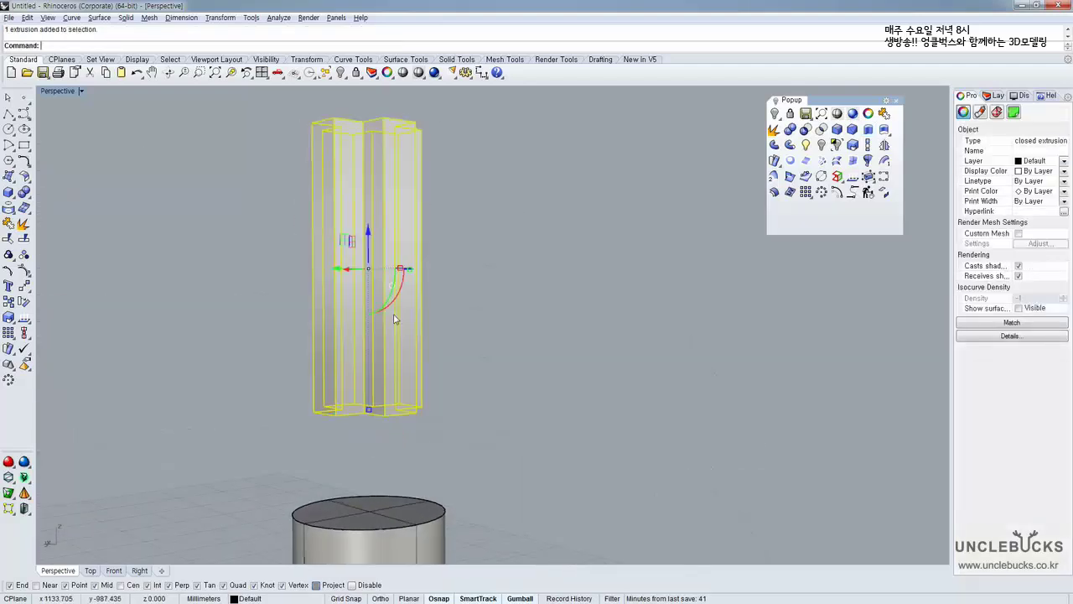
{"action": "right_click_drag", "start_coordinate": [396, 312], "coordinate": [419, 237], "text": "shift"}
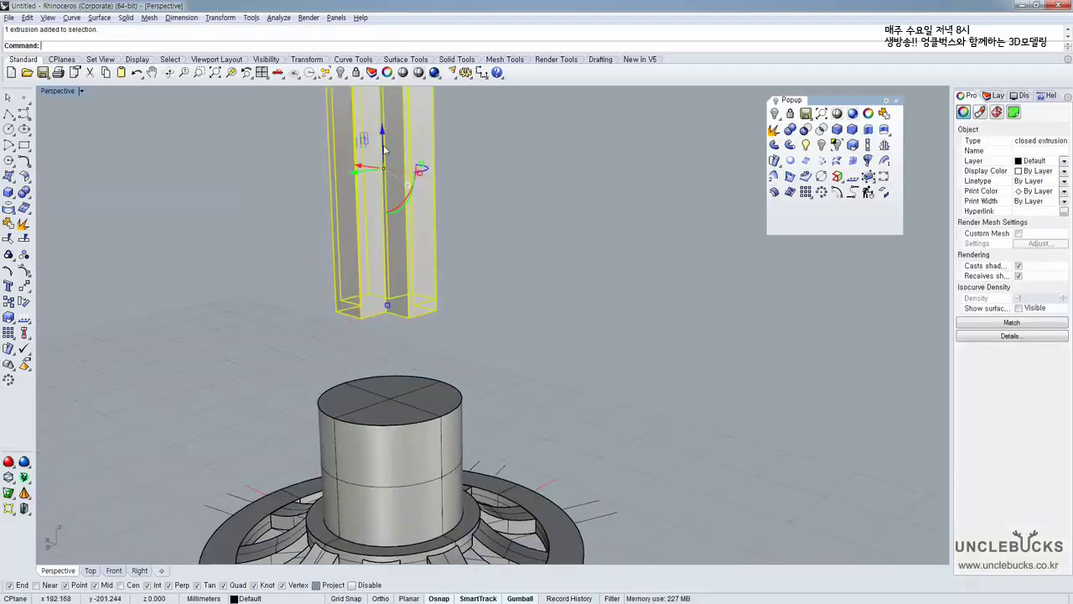
{"action": "left_click_drag", "start_coordinate": [385, 149], "coordinate": [383, 194]}
Move the cross column straight down in the Right view so its bottom centre rests on the hub cylinder's top face
{"action": "double_click", "coordinate": [57, 90]}
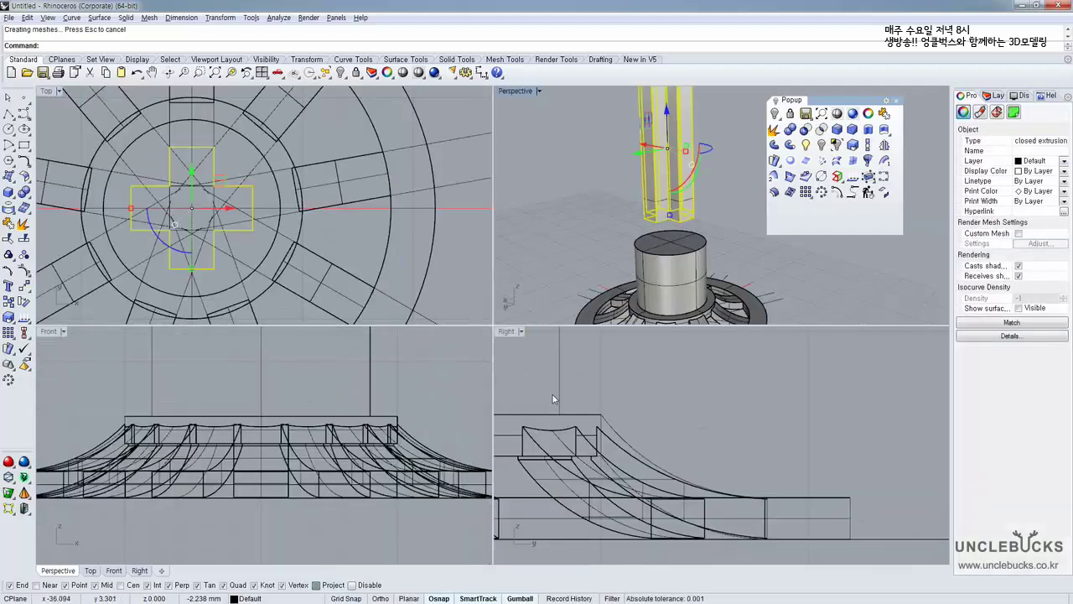
{"action": "right_click_drag", "start_coordinate": [553, 399], "coordinate": [629, 438]}
{"action": "scroll", "coordinate": [628, 439], "scroll_direction": "down", "scroll_amount": 13}
{"action": "scroll", "coordinate": [599, 422], "scroll_direction": "up", "scroll_amount": 10}
{"action": "right_click_drag", "start_coordinate": [598, 362], "coordinate": [640, 363]}
{"action": "scroll", "coordinate": [651, 381], "scroll_direction": "up", "scroll_amount": 2}
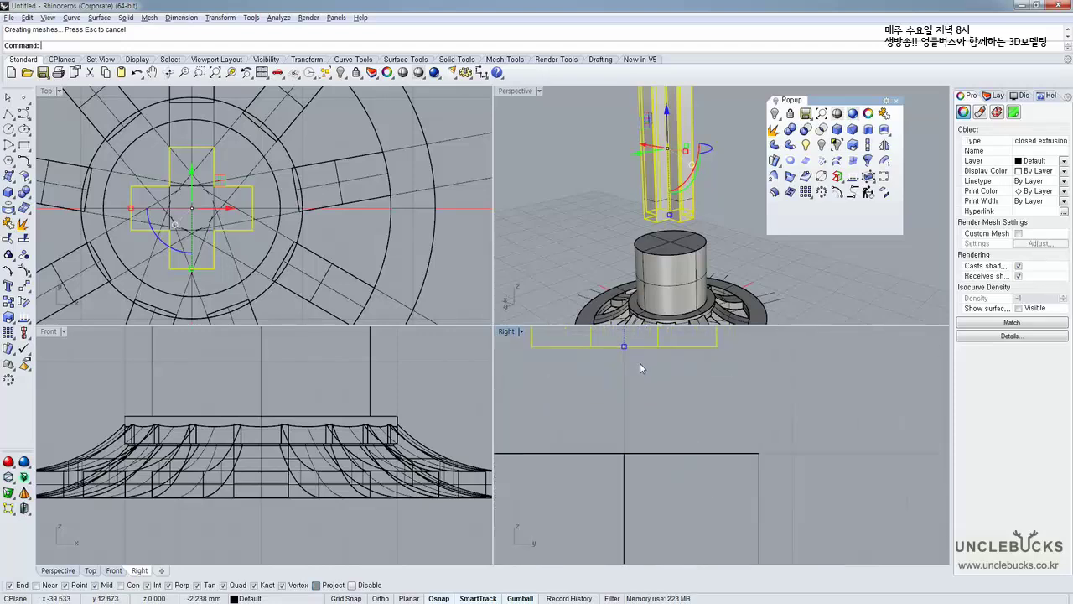
{"action": "scroll", "coordinate": [639, 364], "scroll_direction": "up", "scroll_amount": 2}
{"action": "type", "text": "m"}
{"action": "key", "text": "Return"}
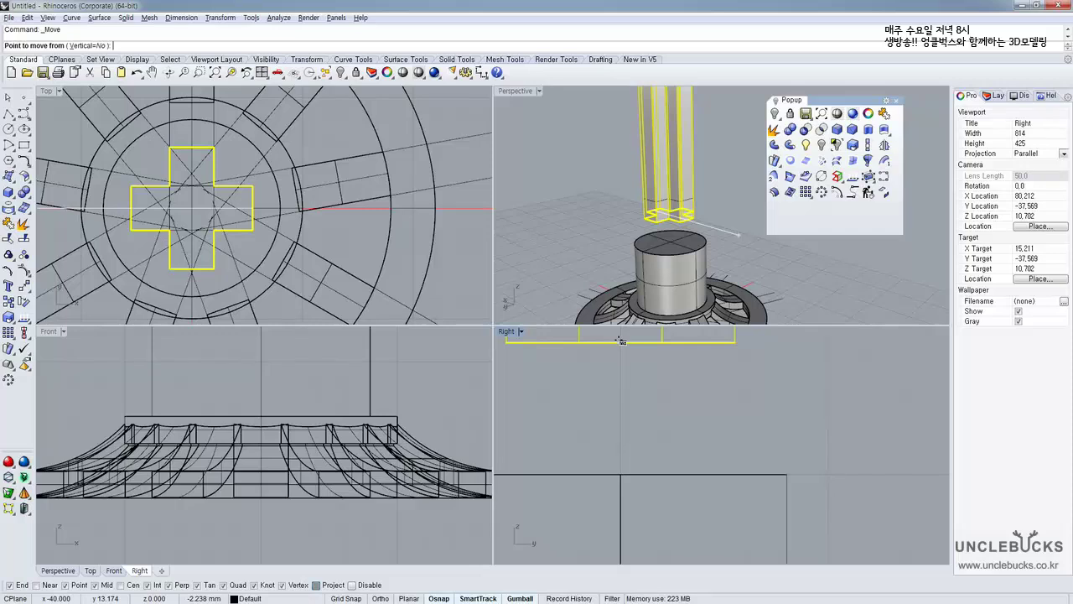
{"action": "left_click", "coordinate": [621, 341]}
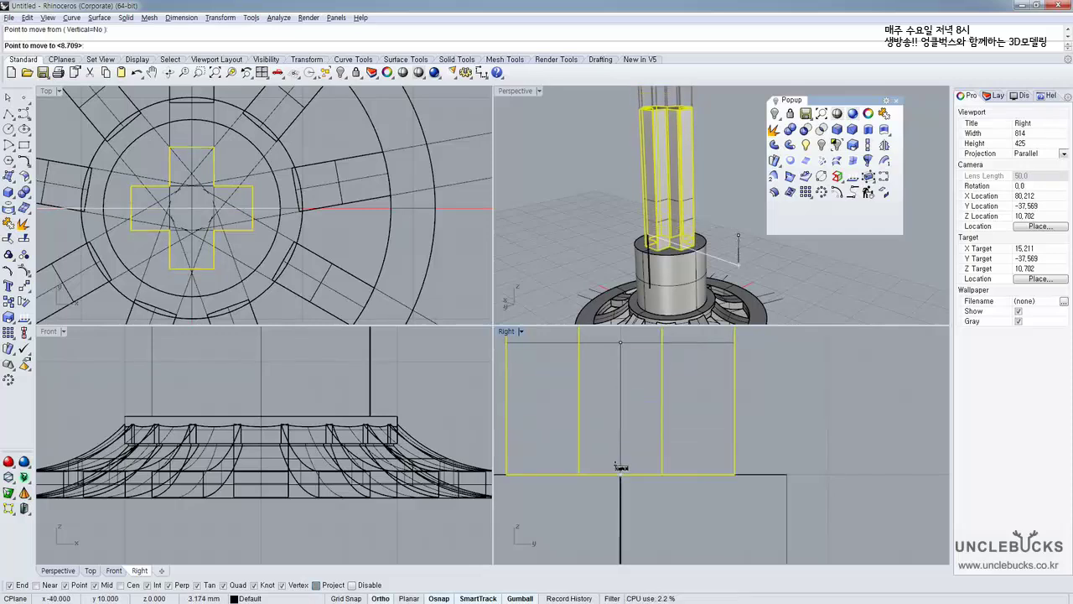
{"action": "left_click", "coordinate": [618, 466]}
{"action": "scroll", "coordinate": [674, 255], "scroll_direction": "up", "scroll_amount": 3}
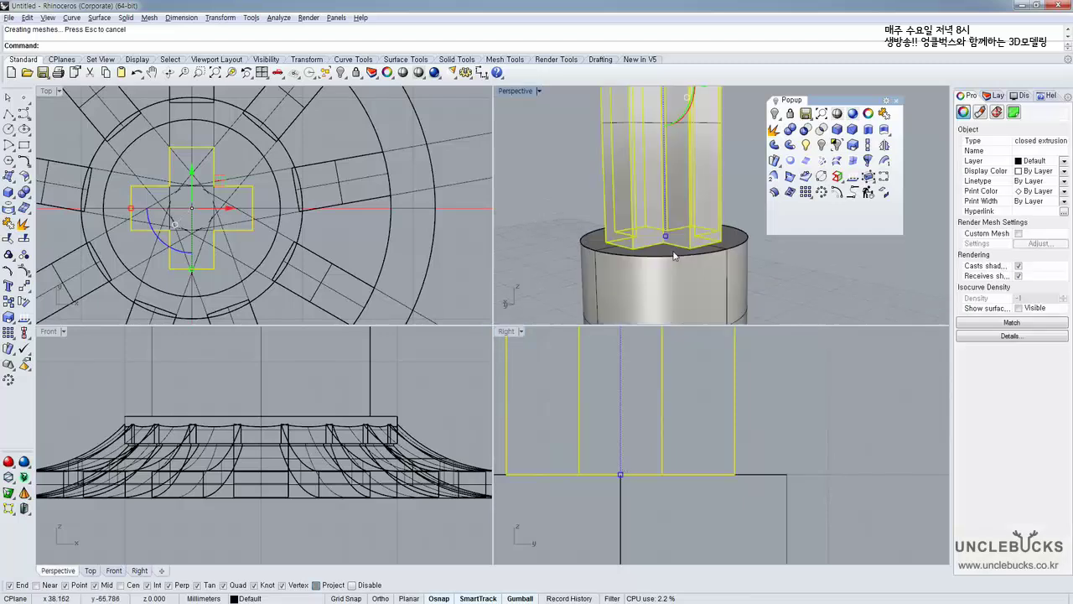
Lower the cross column vertically by an entered distance so its lower part sinks into the hub cylinder
{"action": "scroll", "coordinate": [673, 256], "scroll_direction": "up", "scroll_amount": 3}
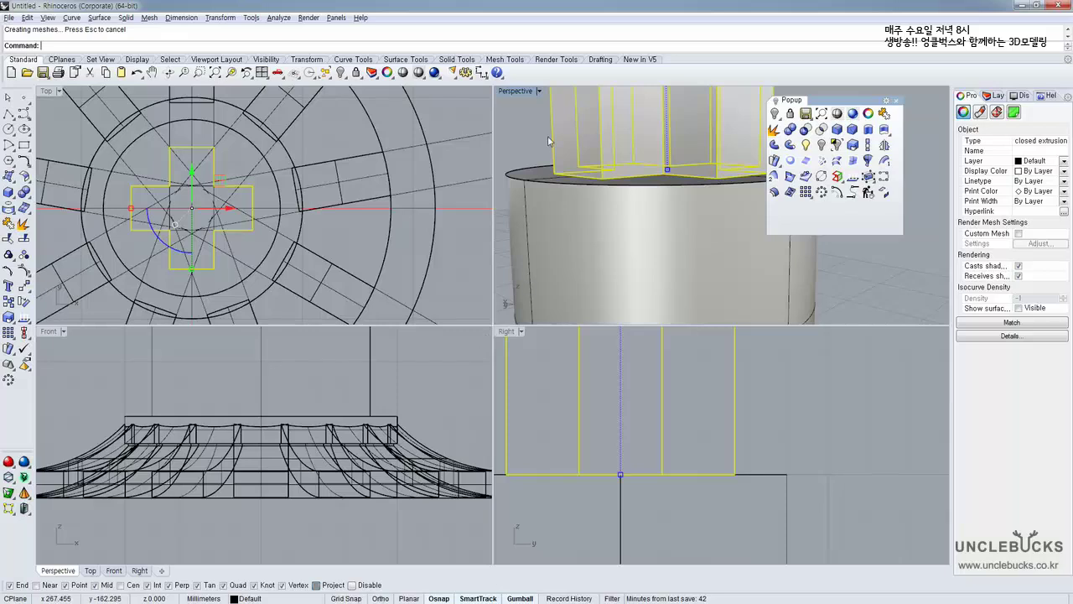
{"action": "double_click", "coordinate": [513, 91]}
{"action": "scroll", "coordinate": [377, 243], "scroll_direction": "down", "scroll_amount": 10}
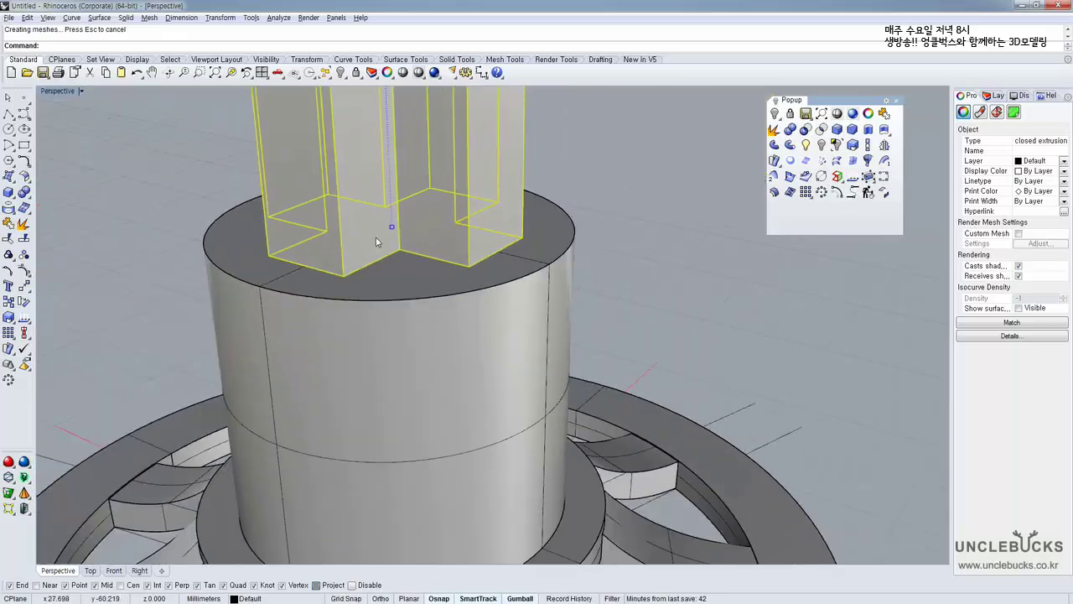
{"action": "right_click_drag", "start_coordinate": [390, 297], "coordinate": [381, 363], "text": "shift"}
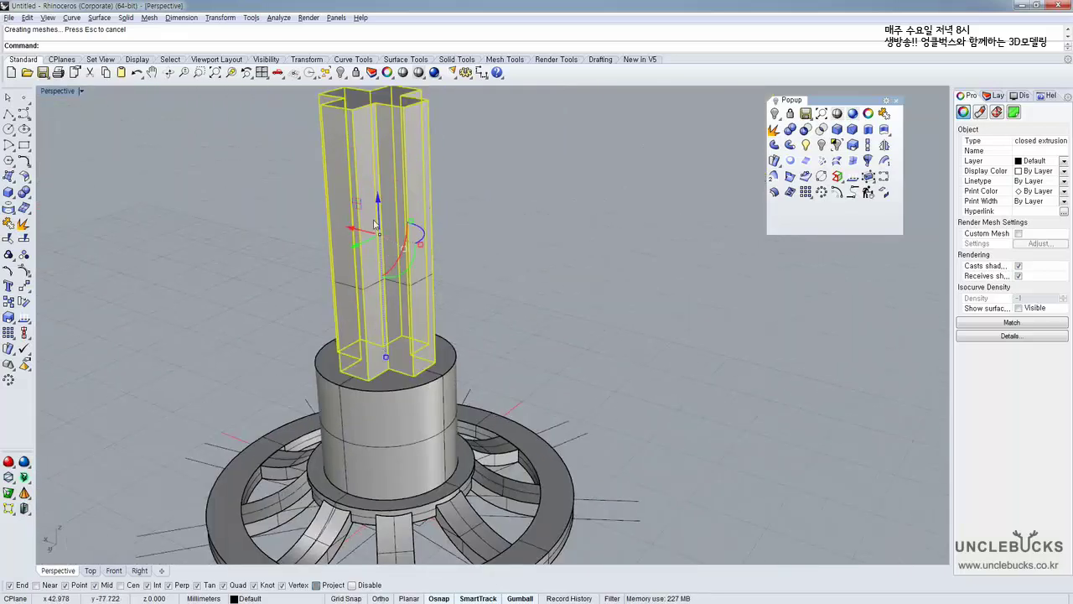
{"action": "left_click", "coordinate": [377, 208]}
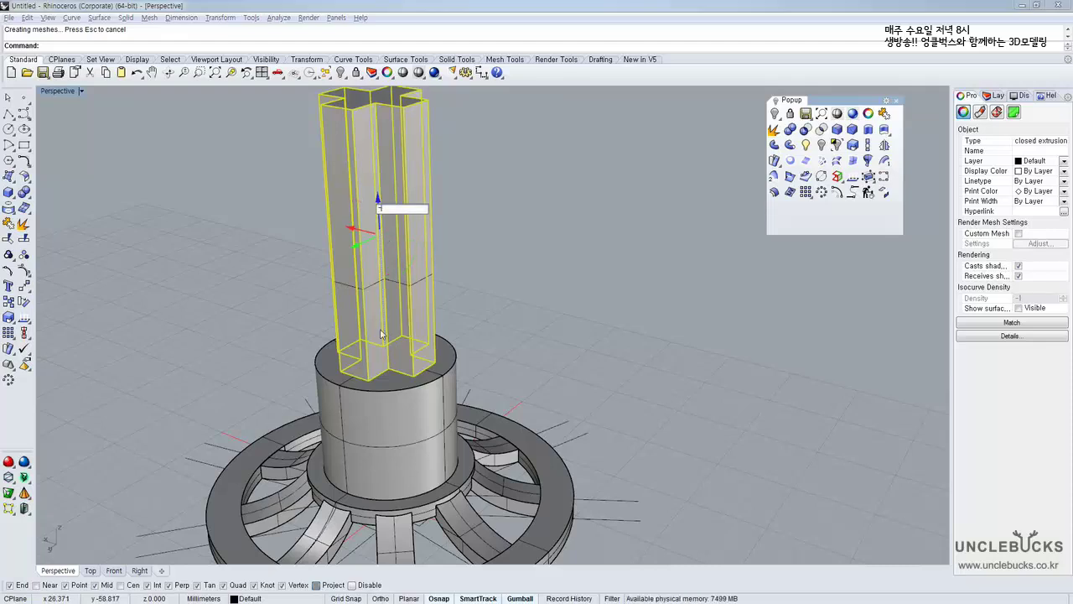
{"action": "key", "text": "Return"}
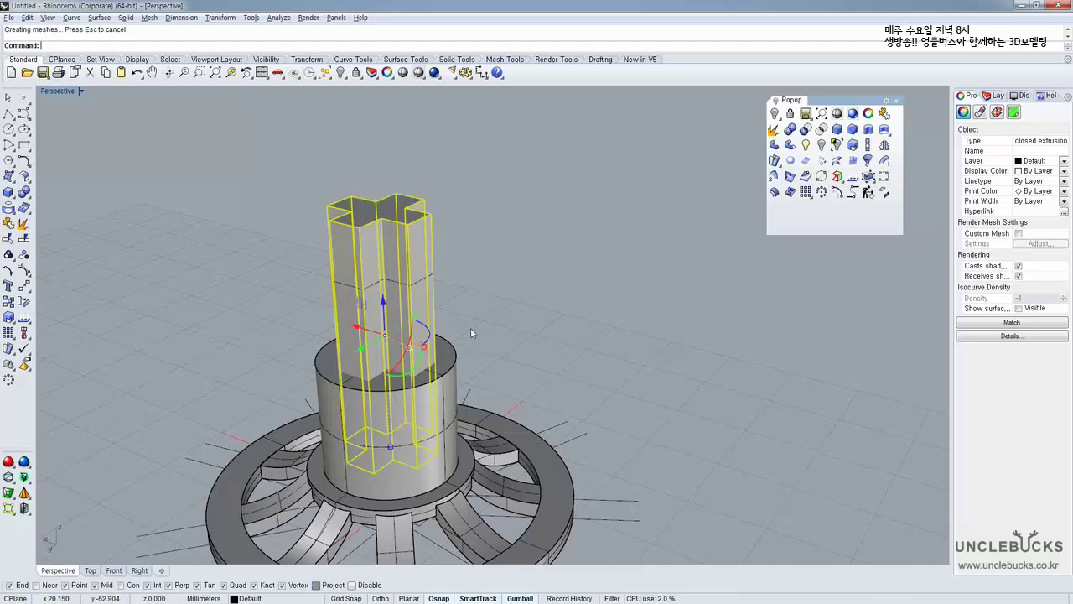
{"action": "left_click", "coordinate": [468, 348]}
{"action": "right_click_drag", "start_coordinate": [468, 355], "coordinate": [422, 332]}
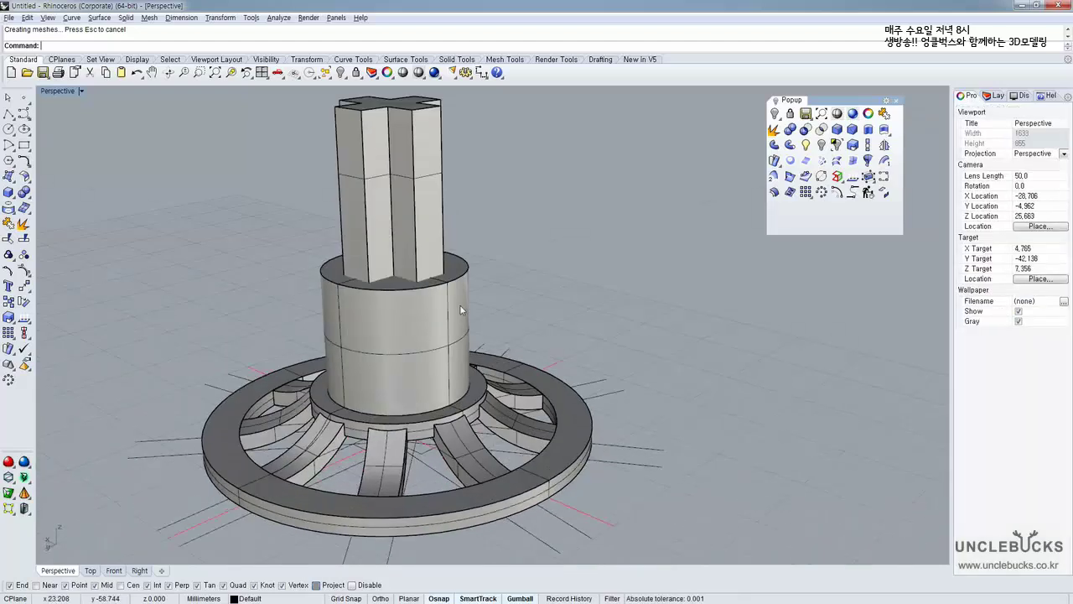
Subtract the cross column from the wheel polysurface with Boolean Difference to cut the cross-shaped axle hole in the hub
{"action": "left_click", "coordinate": [452, 304]}
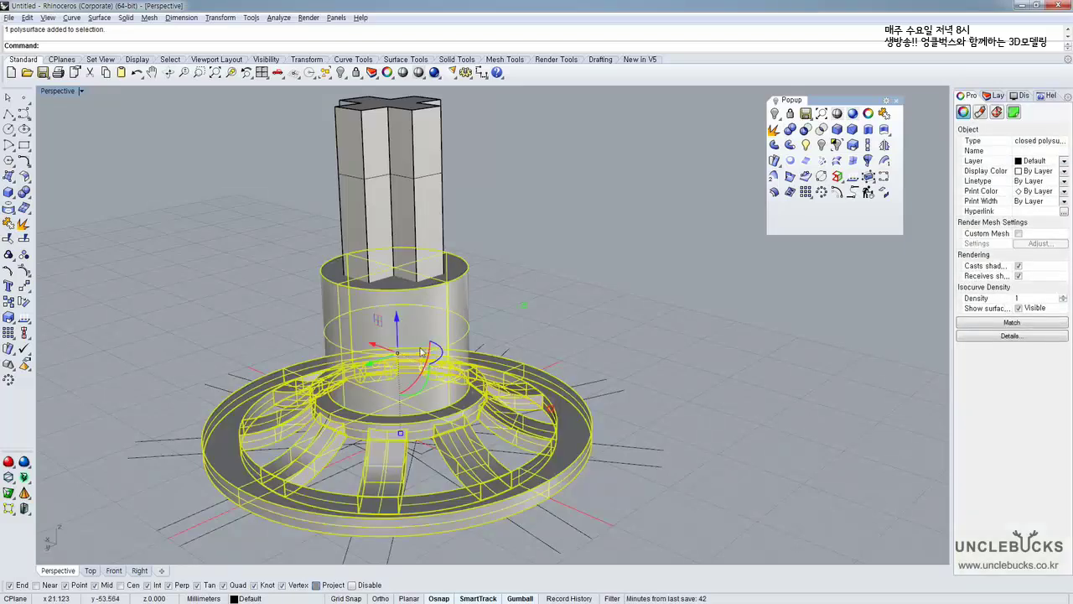
{"action": "scroll", "coordinate": [419, 353], "scroll_direction": "up", "scroll_amount": 5}
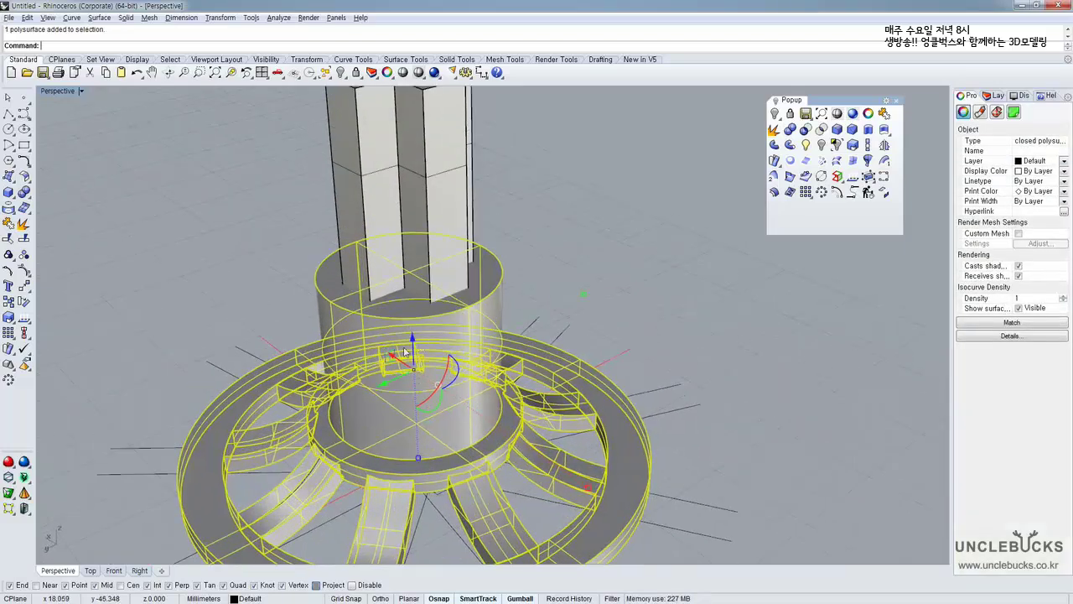
{"action": "right_click_drag", "start_coordinate": [404, 352], "coordinate": [429, 333]}
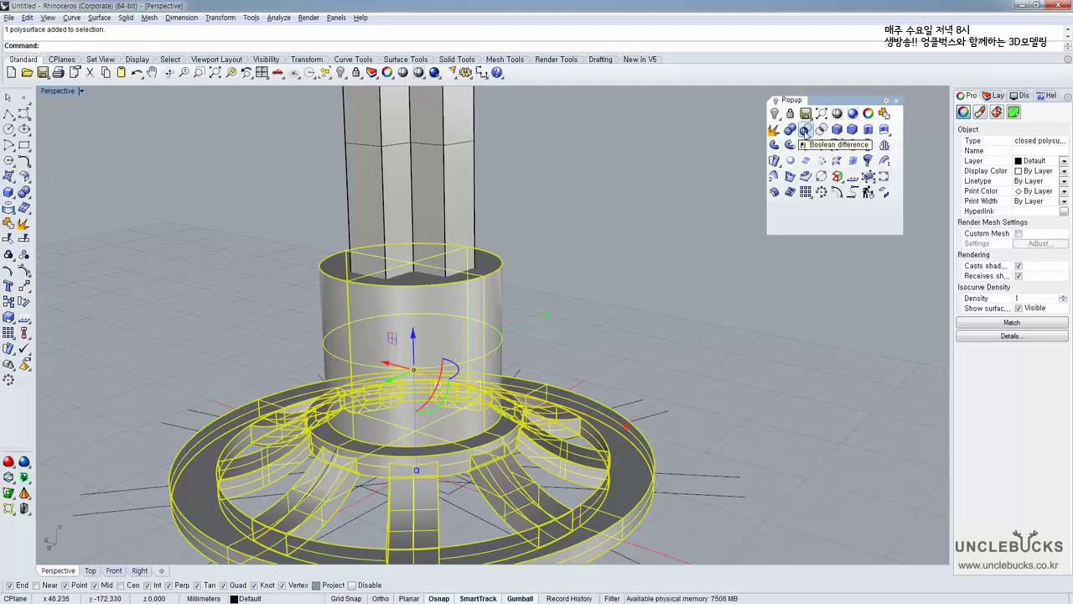
{"action": "left_click", "coordinate": [806, 131]}
{"action": "left_click", "coordinate": [453, 143]}
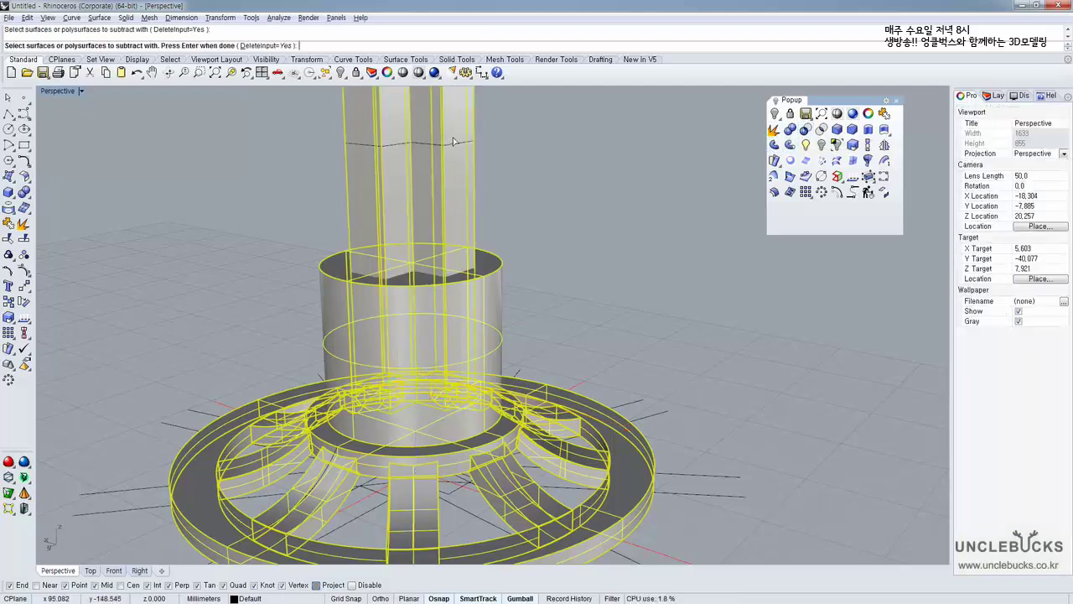
{"action": "right_click_drag", "start_coordinate": [476, 200], "coordinate": [463, 220], "text": "shift"}
{"action": "key", "text": "Return"}
{"action": "left_click", "coordinate": [520, 317]}
{"action": "right_click_drag", "start_coordinate": [587, 351], "coordinate": [289, 323], "text": "shift"}
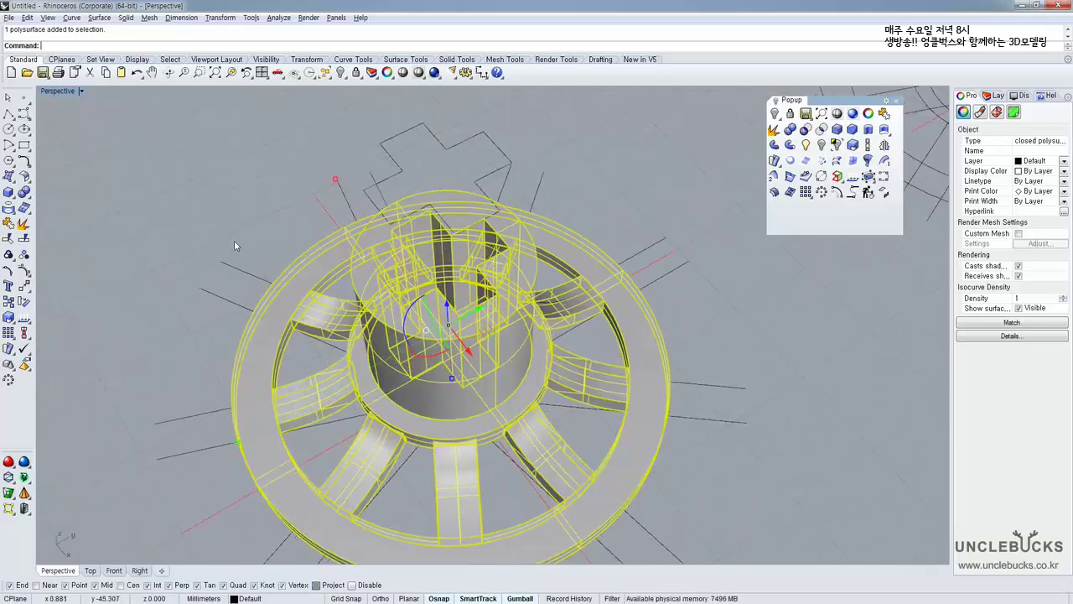
{"action": "left_click", "coordinate": [234, 240]}
Inspect the flat and raised circle curves of the second wheel and compare them with the yellow wheel photo in the browser
{"action": "right_click_drag", "start_coordinate": [239, 243], "coordinate": [447, 318]}
{"action": "scroll", "coordinate": [426, 340], "scroll_direction": "down", "scroll_amount": 3}
{"action": "scroll", "coordinate": [447, 319], "scroll_direction": "down", "scroll_amount": 6}
{"action": "mouse_move", "coordinate": [552, 311]}
{"action": "right_mouse_down"}
{"action": "mouse_move", "coordinate": [472, 228]}
{"action": "mouse_move", "coordinate": [510, 297]}
{"action": "mouse_move", "coordinate": [491, 297]}
{"action": "mouse_move", "coordinate": [536, 288]}
{"action": "mouse_move", "coordinate": [421, 307]}
{"action": "right_mouse_up"}
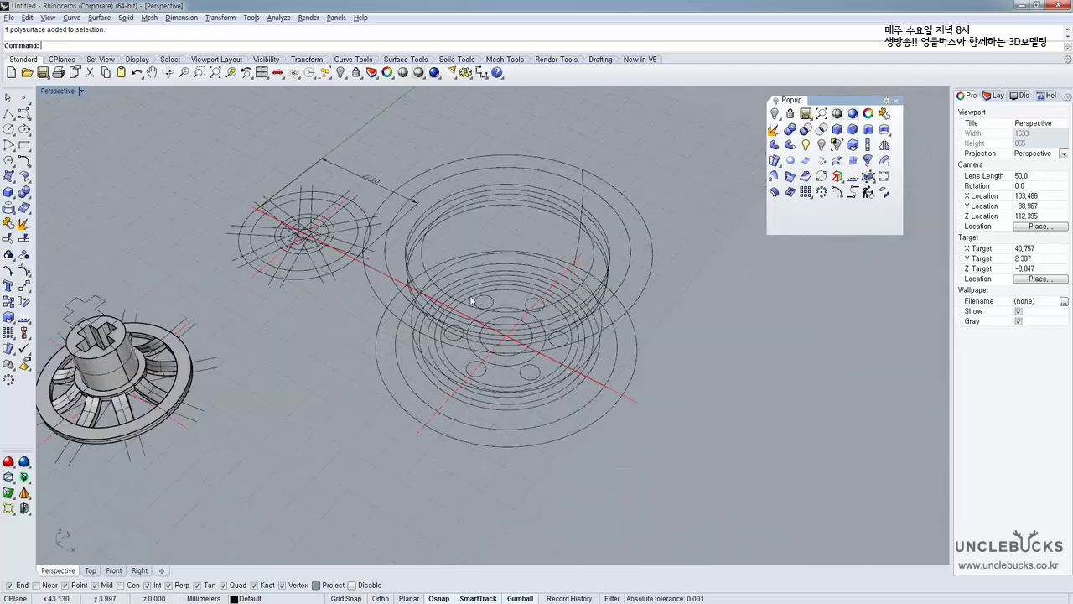
{"action": "key", "text": "alt+Tab"}
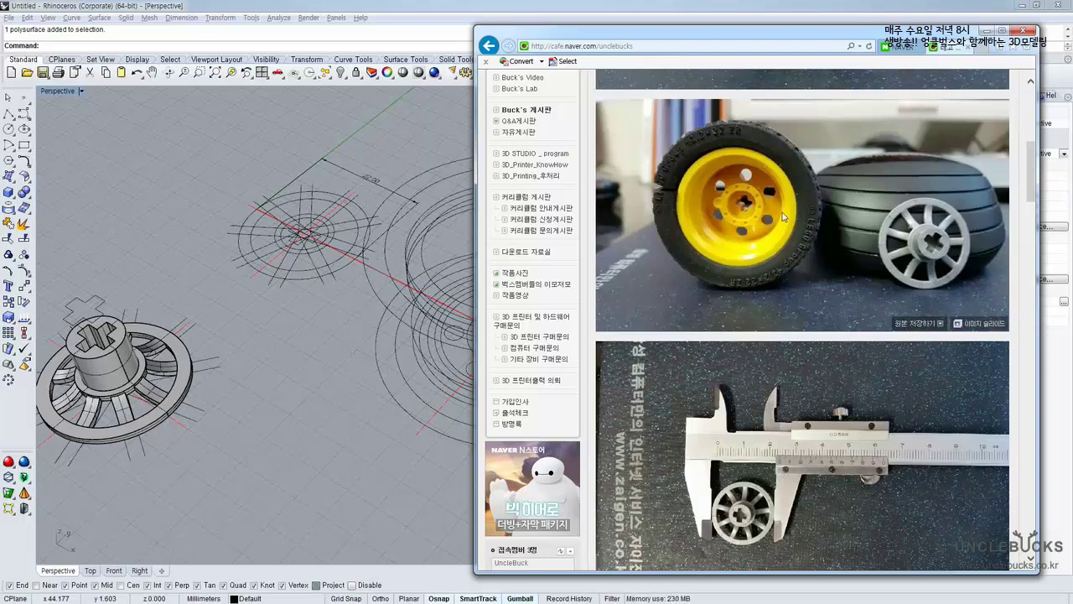
{"action": "left_click", "coordinate": [421, 144]}
{"action": "right_click_drag", "start_coordinate": [434, 240], "coordinate": [339, 278], "text": "shift"}
{"action": "right_click_drag", "start_coordinate": [339, 278], "coordinate": [431, 202]}
{"action": "scroll", "coordinate": [341, 437], "scroll_direction": "up", "scroll_amount": 6}
{"action": "right_click_drag", "start_coordinate": [341, 436], "coordinate": [324, 305], "text": "shift"}
{"action": "scroll", "coordinate": [297, 367], "scroll_direction": "up", "scroll_amount": 3}
{"action": "scroll", "coordinate": [301, 367], "scroll_direction": "up", "scroll_amount": 4}
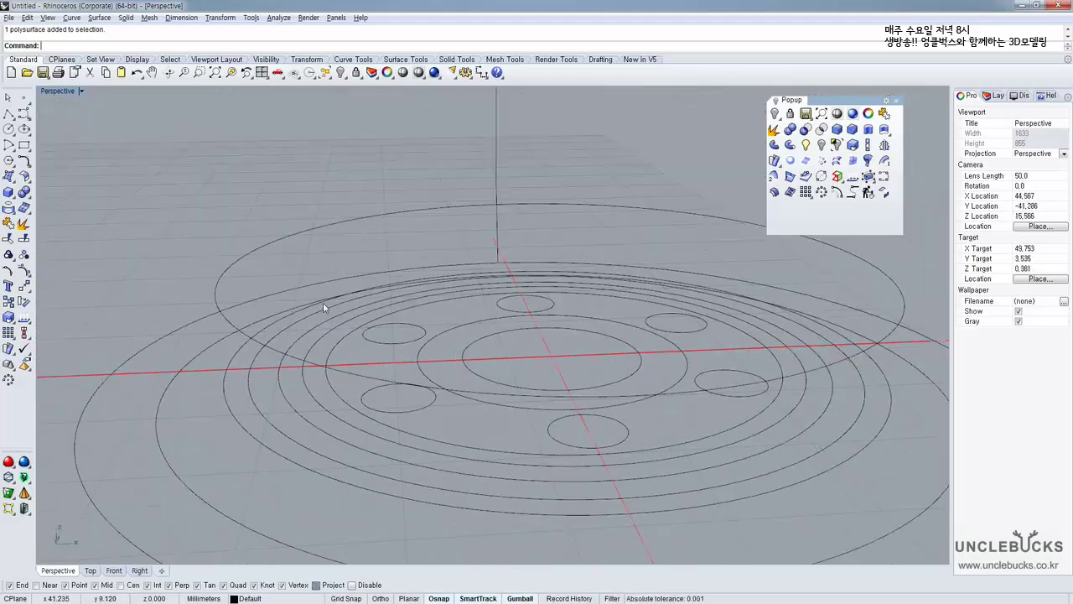
Review the yellow rim and caliper photos in the browser against the base circles with the six small holes
{"action": "key", "text": "alt+Tab"}
{"action": "key", "text": "alt+Tab"}
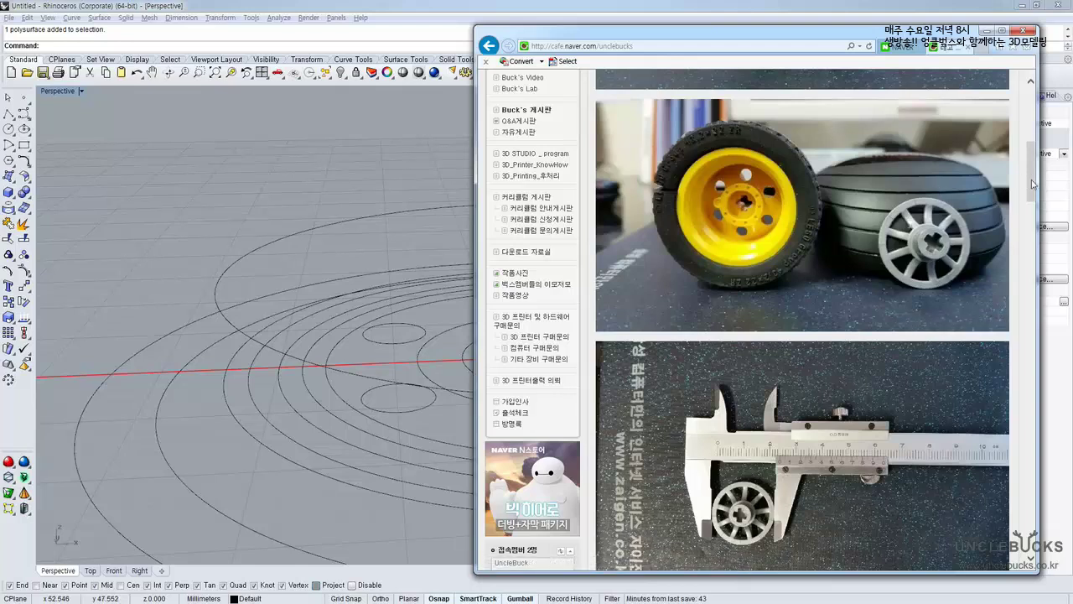
{"action": "left_click_drag", "start_coordinate": [1033, 184], "coordinate": [1033, 198]}
{"action": "left_click", "coordinate": [394, 194]}
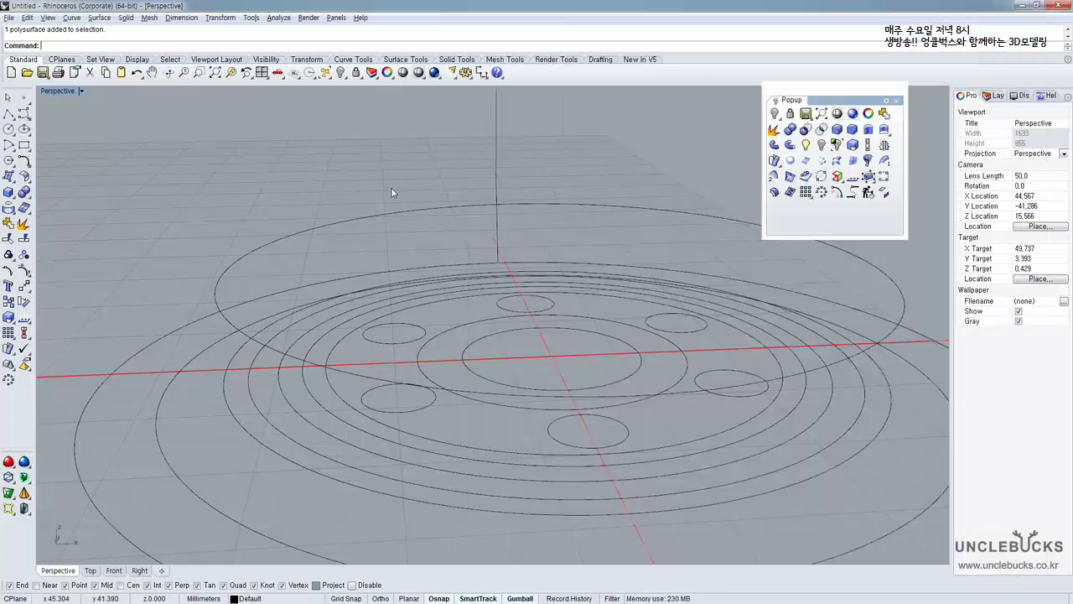
{"action": "right_click_drag", "start_coordinate": [392, 193], "coordinate": [280, 328]}
{"action": "scroll", "coordinate": [295, 299], "scroll_direction": "down", "scroll_amount": 3}
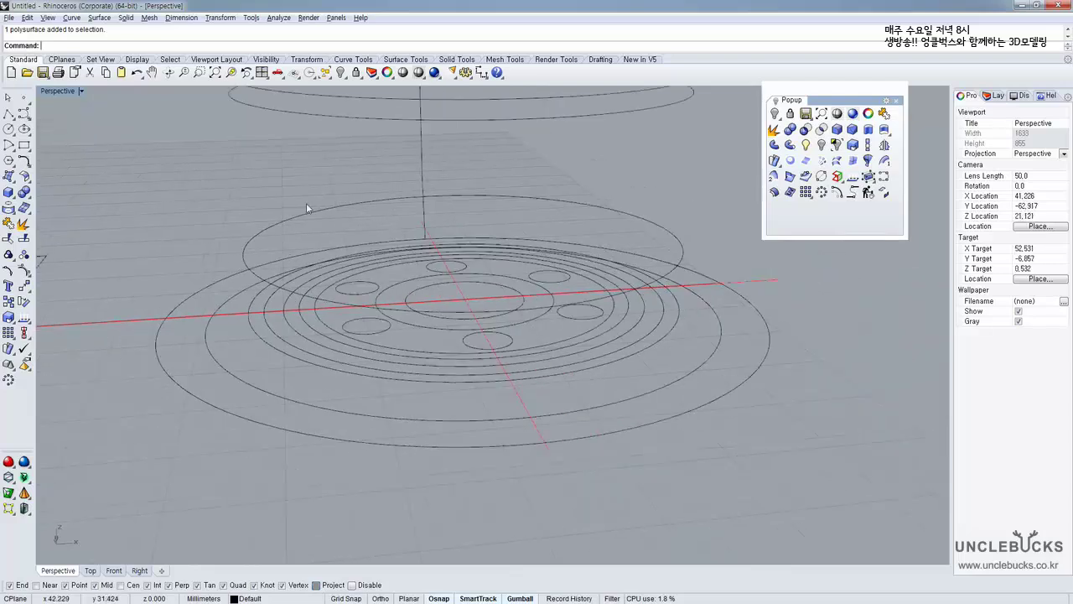
{"action": "right_click_drag", "start_coordinate": [306, 204], "coordinate": [281, 310], "text": "shift"}
{"action": "mouse_move", "coordinate": [230, 176]}
{"action": "right_mouse_down"}
{"action": "mouse_move", "coordinate": [220, 181]}
{"action": "mouse_move", "coordinate": [242, 184]}
{"action": "right_mouse_up"}
{"action": "key", "text": "alt+Tab"}
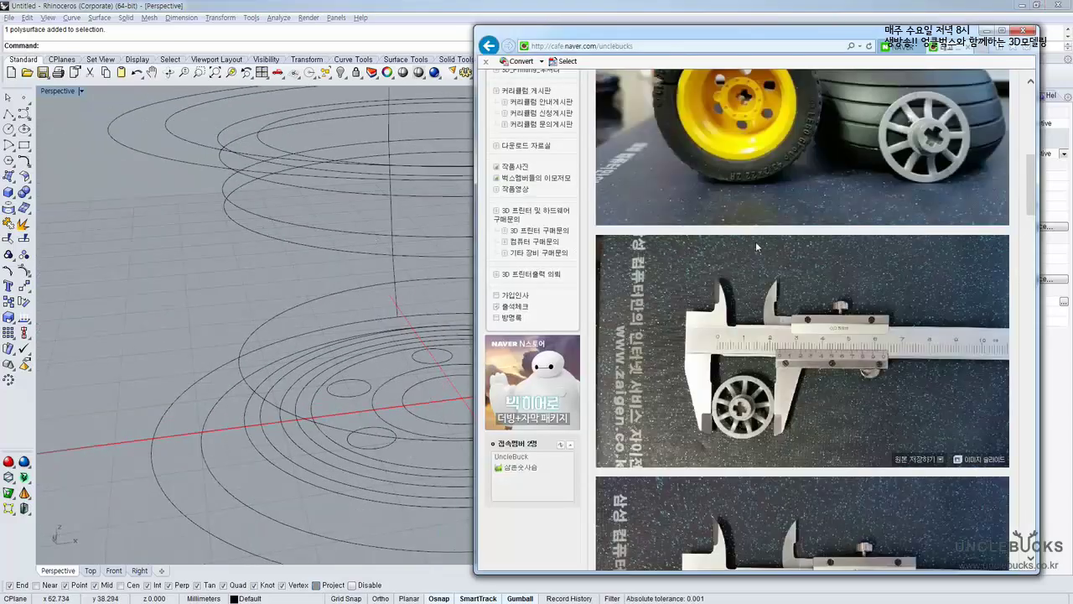
{"action": "scroll", "coordinate": [1031, 216], "scroll_direction": "up", "scroll_amount": 3}
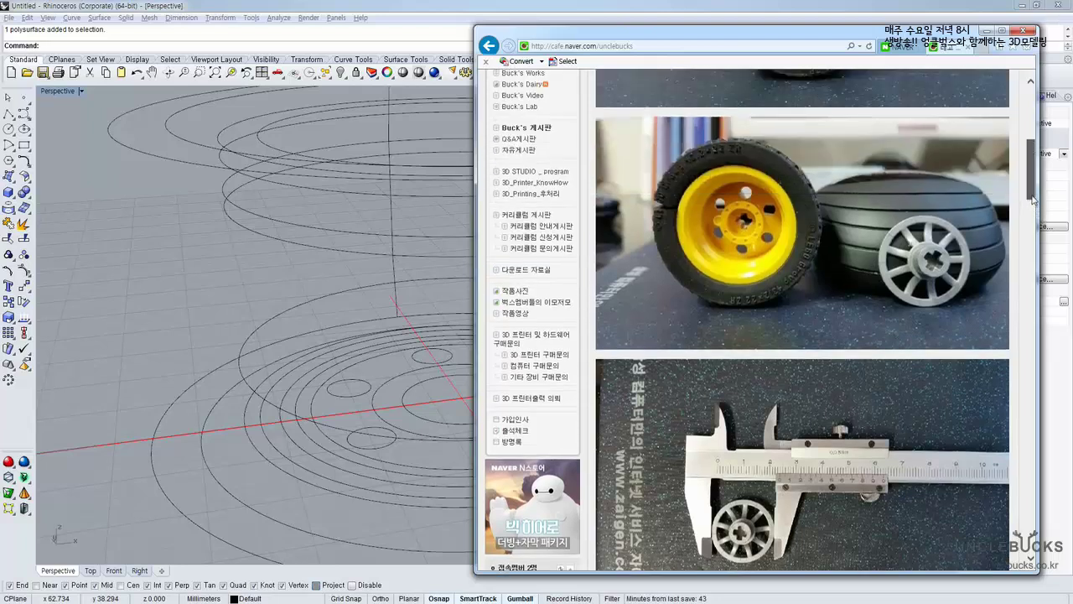
{"action": "left_click", "coordinate": [217, 269]}
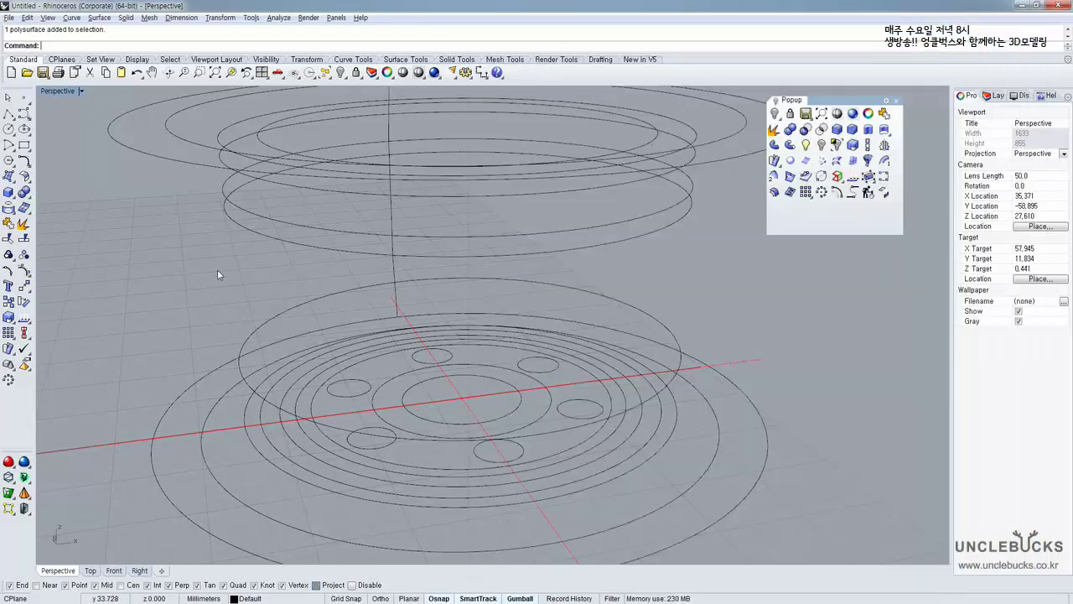
Examine how the raised rim circles line up with the concentric base circles below them
{"action": "right_click_drag", "start_coordinate": [217, 269], "coordinate": [225, 227]}
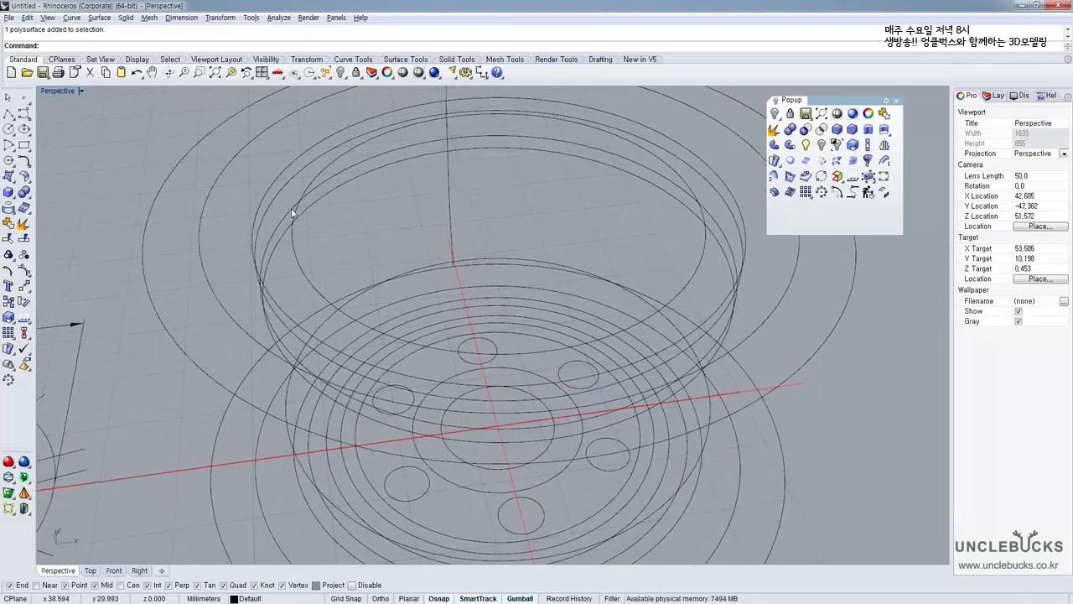
{"action": "right_click_drag", "start_coordinate": [292, 214], "coordinate": [260, 235]}
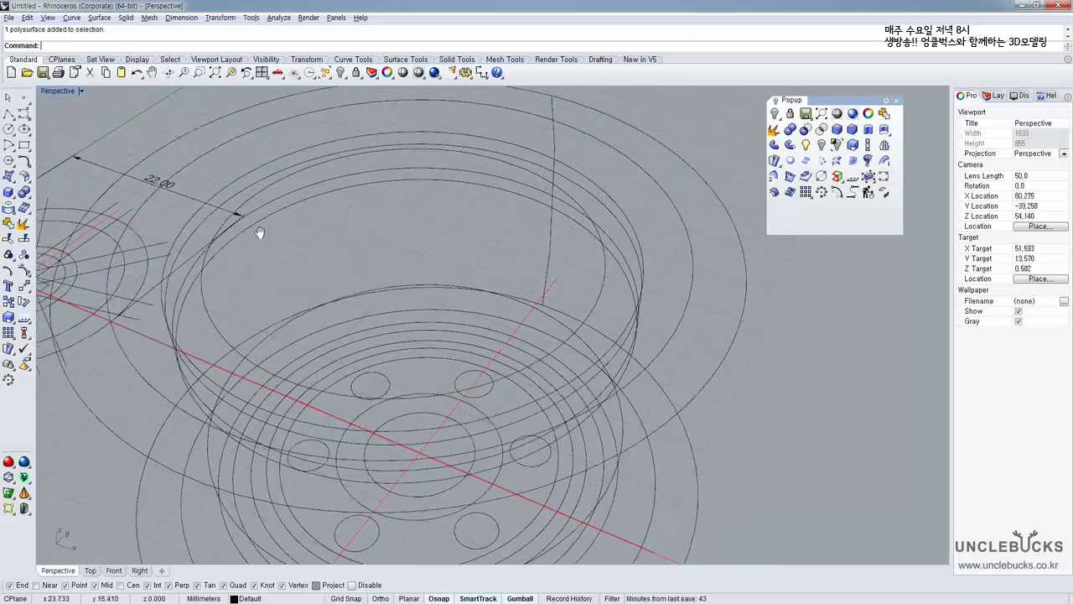
{"action": "scroll", "coordinate": [243, 250], "scroll_direction": "down", "scroll_amount": 5}
{"action": "right_click_drag", "start_coordinate": [240, 281], "coordinate": [467, 217], "text": "shift"}
{"action": "scroll", "coordinate": [315, 270], "scroll_direction": "up", "scroll_amount": 5}
{"action": "right_click_drag", "start_coordinate": [315, 270], "coordinate": [326, 245]}
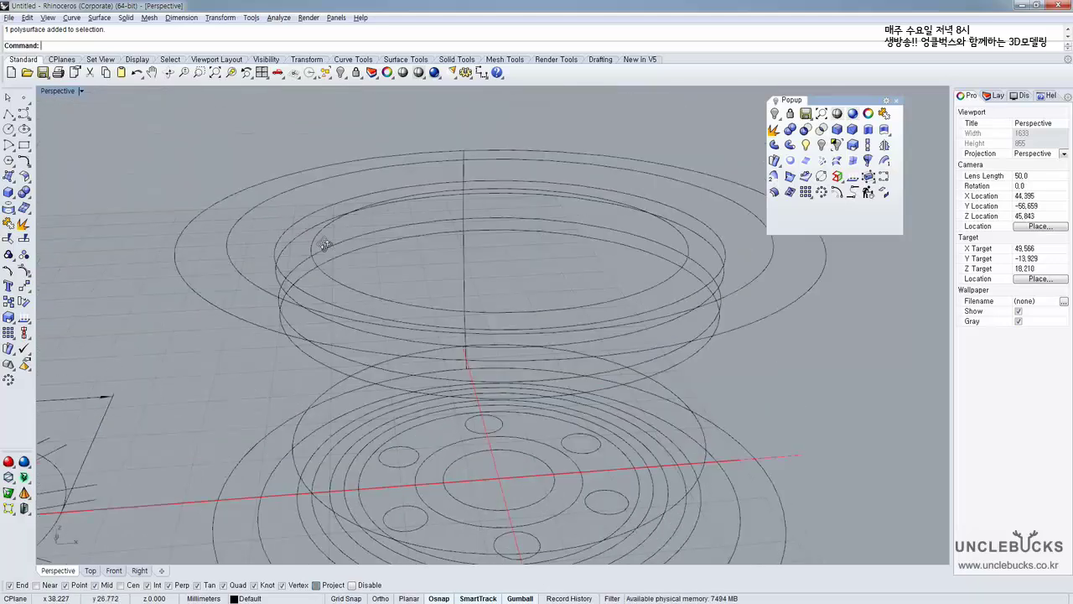
{"action": "scroll", "coordinate": [325, 250], "scroll_direction": "down", "scroll_amount": 5}
{"action": "right_click_drag", "start_coordinate": [349, 415], "coordinate": [389, 378], "text": "shift"}
{"action": "scroll", "coordinate": [390, 380], "scroll_direction": "up", "scroll_amount": 8}
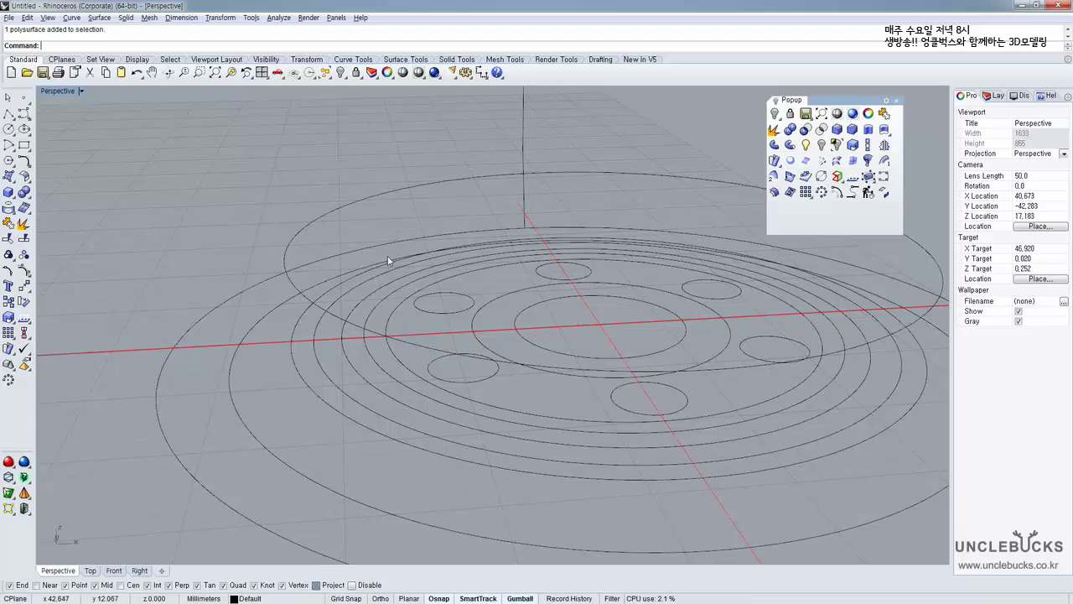
Pick out the three neighbouring concentric circles outside the ring of six holes and check them against the reference photos
{"action": "left_click", "coordinate": [322, 390]}
{"action": "left_click", "coordinate": [346, 390], "text": "shift"}
{"action": "left_click", "coordinate": [376, 387], "text": "shift"}
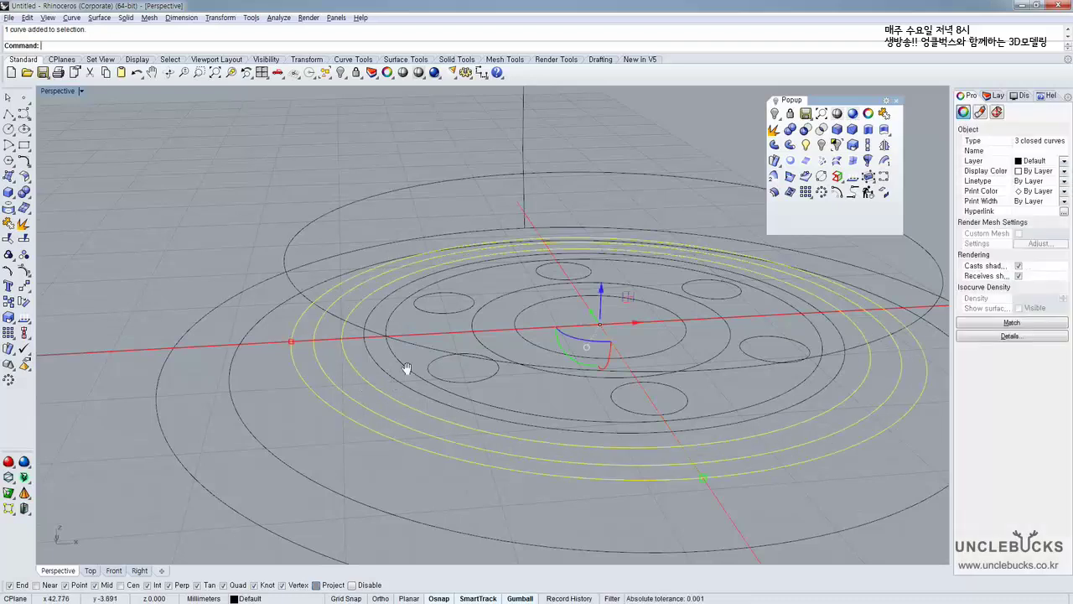
{"action": "right_click_drag", "start_coordinate": [398, 374], "coordinate": [316, 341], "text": "shift"}
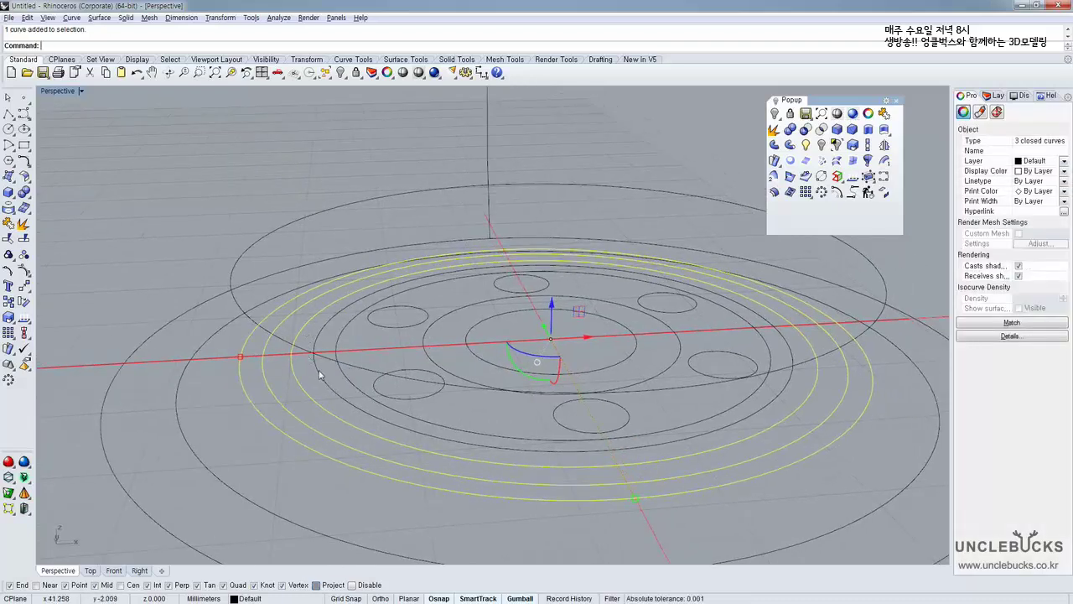
{"action": "left_click", "coordinate": [319, 371]}
{"action": "key", "text": "alt+Tab"}
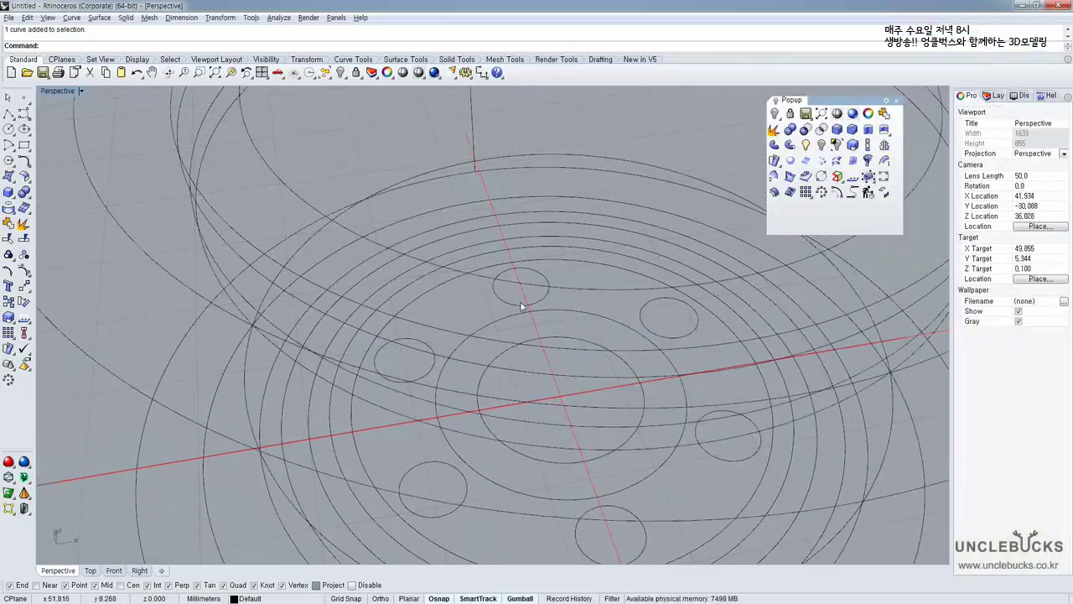
Select the eight raised closed curves floating above the second wheel's base circles
{"action": "right_click_drag", "start_coordinate": [525, 338], "coordinate": [439, 261]}
{"action": "right_click_drag", "start_coordinate": [415, 336], "coordinate": [529, 305]}
{"action": "scroll", "coordinate": [404, 301], "scroll_direction": "down", "scroll_amount": 6}
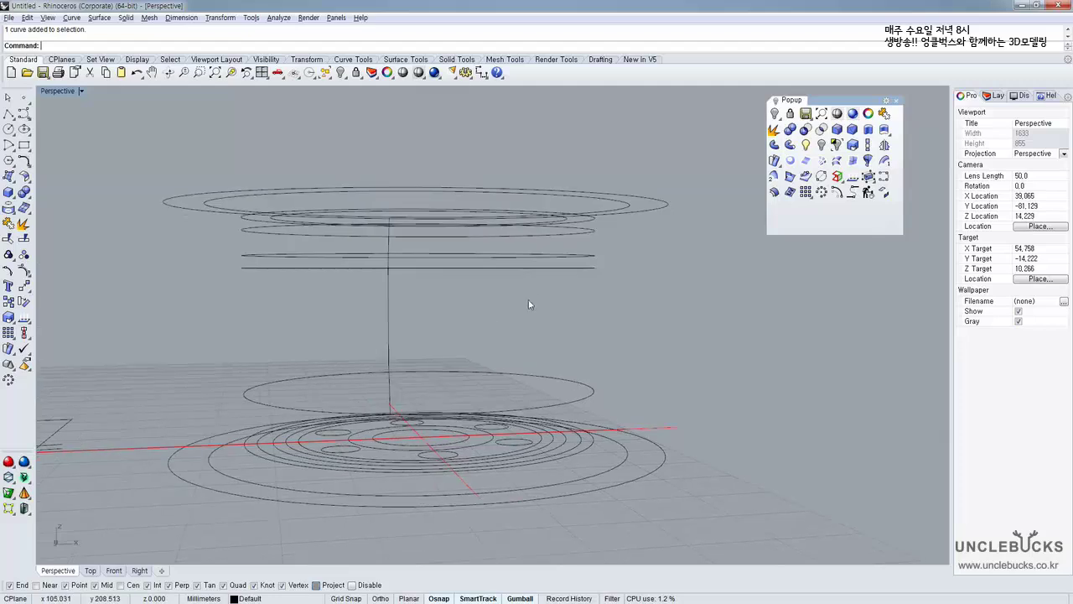
{"action": "scroll", "coordinate": [586, 355], "scroll_direction": "down", "scroll_amount": 2}
{"action": "left_click", "coordinate": [549, 234]}
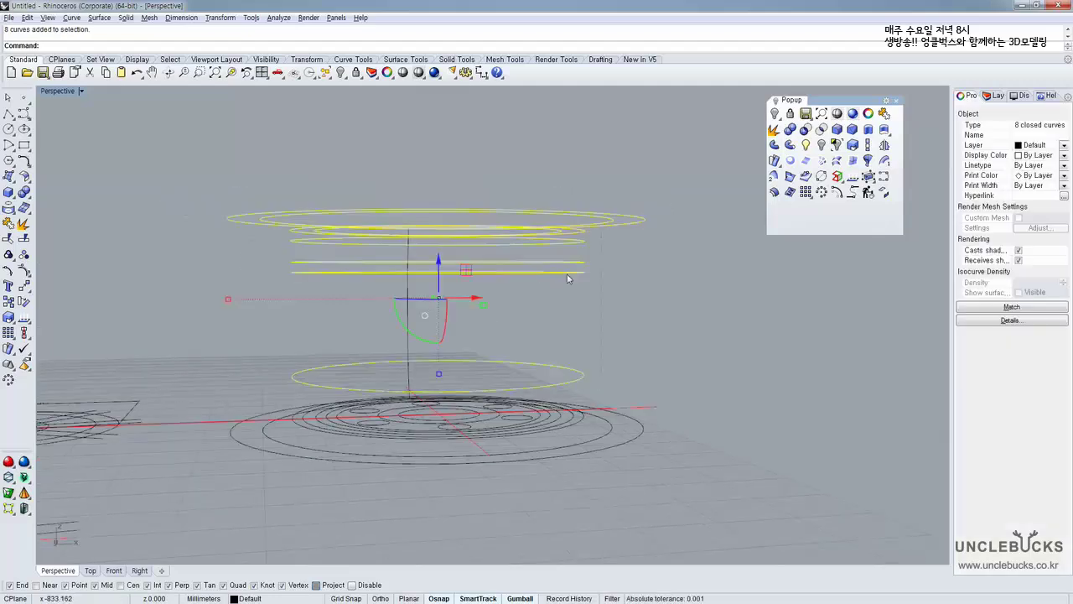
{"action": "right_click_drag", "start_coordinate": [582, 299], "coordinate": [514, 217]}
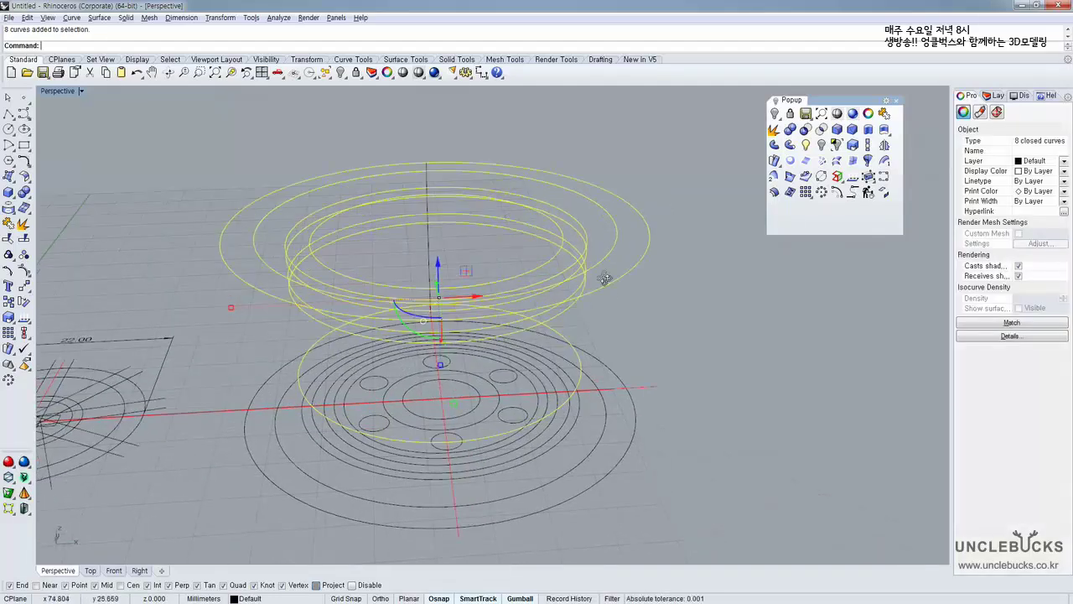
{"action": "right_click_drag", "start_coordinate": [605, 279], "coordinate": [609, 237]}
{"action": "key", "text": "Delete"}
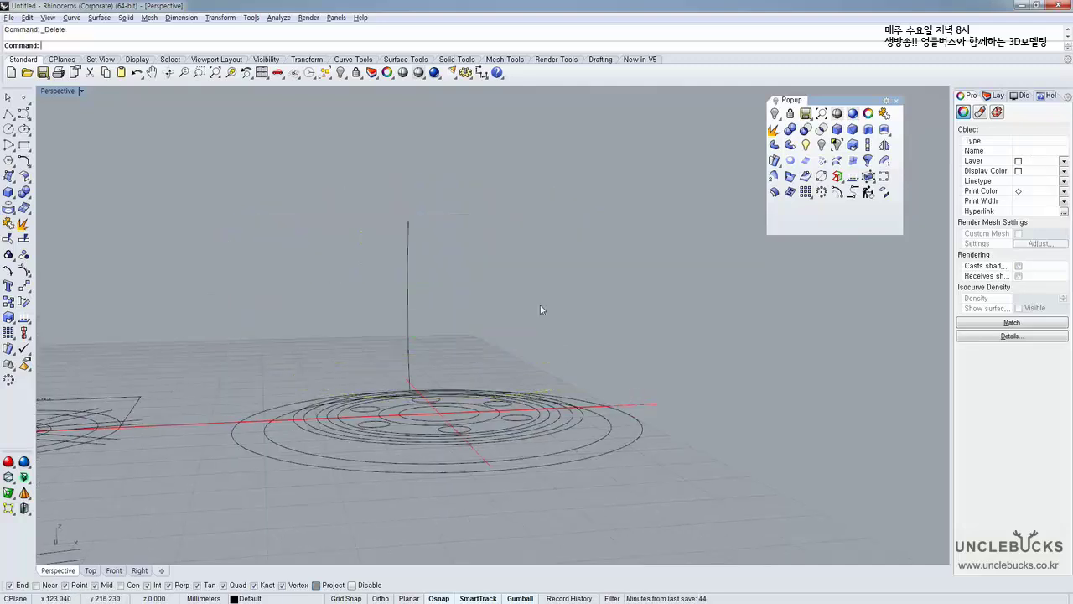
{"action": "right_click_drag", "start_coordinate": [540, 309], "coordinate": [651, 381]}
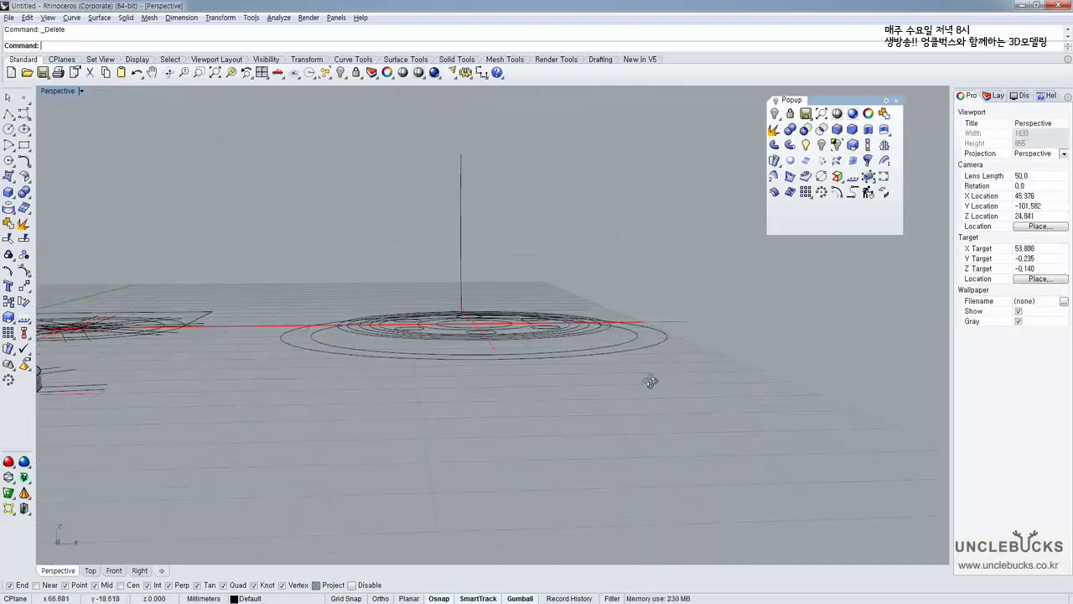
{"action": "left_click", "coordinate": [646, 342]}
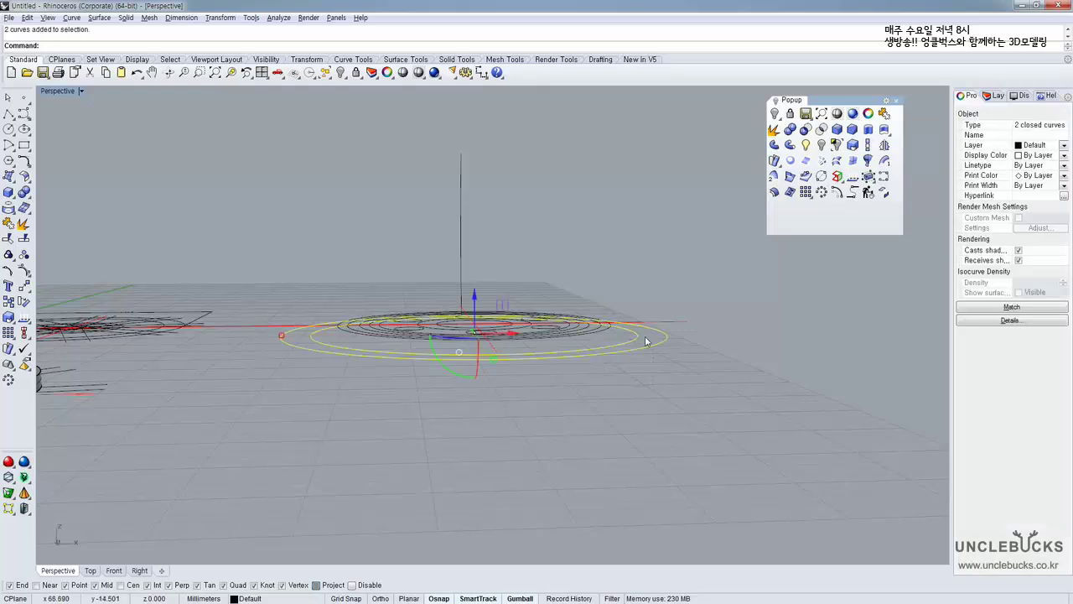
{"action": "right_click_drag", "start_coordinate": [646, 341], "coordinate": [571, 384]}
{"action": "key", "text": "ctrl+z"}
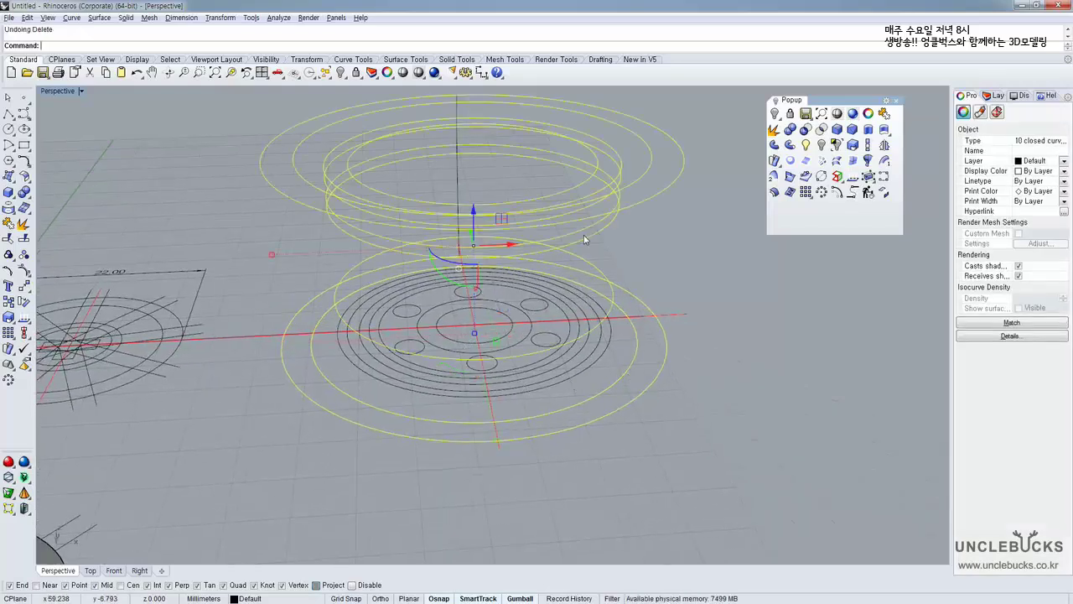
Duplicate the ground-plane wheel circles, centre lines and vertical profile line about 49.5 mm away in the negative Y direction
{"action": "left_click", "coordinate": [620, 190]}
{"action": "left_click", "coordinate": [661, 345]}
{"action": "right_click_drag", "start_coordinate": [661, 344], "coordinate": [642, 370]}
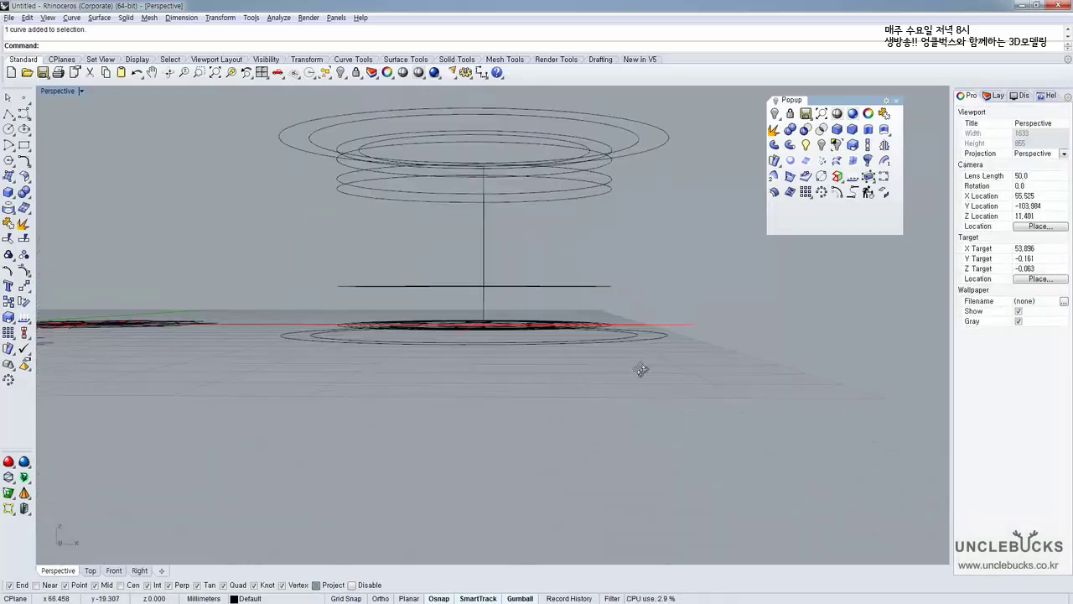
{"action": "left_click_drag", "start_coordinate": [258, 308], "coordinate": [259, 307]}
{"action": "right_click_drag", "start_coordinate": [272, 319], "coordinate": [262, 346]}
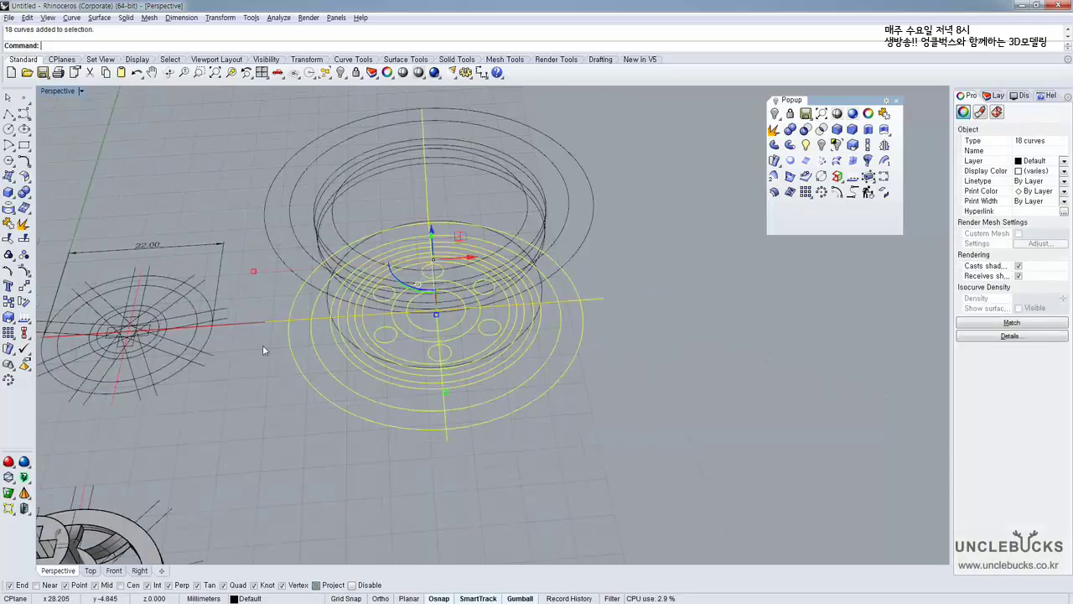
{"action": "scroll", "coordinate": [262, 346], "scroll_direction": "down", "scroll_amount": 2}
{"action": "right_click_drag", "start_coordinate": [490, 268], "coordinate": [423, 291]}
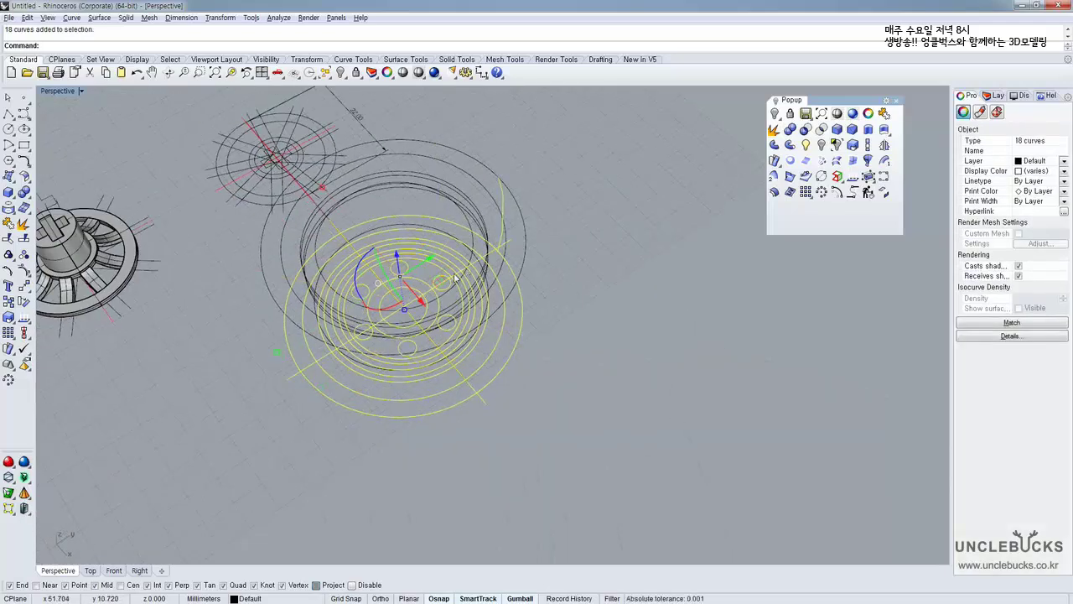
{"action": "left_click_drag", "start_coordinate": [427, 262], "coordinate": [164, 421], "text": "alt"}
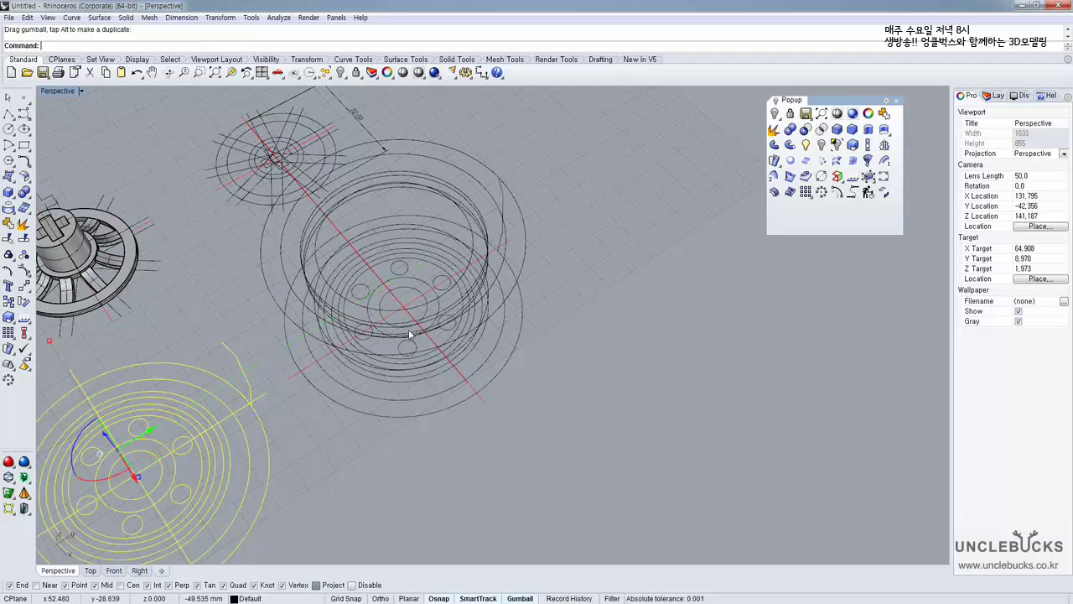
Copy the third circle from the outside in the duplicated wheel layout and paste it in place
{"action": "right_click_drag", "start_coordinate": [408, 329], "coordinate": [621, 347], "text": "shift"}
{"action": "left_click", "coordinate": [626, 305]}
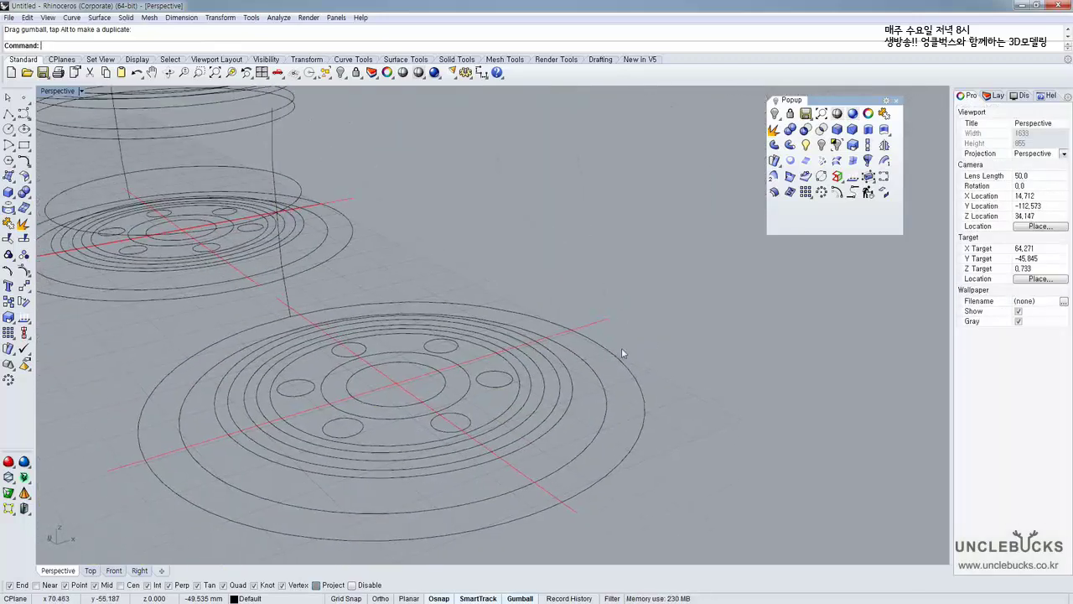
{"action": "left_click", "coordinate": [562, 418]}
{"action": "right_click_drag", "start_coordinate": [562, 418], "coordinate": [469, 379], "text": "shift"}
{"action": "key", "text": "ctrl+c"}
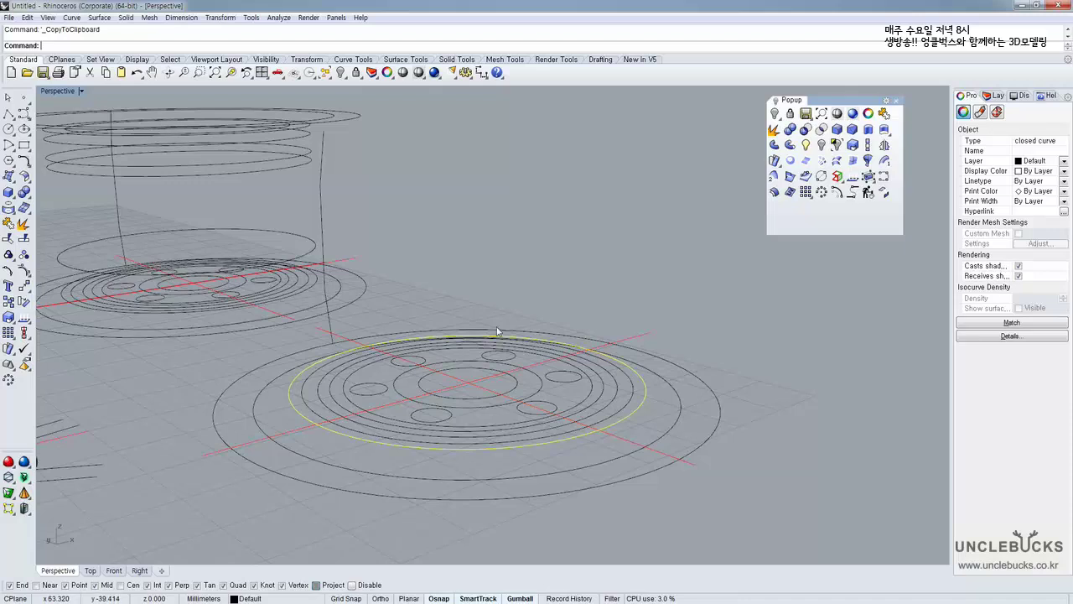
{"action": "right_click_drag", "start_coordinate": [498, 331], "coordinate": [479, 247]}
{"action": "key", "text": "ctrl+v"}
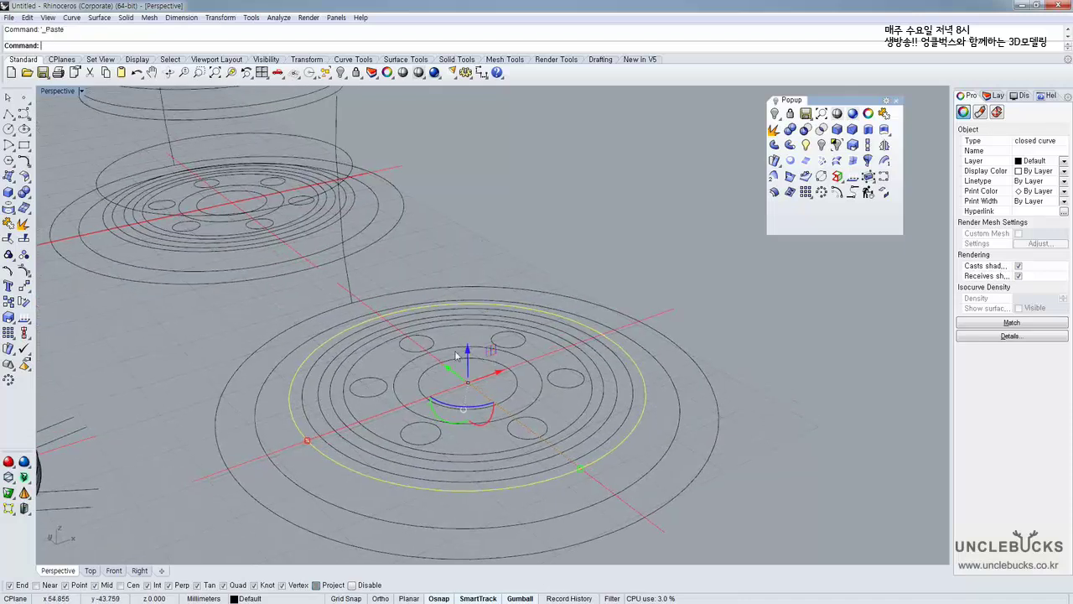
{"action": "right_click_drag", "start_coordinate": [457, 356], "coordinate": [466, 335]}
{"action": "left_click_drag", "start_coordinate": [465, 336], "coordinate": [468, 309]}
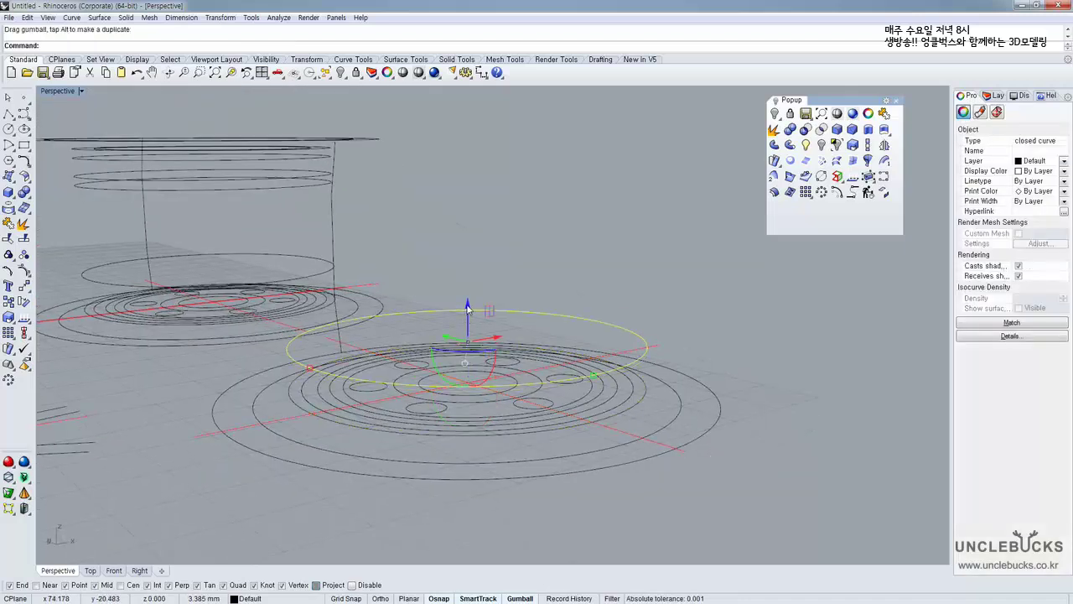
{"action": "key", "text": "ctrl+z"}
Raise the pasted circle straight up by an exact numeric offset, to near the top of the vertical profile line
{"action": "right_click_drag", "start_coordinate": [467, 303], "coordinate": [453, 316]}
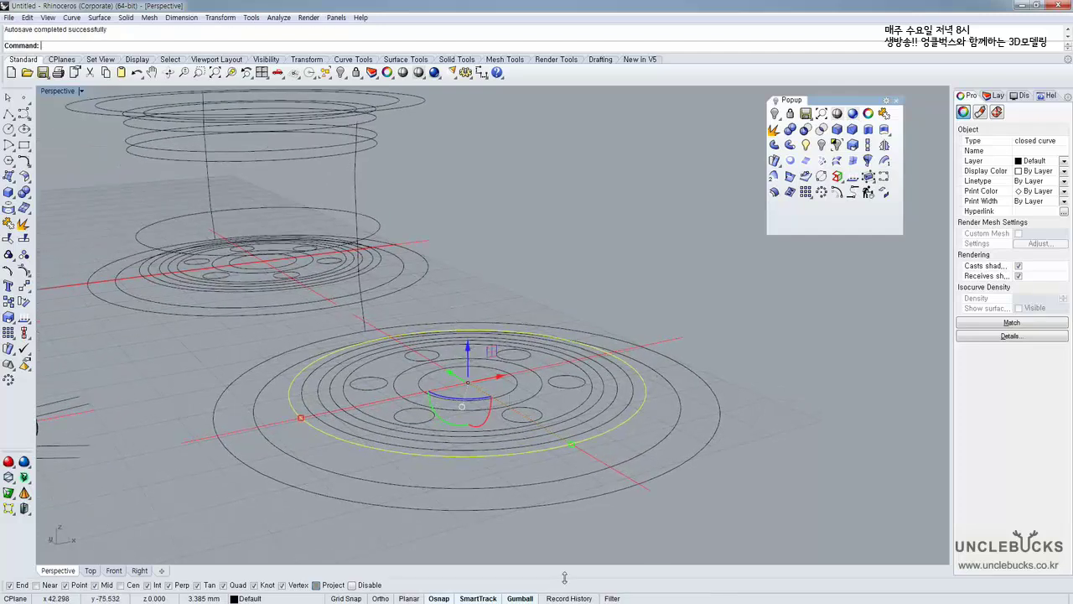
{"action": "right_click_drag", "start_coordinate": [472, 361], "coordinate": [468, 359]}
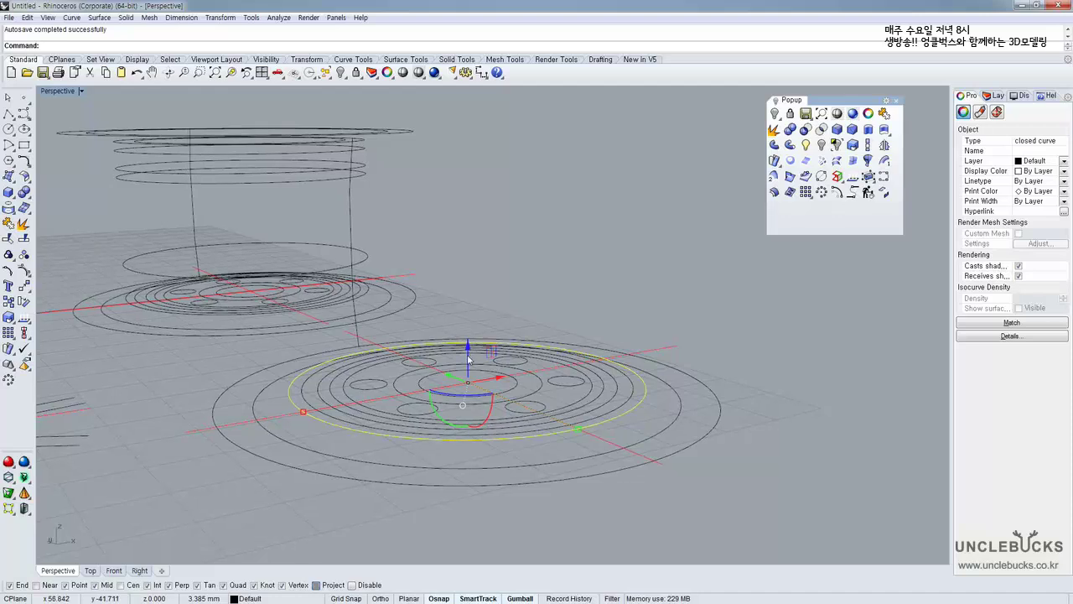
{"action": "left_click", "coordinate": [468, 357]}
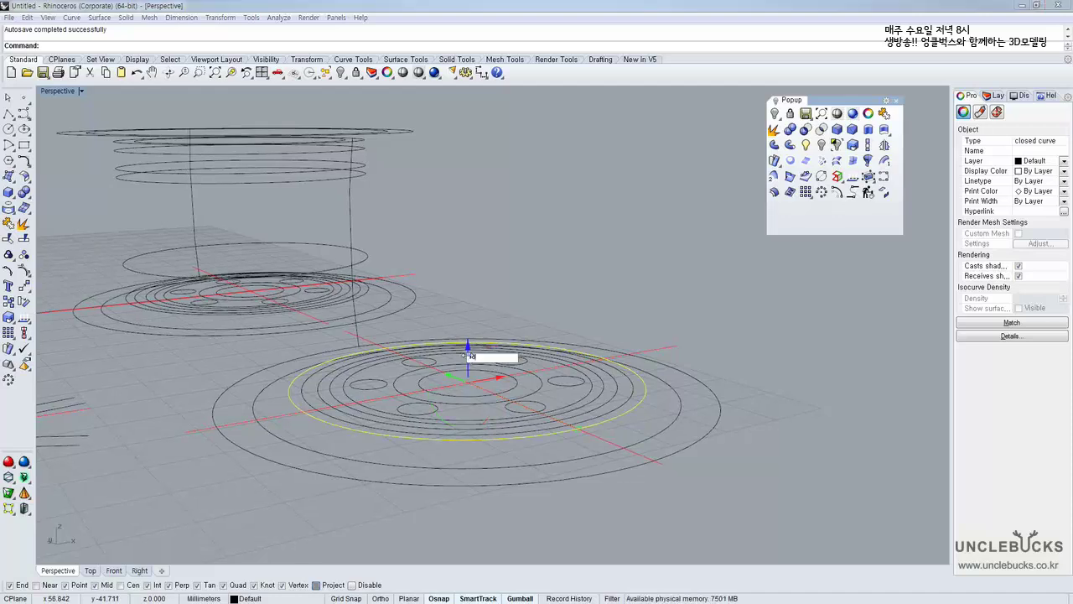
{"action": "type", "text": "4"}
{"action": "key", "text": "Return"}
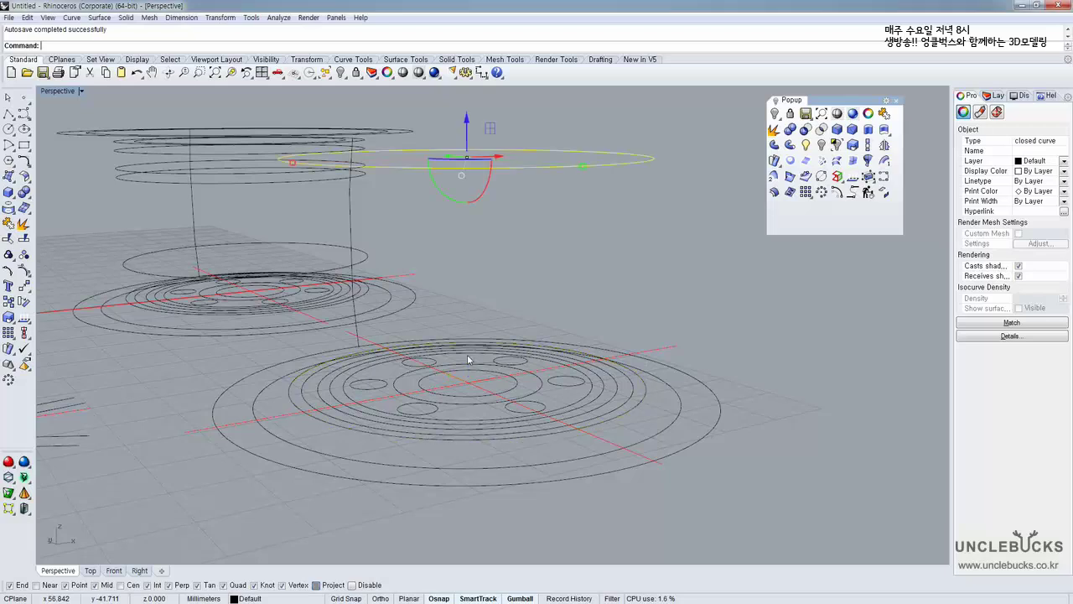
Select the raised circle together with its matching circle in the flat wheel layout below
{"action": "right_click_drag", "start_coordinate": [601, 233], "coordinate": [615, 281]}
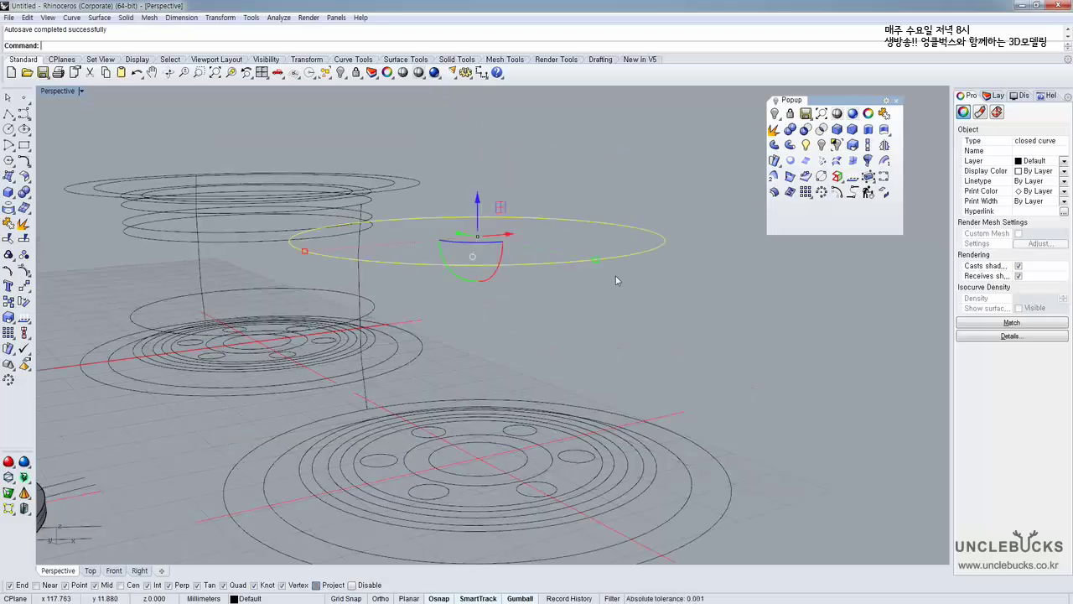
{"action": "left_click", "coordinate": [648, 488]}
{"action": "left_click", "coordinate": [665, 245]}
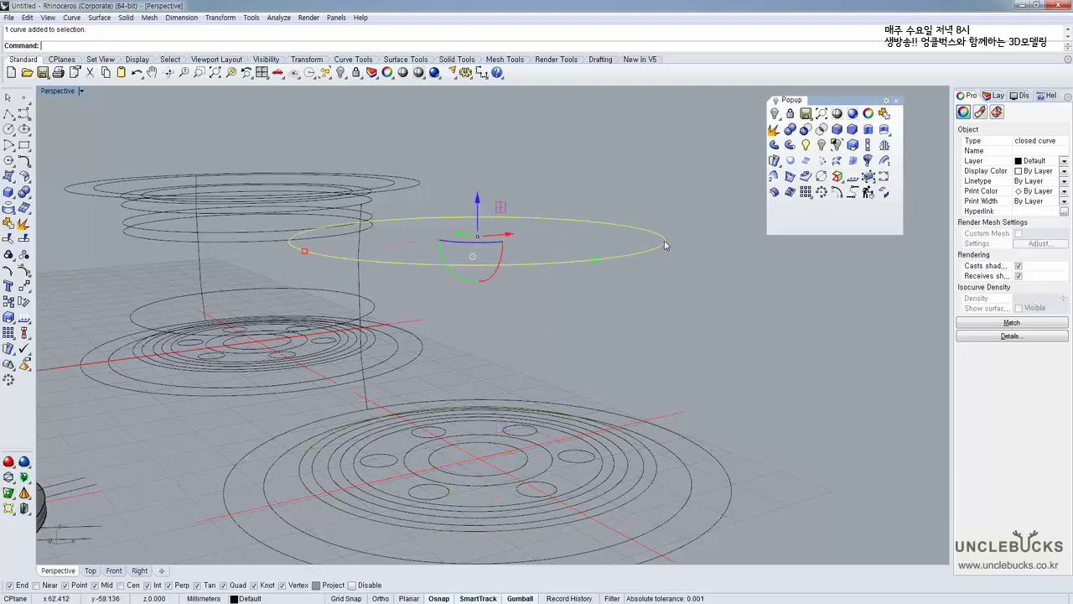
{"action": "right_click_drag", "start_coordinate": [663, 245], "coordinate": [686, 221]}
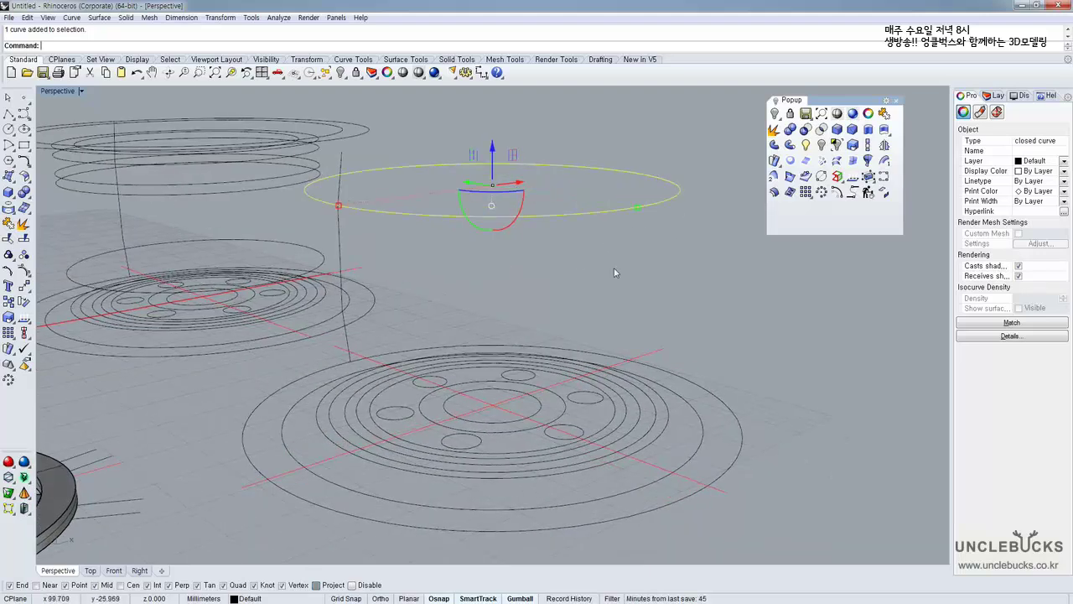
{"action": "right_click_drag", "start_coordinate": [590, 212], "coordinate": [560, 220]}
{"action": "left_click", "coordinate": [658, 432], "text": "shift"}
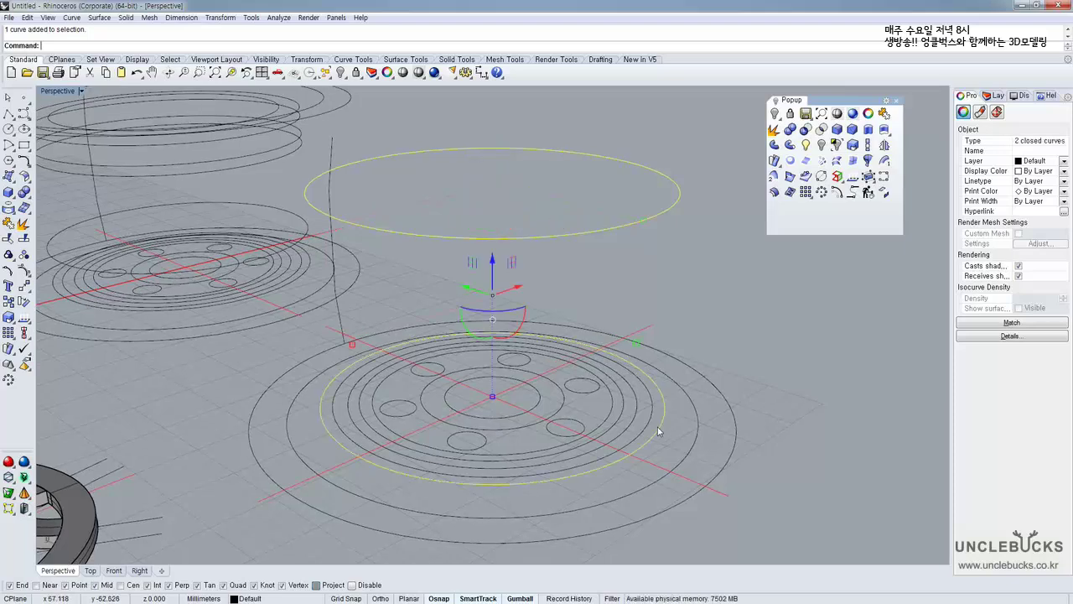
{"action": "right_click_drag", "start_coordinate": [683, 311], "coordinate": [657, 232]}
{"action": "left_click", "coordinate": [655, 201]}
{"action": "left_click", "coordinate": [658, 193]}
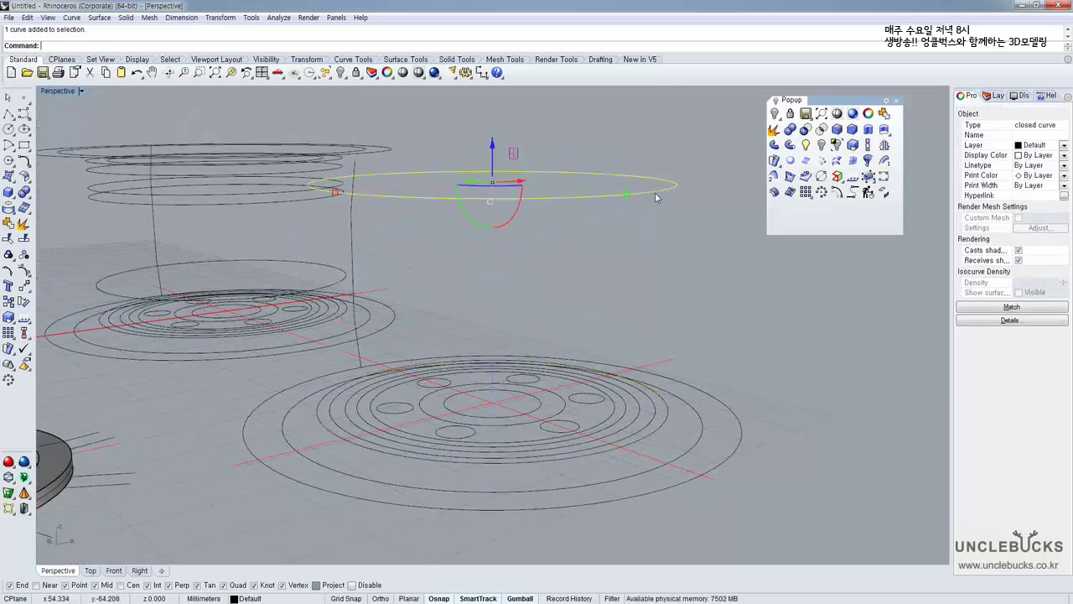
{"action": "left_click", "coordinate": [663, 406], "text": "shift"}
{"action": "right_click_drag", "start_coordinate": [704, 277], "coordinate": [701, 285]}
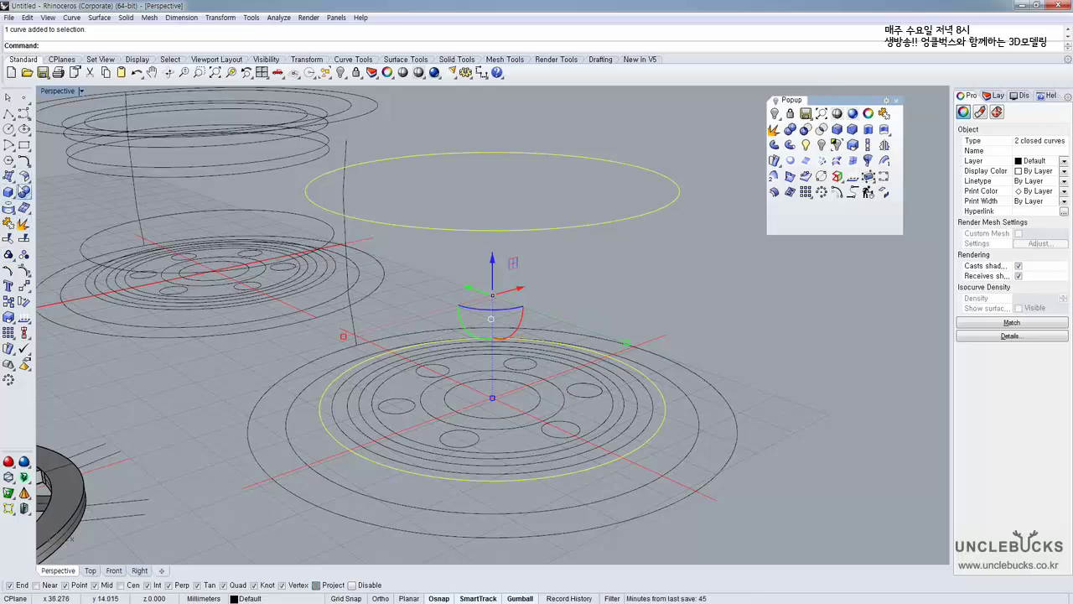
{"action": "left_click", "coordinate": [24, 177]}
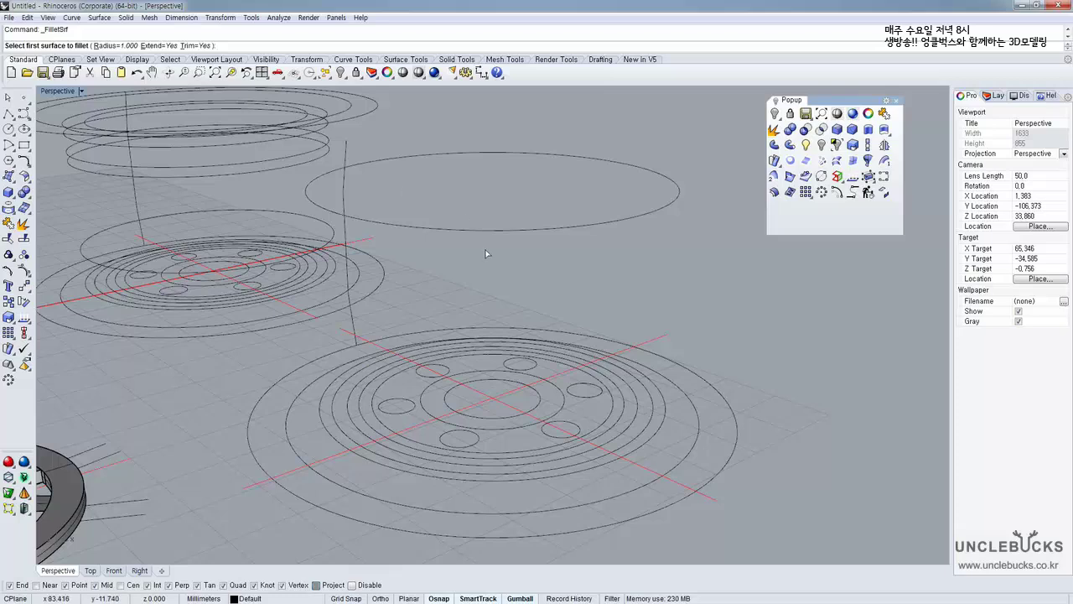
{"action": "key", "text": "Escape"}
{"action": "left_click", "coordinate": [9, 207]}
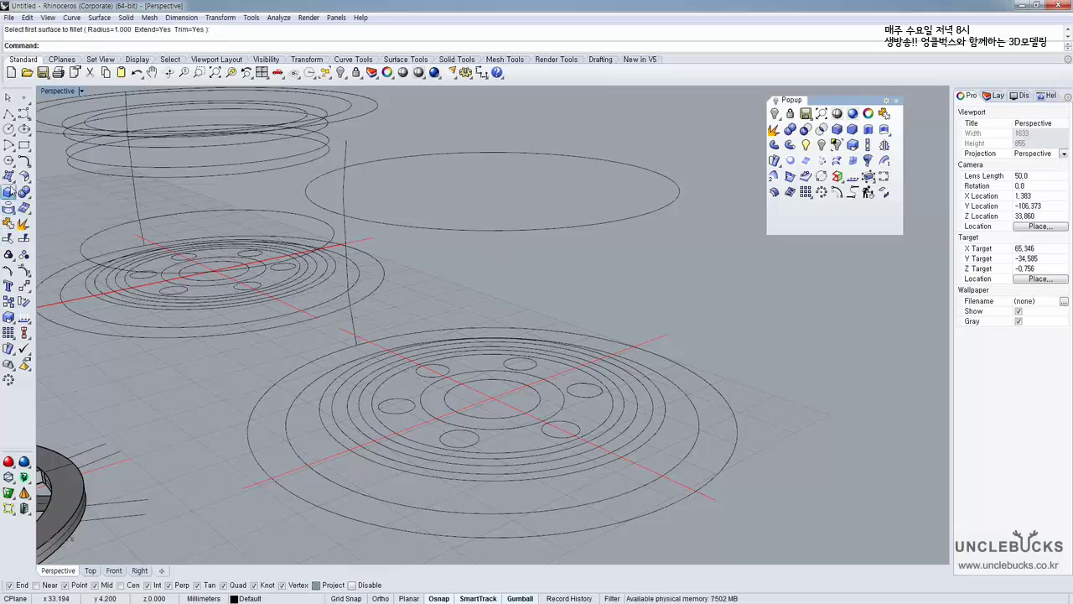
{"action": "left_click", "coordinate": [11, 188]}
{"action": "left_click", "coordinate": [25, 177]}
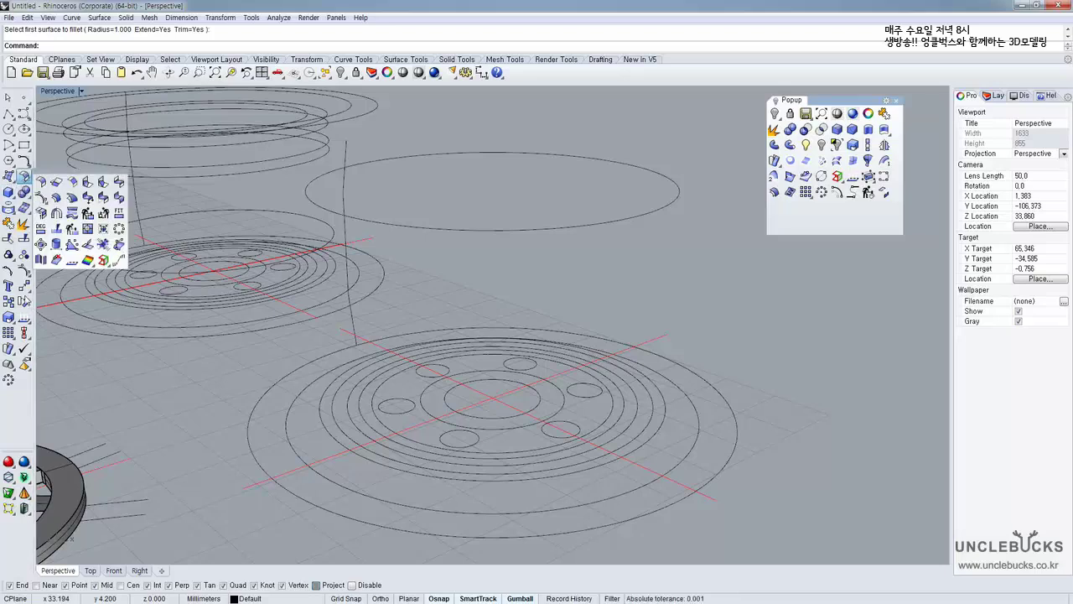
{"action": "left_click", "coordinate": [24, 286]}
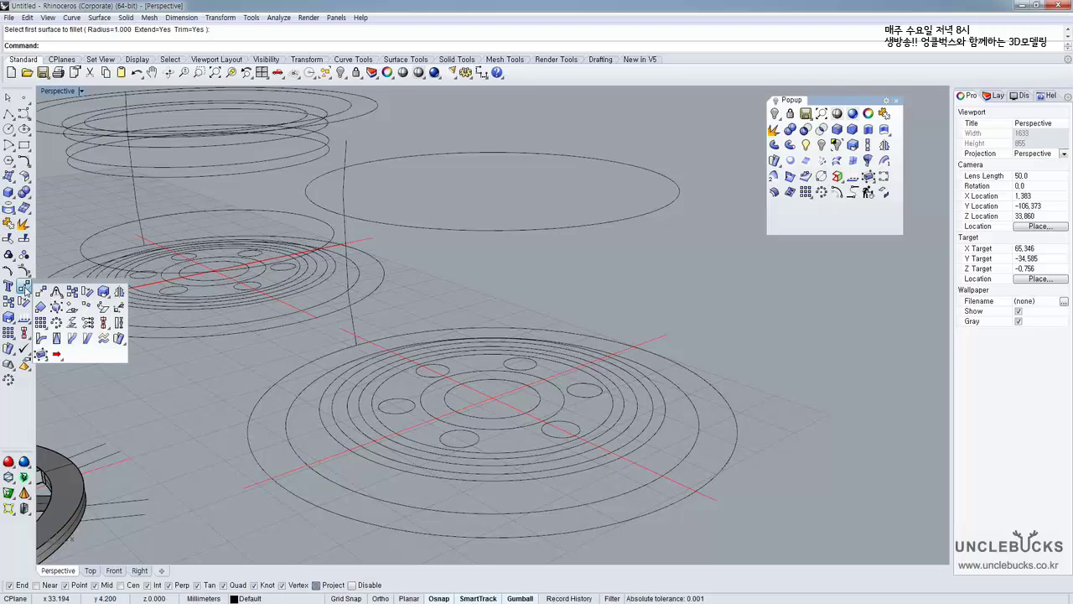
{"action": "left_click", "coordinate": [405, 60]}
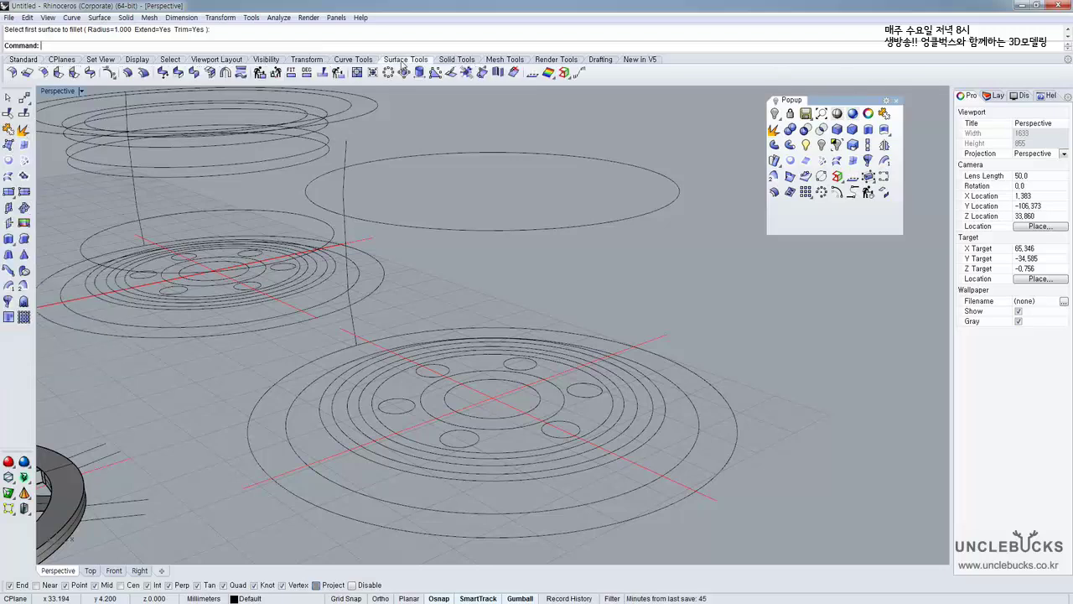
{"action": "left_click", "coordinate": [23, 60]}
{"action": "left_click", "coordinate": [24, 192]}
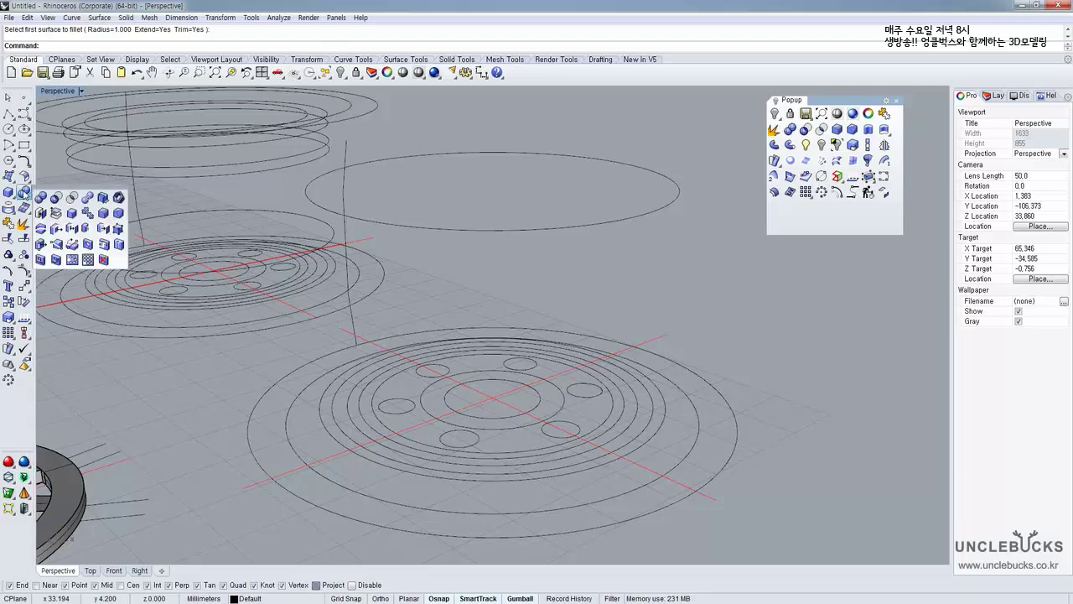
{"action": "left_click", "coordinate": [8, 194]}
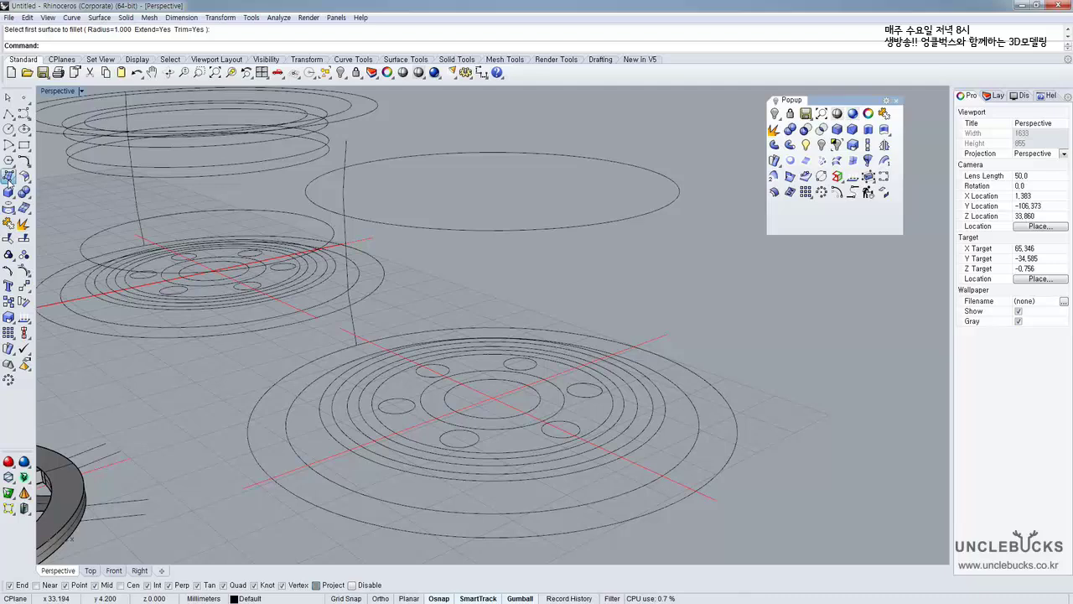
Float the Surface Creation toolbar over the Perspective view and place it beside the Popup toolbar
{"action": "left_click", "coordinate": [8, 179]}
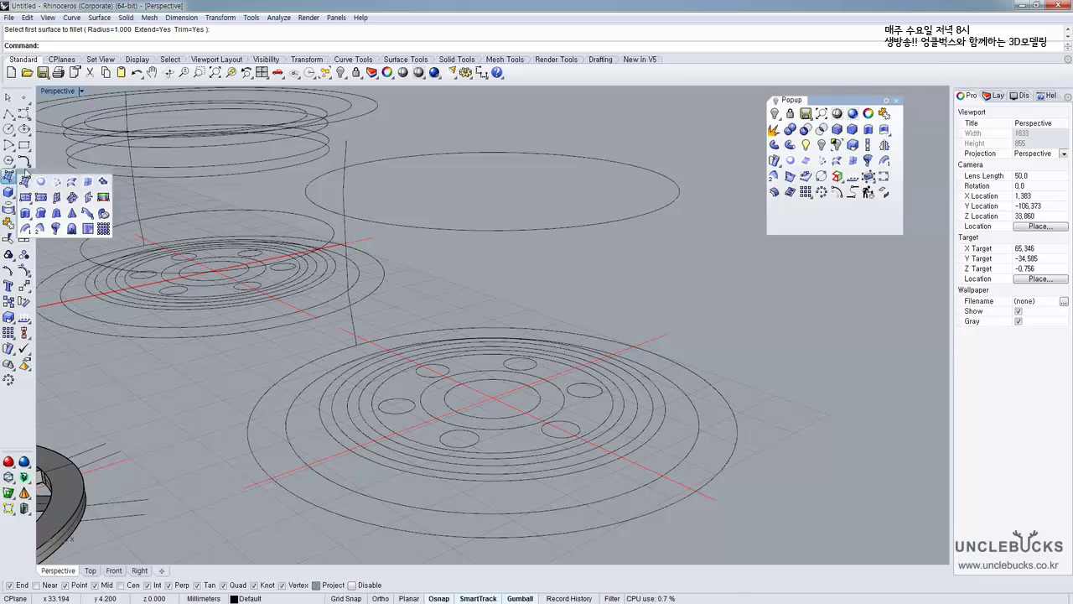
{"action": "left_click", "coordinate": [26, 179]}
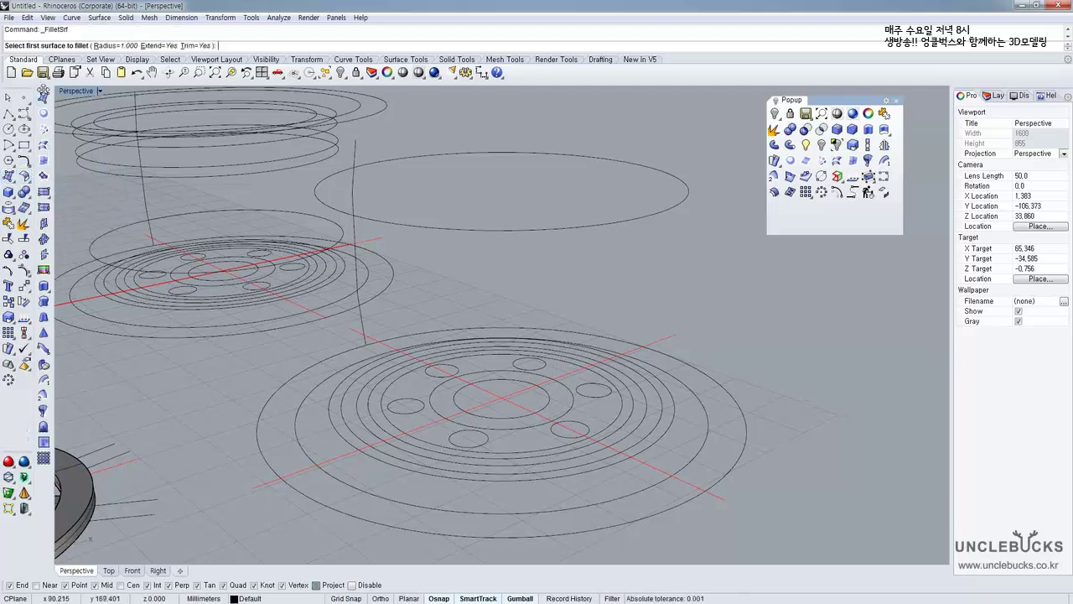
{"action": "left_click_drag", "start_coordinate": [43, 90], "coordinate": [628, 114]}
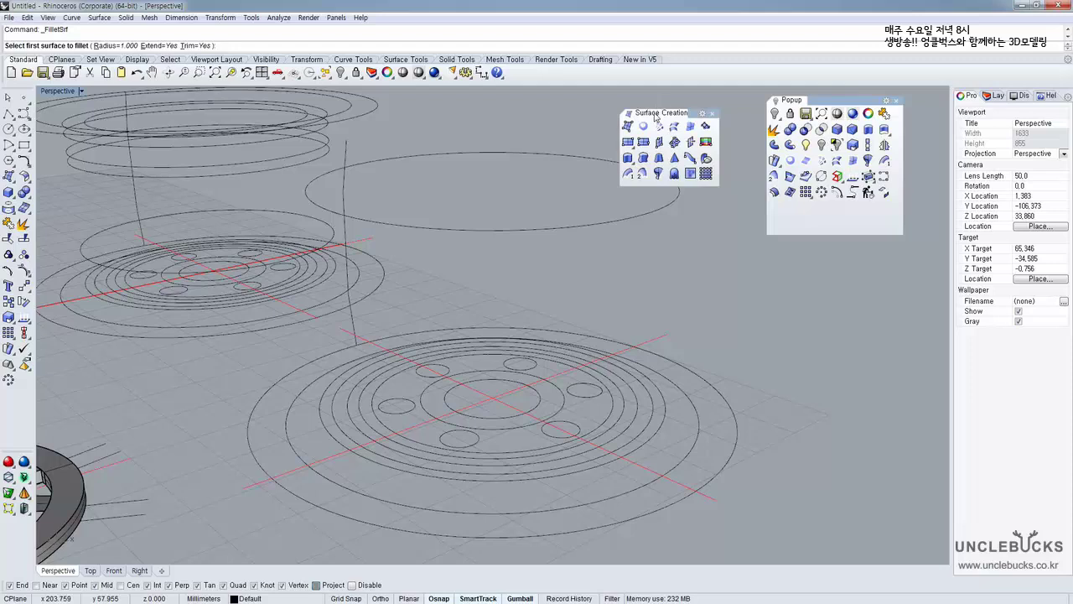
{"action": "left_click_drag", "start_coordinate": [655, 116], "coordinate": [693, 116]}
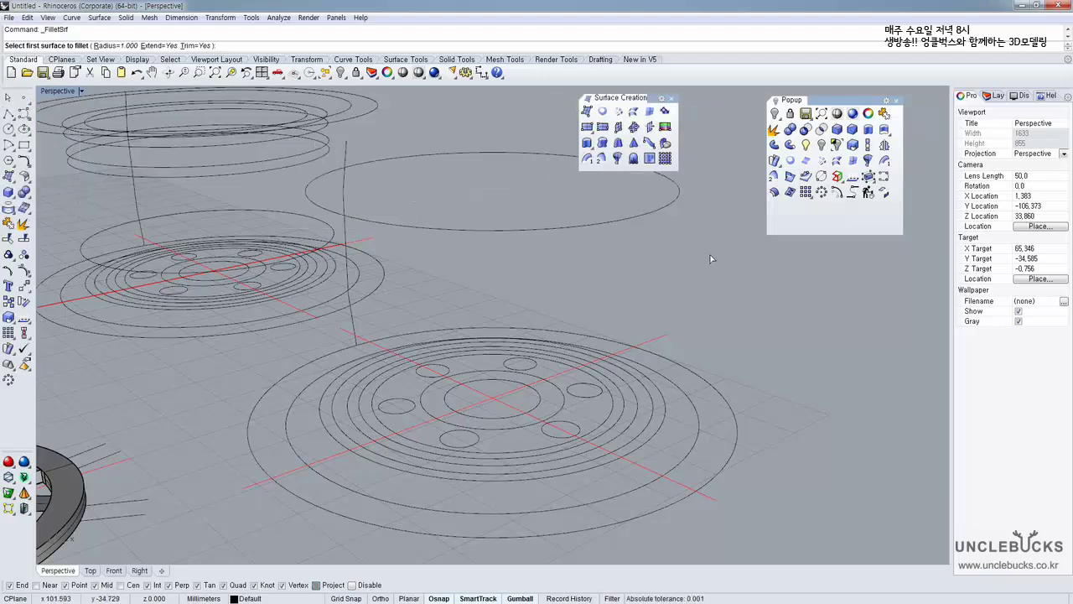
{"action": "right_click_drag", "start_coordinate": [711, 259], "coordinate": [686, 268]}
{"action": "left_click_drag", "start_coordinate": [628, 101], "coordinate": [734, 108]}
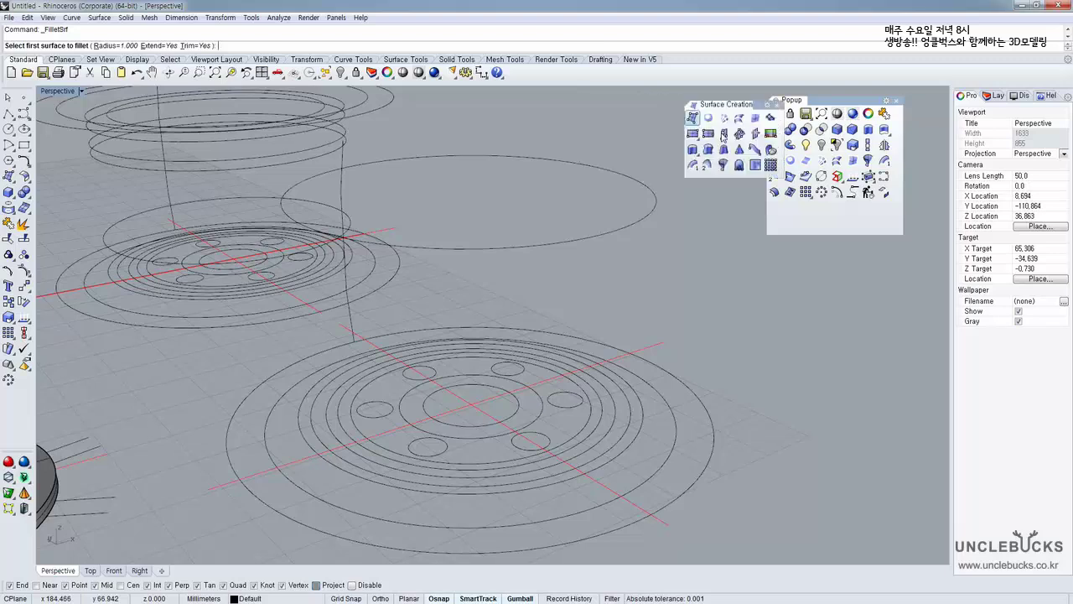
Cancel the surface fillet and select the raised circle together with its matching circle in the flat wheel layout
{"action": "right_click_drag", "start_coordinate": [698, 329], "coordinate": [639, 313]}
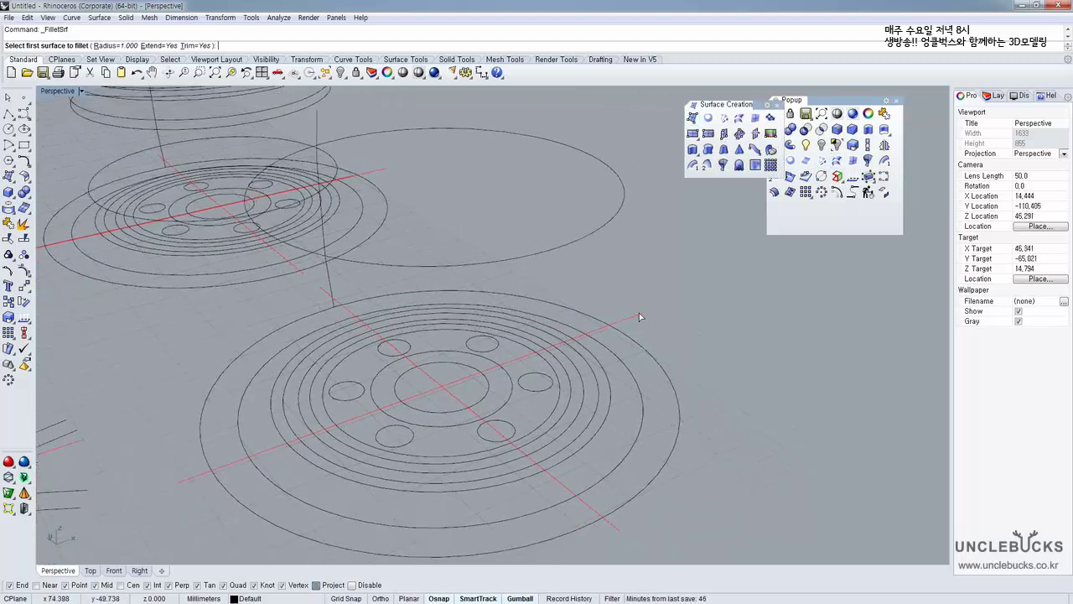
{"action": "key", "text": "Escape"}
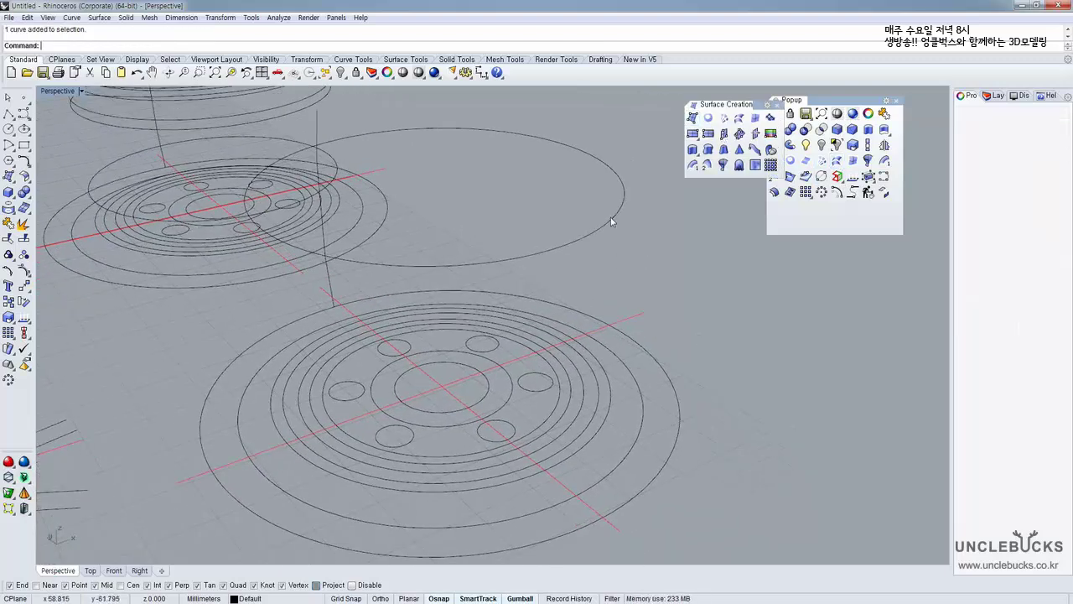
{"action": "left_click", "coordinate": [613, 222]}
{"action": "mouse_move", "coordinate": [623, 388]}
{"action": "right_mouse_down"}
{"action": "mouse_move", "coordinate": [649, 355]}
{"action": "mouse_move", "coordinate": [638, 397]}
{"action": "right_mouse_up"}
{"action": "left_click", "coordinate": [613, 410], "text": "shift"}
{"action": "right_click_drag", "start_coordinate": [649, 346], "coordinate": [652, 329]}
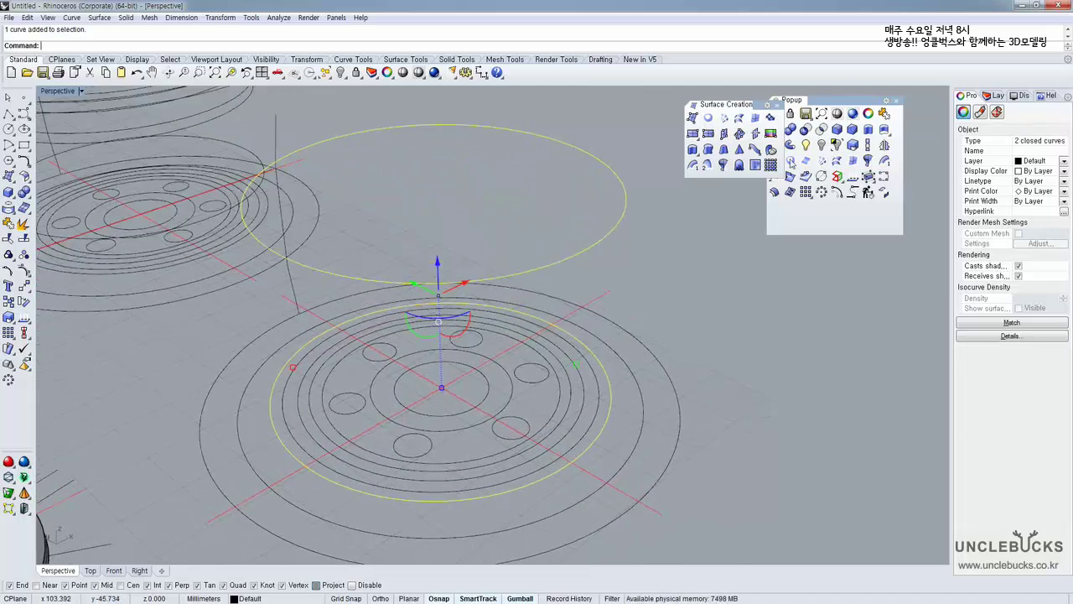
Try a Loft with straight sections between the raised circle and its matching base circle
{"action": "left_click", "coordinate": [837, 161]}
{"action": "right_click_drag", "start_coordinate": [611, 252], "coordinate": [523, 270]}
{"action": "right_click_drag", "start_coordinate": [534, 147], "coordinate": [587, 234]}
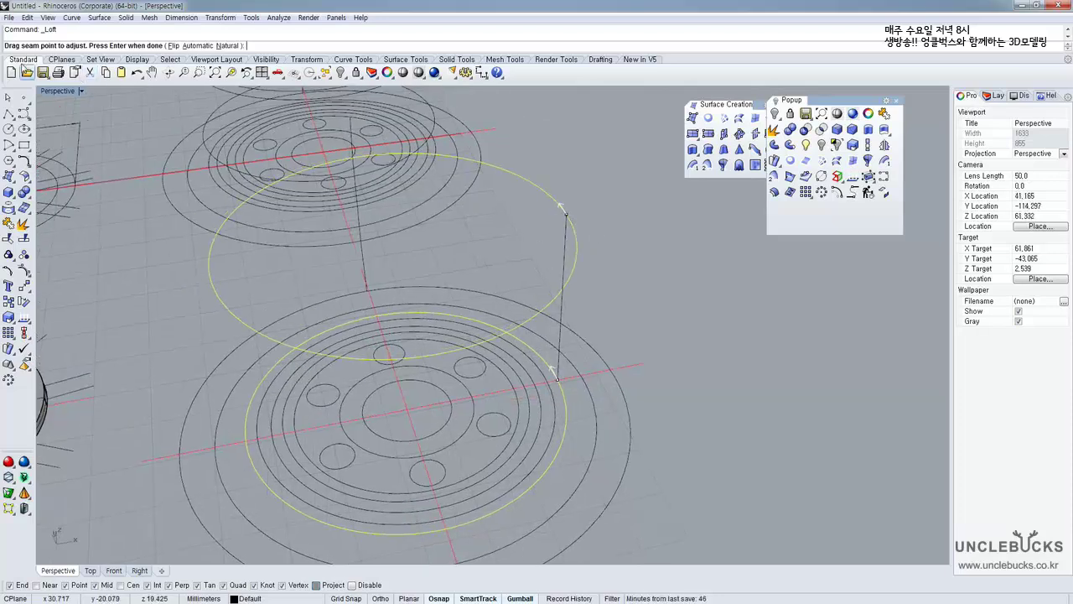
{"action": "right_click_drag", "start_coordinate": [520, 249], "coordinate": [573, 194]}
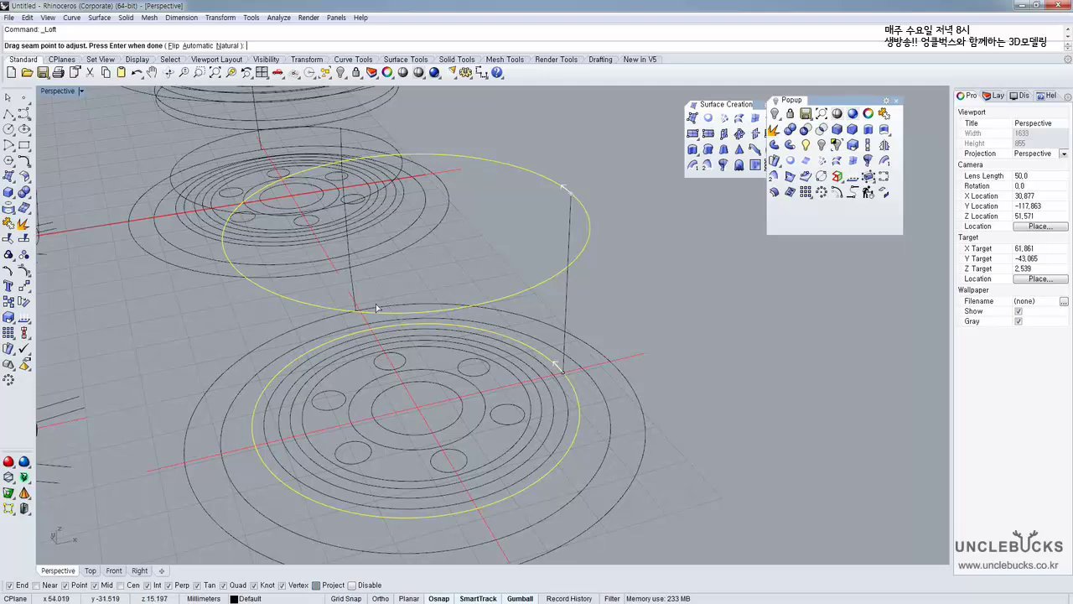
{"action": "right_click_drag", "start_coordinate": [427, 315], "coordinate": [527, 203]}
{"action": "right_click", "coordinate": [526, 203]}
{"action": "right_click_drag", "start_coordinate": [452, 294], "coordinate": [532, 239]}
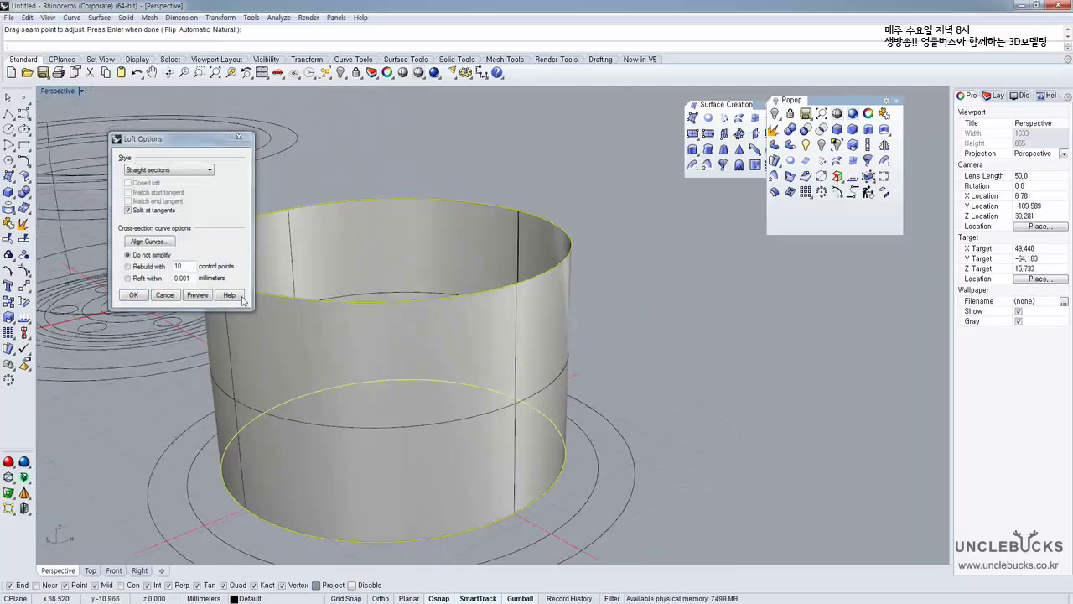
{"action": "left_click", "coordinate": [160, 296]}
{"action": "right_click_drag", "start_coordinate": [610, 240], "coordinate": [558, 284]}
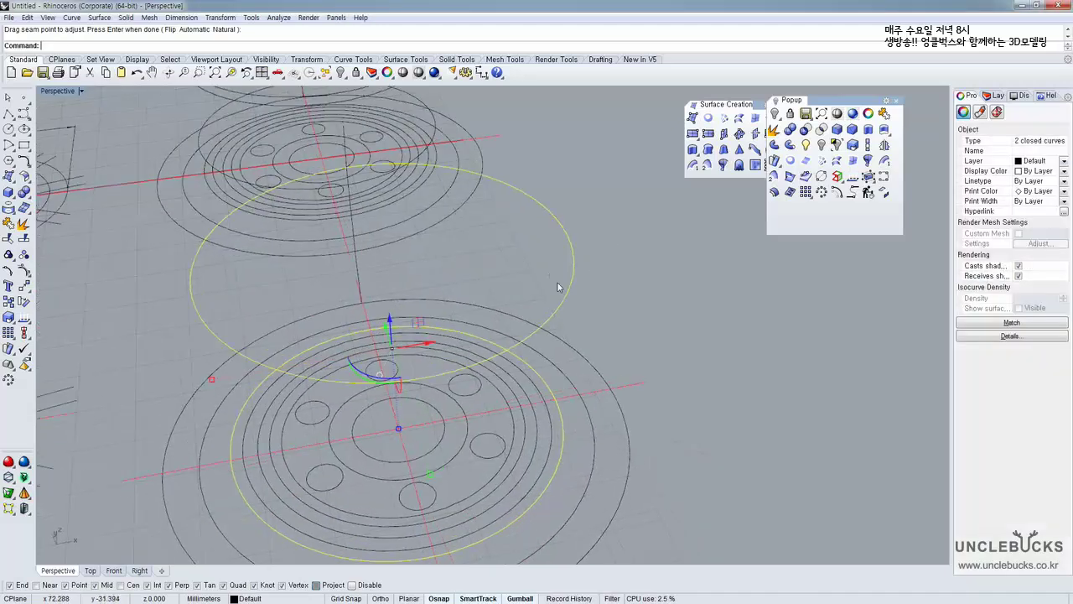
{"action": "left_click", "coordinate": [655, 363]}
Switch to the browser and examine the reference photos of the yellow wheel and its caliper measurements
{"action": "right_click_drag", "start_coordinate": [655, 362], "coordinate": [558, 351]}
{"action": "left_click", "coordinate": [593, 249]}
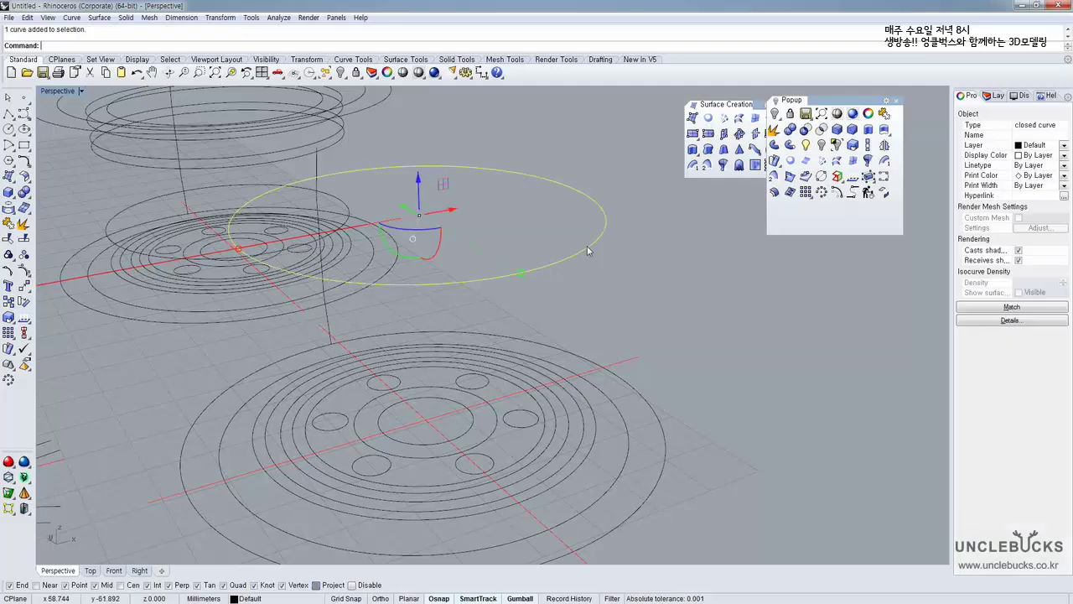
{"action": "key", "text": "alt+Tab"}
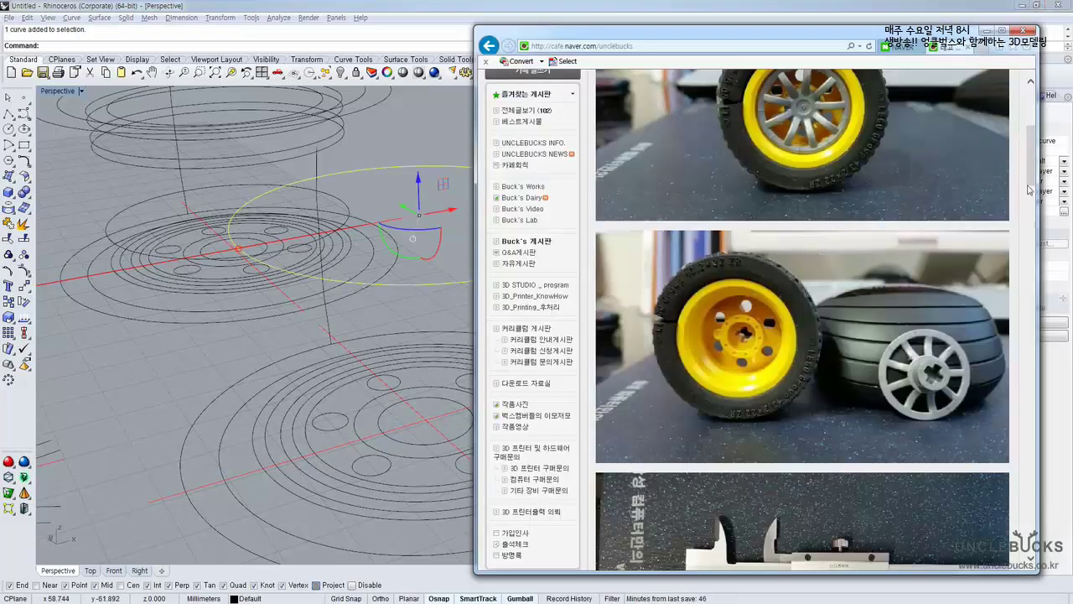
{"action": "left_click_drag", "start_coordinate": [1030, 189], "coordinate": [1032, 383]}
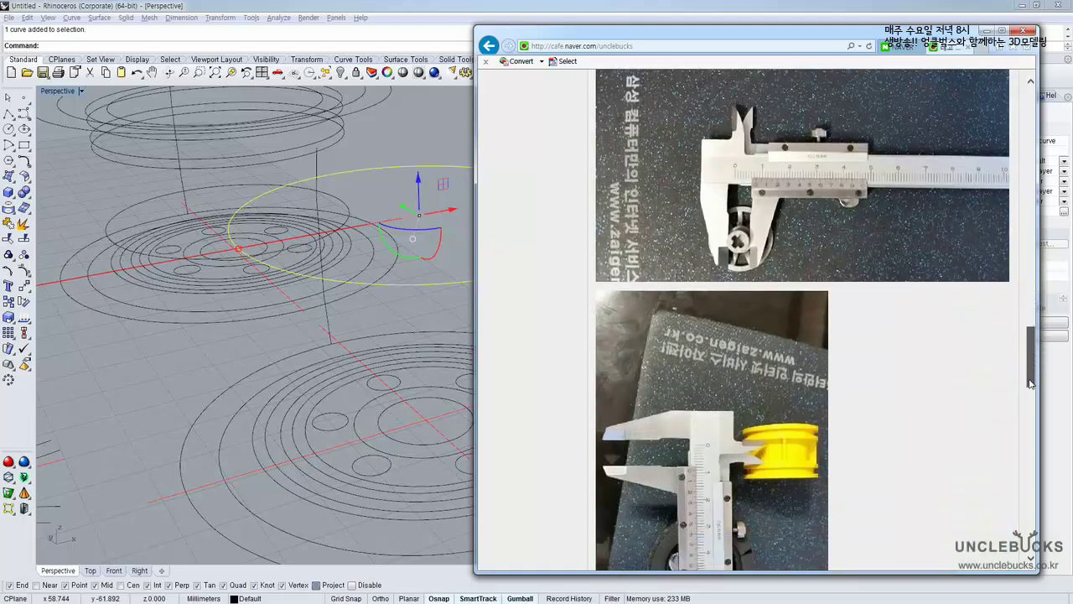
{"action": "scroll", "coordinate": [812, 294], "scroll_direction": "up", "scroll_amount": 12}
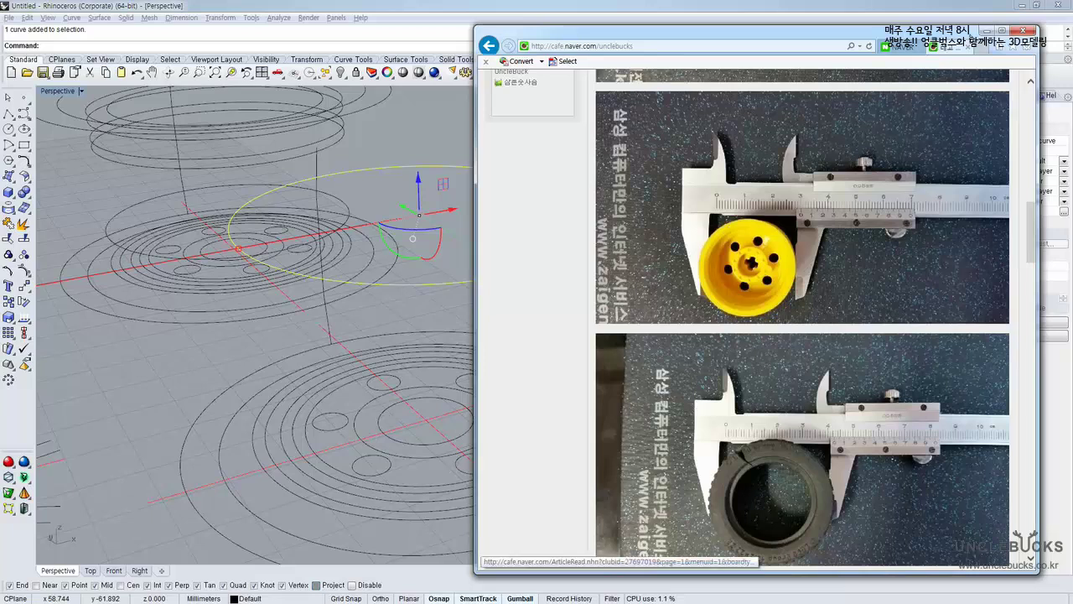
{"action": "left_click", "coordinate": [989, 31]}
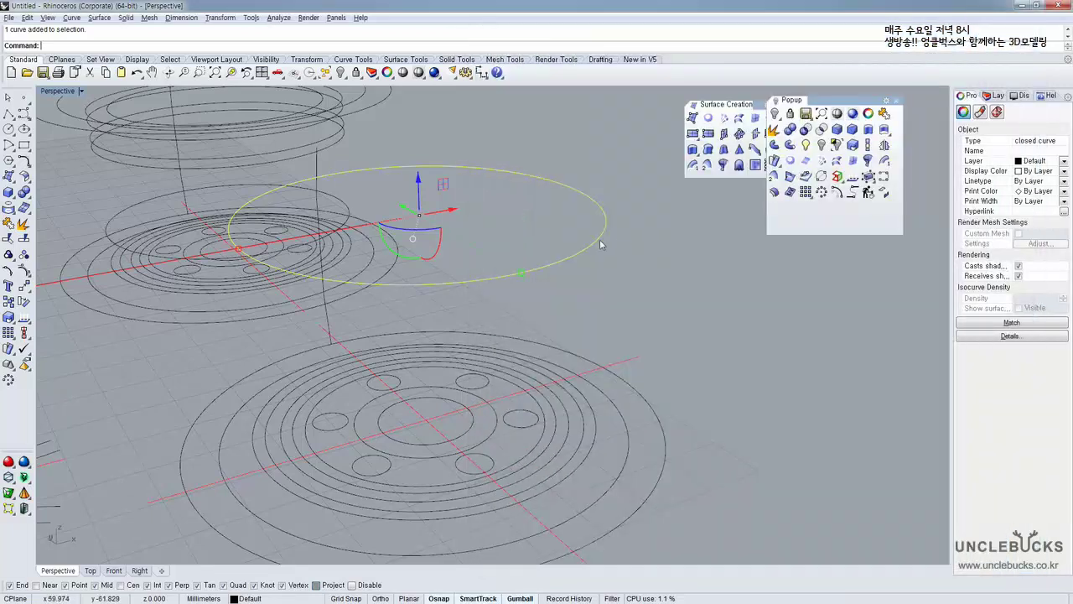
In Rhino, duplicate the fifth circle from the outside of the base layout in place and raise the copy straight up by 18
{"action": "right_click_drag", "start_coordinate": [498, 191], "coordinate": [576, 369]}
{"action": "left_click", "coordinate": [579, 370]}
{"action": "left_click", "coordinate": [586, 371]}
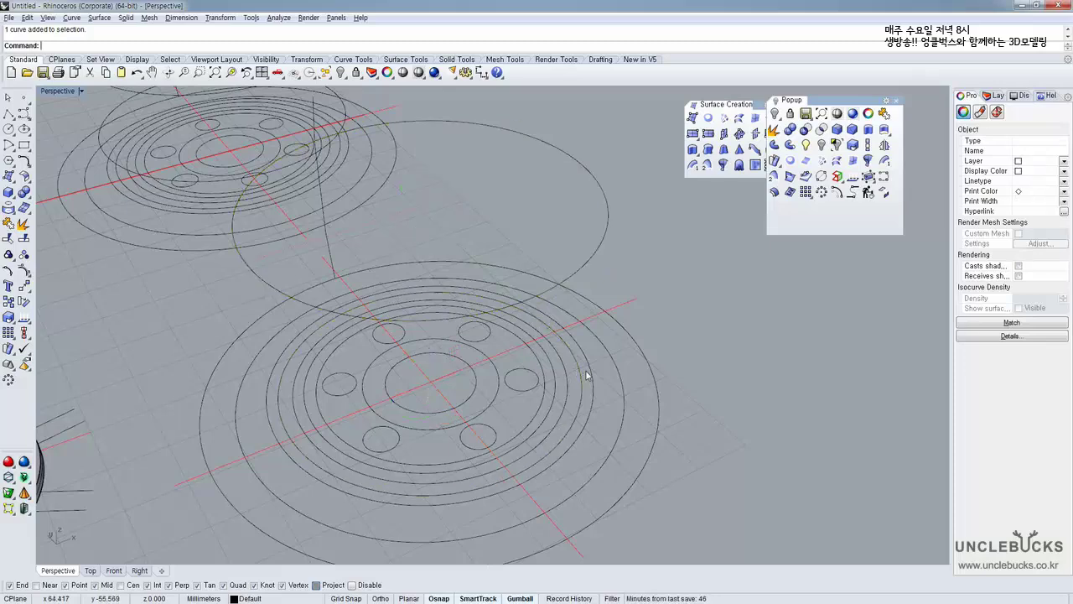
{"action": "left_click", "coordinate": [579, 387]}
{"action": "right_click_drag", "start_coordinate": [576, 392], "coordinate": [503, 335]}
{"action": "left_click", "coordinate": [565, 387]}
{"action": "key", "text": "ctrl+v"}
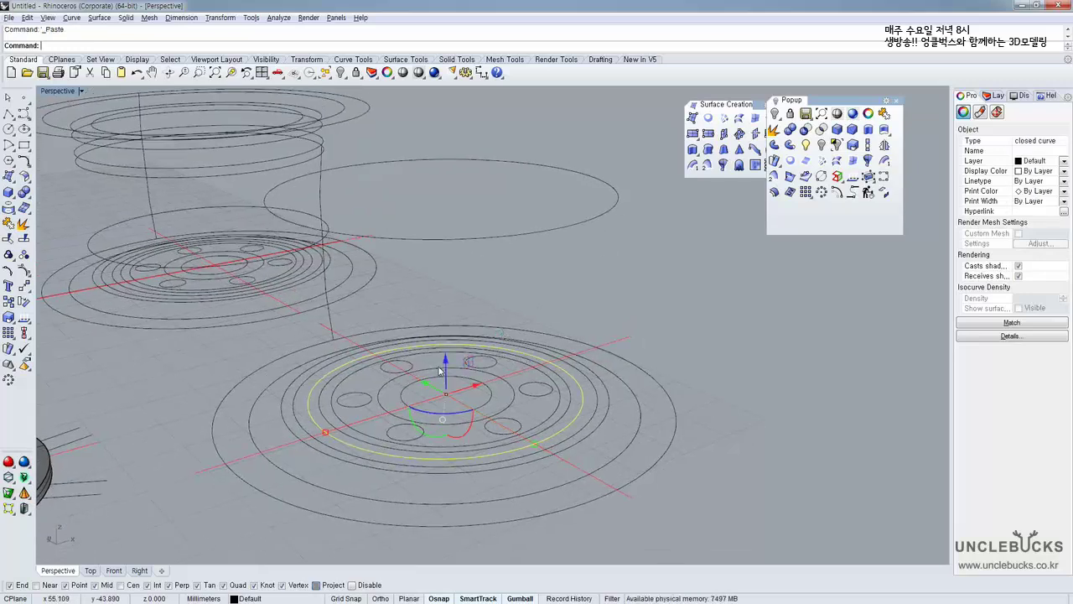
{"action": "left_click", "coordinate": [447, 367]}
{"action": "type", "text": "18"}
{"action": "key", "text": "Return"}
{"action": "left_click", "coordinate": [650, 222]}
Duplicate the next smaller circle of the base layout in place and raise the copy straight up by 17
{"action": "right_click_drag", "start_coordinate": [610, 220], "coordinate": [628, 249]}
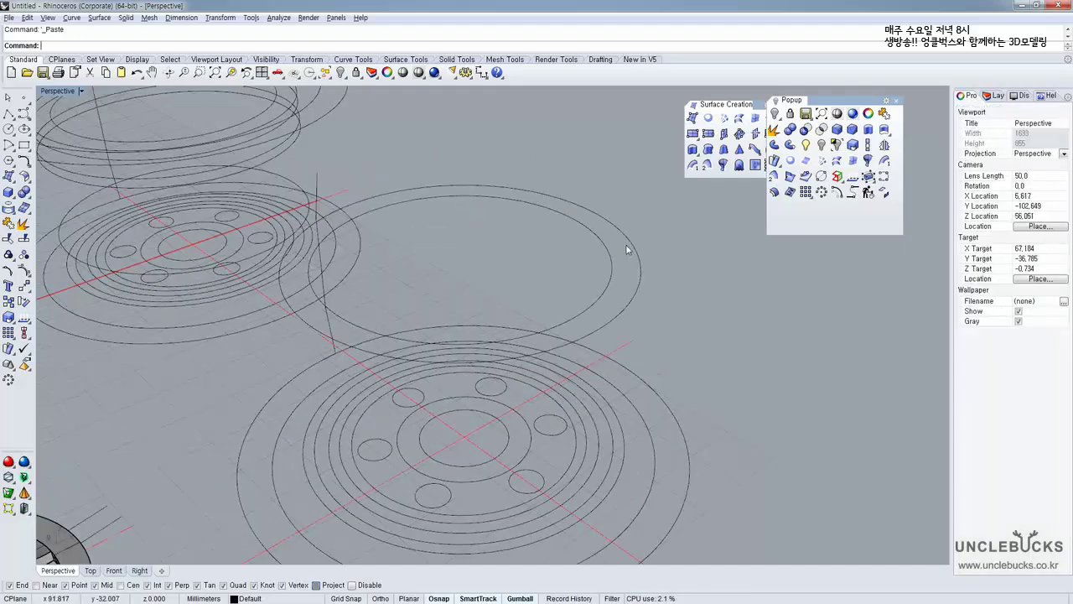
{"action": "right_click_drag", "start_coordinate": [603, 332], "coordinate": [596, 274], "text": "shift"}
{"action": "right_click_drag", "start_coordinate": [594, 365], "coordinate": [507, 363]}
{"action": "left_click", "coordinate": [571, 366]}
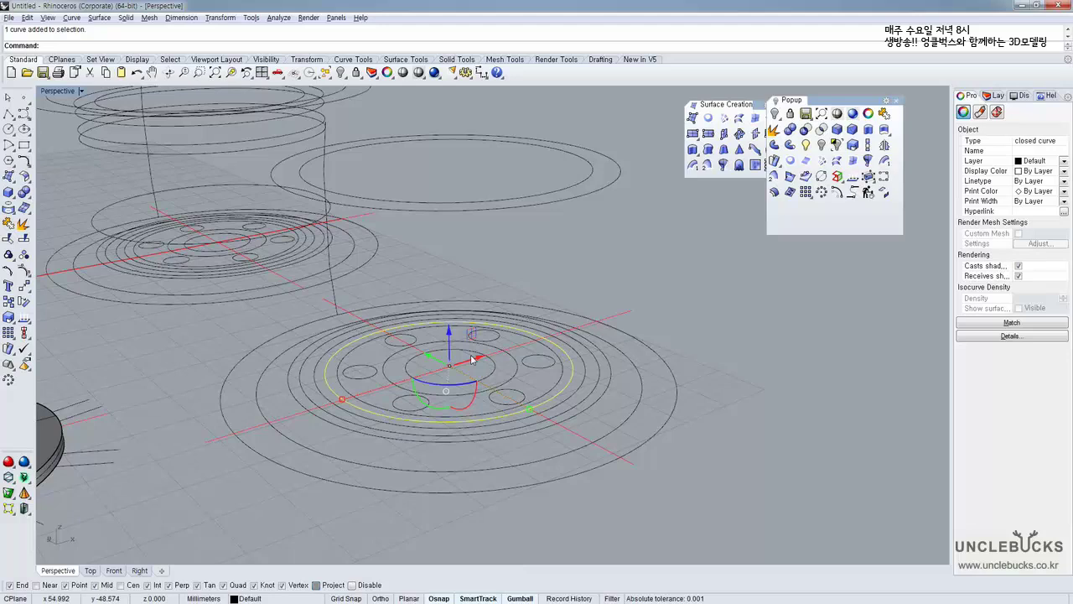
{"action": "key", "text": "ctrl+c"}
{"action": "key", "text": "ctrl+v"}
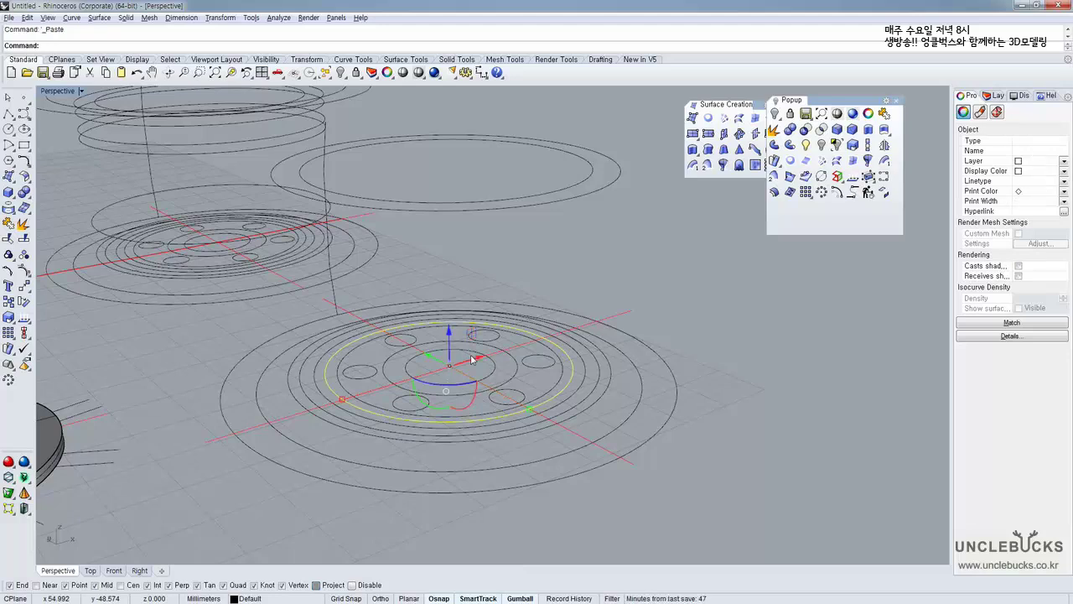
{"action": "left_click", "coordinate": [449, 335]}
{"action": "type", "text": "17"}
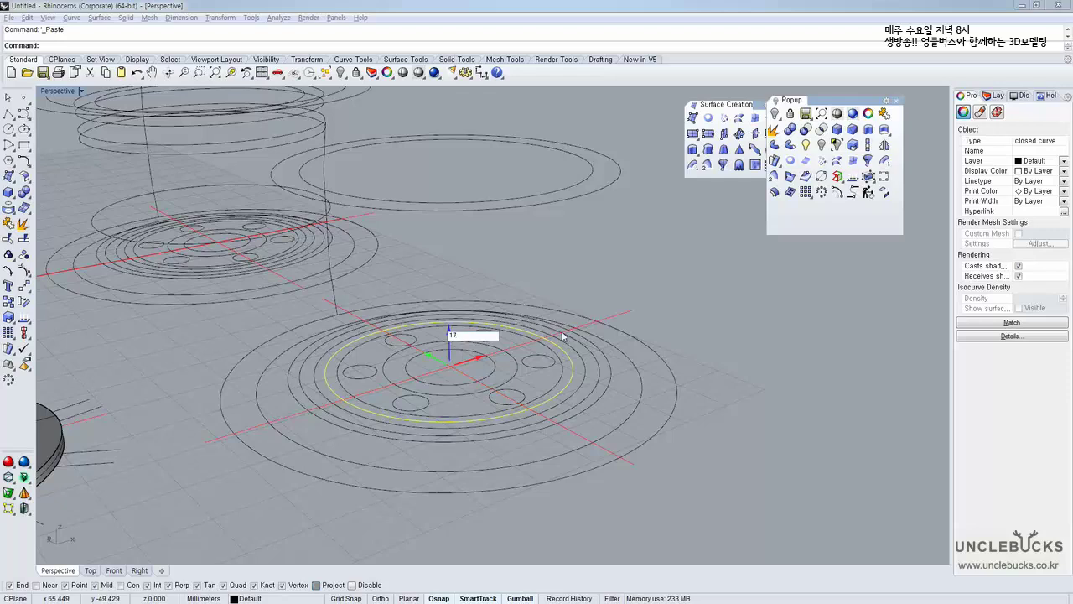
{"action": "key", "text": "Return"}
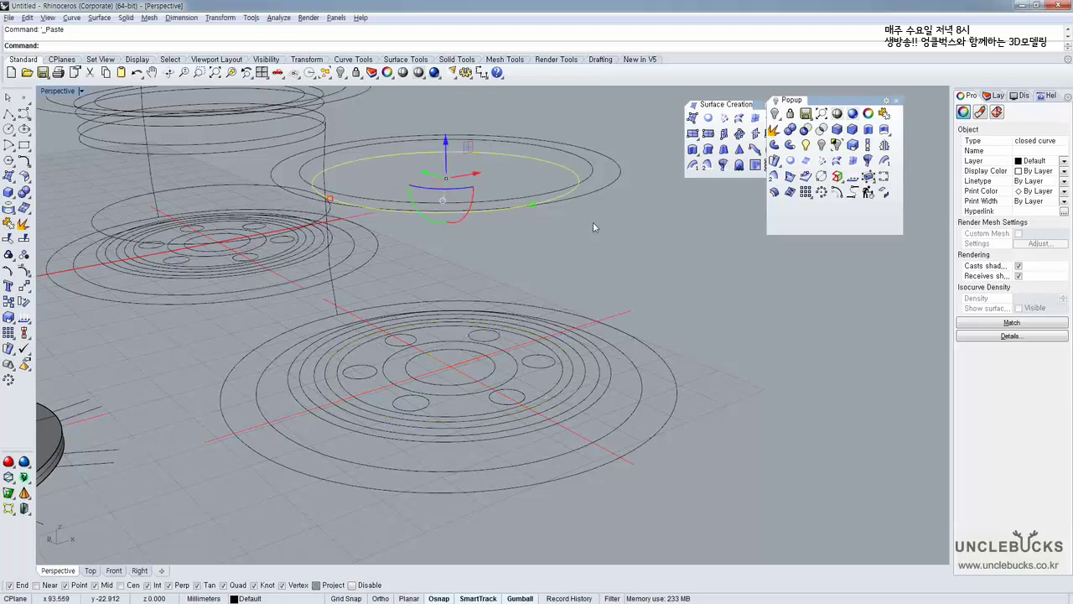
{"action": "right_click_drag", "start_coordinate": [593, 223], "coordinate": [619, 254]}
{"action": "key", "text": "Escape"}
{"action": "scroll", "coordinate": [531, 236], "scroll_direction": "up", "scroll_amount": 5}
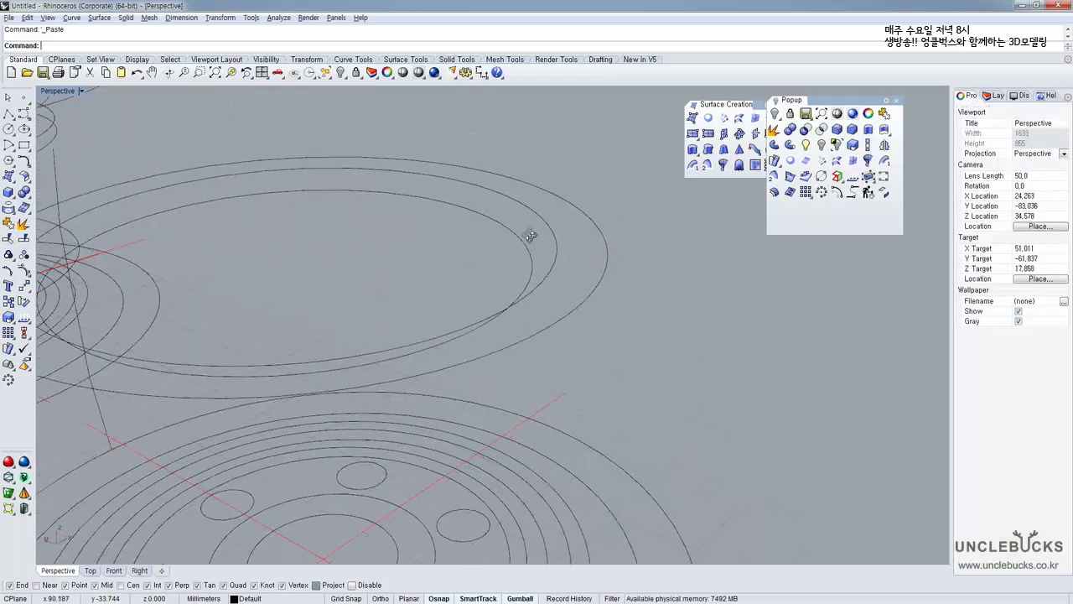
{"action": "right_click_drag", "start_coordinate": [530, 236], "coordinate": [568, 277]}
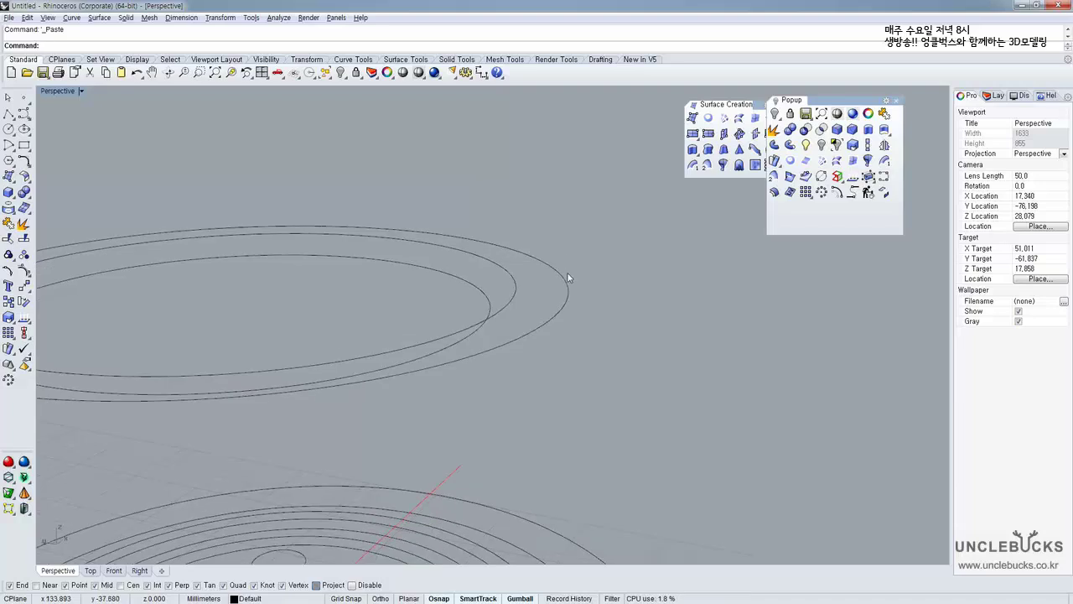
{"action": "left_click", "coordinate": [568, 278]}
{"action": "left_click", "coordinate": [514, 281]}
{"action": "right_click_drag", "start_coordinate": [498, 284], "coordinate": [336, 227]}
{"action": "right_click_drag", "start_coordinate": [539, 251], "coordinate": [583, 261]}
{"action": "left_click_drag", "start_coordinate": [679, 286], "coordinate": [530, 202]}
{"action": "right_click_drag", "start_coordinate": [590, 181], "coordinate": [606, 213]}
{"action": "left_click", "coordinate": [629, 216]}
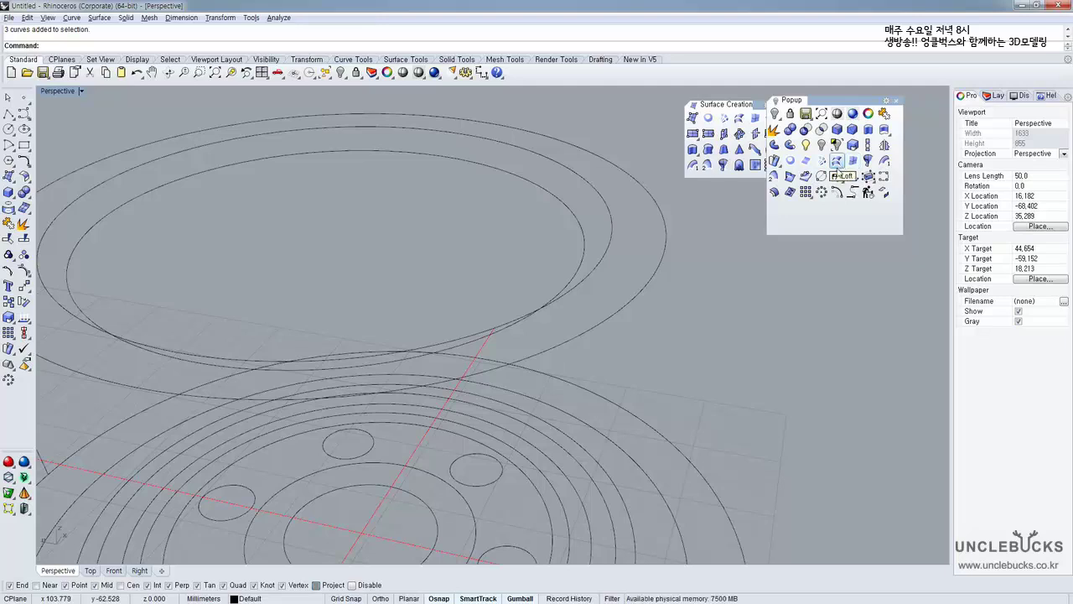
Start a Loft through the three raised circles from outermost to innermost, accepting the default seam points
{"action": "left_click", "coordinate": [837, 162]}
{"action": "left_click", "coordinate": [651, 198]}
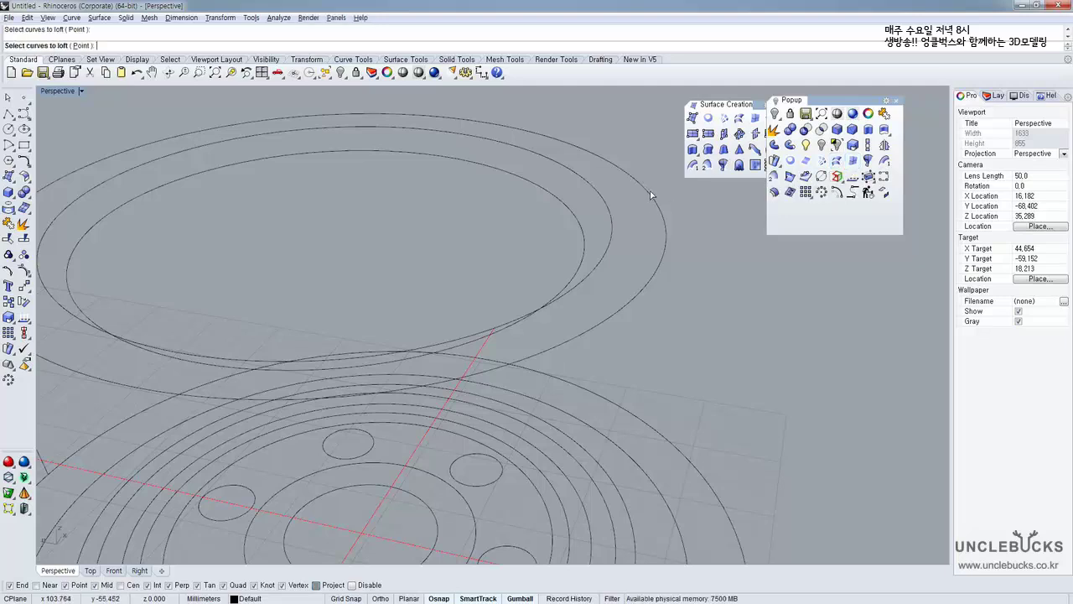
{"action": "left_click", "coordinate": [600, 195]}
{"action": "left_click", "coordinate": [560, 204]}
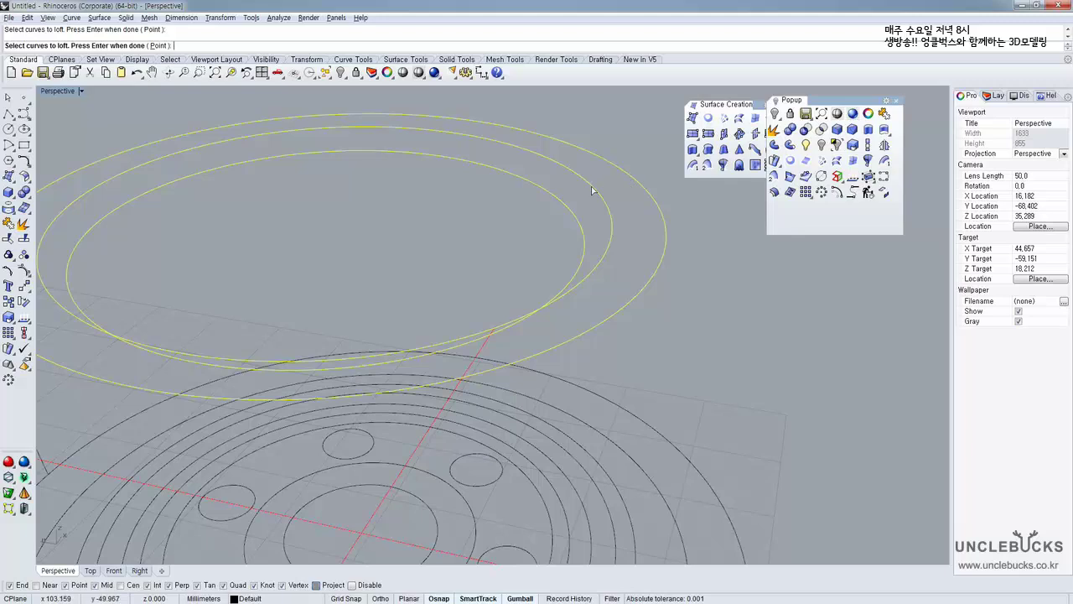
{"action": "key", "text": "Return"}
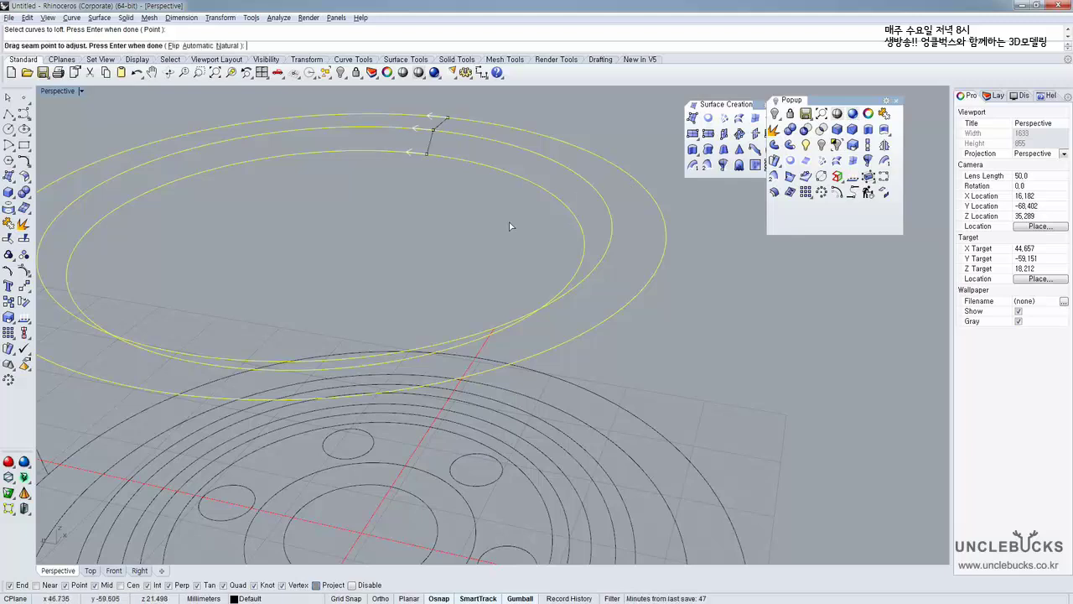
{"action": "right_click_drag", "start_coordinate": [467, 129], "coordinate": [444, 130]}
{"action": "right_click_drag", "start_coordinate": [529, 142], "coordinate": [476, 184], "text": "shift"}
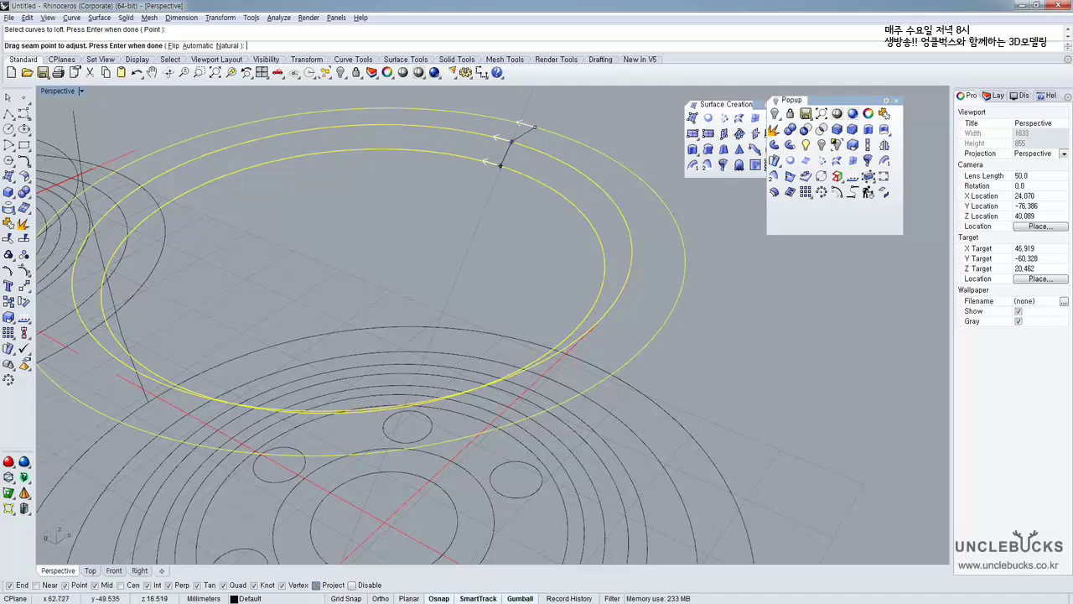
{"action": "key", "text": "Return"}
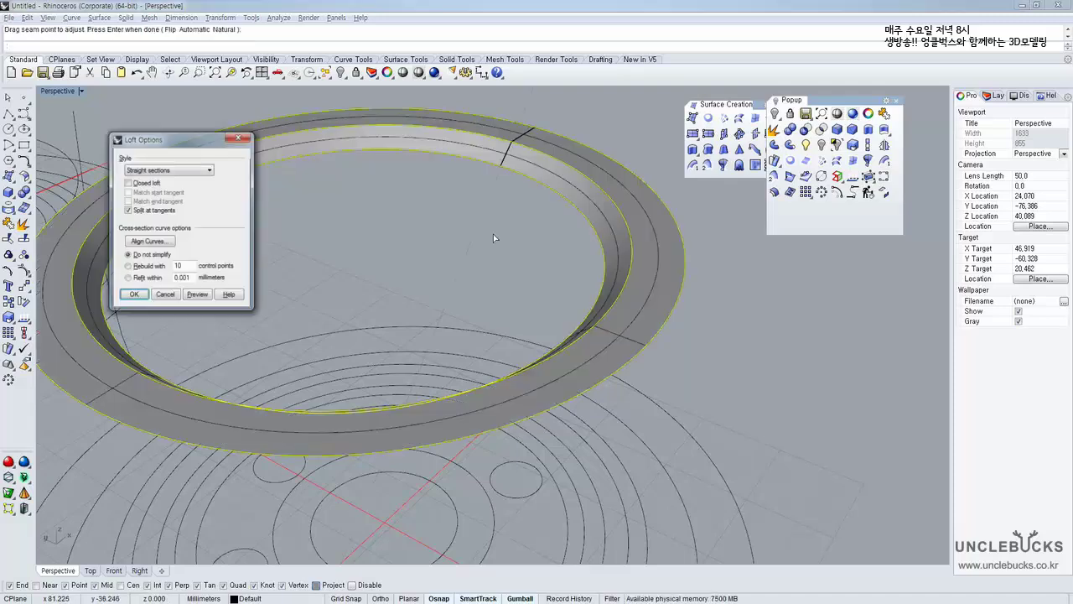
Set the loft style to Normal and preview the surface
{"action": "left_click_drag", "start_coordinate": [166, 149], "coordinate": [440, 162]}
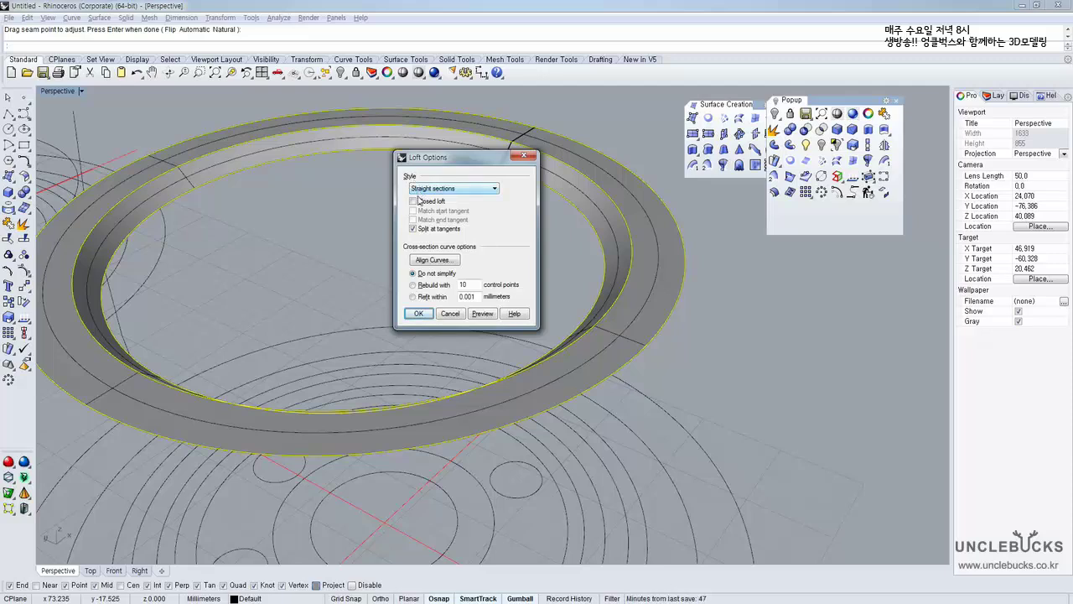
{"action": "left_click_drag", "start_coordinate": [426, 161], "coordinate": [396, 175]}
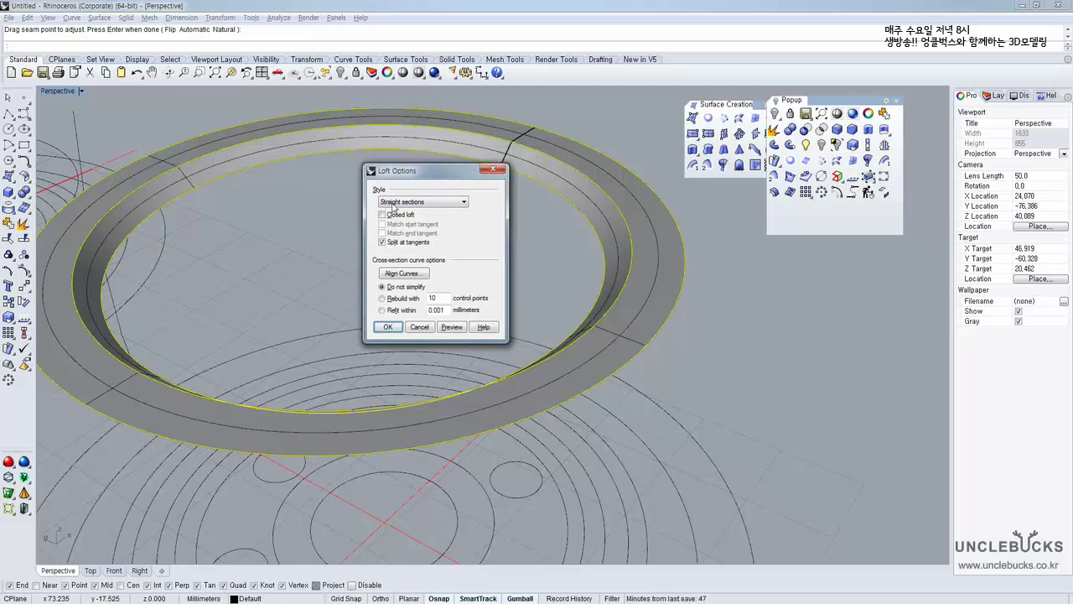
{"action": "left_click", "coordinate": [403, 203]}
{"action": "left_click", "coordinate": [400, 212]}
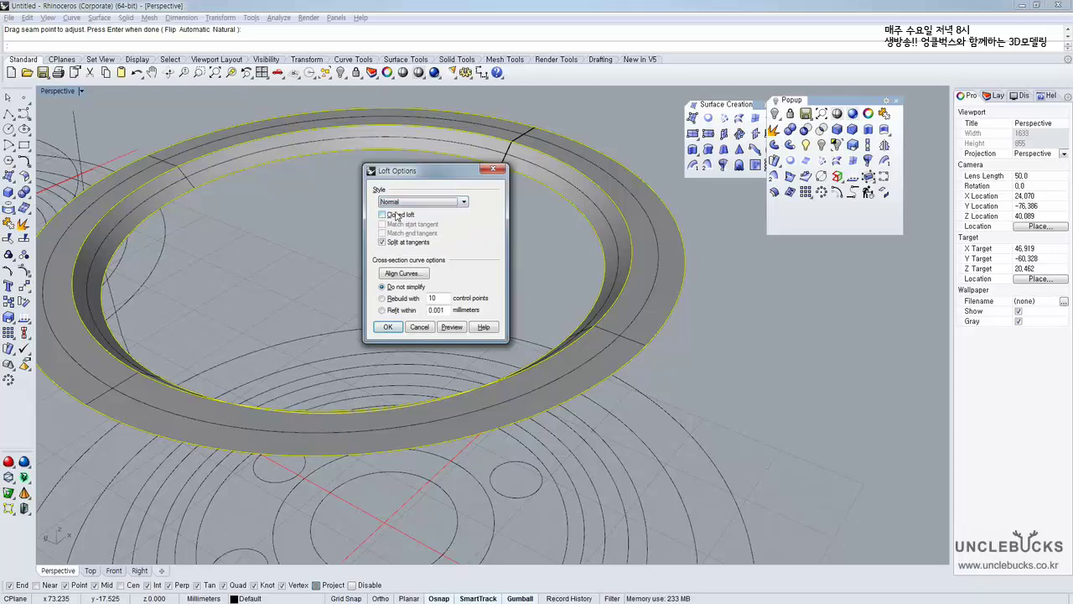
{"action": "left_click_drag", "start_coordinate": [411, 174], "coordinate": [366, 187]}
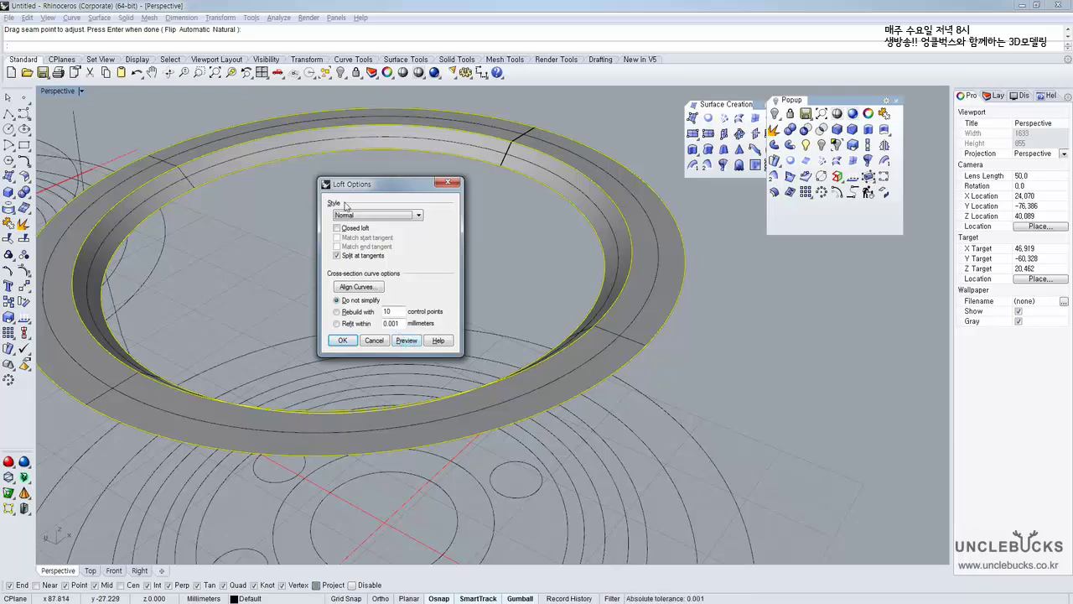
{"action": "left_click", "coordinate": [412, 342]}
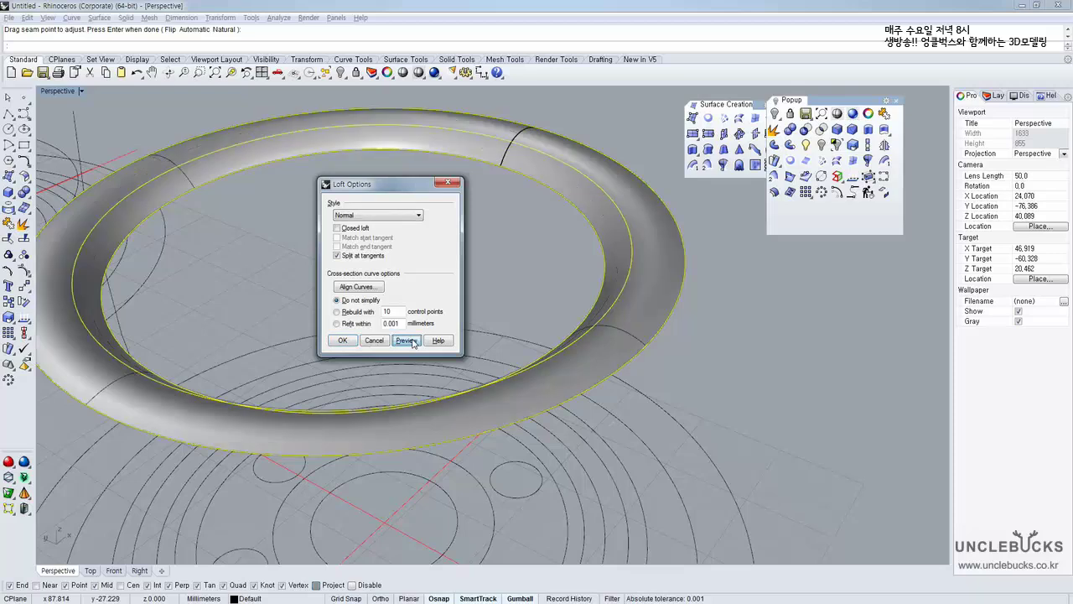
Inspect the Normal loft preview on the raised circles, and preview the surface with the Loose style
{"action": "right_click_drag", "start_coordinate": [503, 277], "coordinate": [580, 359]}
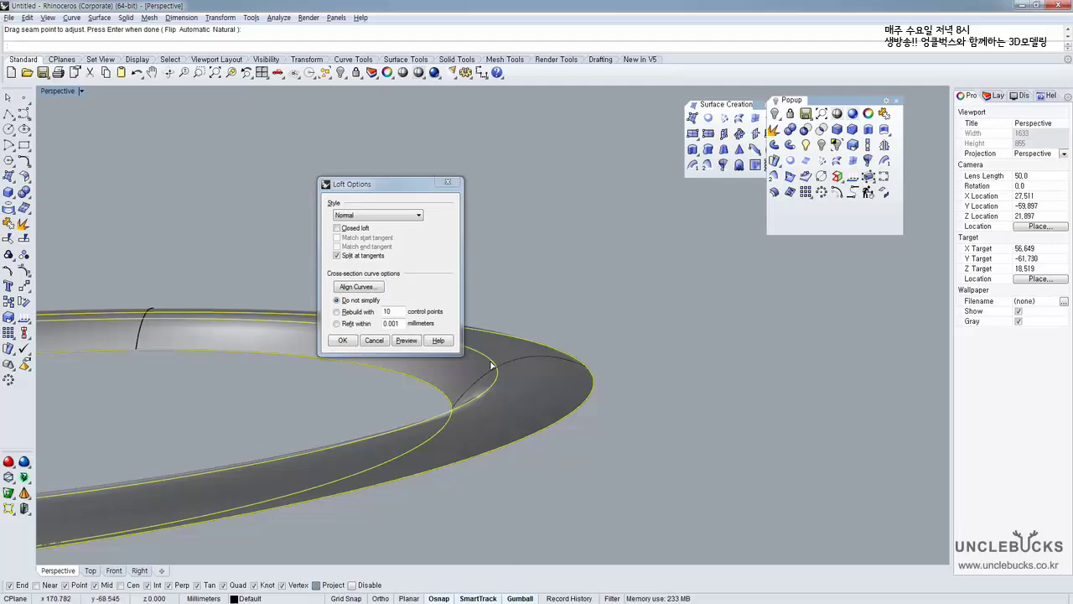
{"action": "right_click_drag", "start_coordinate": [486, 367], "coordinate": [700, 337], "text": "shift"}
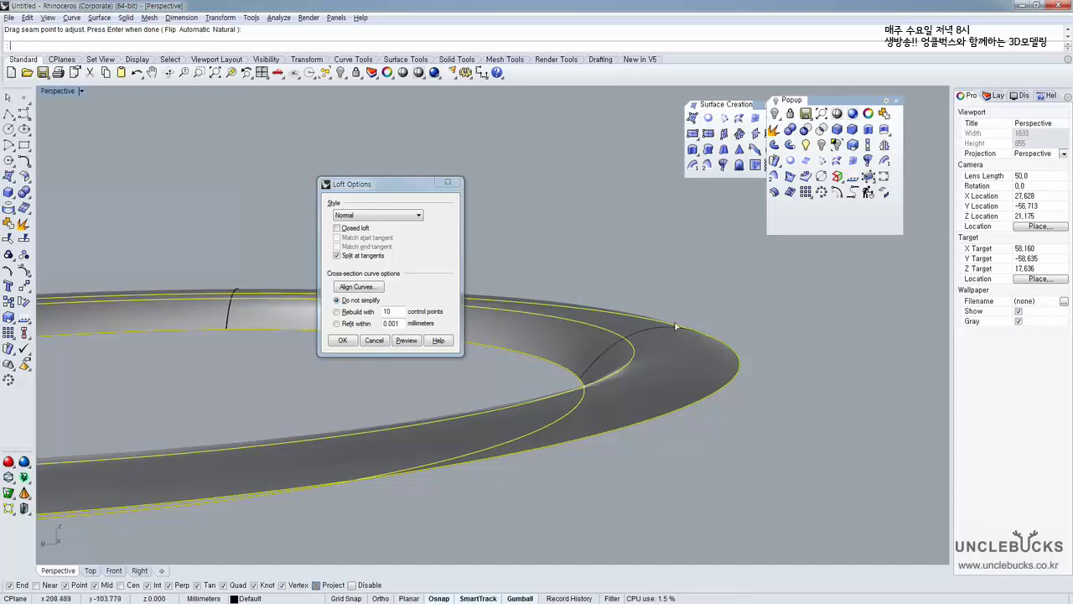
{"action": "right_click_drag", "start_coordinate": [674, 326], "coordinate": [608, 361]}
{"action": "left_click", "coordinate": [373, 216]}
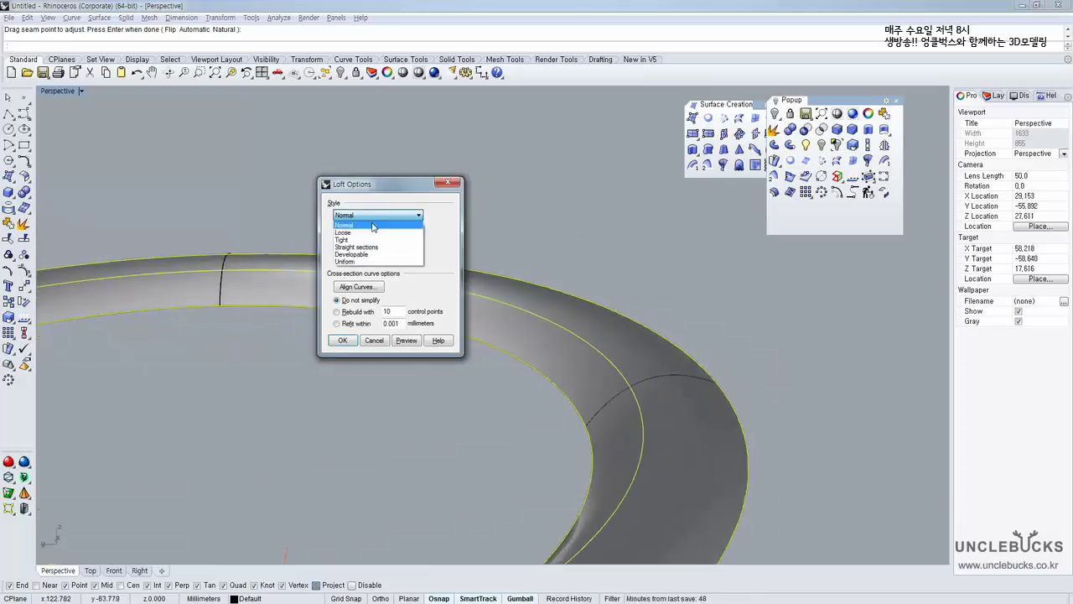
{"action": "left_click", "coordinate": [362, 233]}
{"action": "left_click", "coordinate": [418, 341]}
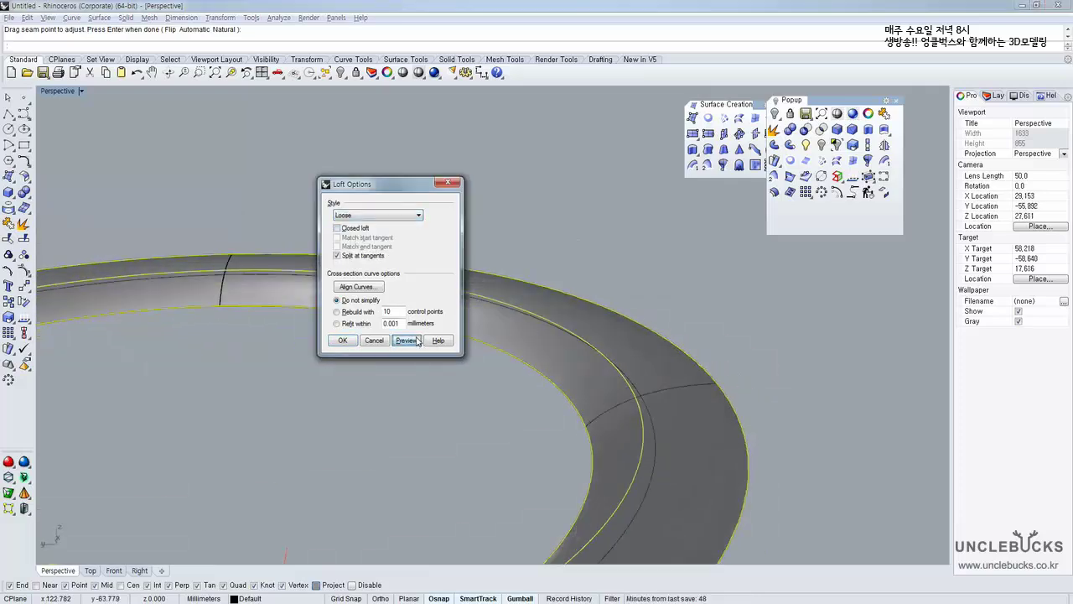
{"action": "mouse_move", "coordinate": [608, 319]}
{"action": "right_mouse_down"}
{"action": "mouse_move", "coordinate": [640, 302]}
{"action": "mouse_move", "coordinate": [611, 331]}
{"action": "right_mouse_up"}
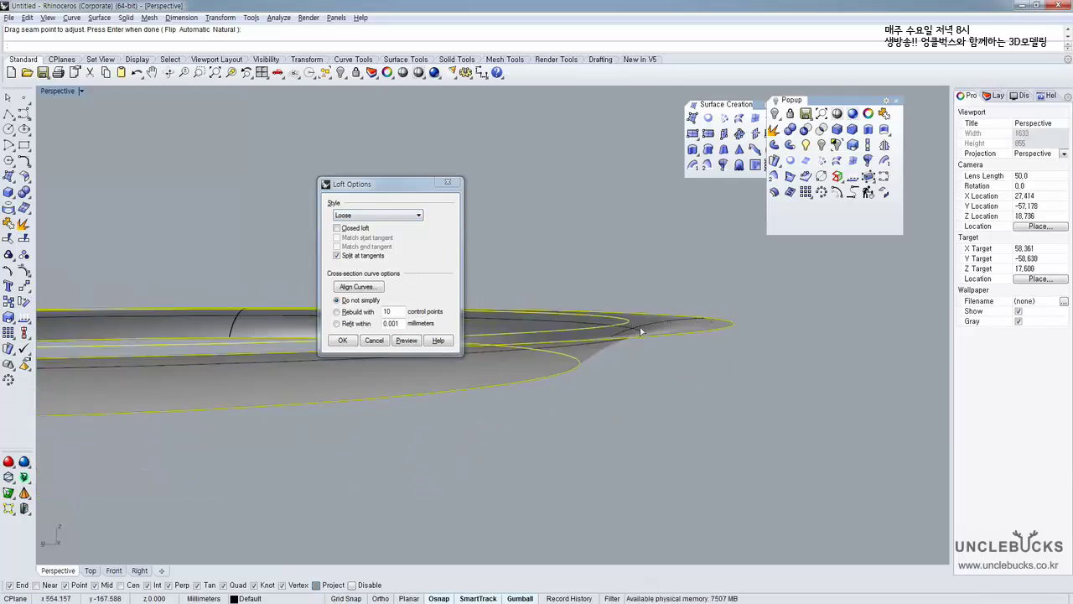
Change the loft style to Tight and preview the rim surface
{"action": "left_click", "coordinate": [374, 215]}
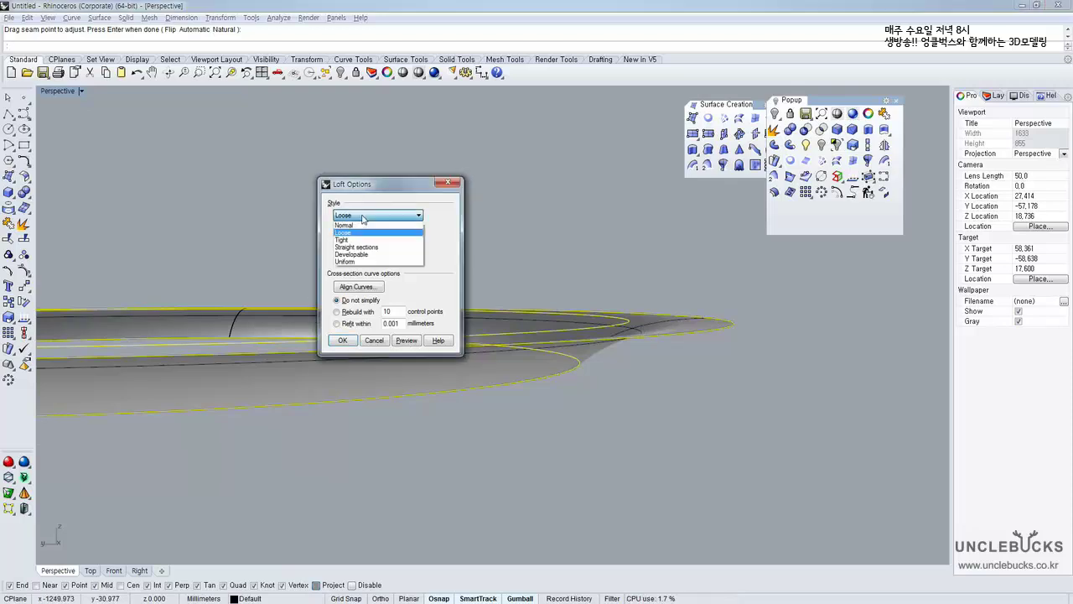
{"action": "left_click", "coordinate": [366, 243]}
{"action": "left_click", "coordinate": [406, 340]}
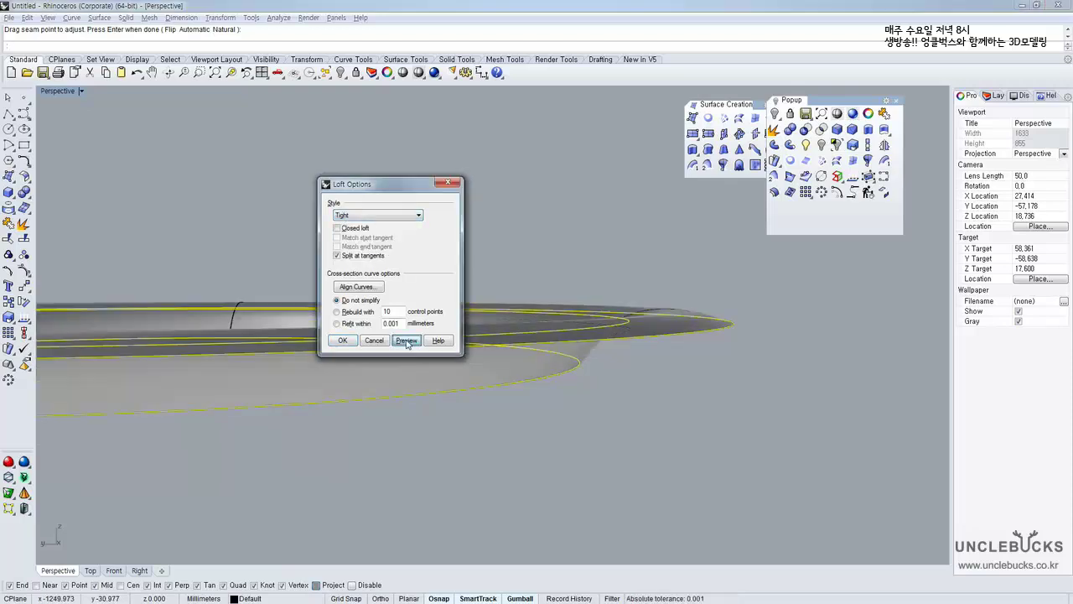
{"action": "right_click_drag", "start_coordinate": [713, 258], "coordinate": [734, 302]}
Try the Developable loft style and preview the resulting rim surface
{"action": "left_click", "coordinate": [379, 209]}
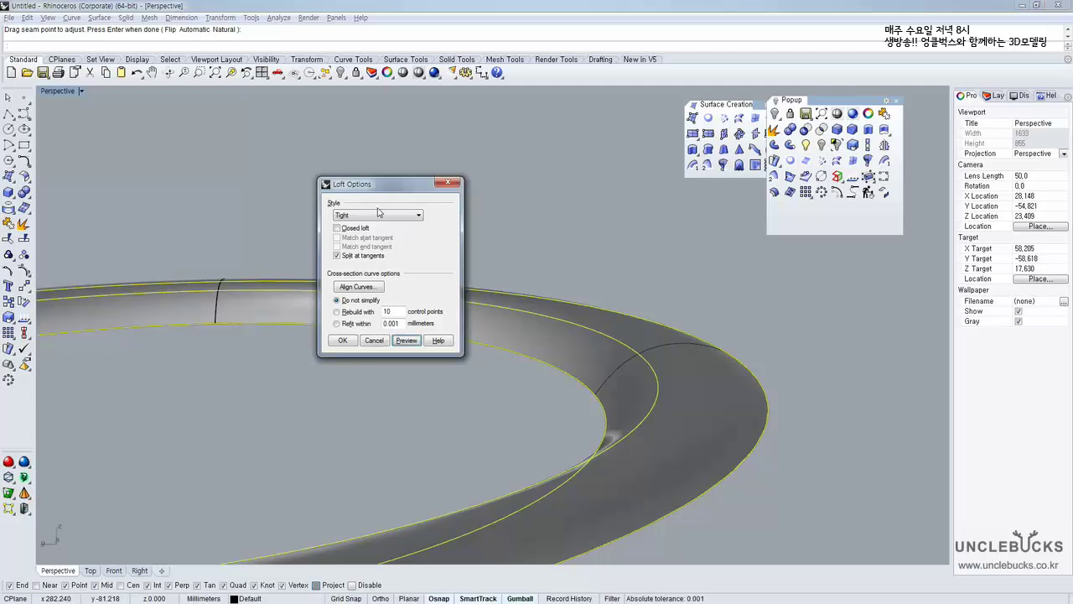
{"action": "left_click", "coordinate": [377, 217]}
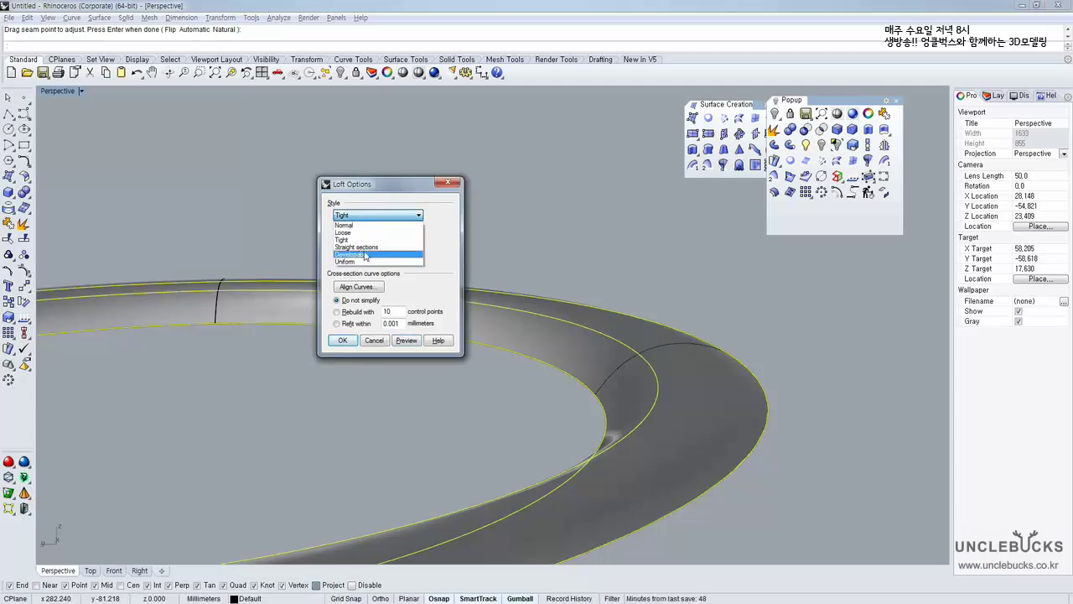
{"action": "left_click", "coordinate": [369, 248]}
{"action": "left_click", "coordinate": [367, 216]}
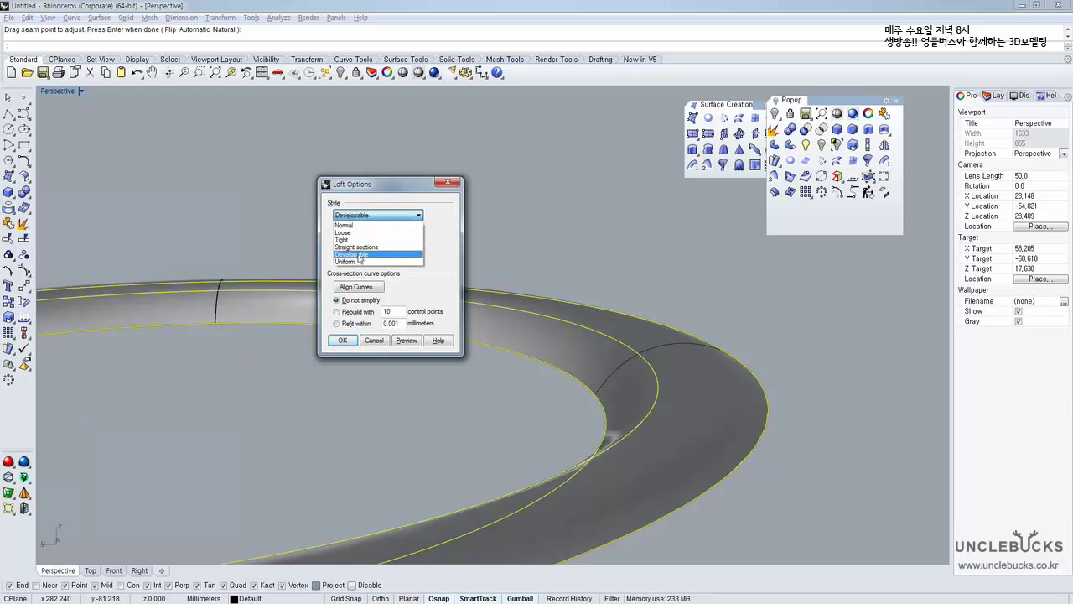
{"action": "left_click", "coordinate": [359, 255]}
{"action": "left_click", "coordinate": [407, 341]}
{"action": "right_click_drag", "start_coordinate": [511, 299], "coordinate": [539, 288]}
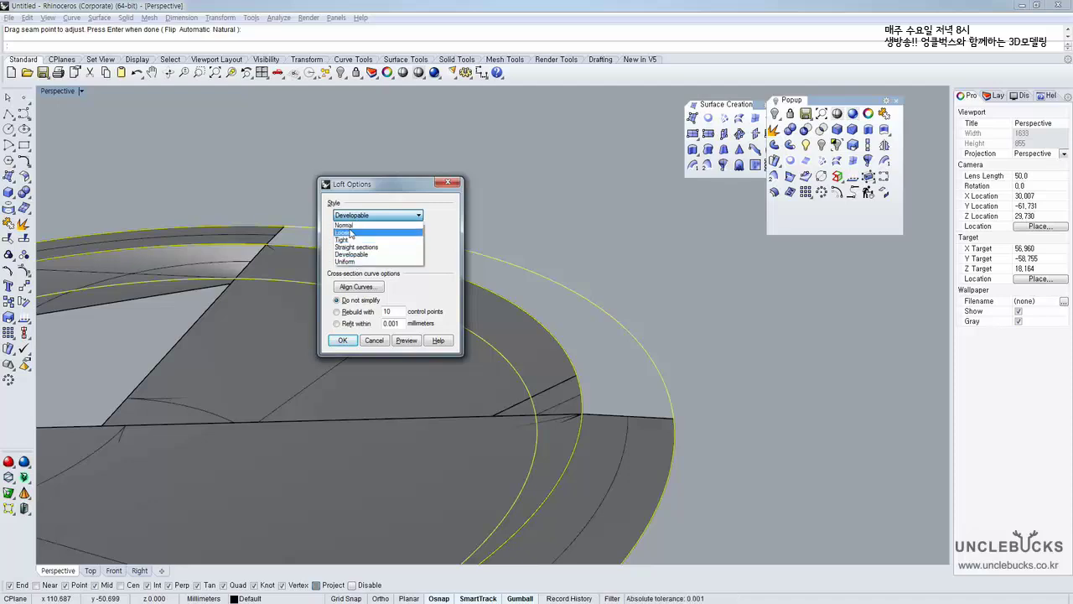
Compare the loft previews again with the Normal style and the Loose style
{"action": "left_click", "coordinate": [350, 224]}
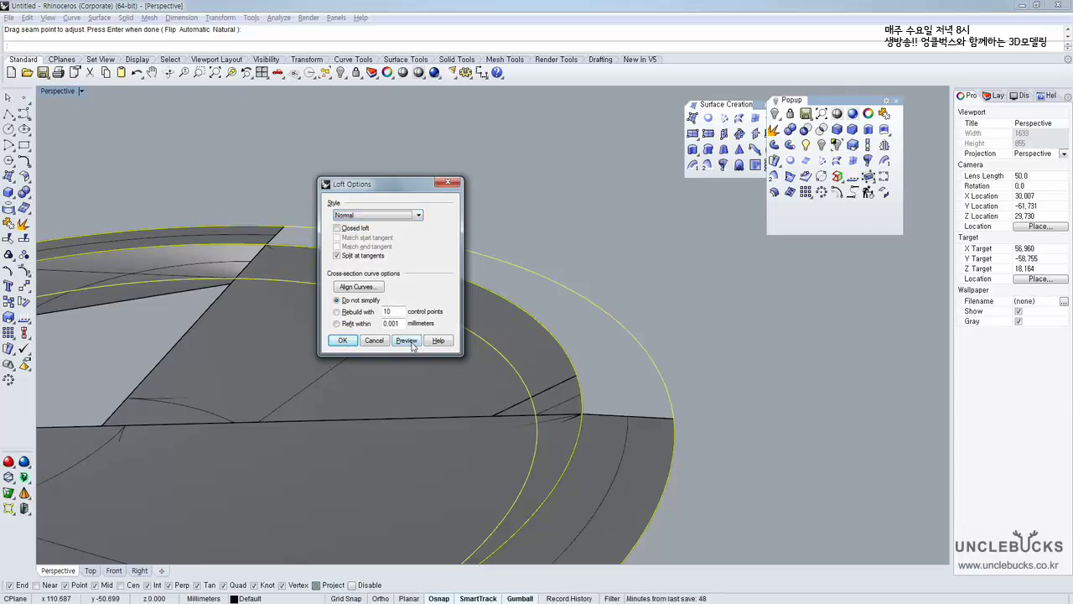
{"action": "left_click", "coordinate": [406, 340]}
{"action": "right_click_drag", "start_coordinate": [619, 325], "coordinate": [662, 335]}
{"action": "left_click", "coordinate": [375, 219]}
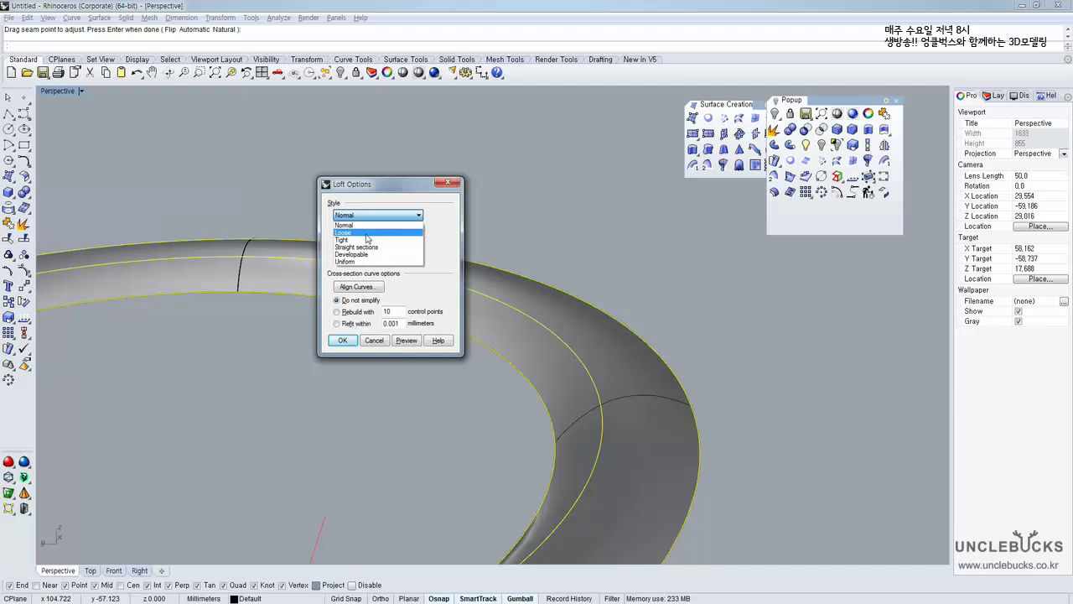
{"action": "left_click", "coordinate": [366, 233]}
{"action": "left_click", "coordinate": [406, 339]}
{"action": "right_click_drag", "start_coordinate": [556, 300], "coordinate": [636, 300], "text": "shift"}
Set the loft style to Straight sections, preview the rim surface and create the loft
{"action": "left_click", "coordinate": [378, 216]}
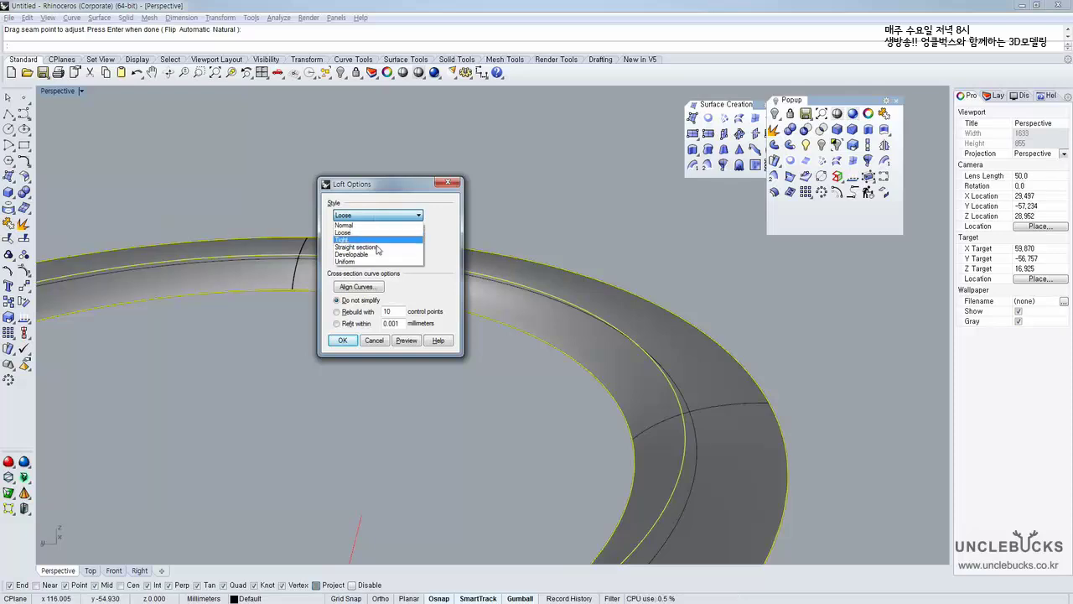
{"action": "left_click", "coordinate": [376, 248]}
{"action": "left_click", "coordinate": [405, 341]}
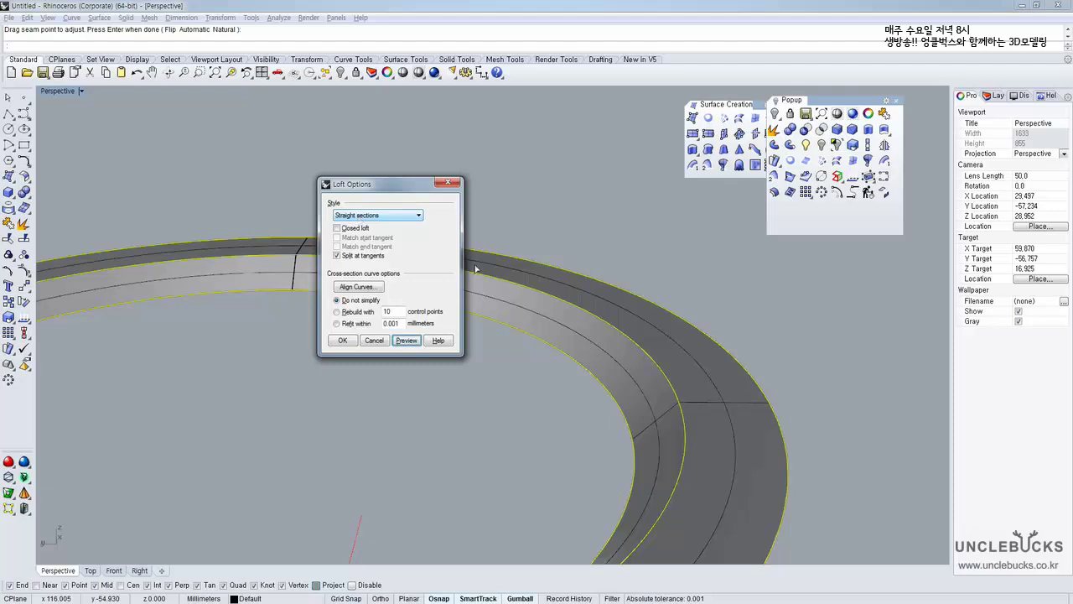
{"action": "right_click_drag", "start_coordinate": [474, 269], "coordinate": [738, 318]}
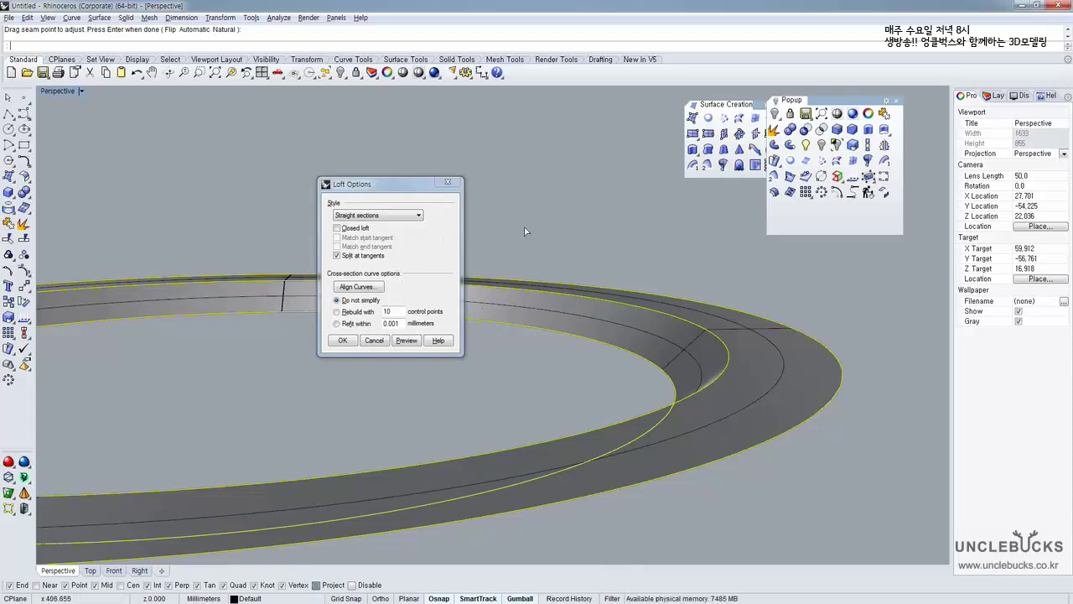
{"action": "right_click_drag", "start_coordinate": [525, 229], "coordinate": [517, 242]}
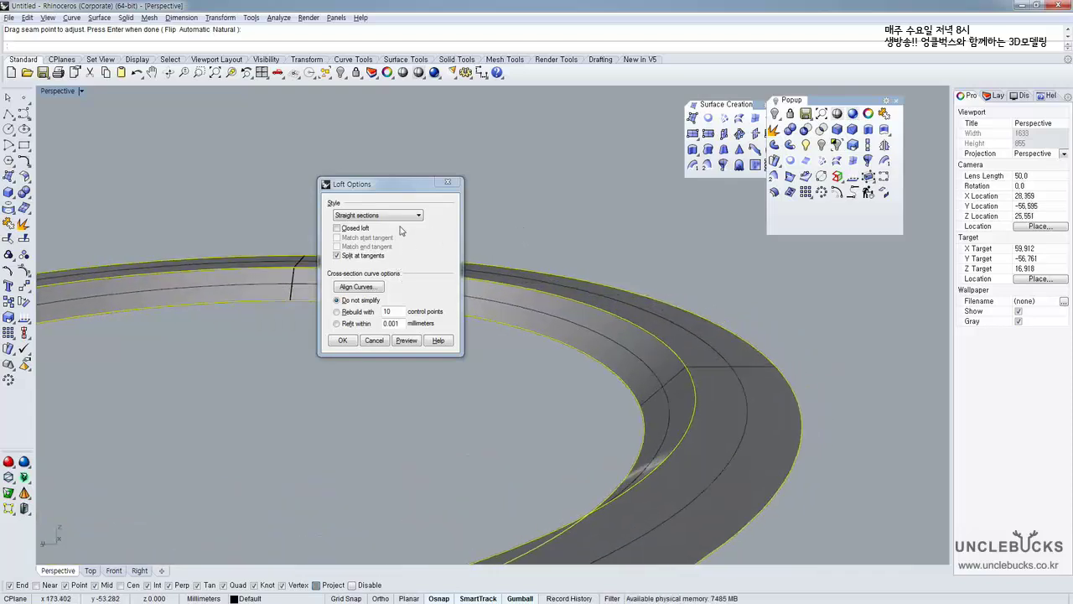
{"action": "left_click", "coordinate": [343, 339]}
Duplicate the innermost raised circle of the lofted rim in place and move the copy straight down by 16
{"action": "right_click_drag", "start_coordinate": [422, 338], "coordinate": [580, 195]}
{"action": "left_click", "coordinate": [590, 180]}
{"action": "left_click", "coordinate": [625, 210]}
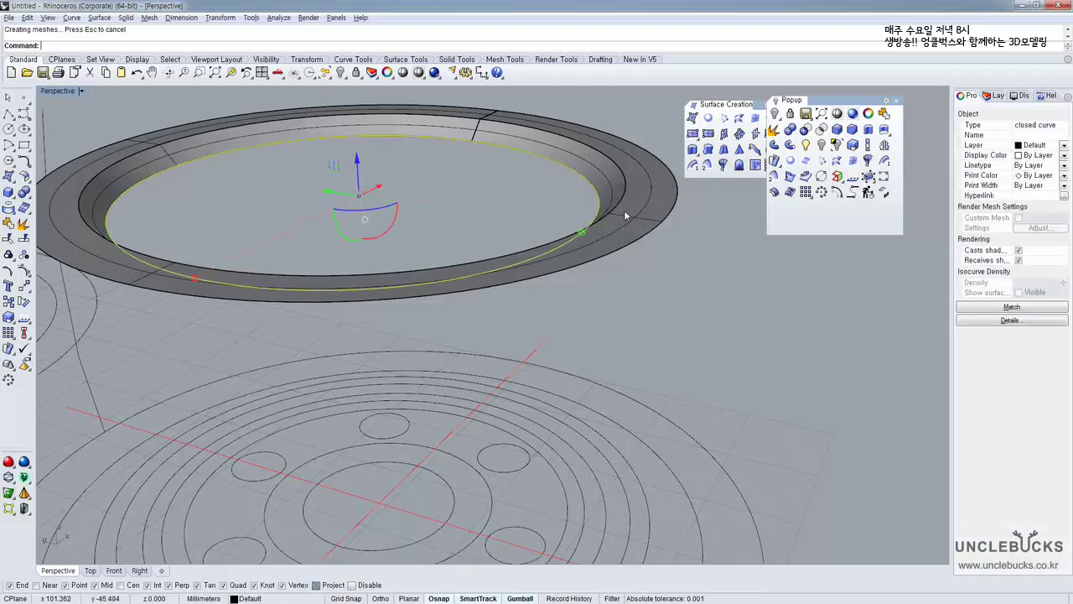
{"action": "scroll", "coordinate": [563, 196], "scroll_direction": "down", "scroll_amount": 2}
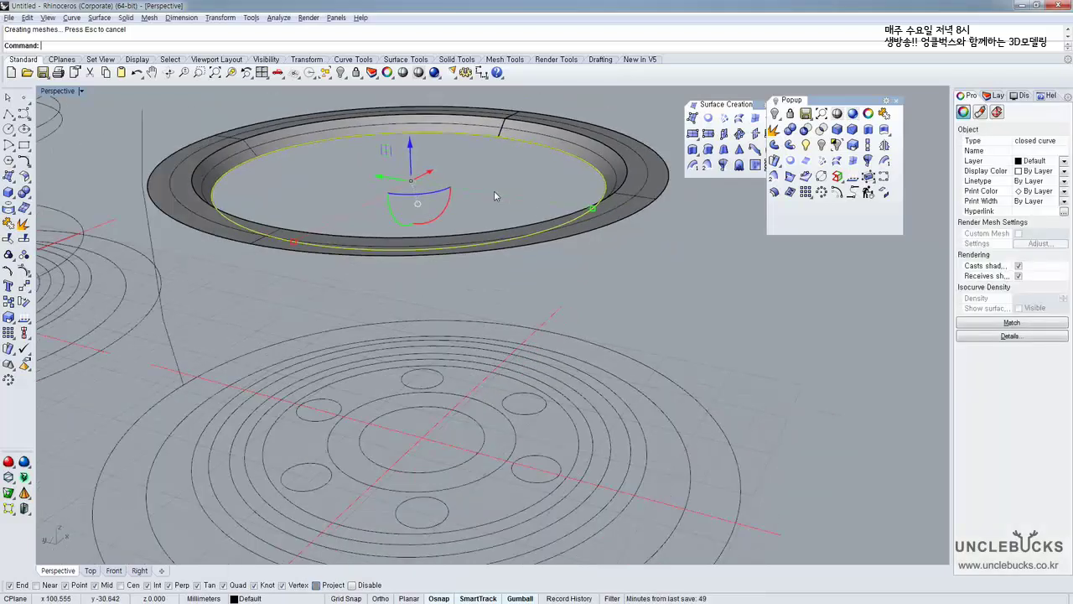
{"action": "key", "text": "ctrl+v"}
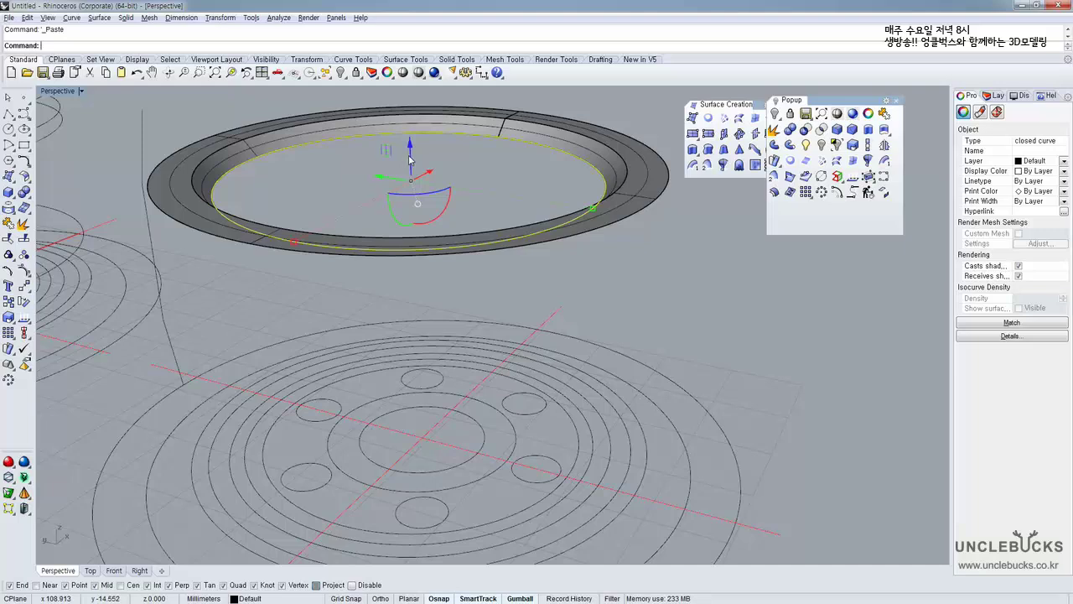
{"action": "left_click_drag", "start_coordinate": [410, 159], "coordinate": [413, 341]}
{"action": "key", "text": "ctrl+z"}
{"action": "left_click", "coordinate": [411, 160]}
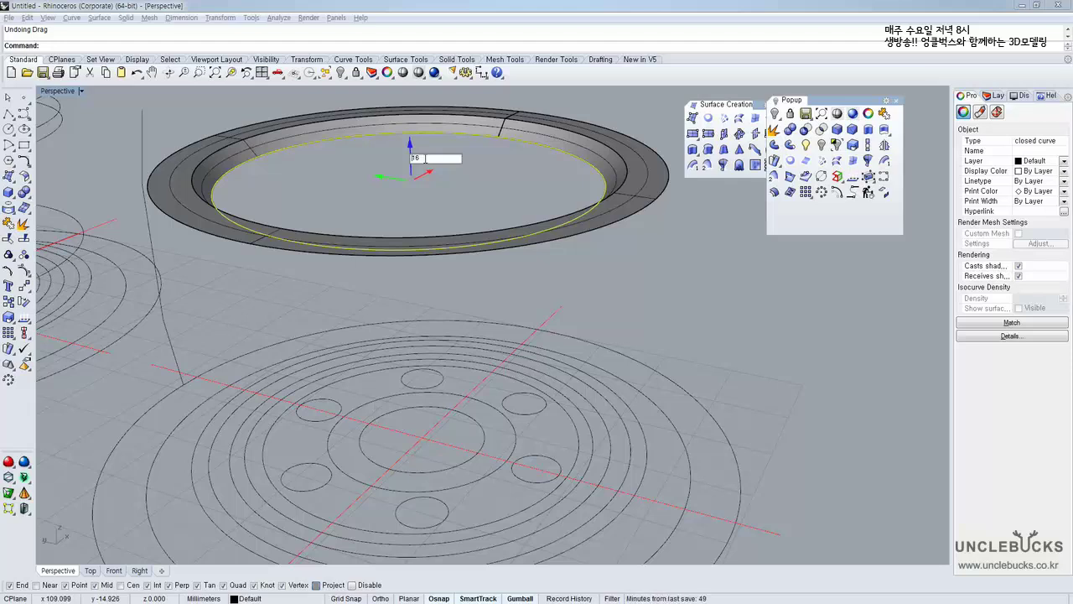
{"action": "key", "text": "Return"}
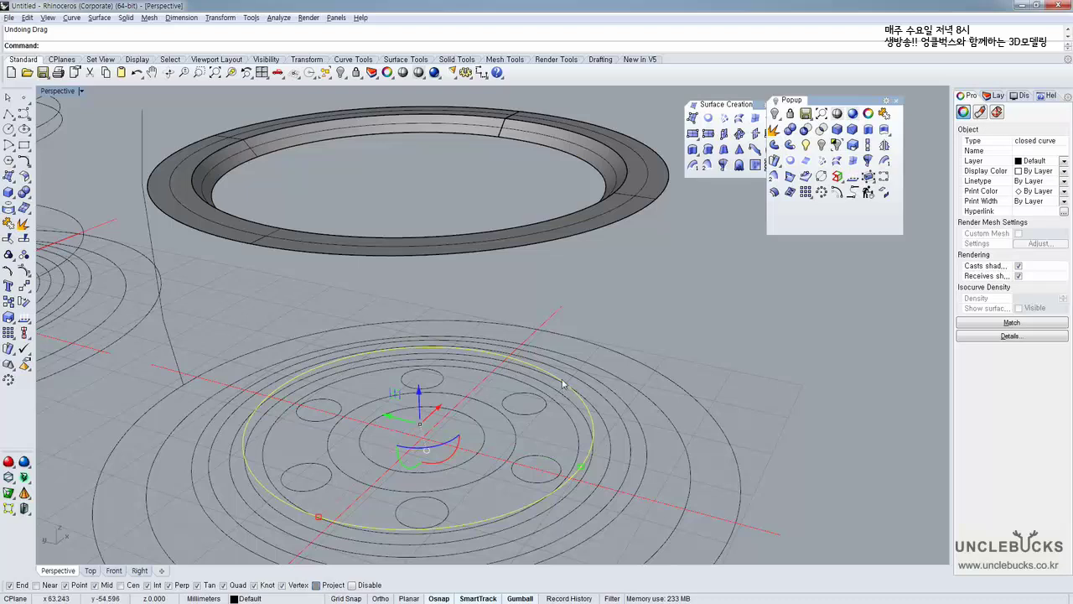
Loft a wall between the rim's innermost raised circle and its lowered copy, using Straight sections and the default seam points
{"action": "left_click", "coordinate": [591, 170]}
{"action": "left_click", "coordinate": [627, 197]}
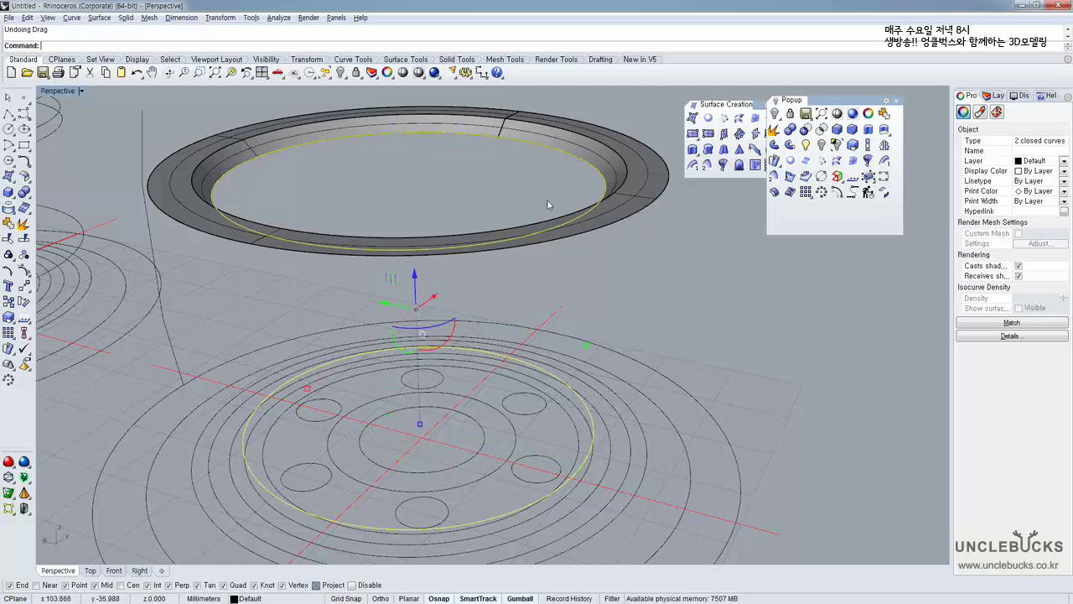
{"action": "right_click_drag", "start_coordinate": [549, 203], "coordinate": [557, 235]}
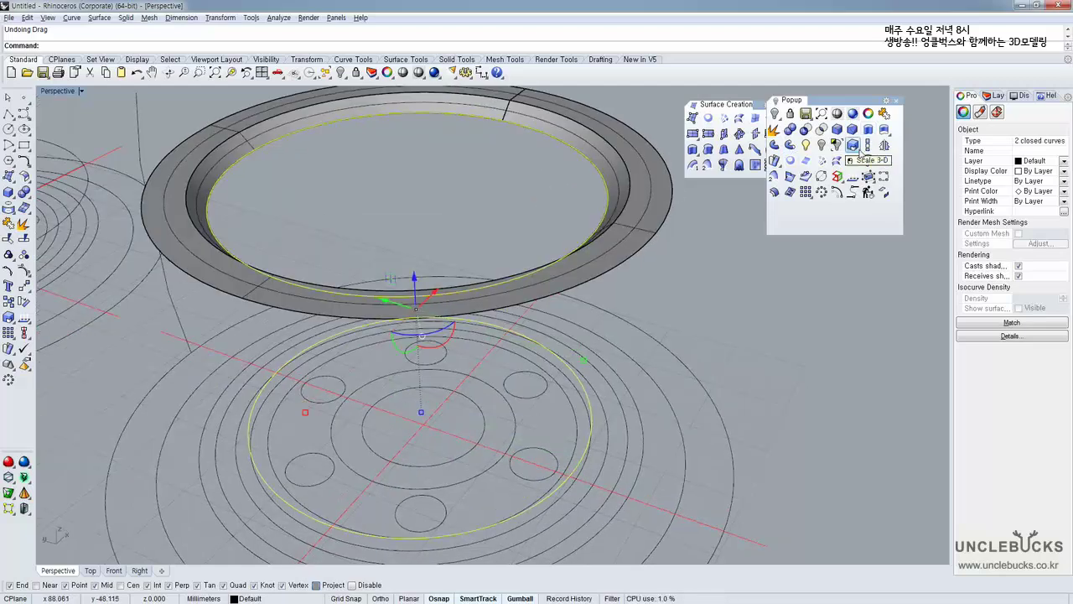
{"action": "left_click", "coordinate": [836, 161]}
{"action": "right_click", "coordinate": [497, 244]}
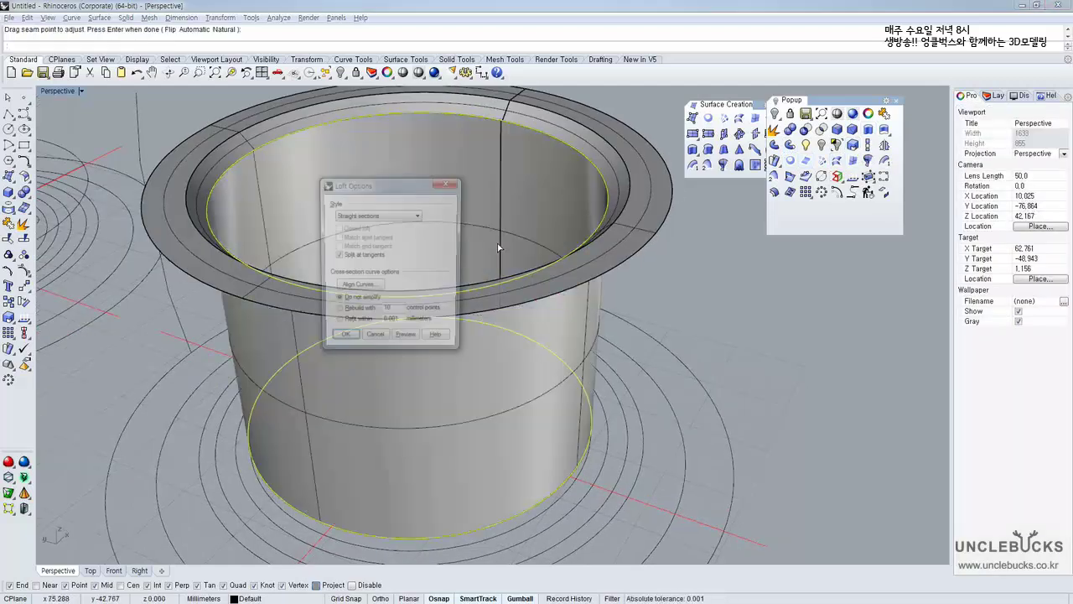
{"action": "left_click", "coordinate": [343, 340]}
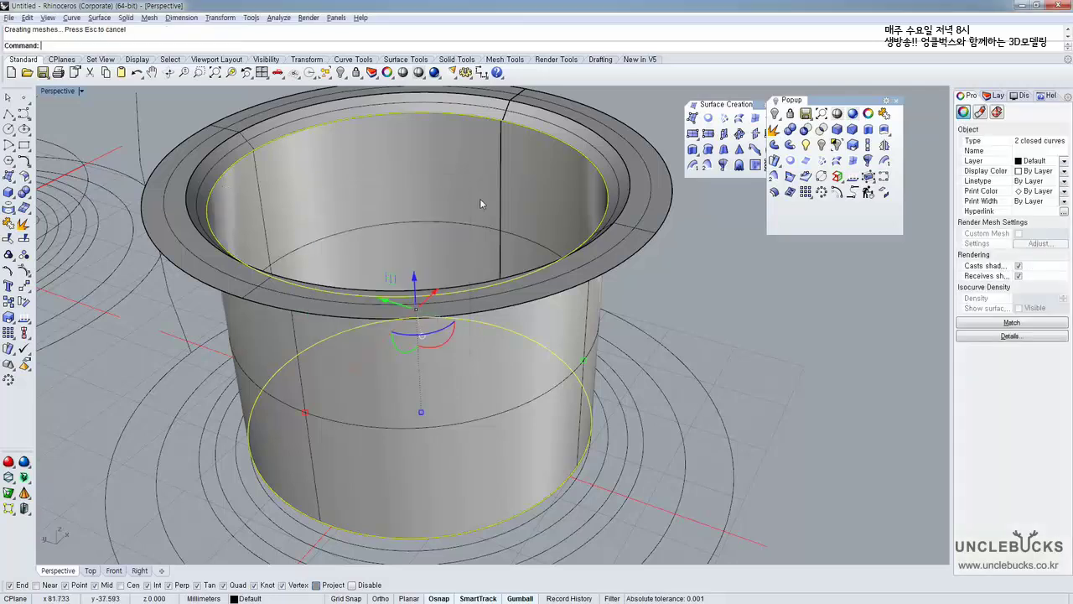
{"action": "mouse_move", "coordinate": [480, 197]}
{"action": "right_mouse_down"}
{"action": "mouse_move", "coordinate": [427, 171]}
{"action": "mouse_move", "coordinate": [471, 212]}
{"action": "right_mouse_up"}
{"action": "left_click", "coordinate": [767, 285]}
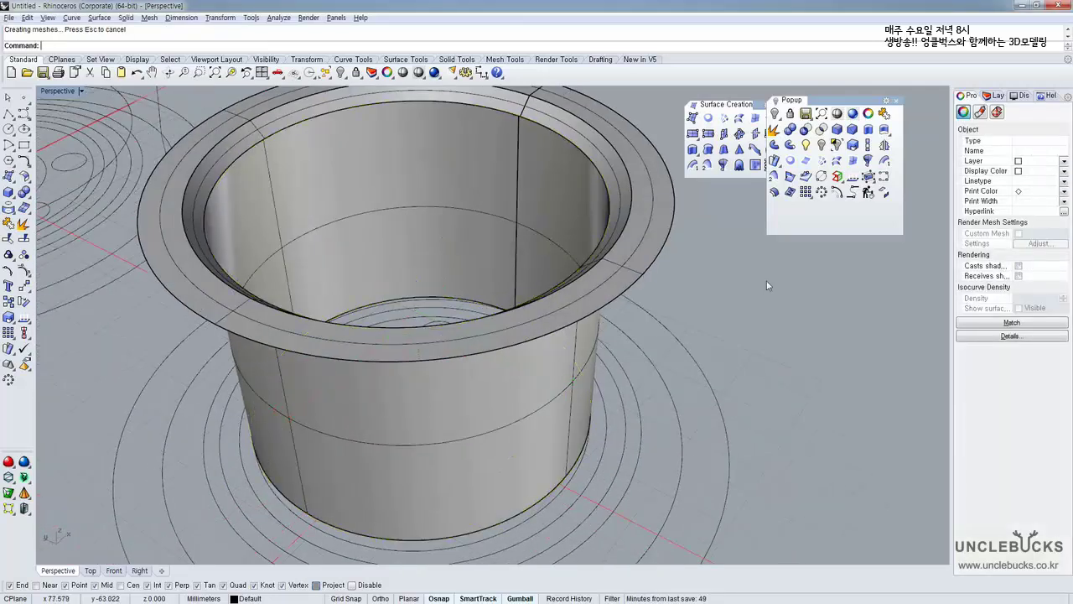
Switch to the browser to check the yellow wheel reference photo, and return to Rhino
{"action": "scroll", "coordinate": [761, 284], "scroll_direction": "down", "scroll_amount": 4}
{"action": "right_click_drag", "start_coordinate": [714, 259], "coordinate": [659, 227], "text": "shift"}
{"action": "key", "text": "alt+Tab"}
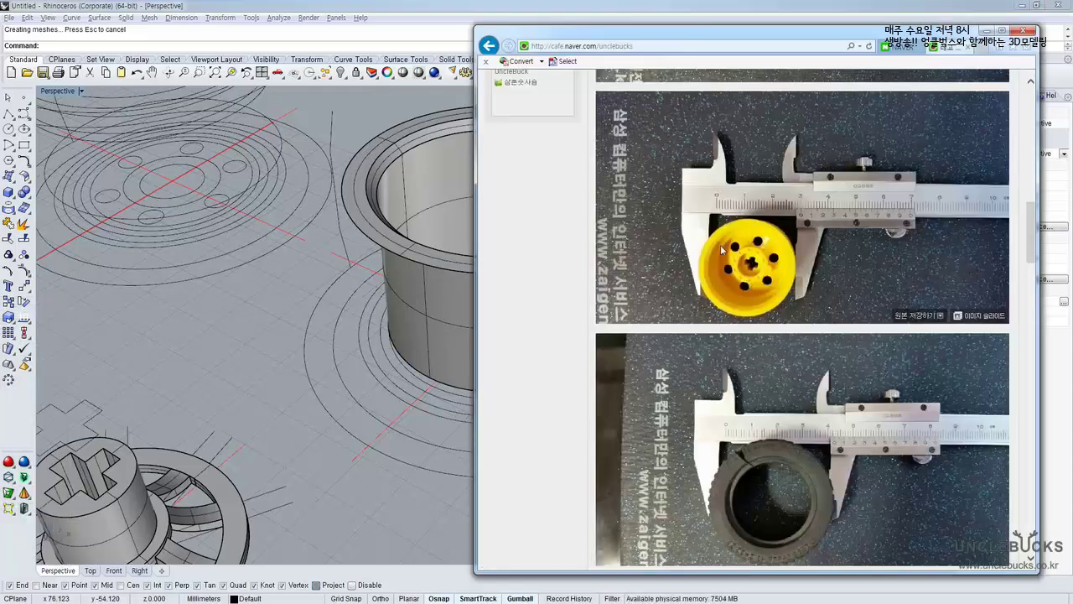
{"action": "key", "text": "alt+Tab"}
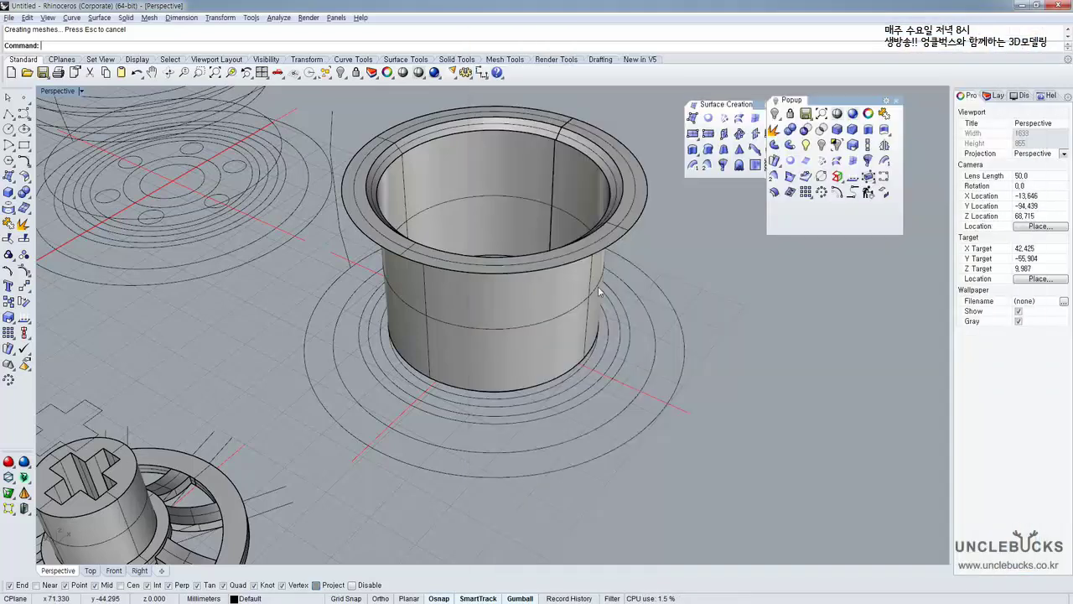
Duplicate the outermost circle of the raised rim in place and move the copy slightly straight down
{"action": "right_click_drag", "start_coordinate": [591, 277], "coordinate": [537, 262]}
{"action": "left_click", "coordinate": [661, 241]}
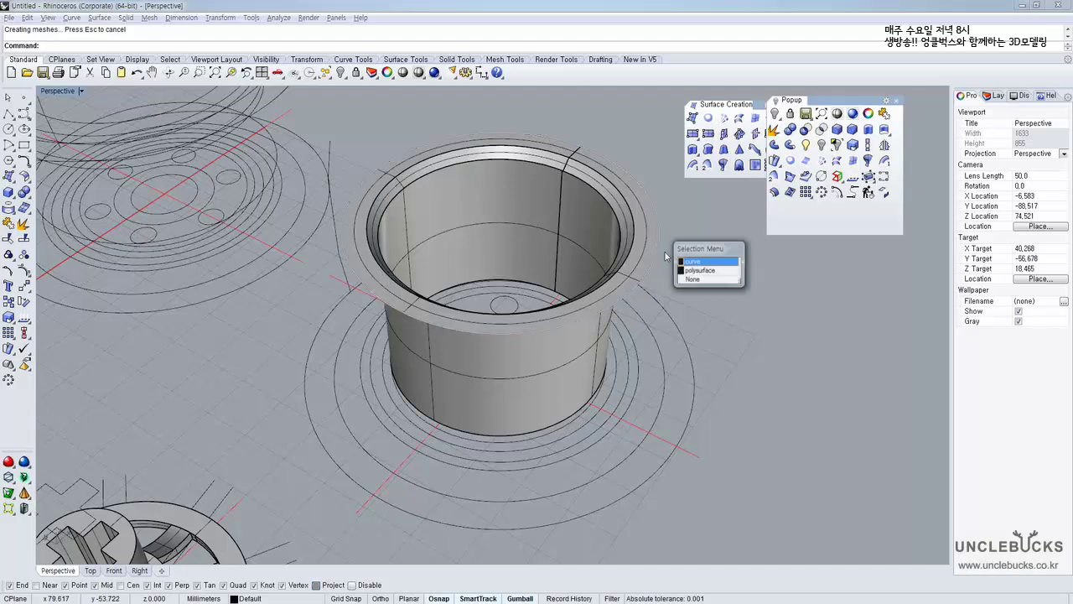
{"action": "left_click", "coordinate": [697, 267]}
{"action": "scroll", "coordinate": [653, 251], "scroll_direction": "up", "scroll_amount": 3}
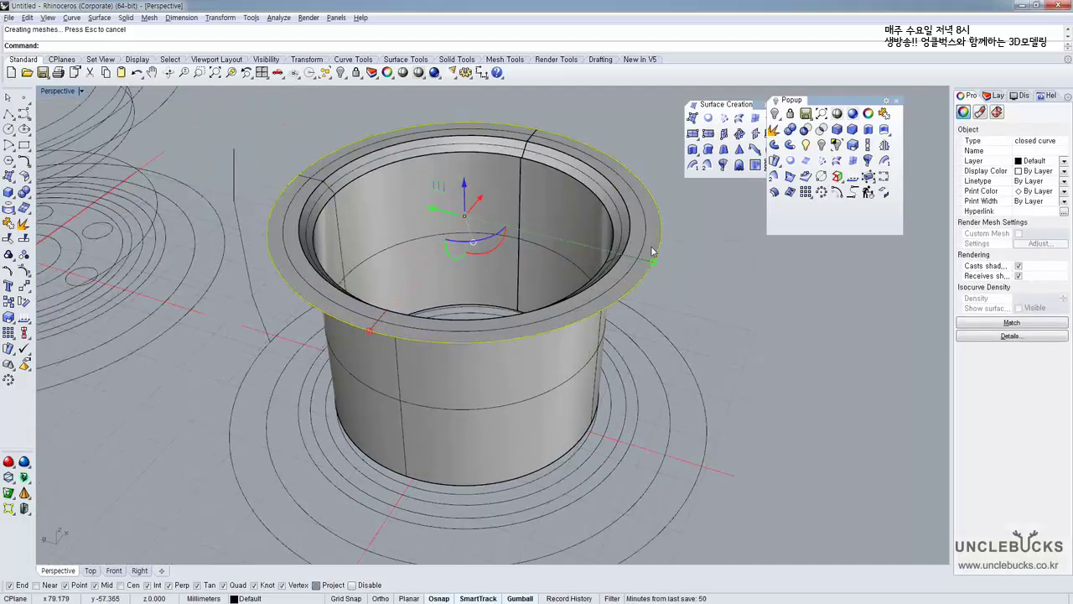
{"action": "key", "text": "ctrl+c"}
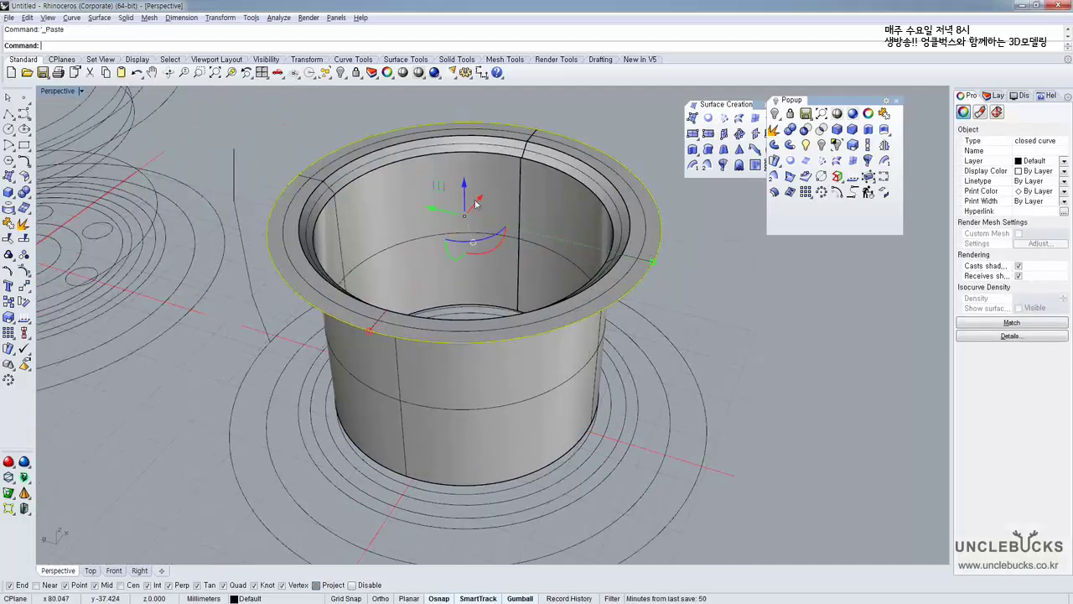
{"action": "key", "text": "ctrl+v"}
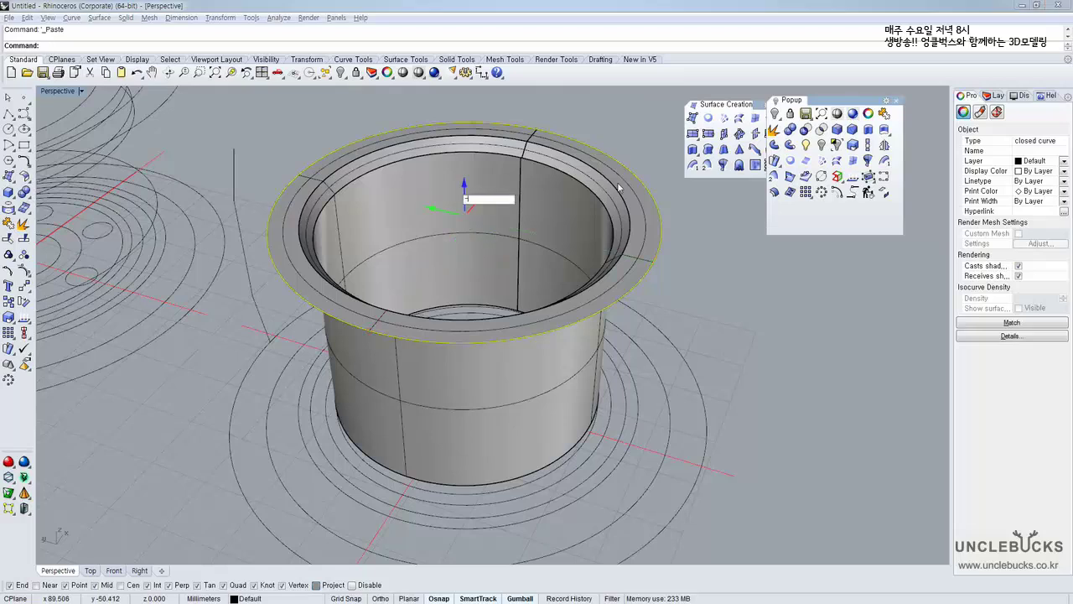
{"action": "key", "text": "Return"}
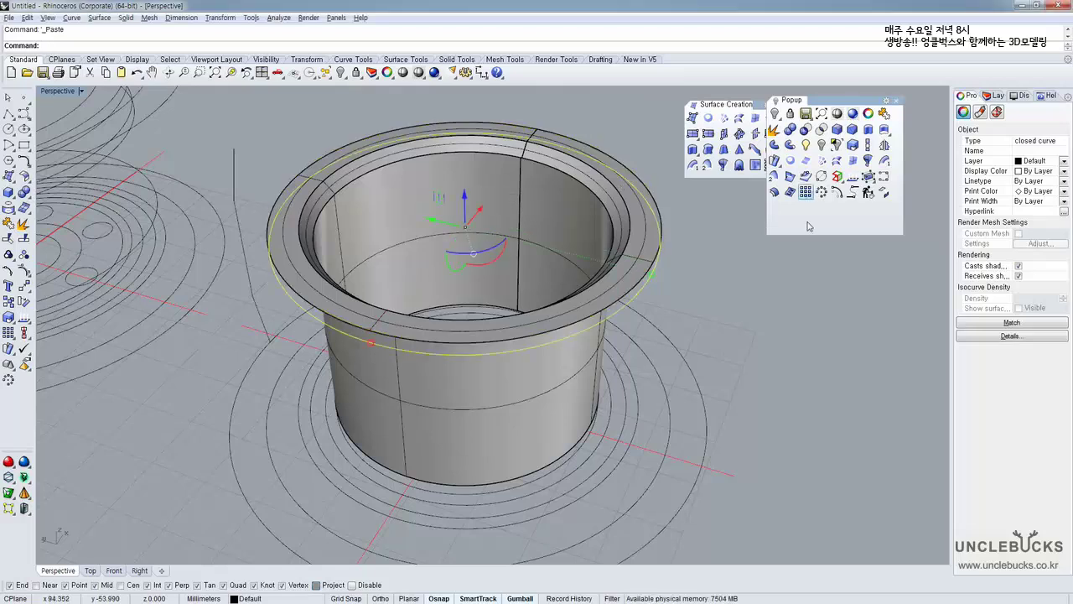
{"action": "right_click_drag", "start_coordinate": [620, 191], "coordinate": [675, 228]}
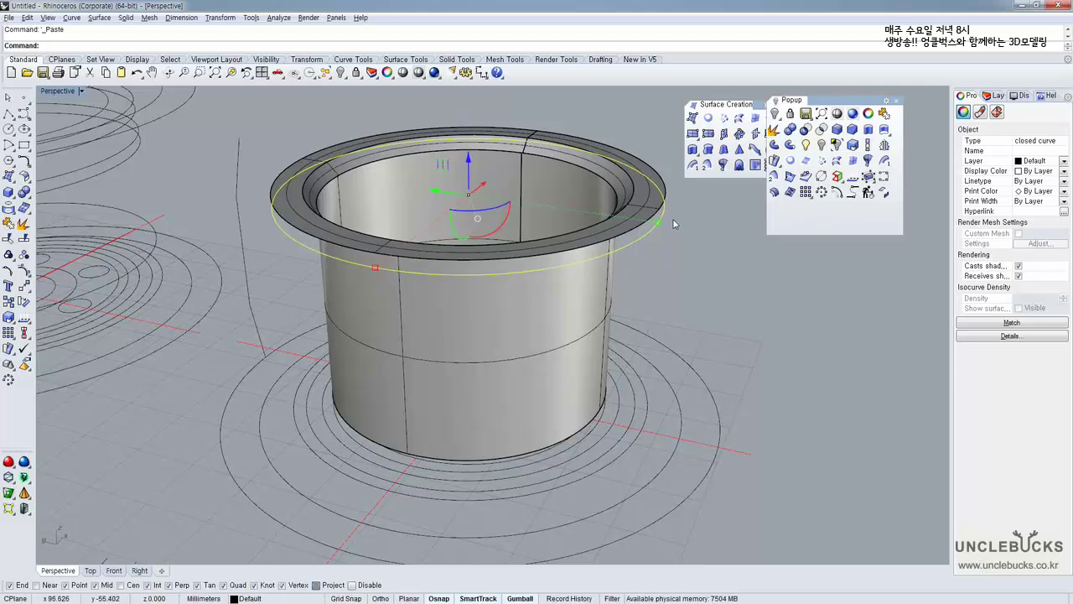
Move the pasted outer circle slightly further straight down, then duplicate it in place and move the new copy down by 1
{"action": "left_click", "coordinate": [469, 178]}
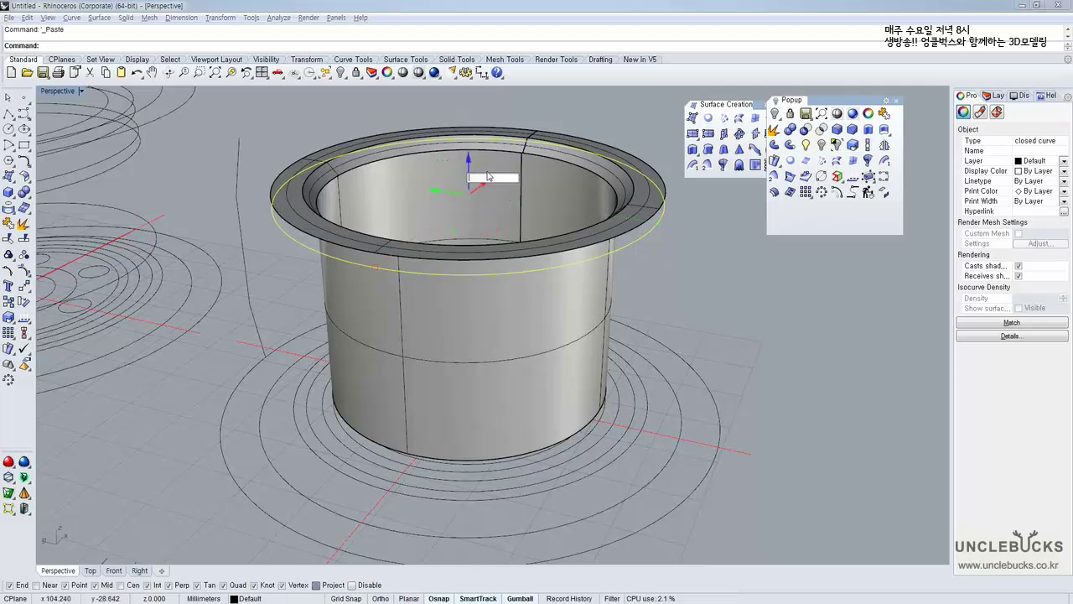
{"action": "type", "text": "-"}
{"action": "key", "text": "Return"}
{"action": "key", "text": "ctrl+c"}
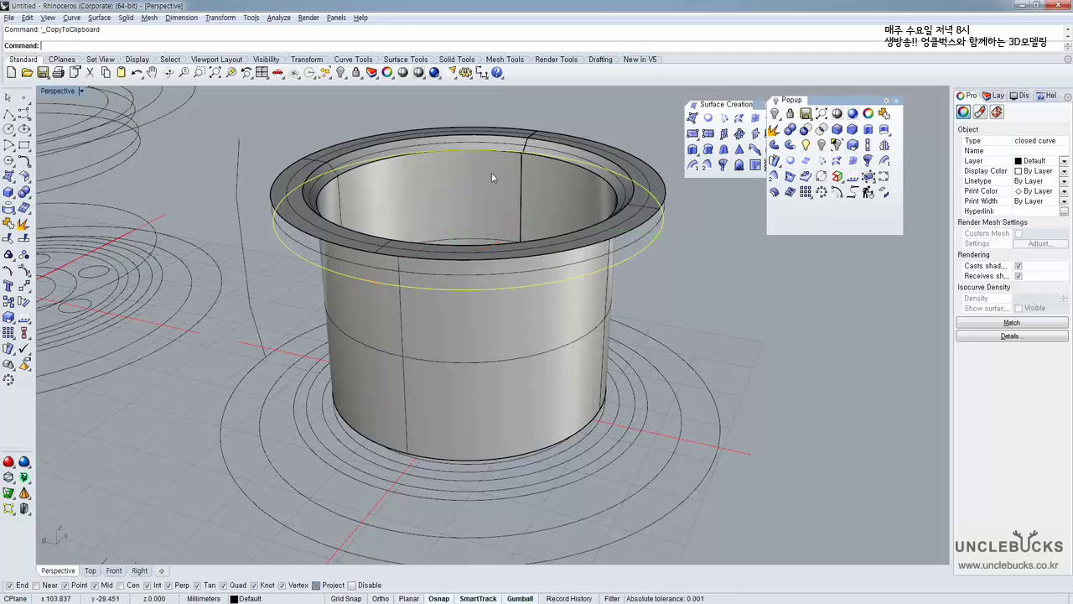
{"action": "key", "text": "ctrl+v"}
{"action": "left_click", "coordinate": [487, 187]}
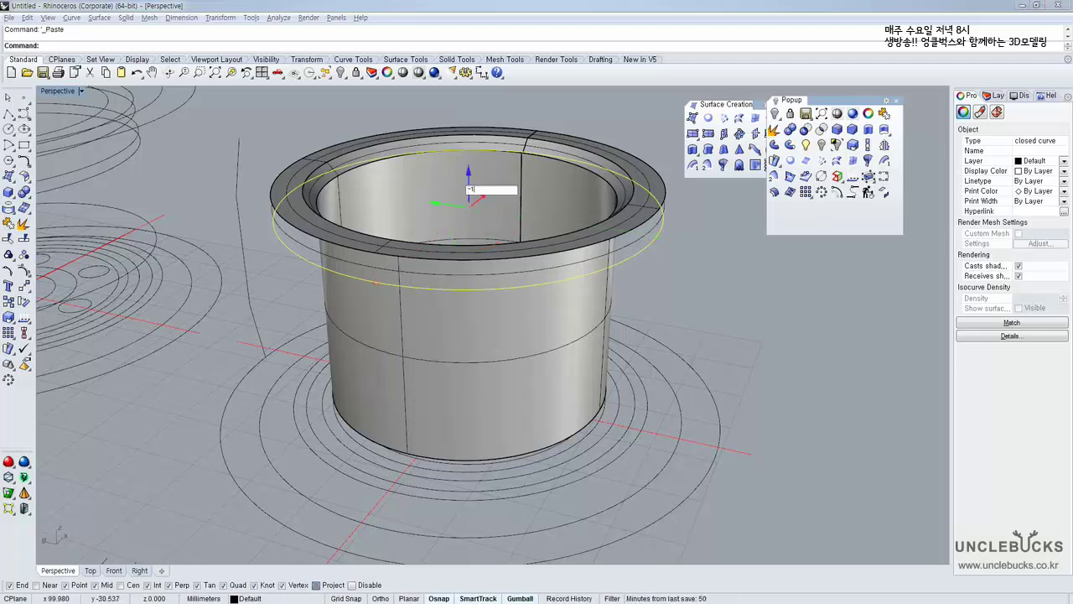
{"action": "type", "text": "-1"}
{"action": "key", "text": "Return"}
{"action": "right_click_drag", "start_coordinate": [729, 322], "coordinate": [695, 307]}
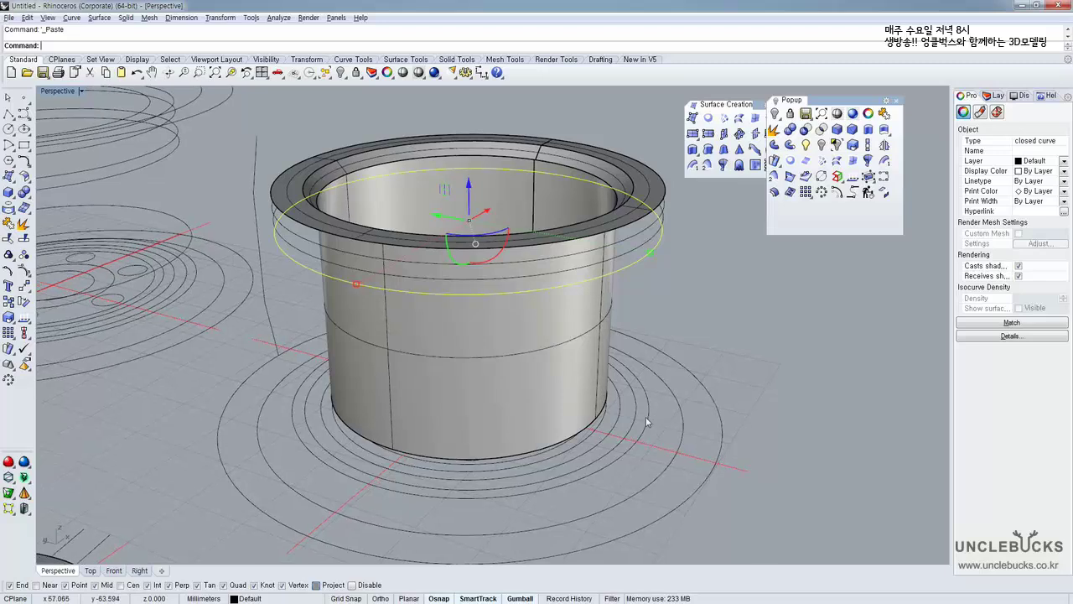
Duplicate the ground layout circle slightly smaller than the rim's outer edge in place and move the copy straight up by 17
{"action": "left_click", "coordinate": [634, 424]}
{"action": "right_click_drag", "start_coordinate": [605, 406], "coordinate": [487, 403]}
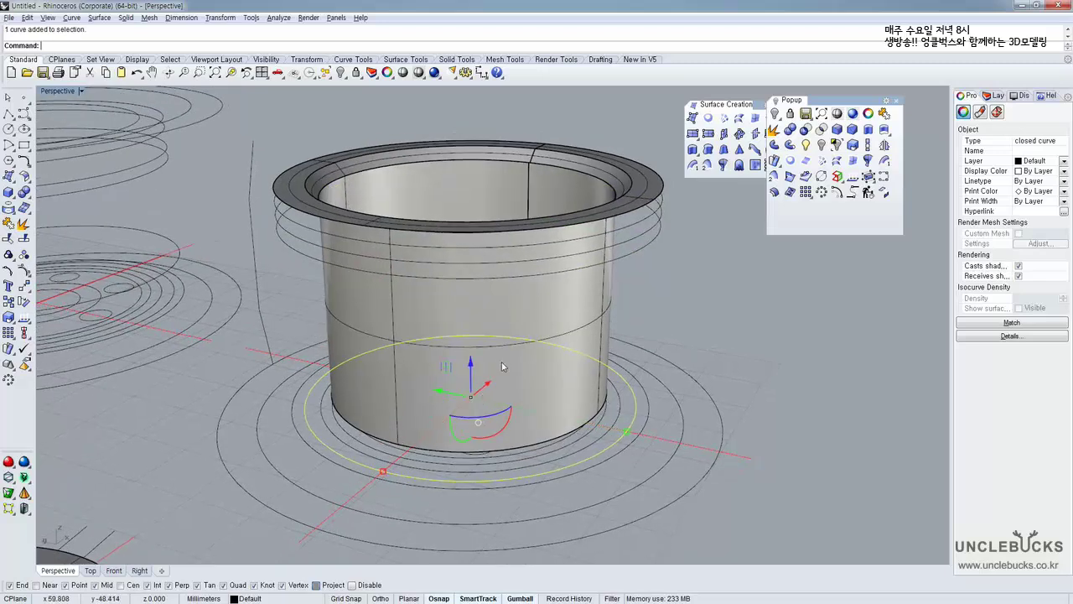
{"action": "key", "text": "ctrl+c"}
{"action": "key", "text": "ctrl+v"}
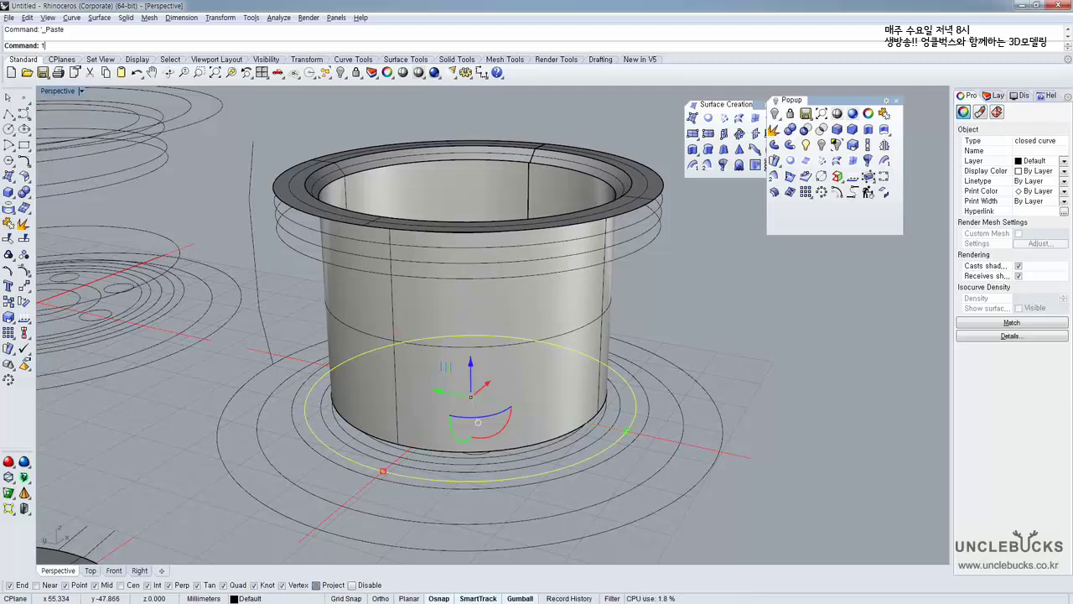
{"action": "type", "text": "7"}
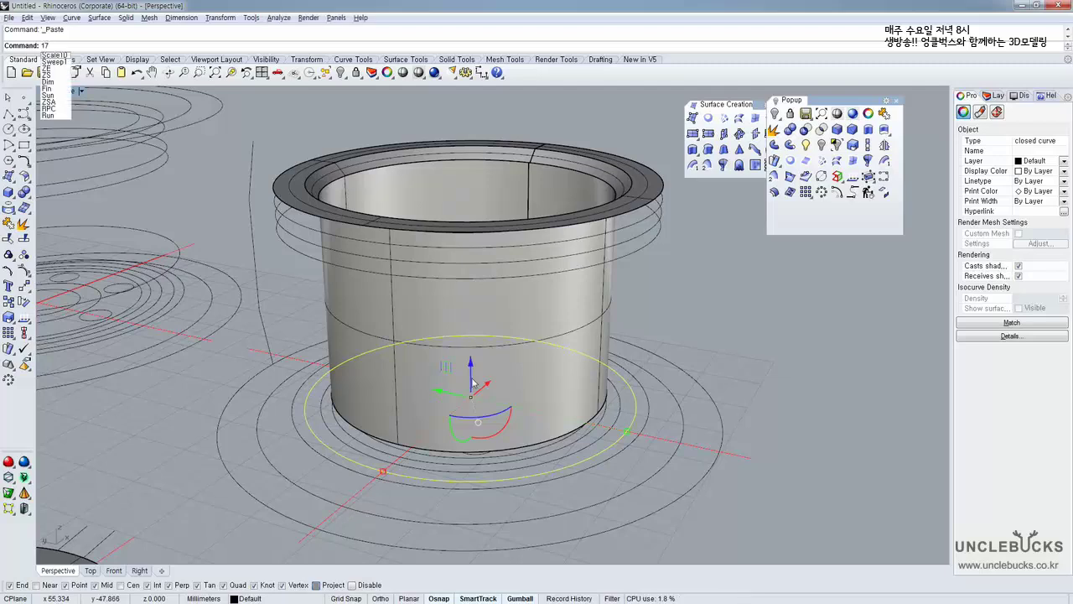
{"action": "key", "text": "BackSpace"}
{"action": "key", "text": "BackSpace"}
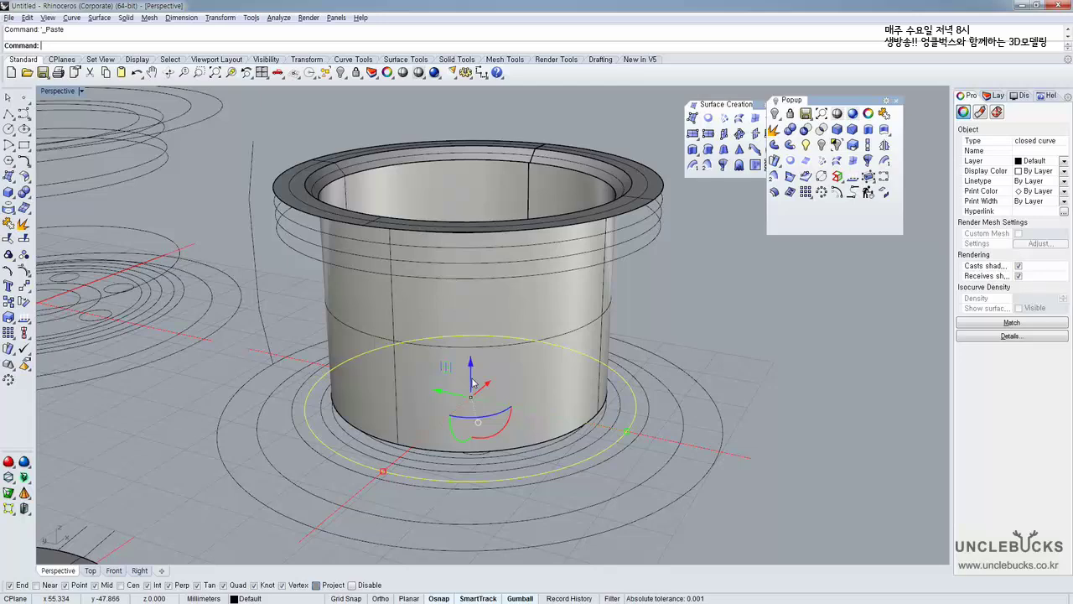
{"action": "left_click", "coordinate": [473, 382]}
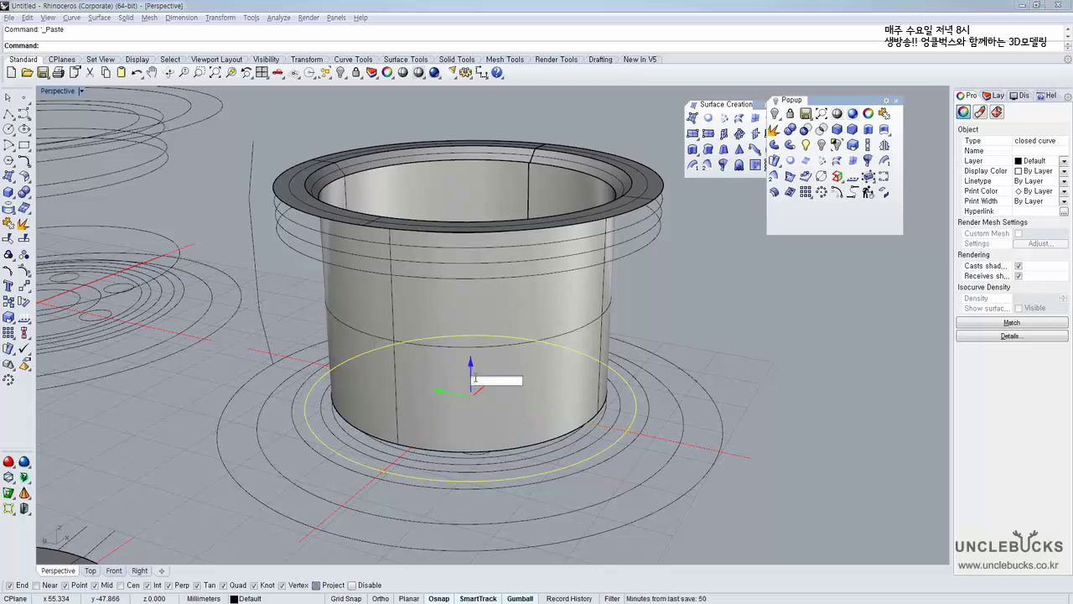
{"action": "type", "text": "17"}
{"action": "key", "text": "Return"}
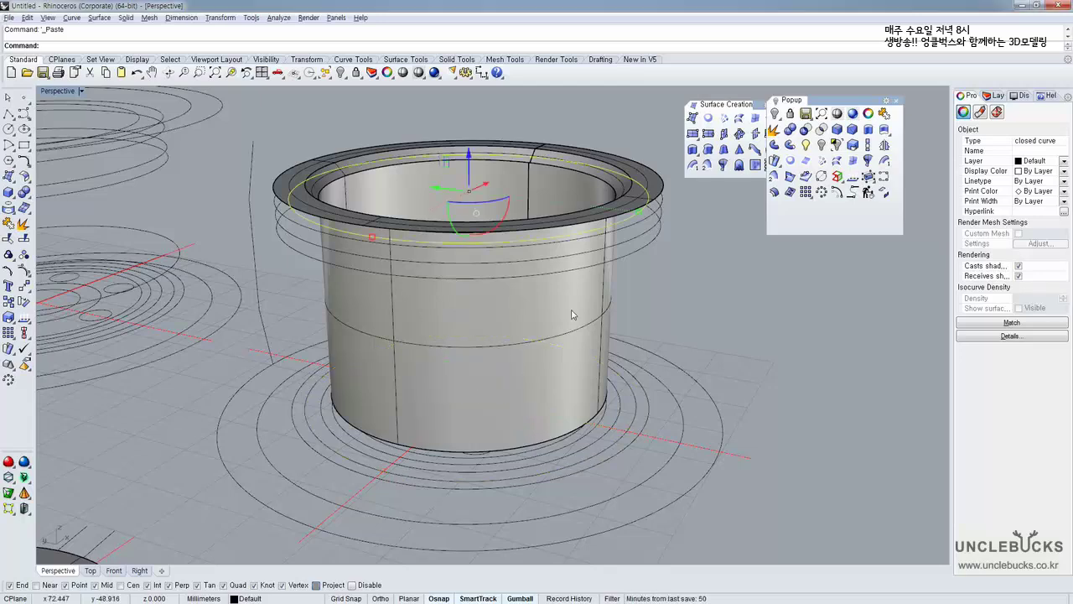
Loft the rim's outermost circle, its first lowered copy and the raised smaller circle with Straight sections and default seam points
{"action": "right_click_drag", "start_coordinate": [575, 314], "coordinate": [517, 257]}
{"action": "scroll", "coordinate": [634, 204], "scroll_direction": "up", "scroll_amount": 7}
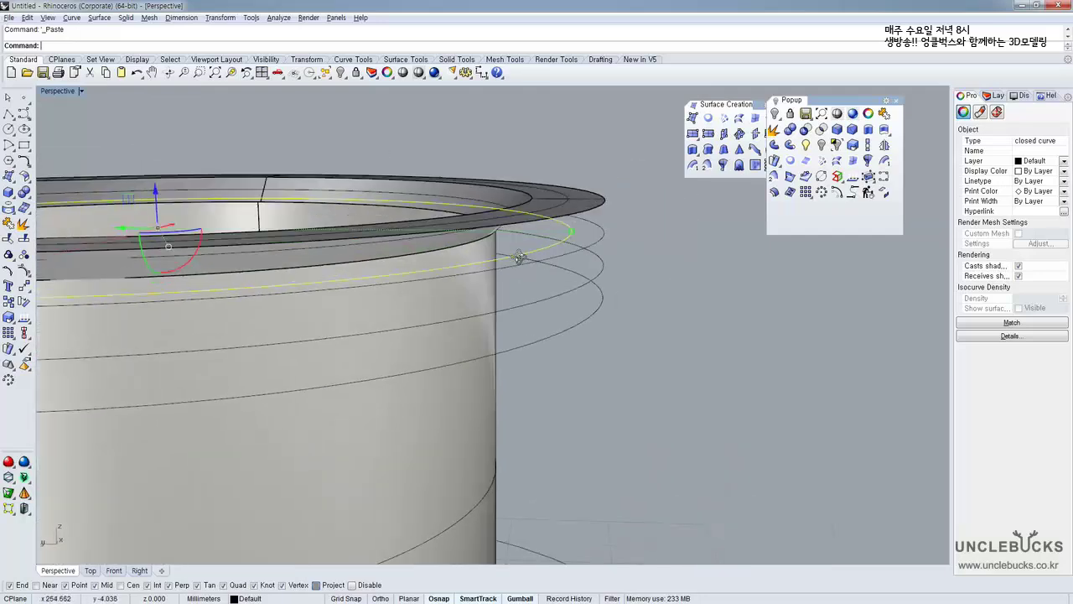
{"action": "left_click", "coordinate": [601, 210]}
{"action": "left_click", "coordinate": [639, 235]}
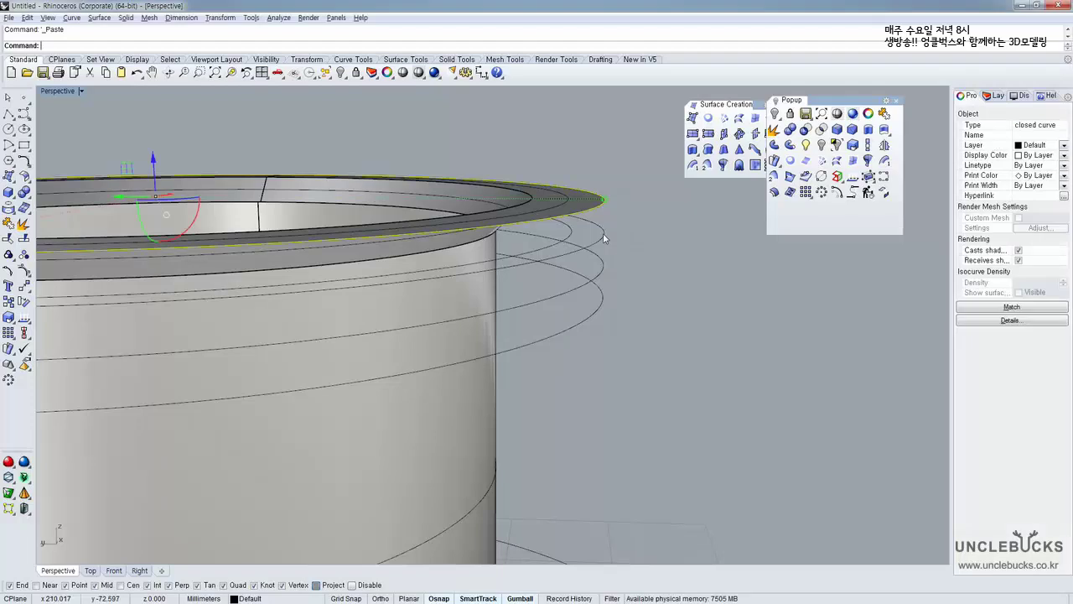
{"action": "left_click", "coordinate": [597, 237], "text": "shift"}
{"action": "left_click", "coordinate": [575, 240], "text": "shift"}
{"action": "mouse_move", "coordinate": [569, 264]}
{"action": "right_mouse_down"}
{"action": "mouse_move", "coordinate": [571, 248]}
{"action": "mouse_move", "coordinate": [580, 252]}
{"action": "right_mouse_up"}
{"action": "left_click", "coordinate": [837, 162]}
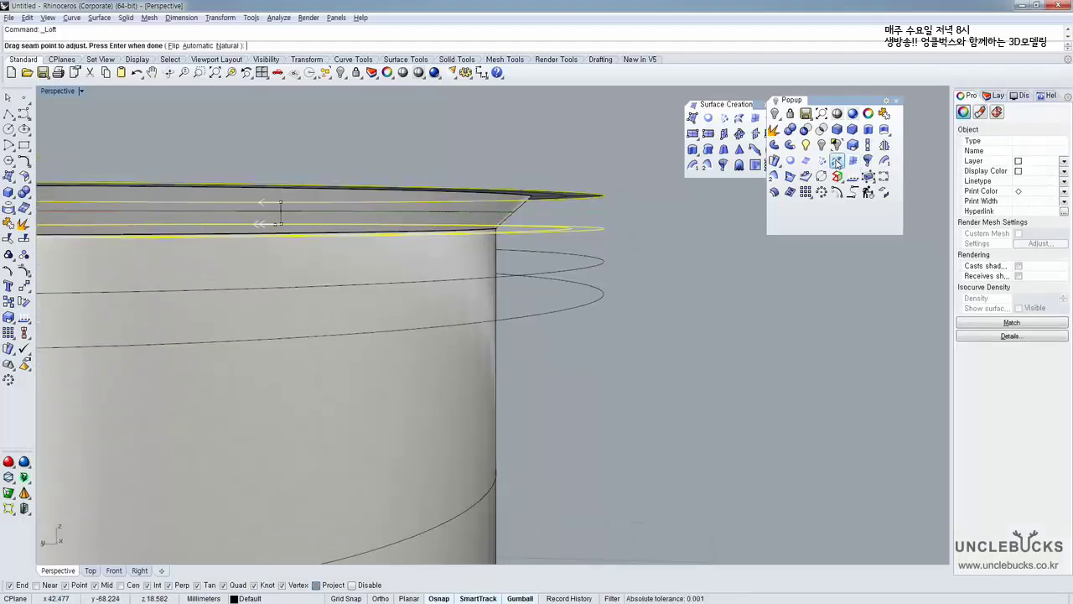
{"action": "right_click_drag", "start_coordinate": [472, 256], "coordinate": [479, 269]}
{"action": "right_click", "coordinate": [480, 269]}
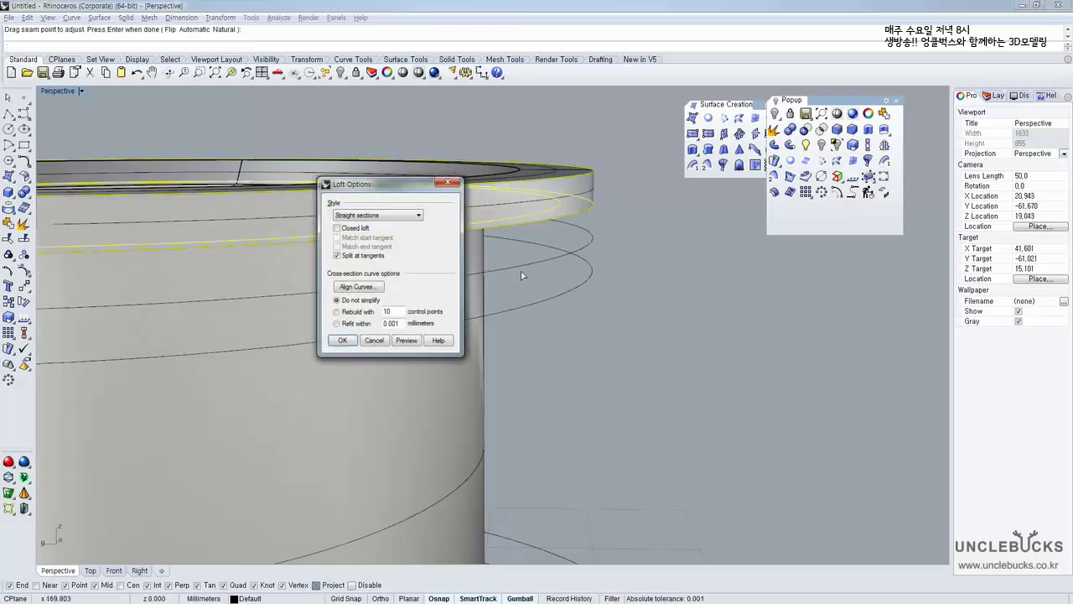
{"action": "left_click", "coordinate": [355, 342]}
Duplicate the smaller circle at the inner edge of the new lip's underside in place and move the copy down by 1
{"action": "right_click_drag", "start_coordinate": [475, 337], "coordinate": [660, 240]}
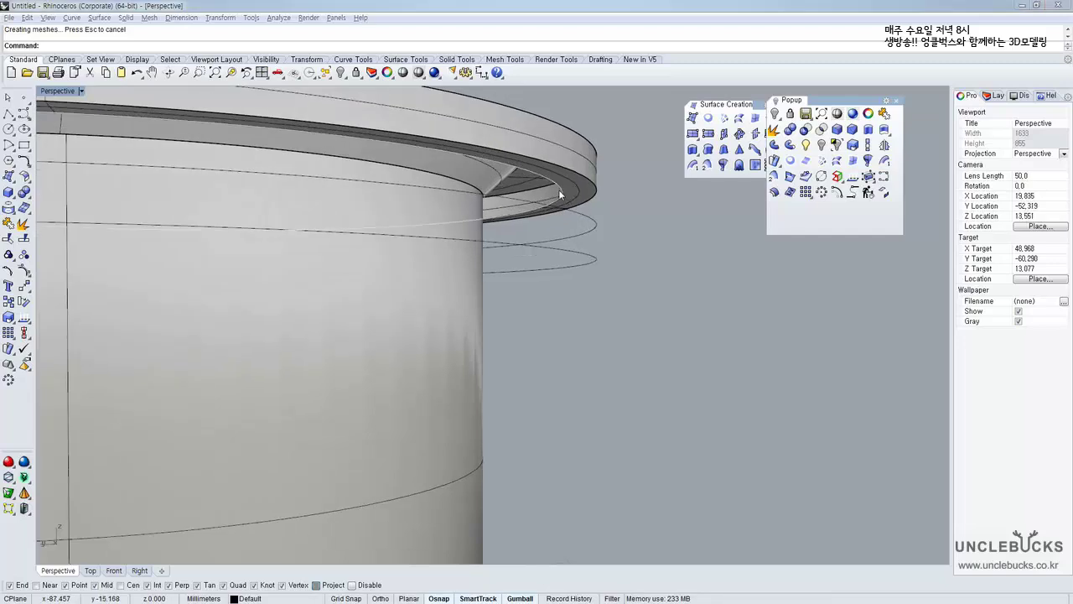
{"action": "left_click", "coordinate": [572, 202]}
{"action": "left_click", "coordinate": [599, 219]}
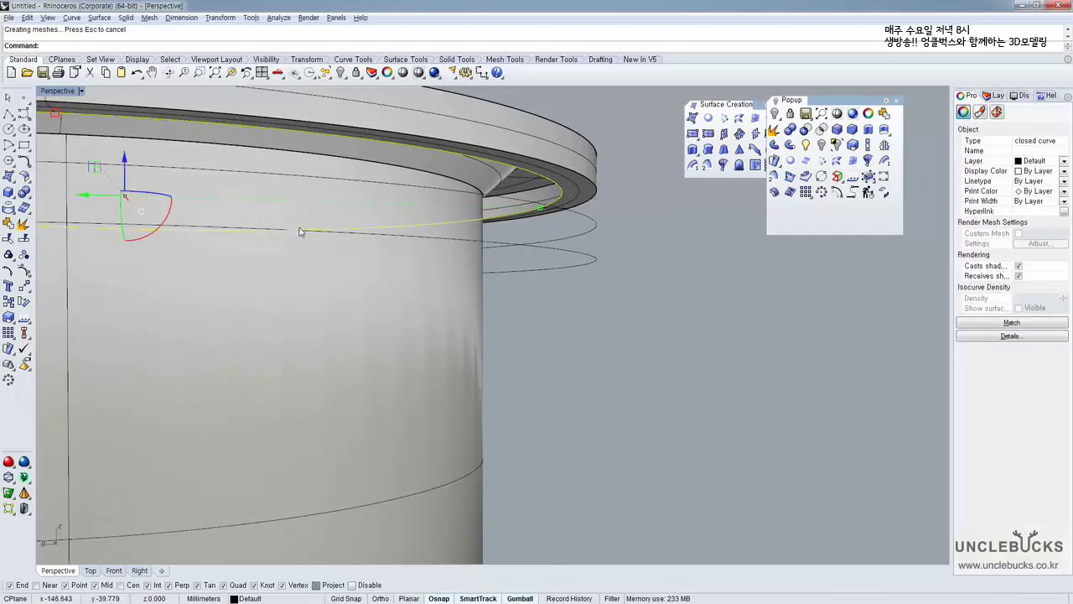
{"action": "key", "text": "ctrl+c"}
{"action": "key", "text": "ctrl+v"}
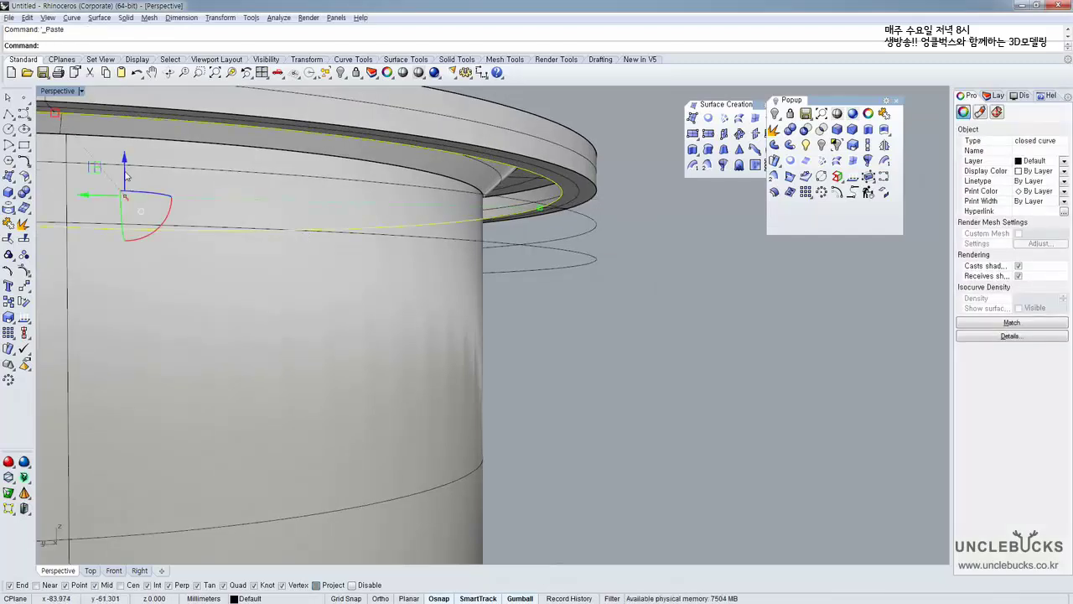
{"action": "left_click", "coordinate": [126, 174]}
{"action": "type", "text": "-1"}
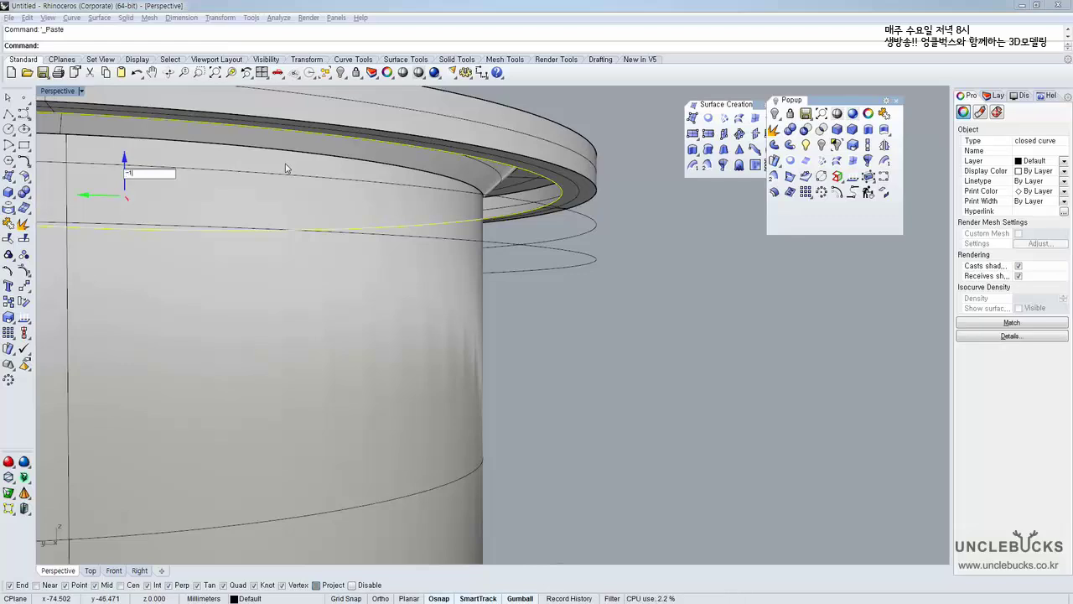
{"action": "key", "text": "Return"}
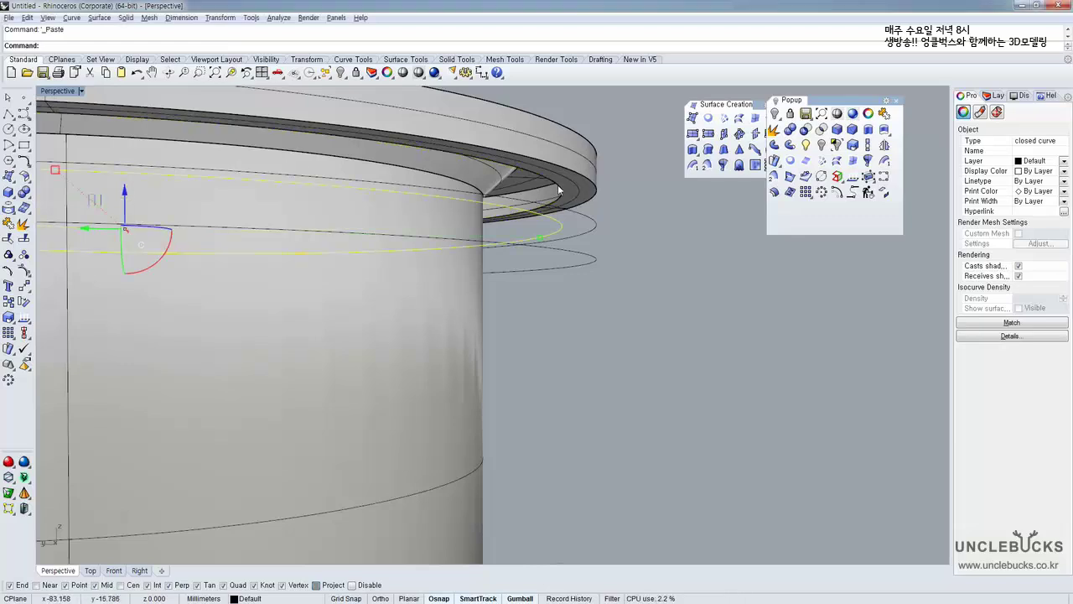
{"action": "left_click", "coordinate": [568, 199]}
{"action": "left_click", "coordinate": [591, 215]}
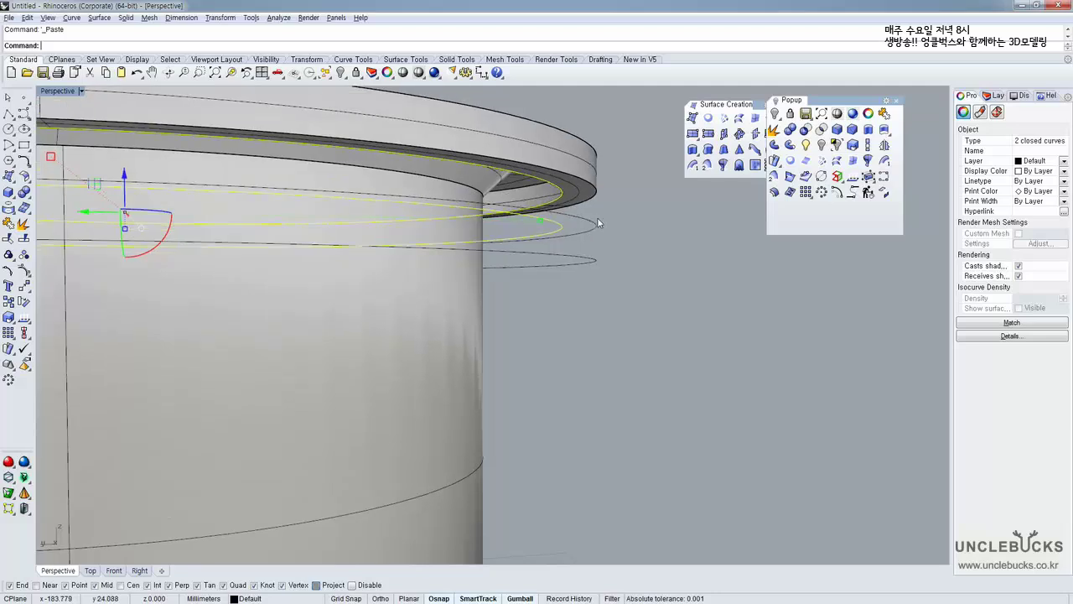
{"action": "key", "text": "Escape"}
Loft the lip's inner circle, its lowered copy and the two lower outer circles with Straight sections to form the groove and lower flange
{"action": "left_click", "coordinate": [571, 202]}
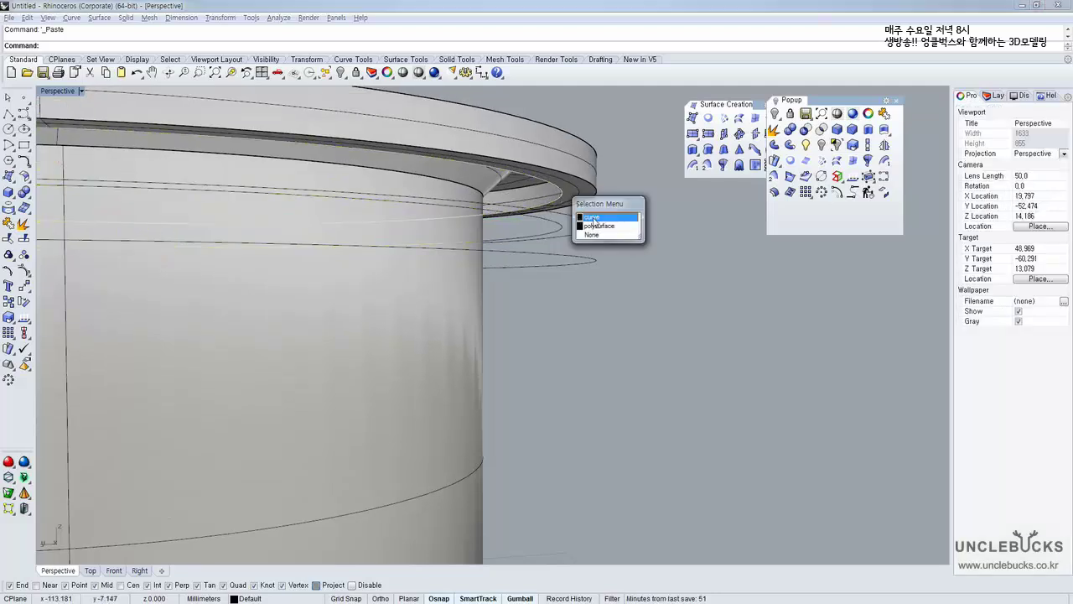
{"action": "left_click", "coordinate": [594, 219]}
{"action": "right_click_drag", "start_coordinate": [566, 213], "coordinate": [565, 235]}
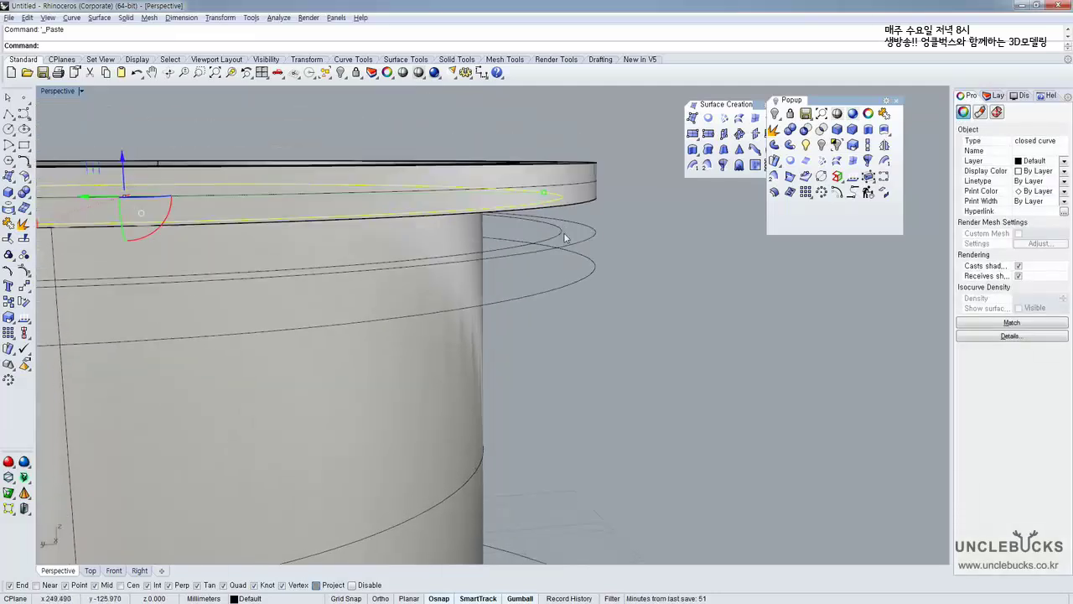
{"action": "left_click", "coordinate": [579, 235], "text": "shift"}
{"action": "left_click", "coordinate": [598, 233], "text": "shift"}
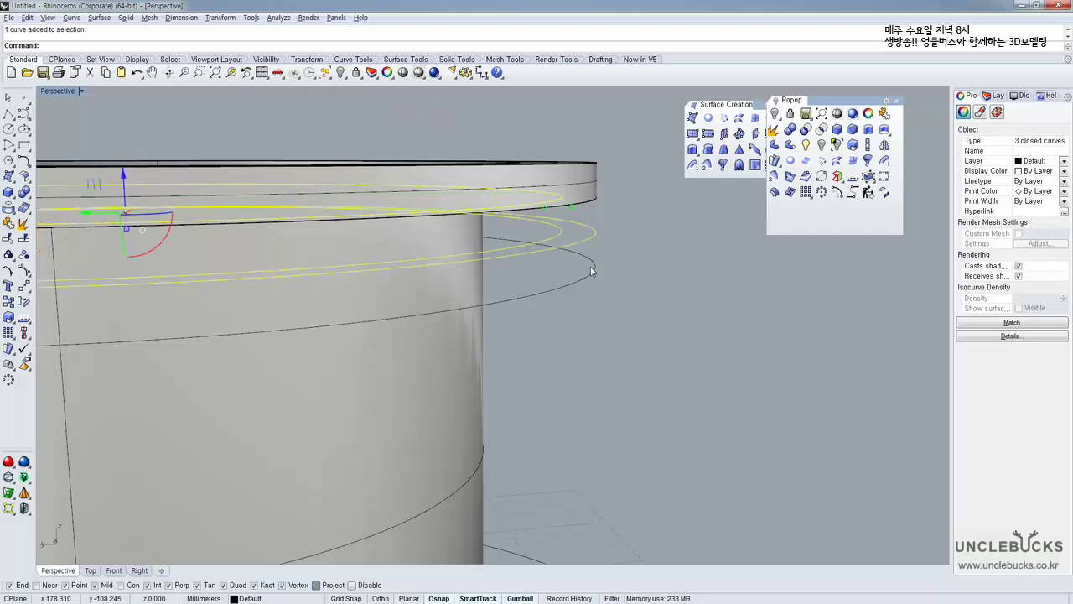
{"action": "left_click", "coordinate": [592, 268], "text": "shift"}
{"action": "right_click_drag", "start_coordinate": [592, 275], "coordinate": [599, 252]}
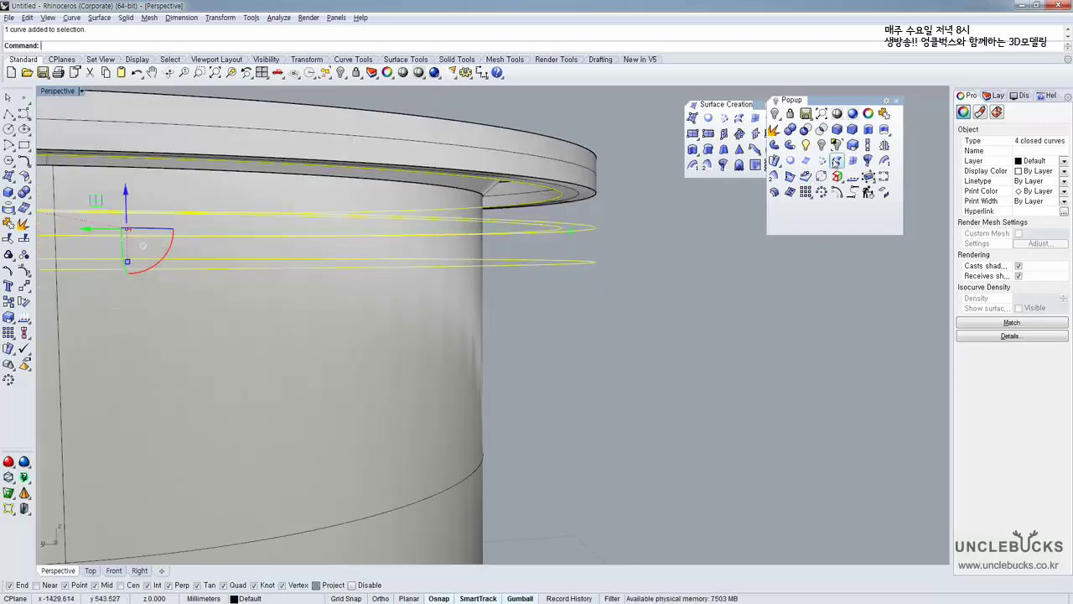
{"action": "left_click", "coordinate": [837, 161]}
{"action": "key", "text": "Return"}
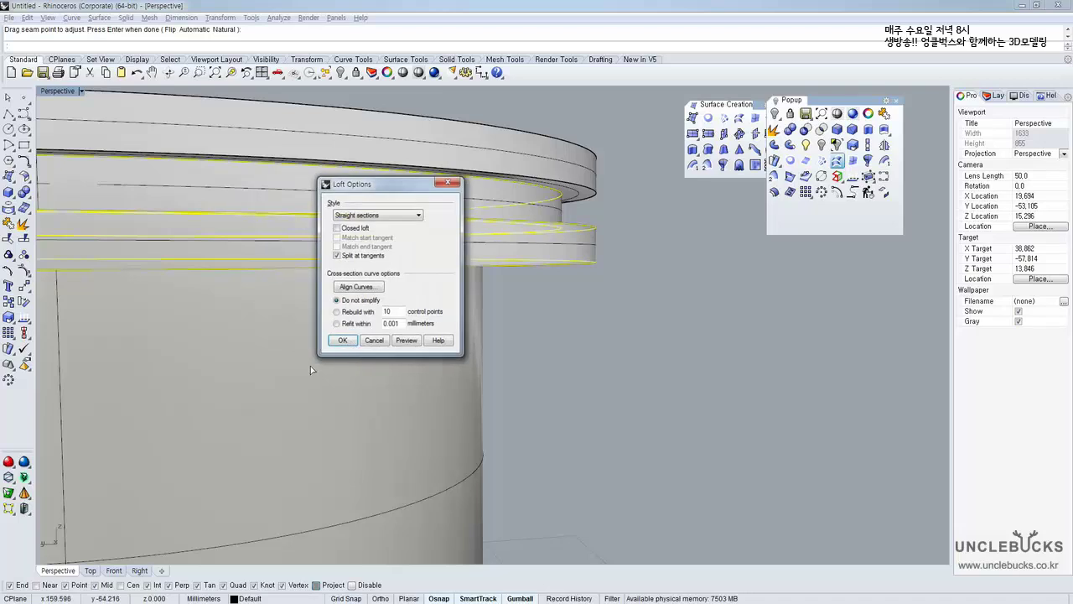
{"action": "left_click", "coordinate": [344, 344]}
Examine the grooved rim from the side and above, highlighting the inner wall and the lofted pieces individually to check how they meet
{"action": "right_click_drag", "start_coordinate": [592, 249], "coordinate": [605, 206]}
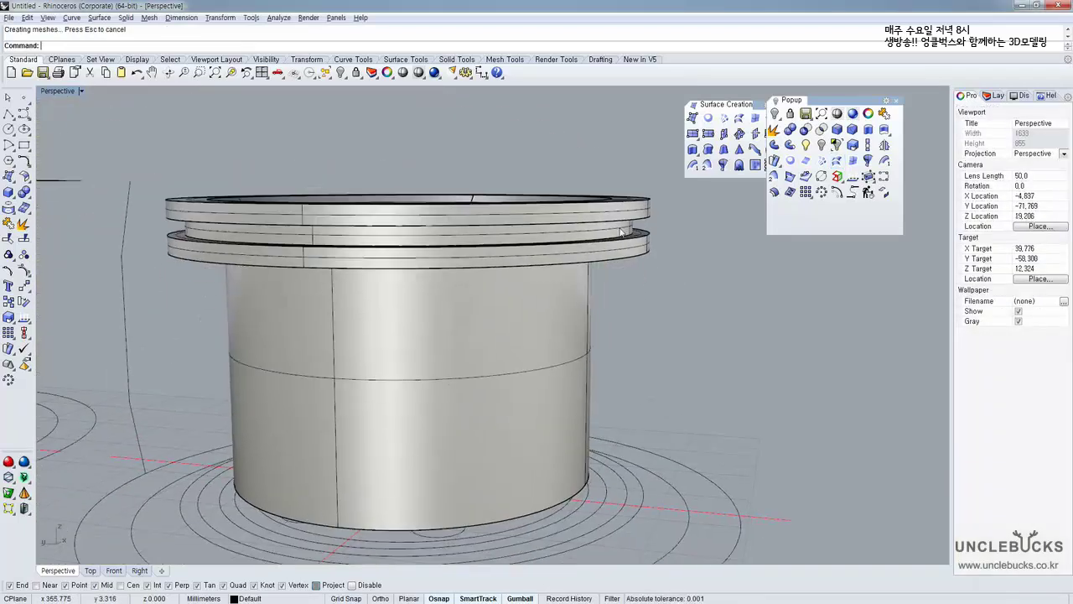
{"action": "right_click_drag", "start_coordinate": [572, 247], "coordinate": [589, 206]}
{"action": "left_click", "coordinate": [616, 220]}
{"action": "right_click_drag", "start_coordinate": [588, 266], "coordinate": [631, 241]}
{"action": "right_click_drag", "start_coordinate": [550, 185], "coordinate": [568, 235]}
{"action": "left_click", "coordinate": [727, 276]}
{"action": "scroll", "coordinate": [725, 275], "scroll_direction": "down", "scroll_amount": 3}
{"action": "mouse_move", "coordinate": [666, 250]}
{"action": "right_mouse_down", "text": "shift"}
{"action": "mouse_move", "coordinate": [682, 243]}
{"action": "mouse_move", "coordinate": [663, 258]}
{"action": "right_mouse_up", "text": "shift"}
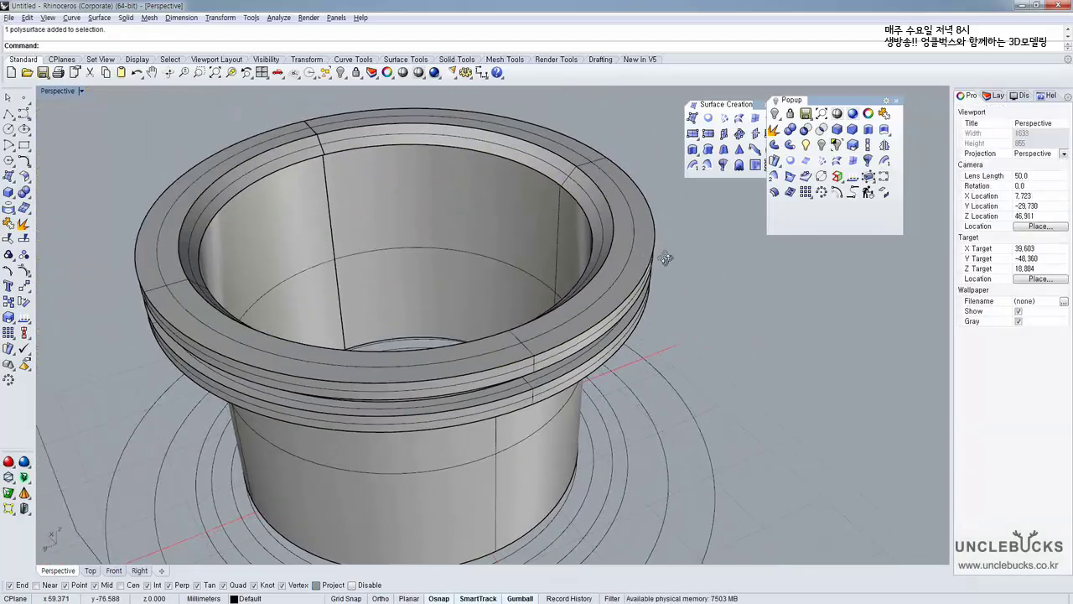
{"action": "right_click_drag", "start_coordinate": [650, 340], "coordinate": [638, 297]}
{"action": "scroll", "coordinate": [524, 228], "scroll_direction": "up", "scroll_amount": 3}
{"action": "right_click_drag", "start_coordinate": [510, 237], "coordinate": [483, 229]}
{"action": "left_click", "coordinate": [465, 136]}
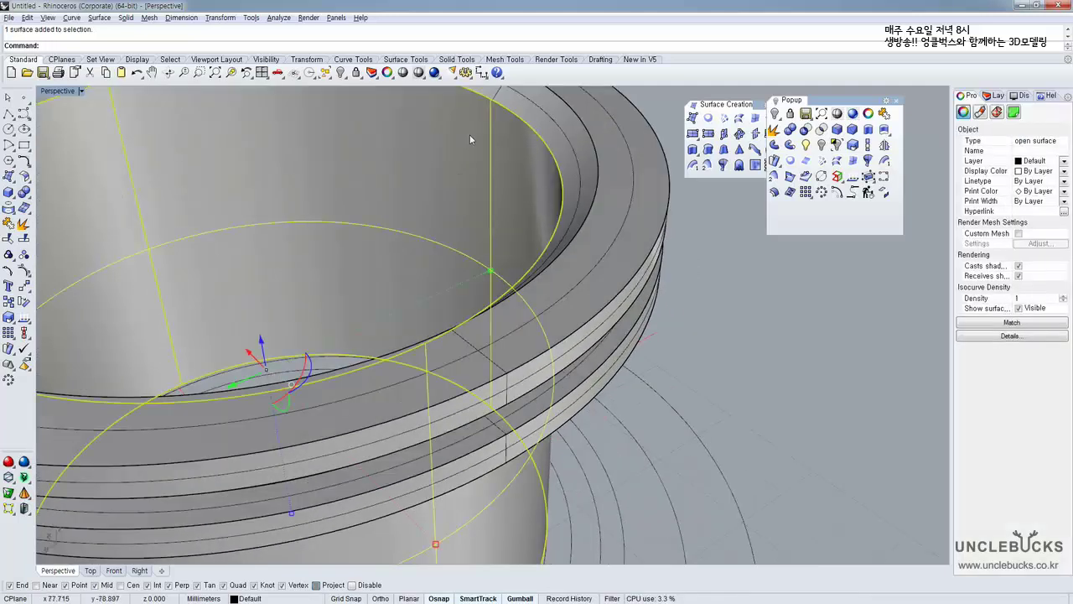
{"action": "scroll", "coordinate": [503, 118], "scroll_direction": "down", "scroll_amount": 5}
{"action": "right_click_drag", "start_coordinate": [506, 112], "coordinate": [489, 185]}
{"action": "scroll", "coordinate": [492, 164], "scroll_direction": "up", "scroll_amount": 3}
{"action": "left_click", "coordinate": [495, 165]}
{"action": "scroll", "coordinate": [520, 140], "scroll_direction": "up", "scroll_amount": 3}
{"action": "left_click", "coordinate": [515, 215]}
{"action": "left_click", "coordinate": [512, 213]}
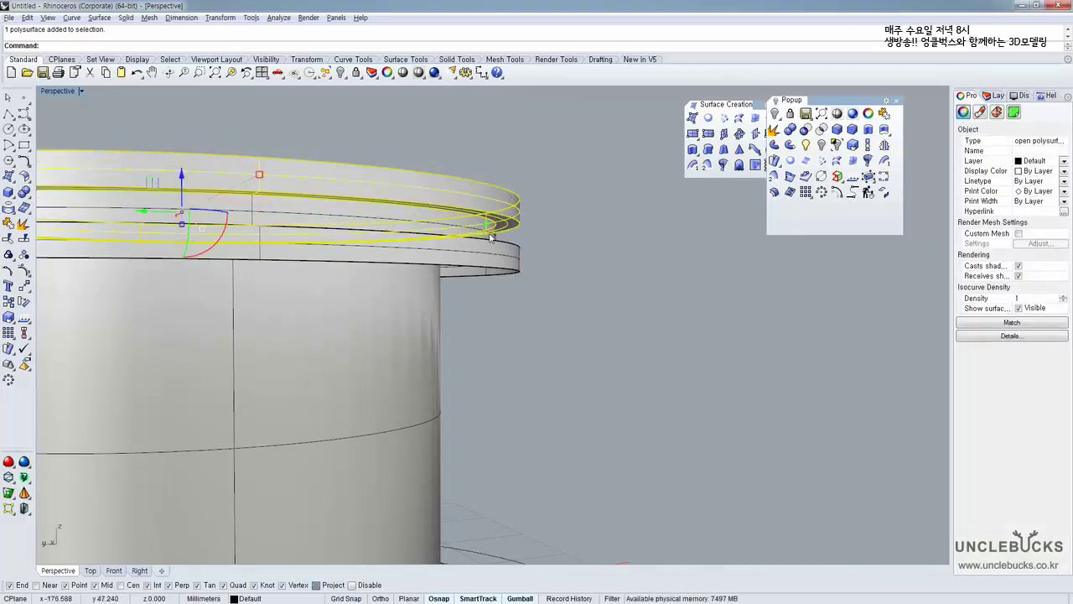
{"action": "left_click", "coordinate": [539, 234]}
Join the groove and lower flange loft, the upper lip loft, the top rim polysurface and the cylindrical inner wall
{"action": "right_click_drag", "start_coordinate": [508, 251], "coordinate": [500, 191]}
{"action": "left_click", "coordinate": [505, 225]}
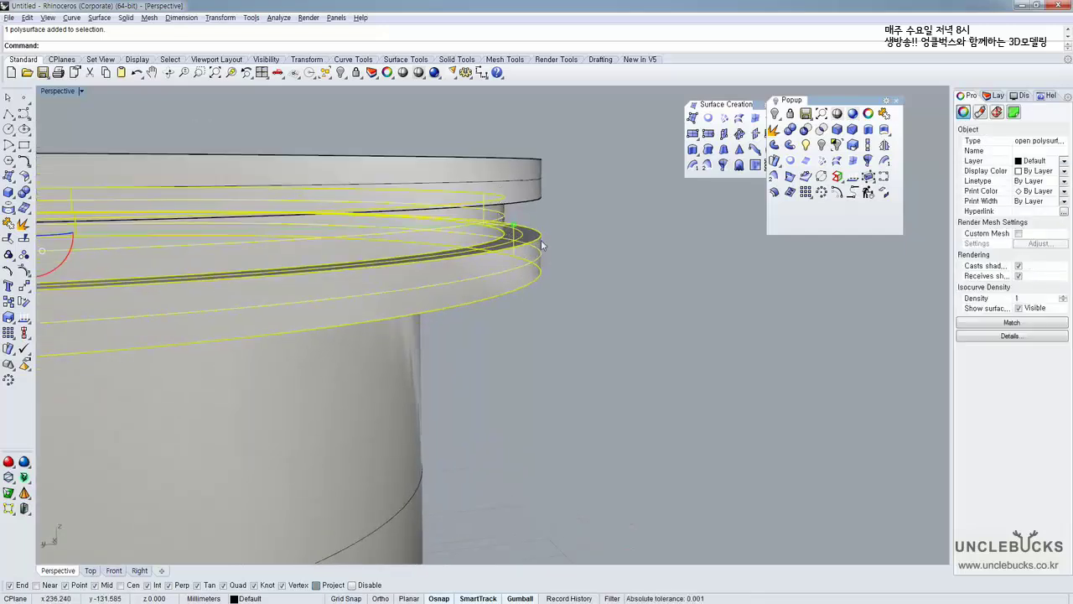
{"action": "right_click_drag", "start_coordinate": [541, 242], "coordinate": [528, 205]}
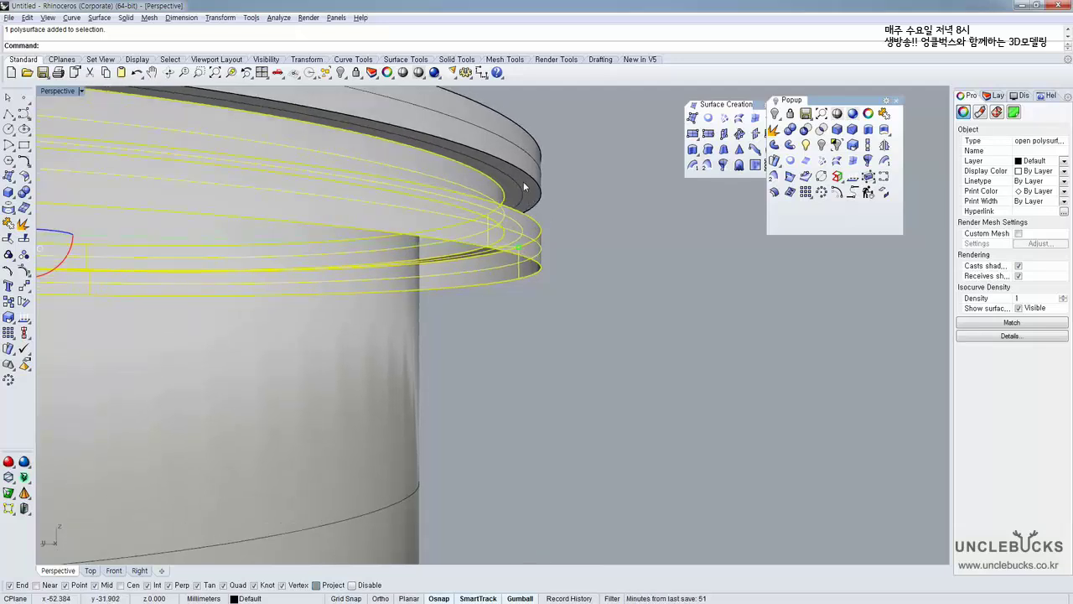
{"action": "left_click", "coordinate": [523, 183], "text": "shift"}
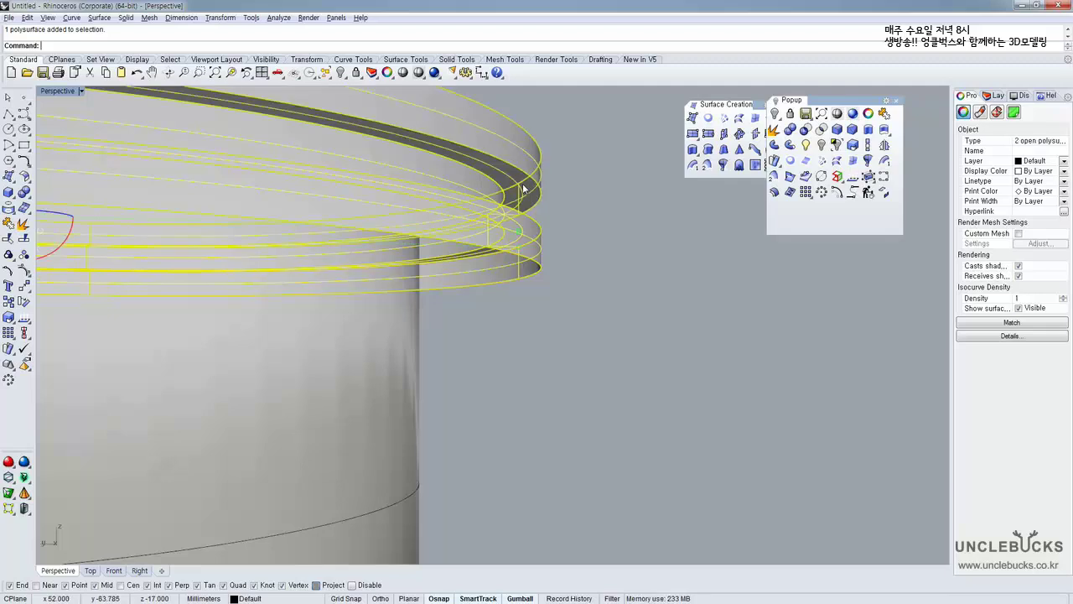
{"action": "scroll", "coordinate": [534, 195], "scroll_direction": "up", "scroll_amount": 3}
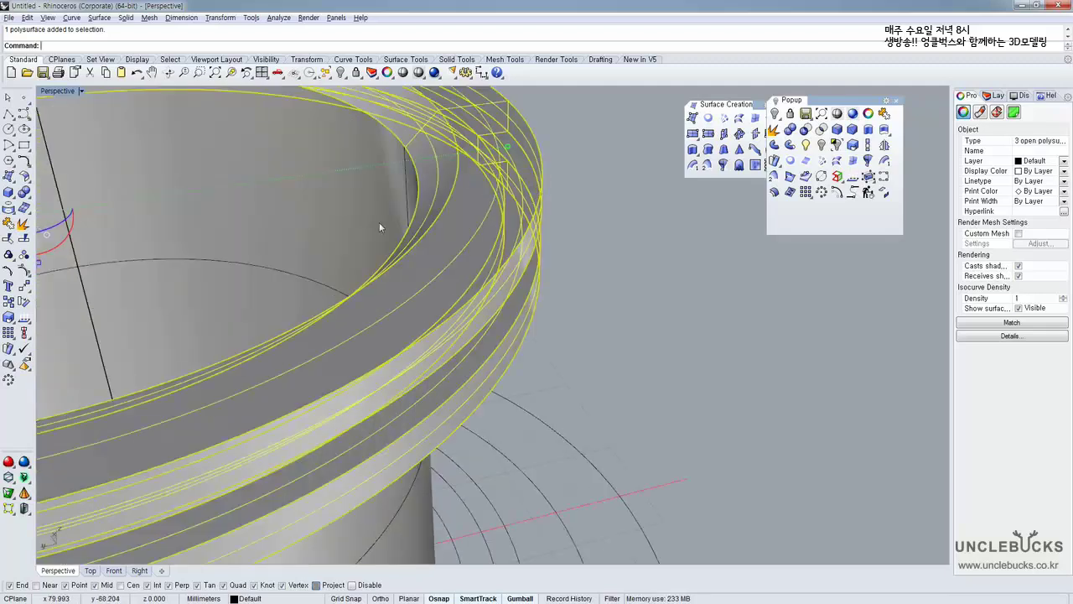
{"action": "left_click", "coordinate": [338, 175], "text": "shift"}
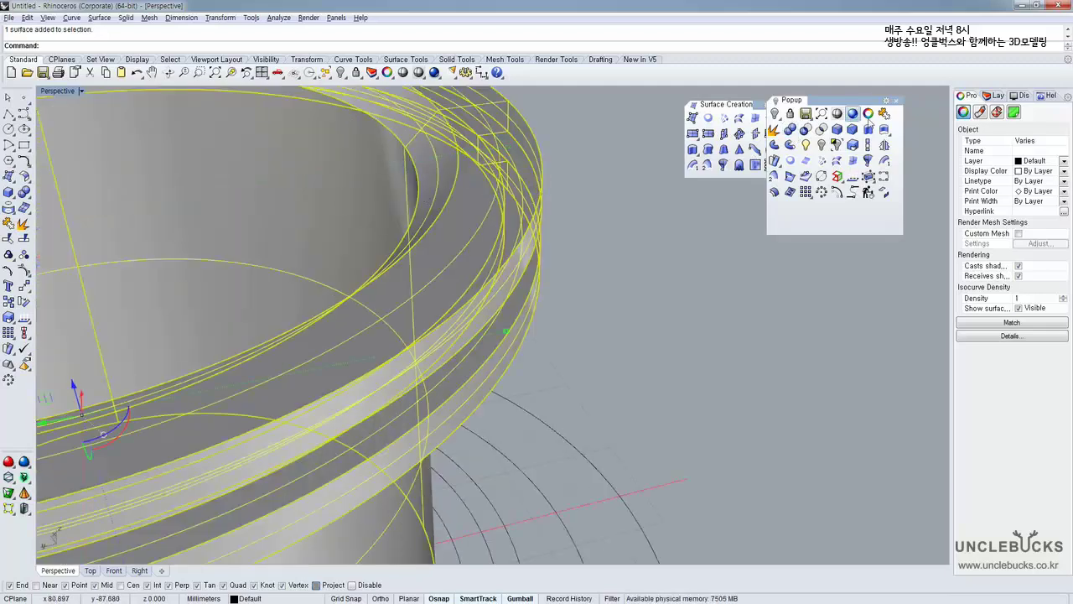
{"action": "left_click", "coordinate": [885, 114]}
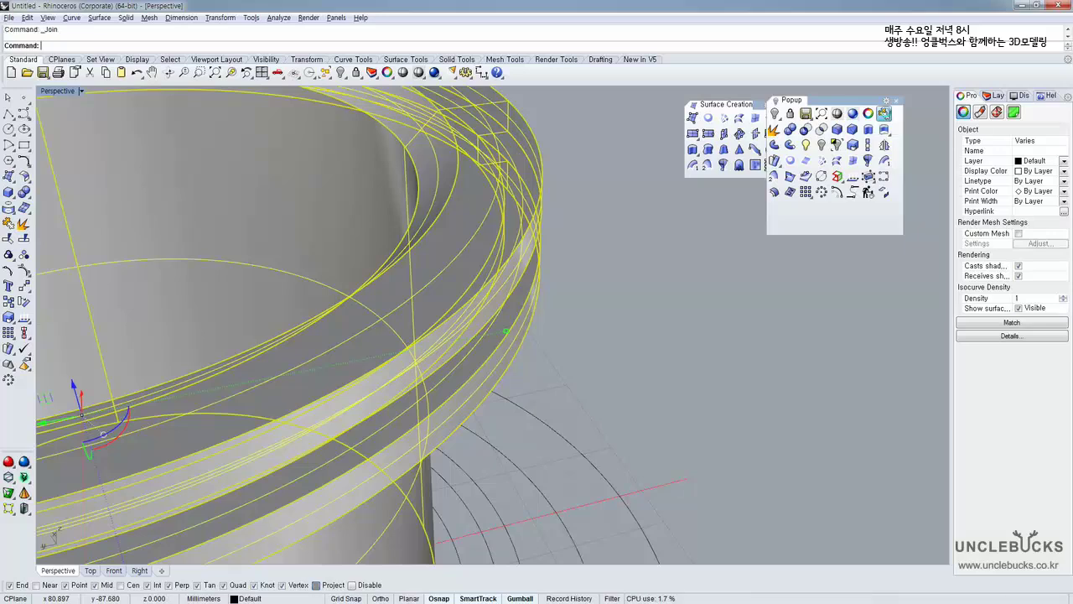
Examine the joined rim from above, the side and close up, checking the grooved lip and the cylindrical wall
{"action": "scroll", "coordinate": [592, 240], "scroll_direction": "down", "scroll_amount": 5}
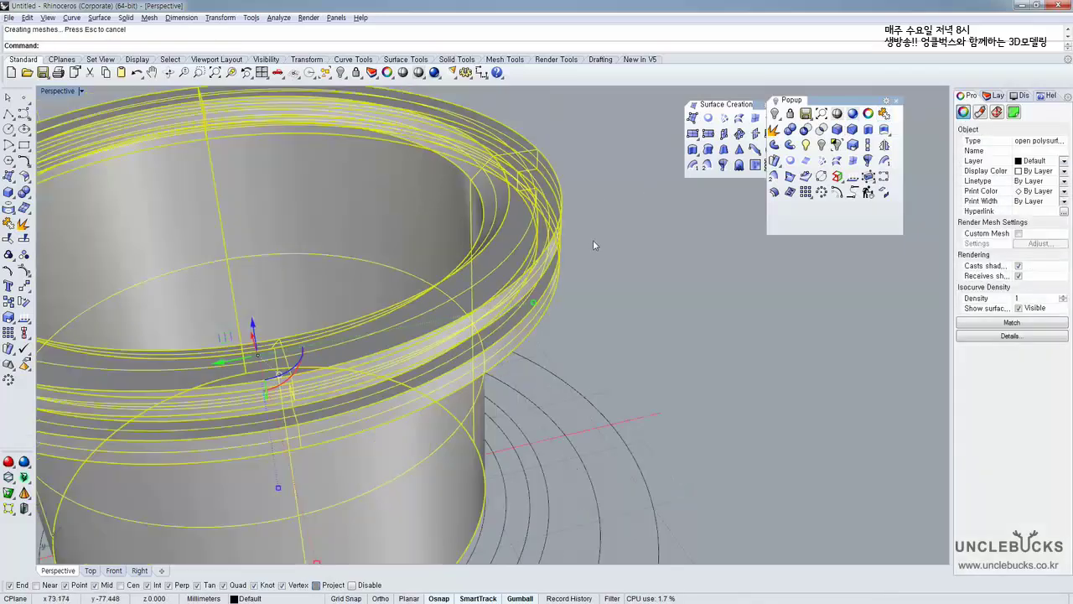
{"action": "right_click_drag", "start_coordinate": [591, 205], "coordinate": [560, 304]}
{"action": "left_click", "coordinate": [563, 232]}
{"action": "left_click", "coordinate": [613, 266]}
{"action": "left_click", "coordinate": [652, 252]}
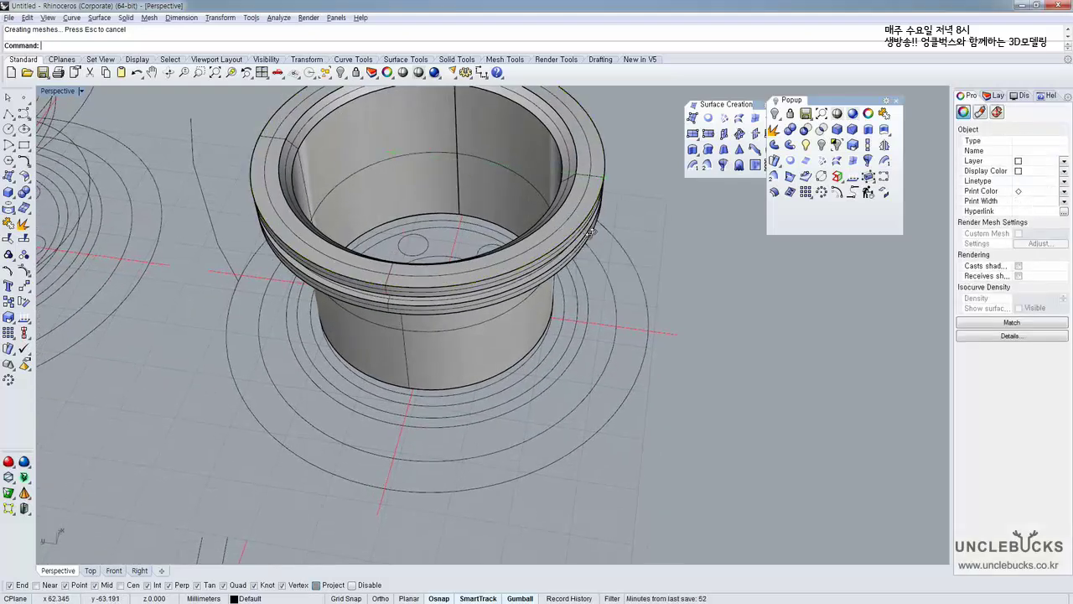
{"action": "right_click_drag", "start_coordinate": [644, 258], "coordinate": [587, 185]}
{"action": "left_click", "coordinate": [587, 217]}
{"action": "right_click_drag", "start_coordinate": [586, 225], "coordinate": [572, 208]}
{"action": "scroll", "coordinate": [571, 207], "scroll_direction": "up", "scroll_amount": 6}
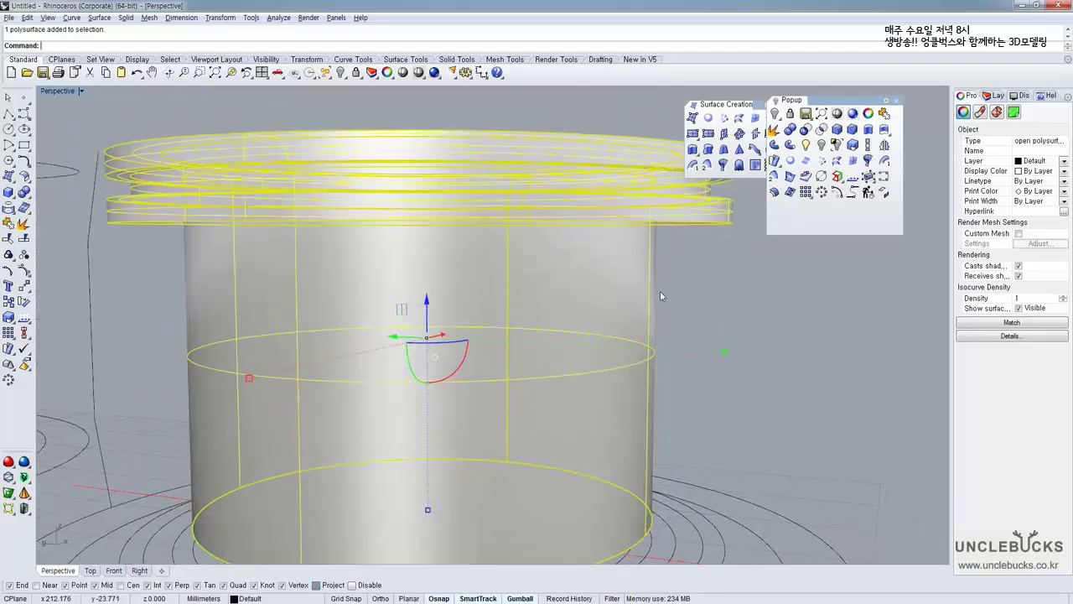
{"action": "scroll", "coordinate": [621, 297], "scroll_direction": "up", "scroll_amount": 5}
{"action": "left_click", "coordinate": [617, 305]}
{"action": "right_click_drag", "start_coordinate": [617, 305], "coordinate": [608, 313]}
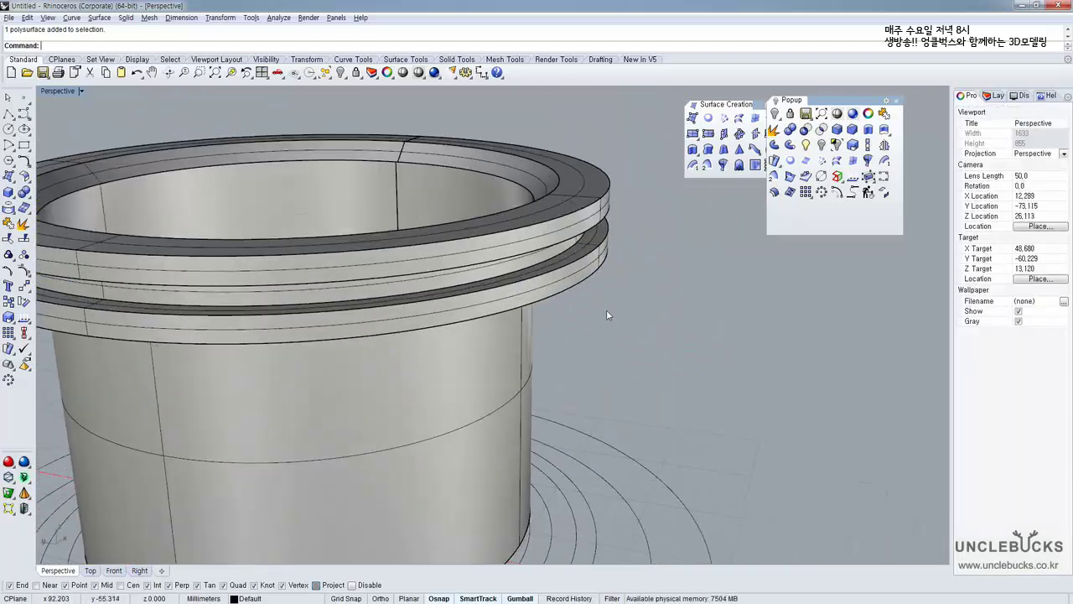
{"action": "scroll", "coordinate": [608, 313], "scroll_direction": "down", "scroll_amount": 6}
{"action": "right_click_drag", "start_coordinate": [573, 381], "coordinate": [582, 298]}
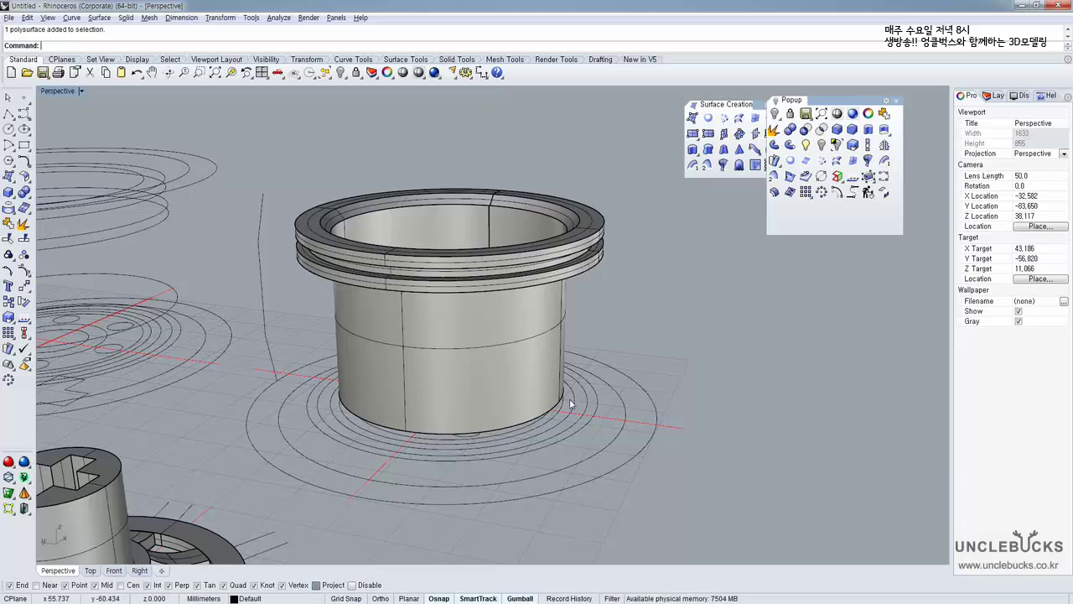
{"action": "right_click_drag", "start_coordinate": [560, 421], "coordinate": [560, 334]}
{"action": "scroll", "coordinate": [560, 327], "scroll_direction": "up", "scroll_amount": 4}
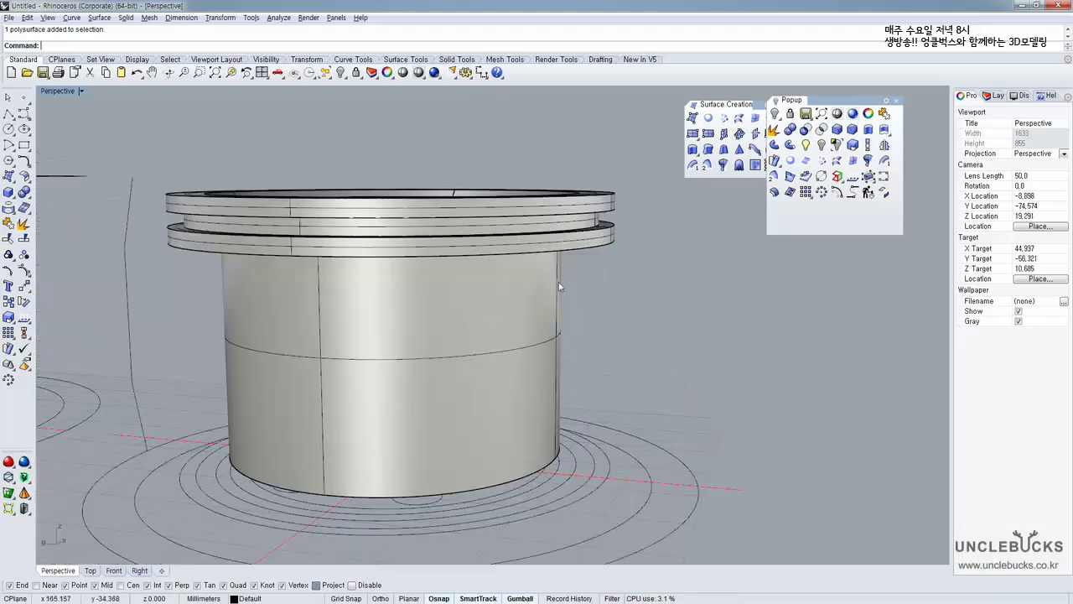
Switch to the browser's reference photos, look at the yellow wheel's side profile, and return to Rhino
{"action": "key", "text": "alt+Tab"}
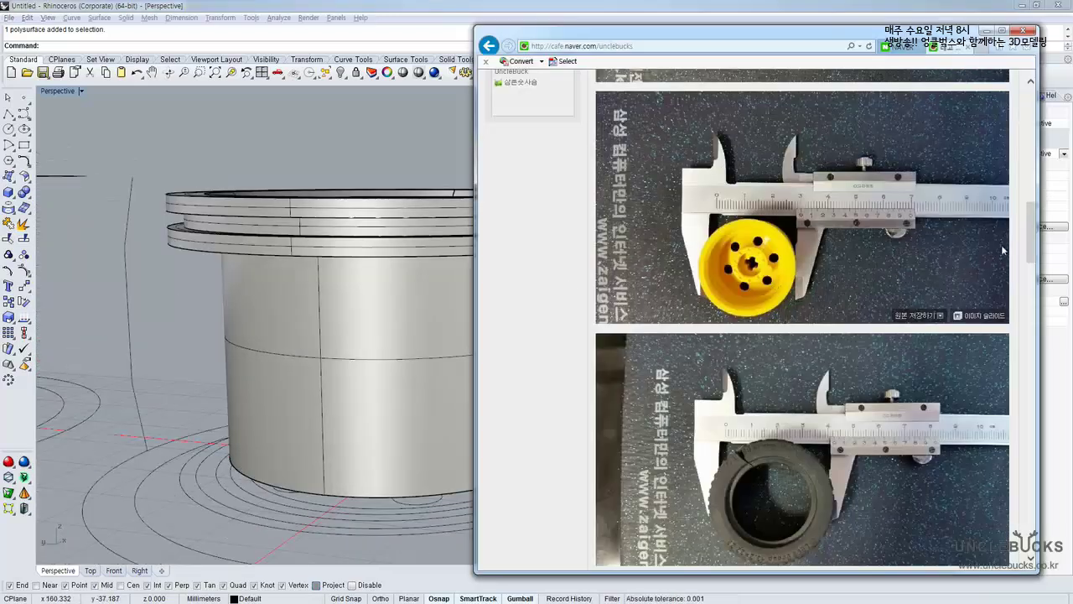
{"action": "left_click_drag", "start_coordinate": [1032, 256], "coordinate": [1044, 329]}
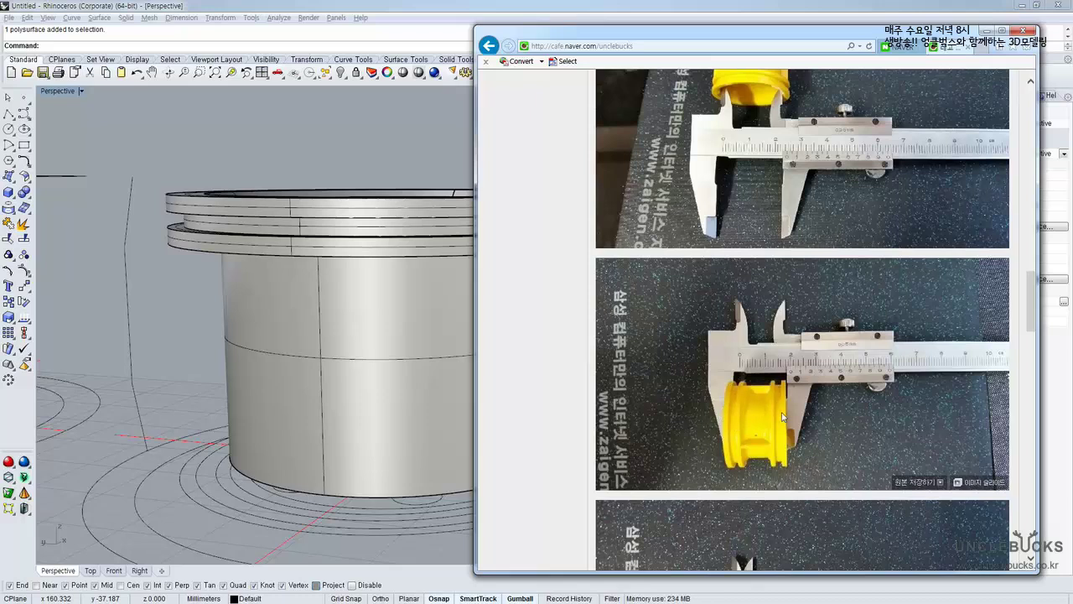
{"action": "key", "text": "alt+Tab"}
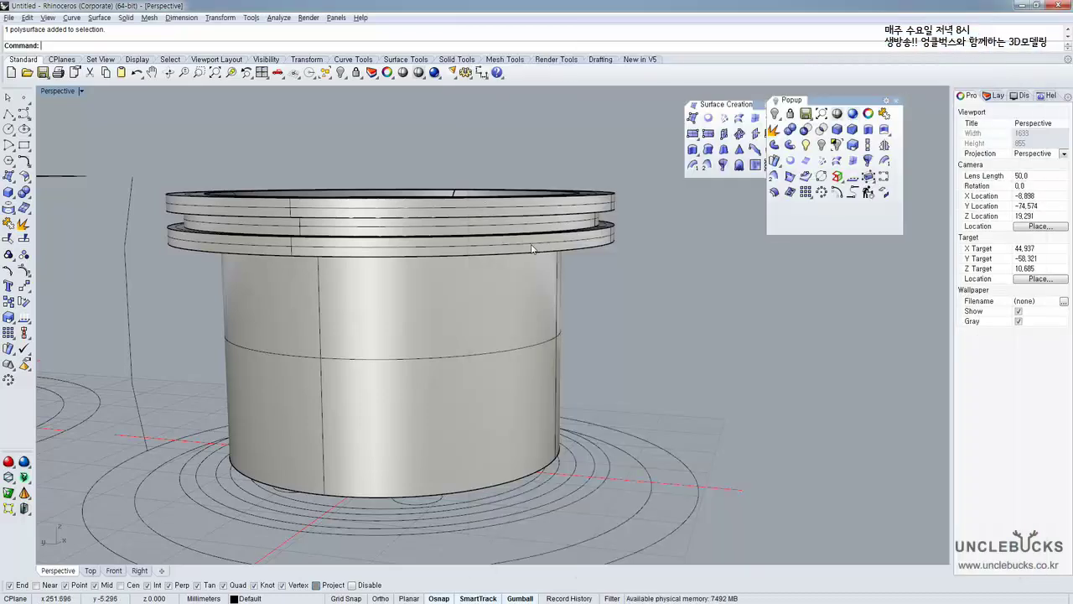
Explode the joined rim polysurface into separate surfaces
{"action": "left_click", "coordinate": [571, 234]}
{"action": "right_click_drag", "start_coordinate": [570, 234], "coordinate": [580, 294]}
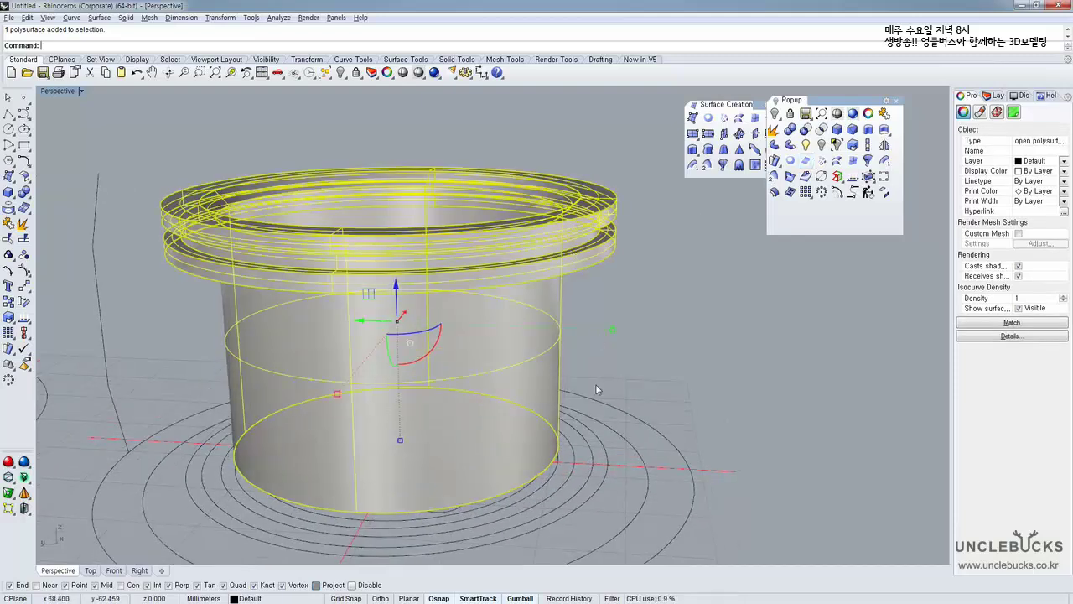
{"action": "right_click_drag", "start_coordinate": [596, 389], "coordinate": [566, 243]}
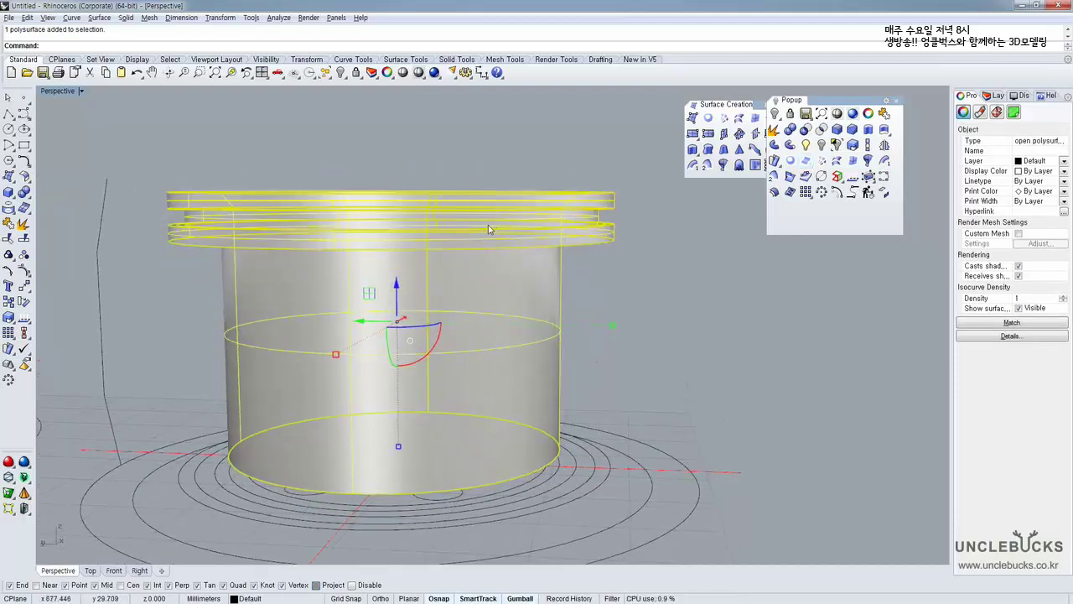
{"action": "left_click", "coordinate": [774, 134]}
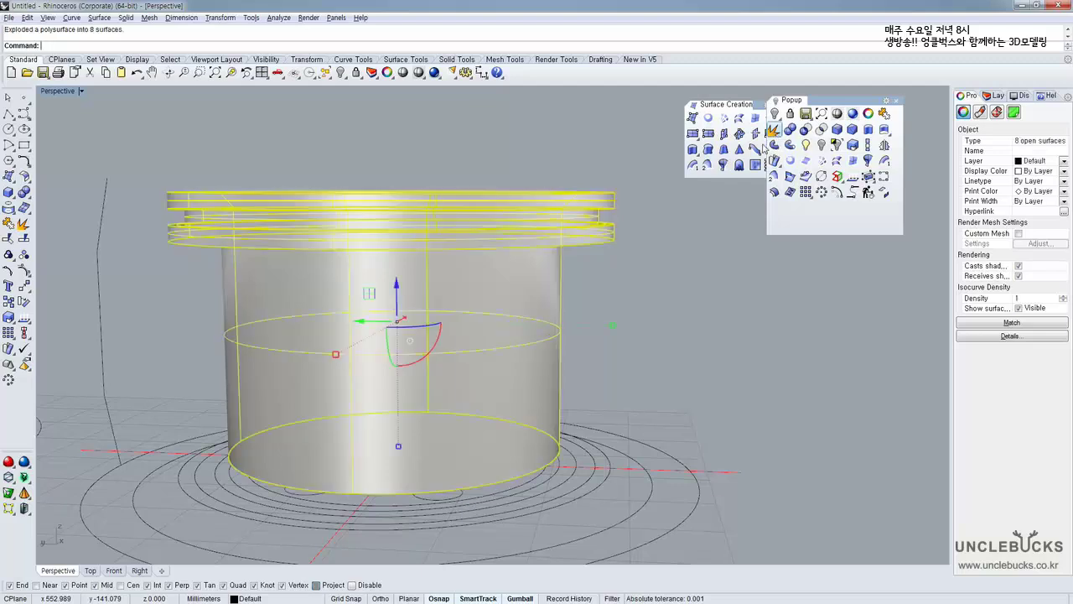
{"action": "left_click", "coordinate": [656, 306]}
Mirror a copy of the six upper lip and groove surfaces in the Right view across a horizontal line through the wall's mid-height
{"action": "right_click_drag", "start_coordinate": [629, 228], "coordinate": [604, 242]}
{"action": "left_click", "coordinate": [604, 239]}
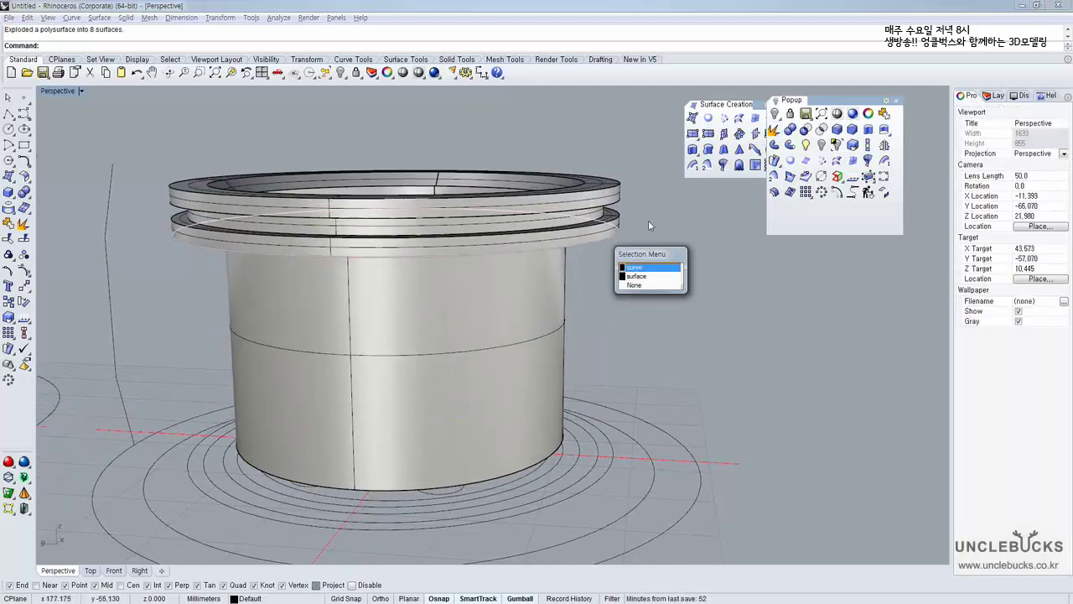
{"action": "left_click", "coordinate": [648, 220]}
{"action": "scroll", "coordinate": [639, 218], "scroll_direction": "up", "scroll_amount": 5}
{"action": "left_click", "coordinate": [590, 238]}
{"action": "scroll", "coordinate": [587, 225], "scroll_direction": "up", "scroll_amount": 2}
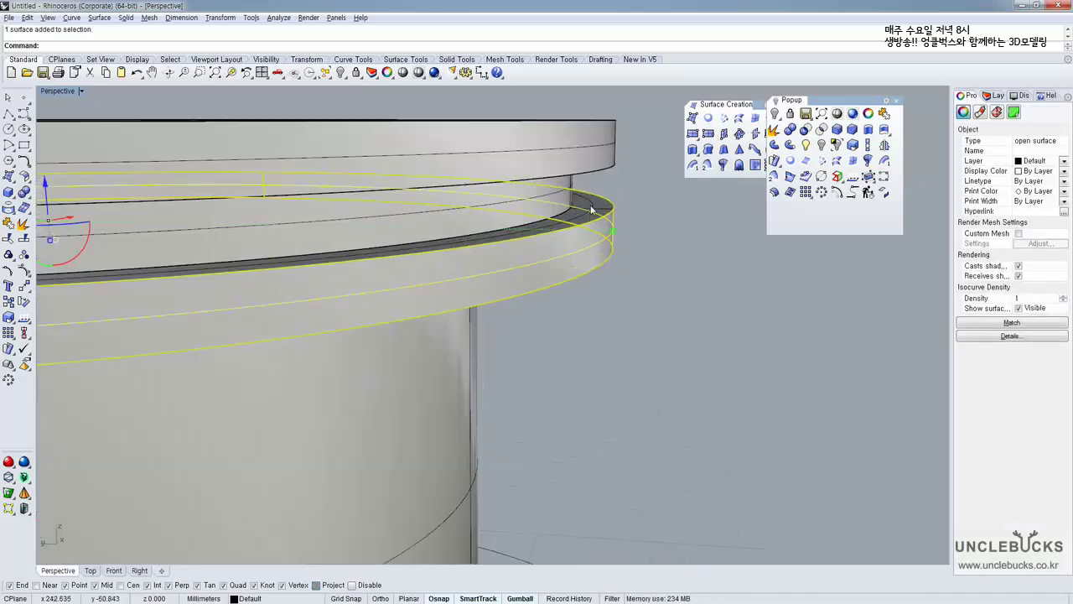
{"action": "left_click", "coordinate": [571, 182], "text": "shift"}
{"action": "left_click", "coordinate": [608, 151], "text": "shift"}
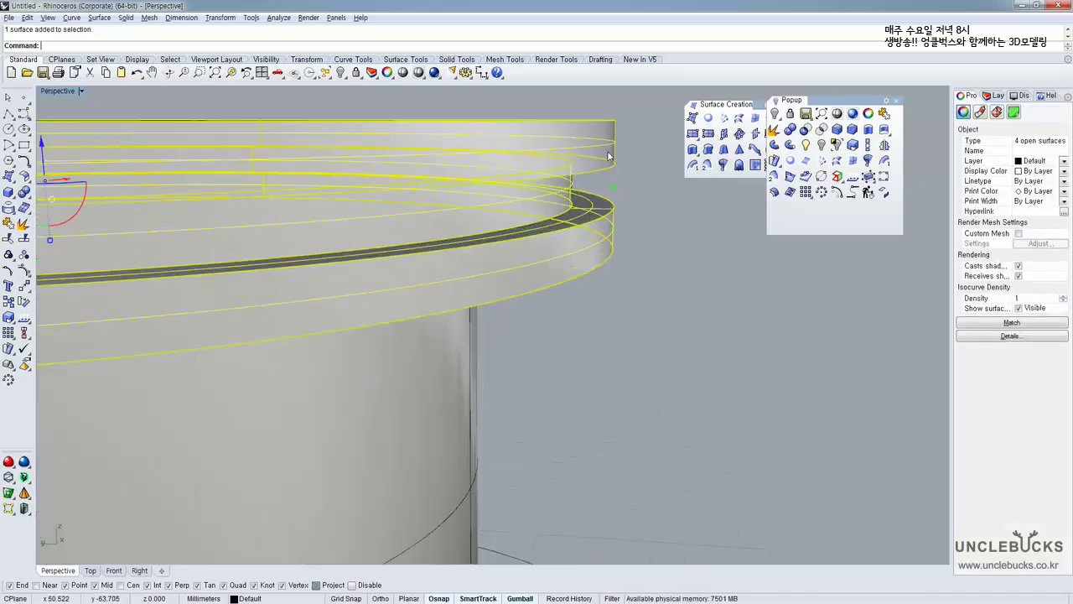
{"action": "right_click_drag", "start_coordinate": [608, 156], "coordinate": [591, 213]}
{"action": "left_click", "coordinate": [593, 151], "text": "shift"}
{"action": "scroll", "coordinate": [601, 193], "scroll_direction": "down", "scroll_amount": 8}
{"action": "scroll", "coordinate": [587, 208], "scroll_direction": "up", "scroll_amount": 3}
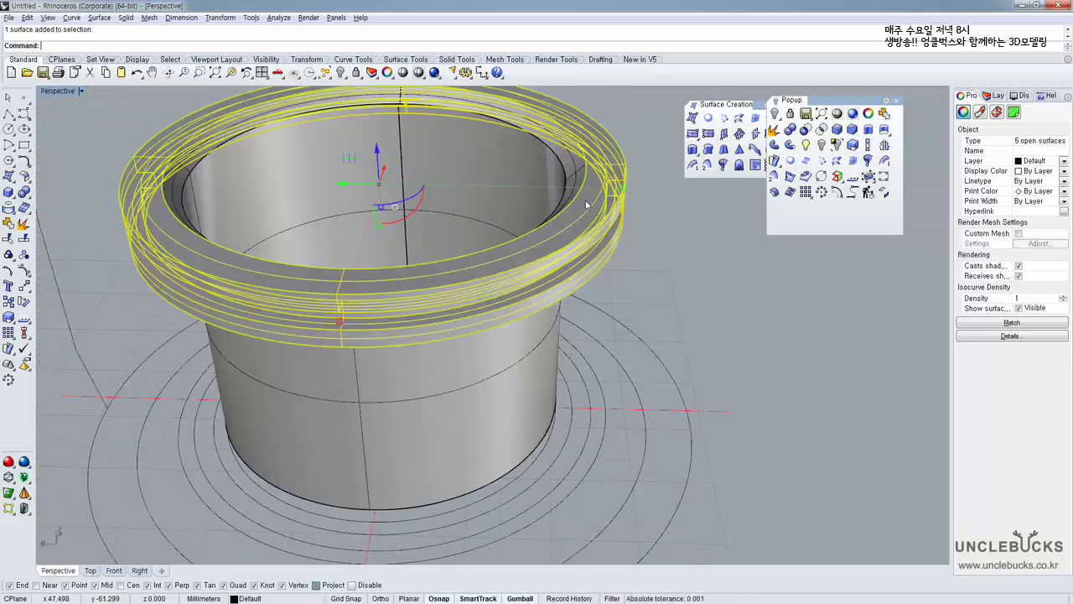
{"action": "right_click_drag", "start_coordinate": [597, 225], "coordinate": [561, 153]}
{"action": "scroll", "coordinate": [247, 190], "scroll_direction": "down", "scroll_amount": 3}
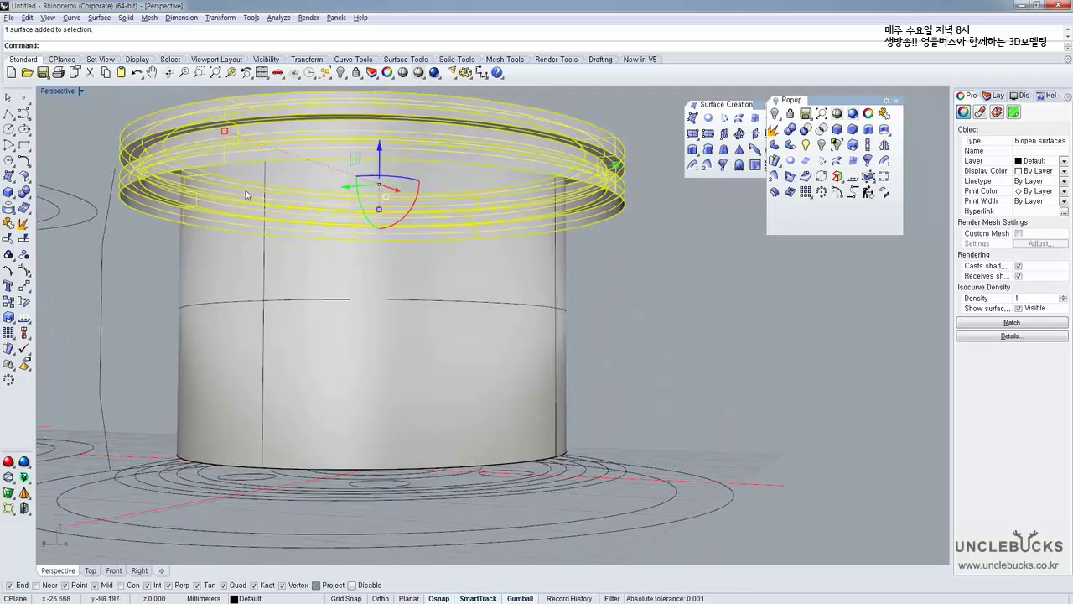
{"action": "double_click", "coordinate": [55, 90]}
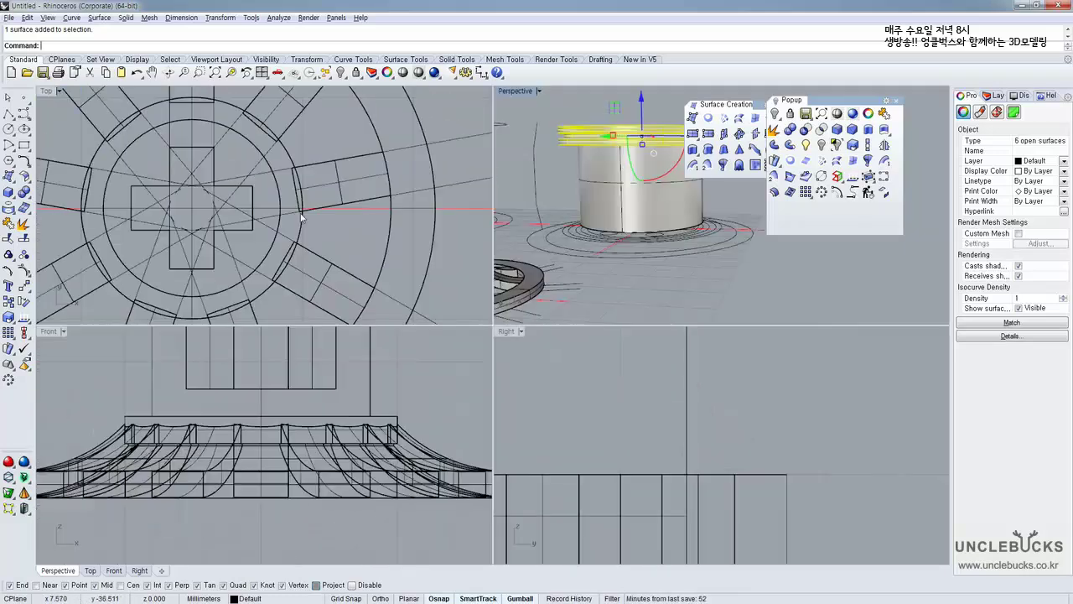
{"action": "right_click_drag", "start_coordinate": [630, 422], "coordinate": [663, 369]}
{"action": "scroll", "coordinate": [611, 406], "scroll_direction": "up", "scroll_amount": 3}
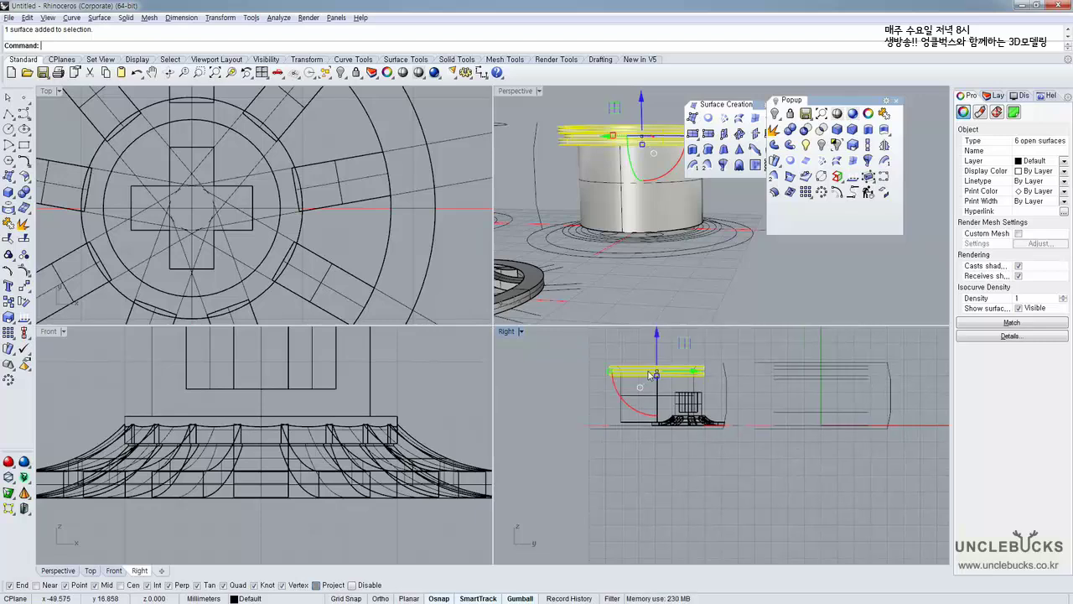
{"action": "double_click", "coordinate": [507, 332]}
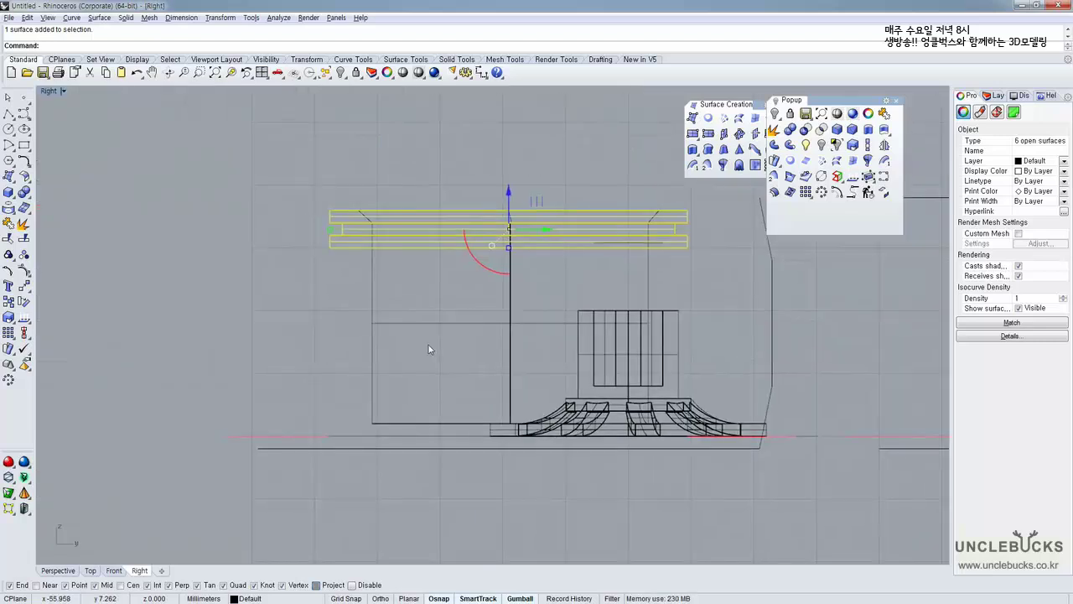
{"action": "left_click", "coordinate": [884, 146]}
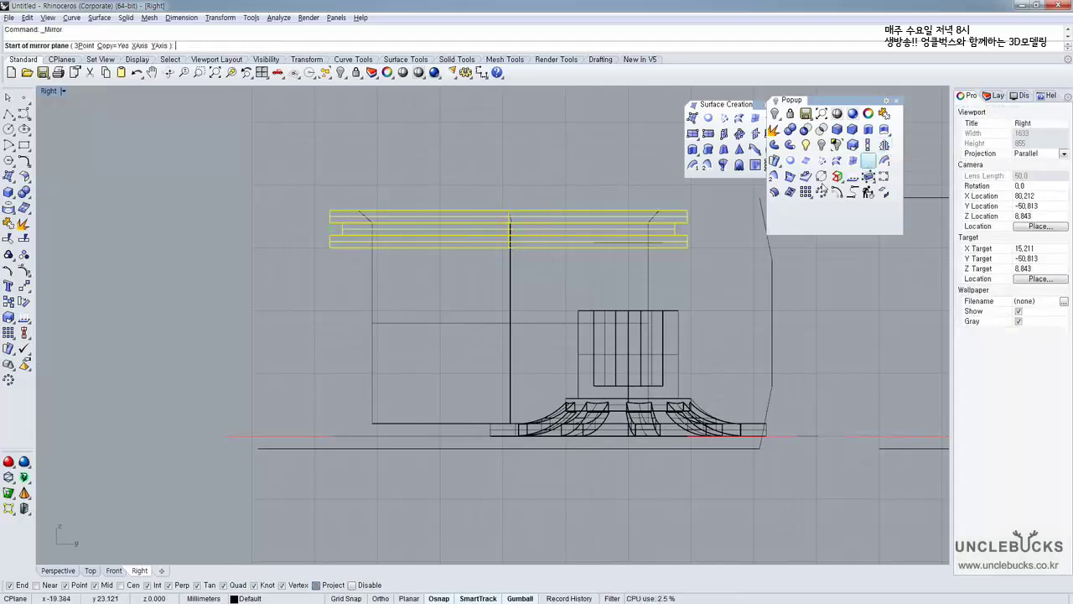
{"action": "left_click", "coordinate": [509, 323]}
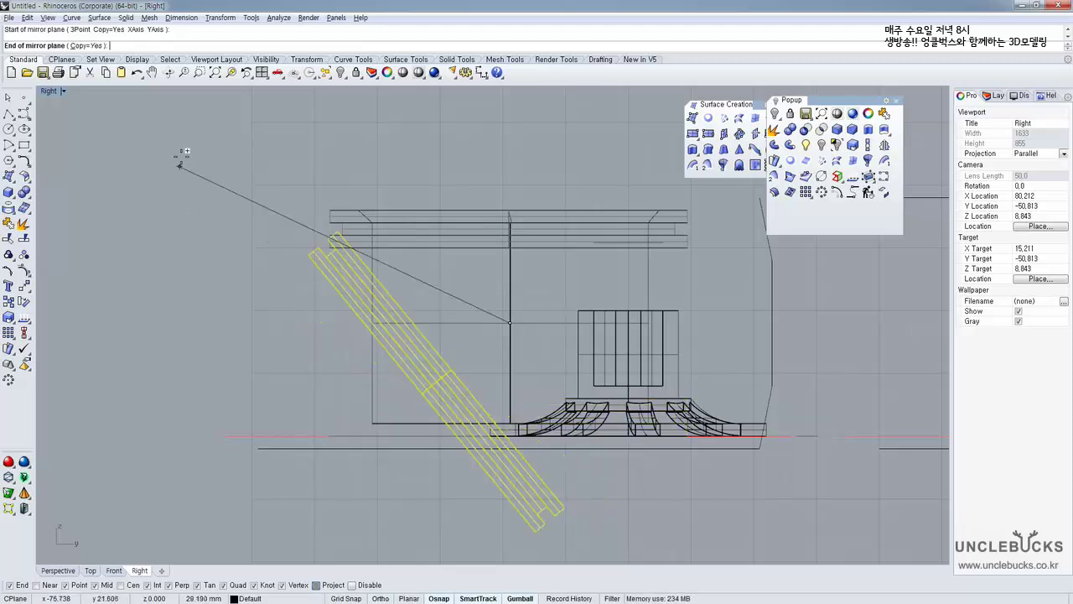
{"action": "key", "text": "F8"}
{"action": "left_click", "coordinate": [156, 255]}
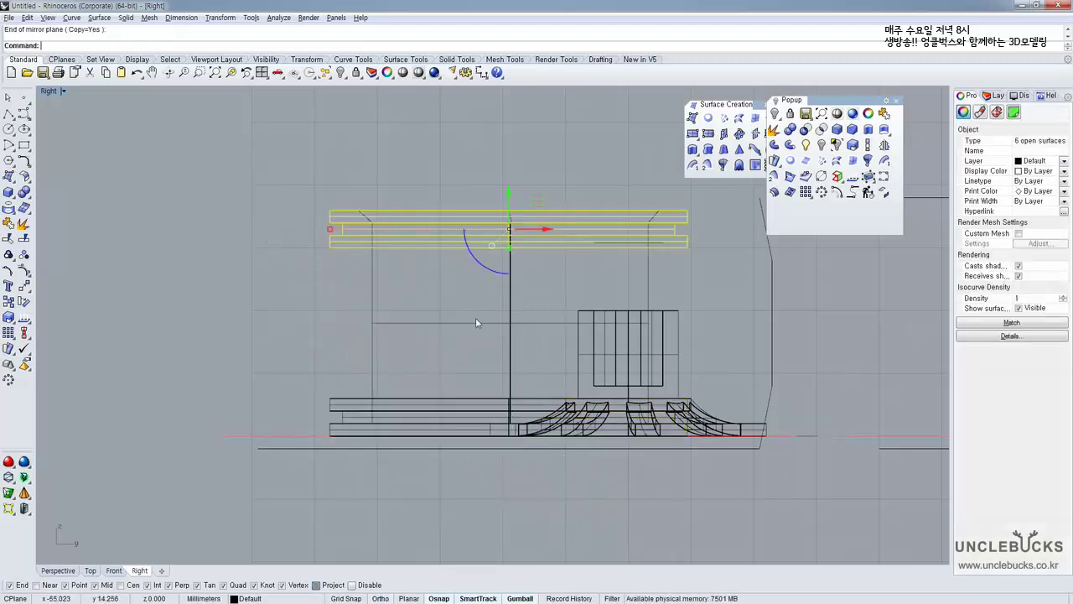
Examine the mirrored lower flange in the Perspective view from below, focusing on where its inner edge meets the wall's bottom edge
{"action": "left_click", "coordinate": [50, 92]}
{"action": "double_click", "coordinate": [48, 91]}
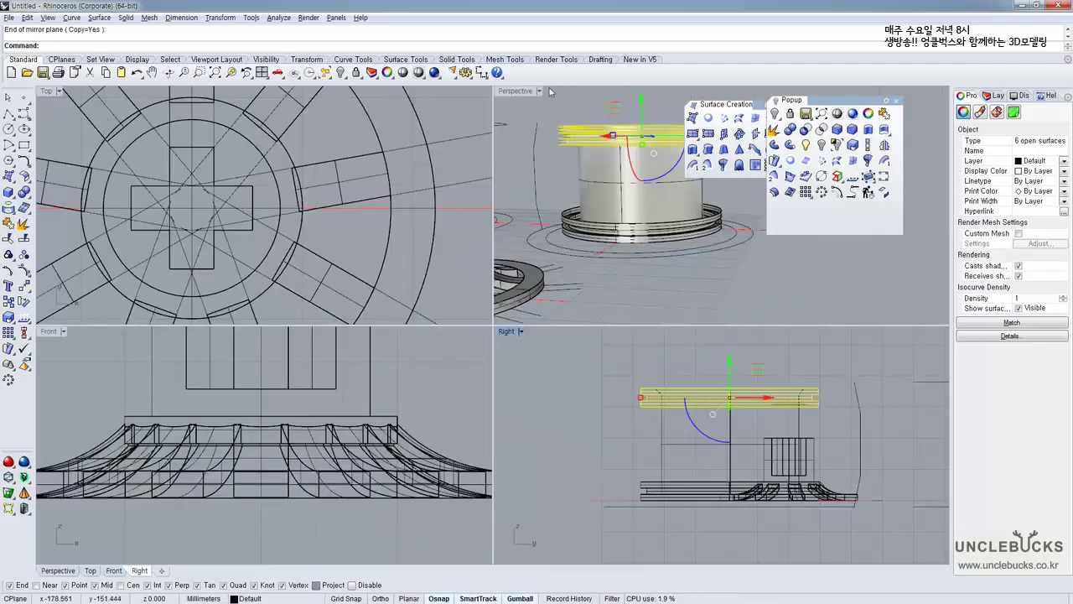
{"action": "double_click", "coordinate": [509, 93]}
{"action": "right_click_drag", "start_coordinate": [532, 186], "coordinate": [525, 226]}
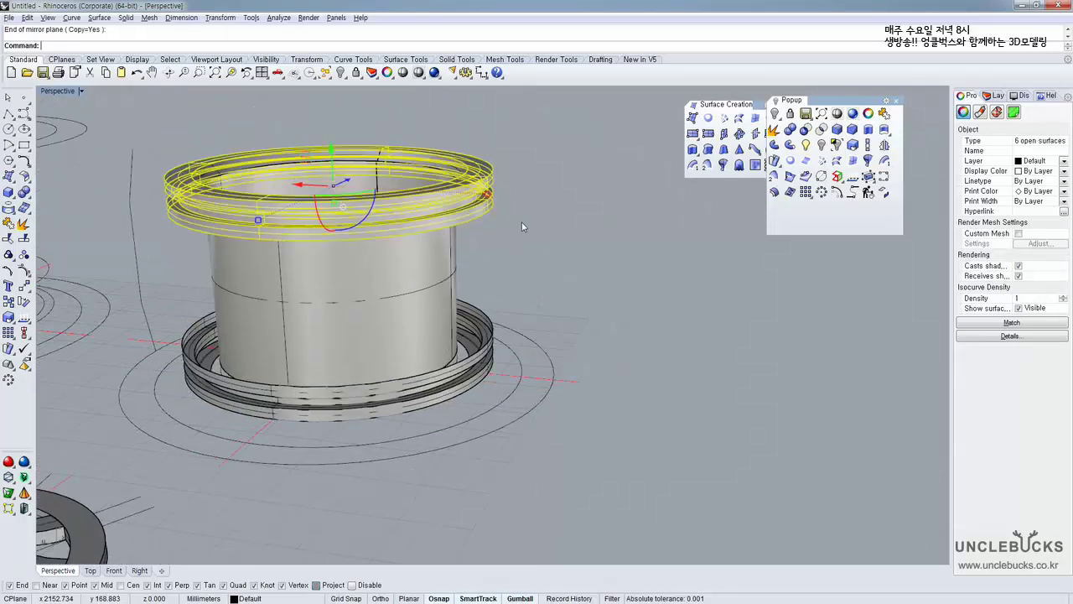
{"action": "left_click", "coordinate": [525, 226]}
{"action": "scroll", "coordinate": [495, 208], "scroll_direction": "up", "scroll_amount": 5}
{"action": "right_click_drag", "start_coordinate": [596, 235], "coordinate": [556, 220]}
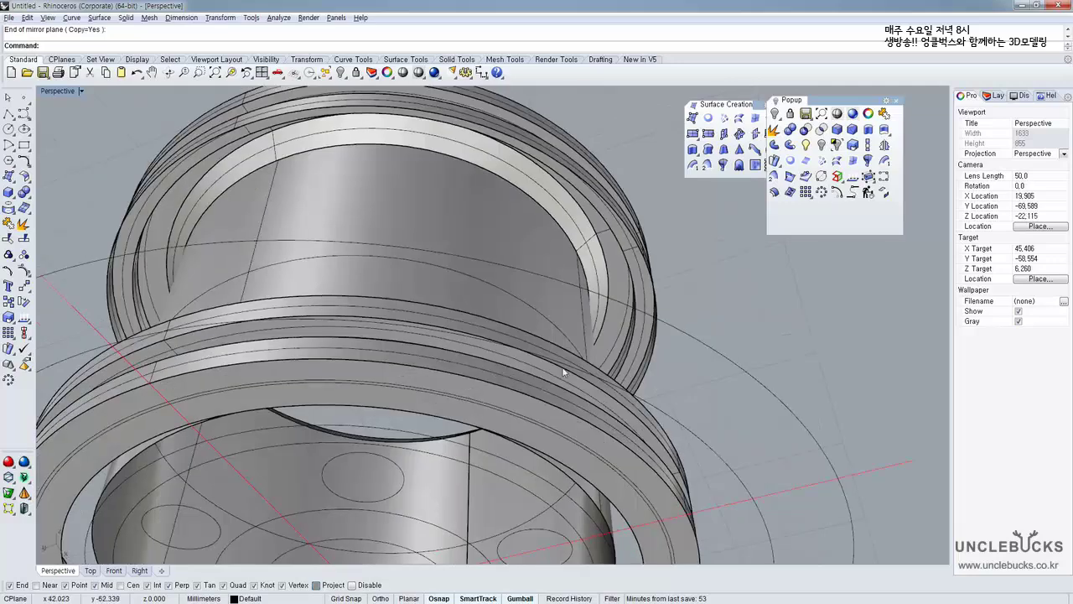
{"action": "right_click_drag", "start_coordinate": [565, 370], "coordinate": [578, 189], "text": "shift"}
{"action": "right_click_drag", "start_coordinate": [579, 190], "coordinate": [580, 237]}
{"action": "scroll", "coordinate": [666, 314], "scroll_direction": "up", "scroll_amount": 7}
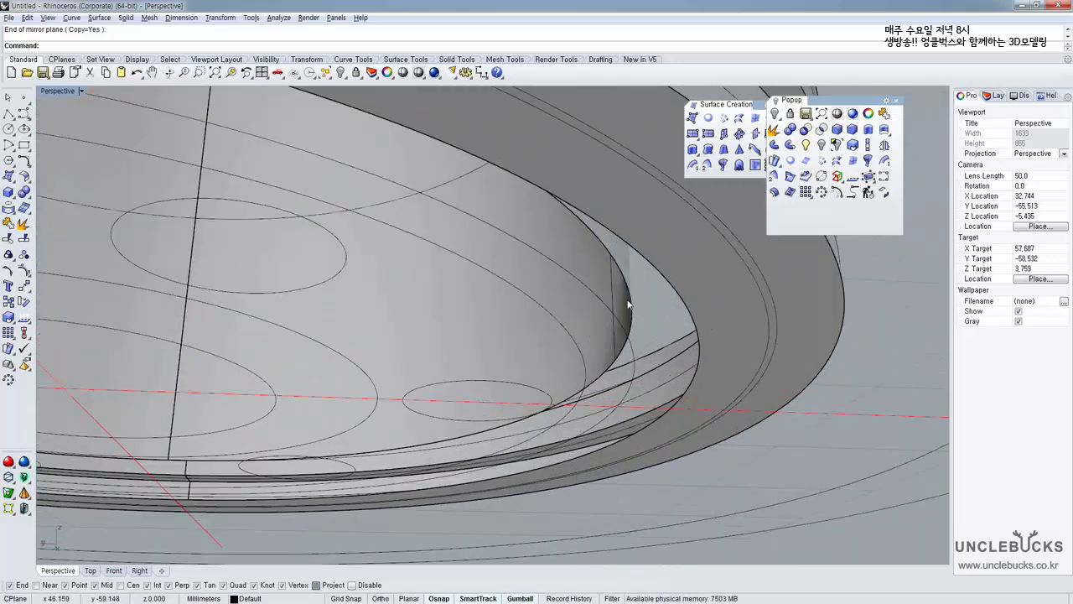
{"action": "right_click_drag", "start_coordinate": [695, 334], "coordinate": [653, 295]}
Loft the circle at the wall's bottom edge to the lower flange's inner circle with Straight sections
{"action": "left_click", "coordinate": [842, 163]}
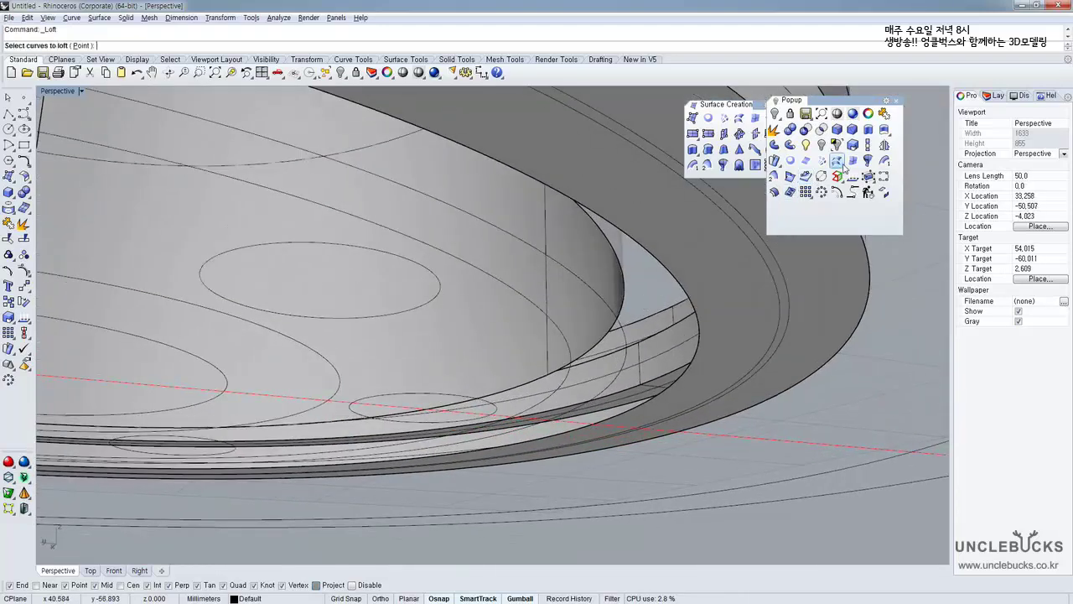
{"action": "left_click", "coordinate": [625, 291]}
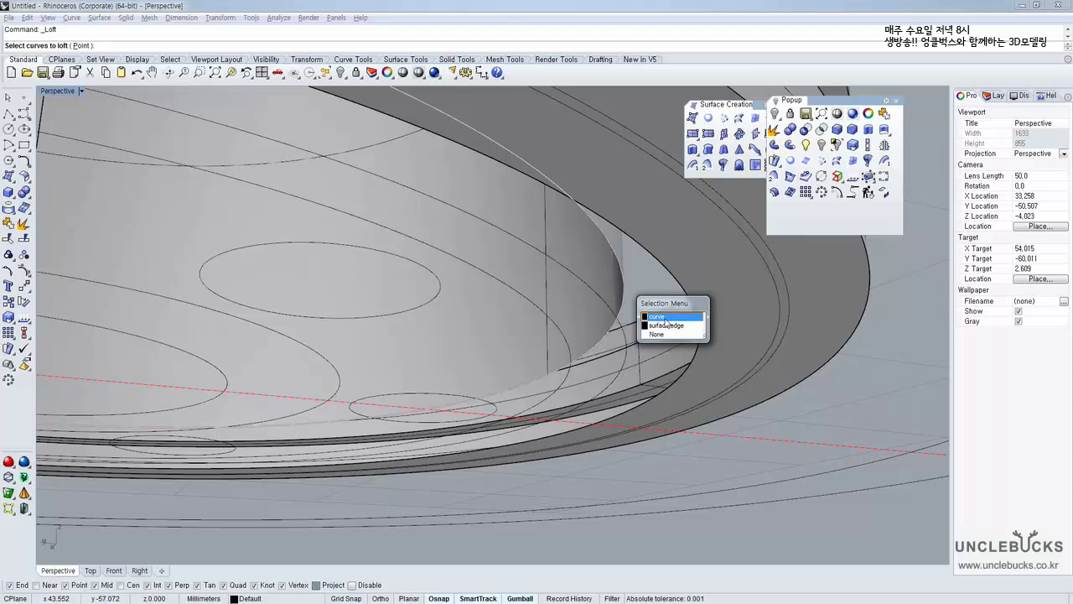
{"action": "left_click", "coordinate": [664, 319]}
{"action": "left_click", "coordinate": [686, 294]}
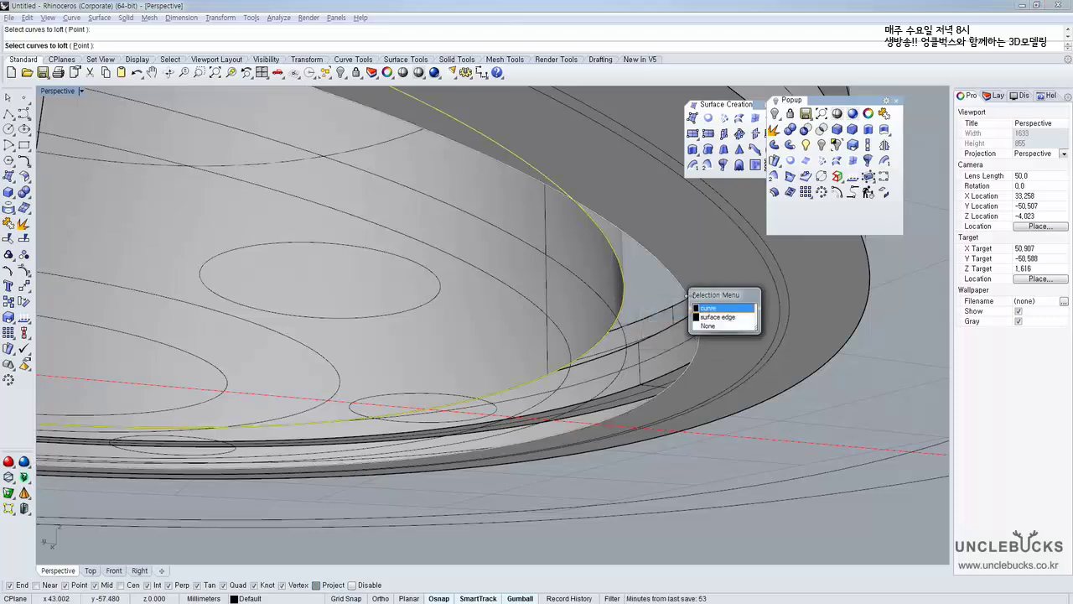
{"action": "left_click", "coordinate": [707, 310]}
{"action": "key", "text": "Return"}
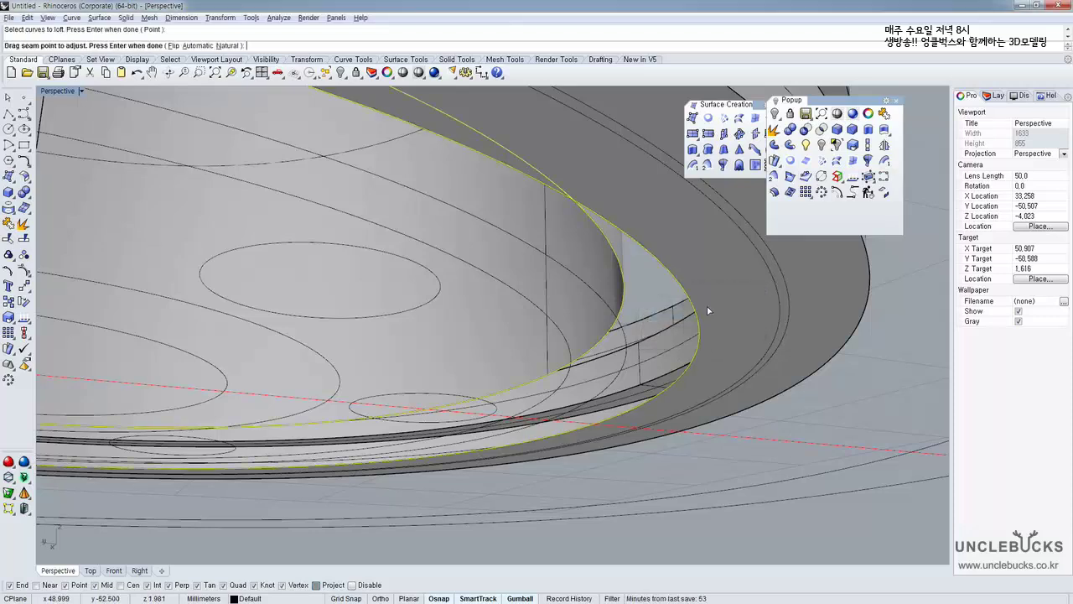
{"action": "scroll", "coordinate": [526, 312], "scroll_direction": "down", "scroll_amount": 5}
{"action": "right_click_drag", "start_coordinate": [535, 292], "coordinate": [554, 300]}
{"action": "key", "text": "Return"}
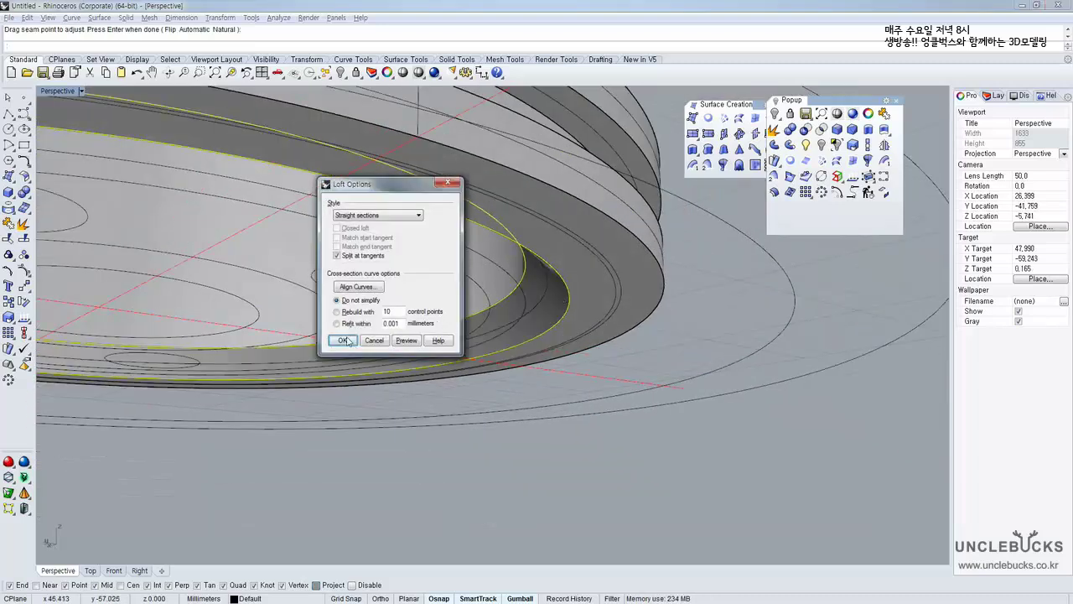
{"action": "left_click", "coordinate": [347, 341]}
Examine the new connecting surface from below and the complete double-flanged rim from the side
{"action": "right_click_drag", "start_coordinate": [527, 300], "coordinate": [527, 235]}
{"action": "left_click", "coordinate": [527, 236]}
{"action": "left_click", "coordinate": [586, 228]}
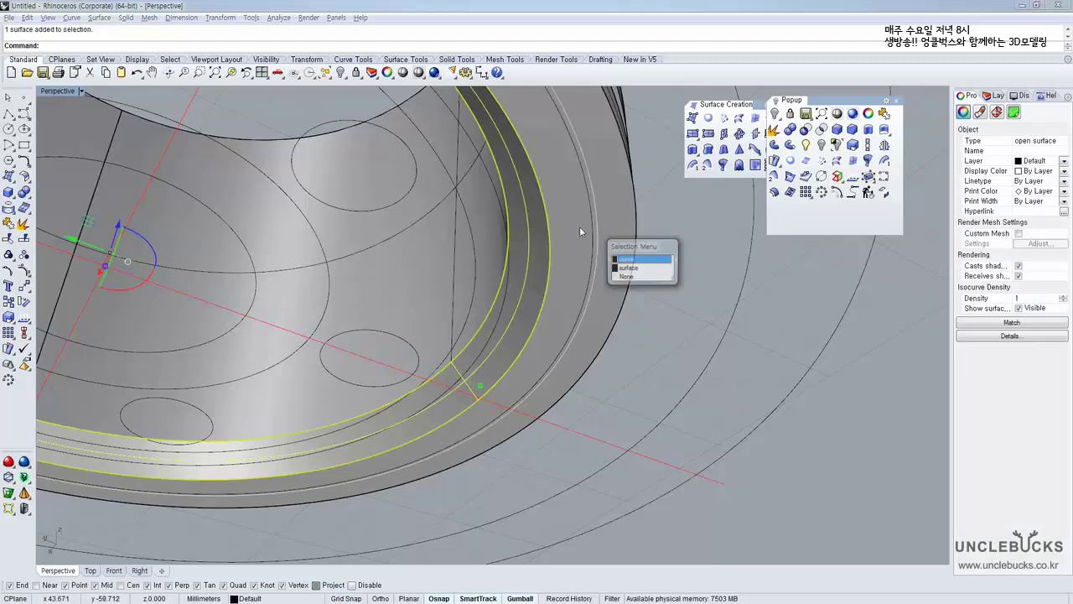
{"action": "key", "text": "Escape"}
{"action": "right_click_drag", "start_coordinate": [612, 201], "coordinate": [525, 374]}
{"action": "scroll", "coordinate": [555, 296], "scroll_direction": "down", "scroll_amount": 7}
{"action": "scroll", "coordinate": [527, 293], "scroll_direction": "down", "scroll_amount": 2}
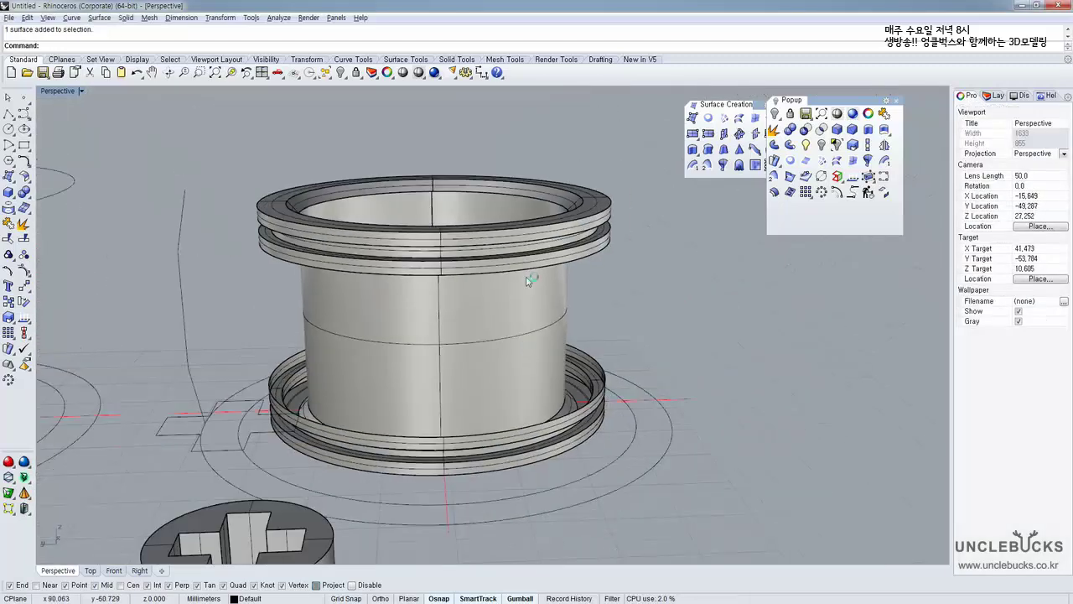
{"action": "scroll", "coordinate": [528, 281], "scroll_direction": "down", "scroll_amount": 4}
{"action": "right_click_drag", "start_coordinate": [528, 281], "coordinate": [601, 312]}
Join all the rim surfaces, wall, both flanges and connecting surfaces, into one polysurface
{"action": "right_click_drag", "start_coordinate": [369, 290], "coordinate": [508, 314], "text": "shift"}
{"action": "scroll", "coordinate": [508, 314], "scroll_direction": "down", "scroll_amount": 2}
{"action": "left_click_drag", "start_coordinate": [335, 154], "coordinate": [677, 508]}
{"action": "right_click_drag", "start_coordinate": [678, 507], "coordinate": [838, 210]}
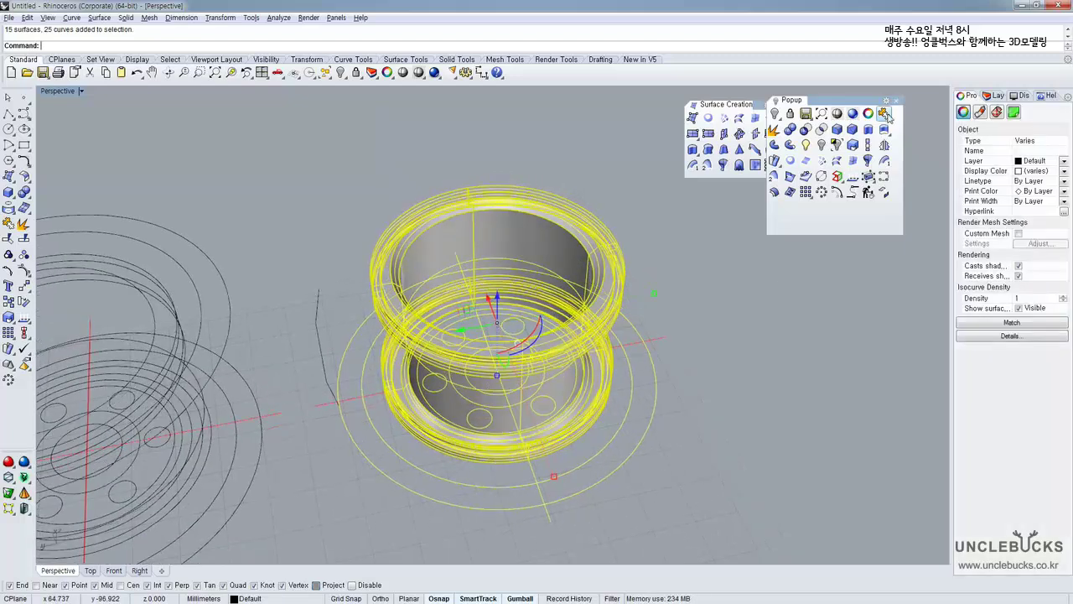
{"action": "left_click", "coordinate": [887, 115]}
{"action": "left_click", "coordinate": [463, 161]}
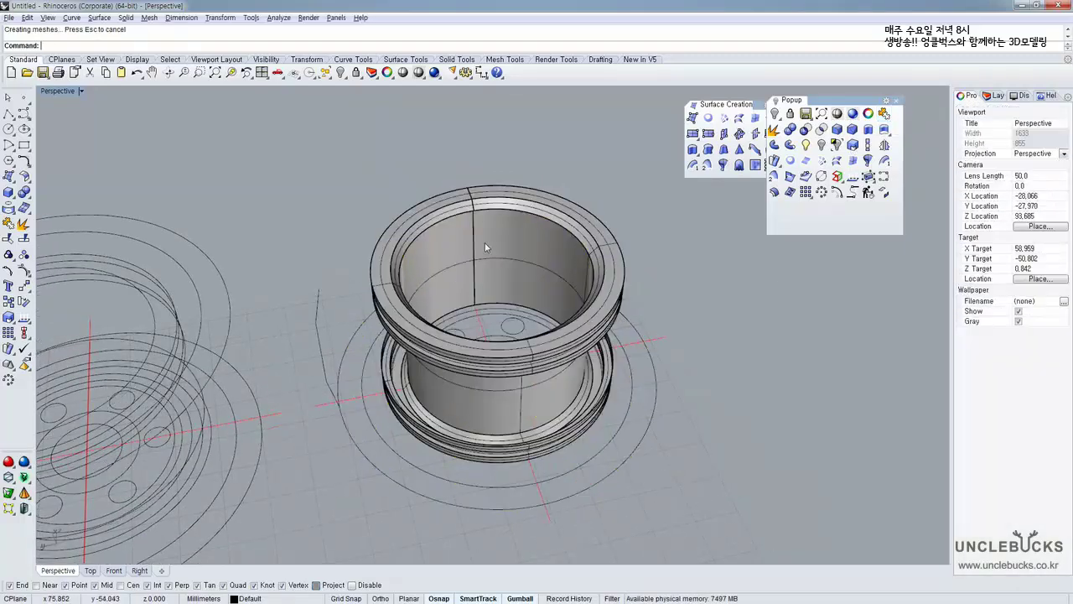
Try lifting the joined rim straight up off its plan curves, and undo the move
{"action": "left_click", "coordinate": [485, 244]}
{"action": "right_click_drag", "start_coordinate": [484, 244], "coordinate": [460, 193]}
{"action": "left_click_drag", "start_coordinate": [498, 286], "coordinate": [493, 164]}
{"action": "right_click_drag", "start_coordinate": [659, 310], "coordinate": [622, 341]}
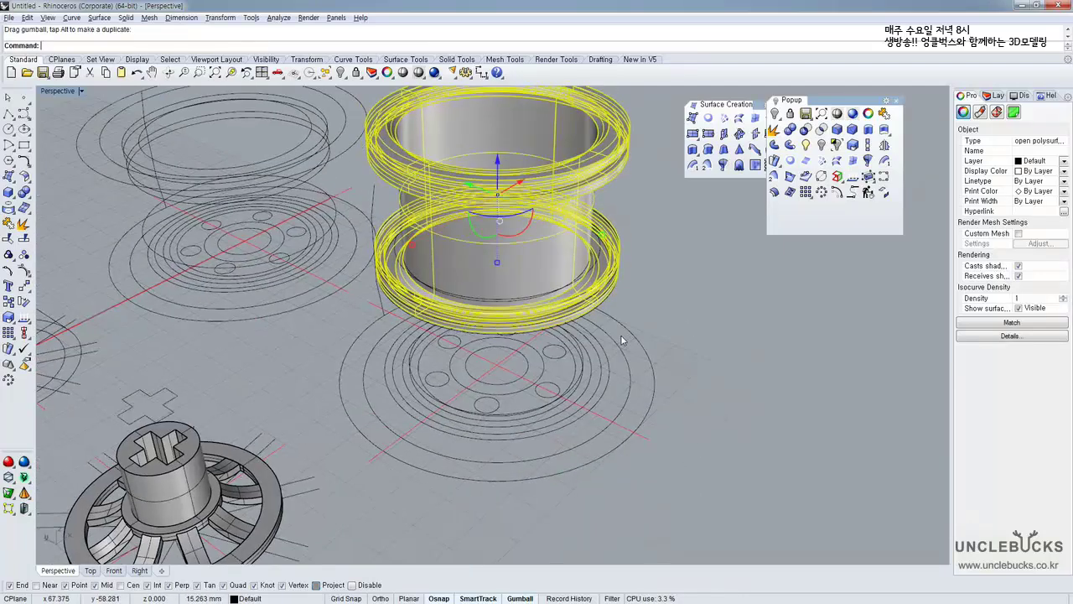
{"action": "key", "text": "ctrl+z"}
{"action": "key", "text": "Escape"}
Compare the rim's side with the caliper photo of the yellow wheel in the browser, and return to Rhino
{"action": "scroll", "coordinate": [616, 305], "scroll_direction": "up", "scroll_amount": 6}
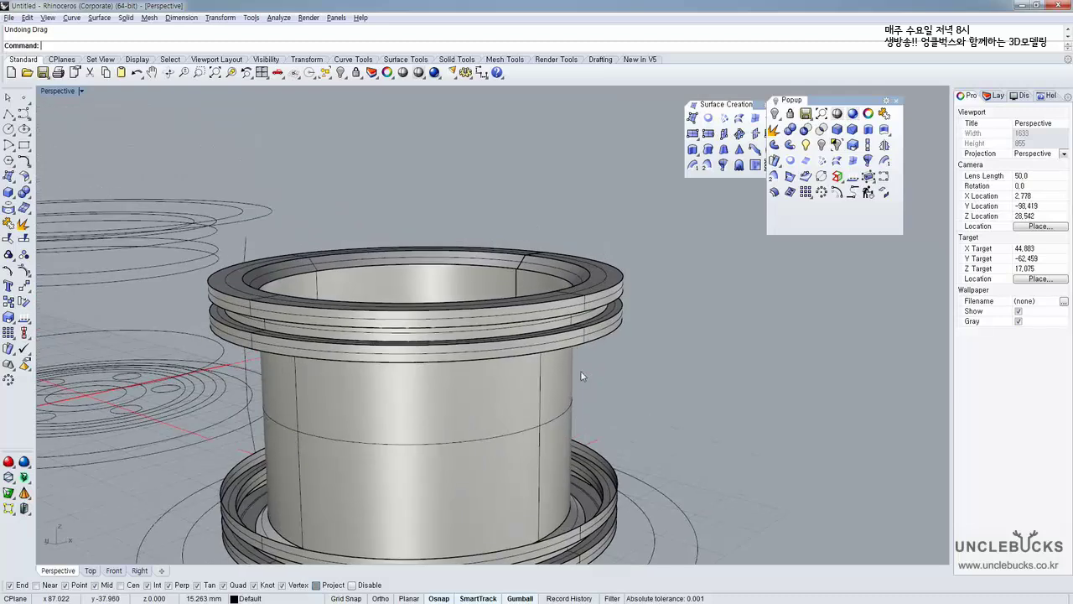
{"action": "right_click_drag", "start_coordinate": [583, 376], "coordinate": [581, 333]}
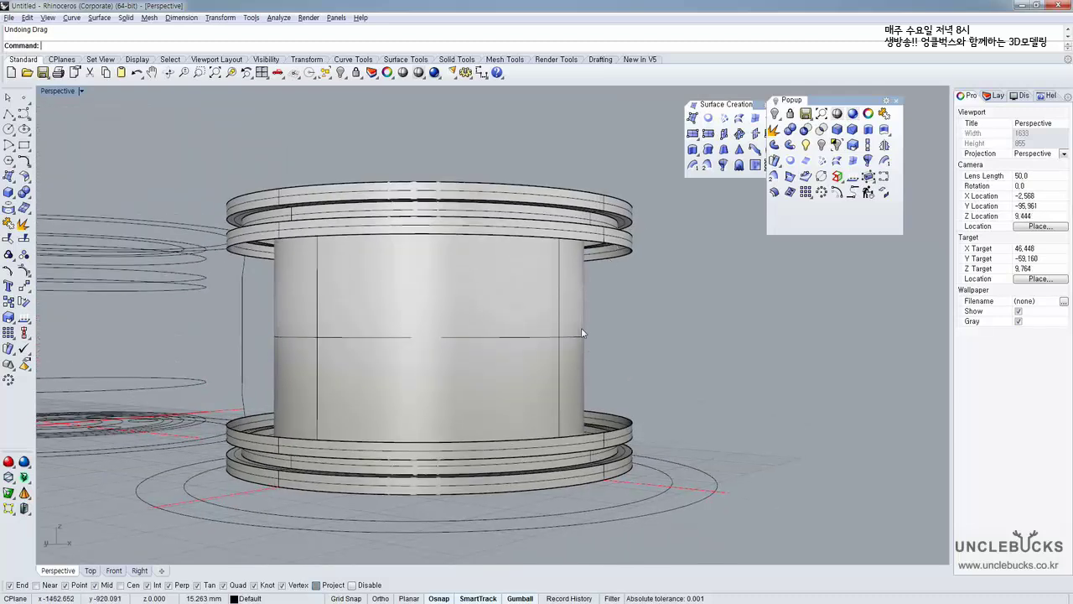
{"action": "key", "text": "alt+Tab"}
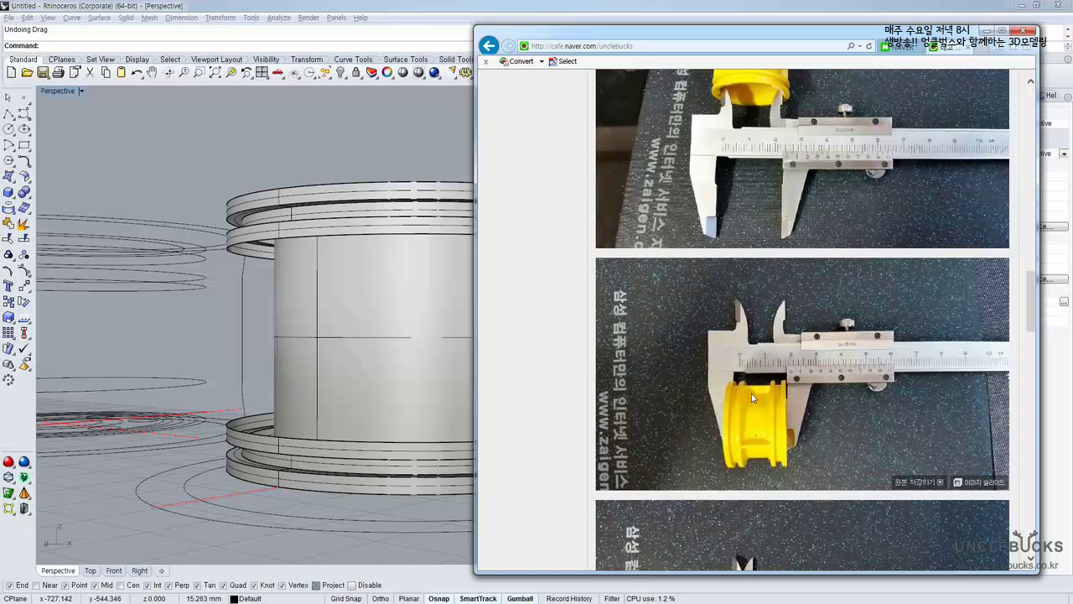
{"action": "left_click", "coordinate": [365, 155]}
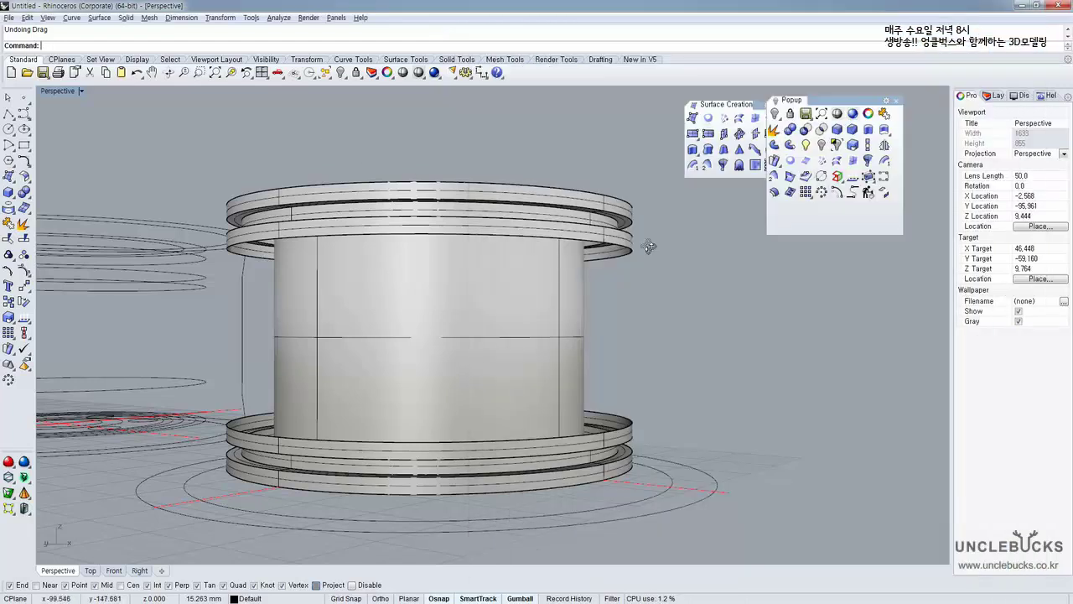
Draw a polyline in the Right view between the flanges' facing outer corners, with 1.414 mm diagonals joining a 10 mm vertical segment
{"action": "right_click_drag", "start_coordinate": [650, 246], "coordinate": [621, 231]}
{"action": "double_click", "coordinate": [54, 92]}
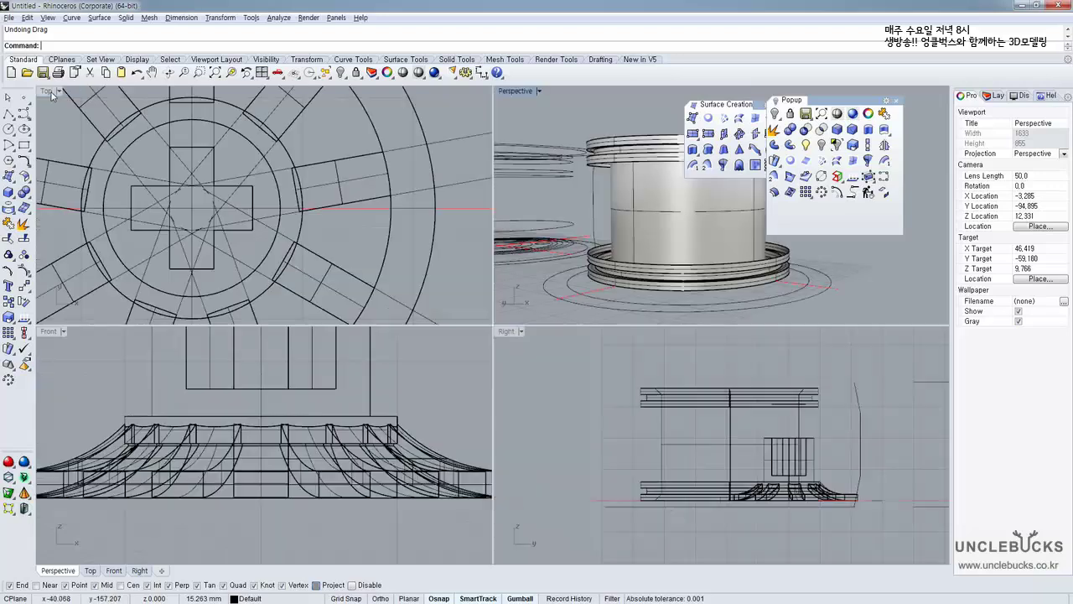
{"action": "double_click", "coordinate": [507, 331]}
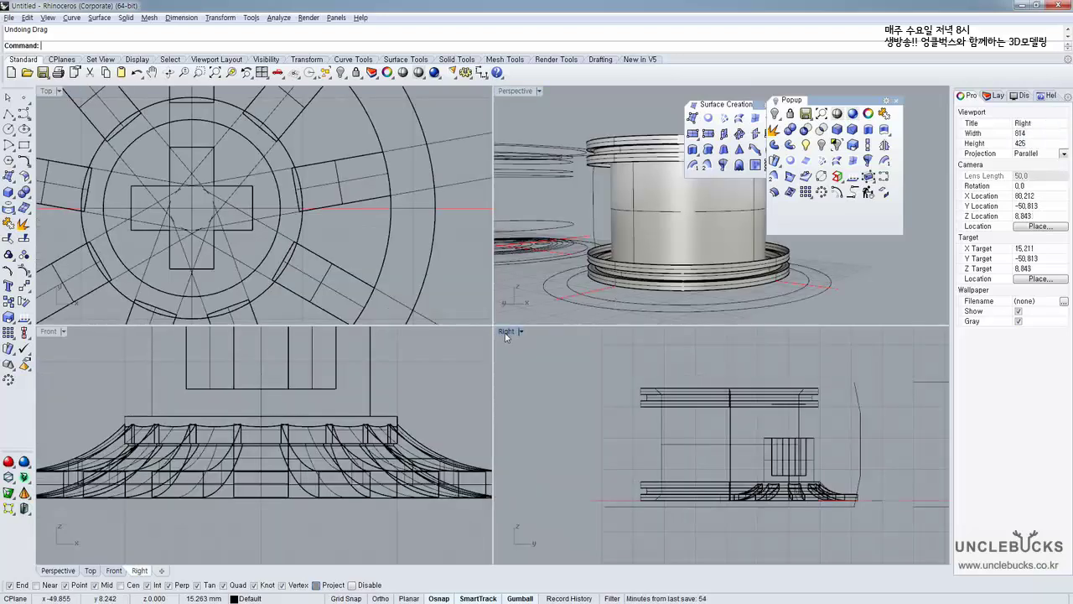
{"action": "scroll", "coordinate": [264, 232], "scroll_direction": "up", "scroll_amount": 6}
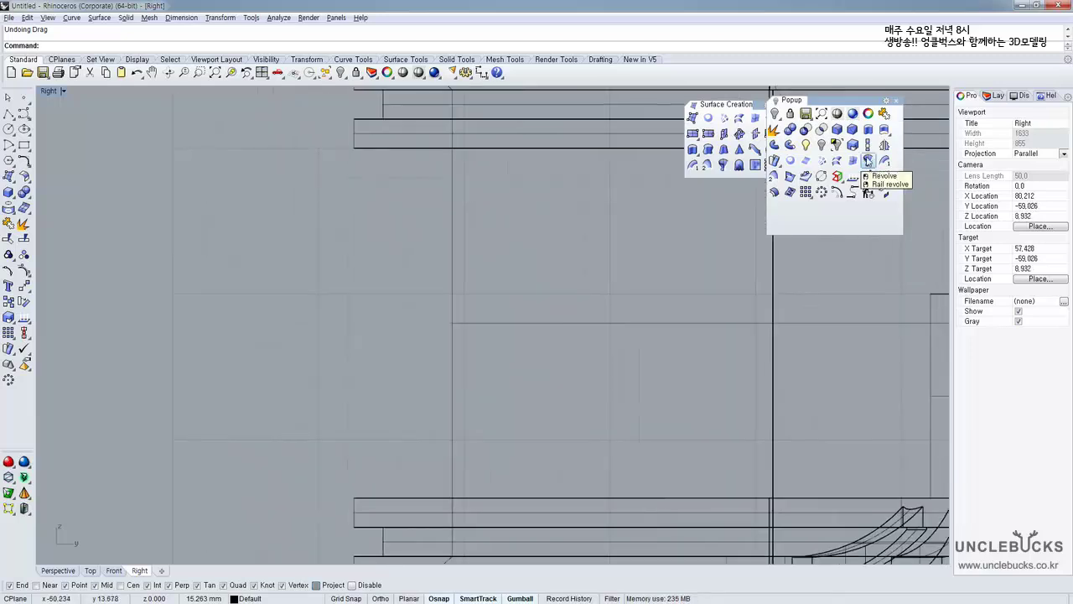
{"action": "right_click_drag", "start_coordinate": [441, 201], "coordinate": [422, 210]}
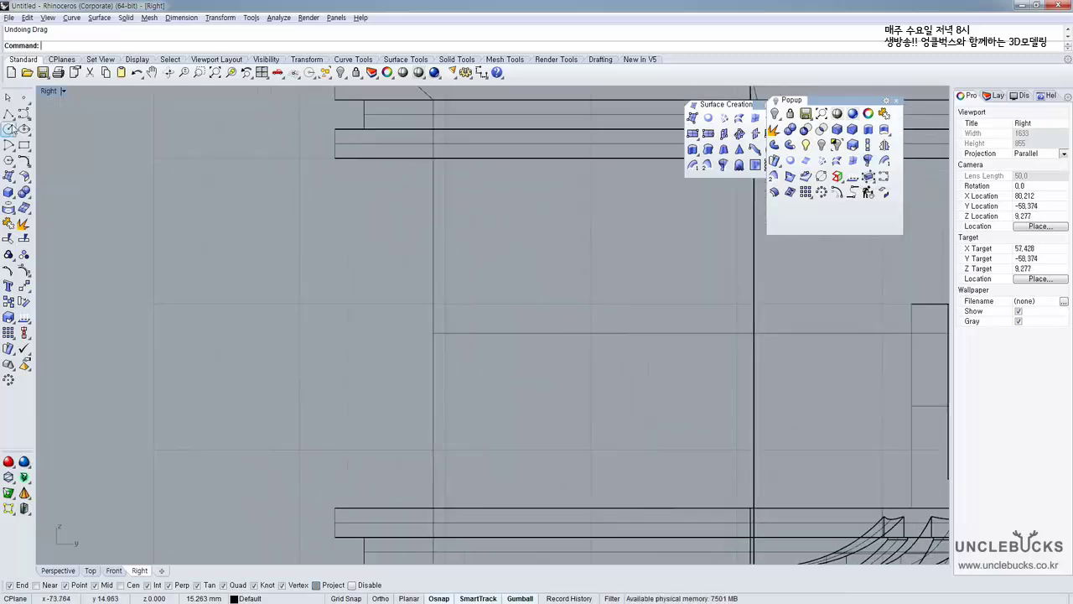
{"action": "left_click", "coordinate": [10, 113]}
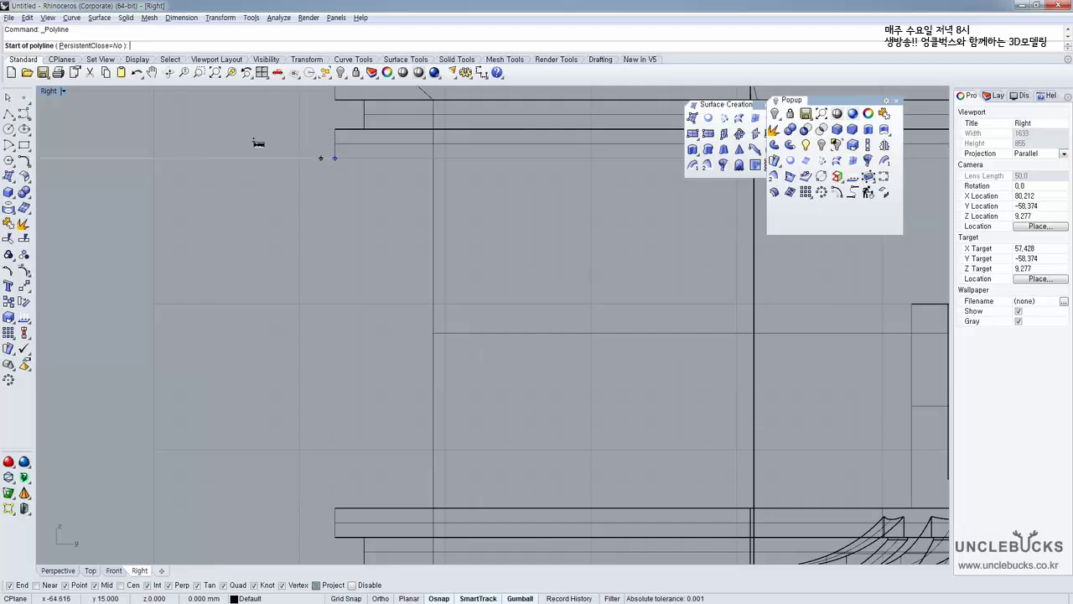
{"action": "scroll", "coordinate": [203, 185], "scroll_direction": "down", "scroll_amount": 2}
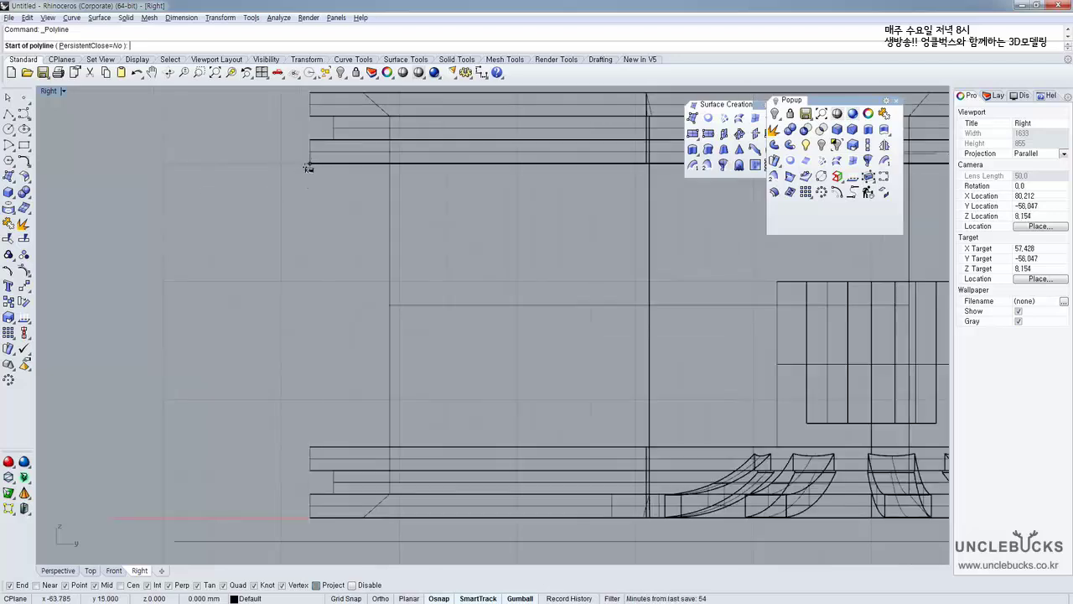
{"action": "scroll", "coordinate": [310, 166], "scroll_direction": "up", "scroll_amount": 2}
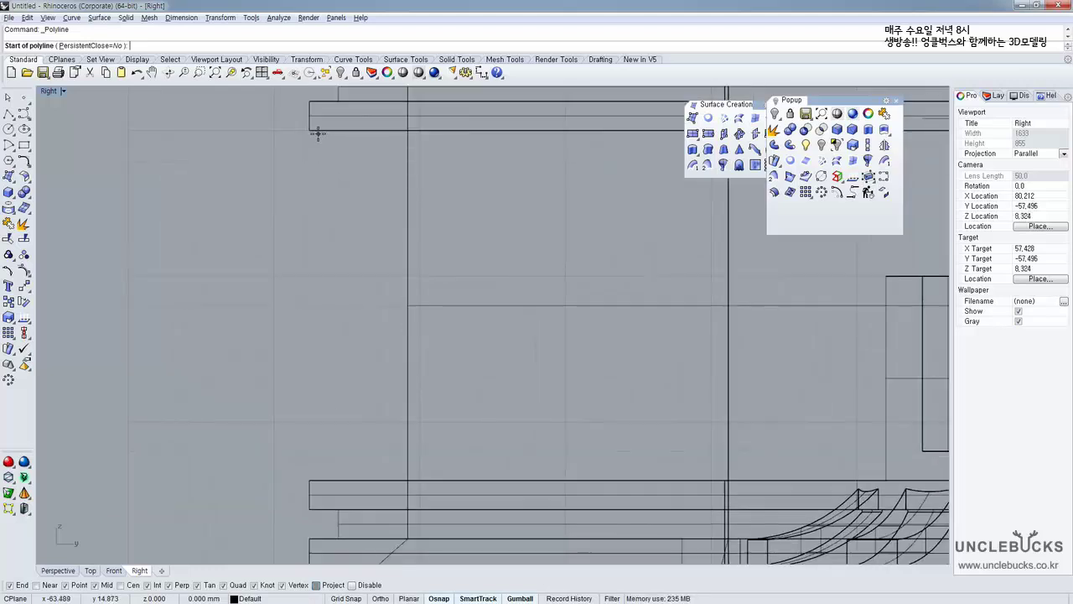
{"action": "left_click", "coordinate": [310, 130]}
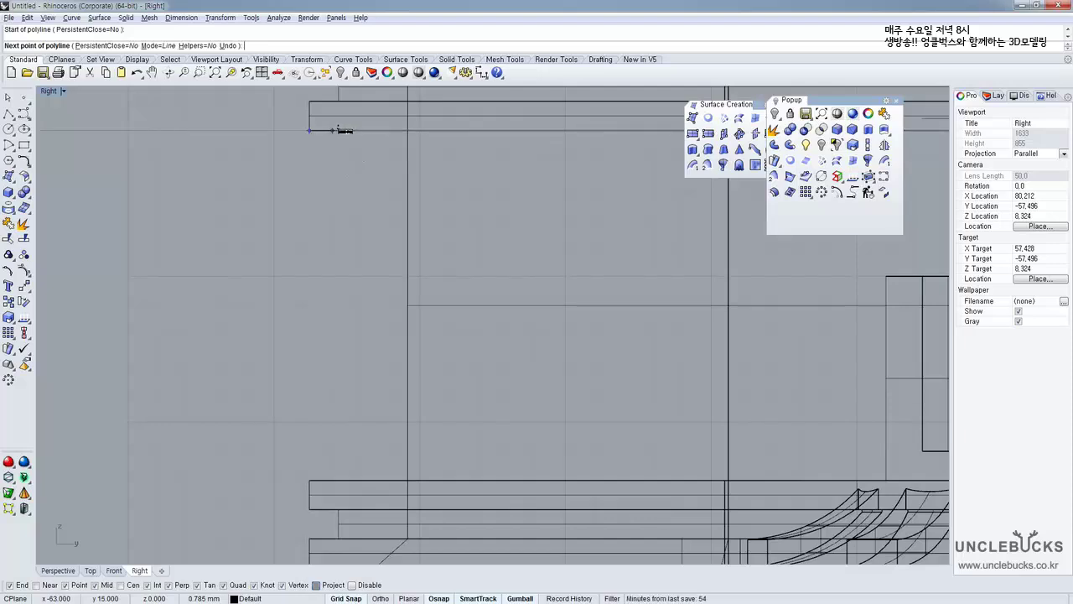
{"action": "left_click", "coordinate": [361, 130]}
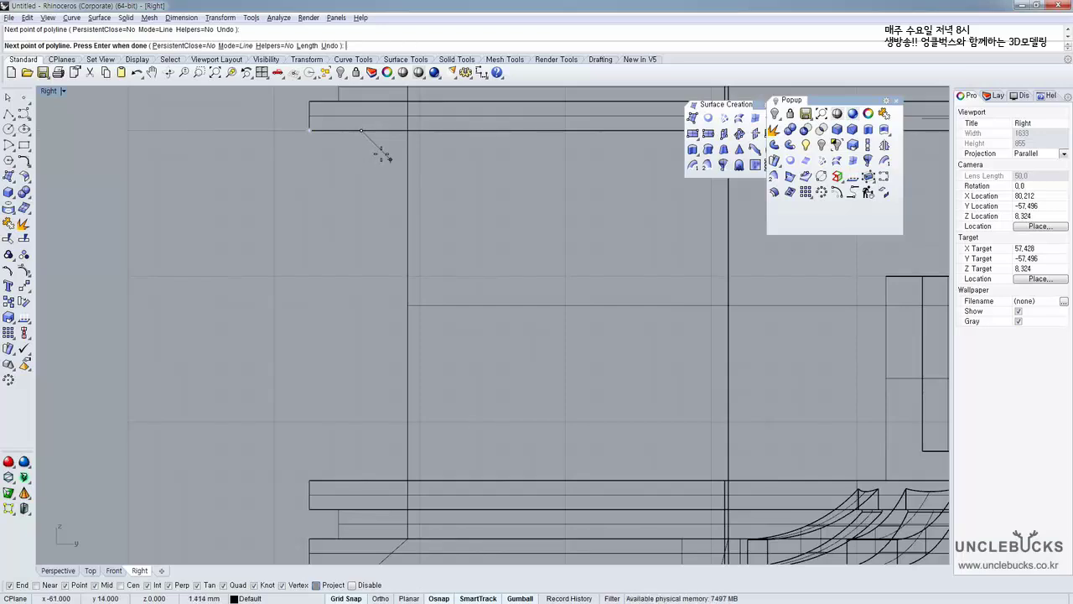
{"action": "left_click", "coordinate": [383, 154]}
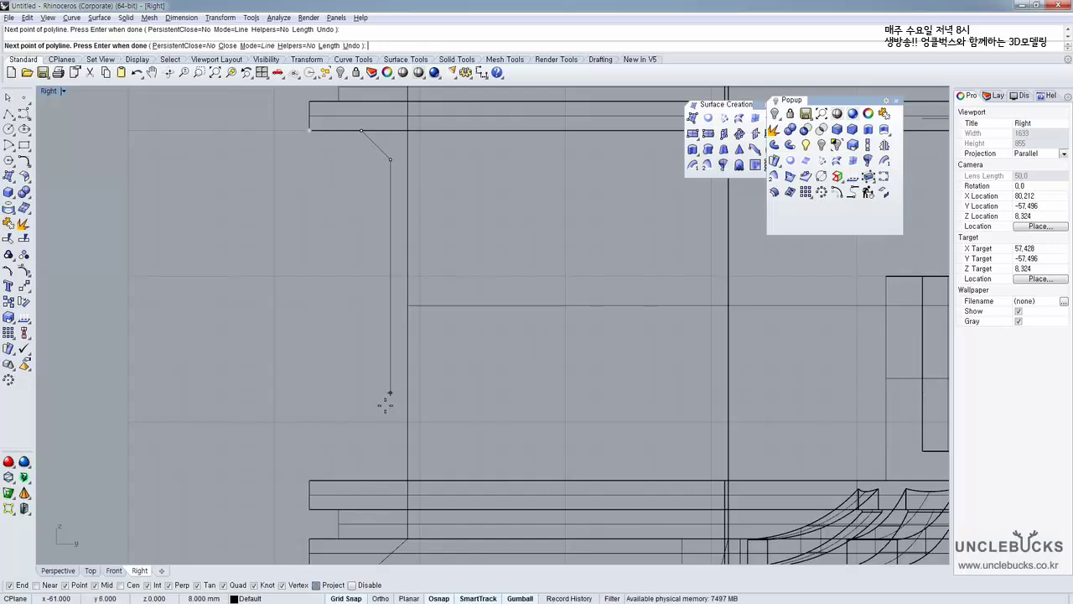
{"action": "left_click", "coordinate": [389, 449]}
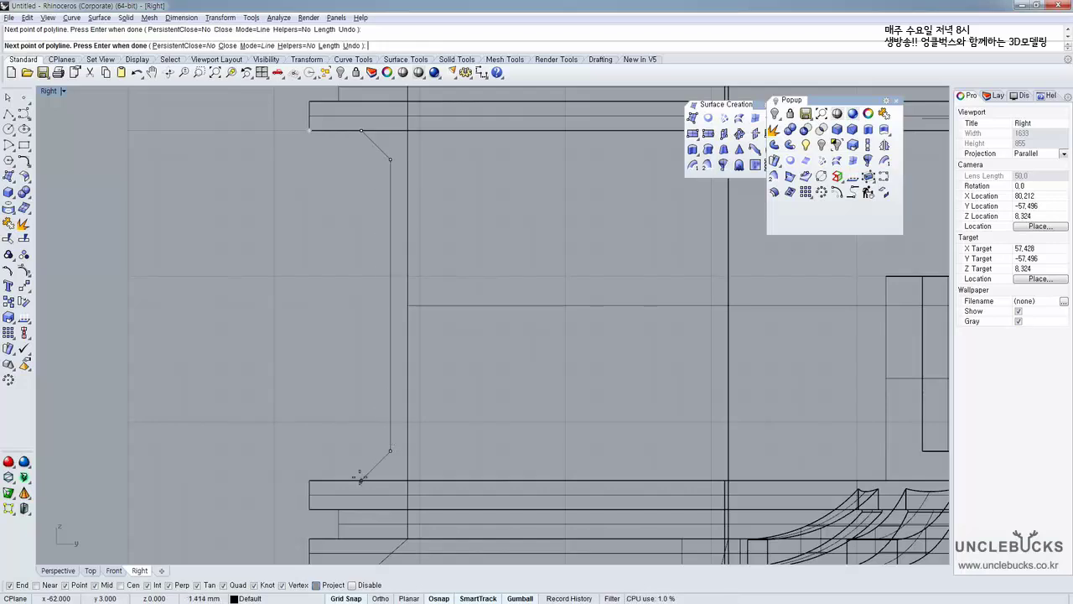
{"action": "left_click", "coordinate": [309, 480]}
{"action": "key", "text": "Return"}
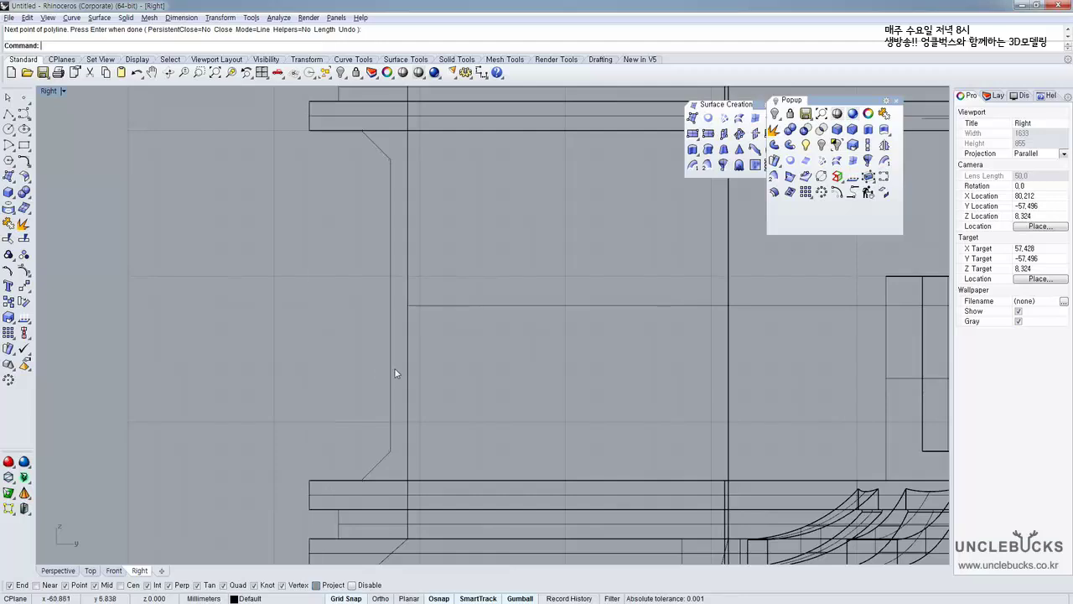
Move the new profile polyline 45 mm along the X direction toward the rim in the Perspective view
{"action": "left_click", "coordinate": [390, 372]}
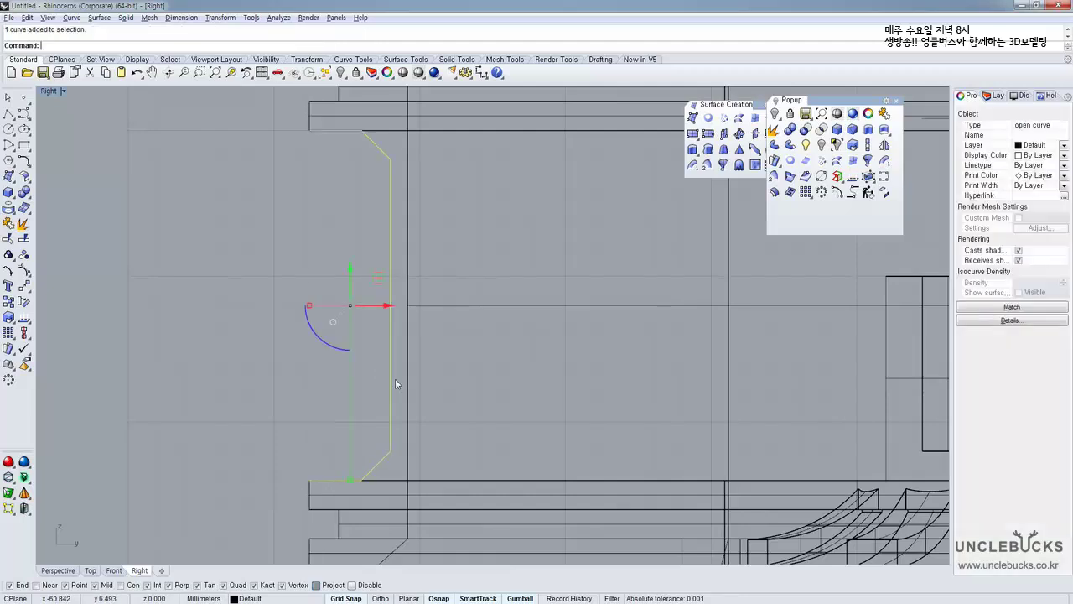
{"action": "double_click", "coordinate": [52, 92]}
{"action": "double_click", "coordinate": [518, 93]}
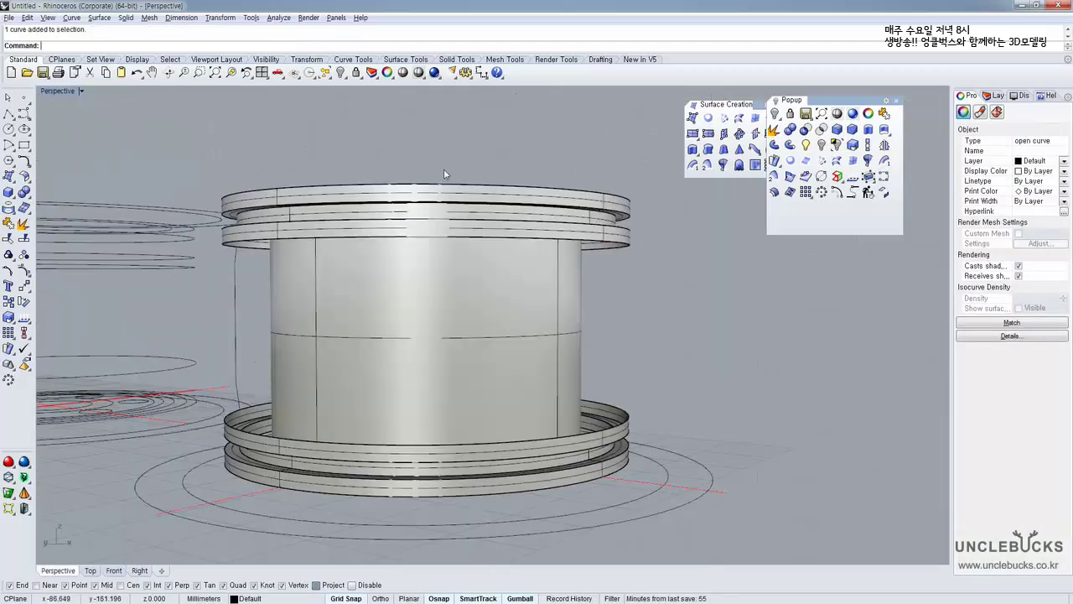
{"action": "right_click_drag", "start_coordinate": [443, 170], "coordinate": [327, 338]}
{"action": "scroll", "coordinate": [431, 210], "scroll_direction": "down", "scroll_amount": 5}
{"action": "scroll", "coordinate": [427, 212], "scroll_direction": "down", "scroll_amount": 3}
{"action": "scroll", "coordinate": [327, 338], "scroll_direction": "down", "scroll_amount": 2}
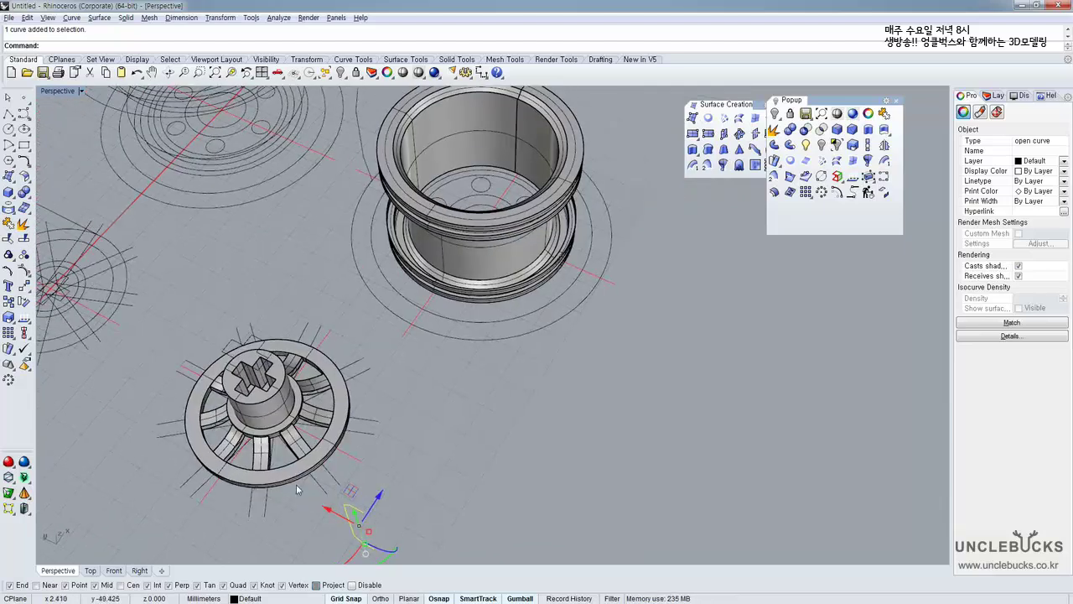
{"action": "right_click_drag", "start_coordinate": [296, 485], "coordinate": [293, 425], "text": "shift"}
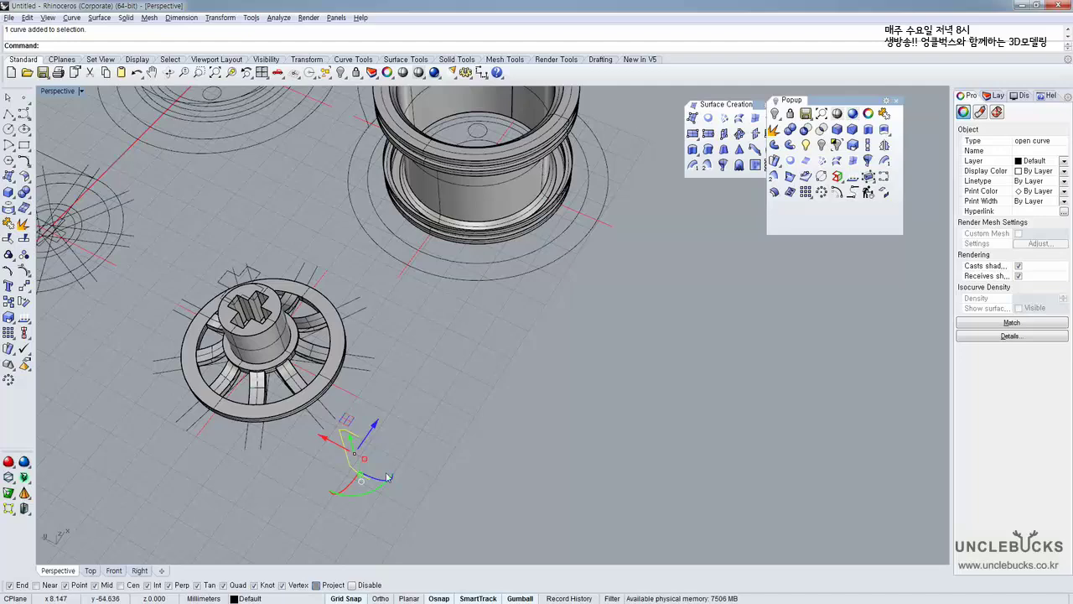
{"action": "right_click_drag", "start_coordinate": [338, 451], "coordinate": [363, 466]}
{"action": "scroll", "coordinate": [360, 451], "scroll_direction": "down", "scroll_amount": 7}
{"action": "right_click_drag", "start_coordinate": [280, 448], "coordinate": [395, 183], "text": "shift"}
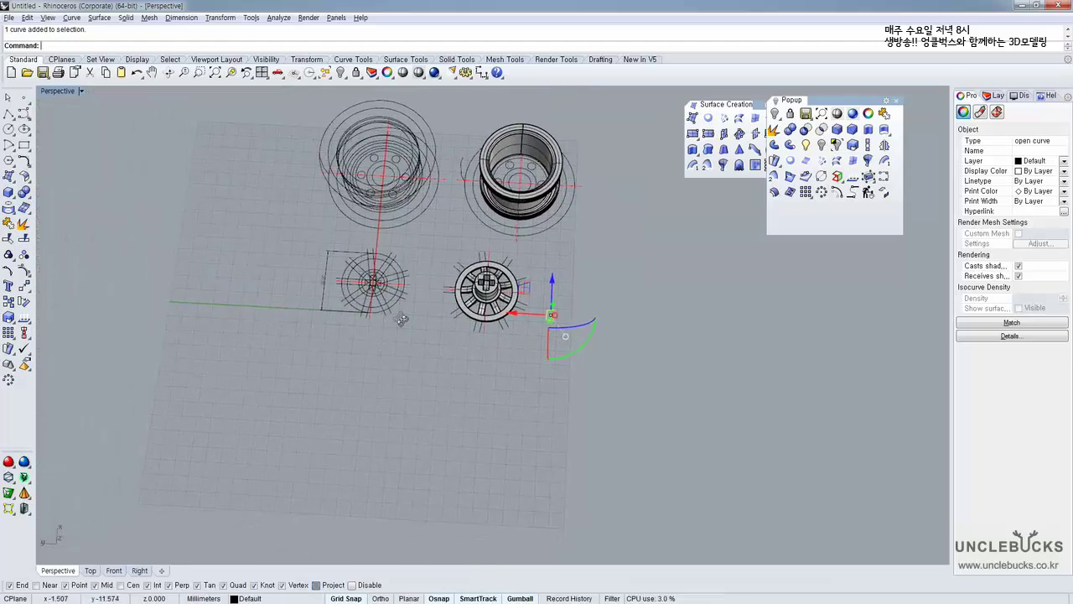
{"action": "right_click_drag", "start_coordinate": [402, 319], "coordinate": [396, 295]}
{"action": "right_click_drag", "start_coordinate": [551, 316], "coordinate": [443, 394]}
{"action": "right_click_drag", "start_coordinate": [444, 395], "coordinate": [424, 383]}
{"action": "scroll", "coordinate": [432, 384], "scroll_direction": "up", "scroll_amount": 3}
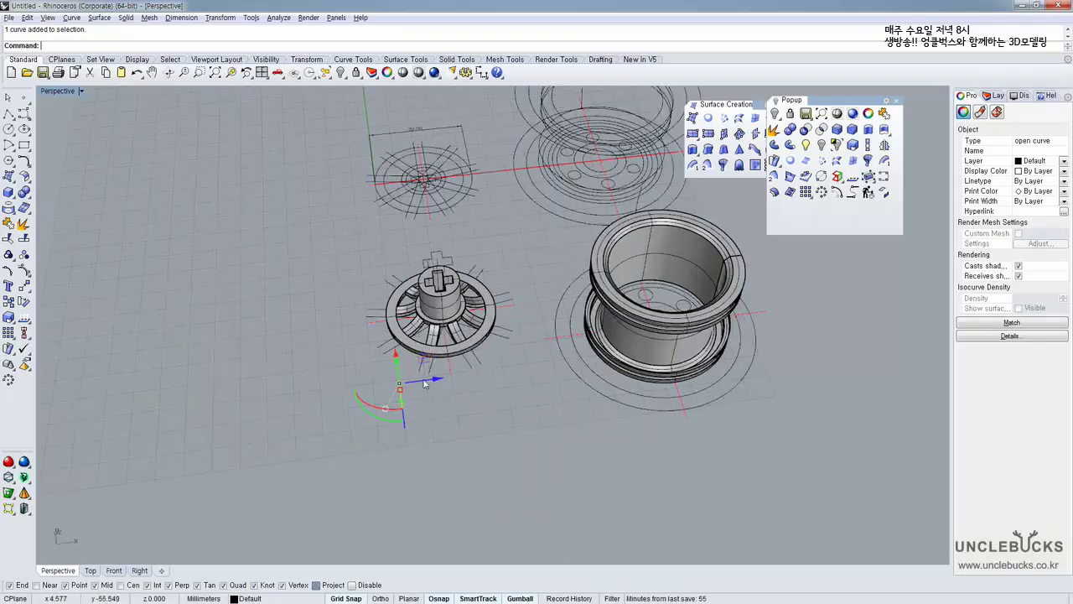
{"action": "left_click_drag", "start_coordinate": [421, 384], "coordinate": [490, 375]}
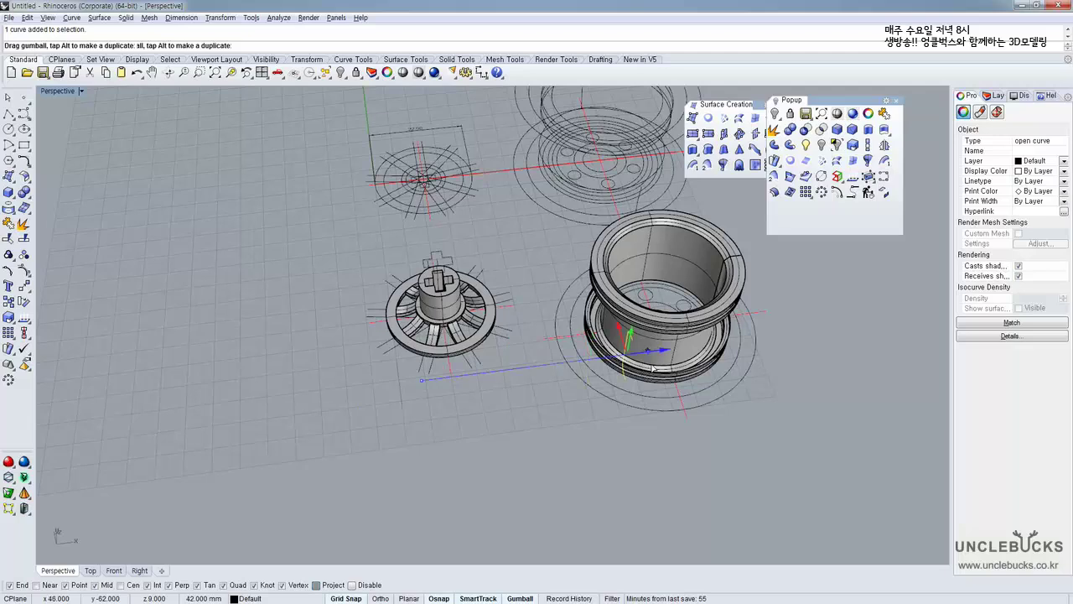
{"action": "left_click_drag", "start_coordinate": [654, 368], "coordinate": [659, 369]}
Move the profile in the Top view from its outer end to the rim's outer edge on the vertical centre line
{"action": "double_click", "coordinate": [55, 92]}
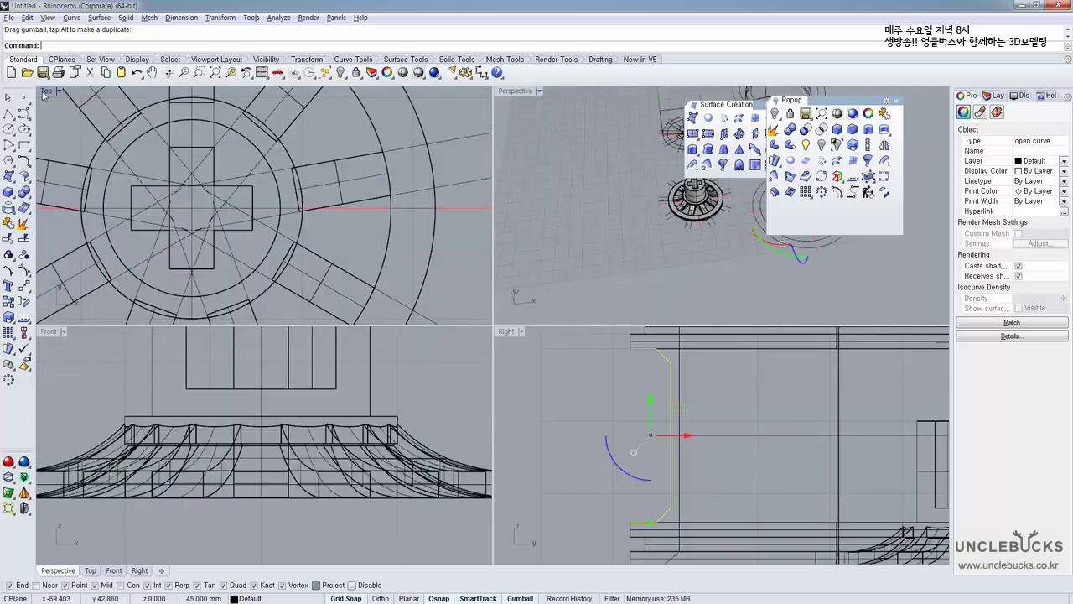
{"action": "double_click", "coordinate": [46, 91]}
{"action": "scroll", "coordinate": [411, 311], "scroll_direction": "down", "scroll_amount": 10}
{"action": "right_click_drag", "start_coordinate": [411, 312], "coordinate": [290, 284]}
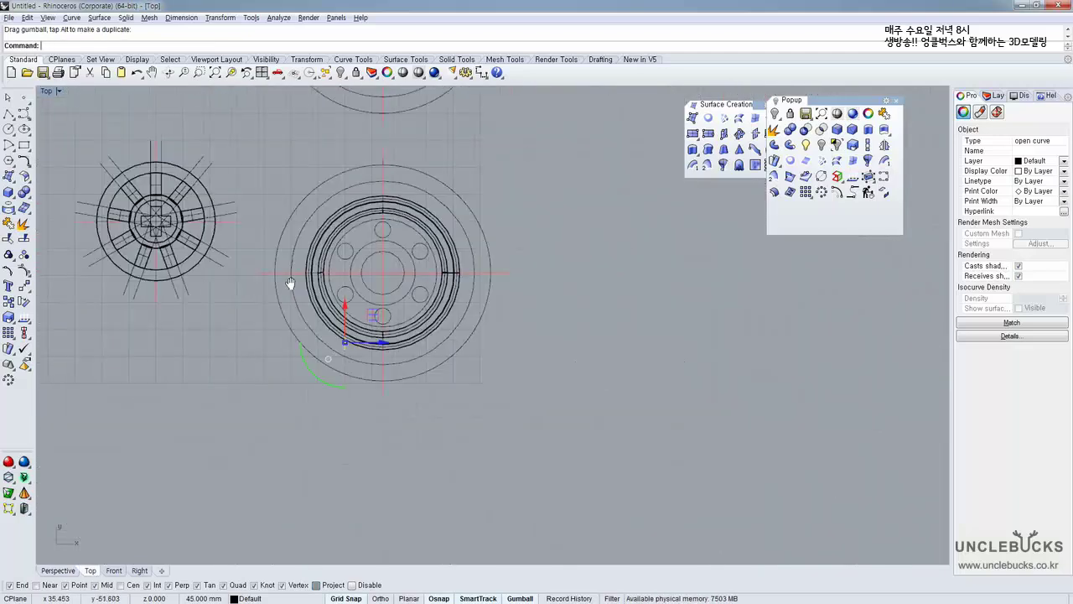
{"action": "scroll", "coordinate": [349, 344], "scroll_direction": "up", "scroll_amount": 8}
{"action": "right_click_drag", "start_coordinate": [362, 358], "coordinate": [342, 365]}
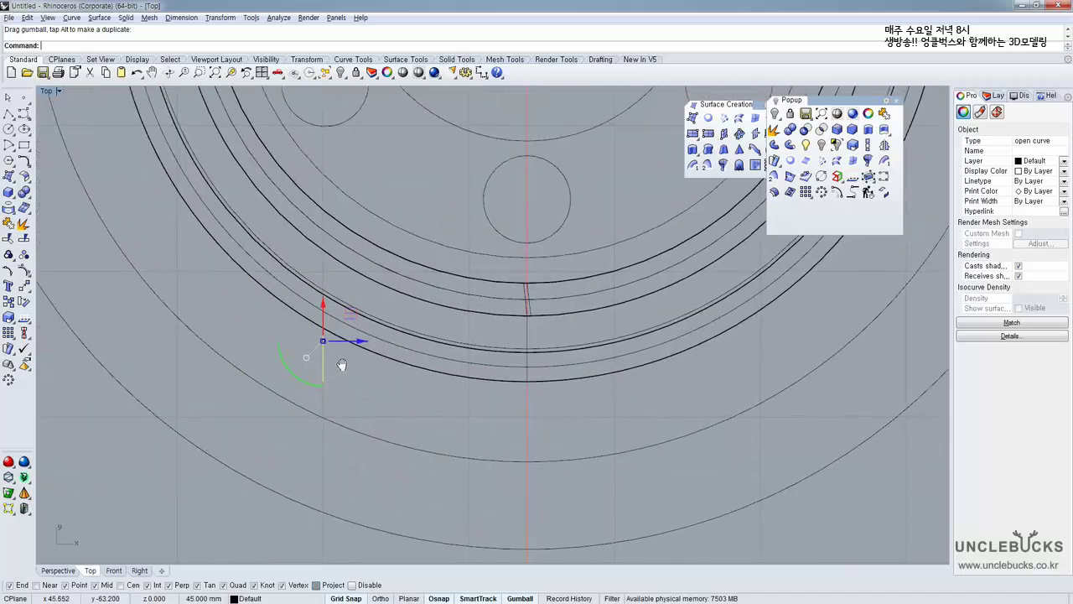
{"action": "type", "text": "m"}
{"action": "key", "text": "Return"}
{"action": "left_click", "coordinate": [323, 382]}
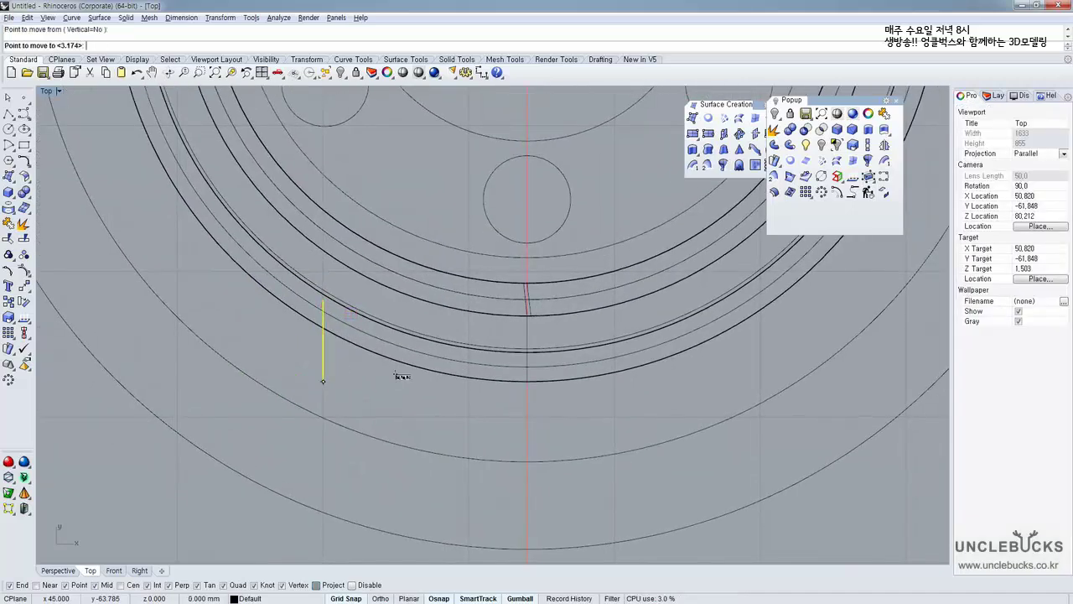
{"action": "left_click", "coordinate": [526, 382]}
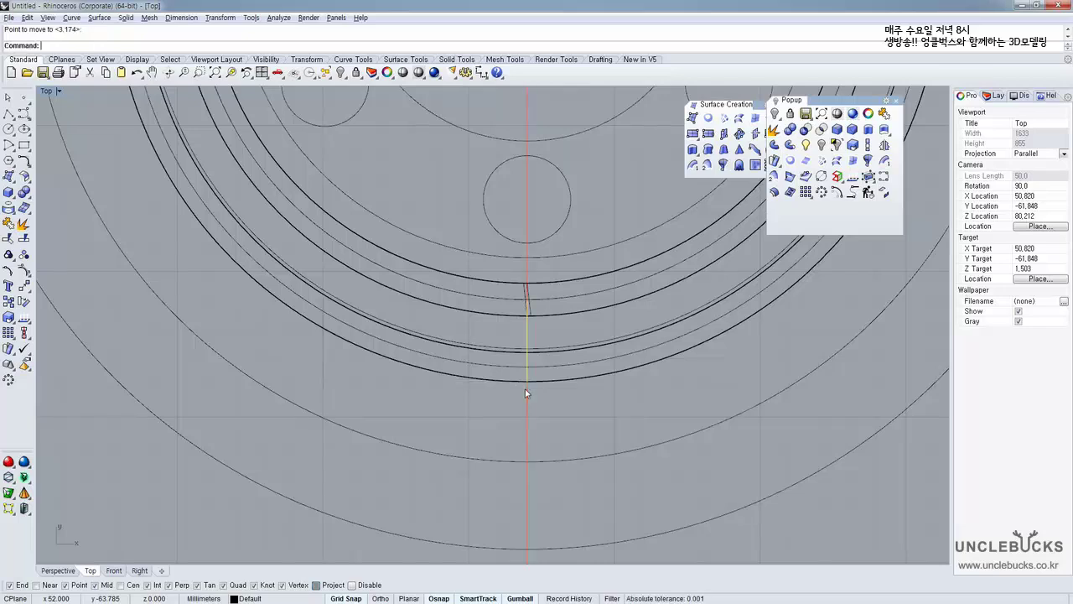
Examine in the Perspective view how the profile's ends meet the upper and lower flanges
{"action": "double_click", "coordinate": [47, 92]}
{"action": "double_click", "coordinate": [515, 91]}
{"action": "right_click_drag", "start_coordinate": [490, 122], "coordinate": [520, 241]}
{"action": "scroll", "coordinate": [454, 276], "scroll_direction": "up", "scroll_amount": 8}
{"action": "scroll", "coordinate": [453, 276], "scroll_direction": "up", "scroll_amount": 5}
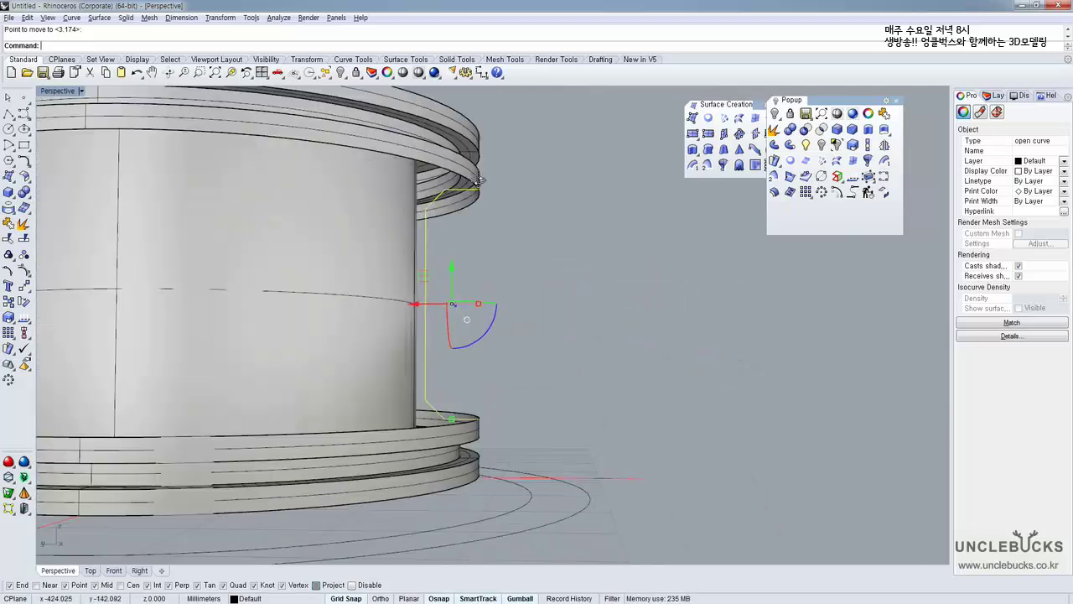
{"action": "right_click_drag", "start_coordinate": [450, 227], "coordinate": [444, 272]}
{"action": "scroll", "coordinate": [440, 238], "scroll_direction": "down", "scroll_amount": 4}
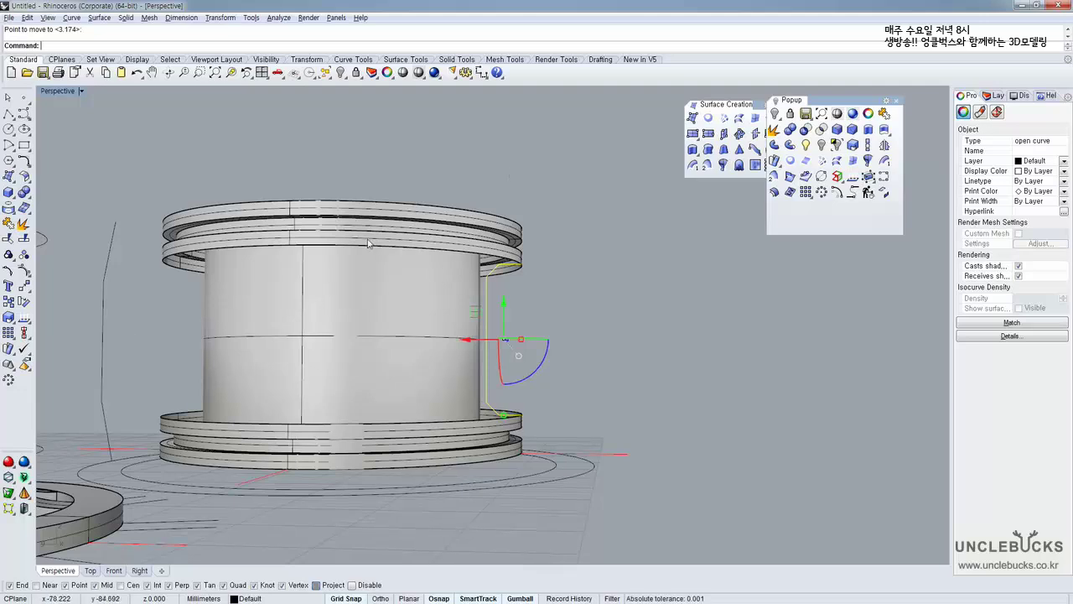
Copy the rim's two crossing red centre lines 31 mm straight up above the rim
{"action": "right_click_drag", "start_coordinate": [367, 243], "coordinate": [366, 356]}
{"action": "left_click", "coordinate": [360, 356]}
{"action": "left_click", "coordinate": [374, 348], "text": "shift"}
{"action": "scroll", "coordinate": [346, 262], "scroll_direction": "down", "scroll_amount": 4}
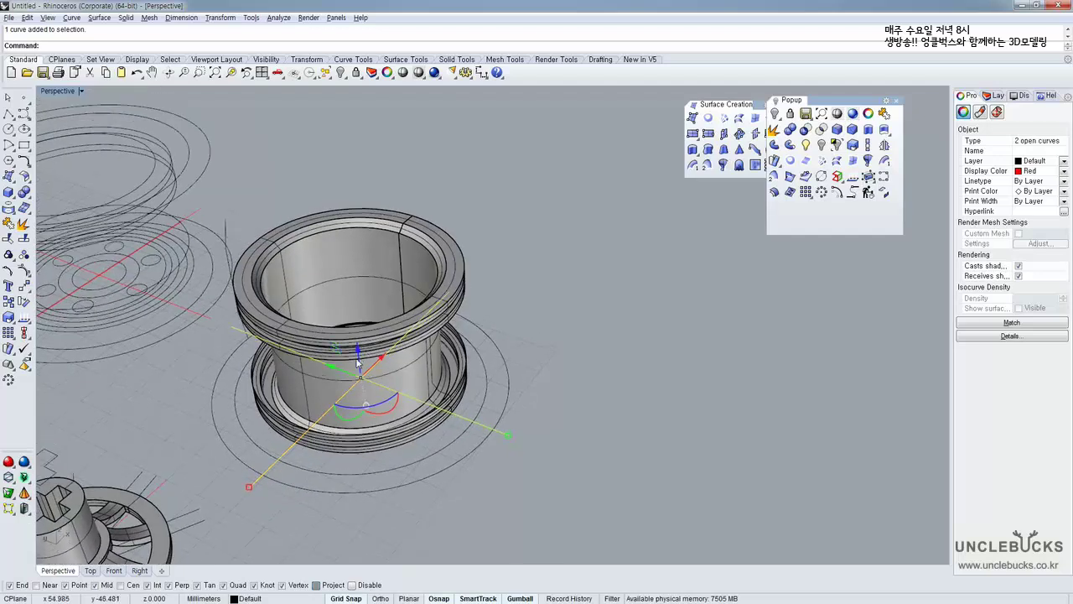
{"action": "left_click_drag", "start_coordinate": [357, 360], "coordinate": [337, 131]}
{"action": "left_click", "coordinate": [423, 194]}
{"action": "right_click_drag", "start_coordinate": [431, 221], "coordinate": [430, 259]}
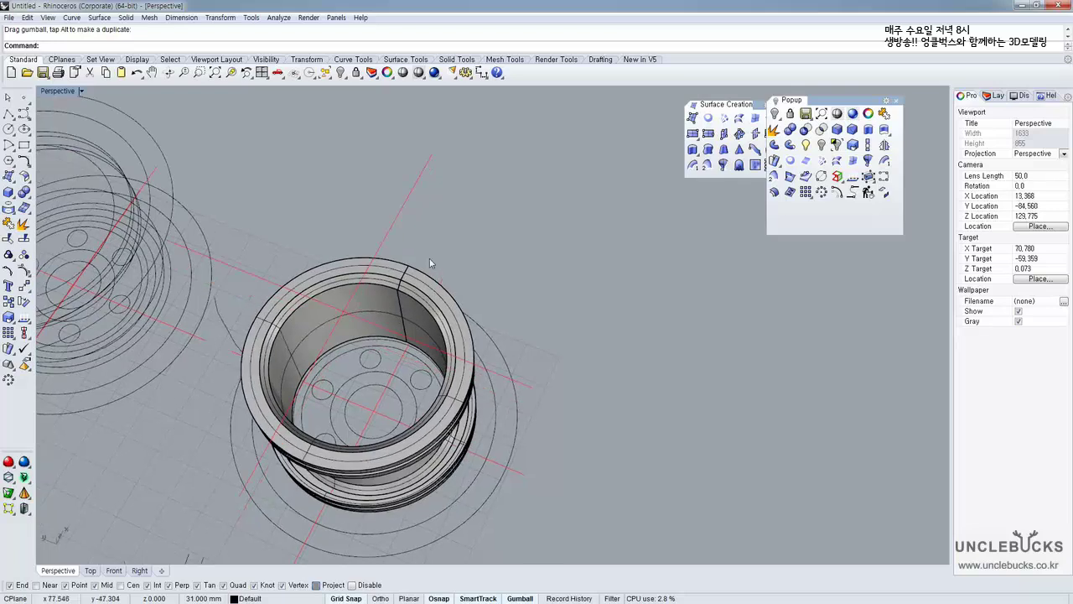
Draw a vertical axis line from the crossing of the copied red centre lines down to the centre of the rim's base
{"action": "left_click", "coordinate": [9, 114]}
{"action": "right_click_drag", "start_coordinate": [337, 346], "coordinate": [369, 388]}
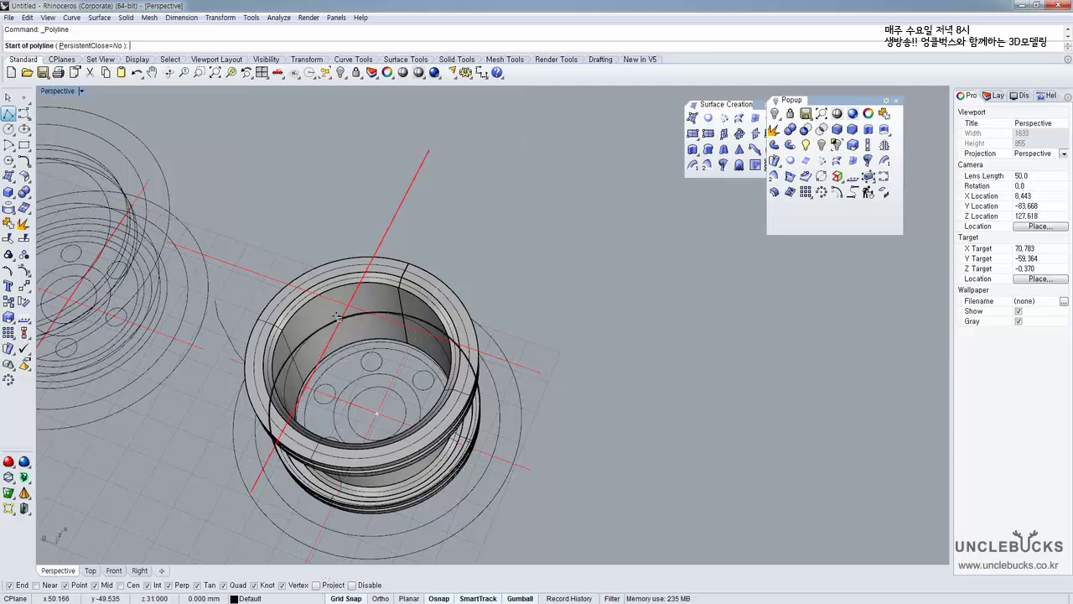
{"action": "right_click_drag", "start_coordinate": [340, 324], "coordinate": [365, 227]}
{"action": "left_click", "coordinate": [353, 244]}
{"action": "left_click", "coordinate": [380, 358]}
{"action": "right_click", "coordinate": [384, 348]}
{"action": "left_click", "coordinate": [377, 350]}
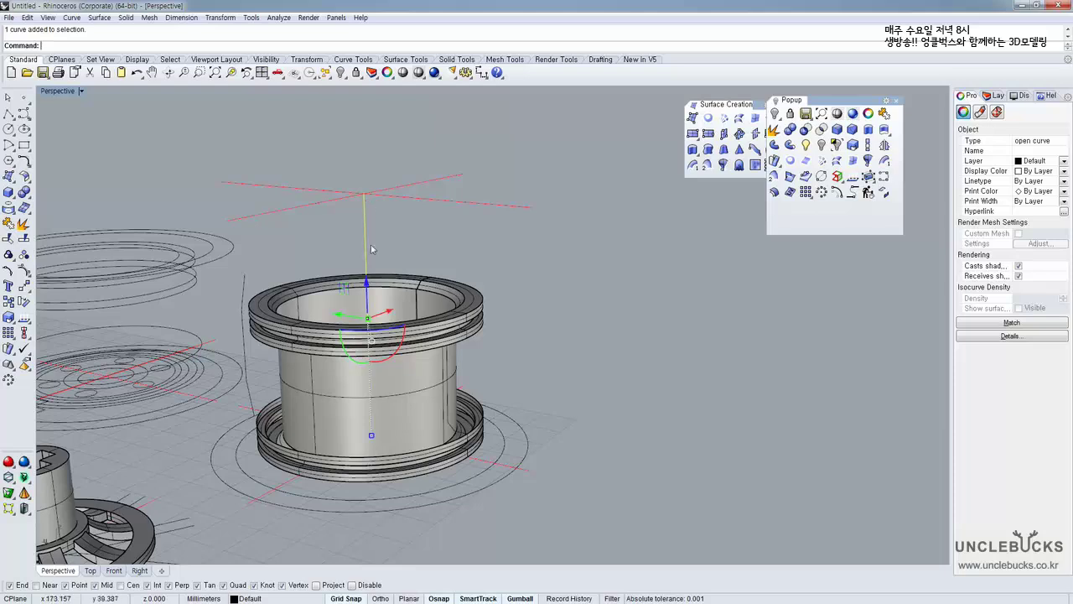
Revolve the chamfered profile a full turn around the vertical axis line through the rim's centre
{"action": "right_click_drag", "start_coordinate": [392, 258], "coordinate": [405, 218]}
{"action": "scroll", "coordinate": [461, 336], "scroll_direction": "up", "scroll_amount": 6}
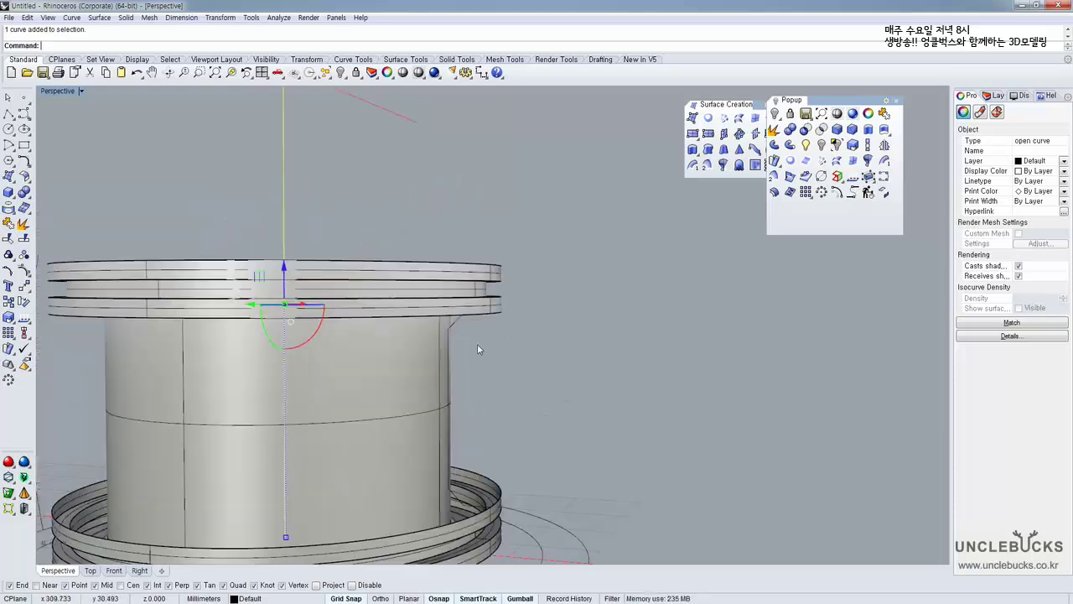
{"action": "left_click", "coordinate": [480, 345]}
{"action": "left_click", "coordinate": [454, 322]}
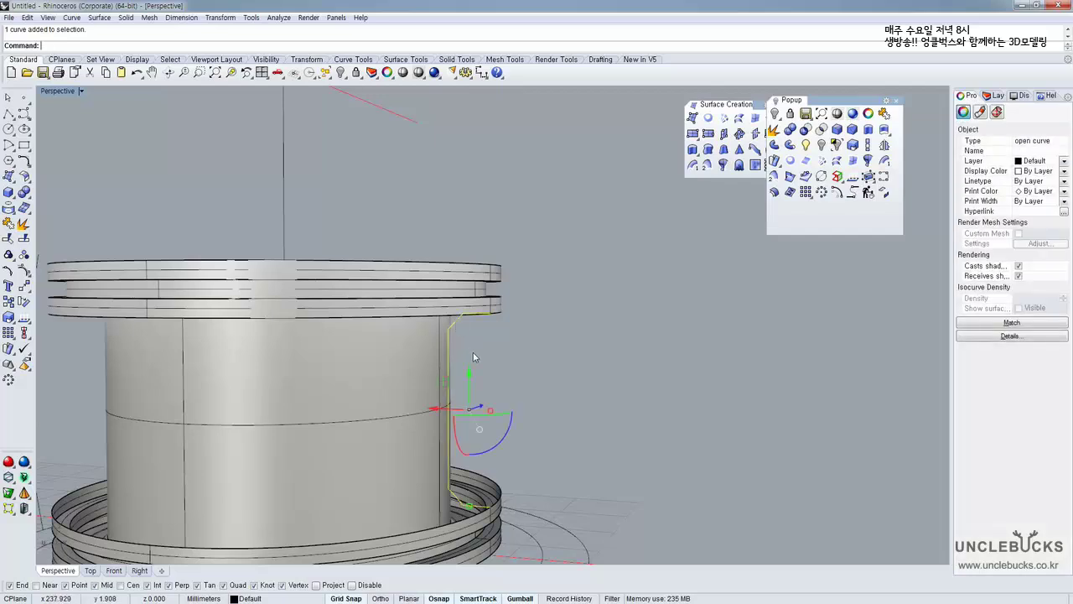
{"action": "right_click_drag", "start_coordinate": [474, 357], "coordinate": [504, 360]}
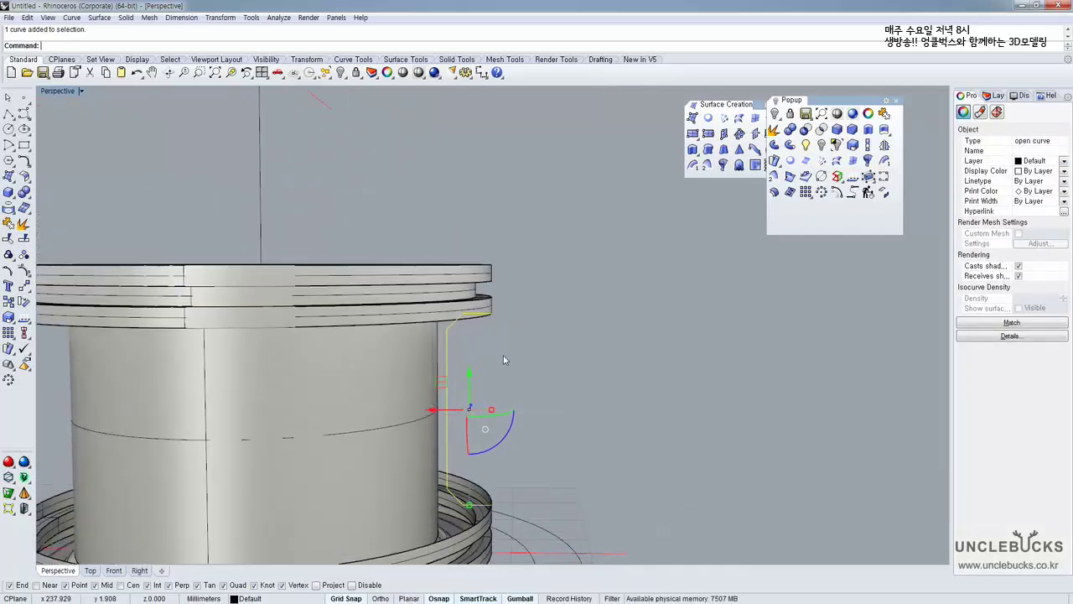
{"action": "right_click_drag", "start_coordinate": [771, 241], "coordinate": [681, 245]}
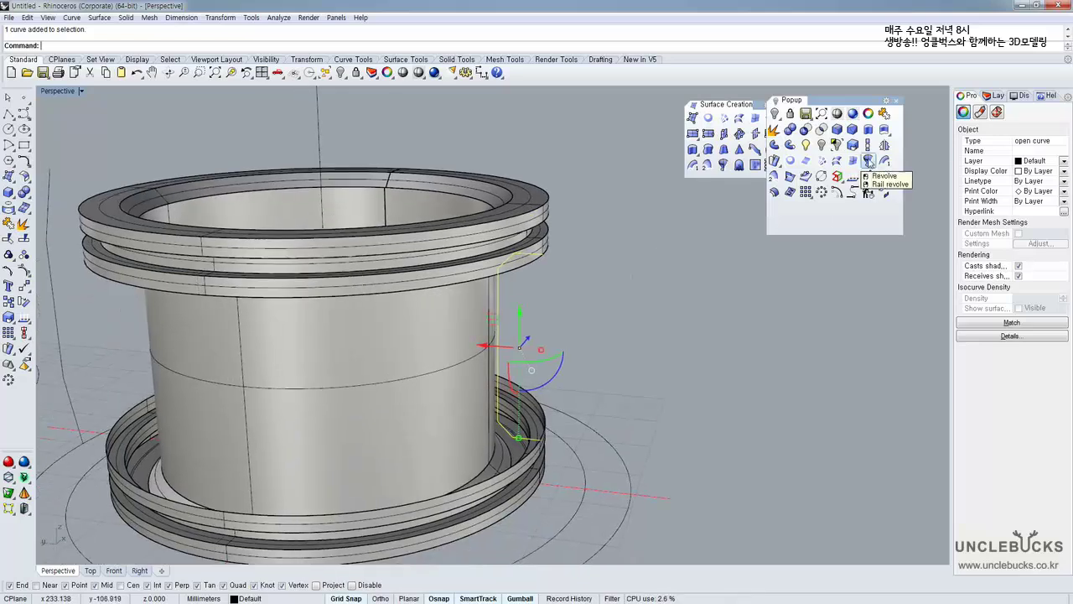
{"action": "left_click", "coordinate": [870, 163]}
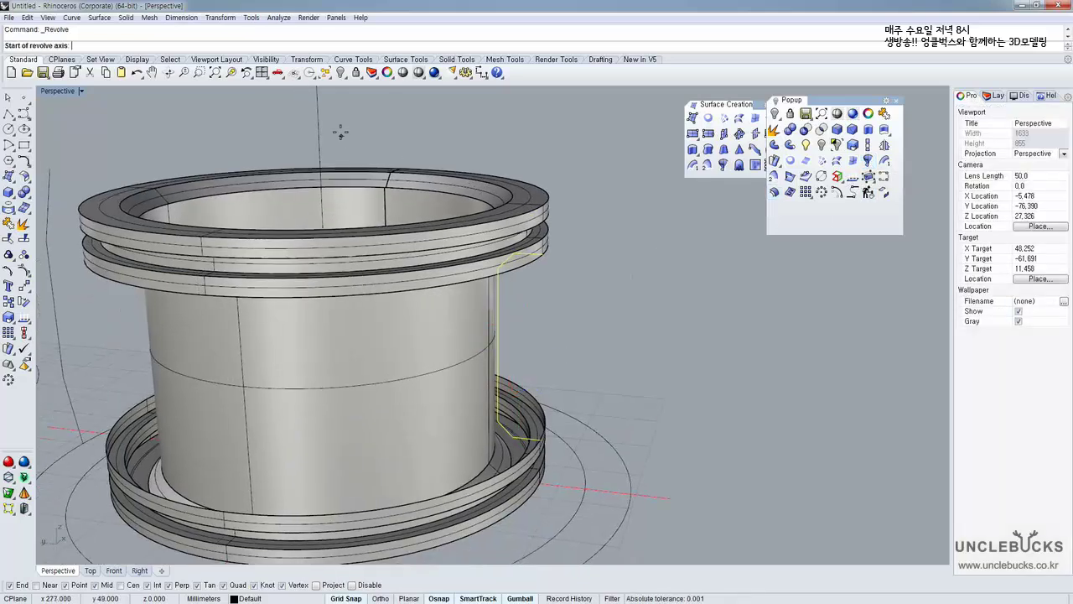
{"action": "right_click_drag", "start_coordinate": [341, 131], "coordinate": [407, 323]}
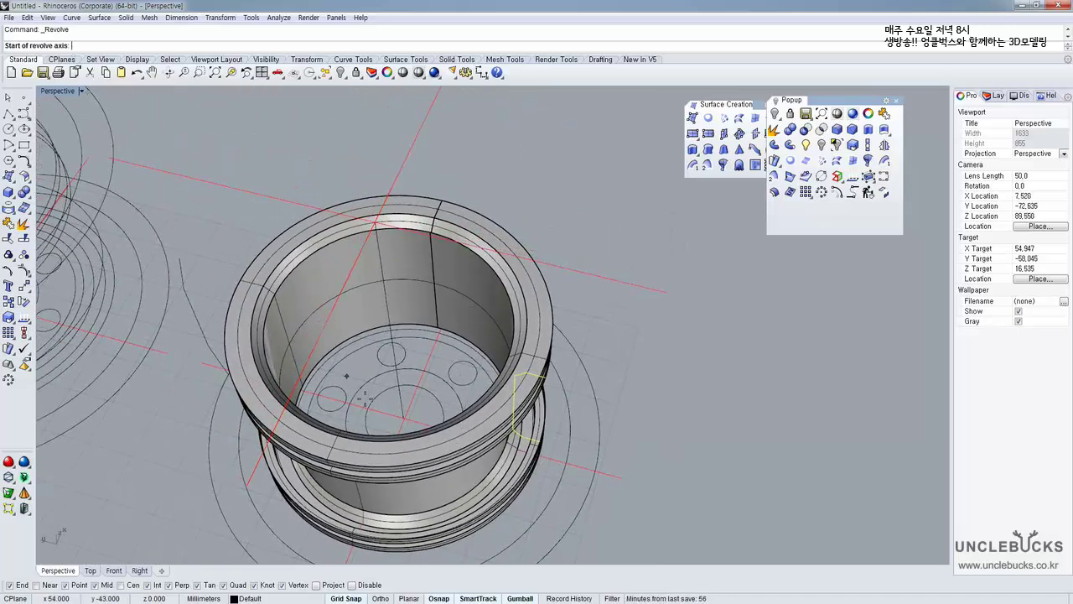
{"action": "left_click", "coordinate": [400, 411]}
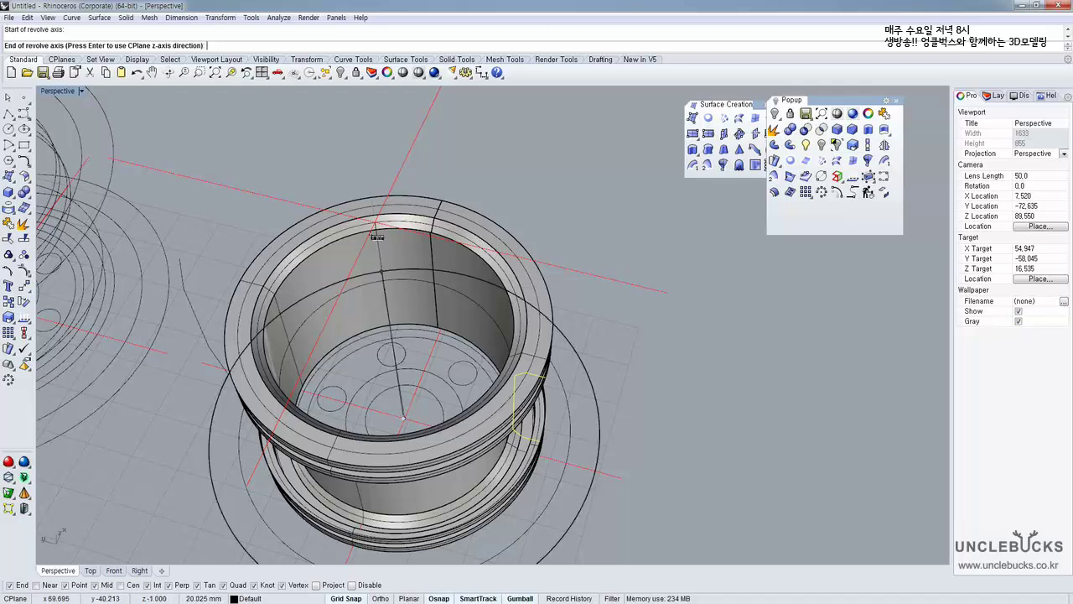
{"action": "right_click_drag", "start_coordinate": [378, 235], "coordinate": [381, 174]}
{"action": "left_click", "coordinate": [381, 173]}
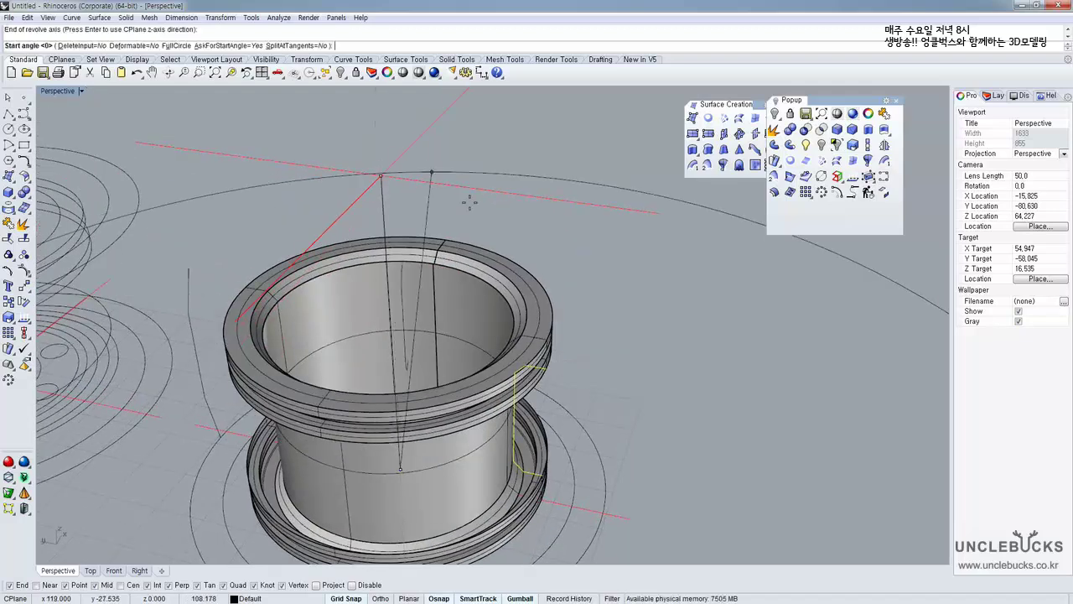
{"action": "scroll", "coordinate": [641, 358], "scroll_direction": "down", "scroll_amount": 3}
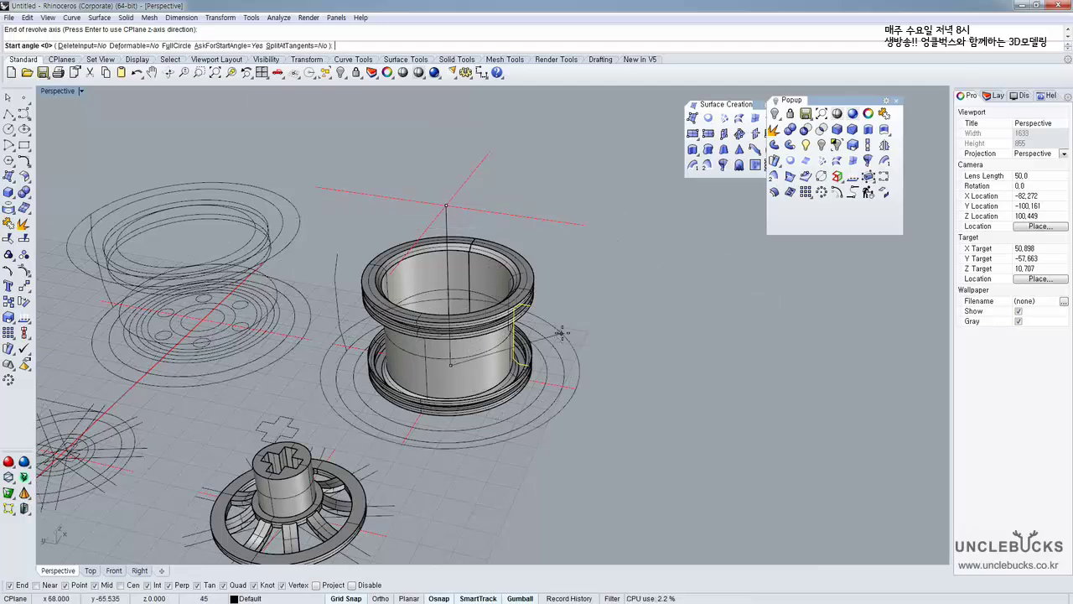
{"action": "left_click", "coordinate": [596, 333]}
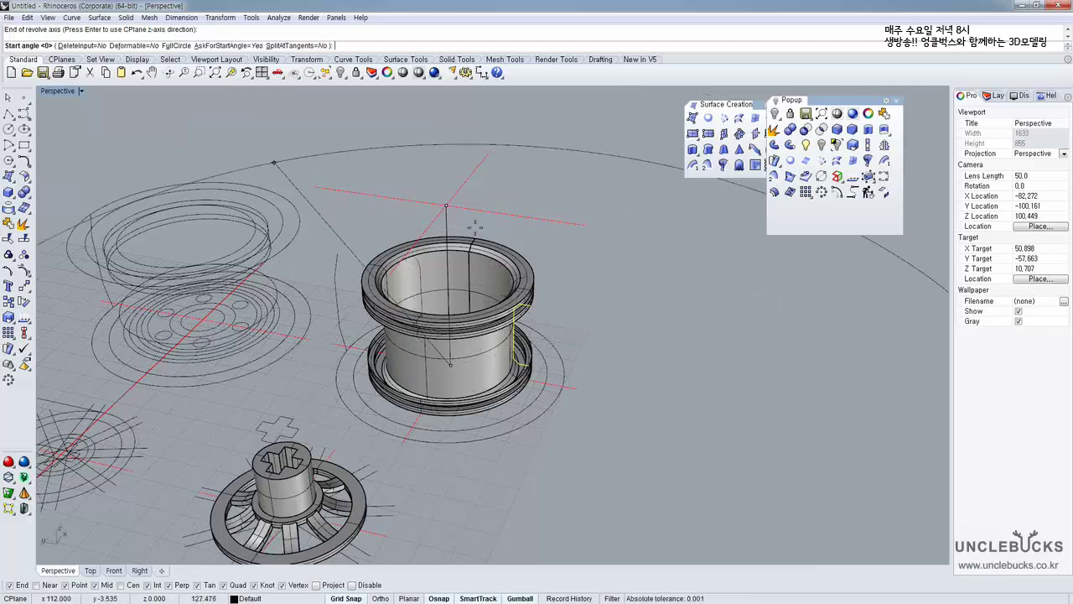
{"action": "right_click", "coordinate": [637, 224]}
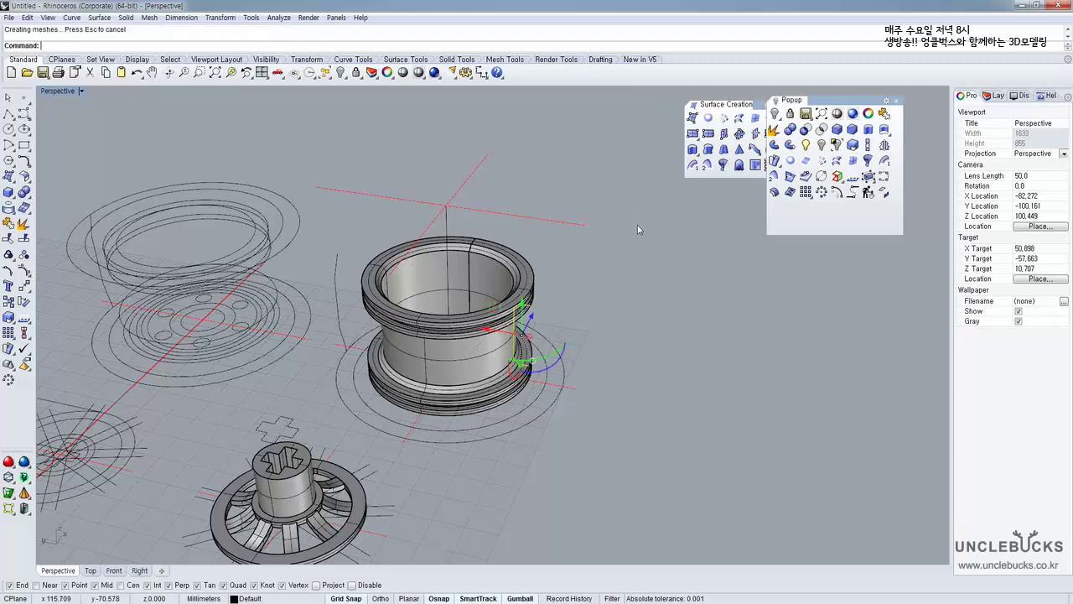
Examine how the revolved barrel surface meets the rim's upper and lower flanges
{"action": "right_click_drag", "start_coordinate": [637, 226], "coordinate": [596, 264]}
{"action": "scroll", "coordinate": [542, 337], "scroll_direction": "up", "scroll_amount": 10}
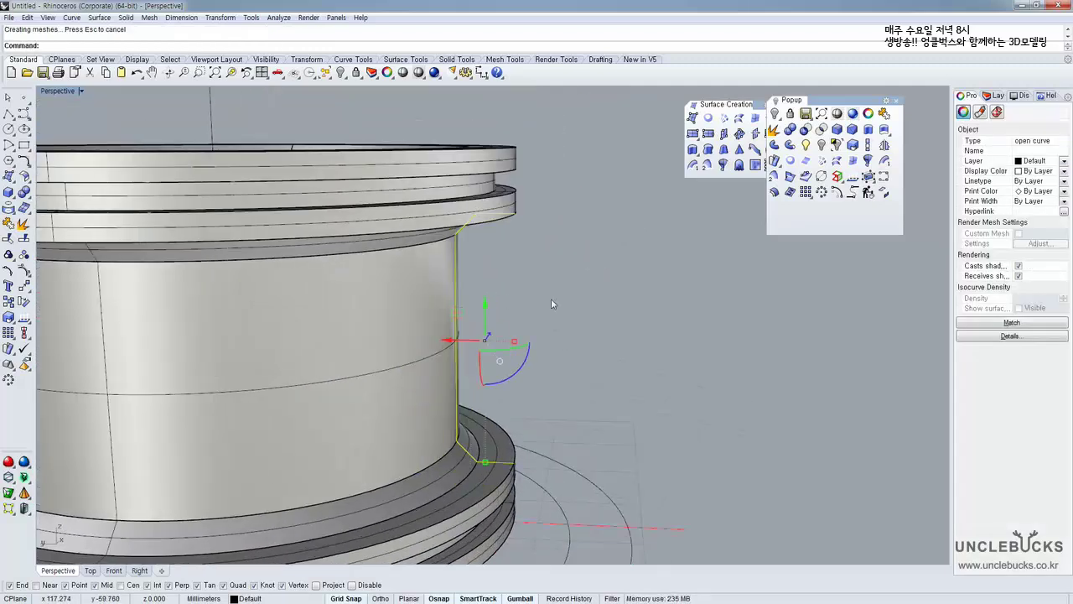
{"action": "left_click", "coordinate": [552, 299]}
{"action": "right_click_drag", "start_coordinate": [563, 298], "coordinate": [501, 338]}
{"action": "left_click", "coordinate": [501, 342]}
{"action": "scroll", "coordinate": [501, 342], "scroll_direction": "down", "scroll_amount": 3}
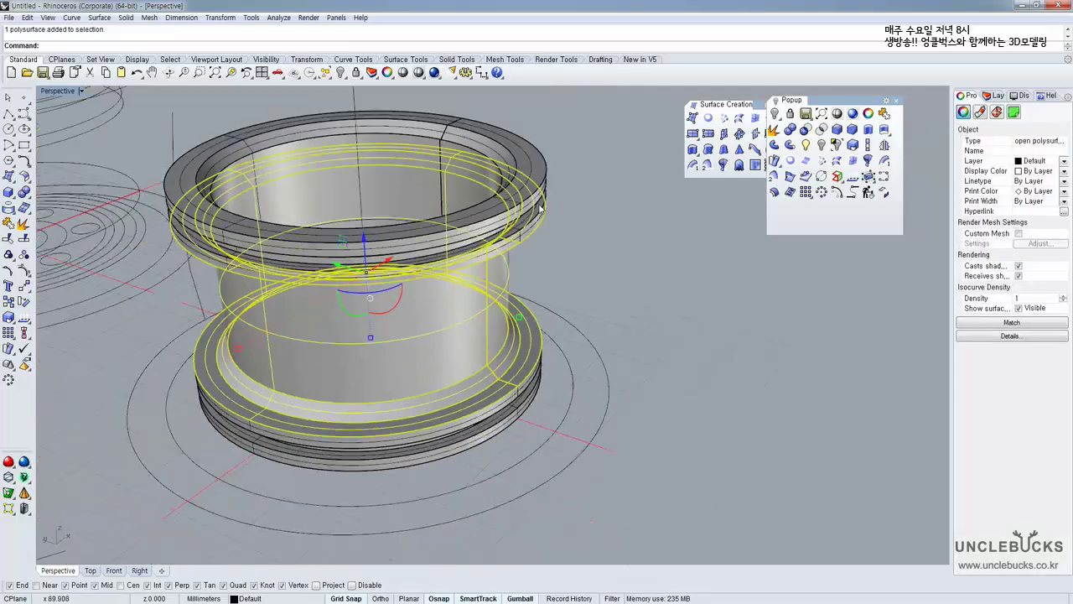
{"action": "left_click", "coordinate": [546, 206]}
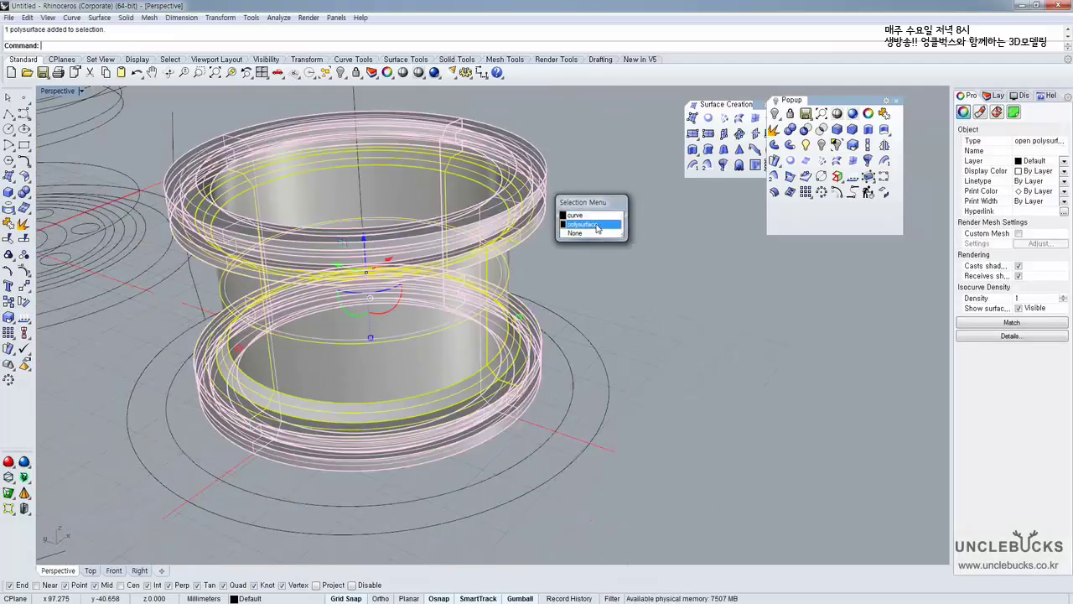
{"action": "left_click", "coordinate": [598, 226]}
{"action": "right_click_drag", "start_coordinate": [547, 280], "coordinate": [461, 233]}
{"action": "scroll", "coordinate": [466, 235], "scroll_direction": "up", "scroll_amount": 4}
{"action": "right_click_drag", "start_coordinate": [532, 264], "coordinate": [541, 282]}
{"action": "scroll", "coordinate": [544, 286], "scroll_direction": "down", "scroll_amount": 6}
{"action": "left_click", "coordinate": [707, 335]}
{"action": "right_click_drag", "start_coordinate": [644, 330], "coordinate": [646, 278]}
Join the revolved barrel surface with the flanged rim polysurface into one closed solid
{"action": "left_click", "coordinate": [571, 210]}
{"action": "right_click_drag", "start_coordinate": [573, 209], "coordinate": [537, 244]}
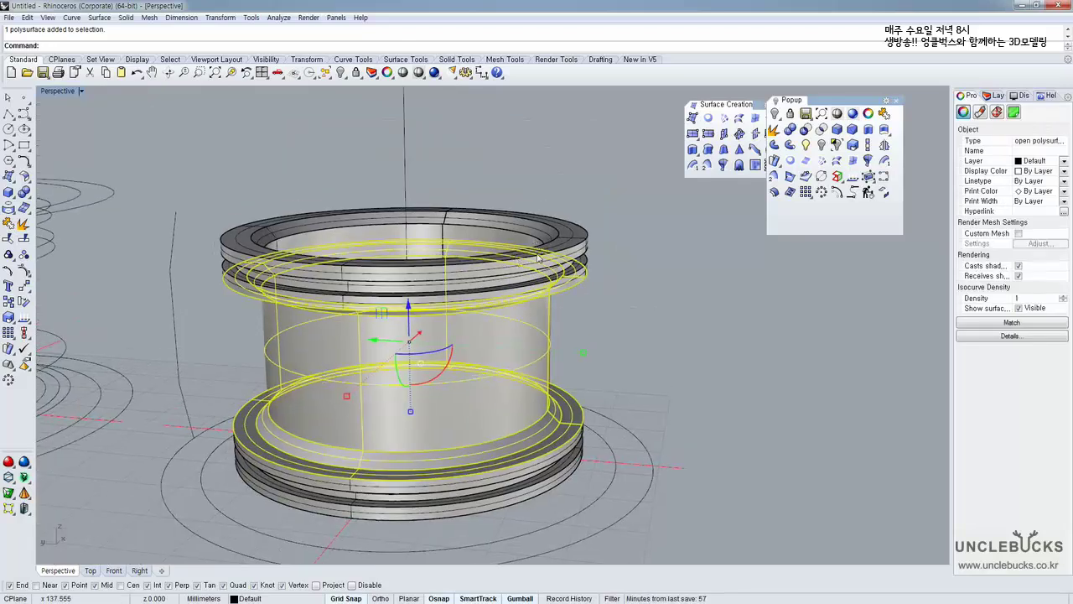
{"action": "right_click_drag", "start_coordinate": [552, 408], "coordinate": [552, 374]}
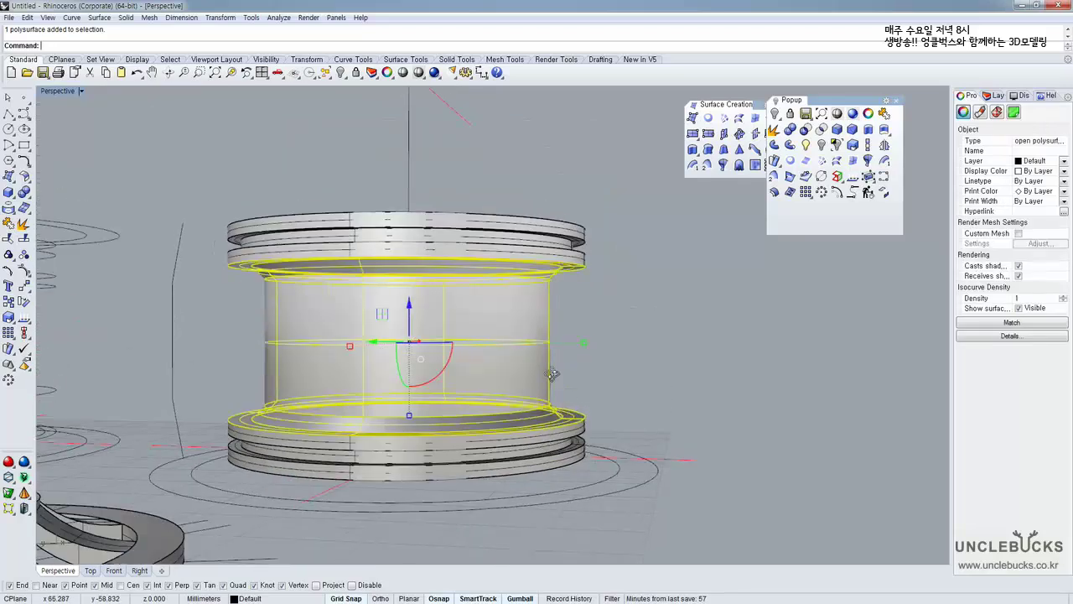
{"action": "left_click", "coordinate": [578, 228]}
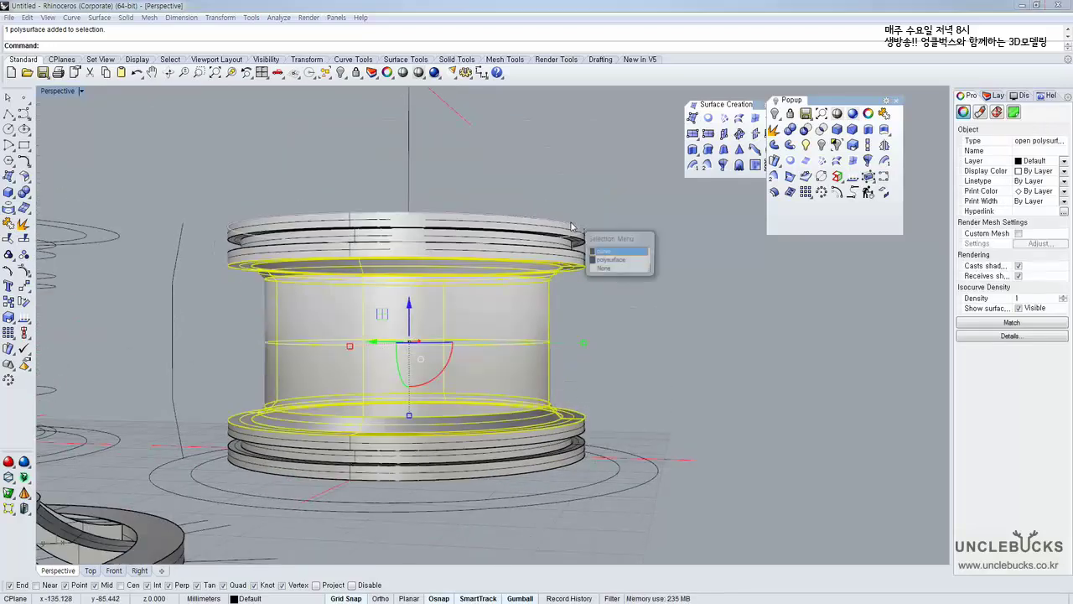
{"action": "left_click", "coordinate": [610, 262]}
{"action": "right_click_drag", "start_coordinate": [610, 262], "coordinate": [353, 342]}
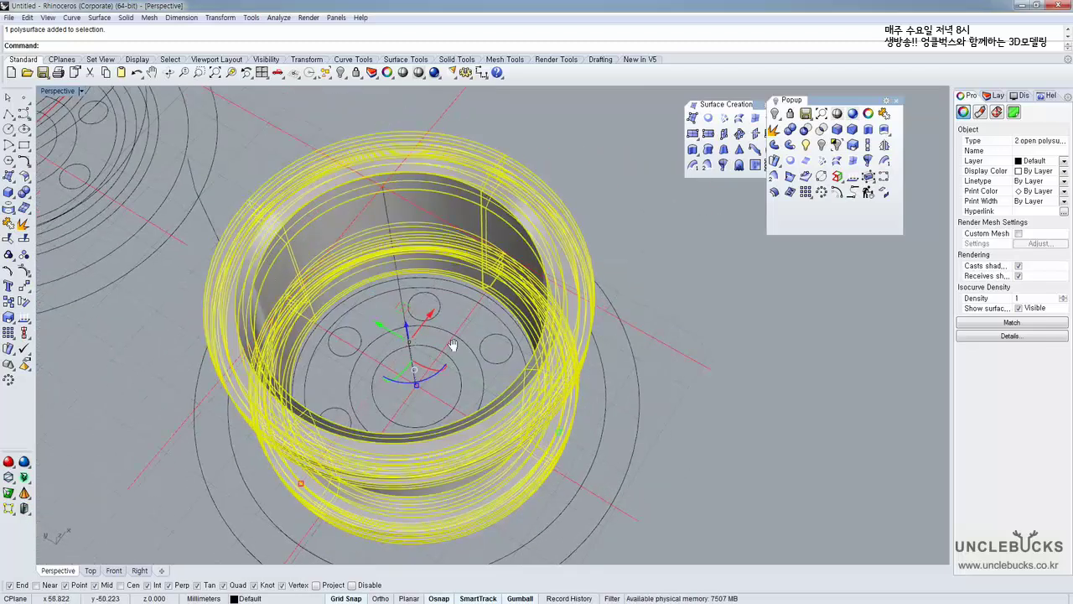
{"action": "right_click_drag", "start_coordinate": [453, 344], "coordinate": [591, 214]}
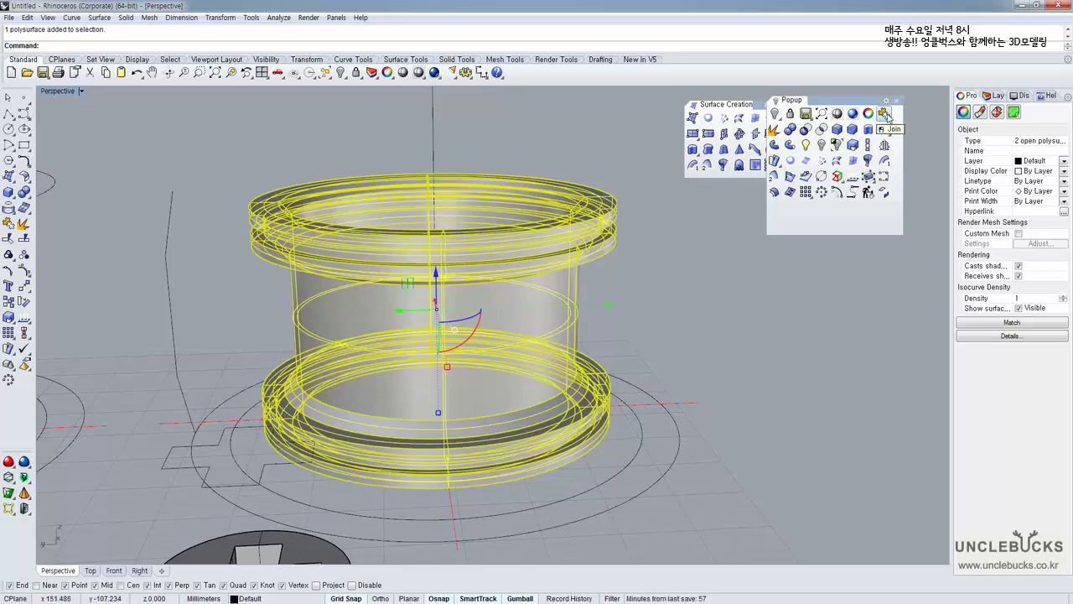
{"action": "left_click", "coordinate": [885, 114]}
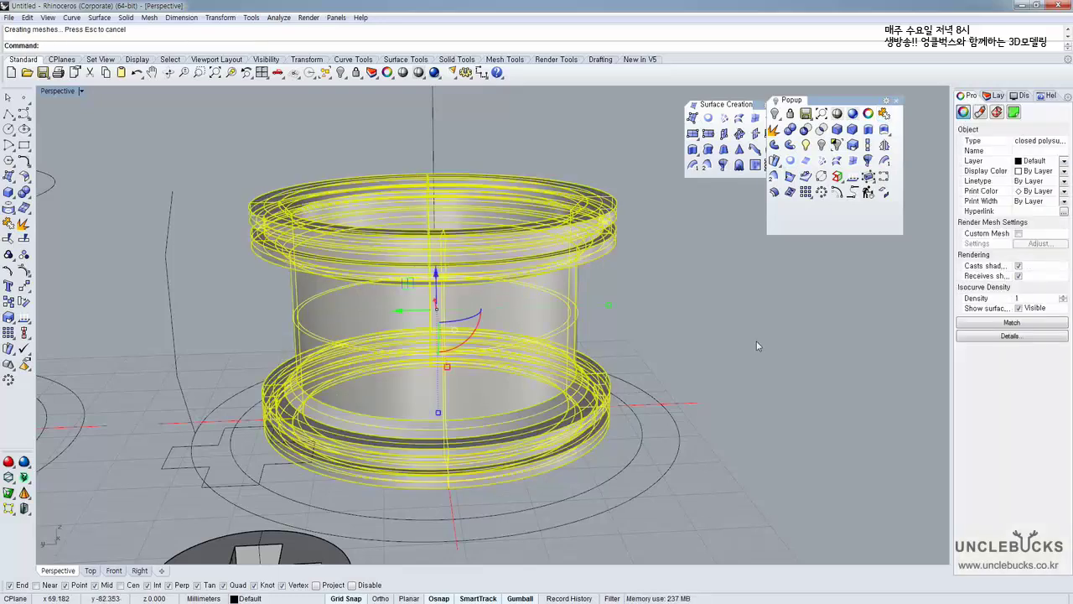
Examine the joined rim against its construction circles in the Top view and return to the Perspective view
{"action": "left_click", "coordinate": [564, 290]}
{"action": "right_click_drag", "start_coordinate": [564, 290], "coordinate": [482, 290]}
{"action": "scroll", "coordinate": [478, 333], "scroll_direction": "down", "scroll_amount": 3}
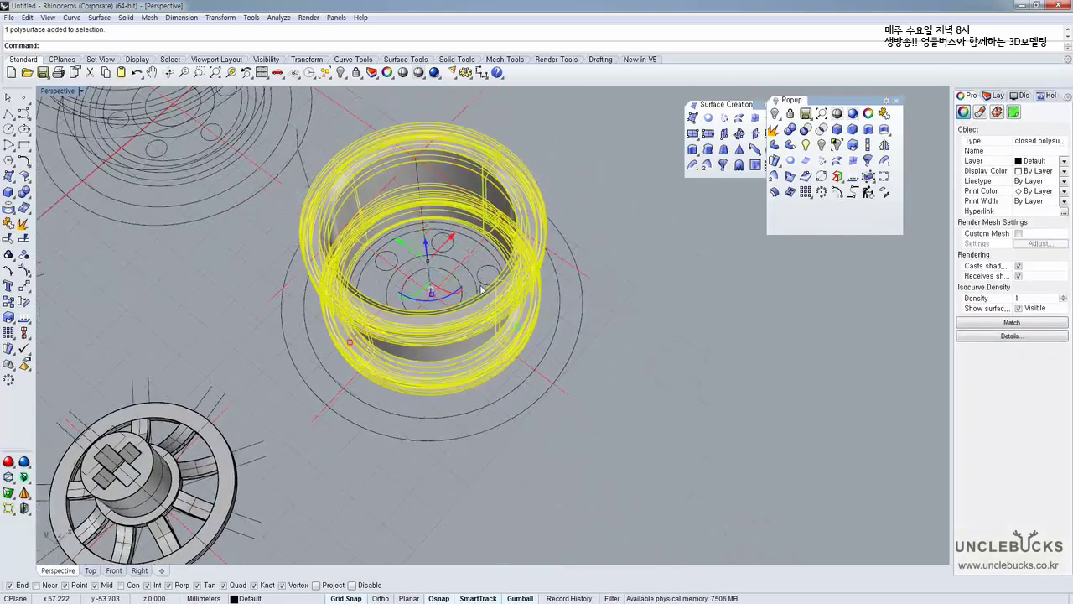
{"action": "double_click", "coordinate": [52, 93]}
{"action": "double_click", "coordinate": [47, 92]}
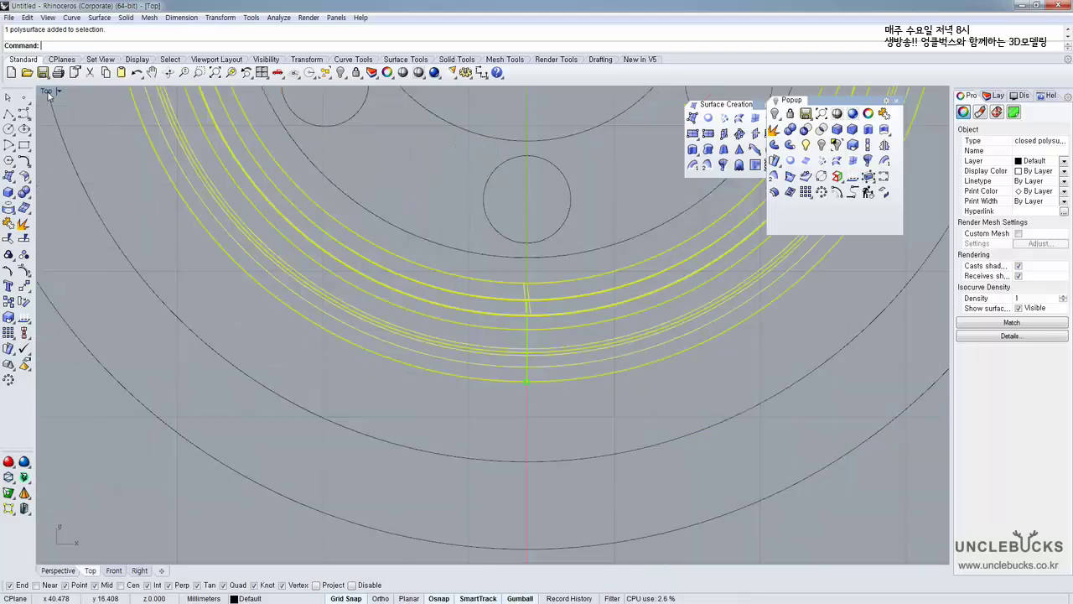
{"action": "right_click_drag", "start_coordinate": [429, 177], "coordinate": [372, 379]}
{"action": "scroll", "coordinate": [375, 366], "scroll_direction": "down", "scroll_amount": 12}
{"action": "right_click_drag", "start_coordinate": [367, 265], "coordinate": [356, 290]}
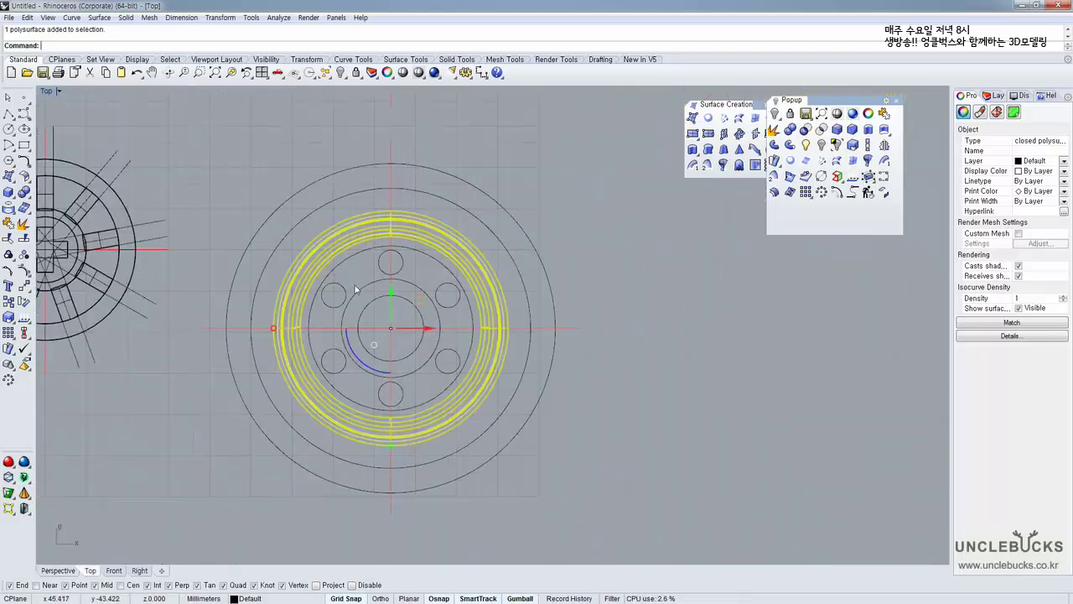
{"action": "scroll", "coordinate": [356, 288], "scroll_direction": "up", "scroll_amount": 8}
{"action": "scroll", "coordinate": [356, 289], "scroll_direction": "up", "scroll_amount": 2}
{"action": "left_click", "coordinate": [369, 140]}
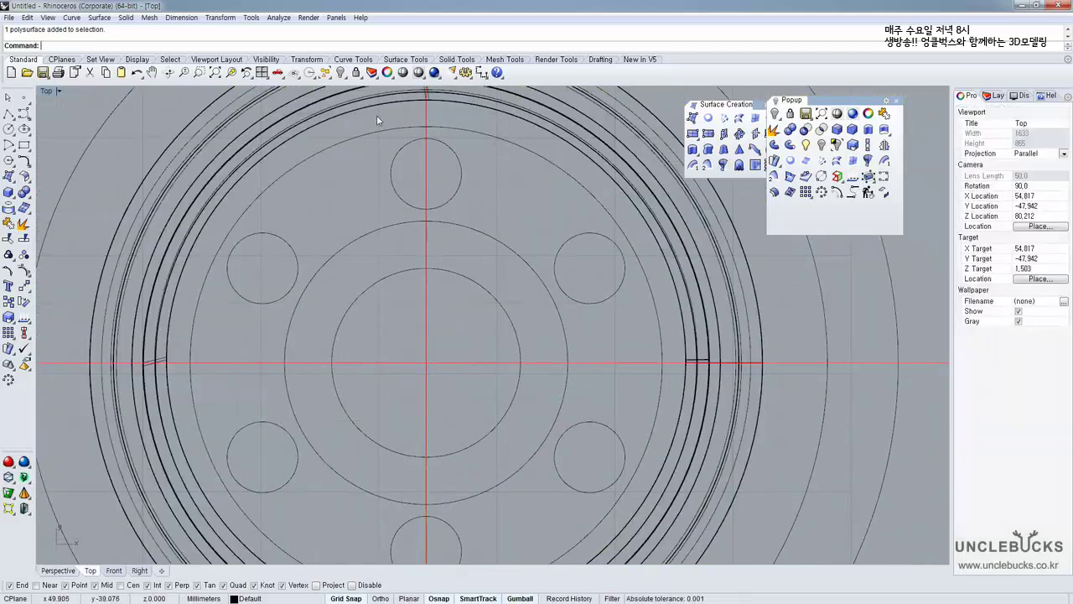
{"action": "left_click", "coordinate": [268, 140]}
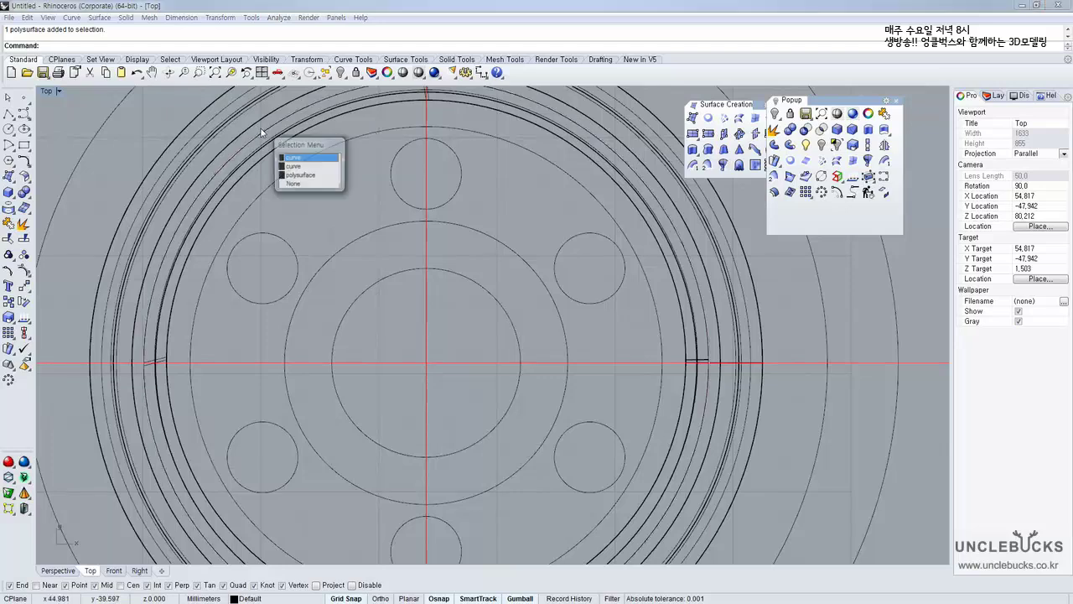
{"action": "left_click", "coordinate": [246, 178]}
{"action": "left_click", "coordinate": [201, 130]}
{"action": "left_click", "coordinate": [195, 126]}
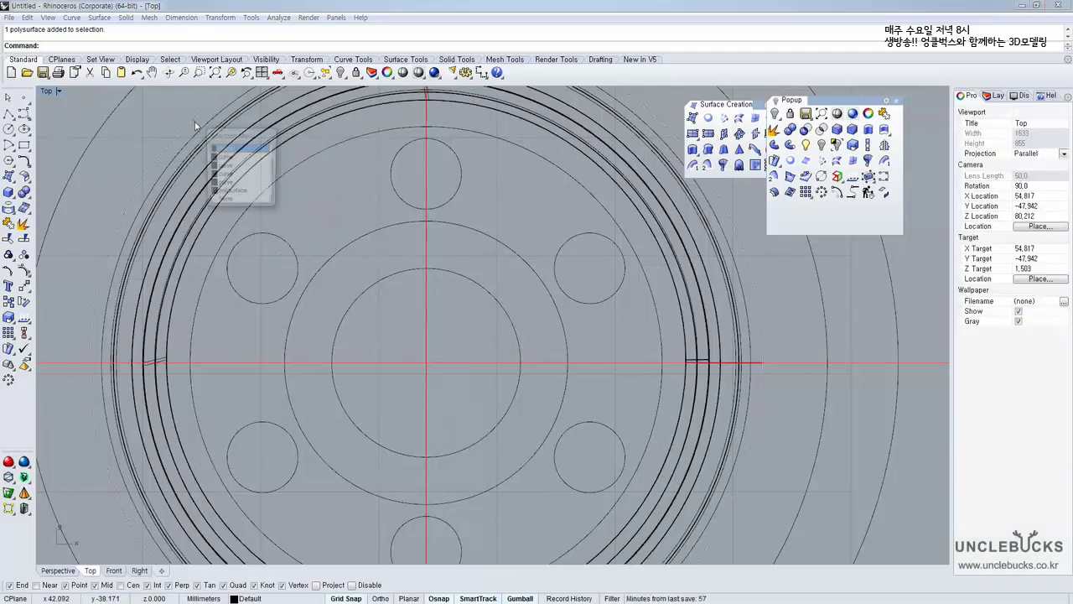
{"action": "left_click", "coordinate": [413, 178]}
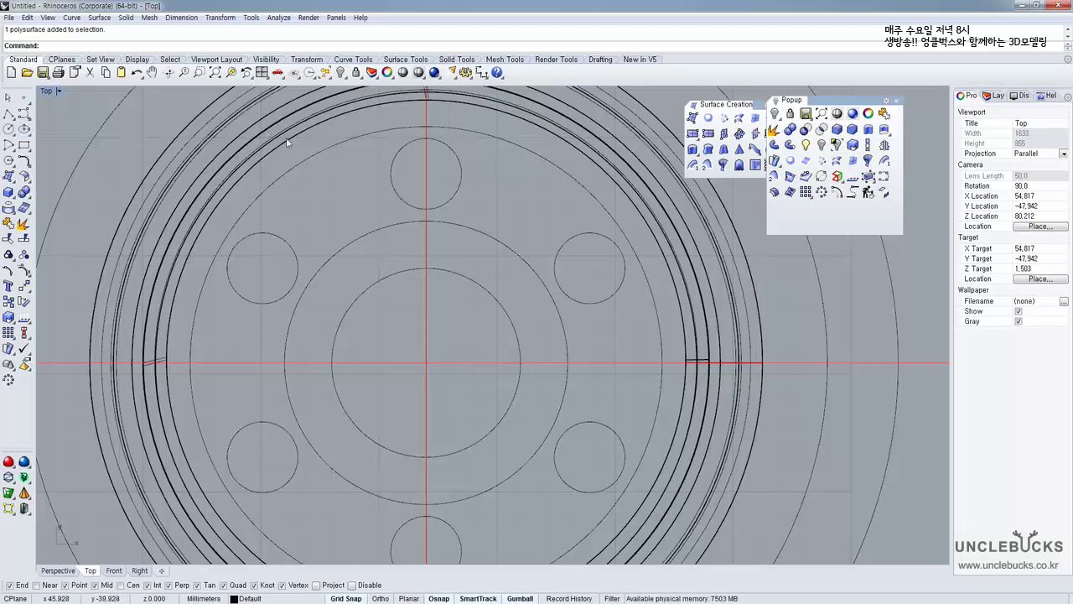
{"action": "left_click", "coordinate": [163, 144]}
{"action": "left_click", "coordinate": [181, 106]}
{"action": "double_click", "coordinate": [47, 92]}
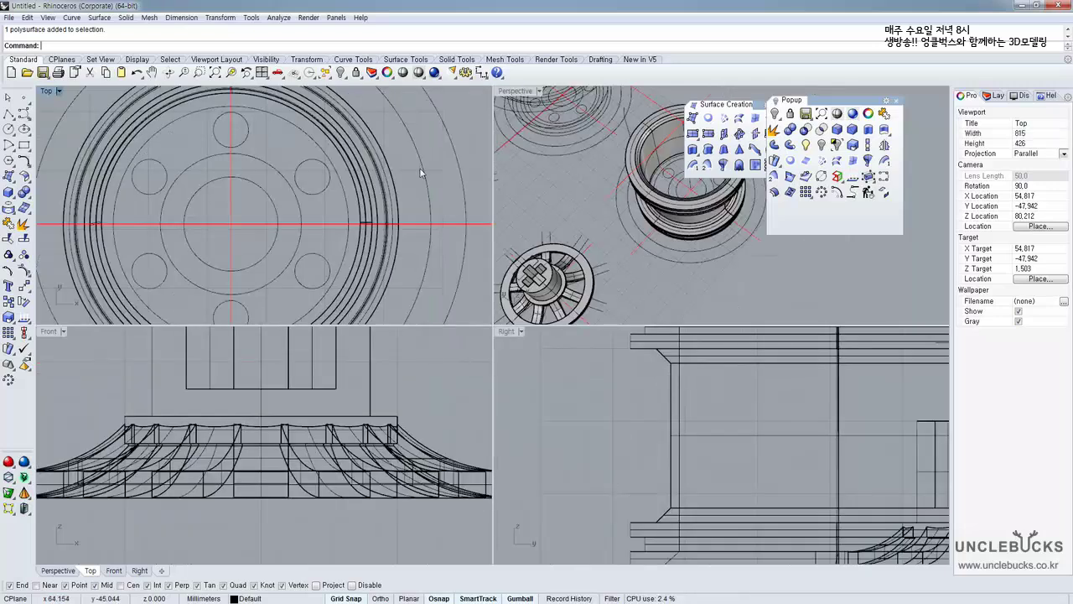
{"action": "double_click", "coordinate": [514, 92]}
Extrude the base circle along the rim's inner wall 1 mm as a solid disc
{"action": "scroll", "coordinate": [401, 229], "scroll_direction": "up", "scroll_amount": 6}
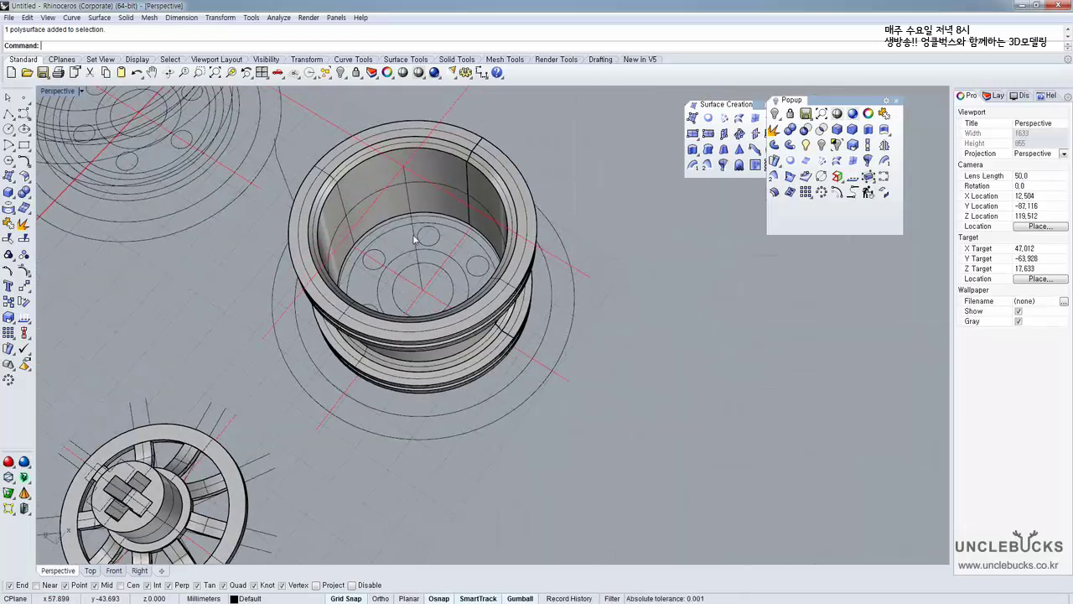
{"action": "left_click", "coordinate": [398, 224]}
{"action": "mouse_move", "coordinate": [398, 225]}
{"action": "right_mouse_down"}
{"action": "mouse_move", "coordinate": [386, 270]}
{"action": "mouse_move", "coordinate": [398, 284]}
{"action": "mouse_move", "coordinate": [473, 244]}
{"action": "mouse_move", "coordinate": [401, 240]}
{"action": "mouse_move", "coordinate": [409, 210]}
{"action": "mouse_move", "coordinate": [408, 277]}
{"action": "mouse_move", "coordinate": [405, 213]}
{"action": "mouse_move", "coordinate": [426, 120]}
{"action": "mouse_move", "coordinate": [422, 564]}
{"action": "mouse_move", "coordinate": [403, 133]}
{"action": "mouse_move", "coordinate": [387, 215]}
{"action": "mouse_move", "coordinate": [394, 208]}
{"action": "right_mouse_up"}
{"action": "scroll", "coordinate": [409, 215], "scroll_direction": "up", "scroll_amount": 4}
{"action": "left_click", "coordinate": [410, 200], "text": "shift"}
{"action": "left_click", "coordinate": [405, 206]}
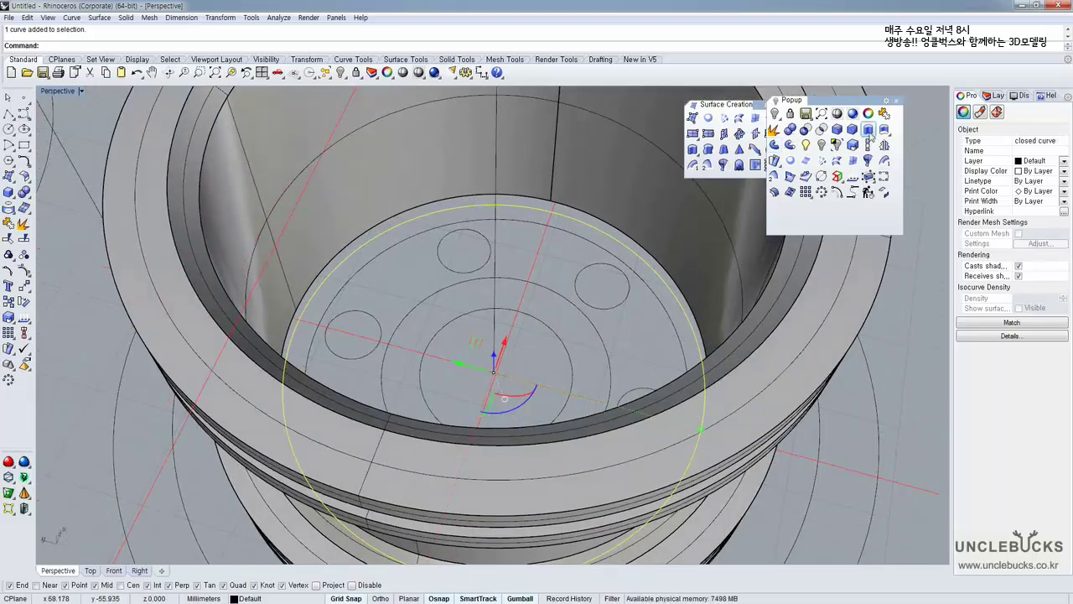
{"action": "left_click", "coordinate": [869, 130]}
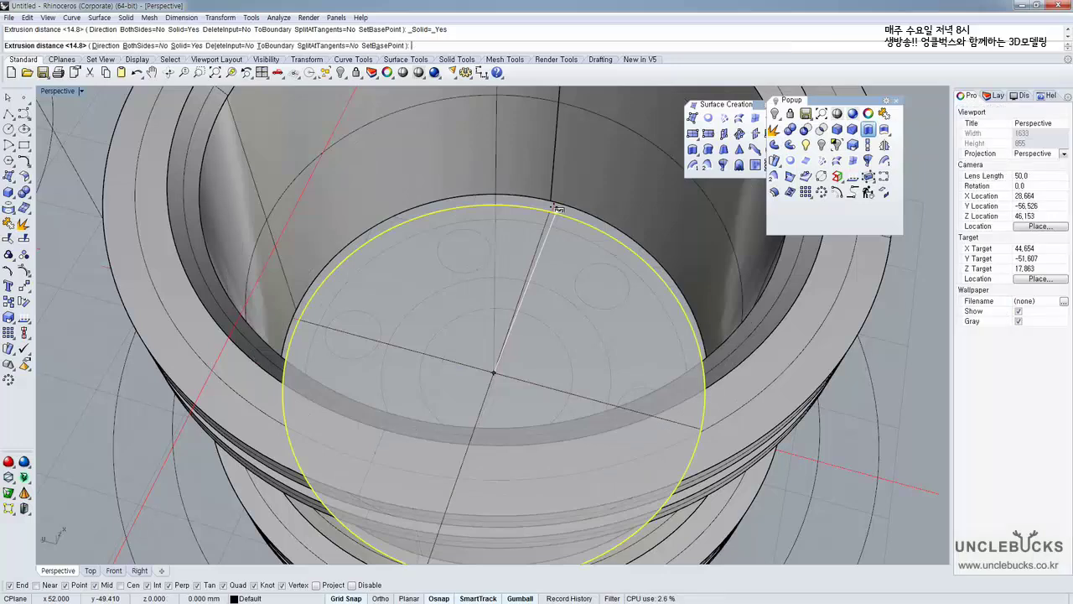
{"action": "type", "text": "1"}
{"action": "key", "text": "Return"}
Move the base disc 2 mm up along the vertical axis inside the rim
{"action": "right_click_drag", "start_coordinate": [504, 258], "coordinate": [468, 122]}
{"action": "left_click", "coordinate": [425, 311]}
{"action": "right_click_drag", "start_coordinate": [424, 302], "coordinate": [442, 270]}
{"action": "right_click_drag", "start_coordinate": [495, 340], "coordinate": [495, 361]}
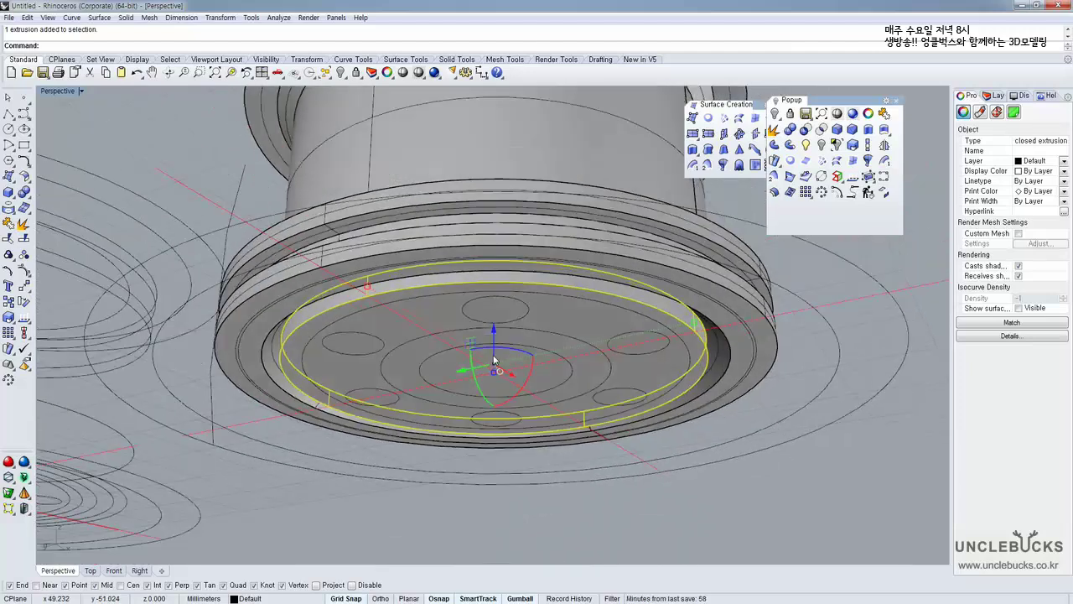
{"action": "left_click", "coordinate": [494, 332]}
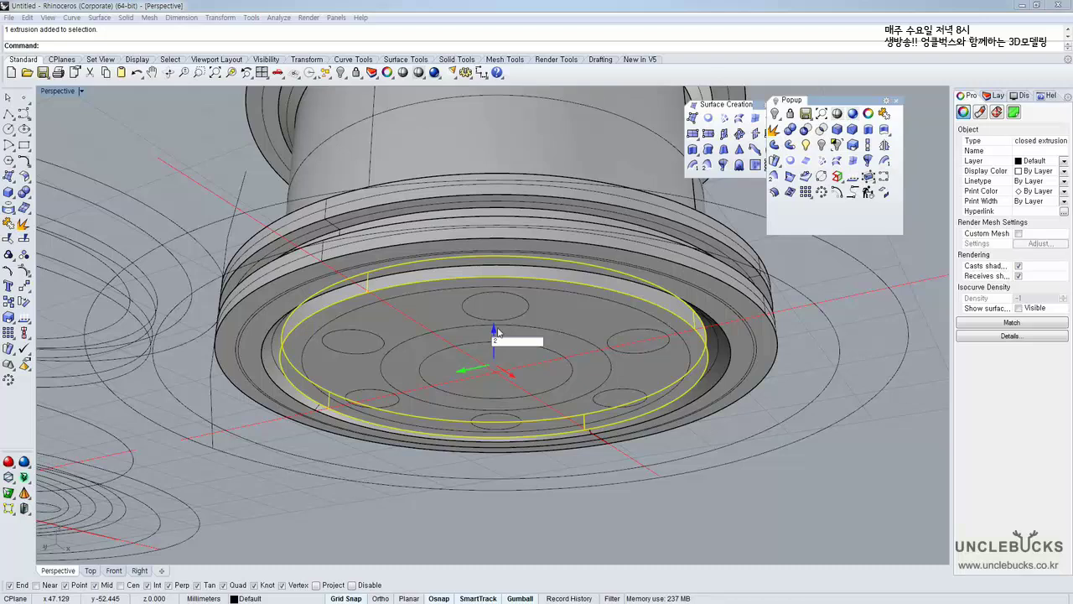
{"action": "key", "text": "Return"}
{"action": "right_click_drag", "start_coordinate": [499, 332], "coordinate": [467, 345]}
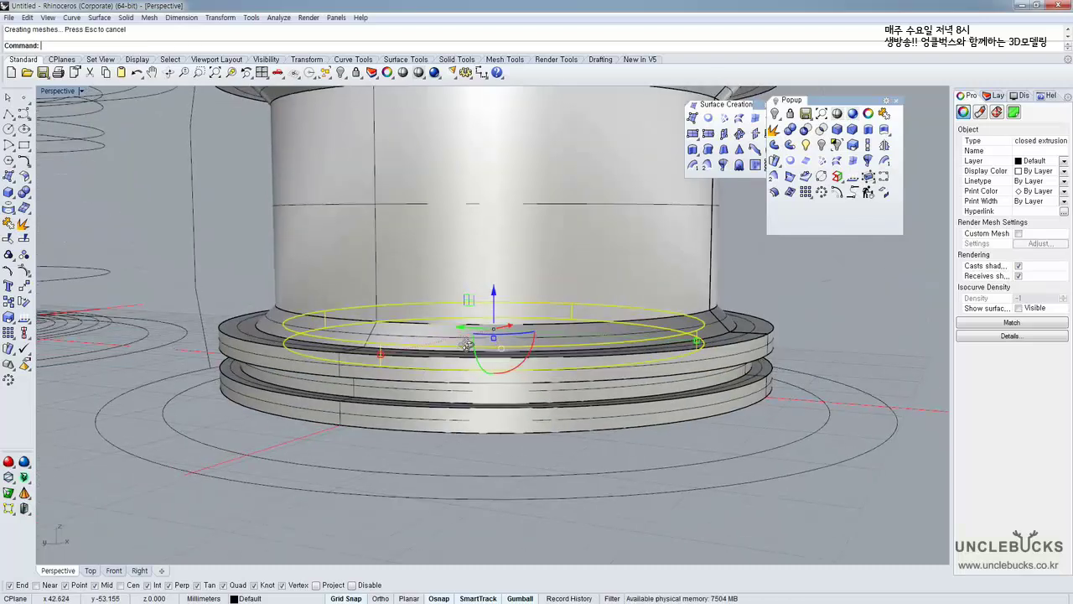
{"action": "left_click", "coordinate": [494, 307]}
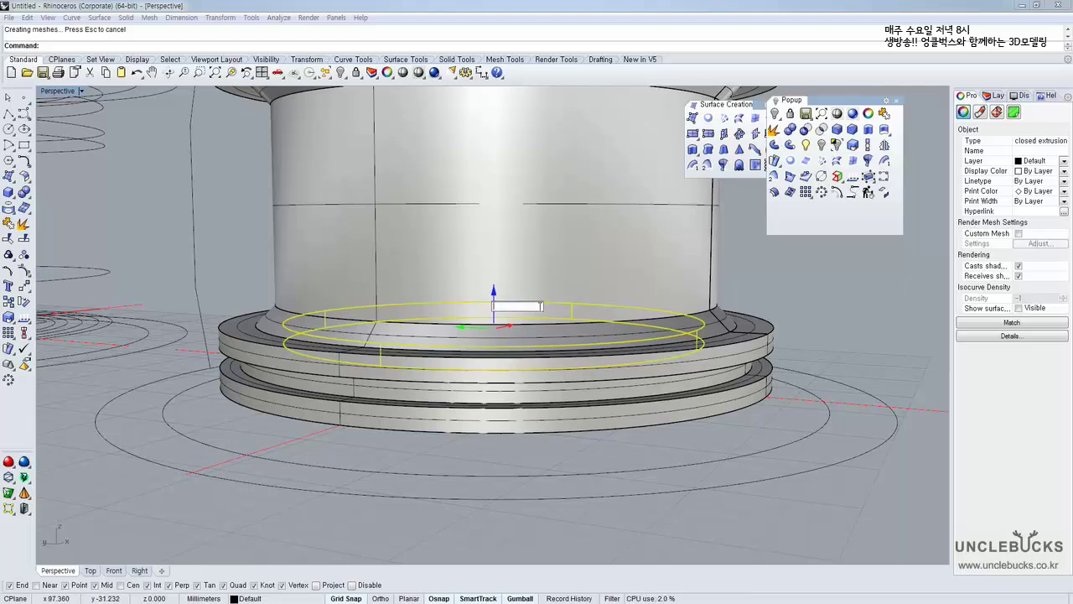
{"action": "key", "text": "Escape"}
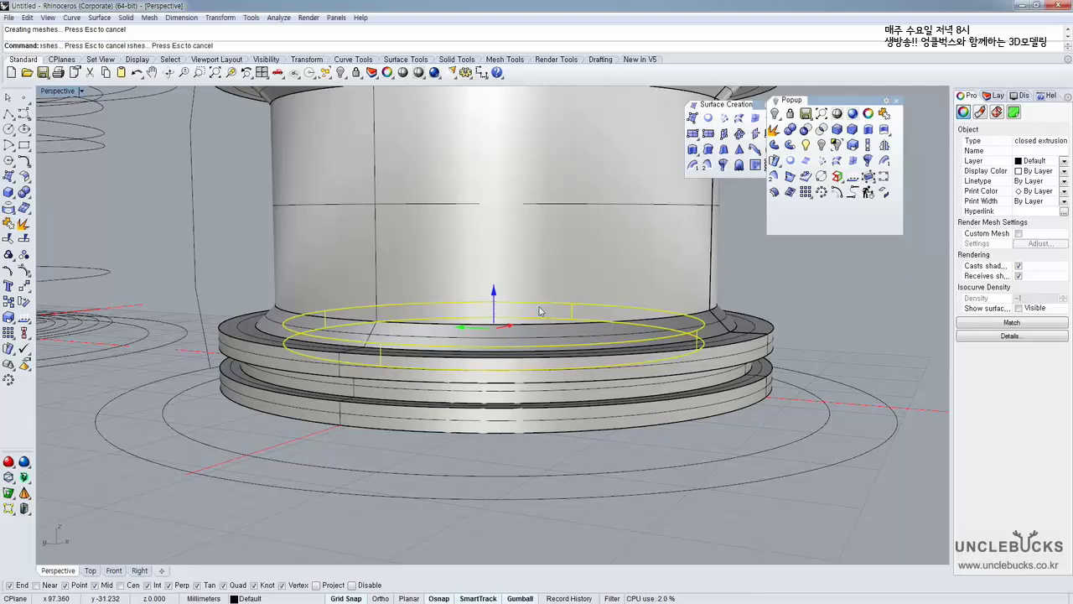
{"action": "right_click_drag", "start_coordinate": [551, 294], "coordinate": [556, 175]}
{"action": "scroll", "coordinate": [551, 231], "scroll_direction": "down", "scroll_amount": 4}
{"action": "right_click_drag", "start_coordinate": [565, 217], "coordinate": [376, 242]}
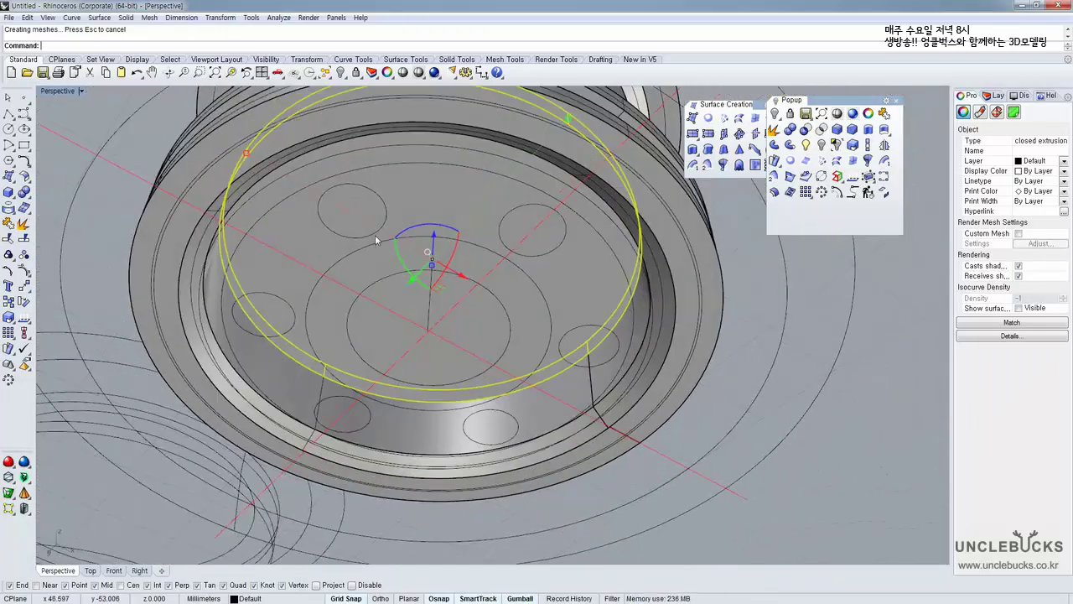
{"action": "left_click", "coordinate": [375, 235]}
{"action": "left_click", "coordinate": [545, 255], "text": "shift"}
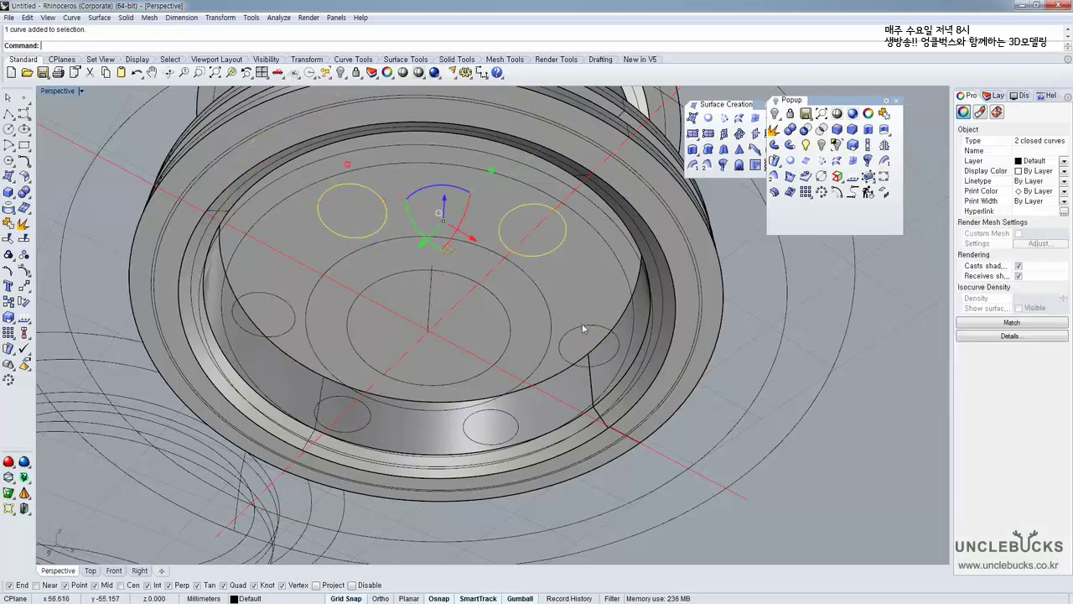
{"action": "left_click", "coordinate": [516, 417], "text": "shift"}
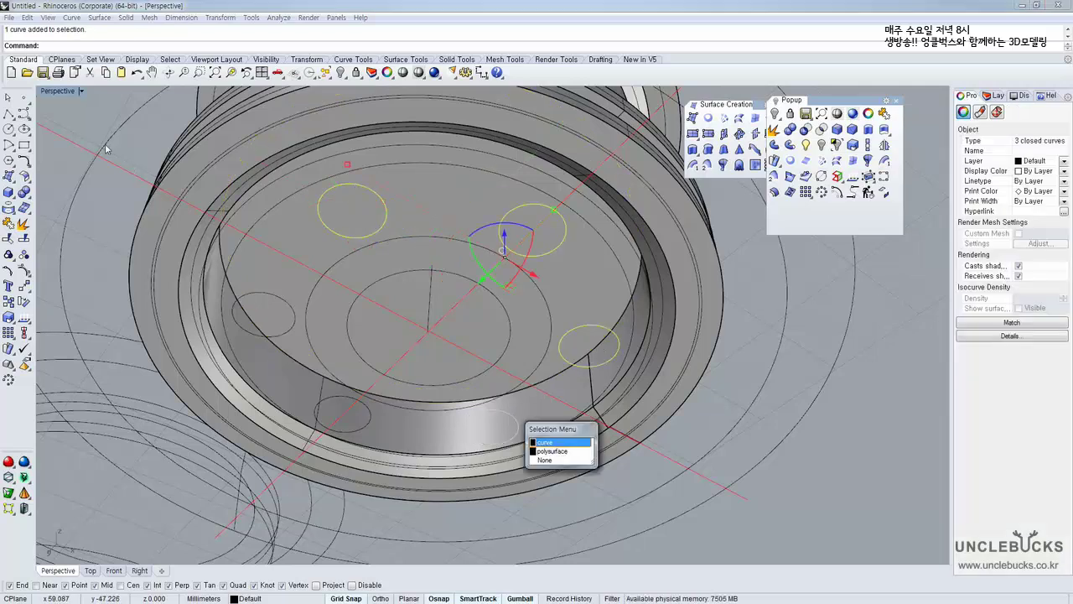
Draw a two-point circle in the Top view across the vertical diameter of the uppermost small hole circle
{"action": "double_click", "coordinate": [55, 95]}
{"action": "double_click", "coordinate": [48, 95]}
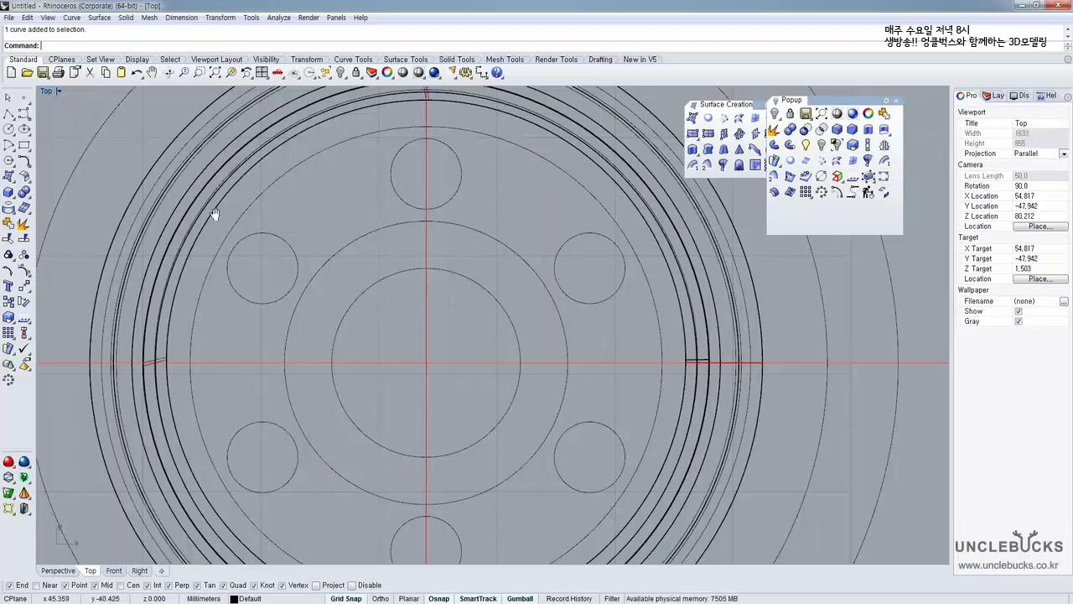
{"action": "scroll", "coordinate": [240, 227], "scroll_direction": "down", "scroll_amount": 2}
{"action": "scroll", "coordinate": [306, 214], "scroll_direction": "up", "scroll_amount": 2}
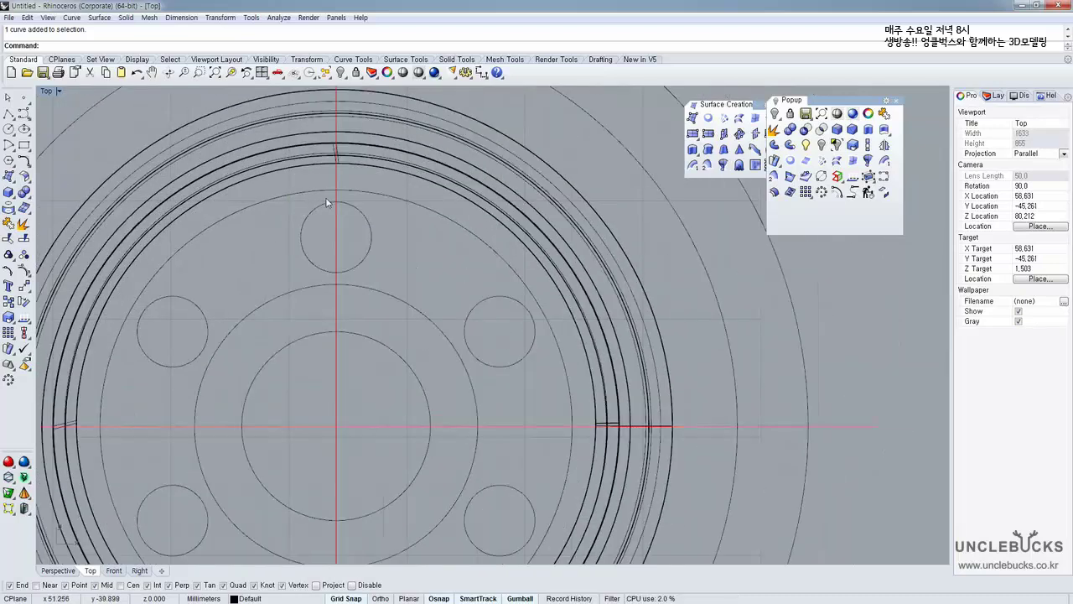
{"action": "left_click", "coordinate": [8, 129]}
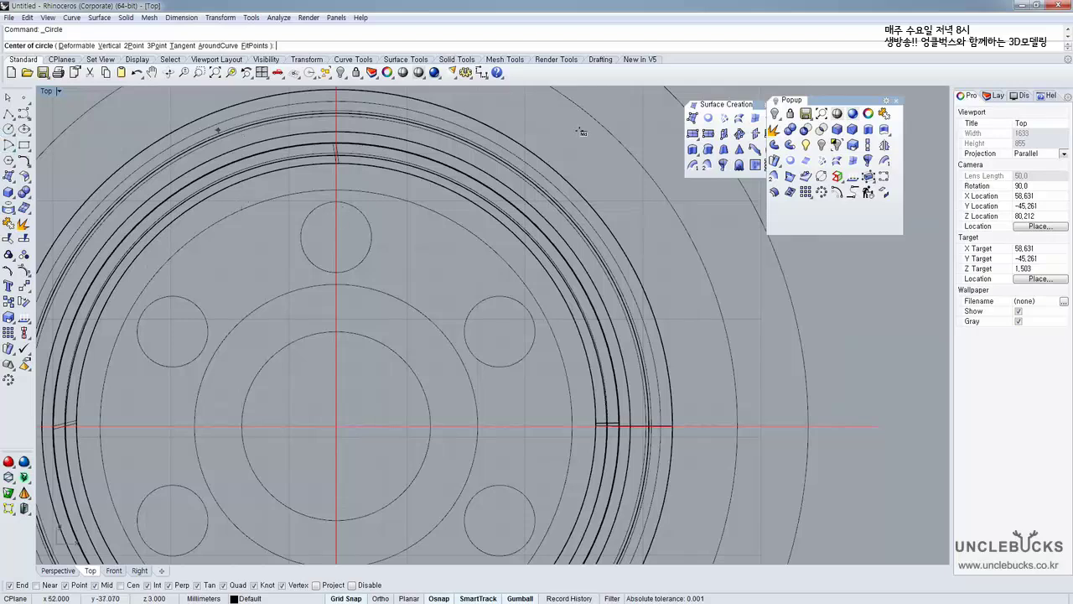
{"action": "left_click", "coordinate": [8, 129]}
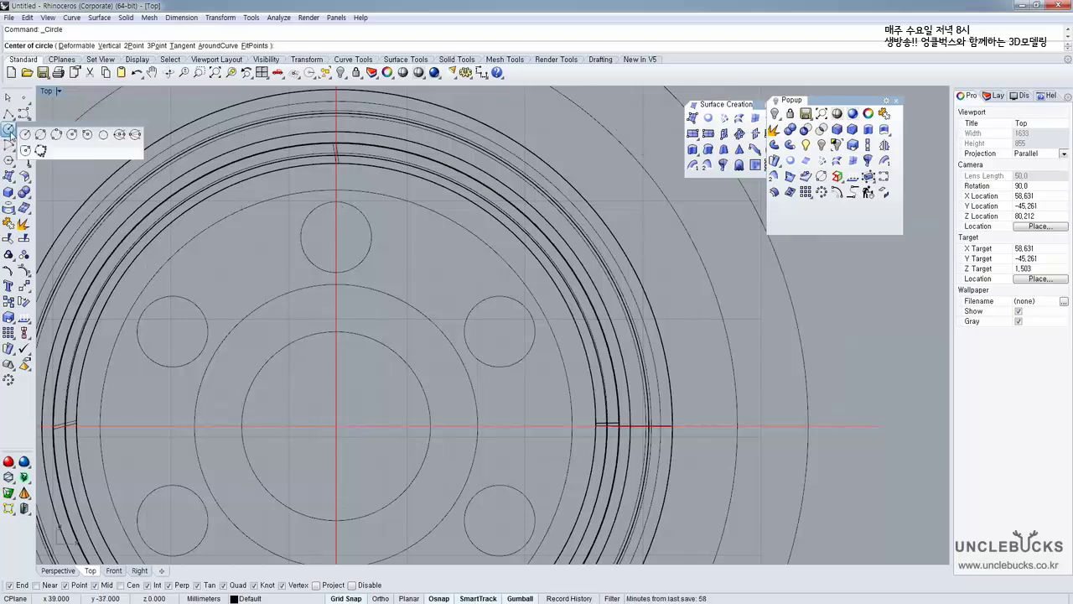
{"action": "left_click", "coordinate": [39, 136]}
{"action": "left_click", "coordinate": [336, 200]}
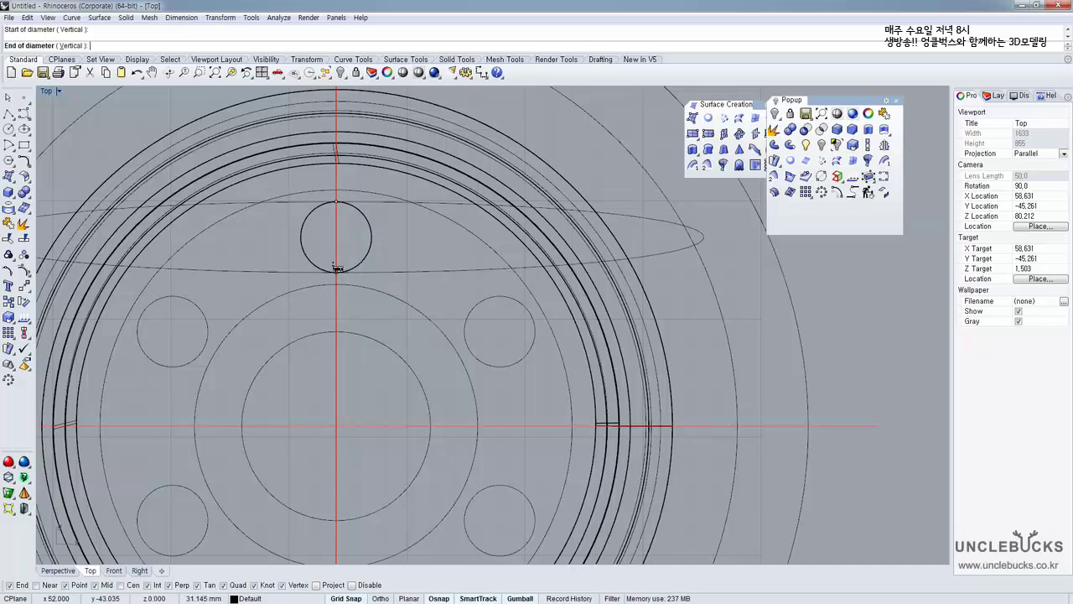
{"action": "left_click", "coordinate": [336, 273]}
Polar-array the new hole circle around the wheel's centre with 6 items over 360 degrees
{"action": "left_click", "coordinate": [361, 263]}
{"action": "left_click", "coordinate": [397, 294]}
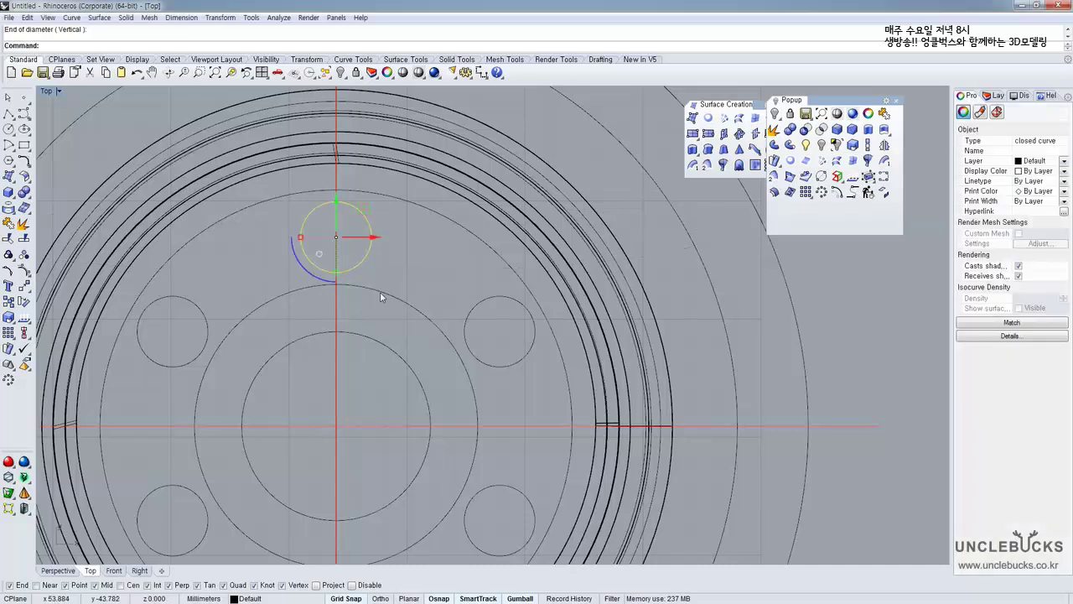
{"action": "right_click_drag", "start_coordinate": [294, 296], "coordinate": [291, 237]}
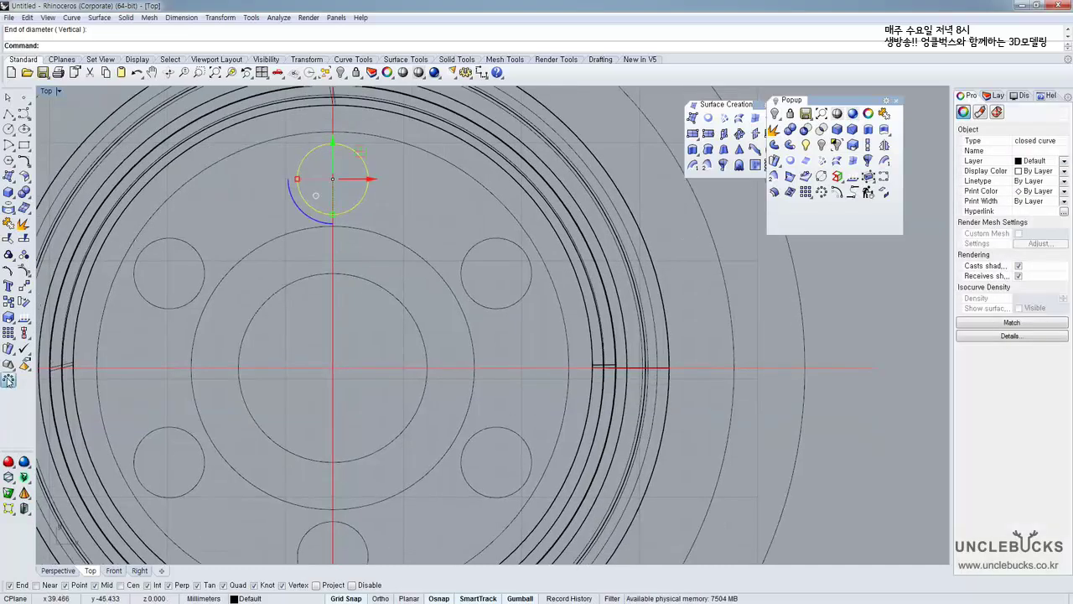
{"action": "left_click", "coordinate": [8, 380]}
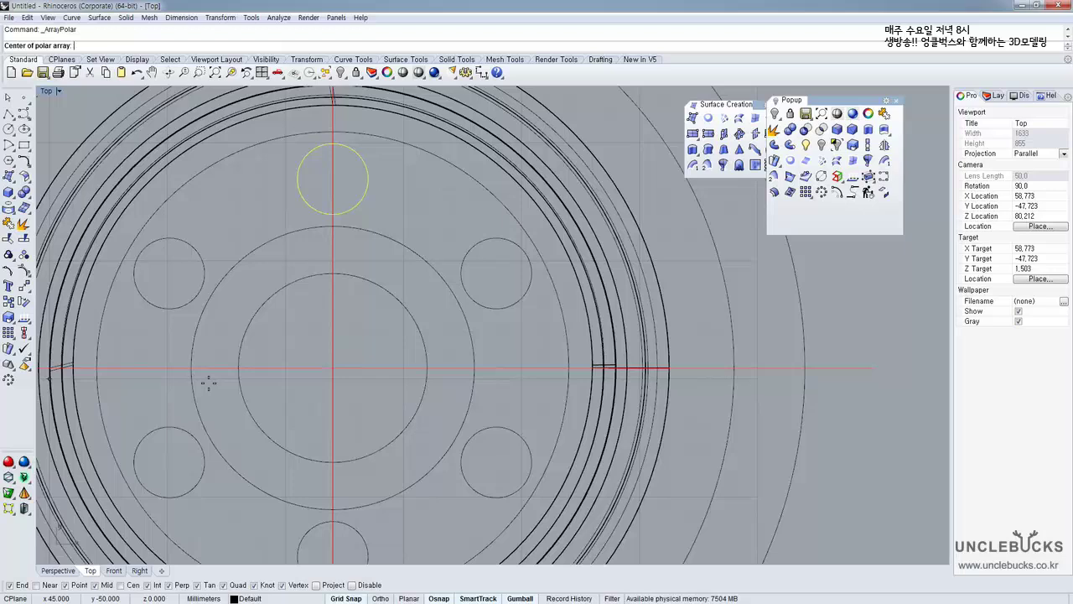
{"action": "left_click", "coordinate": [332, 365]}
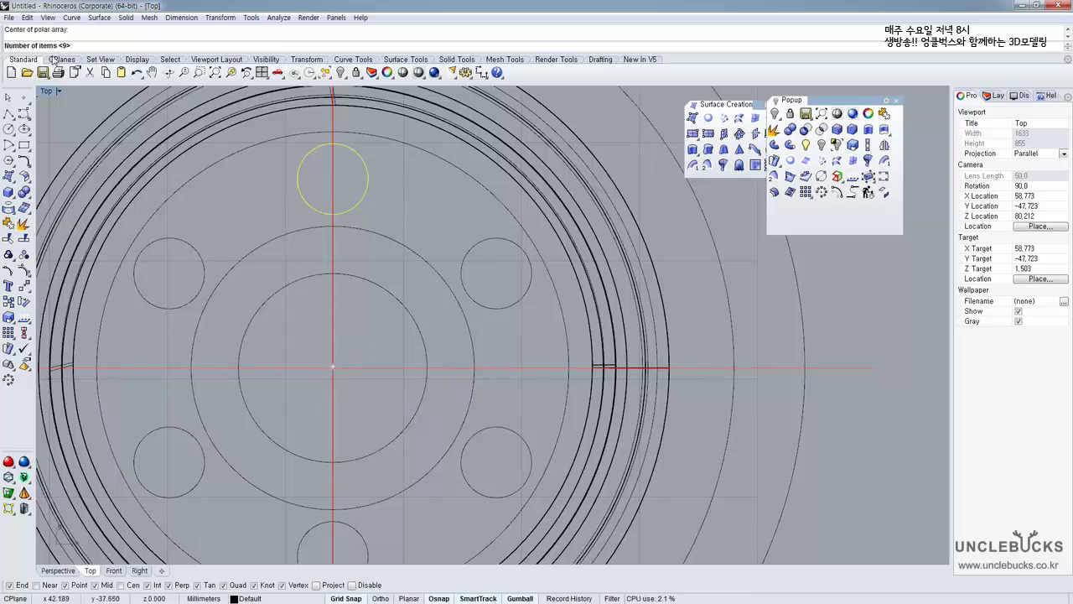
{"action": "type", "text": "6"}
{"action": "key", "text": "Return"}
{"action": "key", "text": "Return"}
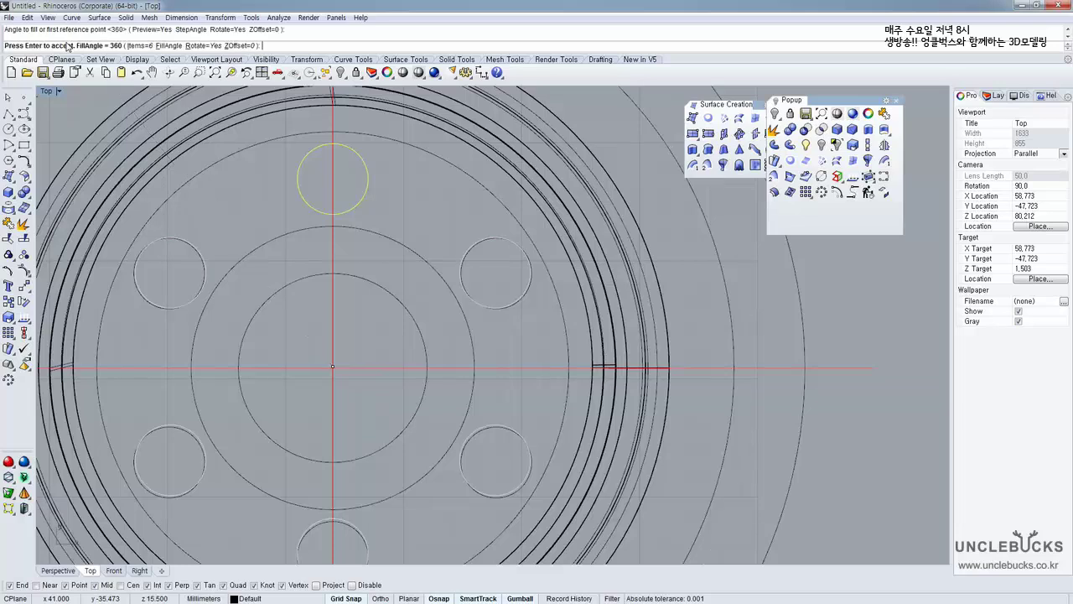
{"action": "key", "text": "Return"}
Extrude the ring of six small hole circles as solid cylinders rising past the rim's upper flange in the Perspective view
{"action": "left_click", "coordinate": [255, 211]}
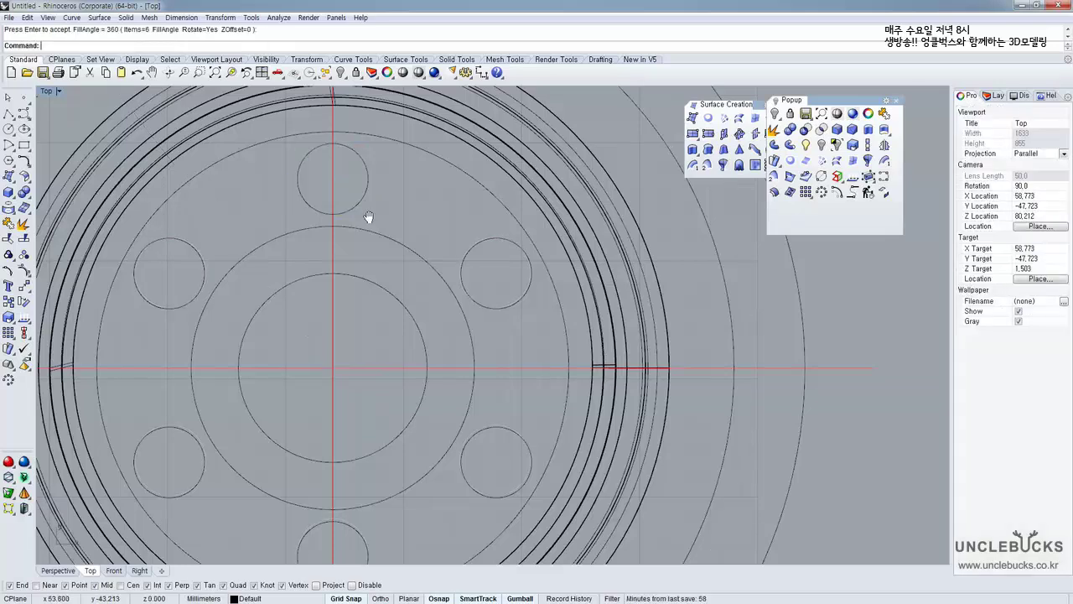
{"action": "right_click_drag", "start_coordinate": [351, 213], "coordinate": [348, 197]}
{"action": "left_click", "coordinate": [348, 199]}
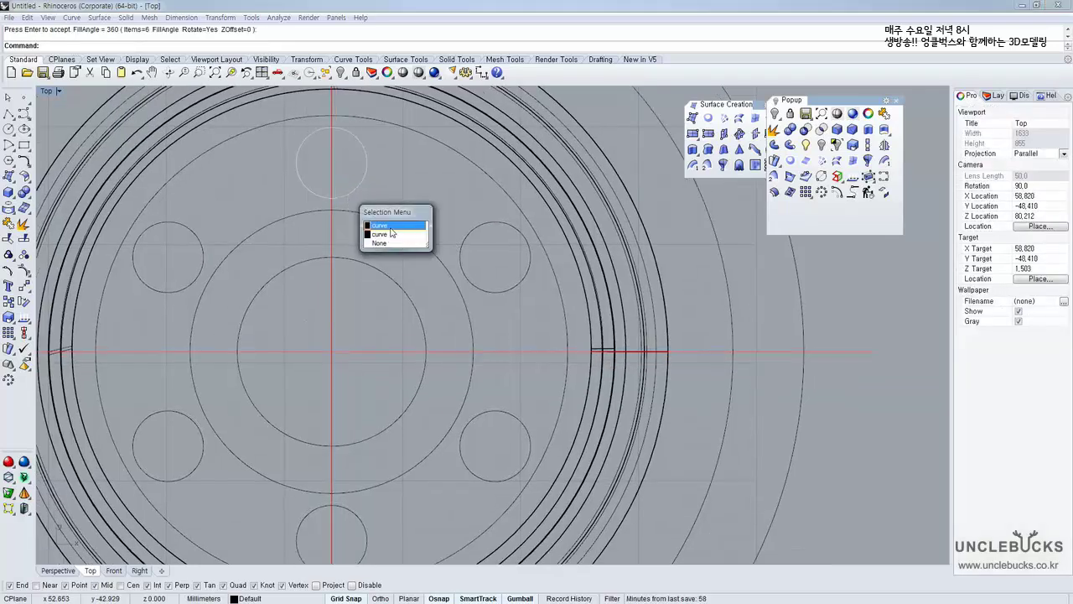
{"action": "left_click", "coordinate": [390, 226]}
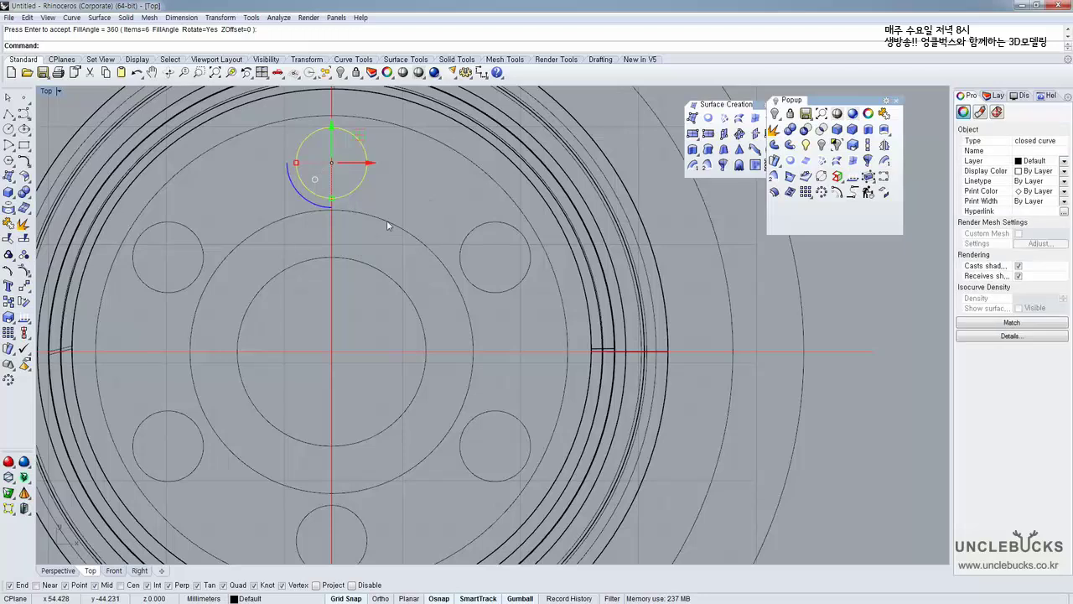
{"action": "left_click", "coordinate": [463, 240], "text": "shift"}
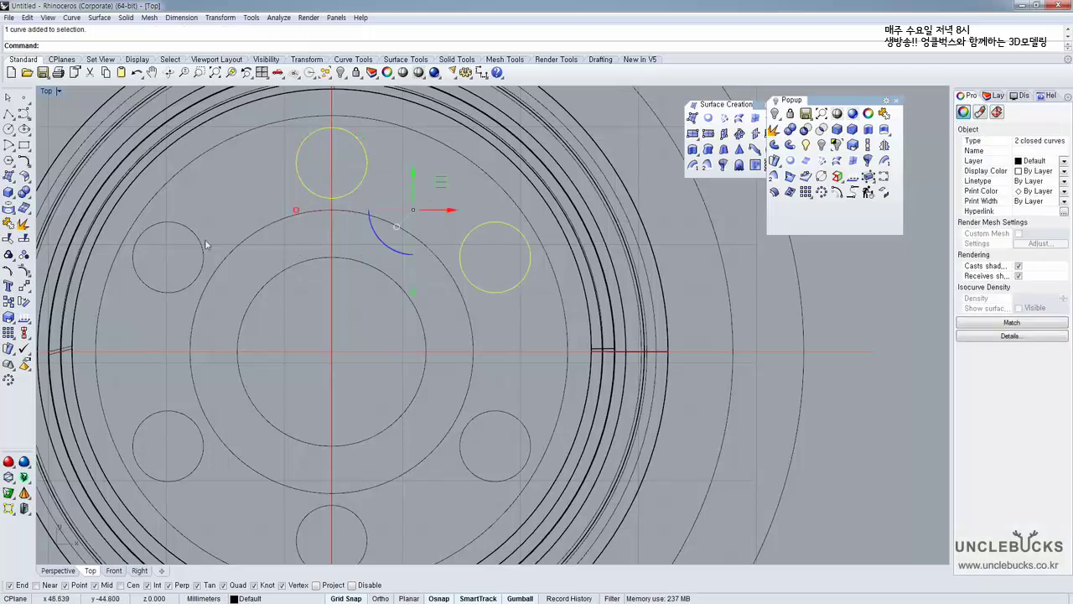
{"action": "left_click", "coordinate": [180, 291], "text": "shift"}
{"action": "left_click", "coordinate": [199, 460], "text": "shift"}
{"action": "left_click", "coordinate": [305, 521], "text": "shift"}
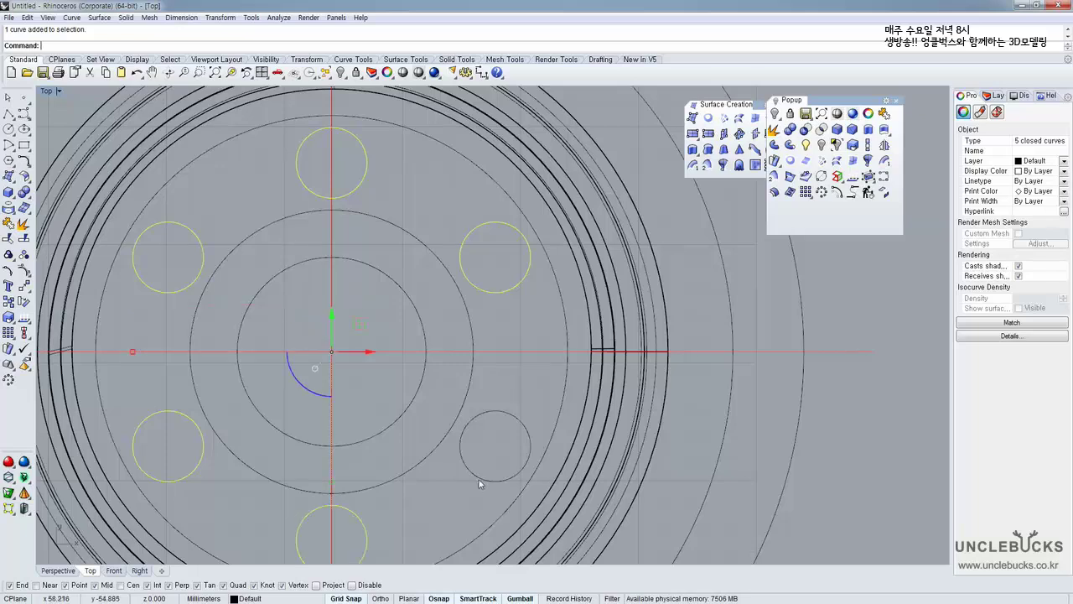
{"action": "left_click", "coordinate": [480, 481], "text": "shift"}
{"action": "double_click", "coordinate": [47, 91]}
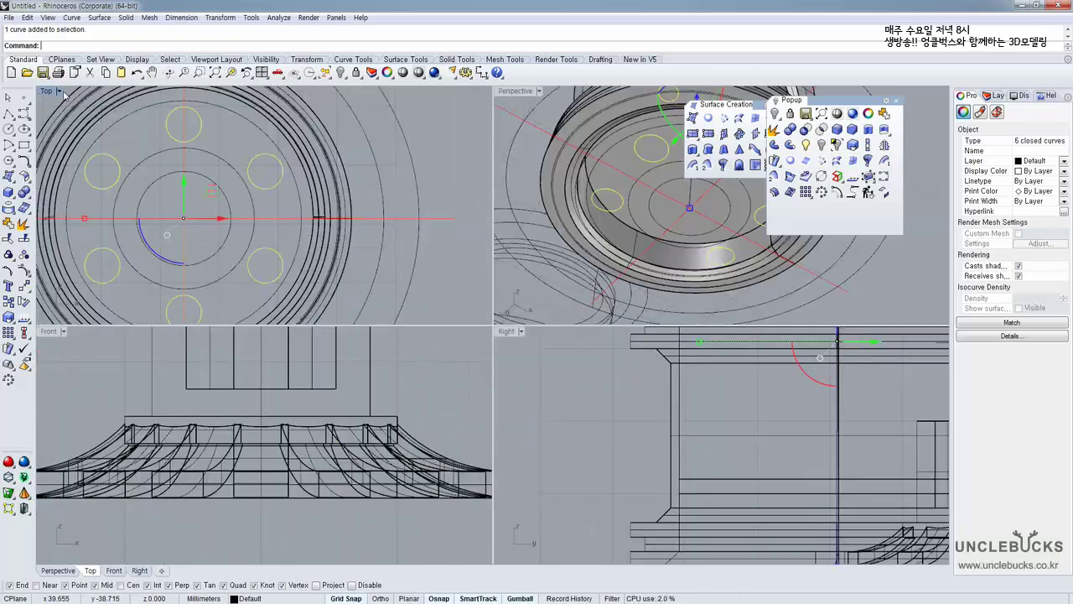
{"action": "double_click", "coordinate": [515, 91]}
{"action": "right_click_drag", "start_coordinate": [495, 277], "coordinate": [406, 185]}
{"action": "left_click", "coordinate": [363, 95], "text": "ctrl"}
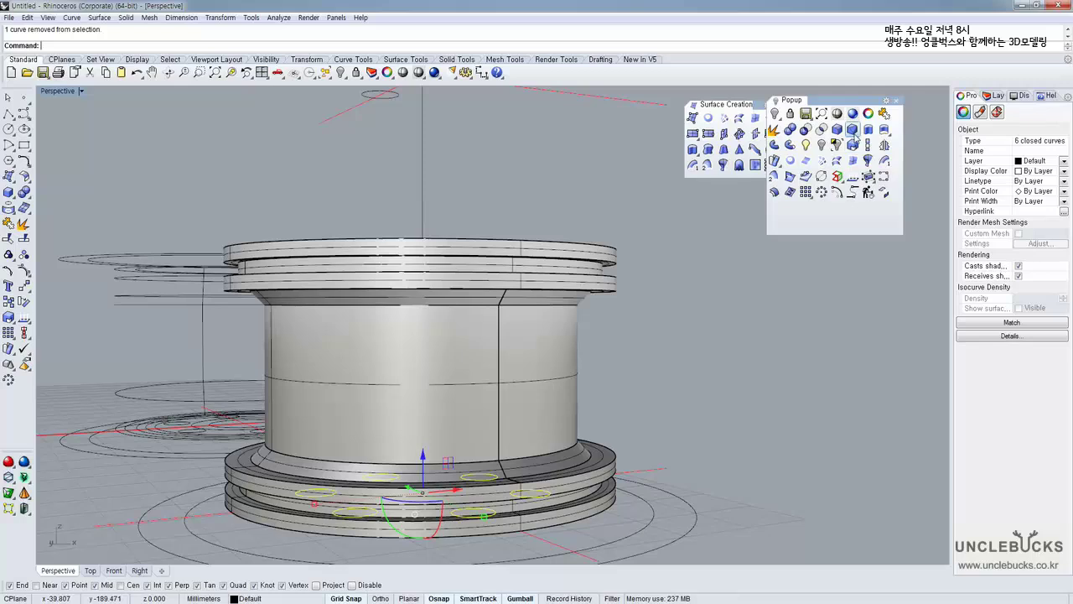
{"action": "left_click", "coordinate": [854, 134]}
{"action": "left_click", "coordinate": [506, 167]}
{"action": "right_click_drag", "start_coordinate": [507, 168], "coordinate": [519, 255]}
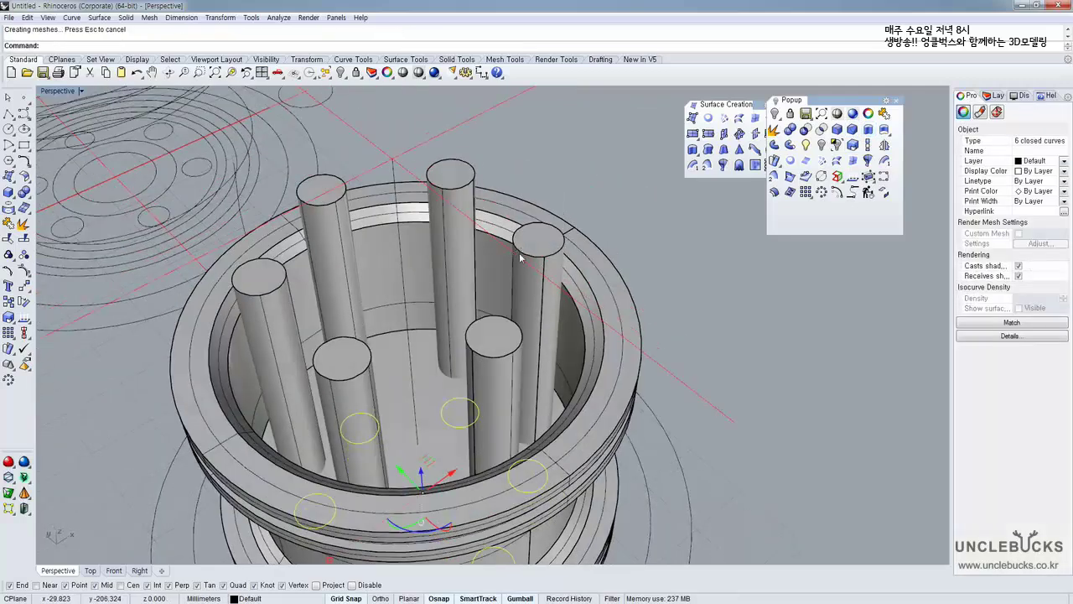
Try a Boolean intersection between the disc and the six cylinders, and undo it
{"action": "right_click_drag", "start_coordinate": [439, 292], "coordinate": [457, 216], "text": "shift"}
{"action": "left_click", "coordinate": [442, 327]}
{"action": "right_click_drag", "start_coordinate": [442, 327], "coordinate": [470, 331]}
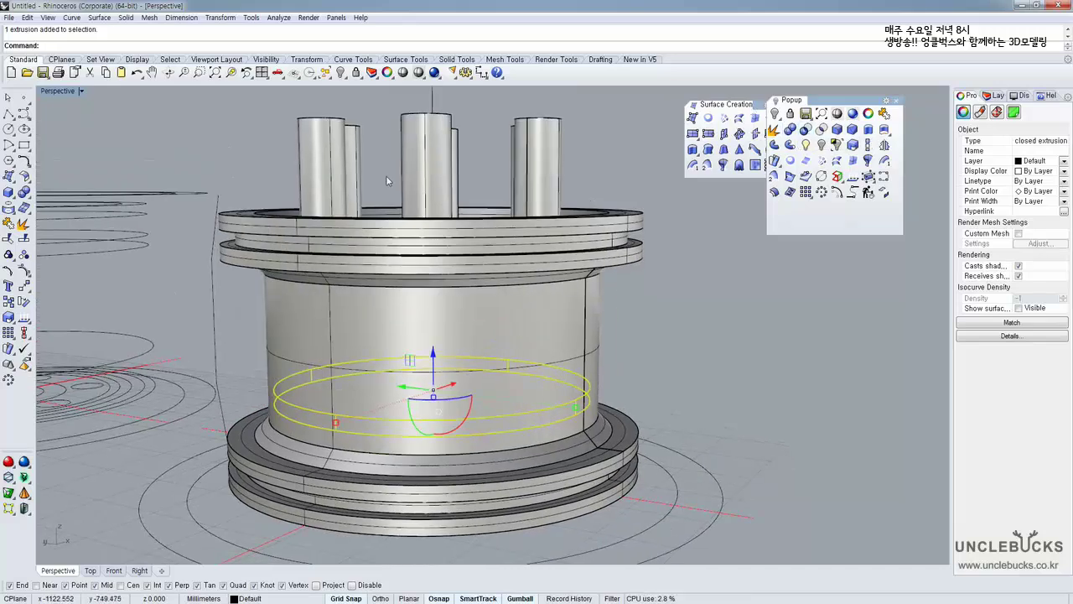
{"action": "left_click", "coordinate": [25, 192]}
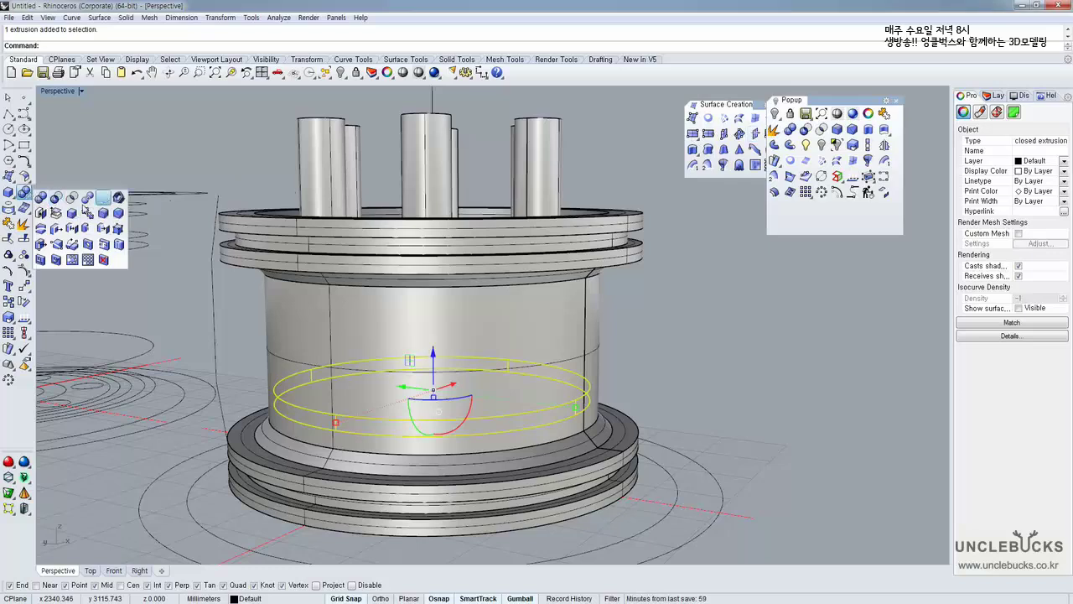
{"action": "left_click", "coordinate": [103, 198]}
{"action": "left_click", "coordinate": [323, 150]}
{"action": "left_click", "coordinate": [353, 143]}
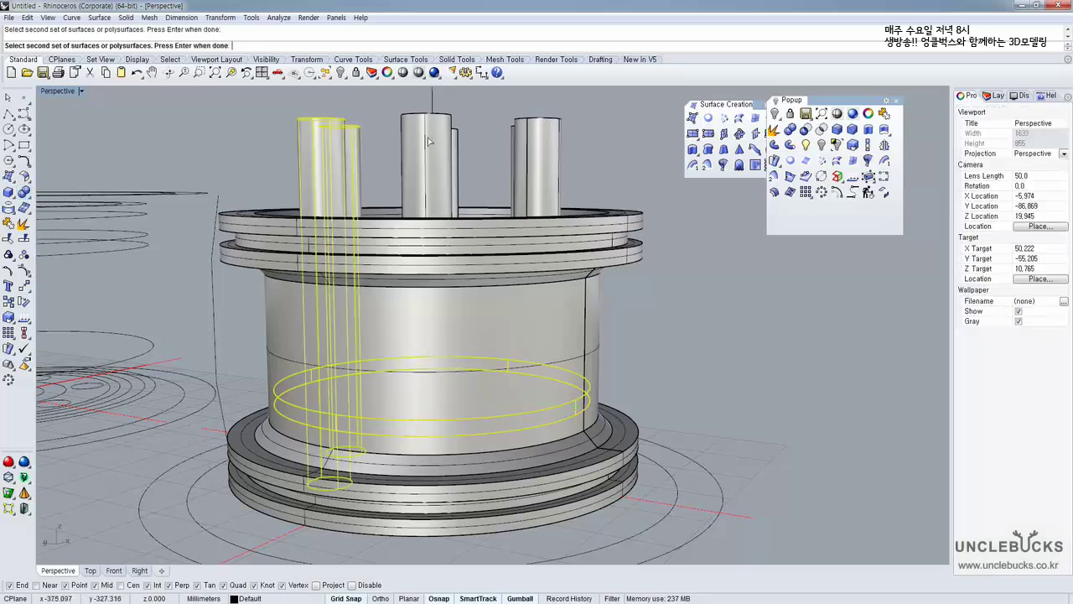
{"action": "left_click", "coordinate": [428, 141]}
{"action": "left_click", "coordinate": [454, 142]}
{"action": "mouse_move", "coordinate": [518, 143]}
{"action": "right_mouse_down"}
{"action": "mouse_move", "coordinate": [540, 159]}
{"action": "mouse_move", "coordinate": [528, 147]}
{"action": "right_mouse_up"}
{"action": "left_click", "coordinate": [496, 168]}
{"action": "left_click", "coordinate": [538, 142]}
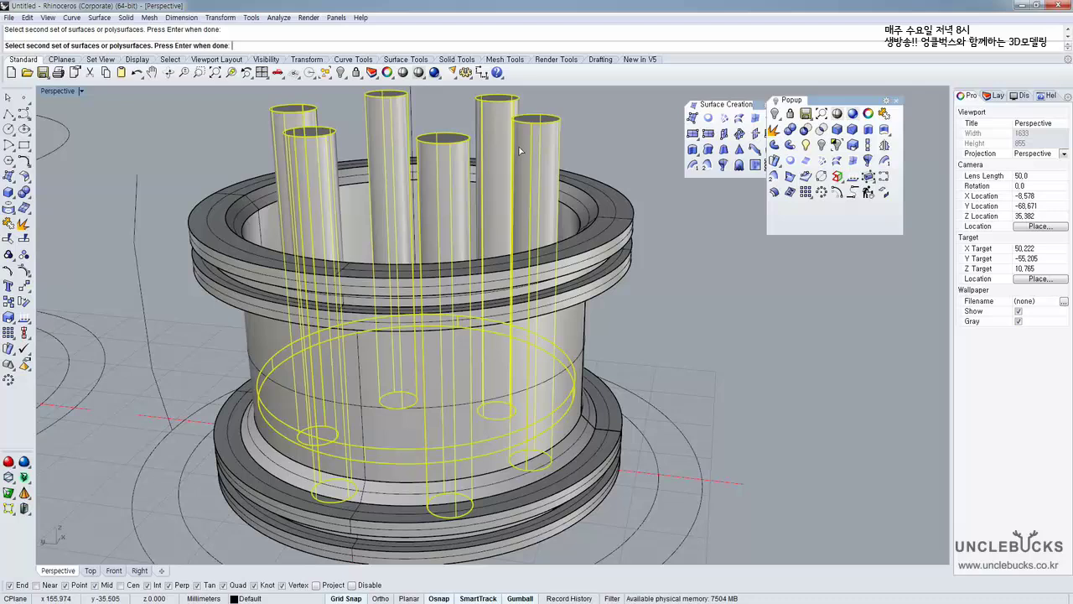
{"action": "right_click", "coordinate": [520, 151]}
{"action": "right_click_drag", "start_coordinate": [513, 168], "coordinate": [459, 271]}
{"action": "key", "text": "ctrl+z"}
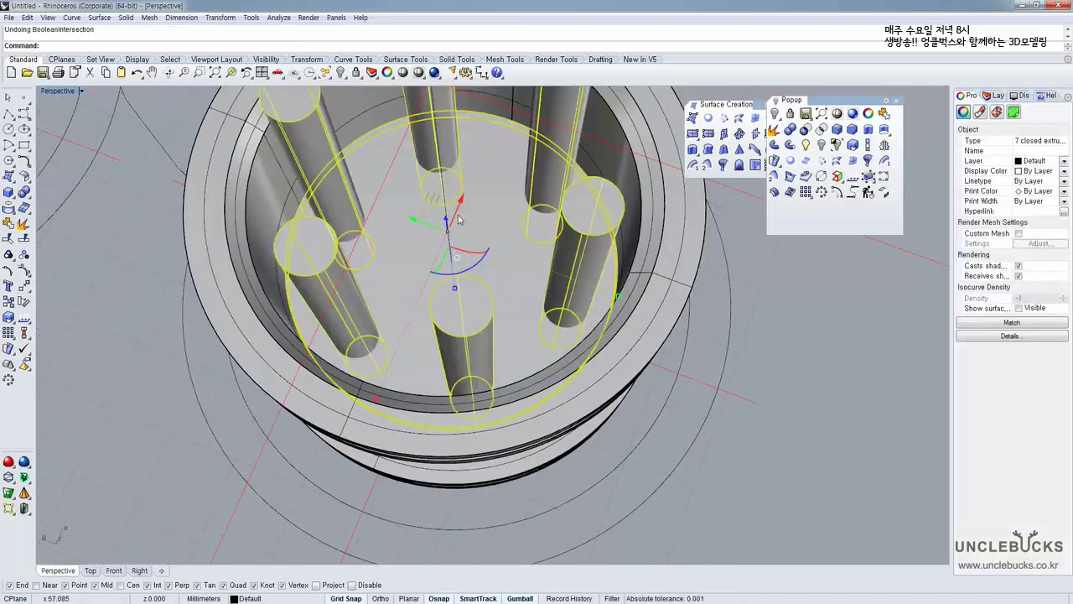
Subtract the six cylinders from the base disc with BooleanDifference, leaving six round holes through it
{"action": "right_click_drag", "start_coordinate": [532, 349], "coordinate": [480, 409], "text": "shift"}
{"action": "left_click", "coordinate": [793, 379]}
{"action": "left_click", "coordinate": [435, 288]}
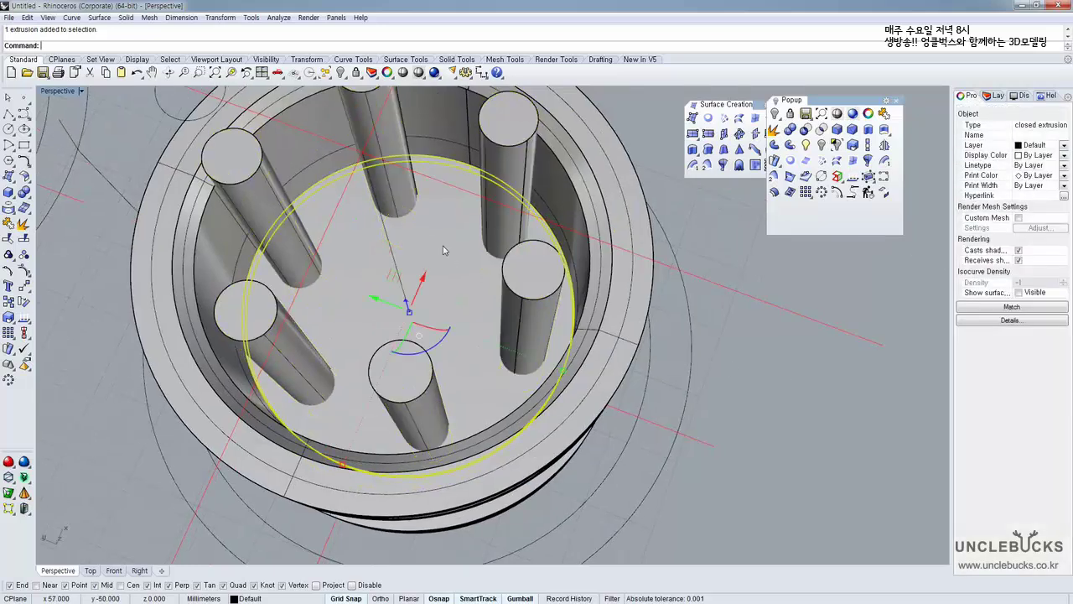
{"action": "right_click_drag", "start_coordinate": [444, 250], "coordinate": [444, 307]}
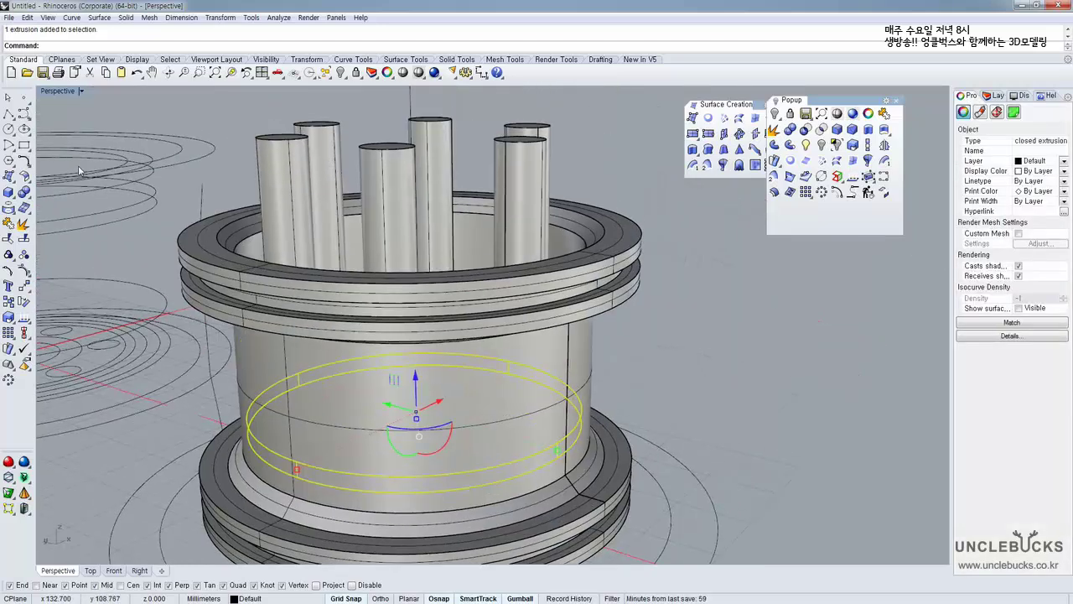
{"action": "left_click", "coordinate": [805, 130]}
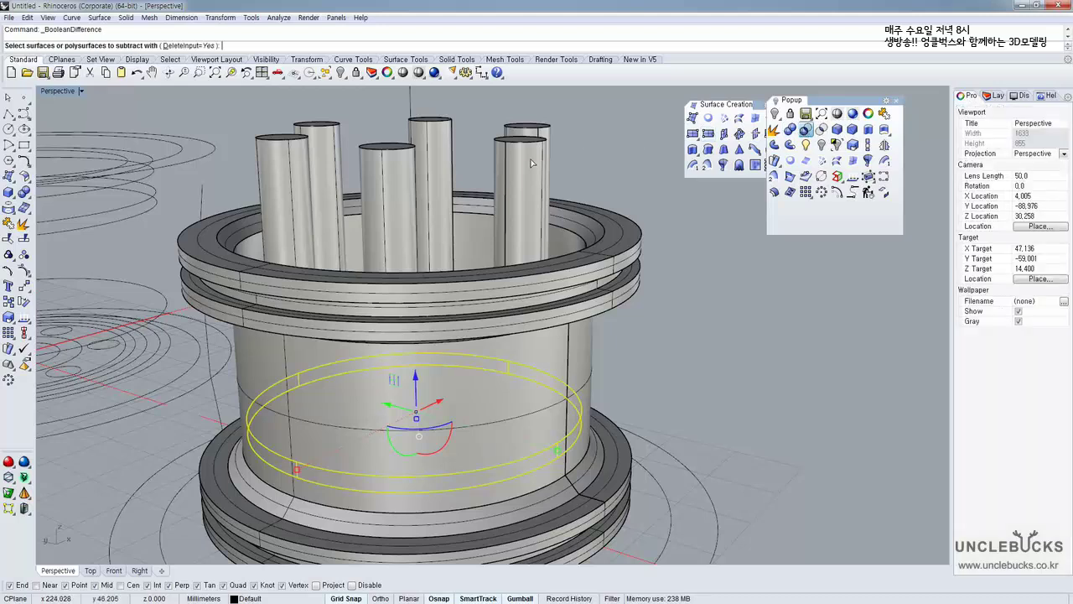
{"action": "left_click", "coordinate": [529, 165]}
{"action": "left_click", "coordinate": [521, 130]}
{"action": "left_click", "coordinate": [434, 141]}
{"action": "left_click", "coordinate": [400, 175]}
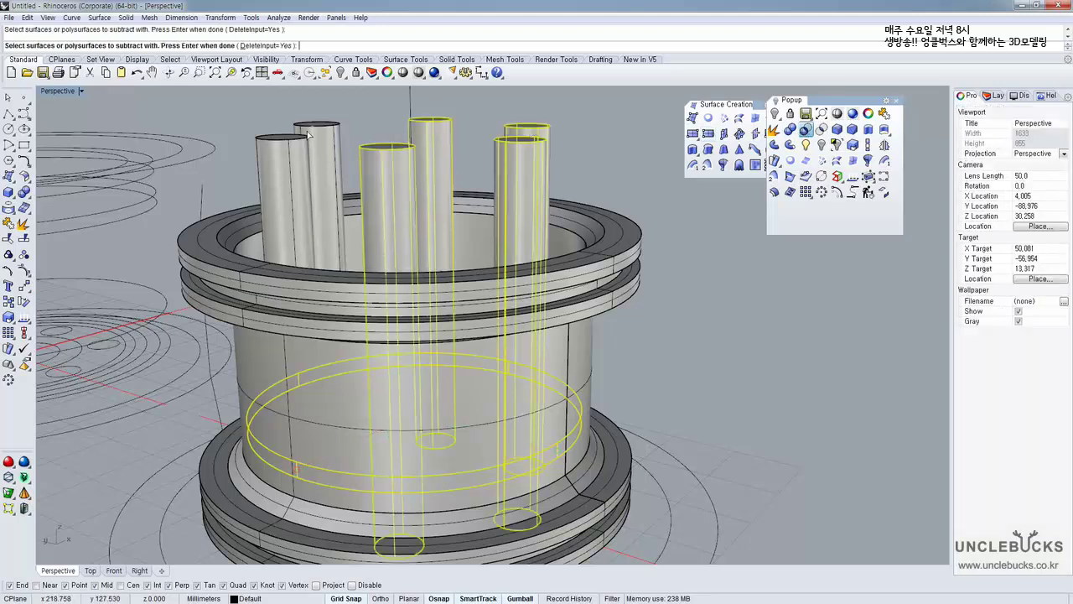
{"action": "left_click", "coordinate": [281, 185]}
{"action": "left_click", "coordinate": [335, 158]}
{"action": "key", "text": "Return"}
{"action": "right_click_drag", "start_coordinate": [335, 158], "coordinate": [431, 369]}
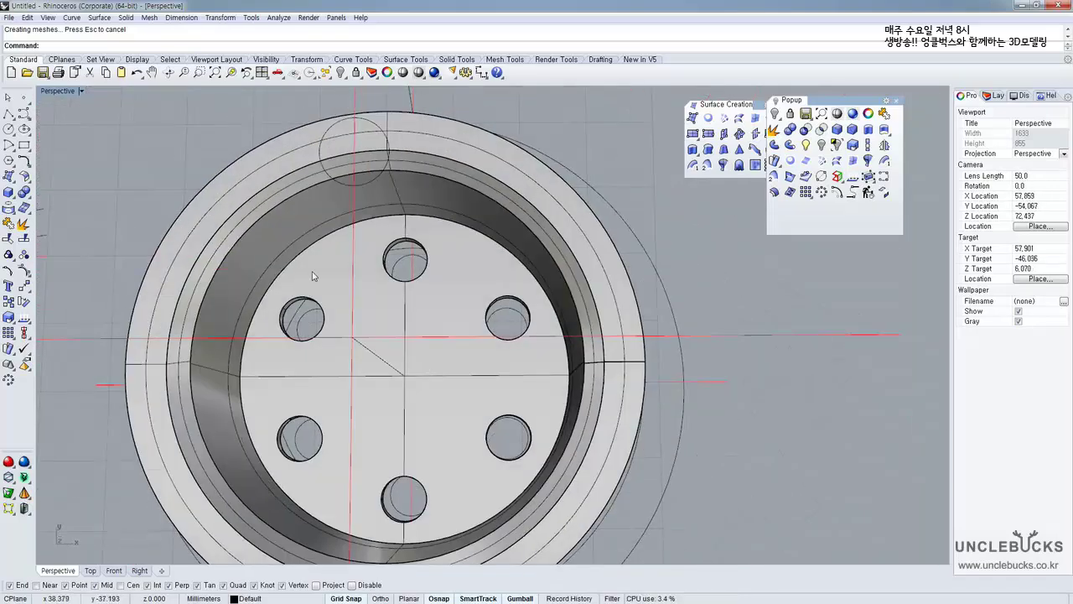
{"action": "right_click_drag", "start_coordinate": [312, 276], "coordinate": [350, 261]}
Check the wheel's reference photos in the browser, and copy the small spoked wheel's cross-shaped hub curve to the clipboard in the Top view
{"action": "key", "text": "alt+Tab"}
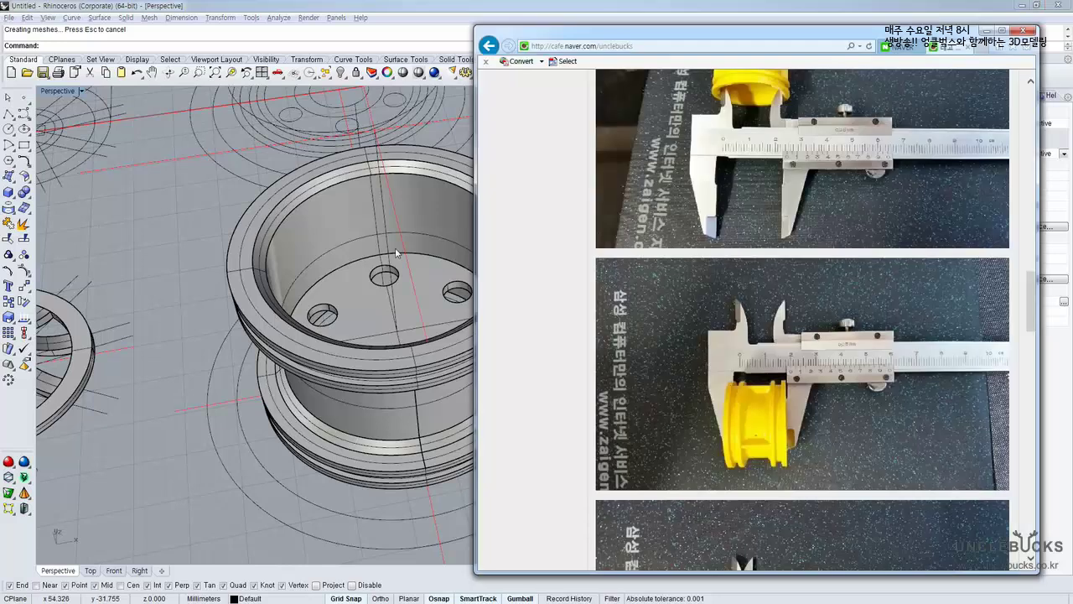
{"action": "left_click_drag", "start_coordinate": [1036, 298], "coordinate": [1035, 243]}
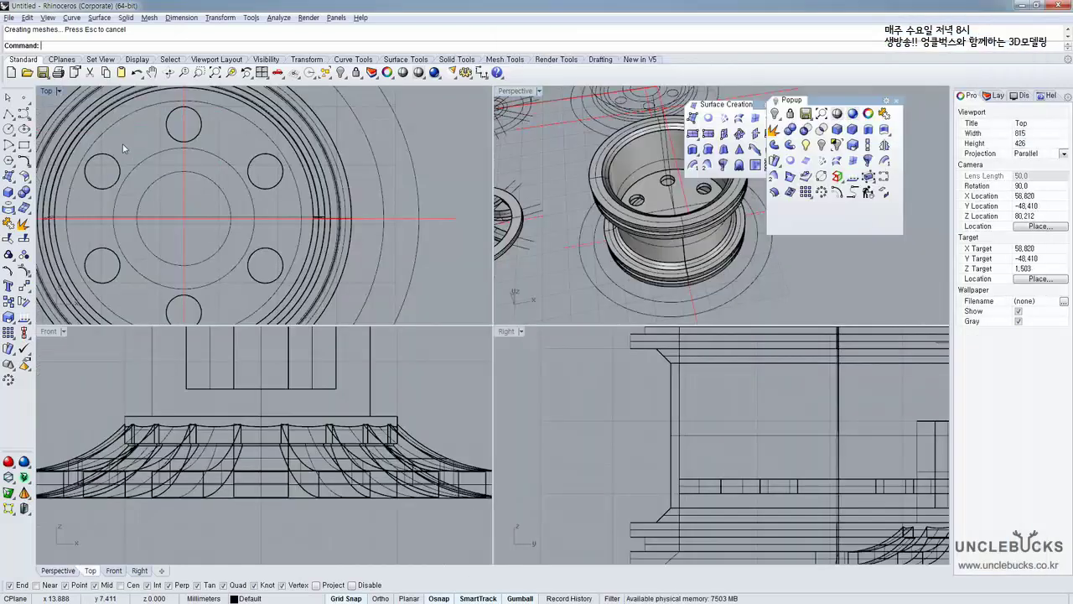
{"action": "scroll", "coordinate": [118, 141], "scroll_direction": "up", "scroll_amount": 5}
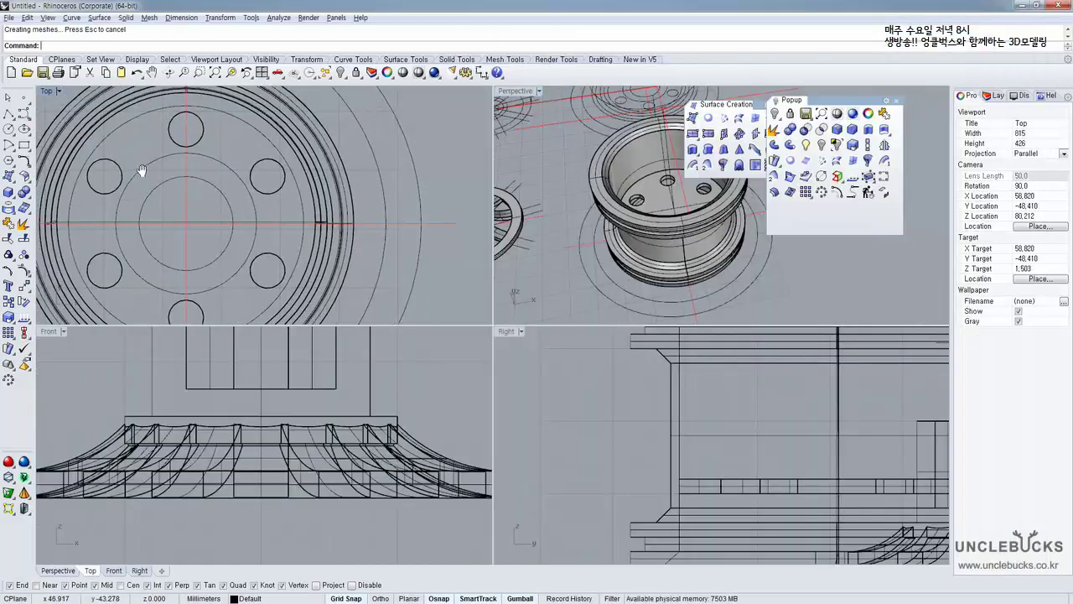
{"action": "double_click", "coordinate": [48, 91]}
{"action": "scroll", "coordinate": [260, 209], "scroll_direction": "down", "scroll_amount": 6}
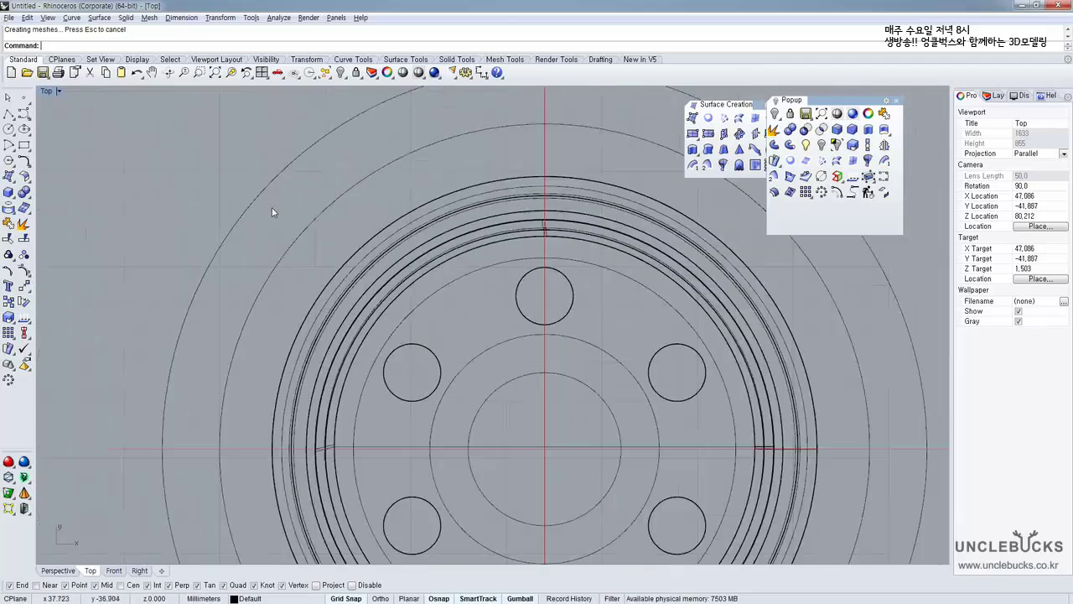
{"action": "scroll", "coordinate": [180, 232], "scroll_direction": "up", "scroll_amount": 4}
{"action": "scroll", "coordinate": [184, 235], "scroll_direction": "down", "scroll_amount": 4}
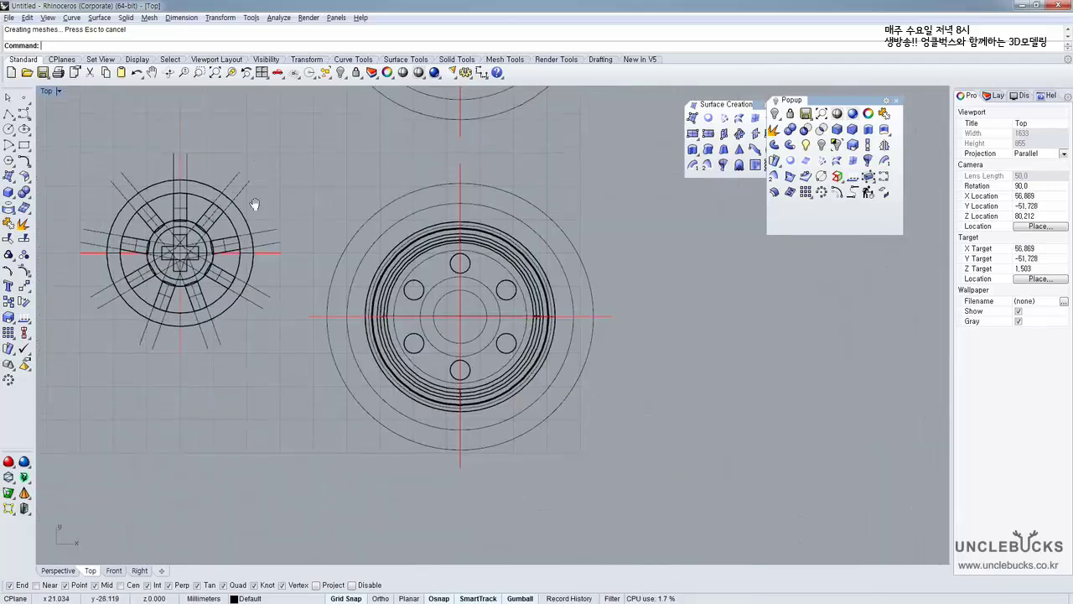
{"action": "right_click_drag", "start_coordinate": [254, 206], "coordinate": [250, 169]}
{"action": "scroll", "coordinate": [198, 245], "scroll_direction": "up", "scroll_amount": 12}
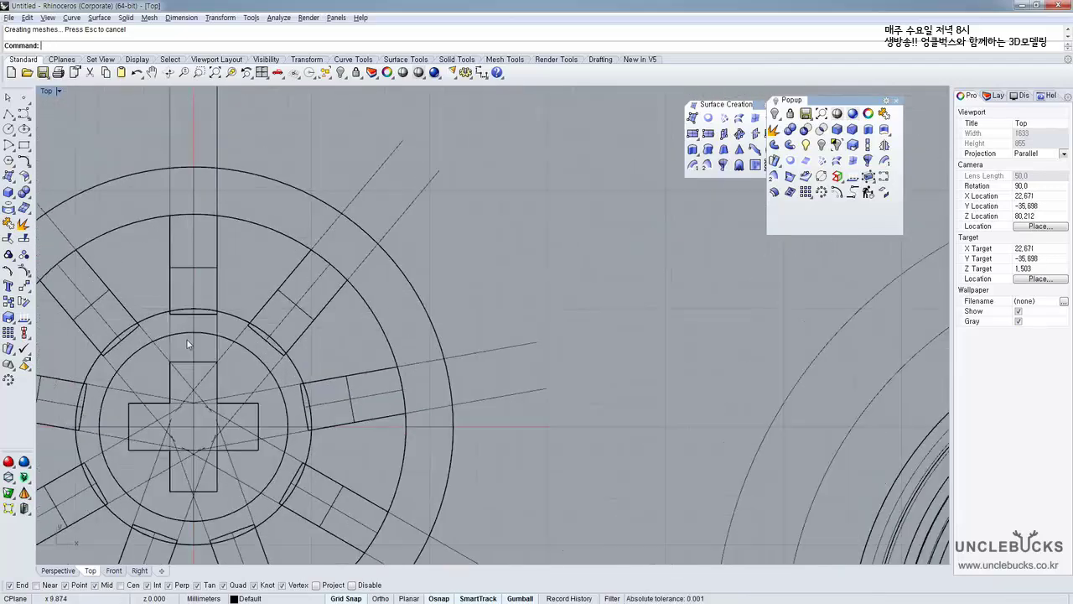
{"action": "right_click_drag", "start_coordinate": [186, 329], "coordinate": [254, 221]}
{"action": "scroll", "coordinate": [214, 279], "scroll_direction": "up", "scroll_amount": 2}
{"action": "scroll", "coordinate": [213, 276], "scroll_direction": "up", "scroll_amount": 2}
{"action": "left_click", "coordinate": [251, 272]}
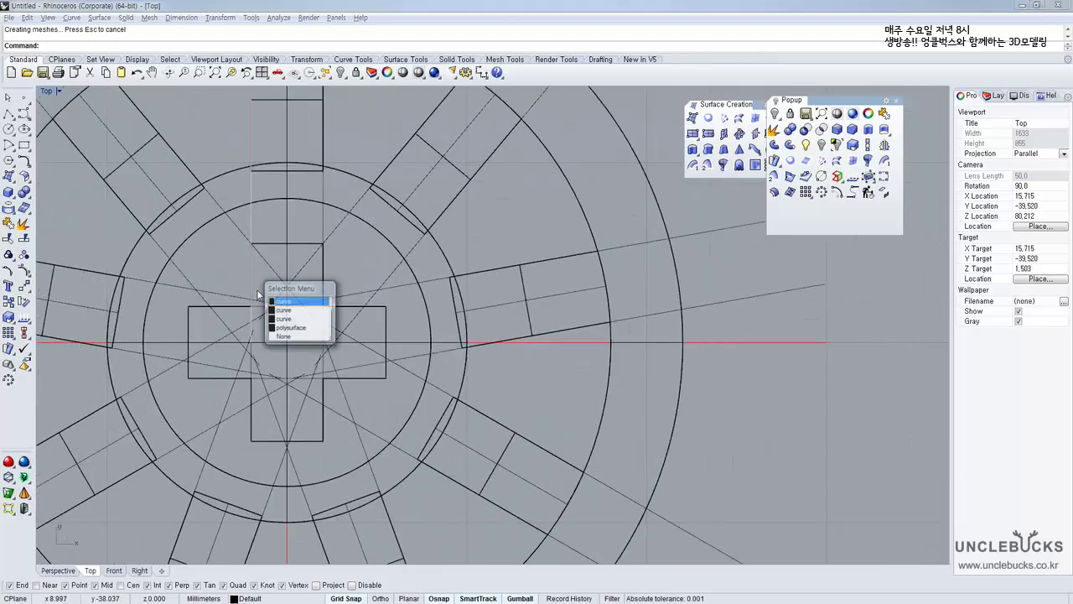
{"action": "left_click", "coordinate": [282, 311]}
{"action": "left_click", "coordinate": [352, 336]}
{"action": "scroll", "coordinate": [336, 318], "scroll_direction": "down", "scroll_amount": 3}
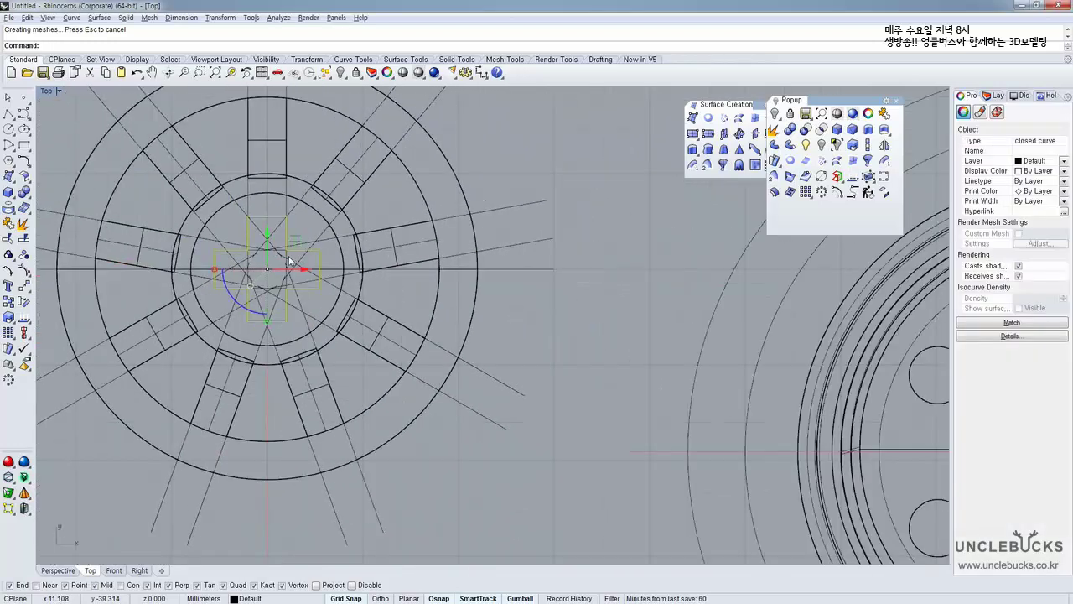
{"action": "scroll", "coordinate": [285, 242], "scroll_direction": "down", "scroll_amount": 2}
{"action": "scroll", "coordinate": [281, 239], "scroll_direction": "up", "scroll_amount": 4}
{"action": "key", "text": "ctrl+c"}
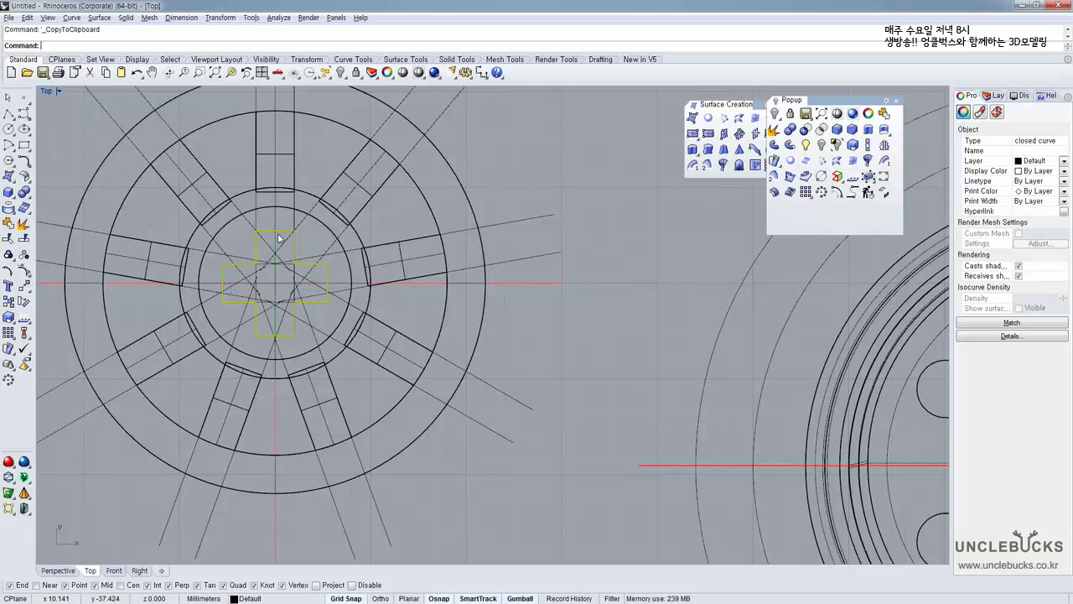
Move the cross-shaped curve from the small spoked wheel's centre to the large wheel's centre in the Top view
{"action": "scroll", "coordinate": [271, 270], "scroll_direction": "up", "scroll_amount": 4}
{"action": "type", "text": "m"}
{"action": "key", "text": "space"}
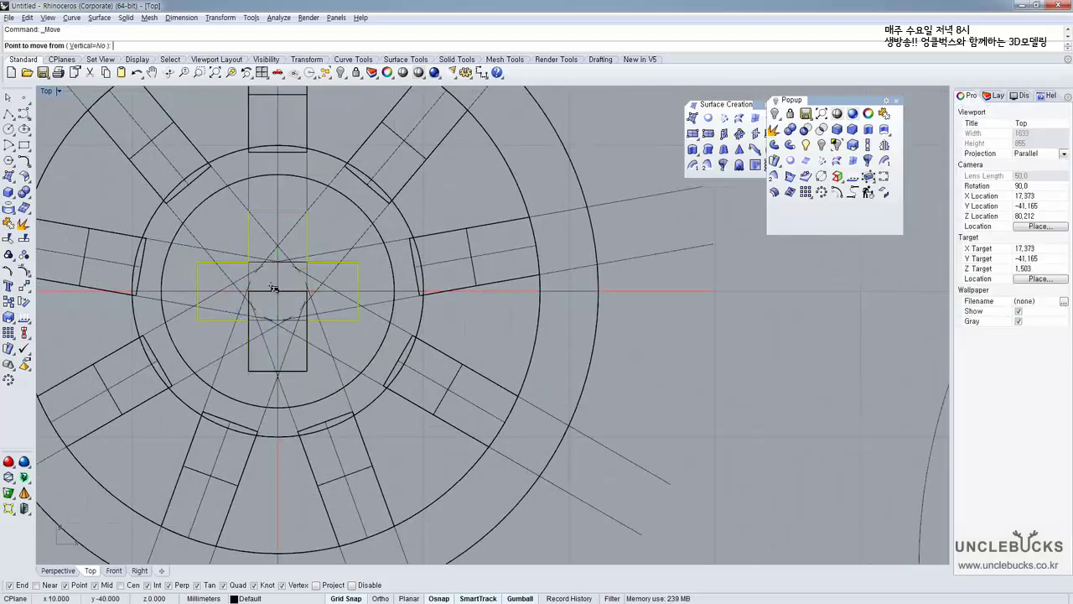
{"action": "left_click", "coordinate": [277, 291]}
{"action": "scroll", "coordinate": [298, 232], "scroll_direction": "down", "scroll_amount": 12}
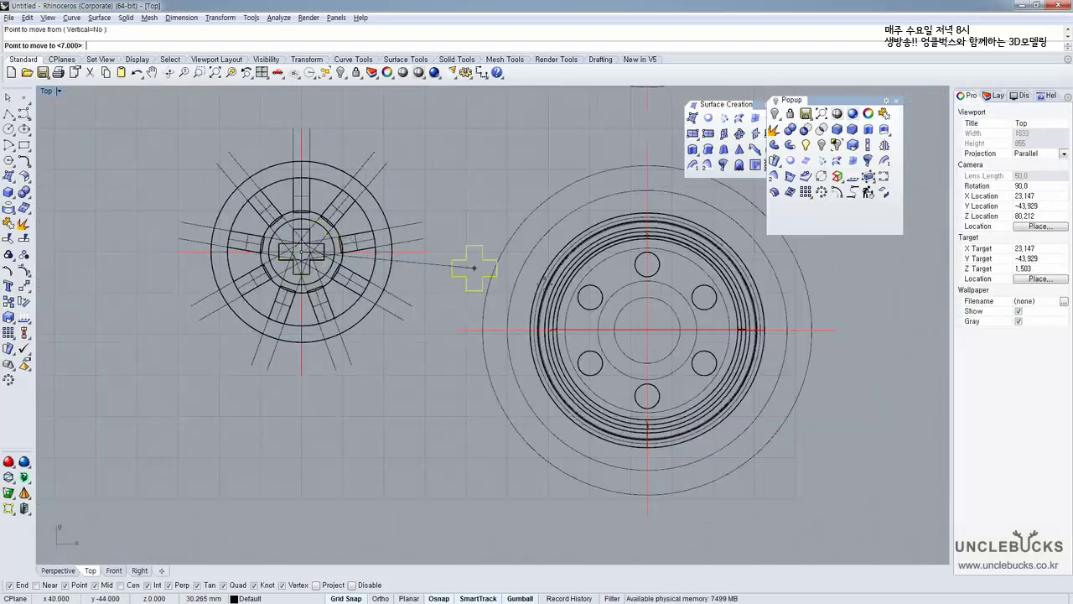
{"action": "right_click_drag", "start_coordinate": [554, 283], "coordinate": [286, 243]}
{"action": "scroll", "coordinate": [358, 281], "scroll_direction": "up", "scroll_amount": 4}
{"action": "left_click", "coordinate": [389, 291]}
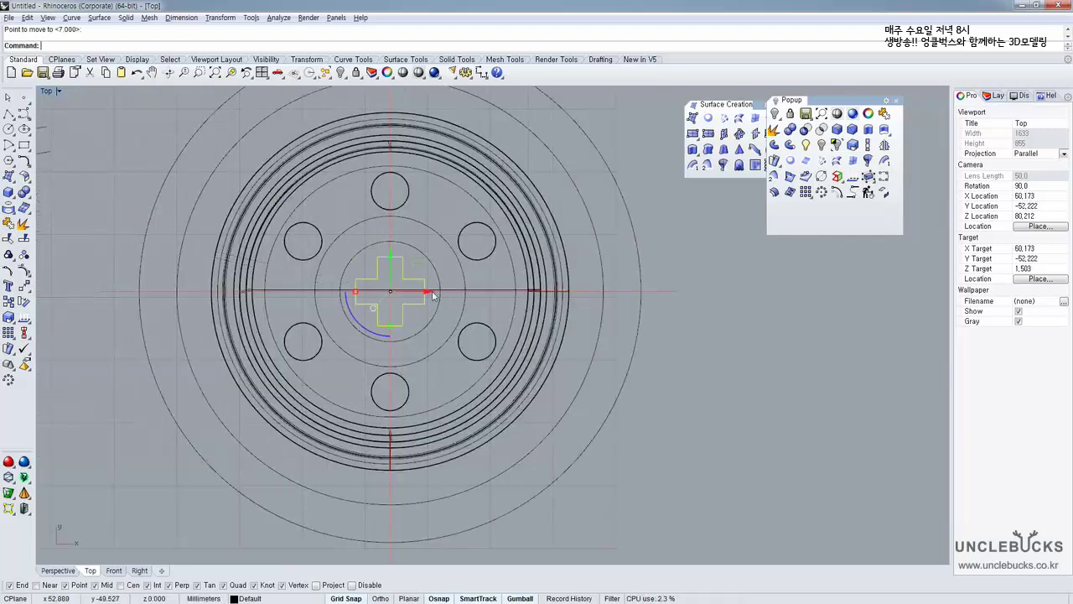
{"action": "right_click_drag", "start_coordinate": [433, 292], "coordinate": [410, 254]}
{"action": "scroll", "coordinate": [384, 217], "scroll_direction": "up", "scroll_amount": 5}
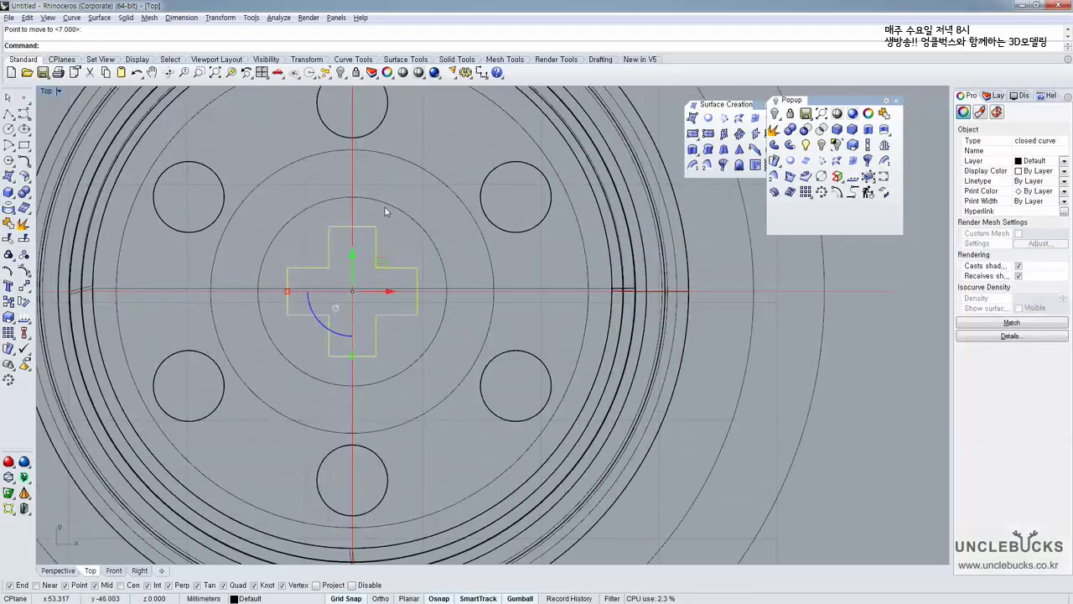
Select the cross-shaped curve and the smaller circle around it, and compare the hub with the caliper photos in the browser
{"action": "left_click", "coordinate": [390, 207]}
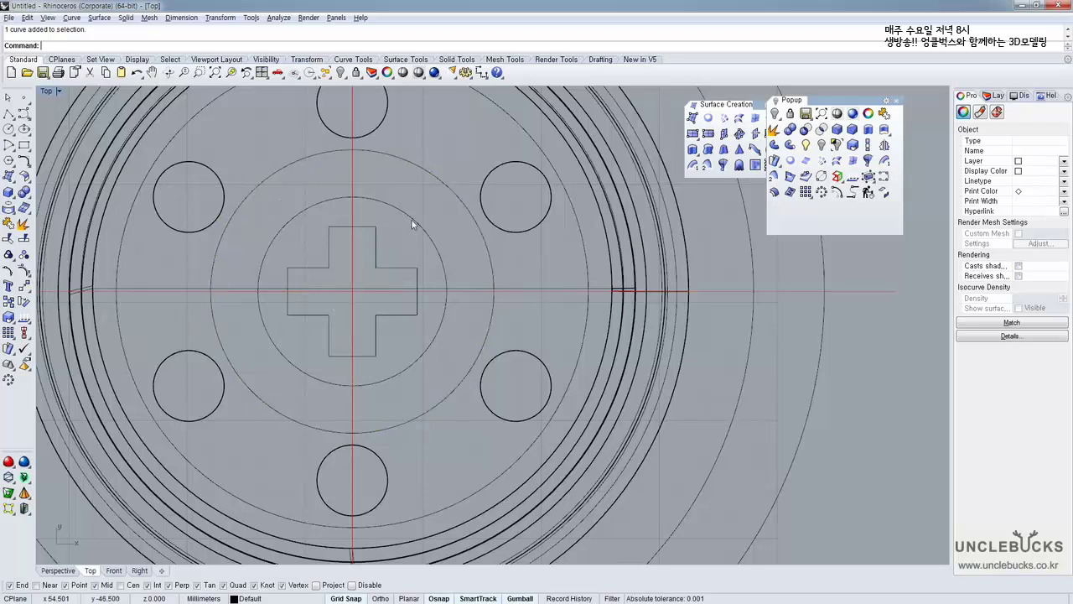
{"action": "left_click", "coordinate": [344, 221], "text": "shift"}
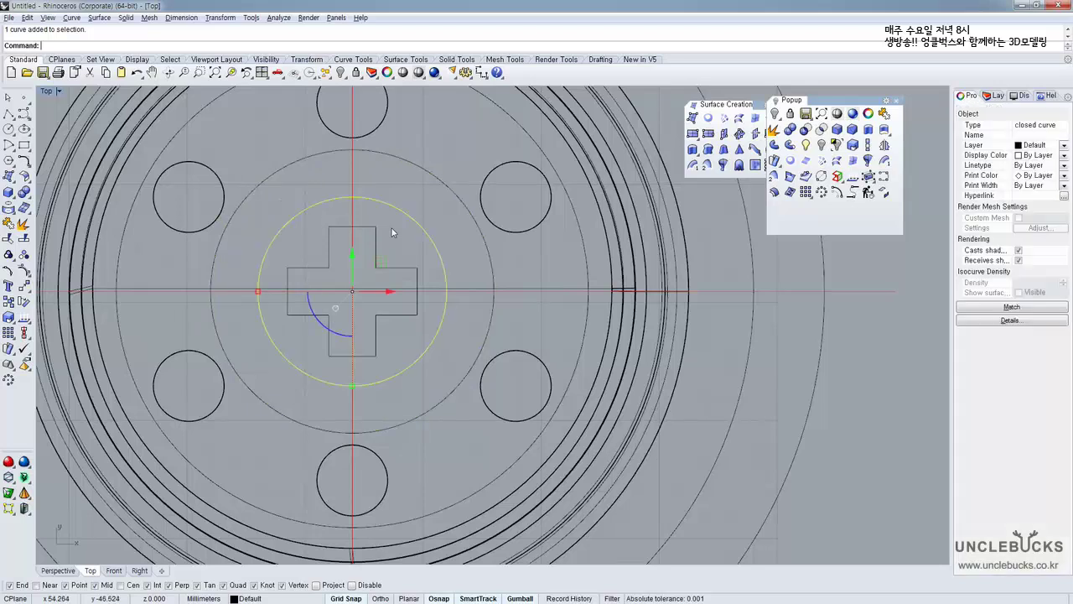
{"action": "double_click", "coordinate": [47, 91]}
{"action": "double_click", "coordinate": [520, 91]}
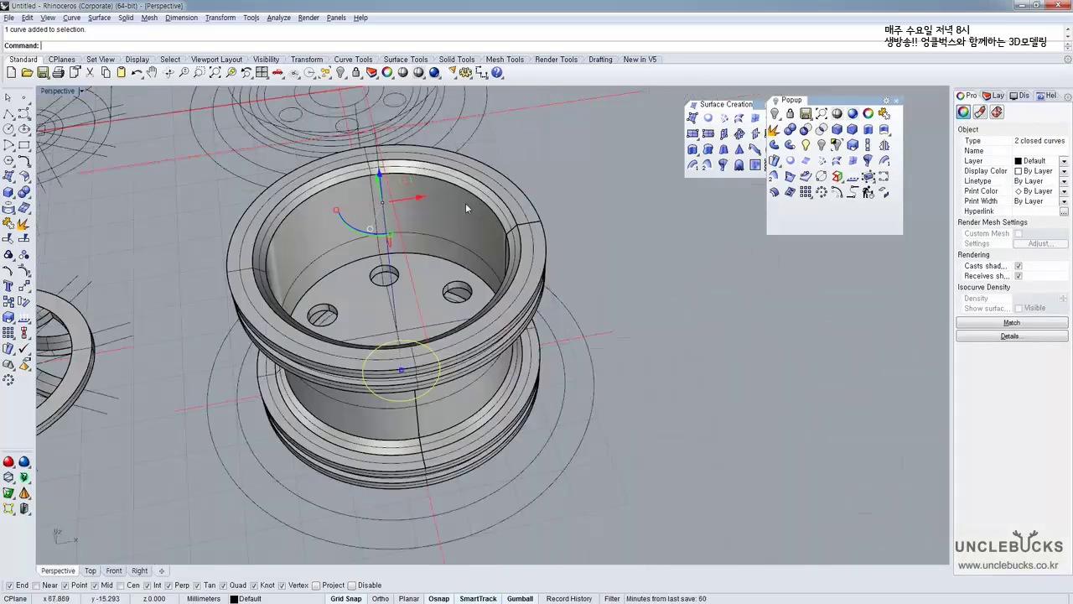
{"action": "right_click_drag", "start_coordinate": [467, 206], "coordinate": [461, 96]}
{"action": "right_click_drag", "start_coordinate": [375, 383], "coordinate": [441, 351]}
{"action": "key", "text": "alt+Tab"}
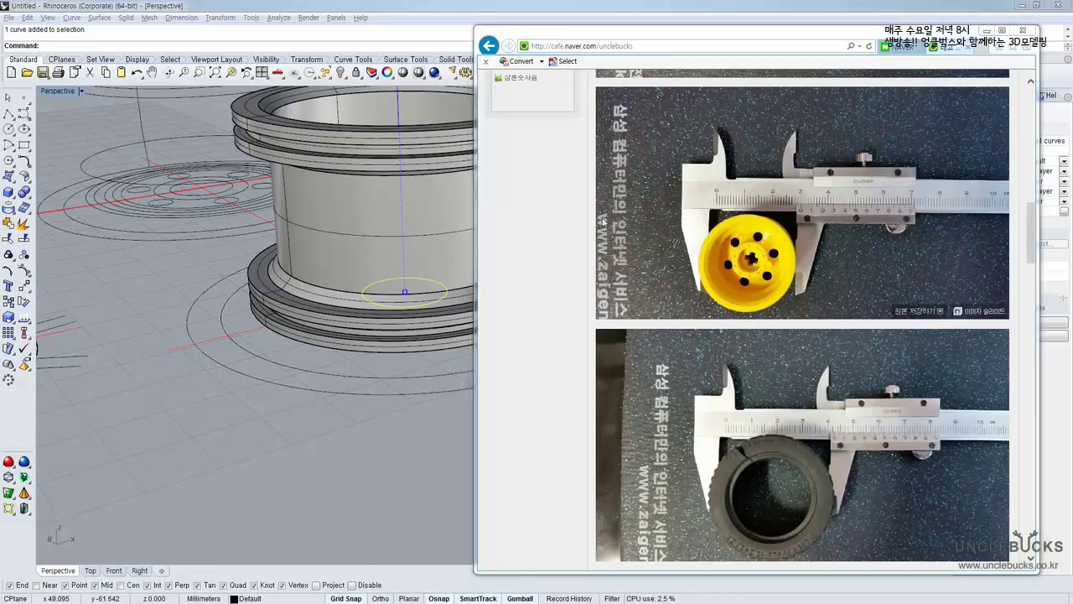
{"action": "key", "text": "alt+Tab"}
{"action": "right_click_drag", "start_coordinate": [356, 231], "coordinate": [397, 261]}
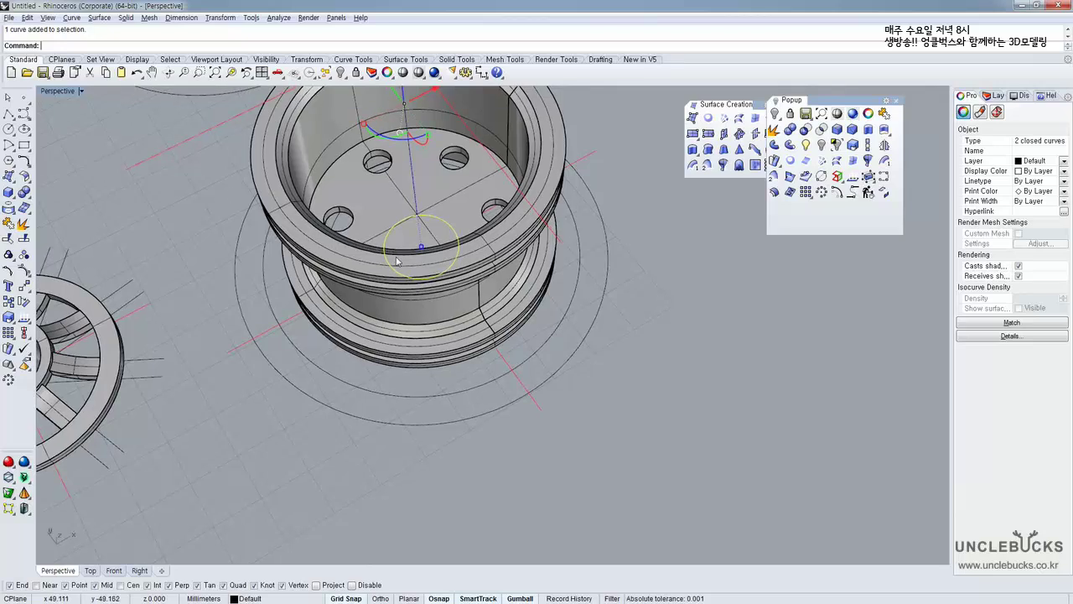
Add the larger hub circle to the selection, deselect the cross, and raise the two circles 10 mm in the Perspective view
{"action": "double_click", "coordinate": [53, 92]}
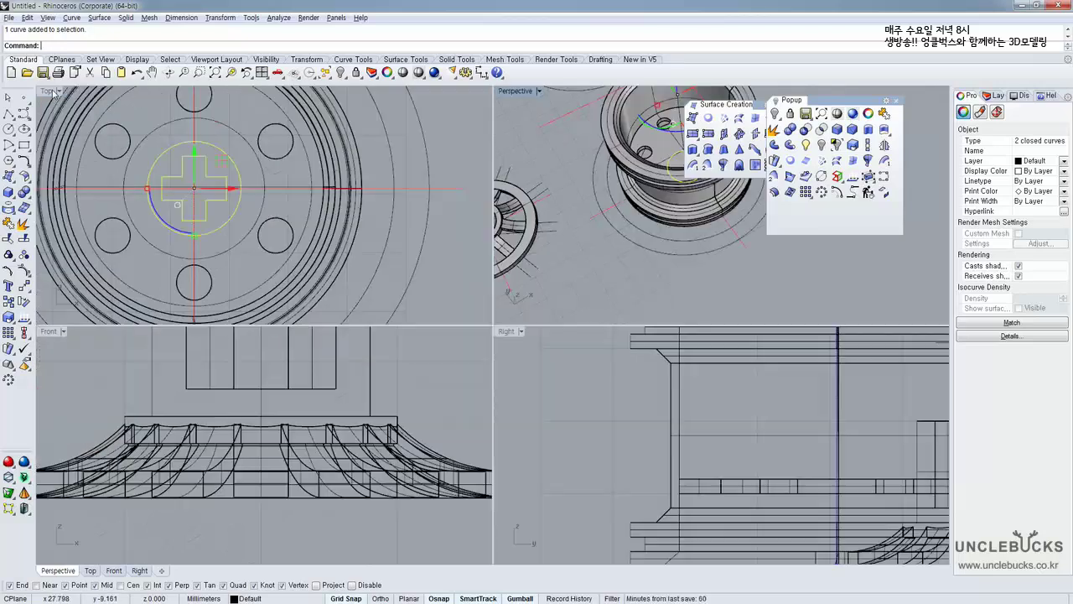
{"action": "left_click", "coordinate": [166, 129], "text": "shift"}
{"action": "double_click", "coordinate": [519, 92]}
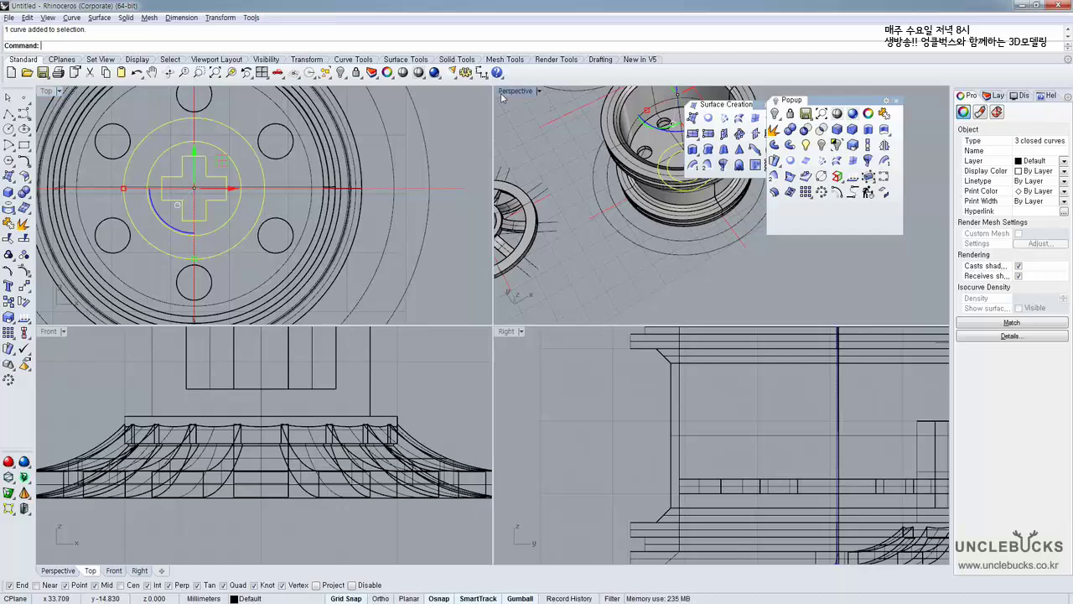
{"action": "right_click_drag", "start_coordinate": [474, 165], "coordinate": [419, 306]}
{"action": "scroll", "coordinate": [418, 230], "scroll_direction": "up", "scroll_amount": 2}
{"action": "scroll", "coordinate": [408, 240], "scroll_direction": "down", "scroll_amount": 1}
{"action": "scroll", "coordinate": [409, 202], "scroll_direction": "down", "scroll_amount": 4}
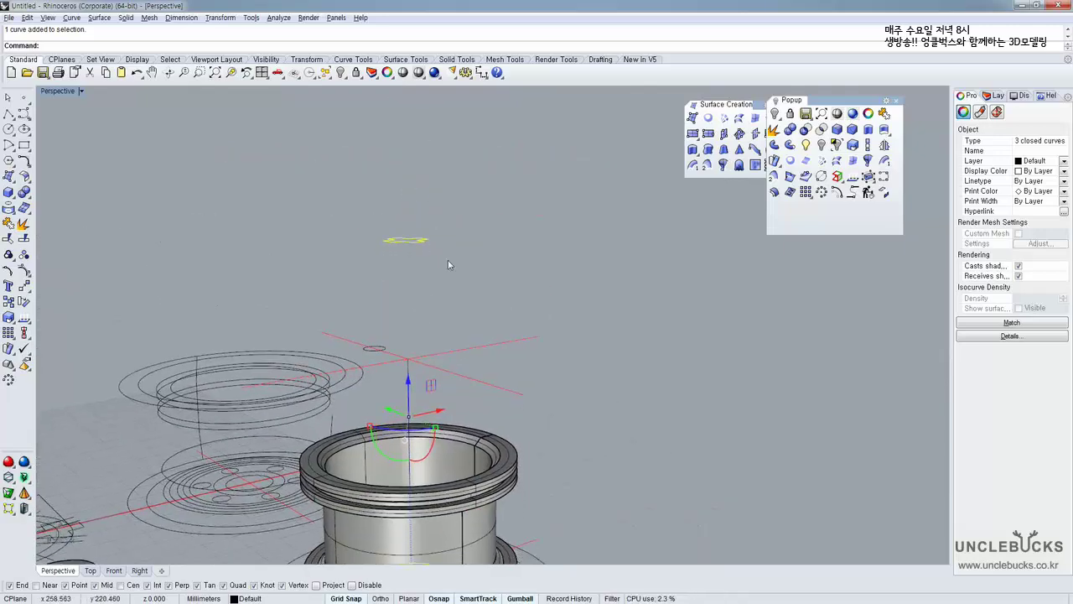
{"action": "left_click_drag", "start_coordinate": [371, 210], "coordinate": [370, 208], "text": "ctrl"}
{"action": "right_click_drag", "start_coordinate": [386, 222], "coordinate": [520, 381]}
{"action": "scroll", "coordinate": [519, 379], "scroll_direction": "up", "scroll_amount": 5}
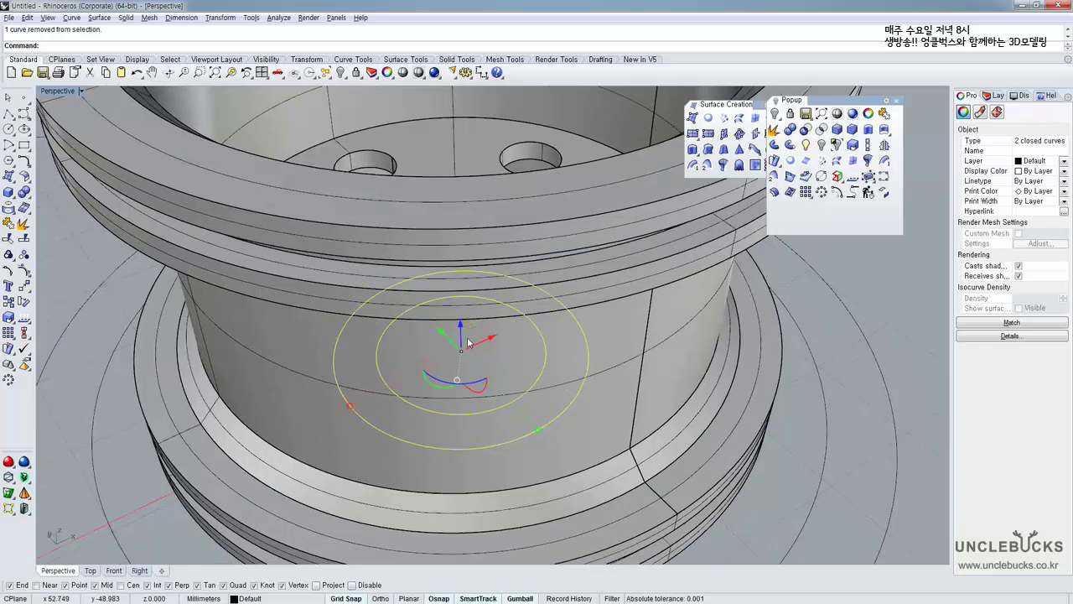
{"action": "left_click", "coordinate": [461, 338]}
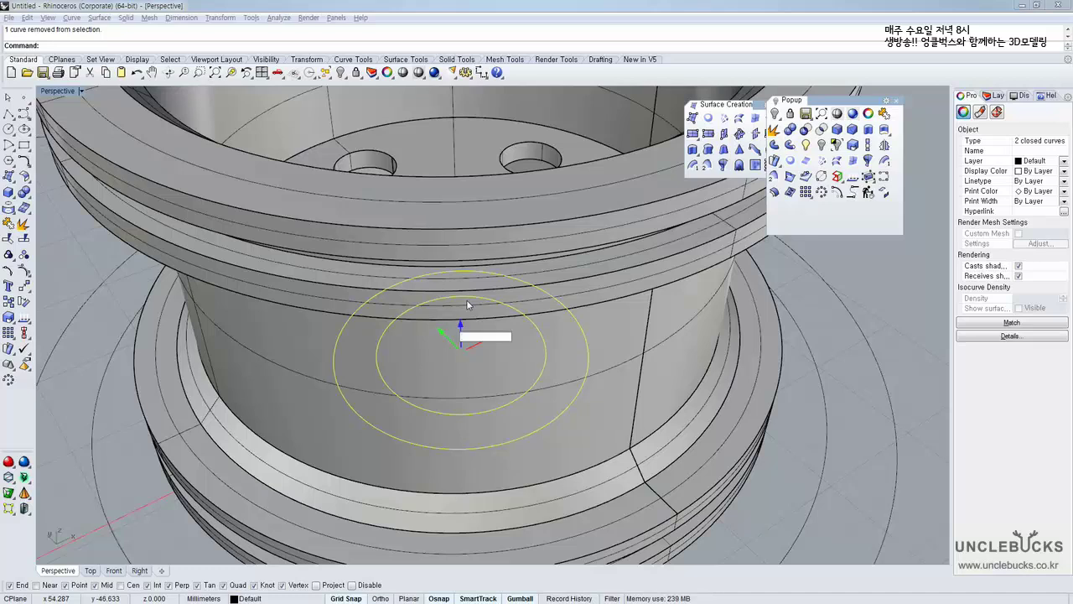
{"action": "type", "text": "10"}
{"action": "key", "text": "Return"}
Extrude the larger hub circle 4 mm downward as a solid onto the six-hole base disc
{"action": "scroll", "coordinate": [403, 197], "scroll_direction": "down", "scroll_amount": 4}
{"action": "right_click_drag", "start_coordinate": [404, 198], "coordinate": [380, 338], "text": "shift"}
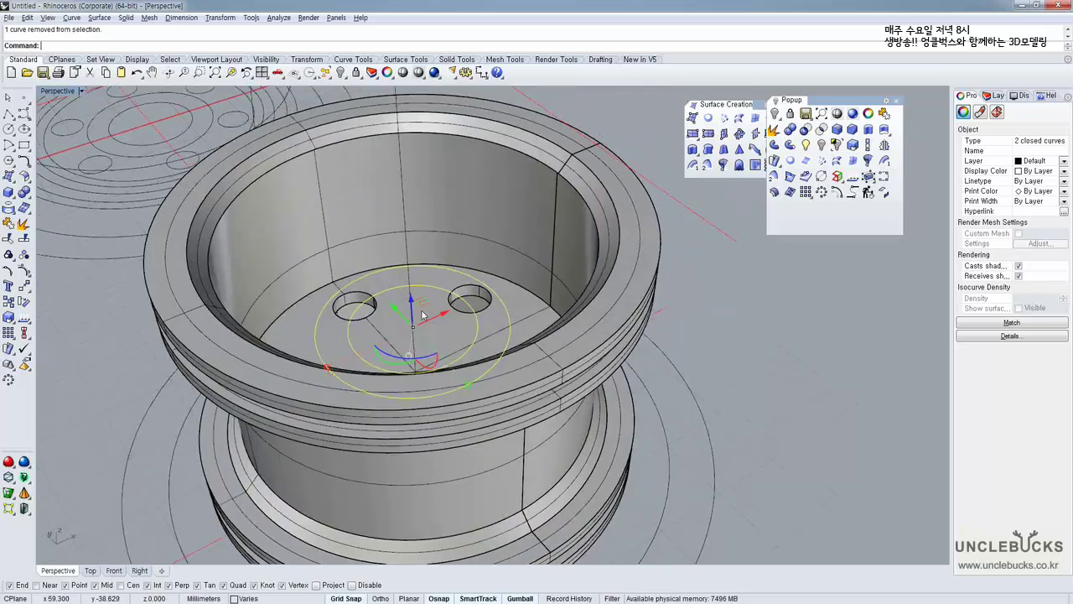
{"action": "right_click_drag", "start_coordinate": [422, 303], "coordinate": [426, 332]}
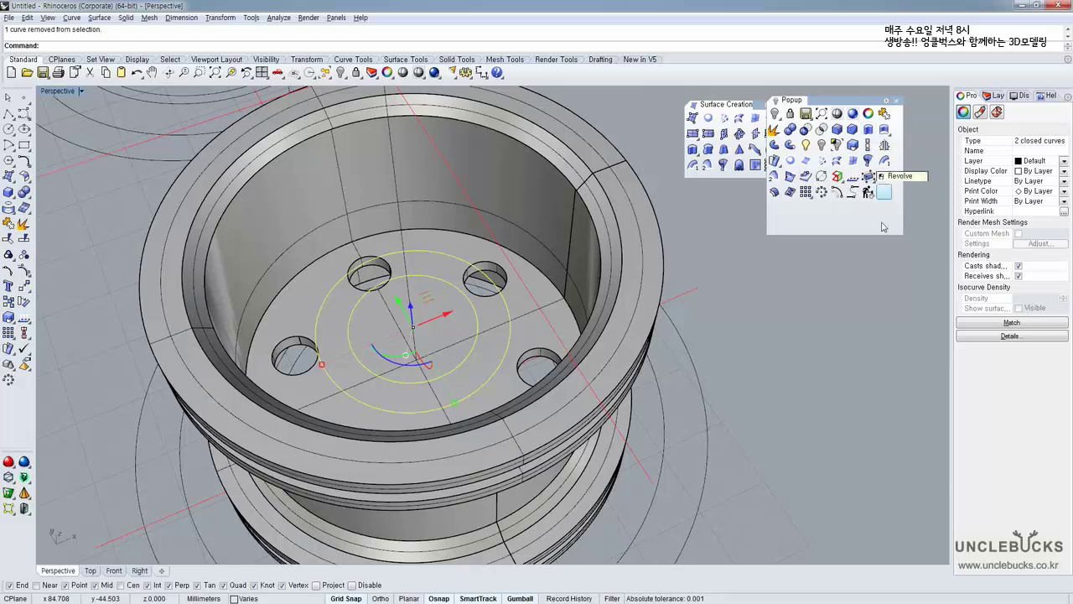
{"action": "key", "text": "Escape"}
{"action": "left_click", "coordinate": [510, 327]}
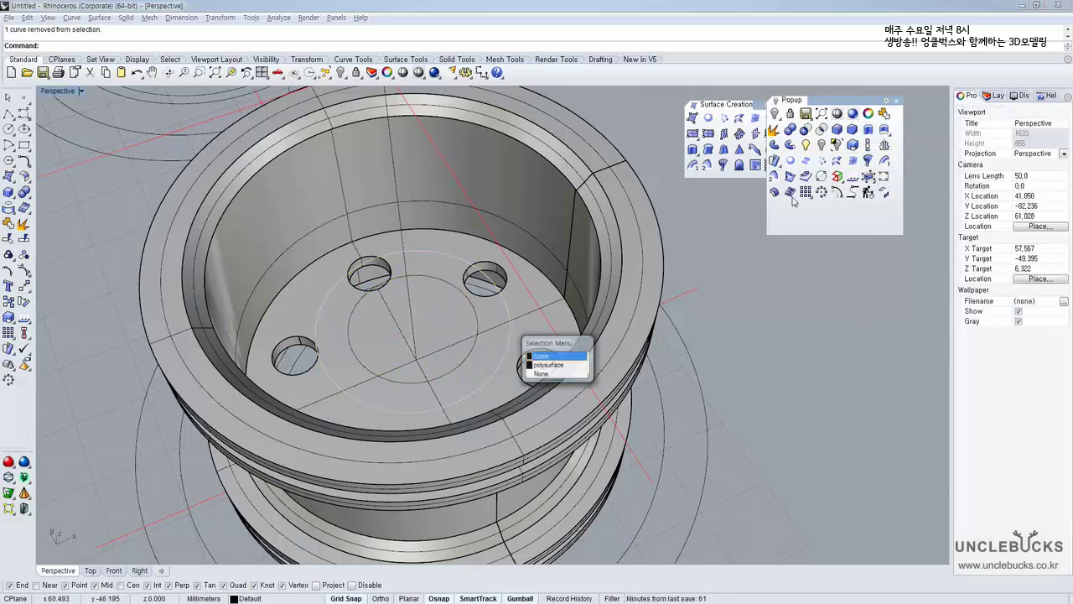
{"action": "left_click", "coordinate": [550, 358]}
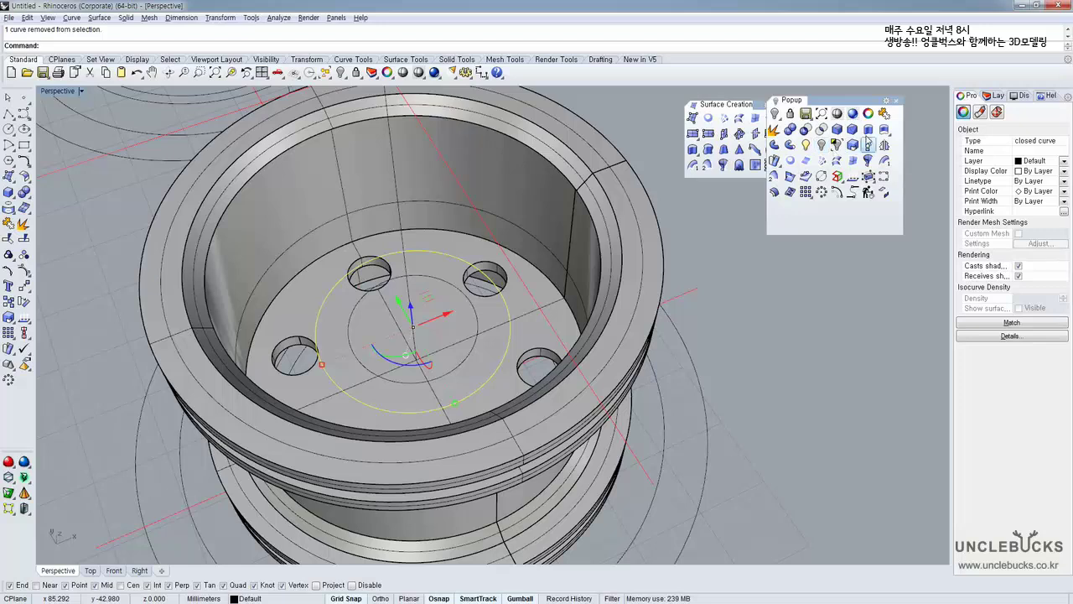
{"action": "left_click", "coordinate": [869, 130]}
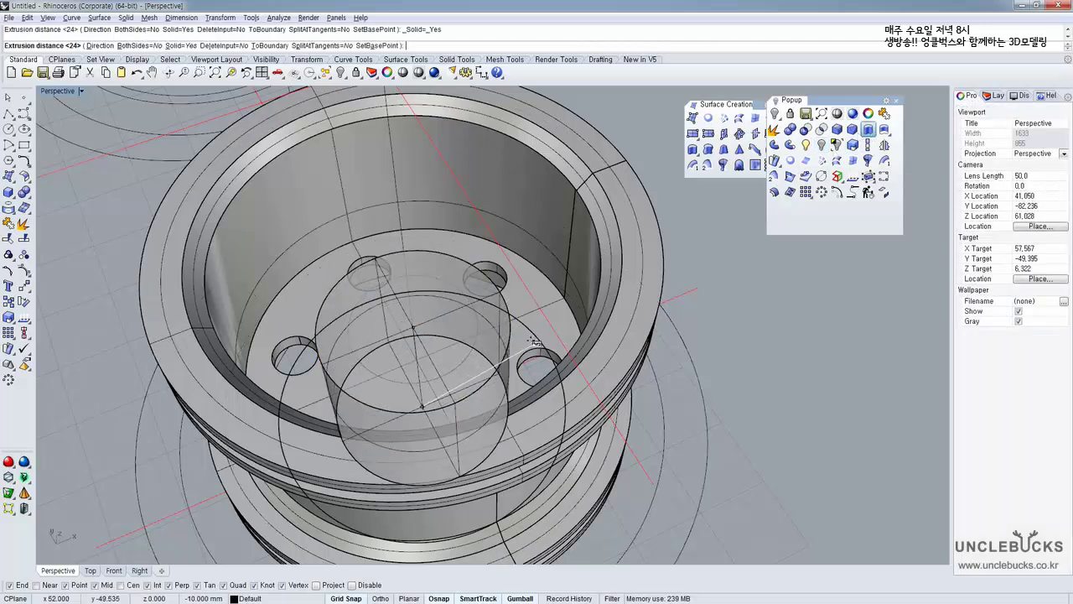
{"action": "right_click_drag", "start_coordinate": [500, 334], "coordinate": [550, 344]}
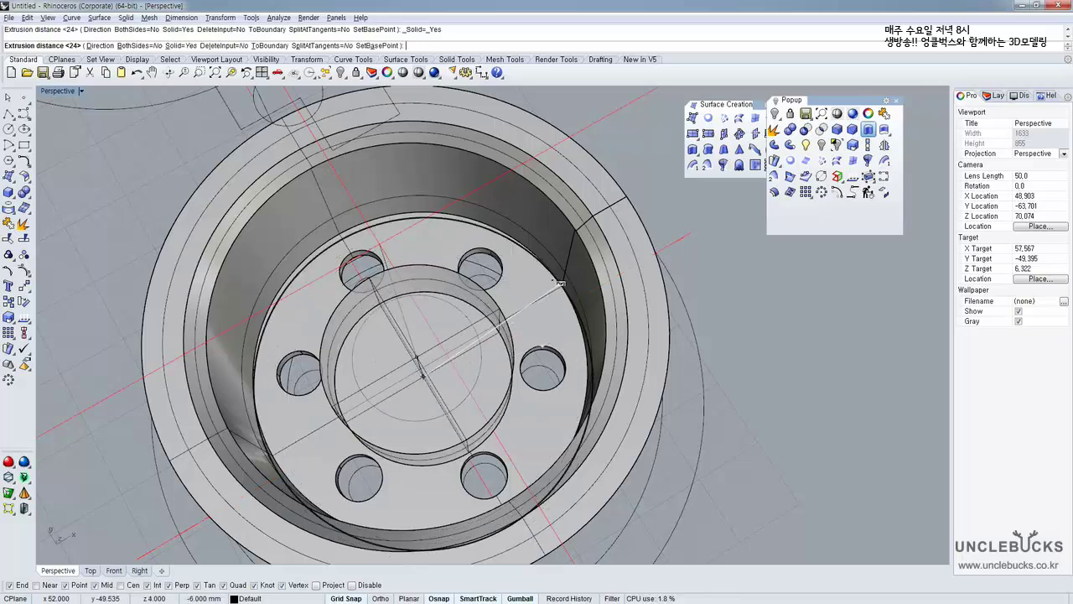
{"action": "scroll", "coordinate": [556, 310], "scroll_direction": "up", "scroll_amount": 2}
{"action": "scroll", "coordinate": [556, 310], "scroll_direction": "up", "scroll_amount": 4}
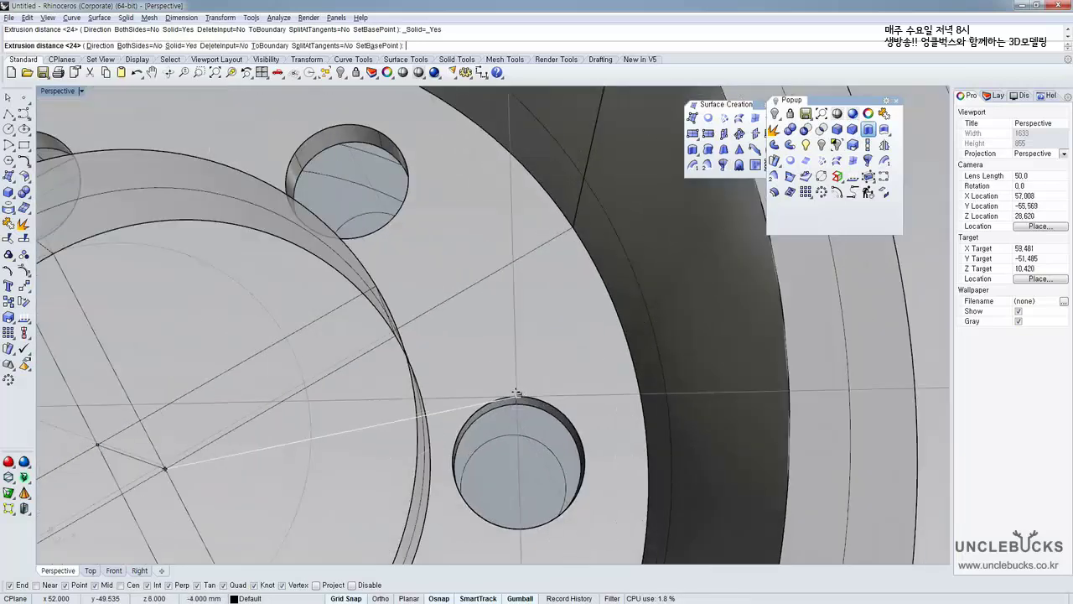
{"action": "scroll", "coordinate": [519, 396], "scroll_direction": "down", "scroll_amount": 3}
{"action": "right_click_drag", "start_coordinate": [493, 374], "coordinate": [390, 337]}
{"action": "scroll", "coordinate": [386, 374], "scroll_direction": "down", "scroll_amount": 4}
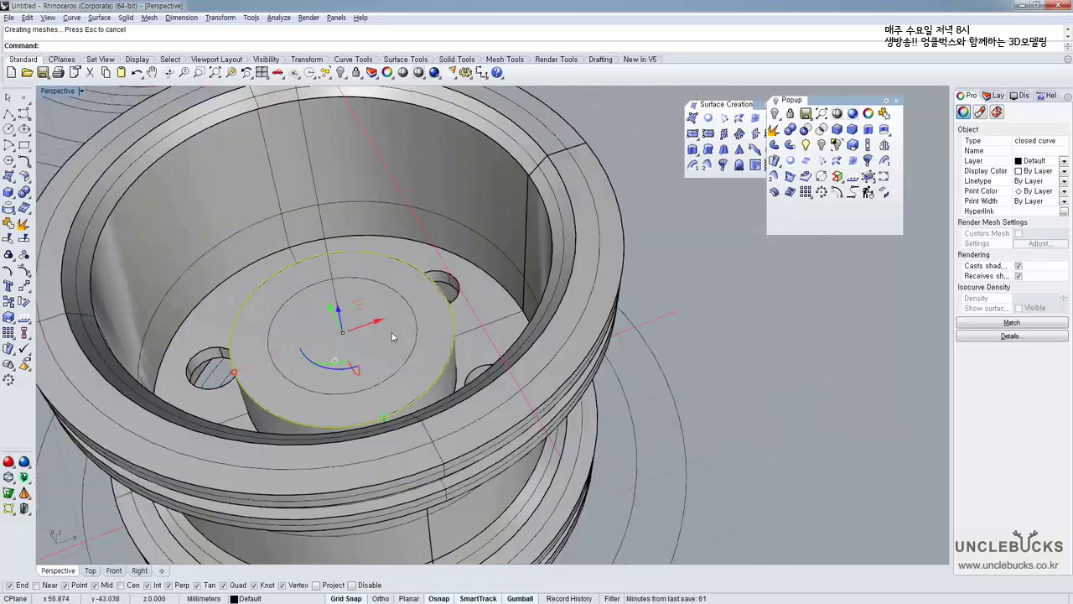
Check the wheel's caliper photo in the browser, and extrude the smaller hub circle about 23 mm upward as a solid cylinder
{"action": "key", "text": "alt+Tab"}
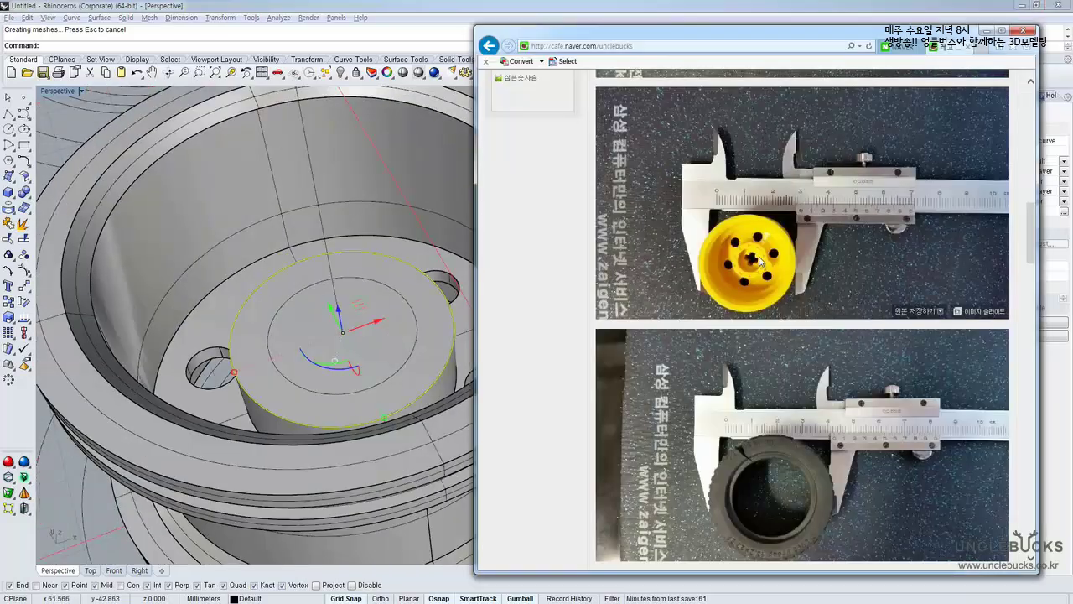
{"action": "left_click", "coordinate": [375, 295]}
{"action": "left_click", "coordinate": [379, 288]}
{"action": "left_click", "coordinate": [415, 316]}
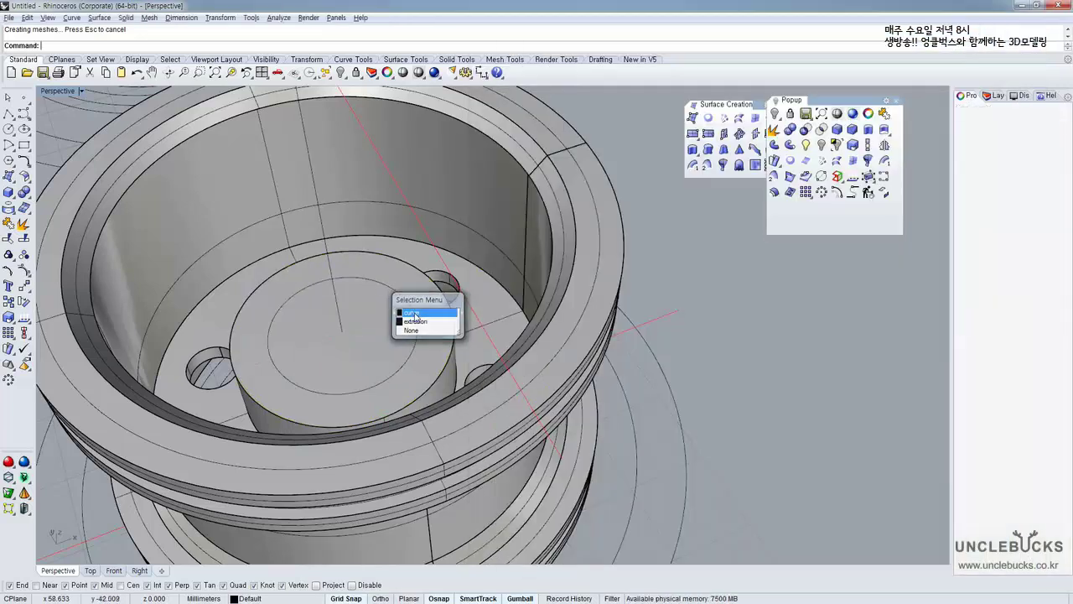
{"action": "scroll", "coordinate": [412, 321], "scroll_direction": "down", "scroll_amount": 5}
{"action": "right_click_drag", "start_coordinate": [404, 329], "coordinate": [452, 304]}
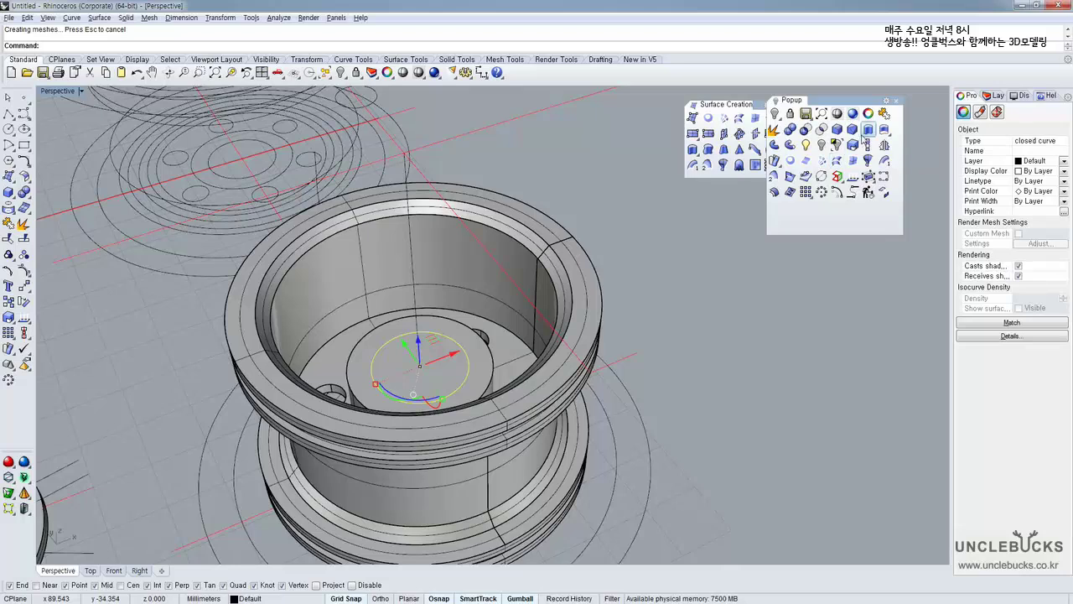
{"action": "left_click", "coordinate": [866, 133]}
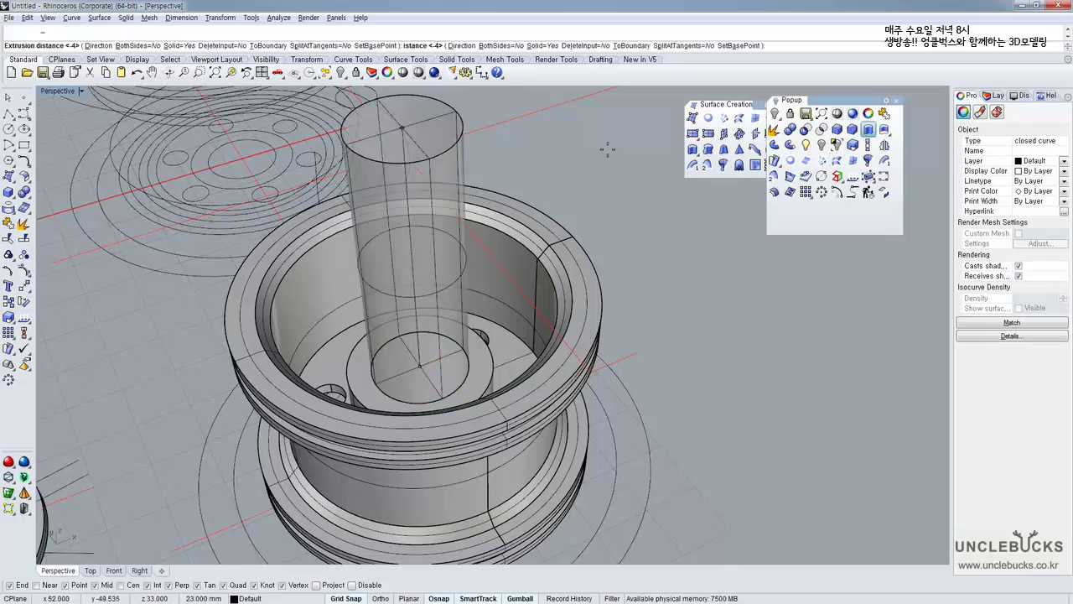
{"action": "left_click", "coordinate": [427, 204]}
Move the tall central cylinder down 5 mm into the raised hub
{"action": "right_click_drag", "start_coordinate": [420, 221], "coordinate": [413, 243]}
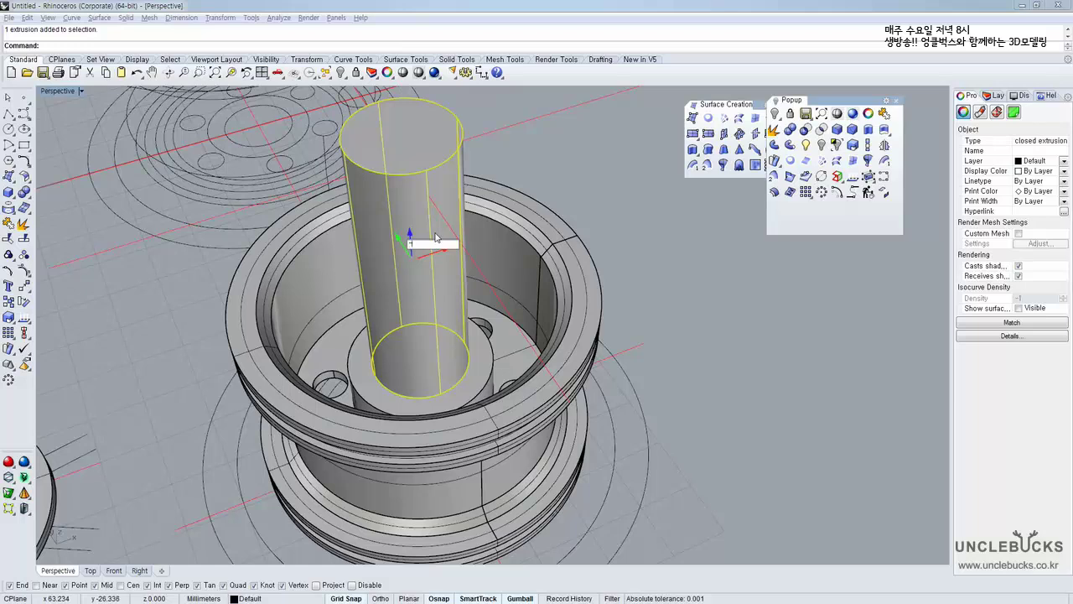
{"action": "type", "text": "-5"}
{"action": "key", "text": "Return"}
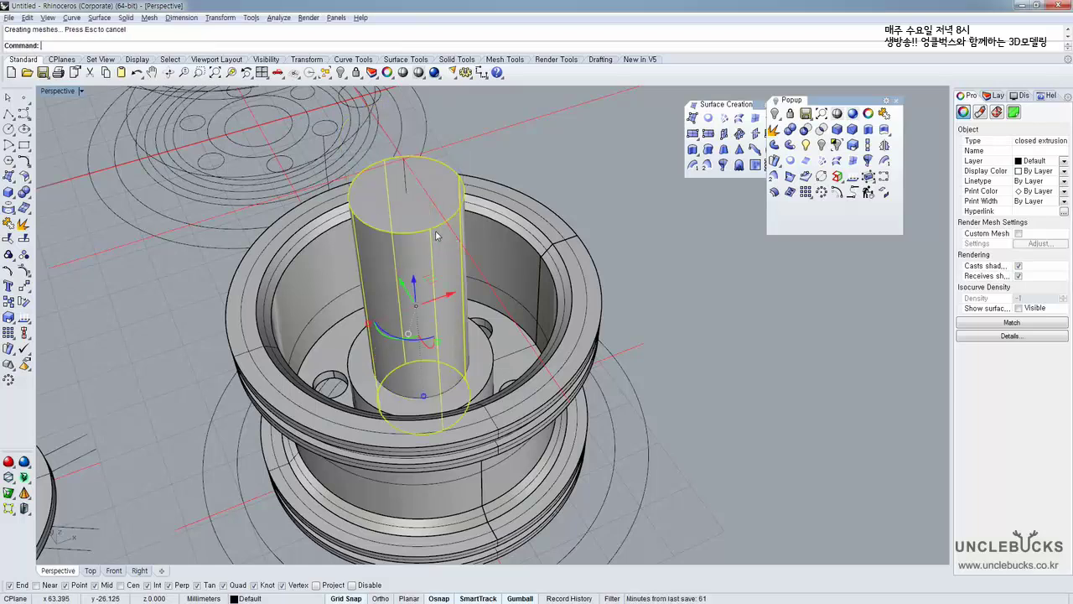
Boolean-union the raised hub extrusion with the six-hole base disc
{"action": "right_click_drag", "start_coordinate": [485, 295], "coordinate": [476, 293]}
{"action": "left_click", "coordinate": [486, 372]}
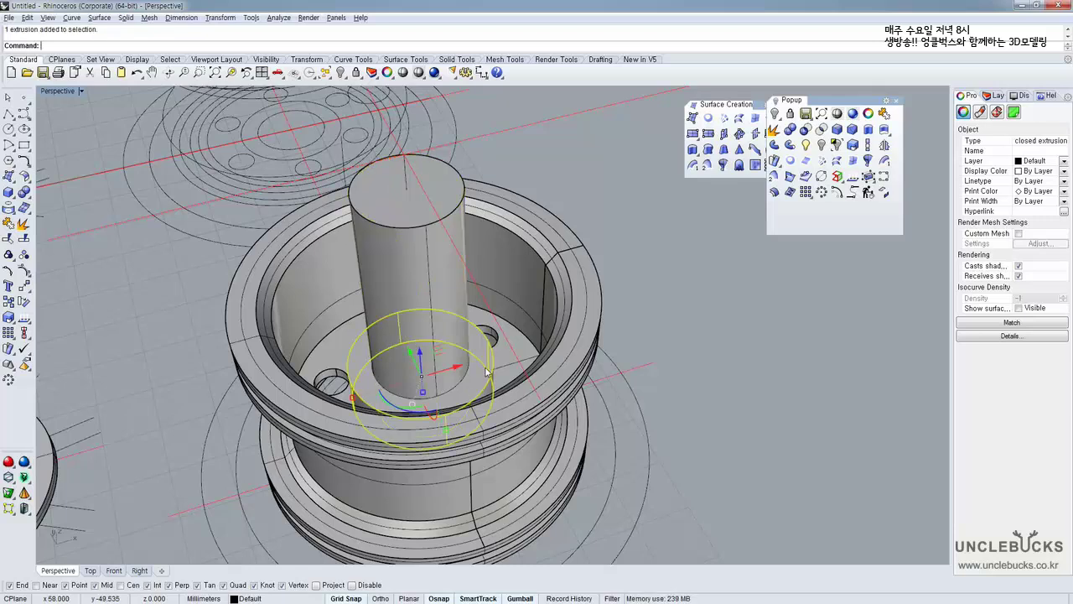
{"action": "right_click_drag", "start_coordinate": [495, 337], "coordinate": [505, 365]}
{"action": "left_click", "coordinate": [515, 357], "text": "shift"}
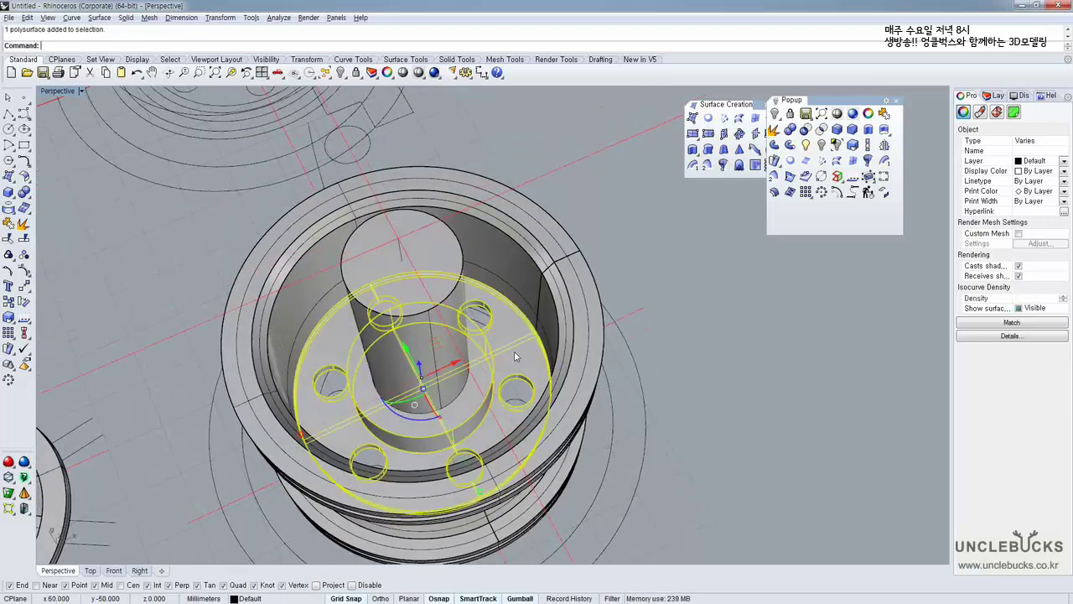
{"action": "left_click", "coordinate": [789, 130]}
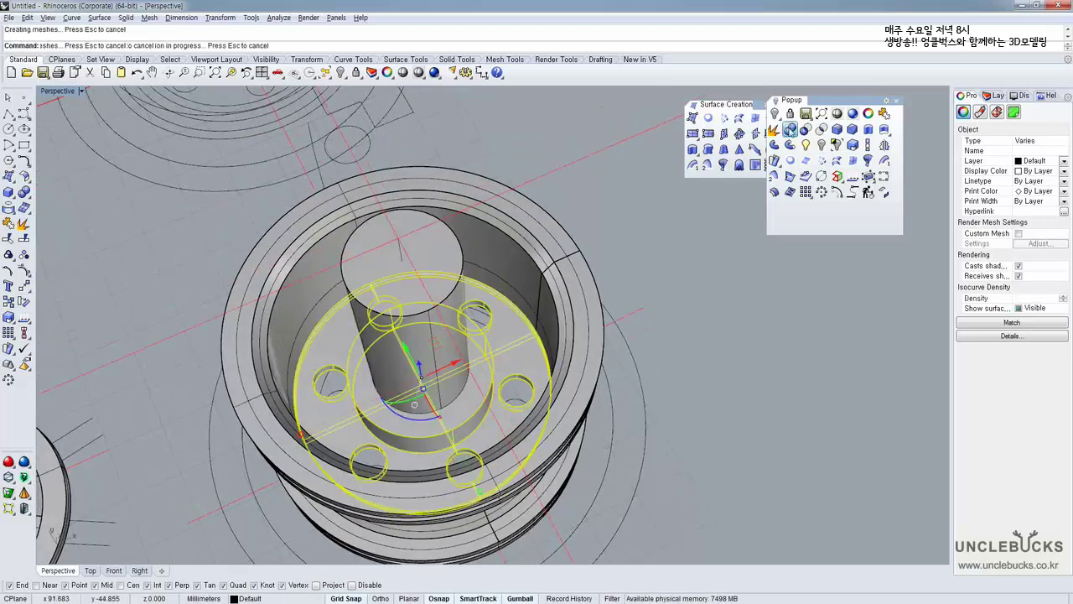
Try to subtract the tall cylinder from the hub disc with Boolean Difference, and undo the cut
{"action": "left_click", "coordinate": [519, 365]}
{"action": "right_click_drag", "start_coordinate": [519, 366], "coordinate": [523, 336]}
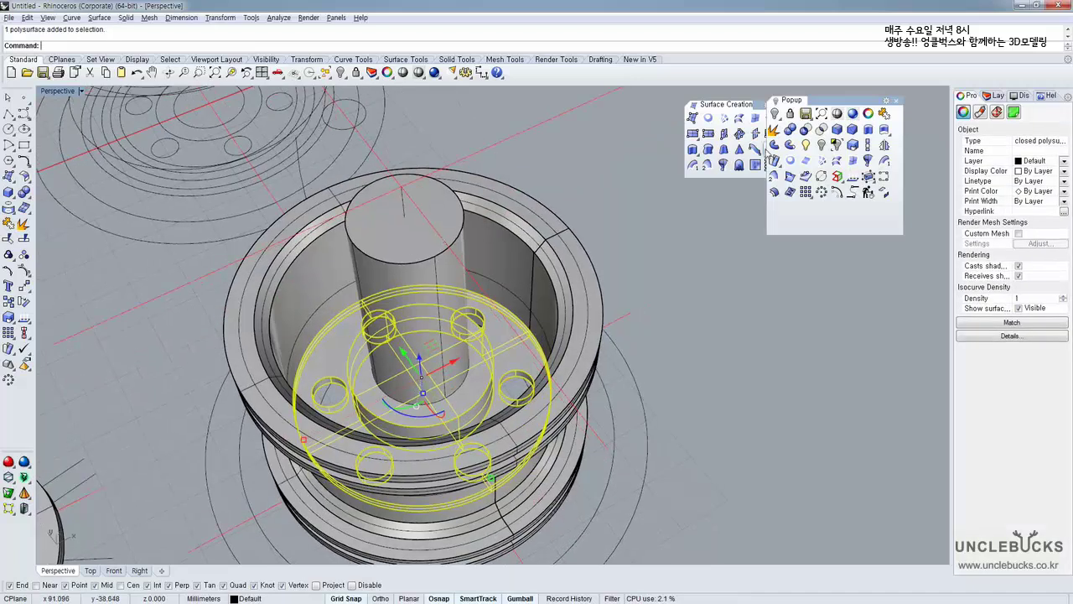
{"action": "left_click", "coordinate": [806, 131]}
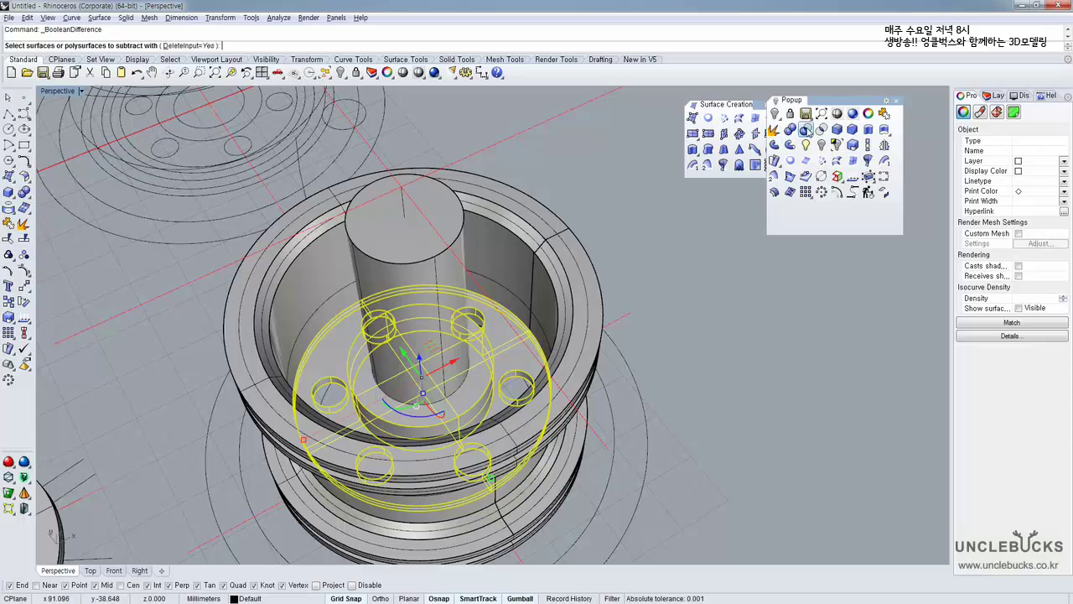
{"action": "left_click", "coordinate": [440, 202]}
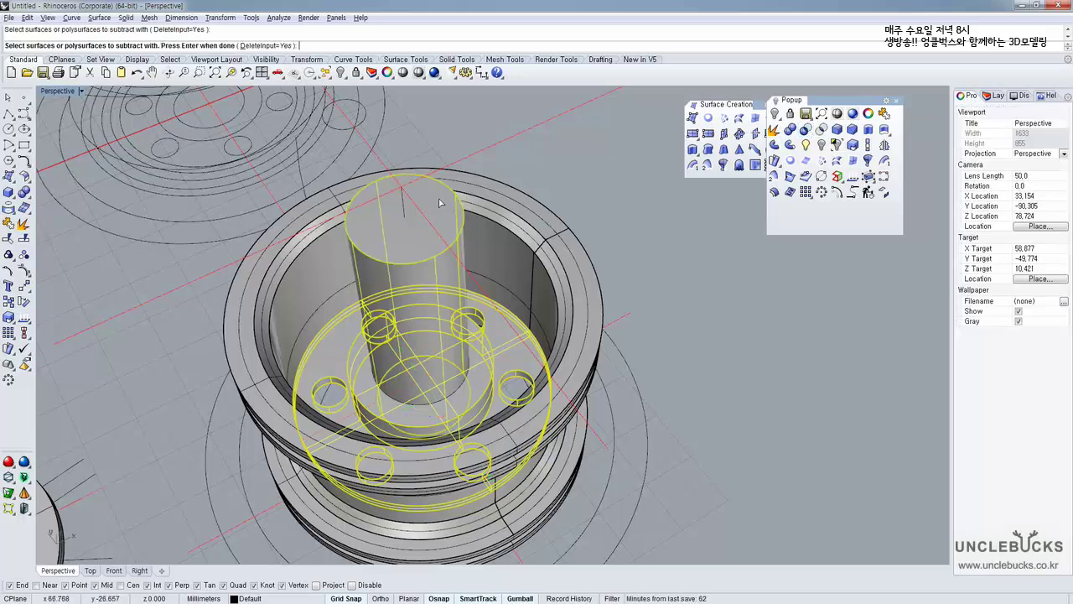
{"action": "key", "text": "Return"}
{"action": "right_click_drag", "start_coordinate": [447, 334], "coordinate": [419, 450]}
{"action": "scroll", "coordinate": [426, 367], "scroll_direction": "up", "scroll_amount": 3}
{"action": "key", "text": "ctrl+z"}
Raise the tall cylinder slightly to make its recess in the hub shallower
{"action": "left_click", "coordinate": [439, 400]}
{"action": "left_click", "coordinate": [437, 323]}
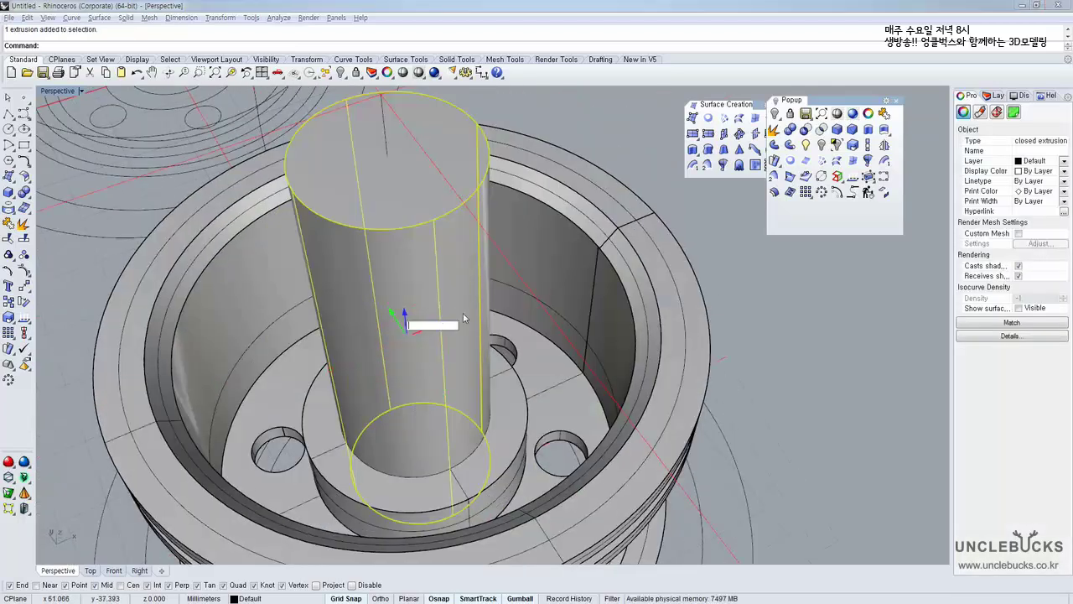
{"action": "left_click_drag", "start_coordinate": [462, 312], "coordinate": [463, 317]}
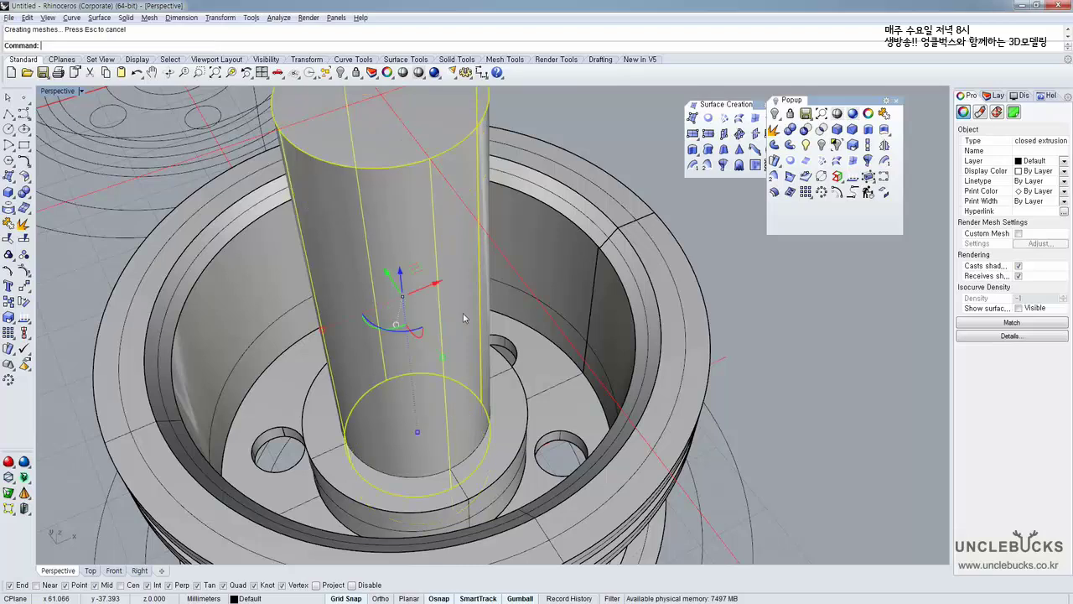
Subtract the raised cylinder from the hub disc with Boolean Difference to cut a round recess in the hub
{"action": "left_click", "coordinate": [515, 426]}
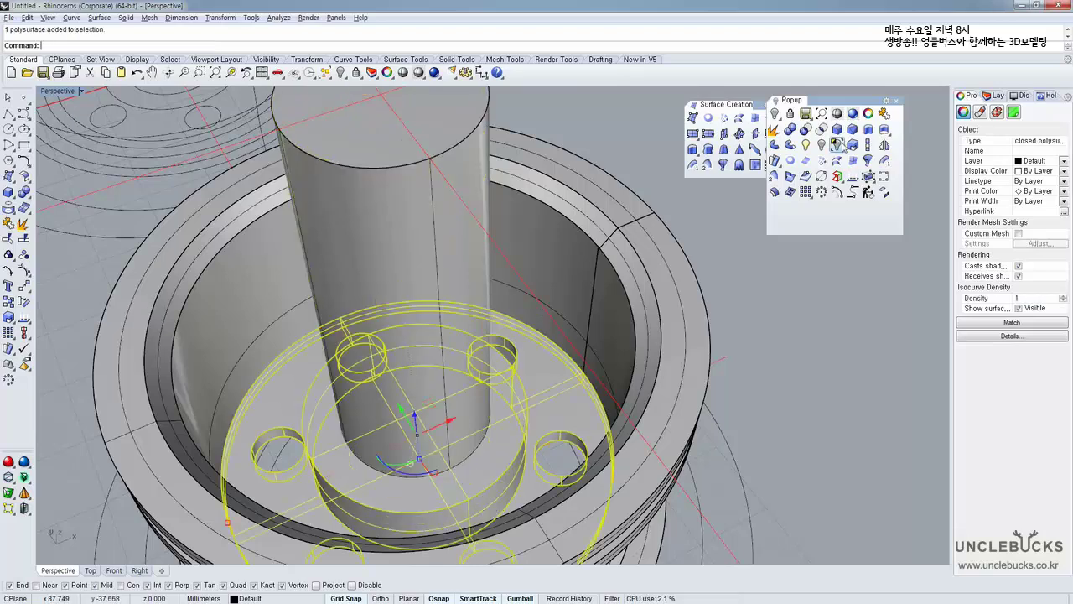
{"action": "left_click", "coordinate": [821, 129]}
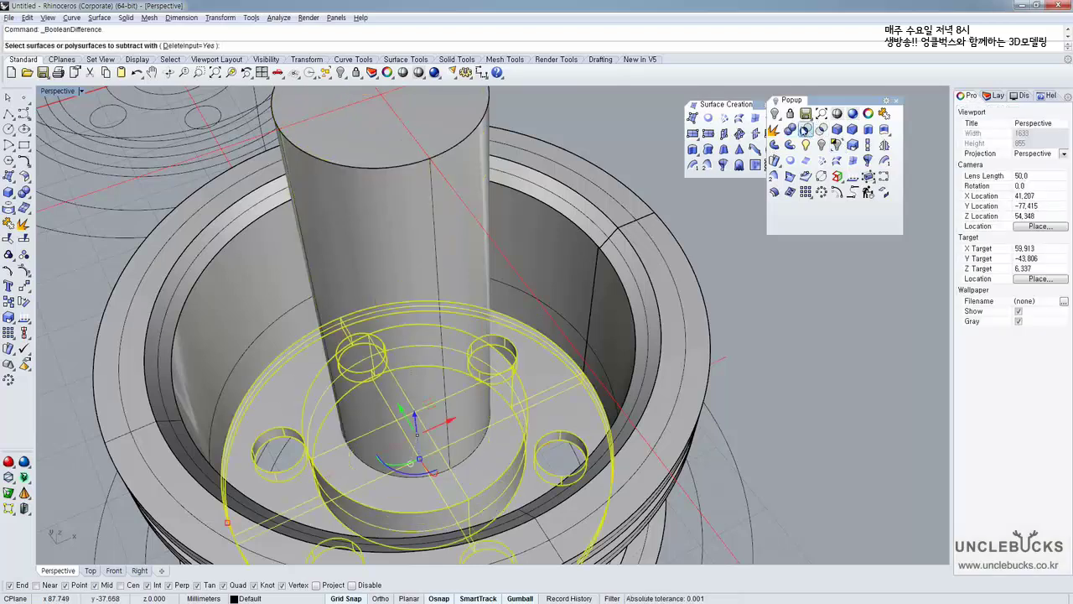
{"action": "left_click", "coordinate": [426, 228]}
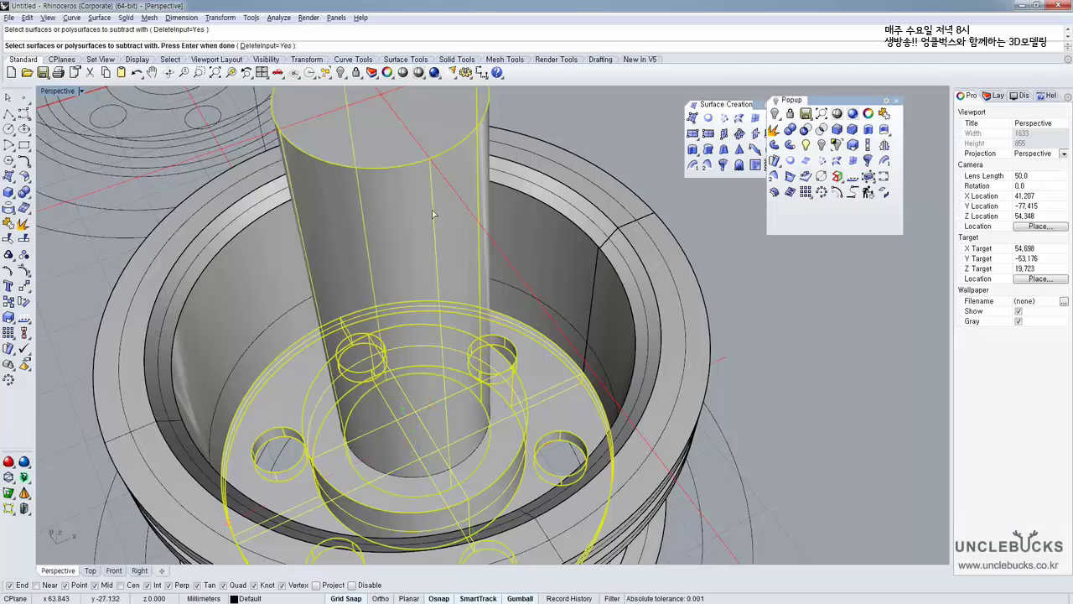
{"action": "right_click", "coordinate": [434, 214]}
{"action": "right_click_drag", "start_coordinate": [445, 291], "coordinate": [447, 341]}
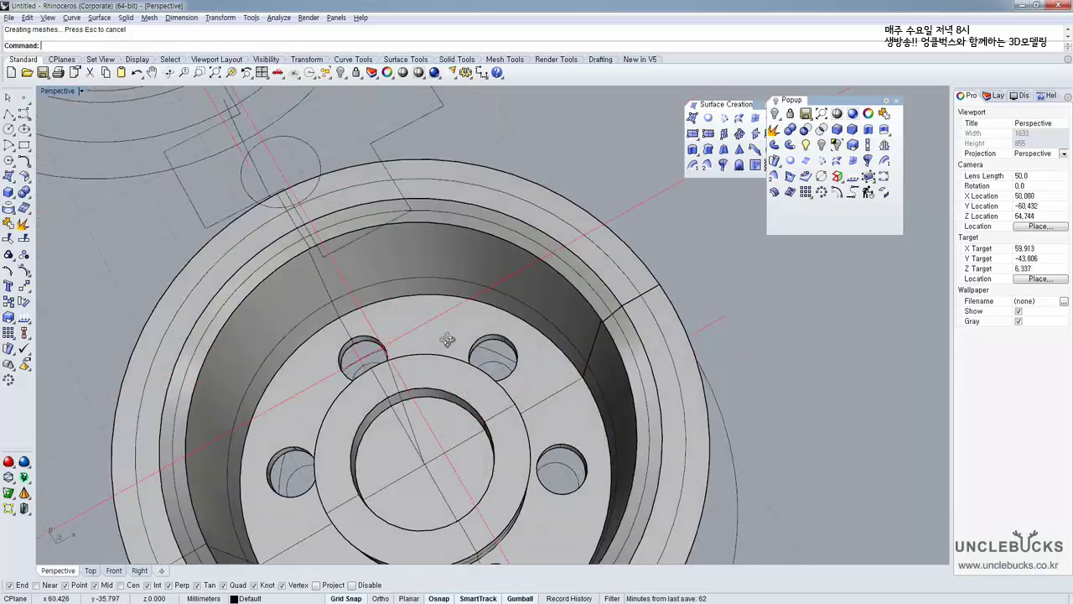
{"action": "scroll", "coordinate": [448, 344], "scroll_direction": "down", "scroll_amount": 4}
{"action": "scroll", "coordinate": [448, 344], "scroll_direction": "down", "scroll_amount": 2}
Extrude the cross-shaped curve as a solid running all the way through the hub and base disc
{"action": "left_click", "coordinate": [437, 297]}
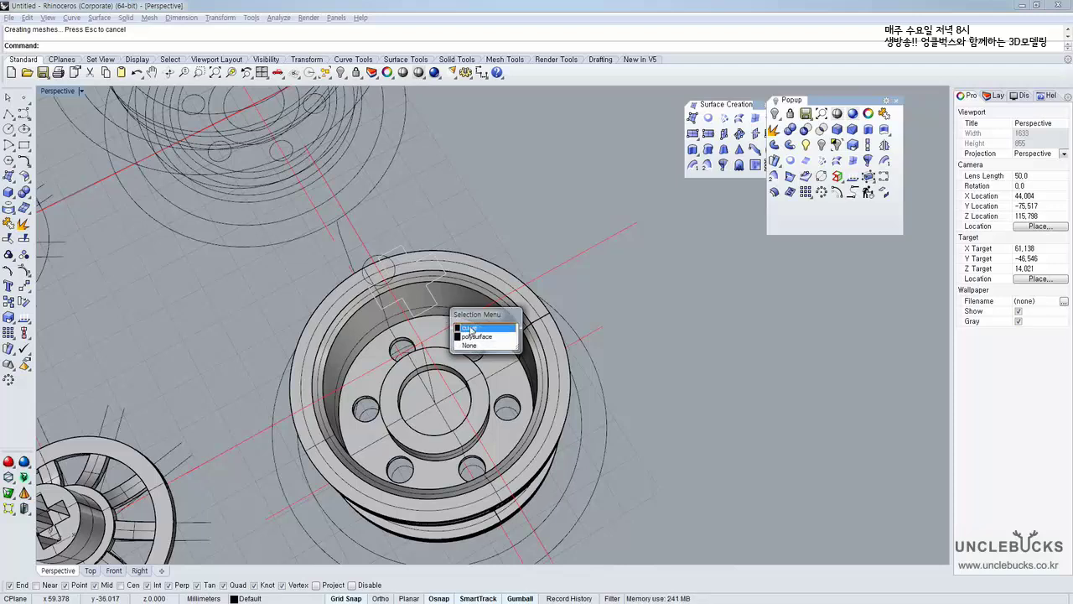
{"action": "left_click", "coordinate": [473, 332]}
{"action": "right_click_drag", "start_coordinate": [476, 339], "coordinate": [486, 279], "text": "shift"}
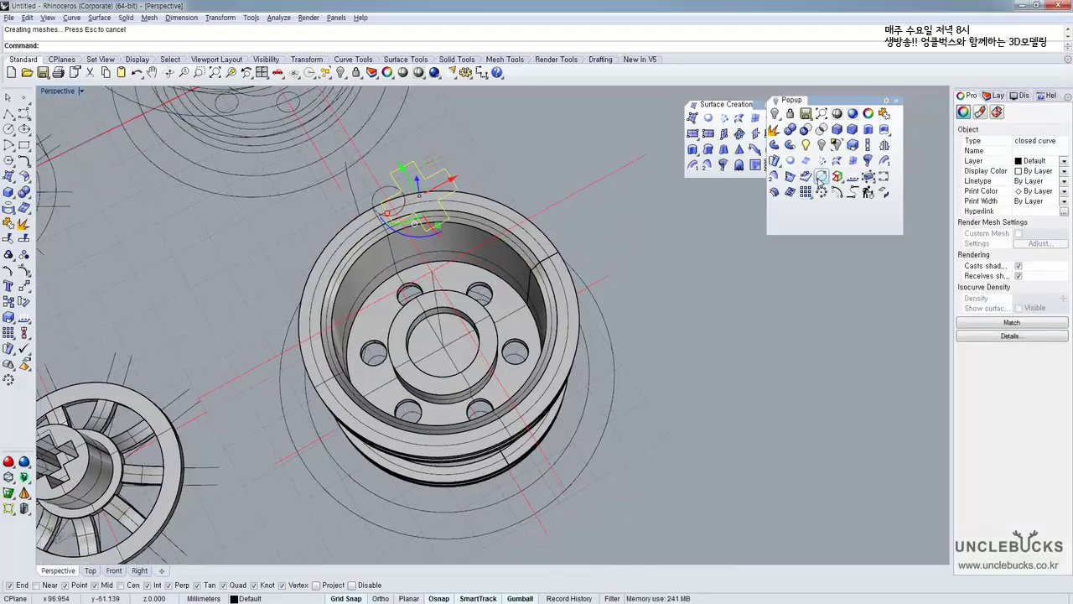
{"action": "left_click", "coordinate": [870, 131]}
{"action": "right_click_drag", "start_coordinate": [723, 461], "coordinate": [618, 351]}
{"action": "left_click", "coordinate": [596, 552]}
{"action": "right_click_drag", "start_coordinate": [470, 272], "coordinate": [524, 387]}
{"action": "scroll", "coordinate": [467, 218], "scroll_direction": "up", "scroll_amount": 7}
Subtract the cross-shaped extrusion from the hub disc with Boolean Difference to cut the axle hole
{"action": "left_click", "coordinate": [524, 255]}
{"action": "right_click_drag", "start_coordinate": [526, 245], "coordinate": [537, 297], "text": "shift"}
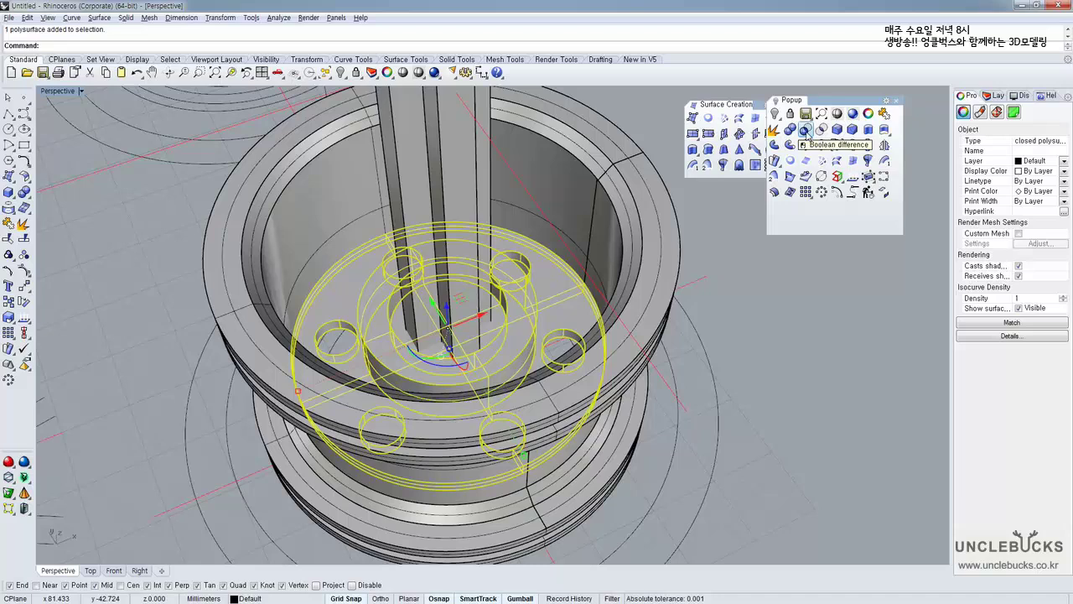
{"action": "left_click", "coordinate": [807, 131]}
{"action": "left_click", "coordinate": [447, 162]}
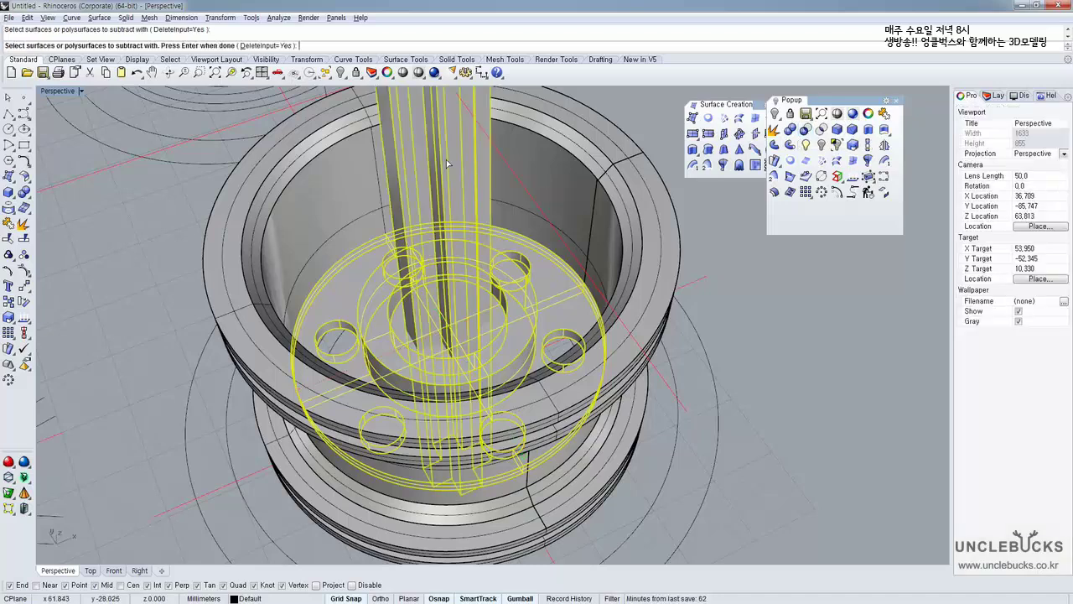
{"action": "key", "text": "Return"}
{"action": "right_click_drag", "start_coordinate": [460, 172], "coordinate": [493, 293], "text": "shift"}
{"action": "scroll", "coordinate": [449, 285], "scroll_direction": "down", "scroll_amount": 6}
Boolean-union the hub disc with the wheel rim, and select the merged wheel
{"action": "scroll", "coordinate": [485, 355], "scroll_direction": "up", "scroll_amount": 7}
{"action": "left_click", "coordinate": [492, 358]}
{"action": "left_click", "coordinate": [491, 357]}
{"action": "scroll", "coordinate": [491, 357], "scroll_direction": "down", "scroll_amount": 5}
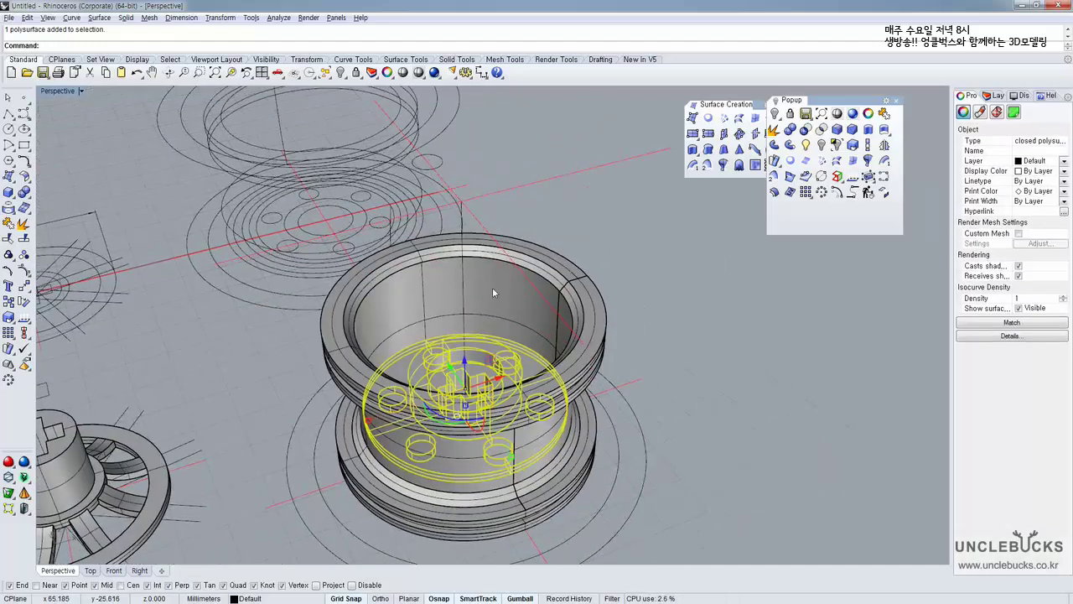
{"action": "left_click", "coordinate": [569, 273]}
{"action": "left_click", "coordinate": [594, 300]}
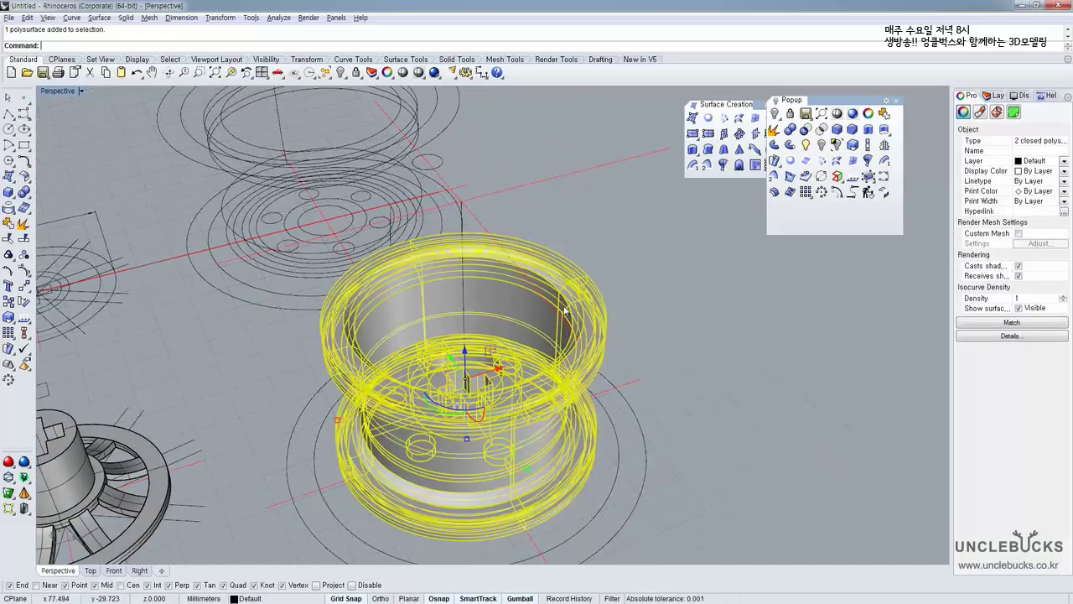
{"action": "right_click_drag", "start_coordinate": [560, 312], "coordinate": [687, 252]}
{"action": "left_click", "coordinate": [789, 131]}
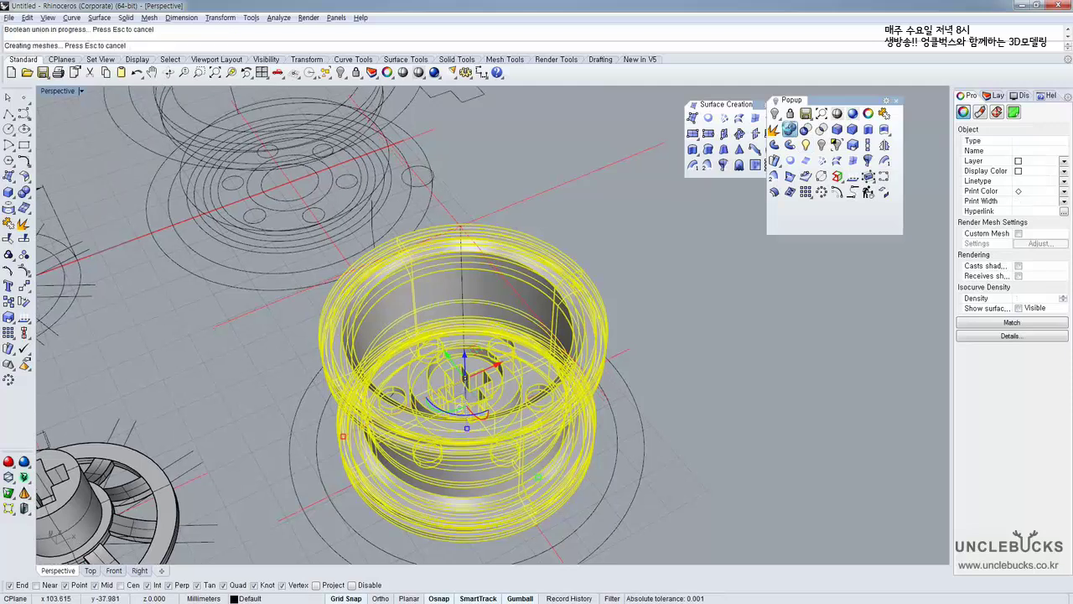
{"action": "left_click", "coordinate": [576, 298]}
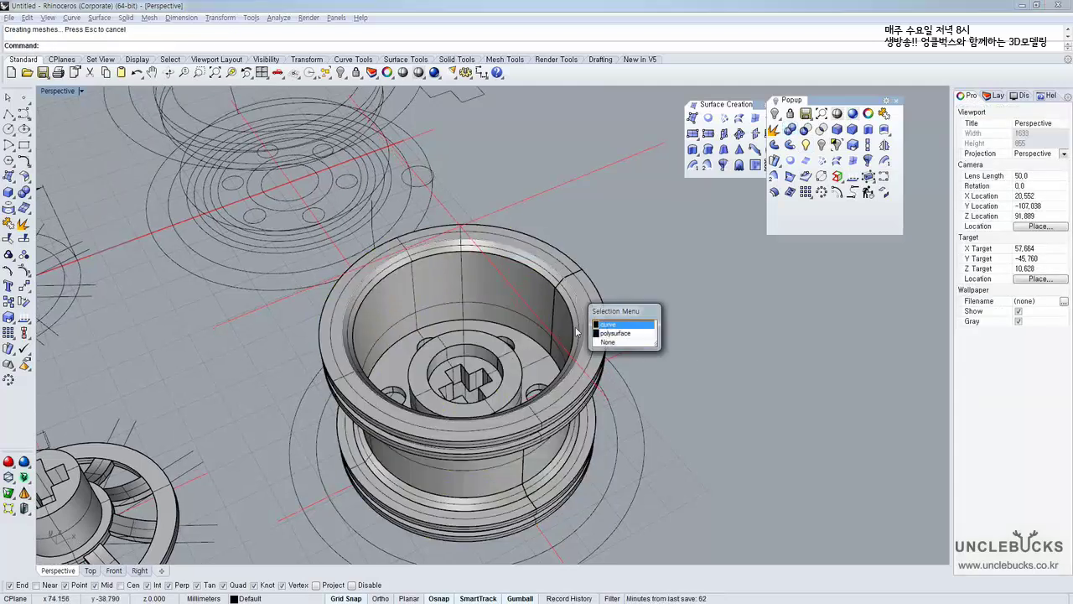
{"action": "left_click", "coordinate": [616, 344]}
{"action": "scroll", "coordinate": [618, 346], "scroll_direction": "down", "scroll_amount": 6}
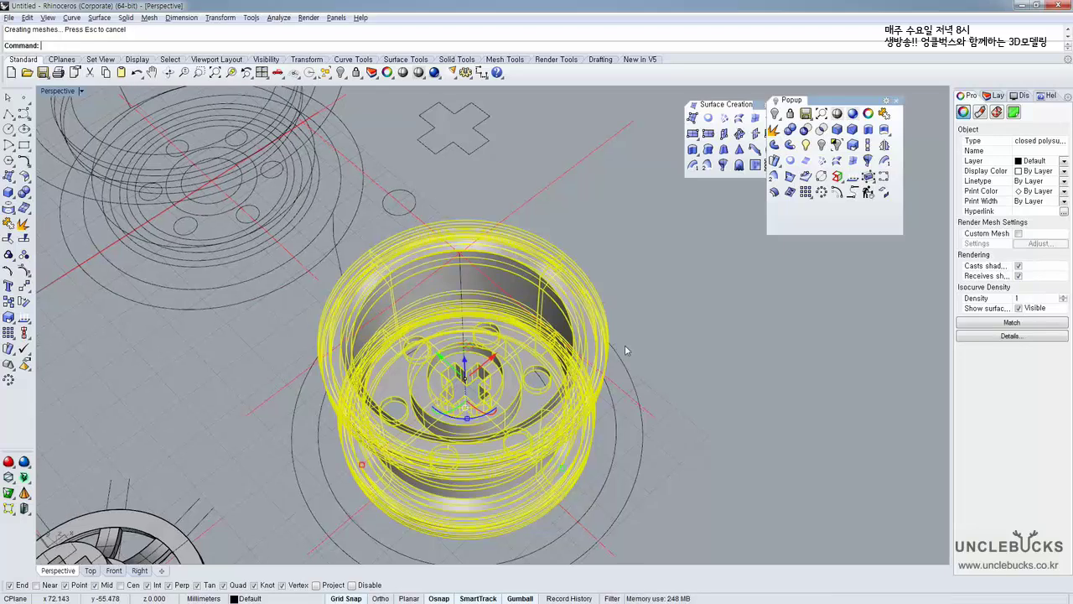
Deselect the wheel and examine the reference photos of the assembled wheel and tyre in the browser before returning to Rhino
{"action": "right_click_drag", "start_coordinate": [617, 336], "coordinate": [624, 270]}
{"action": "left_click", "coordinate": [623, 271]}
{"action": "scroll", "coordinate": [602, 349], "scroll_direction": "up", "scroll_amount": 4}
{"action": "key", "text": "alt+Tab"}
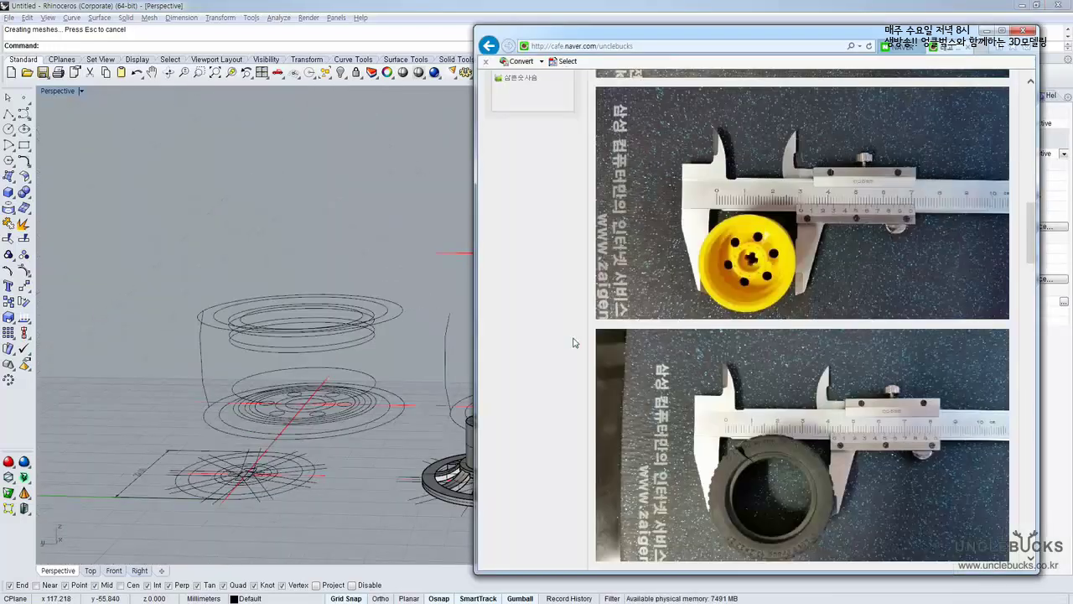
{"action": "left_click_drag", "start_coordinate": [1031, 249], "coordinate": [1031, 157]}
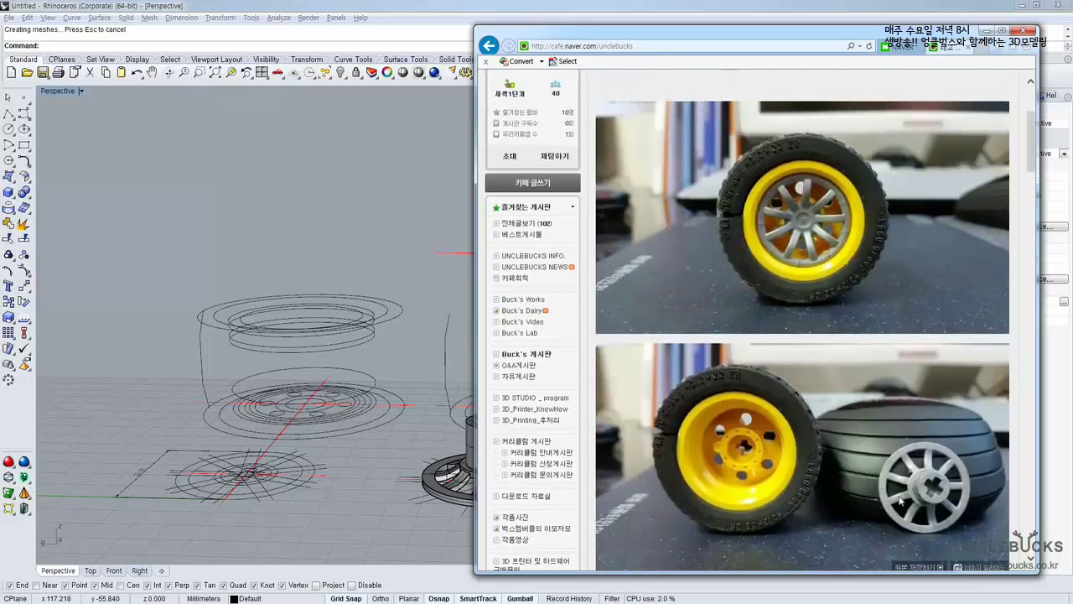
{"action": "left_click", "coordinate": [404, 249]}
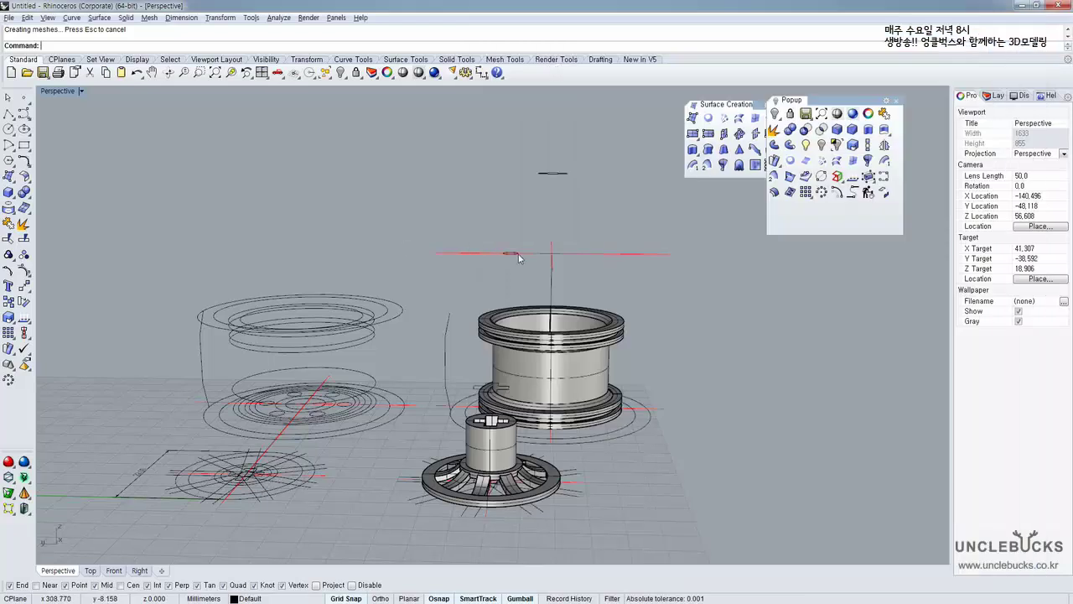
{"action": "right_click_drag", "start_coordinate": [517, 255], "coordinate": [501, 407]}
{"action": "right_click_drag", "start_coordinate": [513, 369], "coordinate": [544, 273], "text": "shift"}
{"action": "scroll", "coordinate": [544, 273], "scroll_direction": "up", "scroll_amount": 5}
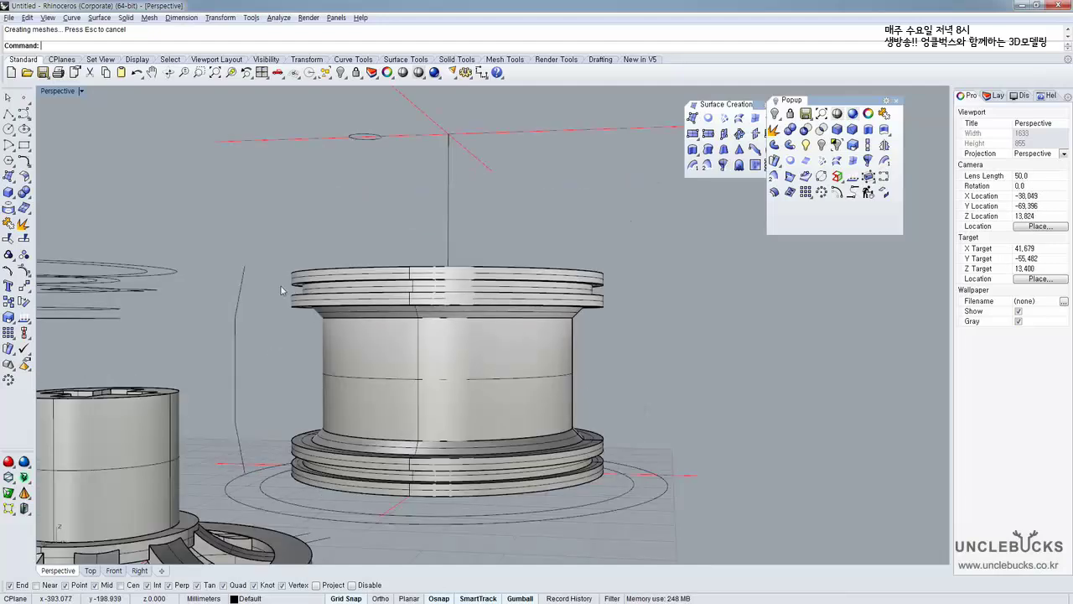
{"action": "left_click", "coordinate": [242, 299]}
{"action": "right_click_drag", "start_coordinate": [242, 300], "coordinate": [323, 332]}
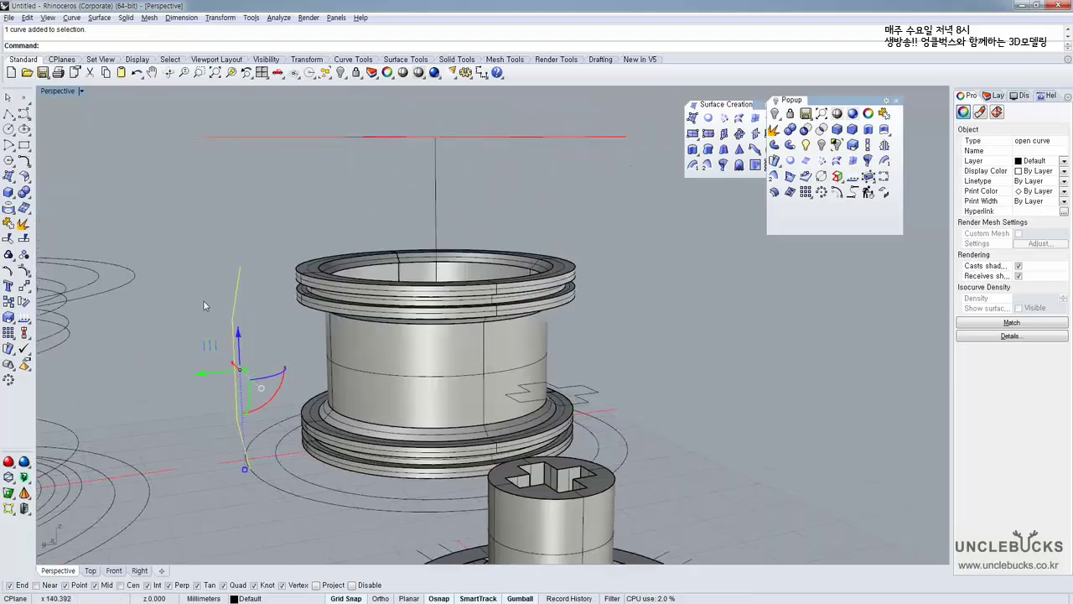
{"action": "double_click", "coordinate": [58, 92]}
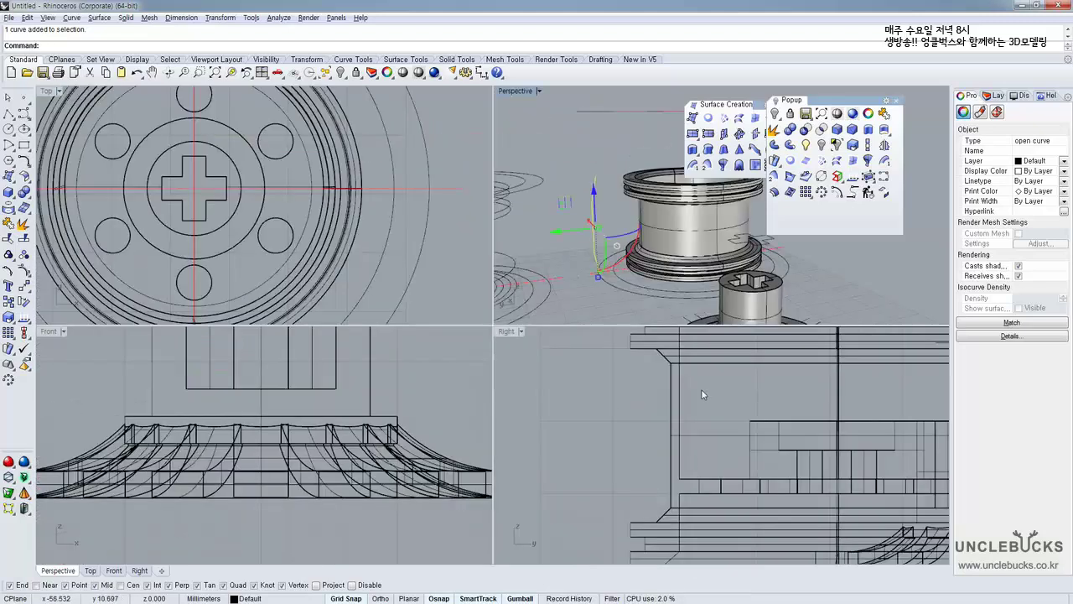
{"action": "double_click", "coordinate": [506, 332]}
{"action": "scroll", "coordinate": [539, 445], "scroll_direction": "down", "scroll_amount": 8}
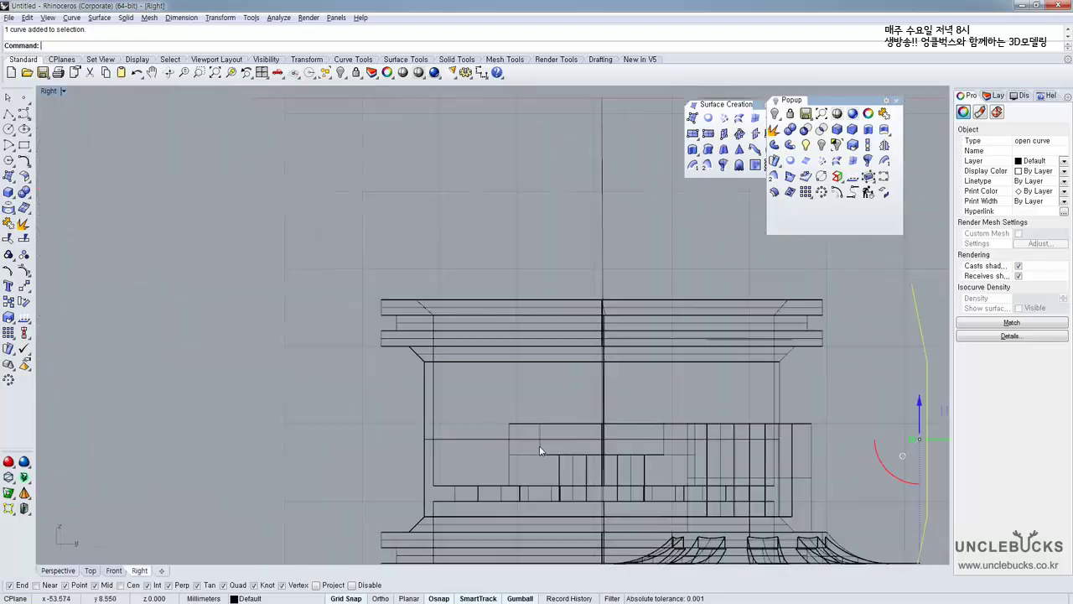
{"action": "left_click", "coordinate": [391, 347]}
{"action": "left_click", "coordinate": [442, 383]}
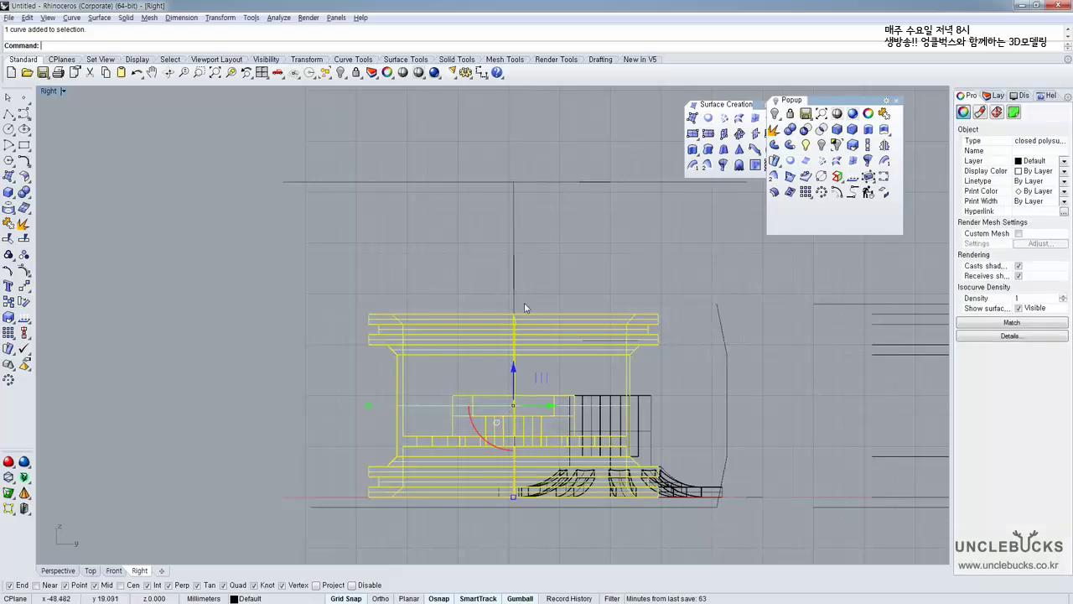
{"action": "scroll", "coordinate": [514, 281], "scroll_direction": "up", "scroll_amount": 2}
{"action": "scroll", "coordinate": [579, 287], "scroll_direction": "down", "scroll_amount": 4}
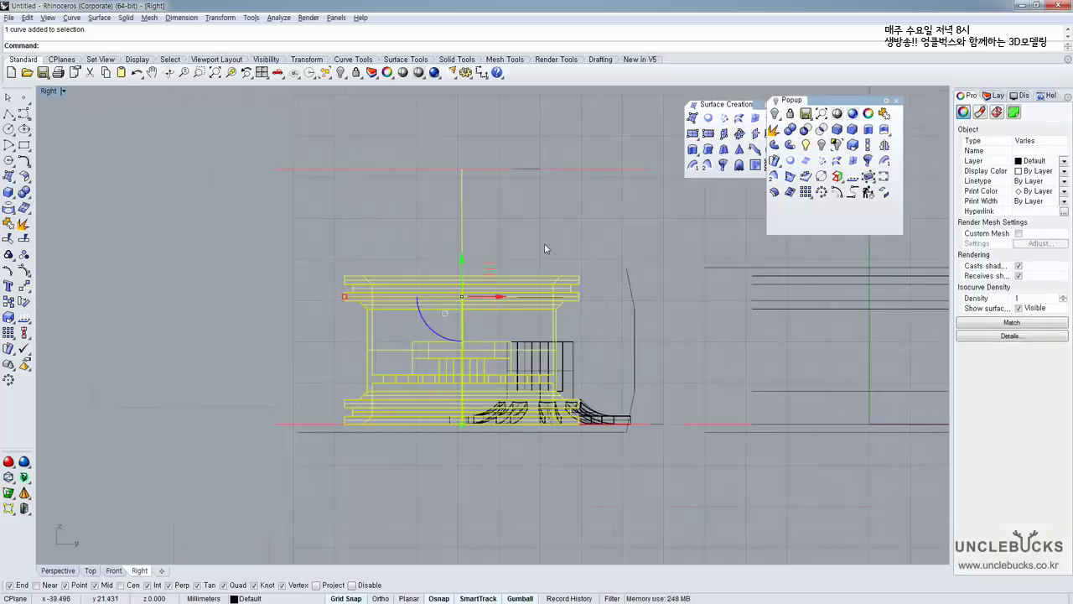
{"action": "double_click", "coordinate": [50, 92]}
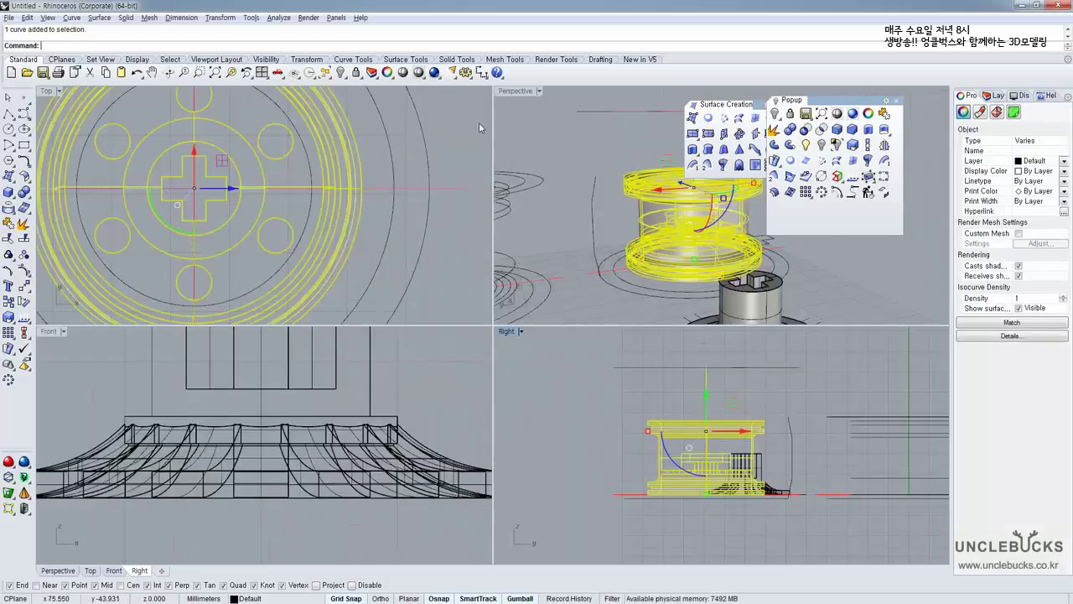
{"action": "double_click", "coordinate": [513, 93]}
{"action": "right_click_drag", "start_coordinate": [471, 200], "coordinate": [425, 226]}
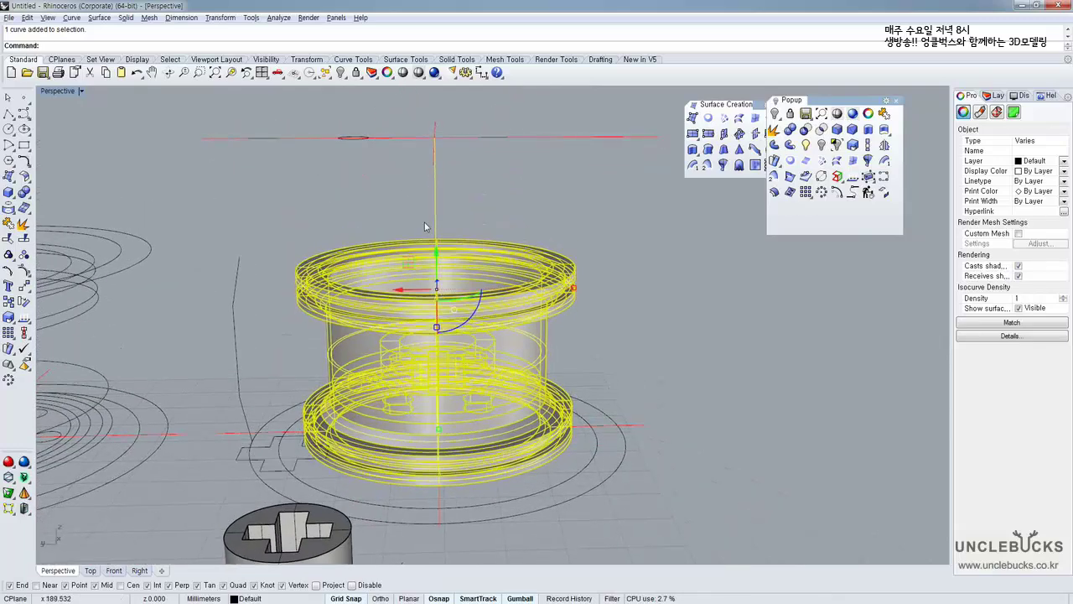
{"action": "left_click", "coordinate": [272, 241]}
Isolate the wheel with its vertical axis line, the outer side profile curve, the two large ground circles and the crossing ground centre lines
{"action": "right_click_drag", "start_coordinate": [304, 286], "coordinate": [309, 256], "text": "shift"}
{"action": "left_click", "coordinate": [331, 267]}
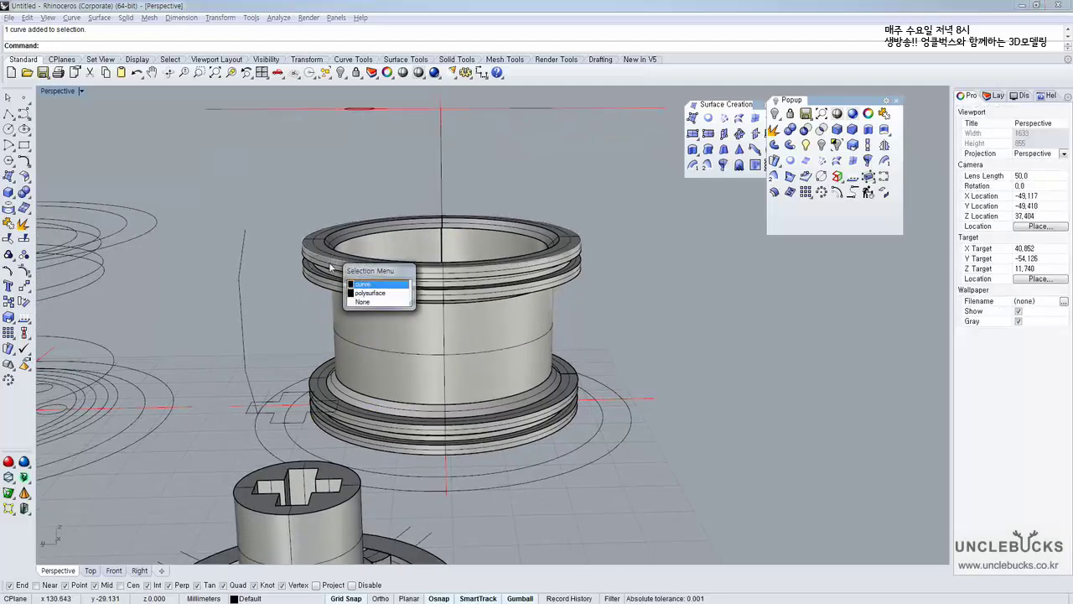
{"action": "left_click", "coordinate": [365, 293]}
{"action": "right_click_drag", "start_coordinate": [348, 285], "coordinate": [359, 283]}
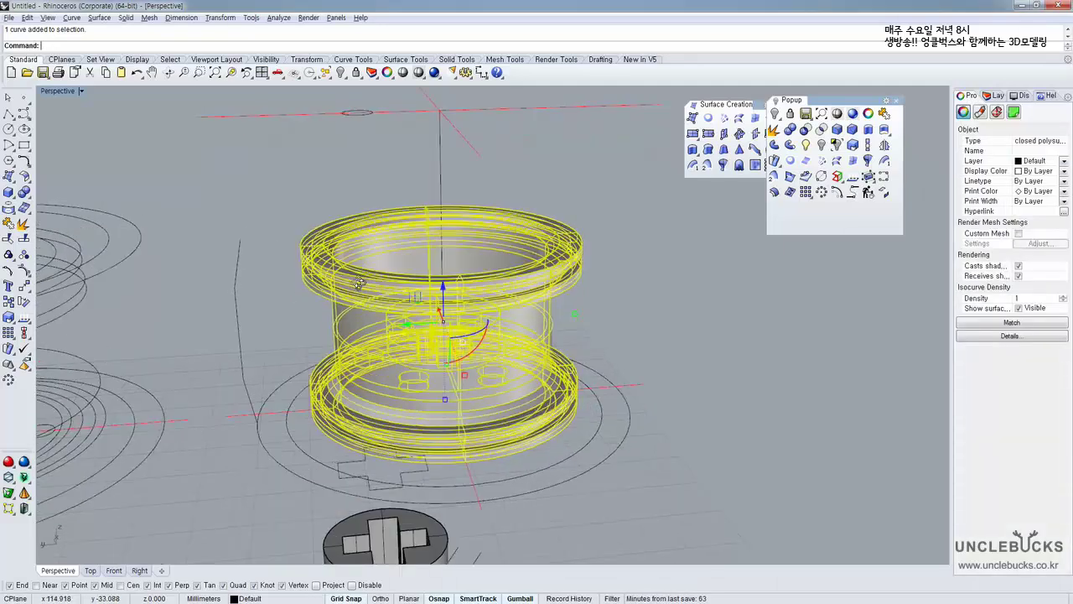
{"action": "left_click", "coordinate": [436, 176], "text": "shift"}
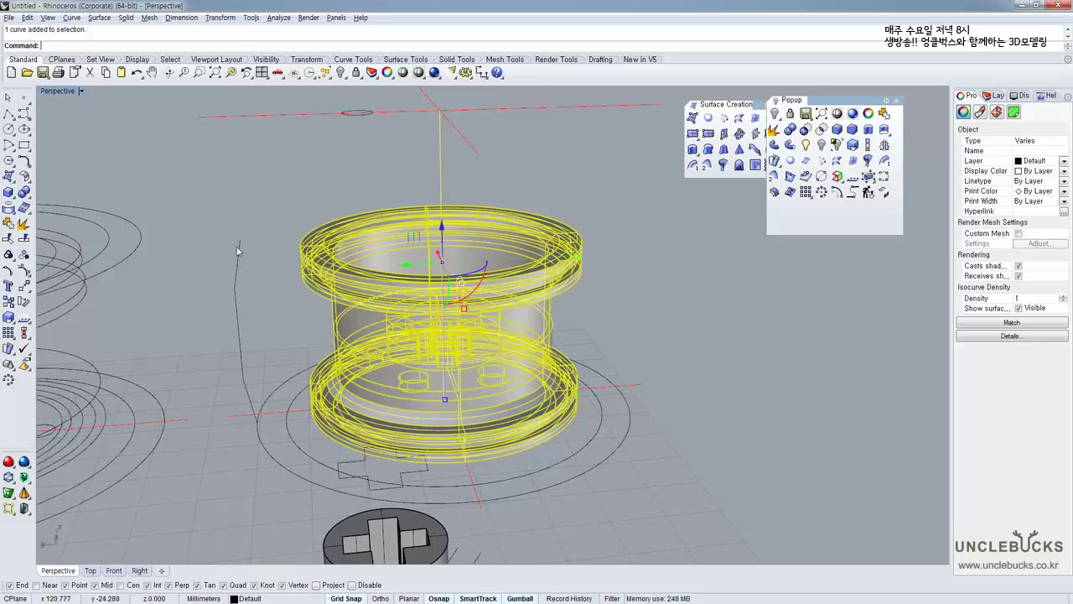
{"action": "right_click_drag", "start_coordinate": [247, 304], "coordinate": [262, 425]}
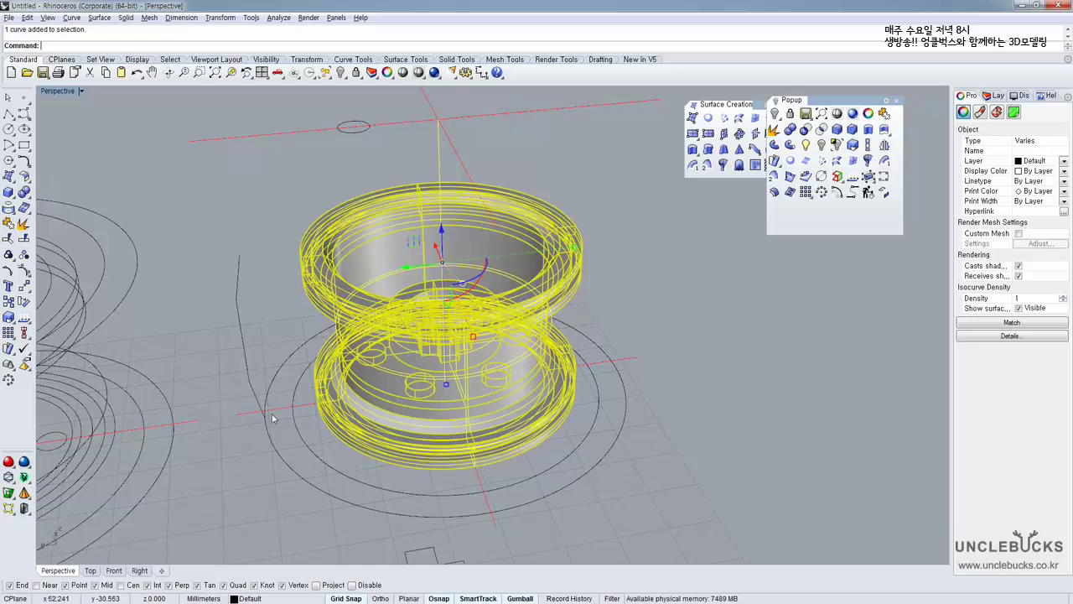
{"action": "left_click", "coordinate": [260, 410], "text": "shift"}
{"action": "left_click", "coordinate": [302, 445], "text": "shift"}
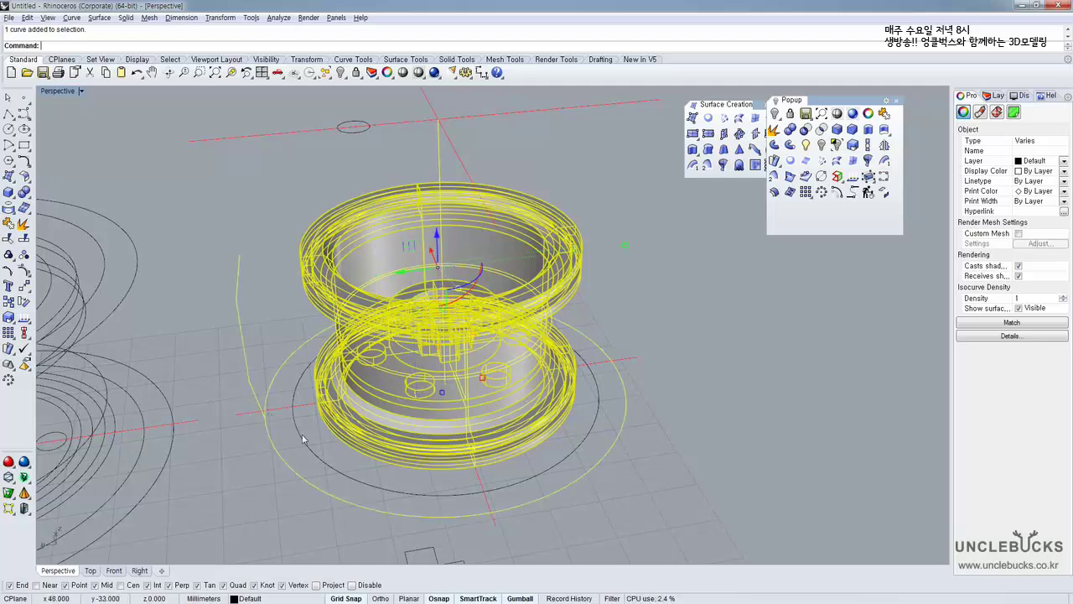
{"action": "left_click", "coordinate": [303, 437], "text": "shift"}
{"action": "left_click", "coordinate": [304, 410], "text": "shift"}
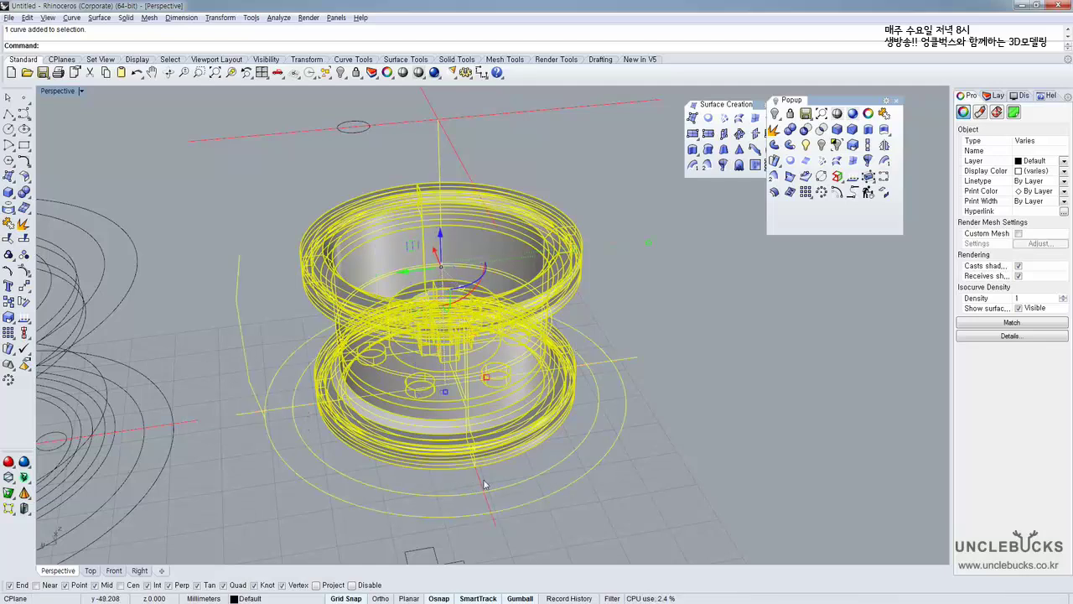
{"action": "right_click_drag", "start_coordinate": [521, 431], "coordinate": [507, 406]}
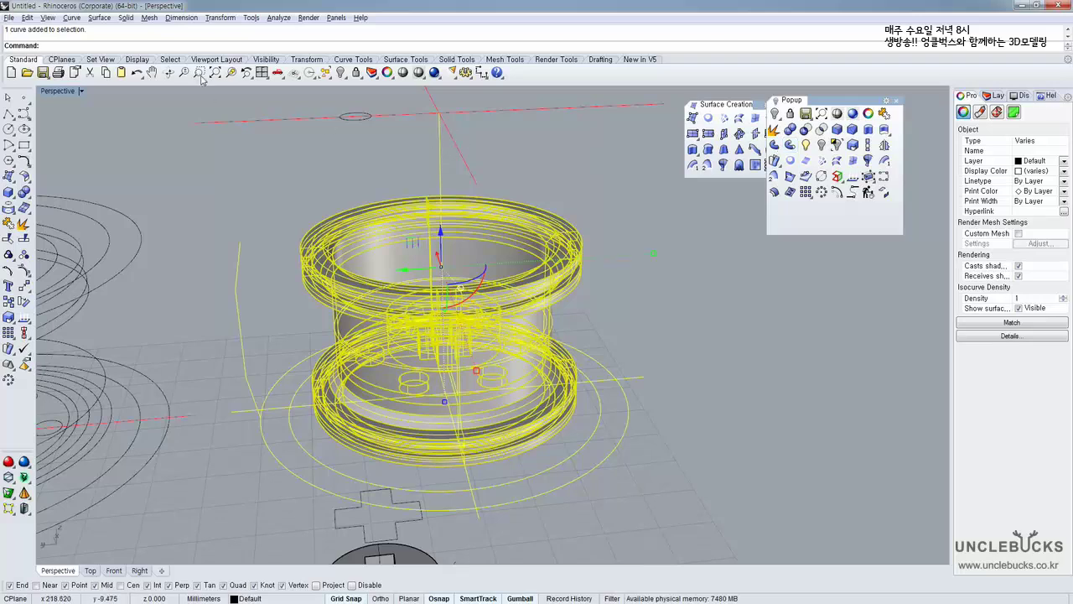
{"action": "left_click", "coordinate": [259, 60]}
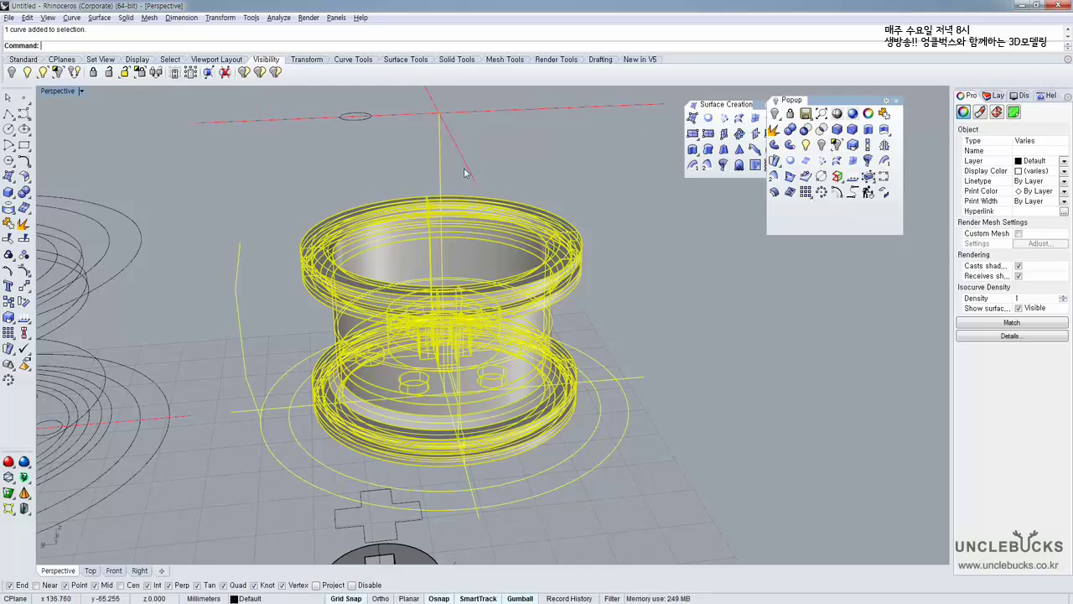
{"action": "right_click_drag", "start_coordinate": [465, 173], "coordinate": [471, 178]}
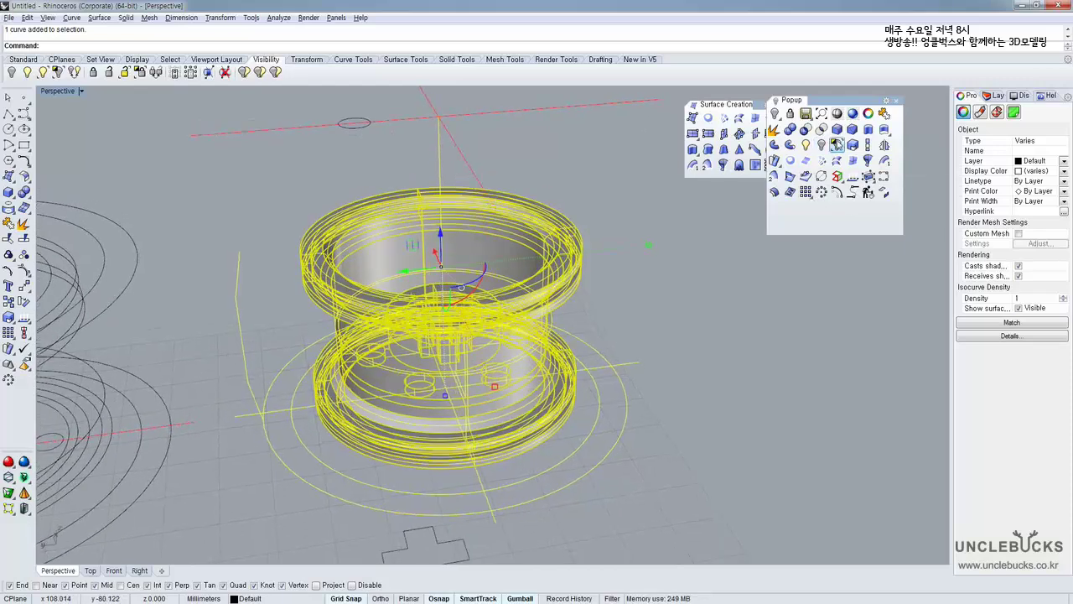
{"action": "left_click", "coordinate": [837, 144]}
Select the open side profile curve beside the wheel in the maximized Right view
{"action": "right_click_drag", "start_coordinate": [598, 355], "coordinate": [447, 277]}
{"action": "left_click", "coordinate": [482, 313]}
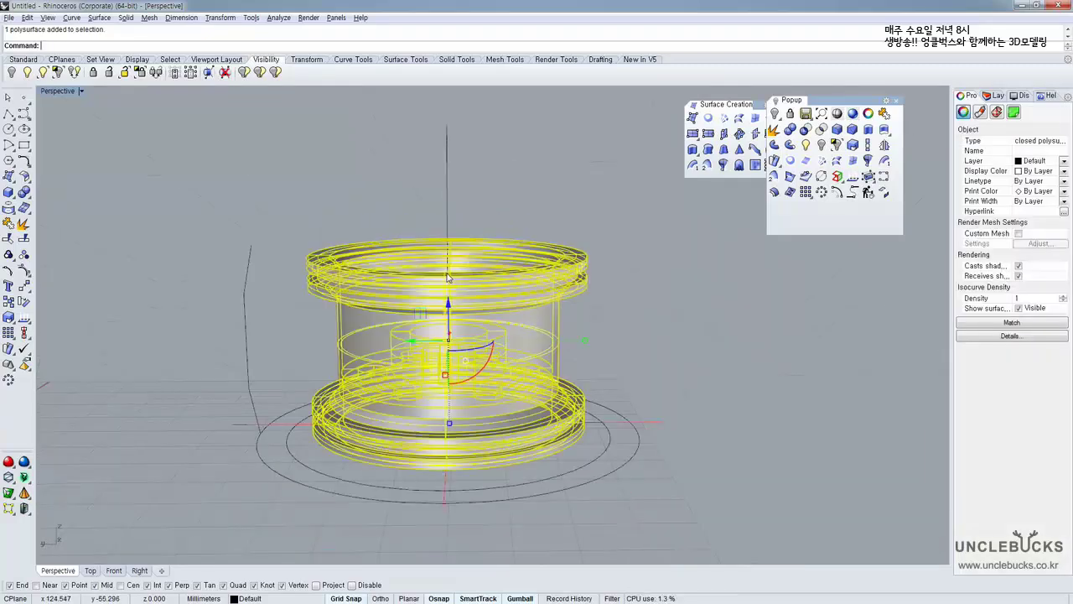
{"action": "key", "text": "ctrl+m"}
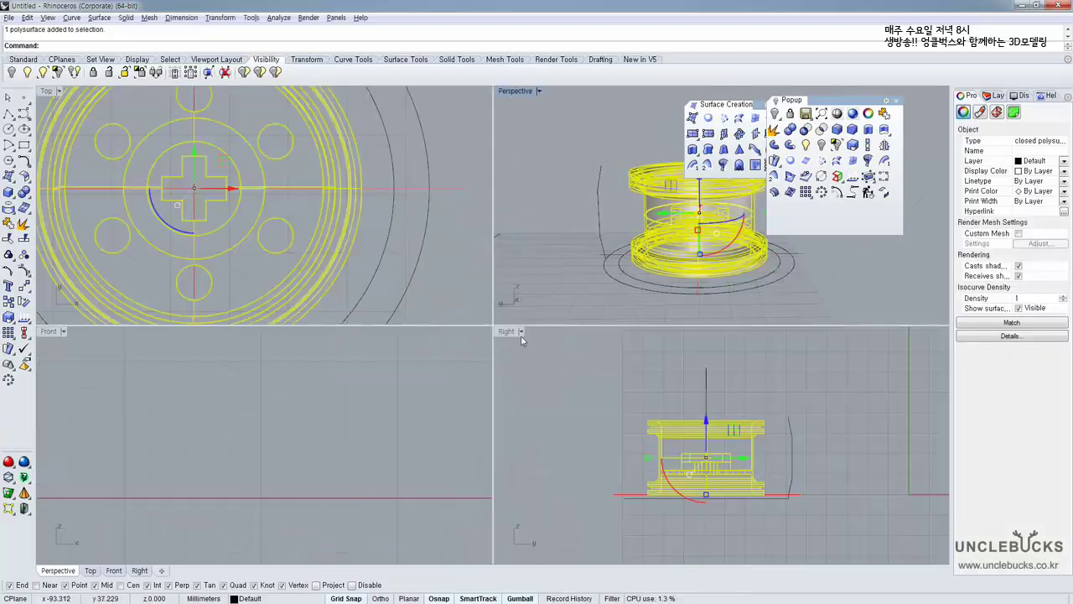
{"action": "double_click", "coordinate": [505, 332]}
{"action": "right_click_drag", "start_coordinate": [587, 328], "coordinate": [545, 287]}
{"action": "left_click", "coordinate": [614, 293]}
{"action": "scroll", "coordinate": [568, 294], "scroll_direction": "up", "scroll_amount": 6}
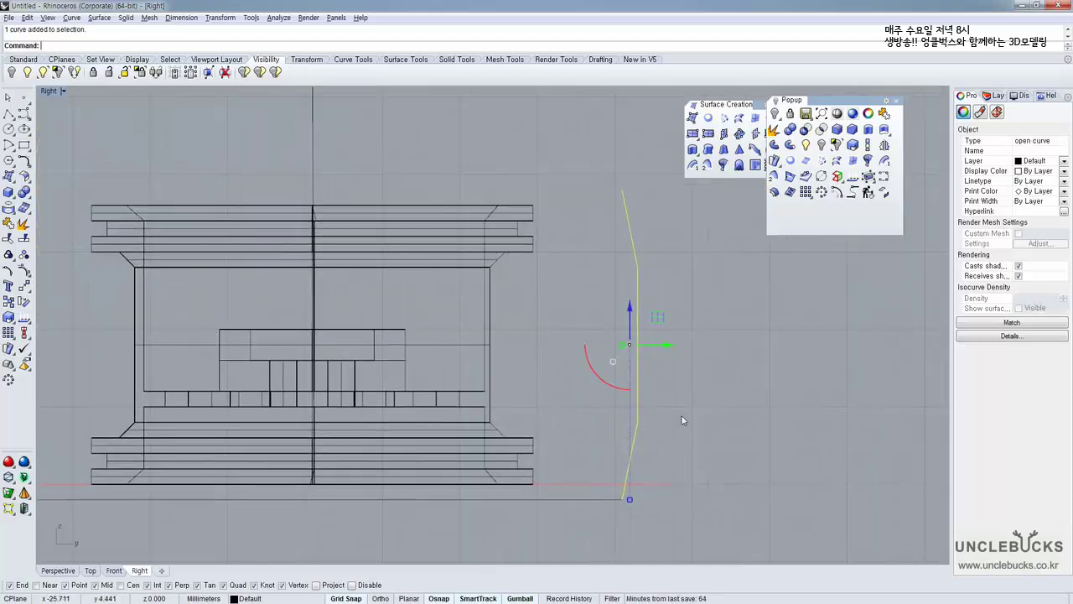
{"action": "left_click", "coordinate": [621, 378]}
{"action": "left_click_drag", "start_coordinate": [600, 386], "coordinate": [601, 385]}
{"action": "right_click_drag", "start_coordinate": [712, 388], "coordinate": [692, 359]}
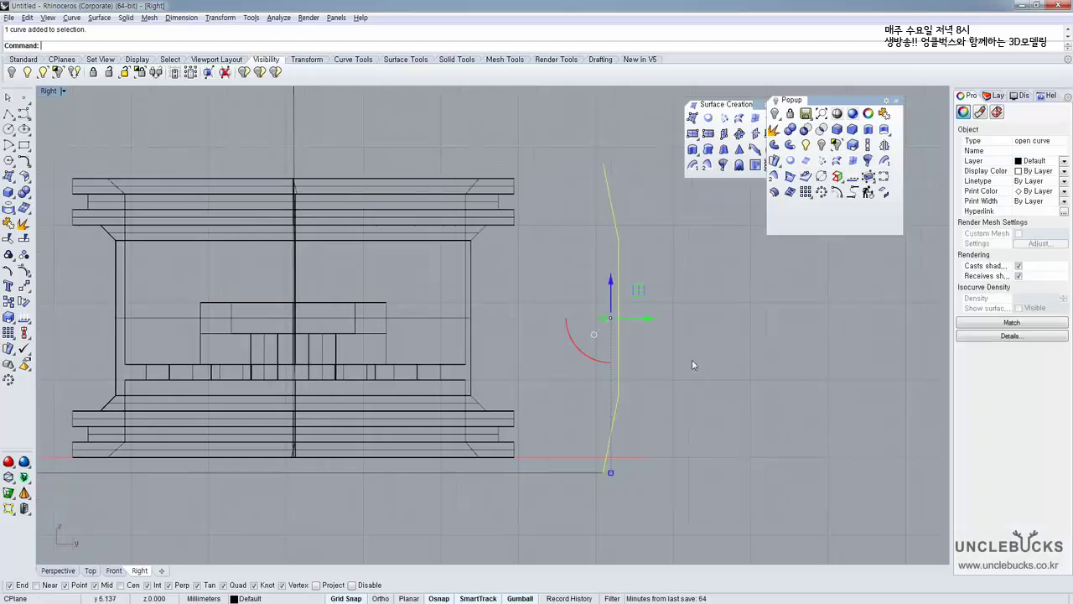
{"action": "left_click", "coordinate": [692, 360]}
{"action": "scroll", "coordinate": [692, 360], "scroll_direction": "down", "scroll_amount": 4}
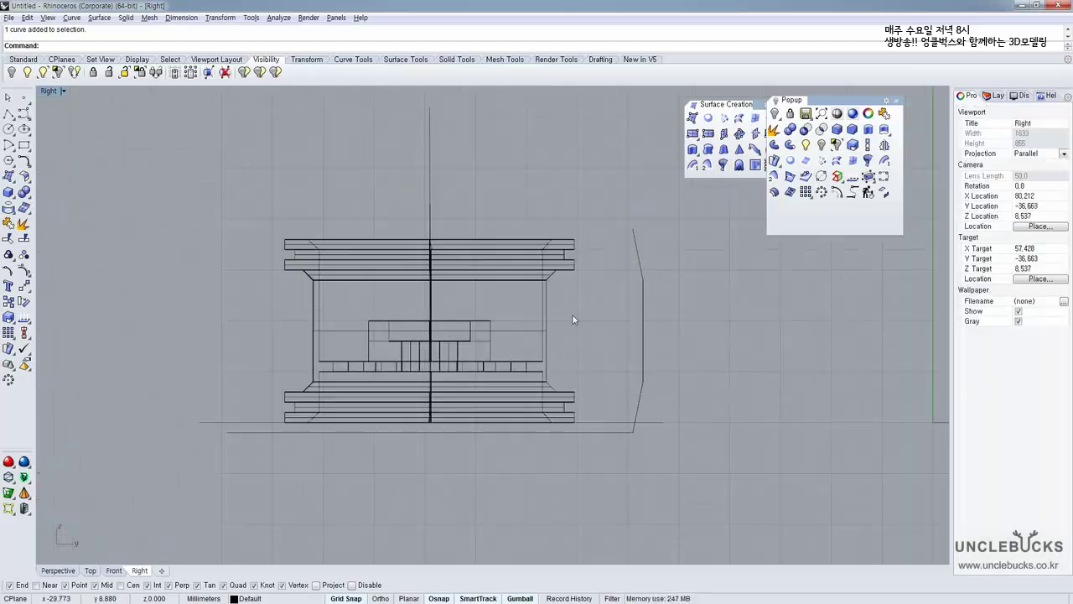
With the Project object snap enabled, start a polyline tracing the wheel's right edge from its lower recess corner to the upper outer rim corner
{"action": "left_click", "coordinate": [10, 116]}
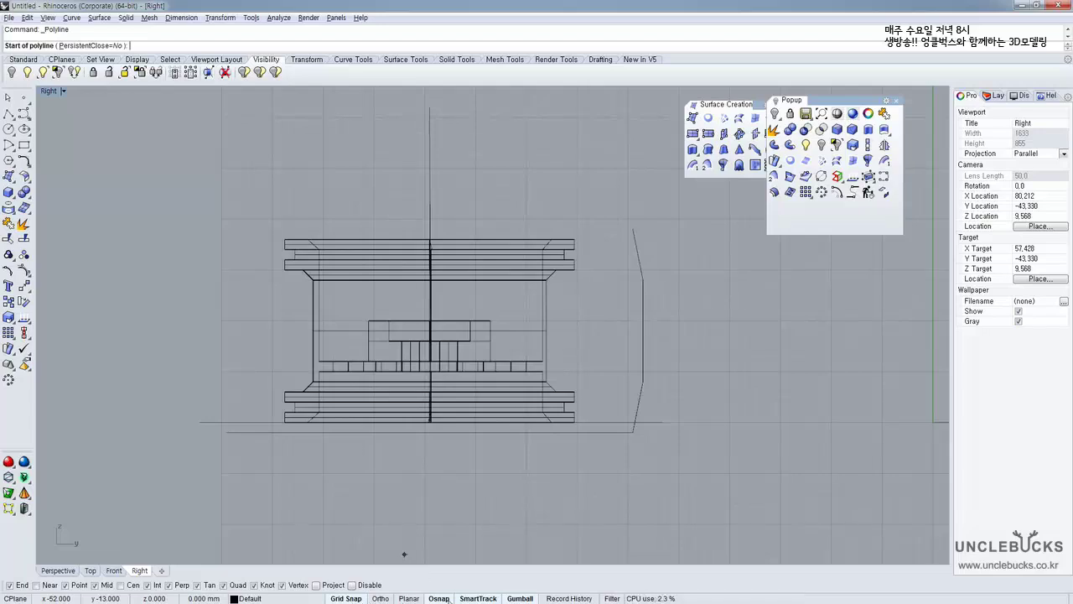
{"action": "scroll", "coordinate": [501, 269], "scroll_direction": "up", "scroll_amount": 5}
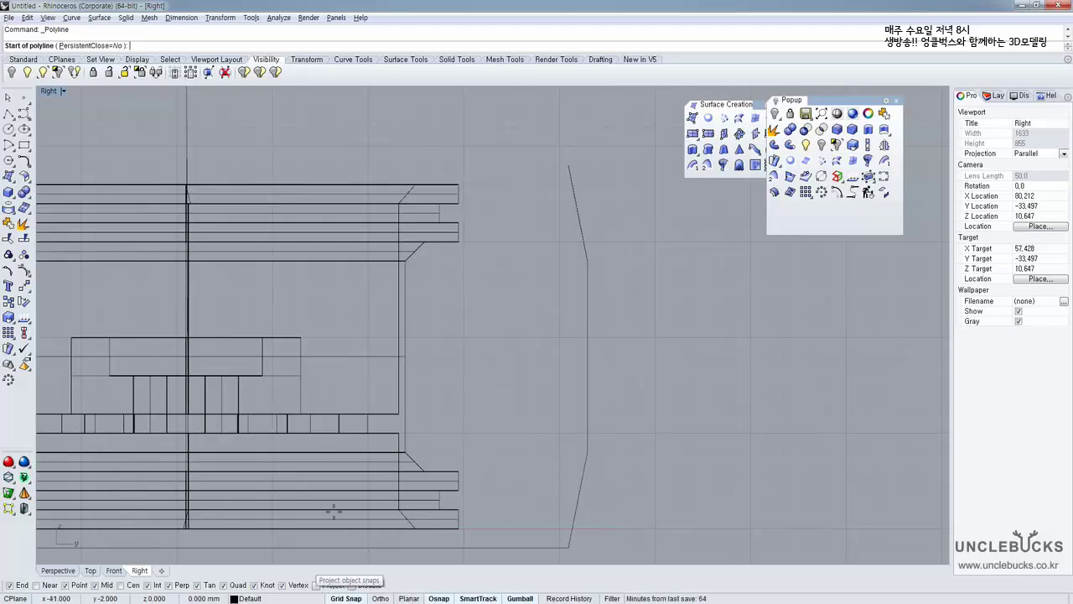
{"action": "right_click_drag", "start_coordinate": [441, 306], "coordinate": [467, 295]}
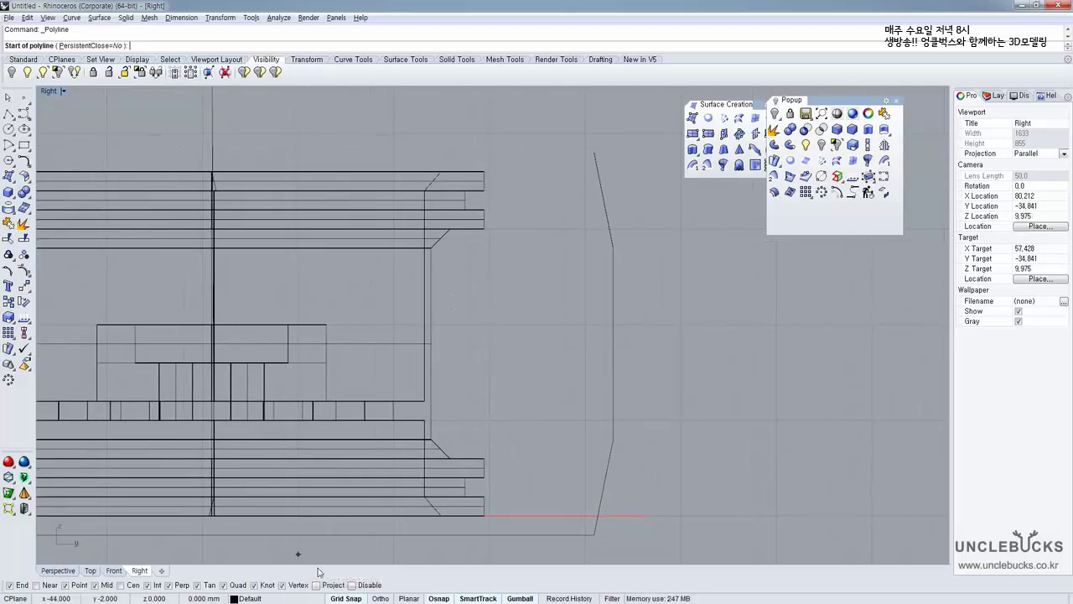
{"action": "scroll", "coordinate": [504, 218], "scroll_direction": "up", "scroll_amount": 6}
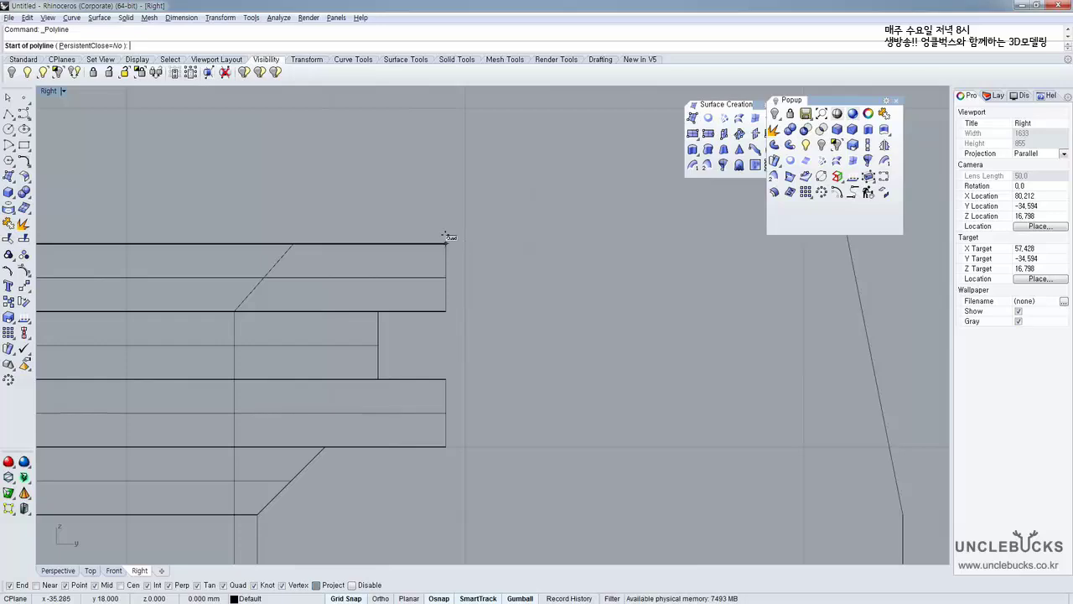
{"action": "scroll", "coordinate": [446, 241], "scroll_direction": "down", "scroll_amount": 10}
{"action": "scroll", "coordinate": [405, 335], "scroll_direction": "up", "scroll_amount": 4}
{"action": "scroll", "coordinate": [403, 336], "scroll_direction": "down", "scroll_amount": 4}
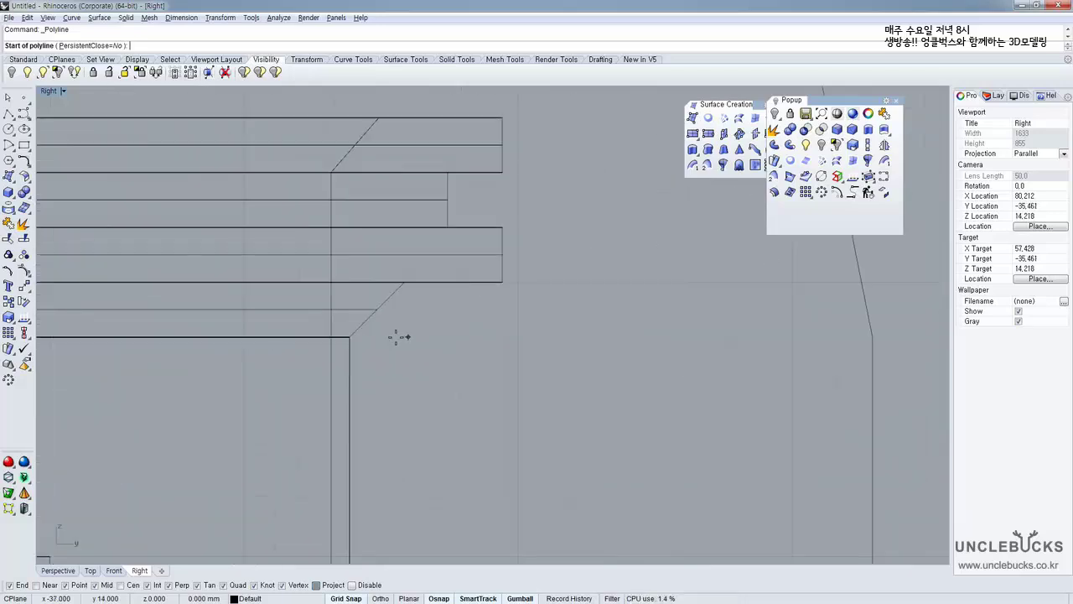
{"action": "scroll", "coordinate": [390, 443], "scroll_direction": "up", "scroll_amount": 1}
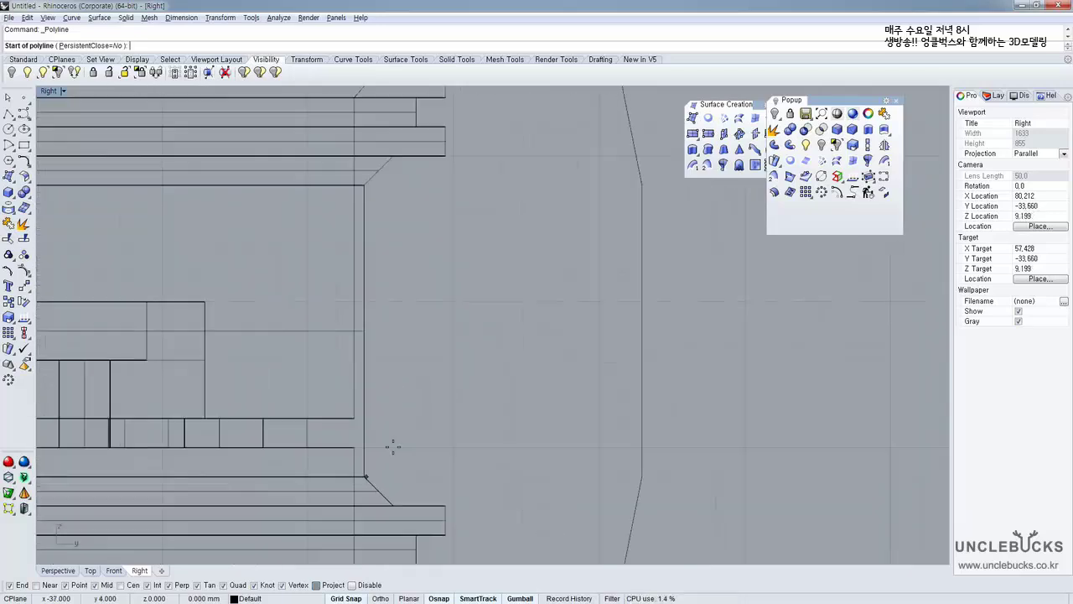
{"action": "scroll", "coordinate": [391, 444], "scroll_direction": "down", "scroll_amount": 2}
{"action": "scroll", "coordinate": [397, 422], "scroll_direction": "up", "scroll_amount": 1}
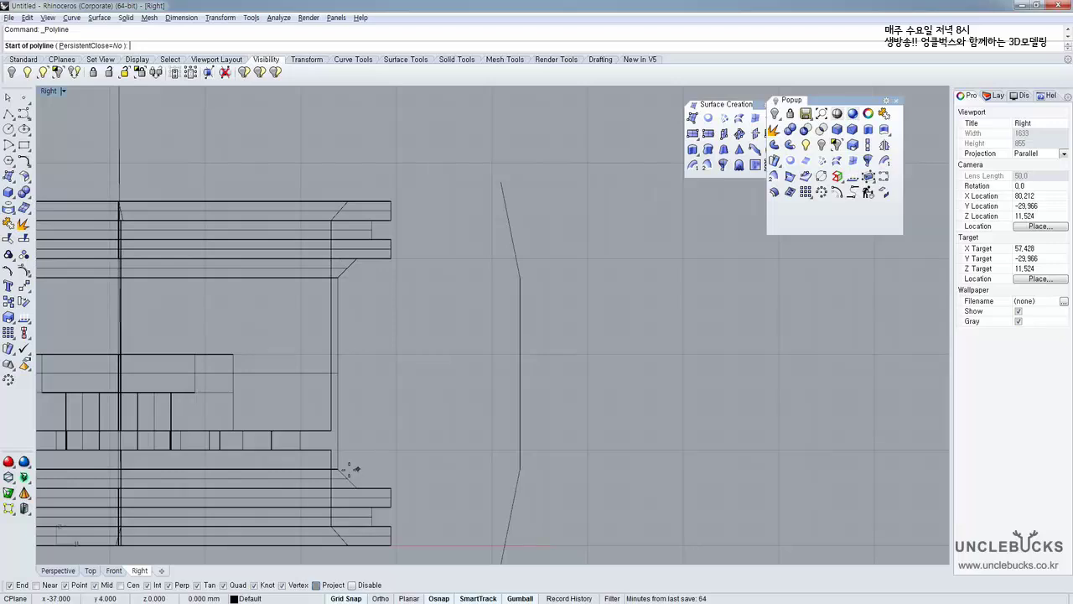
{"action": "left_click", "coordinate": [339, 467]}
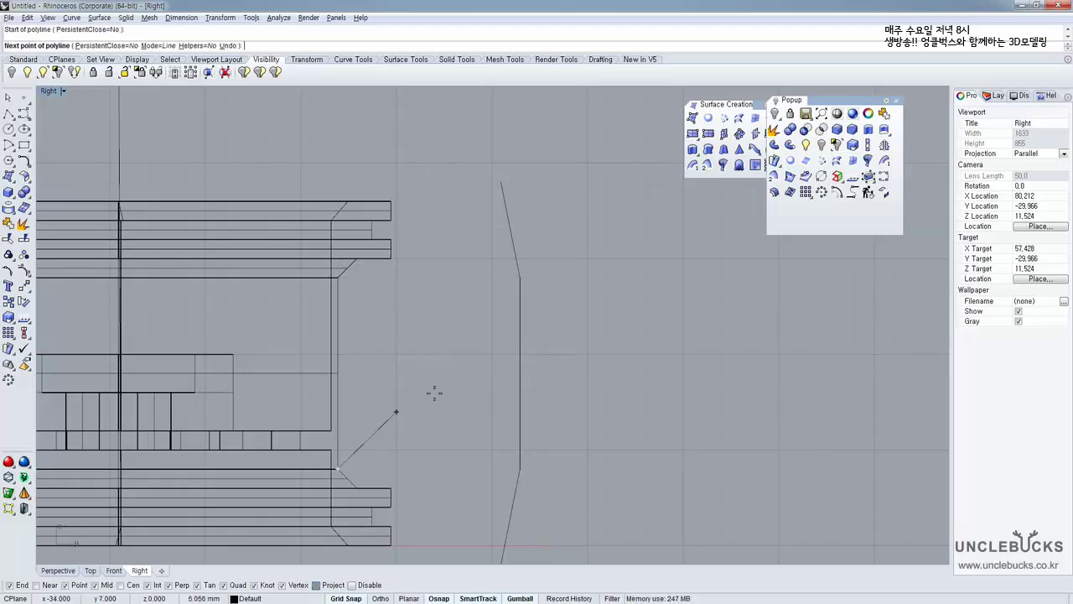
{"action": "left_click", "coordinate": [339, 277]}
{"action": "left_click", "coordinate": [356, 259]}
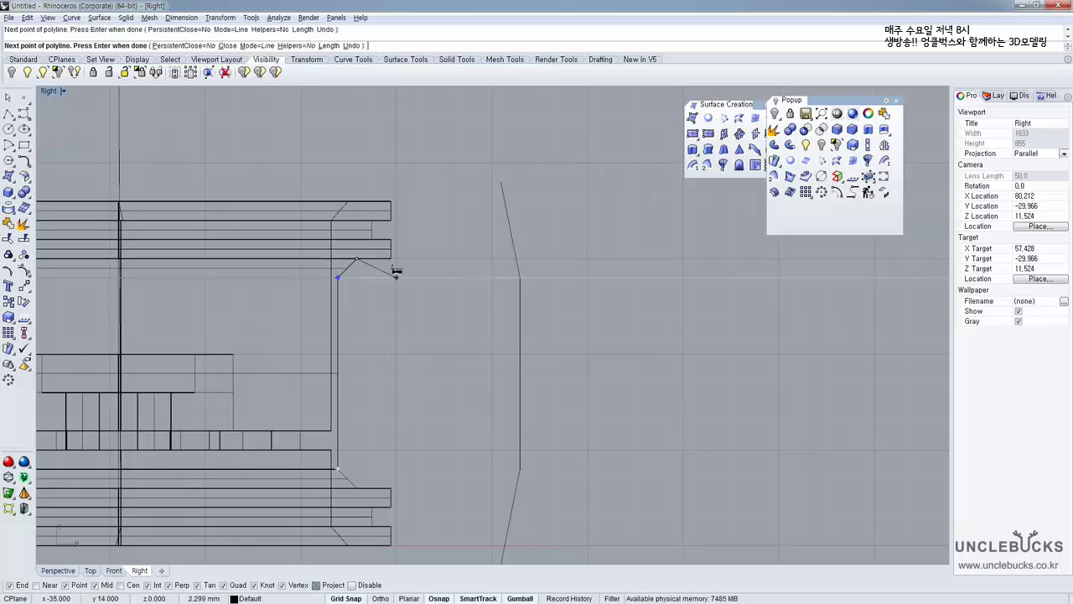
{"action": "left_click", "coordinate": [390, 258]}
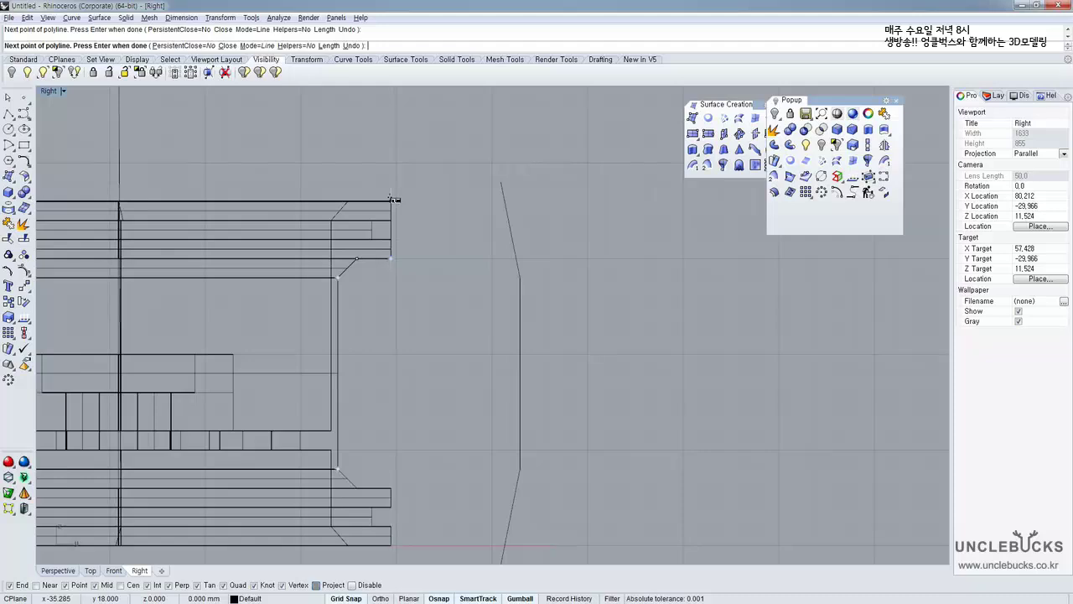
{"action": "left_click", "coordinate": [390, 200]}
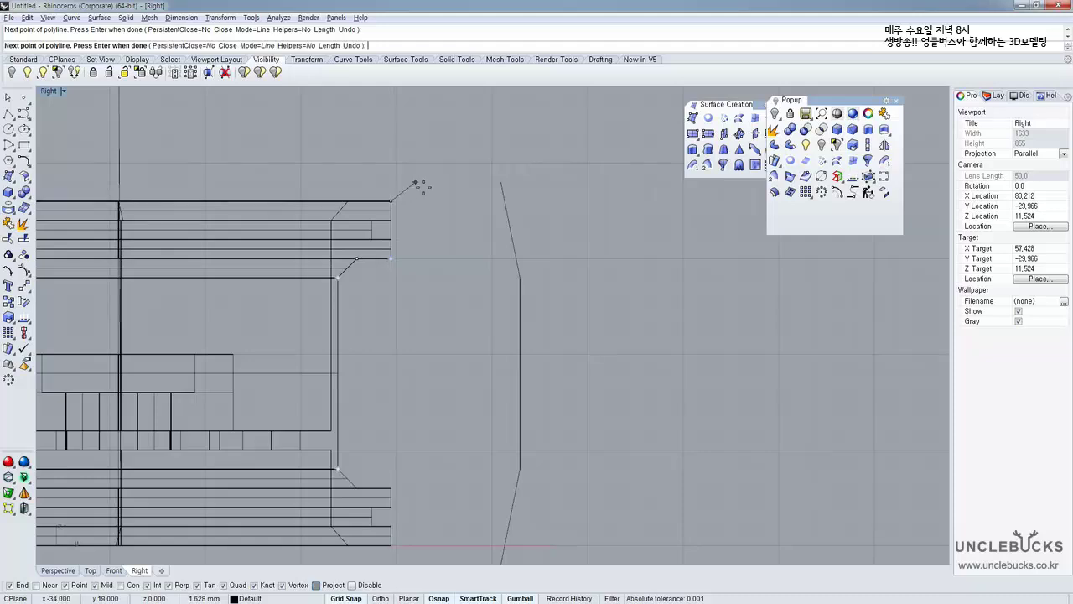
Continue the polyline across to the guide curve's upper end and trace the guide curve down to its lower end
{"action": "left_click", "coordinate": [501, 181]}
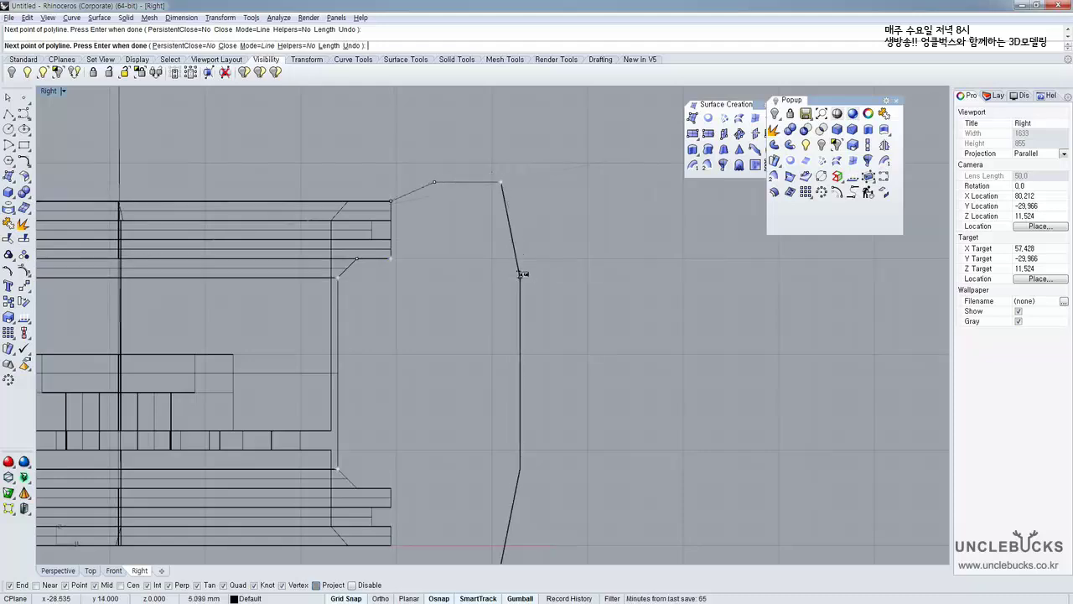
{"action": "left_click", "coordinate": [520, 275]}
{"action": "right_click_drag", "start_coordinate": [547, 428], "coordinate": [530, 234]}
{"action": "left_click", "coordinate": [503, 275]}
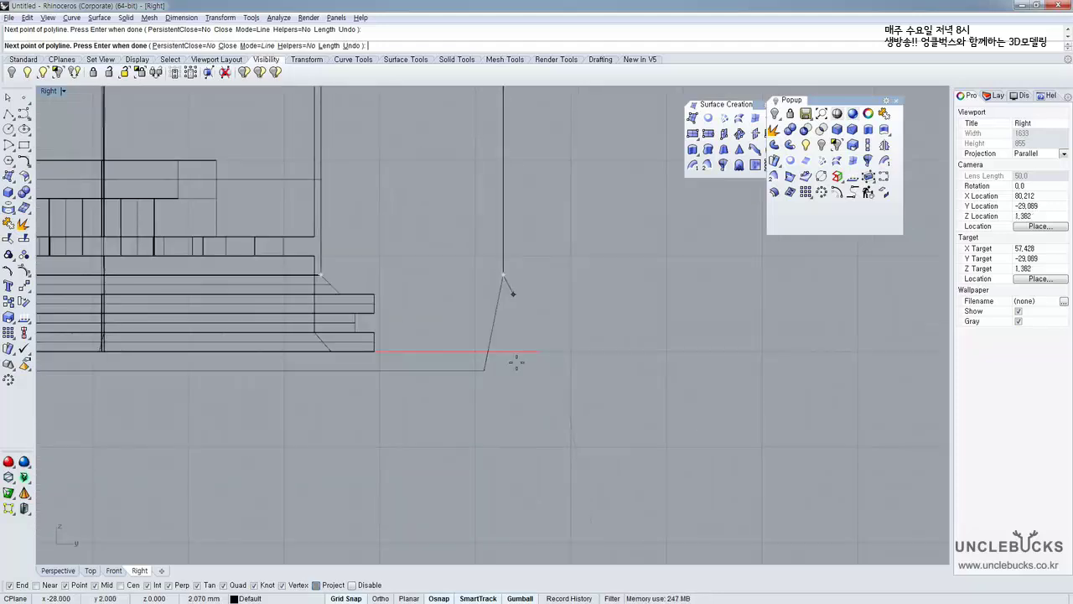
{"action": "left_click", "coordinate": [482, 369]}
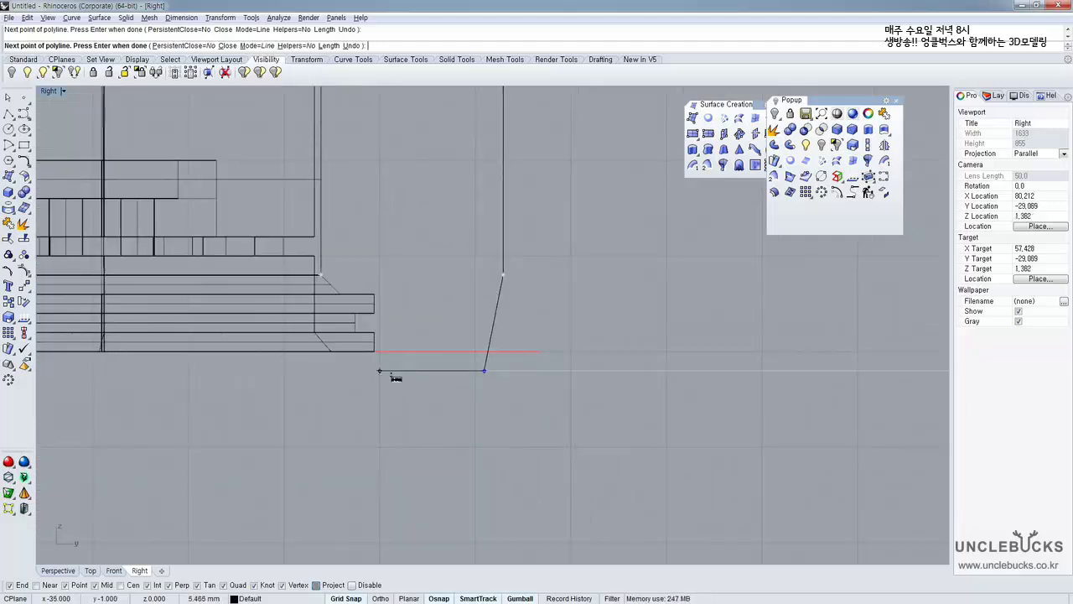
Close the polyline back to its start point along the bottom line and the wheel's lower rim and chamfer corners
{"action": "scroll", "coordinate": [402, 378], "scroll_direction": "down", "scroll_amount": 5}
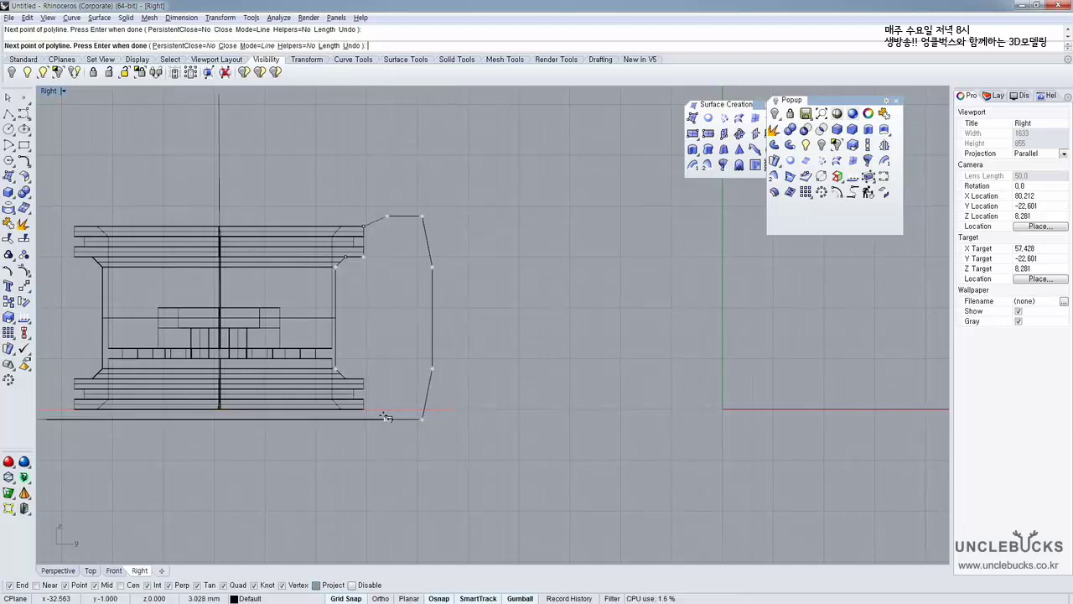
{"action": "scroll", "coordinate": [388, 417], "scroll_direction": "up", "scroll_amount": 3}
{"action": "scroll", "coordinate": [380, 402], "scroll_direction": "up", "scroll_amount": 3}
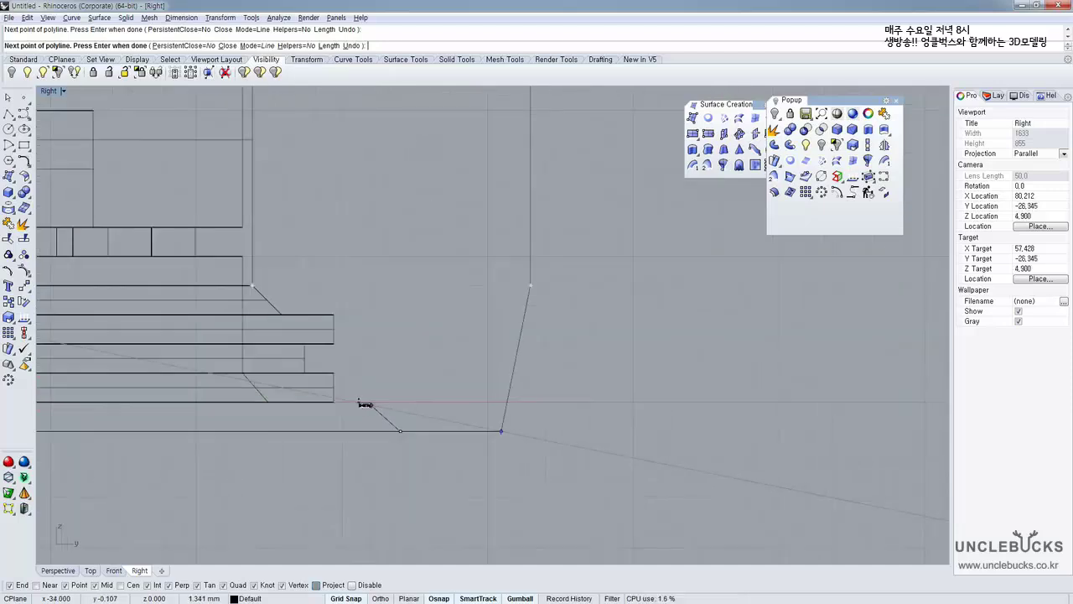
{"action": "left_click", "coordinate": [354, 401]}
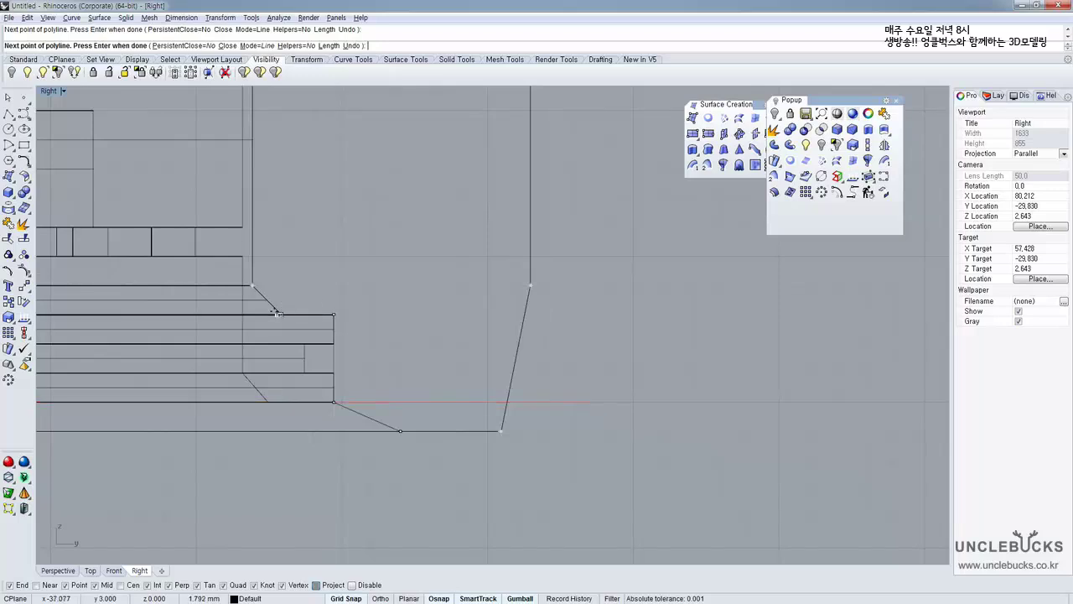
{"action": "left_click", "coordinate": [251, 285]}
{"action": "key", "text": "Return"}
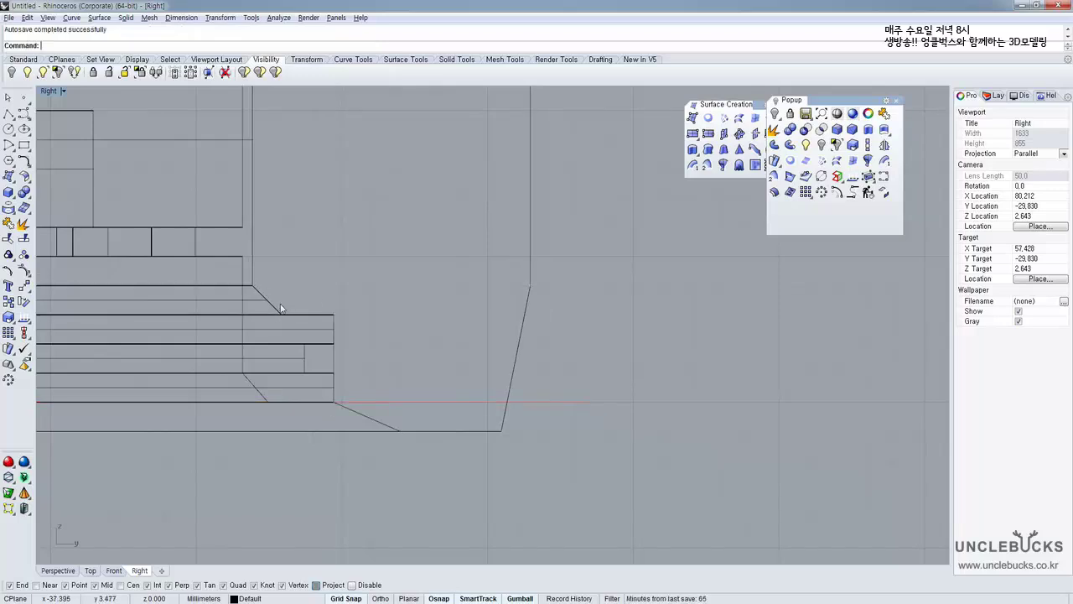
Select the closed profile curve beside the wheel and examine its whole outline and upper corners
{"action": "left_click", "coordinate": [313, 314]}
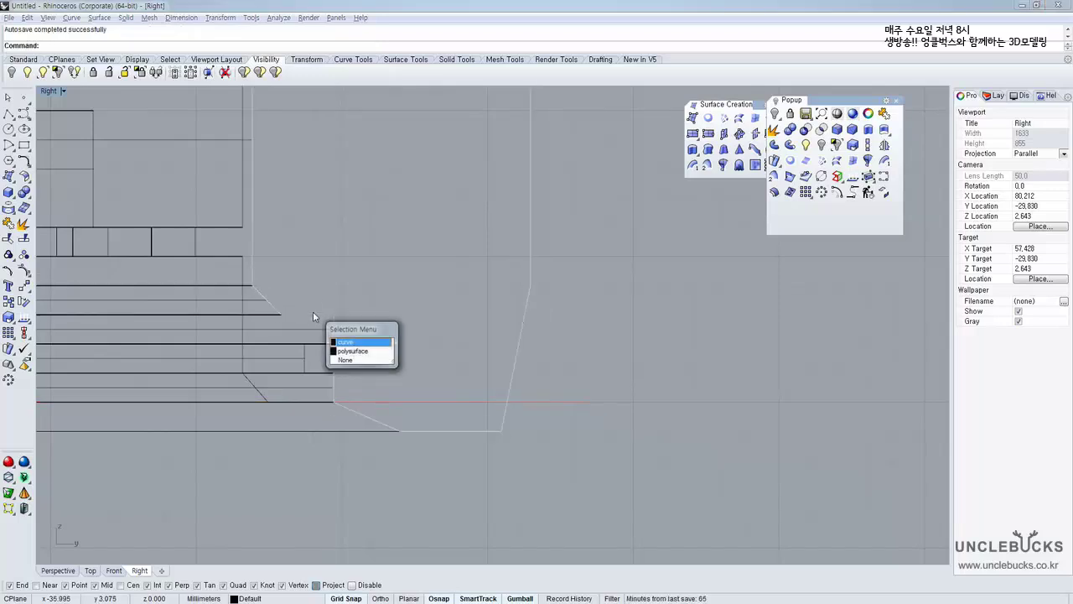
{"action": "left_click", "coordinate": [360, 340]}
{"action": "scroll", "coordinate": [361, 339], "scroll_direction": "down", "scroll_amount": 10}
{"action": "right_click_drag", "start_coordinate": [355, 276], "coordinate": [355, 322]}
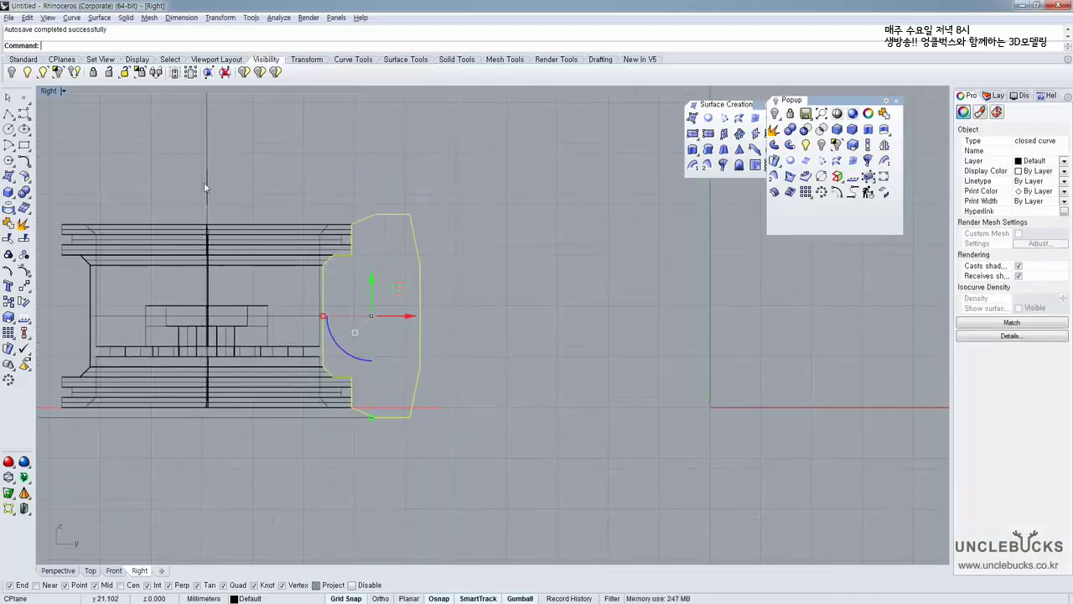
{"action": "scroll", "coordinate": [360, 198], "scroll_direction": "up", "scroll_amount": 4}
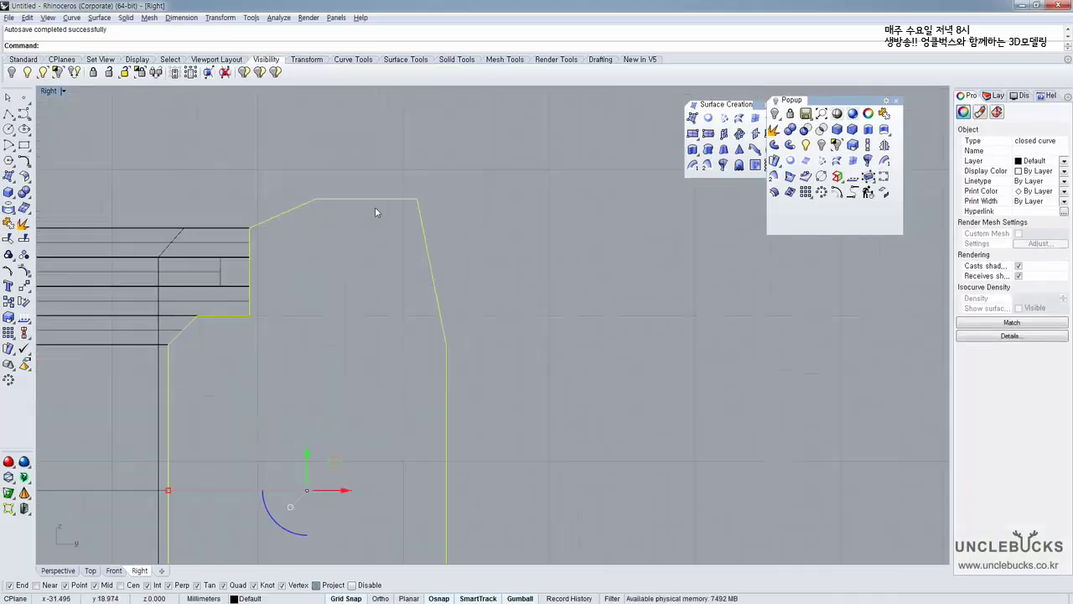
{"action": "right_click_drag", "start_coordinate": [375, 206], "coordinate": [412, 189]}
{"action": "scroll", "coordinate": [404, 229], "scroll_direction": "down", "scroll_amount": 3}
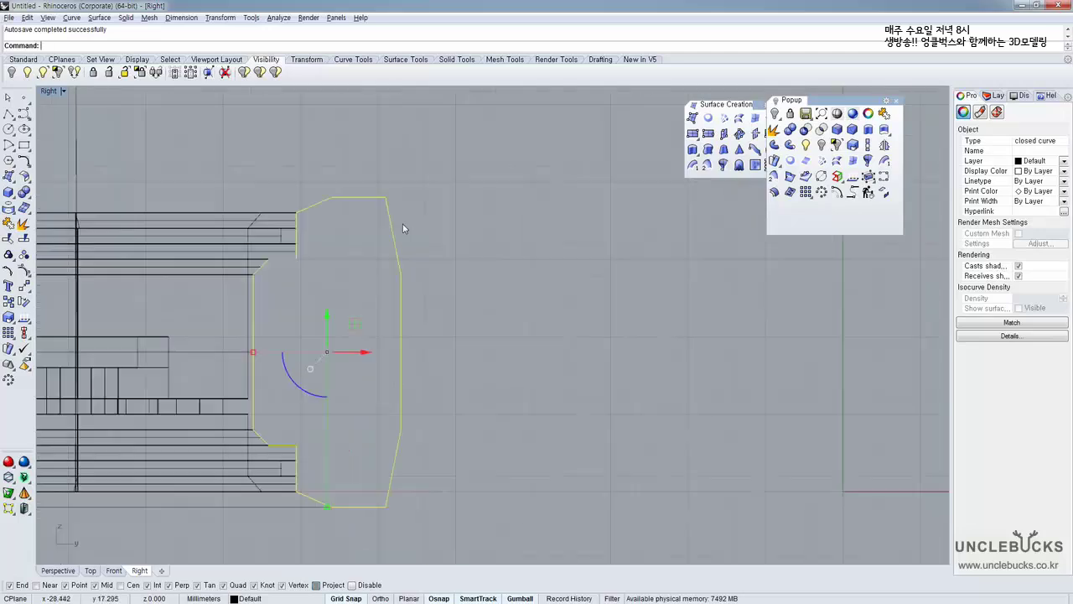
Fillet the closed profile's upper outer corner with a radius of 1
{"action": "left_click", "coordinate": [24, 160]}
{"action": "left_click", "coordinate": [41, 166]}
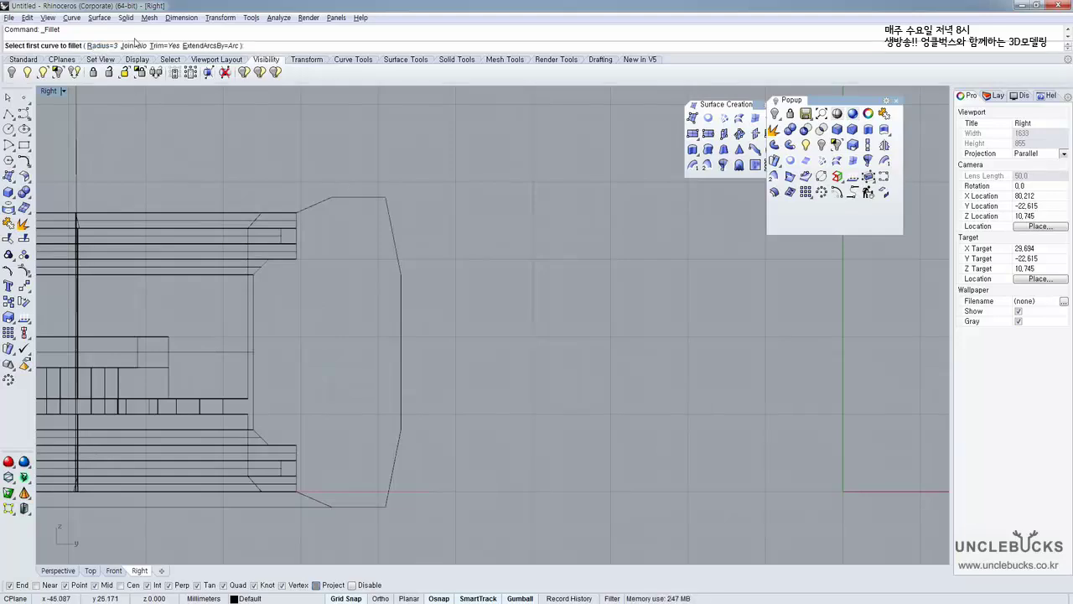
{"action": "key", "text": "Return"}
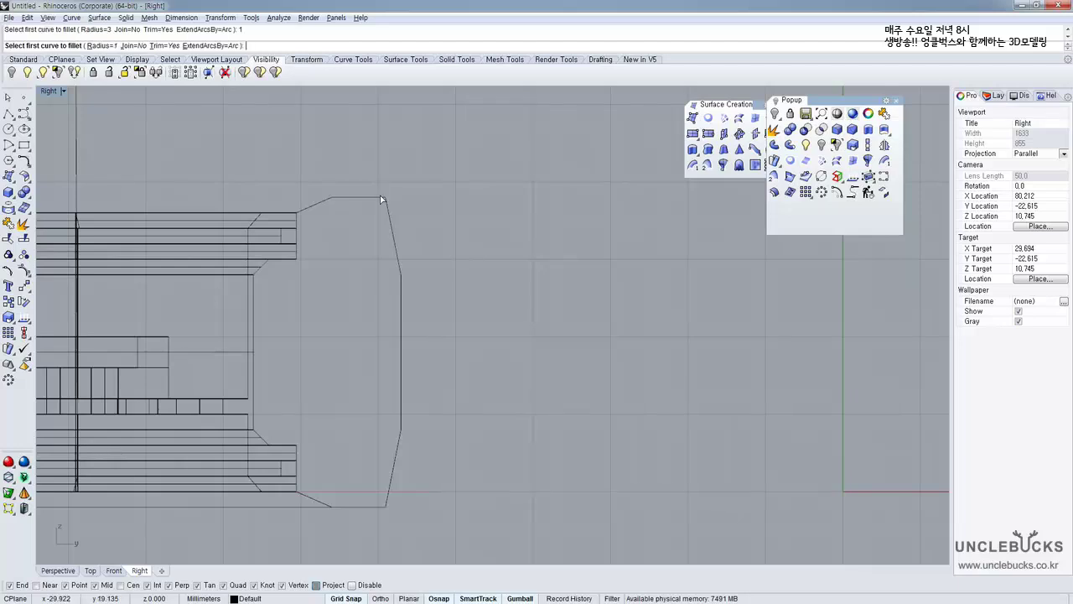
{"action": "scroll", "coordinate": [376, 210], "scroll_direction": "up", "scroll_amount": 2}
{"action": "left_click", "coordinate": [375, 201]}
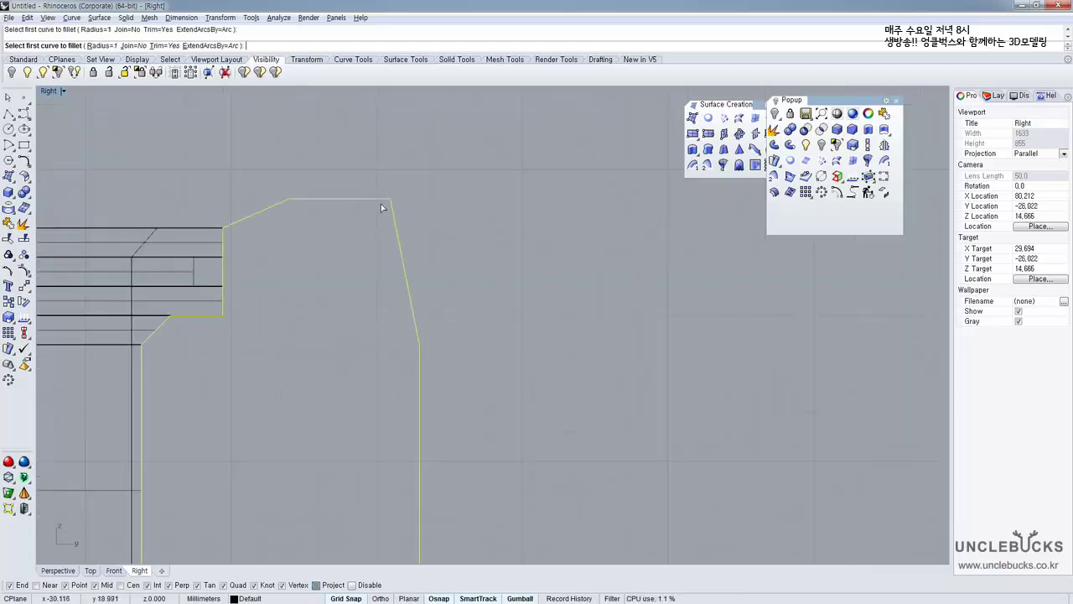
{"action": "left_click", "coordinate": [392, 216]}
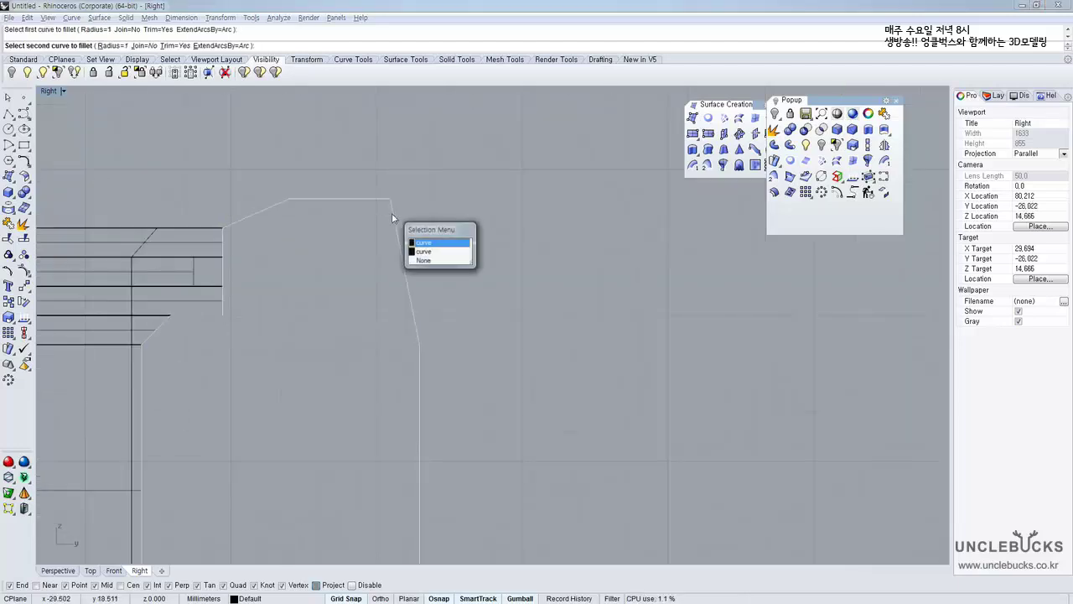
{"action": "left_click", "coordinate": [424, 244]}
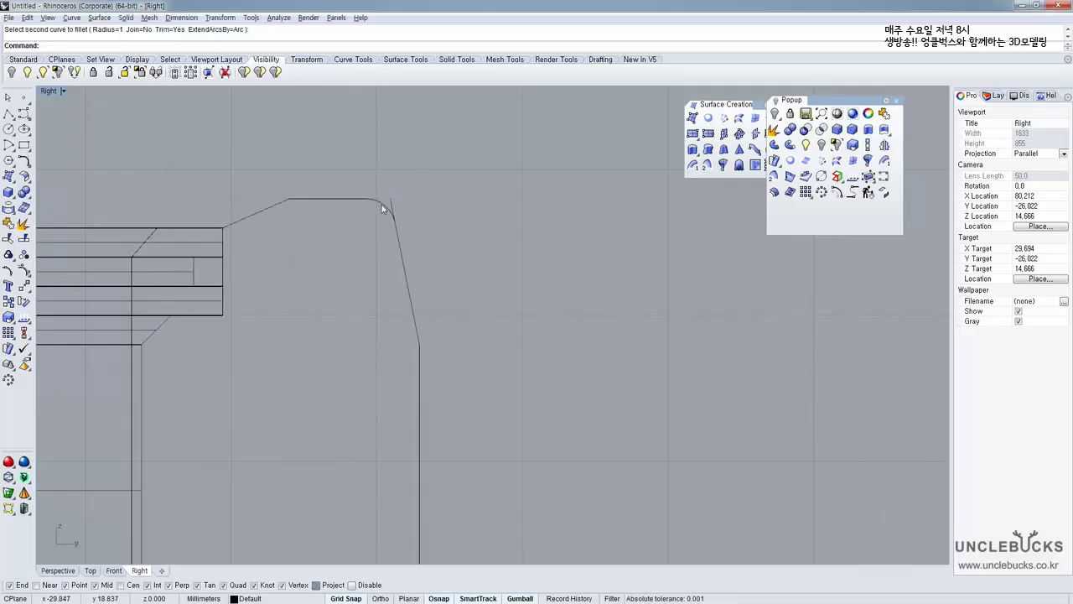
Delete the original open guide curve along the profile's outer side
{"action": "left_click", "coordinate": [394, 208]}
{"action": "right_click_drag", "start_coordinate": [455, 235], "coordinate": [411, 192]}
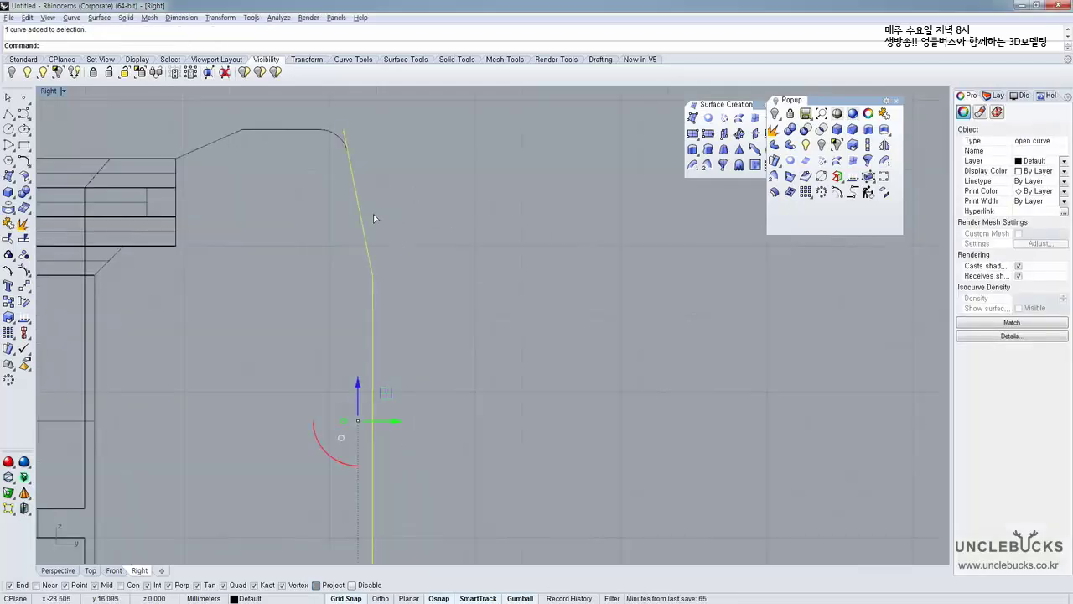
{"action": "key", "text": "Delete"}
Fillet the closed profile's lower outer corner with a radius of 1 and select the rounded curve
{"action": "left_click", "coordinate": [360, 193]}
{"action": "scroll", "coordinate": [307, 266], "scroll_direction": "down", "scroll_amount": 3}
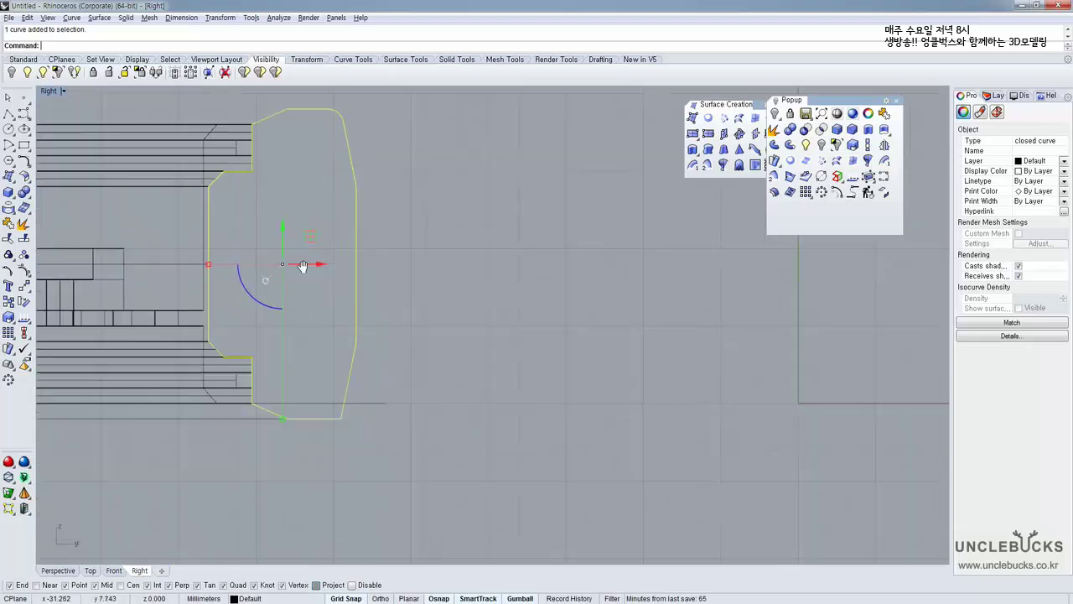
{"action": "left_click", "coordinate": [24, 161]}
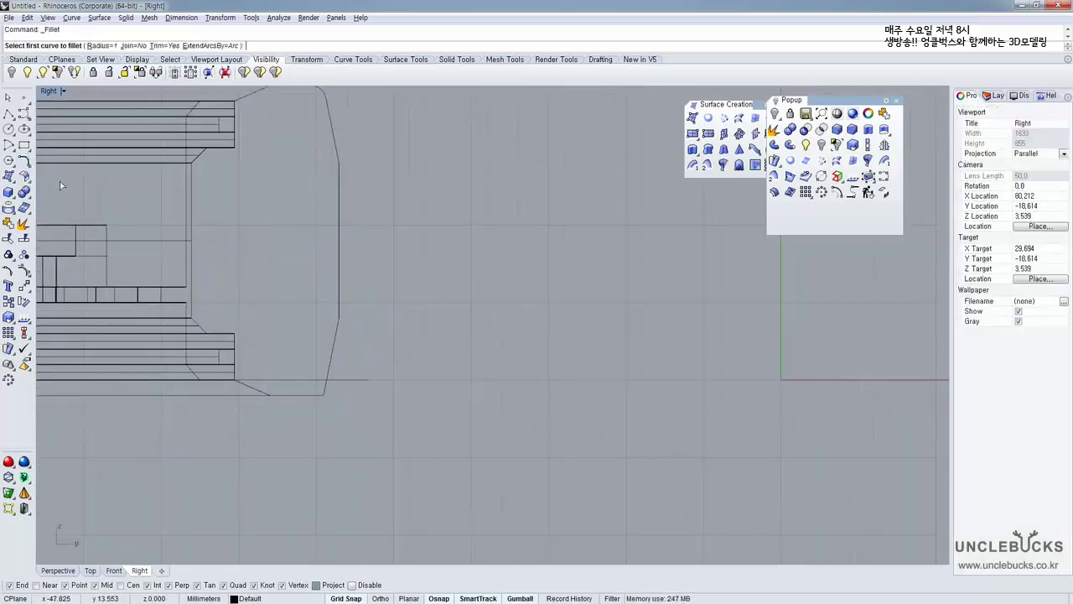
{"action": "scroll", "coordinate": [334, 375], "scroll_direction": "up", "scroll_amount": 2}
{"action": "left_click", "coordinate": [321, 395]}
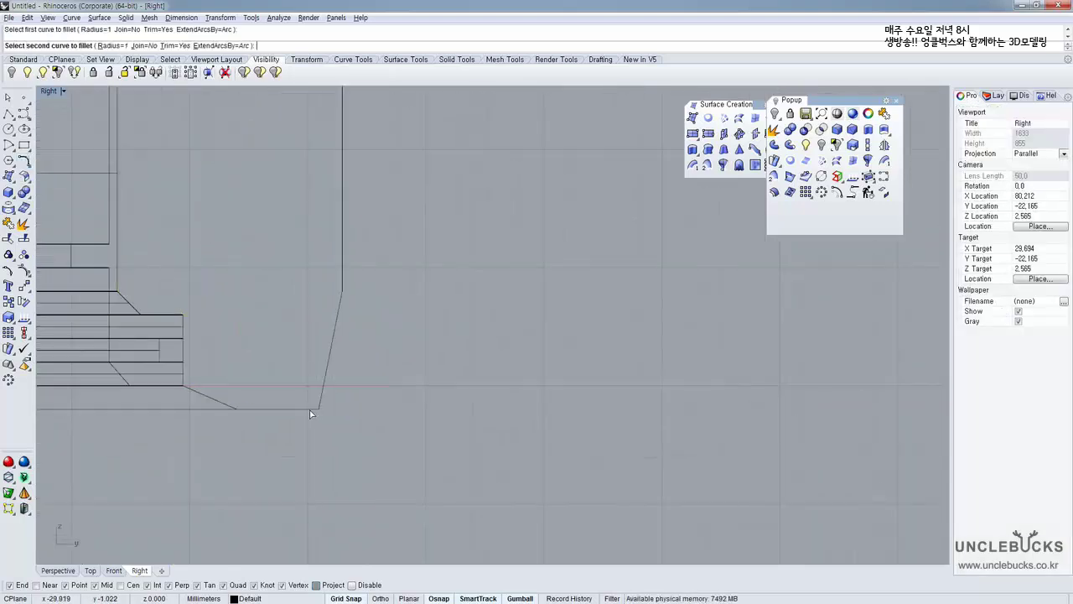
{"action": "left_click", "coordinate": [310, 409]}
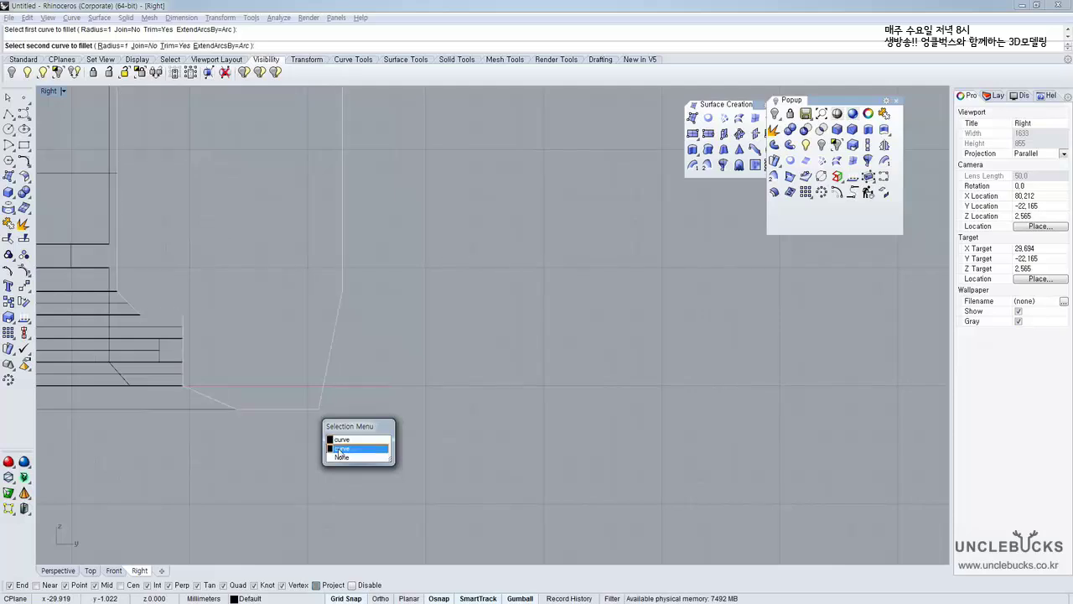
{"action": "left_click", "coordinate": [339, 450]}
{"action": "left_click", "coordinate": [323, 380]}
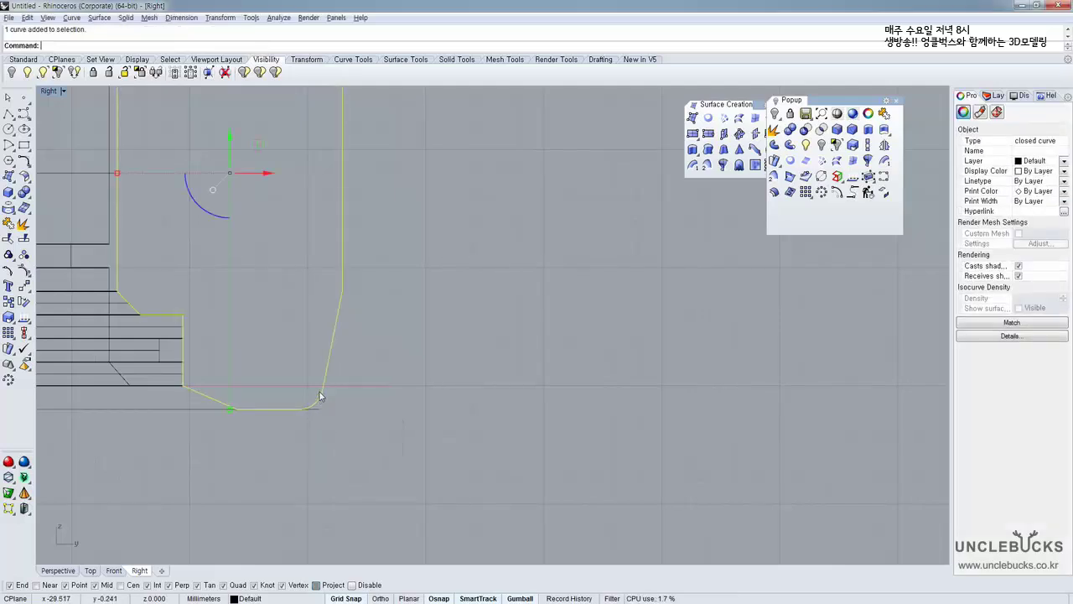
Fillet the two obtuse corners at the ends of the profile's outer straight side with a radius of 5 and select the curve
{"action": "scroll", "coordinate": [319, 337], "scroll_direction": "down", "scroll_amount": 2}
{"action": "scroll", "coordinate": [310, 222], "scroll_direction": "up", "scroll_amount": 4}
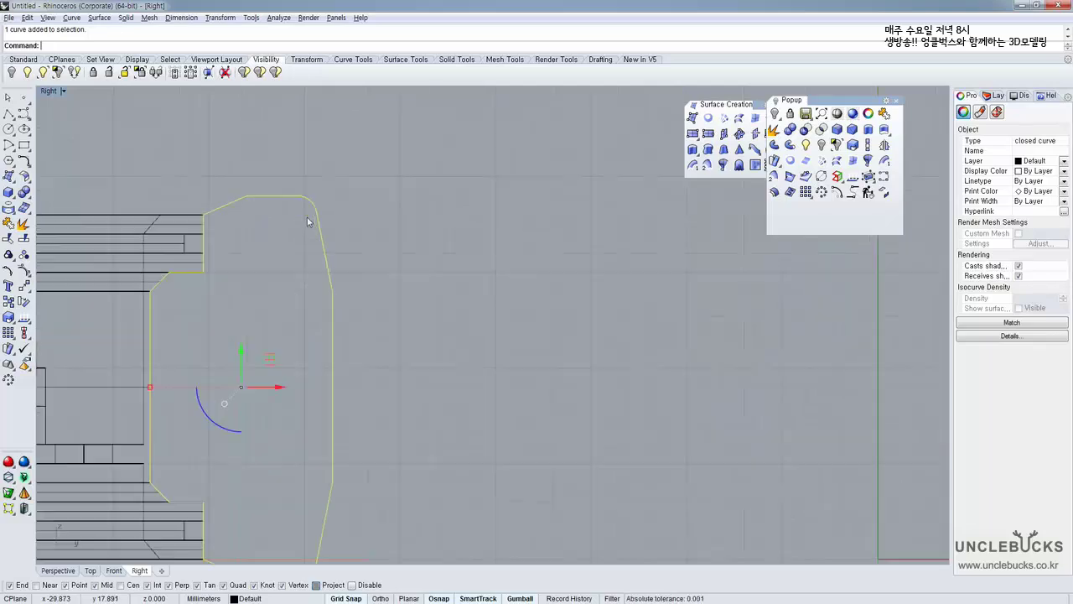
{"action": "key", "text": "Return"}
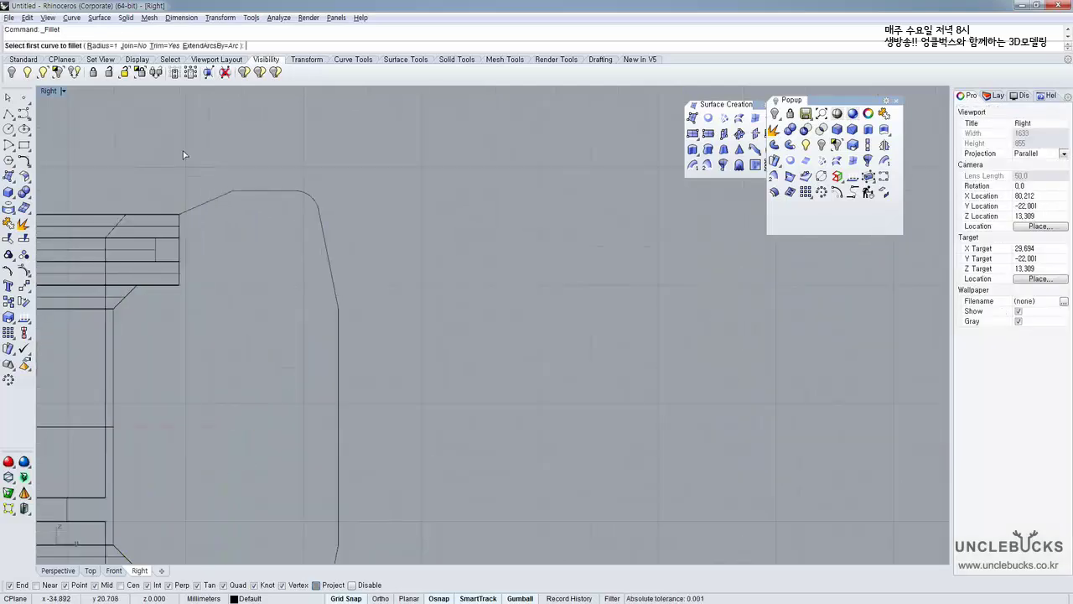
{"action": "left_click", "coordinate": [106, 46]}
{"action": "type", "text": "5"}
{"action": "key", "text": "Return"}
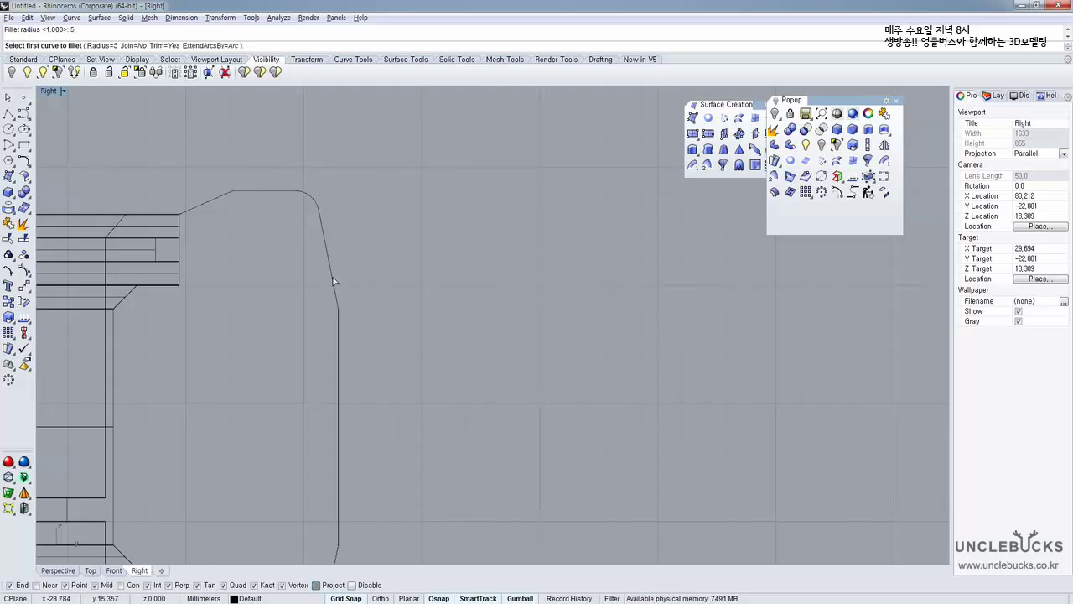
{"action": "left_click", "coordinate": [334, 281]}
{"action": "right_click_drag", "start_coordinate": [340, 528], "coordinate": [344, 352]}
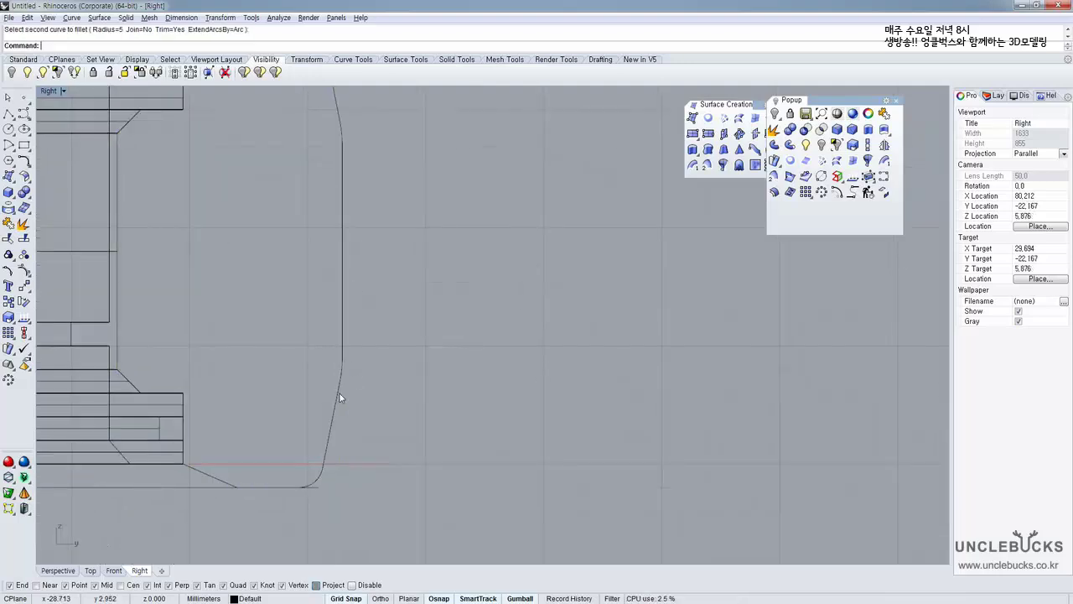
{"action": "left_click", "coordinate": [341, 368]}
{"action": "right_click_drag", "start_coordinate": [350, 256], "coordinate": [369, 346]}
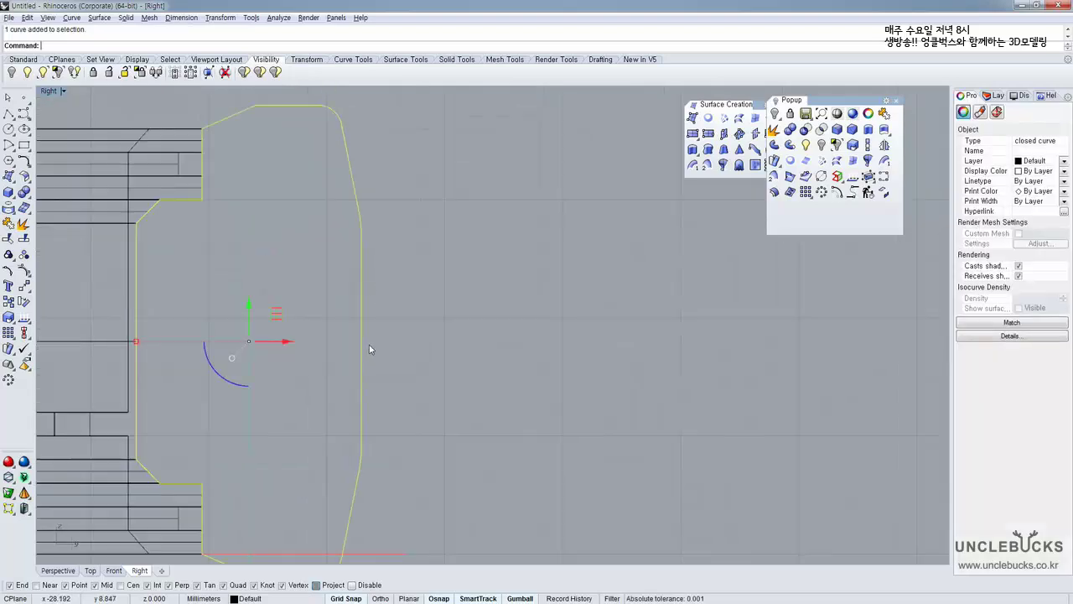
Examine where the selected profile curve lies relative to the wheel in the perspective and top views
{"action": "scroll", "coordinate": [368, 344], "scroll_direction": "down", "scroll_amount": 6}
{"action": "double_click", "coordinate": [48, 93]}
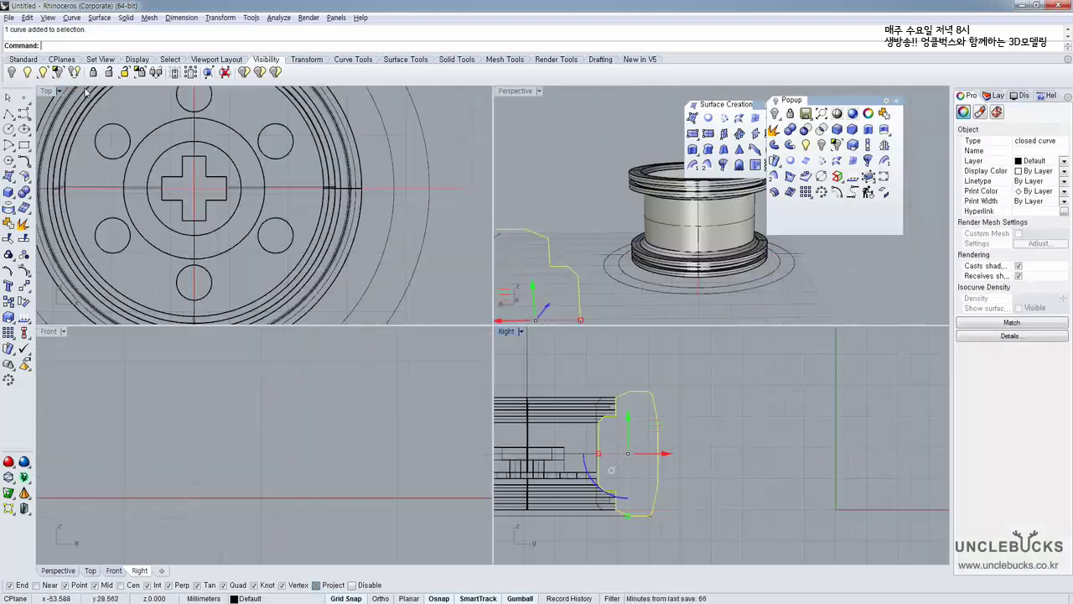
{"action": "double_click", "coordinate": [514, 91]}
{"action": "scroll", "coordinate": [268, 310], "scroll_direction": "up", "scroll_amount": 5}
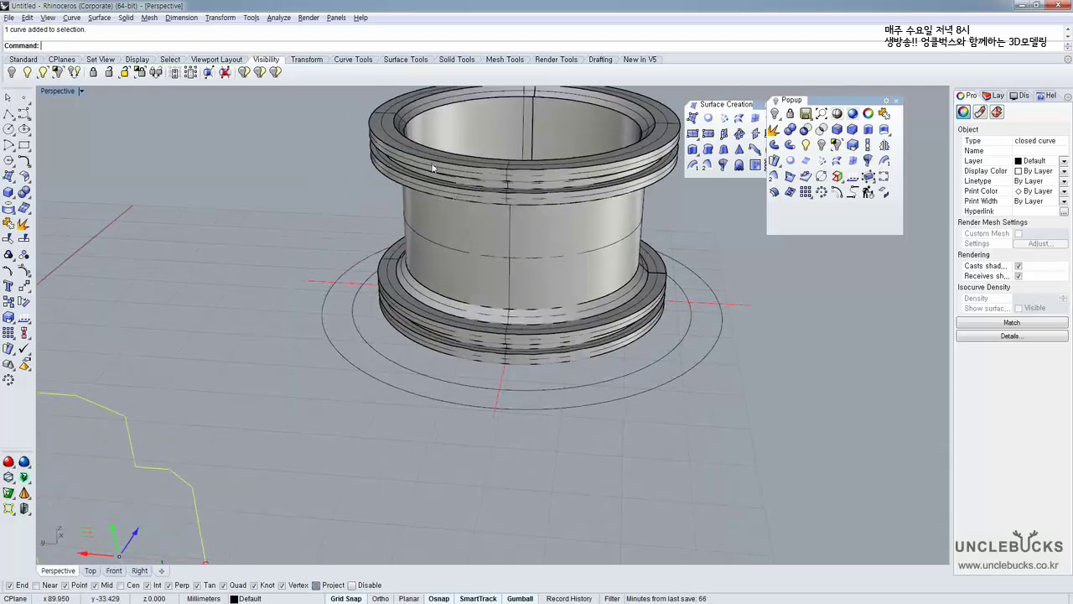
{"action": "scroll", "coordinate": [267, 310], "scroll_direction": "down", "scroll_amount": 4}
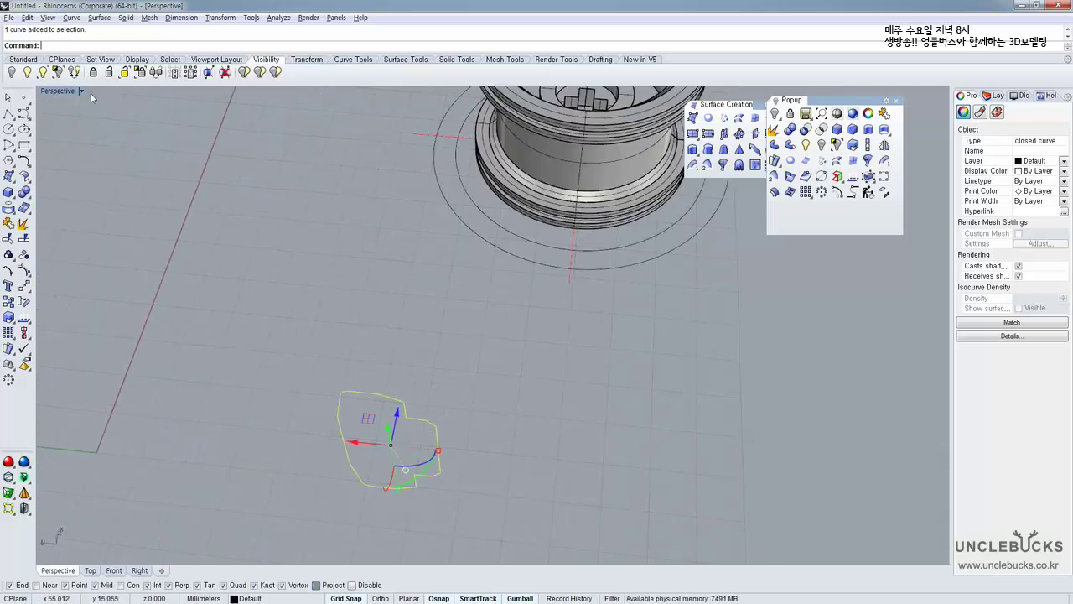
{"action": "double_click", "coordinate": [54, 91]}
{"action": "double_click", "coordinate": [46, 91]}
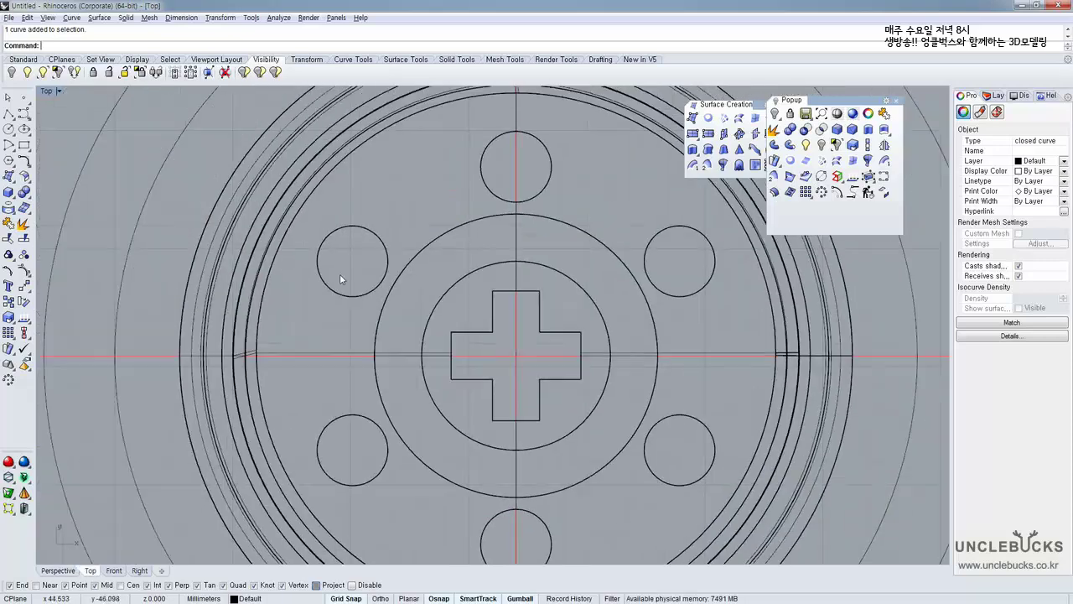
{"action": "scroll", "coordinate": [341, 279], "scroll_direction": "down", "scroll_amount": 5}
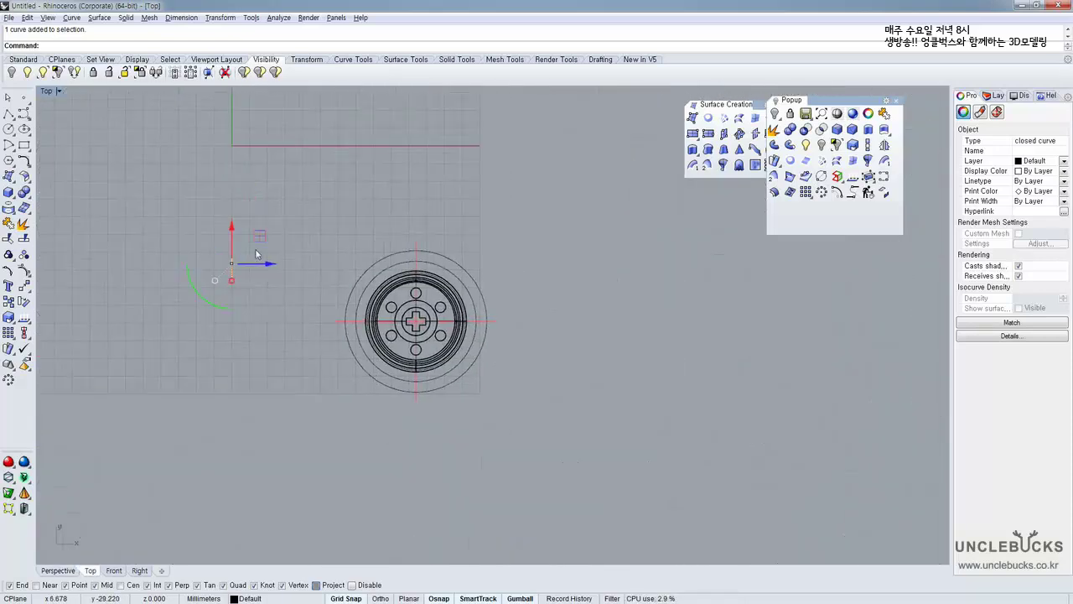
{"action": "scroll", "coordinate": [256, 253], "scroll_direction": "down", "scroll_amount": 6}
{"action": "mouse_move", "coordinate": [267, 179]}
{"action": "right_mouse_down"}
{"action": "mouse_move", "coordinate": [276, 265]}
{"action": "mouse_move", "coordinate": [273, 232]}
{"action": "right_mouse_up"}
{"action": "scroll", "coordinate": [286, 307], "scroll_direction": "up", "scroll_amount": 12}
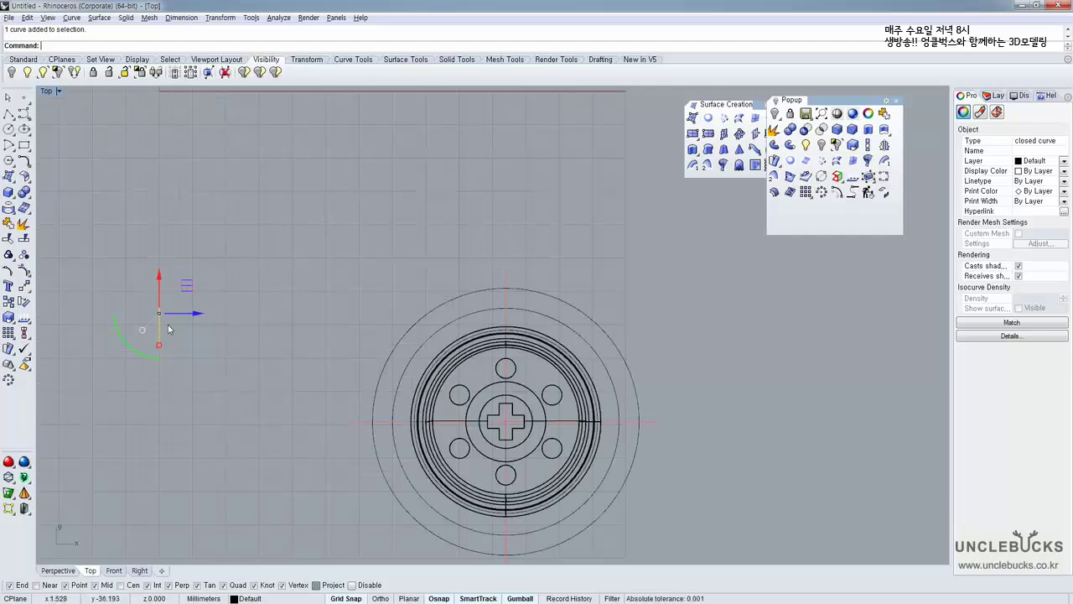
Move the profile curve 52 mm horizontally onto the wheel's centre line in the top view, with Ortho on
{"action": "type", "text": "ove"}
{"action": "key", "text": "Return"}
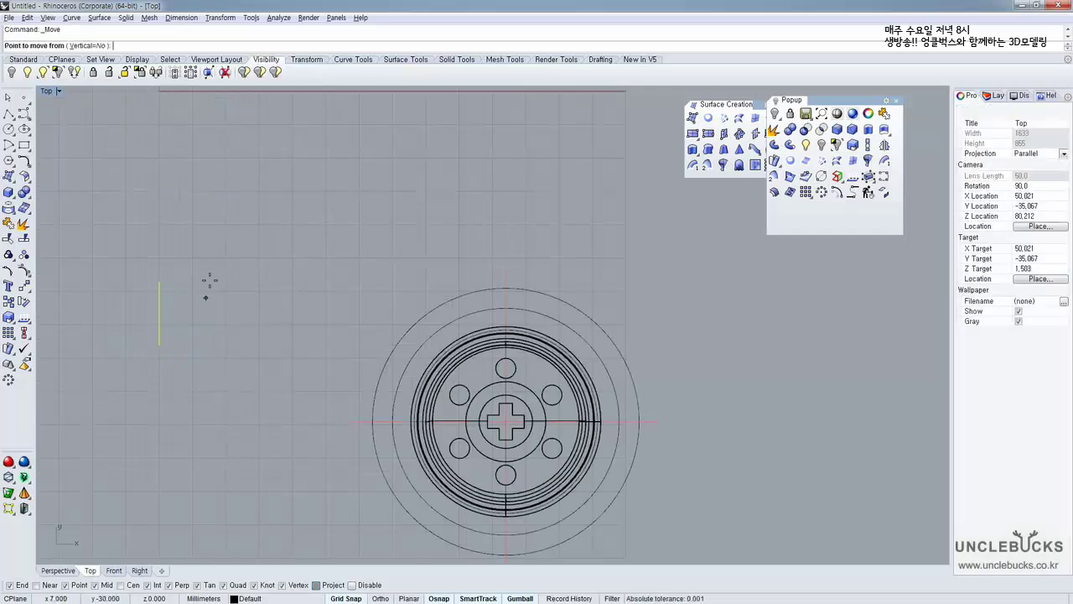
{"action": "left_click", "coordinate": [160, 277]}
{"action": "scroll", "coordinate": [508, 283], "scroll_direction": "up", "scroll_amount": 6}
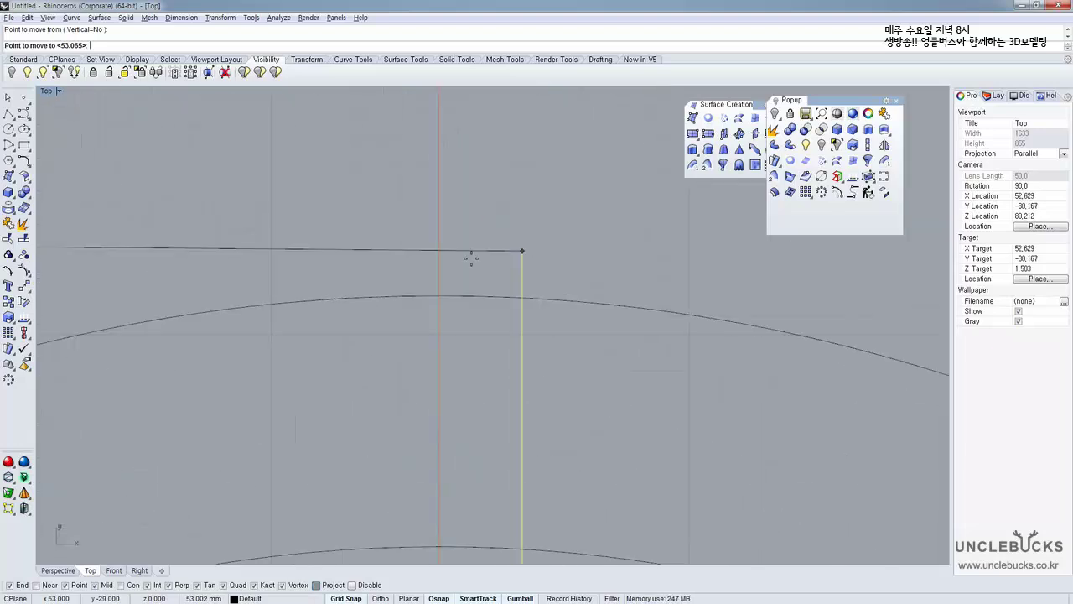
{"action": "key", "text": "F8"}
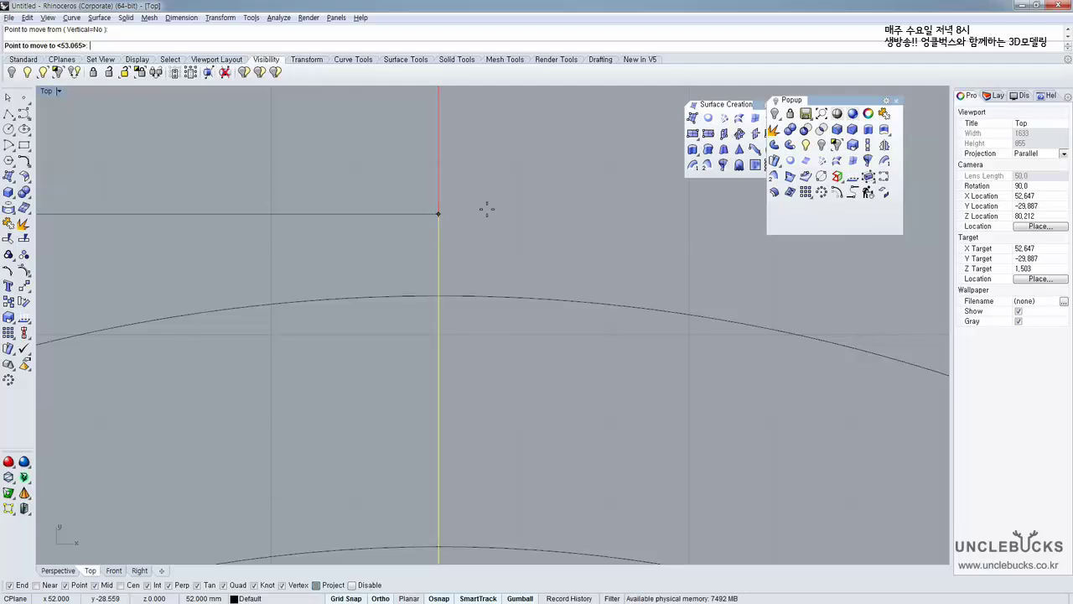
{"action": "left_click", "coordinate": [440, 213]}
{"action": "scroll", "coordinate": [445, 211], "scroll_direction": "down", "scroll_amount": 5}
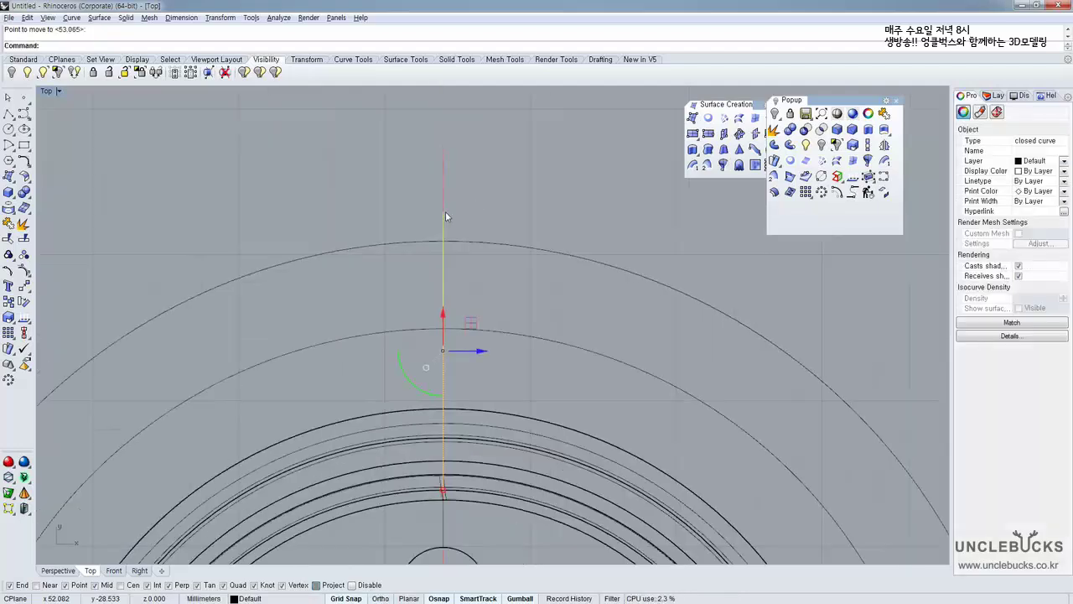
Check the profile curve's fit against the wheel's rim from several angles in the perspective view
{"action": "double_click", "coordinate": [46, 91]}
{"action": "double_click", "coordinate": [514, 91]}
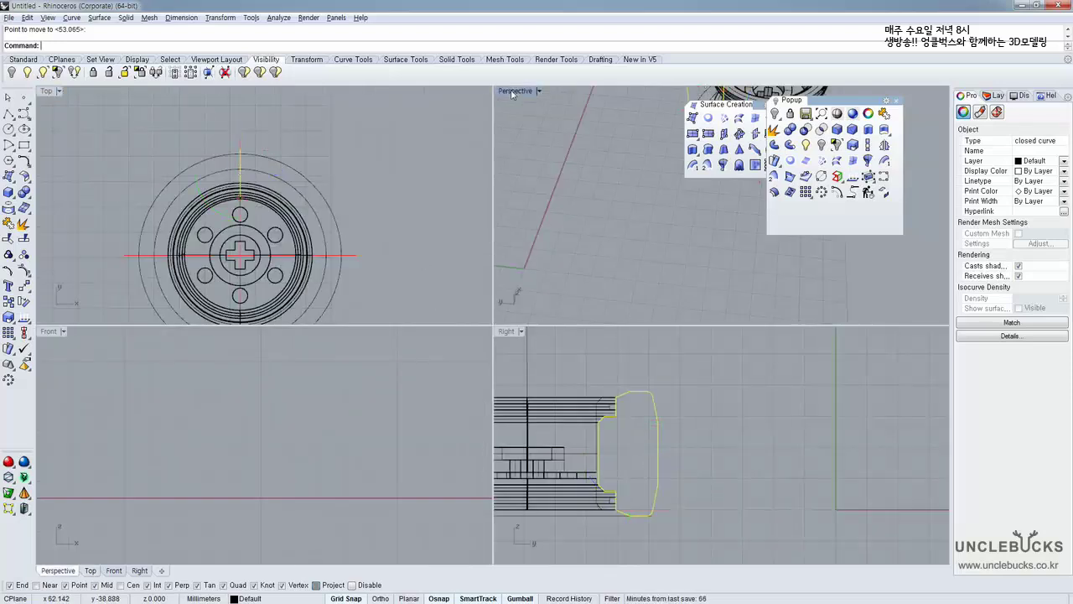
{"action": "right_click_drag", "start_coordinate": [489, 169], "coordinate": [388, 296], "text": "shift"}
{"action": "scroll", "coordinate": [431, 264], "scroll_direction": "up", "scroll_amount": 5}
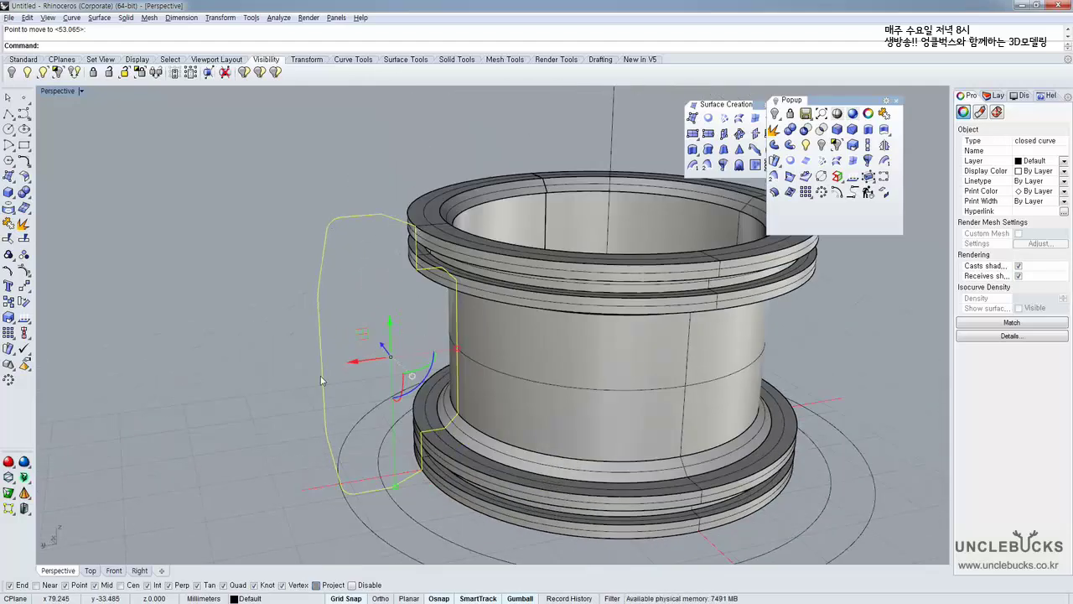
{"action": "right_click_drag", "start_coordinate": [358, 288], "coordinate": [350, 398]}
{"action": "right_click_drag", "start_coordinate": [356, 390], "coordinate": [391, 317]}
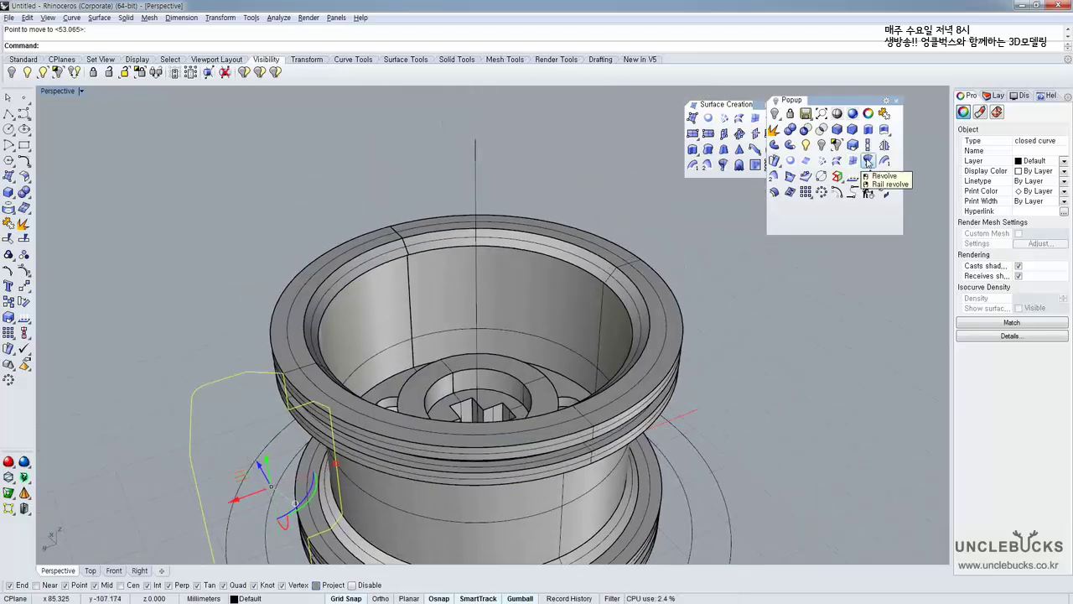
{"action": "left_click", "coordinate": [868, 161]}
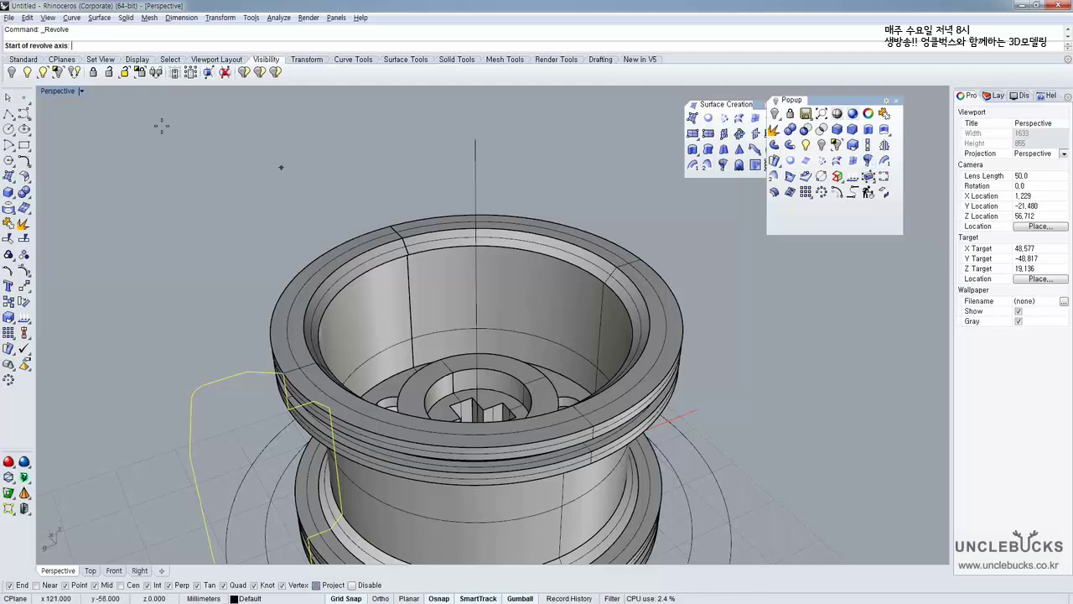
{"action": "right_click_drag", "start_coordinate": [450, 174], "coordinate": [420, 202]}
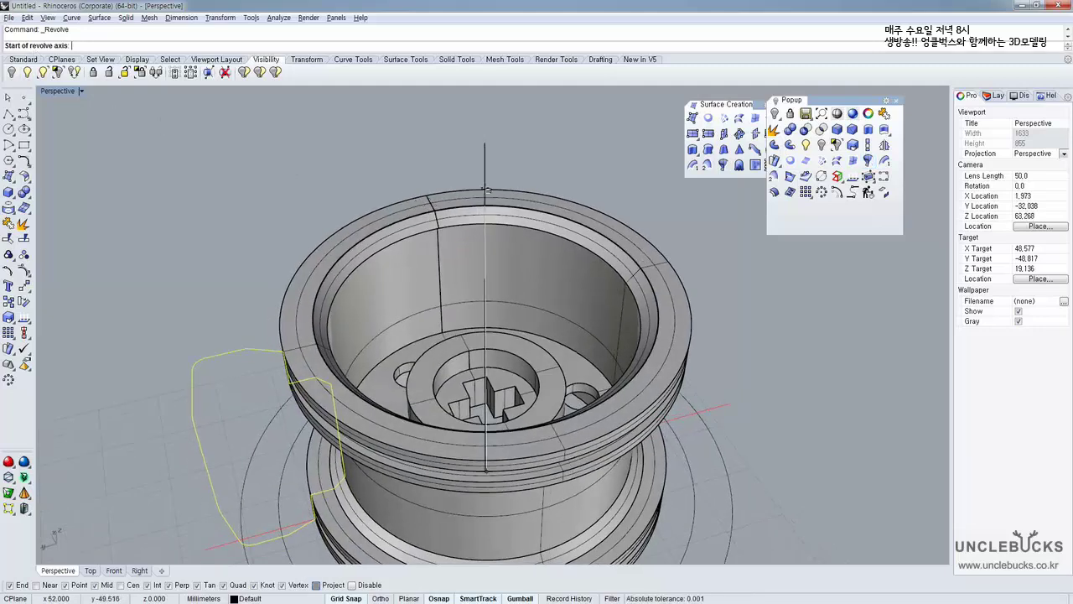
{"action": "right_click_drag", "start_coordinate": [486, 189], "coordinate": [446, 218]}
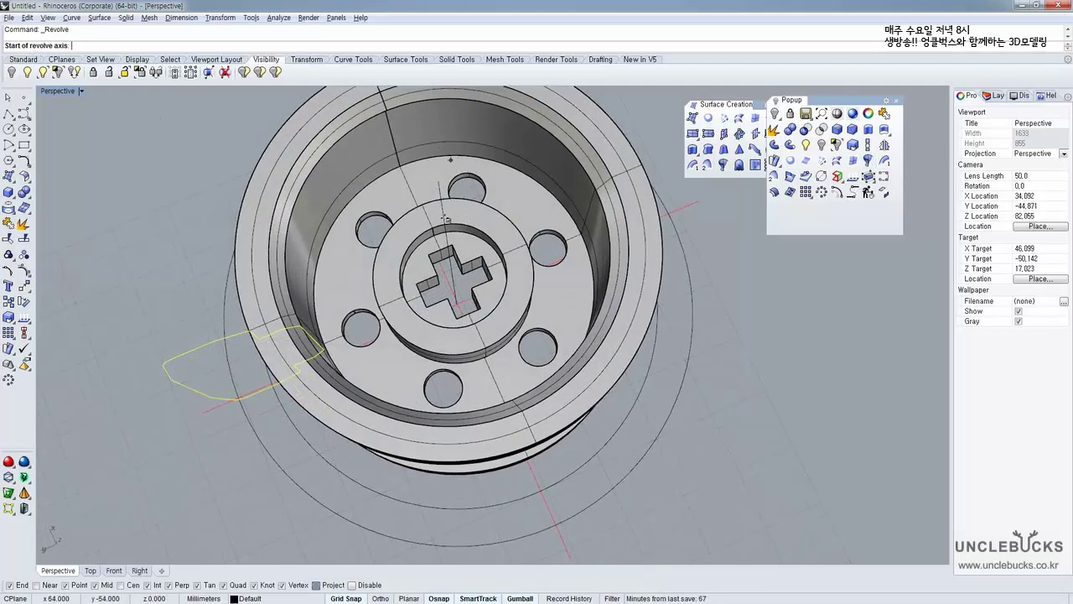
{"action": "scroll", "coordinate": [453, 281], "scroll_direction": "up", "scroll_amount": 8}
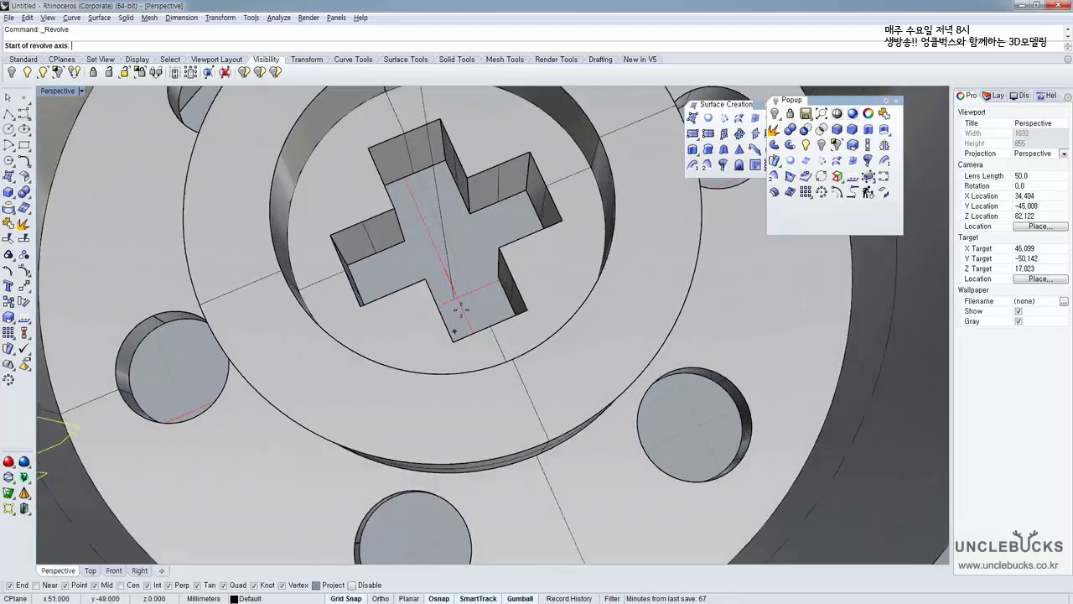
{"action": "right_click_drag", "start_coordinate": [453, 294], "coordinate": [453, 278]}
{"action": "scroll", "coordinate": [452, 251], "scroll_direction": "down", "scroll_amount": 10}
{"action": "key", "text": "Escape"}
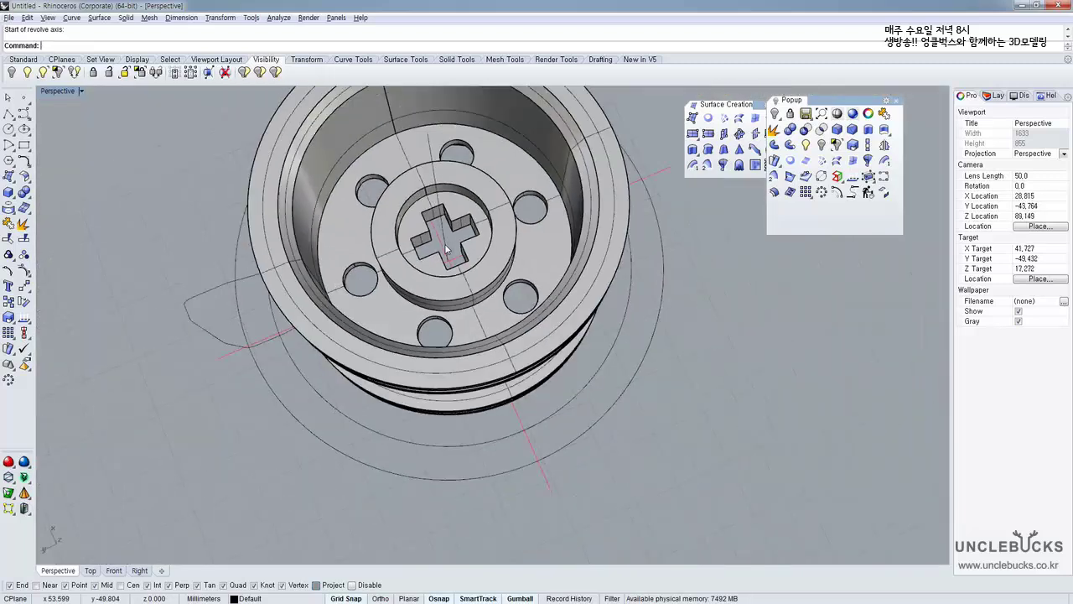
Delete the vertical open curve running through the wheel's centre
{"action": "left_click", "coordinate": [444, 238]}
{"action": "right_click_drag", "start_coordinate": [445, 229], "coordinate": [445, 210]}
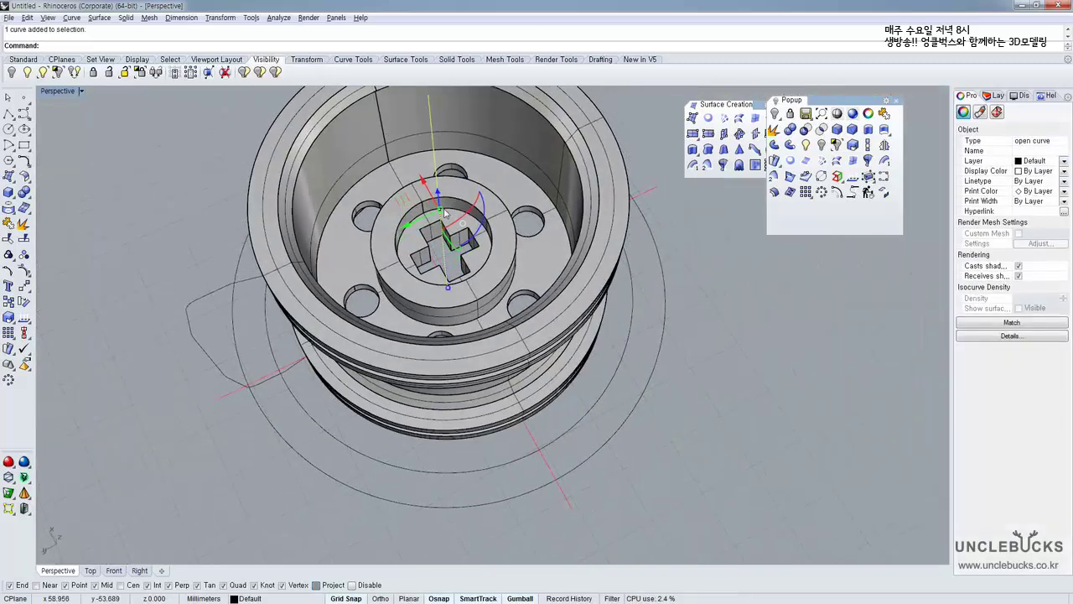
{"action": "scroll", "coordinate": [444, 212], "scroll_direction": "up", "scroll_amount": 2}
{"action": "key", "text": "Delete"}
Copy the two crossing red centre lines 36 mm straight up above the wheel
{"action": "right_click_drag", "start_coordinate": [468, 314], "coordinate": [434, 336]}
{"action": "scroll", "coordinate": [432, 338], "scroll_direction": "up", "scroll_amount": 4}
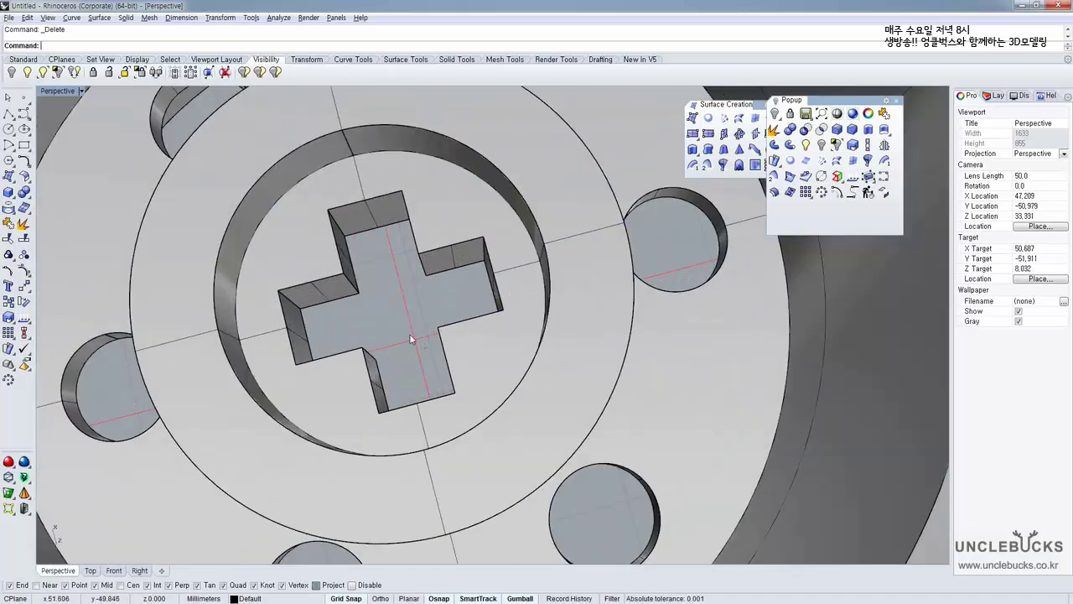
{"action": "left_click_drag", "start_coordinate": [411, 338], "coordinate": [406, 330]}
{"action": "scroll", "coordinate": [407, 328], "scroll_direction": "down", "scroll_amount": 12}
{"action": "right_click_drag", "start_coordinate": [407, 327], "coordinate": [407, 293]}
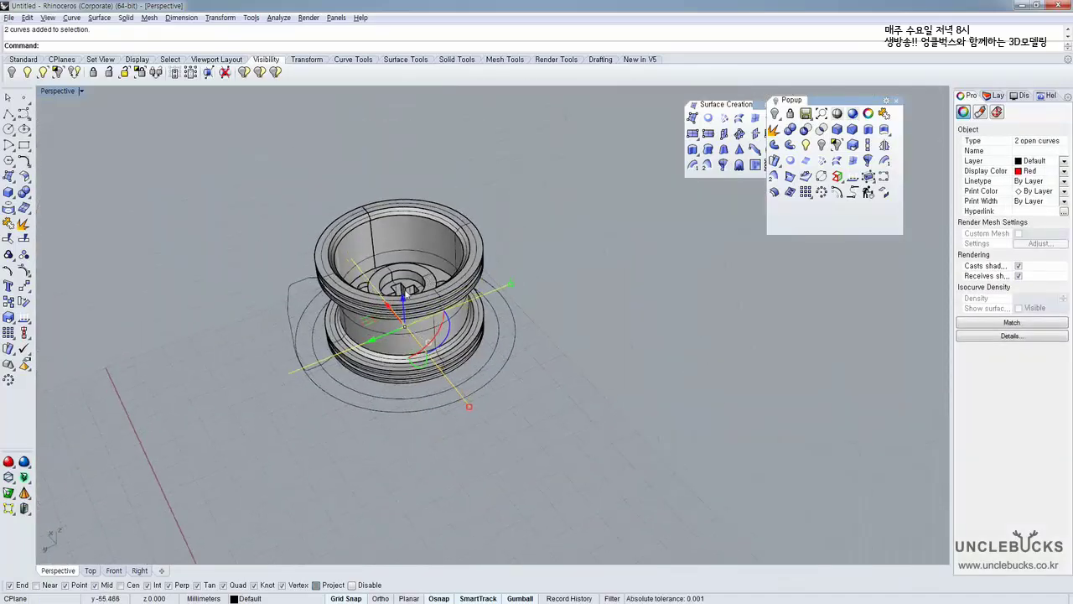
{"action": "left_click_drag", "start_coordinate": [403, 294], "coordinate": [390, 128]}
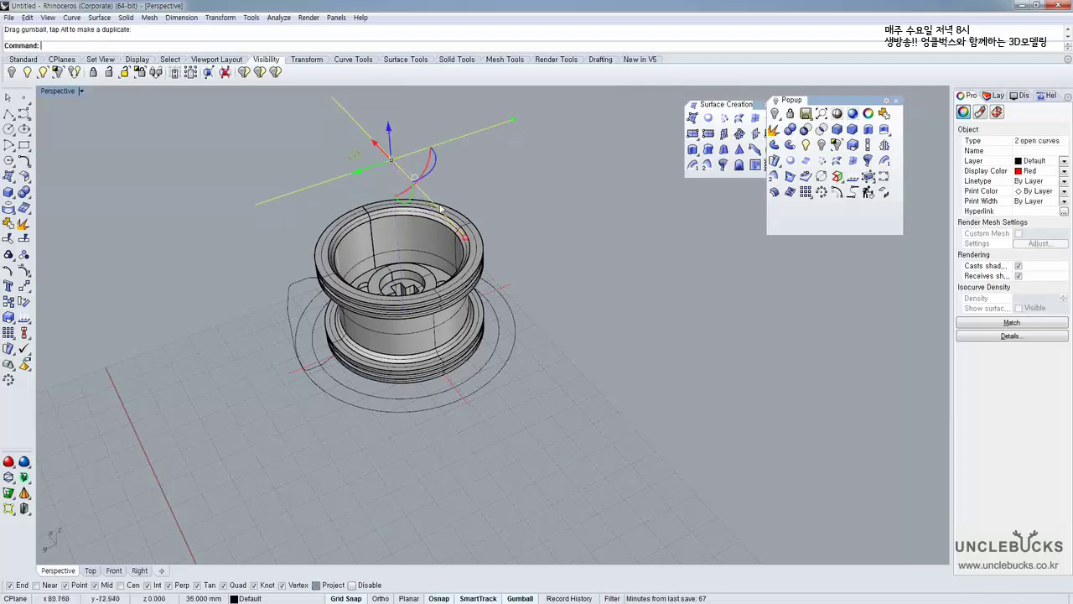
{"action": "left_click", "coordinate": [545, 176]}
Start a Revolve of the closed tyre profile, with Project snapping off and the axis starting at the lower red lines' crossing in the wheel's centre
{"action": "scroll", "coordinate": [416, 201], "scroll_direction": "up", "scroll_amount": 4}
{"action": "right_click_drag", "start_coordinate": [419, 206], "coordinate": [406, 235]}
{"action": "left_click", "coordinate": [255, 311]}
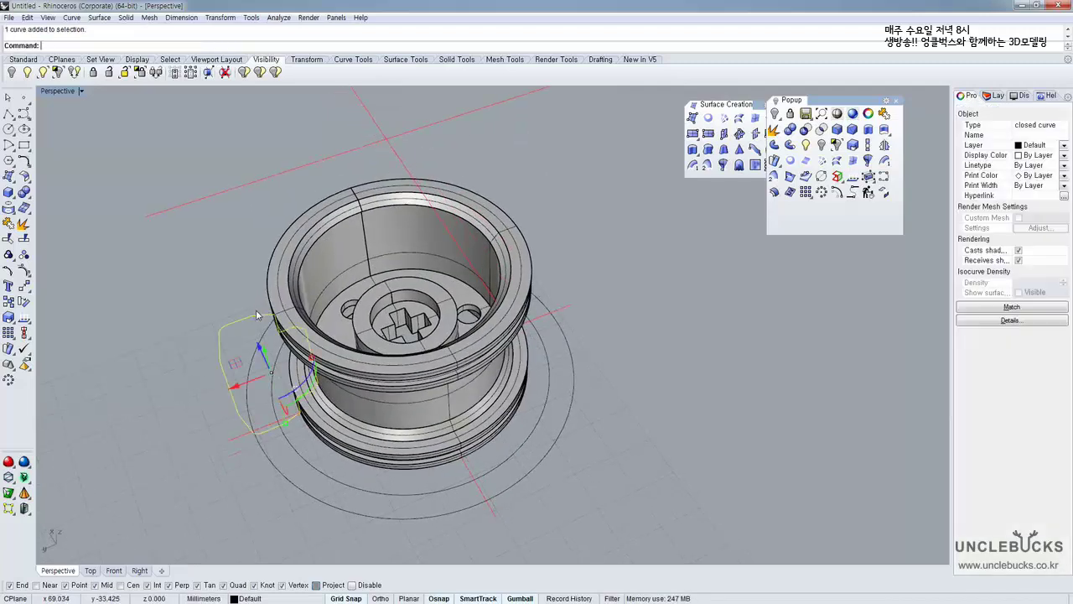
{"action": "left_click", "coordinate": [868, 162]}
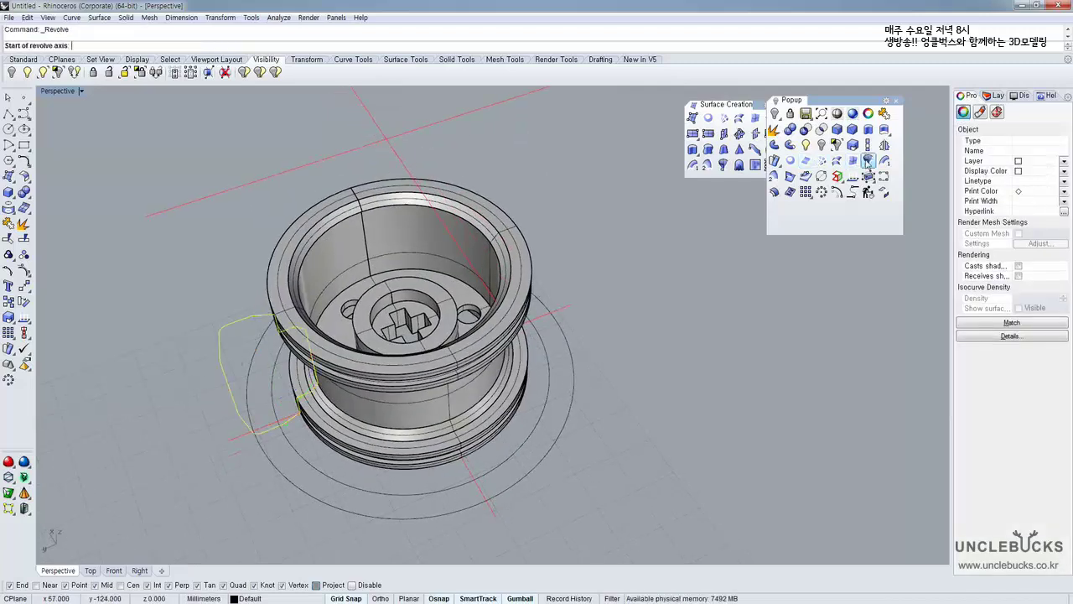
{"action": "scroll", "coordinate": [403, 300], "scroll_direction": "up", "scroll_amount": 4}
{"action": "scroll", "coordinate": [403, 301], "scroll_direction": "up", "scroll_amount": 6}
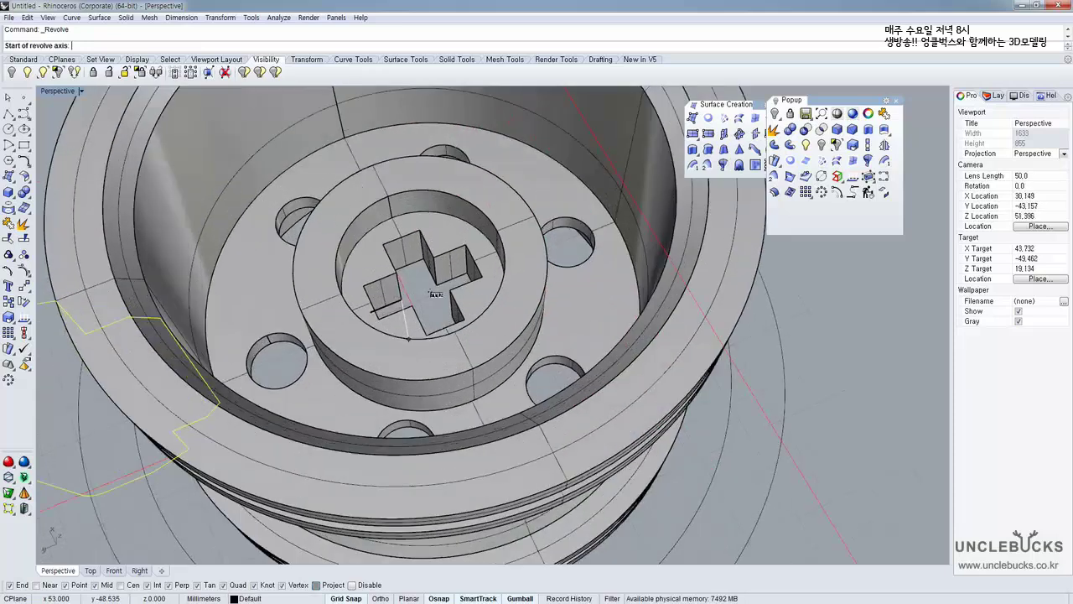
{"action": "right_click_drag", "start_coordinate": [425, 310], "coordinate": [408, 324]}
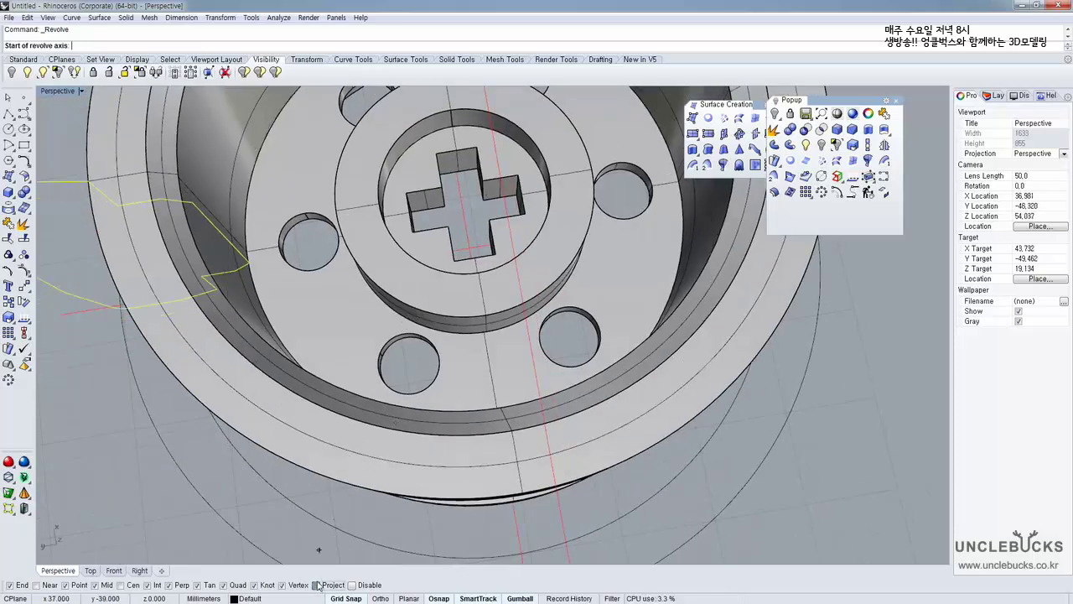
{"action": "left_click", "coordinate": [468, 244]}
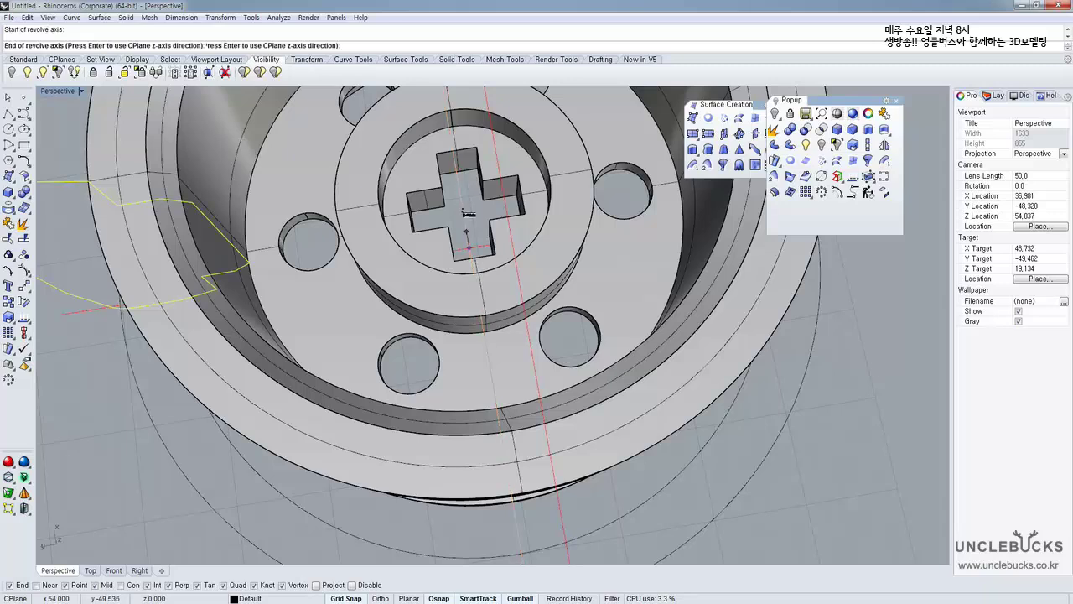
End the revolve axis at the crossing of the raised red lines and revolve the profile a full 360 degrees
{"action": "scroll", "coordinate": [461, 255], "scroll_direction": "down", "scroll_amount": 6}
{"action": "right_click_drag", "start_coordinate": [457, 265], "coordinate": [427, 127]}
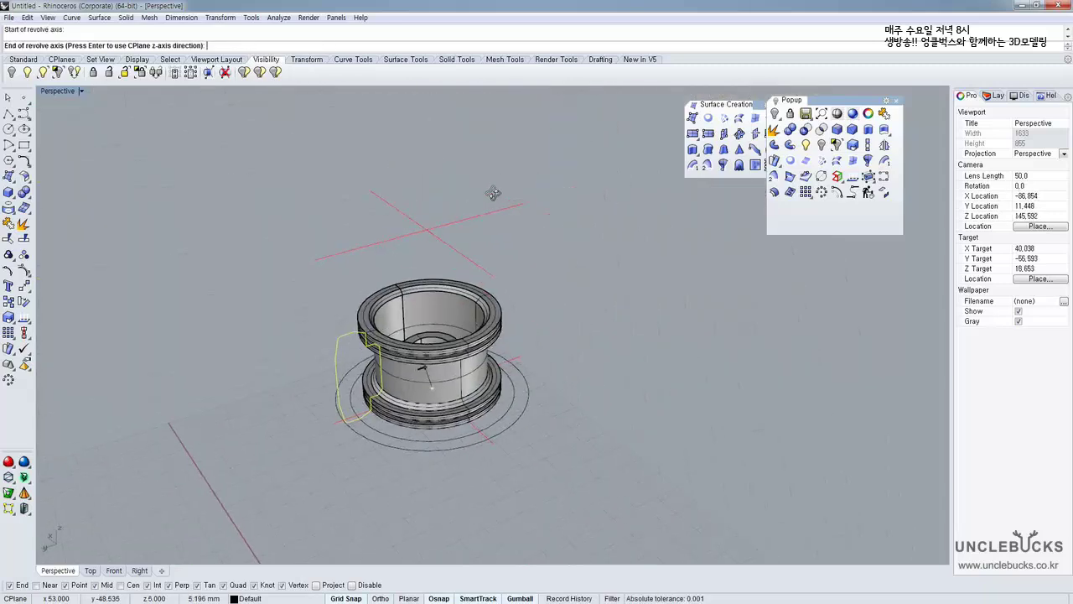
{"action": "scroll", "coordinate": [434, 232], "scroll_direction": "up", "scroll_amount": 4}
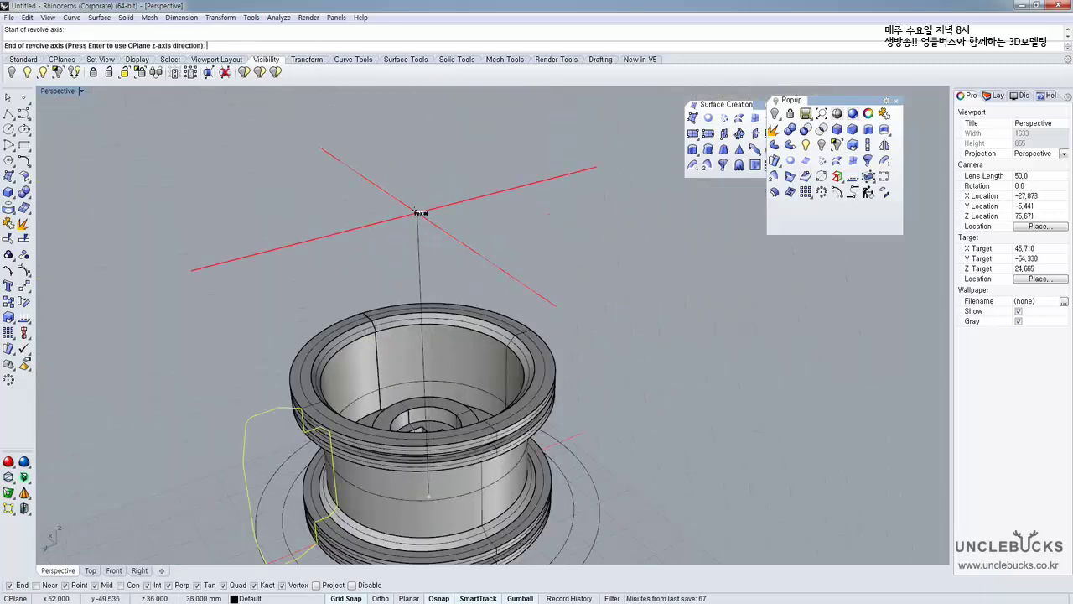
{"action": "left_click", "coordinate": [420, 213]}
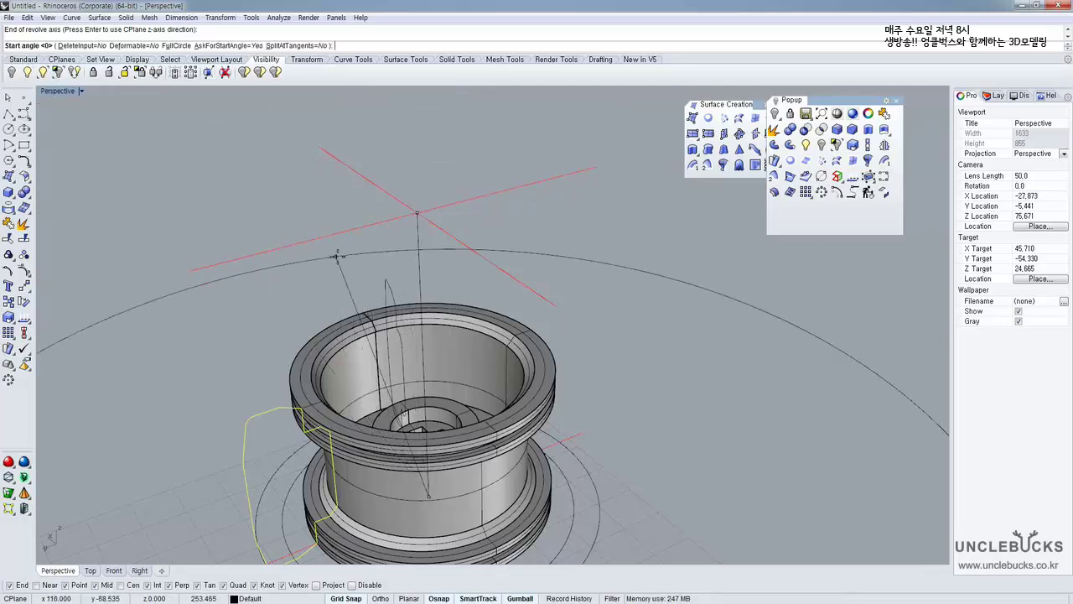
{"action": "left_click", "coordinate": [336, 255]}
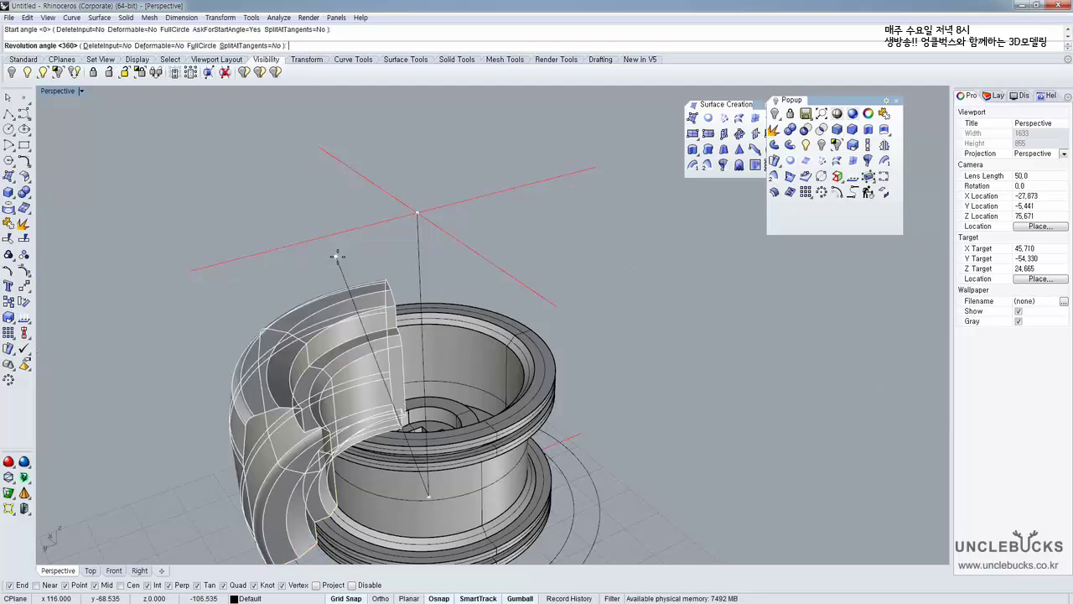
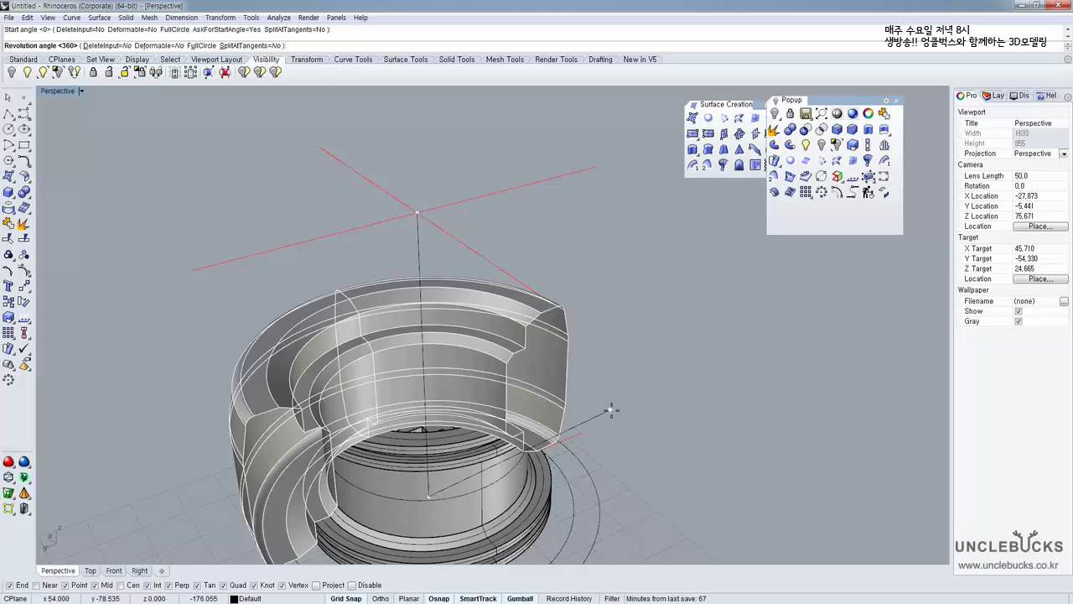
{"action": "key", "text": "Return"}
{"action": "left_click", "coordinate": [612, 408]}
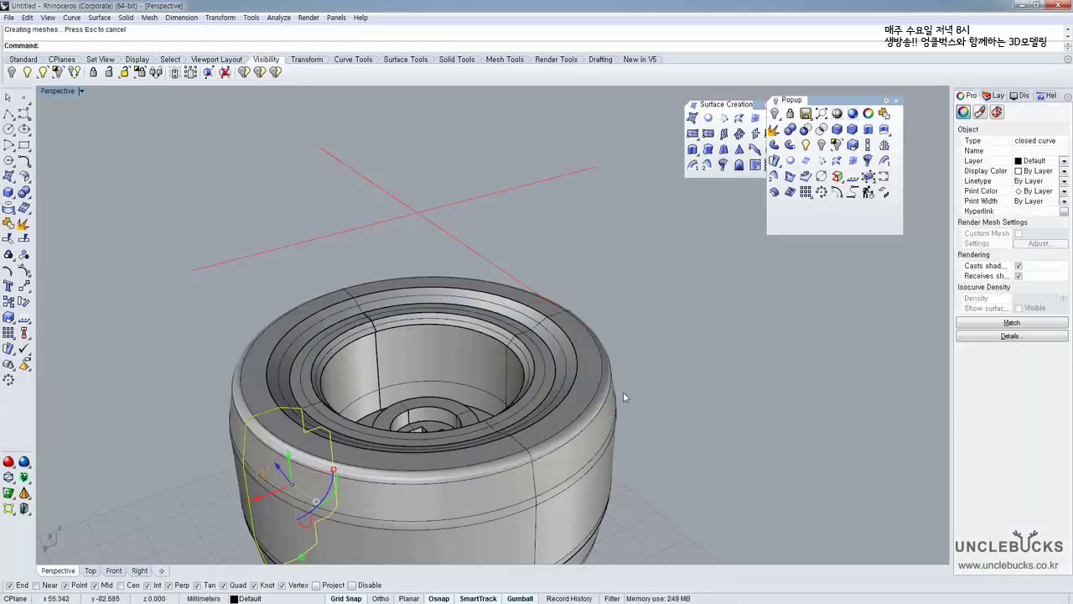
Set the wheel rim's display colour to Yellow
{"action": "right_click_drag", "start_coordinate": [613, 384], "coordinate": [608, 454]}
{"action": "left_click", "coordinate": [648, 401]}
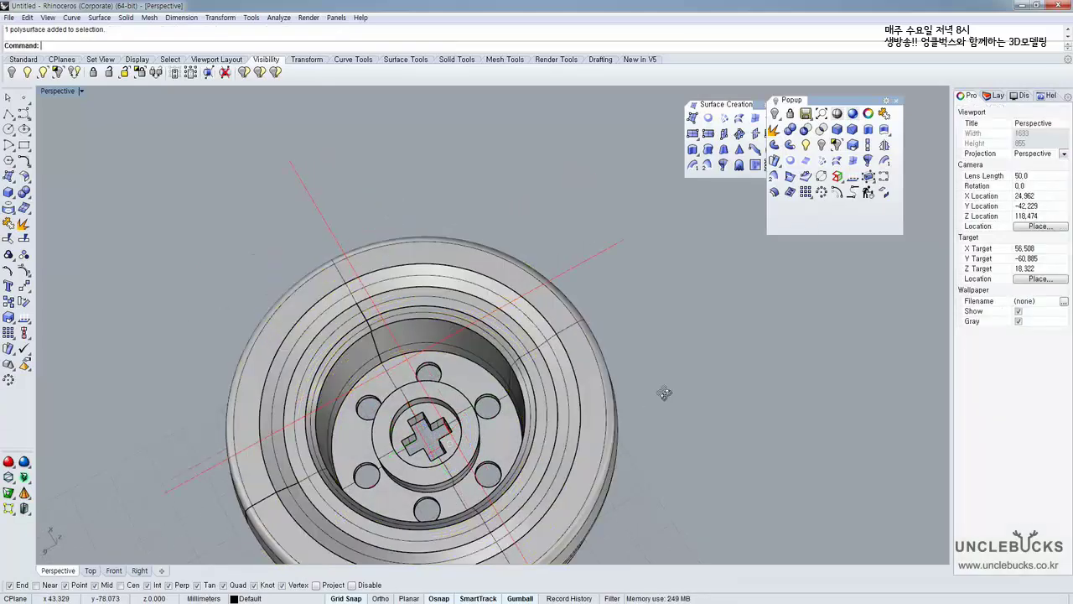
{"action": "right_click_drag", "start_coordinate": [666, 394], "coordinate": [663, 231]}
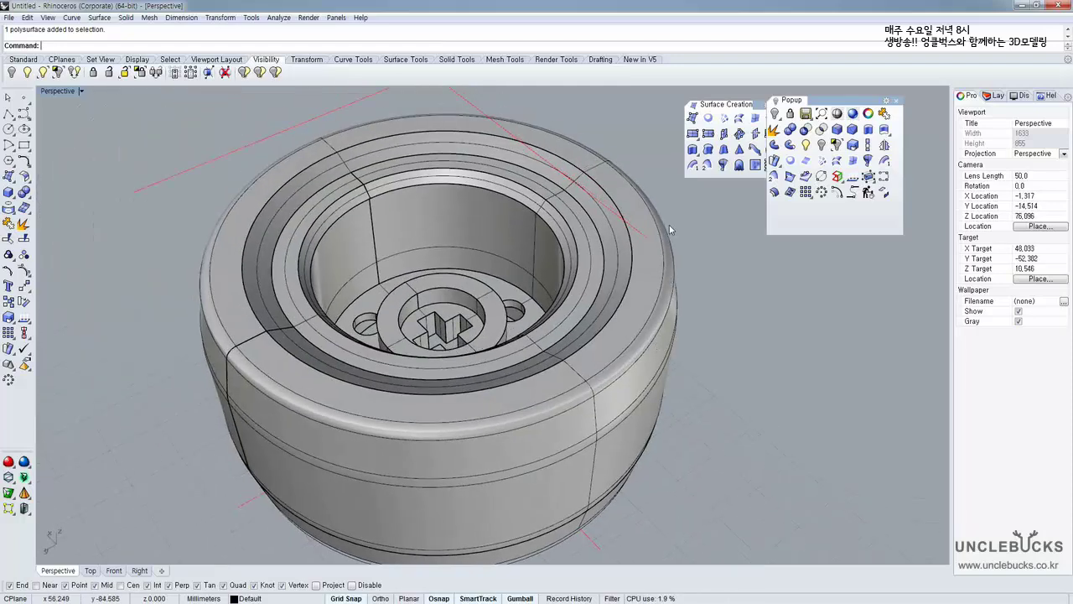
{"action": "right_click_drag", "start_coordinate": [665, 291], "coordinate": [571, 248]}
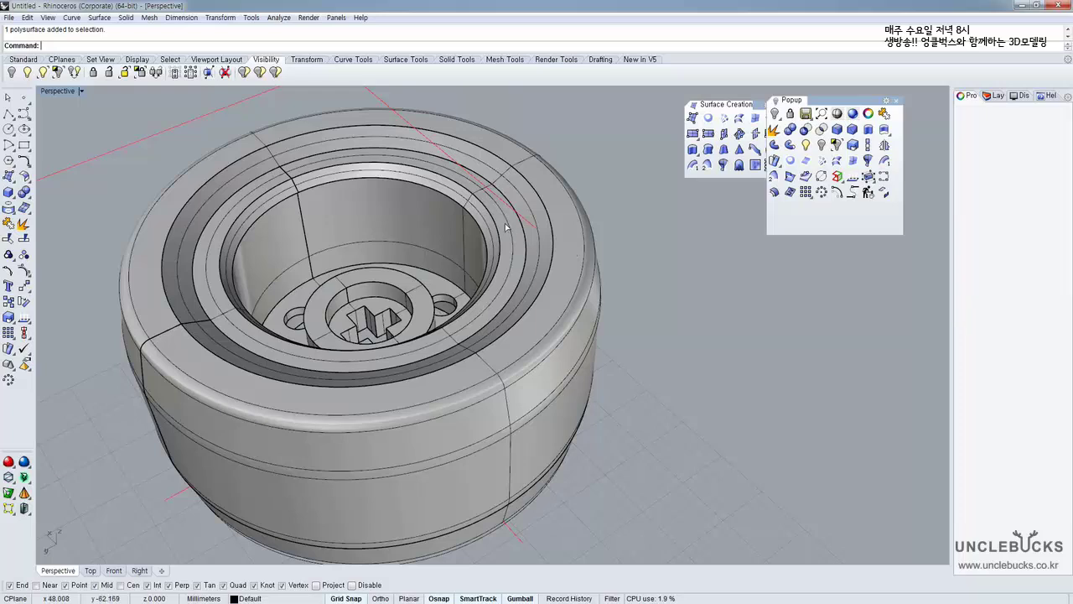
{"action": "left_click", "coordinate": [478, 254]}
{"action": "left_click", "coordinate": [1036, 170]}
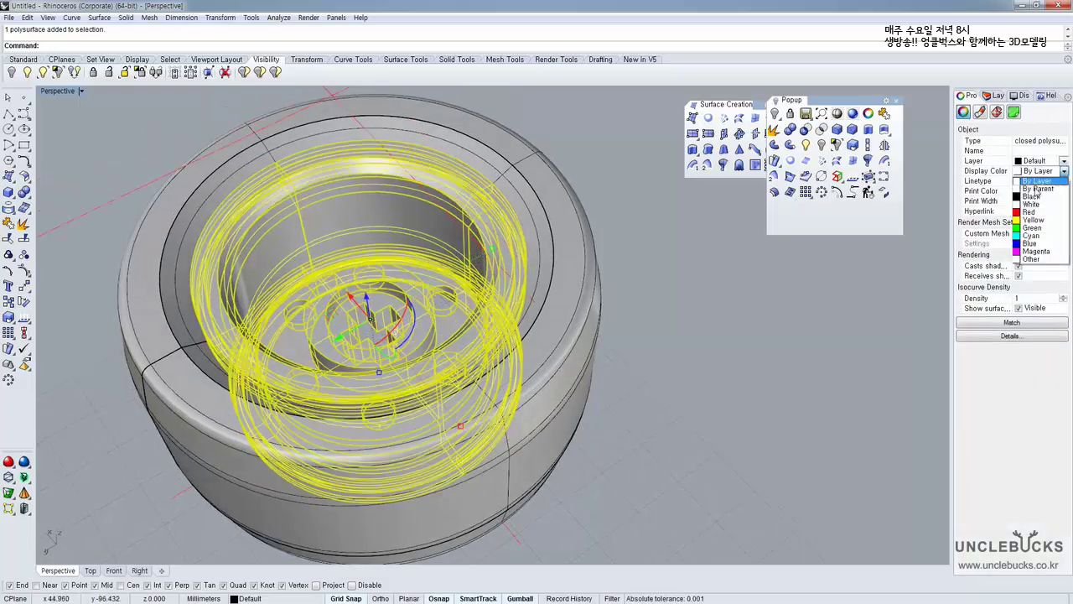
{"action": "left_click", "coordinate": [1033, 220]}
{"action": "left_click", "coordinate": [627, 325]}
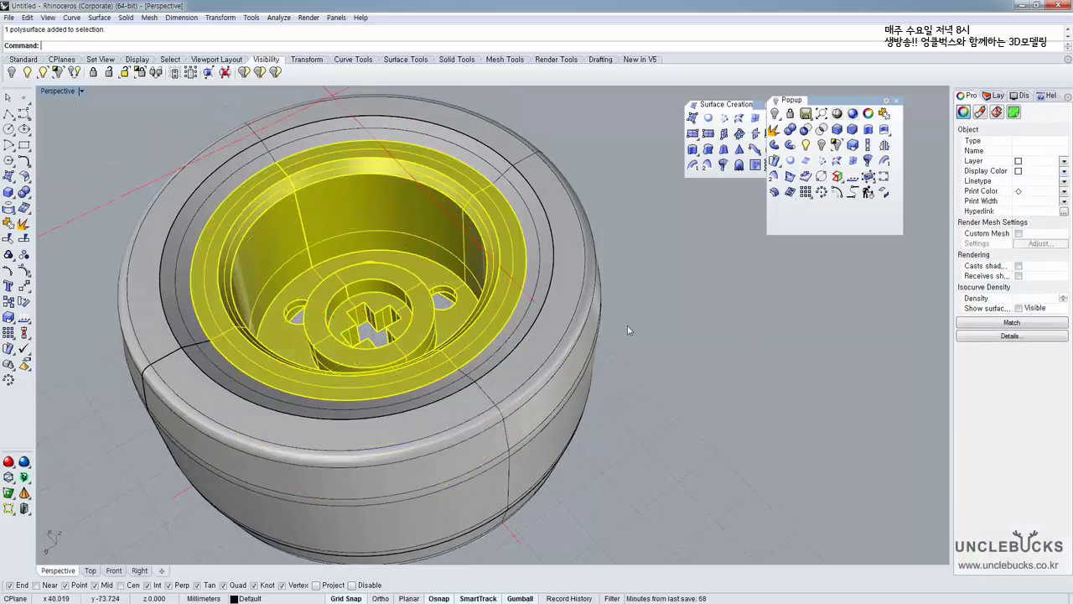
Try Black as the tyre's display colour
{"action": "right_click_drag", "start_coordinate": [627, 326], "coordinate": [619, 284]}
{"action": "right_click_drag", "start_coordinate": [603, 295], "coordinate": [641, 280], "text": "shift"}
{"action": "left_click", "coordinate": [636, 282]}
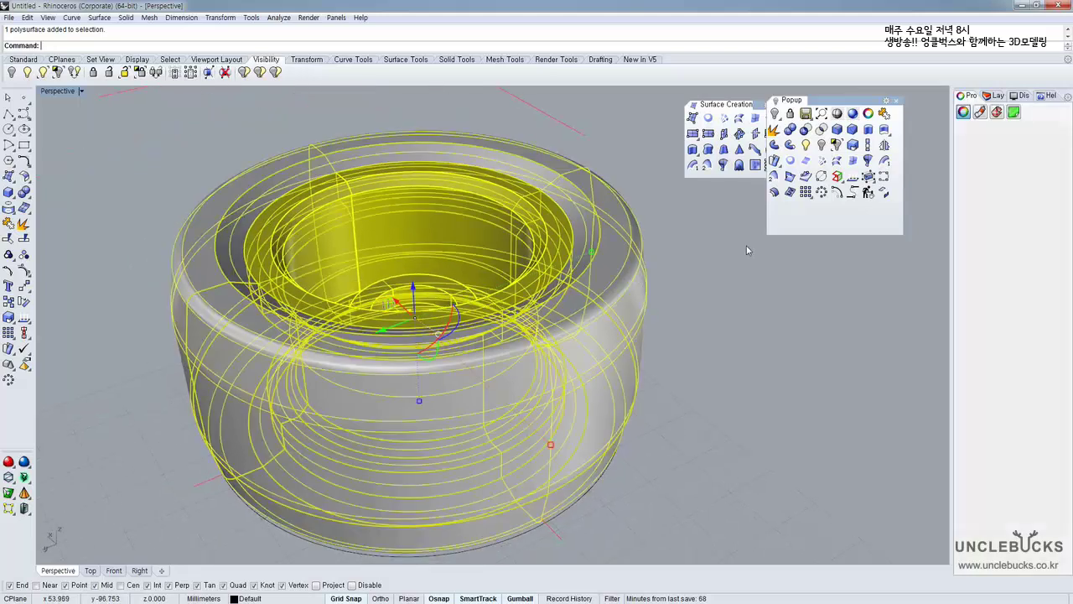
{"action": "right_click_drag", "start_coordinate": [602, 319], "coordinate": [594, 356]}
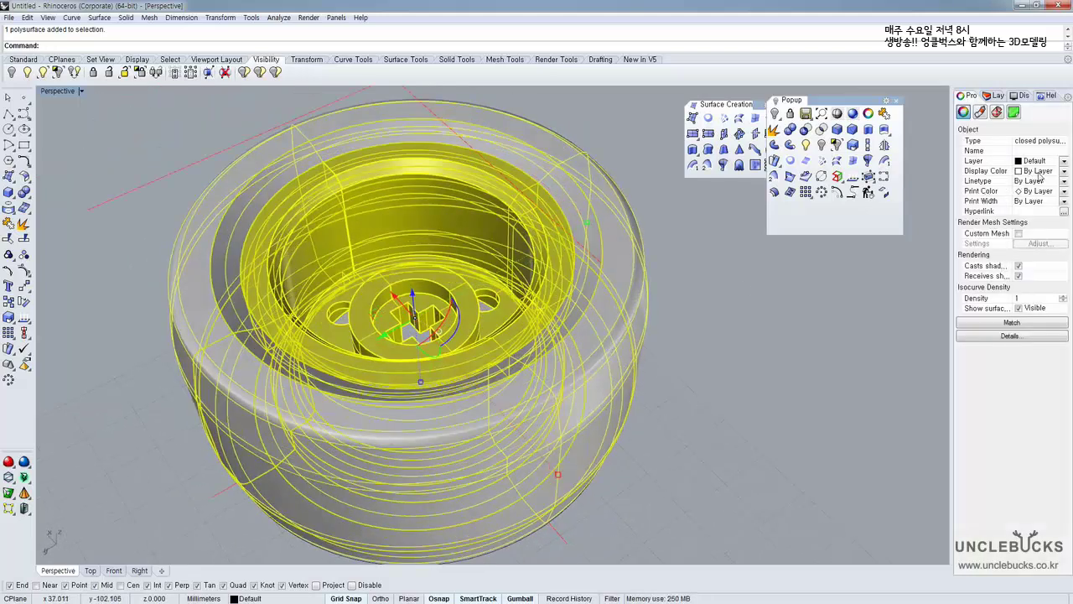
{"action": "left_click", "coordinate": [1040, 171]}
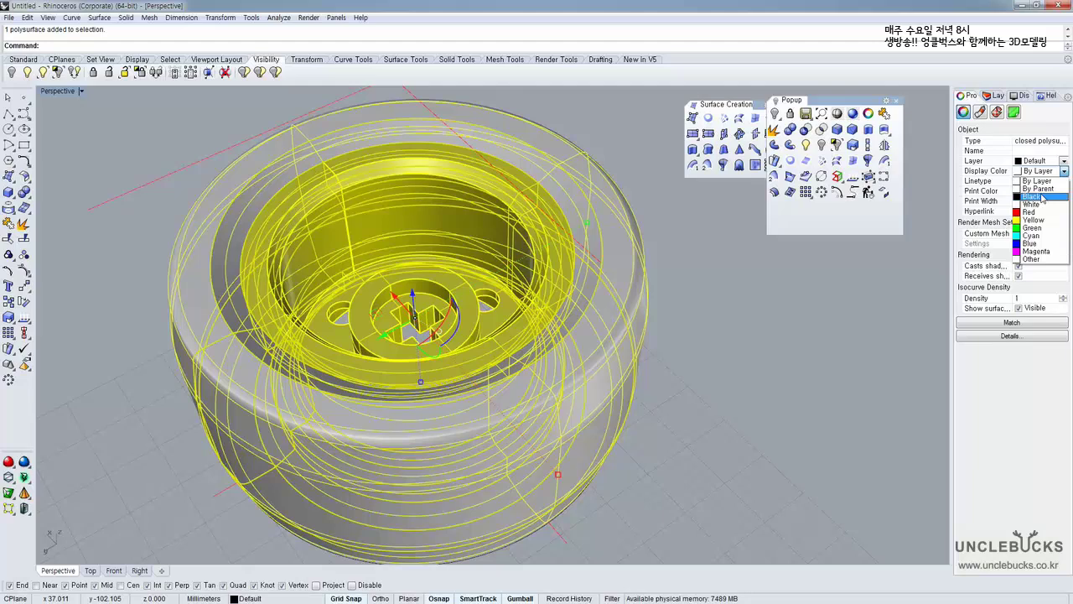
{"action": "left_click", "coordinate": [1043, 197]}
{"action": "left_click", "coordinate": [732, 400]}
Set the tyre's display colour to DarkGray from the custom colour choices
{"action": "left_click", "coordinate": [608, 360]}
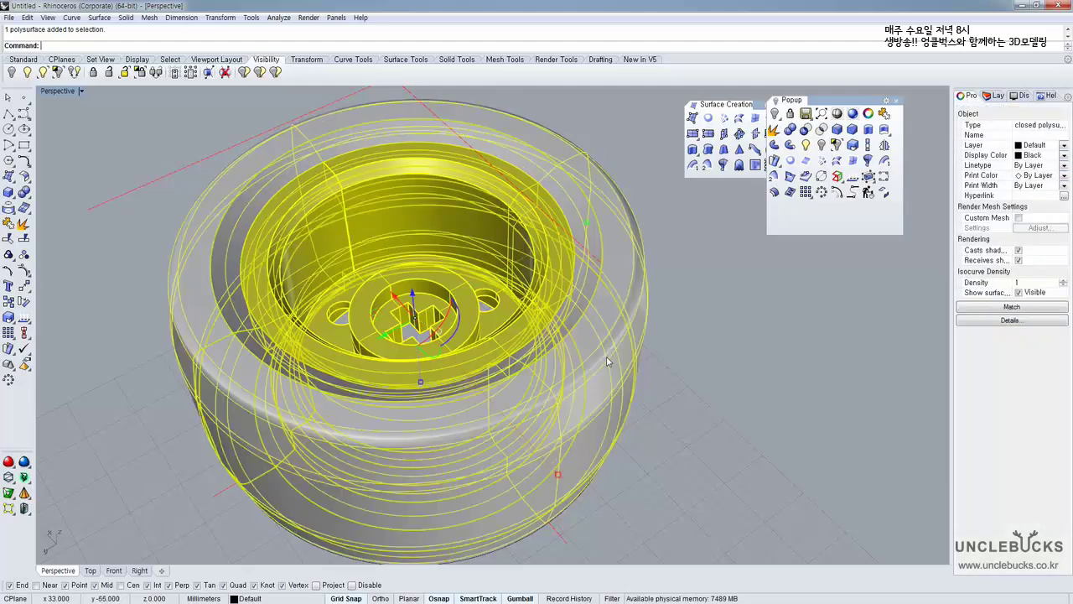
{"action": "left_click", "coordinate": [1040, 172]}
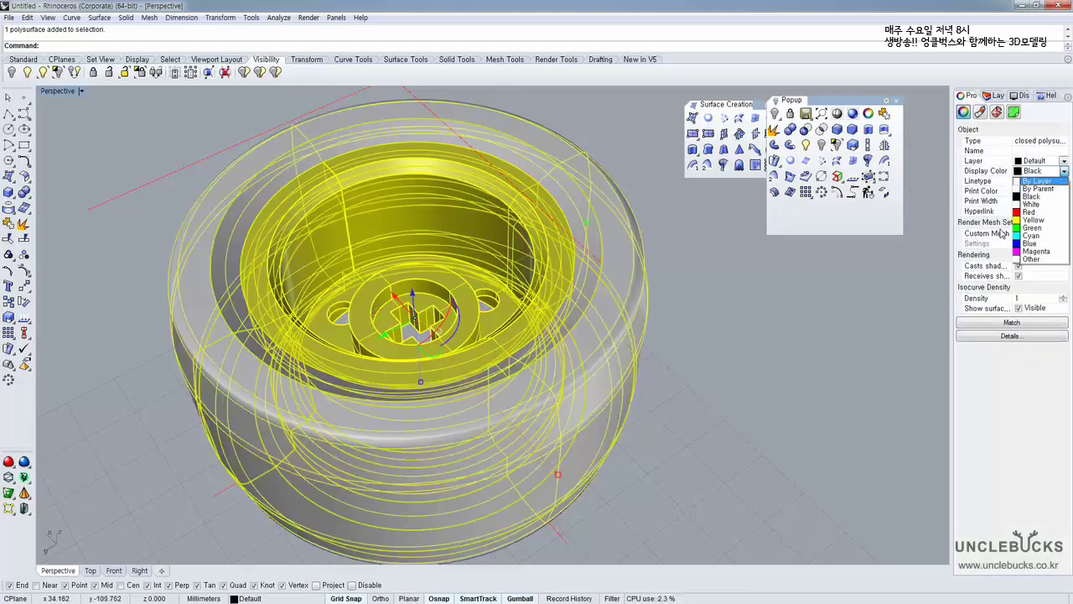
{"action": "left_click", "coordinate": [1033, 260]}
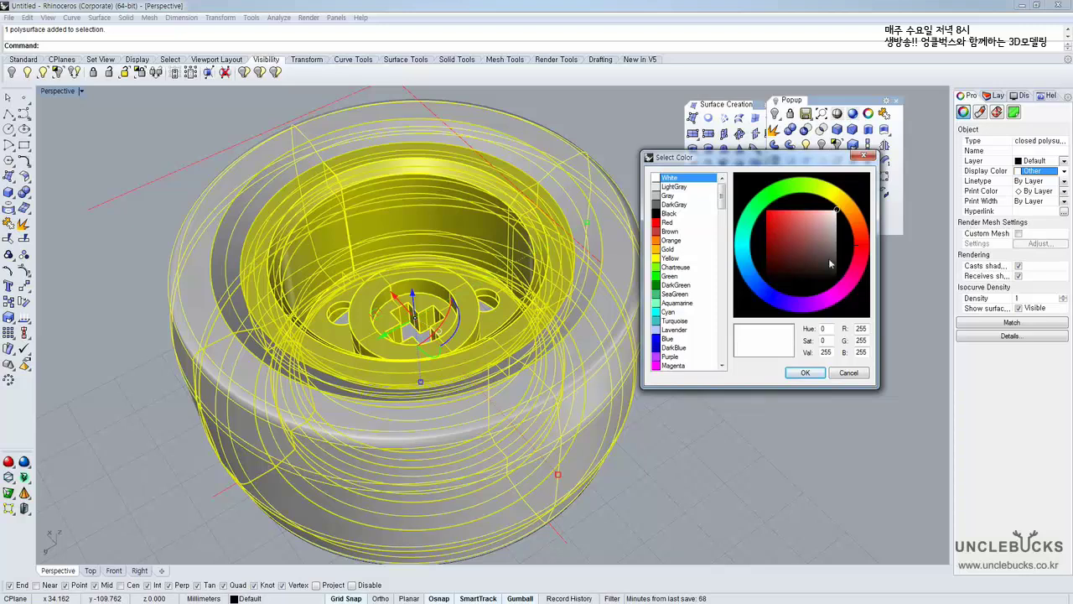
{"action": "left_click", "coordinate": [664, 206]}
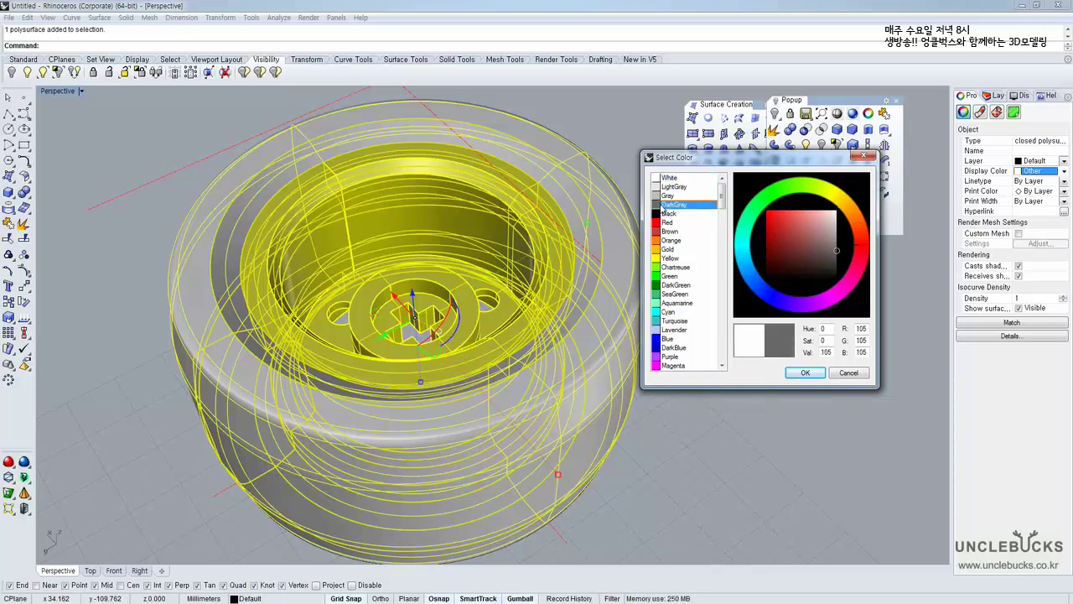
{"action": "left_click", "coordinate": [804, 372]}
{"action": "left_click", "coordinate": [738, 346]}
Examine the coloured tyre and rim from several angles, including the side tread, in the perspective view
{"action": "right_click_drag", "start_coordinate": [738, 346], "coordinate": [685, 316]}
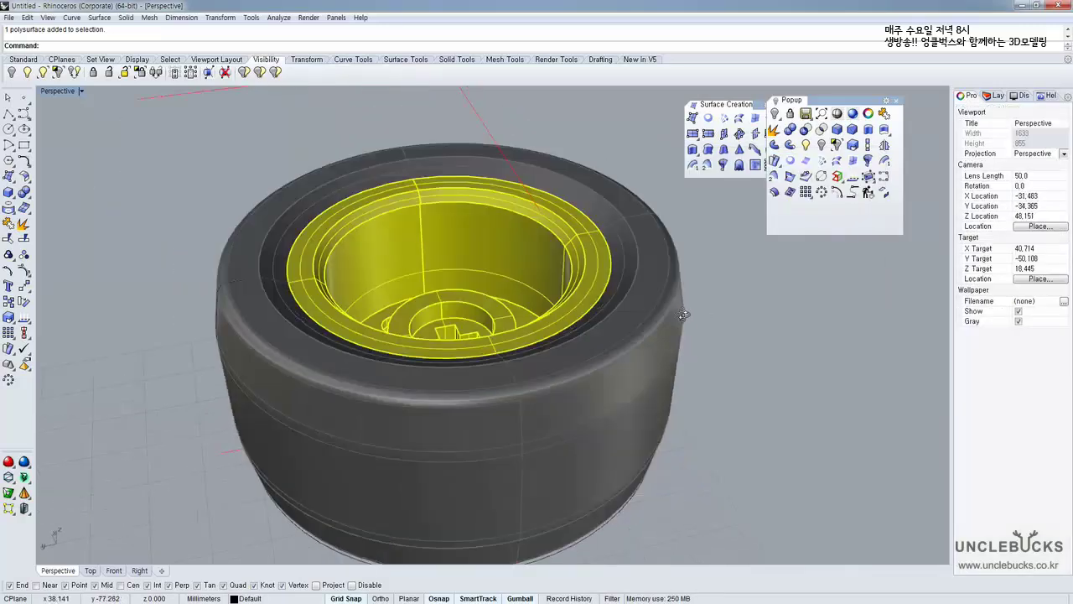
{"action": "left_click", "coordinate": [684, 315]}
{"action": "left_click", "coordinate": [722, 346]}
{"action": "right_click_drag", "start_coordinate": [722, 345], "coordinate": [568, 335]}
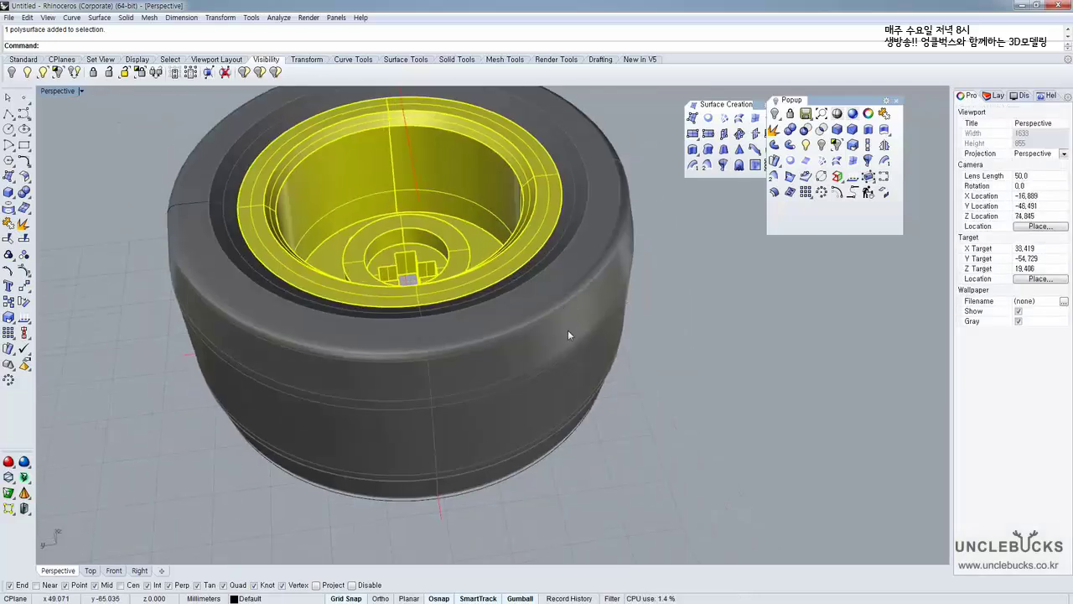
{"action": "left_click", "coordinate": [568, 330]}
{"action": "left_click", "coordinate": [658, 297]}
{"action": "right_click_drag", "start_coordinate": [659, 298], "coordinate": [574, 252]}
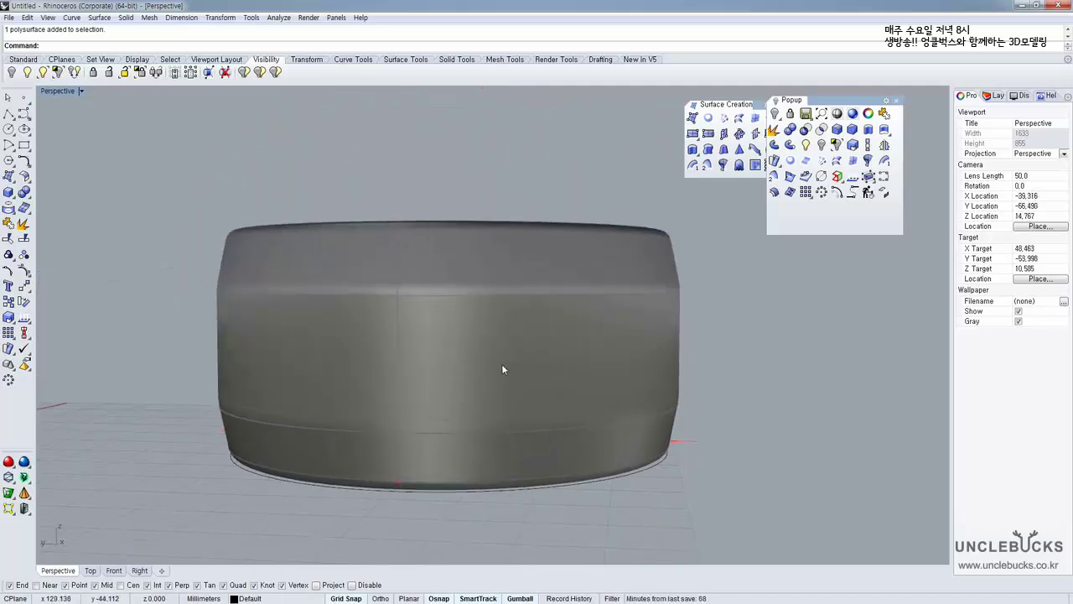
{"action": "left_click", "coordinate": [536, 279]}
{"action": "right_click_drag", "start_coordinate": [533, 276], "coordinate": [531, 308]}
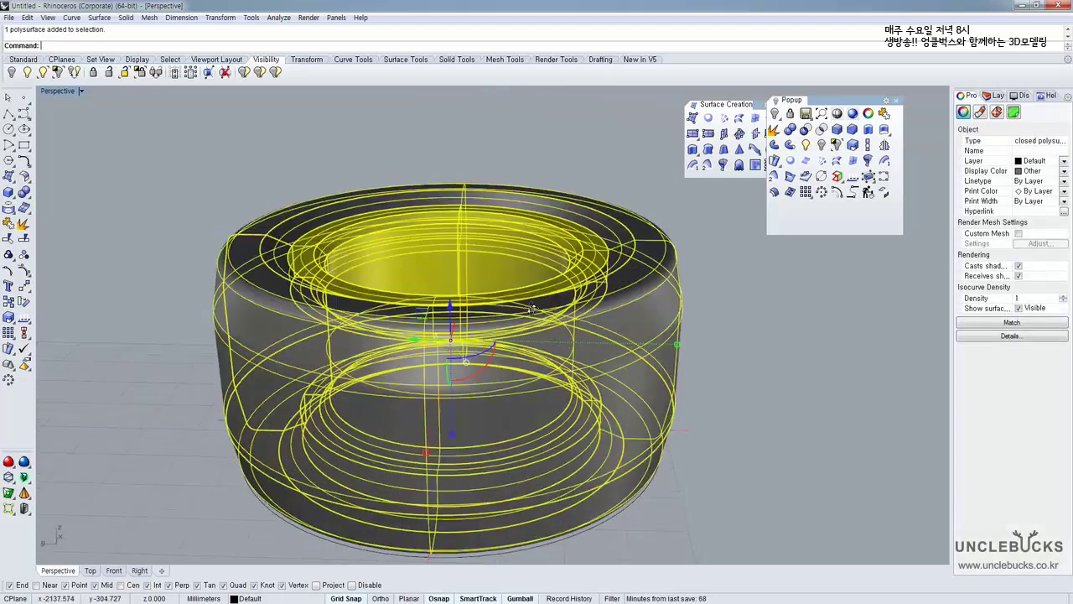
{"action": "key", "text": "Escape"}
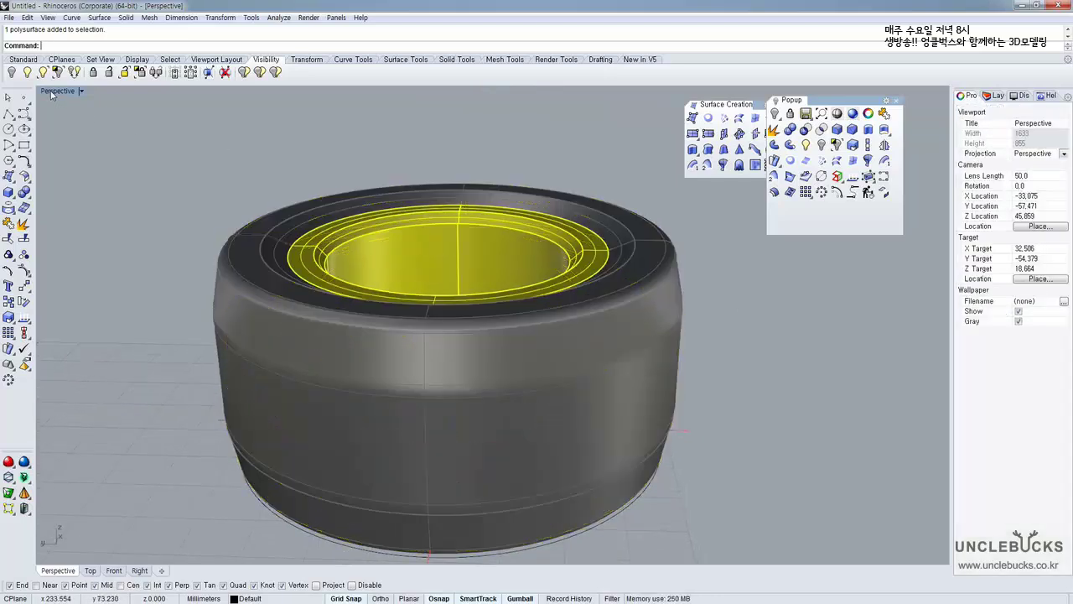
Draw a closed chevron-shaped polyline in the front view above the tyre, about 3 mm wide and 6 mm tall
{"action": "double_click", "coordinate": [53, 92]}
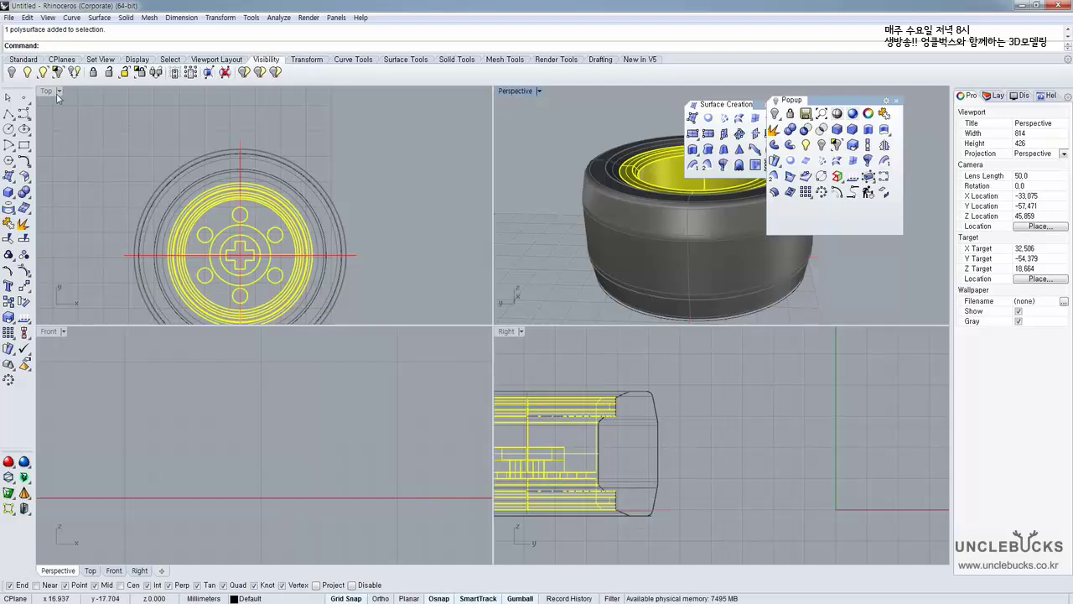
{"action": "double_click", "coordinate": [505, 331]}
{"action": "scroll", "coordinate": [526, 362], "scroll_direction": "down", "scroll_amount": 2}
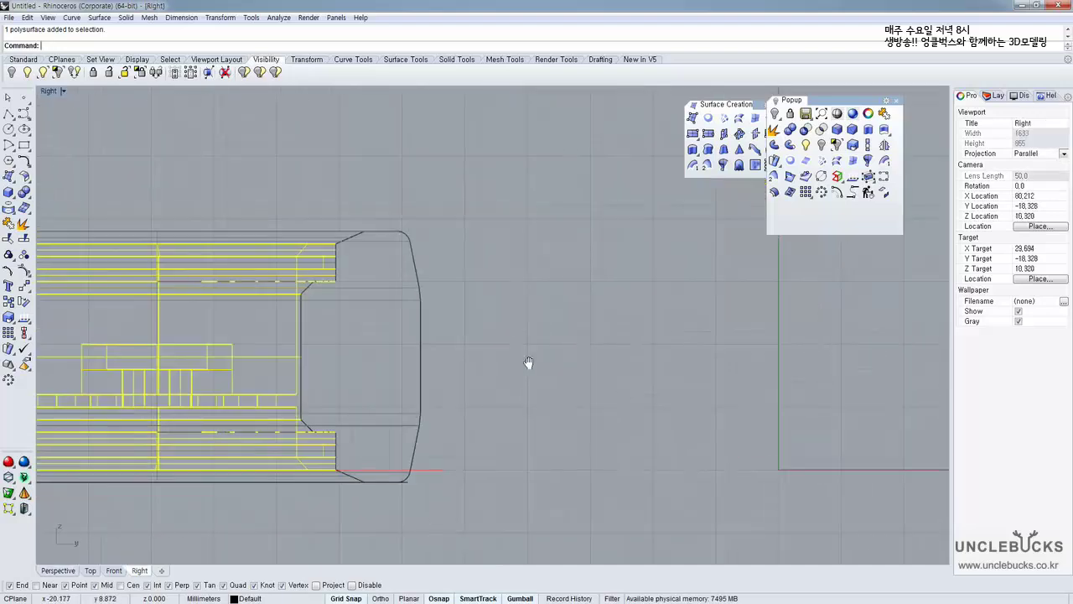
{"action": "double_click", "coordinate": [48, 92]}
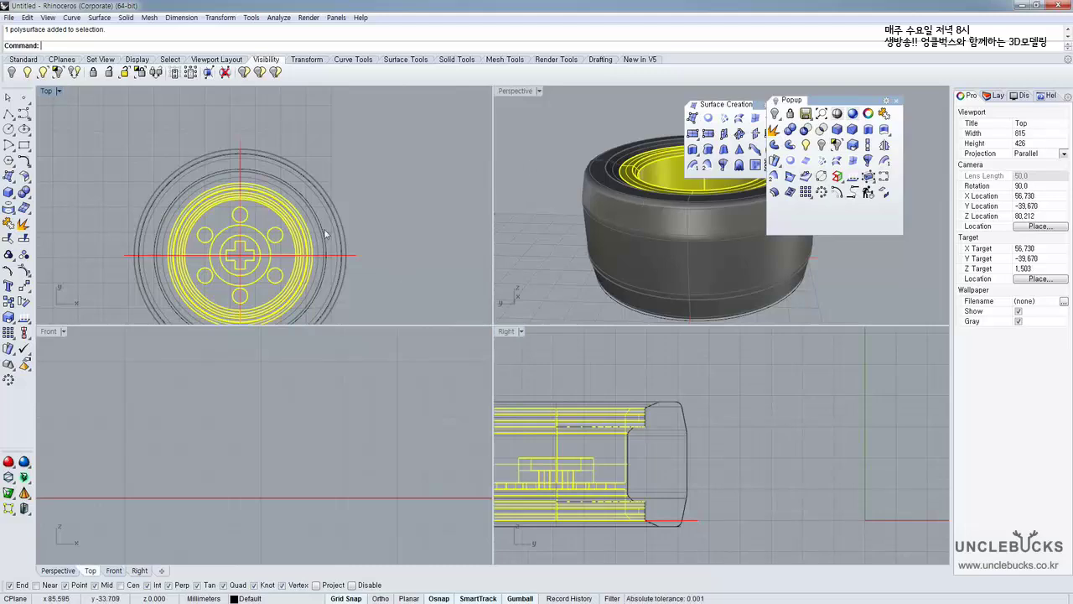
{"action": "right_click_drag", "start_coordinate": [300, 453], "coordinate": [307, 402]}
{"action": "scroll", "coordinate": [307, 402], "scroll_direction": "down", "scroll_amount": 15}
{"action": "right_click_drag", "start_coordinate": [356, 368], "coordinate": [284, 385]}
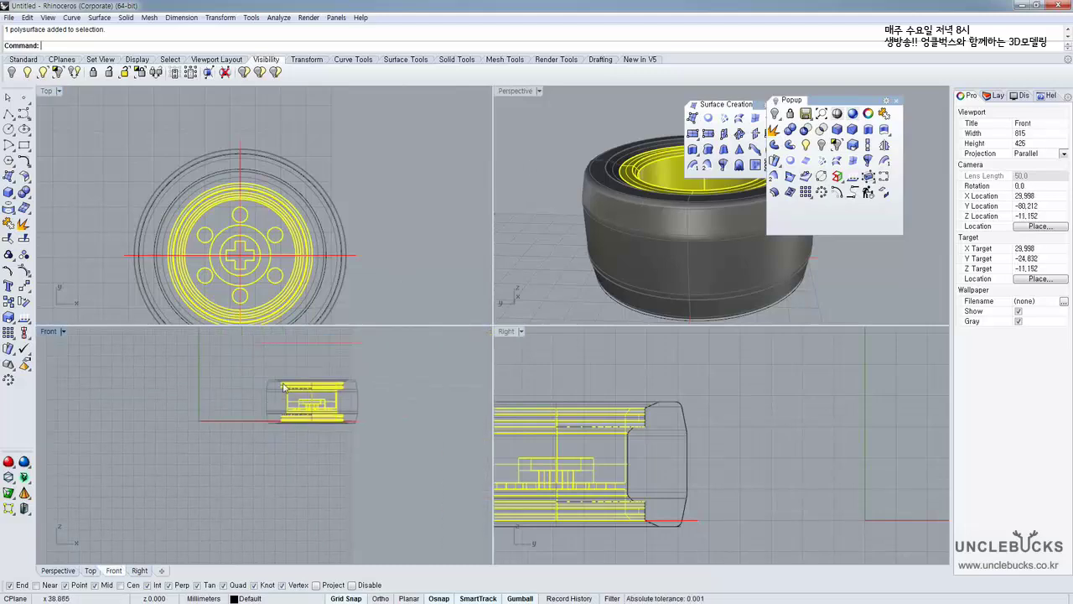
{"action": "scroll", "coordinate": [284, 388], "scroll_direction": "up", "scroll_amount": 5}
{"action": "right_click_drag", "start_coordinate": [400, 307], "coordinate": [84, 381]}
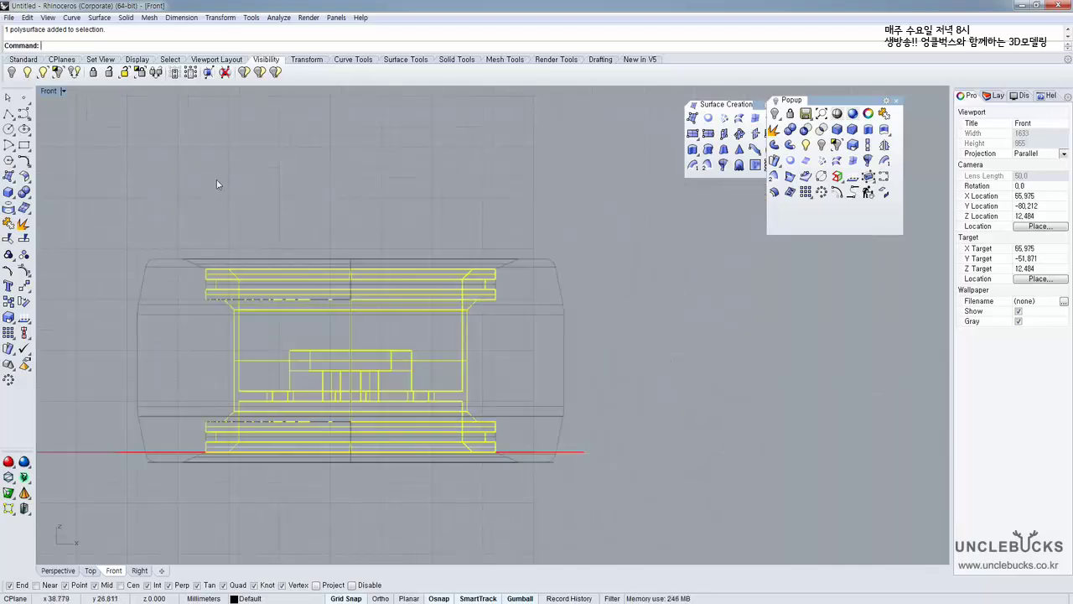
{"action": "right_click_drag", "start_coordinate": [547, 282], "coordinate": [505, 377]}
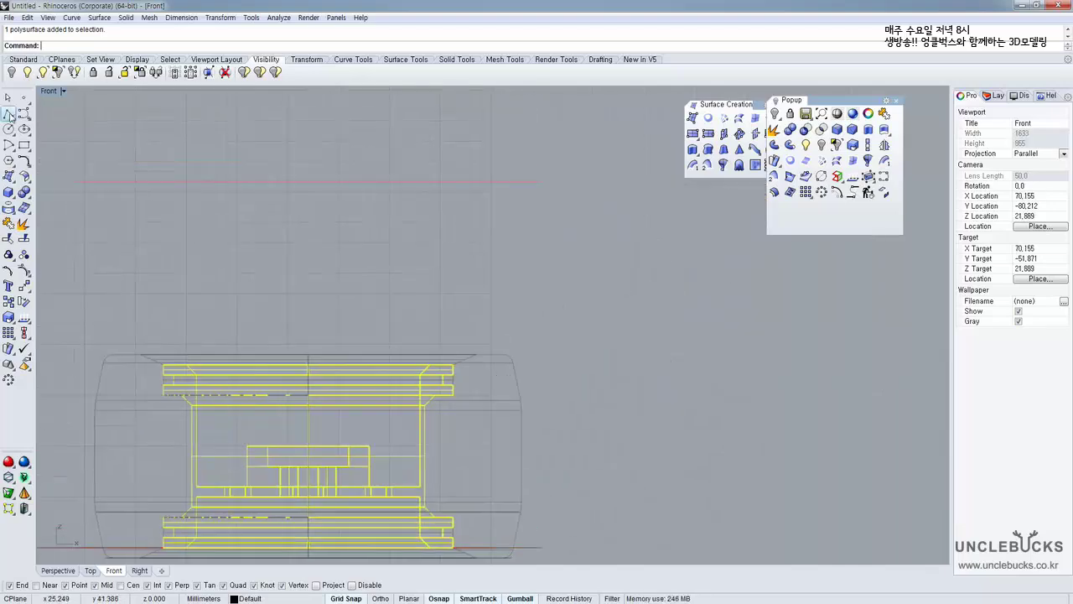
{"action": "left_click", "coordinate": [8, 114]}
{"action": "key", "text": "Up"}
{"action": "key", "text": "Left"}
{"action": "key", "text": "Up"}
{"action": "key", "text": "Up"}
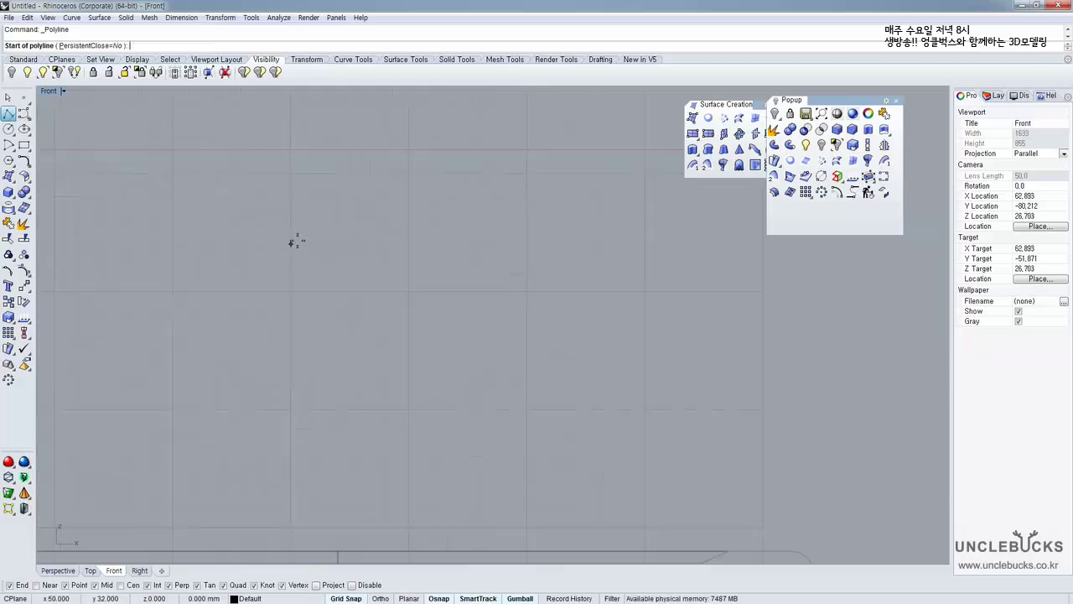
{"action": "key", "text": "Left"}
{"action": "key", "text": "Up"}
{"action": "left_click", "coordinate": [292, 243]}
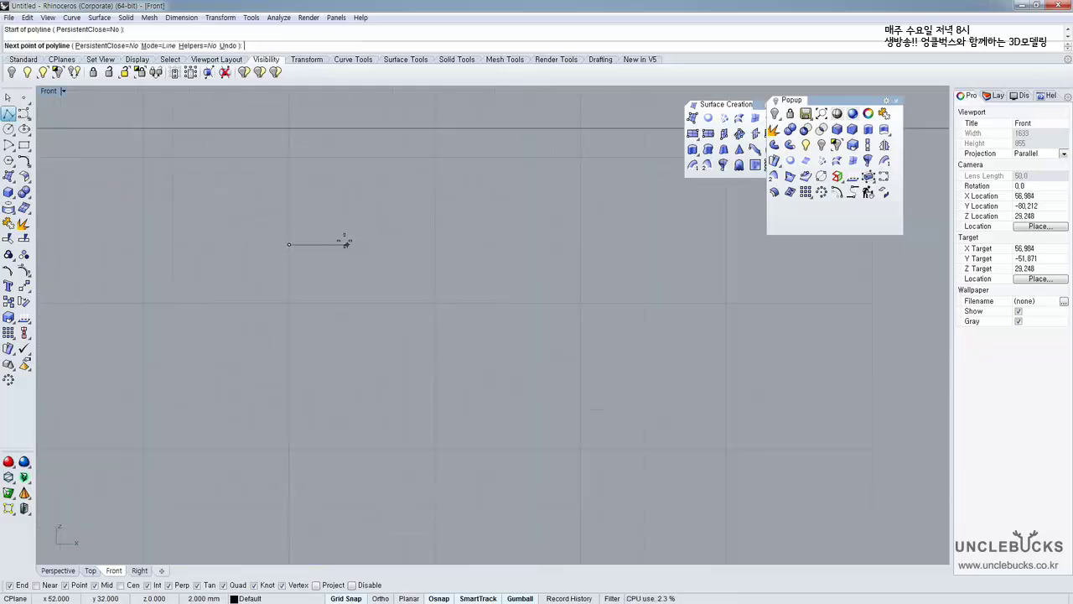
{"action": "left_click", "coordinate": [347, 244]}
{"action": "left_click", "coordinate": [319, 302]}
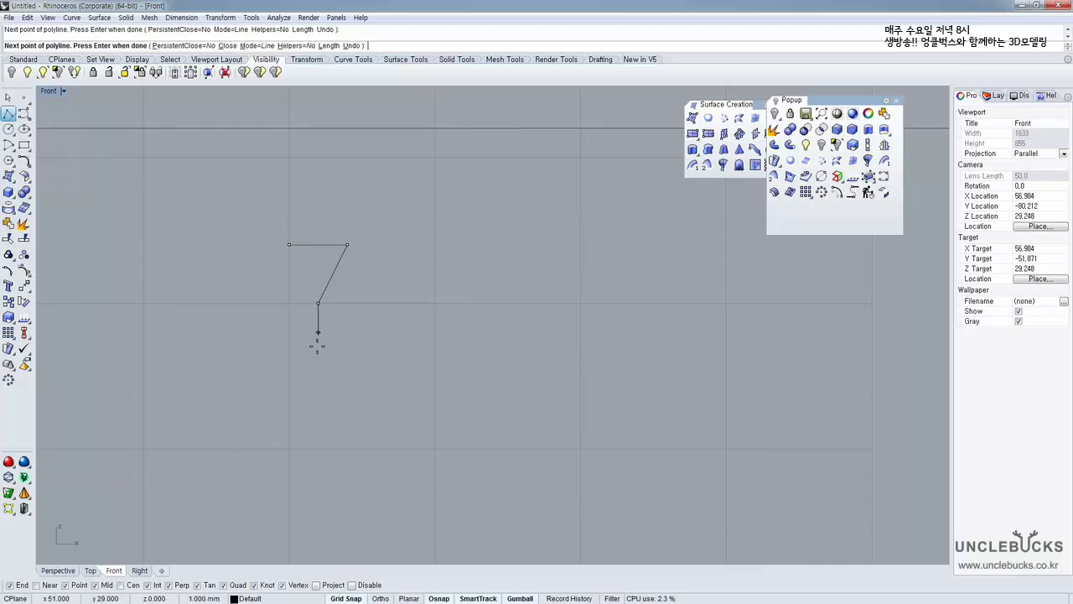
{"action": "left_click", "coordinate": [319, 361]}
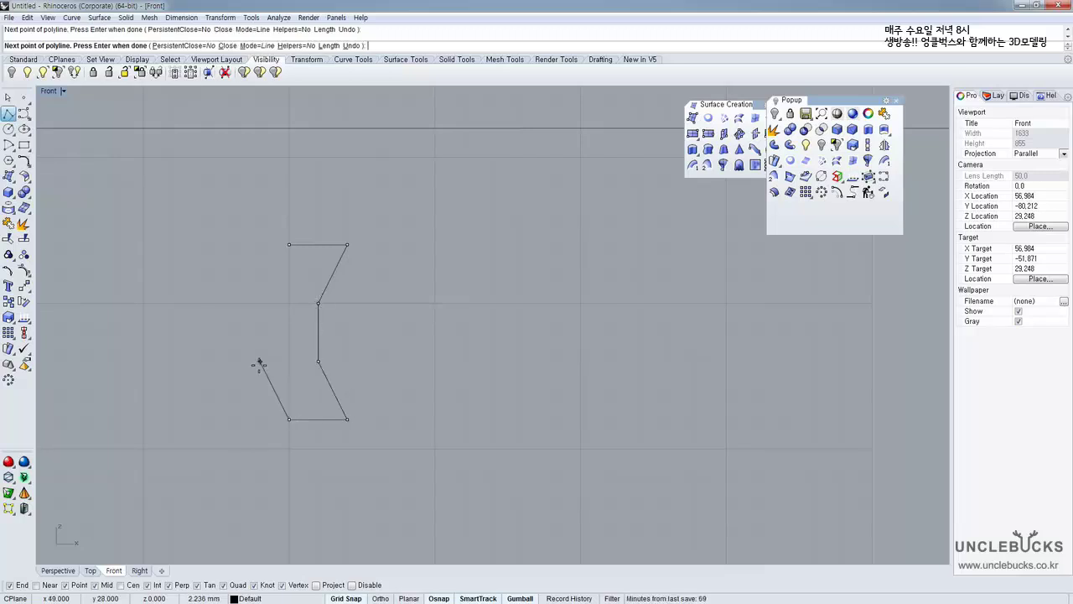
{"action": "left_click", "coordinate": [289, 244]}
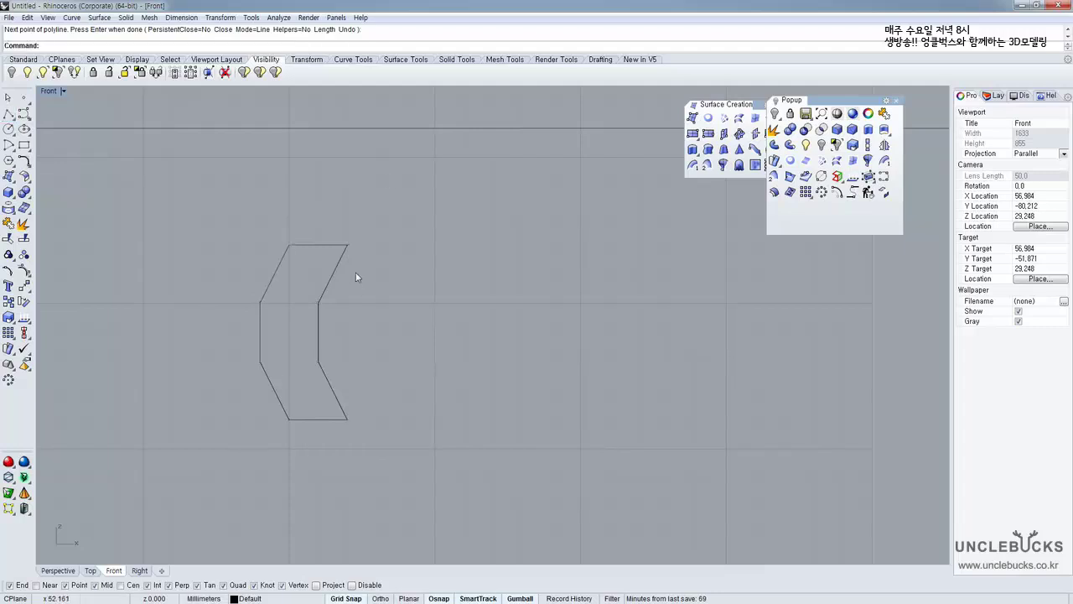
Scale the chevron curve down uniformly to about 4 mm tall
{"action": "left_click", "coordinate": [342, 254]}
{"action": "scroll", "coordinate": [321, 218], "scroll_direction": "down", "scroll_amount": 8}
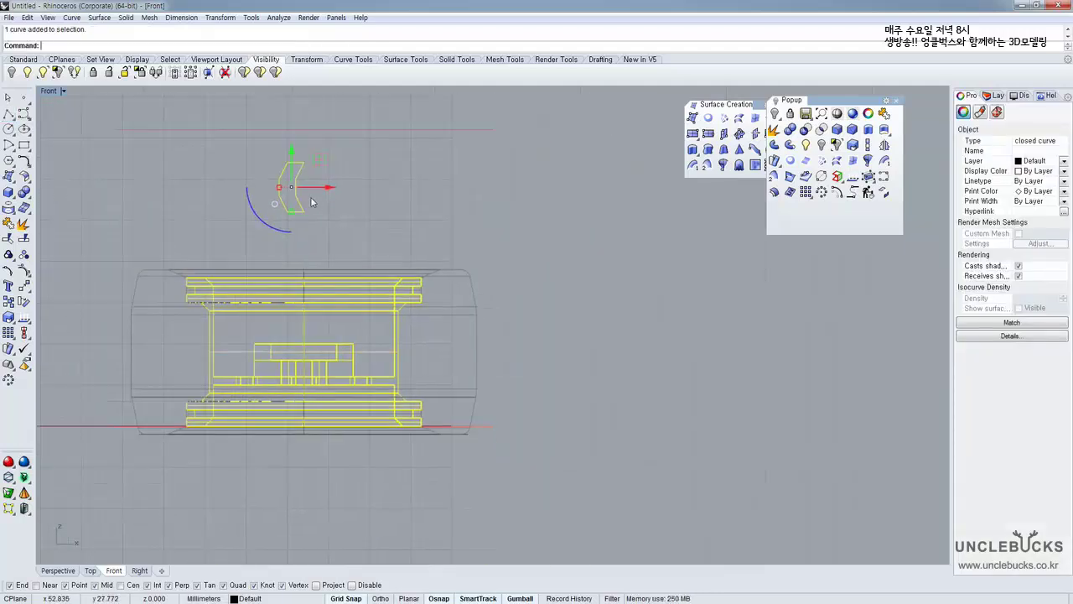
{"action": "scroll", "coordinate": [312, 202], "scroll_direction": "up", "scroll_amount": 4}
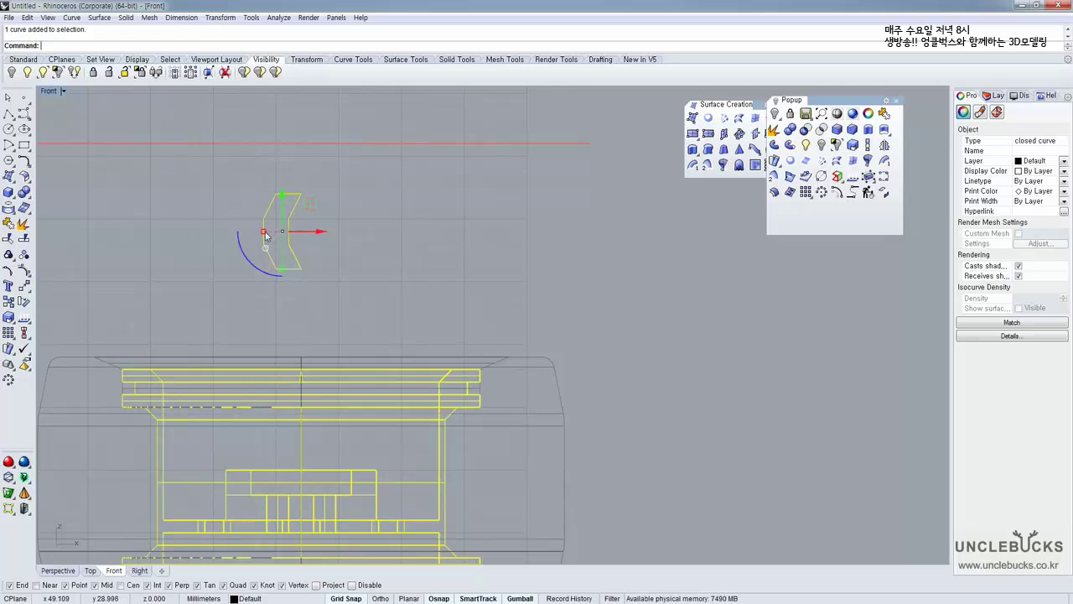
{"action": "scroll", "coordinate": [266, 237], "scroll_direction": "up", "scroll_amount": 1}
{"action": "mouse_move", "coordinate": [265, 235]}
{"action": "left_mouse_down"}
{"action": "mouse_move", "coordinate": [283, 227]}
{"action": "mouse_move", "coordinate": [267, 236]}
{"action": "left_mouse_up"}
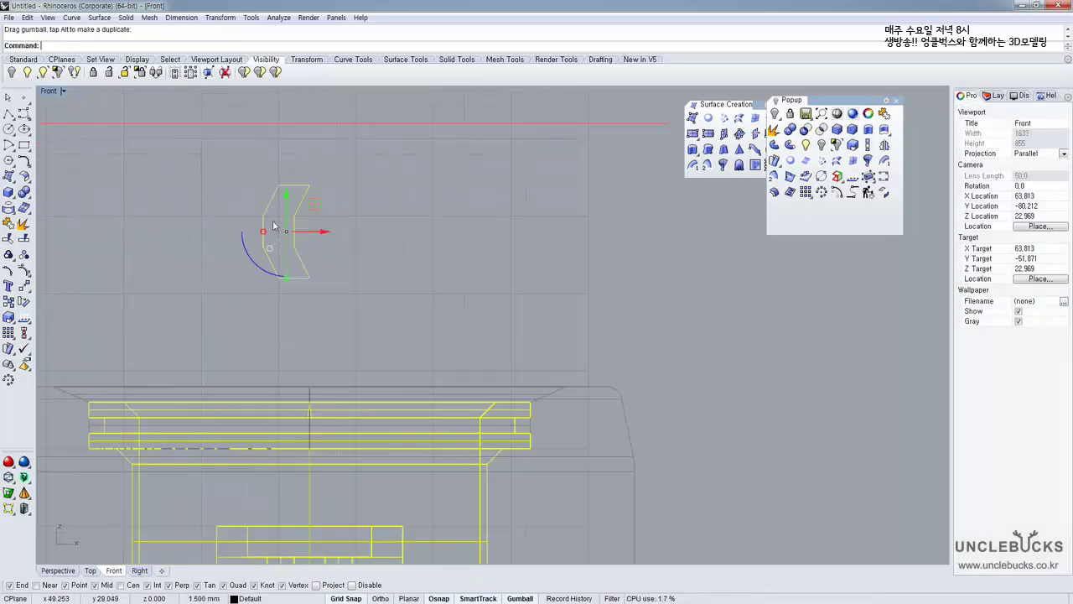
{"action": "scroll", "coordinate": [294, 197], "scroll_direction": "up", "scroll_amount": 3}
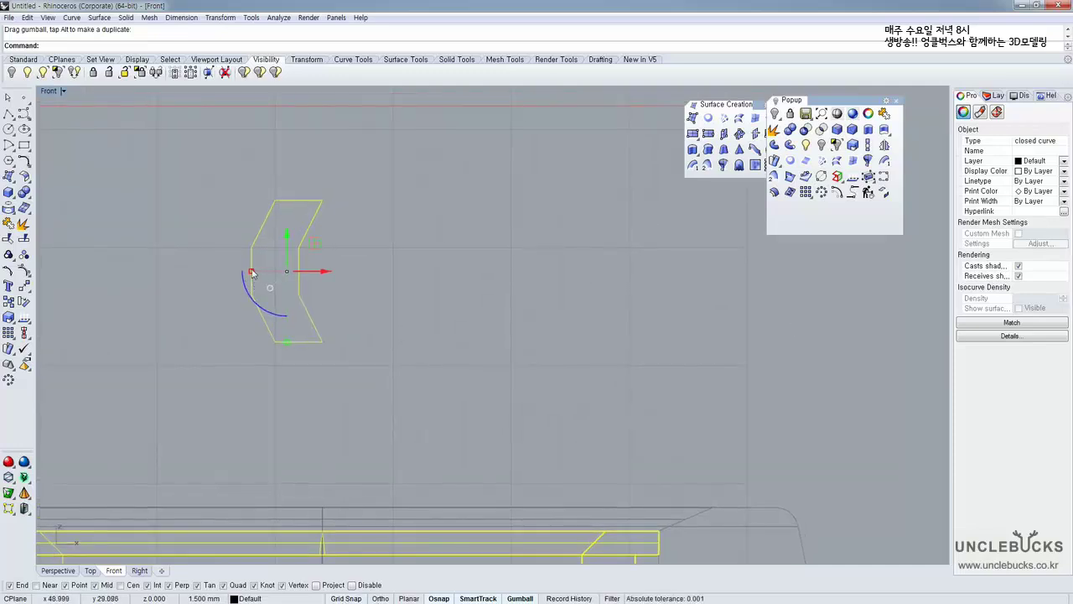
{"action": "left_click_drag", "start_coordinate": [251, 273], "coordinate": [265, 275]}
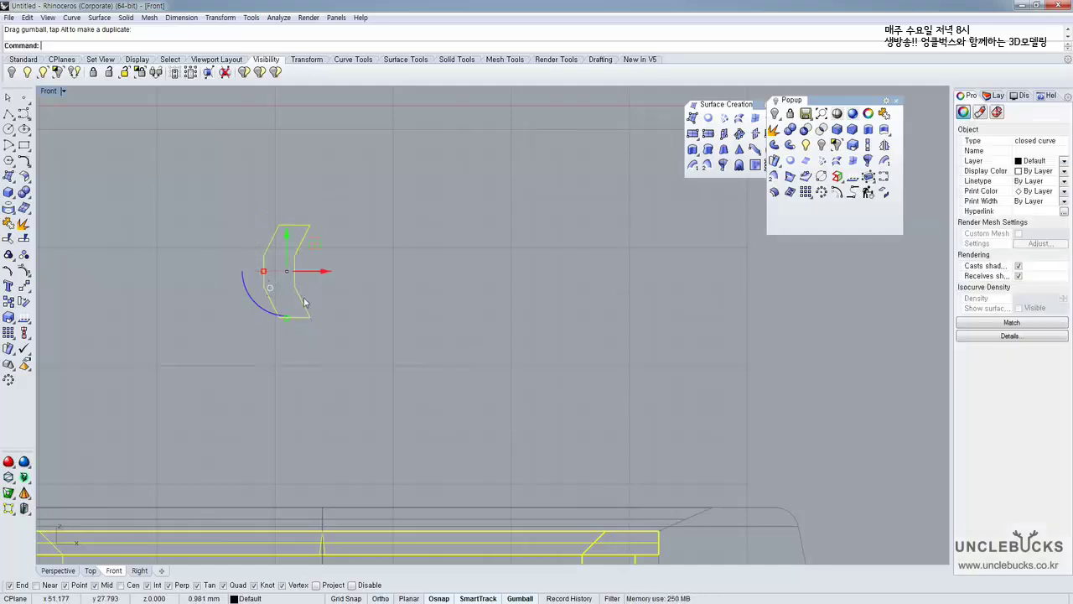
Move the chevron curve up and duplicate it about 6.3 mm below
{"action": "right_click_drag", "start_coordinate": [308, 298], "coordinate": [318, 251]}
{"action": "scroll", "coordinate": [302, 214], "scroll_direction": "down", "scroll_amount": 4}
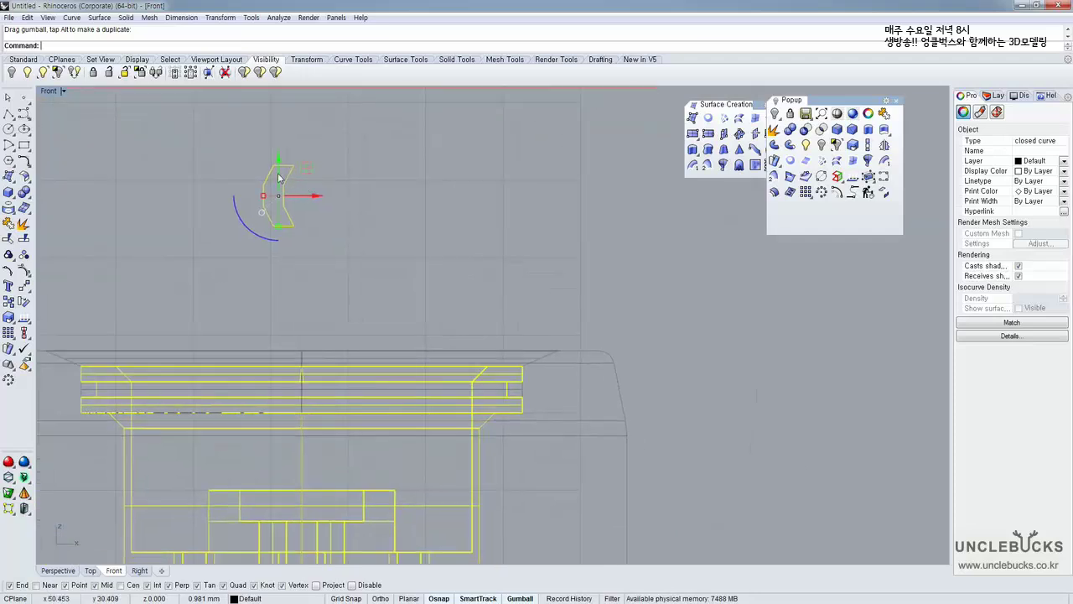
{"action": "right_click_drag", "start_coordinate": [279, 177], "coordinate": [282, 258]}
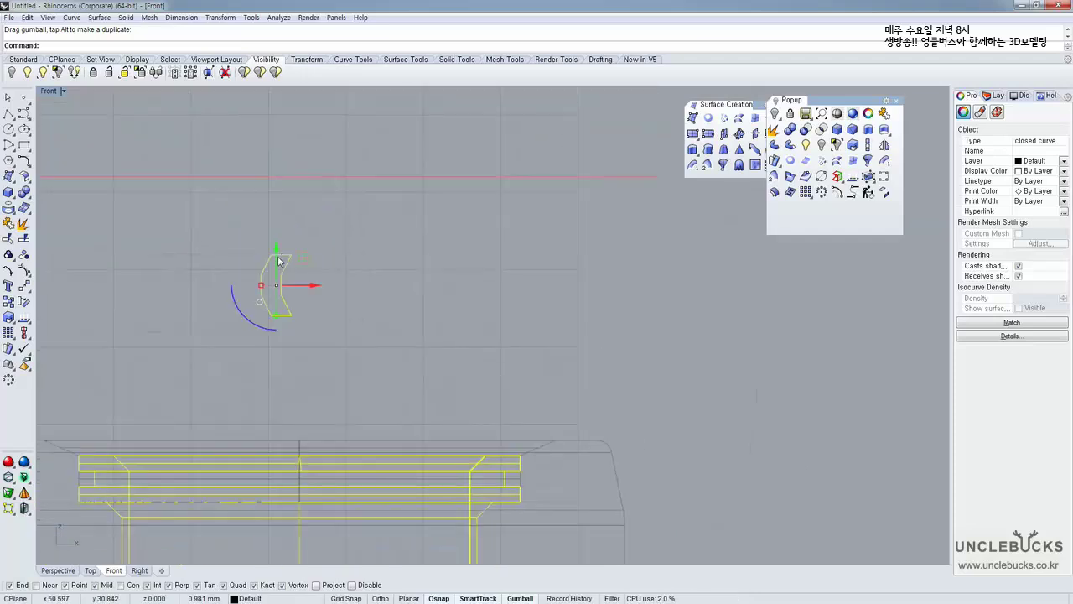
{"action": "left_click_drag", "start_coordinate": [279, 261], "coordinate": [294, 304]}
{"action": "left_click", "coordinate": [352, 283]}
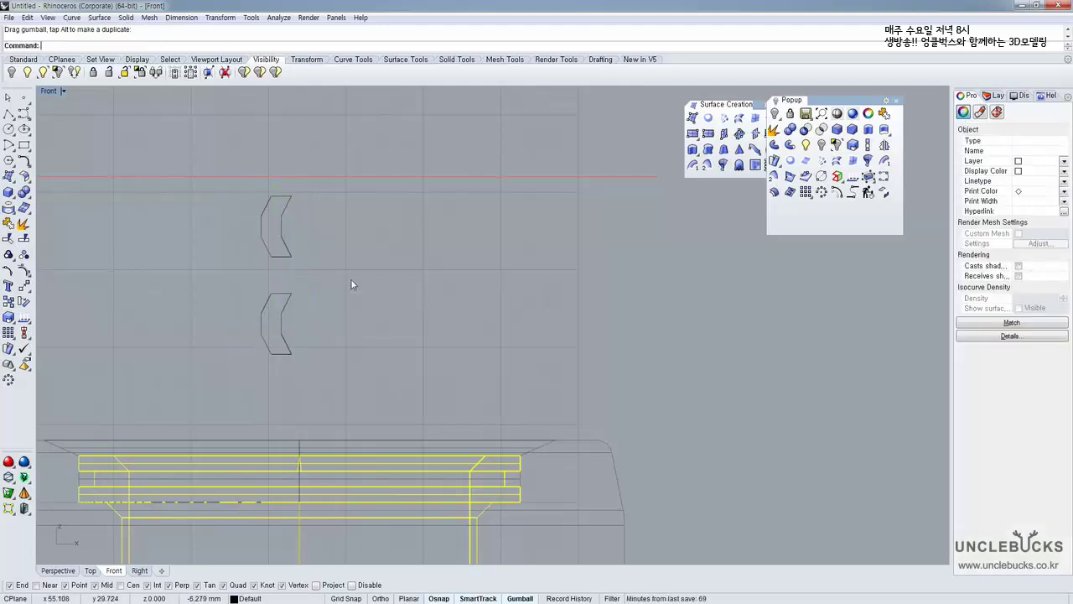
Move the lower chevron up about 1.46 mm to narrow the gap between the two curves
{"action": "right_click_drag", "start_coordinate": [352, 283], "coordinate": [341, 239]}
{"action": "left_click_drag", "start_coordinate": [326, 182], "coordinate": [236, 278]}
{"action": "right_click_drag", "start_coordinate": [315, 250], "coordinate": [291, 221]}
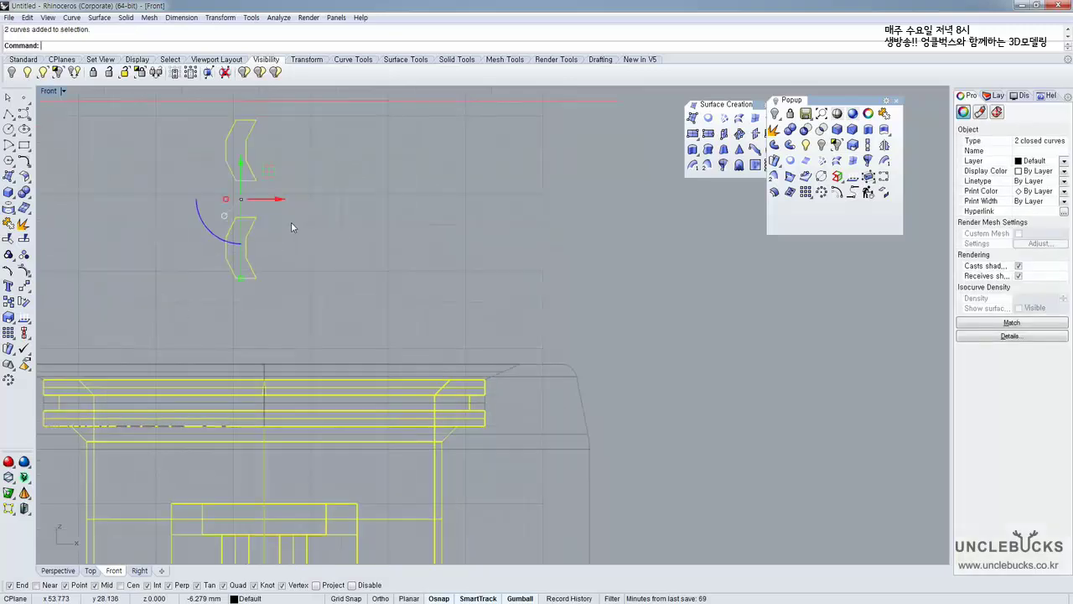
{"action": "scroll", "coordinate": [291, 222], "scroll_direction": "down", "scroll_amount": 4}
{"action": "left_click", "coordinate": [318, 172]}
{"action": "left_click_drag", "start_coordinate": [318, 172], "coordinate": [234, 231]}
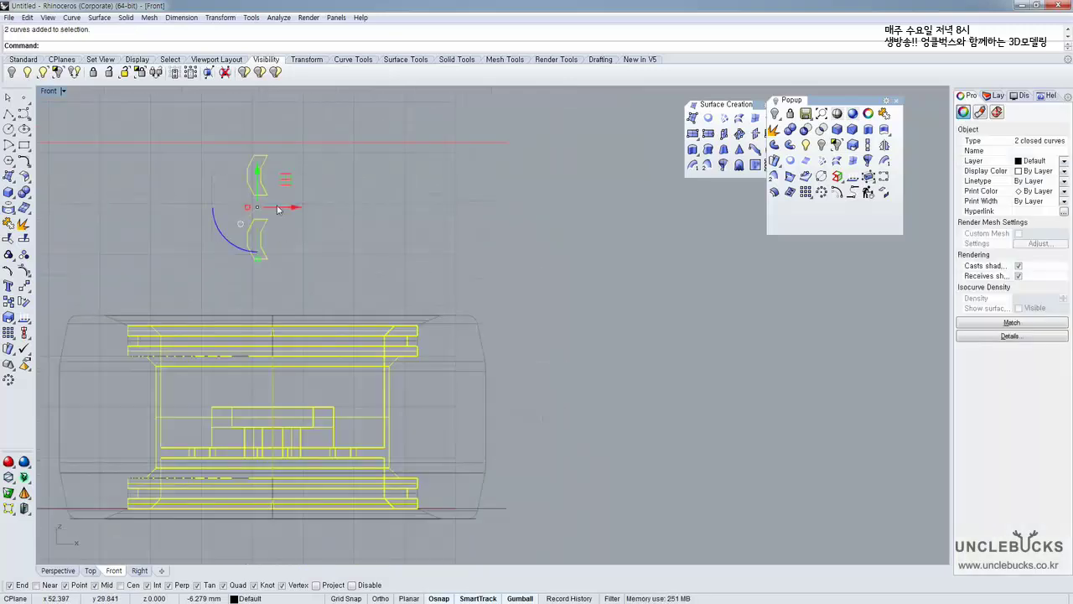
{"action": "mouse_move", "coordinate": [291, 177]}
{"action": "left_mouse_down"}
{"action": "mouse_move", "coordinate": [304, 383]}
{"action": "mouse_move", "coordinate": [290, 165]}
{"action": "left_mouse_up"}
{"action": "scroll", "coordinate": [290, 171], "scroll_direction": "up", "scroll_amount": 6}
{"action": "right_click_drag", "start_coordinate": [288, 175], "coordinate": [299, 238]}
{"action": "left_click", "coordinate": [275, 367]}
{"action": "left_click", "coordinate": [253, 366]}
{"action": "left_click_drag", "start_coordinate": [243, 325], "coordinate": [243, 298]}
Duplicate the pair of chevrons about 9.8 mm below to form a column of four
{"action": "left_click_drag", "start_coordinate": [283, 245], "coordinate": [223, 324]}
{"action": "right_click_drag", "start_coordinate": [250, 262], "coordinate": [259, 222]}
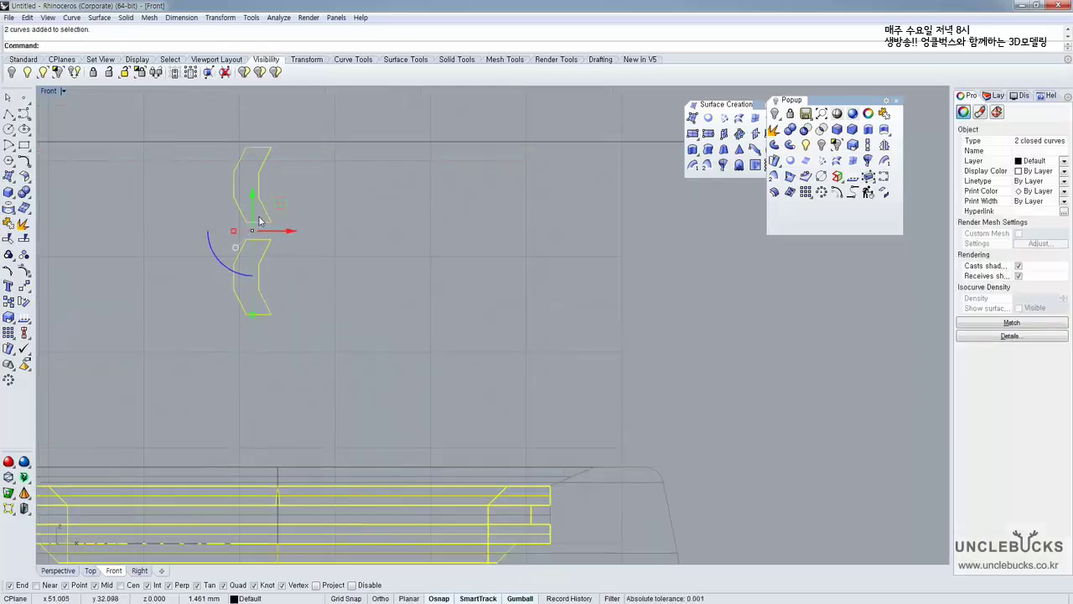
{"action": "left_click_drag", "start_coordinate": [256, 219], "coordinate": [273, 392]}
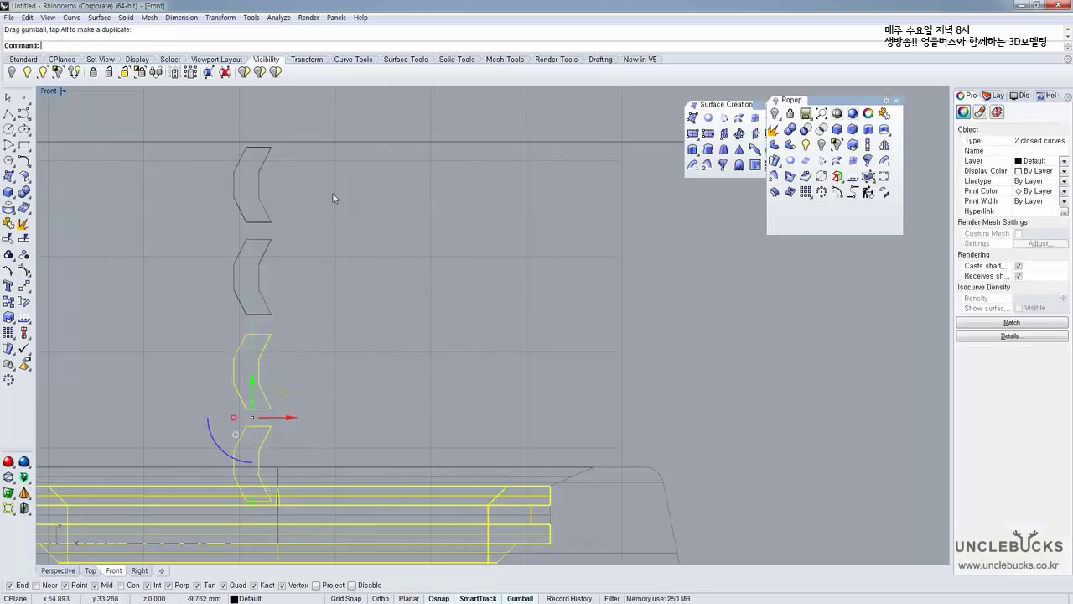
Move the column of four chevron curves up about 2.3 mm
{"action": "left_click_drag", "start_coordinate": [287, 202], "coordinate": [213, 435]}
{"action": "scroll", "coordinate": [237, 339], "scroll_direction": "down", "scroll_amount": 4}
{"action": "right_click_drag", "start_coordinate": [257, 279], "coordinate": [243, 330]}
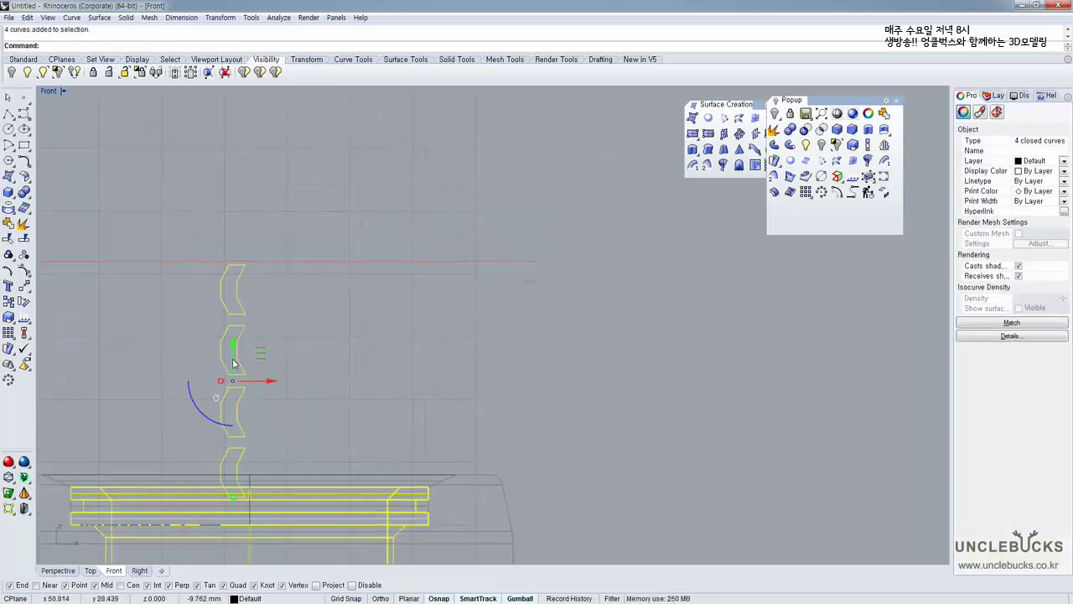
{"action": "left_click_drag", "start_coordinate": [233, 357], "coordinate": [233, 328]}
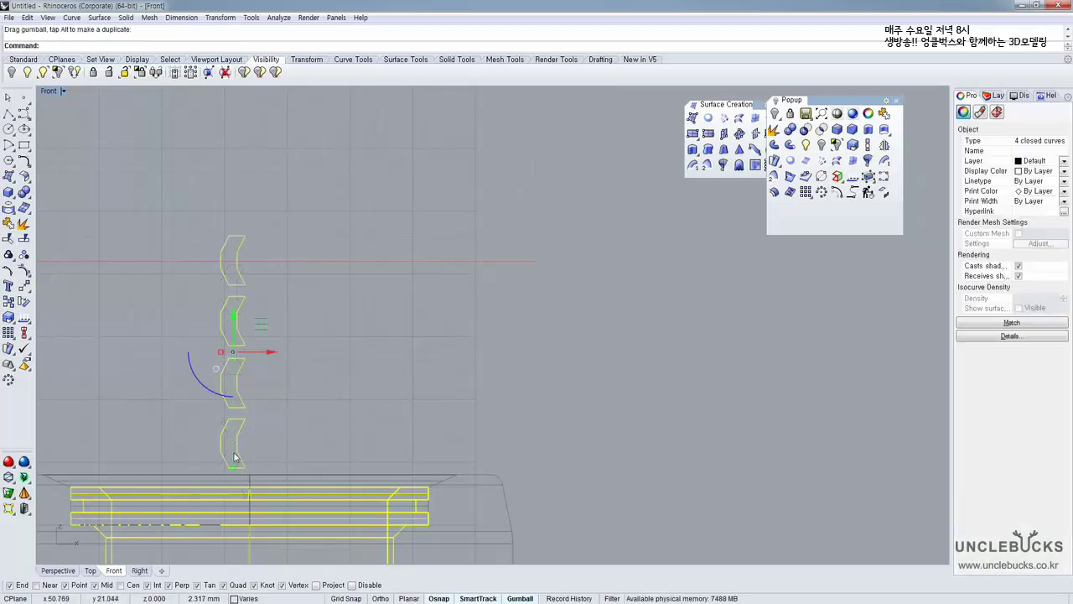
Compress the four-chevron column vertically to about 15 mm tall and lower it about 1.56 mm towards the tyre
{"action": "left_click_drag", "start_coordinate": [233, 470], "coordinate": [236, 447]}
{"action": "right_click_drag", "start_coordinate": [274, 331], "coordinate": [271, 261]}
{"action": "left_click_drag", "start_coordinate": [227, 268], "coordinate": [246, 289]}
{"action": "right_click_drag", "start_coordinate": [280, 295], "coordinate": [271, 206]}
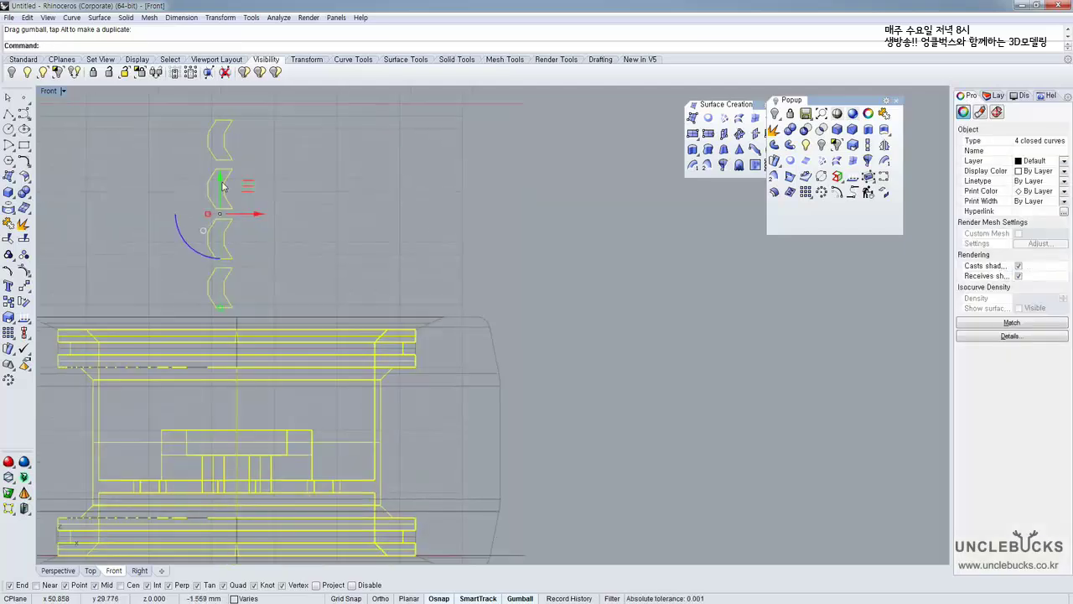
Extrude the four chevron curves horizontally towards the wheel's side of the scene
{"action": "double_click", "coordinate": [48, 92]}
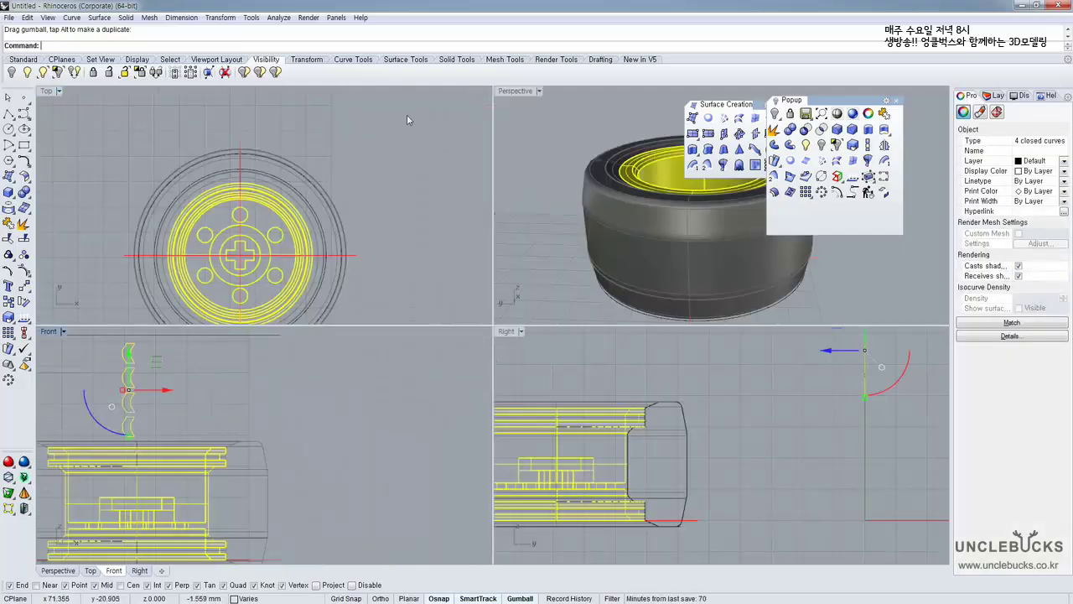
{"action": "double_click", "coordinate": [515, 91]}
{"action": "right_click_drag", "start_coordinate": [425, 168], "coordinate": [456, 248]}
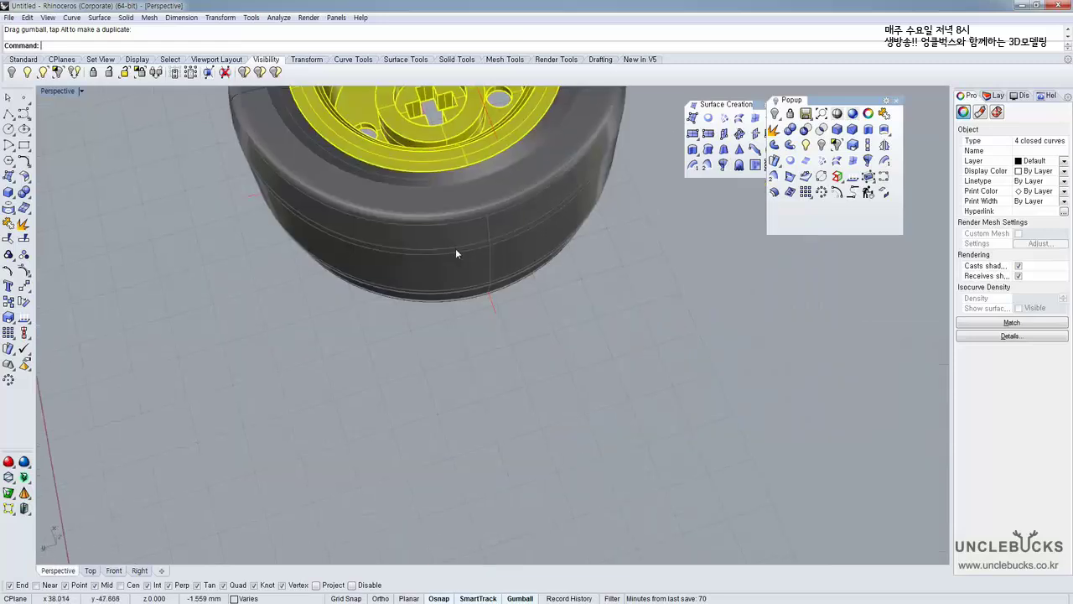
{"action": "scroll", "coordinate": [455, 249], "scroll_direction": "down", "scroll_amount": 7}
{"action": "right_click_drag", "start_coordinate": [401, 228], "coordinate": [456, 263], "text": "shift"}
{"action": "scroll", "coordinate": [390, 251], "scroll_direction": "up", "scroll_amount": 4}
{"action": "right_click_drag", "start_coordinate": [391, 253], "coordinate": [482, 229]}
{"action": "scroll", "coordinate": [482, 229], "scroll_direction": "up", "scroll_amount": 4}
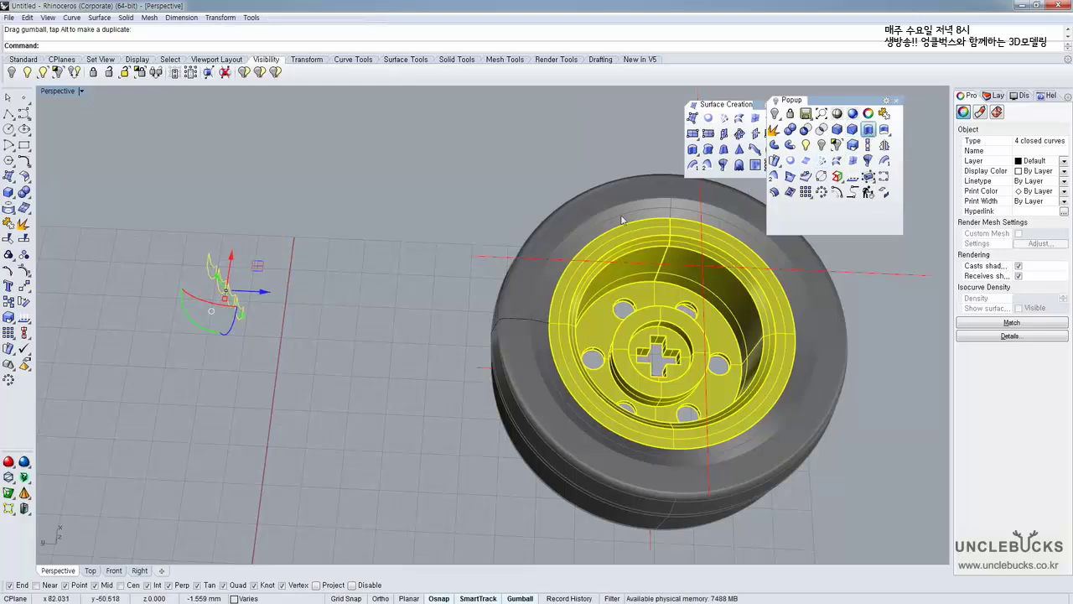
{"action": "left_click", "coordinate": [869, 129]}
{"action": "left_click", "coordinate": [336, 335]}
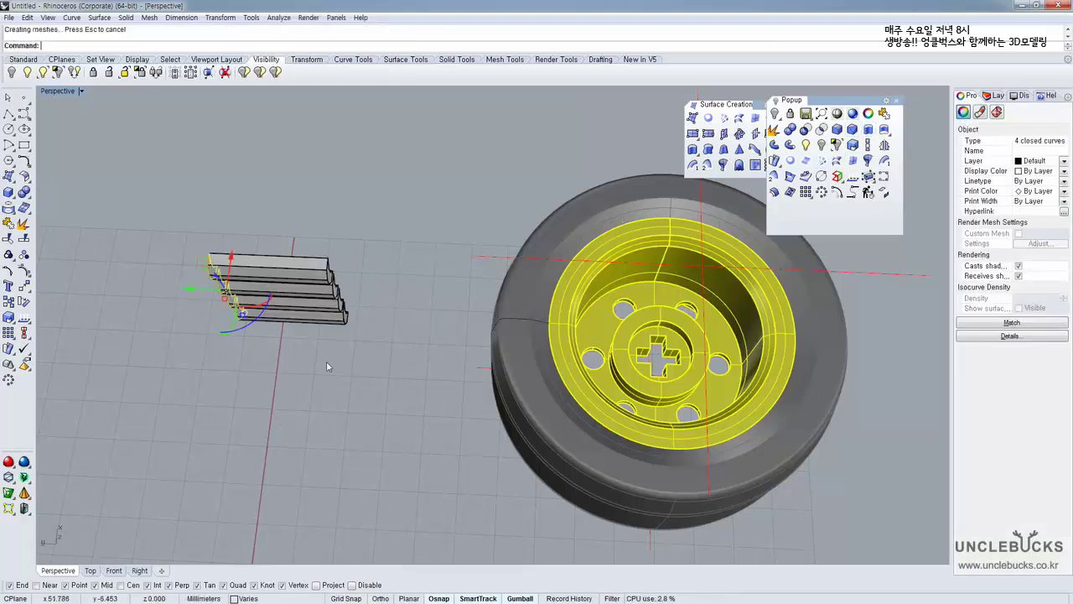
Select the four chevron extrusions and return to the four-view layout
{"action": "right_click_drag", "start_coordinate": [327, 362], "coordinate": [366, 307]}
{"action": "left_click_drag", "start_coordinate": [364, 380], "coordinate": [194, 184]}
{"action": "right_click_drag", "start_coordinate": [194, 183], "coordinate": [380, 206]}
{"action": "double_click", "coordinate": [57, 91]}
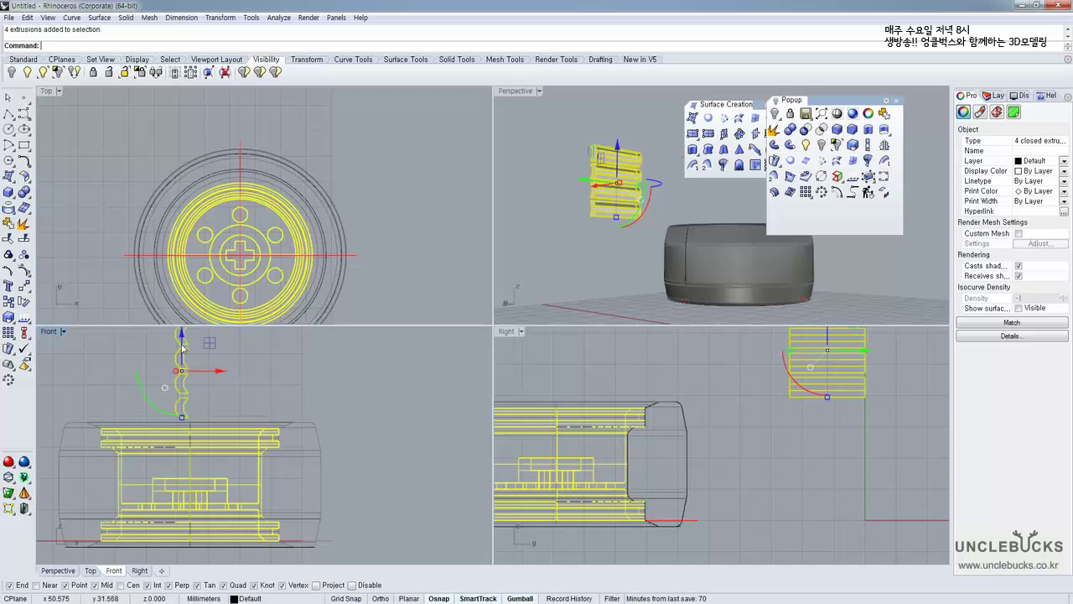
Try to duplicate the four chevron extrusions about 17.5 mm below the originals
{"action": "key", "text": "alt"}
{"action": "left_click_drag", "start_coordinate": [182, 347], "coordinate": [214, 456]}
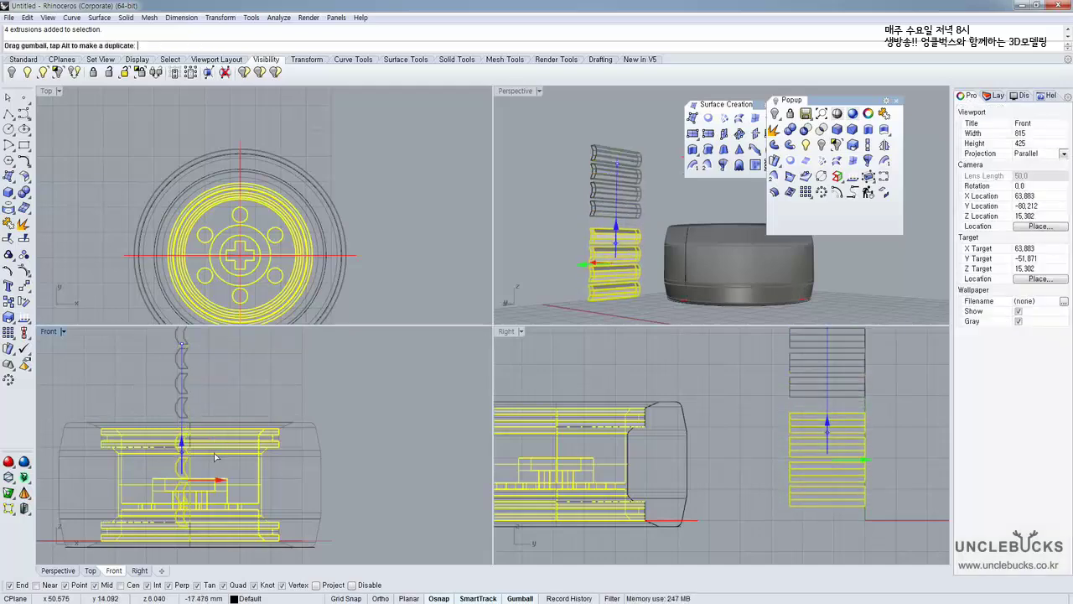
{"action": "key", "text": "ctrl+z"}
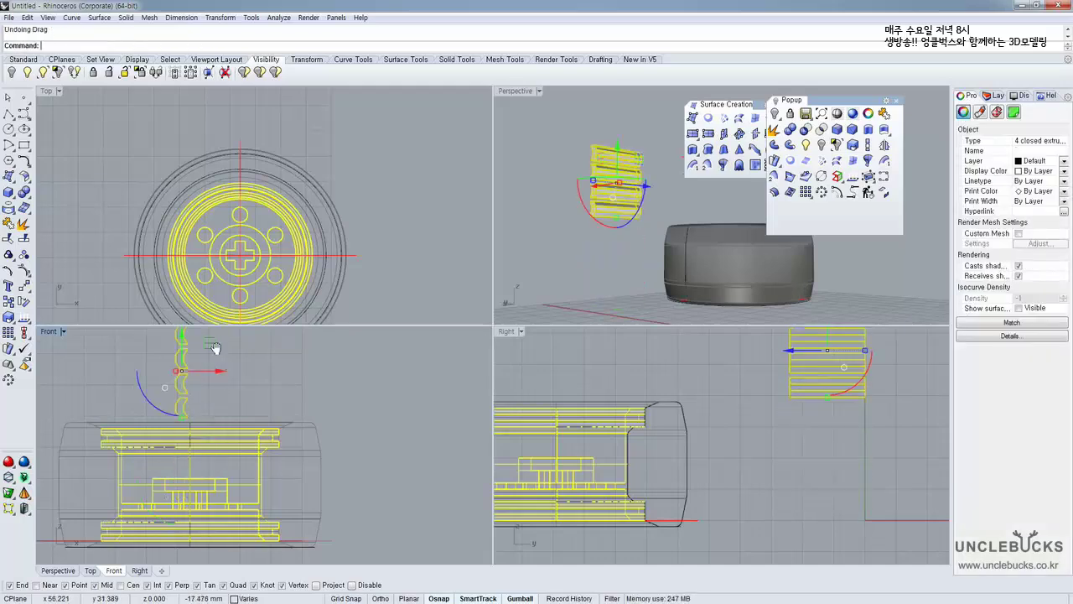
Move the four chevron extrusions up about 1.6 mm in the front view
{"action": "right_click_drag", "start_coordinate": [215, 348], "coordinate": [181, 438]}
{"action": "scroll", "coordinate": [168, 444], "scroll_direction": "up", "scroll_amount": 2}
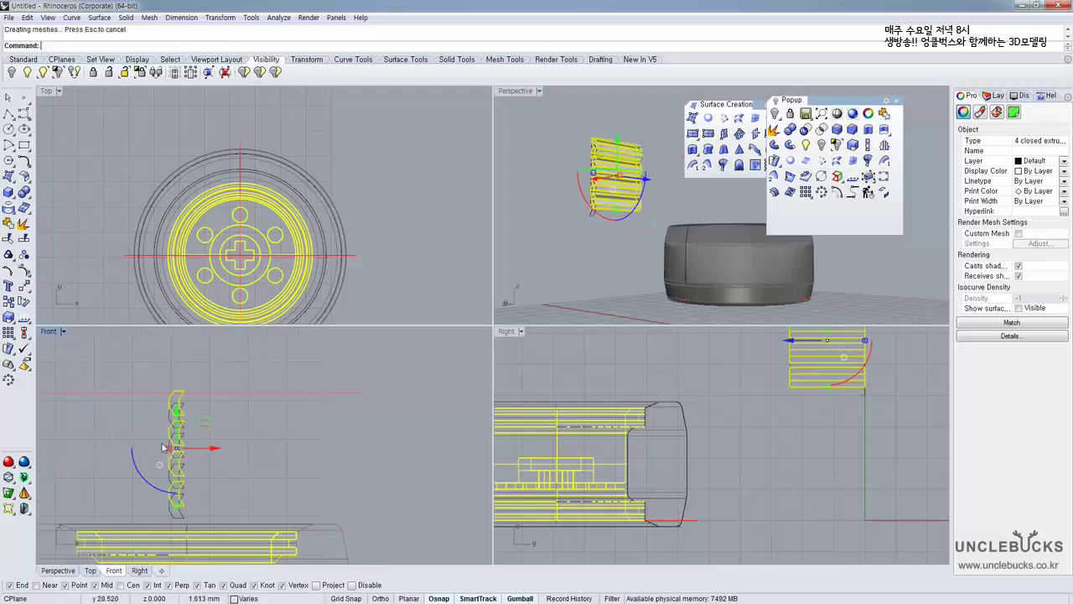
{"action": "scroll", "coordinate": [212, 445], "scroll_direction": "up", "scroll_amount": 3}
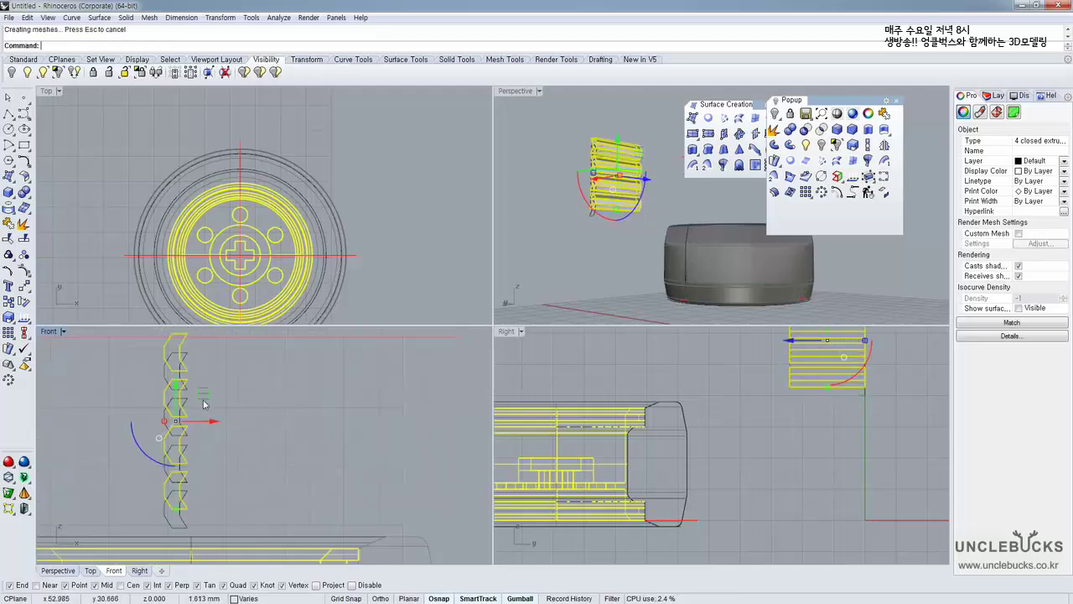
Move the four chevron extrusions up about 16 mm in the front view, clear of their source curves
{"action": "scroll", "coordinate": [202, 403], "scroll_direction": "down", "scroll_amount": 5}
{"action": "right_click_drag", "start_coordinate": [202, 404], "coordinate": [198, 485]}
{"action": "left_click_drag", "start_coordinate": [186, 463], "coordinate": [192, 375]}
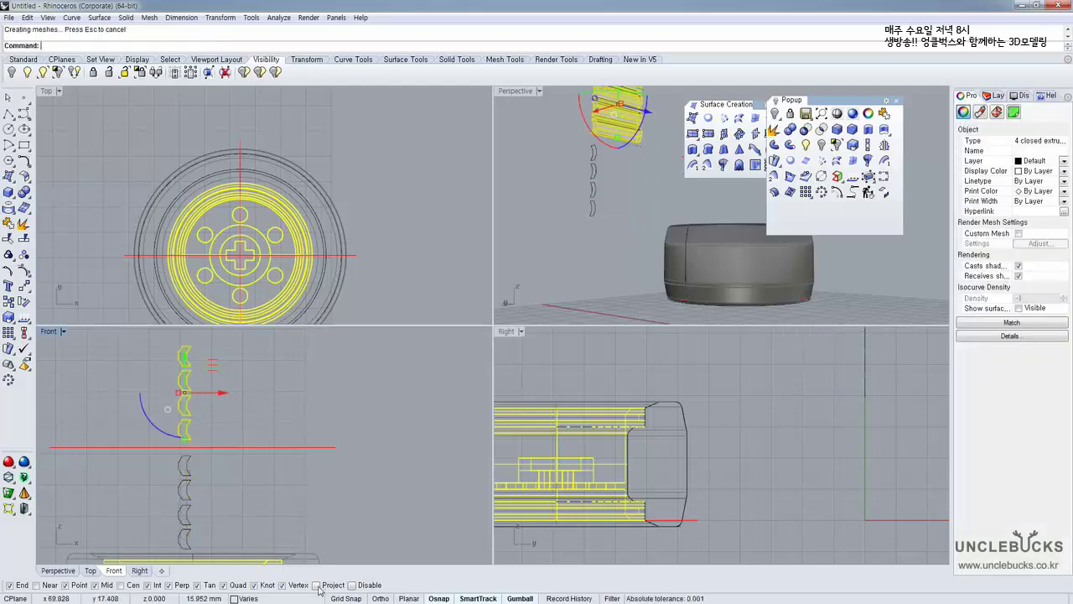
Draw a short vertical line across the gap between the two middle chevrons, joining their facing outer corners
{"action": "scroll", "coordinate": [207, 421], "scroll_direction": "up", "scroll_amount": 5}
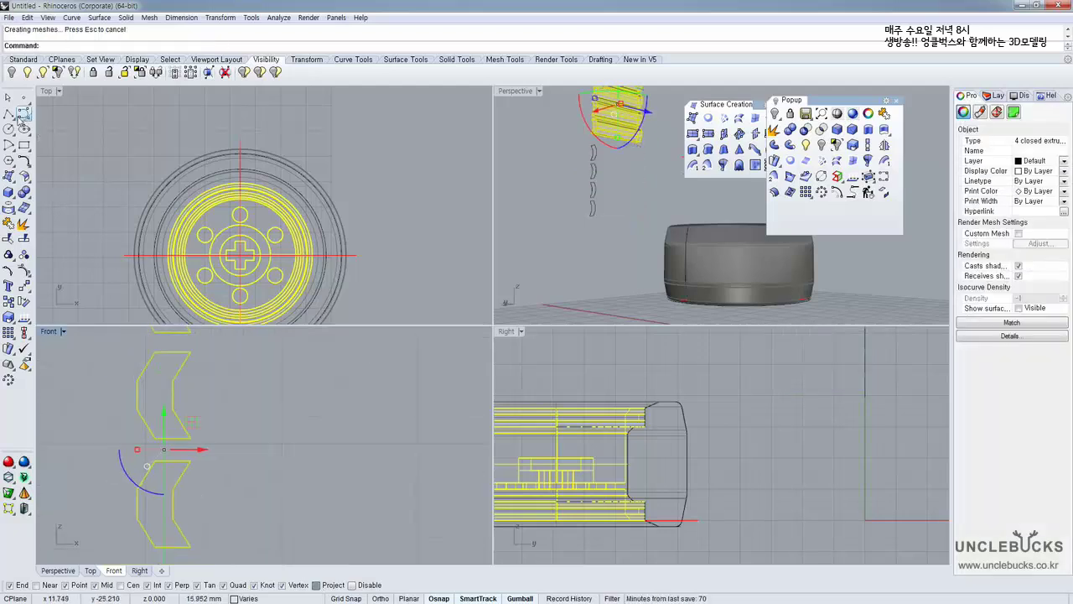
{"action": "left_click", "coordinate": [9, 114]}
{"action": "left_click", "coordinate": [190, 438]}
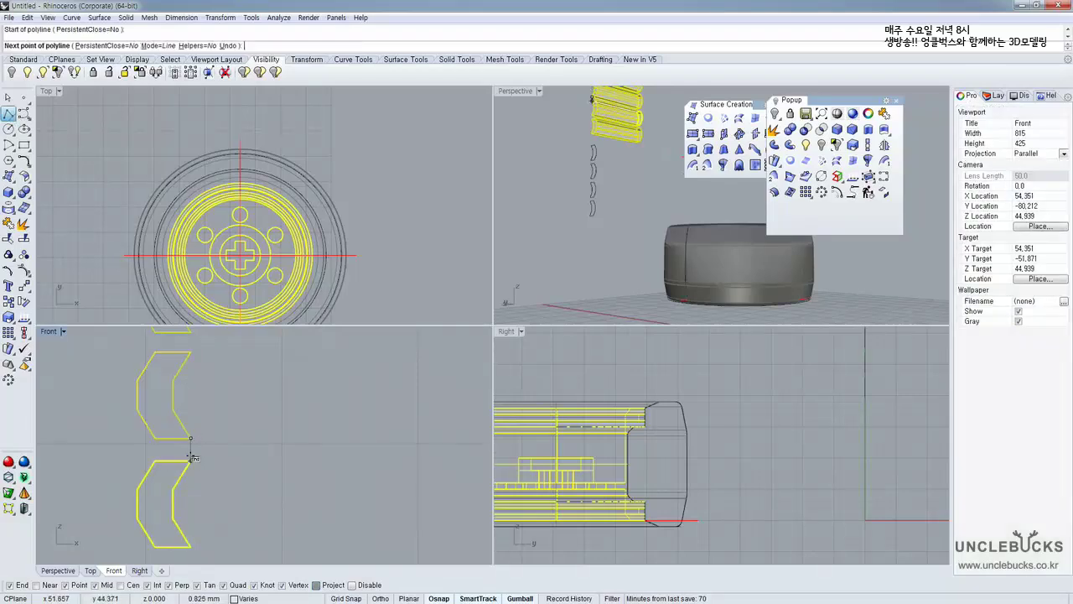
{"action": "left_click", "coordinate": [190, 461]}
{"action": "right_click", "coordinate": [276, 420]}
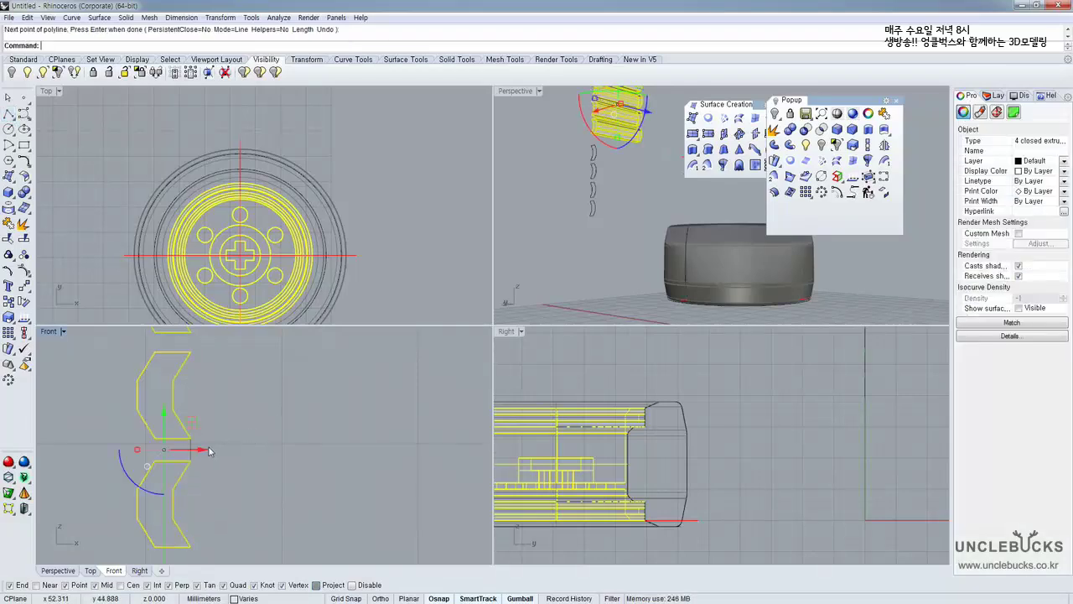
Move the four chevron extrusions from the gap line's midpoint to the midpoint of the wheel's horizontal mid-height line in the front view
{"action": "scroll", "coordinate": [187, 429], "scroll_direction": "up", "scroll_amount": 4}
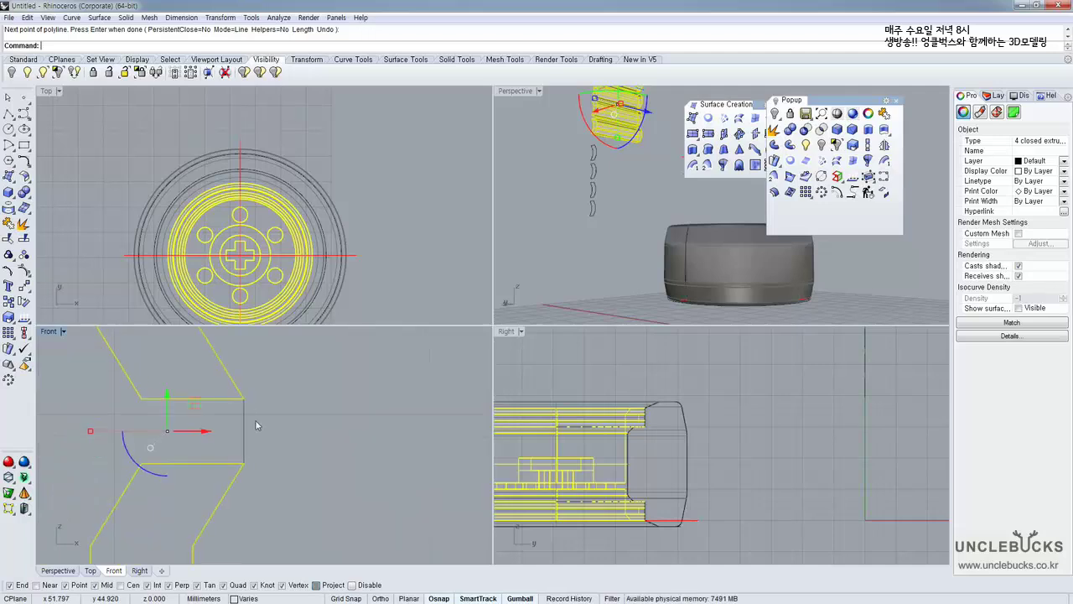
{"action": "type", "text": "M"}
{"action": "key", "text": "Return"}
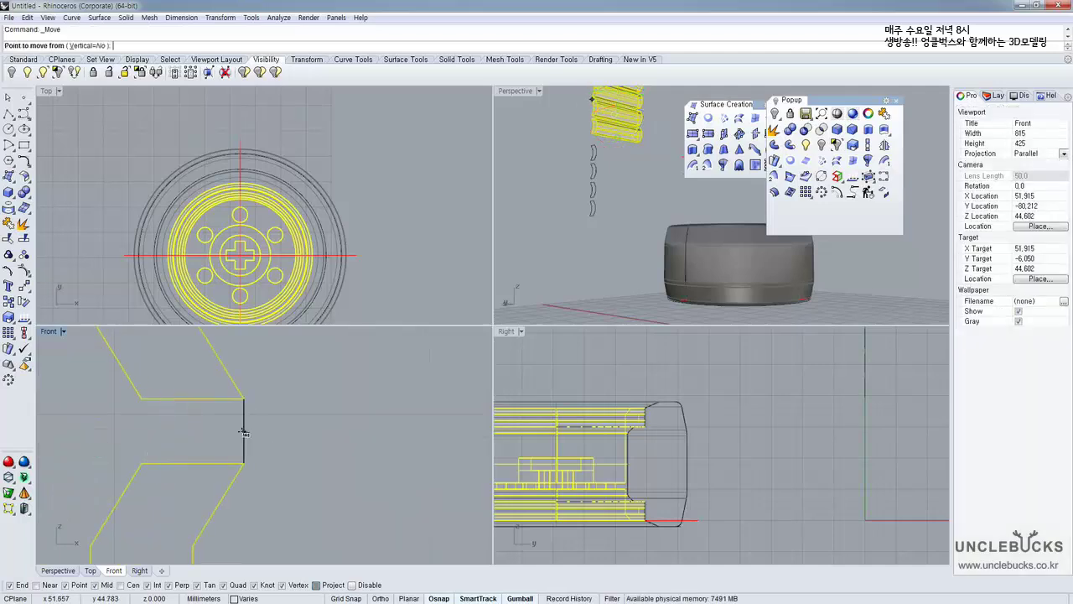
{"action": "left_click", "coordinate": [244, 432]}
{"action": "scroll", "coordinate": [244, 445], "scroll_direction": "down", "scroll_amount": 5}
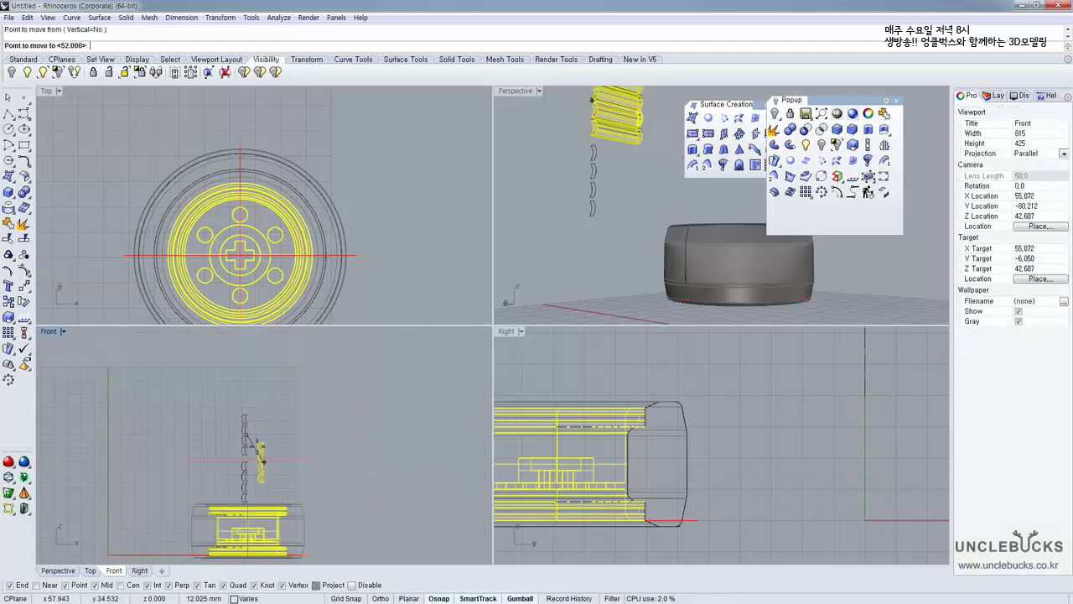
{"action": "right_click_drag", "start_coordinate": [263, 461], "coordinate": [230, 358]}
{"action": "scroll", "coordinate": [242, 415], "scroll_direction": "up", "scroll_amount": 4}
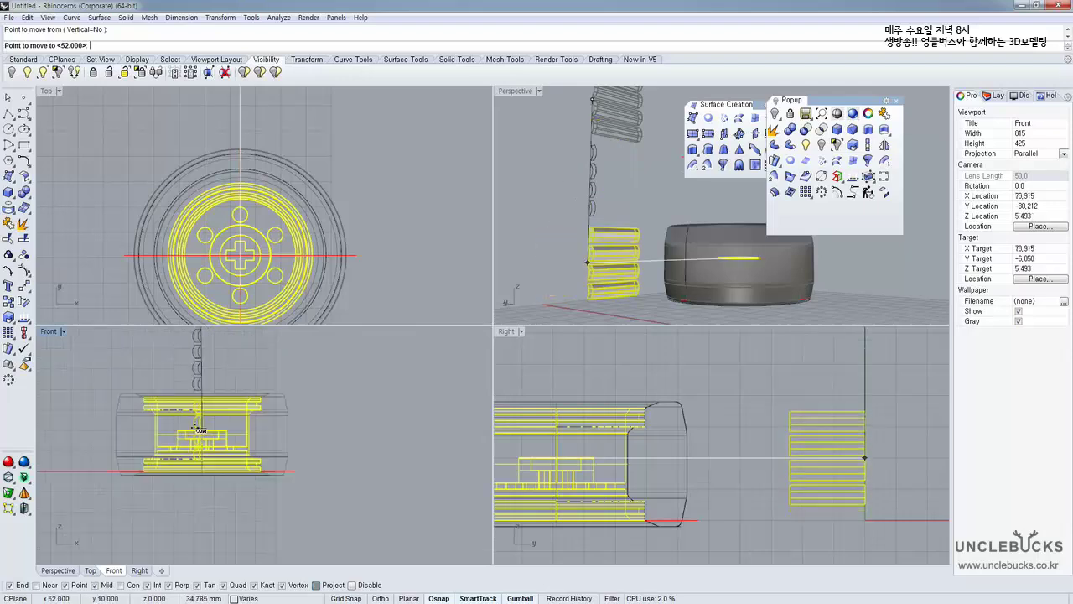
{"action": "scroll", "coordinate": [197, 430], "scroll_direction": "up", "scroll_amount": 4}
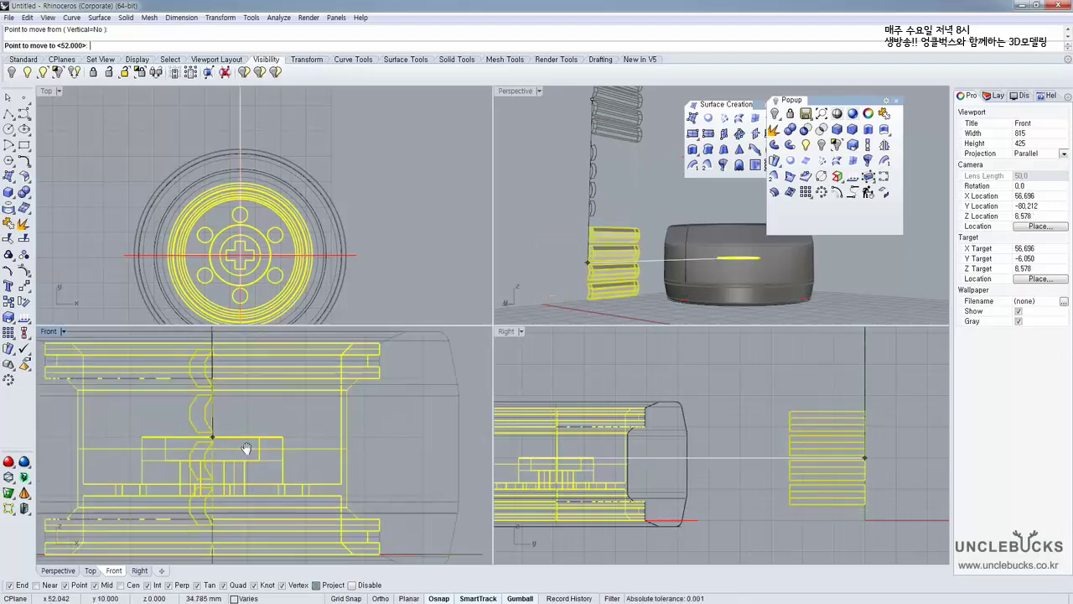
{"action": "right_click_drag", "start_coordinate": [245, 449], "coordinate": [264, 451]}
{"action": "scroll", "coordinate": [265, 452], "scroll_direction": "down", "scroll_amount": 3}
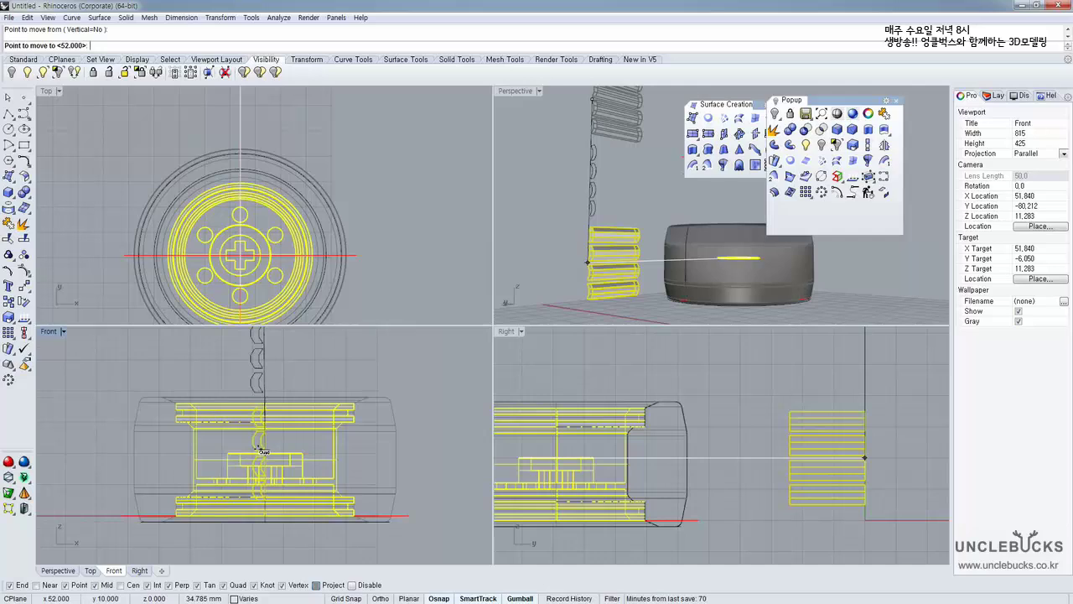
{"action": "scroll", "coordinate": [194, 453], "scroll_direction": "up", "scroll_amount": 5}
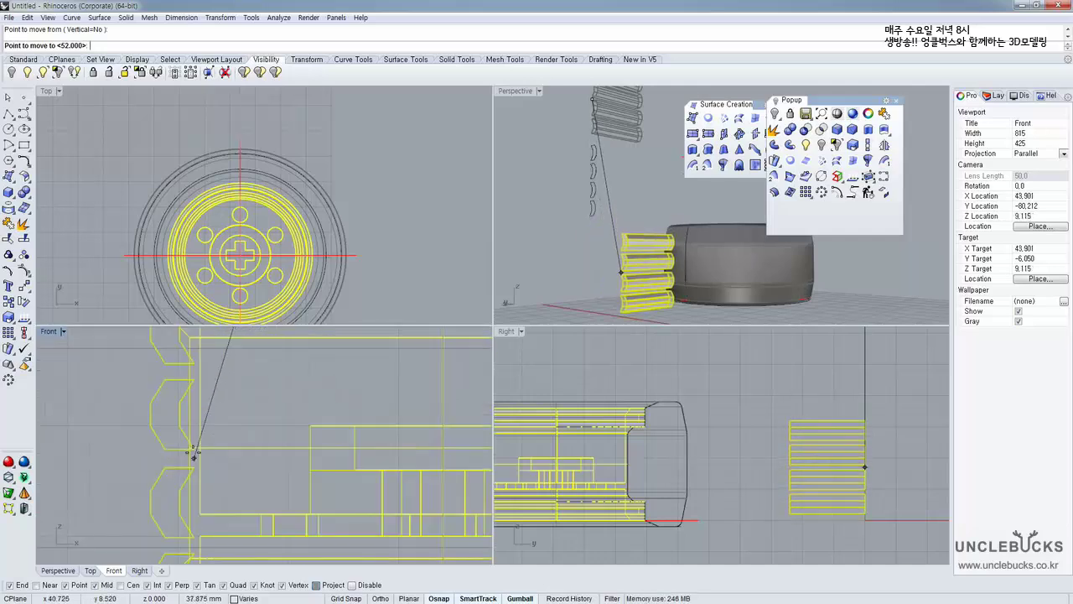
{"action": "left_click", "coordinate": [441, 444]}
{"action": "scroll", "coordinate": [261, 446], "scroll_direction": "down", "scroll_amount": 5}
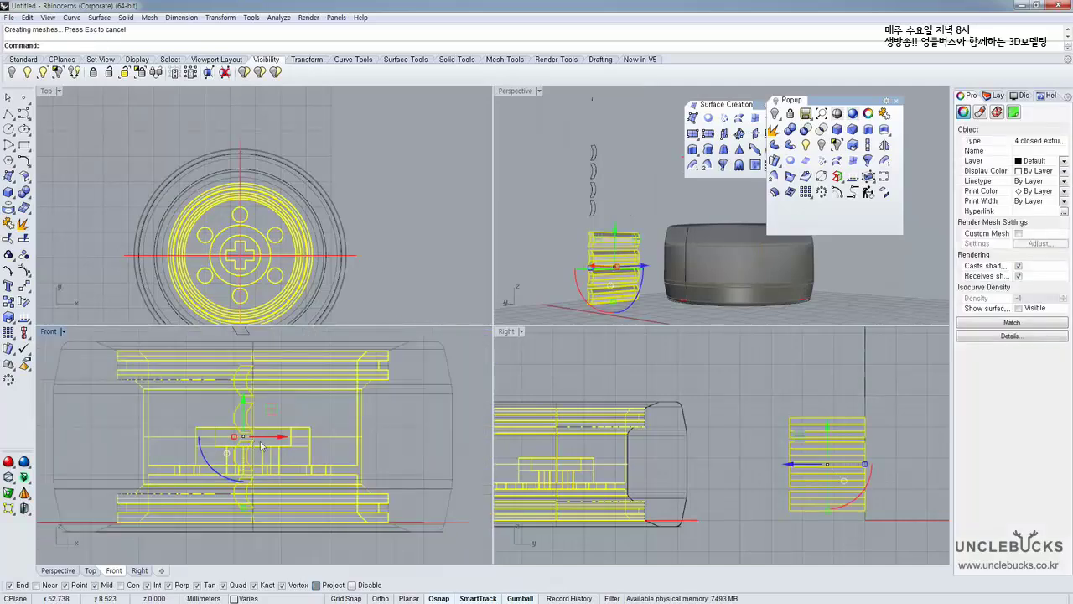
Shift the chevron extrusions about 1 mm along the x-axis and about 17.4 mm towards the wheel so their ends enter the tyre
{"action": "scroll", "coordinate": [267, 446], "scroll_direction": "up", "scroll_amount": 2}
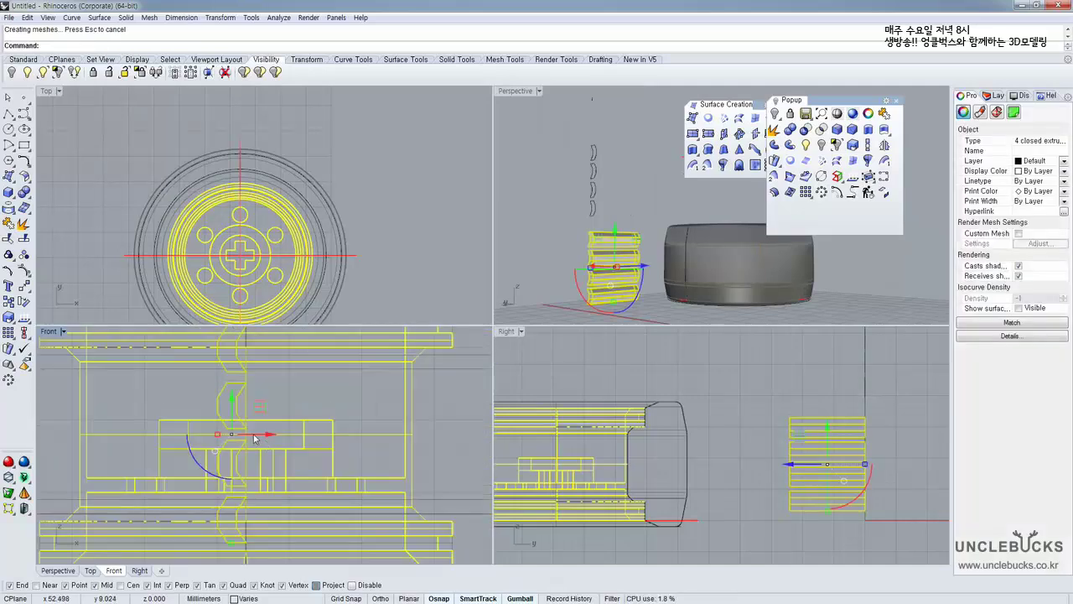
{"action": "left_click_drag", "start_coordinate": [256, 437], "coordinate": [268, 446]}
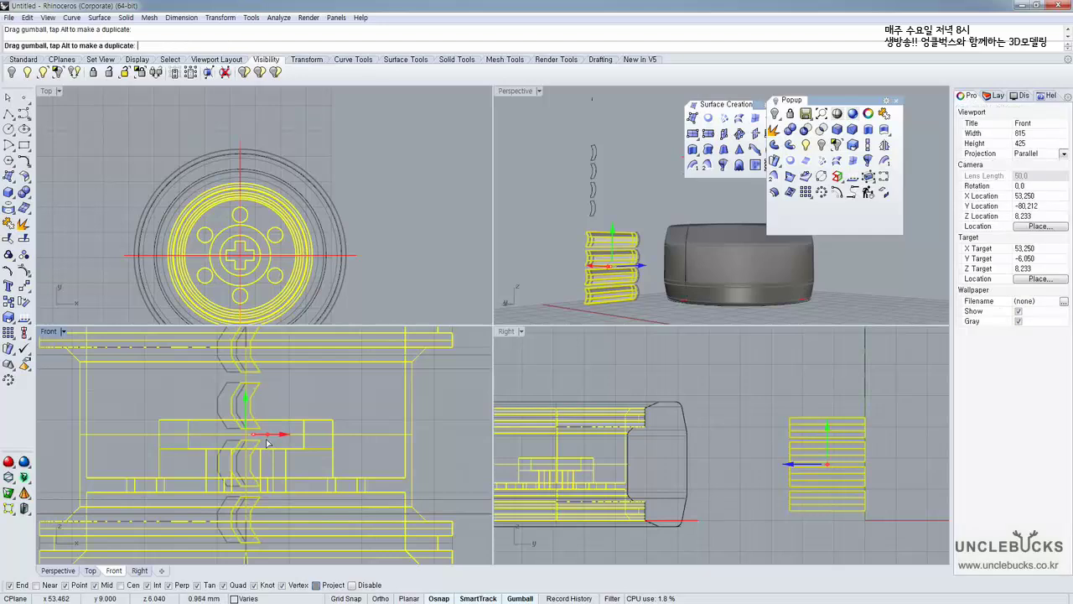
{"action": "right_click_drag", "start_coordinate": [269, 265], "coordinate": [268, 188]}
{"action": "scroll", "coordinate": [245, 276], "scroll_direction": "down", "scroll_amount": 5}
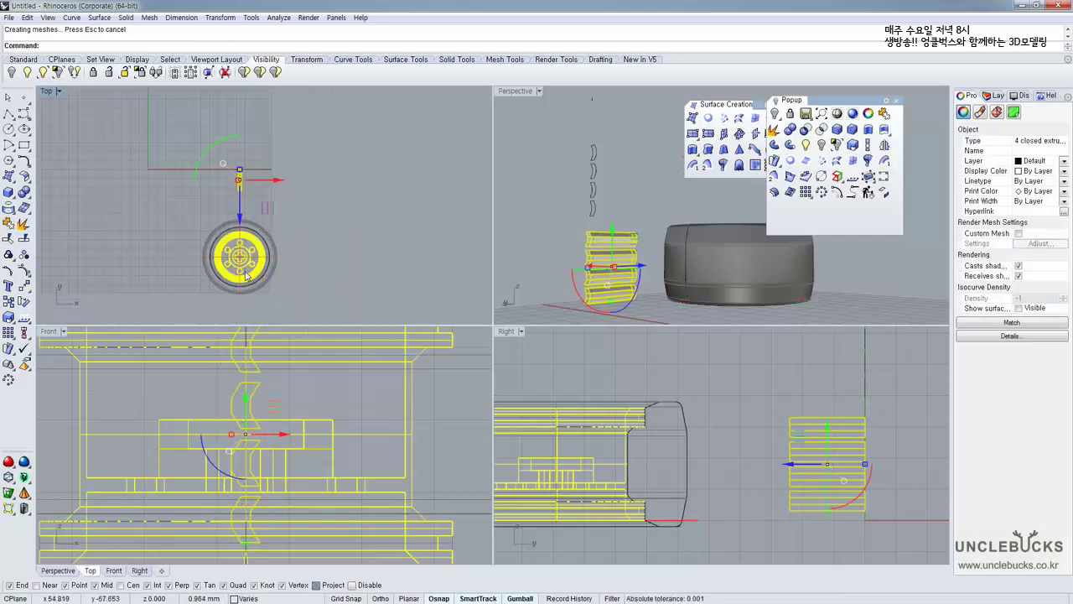
{"action": "scroll", "coordinate": [245, 252], "scroll_direction": "up", "scroll_amount": 5}
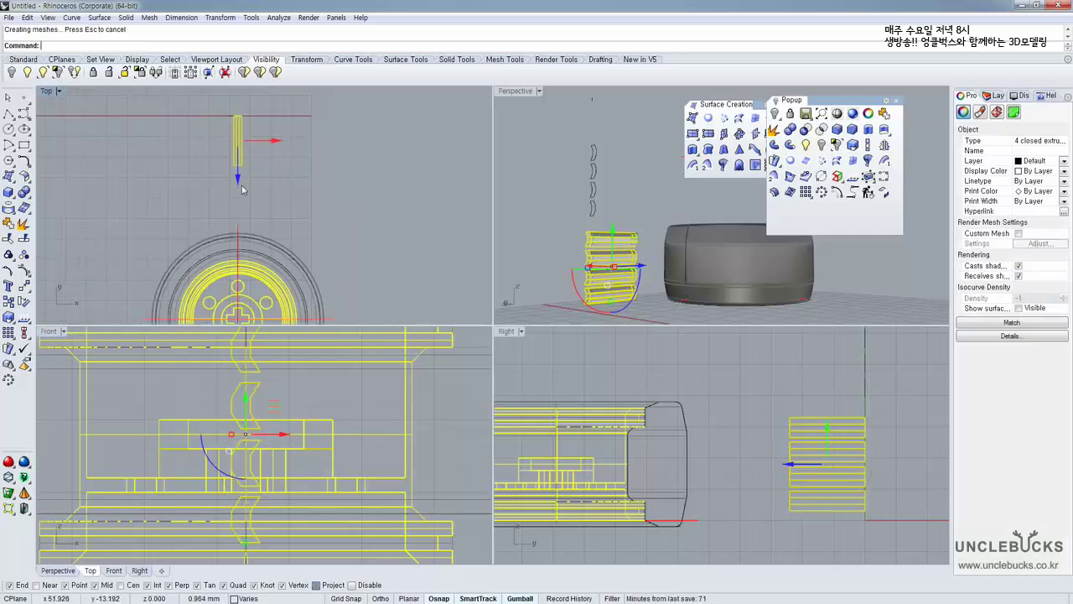
{"action": "left_click_drag", "start_coordinate": [244, 177], "coordinate": [264, 246]}
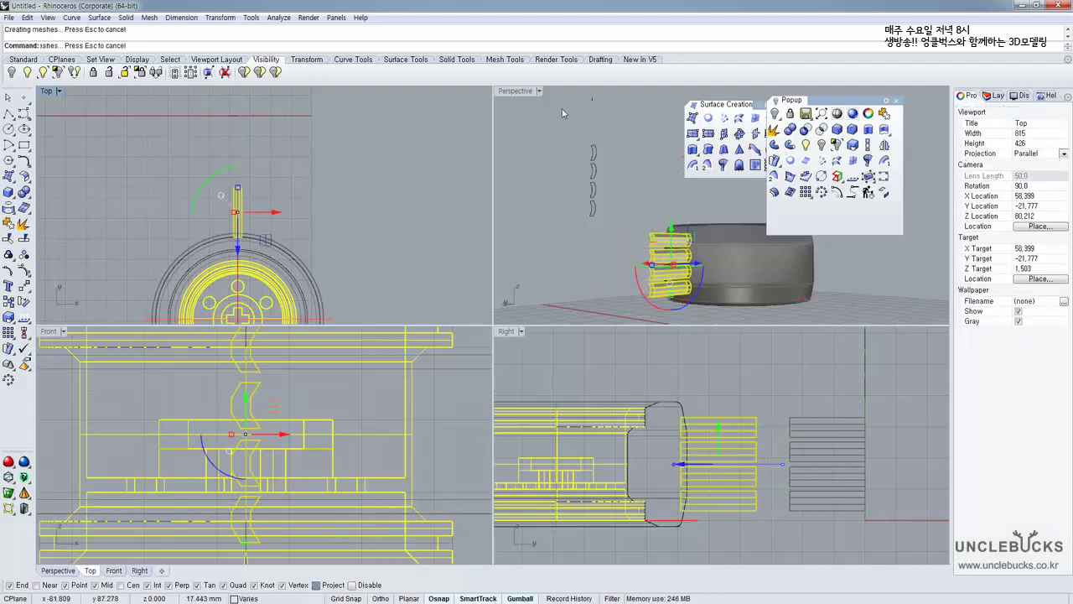
Clear and reselect the four chevron extrusions while examining in perspective how their ends meet the tyre
{"action": "double_click", "coordinate": [518, 93]}
{"action": "right_click_drag", "start_coordinate": [474, 226], "coordinate": [412, 389]}
{"action": "scroll", "coordinate": [406, 408], "scroll_direction": "up", "scroll_amount": 6}
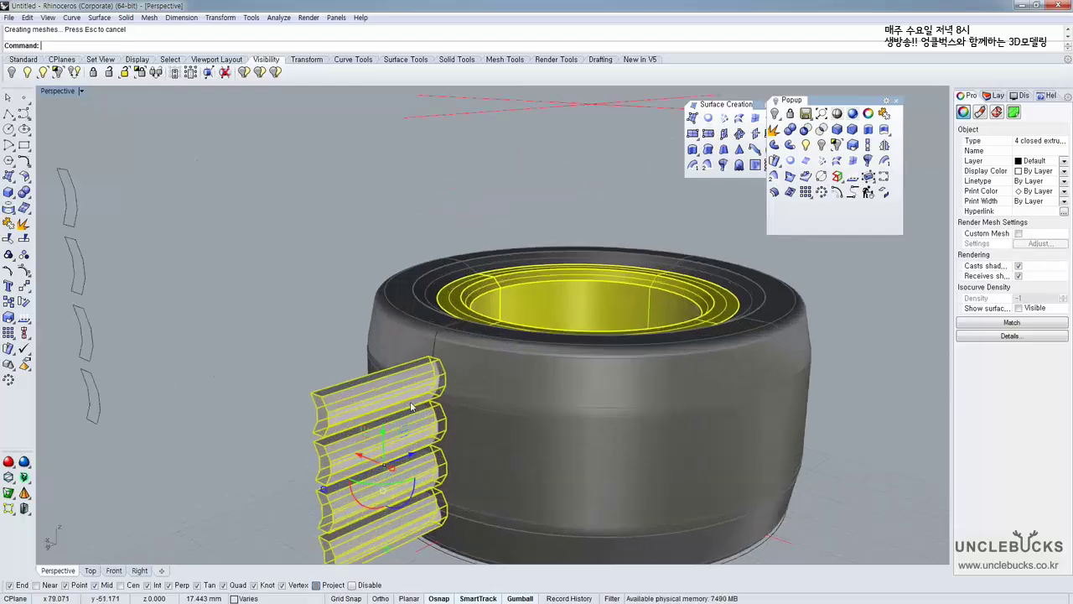
{"action": "right_click_drag", "start_coordinate": [366, 455], "coordinate": [342, 319], "text": "shift"}
{"action": "key", "text": "Escape"}
{"action": "mouse_move", "coordinate": [412, 385]}
{"action": "right_mouse_down"}
{"action": "mouse_move", "coordinate": [384, 434]}
{"action": "mouse_move", "coordinate": [398, 400]}
{"action": "right_mouse_up"}
{"action": "left_click_drag", "start_coordinate": [397, 400], "coordinate": [305, 210]}
{"action": "right_click_drag", "start_coordinate": [343, 259], "coordinate": [358, 303]}
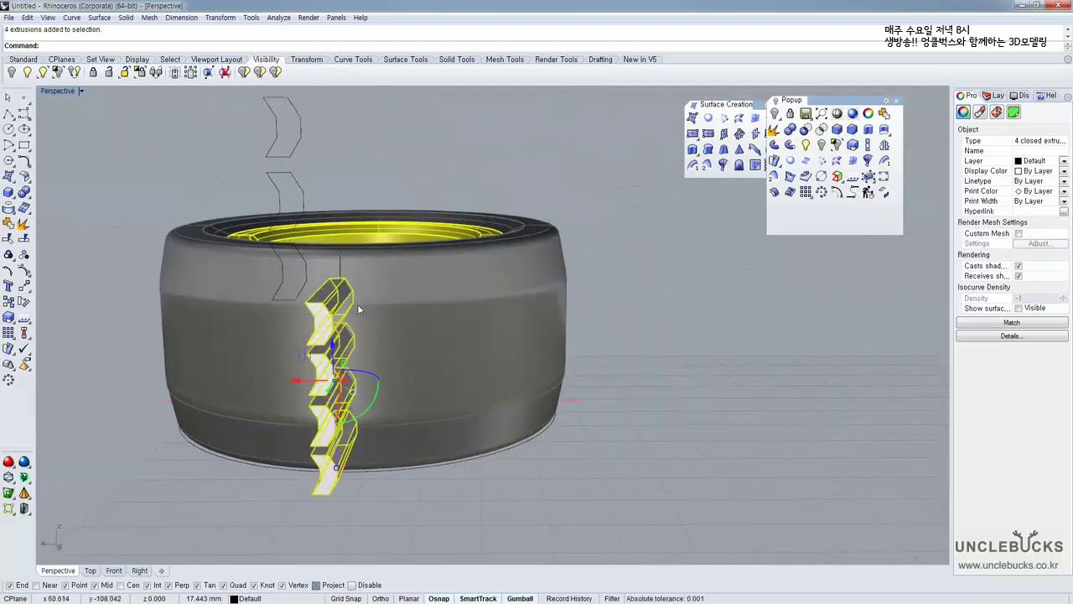
{"action": "scroll", "coordinate": [357, 303], "scroll_direction": "up", "scroll_amount": 5}
{"action": "right_click_drag", "start_coordinate": [180, 214], "coordinate": [172, 203]}
Polar array the four chevron extrusions around the wheel's hub centre in the top view, with 40 items over 360 degrees
{"action": "double_click", "coordinate": [48, 94]}
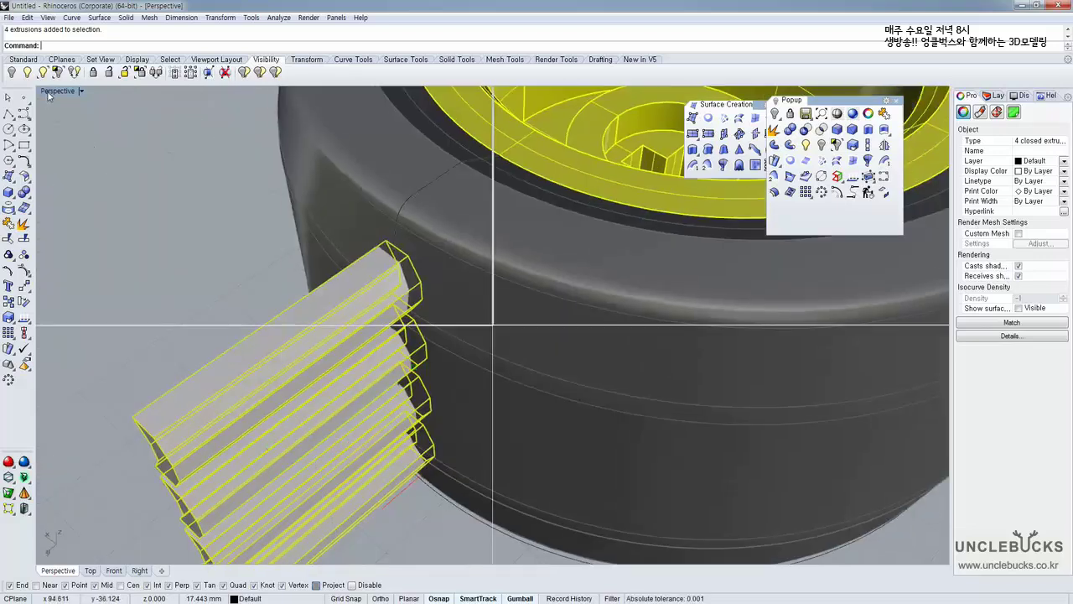
{"action": "double_click", "coordinate": [48, 94]}
{"action": "right_click_drag", "start_coordinate": [227, 226], "coordinate": [212, 108]}
{"action": "scroll", "coordinate": [357, 241], "scroll_direction": "down", "scroll_amount": 3}
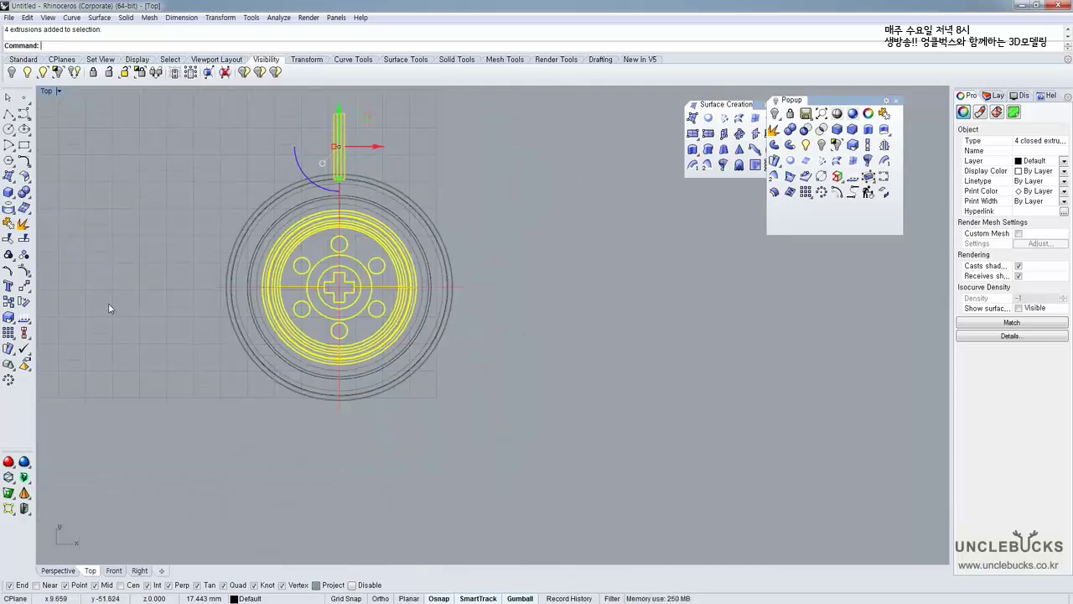
{"action": "left_click", "coordinate": [9, 381]}
{"action": "scroll", "coordinate": [339, 289], "scroll_direction": "up", "scroll_amount": 8}
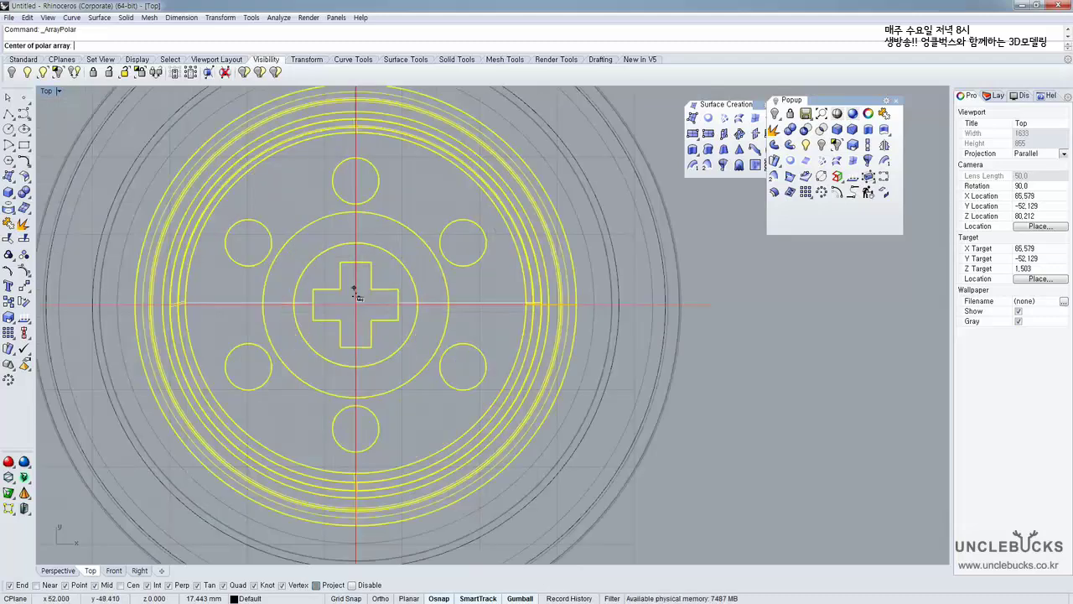
{"action": "scroll", "coordinate": [354, 302], "scroll_direction": "up", "scroll_amount": 2}
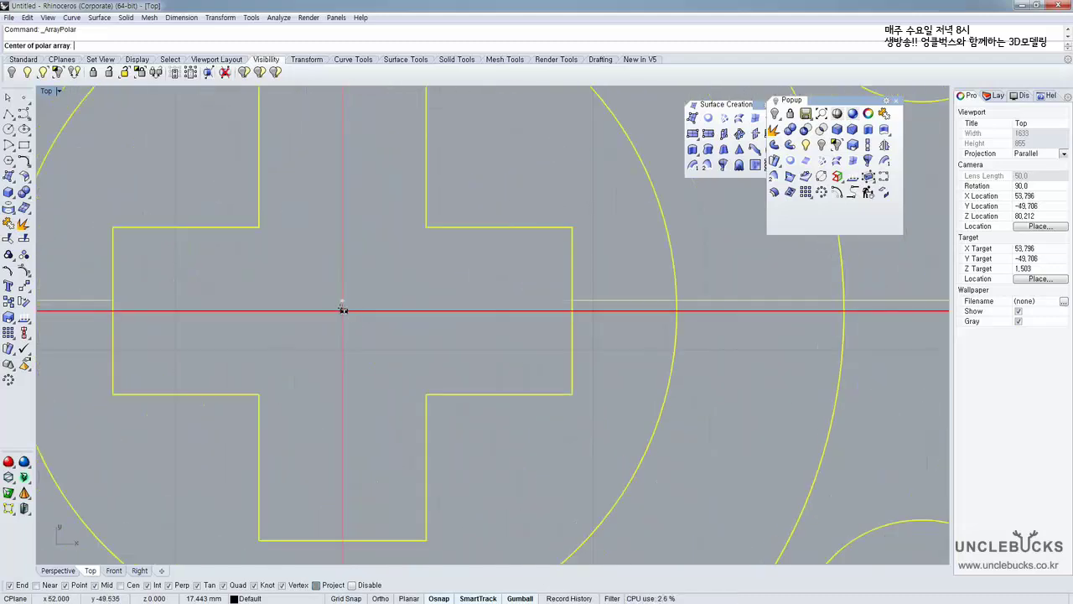
{"action": "left_click", "coordinate": [352, 307]}
{"action": "scroll", "coordinate": [343, 312], "scroll_direction": "down", "scroll_amount": 3}
{"action": "scroll", "coordinate": [344, 312], "scroll_direction": "down", "scroll_amount": 3}
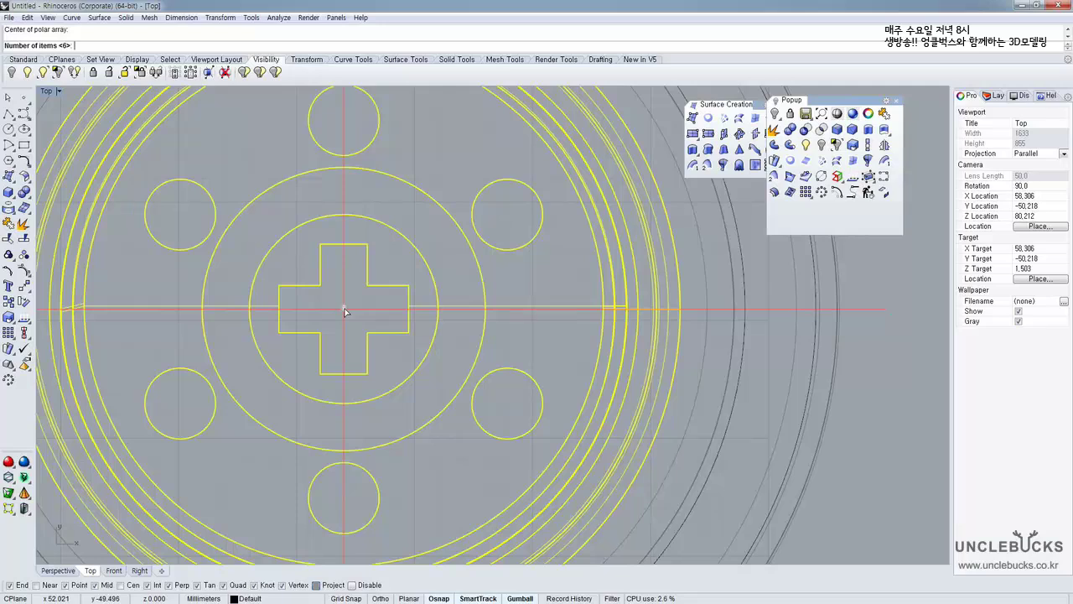
{"action": "scroll", "coordinate": [344, 312], "scroll_direction": "down", "scroll_amount": 5}
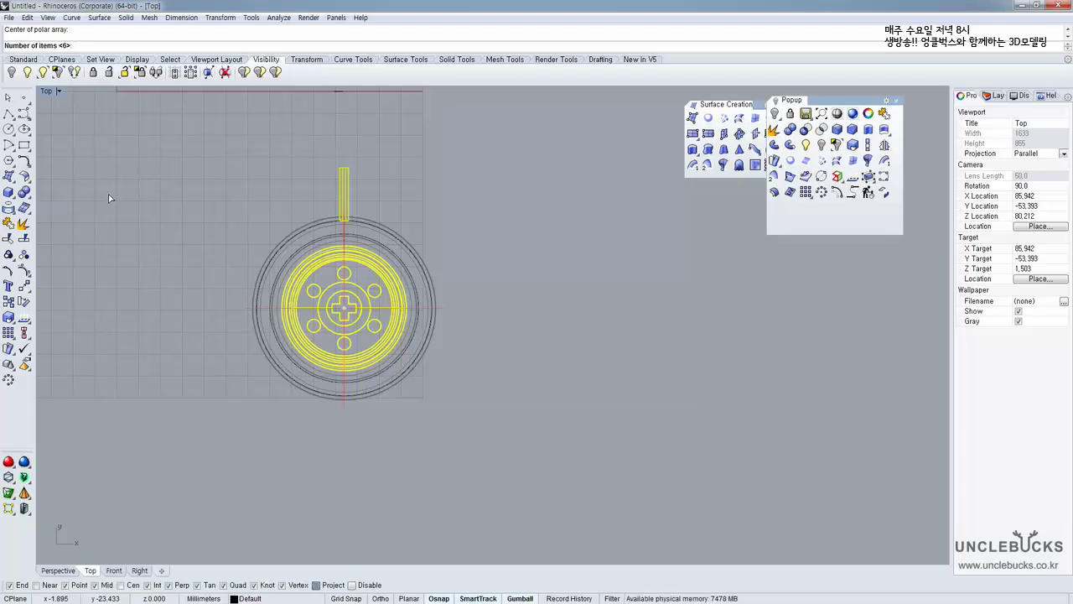
{"action": "type", "text": "30"}
{"action": "key", "text": "BackSpace"}
{"action": "key", "text": "BackSpace"}
{"action": "type", "text": "40"}
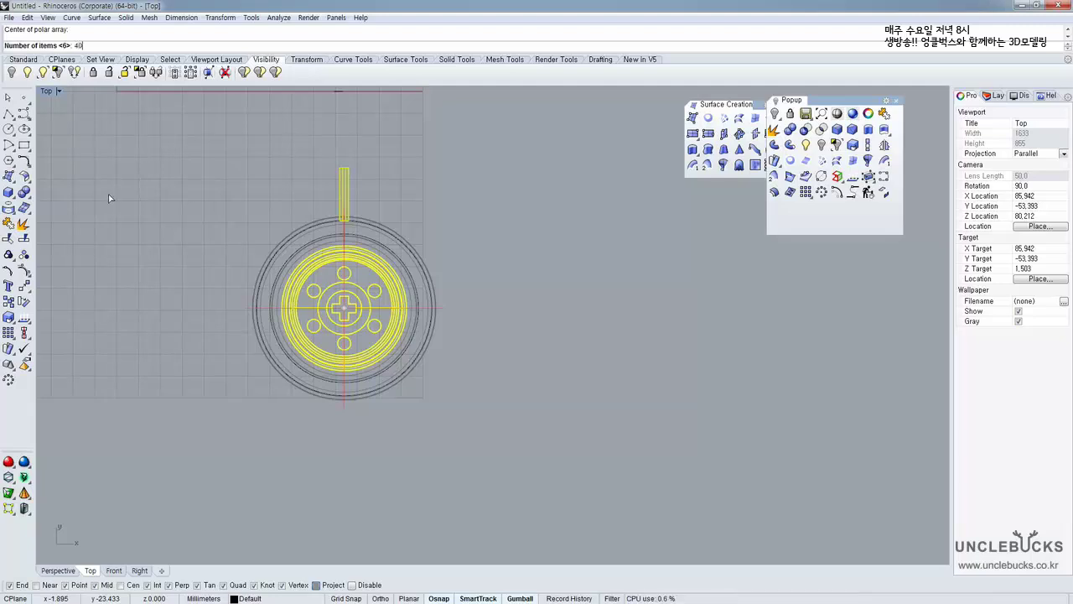
{"action": "key", "text": "Return"}
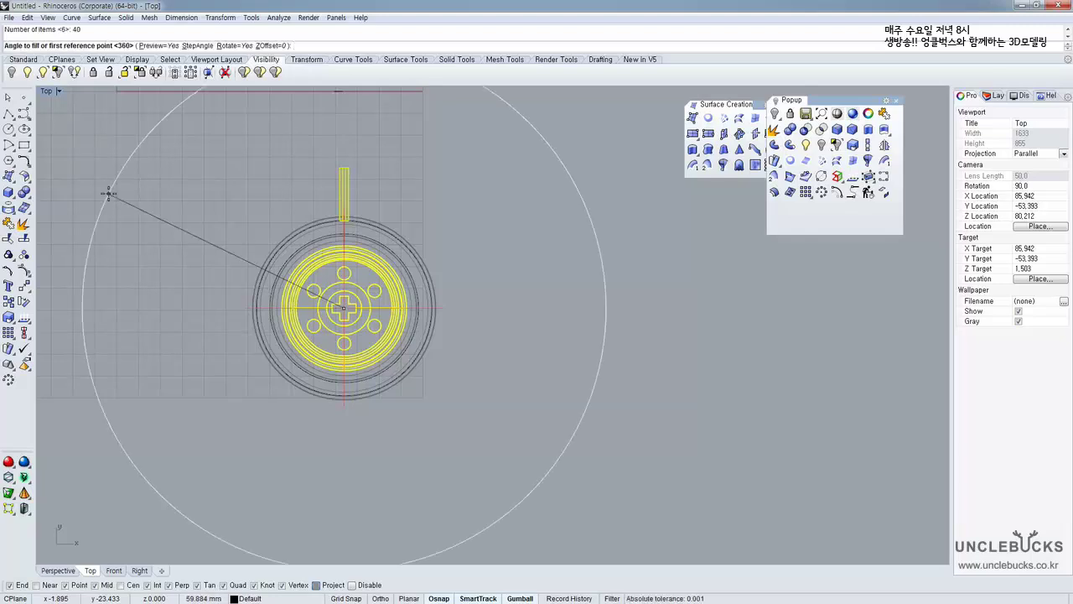
{"action": "key", "text": "Return"}
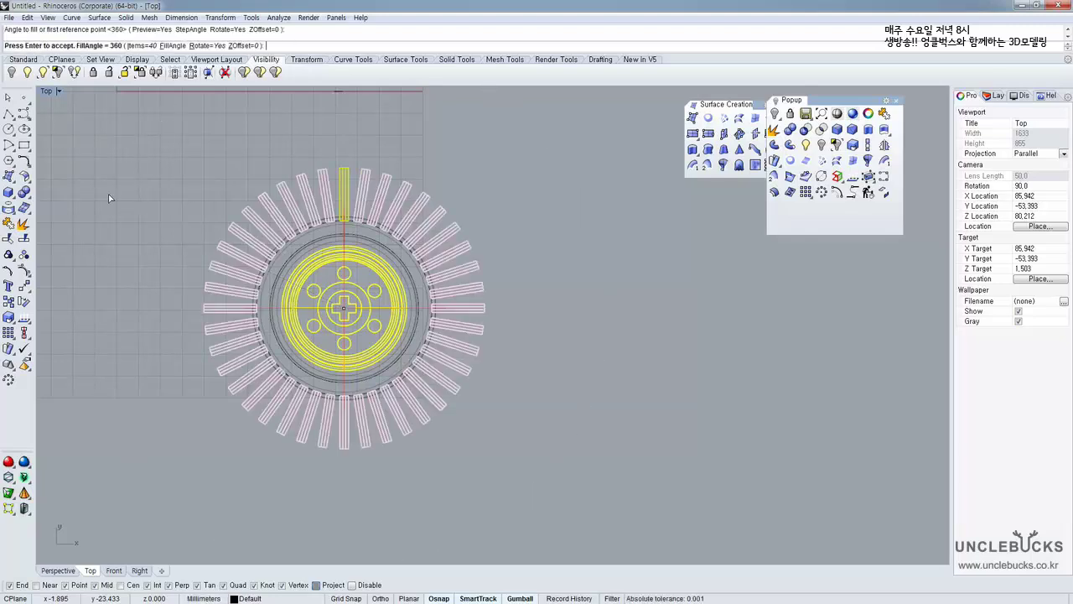
{"action": "key", "text": "Return"}
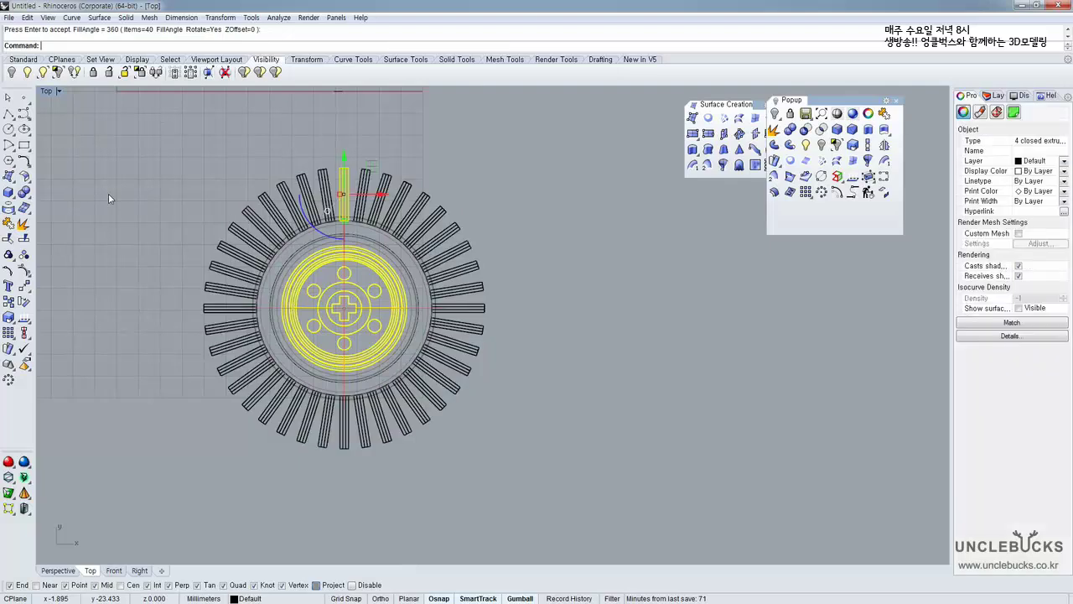
Maximize the perspective view, clear the selection and select the tyre polysurface
{"action": "double_click", "coordinate": [48, 91]}
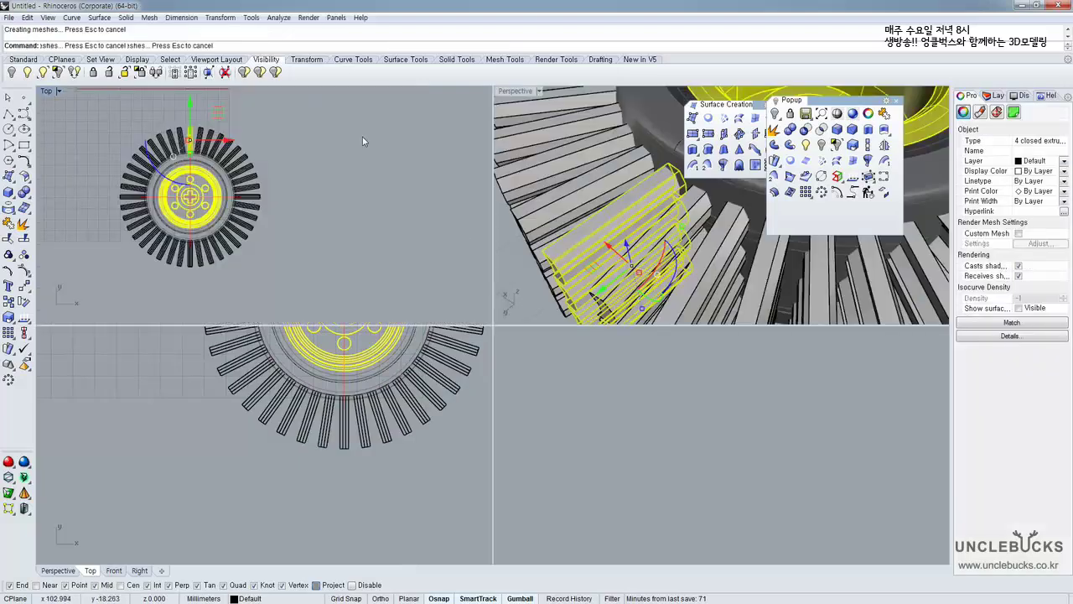
{"action": "double_click", "coordinate": [515, 92]}
{"action": "right_click_drag", "start_coordinate": [384, 240], "coordinate": [472, 326]}
{"action": "scroll", "coordinate": [474, 235], "scroll_direction": "down", "scroll_amount": 4}
{"action": "scroll", "coordinate": [474, 236], "scroll_direction": "down", "scroll_amount": 3}
{"action": "left_click", "coordinate": [719, 349]}
{"action": "left_click", "coordinate": [527, 304]}
Examine the ring of arrayed chevron extrusions around the tyre from several angles
{"action": "right_click_drag", "start_coordinate": [526, 303], "coordinate": [560, 306]}
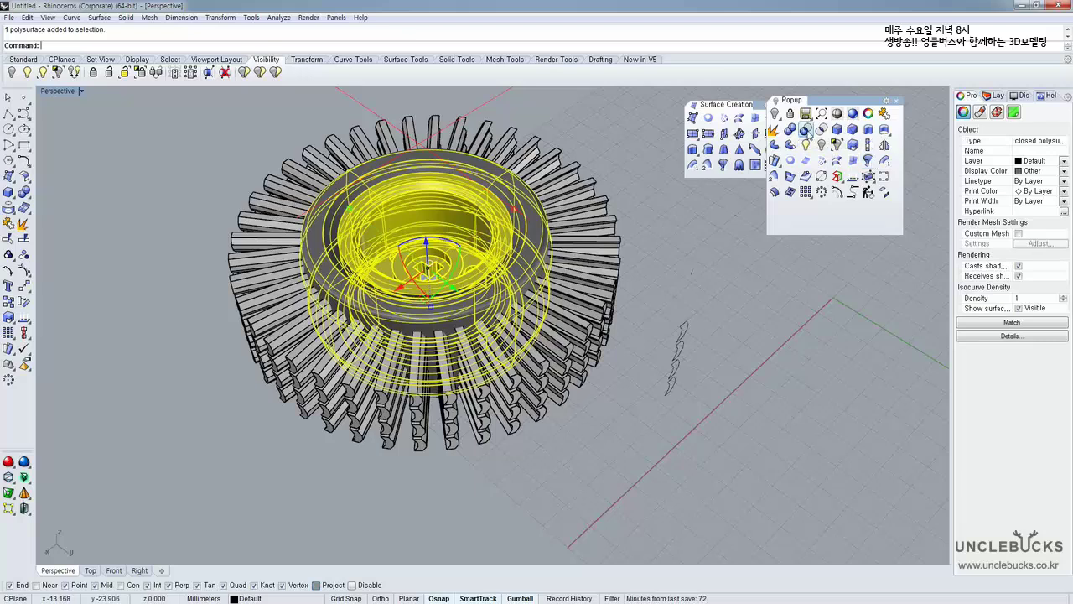
{"action": "right_click_drag", "start_coordinate": [561, 211], "coordinate": [469, 275]}
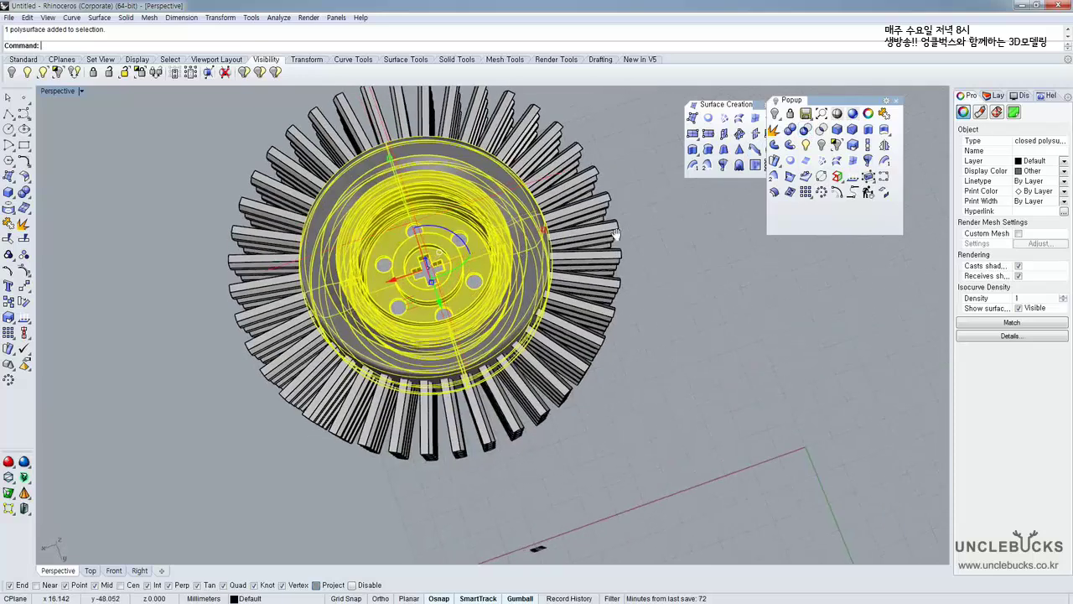
{"action": "right_click_drag", "start_coordinate": [508, 141], "coordinate": [472, 166], "text": "shift"}
{"action": "right_click_drag", "start_coordinate": [511, 199], "coordinate": [534, 189]}
{"action": "right_click_drag", "start_coordinate": [519, 199], "coordinate": [329, 178]}
{"action": "scroll", "coordinate": [516, 176], "scroll_direction": "up", "scroll_amount": 2}
{"action": "right_click_drag", "start_coordinate": [357, 217], "coordinate": [422, 248], "text": "shift"}
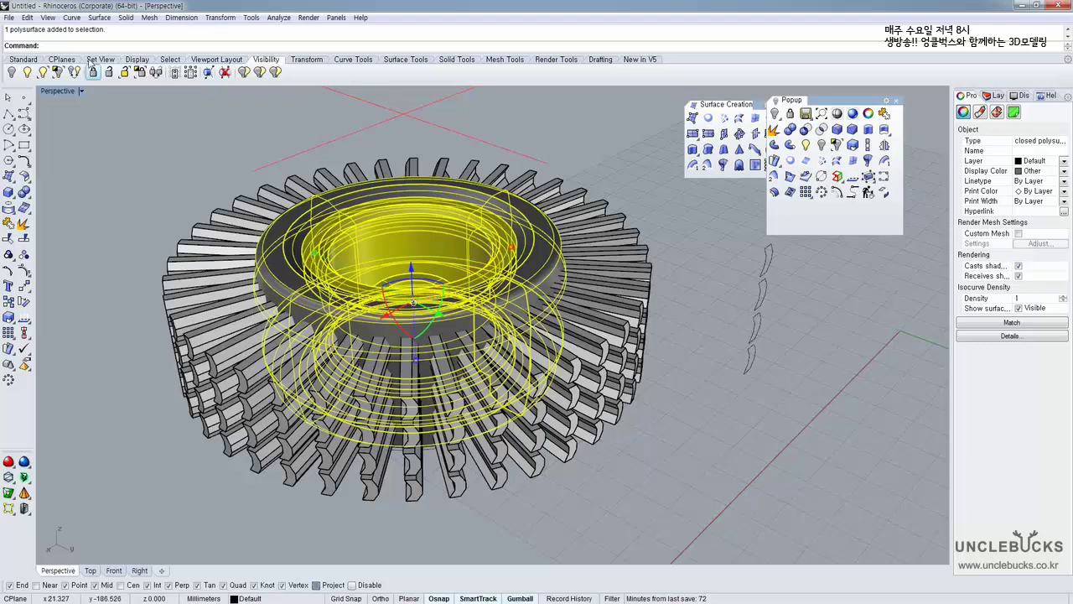
Save the model to the desktop under the file name 1212.3dm
{"action": "left_click", "coordinate": [15, 18]}
{"action": "key", "text": "Right"}
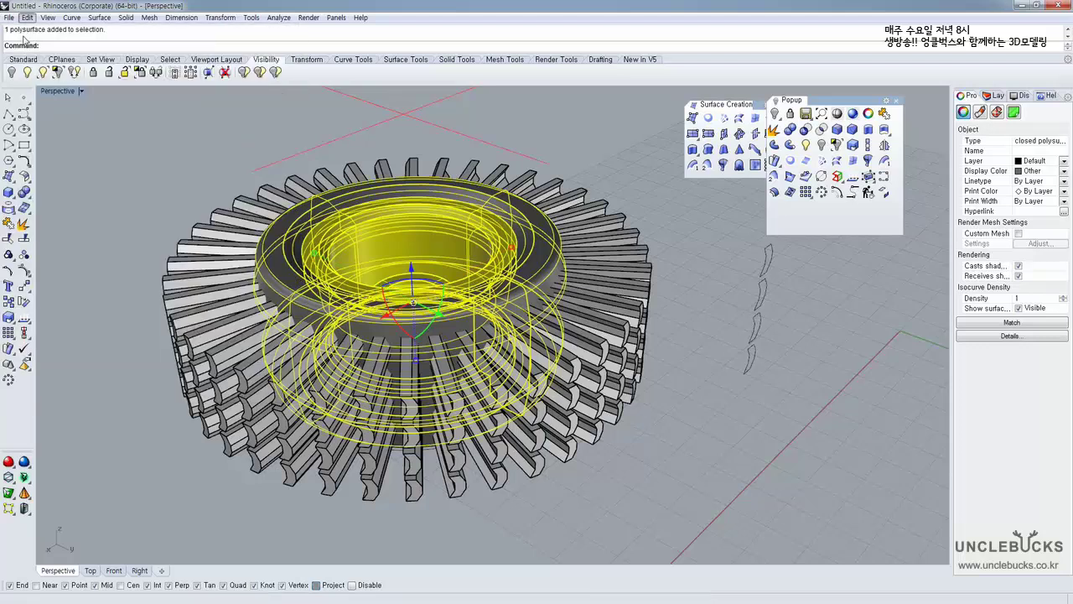
{"action": "key", "text": "Left"}
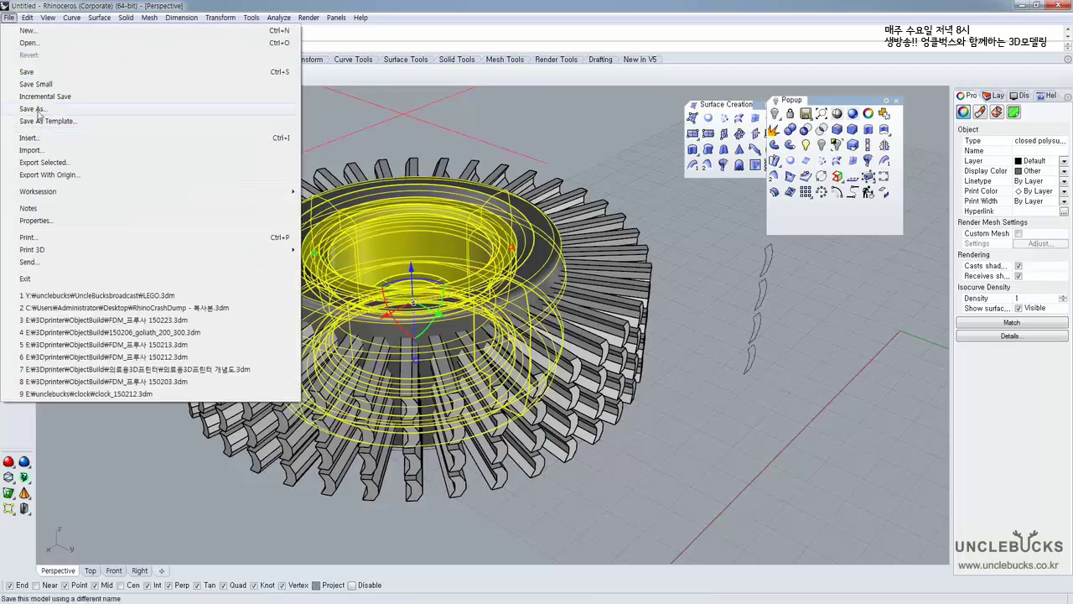
{"action": "left_click", "coordinate": [38, 109]}
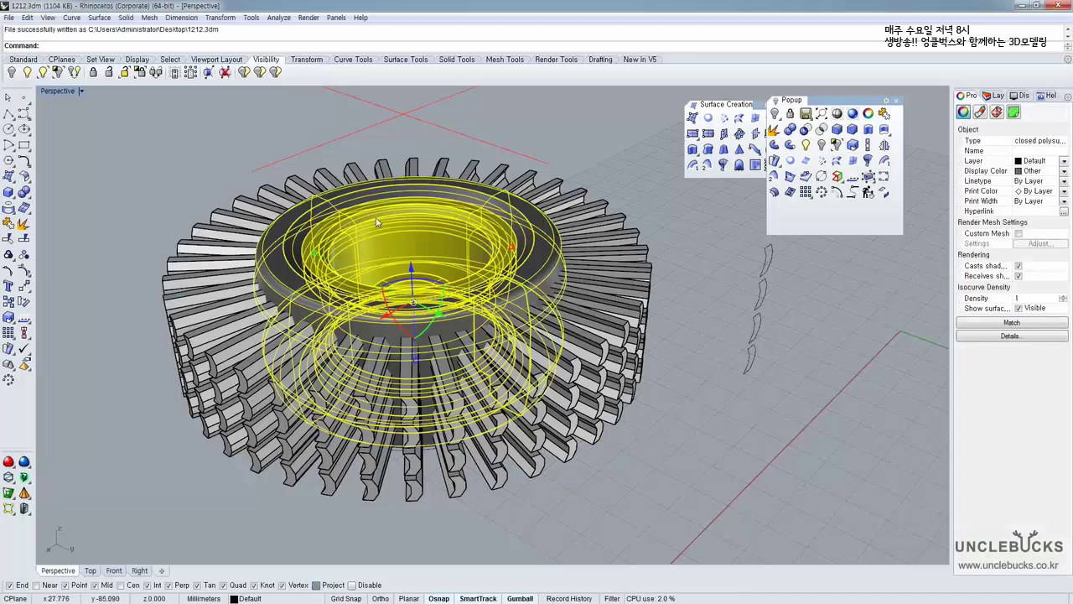
Subtract a first group of chevron extrusions along one side of the ring from the tyre with Boolean Difference
{"action": "right_click_drag", "start_coordinate": [380, 222], "coordinate": [396, 256]}
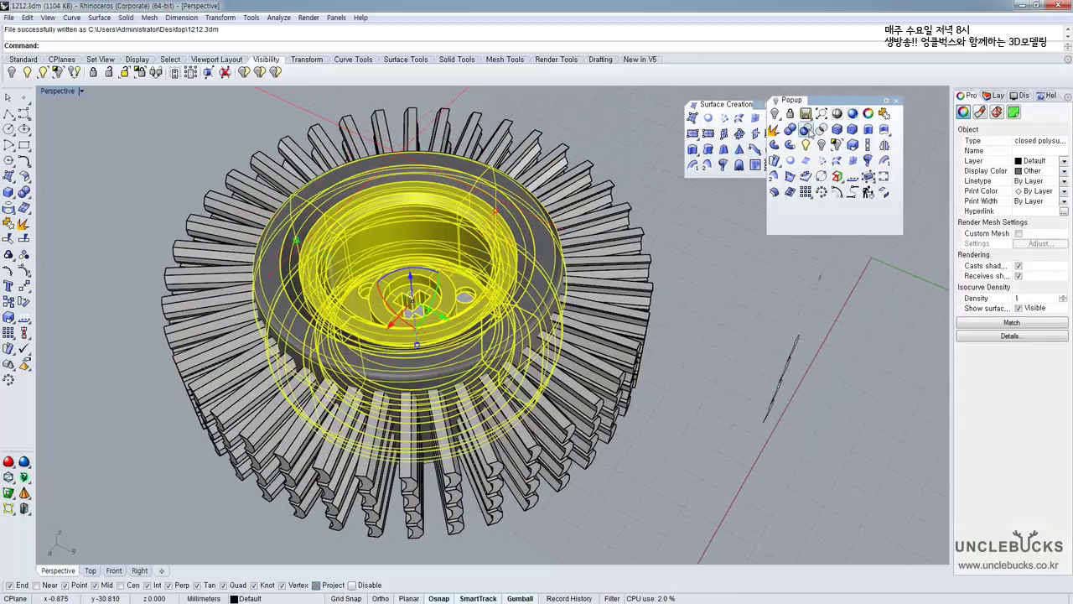
{"action": "left_click", "coordinate": [805, 130]}
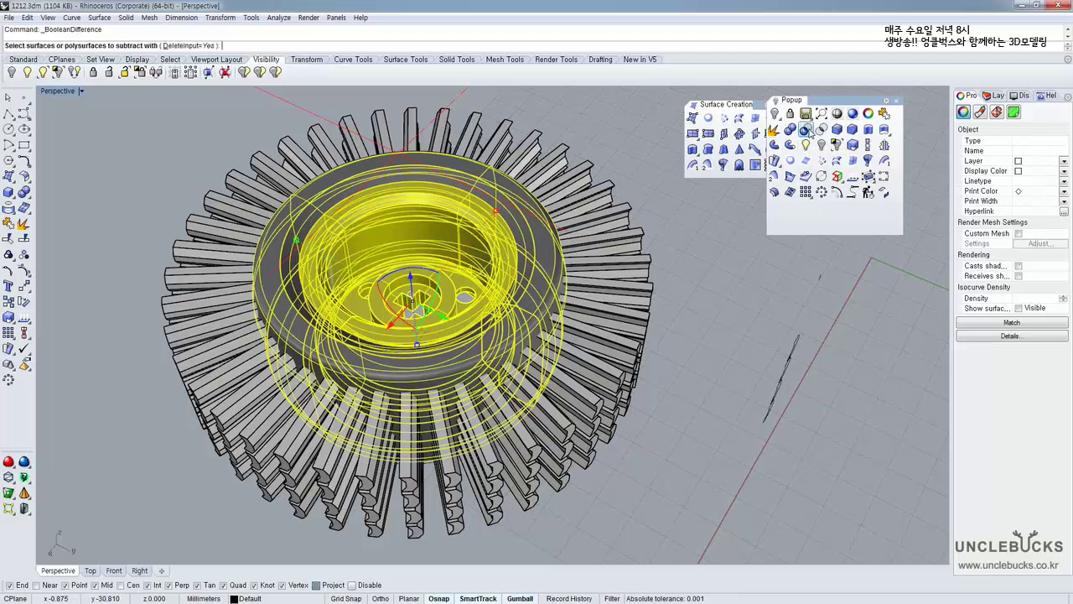
{"action": "right_click_drag", "start_coordinate": [662, 190], "coordinate": [633, 182]}
{"action": "left_click_drag", "start_coordinate": [633, 177], "coordinate": [570, 414]}
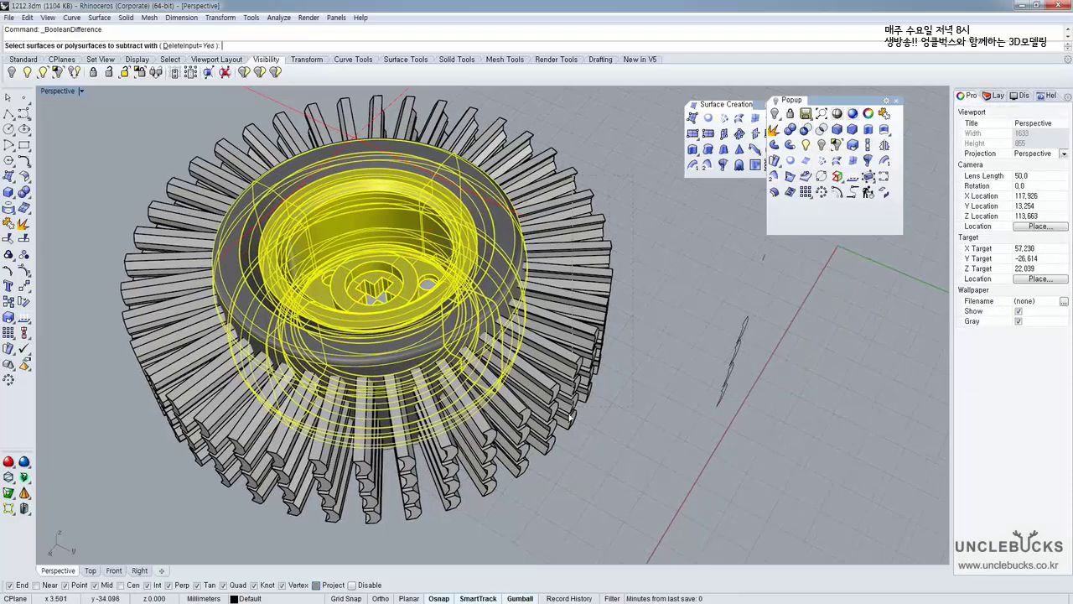
{"action": "left_click", "coordinate": [556, 439]}
{"action": "right_click_drag", "start_coordinate": [556, 439], "coordinate": [571, 304]}
{"action": "key", "text": "Return"}
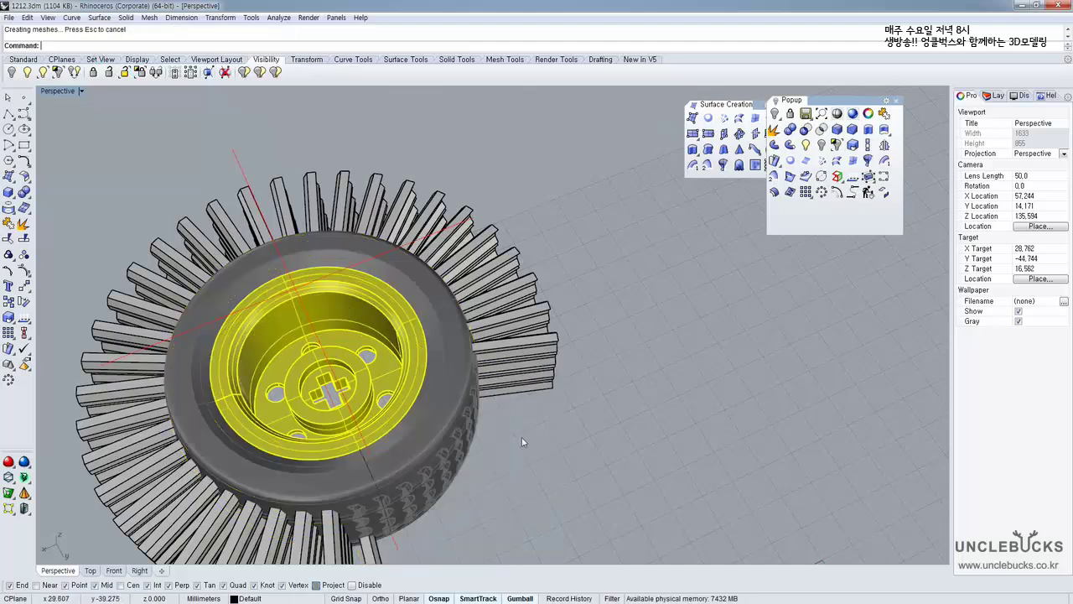
Boolean-subtract a second group of chevron extrusions, next to the already cut tread, from the tyre
{"action": "right_click_drag", "start_coordinate": [522, 436], "coordinate": [469, 415]}
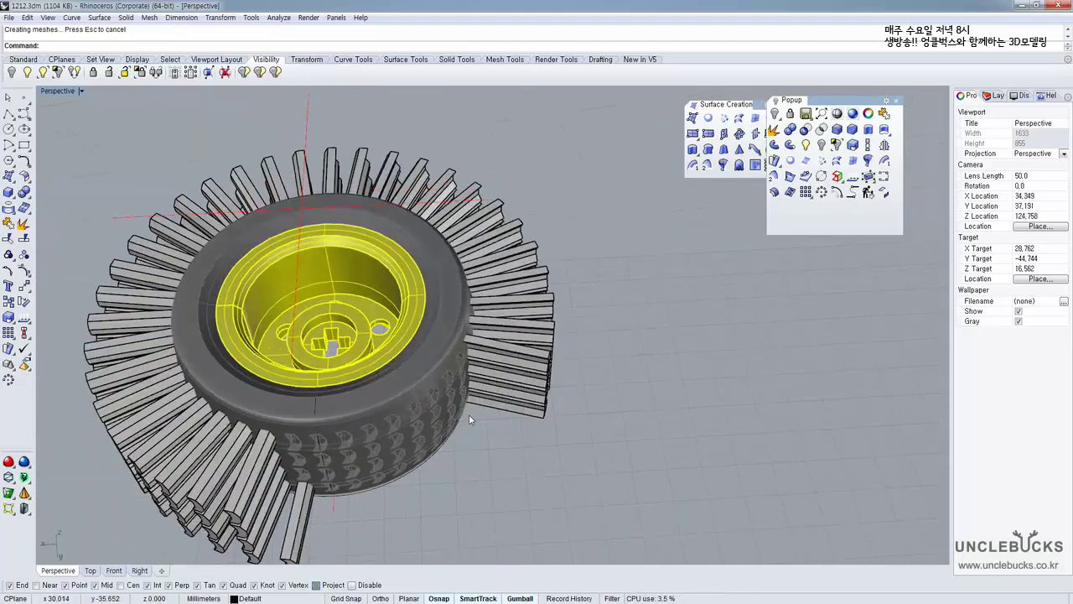
{"action": "left_click", "coordinate": [469, 414], "text": "shift"}
{"action": "left_click", "coordinate": [806, 130]}
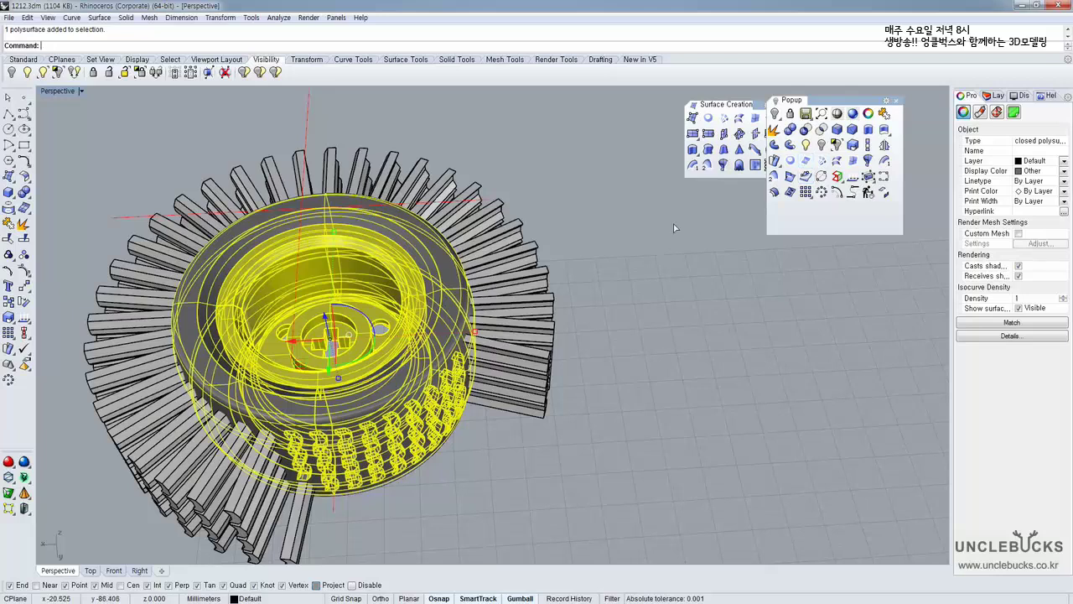
{"action": "left_click_drag", "start_coordinate": [634, 453], "coordinate": [501, 153]}
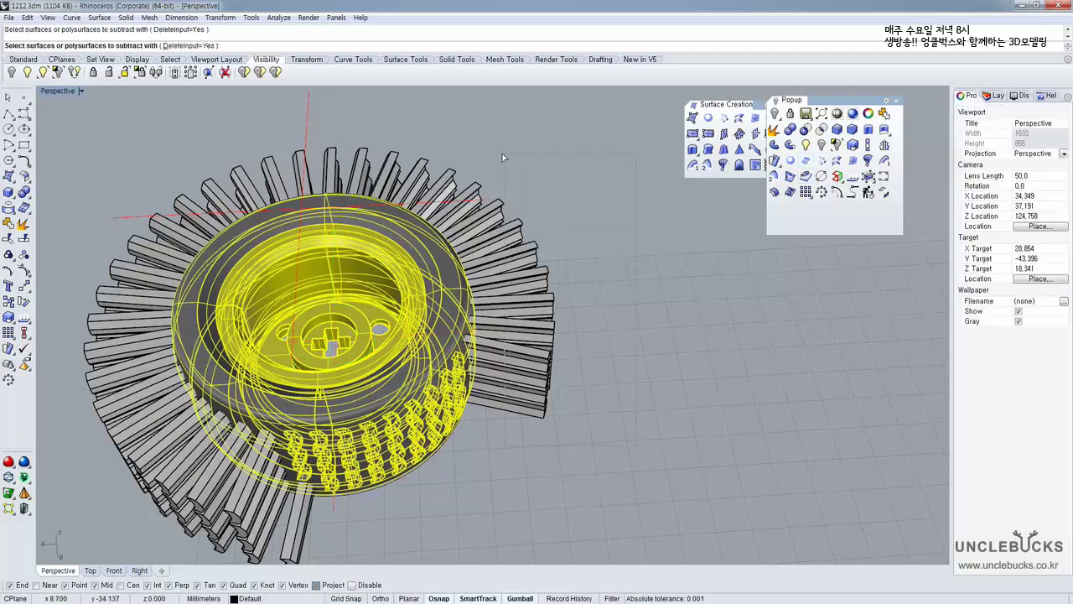
{"action": "right_click", "coordinate": [501, 154]}
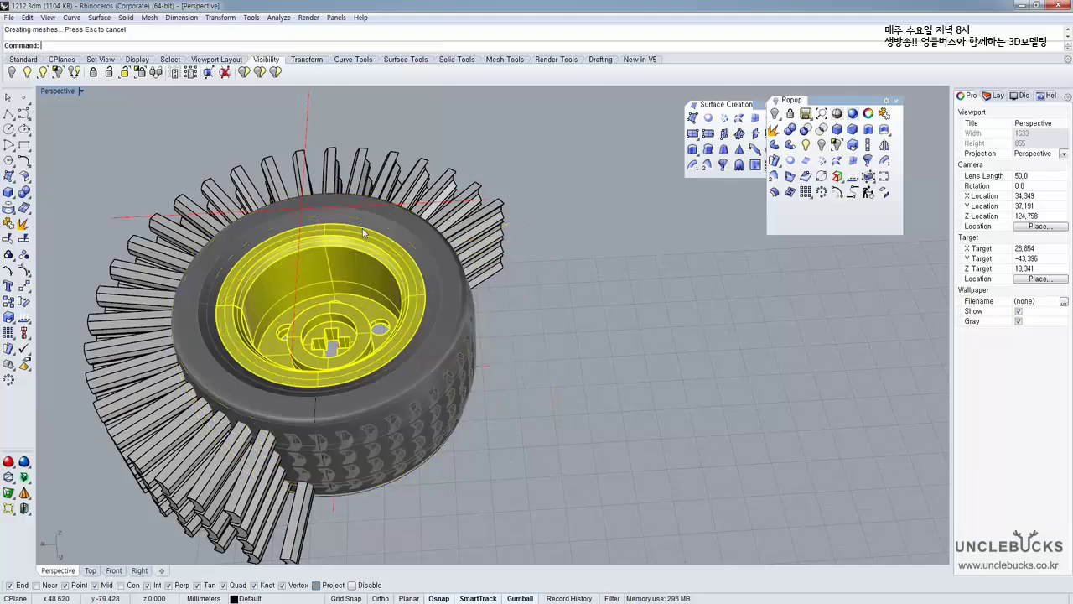
Cut a third group of chevron extrusions, at the edge of the remaining ring, out of the tyre with Boolean Difference
{"action": "right_click_drag", "start_coordinate": [488, 232], "coordinate": [273, 259]}
{"action": "scroll", "coordinate": [274, 262], "scroll_direction": "down", "scroll_amount": 1}
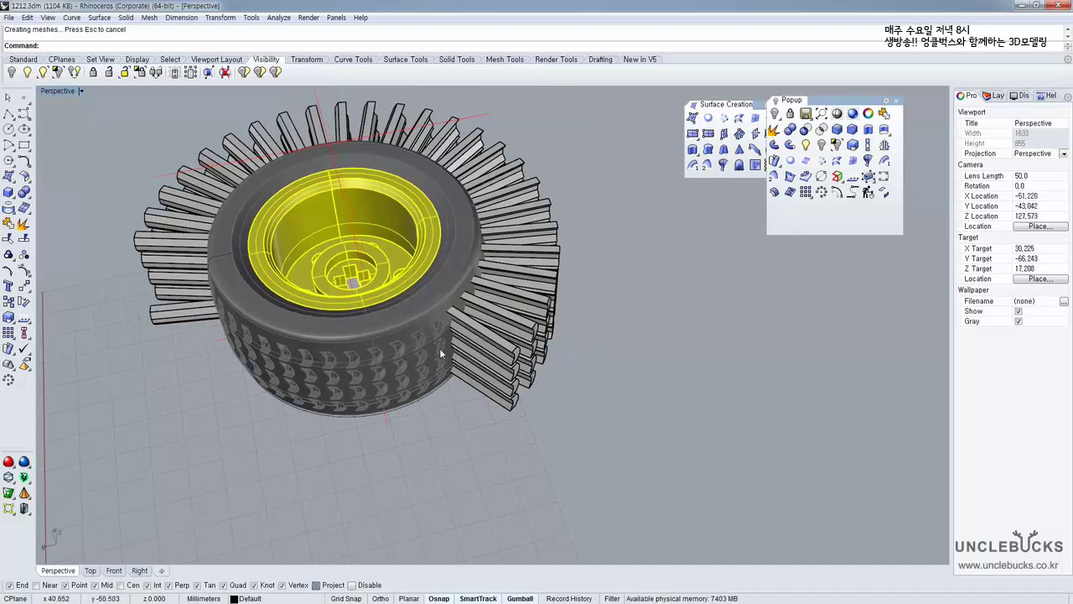
{"action": "scroll", "coordinate": [440, 345], "scroll_direction": "up", "scroll_amount": 3}
{"action": "left_click", "coordinate": [441, 346]}
{"action": "scroll", "coordinate": [440, 340], "scroll_direction": "down", "scroll_amount": 4}
{"action": "mouse_move", "coordinate": [440, 340]}
{"action": "right_mouse_down"}
{"action": "mouse_move", "coordinate": [430, 319]}
{"action": "mouse_move", "coordinate": [452, 323]}
{"action": "right_mouse_up"}
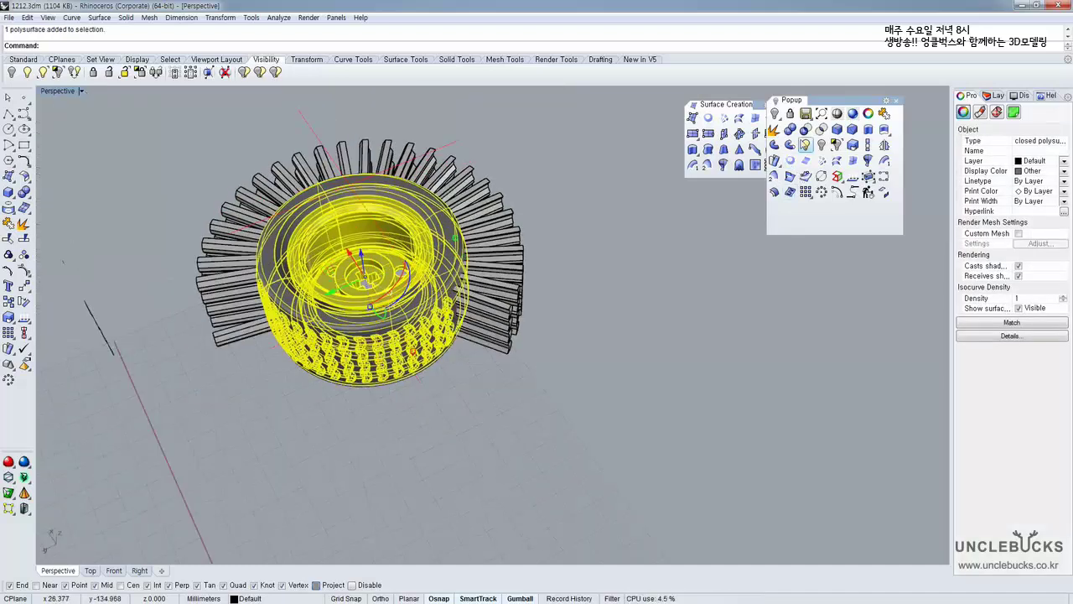
{"action": "left_click", "coordinate": [806, 130]}
{"action": "left_click_drag", "start_coordinate": [487, 134], "coordinate": [483, 126]}
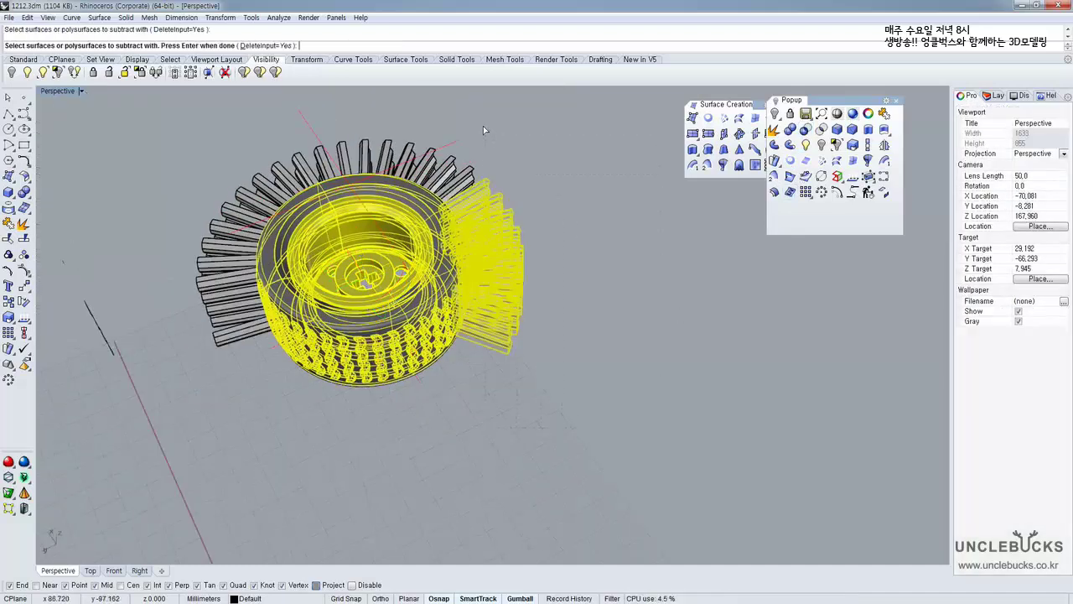
{"action": "right_click", "coordinate": [483, 126]}
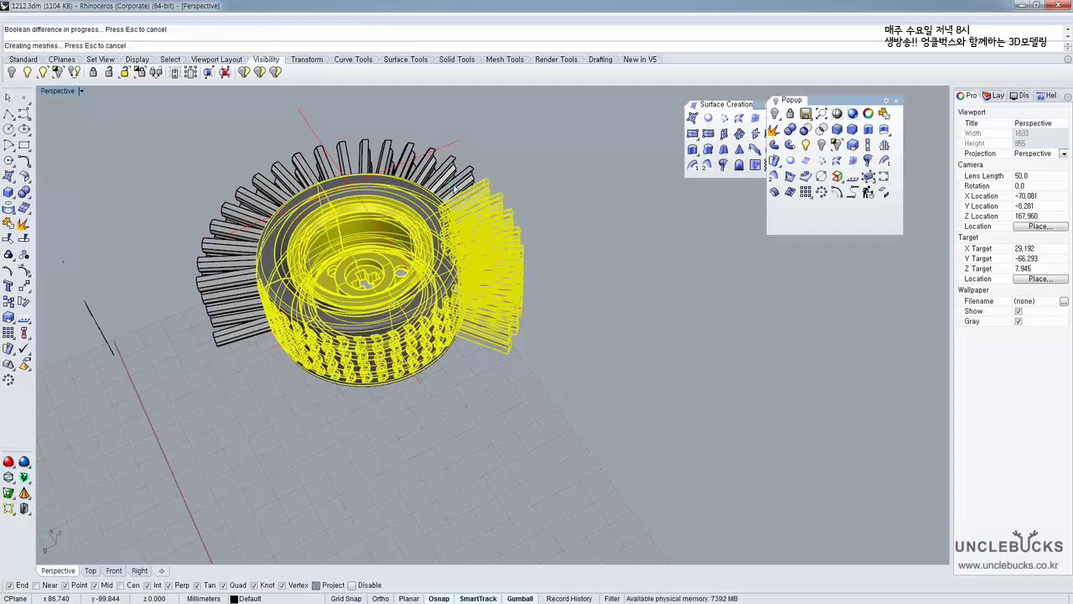
Subtract all the remaining chevron extrusions from the tyre with Boolean Difference to complete the tread around it
{"action": "right_click_drag", "start_coordinate": [525, 219], "coordinate": [281, 193]}
{"action": "right_click_drag", "start_coordinate": [579, 252], "coordinate": [383, 371], "text": "shift"}
{"action": "scroll", "coordinate": [386, 267], "scroll_direction": "up", "scroll_amount": 9}
{"action": "left_click", "coordinate": [397, 299]}
{"action": "right_click_drag", "start_coordinate": [399, 299], "coordinate": [507, 291]}
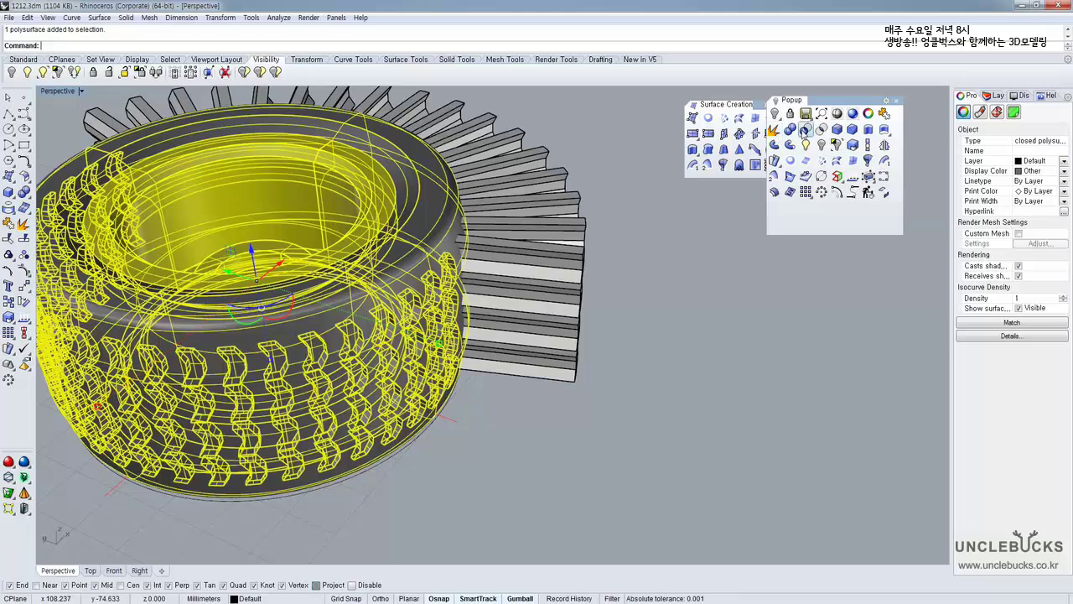
{"action": "left_click", "coordinate": [805, 130]}
{"action": "right_click_drag", "start_coordinate": [671, 319], "coordinate": [691, 437]}
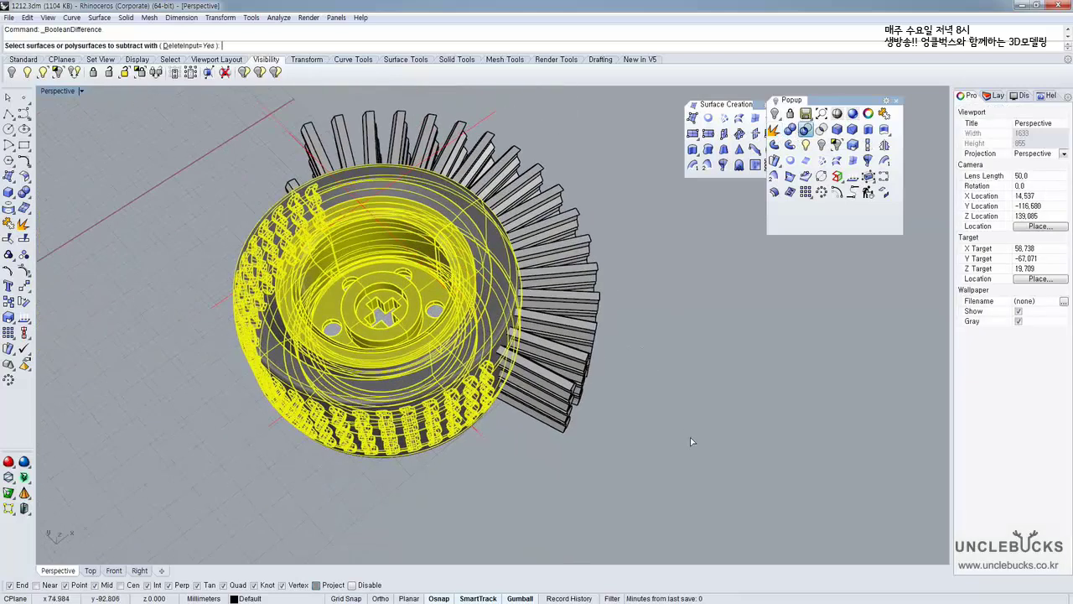
{"action": "left_click", "coordinate": [568, 171]}
{"action": "right_click_drag", "start_coordinate": [568, 170], "coordinate": [555, 370]}
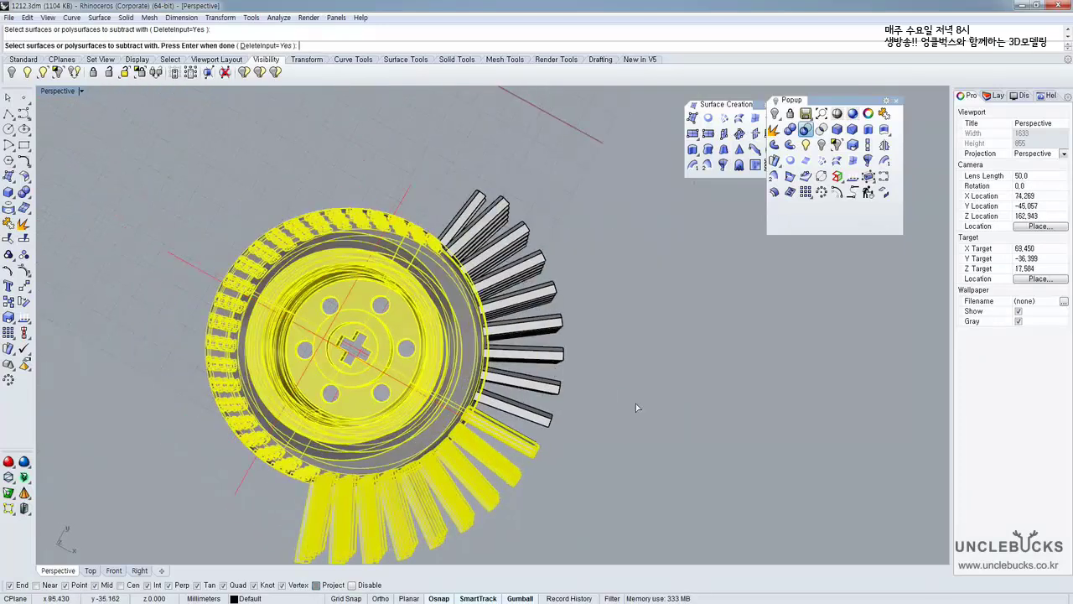
{"action": "left_click_drag", "start_coordinate": [635, 404], "coordinate": [576, 290]}
{"action": "left_click_drag", "start_coordinate": [519, 209], "coordinate": [517, 212]}
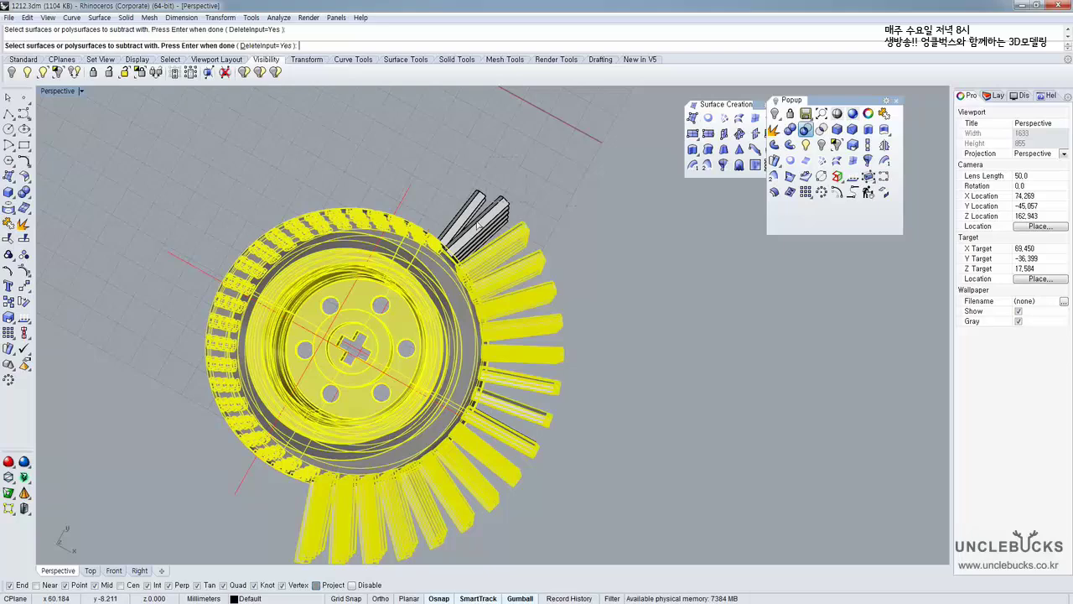
{"action": "right_click_drag", "start_coordinate": [468, 236], "coordinate": [446, 425]}
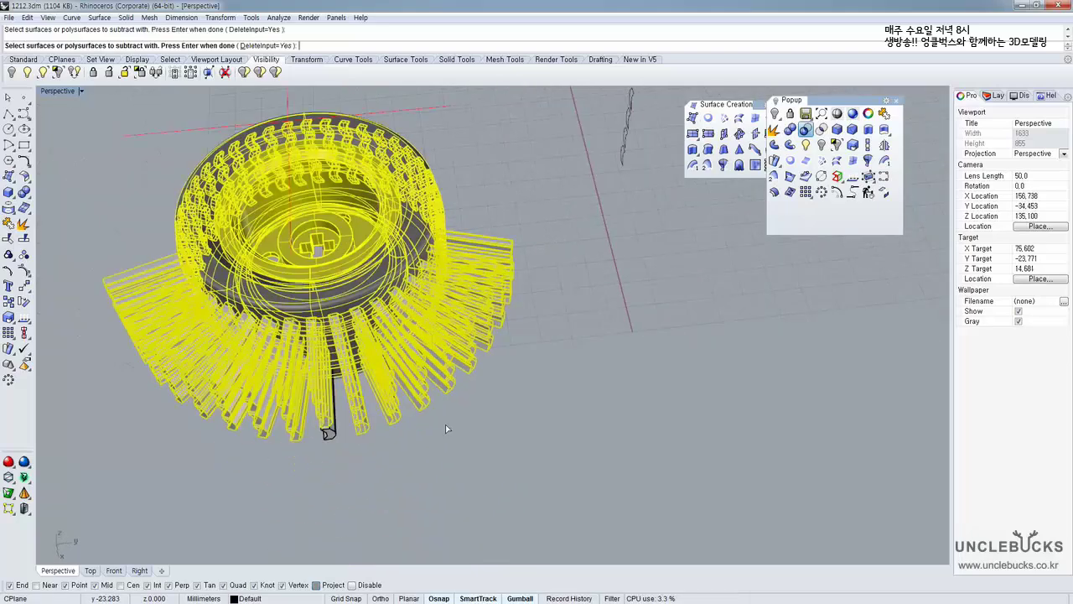
{"action": "right_click_drag", "start_coordinate": [329, 440], "coordinate": [510, 311]}
{"action": "right_click", "coordinate": [510, 311]}
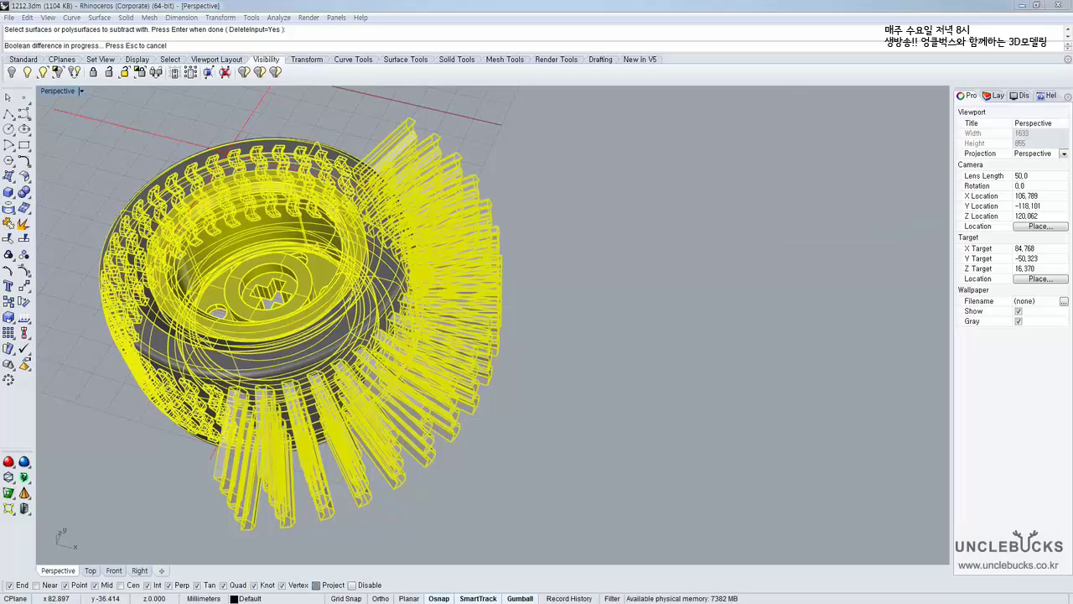
Switch to the browser and look through the reference photos of the yellow-rimmed wheel and its caliper measurements in the cafe post
{"action": "key", "text": "alt+Tab"}
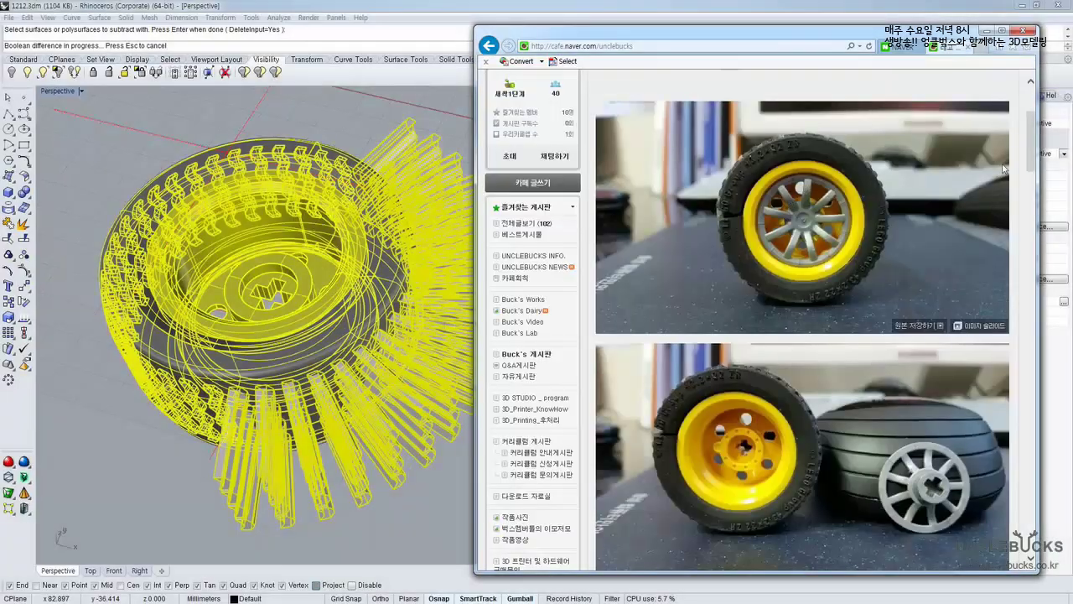
{"action": "left_click_drag", "start_coordinate": [1033, 142], "coordinate": [1026, 278]}
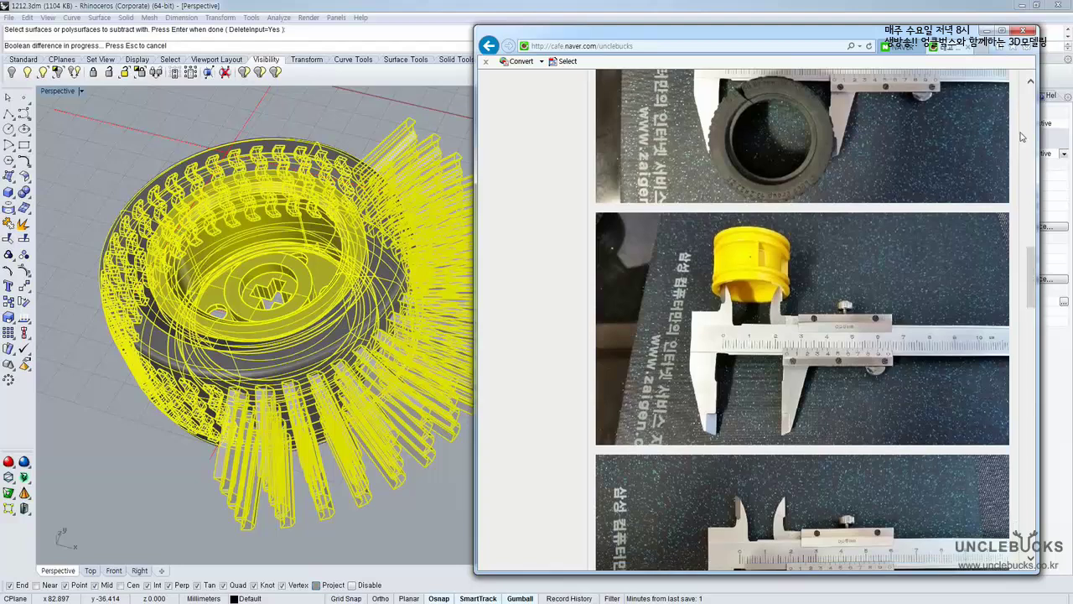
{"action": "left_click", "coordinate": [1023, 32]}
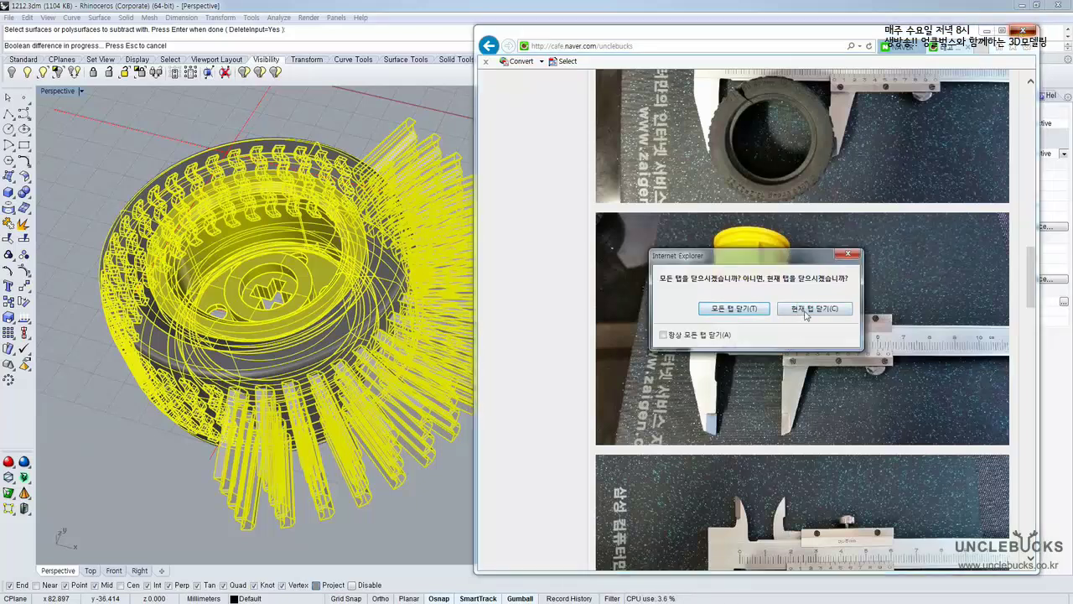
{"action": "left_click", "coordinate": [849, 251]}
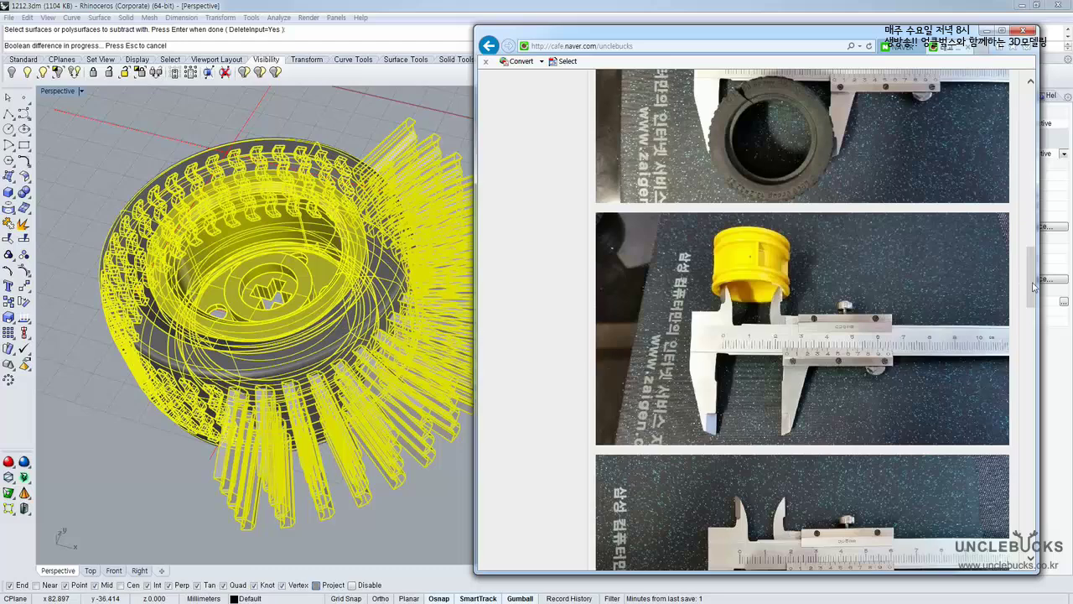
{"action": "left_click_drag", "start_coordinate": [1033, 285], "coordinate": [1021, 126]}
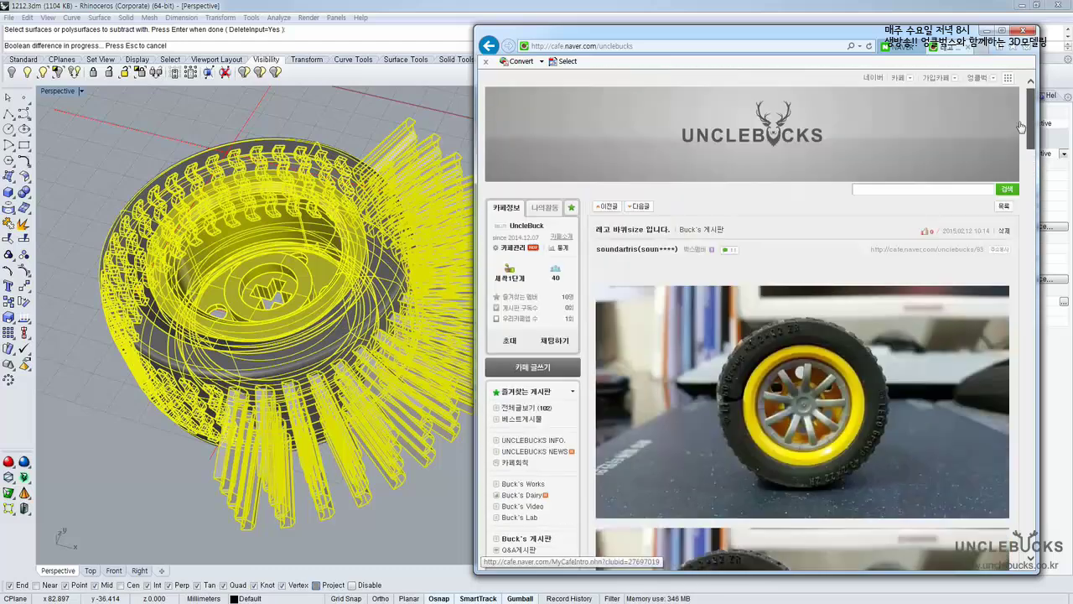
{"action": "scroll", "coordinate": [964, 193], "scroll_direction": "down", "scroll_amount": 7}
{"action": "scroll", "coordinate": [893, 240], "scroll_direction": "up", "scroll_amount": 3}
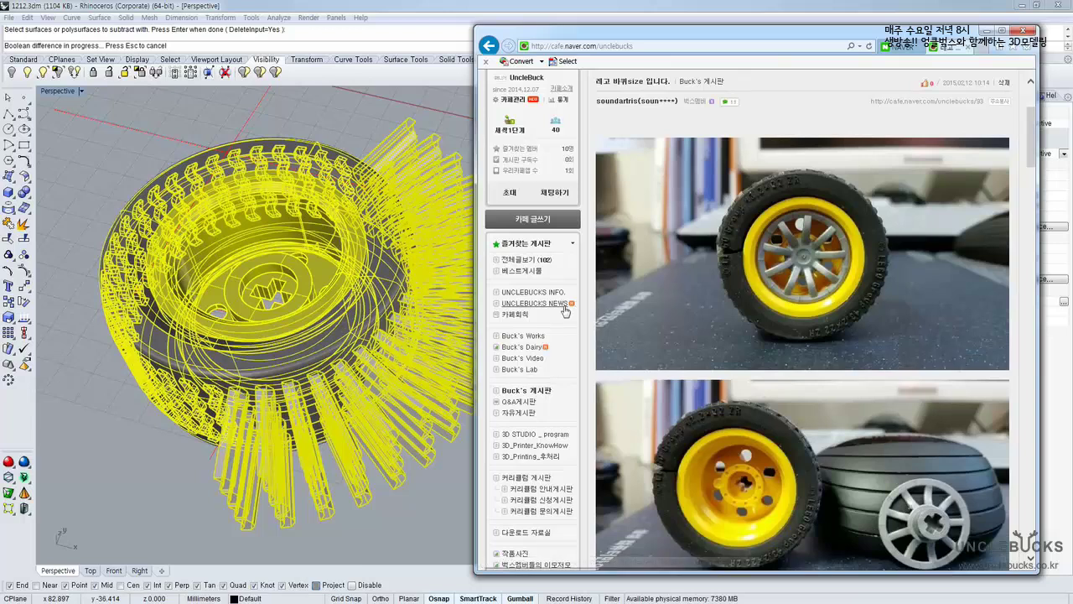
{"action": "left_click_drag", "start_coordinate": [1031, 159], "coordinate": [1025, 189]}
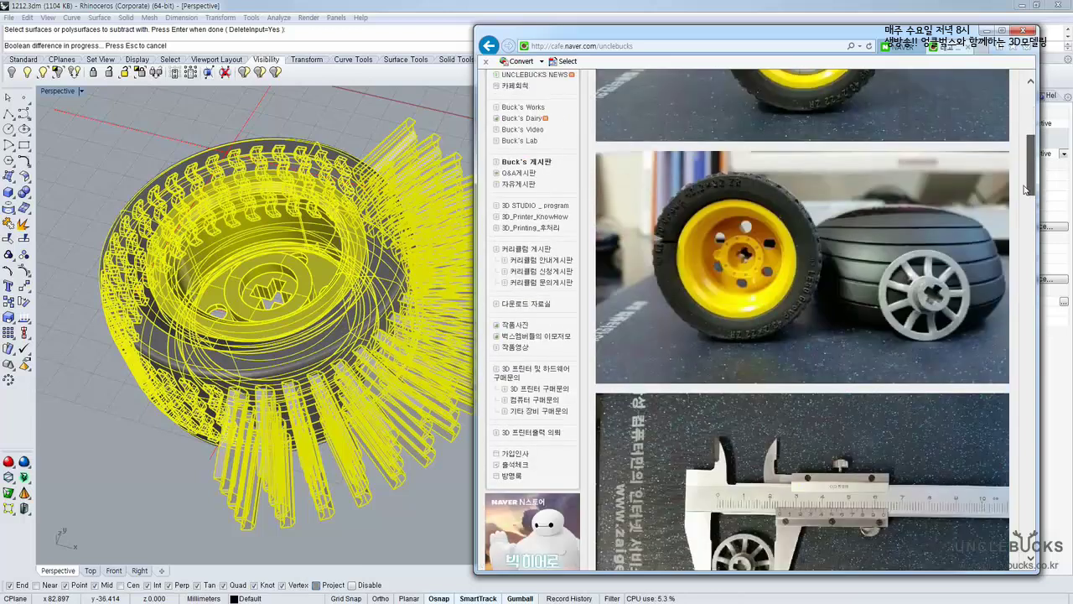
View the LEGO Rhino modelling post of 25 February 2015 in the cafe's download board, then close the current browser tab
{"action": "left_click", "coordinate": [544, 306]}
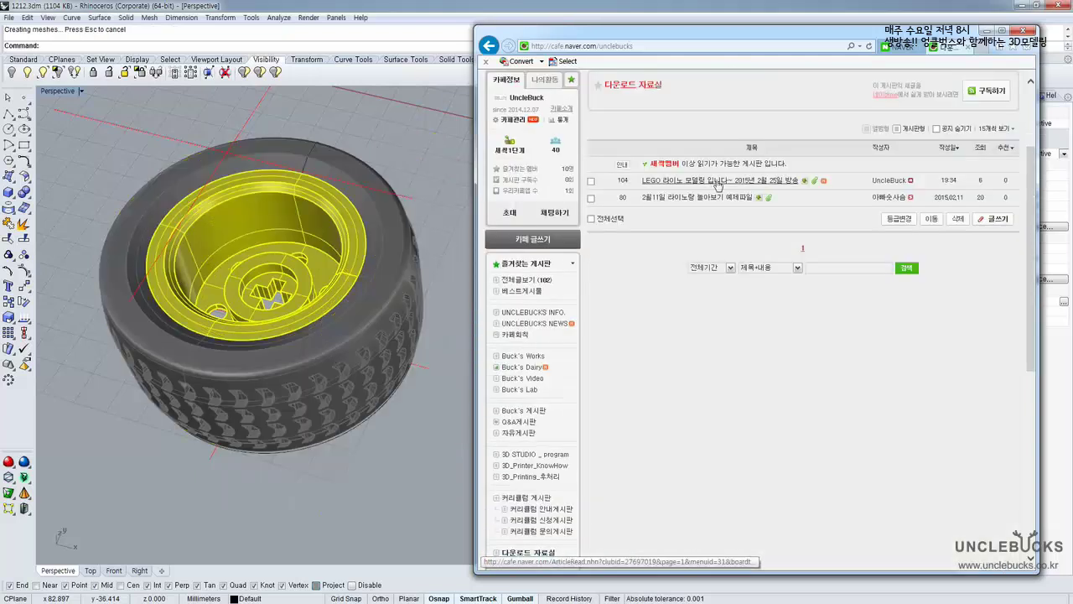
{"action": "left_click", "coordinate": [714, 183]}
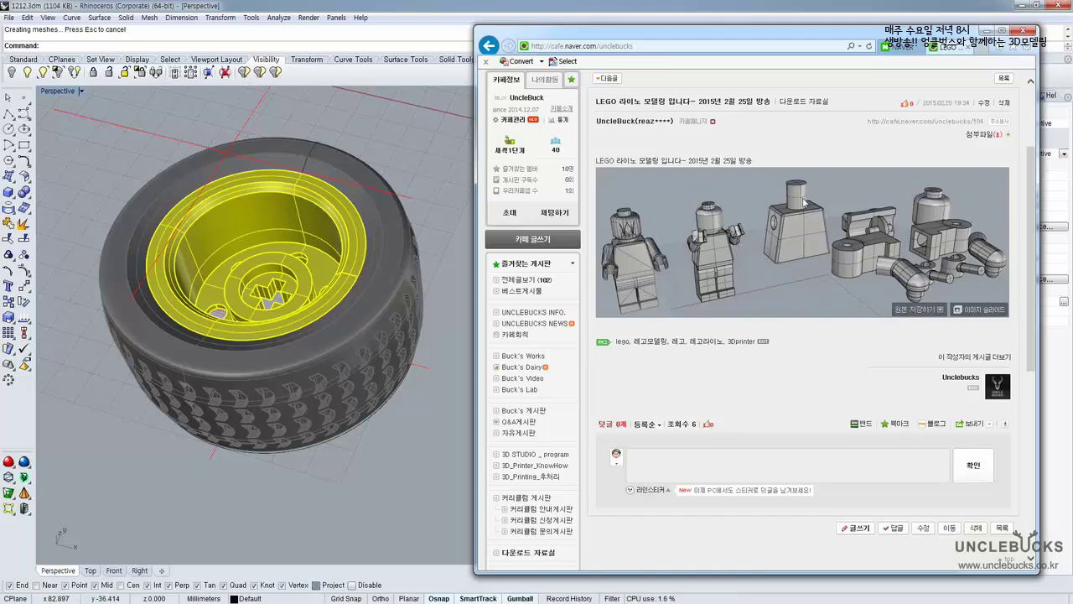
{"action": "left_click", "coordinate": [1028, 32]}
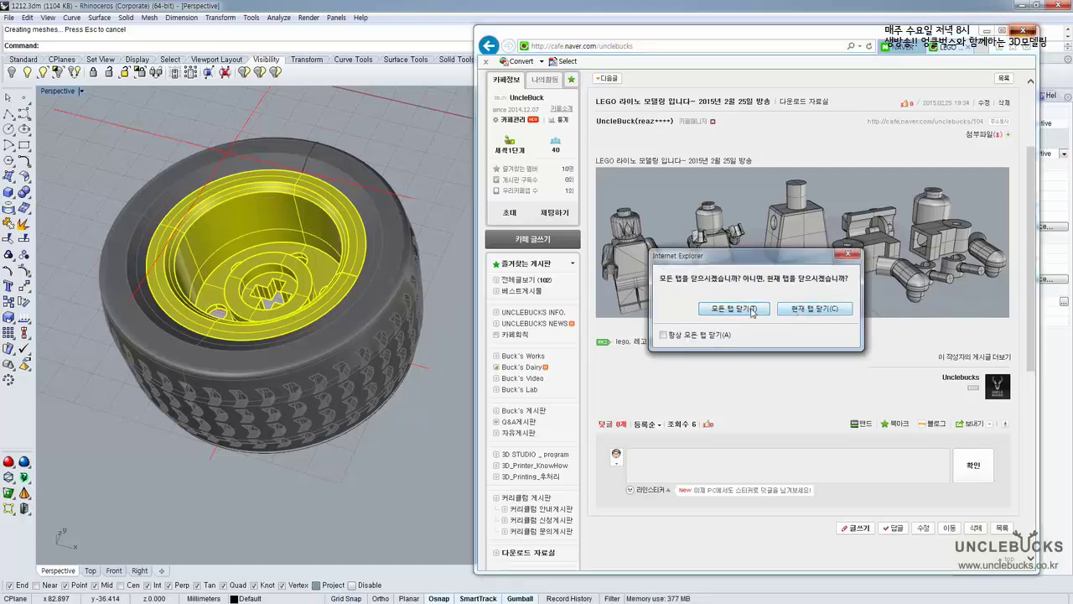
{"action": "left_click", "coordinate": [818, 309]}
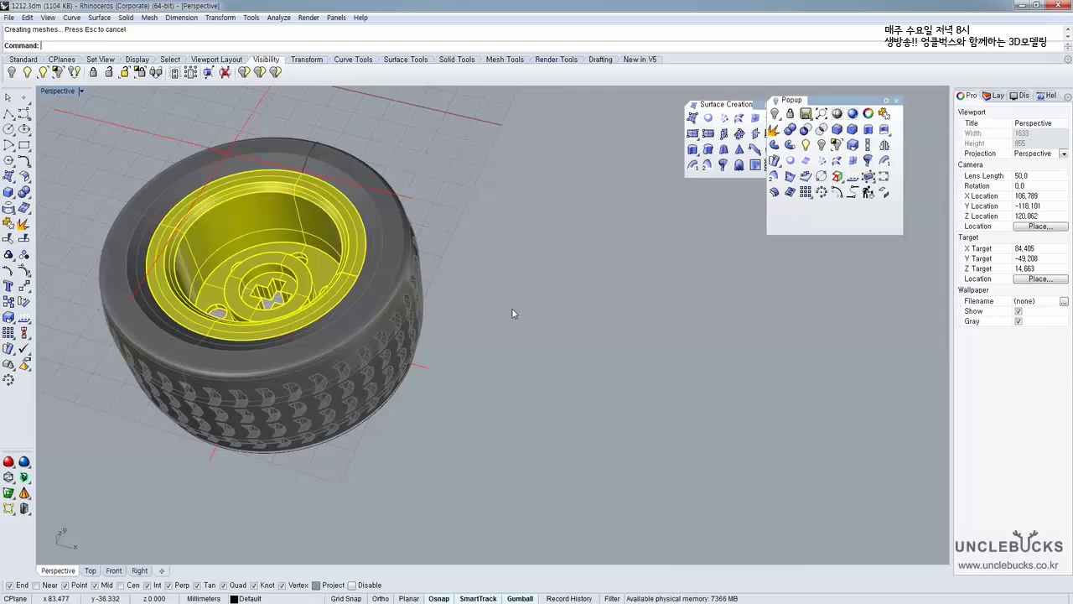
{"action": "right_click_drag", "start_coordinate": [513, 313], "coordinate": [602, 349]}
{"action": "scroll", "coordinate": [571, 344], "scroll_direction": "down", "scroll_amount": 4}
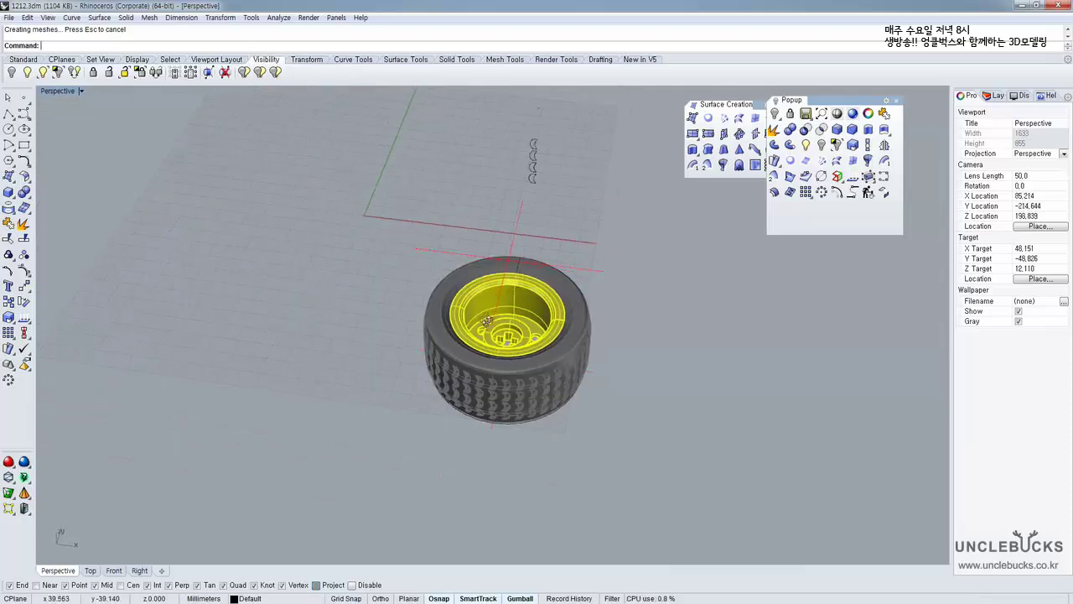
{"action": "right_click_drag", "start_coordinate": [513, 336], "coordinate": [558, 317]}
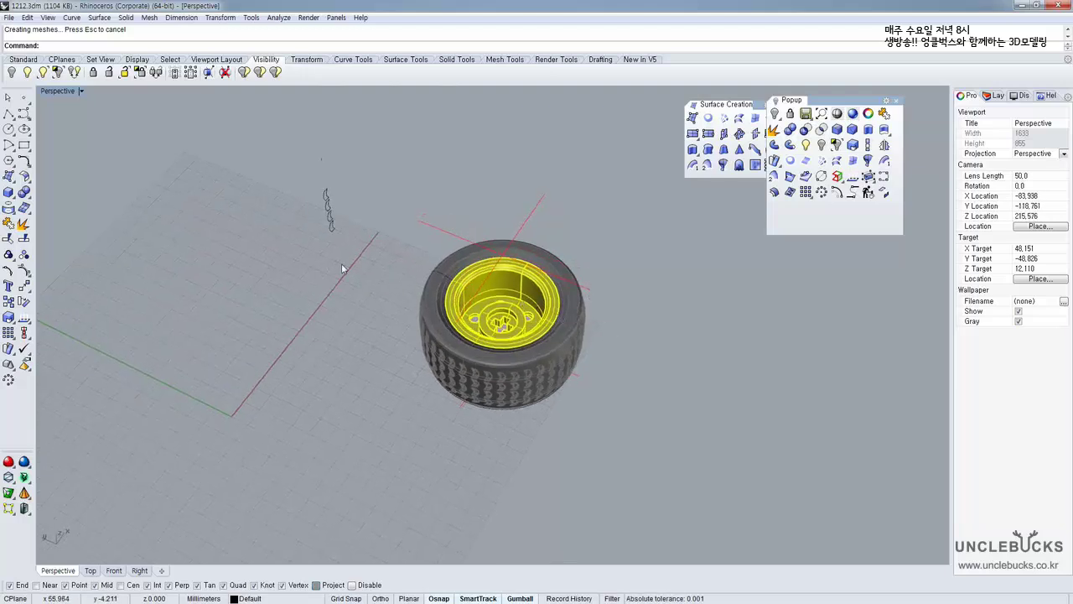
{"action": "right_click_drag", "start_coordinate": [322, 264], "coordinate": [433, 263], "text": "shift"}
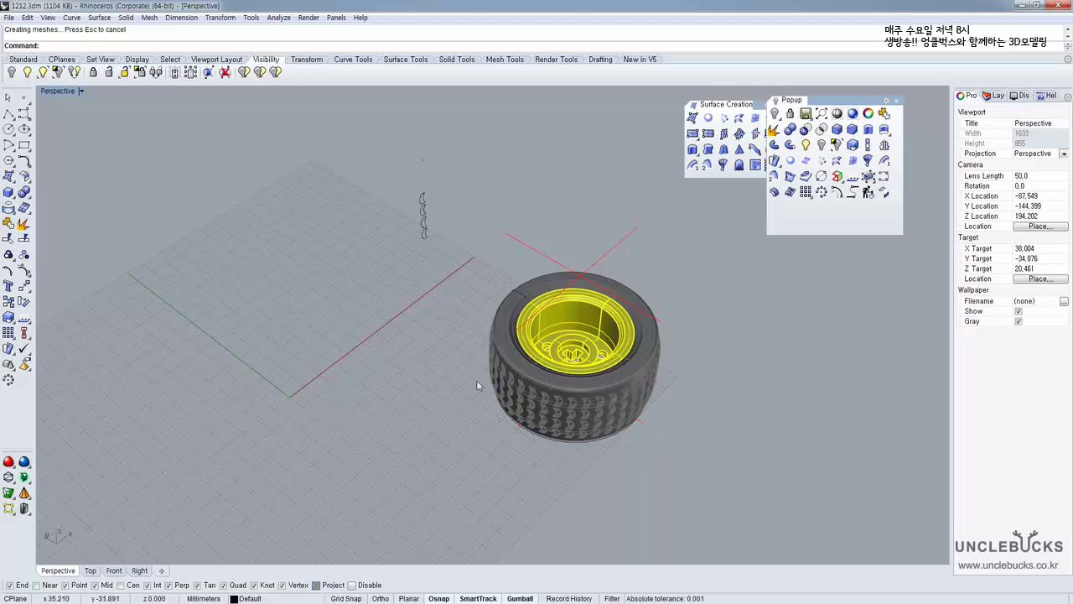
Check the finished tyre tread and yellow rim from several angles, and save the wheel model
{"action": "right_click_drag", "start_coordinate": [484, 354], "coordinate": [559, 327]}
{"action": "scroll", "coordinate": [517, 333], "scroll_direction": "up", "scroll_amount": 8}
{"action": "scroll", "coordinate": [579, 273], "scroll_direction": "down", "scroll_amount": 5}
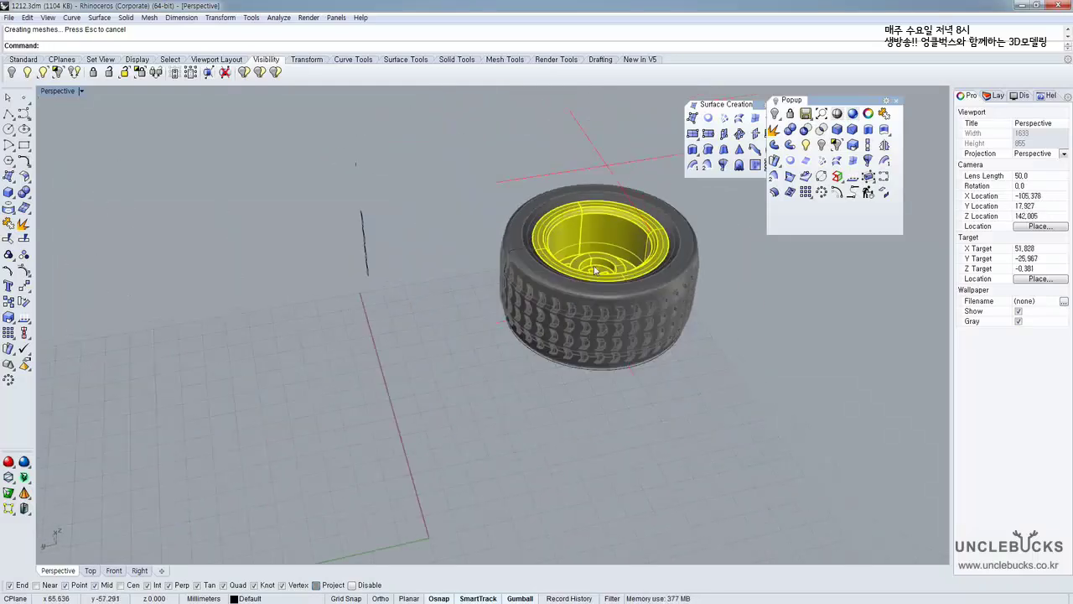
{"action": "right_click_drag", "start_coordinate": [567, 272], "coordinate": [527, 289]}
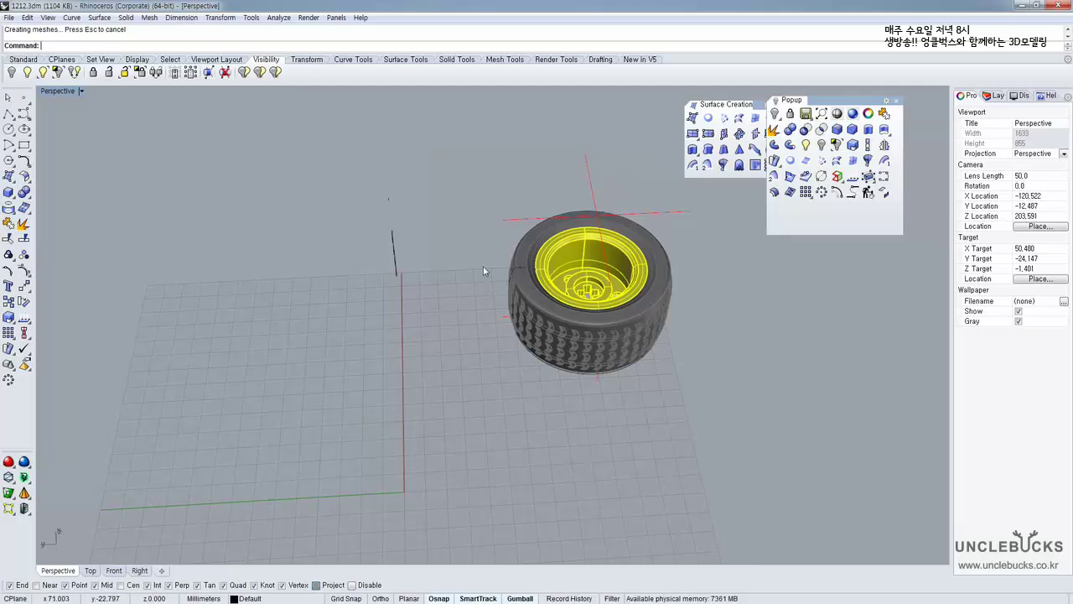
{"action": "right_click_drag", "start_coordinate": [429, 227], "coordinate": [543, 207]}
{"action": "scroll", "coordinate": [551, 255], "scroll_direction": "up", "scroll_amount": 5}
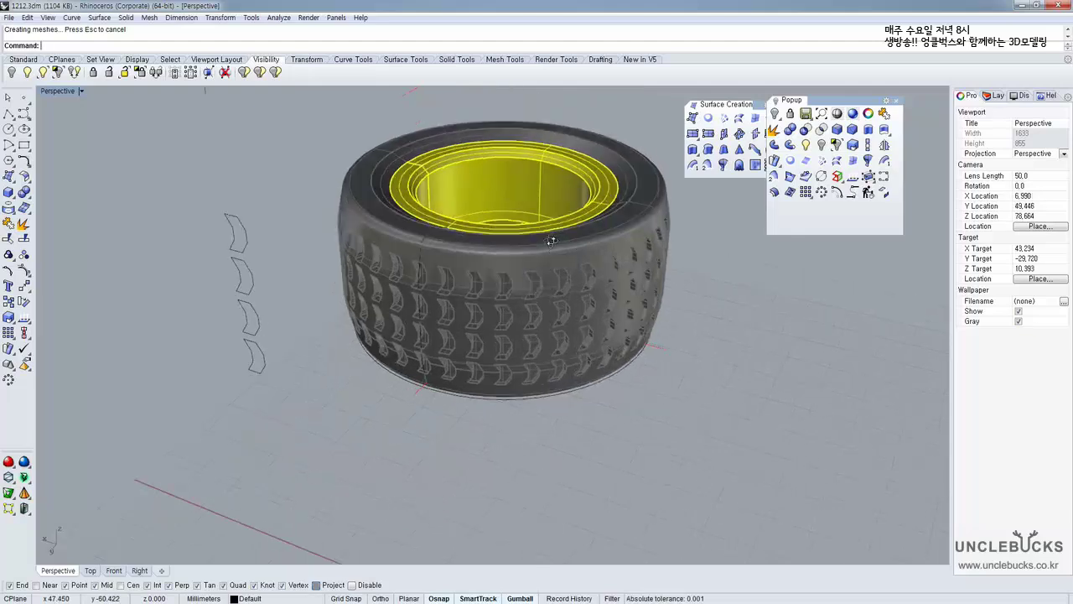
{"action": "left_click", "coordinate": [10, 19]}
{"action": "left_click", "coordinate": [38, 72]}
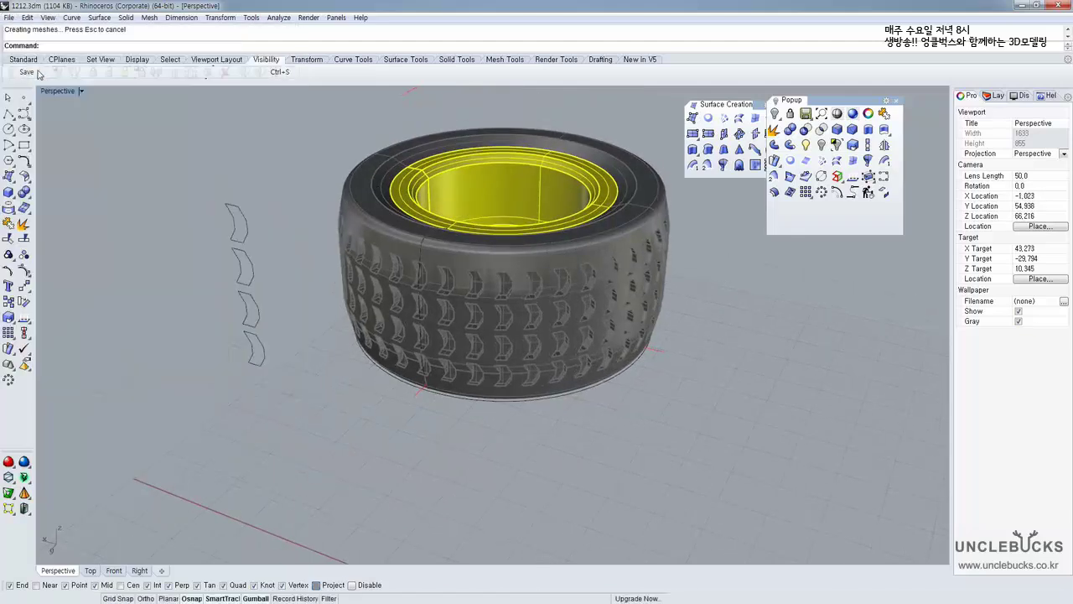
Open the recent model LEGO.3dm and look over its two minifigures and the separate body parts
{"action": "left_click", "coordinate": [9, 18]}
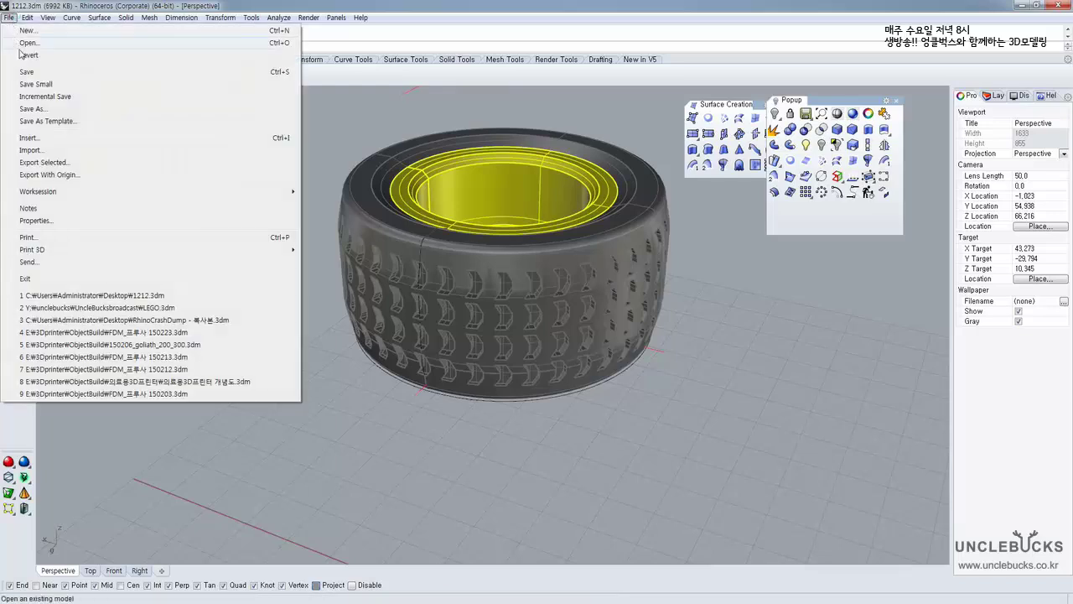
{"action": "left_click", "coordinate": [144, 307]}
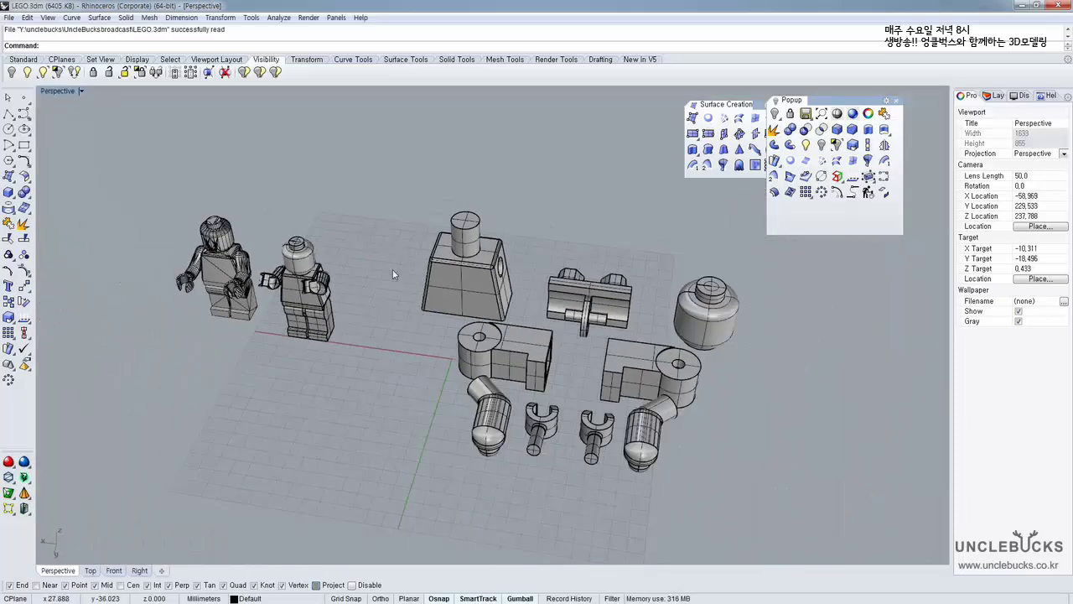
{"action": "scroll", "coordinate": [394, 274], "scroll_direction": "up", "scroll_amount": 5}
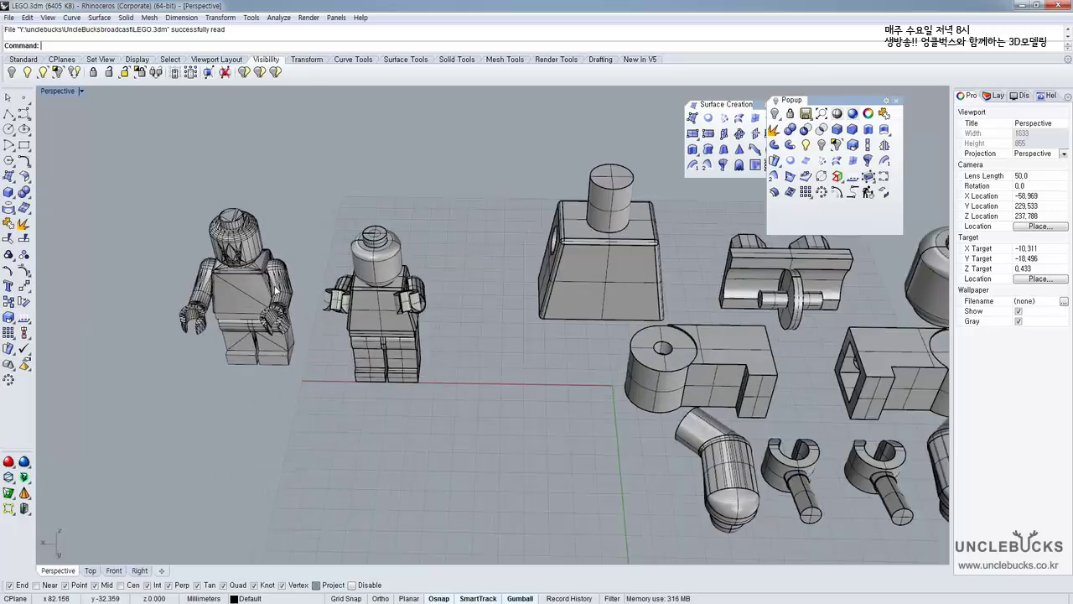
{"action": "scroll", "coordinate": [275, 289], "scroll_direction": "up", "scroll_amount": 4}
{"action": "right_click_drag", "start_coordinate": [275, 289], "coordinate": [419, 298], "text": "shift"}
{"action": "scroll", "coordinate": [470, 273], "scroll_direction": "down", "scroll_amount": 4}
{"action": "right_click_drag", "start_coordinate": [503, 260], "coordinate": [507, 310], "text": "shift"}
{"action": "scroll", "coordinate": [505, 310], "scroll_direction": "down", "scroll_amount": 2}
{"action": "right_click_drag", "start_coordinate": [382, 362], "coordinate": [358, 362]}
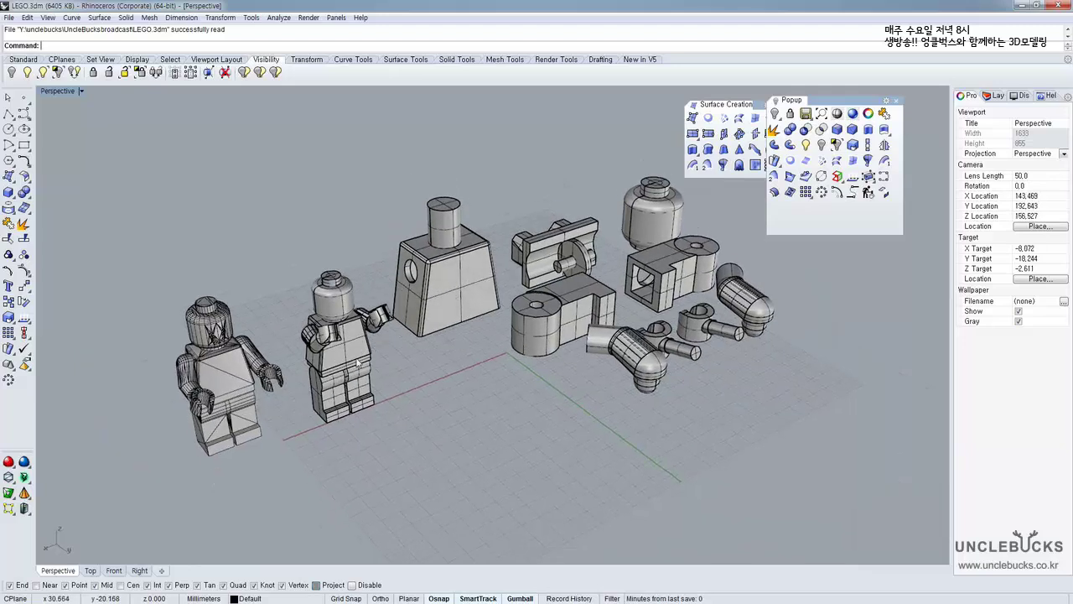
Inspect the mesh minifigure's torso and head up close
{"action": "left_click", "coordinate": [220, 369]}
{"action": "scroll", "coordinate": [220, 369], "scroll_direction": "up", "scroll_amount": 4}
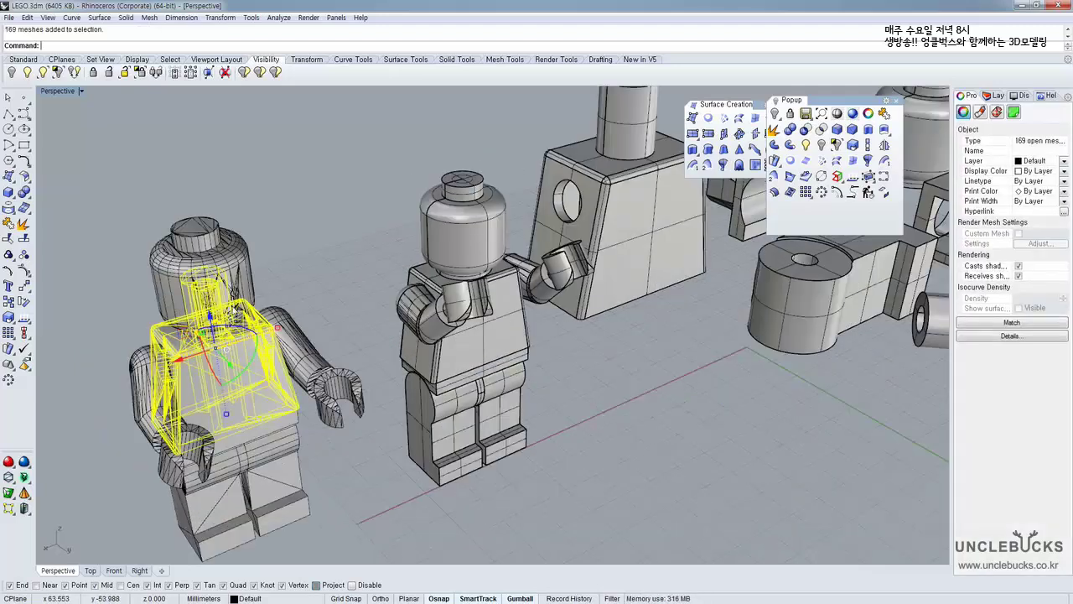
{"action": "left_click", "coordinate": [241, 269]}
{"action": "scroll", "coordinate": [252, 285], "scroll_direction": "up", "scroll_amount": 3}
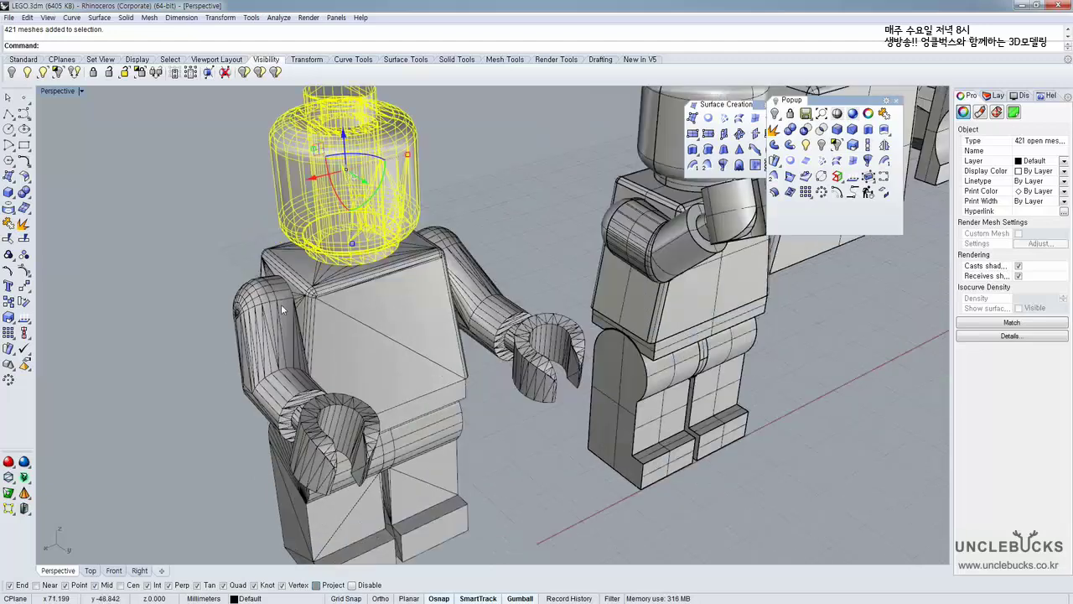
{"action": "scroll", "coordinate": [282, 309], "scroll_direction": "up", "scroll_amount": 2}
{"action": "right_click_drag", "start_coordinate": [503, 214], "coordinate": [278, 332]}
{"action": "scroll", "coordinate": [478, 243], "scroll_direction": "down", "scroll_amount": 4}
Compare the polysurface minifigure's head with the mesh minifigure's head by selecting each in turn
{"action": "left_click", "coordinate": [593, 263]}
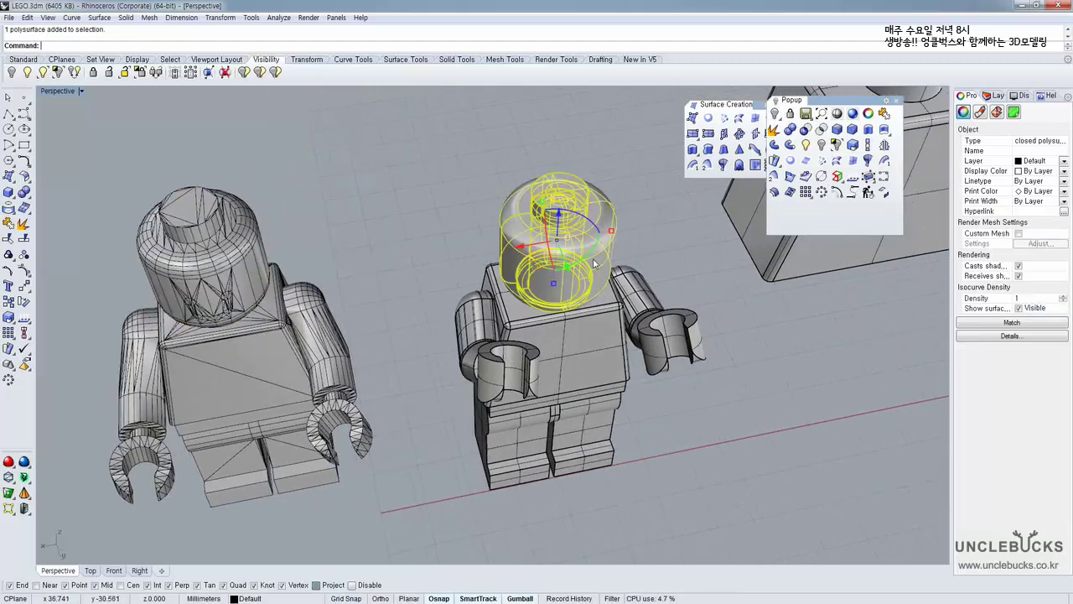
{"action": "right_click_drag", "start_coordinate": [320, 287], "coordinate": [388, 215], "text": "shift"}
{"action": "left_click", "coordinate": [368, 227]}
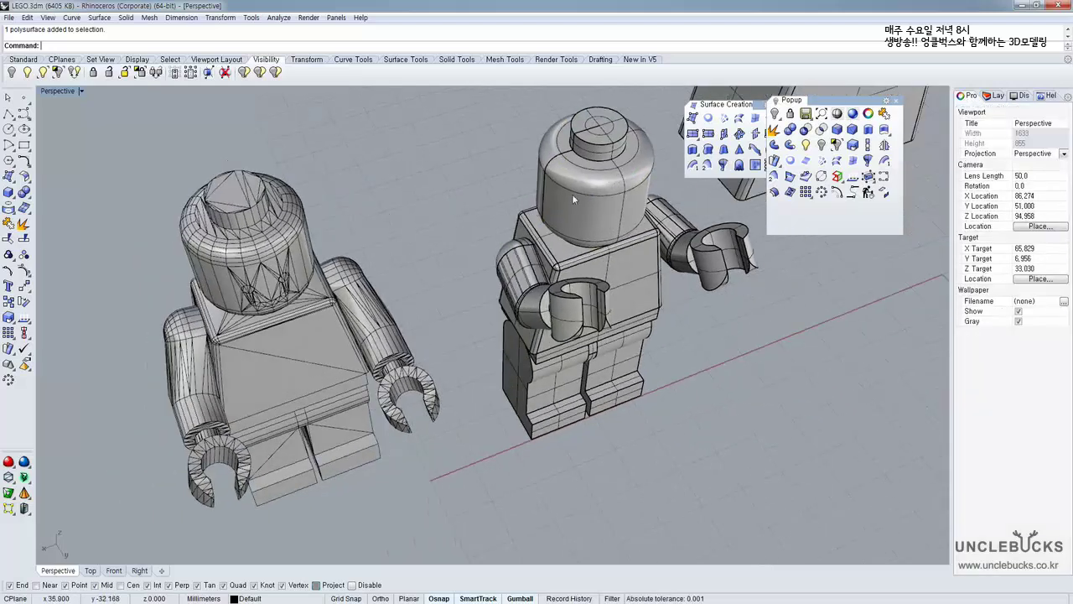
{"action": "left_click", "coordinate": [572, 193]}
{"action": "left_click", "coordinate": [294, 299]}
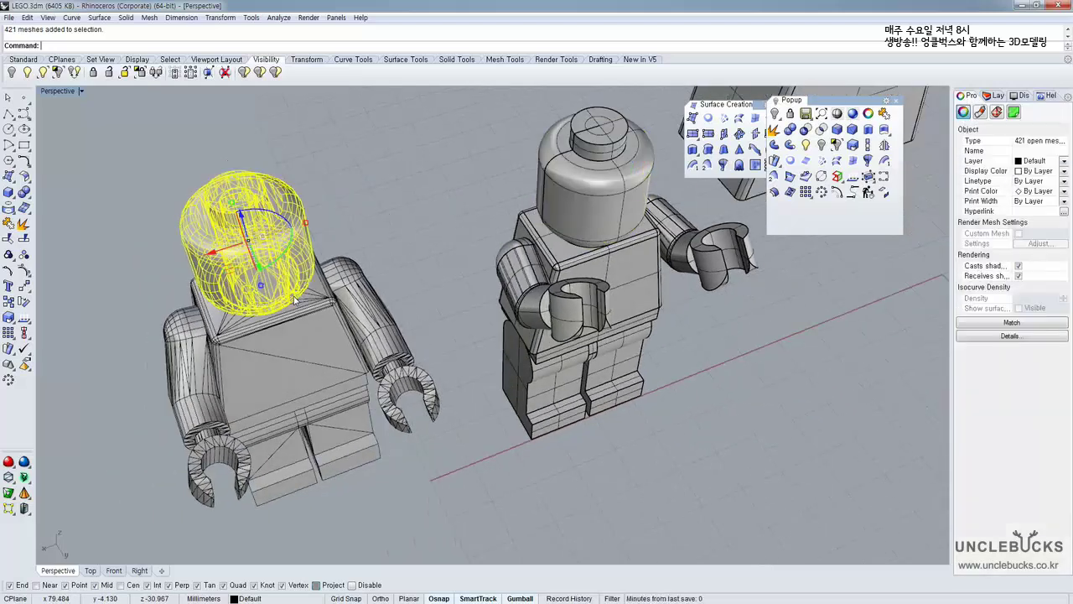
{"action": "left_click", "coordinate": [384, 214]}
{"action": "scroll", "coordinate": [273, 227], "scroll_direction": "up", "scroll_amount": 2}
{"action": "left_click", "coordinate": [281, 210]}
{"action": "scroll", "coordinate": [281, 211], "scroll_direction": "up", "scroll_amount": 1}
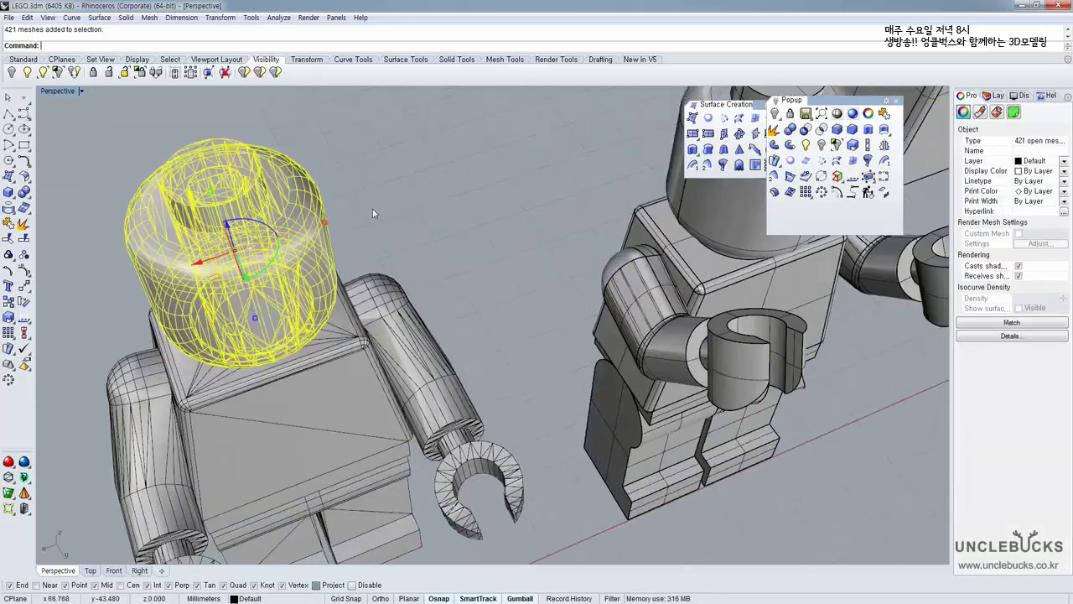
{"action": "scroll", "coordinate": [461, 246], "scroll_direction": "down", "scroll_amount": 4}
{"action": "left_click", "coordinate": [578, 211]}
{"action": "left_click", "coordinate": [578, 215]}
{"action": "right_click_drag", "start_coordinate": [578, 215], "coordinate": [546, 256]}
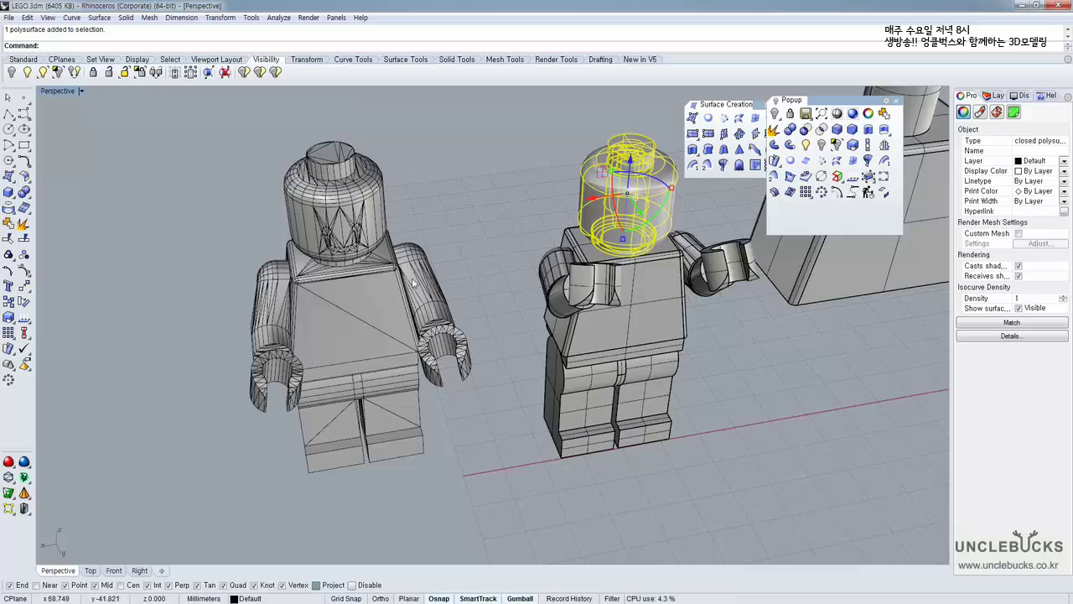
Examine the mesh minifigure's head again, focusing on the triangulated face area
{"action": "left_click", "coordinate": [475, 219]}
{"action": "scroll", "coordinate": [334, 226], "scroll_direction": "up", "scroll_amount": 5}
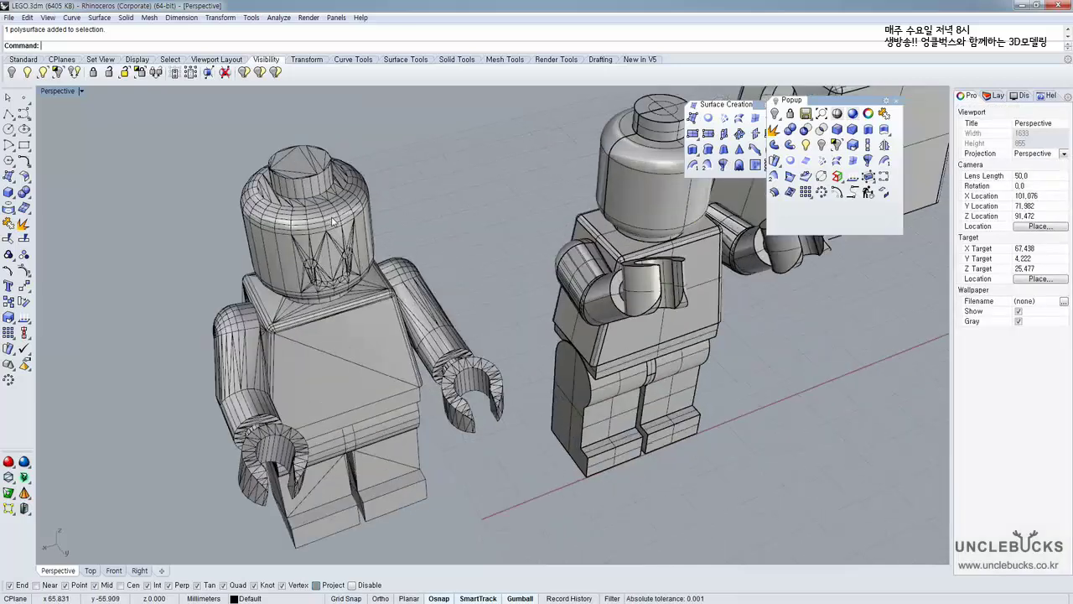
{"action": "left_click", "coordinate": [334, 243]}
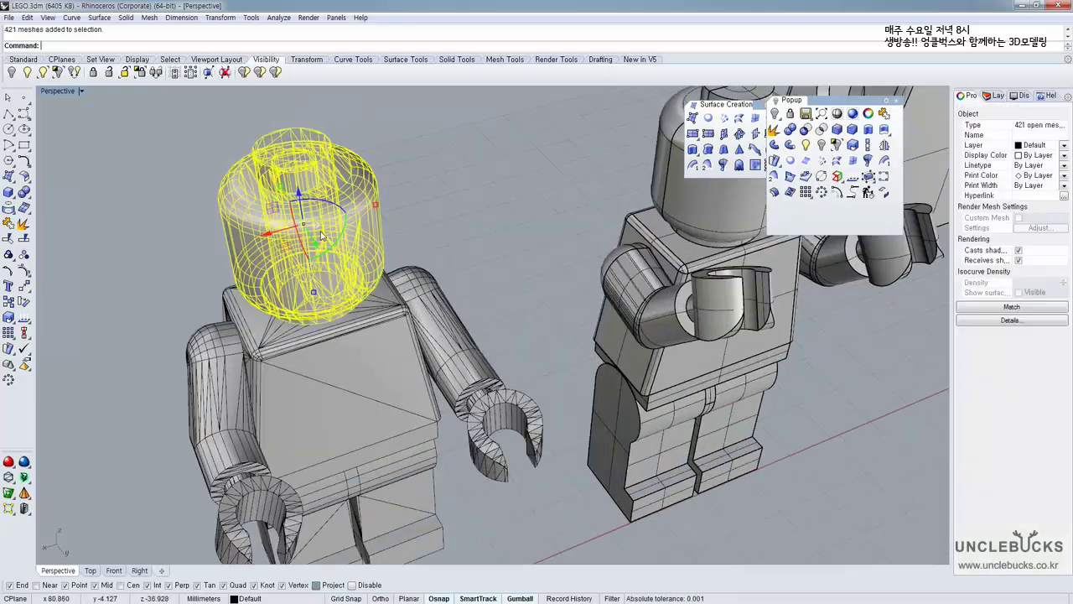
{"action": "left_click", "coordinate": [410, 209]}
{"action": "right_click_drag", "start_coordinate": [490, 230], "coordinate": [440, 216], "text": "shift"}
{"action": "scroll", "coordinate": [439, 215], "scroll_direction": "down", "scroll_amount": 2}
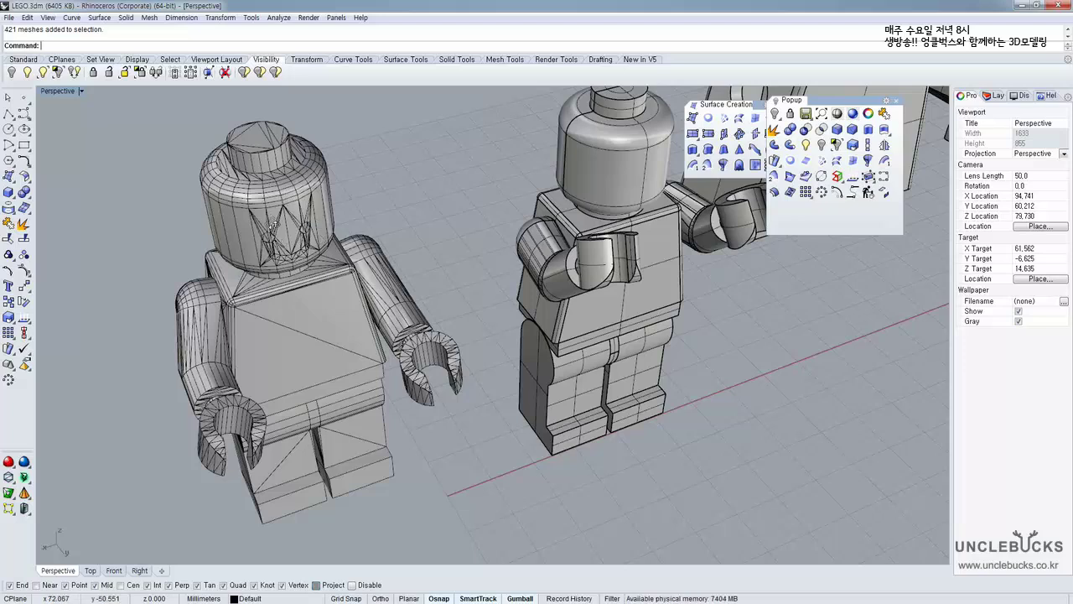
{"action": "right_click_drag", "start_coordinate": [270, 230], "coordinate": [271, 204]}
{"action": "scroll", "coordinate": [272, 205], "scroll_direction": "down", "scroll_amount": 2}
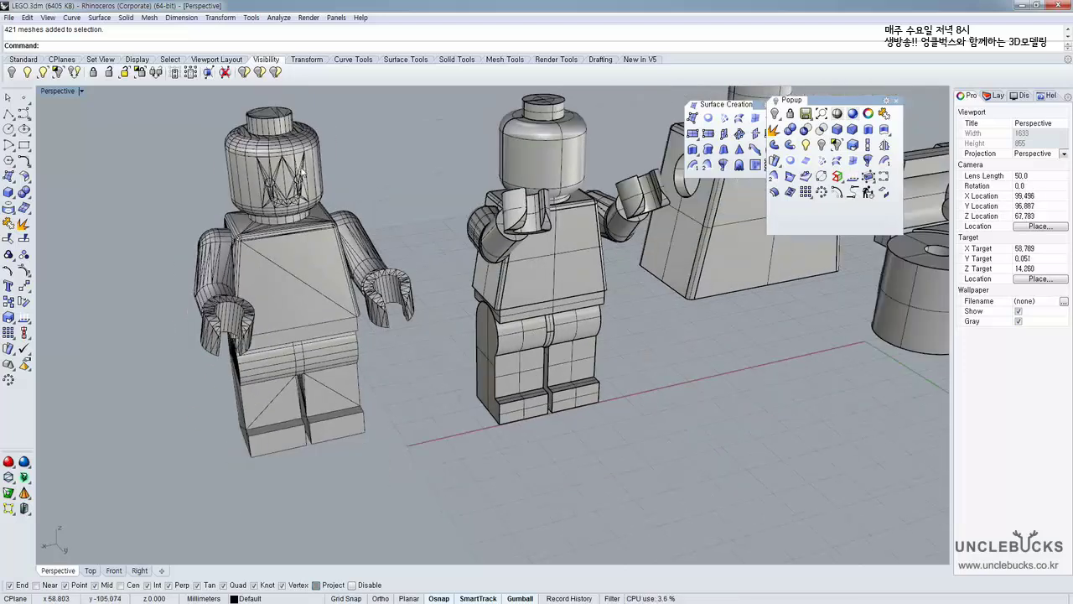
{"action": "scroll", "coordinate": [303, 167], "scroll_direction": "up", "scroll_amount": 2}
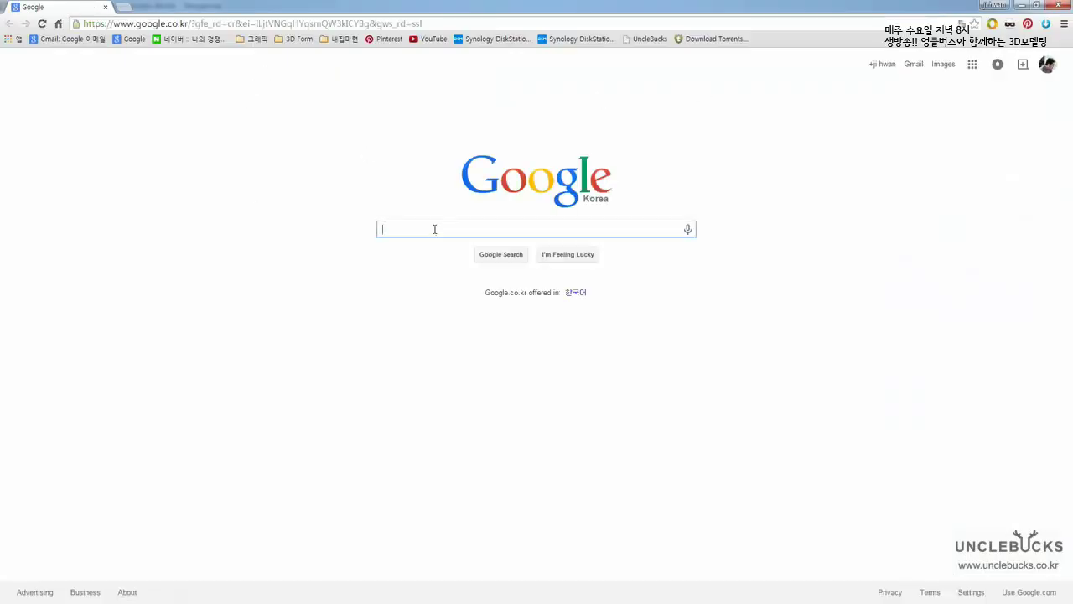
Switch to the browser, search Google for "3d warehouse" and open the 3D Warehouse site
{"action": "type", "text": "3"}
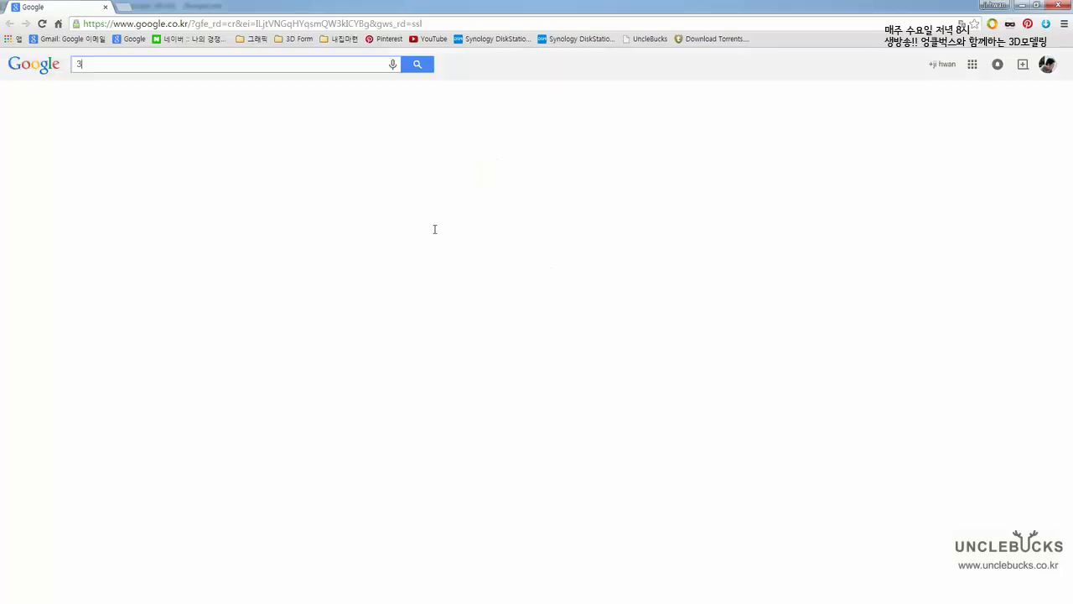
{"action": "type", "text": "D"}
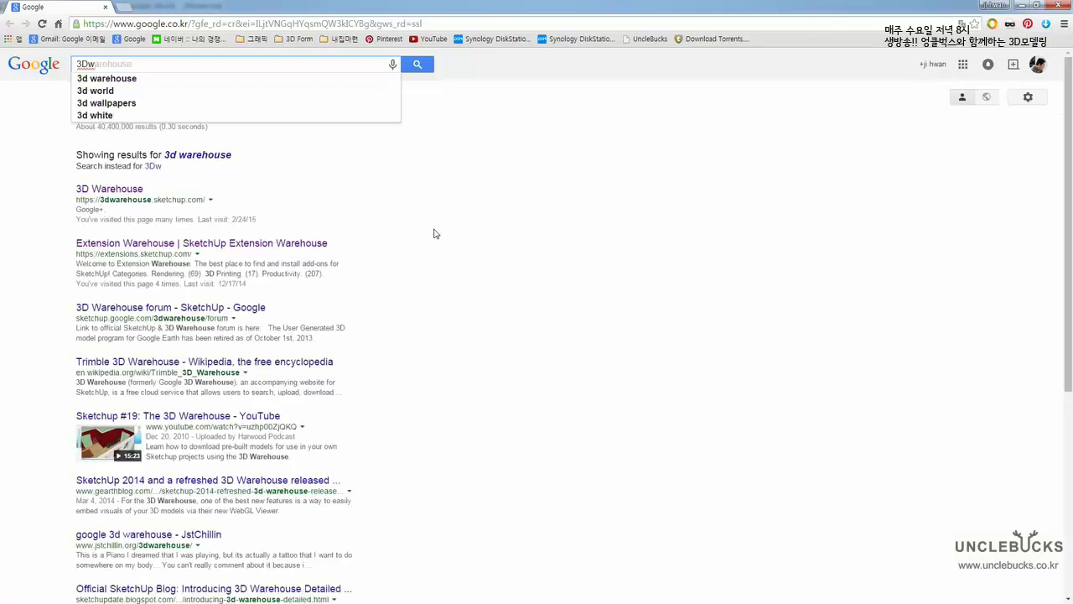
{"action": "type", "text": "w"}
{"action": "key", "text": "Down"}
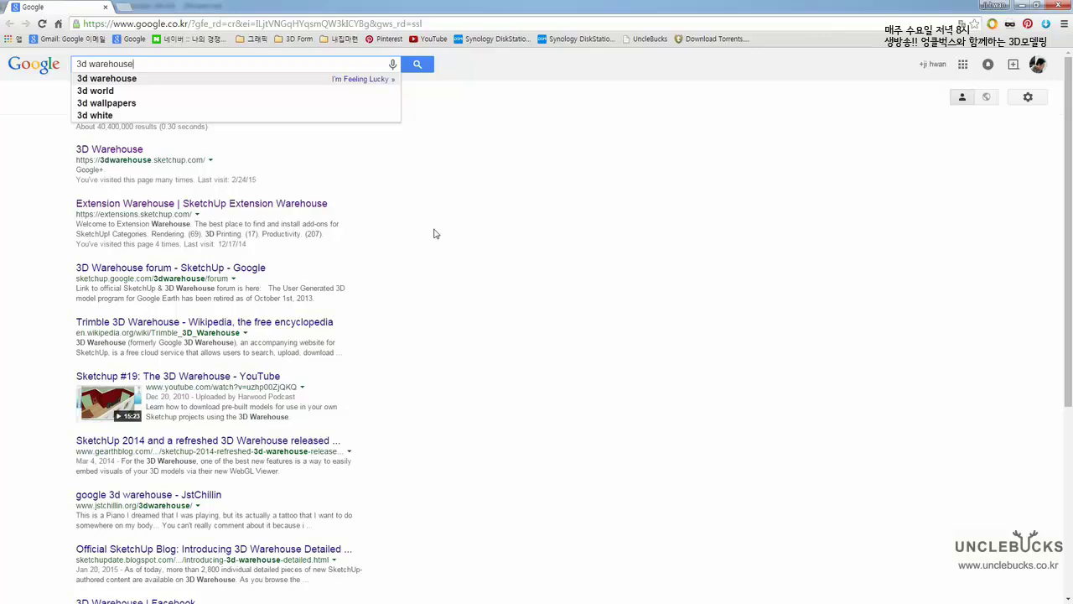
{"action": "key", "text": "Return"}
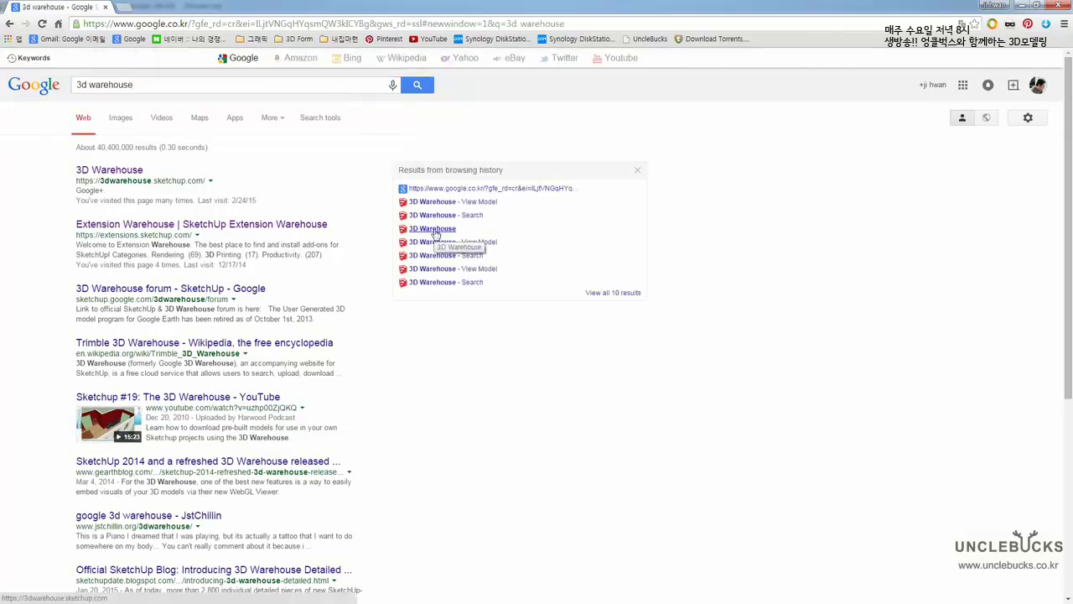
{"action": "left_click", "coordinate": [131, 173]}
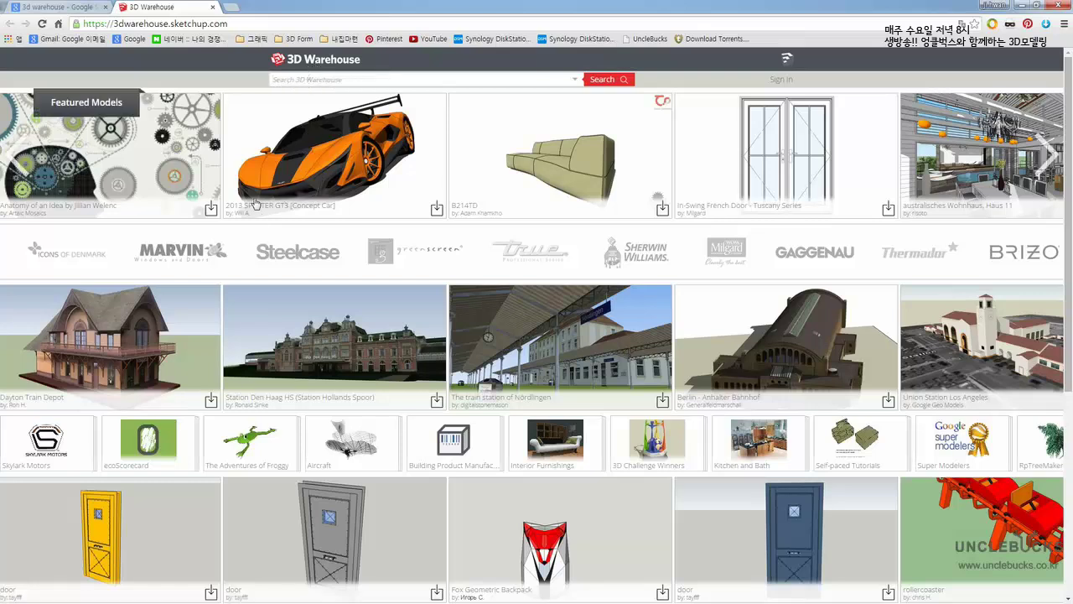
Glance through the featured models and search 3D Warehouse for "Lego"
{"action": "scroll", "coordinate": [642, 240], "scroll_direction": "down", "scroll_amount": 2}
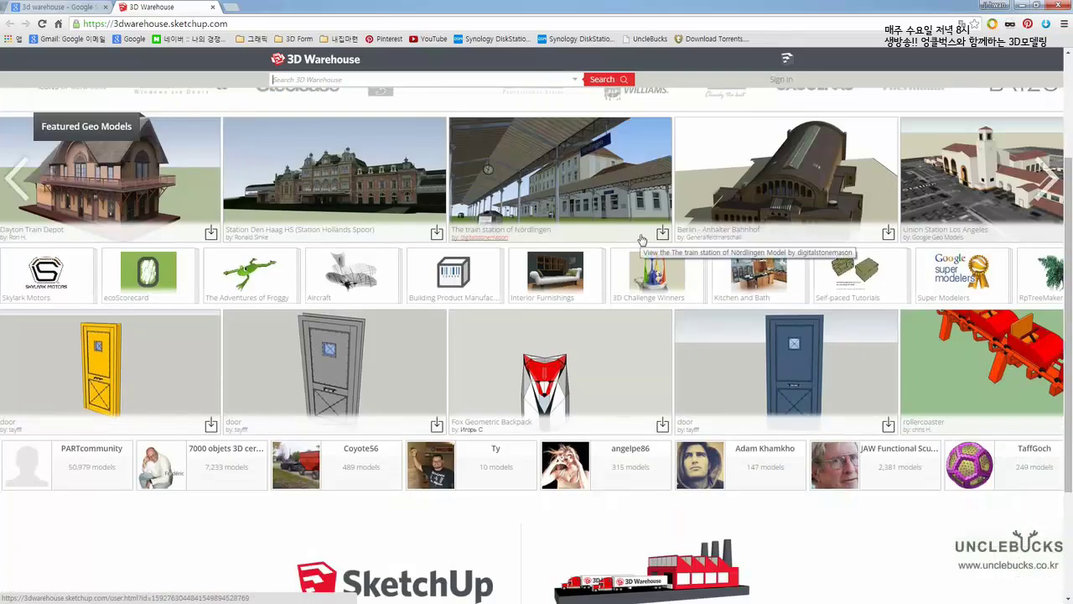
{"action": "scroll", "coordinate": [641, 240], "scroll_direction": "up", "scroll_amount": 2}
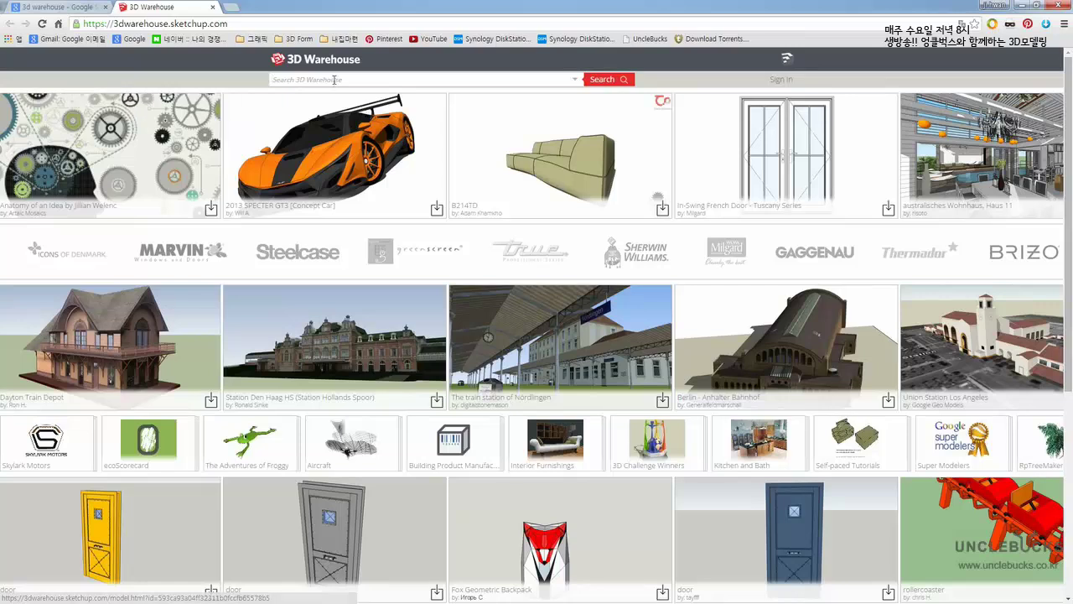
{"action": "left_click", "coordinate": [326, 79]}
{"action": "type", "text": "L"}
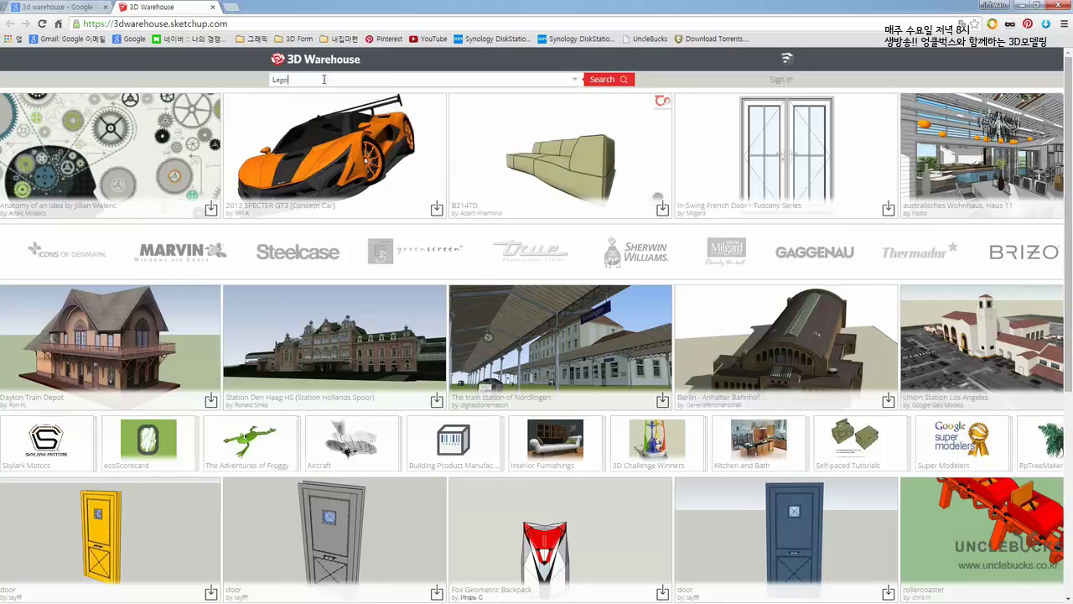
{"action": "type", "text": "ego"}
{"action": "key", "text": "Return"}
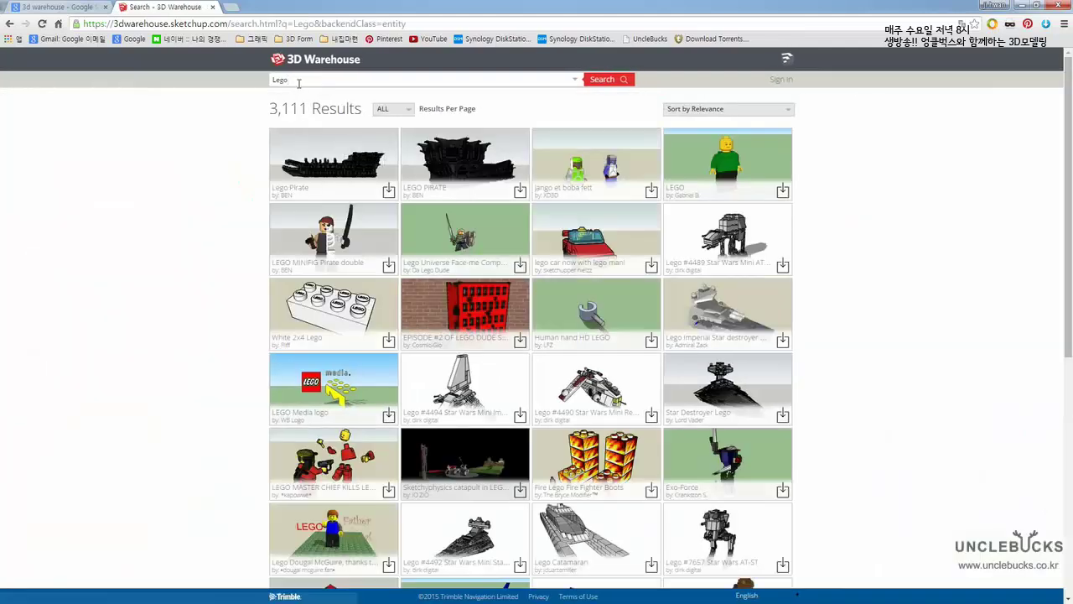
Browse the Lego search results and open the model page "LEGO MASTER CHIEF KILLS LEGO MAN!"
{"action": "left_click_drag", "start_coordinate": [300, 82], "coordinate": [247, 84]}
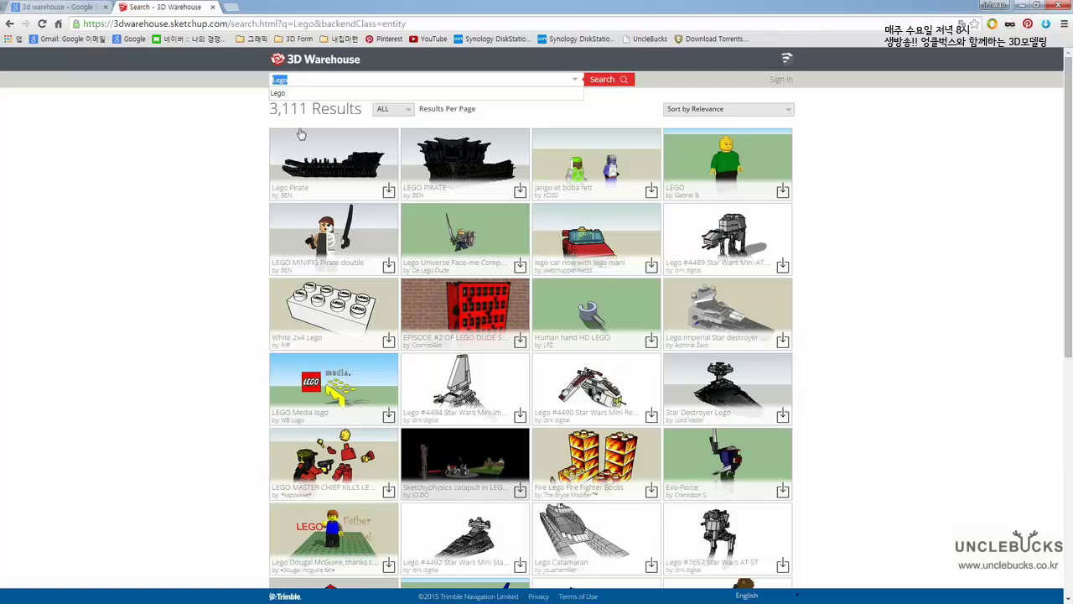
{"action": "left_click", "coordinate": [290, 82]}
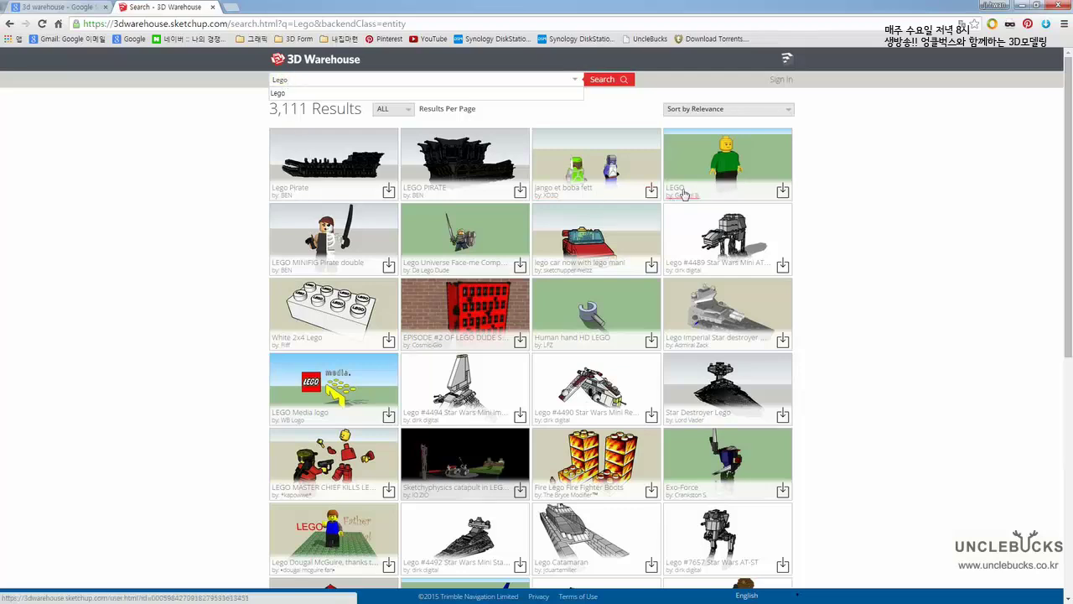
{"action": "left_click", "coordinate": [877, 232]}
{"action": "scroll", "coordinate": [721, 256], "scroll_direction": "down", "scroll_amount": 2}
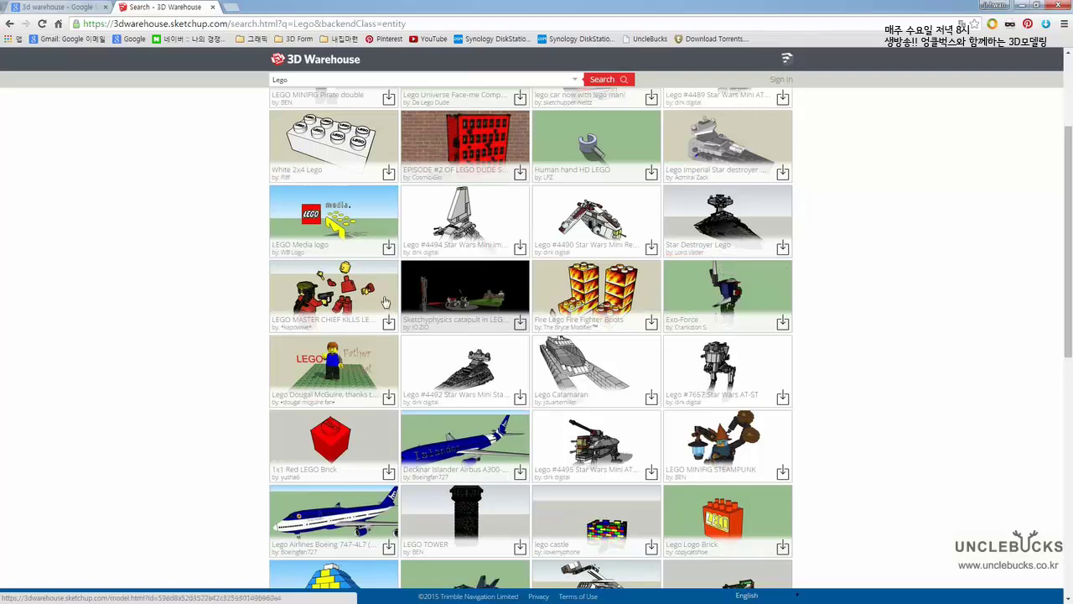
{"action": "scroll", "coordinate": [369, 285], "scroll_direction": "down", "scroll_amount": 1}
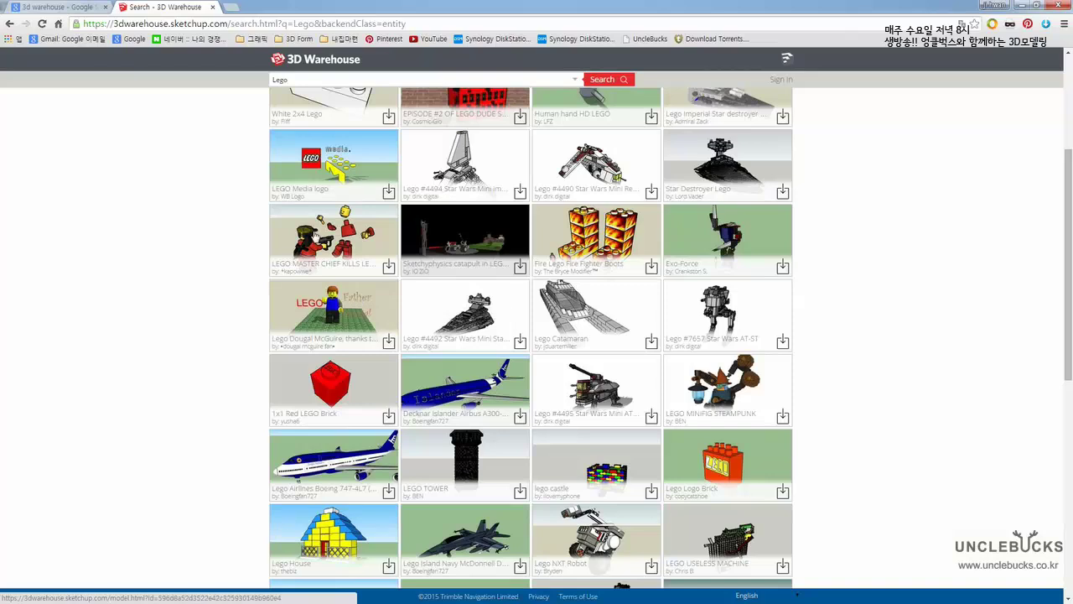
{"action": "scroll", "coordinate": [321, 238], "scroll_direction": "up", "scroll_amount": 1}
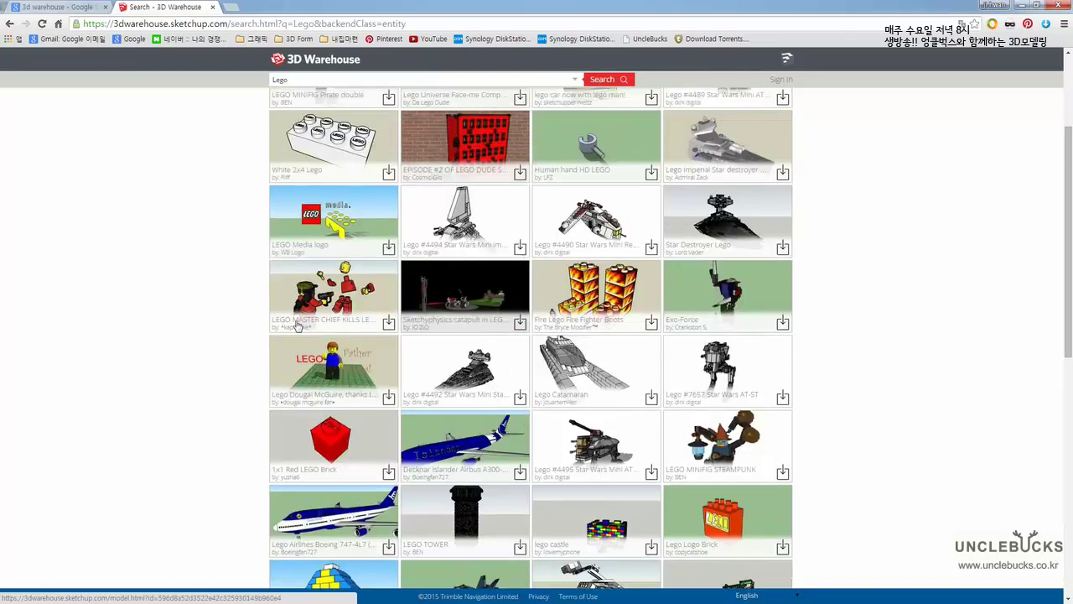
{"action": "left_click", "coordinate": [344, 298]}
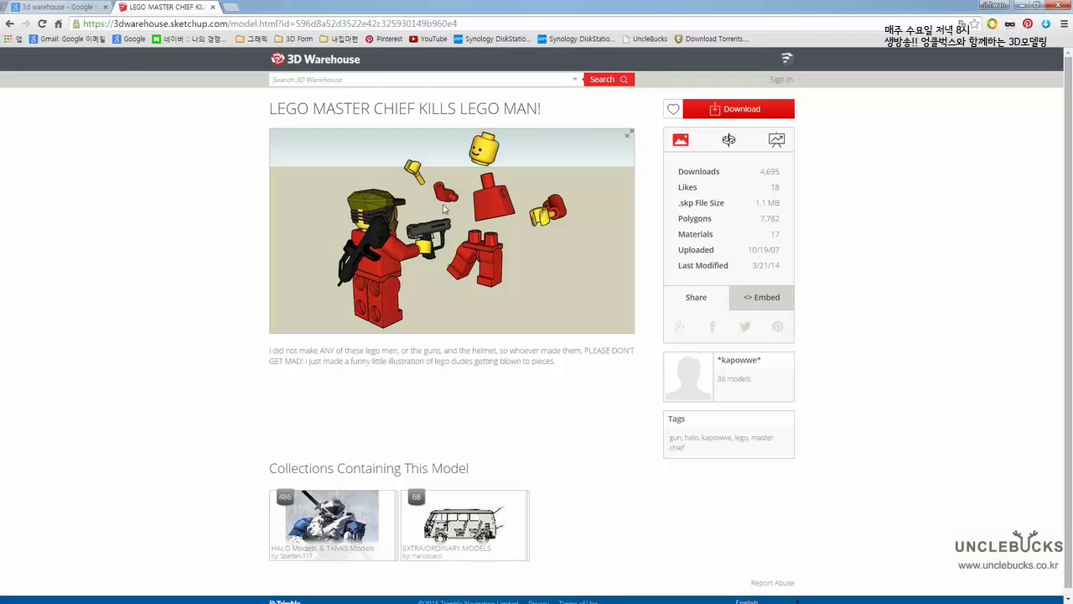
Switch back to Rhino and examine the mesh minifigure's torso, raised arm and head
{"action": "left_click", "coordinate": [1023, 6]}
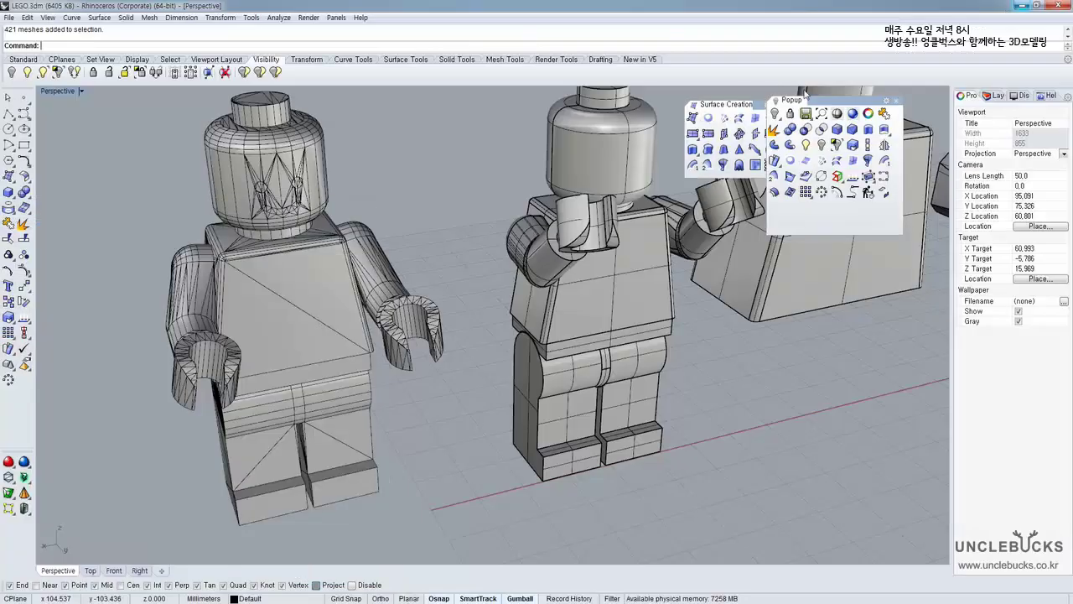
{"action": "left_click", "coordinate": [323, 285]}
{"action": "left_click", "coordinate": [442, 242]}
{"action": "right_click_drag", "start_coordinate": [440, 239], "coordinate": [368, 294]}
{"action": "left_click", "coordinate": [368, 295]}
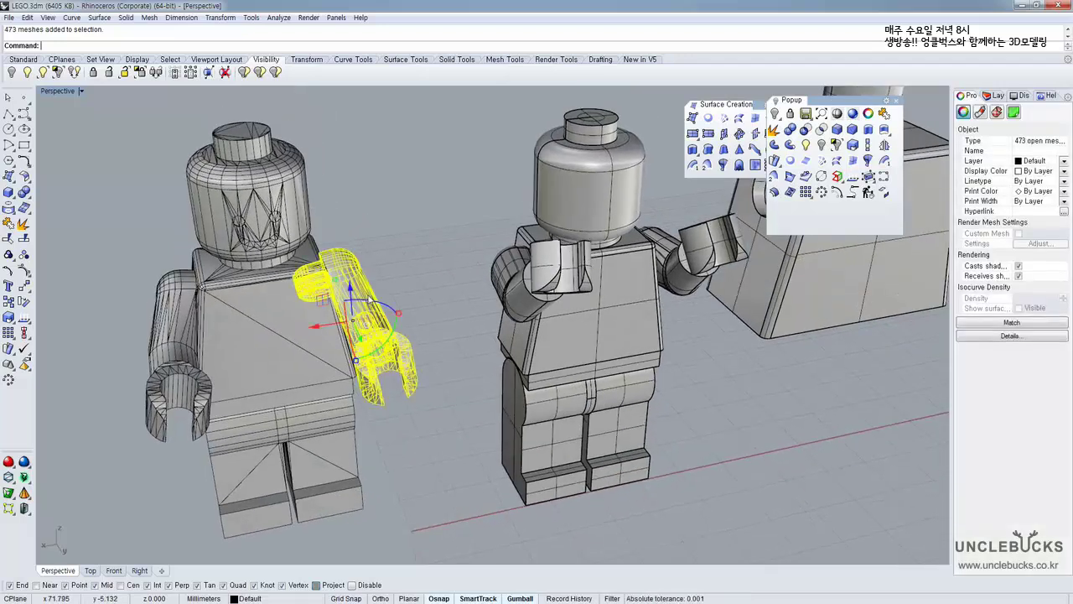
{"action": "scroll", "coordinate": [369, 296], "scroll_direction": "down", "scroll_amount": 4}
{"action": "left_click", "coordinate": [245, 213]}
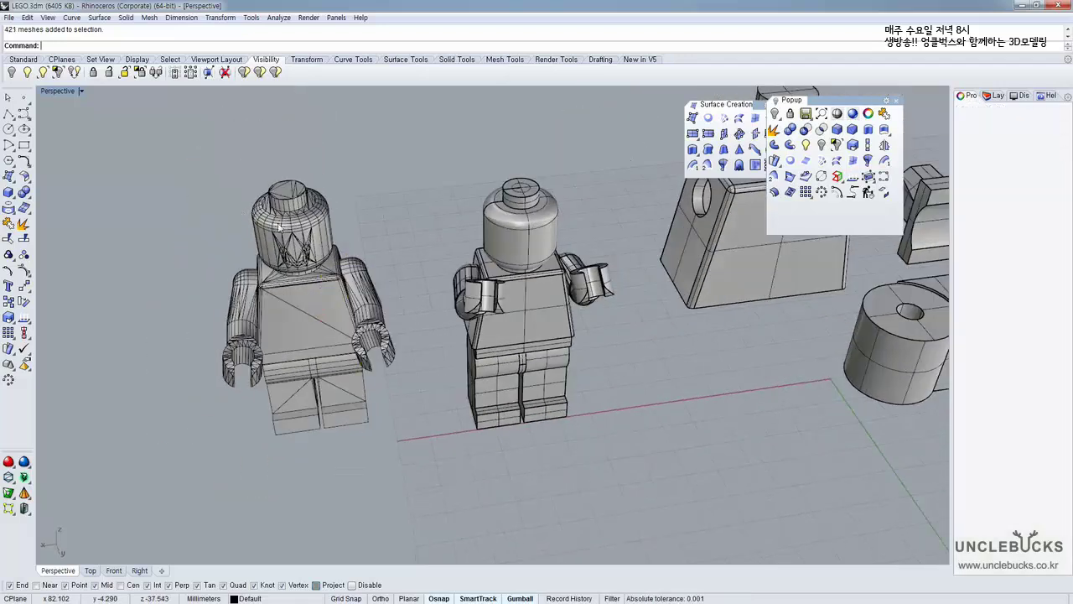
Select the mesh minifigure's head, torso and arms one by one, and the whole figure together
{"action": "left_click", "coordinate": [280, 239]}
{"action": "left_click", "coordinate": [317, 342]}
{"action": "left_click", "coordinate": [373, 323]}
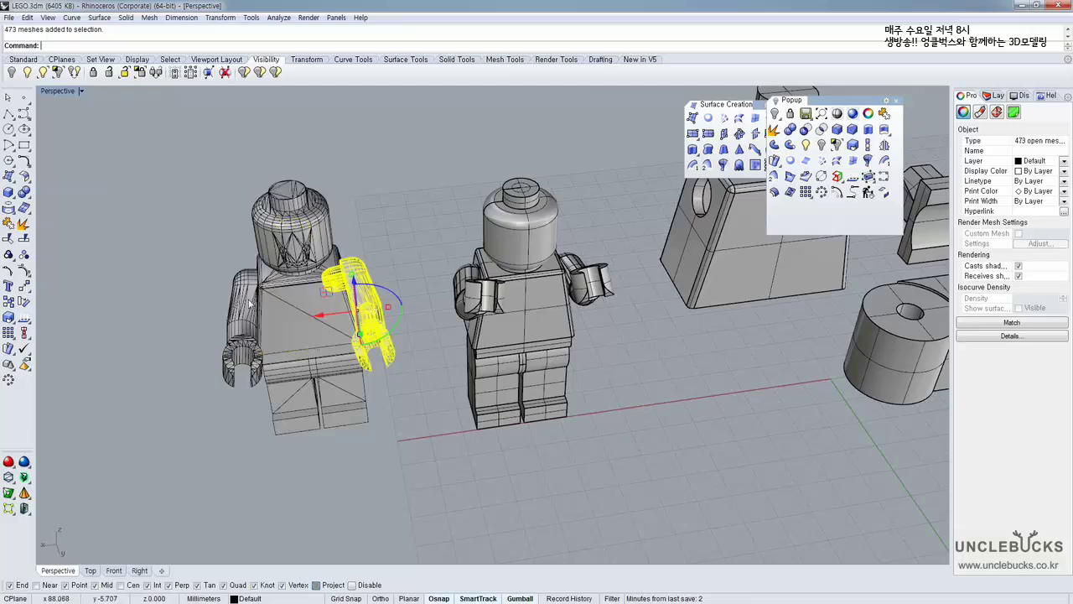
{"action": "left_click", "coordinate": [245, 332]}
{"action": "left_click_drag", "start_coordinate": [189, 161], "coordinate": [393, 442]}
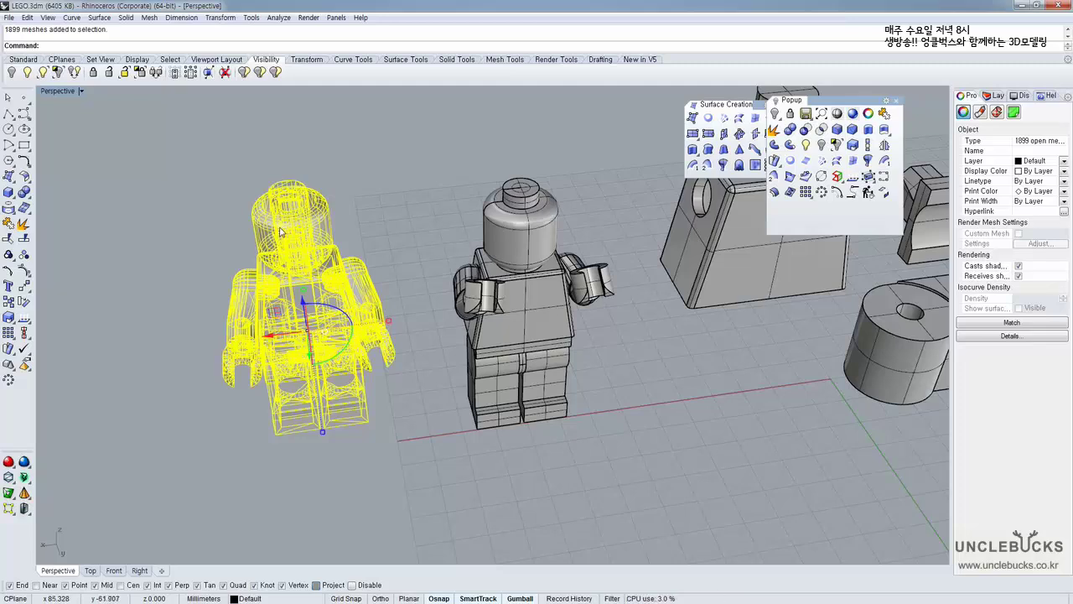
Check how the mesh minifigure is grouped by selecting its head, torso, arms and lower body in turn
{"action": "left_click", "coordinate": [414, 212]}
{"action": "left_click", "coordinate": [321, 243]}
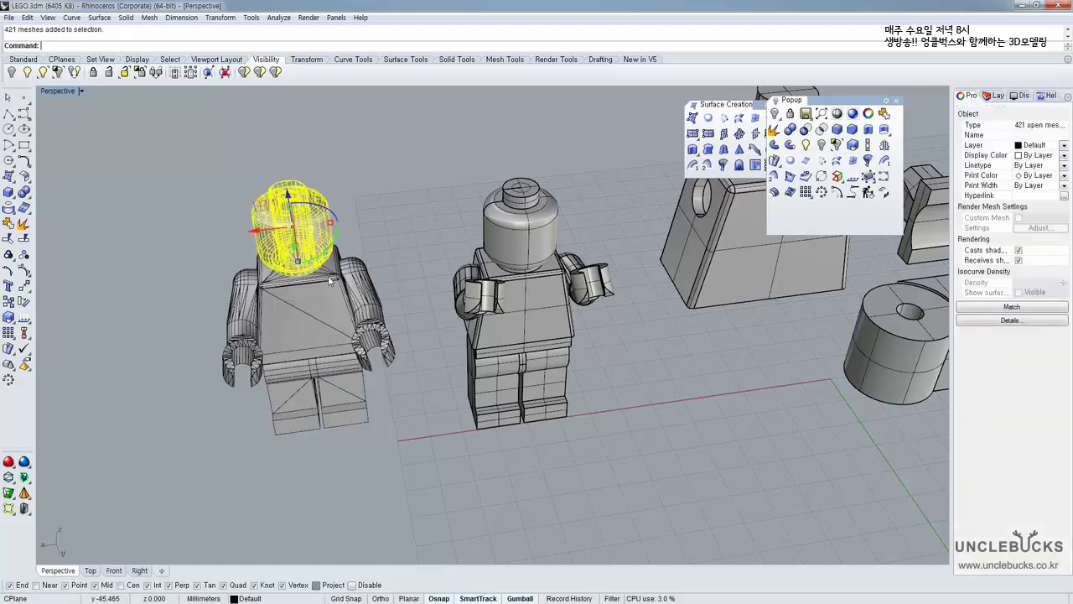
{"action": "right_click_drag", "start_coordinate": [324, 253], "coordinate": [372, 250]}
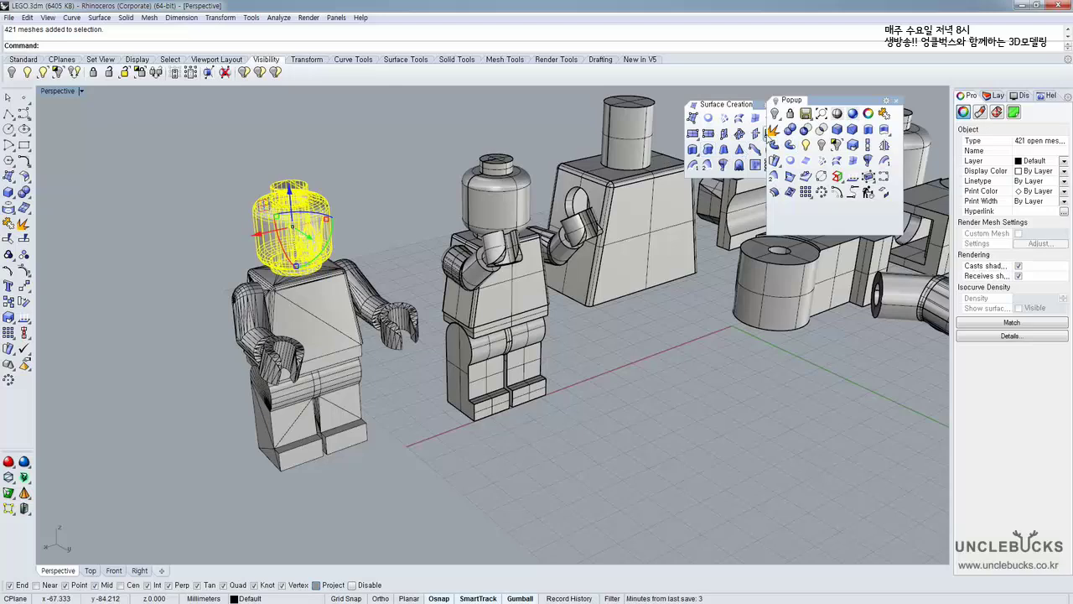
{"action": "left_click", "coordinate": [321, 313]}
{"action": "left_click", "coordinate": [391, 295]}
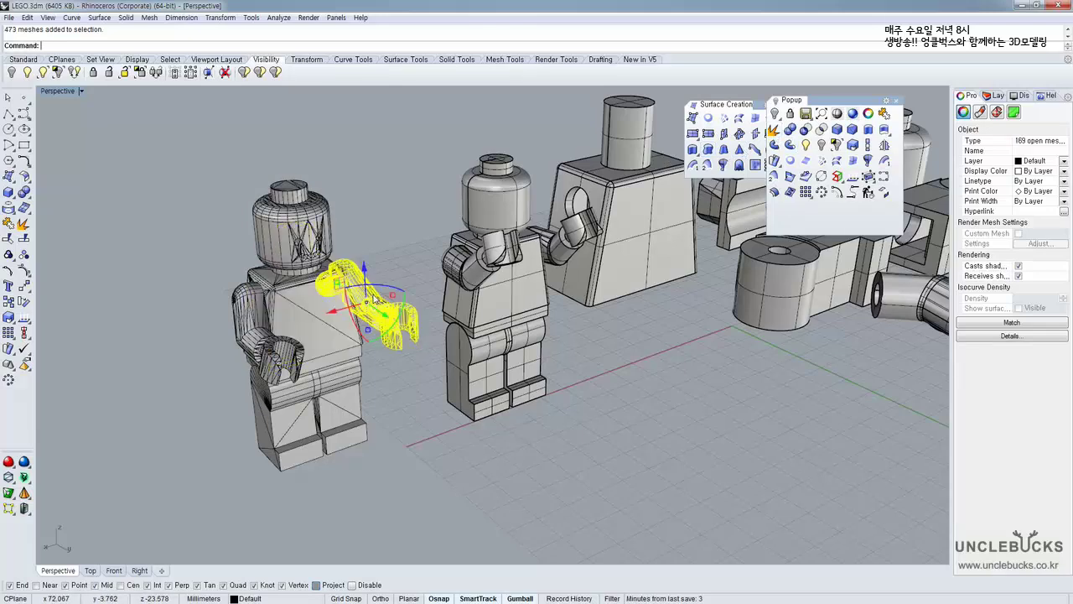
{"action": "left_click", "coordinate": [284, 348]}
{"action": "left_click", "coordinate": [286, 400]}
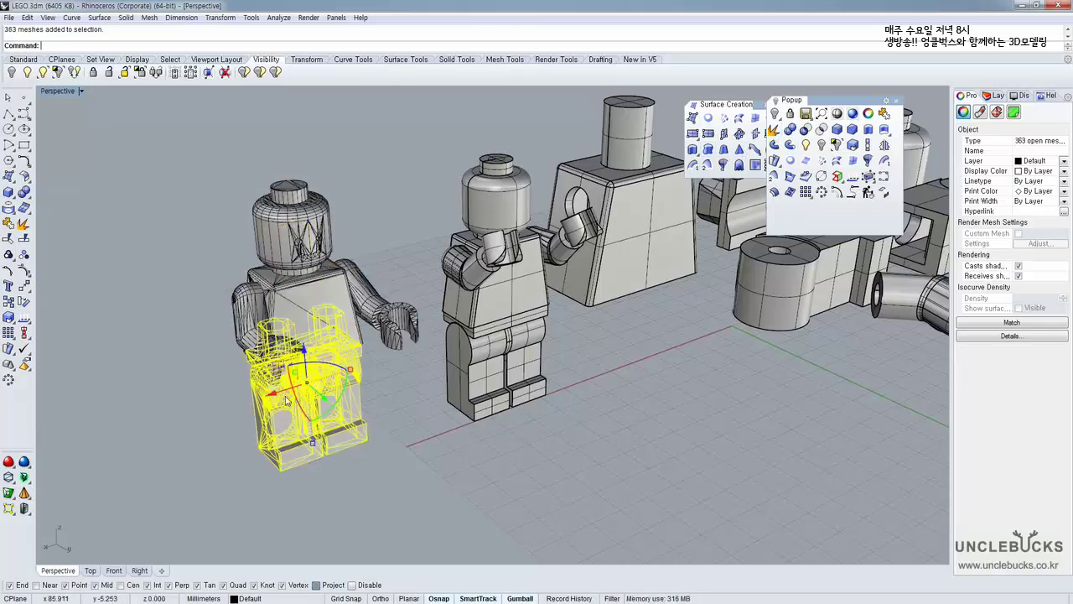
{"action": "right_click_drag", "start_coordinate": [369, 405], "coordinate": [308, 404]}
Compare the mesh minifigure's hip-and-leg group with the solid minifigure beside it
{"action": "left_click", "coordinate": [505, 305]}
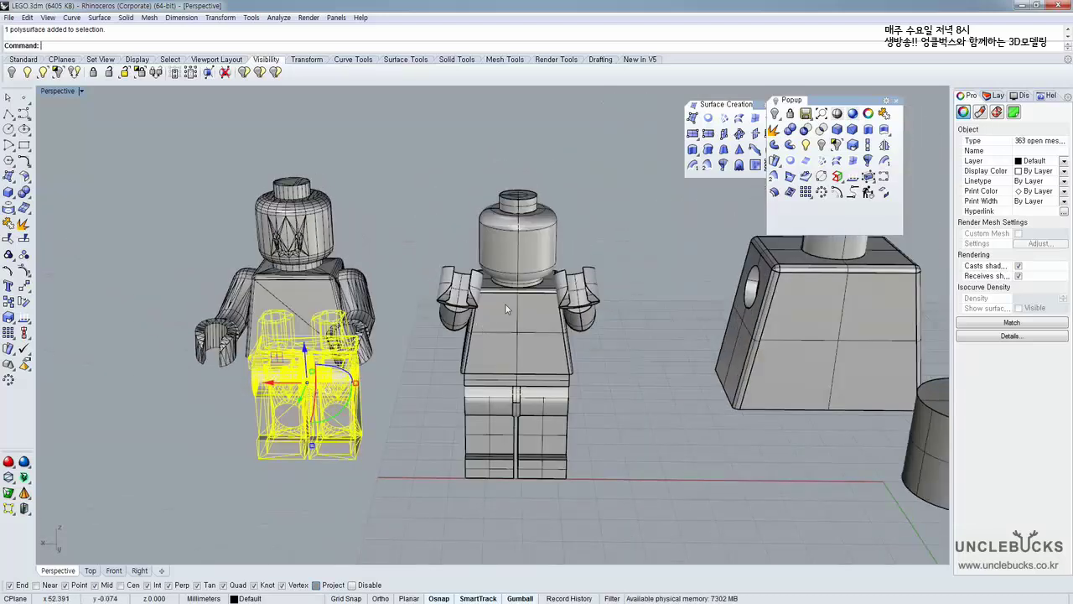
{"action": "left_click", "coordinate": [339, 413]}
{"action": "right_click_drag", "start_coordinate": [267, 361], "coordinate": [340, 421]}
{"action": "scroll", "coordinate": [288, 392], "scroll_direction": "up", "scroll_amount": 4}
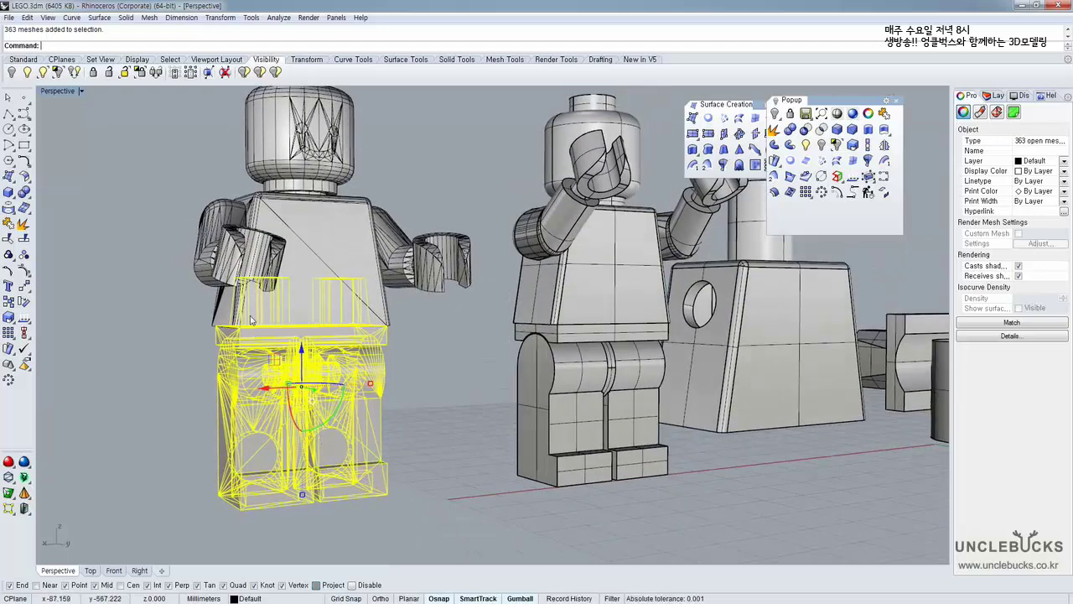
{"action": "left_click", "coordinate": [436, 373]}
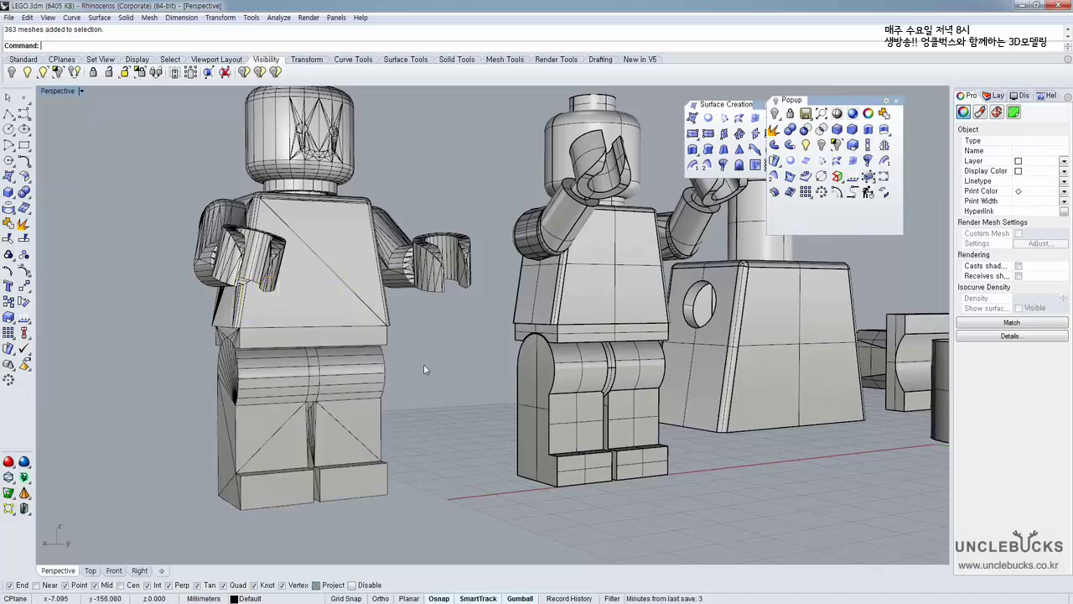
{"action": "left_click", "coordinate": [361, 367]}
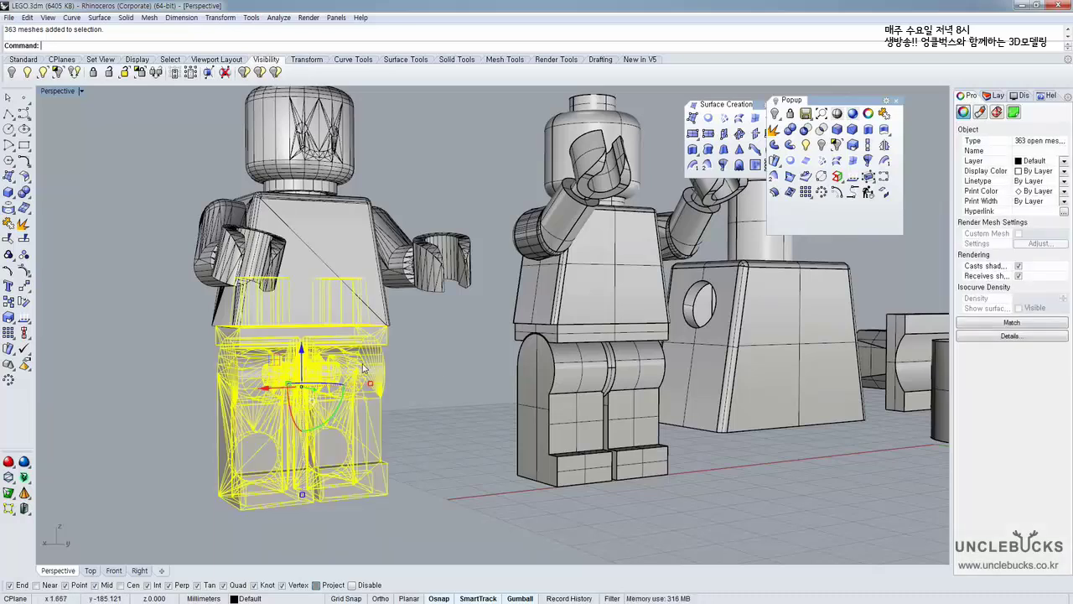
{"action": "left_click", "coordinate": [417, 375]}
Select one mesh leg and the hip piece separately to examine how the lower body is divided
{"action": "left_click", "coordinate": [323, 399]}
{"action": "left_click", "coordinate": [254, 411]}
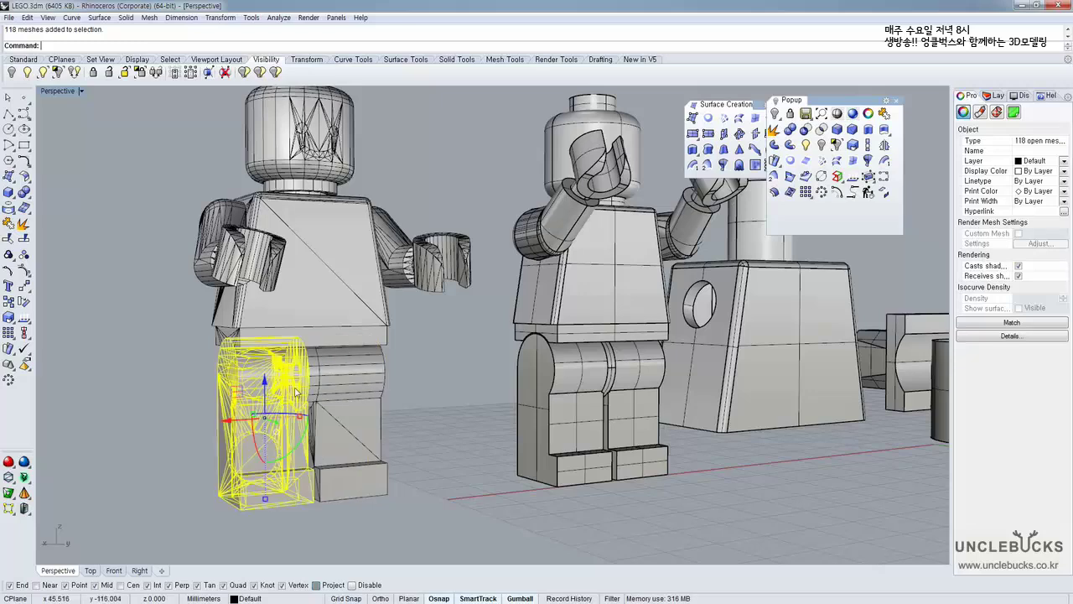
{"action": "right_click_drag", "start_coordinate": [255, 411], "coordinate": [242, 428]}
{"action": "left_click", "coordinate": [312, 338]}
{"action": "right_click_drag", "start_coordinate": [469, 331], "coordinate": [326, 374]}
{"action": "scroll", "coordinate": [424, 357], "scroll_direction": "down", "scroll_amount": 4}
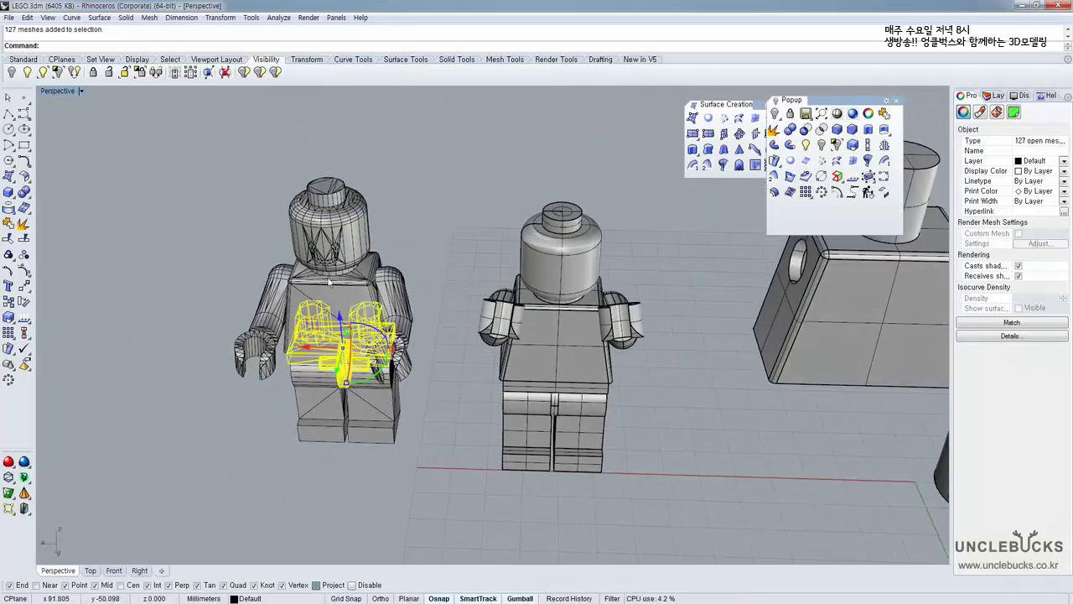
Select the entire mesh minifigure and compare it with the solid polysurface minifigure
{"action": "left_click_drag", "start_coordinate": [236, 164], "coordinate": [432, 461]}
{"action": "left_click_drag", "start_coordinate": [184, 162], "coordinate": [434, 486]}
{"action": "right_click_drag", "start_coordinate": [433, 377], "coordinate": [455, 361]}
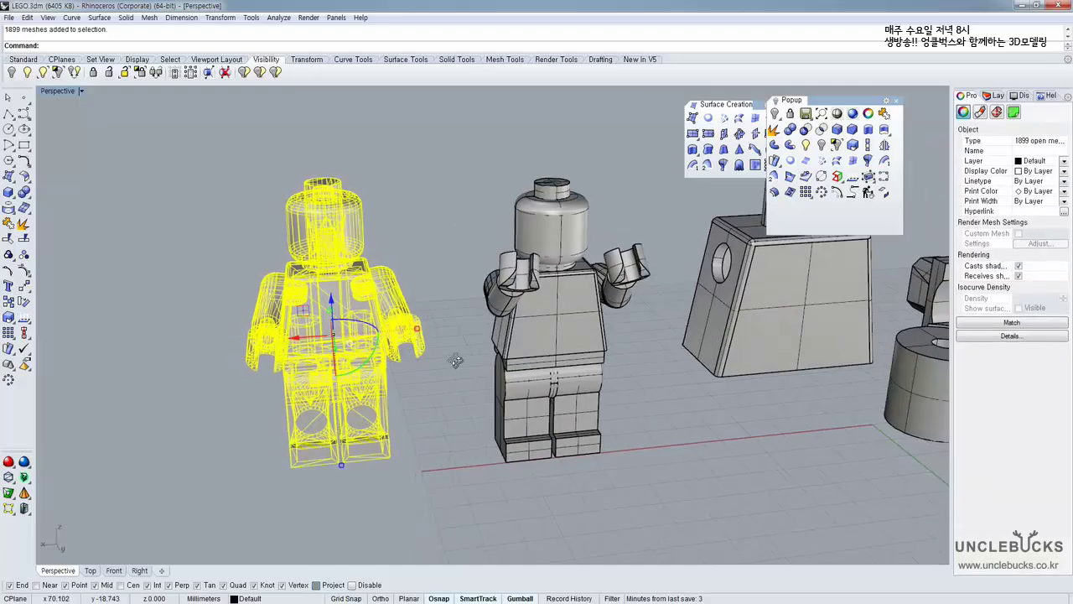
{"action": "scroll", "coordinate": [420, 260], "scroll_direction": "up", "scroll_amount": 3}
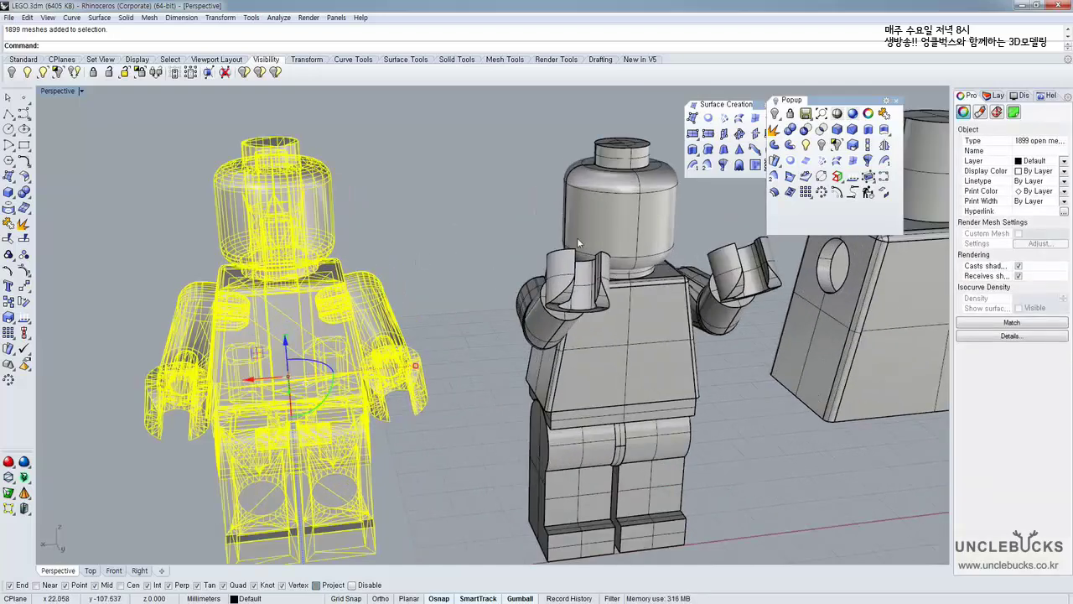
{"action": "right_click_drag", "start_coordinate": [577, 238], "coordinate": [410, 238], "text": "shift"}
{"action": "scroll", "coordinate": [410, 238], "scroll_direction": "down", "scroll_amount": 6}
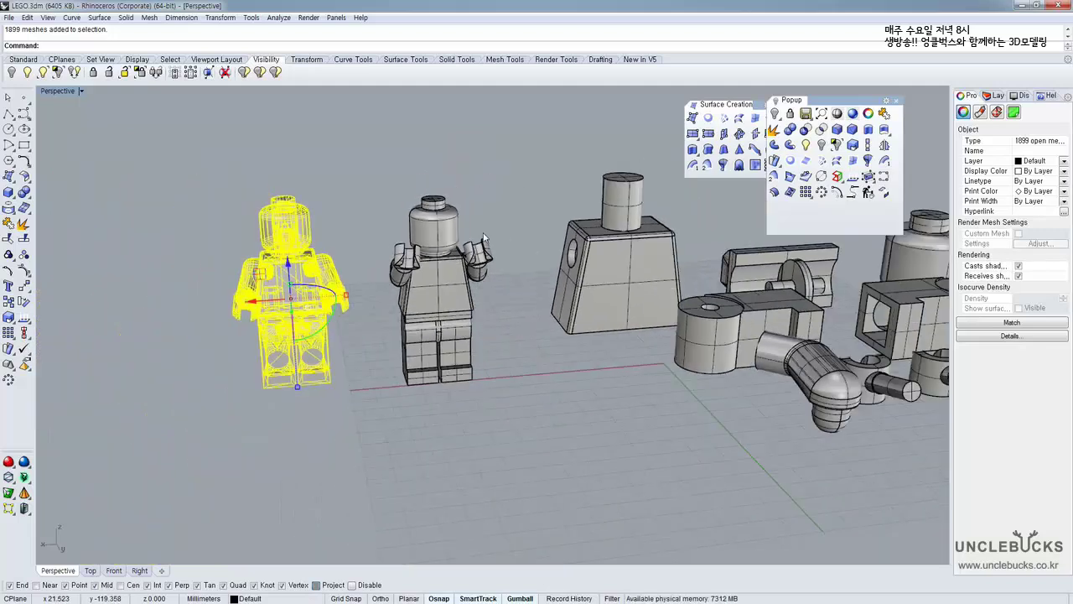
Select the assembled solid minifigure, followed by the full set of disassembled parts, to compare them
{"action": "scroll", "coordinate": [529, 232], "scroll_direction": "down", "scroll_amount": 4}
{"action": "right_click_drag", "start_coordinate": [529, 235], "coordinate": [406, 296], "text": "shift"}
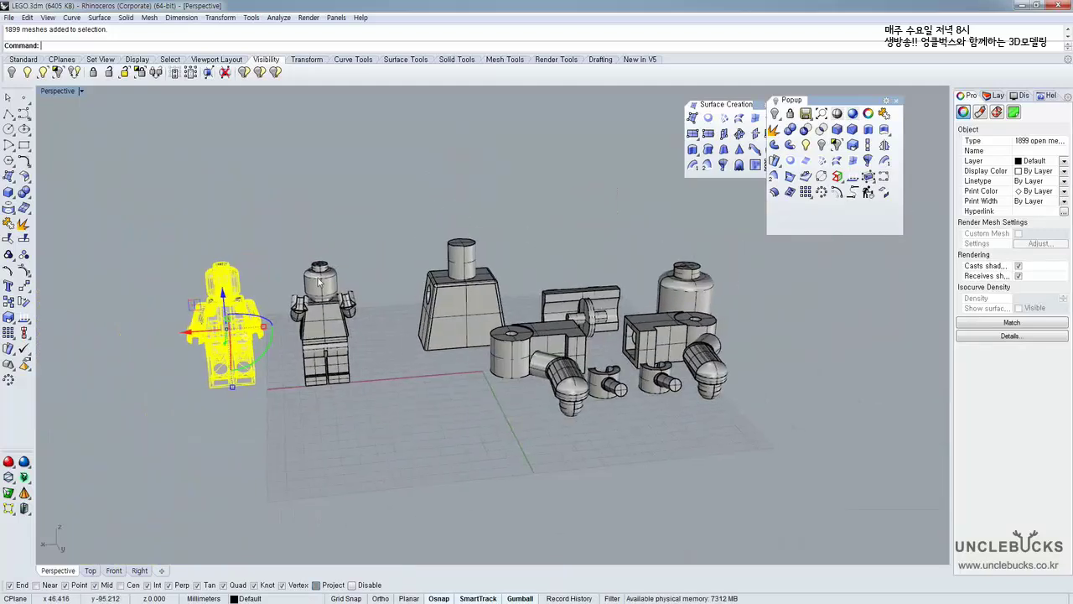
{"action": "left_click", "coordinate": [360, 384]}
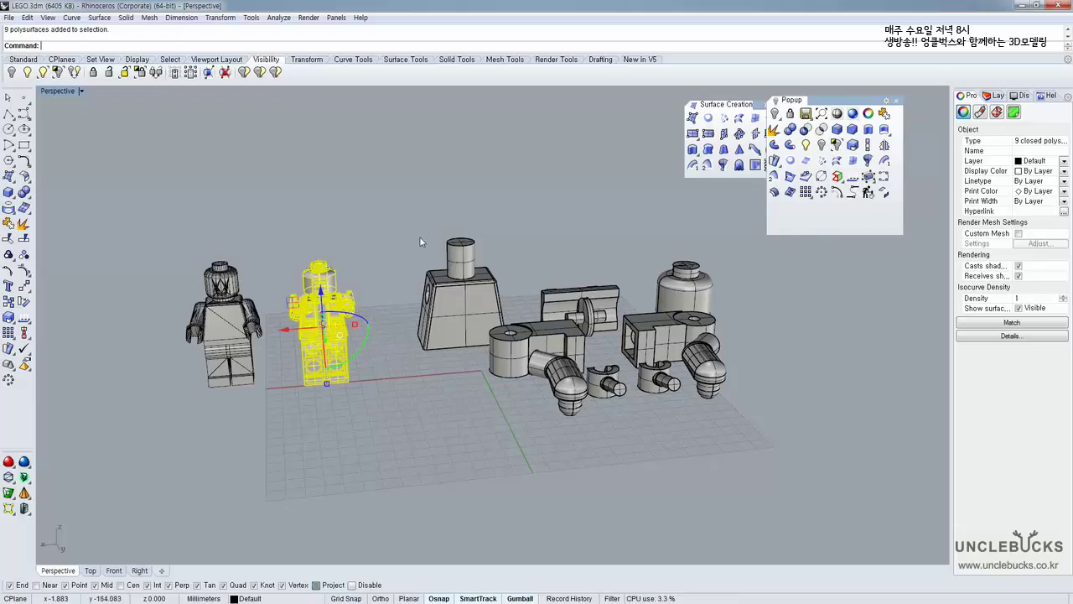
{"action": "left_click_drag", "start_coordinate": [391, 198], "coordinate": [759, 446]}
{"action": "right_click_drag", "start_coordinate": [622, 267], "coordinate": [571, 324]}
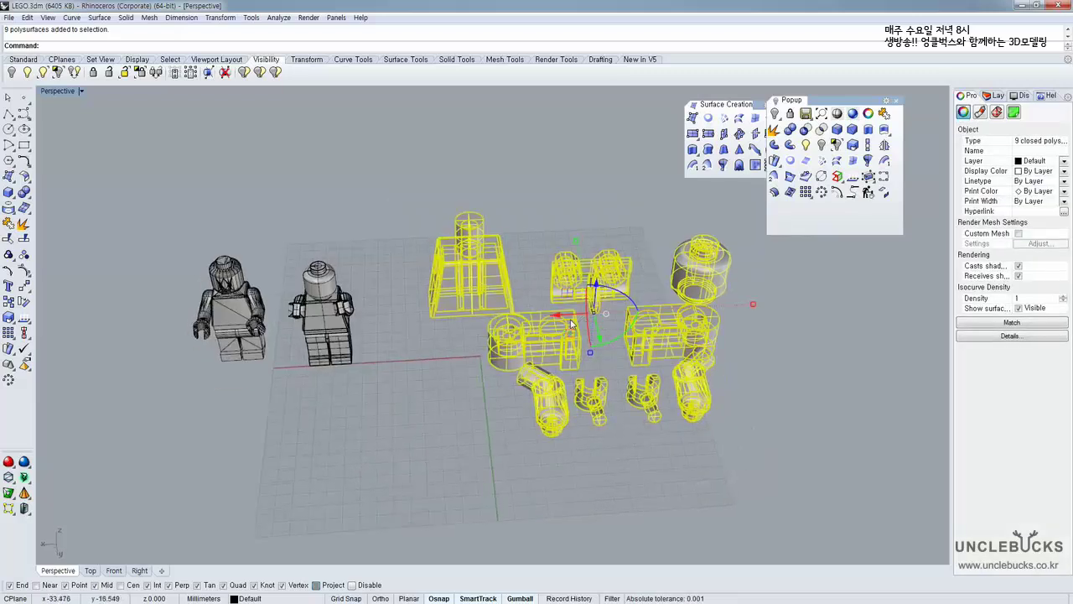
{"action": "scroll", "coordinate": [572, 324], "scroll_direction": "up", "scroll_amount": 3}
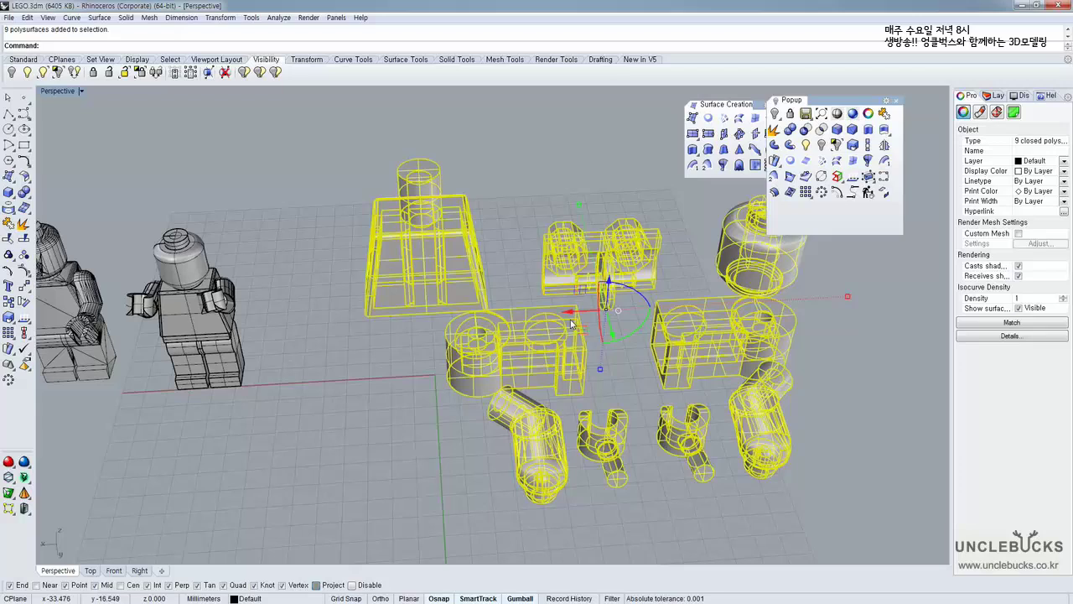
Clear the parts selection, review the figures beside the loose parts, and select the assembled solid minifigure
{"action": "left_click", "coordinate": [398, 360]}
{"action": "mouse_move", "coordinate": [390, 356]}
{"action": "right_mouse_down"}
{"action": "mouse_move", "coordinate": [450, 358]}
{"action": "mouse_move", "coordinate": [407, 364]}
{"action": "mouse_move", "coordinate": [405, 341]}
{"action": "right_mouse_up"}
{"action": "scroll", "coordinate": [405, 341], "scroll_direction": "down", "scroll_amount": 2}
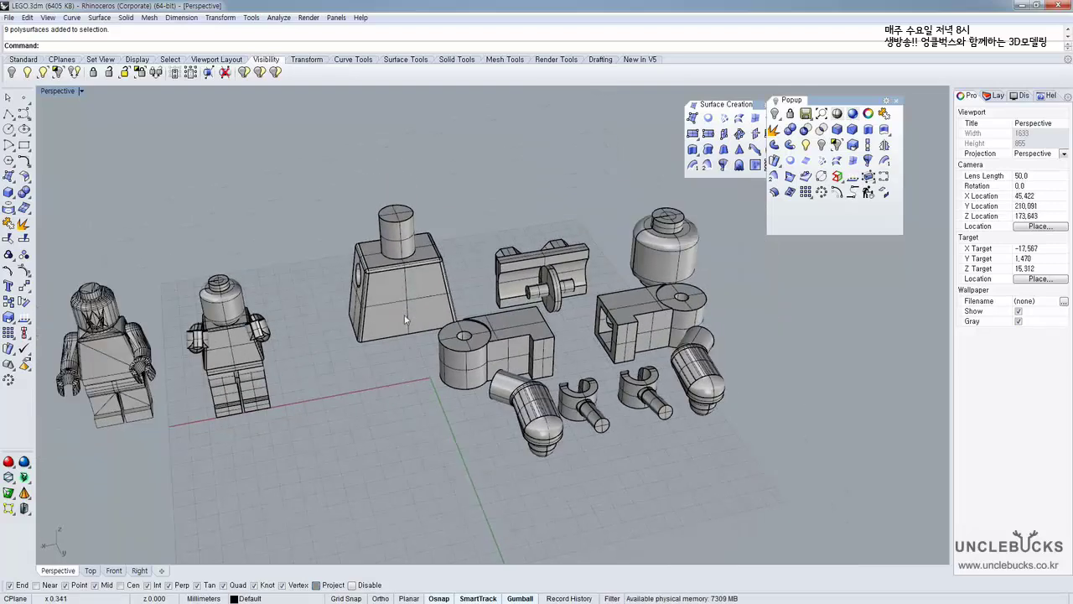
{"action": "right_click_drag", "start_coordinate": [237, 337], "coordinate": [293, 334], "text": "shift"}
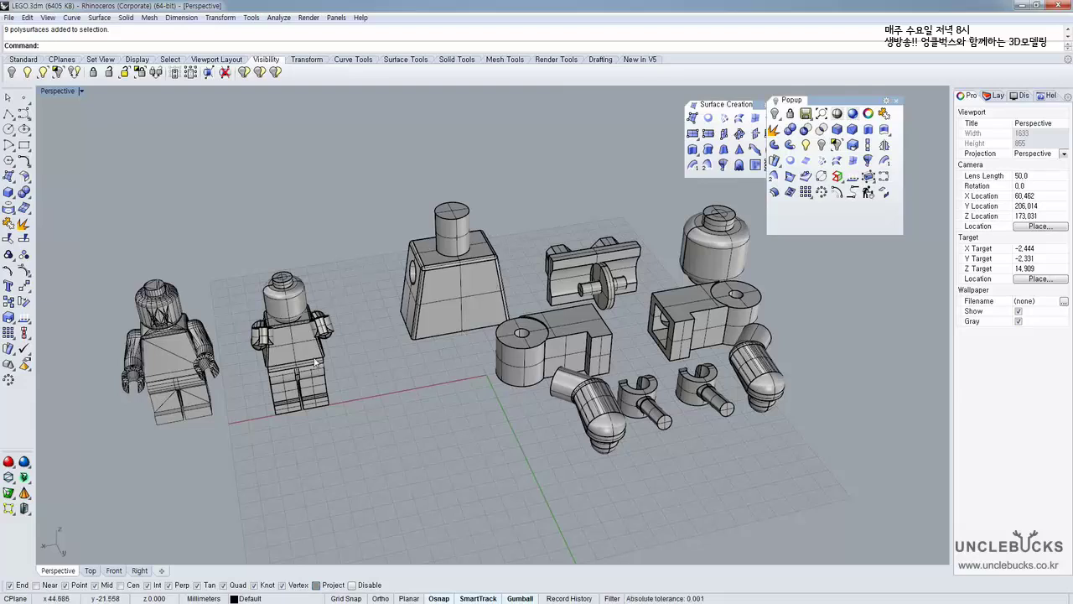
{"action": "right_click_drag", "start_coordinate": [483, 248], "coordinate": [467, 266], "text": "shift"}
{"action": "left_click", "coordinate": [268, 334]}
{"action": "left_click_drag", "start_coordinate": [230, 267], "coordinate": [334, 451]}
{"action": "scroll", "coordinate": [307, 372], "scroll_direction": "up", "scroll_amount": 2}
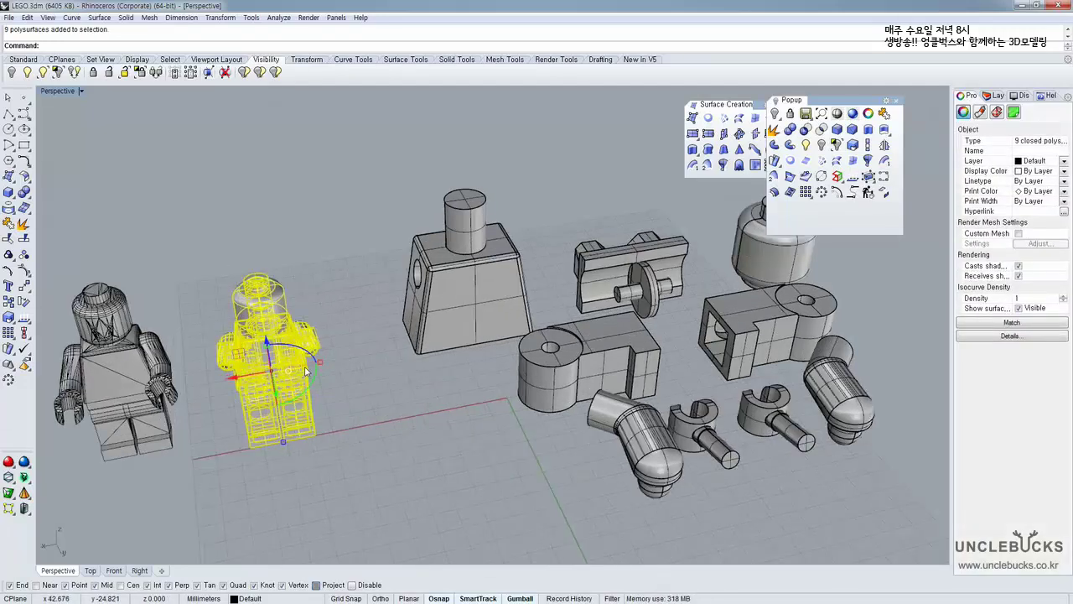
Examine the assembled solid minifigure at closer range by selecting it again, and clear the selection
{"action": "scroll", "coordinate": [307, 372], "scroll_direction": "up", "scroll_amount": 2}
{"action": "left_click", "coordinate": [395, 396]}
{"action": "right_click_drag", "start_coordinate": [266, 313], "coordinate": [348, 279], "text": "shift"}
{"action": "left_click_drag", "start_coordinate": [248, 193], "coordinate": [432, 463]}
{"action": "right_click_drag", "start_coordinate": [584, 342], "coordinate": [381, 413], "text": "shift"}
{"action": "left_click", "coordinate": [335, 407]}
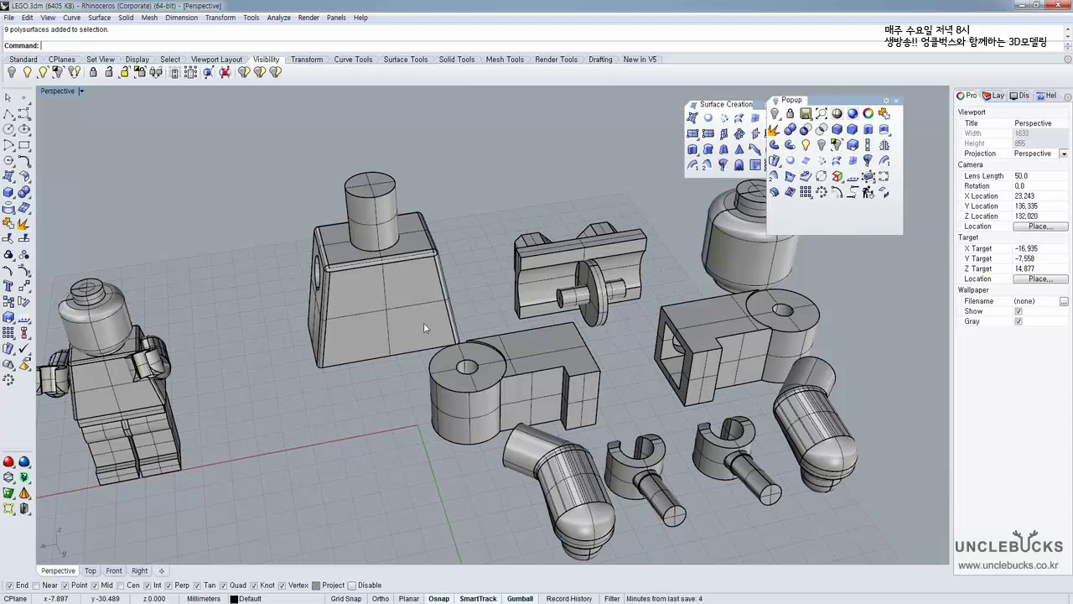
Examine the disassembled torso, hips, head, legs, arms and hands from several angles
{"action": "scroll", "coordinate": [421, 322], "scroll_direction": "down", "scroll_amount": 4}
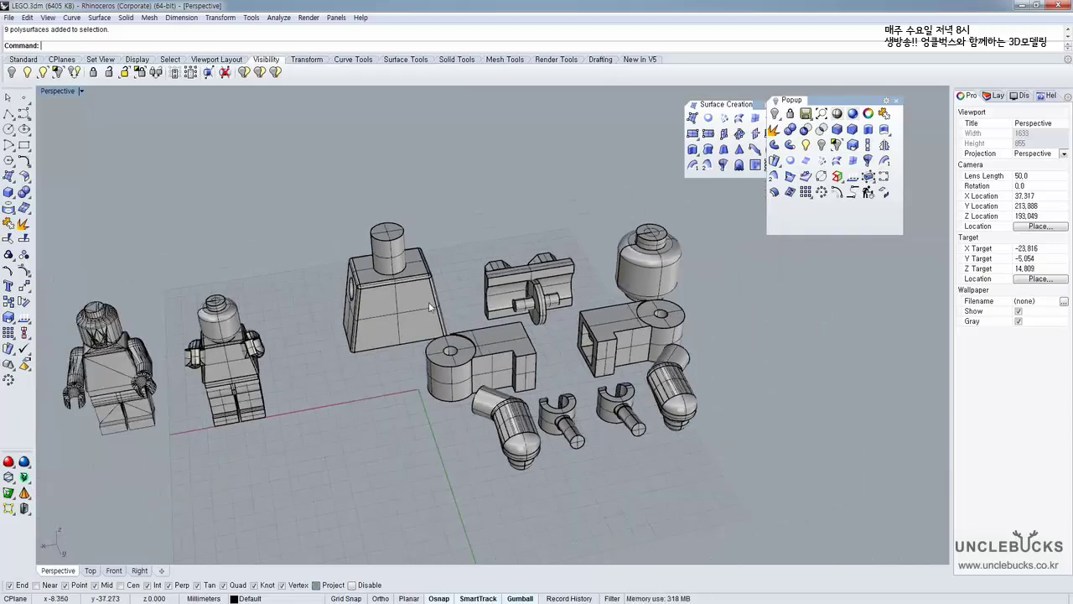
{"action": "scroll", "coordinate": [411, 290], "scroll_direction": "up", "scroll_amount": 3}
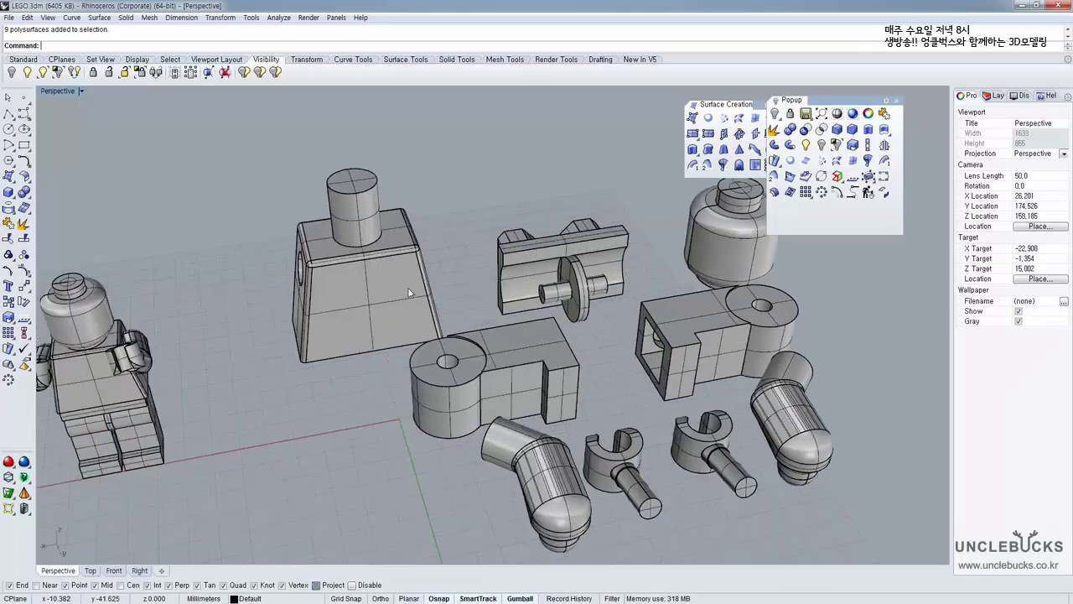
{"action": "scroll", "coordinate": [409, 292], "scroll_direction": "down", "scroll_amount": 2}
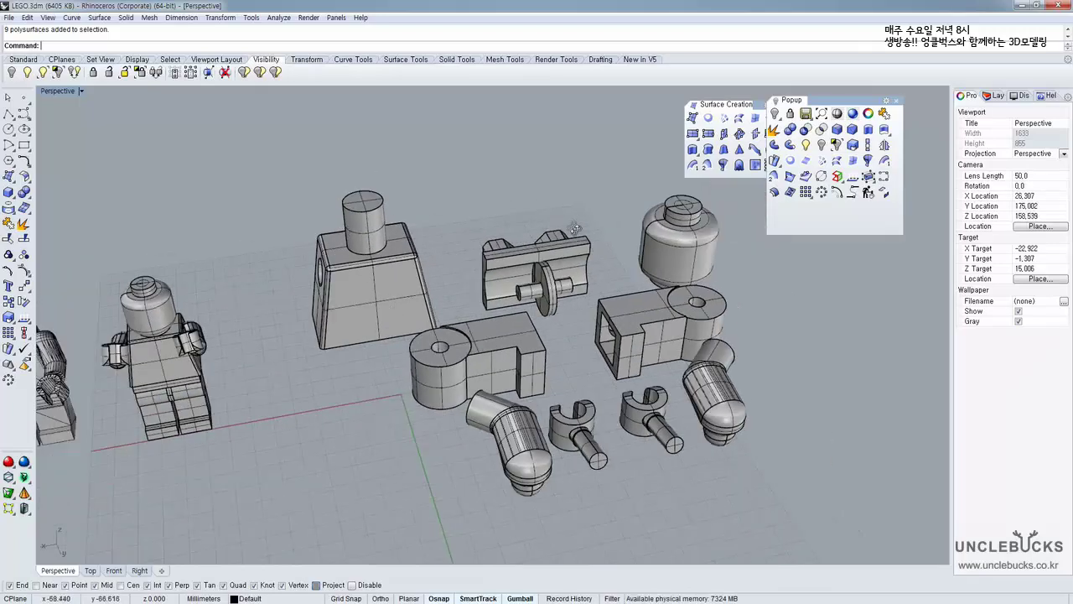
{"action": "right_click_drag", "start_coordinate": [574, 227], "coordinate": [562, 254]}
{"action": "scroll", "coordinate": [560, 252], "scroll_direction": "down", "scroll_amount": 2}
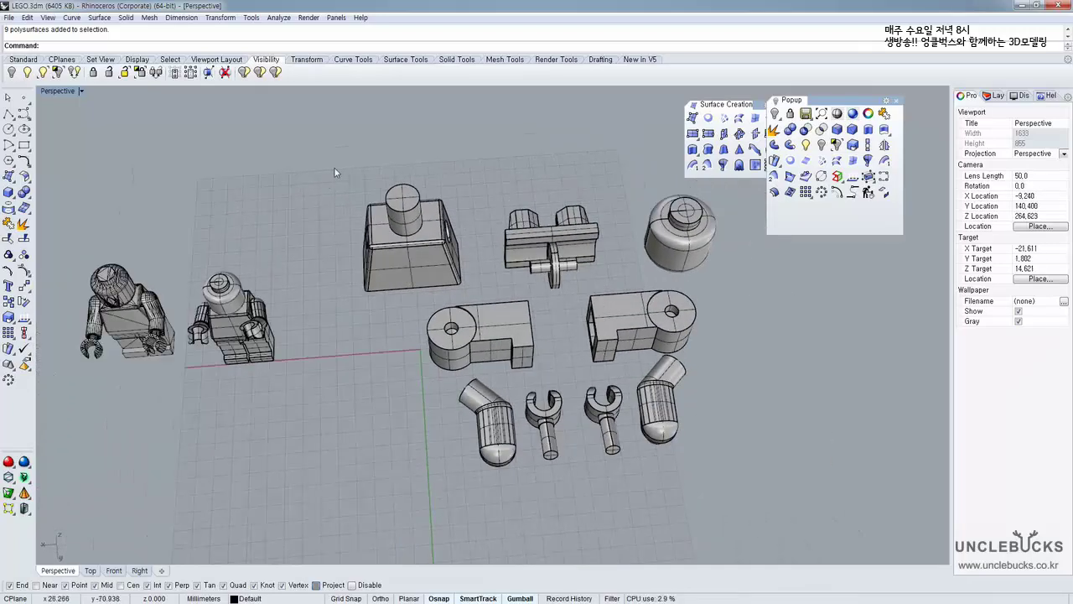
{"action": "right_click_drag", "start_coordinate": [369, 223], "coordinate": [390, 230], "text": "shift"}
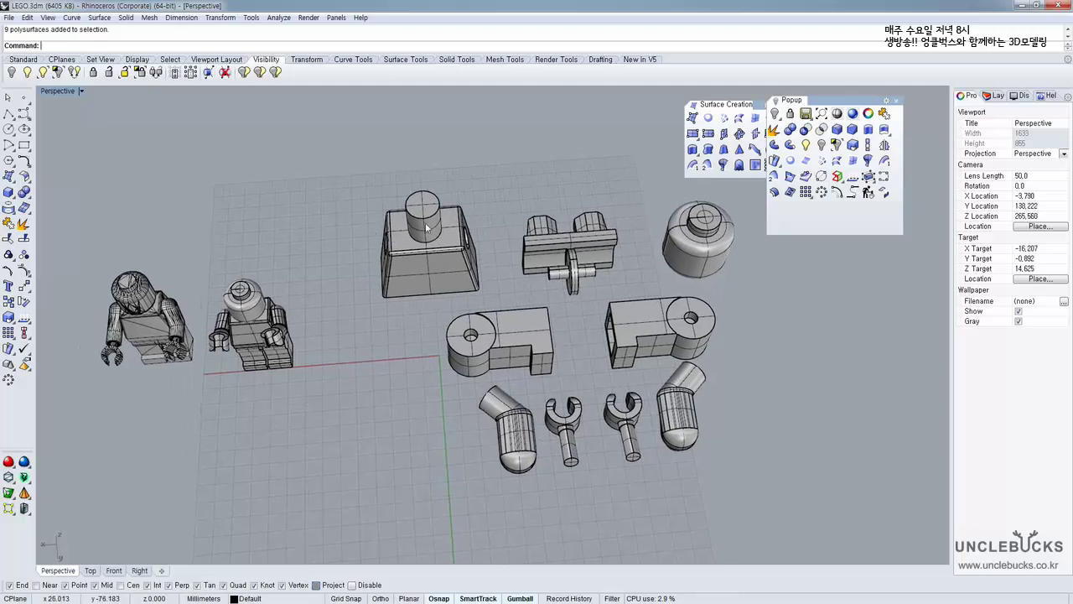
Select all the disassembled minifigure parts and check their layout from the side and from above
{"action": "left_click_drag", "start_coordinate": [348, 161], "coordinate": [764, 498]}
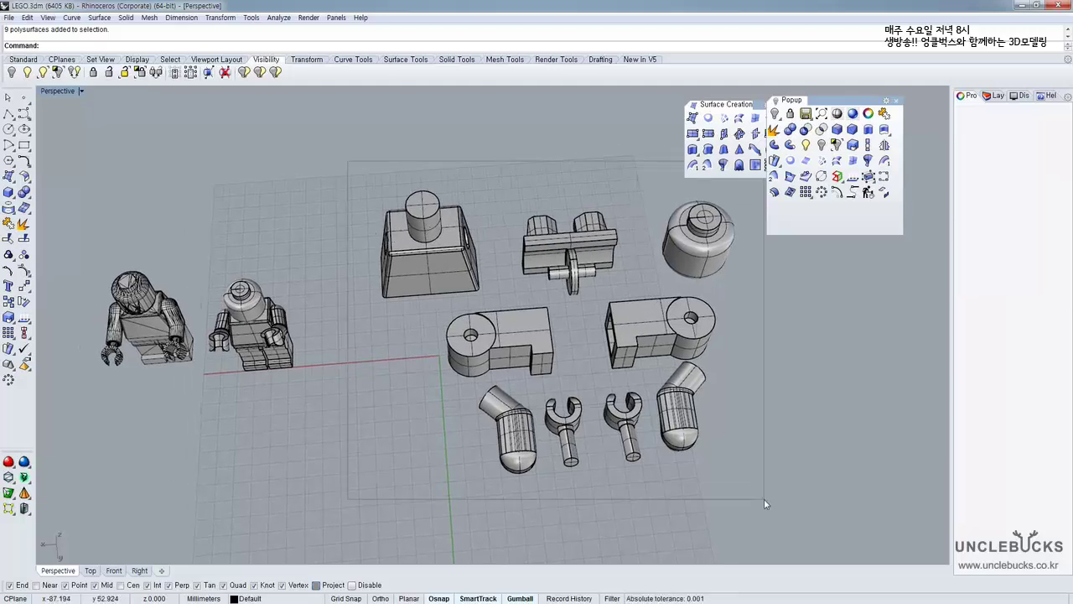
{"action": "right_click_drag", "start_coordinate": [466, 412], "coordinate": [414, 383]}
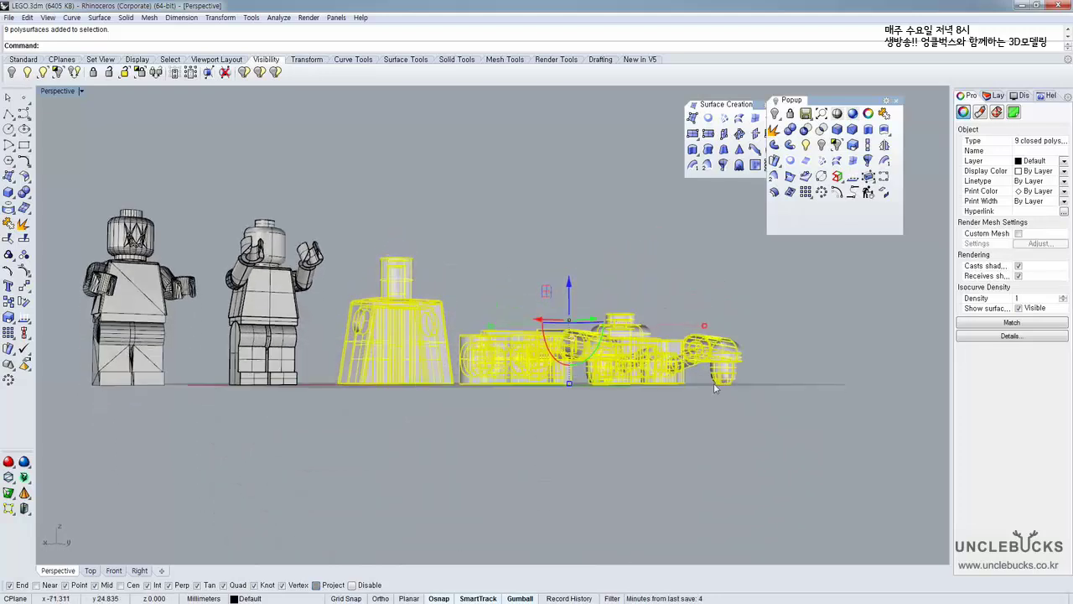
{"action": "left_click", "coordinate": [556, 260]}
{"action": "right_click_drag", "start_coordinate": [556, 262], "coordinate": [537, 331]}
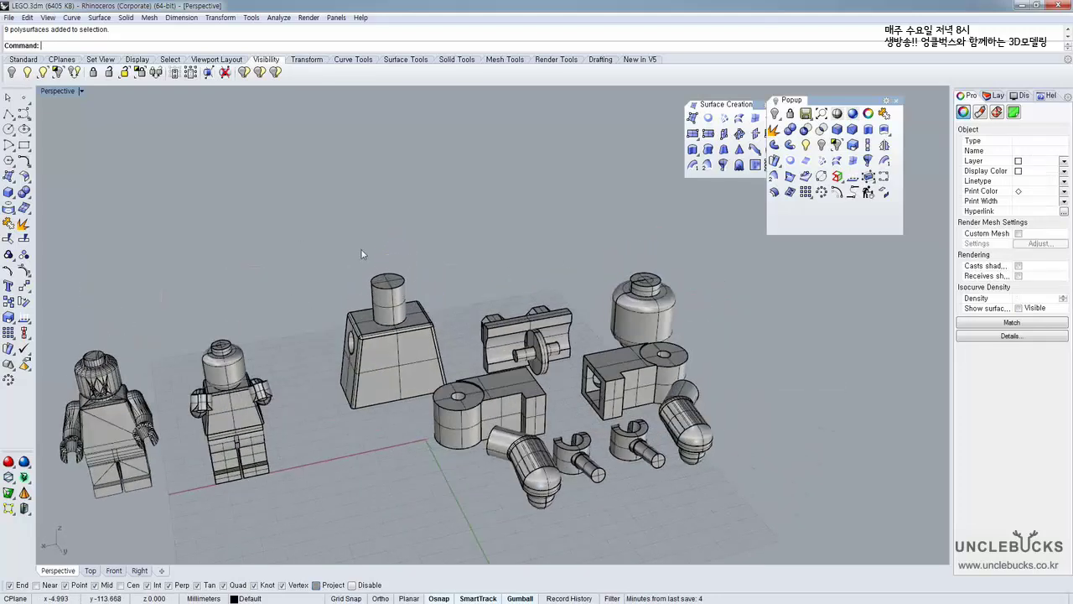
{"action": "right_click_drag", "start_coordinate": [353, 258], "coordinate": [352, 168], "text": "shift"}
{"action": "left_click_drag", "start_coordinate": [346, 161], "coordinate": [748, 459]}
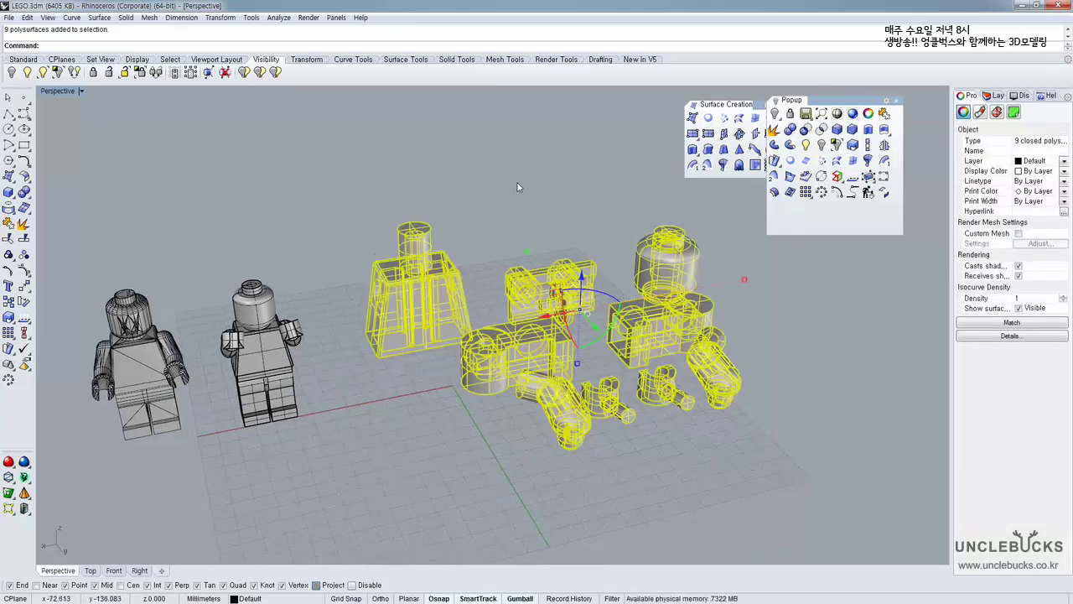
Hide the assembled solid minifigure together with all the loose solid parts, and show them again
{"action": "right_click_drag", "start_coordinate": [518, 186], "coordinate": [497, 242]}
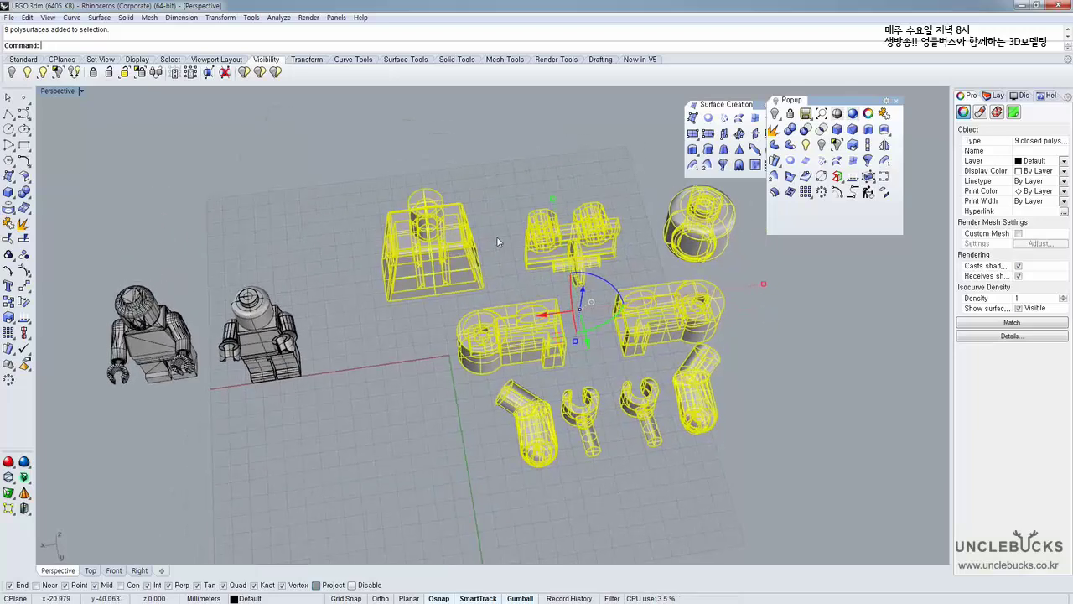
{"action": "left_click", "coordinate": [464, 170]}
{"action": "scroll", "coordinate": [464, 172], "scroll_direction": "down", "scroll_amount": 2}
{"action": "right_click_drag", "start_coordinate": [407, 216], "coordinate": [416, 225], "text": "shift"}
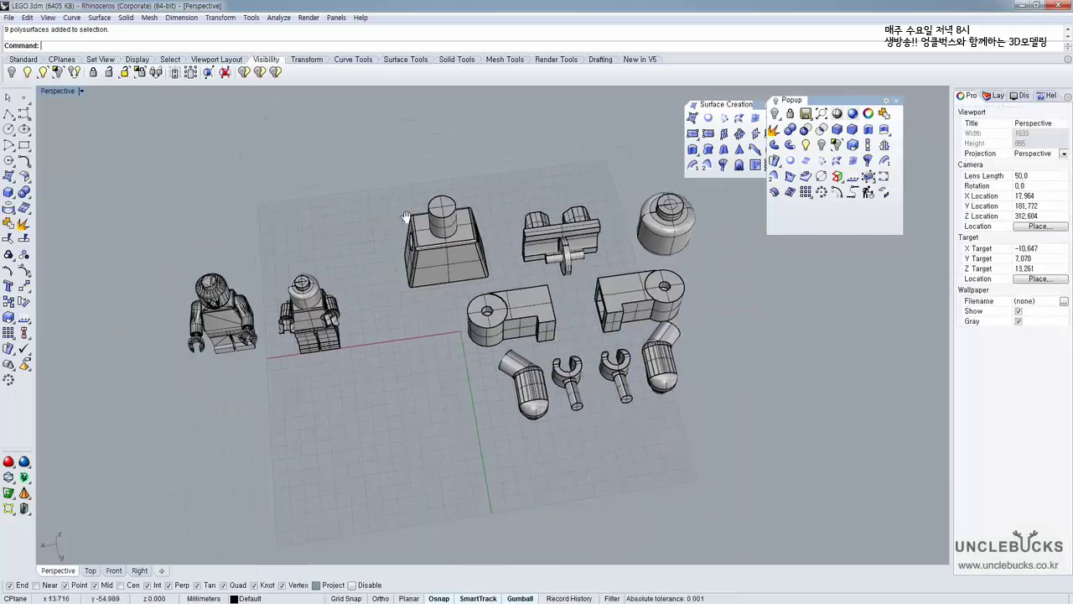
{"action": "left_click_drag", "start_coordinate": [268, 128], "coordinate": [644, 375]}
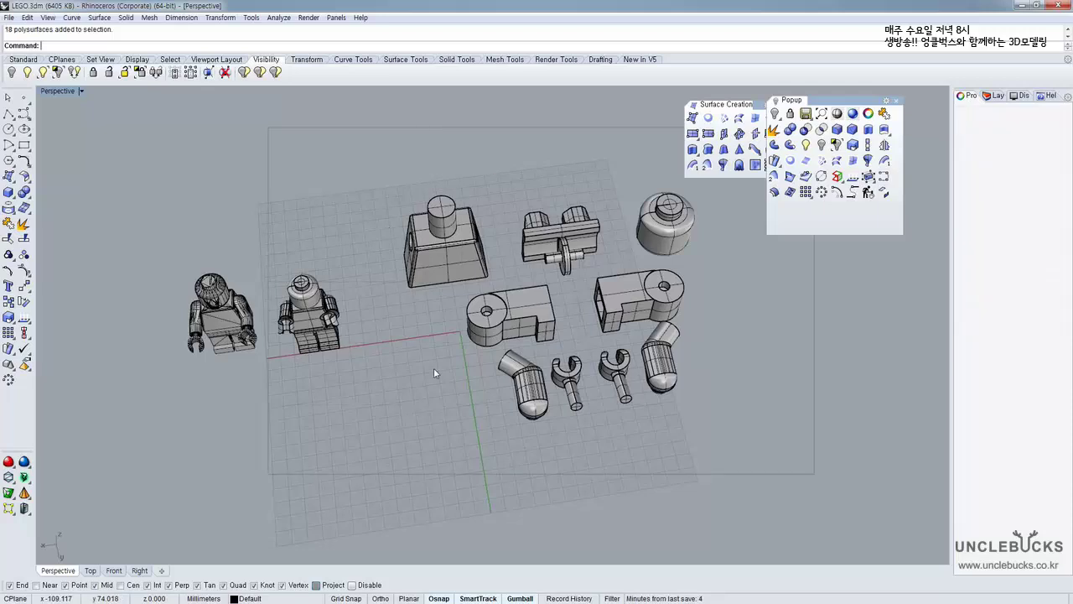
{"action": "key", "text": "ctrl+a"}
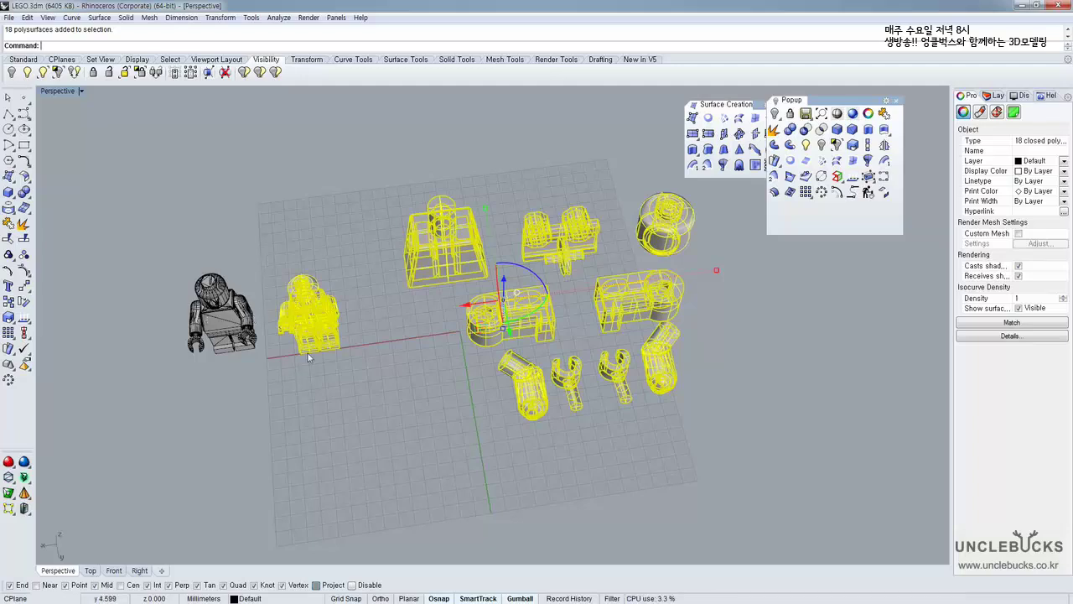
{"action": "right_click_drag", "start_coordinate": [320, 306], "coordinate": [334, 293]}
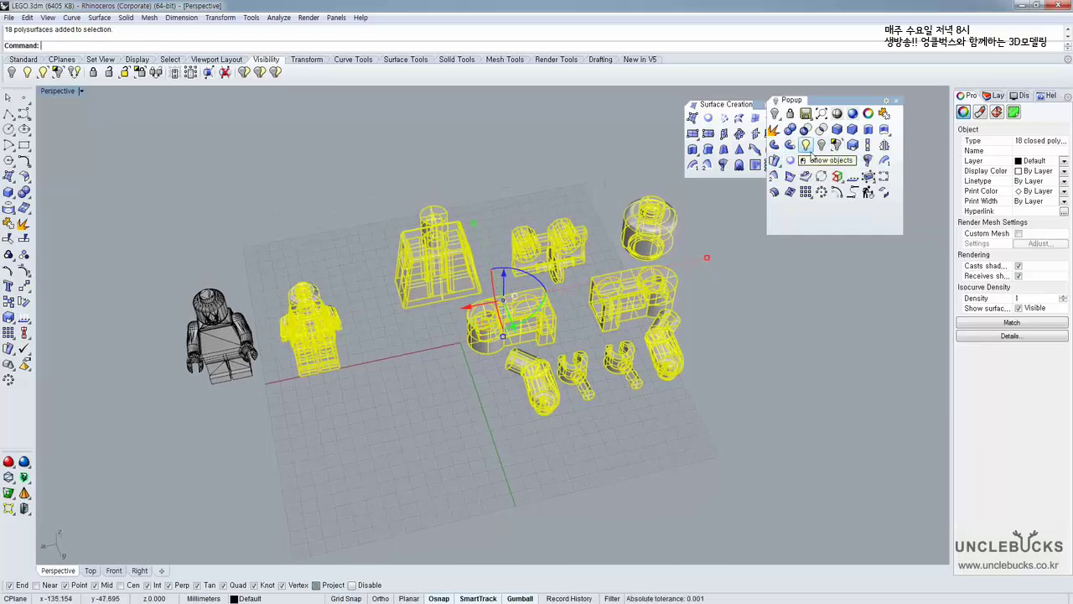
{"action": "right_click_drag", "start_coordinate": [715, 387], "coordinate": [708, 404]}
{"action": "left_click_drag", "start_coordinate": [775, 452], "coordinate": [354, 233]}
{"action": "left_click_drag", "start_coordinate": [263, 172], "coordinate": [264, 171]}
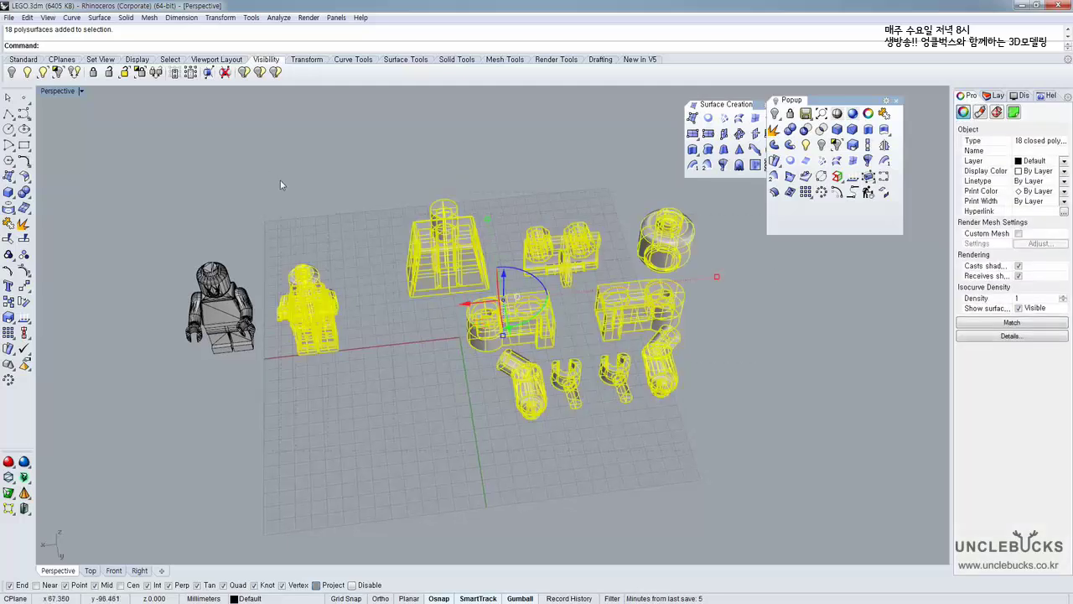
{"action": "left_click", "coordinate": [823, 146]}
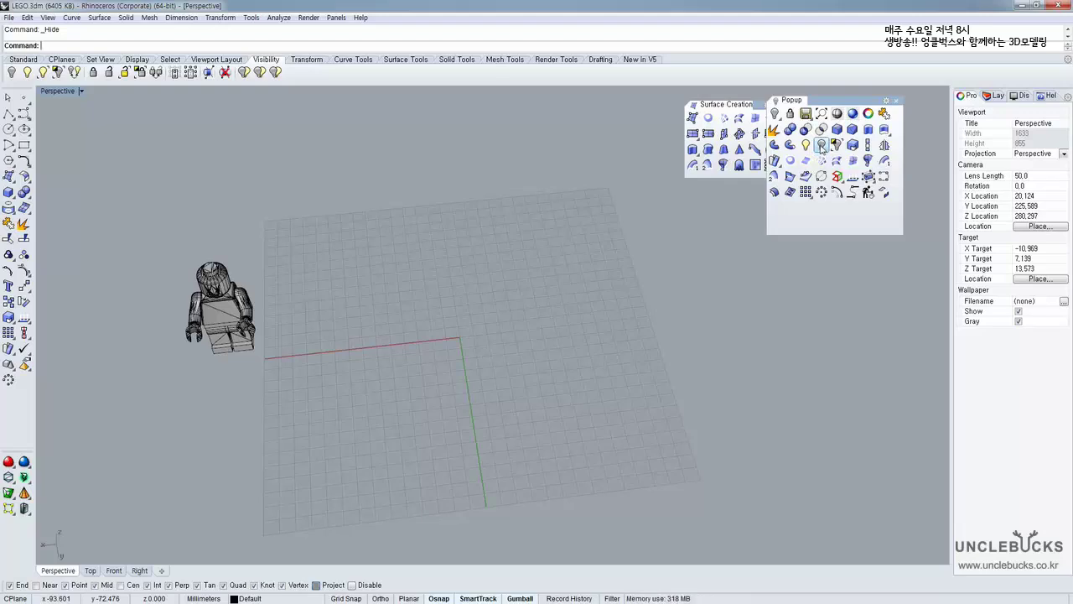
{"action": "right_click", "coordinate": [823, 146]}
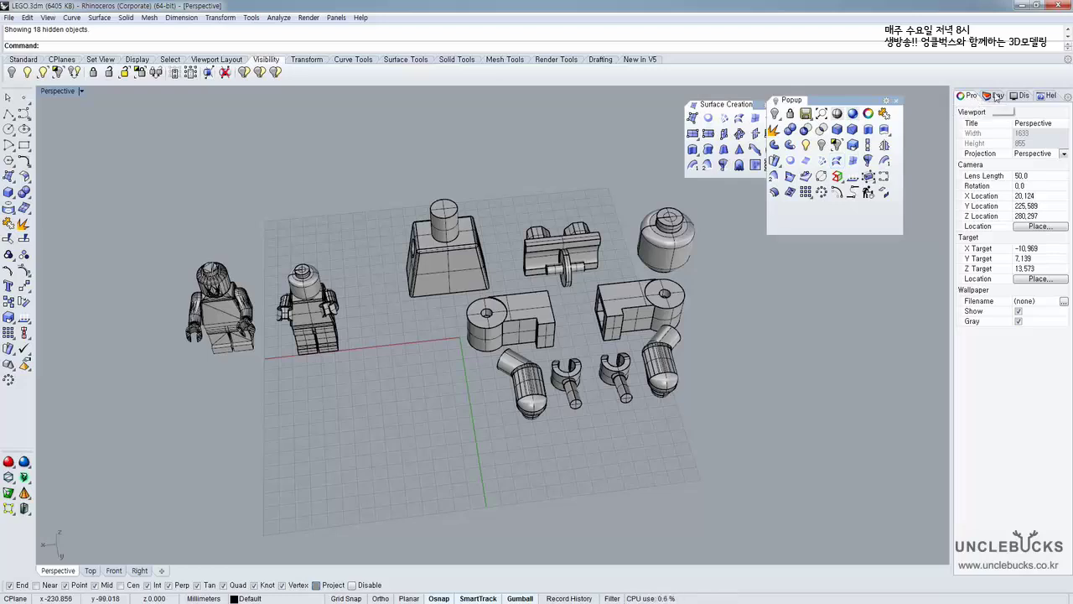
Create a new layer named backup
{"action": "left_click", "coordinate": [998, 95]}
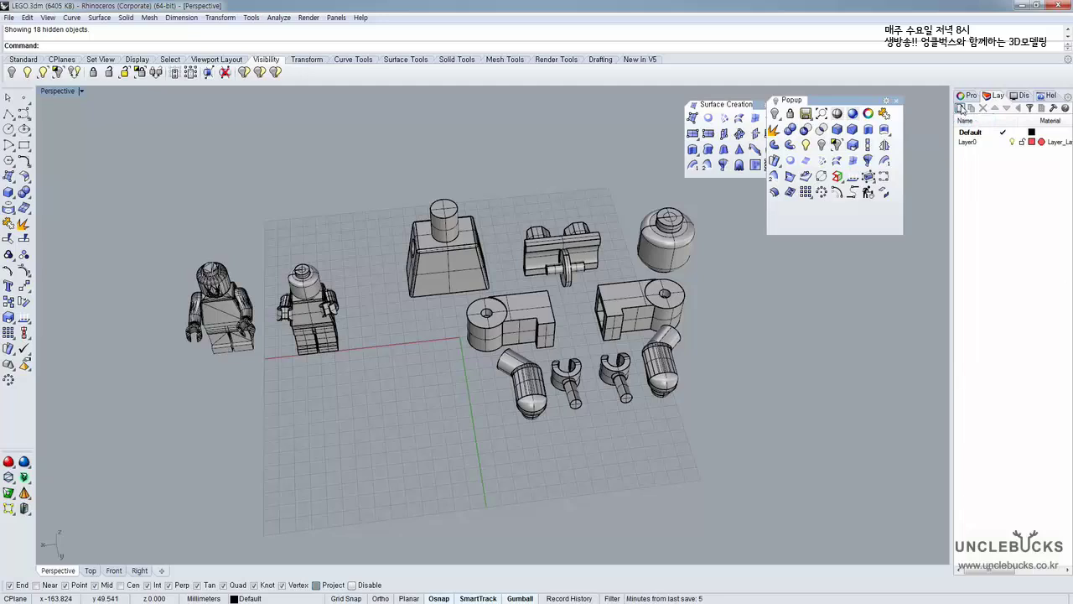
{"action": "left_click", "coordinate": [961, 109]}
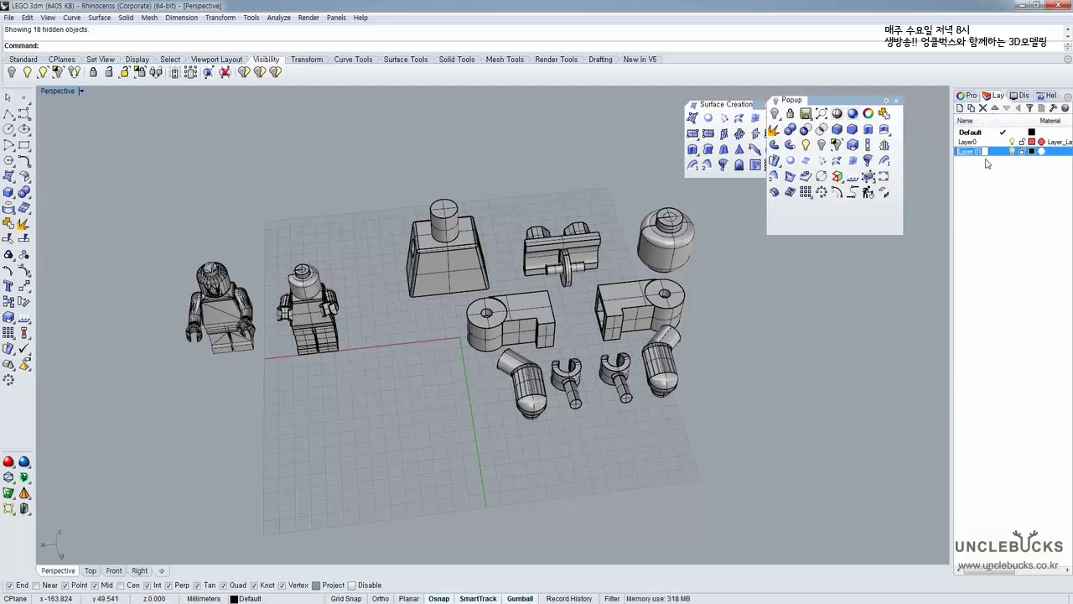
{"action": "type", "text": "backup"}
{"action": "key", "text": "Return"}
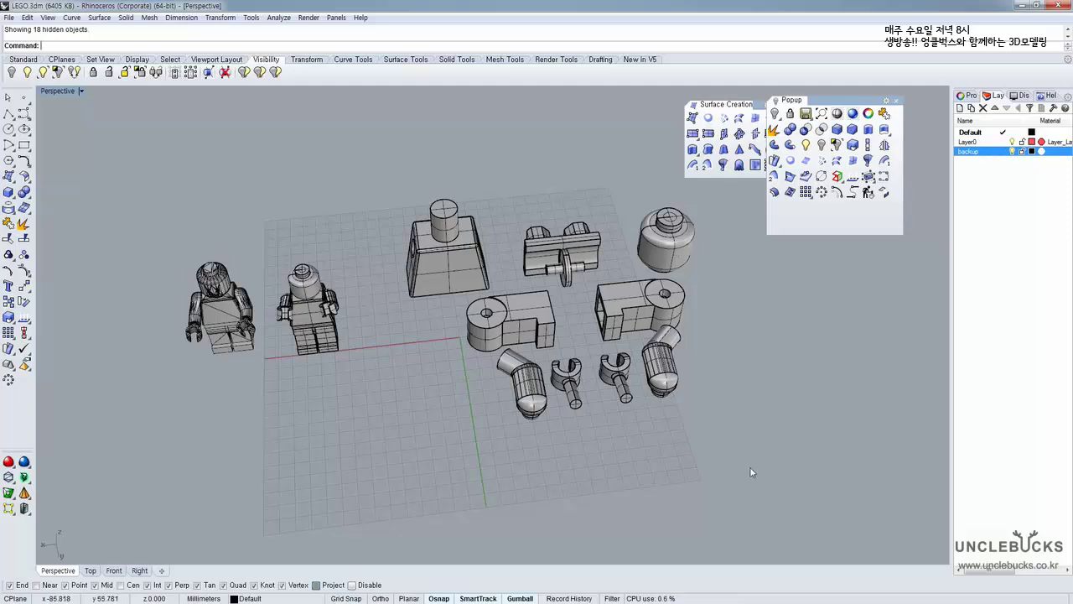
Move the assembled solid minifigure and all loose solid parts to the backup layer and turn that layer off
{"action": "left_click_drag", "start_coordinate": [755, 477], "coordinate": [451, 300]}
{"action": "left_click_drag", "start_coordinate": [270, 176], "coordinate": [270, 176]}
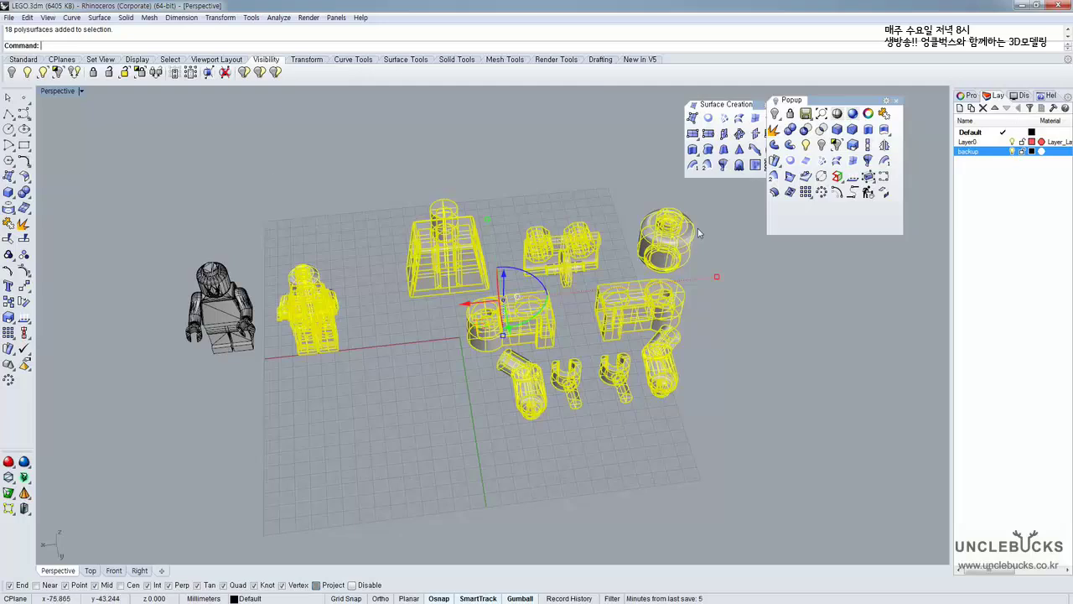
{"action": "right_click", "coordinate": [976, 152]}
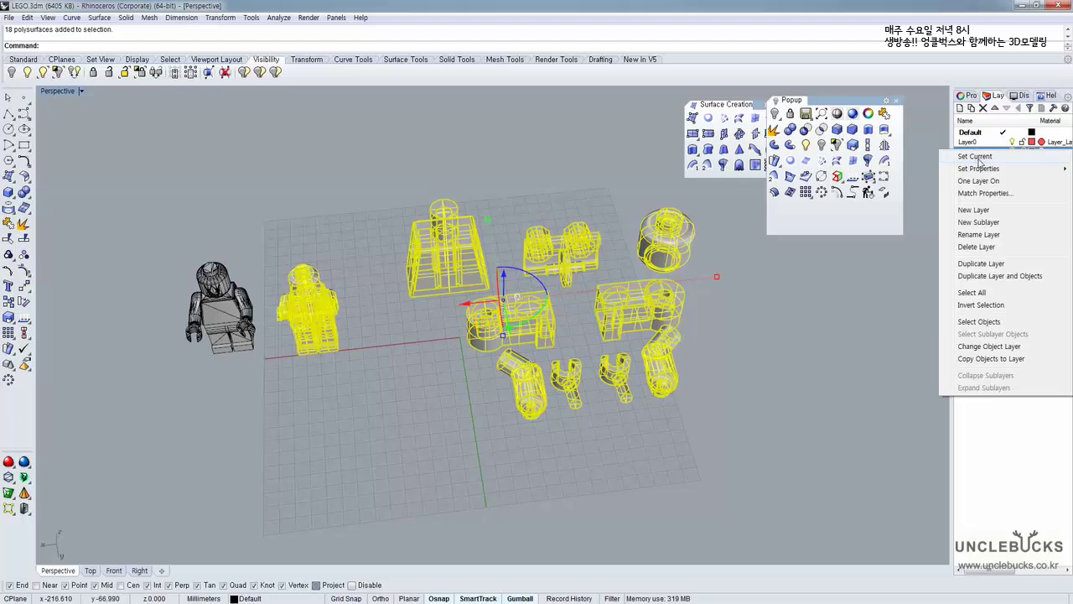
{"action": "left_click", "coordinate": [1003, 347]}
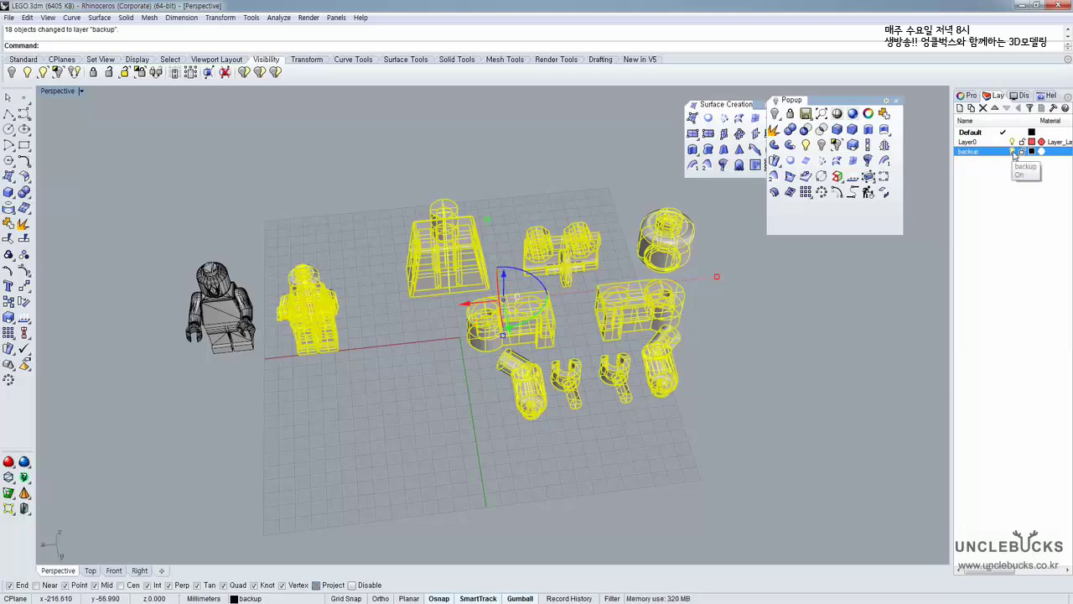
{"action": "left_click", "coordinate": [1014, 151]}
Examine the remaining mesh minifigure by selecting its torso, clearing the selection, and viewing the figure at closer range
{"action": "left_click", "coordinate": [225, 322]}
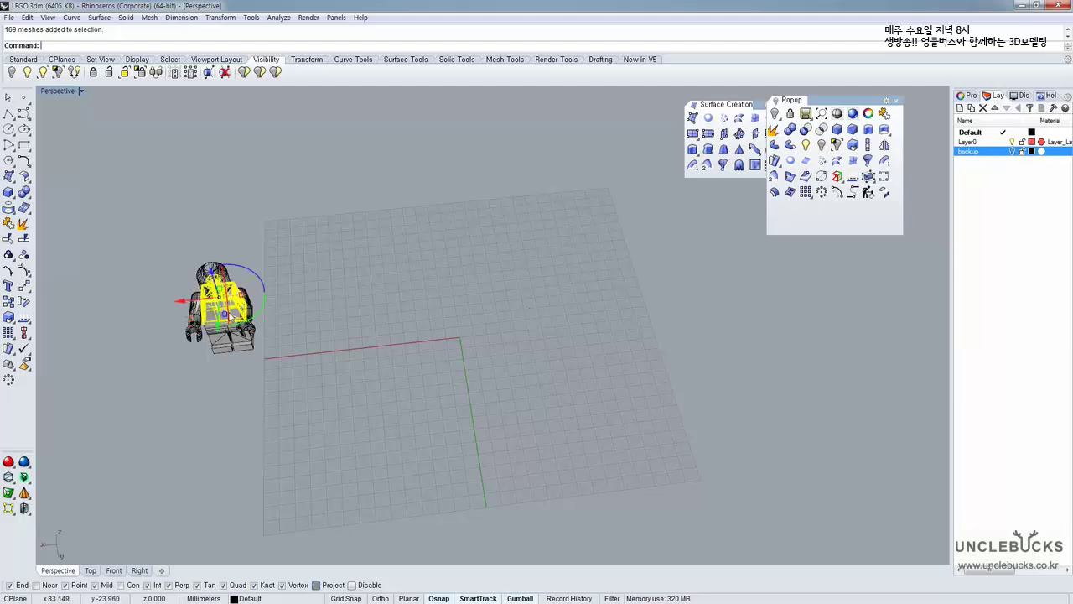
{"action": "right_click_drag", "start_coordinate": [267, 315], "coordinate": [437, 313], "text": "shift"}
{"action": "left_click", "coordinate": [473, 357]}
{"action": "right_click_drag", "start_coordinate": [472, 357], "coordinate": [495, 426]}
{"action": "scroll", "coordinate": [440, 319], "scroll_direction": "up", "scroll_amount": 3}
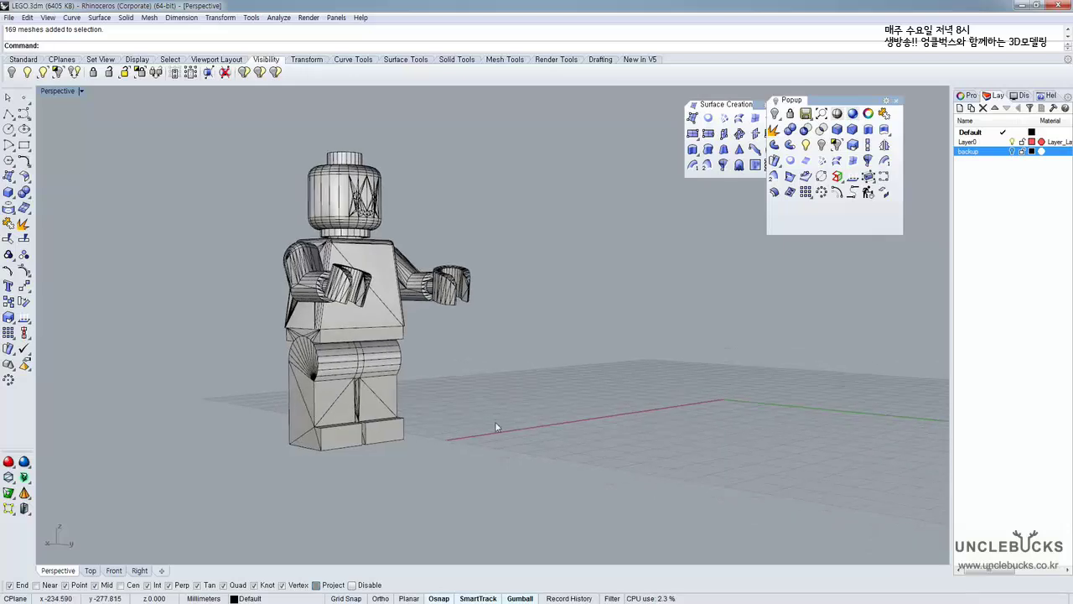
Select the whole mesh minifigure and move it freehand about 83 mm in the Top view, close to the Y axis near the origin
{"action": "left_click_drag", "start_coordinate": [210, 130], "coordinate": [210, 126]}
{"action": "right_click_drag", "start_coordinate": [453, 189], "coordinate": [406, 289]}
{"action": "scroll", "coordinate": [410, 302], "scroll_direction": "down", "scroll_amount": 2}
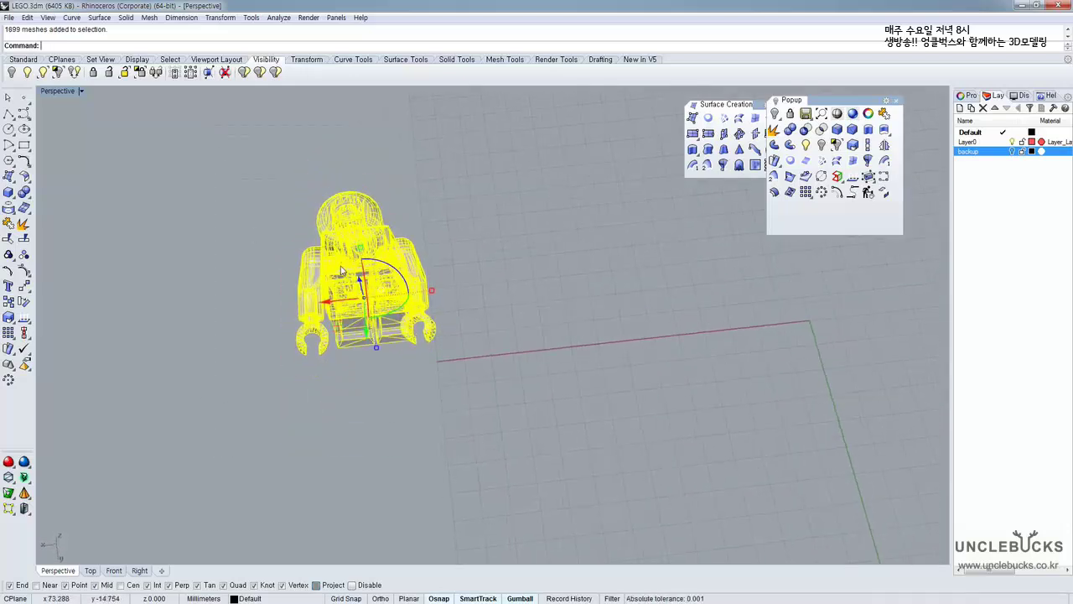
{"action": "double_click", "coordinate": [52, 90]}
{"action": "double_click", "coordinate": [48, 90]}
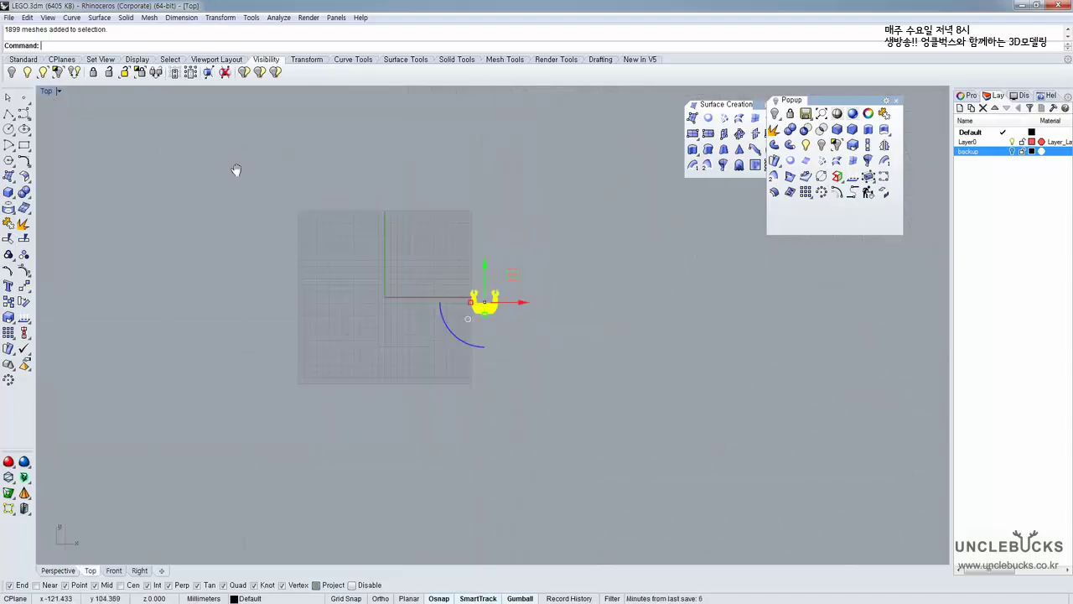
{"action": "scroll", "coordinate": [475, 288], "scroll_direction": "up", "scroll_amount": 5}
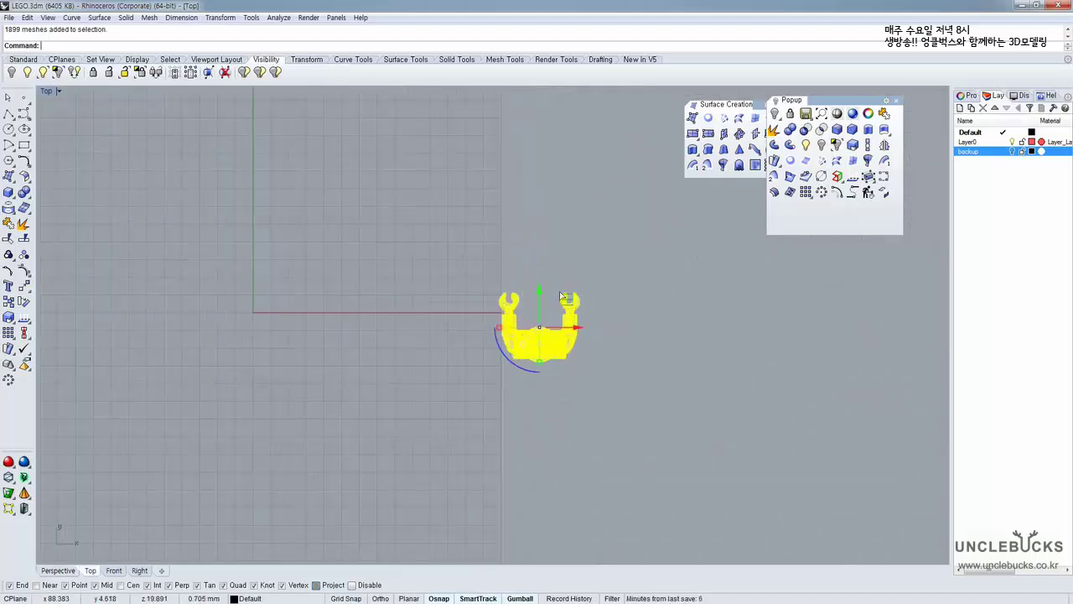
{"action": "left_click_drag", "start_coordinate": [568, 303], "coordinate": [289, 228]}
{"action": "scroll", "coordinate": [258, 256], "scroll_direction": "up", "scroll_amount": 8}
{"action": "scroll", "coordinate": [259, 256], "scroll_direction": "down", "scroll_amount": 4}
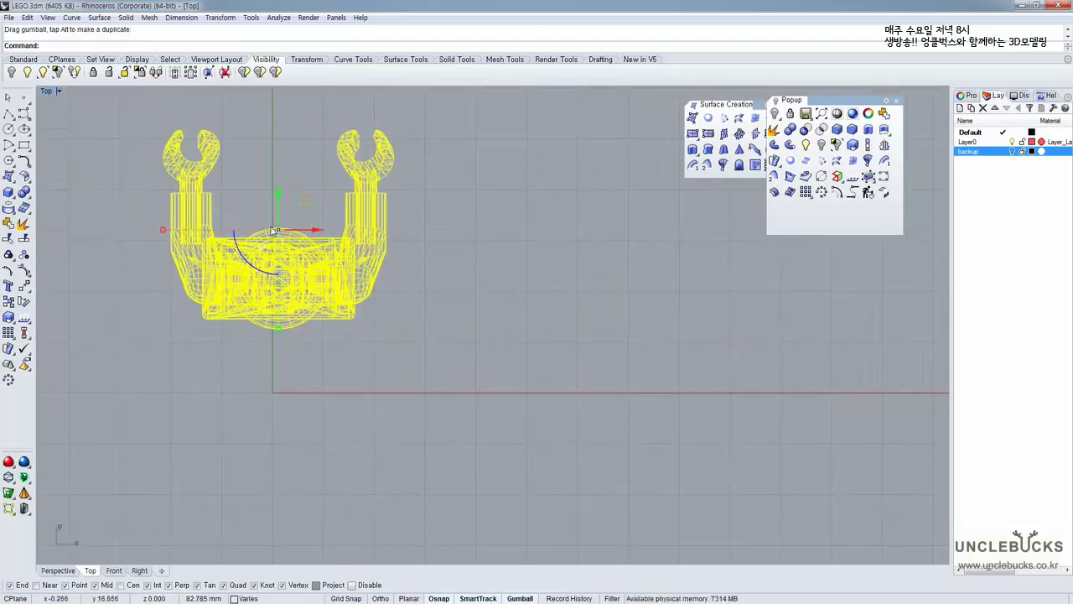
{"action": "scroll", "coordinate": [277, 231], "scroll_direction": "up", "scroll_amount": 5}
{"action": "scroll", "coordinate": [279, 234], "scroll_direction": "down", "scroll_amount": 3}
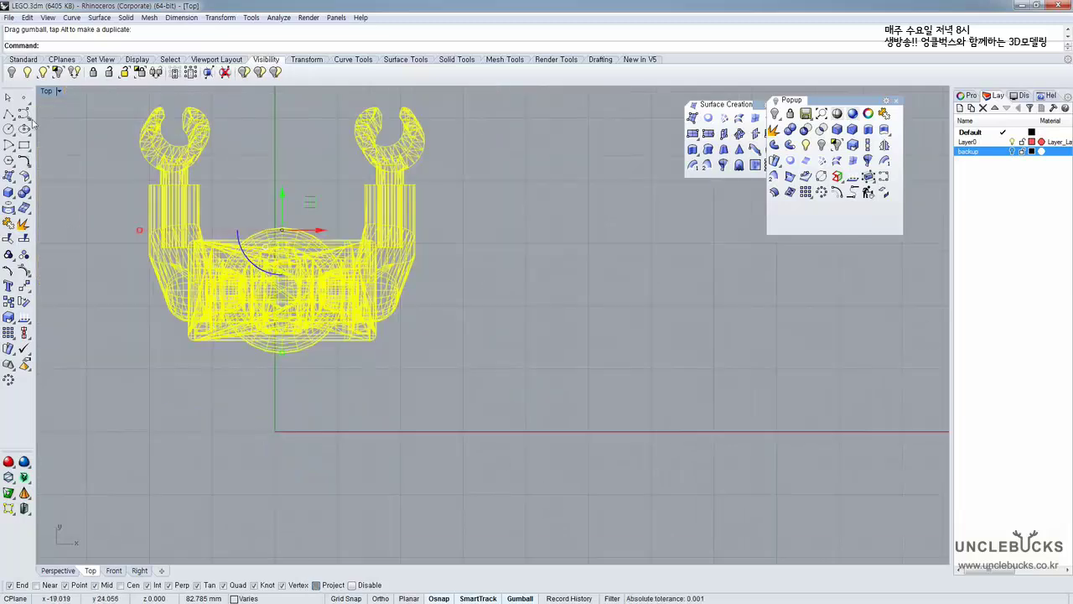
Check the moved mesh minifigure's position relative to the grid axes from several angles in the Perspective view
{"action": "double_click", "coordinate": [50, 91]}
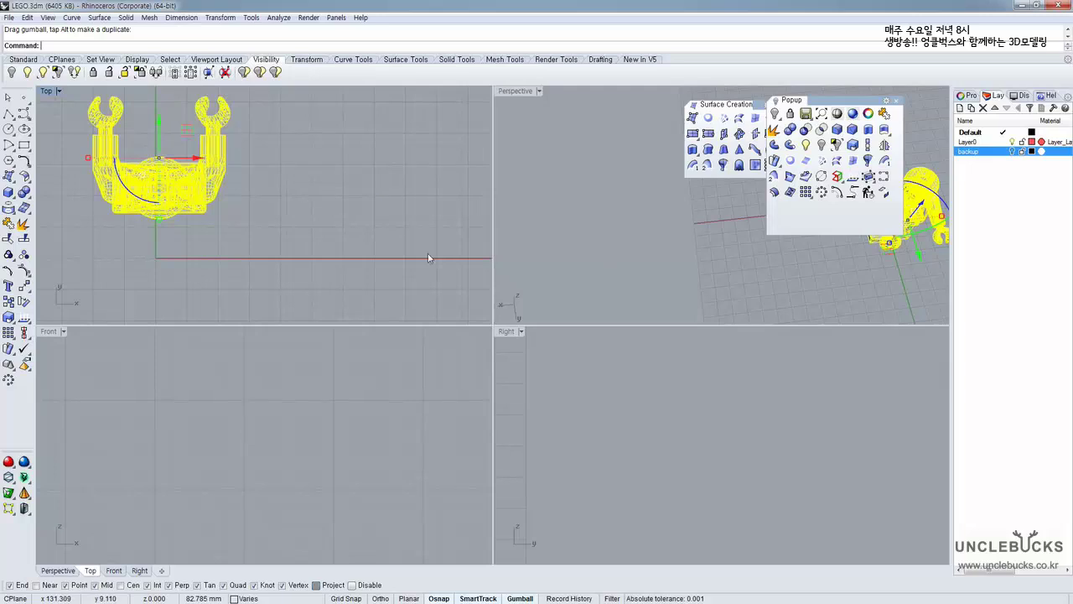
{"action": "double_click", "coordinate": [512, 91]}
{"action": "right_click_drag", "start_coordinate": [537, 264], "coordinate": [360, 354]}
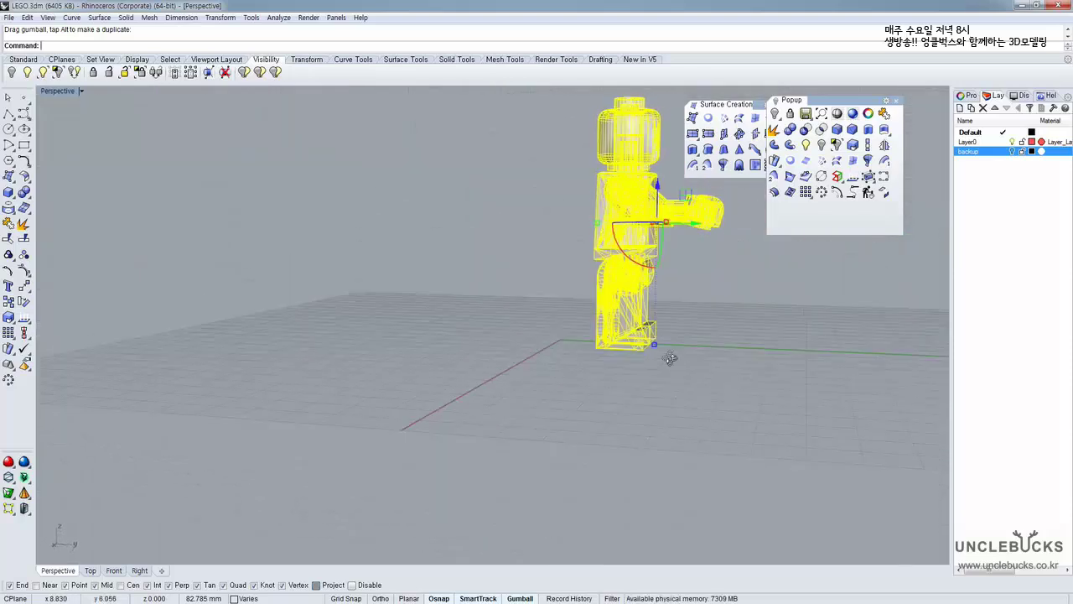
{"action": "right_click_drag", "start_coordinate": [671, 358], "coordinate": [761, 280]}
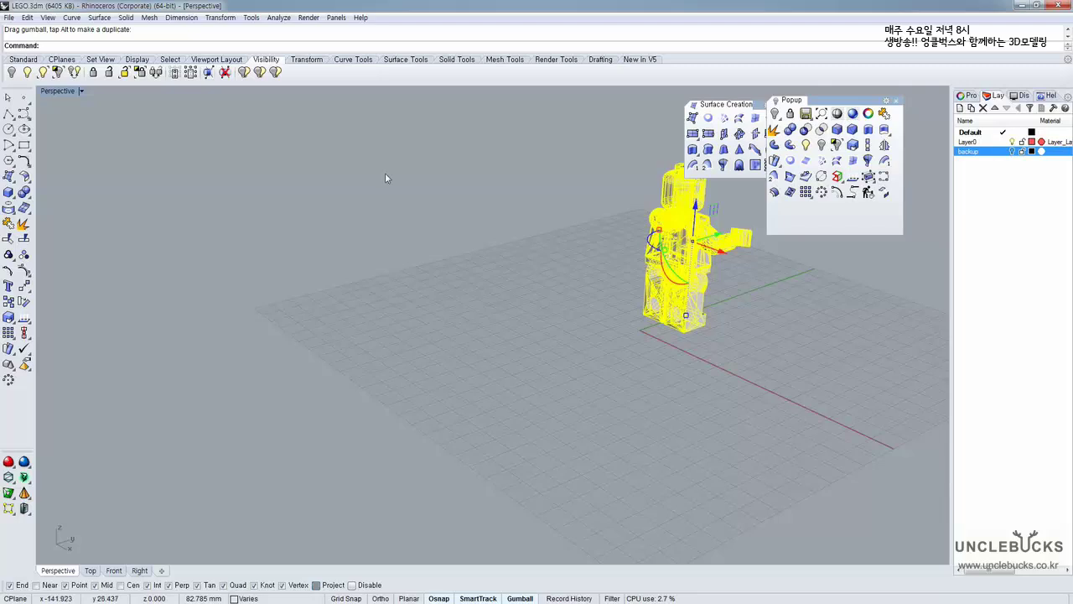
{"action": "double_click", "coordinate": [47, 92]}
{"action": "right_click_drag", "start_coordinate": [56, 90], "coordinate": [93, 119]}
Reselect the whole mesh minifigure and turn on Grid Snap with the Top view focused on the front of its head
{"action": "left_click_drag", "start_coordinate": [93, 114], "coordinate": [337, 289]}
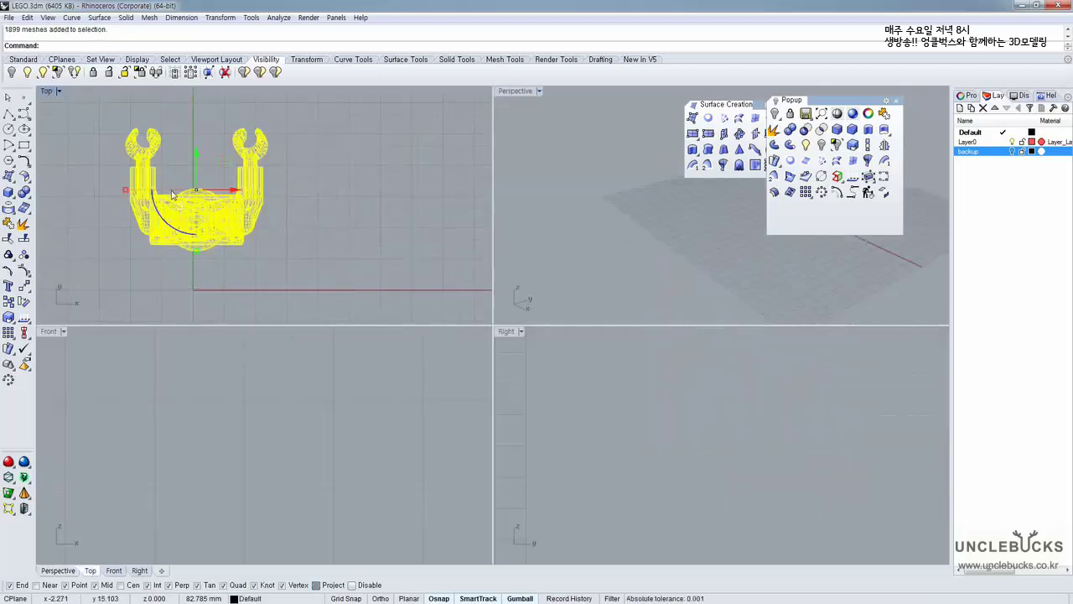
{"action": "double_click", "coordinate": [48, 91]}
{"action": "scroll", "coordinate": [345, 262], "scroll_direction": "up", "scroll_amount": 8}
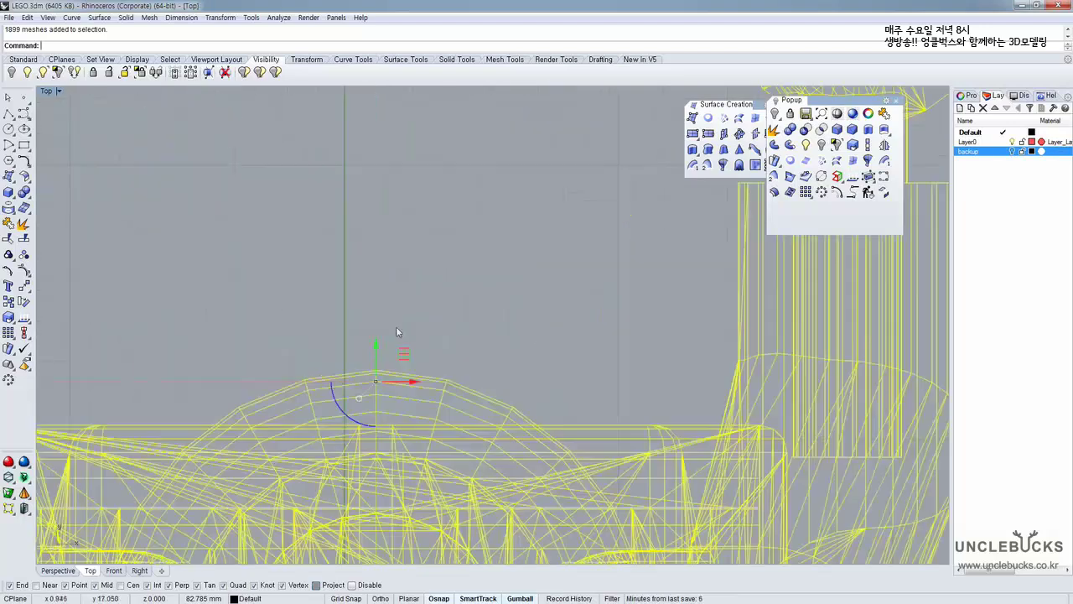
{"action": "scroll", "coordinate": [365, 360], "scroll_direction": "up", "scroll_amount": 3}
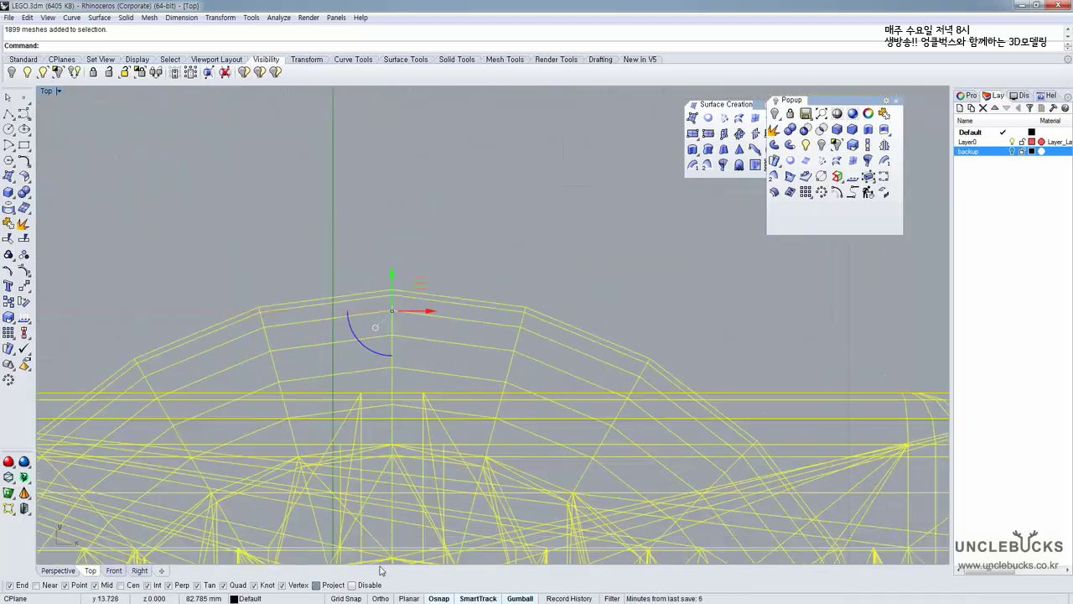
{"action": "left_click", "coordinate": [346, 599]}
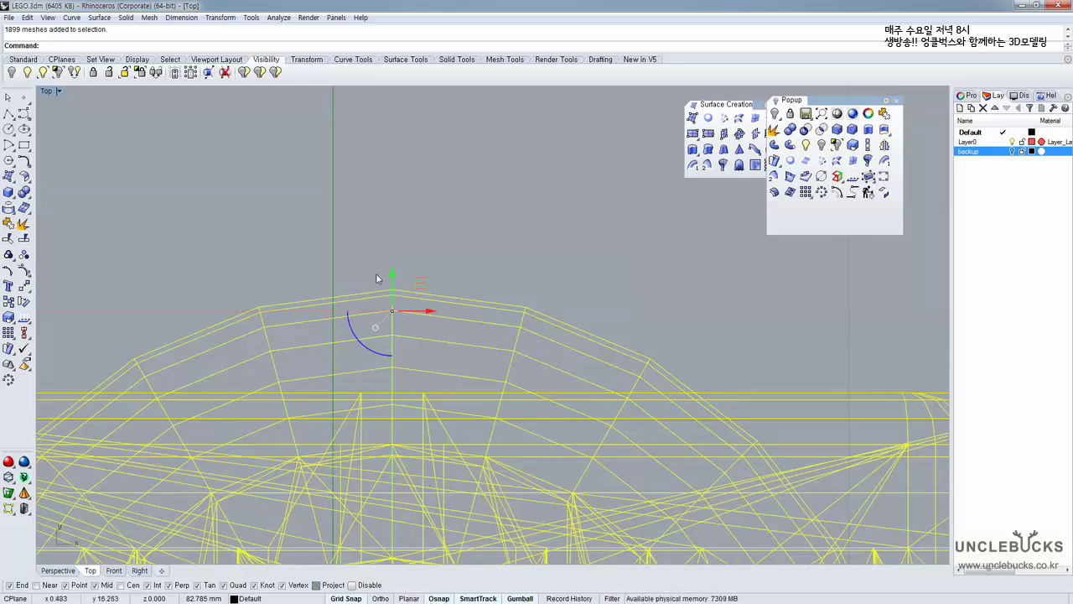
{"action": "right_click_drag", "start_coordinate": [367, 255], "coordinate": [379, 284]}
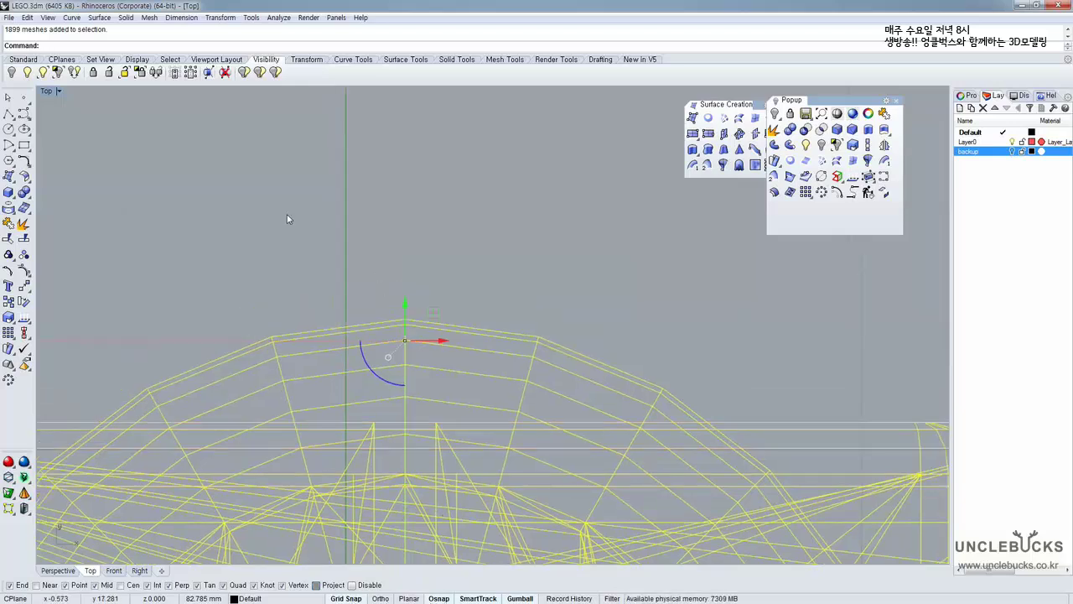
Centre the mesh minifigure by moving it from the front middle vertex of its head onto the Y axis
{"action": "type", "text": "m"}
{"action": "key", "text": "Return"}
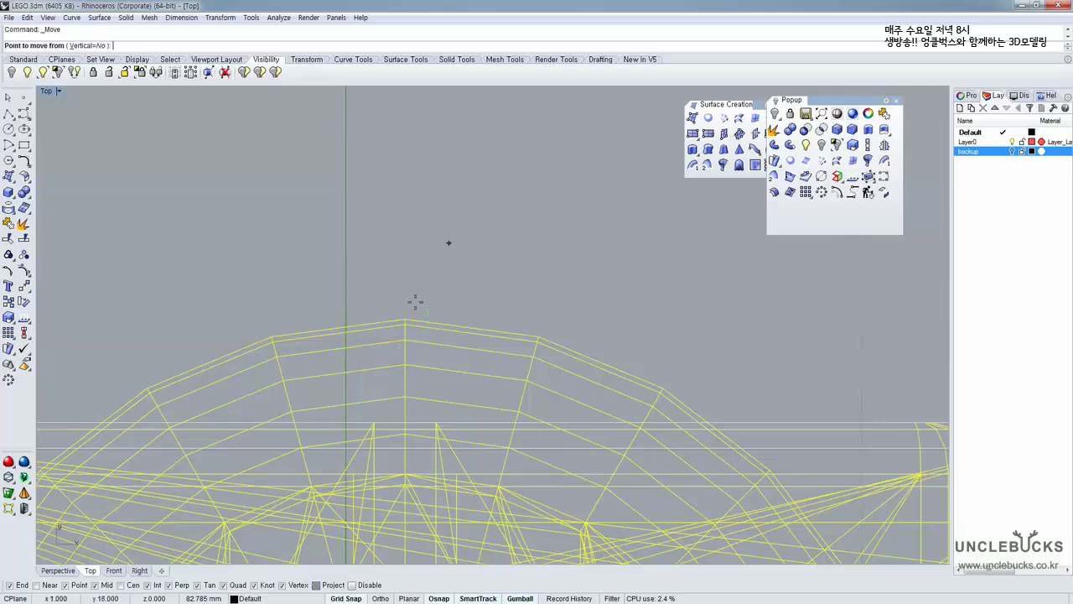
{"action": "scroll", "coordinate": [407, 312], "scroll_direction": "up", "scroll_amount": 2}
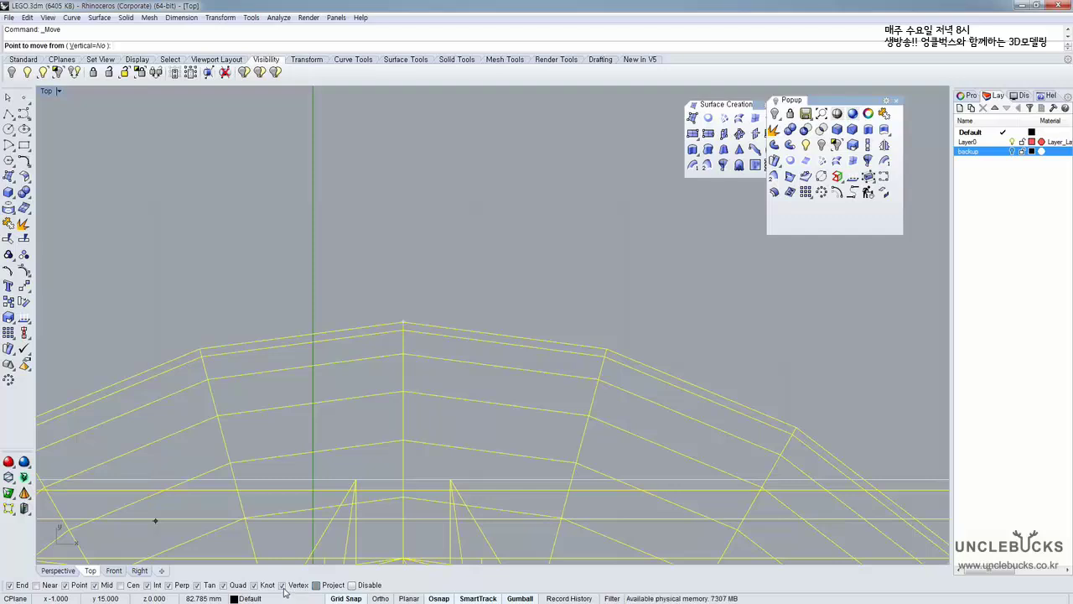
{"action": "scroll", "coordinate": [403, 315], "scroll_direction": "up", "scroll_amount": 3}
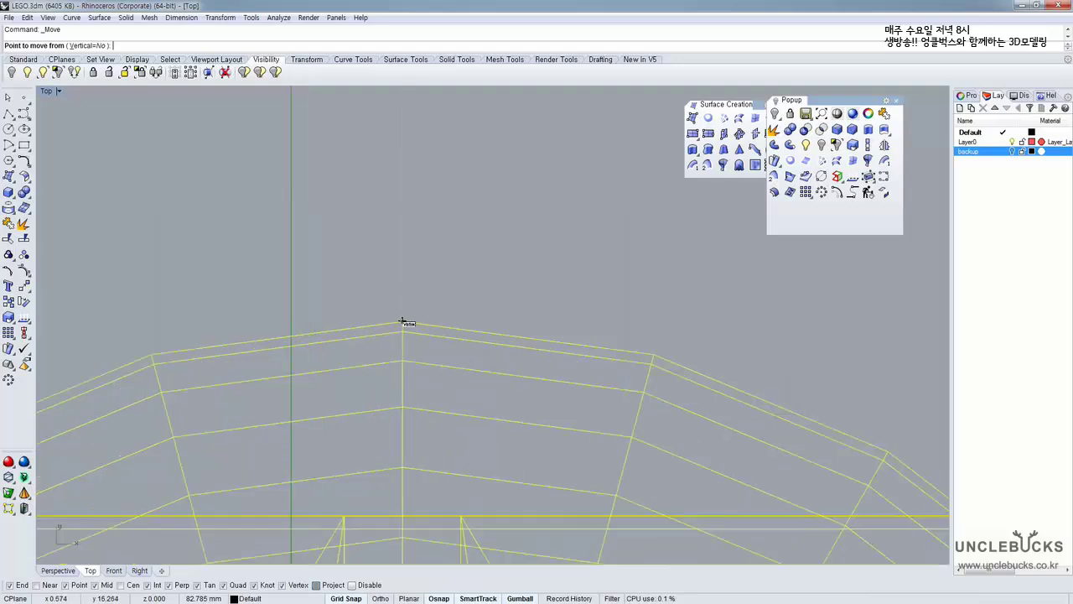
{"action": "left_click", "coordinate": [401, 317]}
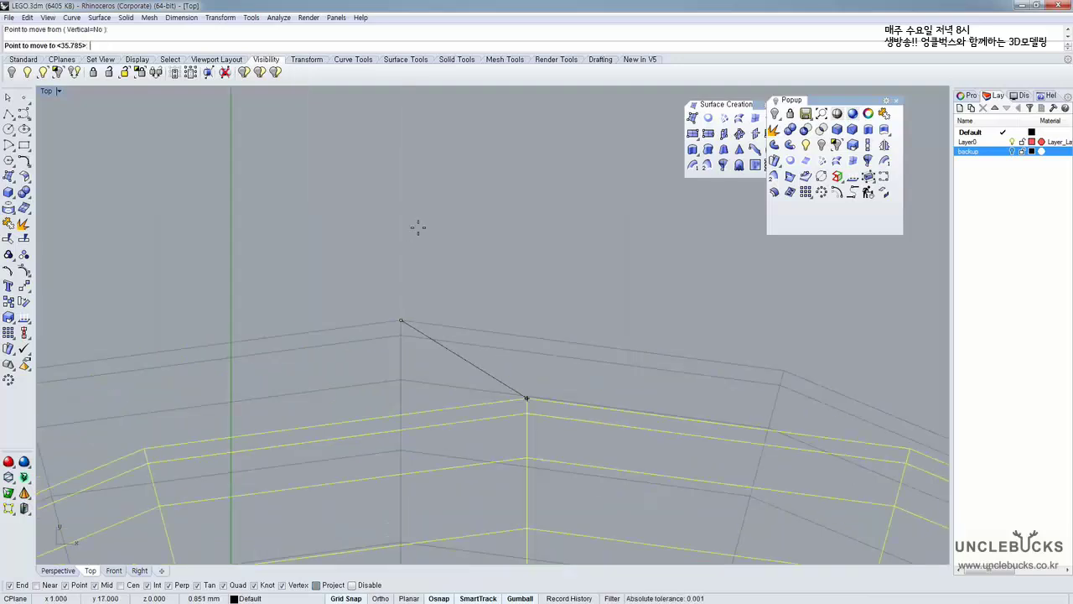
{"action": "scroll", "coordinate": [409, 237], "scroll_direction": "down", "scroll_amount": 4}
{"action": "scroll", "coordinate": [360, 265], "scroll_direction": "down", "scroll_amount": 5}
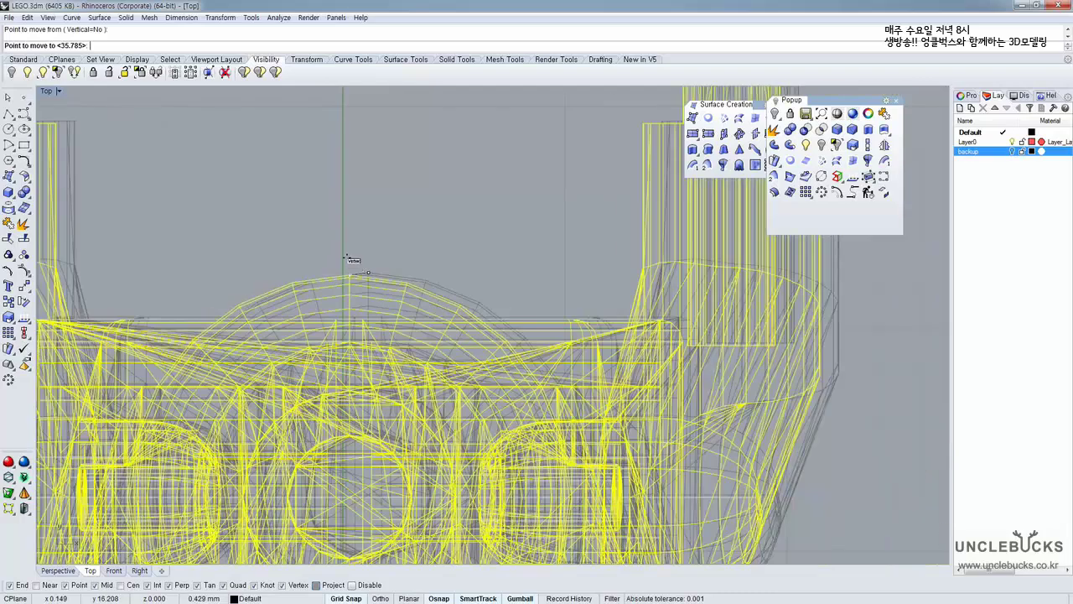
{"action": "right_click_drag", "start_coordinate": [347, 256], "coordinate": [342, 198]}
{"action": "left_click", "coordinate": [341, 198]}
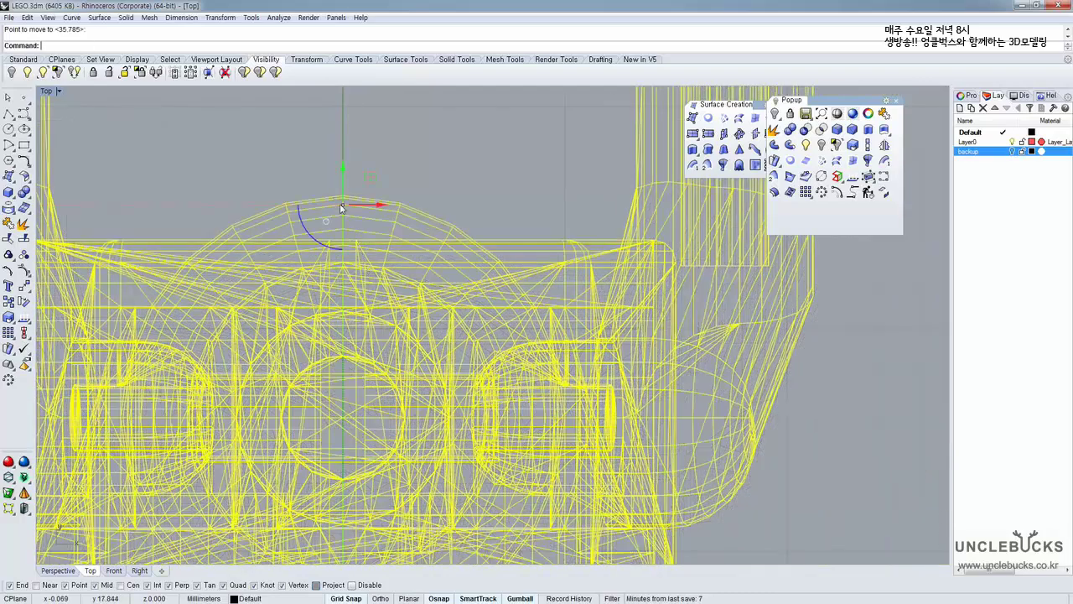
Move the whole mesh minifigure in the Top view from the centre point of its head onto the origin
{"action": "scroll", "coordinate": [341, 209], "scroll_direction": "down", "scroll_amount": 10}
{"action": "right_click_drag", "start_coordinate": [341, 126], "coordinate": [340, 251]}
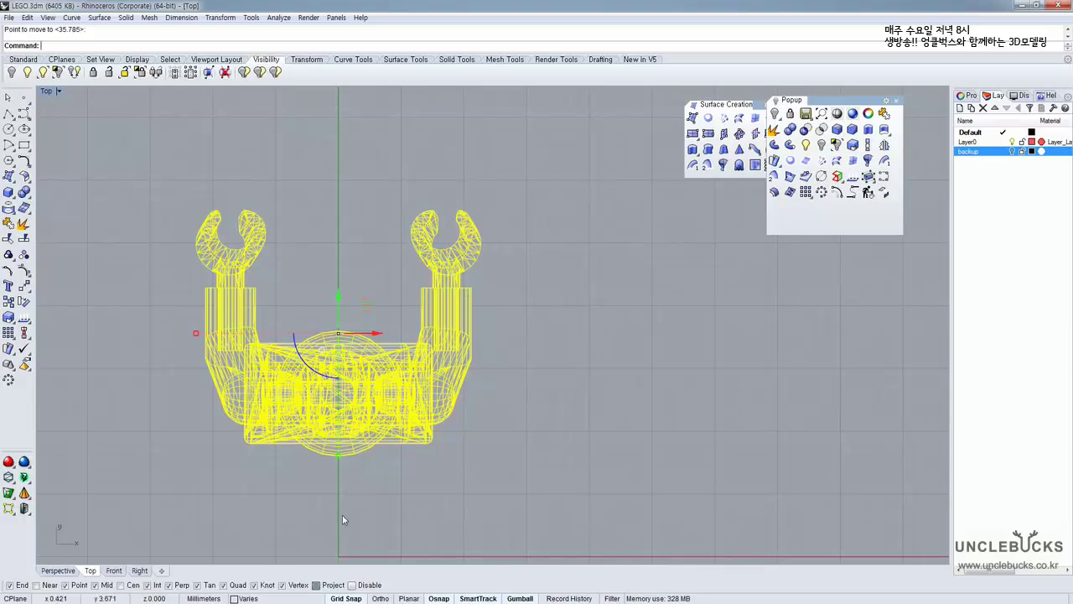
{"action": "scroll", "coordinate": [339, 398], "scroll_direction": "up", "scroll_amount": 3}
{"action": "scroll", "coordinate": [318, 391], "scroll_direction": "up", "scroll_amount": 4}
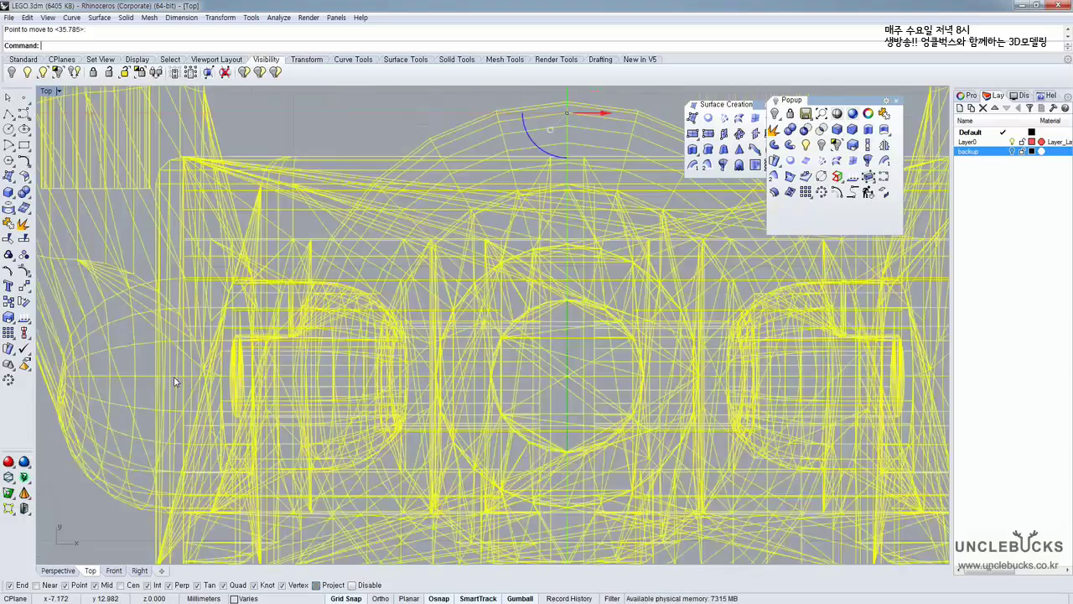
{"action": "scroll", "coordinate": [176, 383], "scroll_direction": "down", "scroll_amount": 4}
{"action": "scroll", "coordinate": [362, 385], "scroll_direction": "up", "scroll_amount": 2}
{"action": "scroll", "coordinate": [344, 378], "scroll_direction": "up", "scroll_amount": 5}
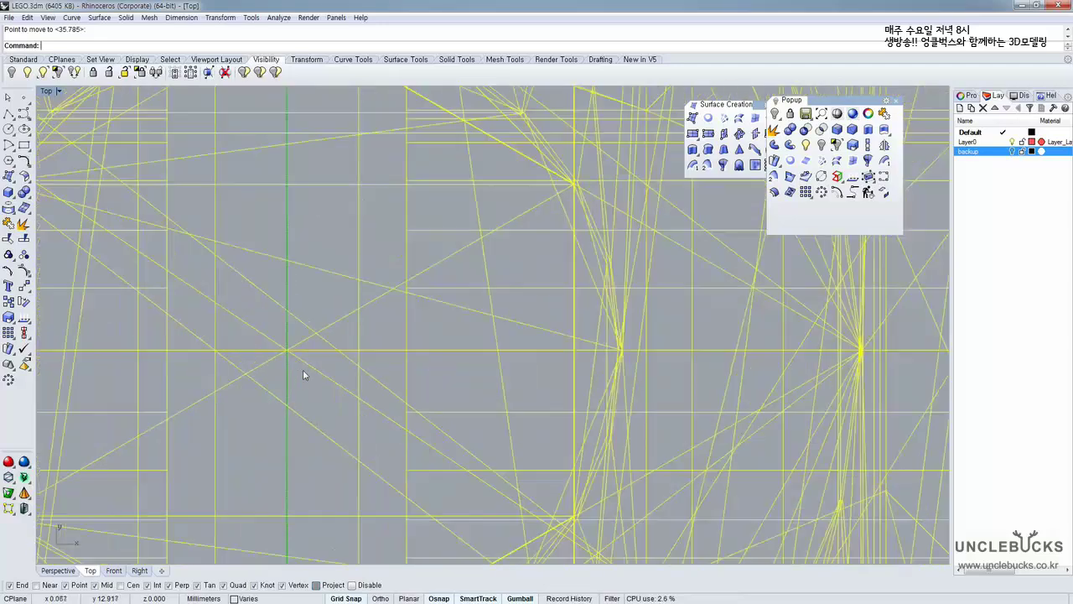
{"action": "right_click_drag", "start_coordinate": [304, 372], "coordinate": [341, 347]}
{"action": "key", "text": "Return"}
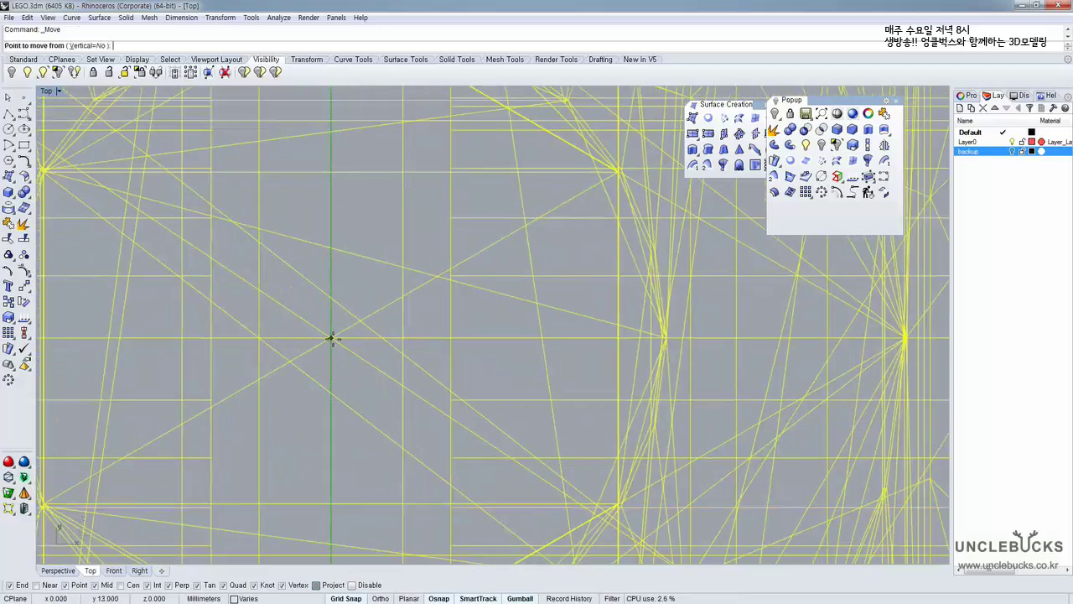
{"action": "left_click", "coordinate": [332, 338]}
{"action": "scroll", "coordinate": [332, 338], "scroll_direction": "down", "scroll_amount": 5}
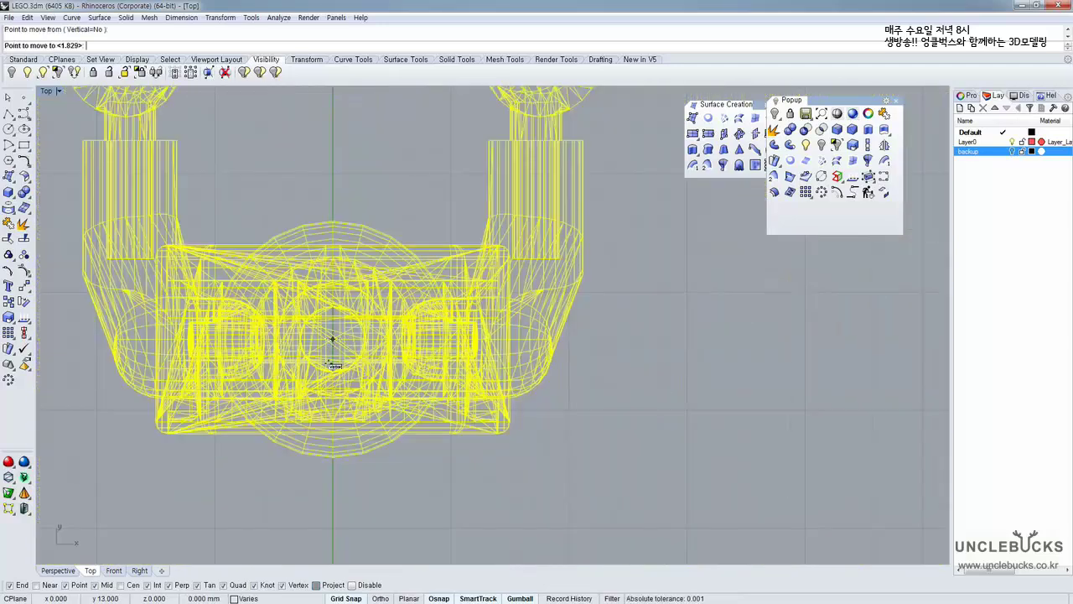
{"action": "scroll", "coordinate": [328, 398], "scroll_direction": "down", "scroll_amount": 7}
{"action": "right_click_drag", "start_coordinate": [328, 502], "coordinate": [327, 276]}
{"action": "scroll", "coordinate": [327, 306], "scroll_direction": "up", "scroll_amount": 9}
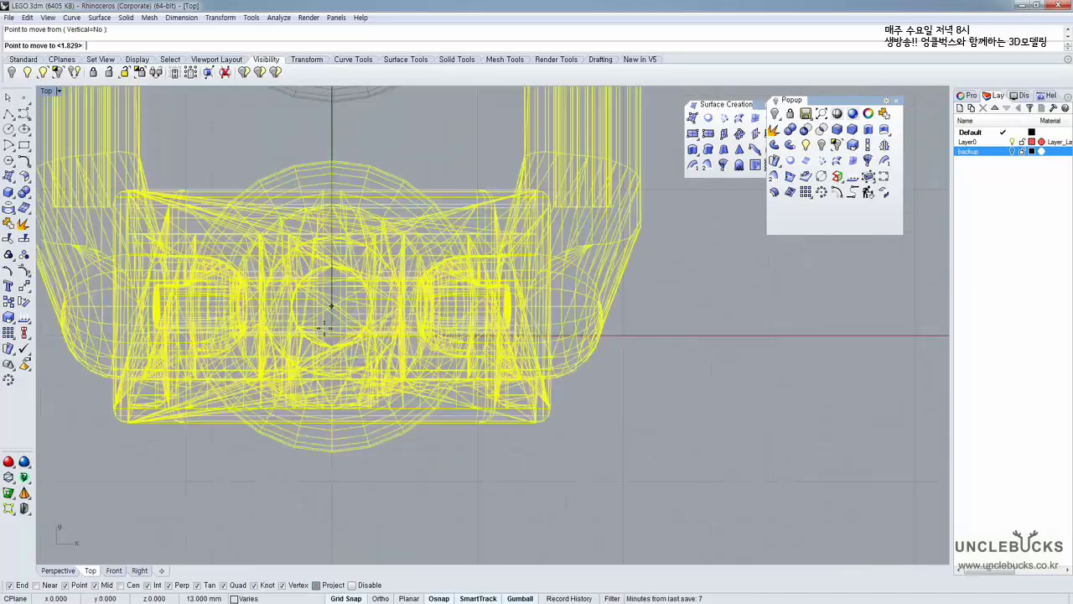
{"action": "scroll", "coordinate": [323, 330], "scroll_direction": "up", "scroll_amount": 5}
{"action": "left_click", "coordinate": [344, 349]}
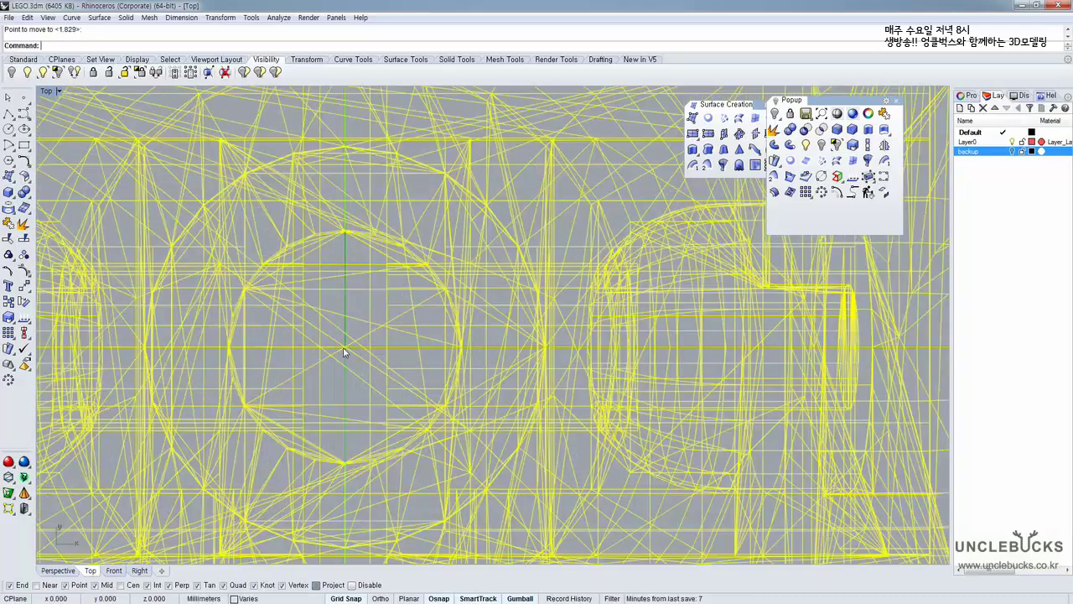
Deselect the mesh minifigure and check its placement on the origin axes from the back, side and front in the Perspective view
{"action": "double_click", "coordinate": [47, 93]}
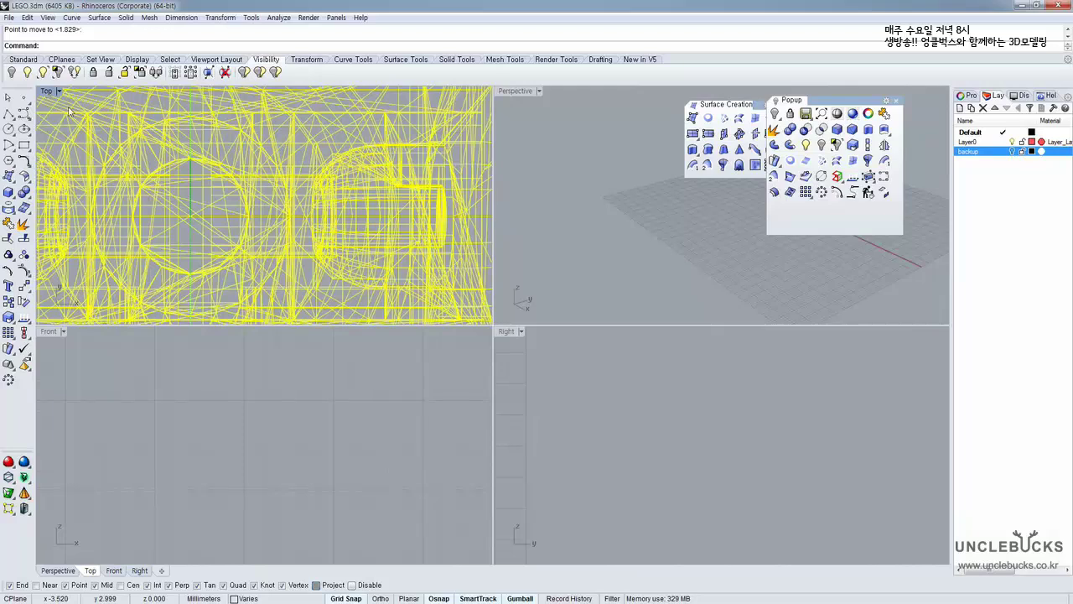
{"action": "double_click", "coordinate": [515, 91]}
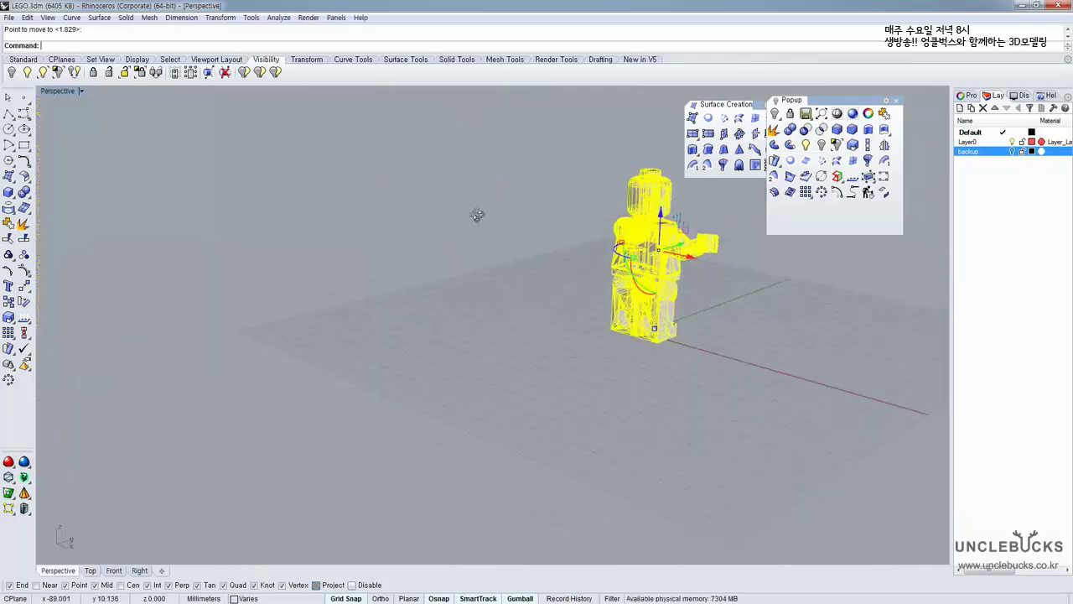
{"action": "right_click_drag", "start_coordinate": [477, 215], "coordinate": [567, 272]}
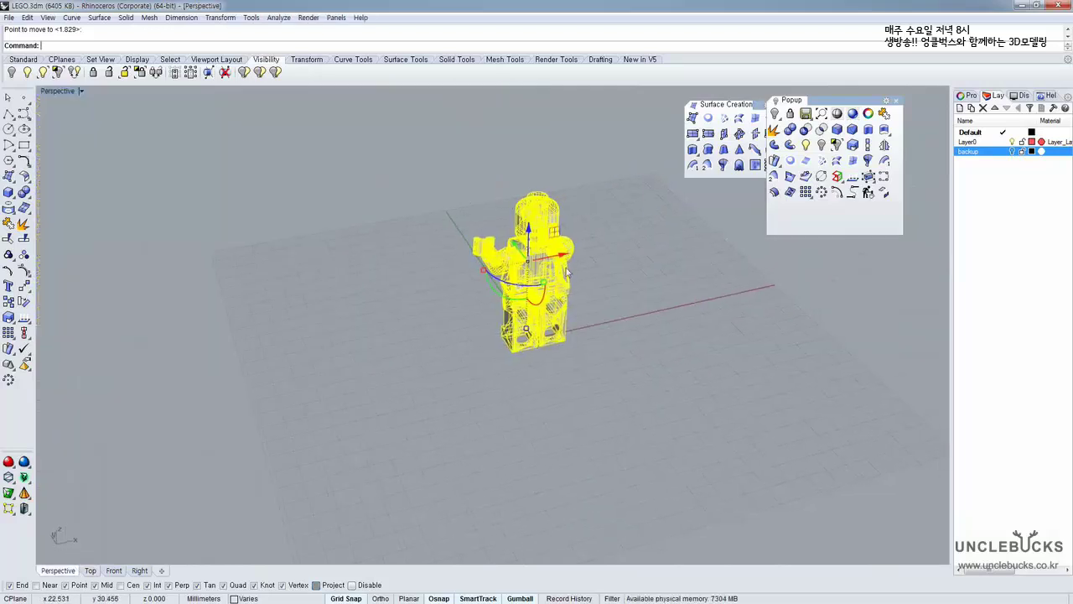
{"action": "scroll", "coordinate": [567, 274], "scroll_direction": "up", "scroll_amount": 8}
{"action": "left_click", "coordinate": [579, 349]}
{"action": "right_click_drag", "start_coordinate": [570, 346], "coordinate": [462, 302]}
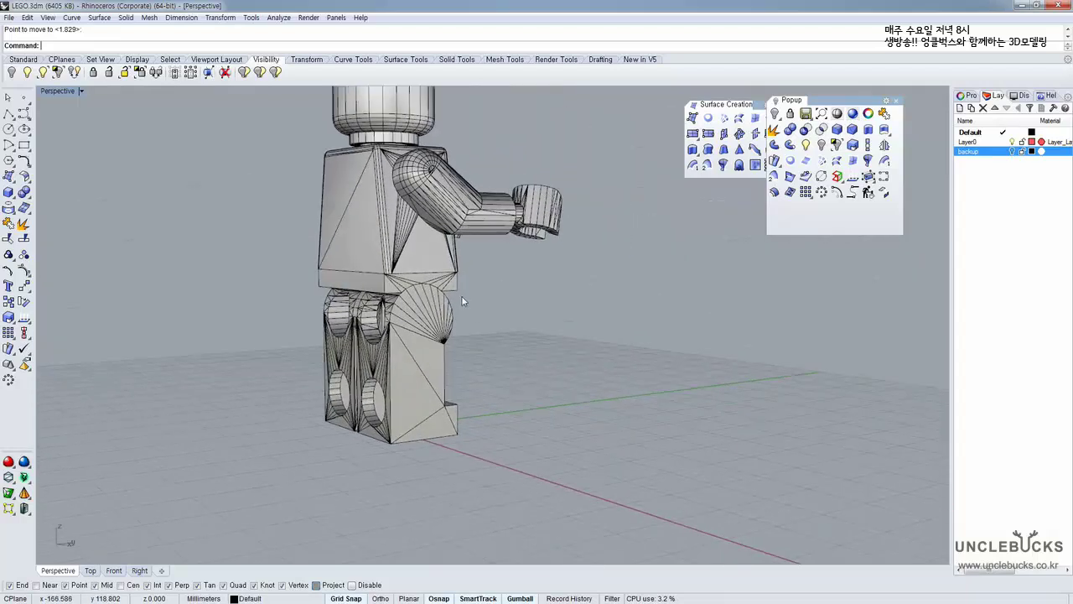
{"action": "scroll", "coordinate": [459, 296], "scroll_direction": "up", "scroll_amount": 6}
{"action": "right_click_drag", "start_coordinate": [511, 253], "coordinate": [245, 282]}
{"action": "right_click_drag", "start_coordinate": [564, 304], "coordinate": [300, 320], "text": "shift"}
{"action": "scroll", "coordinate": [290, 321], "scroll_direction": "down", "scroll_amount": 7}
{"action": "mouse_move", "coordinate": [363, 269]}
{"action": "right_mouse_down", "text": "shift"}
{"action": "mouse_move", "coordinate": [406, 334]}
{"action": "mouse_move", "coordinate": [391, 296]}
{"action": "mouse_move", "coordinate": [423, 298]}
{"action": "mouse_move", "coordinate": [381, 302]}
{"action": "mouse_move", "coordinate": [372, 266]}
{"action": "right_mouse_up", "text": "shift"}
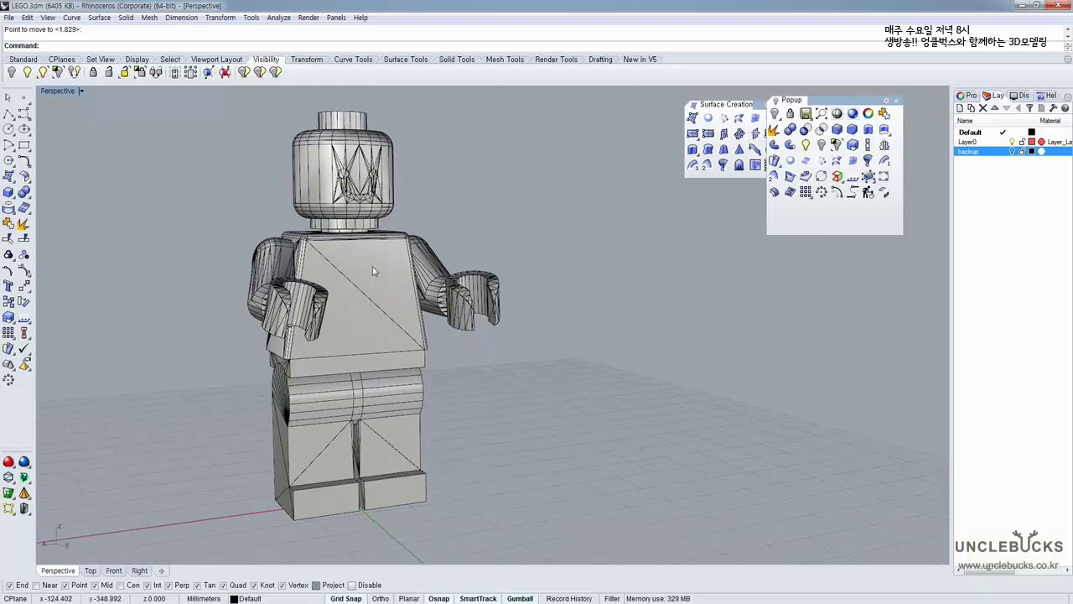
Select the torso and one leg in turn to check how the parts are grouped, and clear the selection
{"action": "left_click", "coordinate": [373, 266]}
{"action": "left_click", "coordinate": [603, 267]}
{"action": "right_click_drag", "start_coordinate": [602, 267], "coordinate": [557, 264]}
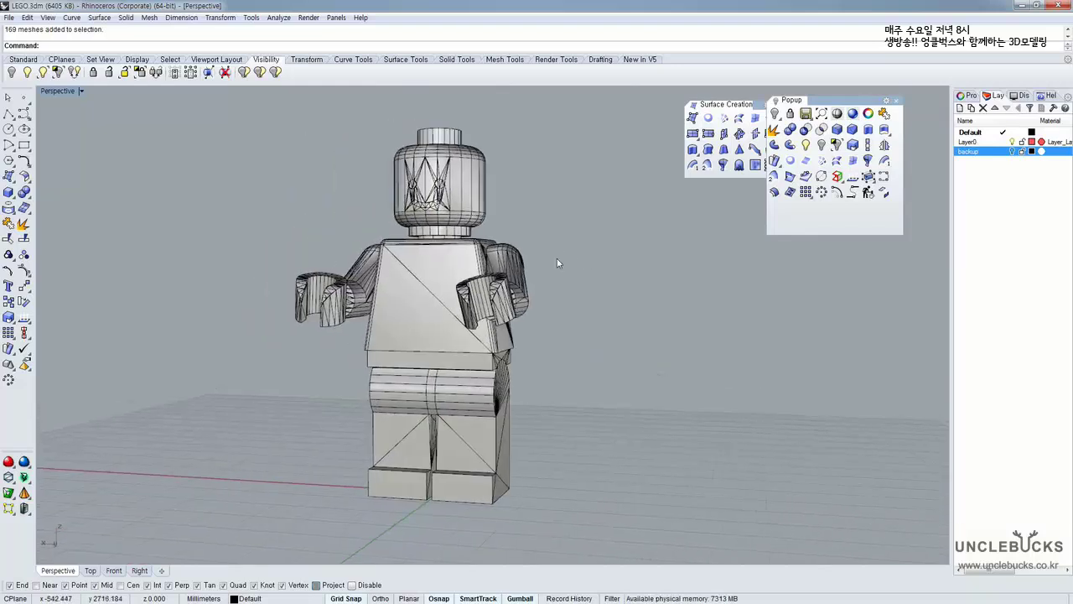
{"action": "right_click_drag", "start_coordinate": [274, 267], "coordinate": [275, 278]}
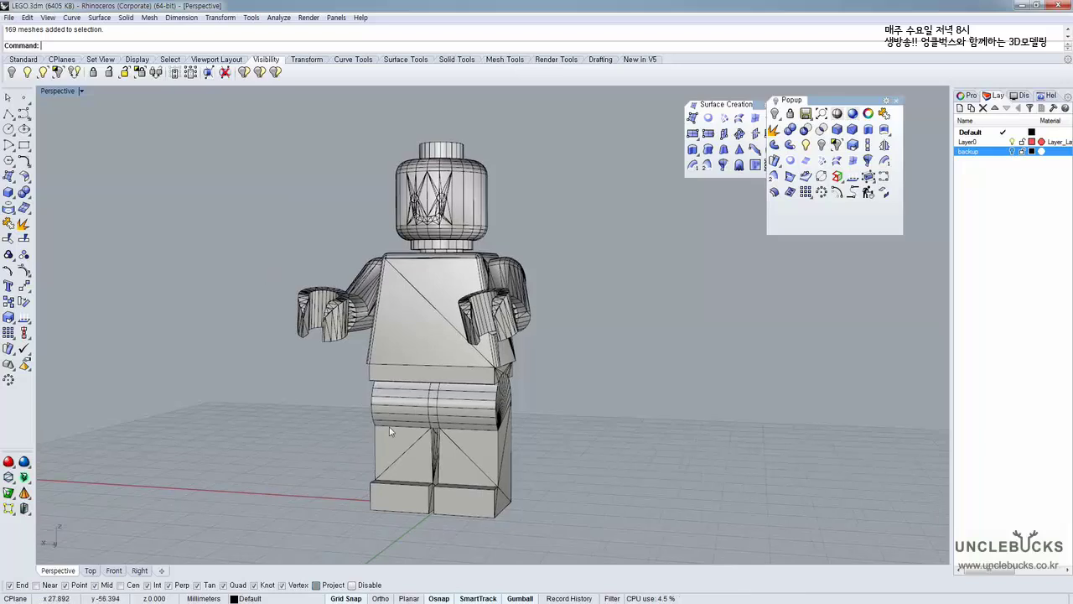
{"action": "left_click", "coordinate": [388, 441]}
{"action": "left_click", "coordinate": [460, 439]}
{"action": "left_click", "coordinate": [468, 434]}
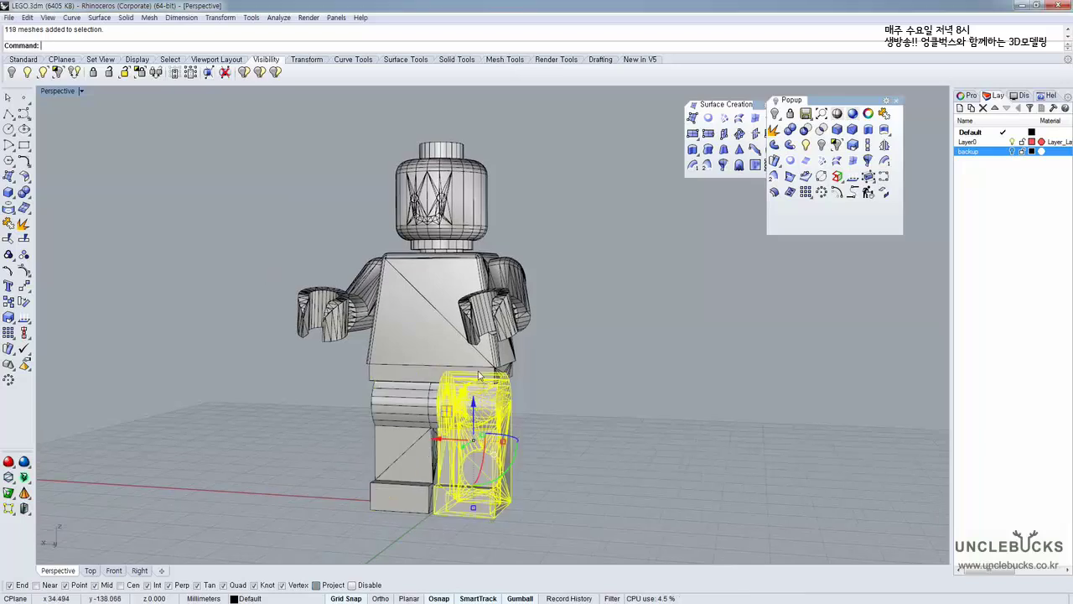
{"action": "right_click_drag", "start_coordinate": [493, 361], "coordinate": [497, 294]}
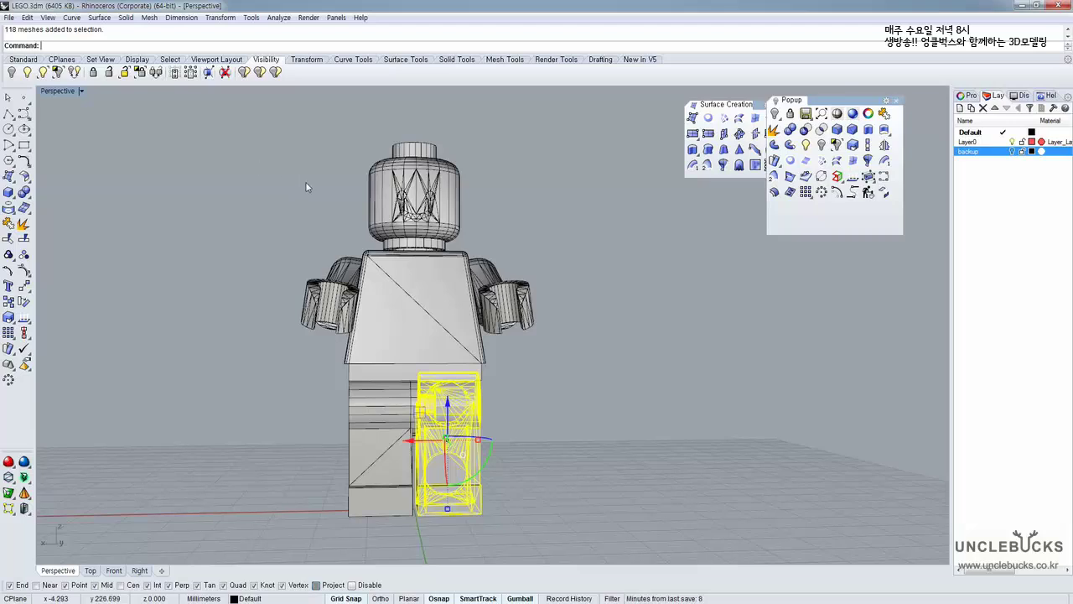
{"action": "right_click_drag", "start_coordinate": [283, 162], "coordinate": [349, 244]}
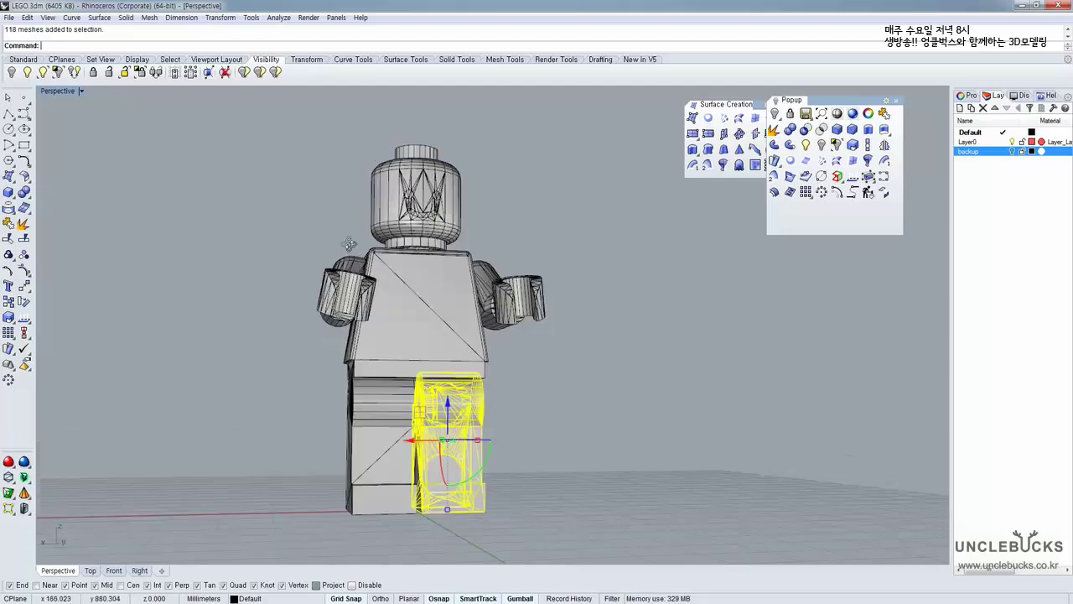
{"action": "left_click_drag", "start_coordinate": [204, 139], "coordinate": [323, 233]}
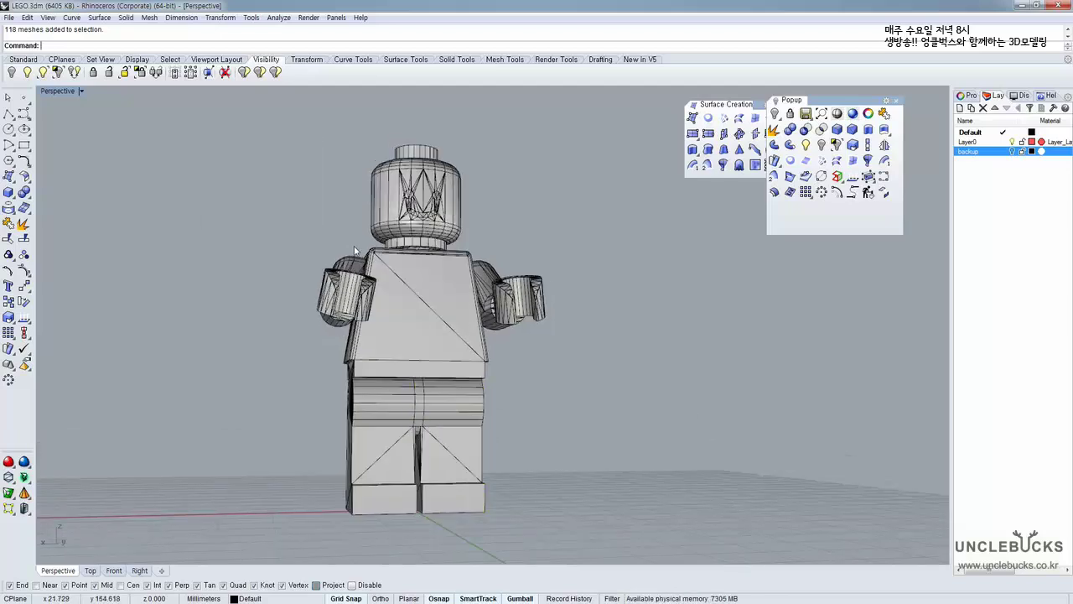
Select one arm with its hand, the torso and the head in turn to examine how each is grouped
{"action": "scroll", "coordinate": [377, 262], "scroll_direction": "up", "scroll_amount": 3}
{"action": "right_click_drag", "start_coordinate": [378, 261], "coordinate": [387, 282]}
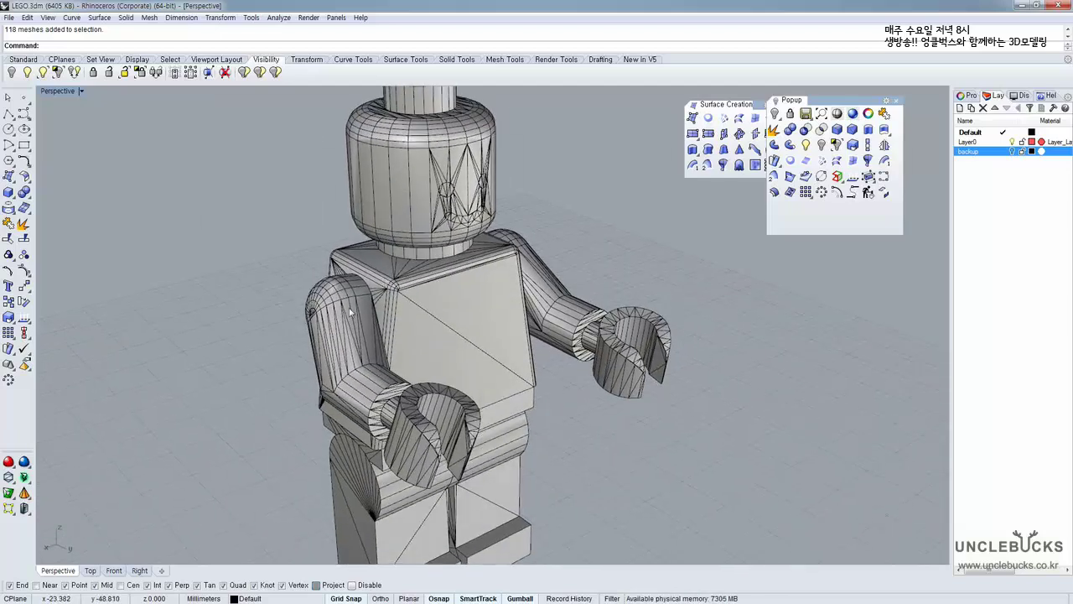
{"action": "left_click", "coordinate": [340, 311]}
{"action": "right_click_drag", "start_coordinate": [340, 310], "coordinate": [348, 228]}
{"action": "right_click_drag", "start_coordinate": [344, 380], "coordinate": [346, 377]}
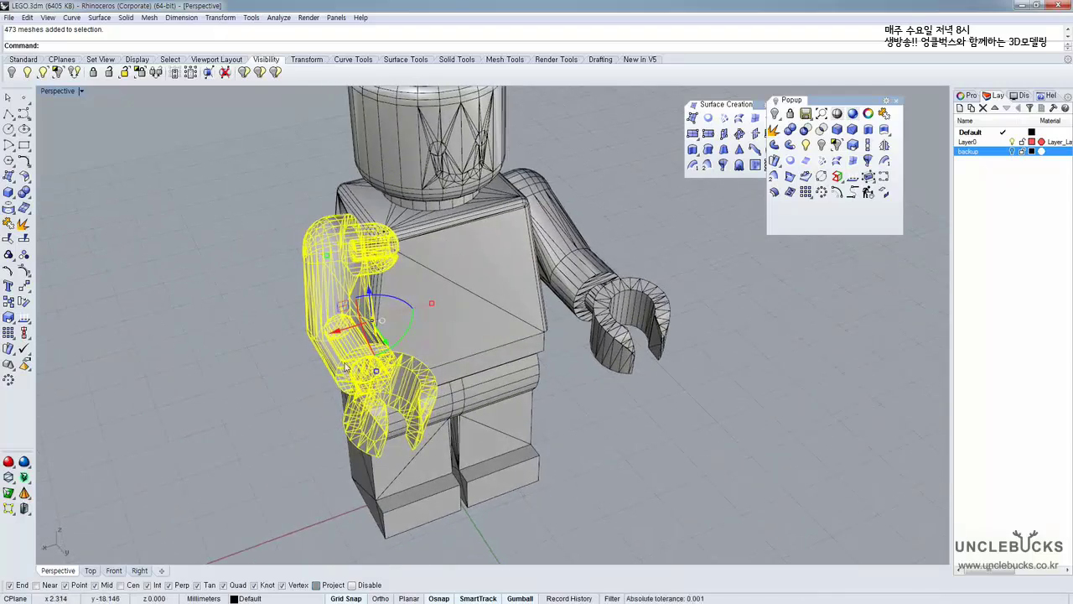
{"action": "left_click", "coordinate": [229, 294]}
{"action": "scroll", "coordinate": [386, 258], "scroll_direction": "up", "scroll_amount": 2}
{"action": "left_click", "coordinate": [420, 193]}
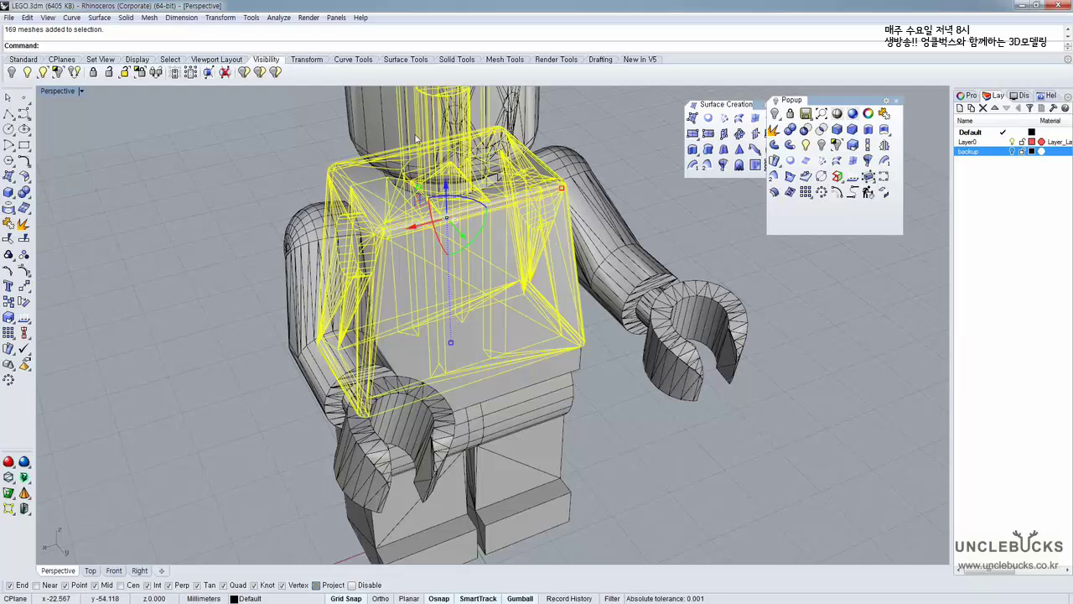
{"action": "right_click_drag", "start_coordinate": [412, 150], "coordinate": [411, 255], "text": "shift"}
{"action": "left_click", "coordinate": [375, 168]}
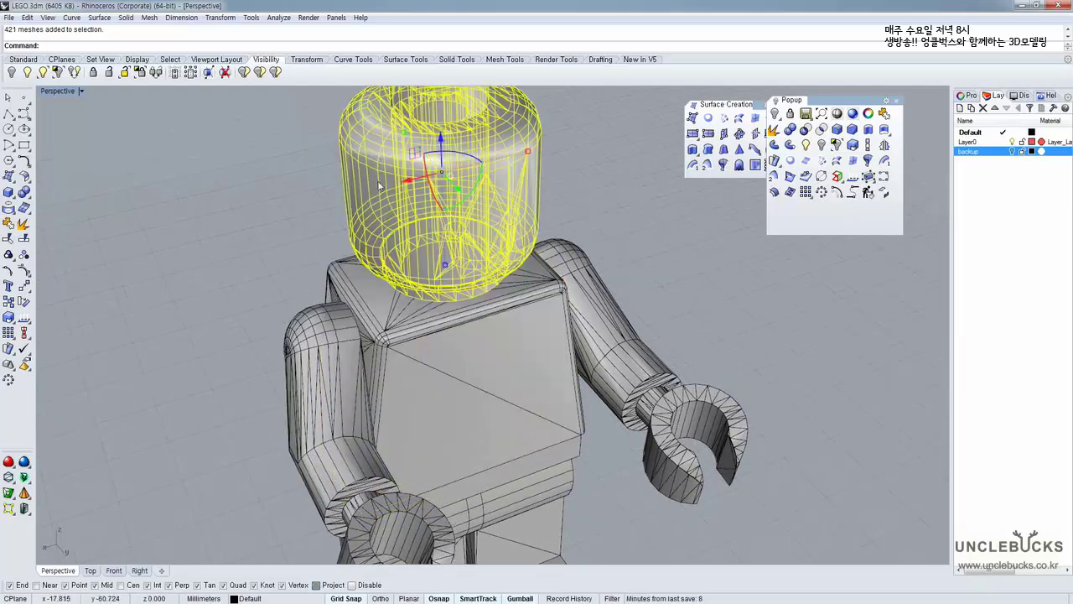
{"action": "right_click_drag", "start_coordinate": [379, 187], "coordinate": [353, 137]}
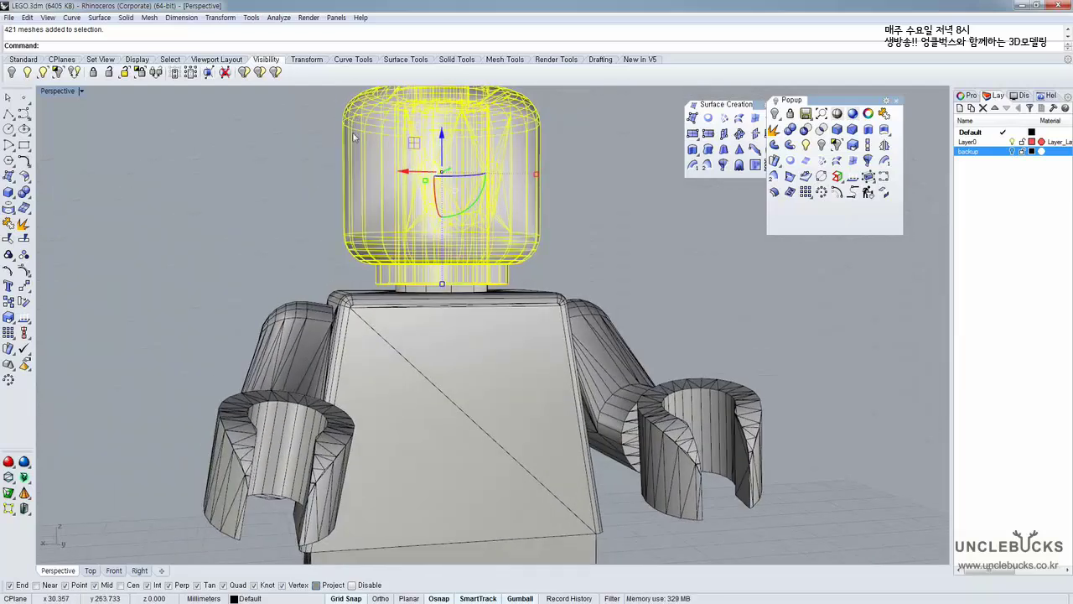
Examine the neck, shoulders, arms and torso of the mesh minifigure from several angles, clearing the head selection
{"action": "scroll", "coordinate": [353, 136], "scroll_direction": "down", "scroll_amount": 4}
{"action": "right_click_drag", "start_coordinate": [403, 202], "coordinate": [388, 154], "text": "shift"}
{"action": "right_click_drag", "start_coordinate": [379, 227], "coordinate": [402, 270]}
{"action": "scroll", "coordinate": [288, 194], "scroll_direction": "up", "scroll_amount": 4}
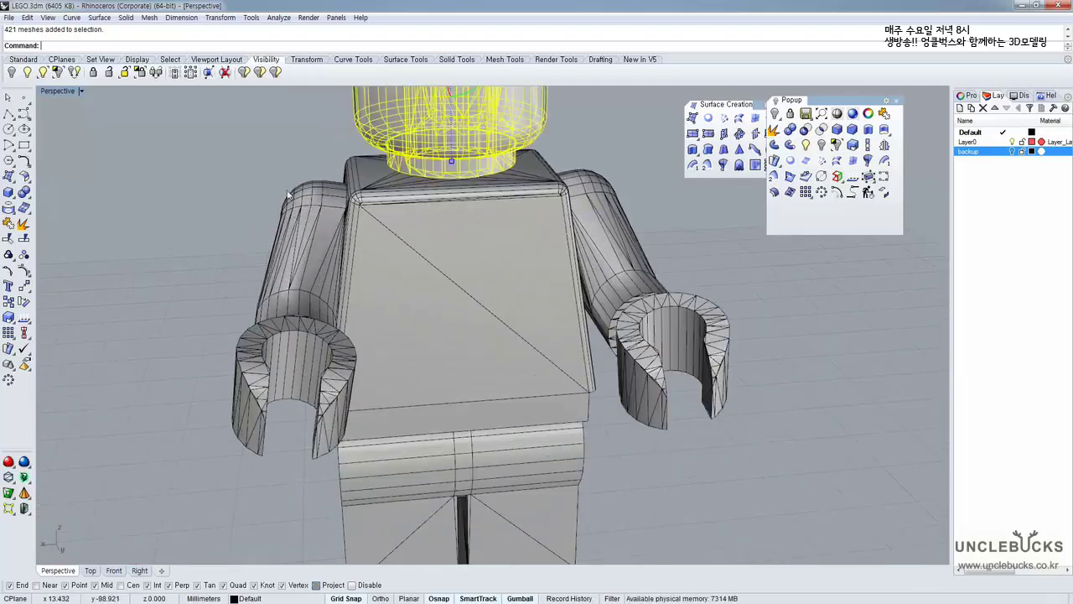
{"action": "right_click_drag", "start_coordinate": [288, 193], "coordinate": [322, 212]}
{"action": "right_click_drag", "start_coordinate": [329, 281], "coordinate": [281, 196]}
{"action": "left_click", "coordinate": [159, 219]}
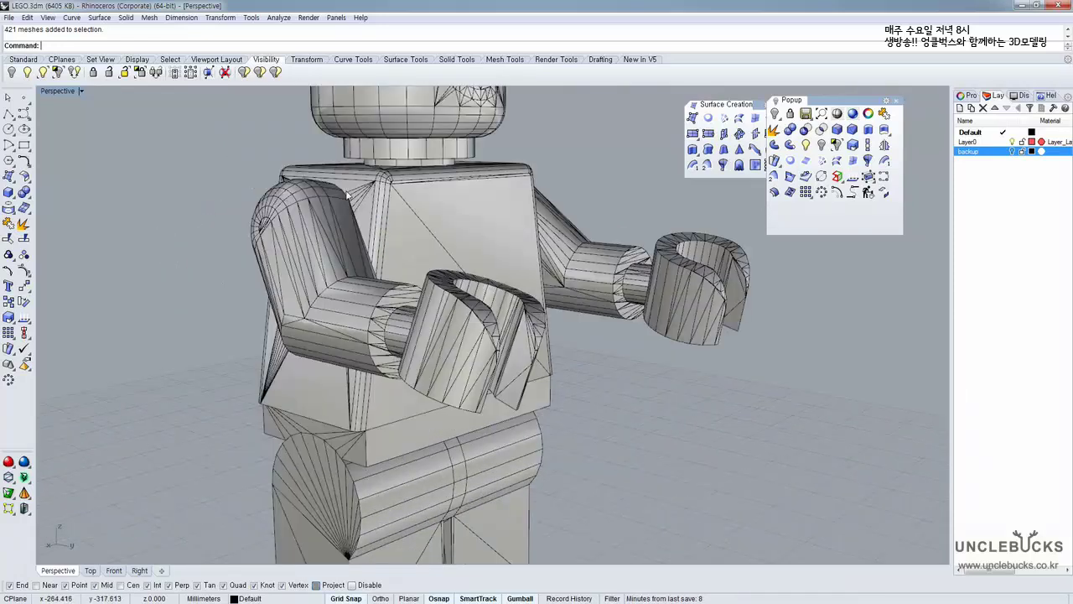
{"action": "right_click_drag", "start_coordinate": [347, 194], "coordinate": [330, 208]}
{"action": "scroll", "coordinate": [292, 224], "scroll_direction": "up", "scroll_amount": 2}
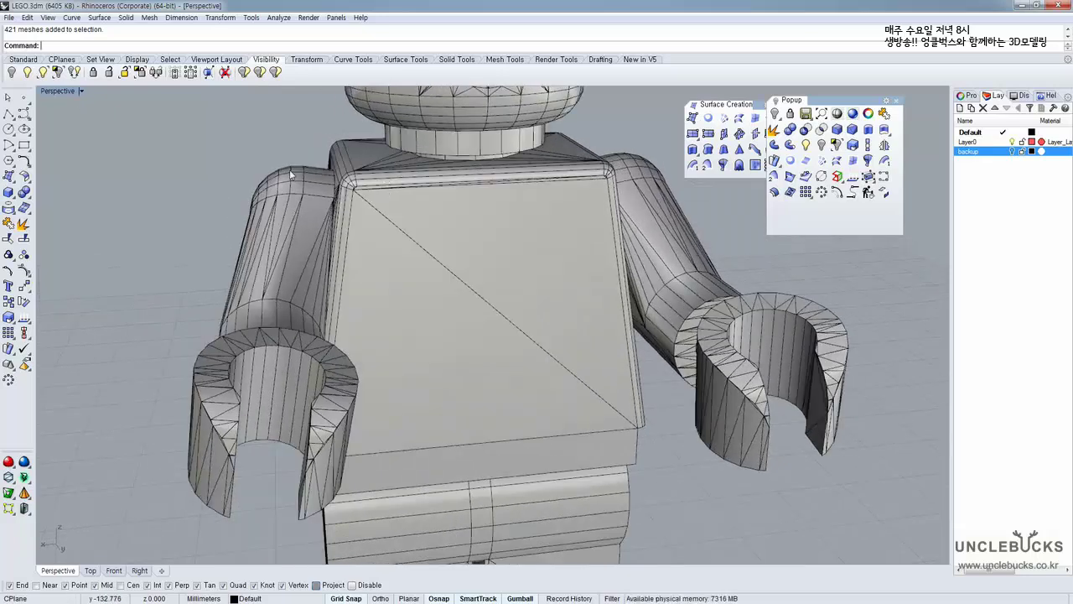
Select the leg belonging to Group7 in the Right view and return to the Perspective view
{"action": "double_click", "coordinate": [56, 92]}
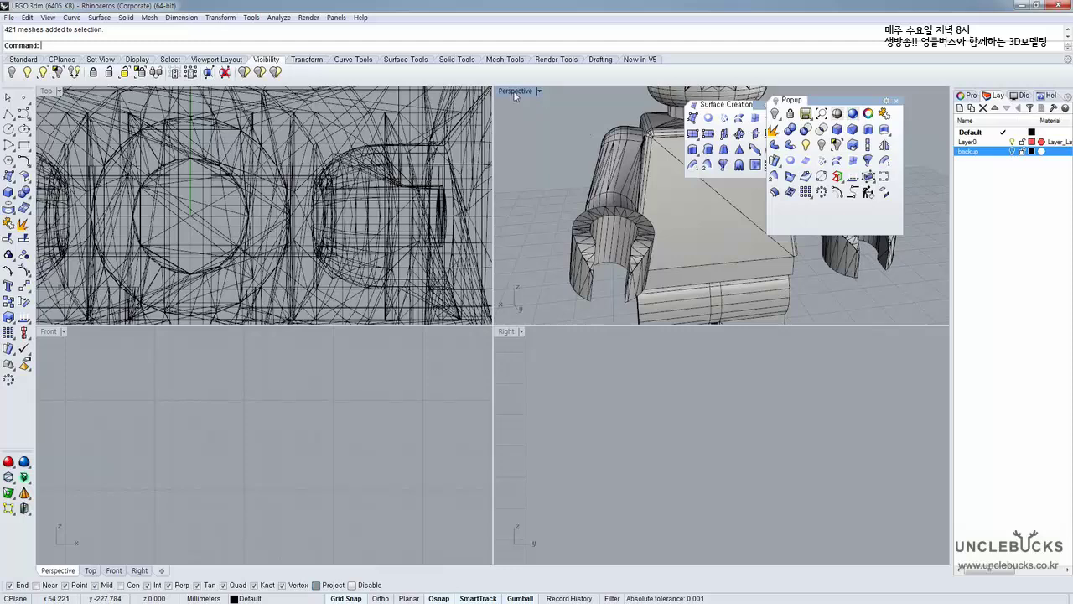
{"action": "left_click", "coordinate": [643, 407]}
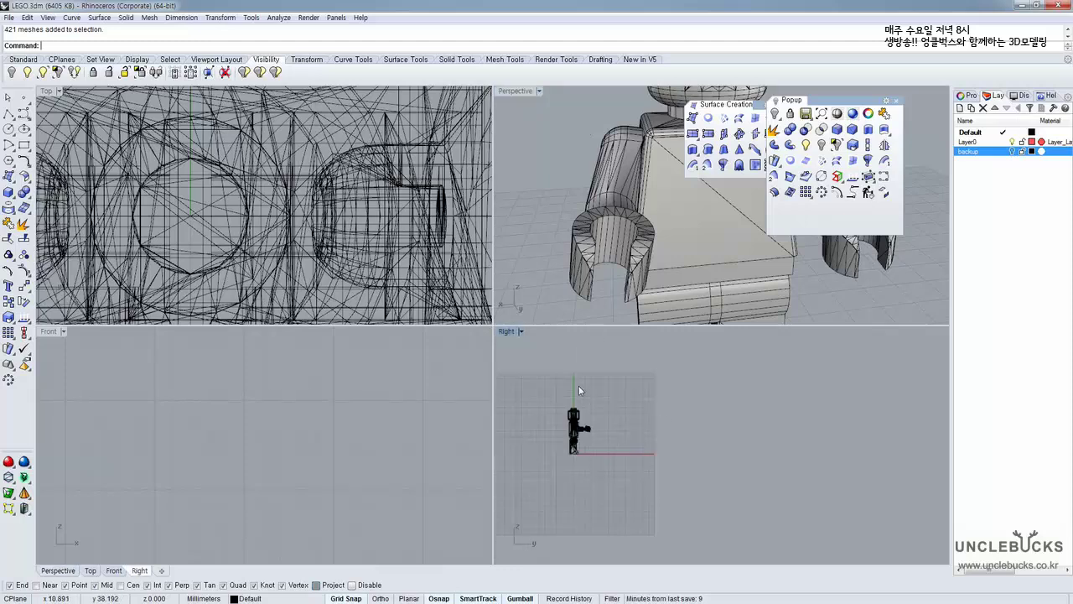
{"action": "left_click", "coordinate": [234, 452]}
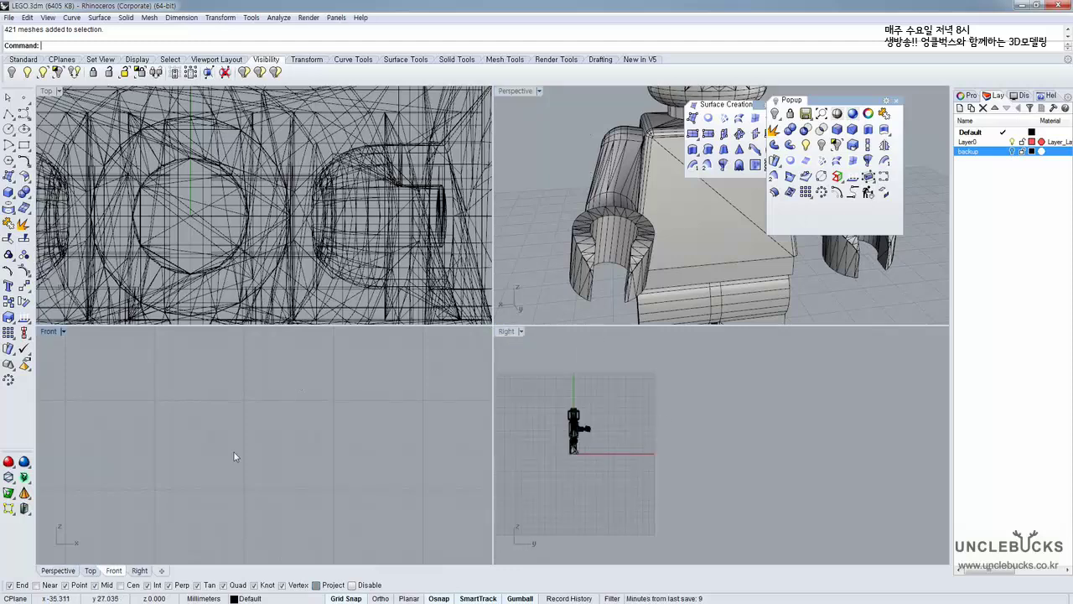
{"action": "double_click", "coordinate": [511, 91]}
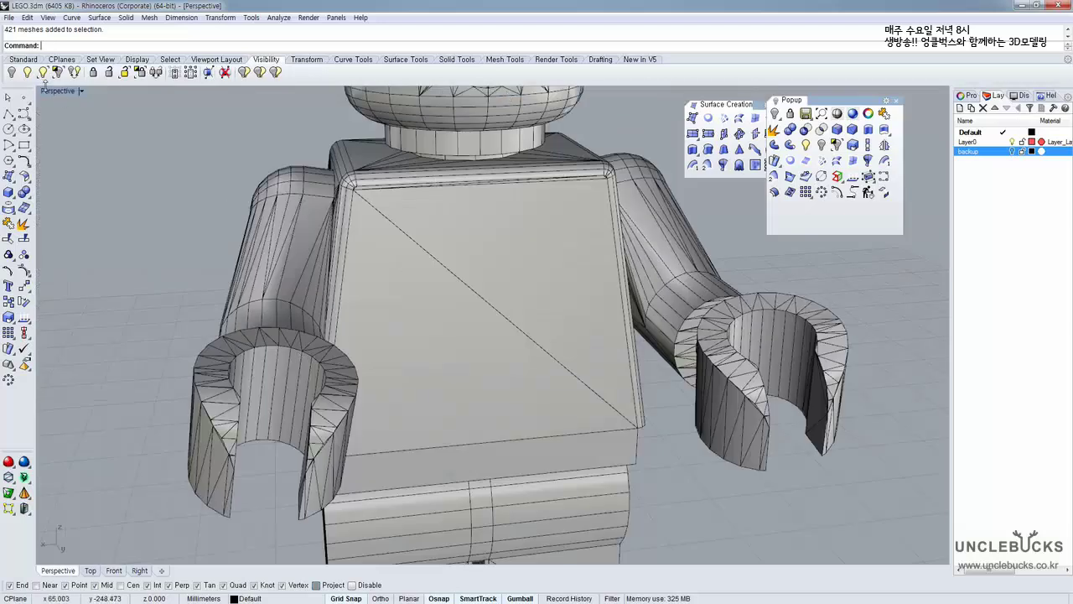
{"action": "double_click", "coordinate": [56, 92]}
{"action": "left_click", "coordinate": [531, 355]}
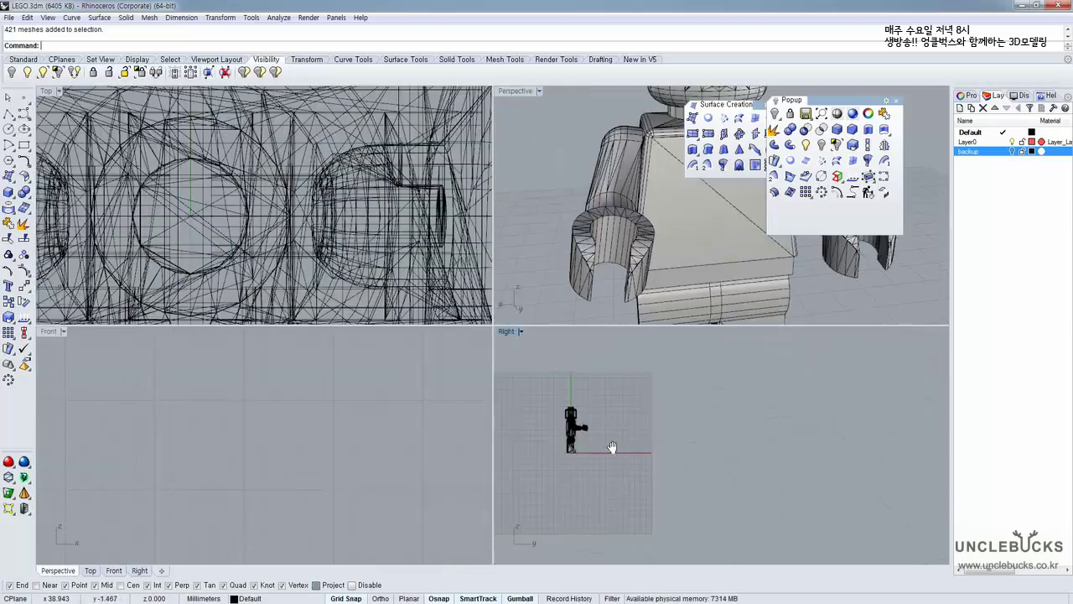
{"action": "double_click", "coordinate": [506, 333]}
{"action": "scroll", "coordinate": [251, 329], "scroll_direction": "up", "scroll_amount": 5}
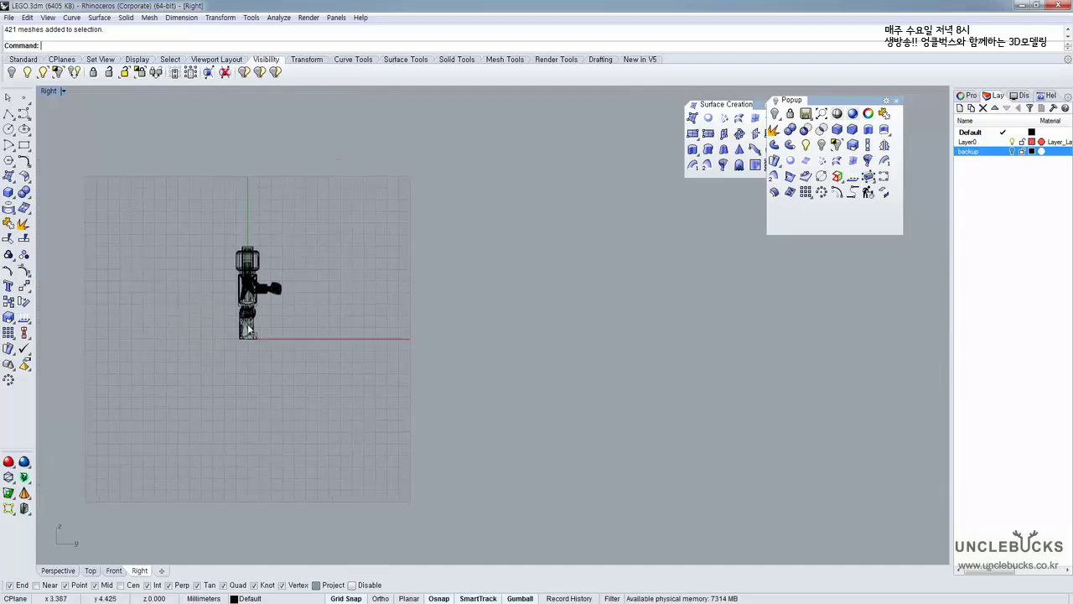
{"action": "left_click", "coordinate": [265, 367]}
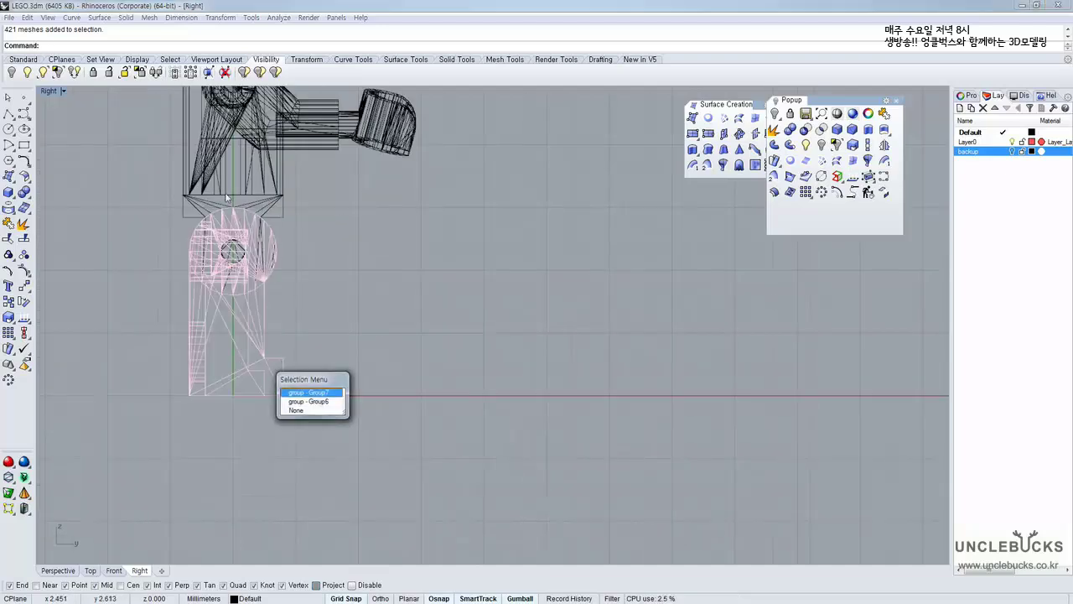
{"action": "left_click", "coordinate": [301, 392]}
{"action": "double_click", "coordinate": [50, 91]}
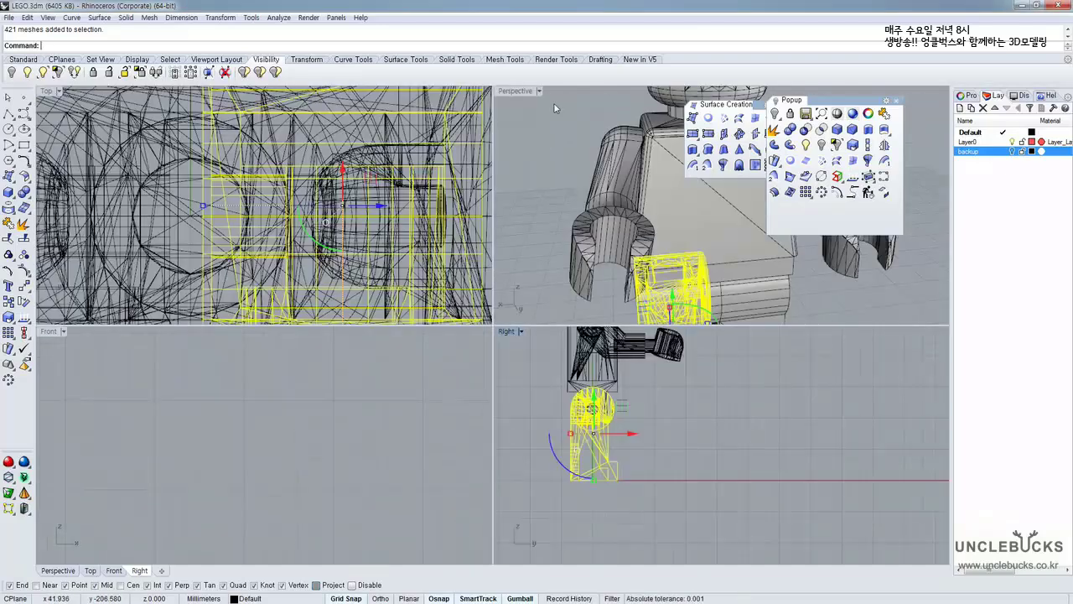
{"action": "double_click", "coordinate": [516, 92]}
{"action": "right_click_drag", "start_coordinate": [473, 327], "coordinate": [507, 463]}
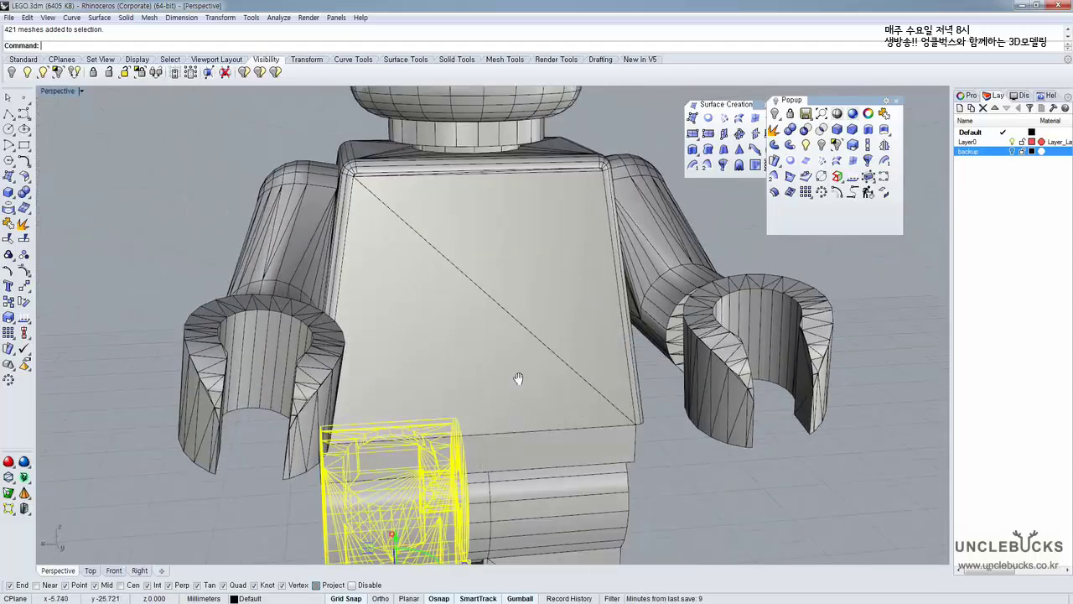
Isolate the selected leg by hiding all other parts, and inspect its shape from both sides with the selection cleared
{"action": "right_click_drag", "start_coordinate": [463, 351], "coordinate": [421, 93], "text": "shift"}
{"action": "right_click_drag", "start_coordinate": [420, 247], "coordinate": [634, 236]}
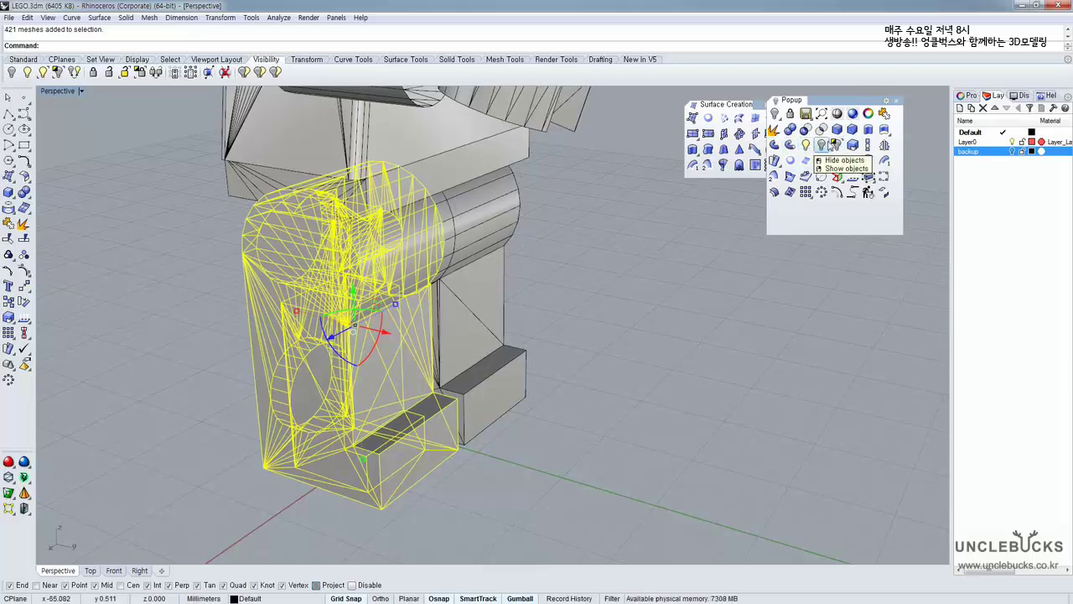
{"action": "left_click", "coordinate": [836, 145]}
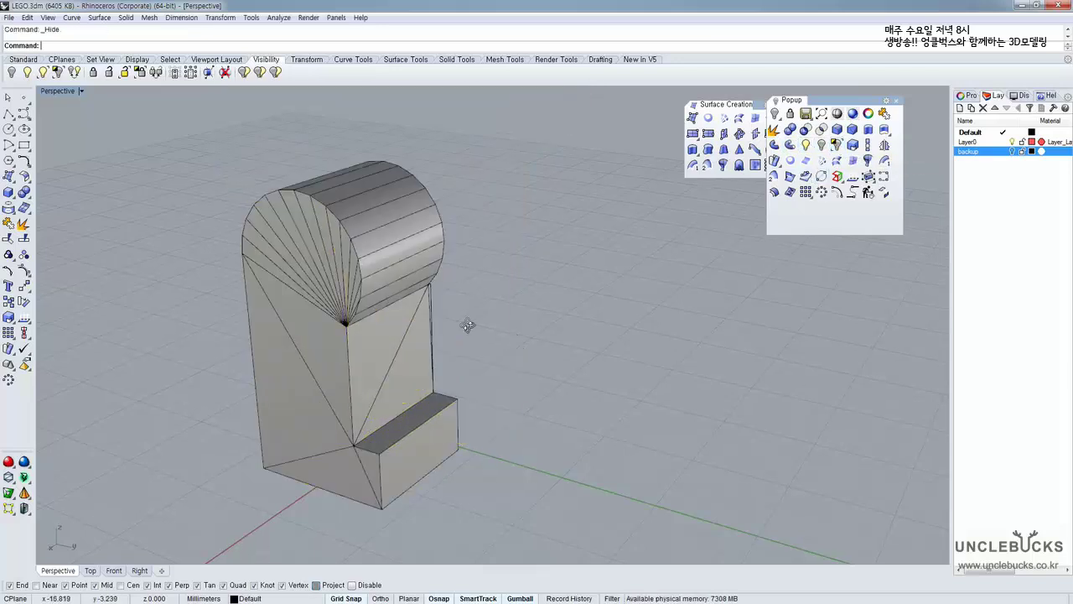
{"action": "right_click_drag", "start_coordinate": [468, 326], "coordinate": [395, 218]}
{"action": "left_click", "coordinate": [383, 326]}
{"action": "left_click", "coordinate": [584, 280]}
{"action": "scroll", "coordinate": [449, 308], "scroll_direction": "up", "scroll_amount": 4}
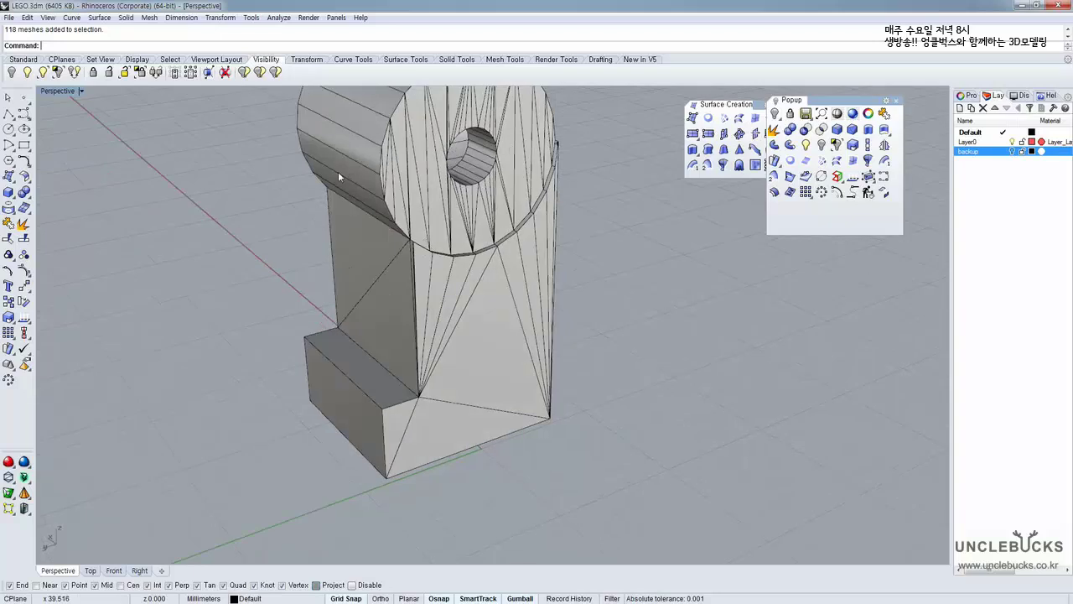
In the Right view, draw a 7 mm circle by diameter around the leg's round hip end, snapping both ends to the outermost mesh vertices
{"action": "double_click", "coordinate": [56, 91]}
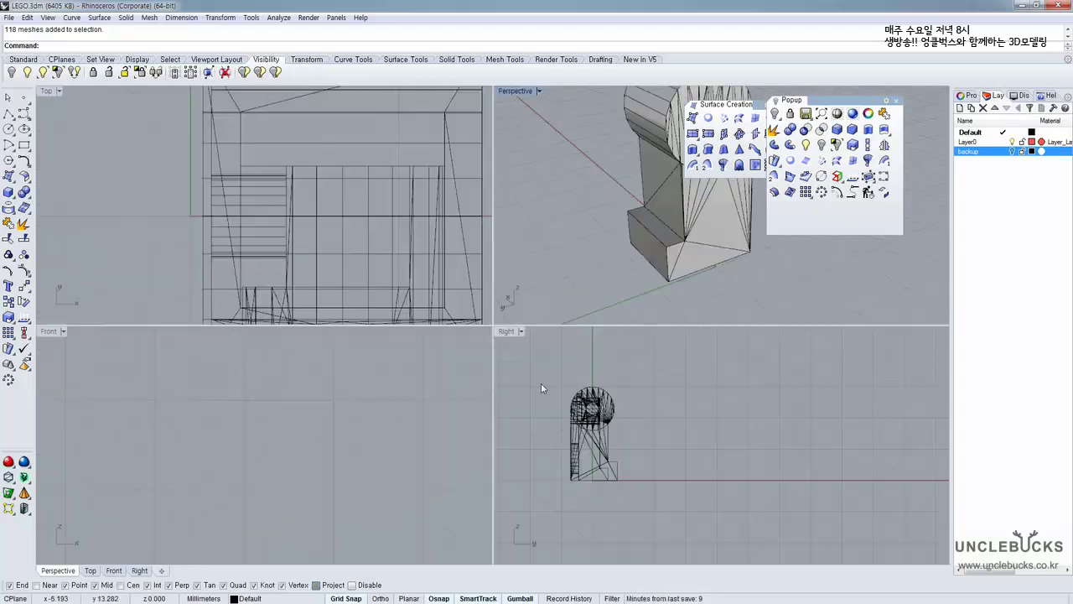
{"action": "double_click", "coordinate": [506, 331]}
{"action": "scroll", "coordinate": [306, 313], "scroll_direction": "up", "scroll_amount": 4}
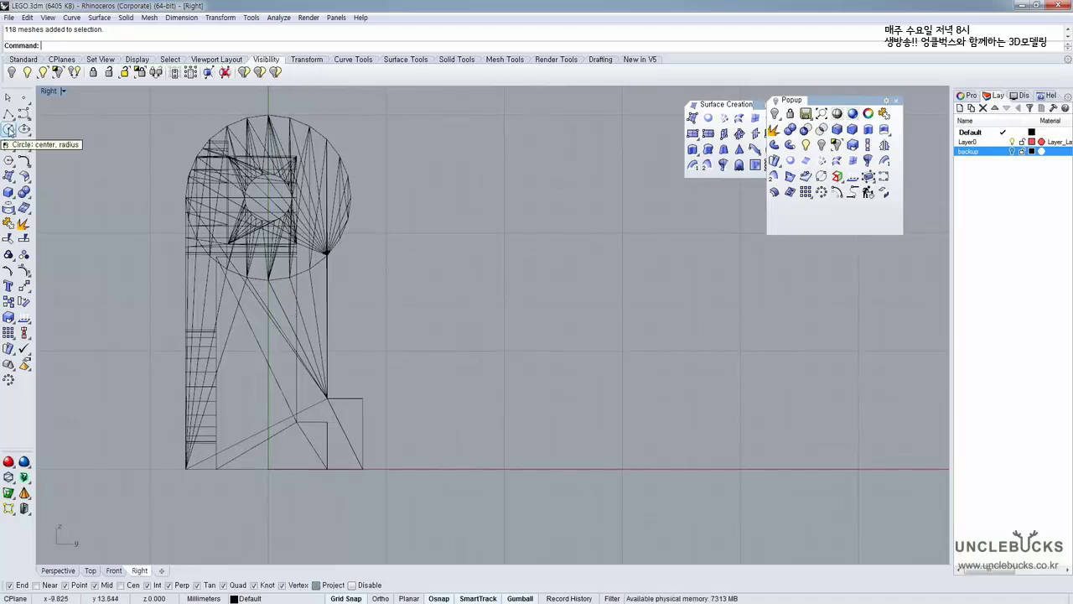
{"action": "right_click_drag", "start_coordinate": [236, 149], "coordinate": [226, 200]}
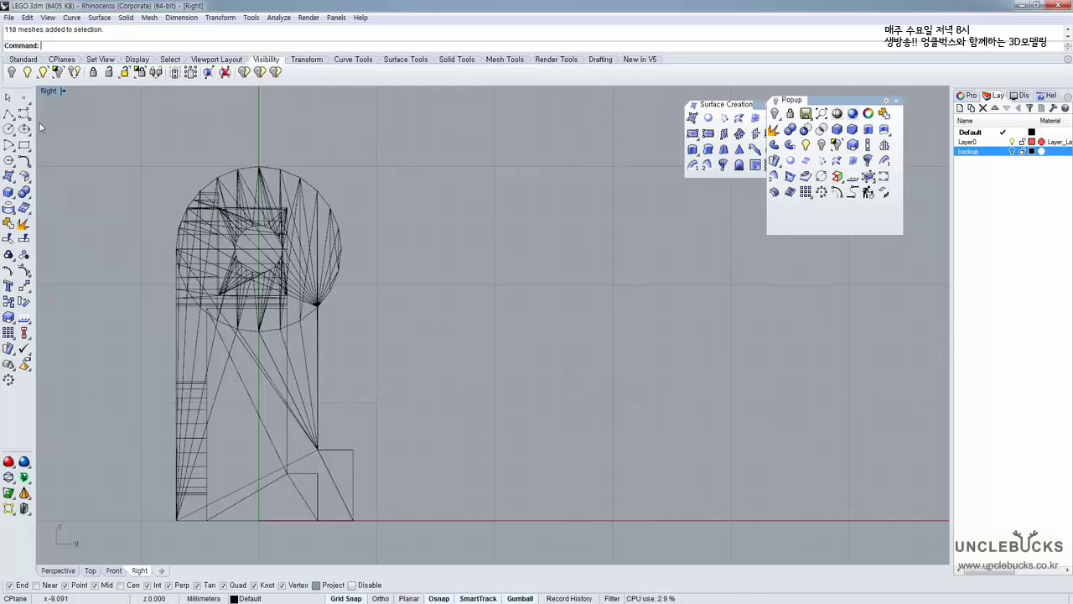
{"action": "left_click", "coordinate": [7, 130]}
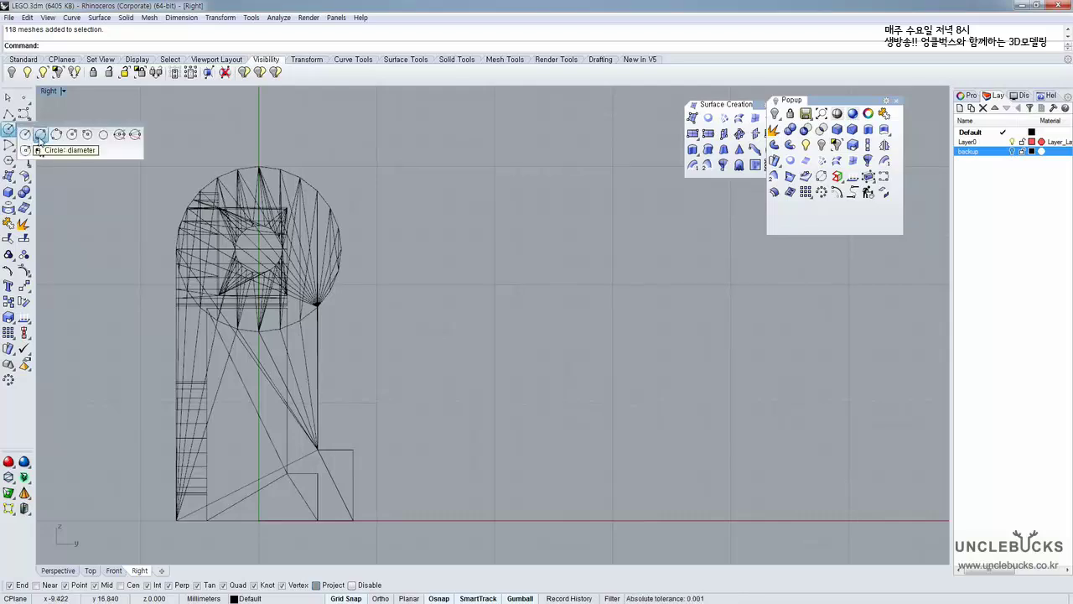
{"action": "left_click", "coordinate": [41, 136]}
{"action": "scroll", "coordinate": [168, 211], "scroll_direction": "up", "scroll_amount": 6}
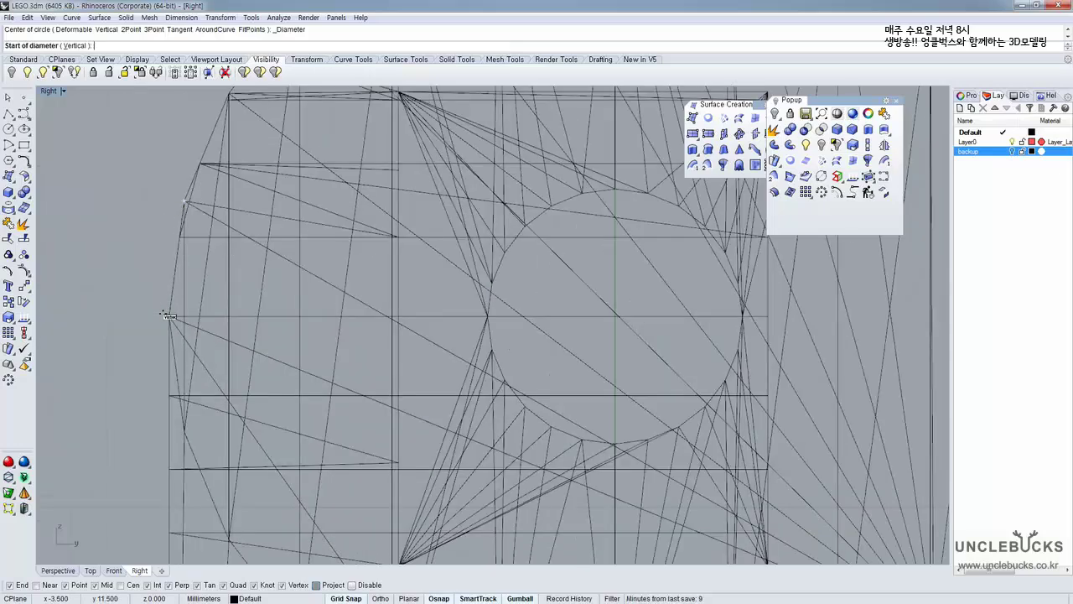
{"action": "left_click", "coordinate": [168, 316]}
{"action": "scroll", "coordinate": [162, 215], "scroll_direction": "down", "scroll_amount": 5}
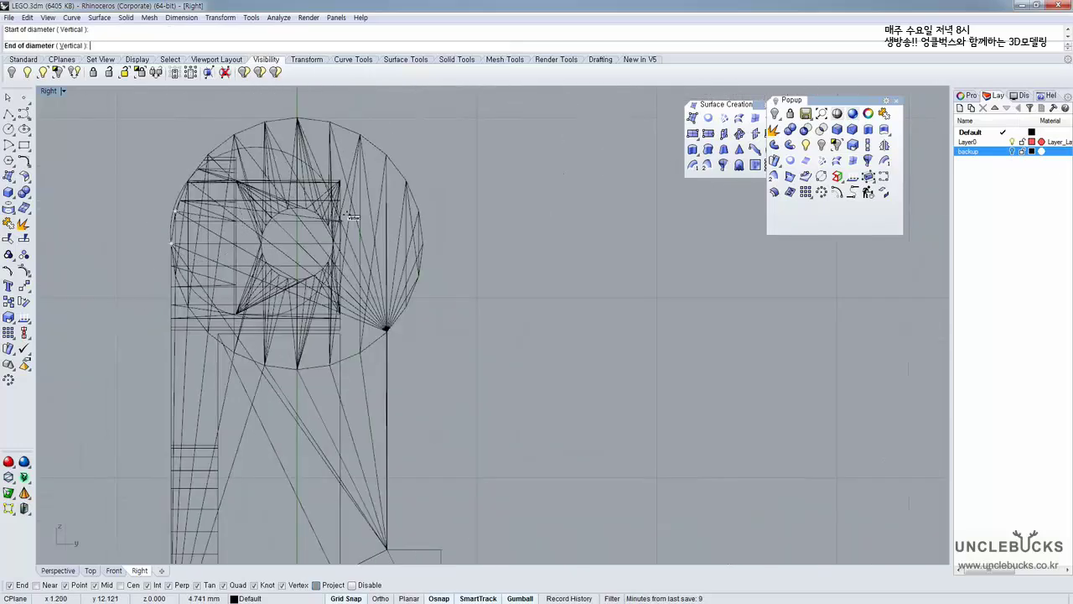
{"action": "scroll", "coordinate": [432, 223], "scroll_direction": "up", "scroll_amount": 3}
{"action": "left_click", "coordinate": [417, 256]}
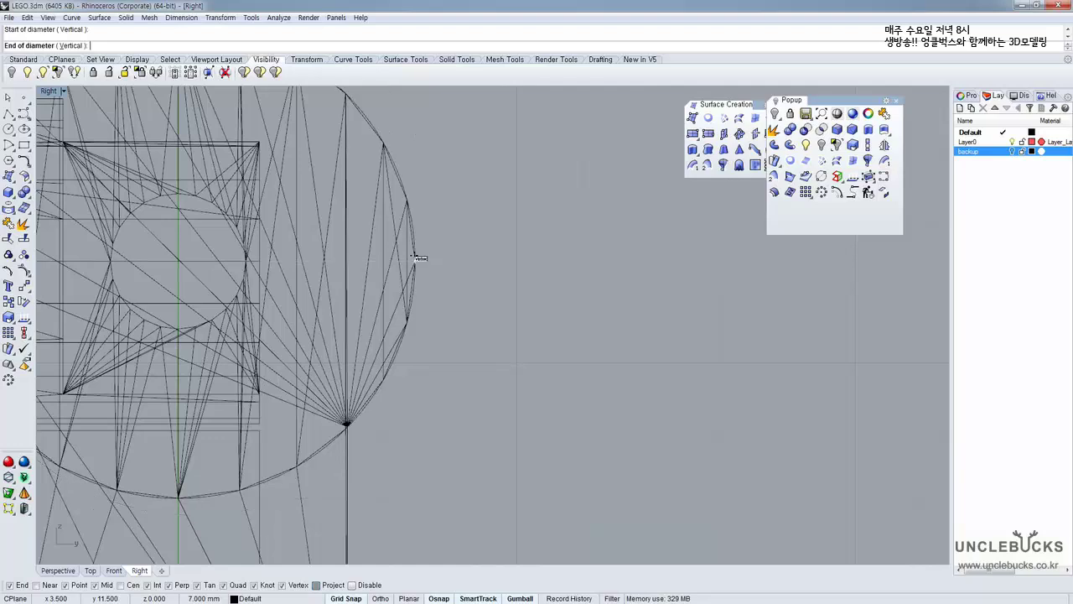
{"action": "left_click", "coordinate": [418, 247]}
{"action": "scroll", "coordinate": [442, 194], "scroll_direction": "down", "scroll_amount": 4}
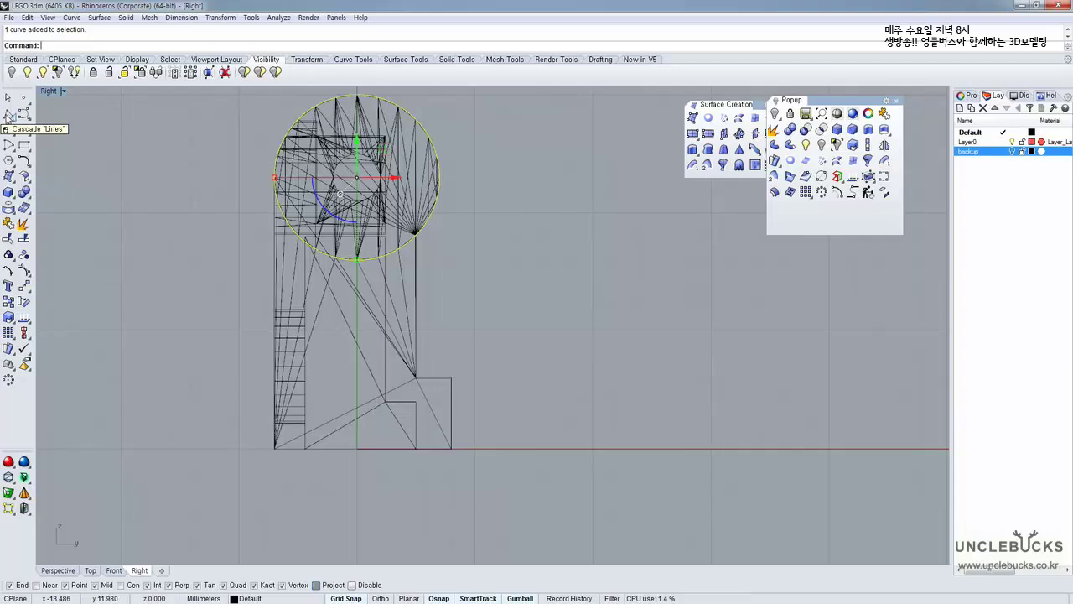
Start a polyline at the back end of the circle's diameter and trace down to the heel, along the sole and up the toe
{"action": "left_click", "coordinate": [6, 117]}
{"action": "scroll", "coordinate": [265, 166], "scroll_direction": "up", "scroll_amount": 8}
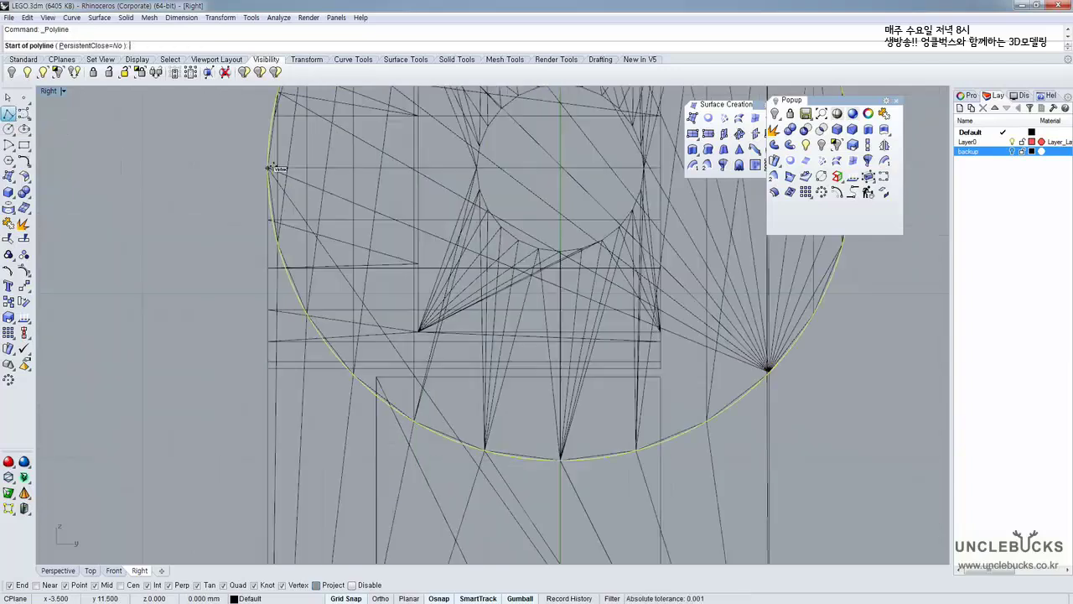
{"action": "scroll", "coordinate": [234, 264], "scroll_direction": "down", "scroll_amount": 8}
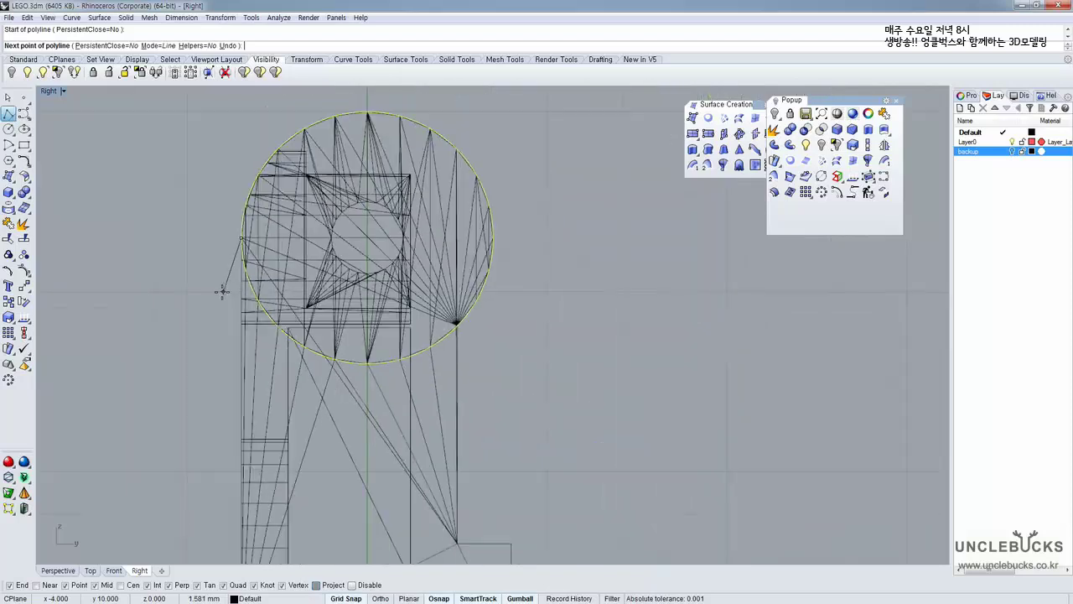
{"action": "left_click", "coordinate": [237, 387]}
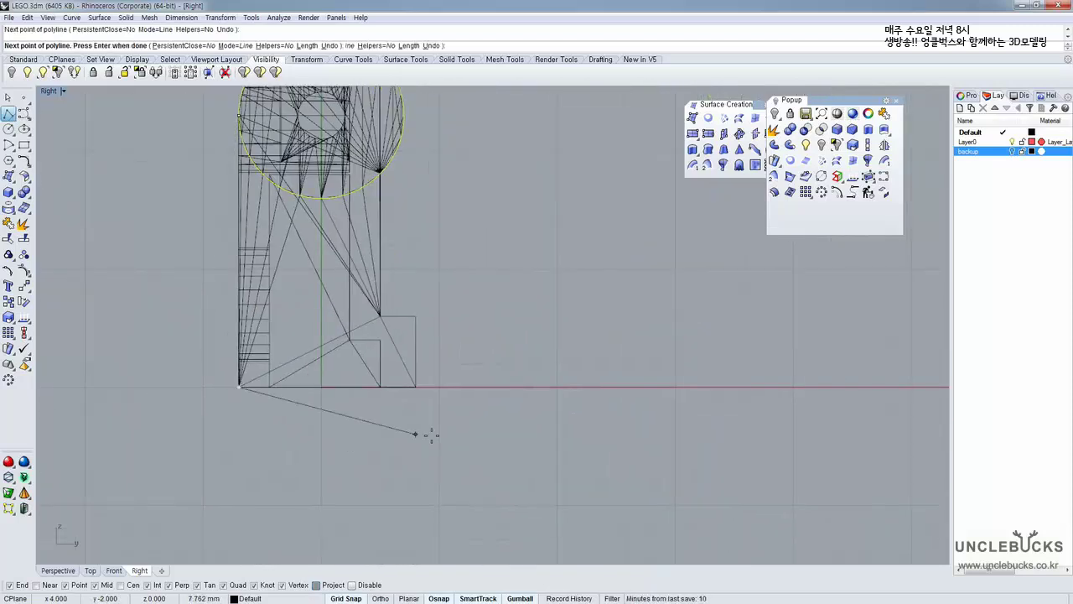
{"action": "left_click", "coordinate": [415, 388]}
{"action": "left_click", "coordinate": [416, 312]}
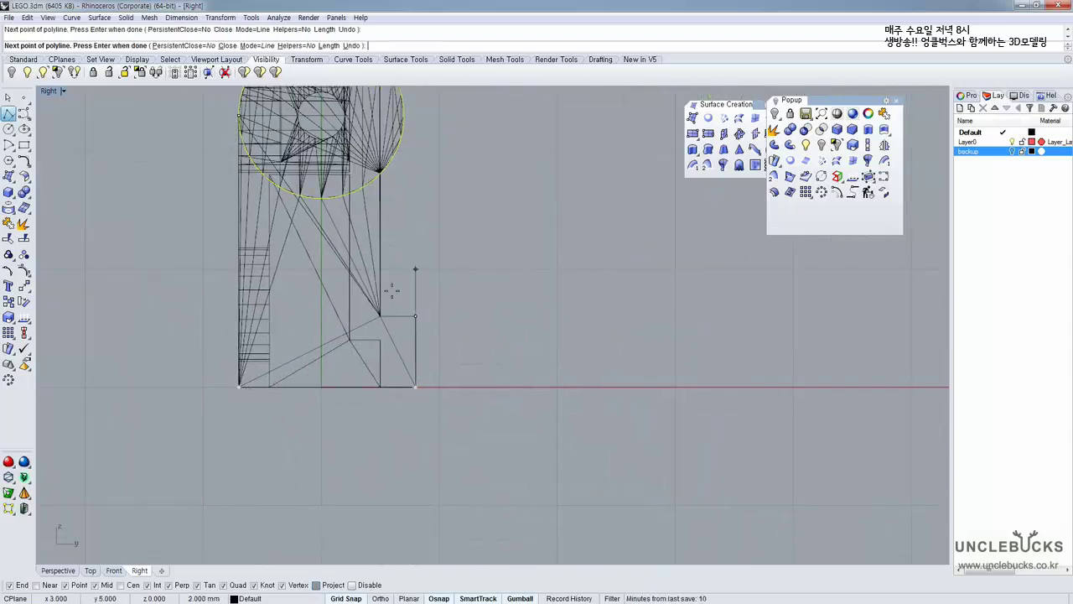
Continue the polyline back across the top of the foot and straight up the leg's front edge, ending it inside the circle
{"action": "scroll", "coordinate": [390, 316], "scroll_direction": "up", "scroll_amount": 2}
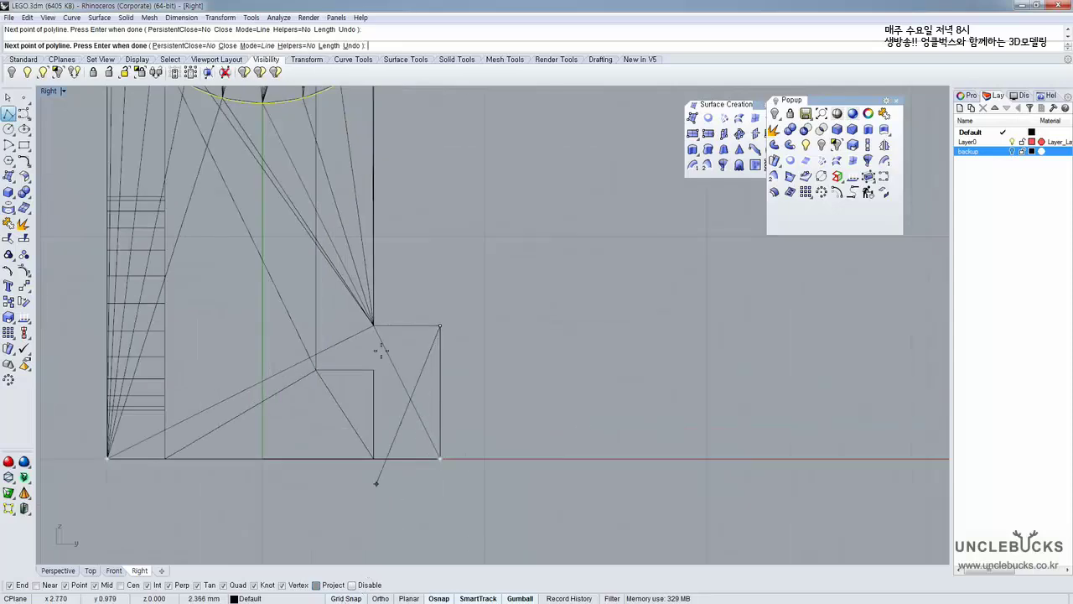
{"action": "scroll", "coordinate": [376, 302], "scroll_direction": "up", "scroll_amount": 2}
{"action": "scroll", "coordinate": [375, 301], "scroll_direction": "up", "scroll_amount": 2}
{"action": "left_click", "coordinate": [373, 337]}
{"action": "scroll", "coordinate": [374, 239], "scroll_direction": "down", "scroll_amount": 4}
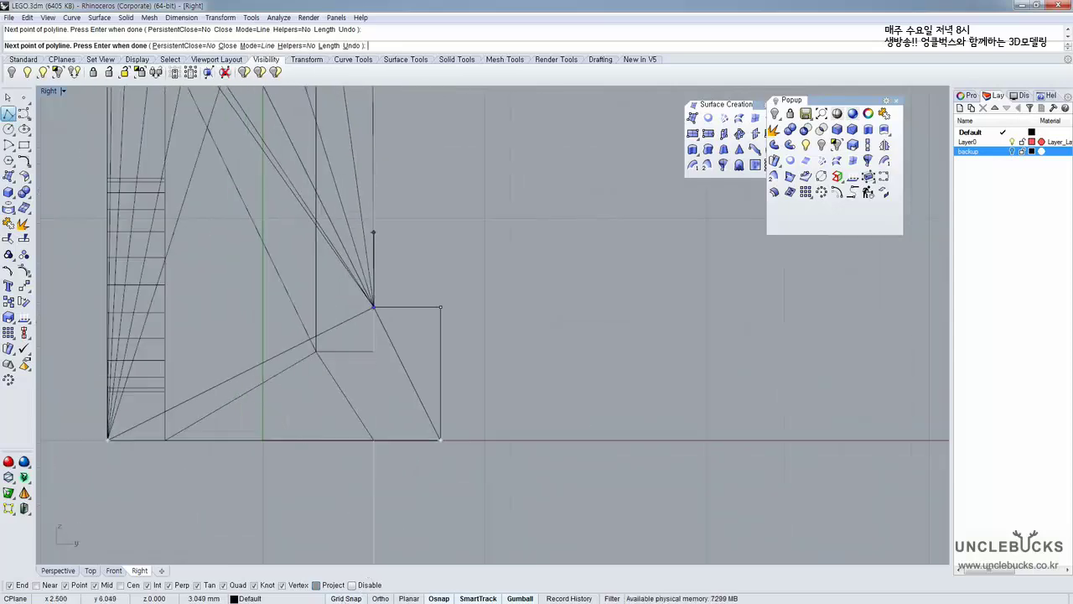
{"action": "right_click_drag", "start_coordinate": [369, 142], "coordinate": [346, 391]}
{"action": "scroll", "coordinate": [345, 246], "scroll_direction": "up", "scroll_amount": 6}
{"action": "right_click_drag", "start_coordinate": [338, 255], "coordinate": [335, 351]}
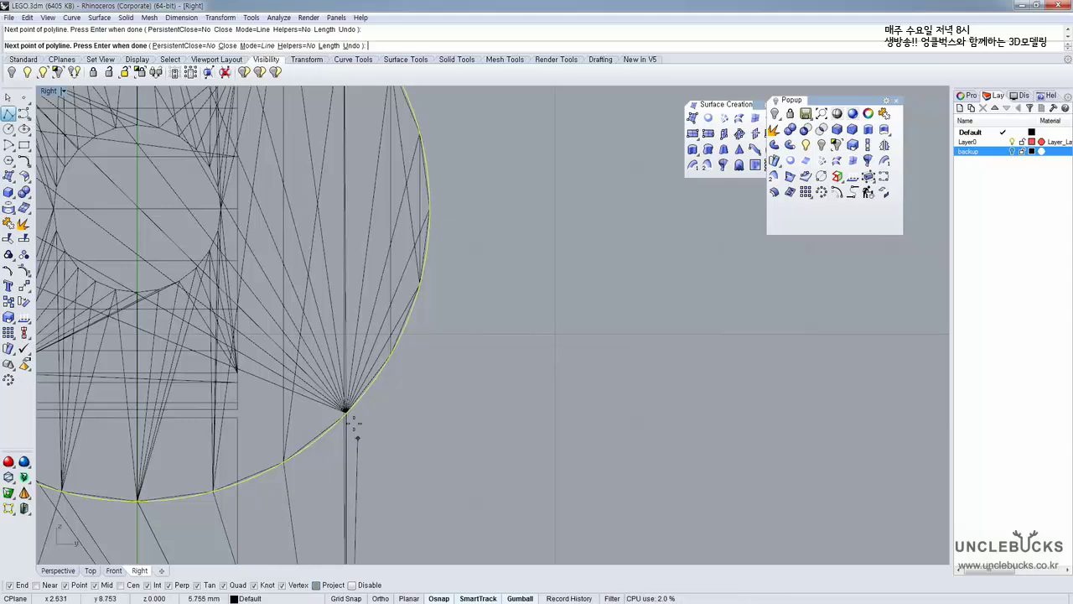
{"action": "scroll", "coordinate": [352, 421], "scroll_direction": "up", "scroll_amount": 4}
{"action": "scroll", "coordinate": [352, 422], "scroll_direction": "up", "scroll_amount": 1}
{"action": "scroll", "coordinate": [332, 391], "scroll_direction": "down", "scroll_amount": 4}
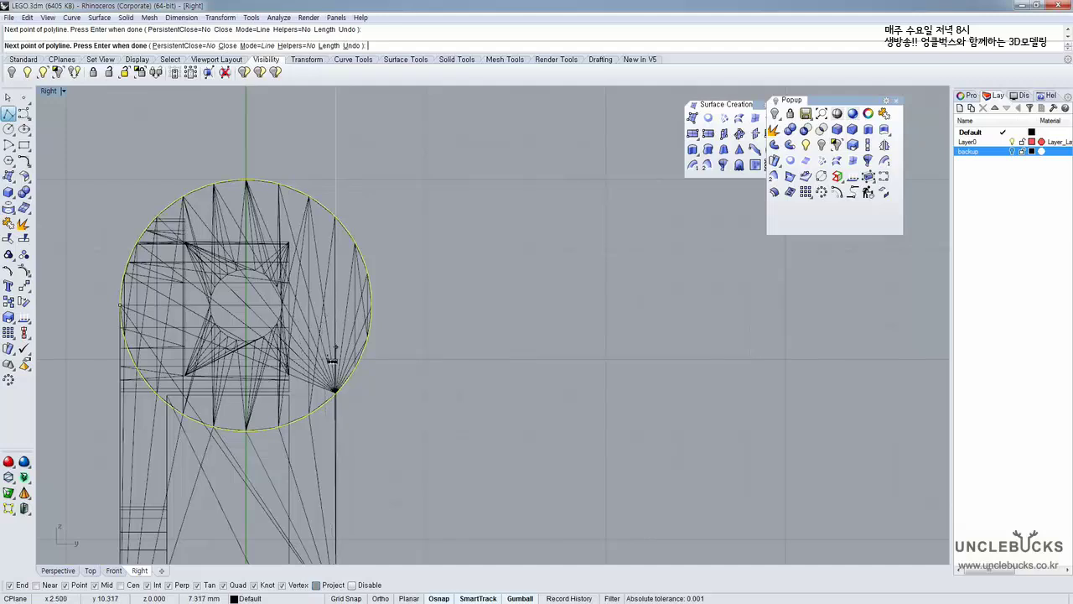
{"action": "scroll", "coordinate": [335, 387], "scroll_direction": "up", "scroll_amount": 5}
{"action": "scroll", "coordinate": [338, 387], "scroll_direction": "down", "scroll_amount": 5}
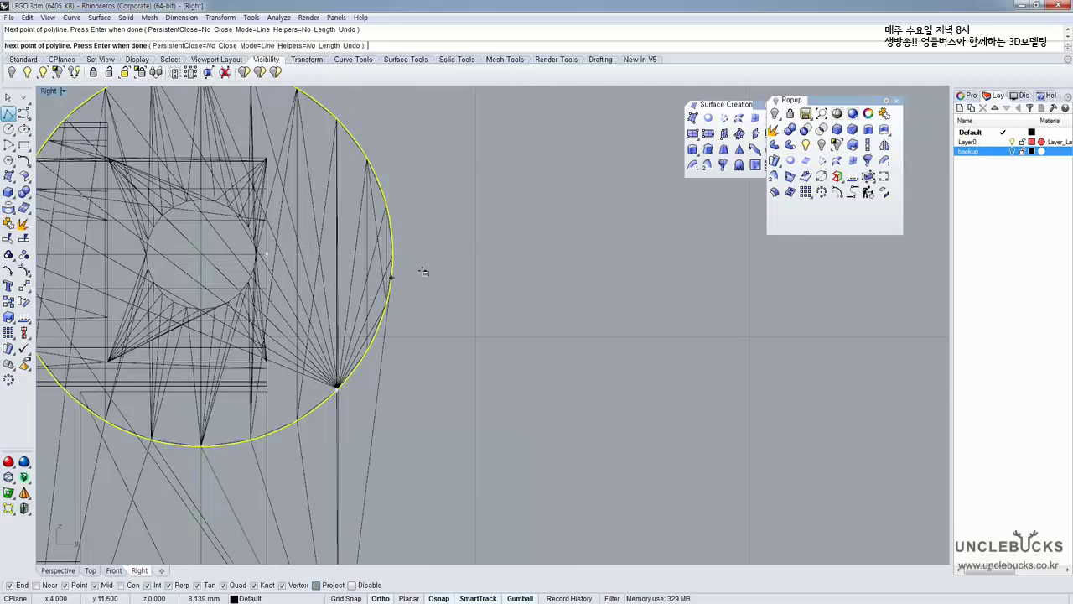
{"action": "key", "text": "F8"}
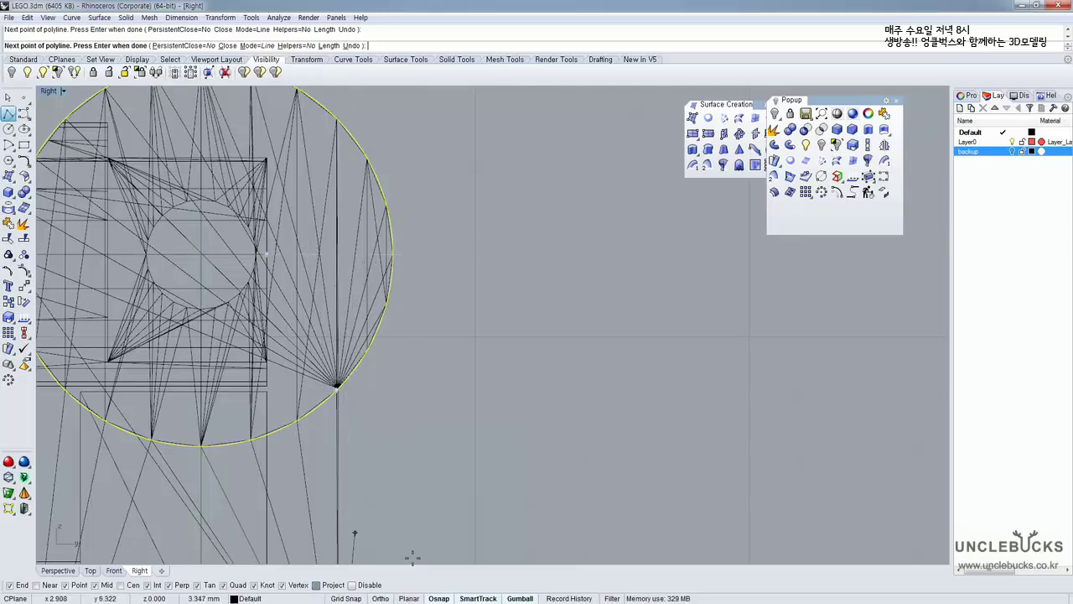
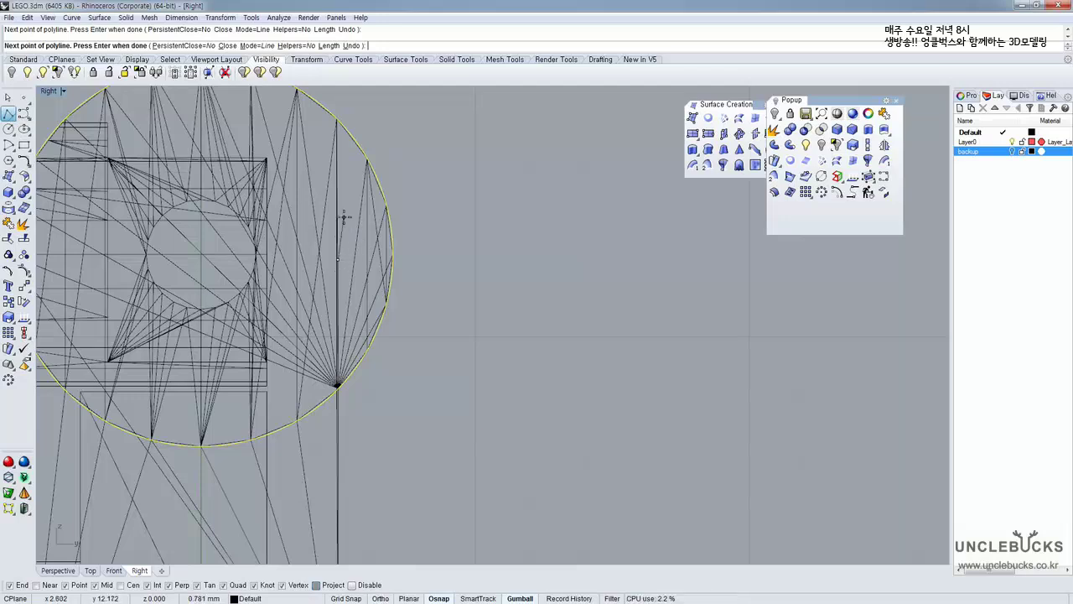
{"action": "scroll", "coordinate": [344, 218], "scroll_direction": "down", "scroll_amount": 3}
{"action": "key", "text": "Return"}
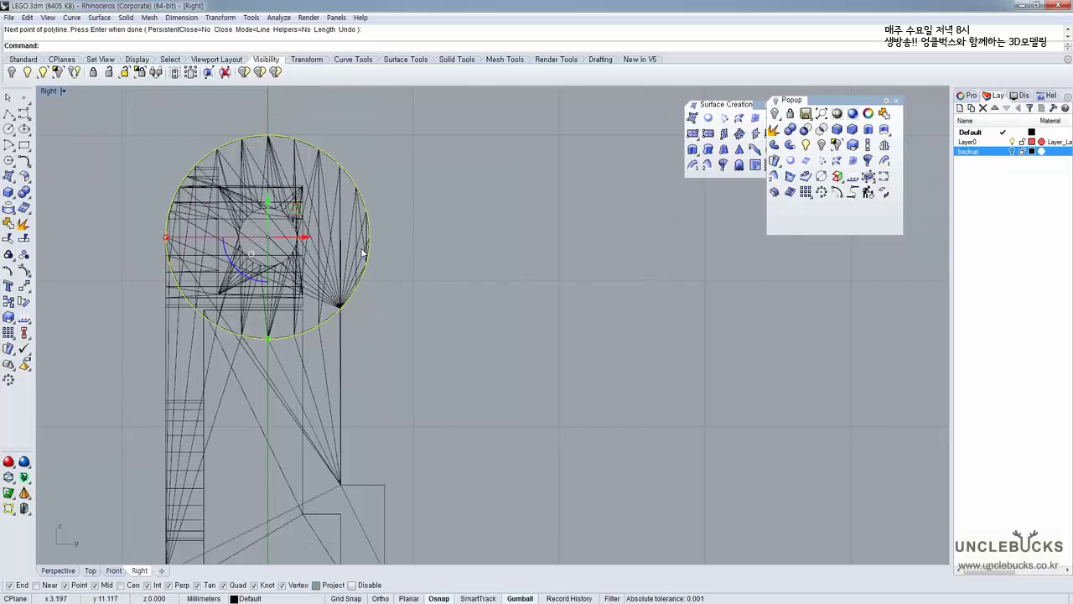
Trim away the circle's lower arc inside the leg outline and the outline's short vertical stub inside the circle
{"action": "left_click", "coordinate": [352, 301]}
{"action": "left_click", "coordinate": [350, 345]}
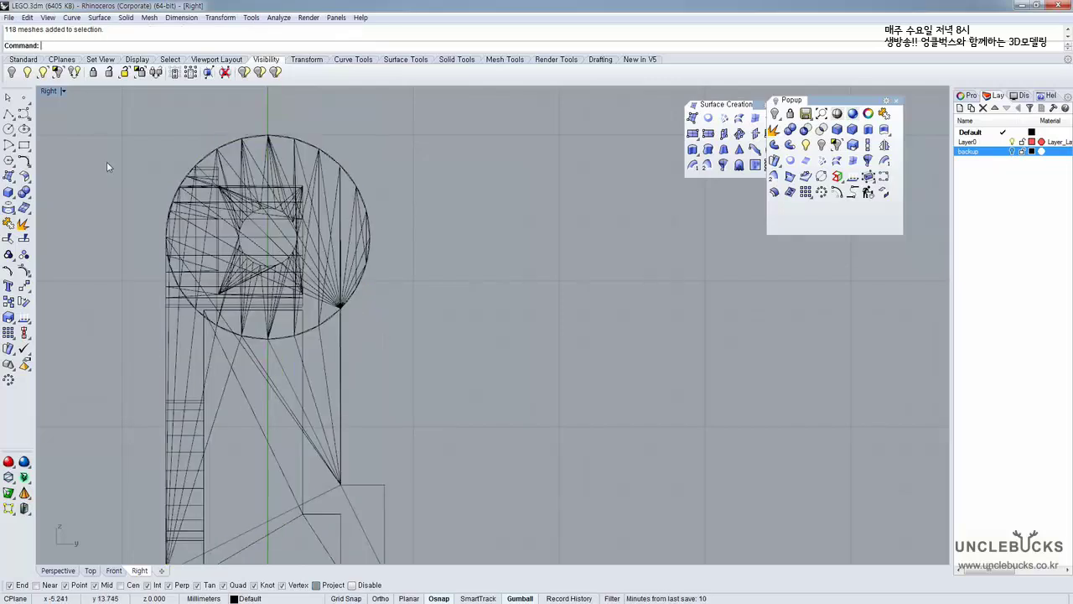
{"action": "left_click", "coordinate": [233, 140]}
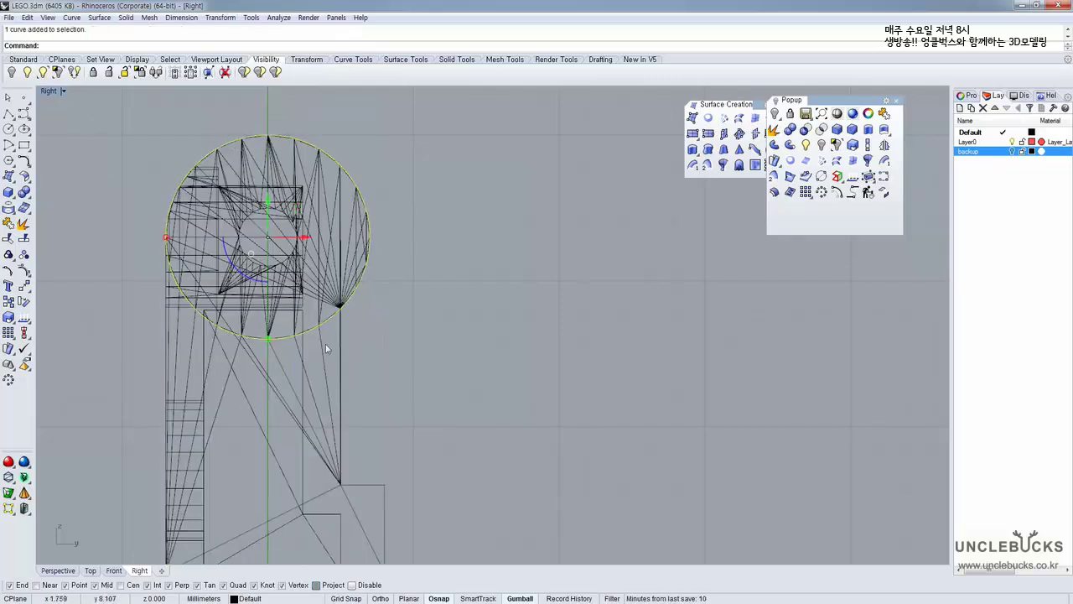
{"action": "left_click", "coordinate": [342, 375], "text": "shift"}
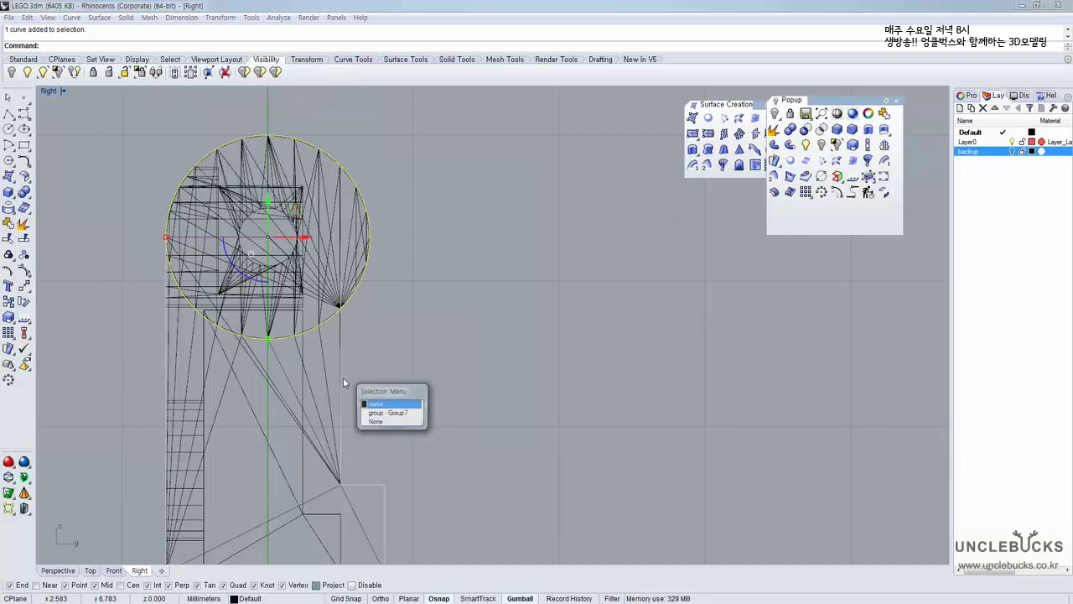
{"action": "left_click", "coordinate": [388, 404]}
{"action": "right_click_drag", "start_coordinate": [358, 353], "coordinate": [286, 270]}
{"action": "scroll", "coordinate": [322, 166], "scroll_direction": "down", "scroll_amount": 2}
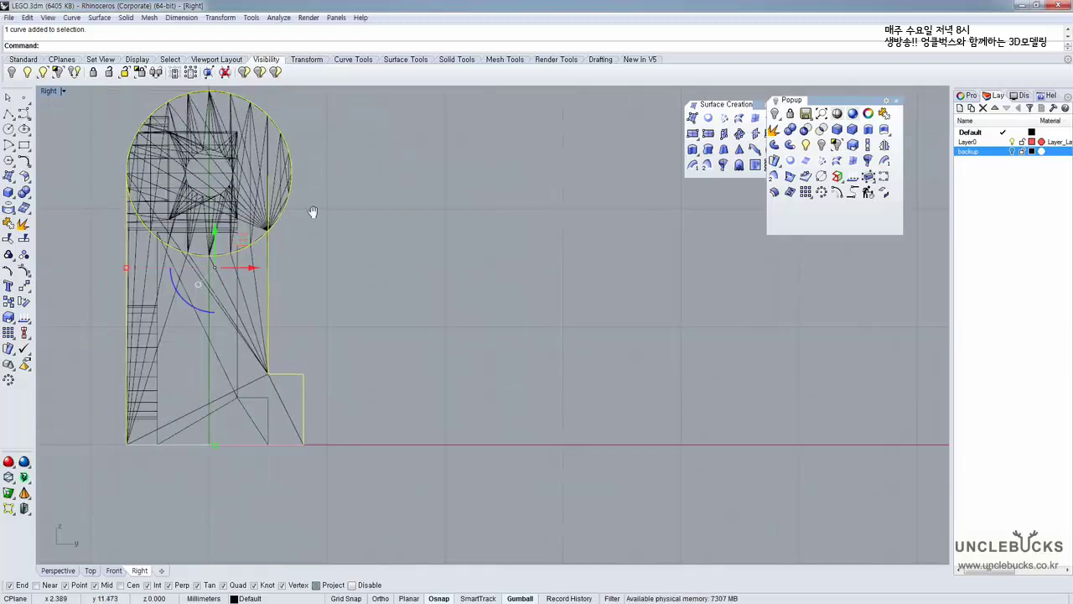
{"action": "scroll", "coordinate": [354, 315], "scroll_direction": "up", "scroll_amount": 3}
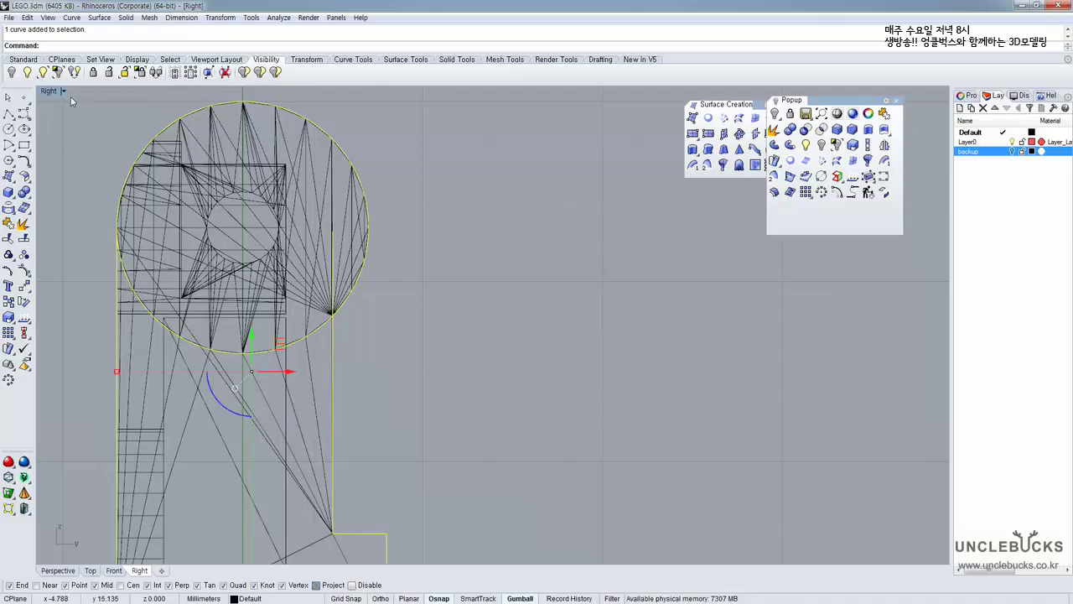
{"action": "scroll", "coordinate": [134, 223], "scroll_direction": "down", "scroll_amount": 3}
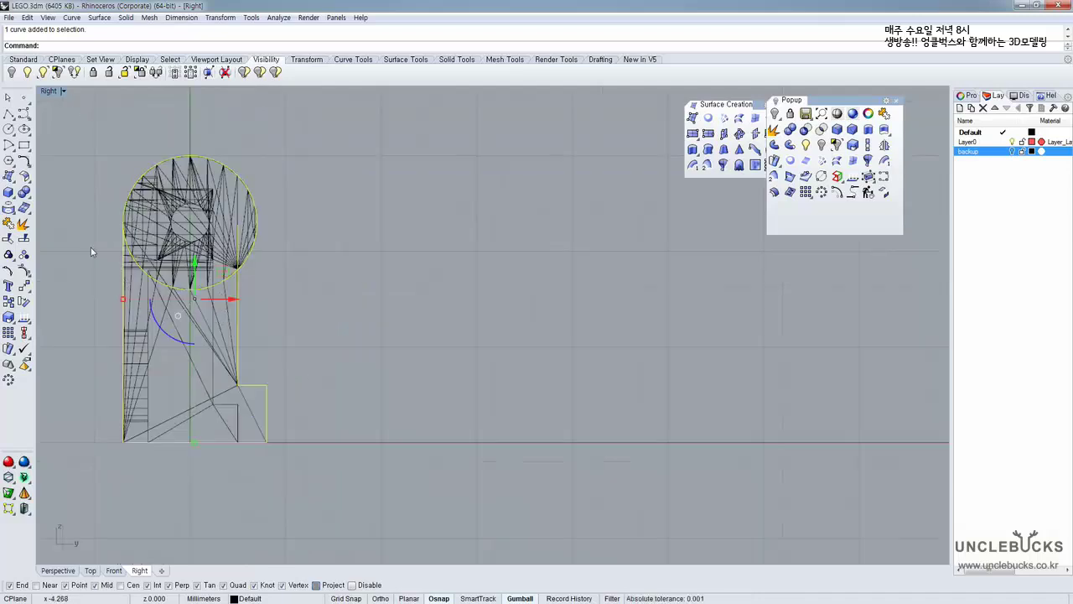
{"action": "left_click", "coordinate": [8, 238]}
{"action": "scroll", "coordinate": [227, 283], "scroll_direction": "up", "scroll_amount": 5}
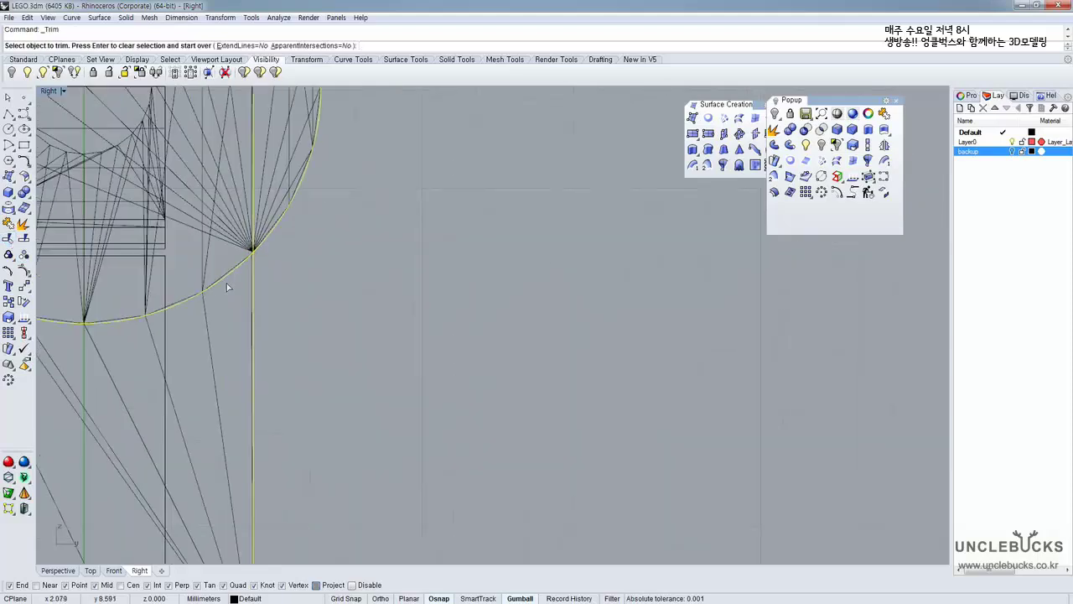
{"action": "left_click", "coordinate": [223, 282]}
{"action": "scroll", "coordinate": [240, 234], "scroll_direction": "up", "scroll_amount": 5}
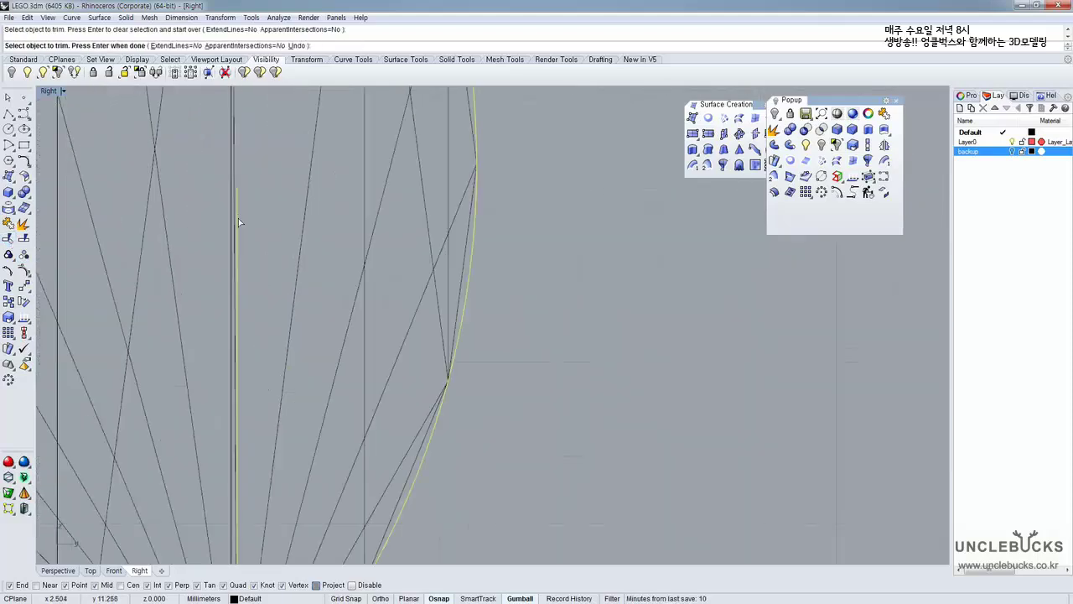
{"action": "left_click", "coordinate": [237, 213]}
{"action": "scroll", "coordinate": [237, 212], "scroll_direction": "down", "scroll_amount": 8}
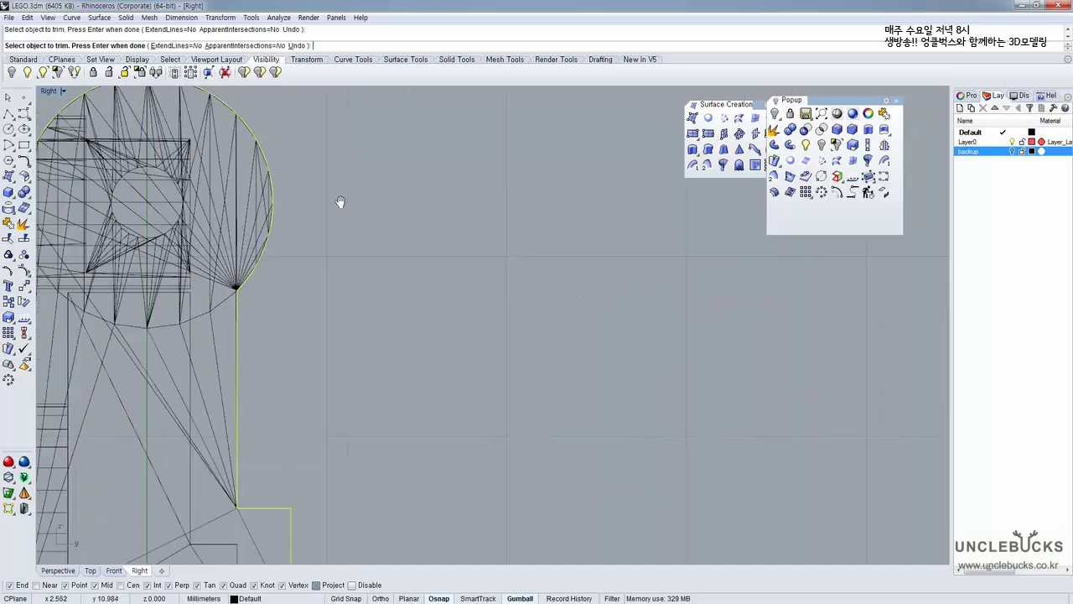
Join the trimmed circle and the leg outline into one closed profile curve and check it against the mesh in perspective
{"action": "scroll", "coordinate": [257, 329], "scroll_direction": "down", "scroll_amount": 3}
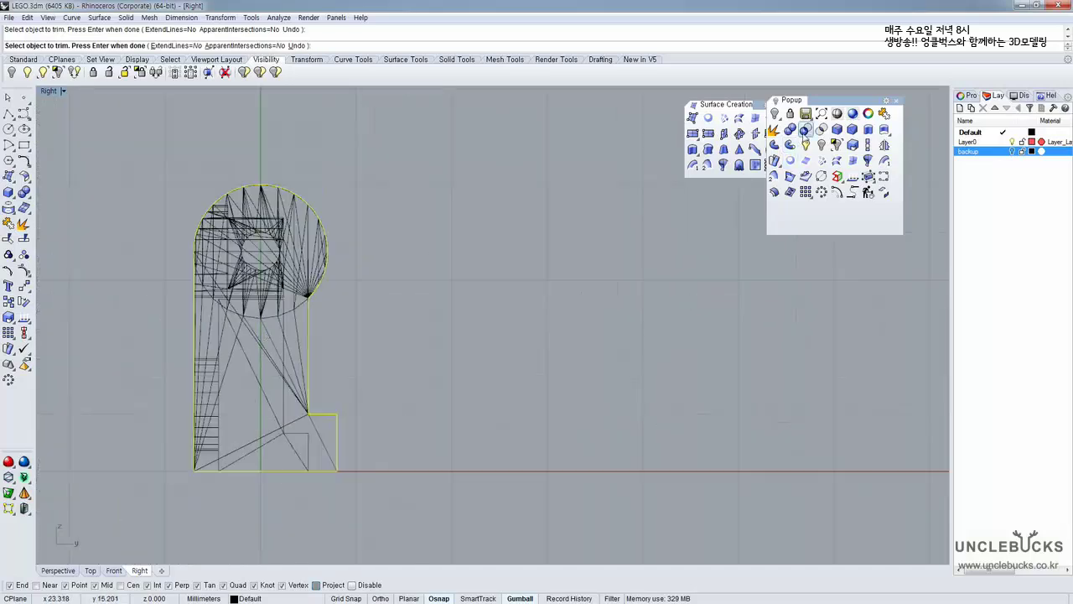
{"action": "left_click", "coordinate": [887, 117]}
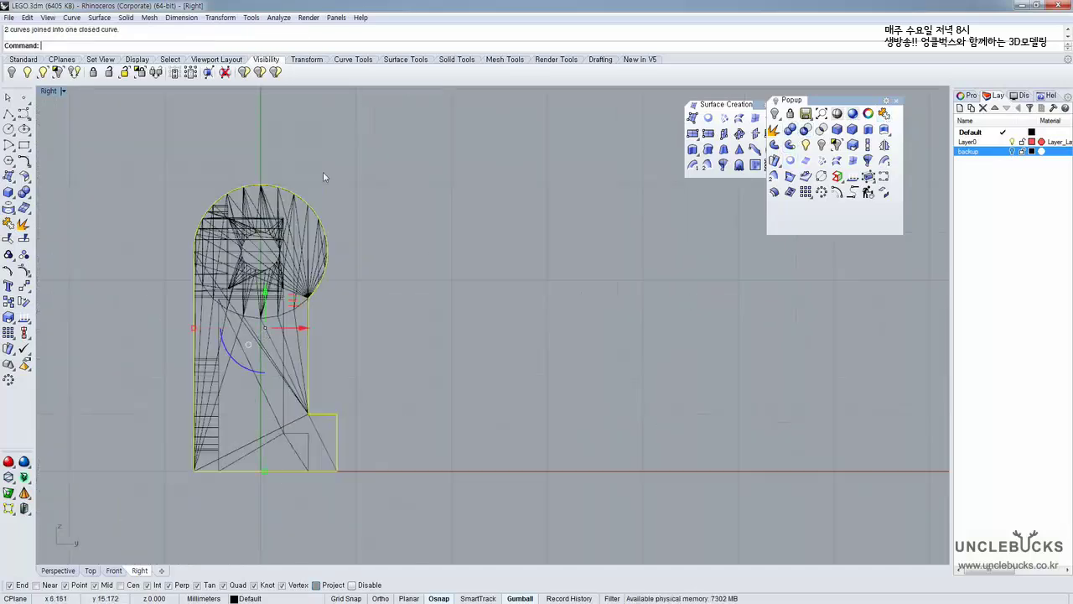
{"action": "double_click", "coordinate": [48, 92]}
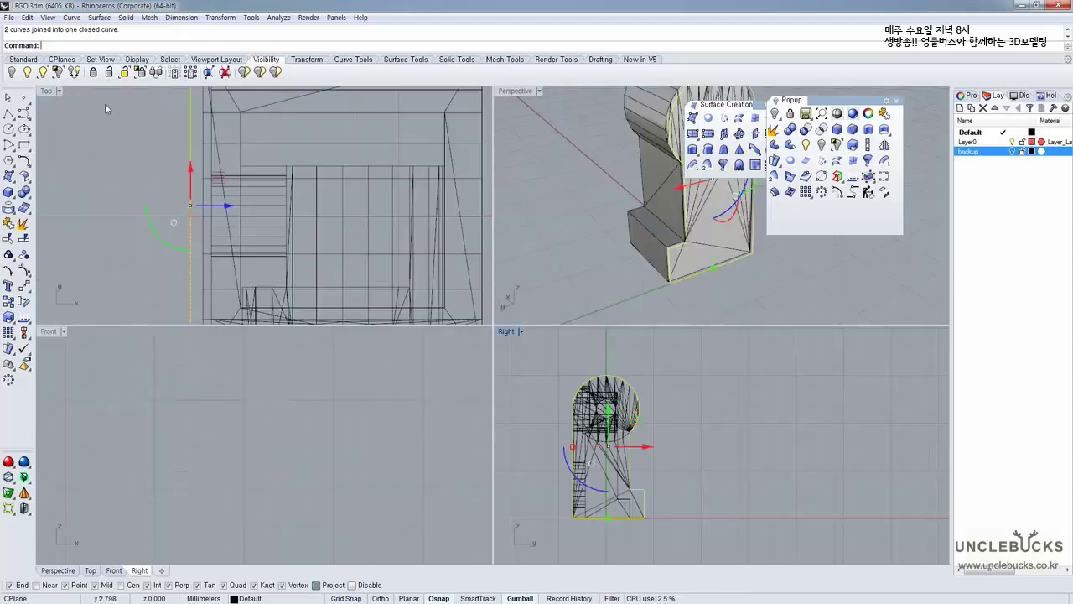
{"action": "double_click", "coordinate": [515, 90]}
{"action": "scroll", "coordinate": [587, 151], "scroll_direction": "down", "scroll_amount": 2}
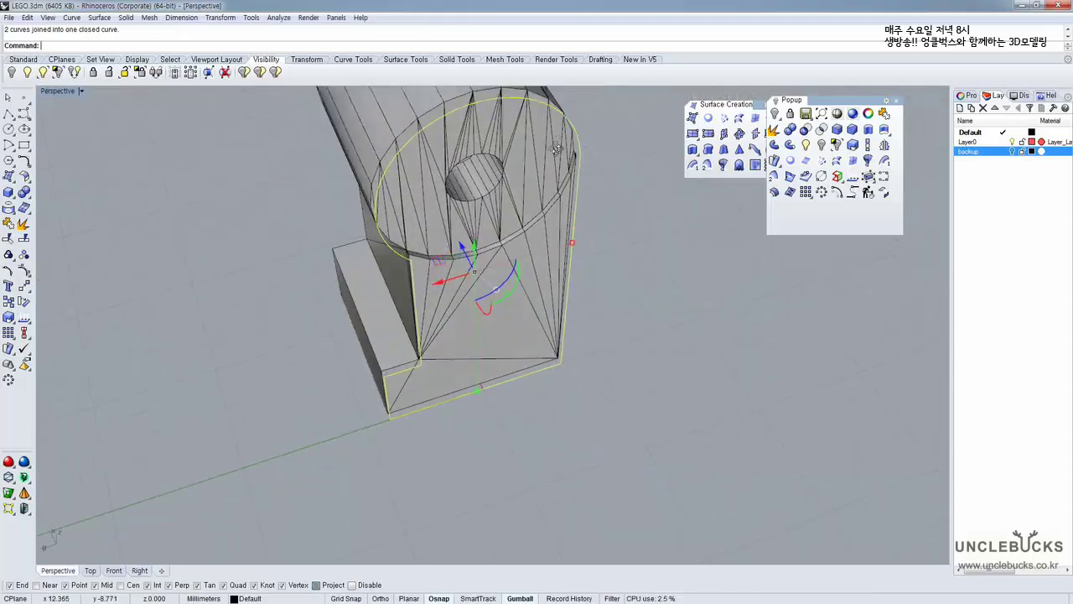
{"action": "right_click_drag", "start_coordinate": [557, 148], "coordinate": [556, 169]}
Move the closed profile in the Top view from its upper end point onto the adjacent outer corner of the leg mesh
{"action": "double_click", "coordinate": [57, 93]}
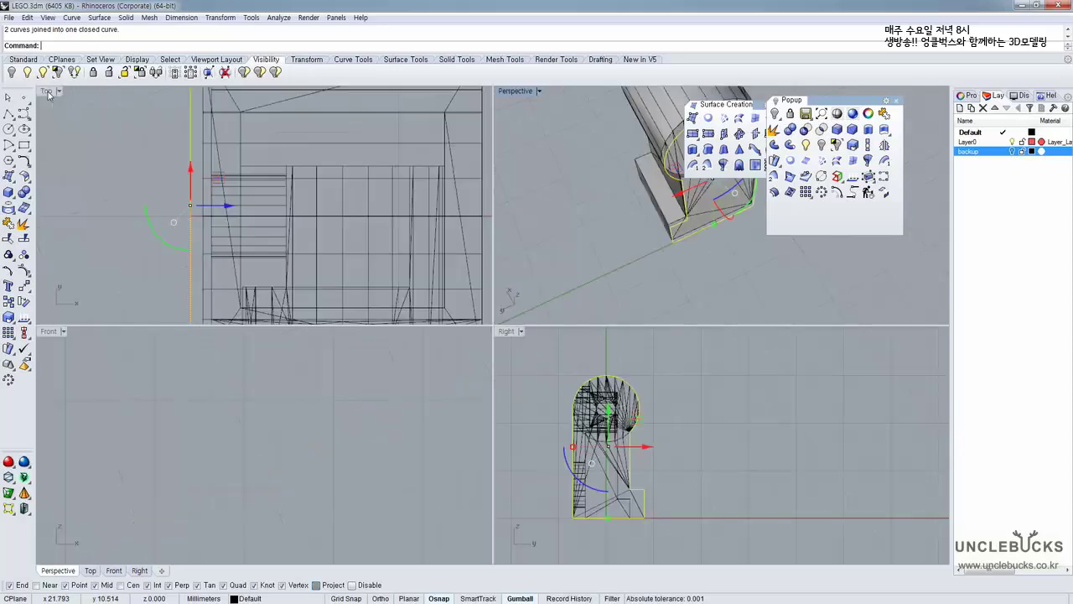
{"action": "double_click", "coordinate": [50, 93]}
{"action": "right_click_drag", "start_coordinate": [311, 159], "coordinate": [283, 244]}
{"action": "scroll", "coordinate": [285, 245], "scroll_direction": "down", "scroll_amount": 6}
{"action": "scroll", "coordinate": [302, 184], "scroll_direction": "up", "scroll_amount": 4}
{"action": "scroll", "coordinate": [301, 190], "scroll_direction": "up", "scroll_amount": 4}
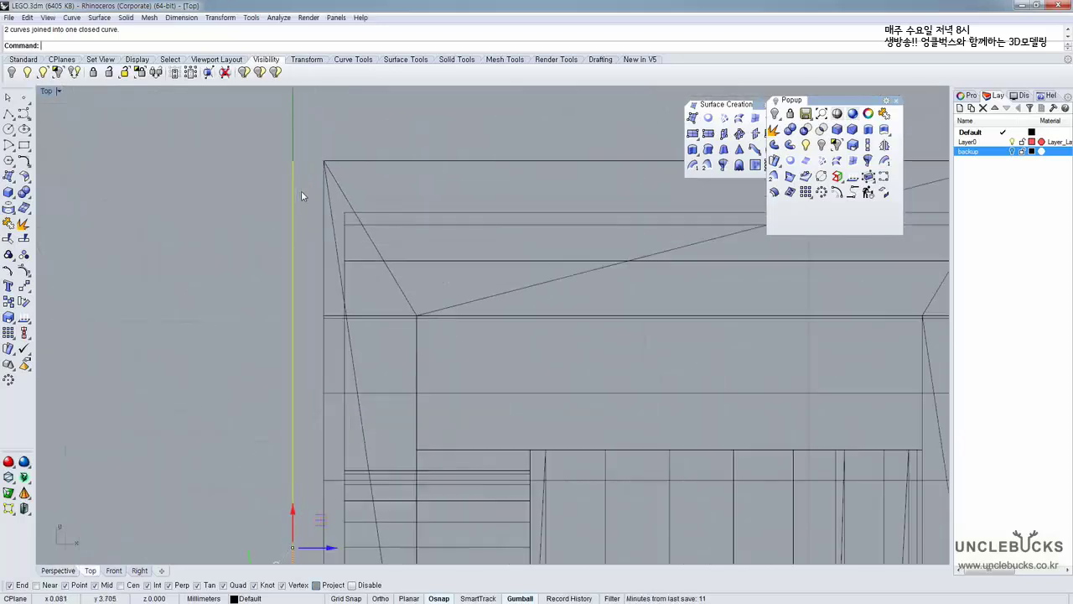
{"action": "scroll", "coordinate": [289, 201], "scroll_direction": "up", "scroll_amount": 4}
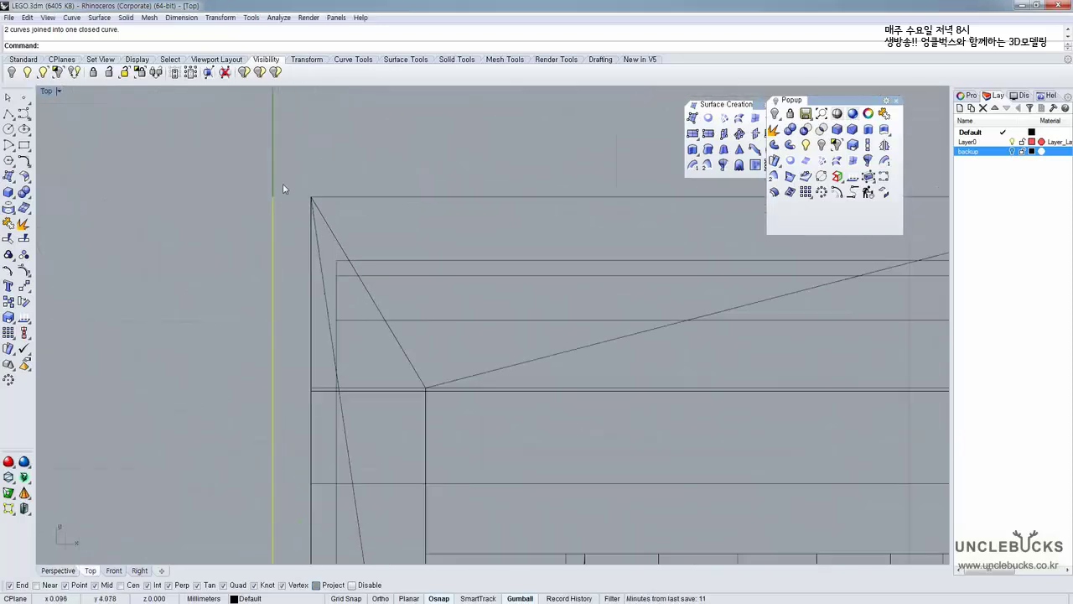
{"action": "scroll", "coordinate": [281, 182], "scroll_direction": "up", "scroll_amount": 4}
{"action": "type", "text": "m"}
{"action": "key", "text": "Return"}
{"action": "left_click", "coordinate": [271, 202]}
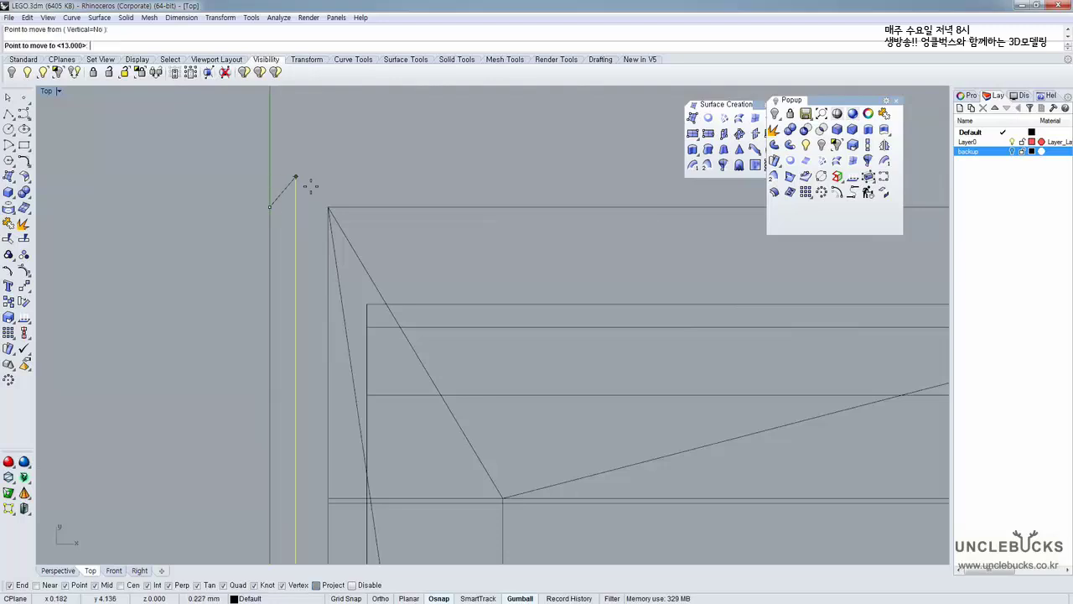
{"action": "left_click", "coordinate": [327, 207]}
{"action": "scroll", "coordinate": [328, 207], "scroll_direction": "down", "scroll_amount": 3}
{"action": "scroll", "coordinate": [327, 207], "scroll_direction": "down", "scroll_amount": 5}
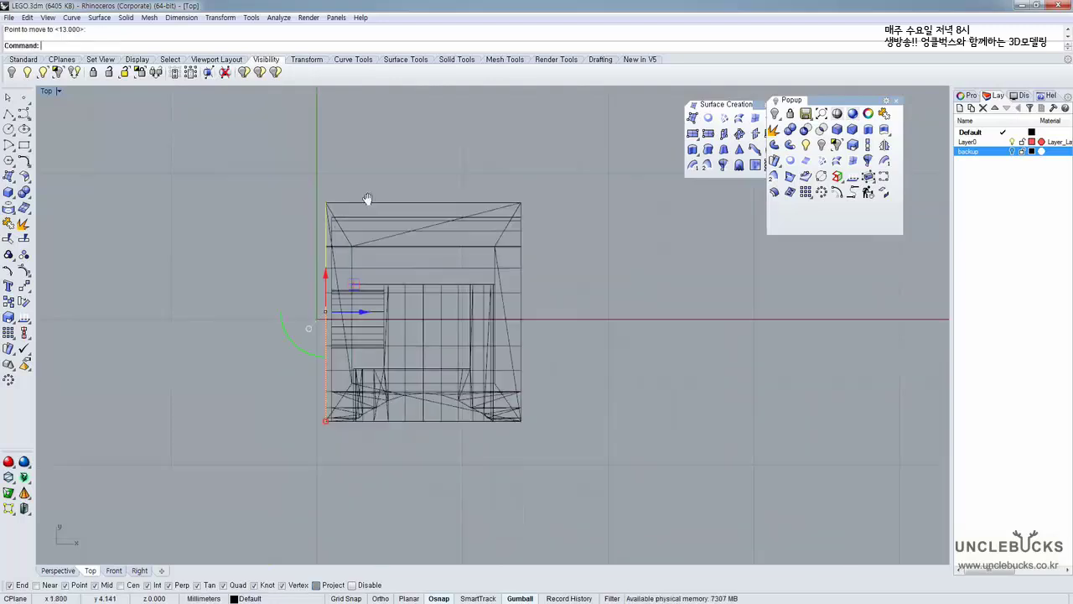
Extrude the closed profile as a solid across the full width of the leg mesh, up to its opposite corner
{"action": "double_click", "coordinate": [48, 92]}
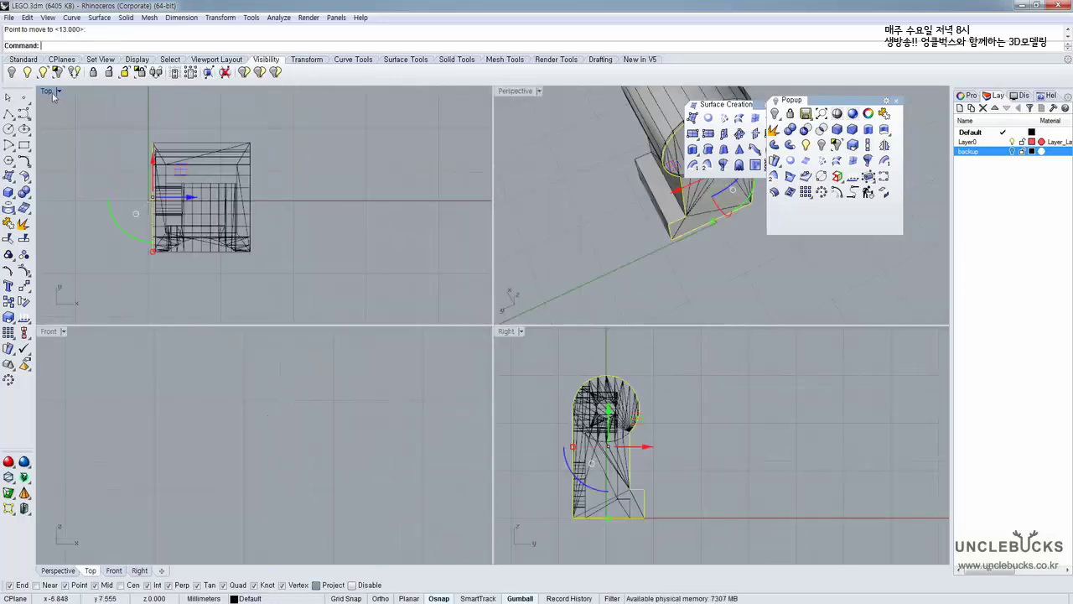
{"action": "double_click", "coordinate": [517, 93]}
{"action": "right_click_drag", "start_coordinate": [453, 219], "coordinate": [503, 211]}
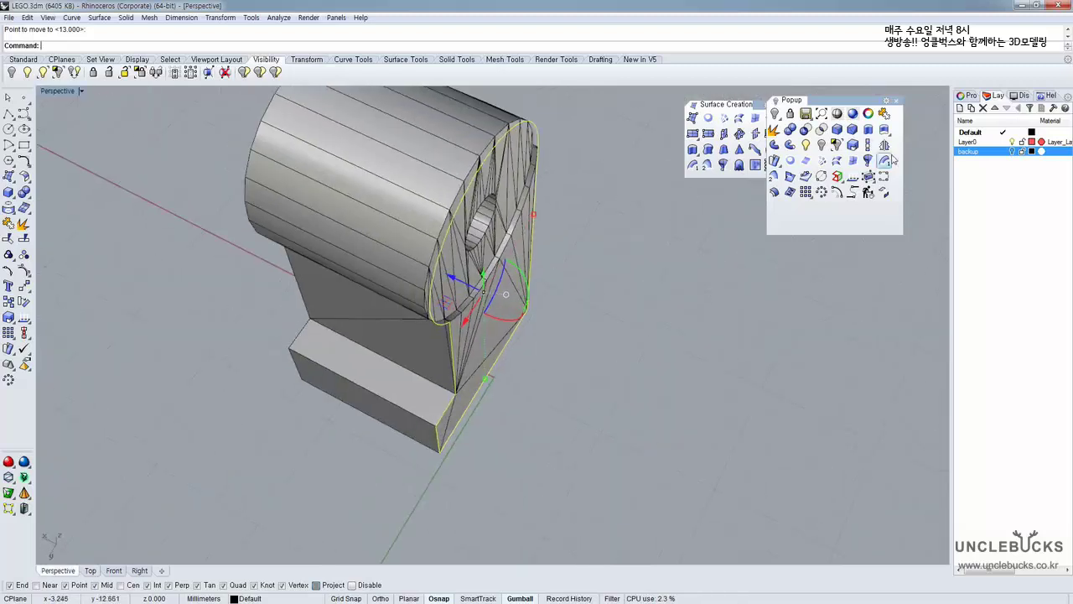
{"action": "left_click", "coordinate": [869, 128]}
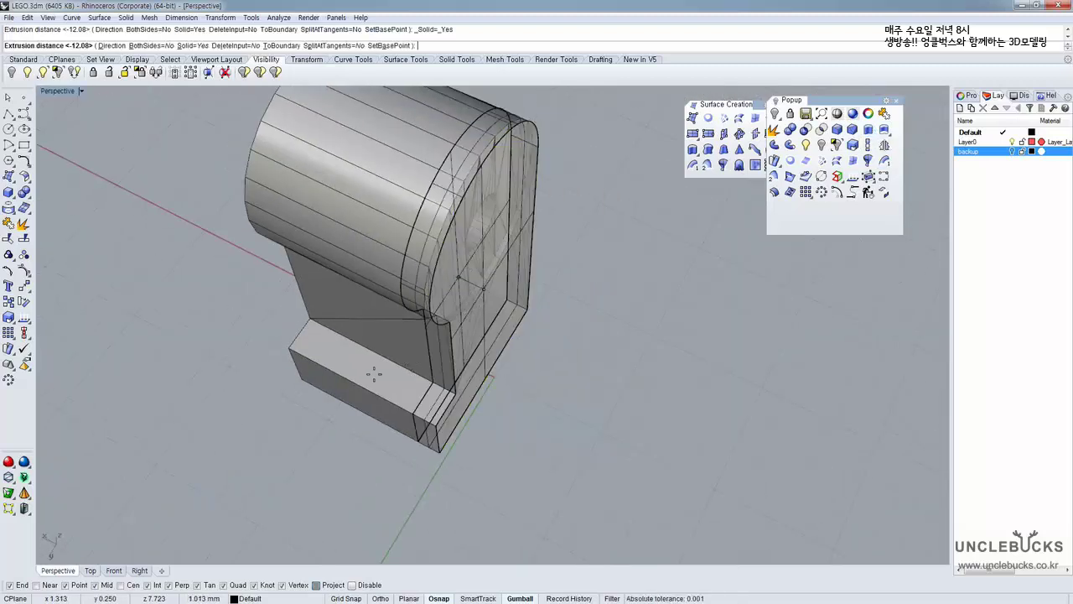
{"action": "left_click", "coordinate": [285, 350]}
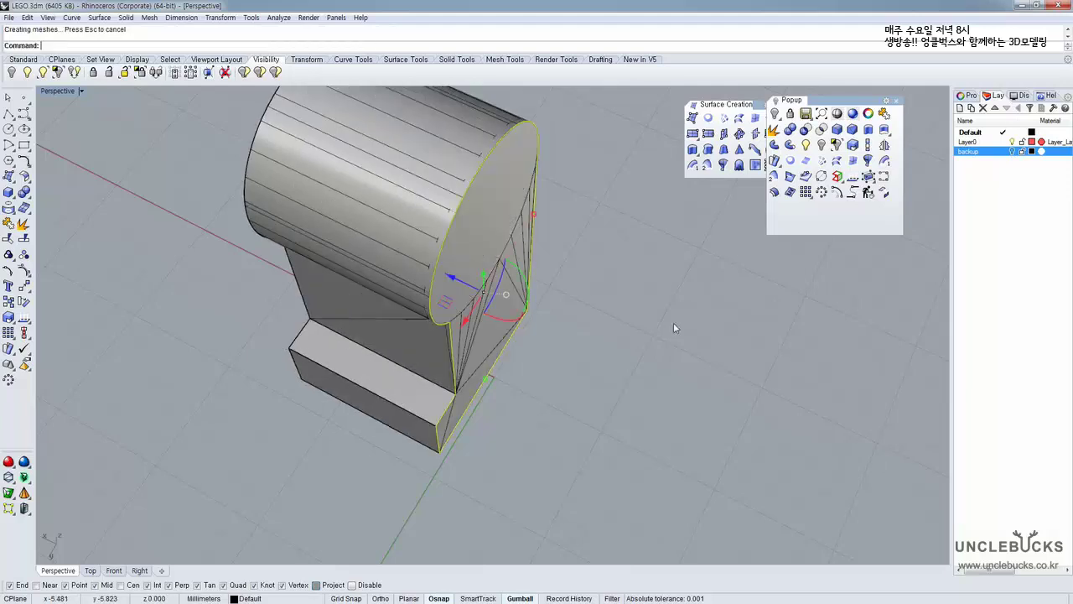
Examine the extruded solid against the original mesh group from both sides, selecting each in turn
{"action": "left_click", "coordinate": [673, 324]}
{"action": "right_click_drag", "start_coordinate": [671, 324], "coordinate": [611, 272]}
{"action": "left_click", "coordinate": [494, 216]}
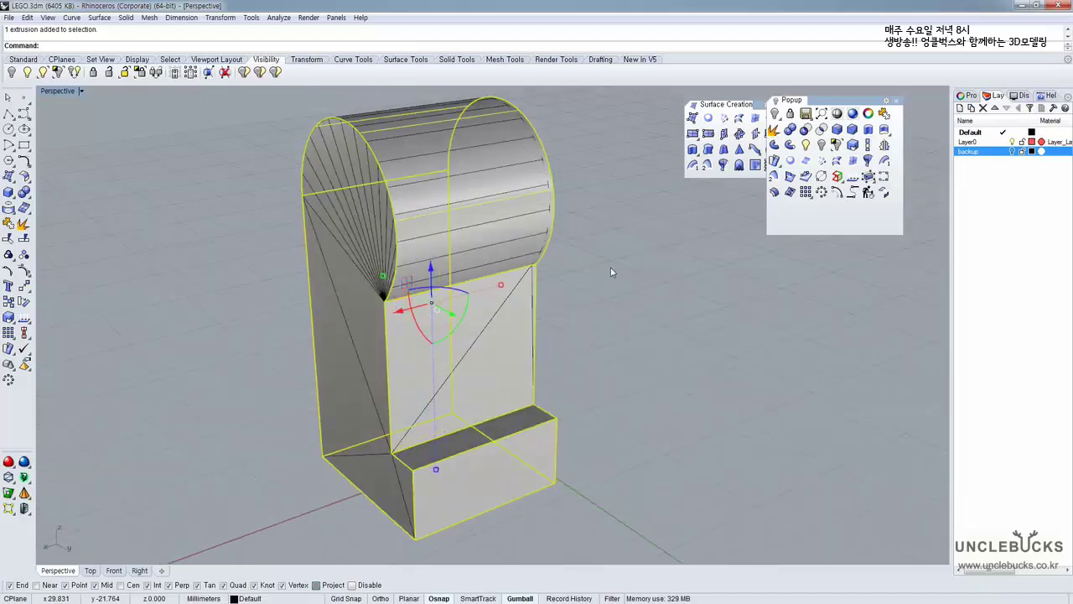
{"action": "left_click", "coordinate": [343, 194]}
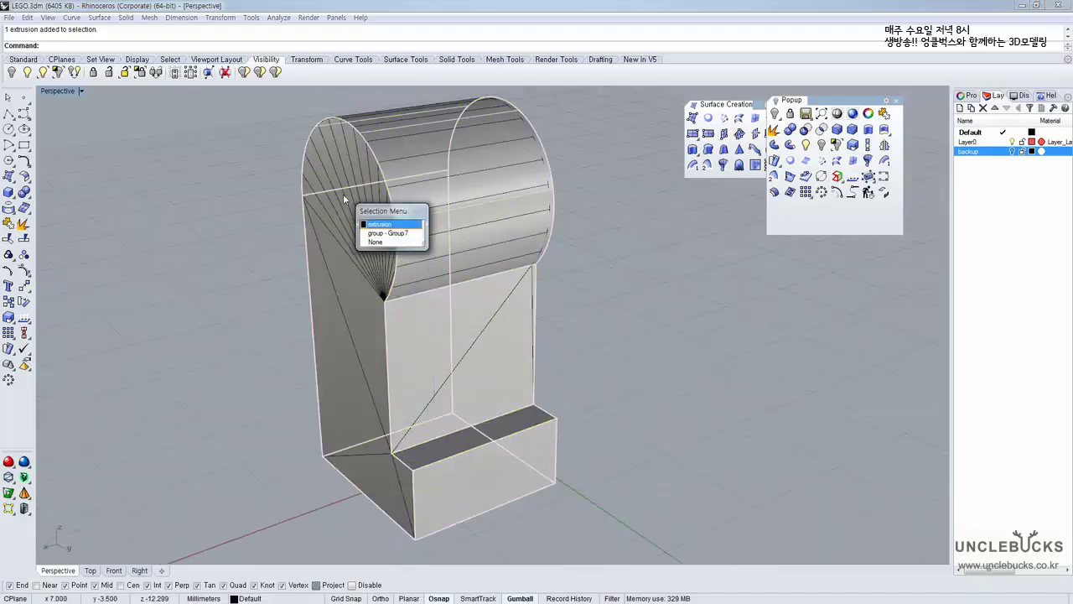
{"action": "left_click", "coordinate": [387, 233]}
{"action": "left_click", "coordinate": [542, 140]}
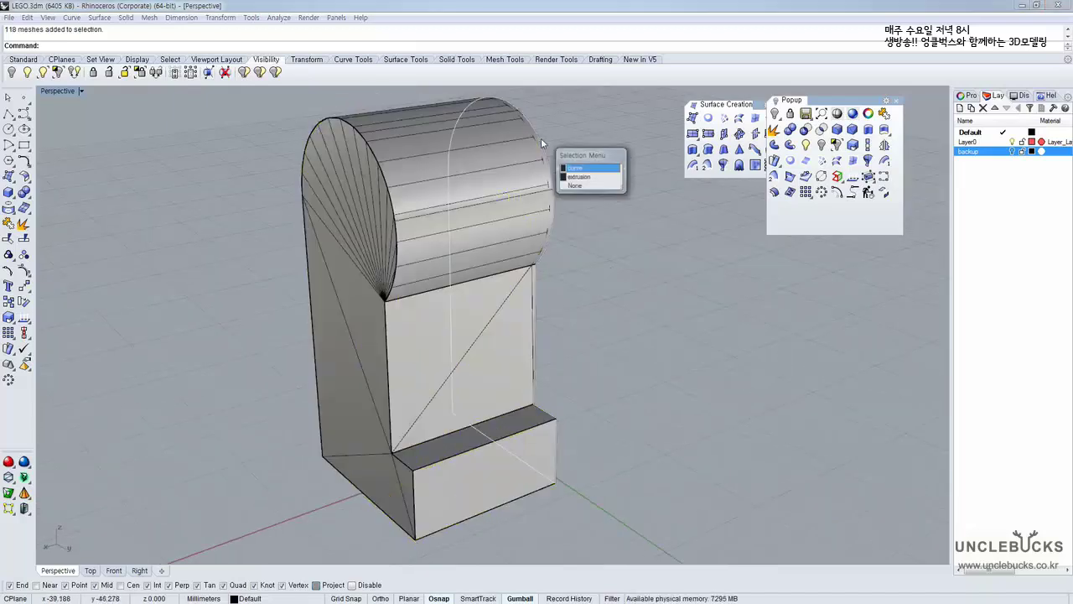
{"action": "left_click", "coordinate": [581, 177]}
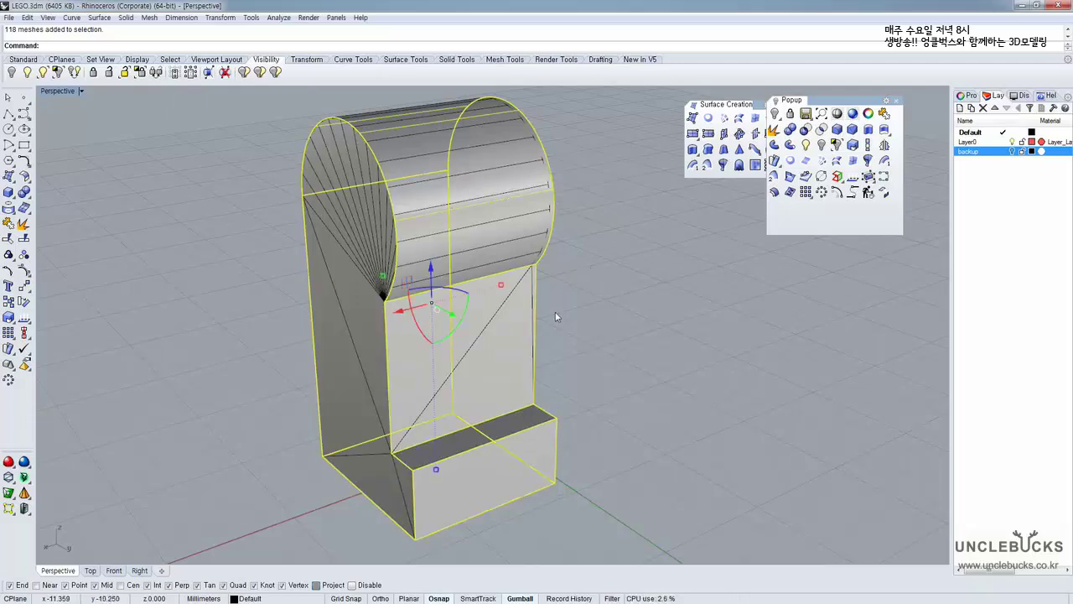
{"action": "right_click_drag", "start_coordinate": [537, 315], "coordinate": [451, 308]}
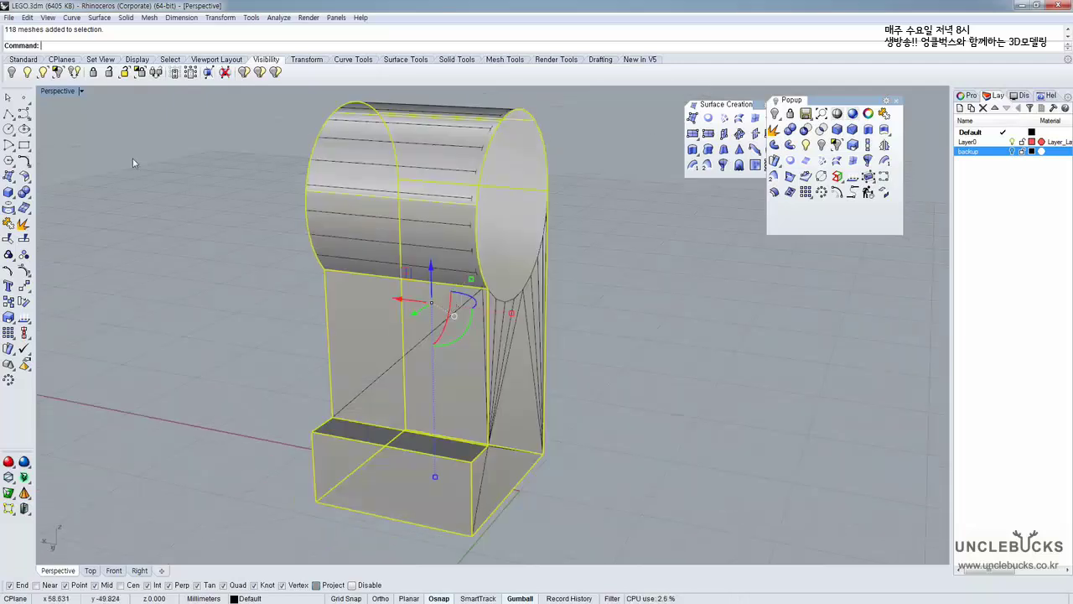
In the Right view, start a polyline below the leg's base, in line with the cavity's back wall, and trace up and across the cavity's top edge
{"action": "double_click", "coordinate": [53, 92]}
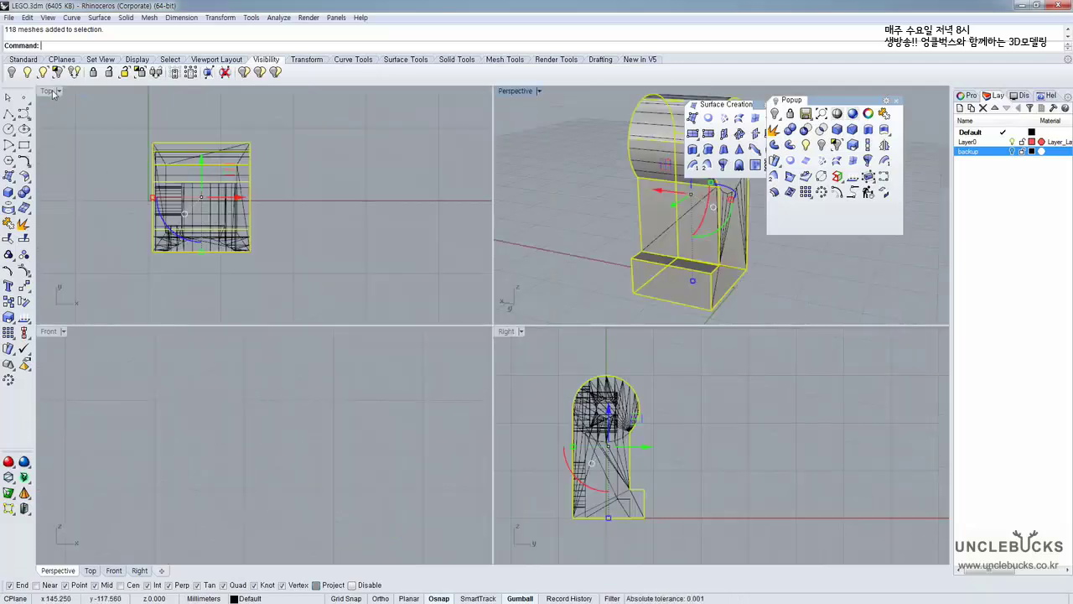
{"action": "double_click", "coordinate": [506, 332]}
{"action": "scroll", "coordinate": [280, 317], "scroll_direction": "up", "scroll_amount": 2}
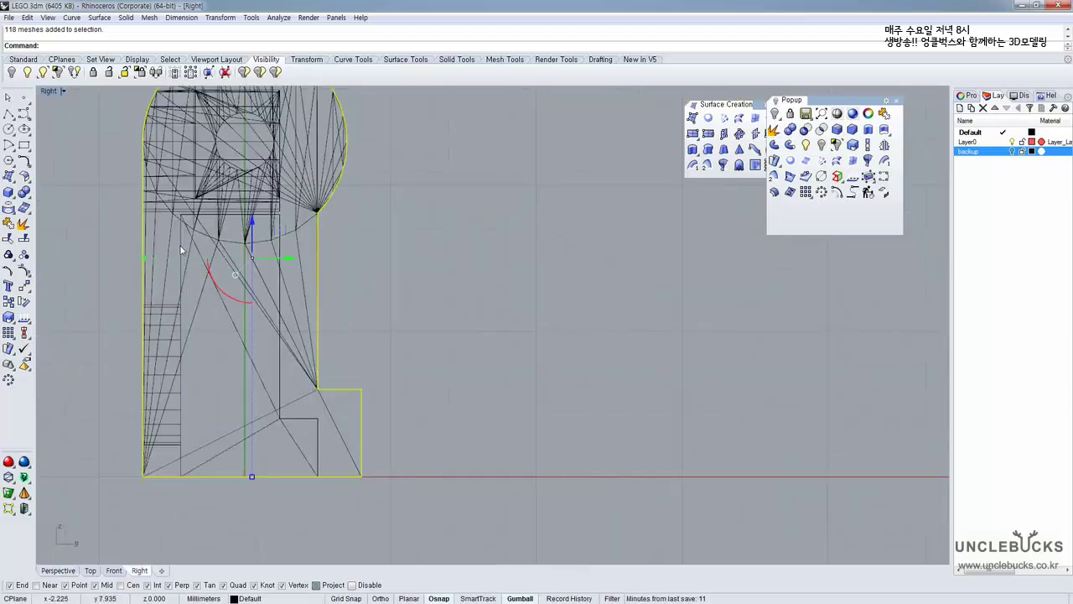
{"action": "left_click", "coordinate": [8, 114]}
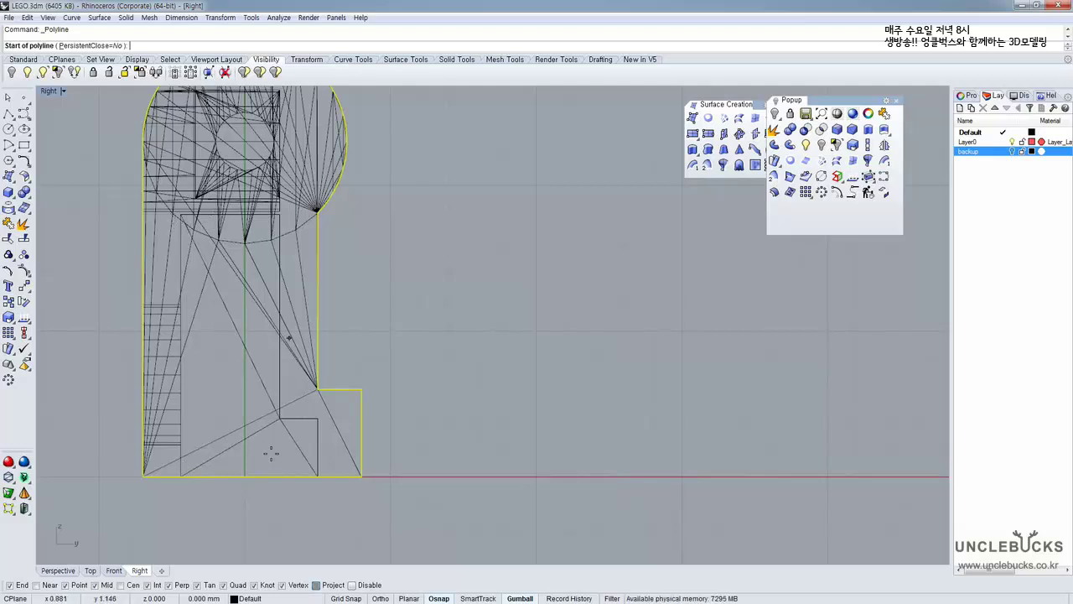
{"action": "right_click_drag", "start_coordinate": [309, 498], "coordinate": [287, 328]}
{"action": "scroll", "coordinate": [297, 317], "scroll_direction": "down", "scroll_amount": 4}
{"action": "right_click_drag", "start_coordinate": [473, 507], "coordinate": [470, 563]}
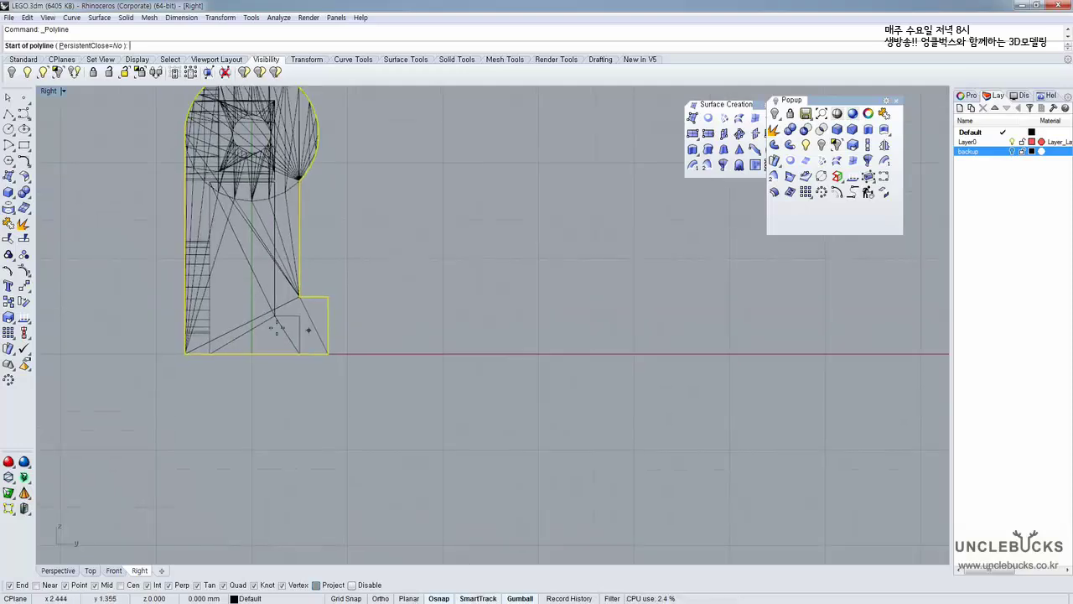
{"action": "mouse_move", "coordinate": [209, 352]}
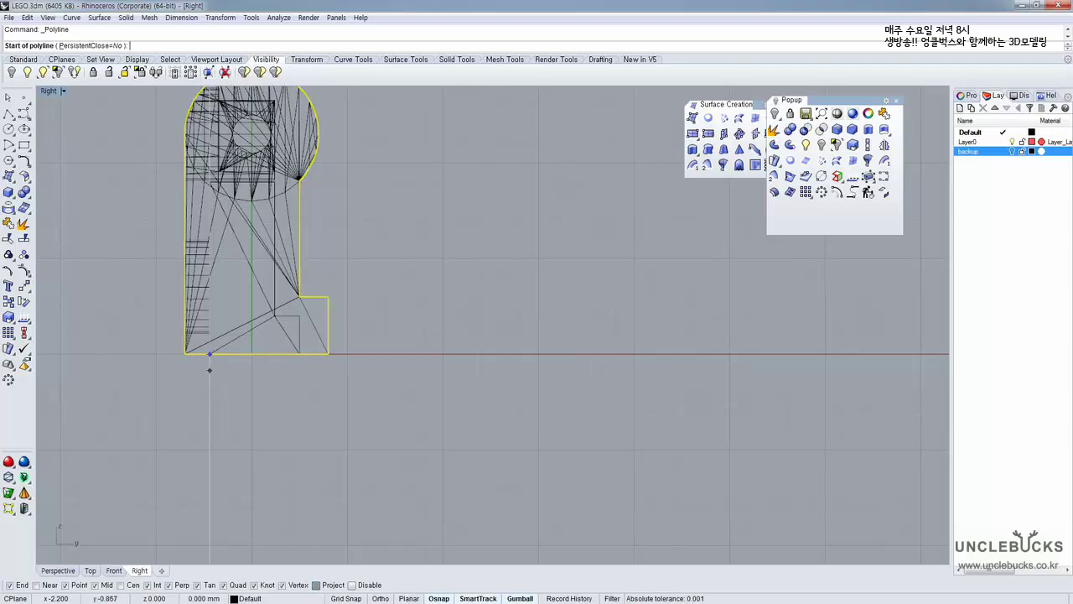
{"action": "left_click", "coordinate": [210, 444]}
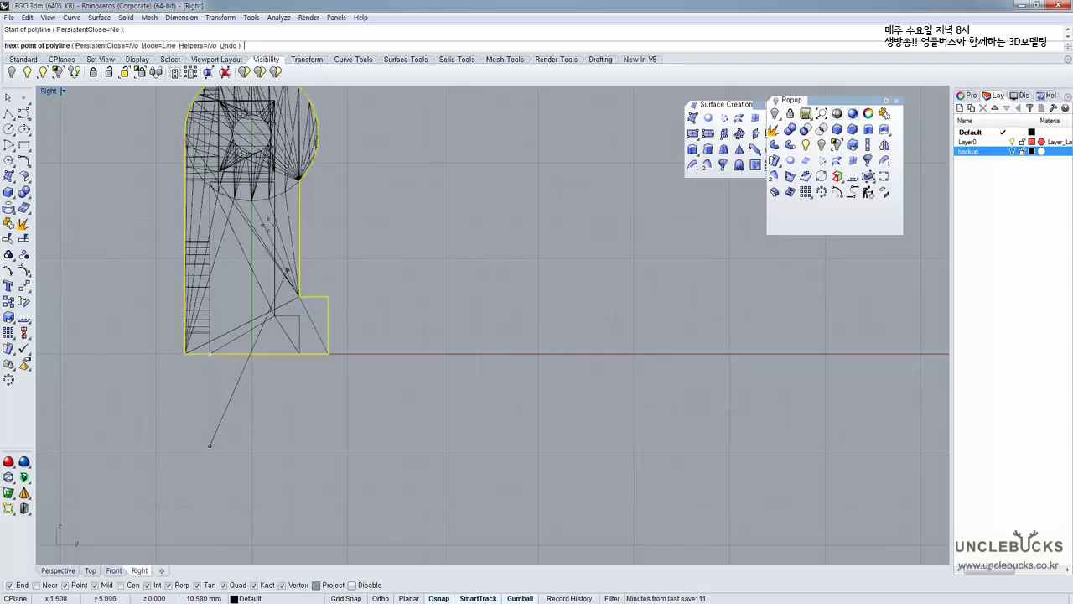
{"action": "scroll", "coordinate": [212, 167], "scroll_direction": "up", "scroll_amount": 8}
{"action": "scroll", "coordinate": [216, 236], "scroll_direction": "up", "scroll_amount": 2}
{"action": "left_click", "coordinate": [209, 261]}
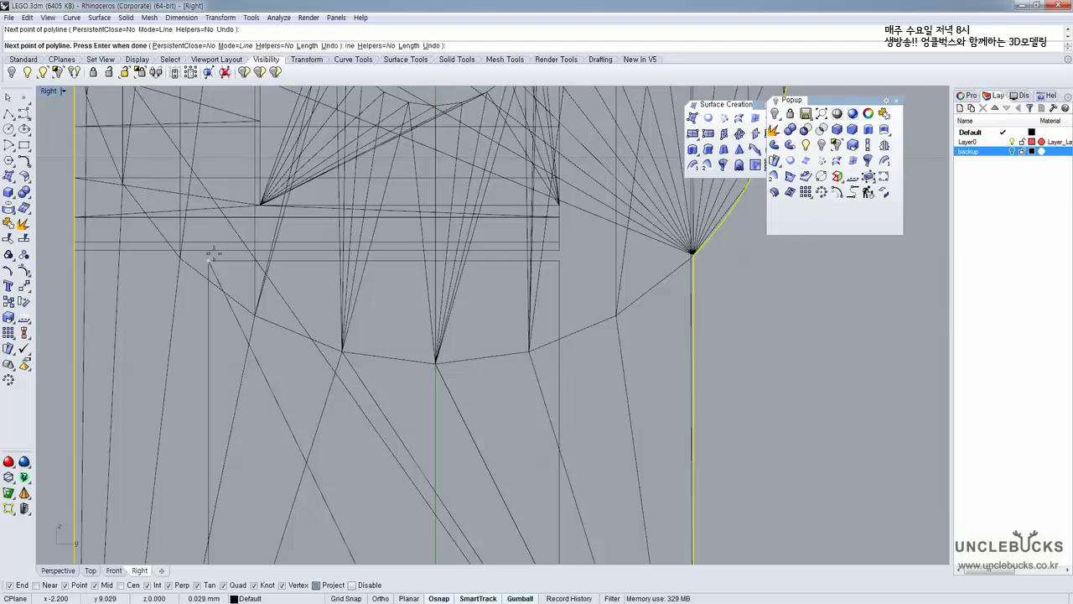
{"action": "left_click", "coordinate": [559, 262]}
Continue the polyline down the cavity's front wall and around its foot step, extend it below the base and close it level with the start point
{"action": "scroll", "coordinate": [549, 273], "scroll_direction": "down", "scroll_amount": 4}
{"action": "right_click_drag", "start_coordinate": [556, 437], "coordinate": [489, 161]}
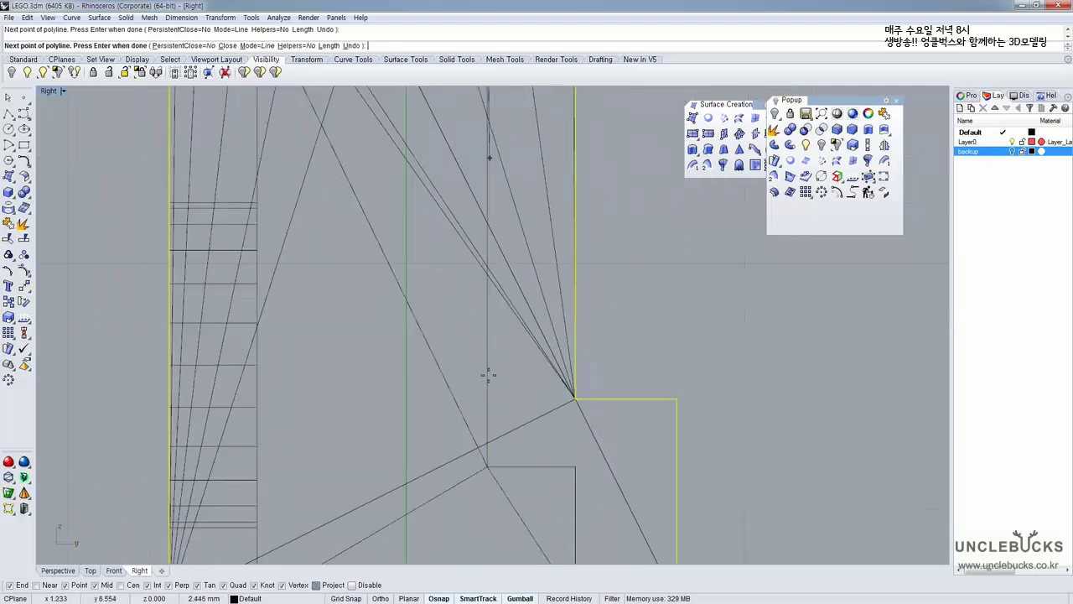
{"action": "right_click_drag", "start_coordinate": [496, 442], "coordinate": [471, 350]}
{"action": "left_click", "coordinate": [460, 369]}
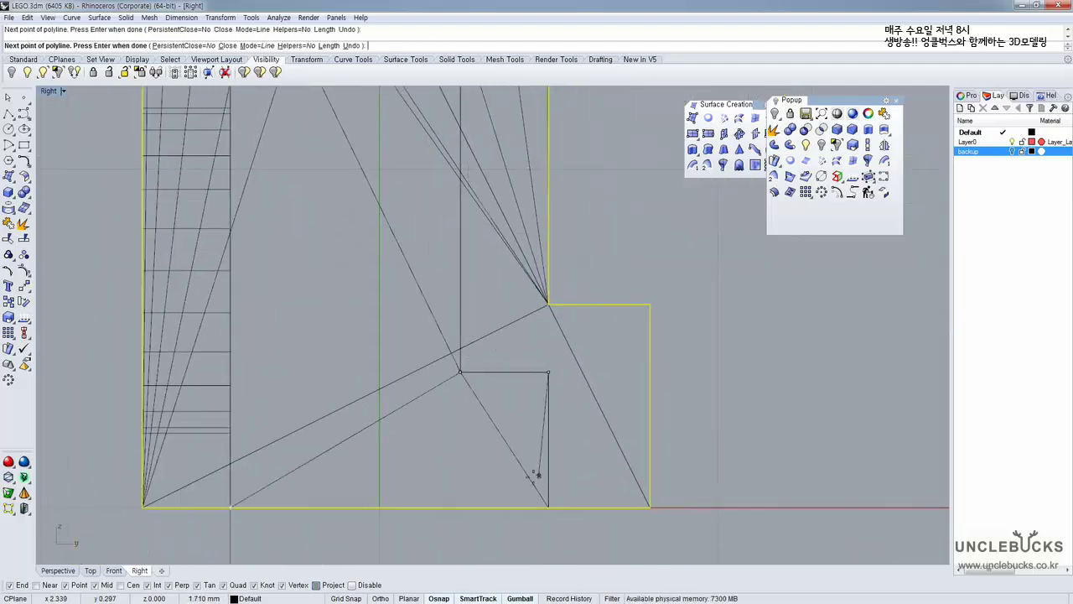
{"action": "right_click_drag", "start_coordinate": [538, 475], "coordinate": [521, 228]}
{"action": "scroll", "coordinate": [521, 228], "scroll_direction": "down", "scroll_amount": 6}
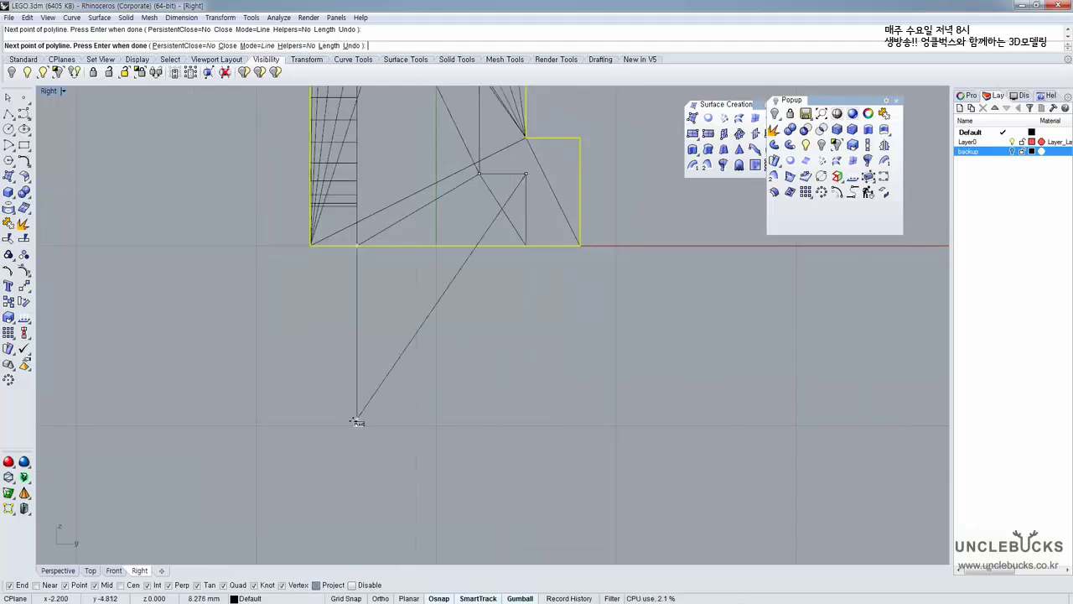
{"action": "mouse_move", "coordinate": [357, 420]}
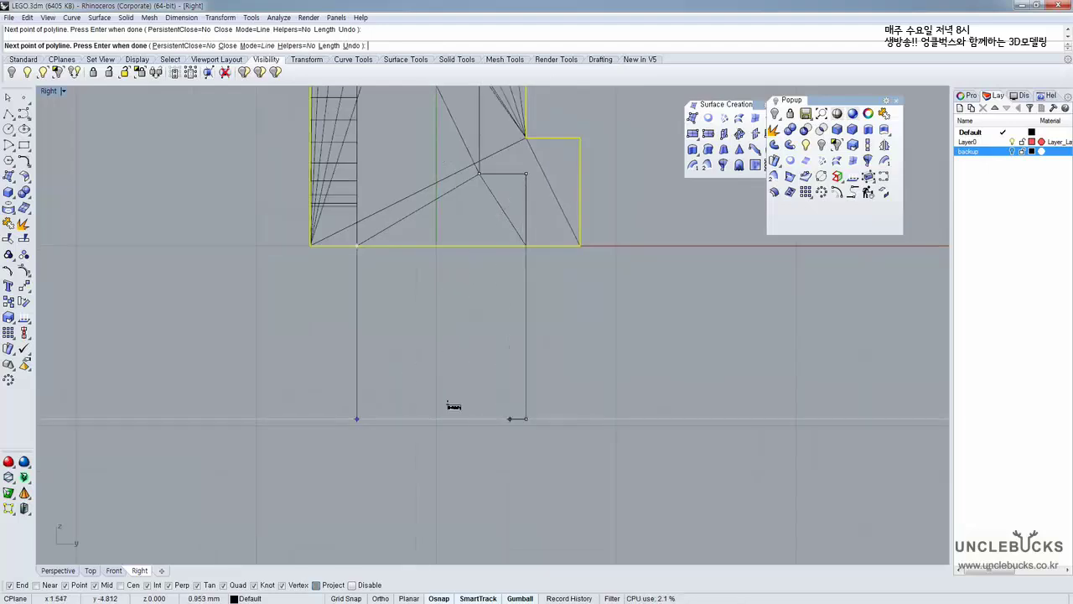
{"action": "left_click", "coordinate": [357, 418]}
{"action": "left_click_drag", "start_coordinate": [535, 388], "coordinate": [397, 412]}
{"action": "key", "text": "Escape"}
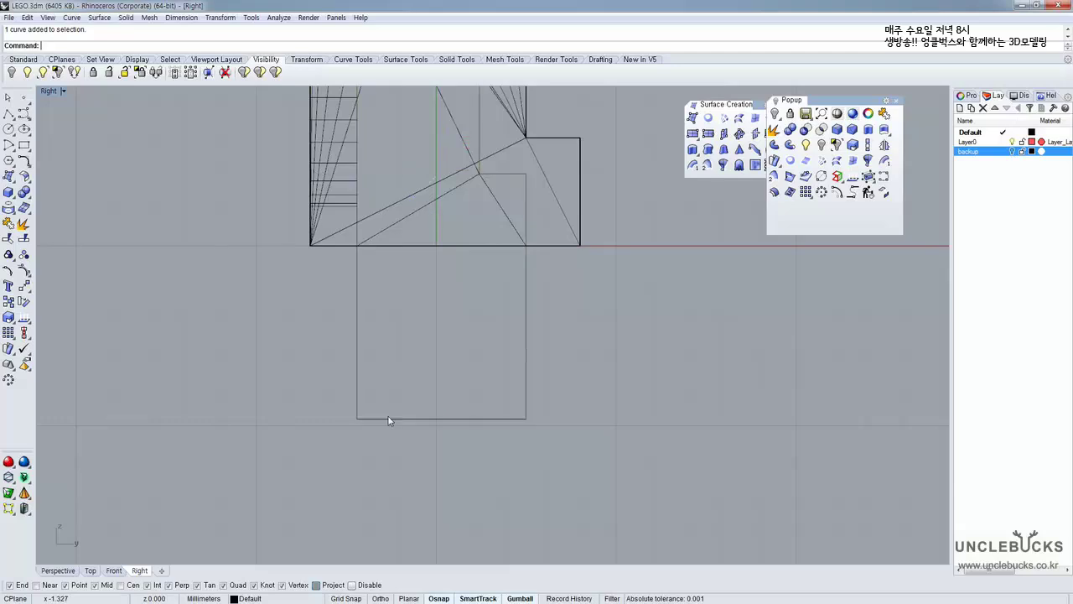
Move the closed cavity profile in the Top view from its upper end point onto the adjacent inner corner of the leg mesh
{"action": "left_click", "coordinate": [357, 181]}
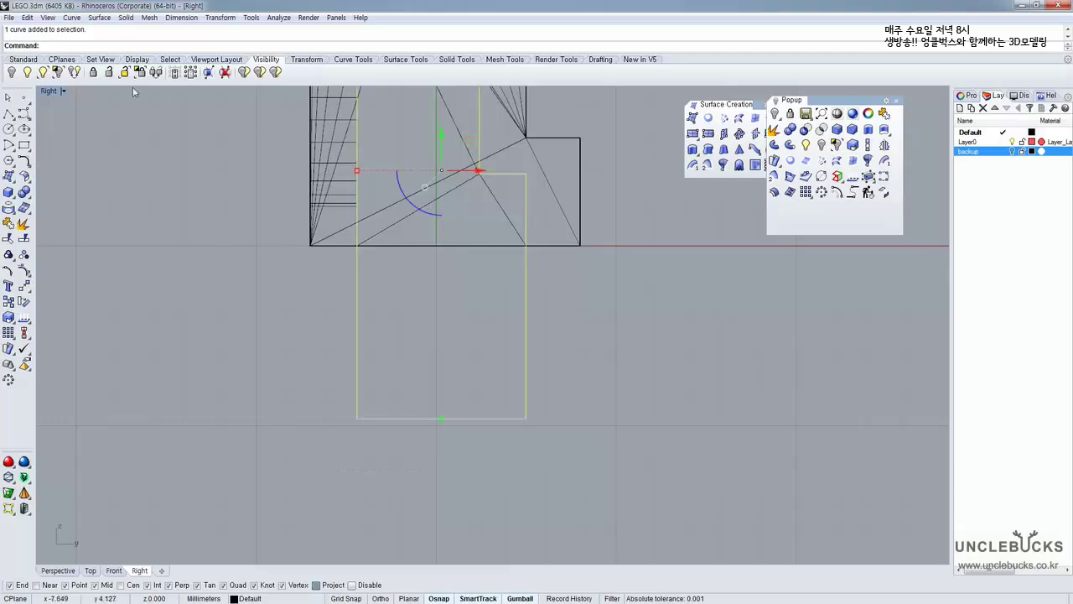
{"action": "double_click", "coordinate": [47, 91]}
{"action": "double_click", "coordinate": [516, 93]}
{"action": "right_click_drag", "start_coordinate": [466, 242], "coordinate": [425, 248]}
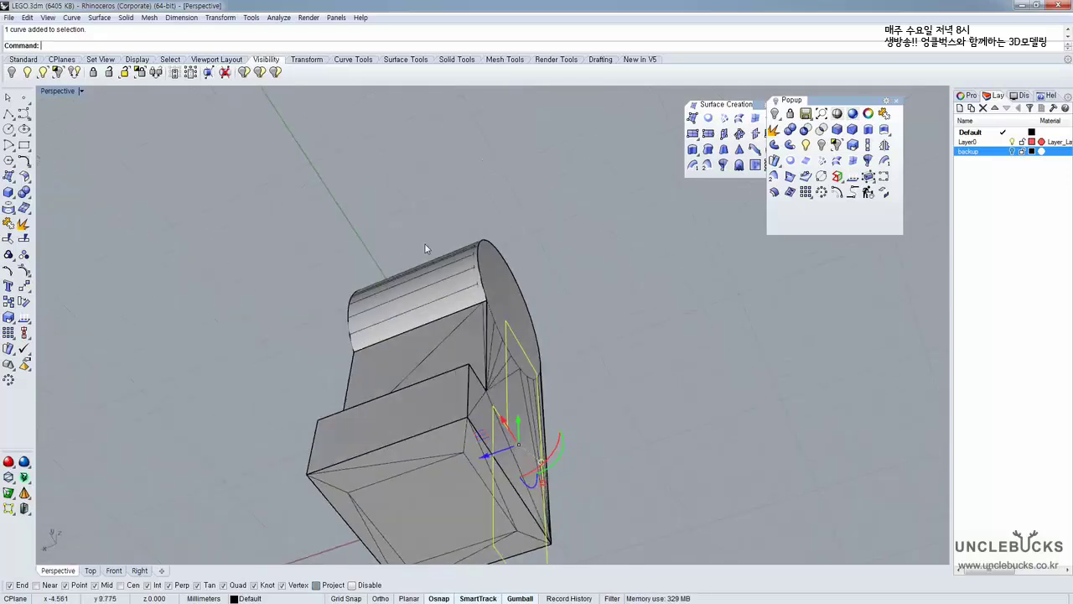
{"action": "double_click", "coordinate": [57, 94]}
{"action": "double_click", "coordinate": [52, 93]}
{"action": "right_click_drag", "start_coordinate": [296, 206], "coordinate": [285, 232]}
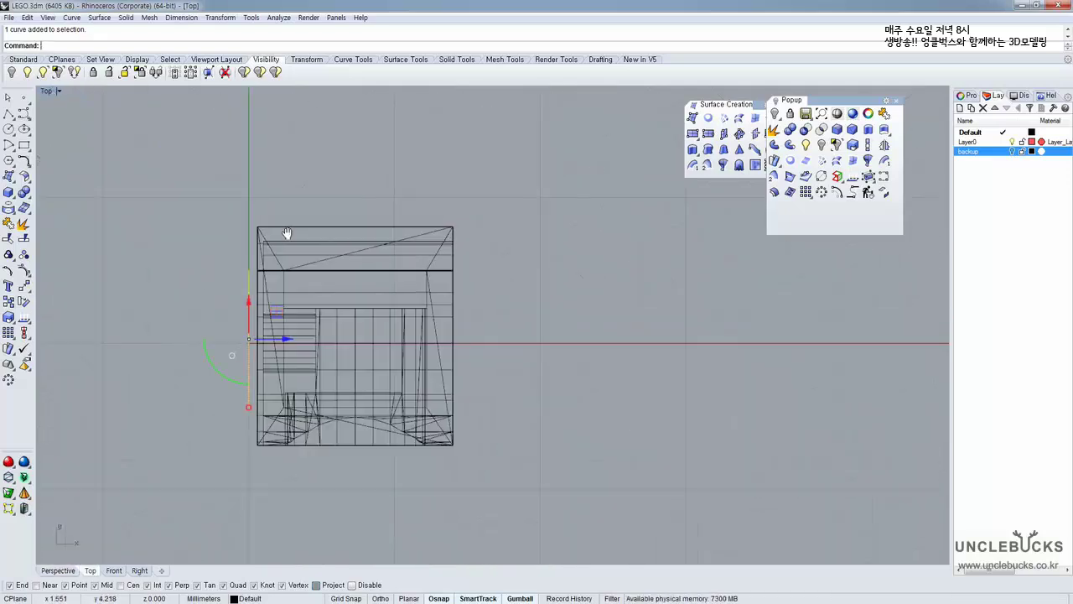
{"action": "scroll", "coordinate": [287, 236], "scroll_direction": "up", "scroll_amount": 6}
{"action": "scroll", "coordinate": [261, 296], "scroll_direction": "up", "scroll_amount": 10}
{"action": "scroll", "coordinate": [118, 297], "scroll_direction": "up", "scroll_amount": 6}
{"action": "right_click_drag", "start_coordinate": [118, 297], "coordinate": [119, 314]}
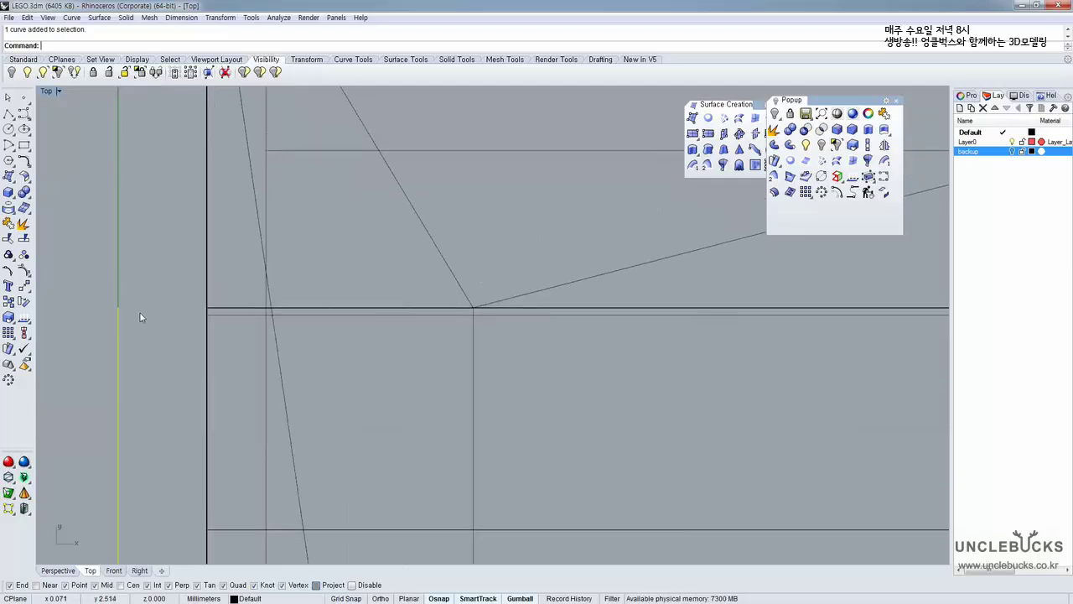
{"action": "type", "text": "m"}
{"action": "key", "text": "space"}
{"action": "left_click", "coordinate": [119, 307]}
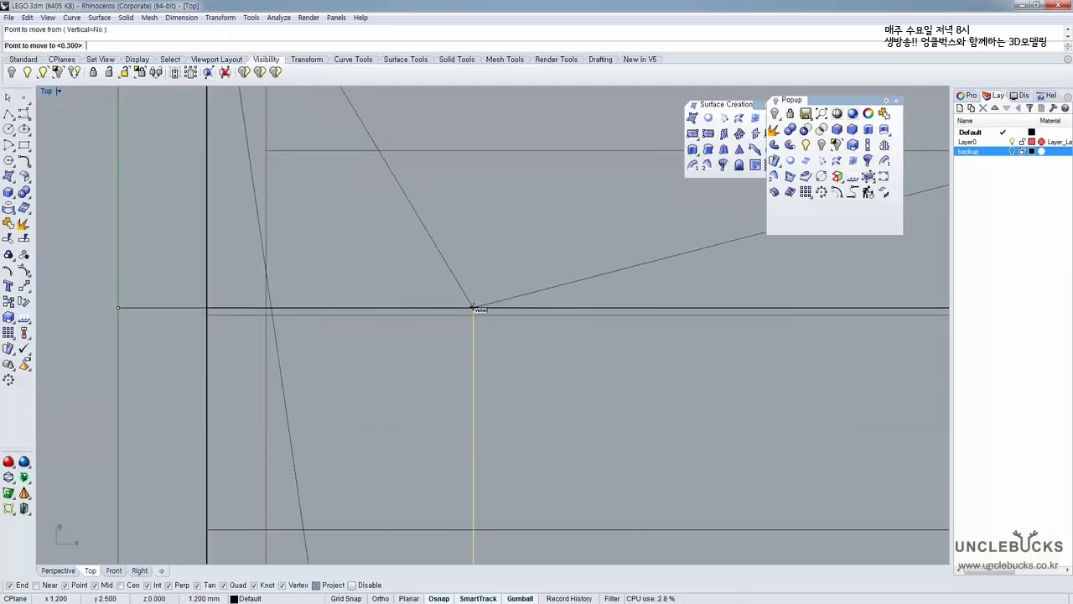
{"action": "scroll", "coordinate": [457, 291], "scroll_direction": "up", "scroll_amount": 6}
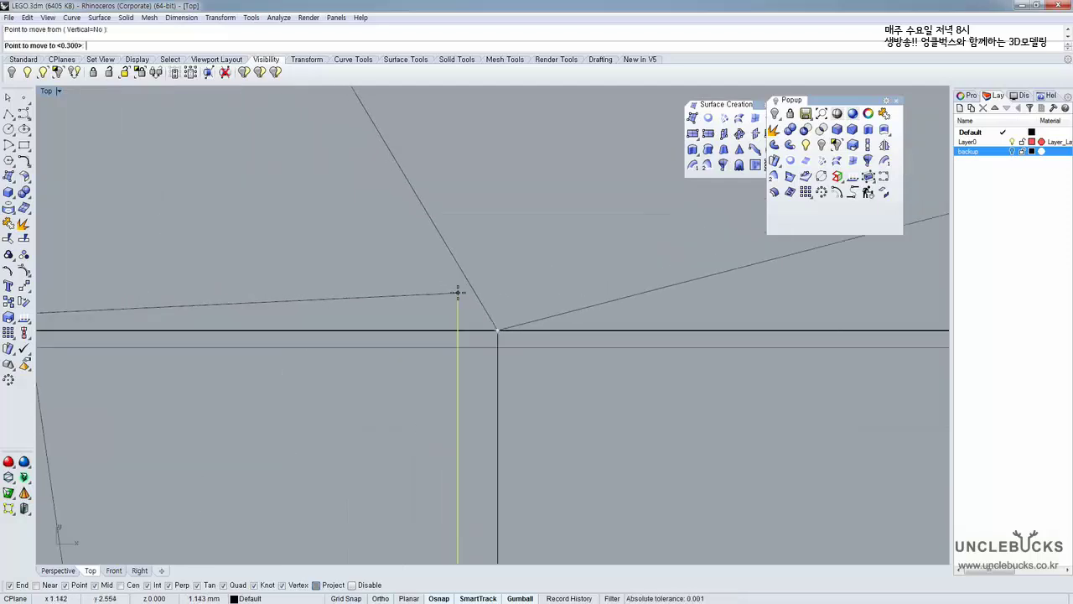
{"action": "left_click", "coordinate": [507, 338]}
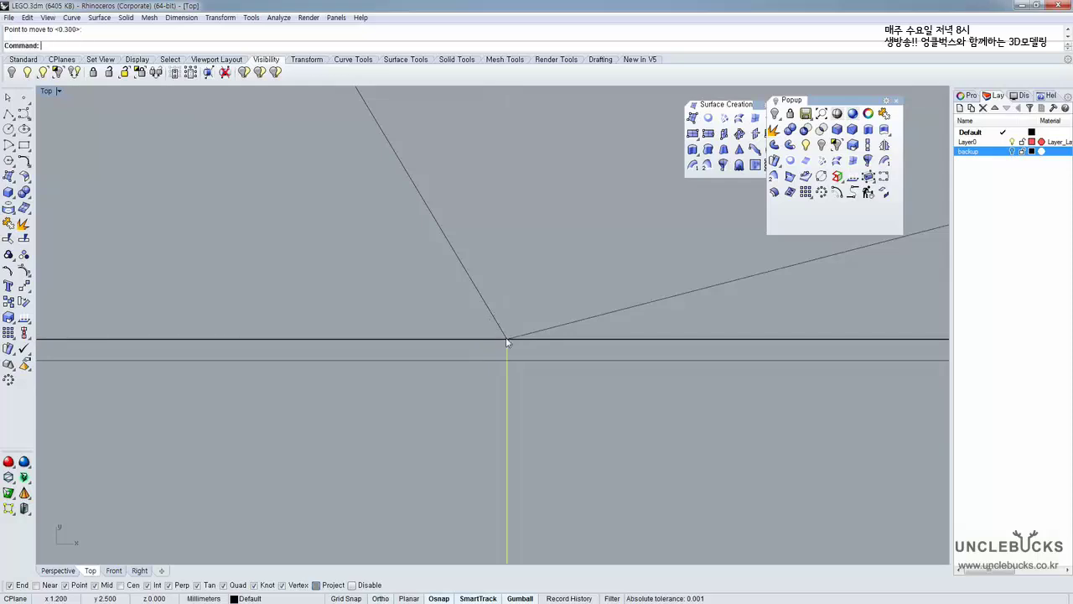
Extrude the cavity profile as a solid across the cavity's width, up to the opposite inner corner of the mesh
{"action": "scroll", "coordinate": [507, 341], "scroll_direction": "down", "scroll_amount": 4}
{"action": "scroll", "coordinate": [507, 341], "scroll_direction": "down", "scroll_amount": 6}
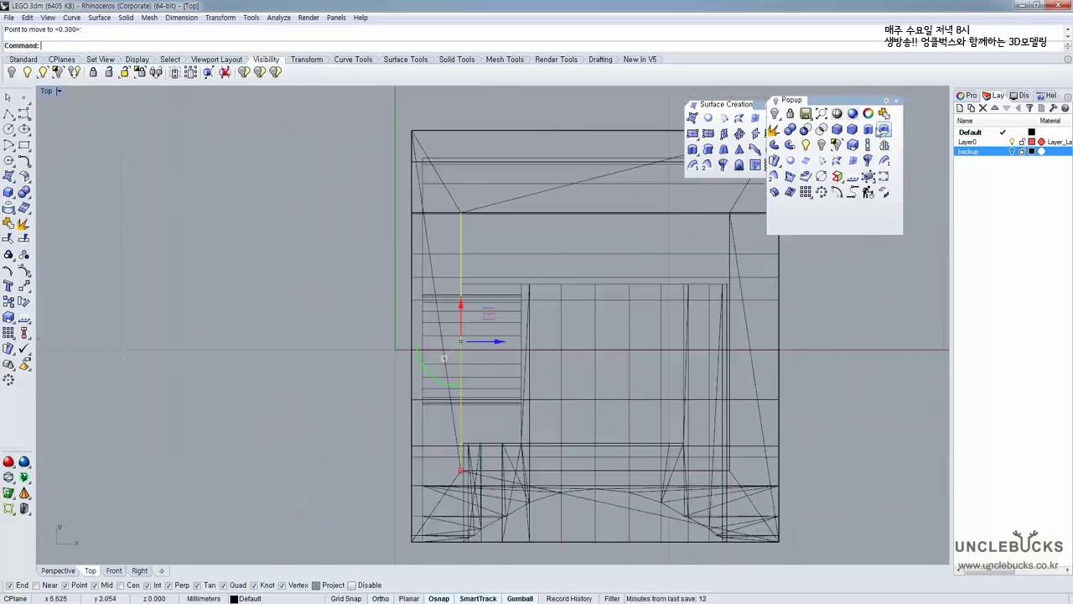
{"action": "left_click", "coordinate": [868, 129]}
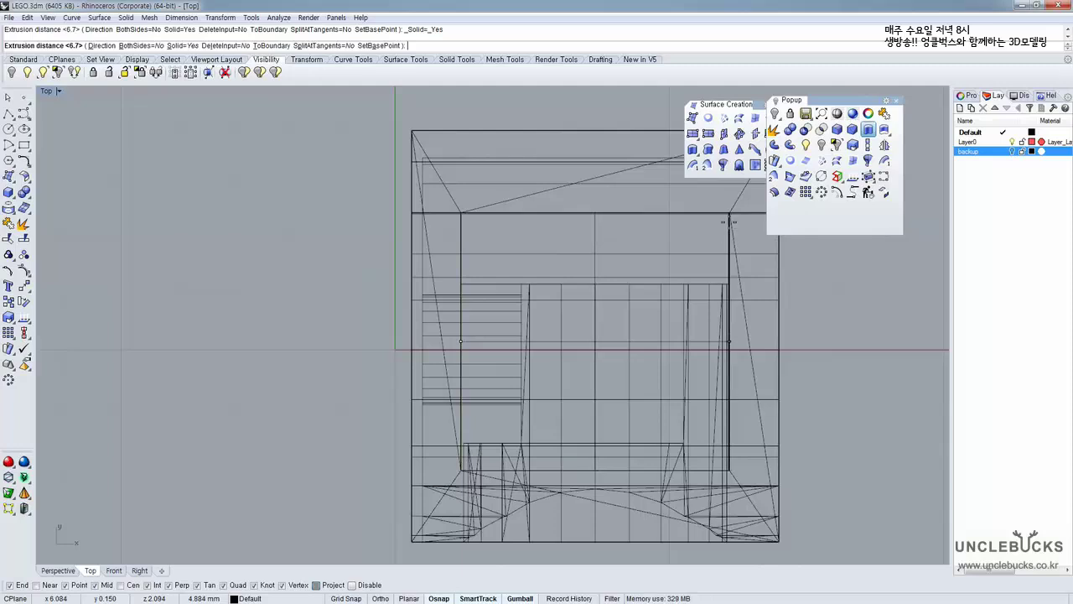
{"action": "left_click", "coordinate": [729, 211]}
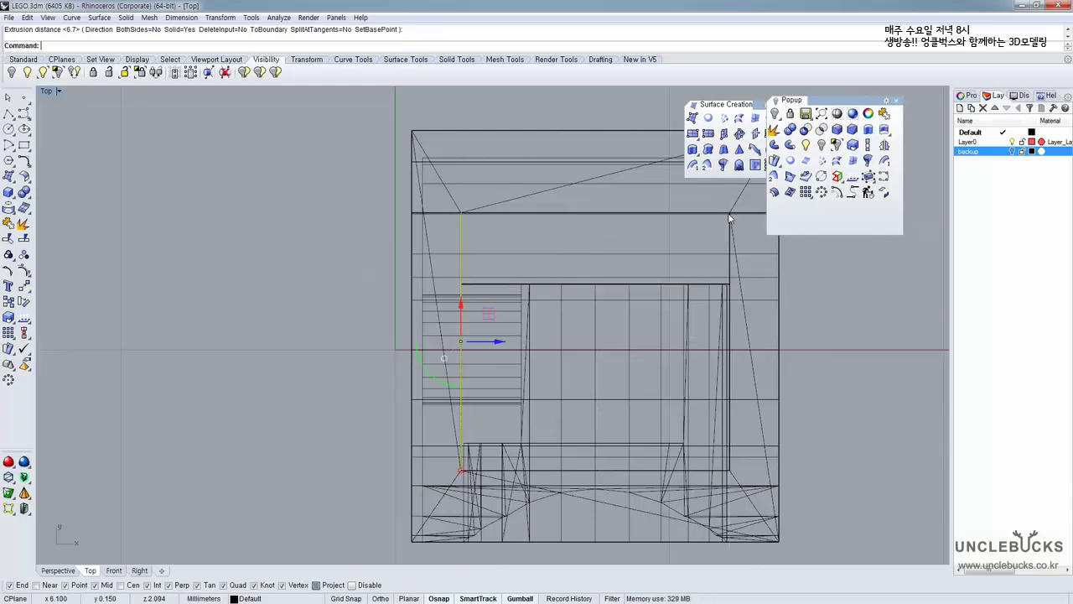
Subtract the extruded cavity solid from the leg solid with Boolean Difference
{"action": "double_click", "coordinate": [50, 91]}
{"action": "double_click", "coordinate": [517, 94]}
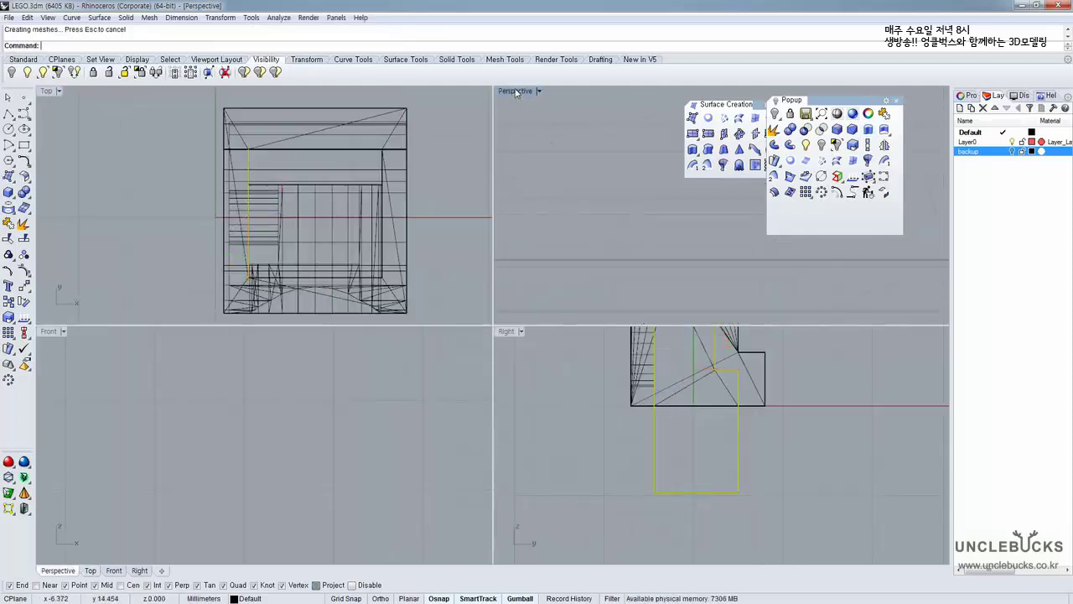
{"action": "right_click_drag", "start_coordinate": [484, 255], "coordinate": [508, 245]}
{"action": "key", "text": "Escape"}
{"action": "left_click", "coordinate": [400, 304]}
{"action": "left_click", "coordinate": [809, 131]}
{"action": "left_click", "coordinate": [471, 484]}
{"action": "right_click_drag", "start_coordinate": [471, 484], "coordinate": [434, 400]}
{"action": "right_click", "coordinate": [544, 367]}
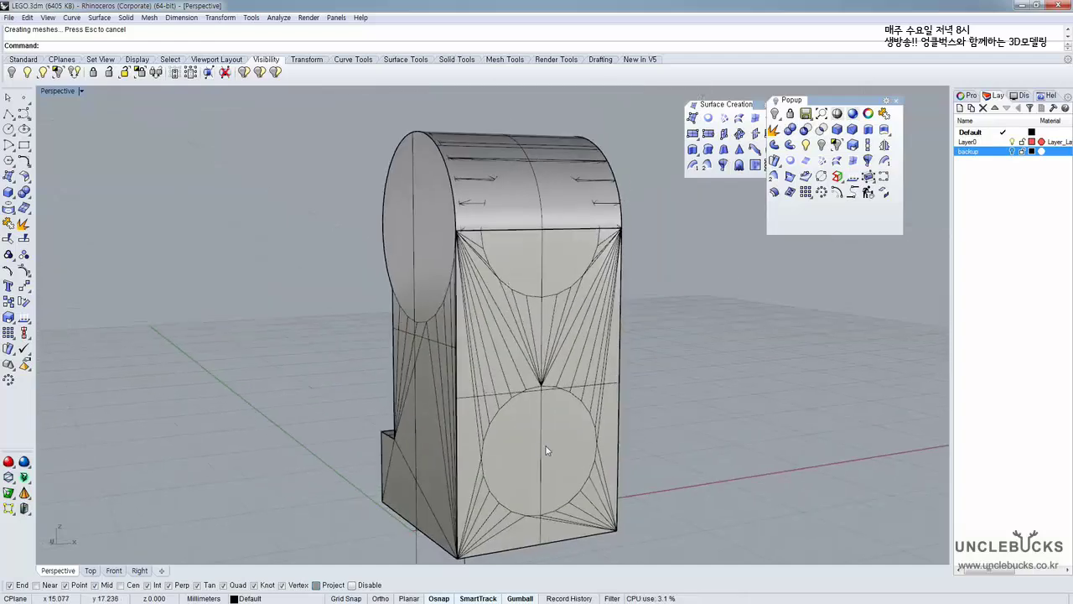
In the Front view, draw a two-point diameter circle over the upper round outline of the leg mesh, from its topmost to its lowest vertex
{"action": "left_click", "coordinate": [402, 242]}
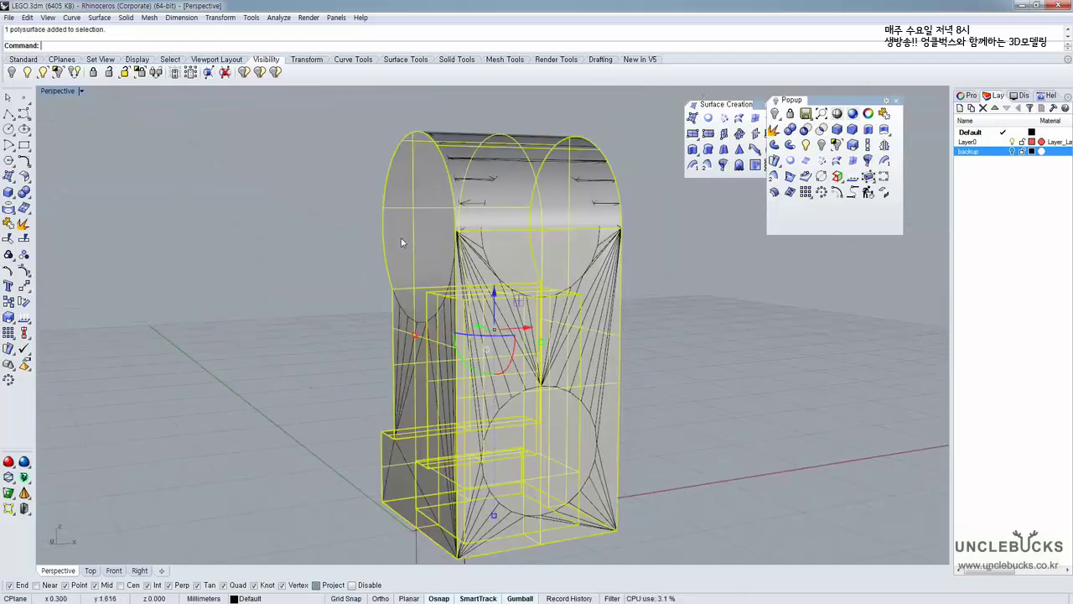
{"action": "double_click", "coordinate": [57, 92]}
{"action": "right_click_drag", "start_coordinate": [665, 361], "coordinate": [647, 440]}
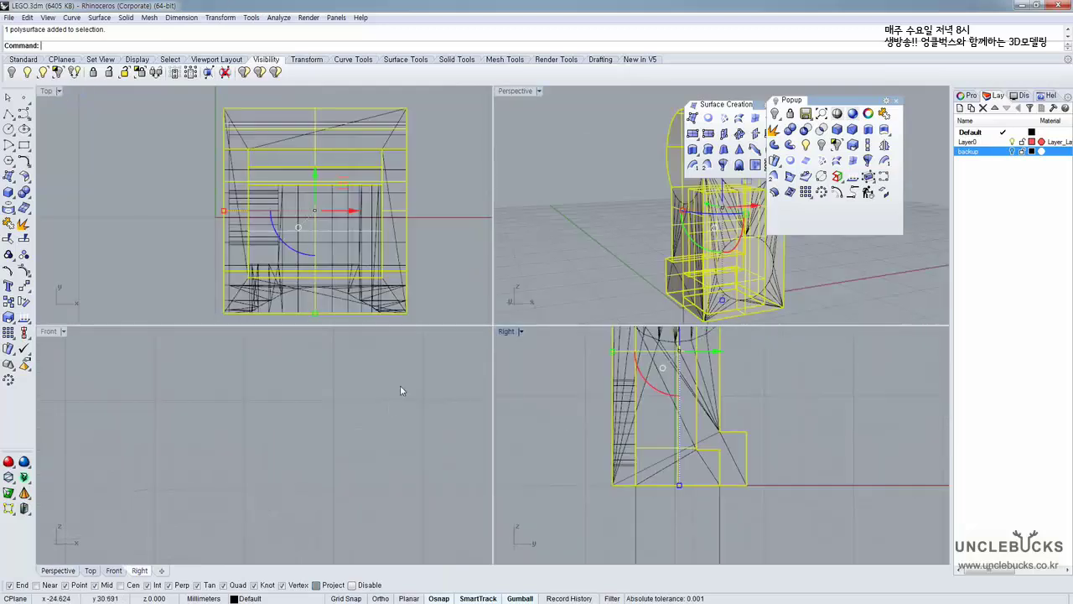
{"action": "right_click_drag", "start_coordinate": [400, 385], "coordinate": [234, 391]}
{"action": "scroll", "coordinate": [315, 421], "scroll_direction": "down", "scroll_amount": 10}
{"action": "scroll", "coordinate": [315, 422], "scroll_direction": "down", "scroll_amount": 8}
{"action": "double_click", "coordinate": [51, 332]}
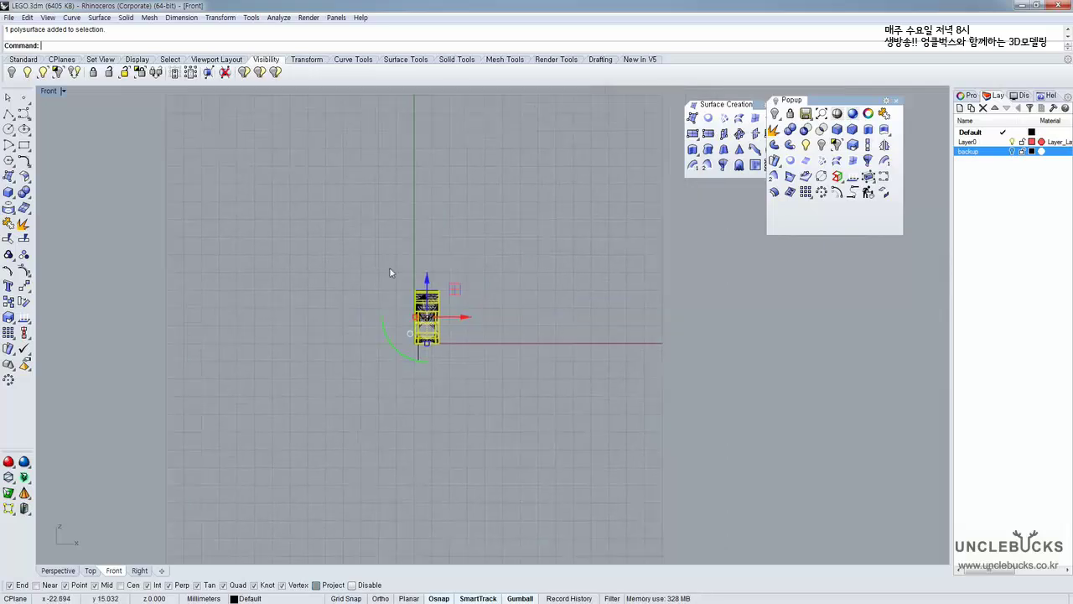
{"action": "scroll", "coordinate": [441, 388], "scroll_direction": "up", "scroll_amount": 12}
{"action": "scroll", "coordinate": [442, 390], "scroll_direction": "up", "scroll_amount": 3}
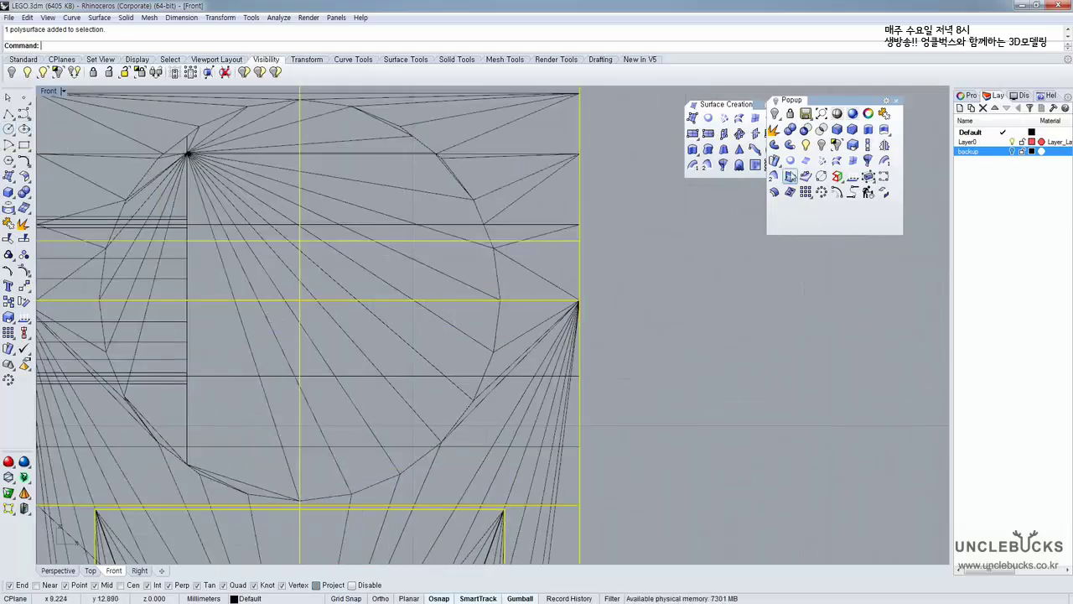
{"action": "left_click", "coordinate": [14, 128]}
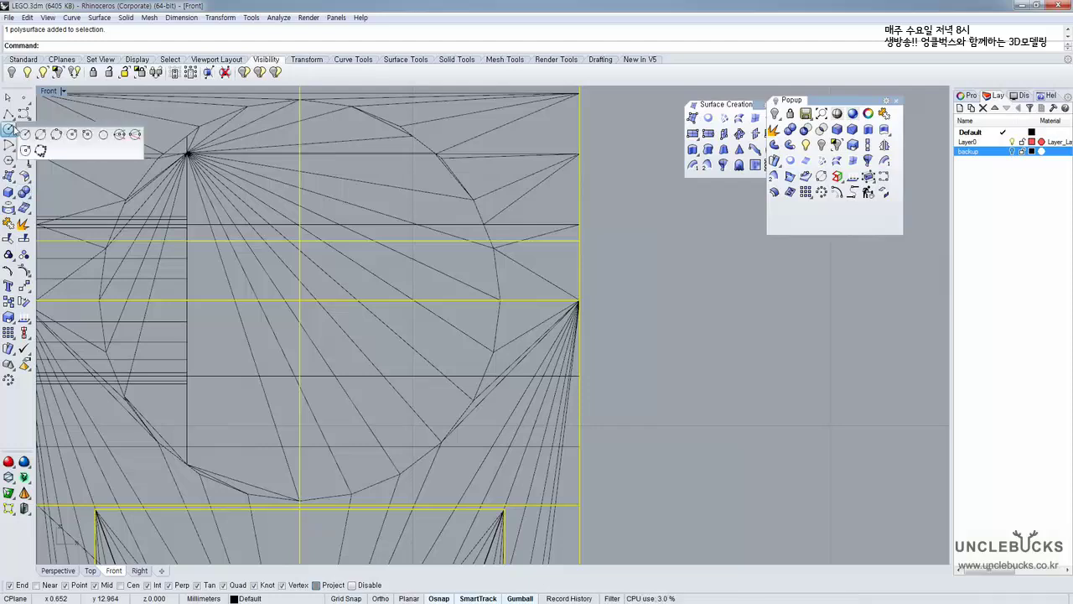
{"action": "left_click", "coordinate": [40, 137]}
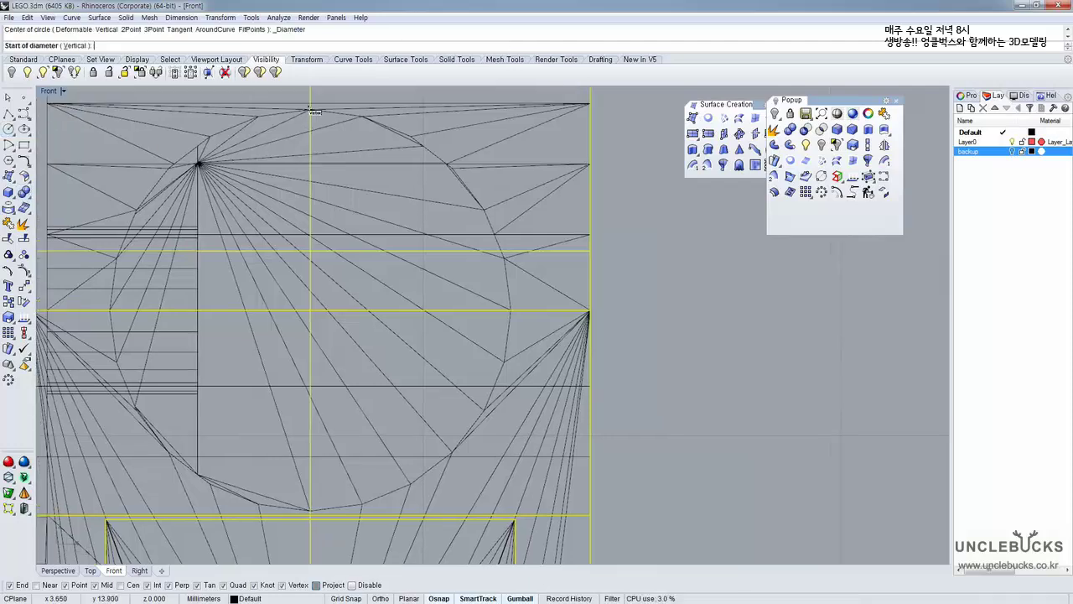
{"action": "left_click", "coordinate": [311, 109]}
{"action": "scroll", "coordinate": [353, 407], "scroll_direction": "up", "scroll_amount": 2}
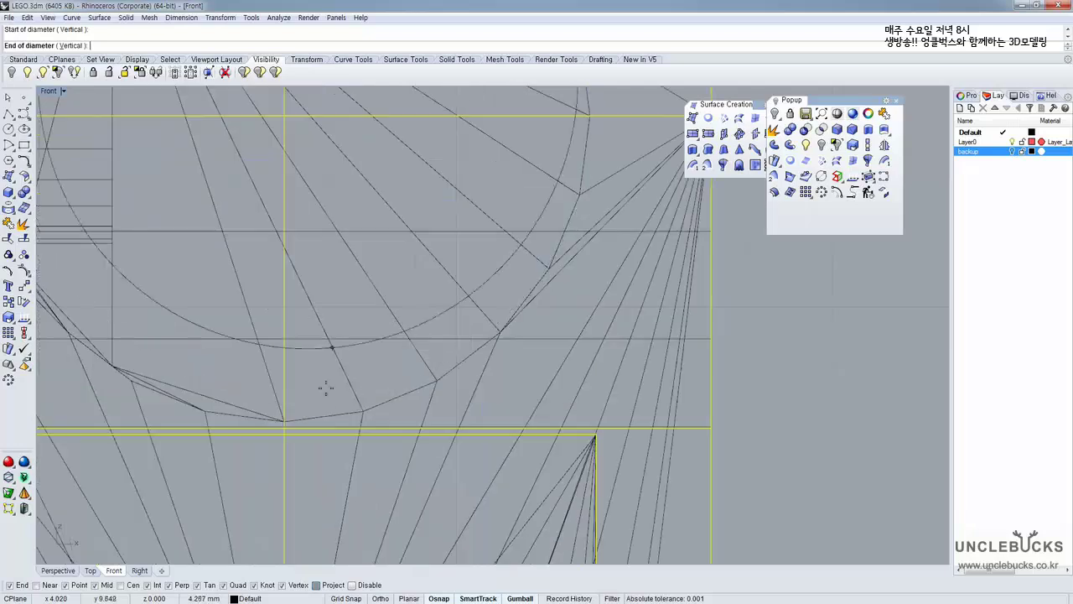
{"action": "left_click", "coordinate": [283, 425]}
{"action": "scroll", "coordinate": [294, 426], "scroll_direction": "down", "scroll_amount": 2}
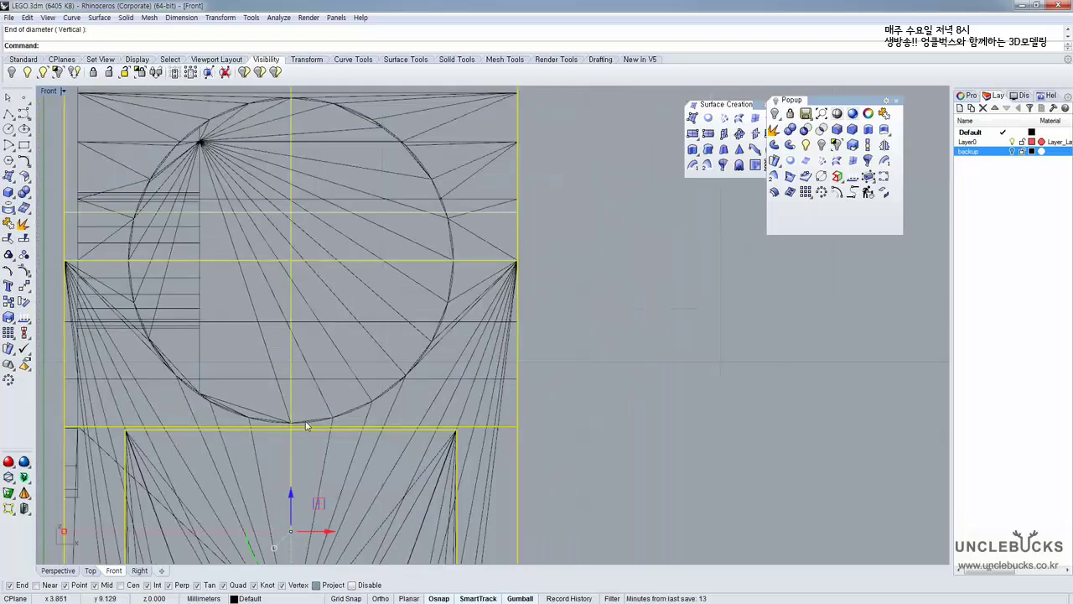
Draw a second diameter circle over the lower round opening, from its topmost to its lowest mesh vertex, with the mesh group selected for reference
{"action": "left_click", "coordinate": [305, 423]}
{"action": "right_click_drag", "start_coordinate": [311, 381], "coordinate": [311, 170]}
{"action": "right_click_drag", "start_coordinate": [311, 412], "coordinate": [309, 258]}
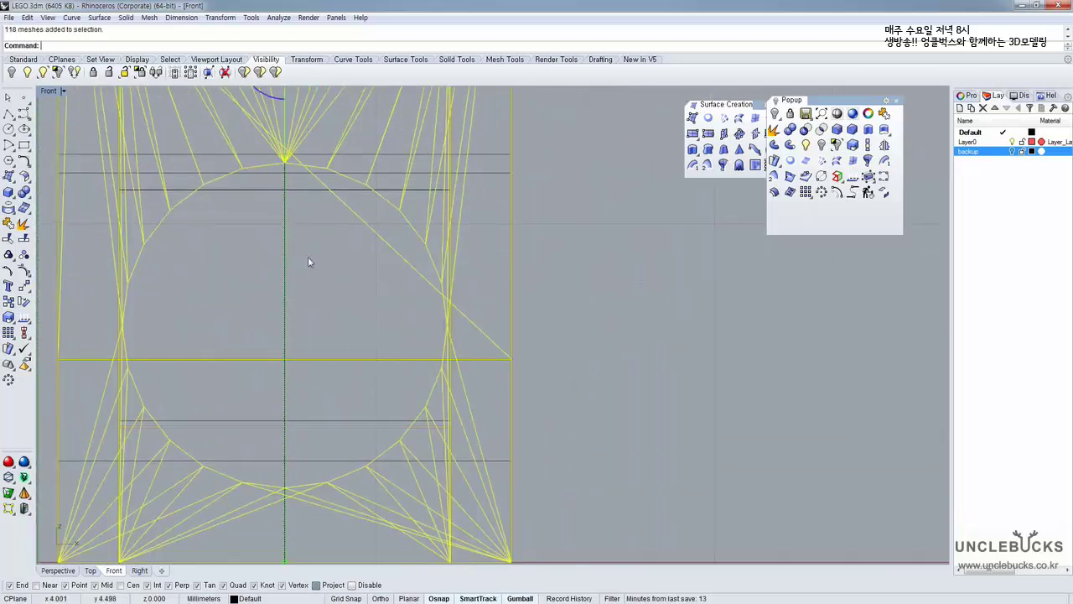
{"action": "right_click", "coordinate": [231, 255]}
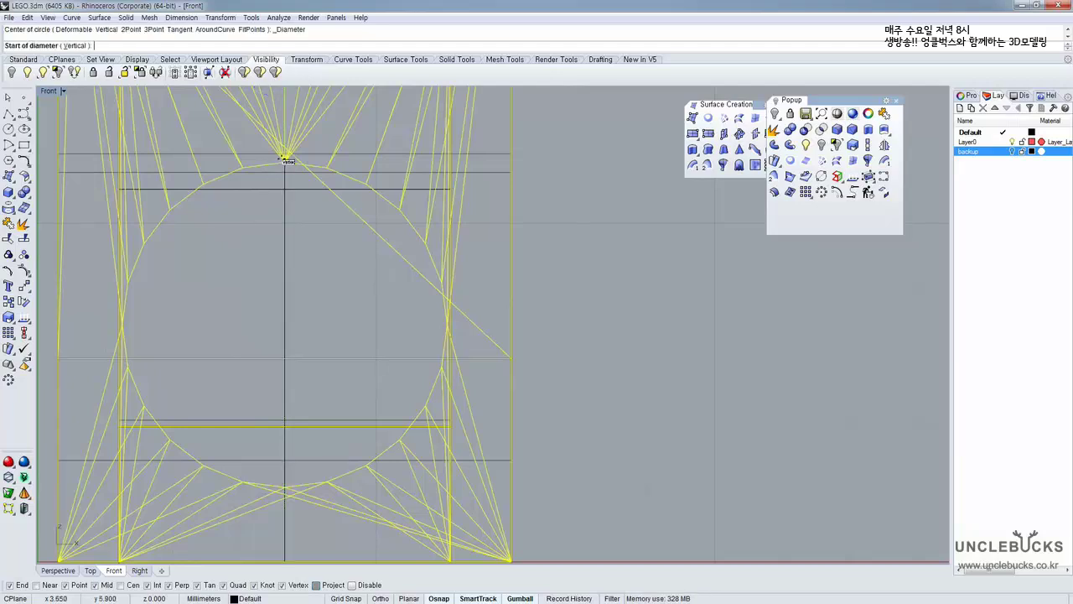
{"action": "left_click", "coordinate": [286, 159]}
{"action": "left_click", "coordinate": [283, 486]}
{"action": "scroll", "coordinate": [309, 494], "scroll_direction": "up", "scroll_amount": 3}
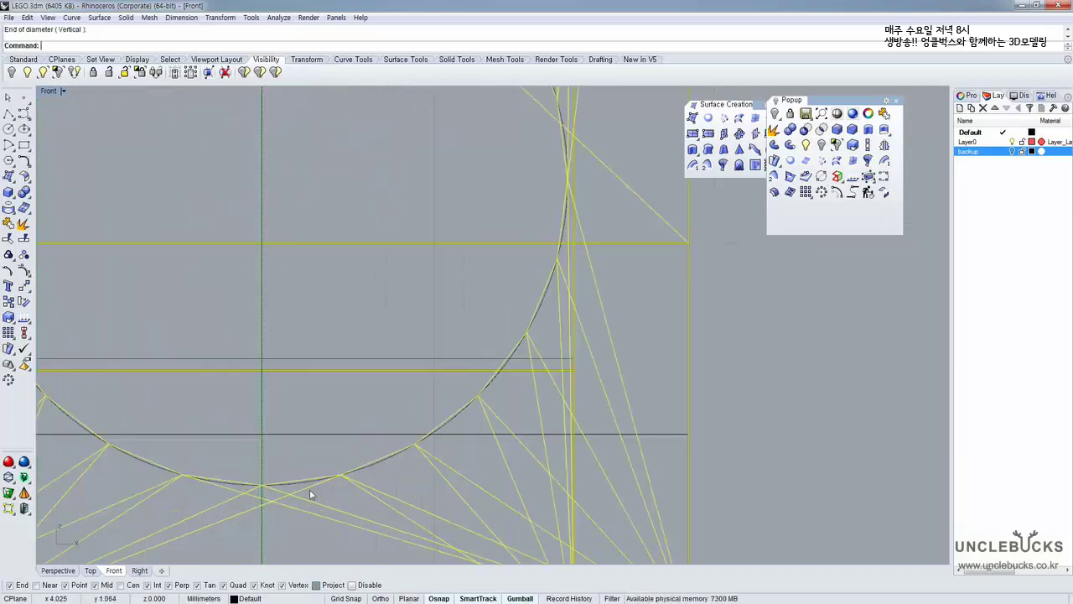
Select the lower hole circle and move it about 1.5 mm towards the leg's front face in the Top view
{"action": "scroll", "coordinate": [310, 489], "scroll_direction": "up", "scroll_amount": 3}
{"action": "left_click", "coordinate": [302, 463]}
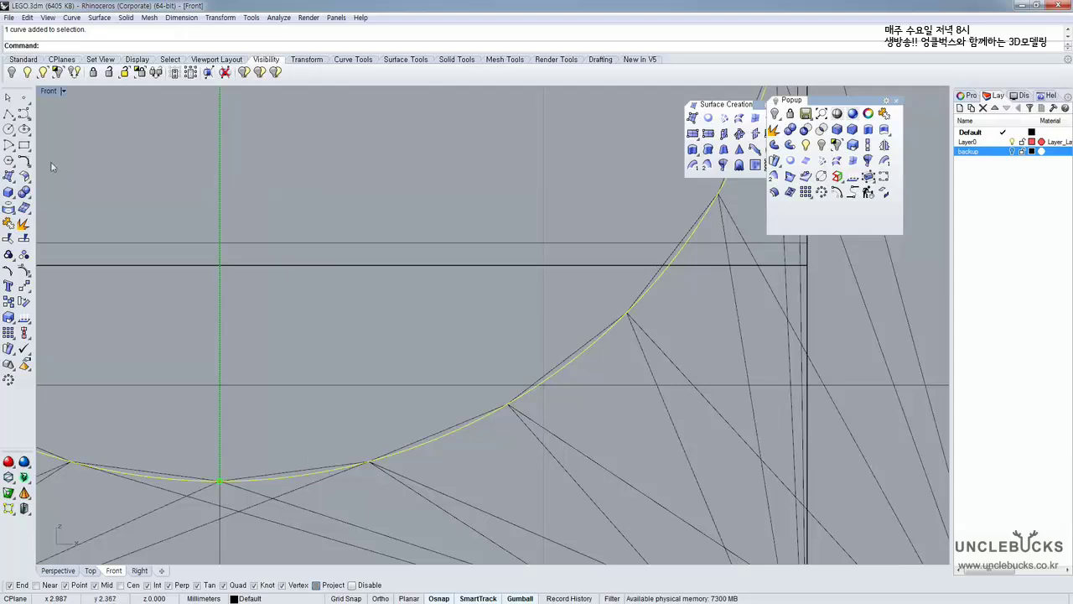
{"action": "scroll", "coordinate": [307, 289], "scroll_direction": "down", "scroll_amount": 3}
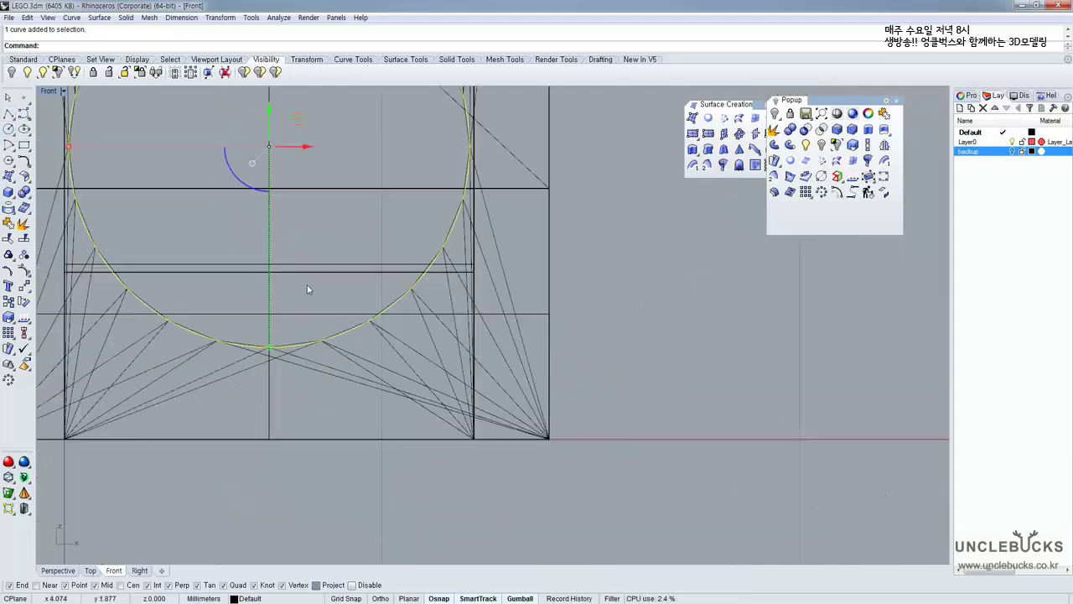
{"action": "scroll", "coordinate": [310, 336], "scroll_direction": "up", "scroll_amount": 1}
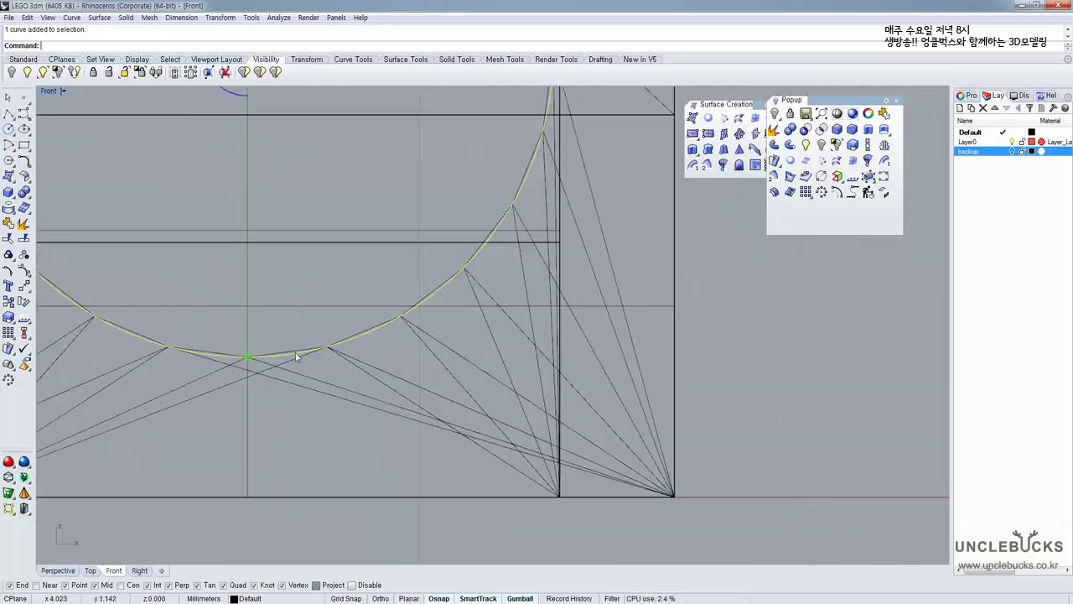
{"action": "double_click", "coordinate": [48, 91]}
{"action": "scroll", "coordinate": [184, 166], "scroll_direction": "up", "scroll_amount": 2}
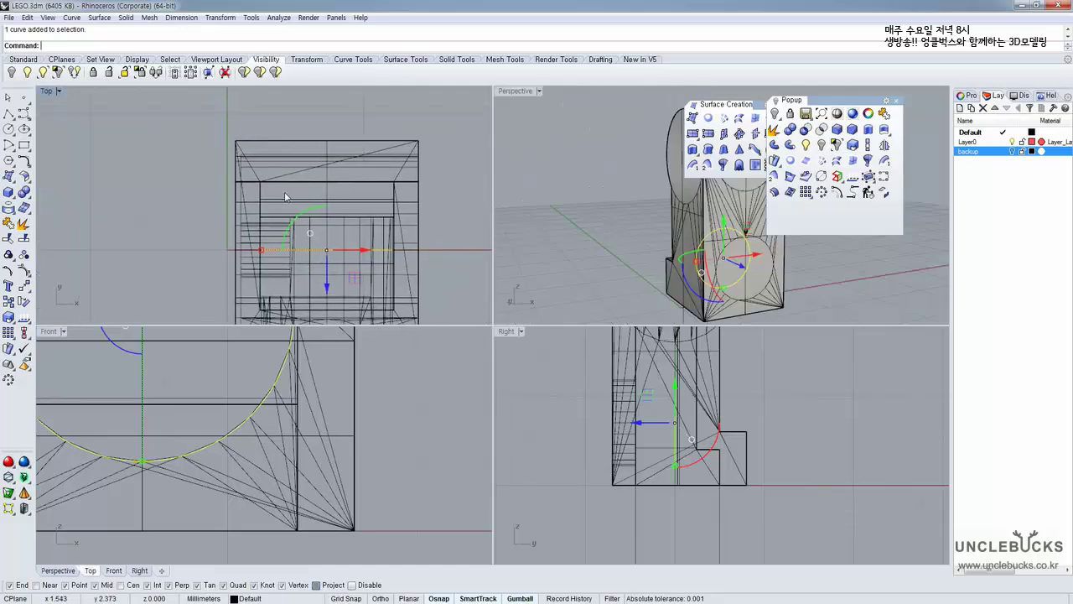
{"action": "double_click", "coordinate": [47, 92]}
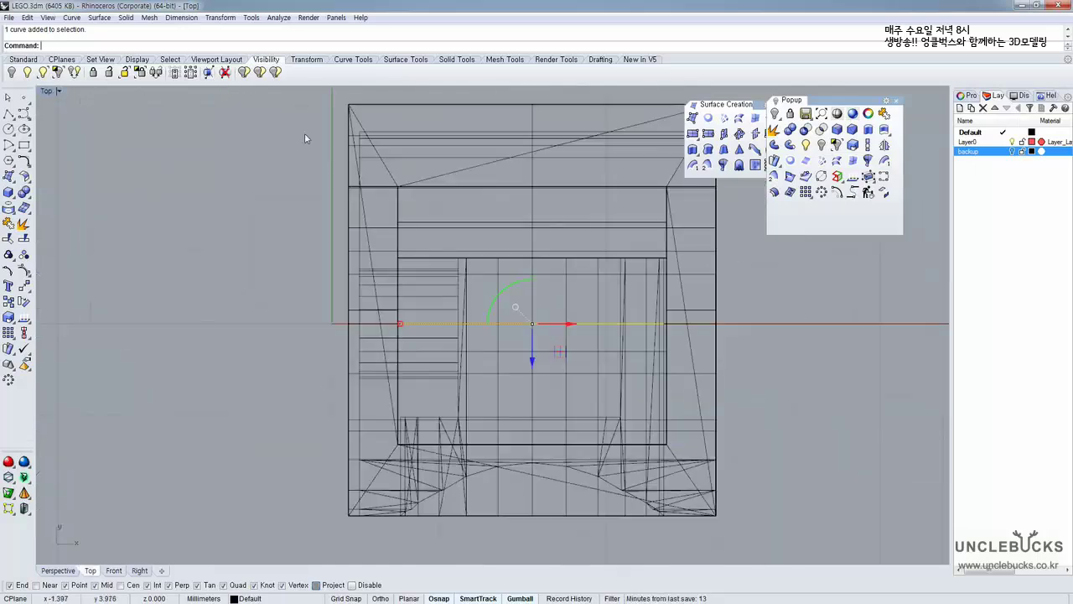
{"action": "scroll", "coordinate": [487, 348], "scroll_direction": "up", "scroll_amount": 3}
{"action": "scroll", "coordinate": [467, 259], "scroll_direction": "down", "scroll_amount": 4}
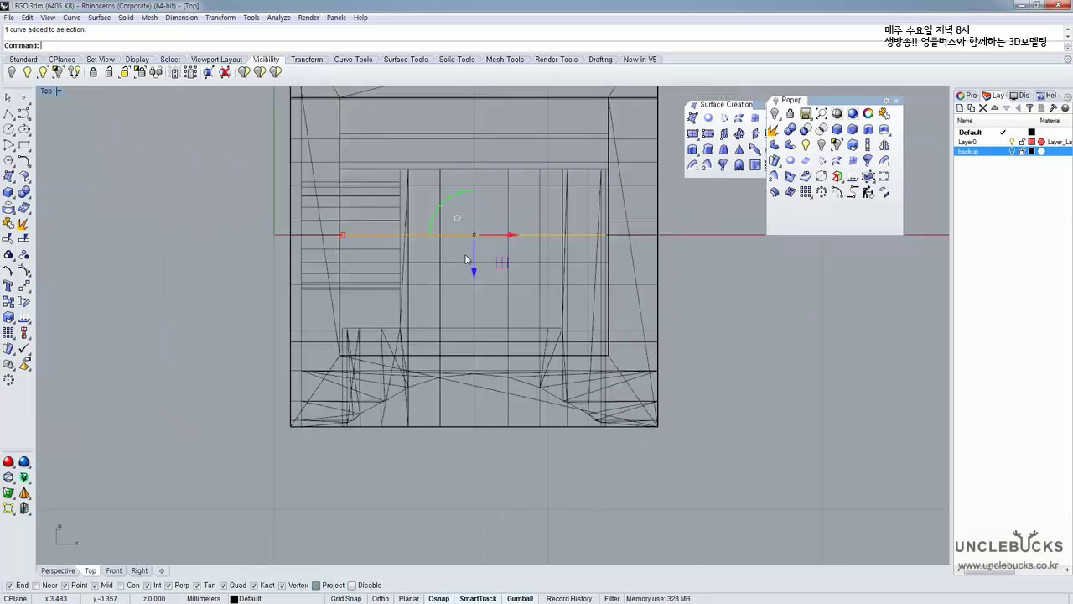
{"action": "scroll", "coordinate": [466, 259], "scroll_direction": "up", "scroll_amount": 2}
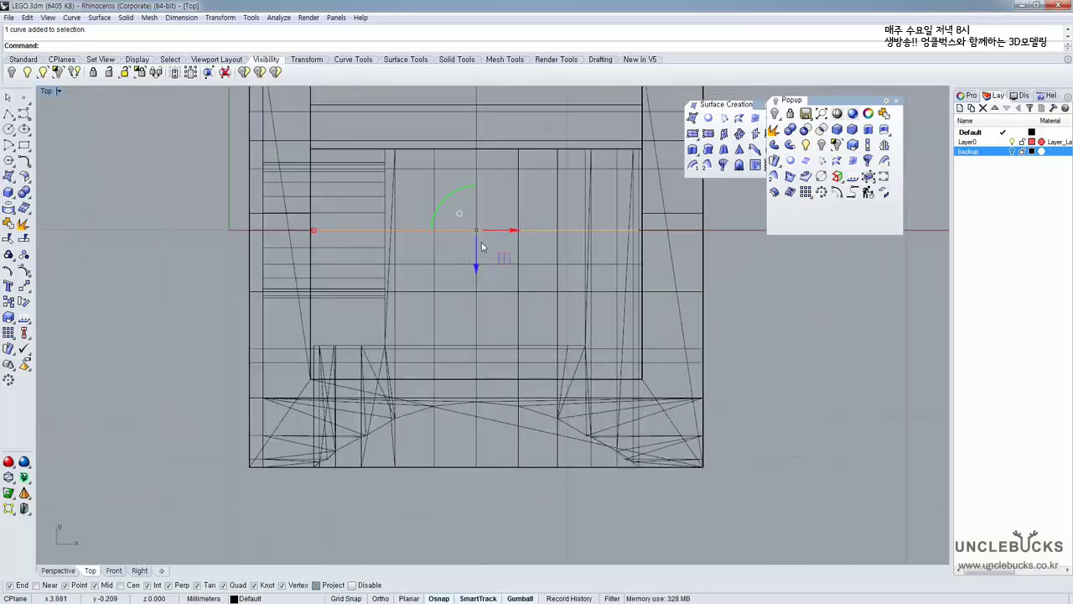
{"action": "right_click_drag", "start_coordinate": [532, 262], "coordinate": [459, 267]}
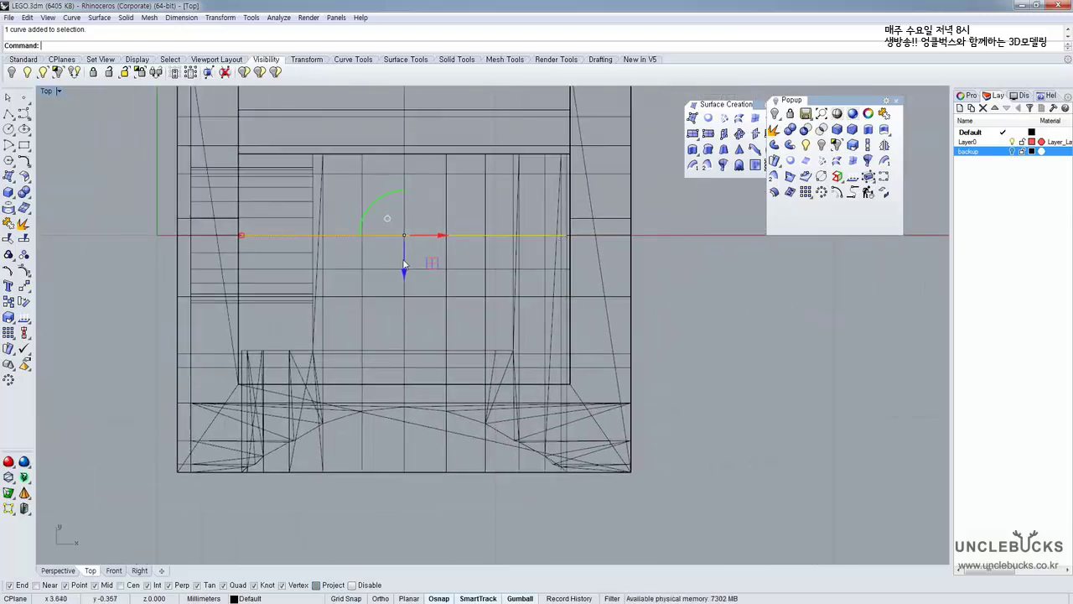
{"action": "left_click_drag", "start_coordinate": [405, 265], "coordinate": [424, 369]}
{"action": "right_click_drag", "start_coordinate": [458, 383], "coordinate": [454, 258]}
{"action": "scroll", "coordinate": [454, 257], "scroll_direction": "down", "scroll_amount": 2}
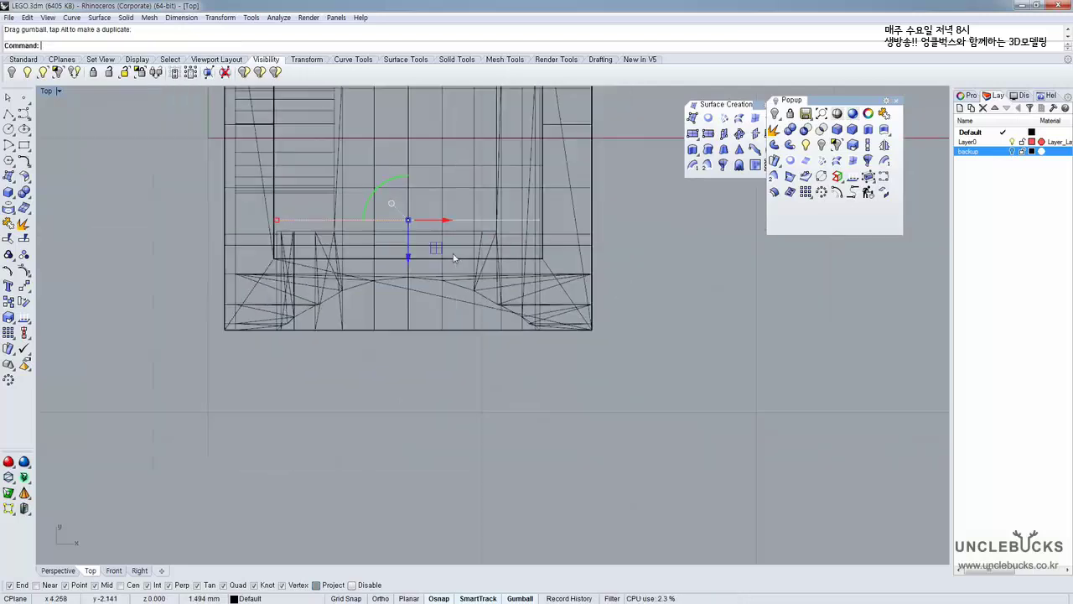
{"action": "scroll", "coordinate": [453, 257], "scroll_direction": "down", "scroll_amount": 1}
Extrude the lower circle as a solid cylinder out past the leg's front face
{"action": "left_click", "coordinate": [869, 130]}
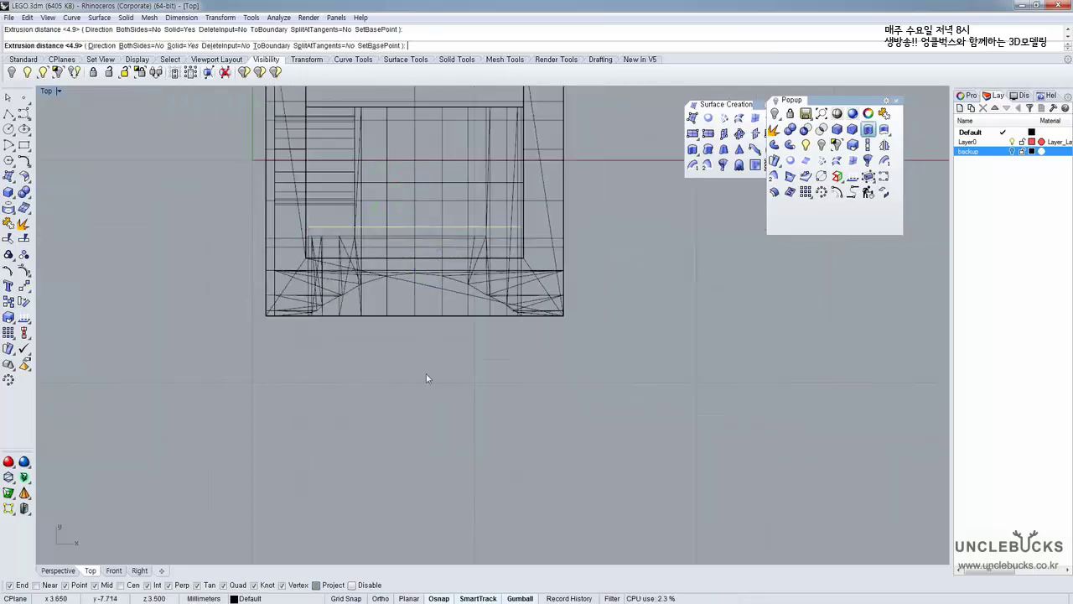
{"action": "double_click", "coordinate": [47, 92]}
{"action": "key", "text": "Return"}
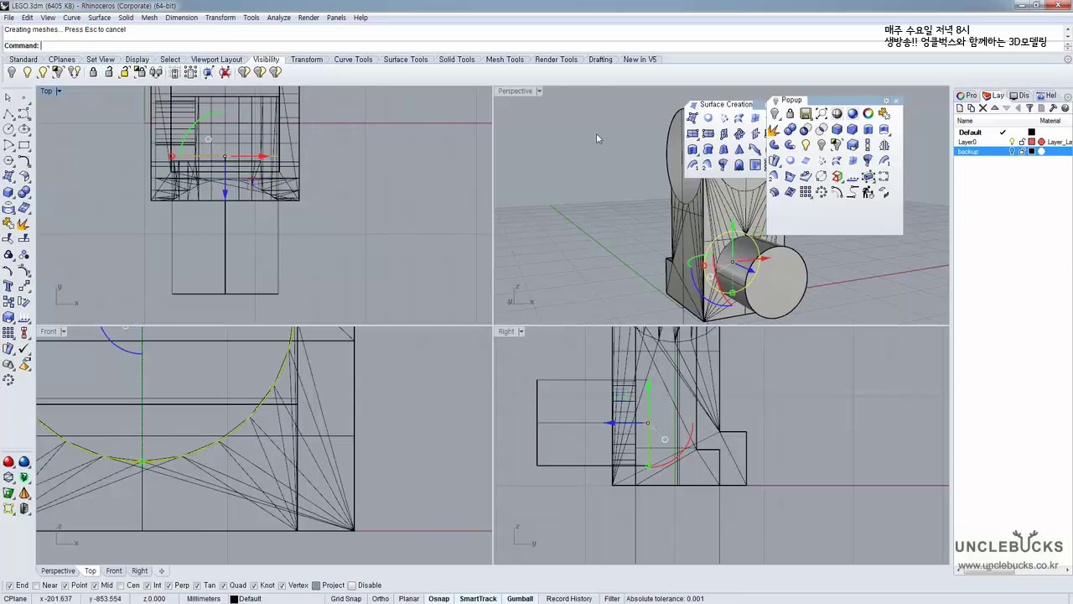
Subtract the lower cylinder from the leg solid with Boolean Difference, picking the polysurface rather than the mesh group
{"action": "double_click", "coordinate": [501, 92]}
{"action": "right_click_drag", "start_coordinate": [503, 215], "coordinate": [505, 352]}
{"action": "left_click", "coordinate": [469, 356]}
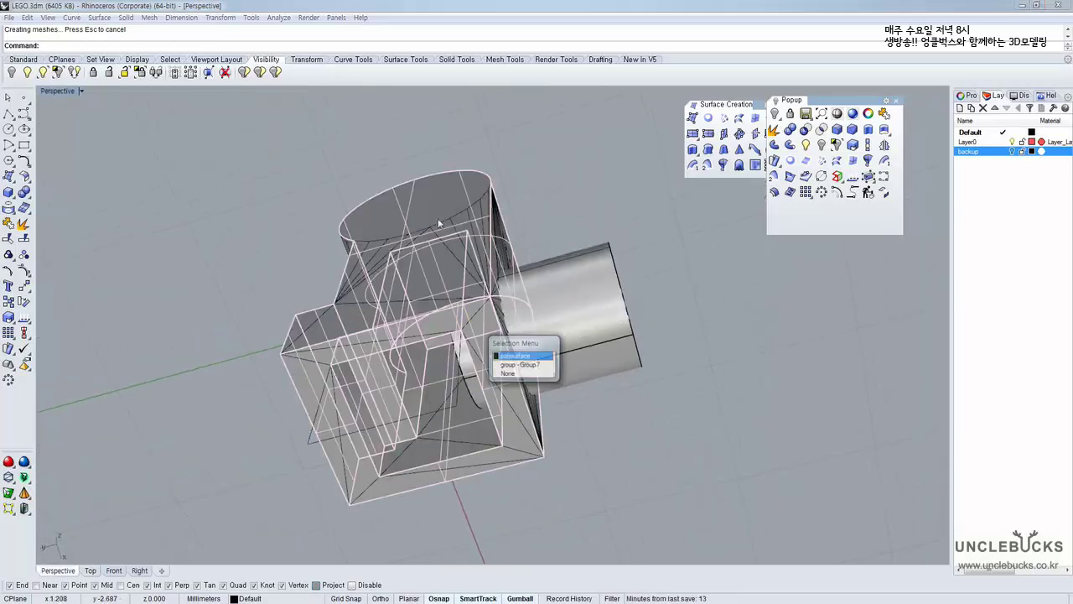
{"action": "left_click", "coordinate": [429, 199]}
{"action": "key", "text": "Return"}
{"action": "right_click_drag", "start_coordinate": [574, 268], "coordinate": [609, 307]}
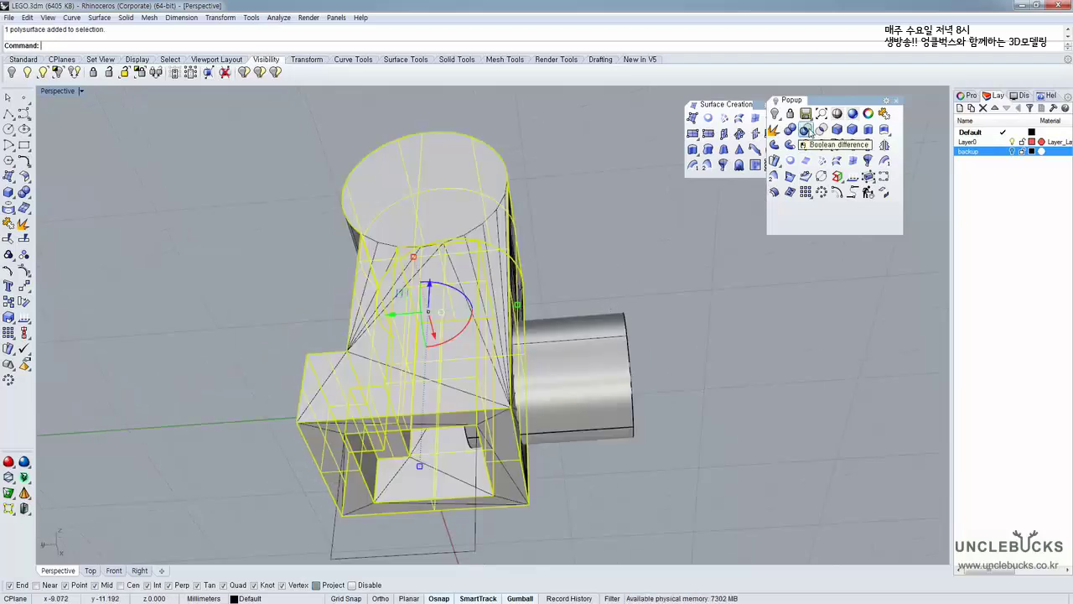
{"action": "left_click", "coordinate": [805, 130]}
{"action": "left_click", "coordinate": [612, 341]}
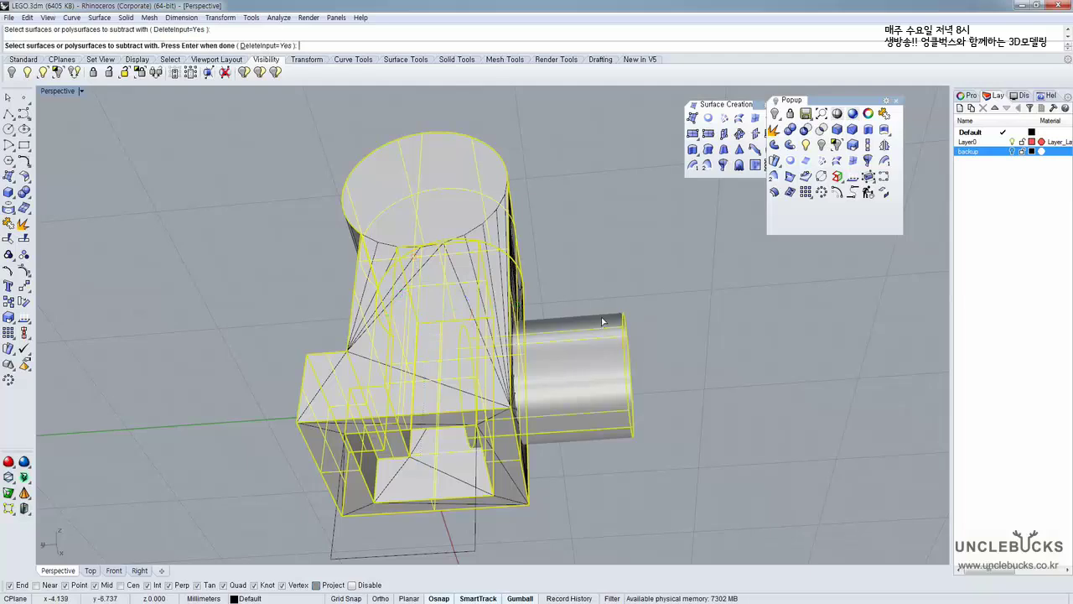
{"action": "key", "text": "Return"}
Move the leg mesh group about 10.5 mm sideways off the solid and examine its upper round recess
{"action": "right_click_drag", "start_coordinate": [666, 266], "coordinate": [584, 420]}
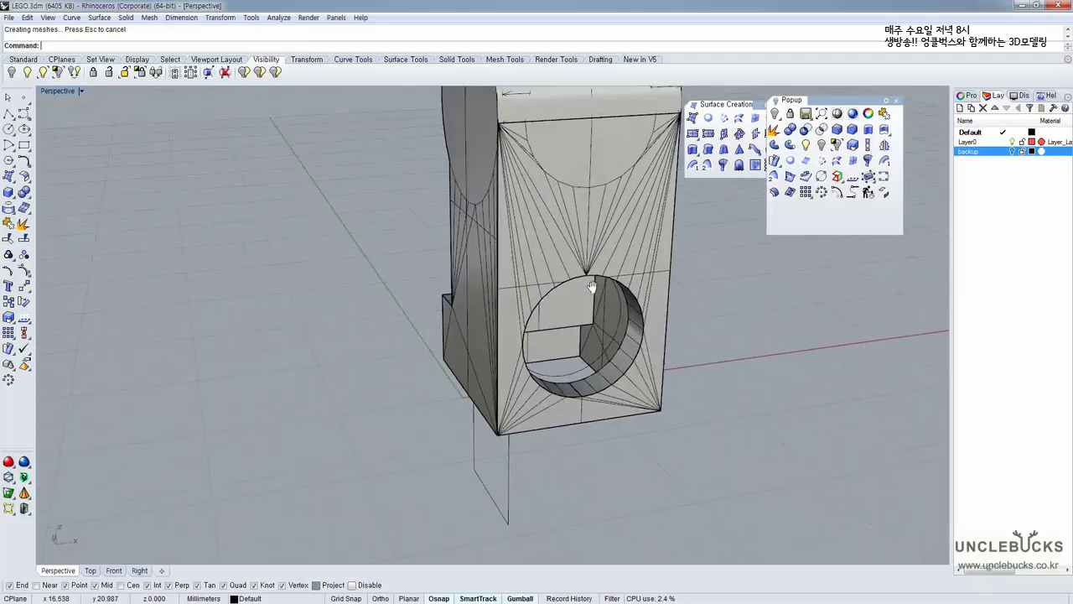
{"action": "right_click_drag", "start_coordinate": [591, 282], "coordinate": [541, 403], "text": "shift"}
{"action": "mouse_move", "coordinate": [534, 304]}
{"action": "right_mouse_down"}
{"action": "mouse_move", "coordinate": [506, 208]}
{"action": "mouse_move", "coordinate": [542, 320]}
{"action": "right_mouse_up"}
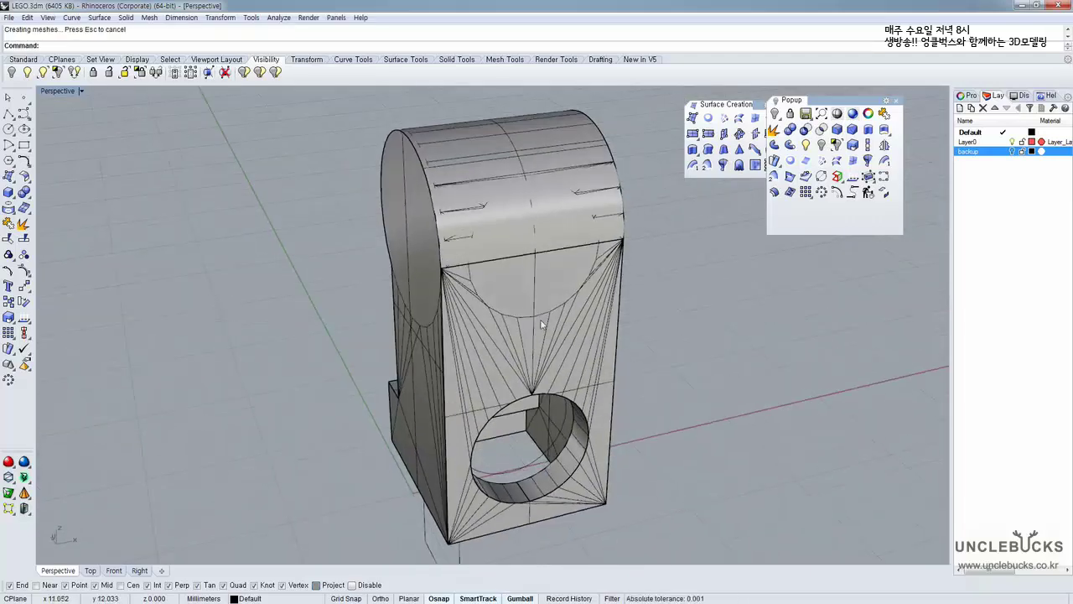
{"action": "left_click", "coordinate": [528, 380]}
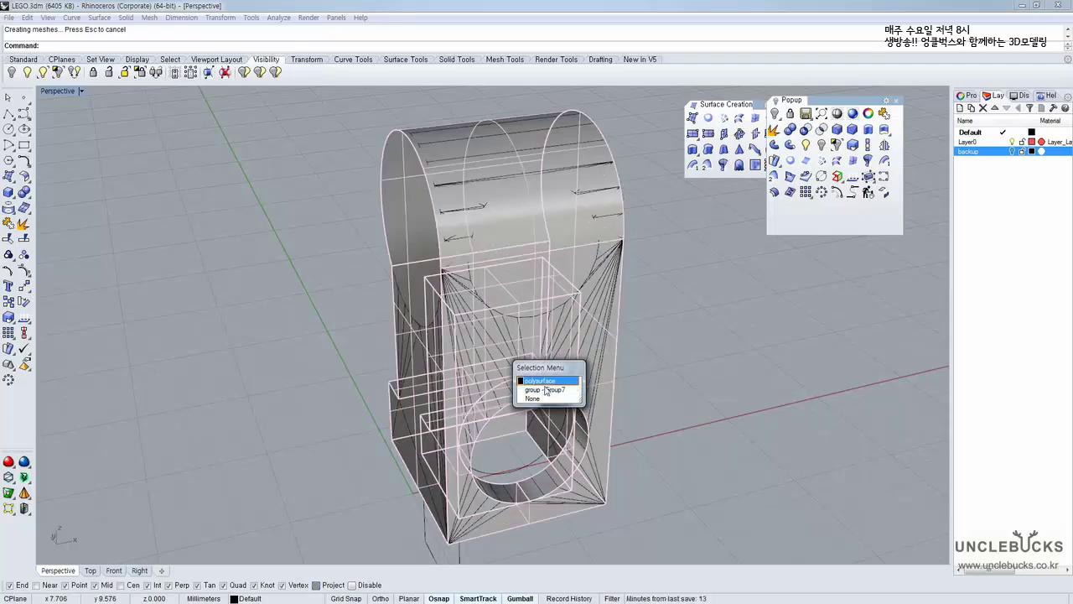
{"action": "left_click", "coordinate": [547, 391]}
{"action": "scroll", "coordinate": [547, 390], "scroll_direction": "down", "scroll_amount": 2}
{"action": "right_click_drag", "start_coordinate": [547, 281], "coordinate": [434, 319]}
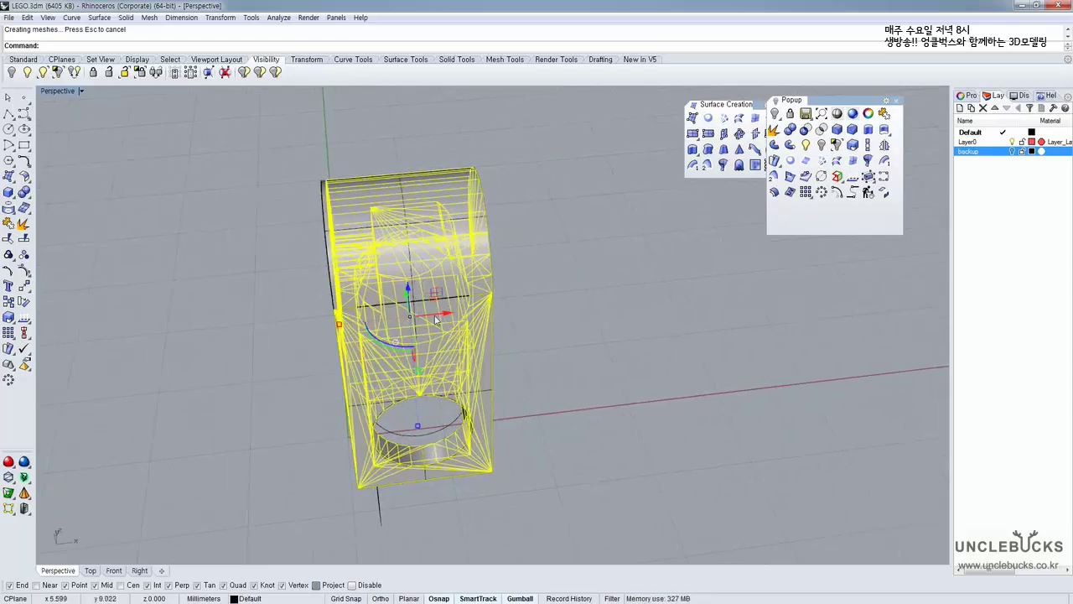
{"action": "left_click_drag", "start_coordinate": [435, 316], "coordinate": [651, 293]}
{"action": "right_click_drag", "start_coordinate": [708, 340], "coordinate": [758, 282]}
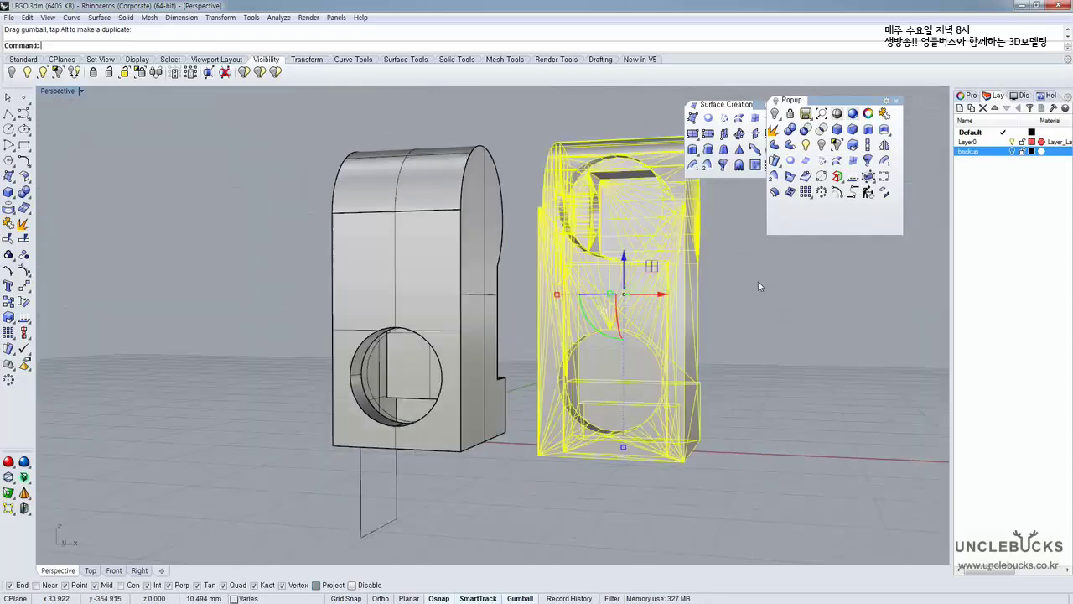
{"action": "left_click", "coordinate": [758, 283]}
{"action": "scroll", "coordinate": [550, 261], "scroll_direction": "up", "scroll_amount": 6}
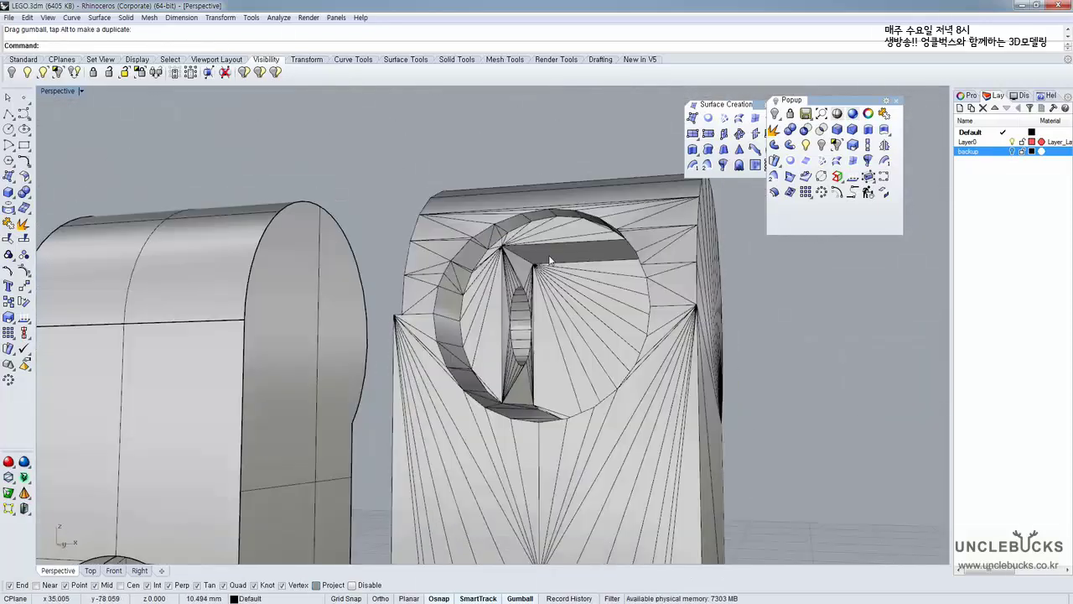
{"action": "right_click_drag", "start_coordinate": [530, 279], "coordinate": [599, 275]}
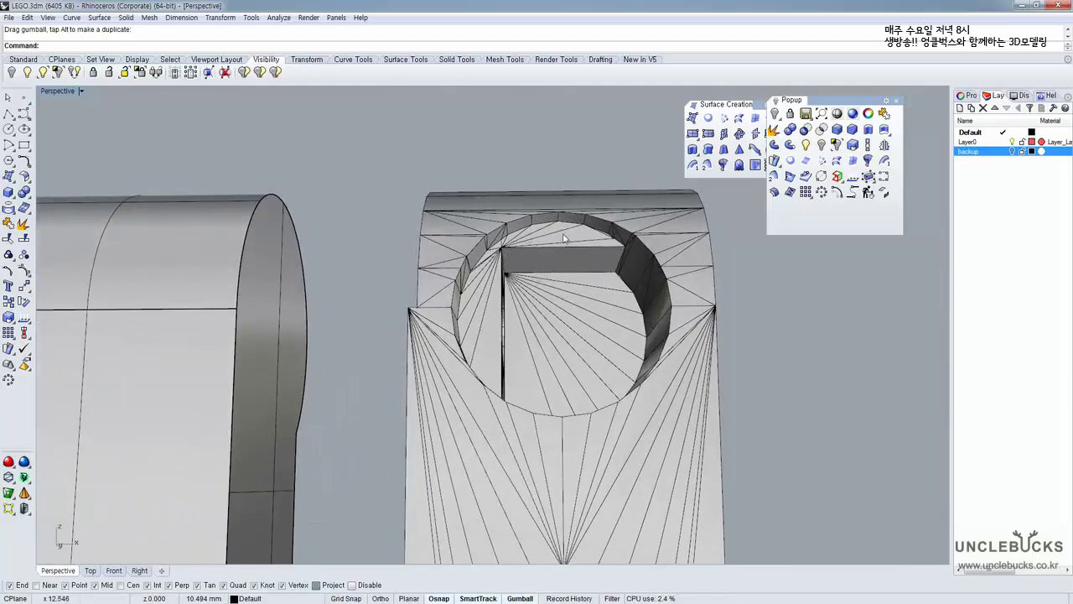
{"action": "right_click_drag", "start_coordinate": [521, 235], "coordinate": [491, 293]}
Undo the sideways move of the mesh group and deselect it
{"action": "key", "text": "ctrl+z"}
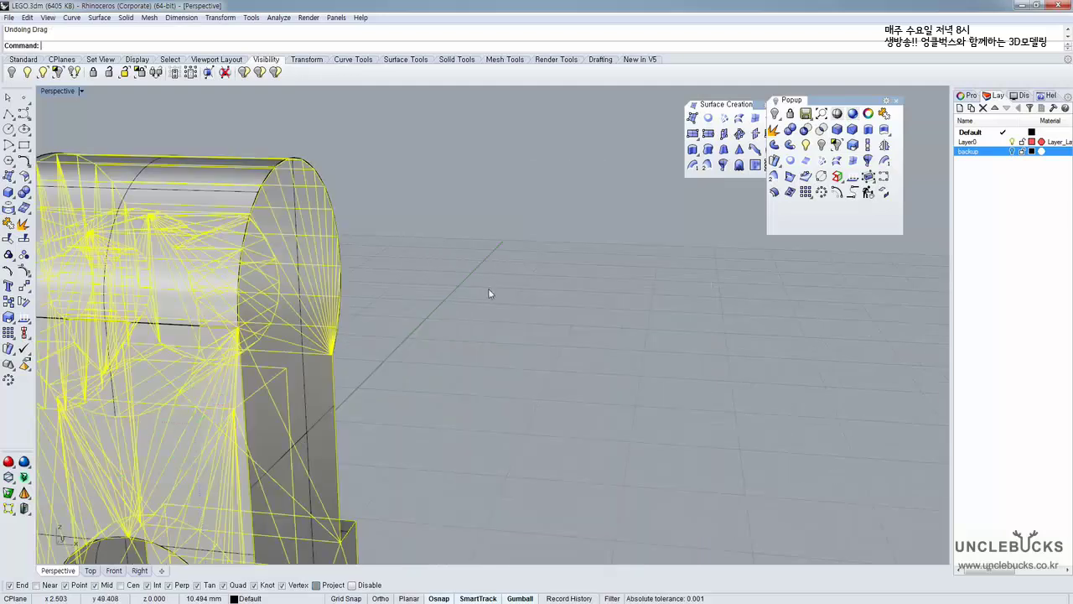
{"action": "right_click_drag", "start_coordinate": [394, 251], "coordinate": [559, 221], "text": "shift"}
{"action": "scroll", "coordinate": [455, 244], "scroll_direction": "down", "scroll_amount": 4}
{"action": "right_click_drag", "start_coordinate": [462, 232], "coordinate": [442, 310]}
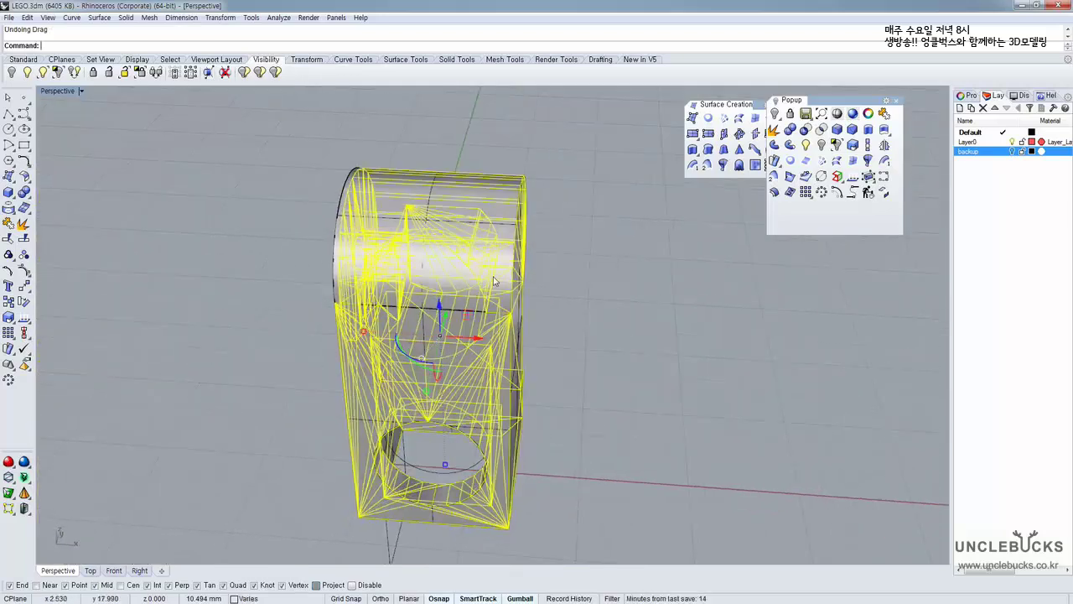
{"action": "key", "text": "Escape"}
Select the upper circle and extrude it as a solid cylinder out past the leg's front face
{"action": "scroll", "coordinate": [416, 320], "scroll_direction": "up", "scroll_amount": 4}
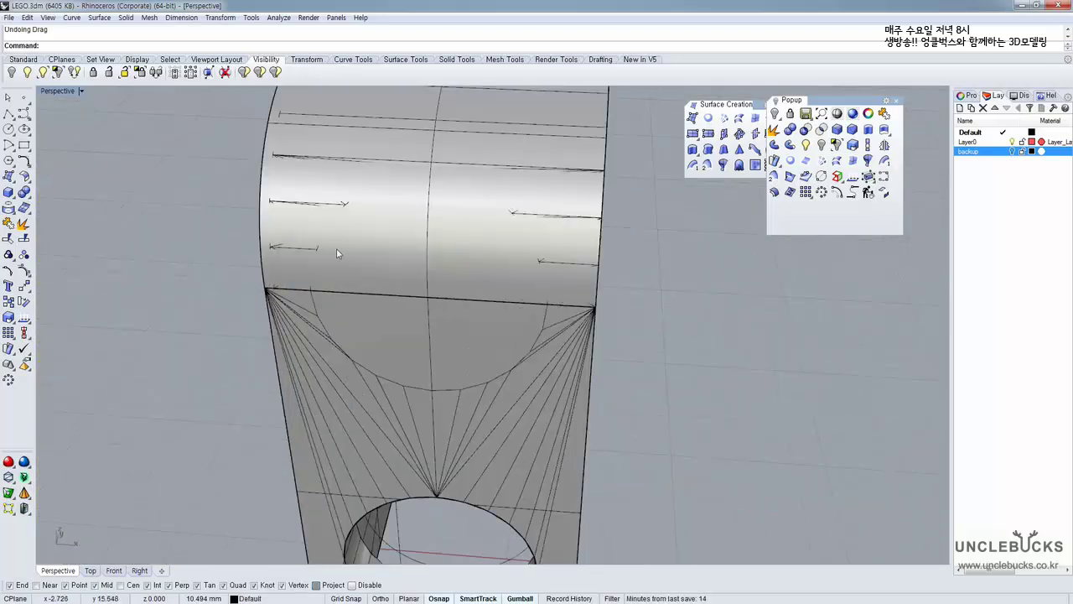
{"action": "double_click", "coordinate": [50, 91]}
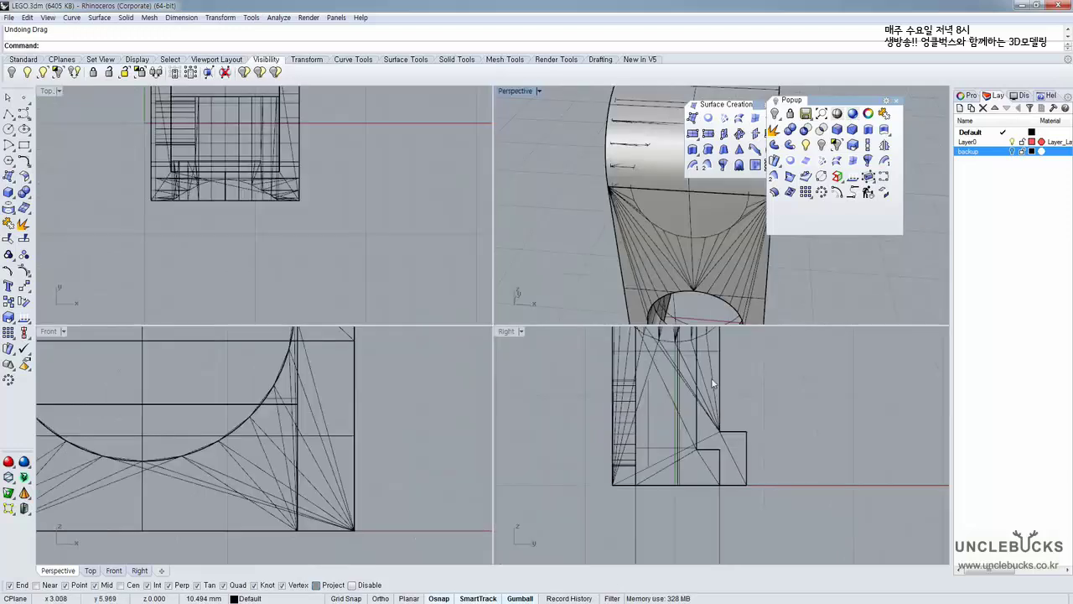
{"action": "left_click", "coordinate": [665, 338]}
{"action": "right_click_drag", "start_coordinate": [289, 392], "coordinate": [304, 450]}
{"action": "scroll", "coordinate": [305, 449], "scroll_direction": "down", "scroll_amount": 14}
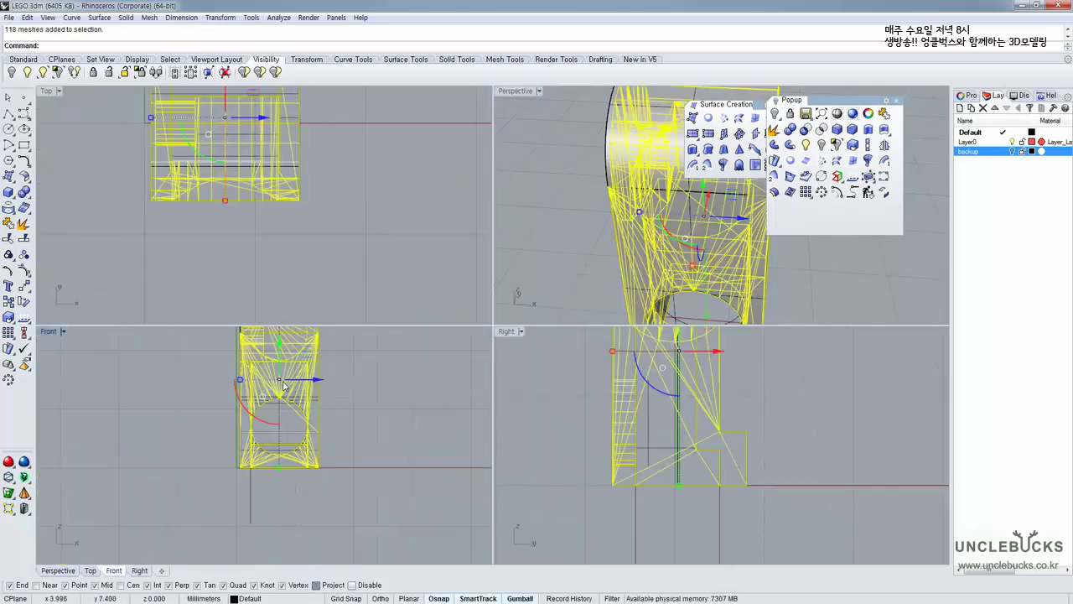
{"action": "right_click_drag", "start_coordinate": [280, 337], "coordinate": [267, 397]}
{"action": "scroll", "coordinate": [266, 397], "scroll_direction": "up", "scroll_amount": 5}
{"action": "scroll", "coordinate": [277, 462], "scroll_direction": "up", "scroll_amount": 5}
{"action": "scroll", "coordinate": [279, 479], "scroll_direction": "up", "scroll_amount": 2}
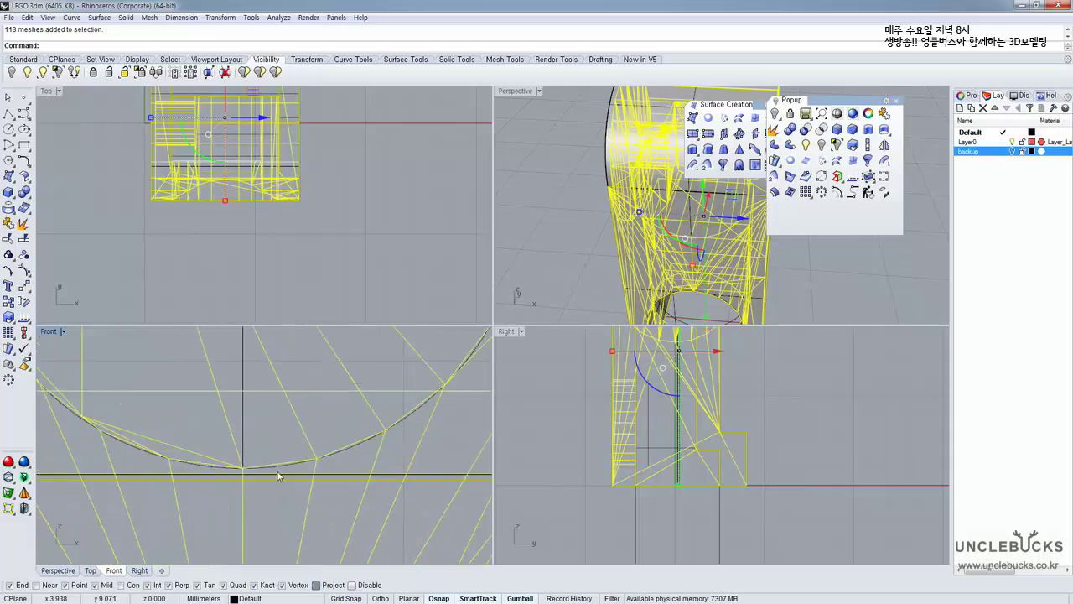
{"action": "left_click", "coordinate": [286, 424]}
{"action": "scroll", "coordinate": [245, 242], "scroll_direction": "up", "scroll_amount": 3}
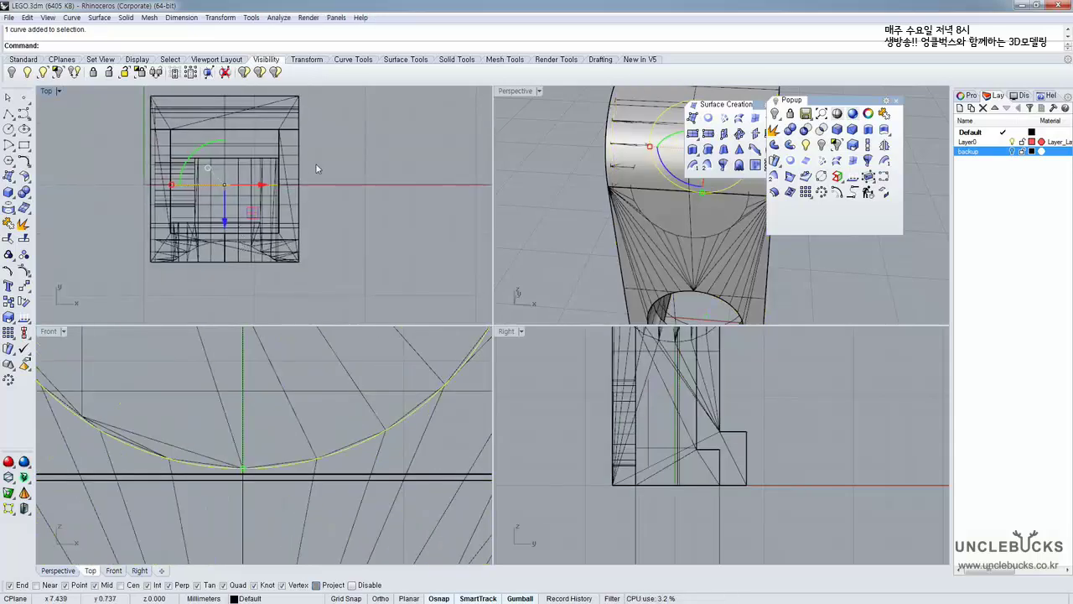
{"action": "left_click", "coordinate": [866, 131]}
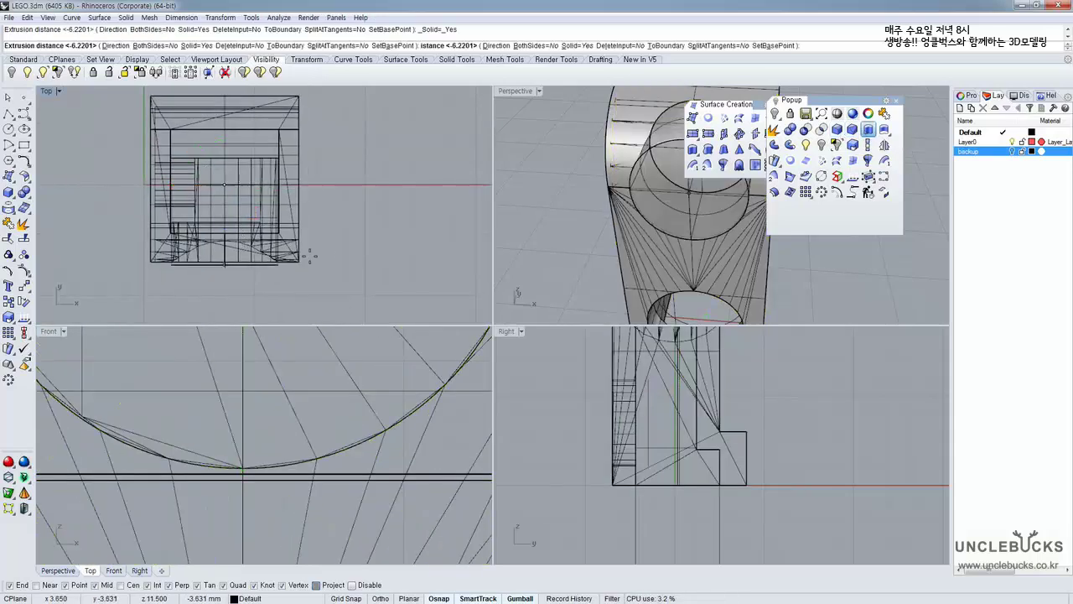
{"action": "left_click", "coordinate": [636, 189]}
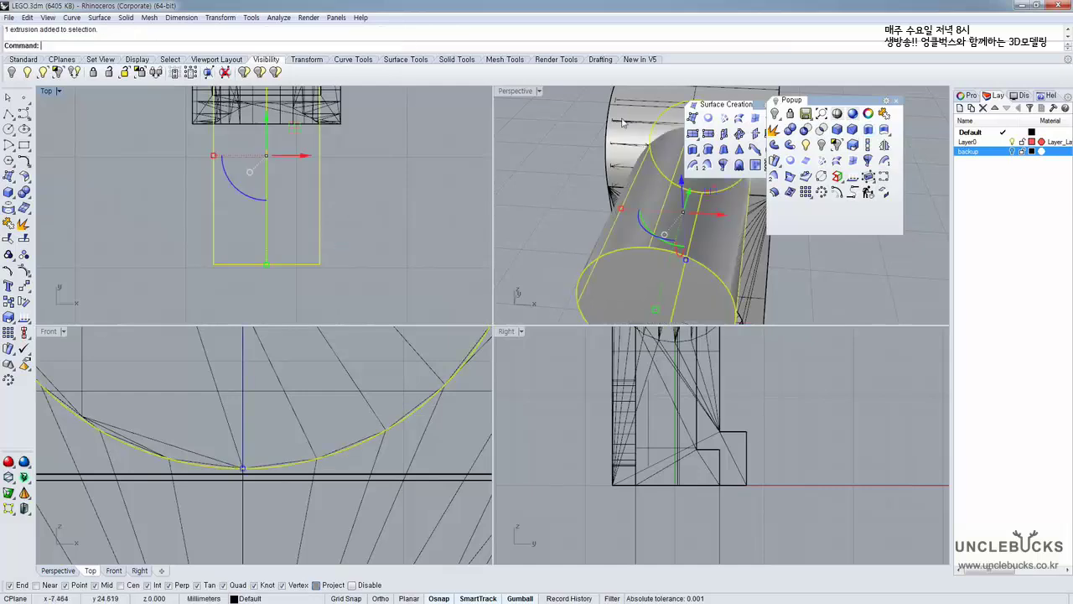
Check the upper cylinder's depth in the leg and move it about 2.3 mm outwards in the Top view
{"action": "double_click", "coordinate": [516, 92]}
{"action": "right_click_drag", "start_coordinate": [520, 136], "coordinate": [349, 261]}
{"action": "double_click", "coordinate": [46, 92]}
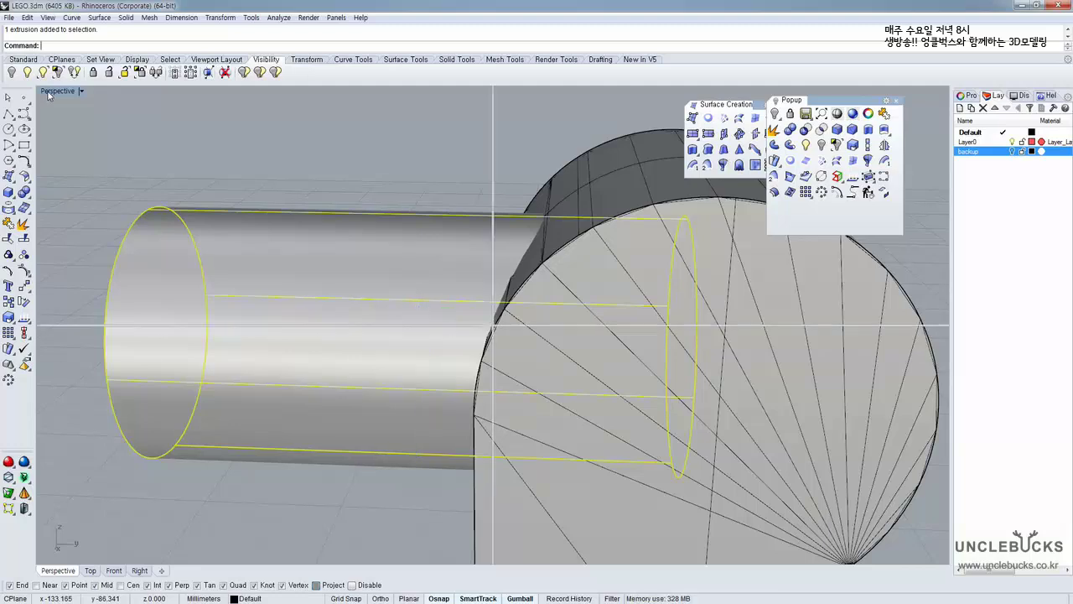
{"action": "double_click", "coordinate": [45, 92]}
{"action": "right_click_drag", "start_coordinate": [447, 94], "coordinate": [489, 204]}
{"action": "scroll", "coordinate": [492, 201], "scroll_direction": "up", "scroll_amount": 3}
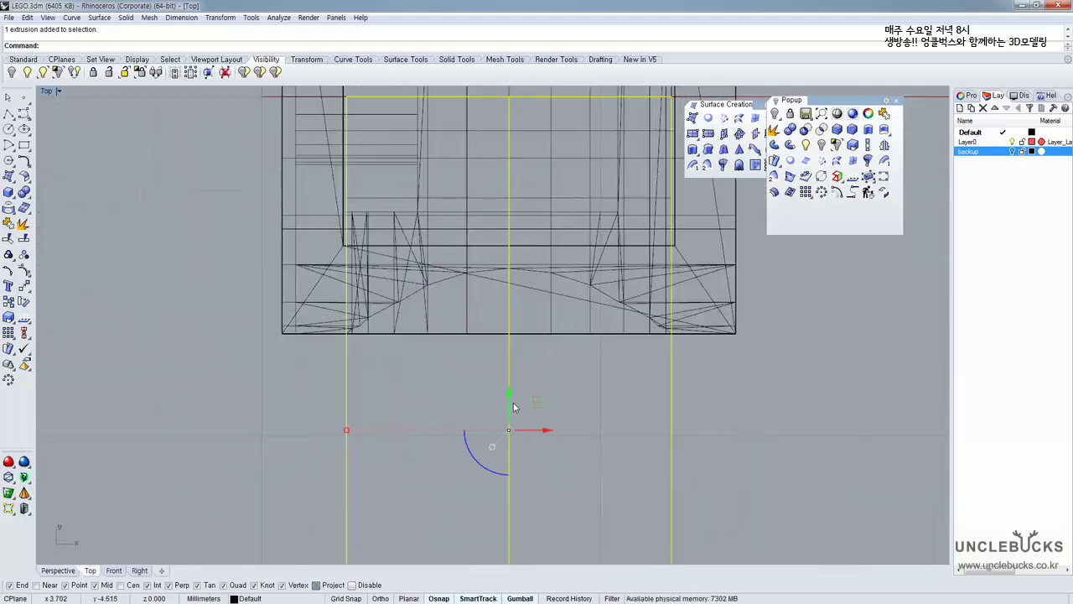
{"action": "left_click", "coordinate": [521, 467]}
{"action": "left_click_drag", "start_coordinate": [719, 441], "coordinate": [651, 483]}
{"action": "right_click_drag", "start_coordinate": [542, 392], "coordinate": [523, 326]}
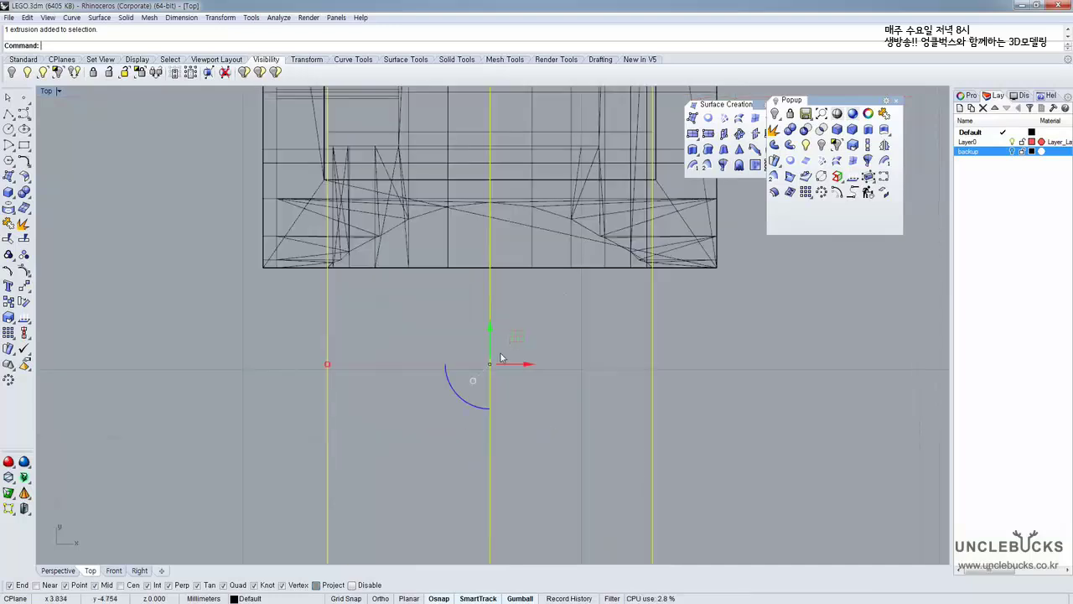
{"action": "left_click_drag", "start_coordinate": [490, 340], "coordinate": [506, 497]}
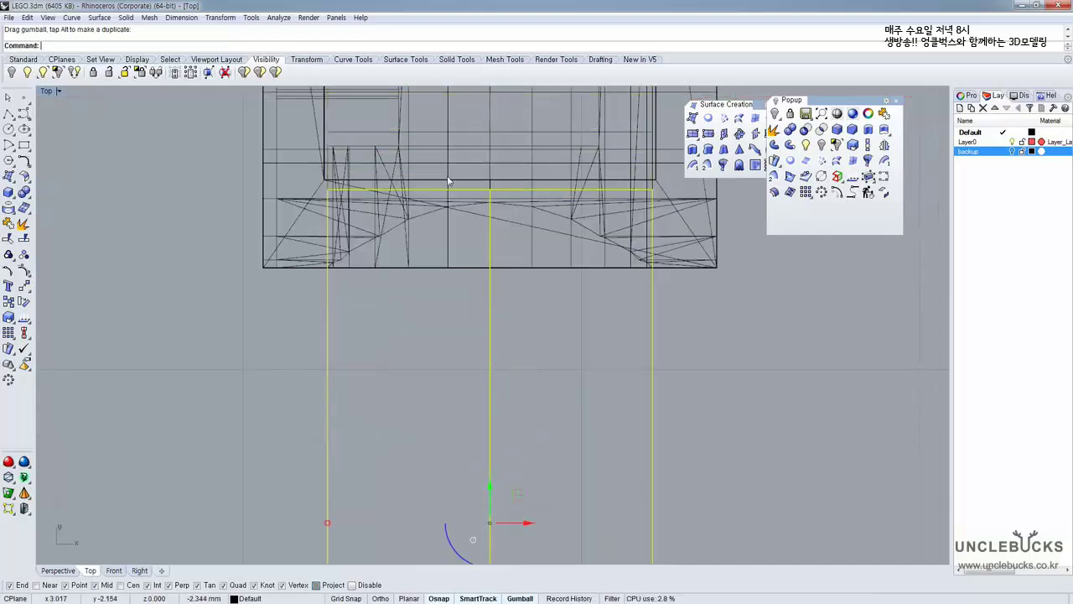
Move the upper cylinder about 0.85 mm inwards into the leg in the Top view
{"action": "scroll", "coordinate": [435, 168], "scroll_direction": "up", "scroll_amount": 6}
{"action": "right_click_drag", "start_coordinate": [433, 168], "coordinate": [398, 361]}
{"action": "scroll", "coordinate": [403, 341], "scroll_direction": "up", "scroll_amount": 6}
{"action": "type", "text": "m"}
{"action": "key", "text": "space"}
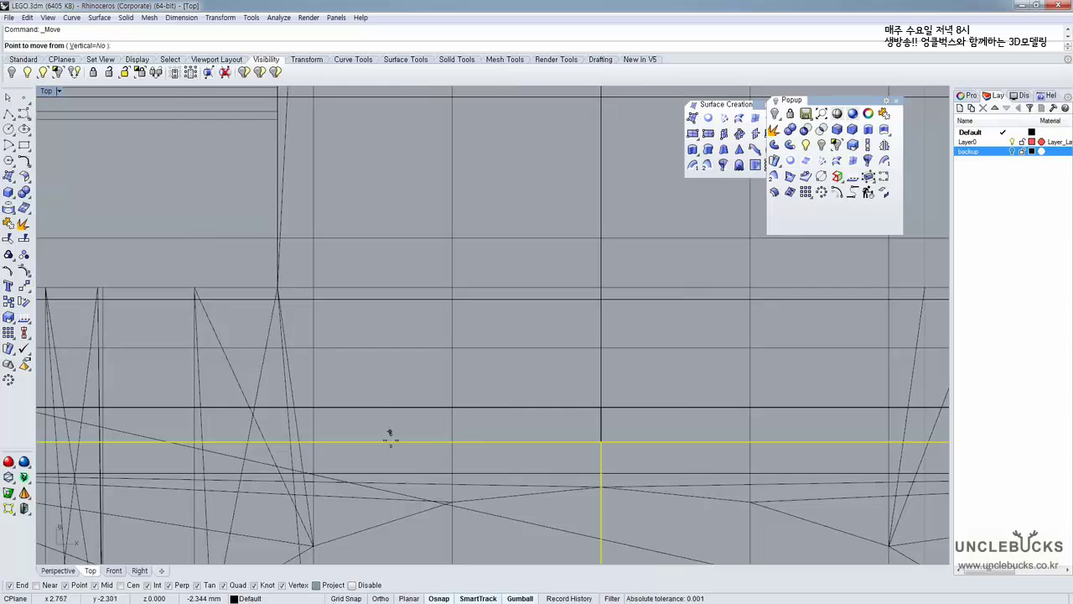
{"action": "left_click", "coordinate": [600, 442]}
{"action": "left_click", "coordinate": [604, 237]}
{"action": "scroll", "coordinate": [607, 245], "scroll_direction": "down", "scroll_amount": 1}
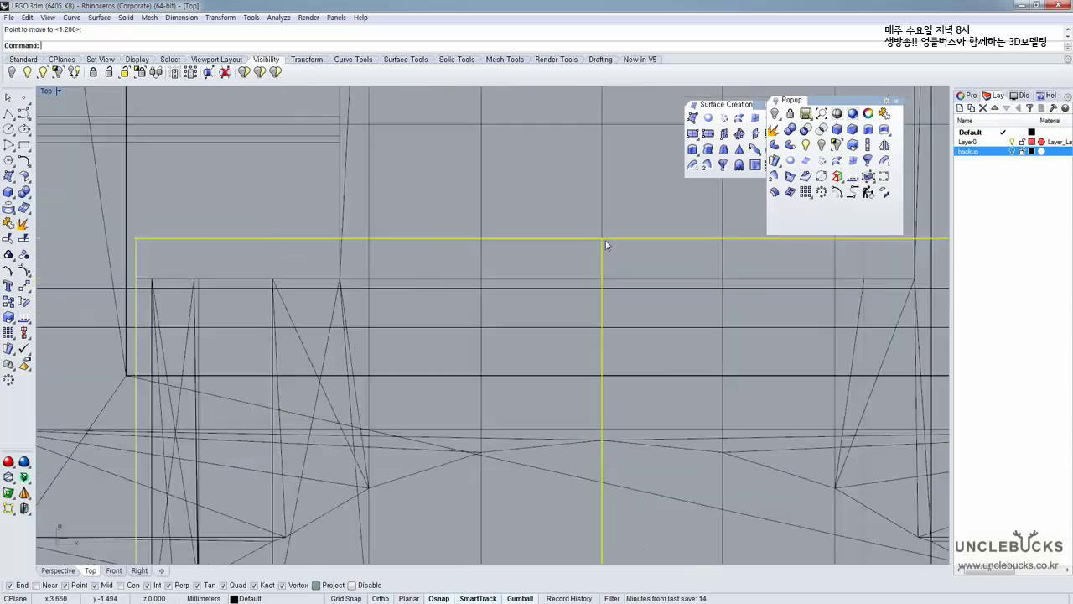
{"action": "scroll", "coordinate": [607, 245], "scroll_direction": "down", "scroll_amount": 2}
{"action": "scroll", "coordinate": [436, 257], "scroll_direction": "up", "scroll_amount": 2}
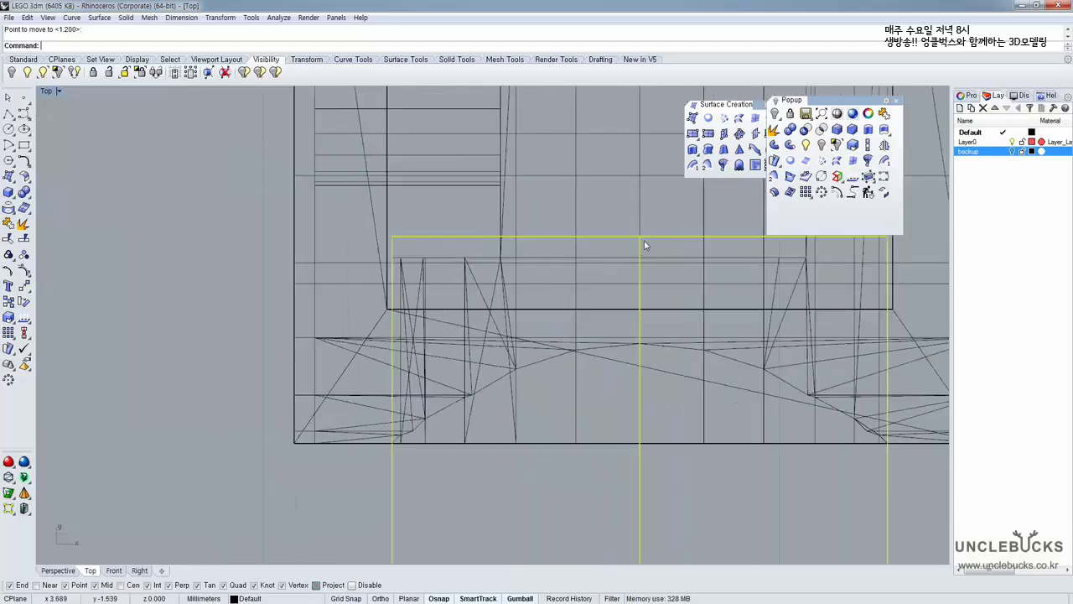
Move the upper cylinder back outwards about 0.2 mm so its inner end aligns with the mesh recess's floor, and deselect it
{"action": "scroll", "coordinate": [645, 245], "scroll_direction": "up", "scroll_amount": 4}
{"action": "key", "text": "Return"}
{"action": "left_click", "coordinate": [635, 229]}
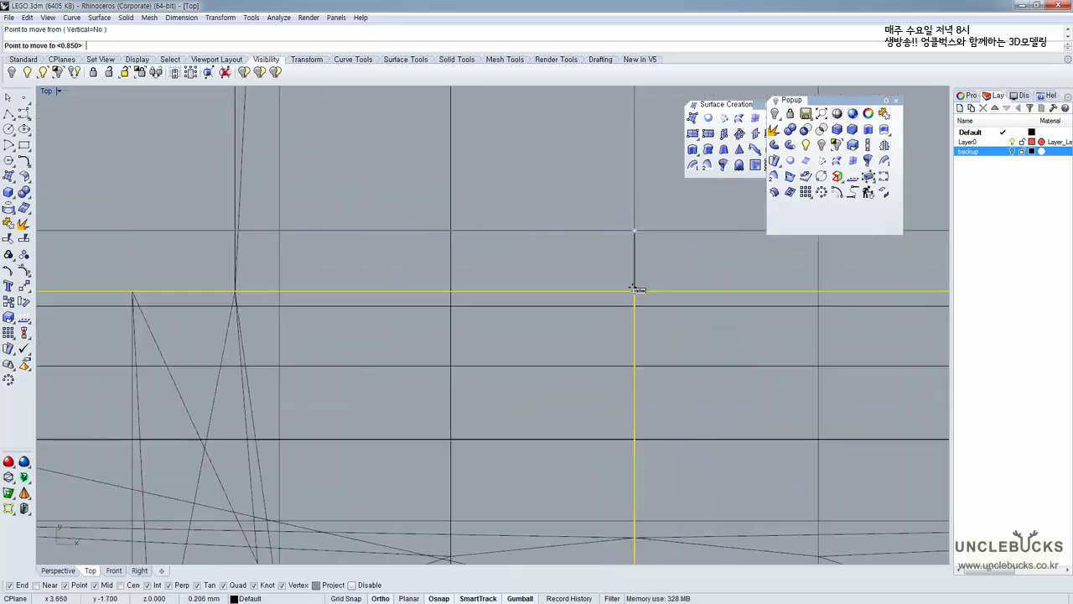
{"action": "left_click", "coordinate": [635, 289]}
{"action": "scroll", "coordinate": [637, 293], "scroll_direction": "down", "scroll_amount": 3}
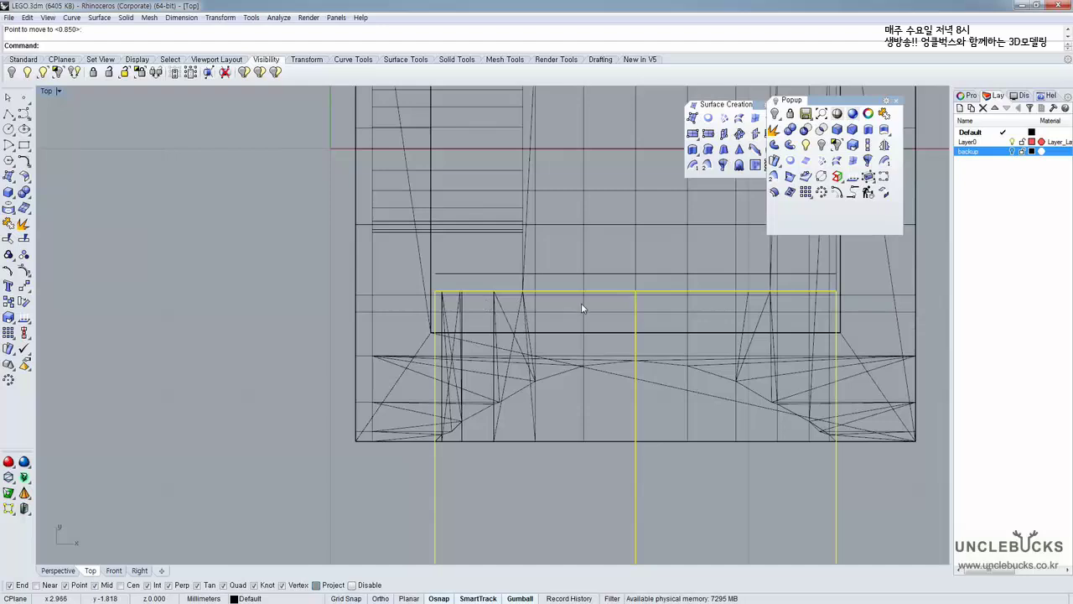
{"action": "left_click", "coordinate": [294, 222]}
Examine the upper cylinder against the leg solid and mesh group in the Perspective view, selecting each to compare their edges
{"action": "double_click", "coordinate": [47, 90]}
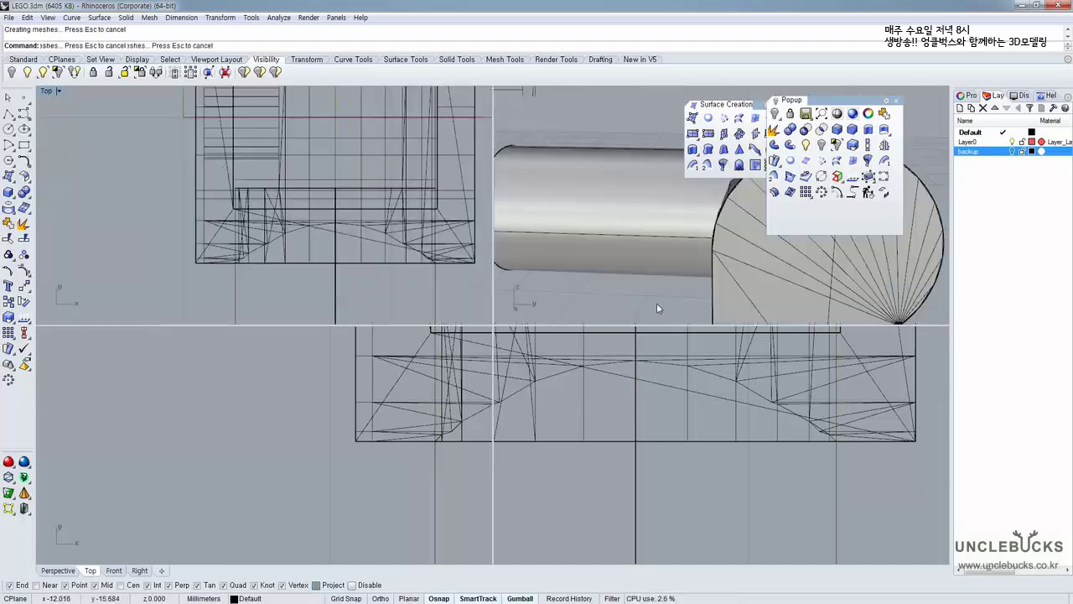
{"action": "double_click", "coordinate": [513, 90]}
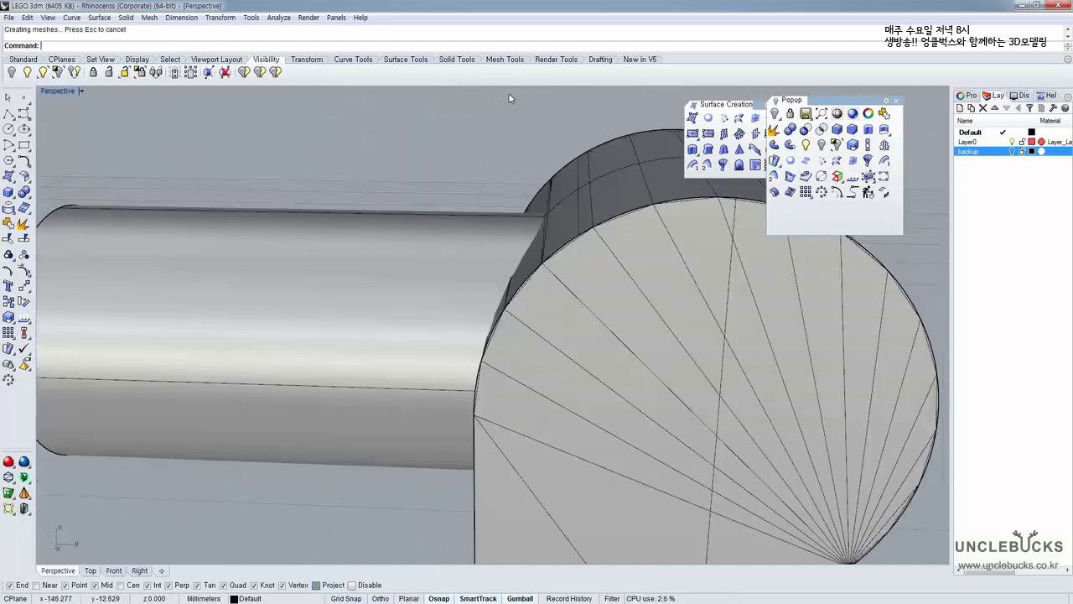
{"action": "right_click_drag", "start_coordinate": [509, 95], "coordinate": [490, 275]}
{"action": "left_click", "coordinate": [490, 274]}
{"action": "left_click", "coordinate": [200, 350], "text": "shift"}
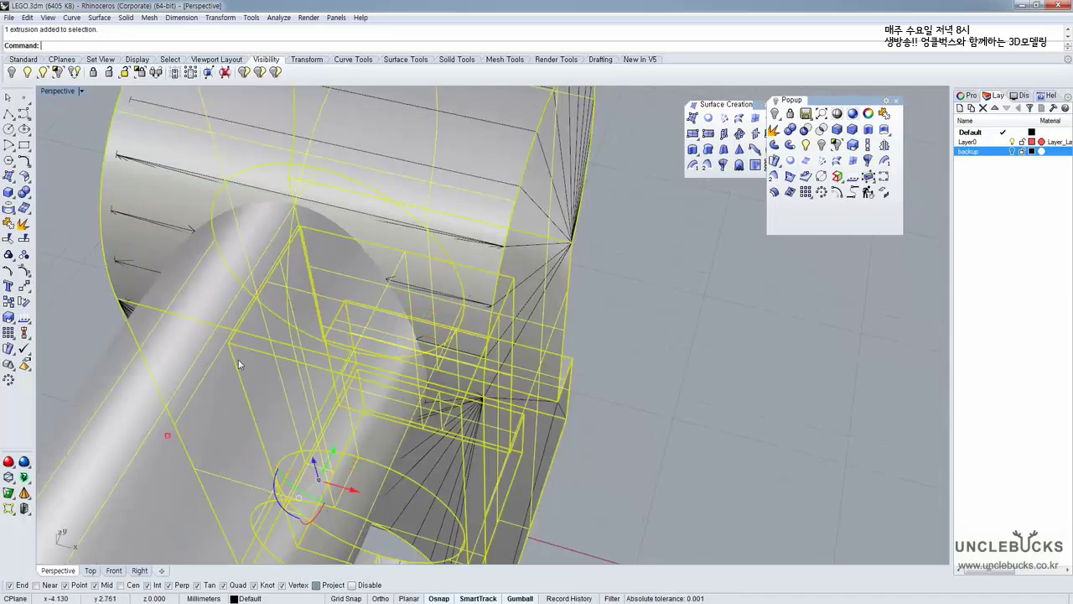
{"action": "right_click_drag", "start_coordinate": [286, 359], "coordinate": [182, 307]}
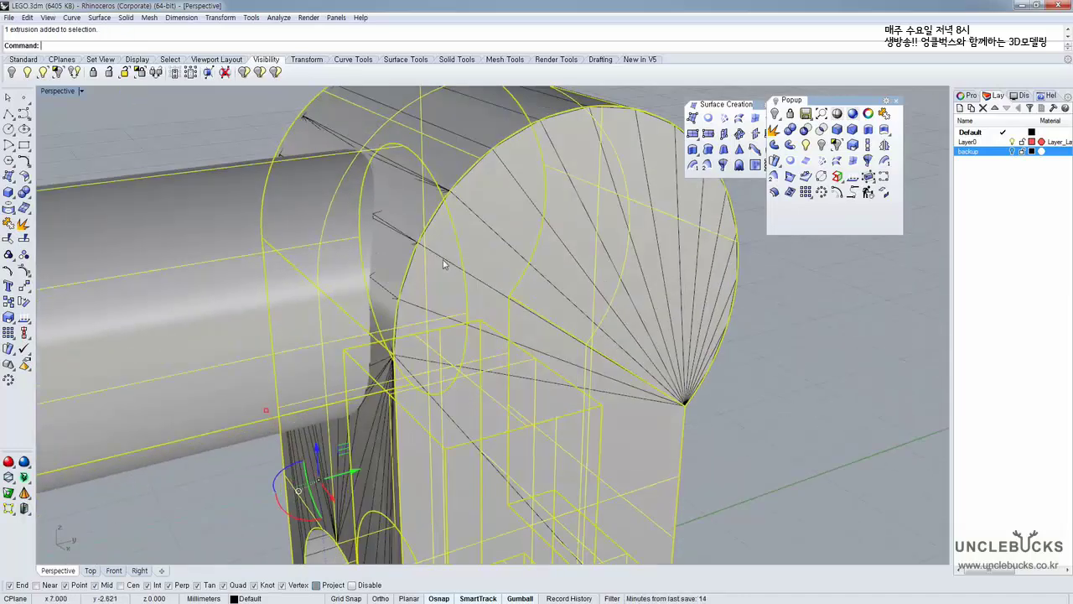
{"action": "left_click", "coordinate": [444, 264], "text": "shift"}
{"action": "right_click_drag", "start_coordinate": [429, 253], "coordinate": [329, 172]}
{"action": "right_click_drag", "start_coordinate": [344, 243], "coordinate": [337, 387]}
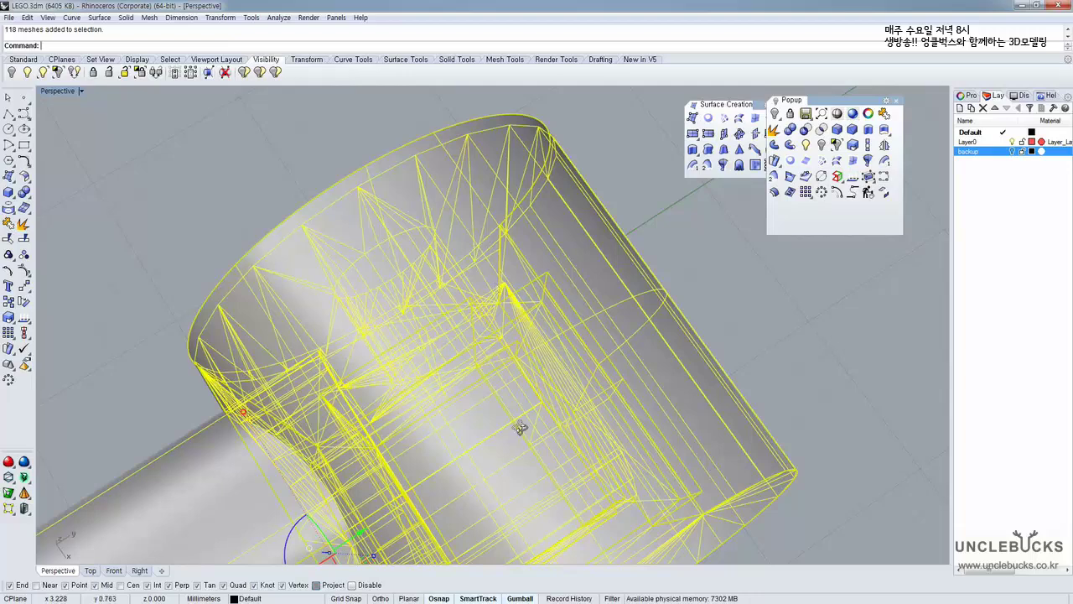
{"action": "right_click_drag", "start_coordinate": [520, 427], "coordinate": [589, 378]}
{"action": "left_click", "coordinate": [744, 321]}
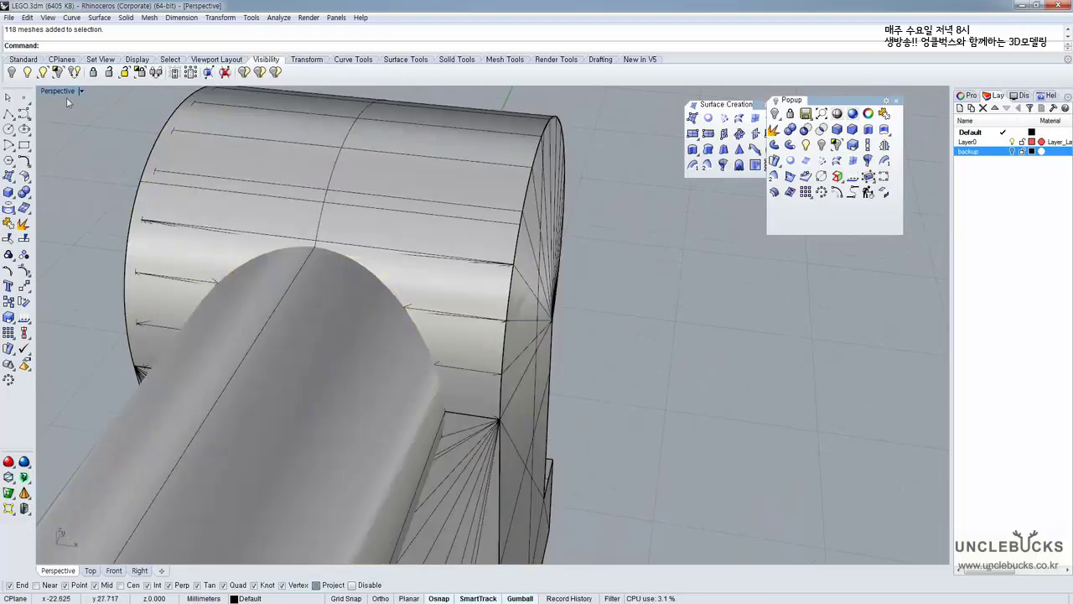
Select the upper circle in the Front view and check its position against the leg in the Top view
{"action": "double_click", "coordinate": [59, 92]}
{"action": "scroll", "coordinate": [286, 461], "scroll_direction": "down", "scroll_amount": 10}
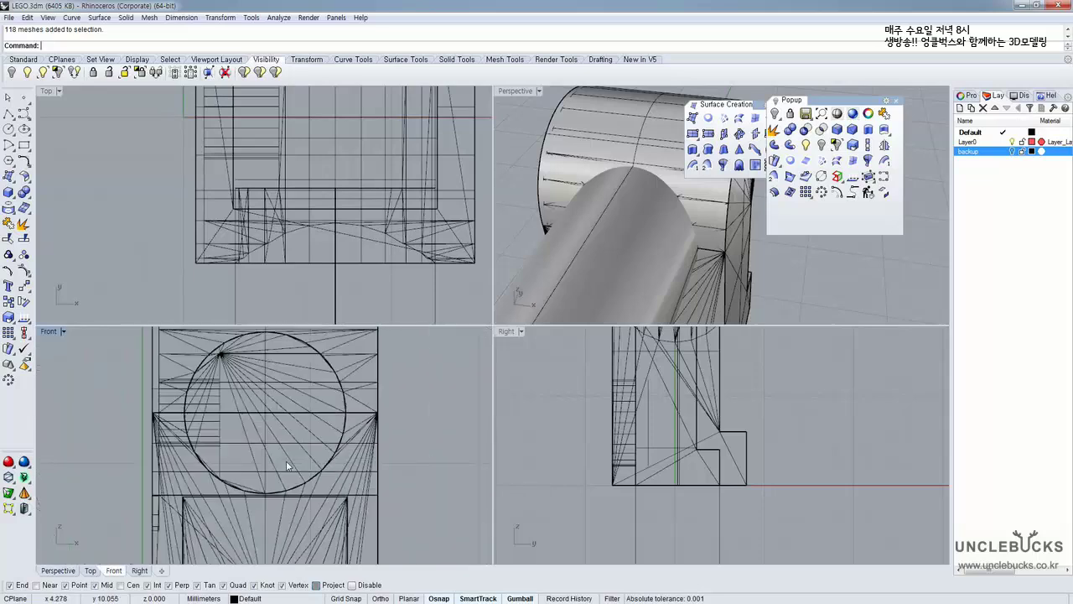
{"action": "double_click", "coordinate": [50, 332]}
{"action": "scroll", "coordinate": [369, 311], "scroll_direction": "up", "scroll_amount": 5}
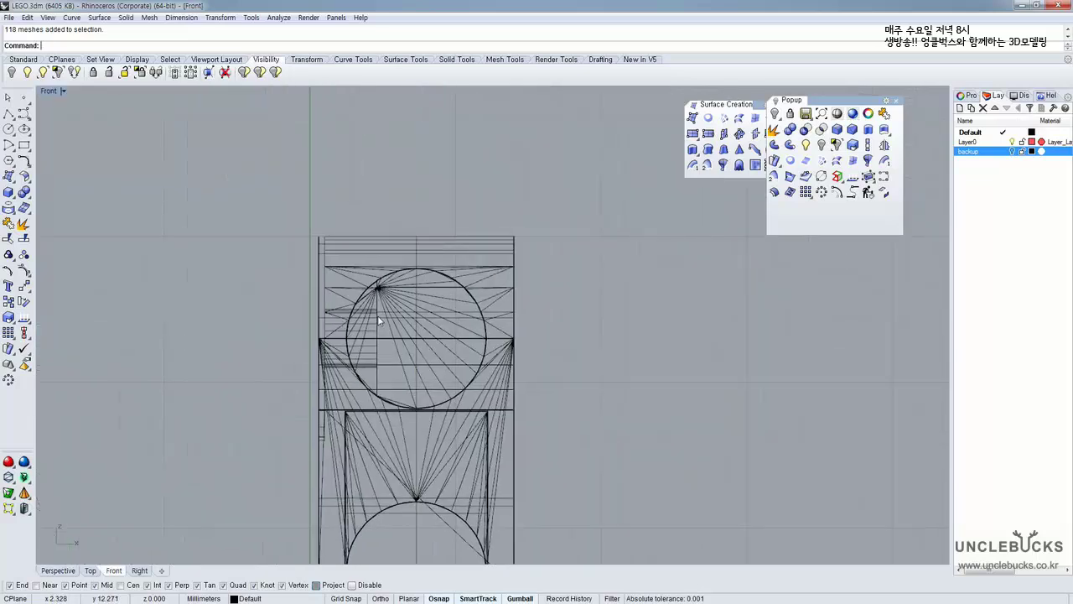
{"action": "left_click", "coordinate": [478, 242]}
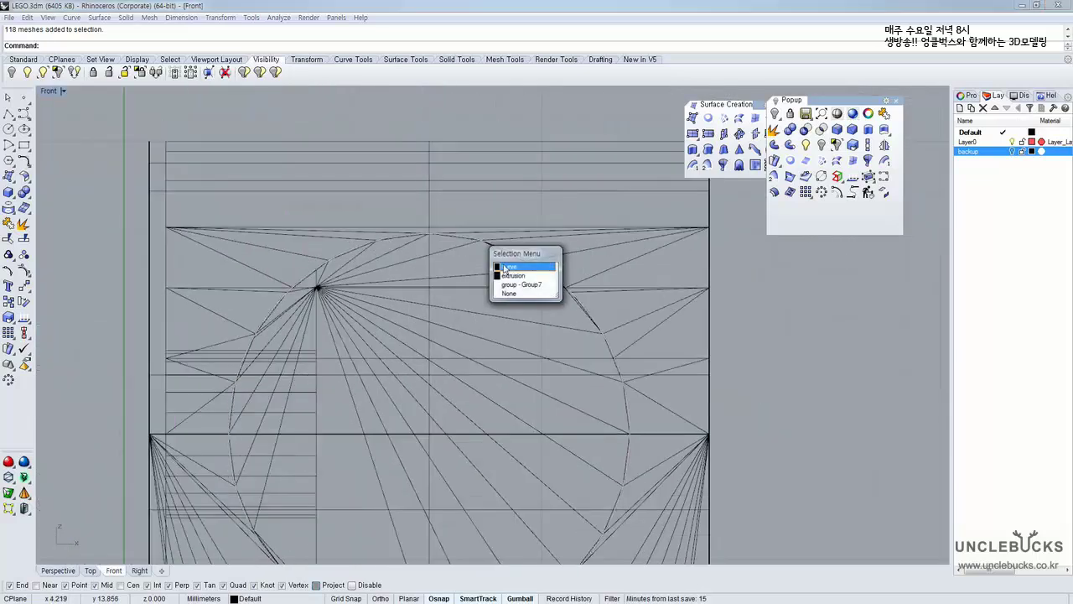
{"action": "left_click", "coordinate": [496, 270]}
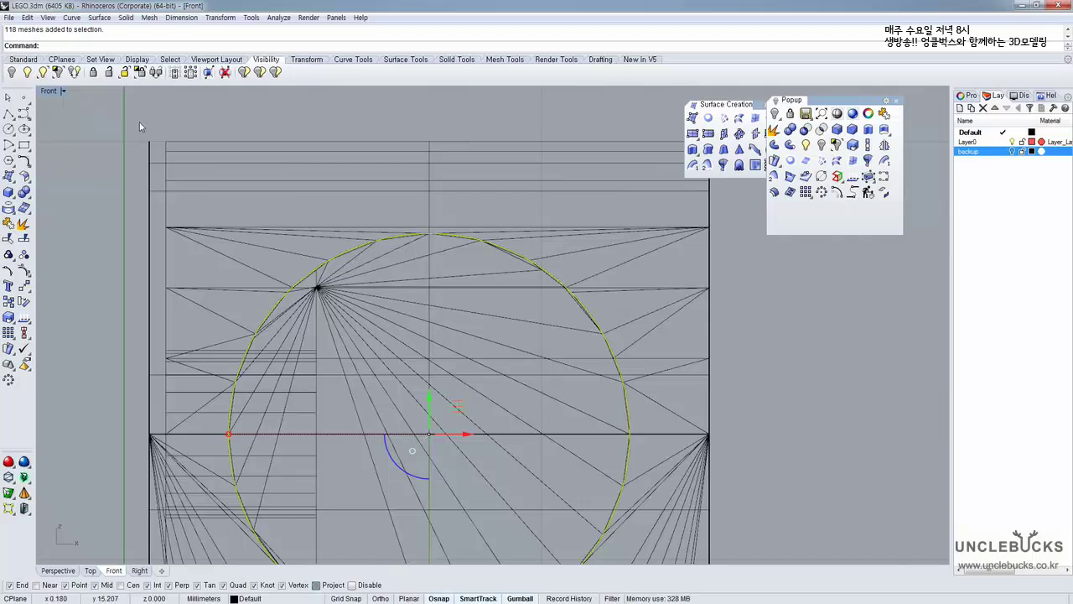
{"action": "double_click", "coordinate": [48, 91]}
{"action": "double_click", "coordinate": [46, 90]}
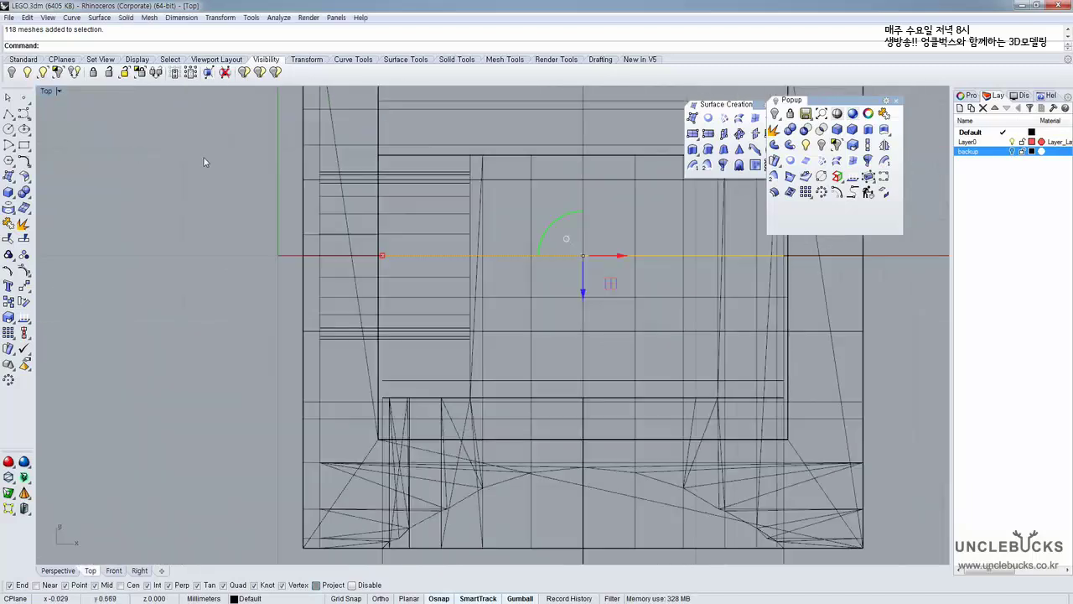
{"action": "double_click", "coordinate": [50, 93]}
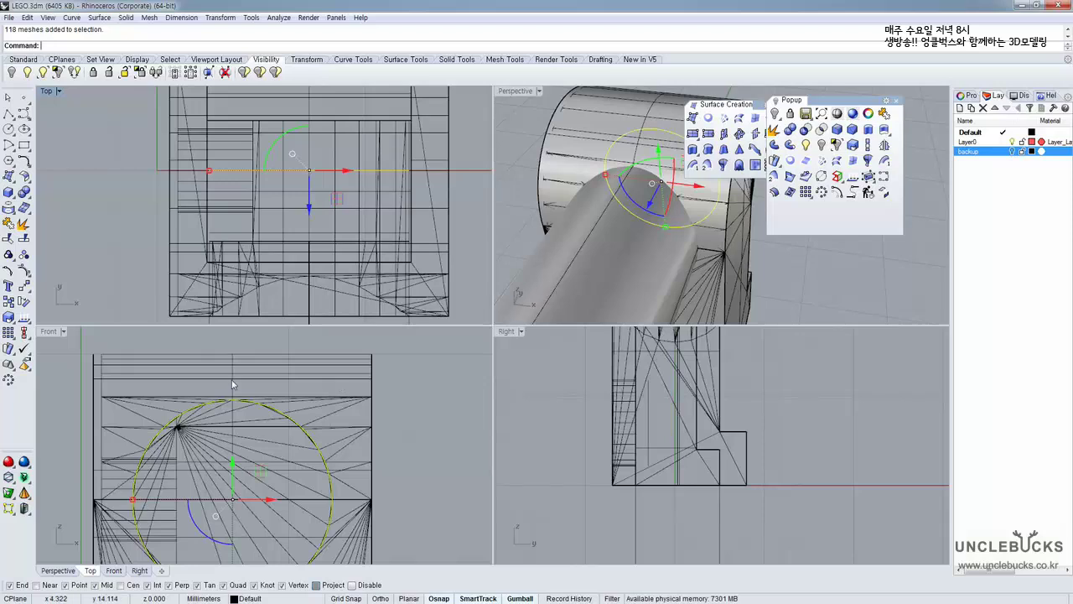
{"action": "double_click", "coordinate": [48, 331]}
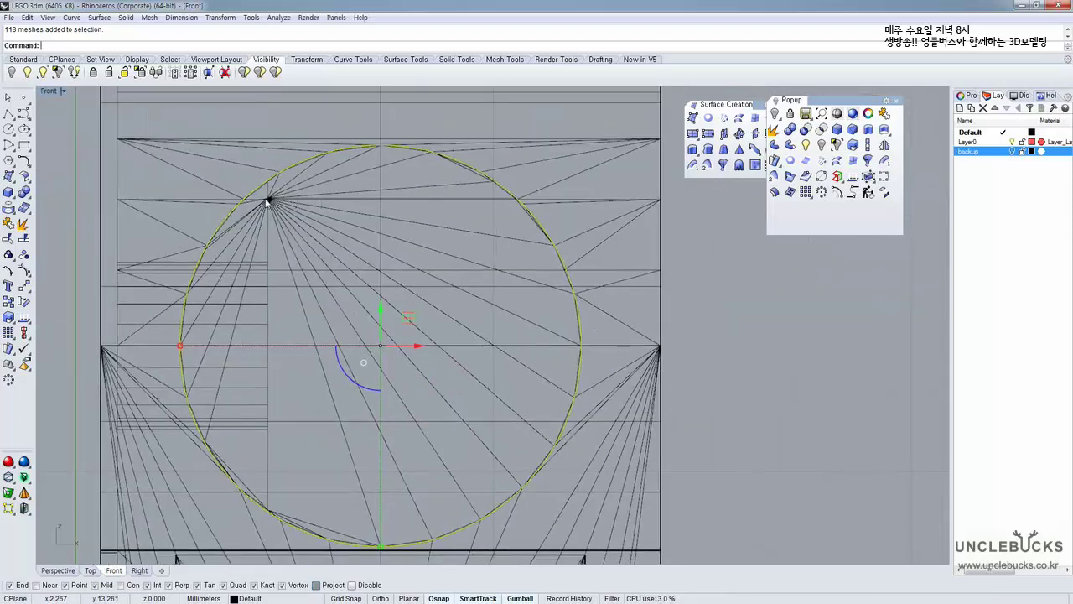
Start a polyline in the Front view just outside the circle's upper right edge, level with the mesh's inner fan corner
{"action": "left_click", "coordinate": [10, 113]}
{"action": "scroll", "coordinate": [277, 193], "scroll_direction": "up", "scroll_amount": 10}
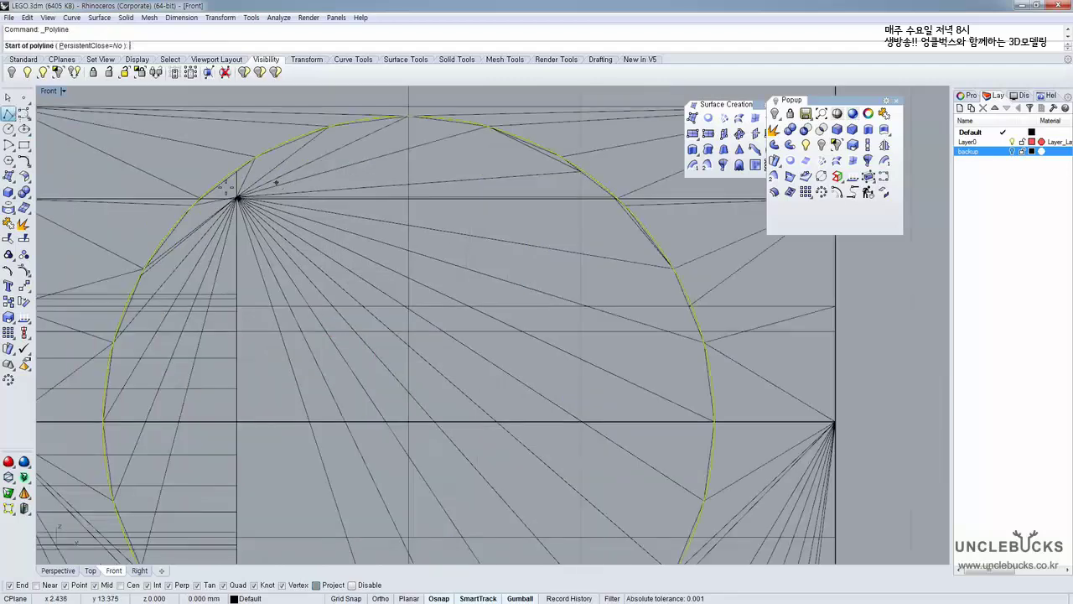
{"action": "scroll", "coordinate": [237, 209], "scroll_direction": "up", "scroll_amount": 2}
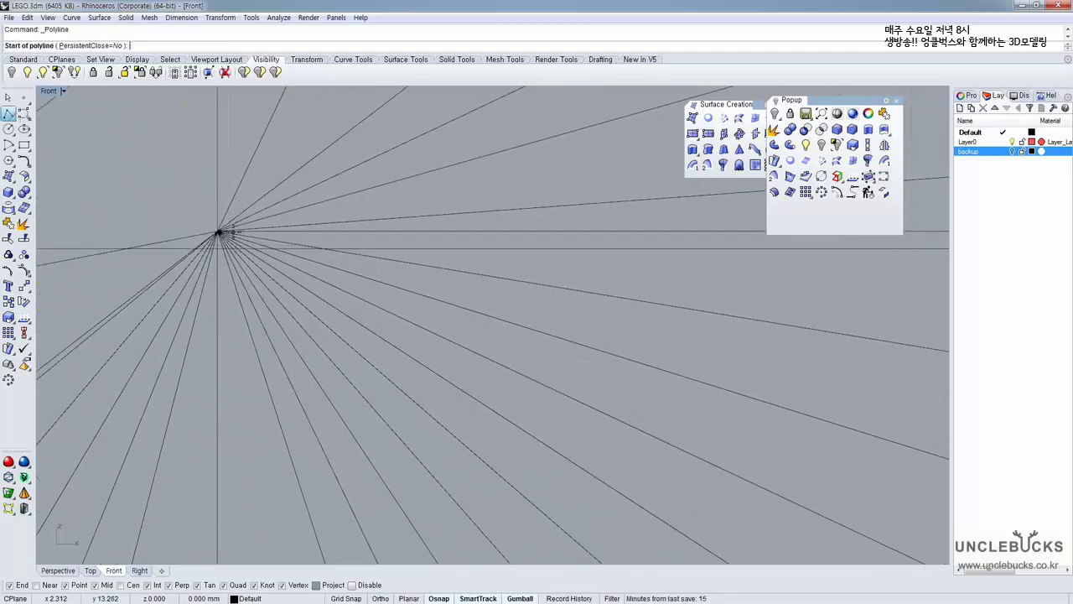
{"action": "scroll", "coordinate": [235, 232], "scroll_direction": "down", "scroll_amount": 5}
{"action": "right_click_drag", "start_coordinate": [455, 249], "coordinate": [275, 287]}
{"action": "scroll", "coordinate": [278, 287], "scroll_direction": "down", "scroll_amount": 12}
{"action": "right_click_drag", "start_coordinate": [534, 295], "coordinate": [491, 293]}
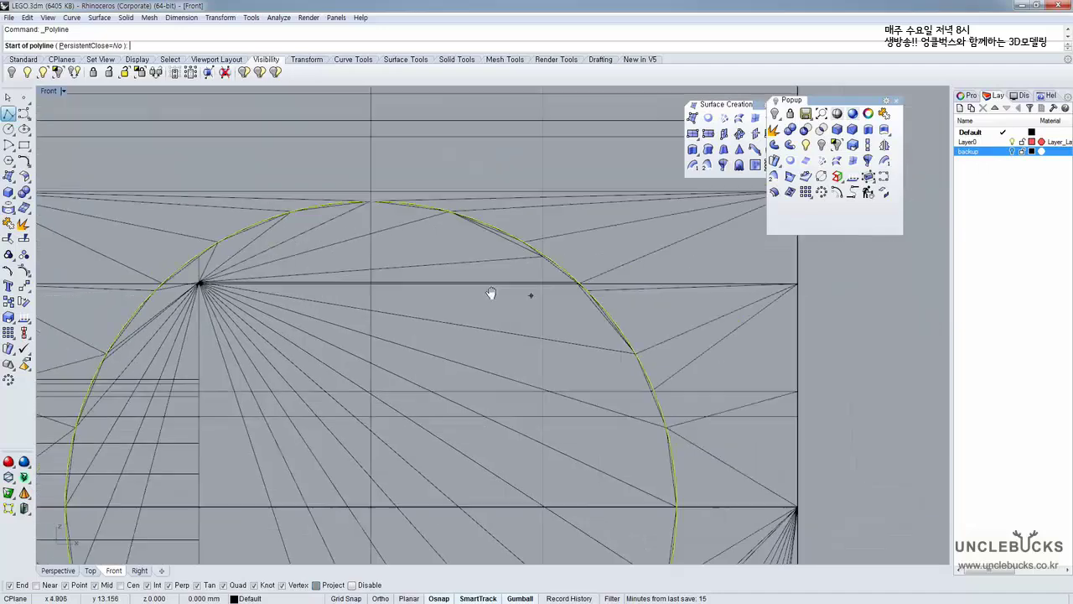
{"action": "scroll", "coordinate": [495, 289], "scroll_direction": "up", "scroll_amount": 8}
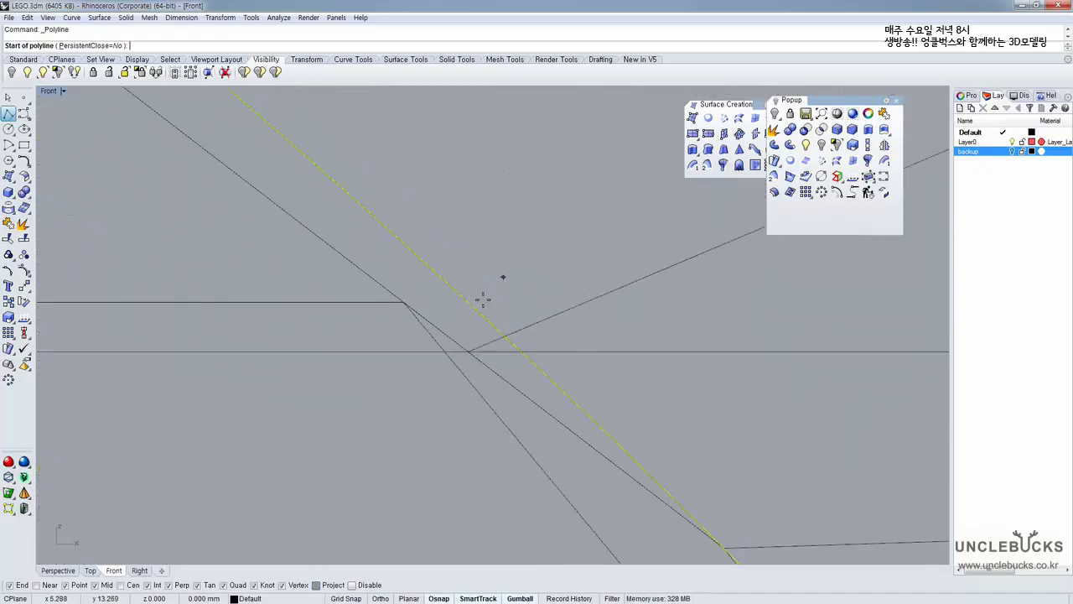
{"action": "scroll", "coordinate": [396, 300], "scroll_direction": "down", "scroll_amount": 3}
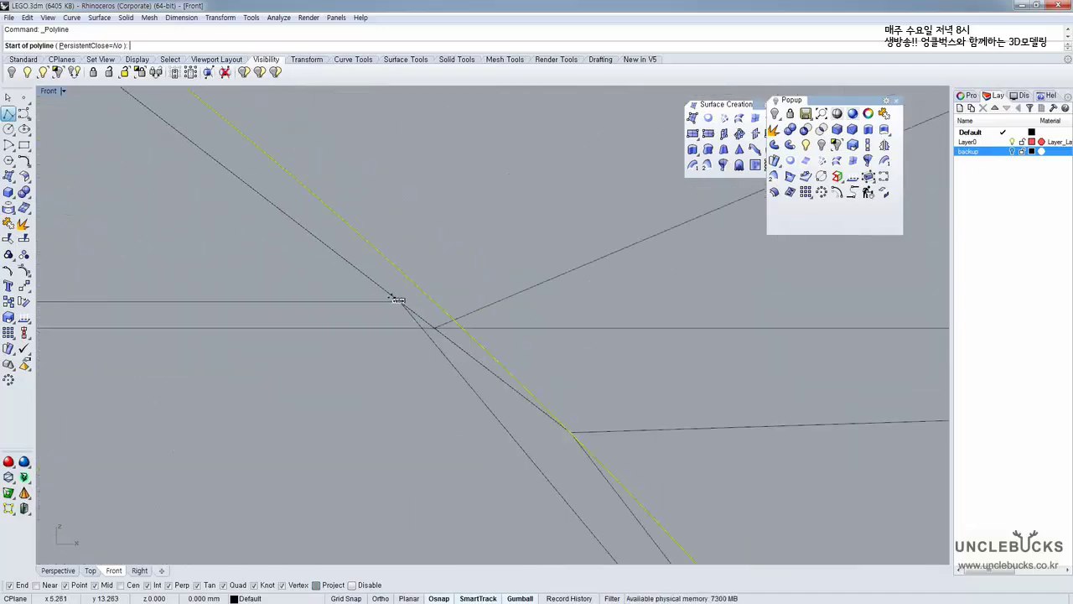
{"action": "scroll", "coordinate": [393, 295], "scroll_direction": "down", "scroll_amount": 6}
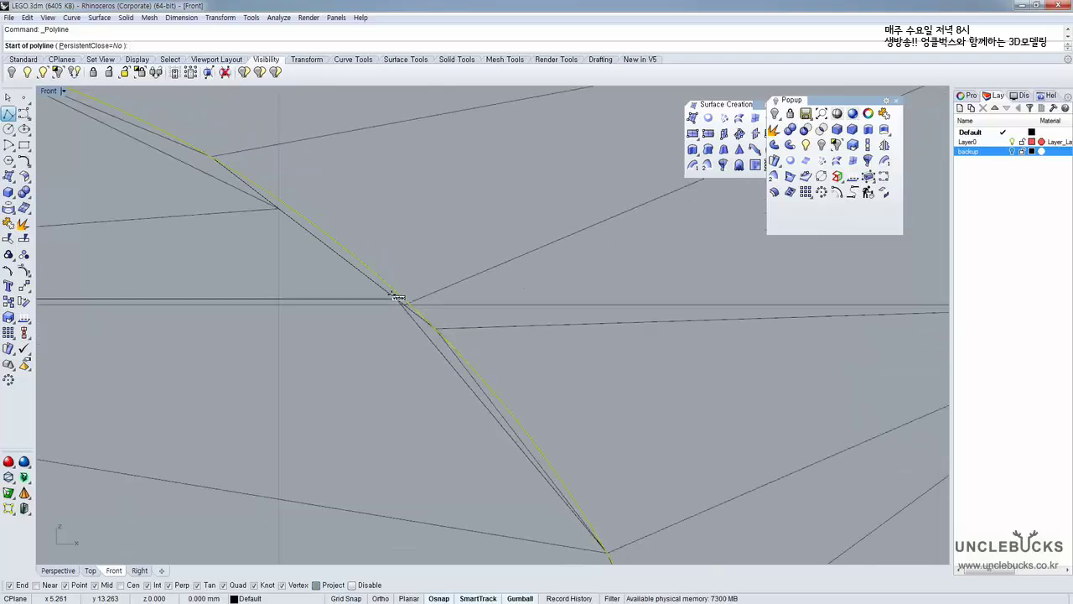
{"action": "scroll", "coordinate": [393, 294], "scroll_direction": "up", "scroll_amount": 6}
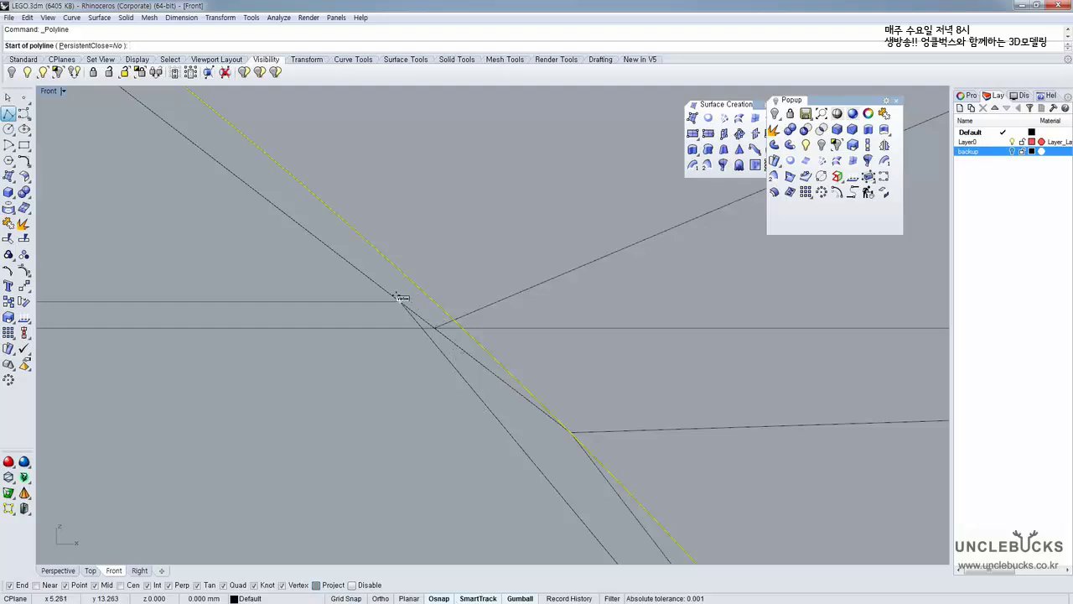
{"action": "scroll", "coordinate": [714, 291], "scroll_direction": "down", "scroll_amount": 8}
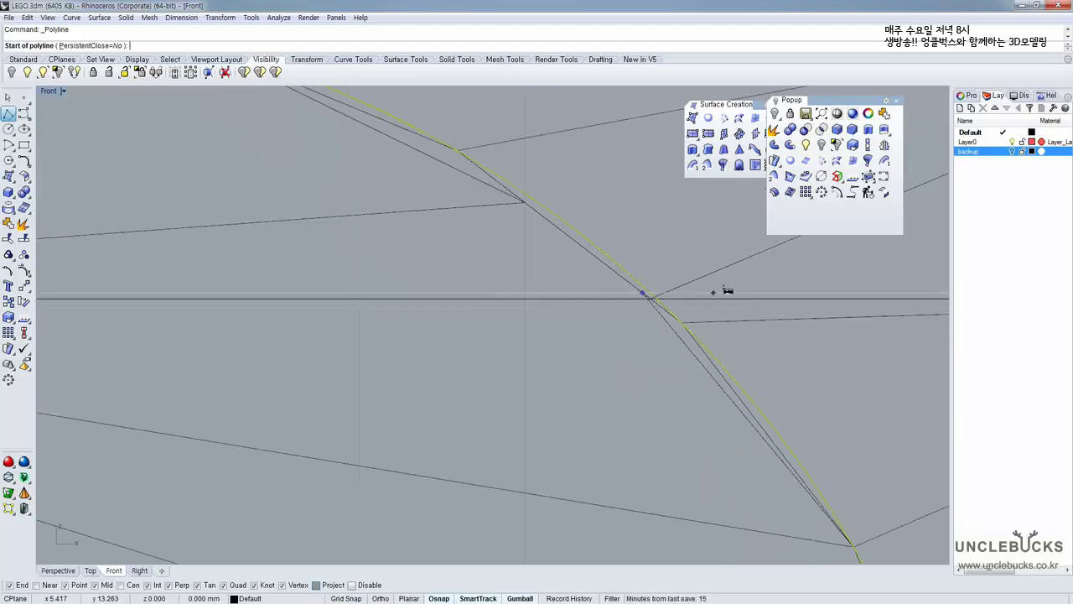
{"action": "right_click_drag", "start_coordinate": [780, 294], "coordinate": [599, 294]}
{"action": "left_click", "coordinate": [596, 298]}
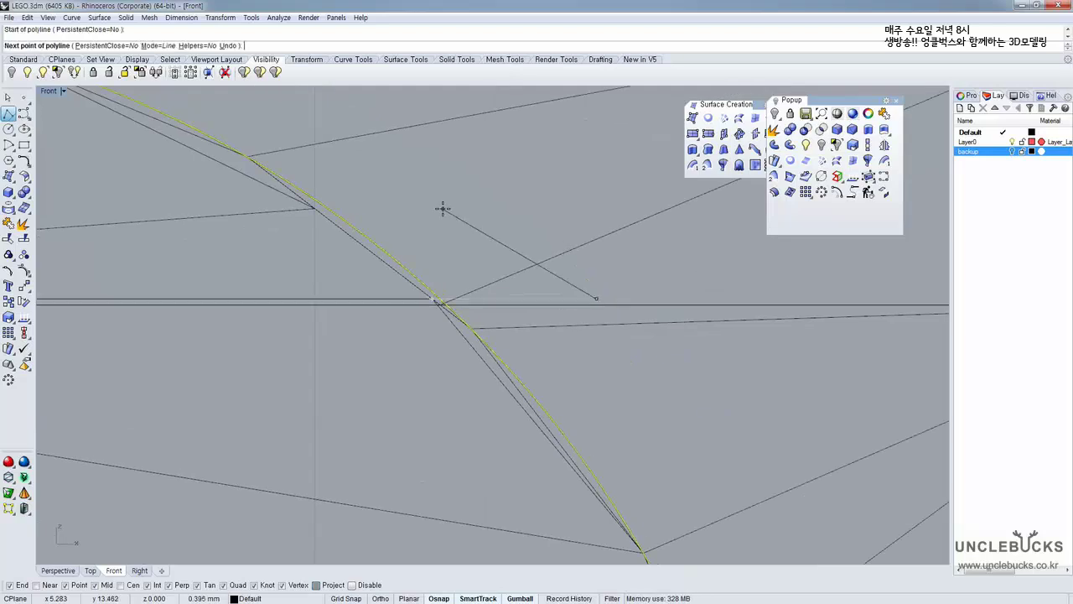
Continue the polyline to the mesh's inner fan corner and straight down past the circle's lower edge, and finish it
{"action": "scroll", "coordinate": [443, 208], "scroll_direction": "down", "scroll_amount": 6}
{"action": "right_click_drag", "start_coordinate": [270, 230], "coordinate": [539, 243]}
{"action": "scroll", "coordinate": [369, 253], "scroll_direction": "up", "scroll_amount": 15}
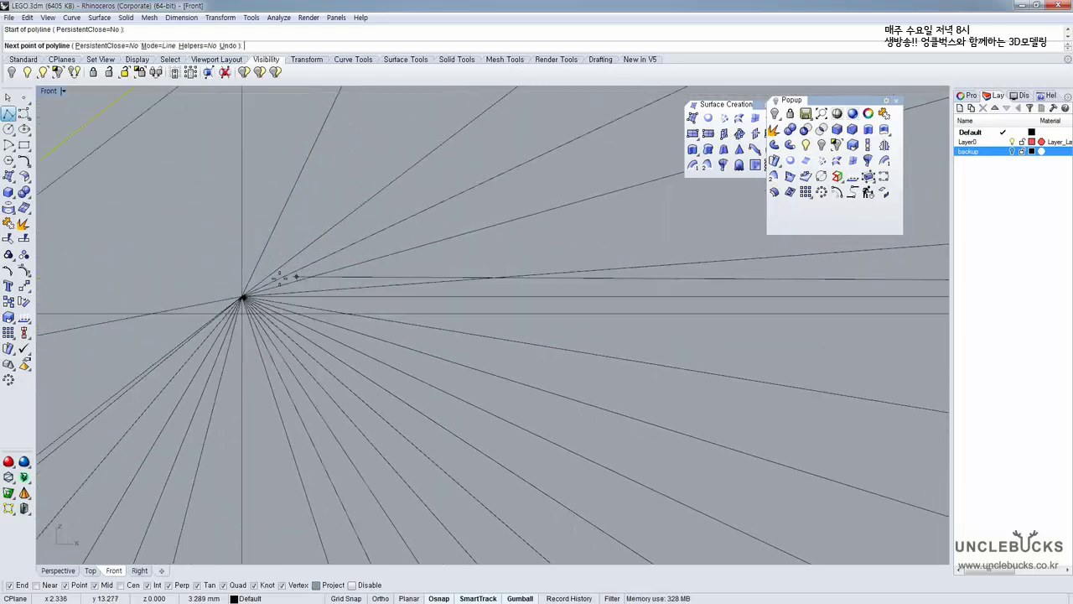
{"action": "left_click", "coordinate": [242, 299]}
{"action": "scroll", "coordinate": [267, 251], "scroll_direction": "down", "scroll_amount": 2}
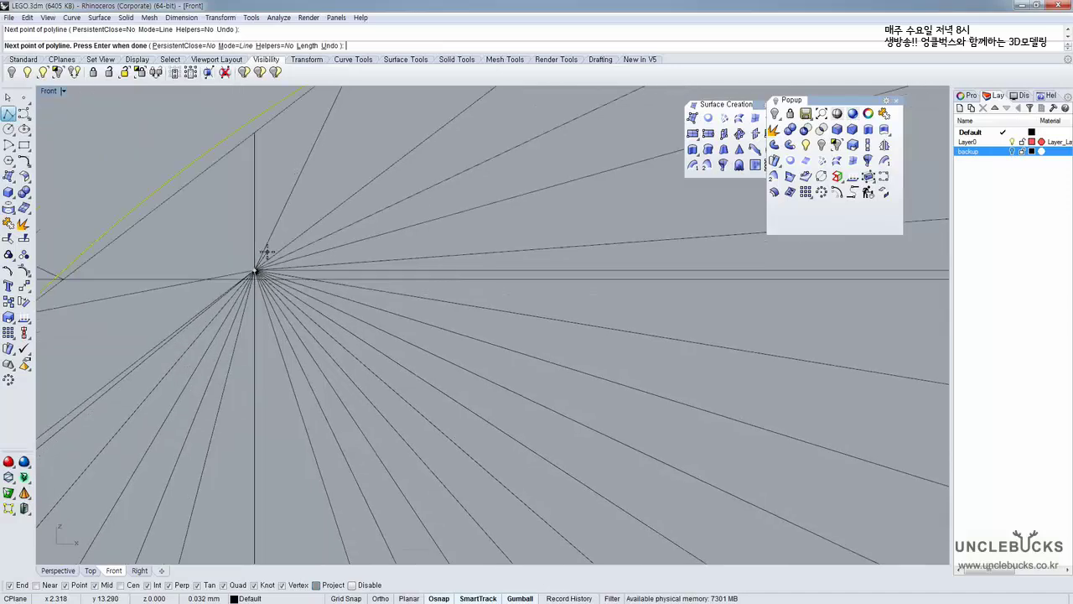
{"action": "scroll", "coordinate": [266, 251], "scroll_direction": "down", "scroll_amount": 4}
{"action": "right_click_drag", "start_coordinate": [293, 384], "coordinate": [276, 176]}
{"action": "scroll", "coordinate": [269, 235], "scroll_direction": "up", "scroll_amount": 1}
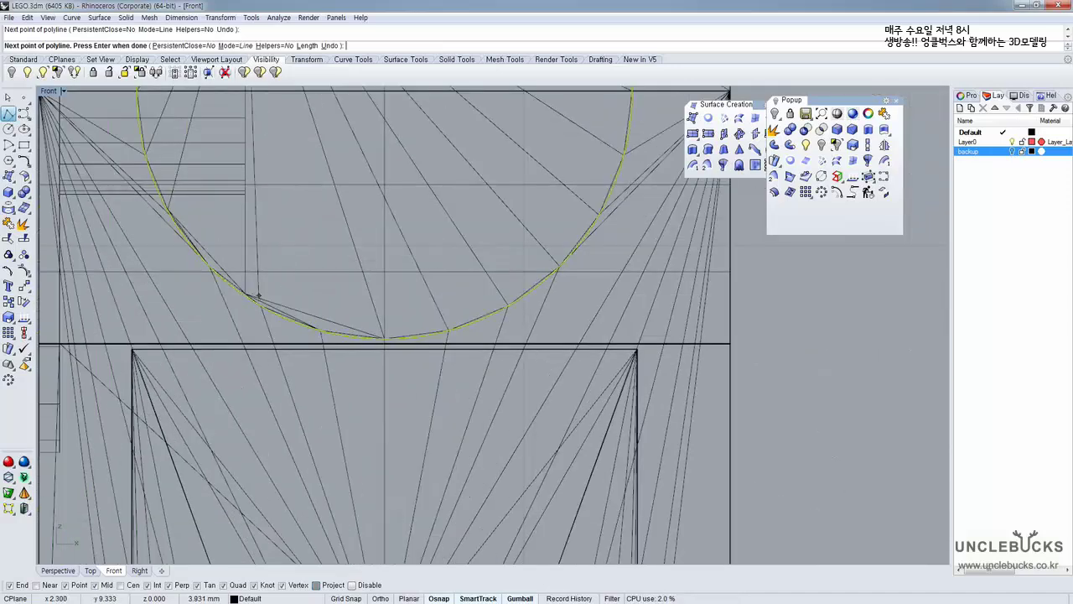
{"action": "left_click", "coordinate": [244, 395]}
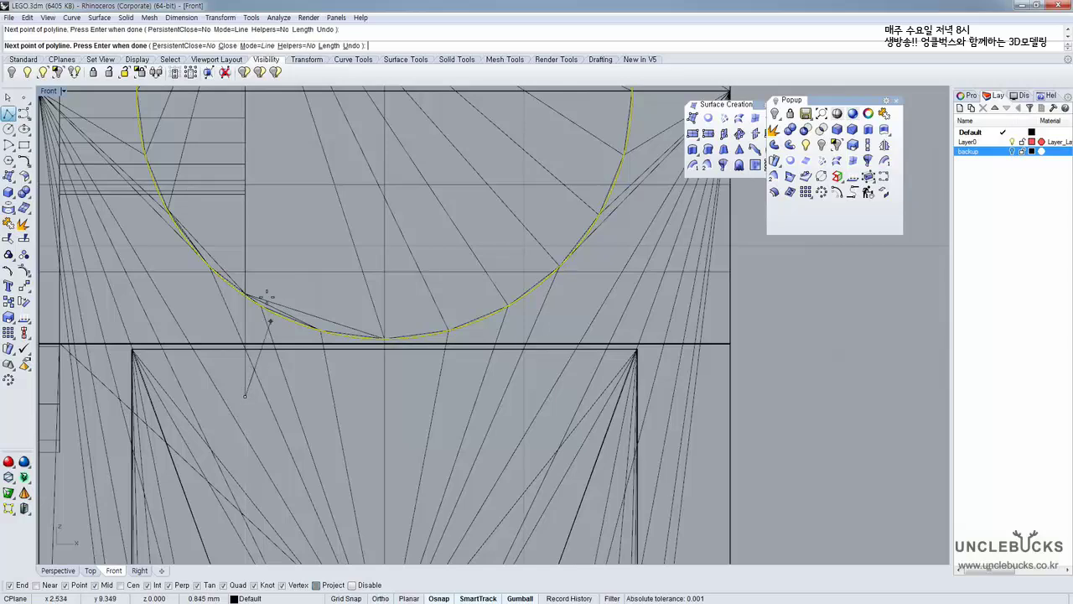
{"action": "right_click", "coordinate": [266, 296]}
{"action": "scroll", "coordinate": [266, 295], "scroll_direction": "down", "scroll_amount": 6}
{"action": "right_click_drag", "start_coordinate": [266, 295], "coordinate": [253, 394]}
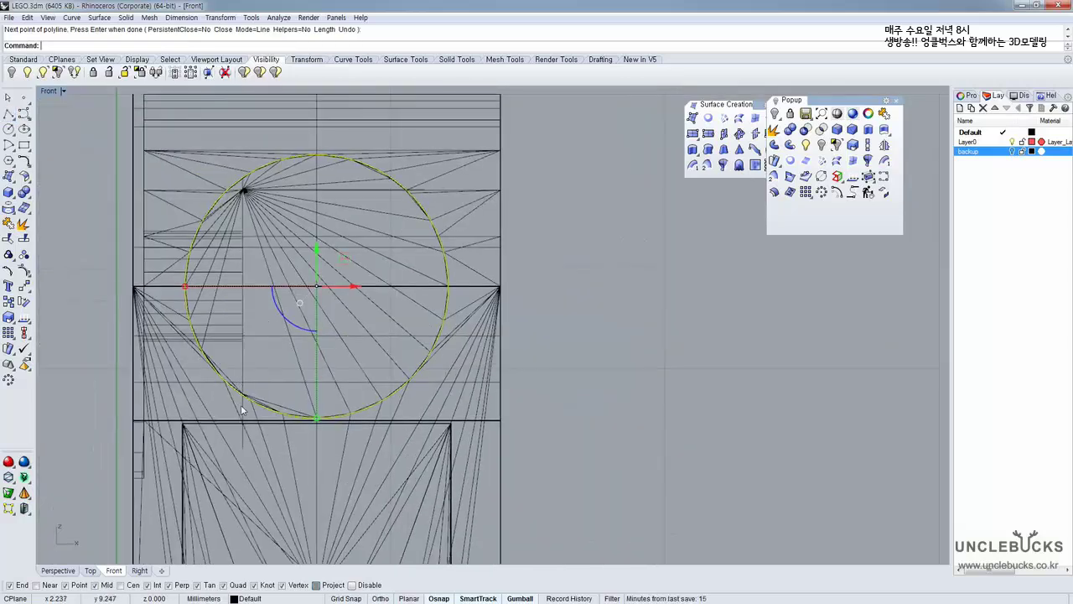
Select the upper circle together with the new polyline in the Front view and move both into empty space beside the leg
{"action": "left_click", "coordinate": [243, 409]}
{"action": "scroll", "coordinate": [396, 172], "scroll_direction": "up", "scroll_amount": 5}
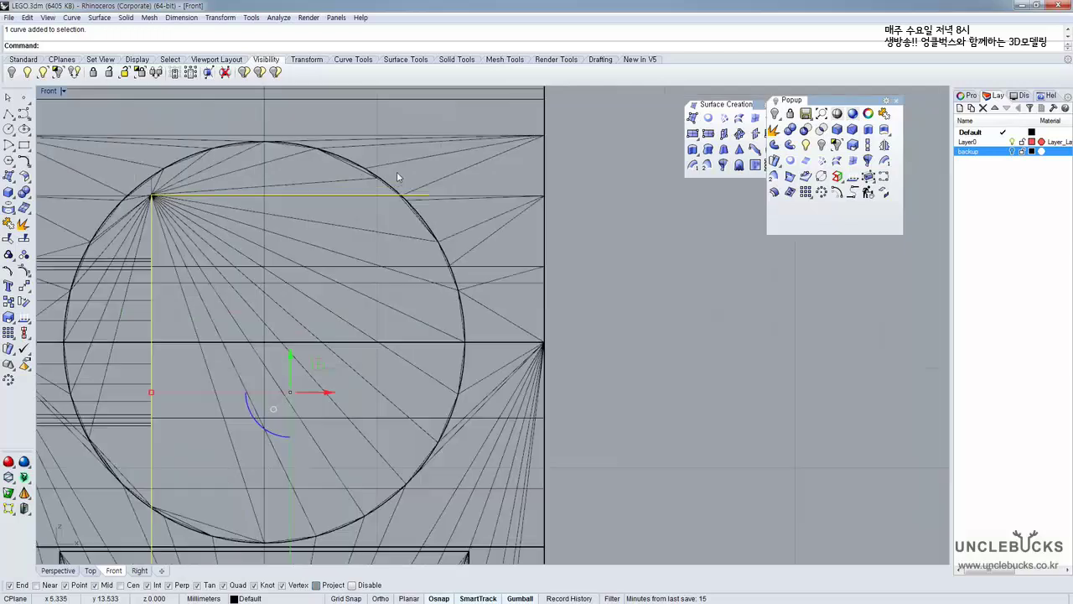
{"action": "scroll", "coordinate": [379, 203], "scroll_direction": "up", "scroll_amount": 2}
{"action": "left_click", "coordinate": [401, 211]}
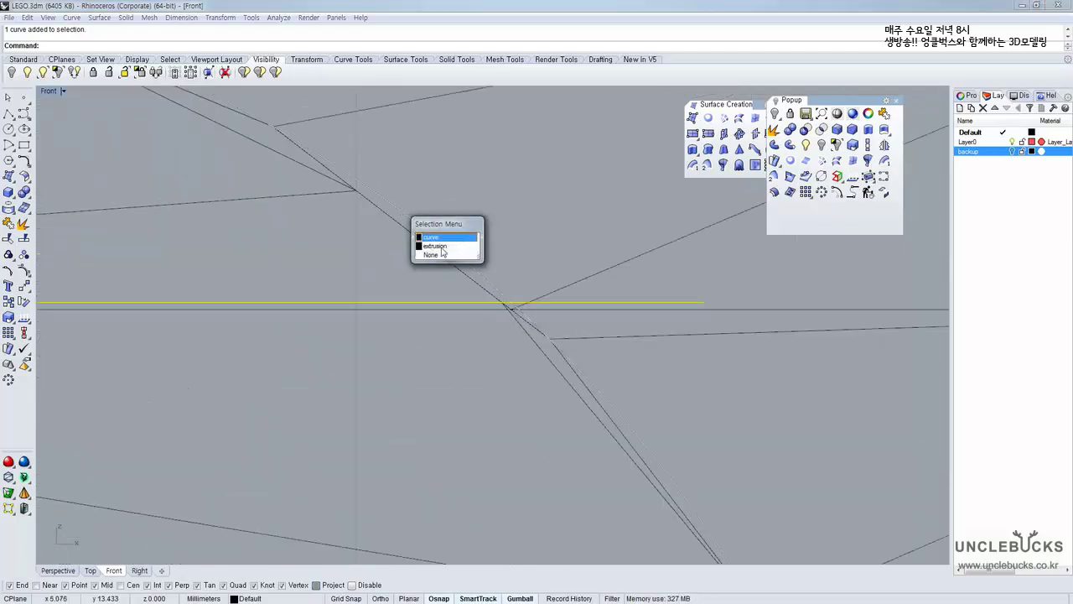
{"action": "left_click", "coordinate": [448, 234]}
{"action": "scroll", "coordinate": [448, 233], "scroll_direction": "down", "scroll_amount": 6}
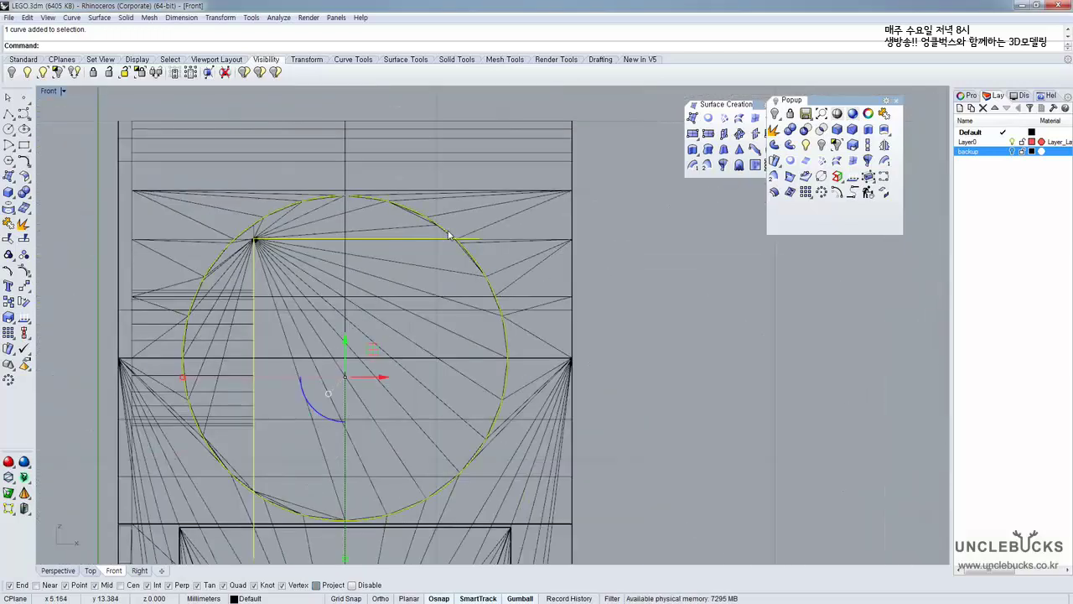
{"action": "scroll", "coordinate": [378, 263], "scroll_direction": "down", "scroll_amount": 4}
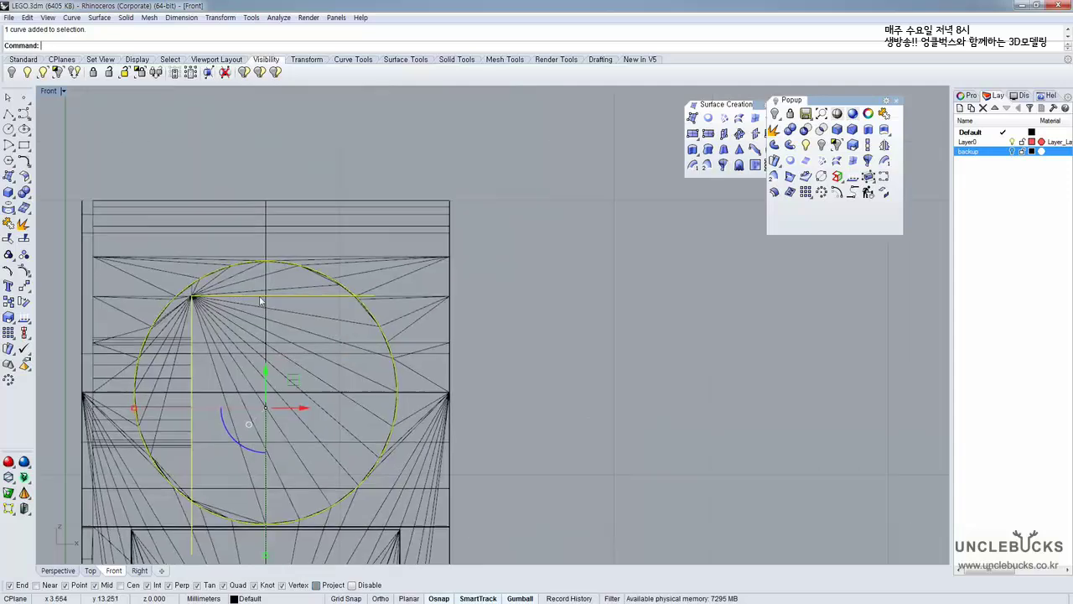
{"action": "left_click_drag", "start_coordinate": [243, 332], "coordinate": [563, 207]}
{"action": "right_click_drag", "start_coordinate": [578, 198], "coordinate": [392, 273]}
{"action": "scroll", "coordinate": [392, 274], "scroll_direction": "up", "scroll_amount": 8}
{"action": "right_click_drag", "start_coordinate": [332, 294], "coordinate": [388, 266]}
{"action": "scroll", "coordinate": [388, 266], "scroll_direction": "down", "scroll_amount": 4}
{"action": "left_click", "coordinate": [517, 414]}
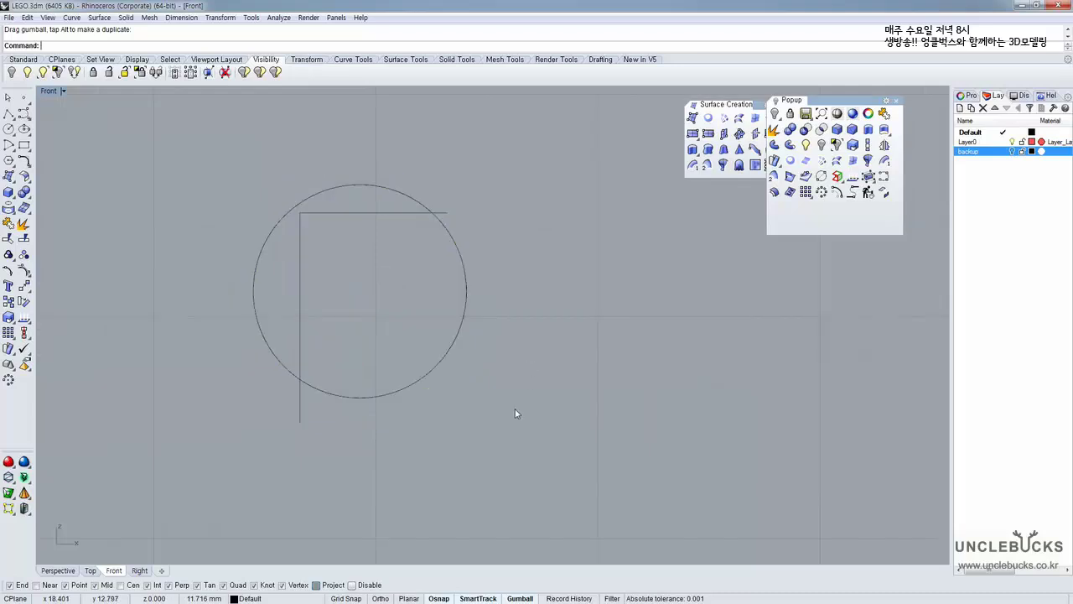
Trim the circle and polyline against each other, removing the outer arc and overhanging line ends, and join them into one closed D-shaped profile
{"action": "left_click_drag", "start_coordinate": [217, 189], "coordinate": [215, 191]}
{"action": "left_click", "coordinate": [10, 241]}
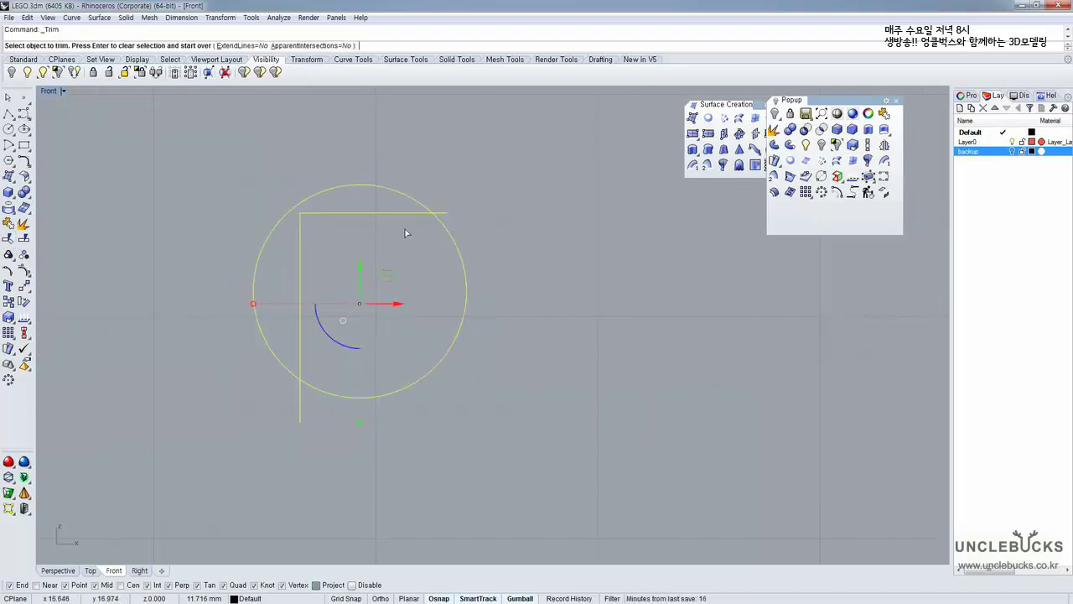
{"action": "left_click", "coordinate": [320, 193]}
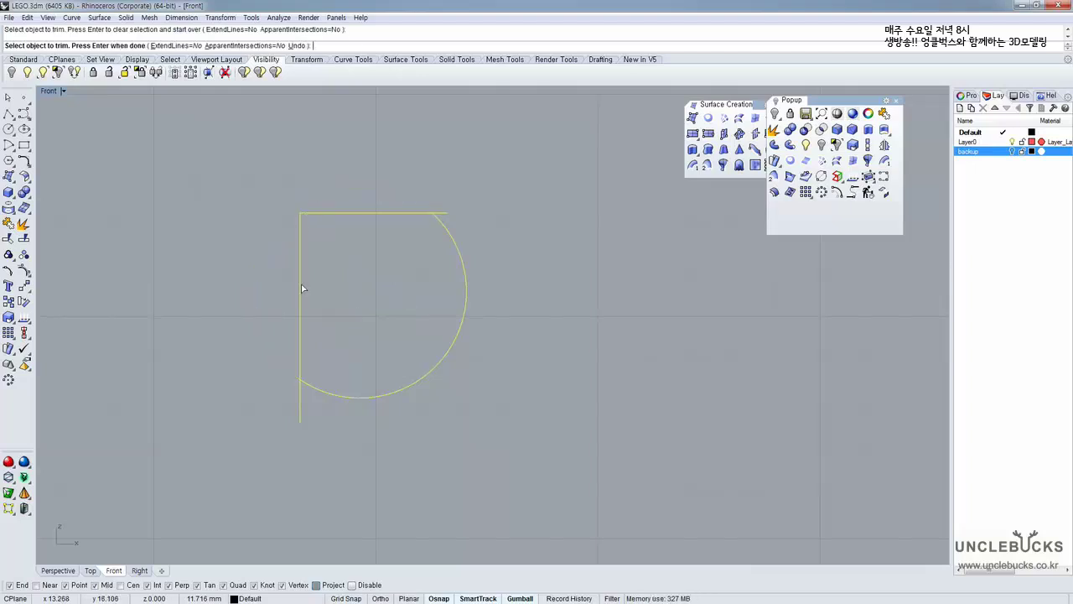
{"action": "left_click", "coordinate": [299, 411]}
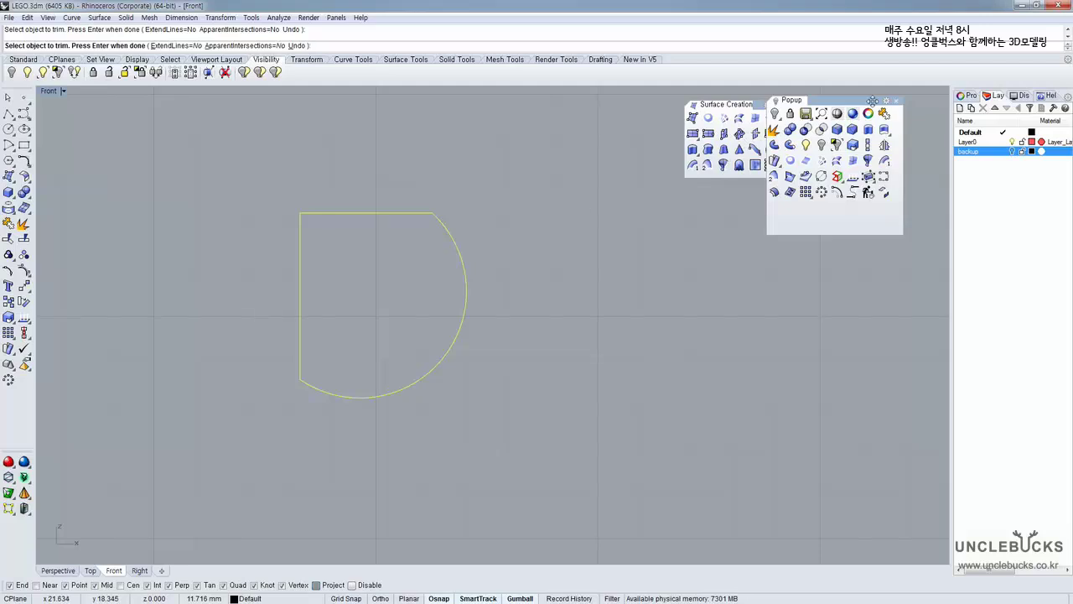
{"action": "left_click", "coordinate": [884, 115]}
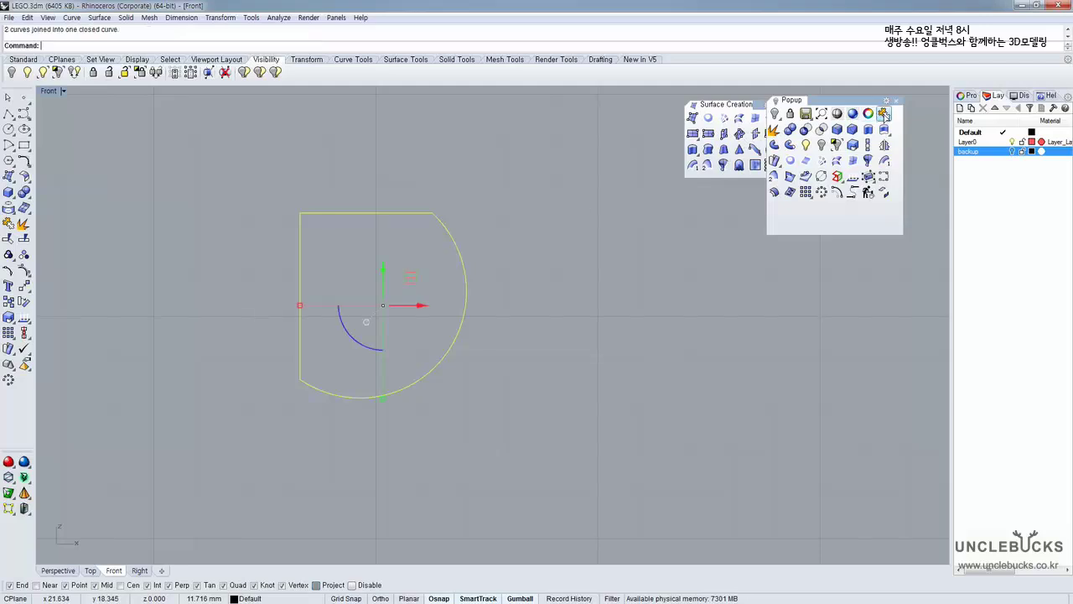
Examine where the D-shaped profile lies relative to the leg in the Top and Right views
{"action": "double_click", "coordinate": [49, 91]}
{"action": "double_click", "coordinate": [49, 91]}
{"action": "right_click_drag", "start_coordinate": [153, 136], "coordinate": [262, 208]}
{"action": "scroll", "coordinate": [263, 208], "scroll_direction": "down", "scroll_amount": 10}
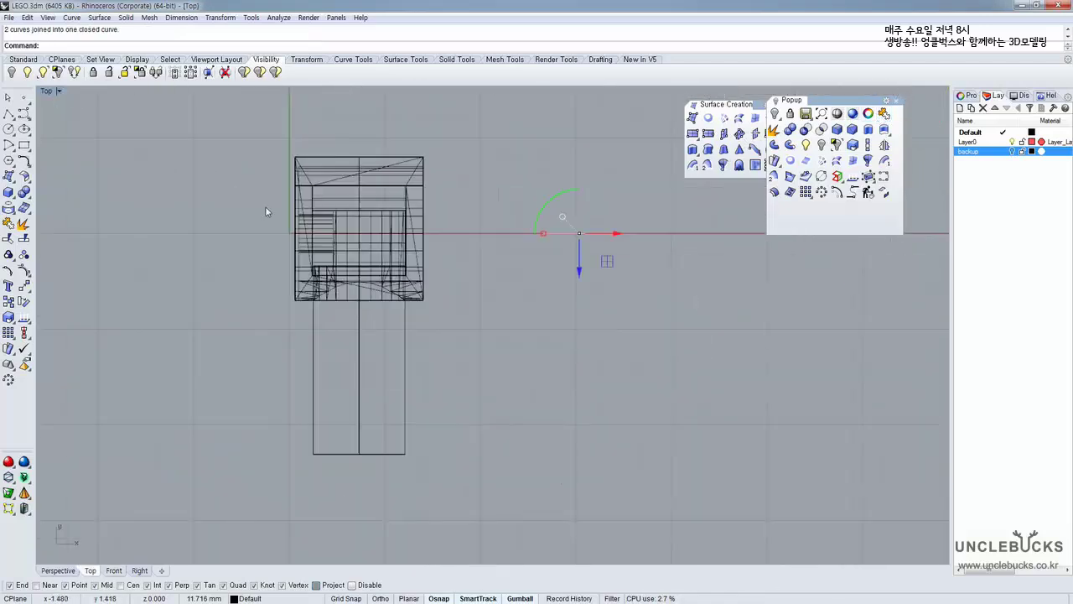
{"action": "right_click_drag", "start_coordinate": [323, 189], "coordinate": [304, 211]}
{"action": "double_click", "coordinate": [46, 91]}
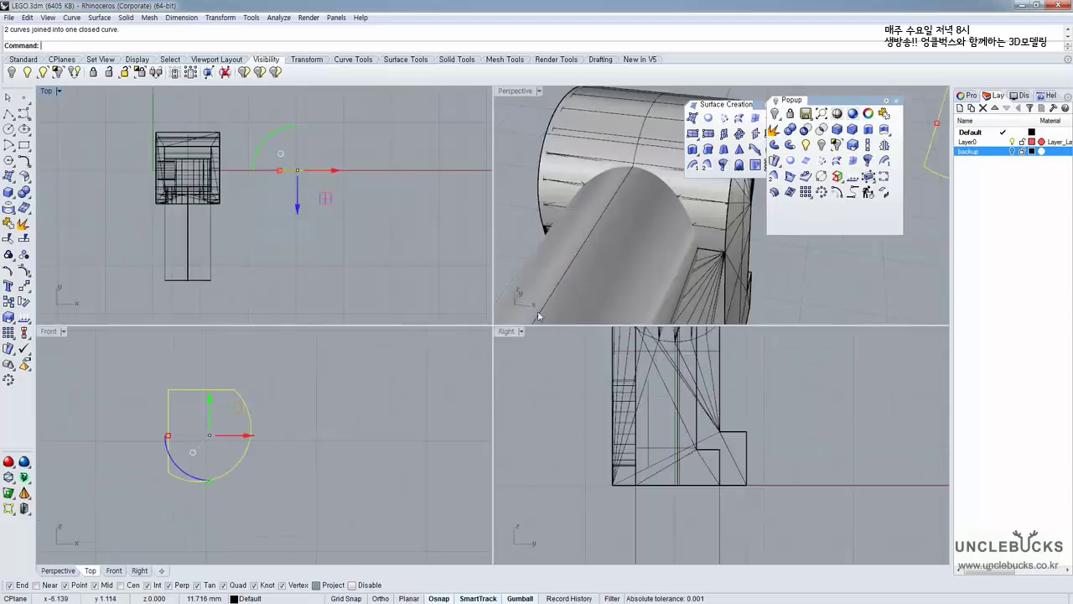
{"action": "double_click", "coordinate": [507, 331]}
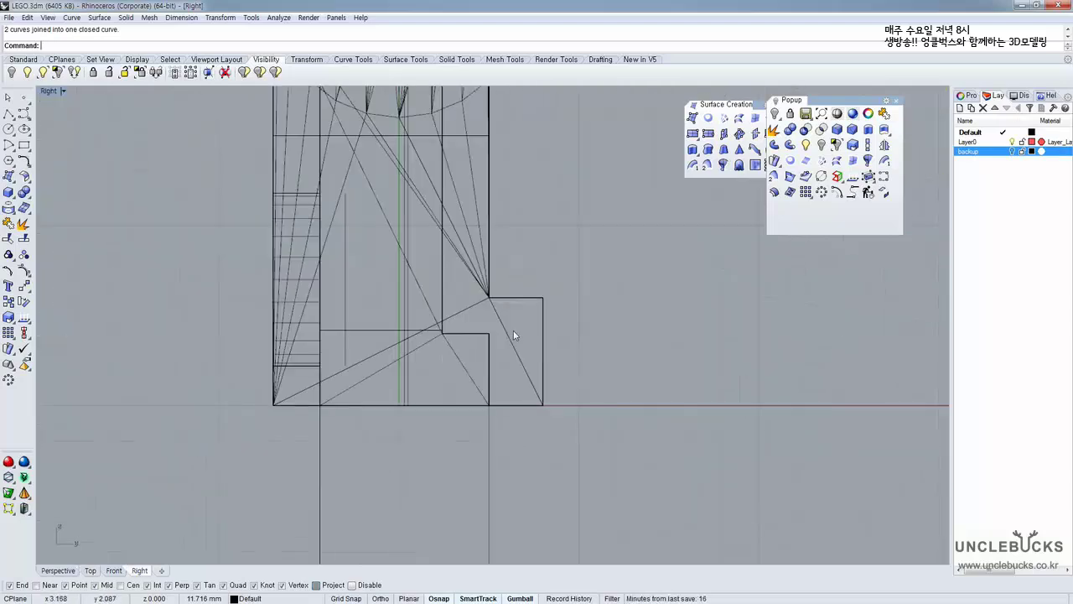
{"action": "scroll", "coordinate": [428, 327], "scroll_direction": "down", "scroll_amount": 3}
{"action": "double_click", "coordinate": [48, 91]}
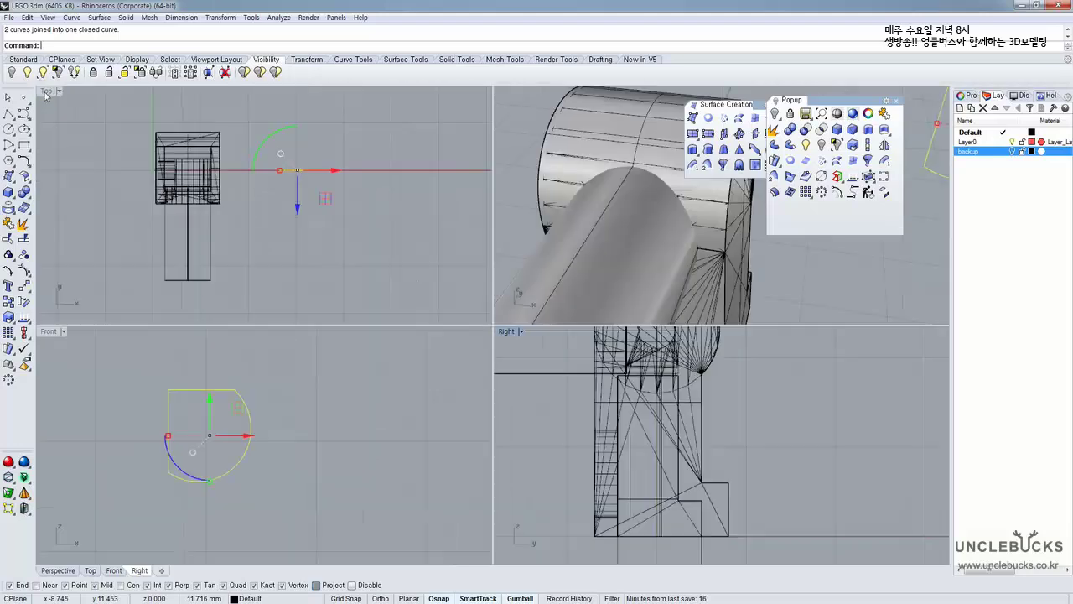
Move the D-shaped profile roughly back over the leg's upper hole in the Front view
{"action": "double_click", "coordinate": [52, 333]}
{"action": "right_click_drag", "start_coordinate": [136, 313], "coordinate": [242, 348]}
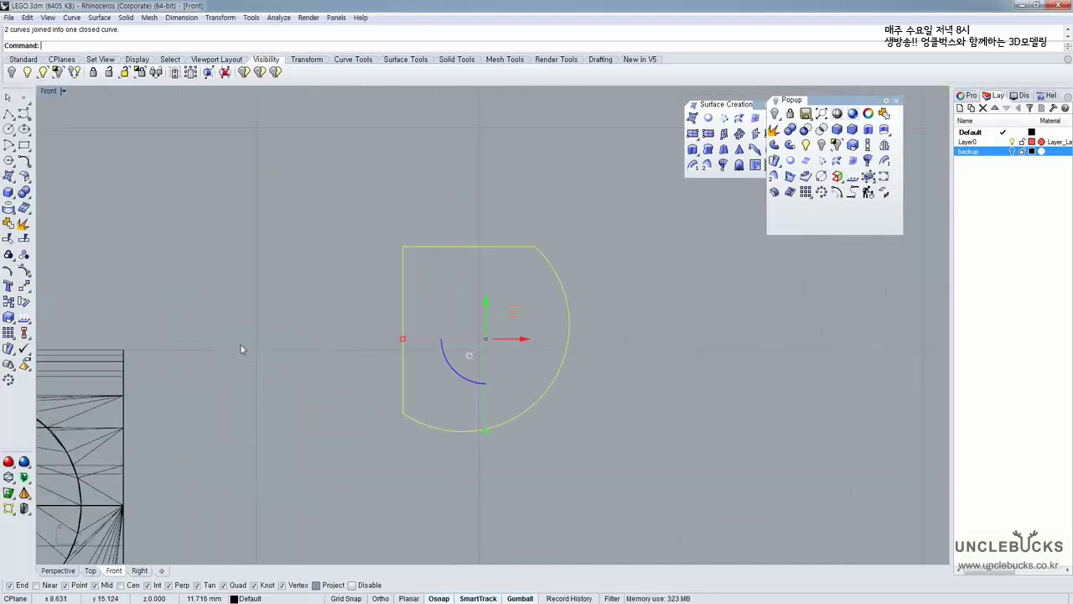
{"action": "scroll", "coordinate": [245, 347], "scroll_direction": "down", "scroll_amount": 6}
{"action": "right_click_drag", "start_coordinate": [294, 316], "coordinate": [466, 244]}
{"action": "left_click_drag", "start_coordinate": [557, 238], "coordinate": [265, 322]}
{"action": "scroll", "coordinate": [265, 322], "scroll_direction": "up", "scroll_amount": 1}
{"action": "scroll", "coordinate": [252, 311], "scroll_direction": "up", "scroll_amount": 11}
{"action": "right_click_drag", "start_coordinate": [227, 297], "coordinate": [277, 230]}
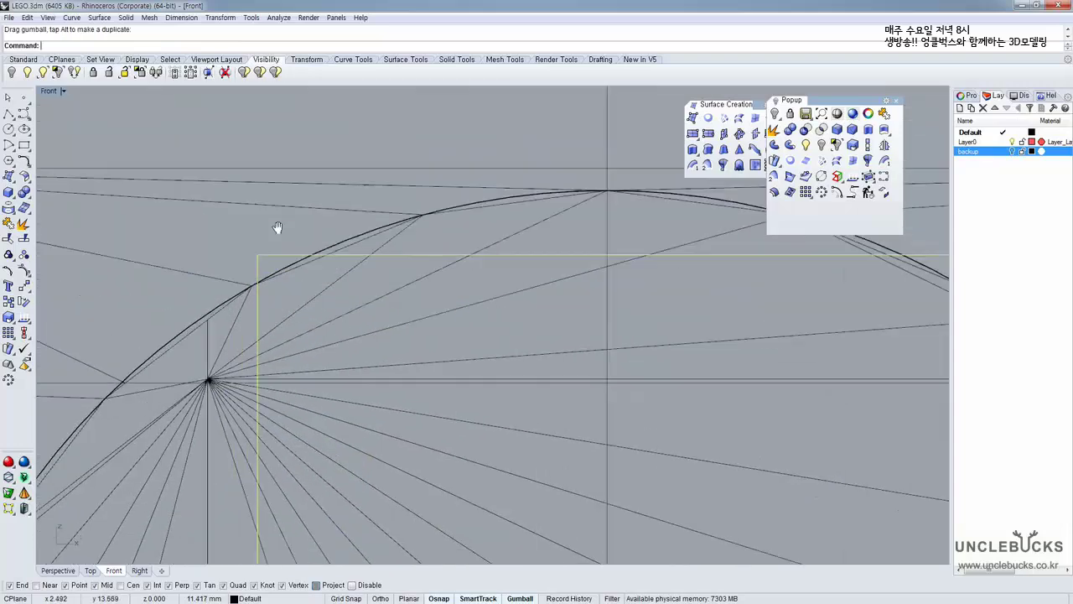
Move the profile by its upper left corner exactly onto the mesh's inner fan corner
{"action": "scroll", "coordinate": [278, 230], "scroll_direction": "up", "scroll_amount": 2}
{"action": "type", "text": "m"}
{"action": "key", "text": "space"}
{"action": "left_click", "coordinate": [270, 217]}
{"action": "scroll", "coordinate": [191, 409], "scroll_direction": "up", "scroll_amount": 3}
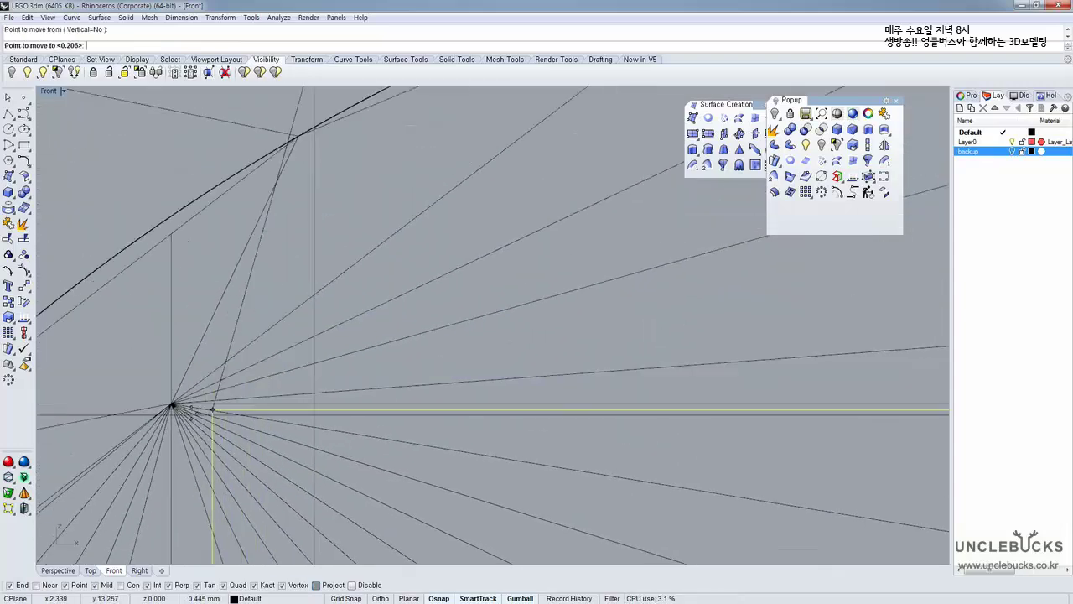
{"action": "left_click", "coordinate": [169, 401]}
{"action": "scroll", "coordinate": [280, 362], "scroll_direction": "down", "scroll_amount": 5}
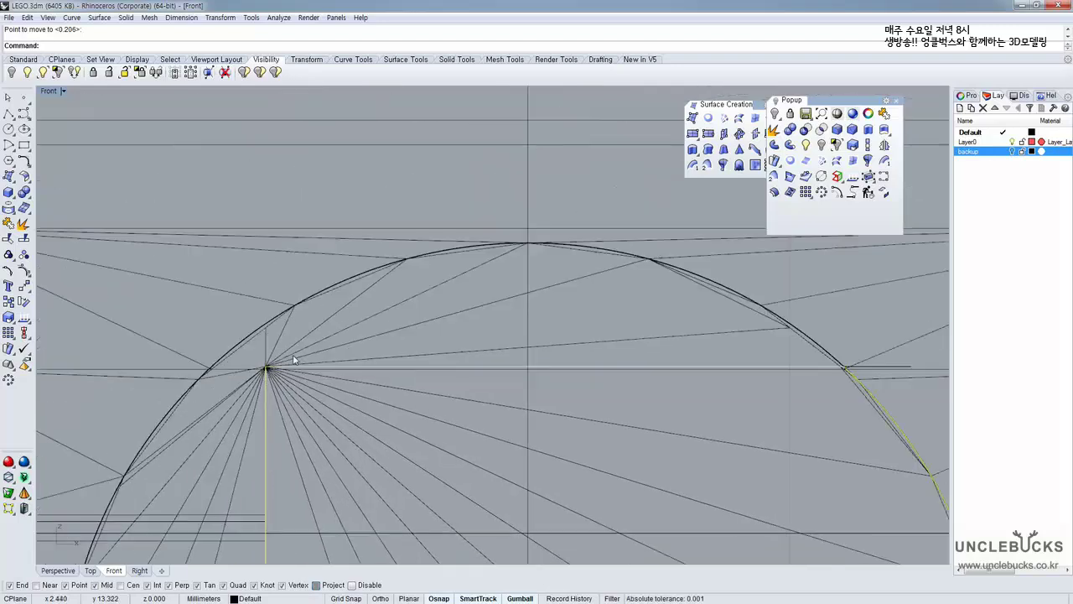
Move the profile in the Top view, with Ortho on, straight forward onto the mesh's inner corner where the front hole meets its narrower part
{"action": "double_click", "coordinate": [47, 94]}
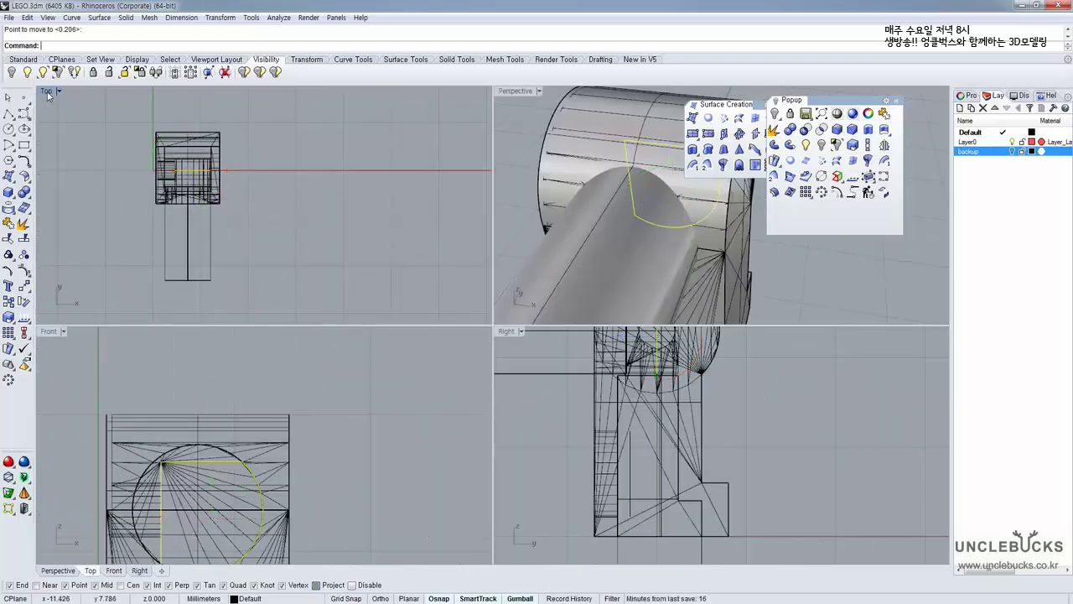
{"action": "double_click", "coordinate": [46, 92]}
{"action": "scroll", "coordinate": [239, 209], "scroll_direction": "up", "scroll_amount": 6}
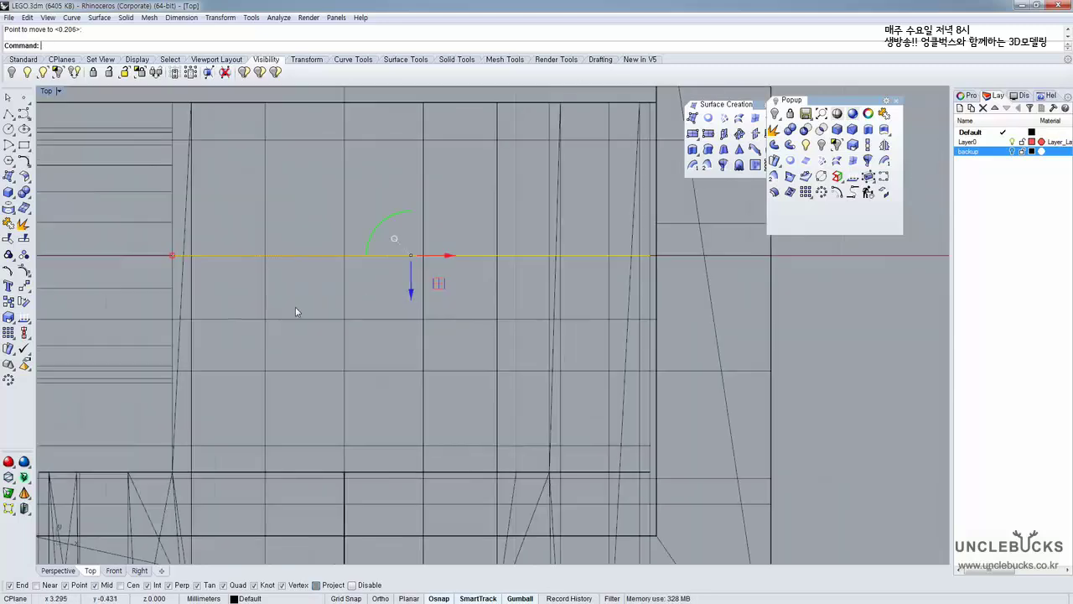
{"action": "type", "text": "m"}
{"action": "key", "text": "space"}
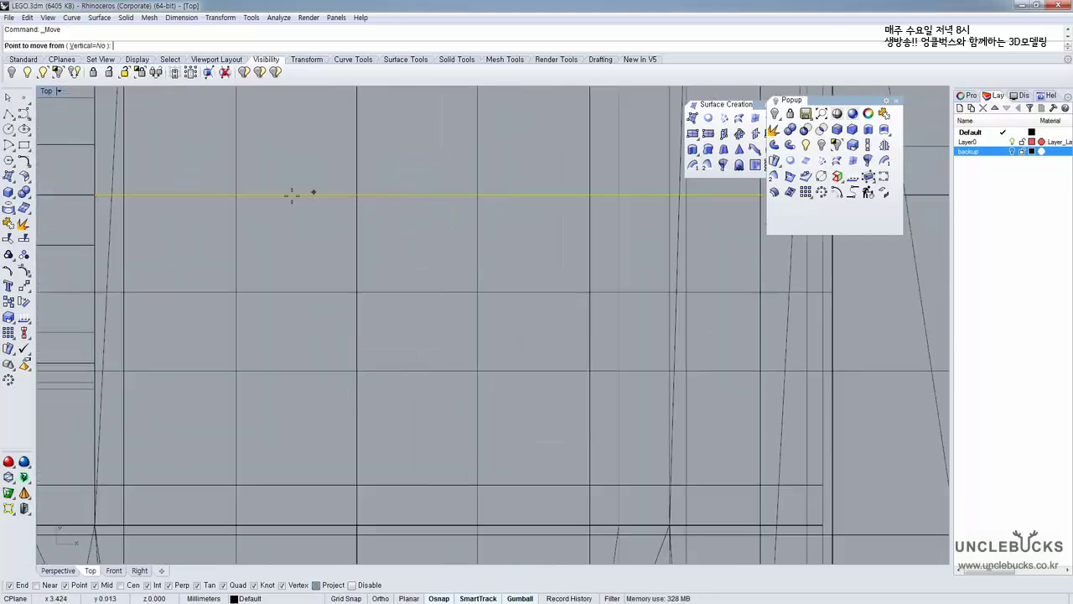
{"action": "left_click", "coordinate": [94, 196]}
{"action": "right_click_drag", "start_coordinate": [108, 372], "coordinate": [392, 240]}
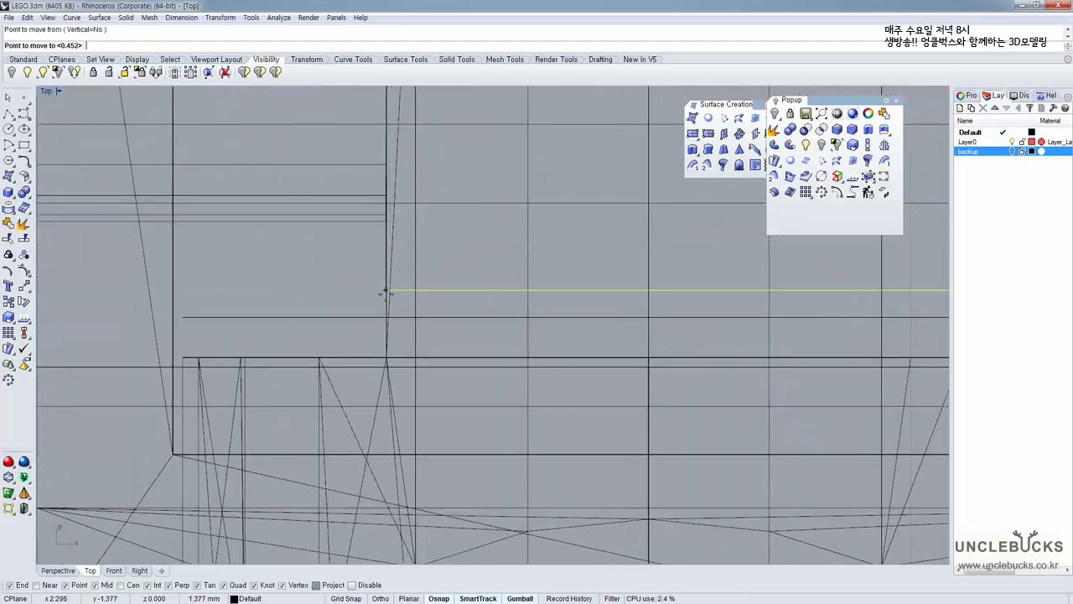
{"action": "right_click_drag", "start_coordinate": [383, 293], "coordinate": [388, 343]}
{"action": "key", "text": "F8"}
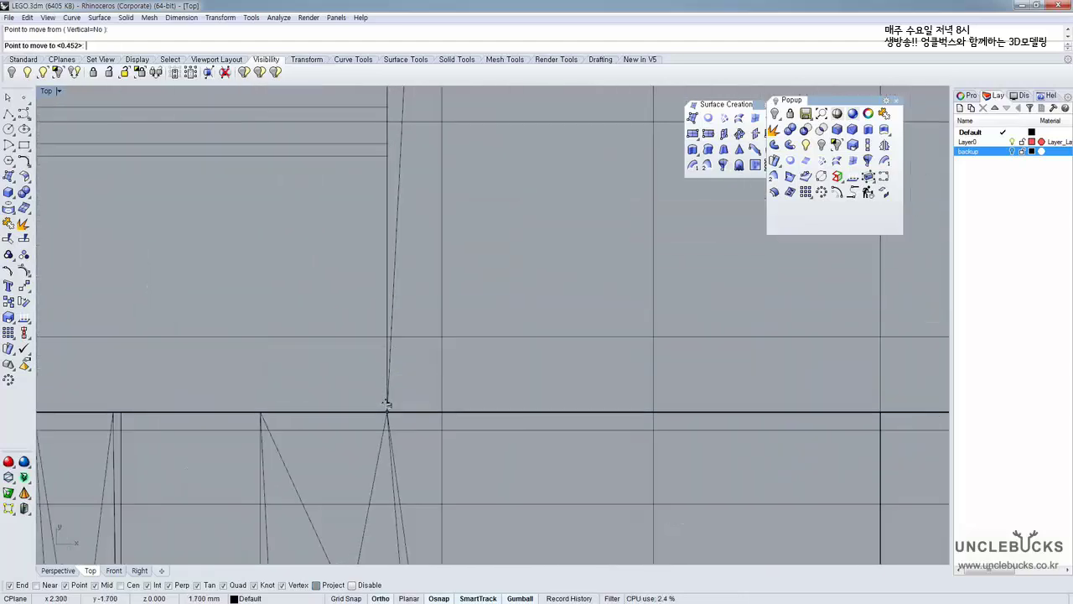
{"action": "left_click", "coordinate": [388, 412]}
{"action": "scroll", "coordinate": [453, 361], "scroll_direction": "down", "scroll_amount": 5}
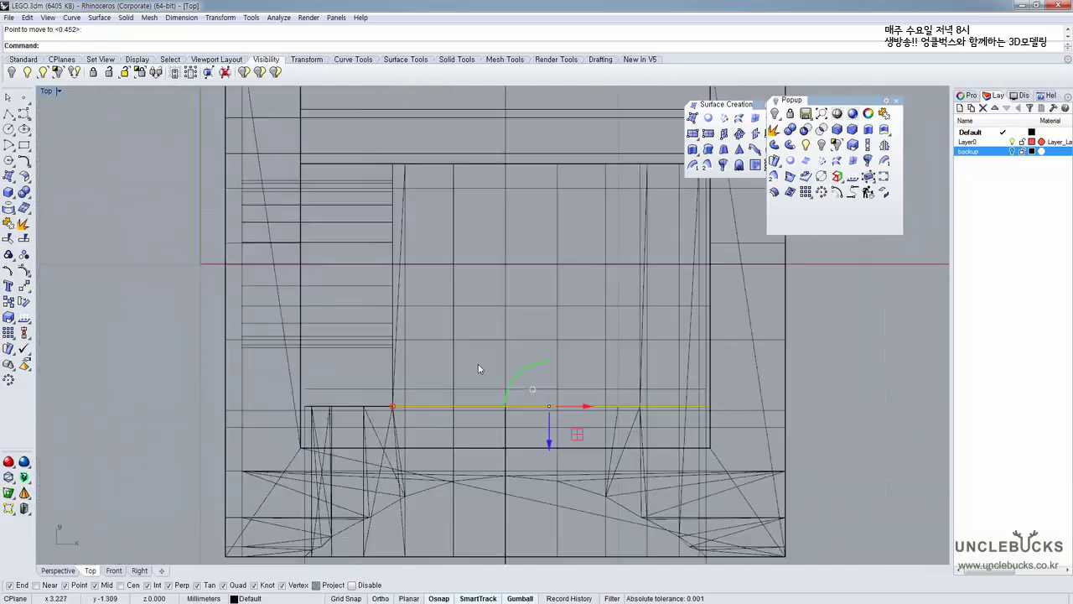
Extrude the D-shaped profile into a capped solid reaching back through the leg's cavity, and bring up the Perspective view
{"action": "left_click", "coordinate": [868, 130]}
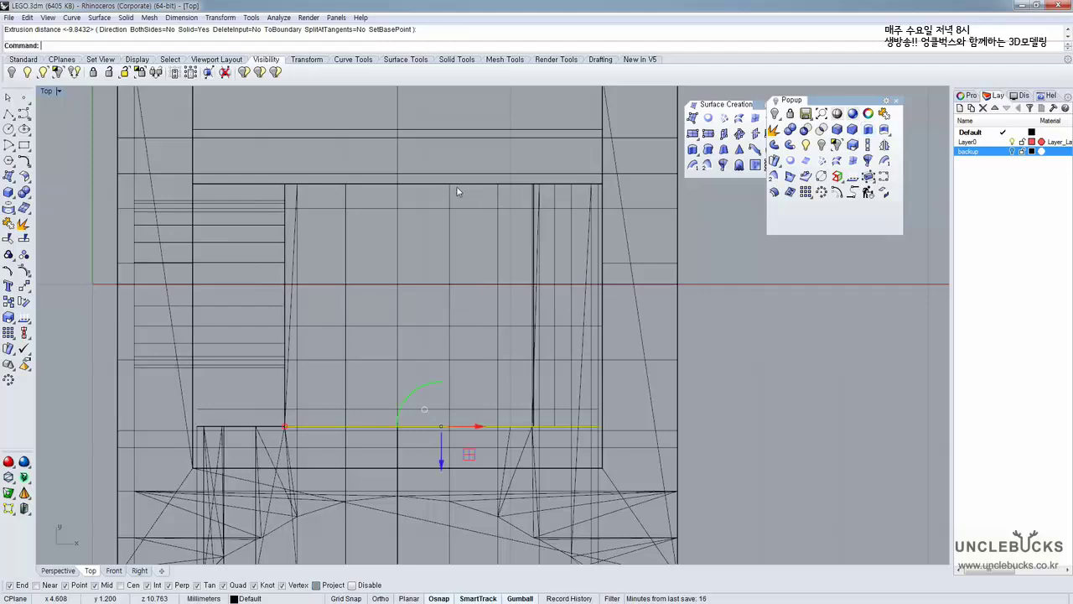
{"action": "scroll", "coordinate": [457, 192], "scroll_direction": "down", "scroll_amount": 5}
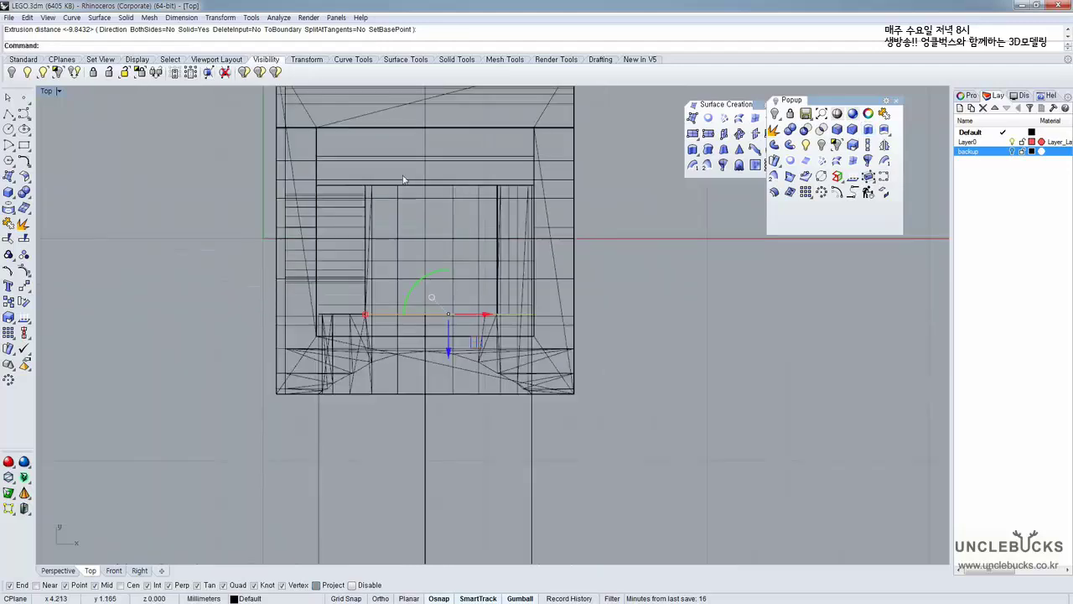
{"action": "double_click", "coordinate": [47, 92]}
{"action": "double_click", "coordinate": [512, 92]}
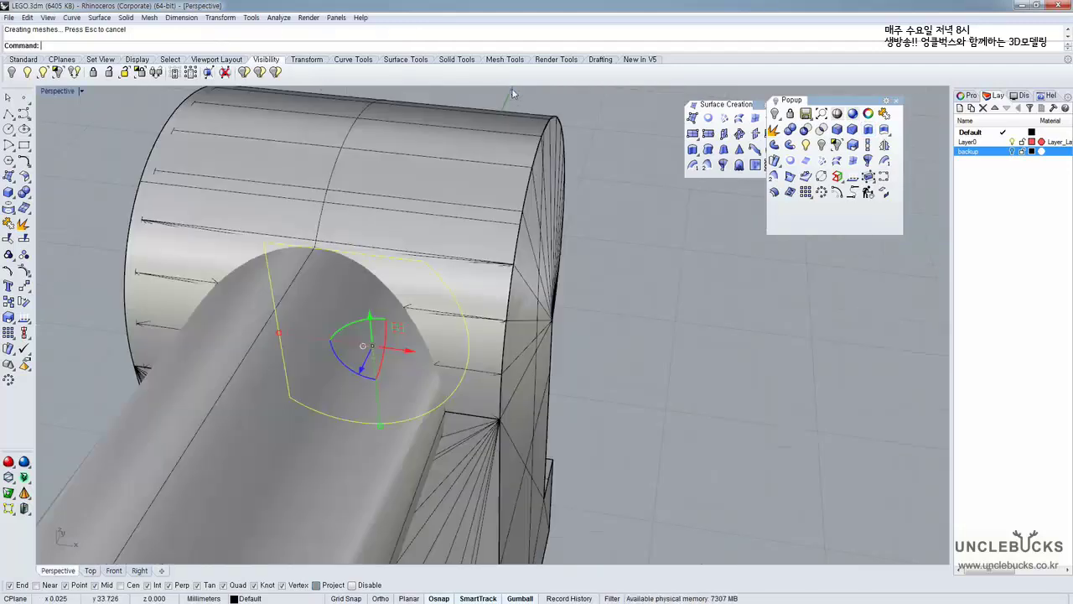
{"action": "right_click_drag", "start_coordinate": [429, 167], "coordinate": [361, 237]}
Move the leg solid and mesh group aside to expose the cylinder and D-shaped extrusion, and undo the move
{"action": "left_click", "coordinate": [504, 265]}
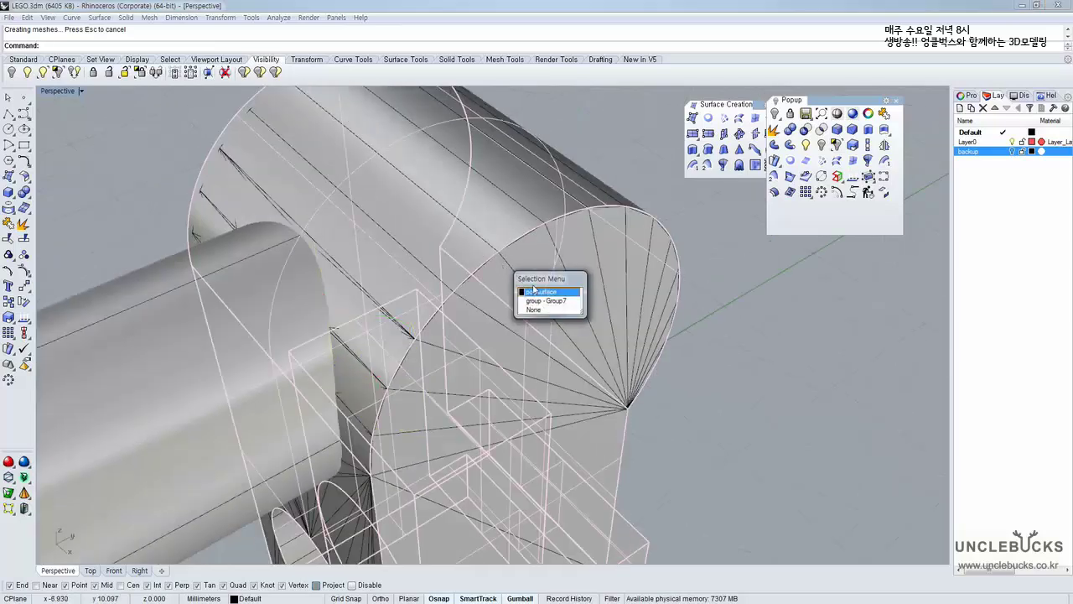
{"action": "left_click", "coordinate": [541, 295]}
{"action": "key", "text": "Escape"}
{"action": "left_click", "coordinate": [676, 281]}
{"action": "scroll", "coordinate": [674, 283], "scroll_direction": "down", "scroll_amount": 5}
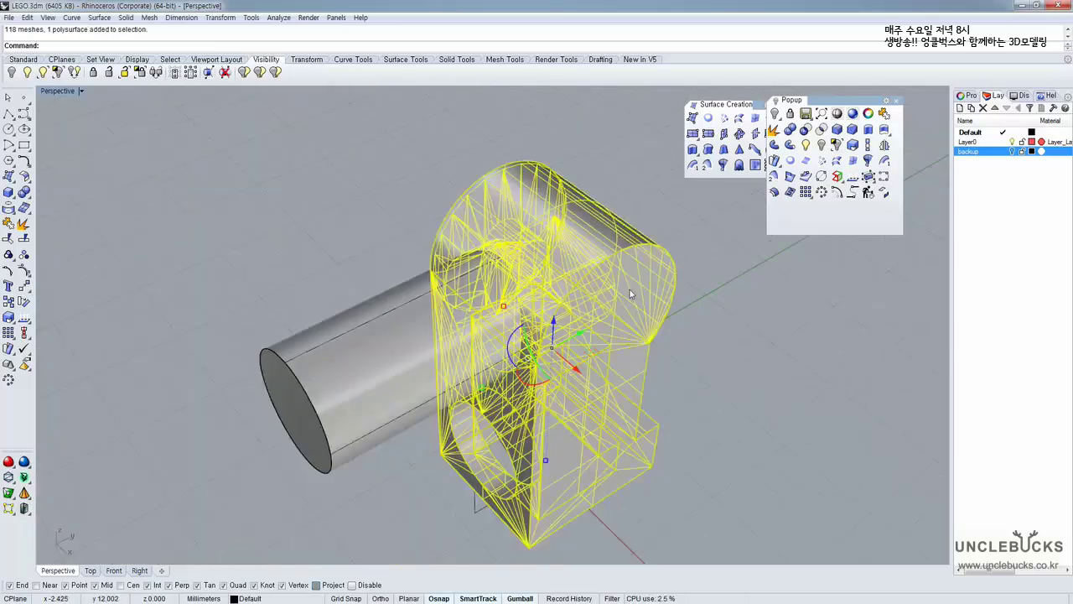
{"action": "right_click_drag", "start_coordinate": [629, 293], "coordinate": [459, 345], "text": "shift"}
{"action": "left_click_drag", "start_coordinate": [462, 351], "coordinate": [666, 244]}
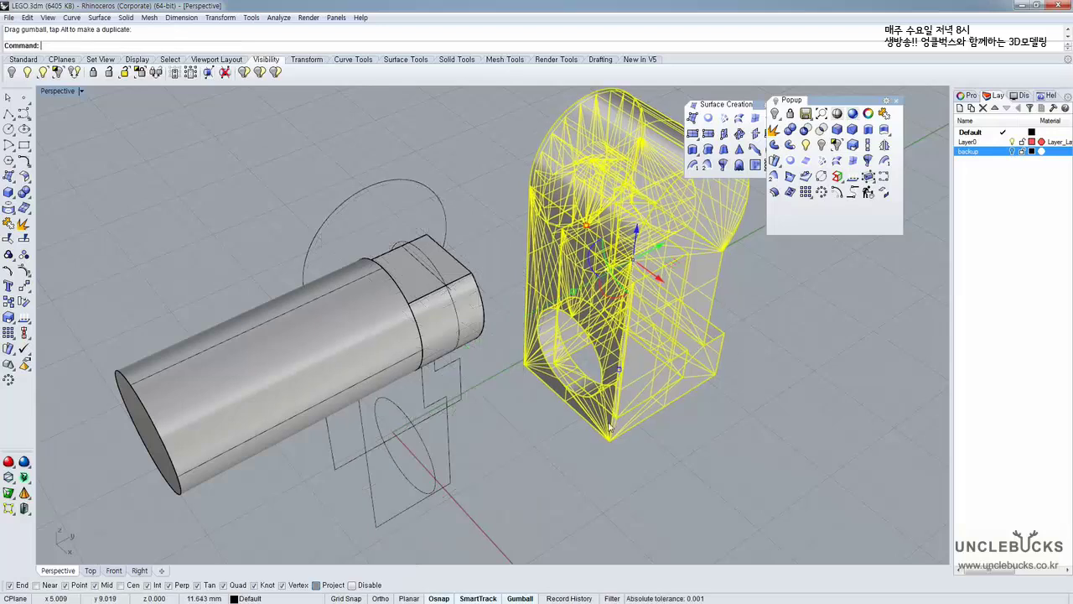
{"action": "left_click", "coordinate": [587, 323]}
{"action": "right_click_drag", "start_coordinate": [528, 327], "coordinate": [457, 283]}
{"action": "key", "text": "Escape"}
{"action": "left_click", "coordinate": [597, 223]}
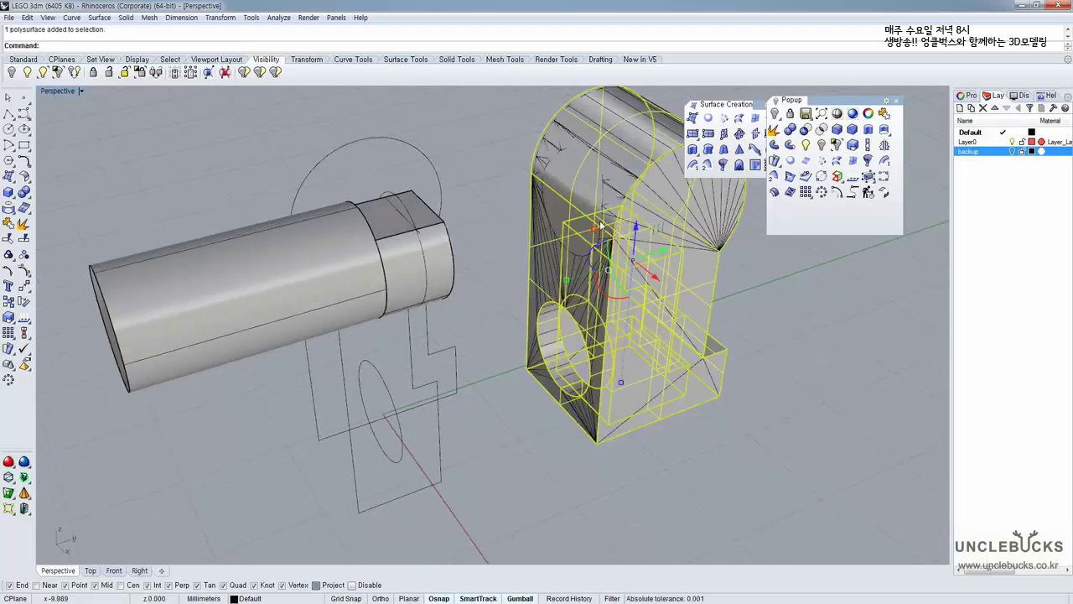
{"action": "key", "text": "ctrl+z"}
Move the leg solid and mesh group apart to compare the solid with the mesh's notched hole, and undo the moves
{"action": "left_click_drag", "start_coordinate": [479, 324], "coordinate": [657, 316]}
{"action": "left_click", "coordinate": [634, 253]}
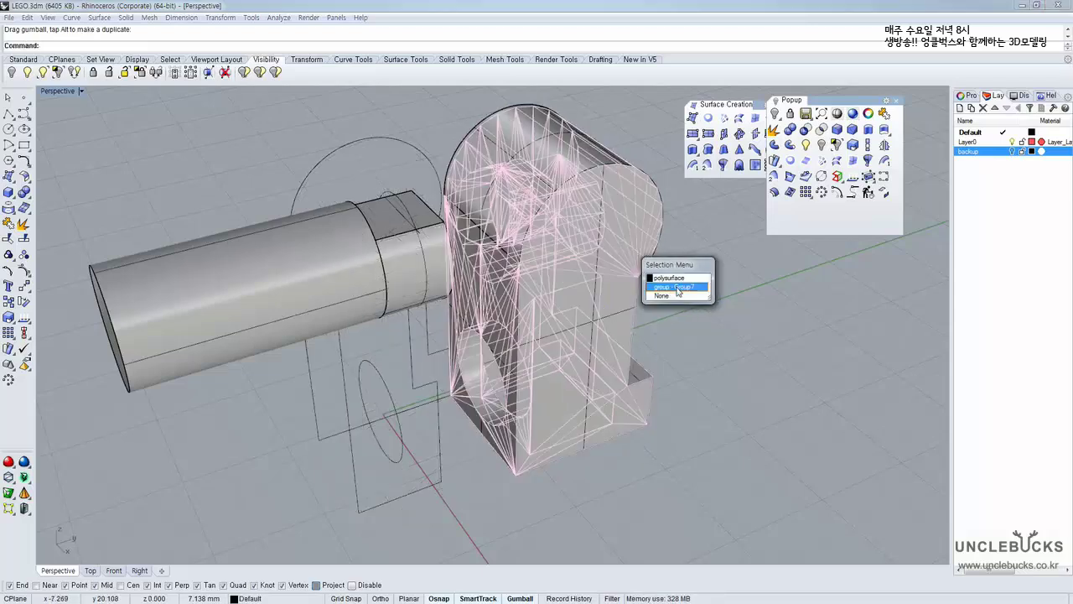
{"action": "left_click", "coordinate": [676, 288]}
{"action": "right_click_drag", "start_coordinate": [657, 269], "coordinate": [484, 333], "text": "shift"}
{"action": "left_click_drag", "start_coordinate": [436, 338], "coordinate": [685, 270]}
{"action": "right_click_drag", "start_coordinate": [636, 474], "coordinate": [651, 479]}
{"action": "left_click", "coordinate": [710, 435]}
{"action": "right_click_drag", "start_coordinate": [711, 434], "coordinate": [359, 364]}
{"action": "left_click", "coordinate": [357, 363]}
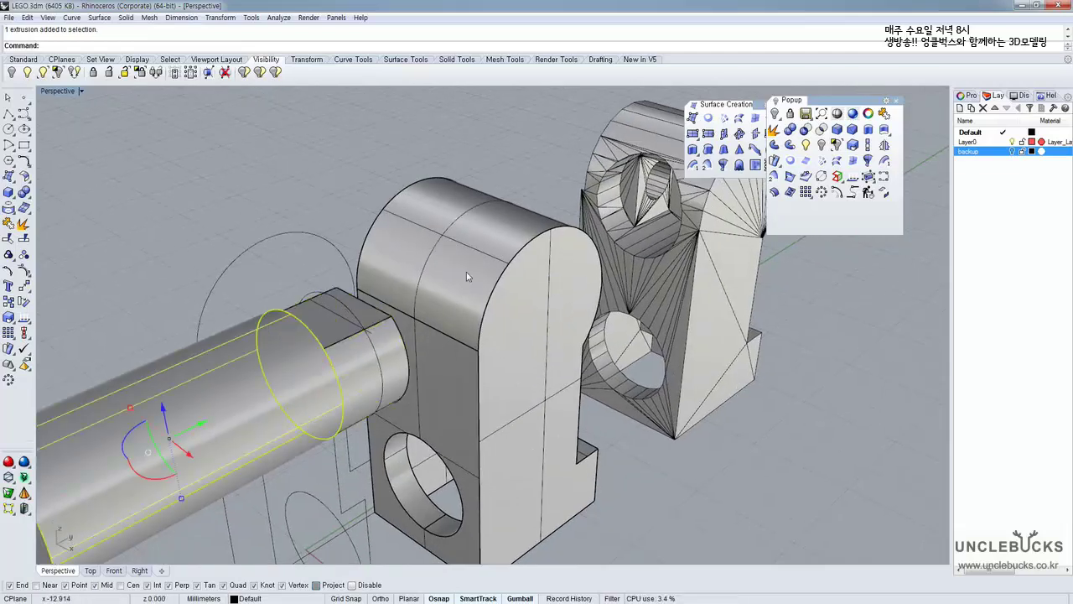
{"action": "key", "text": "ctrl+z"}
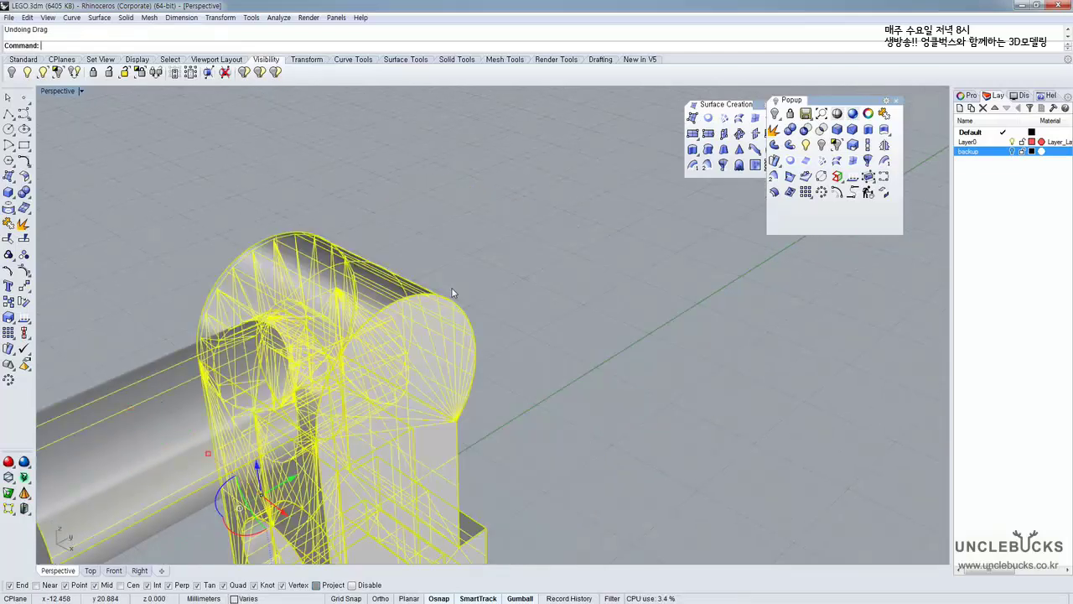
Boolean-union the large cylinder and the D-shaped extrusion into one cutting solid
{"action": "left_click", "coordinate": [530, 335]}
{"action": "right_click_drag", "start_coordinate": [530, 336], "coordinate": [481, 308]}
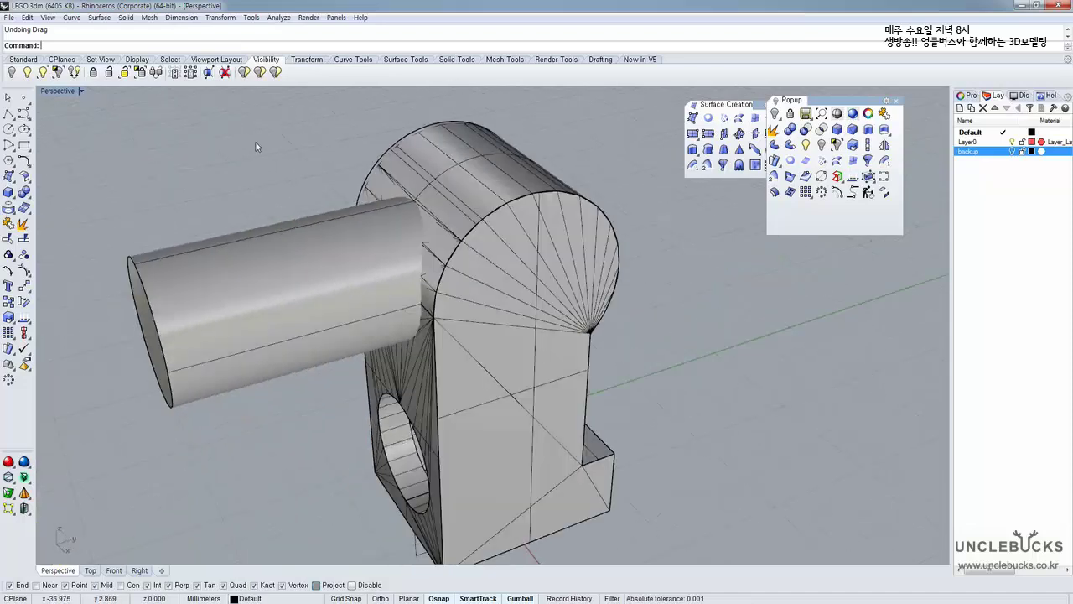
{"action": "left_click_drag", "start_coordinate": [255, 141], "coordinate": [561, 382]}
{"action": "left_click", "coordinate": [246, 253], "text": "shift"}
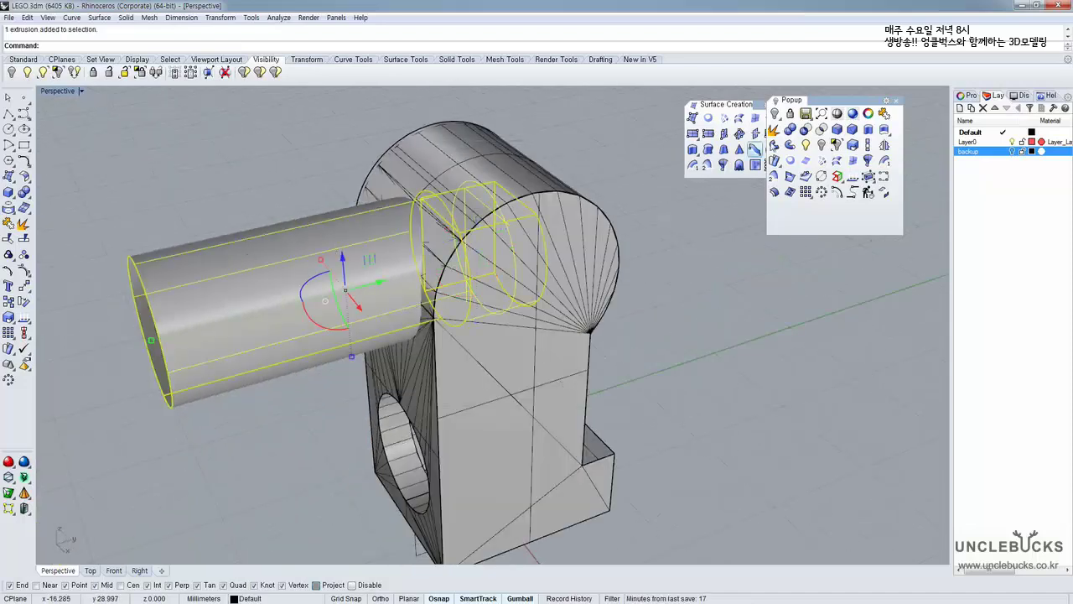
{"action": "left_click", "coordinate": [790, 130]}
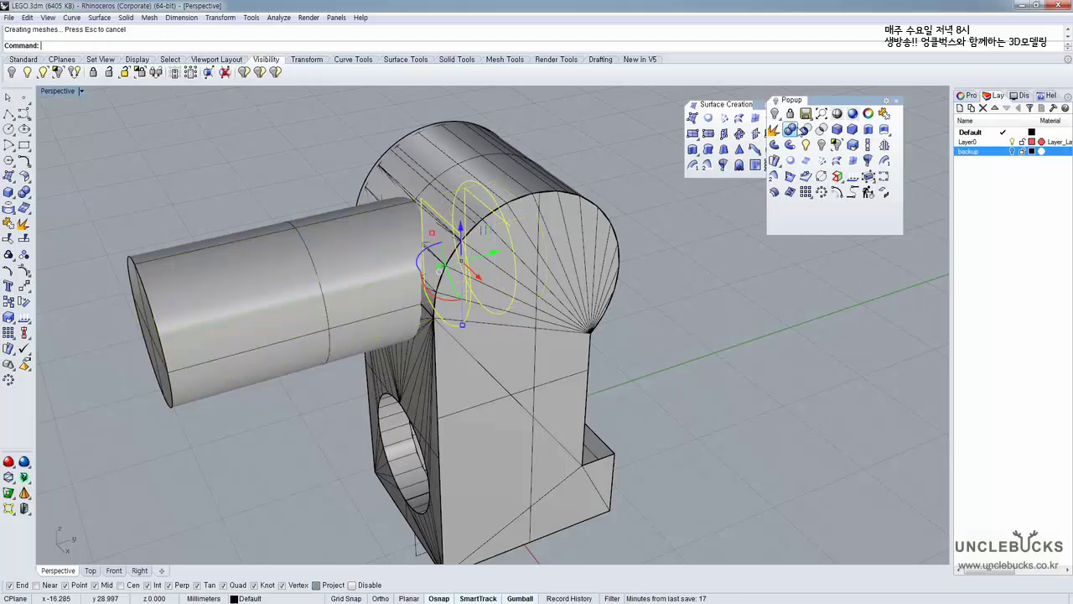
Subtract the joined cylinder and D-shaped cutter from the leg polysurface with Boolean Difference
{"action": "left_click", "coordinate": [334, 319]}
{"action": "right_click_drag", "start_coordinate": [579, 428], "coordinate": [641, 387]}
{"action": "left_click", "coordinate": [518, 411]}
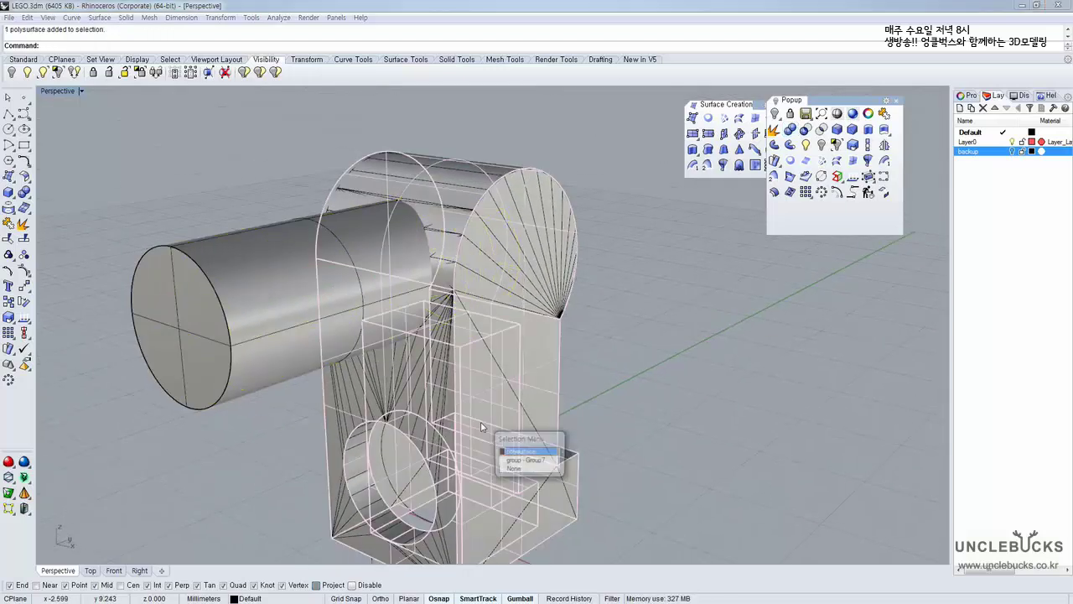
{"action": "left_click", "coordinate": [532, 455]}
{"action": "right_click_drag", "start_coordinate": [552, 276], "coordinate": [514, 310]}
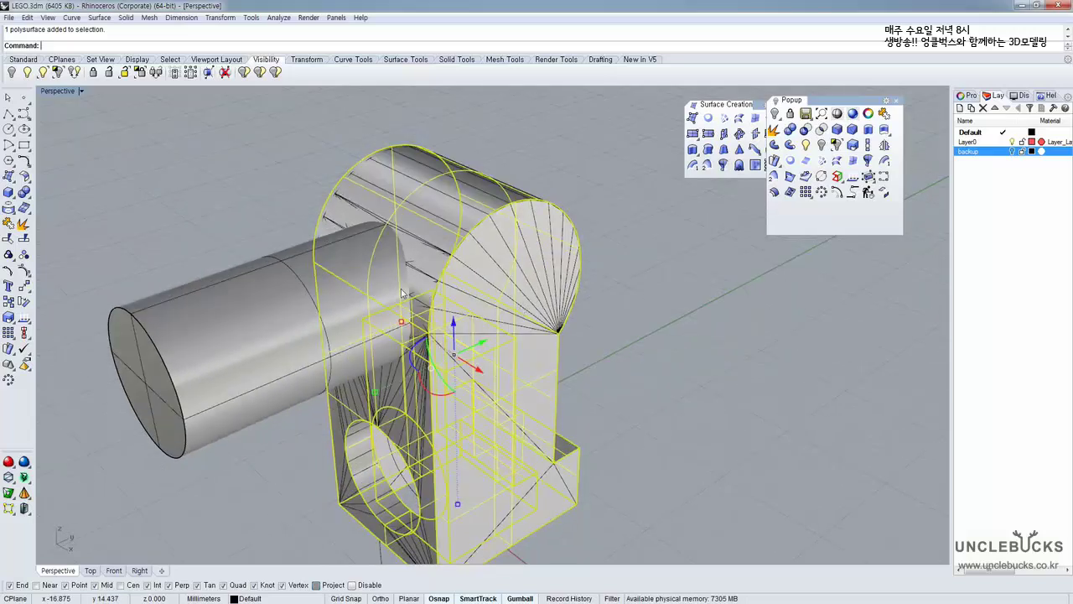
{"action": "right_click_drag", "start_coordinate": [380, 265], "coordinate": [252, 237]}
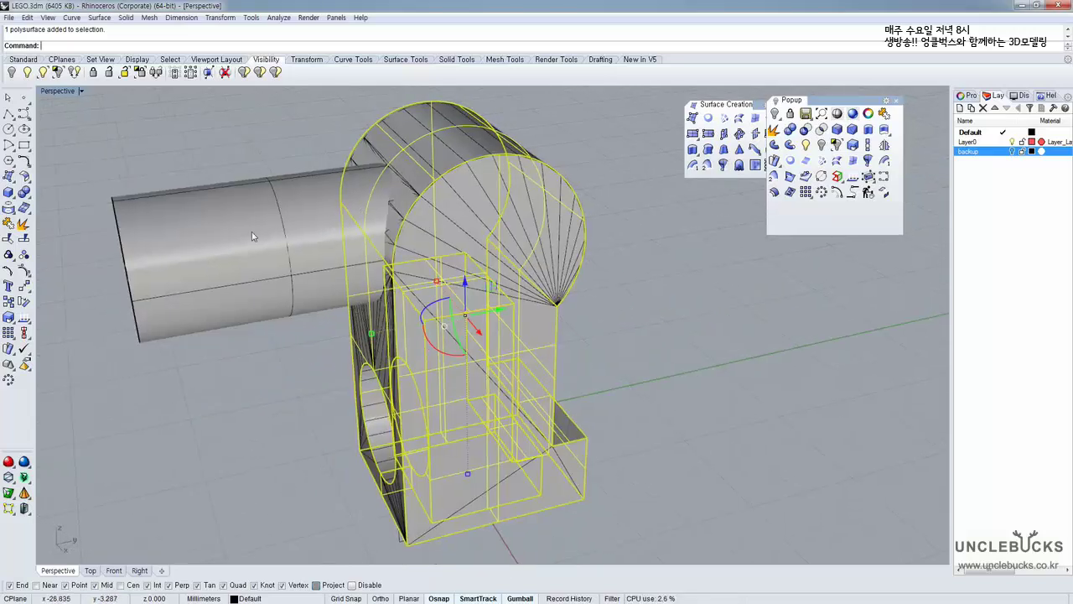
{"action": "left_click", "coordinate": [807, 131]}
{"action": "left_click", "coordinate": [194, 242]}
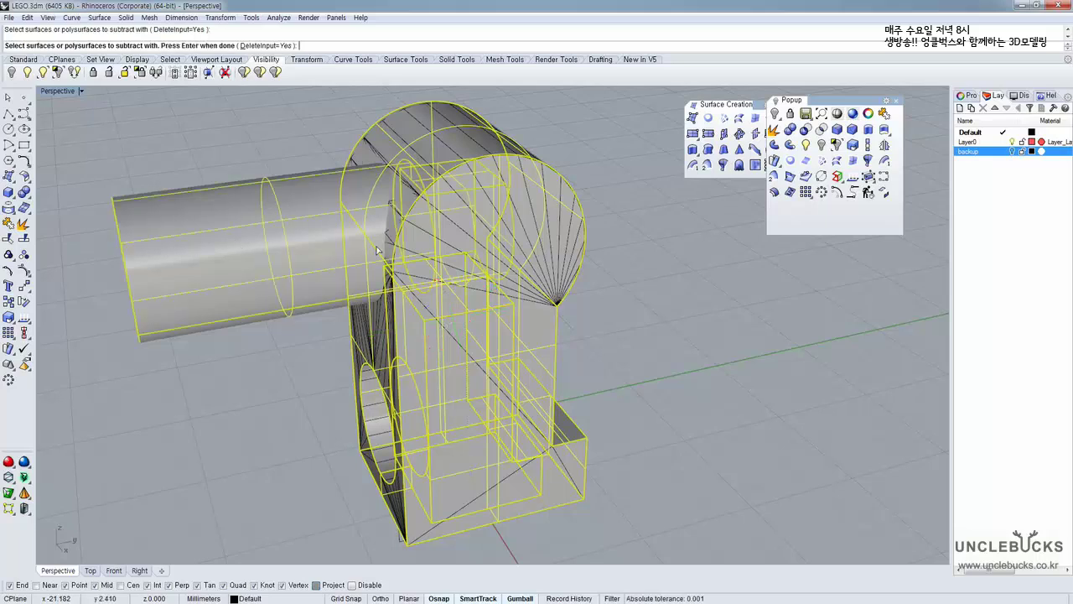
{"action": "right_click", "coordinate": [380, 250]}
Examine the leg's newly cut upper front hole and the flat round side face from several angles
{"action": "right_click_drag", "start_coordinate": [369, 249], "coordinate": [583, 211]}
{"action": "scroll", "coordinate": [434, 244], "scroll_direction": "down", "scroll_amount": 2}
{"action": "right_click_drag", "start_coordinate": [434, 244], "coordinate": [302, 282]}
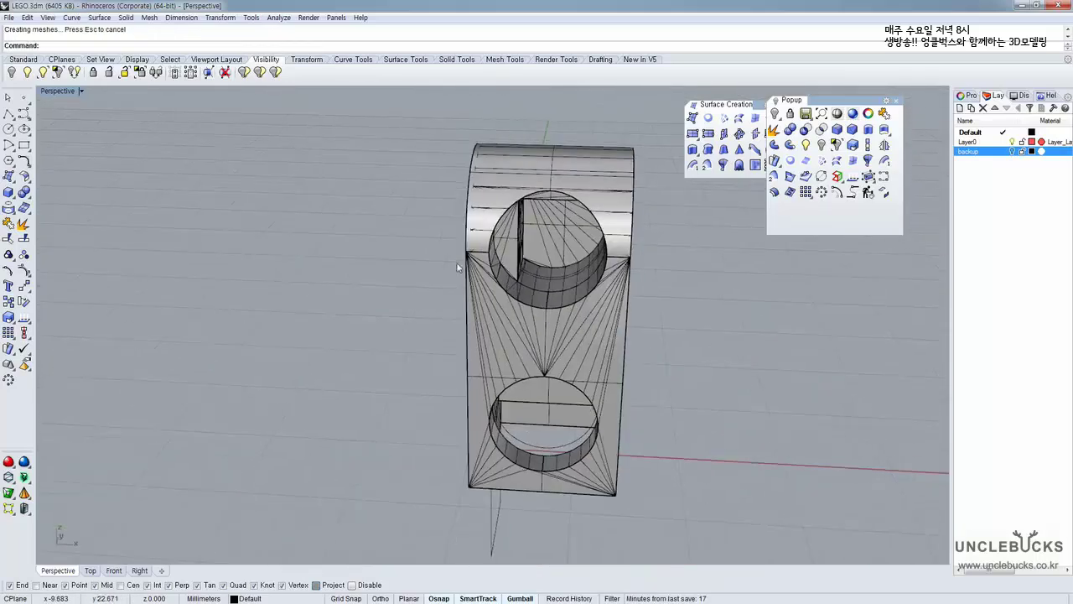
{"action": "right_click_drag", "start_coordinate": [458, 263], "coordinate": [400, 285], "text": "shift"}
{"action": "scroll", "coordinate": [411, 193], "scroll_direction": "up", "scroll_amount": 4}
{"action": "right_click_drag", "start_coordinate": [409, 193], "coordinate": [412, 145]}
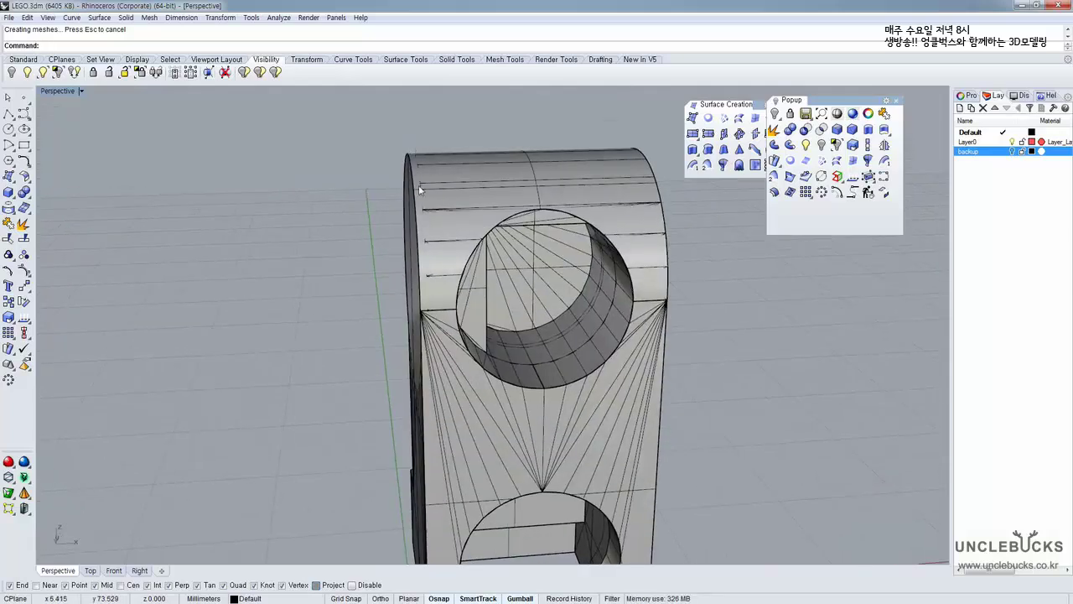
{"action": "right_click_drag", "start_coordinate": [419, 317], "coordinate": [368, 283]}
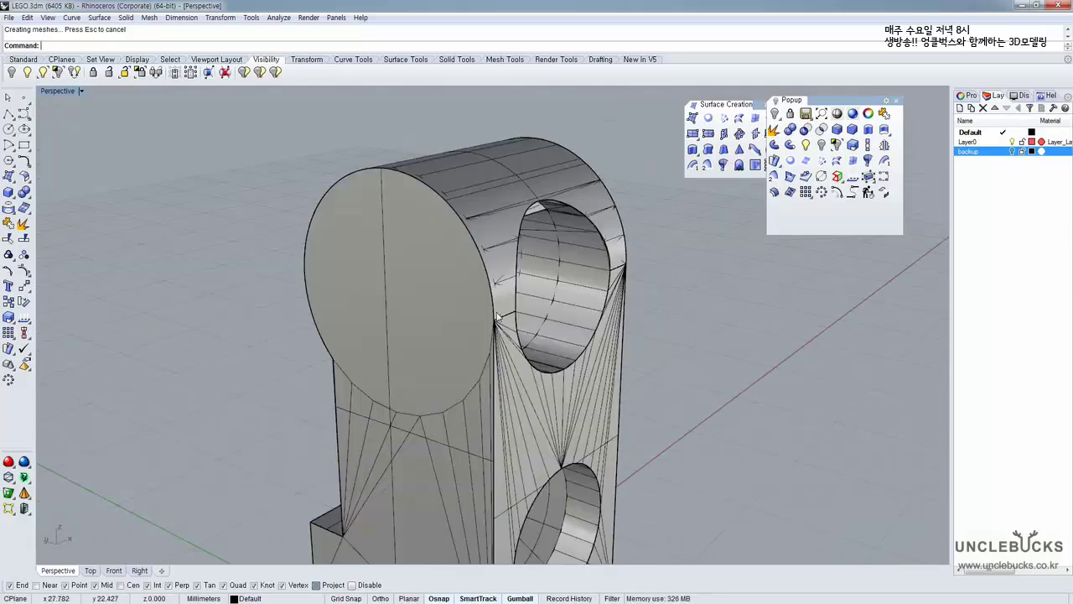
{"action": "scroll", "coordinate": [497, 318], "scroll_direction": "down", "scroll_amount": 4}
{"action": "right_click_drag", "start_coordinate": [488, 328], "coordinate": [432, 352]}
Draw a 2 mm circle by diameter over the mesh's small round side hole in the Right view
{"action": "double_click", "coordinate": [59, 92]}
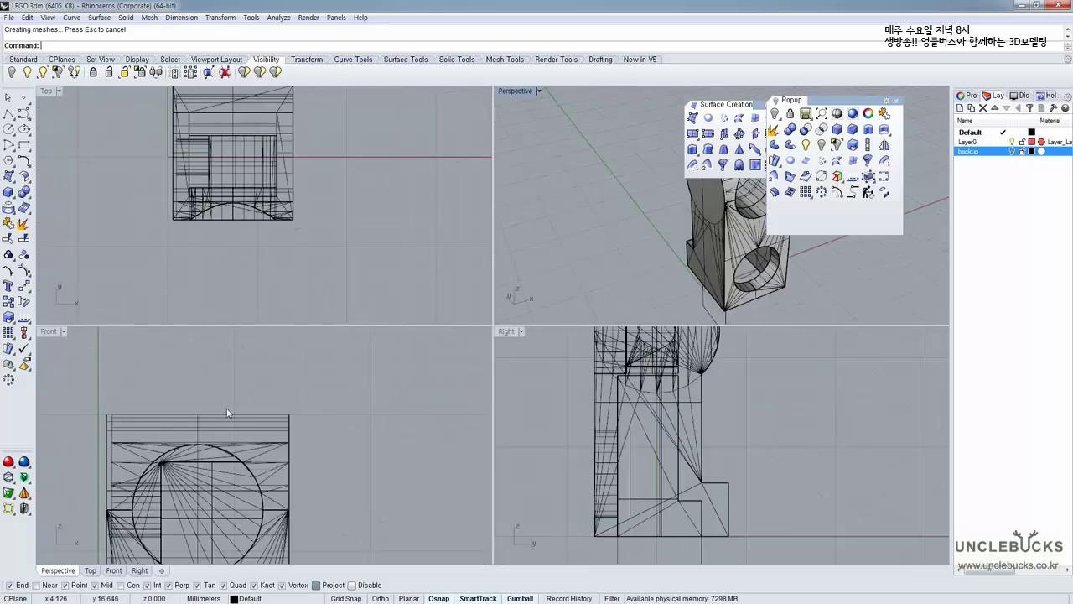
{"action": "right_click_drag", "start_coordinate": [312, 453], "coordinate": [319, 403]}
{"action": "double_click", "coordinate": [506, 331]}
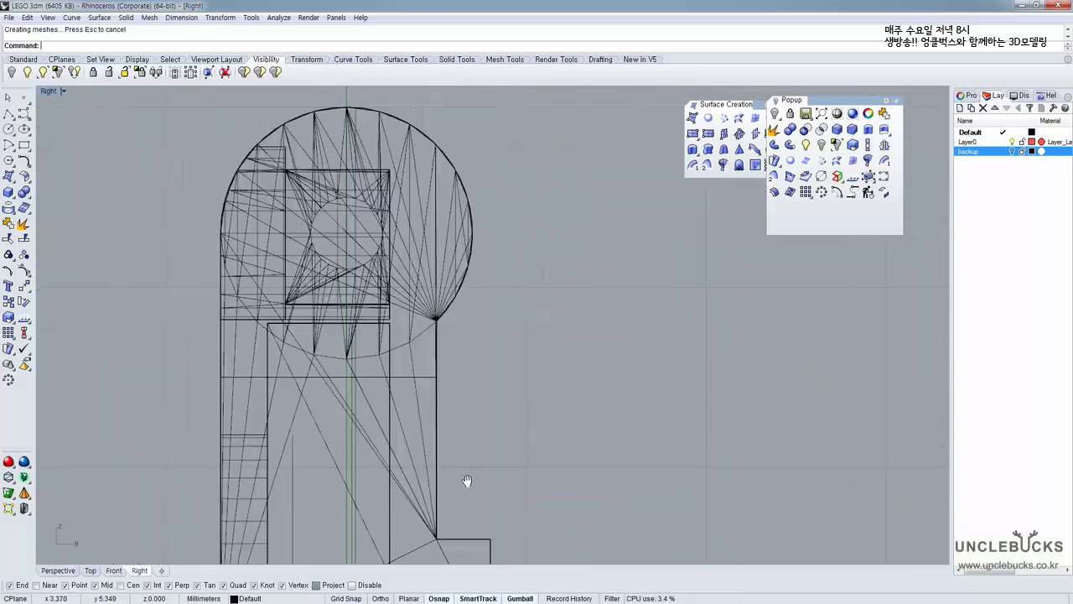
{"action": "scroll", "coordinate": [345, 239], "scroll_direction": "up", "scroll_amount": 5}
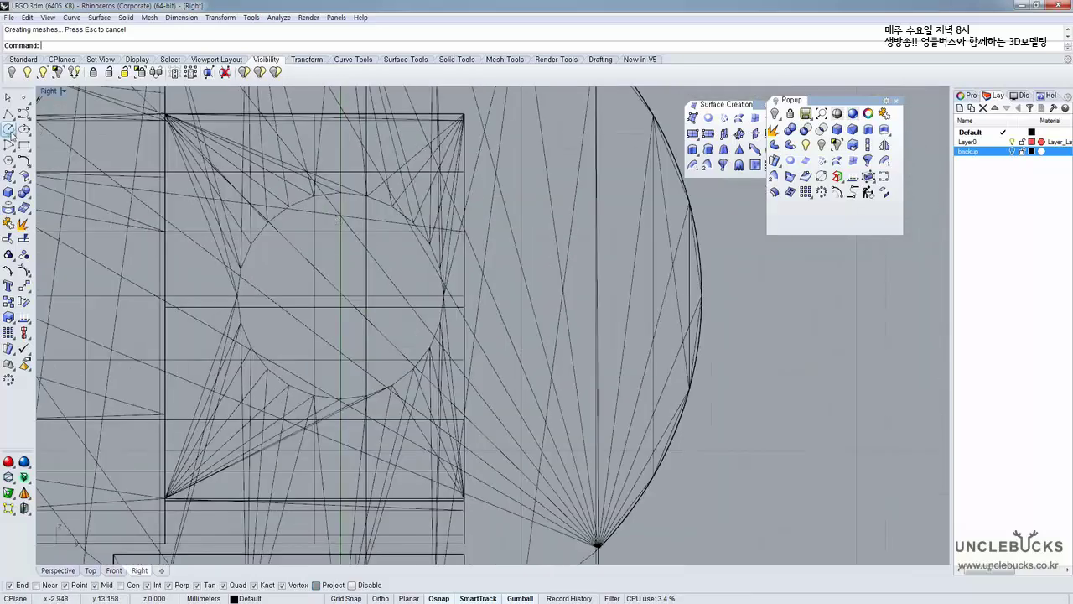
{"action": "left_click", "coordinate": [7, 128]}
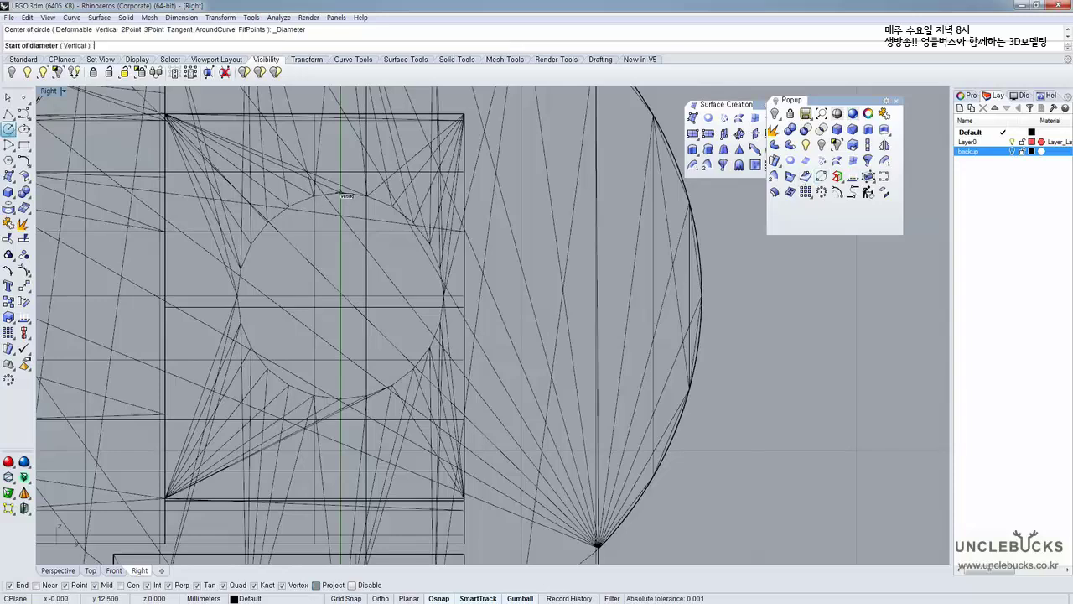
{"action": "left_click", "coordinate": [345, 194]}
{"action": "left_click", "coordinate": [345, 399]}
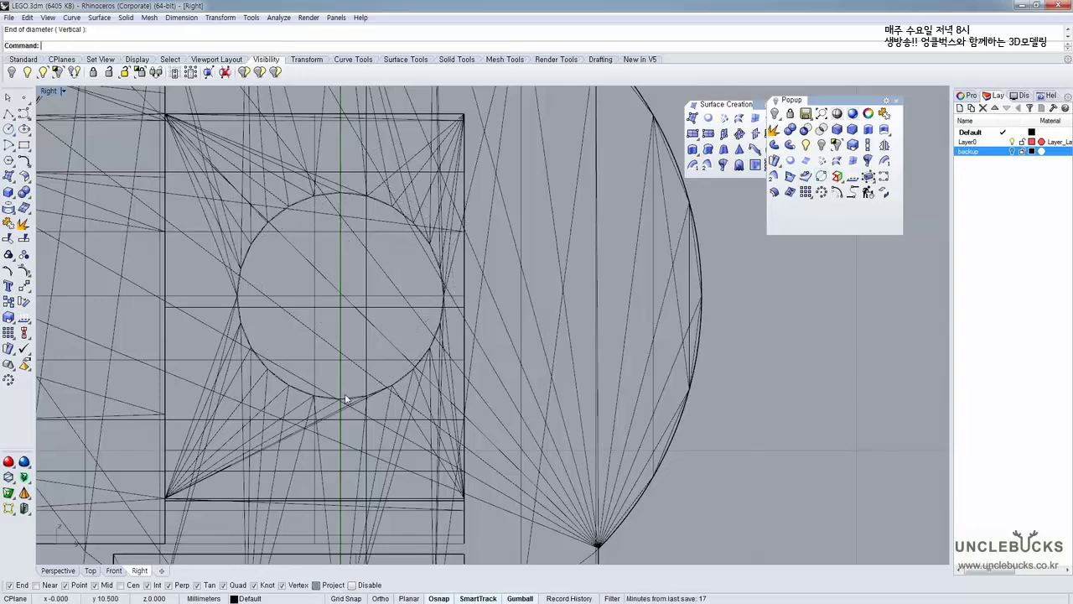
Move the small circle about 6.2 mm straight out from the leg's round side face in the Perspective view
{"action": "left_click", "coordinate": [360, 407]}
{"action": "left_click", "coordinate": [384, 428]}
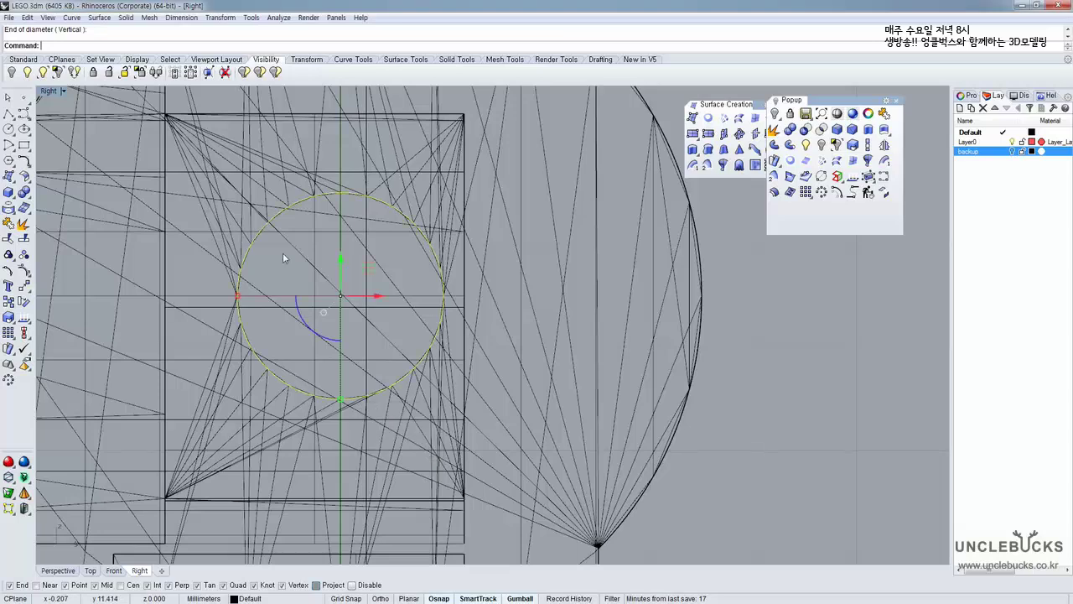
{"action": "double_click", "coordinate": [48, 91]}
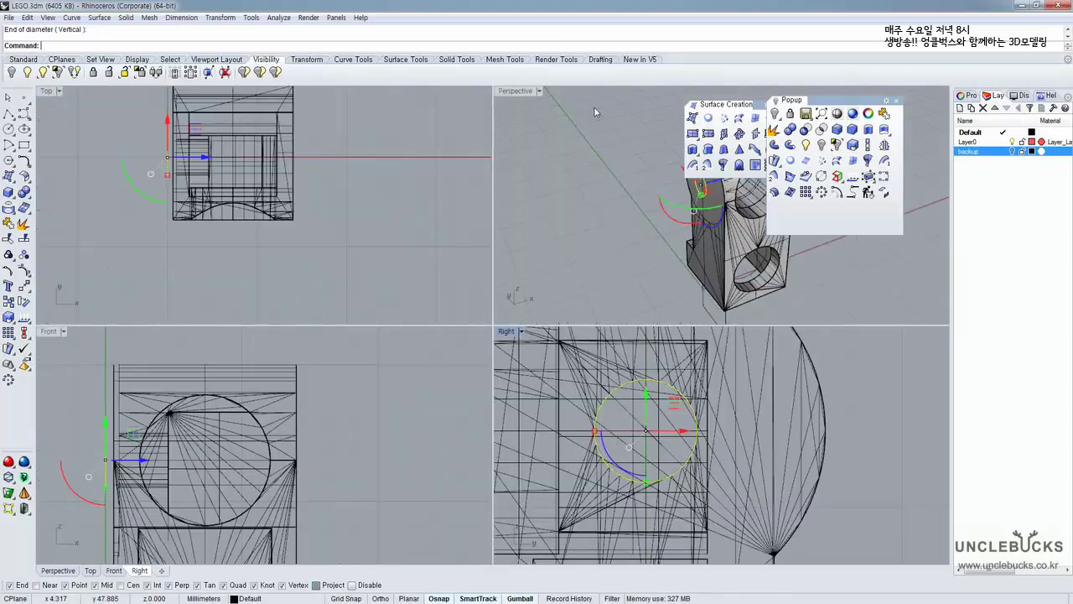
{"action": "double_click", "coordinate": [514, 91]}
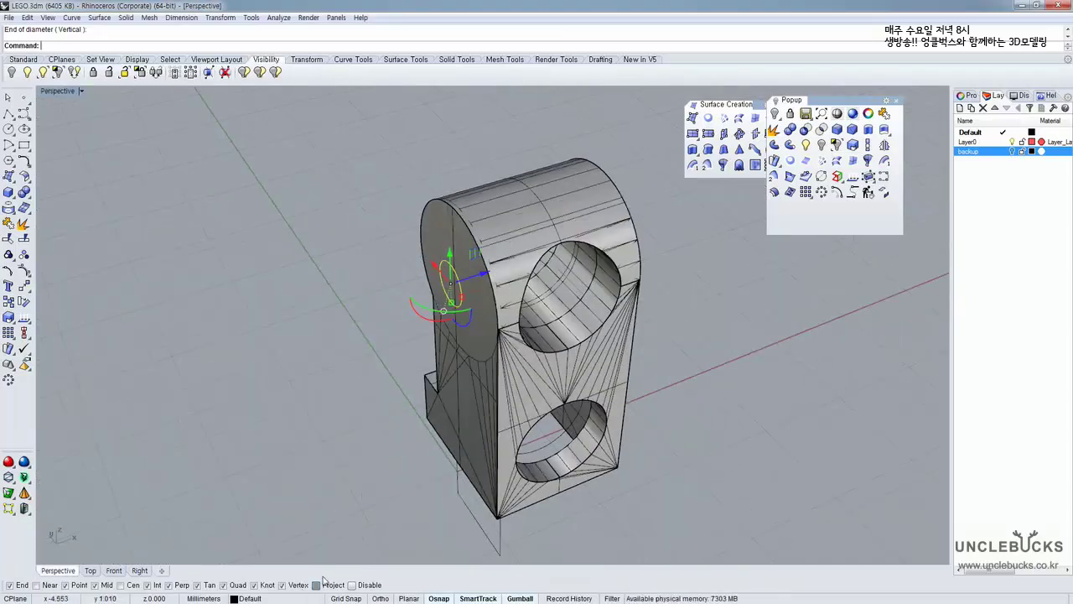
{"action": "right_click_drag", "start_coordinate": [389, 396], "coordinate": [449, 309]}
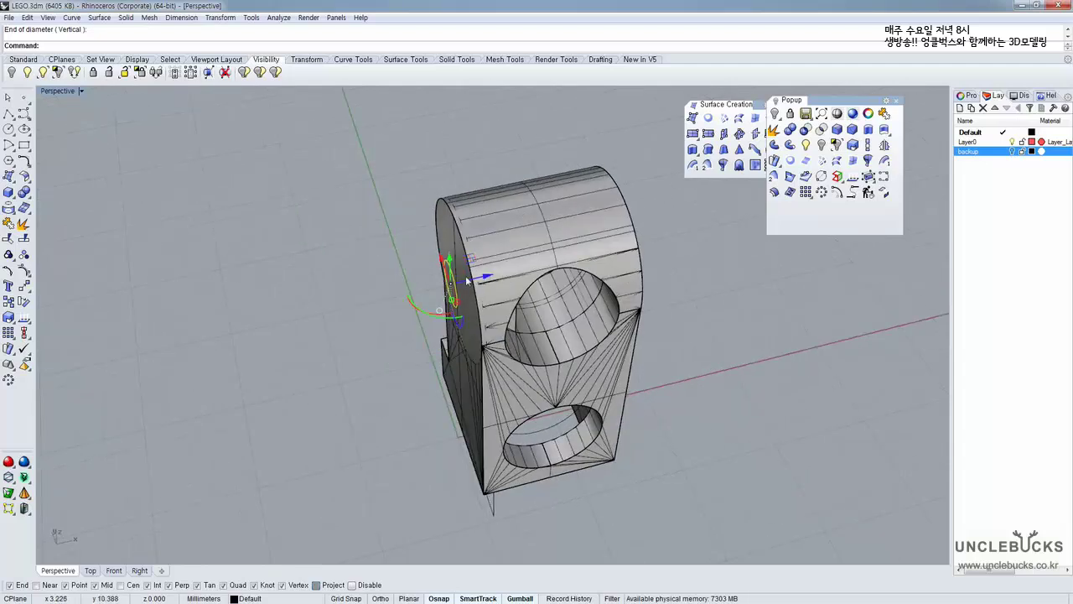
{"action": "left_click", "coordinate": [483, 300]}
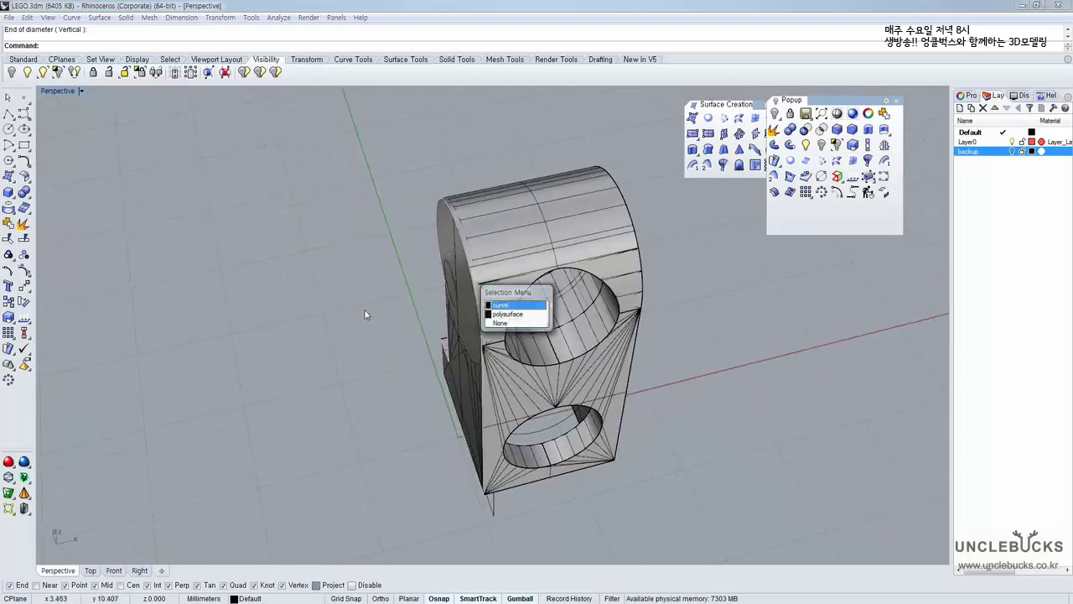
{"action": "left_click", "coordinate": [500, 306]}
{"action": "left_click", "coordinate": [468, 295]}
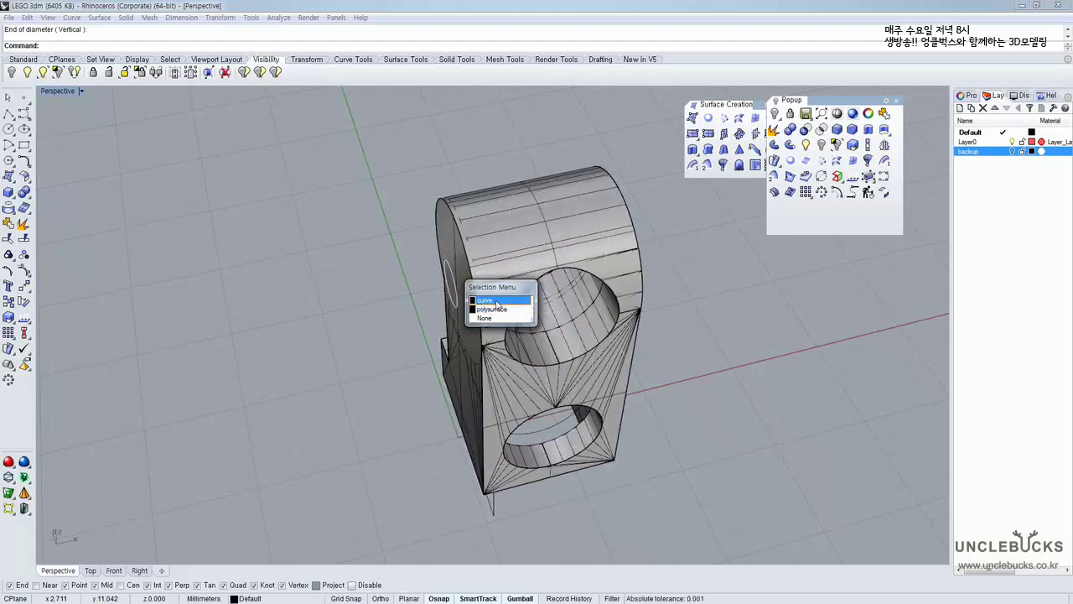
{"action": "left_click", "coordinate": [498, 302]}
{"action": "left_click_drag", "start_coordinate": [481, 285], "coordinate": [415, 301]}
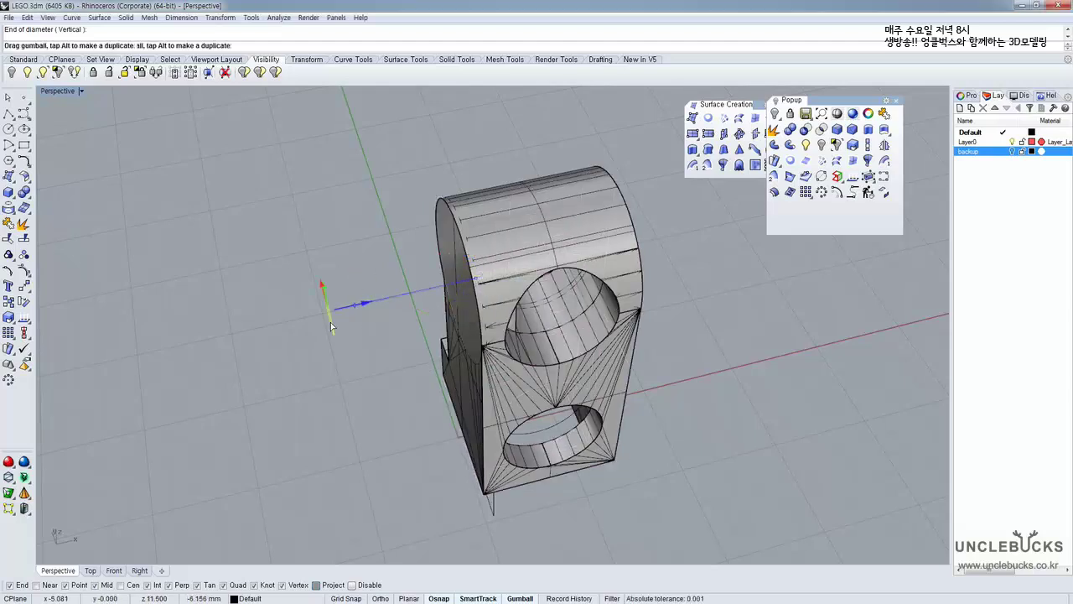
{"action": "left_click_drag", "start_coordinate": [331, 327], "coordinate": [332, 328]}
Extrude the small circle into a solid cylinder that passes through the leg's side into the front hole
{"action": "right_click_drag", "start_coordinate": [332, 329], "coordinate": [402, 322]}
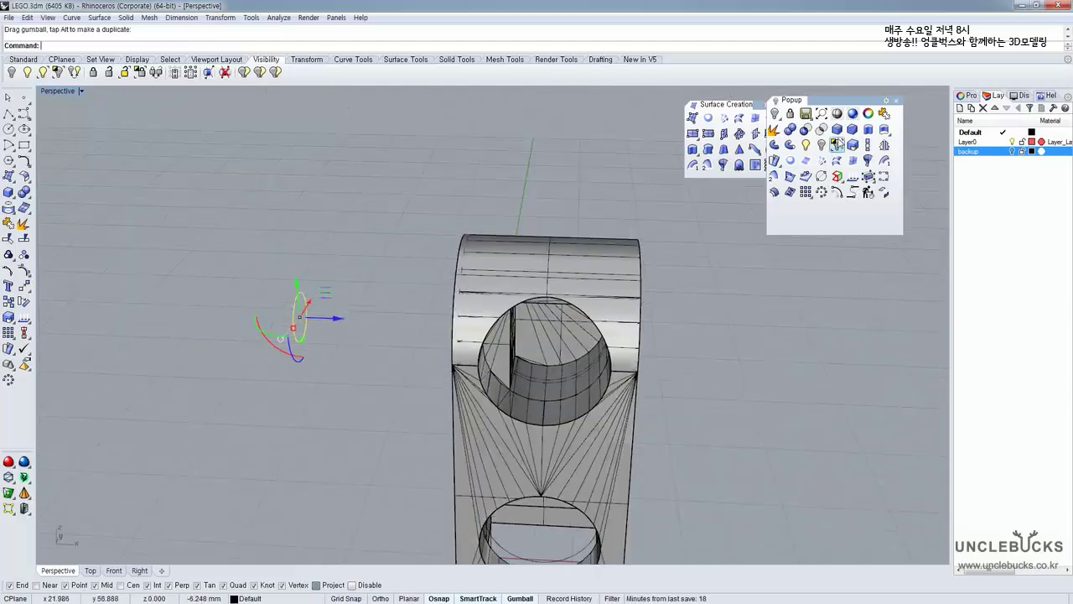
{"action": "left_click", "coordinate": [870, 131]}
{"action": "left_click", "coordinate": [556, 352]}
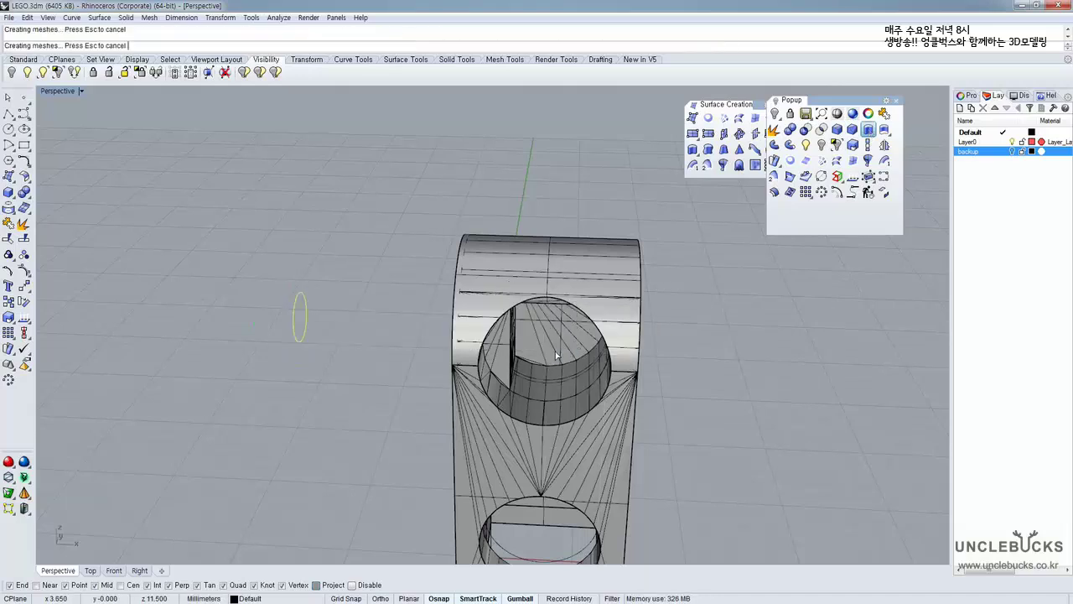
Subtract the small cylinder from the leg polysurface with Boolean Difference to cut the round side hole
{"action": "left_click", "coordinate": [621, 286]}
{"action": "left_click", "coordinate": [650, 300]}
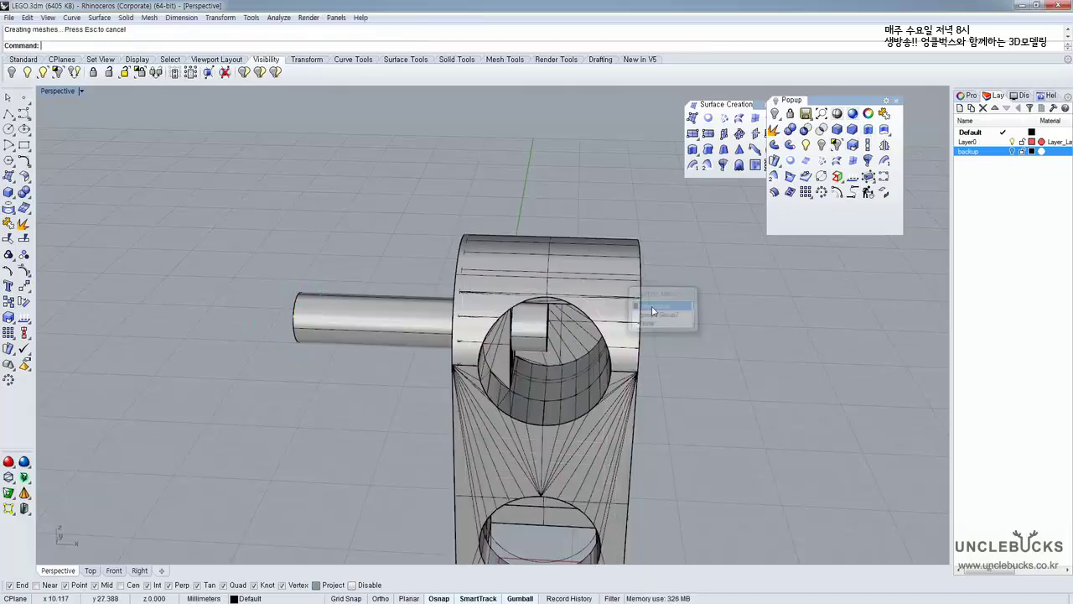
{"action": "left_click", "coordinate": [805, 130]}
{"action": "left_click", "coordinate": [394, 298]}
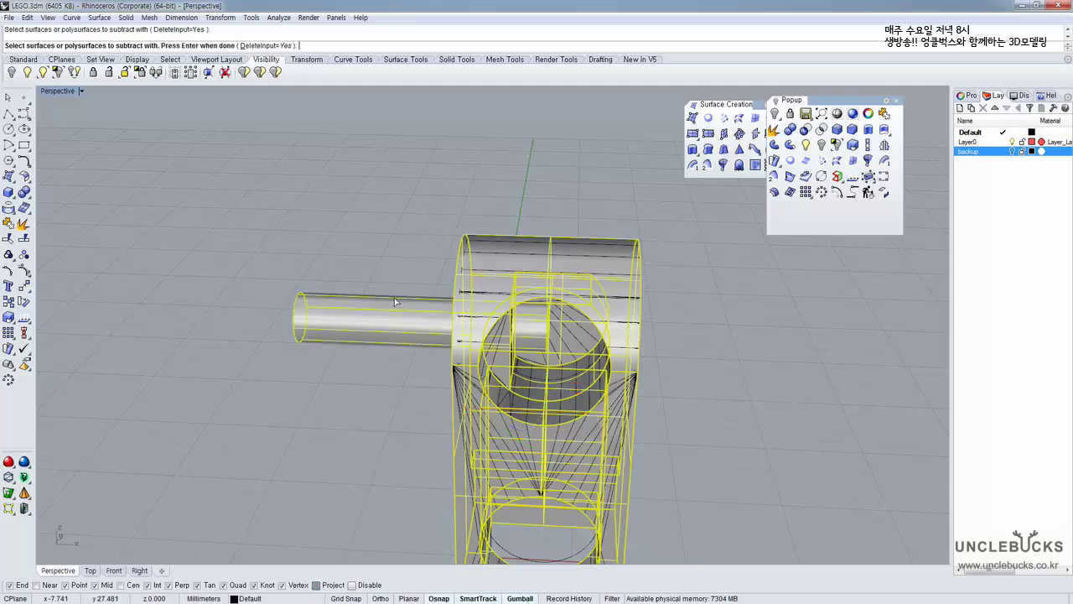
{"action": "key", "text": "Return"}
Examine the small side hole cut in the leg solid, up close and from both sides
{"action": "right_click_drag", "start_coordinate": [396, 284], "coordinate": [427, 311]}
{"action": "scroll", "coordinate": [460, 349], "scroll_direction": "up", "scroll_amount": 6}
{"action": "left_click", "coordinate": [431, 298]}
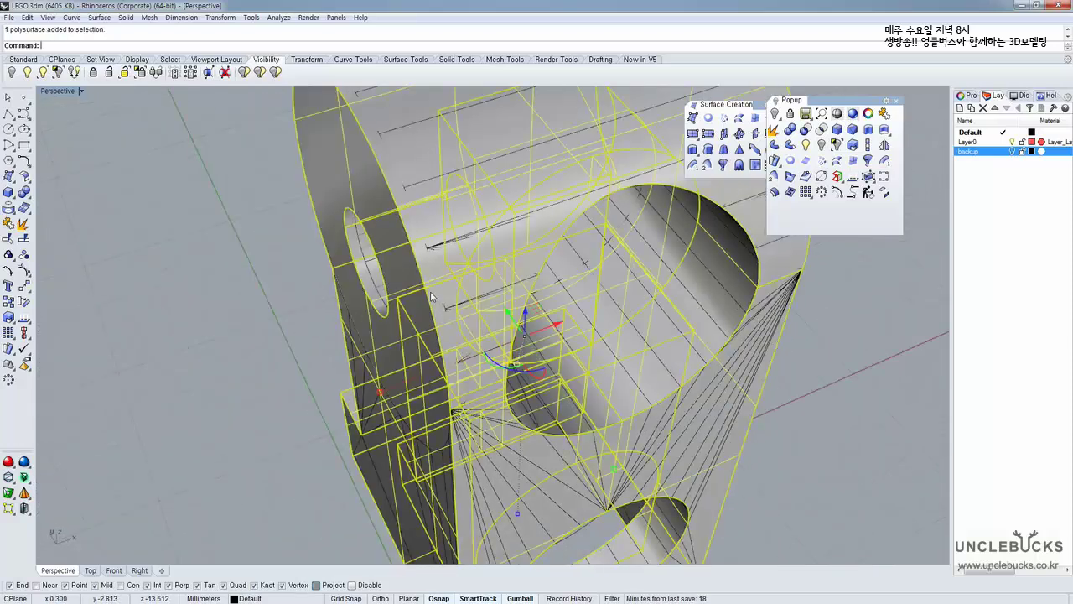
{"action": "scroll", "coordinate": [431, 296], "scroll_direction": "down", "scroll_amount": 4}
{"action": "right_click_drag", "start_coordinate": [390, 277], "coordinate": [414, 166]}
{"action": "scroll", "coordinate": [389, 258], "scroll_direction": "up", "scroll_amount": 4}
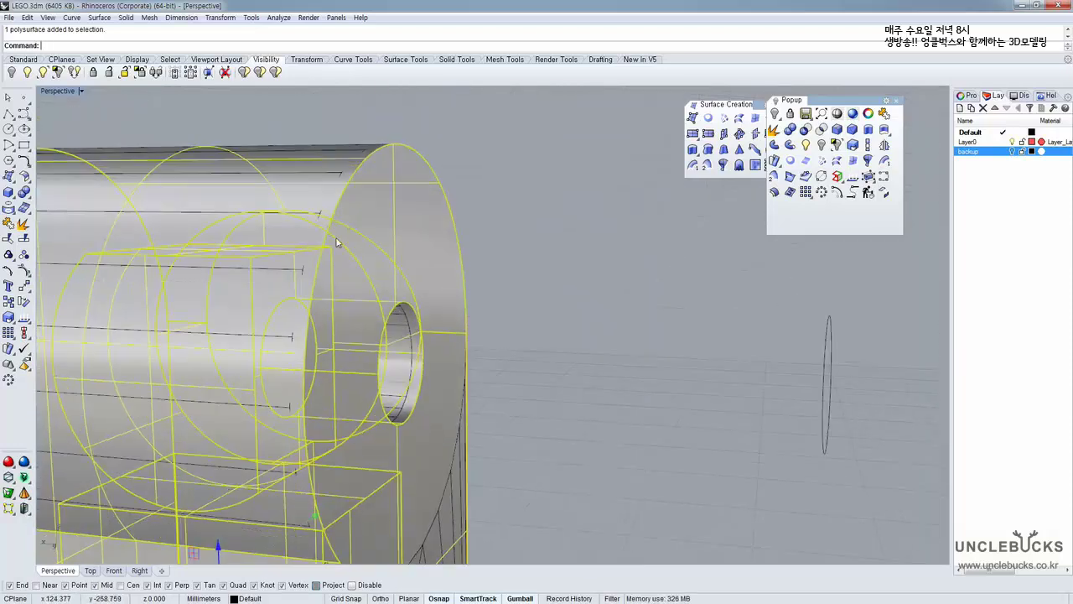
{"action": "right_click_drag", "start_coordinate": [336, 242], "coordinate": [270, 212]}
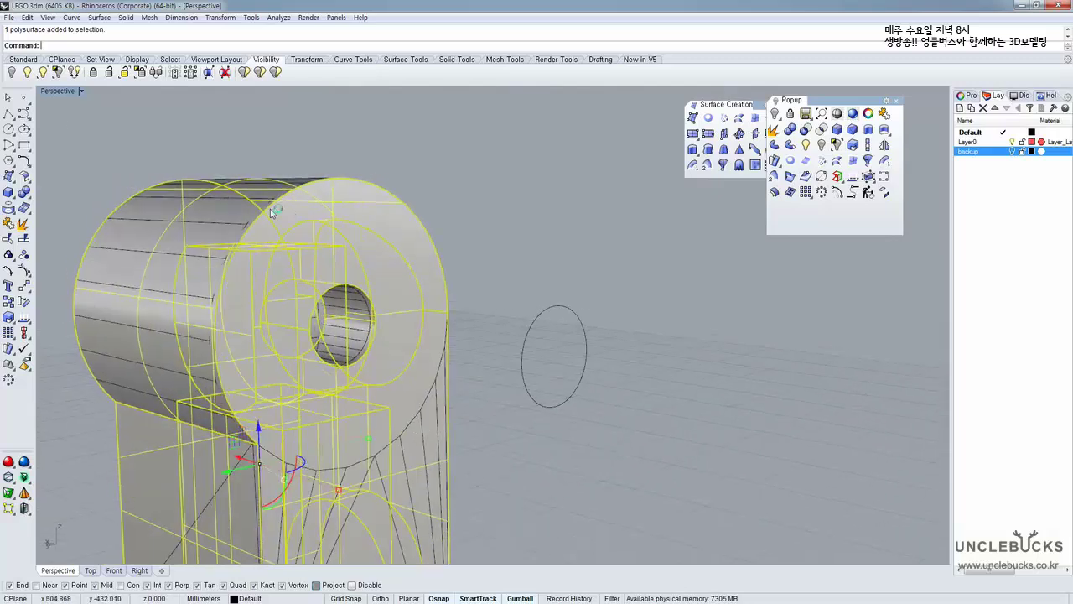
Draw a 7 mm circle by diameter around the leg's rounded upper end in the Right view
{"action": "double_click", "coordinate": [57, 91]}
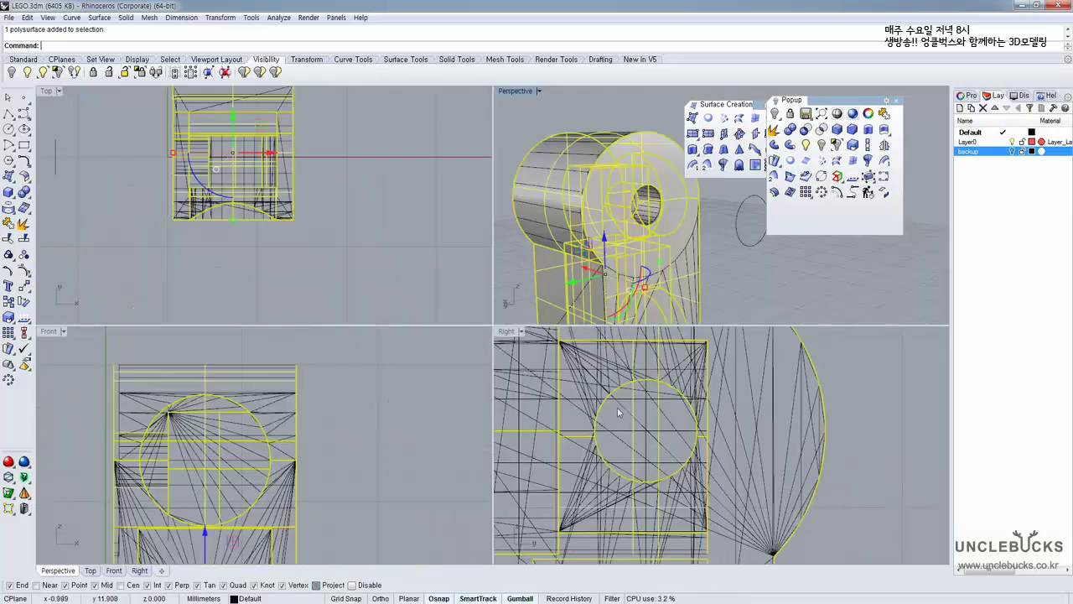
{"action": "double_click", "coordinate": [508, 332]}
{"action": "scroll", "coordinate": [400, 323], "scroll_direction": "down", "scroll_amount": 4}
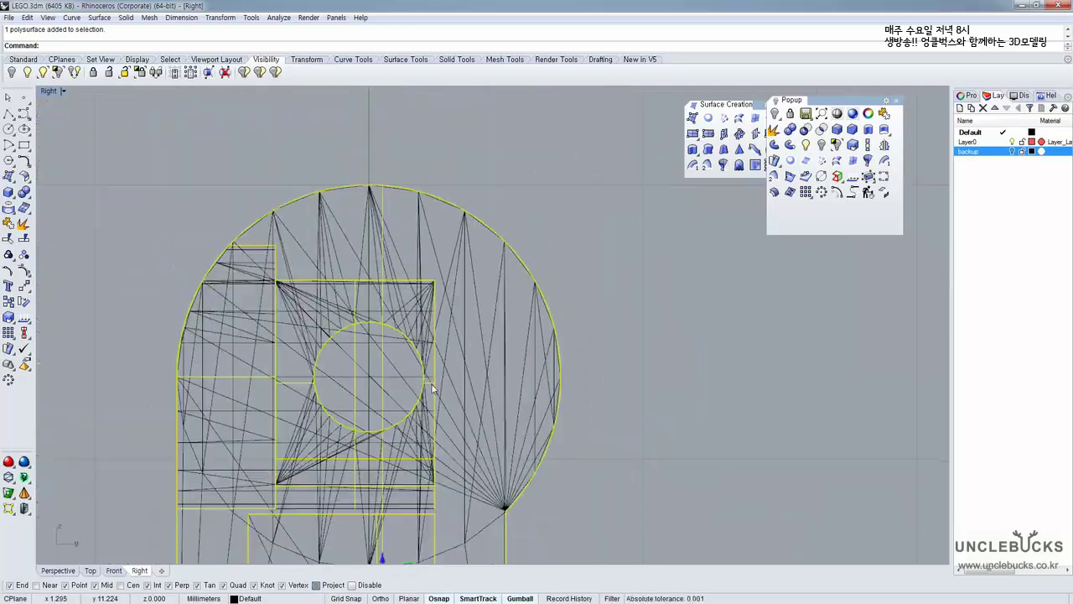
{"action": "right_click_drag", "start_coordinate": [380, 326], "coordinate": [372, 287]}
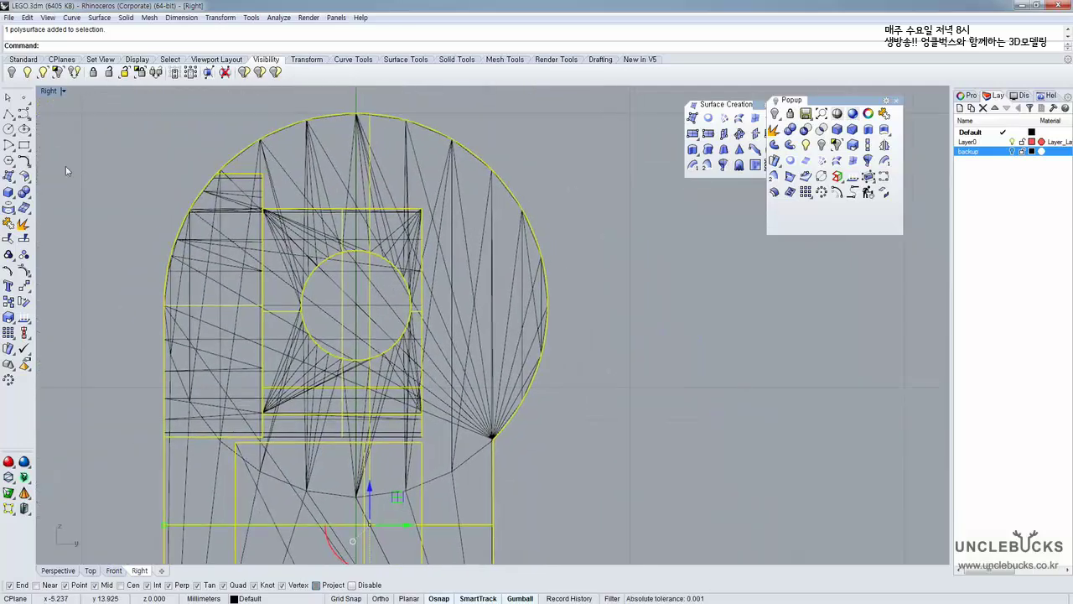
{"action": "left_click", "coordinate": [290, 128]}
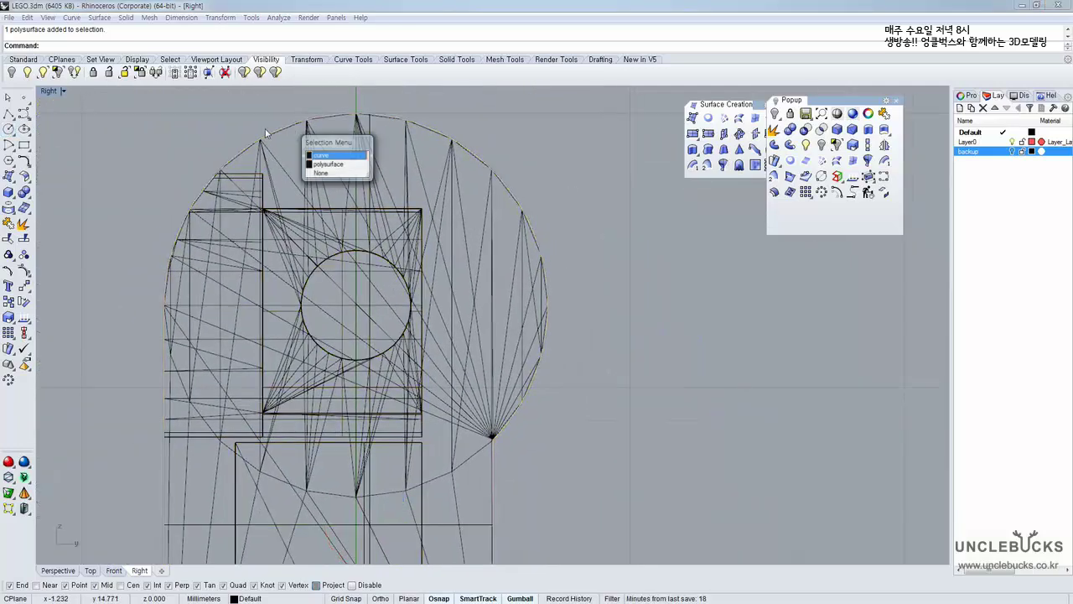
{"action": "left_click", "coordinate": [820, 178]}
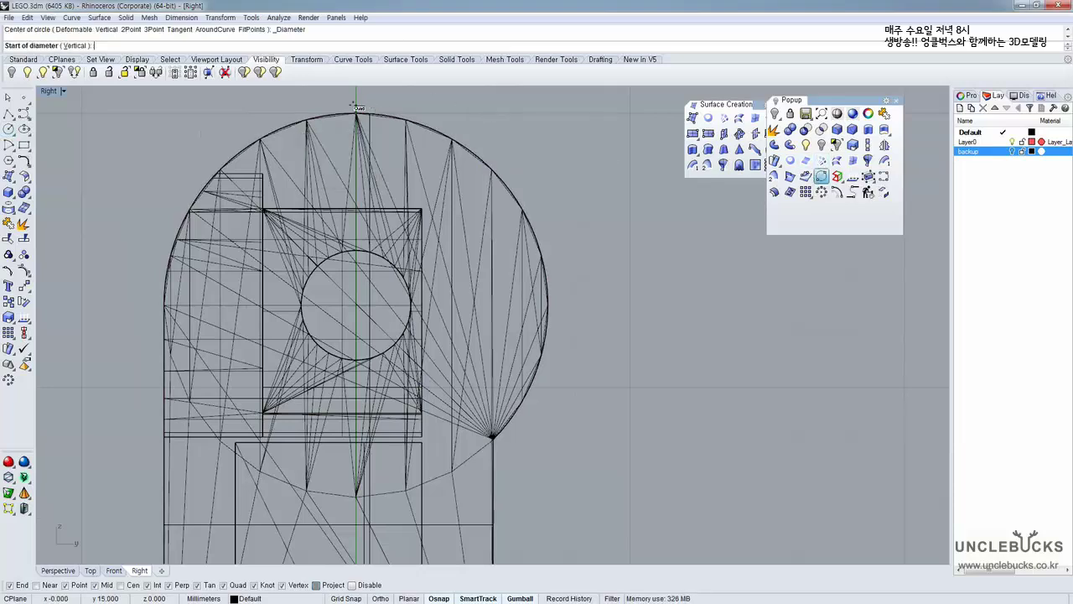
{"action": "left_click", "coordinate": [360, 109]}
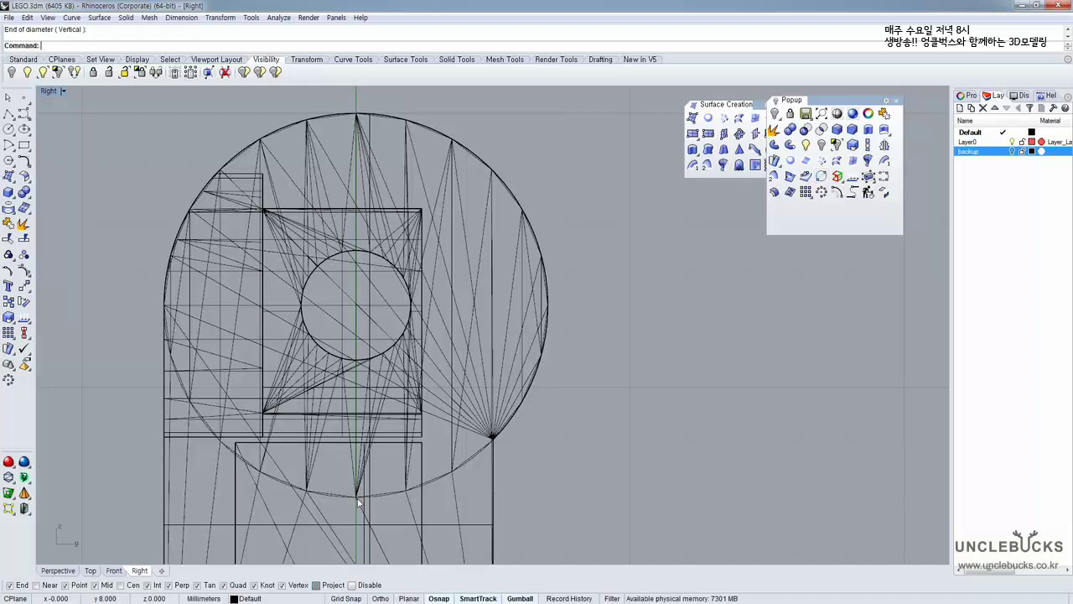
Offset the 7 mm circle around the leg's rounded end outward by 0.2 mm
{"action": "left_click", "coordinate": [428, 488]}
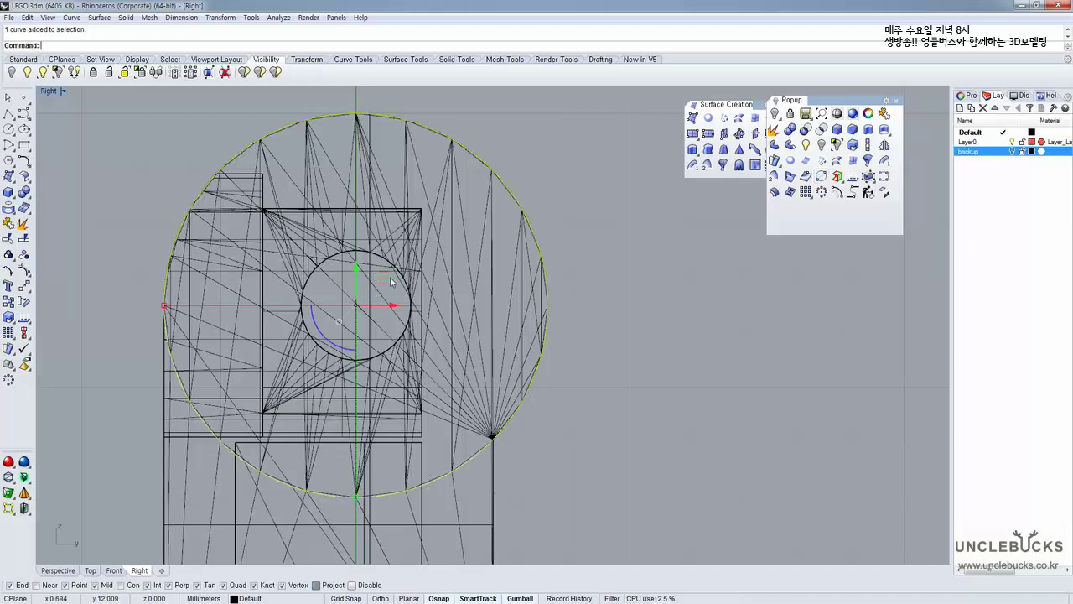
{"action": "right_click_drag", "start_coordinate": [112, 159], "coordinate": [115, 223]}
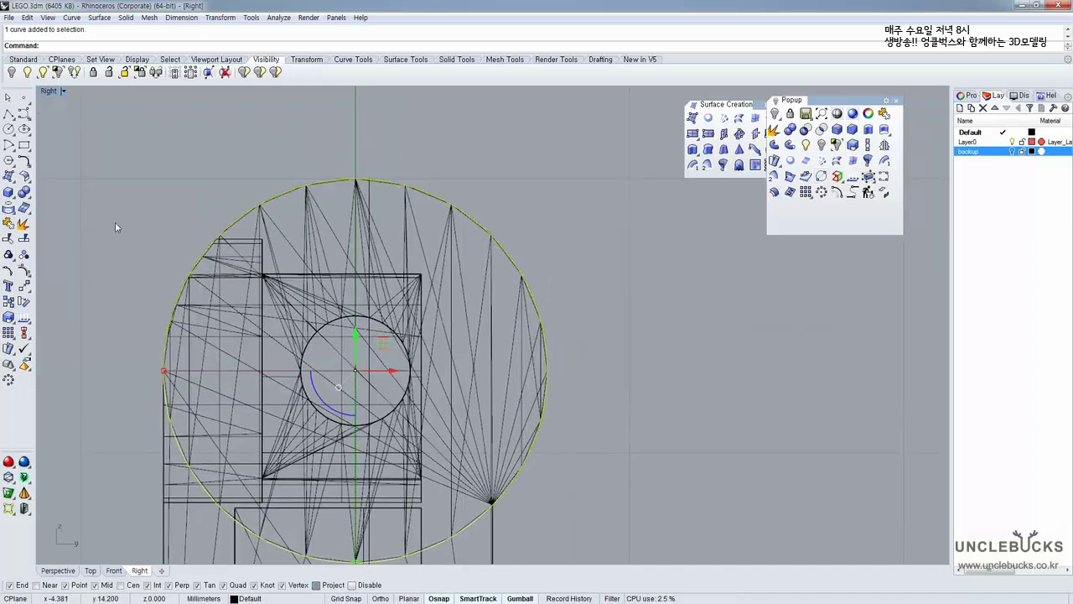
{"action": "key", "text": "Return"}
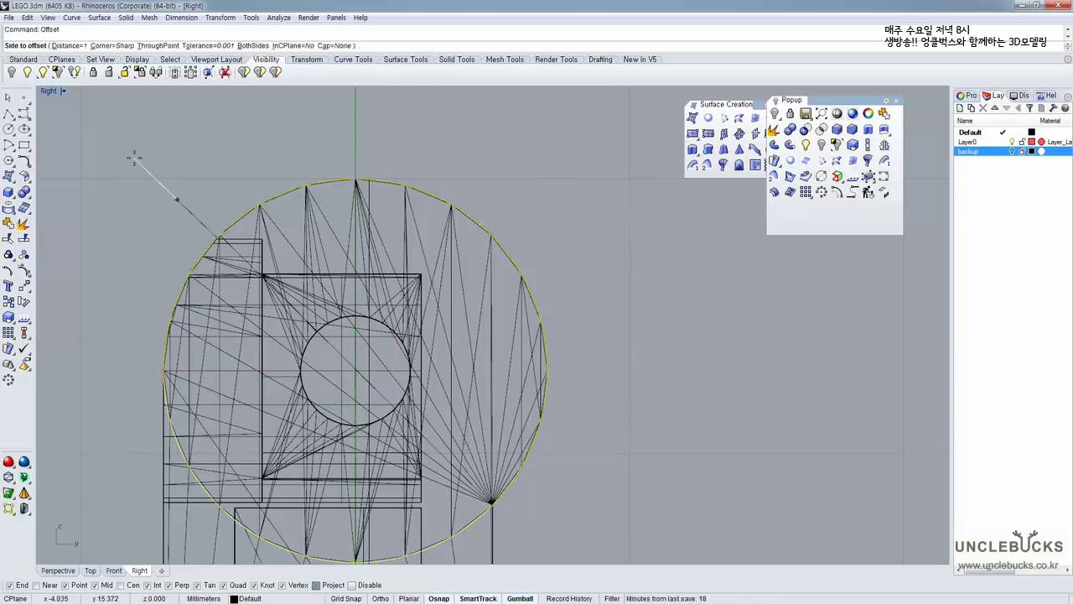
{"action": "type", "text": "0.2"}
{"action": "key", "text": "Return"}
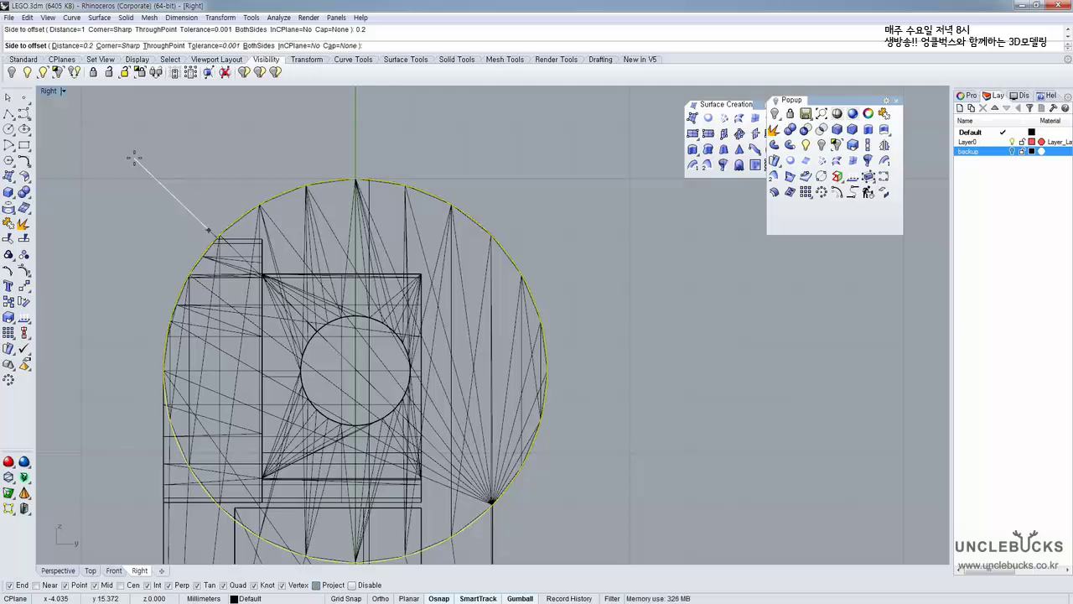
{"action": "left_click", "coordinate": [134, 160]}
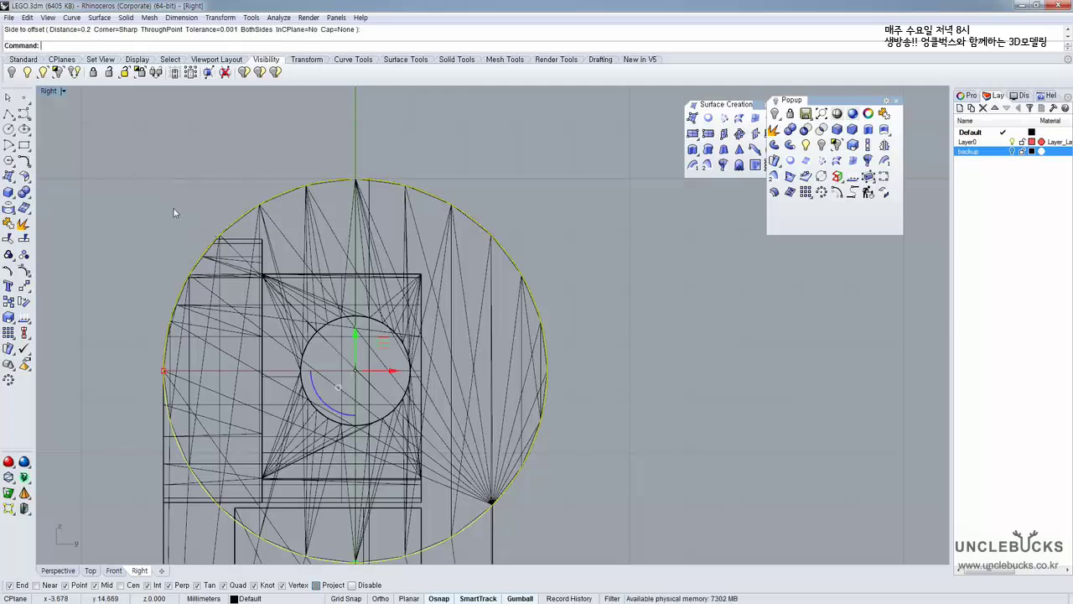
{"action": "left_click", "coordinate": [157, 174]}
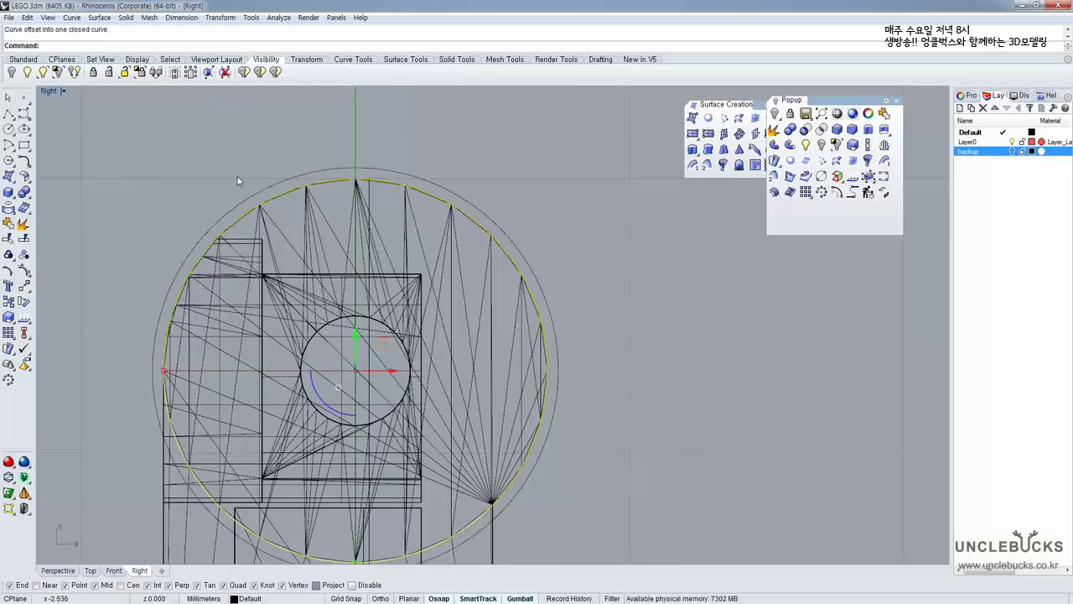
Extrude the larger offset circle in the Top view into a thin solid disc that slightly overlaps the leg's inner side
{"action": "left_click", "coordinate": [247, 209]}
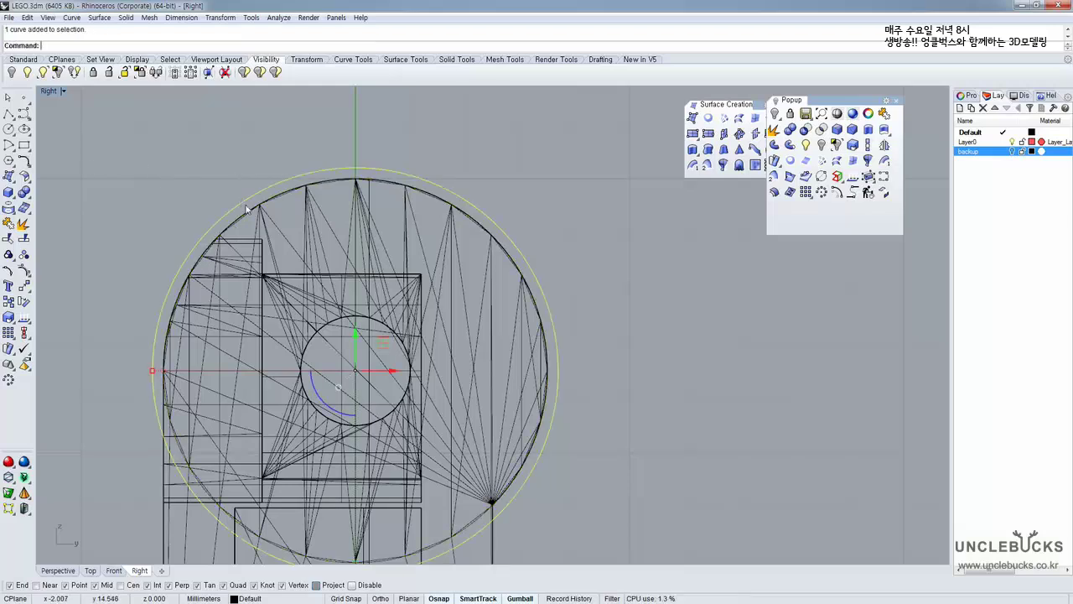
{"action": "double_click", "coordinate": [48, 92]}
{"action": "double_click", "coordinate": [509, 92]}
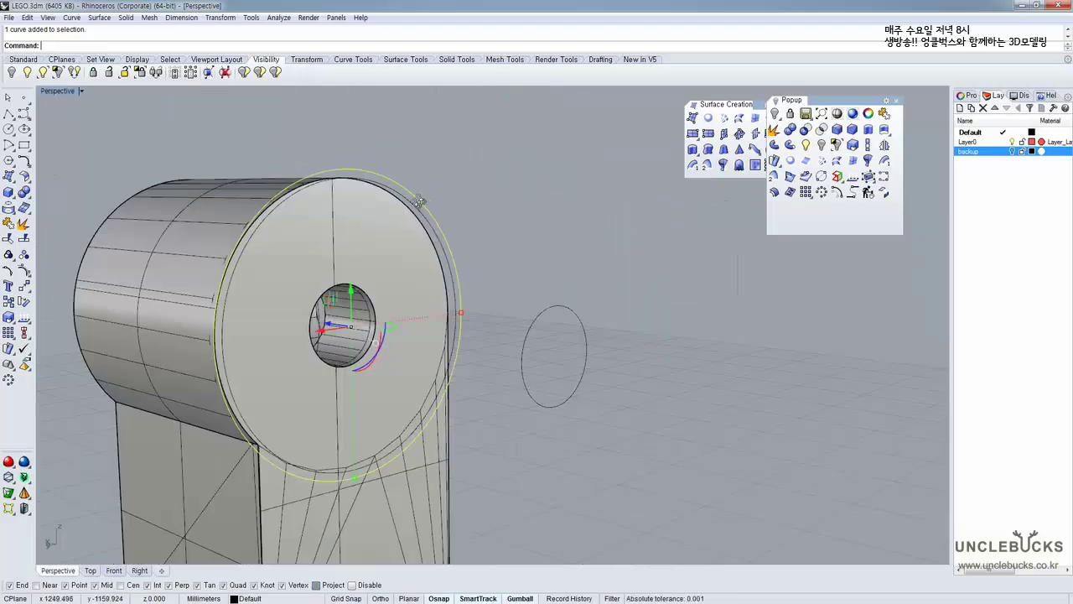
{"action": "right_click_drag", "start_coordinate": [422, 201], "coordinate": [471, 257]}
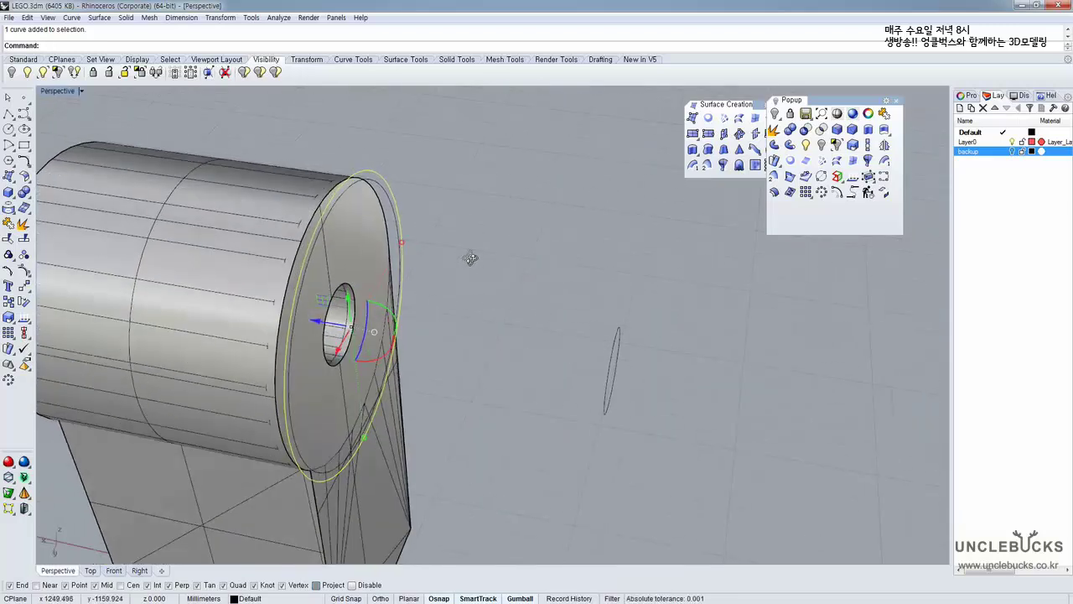
{"action": "double_click", "coordinate": [53, 93]}
{"action": "double_click", "coordinate": [54, 93]}
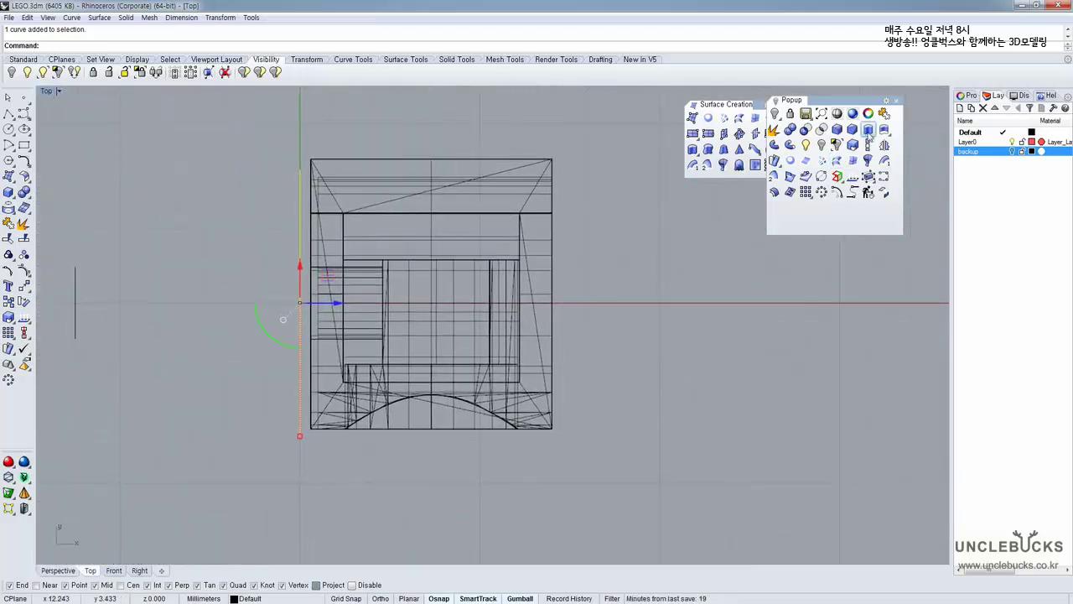
{"action": "left_click", "coordinate": [868, 130]}
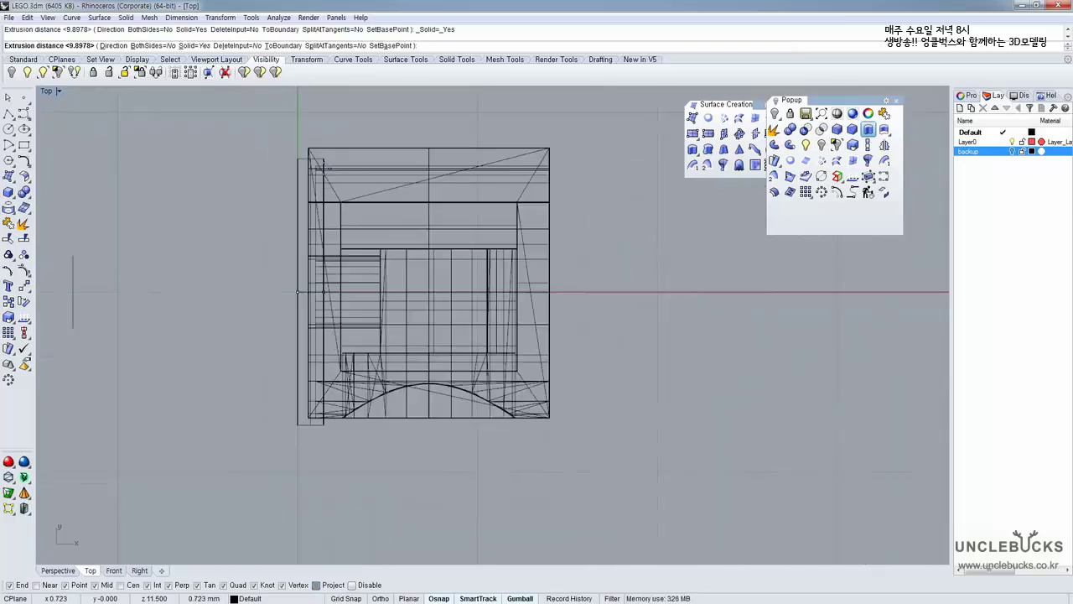
{"action": "key", "text": "Return"}
{"action": "scroll", "coordinate": [315, 168], "scroll_direction": "up", "scroll_amount": 6}
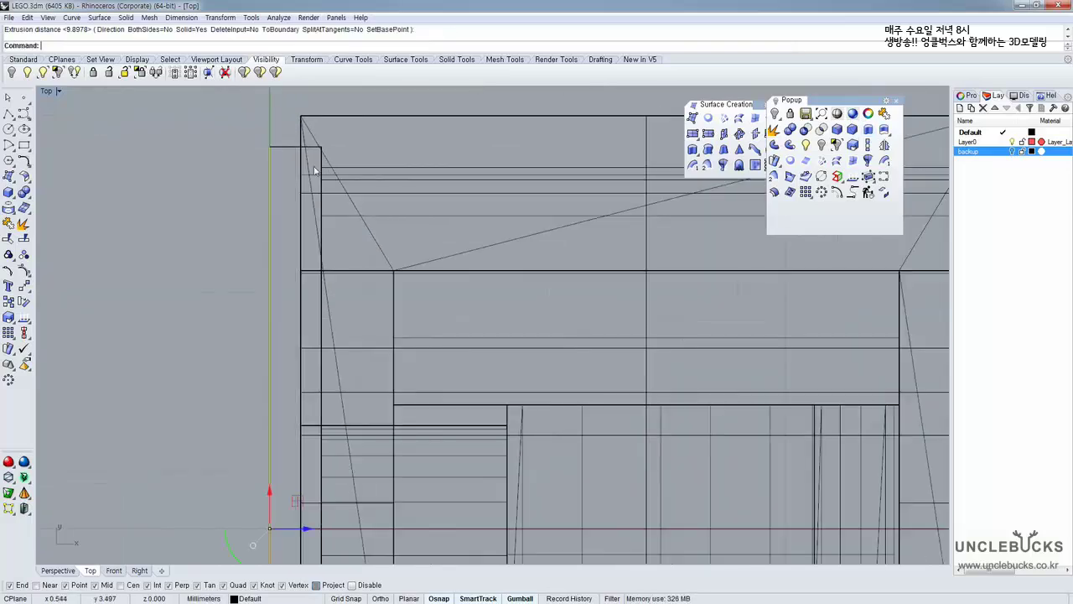
Subtract the thin disc from the leg polysurface with Boolean Difference to recess the inner side around the round hole
{"action": "double_click", "coordinate": [47, 91]}
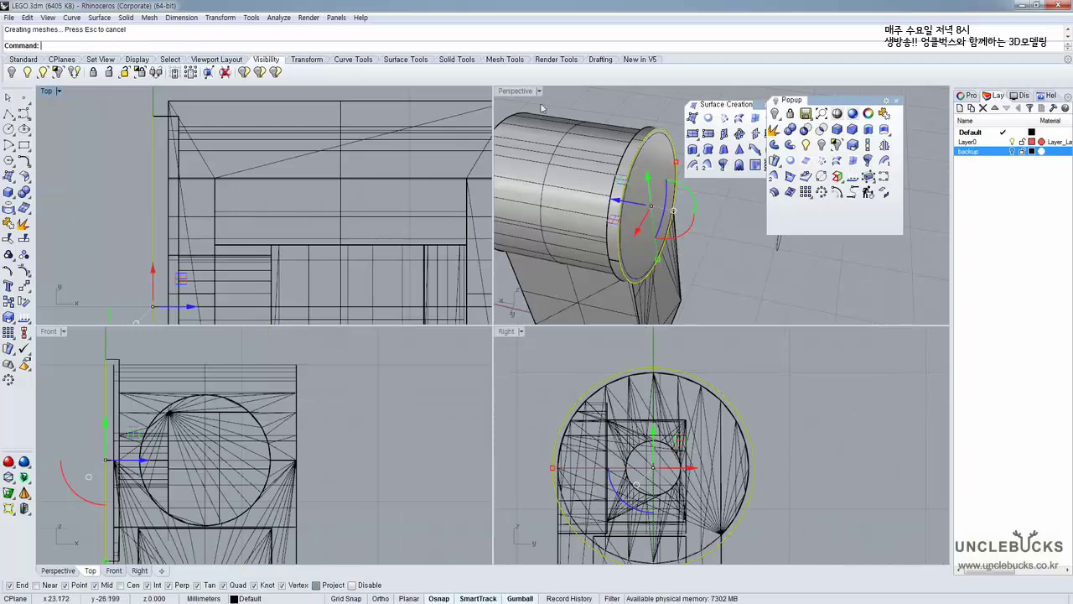
{"action": "double_click", "coordinate": [513, 93]}
{"action": "right_click_drag", "start_coordinate": [484, 181], "coordinate": [517, 169]}
{"action": "left_click", "coordinate": [516, 169]}
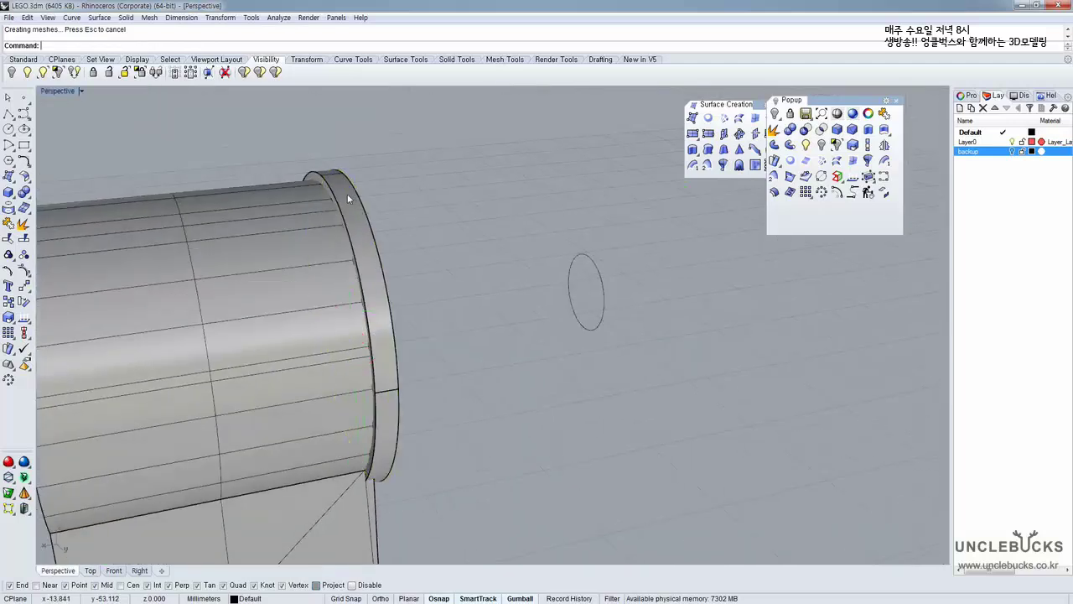
{"action": "left_click", "coordinate": [346, 194]}
{"action": "right_click_drag", "start_coordinate": [328, 247], "coordinate": [486, 269]}
{"action": "key", "text": "Escape"}
{"action": "left_click", "coordinate": [437, 384]}
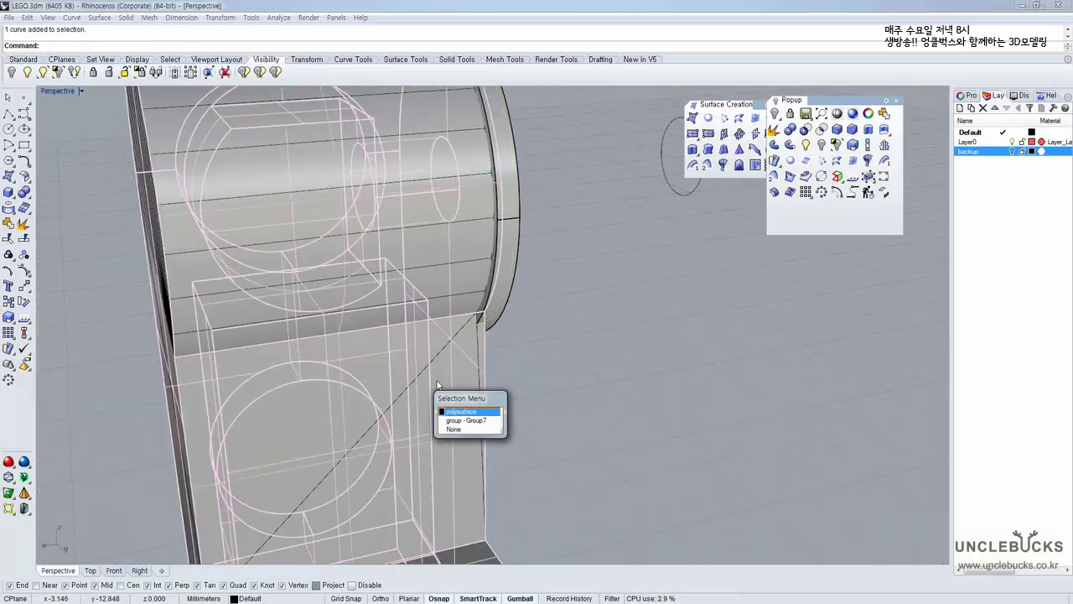
{"action": "left_click", "coordinate": [468, 413]}
{"action": "right_click_drag", "start_coordinate": [456, 221], "coordinate": [441, 303]}
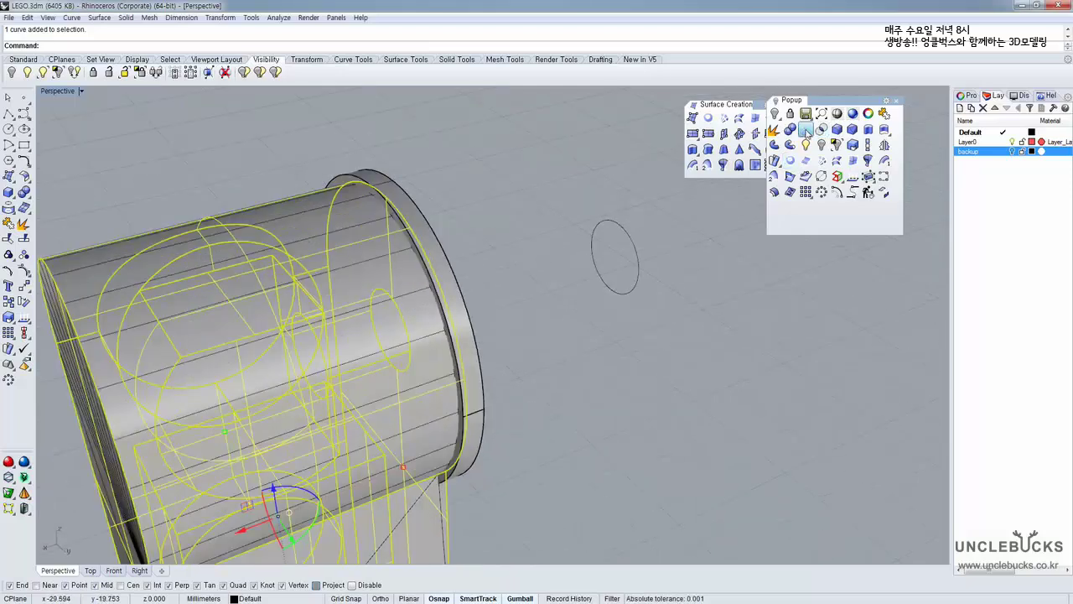
{"action": "left_click", "coordinate": [805, 129]}
{"action": "left_click", "coordinate": [413, 193]}
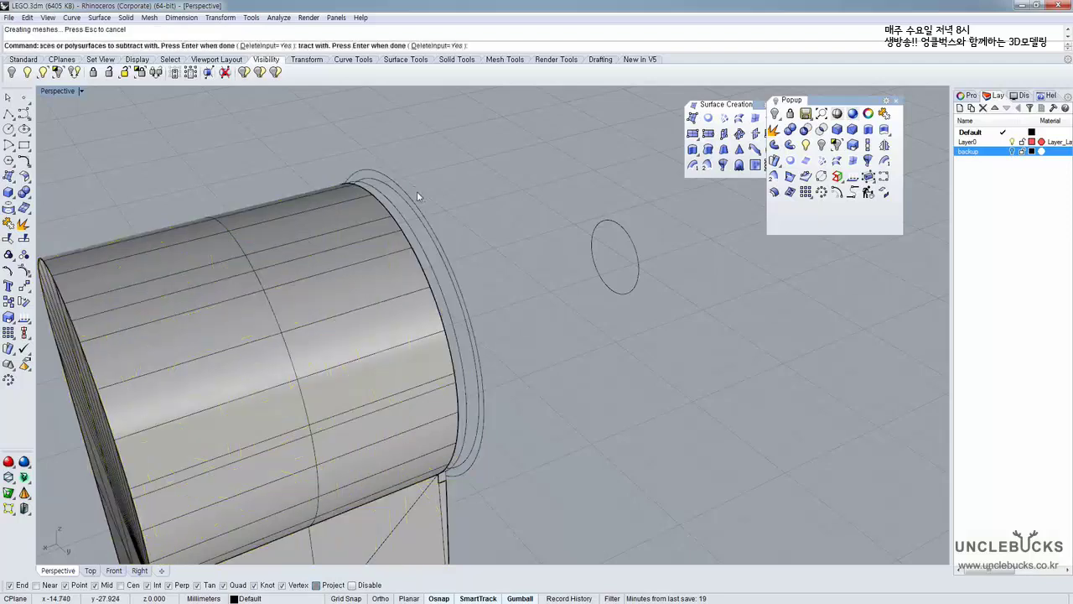
Examine the circular recess and the stepped edge left on the leg's inner side from several angles
{"action": "right_click_drag", "start_coordinate": [416, 192], "coordinate": [327, 197]}
{"action": "right_click_drag", "start_coordinate": [550, 325], "coordinate": [447, 229], "text": "shift"}
{"action": "scroll", "coordinate": [373, 379], "scroll_direction": "up", "scroll_amount": 4}
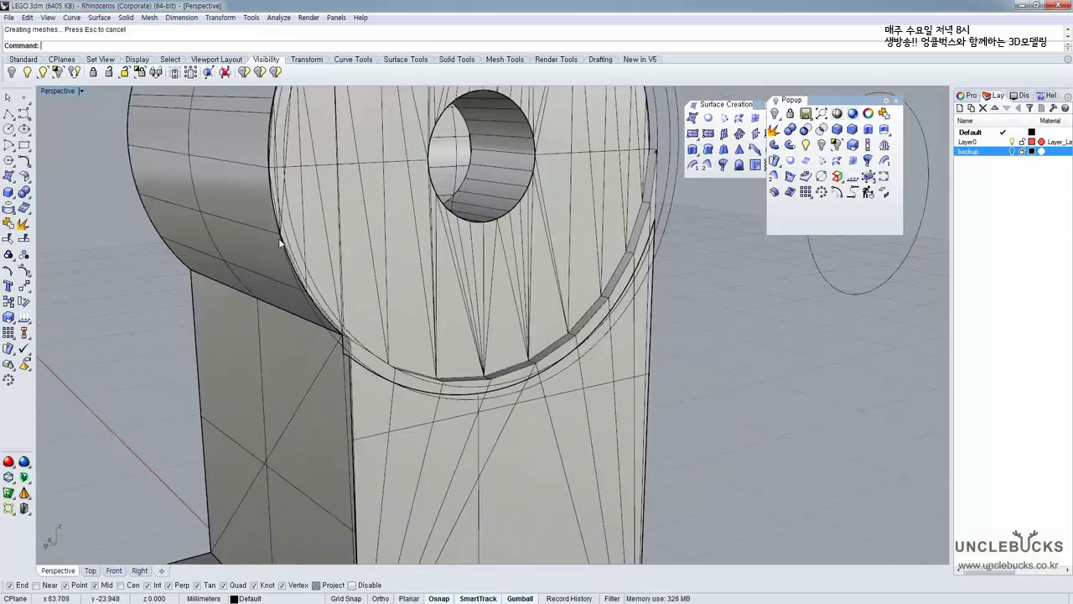
{"action": "right_click_drag", "start_coordinate": [280, 243], "coordinate": [390, 461]}
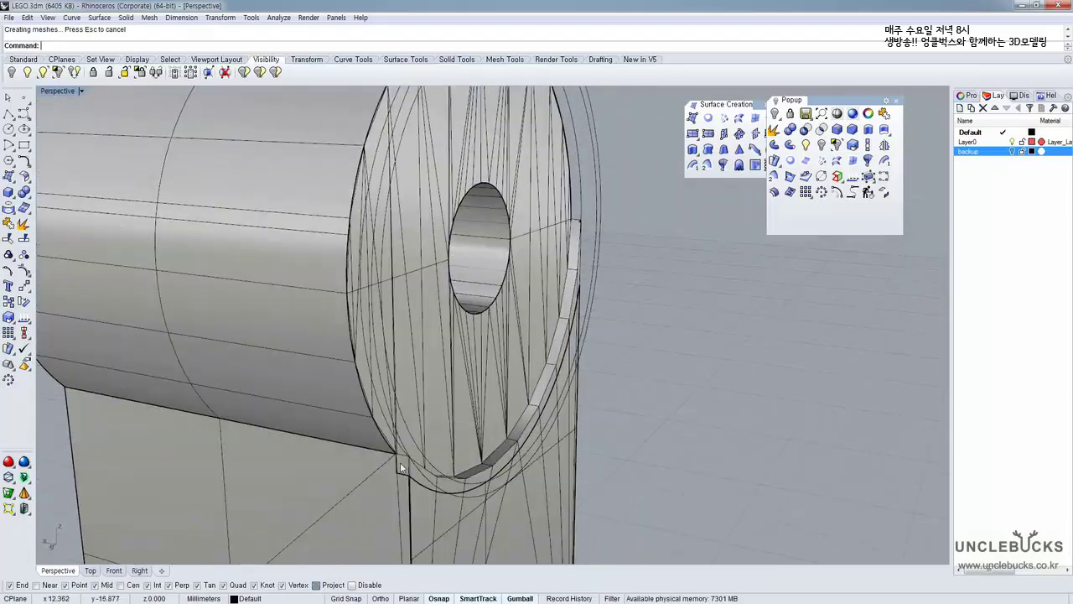
{"action": "right_click_drag", "start_coordinate": [523, 403], "coordinate": [432, 416]}
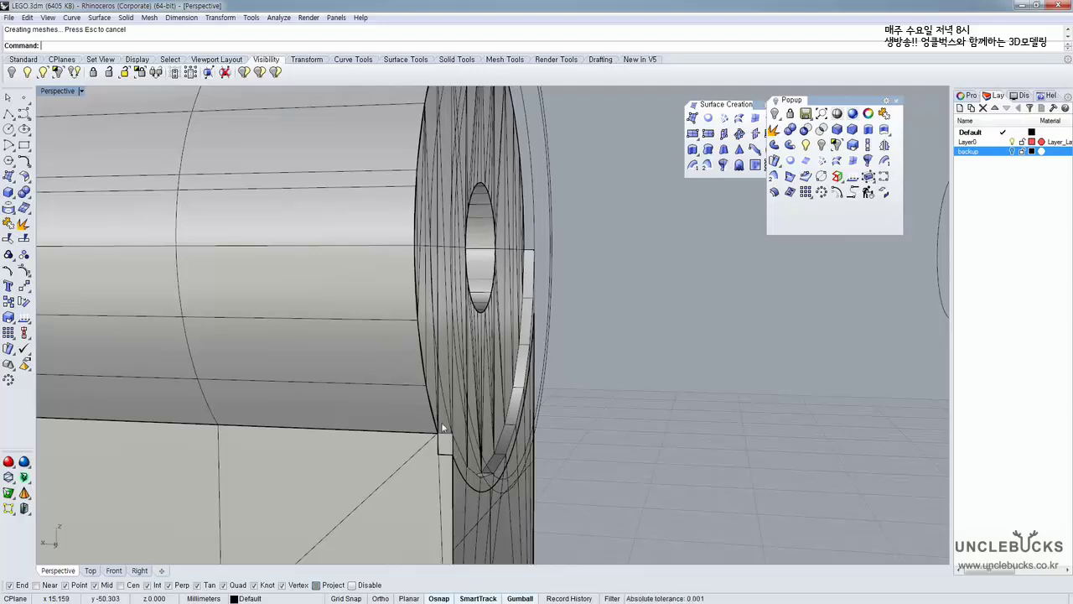
{"action": "scroll", "coordinate": [444, 448], "scroll_direction": "down", "scroll_amount": 6}
{"action": "right_click_drag", "start_coordinate": [444, 378], "coordinate": [434, 426]}
{"action": "left_click", "coordinate": [434, 426]}
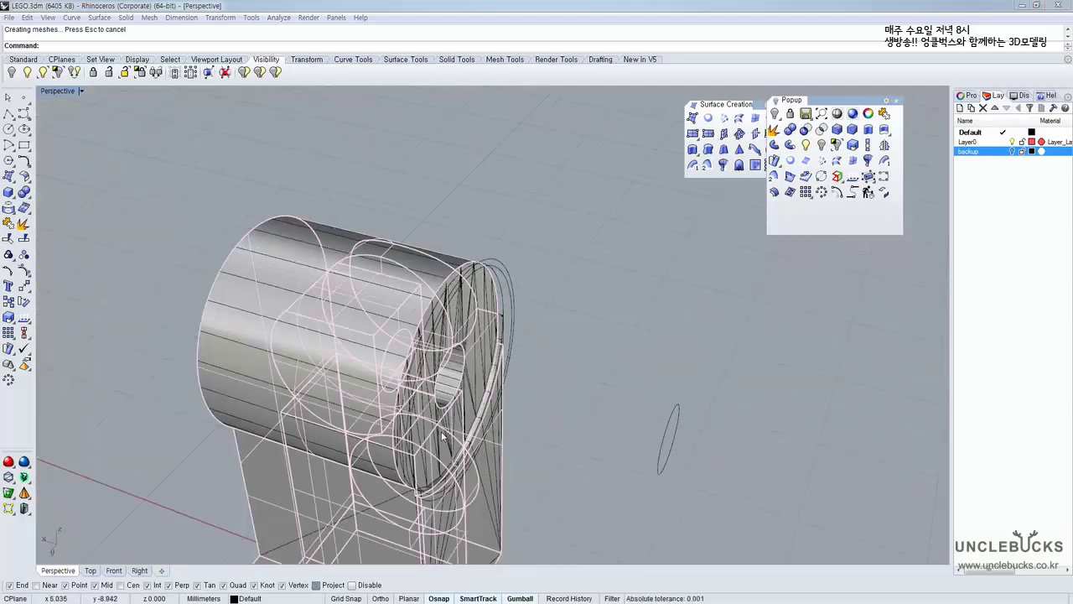
{"action": "left_click", "coordinate": [558, 393]}
{"action": "key", "text": "Delete"}
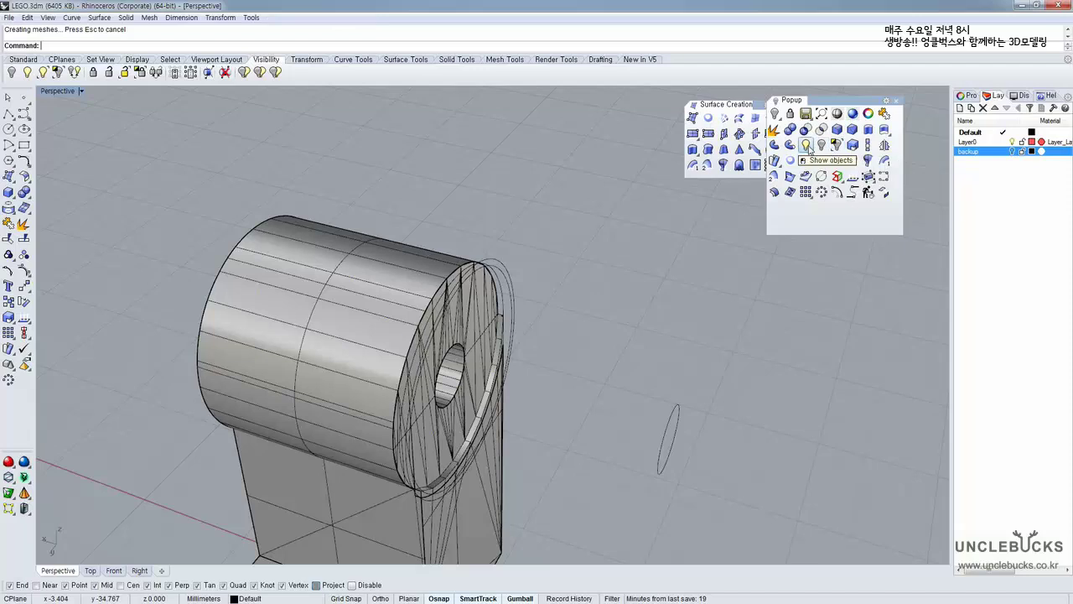
Show all hidden objects and compare the recessed leg solid with the neighbouring original leg up close
{"action": "left_click", "coordinate": [809, 148]}
{"action": "right_click_drag", "start_coordinate": [396, 340], "coordinate": [455, 338]}
{"action": "scroll", "coordinate": [455, 338], "scroll_direction": "down", "scroll_amount": 2}
{"action": "right_click_drag", "start_coordinate": [436, 294], "coordinate": [398, 278], "text": "shift"}
{"action": "scroll", "coordinate": [467, 284], "scroll_direction": "up", "scroll_amount": 8}
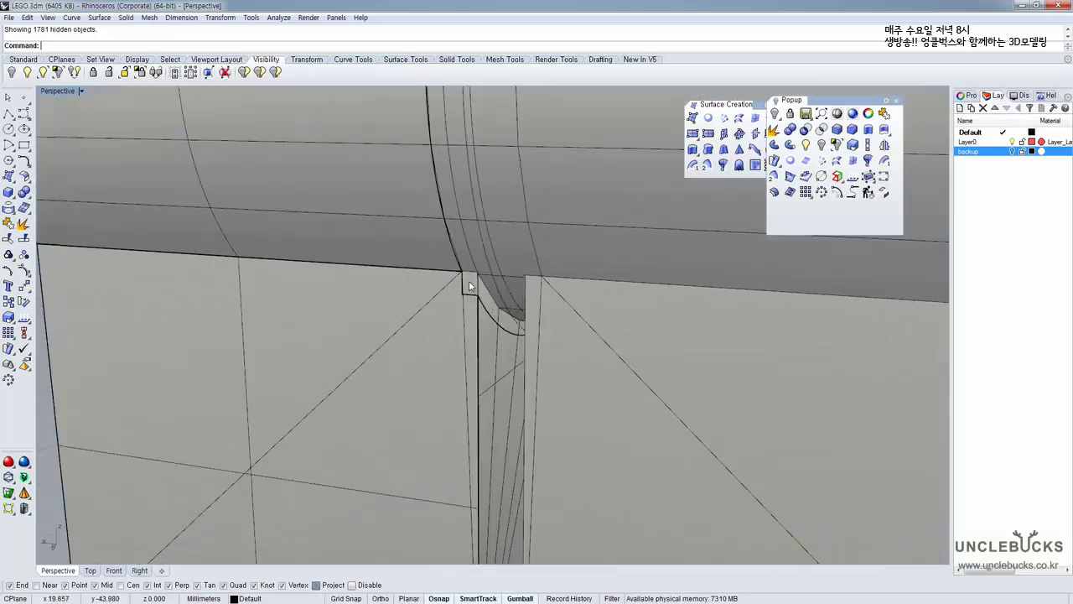
{"action": "left_click", "coordinate": [494, 326]}
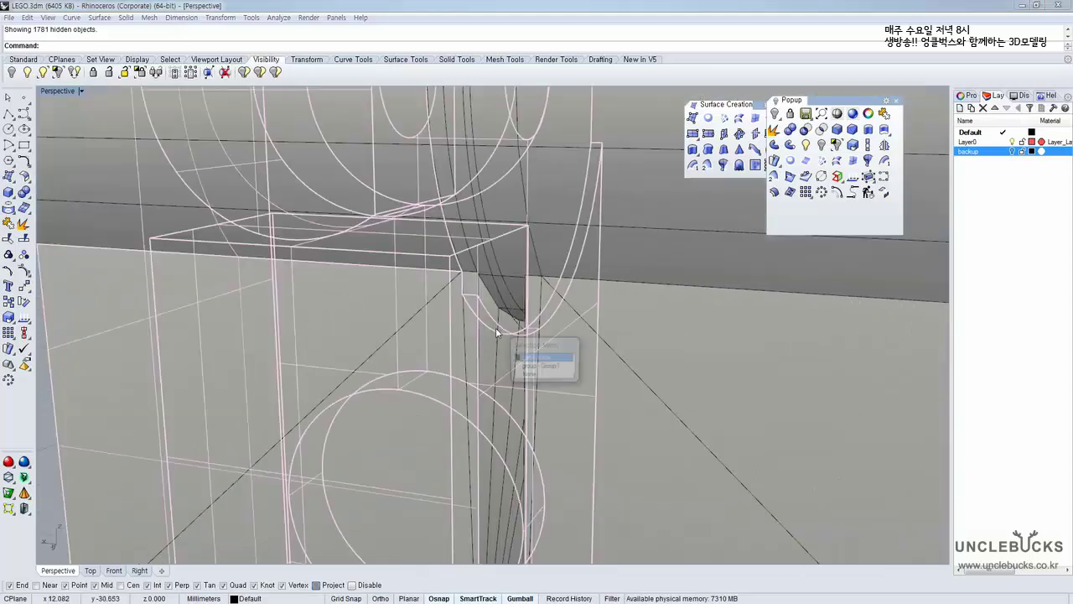
{"action": "left_click", "coordinate": [45, 341]}
{"action": "left_click", "coordinate": [348, 405]}
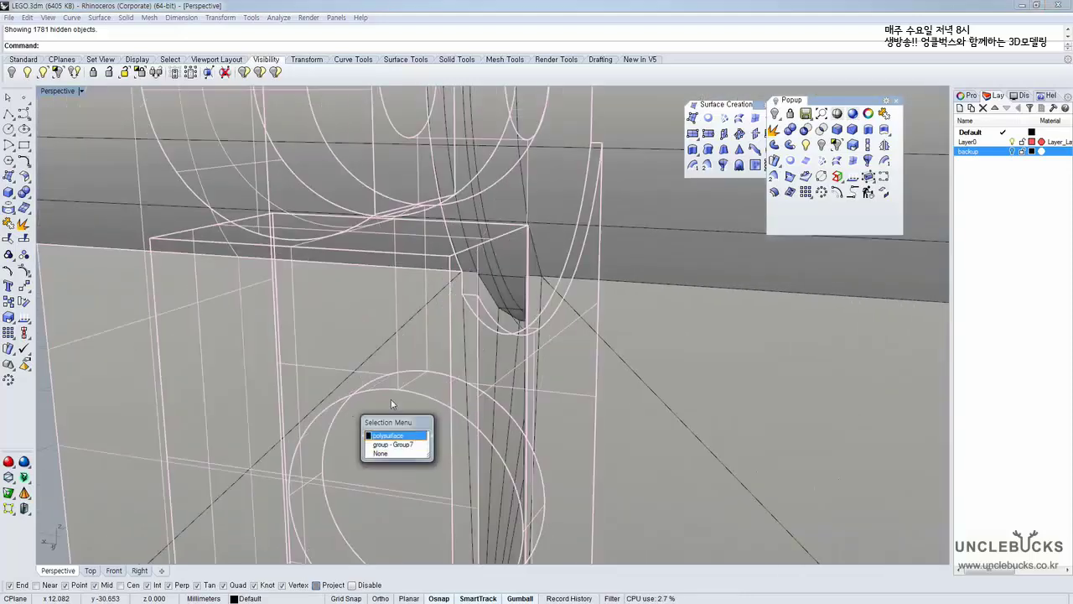
{"action": "left_click", "coordinate": [382, 453]}
{"action": "scroll", "coordinate": [564, 406], "scroll_direction": "down", "scroll_amount": 10}
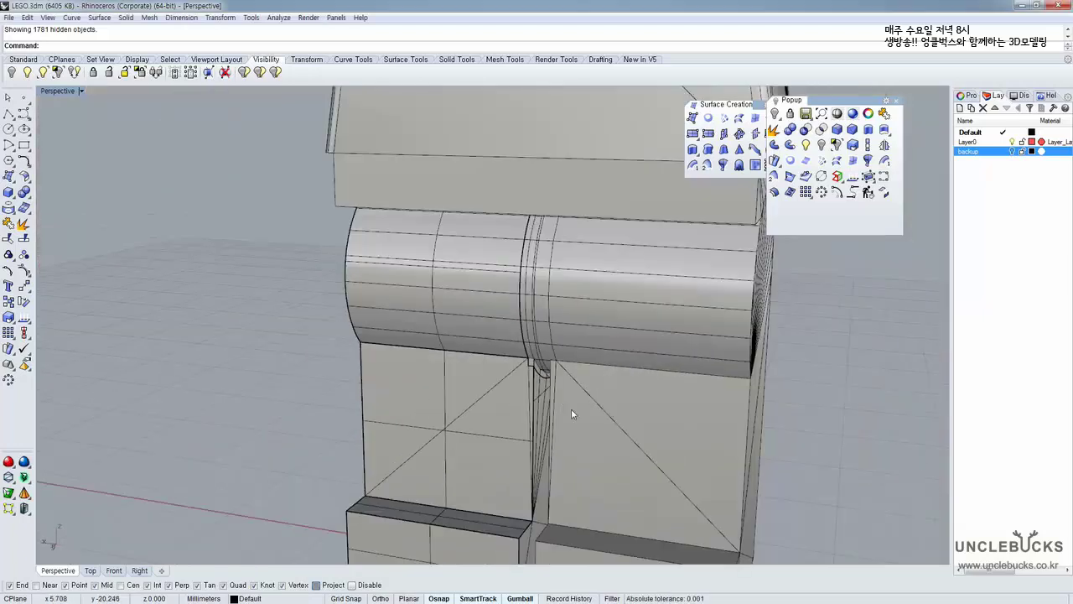
{"action": "scroll", "coordinate": [571, 413], "scroll_direction": "down", "scroll_amount": 3}
{"action": "right_click_drag", "start_coordinate": [504, 307], "coordinate": [420, 383]}
Try deleting the original leg mesh groups around the new solid, and undo the deletions
{"action": "left_click", "coordinate": [394, 358]}
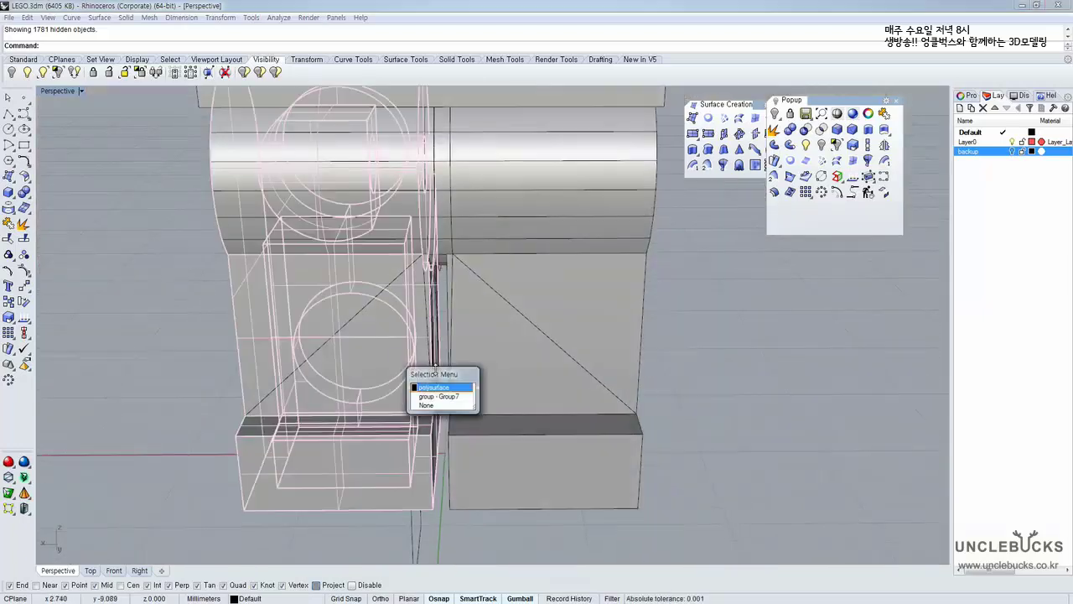
{"action": "left_click", "coordinate": [438, 390]}
{"action": "scroll", "coordinate": [447, 379], "scroll_direction": "down", "scroll_amount": 5}
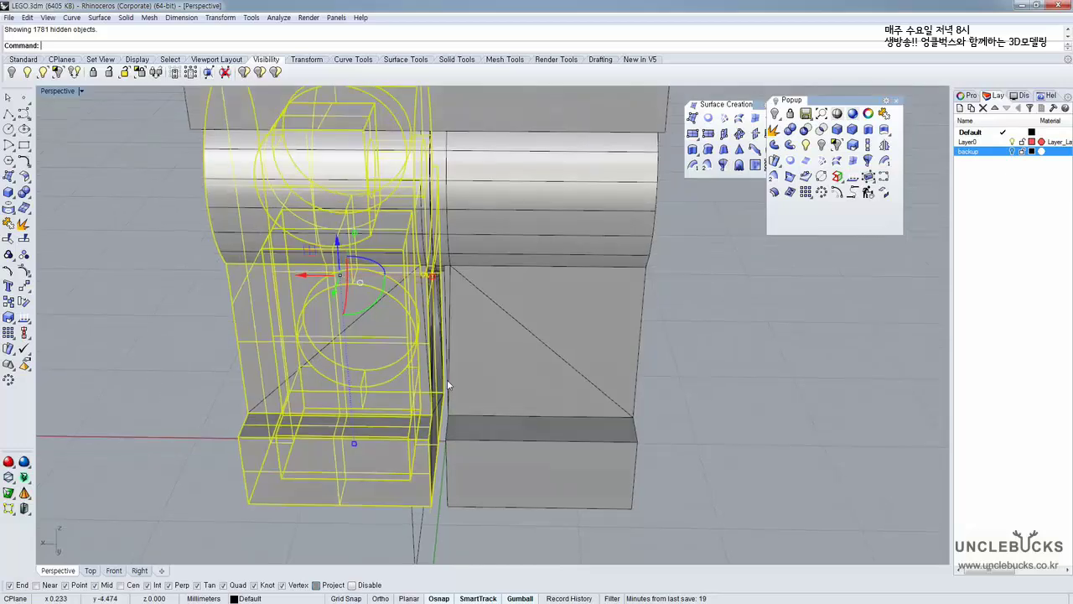
{"action": "right_click_drag", "start_coordinate": [441, 330], "coordinate": [472, 257]}
{"action": "scroll", "coordinate": [394, 337], "scroll_direction": "up", "scroll_amount": 3}
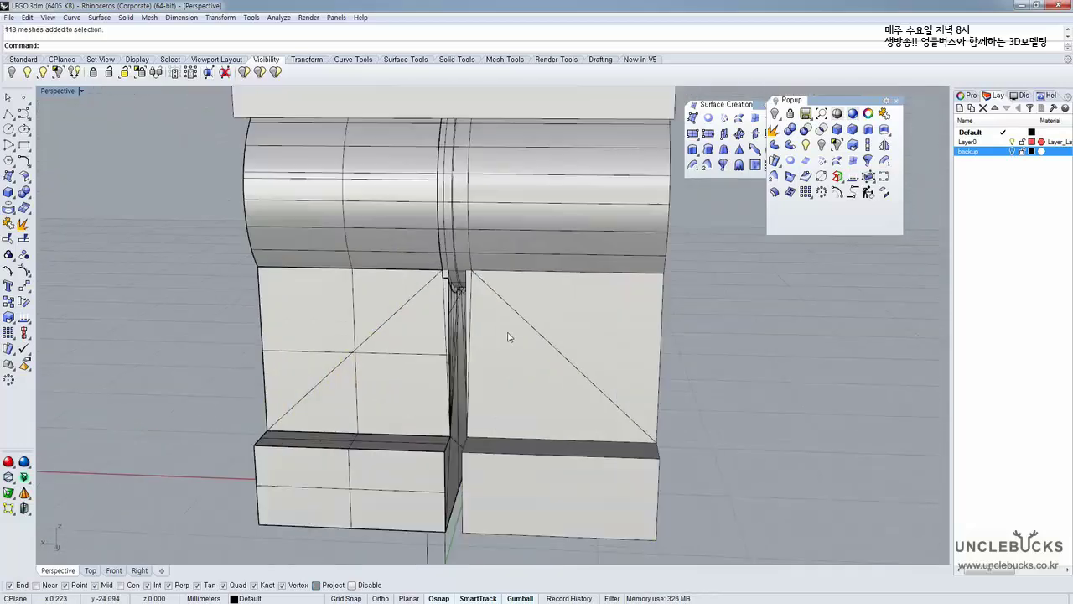
{"action": "key", "text": "Delete"}
{"action": "right_click_drag", "start_coordinate": [513, 313], "coordinate": [445, 308]}
{"action": "left_click", "coordinate": [432, 250]}
{"action": "left_click", "coordinate": [438, 369]}
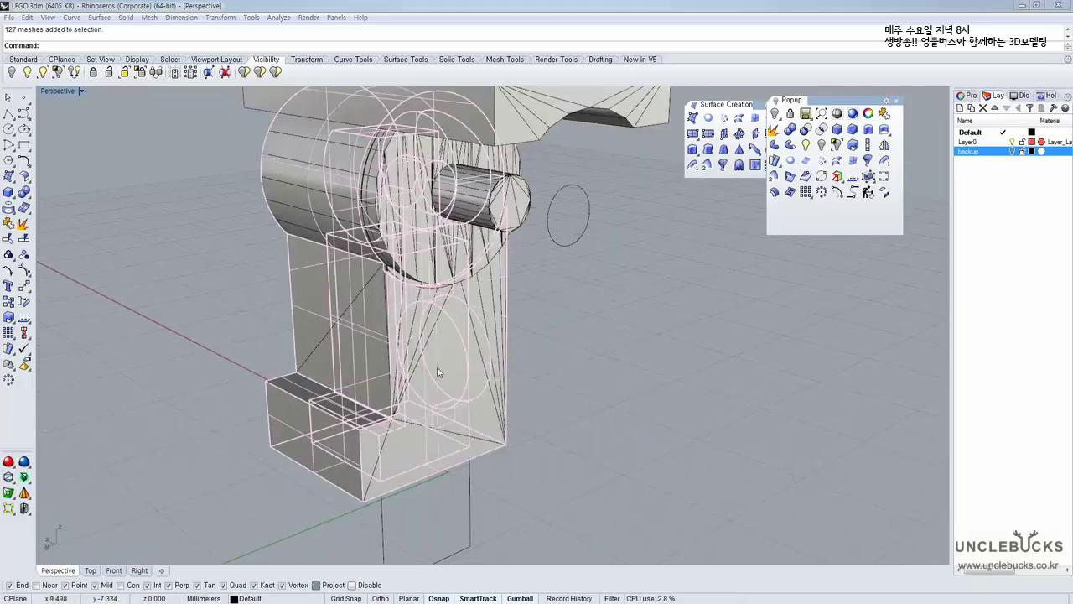
{"action": "left_click", "coordinate": [470, 409]}
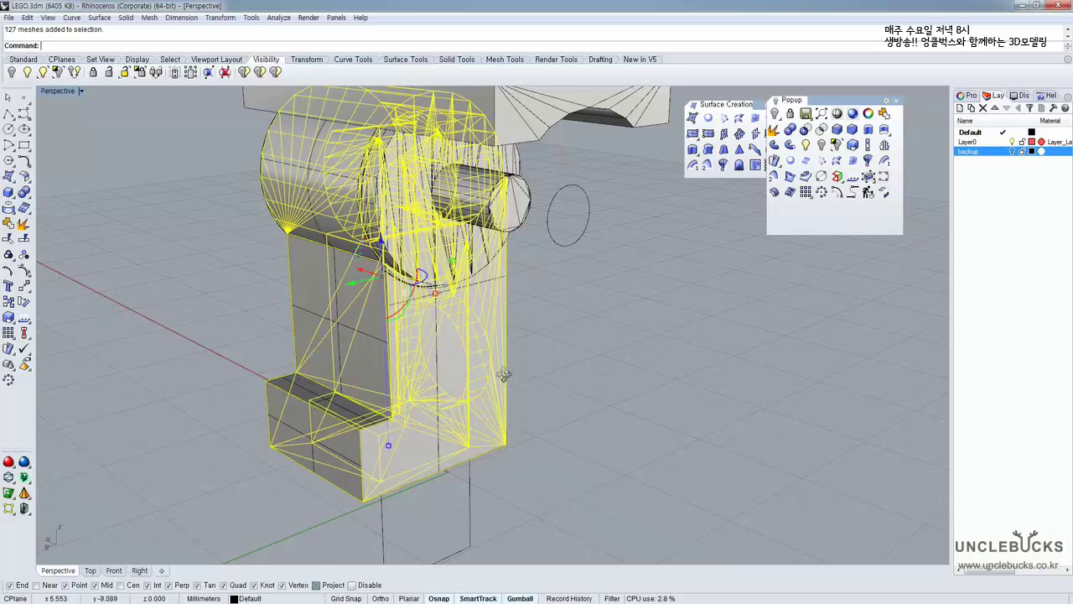
{"action": "right_click_drag", "start_coordinate": [504, 375], "coordinate": [539, 394]}
{"action": "key", "text": "ctrl+z"}
{"action": "key", "text": "ctrl+z"}
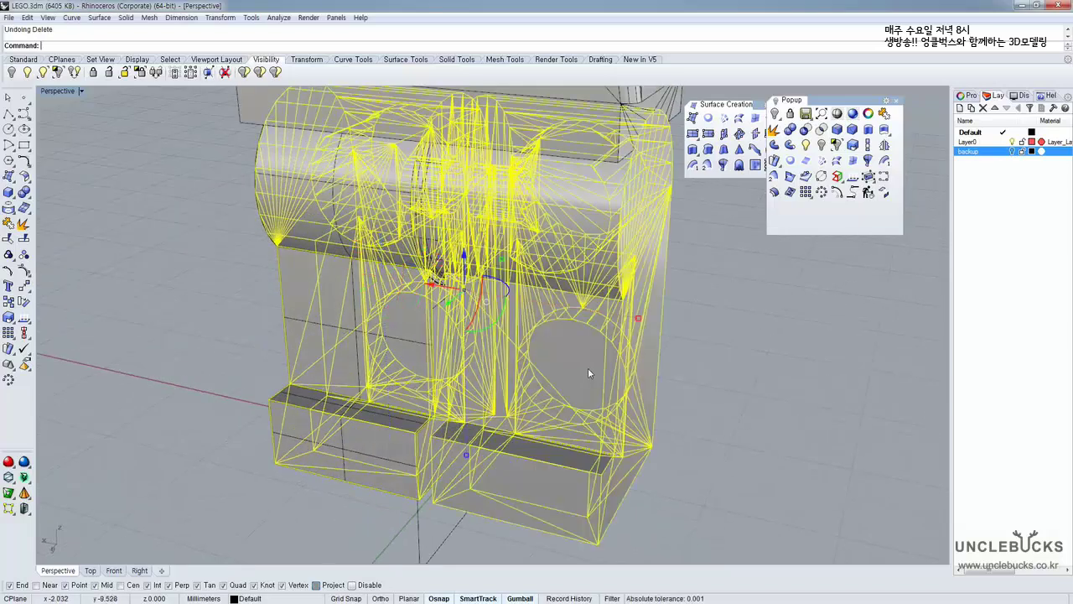
Create a new layer with the default name Layer 01, transfer the selected original leg meshes to it, and hide that layer
{"action": "left_click", "coordinate": [960, 107]}
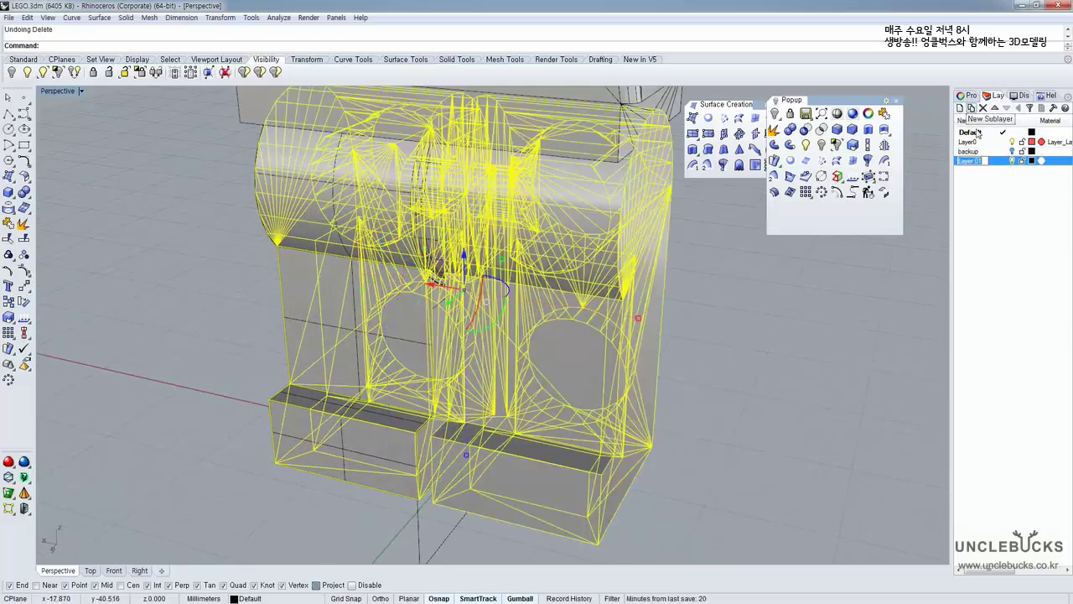
{"action": "left_click", "coordinate": [996, 173]}
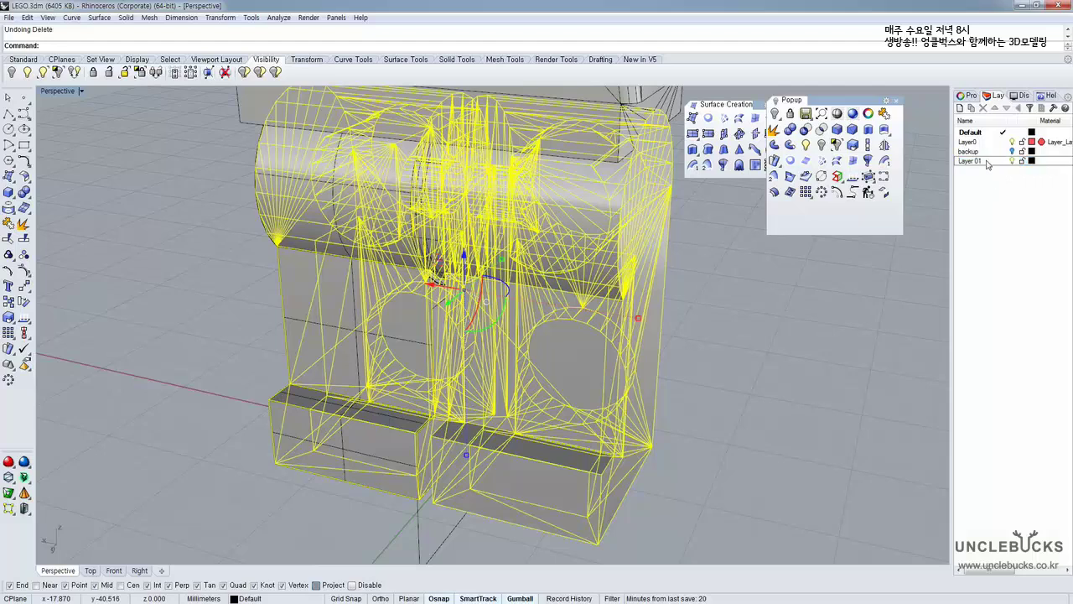
{"action": "right_click", "coordinate": [987, 162]}
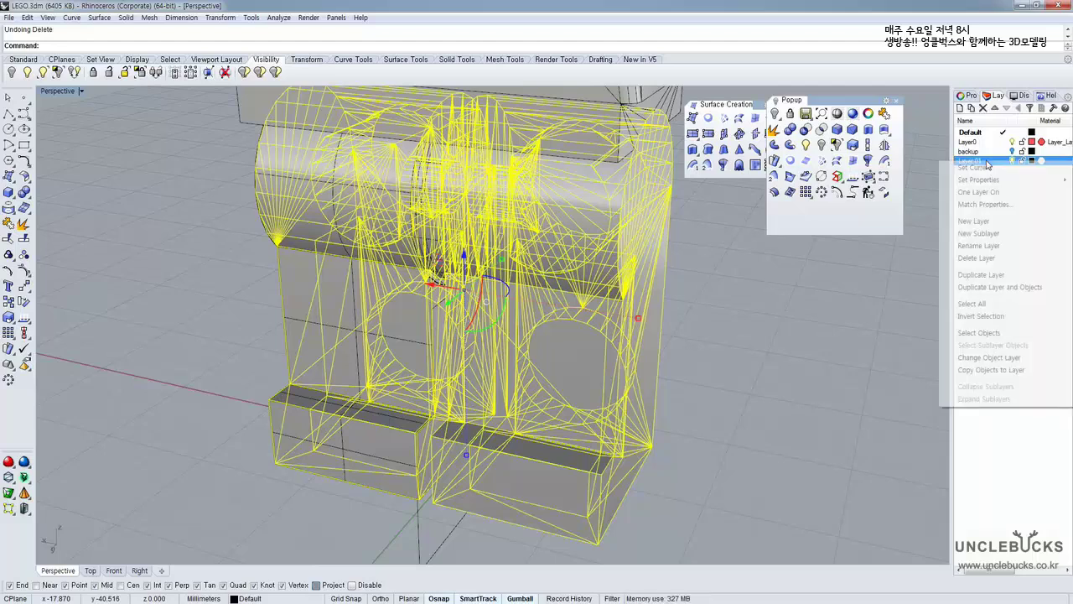
{"action": "left_click", "coordinate": [990, 358]}
{"action": "left_click", "coordinate": [1013, 161]}
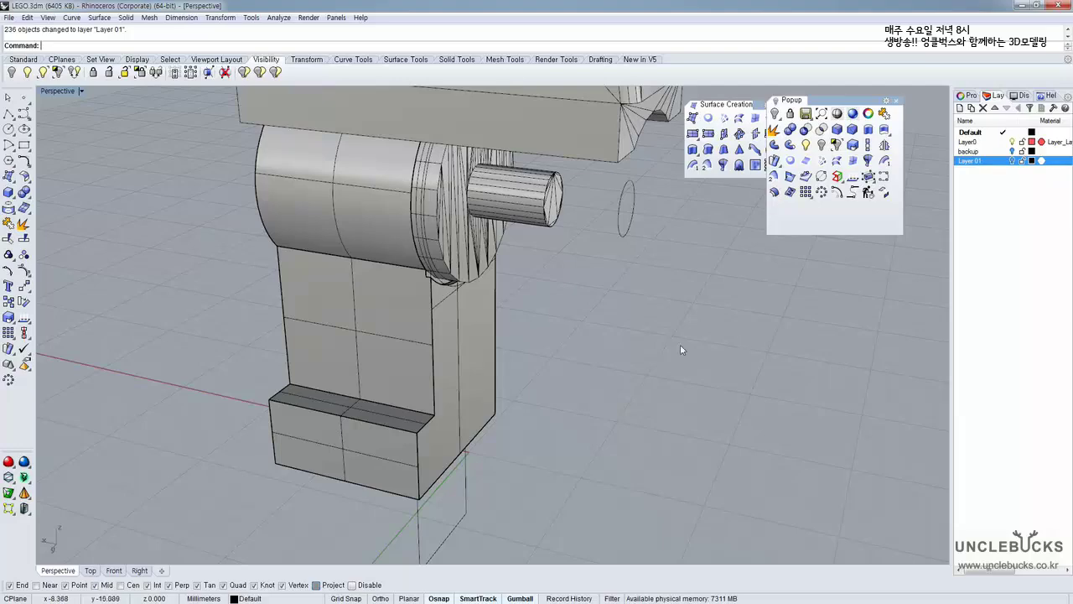
Mirror a copy of the rebuilt leg solid across the vertical Y axis line in the Top view, using grid snap
{"action": "left_click", "coordinate": [428, 367]}
{"action": "right_click_drag", "start_coordinate": [428, 367], "coordinate": [458, 339]}
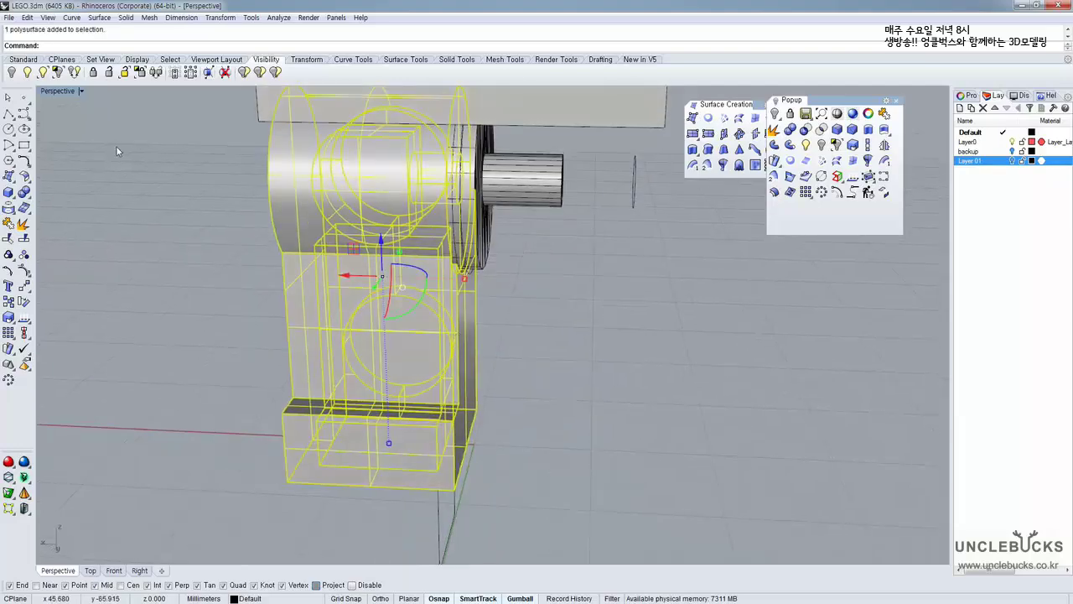
{"action": "double_click", "coordinate": [50, 92]}
{"action": "double_click", "coordinate": [49, 91]}
{"action": "right_click_drag", "start_coordinate": [389, 176], "coordinate": [368, 296]}
{"action": "scroll", "coordinate": [367, 296], "scroll_direction": "down", "scroll_amount": 6}
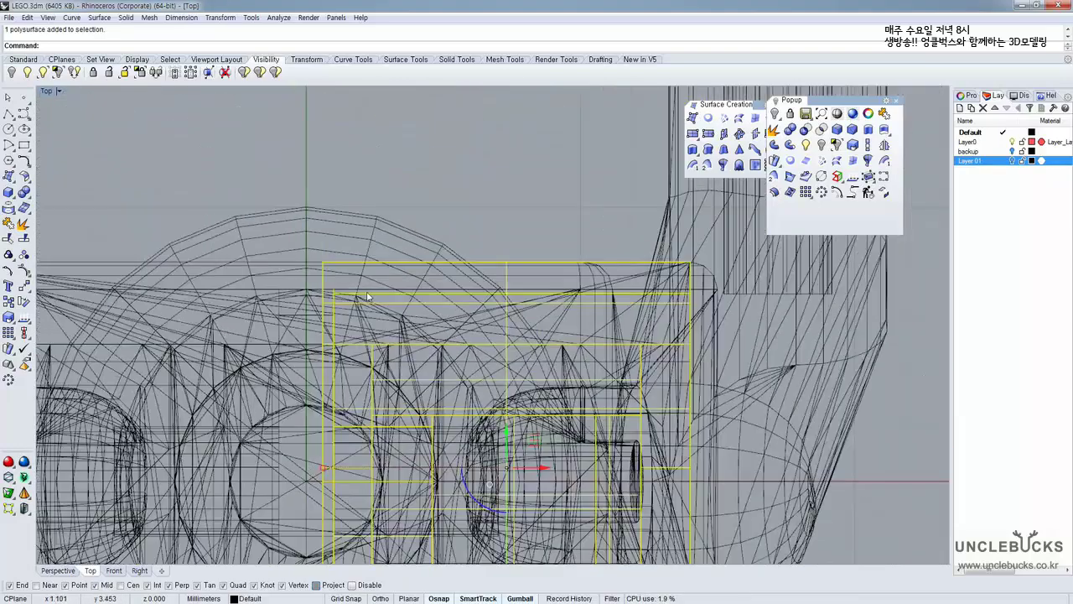
{"action": "scroll", "coordinate": [366, 296], "scroll_direction": "down", "scroll_amount": 2}
{"action": "right_click_drag", "start_coordinate": [353, 249], "coordinate": [353, 210]}
{"action": "right_click_drag", "start_coordinate": [495, 178], "coordinate": [506, 203]}
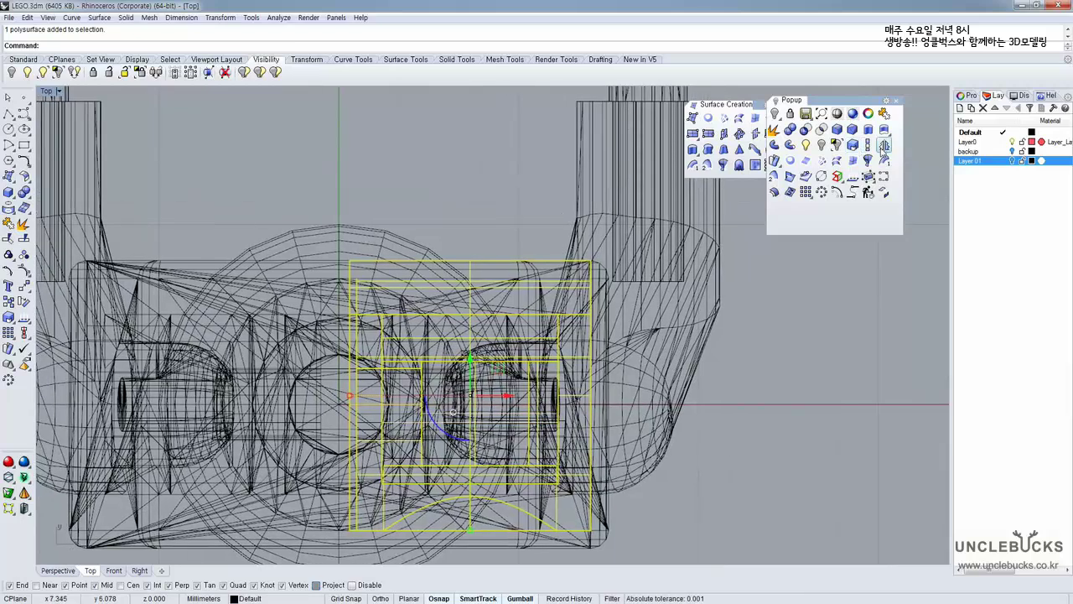
{"action": "left_click", "coordinate": [885, 145]}
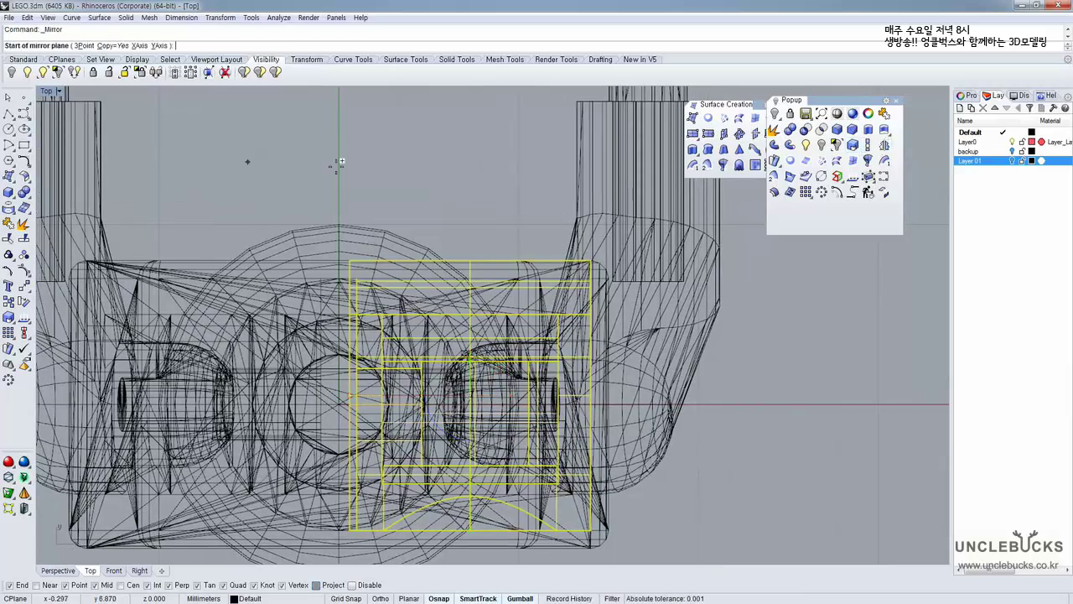
{"action": "right_click_drag", "start_coordinate": [339, 161], "coordinate": [349, 194]}
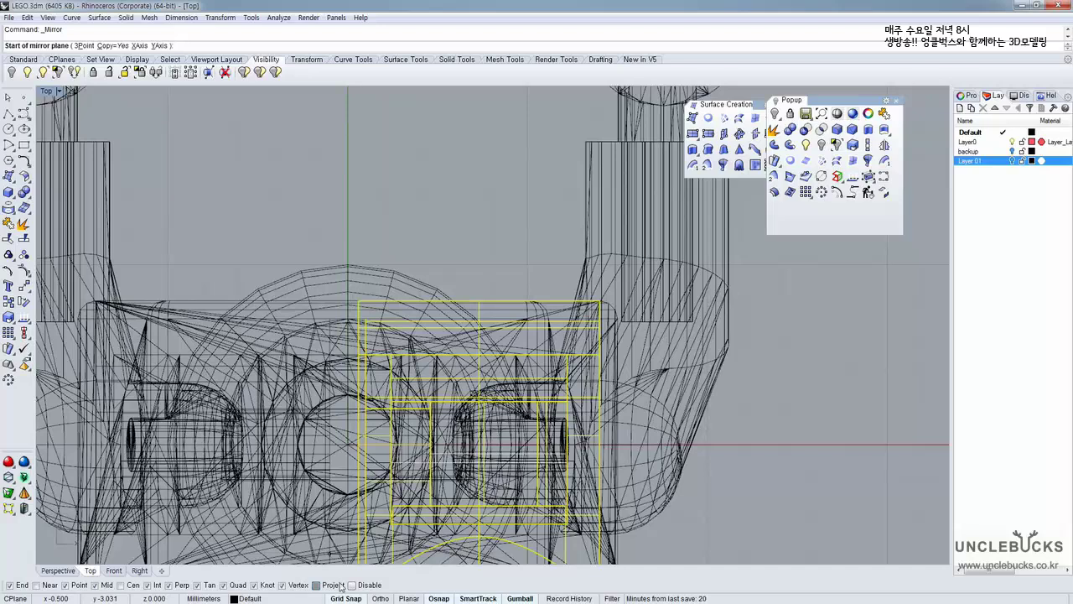
{"action": "left_click", "coordinate": [348, 160]}
{"action": "scroll", "coordinate": [374, 157], "scroll_direction": "down", "scroll_amount": 5}
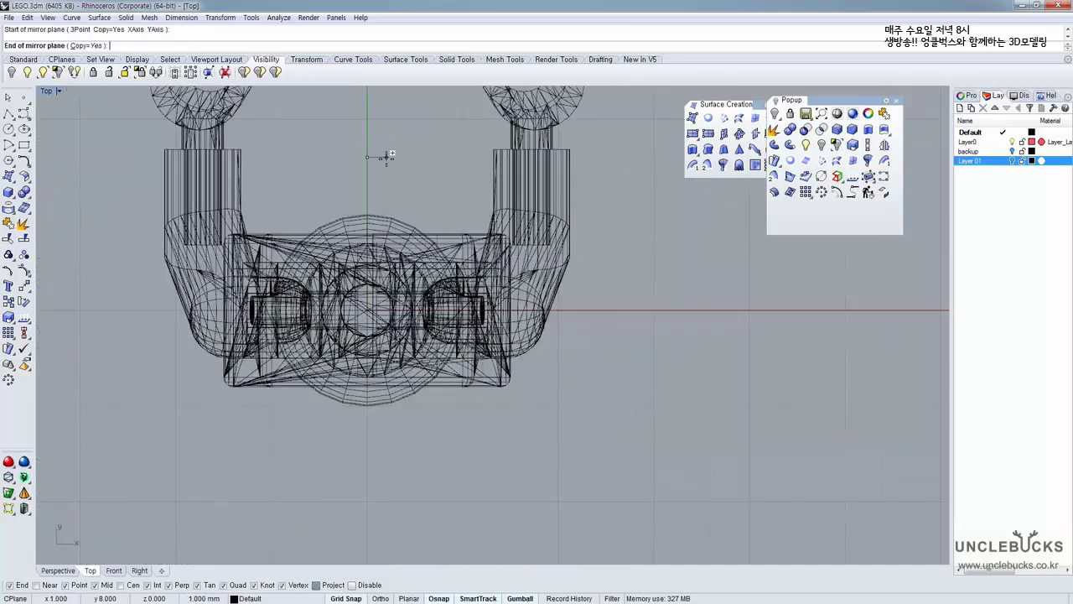
{"action": "left_click", "coordinate": [374, 411]}
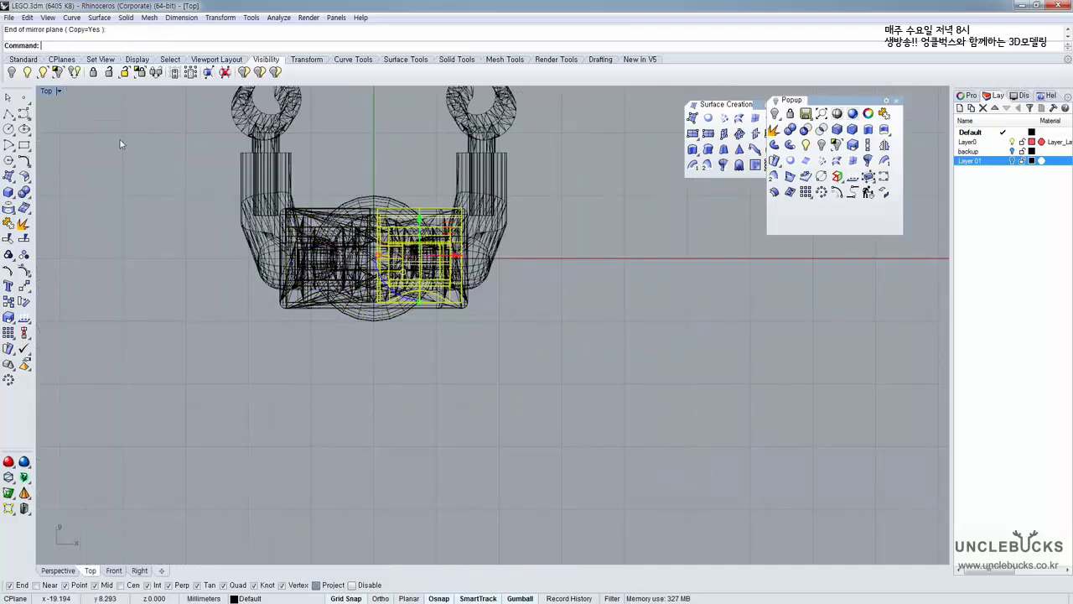
Examine the pair of leg solids and the narrow gap between them up close in the Perspective view
{"action": "double_click", "coordinate": [46, 92]}
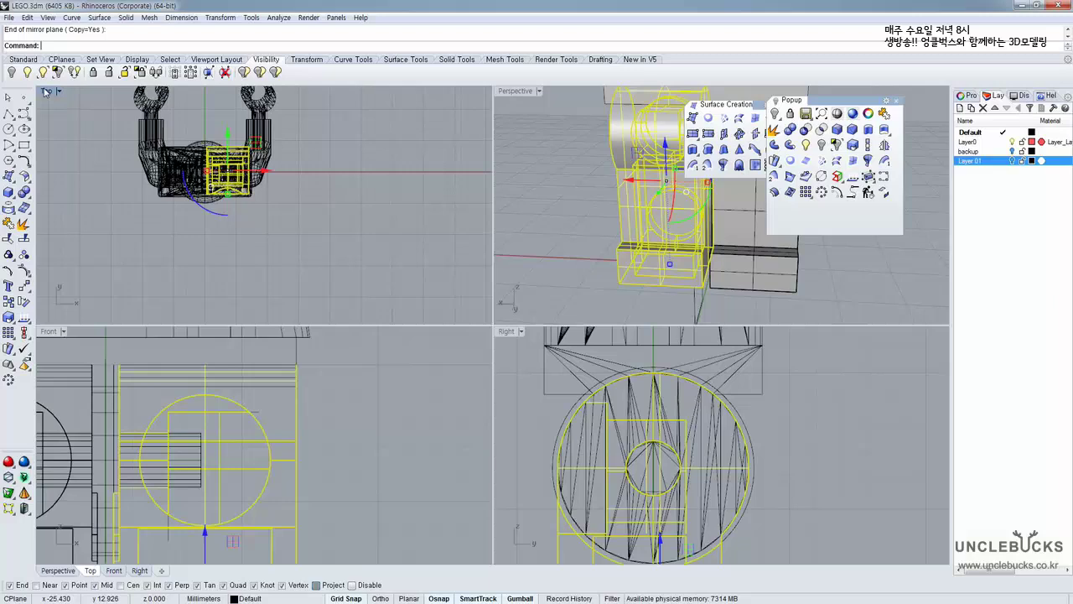
{"action": "double_click", "coordinate": [504, 93]}
{"action": "left_click", "coordinate": [505, 93]}
{"action": "right_click_drag", "start_coordinate": [398, 244], "coordinate": [680, 287]}
{"action": "left_click", "coordinate": [748, 336]}
{"action": "left_click", "coordinate": [497, 223]}
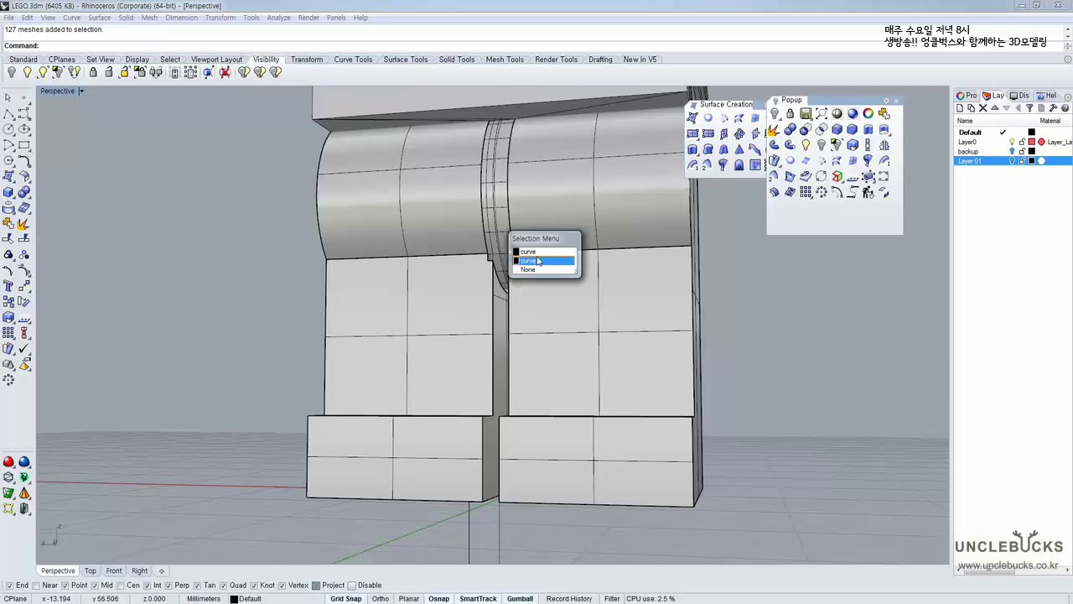
{"action": "left_click", "coordinate": [712, 297]}
{"action": "scroll", "coordinate": [634, 265], "scroll_direction": "up", "scroll_amount": 2}
{"action": "scroll", "coordinate": [533, 168], "scroll_direction": "up", "scroll_amount": 2}
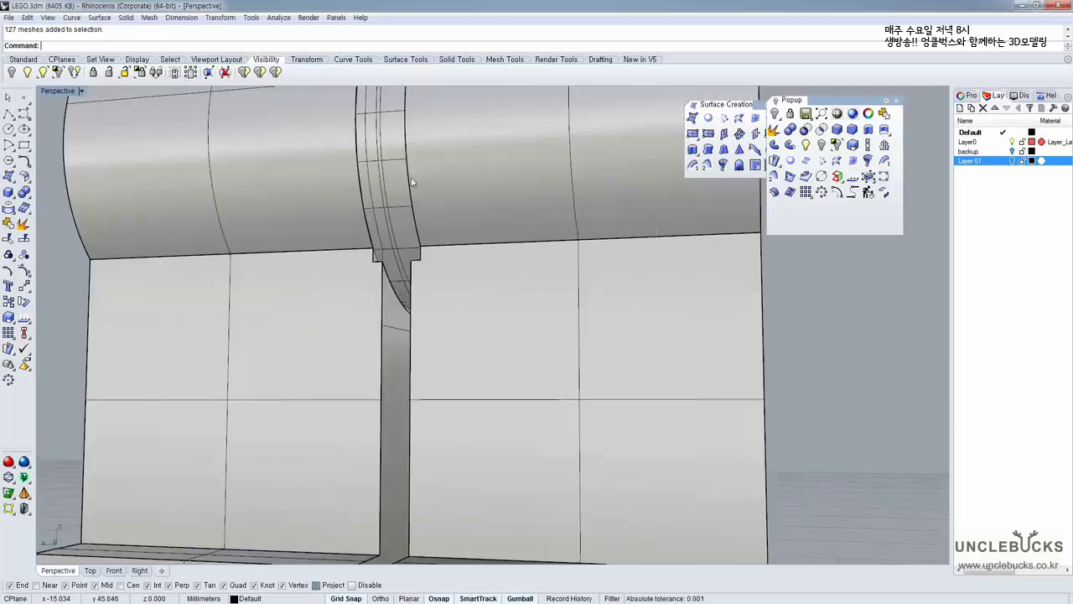
Select the hip mesh group with its plate, disc, pin and pegs, and hide everything else
{"action": "left_click", "coordinate": [391, 195]}
{"action": "scroll", "coordinate": [402, 164], "scroll_direction": "down", "scroll_amount": 6}
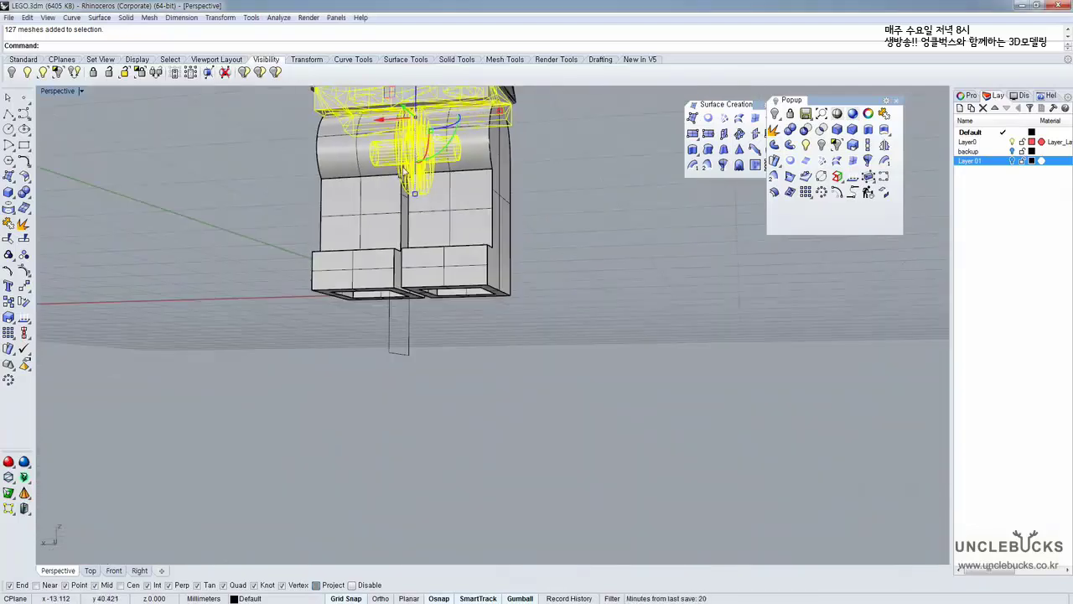
{"action": "right_click_drag", "start_coordinate": [453, 170], "coordinate": [445, 175]}
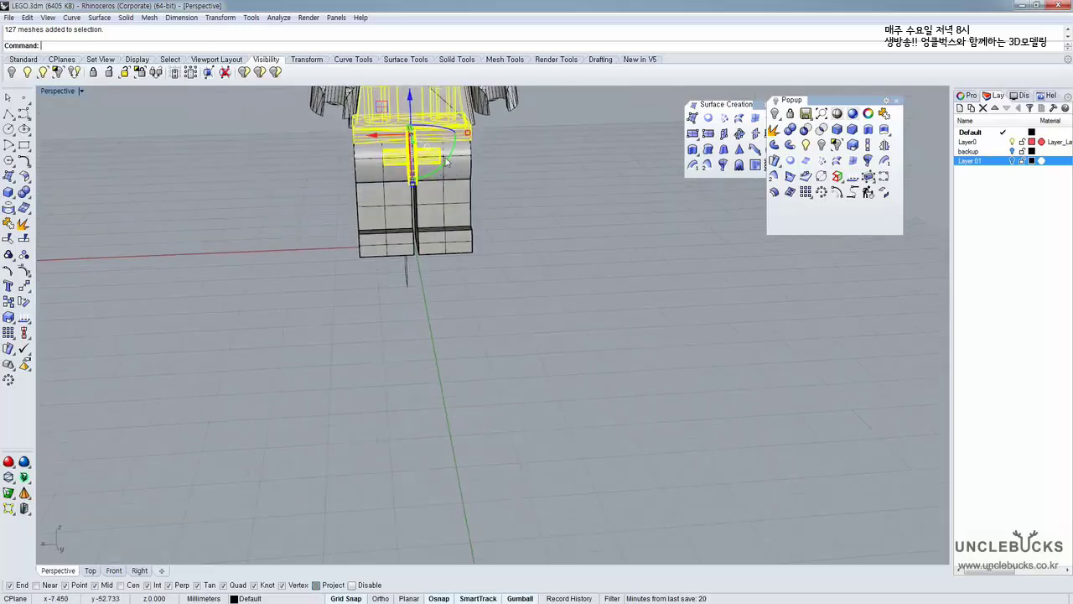
{"action": "scroll", "coordinate": [437, 157], "scroll_direction": "up", "scroll_amount": 6}
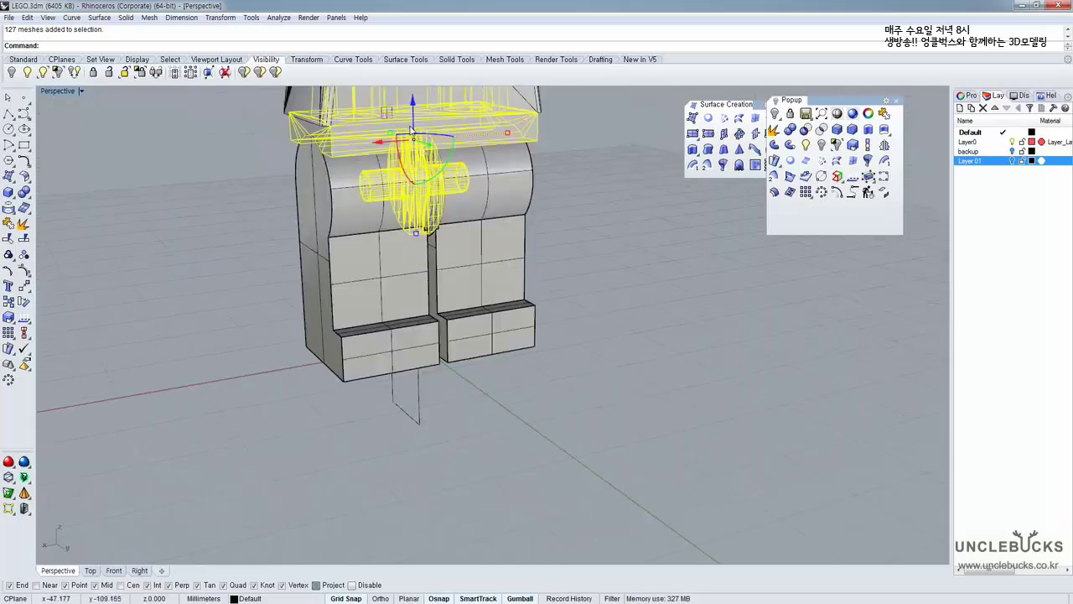
{"action": "right_click_drag", "start_coordinate": [428, 176], "coordinate": [466, 329]}
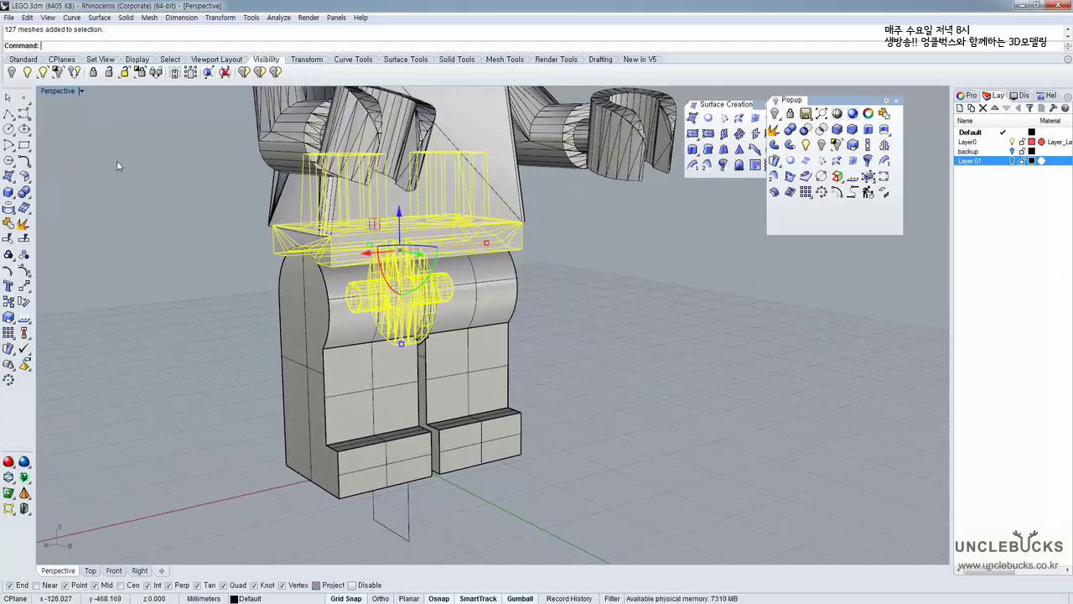
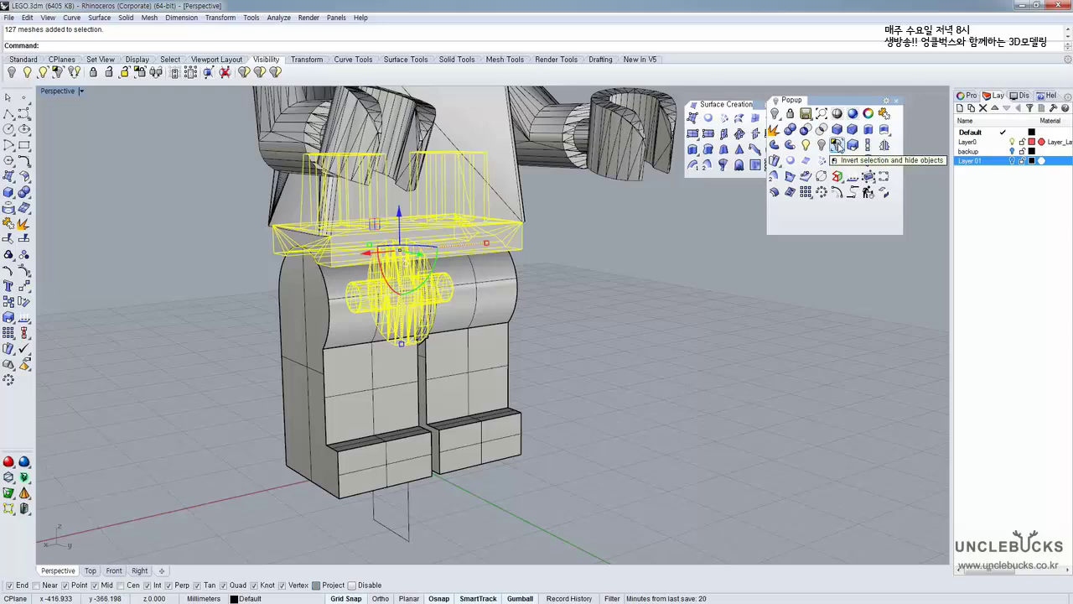
{"action": "left_click", "coordinate": [837, 146]}
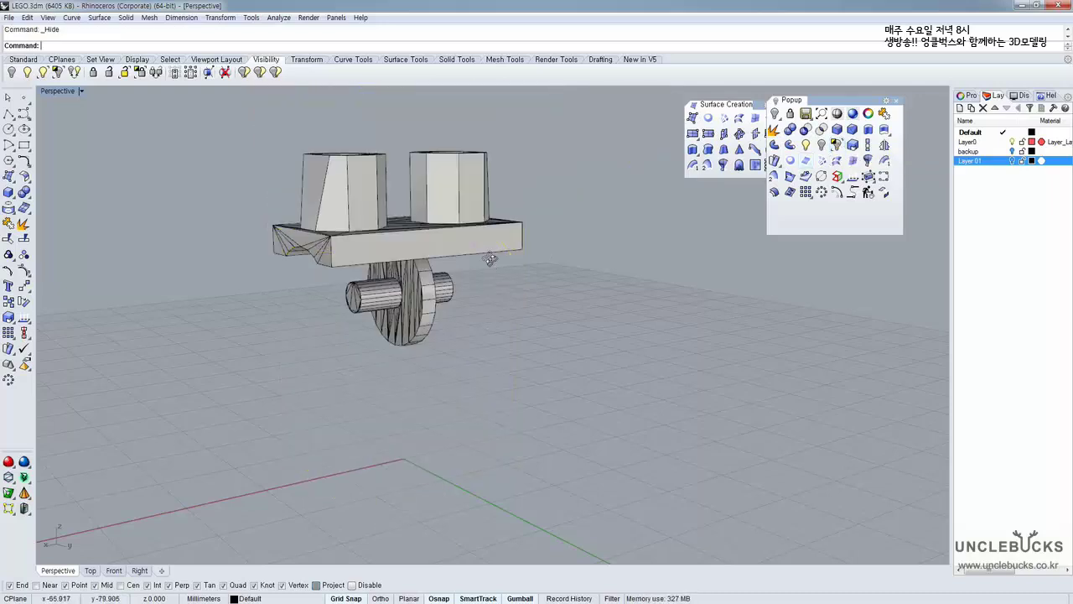
{"action": "right_click_drag", "start_coordinate": [491, 257], "coordinate": [457, 250]}
Draw a corner-to-corner rectangle of about 14 x 8 mm in the Top view around the hip plate's outer vertices
{"action": "left_click", "coordinate": [447, 227]}
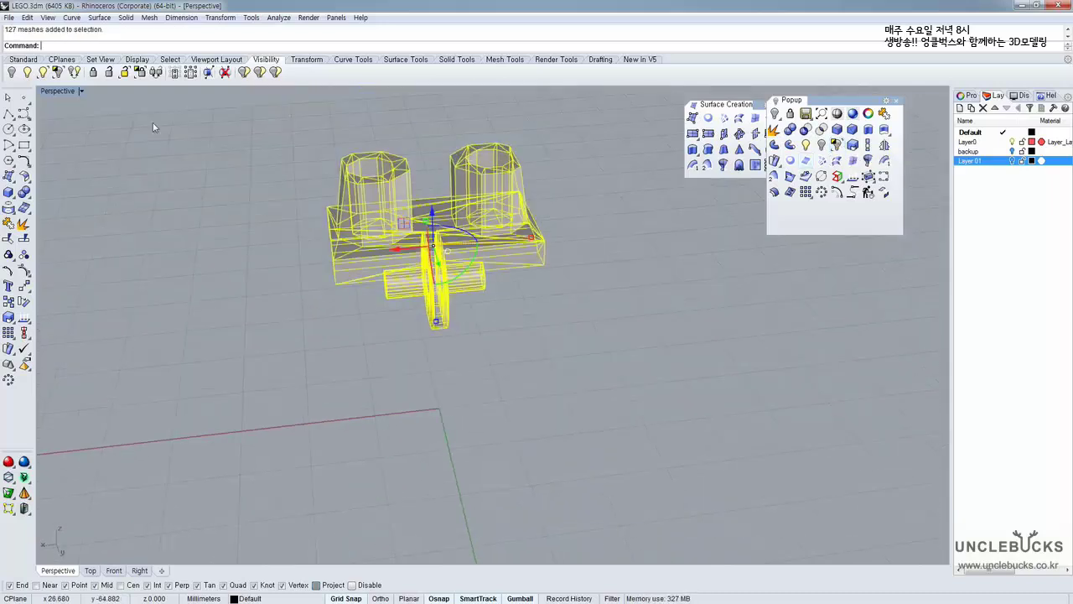
{"action": "double_click", "coordinate": [45, 93]}
{"action": "double_click", "coordinate": [45, 92]}
{"action": "scroll", "coordinate": [358, 258], "scroll_direction": "up", "scroll_amount": 10}
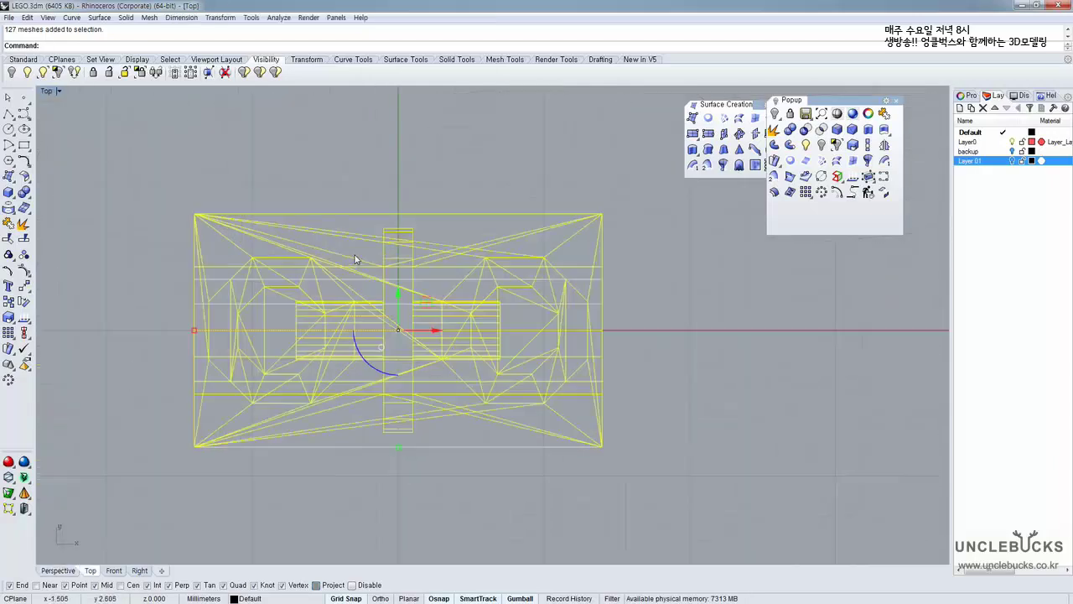
{"action": "right_click_drag", "start_coordinate": [333, 253], "coordinate": [330, 262]}
{"action": "left_click", "coordinate": [24, 144]}
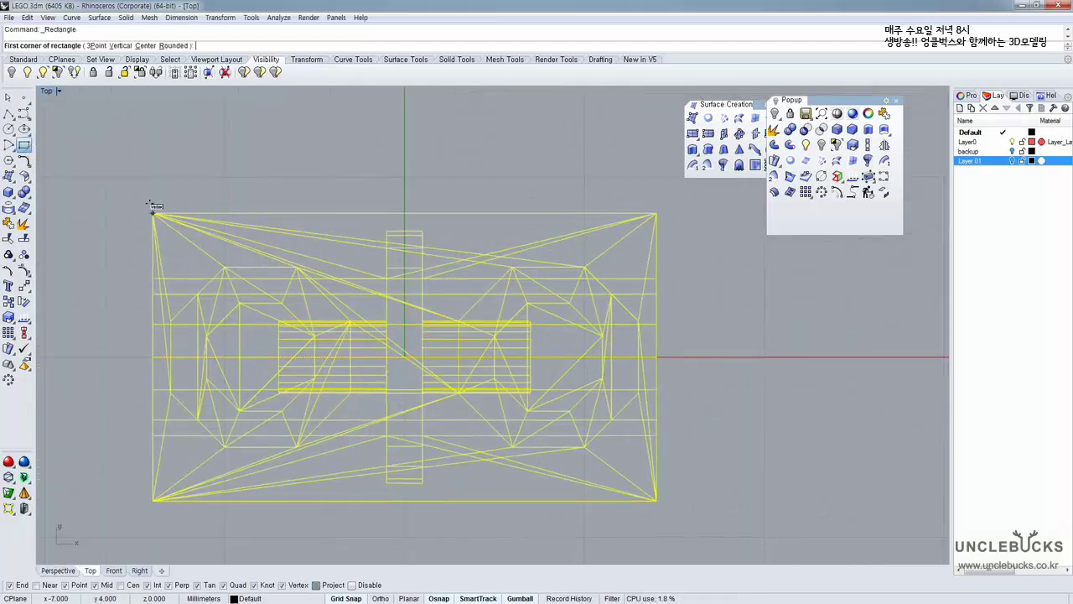
{"action": "left_click", "coordinate": [153, 213]}
{"action": "left_click", "coordinate": [656, 502]}
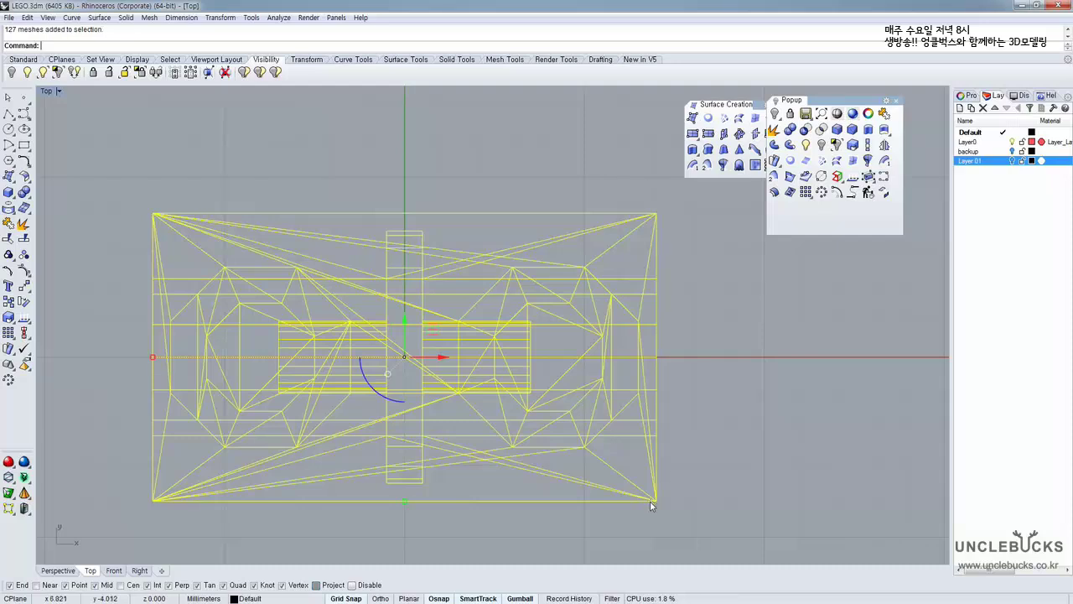
Move the rectangle curve in the Front view from the ground line straight up to the hip plate's top edge, snapping end to end
{"action": "left_click", "coordinate": [650, 501]}
{"action": "left_click", "coordinate": [683, 532]}
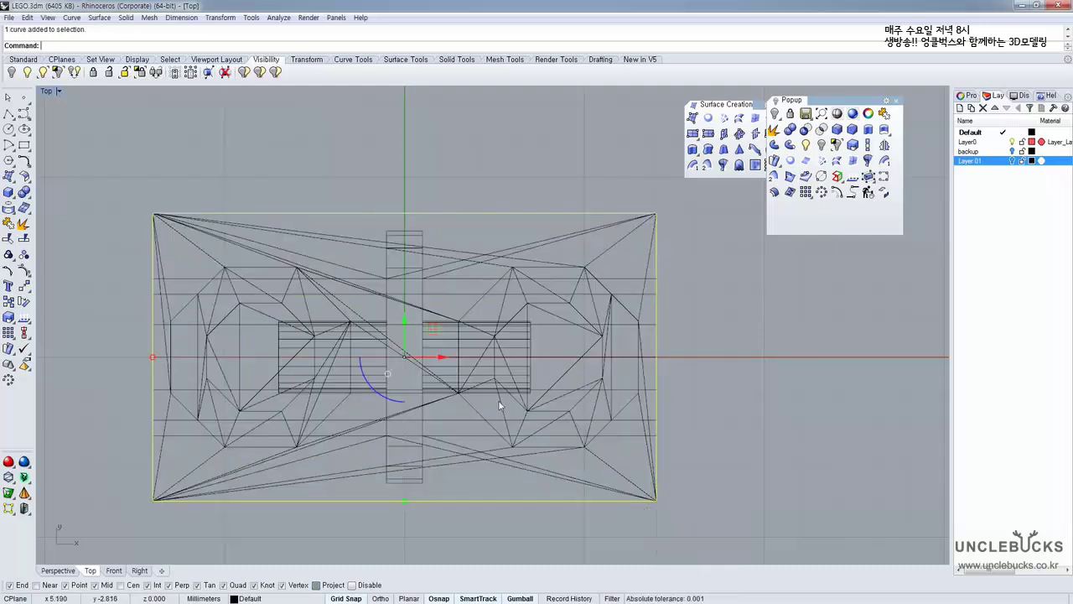
{"action": "double_click", "coordinate": [45, 91]}
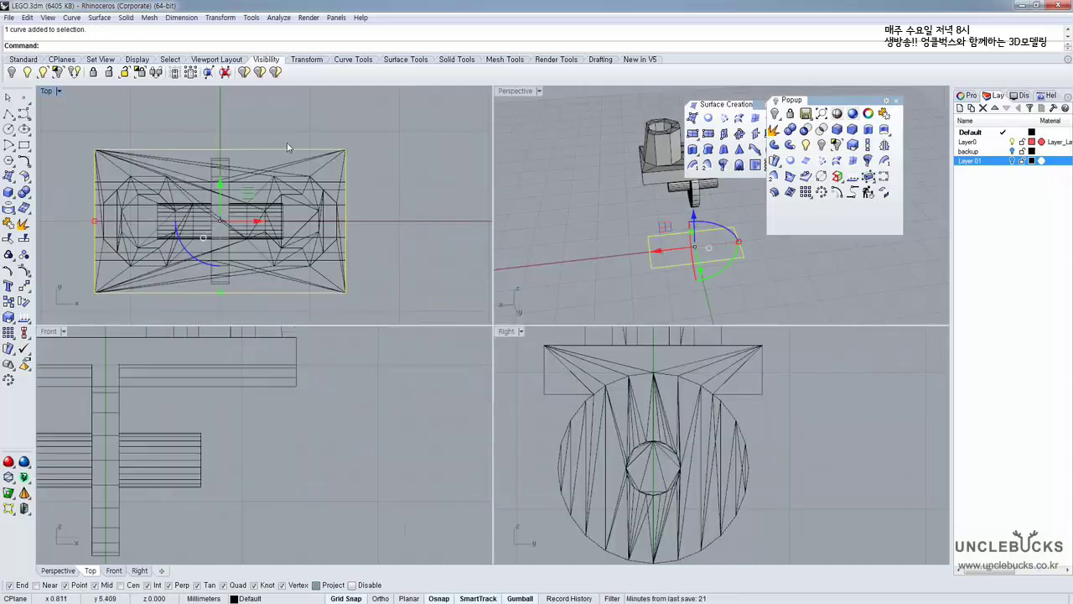
{"action": "scroll", "coordinate": [285, 401], "scroll_direction": "down", "scroll_amount": 5}
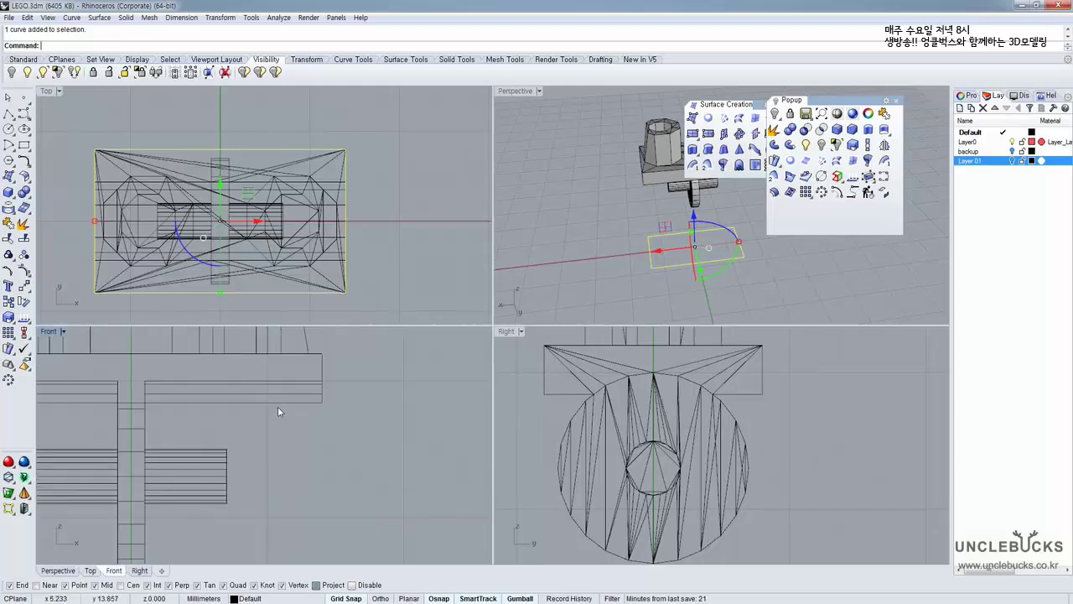
{"action": "double_click", "coordinate": [50, 332]}
{"action": "scroll", "coordinate": [373, 384], "scroll_direction": "down", "scroll_amount": 4}
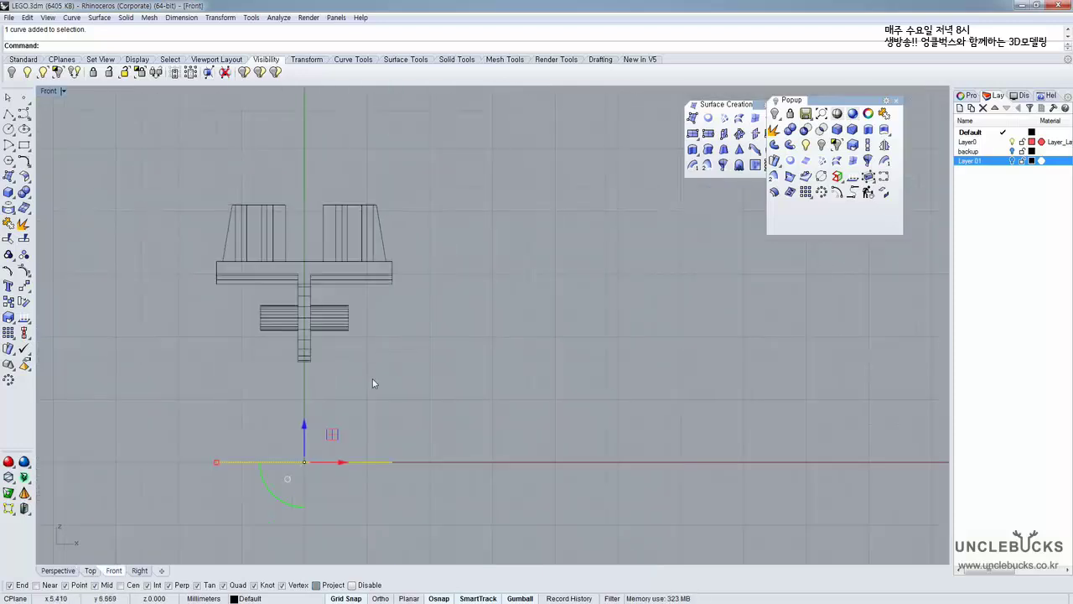
{"action": "scroll", "coordinate": [368, 393], "scroll_direction": "up", "scroll_amount": 6}
{"action": "type", "text": "m"}
{"action": "key", "text": "space"}
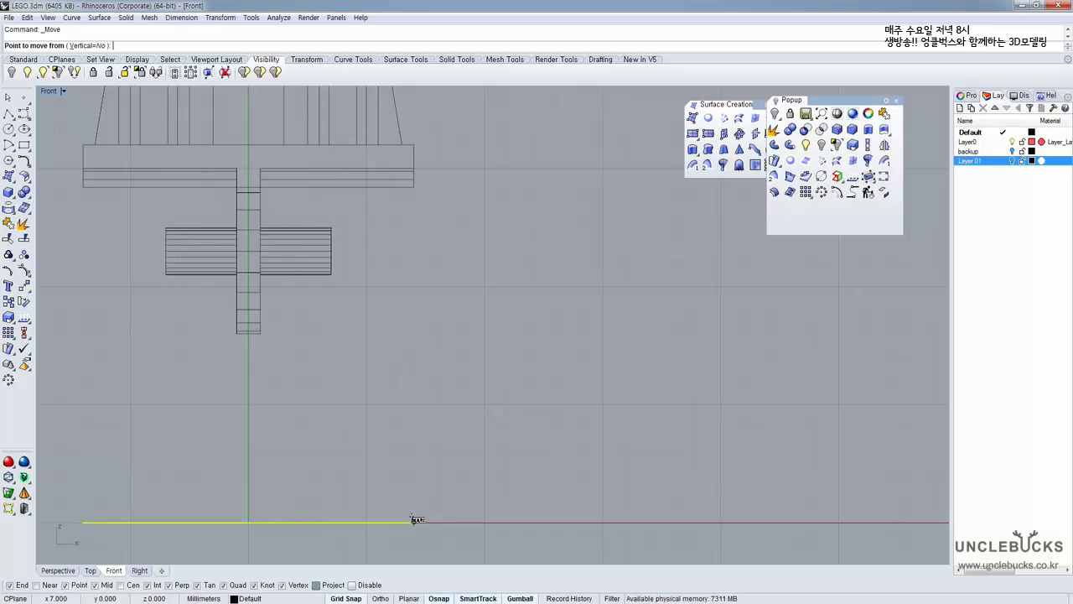
{"action": "left_click", "coordinate": [414, 522]}
{"action": "left_click", "coordinate": [414, 145]}
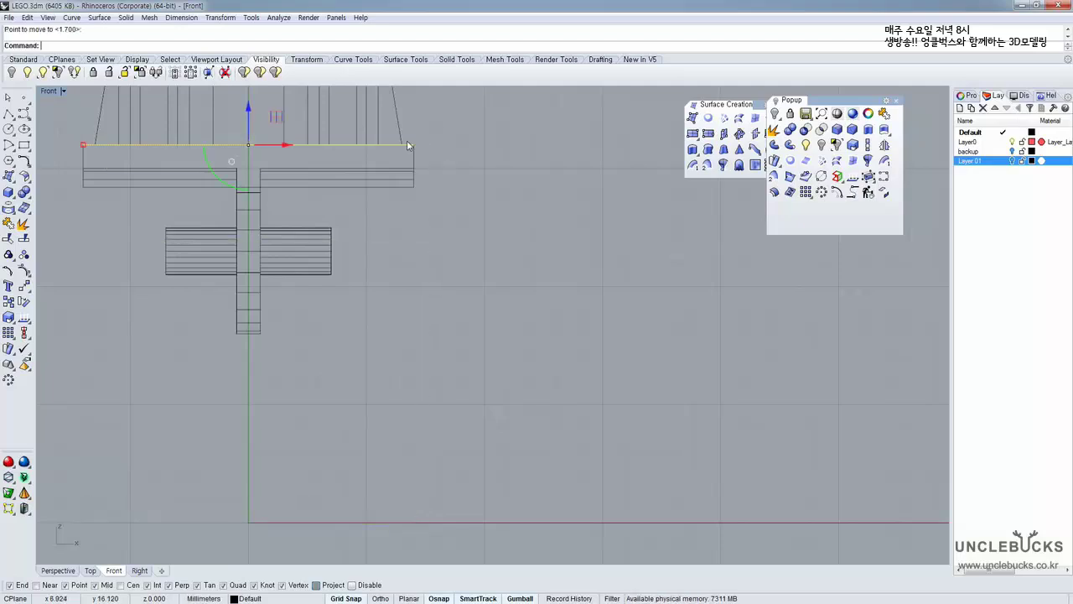
{"action": "right_click_drag", "start_coordinate": [342, 125], "coordinate": [338, 188]}
{"action": "scroll", "coordinate": [338, 192], "scroll_direction": "up", "scroll_amount": 4}
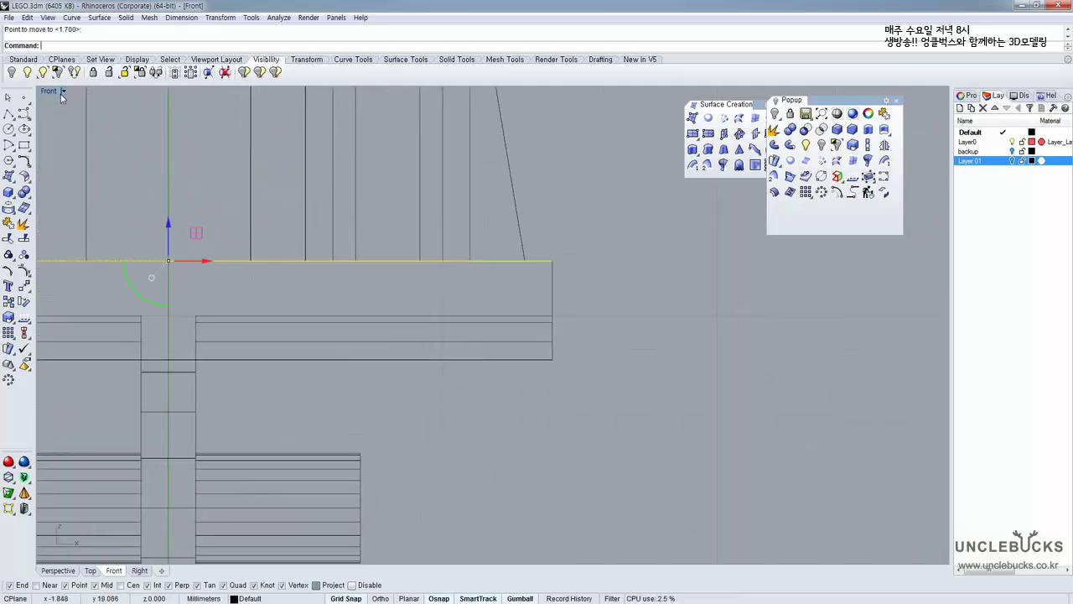
{"action": "right_click_drag", "start_coordinate": [125, 173], "coordinate": [187, 201]}
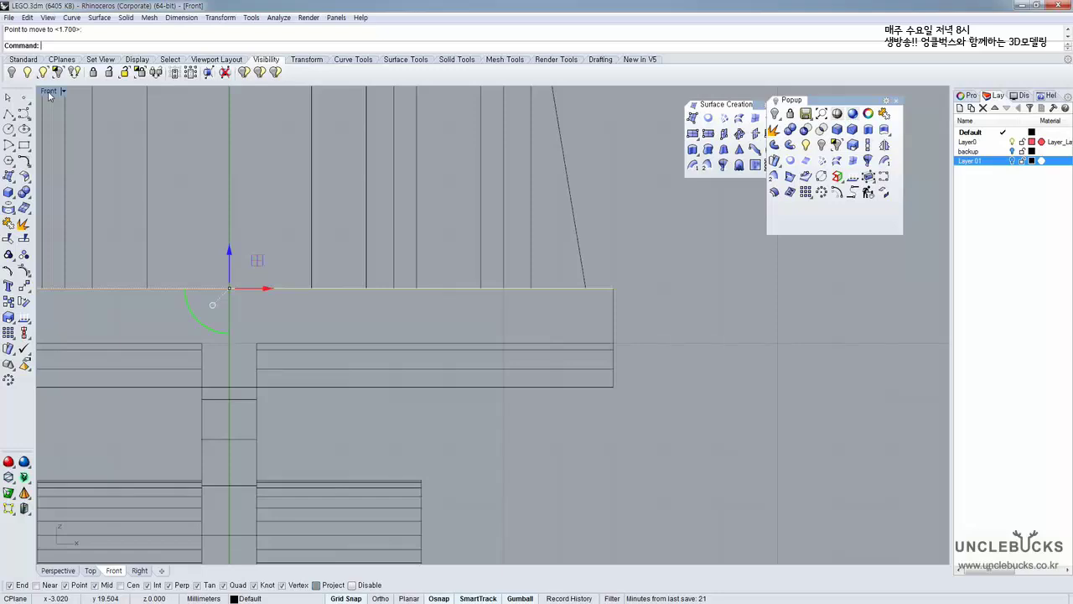
{"action": "right_click_drag", "start_coordinate": [294, 152], "coordinate": [357, 226]}
{"action": "scroll", "coordinate": [331, 186], "scroll_direction": "down", "scroll_amount": 4}
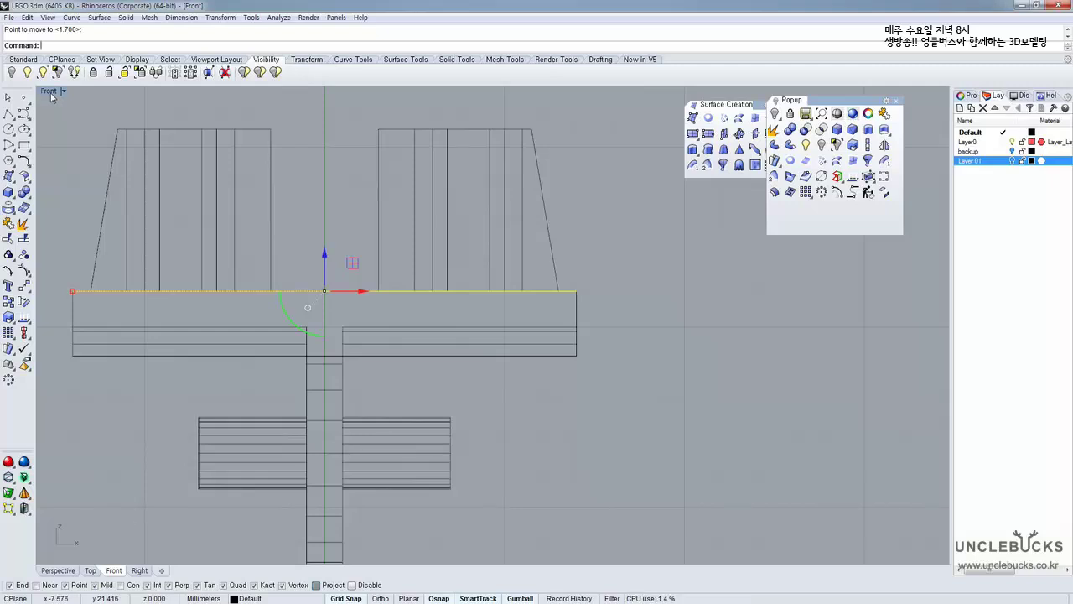
{"action": "right_click_drag", "start_coordinate": [340, 260], "coordinate": [390, 236]}
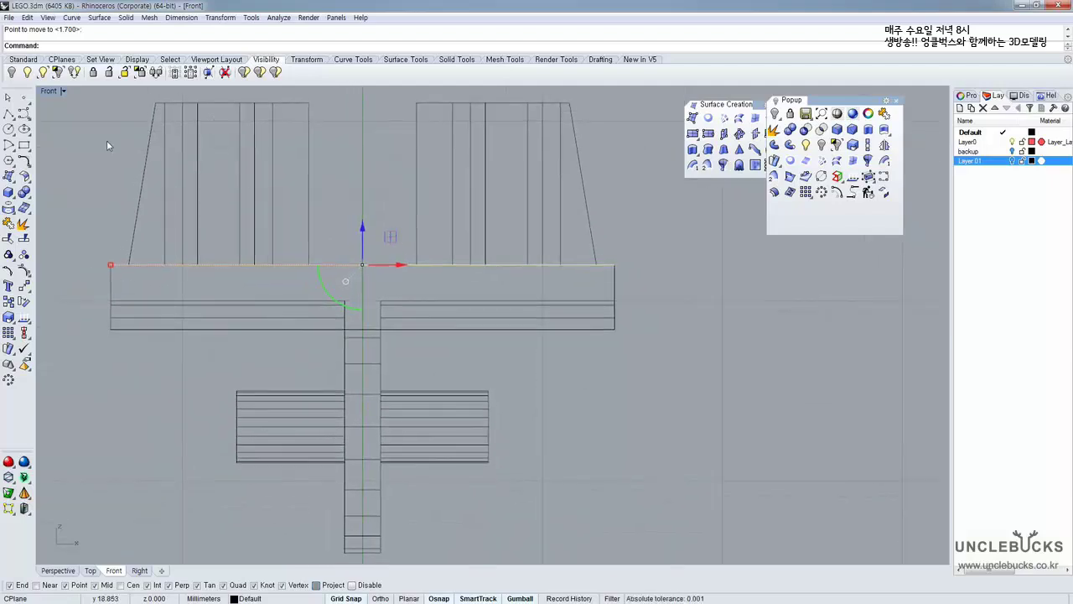
{"action": "double_click", "coordinate": [48, 92]}
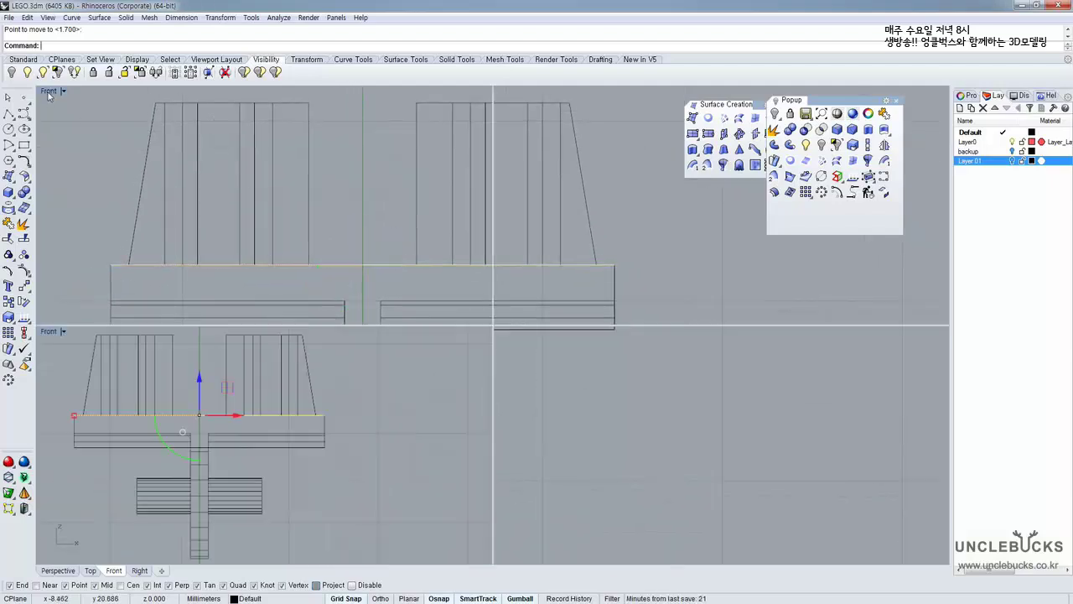
Extrude the hip plate rectangle 1.8 mm down as a solid to the plate mesh's lower edge, with projected object snaps off
{"action": "double_click", "coordinate": [510, 94]}
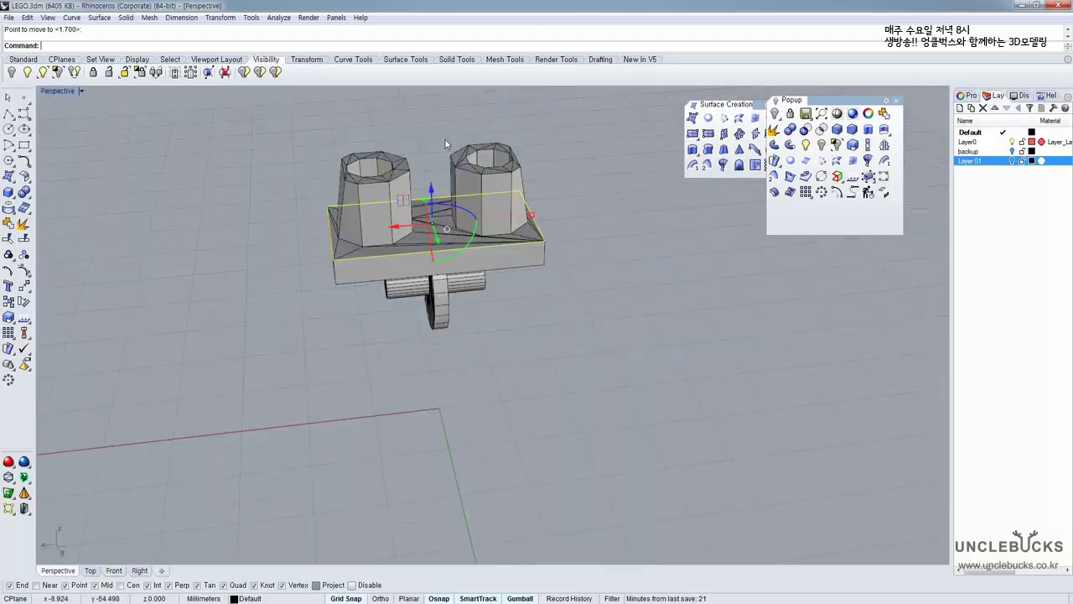
{"action": "right_click_drag", "start_coordinate": [445, 143], "coordinate": [537, 210]}
{"action": "scroll", "coordinate": [408, 216], "scroll_direction": "up", "scroll_amount": 6}
{"action": "scroll", "coordinate": [407, 217], "scroll_direction": "up", "scroll_amount": 2}
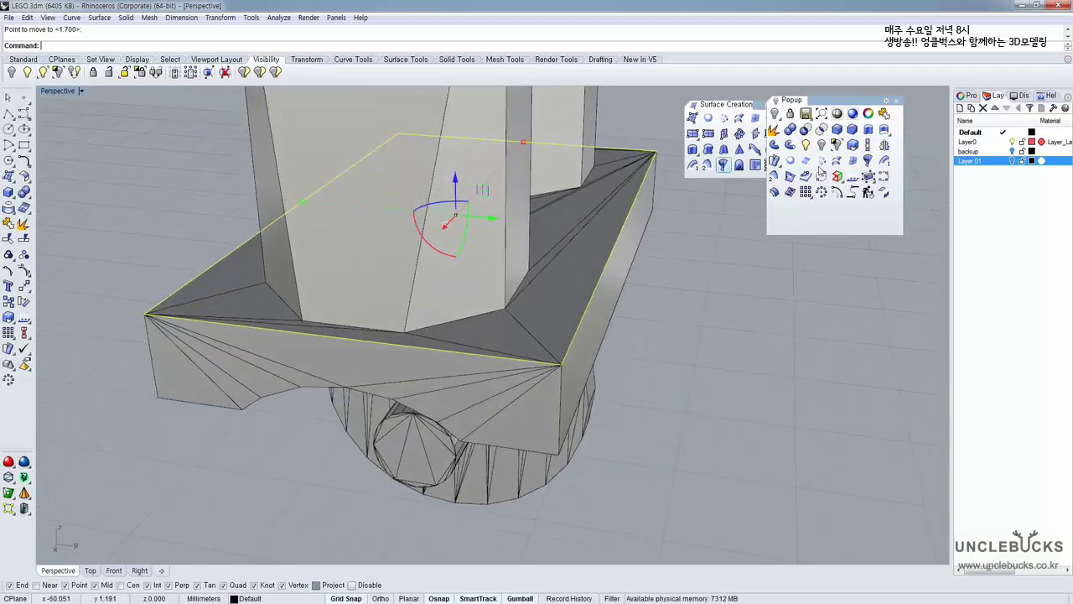
{"action": "left_click", "coordinate": [868, 129]}
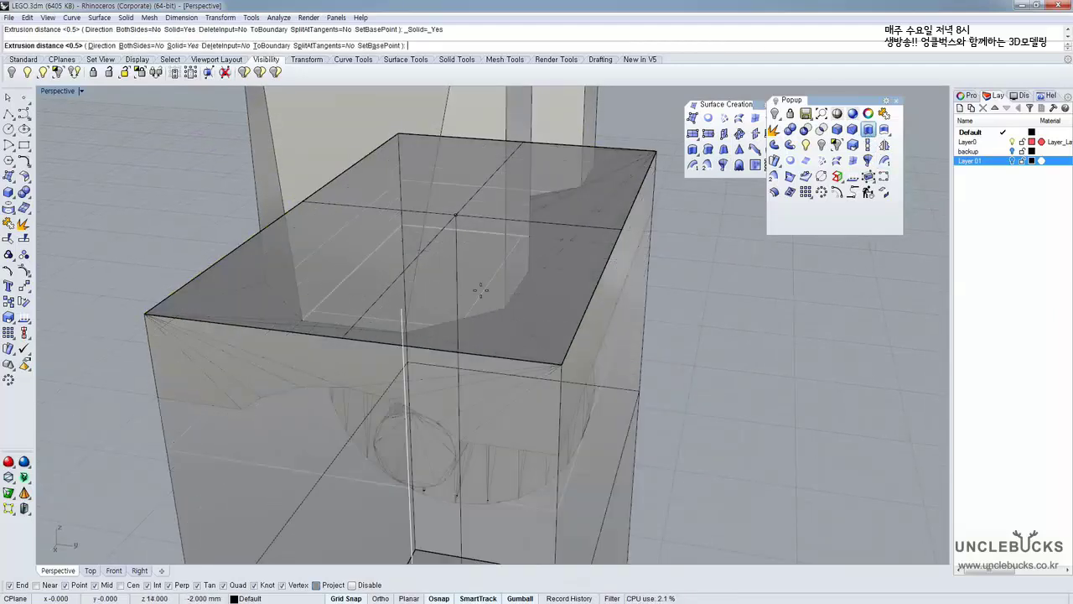
{"action": "right_click_drag", "start_coordinate": [479, 283], "coordinate": [672, 404]}
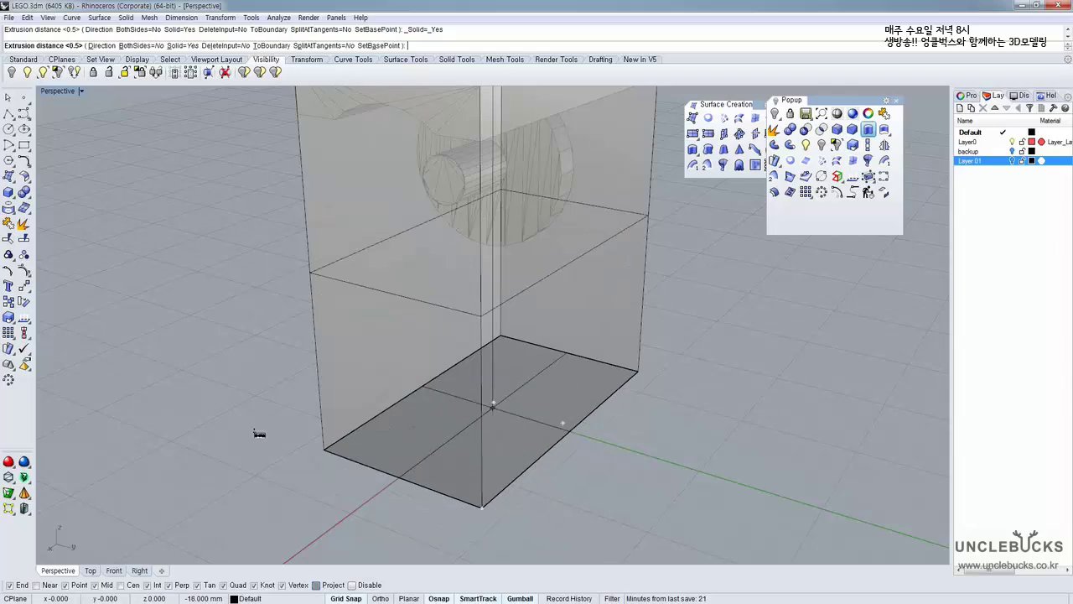
{"action": "left_click", "coordinate": [319, 587]}
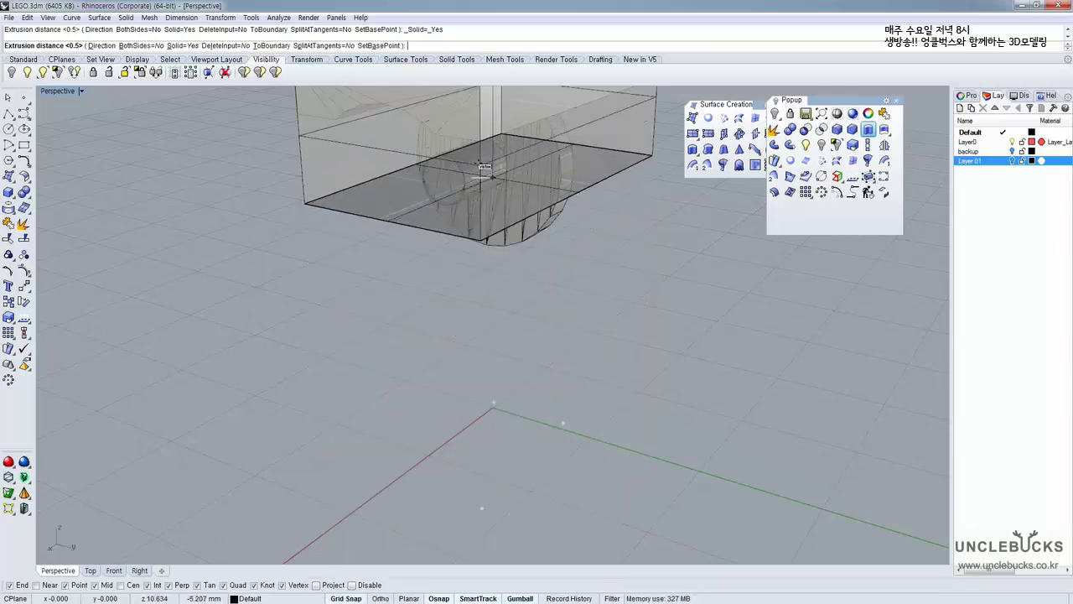
{"action": "right_click_drag", "start_coordinate": [471, 194], "coordinate": [350, 370], "text": "shift"}
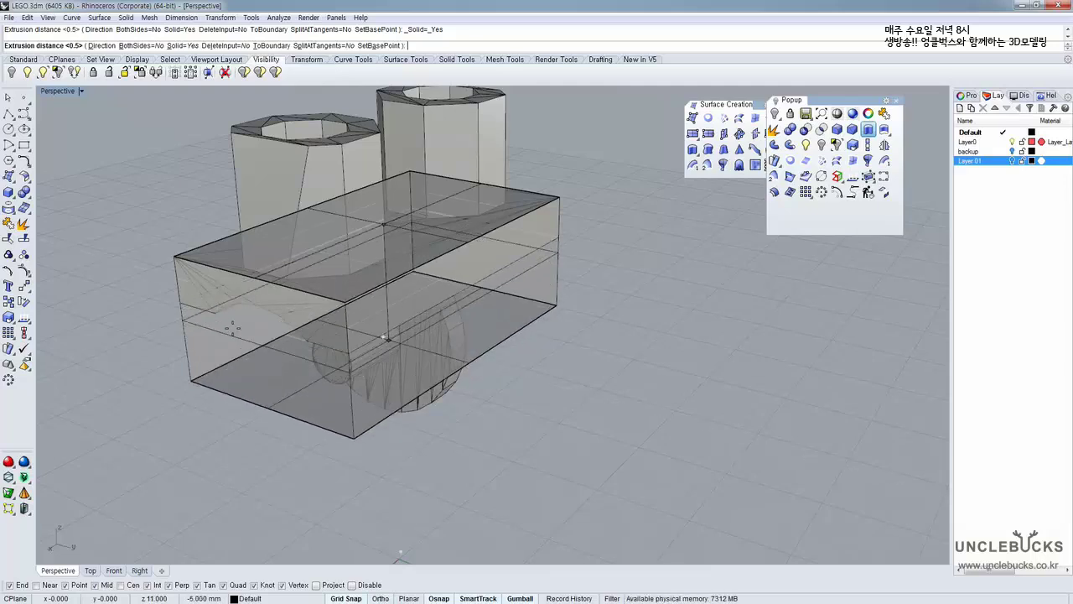
{"action": "left_click", "coordinate": [183, 304]}
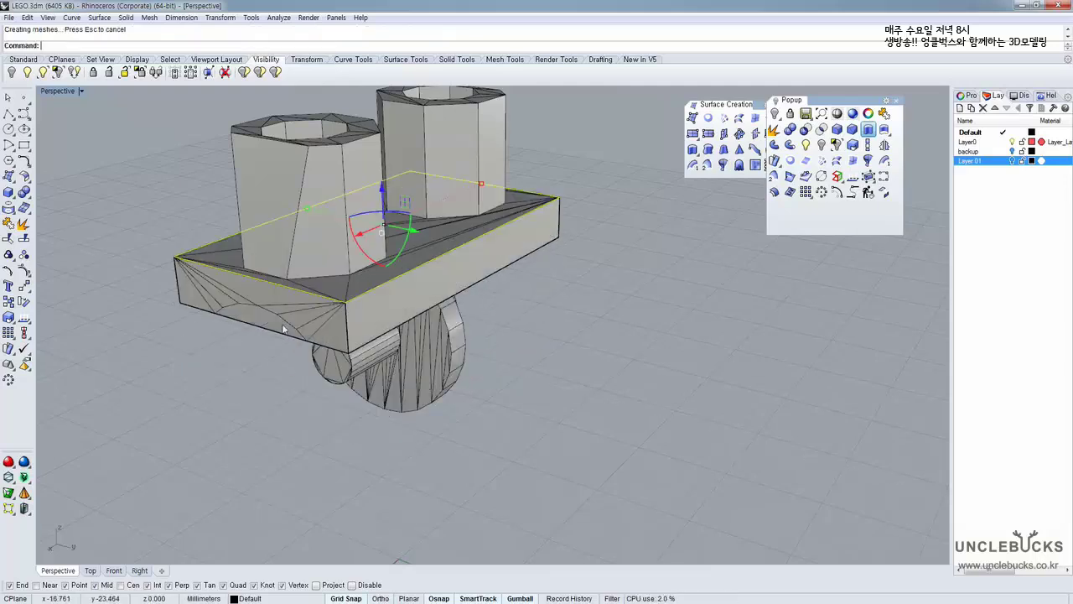
Select the extruded plate and examine it with the disc and pin below in the Perspective and Right views
{"action": "right_click_drag", "start_coordinate": [453, 235], "coordinate": [482, 281]}
{"action": "left_click", "coordinate": [442, 300]}
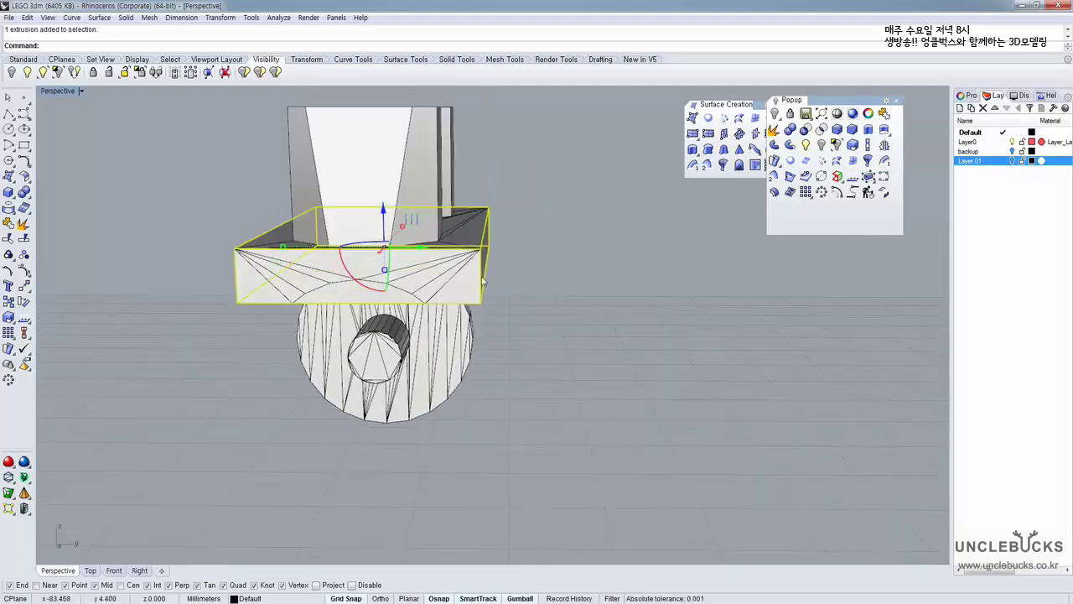
{"action": "scroll", "coordinate": [294, 276], "scroll_direction": "up", "scroll_amount": 5}
{"action": "right_click_drag", "start_coordinate": [294, 276], "coordinate": [267, 191]}
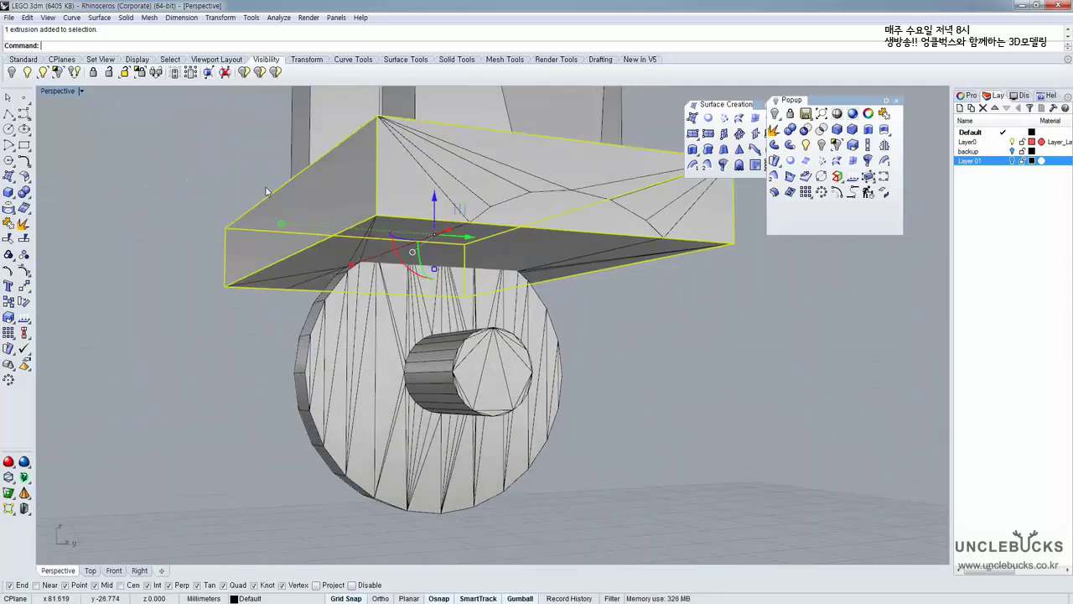
{"action": "double_click", "coordinate": [56, 92]}
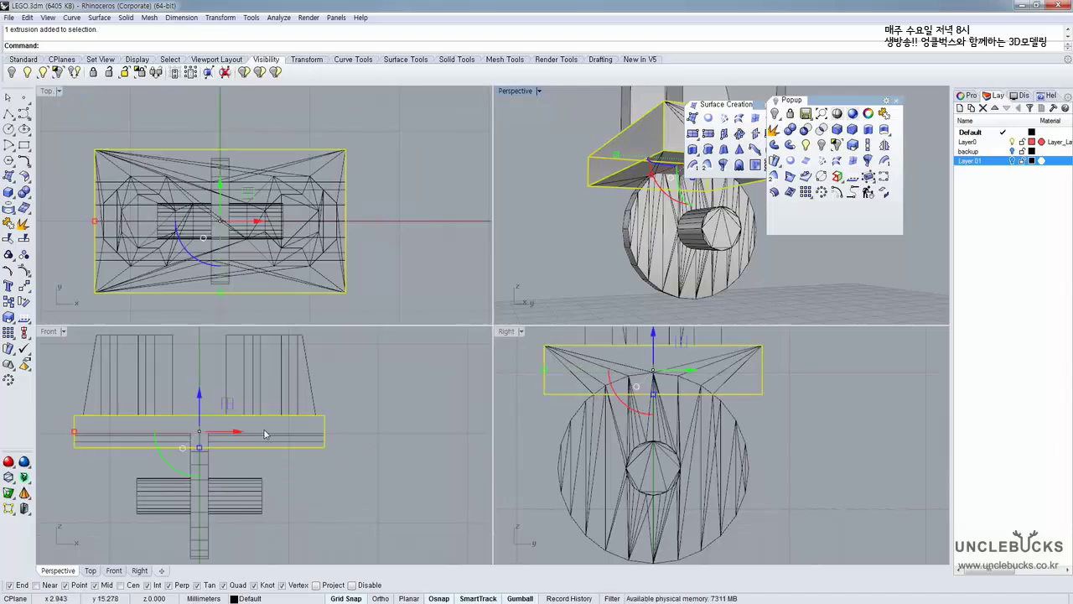
{"action": "double_click", "coordinate": [512, 333]}
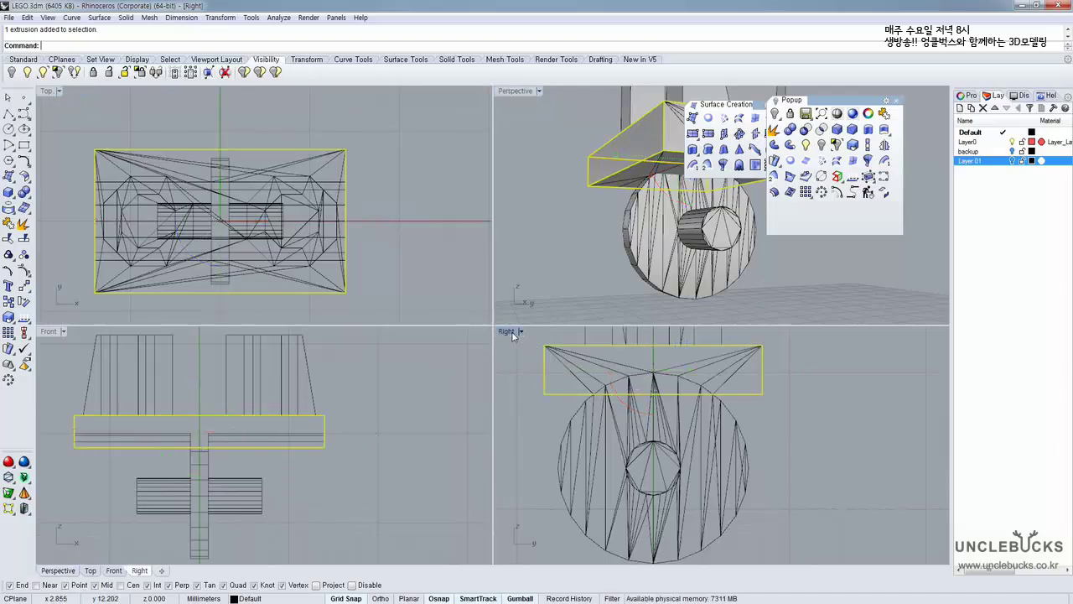
{"action": "scroll", "coordinate": [428, 290], "scroll_direction": "down", "scroll_amount": 5}
{"action": "right_click_drag", "start_coordinate": [394, 238], "coordinate": [358, 240]}
{"action": "scroll", "coordinate": [349, 197], "scroll_direction": "up", "scroll_amount": 5}
{"action": "scroll", "coordinate": [350, 164], "scroll_direction": "down", "scroll_amount": 3}
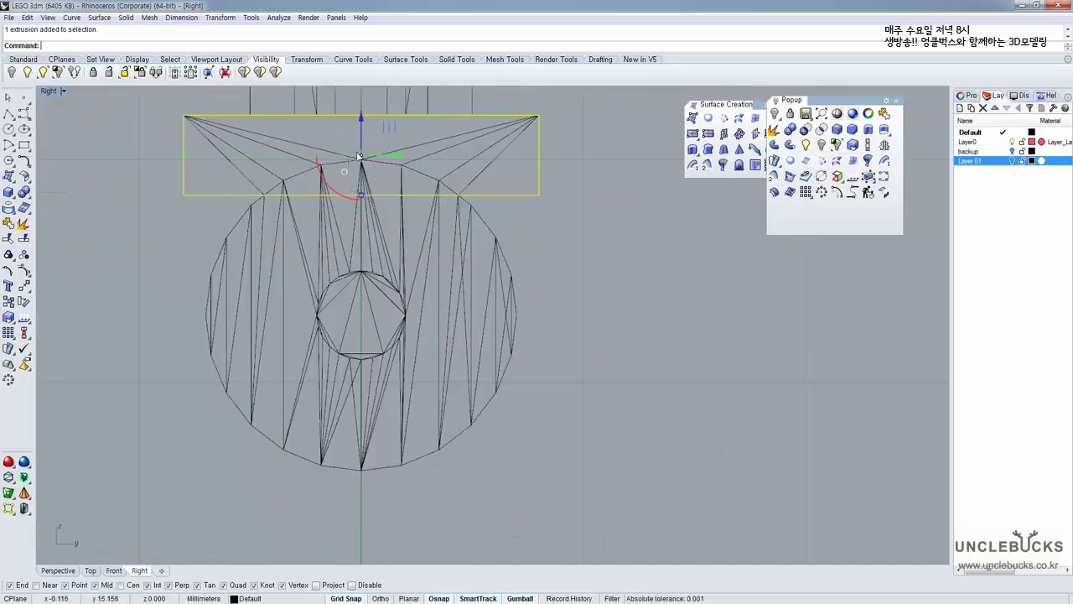
{"action": "left_click", "coordinate": [9, 130]}
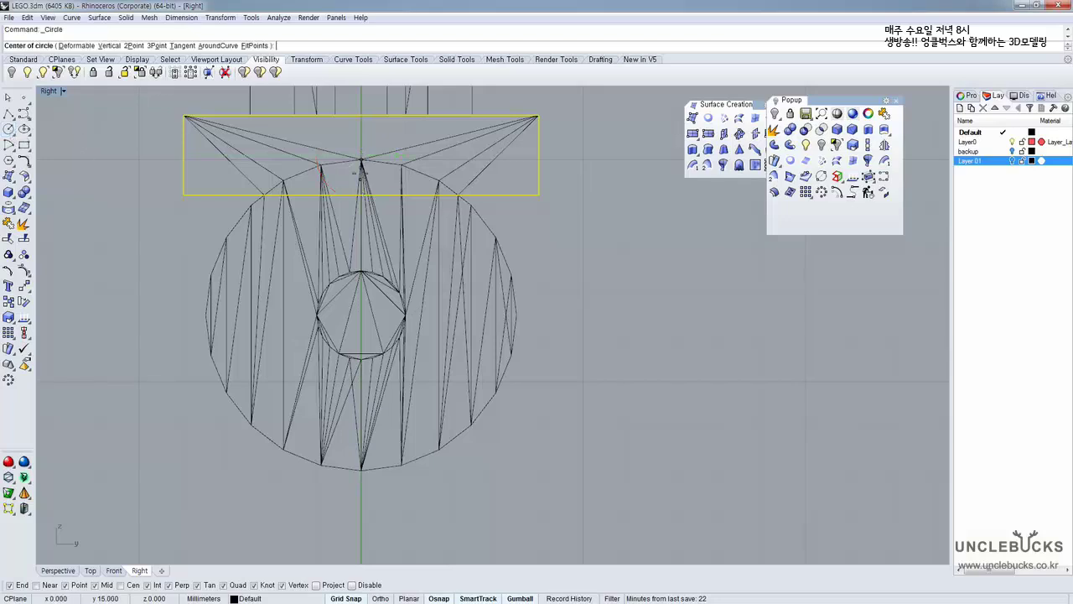
{"action": "left_click", "coordinate": [8, 130]}
{"action": "left_click", "coordinate": [37, 132]}
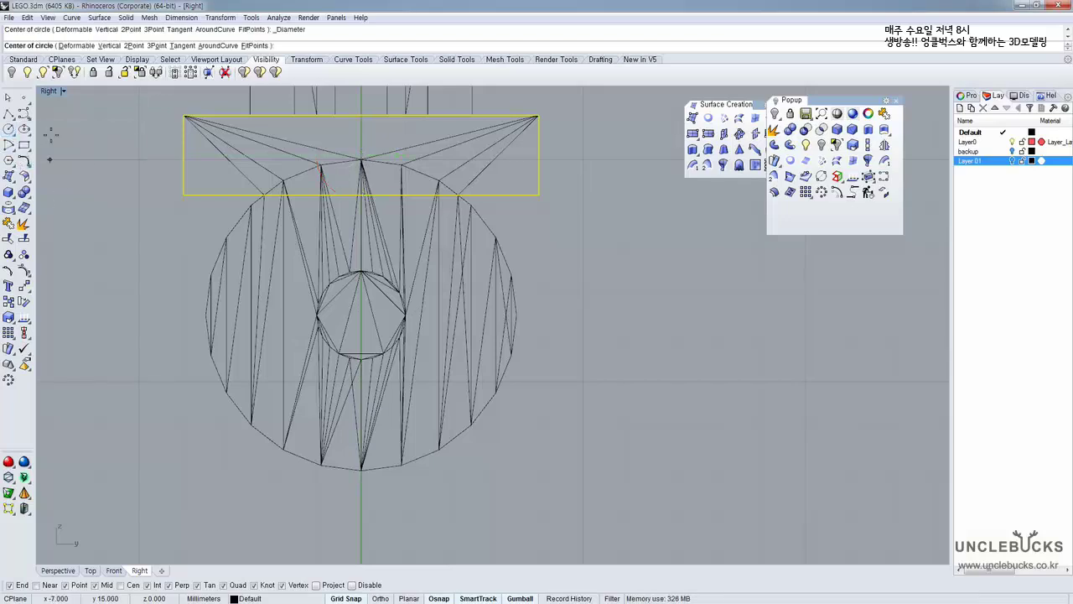
{"action": "left_click", "coordinate": [363, 160]}
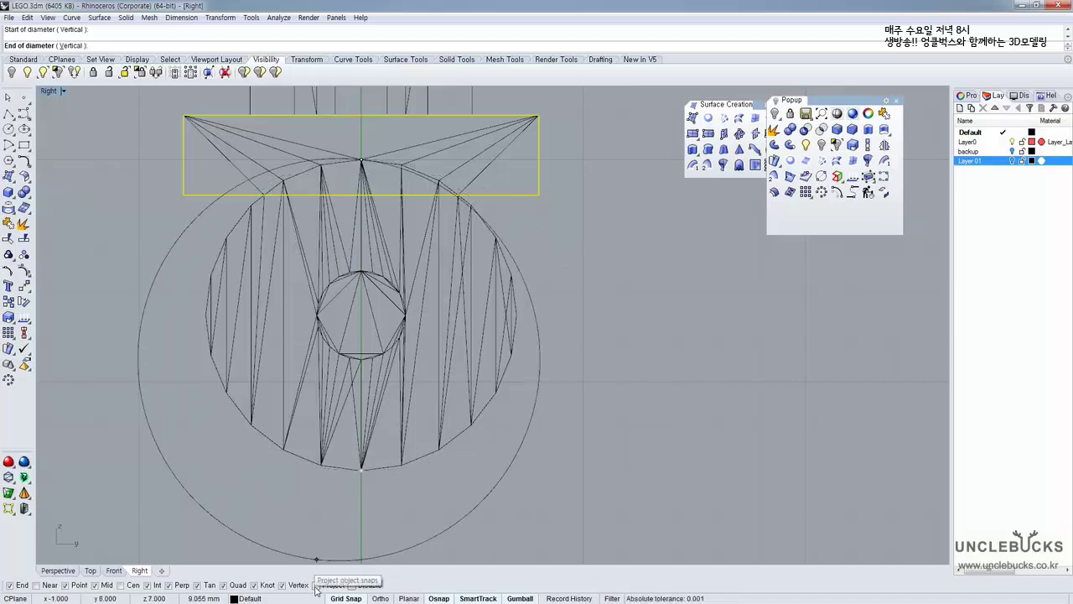
{"action": "key", "text": "Escape"}
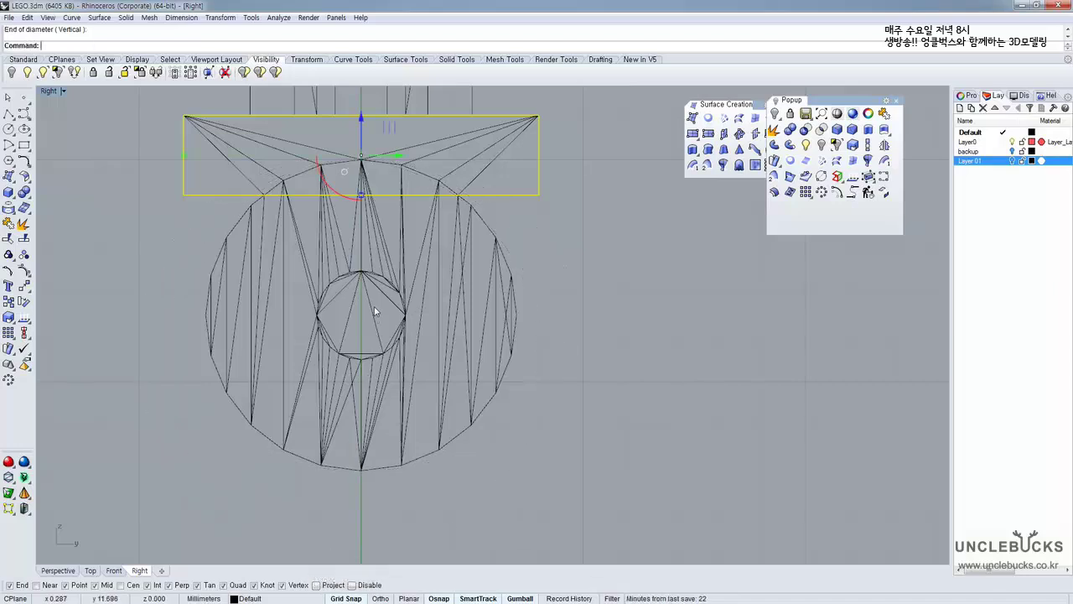
Turn projected object snaps on and draw a 7 mm diameter circle in the Right view from the disc's top vertex to its bottom vertex
{"action": "left_click", "coordinate": [316, 585]}
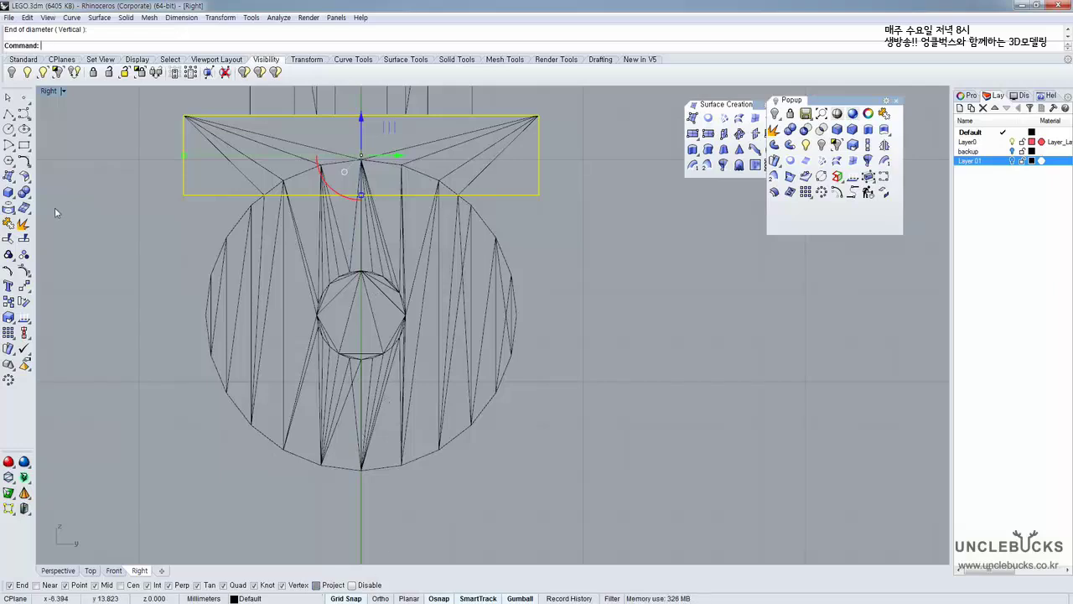
{"action": "left_click", "coordinate": [9, 131]}
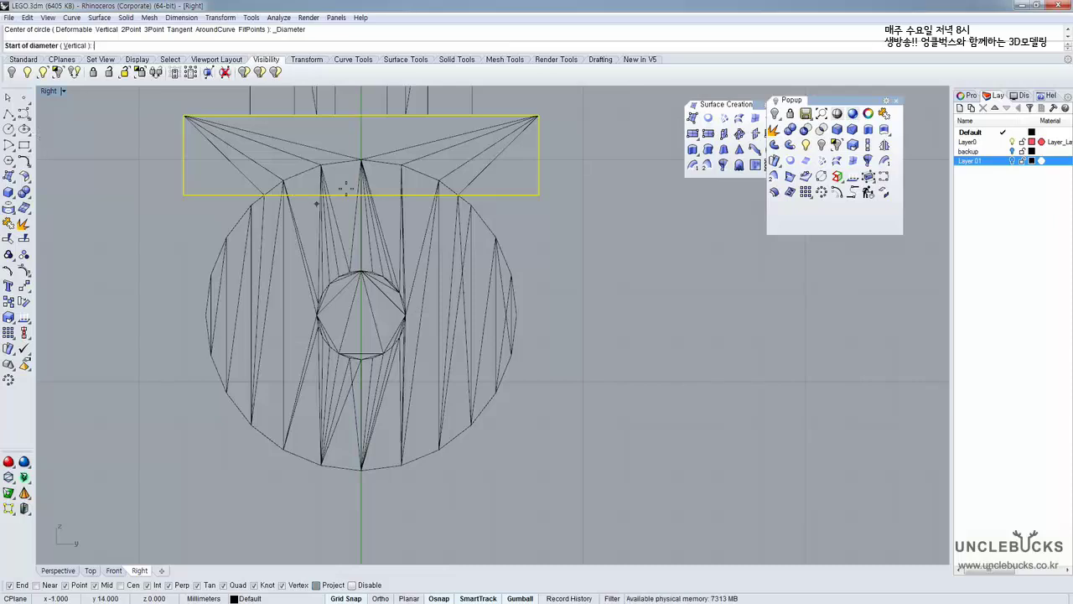
{"action": "left_click", "coordinate": [359, 157]}
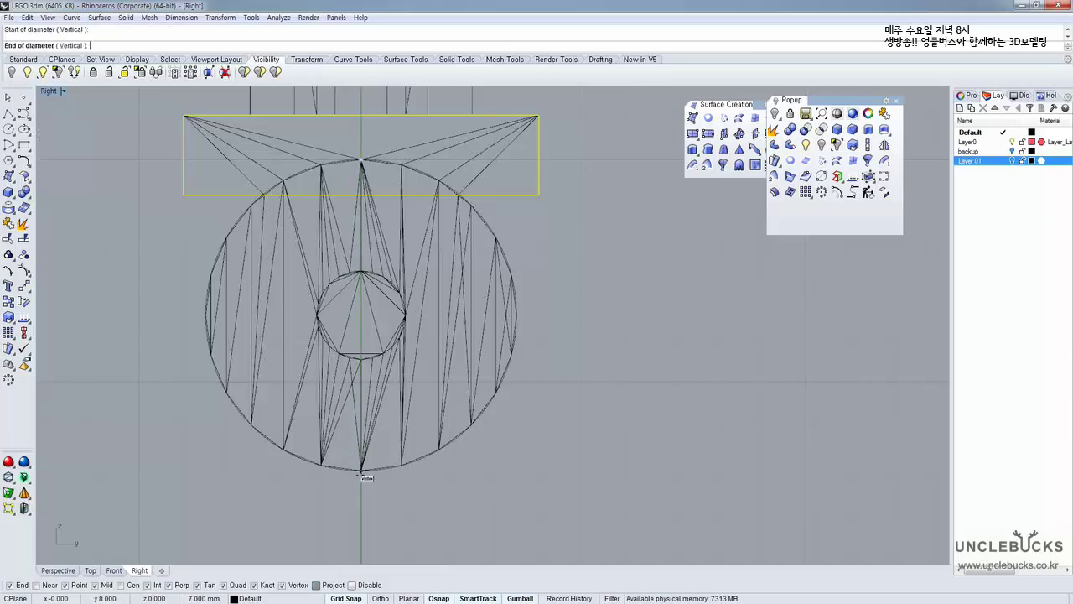
{"action": "left_click", "coordinate": [382, 476]}
{"action": "left_click", "coordinate": [384, 476]}
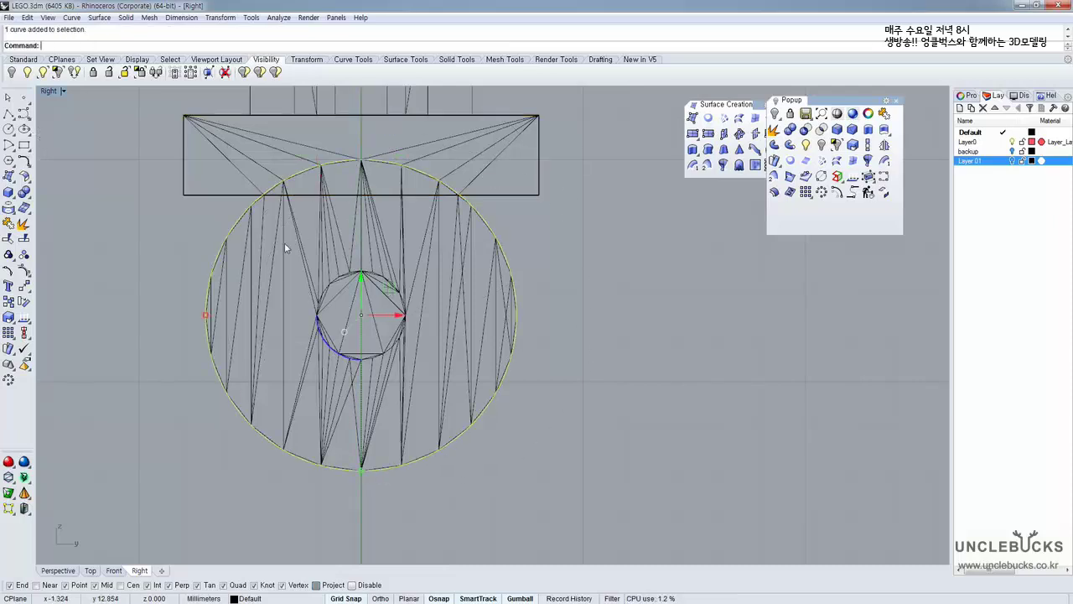
Move the disc circle in the Top view from the disc's centre line sideways to its side face on the negative X side
{"action": "double_click", "coordinate": [48, 93]}
{"action": "double_click", "coordinate": [52, 93]}
{"action": "right_click_drag", "start_coordinate": [448, 239], "coordinate": [385, 226]}
{"action": "scroll", "coordinate": [408, 256], "scroll_direction": "up", "scroll_amount": 10}
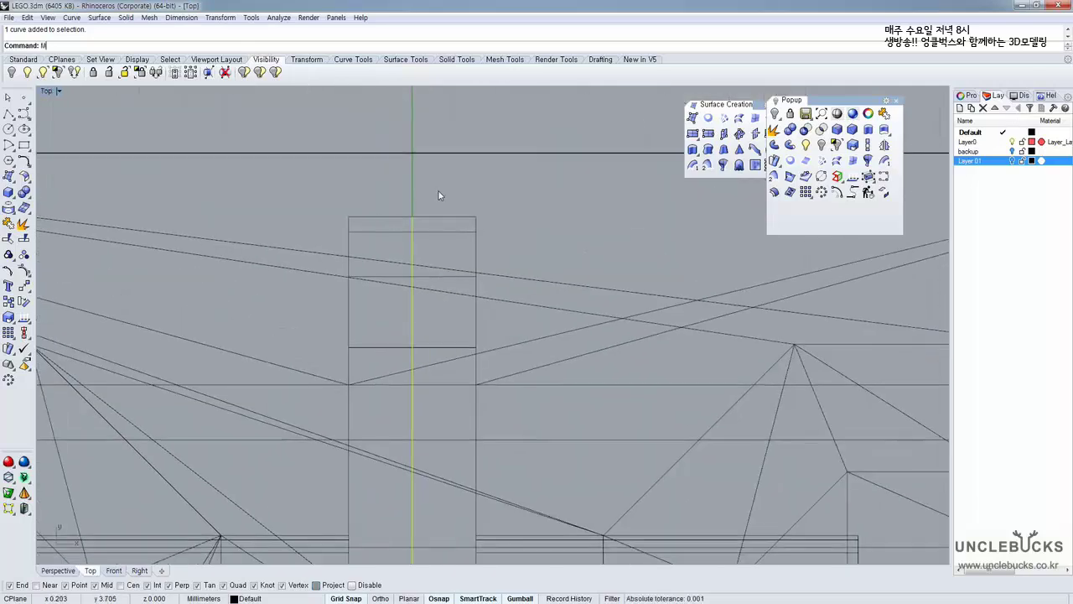
{"action": "type", "text": "Move"}
{"action": "key", "text": "Return"}
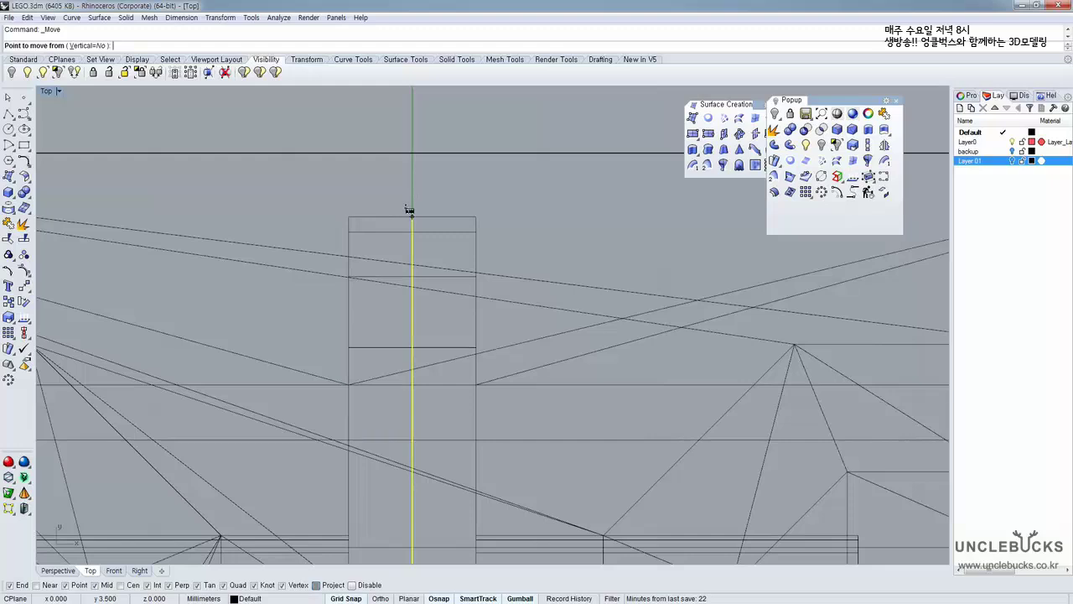
{"action": "left_click", "coordinate": [412, 217]}
{"action": "left_click", "coordinate": [350, 216]}
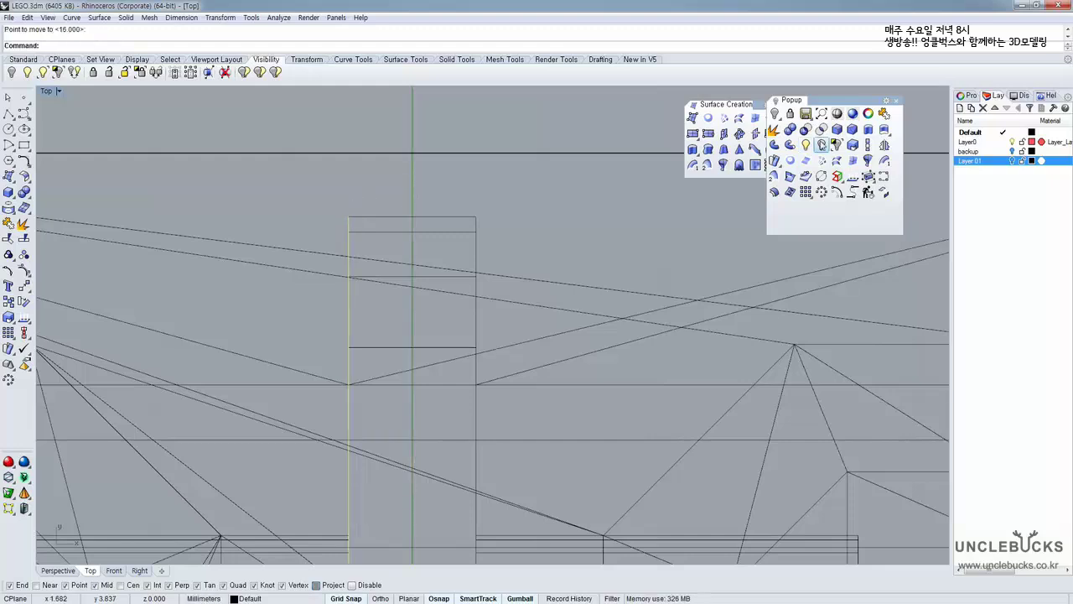
Extrude the disc circle 1 mm as a solid across to the disc mesh's opposite face
{"action": "left_click", "coordinate": [868, 130]}
{"action": "left_click", "coordinate": [475, 215]}
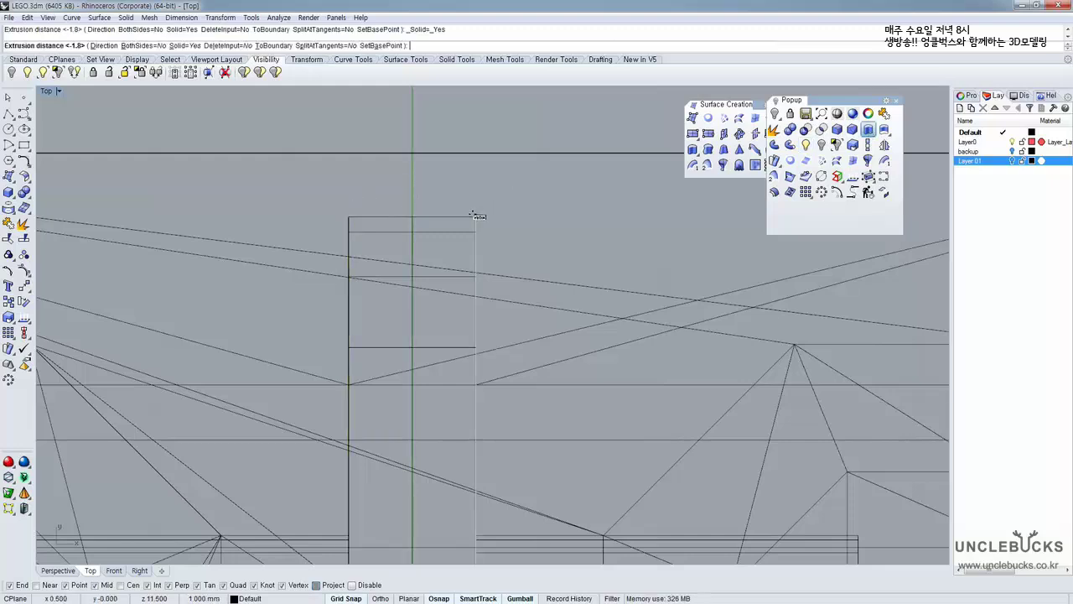
{"action": "right_click", "coordinate": [400, 226]}
Join the disc extrusion and the plate extrusion with a Boolean union and select the resulting solid
{"action": "double_click", "coordinate": [48, 91]}
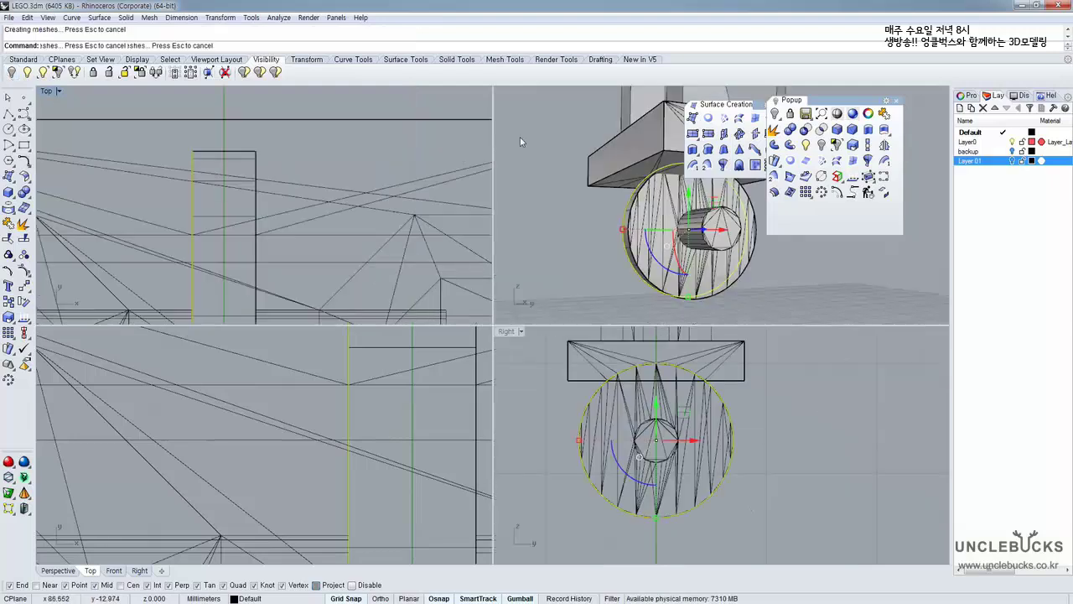
{"action": "double_click", "coordinate": [516, 90]}
{"action": "right_click_drag", "start_coordinate": [427, 231], "coordinate": [541, 283]}
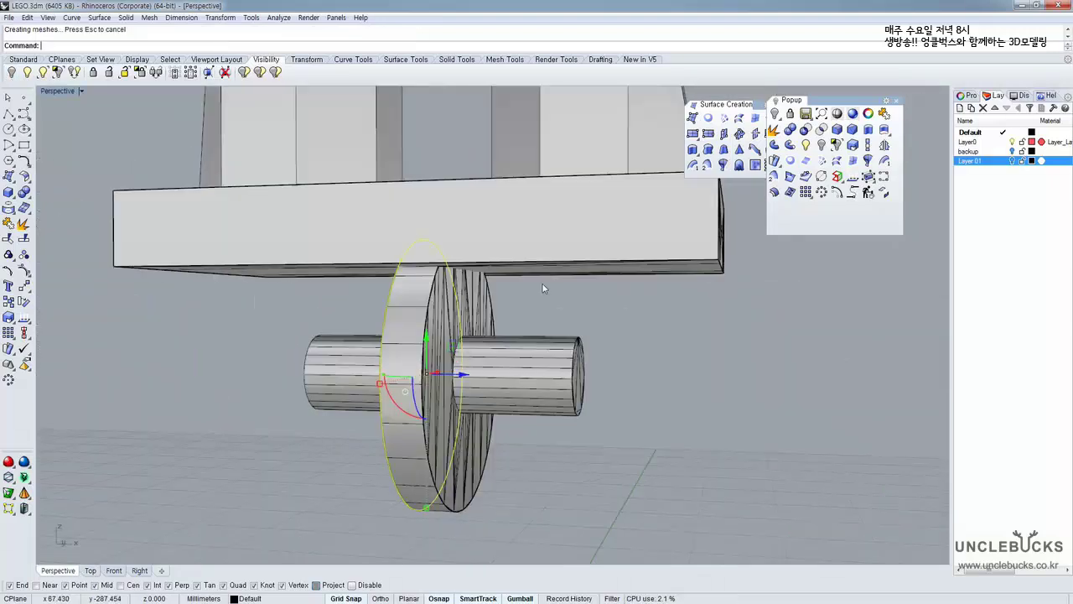
{"action": "left_click", "coordinate": [476, 347]}
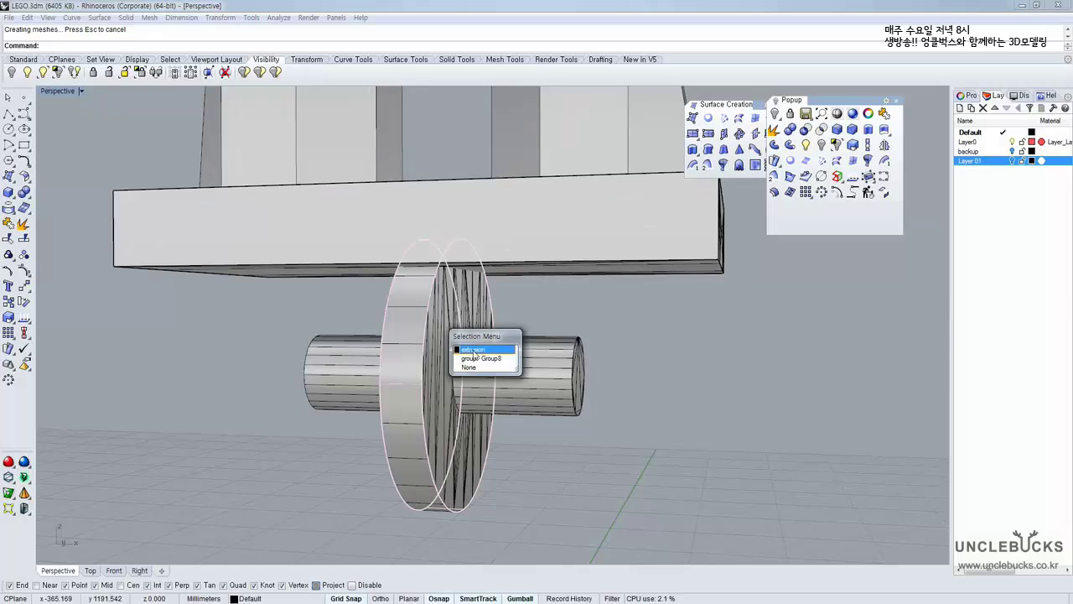
{"action": "left_click", "coordinate": [474, 349]}
{"action": "left_click", "coordinate": [509, 234]}
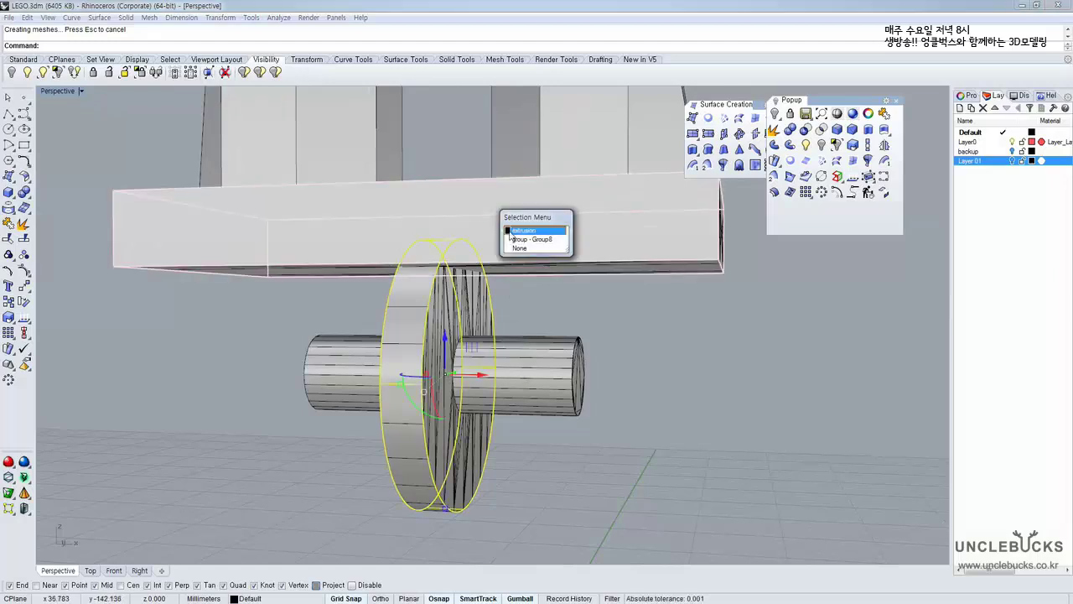
{"action": "left_click", "coordinate": [518, 232]}
{"action": "right_click_drag", "start_coordinate": [515, 238], "coordinate": [470, 269]}
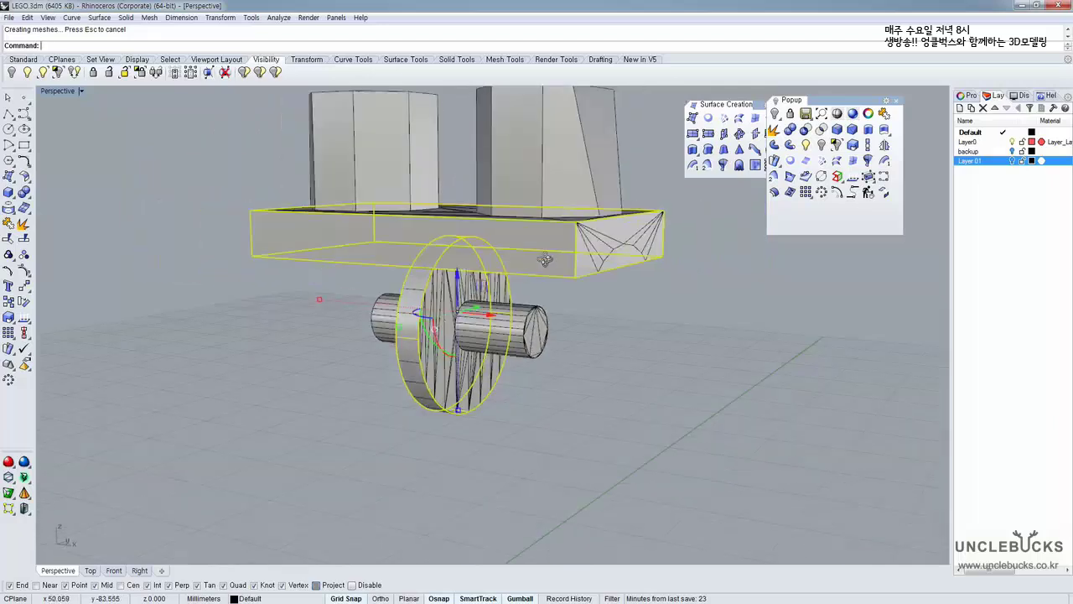
{"action": "left_click", "coordinate": [790, 130]}
{"action": "left_click", "coordinate": [473, 304]}
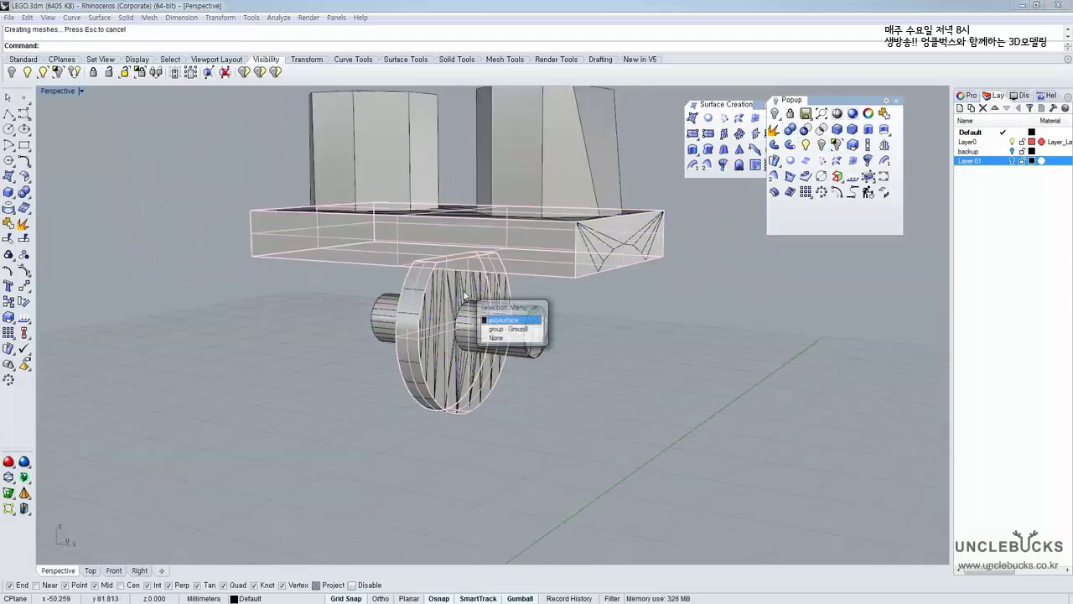
{"action": "left_click", "coordinate": [539, 322]}
{"action": "mouse_move", "coordinate": [540, 323]}
{"action": "right_mouse_down"}
{"action": "mouse_move", "coordinate": [561, 305]}
{"action": "mouse_move", "coordinate": [541, 302]}
{"action": "right_mouse_up"}
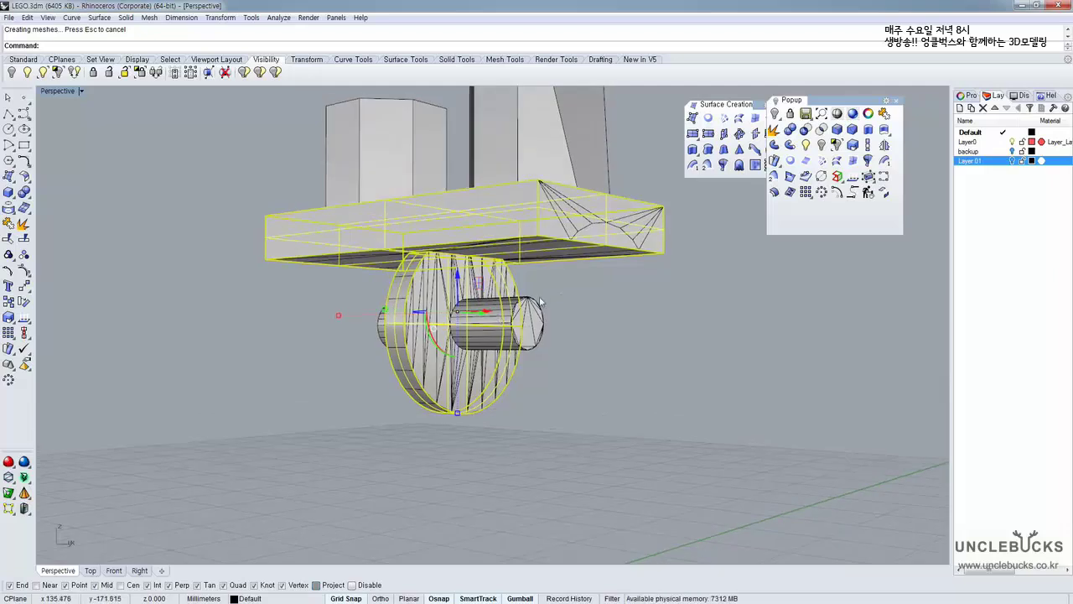
Draw a diameter circle of about 2 mm in the Right view from the pin's top vertex to its bottom vertex
{"action": "double_click", "coordinate": [63, 91]}
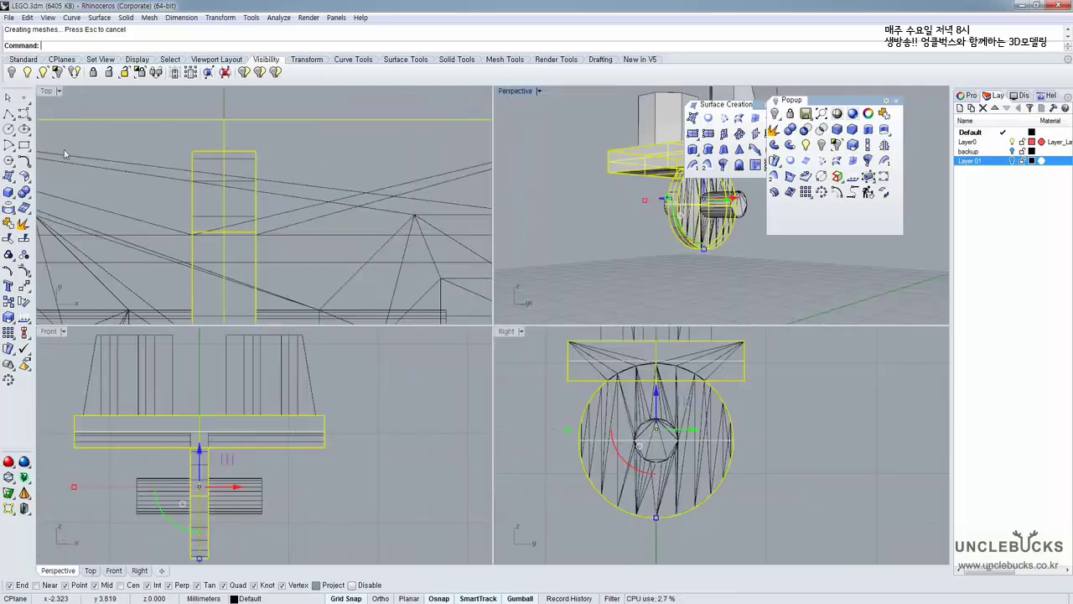
{"action": "left_click", "coordinate": [13, 134]}
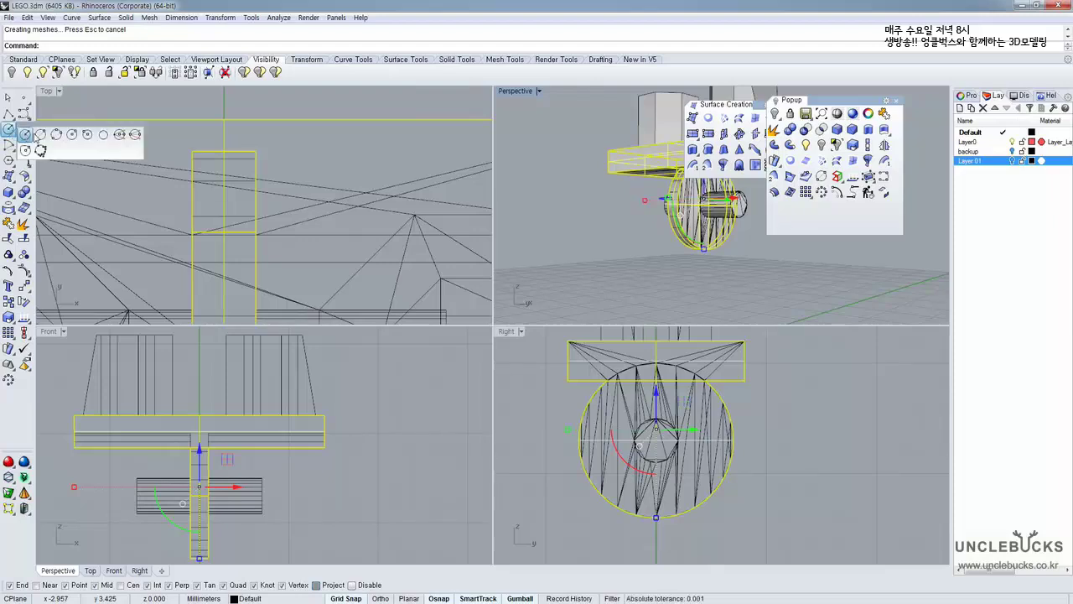
{"action": "left_click", "coordinate": [39, 137]}
{"action": "scroll", "coordinate": [664, 433], "scroll_direction": "up", "scroll_amount": 4}
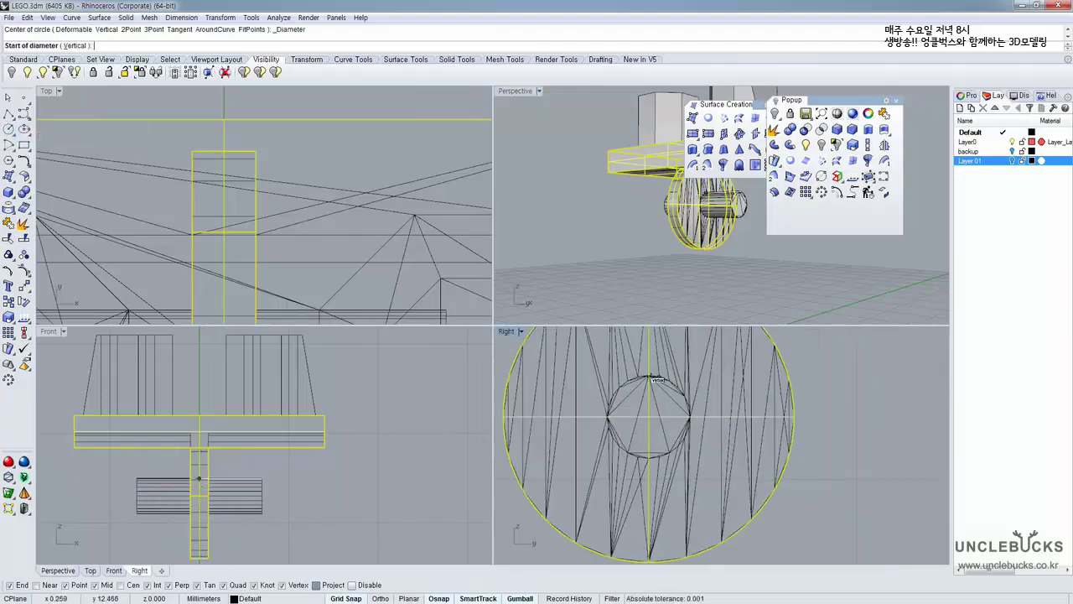
{"action": "left_click", "coordinate": [652, 476]}
{"action": "key", "text": "Escape"}
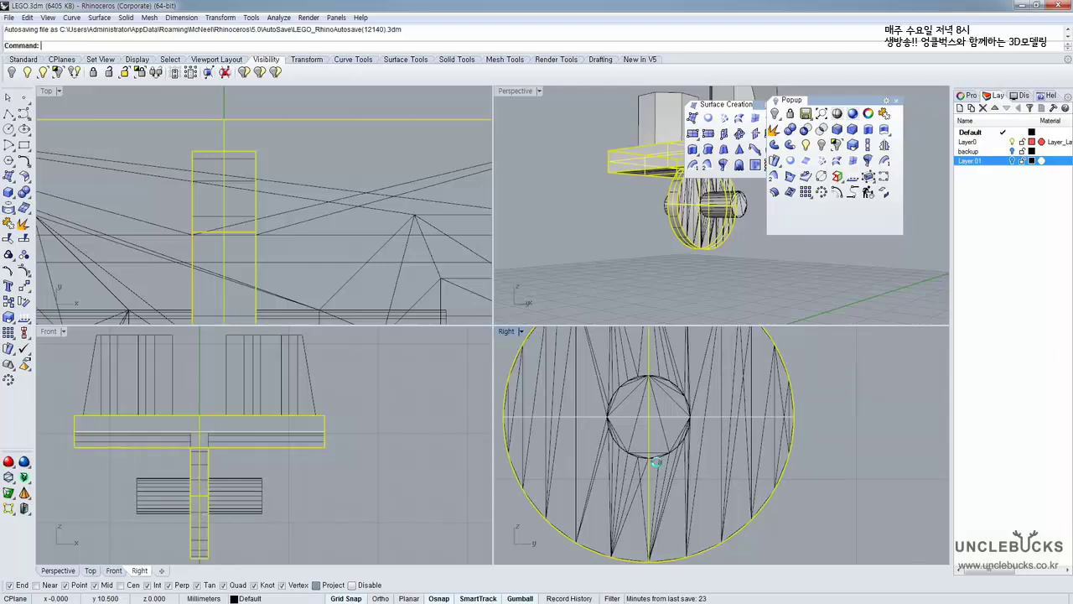
Extrude the pin circle as a solid to both sides, out to the end faces of the pin mesh
{"action": "key", "text": "ctrl+a"}
{"action": "key", "text": "Escape"}
{"action": "left_click", "coordinate": [661, 460]}
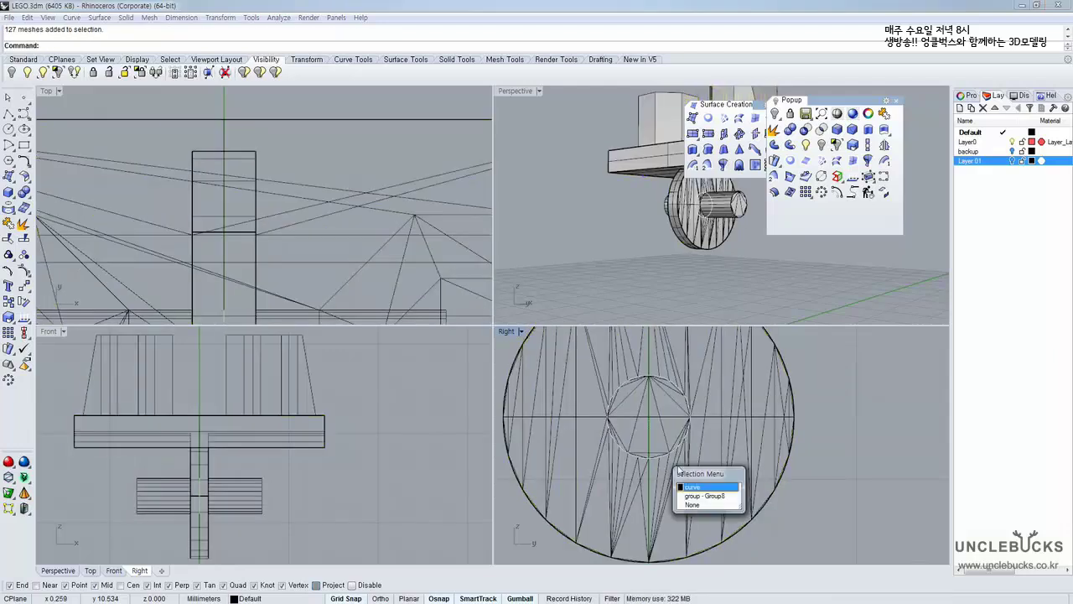
{"action": "left_click", "coordinate": [692, 487]}
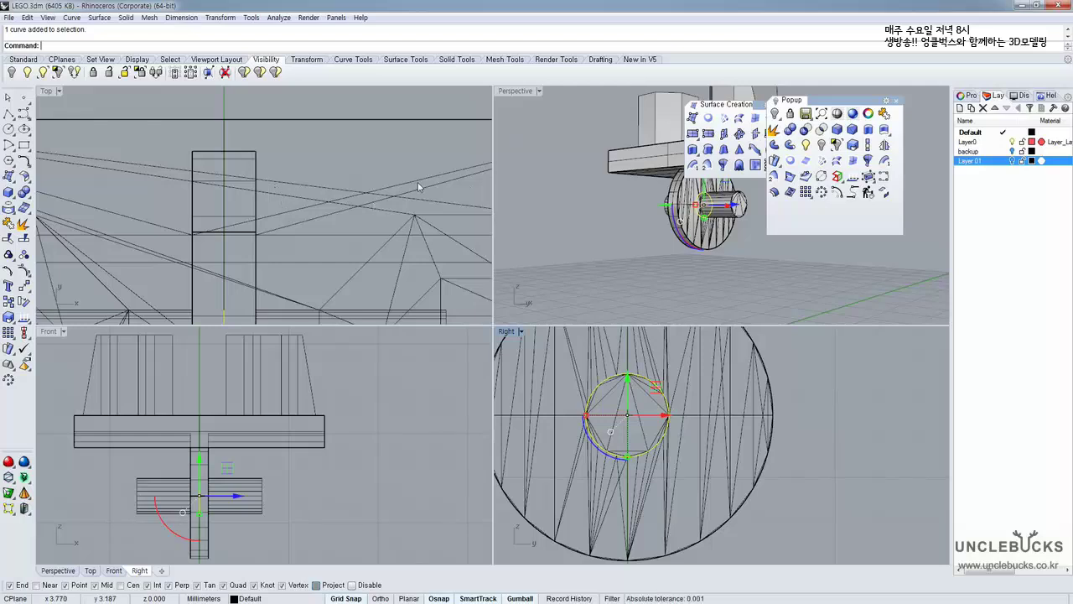
{"action": "right_click_drag", "start_coordinate": [303, 189], "coordinate": [299, 128]}
{"action": "scroll", "coordinate": [288, 168], "scroll_direction": "down", "scroll_amount": 8}
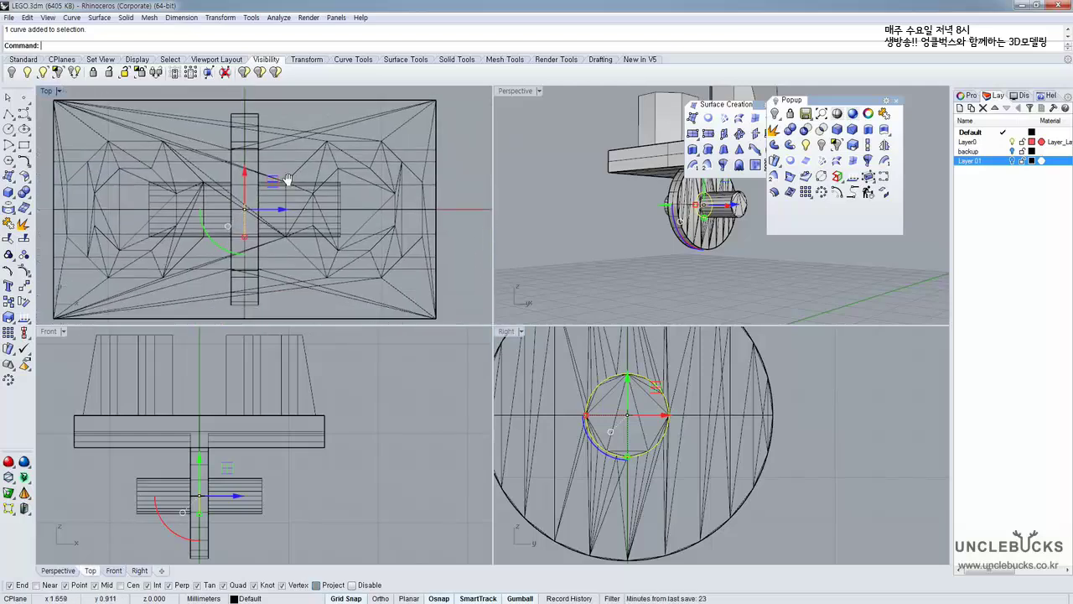
{"action": "scroll", "coordinate": [281, 179], "scroll_direction": "up", "scroll_amount": 6}
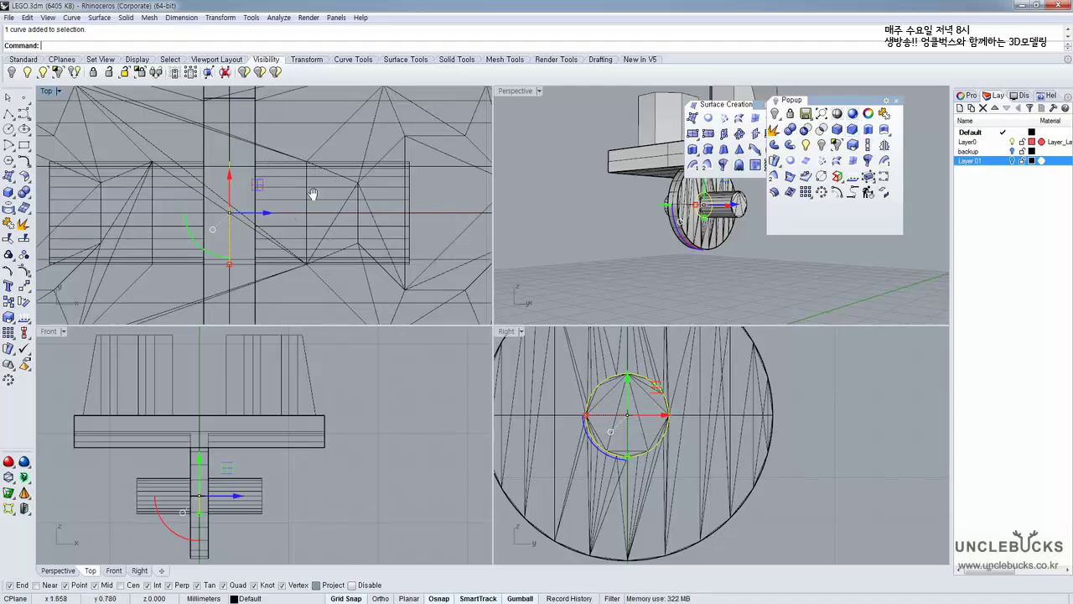
{"action": "right_click_drag", "start_coordinate": [312, 193], "coordinate": [310, 219]}
{"action": "left_click", "coordinate": [869, 130]}
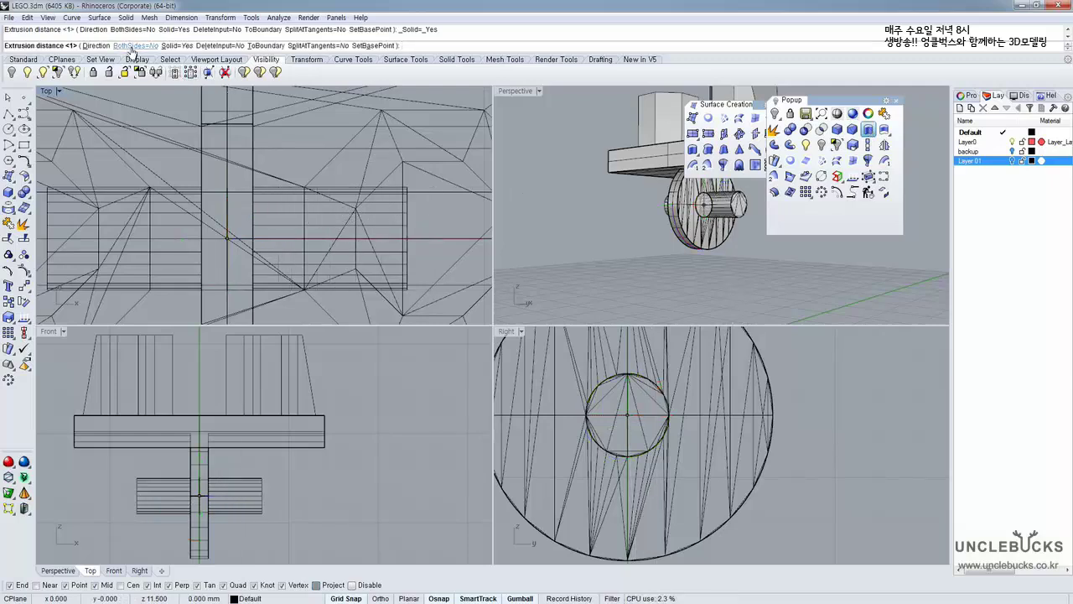
{"action": "left_click", "coordinate": [134, 45]}
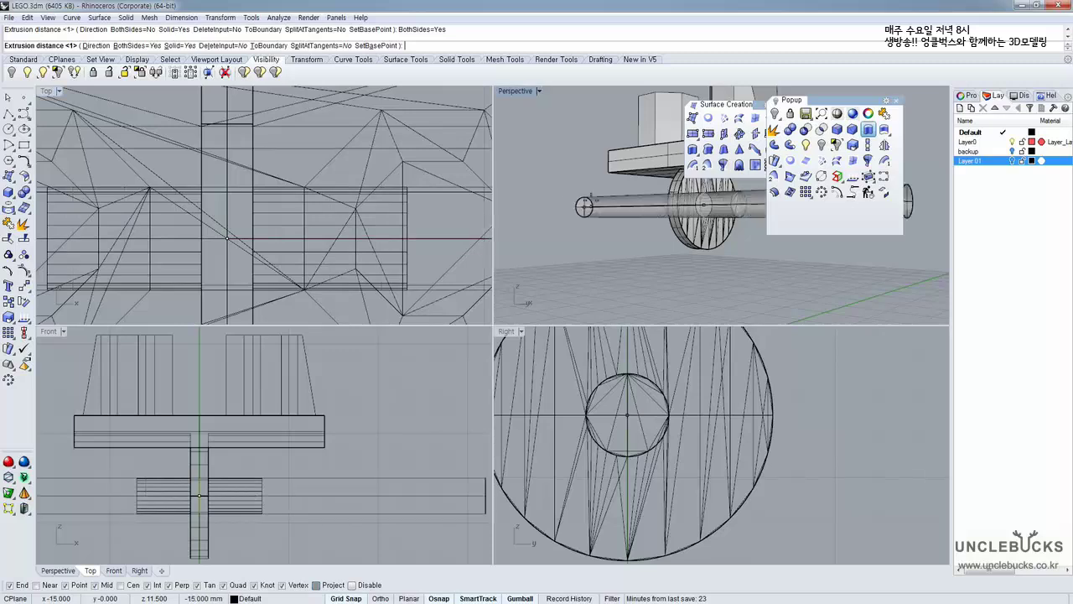
{"action": "right_click_drag", "start_coordinate": [619, 202], "coordinate": [712, 231]}
{"action": "scroll", "coordinate": [678, 227], "scroll_direction": "up", "scroll_amount": 4}
{"action": "left_click", "coordinate": [406, 208]}
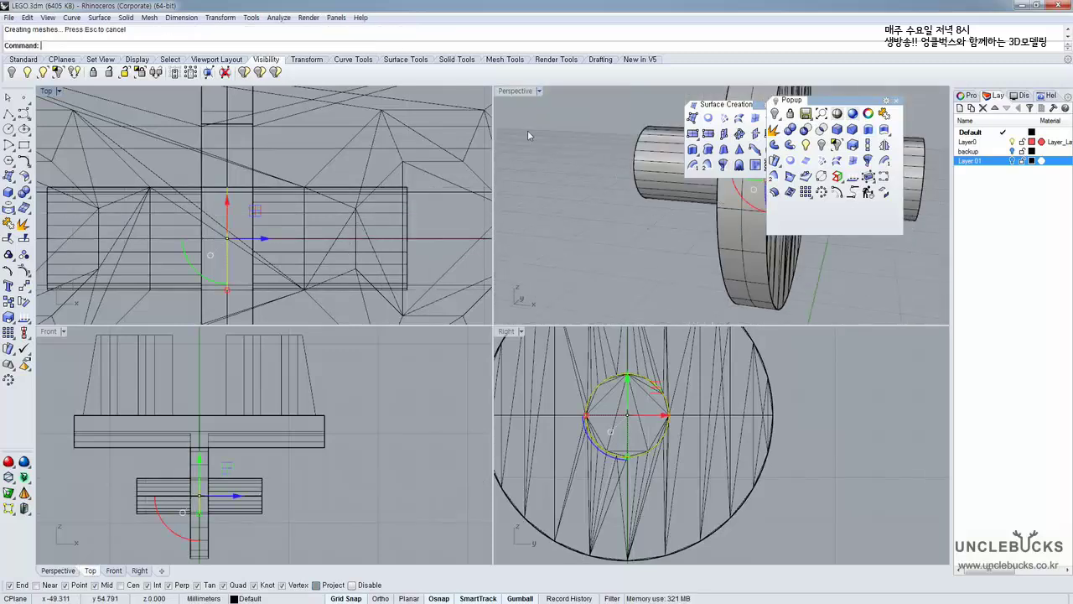
Join the pin extrusion and the plate-and-disc solid with a Boolean union
{"action": "double_click", "coordinate": [505, 92]}
{"action": "scroll", "coordinate": [484, 158], "scroll_direction": "down", "scroll_amount": 4}
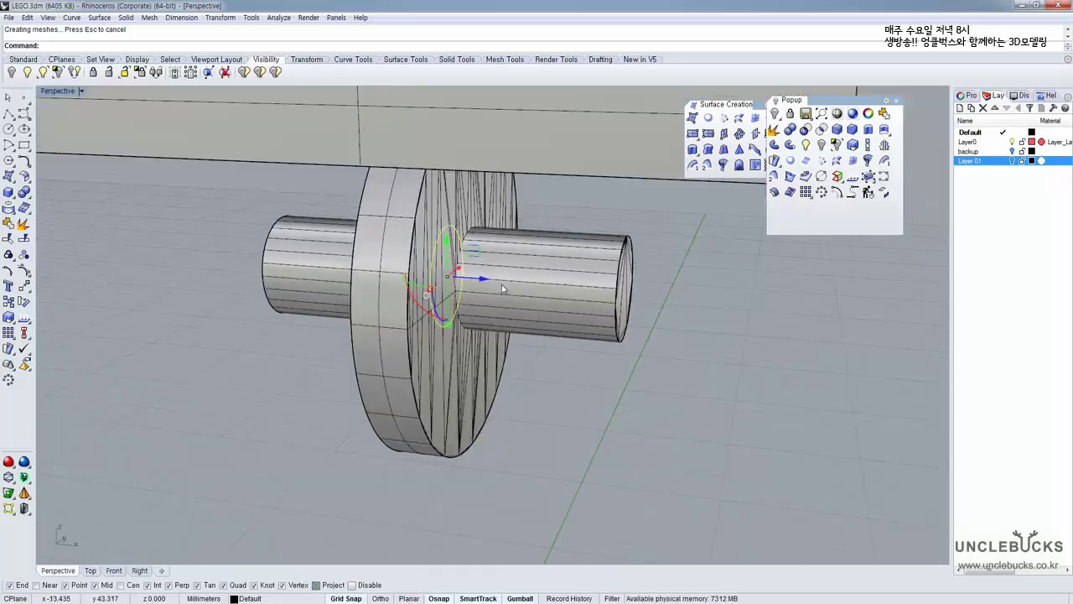
{"action": "left_click", "coordinate": [546, 297]}
{"action": "left_click", "coordinate": [575, 316]}
{"action": "right_click_drag", "start_coordinate": [575, 314], "coordinate": [560, 250]}
{"action": "scroll", "coordinate": [557, 252], "scroll_direction": "down", "scroll_amount": 5}
{"action": "right_click_drag", "start_coordinate": [509, 210], "coordinate": [517, 287], "text": "shift"}
{"action": "left_click", "coordinate": [467, 216]}
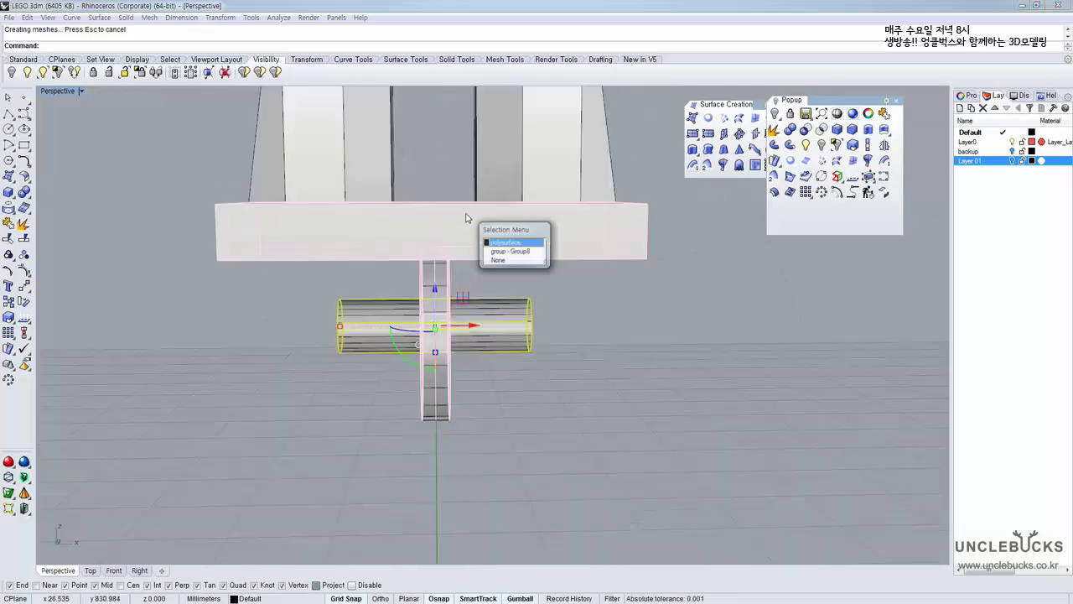
{"action": "left_click", "coordinate": [507, 243]}
{"action": "right_click_drag", "start_coordinate": [507, 243], "coordinate": [453, 235]}
{"action": "left_click", "coordinate": [790, 131]}
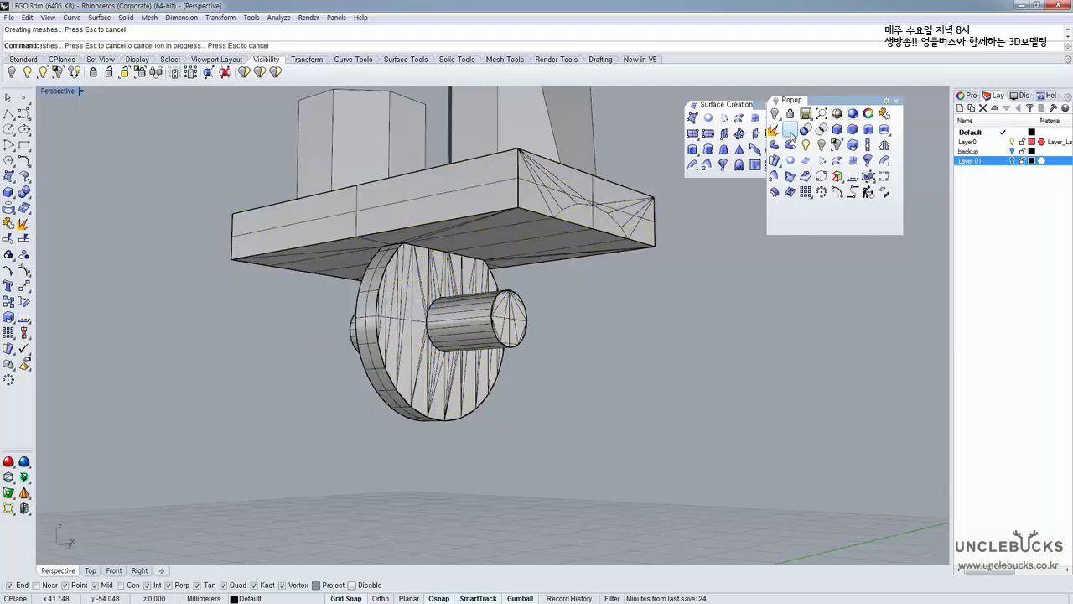
Select the united hip solid and maximize the Top view on the plate
{"action": "left_click", "coordinate": [500, 310]}
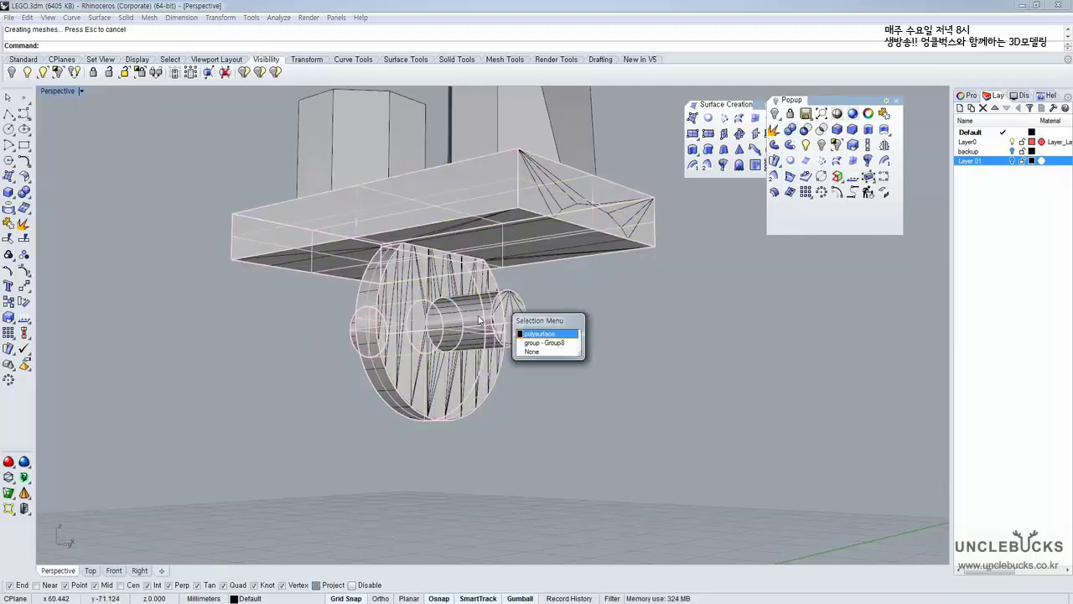
{"action": "left_click", "coordinate": [547, 339]}
{"action": "right_click_drag", "start_coordinate": [463, 267], "coordinate": [537, 347]}
{"action": "double_click", "coordinate": [54, 91]}
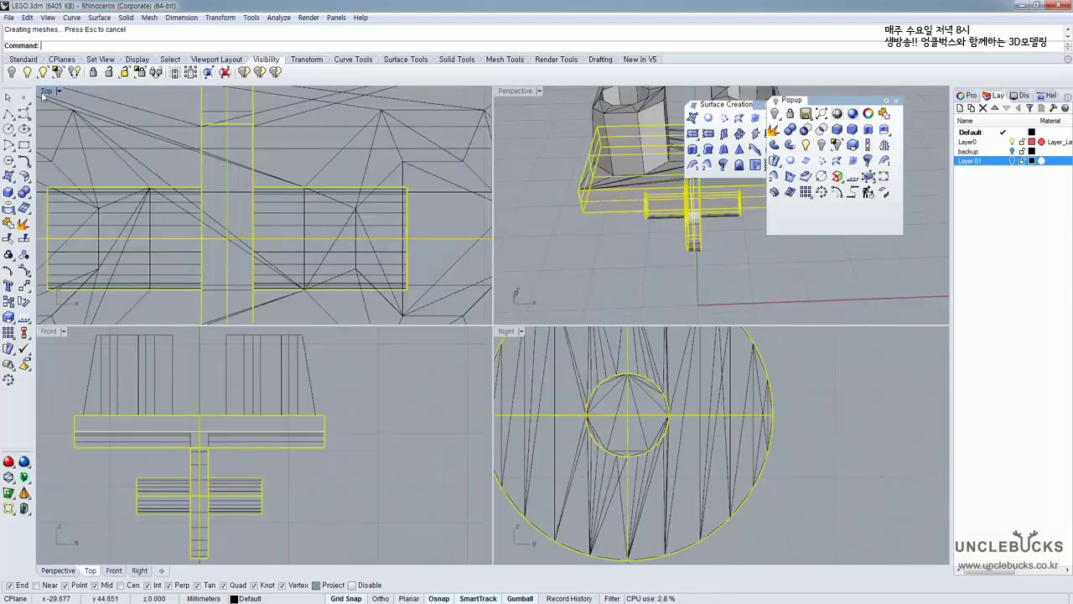
{"action": "double_click", "coordinate": [48, 92]}
{"action": "scroll", "coordinate": [266, 280], "scroll_direction": "down", "scroll_amount": 2}
{"action": "right_click_drag", "start_coordinate": [201, 254], "coordinate": [302, 196]}
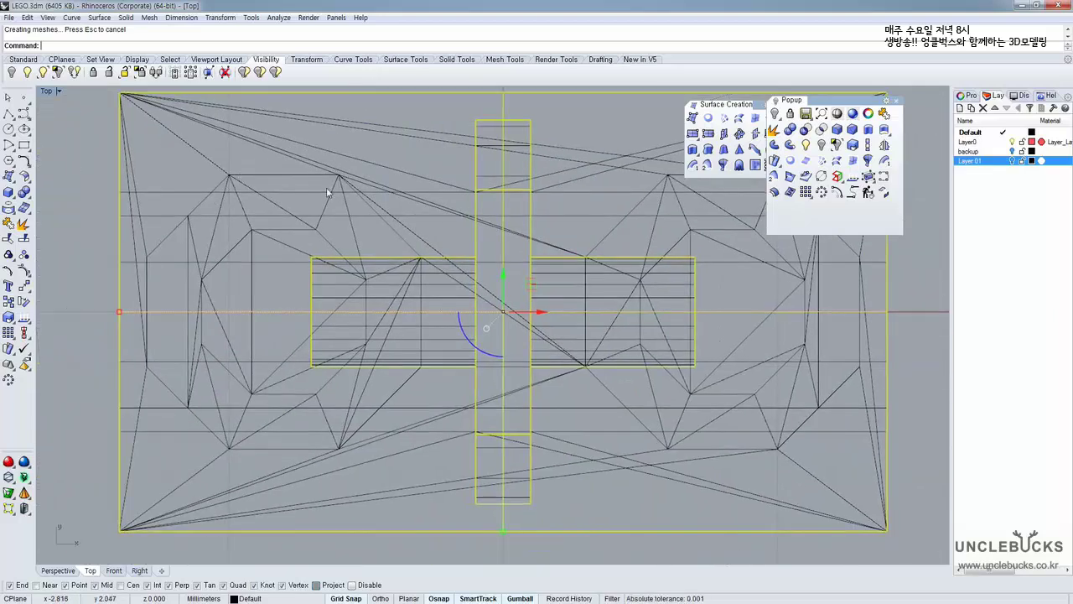
{"action": "left_click", "coordinate": [12, 118]}
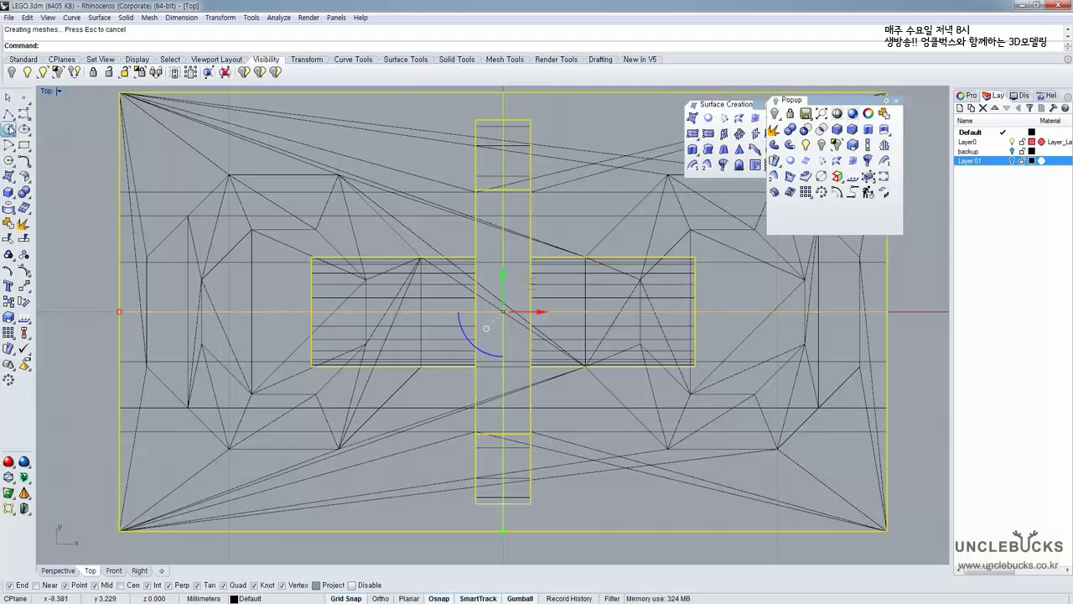
{"action": "left_click", "coordinate": [8, 130]}
{"action": "left_click", "coordinate": [7, 161]}
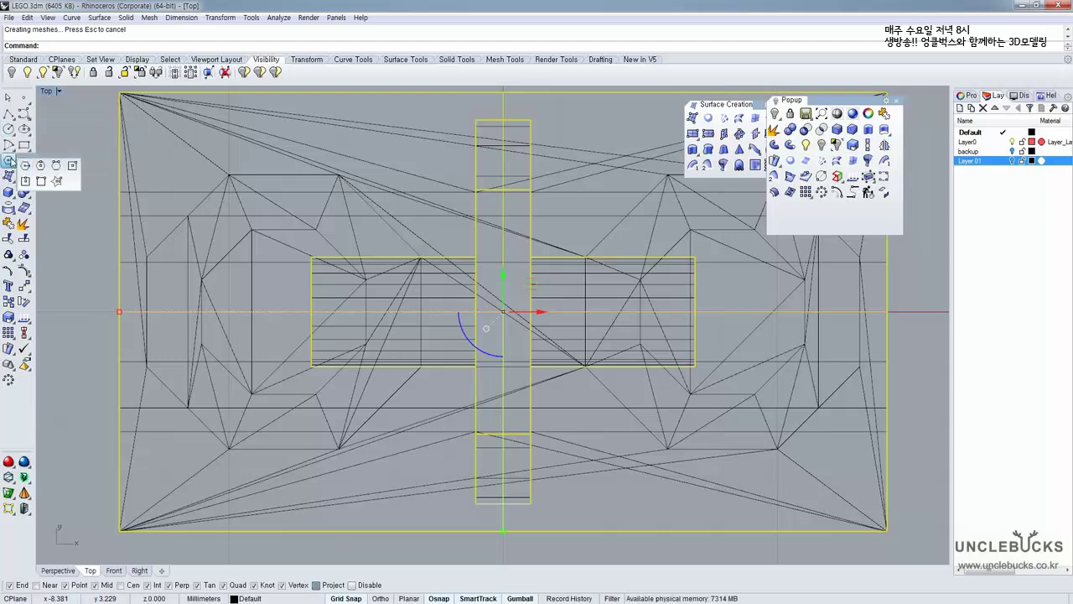
{"action": "left_click", "coordinate": [26, 167]}
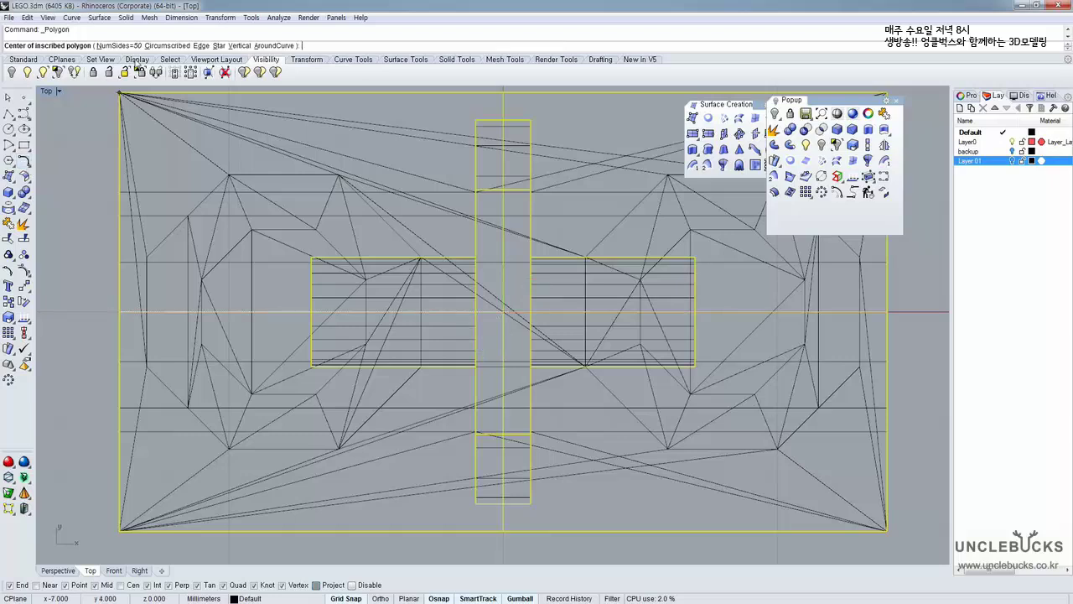
{"action": "left_click", "coordinate": [120, 46]}
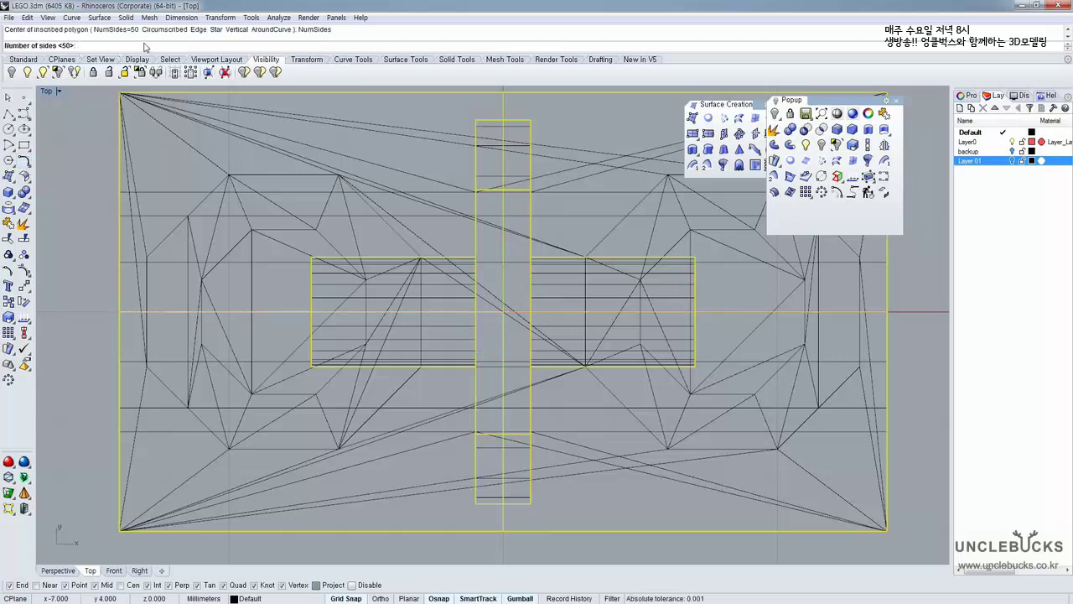
{"action": "type", "text": "8"}
{"action": "key", "text": "Return"}
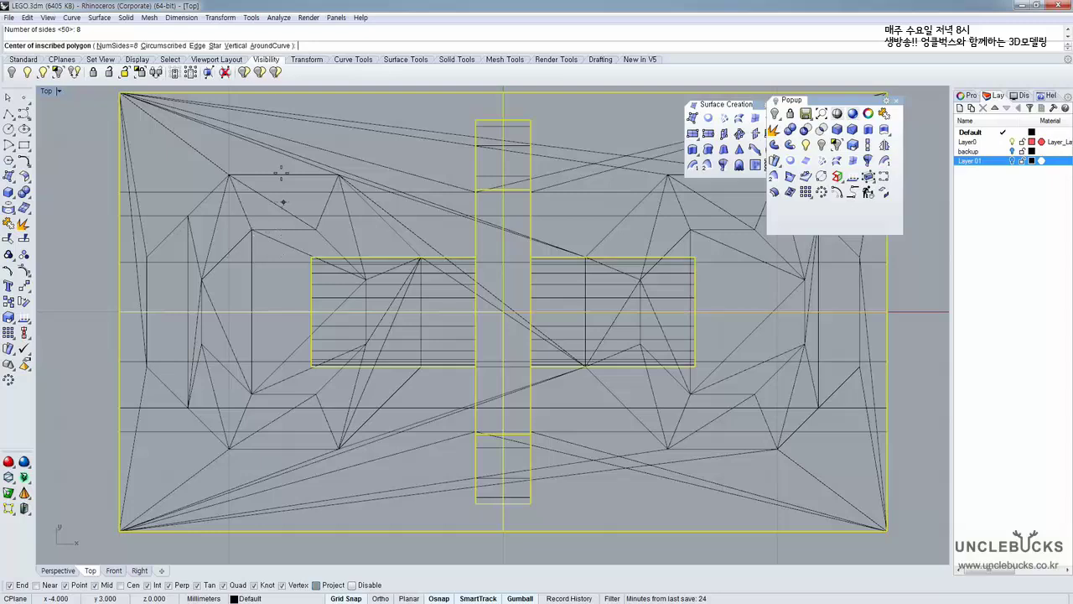
{"action": "left_click", "coordinate": [284, 310]}
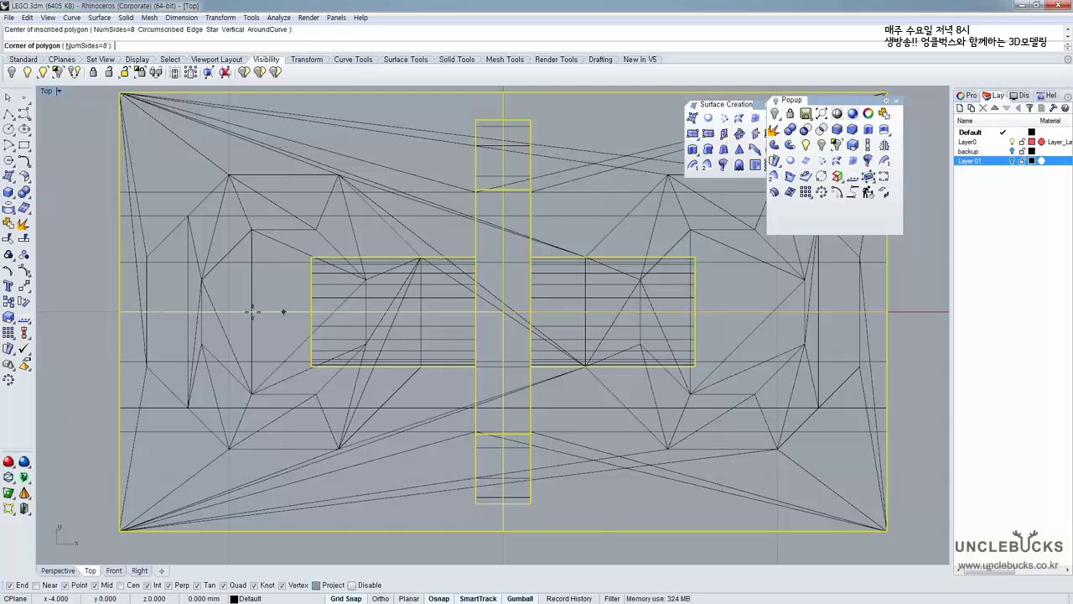
{"action": "scroll", "coordinate": [250, 227], "scroll_direction": "up", "scroll_amount": 7}
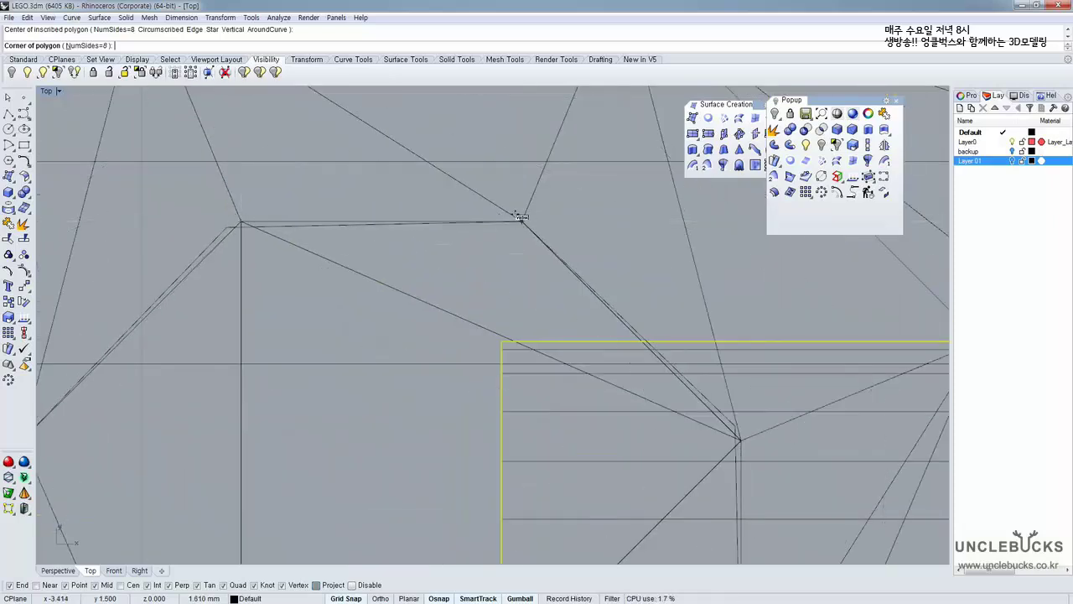
{"action": "key", "text": "Escape"}
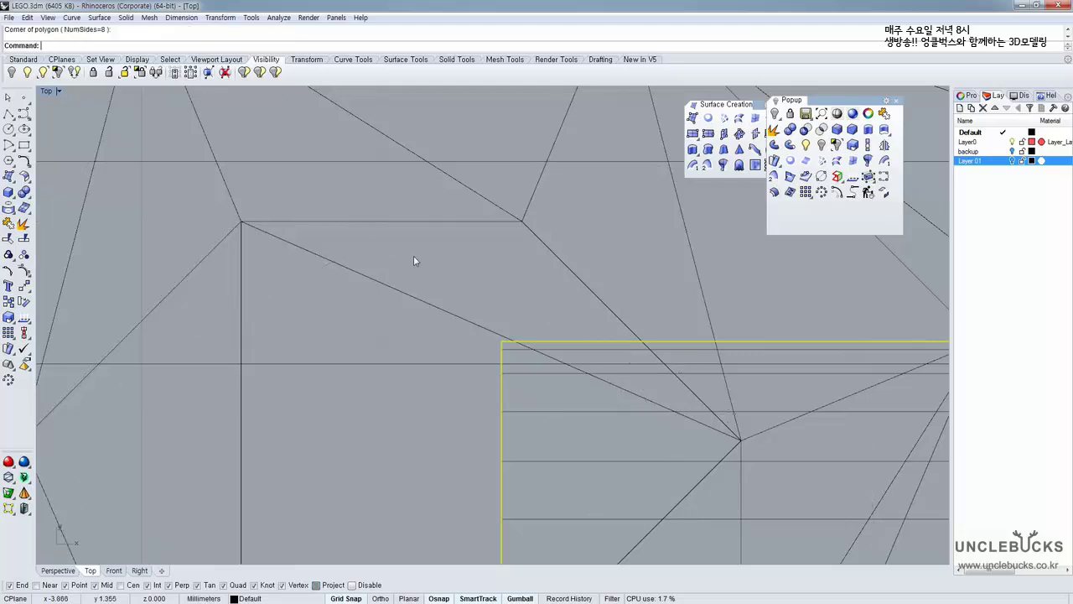
Draw a closed polyline through the eight outer vertices of the peg mesh on the negative X side and select the octagon
{"action": "scroll", "coordinate": [411, 253], "scroll_direction": "down", "scroll_amount": 6}
{"action": "right_click_drag", "start_coordinate": [339, 248], "coordinate": [337, 177]}
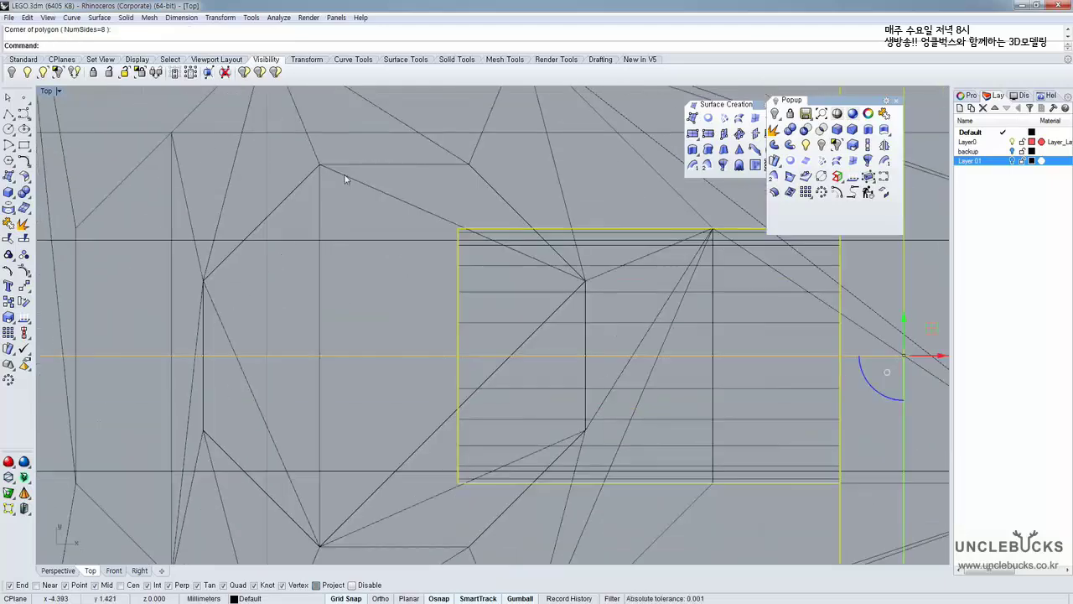
{"action": "left_click", "coordinate": [8, 116]}
{"action": "right_click_drag", "start_coordinate": [184, 141], "coordinate": [172, 191]}
{"action": "scroll", "coordinate": [189, 162], "scroll_direction": "down", "scroll_amount": 4}
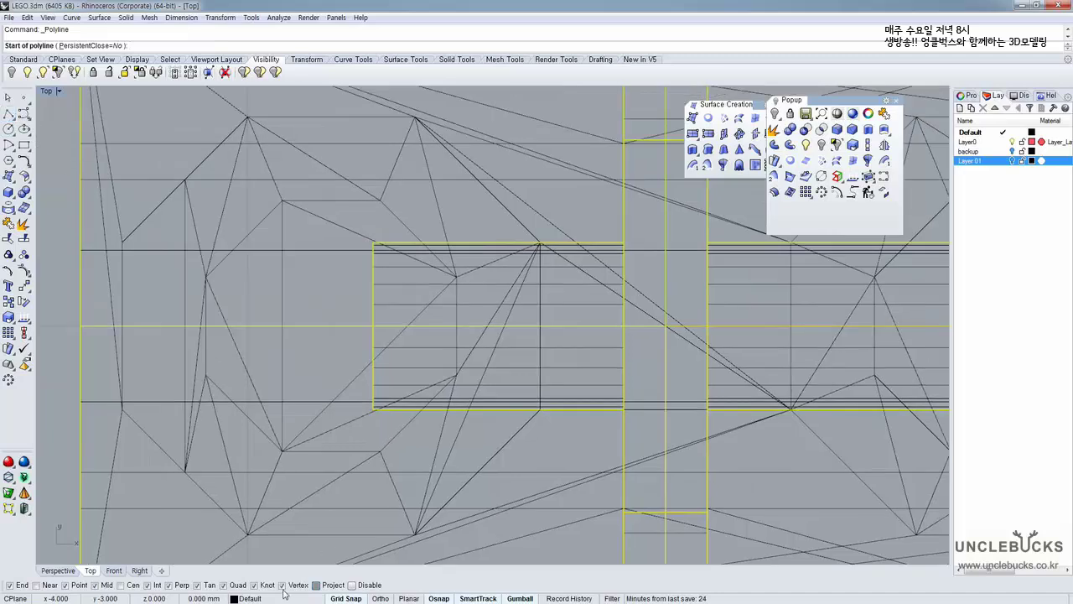
{"action": "left_click", "coordinate": [122, 241]}
{"action": "left_click", "coordinate": [248, 118]}
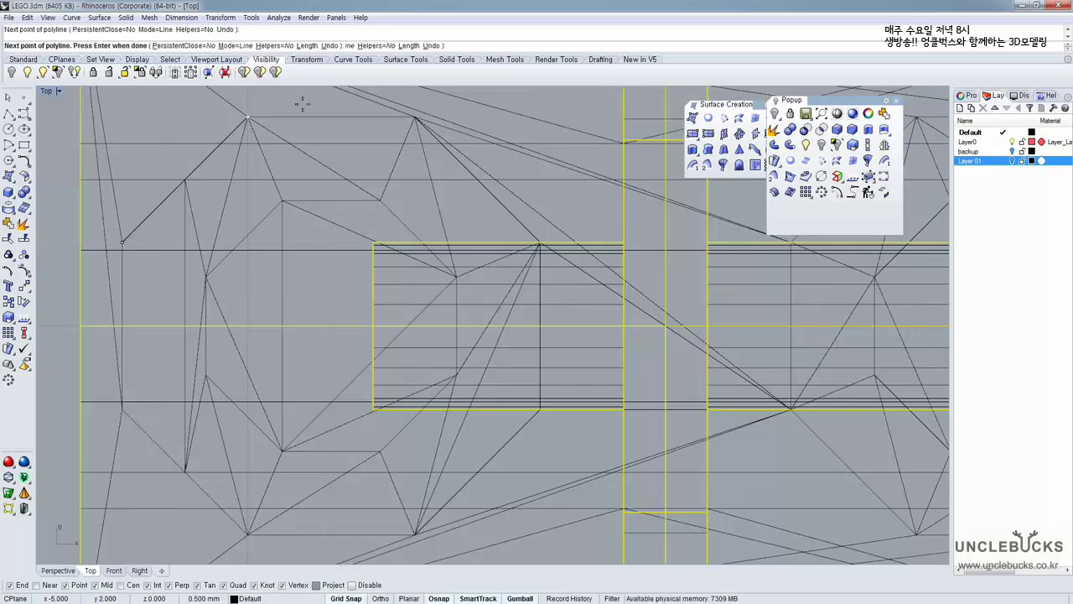
{"action": "left_click", "coordinate": [415, 117]}
{"action": "scroll", "coordinate": [540, 243], "scroll_direction": "up", "scroll_amount": 5}
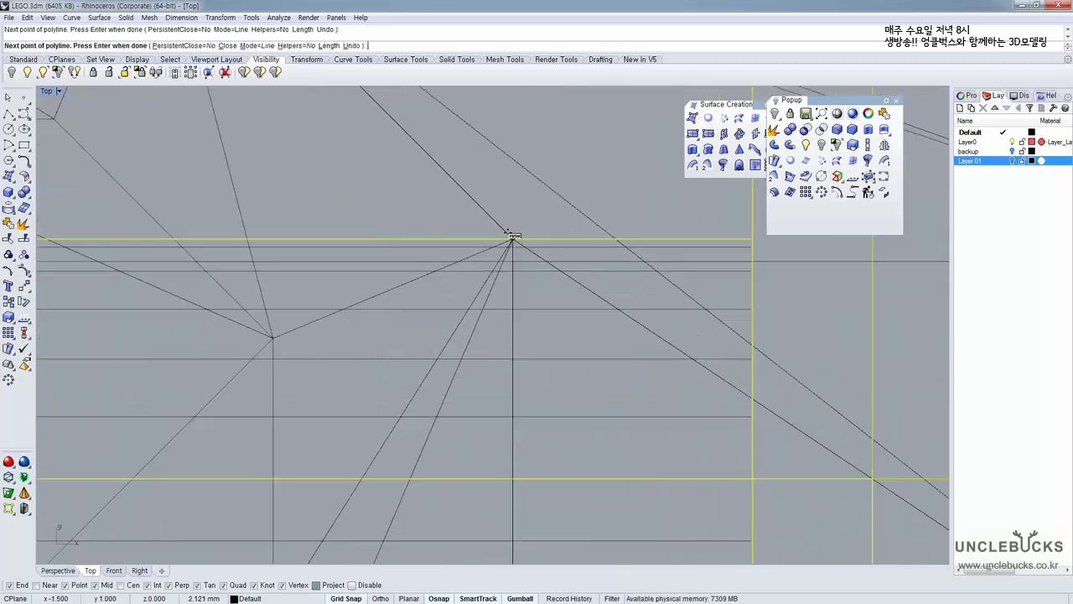
{"action": "scroll", "coordinate": [512, 238], "scroll_direction": "up", "scroll_amount": 3}
{"action": "left_click", "coordinate": [513, 241]}
{"action": "scroll", "coordinate": [510, 244], "scroll_direction": "down", "scroll_amount": 5}
{"action": "scroll", "coordinate": [503, 341], "scroll_direction": "down", "scroll_amount": 1}
{"action": "right_click_drag", "start_coordinate": [502, 340], "coordinate": [500, 157]}
{"action": "left_click", "coordinate": [508, 334]}
{"action": "right_click_drag", "start_coordinate": [357, 526], "coordinate": [505, 363]}
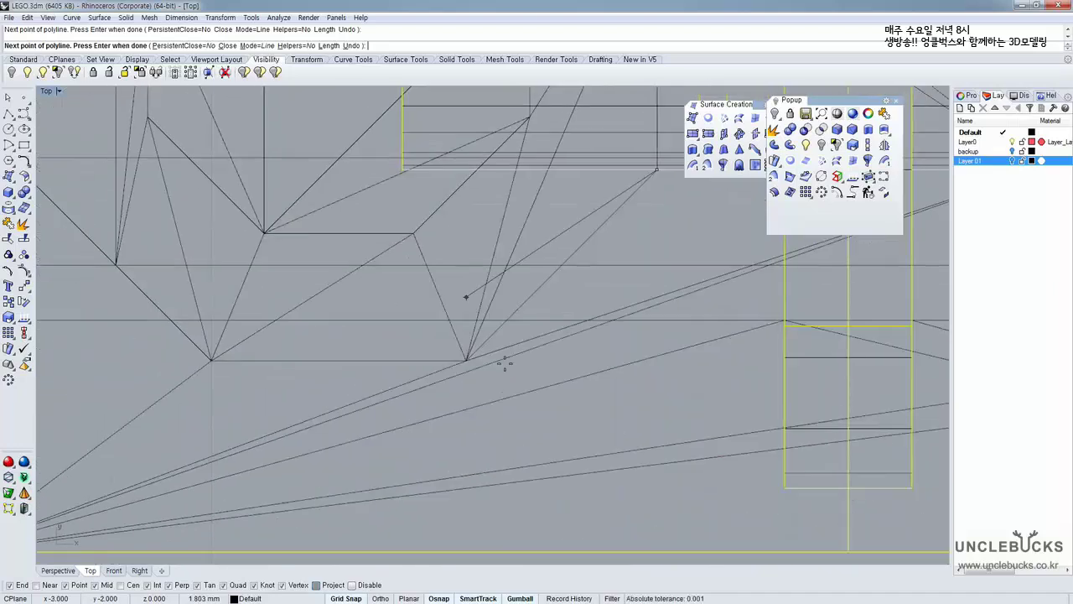
{"action": "left_click", "coordinate": [468, 360]}
{"action": "left_click", "coordinate": [212, 361]}
{"action": "right_click_drag", "start_coordinate": [336, 349], "coordinate": [640, 487]}
{"action": "left_click", "coordinate": [325, 308]}
{"action": "scroll", "coordinate": [322, 287], "scroll_direction": "down", "scroll_amount": 6}
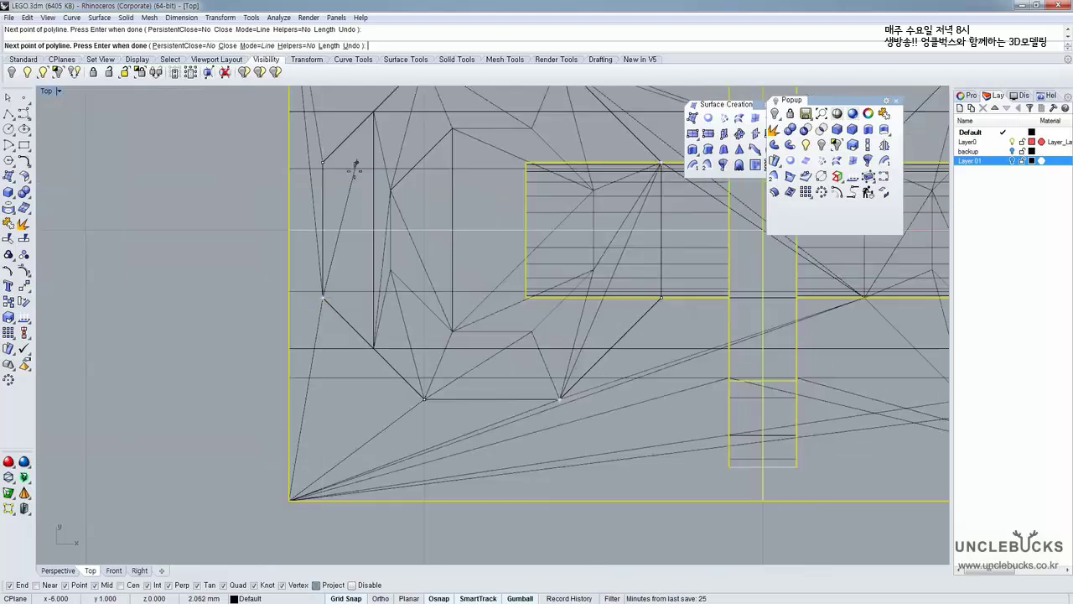
{"action": "left_click", "coordinate": [324, 163]}
{"action": "left_click", "coordinate": [341, 148]}
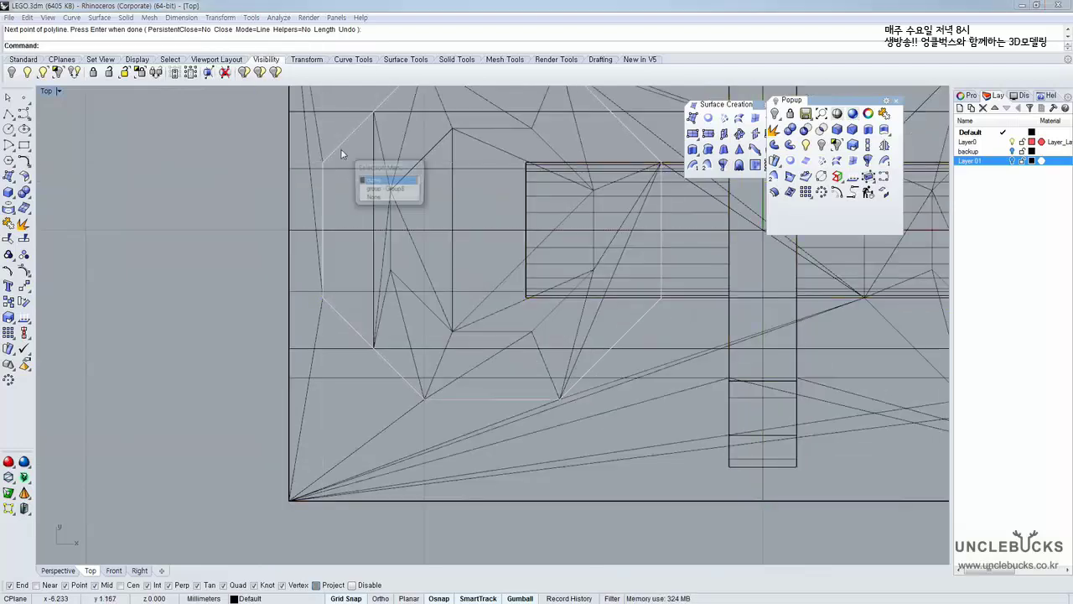
{"action": "left_click", "coordinate": [378, 180]}
{"action": "right_click_drag", "start_coordinate": [409, 166], "coordinate": [253, 233]}
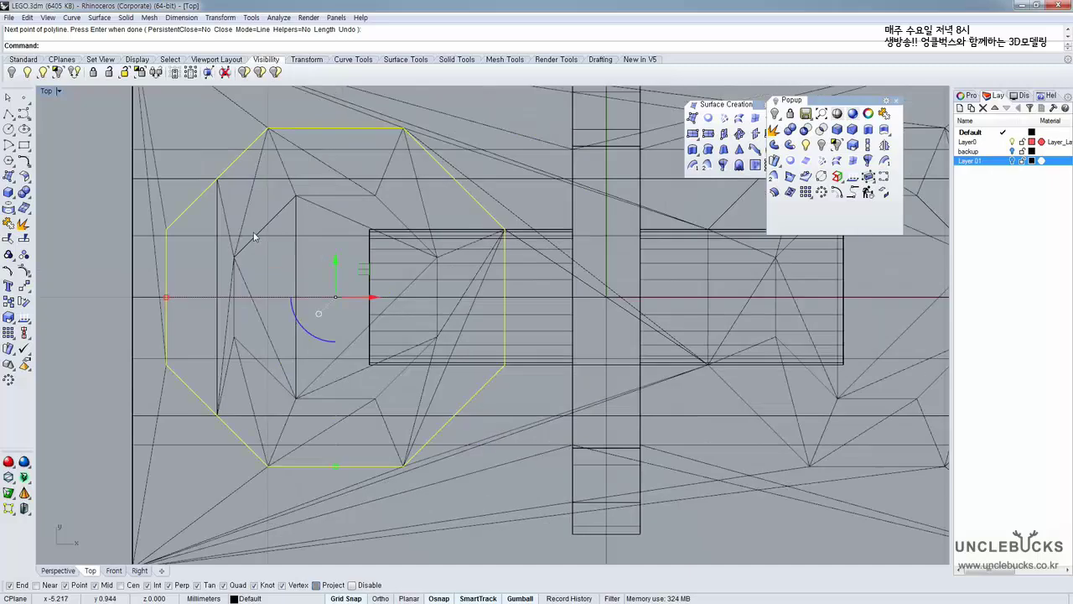
Draw a second closed polyline through the eight inner vertices of the same peg mesh
{"action": "left_click", "coordinate": [11, 118]}
{"action": "left_click", "coordinate": [234, 337]}
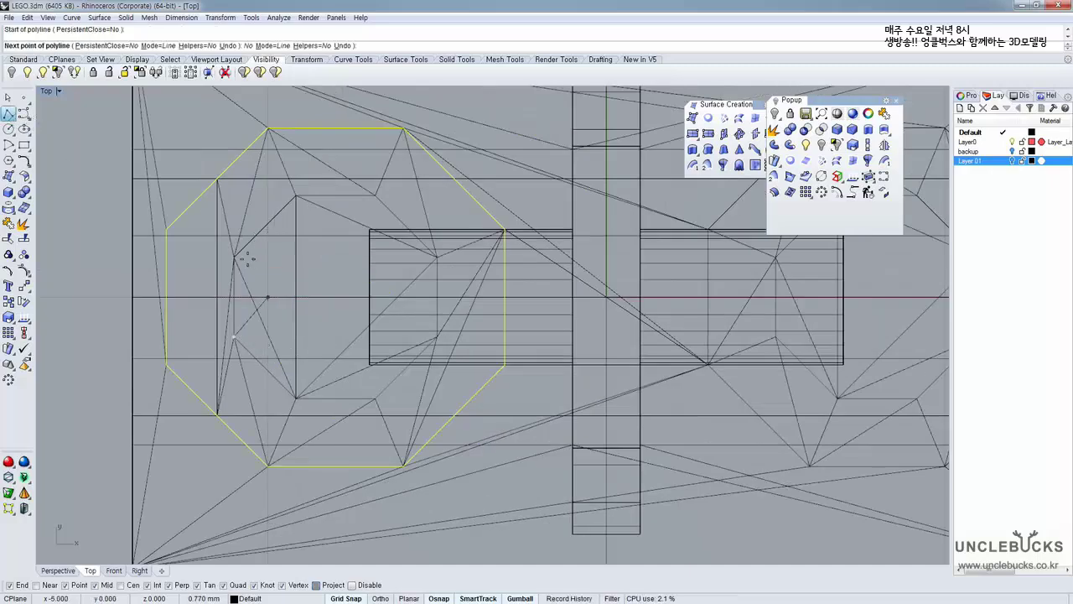
{"action": "left_click", "coordinate": [235, 256]}
{"action": "left_click", "coordinate": [296, 196]}
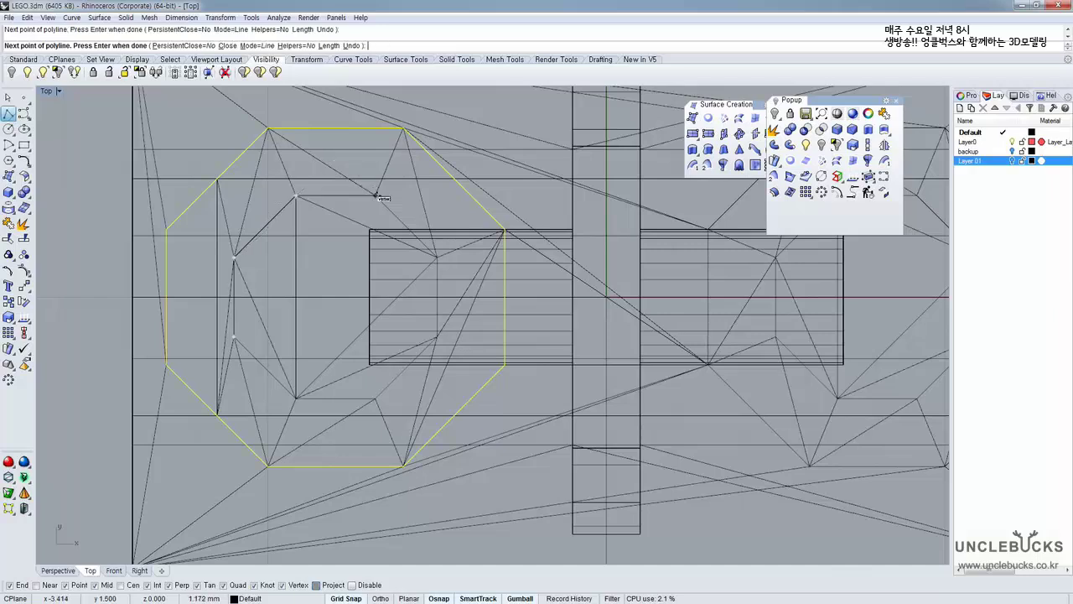
{"action": "left_click", "coordinate": [374, 196]}
{"action": "scroll", "coordinate": [438, 255], "scroll_direction": "up", "scroll_amount": 3}
{"action": "left_click", "coordinate": [433, 253]}
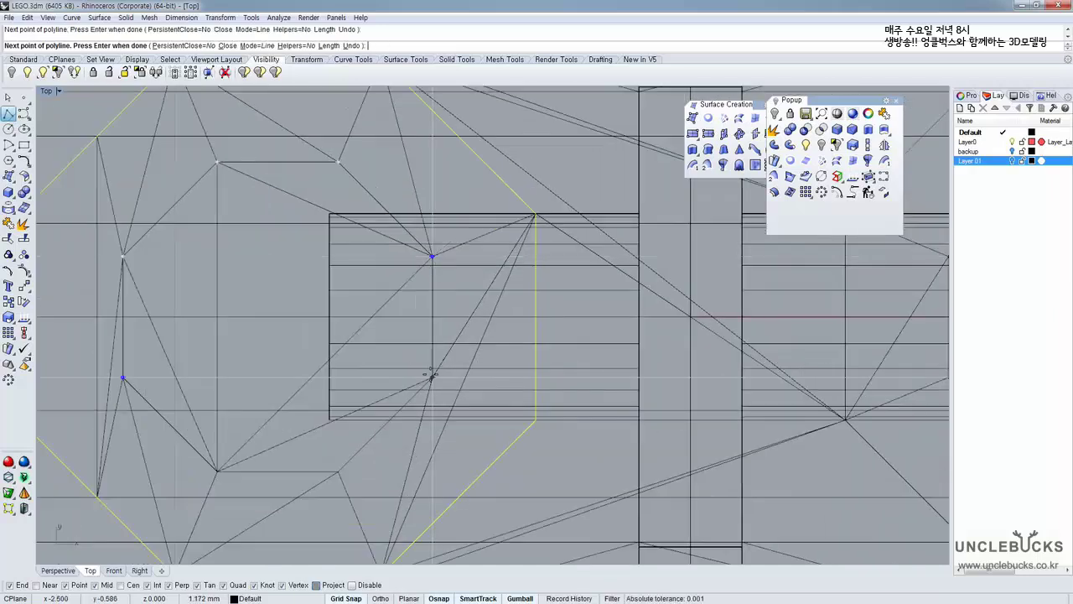
{"action": "left_click", "coordinate": [337, 469]}
{"action": "left_click", "coordinate": [217, 471]}
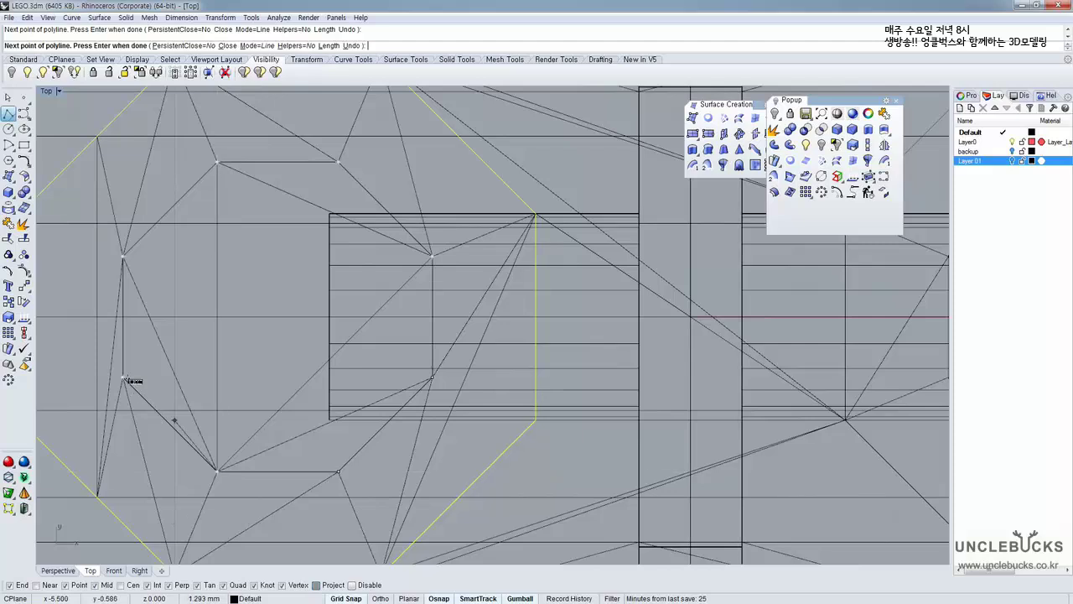
{"action": "left_click", "coordinate": [123, 378]}
Close the inner octagon polyline on the peg mesh and select both the inner and outer octagon curves
{"action": "left_click", "coordinate": [146, 401]}
{"action": "left_click", "coordinate": [175, 425]}
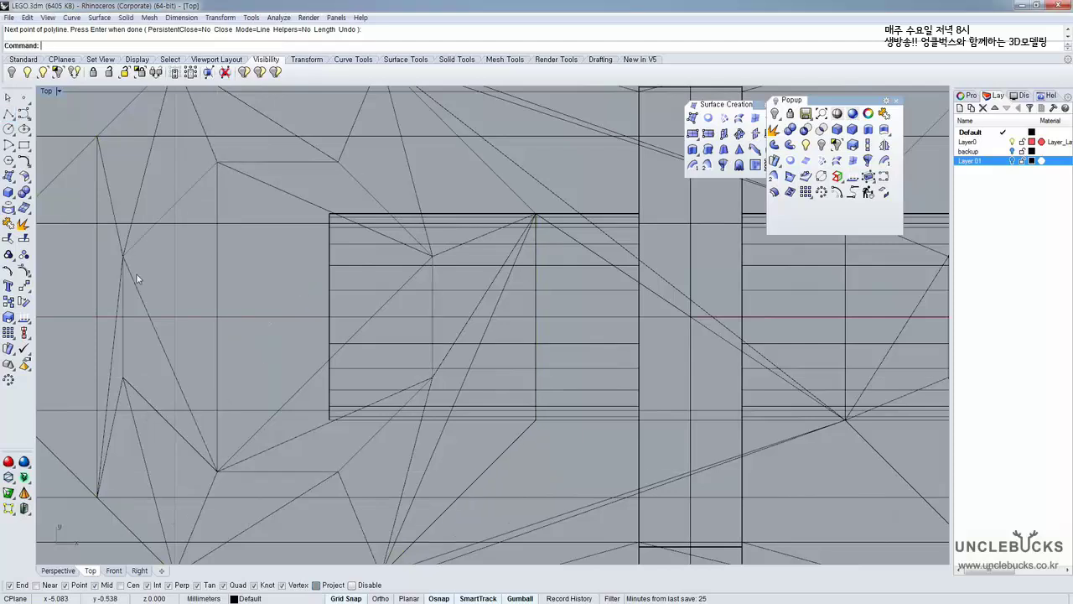
{"action": "right_click_drag", "start_coordinate": [140, 244], "coordinate": [246, 303]}
{"action": "left_click", "coordinate": [218, 178], "text": "shift"}
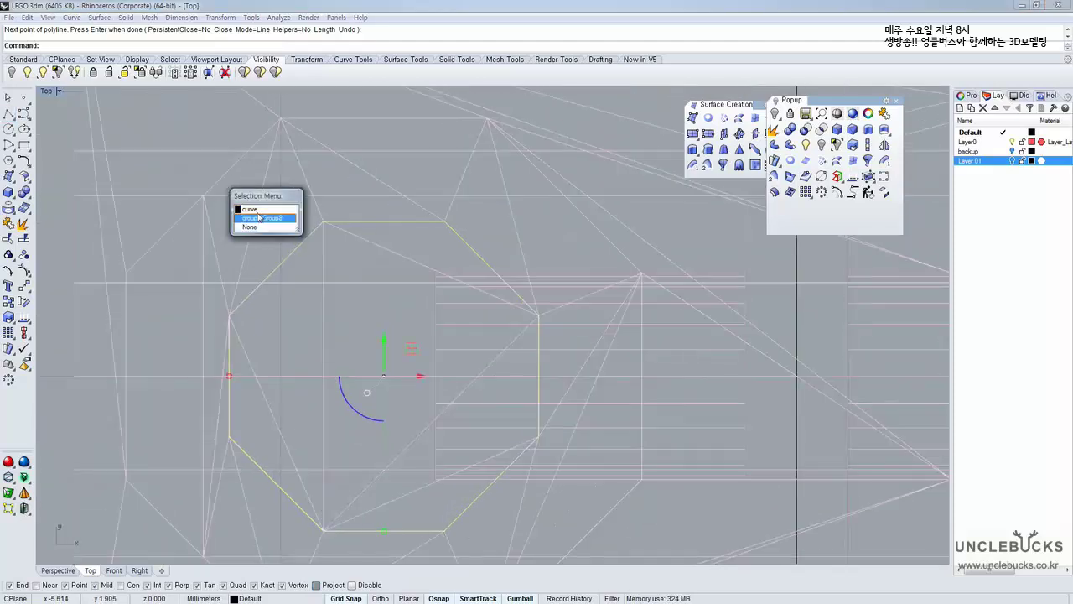
{"action": "left_click", "coordinate": [253, 210]}
Raise both selected octagons vertically in the Front view until they lie just above the peg meshes
{"action": "double_click", "coordinate": [47, 90]}
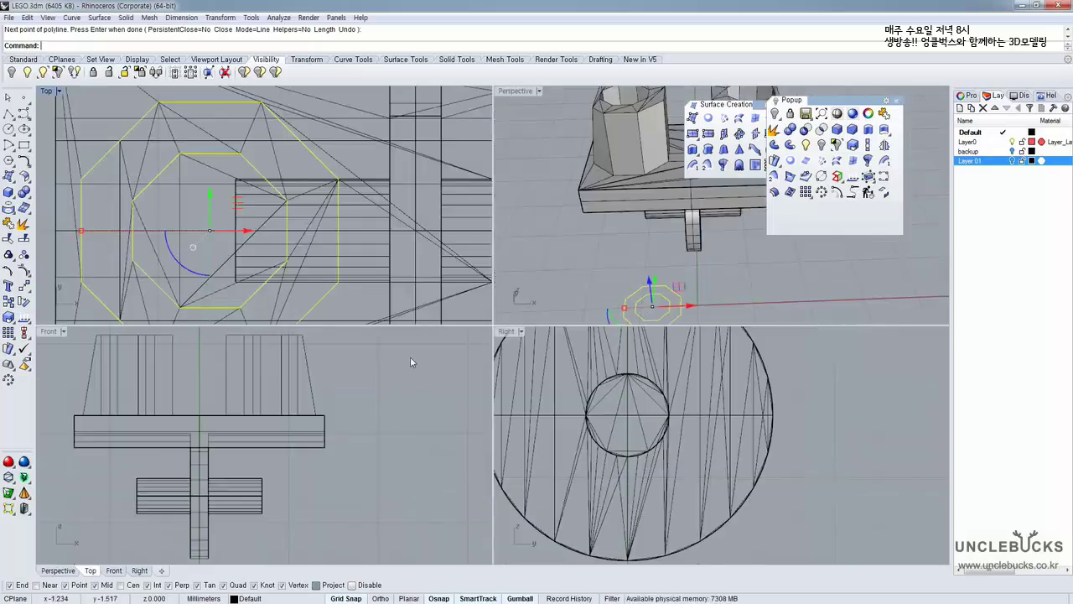
{"action": "left_click", "coordinate": [347, 431]}
{"action": "scroll", "coordinate": [153, 488], "scroll_direction": "down", "scroll_amount": 4}
{"action": "right_click_drag", "start_coordinate": [96, 490], "coordinate": [145, 392]}
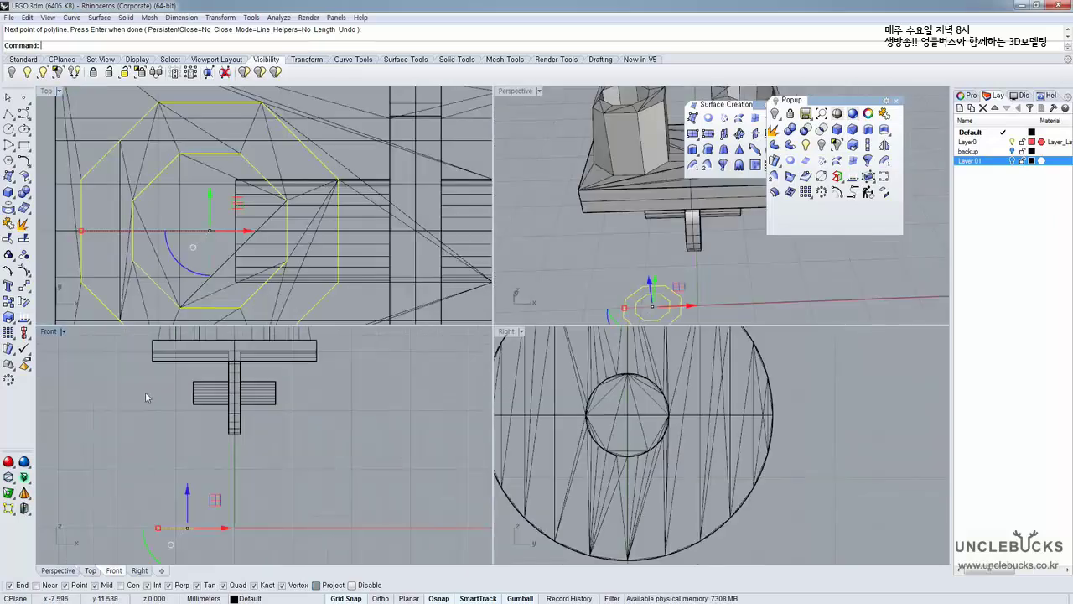
{"action": "scroll", "coordinate": [146, 394], "scroll_direction": "down", "scroll_amount": 4}
{"action": "right_click_drag", "start_coordinate": [172, 436], "coordinate": [181, 472]}
{"action": "left_click_drag", "start_coordinate": [184, 490], "coordinate": [192, 341]}
{"action": "double_click", "coordinate": [48, 332]}
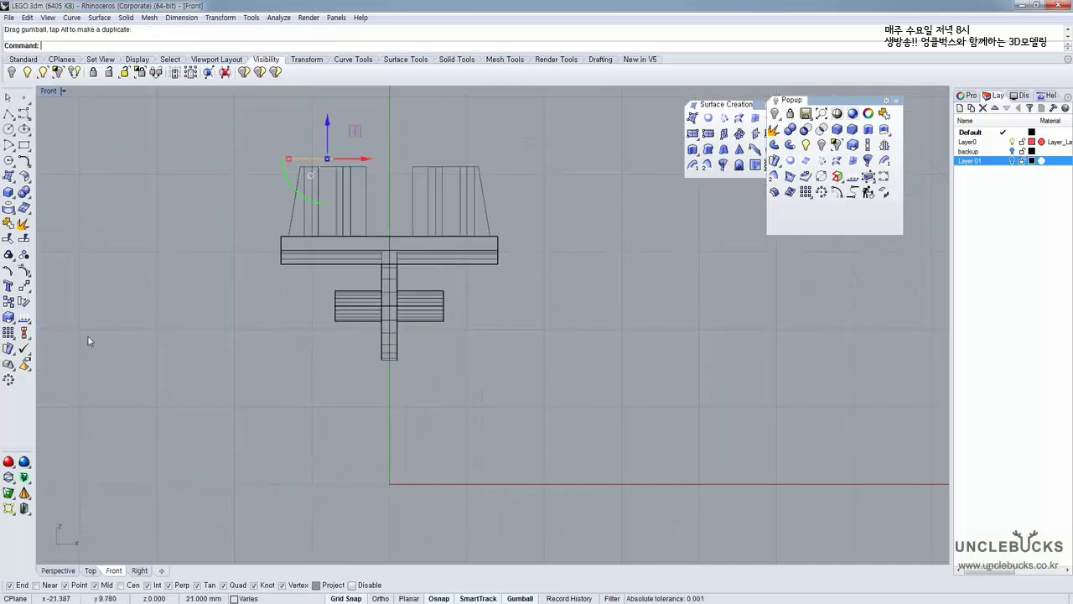
Move both octagons down from their inner end point onto the plate's upper face at the base of the peg mesh
{"action": "right_click_drag", "start_coordinate": [377, 310], "coordinate": [366, 363]}
{"action": "scroll", "coordinate": [343, 228], "scroll_direction": "up", "scroll_amount": 6}
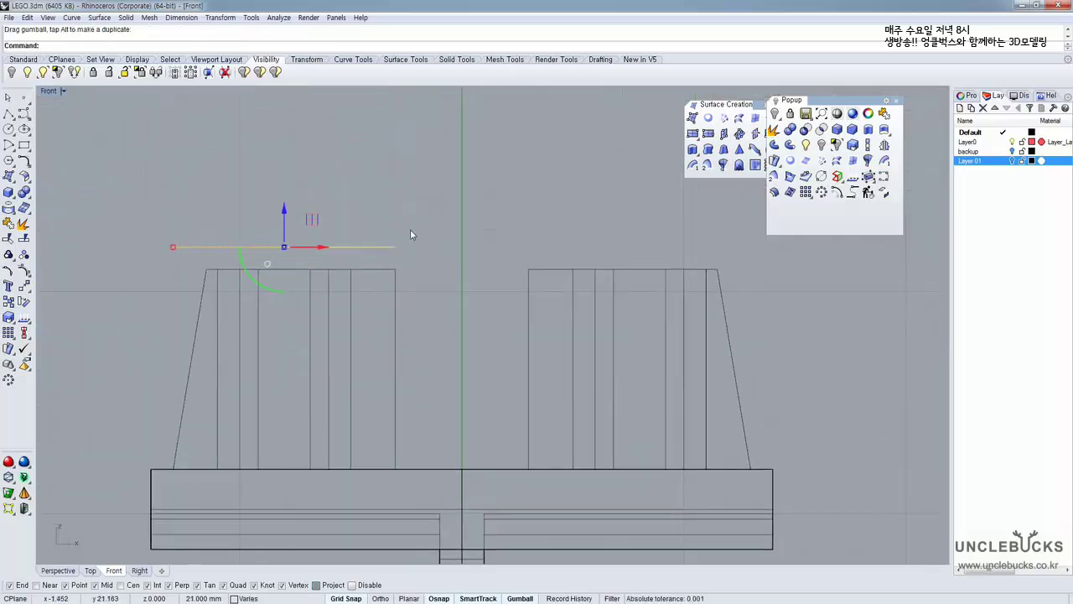
{"action": "type", "text": "m"}
{"action": "key", "text": "Return"}
{"action": "left_click", "coordinate": [396, 246]}
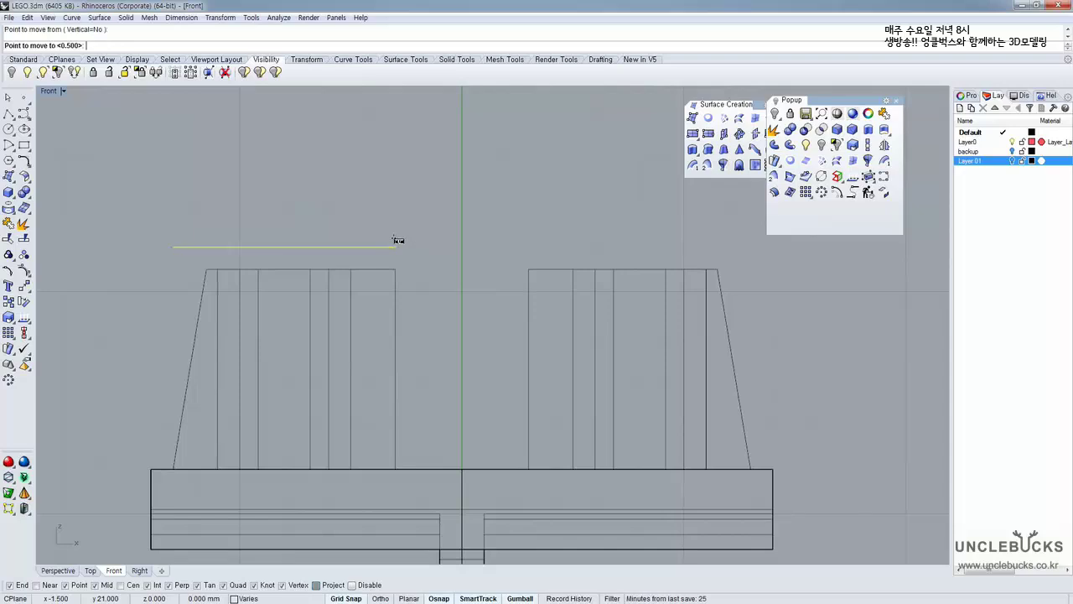
{"action": "left_click", "coordinate": [392, 462]}
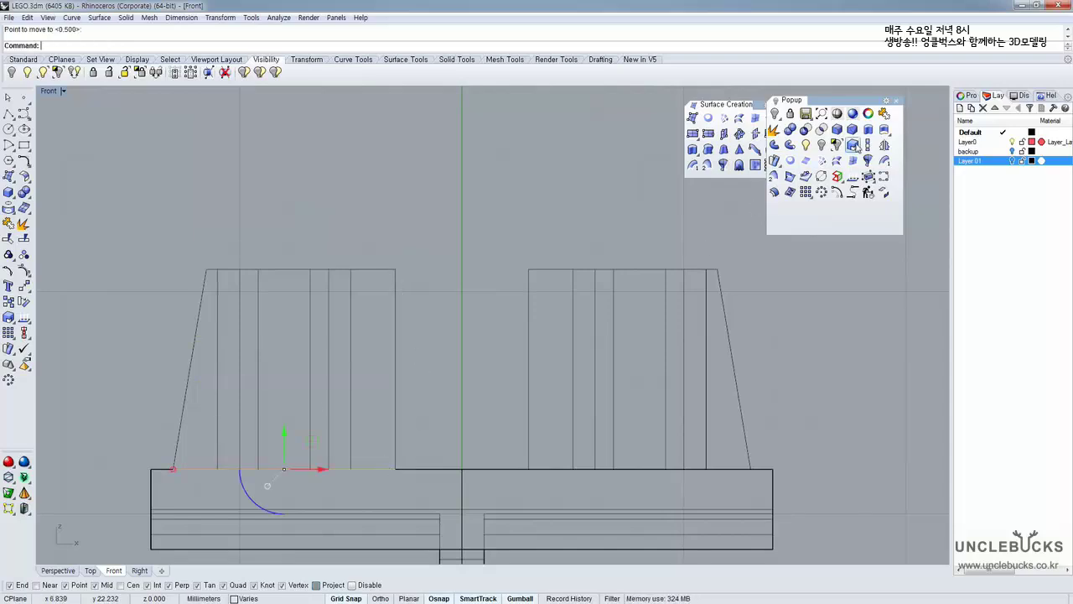
Extrude both octagons as a solid to one side only, from the plate up to the top of the peg mesh
{"action": "left_click", "coordinate": [868, 130]}
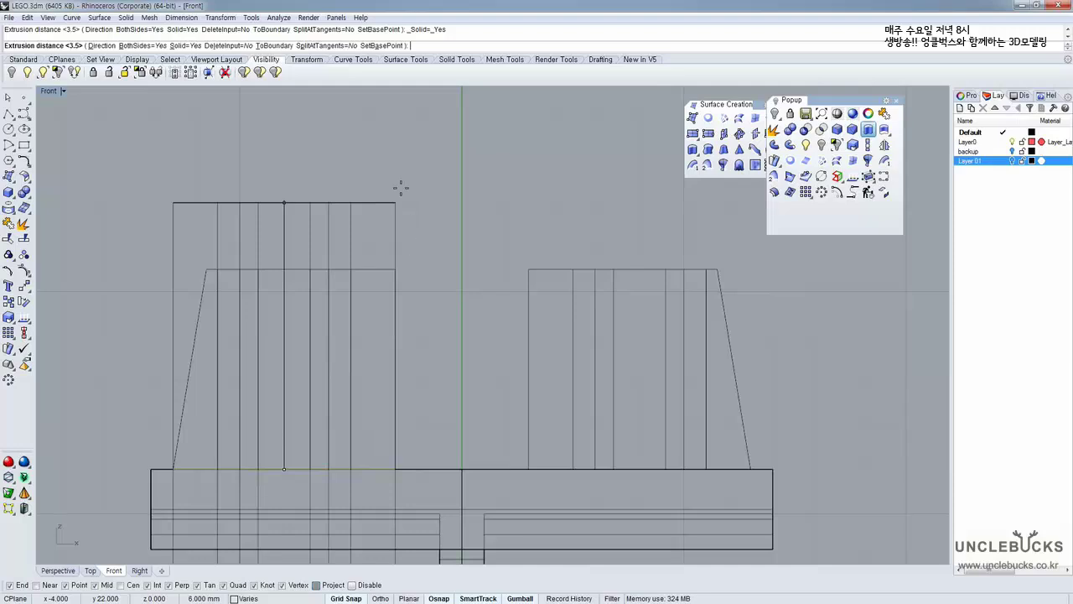
{"action": "scroll", "coordinate": [401, 188], "scroll_direction": "down", "scroll_amount": 4}
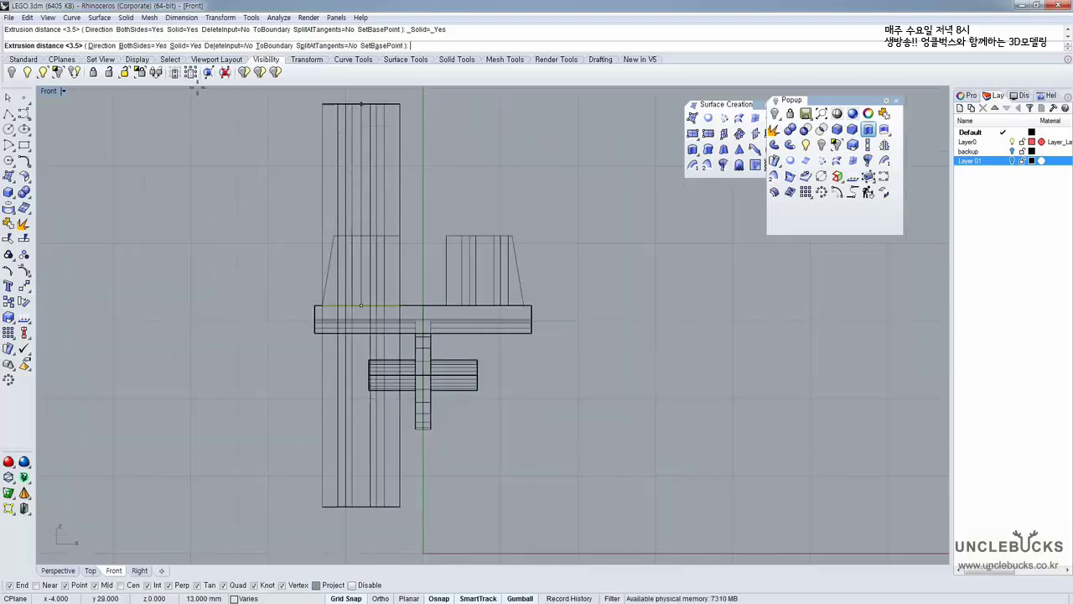
{"action": "left_click", "coordinate": [158, 47]}
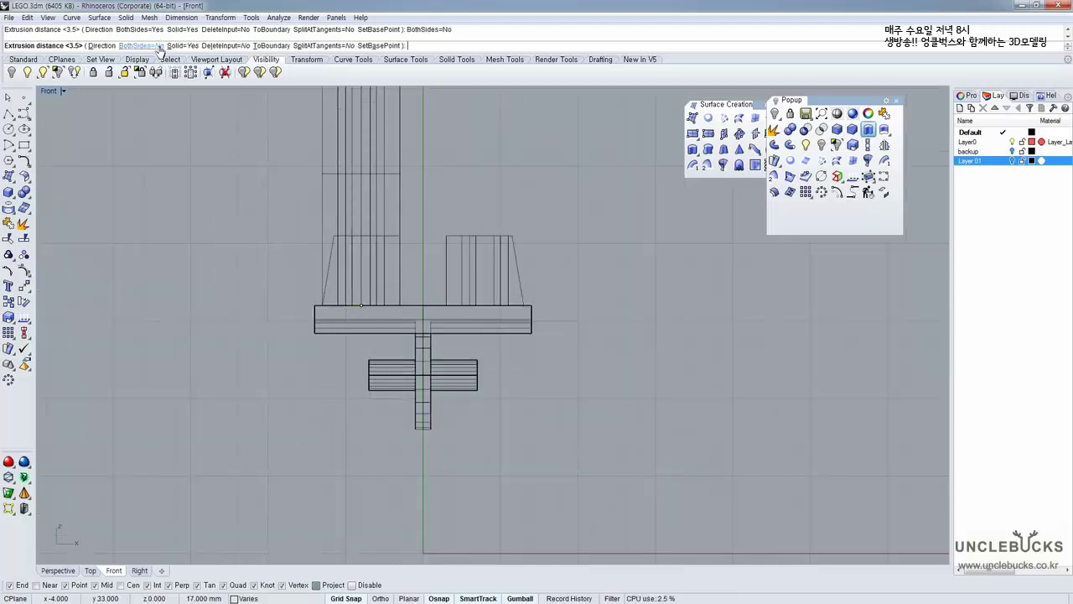
{"action": "scroll", "coordinate": [382, 172], "scroll_direction": "up", "scroll_amount": 4}
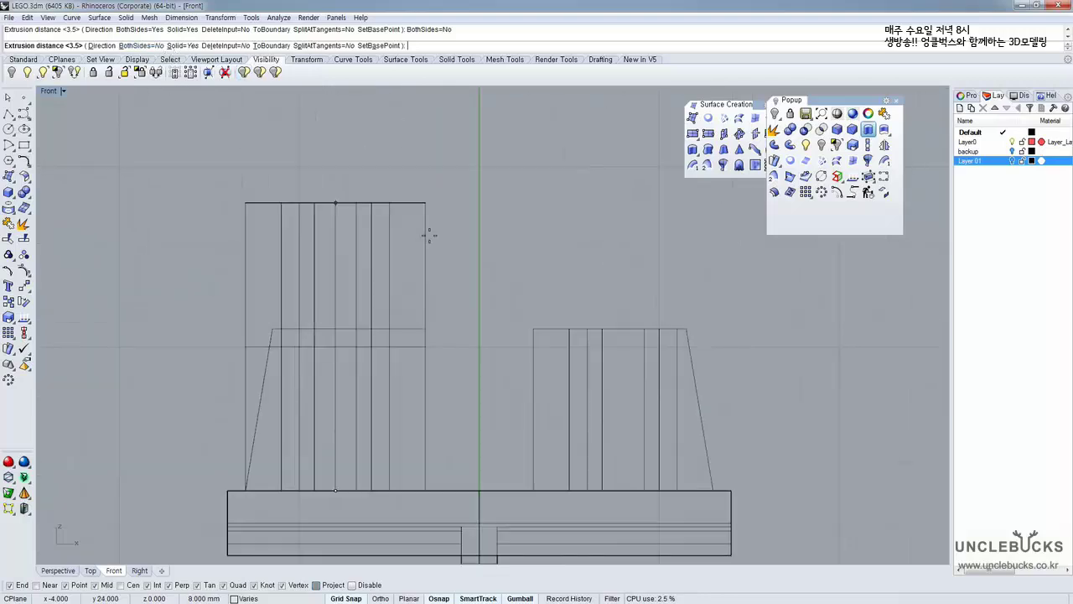
{"action": "left_click", "coordinate": [438, 359]}
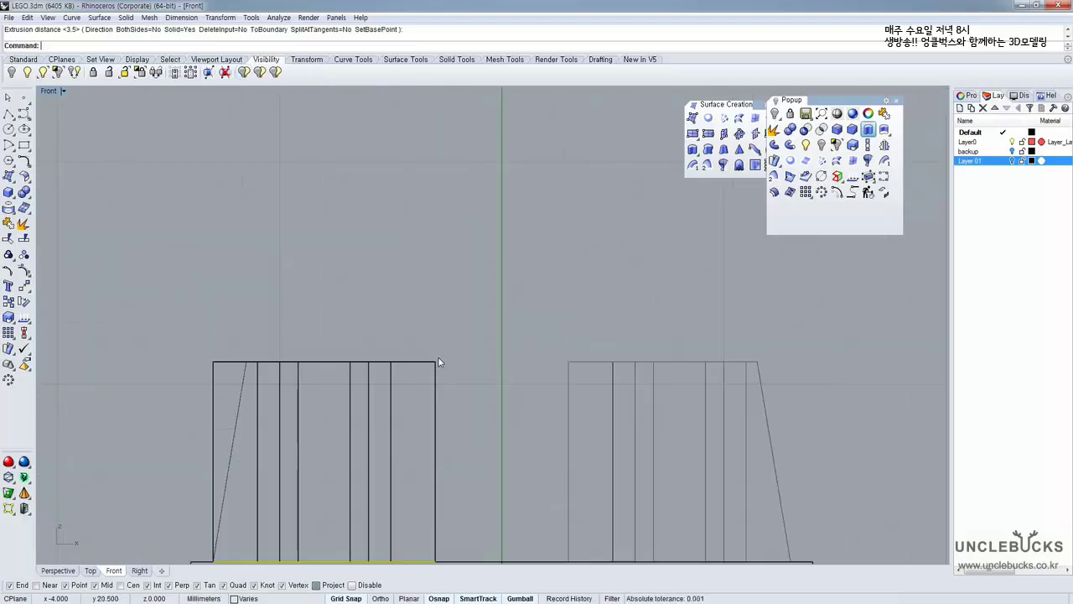
Select the extruded octagonal tube and examine it against the peg mesh in the Perspective view
{"action": "left_click", "coordinate": [241, 371]}
{"action": "double_click", "coordinate": [49, 92]}
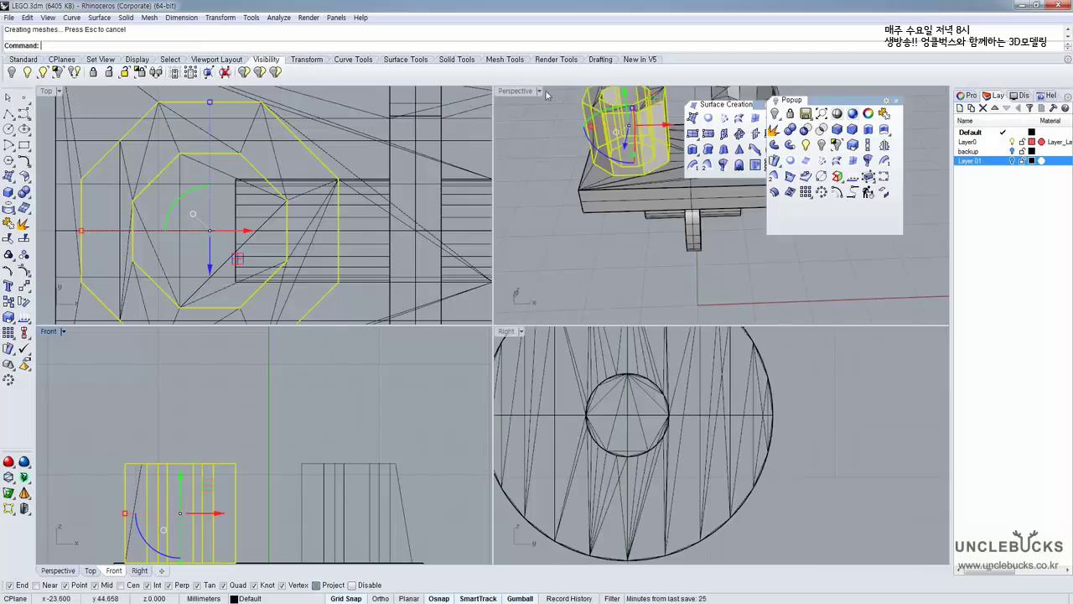
{"action": "double_click", "coordinate": [520, 91]}
{"action": "right_click_drag", "start_coordinate": [516, 207], "coordinate": [363, 224]}
{"action": "double_click", "coordinate": [58, 91]}
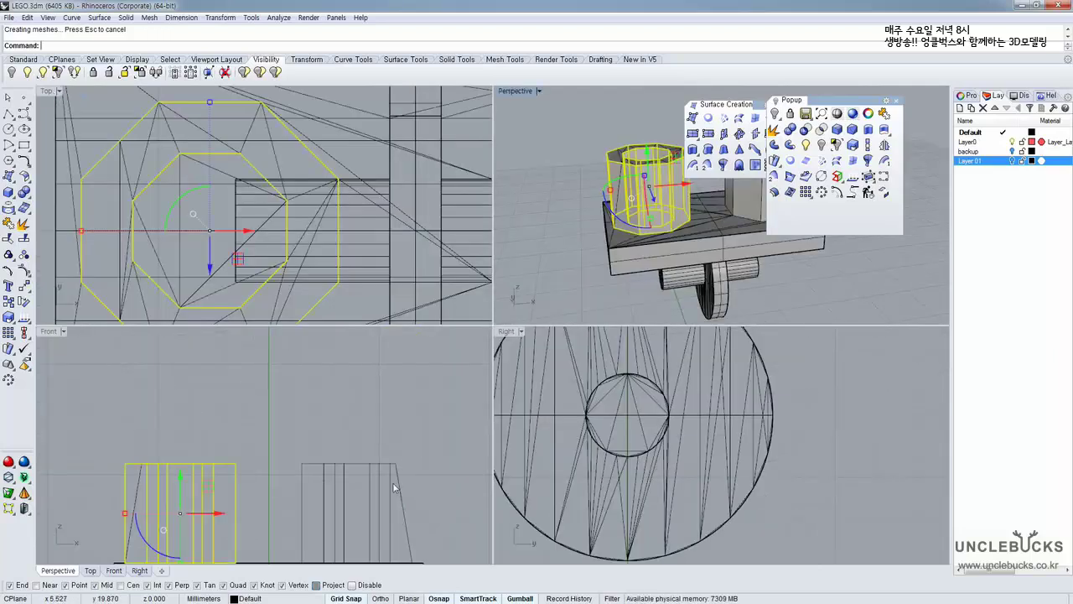
Draw a closed polyline in the Front view along the peg mesh's slanted outer edge and around the area outside it
{"action": "right_click_drag", "start_coordinate": [405, 509], "coordinate": [439, 409]}
{"action": "double_click", "coordinate": [49, 333]}
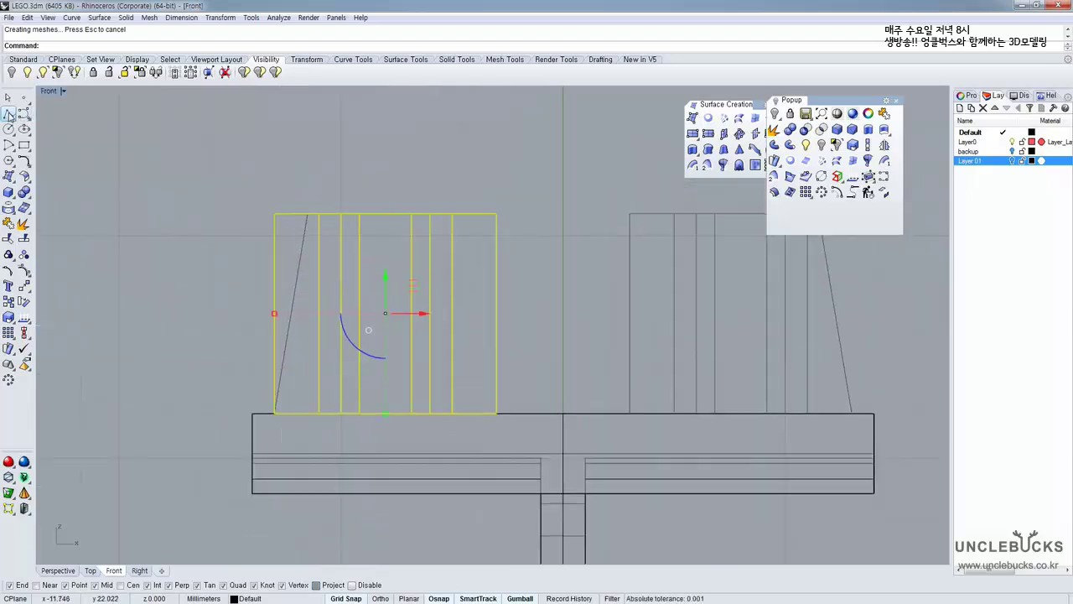
{"action": "left_click", "coordinate": [12, 115]}
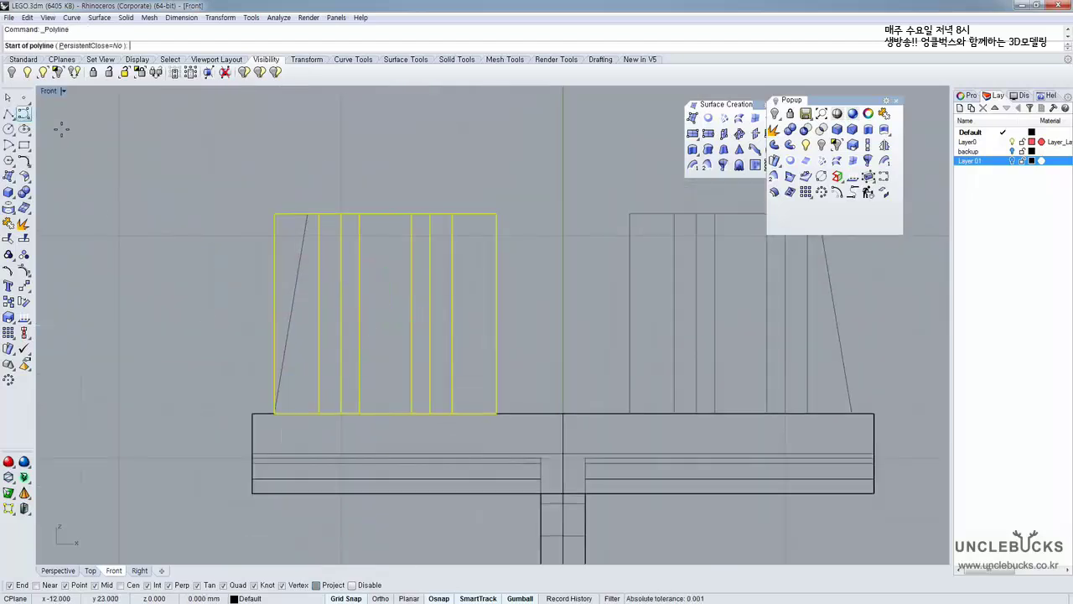
{"action": "left_click", "coordinate": [308, 210]}
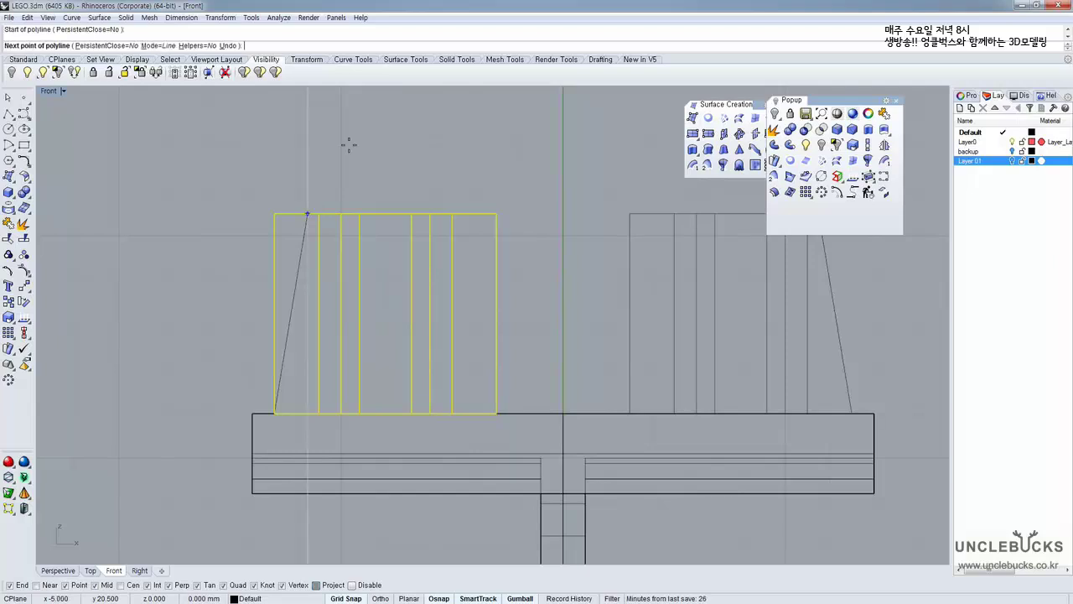
{"action": "left_click", "coordinate": [275, 411]}
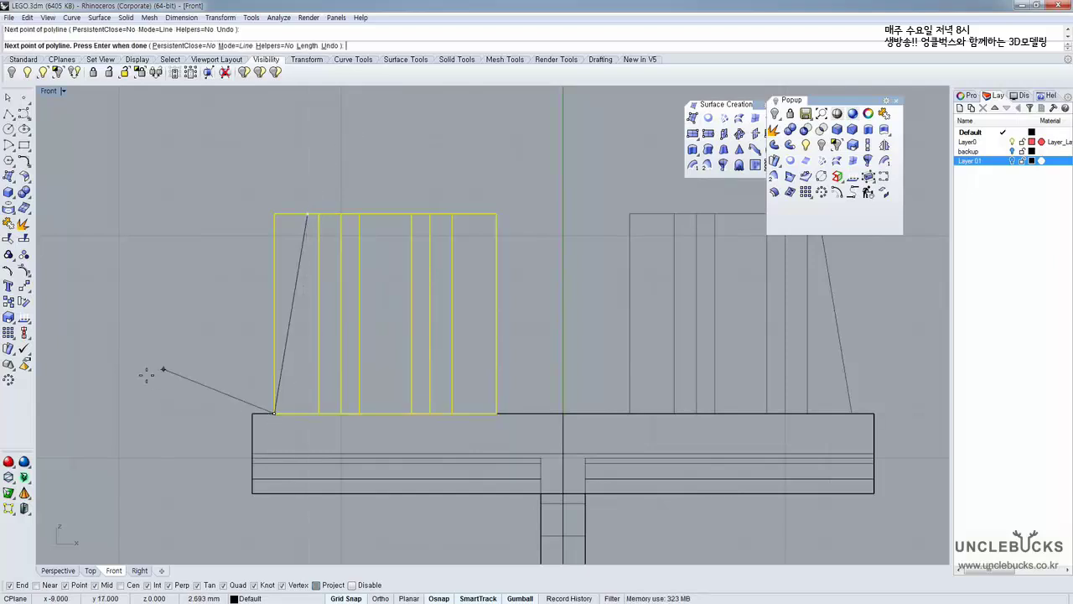
{"action": "right_click_drag", "start_coordinate": [147, 374], "coordinate": [211, 397]}
{"action": "left_click", "coordinate": [226, 437]}
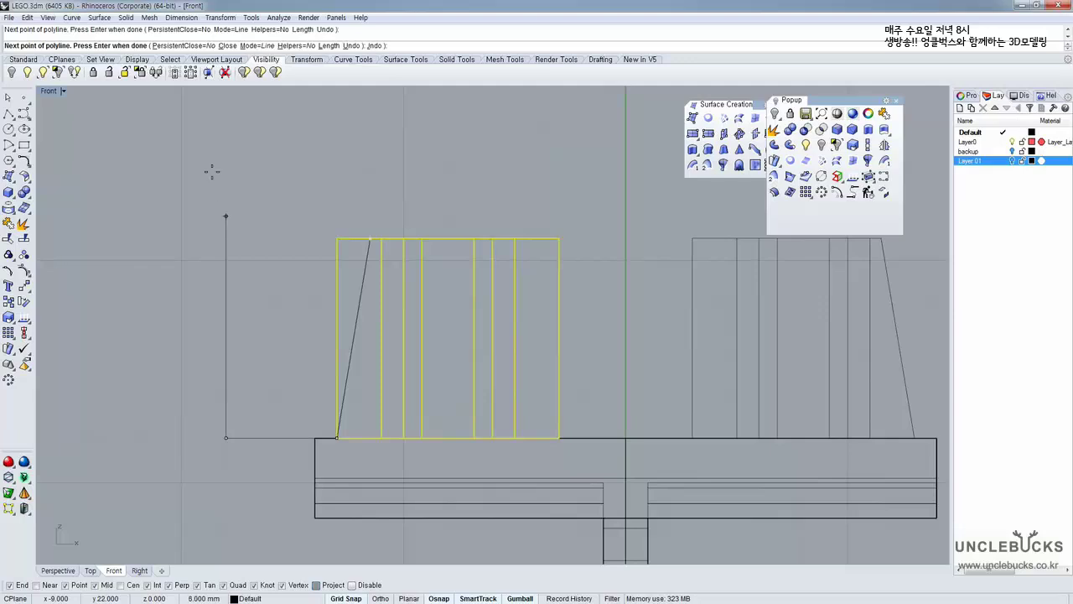
{"action": "left_click", "coordinate": [225, 171]}
{"action": "left_click", "coordinate": [369, 171]}
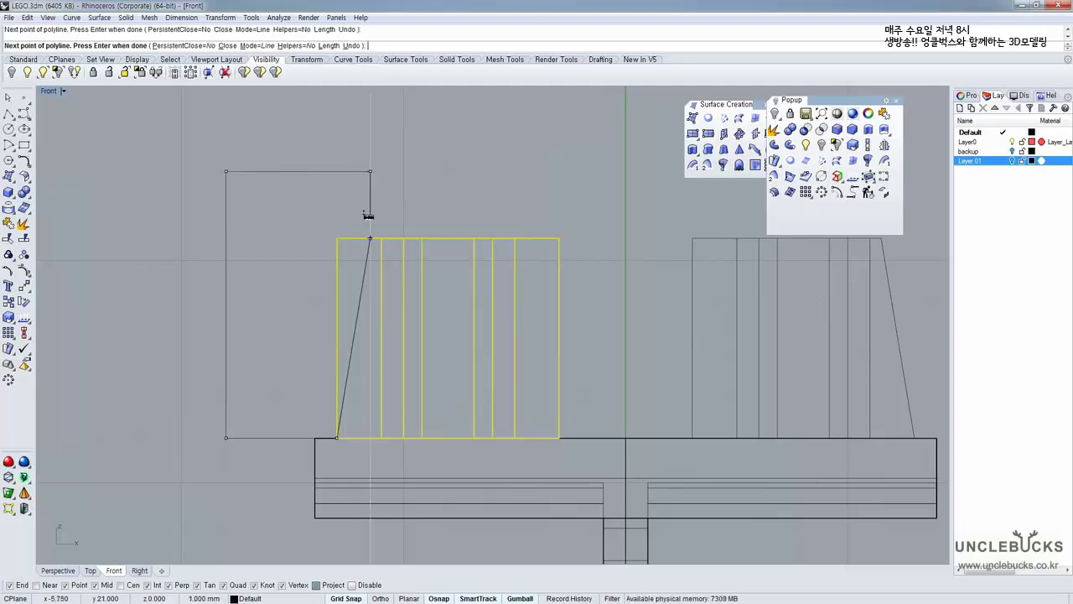
{"action": "left_click", "coordinate": [372, 238]}
{"action": "left_click", "coordinate": [370, 221]}
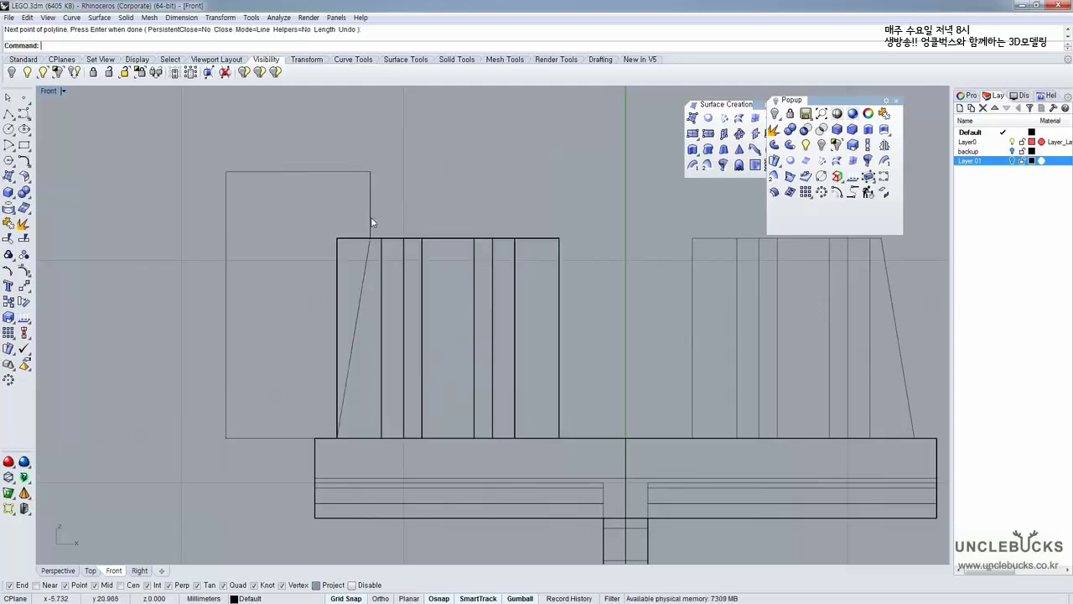
Select the closed profile beside the peg and inspect its position against the octagonal tube in the Perspective view
{"action": "double_click", "coordinate": [52, 92]}
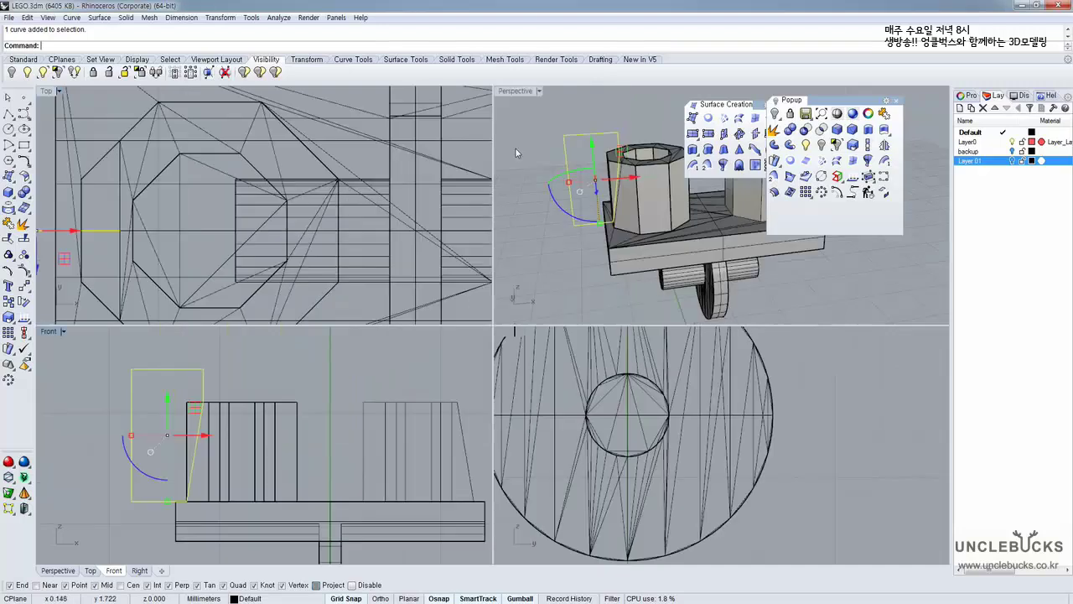
{"action": "double_click", "coordinate": [511, 96]}
{"action": "right_click_drag", "start_coordinate": [340, 181], "coordinate": [482, 270]}
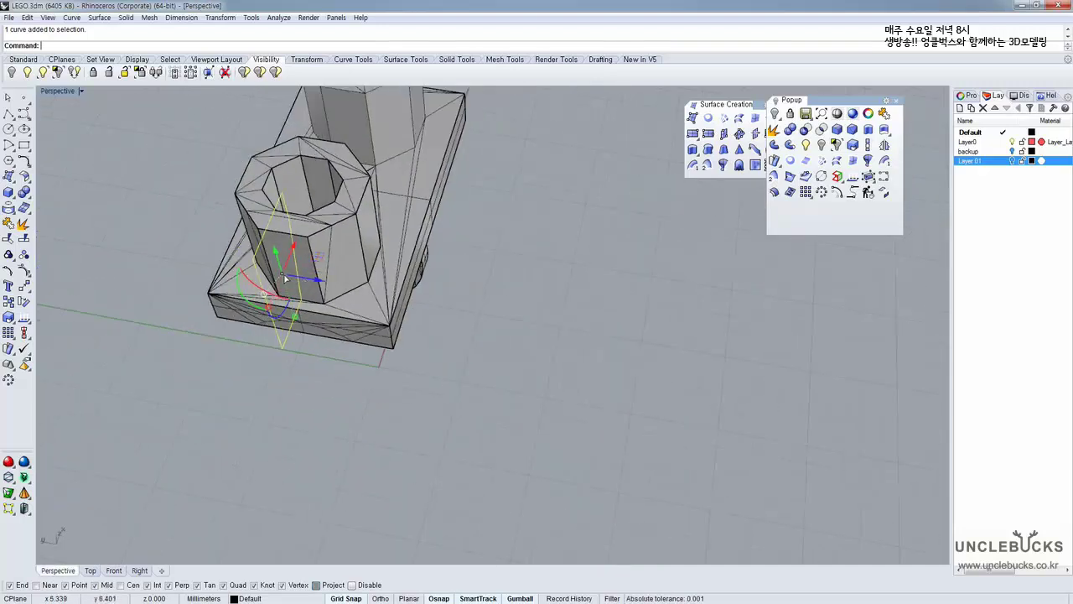
Move the rectangular curve off the tube to the outer side of the plate and extrude it into a solid block
{"action": "left_click_drag", "start_coordinate": [284, 276], "coordinate": [161, 253]}
{"action": "left_click", "coordinate": [873, 132]}
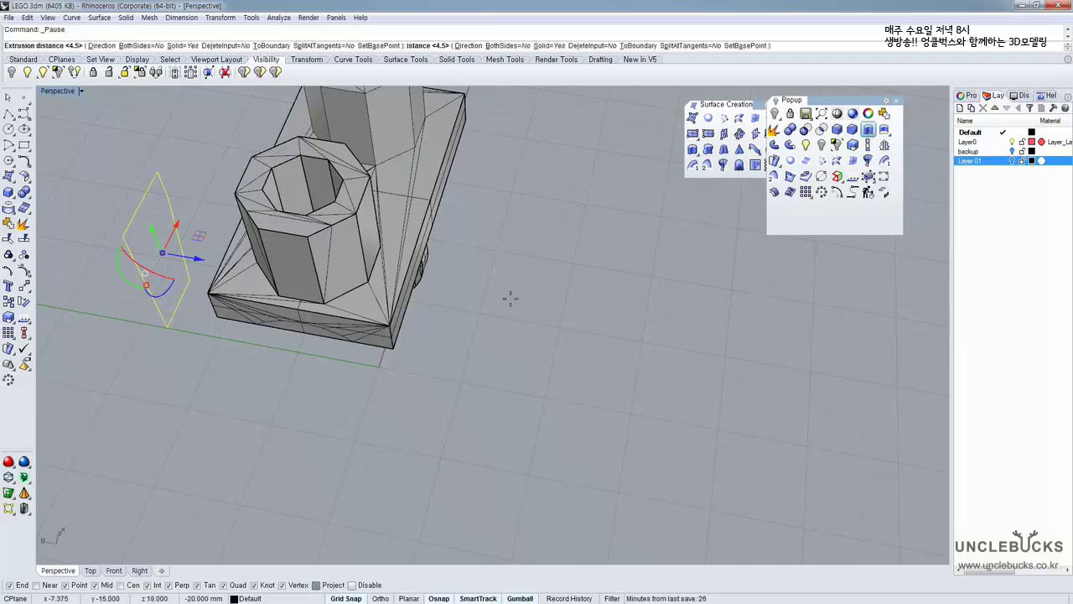
{"action": "left_click", "coordinate": [512, 300]}
{"action": "right_click_drag", "start_coordinate": [578, 321], "coordinate": [177, 399]}
Subtract the extruded block from the overlapping octagonal tube with a Boolean difference
{"action": "left_click", "coordinate": [178, 399]}
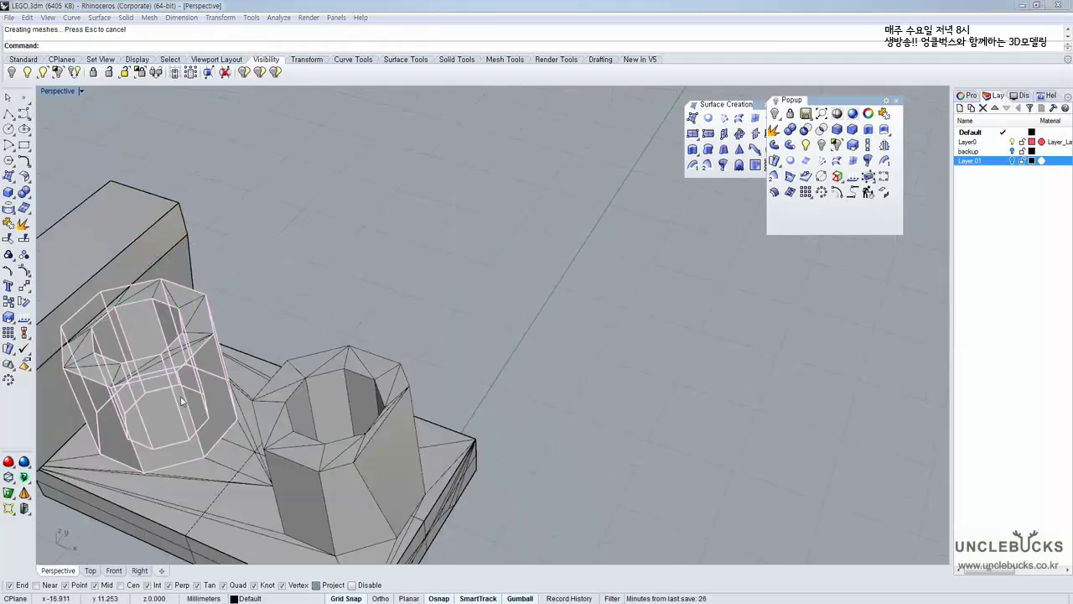
{"action": "left_click", "coordinate": [232, 419]}
{"action": "right_click_drag", "start_coordinate": [171, 349], "coordinate": [425, 294], "text": "shift"}
{"action": "left_click", "coordinate": [806, 130]}
{"action": "left_click", "coordinate": [398, 160]}
{"action": "left_click", "coordinate": [399, 159]}
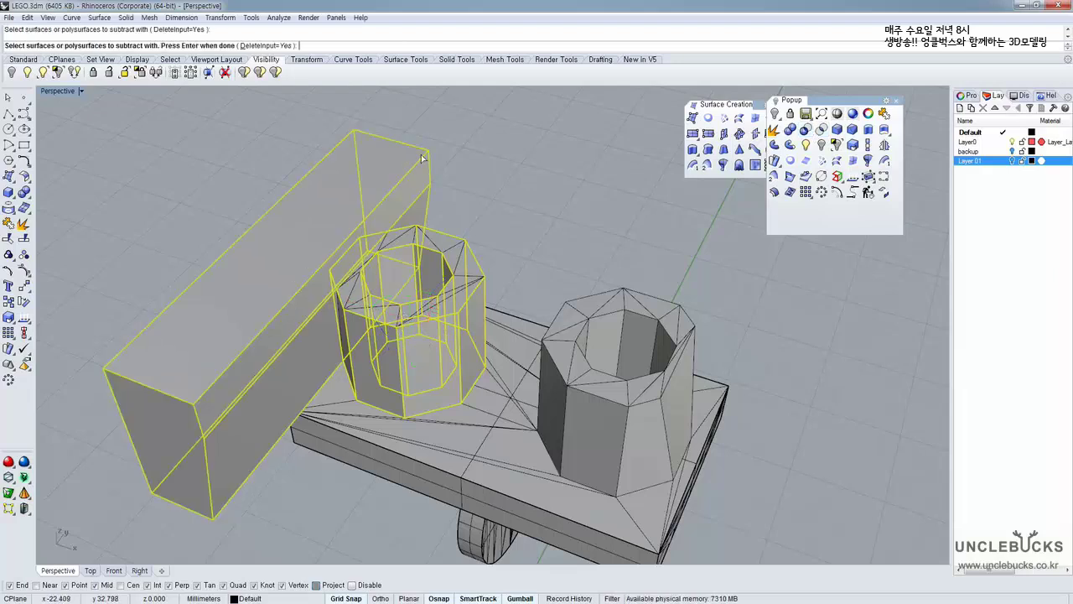
{"action": "key", "text": "Return"}
{"action": "right_click_drag", "start_coordinate": [443, 168], "coordinate": [587, 168]}
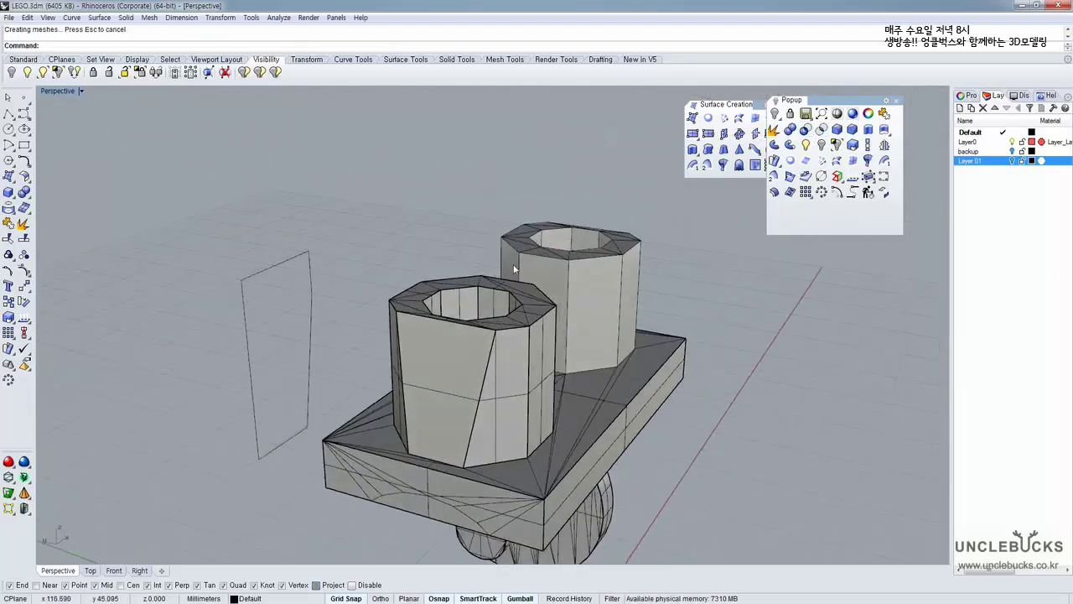
Mirror a copy of the trimmed tube in the Top view across the plate's vertical centre line
{"action": "left_click", "coordinate": [484, 431]}
{"action": "left_click", "coordinate": [499, 428]}
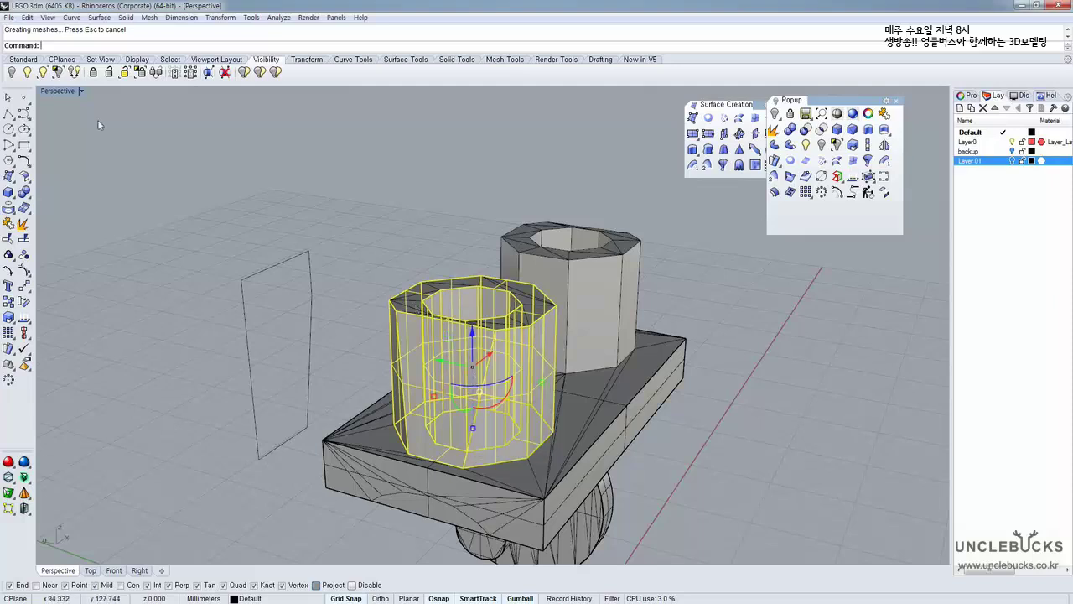
{"action": "double_click", "coordinate": [48, 93]}
{"action": "double_click", "coordinate": [48, 93]}
{"action": "right_click_drag", "start_coordinate": [211, 260], "coordinate": [144, 319]}
{"action": "scroll", "coordinate": [144, 318], "scroll_direction": "down", "scroll_amount": 4}
{"action": "scroll", "coordinate": [322, 304], "scroll_direction": "down", "scroll_amount": 3}
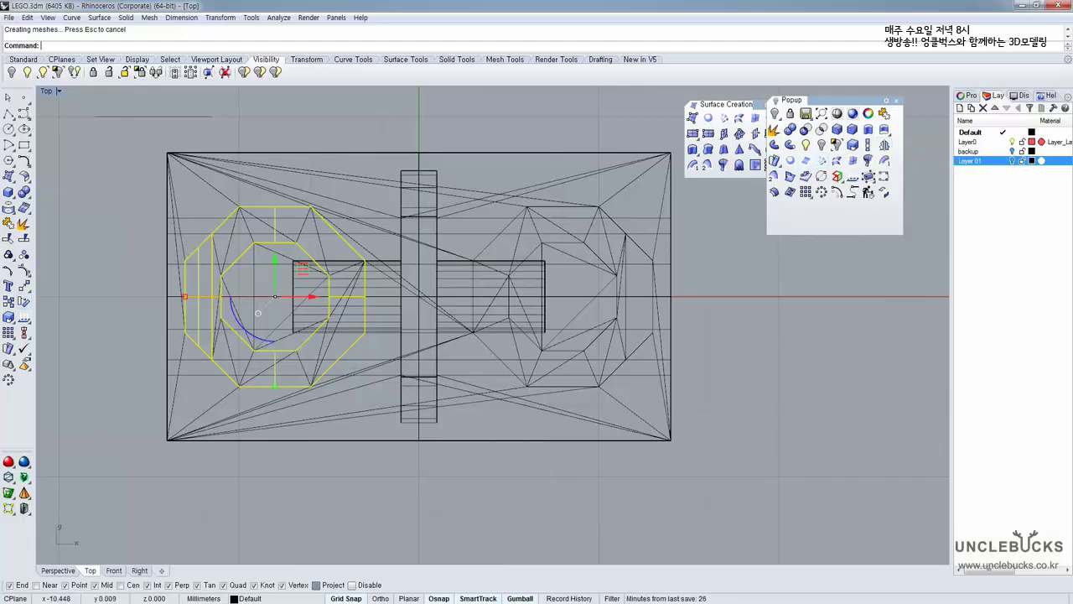
{"action": "left_click", "coordinate": [8, 317]}
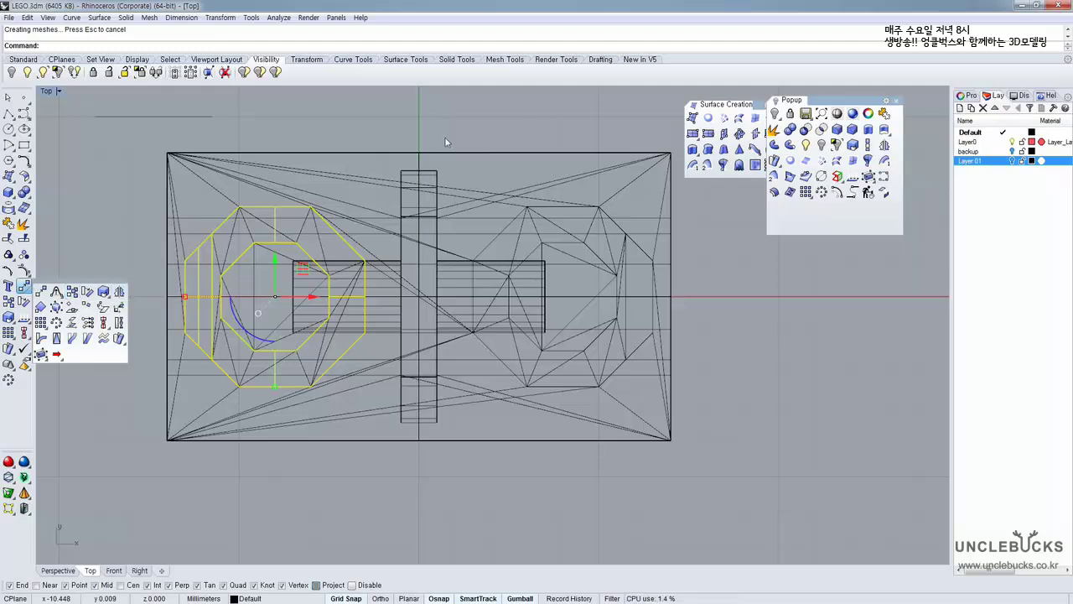
{"action": "right_click_drag", "start_coordinate": [444, 136], "coordinate": [457, 165]}
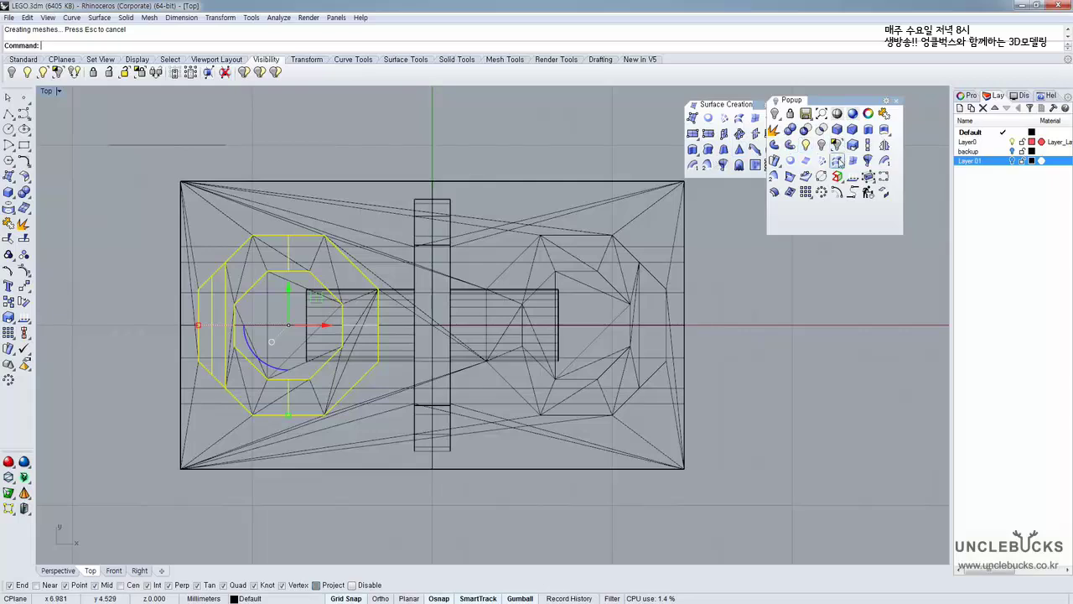
{"action": "left_click", "coordinate": [884, 144]}
{"action": "left_click", "coordinate": [432, 181]}
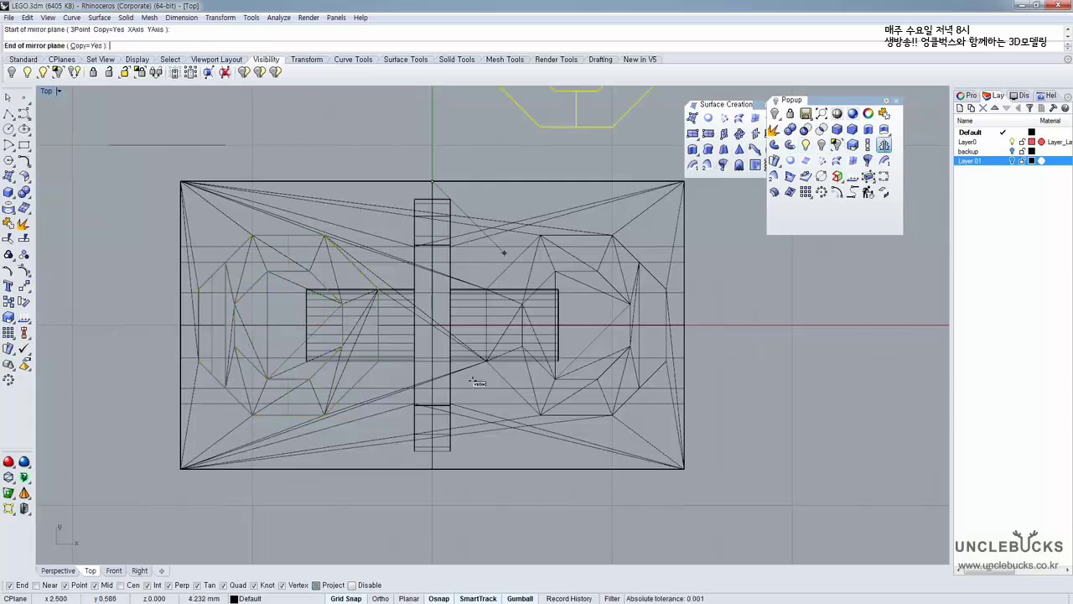
{"action": "left_click", "coordinate": [453, 453]}
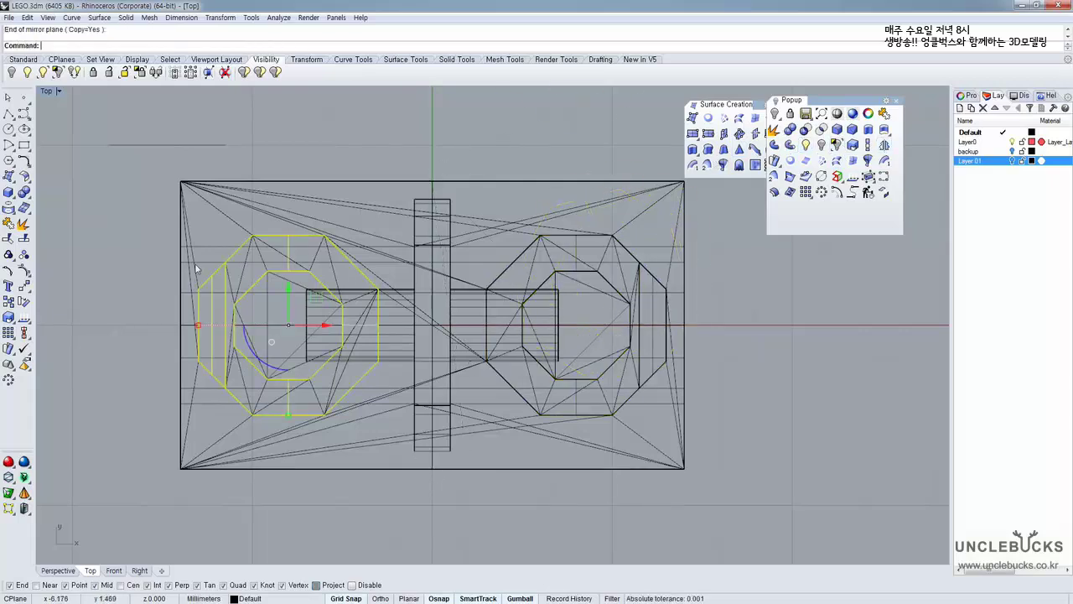
Move the original mesh group, Group8, in the Perspective view to Layer 01
{"action": "double_click", "coordinate": [47, 92]}
{"action": "left_click", "coordinate": [519, 91]}
{"action": "double_click", "coordinate": [519, 92]}
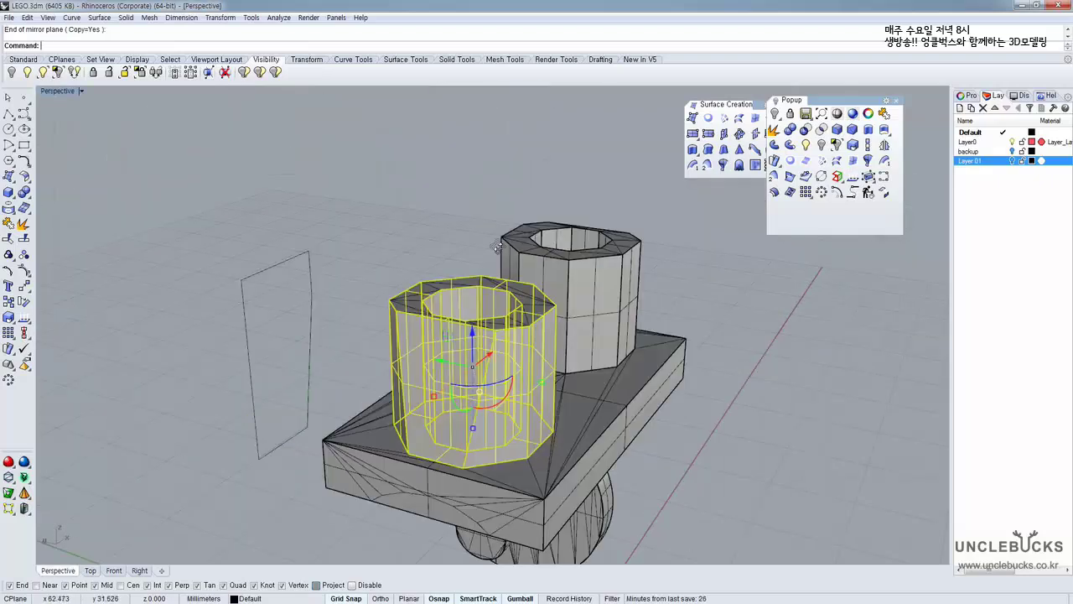
{"action": "right_click_drag", "start_coordinate": [498, 244], "coordinate": [416, 208]}
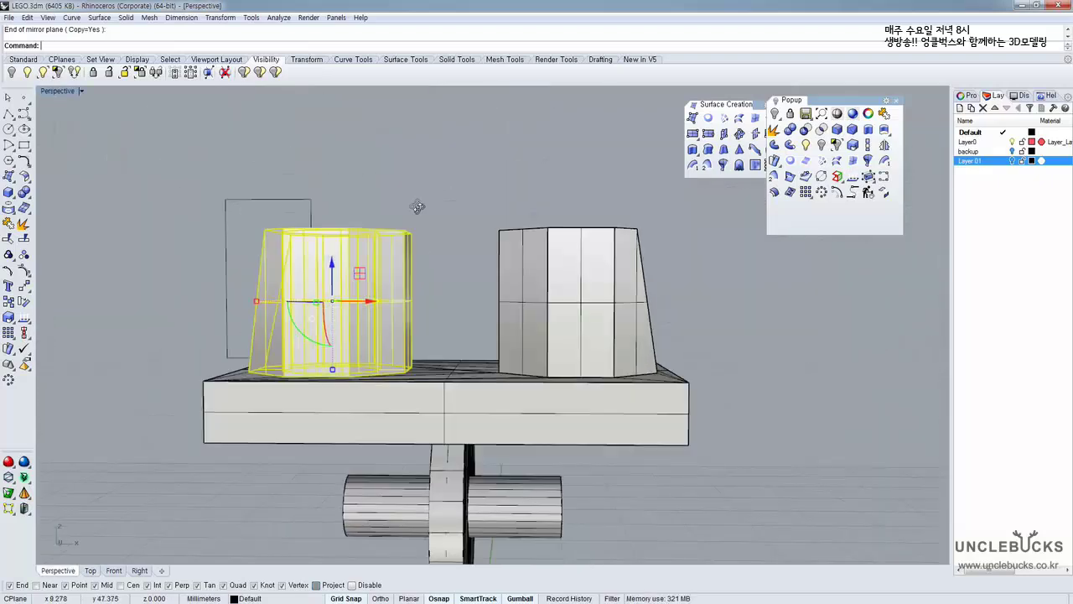
{"action": "left_click", "coordinate": [490, 496]}
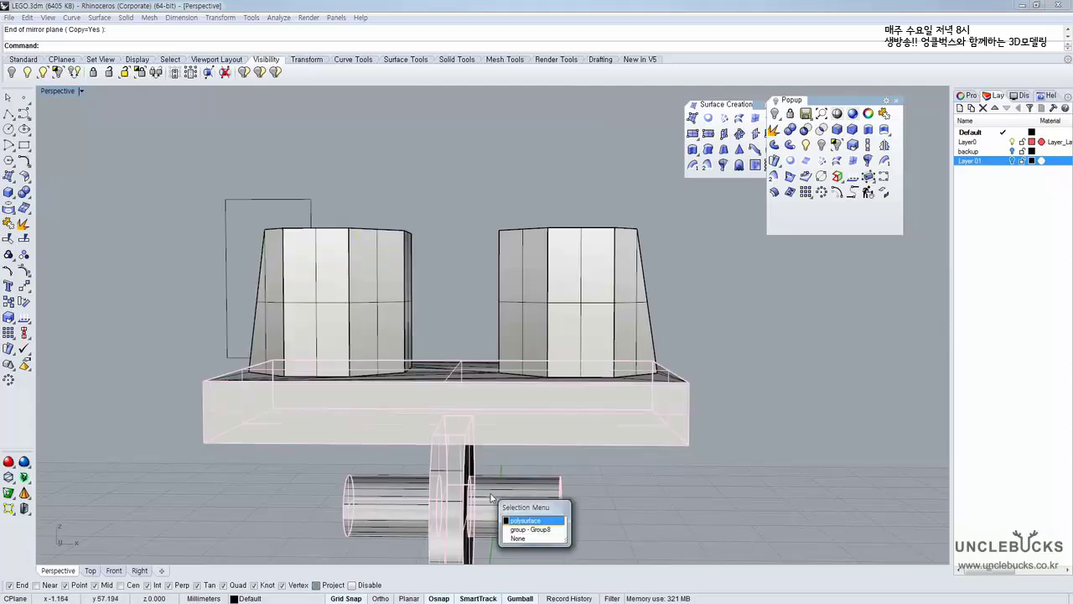
{"action": "left_click", "coordinate": [530, 529]}
{"action": "right_click_drag", "start_coordinate": [530, 530], "coordinate": [450, 382]}
{"action": "scroll", "coordinate": [470, 338], "scroll_direction": "down", "scroll_amount": 4}
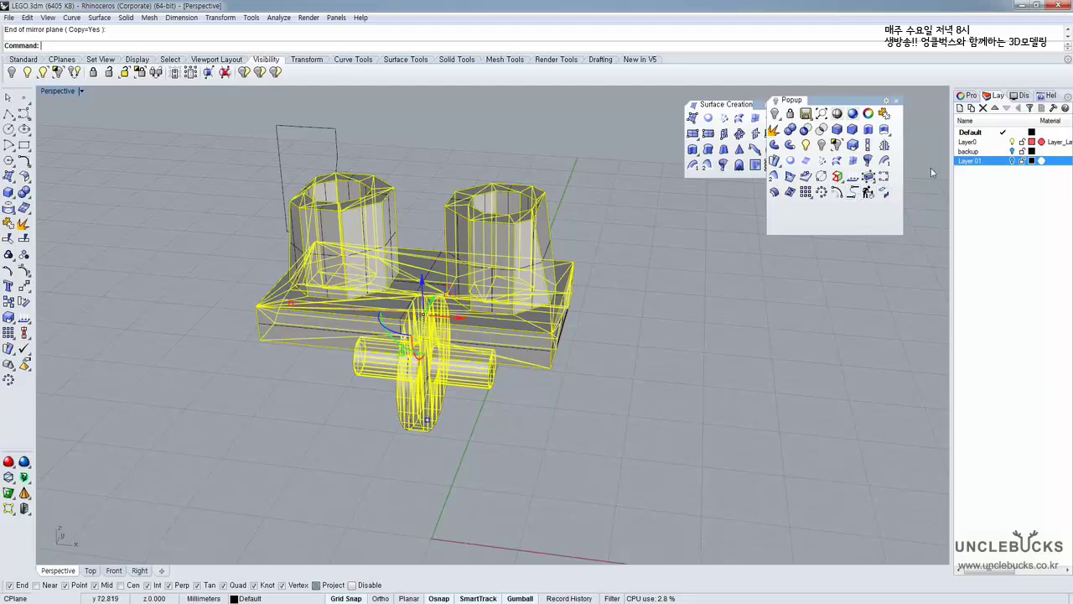
{"action": "right_click", "coordinate": [966, 161]}
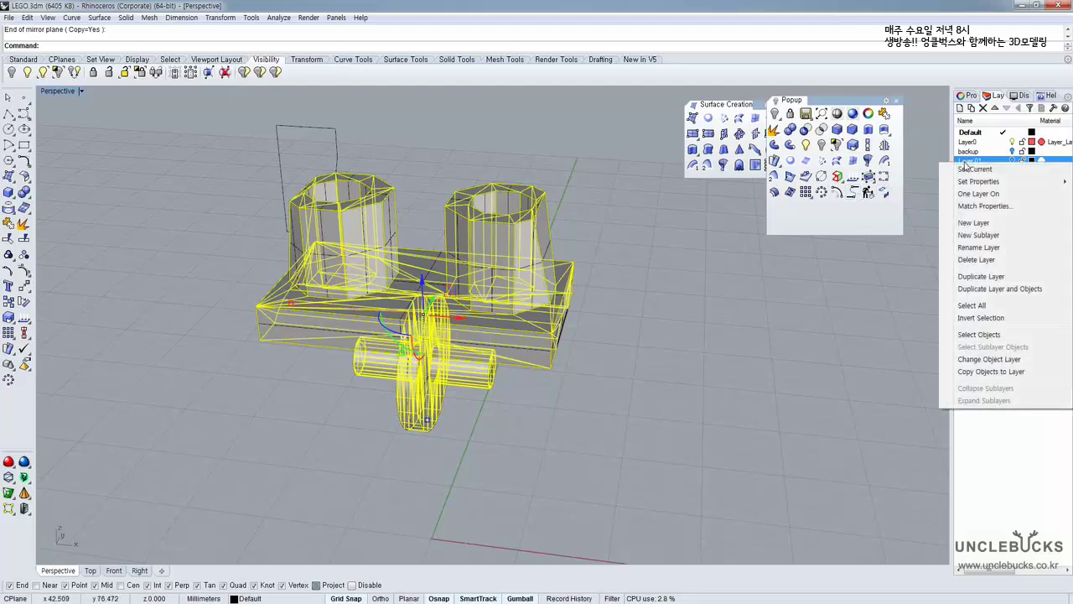
{"action": "left_click", "coordinate": [990, 359]}
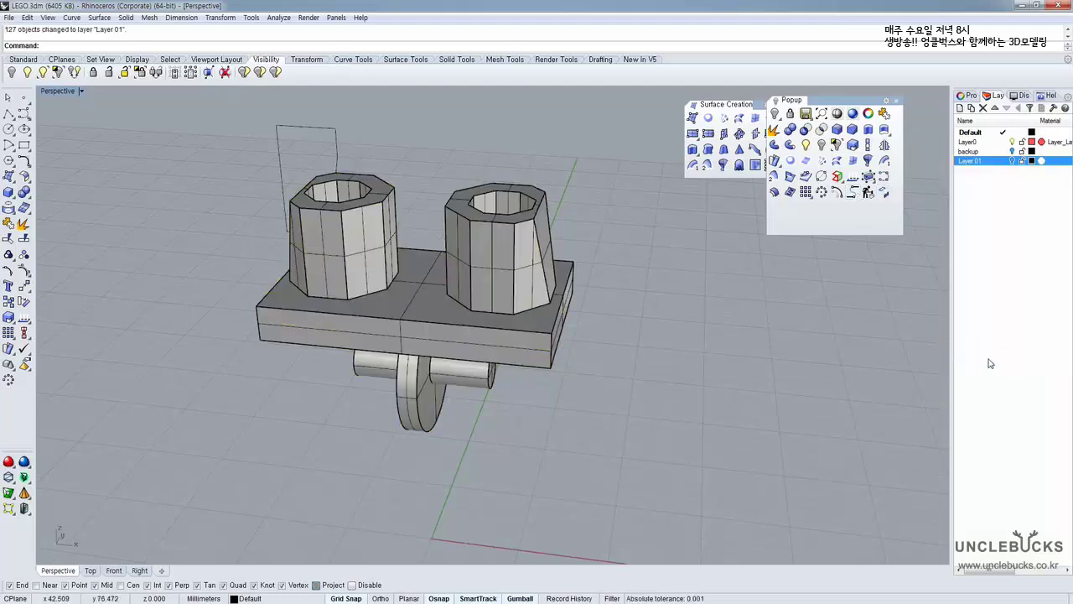
Join both tubes, the plate, the disc and the pin into one solid with a Boolean union
{"action": "left_click", "coordinate": [536, 369]}
{"action": "right_click_drag", "start_coordinate": [535, 369], "coordinate": [591, 334]}
{"action": "left_click", "coordinate": [591, 334]}
{"action": "key", "text": "ctrl+a"}
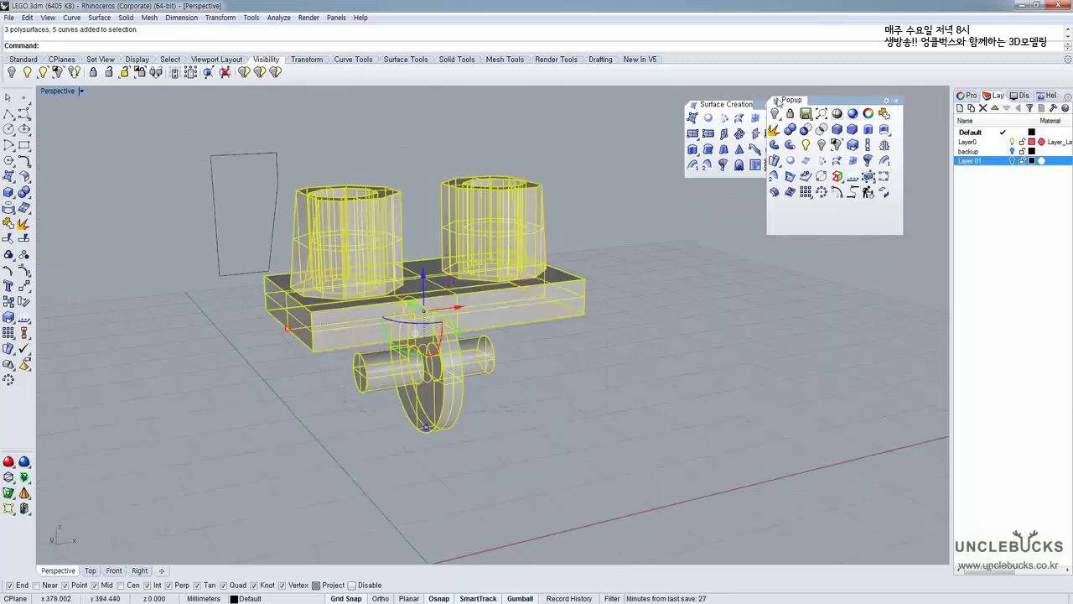
{"action": "left_click", "coordinate": [791, 130]}
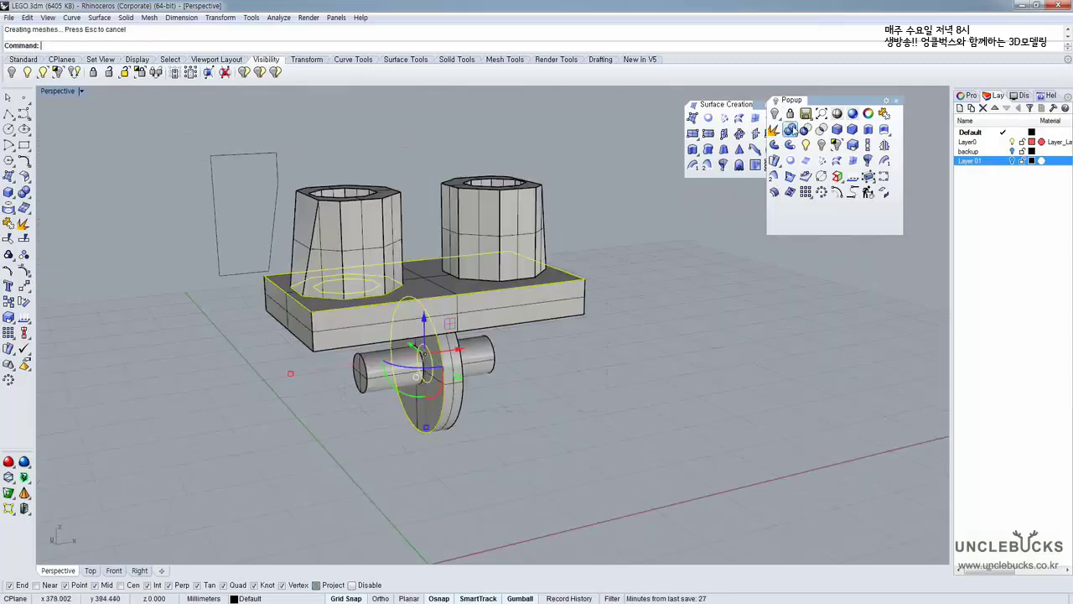
{"action": "left_click", "coordinate": [709, 345]}
Select the united hip piece and show all hidden objects of the figure
{"action": "left_click", "coordinate": [580, 293]}
{"action": "right_click_drag", "start_coordinate": [579, 226], "coordinate": [541, 270]}
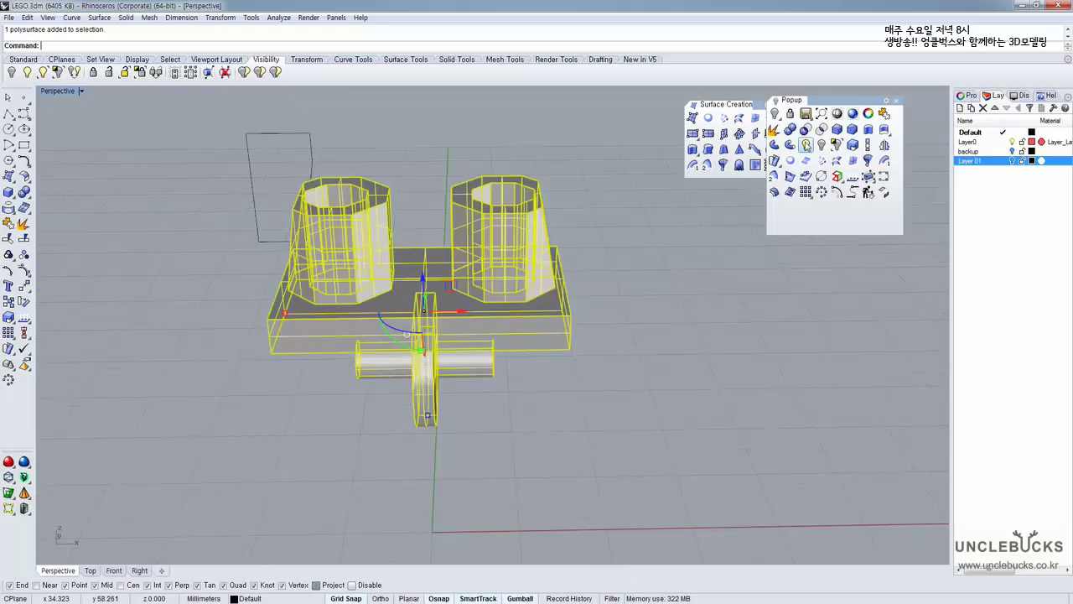
{"action": "left_click", "coordinate": [807, 144]}
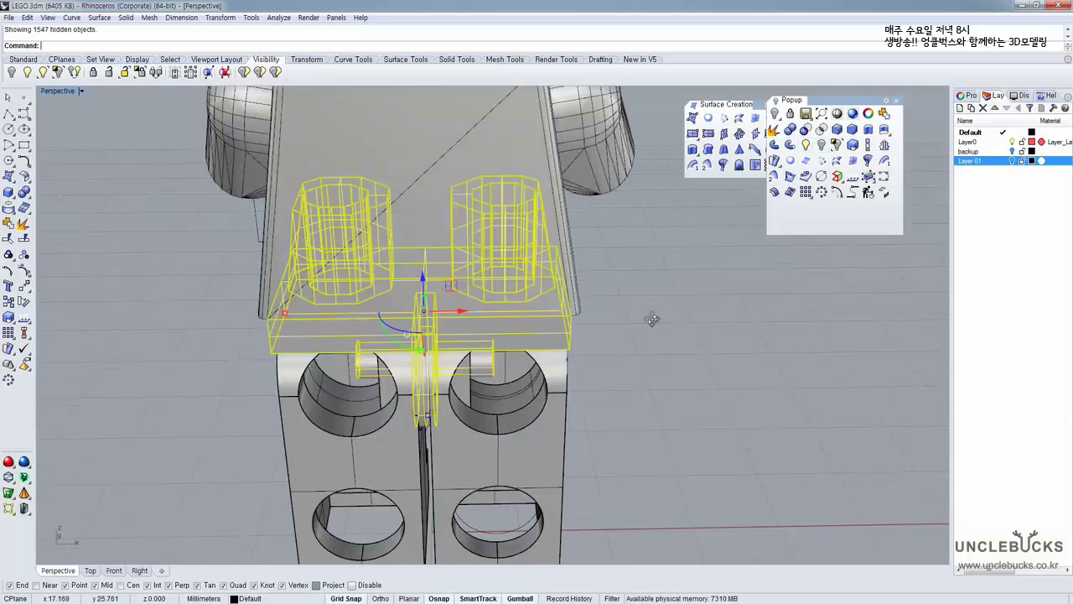
Group the two legs with the united hip piece
{"action": "right_click_drag", "start_coordinate": [652, 319], "coordinate": [321, 261]}
{"action": "scroll", "coordinate": [453, 247], "scroll_direction": "down", "scroll_amount": 2}
{"action": "right_click_drag", "start_coordinate": [454, 247], "coordinate": [430, 306], "text": "shift"}
{"action": "left_click", "coordinate": [490, 433]}
{"action": "left_click", "coordinate": [366, 433], "text": "shift"}
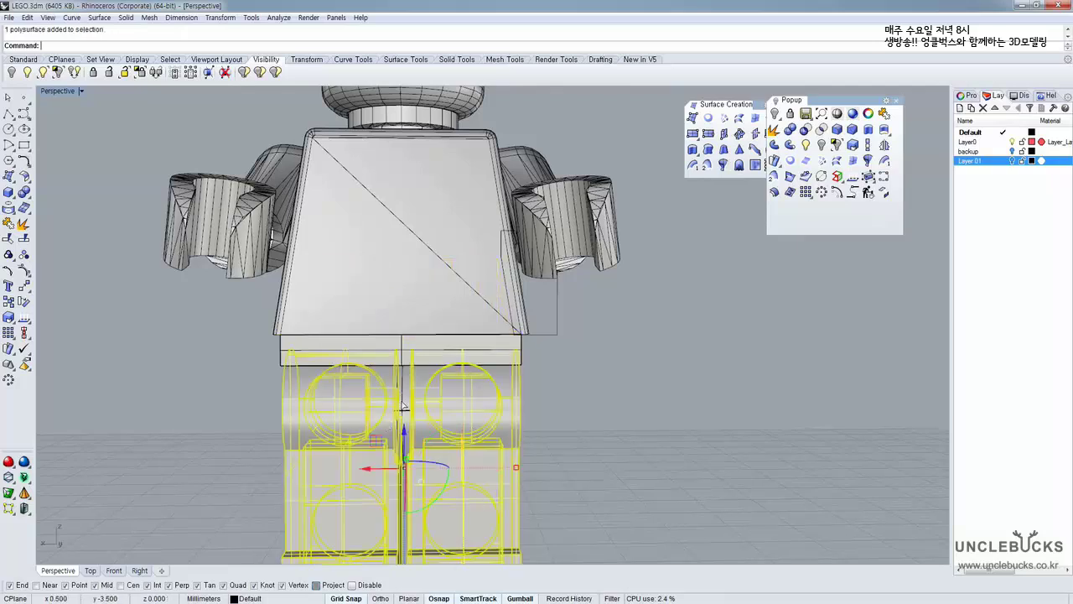
{"action": "left_click", "coordinate": [402, 406], "text": "shift"}
{"action": "left_click", "coordinate": [449, 438]}
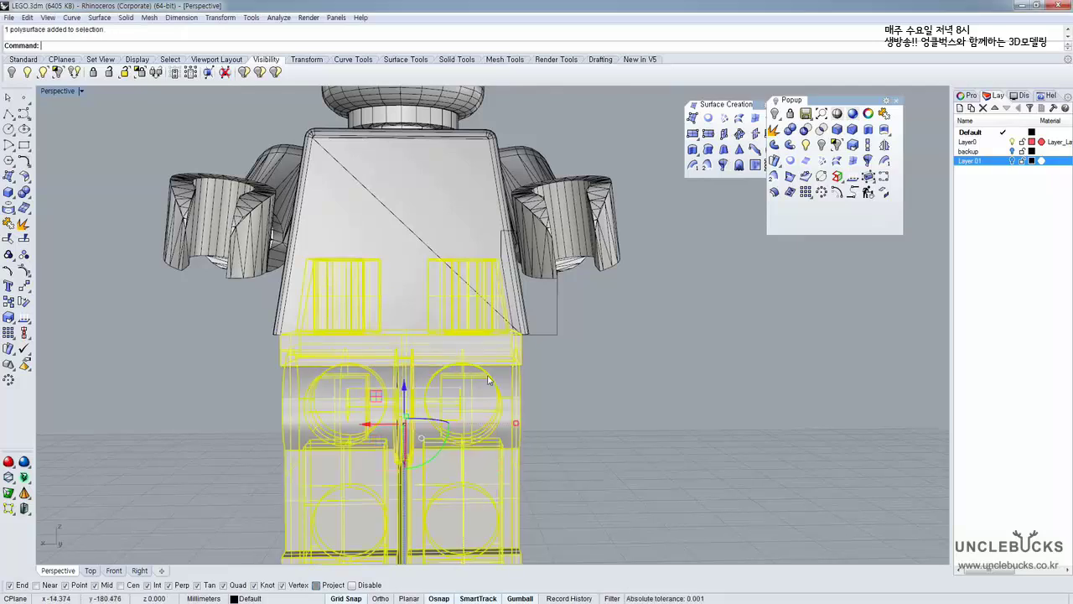
{"action": "right_click_drag", "start_coordinate": [489, 380], "coordinate": [484, 310]}
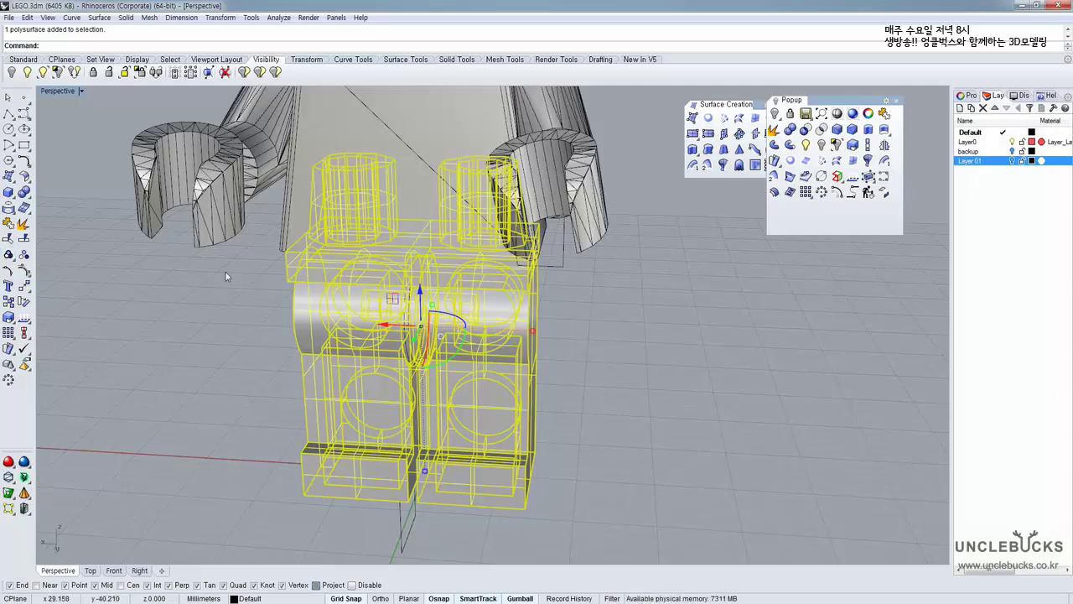
{"action": "key", "text": "ctrl+g"}
{"action": "key", "text": "Escape"}
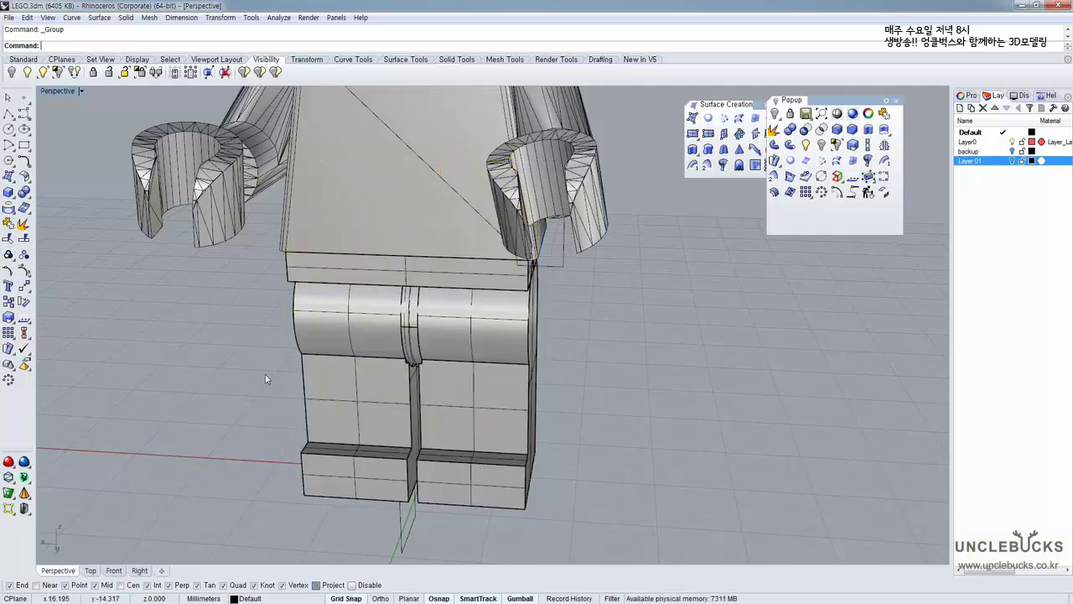
Move the grouped legs and hip piece to the backup layer
{"action": "right_click_drag", "start_coordinate": [265, 374], "coordinate": [293, 374]}
{"action": "left_click", "coordinate": [366, 395]}
{"action": "right_click_drag", "start_coordinate": [450, 365], "coordinate": [570, 332]}
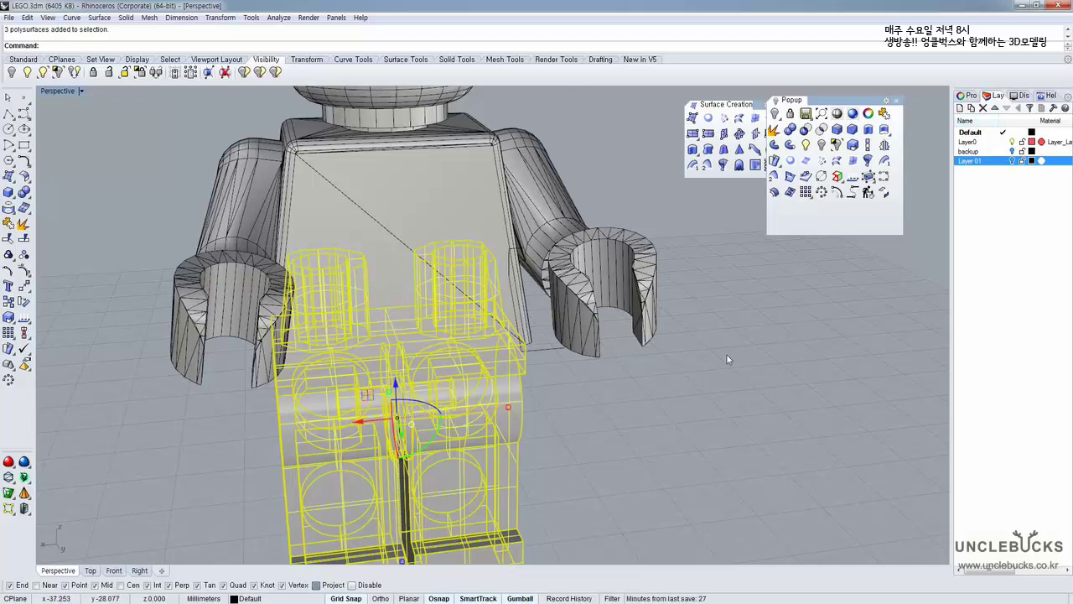
{"action": "right_click_drag", "start_coordinate": [706, 353], "coordinate": [650, 251]}
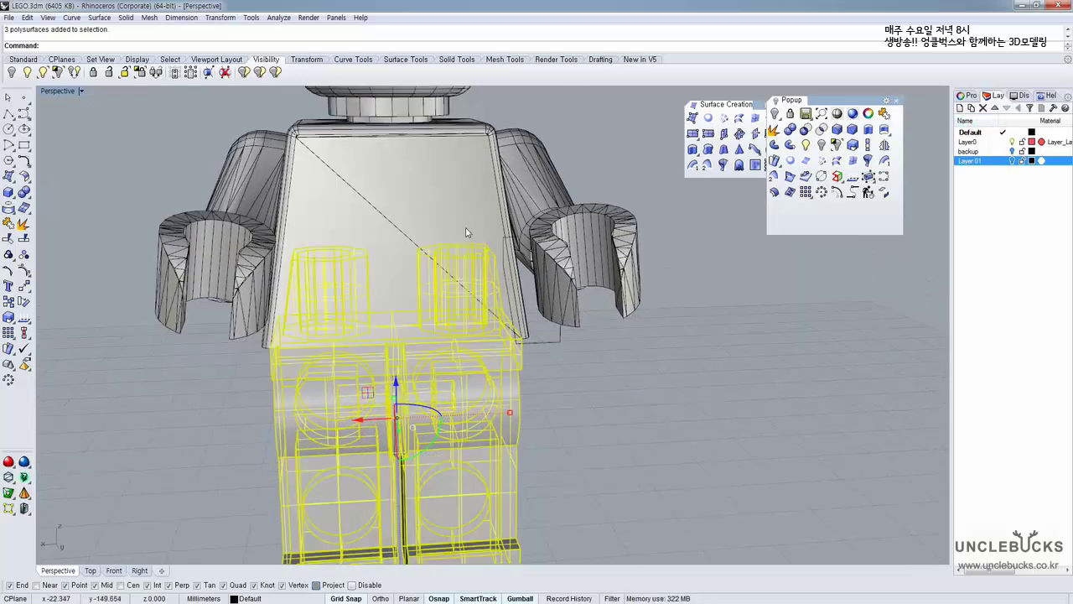
{"action": "left_click", "coordinate": [967, 150]}
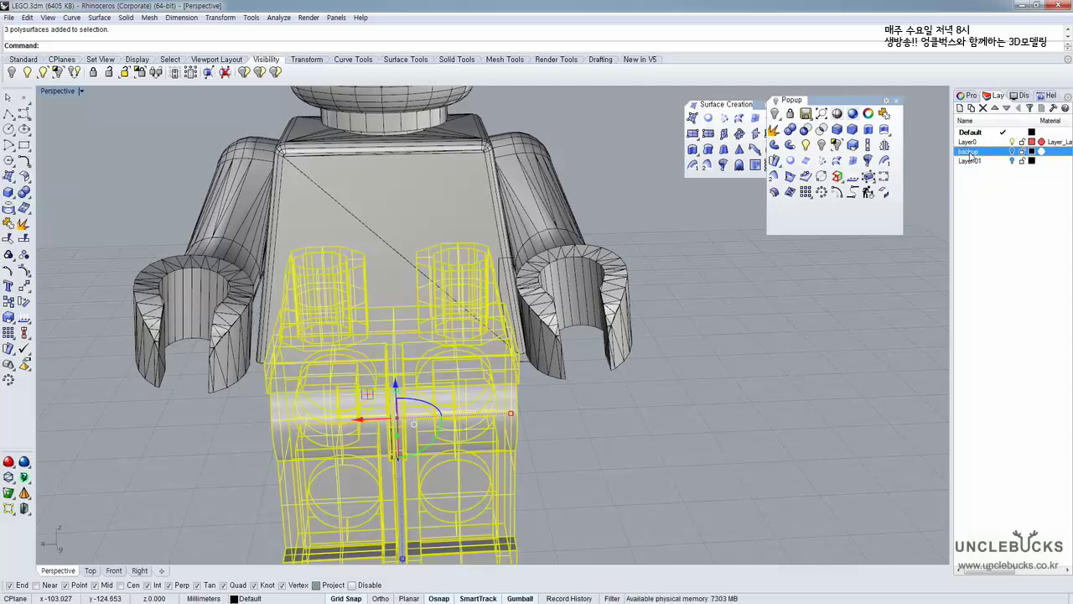
{"action": "right_click", "coordinate": [970, 153]}
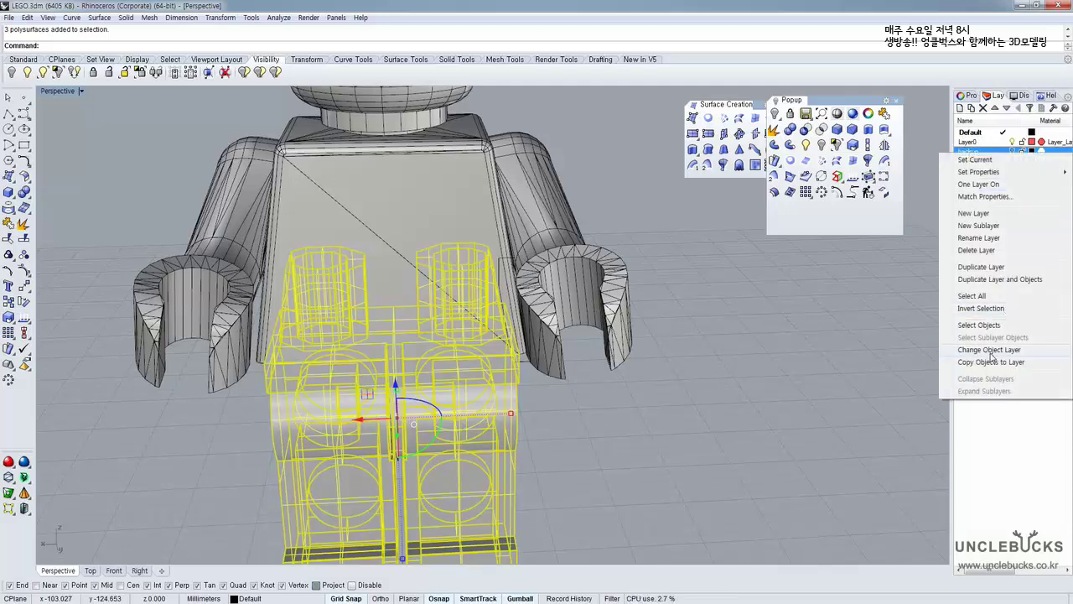
{"action": "left_click", "coordinate": [879, 320]}
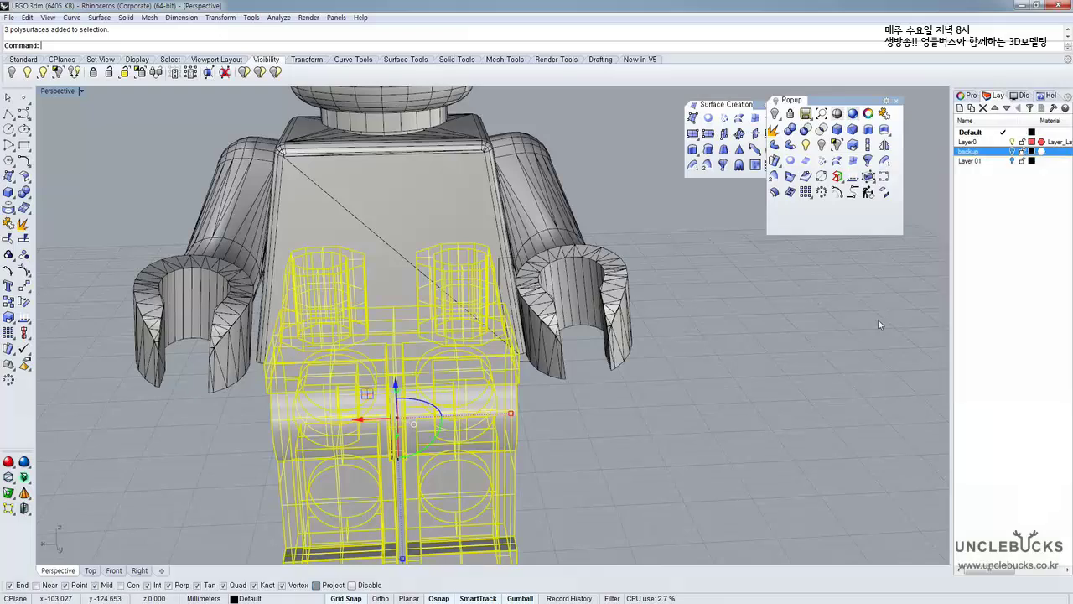
{"action": "left_click", "coordinate": [1012, 153]}
{"action": "left_click", "coordinate": [502, 477]}
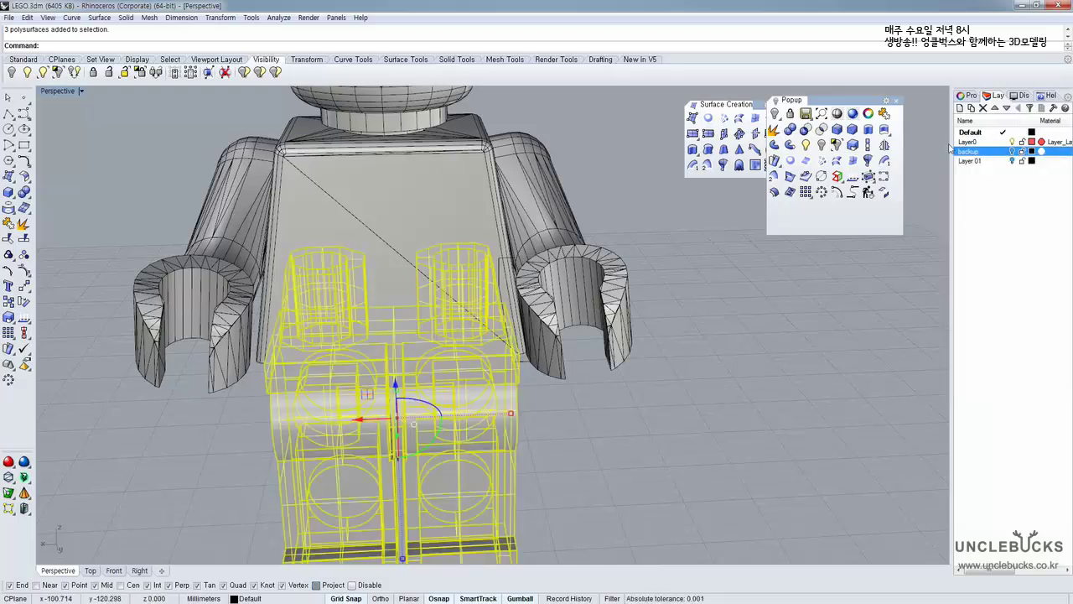
{"action": "right_click", "coordinate": [970, 153]}
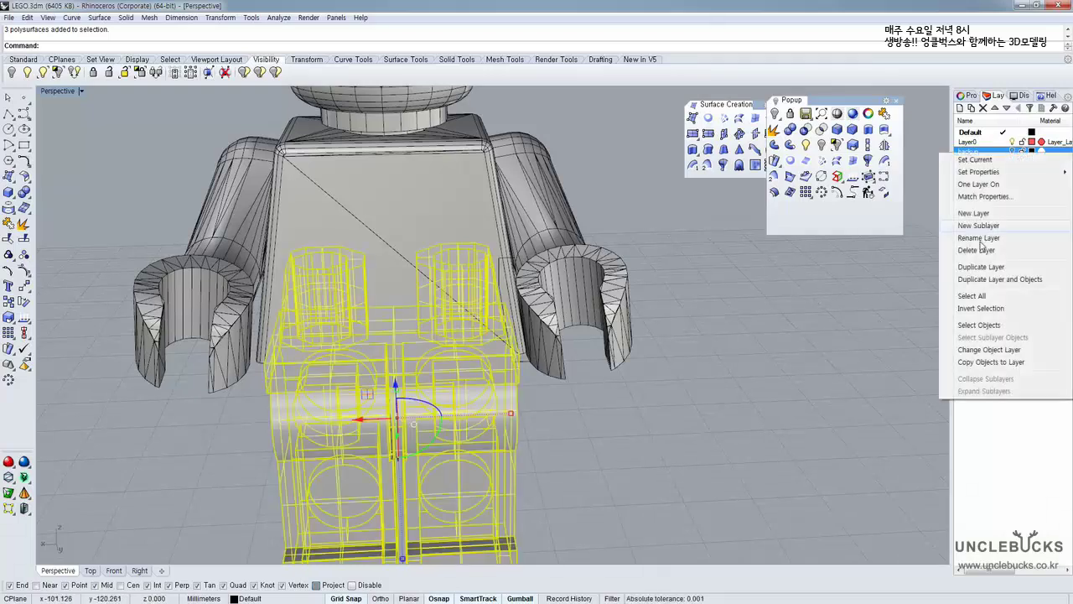
{"action": "left_click", "coordinate": [988, 353]}
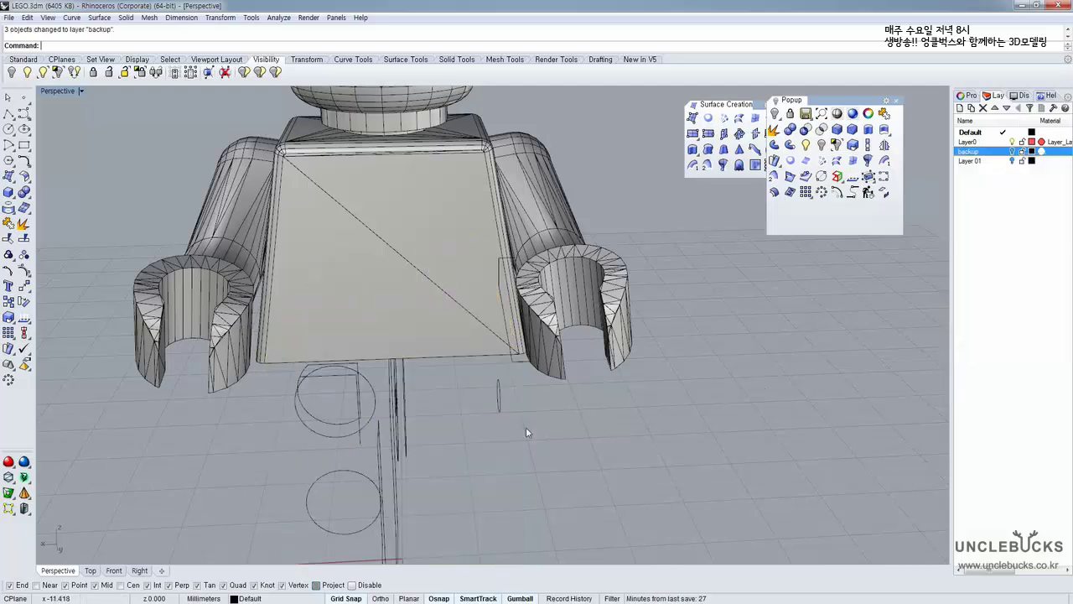
Delete the leftover construction curves below the torso and the rectangular curve beside its lower corner
{"action": "right_click_drag", "start_coordinate": [526, 427], "coordinate": [540, 228]}
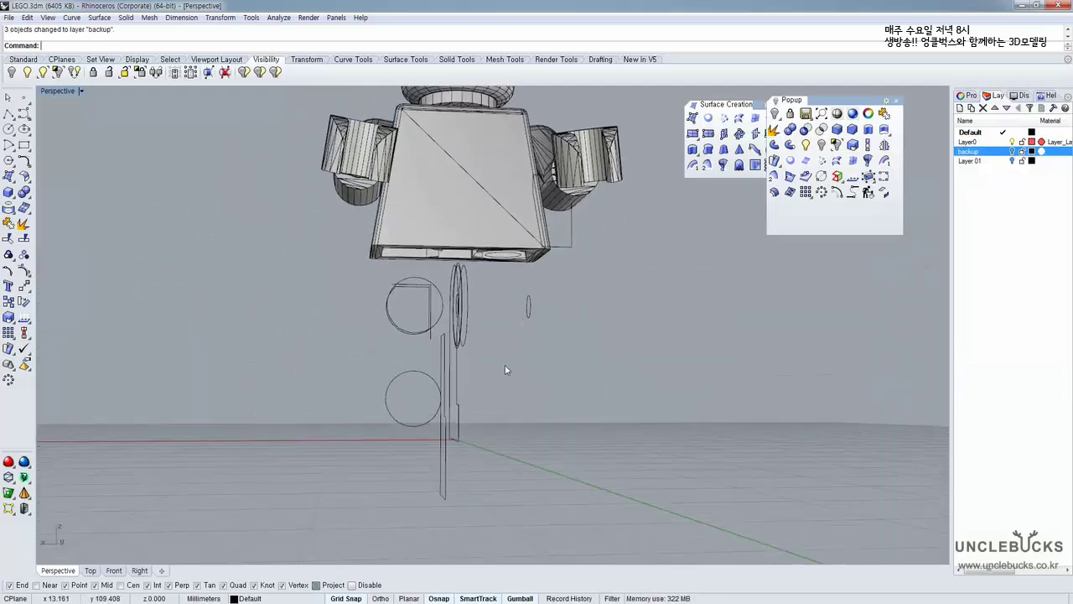
{"action": "left_click_drag", "start_coordinate": [642, 495], "coordinate": [343, 278]}
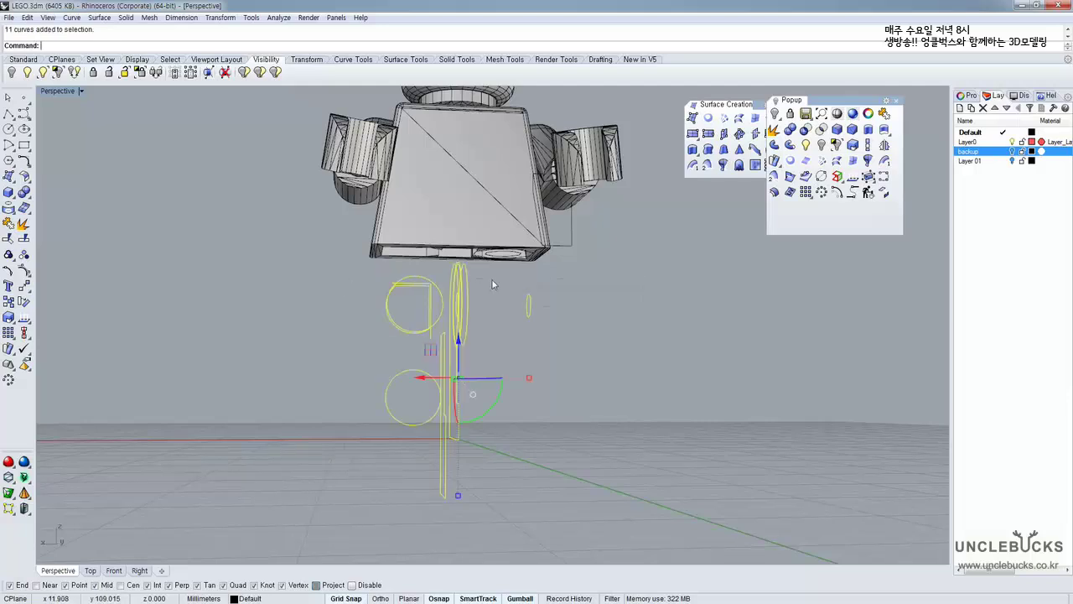
{"action": "key", "text": "Delete"}
{"action": "left_click", "coordinate": [572, 242]}
{"action": "right_click_drag", "start_coordinate": [572, 242], "coordinate": [564, 253]}
{"action": "key", "text": "Delete"}
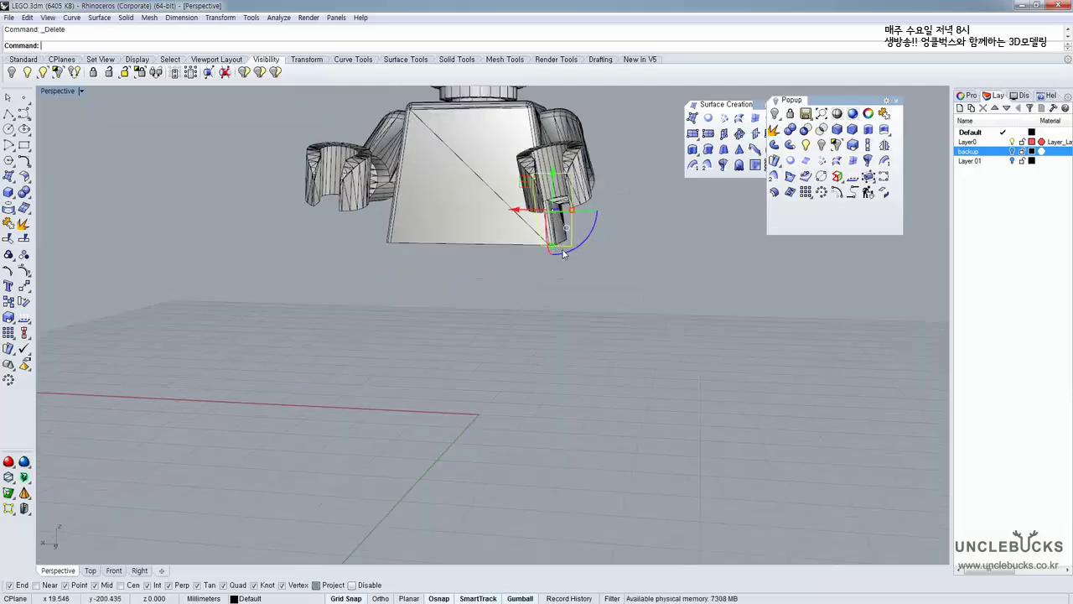
Select the torso mesh and show it in a maximized Front view
{"action": "right_click_drag", "start_coordinate": [458, 157], "coordinate": [478, 313]}
{"action": "left_click", "coordinate": [472, 156]}
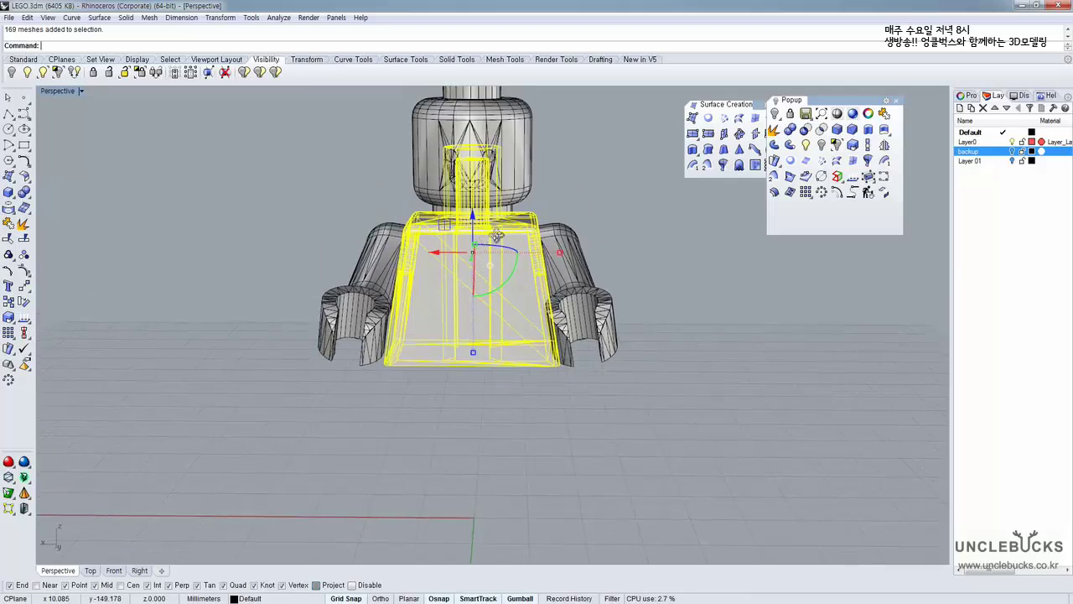
{"action": "scroll", "coordinate": [496, 237], "scroll_direction": "up", "scroll_amount": 2}
{"action": "right_click_drag", "start_coordinate": [477, 231], "coordinate": [356, 212]}
{"action": "scroll", "coordinate": [495, 238], "scroll_direction": "up", "scroll_amount": 2}
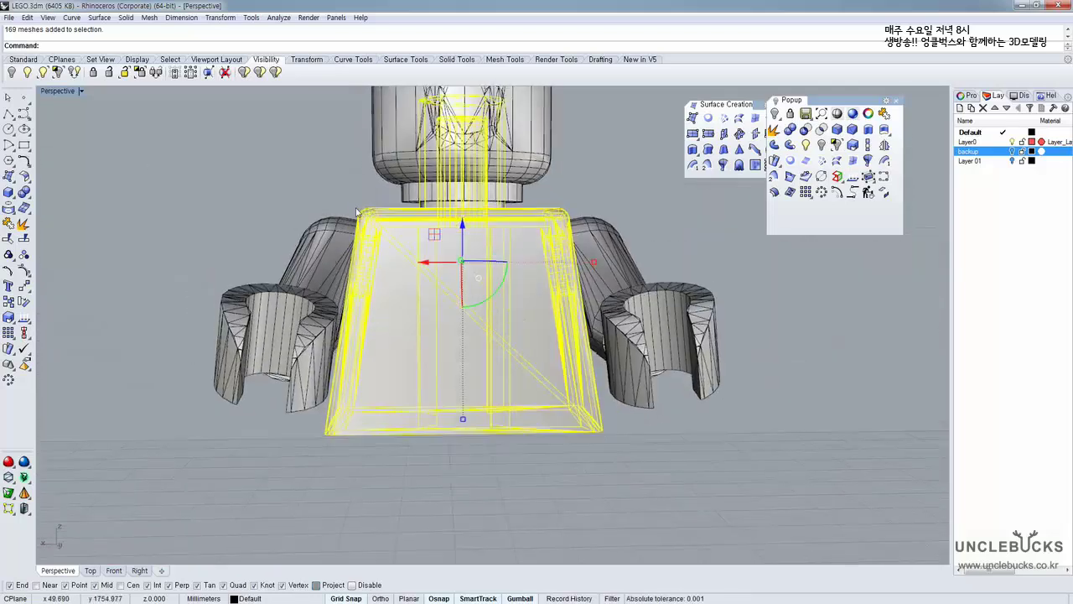
{"action": "double_click", "coordinate": [59, 91]}
{"action": "left_click", "coordinate": [48, 331]}
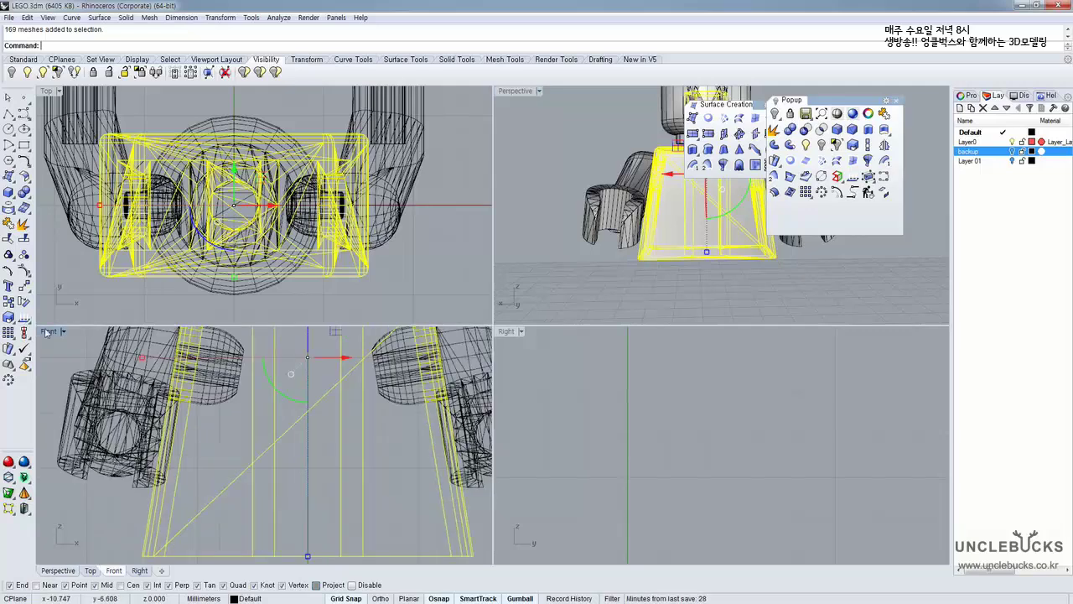
{"action": "double_click", "coordinate": [48, 331]}
{"action": "scroll", "coordinate": [306, 341], "scroll_direction": "down", "scroll_amount": 4}
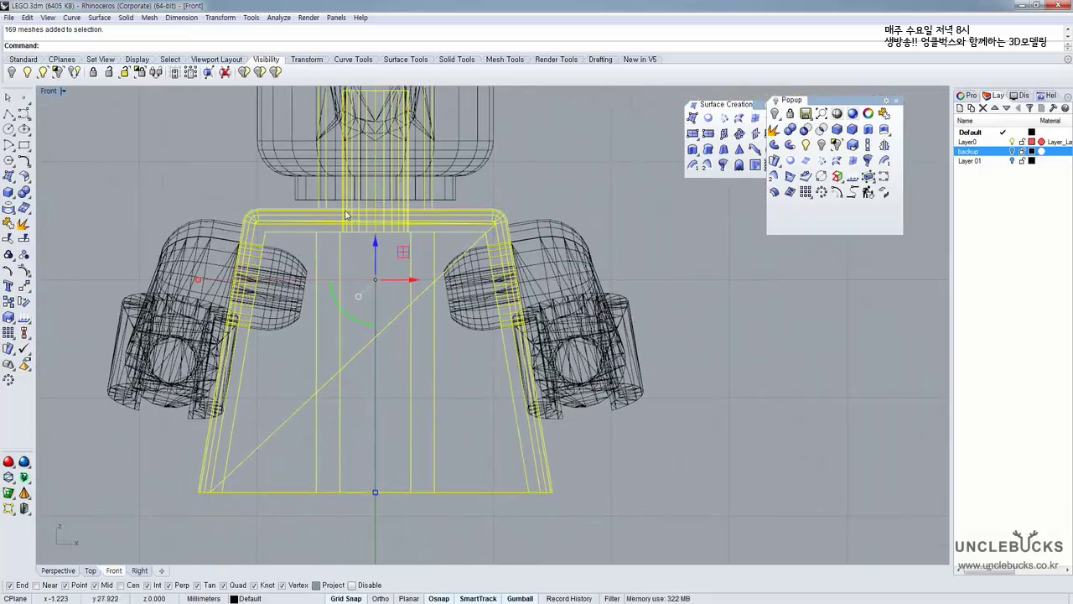
{"action": "scroll", "coordinate": [346, 216], "scroll_direction": "down", "scroll_amount": 2}
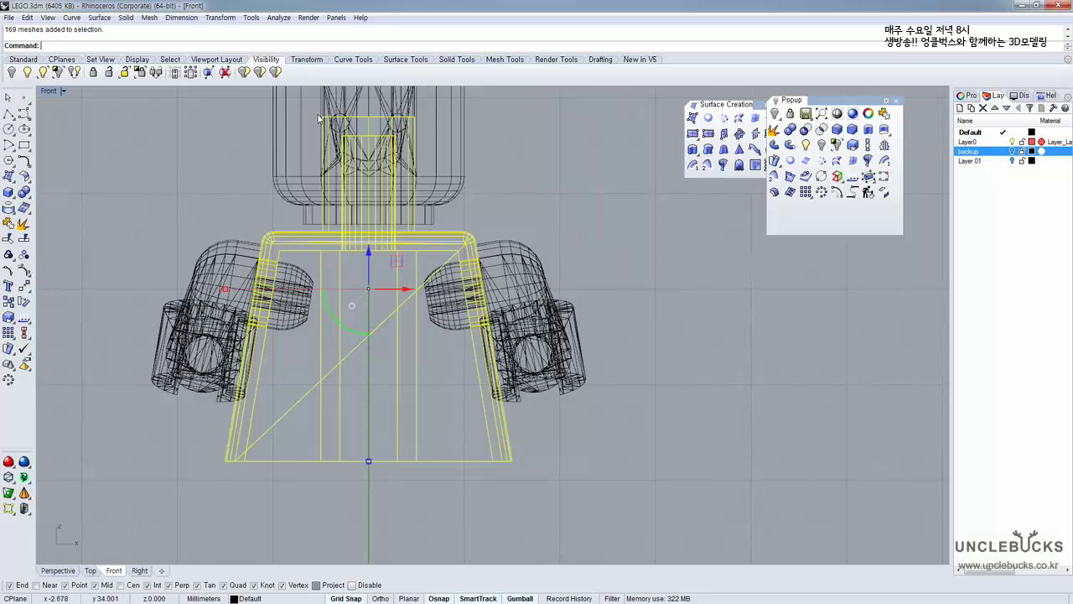
{"action": "right_click_drag", "start_coordinate": [339, 127], "coordinate": [340, 159]}
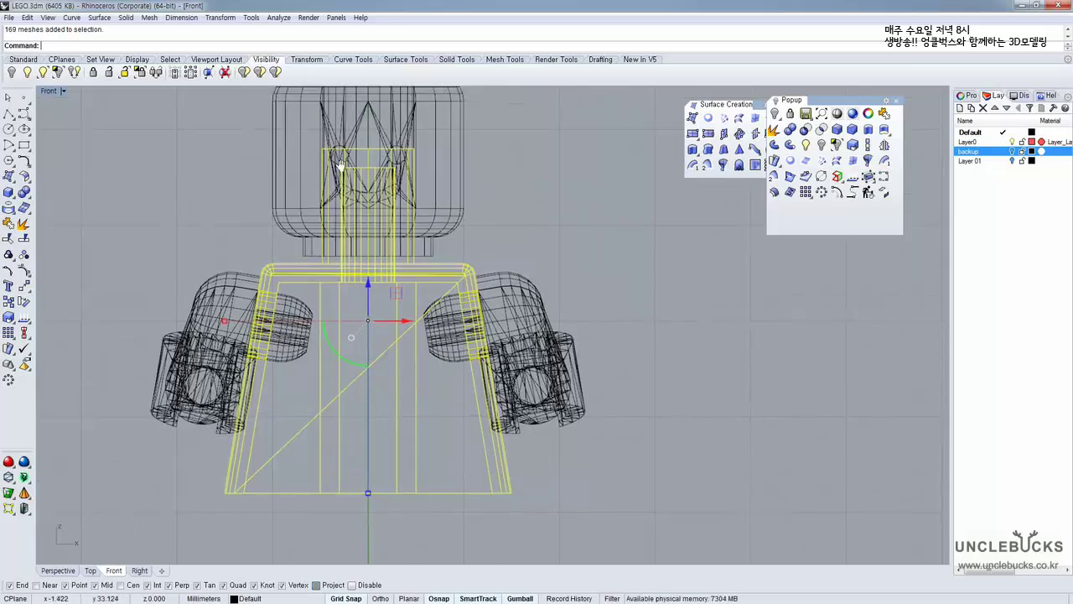
{"action": "right_click_drag", "start_coordinate": [314, 225], "coordinate": [298, 187]}
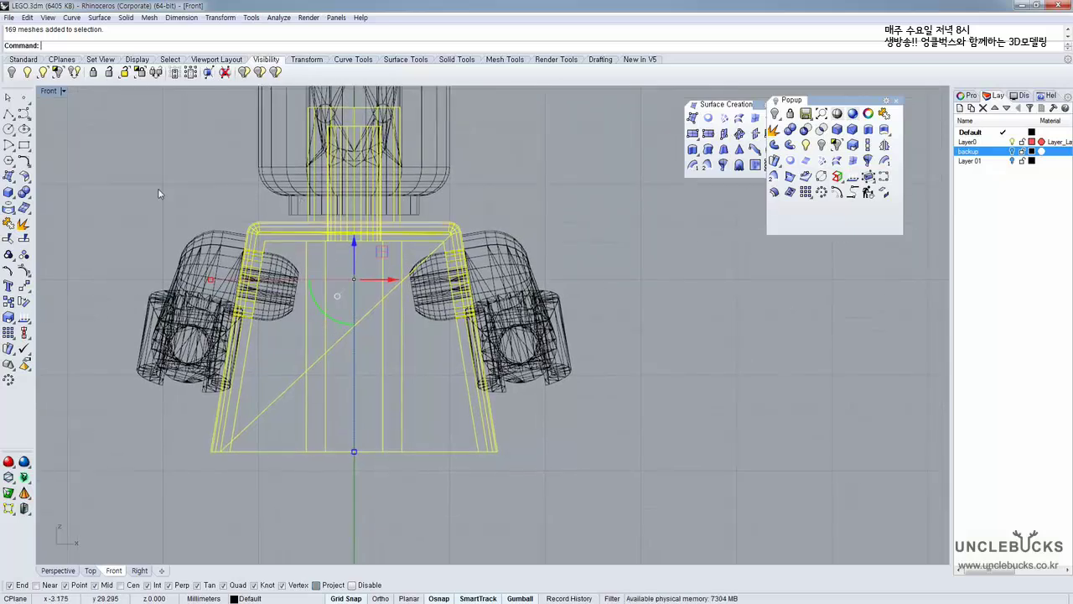
Draw a horizontal polyline level with the torso's top edge, reaching past both sides of the torso
{"action": "left_click", "coordinate": [8, 114]}
{"action": "scroll", "coordinate": [268, 202], "scroll_direction": "up", "scroll_amount": 5}
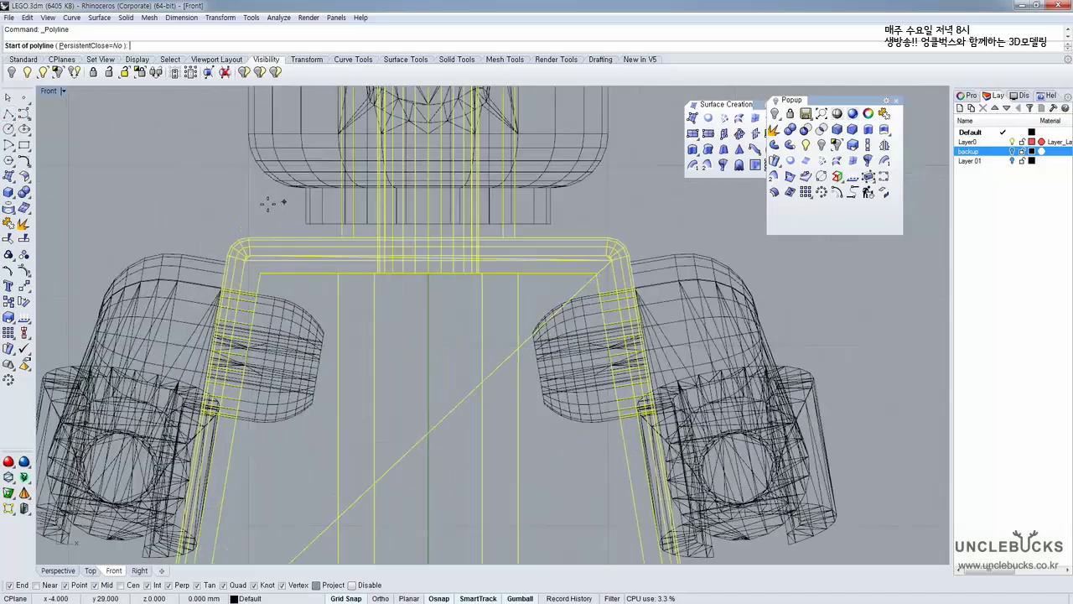
{"action": "scroll", "coordinate": [242, 242], "scroll_direction": "up", "scroll_amount": 4}
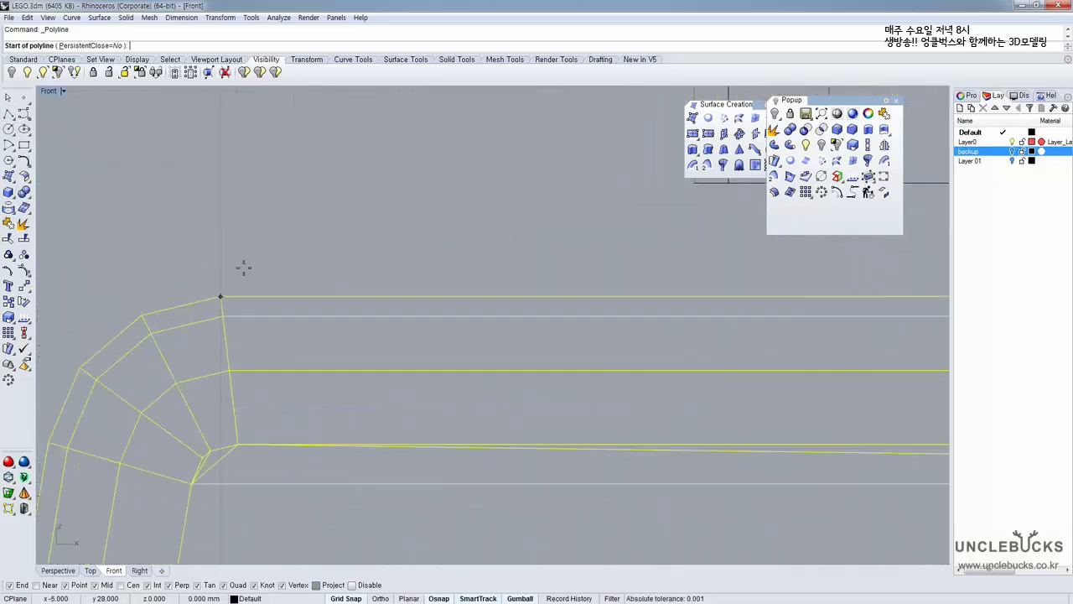
{"action": "right_click_drag", "start_coordinate": [217, 266], "coordinate": [270, 140]}
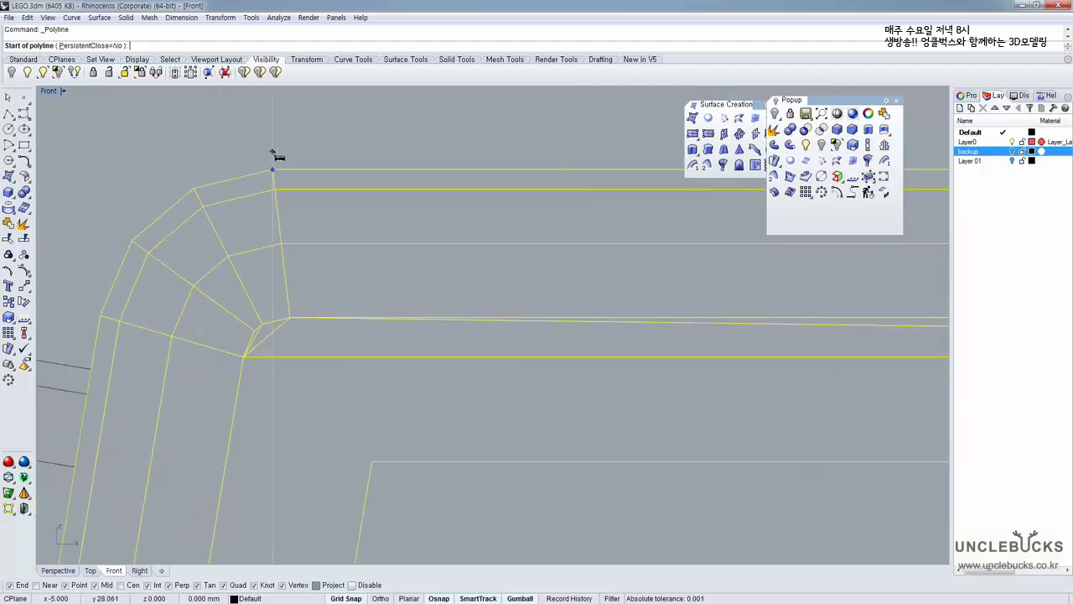
{"action": "scroll", "coordinate": [277, 172], "scroll_direction": "down", "scroll_amount": 4}
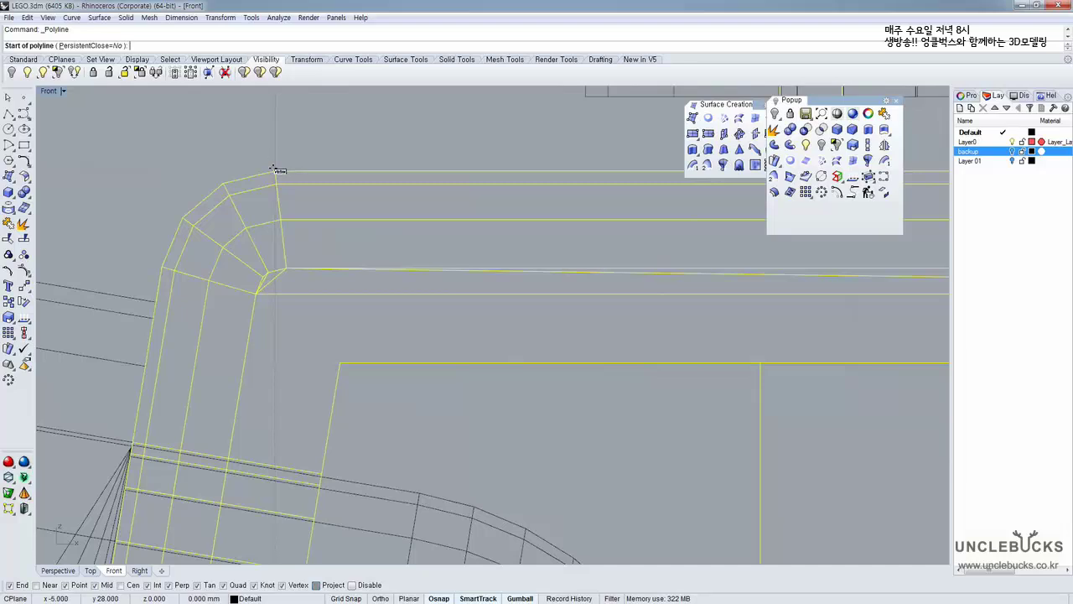
{"action": "scroll", "coordinate": [161, 172], "scroll_direction": "down", "scroll_amount": 3}
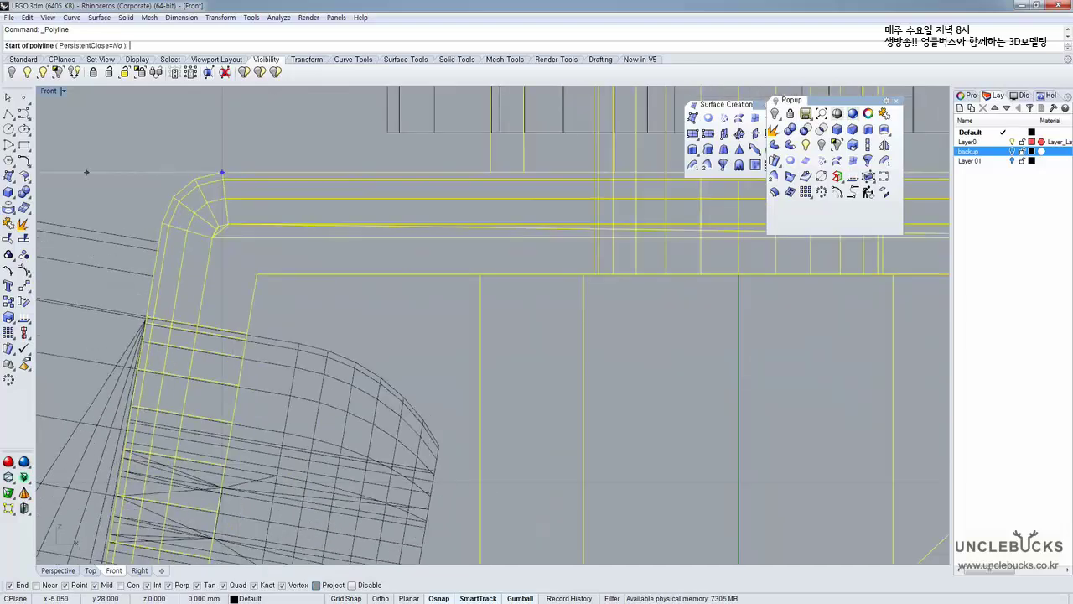
{"action": "right_click_drag", "start_coordinate": [129, 177], "coordinate": [255, 172]}
{"action": "scroll", "coordinate": [250, 171], "scroll_direction": "down", "scroll_amount": 6}
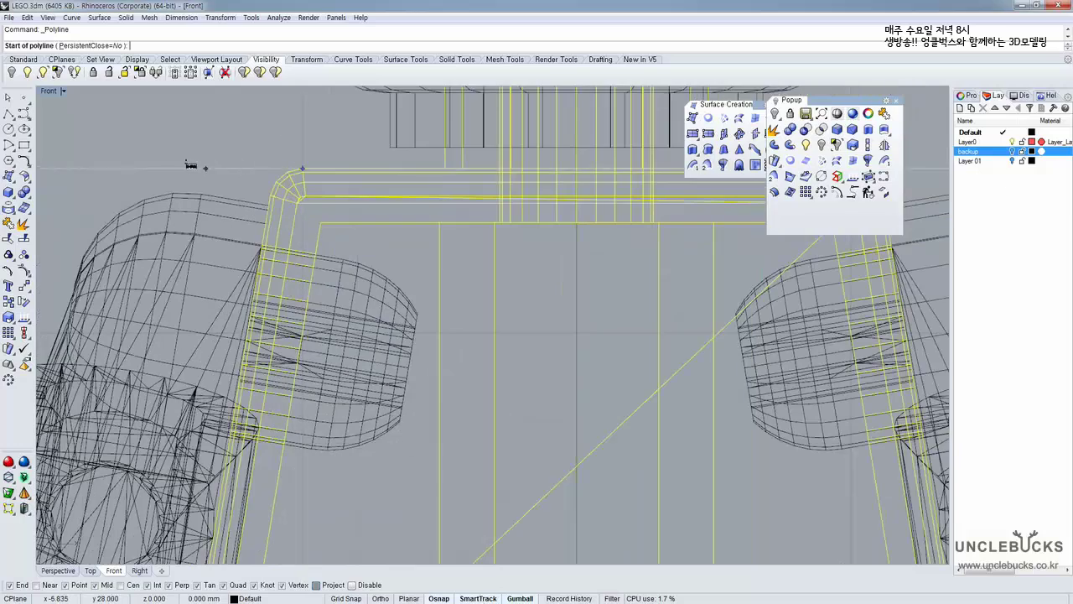
{"action": "left_click", "coordinate": [149, 168]}
{"action": "scroll", "coordinate": [181, 126], "scroll_direction": "down", "scroll_amount": 5}
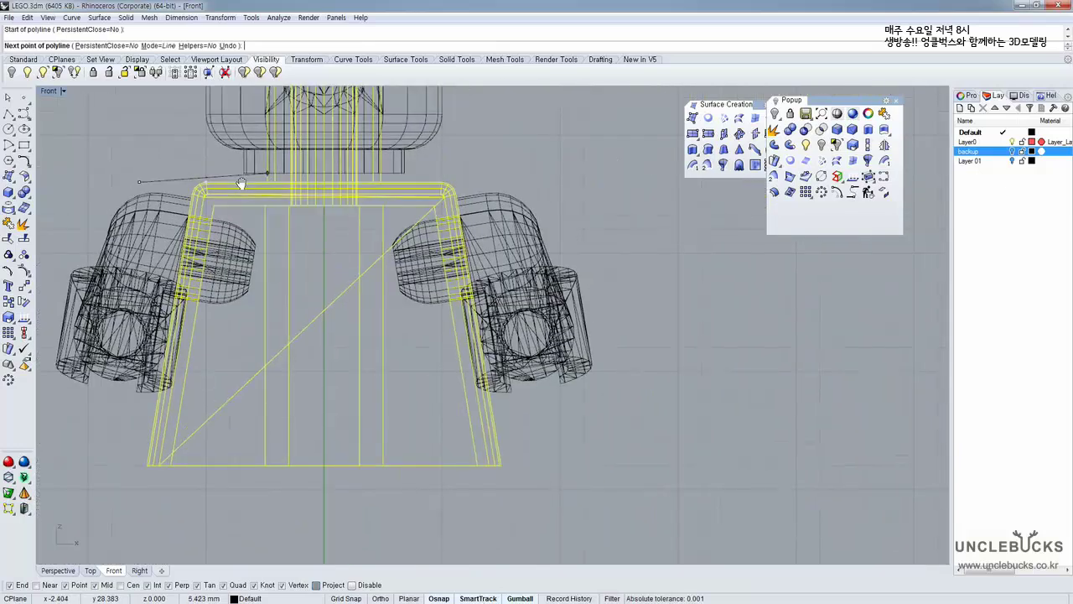
{"action": "left_click", "coordinate": [565, 179], "text": "shift"}
{"action": "right_click", "coordinate": [594, 115]}
{"action": "right_click_drag", "start_coordinate": [641, 270], "coordinate": [668, 254]}
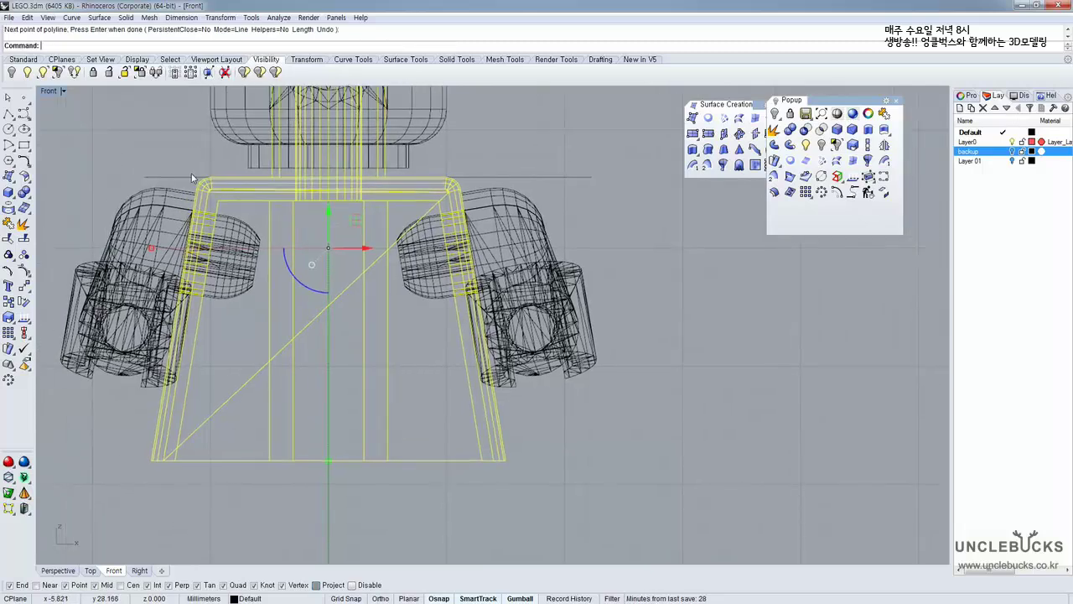
Draw a horizontal polyline along the torso's bottom edge, reaching past both lower corners, with Ortho constraining its direction
{"action": "scroll", "coordinate": [193, 252], "scroll_direction": "up", "scroll_amount": 2}
{"action": "scroll", "coordinate": [259, 311], "scroll_direction": "down", "scroll_amount": 4}
{"action": "right_click_drag", "start_coordinate": [258, 311], "coordinate": [265, 273]}
{"action": "right_click", "coordinate": [189, 434]}
{"action": "scroll", "coordinate": [181, 407], "scroll_direction": "up", "scroll_amount": 4}
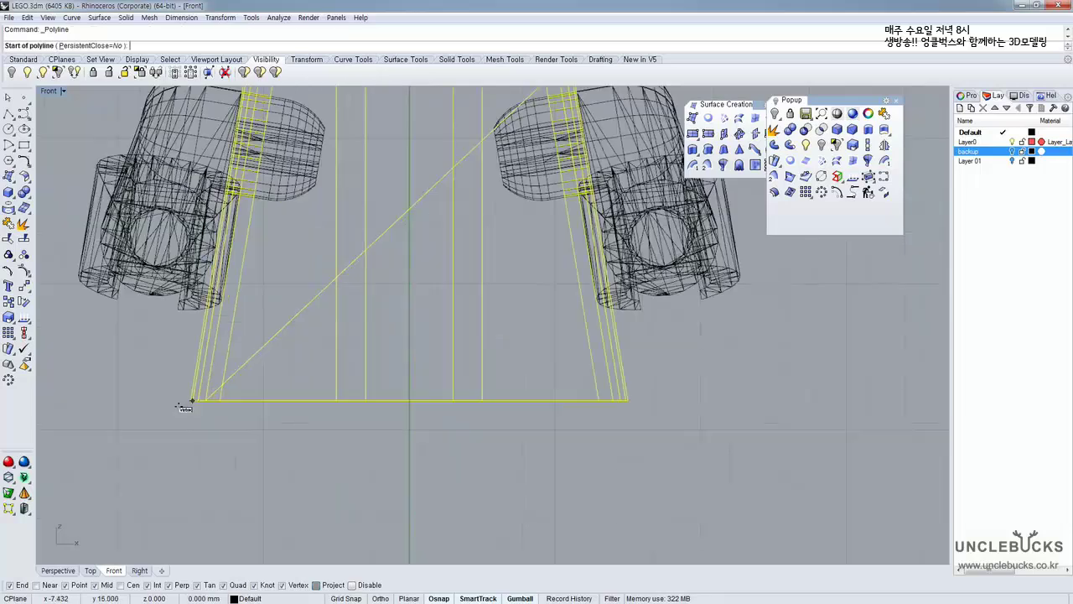
{"action": "left_click", "coordinate": [70, 401]}
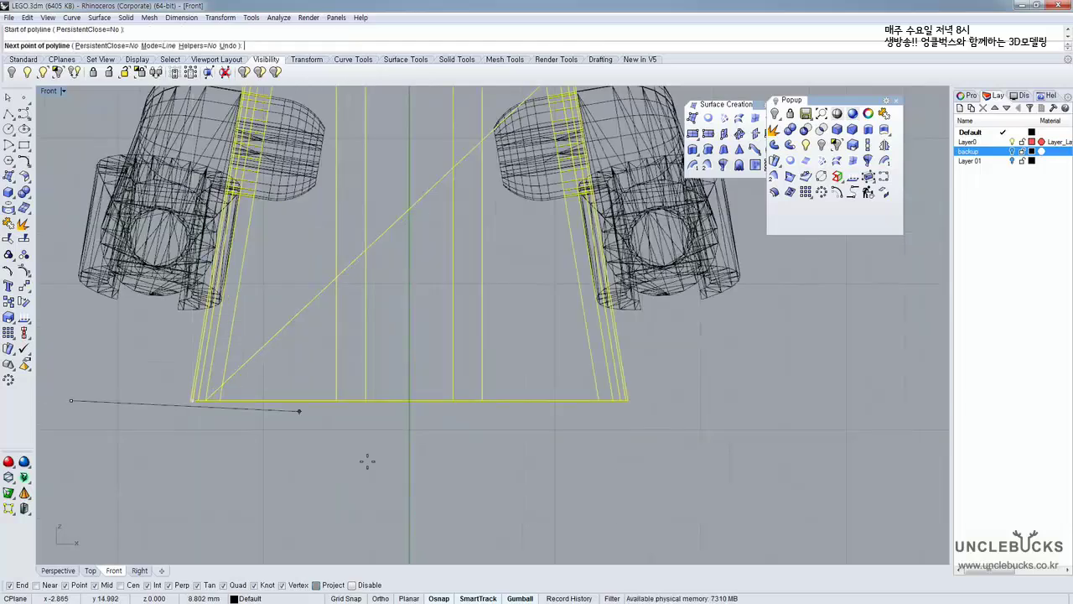
{"action": "key", "text": "F8"}
{"action": "right_click", "coordinate": [803, 322]}
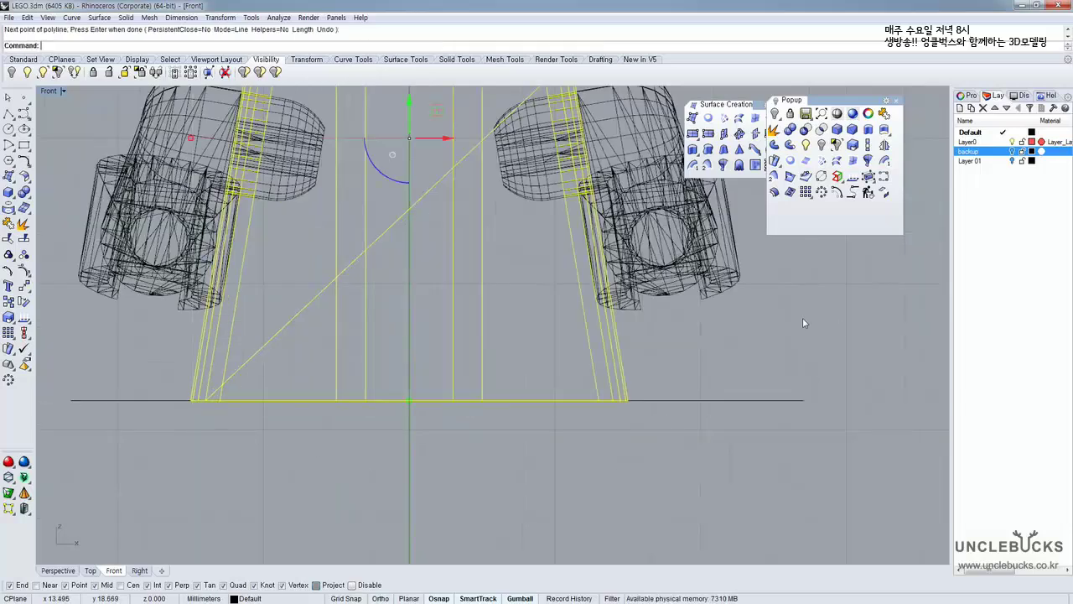
Select the two horizontal lines along the torso's top and bottom edges
{"action": "scroll", "coordinate": [803, 319], "scroll_direction": "down", "scroll_amount": 4}
{"action": "right_click_drag", "start_coordinate": [803, 318], "coordinate": [655, 417]}
{"action": "left_click_drag", "start_coordinate": [677, 493], "coordinate": [642, 459]}
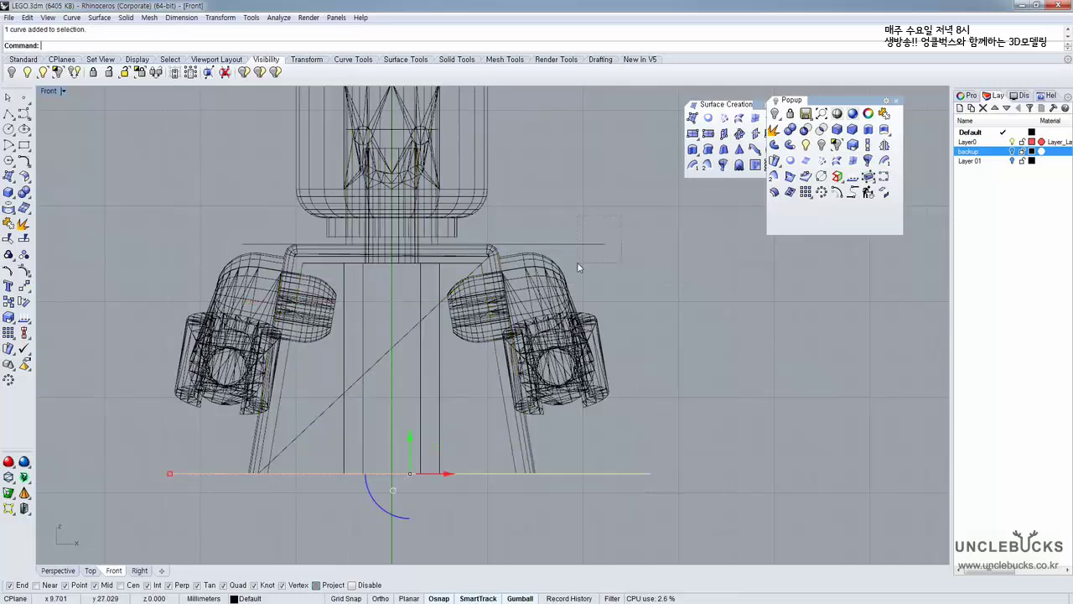
{"action": "left_click_drag", "start_coordinate": [577, 264], "coordinate": [576, 265]}
{"action": "right_click_drag", "start_coordinate": [286, 414], "coordinate": [306, 364]}
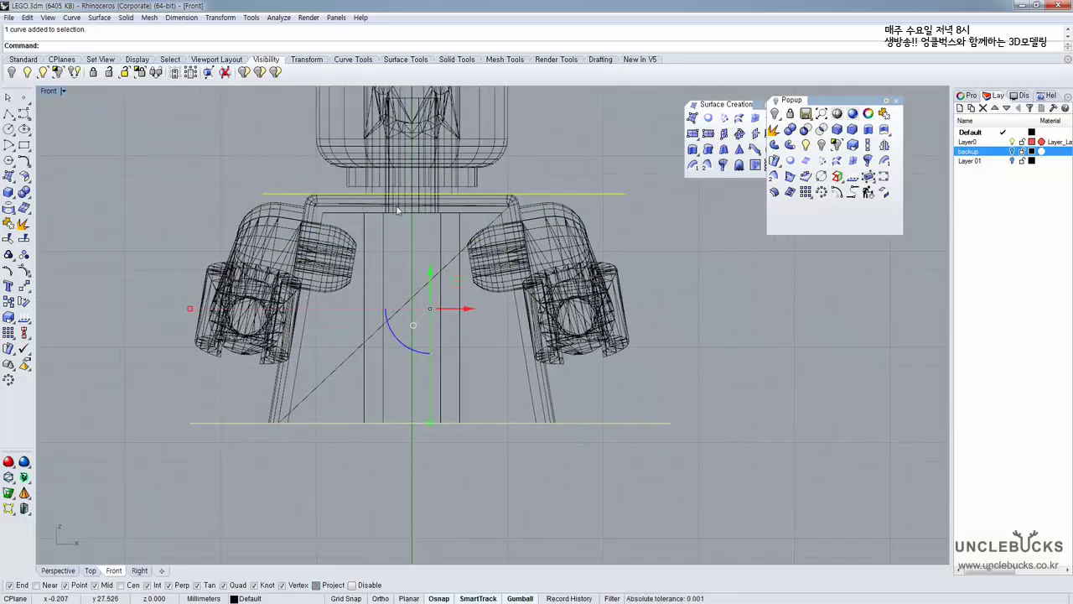
{"action": "scroll", "coordinate": [312, 206], "scroll_direction": "up", "scroll_amount": 3}
{"action": "scroll", "coordinate": [307, 185], "scroll_direction": "up", "scroll_amount": 2}
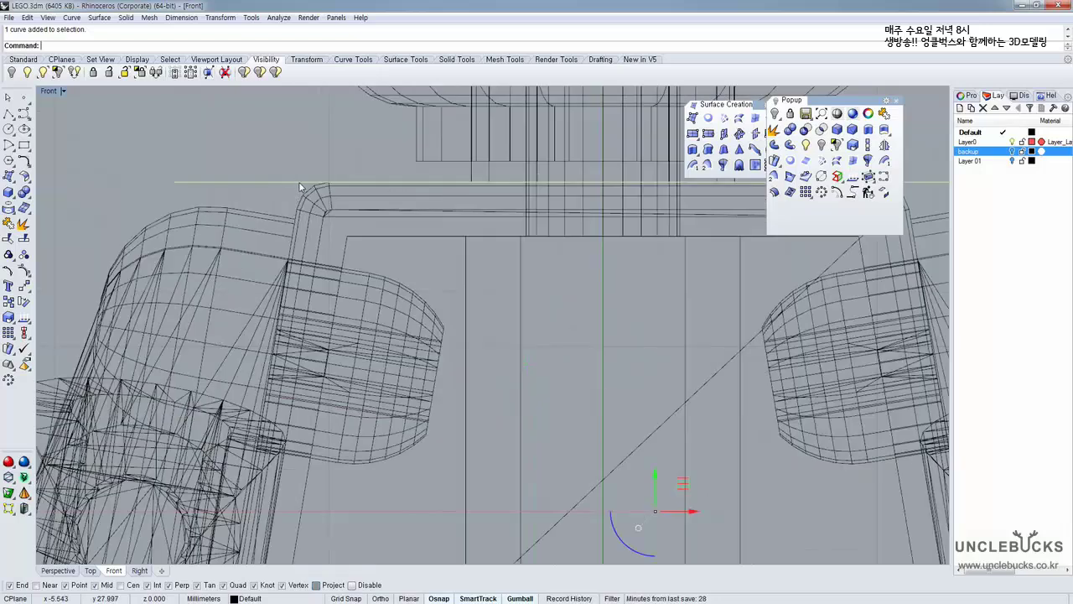
{"action": "scroll", "coordinate": [299, 186], "scroll_direction": "down", "scroll_amount": 3}
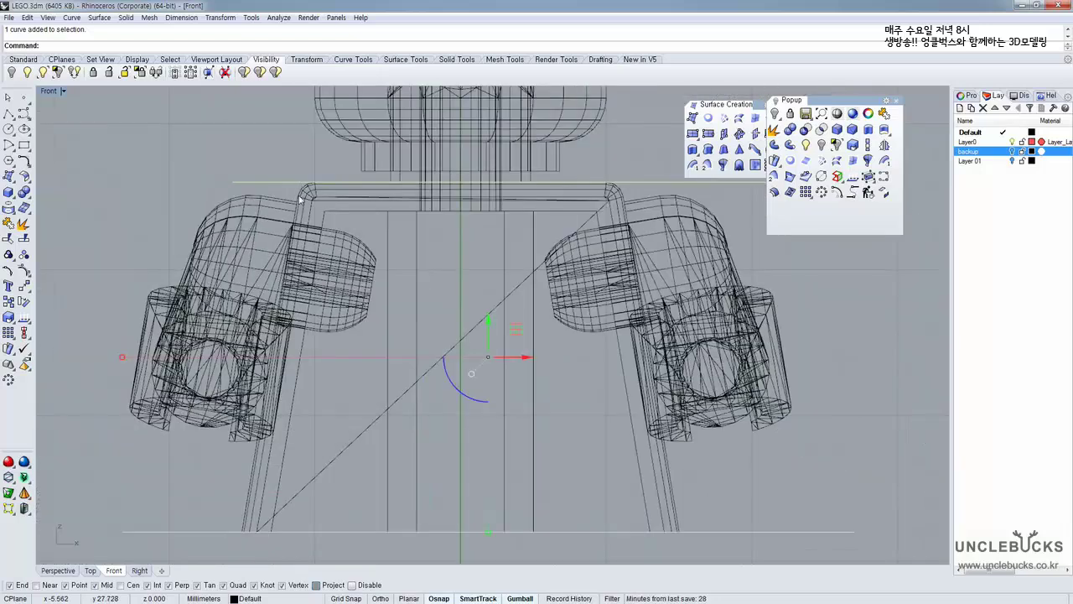
Draw a slanted line along the torso's left outer edge, from the lower end of the rounded corner to the bottom corner
{"action": "left_click", "coordinate": [7, 115]}
{"action": "scroll", "coordinate": [265, 213], "scroll_direction": "up", "scroll_amount": 6}
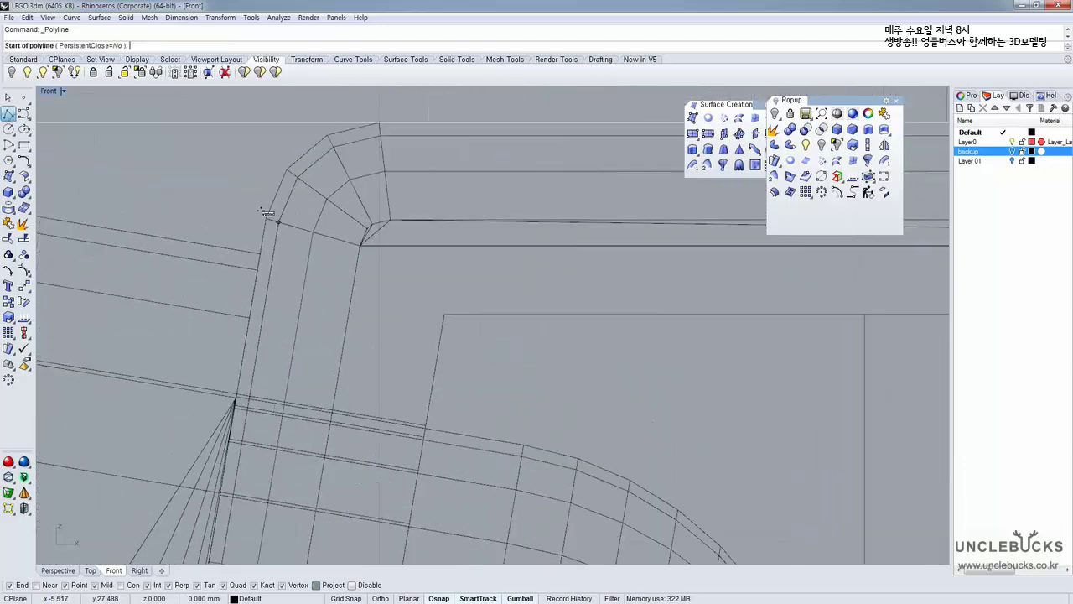
{"action": "left_click", "coordinate": [265, 214]}
{"action": "scroll", "coordinate": [260, 216], "scroll_direction": "down", "scroll_amount": 2}
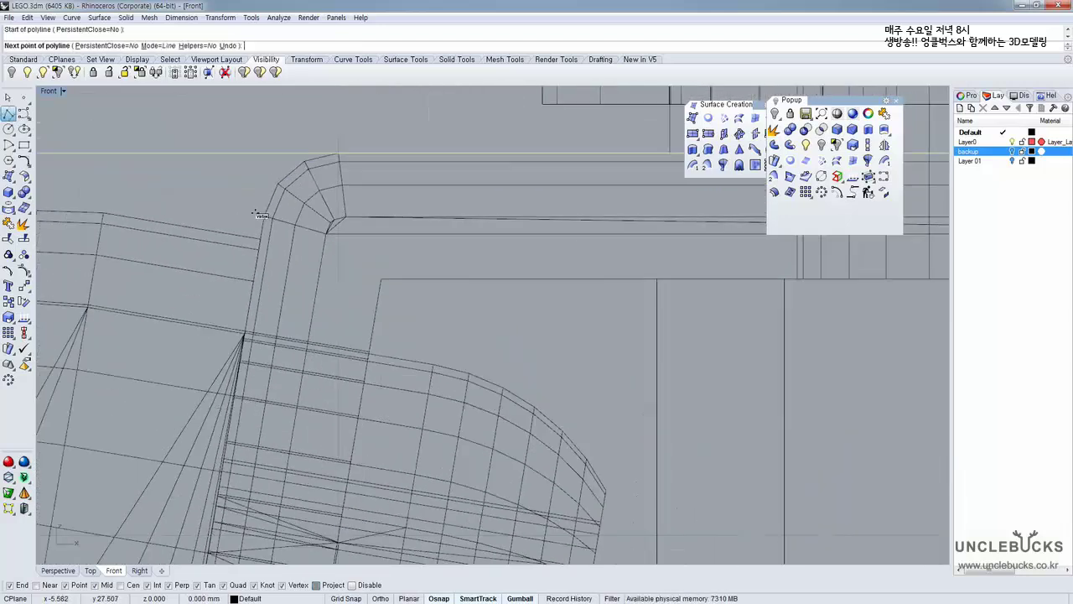
{"action": "scroll", "coordinate": [256, 214], "scroll_direction": "down", "scroll_amount": 8}
{"action": "right_click_drag", "start_coordinate": [251, 336], "coordinate": [277, 142]}
{"action": "right_click_drag", "start_coordinate": [252, 545], "coordinate": [283, 322]}
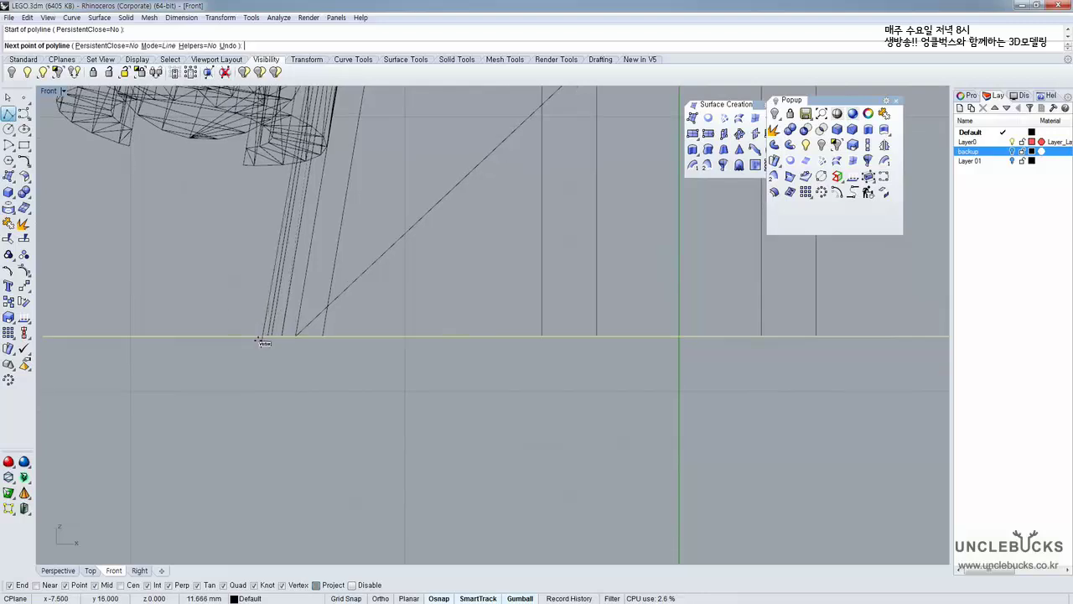
{"action": "scroll", "coordinate": [262, 339], "scroll_direction": "up", "scroll_amount": 4}
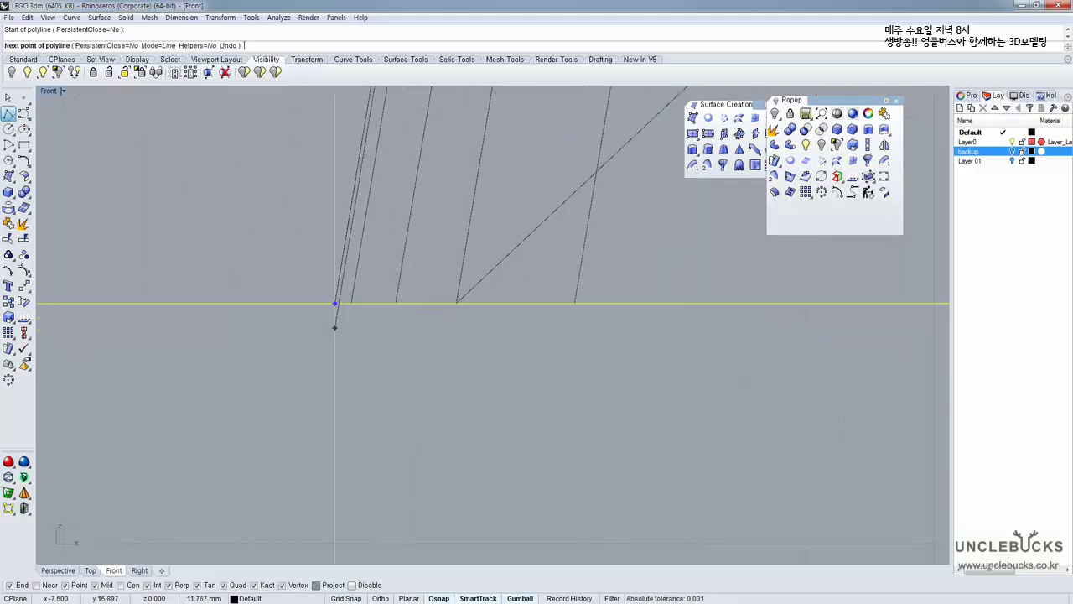
{"action": "left_click", "coordinate": [333, 306]}
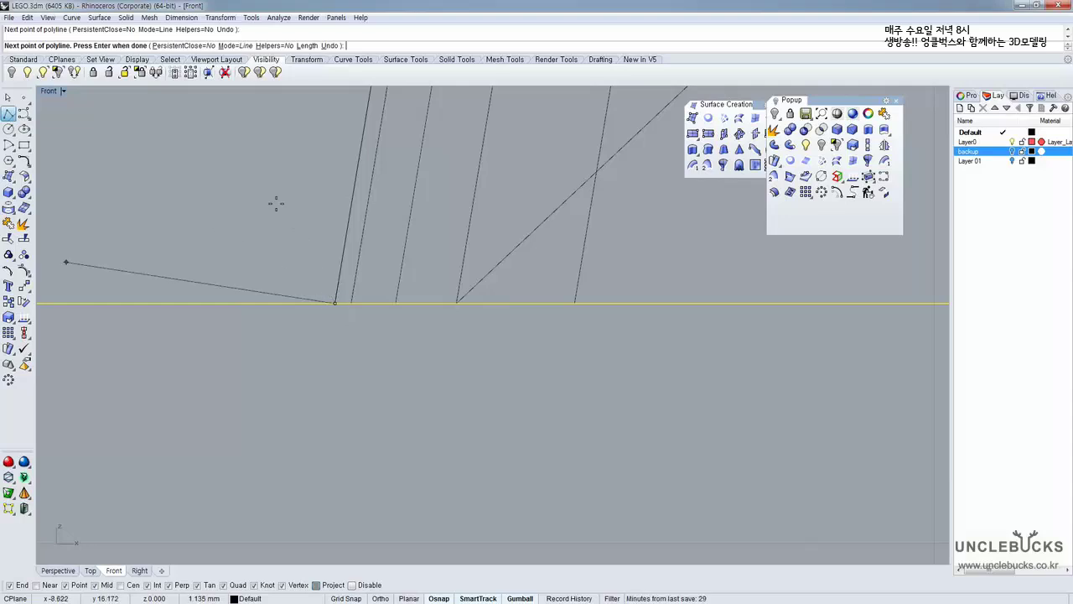
{"action": "right_click", "coordinate": [202, 126]}
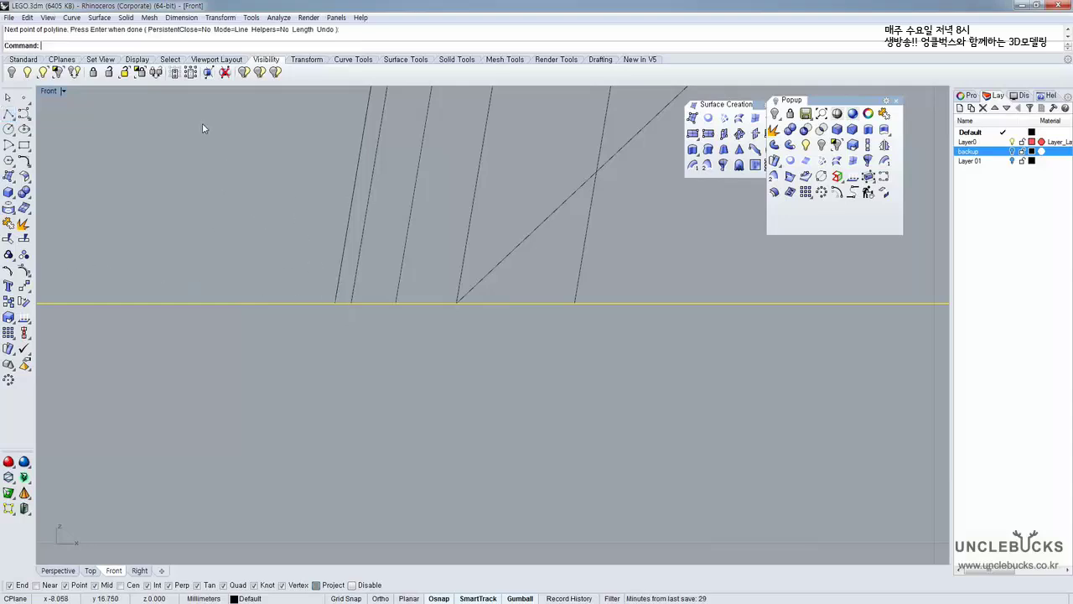
{"action": "right_click", "coordinate": [352, 207]}
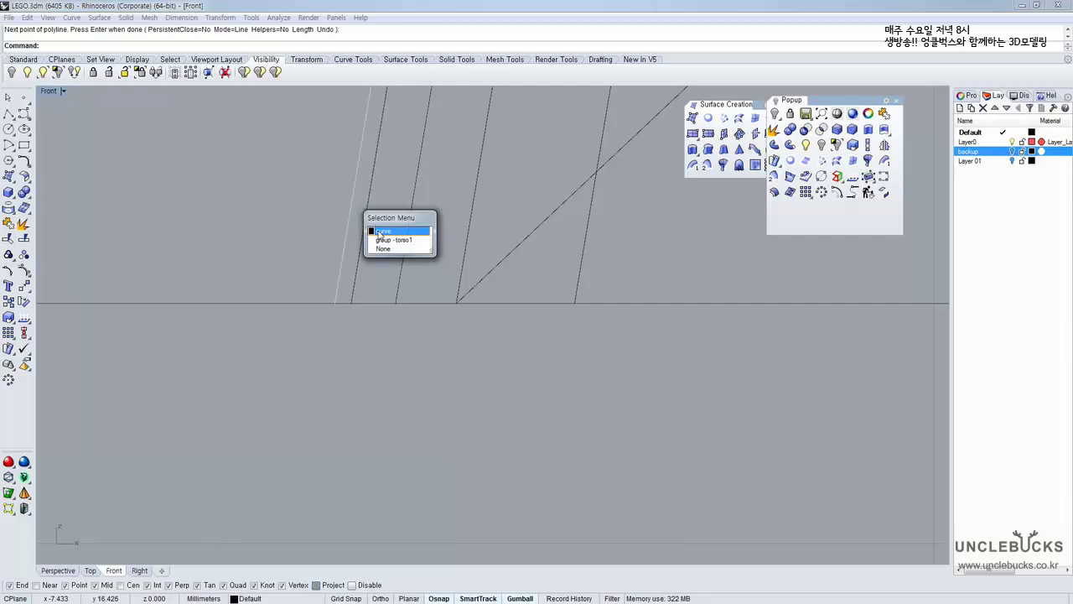
{"action": "scroll", "coordinate": [375, 229], "scroll_direction": "down", "scroll_amount": 8}
{"action": "scroll", "coordinate": [374, 228], "scroll_direction": "down", "scroll_amount": 4}
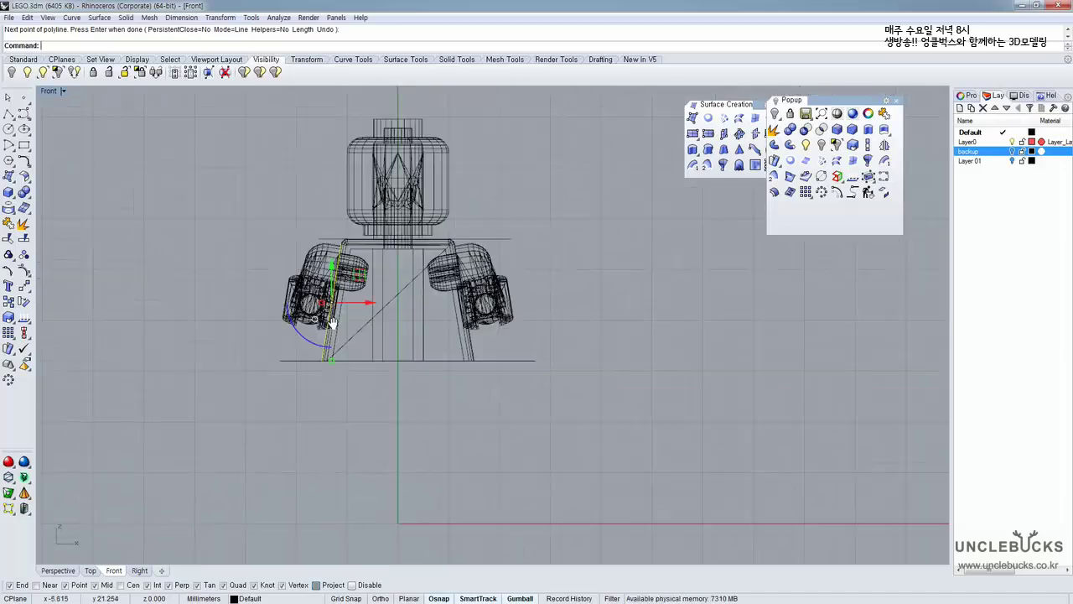
{"action": "scroll", "coordinate": [359, 299], "scroll_direction": "up", "scroll_amount": 10}
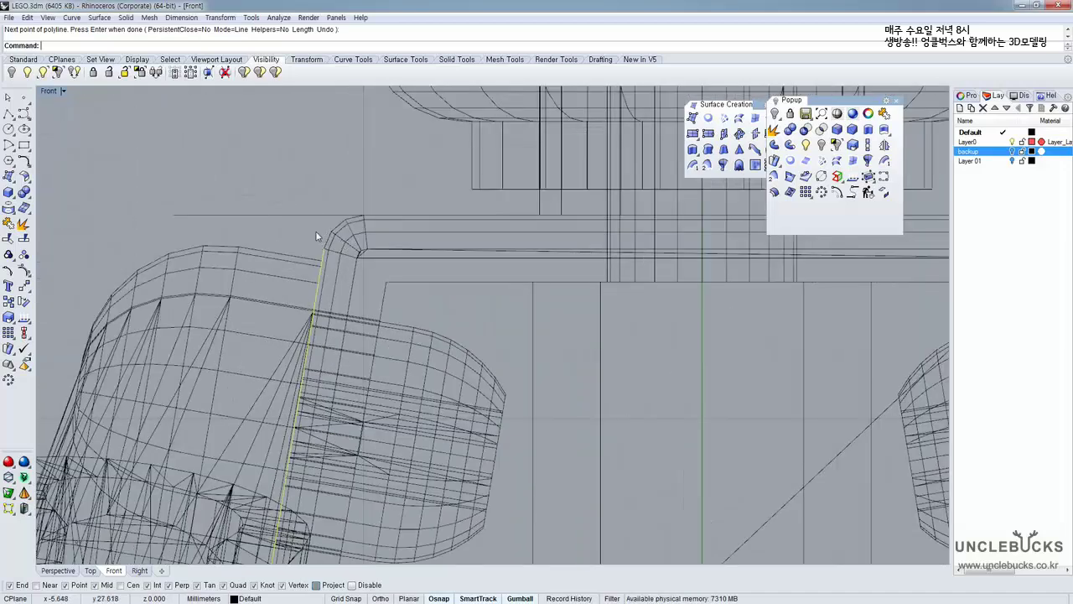
{"action": "scroll", "coordinate": [317, 237], "scroll_direction": "up", "scroll_amount": 2}
{"action": "scroll", "coordinate": [320, 232], "scroll_direction": "up", "scroll_amount": 3}
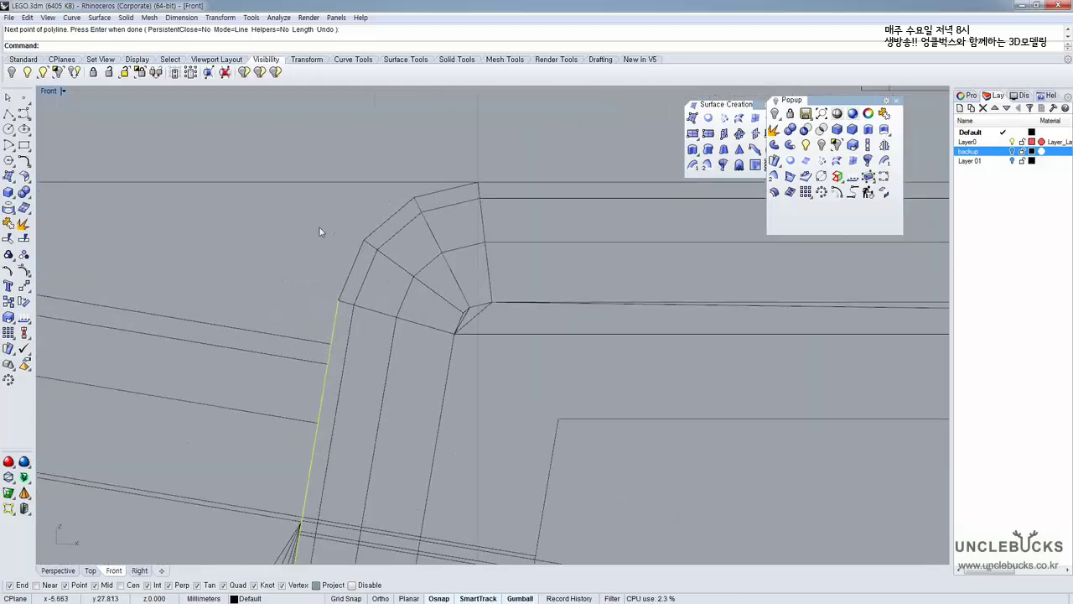
{"action": "scroll", "coordinate": [320, 231], "scroll_direction": "up", "scroll_amount": 1}
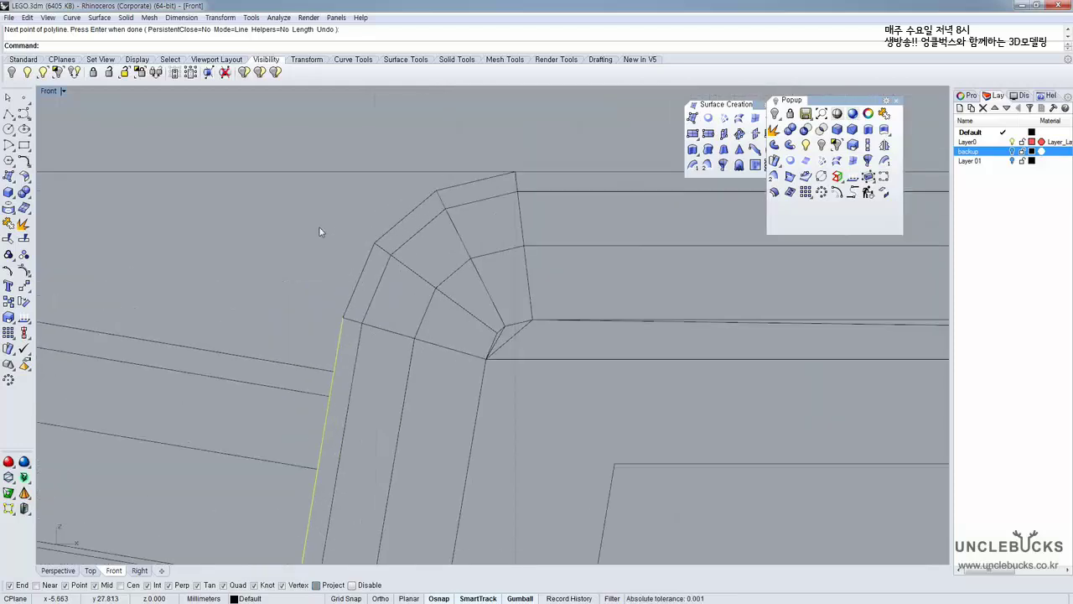
{"action": "type", "text": "ten"}
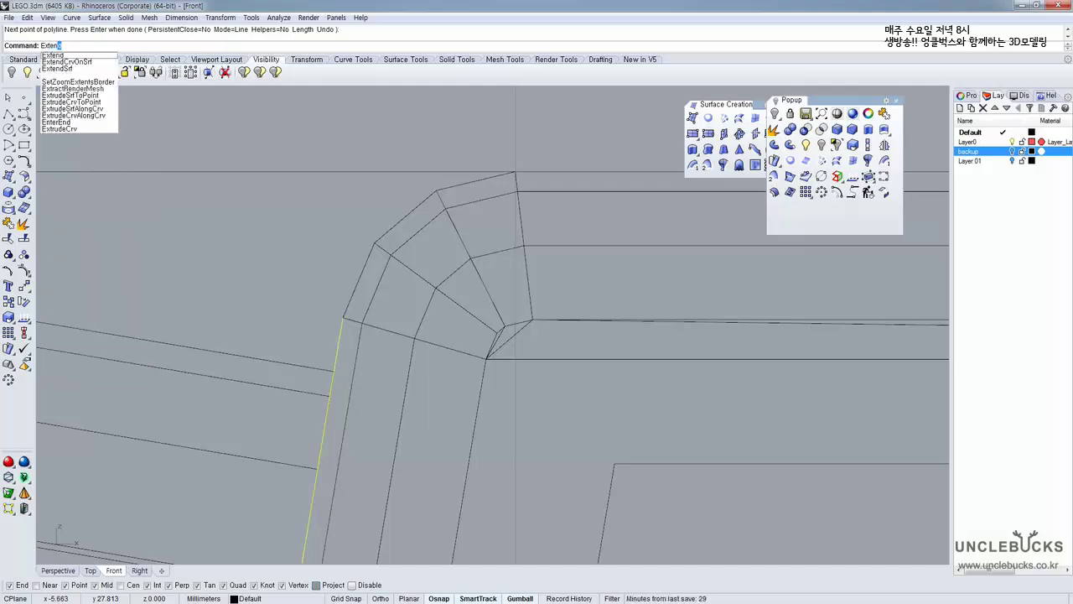
{"action": "type", "text": "d"}
{"action": "key", "text": "Return"}
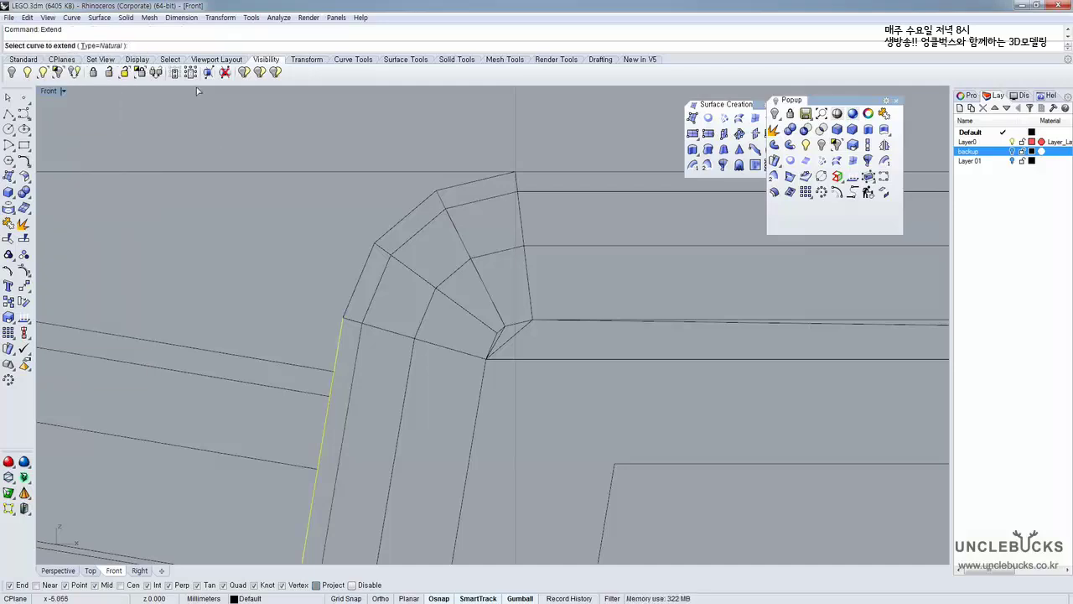
{"action": "left_click", "coordinate": [353, 60]}
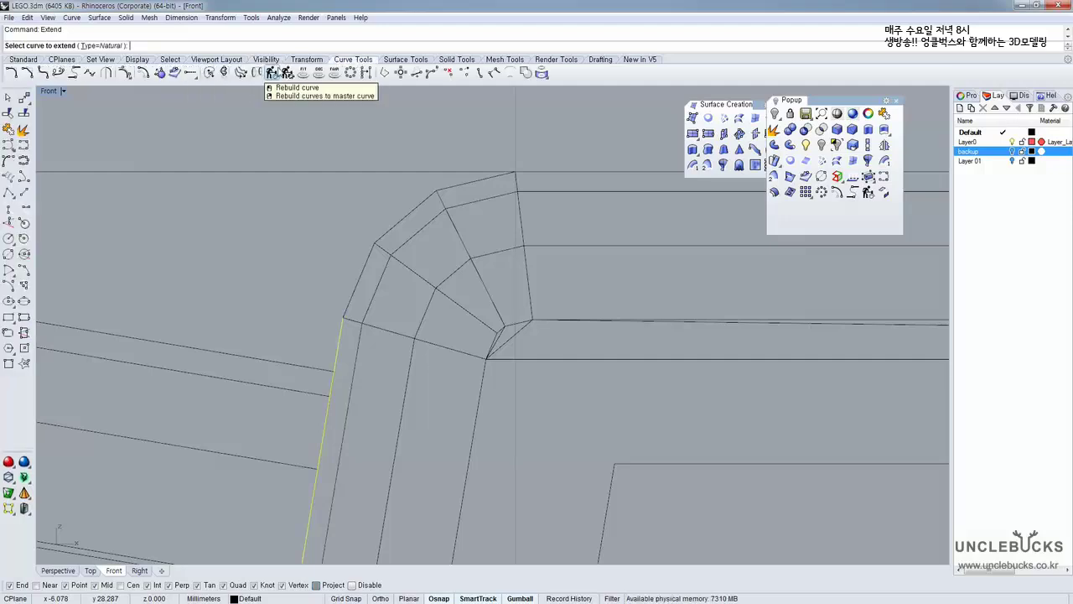
{"action": "left_click", "coordinate": [191, 76]}
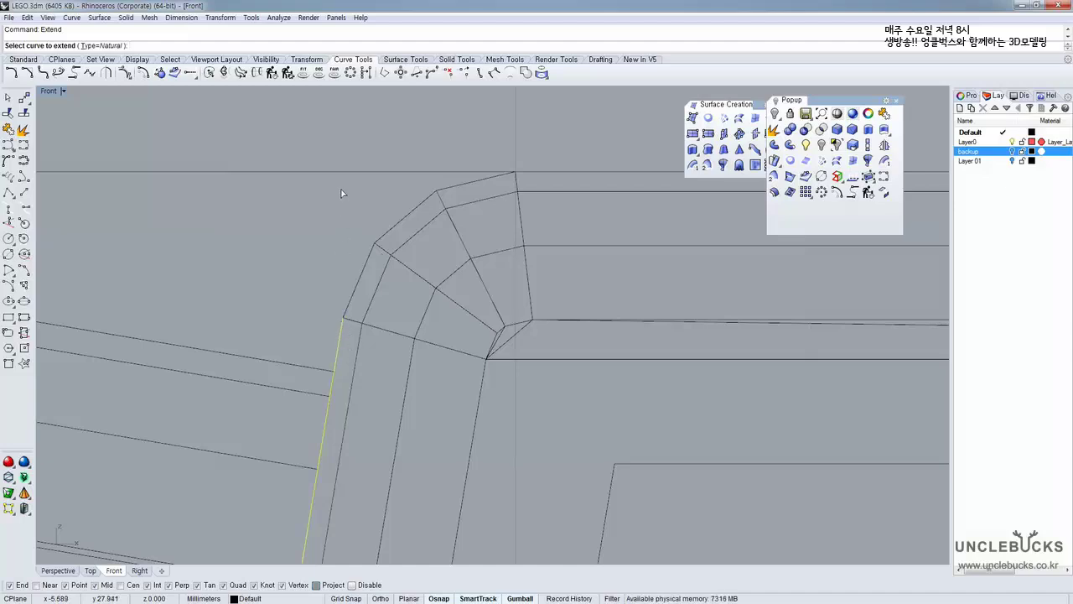
{"action": "key", "text": "Escape"}
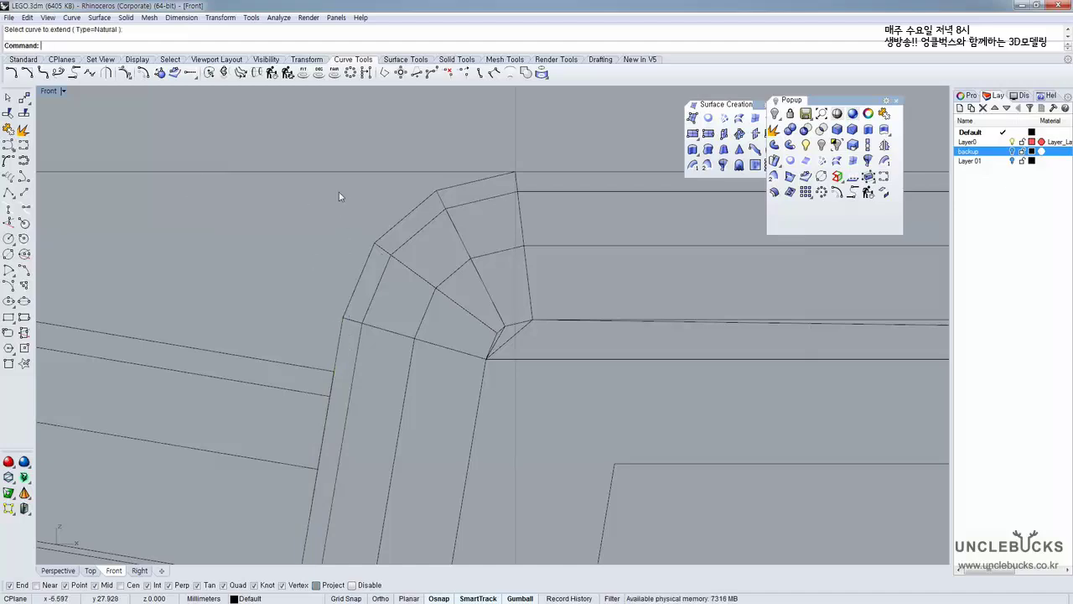
Extend the torso's slanted left outline upward to meet the horizontal top line, using that top line as the boundary
{"action": "left_click", "coordinate": [345, 171]}
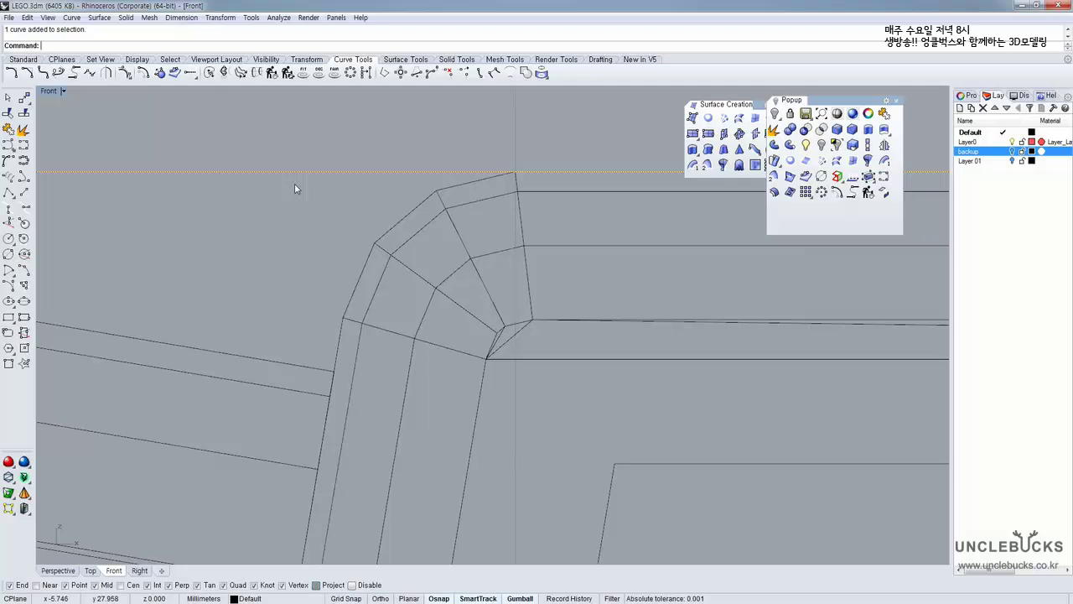
{"action": "key", "text": "Return"}
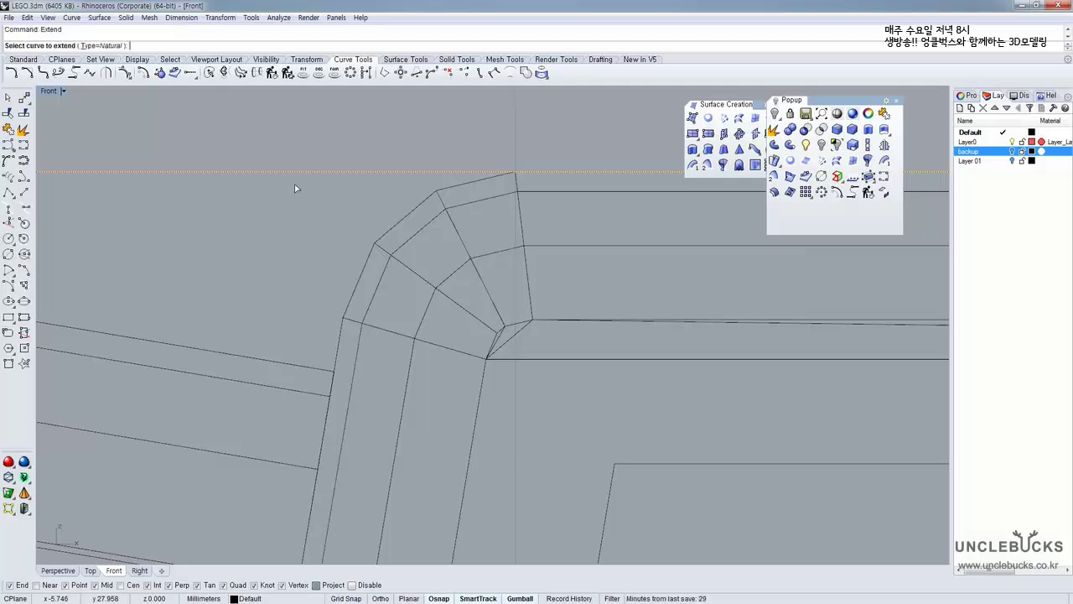
{"action": "left_click", "coordinate": [342, 325]}
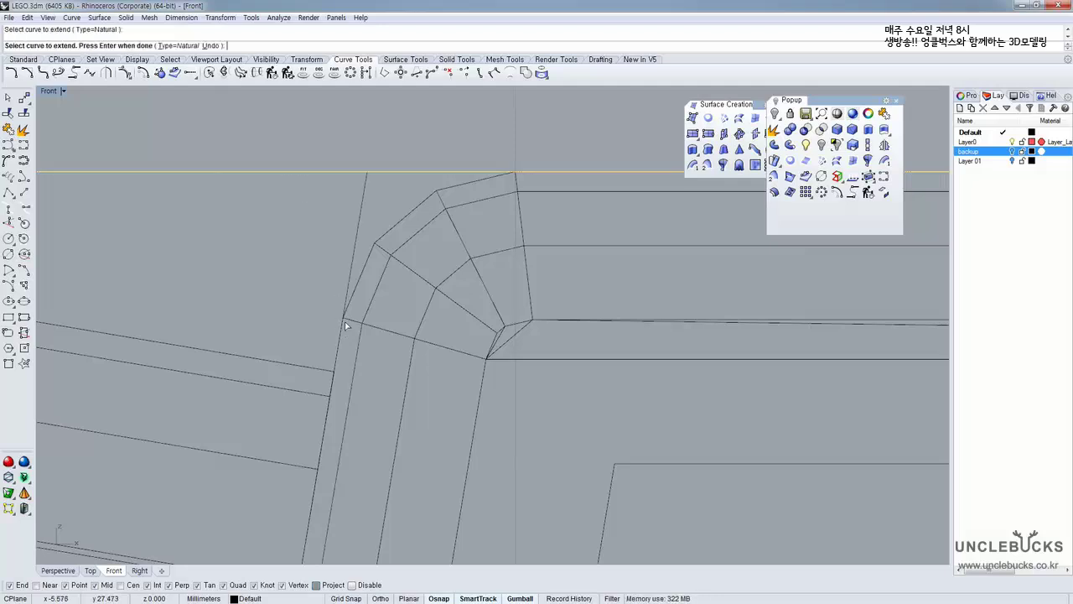
{"action": "key", "text": "Return"}
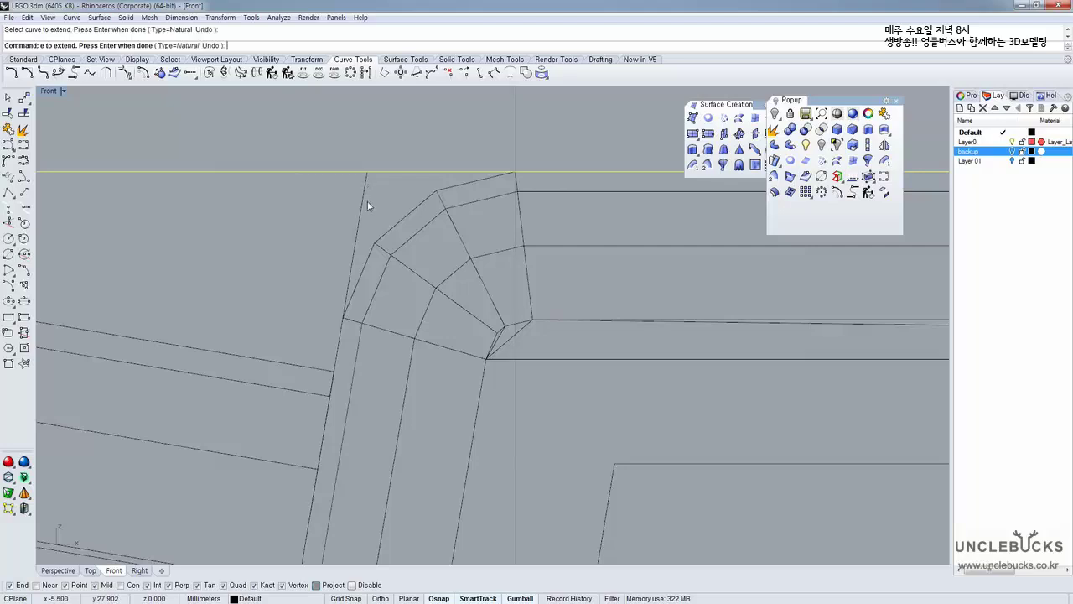
Mirror a copy of the extended slanted line across the torso's vertical centre axis to form the opposite side
{"action": "left_click", "coordinate": [365, 202]}
{"action": "scroll", "coordinate": [367, 202], "scroll_direction": "down", "scroll_amount": 4}
{"action": "right_click_drag", "start_coordinate": [629, 211], "coordinate": [294, 234]}
{"action": "scroll", "coordinate": [293, 235], "scroll_direction": "down", "scroll_amount": 6}
{"action": "left_click", "coordinate": [659, 239]}
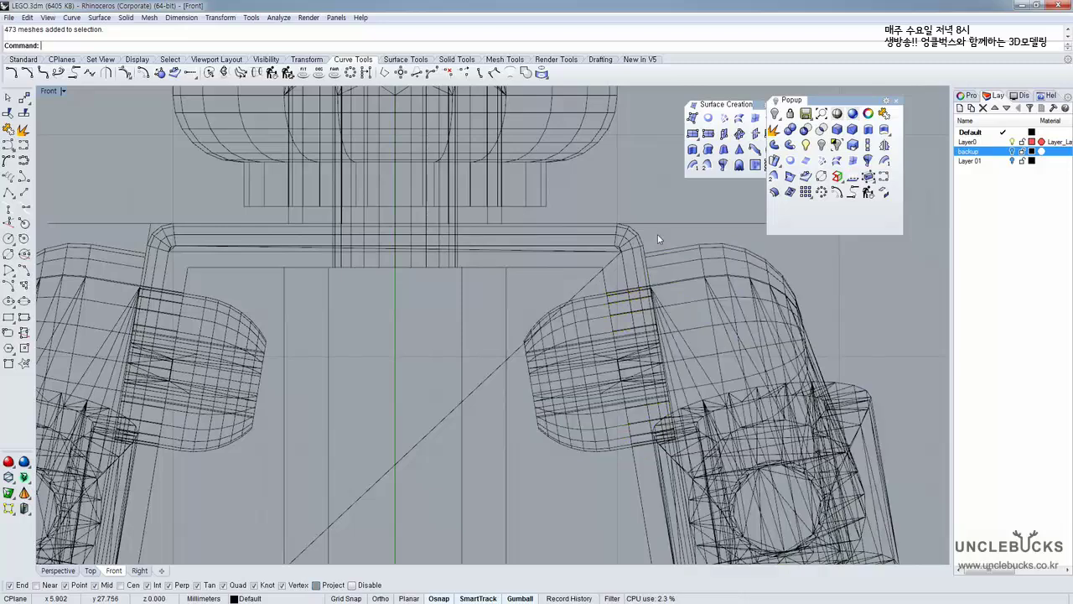
{"action": "scroll", "coordinate": [152, 226], "scroll_direction": "up", "scroll_amount": 5}
{"action": "left_click", "coordinate": [148, 239]}
{"action": "scroll", "coordinate": [146, 218], "scroll_direction": "down", "scroll_amount": 5}
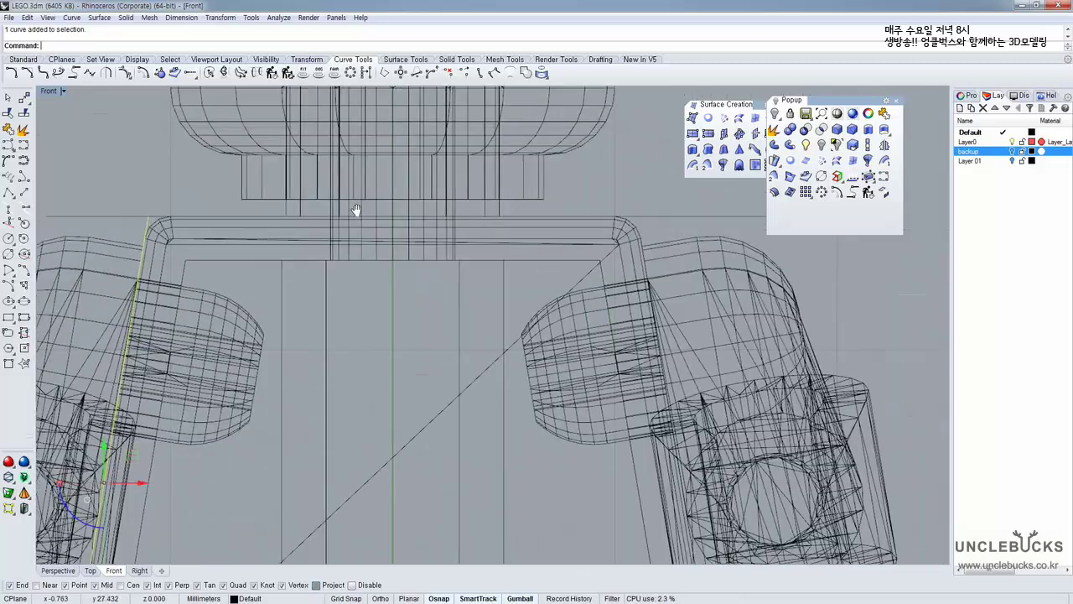
{"action": "right_click_drag", "start_coordinate": [523, 199], "coordinate": [521, 159]}
{"action": "left_click", "coordinate": [885, 144]}
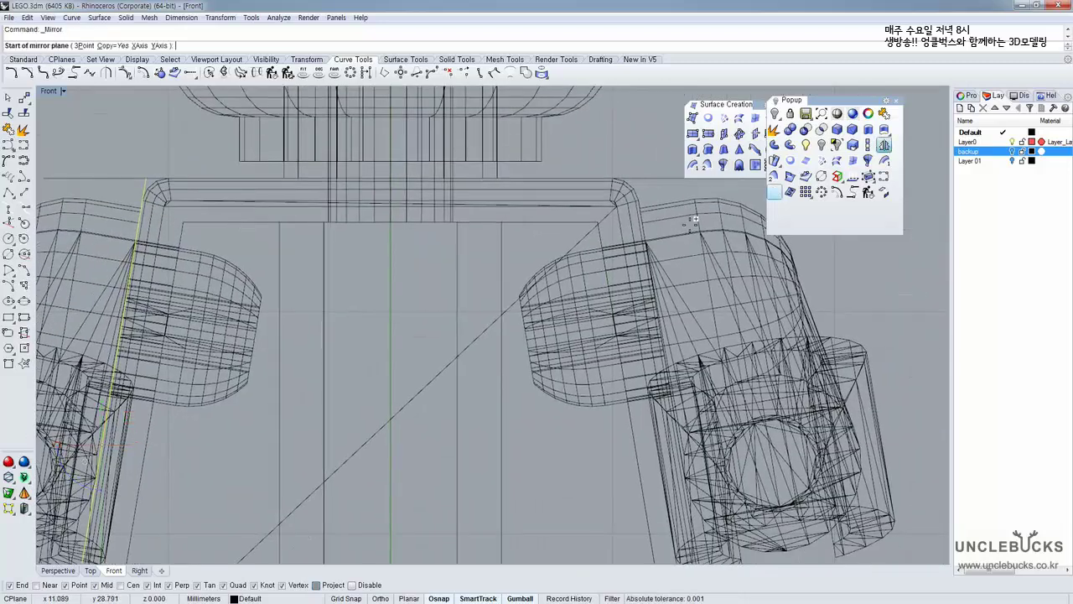
{"action": "left_click", "coordinate": [389, 221]}
{"action": "scroll", "coordinate": [388, 221], "scroll_direction": "down", "scroll_amount": 3}
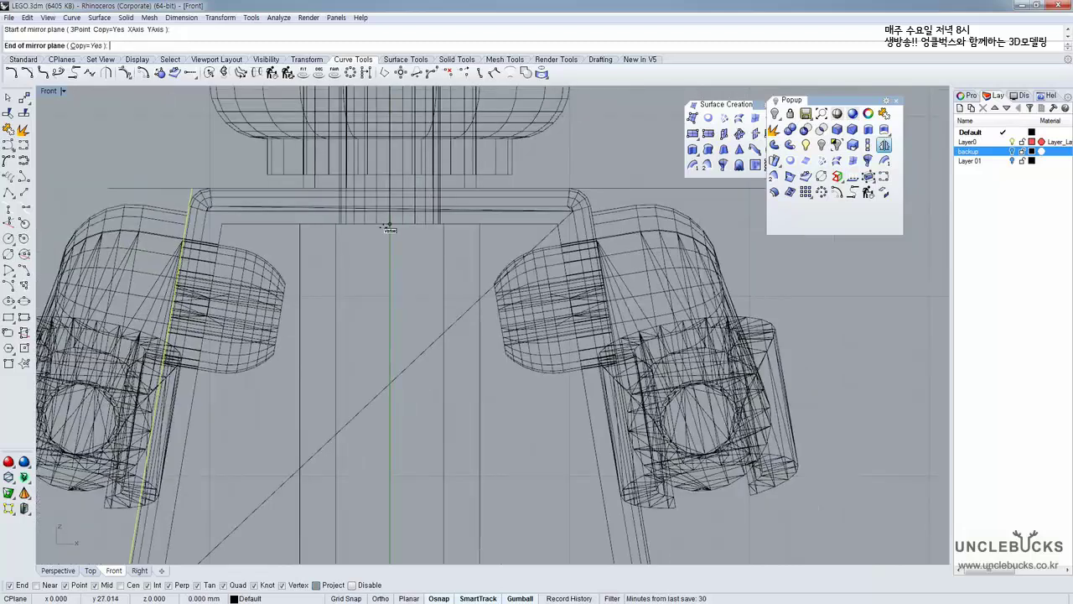
{"action": "left_click", "coordinate": [391, 522]}
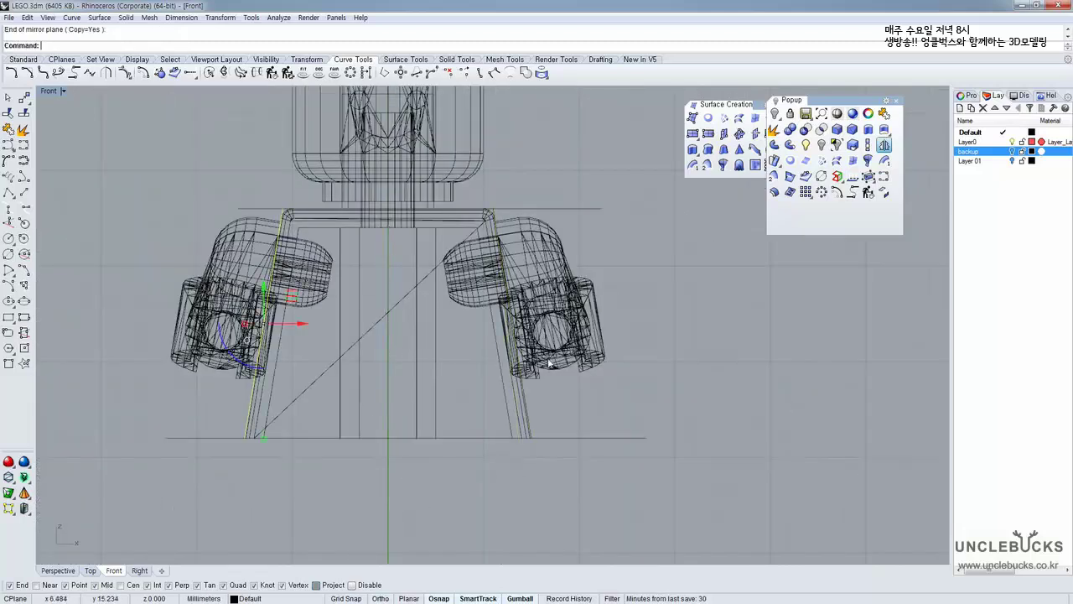
Trim the overhanging ends of the torso's top and bottom lines at both slanted sides, and join the four curves into one closed outline
{"action": "scroll", "coordinate": [445, 156], "scroll_direction": "up", "scroll_amount": 6}
{"action": "left_click", "coordinate": [424, 142]}
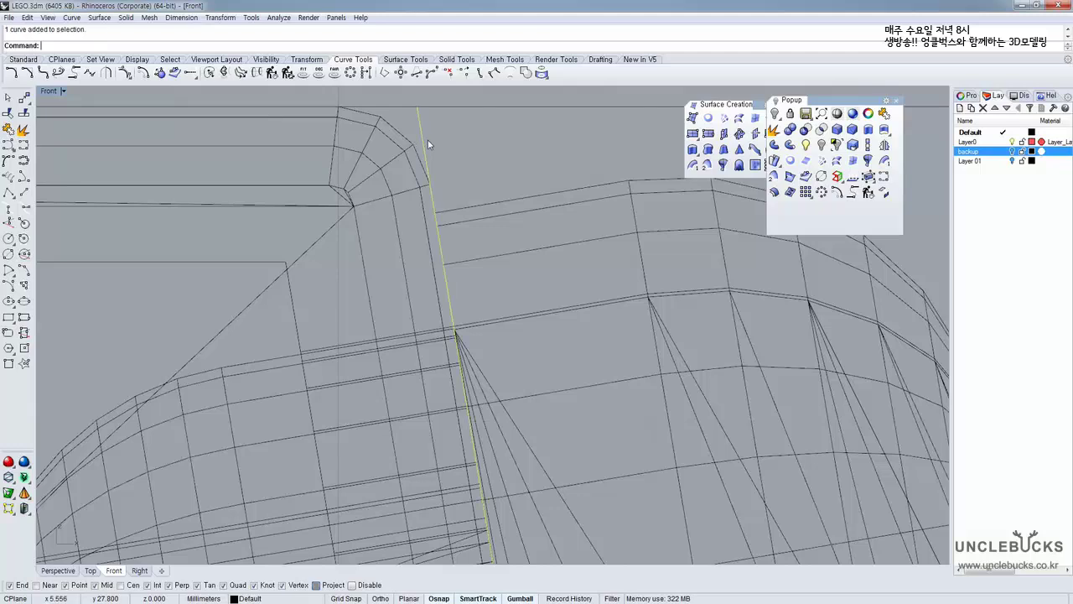
{"action": "scroll", "coordinate": [407, 155], "scroll_direction": "down", "scroll_amount": 5}
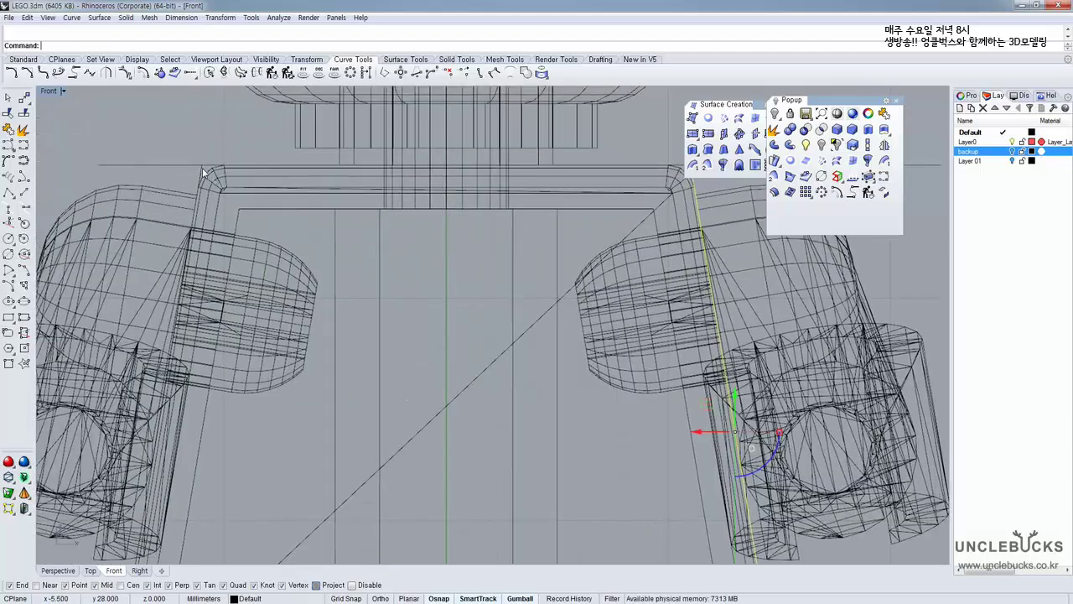
{"action": "left_click", "coordinate": [202, 169], "text": "shift"}
{"action": "scroll", "coordinate": [203, 169], "scroll_direction": "down", "scroll_amount": 3}
{"action": "left_click", "coordinate": [584, 449], "text": "shift"}
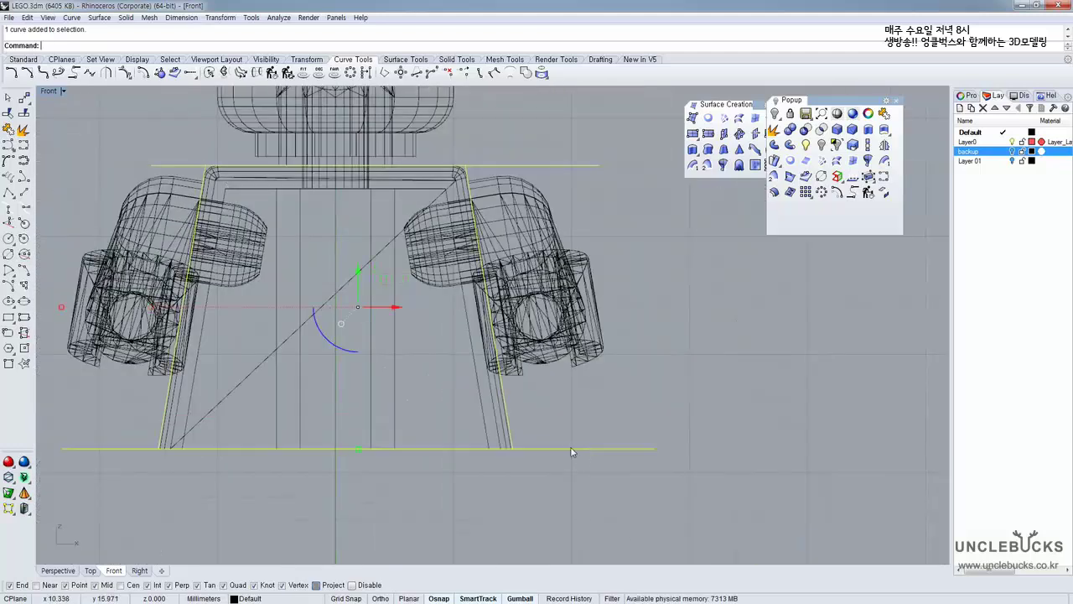
{"action": "left_click", "coordinate": [22, 59]}
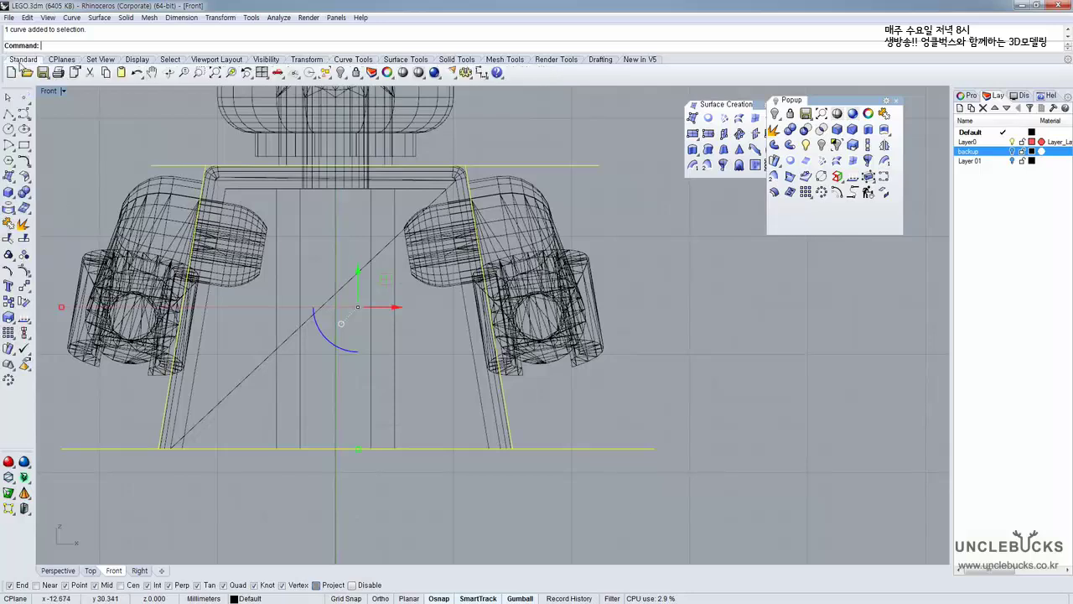
{"action": "left_click", "coordinate": [8, 239]}
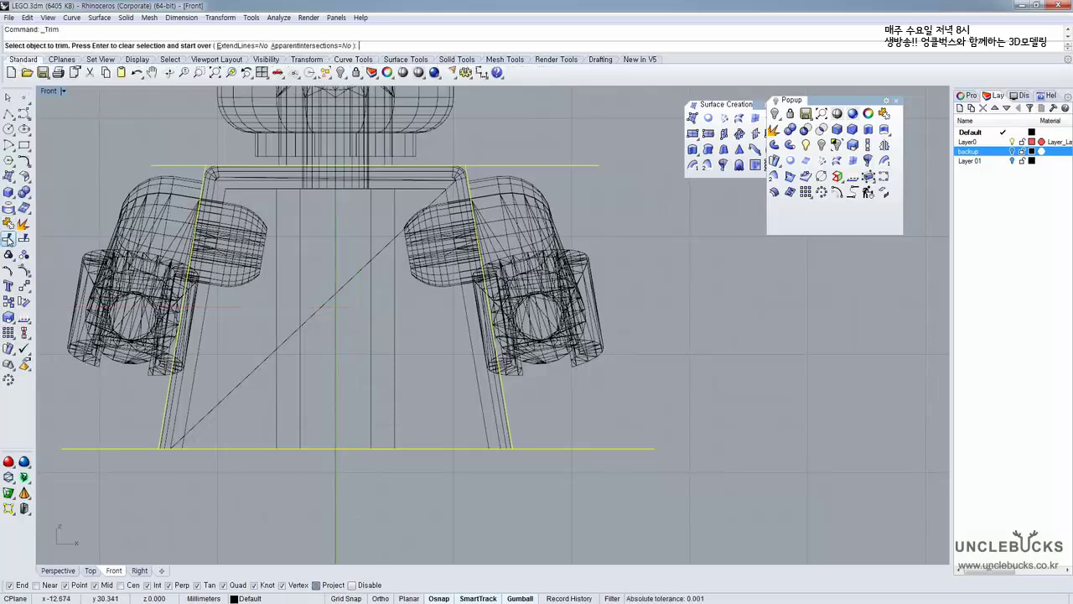
{"action": "left_click", "coordinate": [166, 166]}
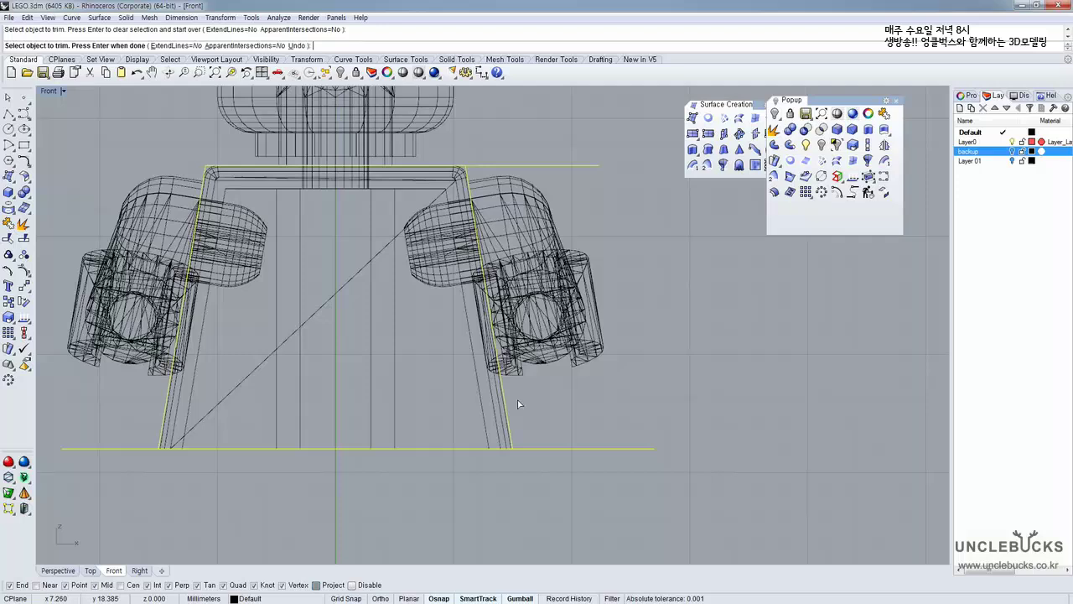
{"action": "left_click", "coordinate": [552, 448]}
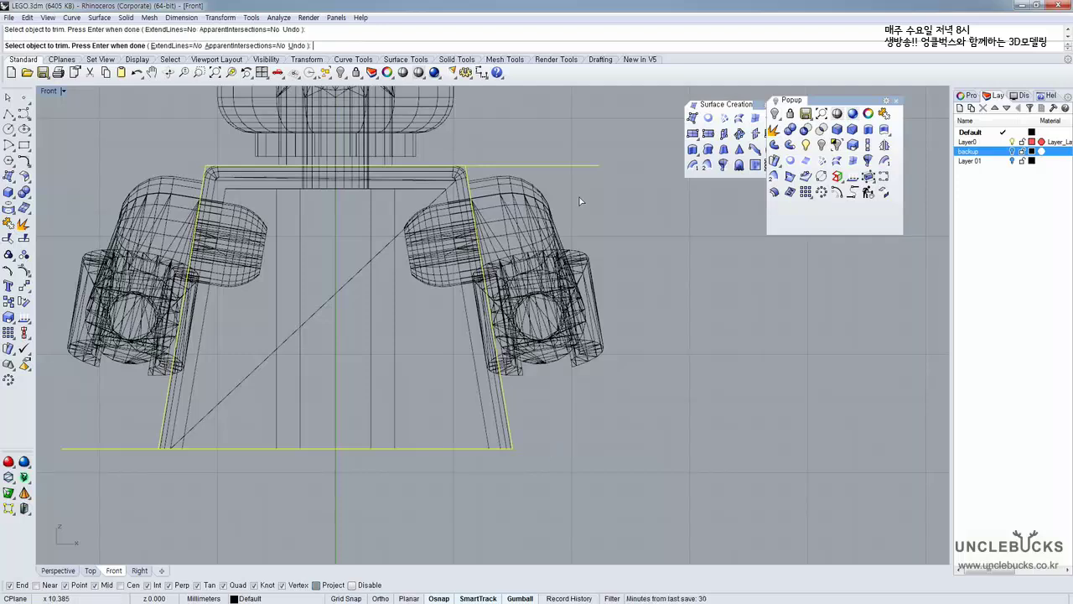
{"action": "left_click", "coordinate": [135, 450]}
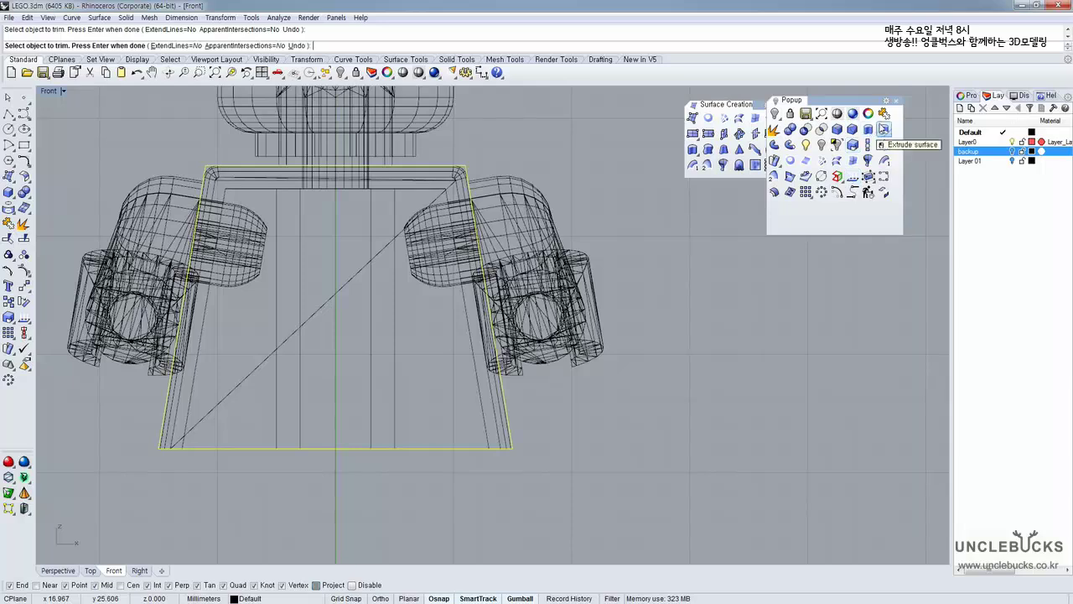
{"action": "left_click", "coordinate": [885, 114]}
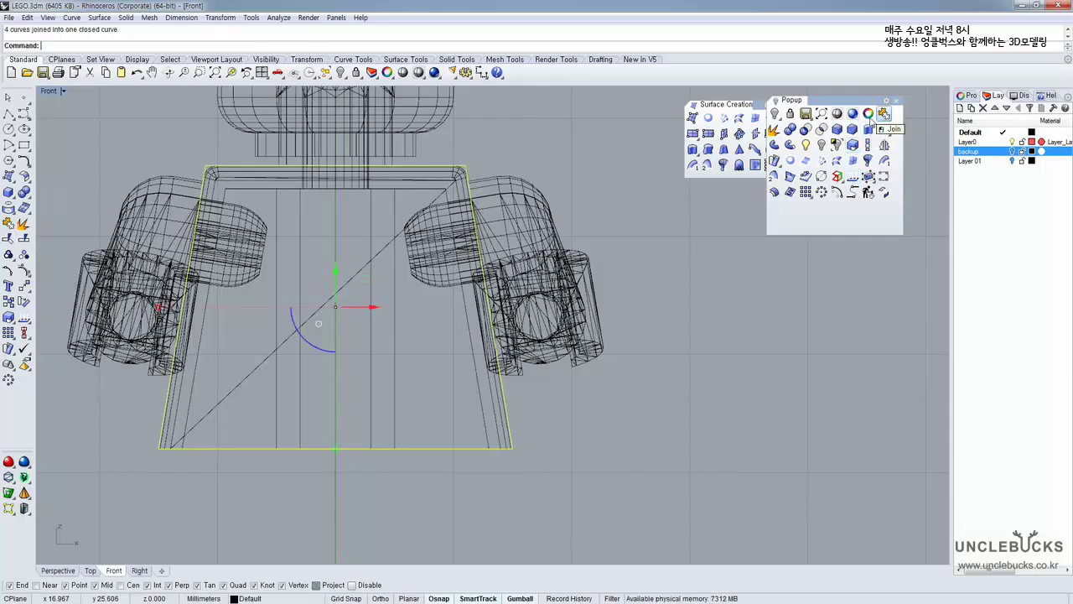
Move the closed torso outline 4 mm straight along the Y axis so it lies on the mesh torso's back face
{"action": "scroll", "coordinate": [252, 175], "scroll_direction": "up", "scroll_amount": 1}
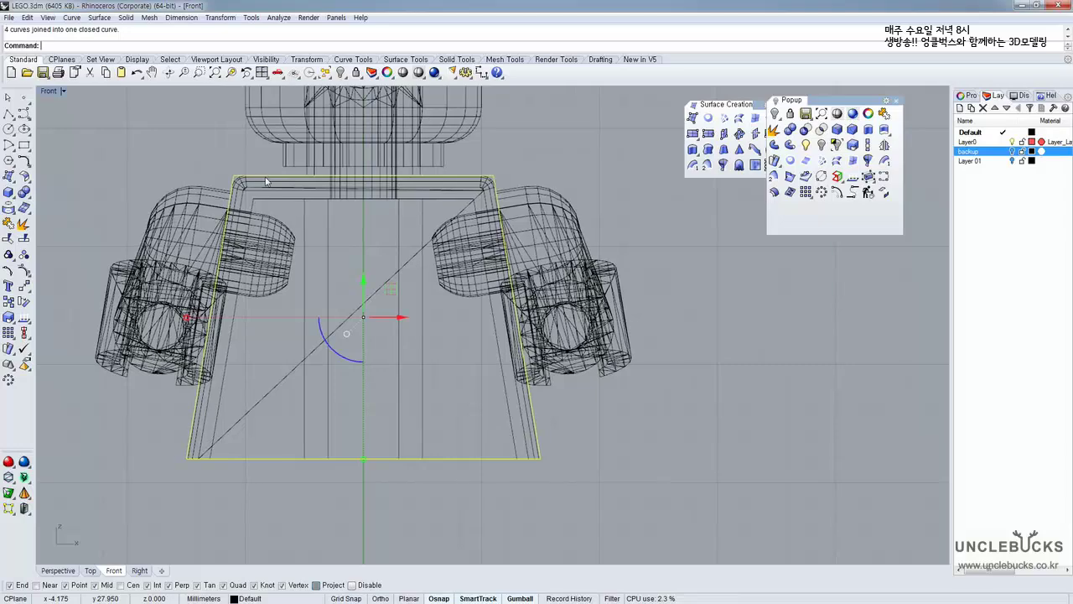
{"action": "scroll", "coordinate": [264, 178], "scroll_direction": "up", "scroll_amount": 2}
{"action": "double_click", "coordinate": [42, 92]}
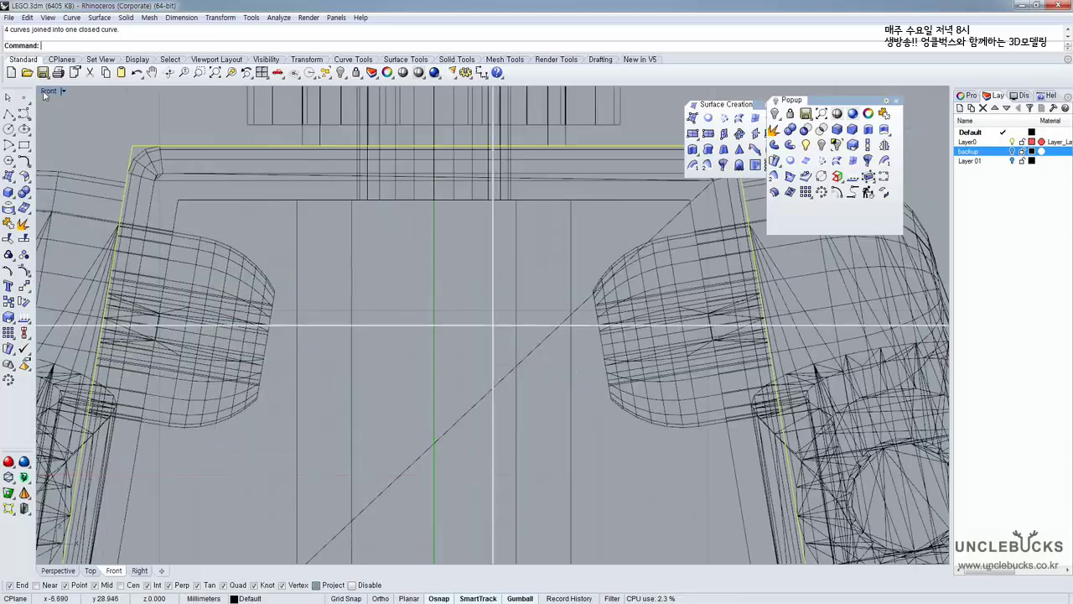
{"action": "double_click", "coordinate": [44, 92]}
{"action": "right_click_drag", "start_coordinate": [156, 129], "coordinate": [162, 153]}
{"action": "scroll", "coordinate": [344, 323], "scroll_direction": "up", "scroll_amount": 4}
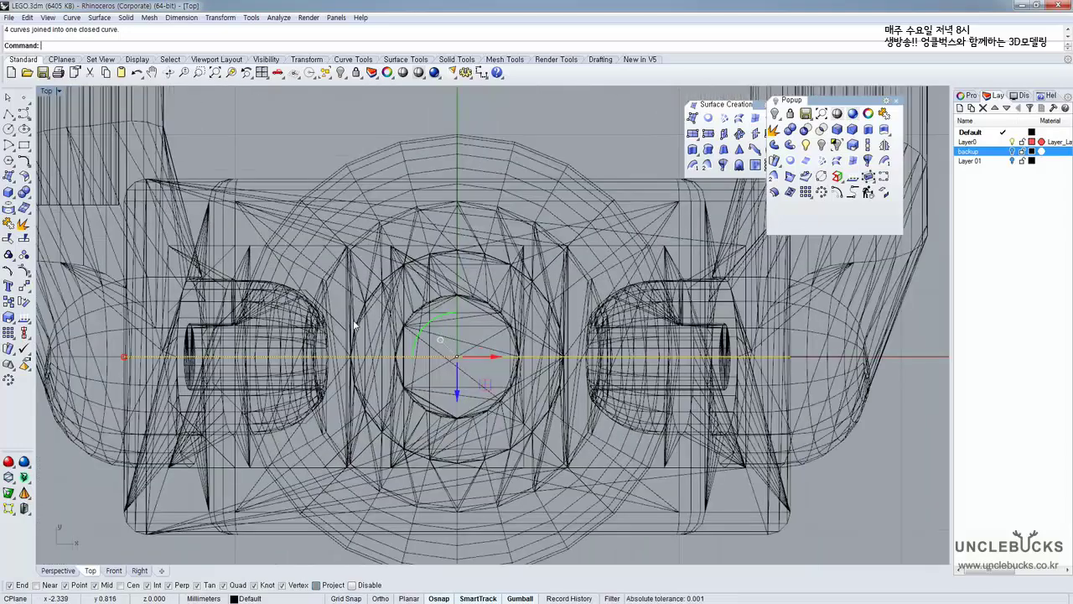
{"action": "type", "text": "m"}
{"action": "key", "text": "Return"}
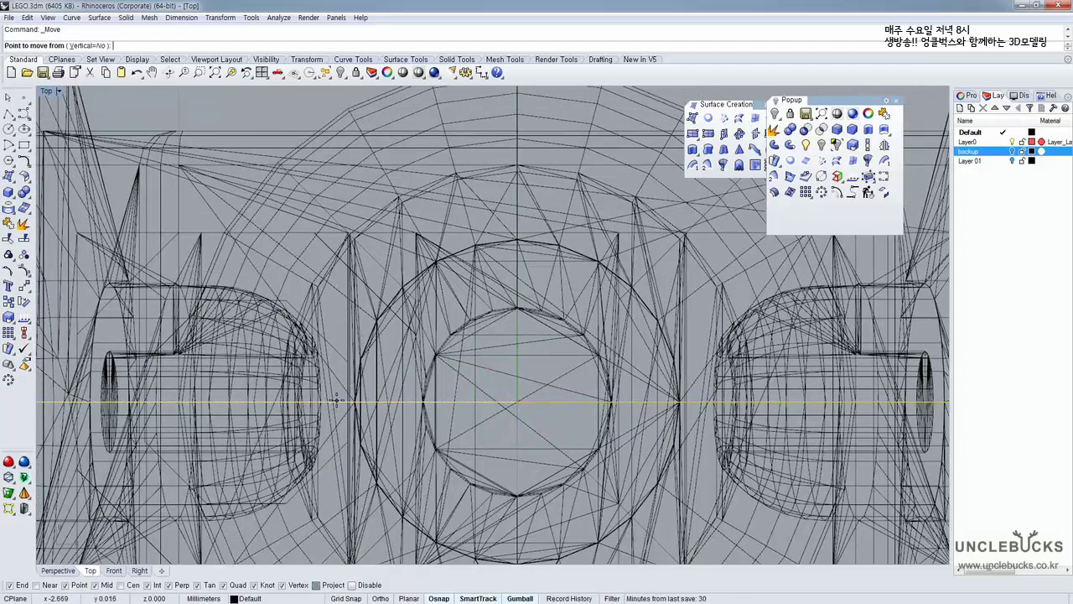
{"action": "right_click_drag", "start_coordinate": [134, 391], "coordinate": [276, 388]}
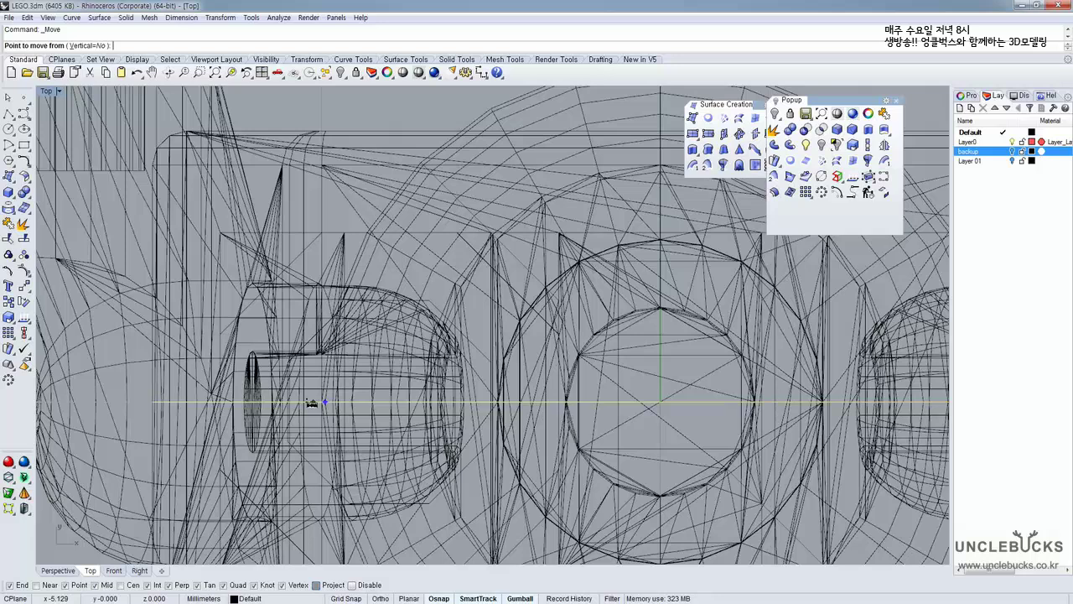
{"action": "left_click", "coordinate": [313, 402]}
{"action": "right_click_drag", "start_coordinate": [292, 120], "coordinate": [293, 215]}
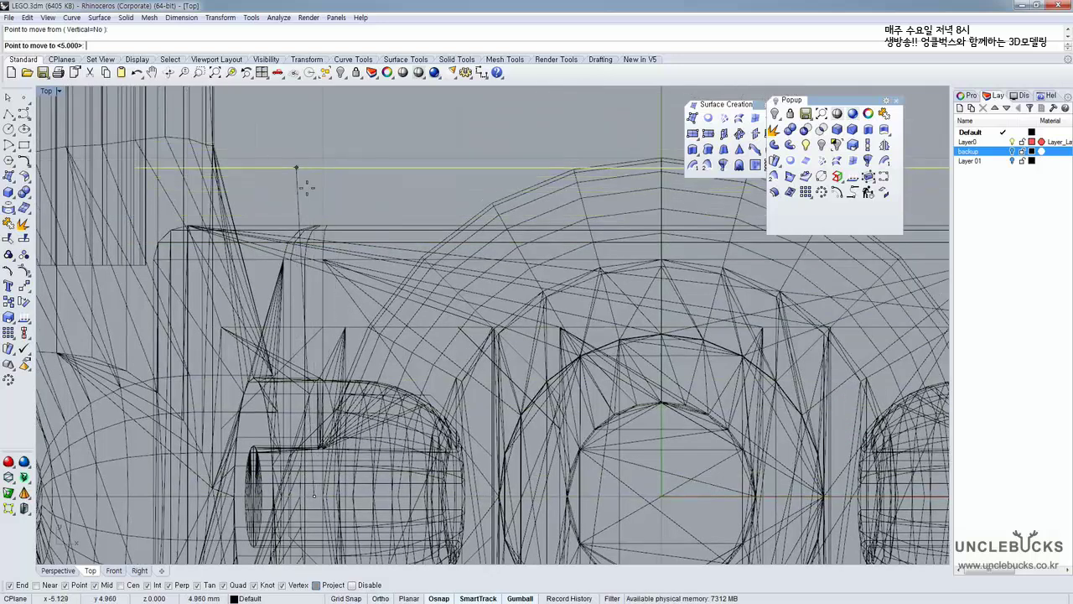
{"action": "key", "text": "shift"}
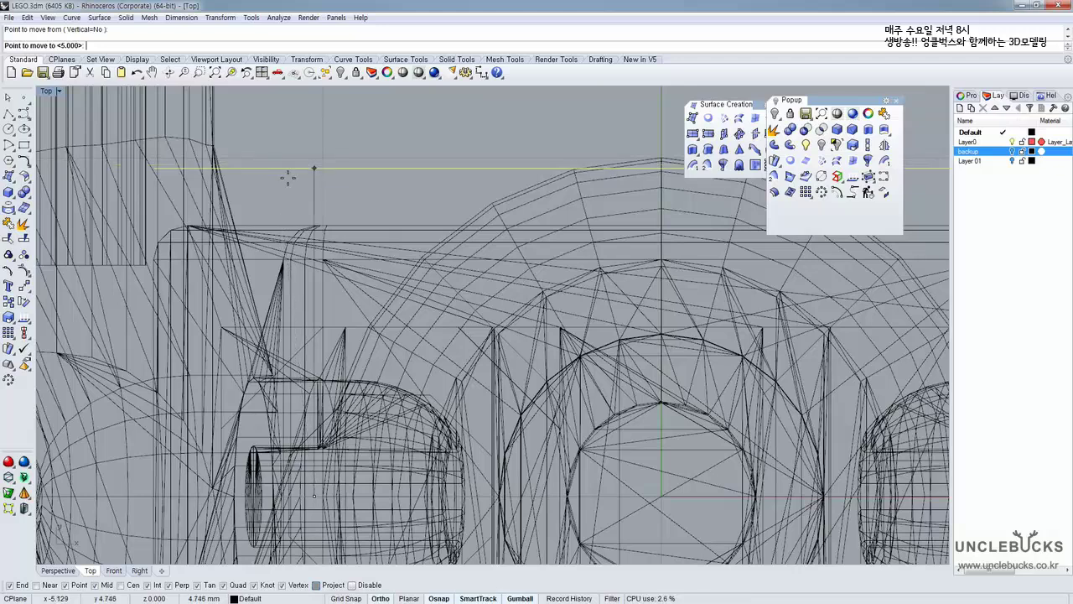
{"action": "scroll", "coordinate": [294, 177], "scroll_direction": "up", "scroll_amount": 1}
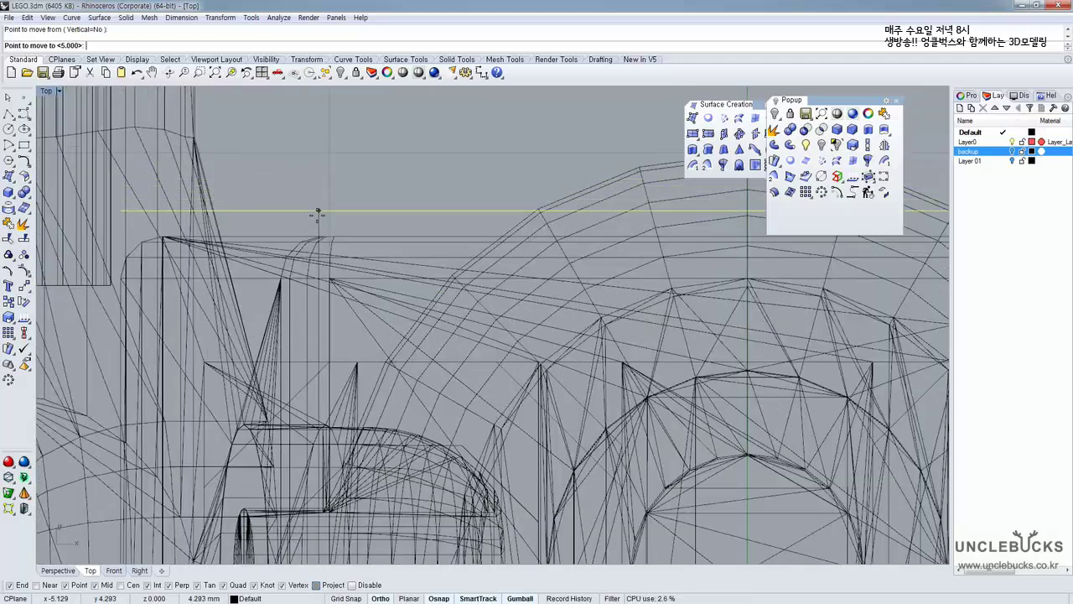
{"action": "scroll", "coordinate": [318, 215], "scroll_direction": "up", "scroll_amount": 2}
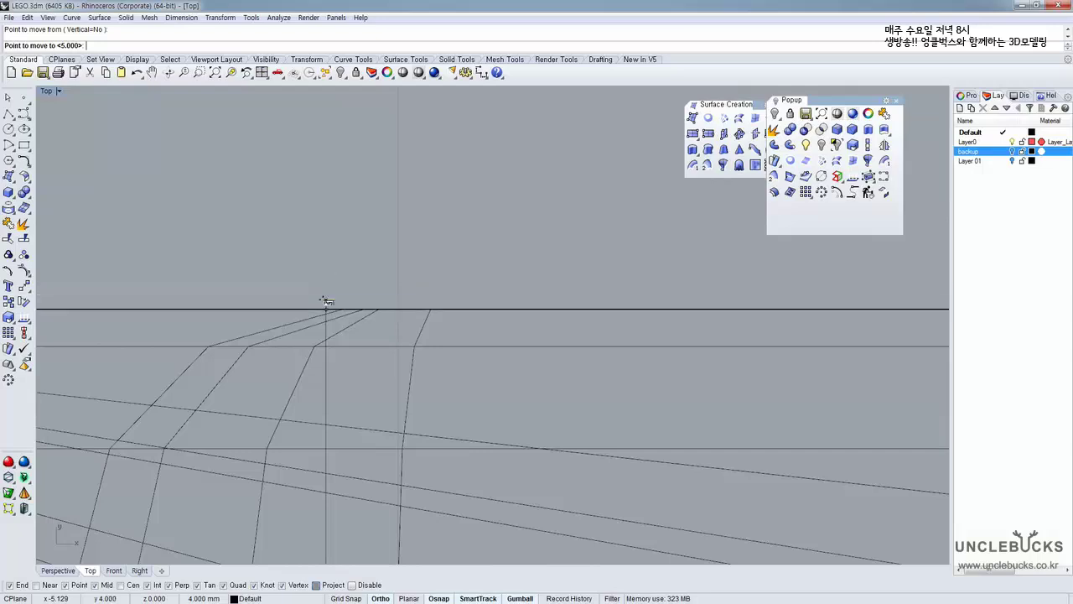
{"action": "left_click", "coordinate": [327, 304]}
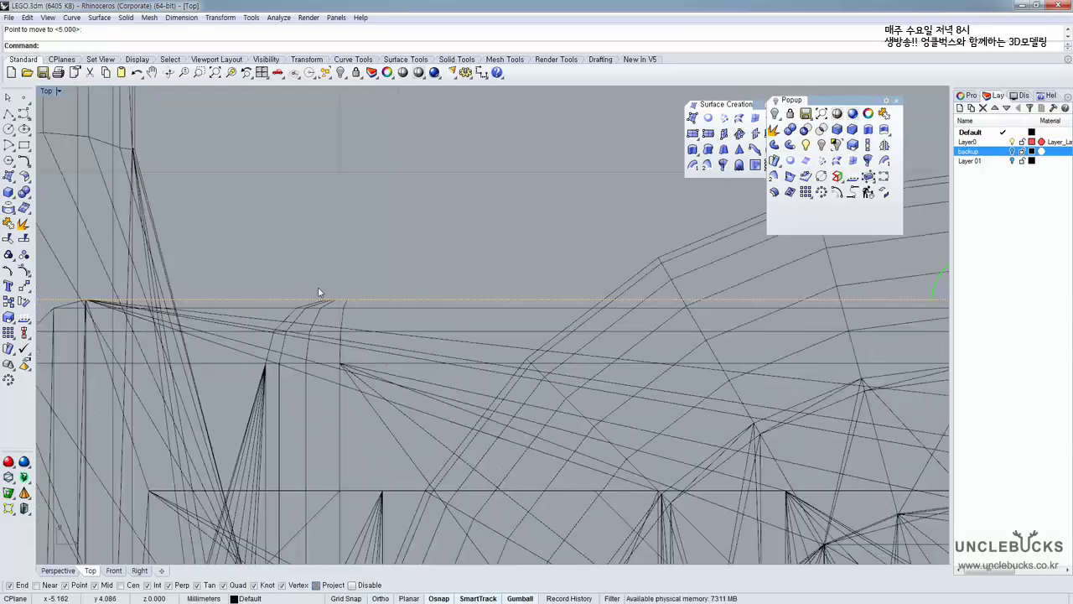
{"action": "scroll", "coordinate": [317, 286], "scroll_direction": "down", "scroll_amount": 2}
{"action": "right_click_drag", "start_coordinate": [326, 281], "coordinate": [319, 177]}
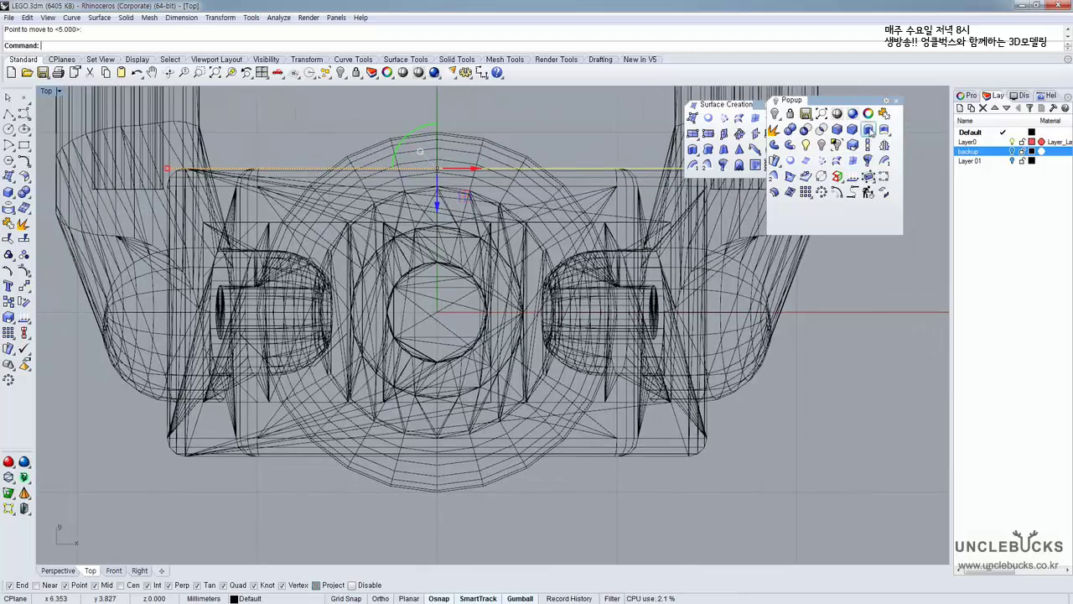
Extrude the closed outline as a solid up to the mesh torso's opposite face, and show it in the Perspective view
{"action": "left_click", "coordinate": [869, 129]}
{"action": "scroll", "coordinate": [701, 467], "scroll_direction": "up", "scroll_amount": 2}
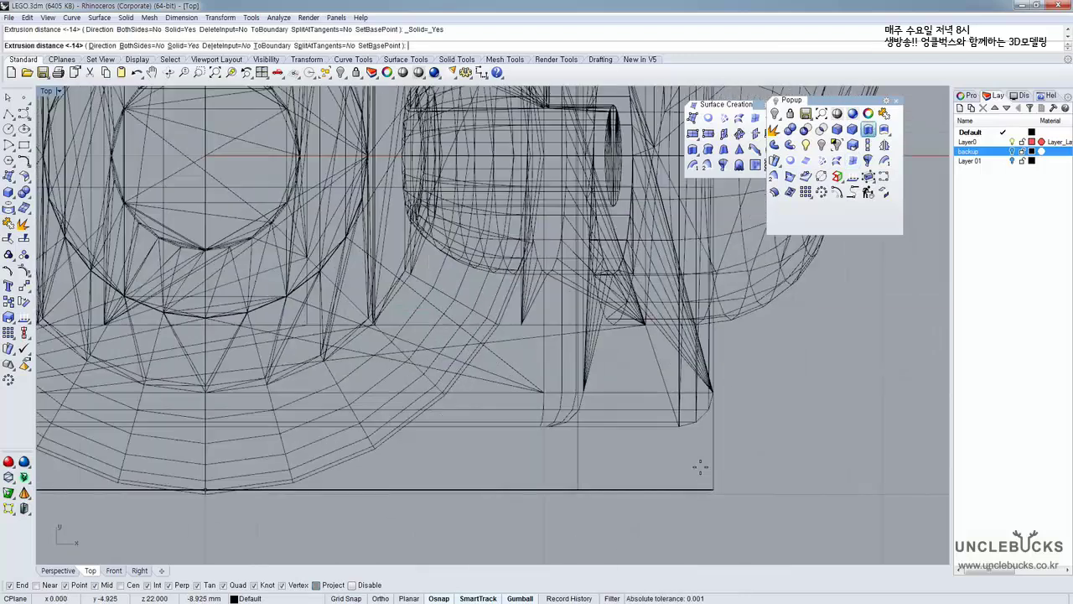
{"action": "scroll", "coordinate": [696, 457], "scroll_direction": "up", "scroll_amount": 8}
{"action": "left_click", "coordinate": [662, 394]}
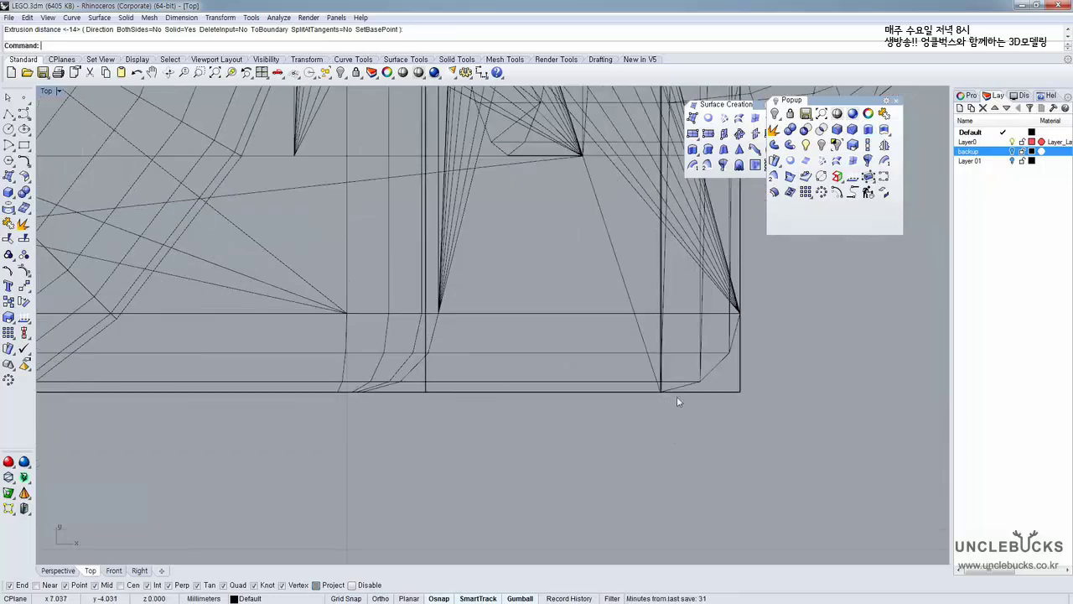
{"action": "left_click", "coordinate": [741, 392]}
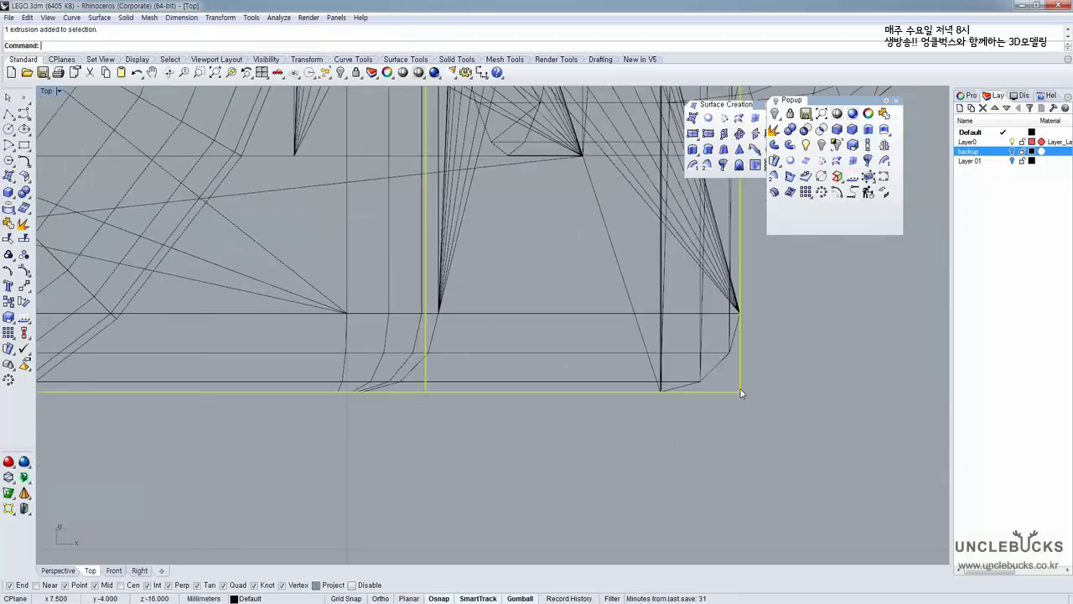
{"action": "double_click", "coordinate": [47, 94]}
{"action": "double_click", "coordinate": [511, 93]}
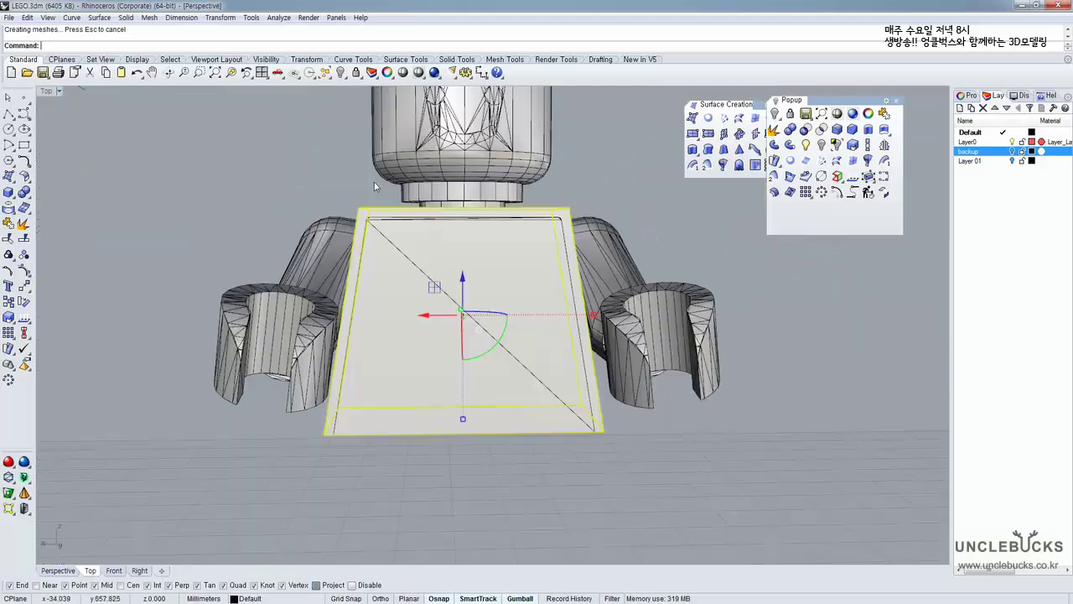
{"action": "right_click_drag", "start_coordinate": [374, 186], "coordinate": [553, 244]}
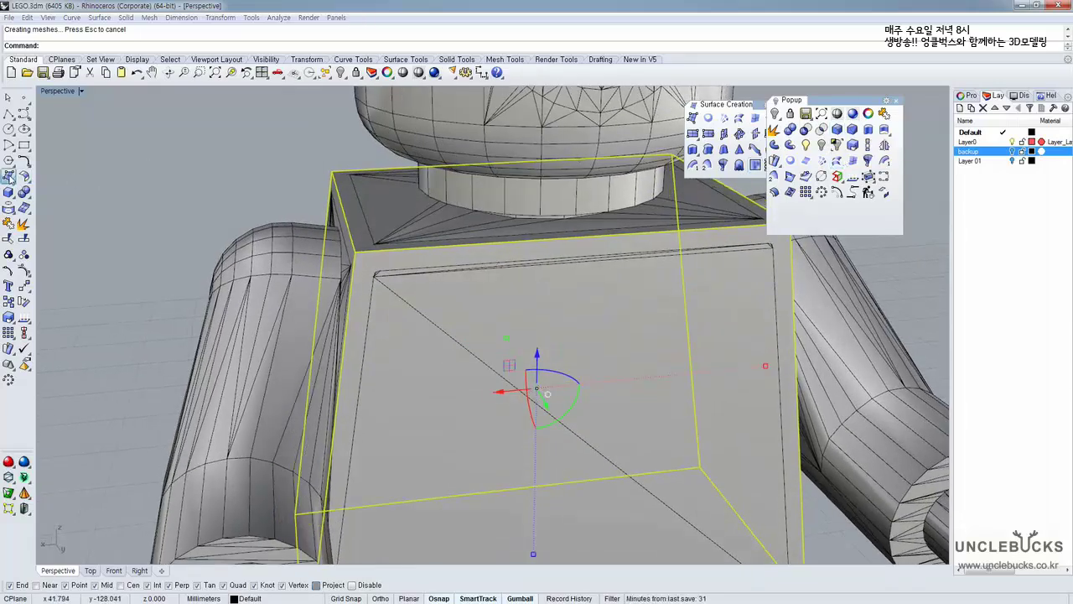
{"action": "left_click", "coordinate": [8, 176]}
{"action": "left_click", "coordinate": [8, 193]}
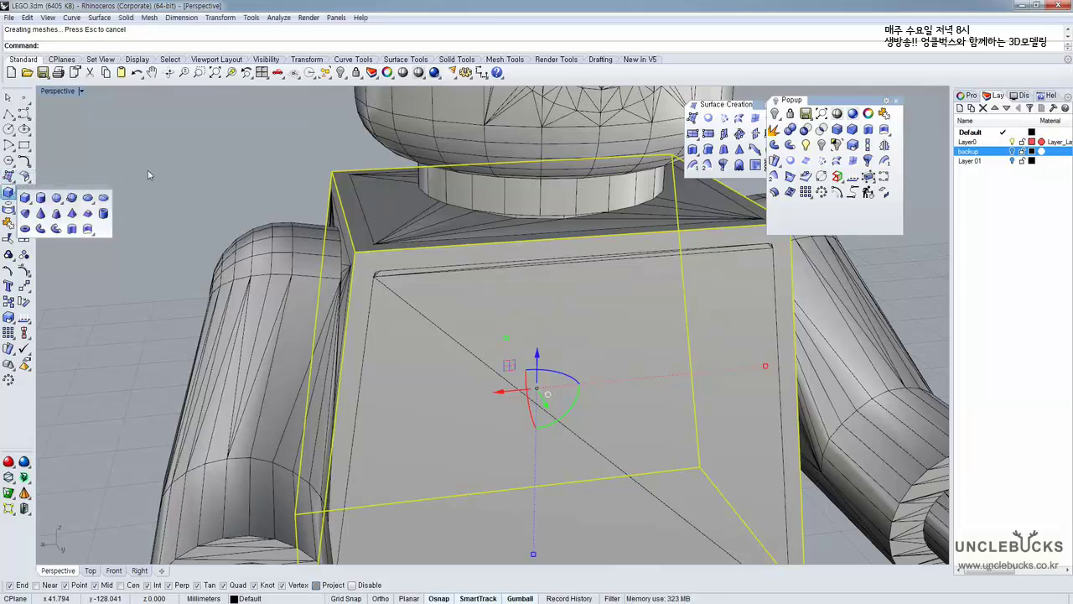
{"action": "left_click", "coordinate": [9, 208]}
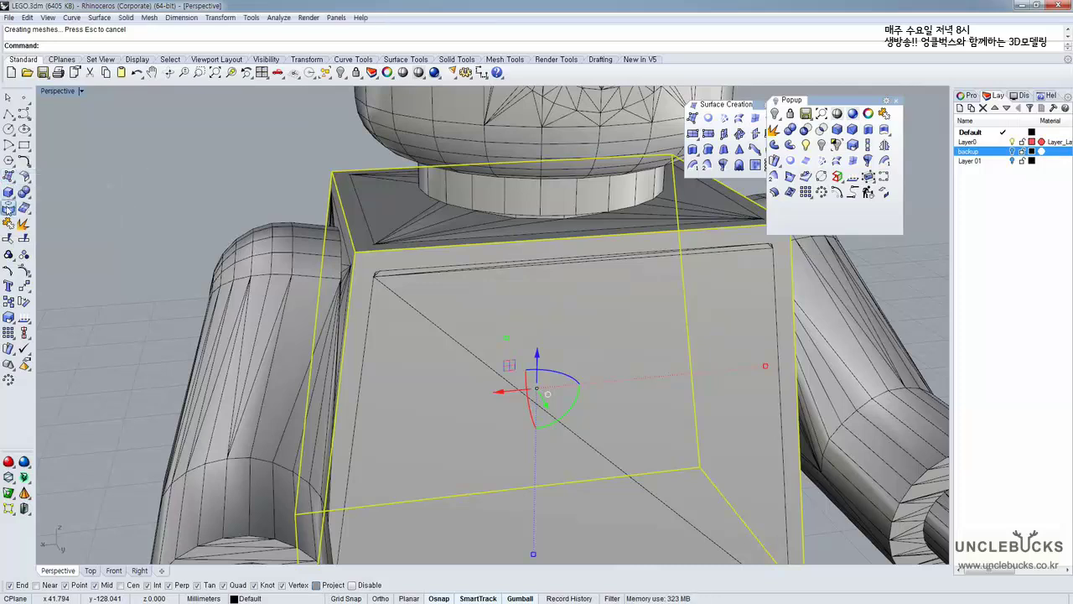
{"action": "left_click", "coordinate": [90, 179]}
{"action": "left_click", "coordinate": [26, 194]}
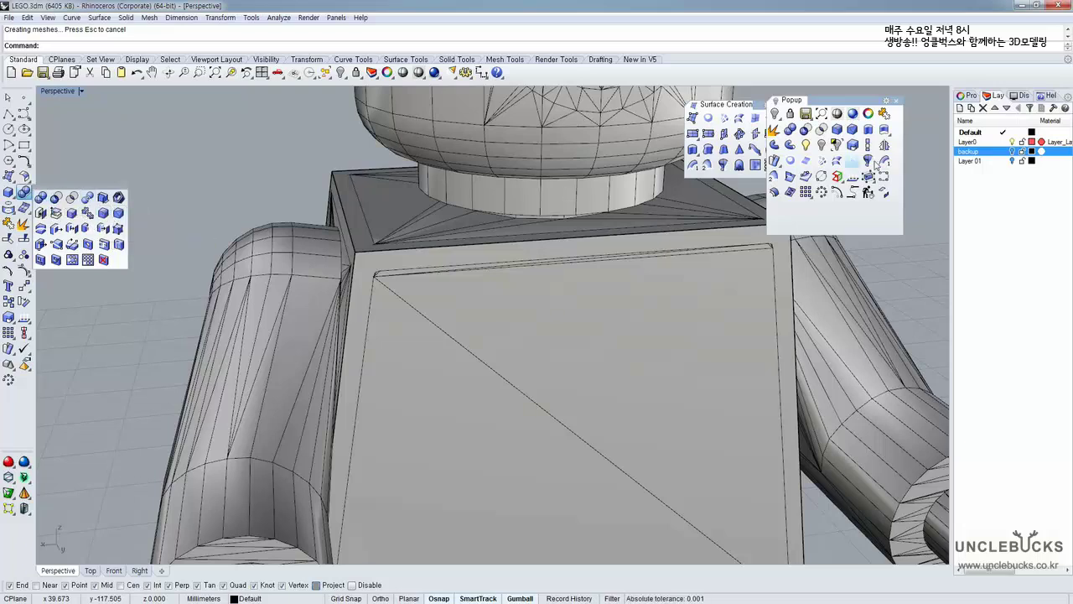
{"action": "left_click", "coordinate": [869, 131]}
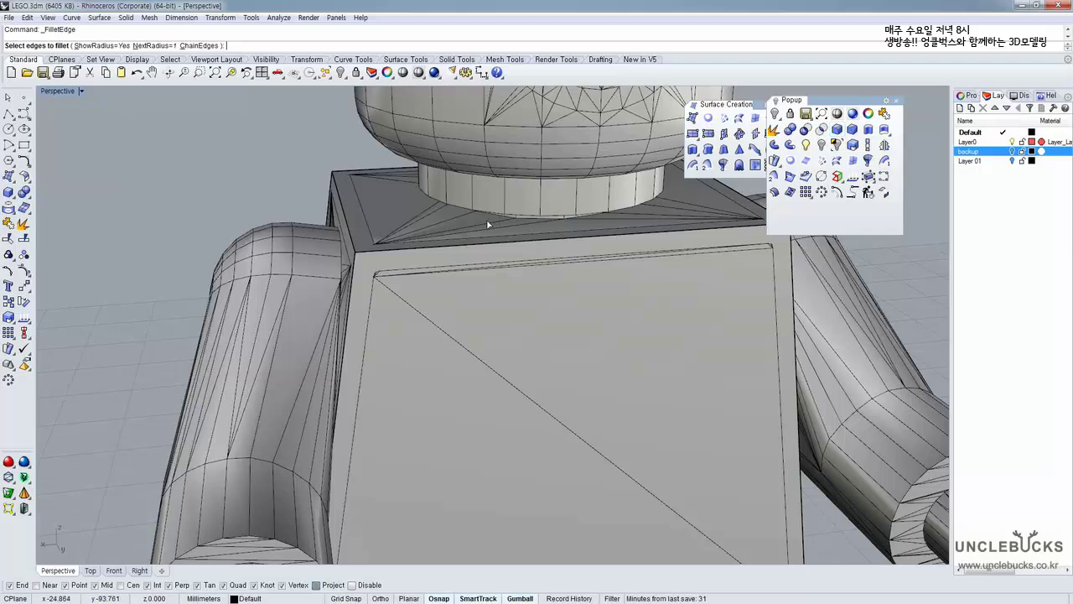
{"action": "right_click_drag", "start_coordinate": [296, 178], "coordinate": [319, 226]}
{"action": "scroll", "coordinate": [320, 224], "scroll_direction": "up", "scroll_amount": 2}
{"action": "right_click_drag", "start_coordinate": [258, 172], "coordinate": [304, 187]}
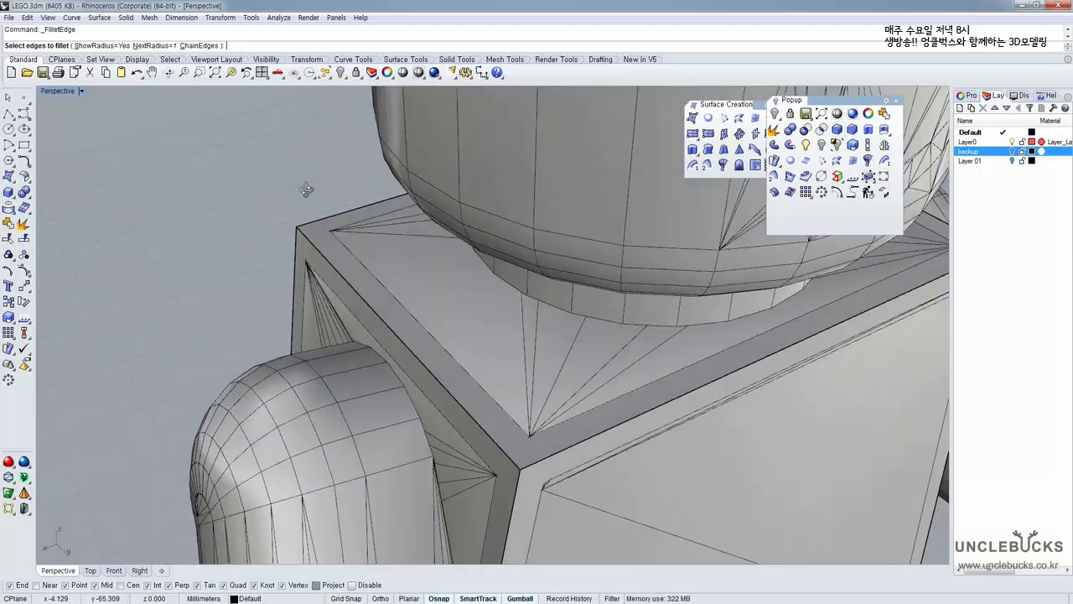
{"action": "left_click", "coordinate": [304, 242]}
{"action": "right_click_drag", "start_coordinate": [408, 337], "coordinate": [375, 302]}
{"action": "key", "text": "Escape"}
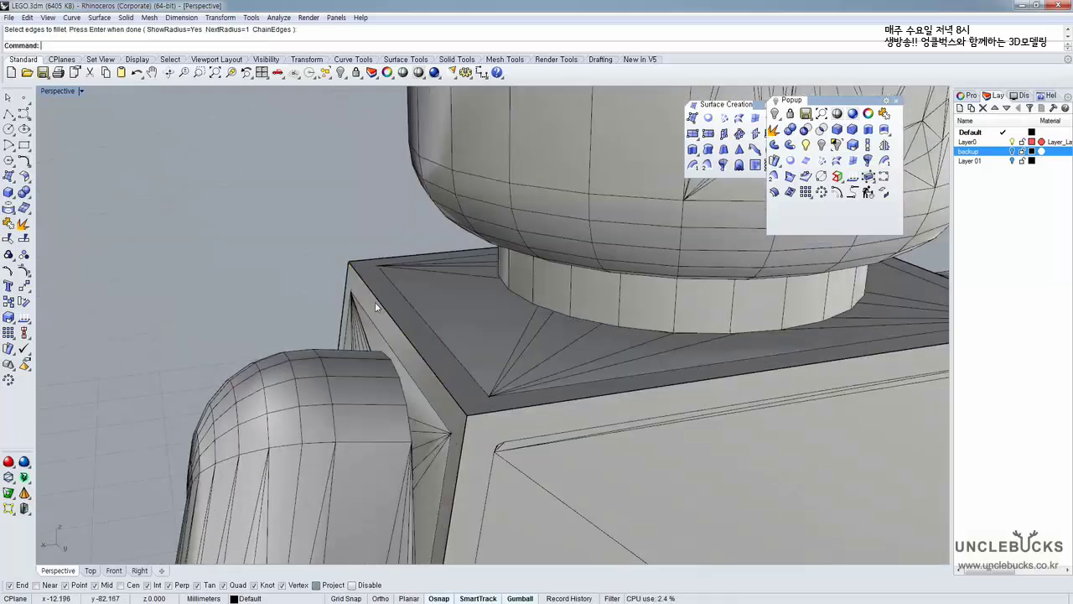
{"action": "right_click", "coordinate": [375, 302]}
{"action": "left_click", "coordinate": [375, 297]}
{"action": "key", "text": "Escape"}
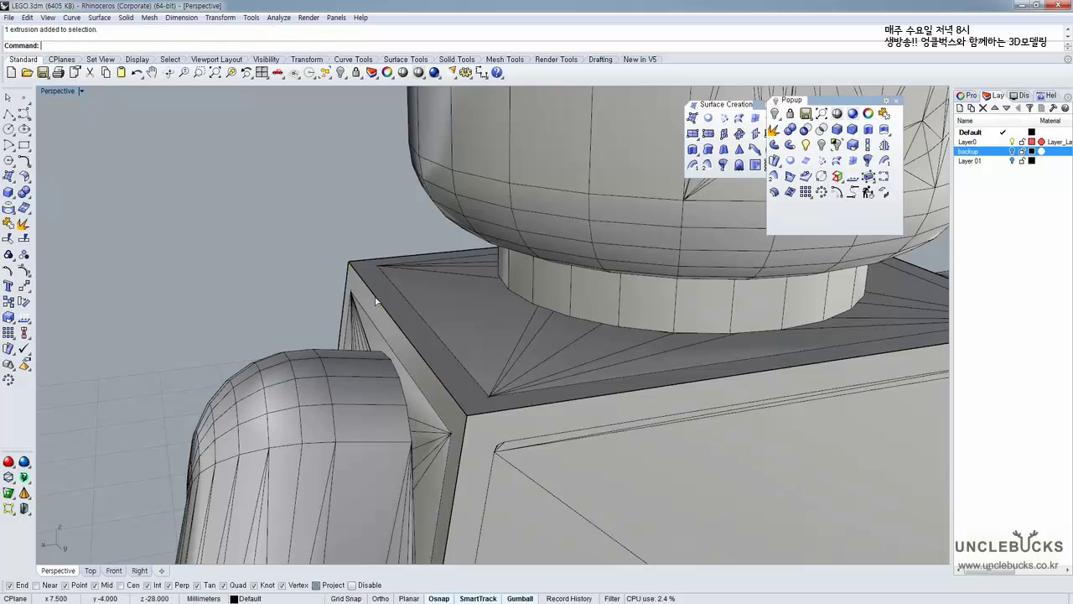
{"action": "left_click", "coordinate": [375, 296]}
{"action": "key", "text": "Escape"}
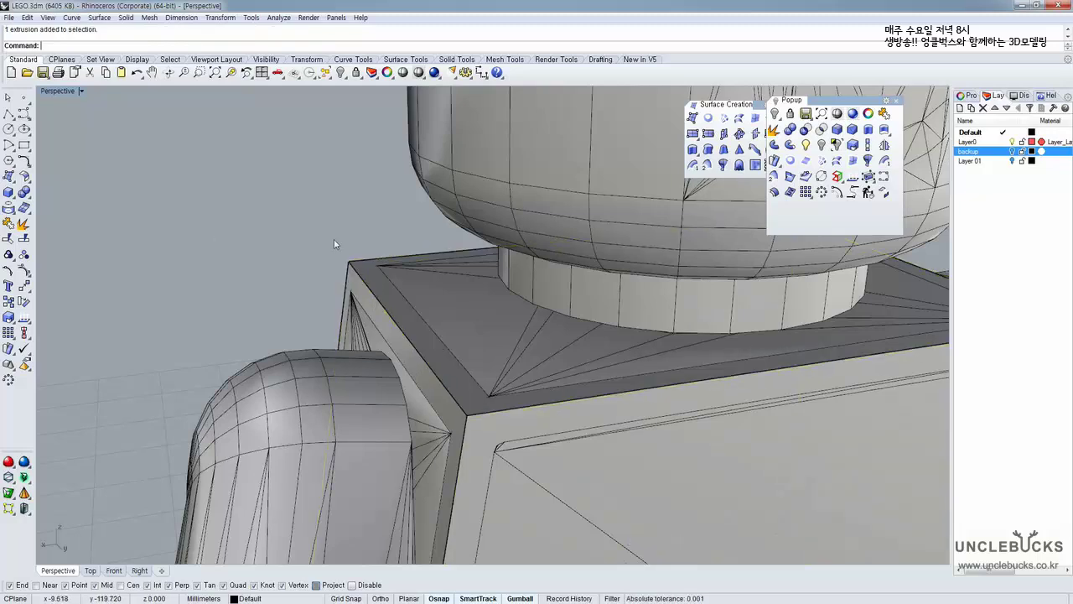
Try a 0.2 mm edge fillet on the torso solid's short top edge above the arm, and undo it
{"action": "left_click", "coordinate": [853, 129]}
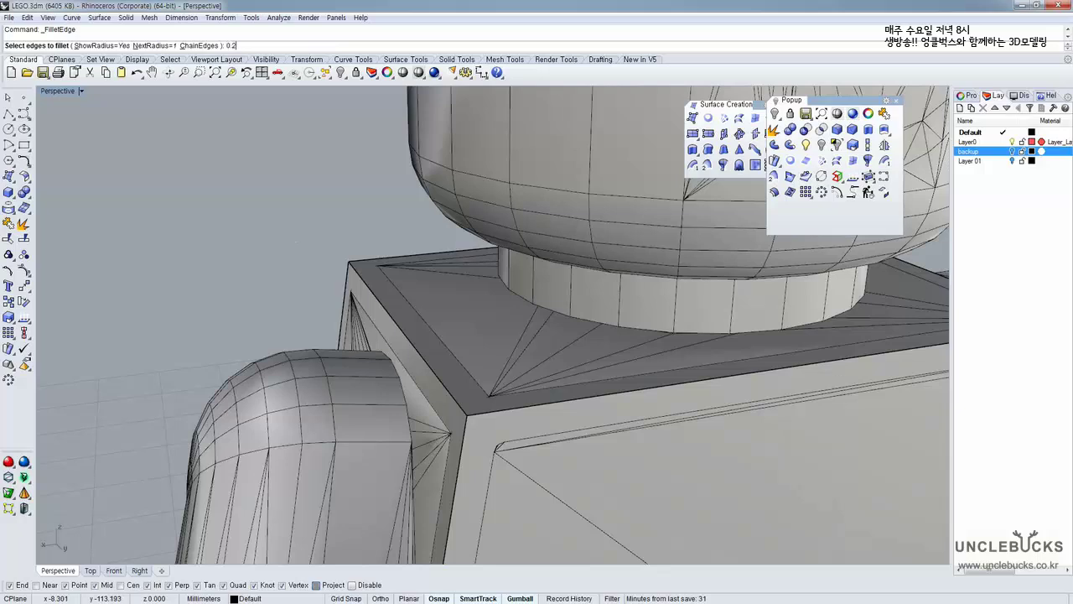
{"action": "key", "text": "Return"}
{"action": "left_click", "coordinate": [355, 277]}
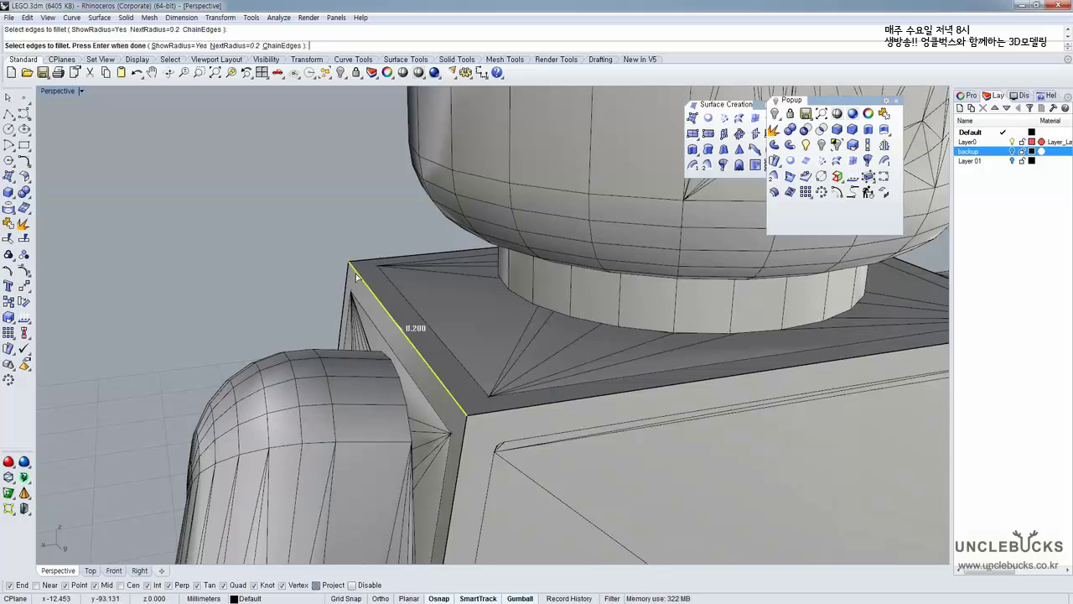
{"action": "scroll", "coordinate": [418, 338], "scroll_direction": "down", "scroll_amount": 5}
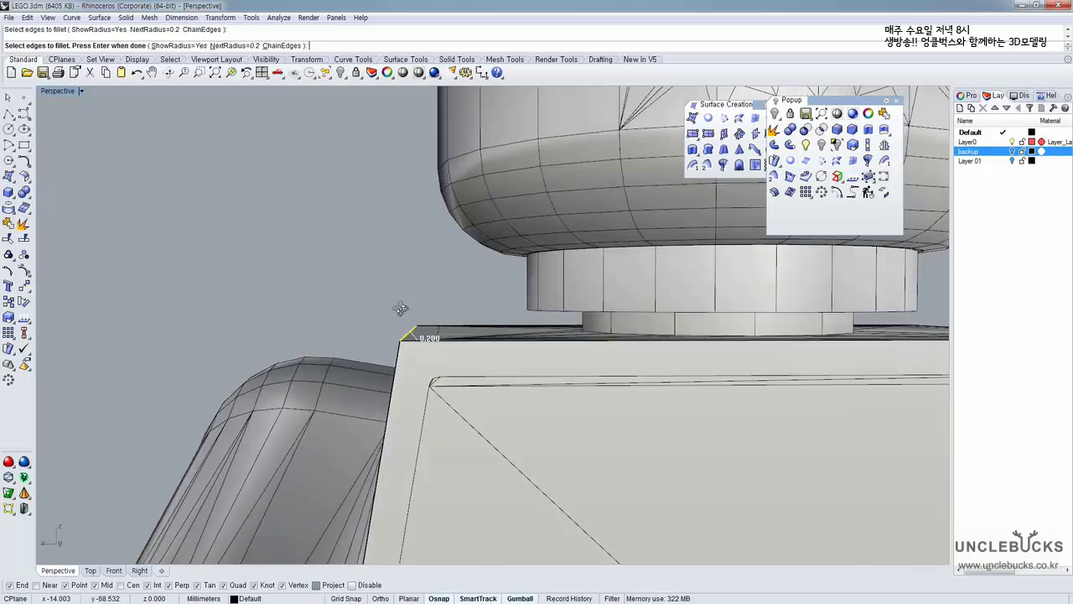
{"action": "key", "text": "Return"}
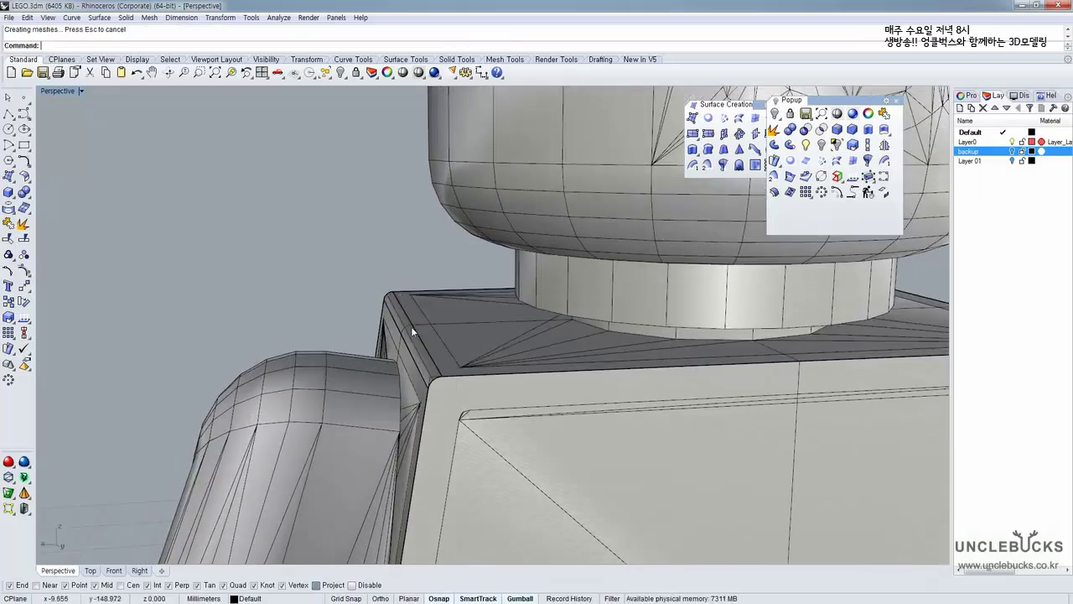
{"action": "scroll", "coordinate": [411, 326], "scroll_direction": "up", "scroll_amount": 2}
{"action": "key", "text": "ctrl+z"}
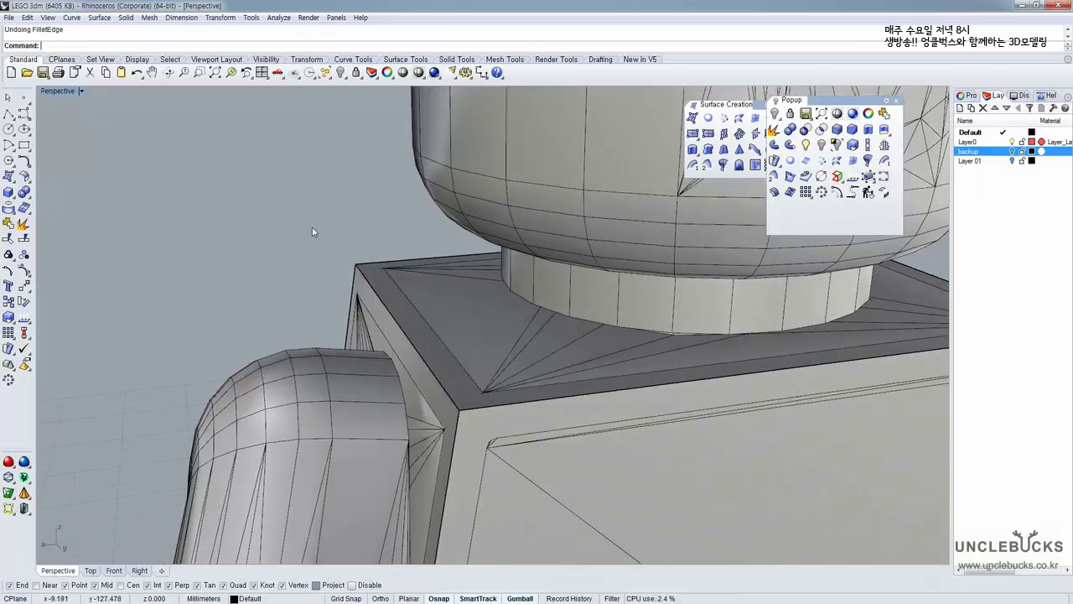
Try a 0.5 mm edge fillet on the same short top edge of the torso solid, and undo it
{"action": "key", "text": "Return"}
{"action": "type", "text": "0.5"}
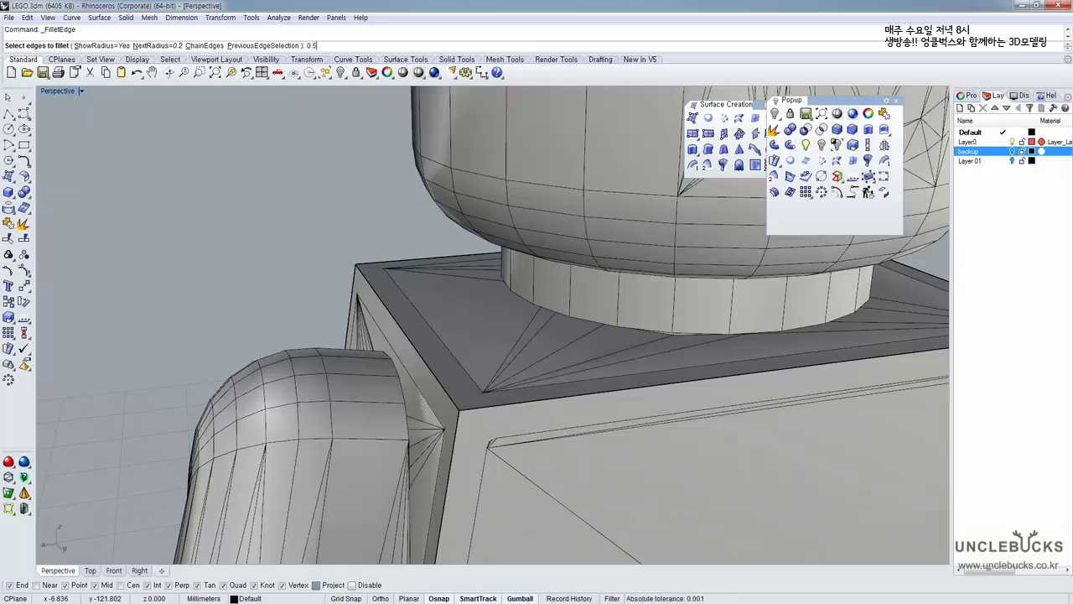
{"action": "key", "text": "Return"}
{"action": "left_click", "coordinate": [377, 299]}
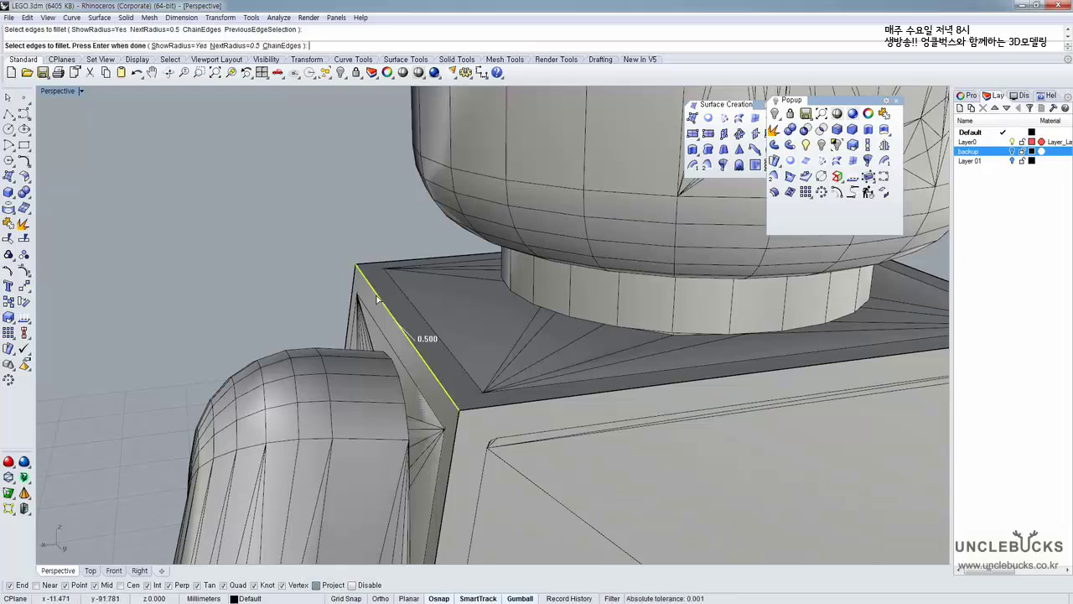
{"action": "mouse_move", "coordinate": [428, 358]}
{"action": "right_mouse_down"}
{"action": "mouse_move", "coordinate": [411, 349]}
{"action": "mouse_move", "coordinate": [434, 362]}
{"action": "right_mouse_up"}
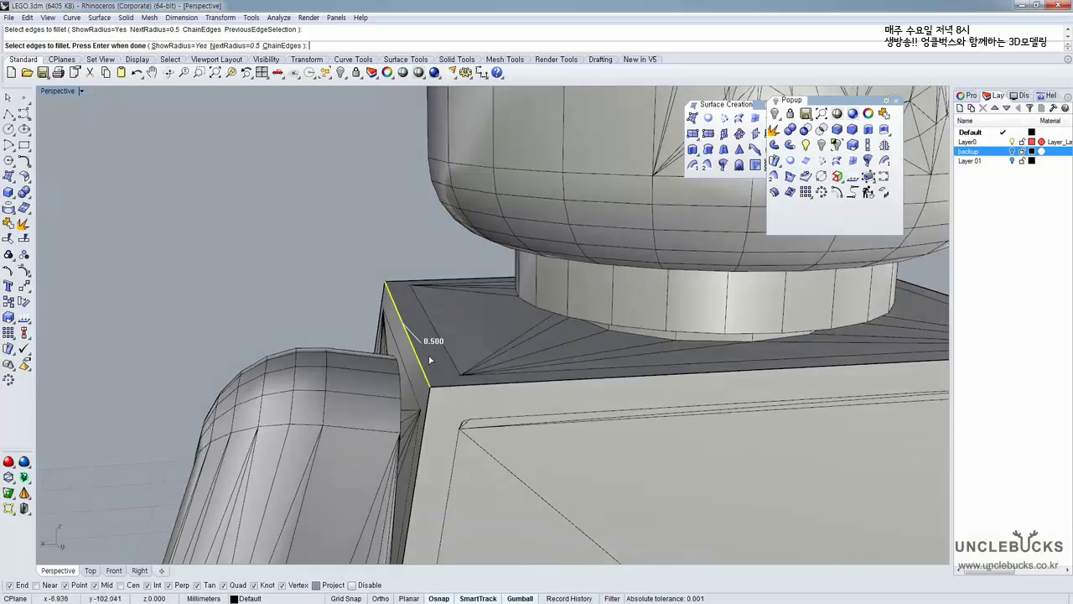
{"action": "key", "text": "Return"}
{"action": "key", "text": "Return"}
{"action": "right_click_drag", "start_coordinate": [412, 321], "coordinate": [469, 351]}
{"action": "key", "text": "ctrl+z"}
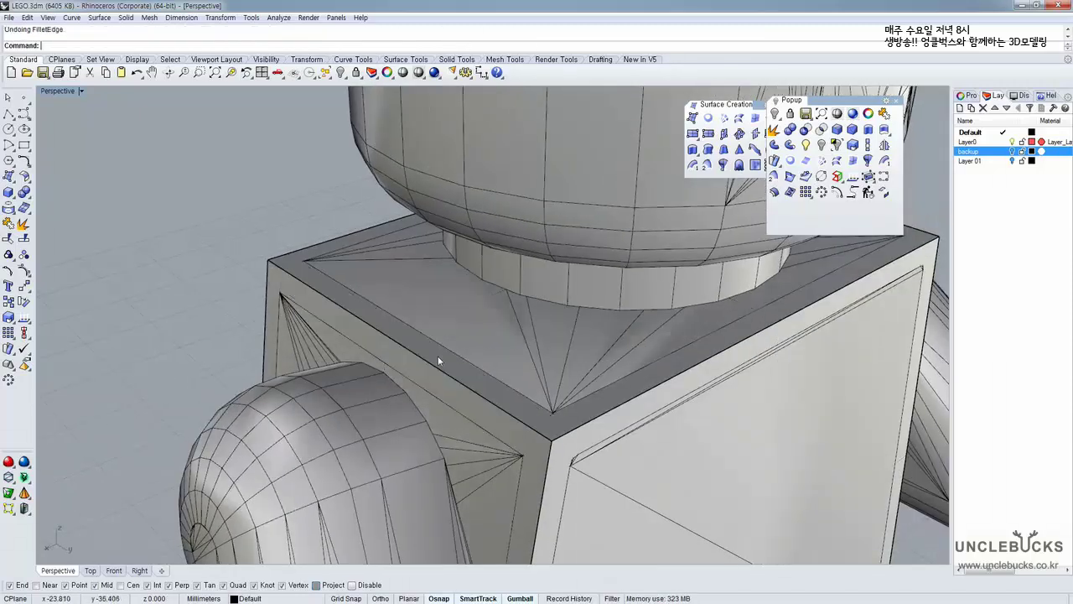
Fillet the torso solid's four upper edges and four upright corner edges with a 0.5 mm radius
{"action": "left_click", "coordinate": [852, 130]}
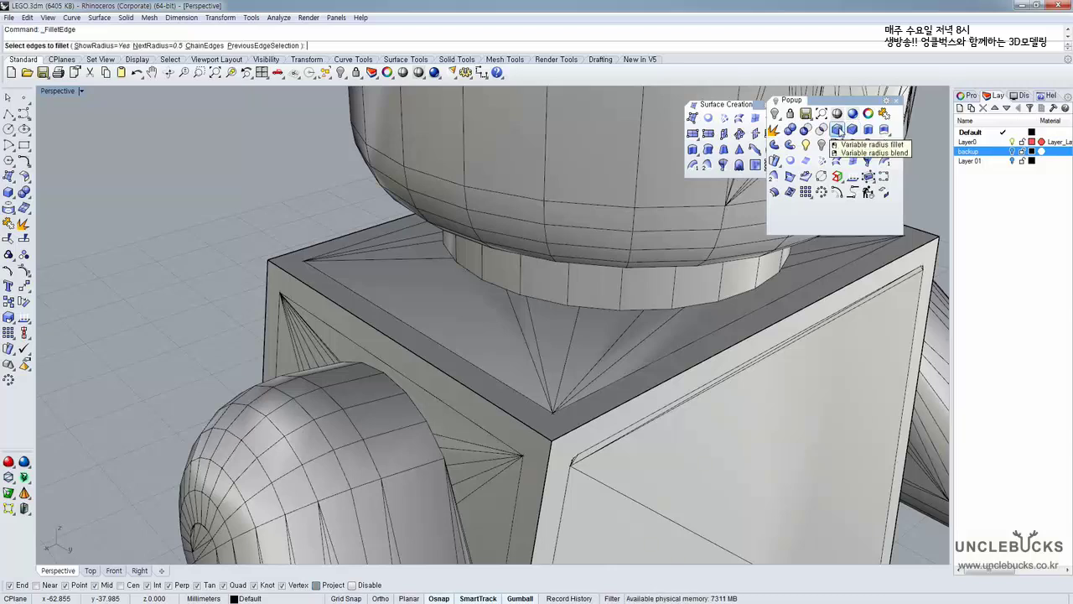
{"action": "left_click", "coordinate": [358, 319]}
{"action": "left_click", "coordinate": [277, 258]}
{"action": "left_click", "coordinate": [267, 272]}
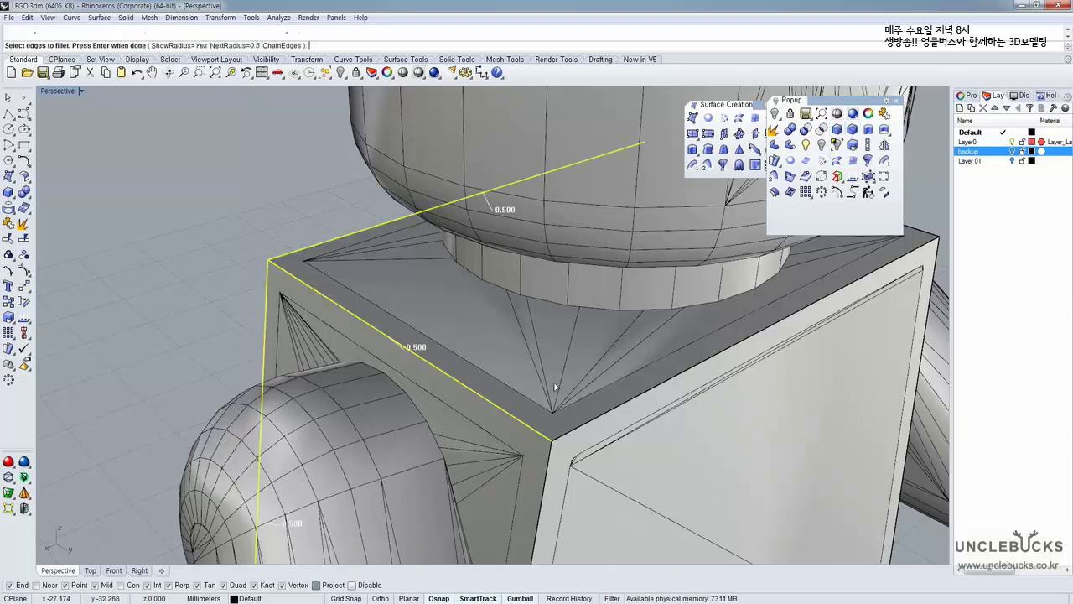
{"action": "left_click", "coordinate": [566, 432]}
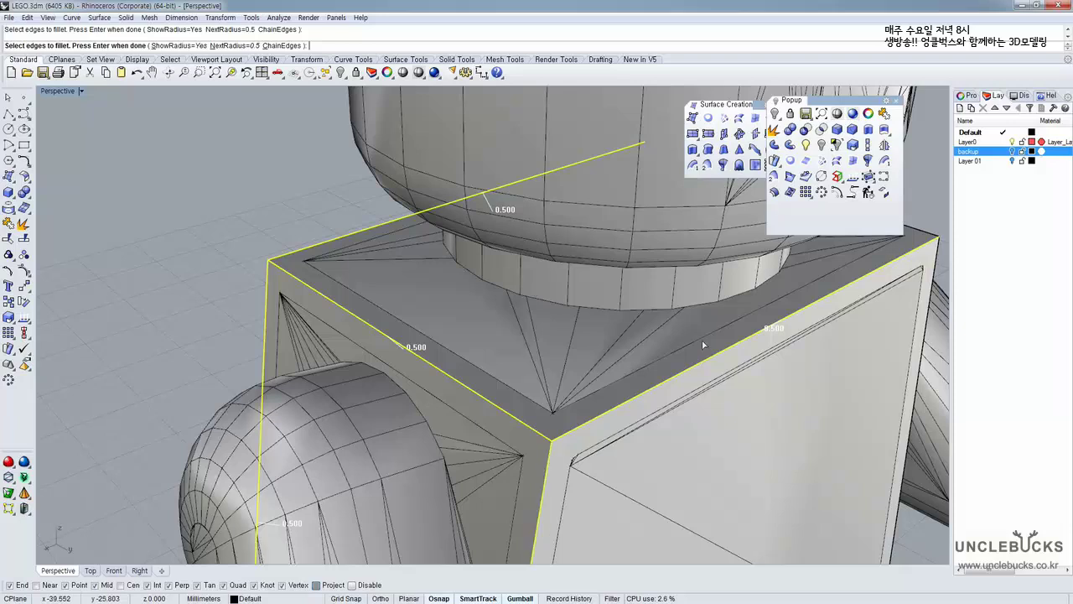
{"action": "right_click_drag", "start_coordinate": [702, 344], "coordinate": [579, 287]}
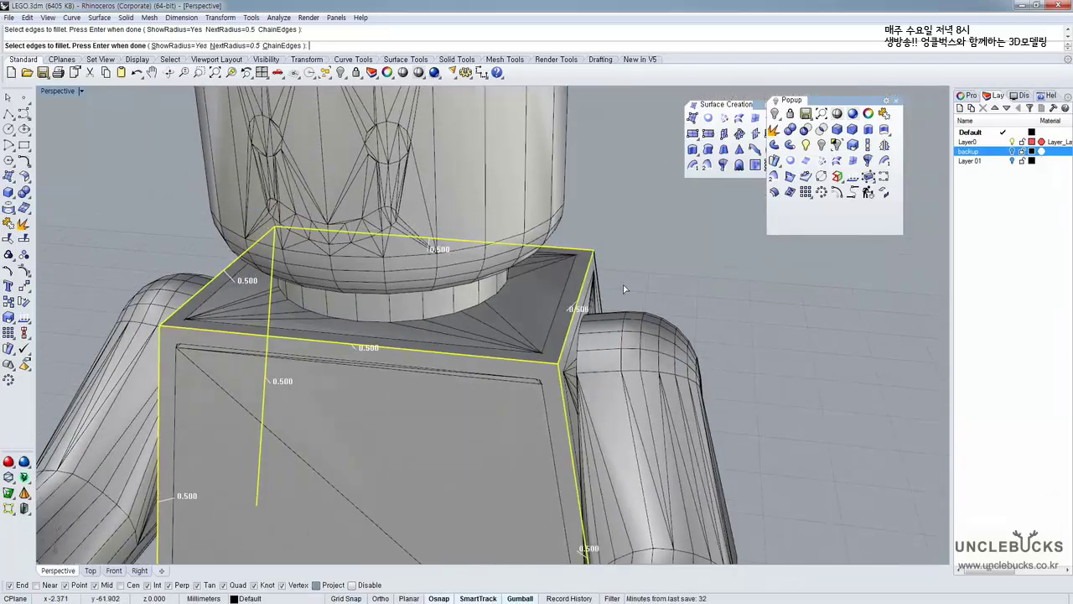
{"action": "right_click_drag", "start_coordinate": [561, 391], "coordinate": [375, 337]}
{"action": "left_click", "coordinate": [667, 267]}
{"action": "key", "text": "Return"}
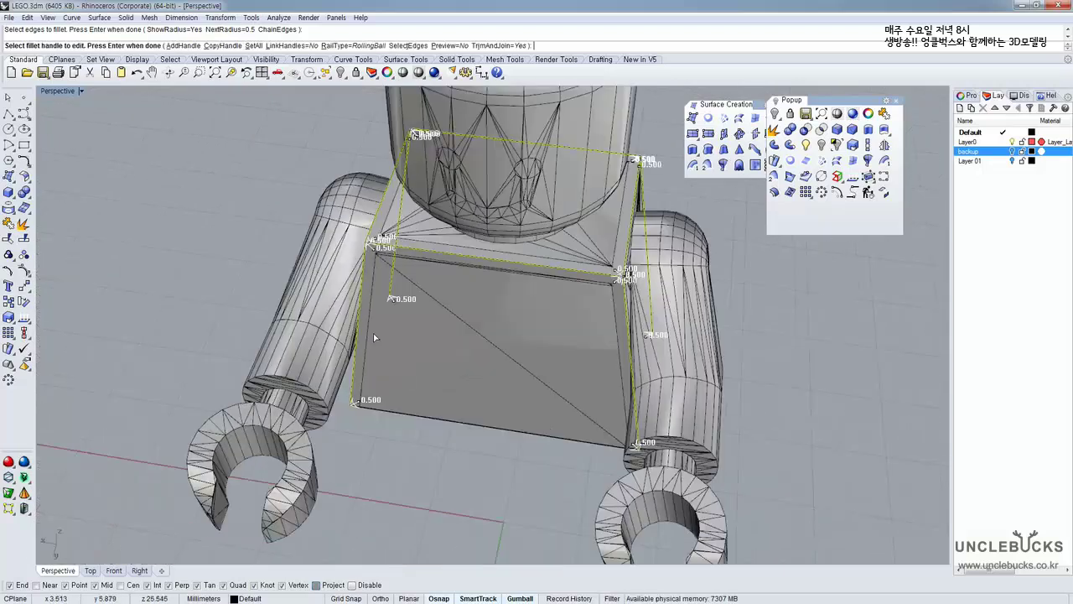
{"action": "scroll", "coordinate": [369, 369], "scroll_direction": "up", "scroll_amount": 5}
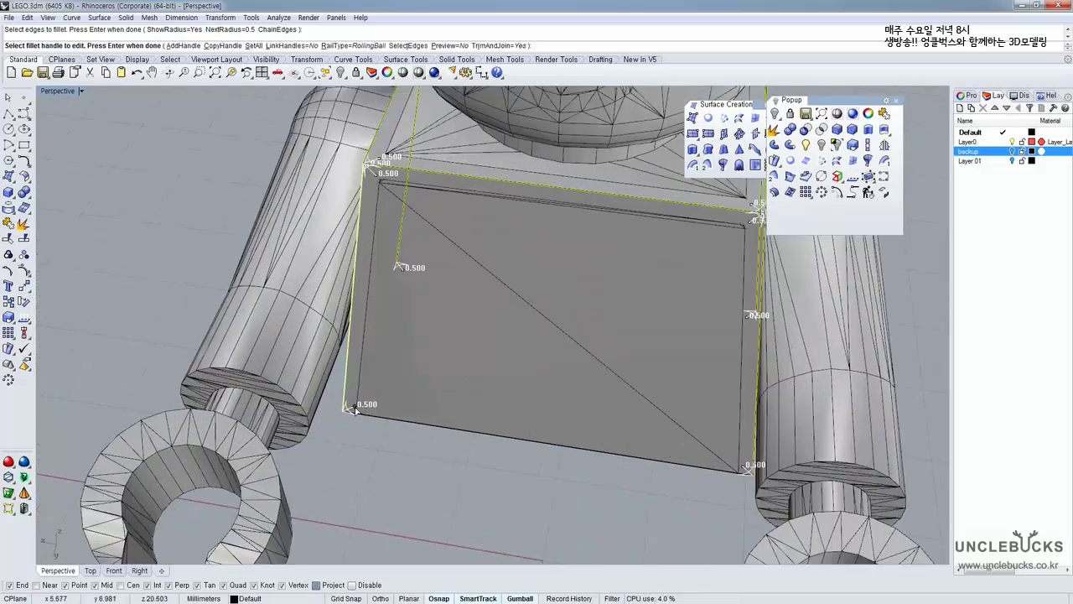
{"action": "right_click_drag", "start_coordinate": [399, 360], "coordinate": [345, 410]}
{"action": "key", "text": "Return"}
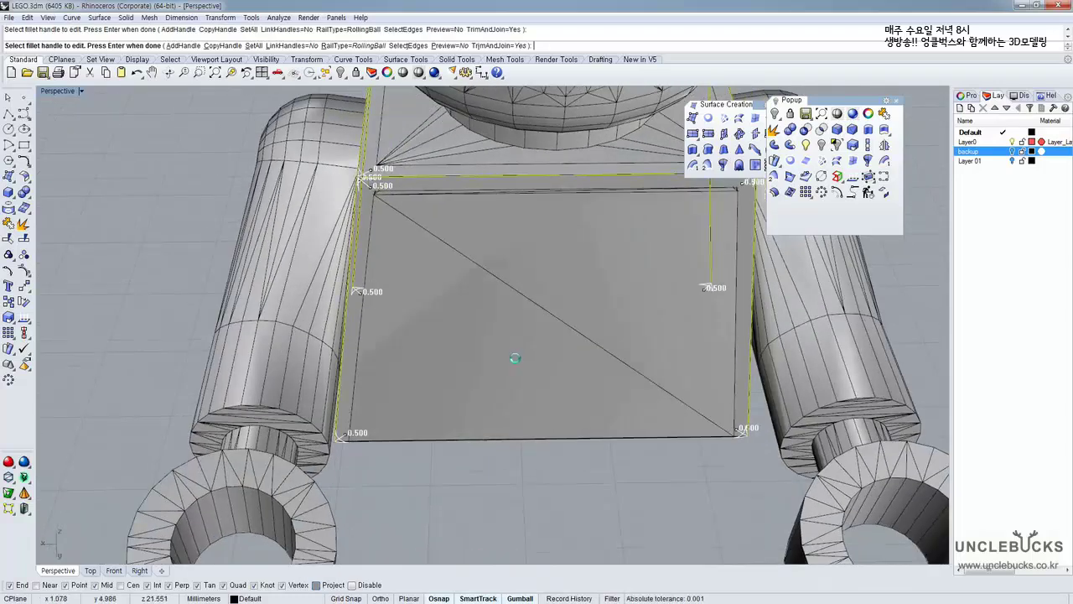
{"action": "left_click", "coordinate": [435, 286]}
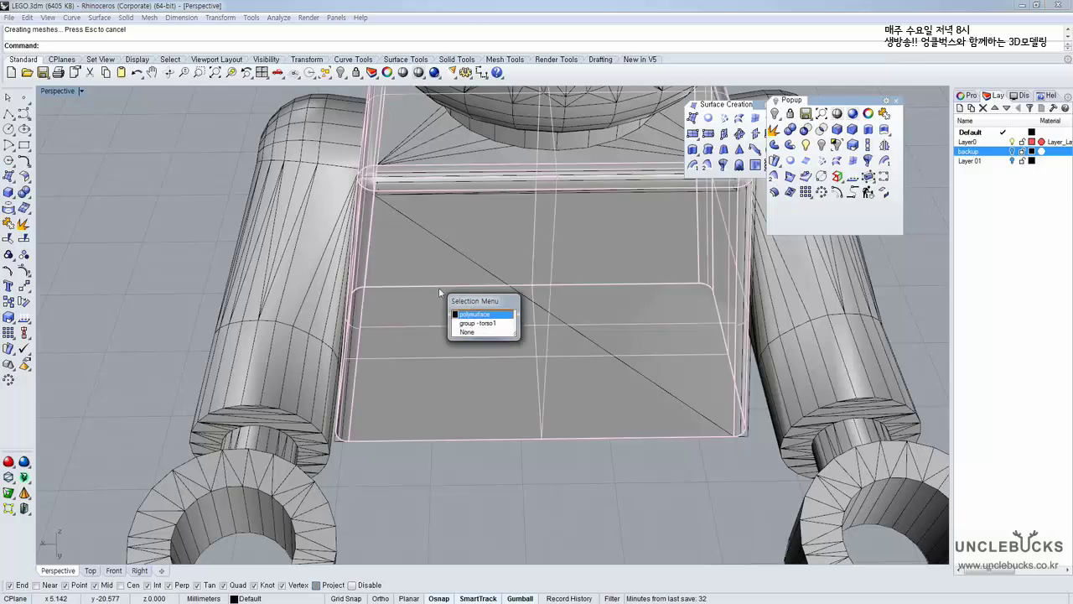
{"action": "left_click", "coordinate": [467, 336]}
{"action": "left_click", "coordinate": [467, 303]}
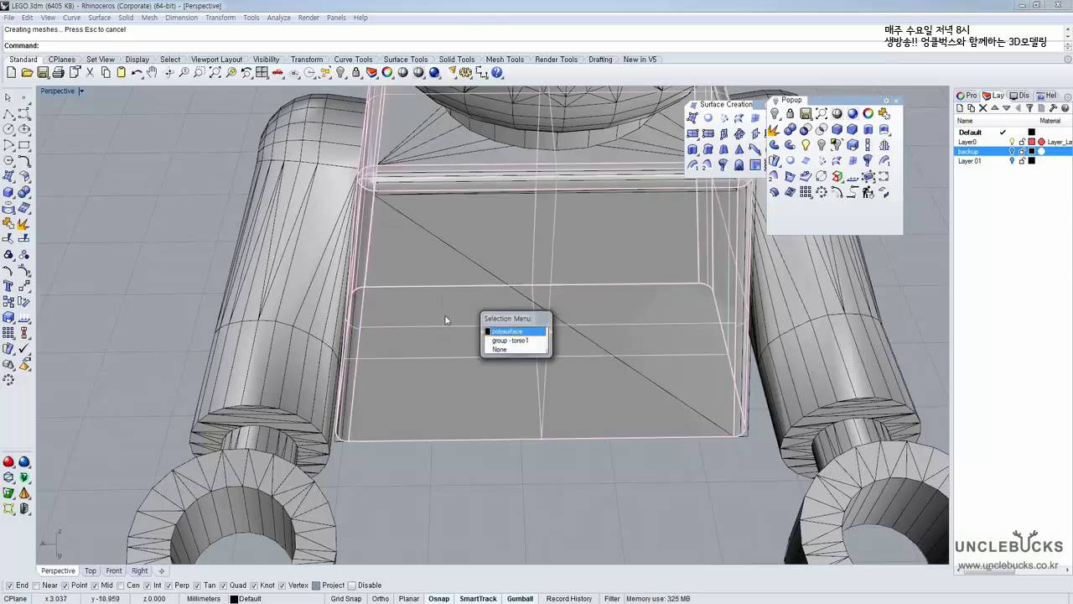
{"action": "left_click", "coordinate": [200, 250]}
{"action": "right_click_drag", "start_coordinate": [325, 265], "coordinate": [436, 348], "text": "shift"}
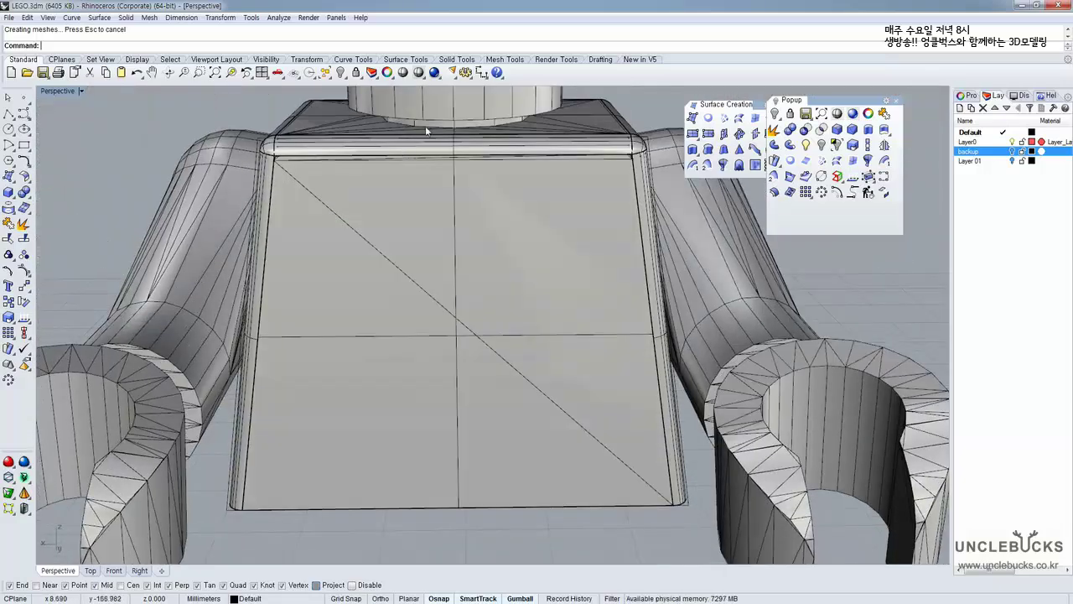
{"action": "double_click", "coordinate": [55, 91]}
{"action": "double_click", "coordinate": [49, 92]}
{"action": "scroll", "coordinate": [258, 313], "scroll_direction": "down", "scroll_amount": 7}
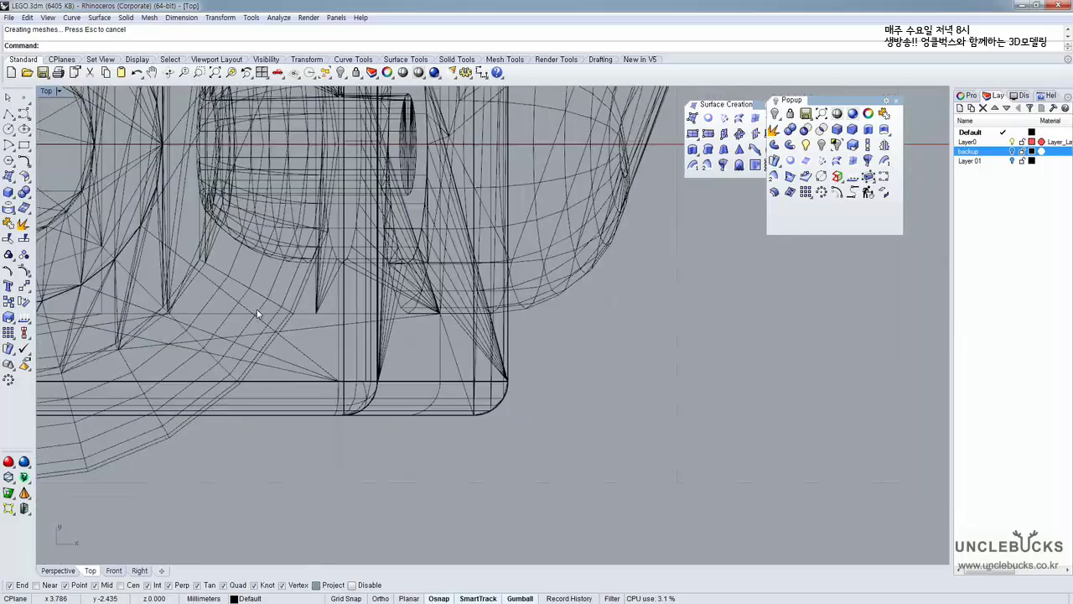
{"action": "scroll", "coordinate": [258, 314], "scroll_direction": "down", "scroll_amount": 4}
{"action": "right_click_drag", "start_coordinate": [278, 270], "coordinate": [429, 337]}
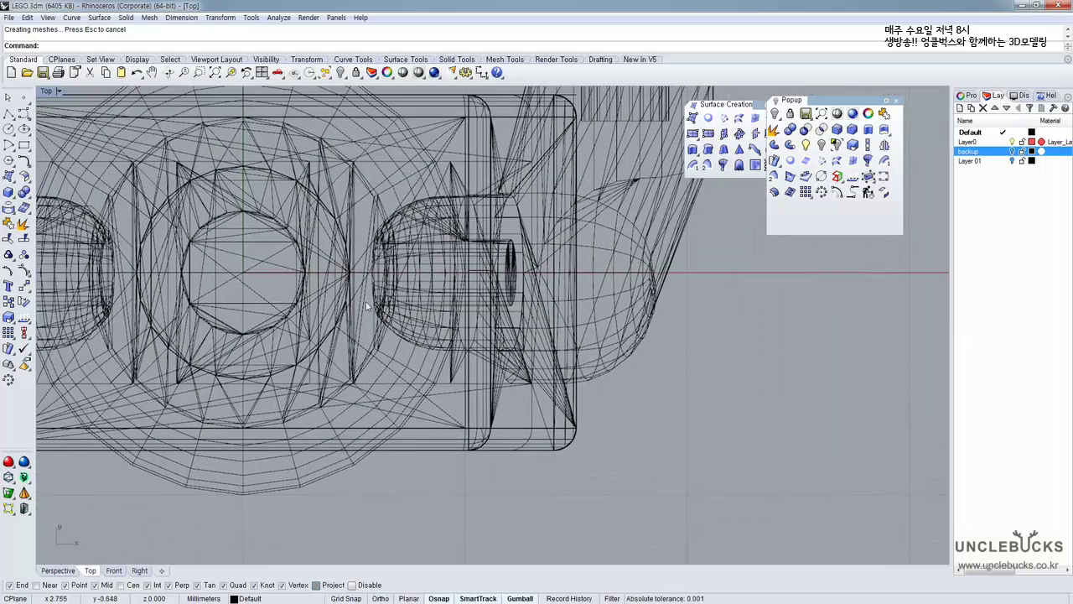
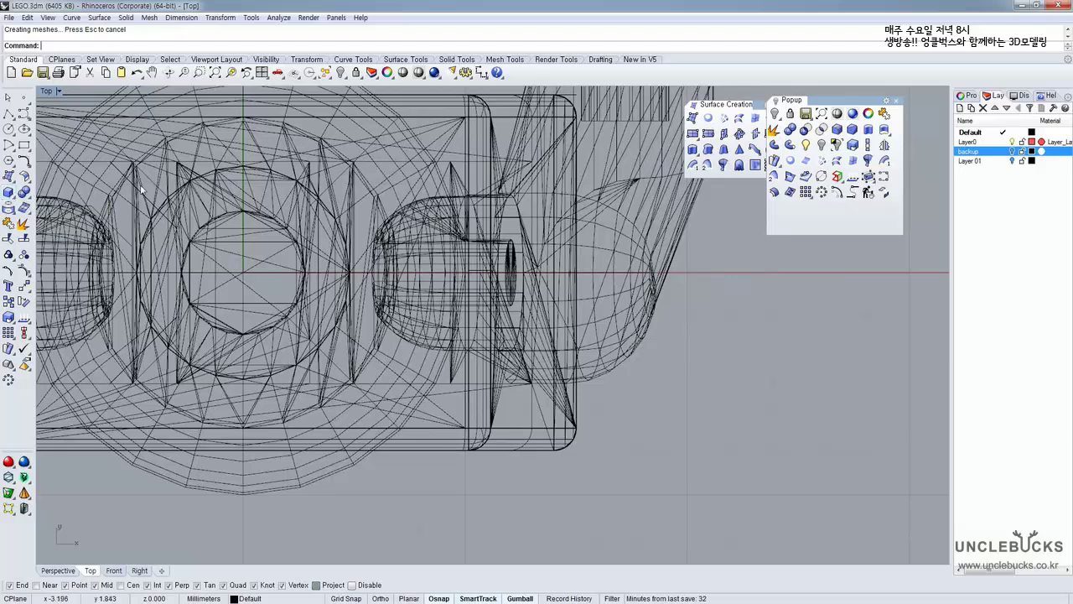
{"action": "right_click_drag", "start_coordinate": [142, 187], "coordinate": [279, 216]}
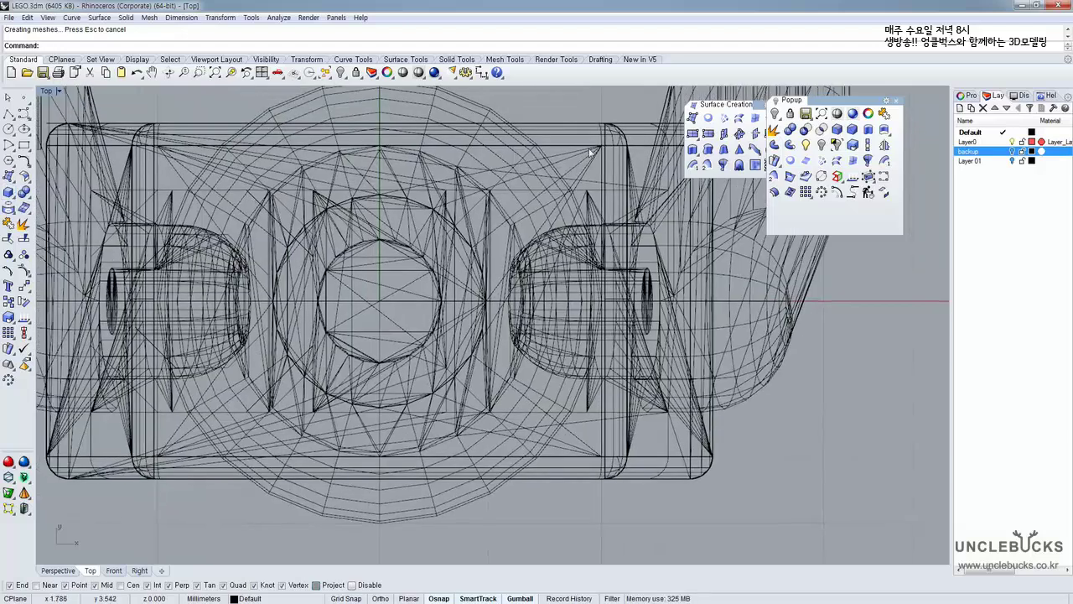
{"action": "left_click", "coordinate": [822, 177]}
{"action": "scroll", "coordinate": [403, 218], "scroll_direction": "up", "scroll_amount": 2}
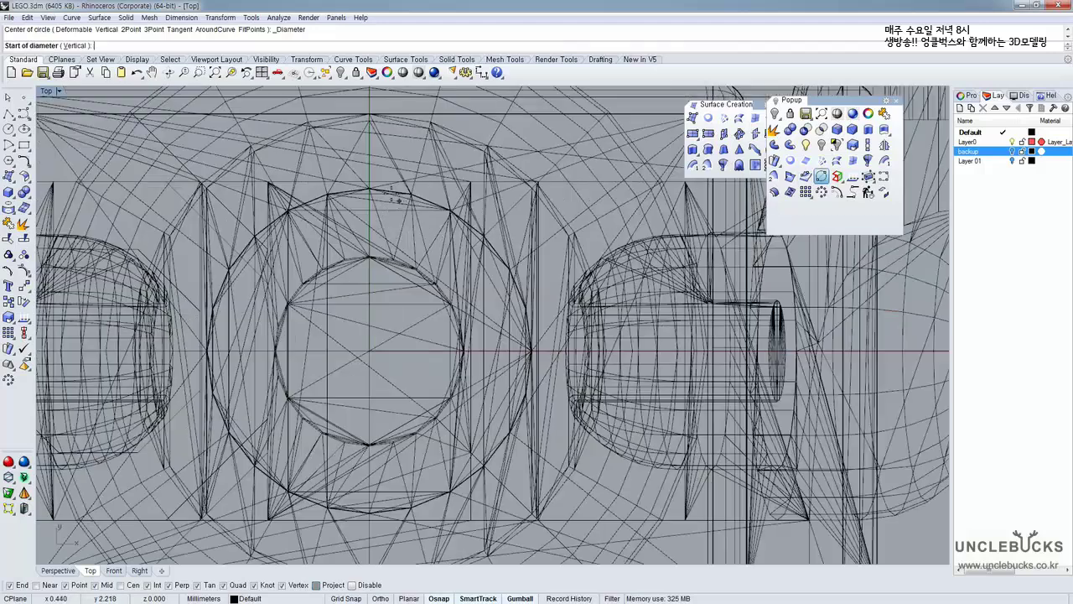
{"action": "scroll", "coordinate": [371, 188], "scroll_direction": "up", "scroll_amount": 2}
{"action": "scroll", "coordinate": [369, 187], "scroll_direction": "up", "scroll_amount": 6}
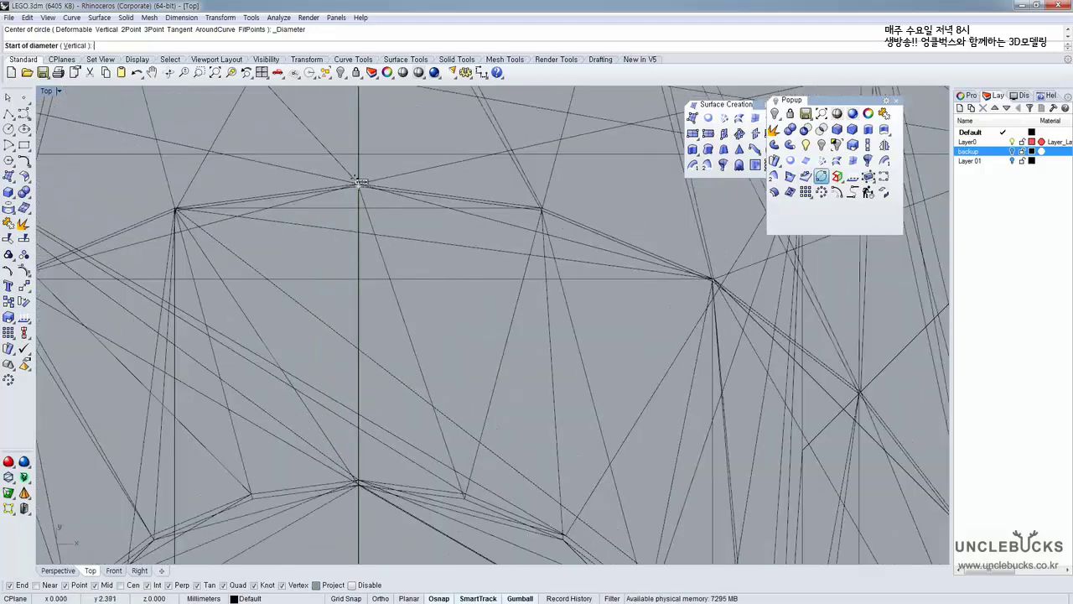
{"action": "scroll", "coordinate": [364, 238], "scroll_direction": "down", "scroll_amount": 14}
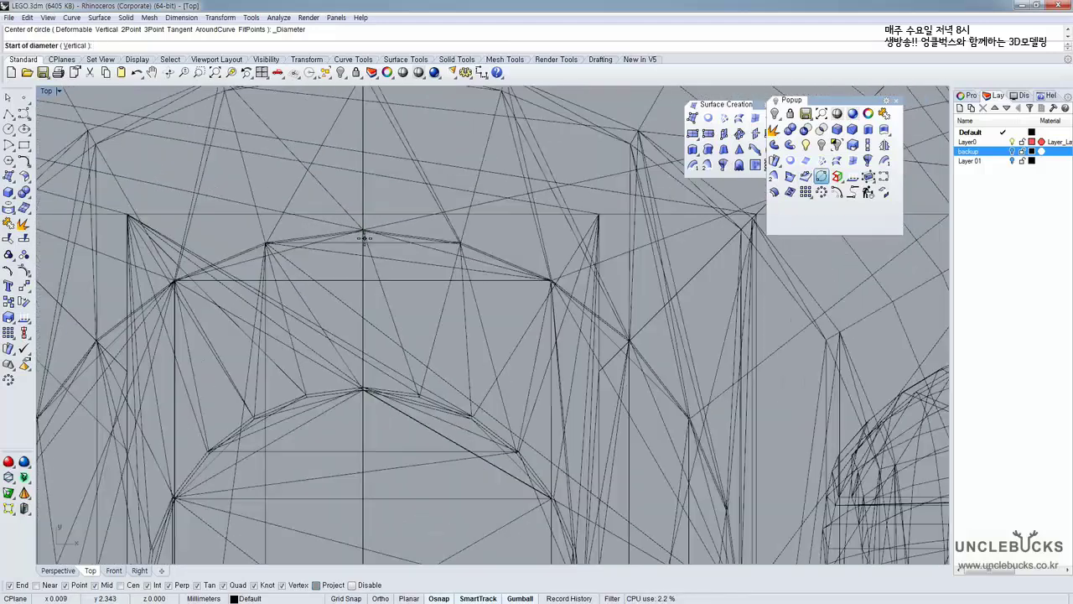
{"action": "key", "text": "Escape"}
In the Front view, draw a circle by diameter across the full width of the mesh neck post at the torso's upper face
{"action": "left_click", "coordinate": [358, 221]}
{"action": "double_click", "coordinate": [47, 91]}
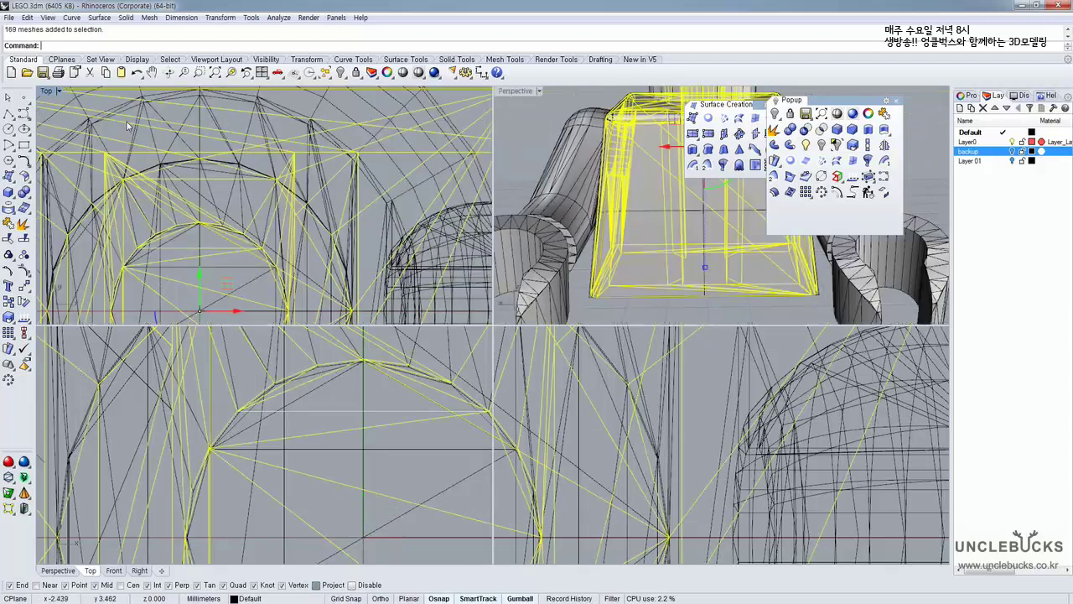
{"action": "right_click_drag", "start_coordinate": [117, 372], "coordinate": [121, 436]}
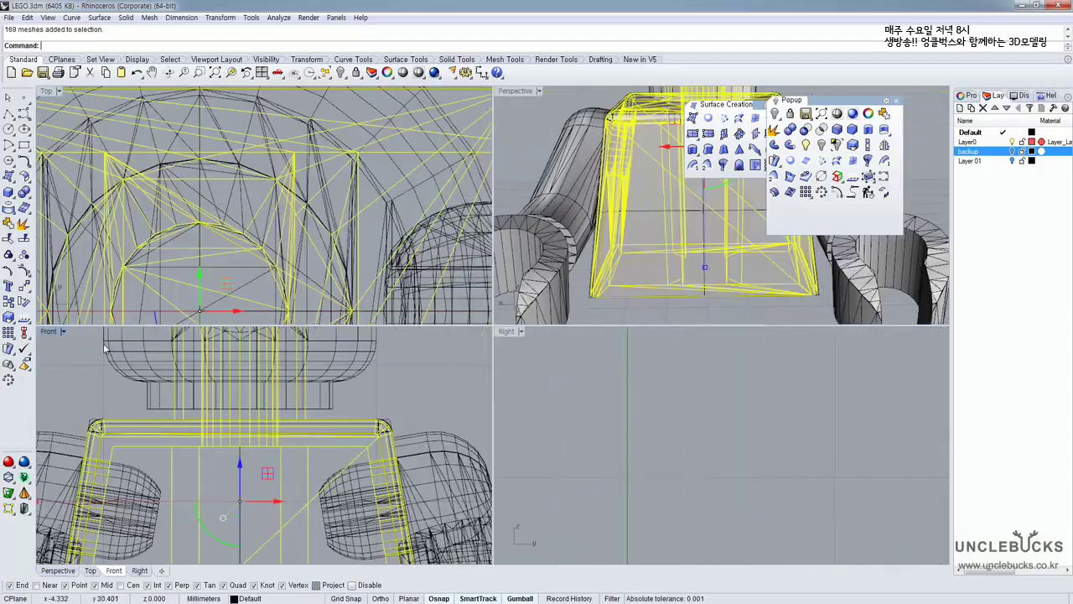
{"action": "double_click", "coordinate": [48, 332]}
{"action": "right_click_drag", "start_coordinate": [295, 291], "coordinate": [288, 369]}
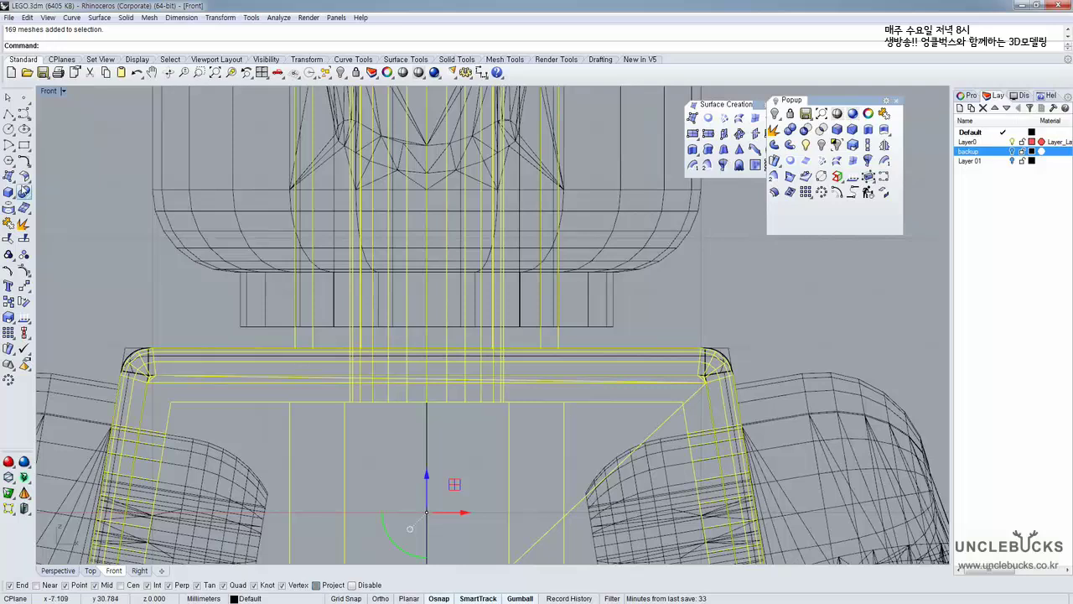
{"action": "left_click", "coordinate": [821, 176]}
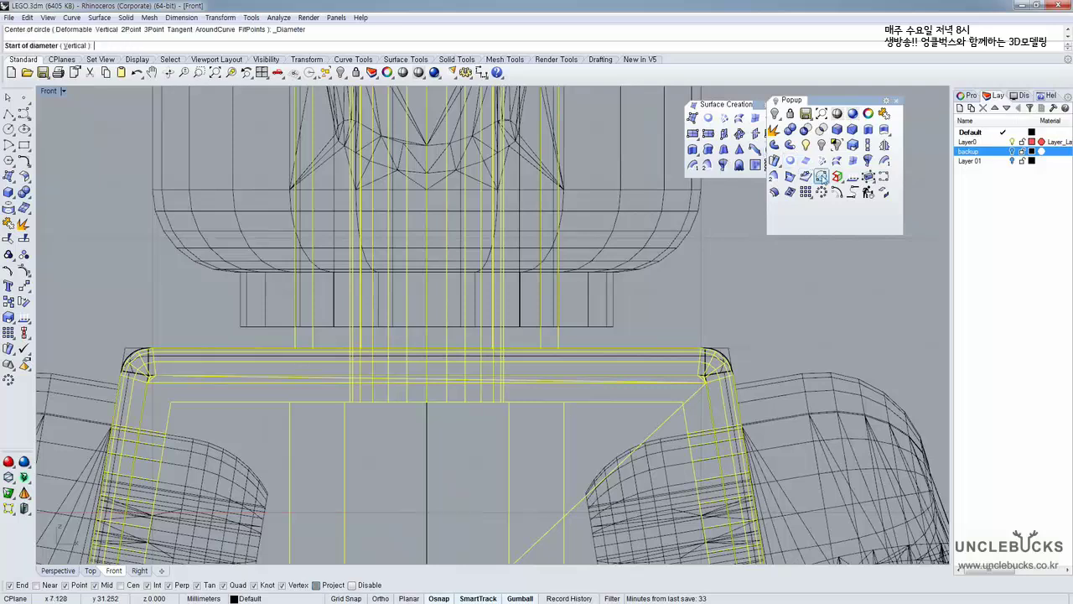
{"action": "scroll", "coordinate": [299, 338], "scroll_direction": "up", "scroll_amount": 5}
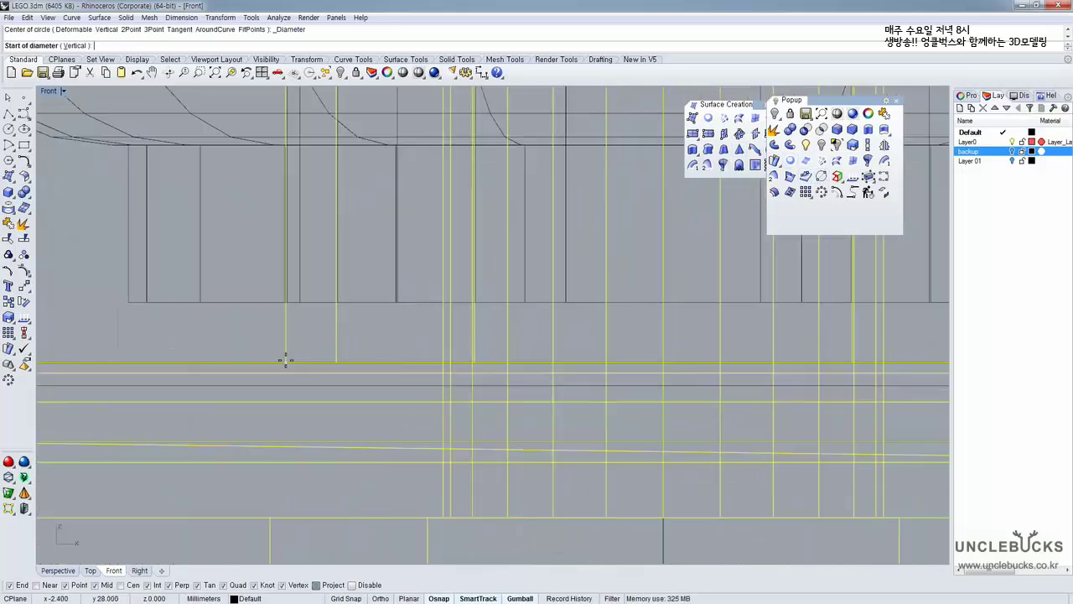
{"action": "left_click", "coordinate": [286, 361]}
{"action": "right_click_drag", "start_coordinate": [710, 307], "coordinate": [264, 294]}
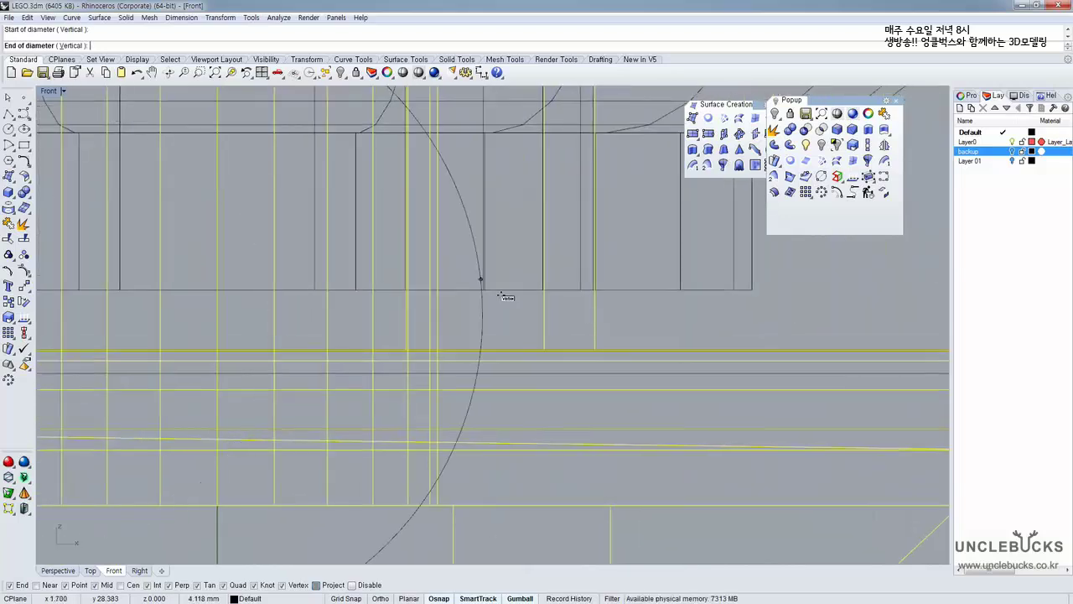
{"action": "left_click", "coordinate": [593, 345]}
{"action": "scroll", "coordinate": [596, 368], "scroll_direction": "down", "scroll_amount": 5}
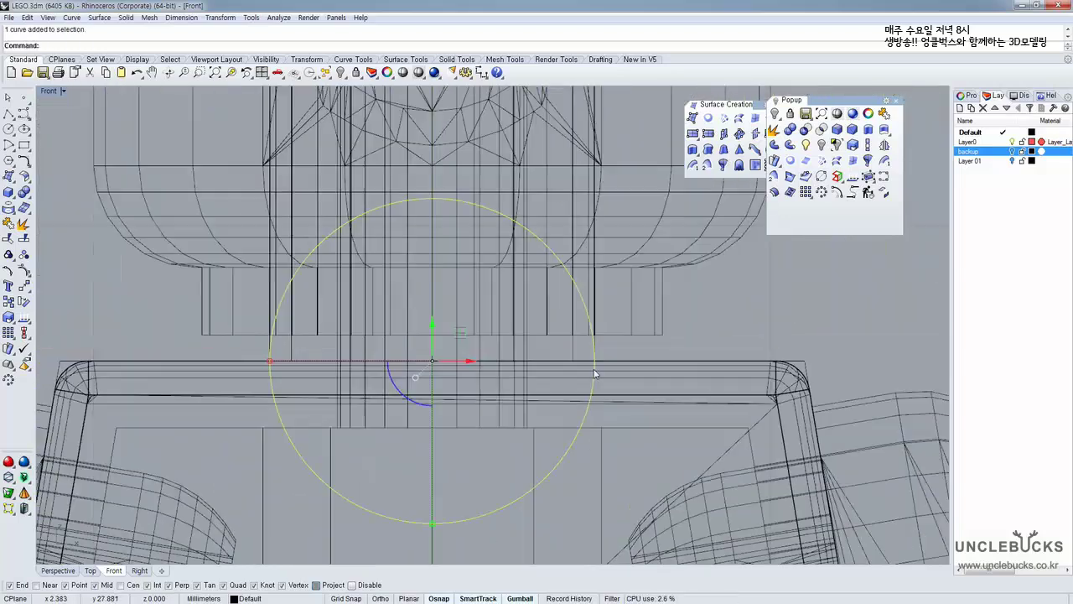
{"action": "scroll", "coordinate": [594, 373], "scroll_direction": "down", "scroll_amount": 5}
{"action": "scroll", "coordinate": [325, 255], "scroll_direction": "up", "scroll_amount": 4}
In the Perspective view, rotate the neck circle 90 degrees so it lies flat on the torso's upper face
{"action": "double_click", "coordinate": [49, 90]}
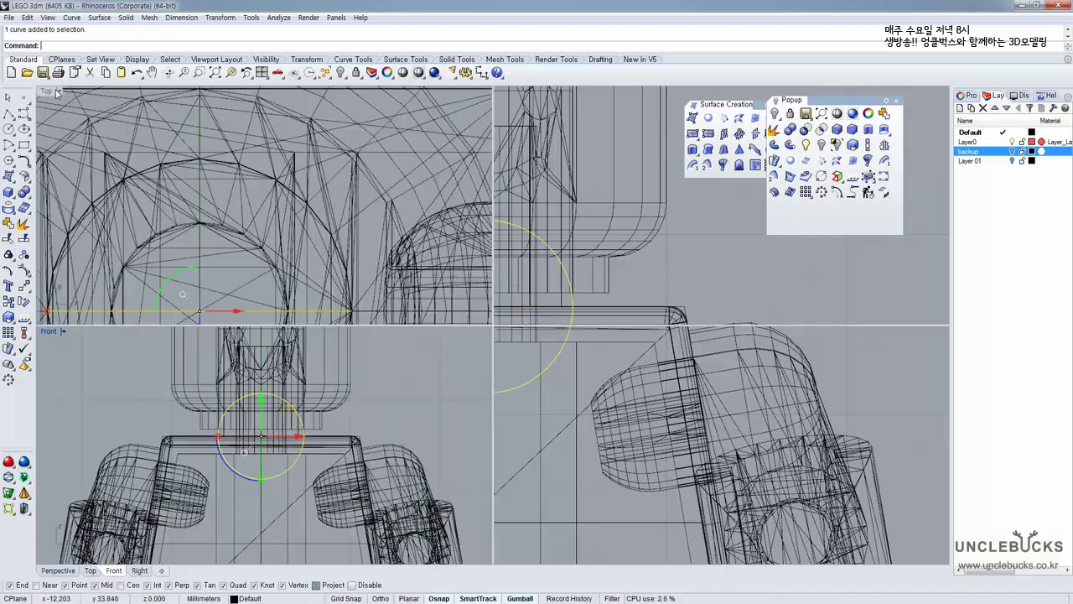
{"action": "double_click", "coordinate": [516, 95]}
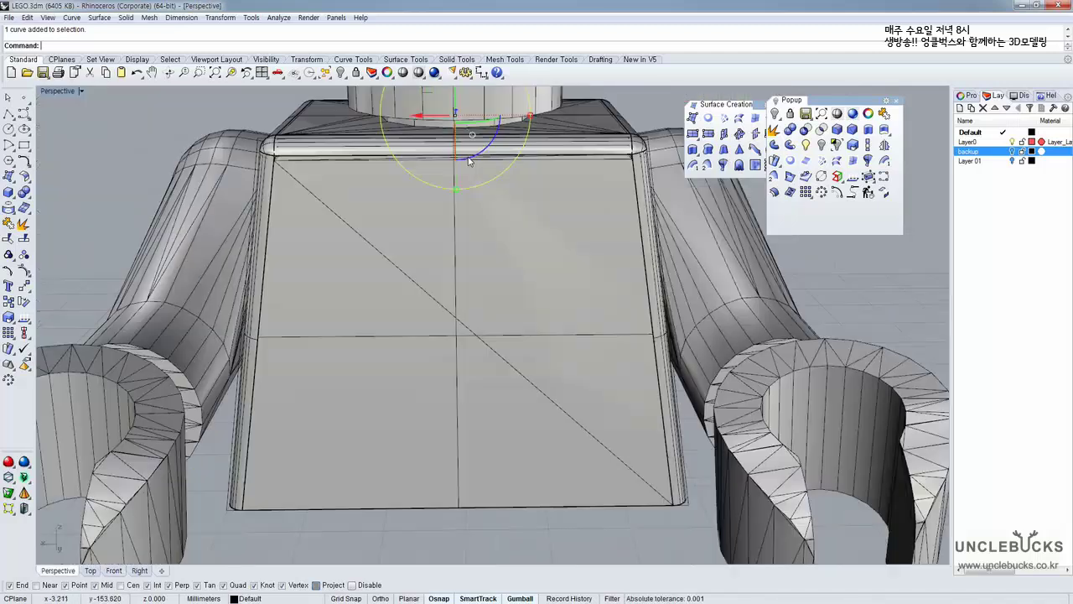
{"action": "right_click_drag", "start_coordinate": [495, 157], "coordinate": [400, 222]}
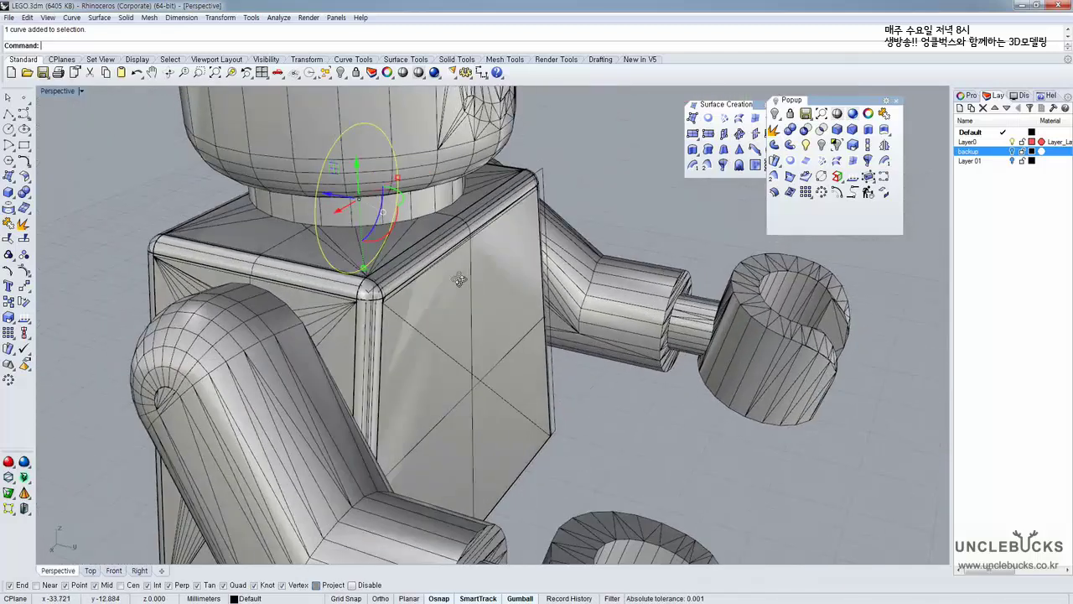
{"action": "left_click_drag", "start_coordinate": [392, 224], "coordinate": [458, 152]}
{"action": "right_click_drag", "start_coordinate": [475, 197], "coordinate": [385, 167]}
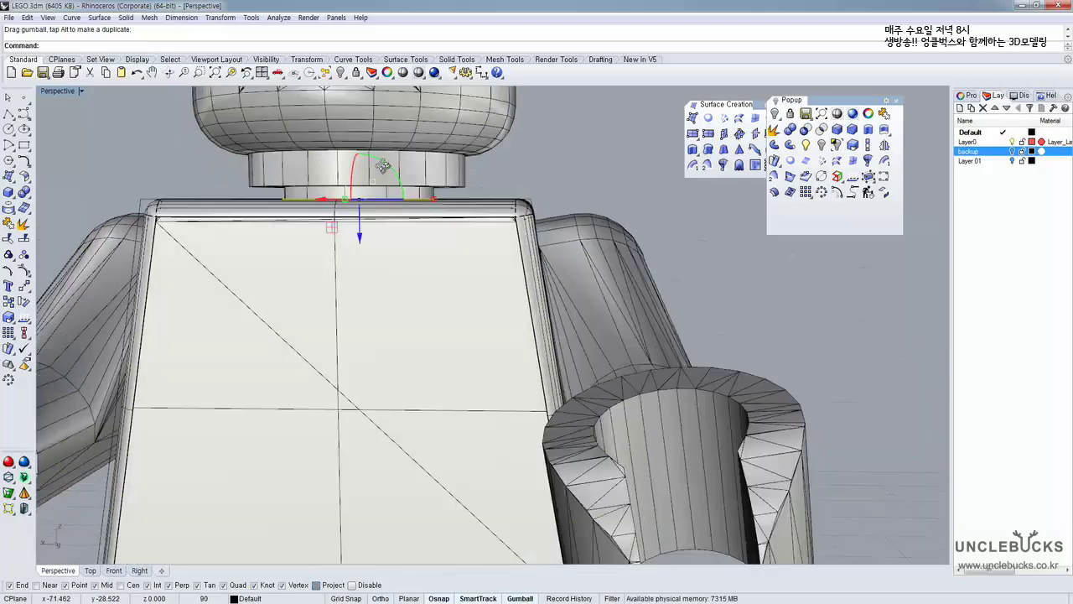
{"action": "scroll", "coordinate": [358, 200], "scroll_direction": "up", "scroll_amount": 5}
{"action": "scroll", "coordinate": [352, 202], "scroll_direction": "up", "scroll_amount": 3}
Isolate the mesh torso group, the filleted torso solid and the neck circle by hiding all other objects
{"action": "left_click", "coordinate": [233, 190]}
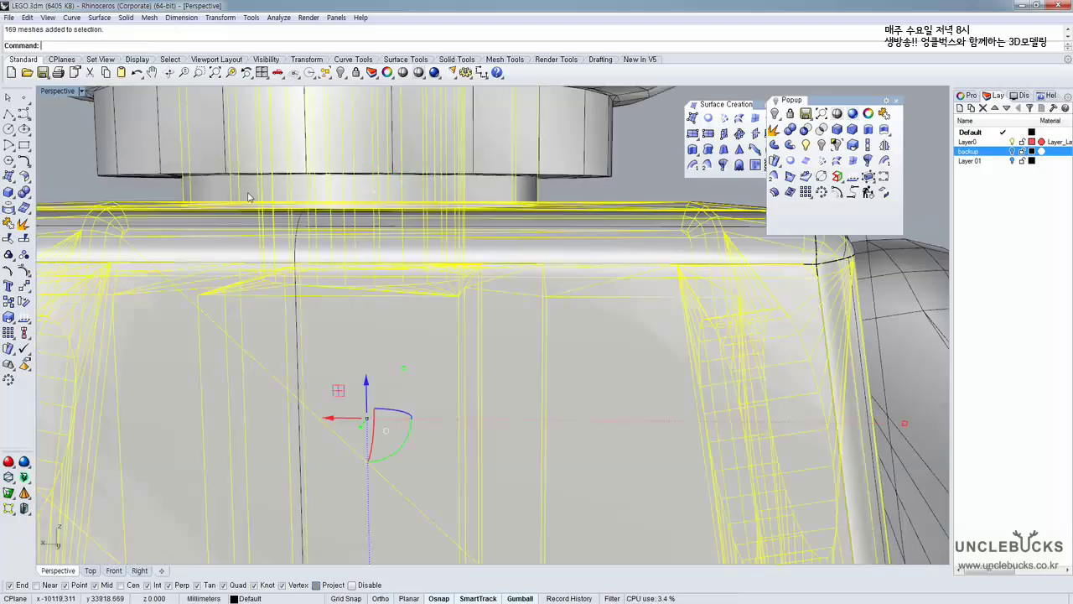
{"action": "scroll", "coordinate": [393, 243], "scroll_direction": "down", "scroll_amount": 5}
{"action": "left_click", "coordinate": [625, 238], "text": "shift"}
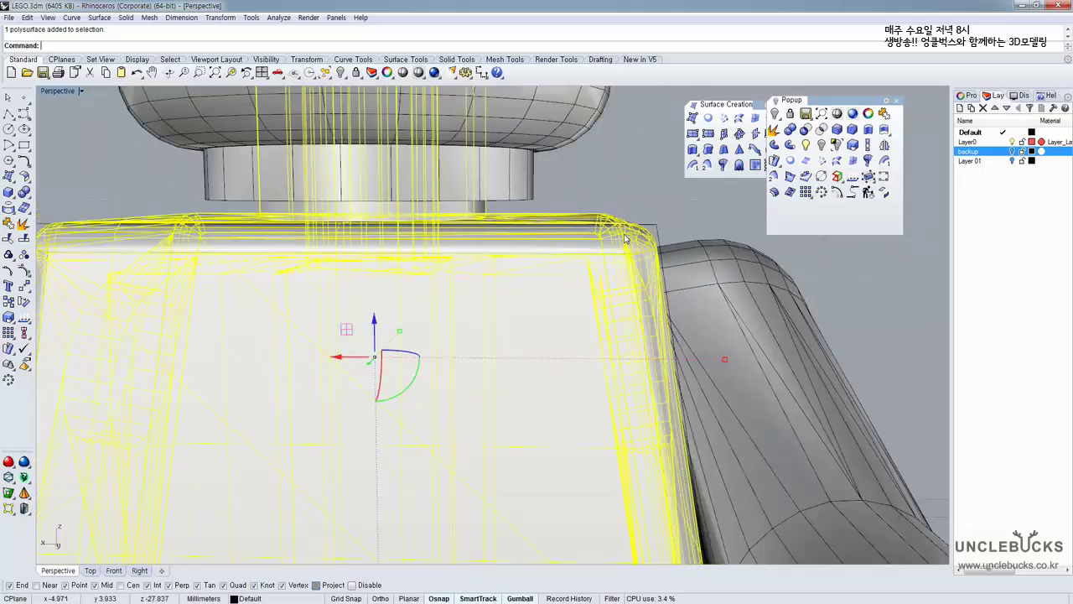
{"action": "scroll", "coordinate": [623, 239], "scroll_direction": "down", "scroll_amount": 4}
{"action": "right_click_drag", "start_coordinate": [623, 240], "coordinate": [704, 298]}
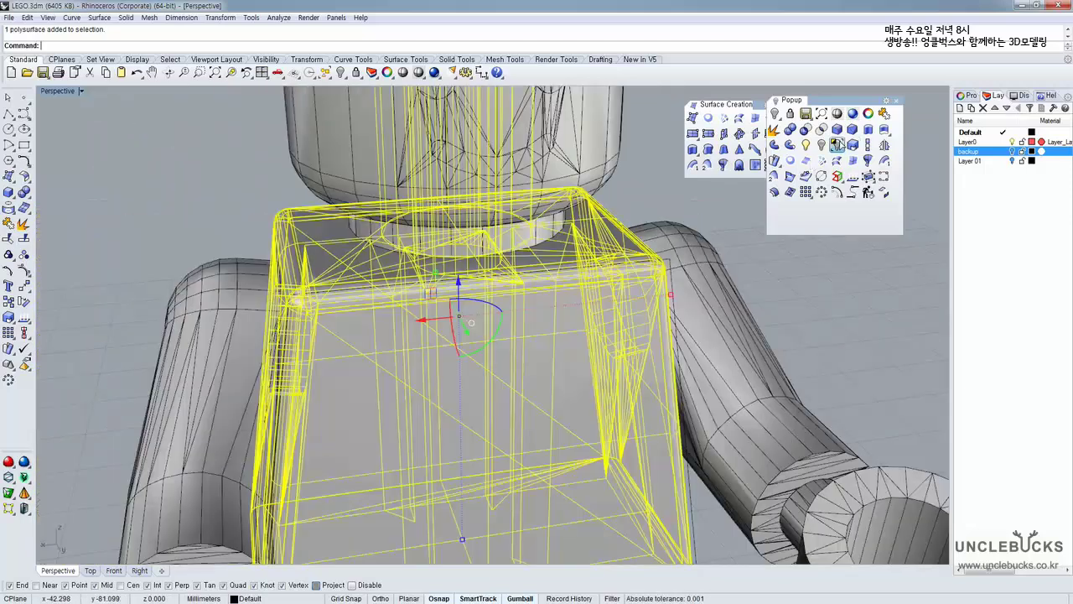
{"action": "left_click", "coordinate": [836, 143]}
{"action": "right_click_drag", "start_coordinate": [539, 251], "coordinate": [540, 266]}
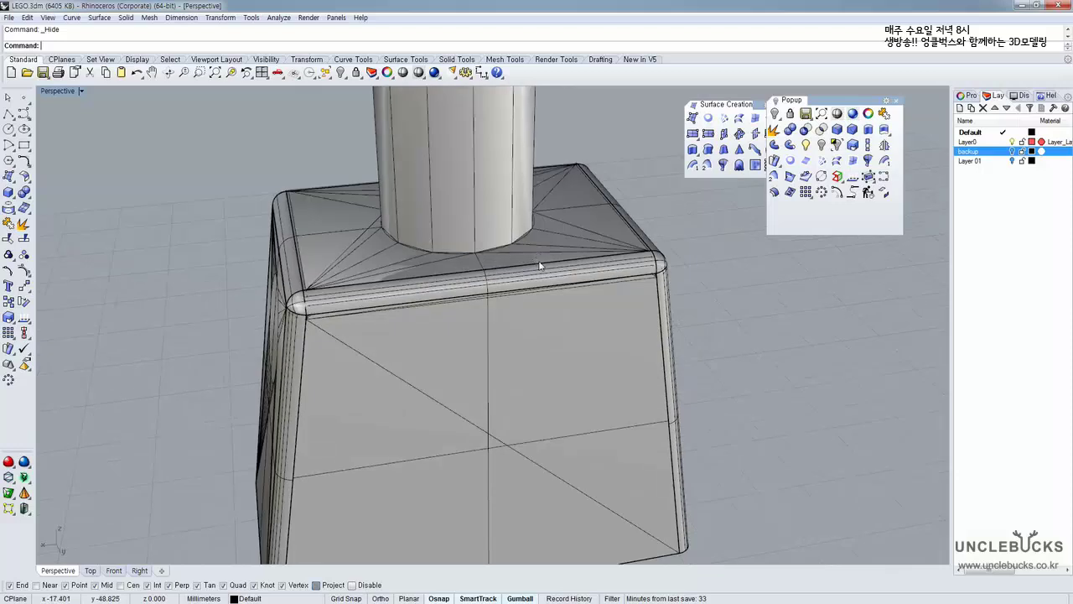
Extrude the neck circle as a solid up to the top of the mesh neck post, with the Project snap turned off
{"action": "scroll", "coordinate": [539, 265], "scroll_direction": "down", "scroll_amount": 3}
{"action": "left_click", "coordinate": [465, 311]}
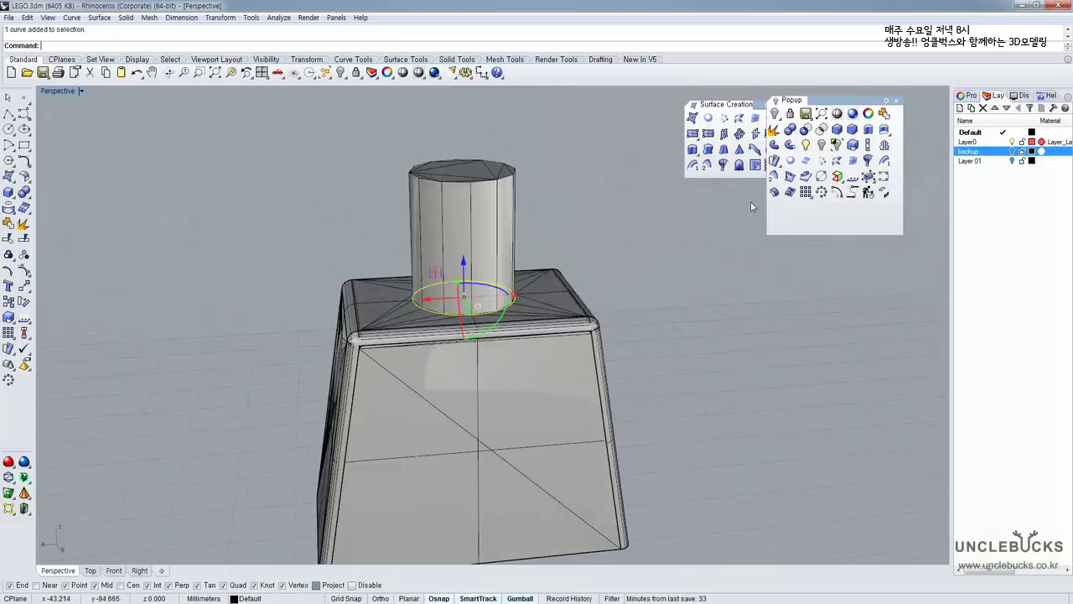
{"action": "left_click", "coordinate": [868, 129]}
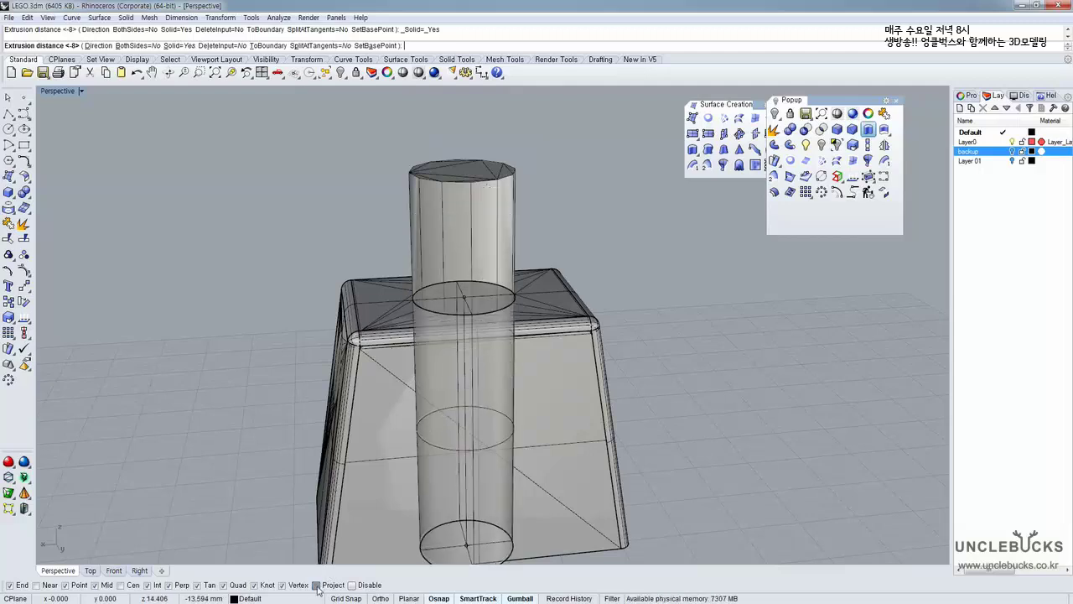
{"action": "left_click", "coordinate": [521, 167]}
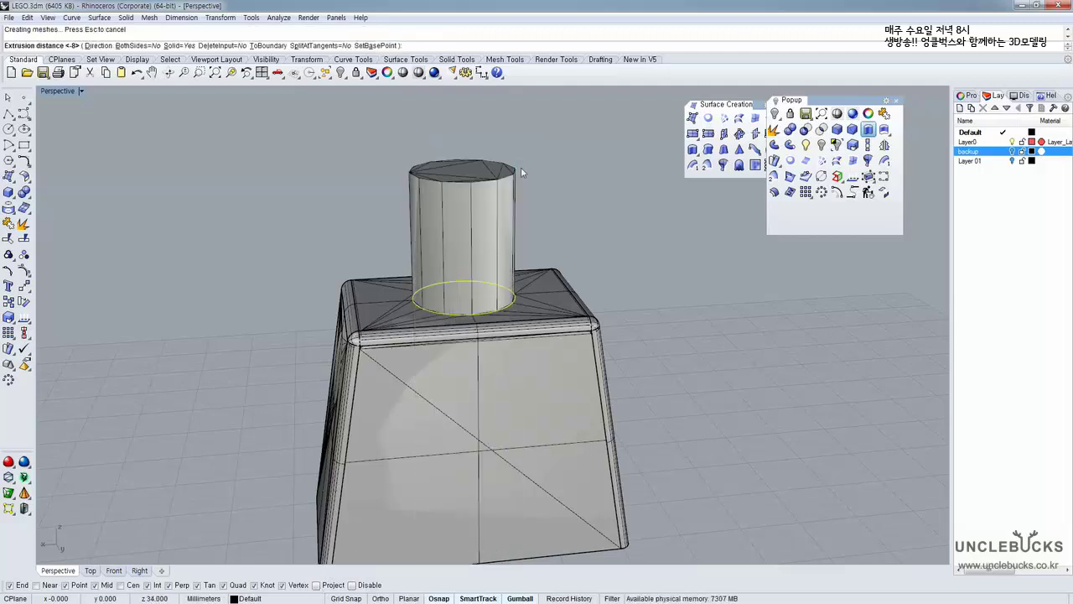
Join the cylindrical neck solid to the filleted torso solid with a Boolean union and select the joined body
{"action": "right_click_drag", "start_coordinate": [521, 167], "coordinate": [585, 206]}
{"action": "left_click", "coordinate": [477, 206]}
{"action": "right_click_drag", "start_coordinate": [479, 206], "coordinate": [588, 256]}
{"action": "scroll", "coordinate": [569, 324], "scroll_direction": "up", "scroll_amount": 6}
{"action": "right_click_drag", "start_coordinate": [361, 379], "coordinate": [337, 361]}
{"action": "left_click", "coordinate": [262, 456]}
{"action": "scroll", "coordinate": [337, 360], "scroll_direction": "down", "scroll_amount": 5}
{"action": "right_click_drag", "start_coordinate": [362, 323], "coordinate": [441, 215], "text": "shift"}
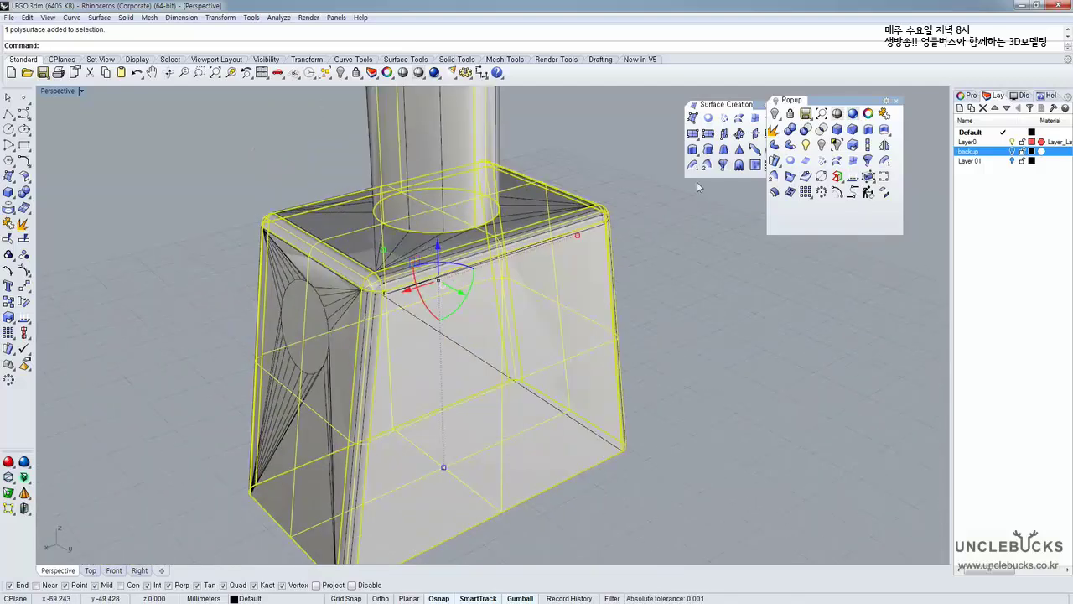
{"action": "left_click", "coordinate": [792, 132]}
{"action": "left_click", "coordinate": [473, 168]}
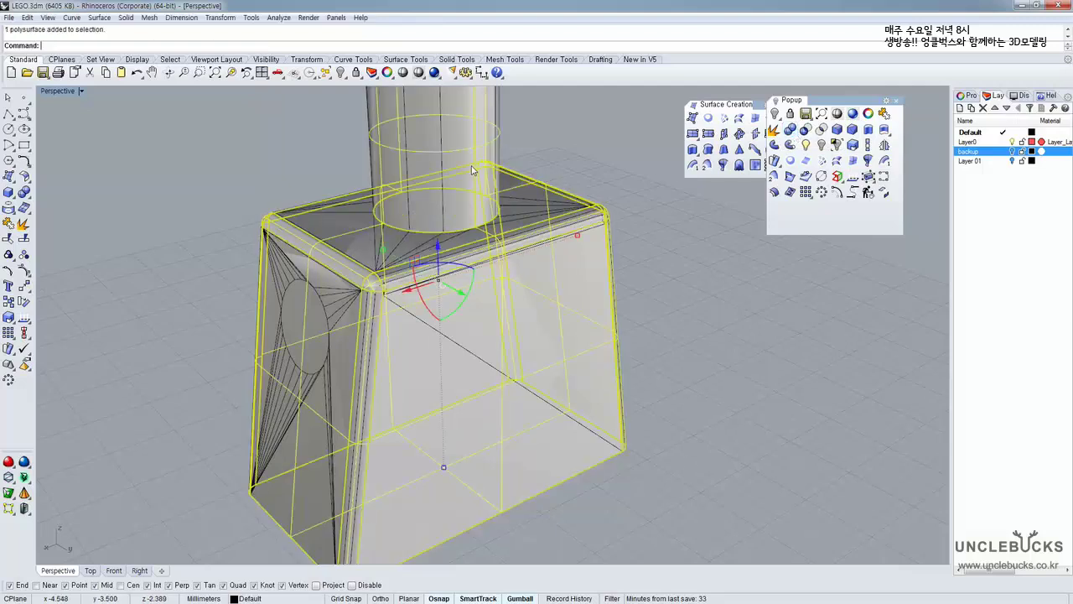
{"action": "right_click_drag", "start_coordinate": [554, 237], "coordinate": [509, 202]}
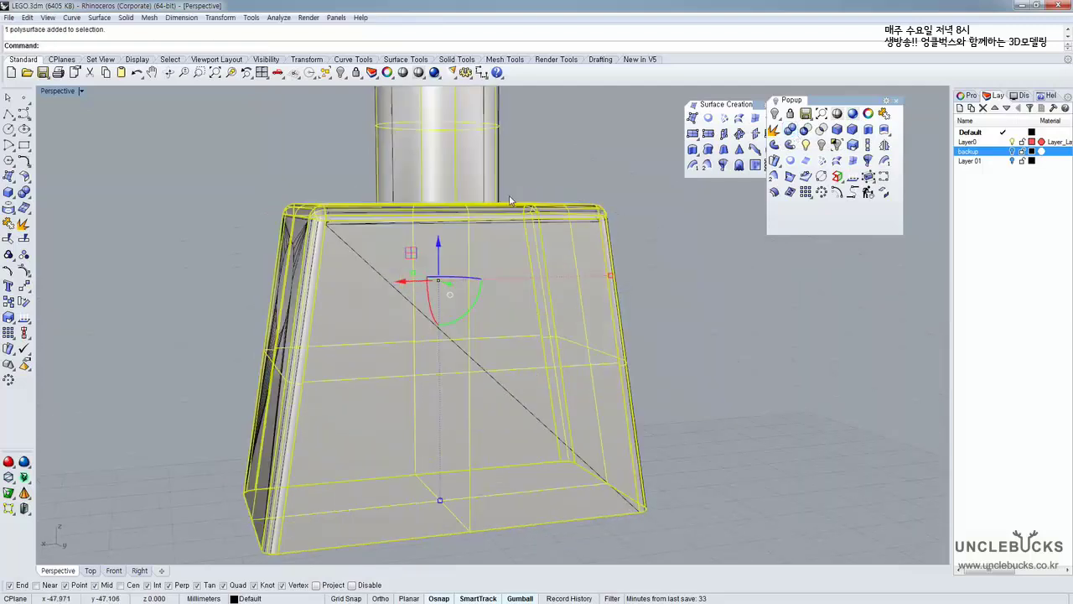
In the Front view, trace the mesh torso's inner cavity with a polyline from its lower-left corner over the upper edge to its lower-right corner
{"action": "double_click", "coordinate": [55, 91]}
{"action": "scroll", "coordinate": [265, 420], "scroll_direction": "down", "scroll_amount": 3}
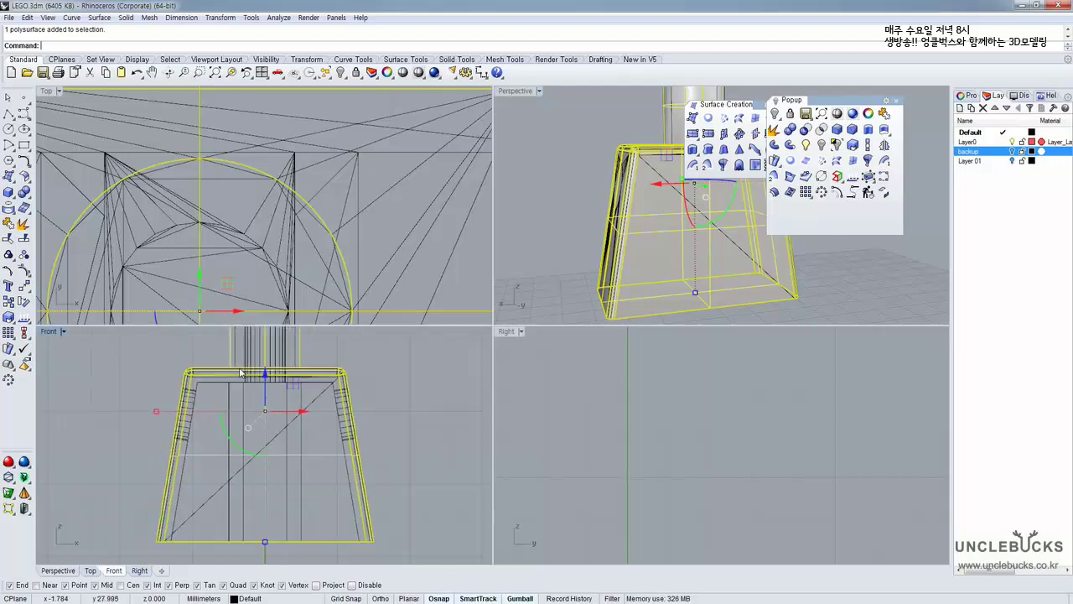
{"action": "double_click", "coordinate": [49, 332]}
{"action": "scroll", "coordinate": [287, 342], "scroll_direction": "down", "scroll_amount": 2}
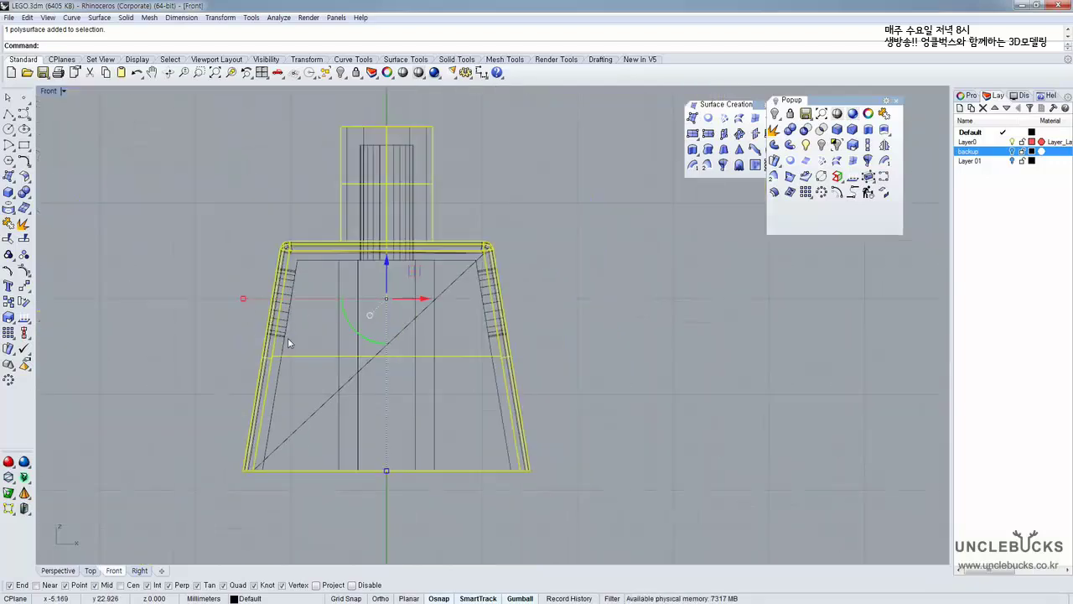
{"action": "left_click", "coordinate": [8, 114]}
{"action": "left_click", "coordinate": [264, 472]}
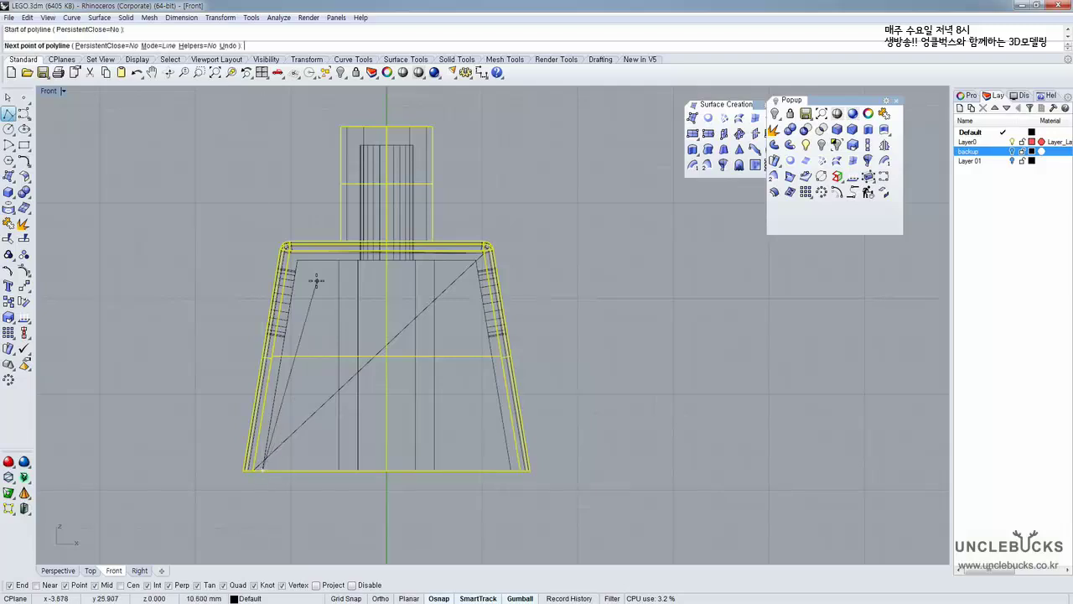
{"action": "scroll", "coordinate": [311, 280], "scroll_direction": "up", "scroll_amount": 4}
{"action": "left_click", "coordinate": [271, 240]}
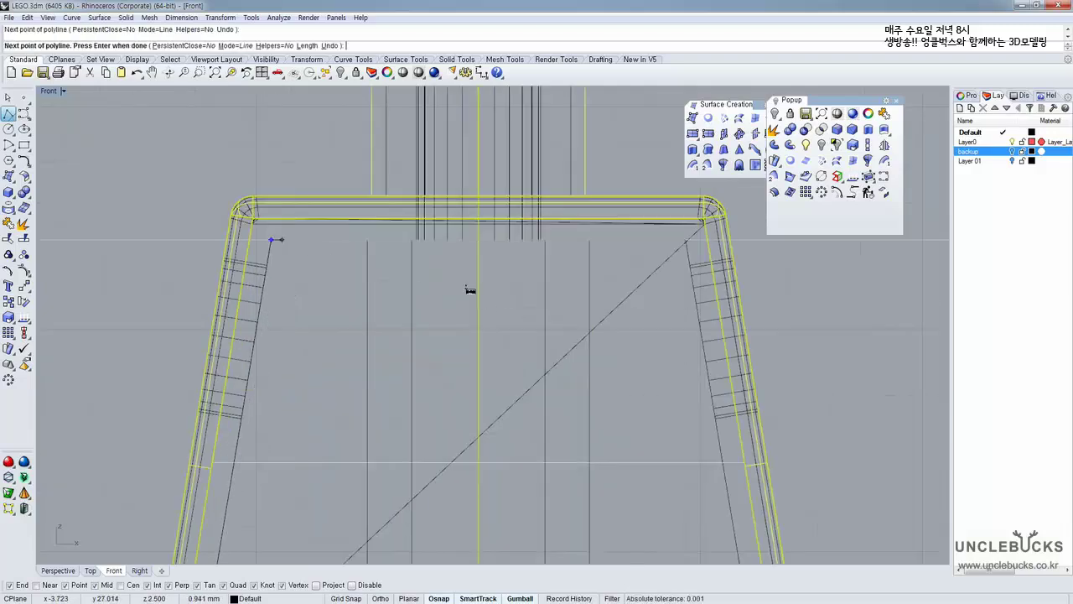
{"action": "left_click", "coordinate": [686, 240]}
{"action": "right_click_drag", "start_coordinate": [686, 473], "coordinate": [545, 244]}
{"action": "scroll", "coordinate": [546, 243], "scroll_direction": "down", "scroll_amount": 4}
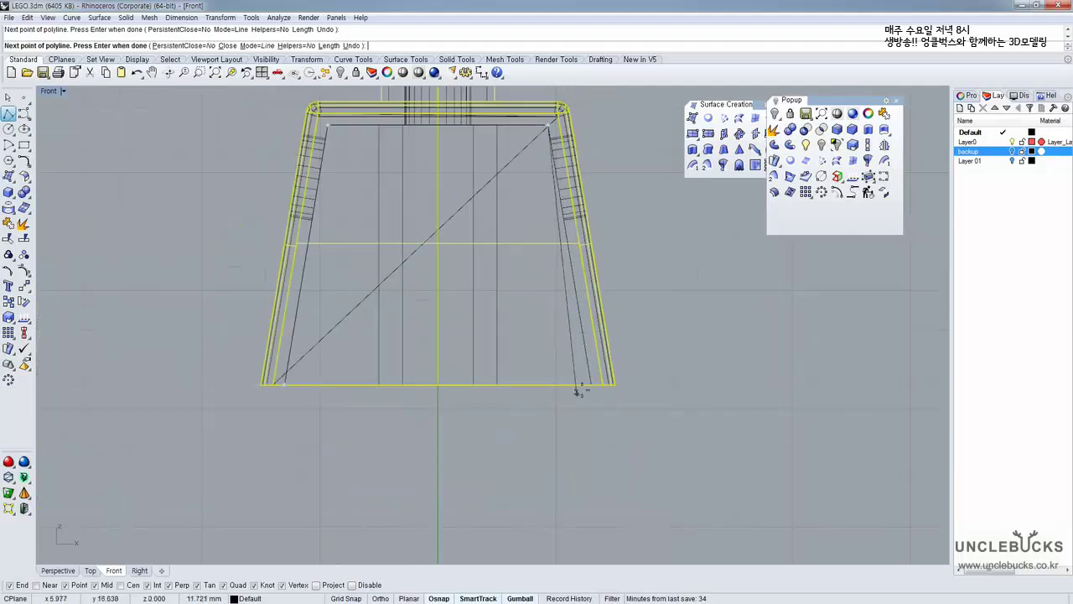
{"action": "left_click", "coordinate": [591, 386]}
Continue the cavity polyline straight down about 5 mm below the torso's base, across, and back up to close it at the starting corner
{"action": "key", "text": "shift"}
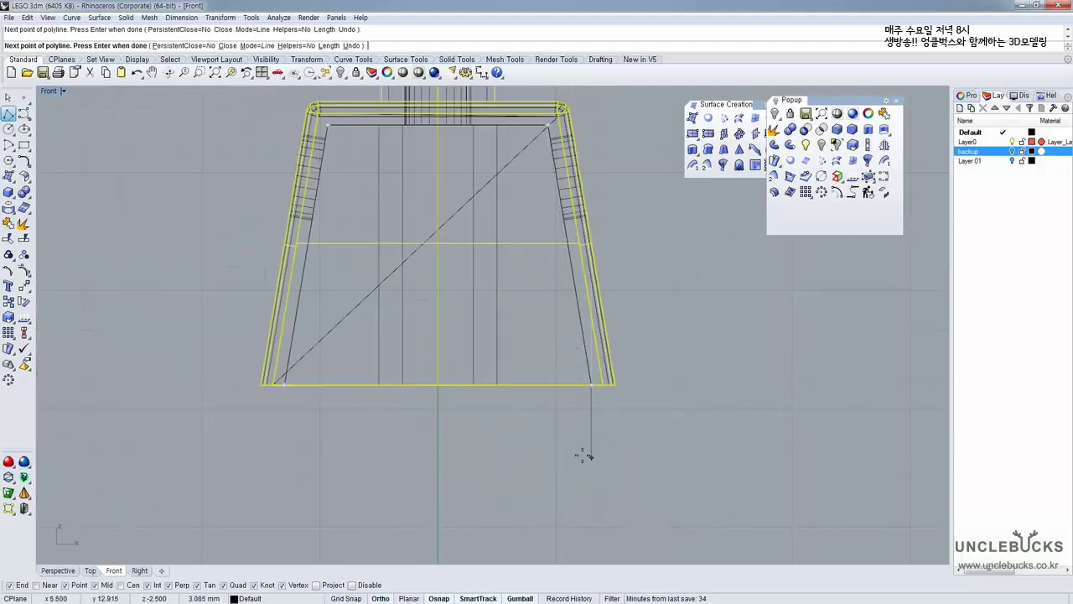
{"action": "right_click_drag", "start_coordinate": [586, 426], "coordinate": [587, 356]}
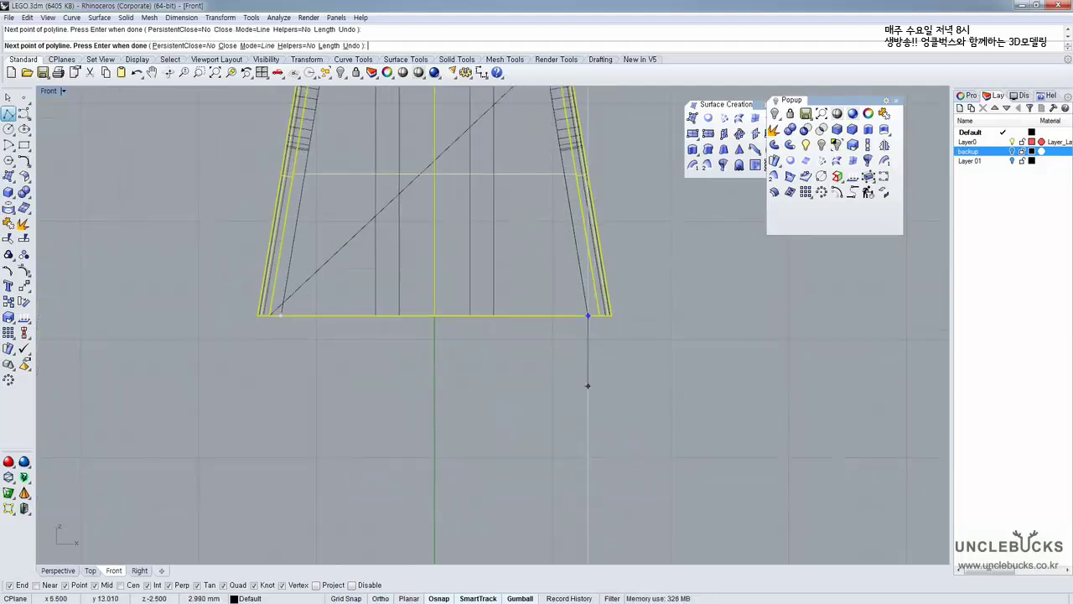
{"action": "left_click", "coordinate": [582, 432]}
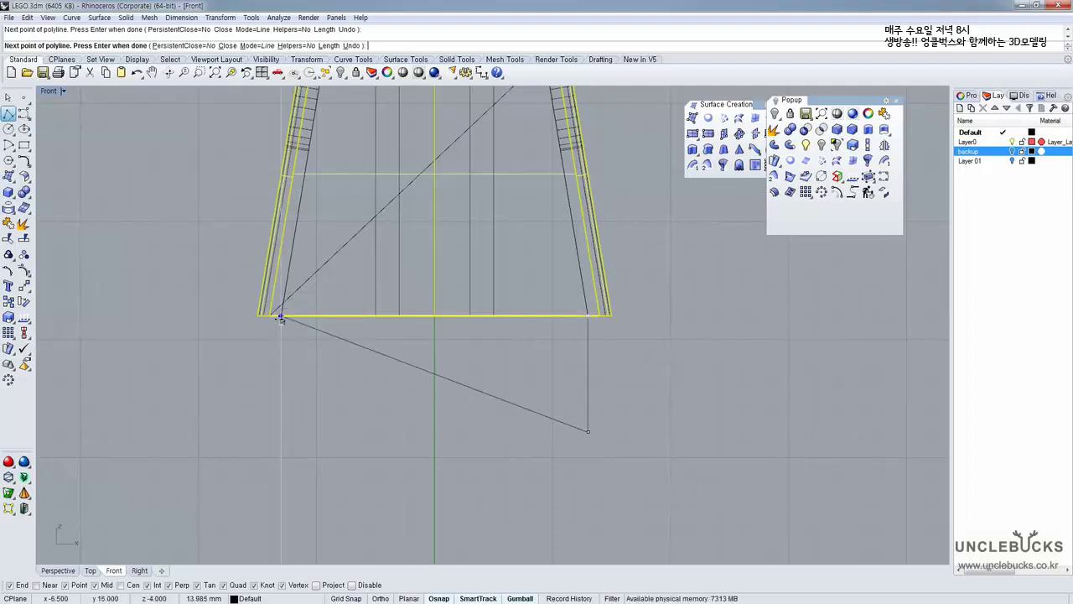
{"action": "left_click", "coordinate": [280, 431]}
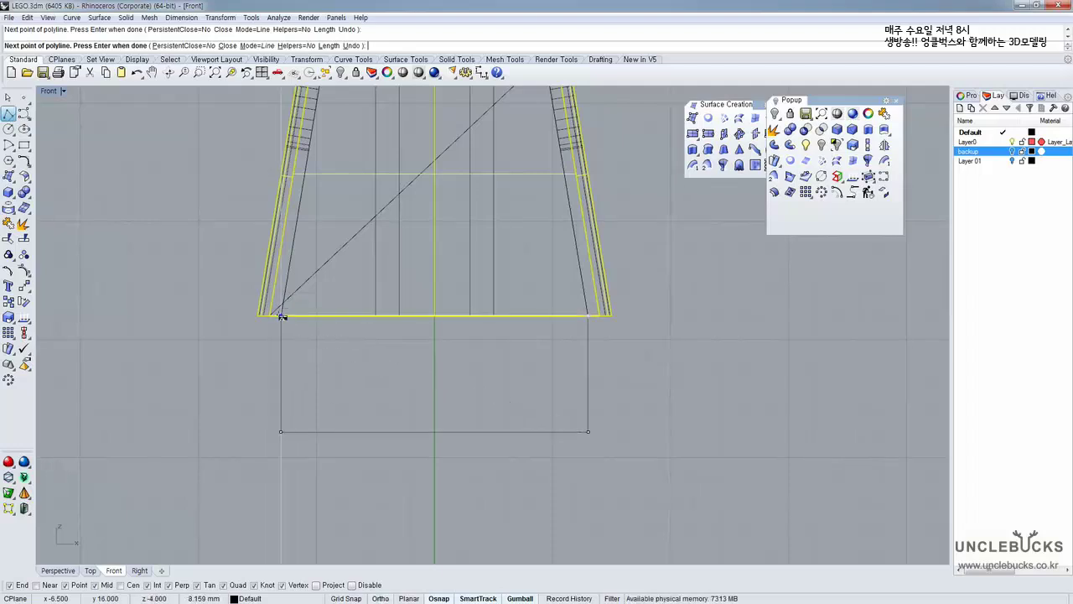
{"action": "left_click", "coordinate": [281, 316]}
{"action": "right_click", "coordinate": [456, 401]}
Select the closed cavity polyline and examine in the Top, Front and Right views whether it lies in one plane
{"action": "left_click", "coordinate": [461, 432]}
{"action": "right_click_drag", "start_coordinate": [470, 340], "coordinate": [426, 401]}
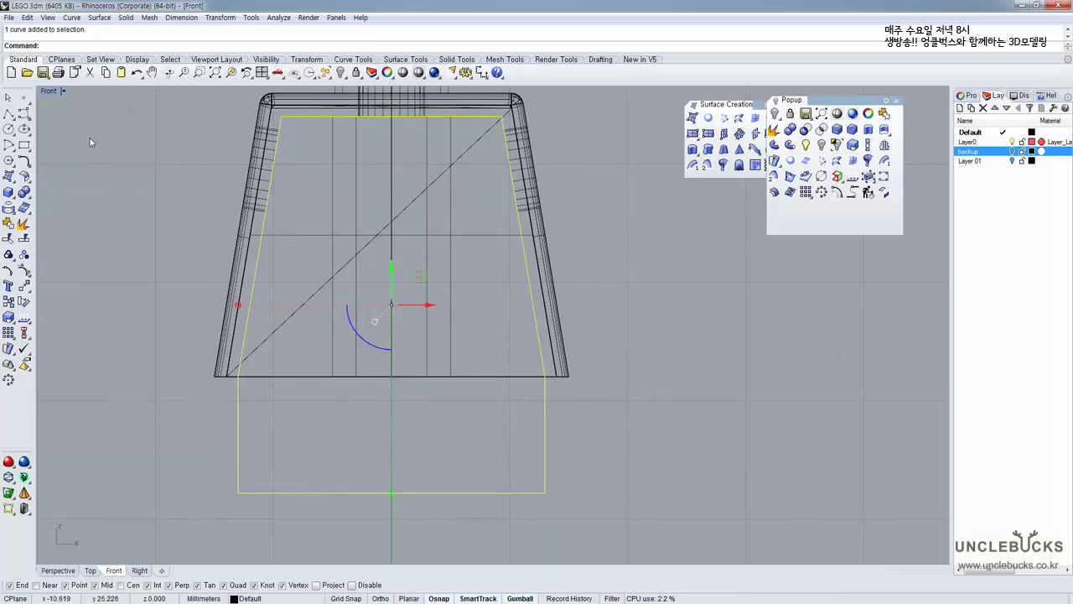
{"action": "double_click", "coordinate": [50, 91]}
{"action": "scroll", "coordinate": [260, 209], "scroll_direction": "down", "scroll_amount": 5}
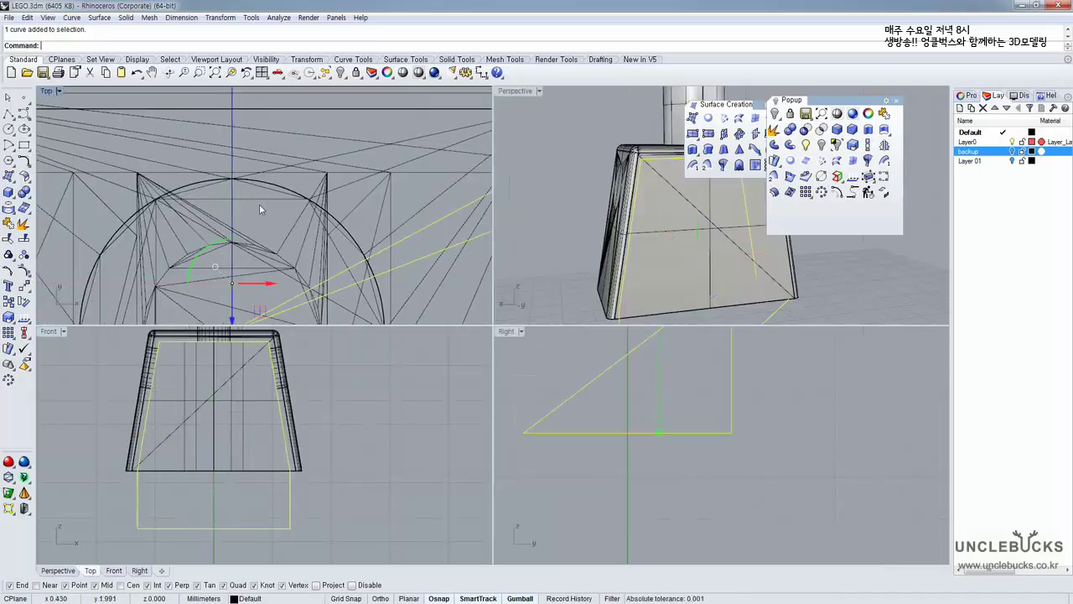
{"action": "scroll", "coordinate": [245, 208], "scroll_direction": "up", "scroll_amount": 2}
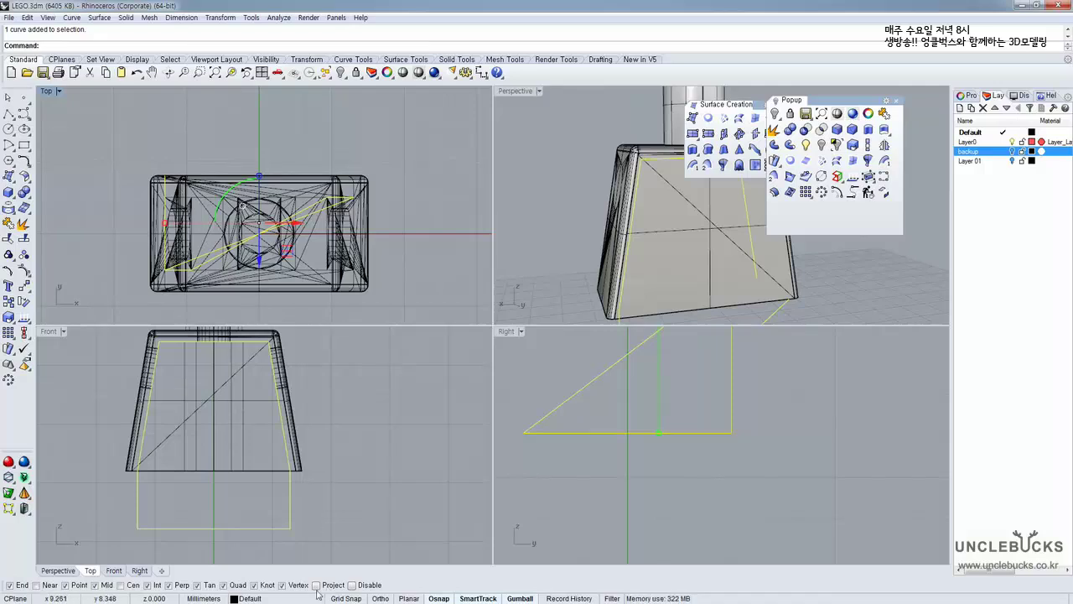
{"action": "right_click_drag", "start_coordinate": [257, 270], "coordinate": [251, 235]}
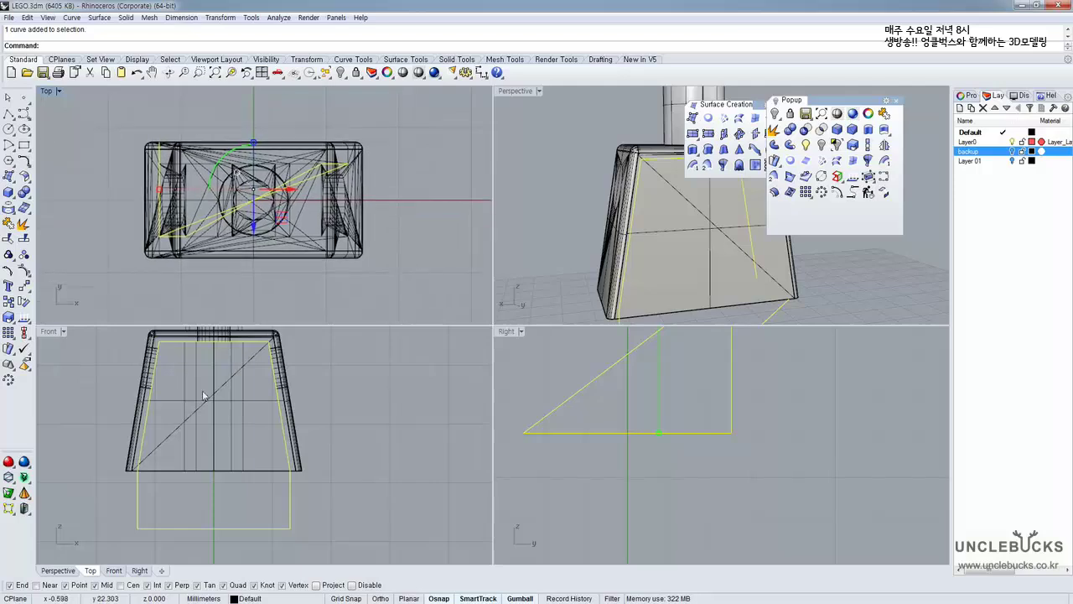
{"action": "right_click_drag", "start_coordinate": [197, 394], "coordinate": [196, 406]}
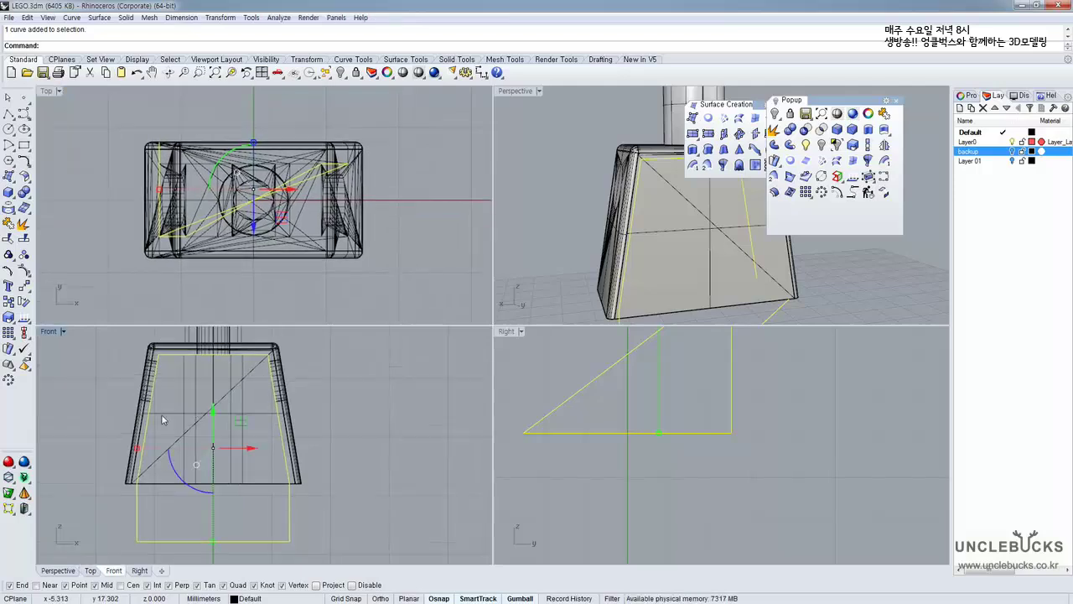
{"action": "scroll", "coordinate": [168, 147], "scroll_direction": "up", "scroll_amount": 3}
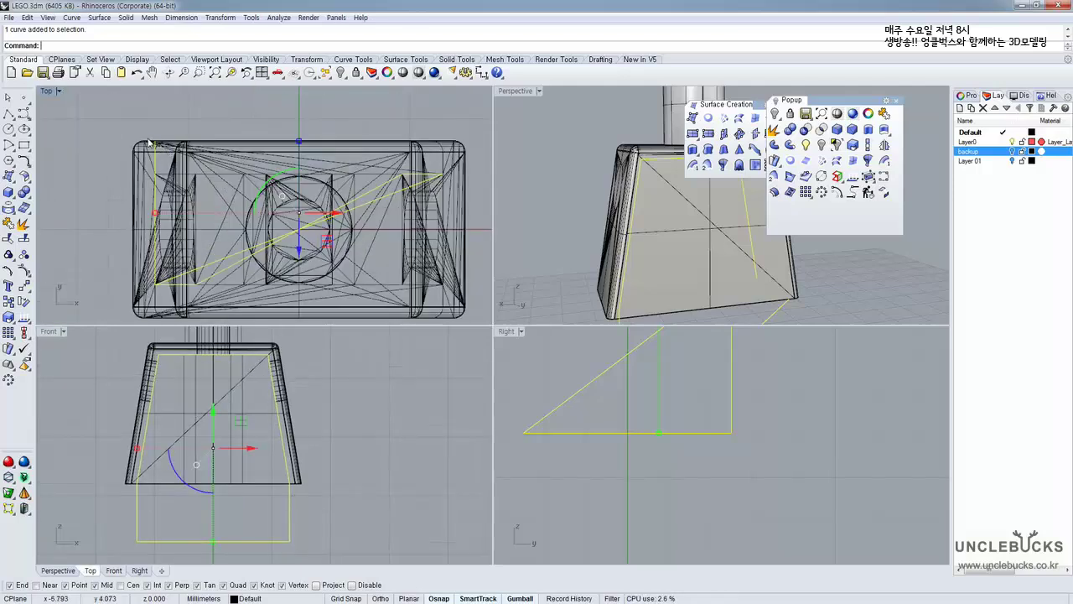
{"action": "right_click_drag", "start_coordinate": [296, 442], "coordinate": [306, 401]}
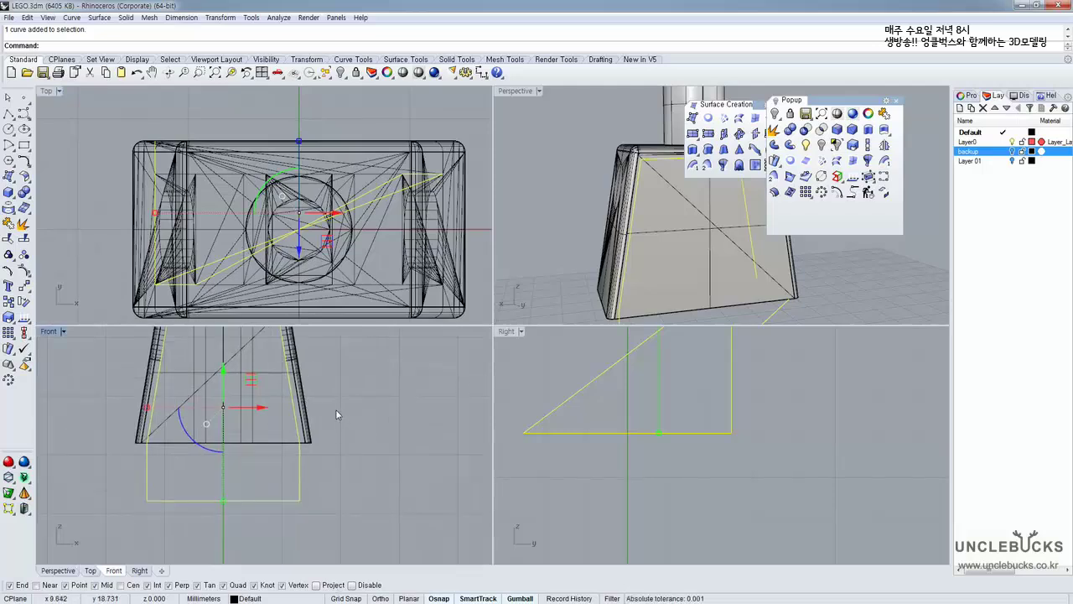
In the Front view, move the cavity polyline about 23 mm to the right, clear of the torso
{"action": "scroll", "coordinate": [328, 407], "scroll_direction": "down", "scroll_amount": 3}
{"action": "right_click_drag", "start_coordinate": [300, 409], "coordinate": [218, 413]}
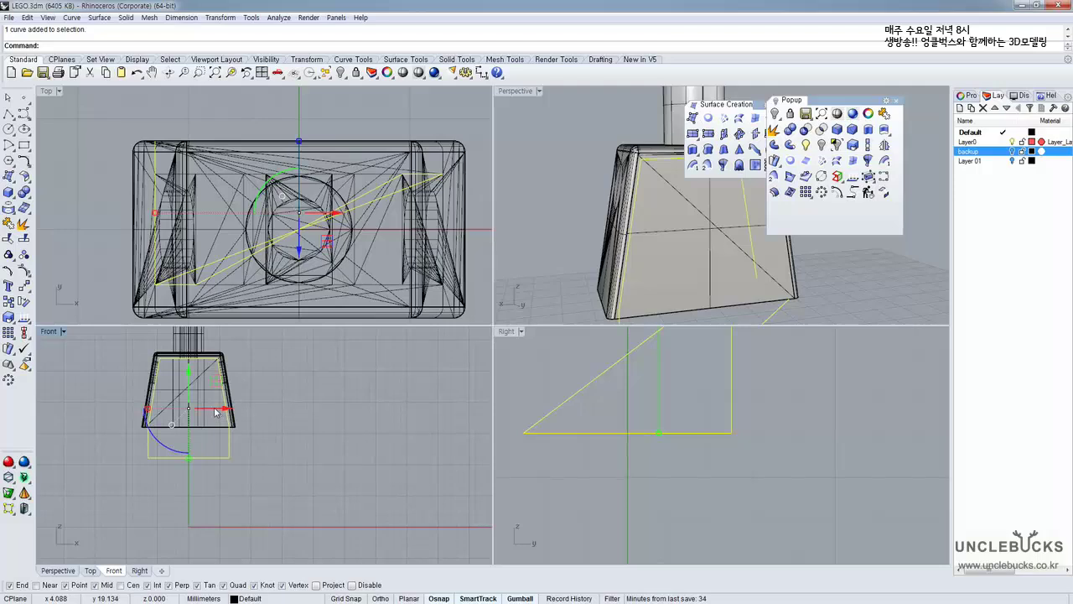
{"action": "left_click_drag", "start_coordinate": [215, 412], "coordinate": [361, 411]}
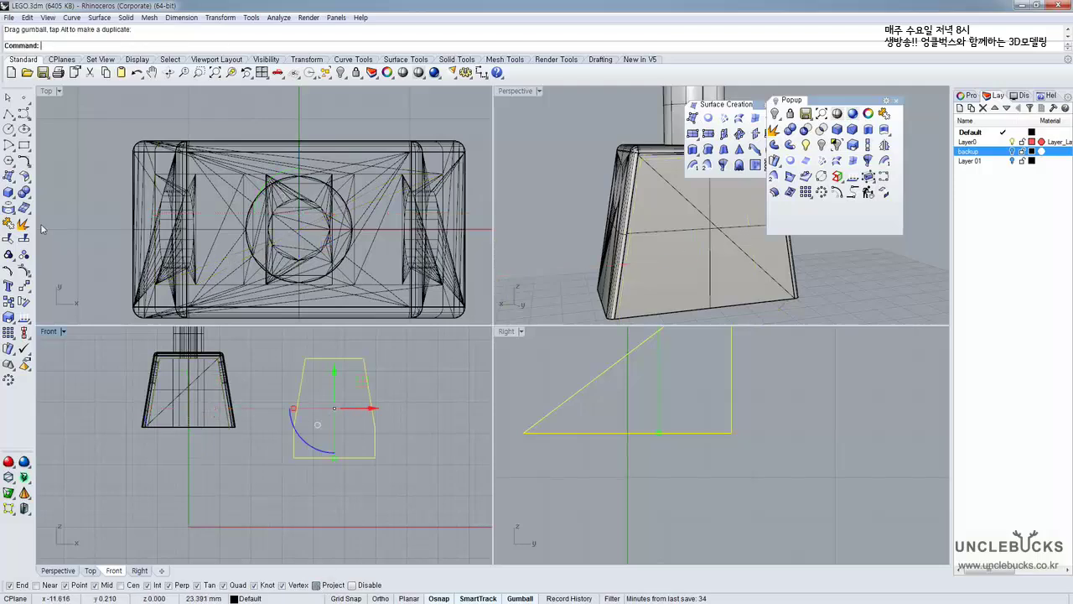
With the Project snap on, retrace the moved cavity outline in the Front view as a flat closed polyline through all six corners
{"action": "left_click", "coordinate": [14, 115]}
{"action": "left_click", "coordinate": [293, 457]}
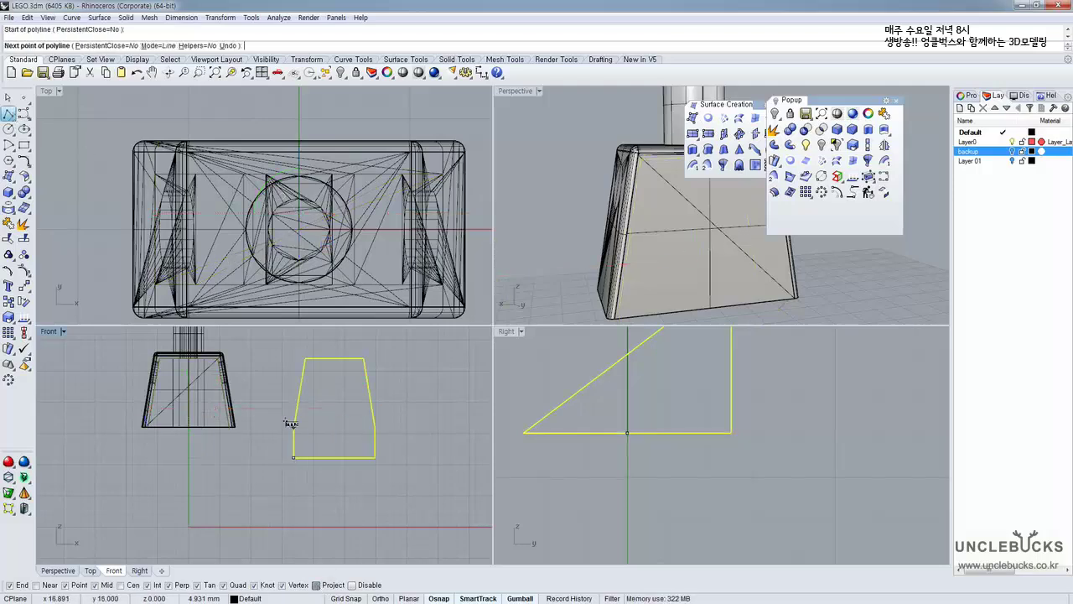
{"action": "left_click", "coordinate": [294, 426]}
{"action": "left_click", "coordinate": [305, 358]}
{"action": "left_click", "coordinate": [363, 358]}
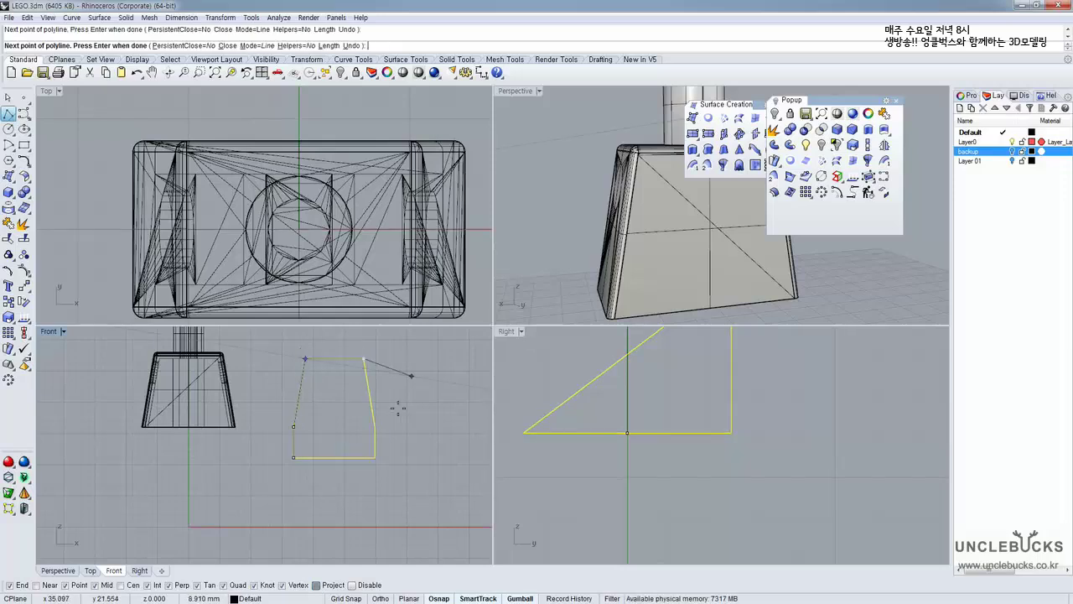
{"action": "left_click", "coordinate": [374, 426]}
{"action": "left_click", "coordinate": [375, 457]}
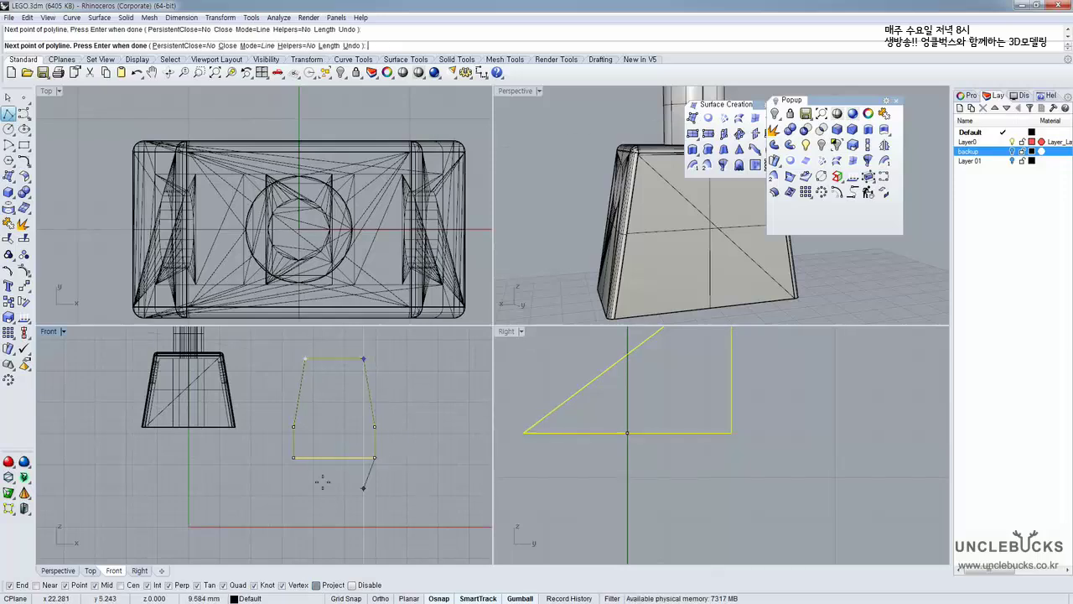
{"action": "left_click", "coordinate": [294, 457]}
Delete the original non-planar outline in the Top view and select the flat traced polyline
{"action": "left_click", "coordinate": [332, 459]}
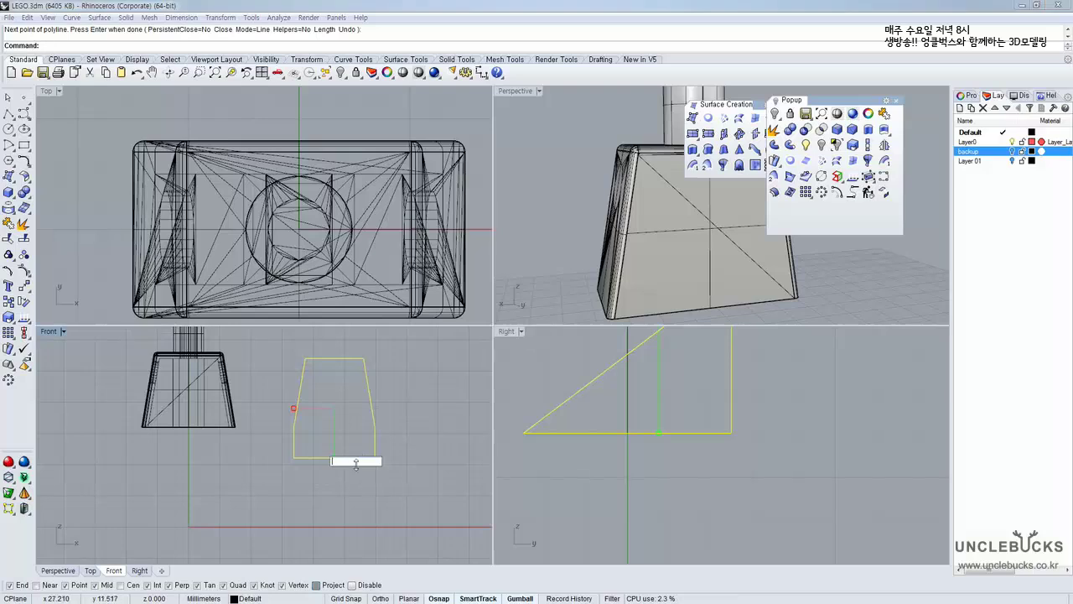
{"action": "left_click", "coordinate": [387, 446]}
{"action": "right_click_drag", "start_coordinate": [401, 236], "coordinate": [204, 234]}
{"action": "scroll", "coordinate": [361, 232], "scroll_direction": "down", "scroll_amount": 8}
{"action": "right_click_drag", "start_coordinate": [361, 233], "coordinate": [286, 232]}
{"action": "left_click", "coordinate": [337, 207]}
{"action": "key", "text": "Delete"}
{"action": "left_click", "coordinate": [366, 231]}
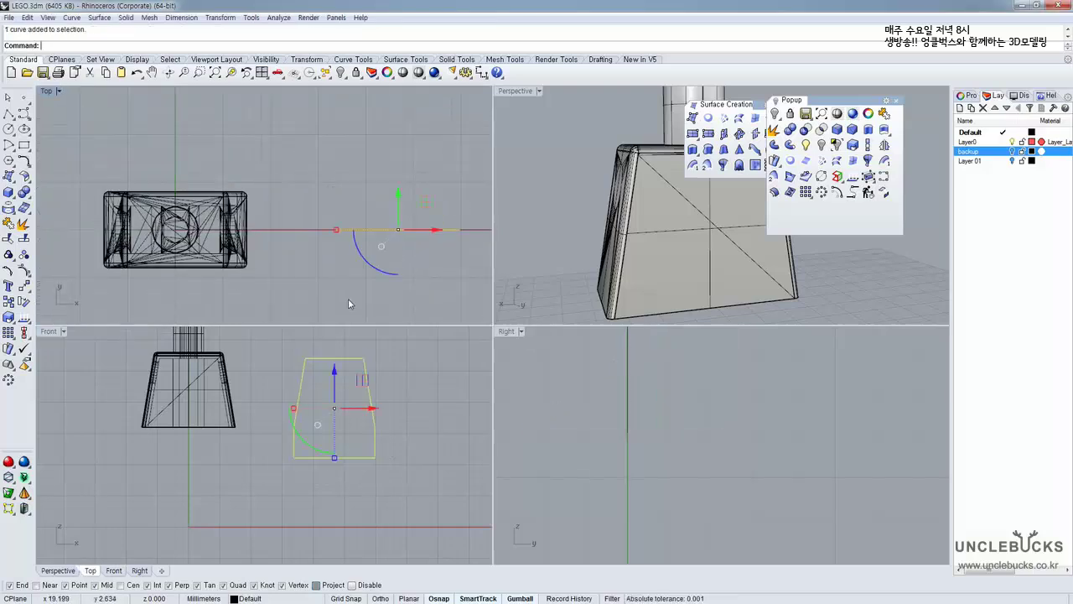
In the Front view, move the flat profile from its upper-left corner onto the matching inner corner of the mesh torso's cavity
{"action": "double_click", "coordinate": [51, 332]}
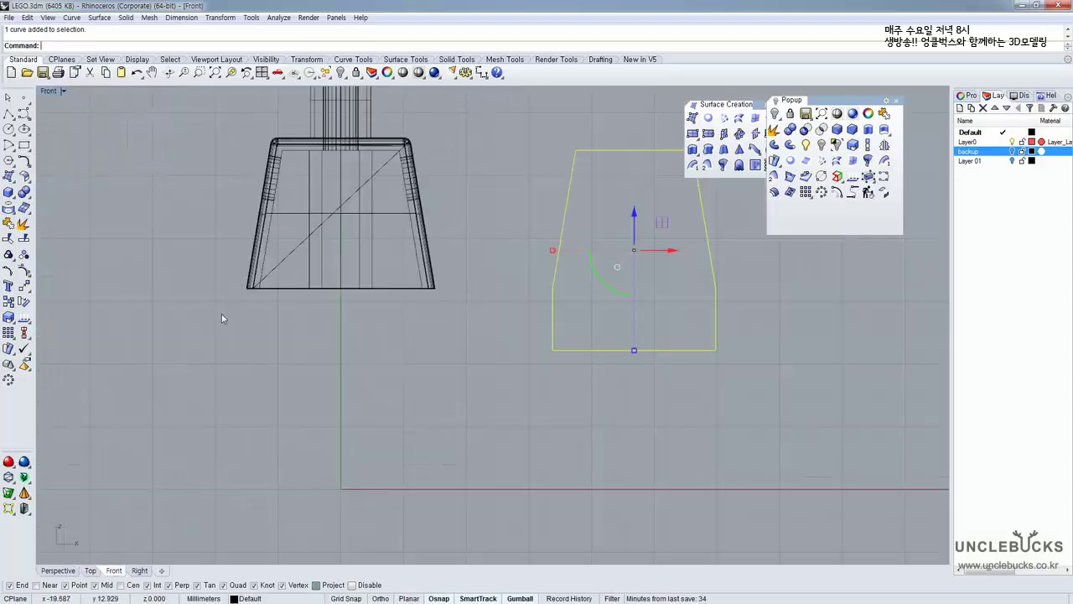
{"action": "scroll", "coordinate": [372, 373], "scroll_direction": "up", "scroll_amount": 2}
{"action": "scroll", "coordinate": [532, 319], "scroll_direction": "up", "scroll_amount": 2}
{"action": "scroll", "coordinate": [530, 289], "scroll_direction": "up", "scroll_amount": 2}
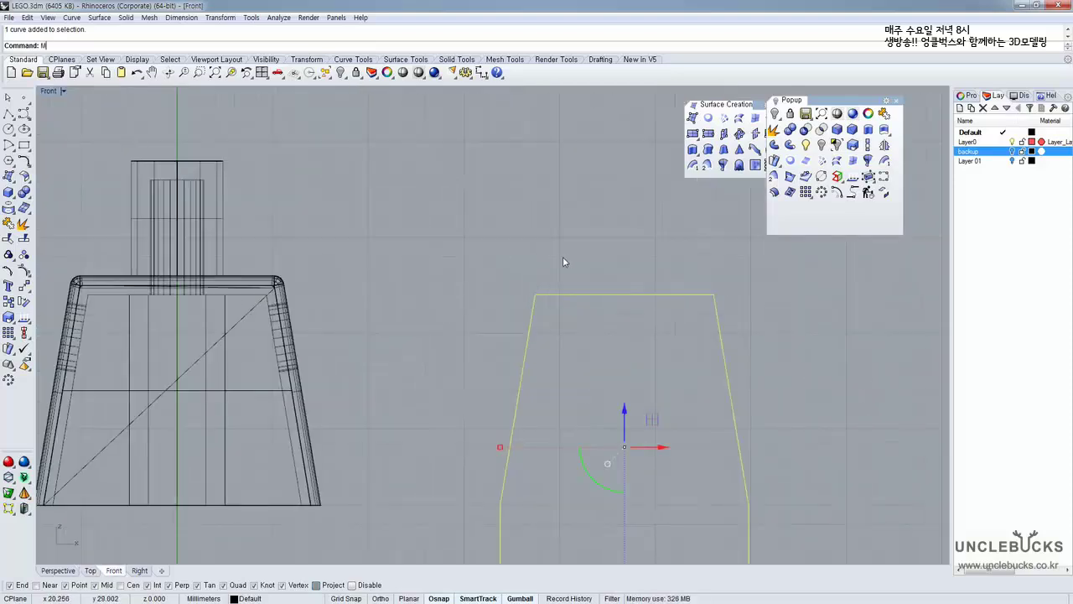
{"action": "type", "text": "ove"}
{"action": "key", "text": "Return"}
{"action": "left_click", "coordinate": [534, 294]}
{"action": "scroll", "coordinate": [268, 275], "scroll_direction": "up", "scroll_amount": 4}
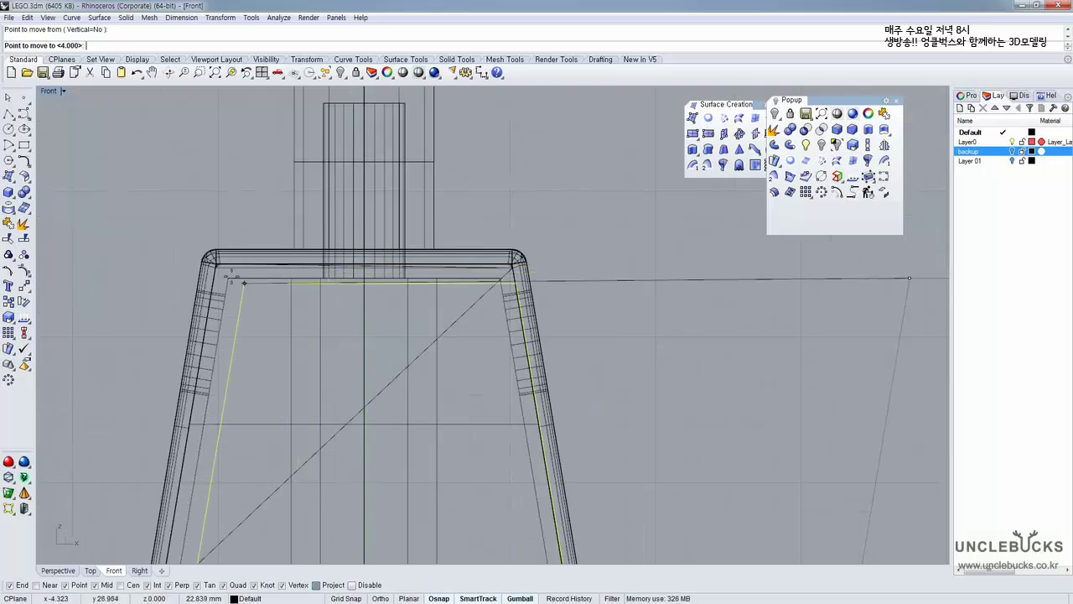
{"action": "key", "text": "Escape"}
Extrude the flat cavity profile as a solid 2.5 mm to both sides, up to the mesh cavity's corner in the Top view
{"action": "double_click", "coordinate": [50, 90]}
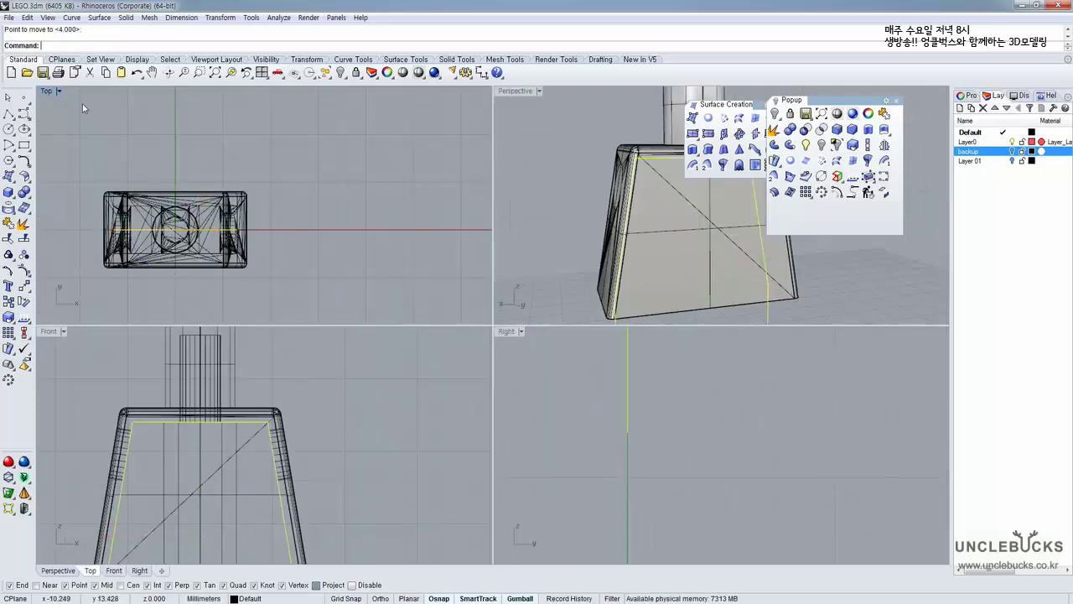
{"action": "scroll", "coordinate": [98, 234], "scroll_direction": "up", "scroll_amount": 5}
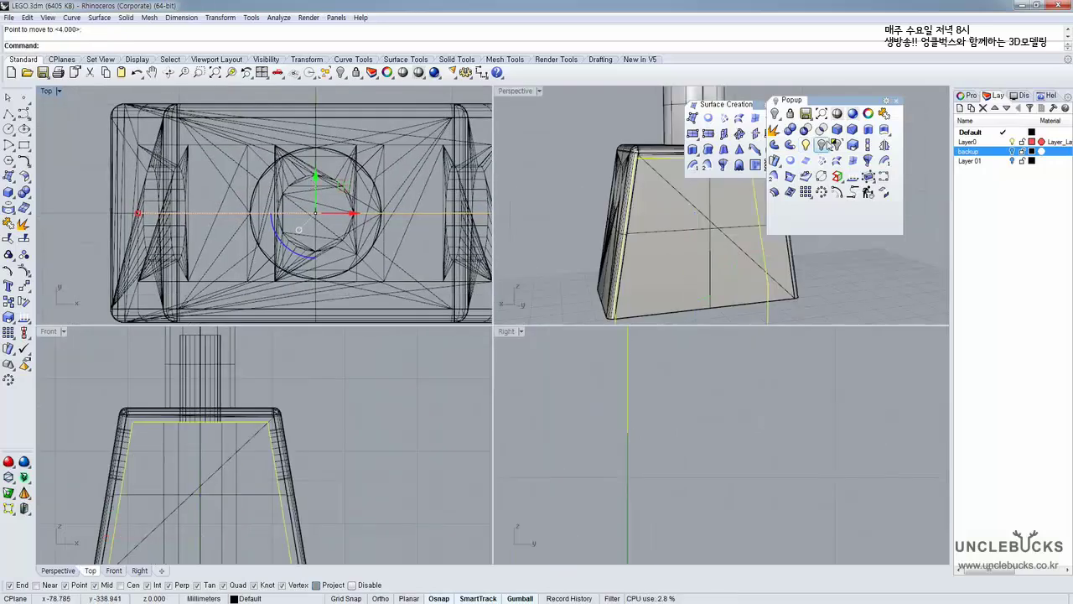
{"action": "left_click", "coordinate": [868, 129]}
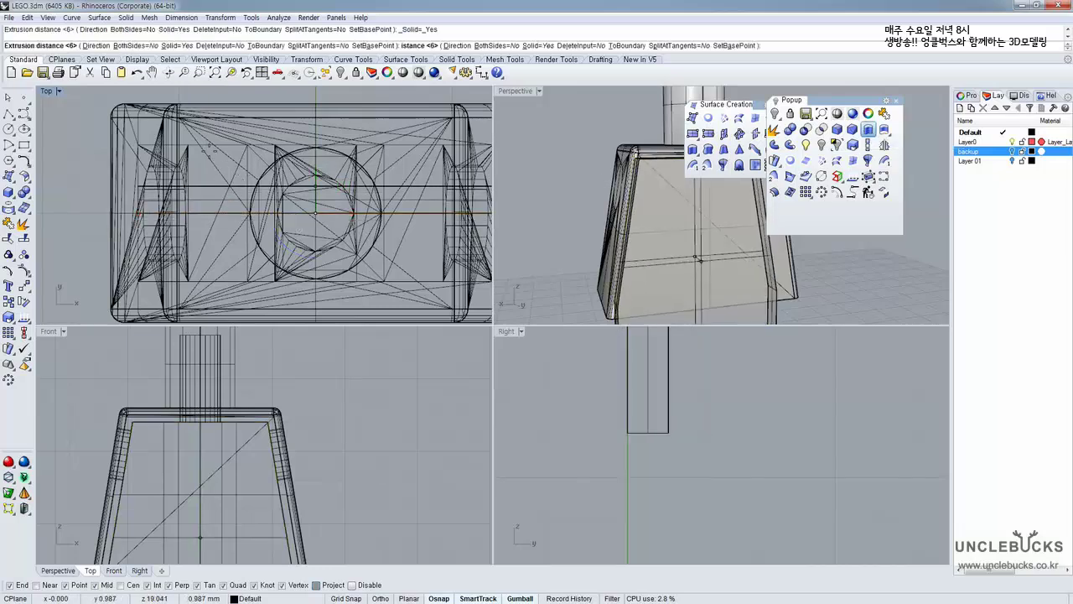
{"action": "left_click", "coordinate": [139, 47]}
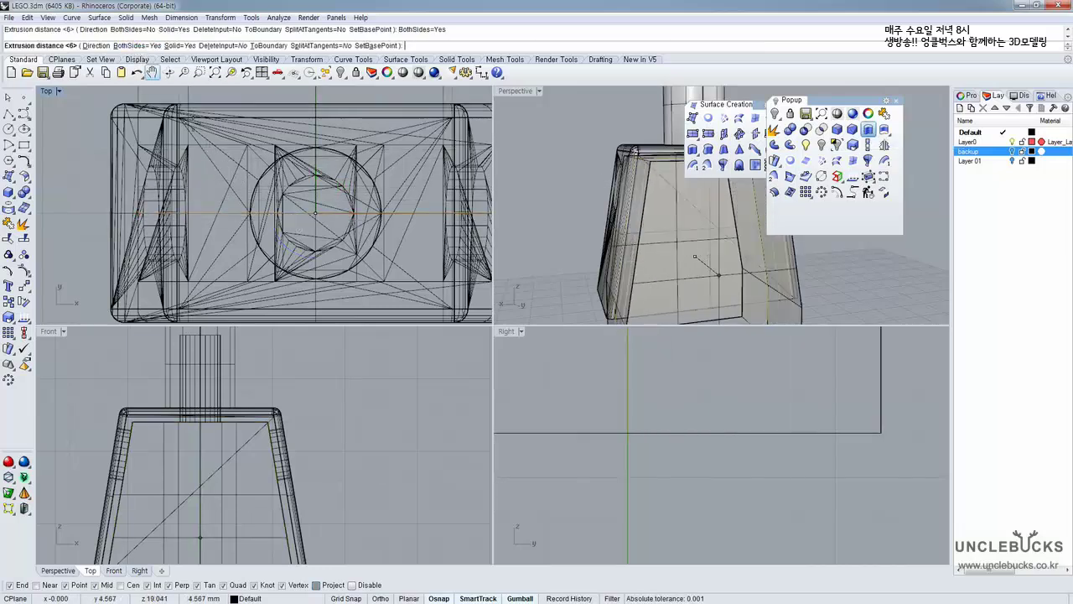
{"action": "scroll", "coordinate": [128, 142], "scroll_direction": "up", "scroll_amount": 5}
{"action": "left_click", "coordinate": [128, 142]}
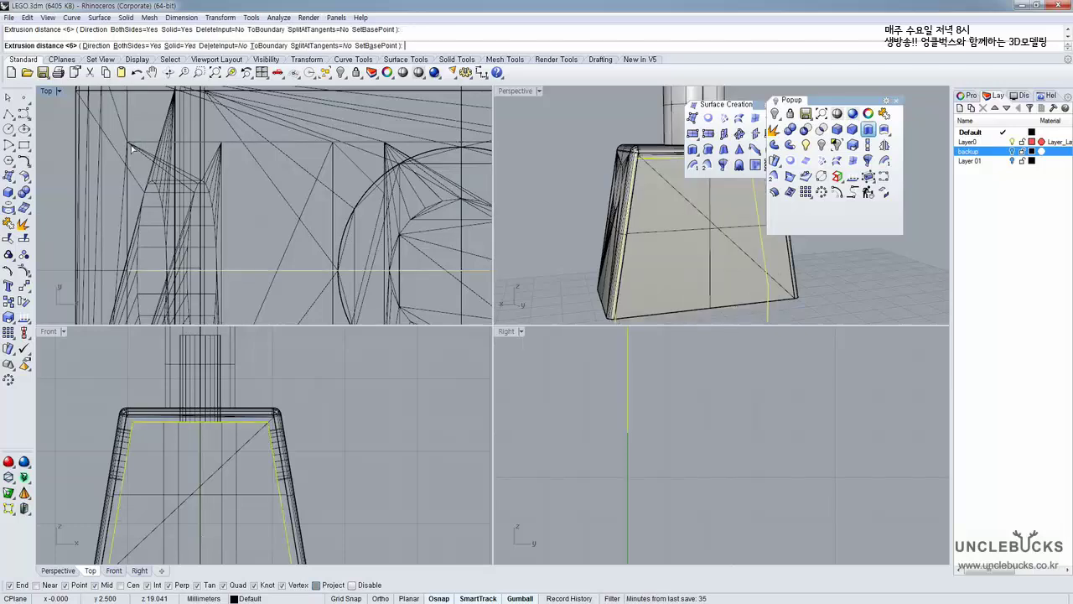
{"action": "double_click", "coordinate": [512, 91]}
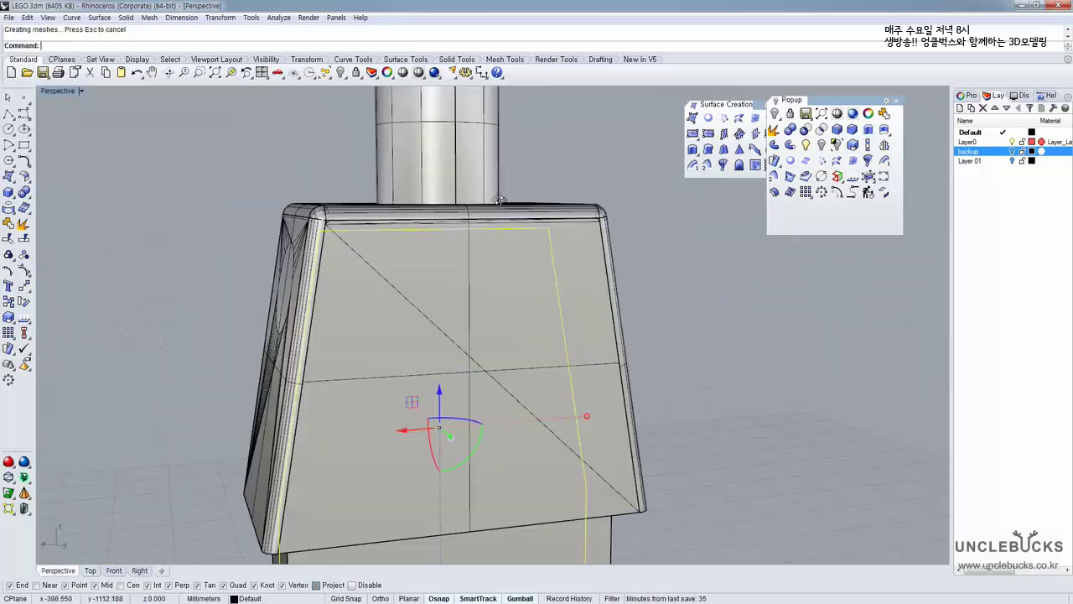
Subtract the extruded cavity block from the torso polysurface with Boolean Difference
{"action": "scroll", "coordinate": [544, 195], "scroll_direction": "down", "scroll_amount": 5}
{"action": "left_click", "coordinate": [545, 196]}
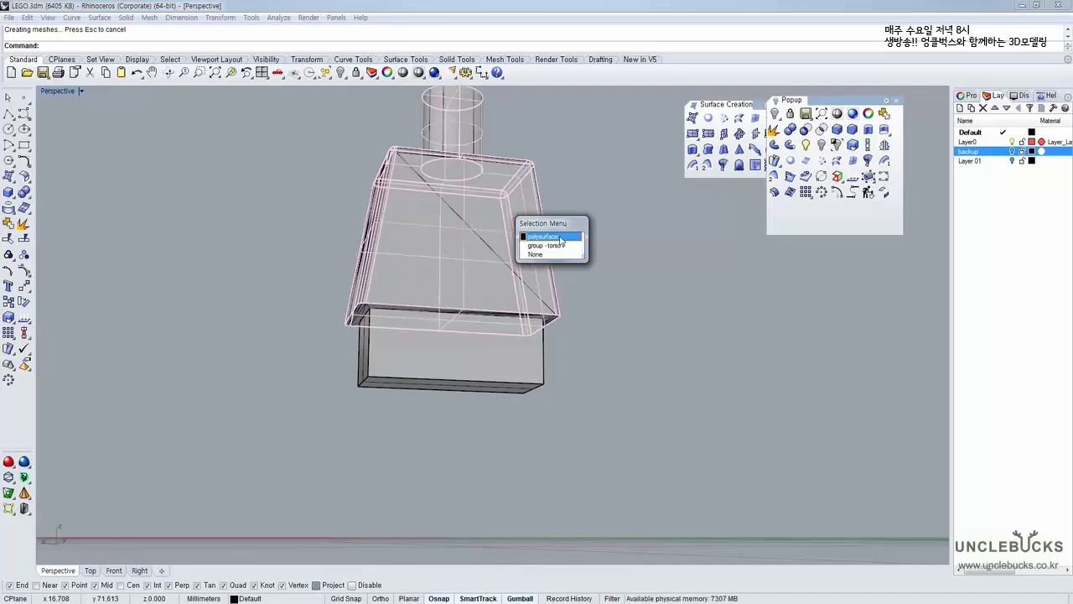
{"action": "left_click", "coordinate": [560, 238]}
{"action": "left_click", "coordinate": [805, 133]}
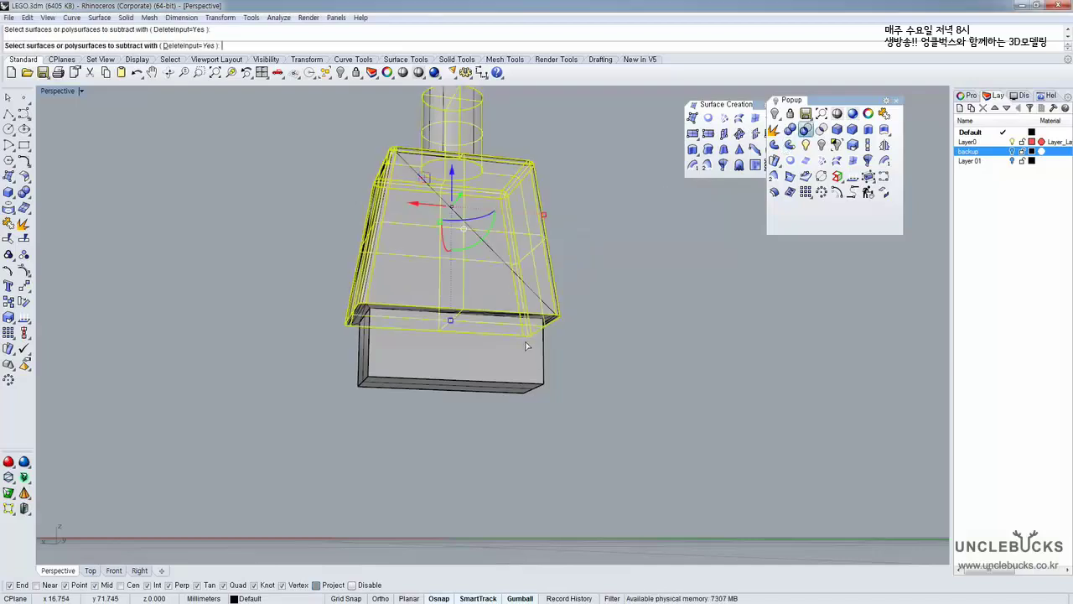
{"action": "left_click", "coordinate": [528, 343]}
{"action": "right_click", "coordinate": [629, 311]}
{"action": "right_click_drag", "start_coordinate": [630, 311], "coordinate": [554, 294]}
Draw a 3.5 mm circle by its diameter over the arm hole on the mesh torso's sloped side, snapping to opposite hole vertices
{"action": "scroll", "coordinate": [547, 174], "scroll_direction": "up", "scroll_amount": 7}
{"action": "mouse_move", "coordinate": [558, 144]}
{"action": "right_mouse_down"}
{"action": "mouse_move", "coordinate": [537, 202]}
{"action": "mouse_move", "coordinate": [336, 269]}
{"action": "right_mouse_up"}
{"action": "right_click_drag", "start_coordinate": [380, 240], "coordinate": [330, 245]}
{"action": "scroll", "coordinate": [282, 280], "scroll_direction": "up", "scroll_amount": 3}
{"action": "right_click_drag", "start_coordinate": [283, 280], "coordinate": [533, 213]}
{"action": "scroll", "coordinate": [380, 249], "scroll_direction": "up", "scroll_amount": 3}
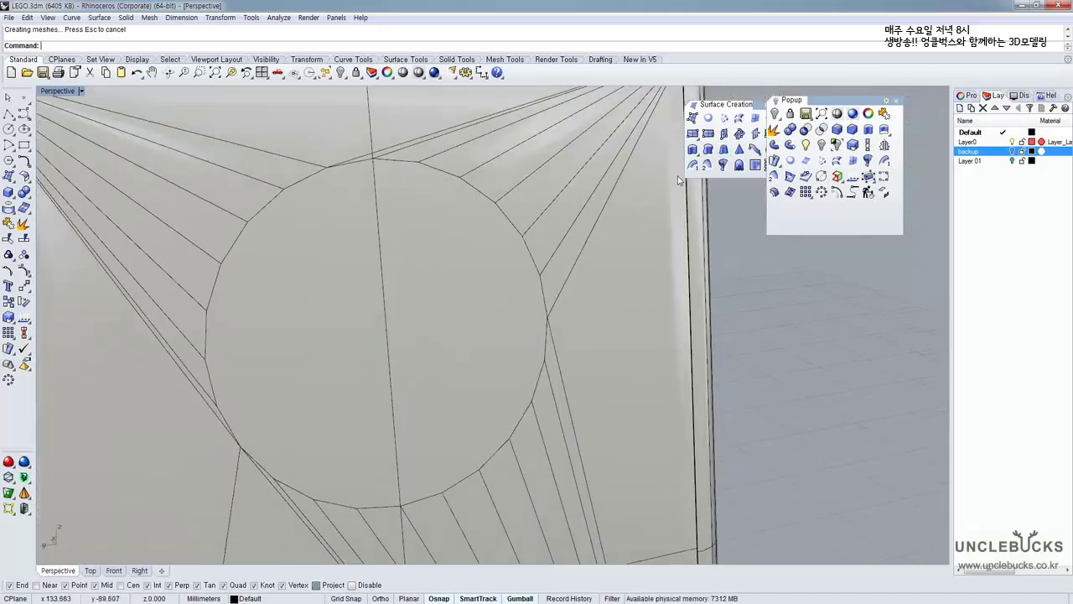
{"action": "left_click", "coordinate": [821, 176]}
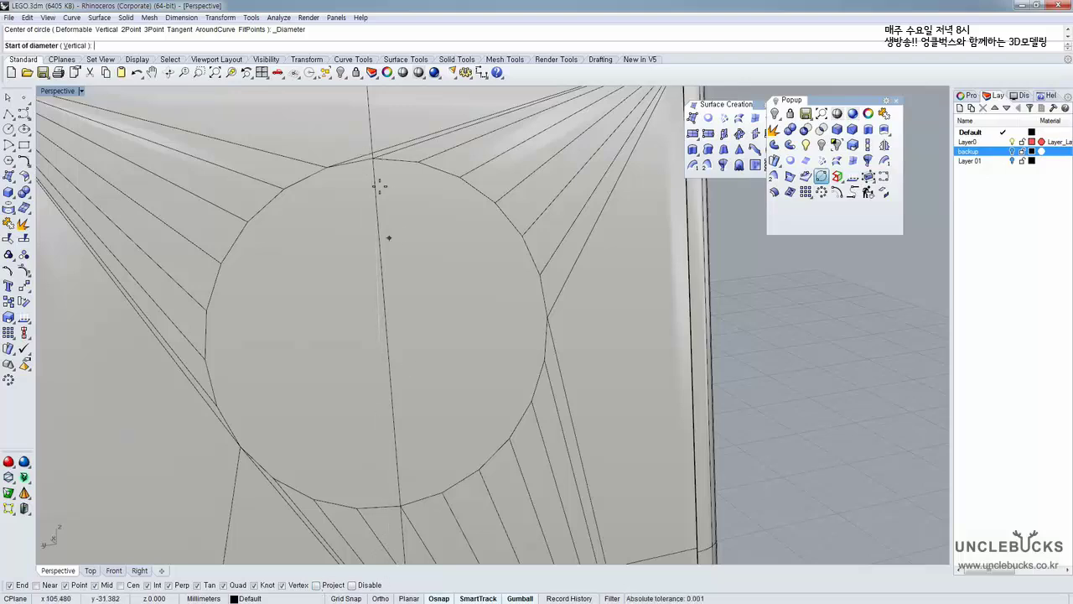
{"action": "left_click", "coordinate": [374, 158]}
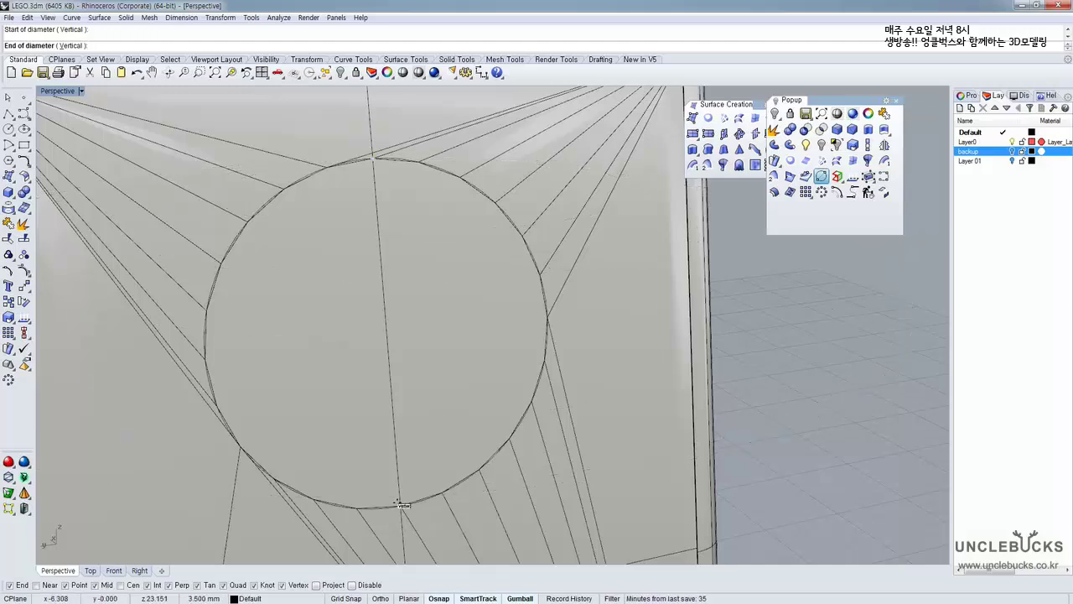
{"action": "left_click", "coordinate": [401, 506]}
Extrude the arm-hole circle as a solid about 6.3 mm to both sides so it passes through the torso wall
{"action": "left_click", "coordinate": [548, 302]}
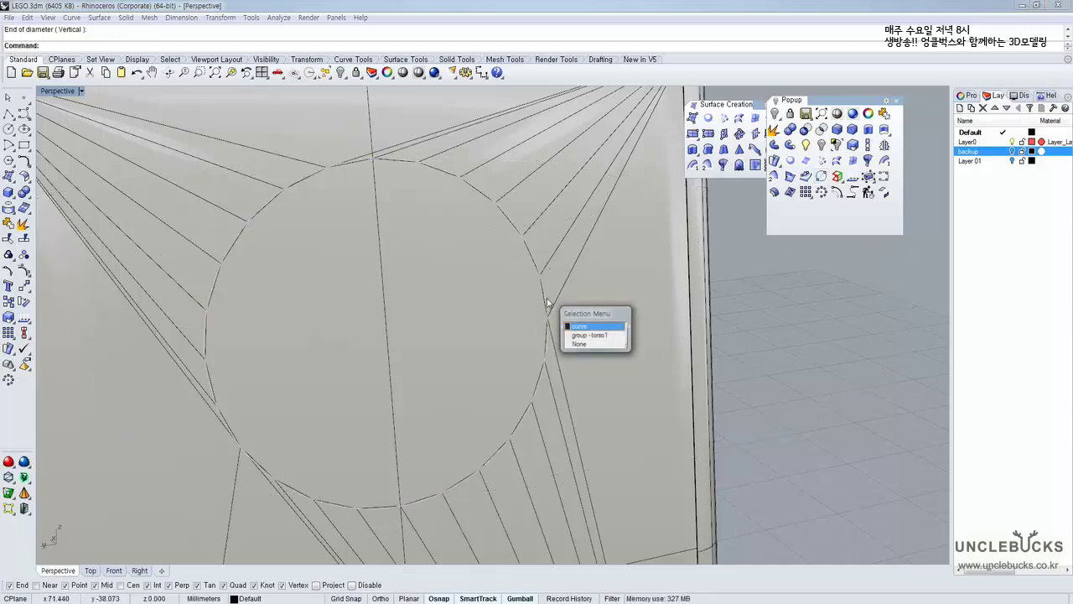
{"action": "left_click", "coordinate": [575, 327]}
{"action": "right_click_drag", "start_coordinate": [491, 348], "coordinate": [567, 260]}
{"action": "scroll", "coordinate": [560, 292], "scroll_direction": "down", "scroll_amount": 6}
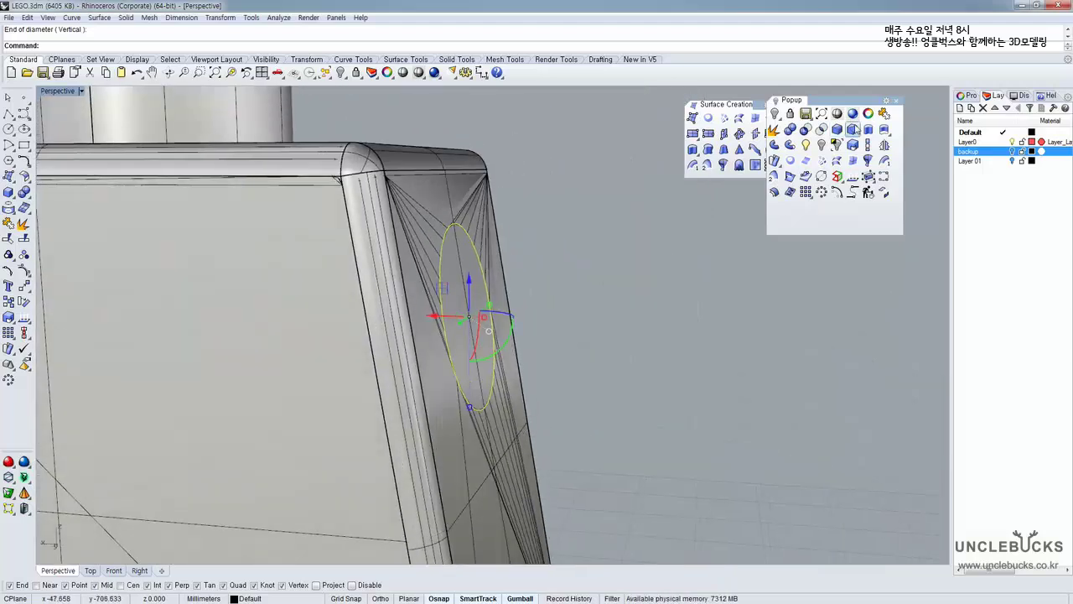
{"action": "left_click", "coordinate": [868, 129]}
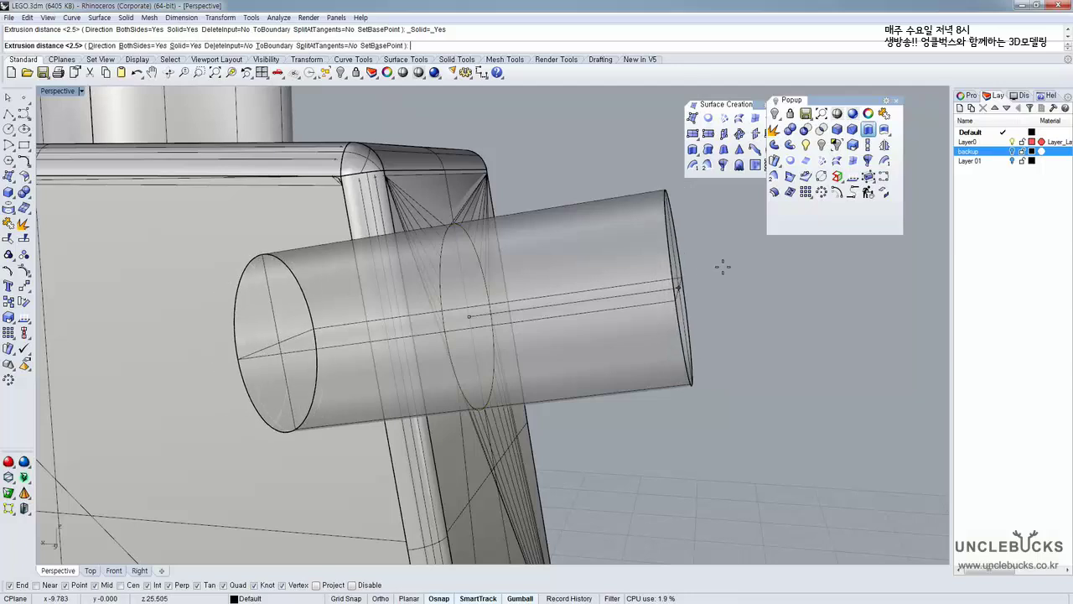
{"action": "scroll", "coordinate": [711, 268], "scroll_direction": "down", "scroll_amount": 5}
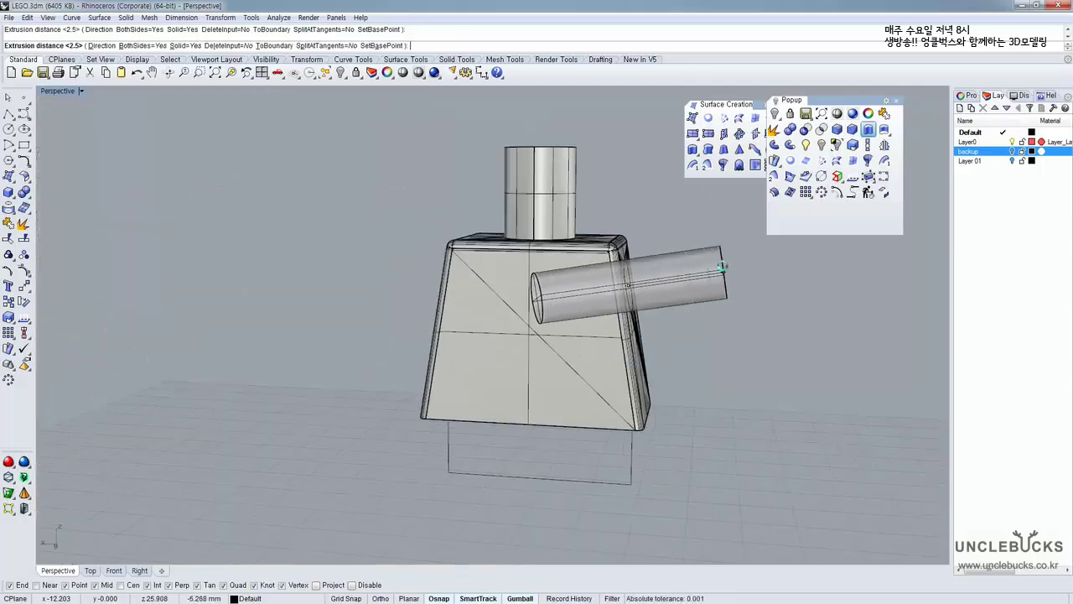
{"action": "left_click", "coordinate": [724, 266]}
In the Front view, mirror a copy of the arm-hole cylinder across the torso's vertical centreline
{"action": "left_click", "coordinate": [704, 273]}
{"action": "right_click_drag", "start_coordinate": [663, 285], "coordinate": [444, 312]}
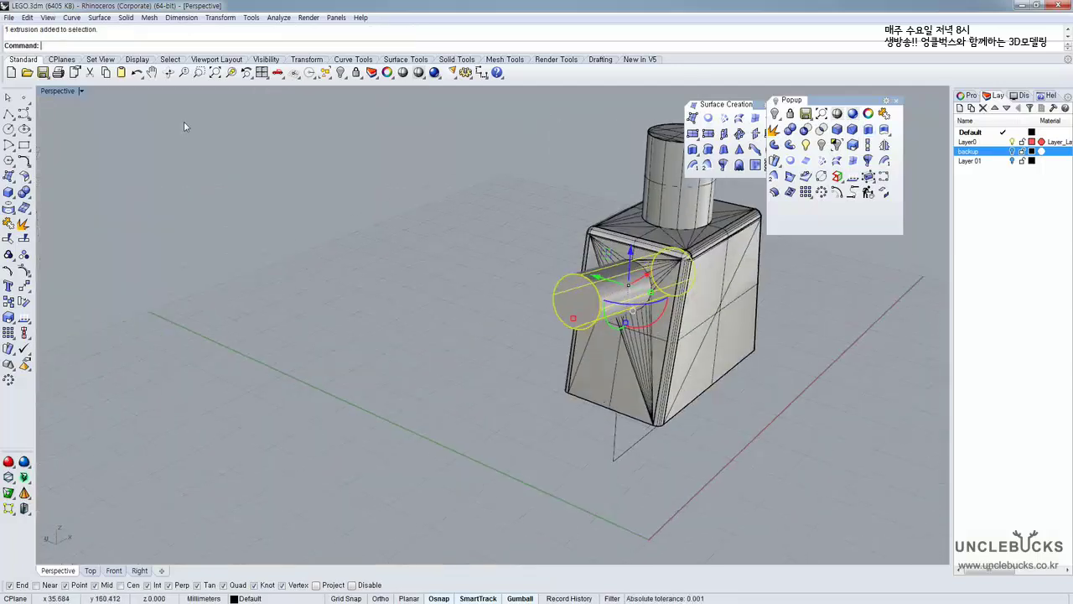
{"action": "double_click", "coordinate": [55, 90]}
{"action": "scroll", "coordinate": [308, 378], "scroll_direction": "down", "scroll_amount": 5}
{"action": "scroll", "coordinate": [248, 379], "scroll_direction": "up", "scroll_amount": 2}
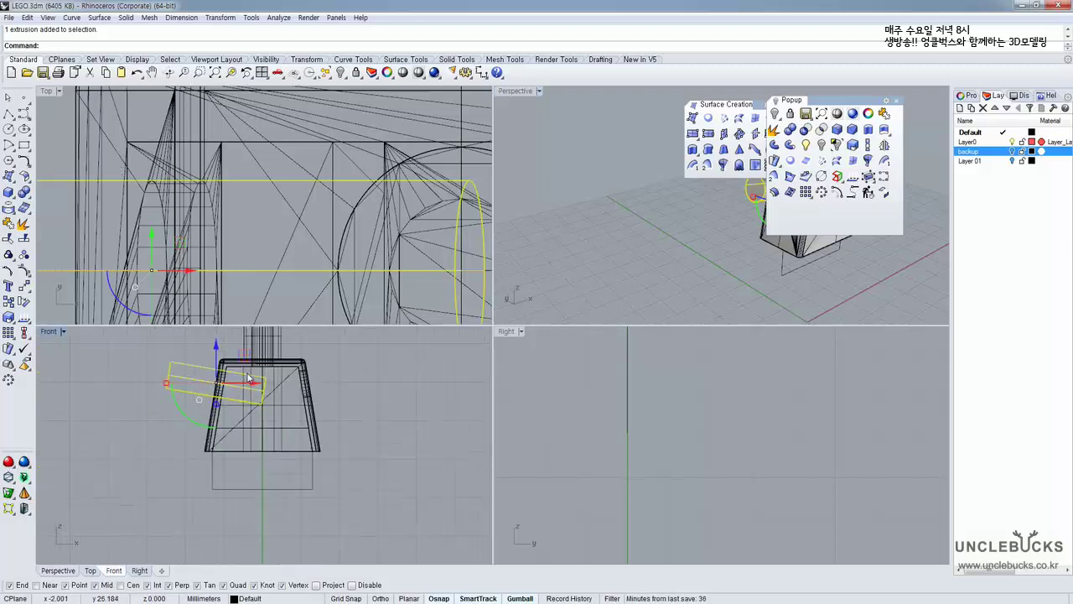
{"action": "double_click", "coordinate": [49, 331]}
{"action": "scroll", "coordinate": [352, 403], "scroll_direction": "down", "scroll_amount": 2}
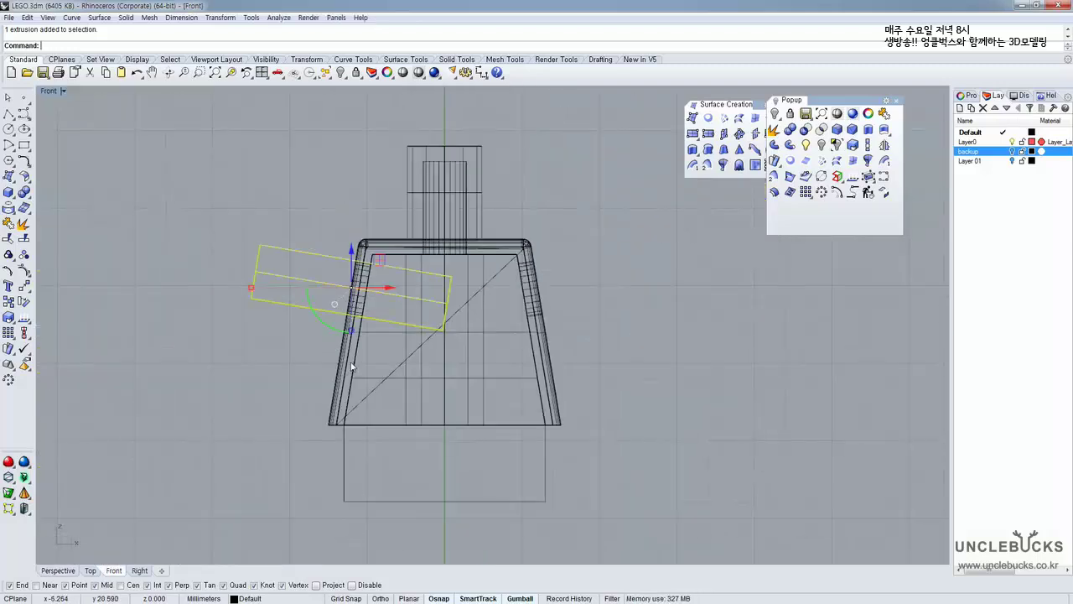
{"action": "left_click", "coordinate": [885, 145]}
{"action": "left_click", "coordinate": [445, 147]}
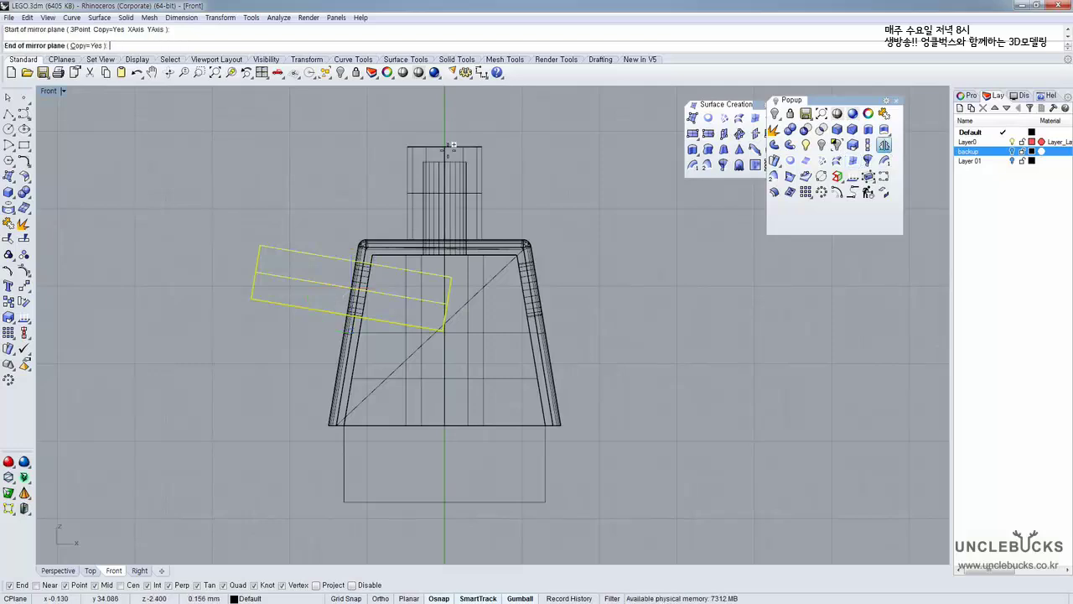
{"action": "left_click", "coordinate": [445, 546]}
In the Perspective view, subtract both arm-hole cylinders from the torso polysurface with Boolean Difference
{"action": "double_click", "coordinate": [50, 92]}
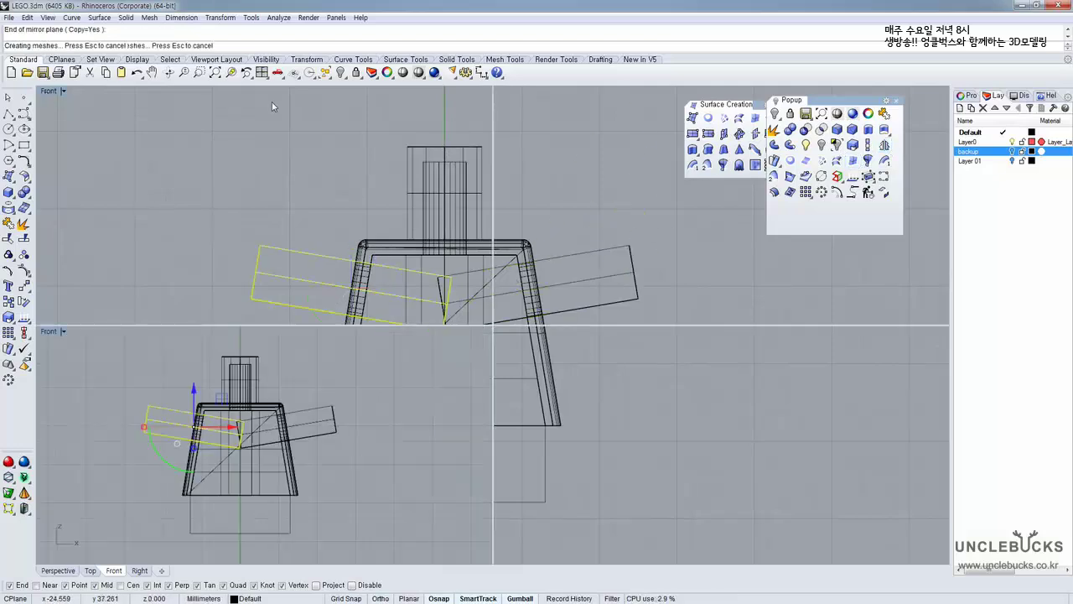
{"action": "double_click", "coordinate": [511, 102]}
{"action": "right_click_drag", "start_coordinate": [537, 170], "coordinate": [606, 203]}
{"action": "left_click", "coordinate": [607, 203]}
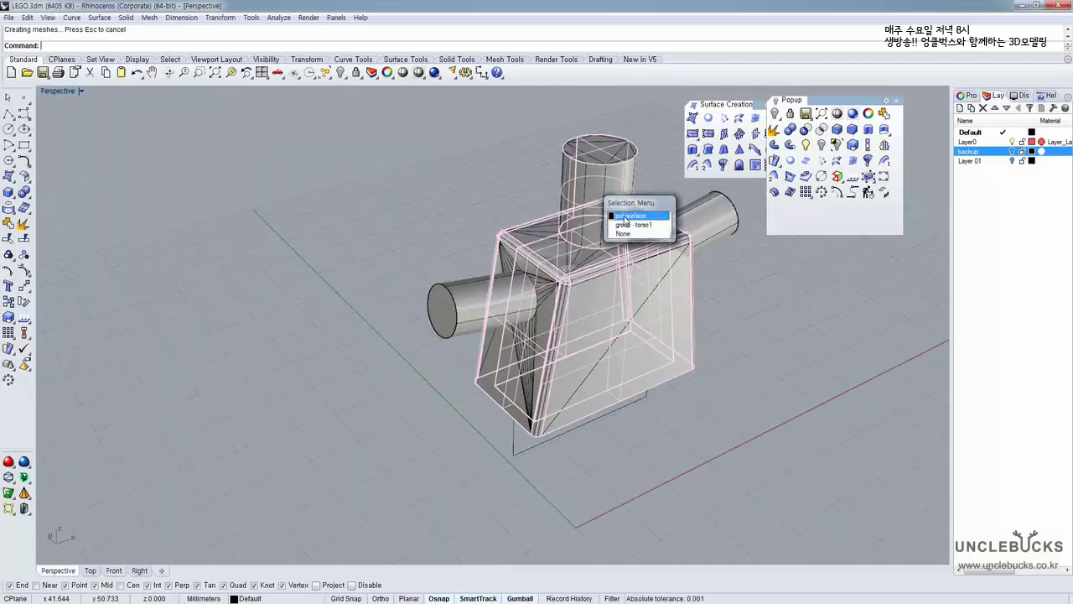
{"action": "left_click", "coordinate": [625, 217]}
{"action": "right_click_drag", "start_coordinate": [683, 215], "coordinate": [748, 217]}
{"action": "left_click", "coordinate": [804, 131]}
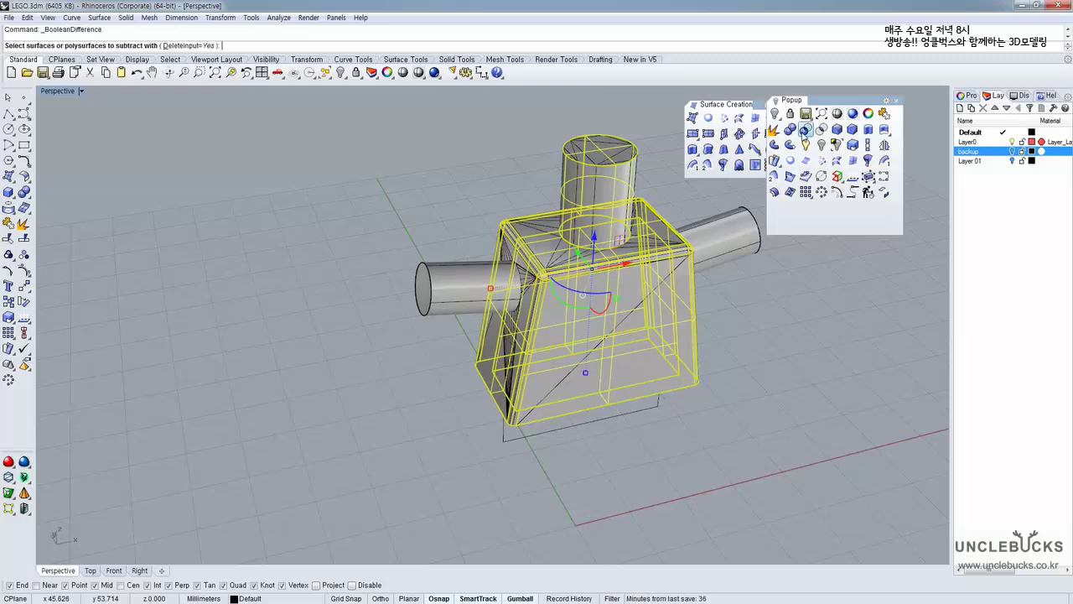
{"action": "left_click", "coordinate": [729, 259]}
{"action": "left_click", "coordinate": [467, 288]}
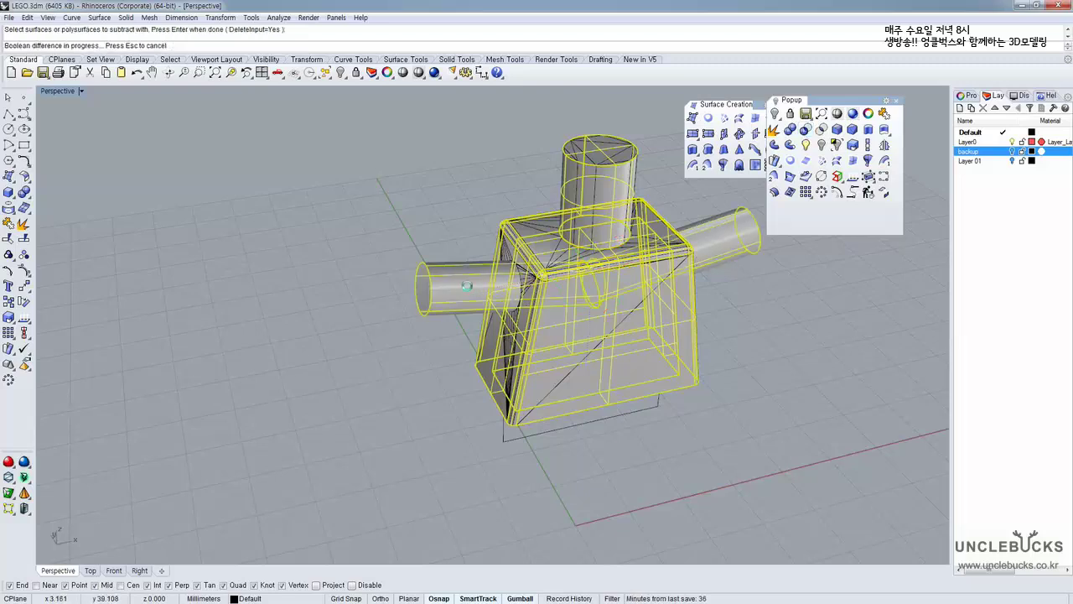
{"action": "key", "text": "Return"}
{"action": "right_click_drag", "start_coordinate": [494, 363], "coordinate": [583, 344]}
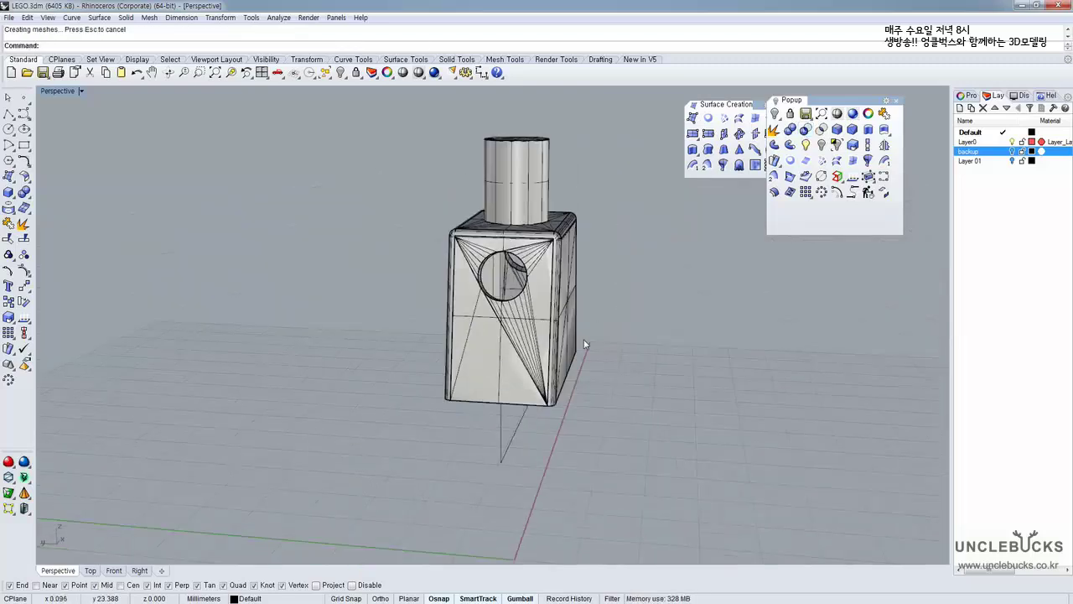
Trace the triangular end of an inner rib on the torso's underside with a closed polyline through its three corners
{"action": "scroll", "coordinate": [510, 308], "scroll_direction": "up", "scroll_amount": 5}
{"action": "right_click_drag", "start_coordinate": [510, 310], "coordinate": [568, 180]}
{"action": "right_click", "coordinate": [545, 221]}
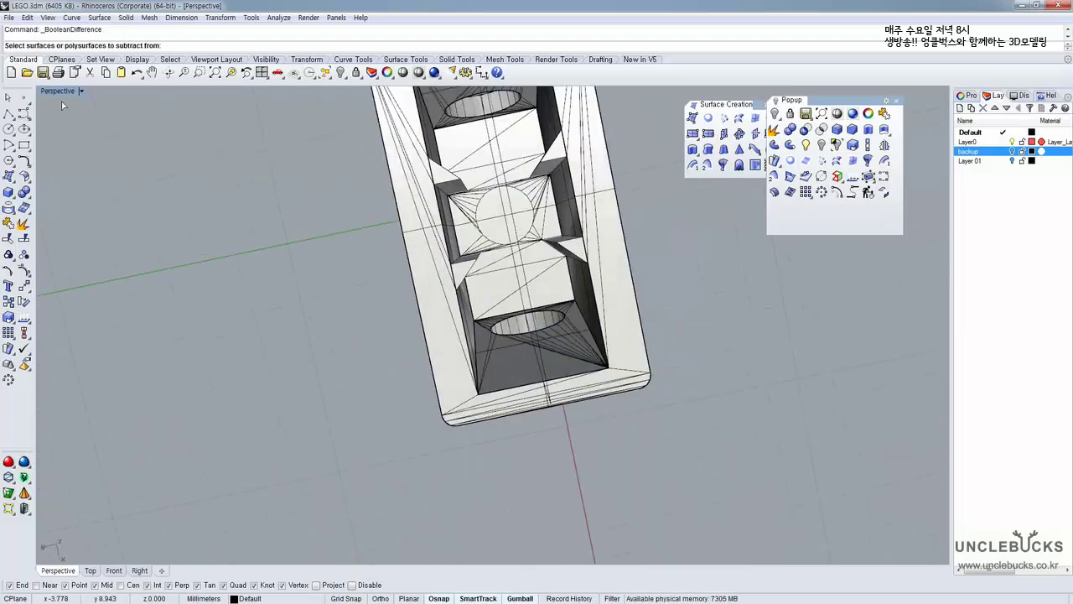
{"action": "key", "text": "Escape"}
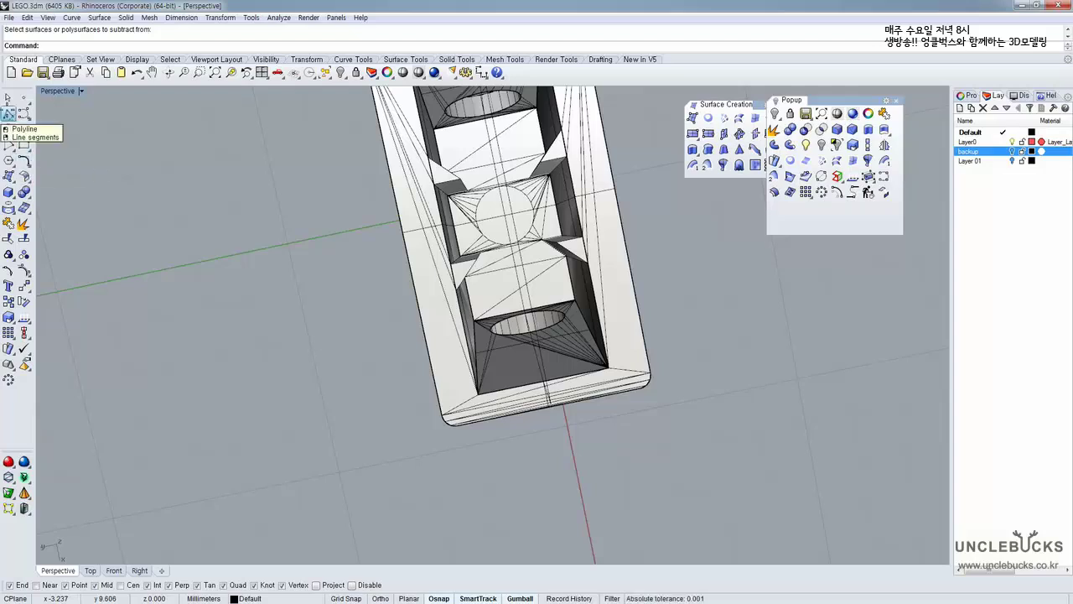
{"action": "left_click", "coordinate": [8, 115]}
{"action": "scroll", "coordinate": [444, 176], "scroll_direction": "up", "scroll_amount": 6}
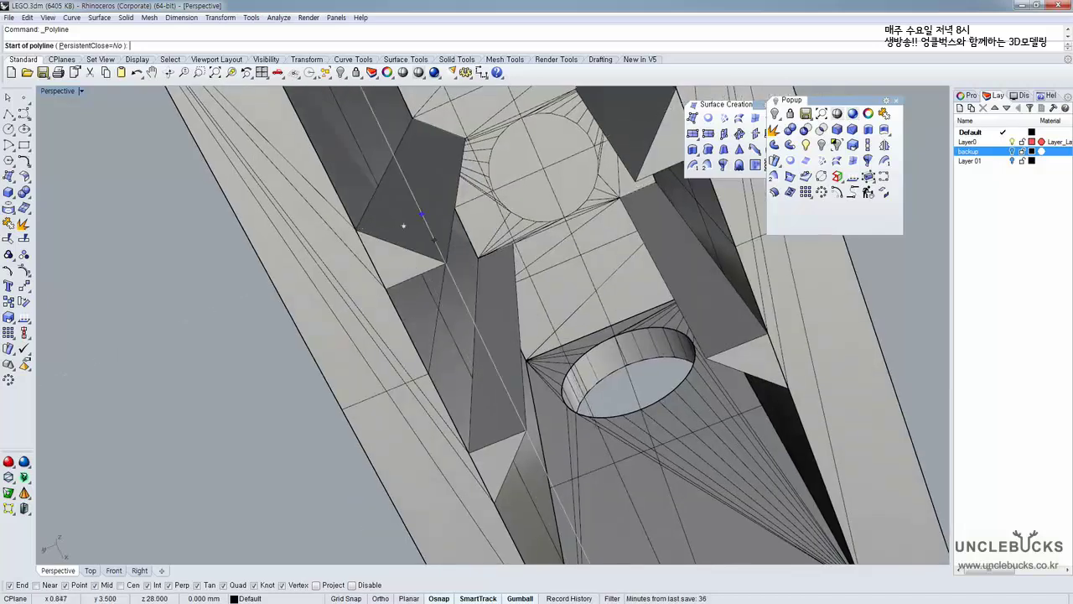
{"action": "scroll", "coordinate": [403, 225], "scroll_direction": "up", "scroll_amount": 5}
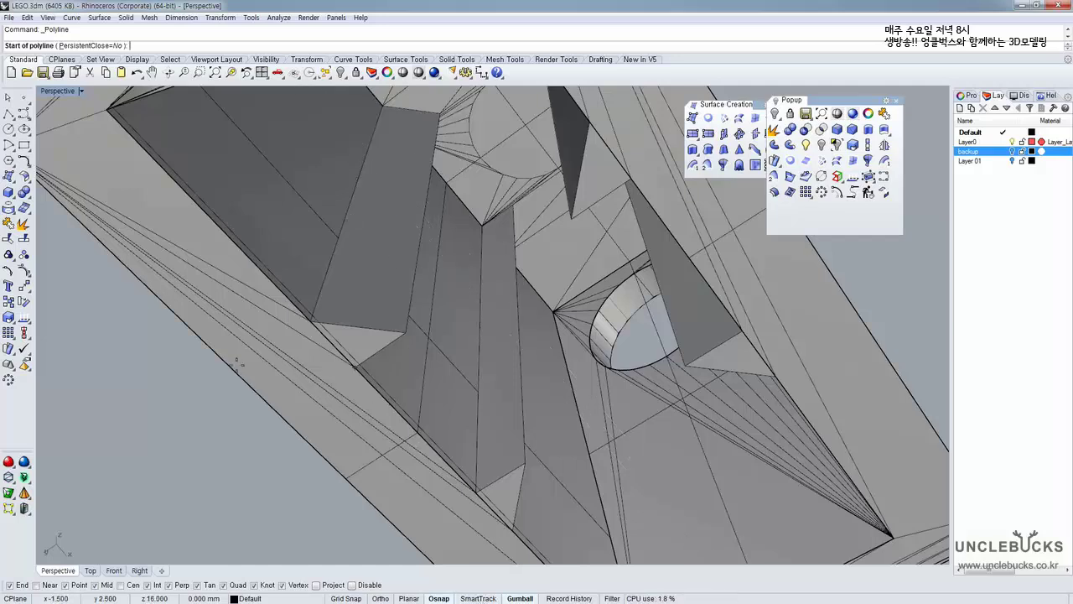
{"action": "right_click_drag", "start_coordinate": [236, 361], "coordinate": [291, 362]}
{"action": "left_click", "coordinate": [296, 364]}
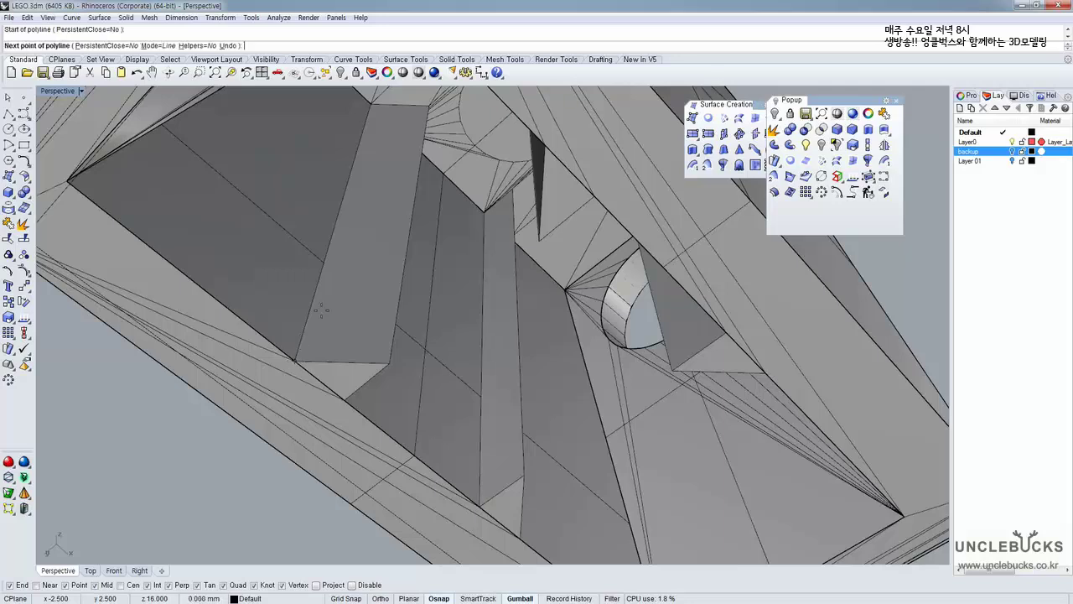
{"action": "left_click", "coordinate": [381, 359]}
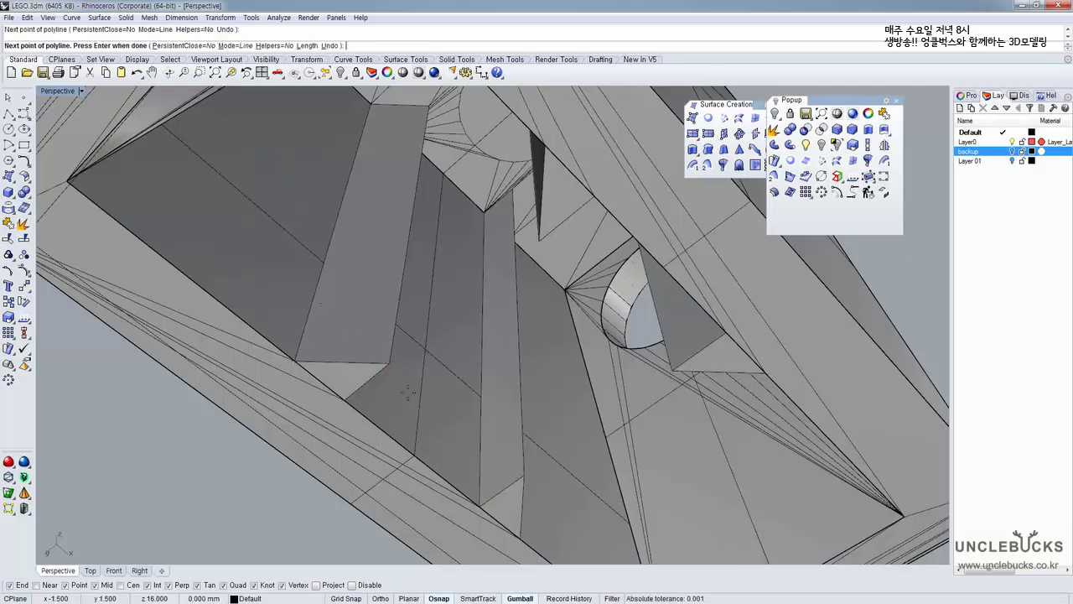
{"action": "left_click", "coordinate": [344, 400]}
{"action": "key", "text": "Return"}
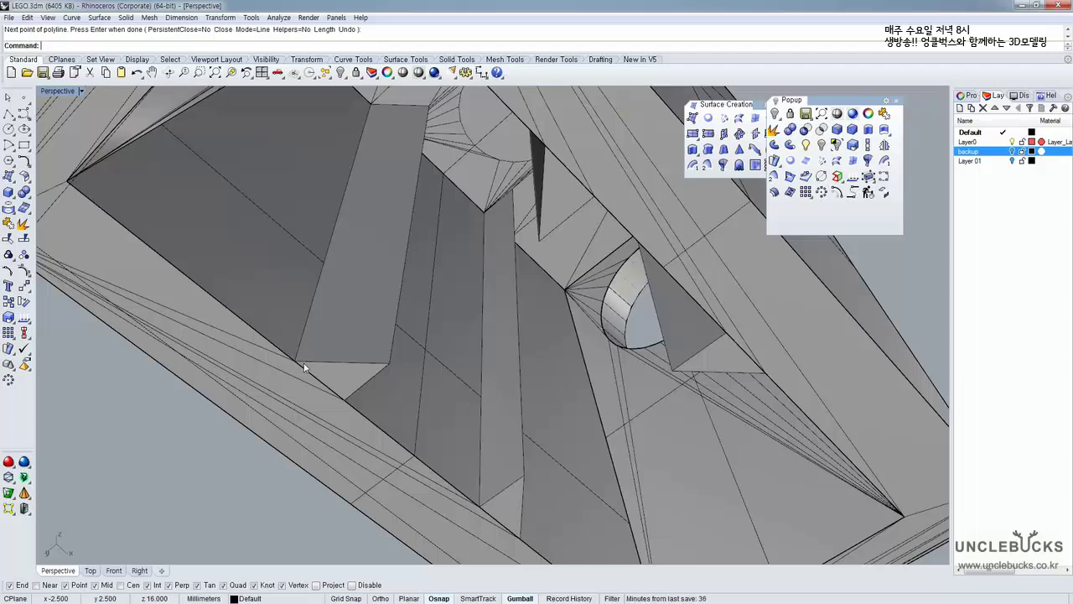
Extrude the rib triangle as a solid about 11 mm to one side only, up to the mesh rib's inner end
{"action": "left_click", "coordinate": [353, 365]}
{"action": "left_click", "coordinate": [398, 351]}
{"action": "right_click_drag", "start_coordinate": [412, 327], "coordinate": [418, 312]}
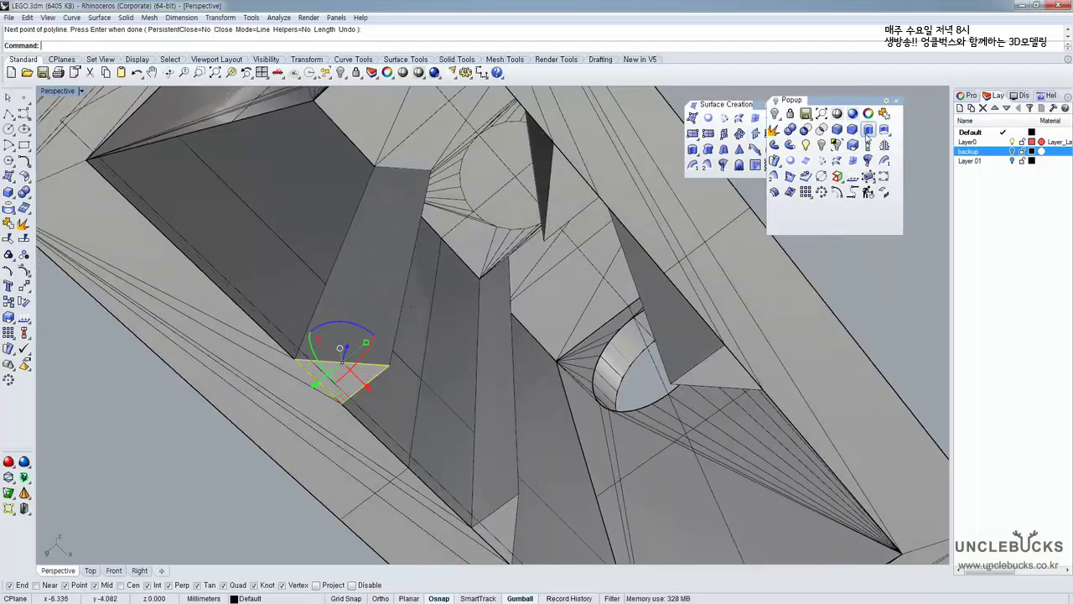
{"action": "key", "text": "Return"}
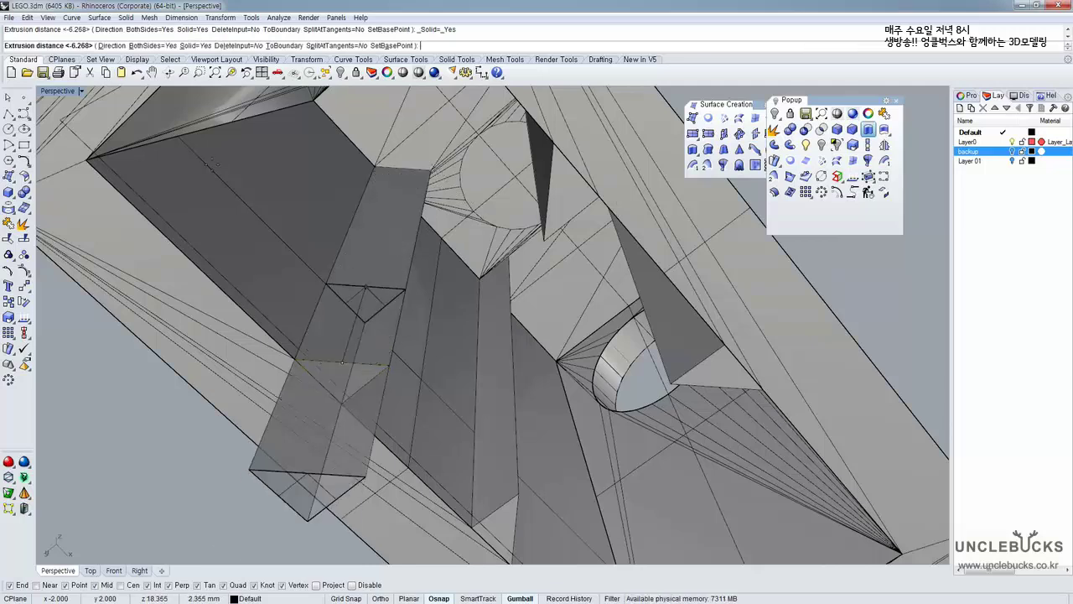
{"action": "left_click", "coordinate": [151, 45]}
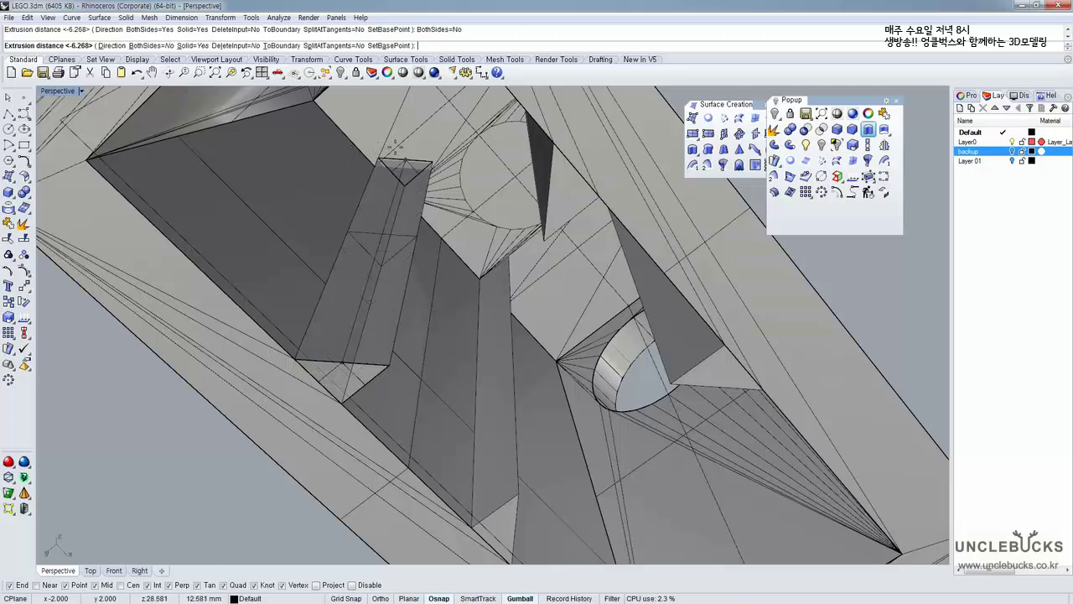
{"action": "left_click", "coordinate": [407, 196]}
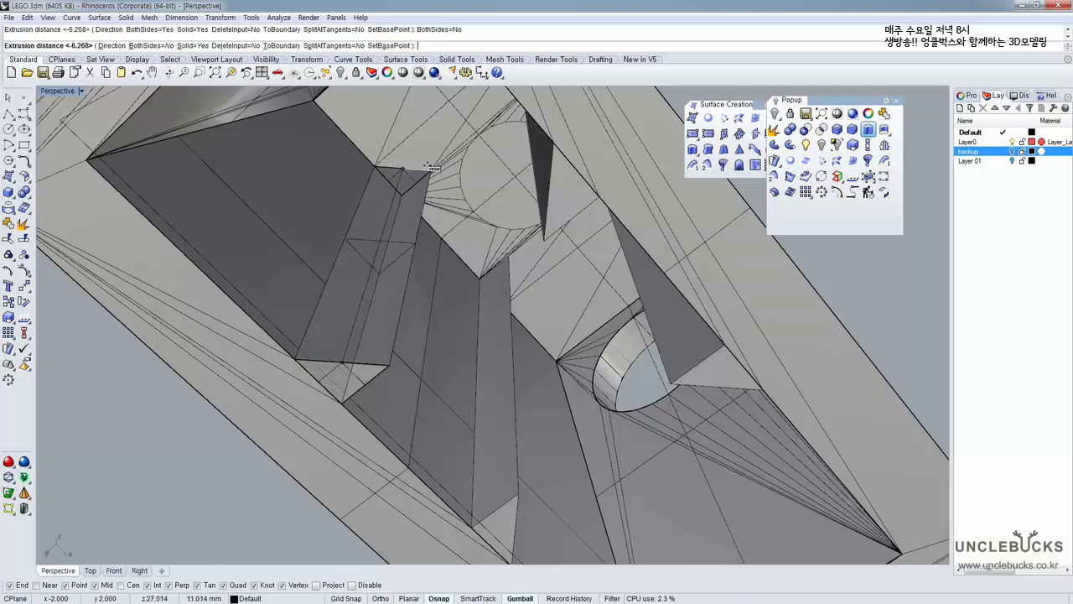
{"action": "left_click", "coordinate": [412, 206]}
In the Top view, mirror a copy of the triangular rib across the torso's vertical centreline
{"action": "left_click", "coordinate": [448, 232]}
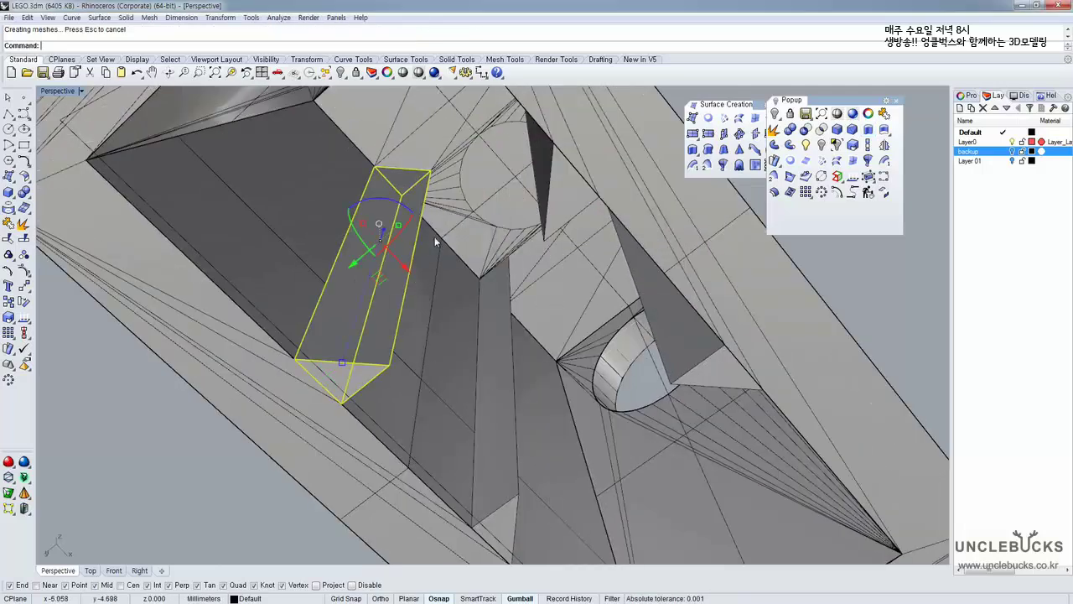
{"action": "right_click_drag", "start_coordinate": [436, 238], "coordinate": [508, 285]}
{"action": "double_click", "coordinate": [49, 89]}
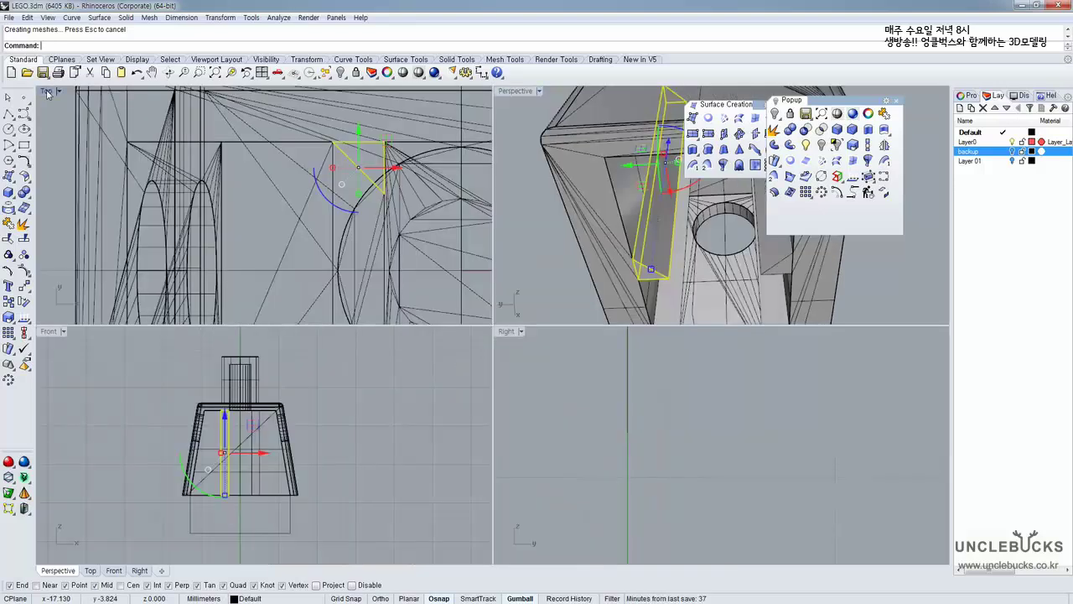
{"action": "double_click", "coordinate": [48, 89]}
{"action": "scroll", "coordinate": [343, 175], "scroll_direction": "down", "scroll_amount": 5}
{"action": "scroll", "coordinate": [338, 188], "scroll_direction": "up", "scroll_amount": 2}
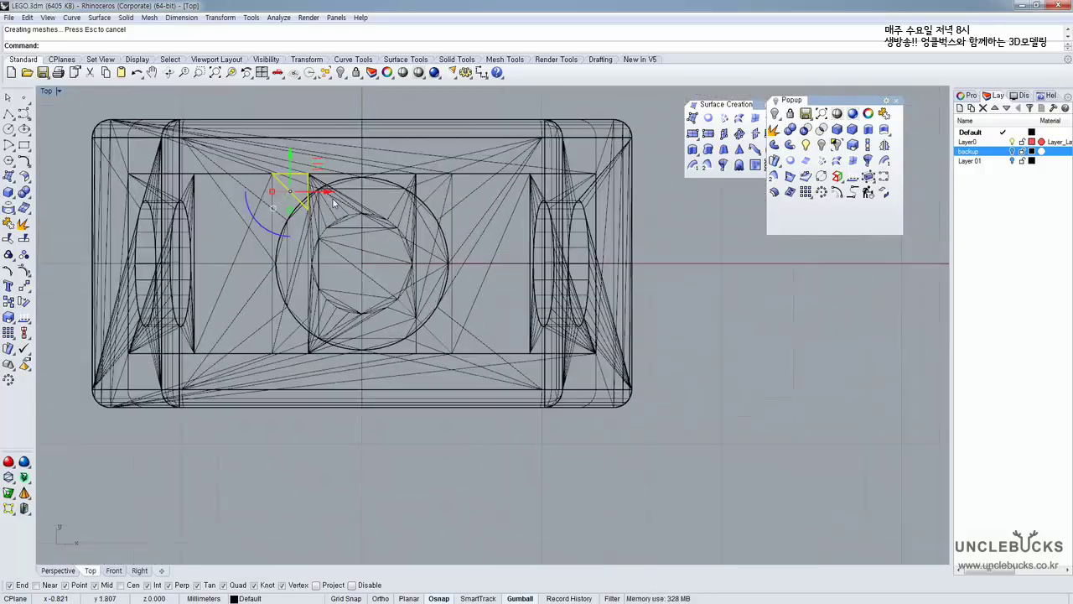
{"action": "left_click", "coordinate": [885, 145]}
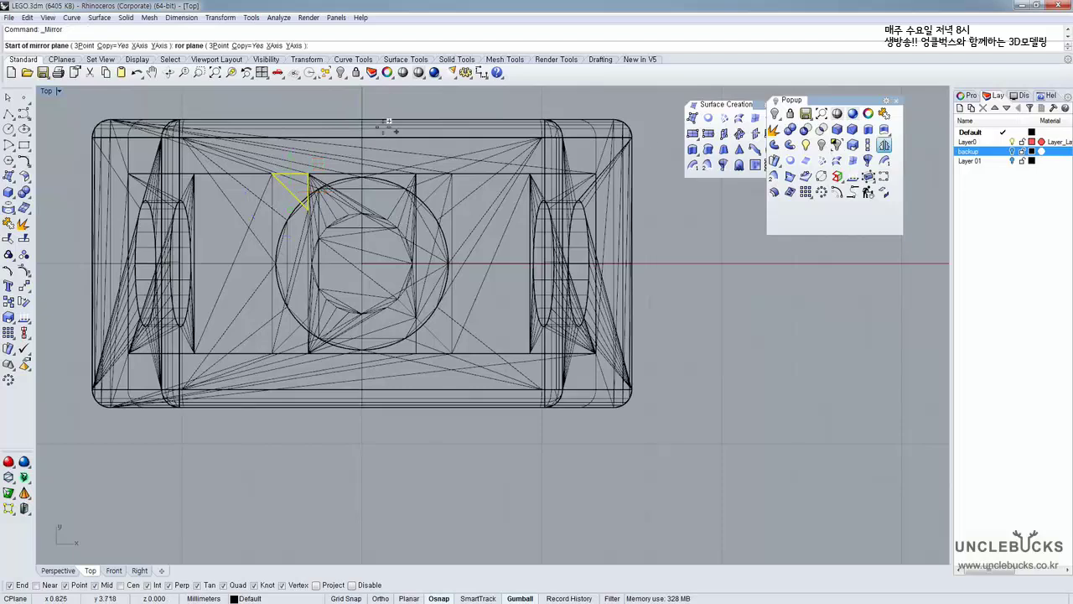
{"action": "left_click", "coordinate": [362, 120]}
{"action": "left_click", "coordinate": [376, 489], "text": "shift"}
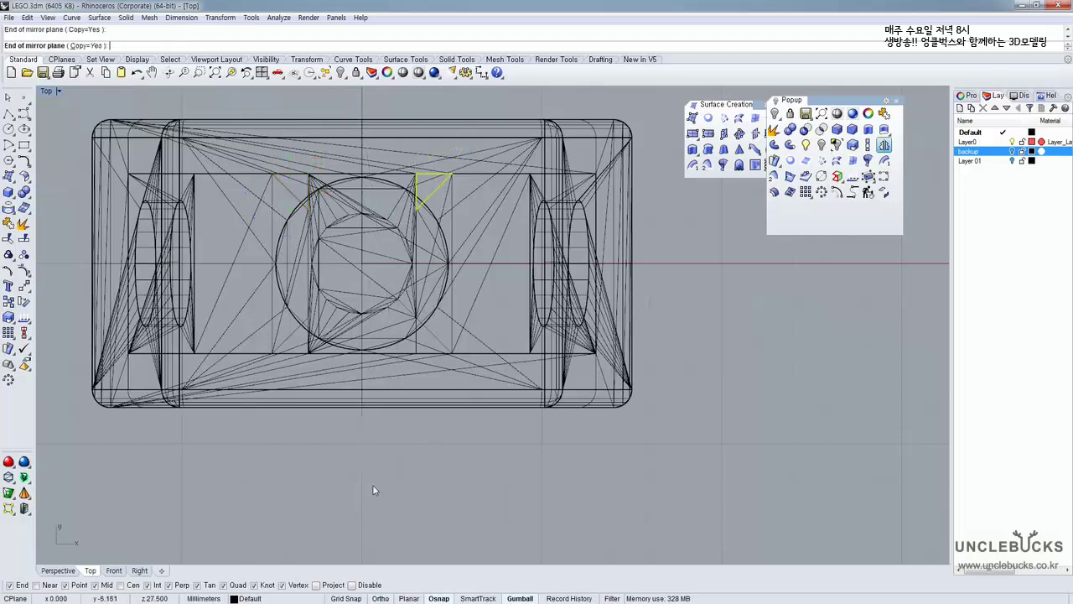
Mirror copies of both triangular ribs across the torso's horizontal centreline and return to the Perspective view
{"action": "right_click_drag", "start_coordinate": [257, 137], "coordinate": [261, 177]}
{"action": "left_click_drag", "start_coordinate": [237, 124], "coordinate": [471, 286]}
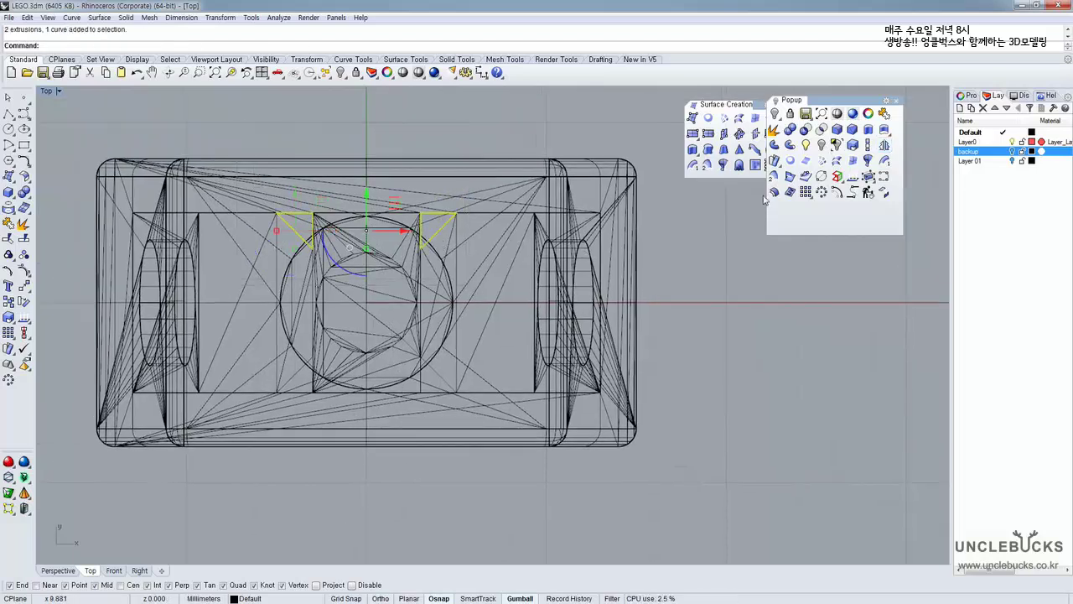
{"action": "left_click", "coordinate": [883, 146]}
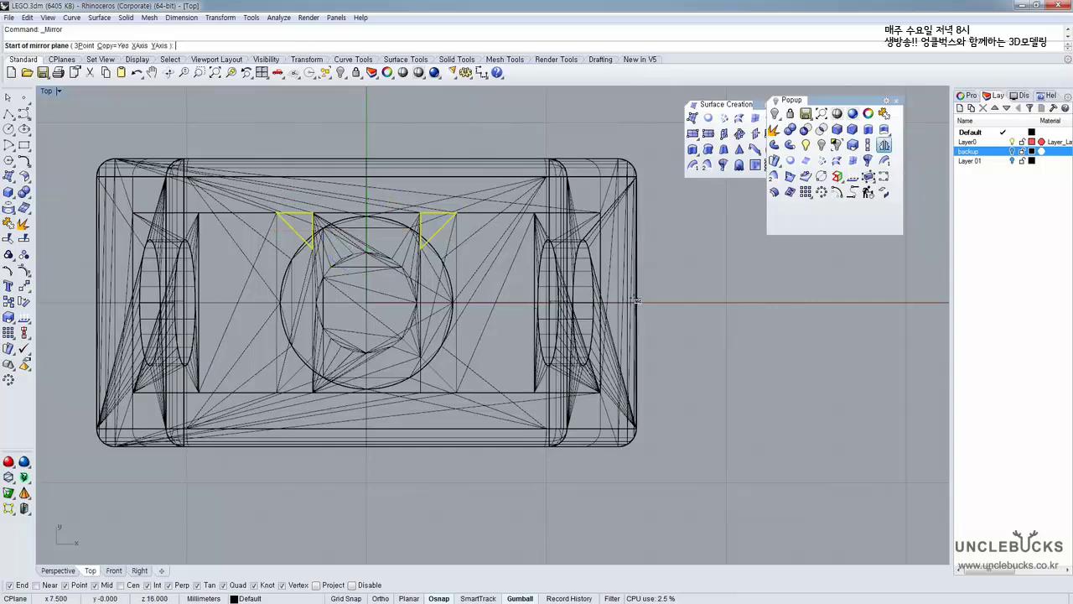
{"action": "left_click", "coordinate": [637, 301]}
{"action": "left_click", "coordinate": [61, 306]}
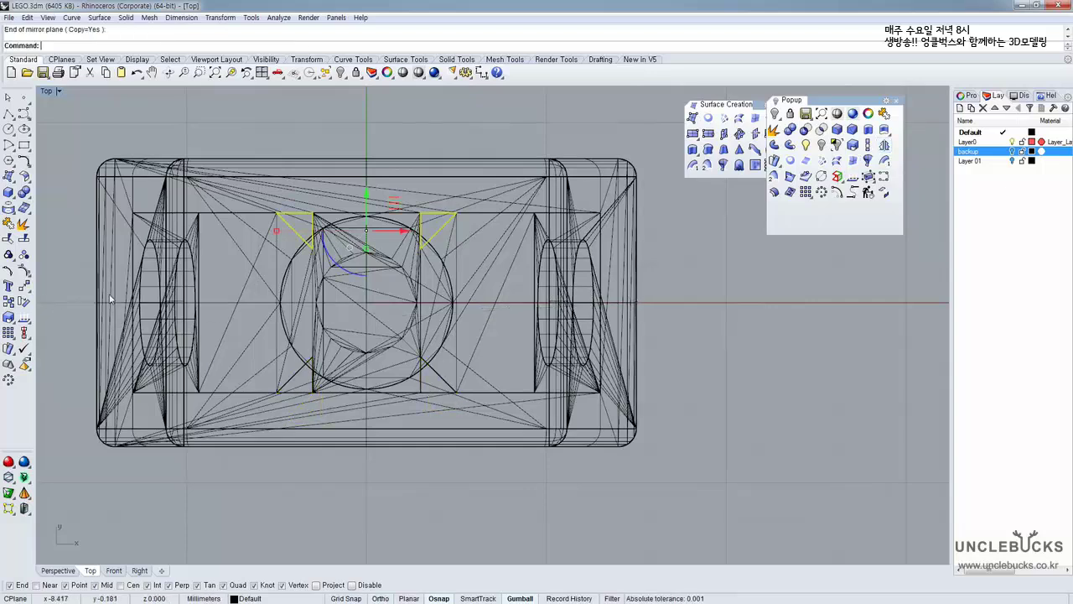
{"action": "scroll", "coordinate": [103, 130], "scroll_direction": "down", "scroll_amount": 3}
{"action": "double_click", "coordinate": [45, 92]}
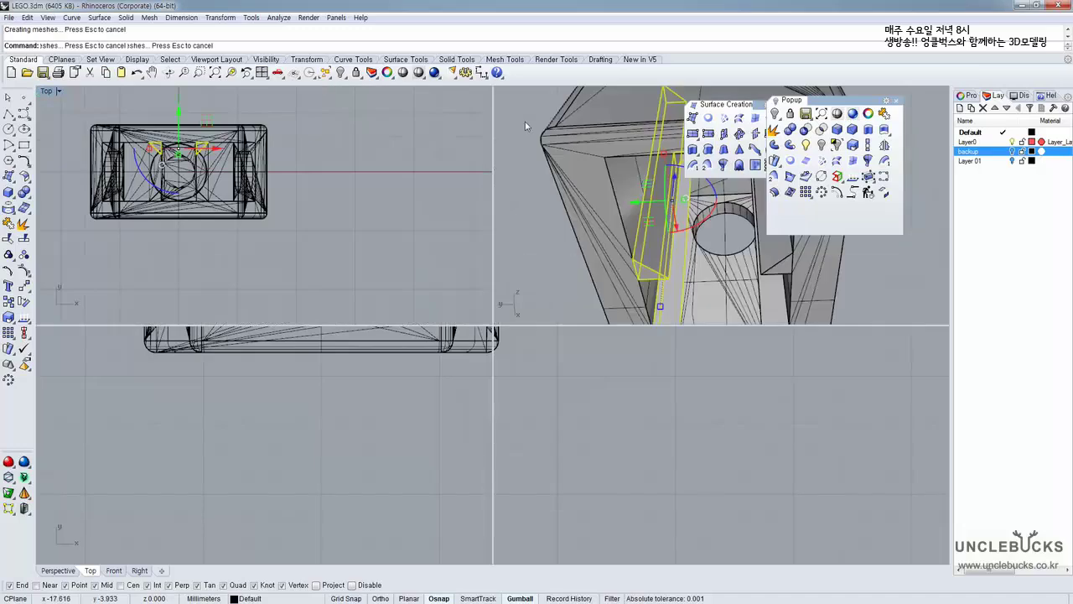
{"action": "double_click", "coordinate": [505, 90]}
{"action": "key", "text": "ctrl+a"}
{"action": "right_click_drag", "start_coordinate": [457, 154], "coordinate": [622, 416]}
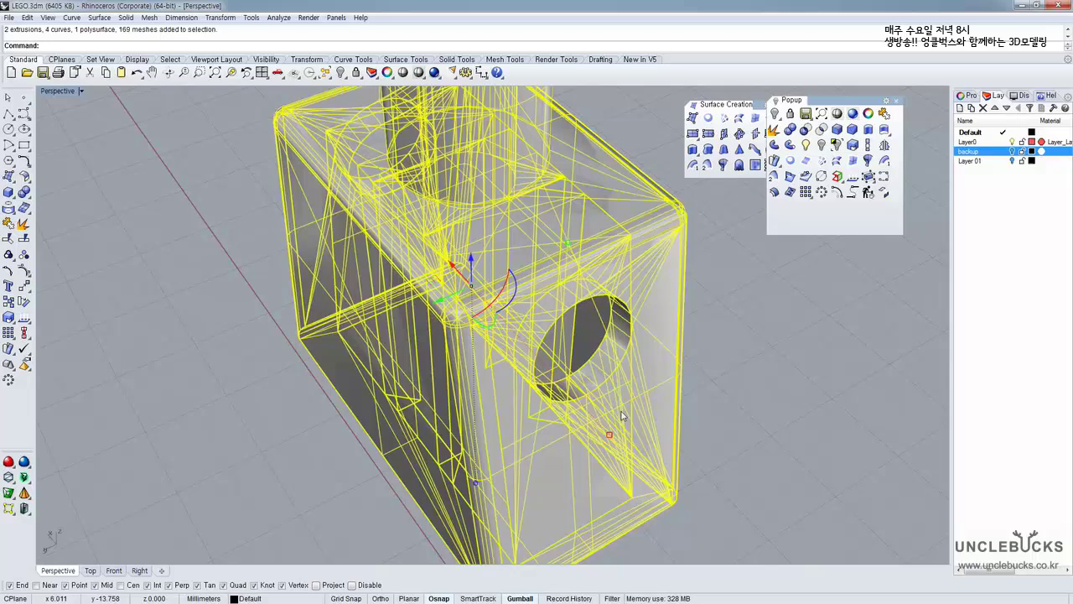
{"action": "left_click", "coordinate": [656, 269], "text": "ctrl"}
{"action": "right_click_drag", "start_coordinate": [657, 268], "coordinate": [675, 287]}
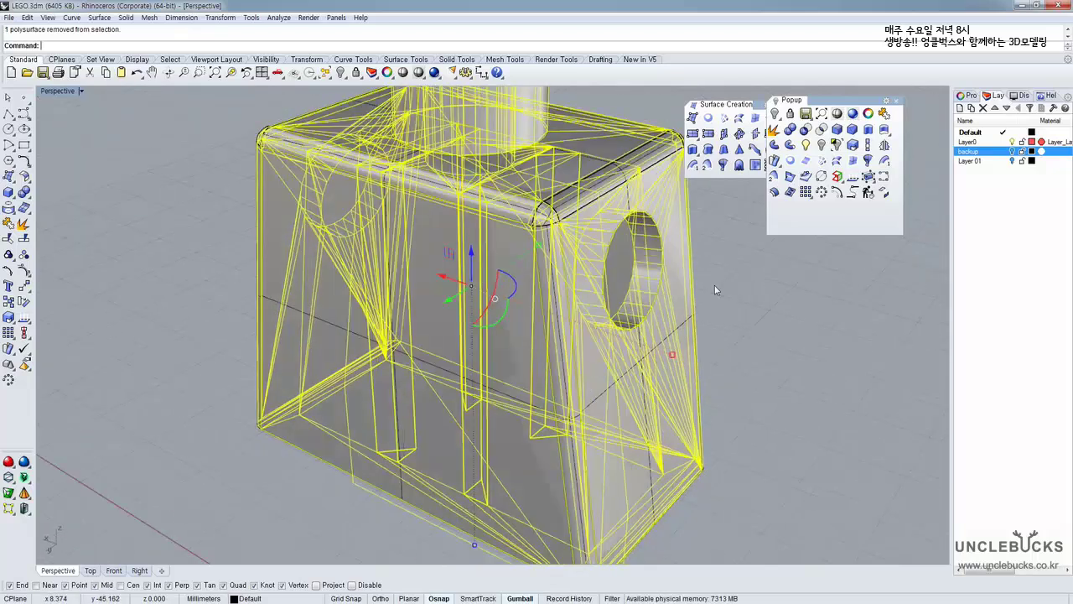
{"action": "left_click", "coordinate": [715, 285]}
{"action": "scroll", "coordinate": [714, 285], "scroll_direction": "down", "scroll_amount": 1}
{"action": "left_click", "coordinate": [592, 220]}
{"action": "key", "text": "Escape"}
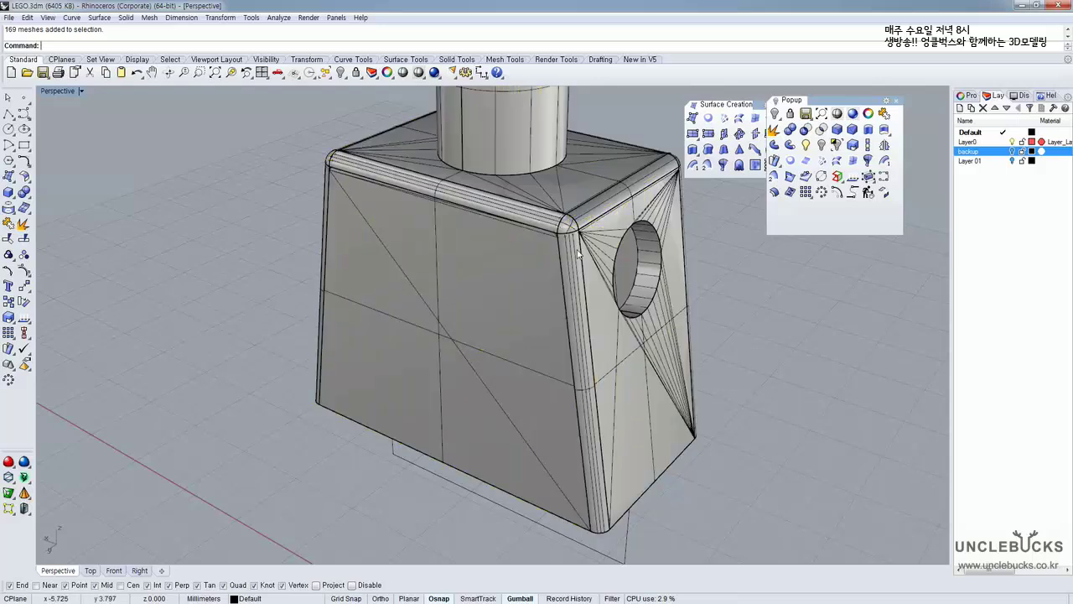
Join the torso polysurface and its four triangular inner ribs into one solid with Boolean Union
{"action": "left_click", "coordinate": [580, 245]}
{"action": "left_click", "coordinate": [619, 287]}
{"action": "right_click_drag", "start_coordinate": [618, 287], "coordinate": [535, 122]}
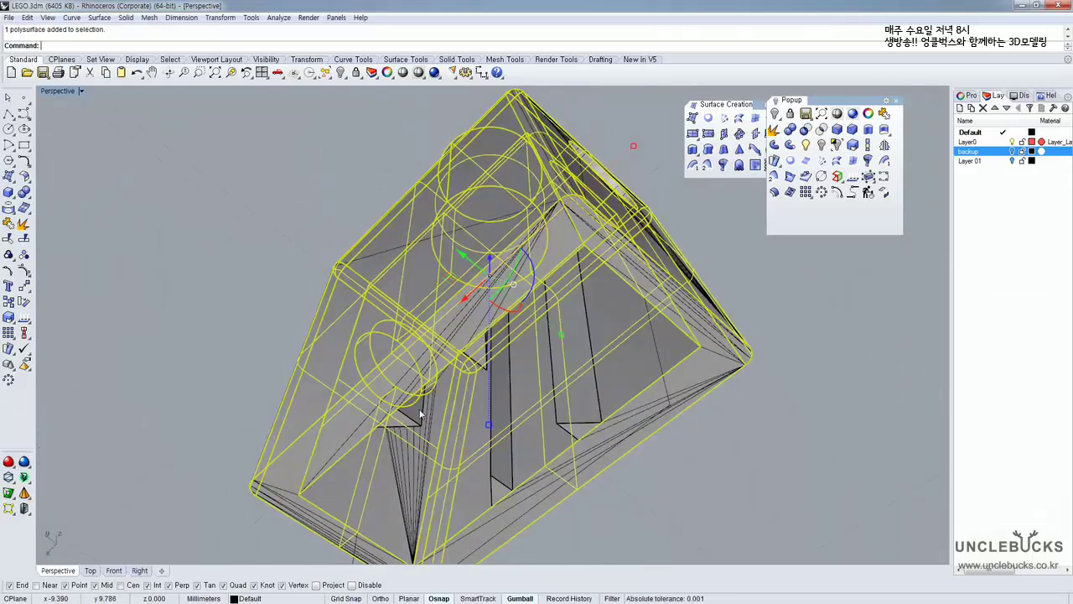
{"action": "left_click", "coordinate": [405, 421], "text": "shift"}
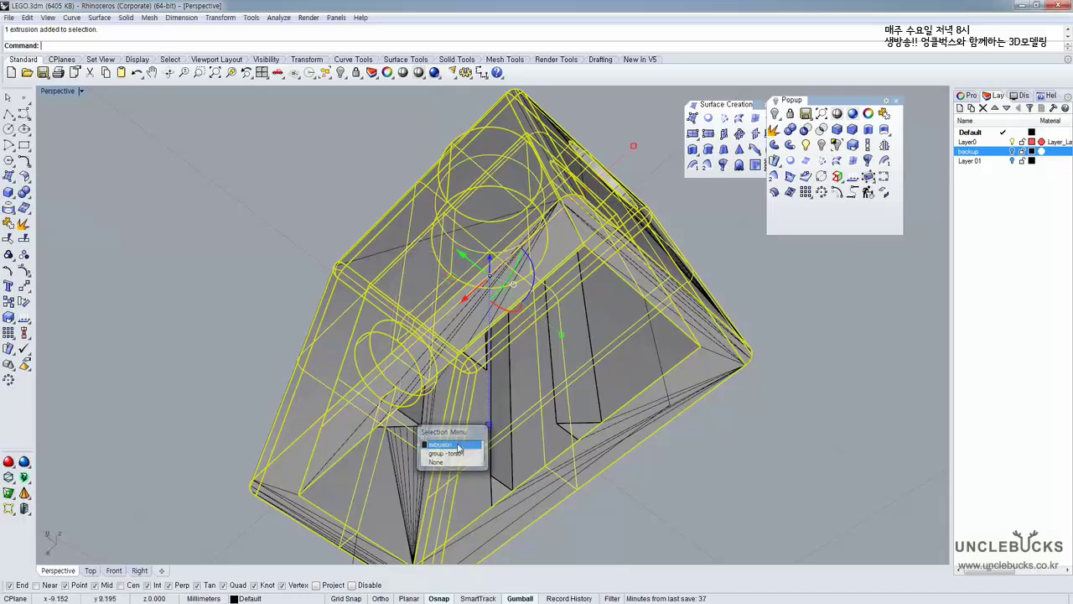
{"action": "left_click", "coordinate": [443, 439]}
{"action": "left_click", "coordinate": [582, 423], "text": "shift"}
{"action": "left_click", "coordinate": [606, 452]}
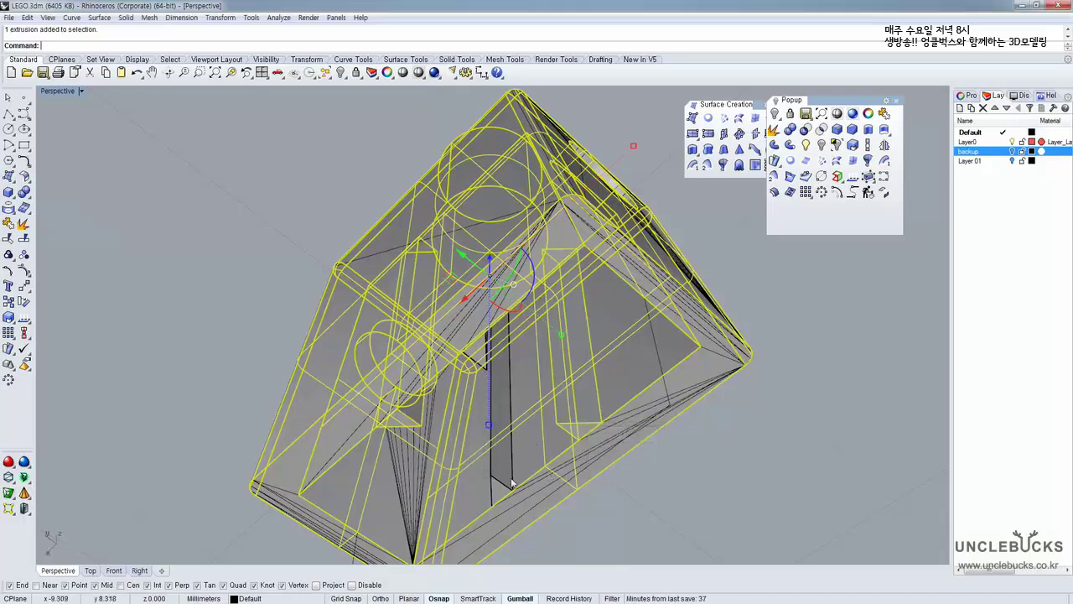
{"action": "right_click_drag", "start_coordinate": [479, 424], "coordinate": [761, 176]}
{"action": "left_click", "coordinate": [444, 253], "text": "shift"}
{"action": "left_click", "coordinate": [482, 276]}
{"action": "left_click", "coordinate": [790, 132]}
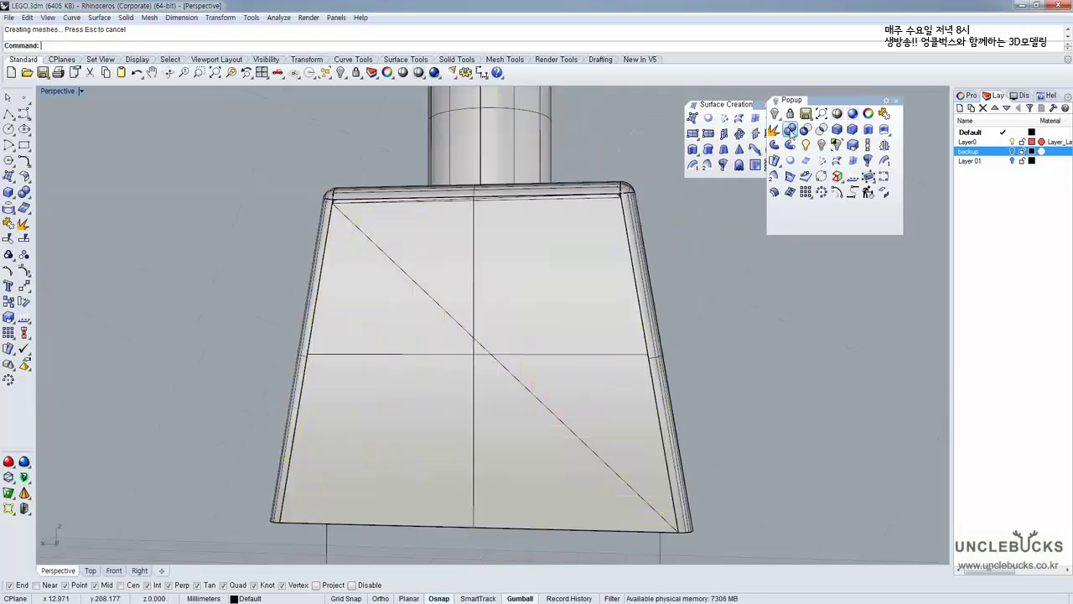
Try deleting the original torso mesh group, and undo the deletion
{"action": "left_click", "coordinate": [516, 238]}
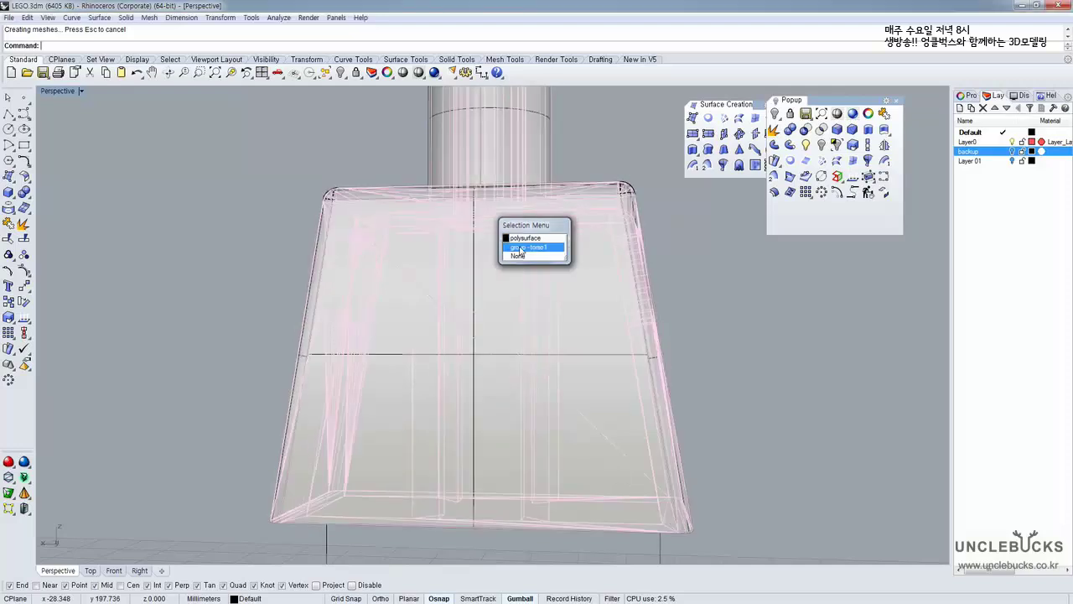
{"action": "left_click", "coordinate": [525, 247]}
{"action": "key", "text": "Delete"}
{"action": "scroll", "coordinate": [506, 303], "scroll_direction": "down", "scroll_amount": 3}
{"action": "key", "text": "ctrl+z"}
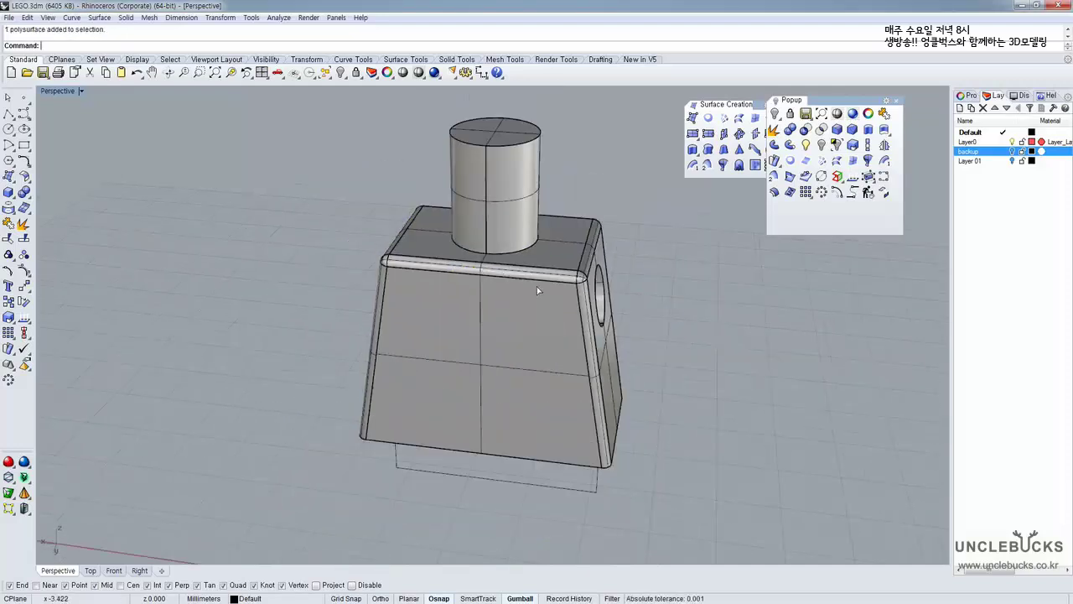
{"action": "key", "text": "Escape"}
Move the original torso mesh group to Layer 01 and check the remaining torso solid
{"action": "left_click", "coordinate": [555, 257]}
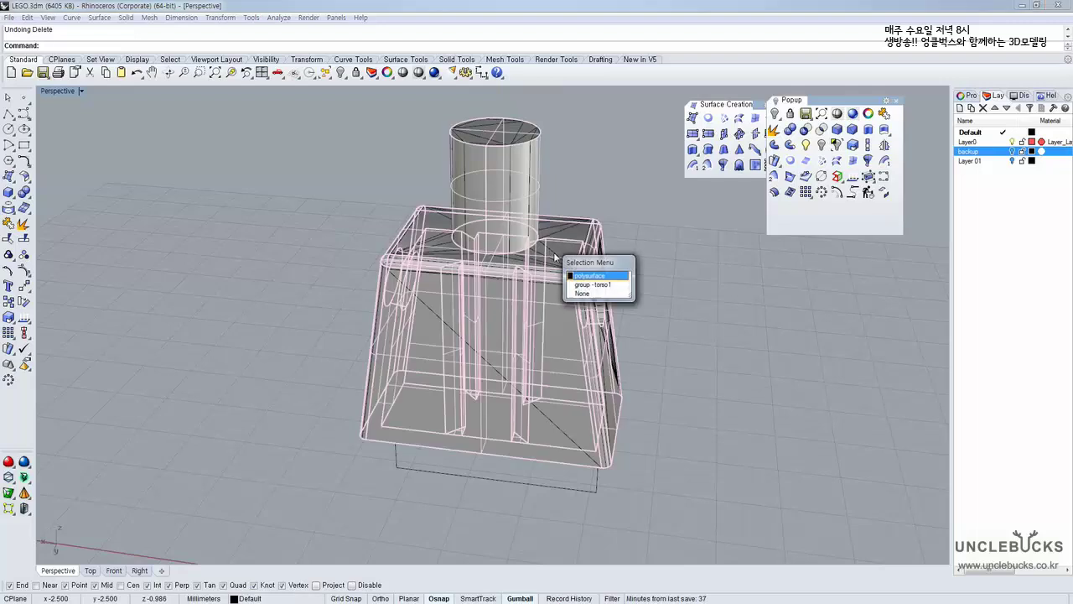
{"action": "left_click", "coordinate": [592, 285]}
{"action": "right_click", "coordinate": [977, 160]}
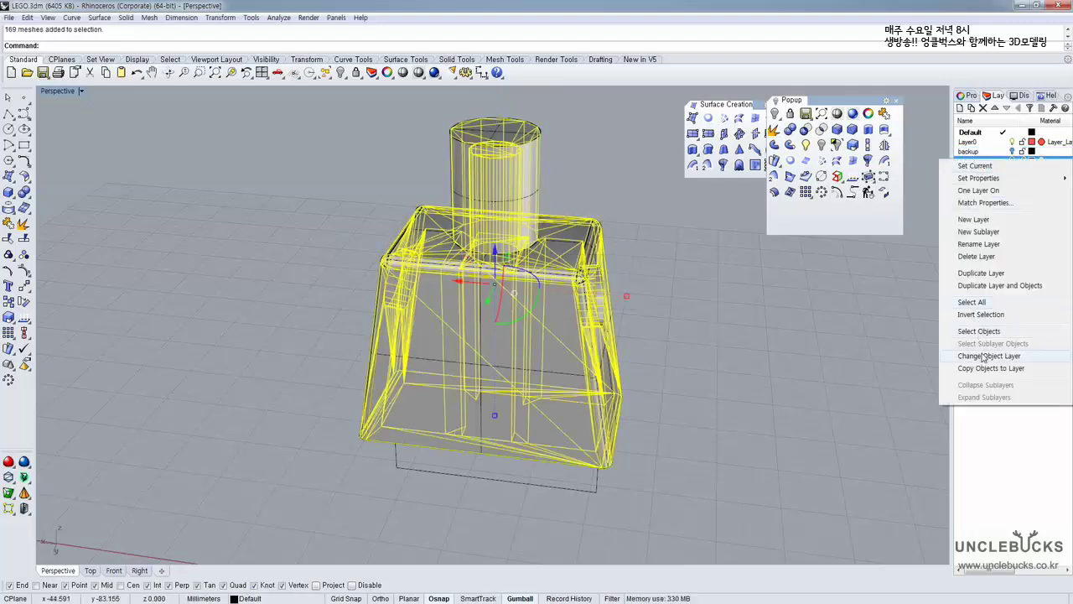
{"action": "left_click", "coordinate": [985, 358]}
{"action": "right_click_drag", "start_coordinate": [666, 345], "coordinate": [678, 310]}
{"action": "left_click", "coordinate": [572, 396]}
{"action": "right_click_drag", "start_coordinate": [569, 398], "coordinate": [549, 367], "text": "shift"}
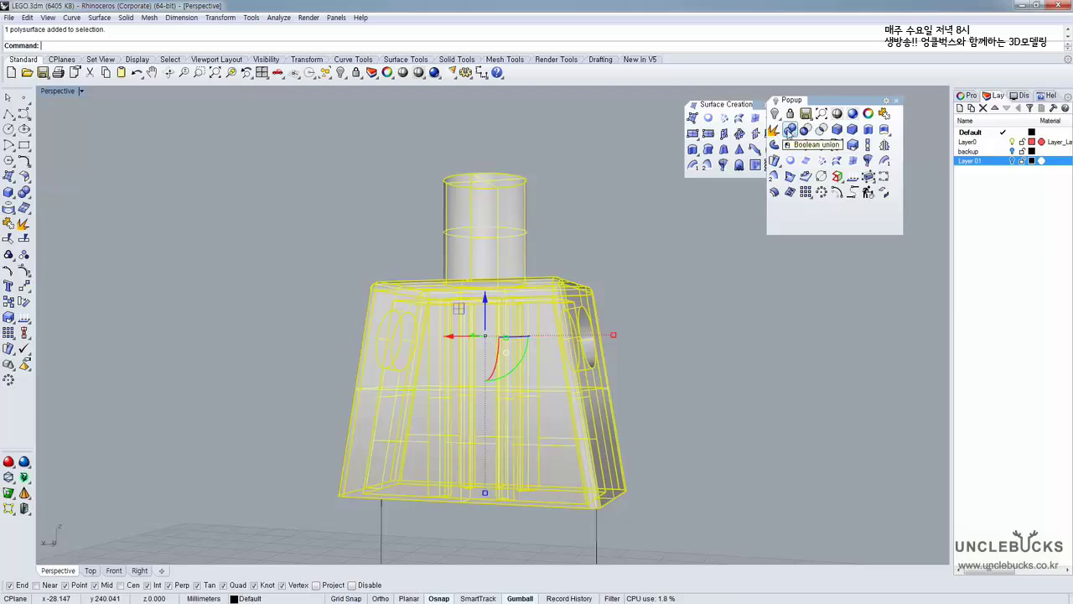
{"action": "right_click_drag", "start_coordinate": [125, 237], "coordinate": [157, 268]}
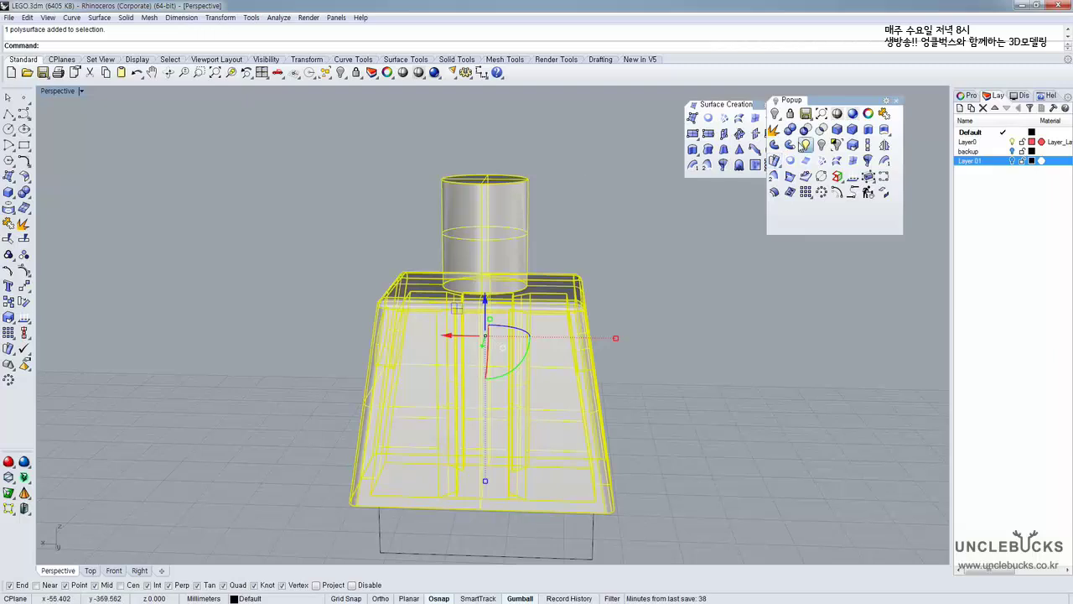
Show the hidden minifigure parts again and bring the head mesh up close in the Front view
{"action": "left_click", "coordinate": [806, 145]}
{"action": "right_click_drag", "start_coordinate": [667, 312], "coordinate": [437, 277]}
{"action": "left_click", "coordinate": [667, 279]}
{"action": "left_click", "coordinate": [437, 277]}
{"action": "left_click", "coordinate": [548, 199]}
{"action": "right_click_drag", "start_coordinate": [510, 192], "coordinate": [481, 225]}
{"action": "left_click", "coordinate": [485, 205]}
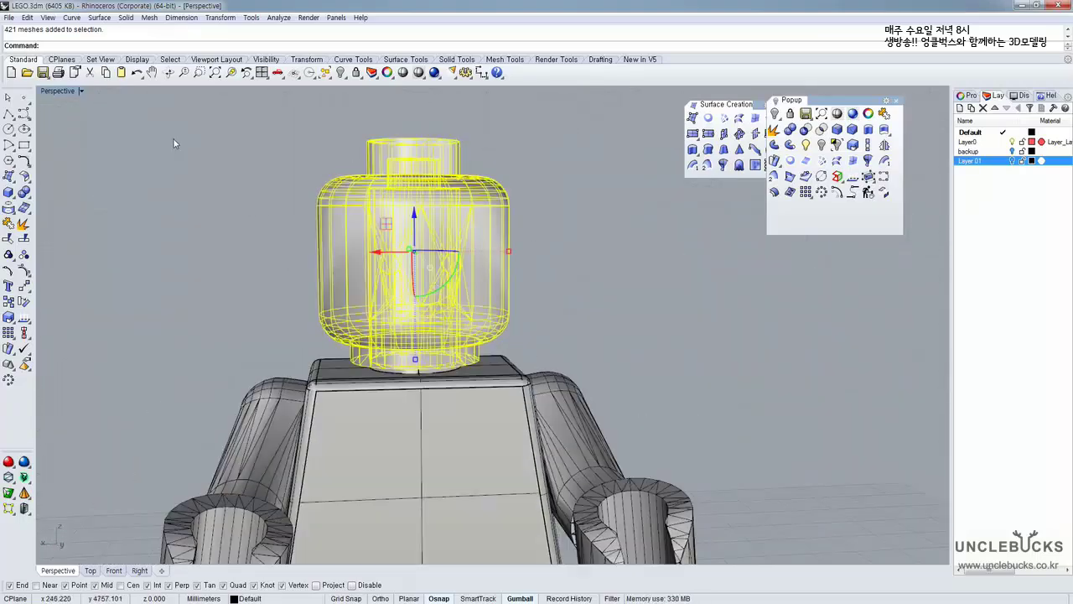
{"action": "double_click", "coordinate": [57, 91]}
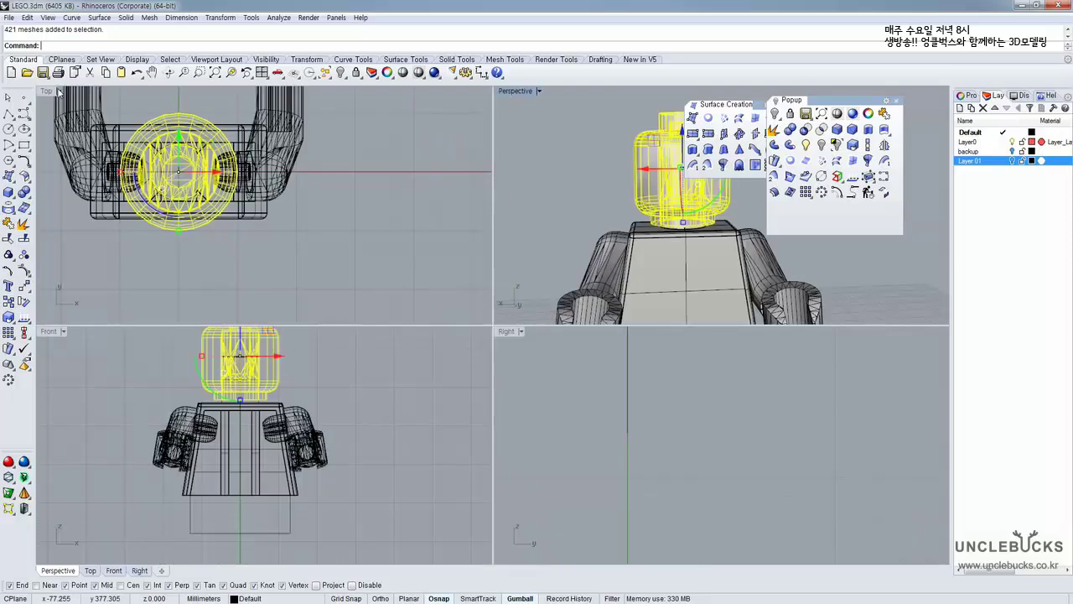
{"action": "double_click", "coordinate": [48, 332]}
{"action": "right_click_drag", "start_coordinate": [410, 266], "coordinate": [356, 402]}
{"action": "scroll", "coordinate": [407, 190], "scroll_direction": "up", "scroll_amount": 8}
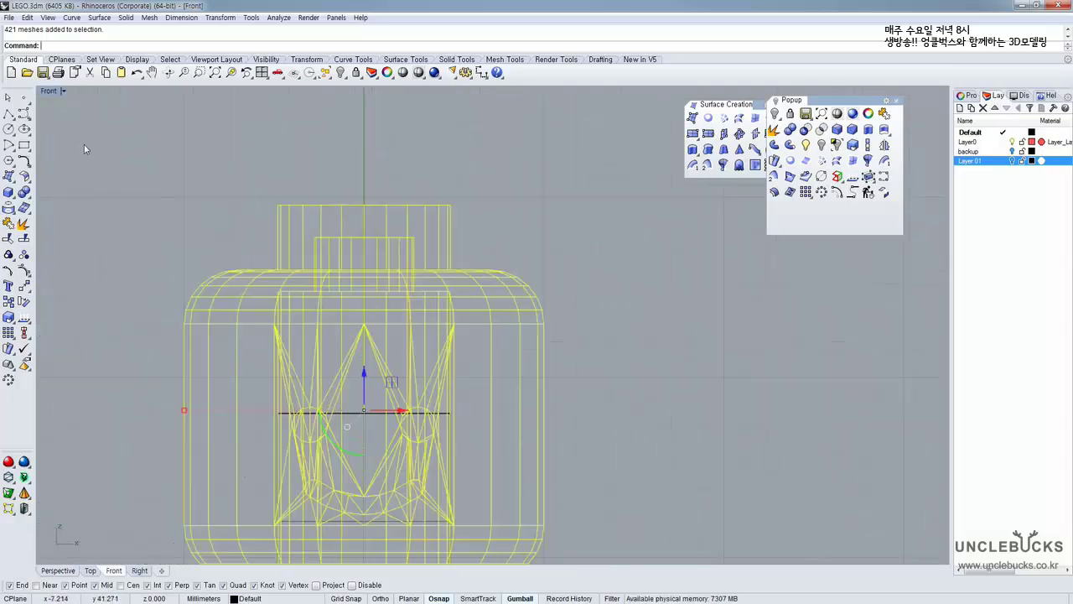
{"action": "left_click", "coordinate": [9, 113]}
{"action": "scroll", "coordinate": [342, 126], "scroll_direction": "up", "scroll_amount": 4}
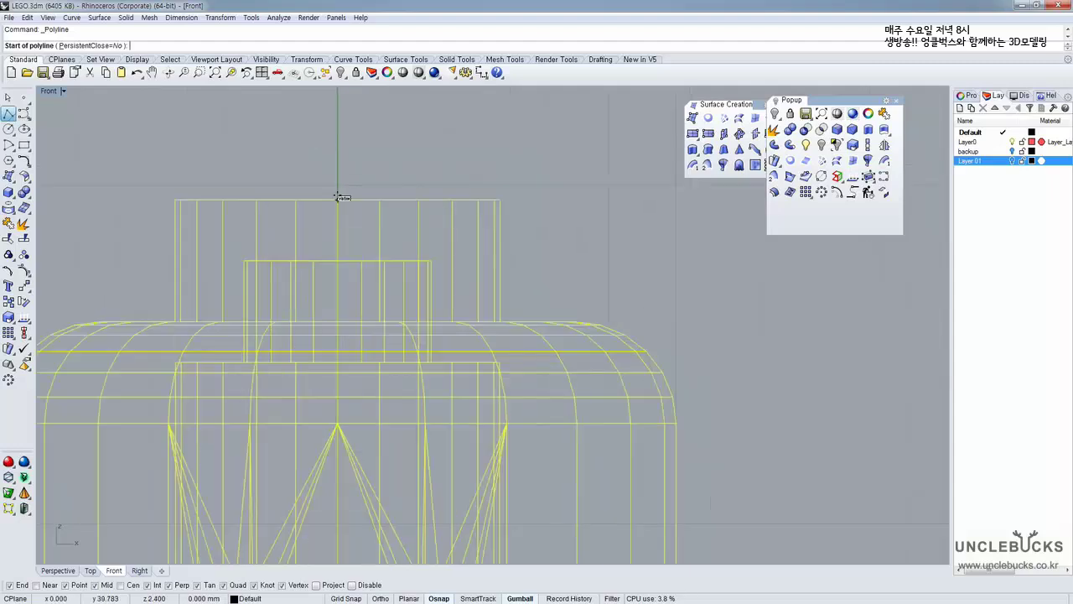
{"action": "left_click", "coordinate": [338, 199]}
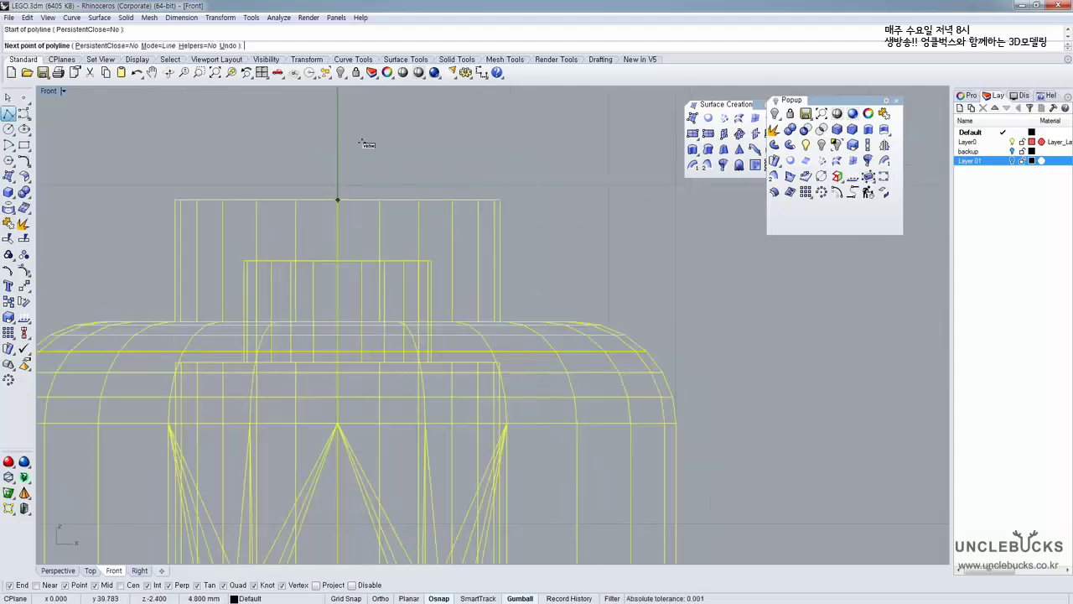
{"action": "scroll", "coordinate": [509, 196], "scroll_direction": "up", "scroll_amount": 2}
{"action": "left_click", "coordinate": [498, 199]}
{"action": "scroll", "coordinate": [486, 185], "scroll_direction": "up", "scroll_amount": 4}
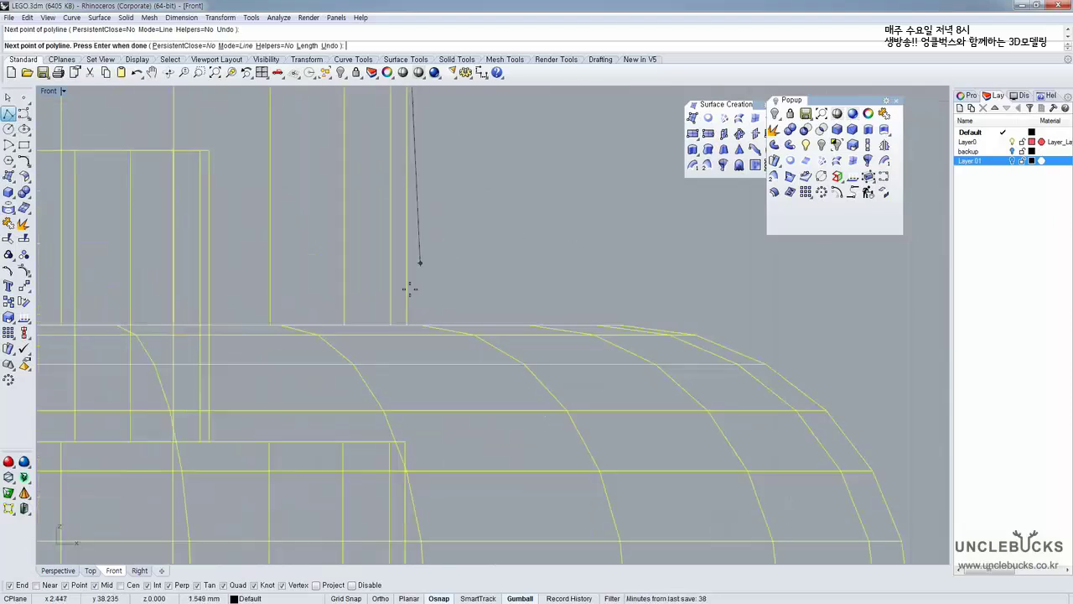
{"action": "scroll", "coordinate": [406, 319], "scroll_direction": "up", "scroll_amount": 1}
{"action": "left_click", "coordinate": [408, 335]}
{"action": "scroll", "coordinate": [469, 252], "scroll_direction": "down", "scroll_amount": 3}
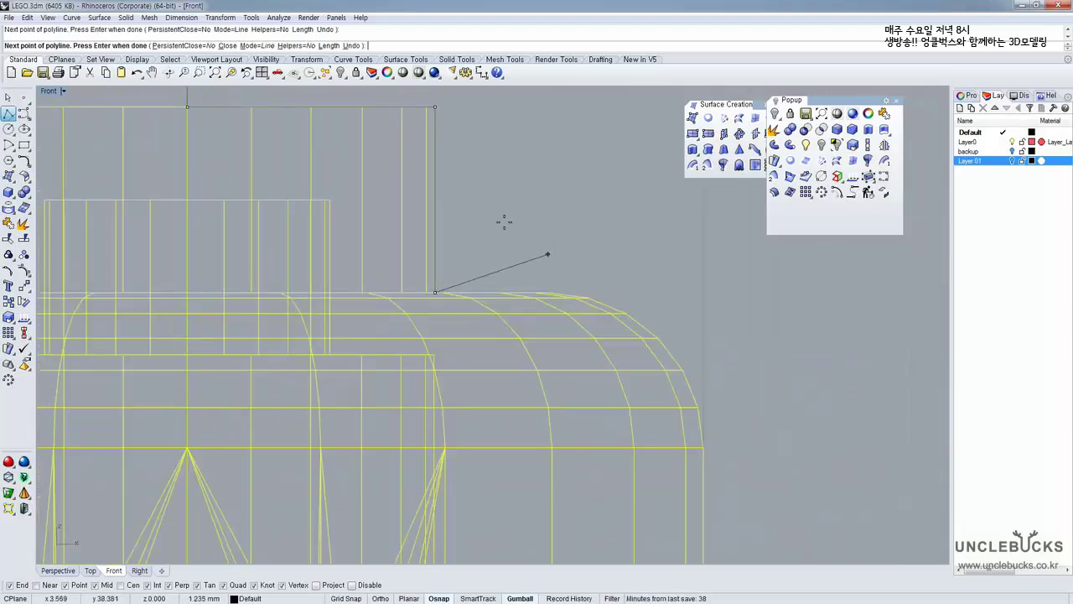
{"action": "right_click_drag", "start_coordinate": [504, 223], "coordinate": [460, 212]}
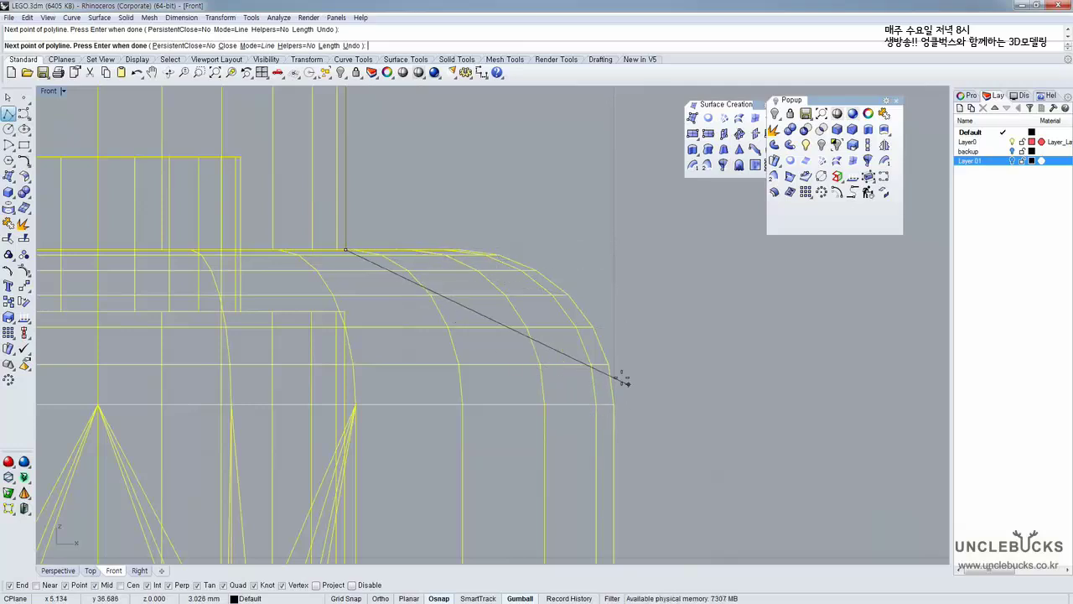
{"action": "key", "text": "Escape"}
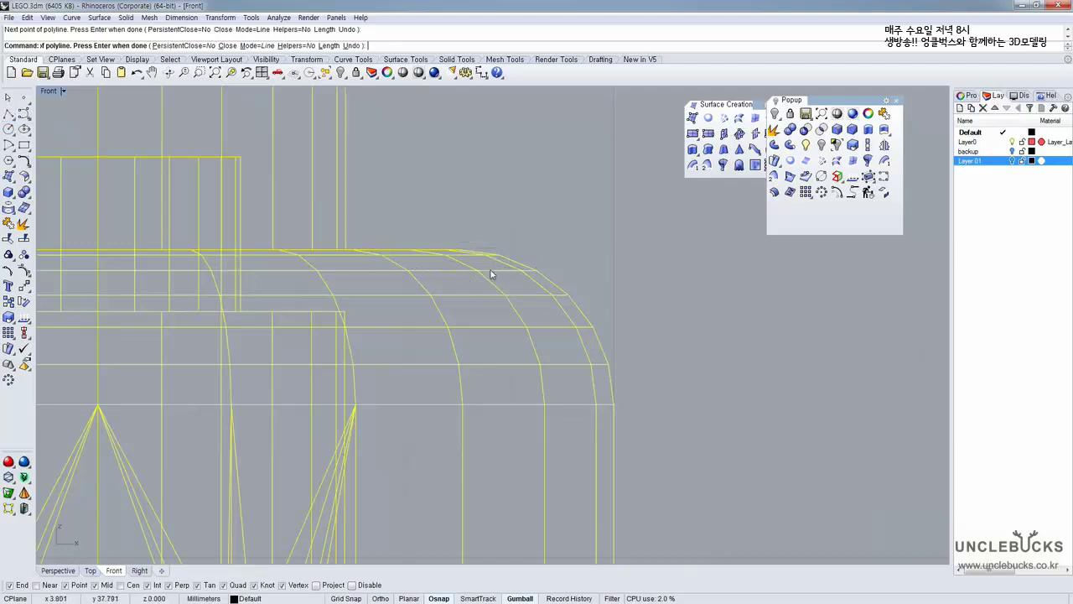
{"action": "scroll", "coordinate": [492, 274], "scroll_direction": "down", "scroll_amount": 4}
{"action": "right_click_drag", "start_coordinate": [232, 130], "coordinate": [264, 199]}
{"action": "key", "text": "Escape"}
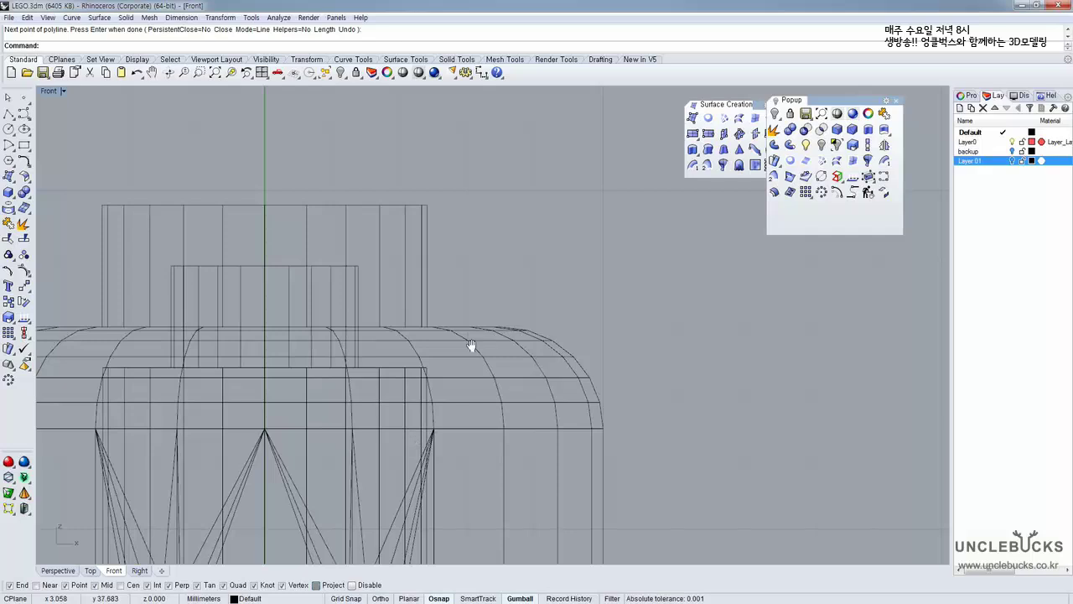
Start the head's profile polyline at the top stud's centre and trace its top edge and outer wall down to the shoulder
{"action": "right_click_drag", "start_coordinate": [472, 346], "coordinate": [475, 280]}
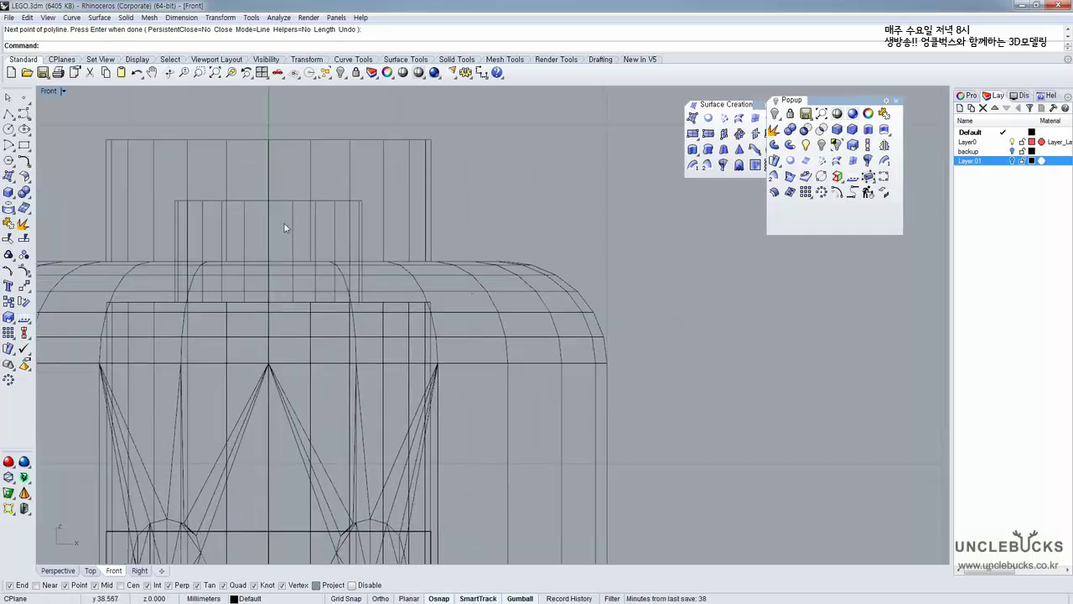
{"action": "left_click", "coordinate": [8, 115]}
{"action": "left_click", "coordinate": [268, 137]}
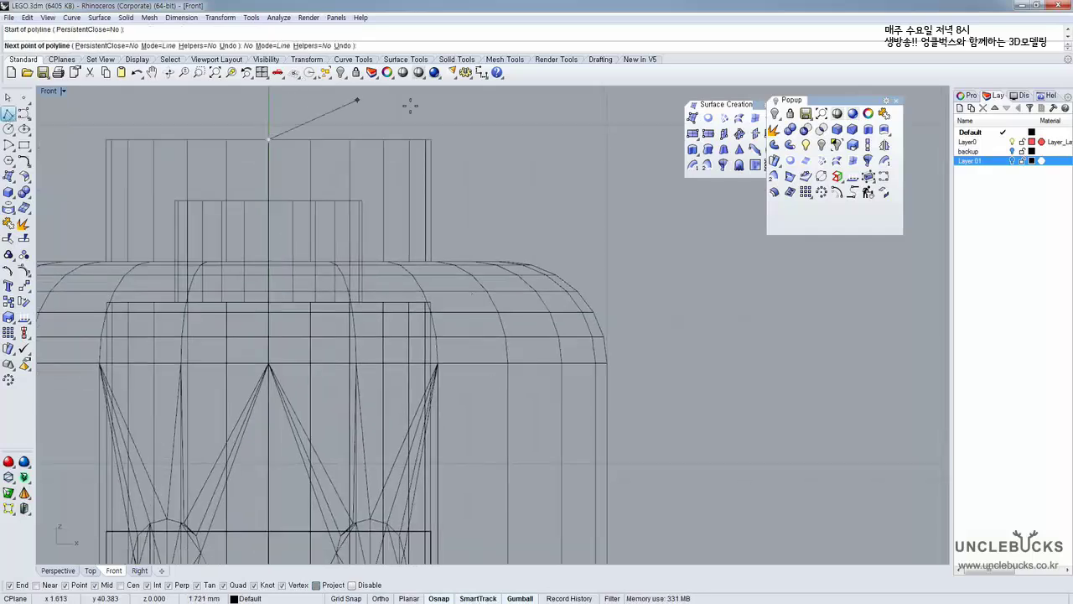
{"action": "left_click", "coordinate": [427, 138]}
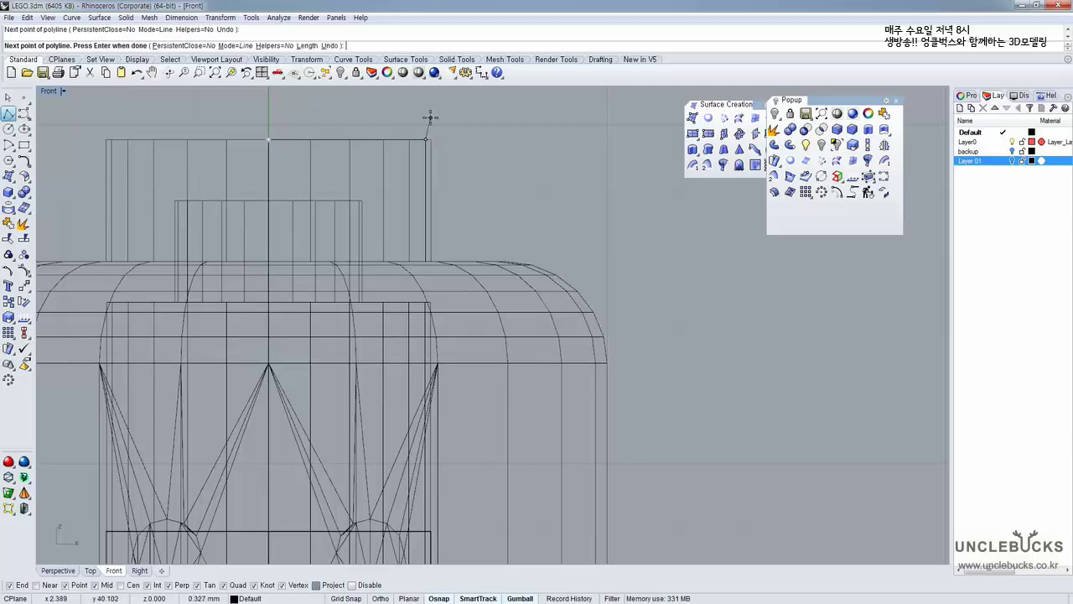
{"action": "key", "text": "ctrl+z"}
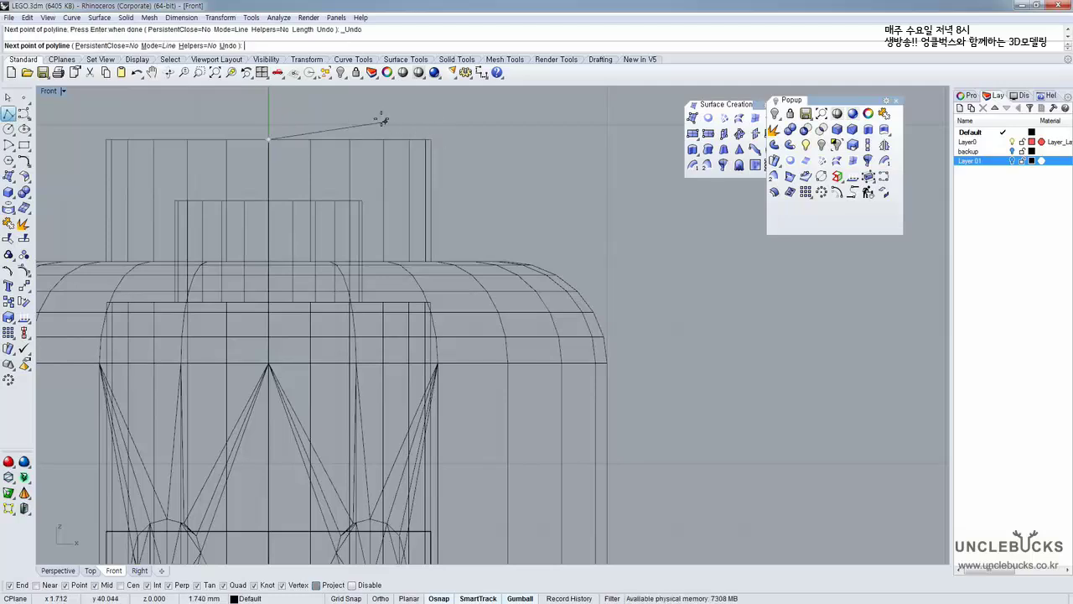
{"action": "left_click", "coordinate": [431, 138]}
{"action": "scroll", "coordinate": [445, 243], "scroll_direction": "up", "scroll_amount": 5}
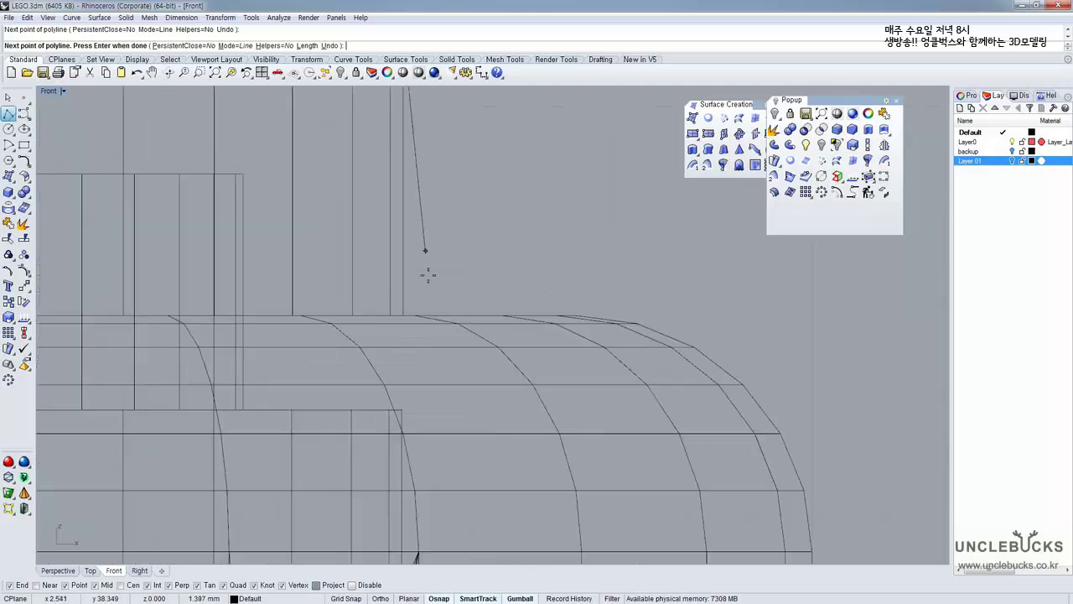
{"action": "left_click", "coordinate": [398, 326]}
{"action": "scroll", "coordinate": [568, 203], "scroll_direction": "down", "scroll_amount": 2}
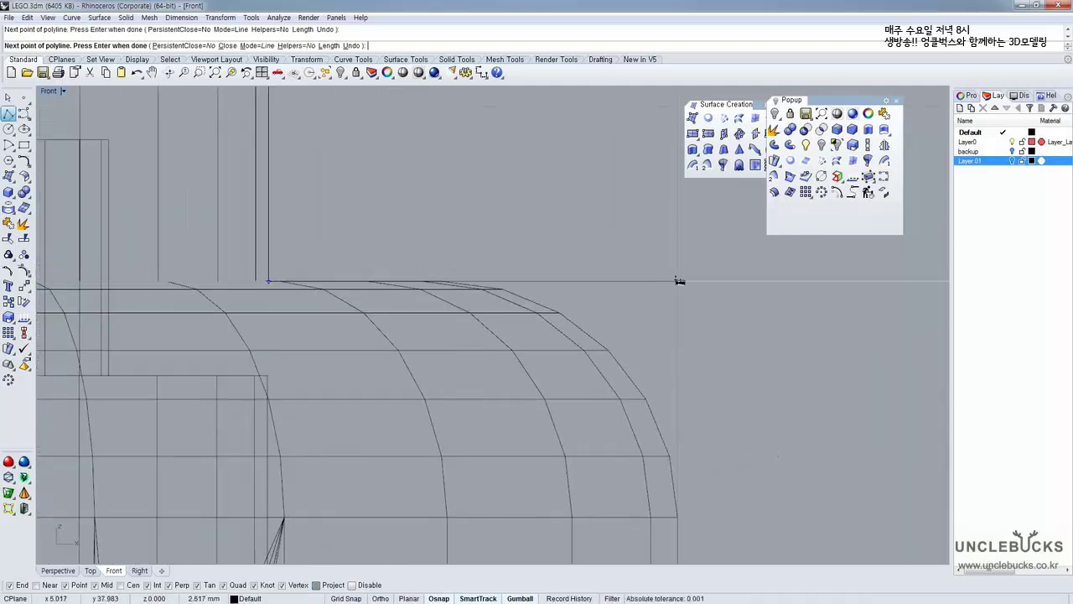
Continue the profile out to the head's full width with a square corner, down the side, and around the lower outer corner
{"action": "right_click_drag", "start_coordinate": [703, 493], "coordinate": [601, 359]}
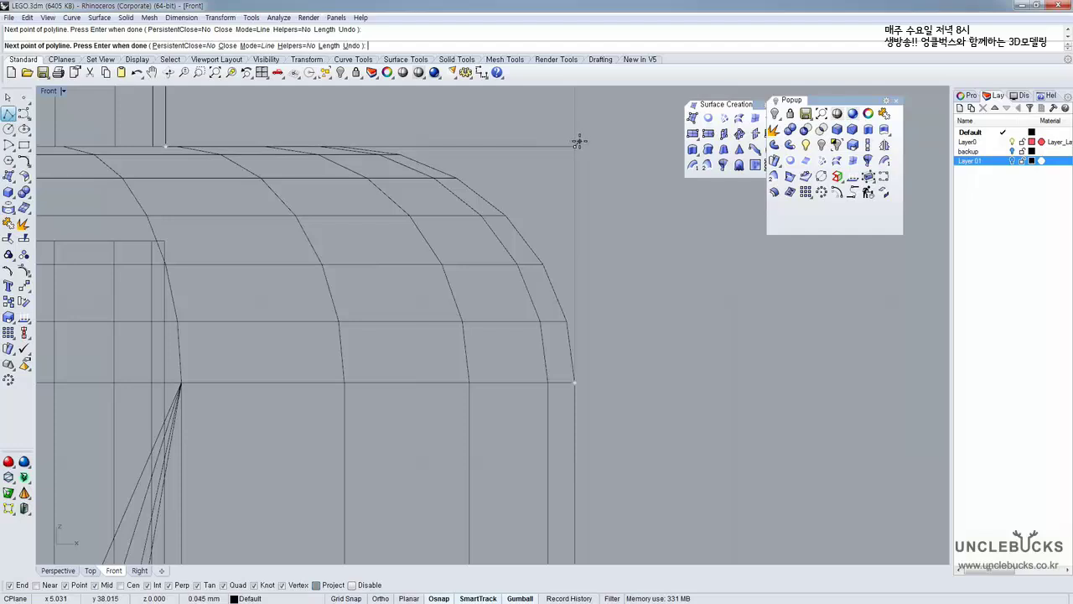
{"action": "right_click_drag", "start_coordinate": [579, 378], "coordinate": [569, 177]}
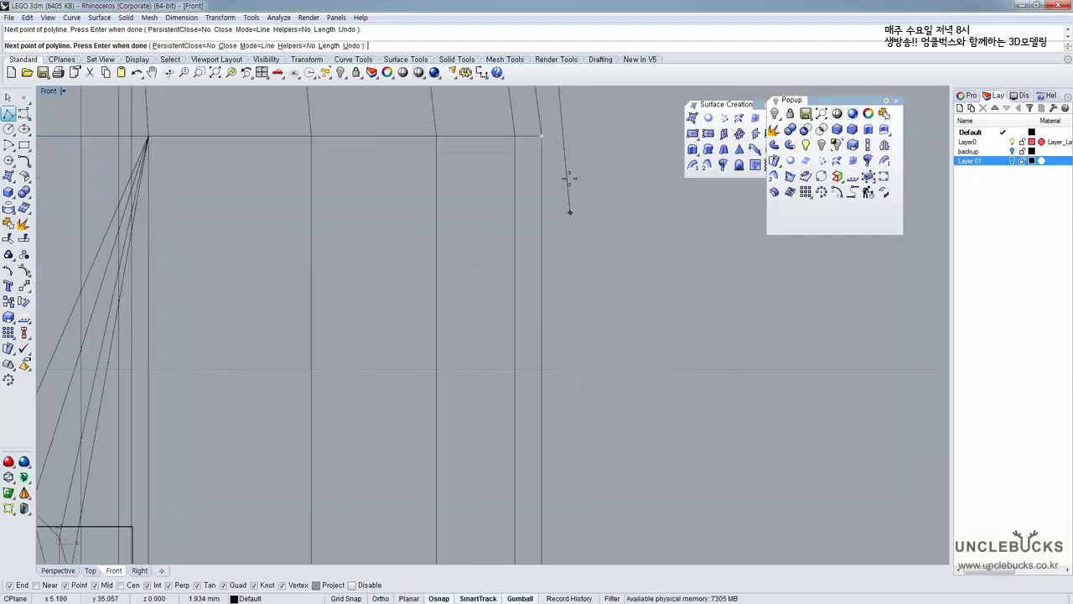
{"action": "right_click_drag", "start_coordinate": [584, 401], "coordinate": [542, 185]}
{"action": "scroll", "coordinate": [541, 186], "scroll_direction": "down", "scroll_amount": 6}
{"action": "right_click_drag", "start_coordinate": [542, 418], "coordinate": [523, 197]}
{"action": "scroll", "coordinate": [522, 197], "scroll_direction": "down", "scroll_amount": 4}
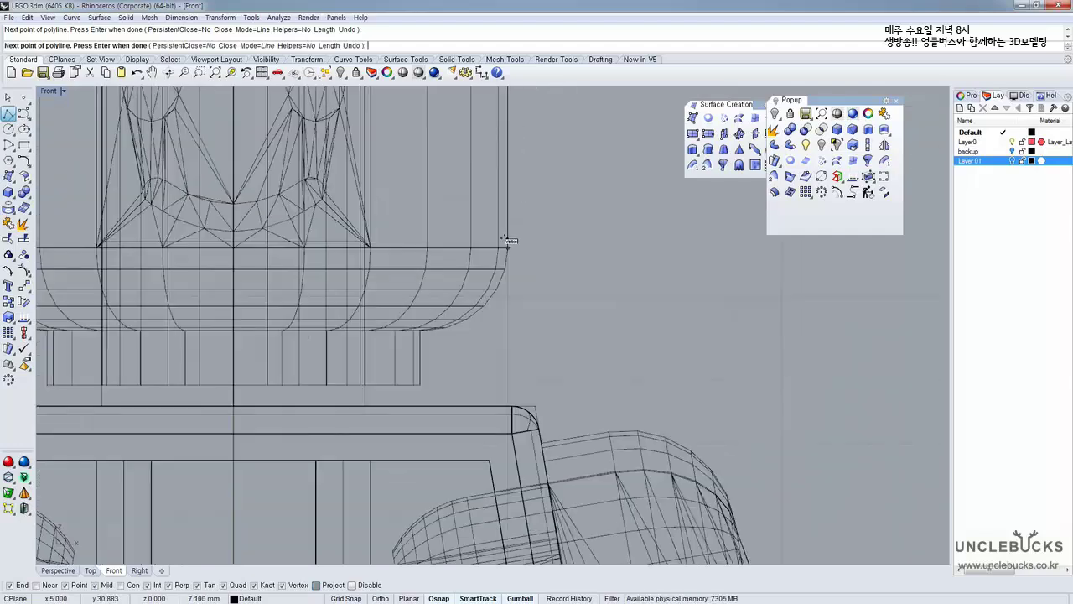
{"action": "scroll", "coordinate": [508, 241], "scroll_direction": "up", "scroll_amount": 2}
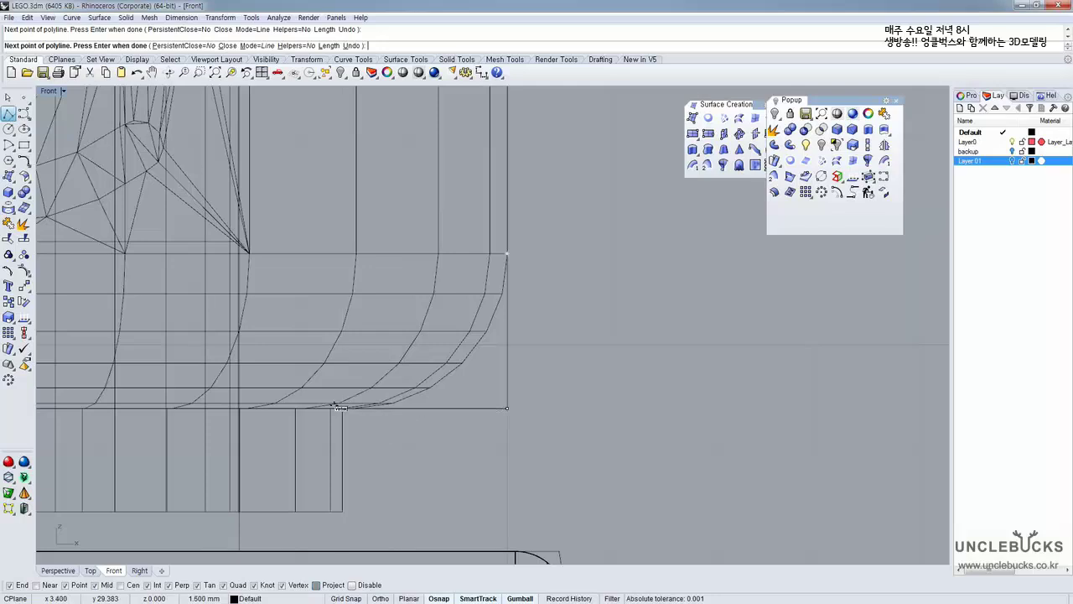
Trace the neck's outer wall down and its bottom edge inward to the inner bore wall
{"action": "left_click", "coordinate": [341, 509]}
{"action": "scroll", "coordinate": [395, 394], "scroll_direction": "down", "scroll_amount": 3}
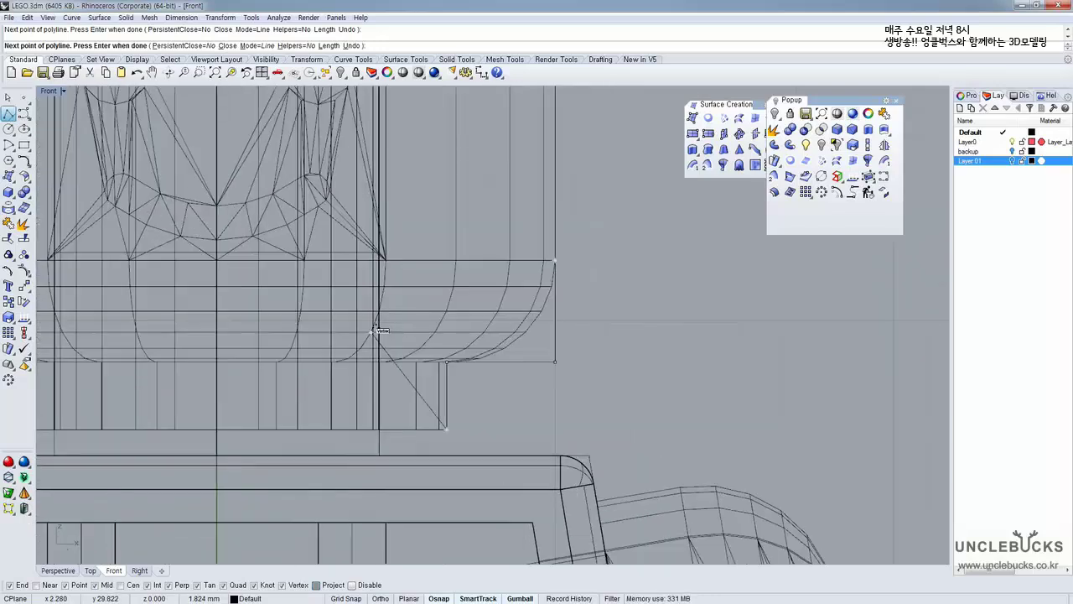
{"action": "scroll", "coordinate": [375, 331], "scroll_direction": "down", "scroll_amount": 3}
{"action": "scroll", "coordinate": [374, 331], "scroll_direction": "up", "scroll_amount": 2}
{"action": "scroll", "coordinate": [374, 332], "scroll_direction": "down", "scroll_amount": 3}
{"action": "scroll", "coordinate": [387, 367], "scroll_direction": "up", "scroll_amount": 5}
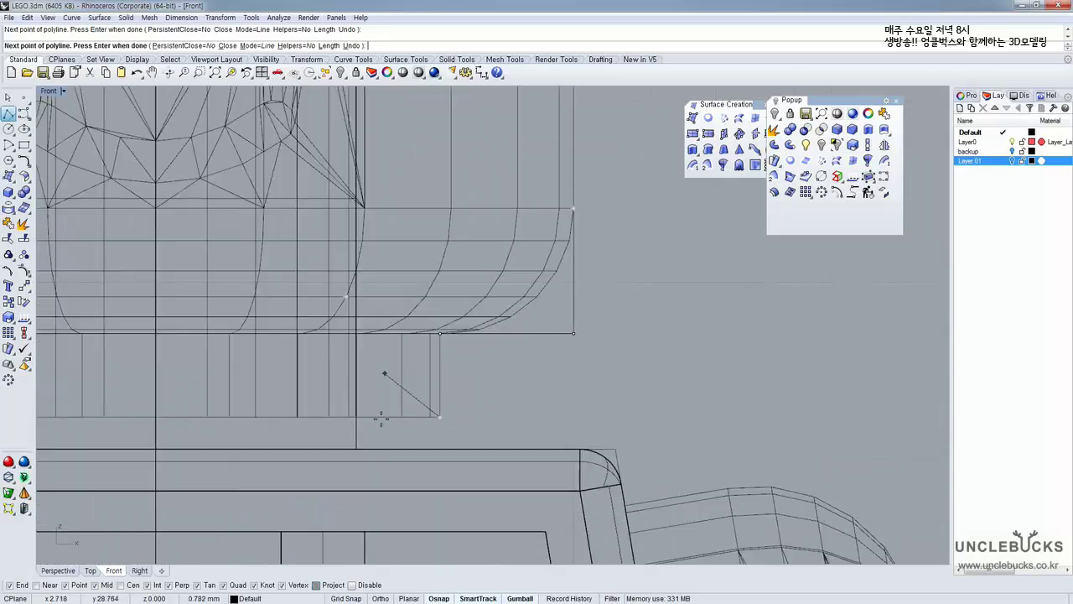
{"action": "scroll", "coordinate": [361, 428], "scroll_direction": "up", "scroll_amount": 4}
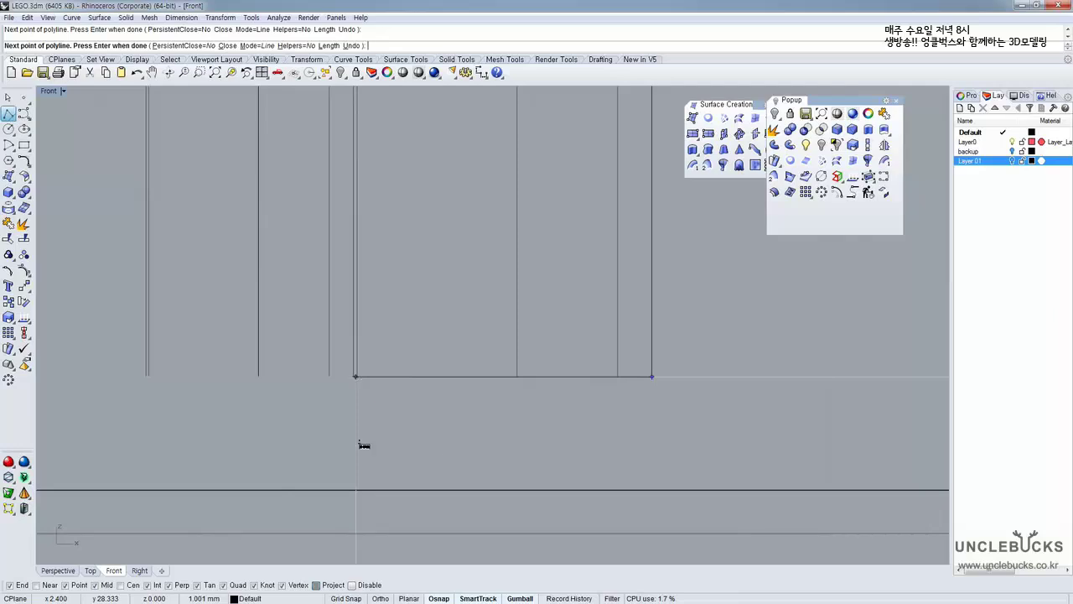
{"action": "left_click", "coordinate": [356, 376]}
Trace the inner bore wall straight up to the upper corner of the head's cavity
{"action": "scroll", "coordinate": [349, 219], "scroll_direction": "down", "scroll_amount": 4}
{"action": "scroll", "coordinate": [348, 220], "scroll_direction": "down", "scroll_amount": 3}
{"action": "scroll", "coordinate": [351, 251], "scroll_direction": "up", "scroll_amount": 6}
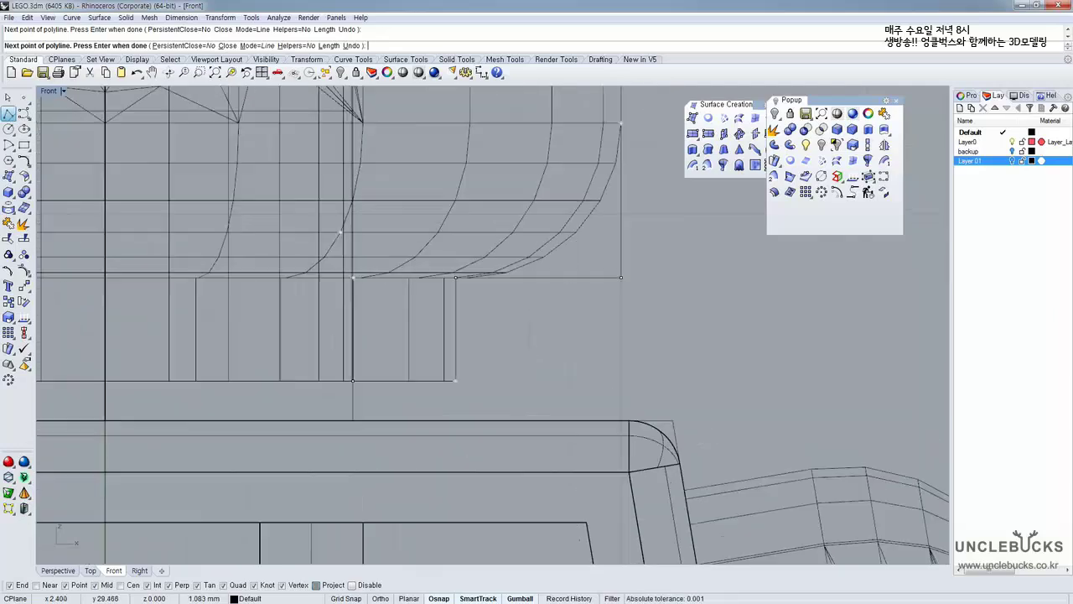
{"action": "scroll", "coordinate": [351, 268], "scroll_direction": "down", "scroll_amount": 6}
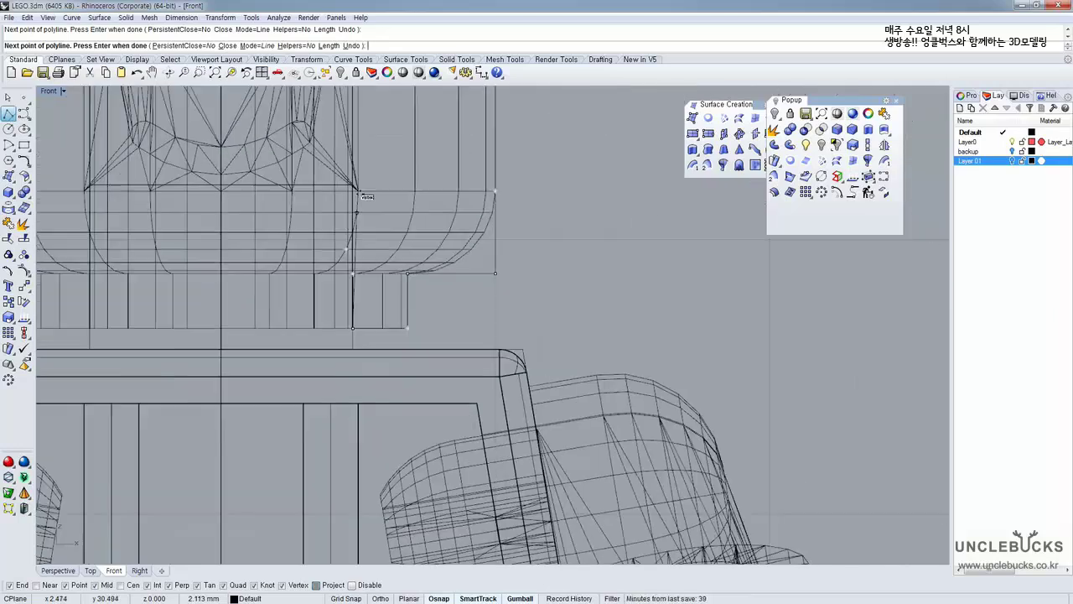
{"action": "right_click_drag", "start_coordinate": [370, 376], "coordinate": [374, 453]}
{"action": "right_click_drag", "start_coordinate": [370, 161], "coordinate": [372, 240]}
{"action": "scroll", "coordinate": [363, 214], "scroll_direction": "up", "scroll_amount": 6}
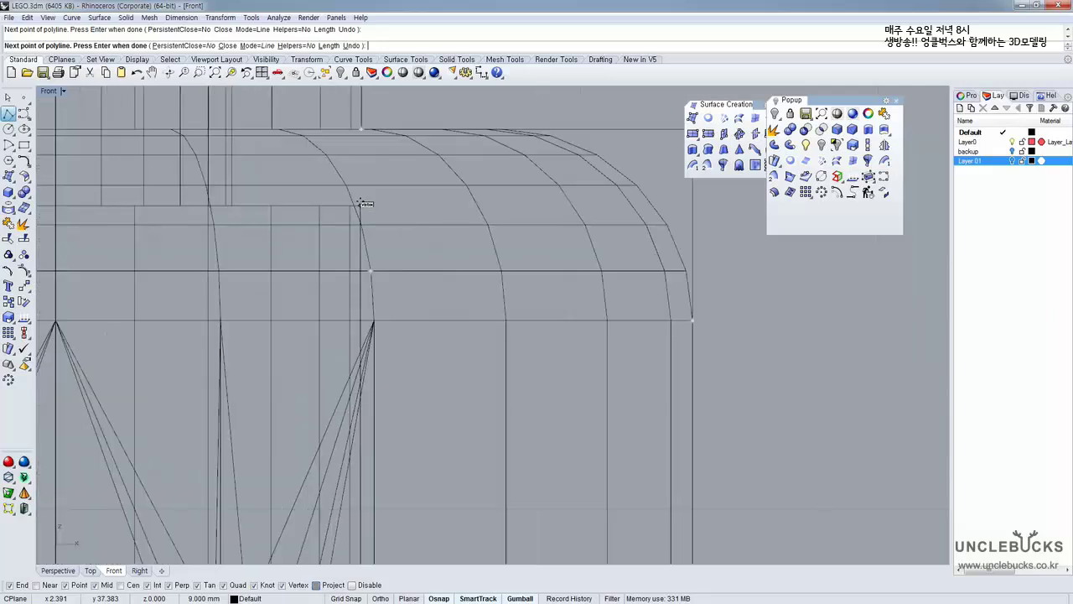
{"action": "scroll", "coordinate": [378, 238], "scroll_direction": "down", "scroll_amount": 5}
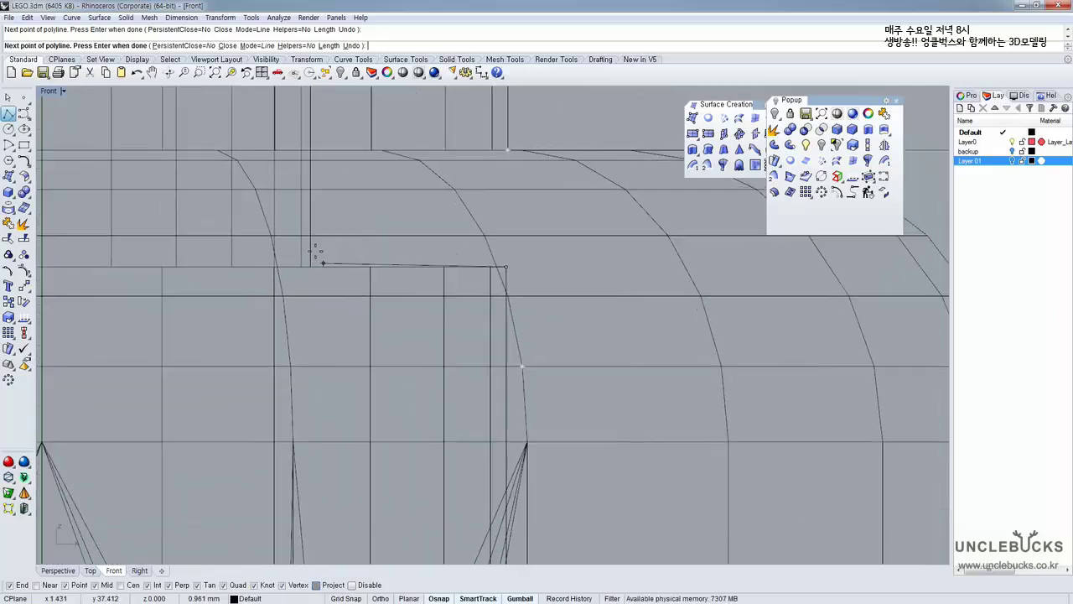
Trace the narrower recess inside the top stud, inward and up, and end the polyline on the centre axis
{"action": "scroll", "coordinate": [336, 344], "scroll_direction": "up", "scroll_amount": 3}
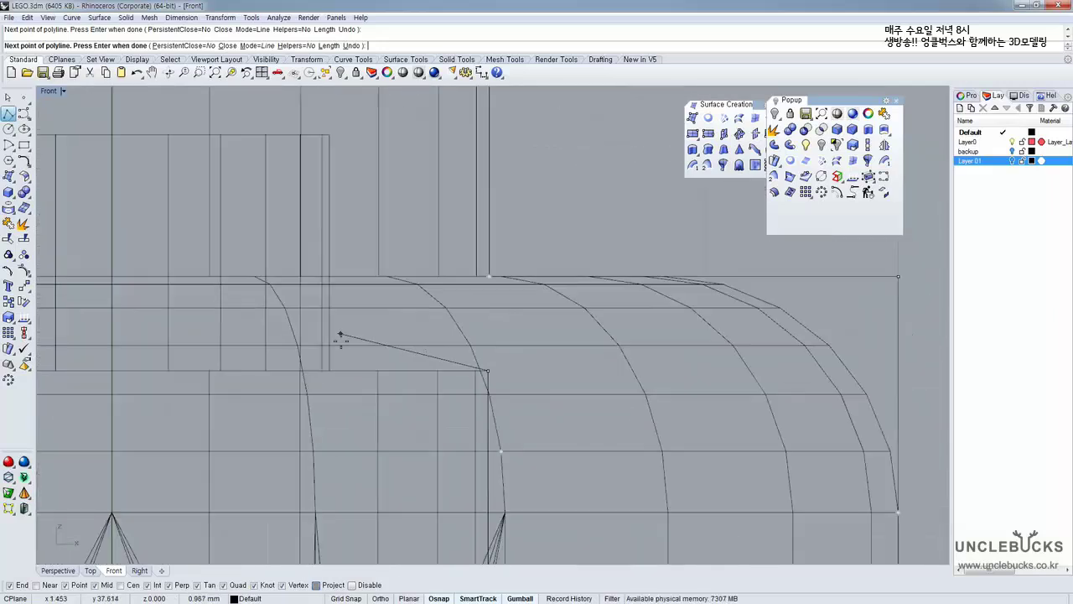
{"action": "scroll", "coordinate": [343, 312], "scroll_direction": "down", "scroll_amount": 4}
{"action": "scroll", "coordinate": [337, 321], "scroll_direction": "up", "scroll_amount": 4}
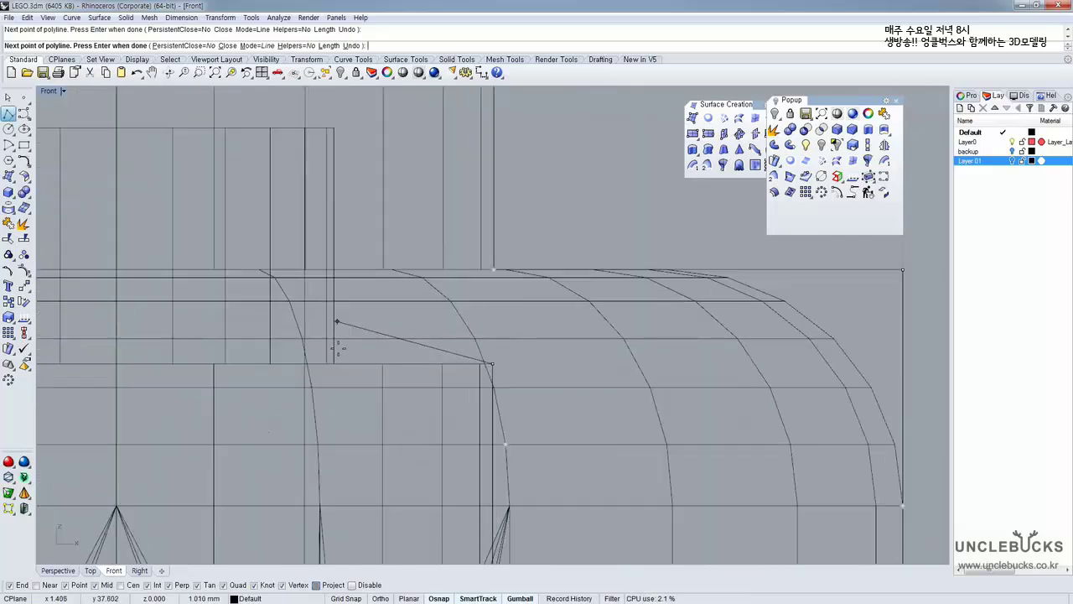
{"action": "left_click", "coordinate": [333, 363]}
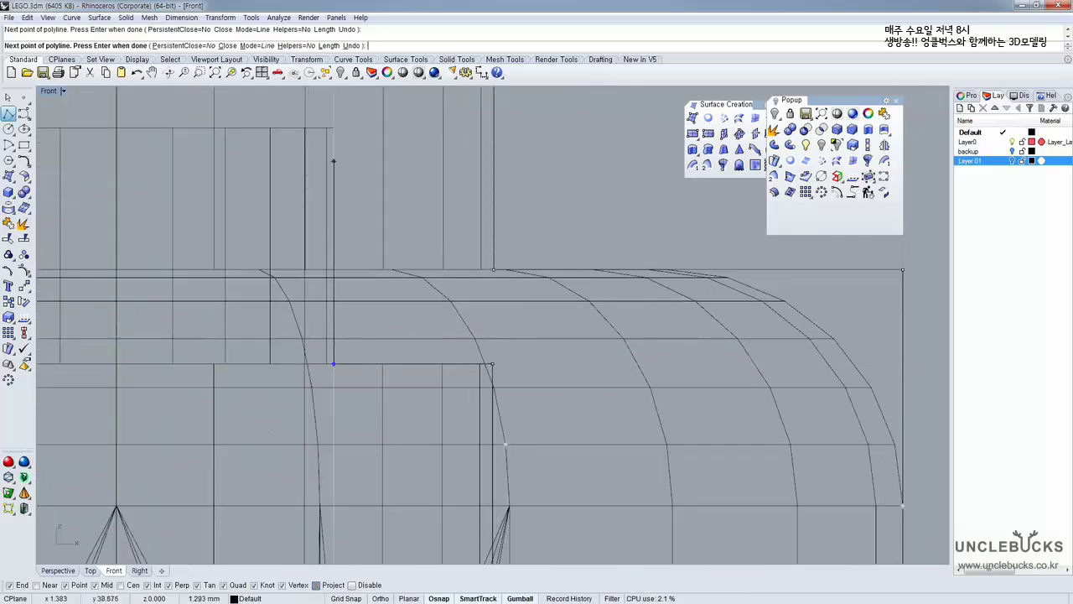
{"action": "right_click_drag", "start_coordinate": [334, 160], "coordinate": [512, 288]}
{"action": "left_click", "coordinate": [512, 255]}
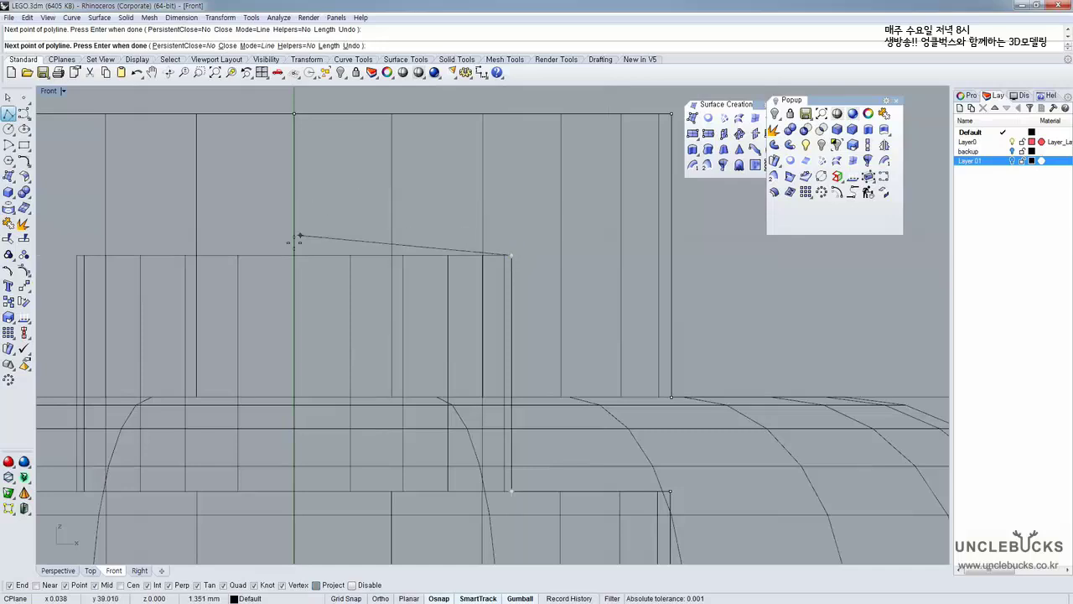
{"action": "left_click", "coordinate": [293, 257]}
{"action": "key", "text": "Return"}
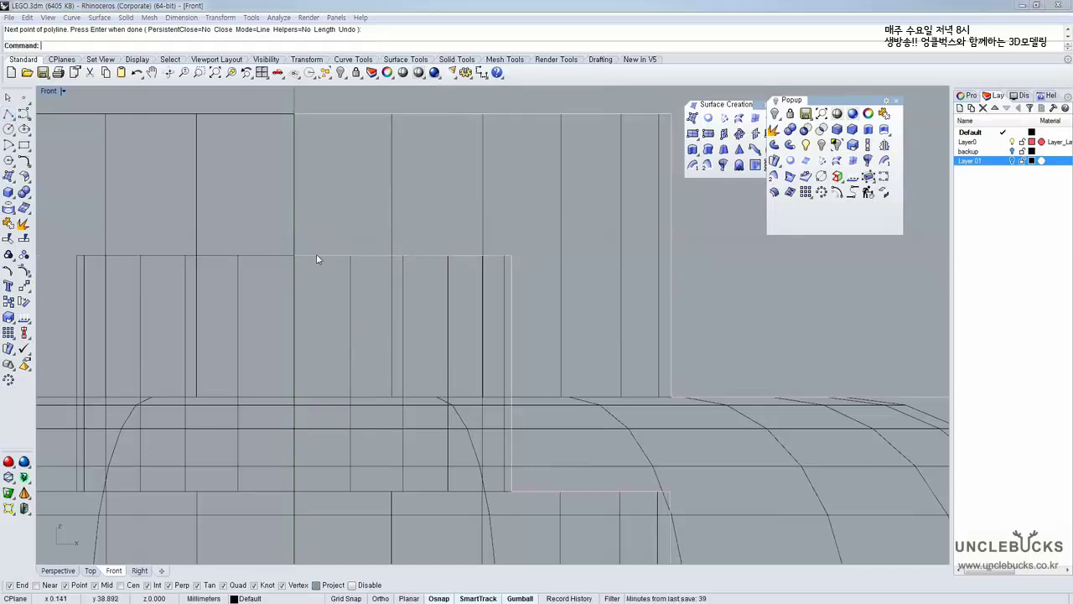
Try filleting the profile's upper outer corner with radius 1, and undo the fillet
{"action": "left_click", "coordinate": [316, 253]}
{"action": "left_click", "coordinate": [350, 285]}
{"action": "scroll", "coordinate": [348, 282], "scroll_direction": "down", "scroll_amount": 5}
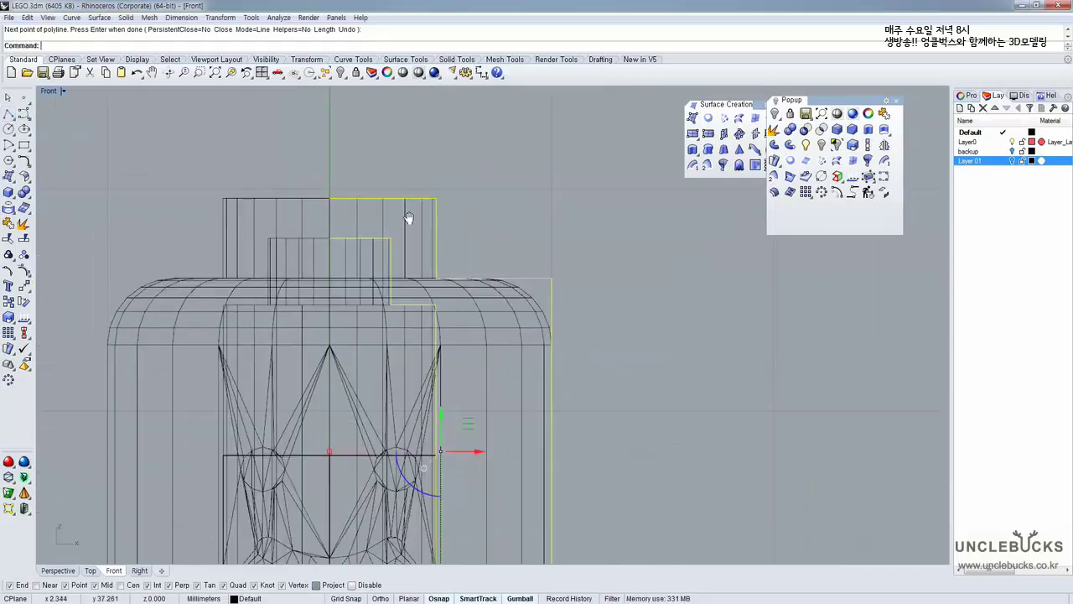
{"action": "scroll", "coordinate": [478, 163], "scroll_direction": "up", "scroll_amount": 10}
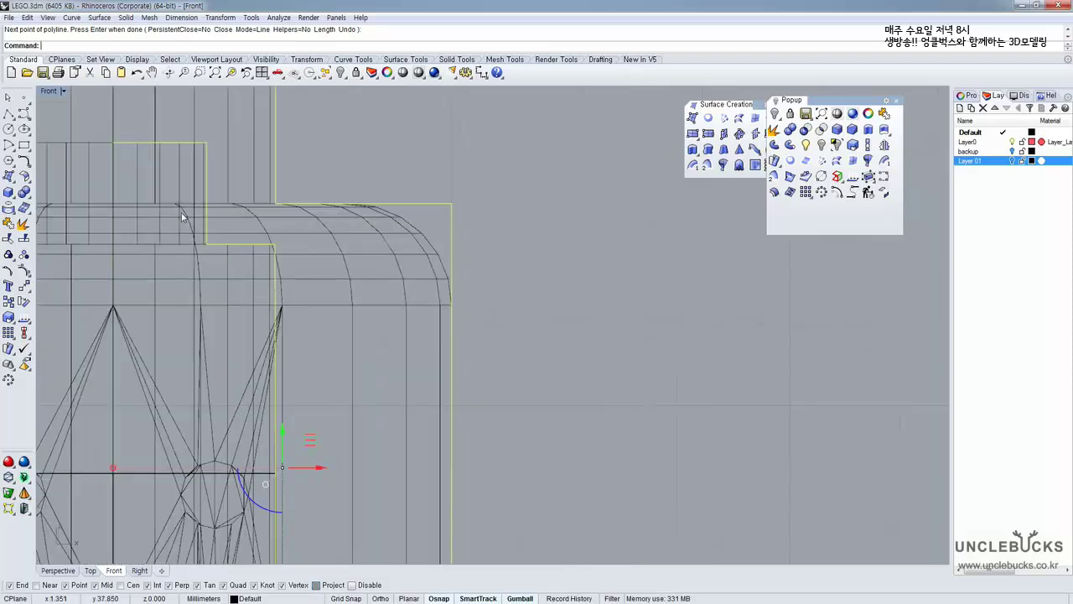
{"action": "left_click", "coordinate": [27, 175]}
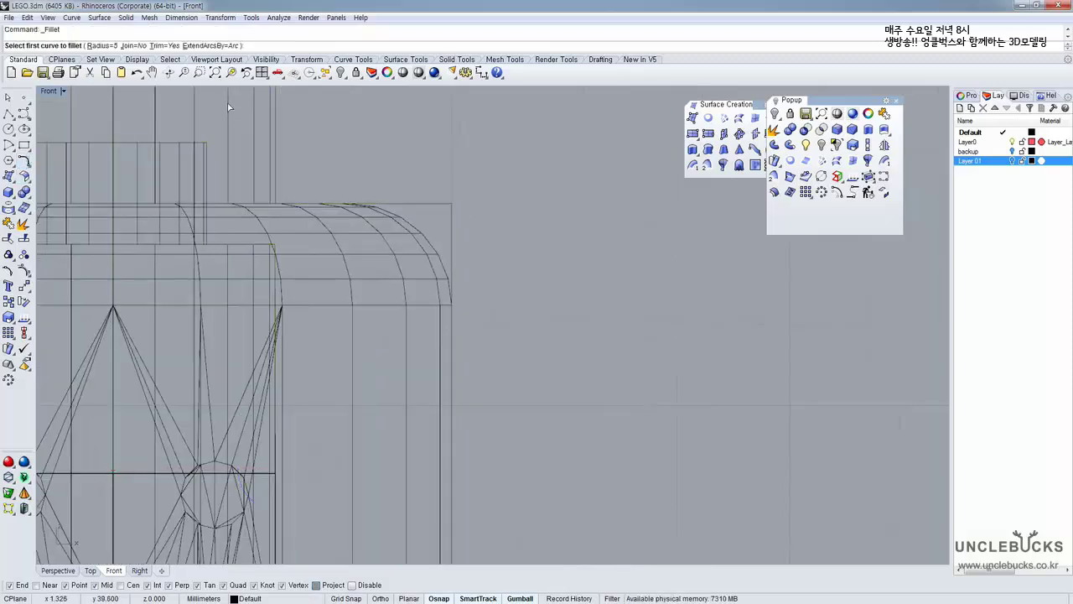
{"action": "type", "text": "1"}
{"action": "key", "text": "Return"}
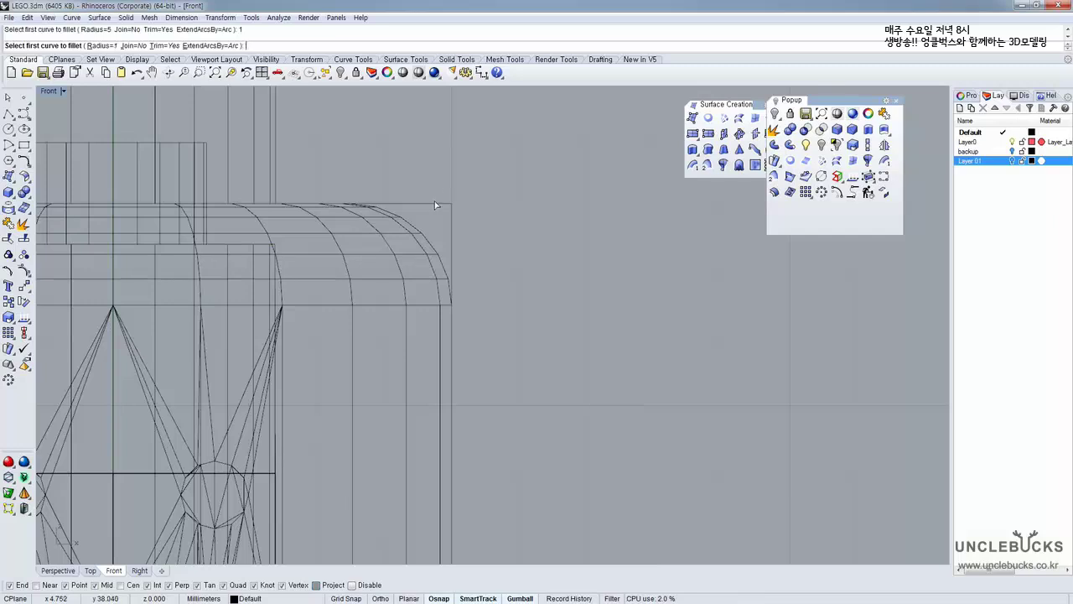
{"action": "left_click", "coordinate": [431, 205]}
{"action": "left_click", "coordinate": [454, 216]}
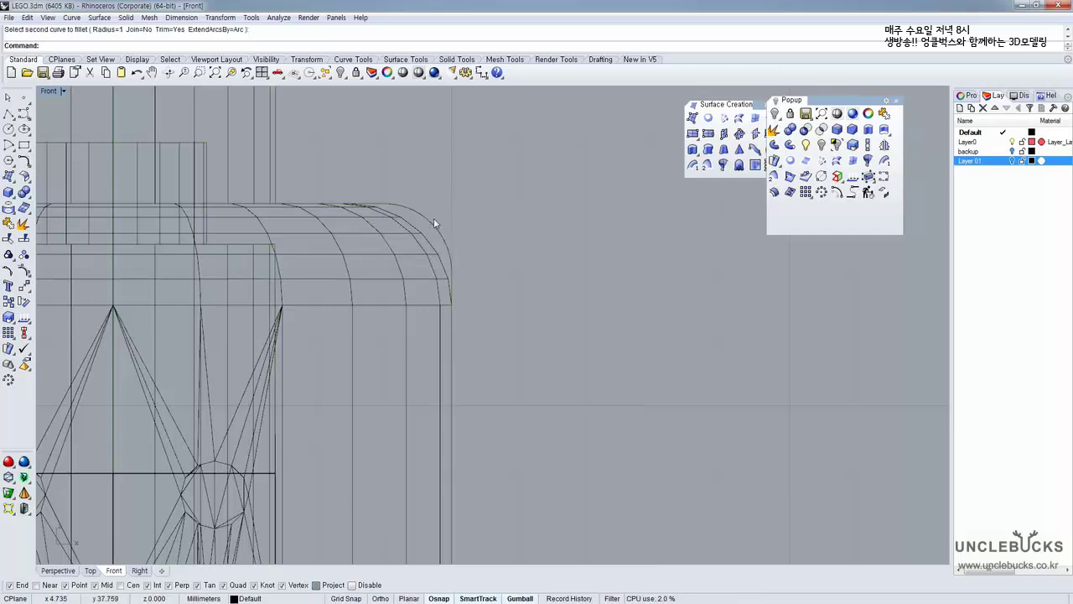
{"action": "key", "text": "ctrl+z"}
Fillet the head profile's upper outer corner with radius 1.5
{"action": "left_click", "coordinate": [427, 210]}
{"action": "scroll", "coordinate": [424, 219], "scroll_direction": "up", "scroll_amount": 2}
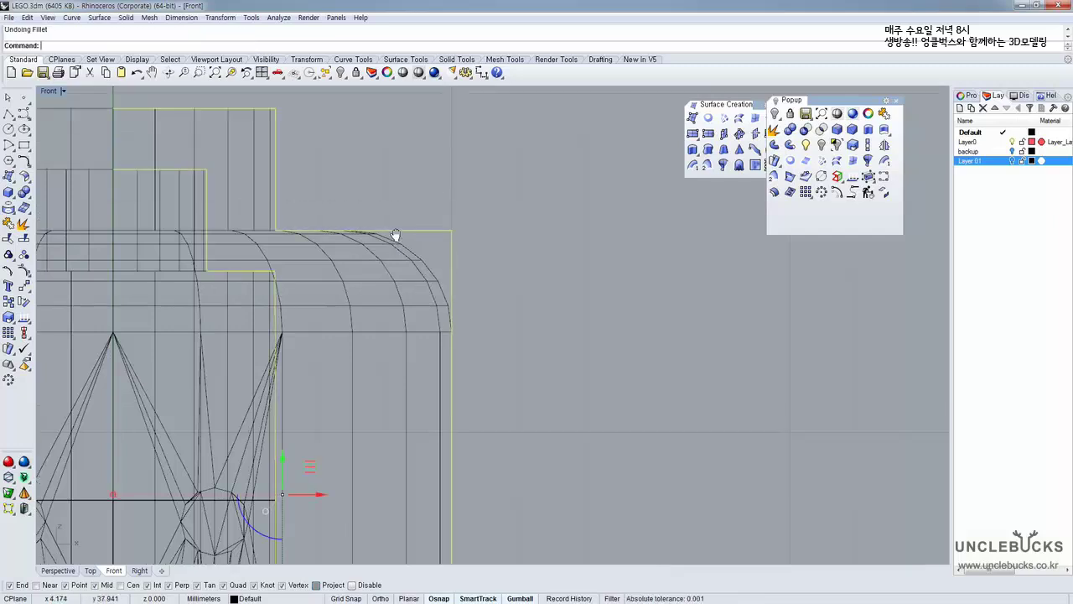
{"action": "key", "text": "Return"}
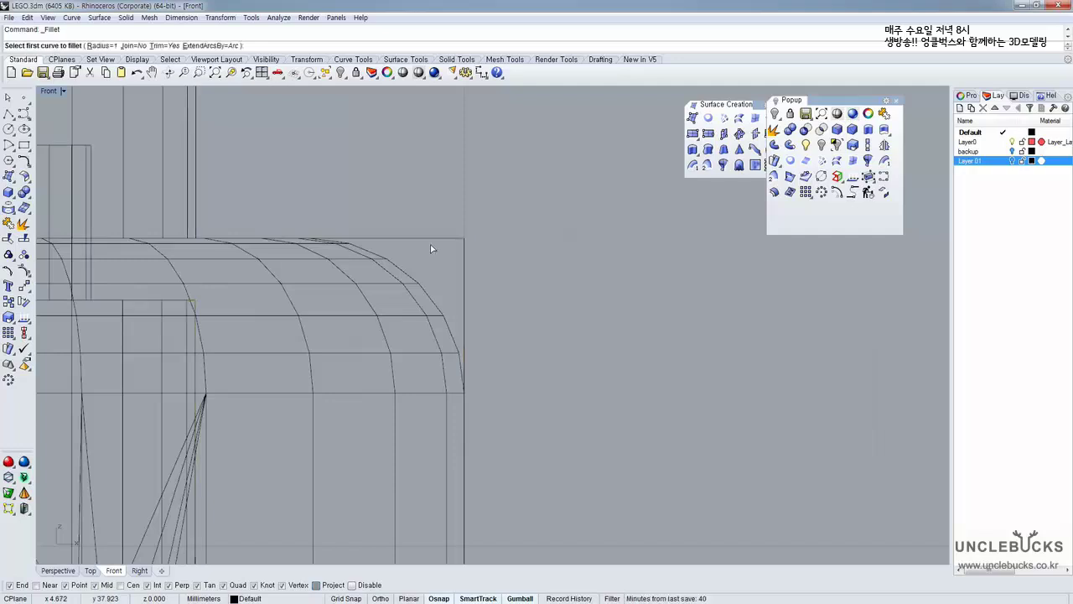
{"action": "type", "text": "1.5"}
{"action": "key", "text": "Return"}
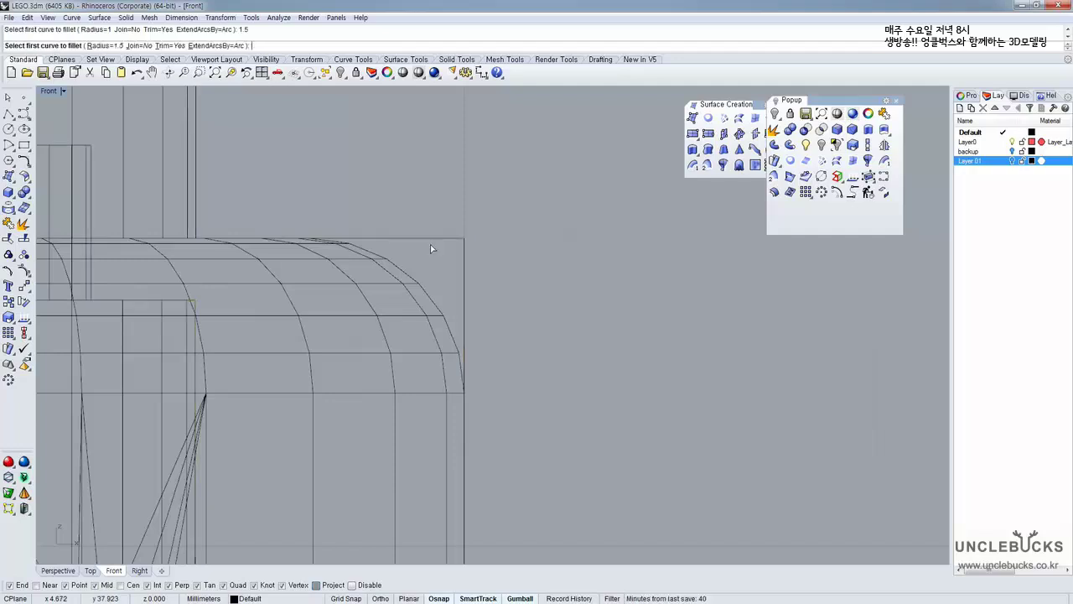
{"action": "left_click", "coordinate": [423, 239]}
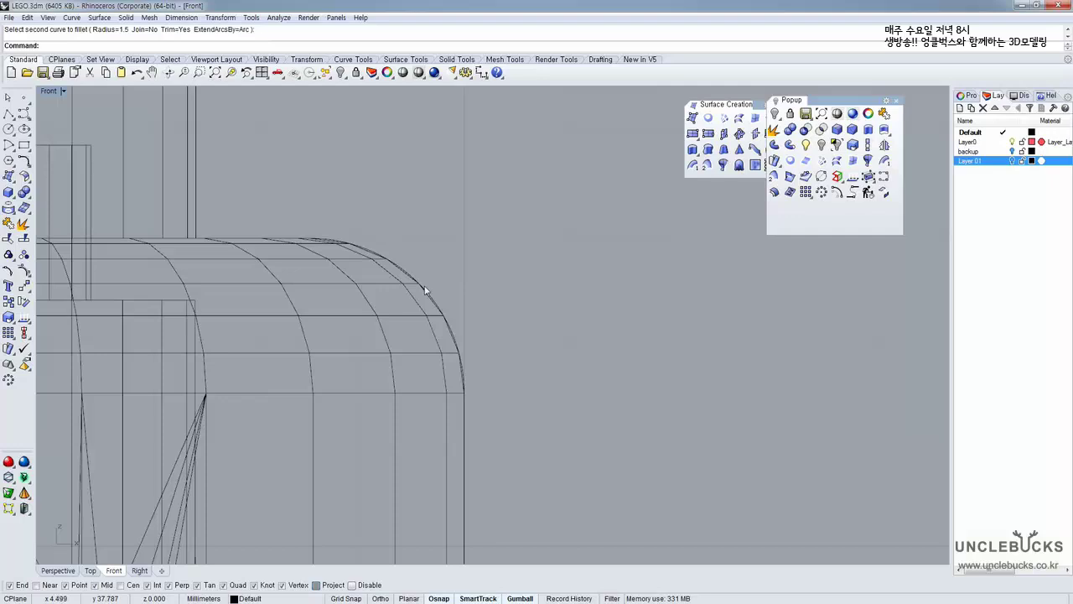
{"action": "right_click_drag", "start_coordinate": [425, 290], "coordinate": [421, 266]}
{"action": "left_click", "coordinate": [424, 257]}
Fillet the head profile's lower outer corner above the neck with the same 1.5 radius
{"action": "scroll", "coordinate": [436, 260], "scroll_direction": "down", "scroll_amount": 14}
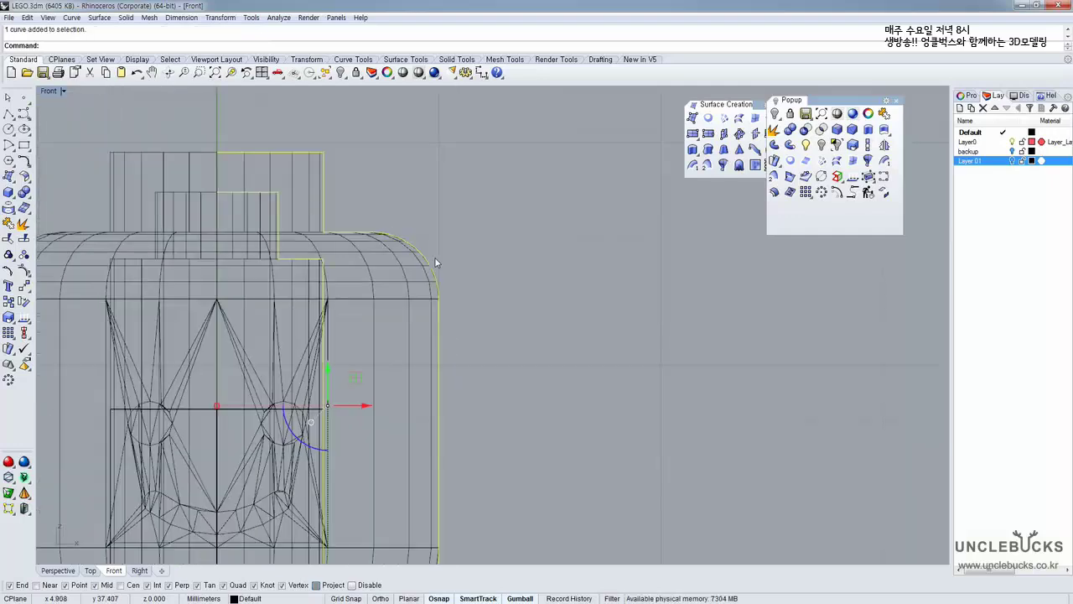
{"action": "right_click_drag", "start_coordinate": [429, 444], "coordinate": [391, 315]}
{"action": "scroll", "coordinate": [392, 315], "scroll_direction": "up", "scroll_amount": 12}
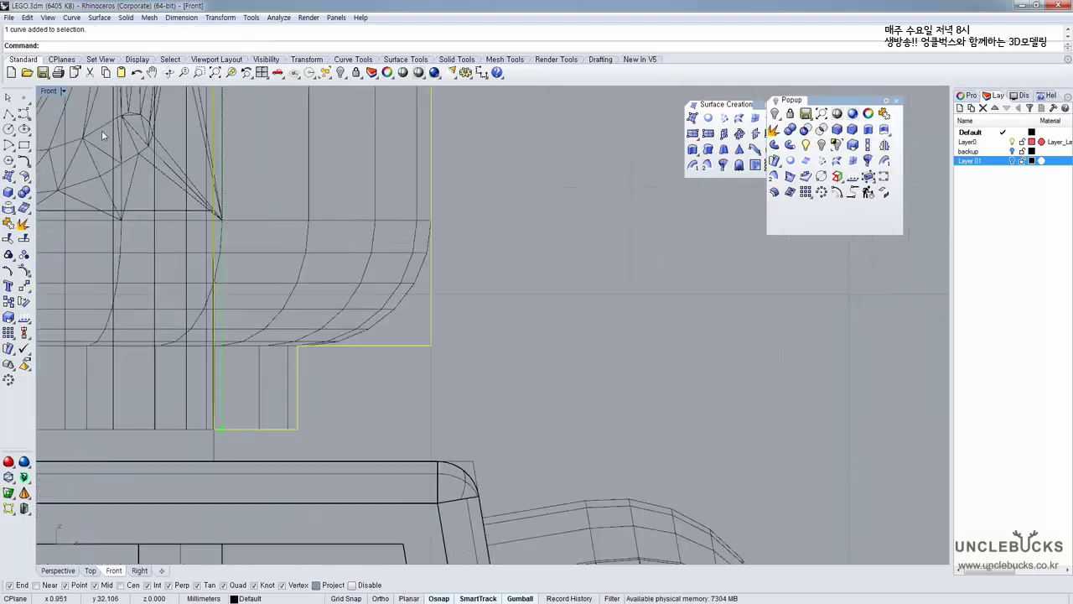
{"action": "left_click", "coordinate": [23, 160]}
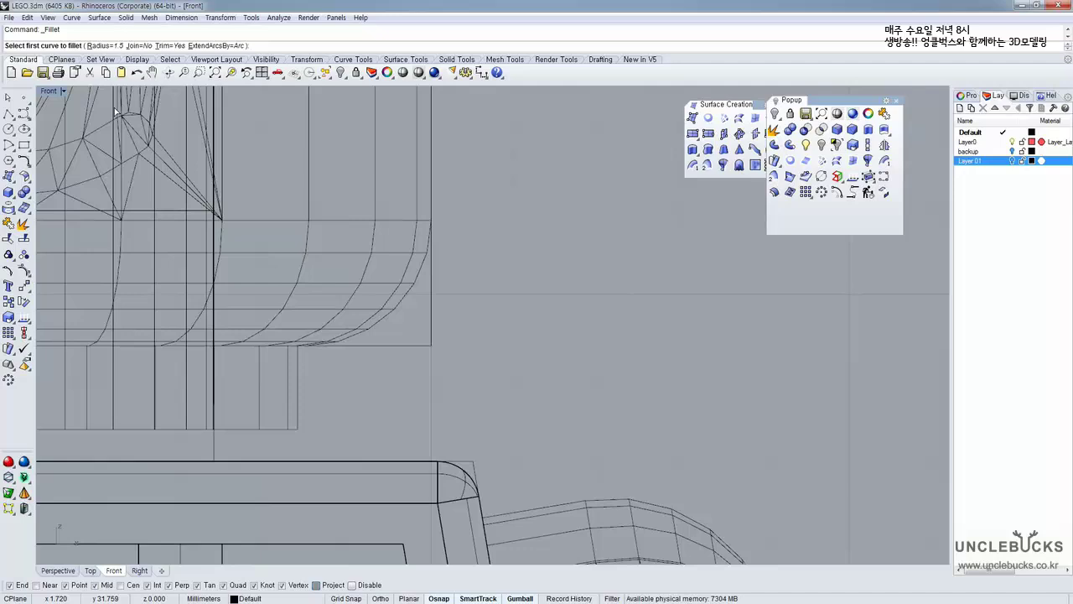
{"action": "left_click", "coordinate": [435, 309]}
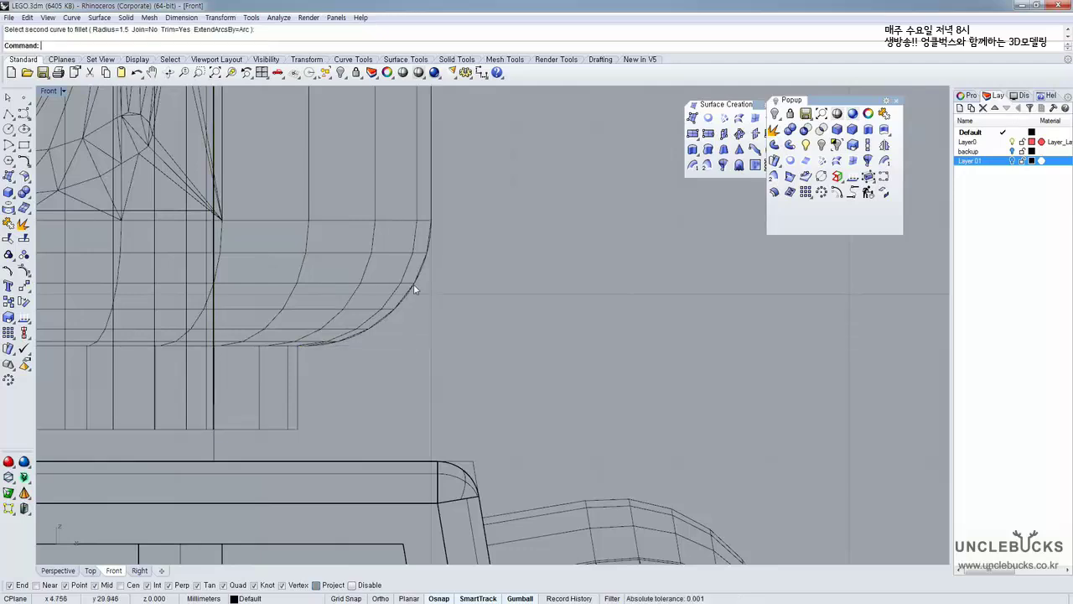
Select the filleted head profile curve and examine how it sits against the mesh head in the perspective and front views
{"action": "right_click_drag", "start_coordinate": [413, 284], "coordinate": [397, 357]}
{"action": "left_click", "coordinate": [397, 355]}
{"action": "scroll", "coordinate": [385, 318], "scroll_direction": "down", "scroll_amount": 5}
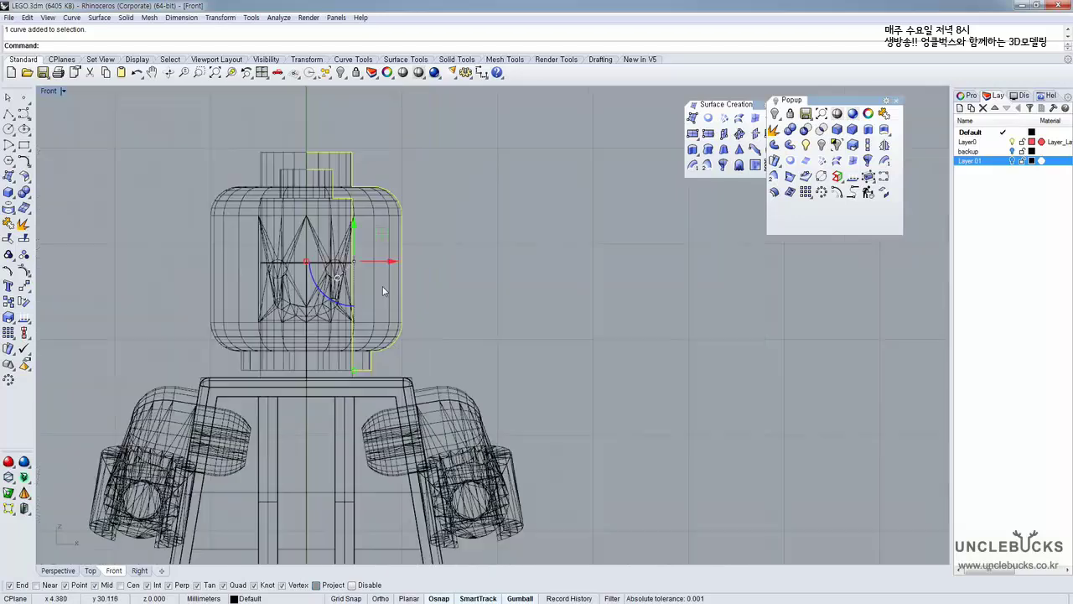
{"action": "double_click", "coordinate": [47, 91]}
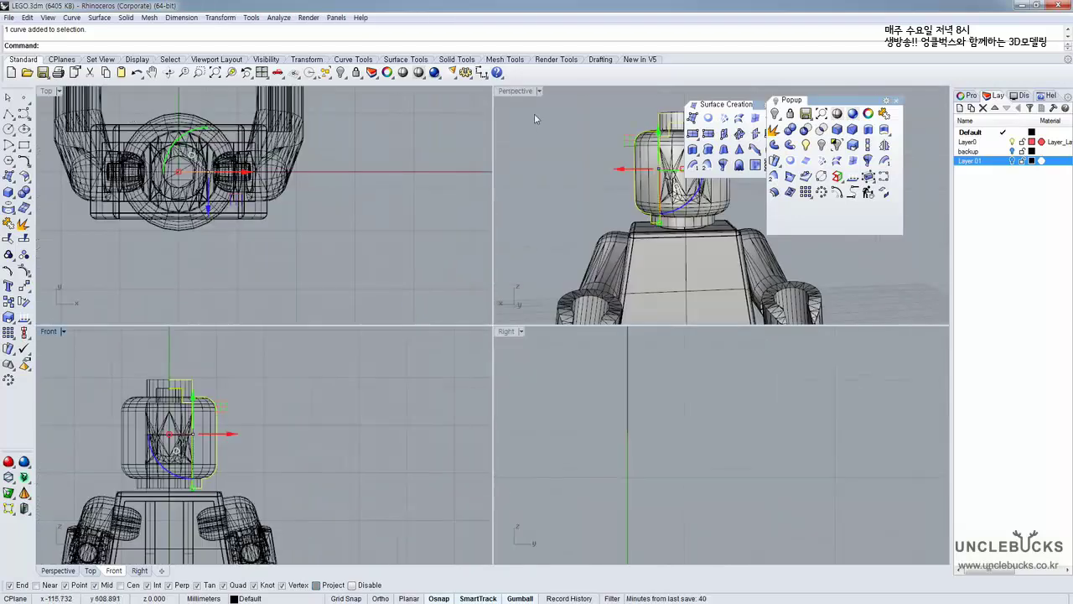
{"action": "double_click", "coordinate": [513, 91]}
{"action": "right_click_drag", "start_coordinate": [508, 134], "coordinate": [493, 220]}
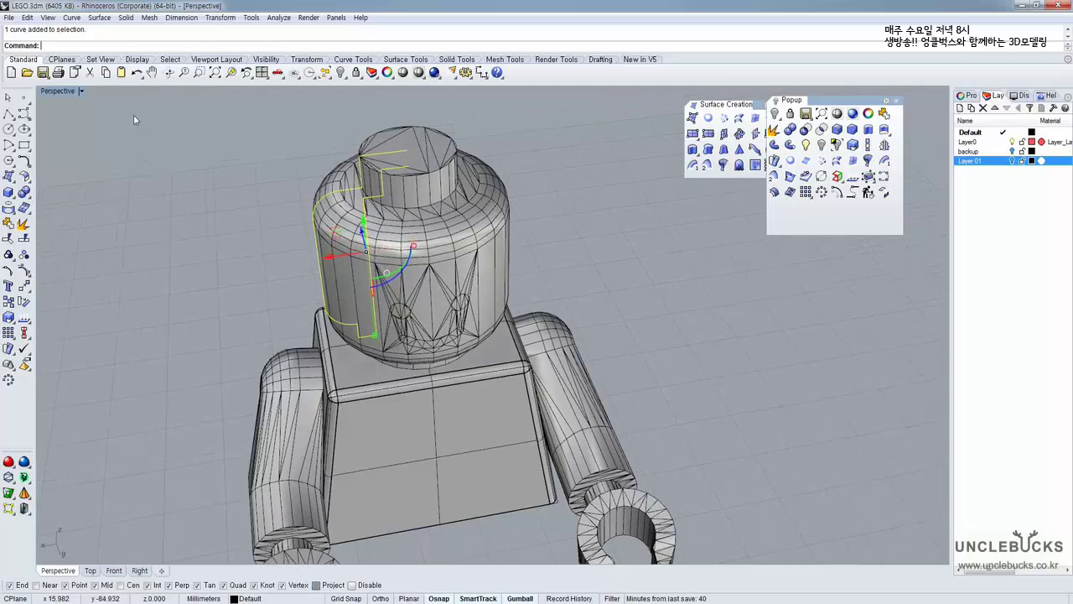
{"action": "double_click", "coordinate": [58, 91]}
{"action": "double_click", "coordinate": [48, 332]}
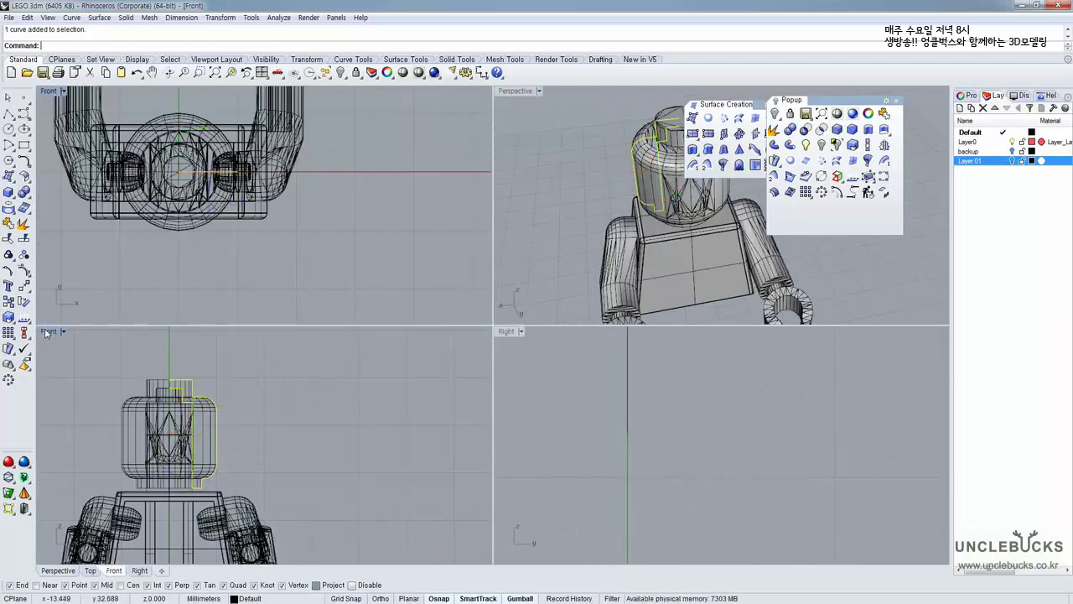
Draw a vertical axis line straight up from the centre of the head stud's top in the front view
{"action": "left_click", "coordinate": [10, 115]}
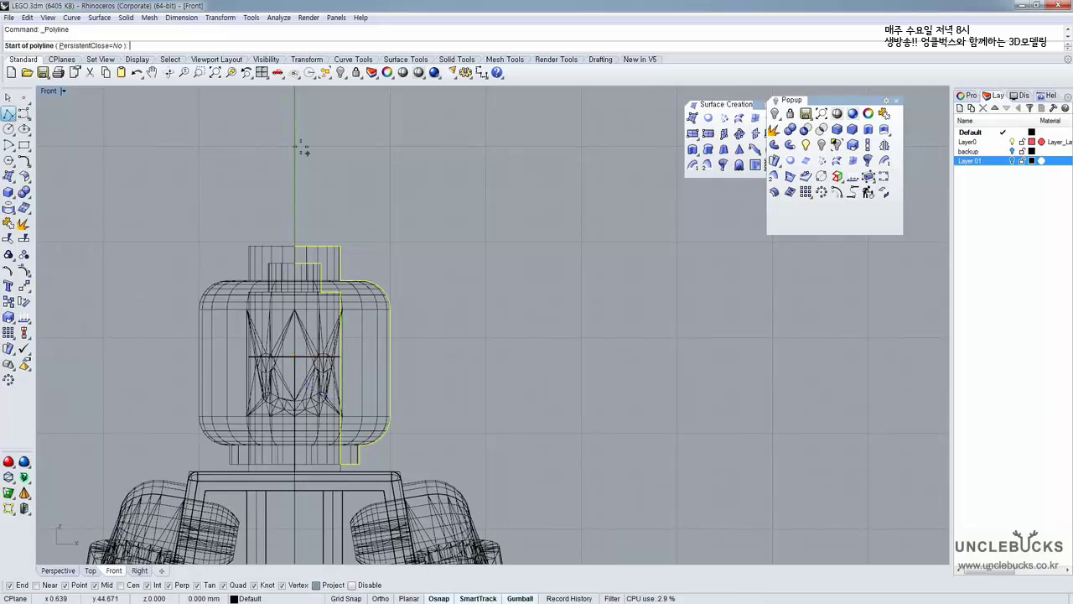
{"action": "scroll", "coordinate": [293, 143], "scroll_direction": "up", "scroll_amount": 2}
{"action": "left_click", "coordinate": [294, 277]}
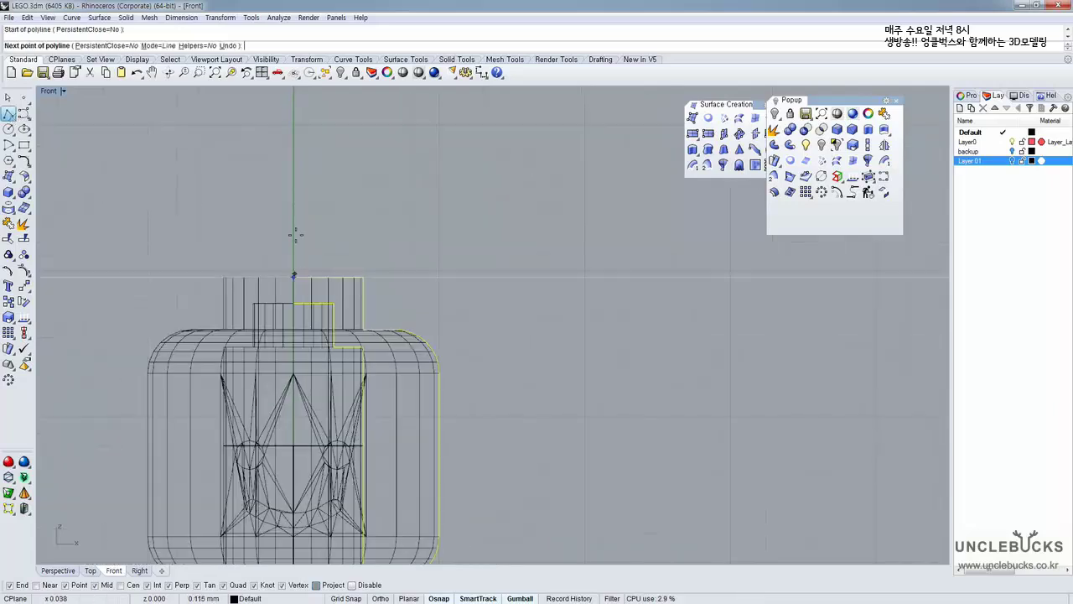
{"action": "right_click_drag", "start_coordinate": [357, 141], "coordinate": [352, 260]}
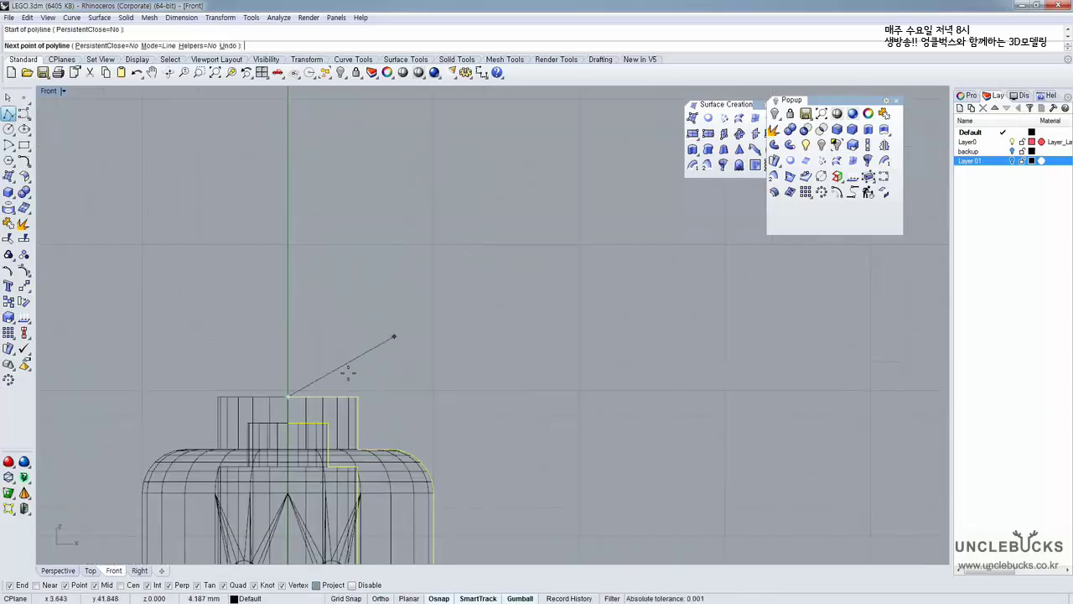
{"action": "left_click", "coordinate": [307, 158], "text": "shift"}
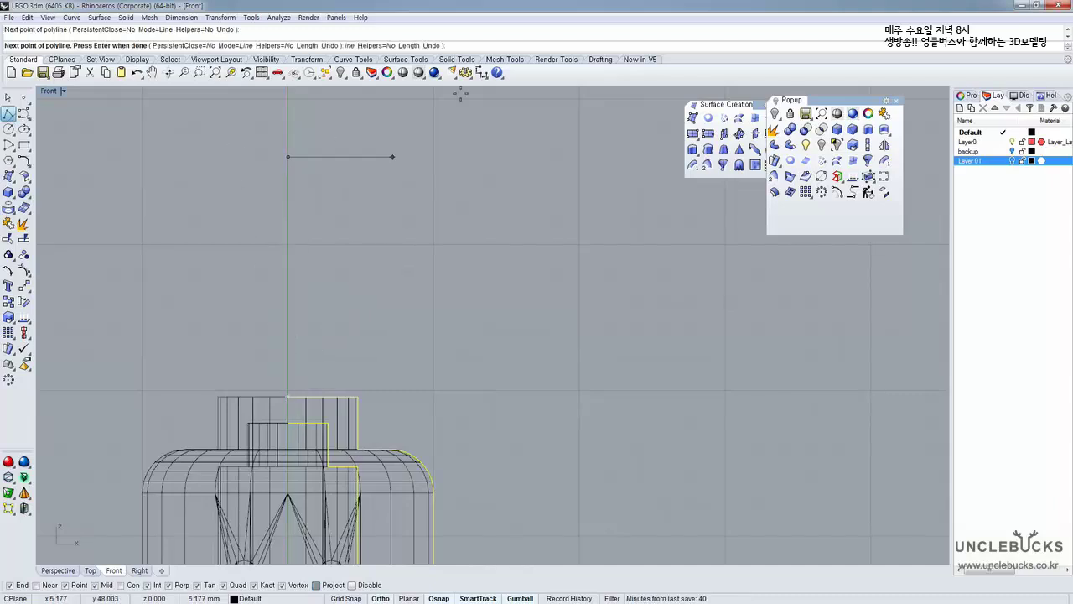
{"action": "right_click", "coordinate": [459, 95]}
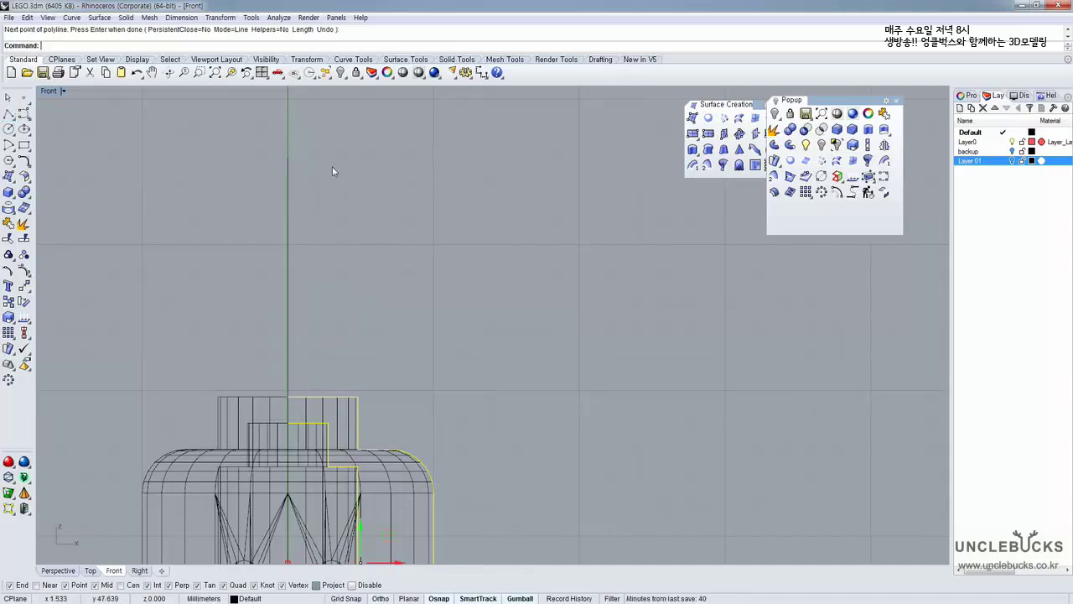
Revolve the head profile curve a full 360 degrees about the vertical centre axis, starting the axis at the upper end of the line
{"action": "left_click", "coordinate": [303, 391]}
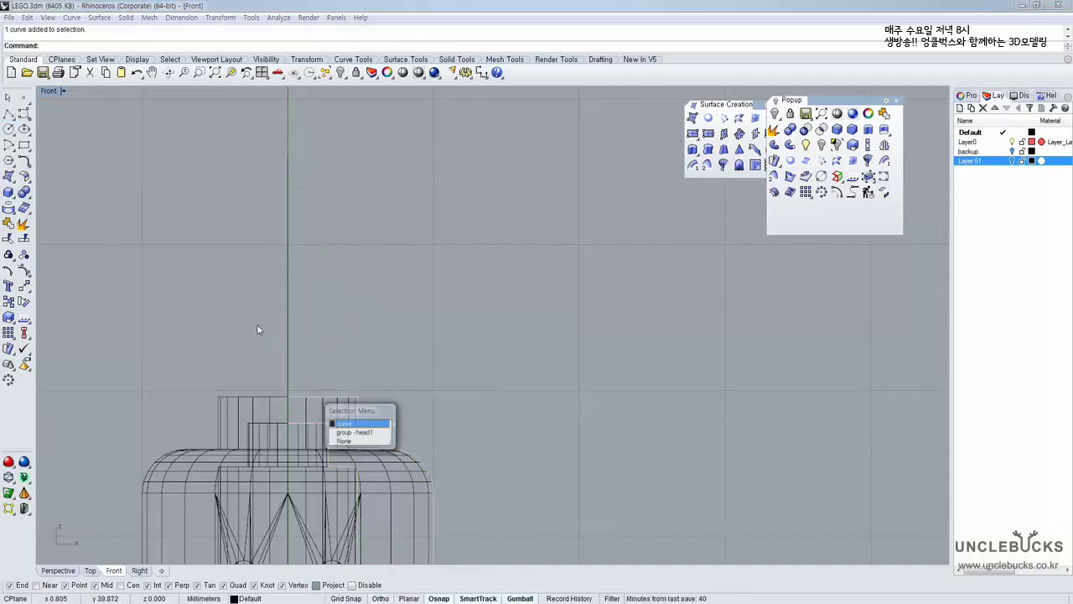
{"action": "left_click", "coordinate": [347, 425]}
{"action": "double_click", "coordinate": [52, 93]}
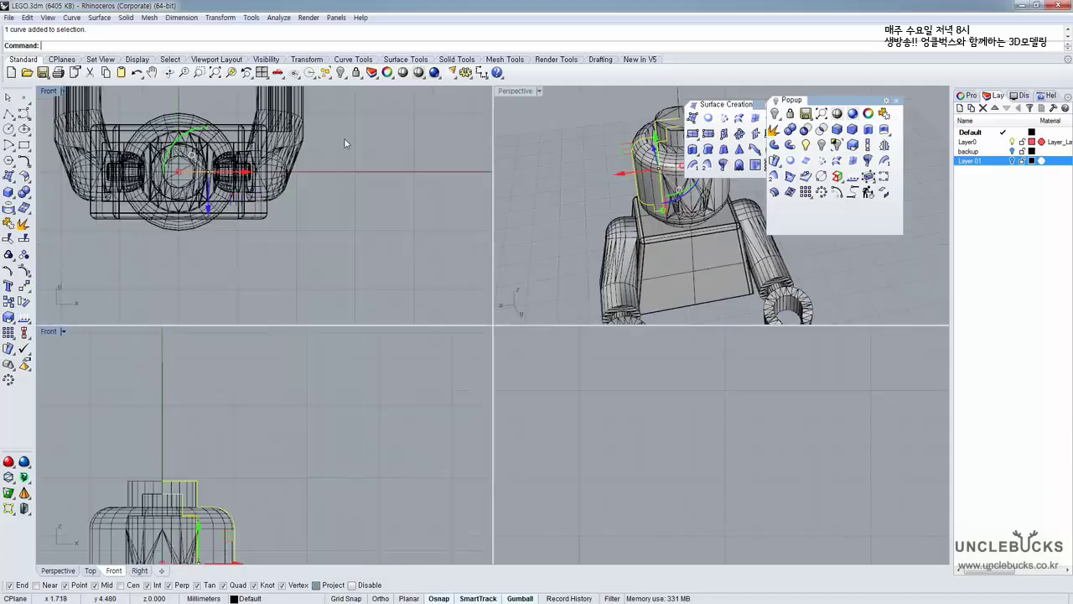
{"action": "double_click", "coordinate": [516, 96]}
{"action": "right_click_drag", "start_coordinate": [452, 171], "coordinate": [479, 240], "text": "shift"}
{"action": "left_click", "coordinate": [869, 163]}
{"action": "left_click", "coordinate": [430, 159]}
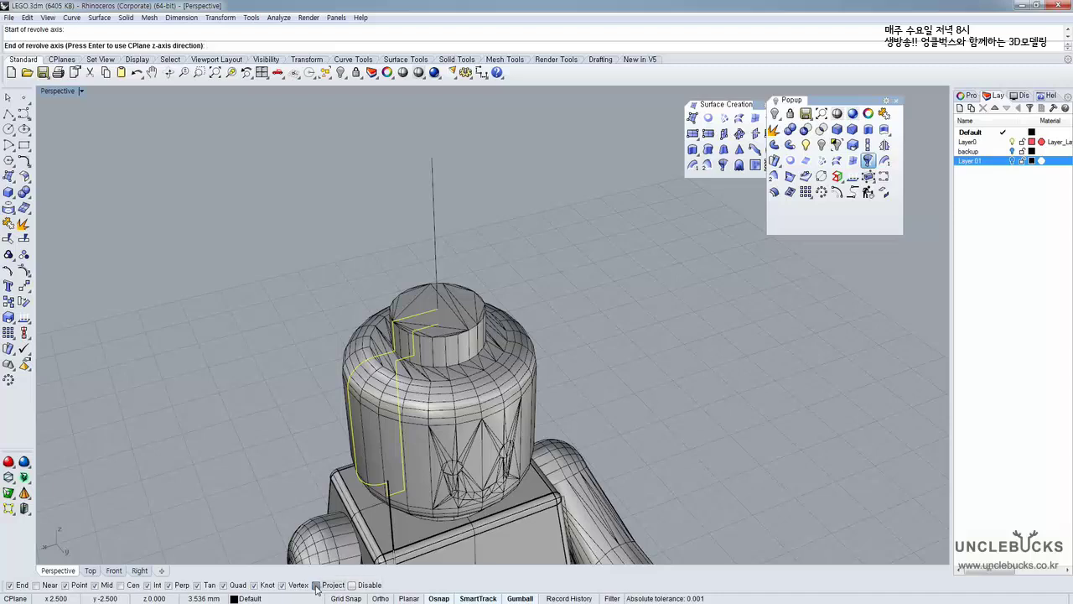
{"action": "key", "text": "Return"}
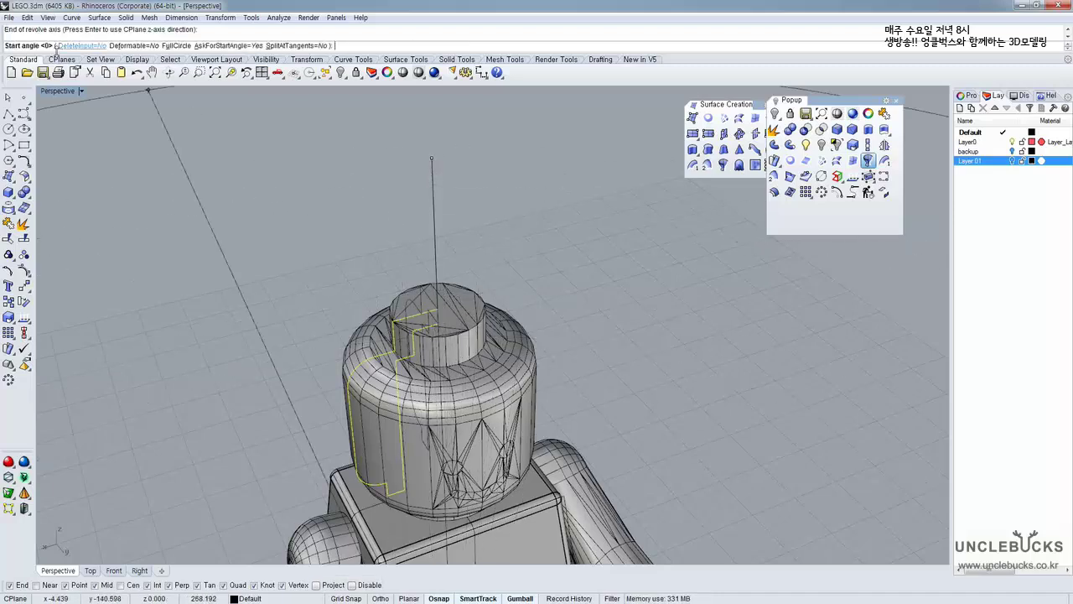
{"action": "left_click", "coordinate": [236, 131]}
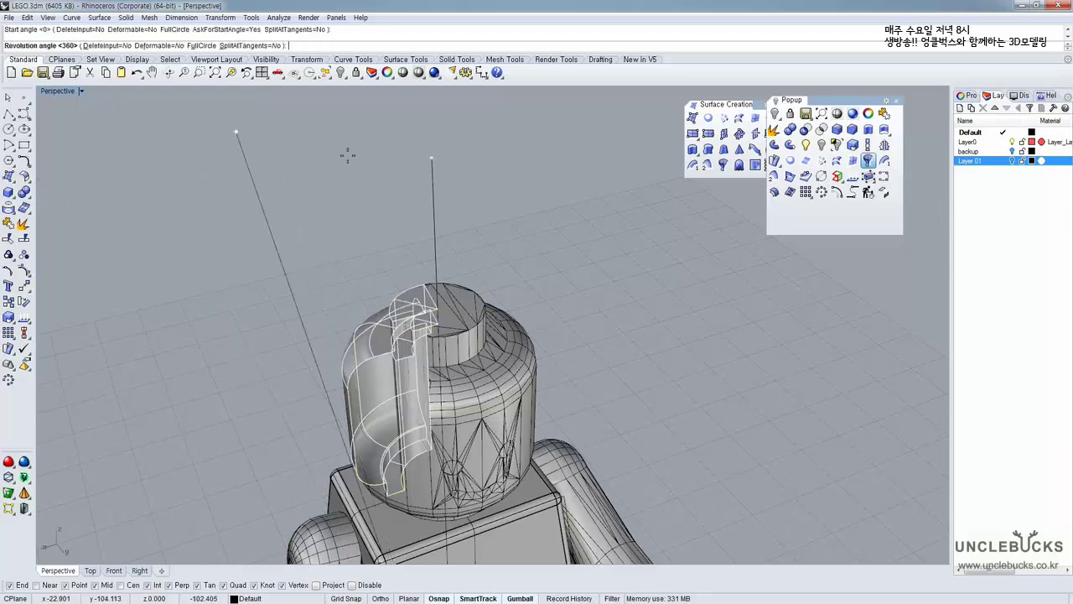
{"action": "key", "text": "Return"}
{"action": "right_click_drag", "start_coordinate": [521, 325], "coordinate": [488, 291]}
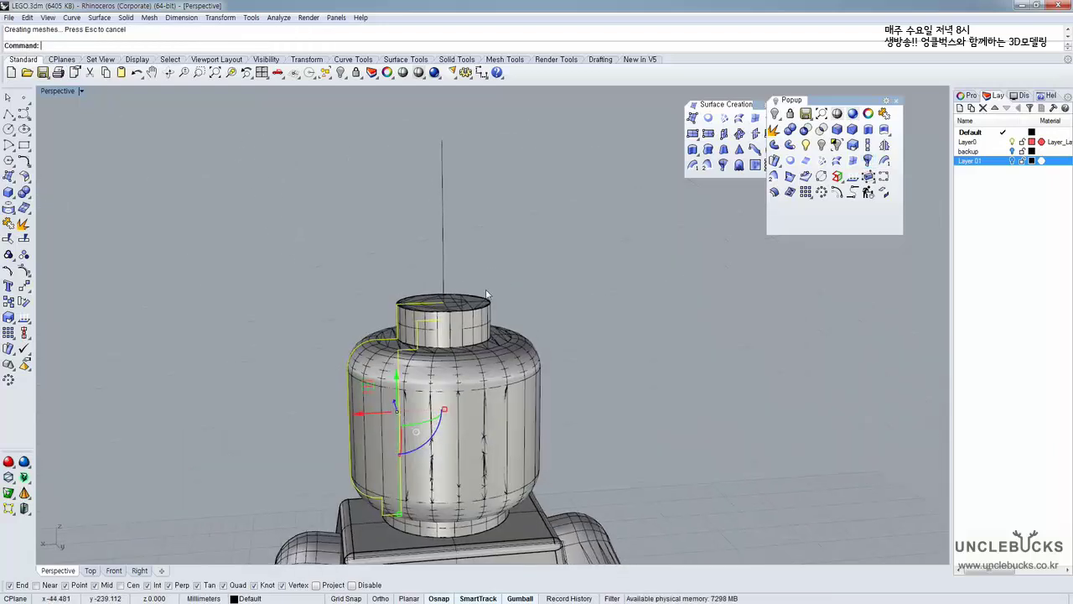
Move the revolved head about 10.2 mm up off the mesh head to inspect it, and undo the move
{"action": "left_click", "coordinate": [474, 401]}
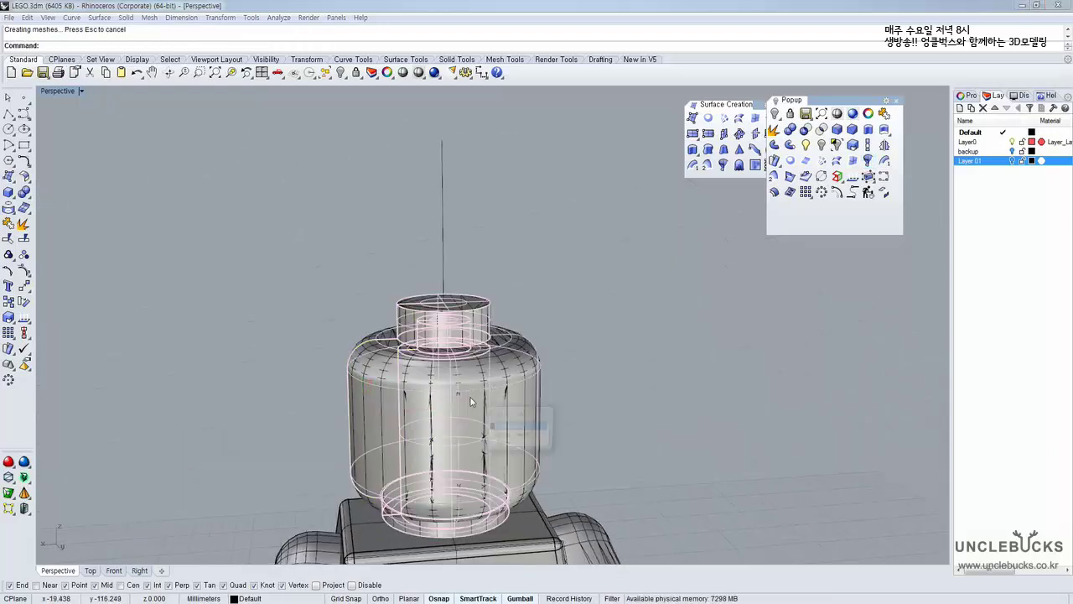
{"action": "left_click", "coordinate": [508, 427]}
{"action": "left_click_drag", "start_coordinate": [443, 378], "coordinate": [446, 176]}
{"action": "key", "text": "Escape"}
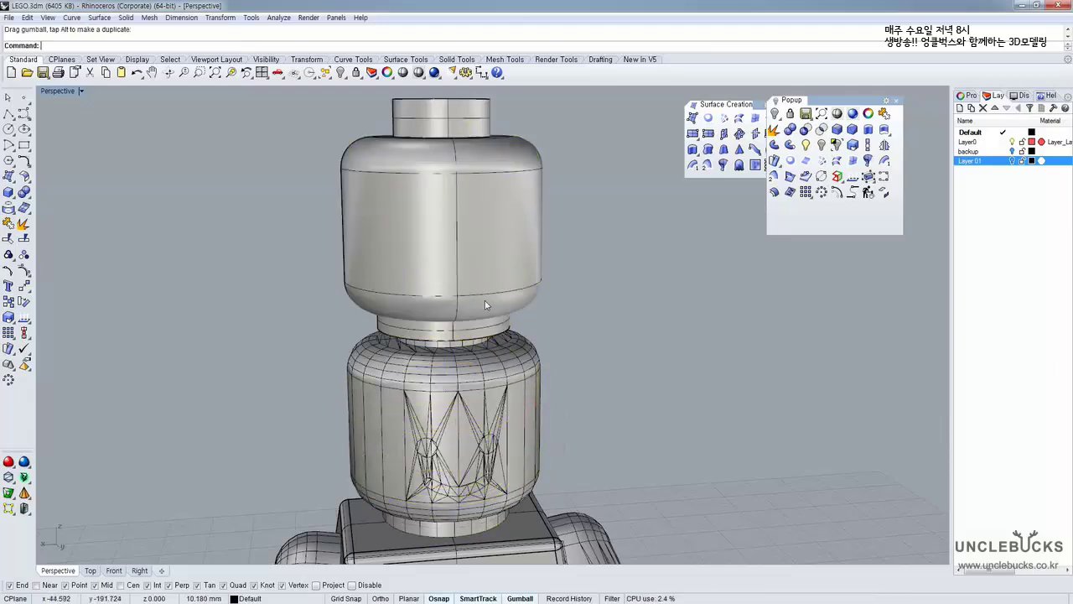
{"action": "right_click_drag", "start_coordinate": [489, 304], "coordinate": [419, 328]}
{"action": "key", "text": "ctrl+z"}
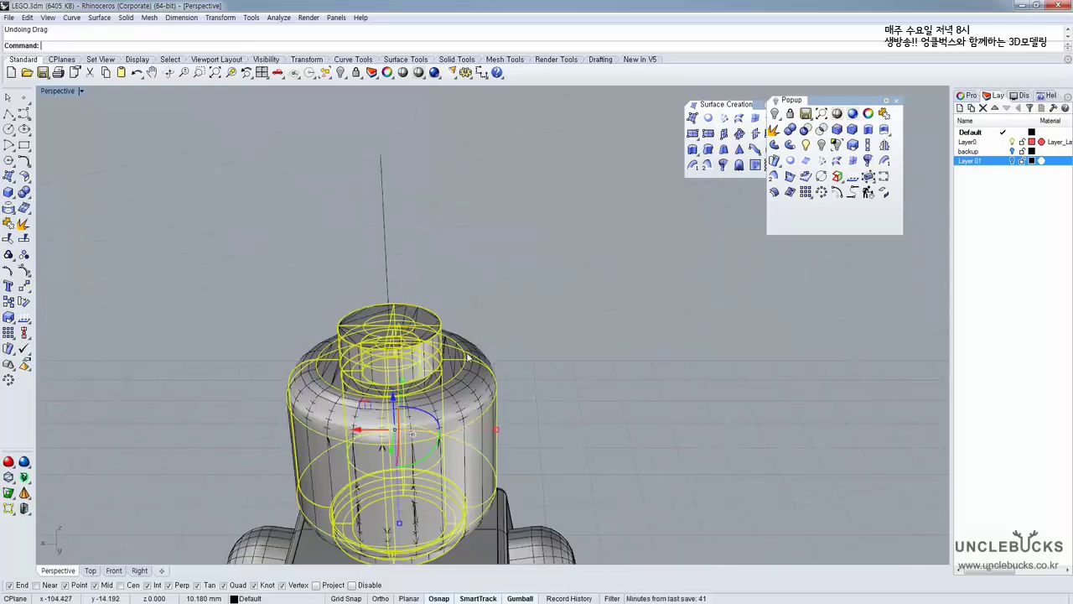
Select the grouped mesh of the figure's left arm and hand
{"action": "right_click_drag", "start_coordinate": [482, 350], "coordinate": [560, 99], "text": "shift"}
{"action": "left_click", "coordinate": [618, 219]}
{"action": "right_click_drag", "start_coordinate": [615, 218], "coordinate": [515, 197]}
{"action": "scroll", "coordinate": [534, 232], "scroll_direction": "down", "scroll_amount": 3}
{"action": "right_click_drag", "start_coordinate": [533, 232], "coordinate": [580, 280]}
{"action": "left_click", "coordinate": [583, 283]}
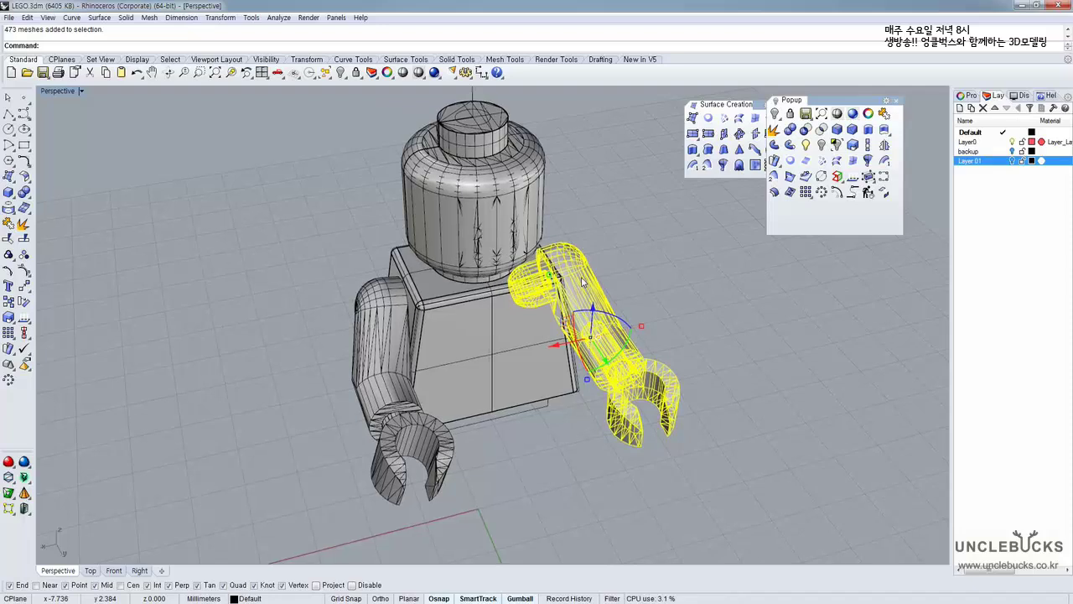
Examine both shoulders where the arms meet the torso, and the arm's proportions against the whole figure
{"action": "right_click_drag", "start_coordinate": [466, 273], "coordinate": [492, 403]}
{"action": "scroll", "coordinate": [504, 286], "scroll_direction": "up", "scroll_amount": 5}
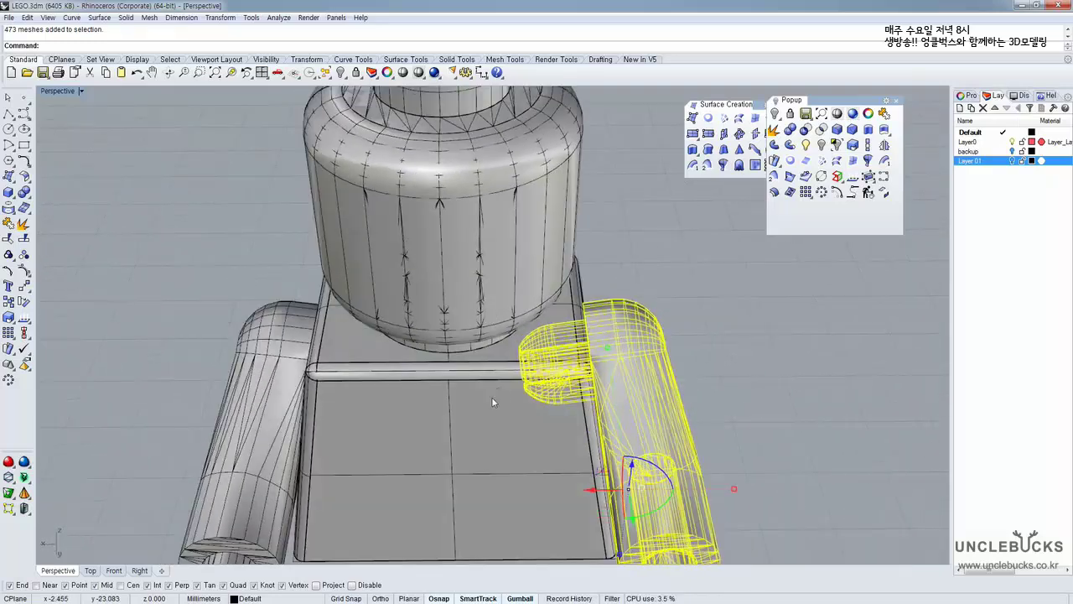
{"action": "scroll", "coordinate": [232, 344], "scroll_direction": "up", "scroll_amount": 4}
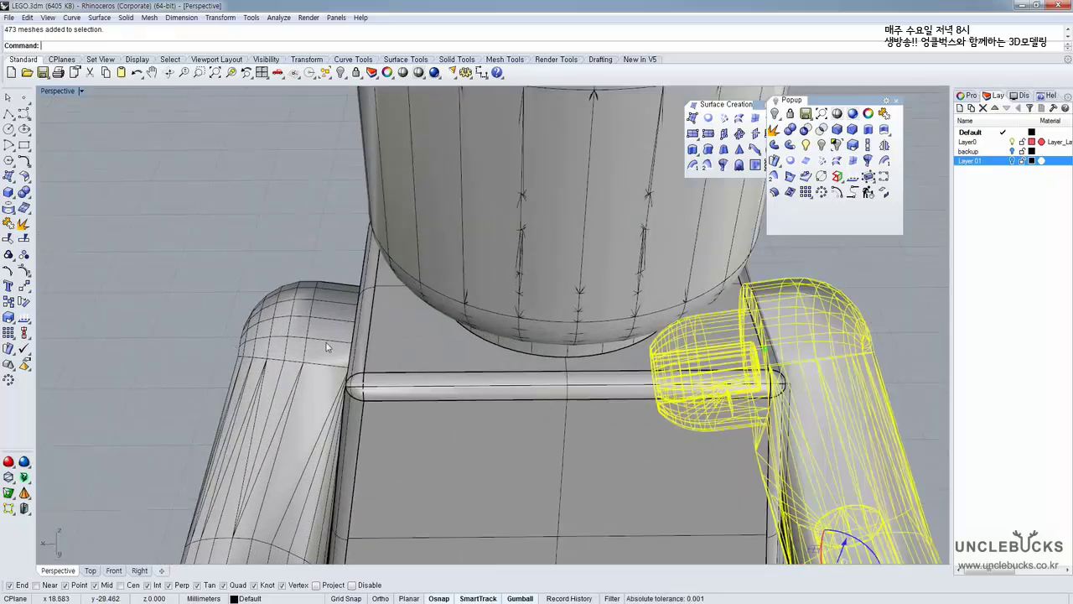
{"action": "right_click_drag", "start_coordinate": [511, 337], "coordinate": [518, 274]}
{"action": "scroll", "coordinate": [343, 336], "scroll_direction": "down", "scroll_amount": 5}
{"action": "scroll", "coordinate": [378, 281], "scroll_direction": "down", "scroll_amount": 5}
{"action": "scroll", "coordinate": [374, 322], "scroll_direction": "down", "scroll_amount": 3}
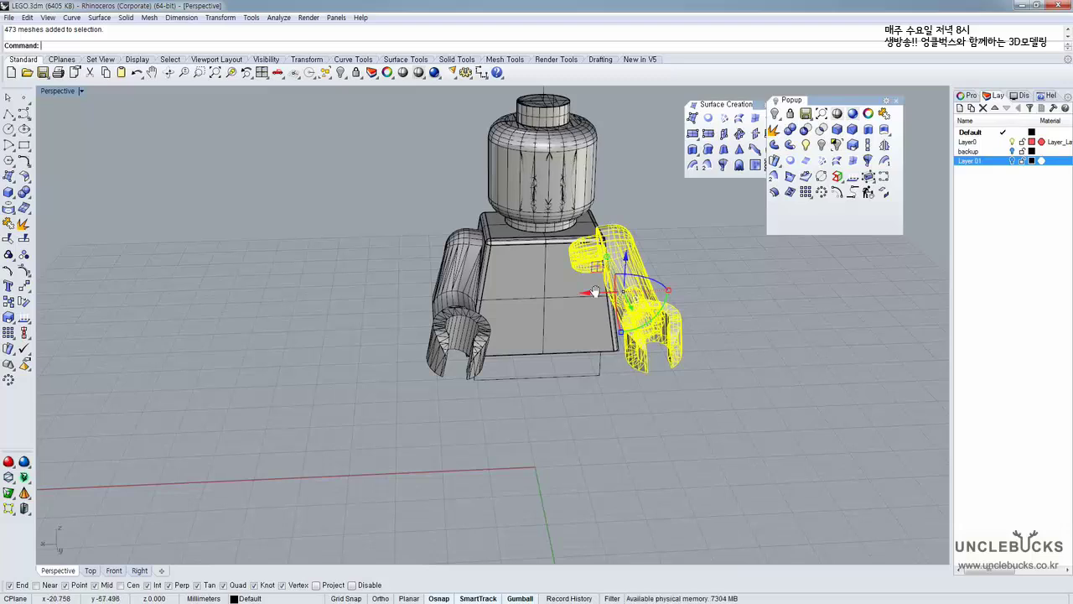
{"action": "right_click_drag", "start_coordinate": [593, 291], "coordinate": [492, 390], "text": "shift"}
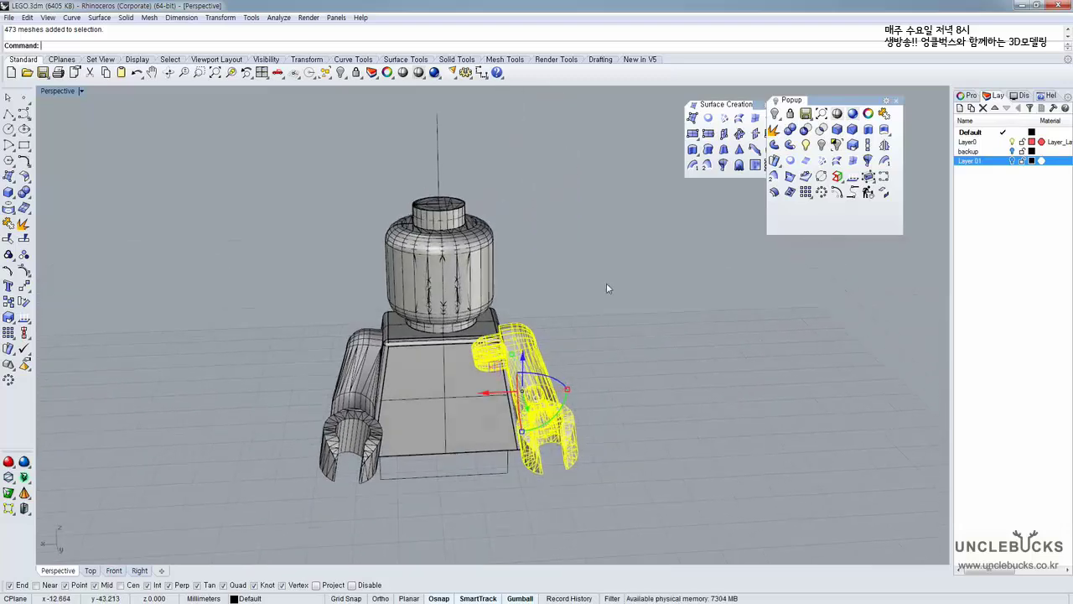
Isolate the selected arm by hiding everything else, and ungroup its meshes
{"action": "left_click", "coordinate": [837, 145]}
{"action": "right_click_drag", "start_coordinate": [580, 363], "coordinate": [502, 305]}
{"action": "scroll", "coordinate": [574, 398], "scroll_direction": "up", "scroll_amount": 4}
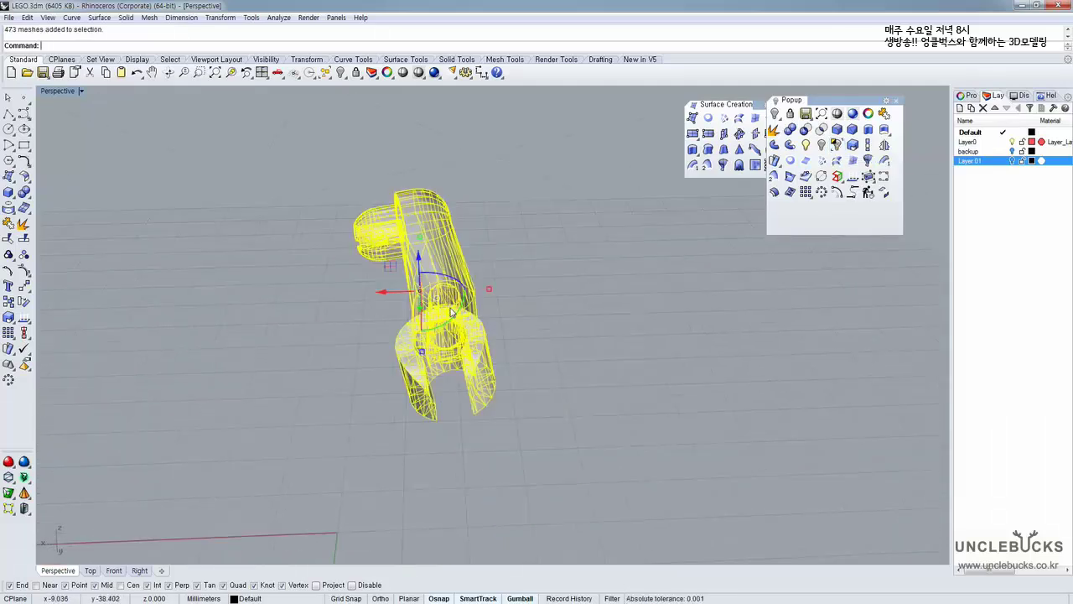
{"action": "right_click_drag", "start_coordinate": [436, 298], "coordinate": [493, 338]}
{"action": "key", "text": "Escape"}
{"action": "left_click", "coordinate": [504, 331]}
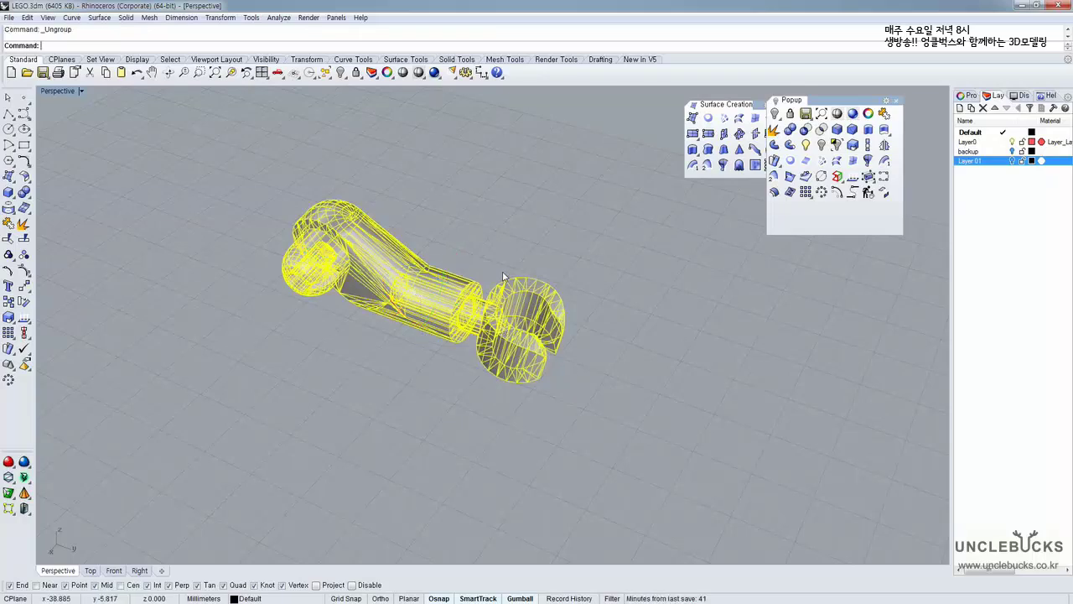
Move the hand mesh with its peg about 22 mm out of the arm's sleeve, and inspect it from several sides
{"action": "left_click", "coordinate": [520, 333]}
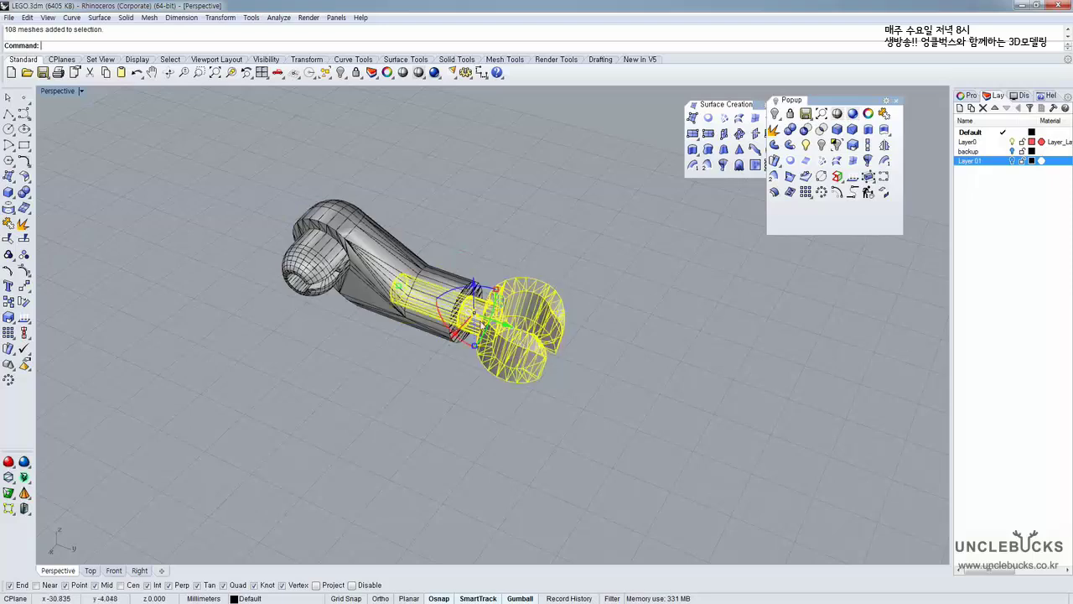
{"action": "left_click_drag", "start_coordinate": [505, 326], "coordinate": [865, 453]}
{"action": "right_click_drag", "start_coordinate": [761, 397], "coordinate": [569, 340]}
{"action": "left_click", "coordinate": [602, 316]}
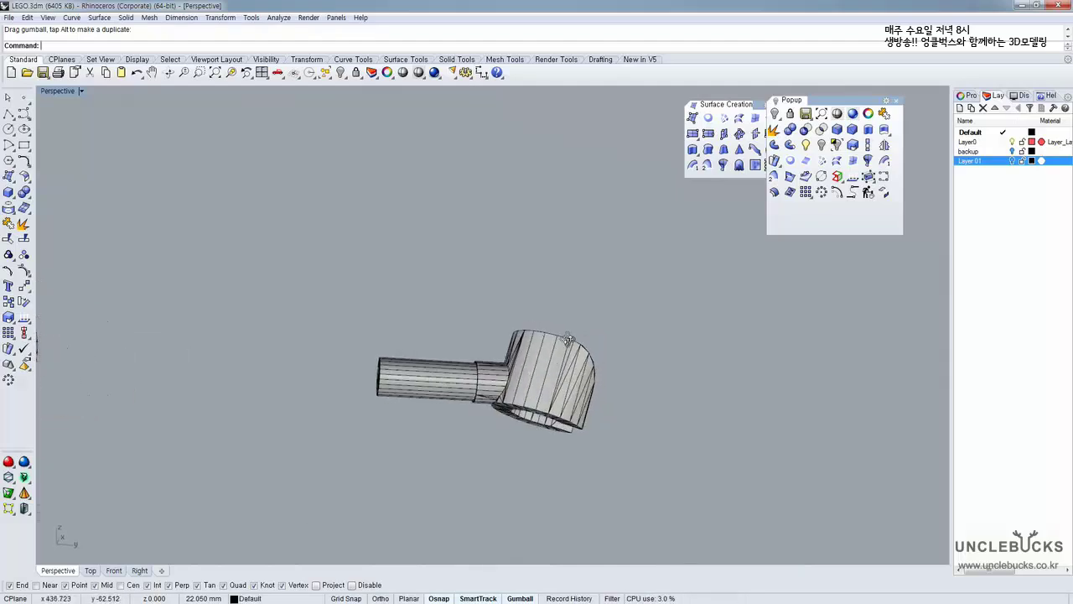
{"action": "left_click", "coordinate": [534, 400]}
{"action": "right_click_drag", "start_coordinate": [530, 402], "coordinate": [452, 366]}
Move the arm mesh about 17 mm straight up in the front view, clear of the hand
{"action": "left_click", "coordinate": [522, 322]}
{"action": "right_click_drag", "start_coordinate": [525, 325], "coordinate": [625, 357]}
{"action": "scroll", "coordinate": [518, 306], "scroll_direction": "up", "scroll_amount": 2}
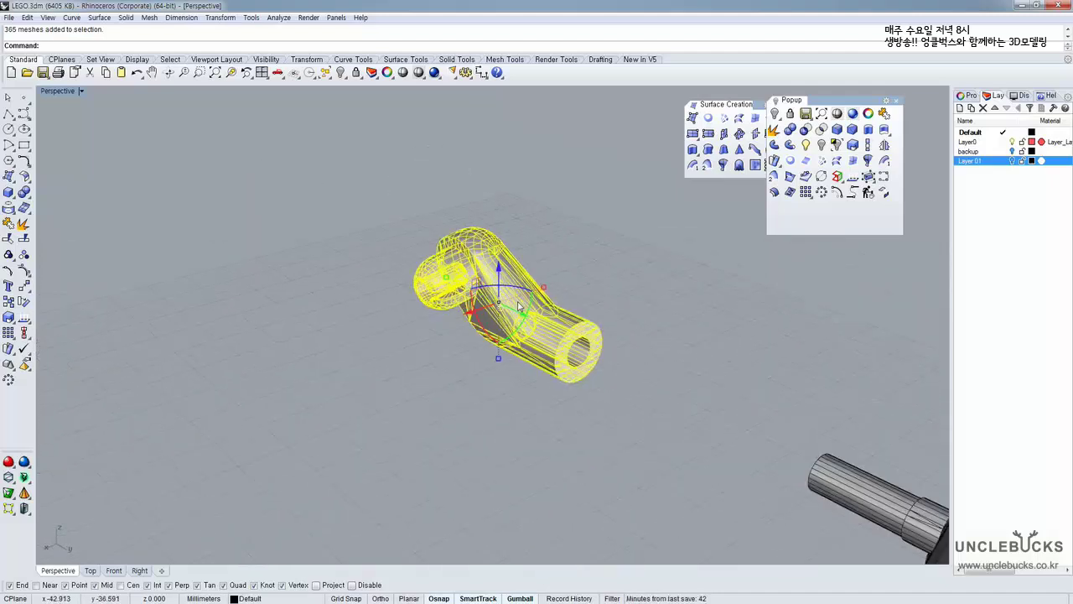
{"action": "right_click_drag", "start_coordinate": [518, 307], "coordinate": [562, 255]}
{"action": "double_click", "coordinate": [50, 91]}
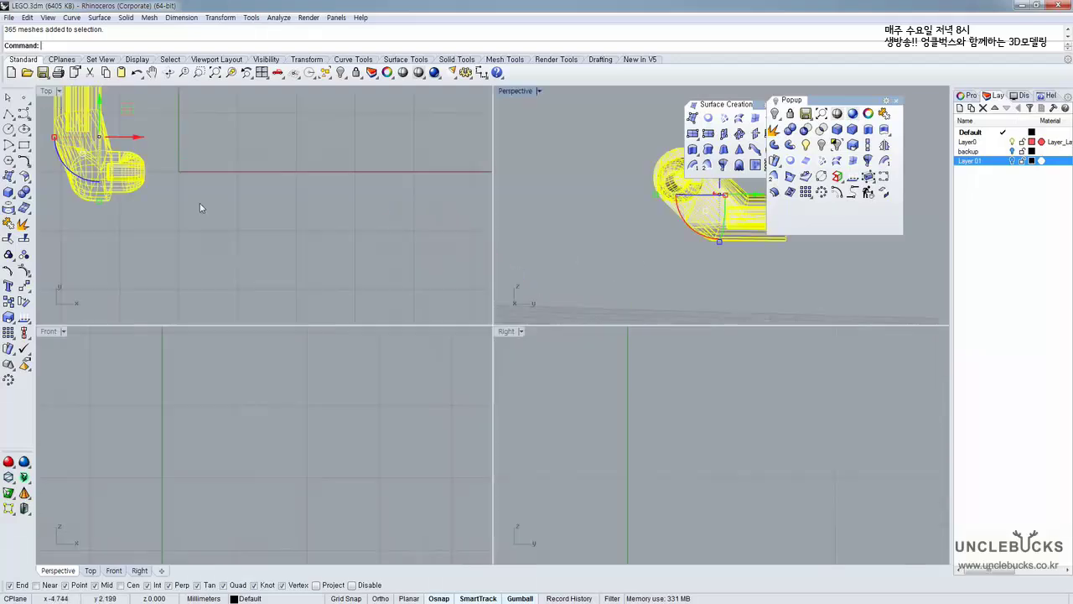
{"action": "right_click_drag", "start_coordinate": [374, 420], "coordinate": [283, 450]}
{"action": "scroll", "coordinate": [296, 445], "scroll_direction": "down", "scroll_amount": 12}
{"action": "scroll", "coordinate": [247, 486], "scroll_direction": "up", "scroll_amount": 10}
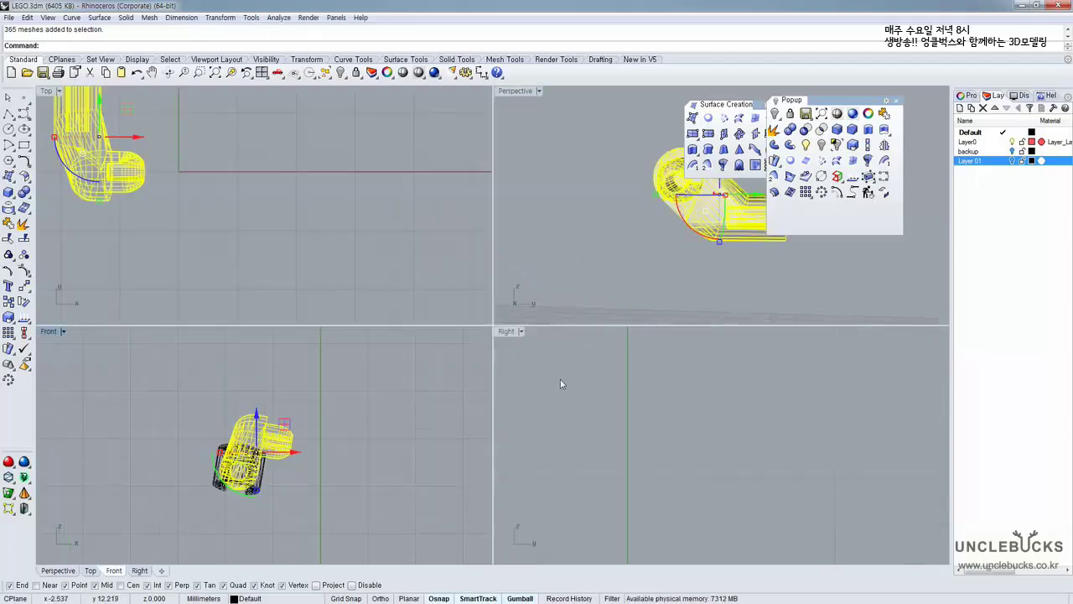
{"action": "scroll", "coordinate": [328, 412], "scroll_direction": "down", "scroll_amount": 6}
{"action": "right_click_drag", "start_coordinate": [288, 412], "coordinate": [286, 447]}
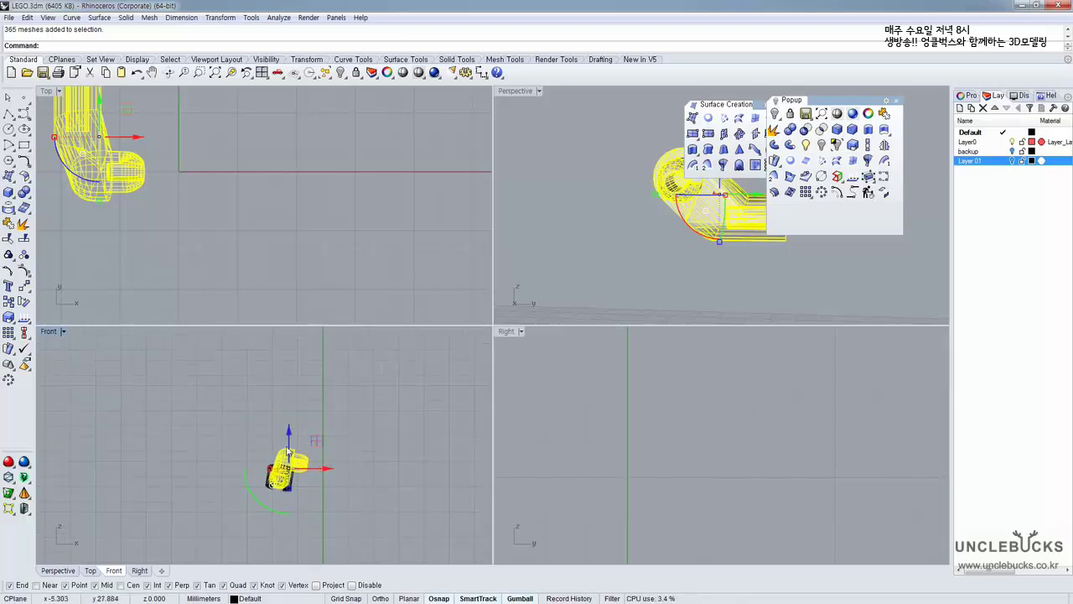
{"action": "left_click_drag", "start_coordinate": [290, 441], "coordinate": [290, 359]}
{"action": "scroll", "coordinate": [285, 369], "scroll_direction": "up", "scroll_amount": 8}
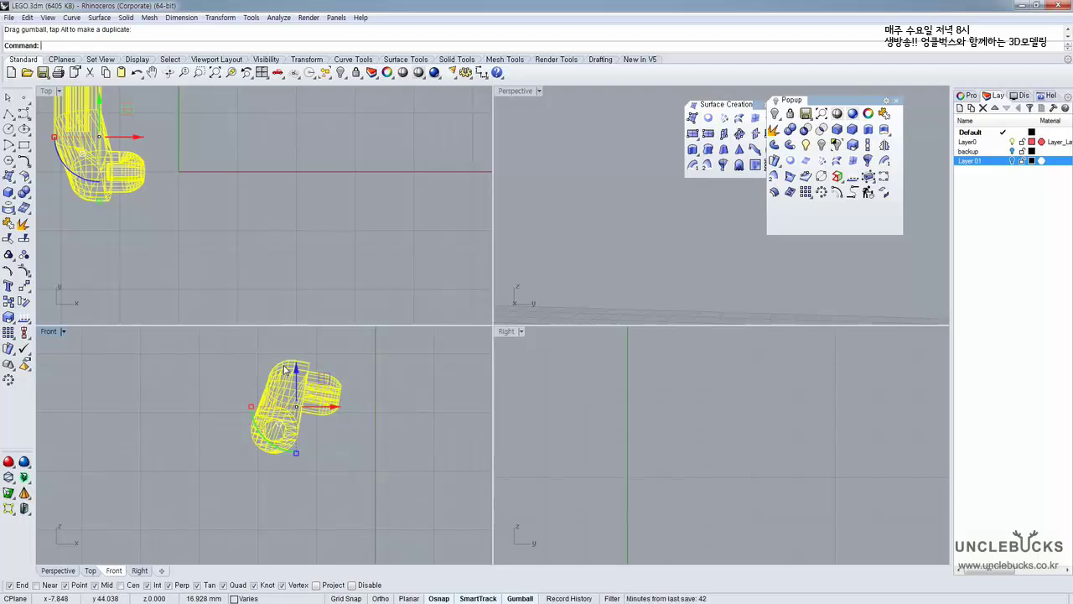
{"action": "scroll", "coordinate": [306, 427], "scroll_direction": "up", "scroll_amount": 4}
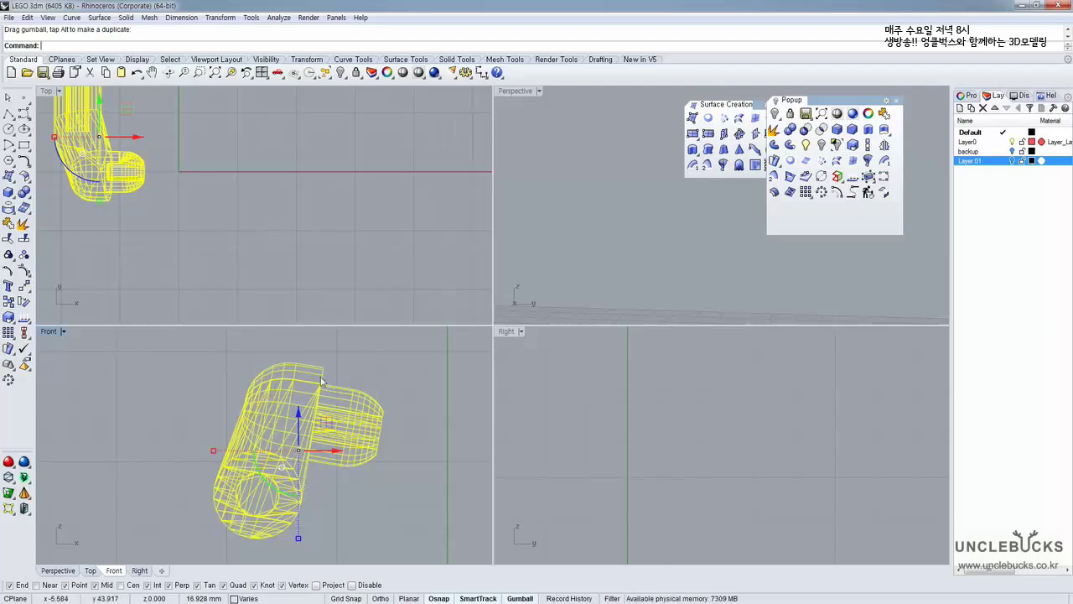
Rotate the arm about 9.5 degrees in the front view around its upper shoulder corner so the shoulder face stands vertical
{"action": "right_click_drag", "start_coordinate": [318, 385], "coordinate": [298, 389]}
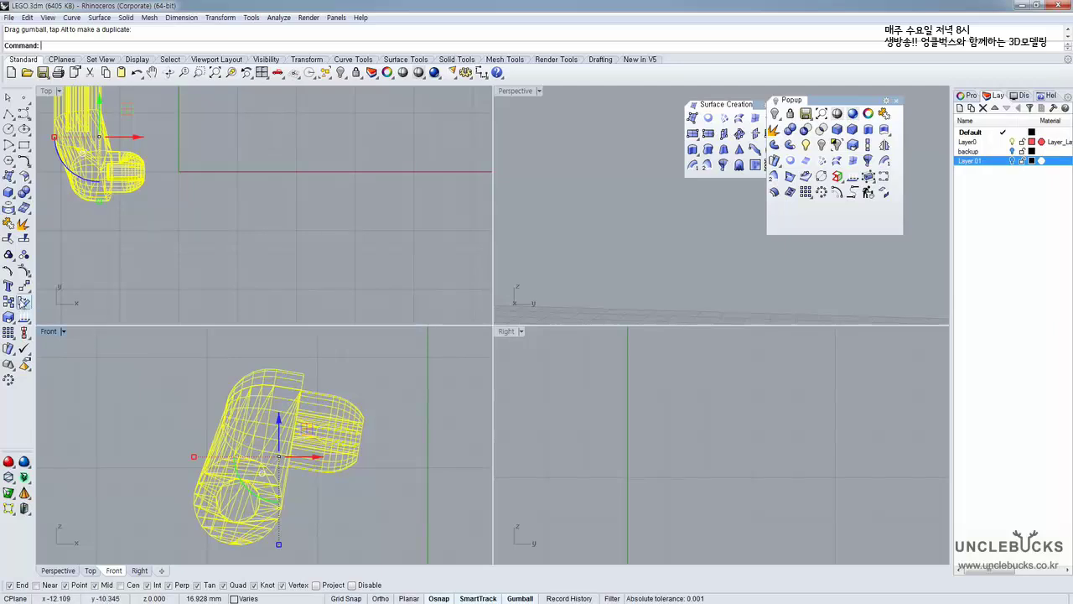
{"action": "left_click", "coordinate": [23, 302]}
{"action": "scroll", "coordinate": [307, 370], "scroll_direction": "up", "scroll_amount": 4}
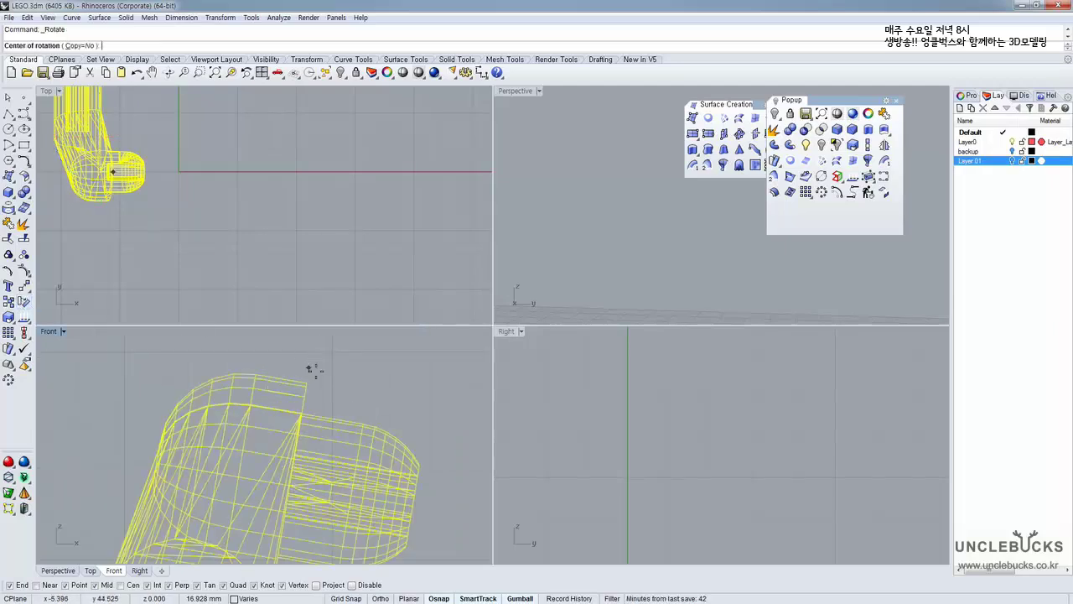
{"action": "left_click", "coordinate": [311, 382]}
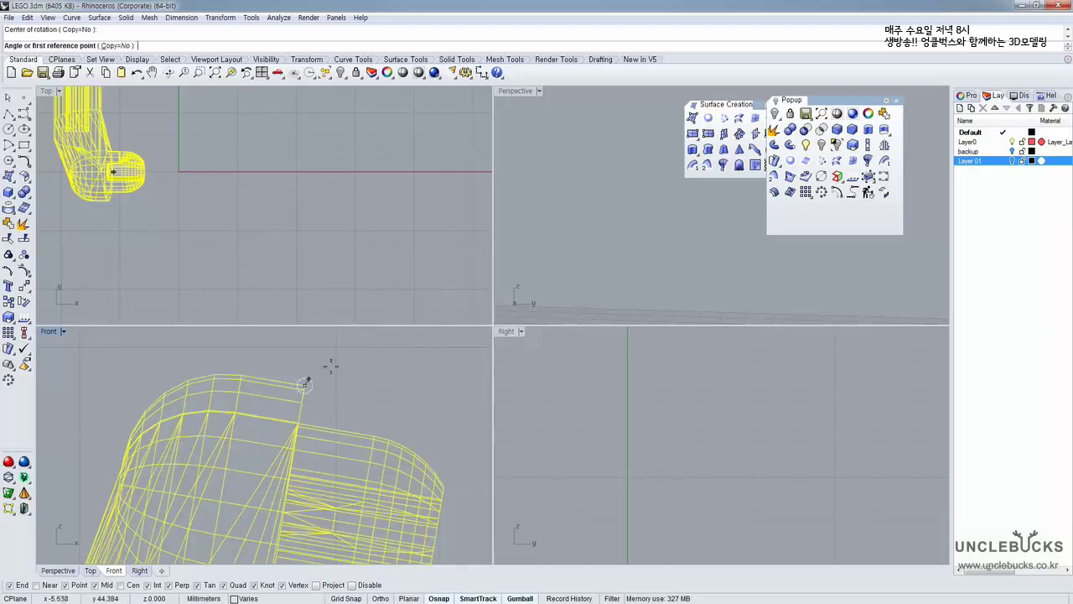
{"action": "scroll", "coordinate": [333, 379], "scroll_direction": "down", "scroll_amount": 1}
{"action": "scroll", "coordinate": [249, 410], "scroll_direction": "up", "scroll_amount": 5}
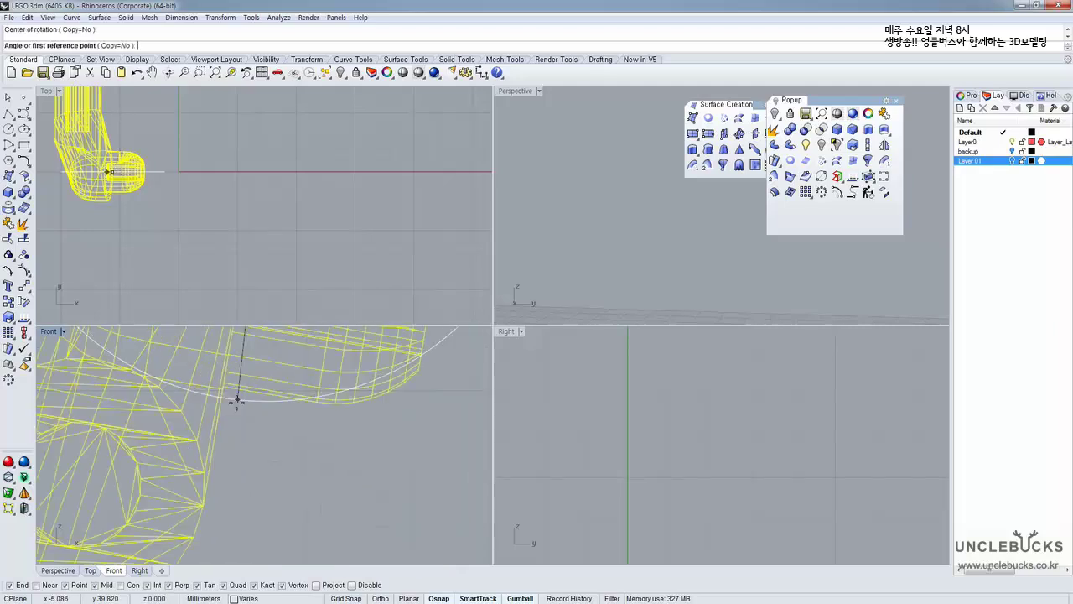
{"action": "left_click", "coordinate": [204, 358]}
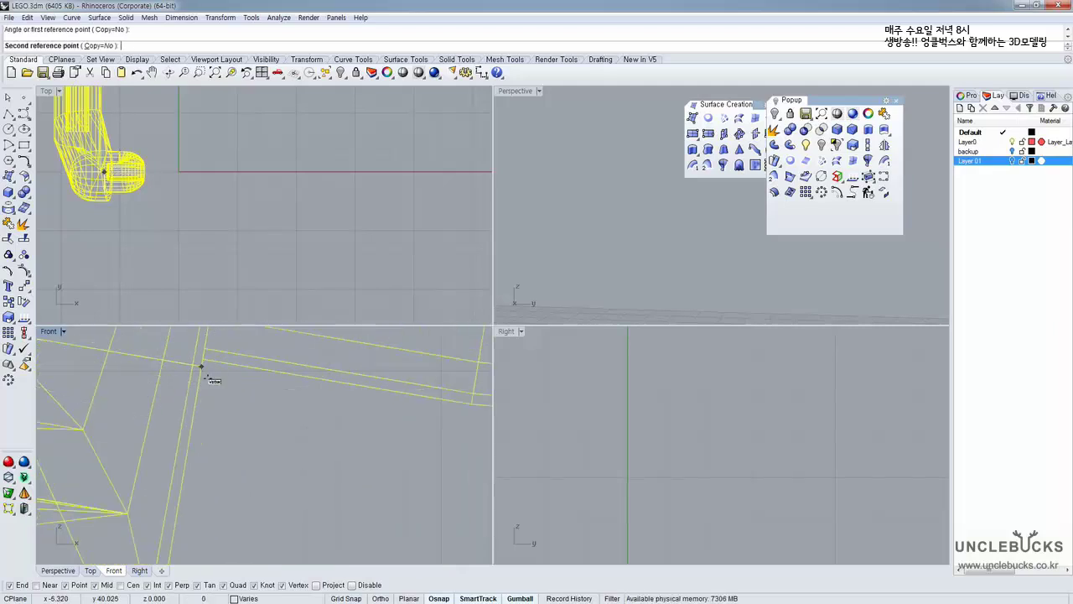
{"action": "scroll", "coordinate": [210, 379], "scroll_direction": "down", "scroll_amount": 3}
{"action": "scroll", "coordinate": [222, 498], "scroll_direction": "down", "scroll_amount": 4}
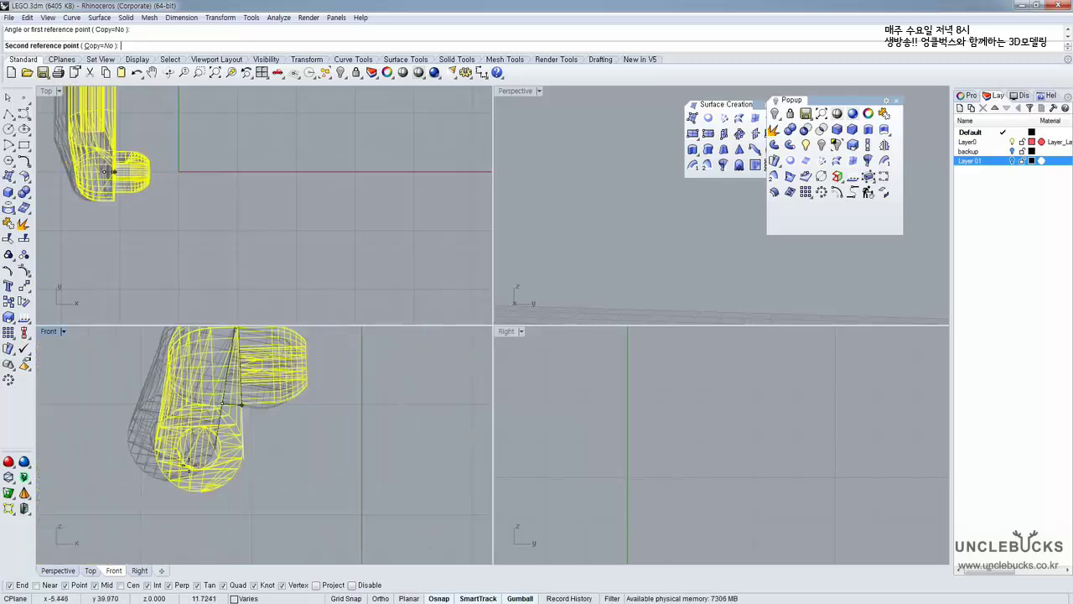
{"action": "right_click_drag", "start_coordinate": [218, 489], "coordinate": [228, 506]}
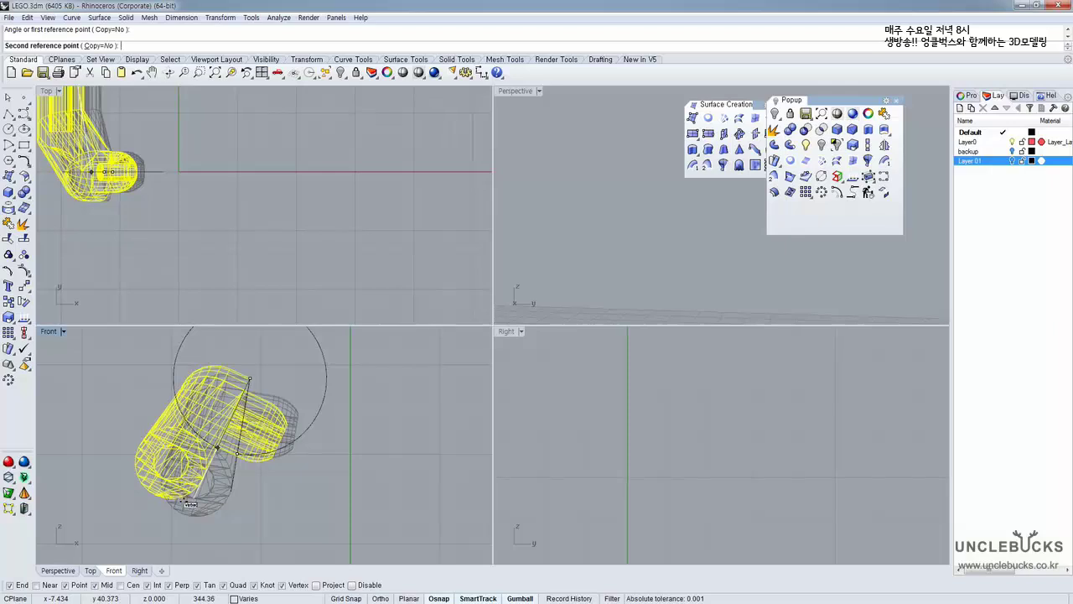
{"action": "key", "text": "shift"}
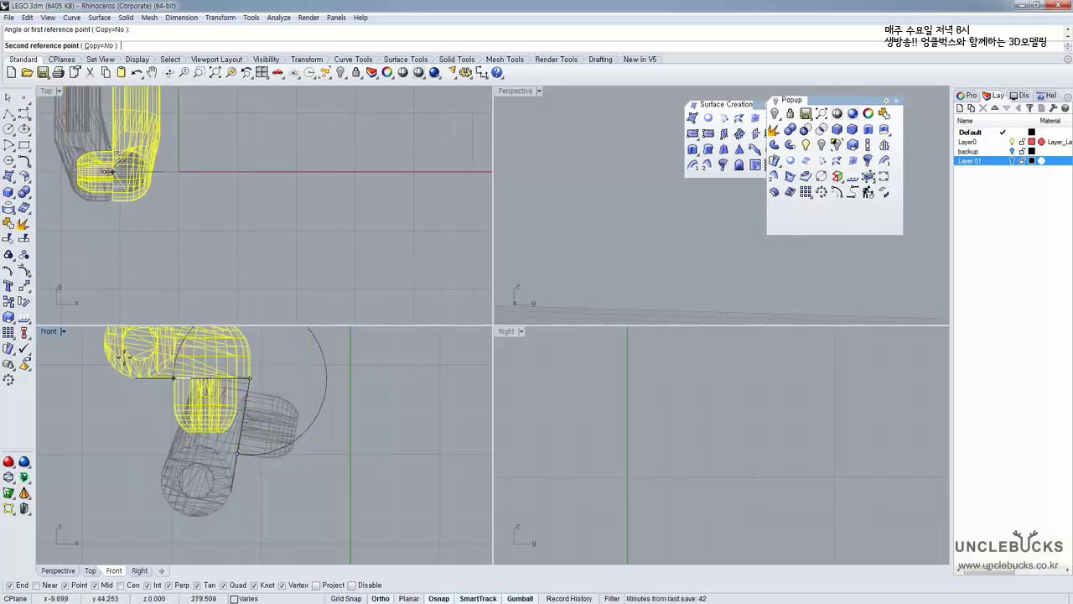
{"action": "left_click", "coordinate": [245, 513]}
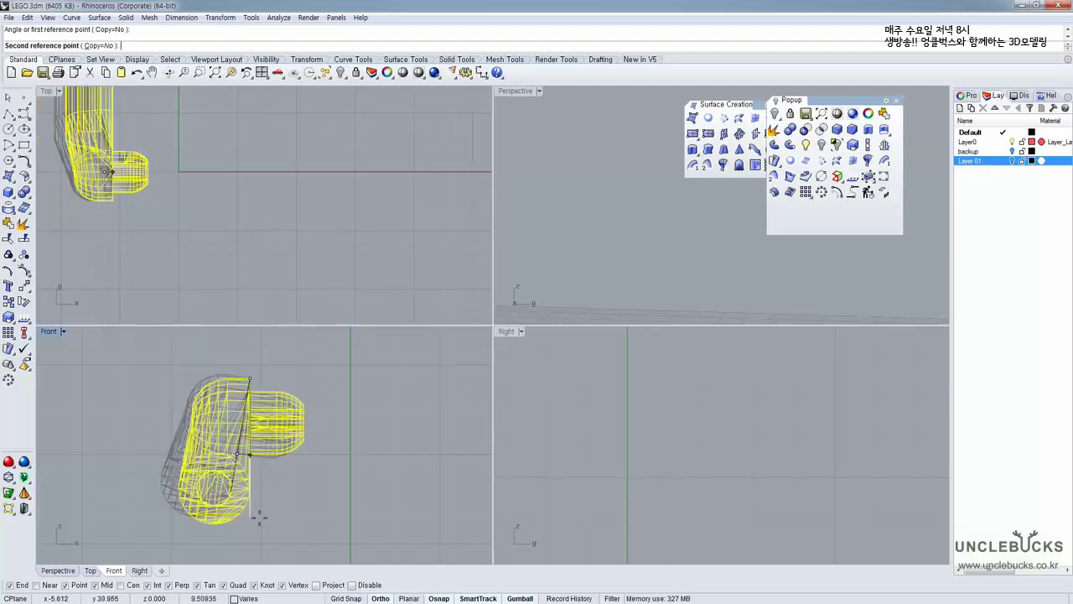
{"action": "scroll", "coordinate": [267, 475], "scroll_direction": "up", "scroll_amount": 4}
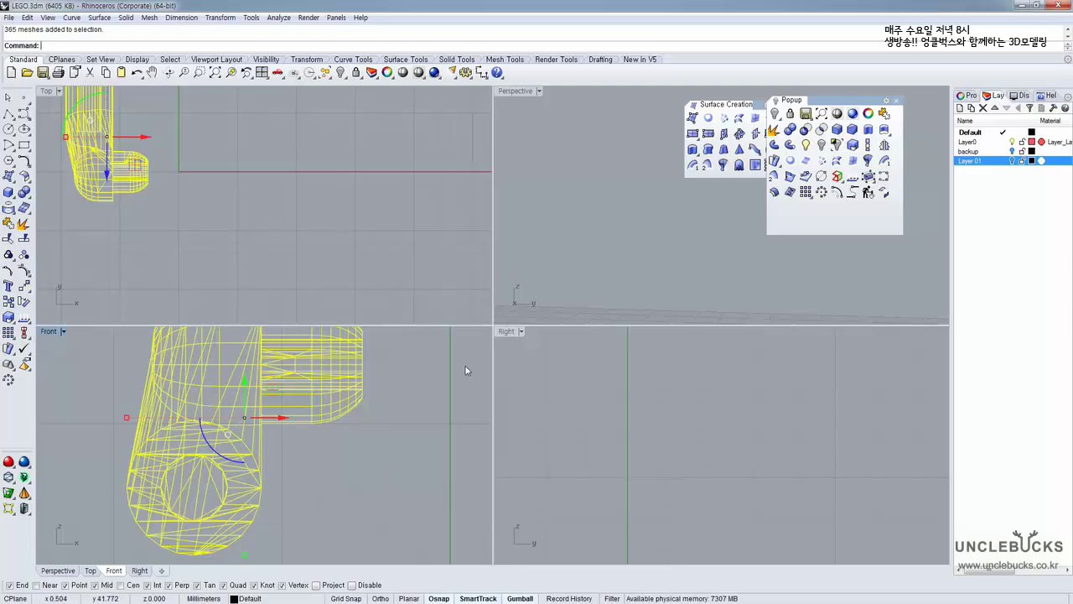
Examine the straightened arm's shoulder disc, elbow bend and peg outlines in the right and top views
{"action": "scroll", "coordinate": [466, 369], "scroll_direction": "up", "scroll_amount": 2}
{"action": "left_click", "coordinate": [533, 412]}
{"action": "scroll", "coordinate": [609, 419], "scroll_direction": "down", "scroll_amount": 5}
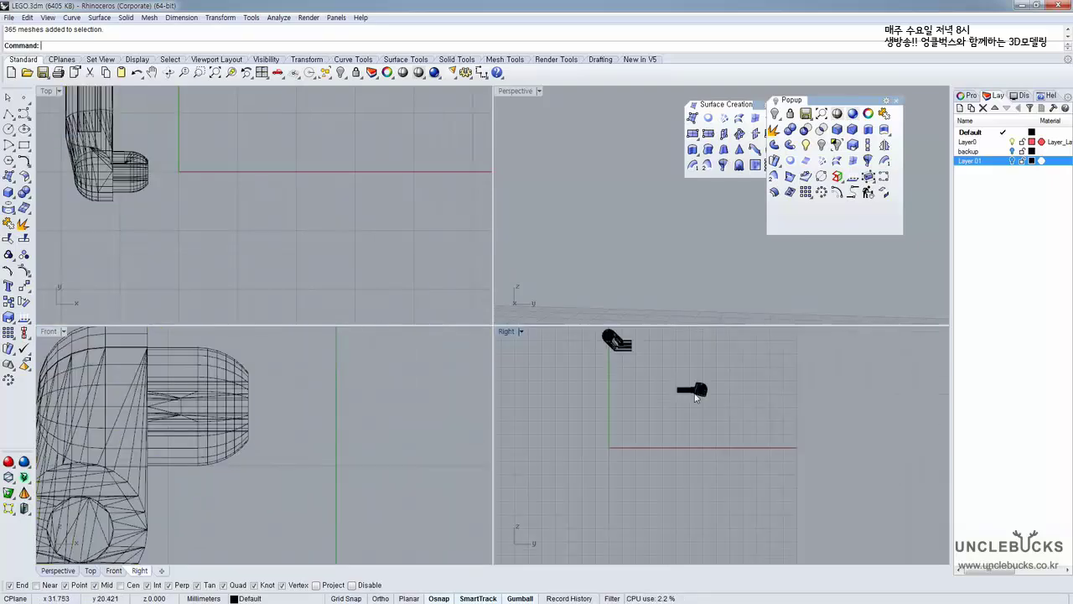
{"action": "scroll", "coordinate": [617, 419], "scroll_direction": "up", "scroll_amount": 5}
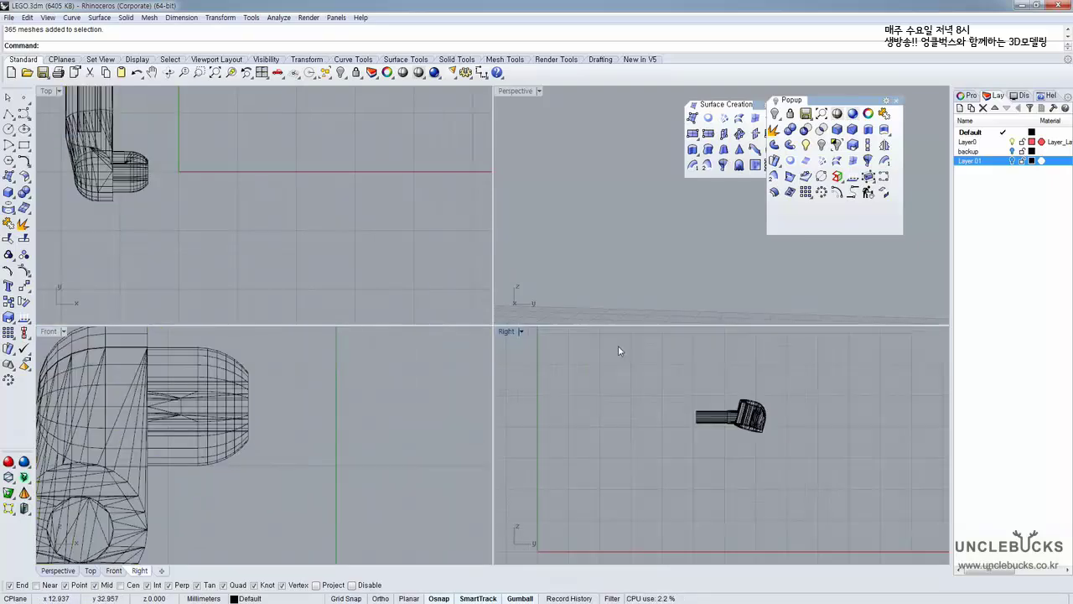
{"action": "double_click", "coordinate": [507, 332]}
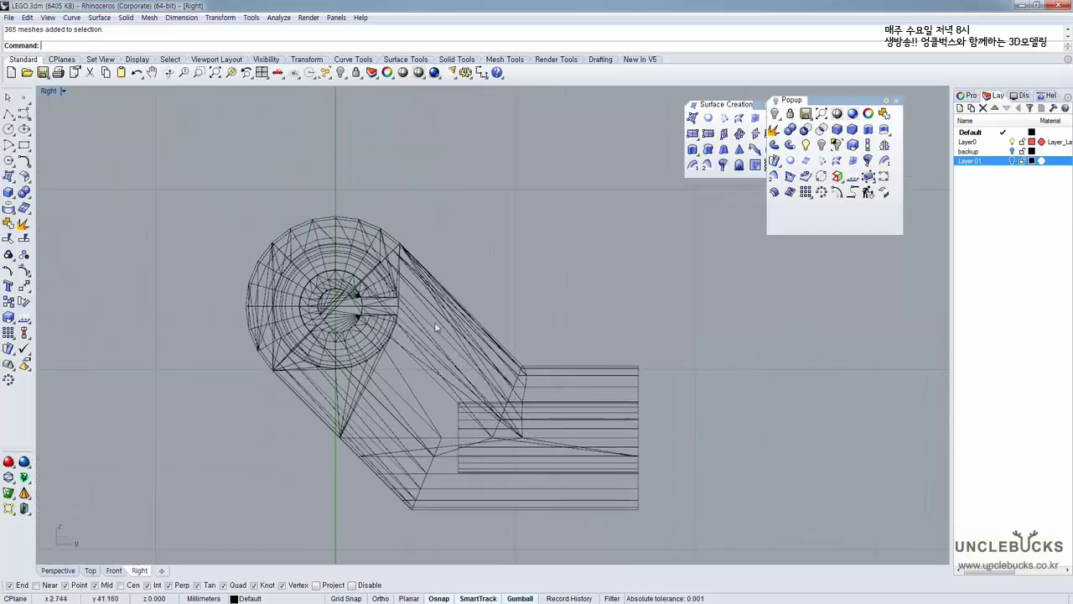
{"action": "key", "text": "ctrl+a"}
{"action": "right_click_drag", "start_coordinate": [421, 302], "coordinate": [410, 263]}
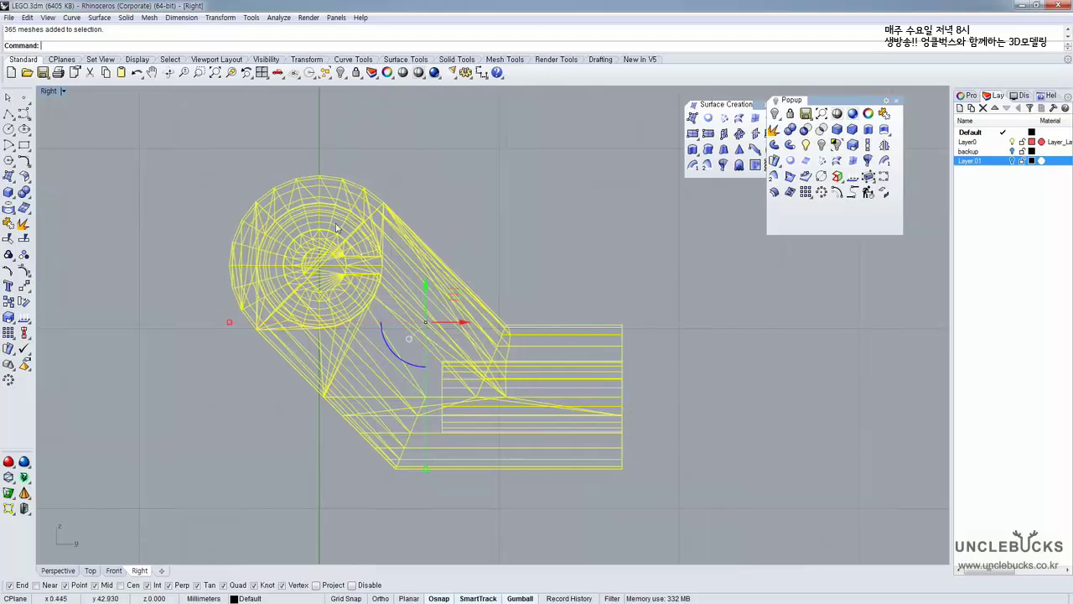
{"action": "scroll", "coordinate": [336, 227], "scroll_direction": "up", "scroll_amount": 3}
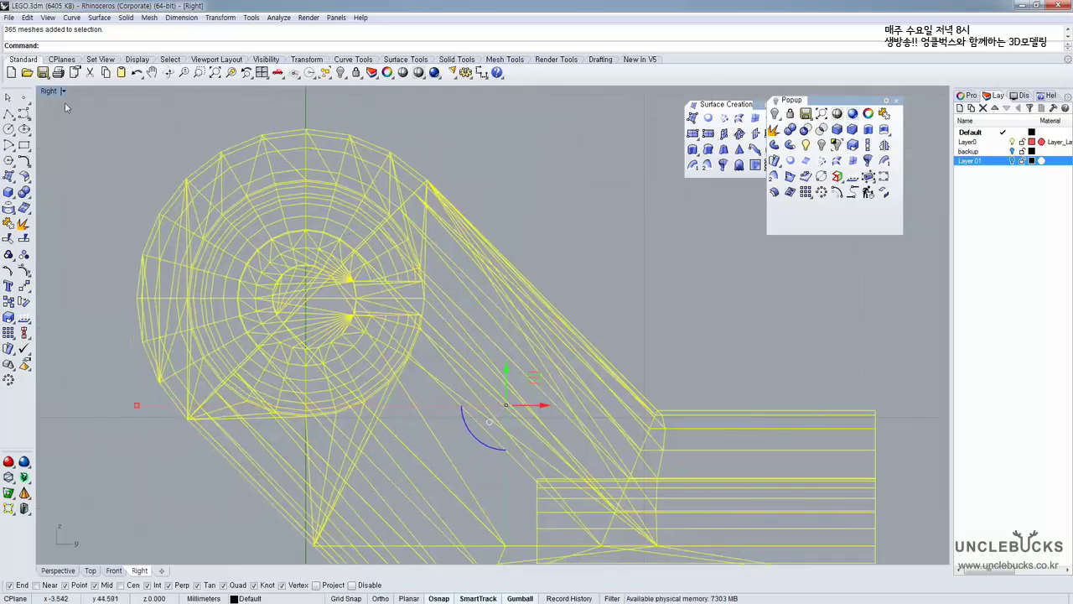
{"action": "double_click", "coordinate": [48, 91]}
{"action": "double_click", "coordinate": [46, 92]}
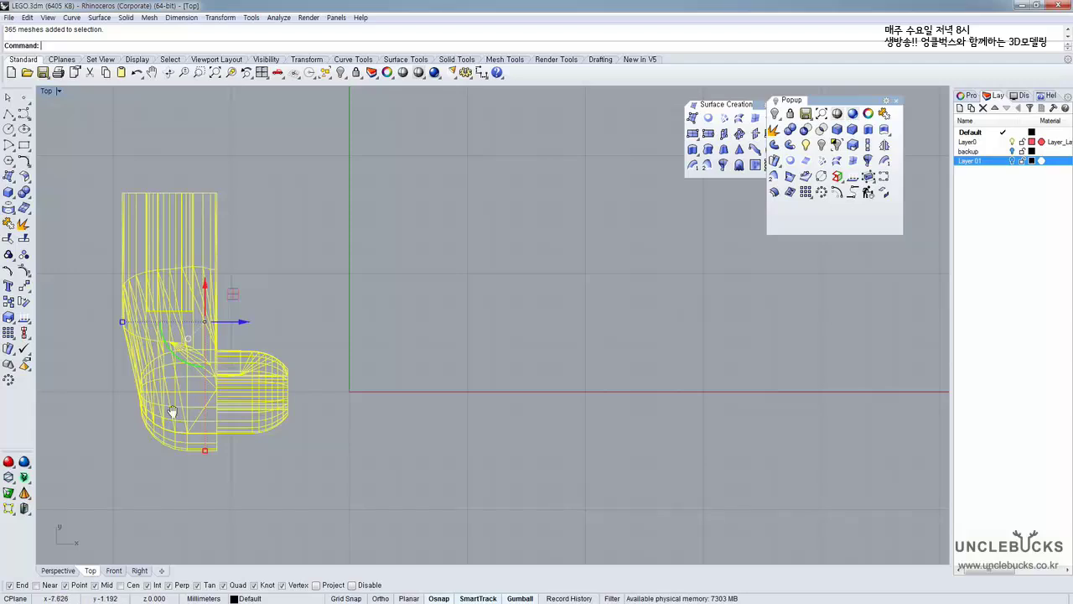
{"action": "scroll", "coordinate": [172, 411], "scroll_direction": "up", "scroll_amount": 3}
{"action": "scroll", "coordinate": [209, 361], "scroll_direction": "up", "scroll_amount": 2}
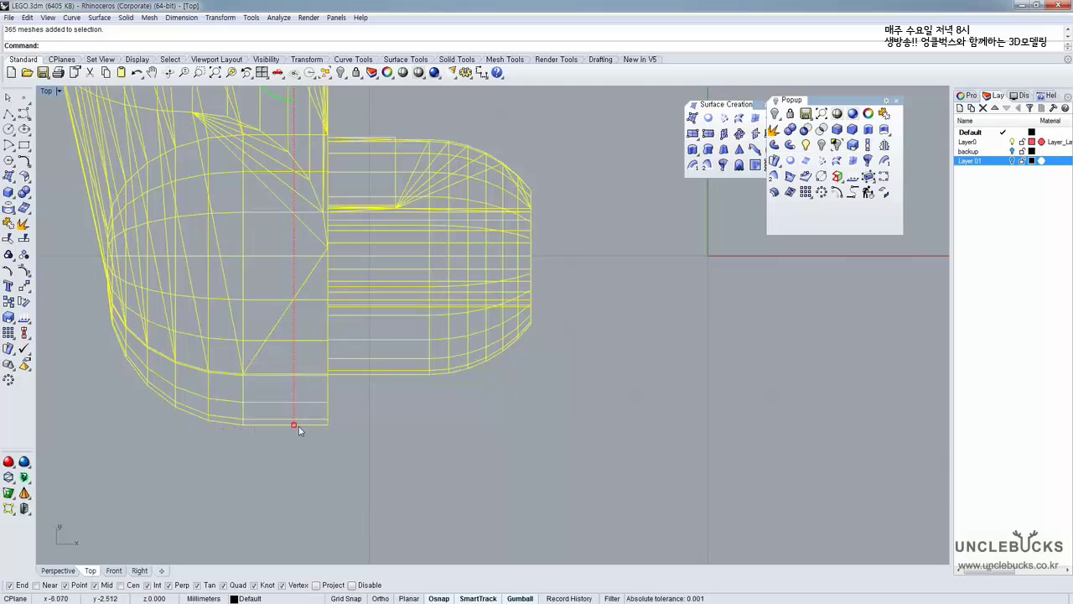
{"action": "right_click_drag", "start_coordinate": [239, 358], "coordinate": [257, 431]}
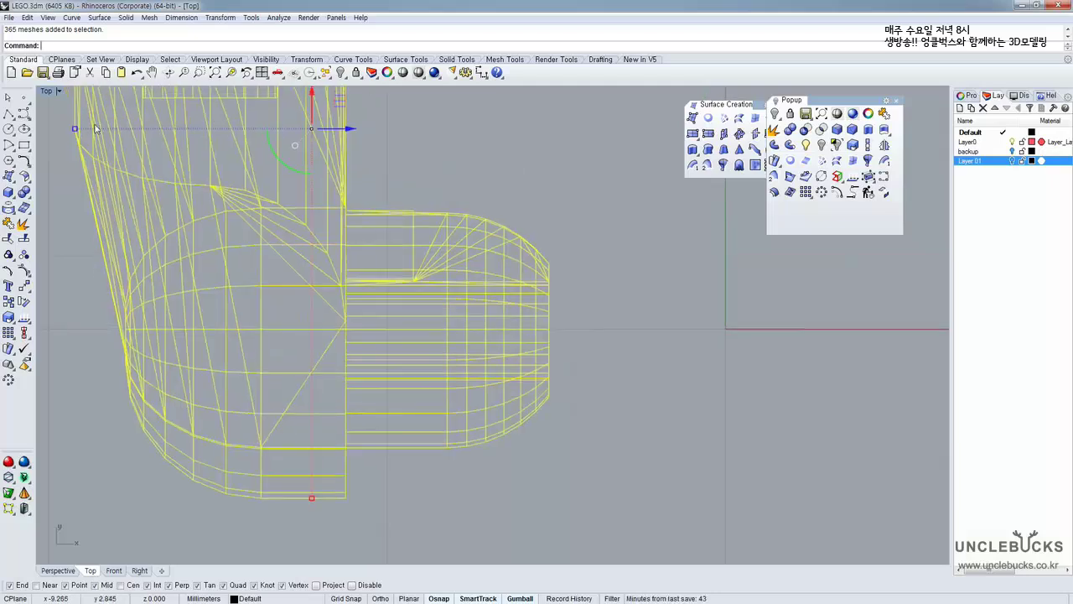
{"action": "double_click", "coordinate": [47, 92]}
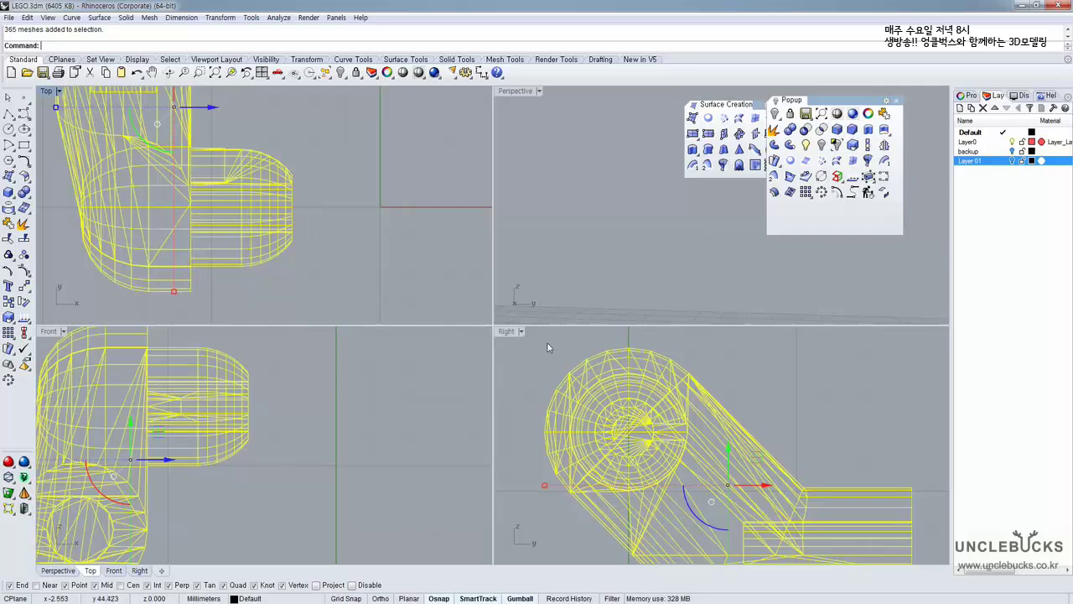
Trace the arm's lower outline in the right view with a two-segment polyline from the shoulder through the elbow corner to the sleeve end
{"action": "double_click", "coordinate": [507, 331]}
{"action": "scroll", "coordinate": [358, 319], "scroll_direction": "down", "scroll_amount": 4}
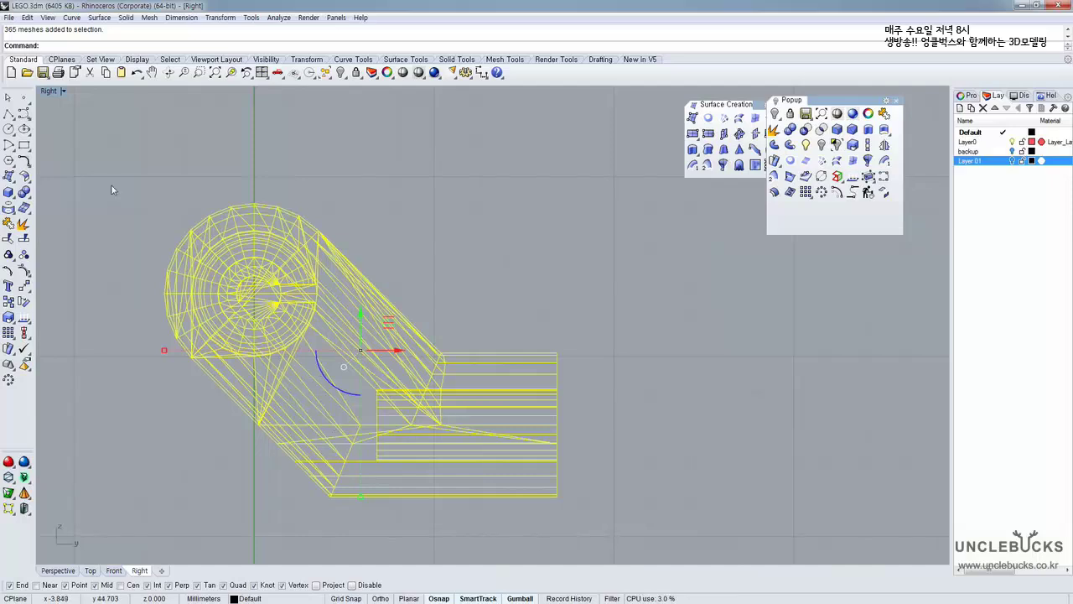
{"action": "left_click", "coordinate": [8, 115]}
{"action": "scroll", "coordinate": [210, 289], "scroll_direction": "up", "scroll_amount": 3}
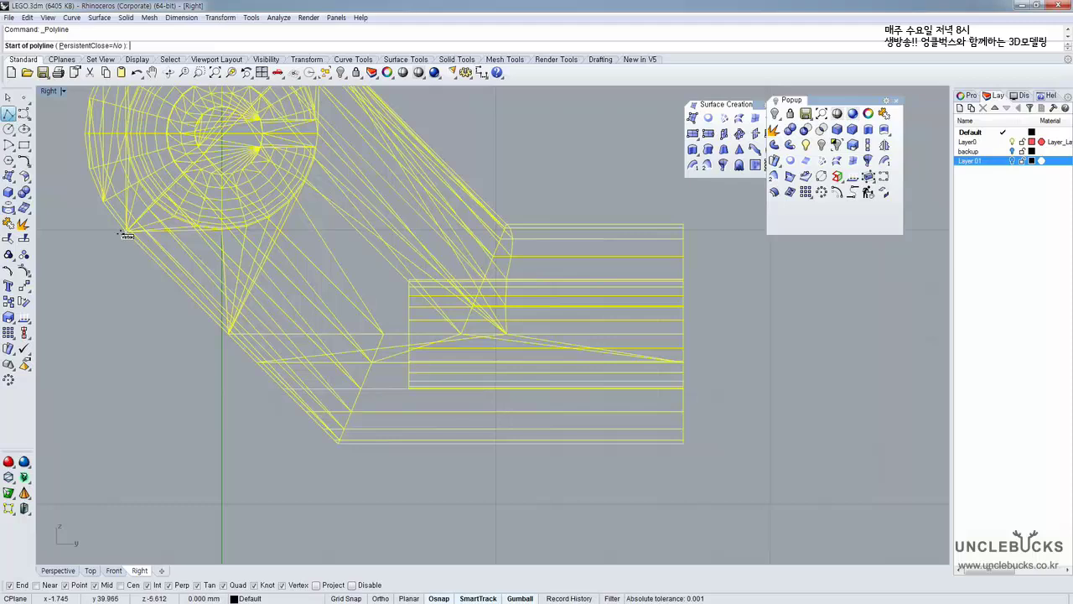
{"action": "left_click", "coordinate": [126, 234]}
{"action": "scroll", "coordinate": [335, 442], "scroll_direction": "up", "scroll_amount": 3}
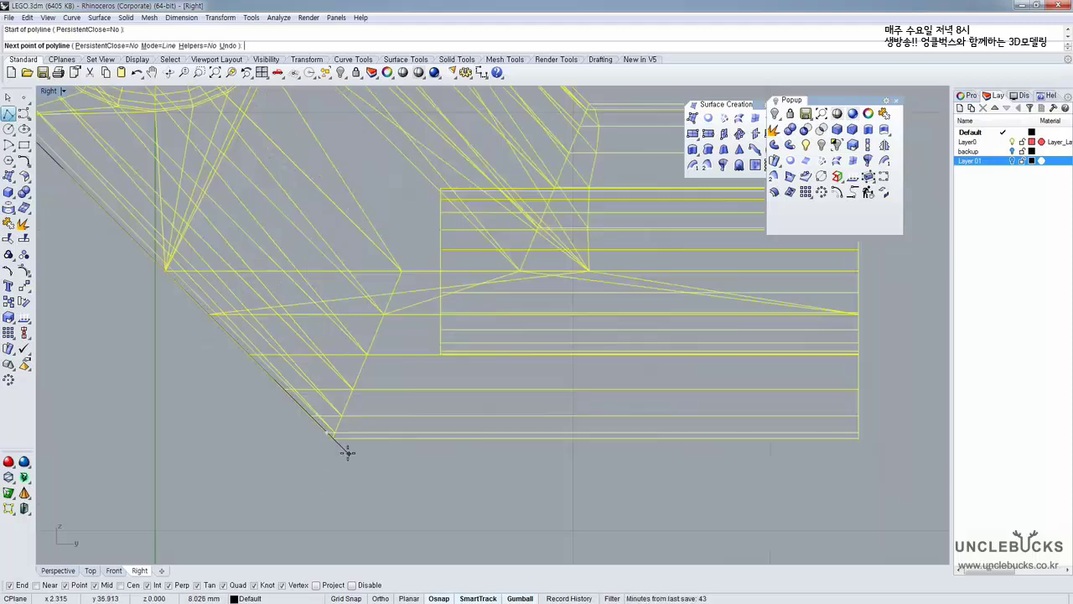
{"action": "left_click", "coordinate": [328, 428]}
{"action": "scroll", "coordinate": [328, 429], "scroll_direction": "down", "scroll_amount": 3}
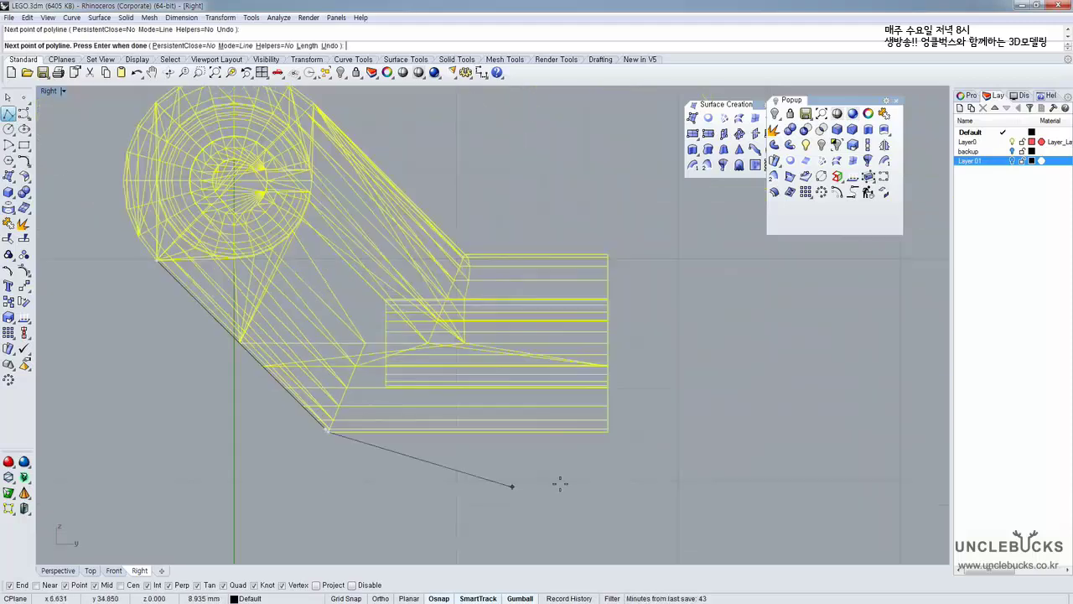
{"action": "left_click", "coordinate": [608, 432]}
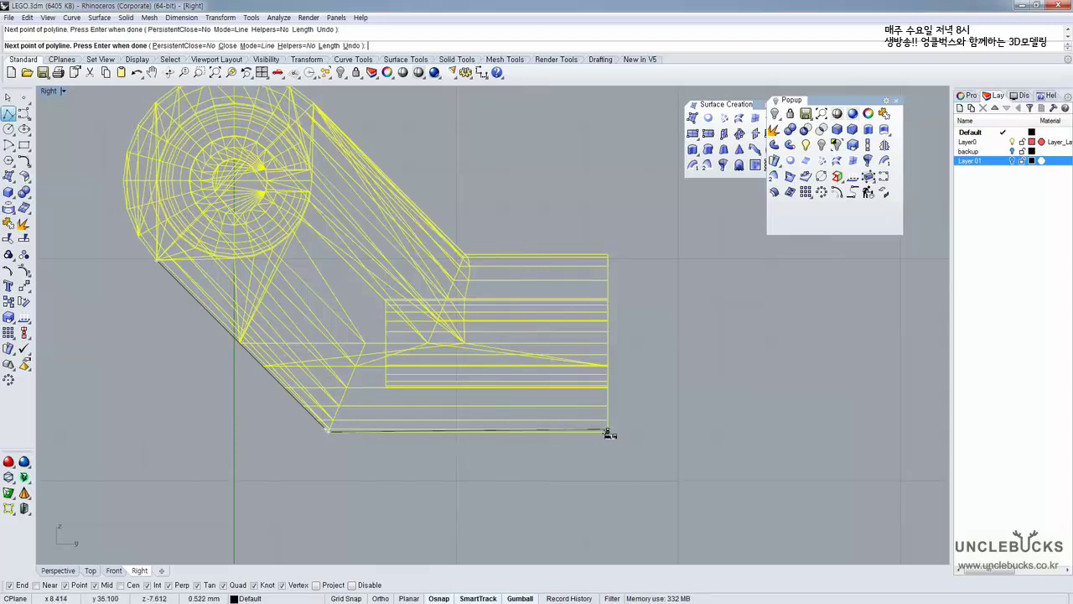
{"action": "key", "text": "ctrl+z"}
{"action": "scroll", "coordinate": [627, 435], "scroll_direction": "up", "scroll_amount": 5}
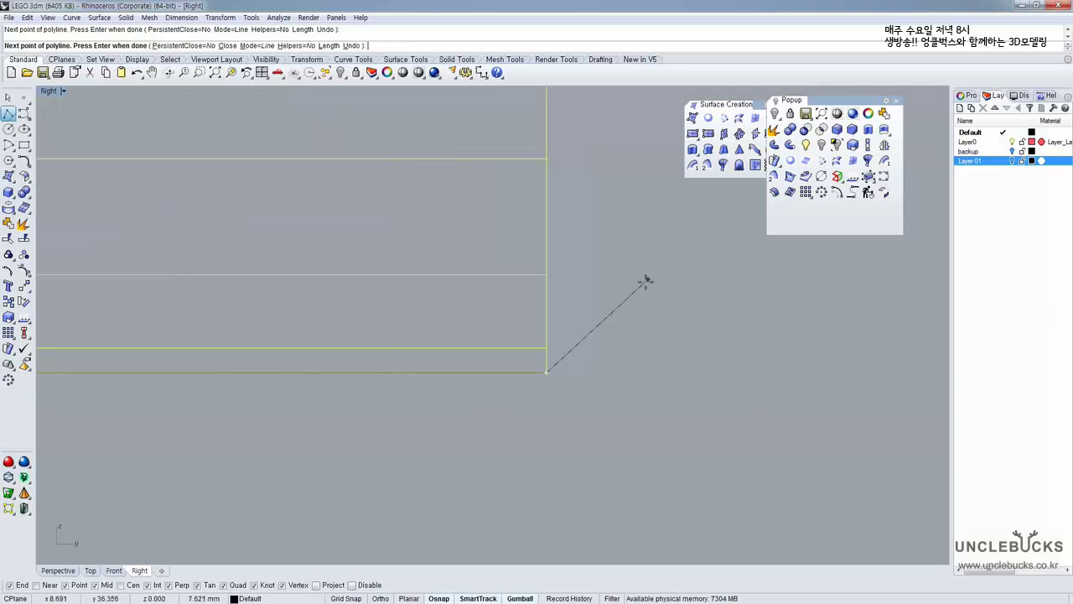
{"action": "key", "text": "Return"}
Move the traced polyline about 4.4 mm straight down, clear of the arm mesh
{"action": "left_click", "coordinate": [540, 373]}
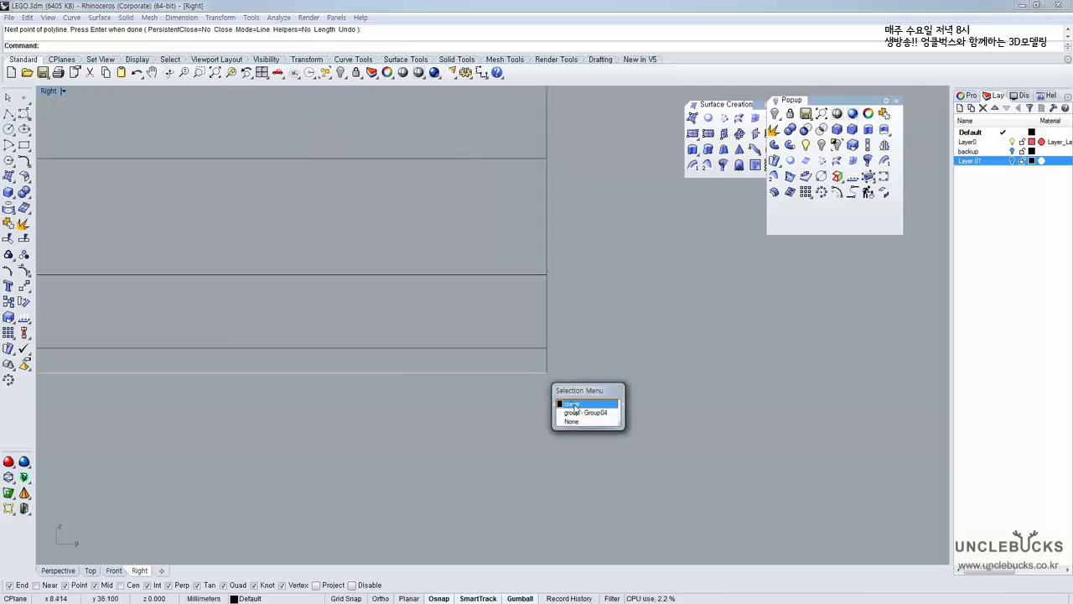
{"action": "left_click", "coordinate": [574, 404]}
{"action": "right_click_drag", "start_coordinate": [248, 384], "coordinate": [484, 343]}
{"action": "scroll", "coordinate": [484, 343], "scroll_direction": "down", "scroll_amount": 6}
{"action": "scroll", "coordinate": [436, 335], "scroll_direction": "down", "scroll_amount": 3}
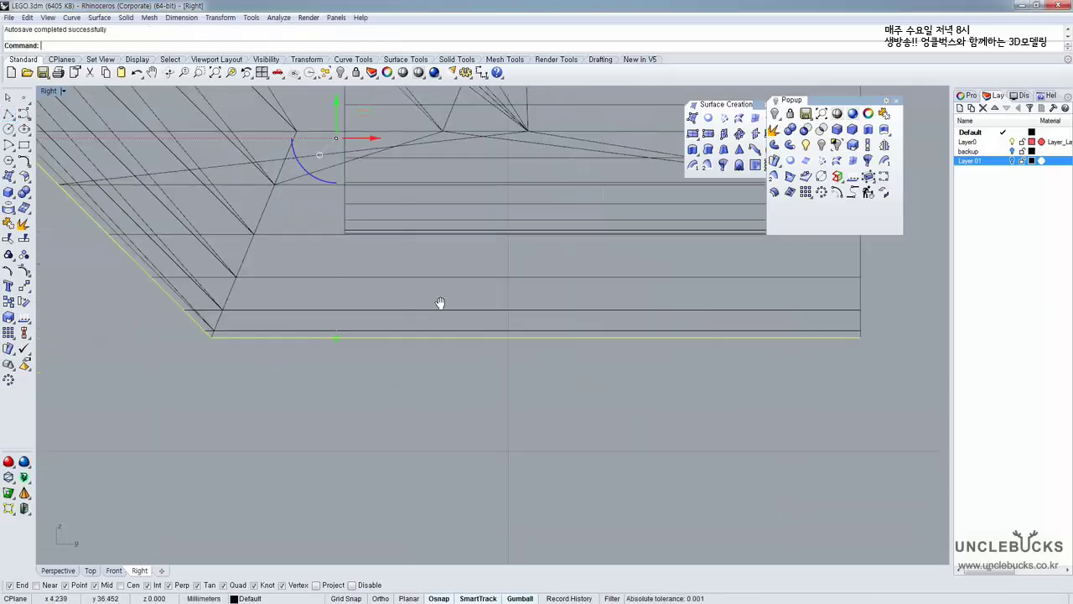
{"action": "scroll", "coordinate": [431, 316], "scroll_direction": "down", "scroll_amount": 2}
{"action": "left_click_drag", "start_coordinate": [386, 190], "coordinate": [387, 432]}
Add an angle dimension between the polyline's sloped and horizontal segments, placed above the bend
{"action": "right_click_drag", "start_coordinate": [421, 402], "coordinate": [420, 293]}
{"action": "left_click_drag", "start_coordinate": [448, 336], "coordinate": [255, 491]}
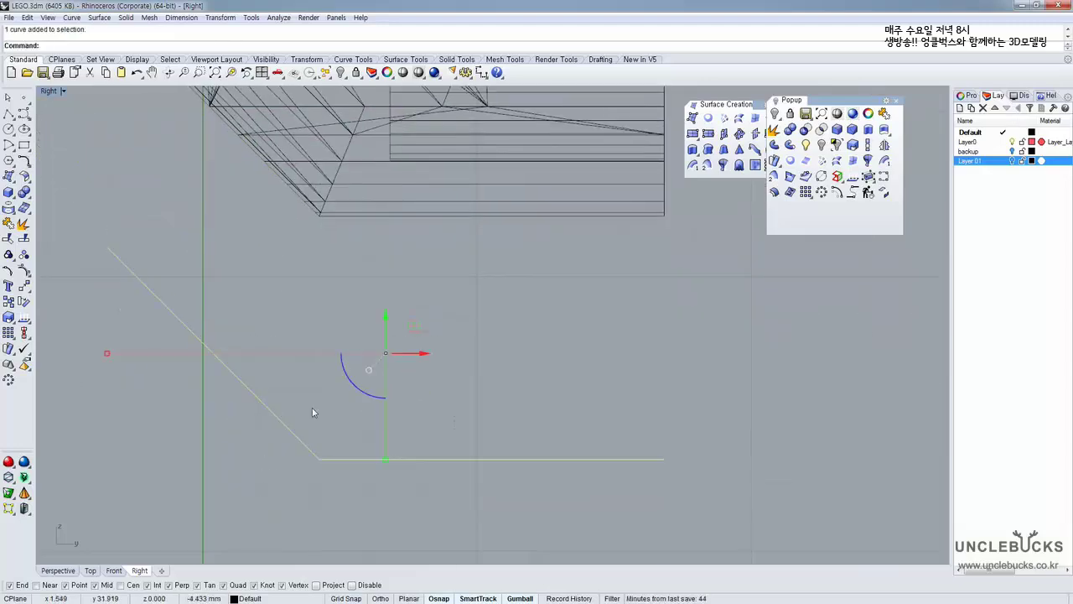
{"action": "left_click", "coordinate": [483, 74]}
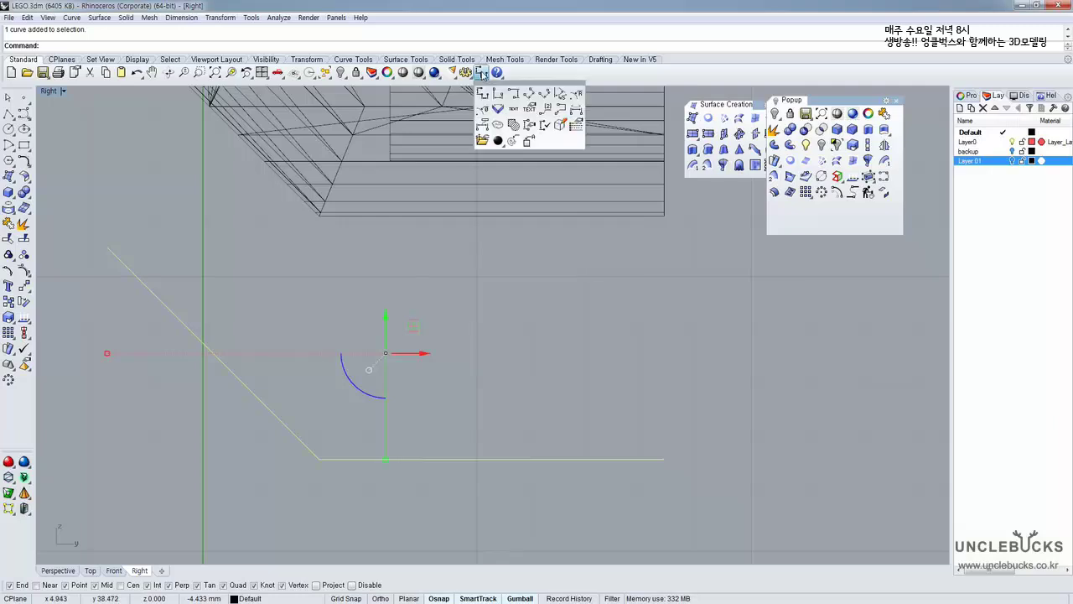
{"action": "left_click", "coordinate": [560, 95]}
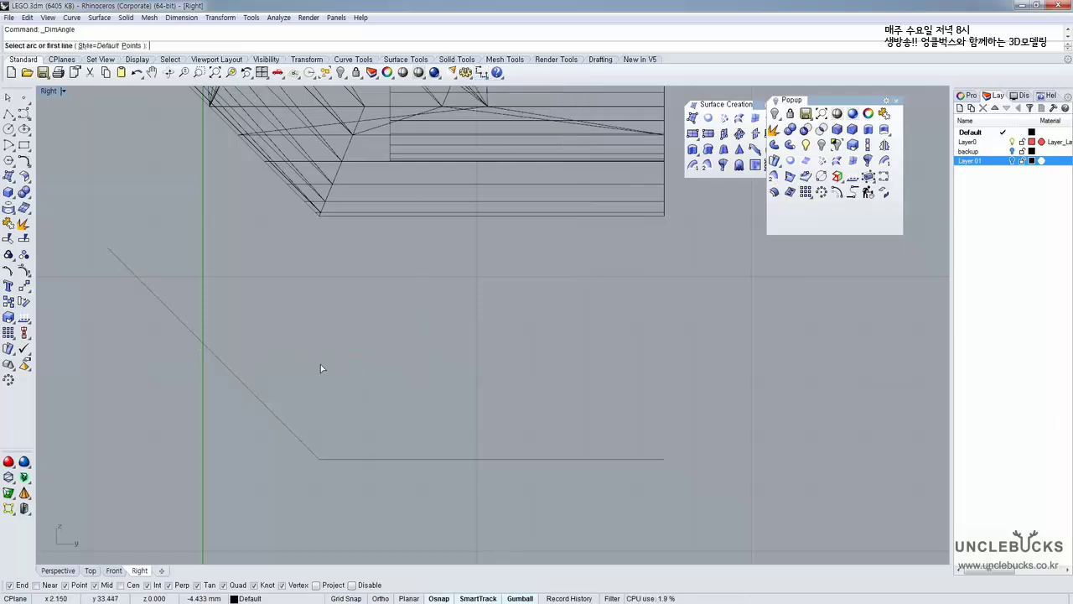
{"action": "left_click", "coordinate": [285, 421]}
{"action": "left_click", "coordinate": [385, 456]}
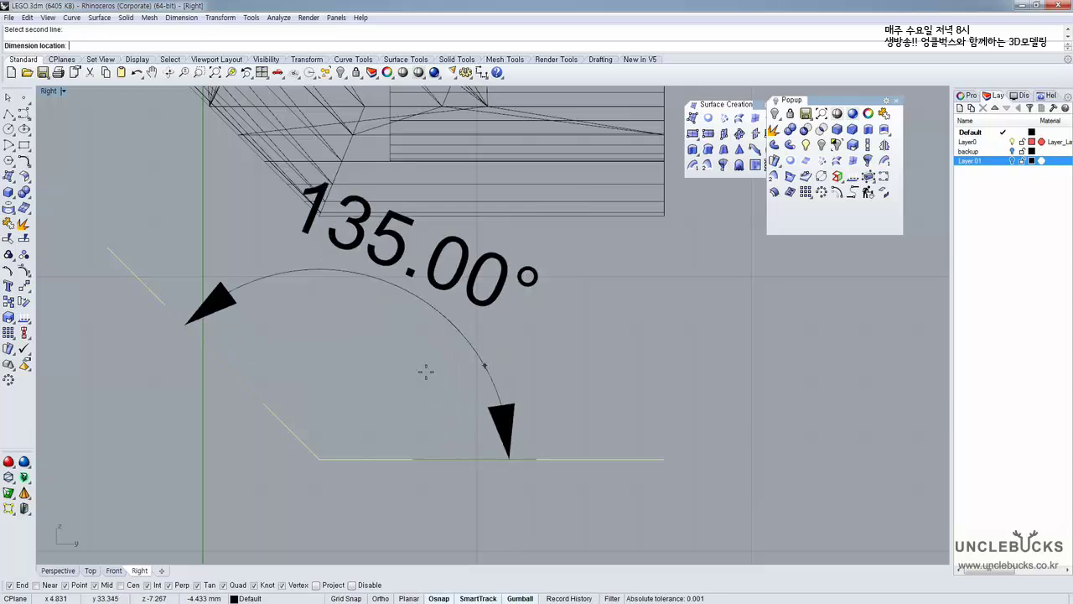
{"action": "left_click", "coordinate": [449, 322]}
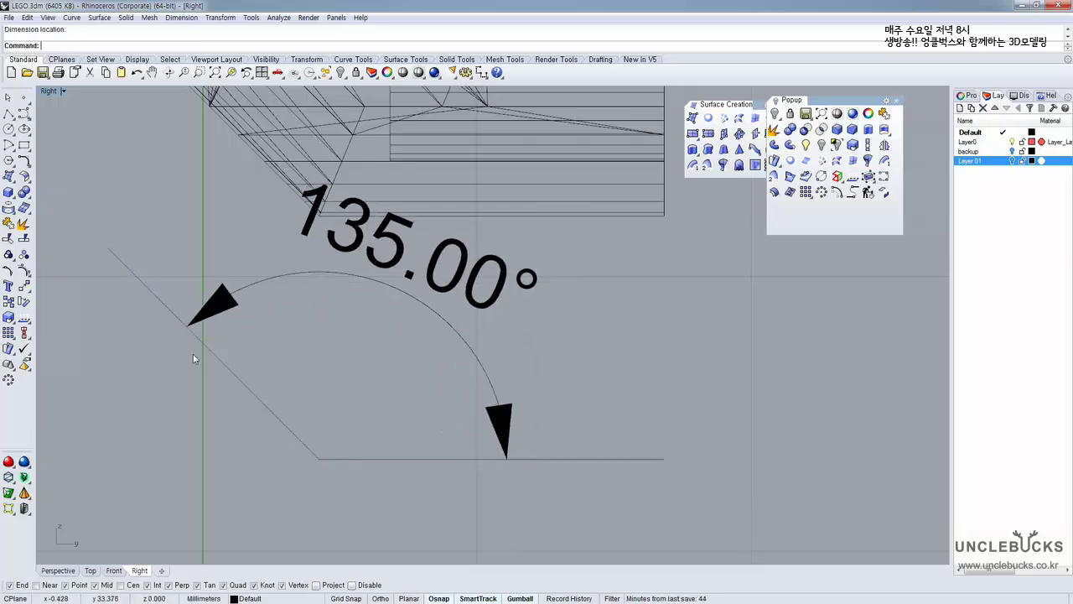
{"action": "scroll", "coordinate": [221, 383], "scroll_direction": "down", "scroll_amount": 3}
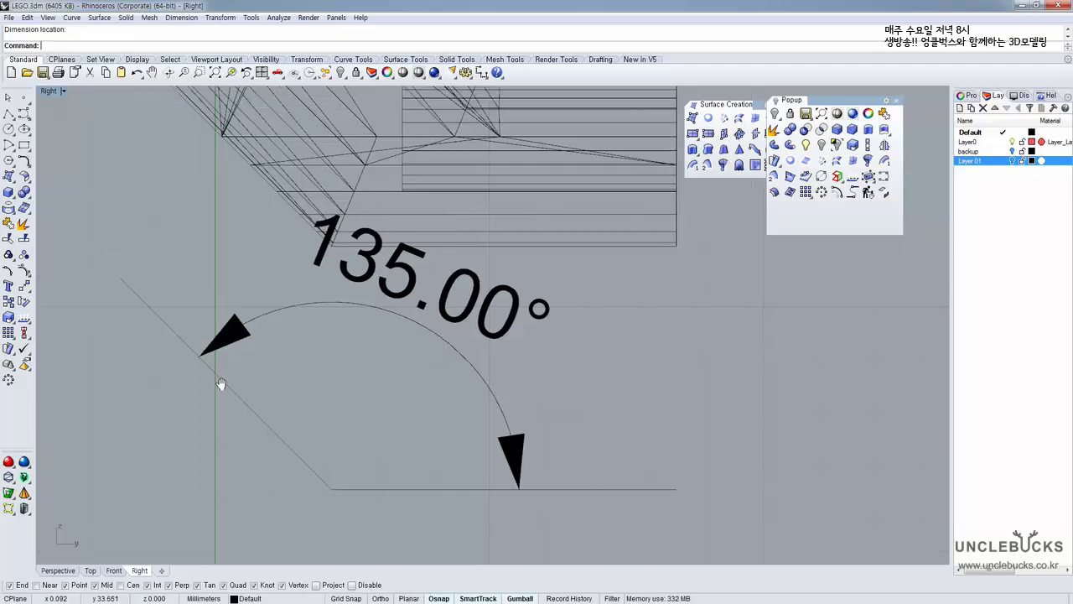
Delete the angular dimension and the bent reference line below the arm mesh in the Right view
{"action": "left_click_drag", "start_coordinate": [218, 348], "coordinate": [213, 350]}
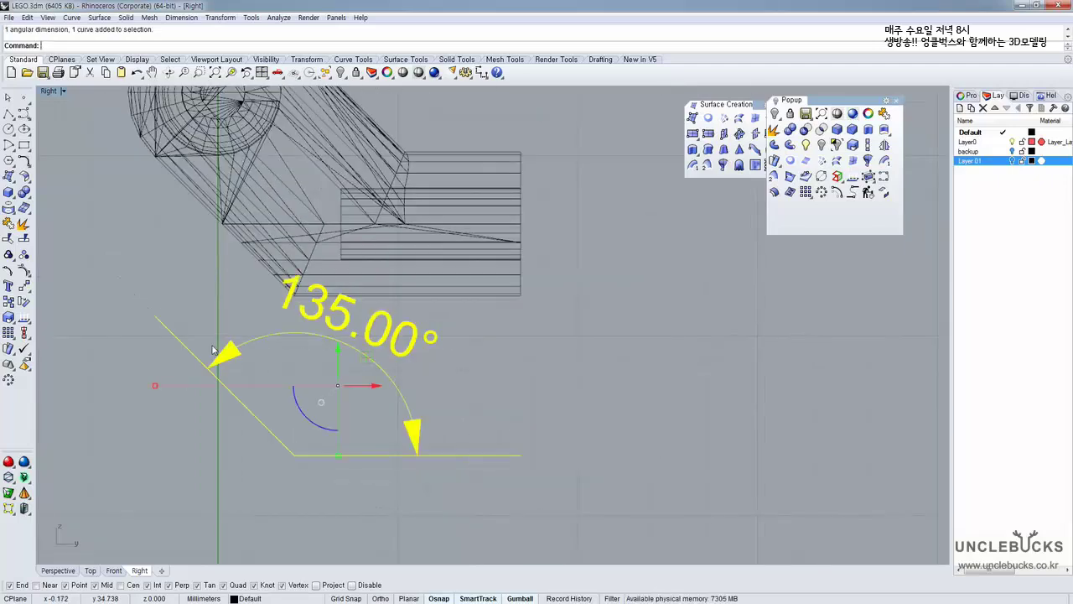
{"action": "right_click_drag", "start_coordinate": [279, 256], "coordinate": [276, 321]}
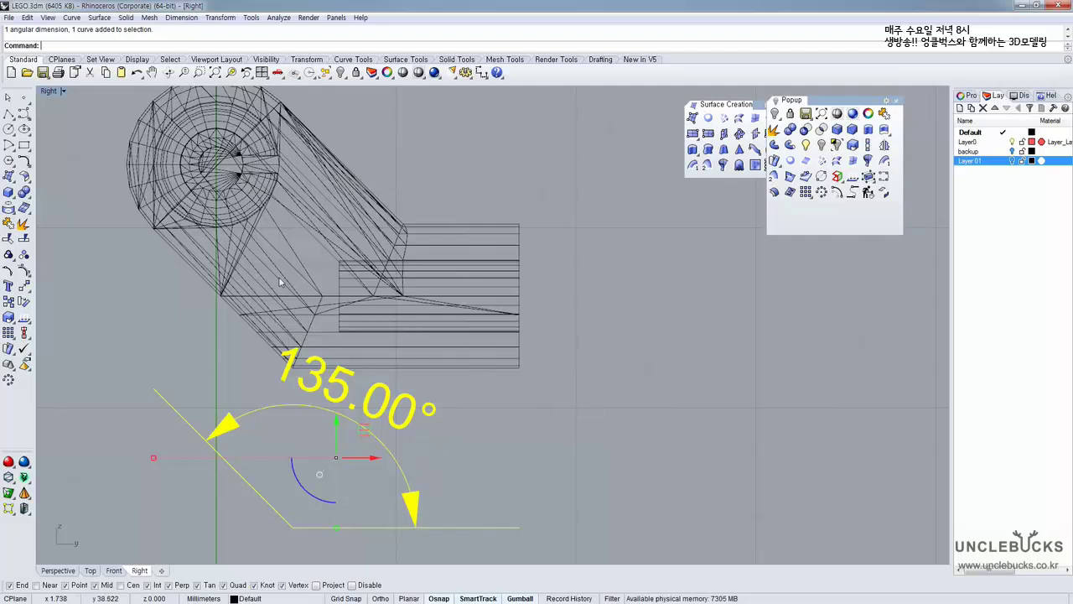
{"action": "right_click_drag", "start_coordinate": [280, 282], "coordinate": [310, 324]}
{"action": "key", "text": "Delete"}
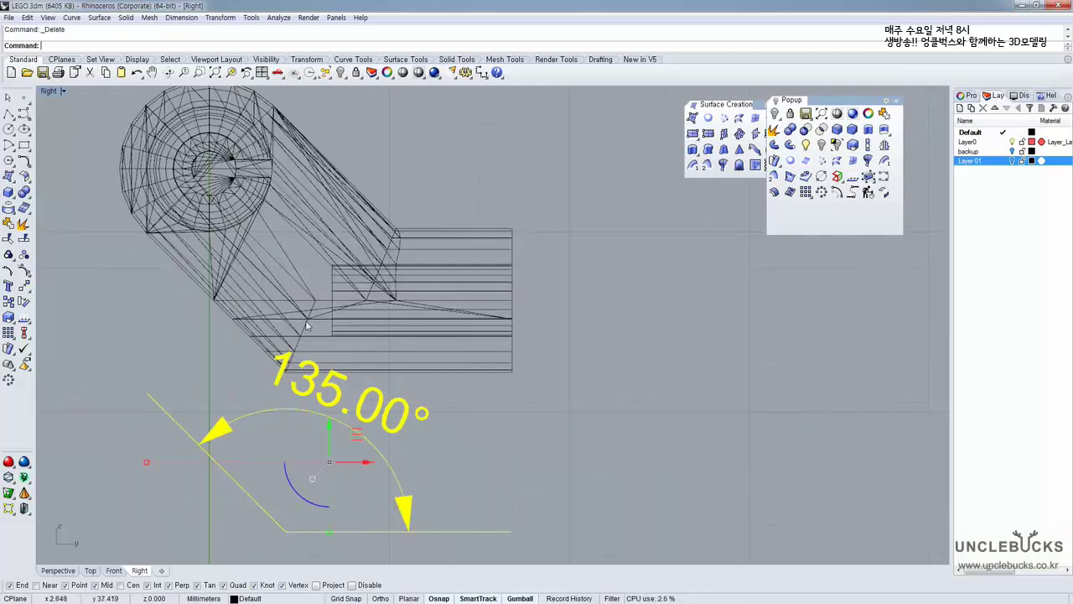
{"action": "right_click_drag", "start_coordinate": [285, 214], "coordinate": [287, 253]}
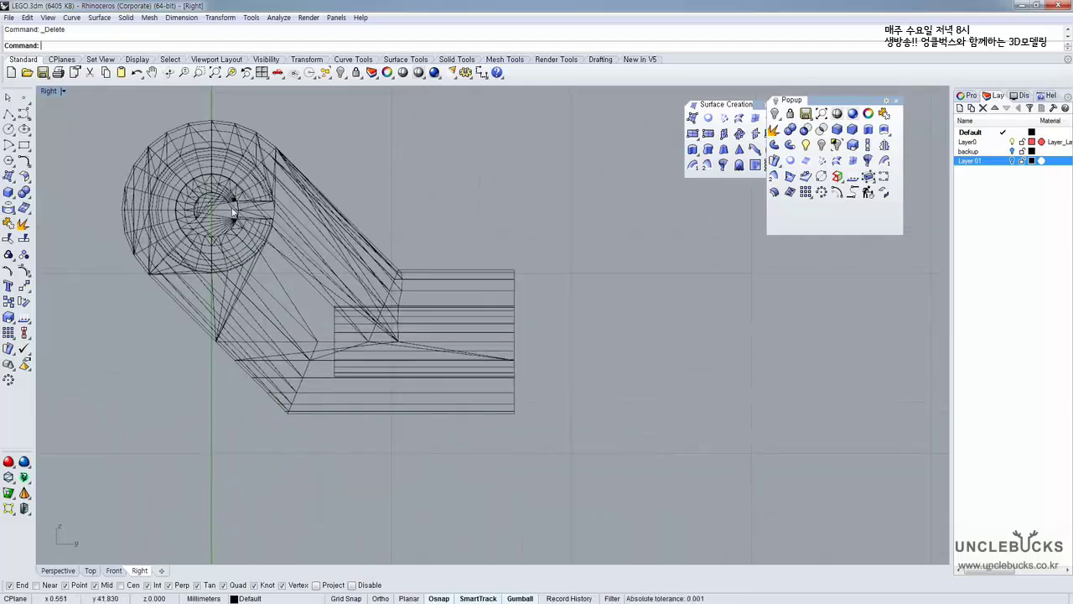
Try to rotate all the arm meshes freehand with the gumball in the Right view, and undo it
{"action": "scroll", "coordinate": [219, 206], "scroll_direction": "up", "scroll_amount": 3}
{"action": "scroll", "coordinate": [218, 249], "scroll_direction": "down", "scroll_amount": 2}
{"action": "right_click_drag", "start_coordinate": [203, 197], "coordinate": [256, 298]}
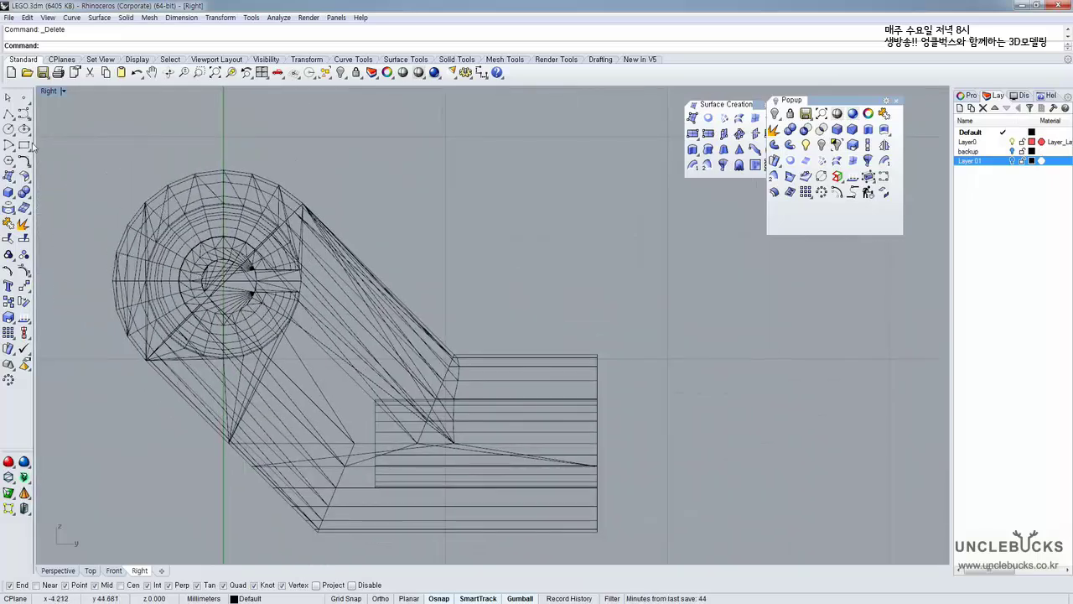
{"action": "key", "text": "ctrl+a"}
{"action": "right_click_drag", "start_coordinate": [339, 353], "coordinate": [341, 325]}
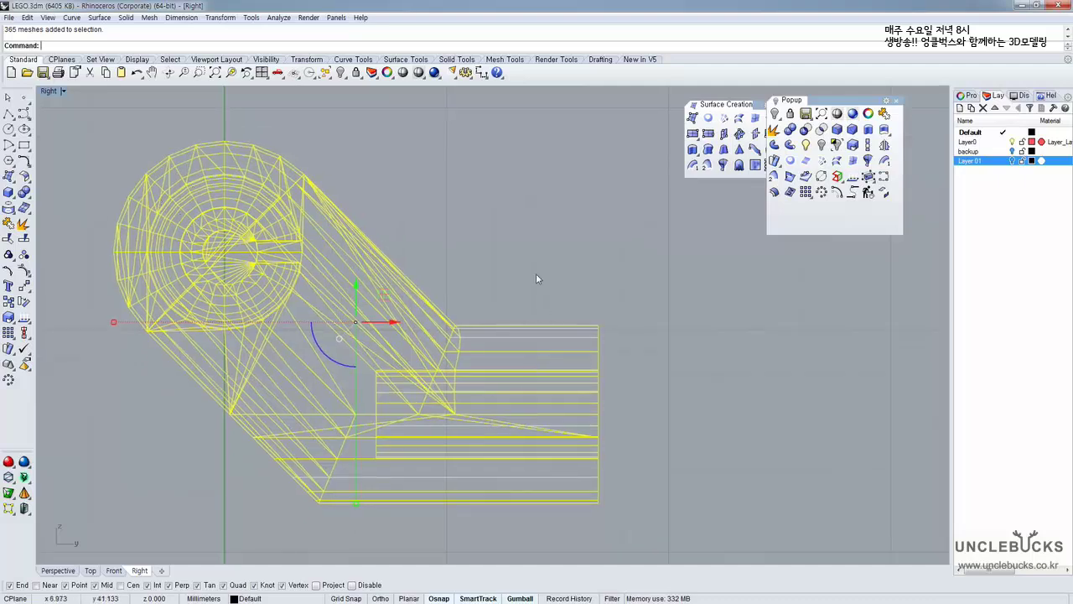
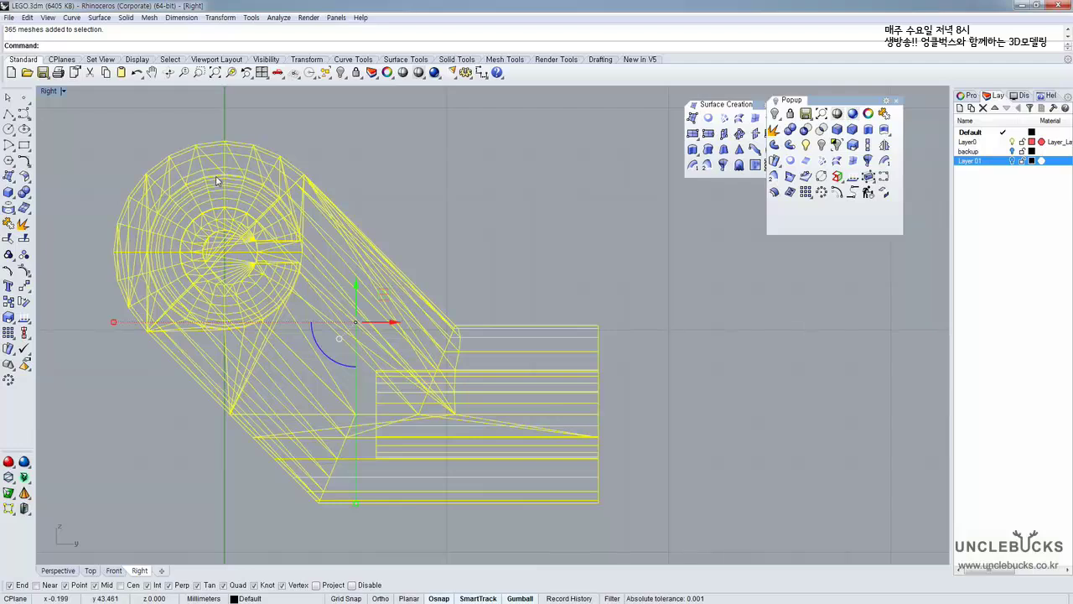
{"action": "left_click_drag", "start_coordinate": [341, 366], "coordinate": [365, 369]}
{"action": "key", "text": "ctrl+z"}
{"action": "right_click_drag", "start_coordinate": [363, 325], "coordinate": [371, 356]}
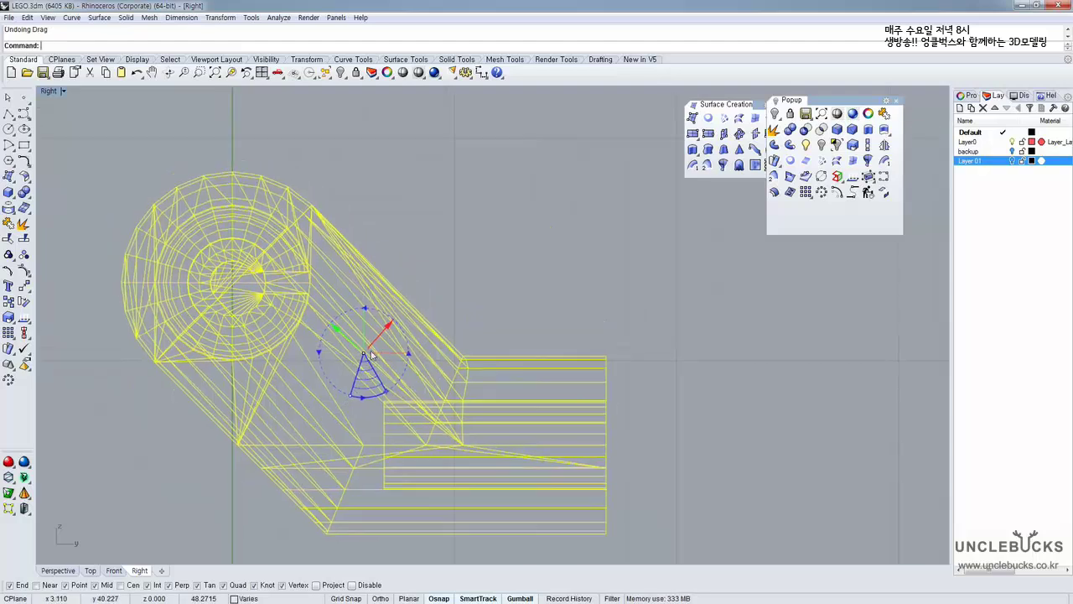
Select all the arm meshes and rotate them 45 degrees in the Right view with the gumball
{"action": "key", "text": "Escape"}
{"action": "key", "text": "ctrl+a"}
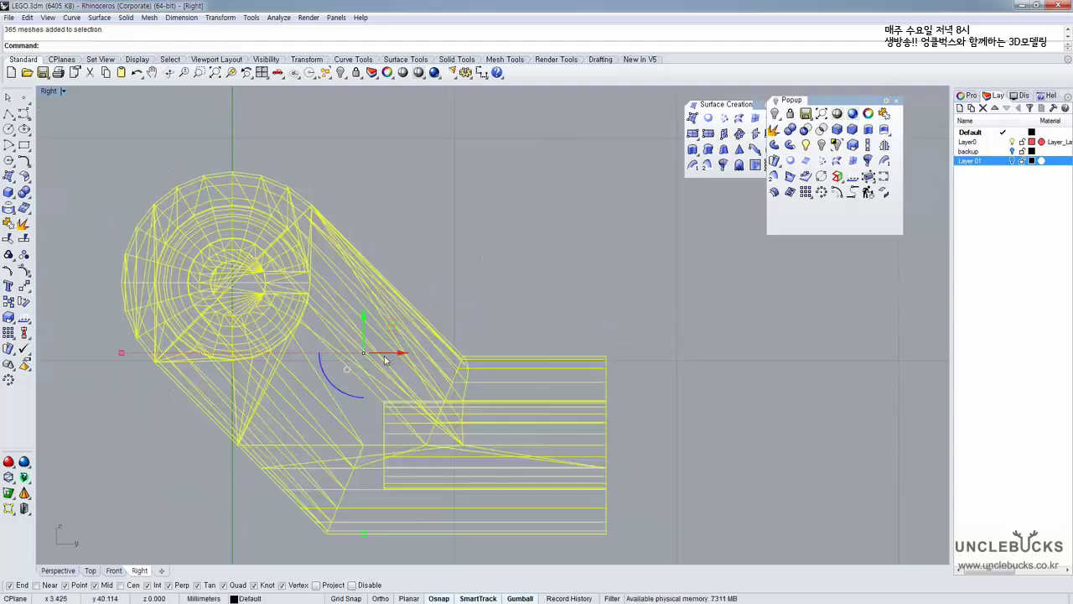
{"action": "left_click", "coordinate": [349, 393]}
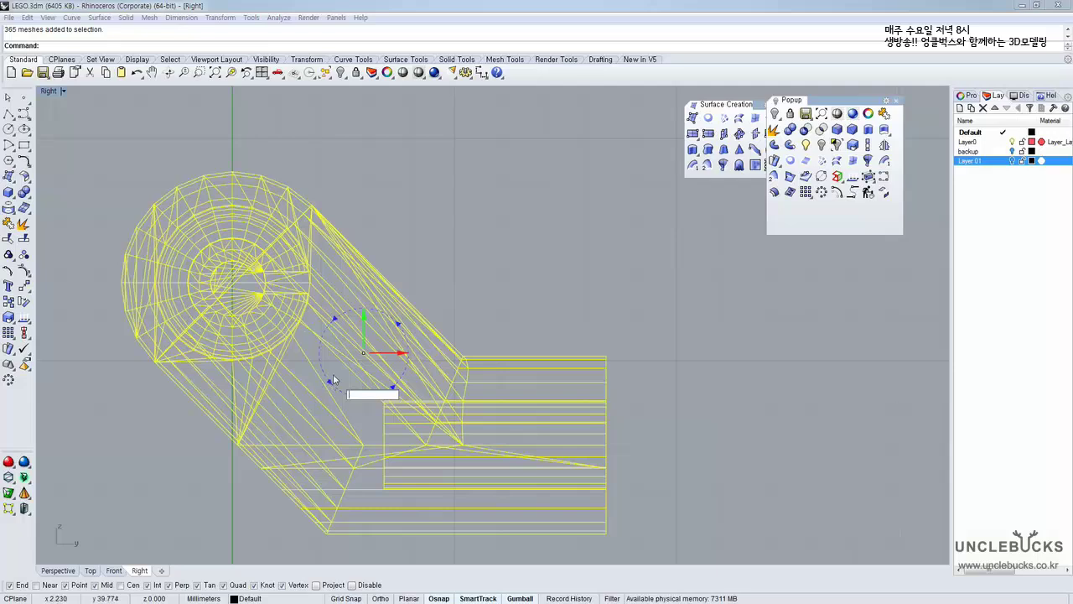
{"action": "type", "text": "45"}
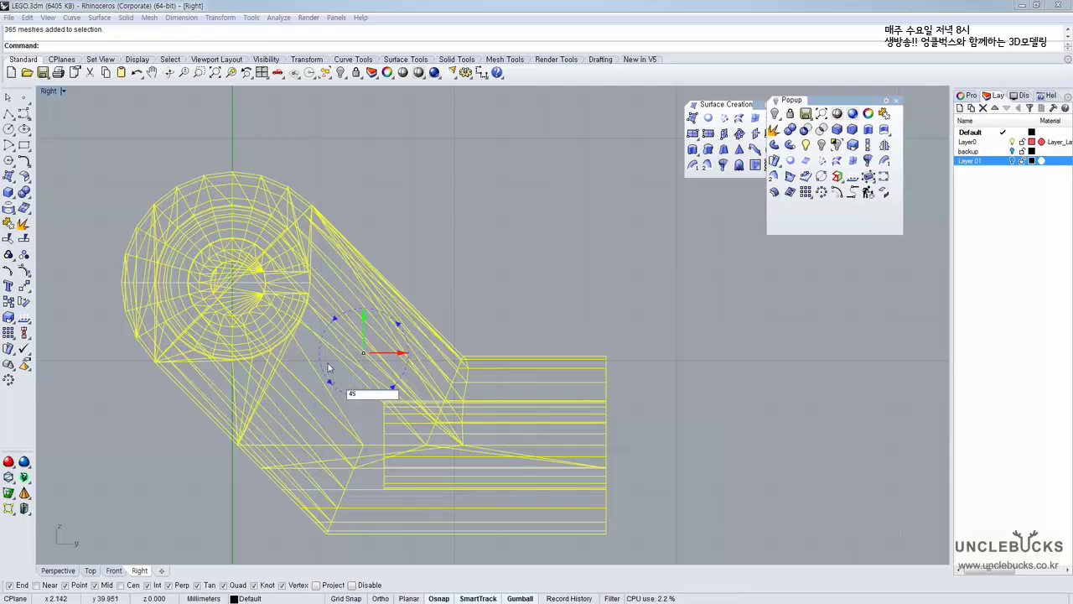
{"action": "key", "text": "Return"}
{"action": "right_click_drag", "start_coordinate": [200, 345], "coordinate": [243, 297]}
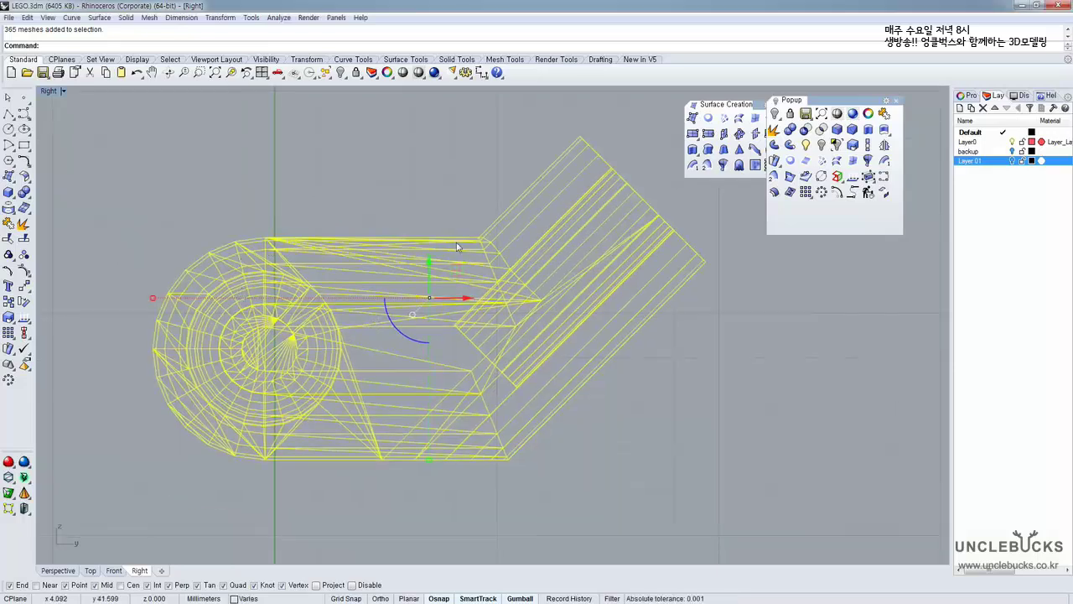
{"action": "left_click", "coordinate": [261, 220]}
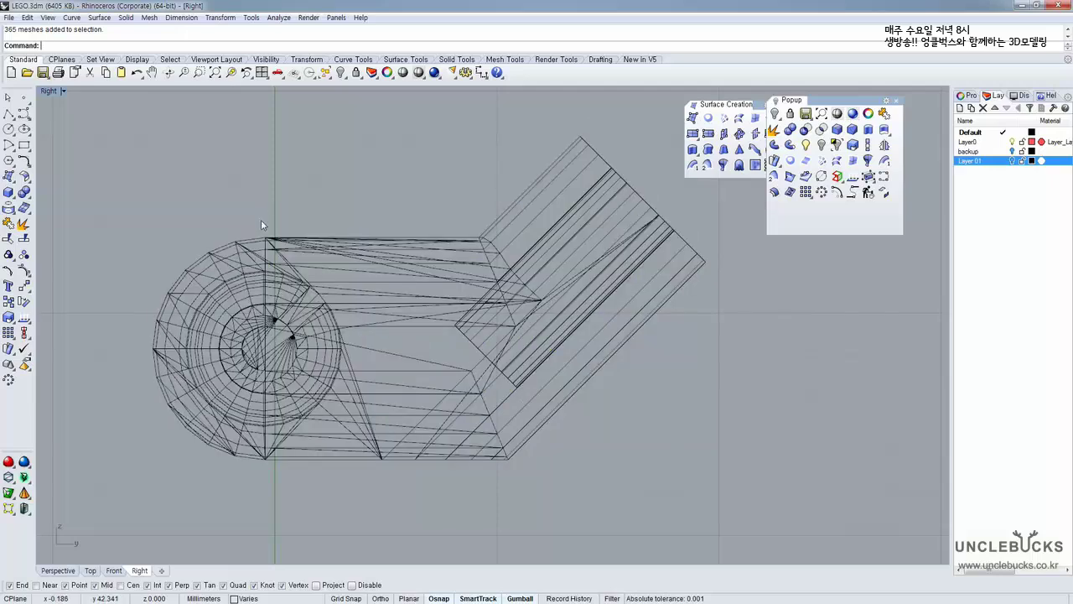
{"action": "left_click", "coordinate": [265, 309]}
{"action": "right_click_drag", "start_coordinate": [221, 242], "coordinate": [242, 217]}
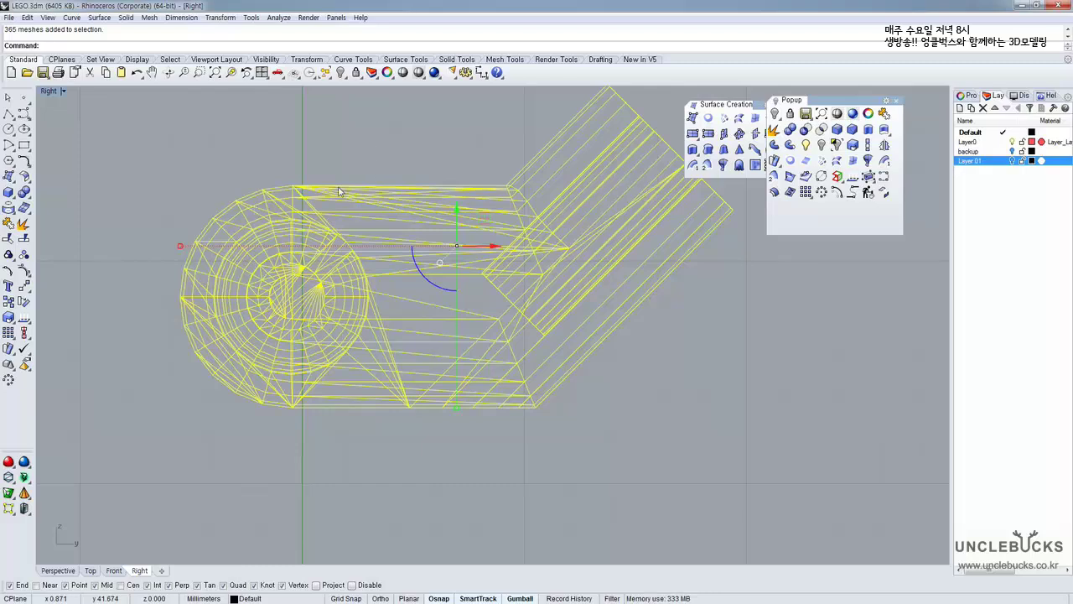
{"action": "left_click", "coordinate": [8, 192]}
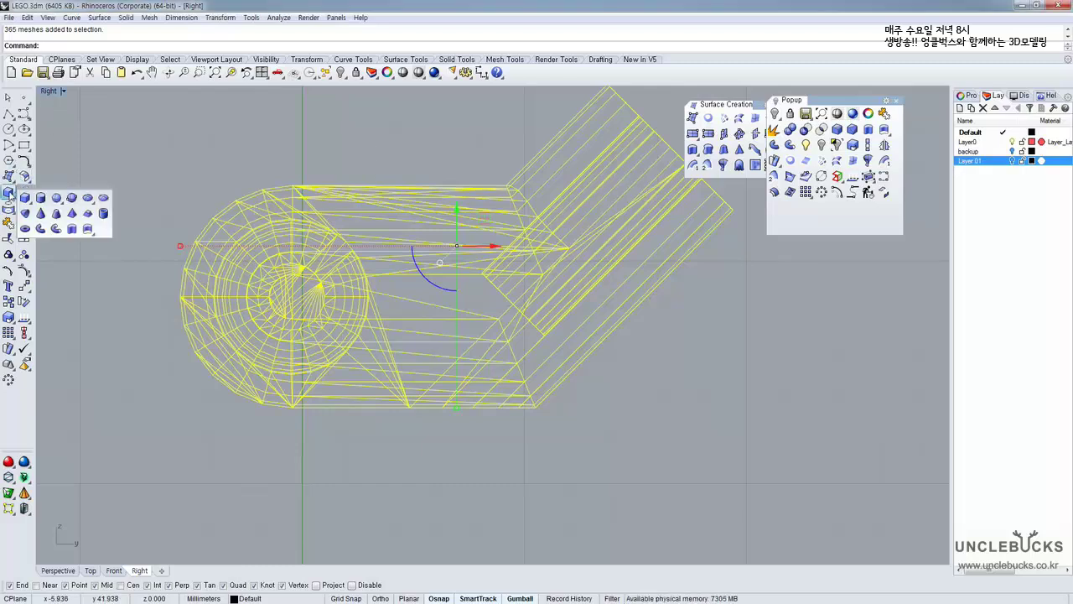
{"action": "left_click", "coordinate": [55, 199]}
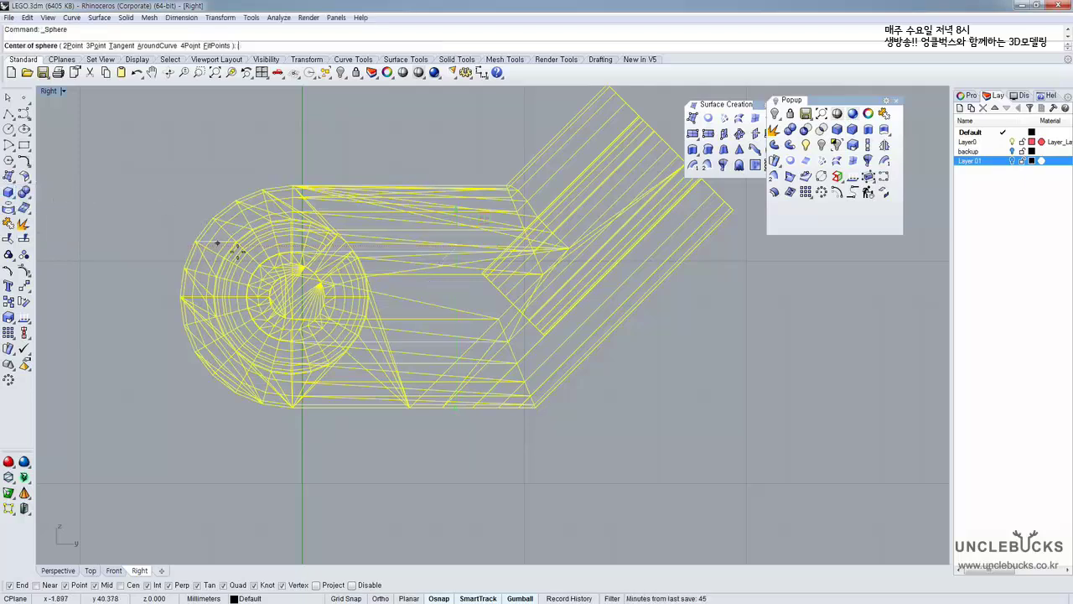
{"action": "left_click", "coordinate": [10, 194]}
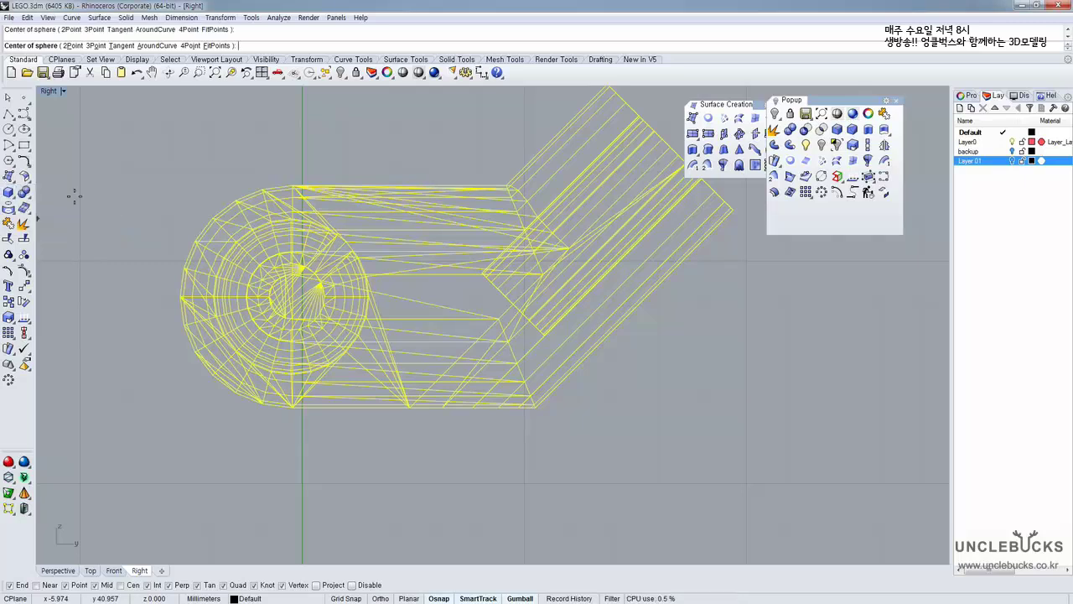
{"action": "left_click", "coordinate": [283, 177]}
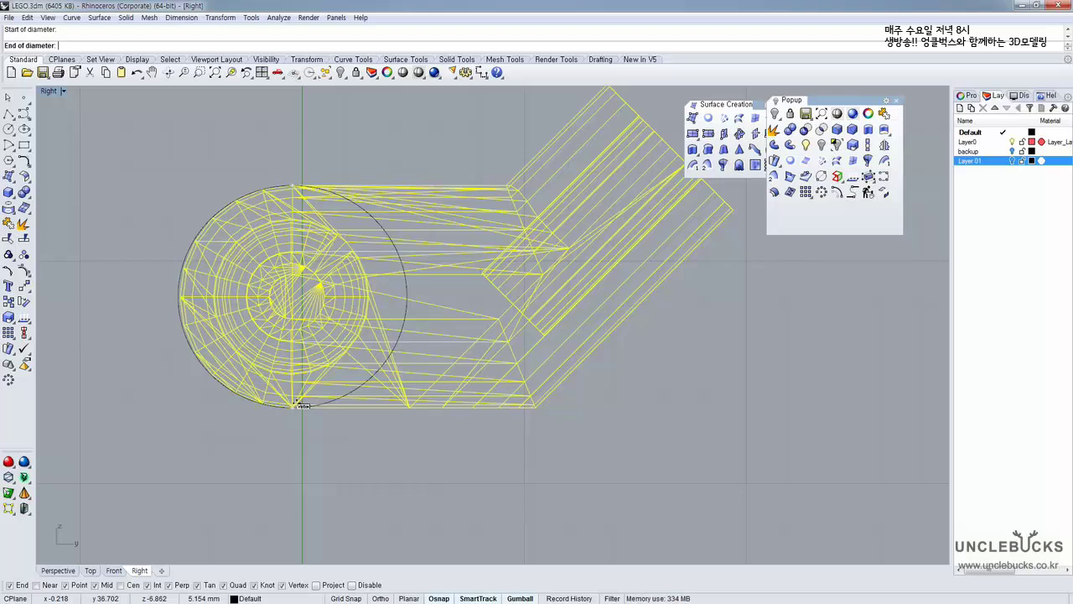
{"action": "left_click", "coordinate": [296, 404]}
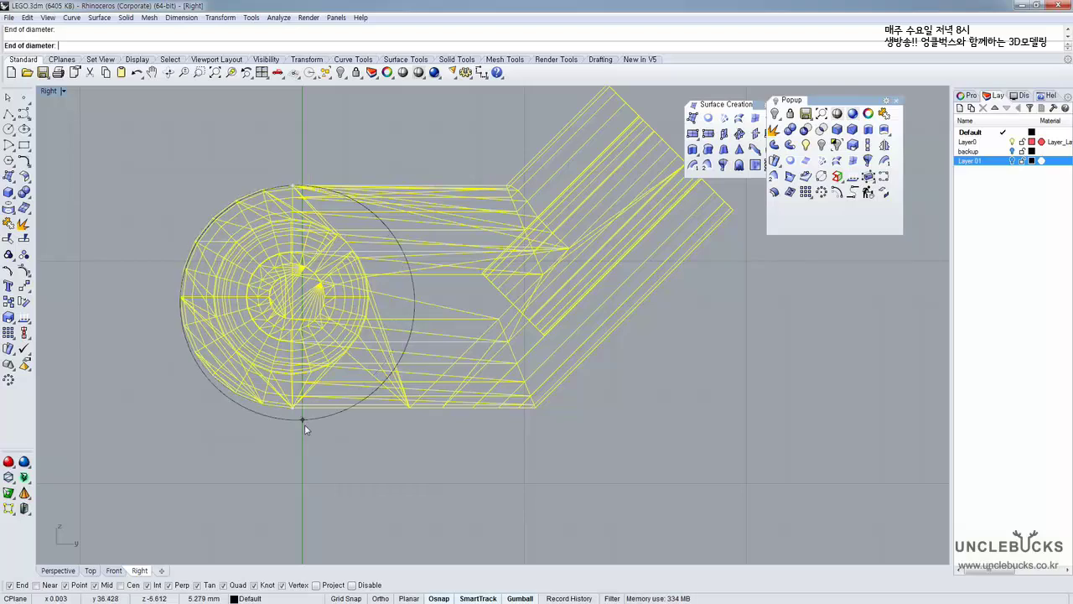
Turn on projected object snaps and draw a sphere by diameter, about 5 mm, between the upper and lower vertices of the arm's rounded end
{"action": "left_click", "coordinate": [316, 585]}
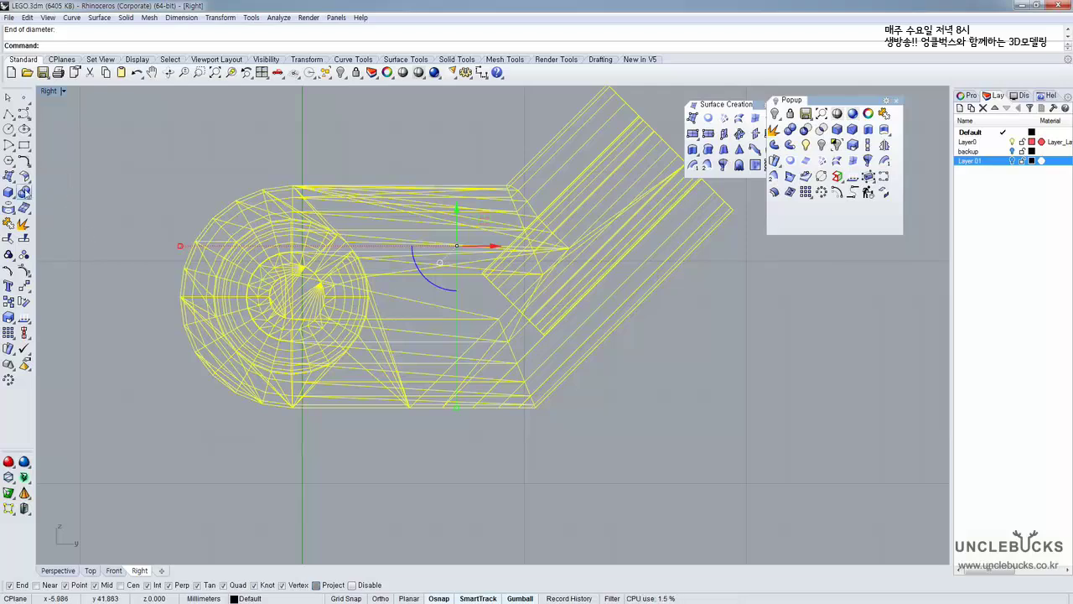
{"action": "left_click", "coordinate": [10, 192]}
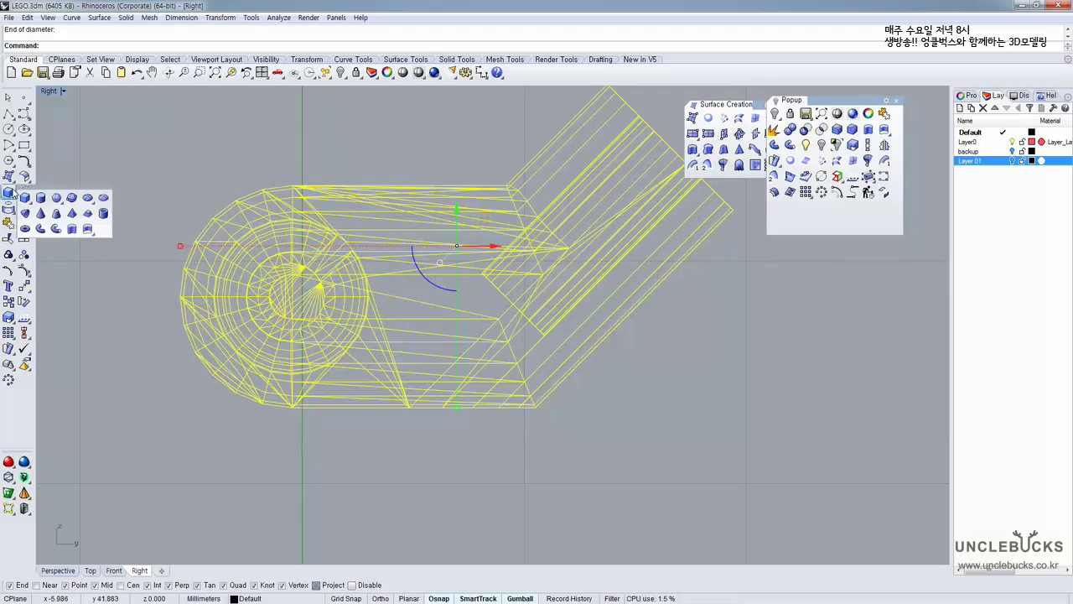
{"action": "left_click", "coordinate": [69, 199]}
{"action": "left_click", "coordinate": [290, 185]}
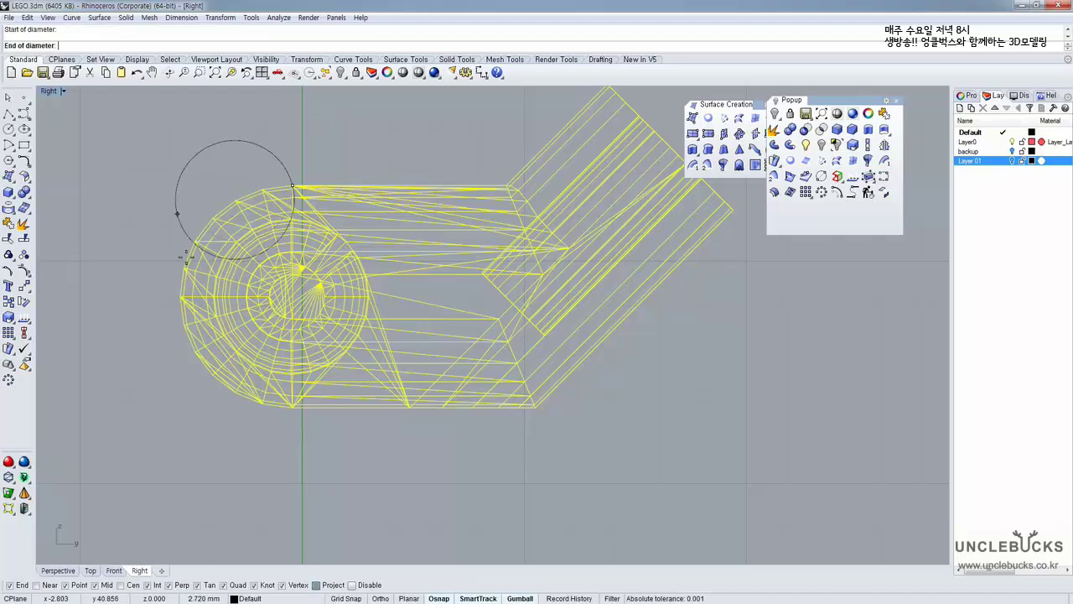
{"action": "scroll", "coordinate": [285, 423], "scroll_direction": "up", "scroll_amount": 3}
{"action": "left_click", "coordinate": [309, 389]}
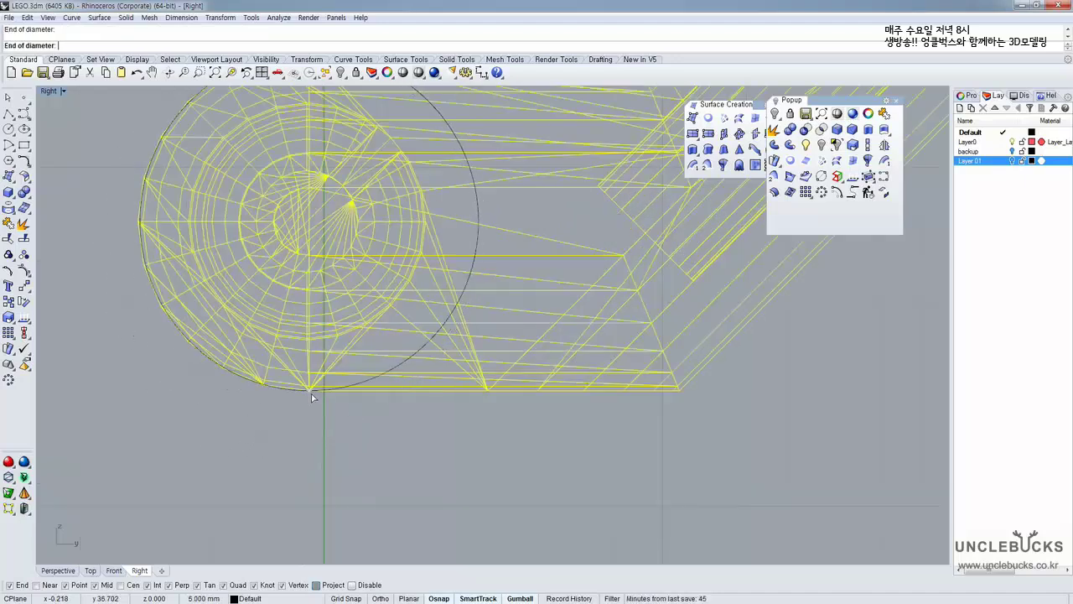
Move the sphere about 4 mm along the X axis toward the arm in the Top view
{"action": "left_click", "coordinate": [467, 217]}
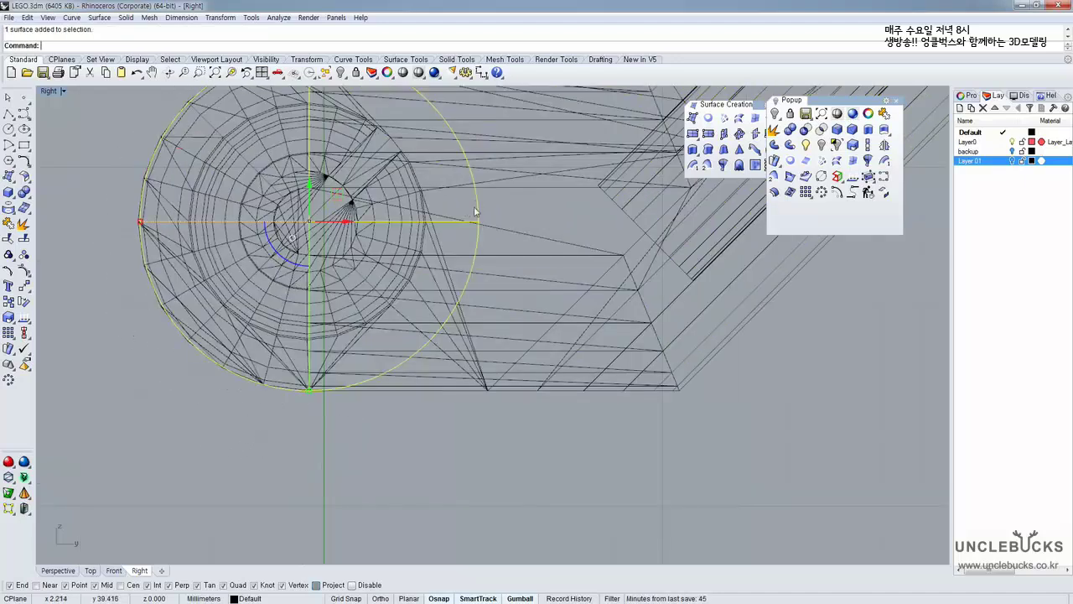
{"action": "double_click", "coordinate": [50, 92]}
{"action": "double_click", "coordinate": [47, 92]}
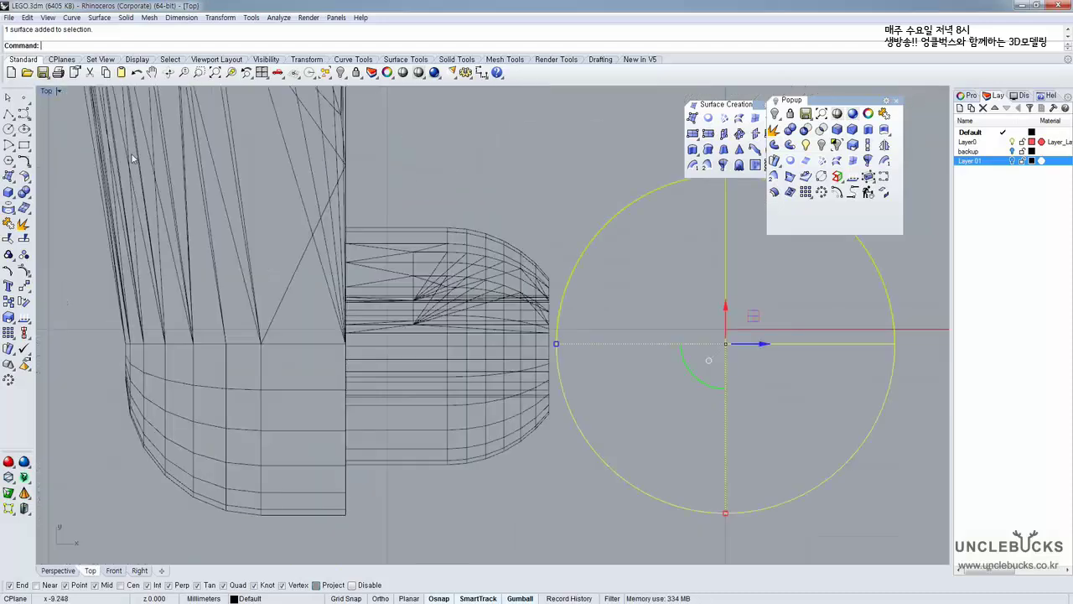
{"action": "right_click_drag", "start_coordinate": [393, 250], "coordinate": [317, 254]}
{"action": "scroll", "coordinate": [319, 254], "scroll_direction": "down", "scroll_amount": 4}
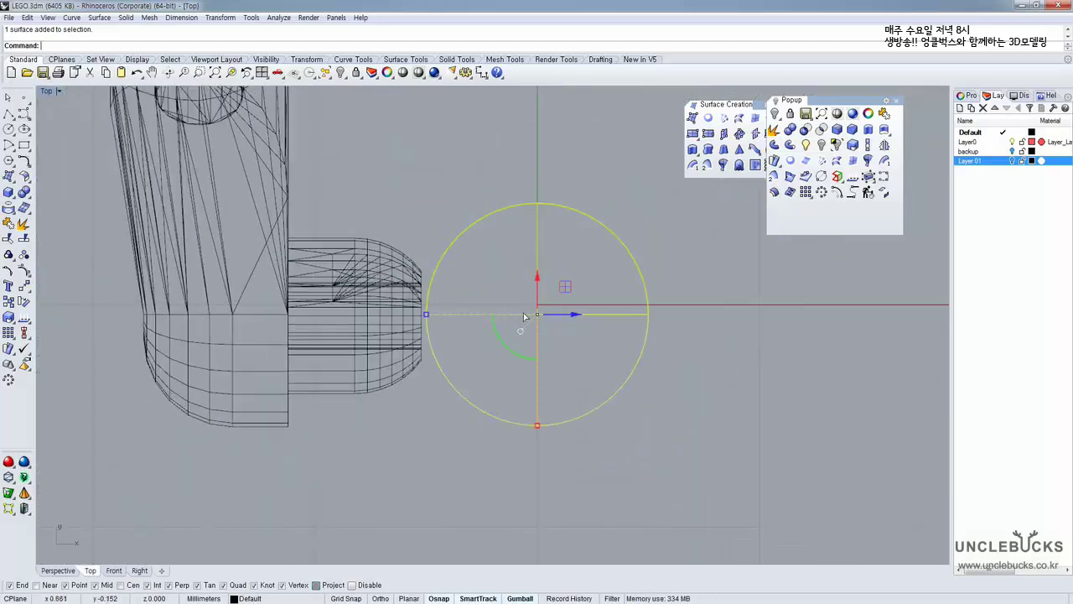
{"action": "left_click_drag", "start_coordinate": [525, 316], "coordinate": [348, 316]}
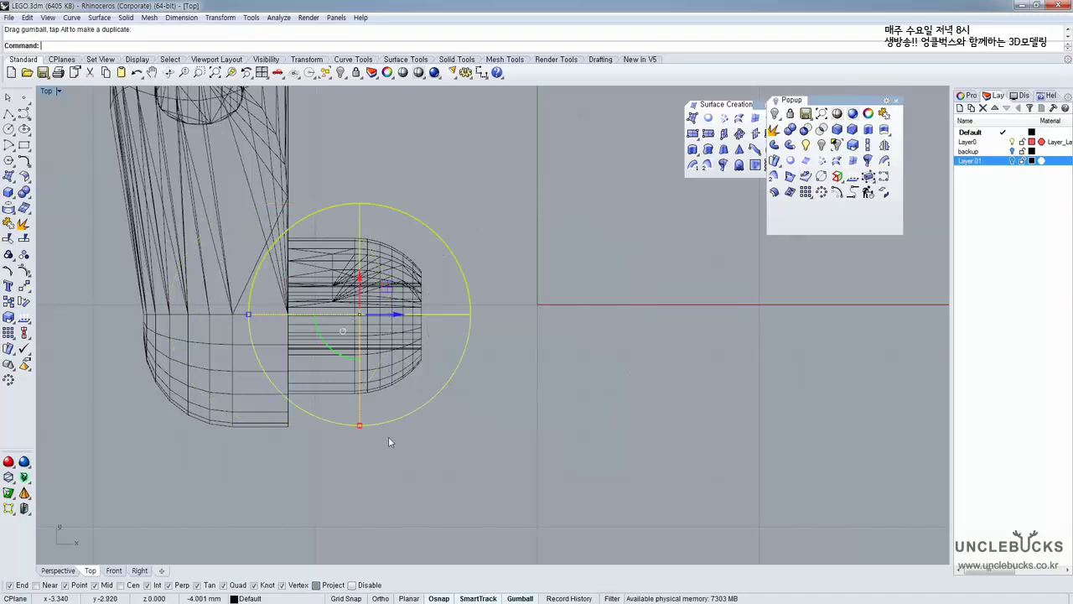
{"action": "right_click_drag", "start_coordinate": [375, 449], "coordinate": [437, 420]}
{"action": "scroll", "coordinate": [433, 420], "scroll_direction": "up", "scroll_amount": 4}
{"action": "type", "text": "m"}
{"action": "key", "text": "space"}
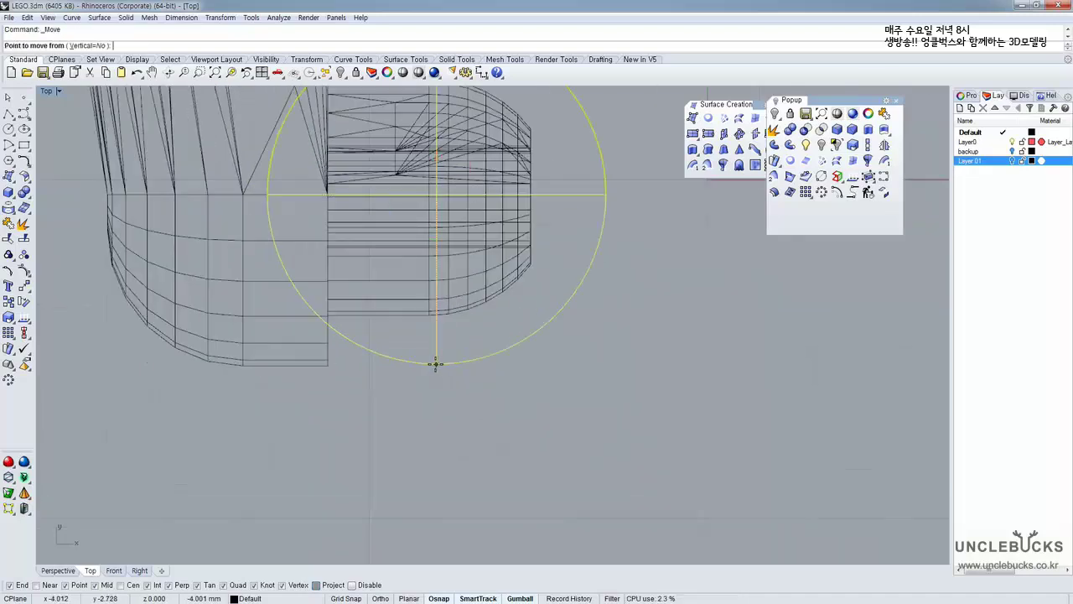
{"action": "scroll", "coordinate": [435, 364], "scroll_direction": "down", "scroll_amount": 1}
{"action": "right_click_drag", "start_coordinate": [425, 188], "coordinate": [437, 273]}
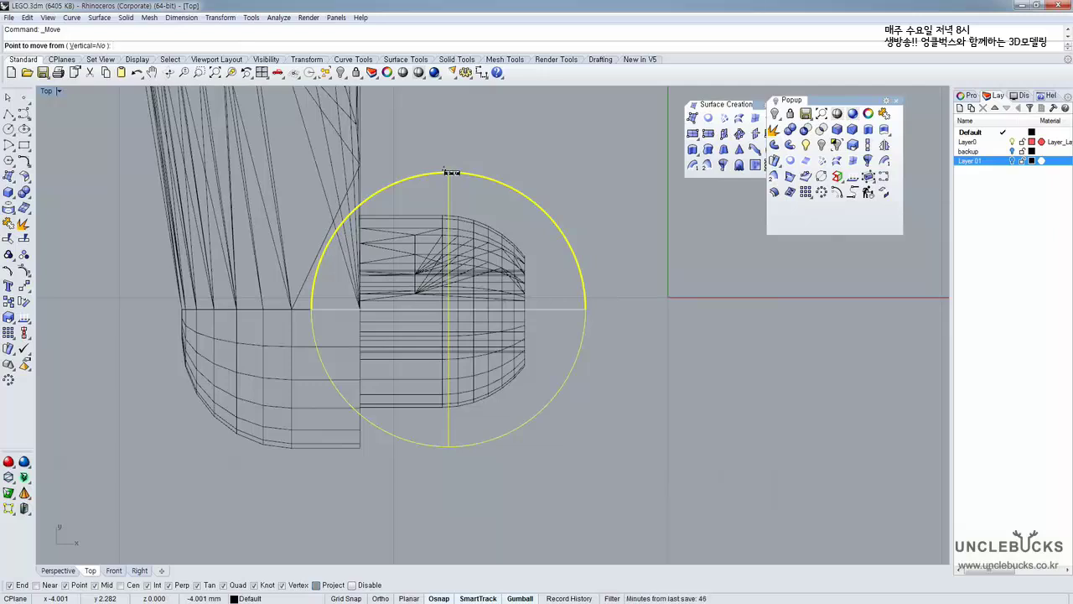
{"action": "key", "text": "Escape"}
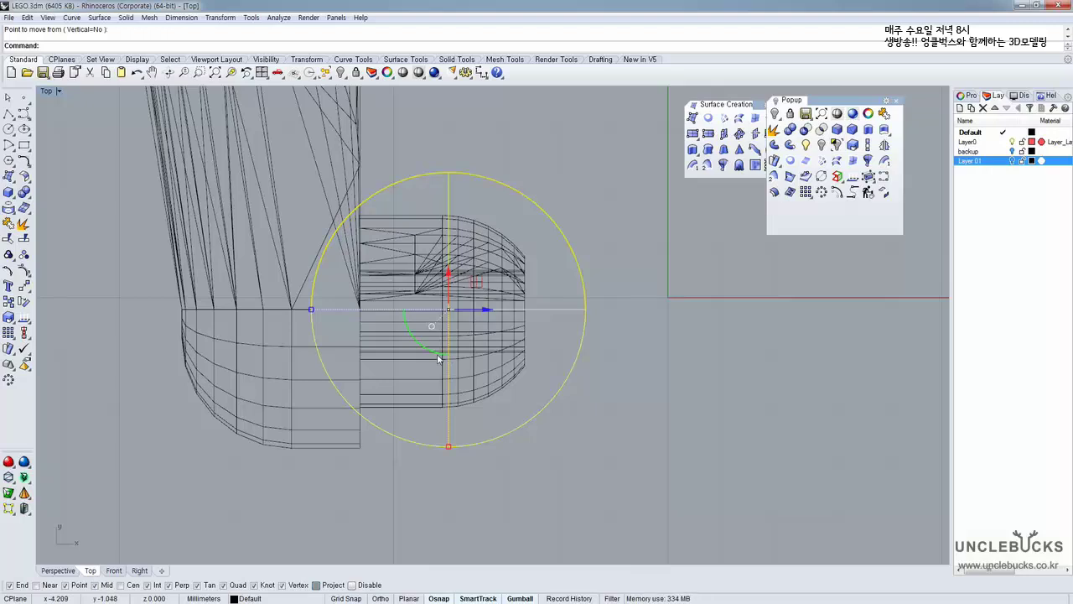
Rotate the sphere 180 degrees in the Top view and move it from its lower quadrant to the lowest vertex of the arm's rounded end
{"action": "left_click_drag", "start_coordinate": [438, 359], "coordinate": [472, 174]}
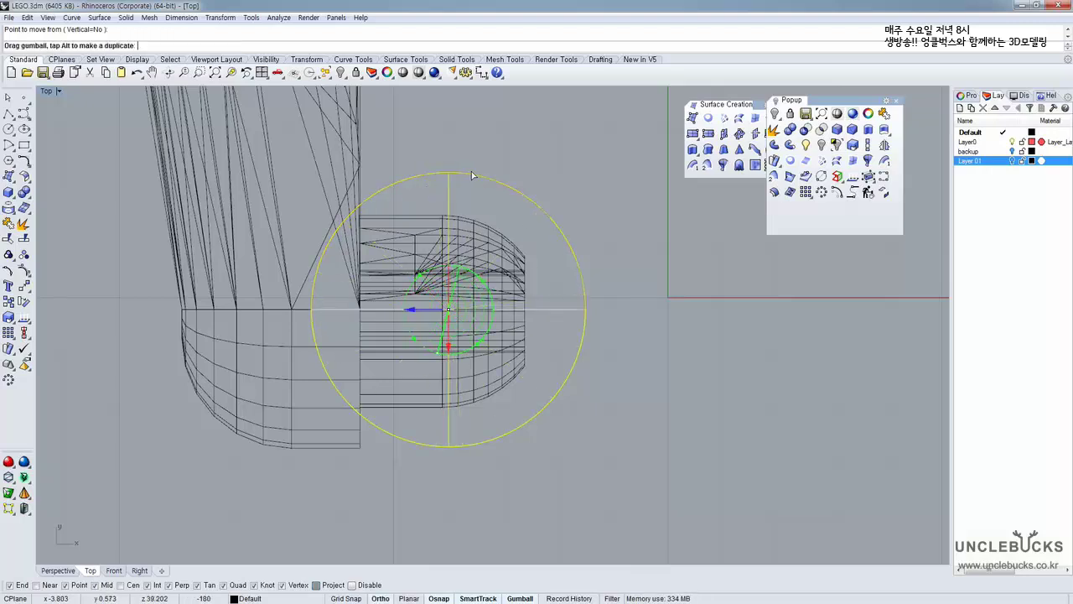
{"action": "right_click_drag", "start_coordinate": [441, 421], "coordinate": [471, 356]}
{"action": "type", "text": "m"}
{"action": "key", "text": "Return"}
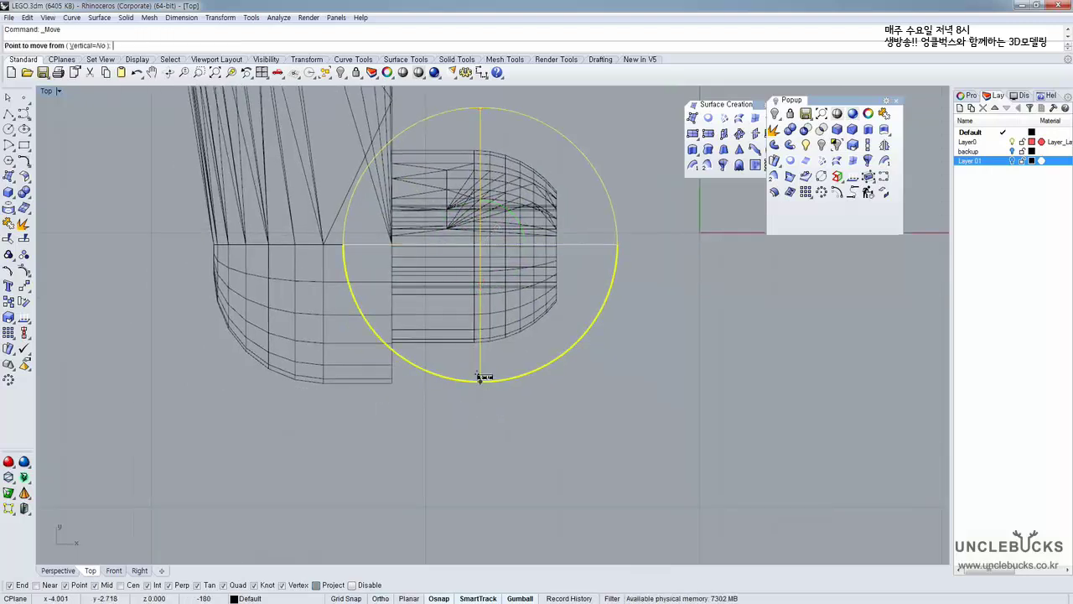
{"action": "left_click", "coordinate": [480, 379]}
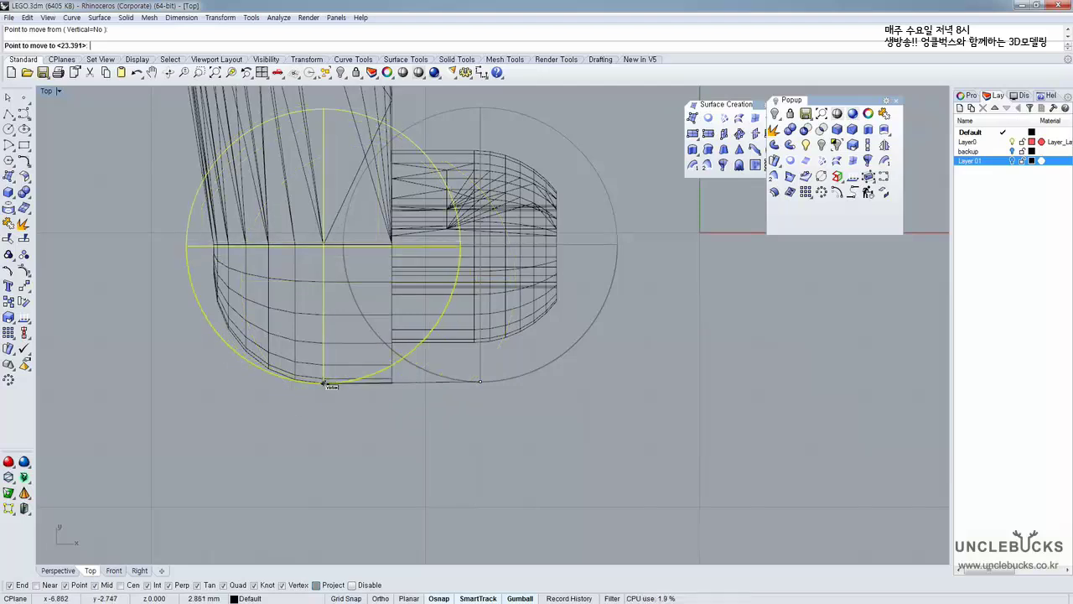
{"action": "left_click", "coordinate": [324, 384]}
{"action": "right_click_drag", "start_coordinate": [294, 282], "coordinate": [318, 354]}
{"action": "scroll", "coordinate": [269, 348], "scroll_direction": "down", "scroll_amount": 2}
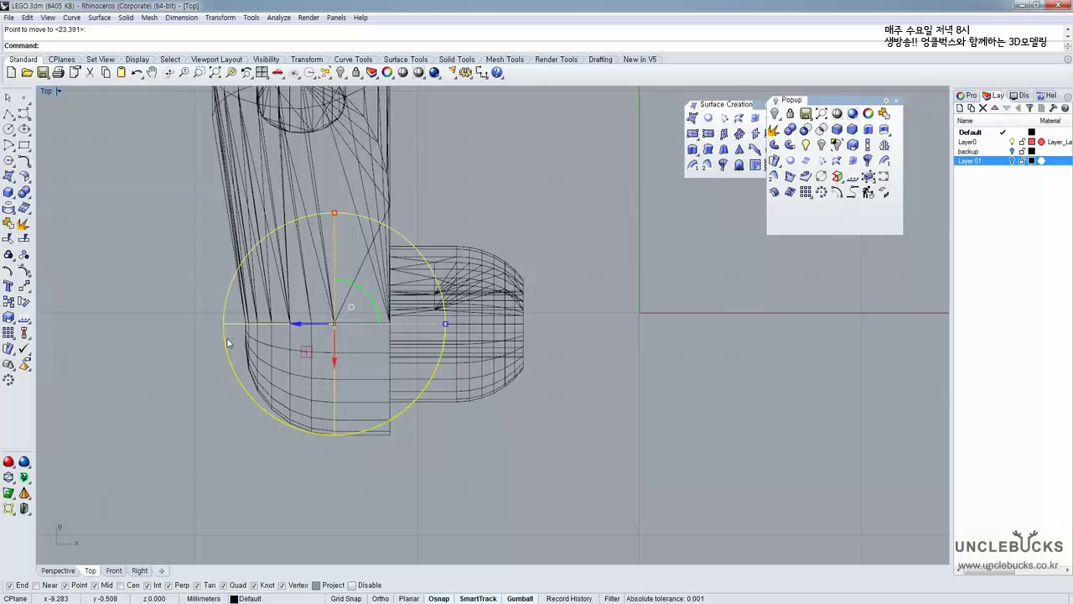
{"action": "right_click_drag", "start_coordinate": [327, 361], "coordinate": [323, 318]}
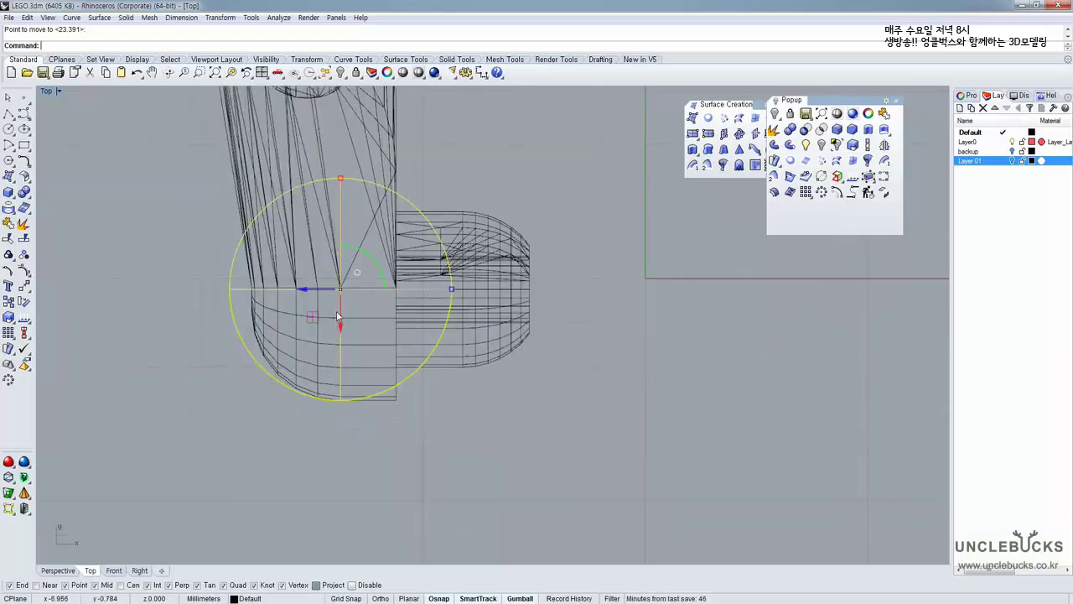
Scale the sphere narrower along the X axis in the Top view so its outline matches the arm's rounded end
{"action": "scroll", "coordinate": [327, 316], "scroll_direction": "up", "scroll_amount": 2}
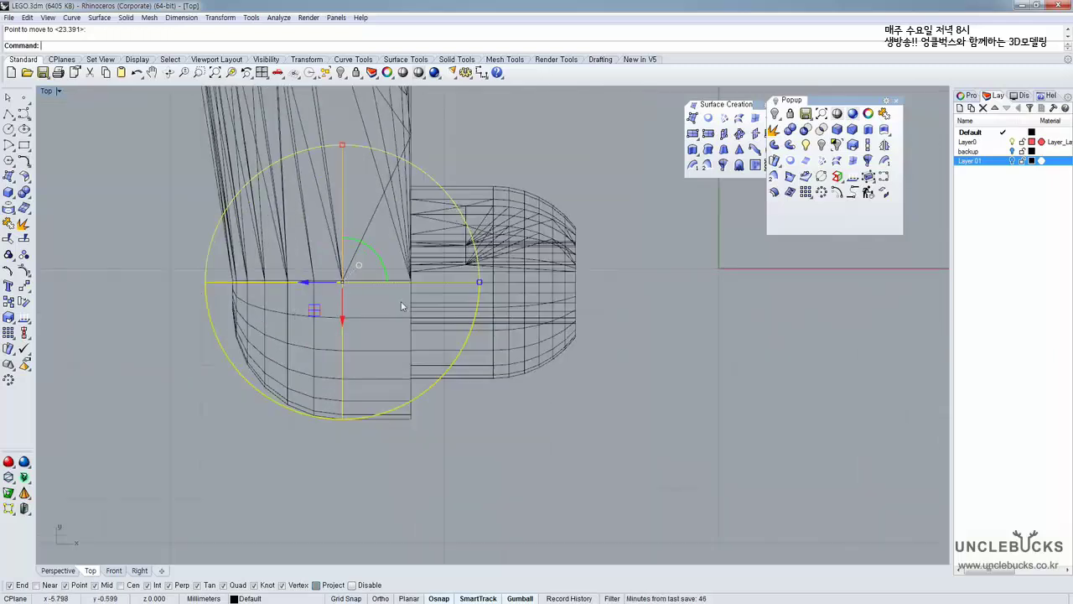
{"action": "scroll", "coordinate": [417, 300], "scroll_direction": "up", "scroll_amount": 3}
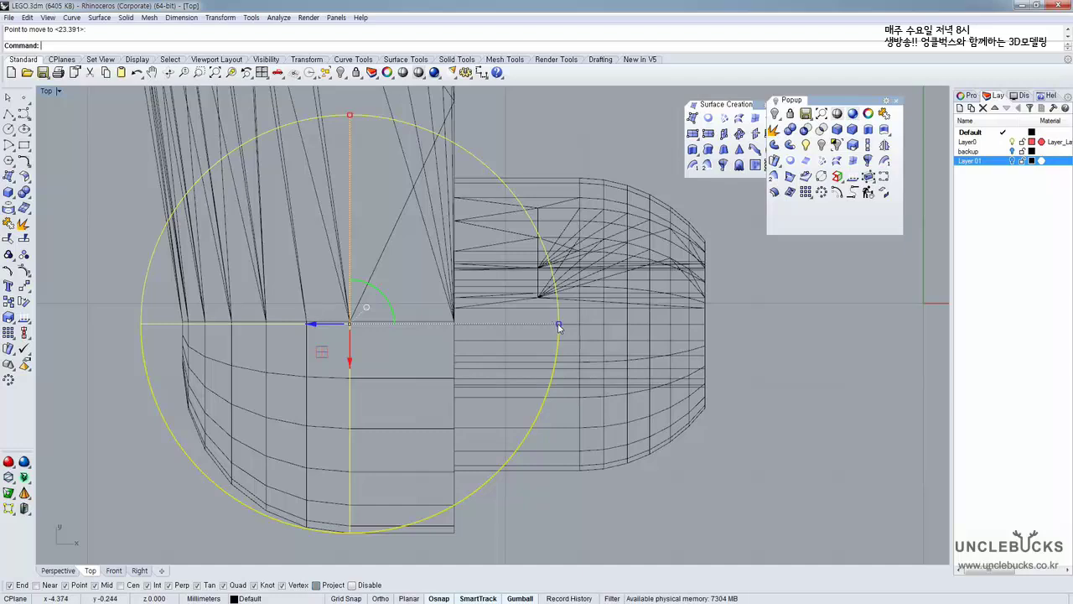
{"action": "left_click_drag", "start_coordinate": [559, 327], "coordinate": [526, 331]}
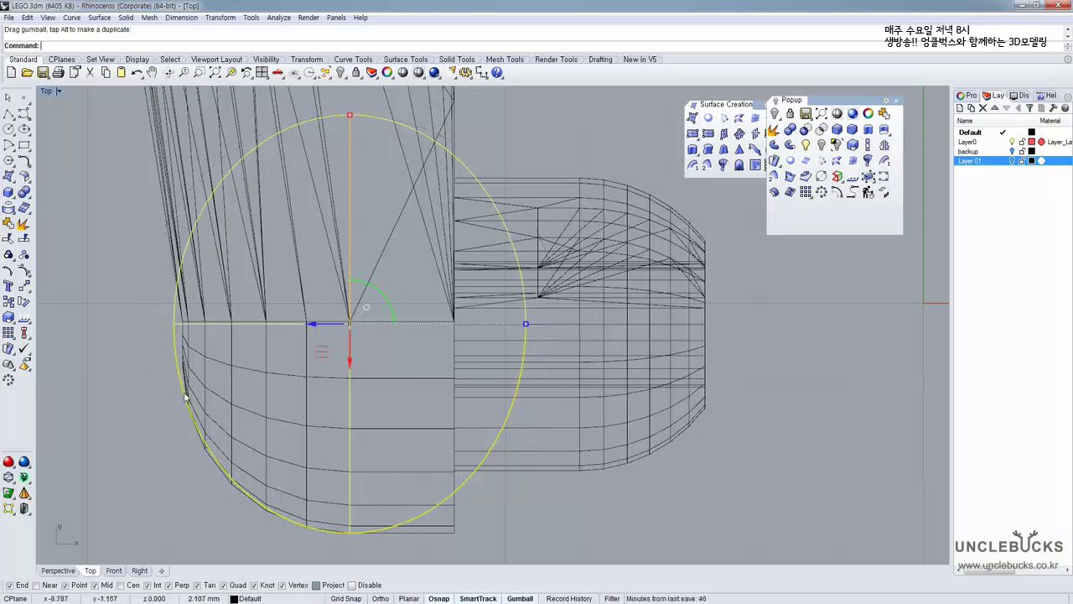
{"action": "left_click", "coordinate": [199, 261]}
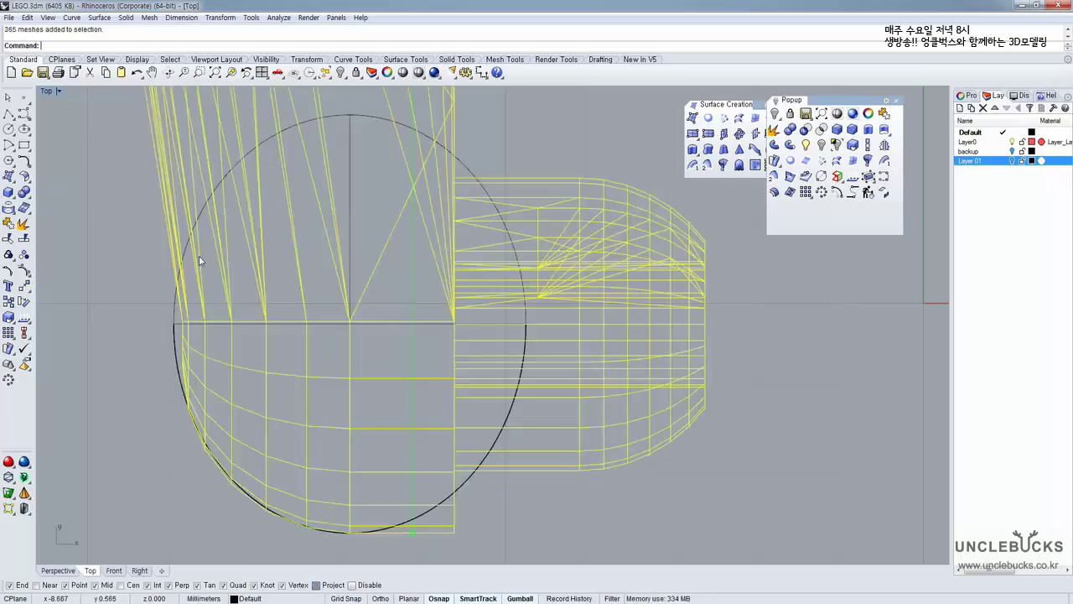
{"action": "scroll", "coordinate": [199, 261], "scroll_direction": "down", "scroll_amount": 5}
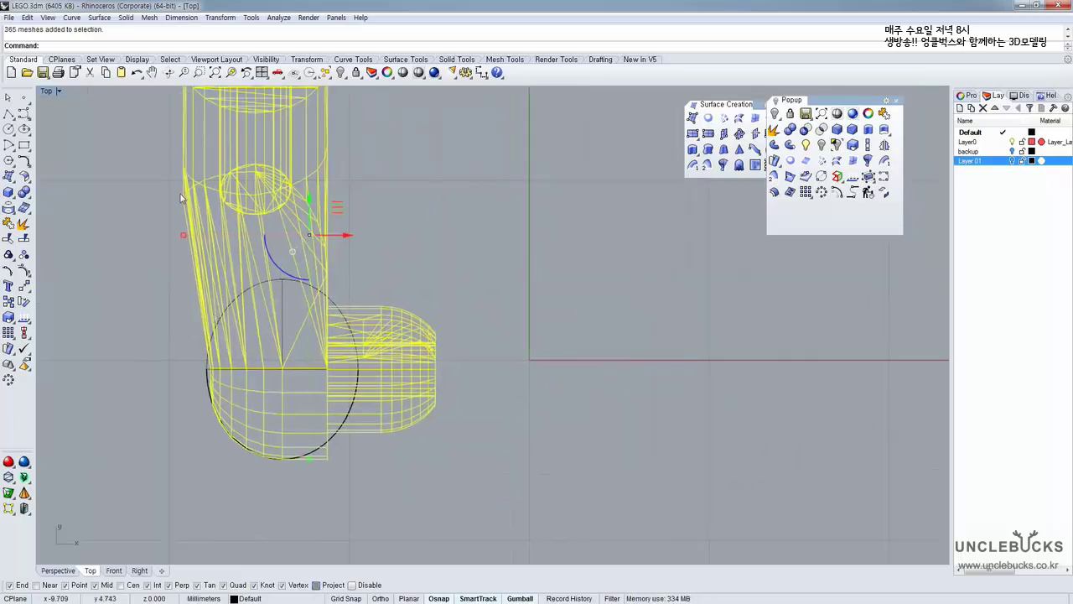
{"action": "key", "text": "ctrl+i"}
{"action": "scroll", "coordinate": [207, 369], "scroll_direction": "up", "scroll_amount": 4}
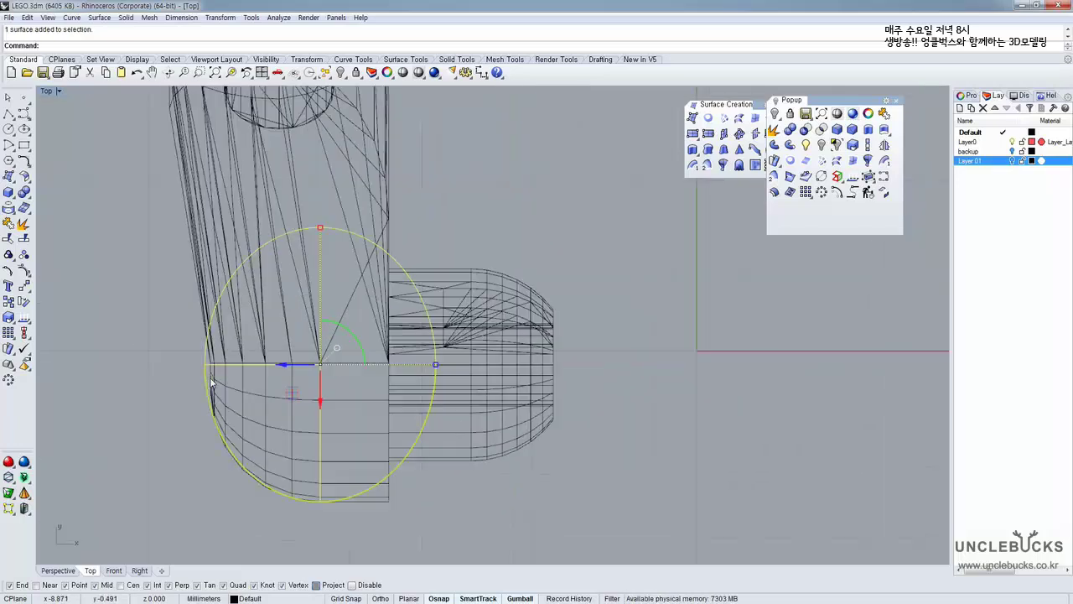
Draw a straight vertical line through the scaled sphere's centre in the Top view, extending past it at both ends
{"action": "scroll", "coordinate": [206, 371], "scroll_direction": "down", "scroll_amount": 3}
{"action": "scroll", "coordinate": [269, 256], "scroll_direction": "up", "scroll_amount": 1}
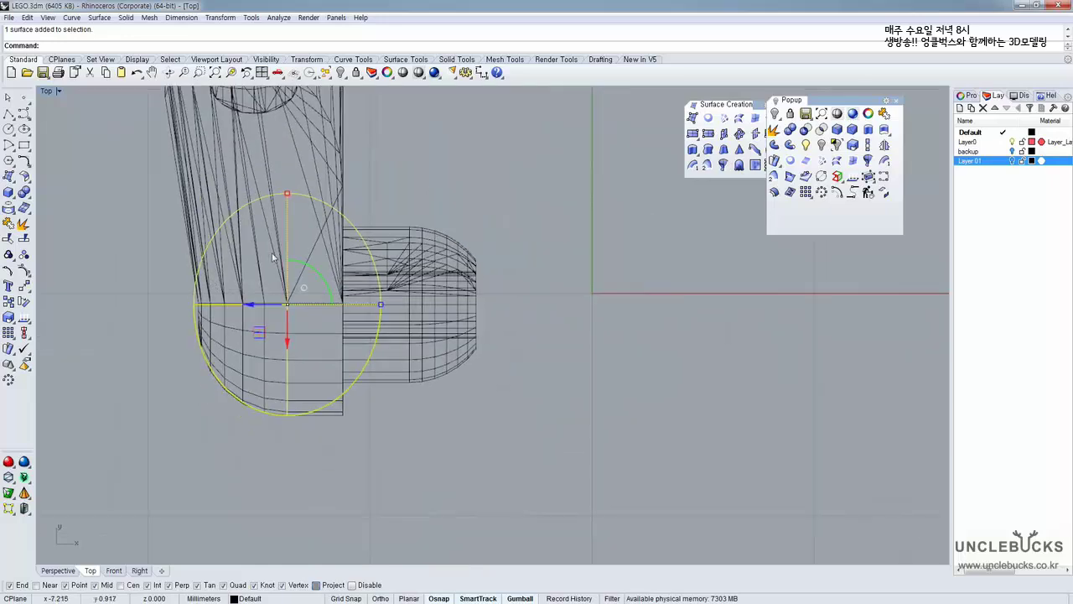
{"action": "right_click_drag", "start_coordinate": [321, 212], "coordinate": [317, 229]}
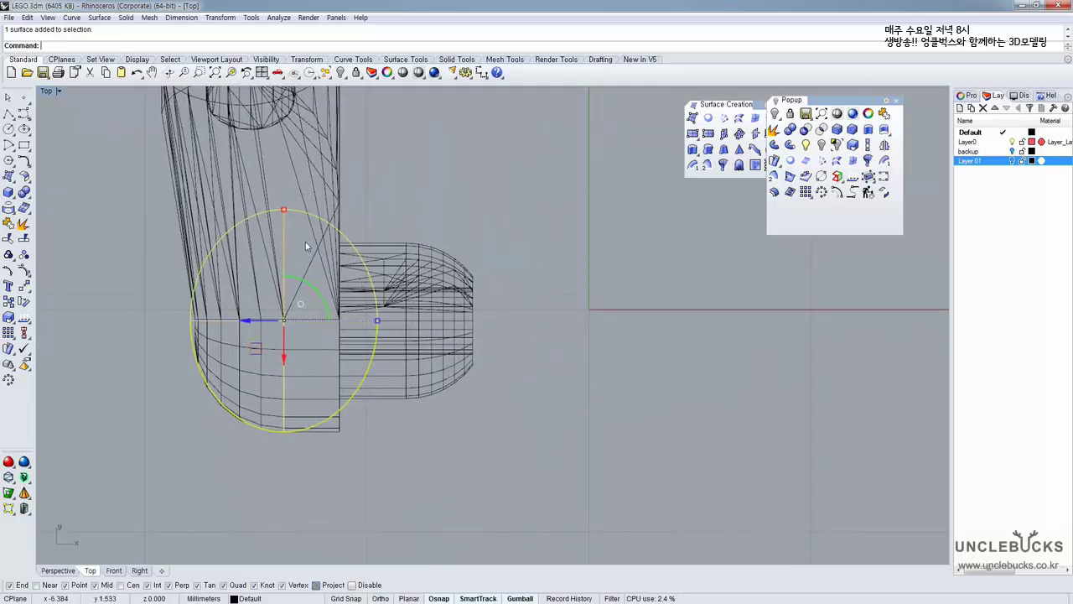
{"action": "right_click_drag", "start_coordinate": [253, 287], "coordinate": [245, 303]}
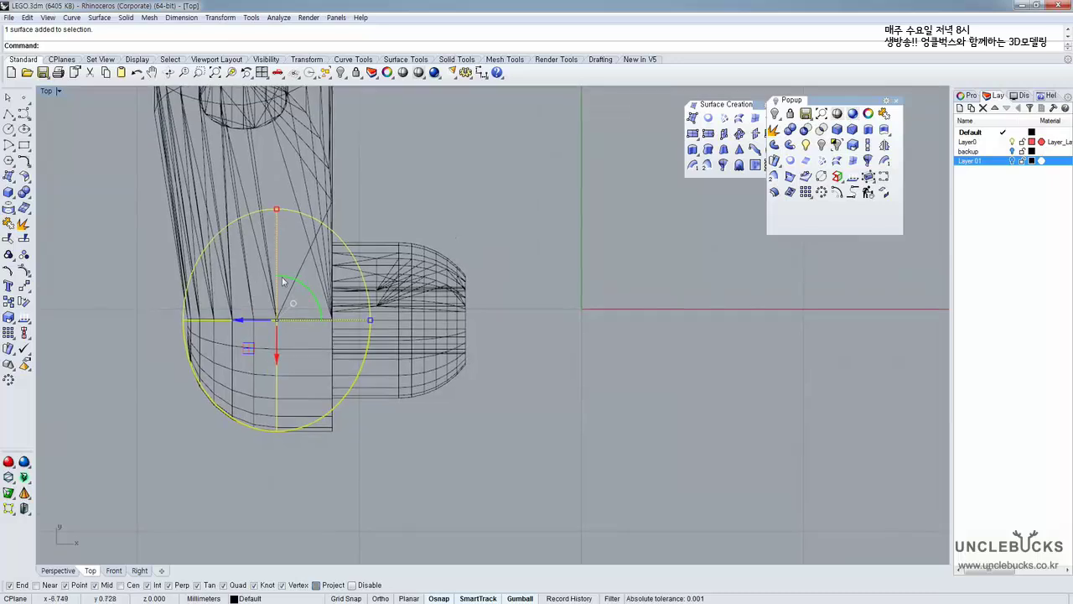
{"action": "scroll", "coordinate": [283, 277], "scroll_direction": "up", "scroll_amount": 2}
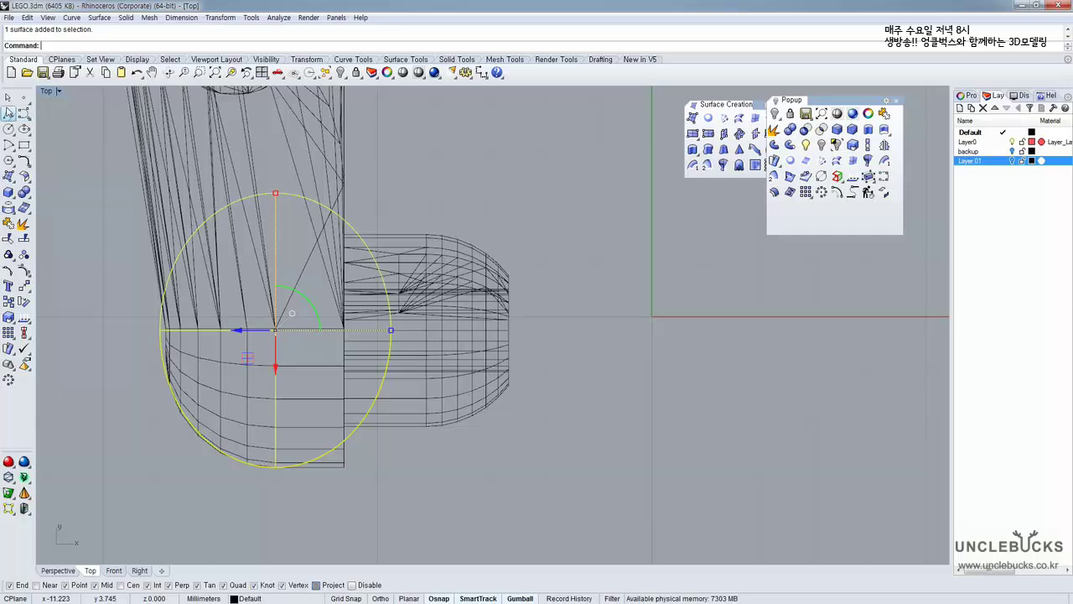
{"action": "left_click", "coordinate": [8, 113]}
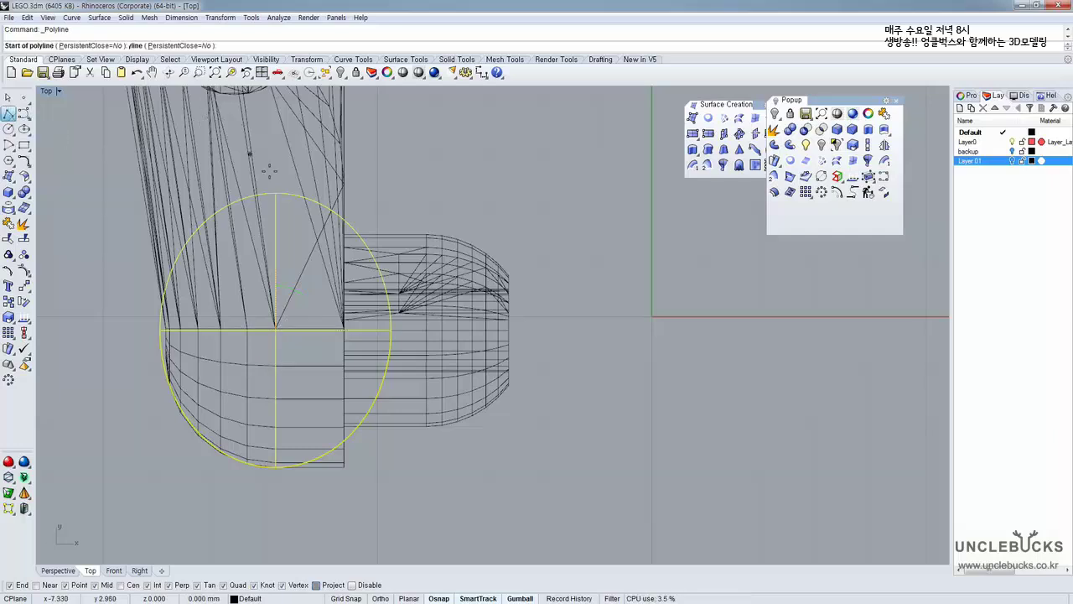
{"action": "left_click", "coordinate": [275, 528]}
{"action": "scroll", "coordinate": [286, 180], "scroll_direction": "down", "scroll_amount": 3}
{"action": "left_click", "coordinate": [286, 180], "text": "shift"}
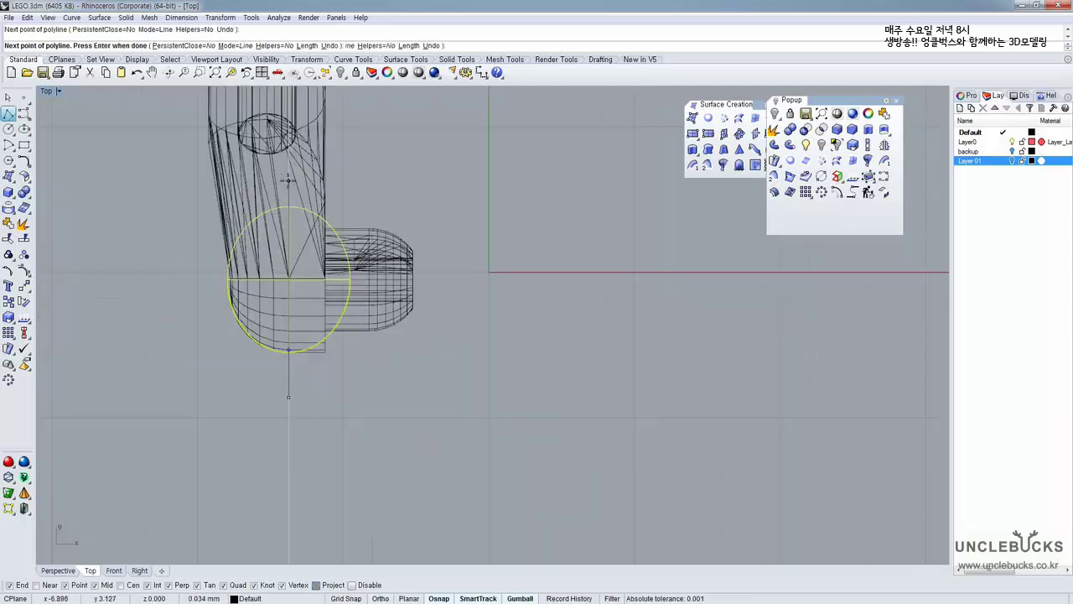
{"action": "right_click", "coordinate": [460, 134]}
Trim off the half of the sphere facing the side peg with the vertical line, and delete the line
{"action": "scroll", "coordinate": [278, 202], "scroll_direction": "up", "scroll_amount": 4}
{"action": "left_click", "coordinate": [295, 217]}
{"action": "right_click_drag", "start_coordinate": [345, 257], "coordinate": [361, 215]}
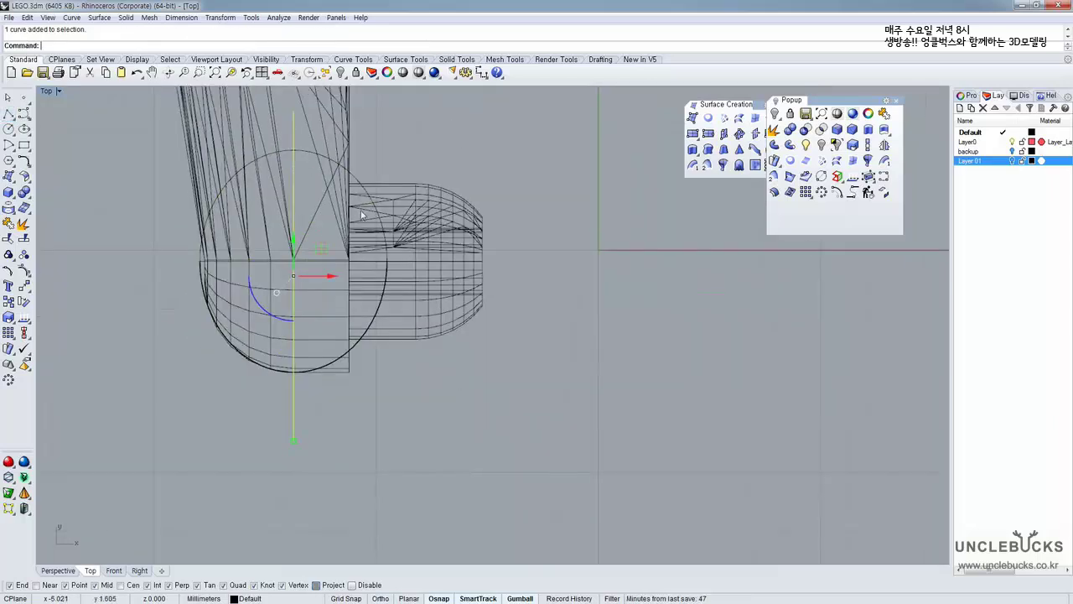
{"action": "left_click", "coordinate": [10, 239]}
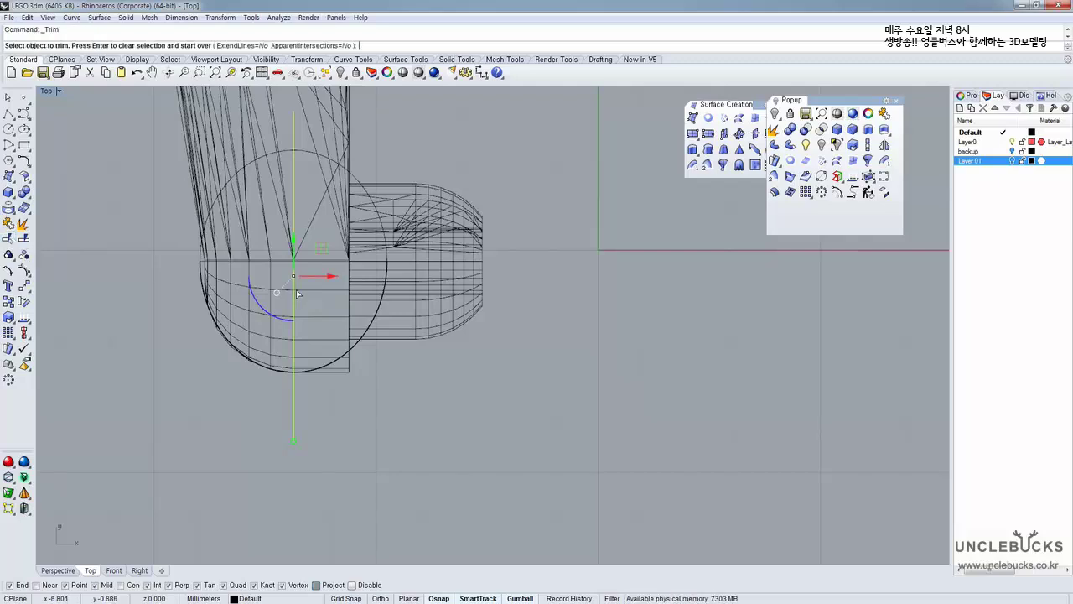
{"action": "left_click", "coordinate": [355, 347]}
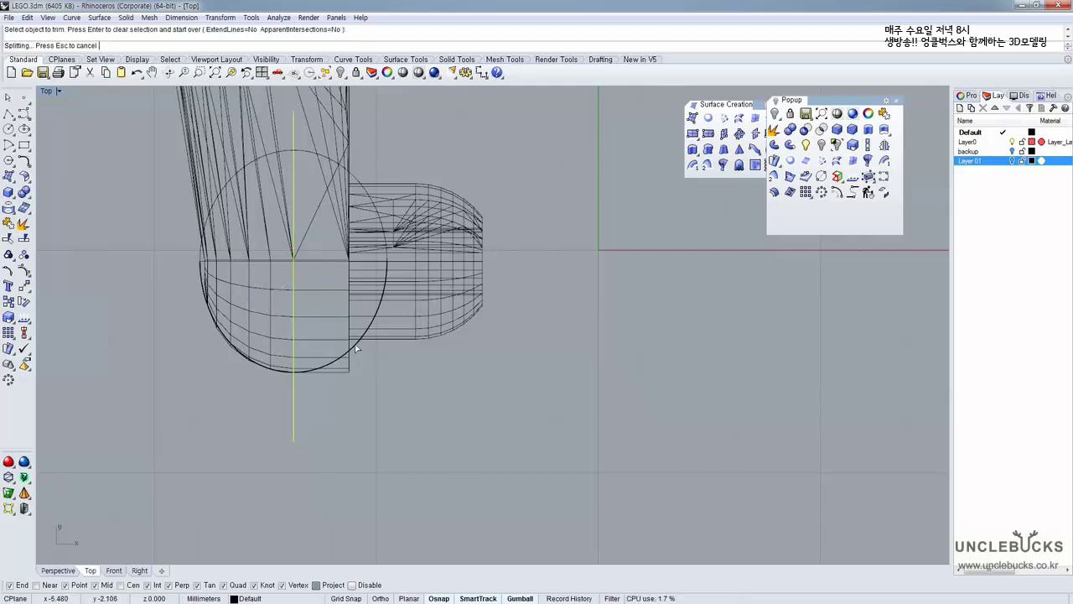
{"action": "right_click_drag", "start_coordinate": [285, 204], "coordinate": [303, 268]}
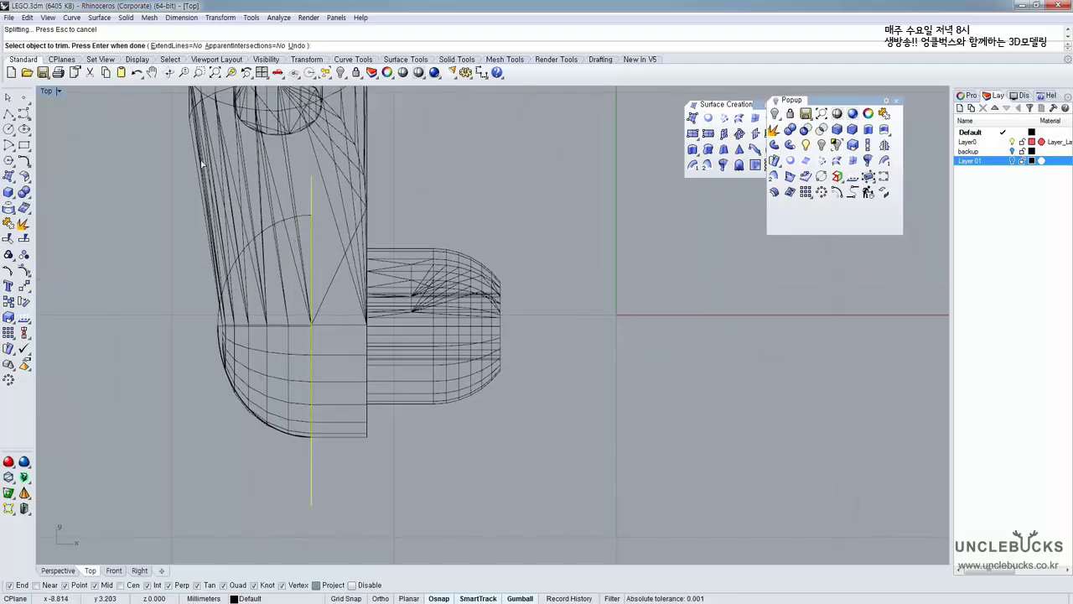
{"action": "key", "text": "Return"}
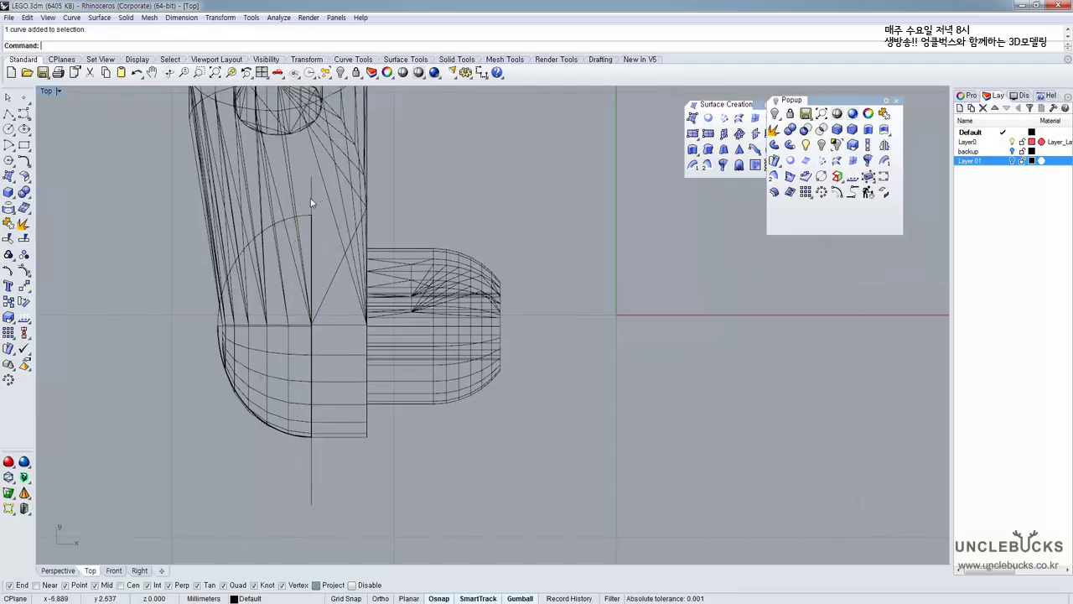
{"action": "left_click", "coordinate": [312, 201]}
{"action": "key", "text": "Delete"}
Switch to the Perspective view and select the half-sphere in the arm's rounded end
{"action": "double_click", "coordinate": [42, 92]}
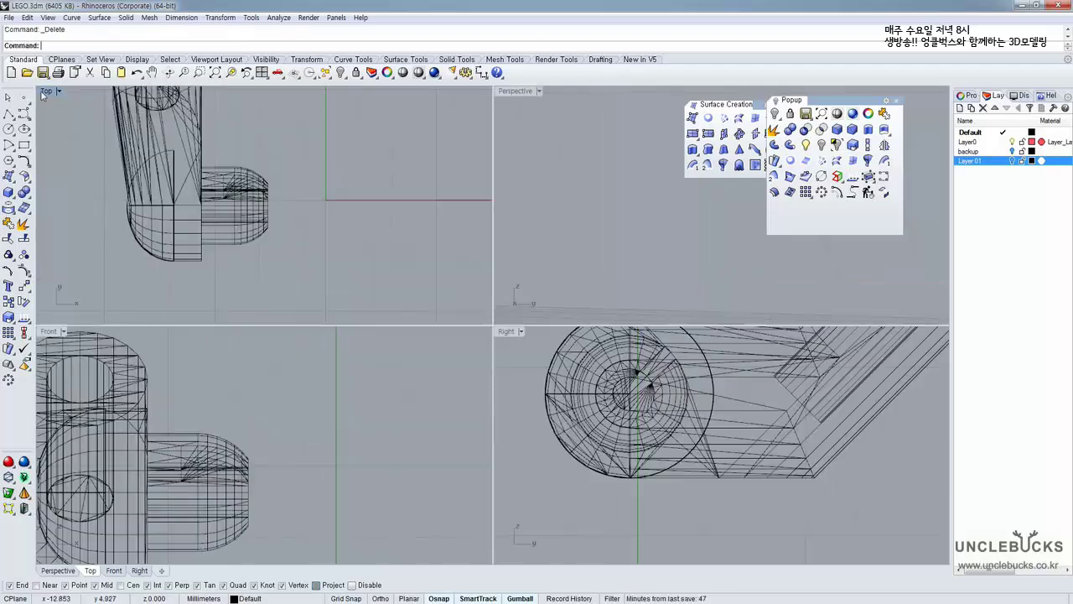
{"action": "double_click", "coordinate": [515, 91]}
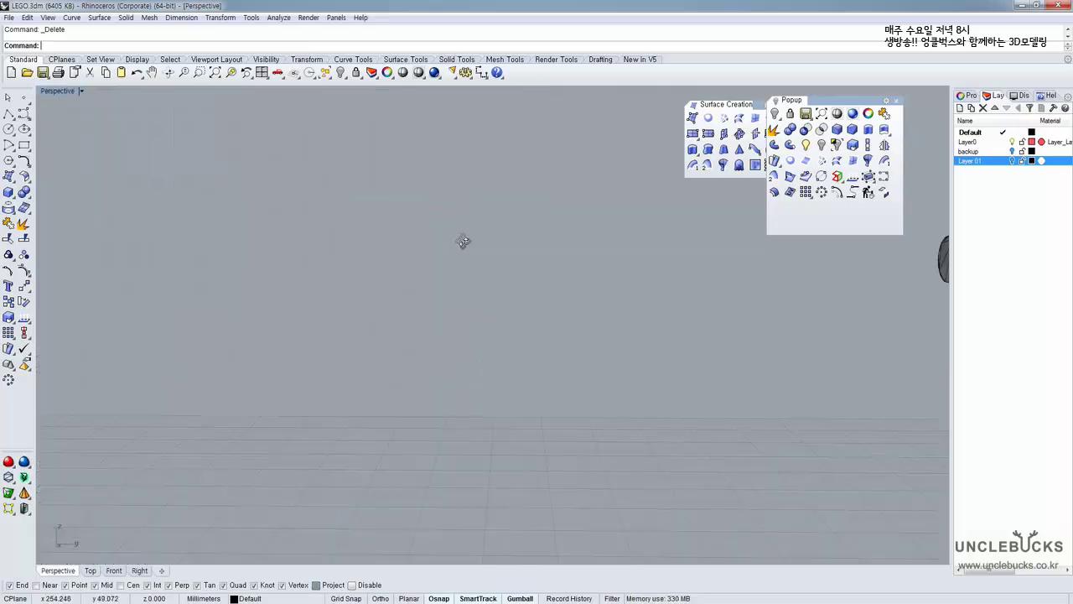
{"action": "right_click_drag", "start_coordinate": [432, 305], "coordinate": [265, 358], "text": "shift"}
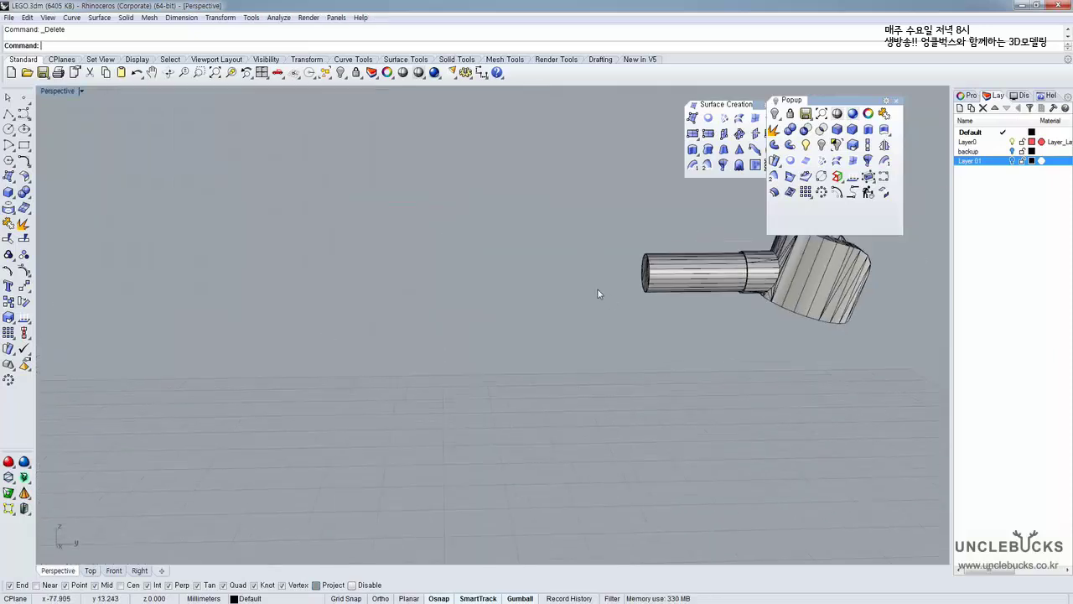
{"action": "scroll", "coordinate": [596, 292], "scroll_direction": "down", "scroll_amount": 3}
{"action": "scroll", "coordinate": [310, 289], "scroll_direction": "down", "scroll_amount": 1}
{"action": "right_click_drag", "start_coordinate": [297, 289], "coordinate": [346, 447], "text": "shift"}
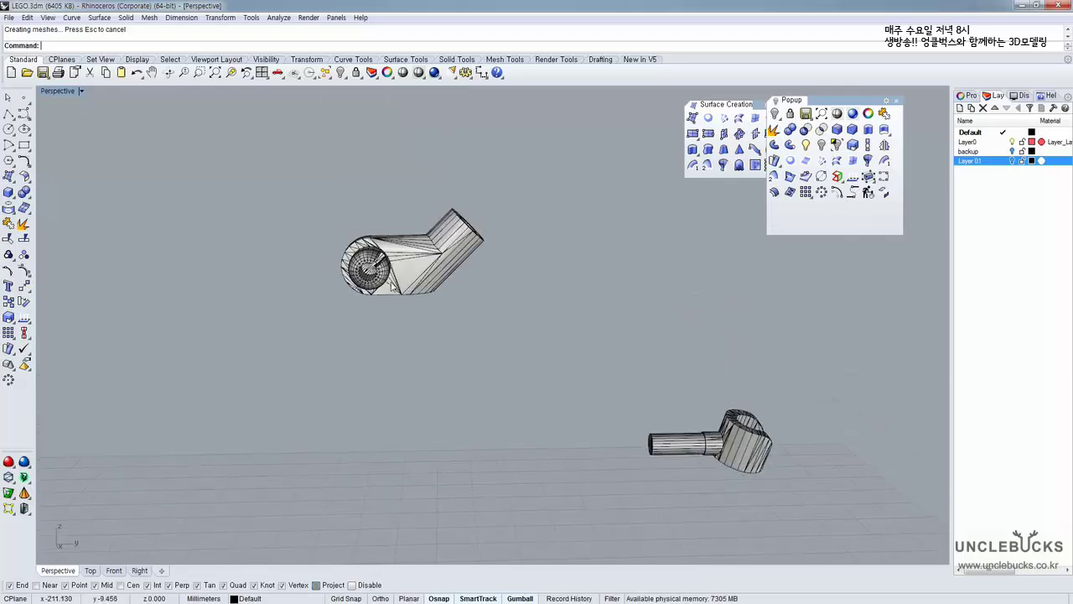
{"action": "left_click", "coordinate": [345, 257]}
{"action": "right_click_drag", "start_coordinate": [341, 254], "coordinate": [418, 305]}
{"action": "key", "text": "Escape"}
{"action": "scroll", "coordinate": [387, 288], "scroll_direction": "up", "scroll_amount": 9}
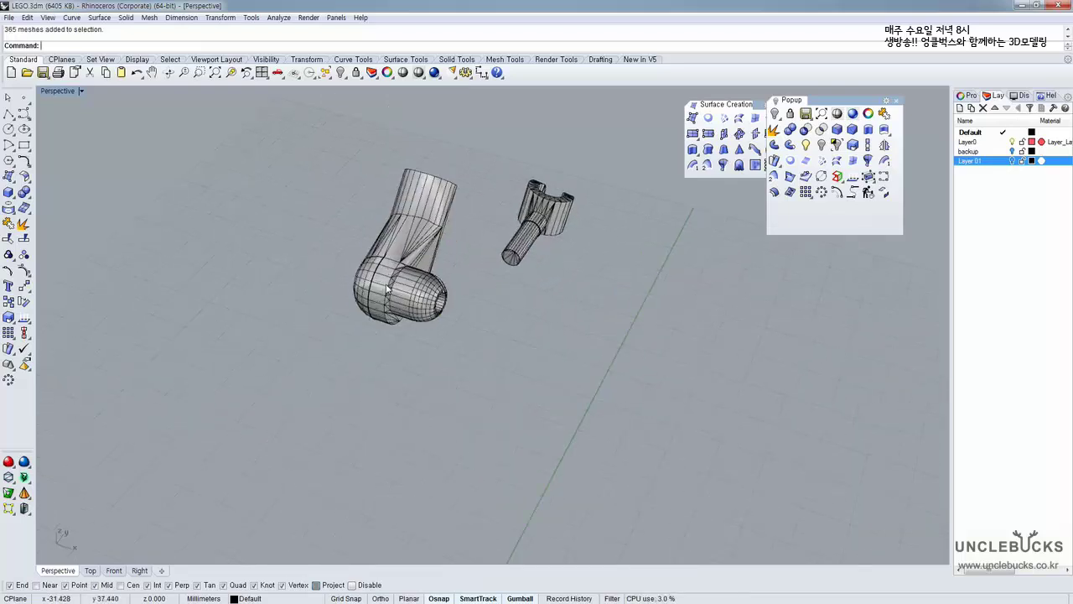
{"action": "left_click", "coordinate": [346, 268]}
{"action": "right_click_drag", "start_coordinate": [346, 271], "coordinate": [405, 285]}
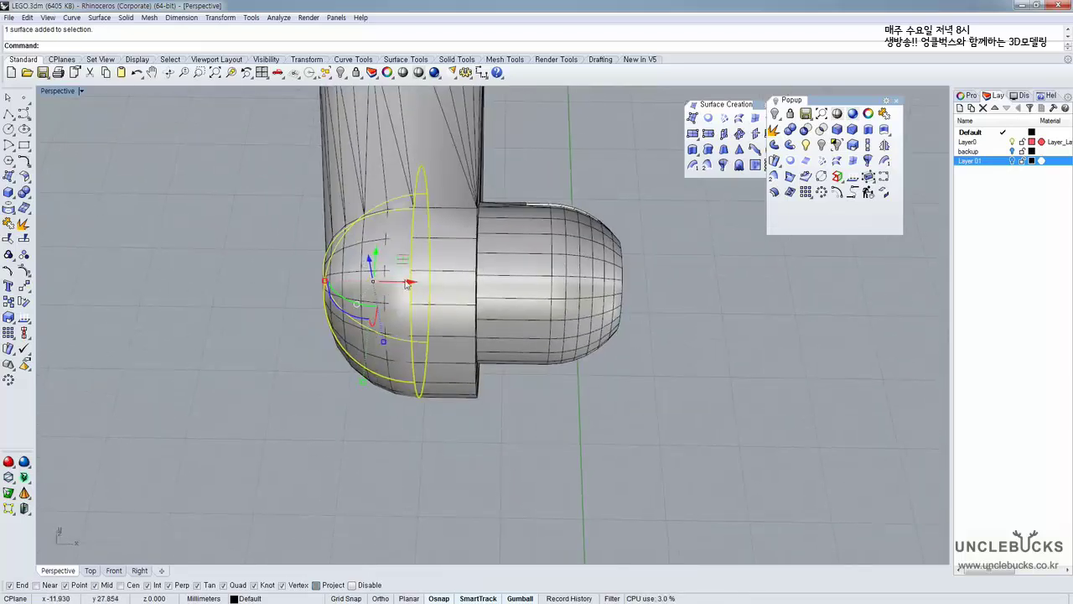
Try moving the half-sphere about 2.9 mm outward along the X axis, and undo the move
{"action": "left_click_drag", "start_coordinate": [405, 285], "coordinate": [350, 311]}
{"action": "right_click_drag", "start_coordinate": [350, 311], "coordinate": [479, 192]}
{"action": "key", "text": "ctrl+z"}
{"action": "right_click_drag", "start_coordinate": [428, 235], "coordinate": [323, 292]}
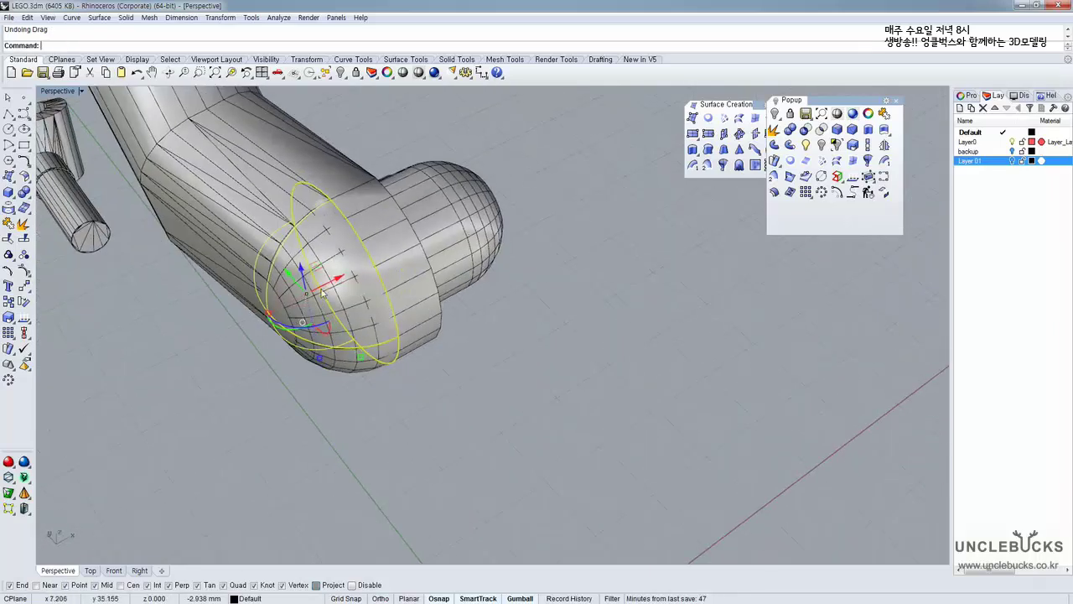
{"action": "mouse_move", "coordinate": [302, 235]}
{"action": "right_mouse_down"}
{"action": "mouse_move", "coordinate": [320, 286]}
{"action": "mouse_move", "coordinate": [338, 222]}
{"action": "mouse_move", "coordinate": [323, 236]}
{"action": "right_mouse_up"}
Select the half-sphere and move it about 8.1 mm along the X axis, clear of the arm mesh
{"action": "scroll", "coordinate": [321, 285], "scroll_direction": "up", "scroll_amount": 4}
{"action": "left_click", "coordinate": [822, 323]}
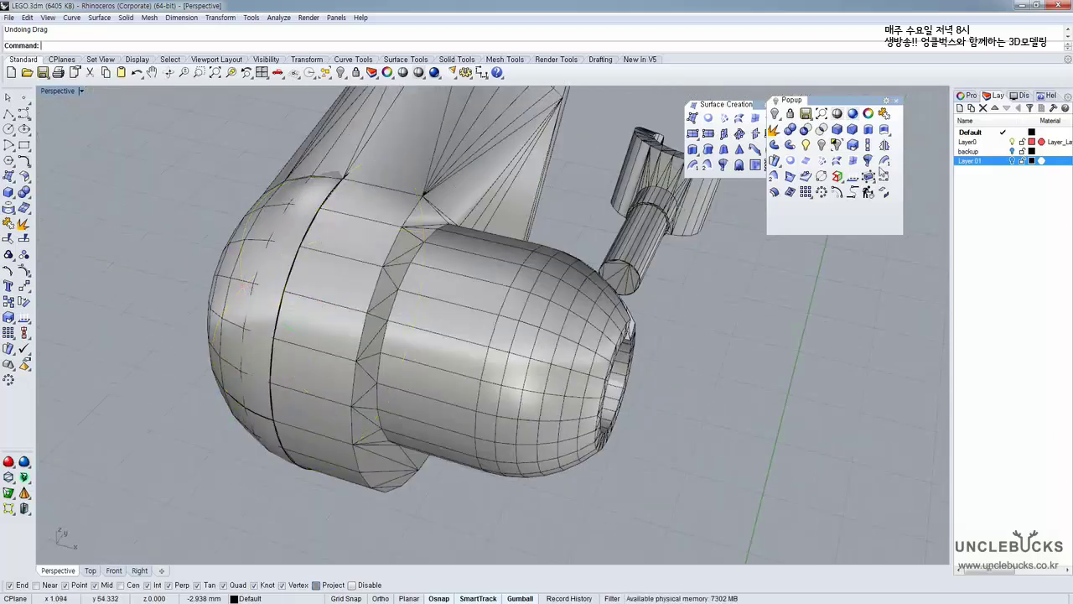
{"action": "left_click", "coordinate": [300, 233]}
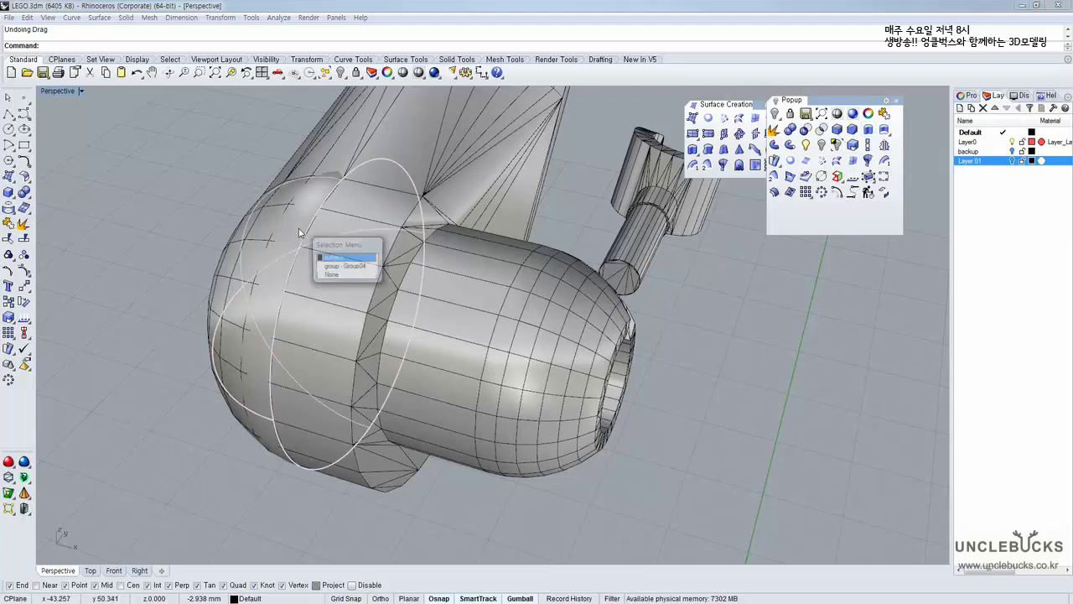
{"action": "left_click", "coordinate": [338, 256]}
{"action": "right_click_drag", "start_coordinate": [382, 220], "coordinate": [363, 311]}
{"action": "scroll", "coordinate": [363, 311], "scroll_direction": "down", "scroll_amount": 4}
{"action": "left_click_drag", "start_coordinate": [373, 309], "coordinate": [549, 324]}
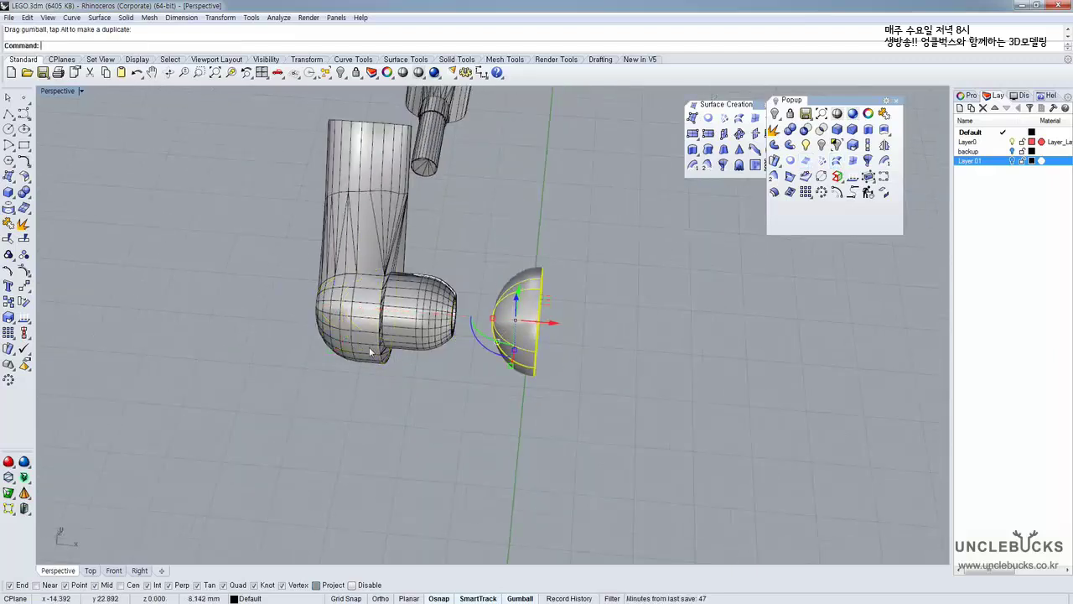
Duplicate the half-sphere's open border, move the copied curve about 0.7 mm along the X axis, and extrude it
{"action": "right_click_drag", "start_coordinate": [398, 349], "coordinate": [386, 344]}
{"action": "scroll", "coordinate": [519, 291], "scroll_direction": "up", "scroll_amount": 4}
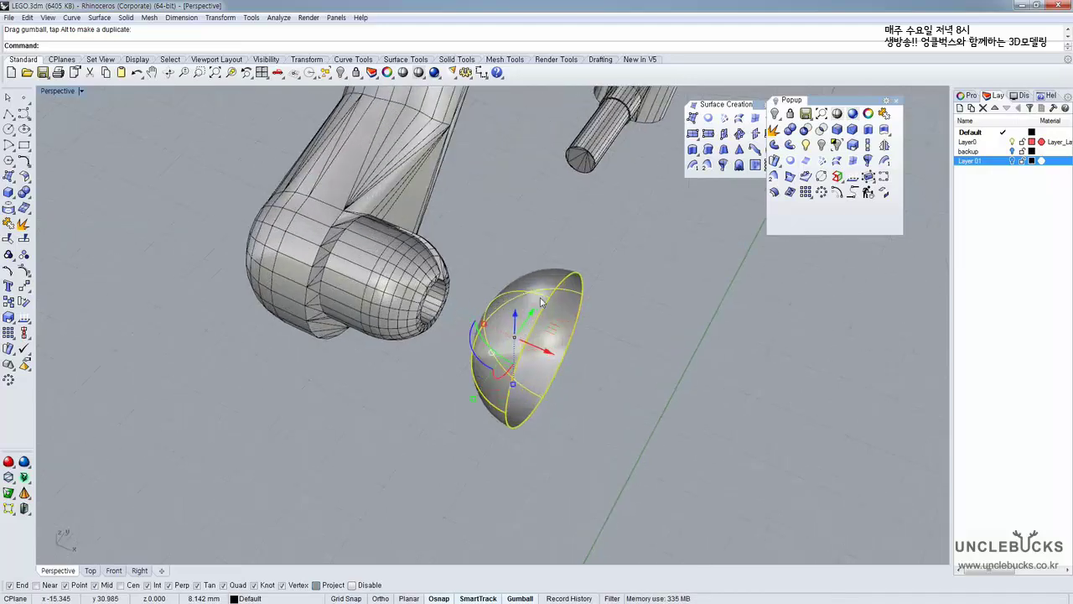
{"action": "right_click_drag", "start_coordinate": [541, 299], "coordinate": [561, 281]}
{"action": "scroll", "coordinate": [570, 270], "scroll_direction": "up", "scroll_amount": 3}
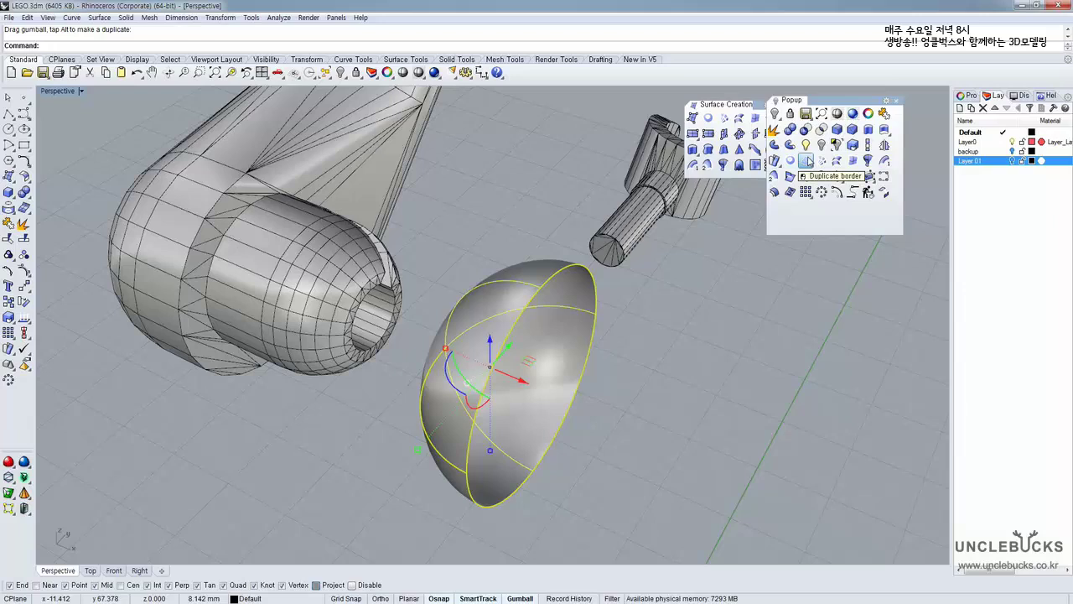
{"action": "left_click", "coordinate": [807, 161]}
{"action": "left_click_drag", "start_coordinate": [577, 409], "coordinate": [609, 424]}
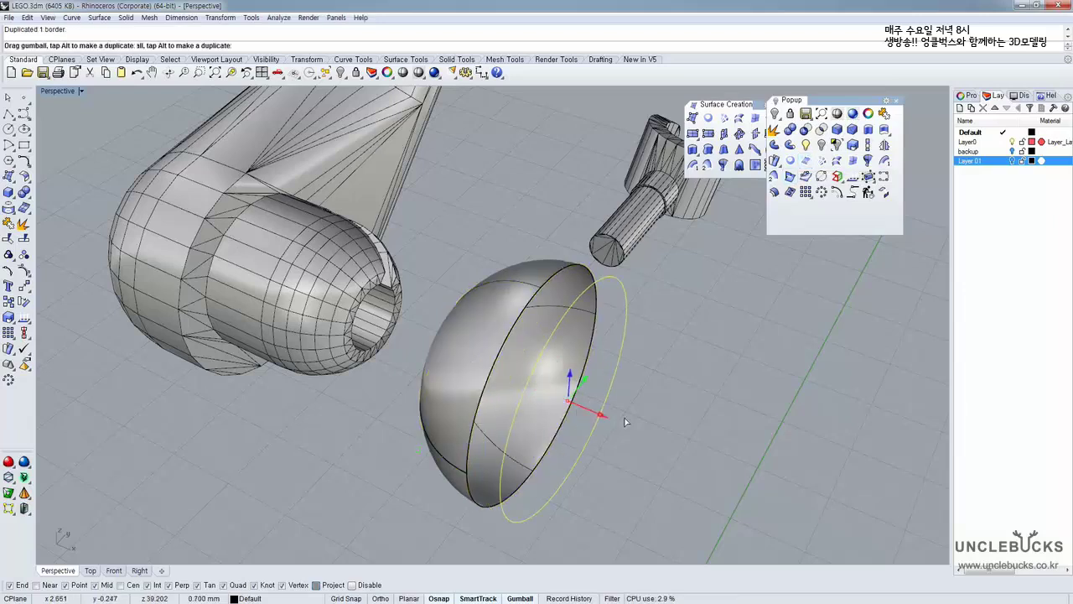
{"action": "left_click", "coordinate": [854, 130]}
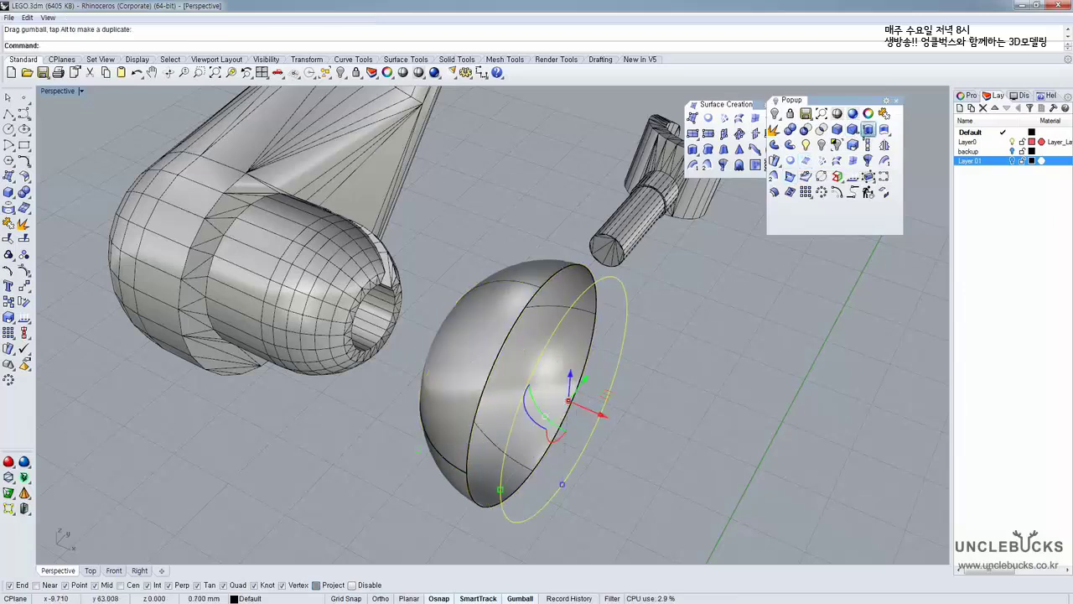
{"action": "left_click", "coordinate": [850, 423]}
Undo the extrusion, the border curve's move and duplication, and the half-sphere's move out of the arm
{"action": "key", "text": "ctrl+z"}
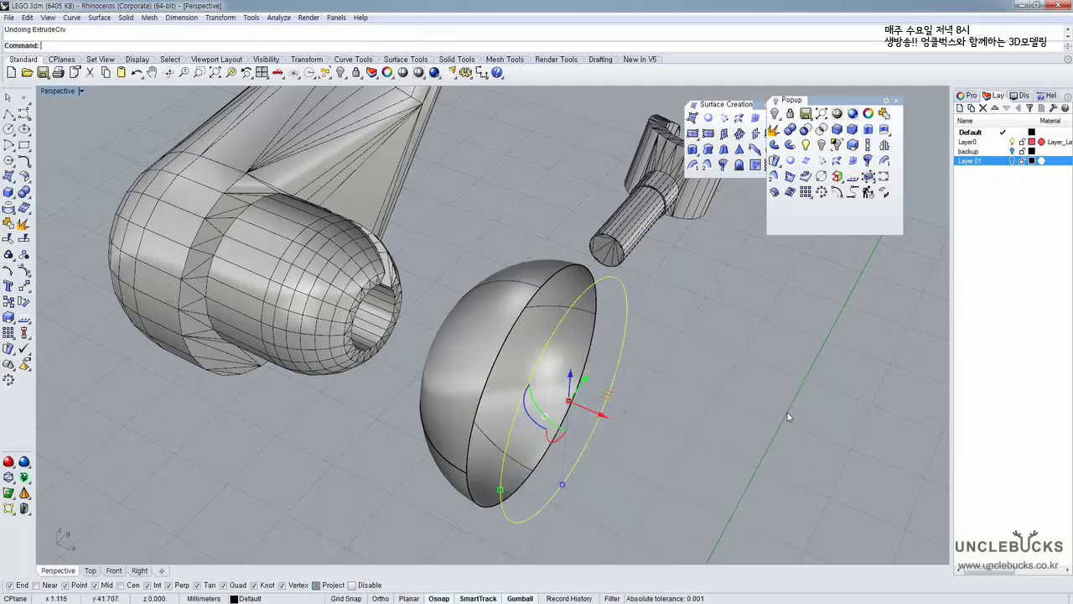
{"action": "key", "text": "ctrl+z"}
{"action": "key", "text": "ctrl+z"}
{"action": "key", "text": "ctrl+z"}
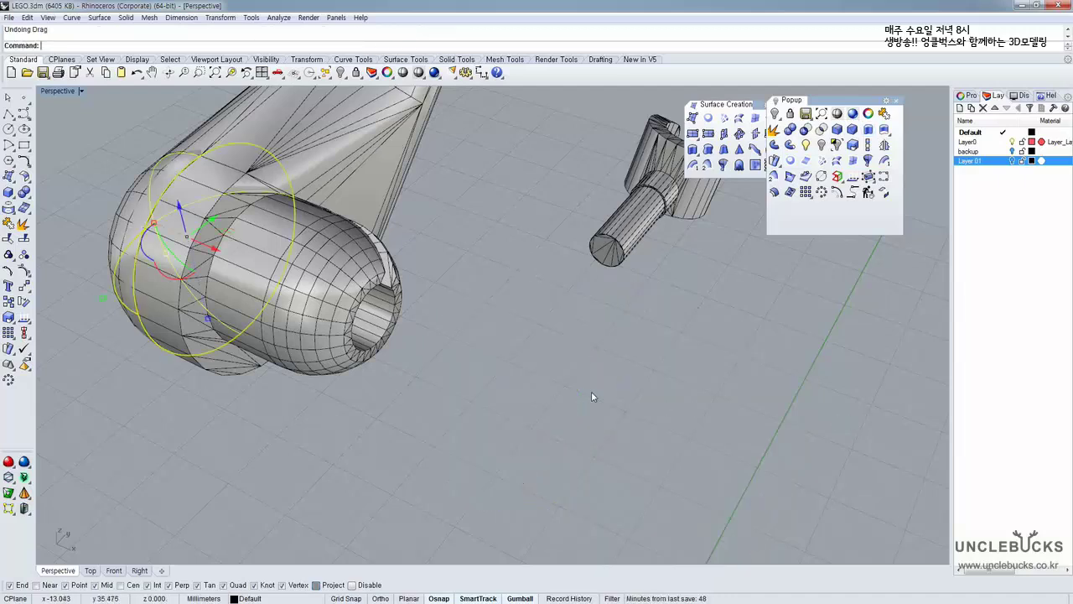
Duplicate the half-sphere's open border and extrude it as a solid along the X axis to the straight section's mesh edge
{"action": "right_click_drag", "start_coordinate": [212, 270], "coordinate": [178, 177]}
{"action": "scroll", "coordinate": [261, 244], "scroll_direction": "up", "scroll_amount": 4}
{"action": "right_click", "coordinate": [258, 239]}
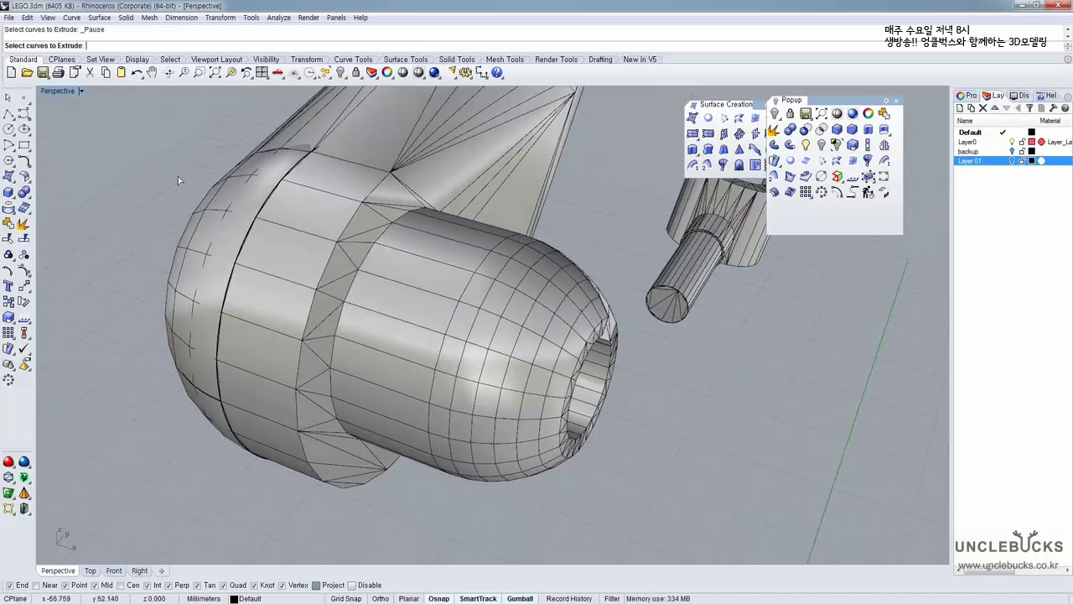
{"action": "left_click", "coordinate": [242, 205]}
{"action": "left_click", "coordinate": [243, 209]}
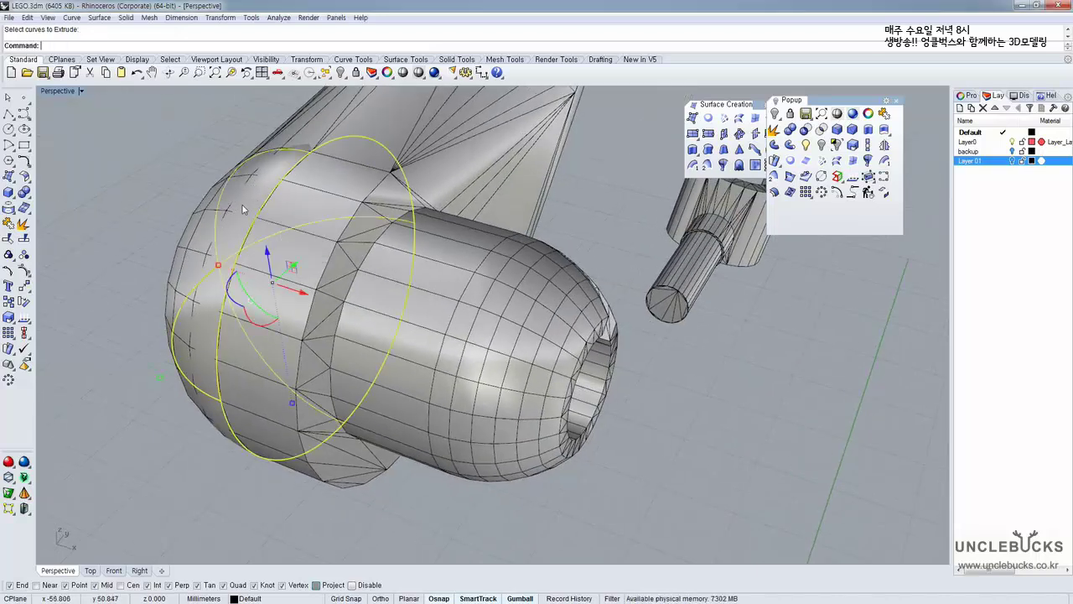
{"action": "right_click_drag", "start_coordinate": [263, 220], "coordinate": [305, 239]}
{"action": "left_click", "coordinate": [805, 160]}
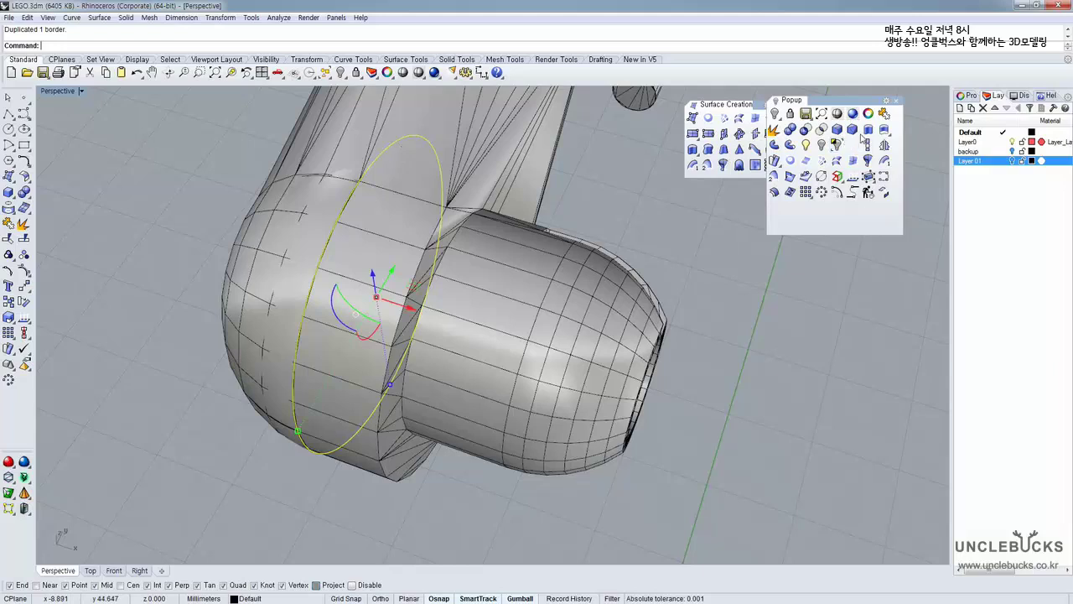
{"action": "left_click", "coordinate": [868, 130]}
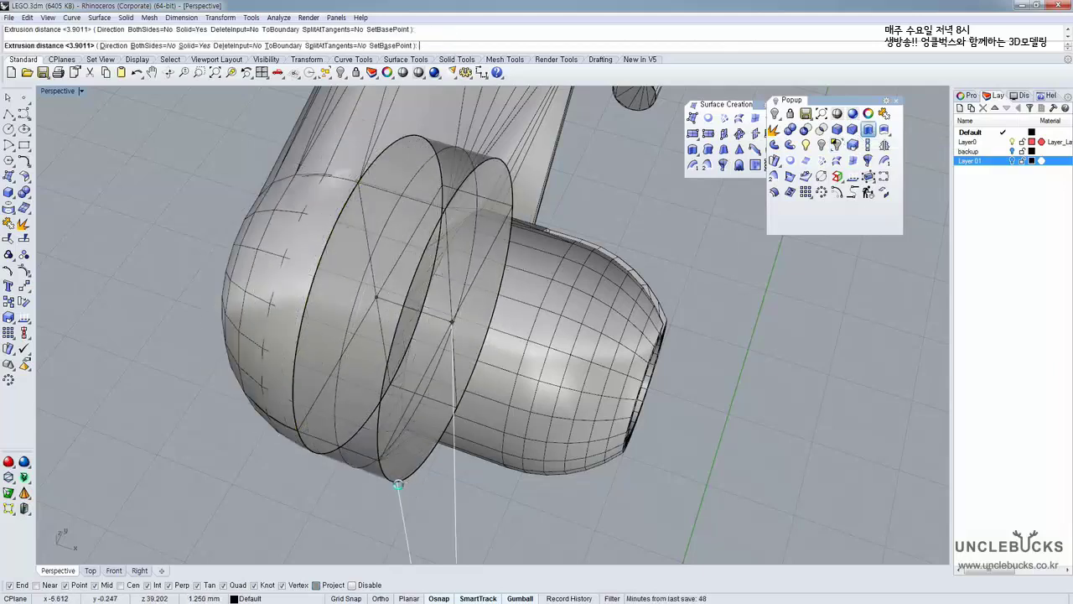
{"action": "left_click", "coordinate": [398, 484]}
{"action": "right_click_drag", "start_coordinate": [398, 484], "coordinate": [451, 411]}
Try a Boolean union of the half-sphere and the cylindrical extrusion
{"action": "left_click", "coordinate": [459, 415]}
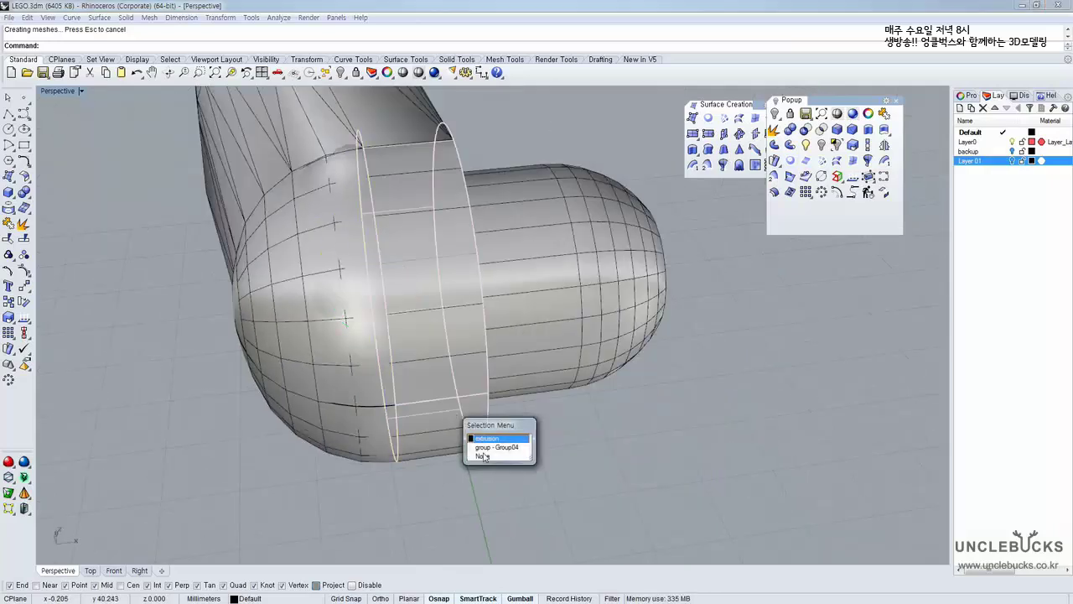
{"action": "left_click", "coordinate": [498, 438]}
{"action": "left_click", "coordinate": [310, 255], "text": "shift"}
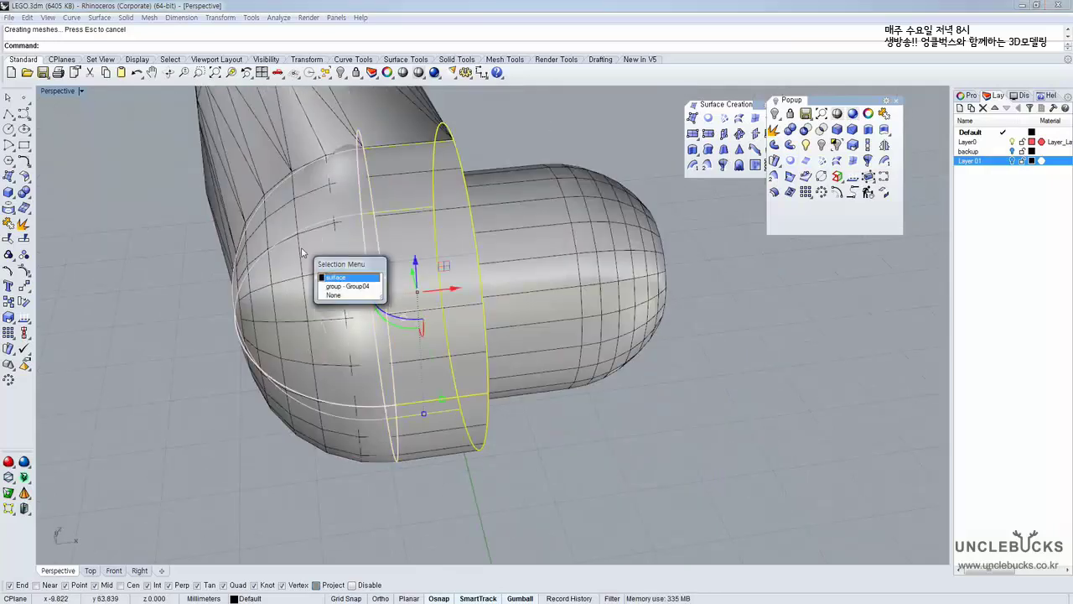
{"action": "left_click", "coordinate": [342, 276]}
{"action": "right_click_drag", "start_coordinate": [356, 235], "coordinate": [523, 261]}
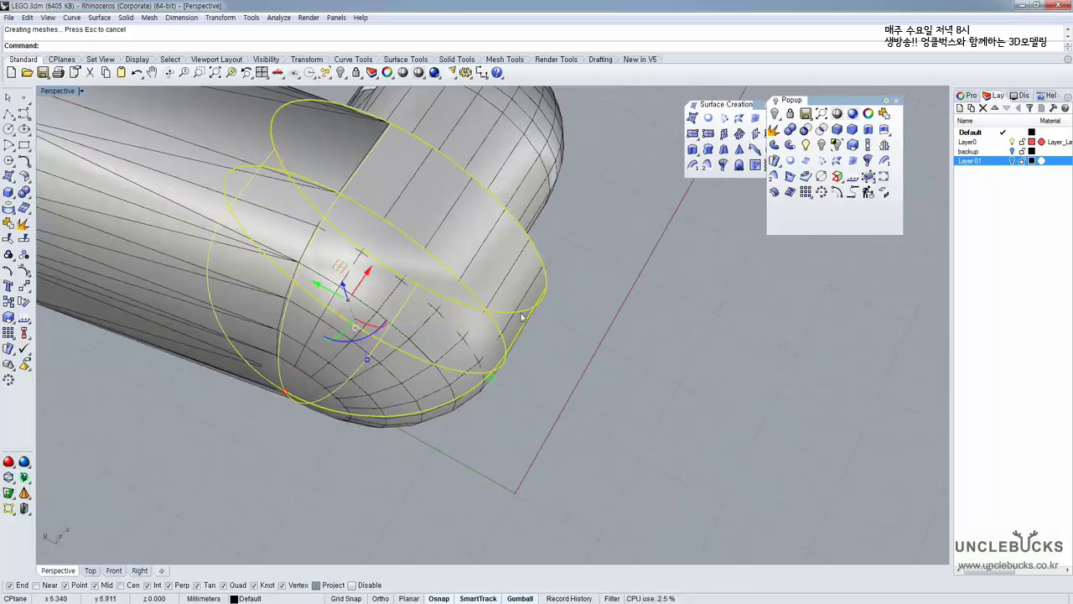
{"action": "right_click_drag", "start_coordinate": [484, 309], "coordinate": [243, 181]}
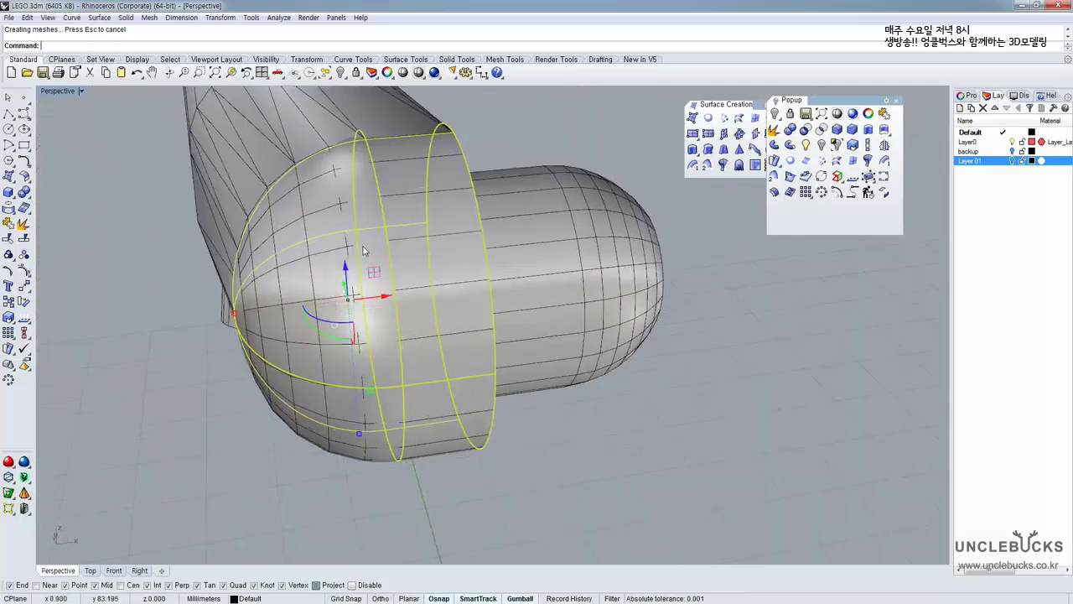
{"action": "left_click", "coordinate": [790, 130]}
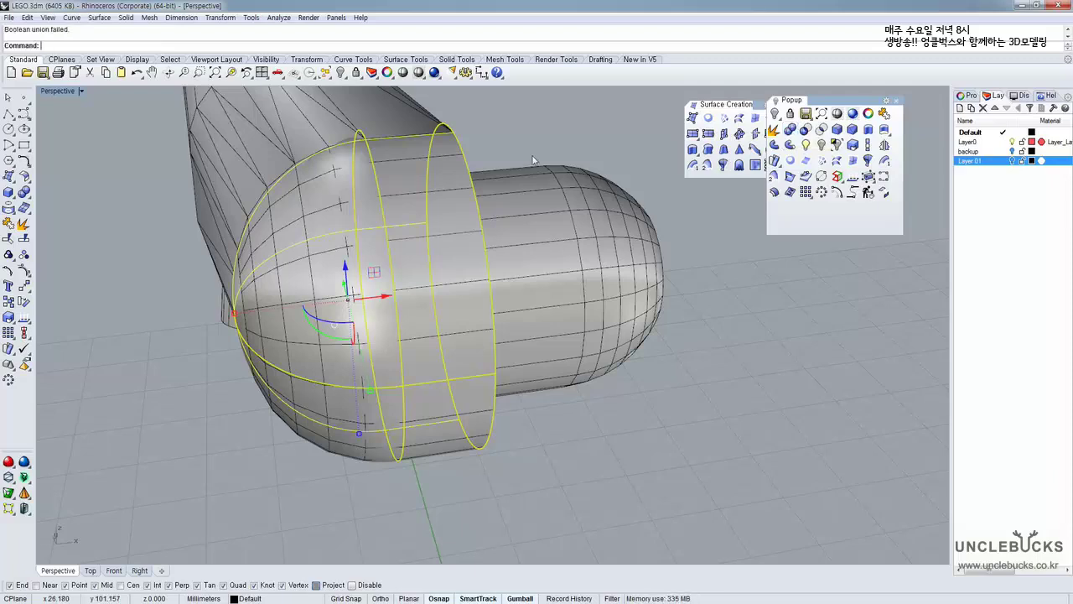
Close the half-sphere's open border with a planar surface and move the duplicated border curve about 6.5 mm along the X axis
{"action": "left_click", "coordinate": [395, 230]}
{"action": "left_click", "coordinate": [438, 233]}
{"action": "left_click", "coordinate": [335, 301]}
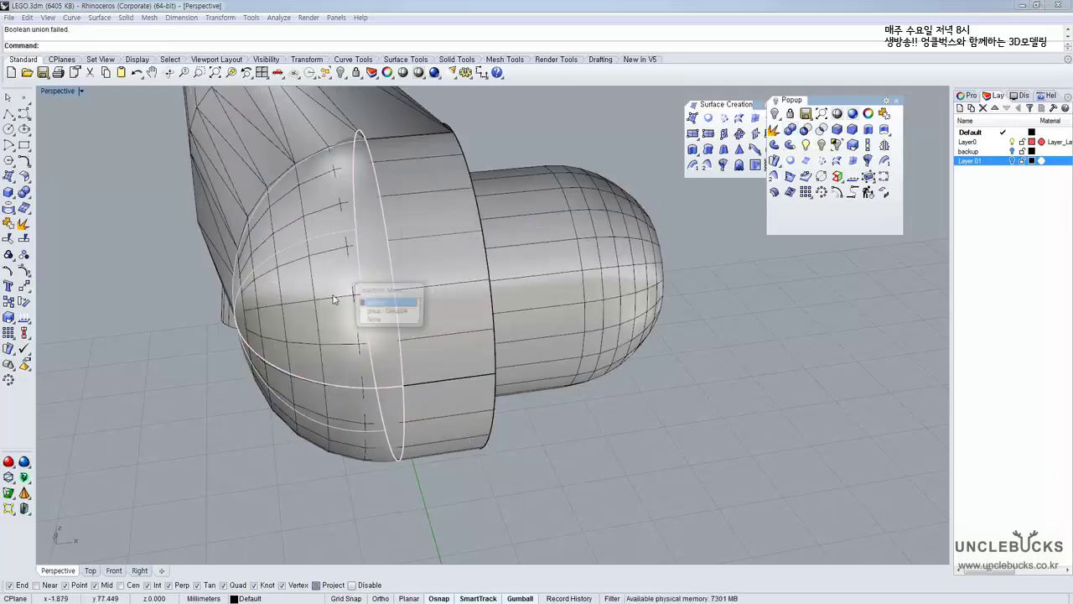
{"action": "left_click", "coordinate": [377, 303]}
{"action": "right_click_drag", "start_coordinate": [400, 247], "coordinate": [332, 261]}
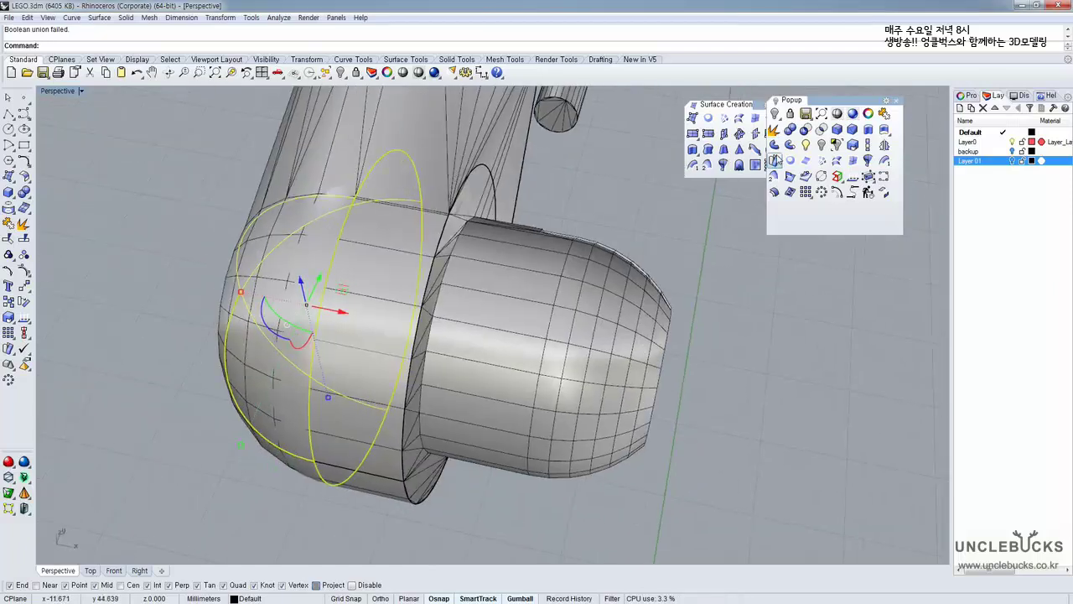
{"action": "left_click", "coordinate": [806, 161]}
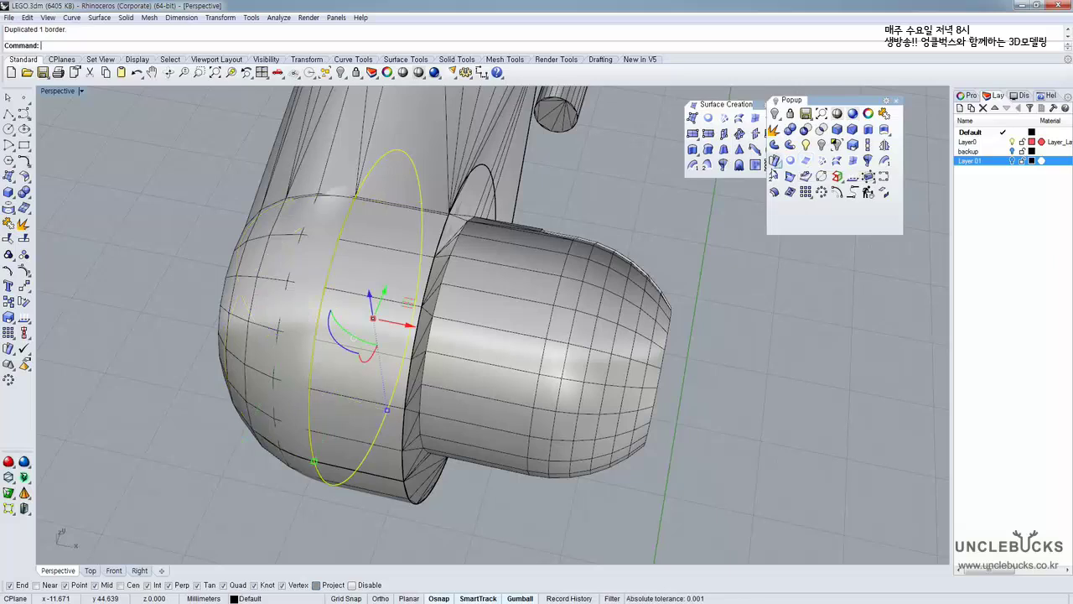
{"action": "right_click_drag", "start_coordinate": [352, 336], "coordinate": [391, 314]}
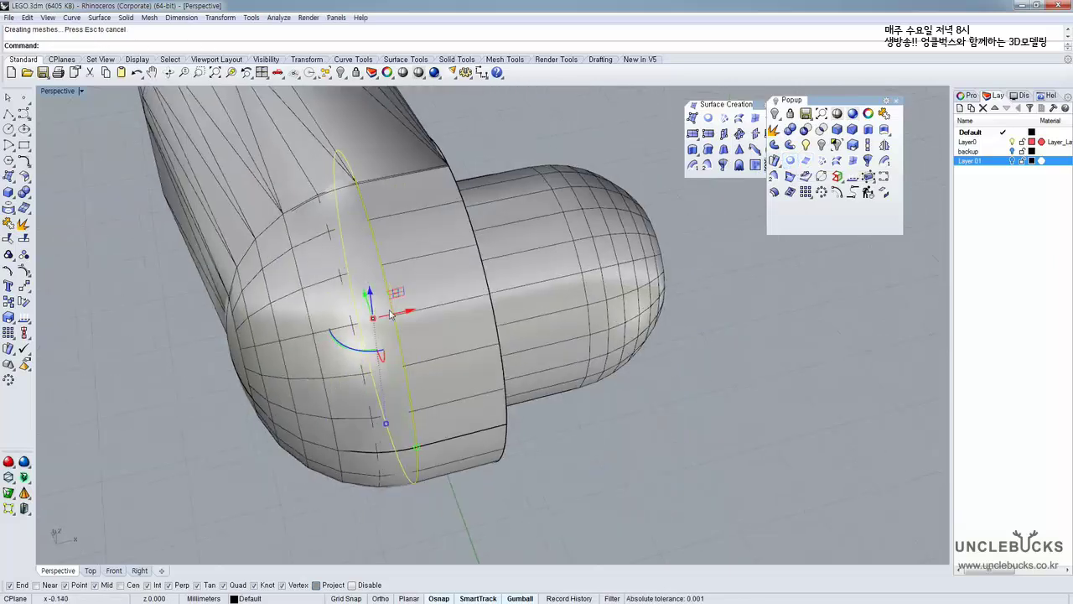
{"action": "left_click_drag", "start_coordinate": [404, 312], "coordinate": [718, 290]}
{"action": "scroll", "coordinate": [517, 369], "scroll_direction": "down", "scroll_amount": 3}
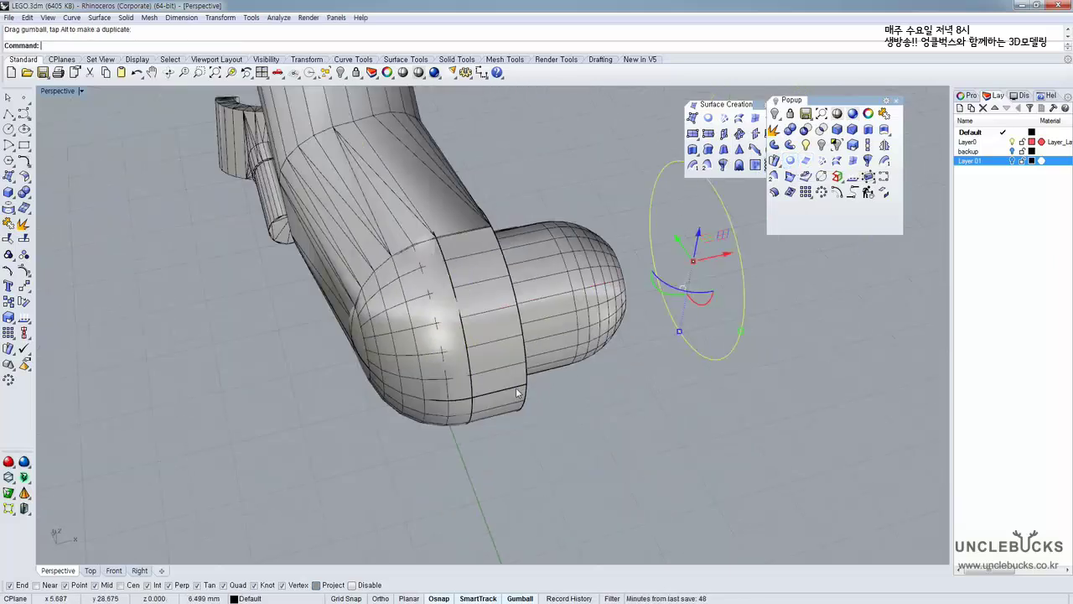
Join the half-sphere with the planar surface closing its border
{"action": "right_click_drag", "start_coordinate": [515, 391], "coordinate": [485, 410]}
{"action": "left_click_drag", "start_coordinate": [277, 177], "coordinate": [521, 494]}
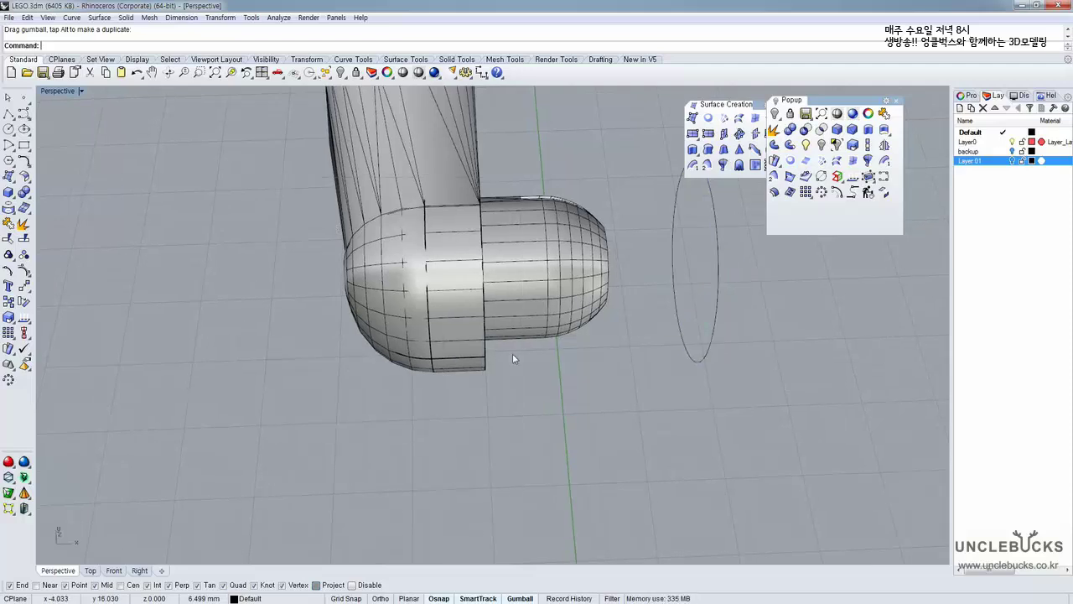
{"action": "left_click_drag", "start_coordinate": [304, 139], "coordinate": [509, 479]}
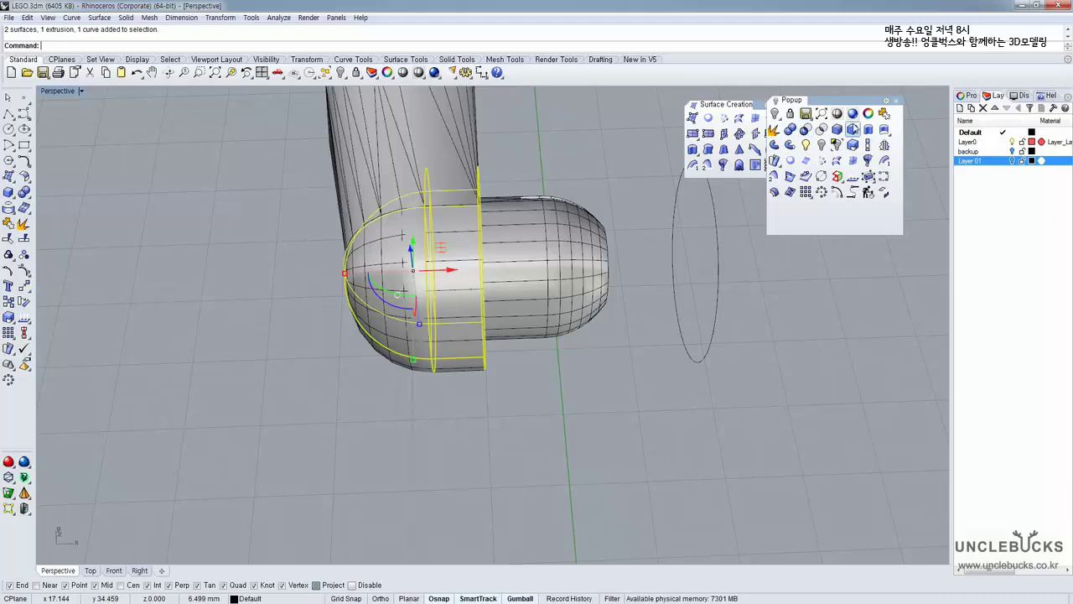
{"action": "left_click", "coordinate": [884, 114]}
{"action": "left_click", "coordinate": [521, 421]}
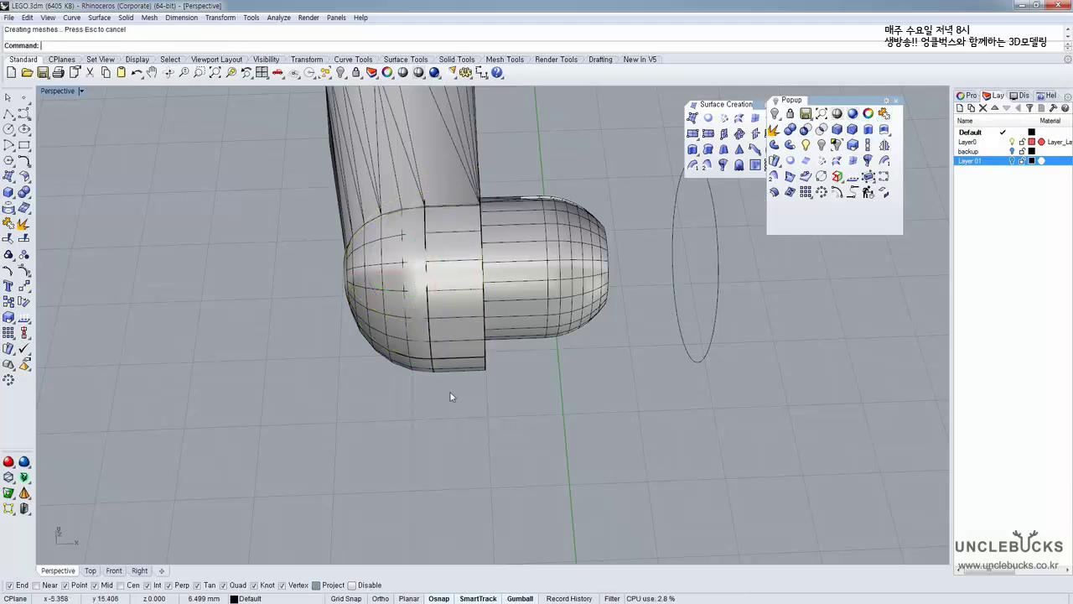
Try a Boolean union of the capped half-sphere and the cylindrical extrusion, and delete the extrusion
{"action": "left_click_drag", "start_coordinate": [278, 152], "coordinate": [556, 475]}
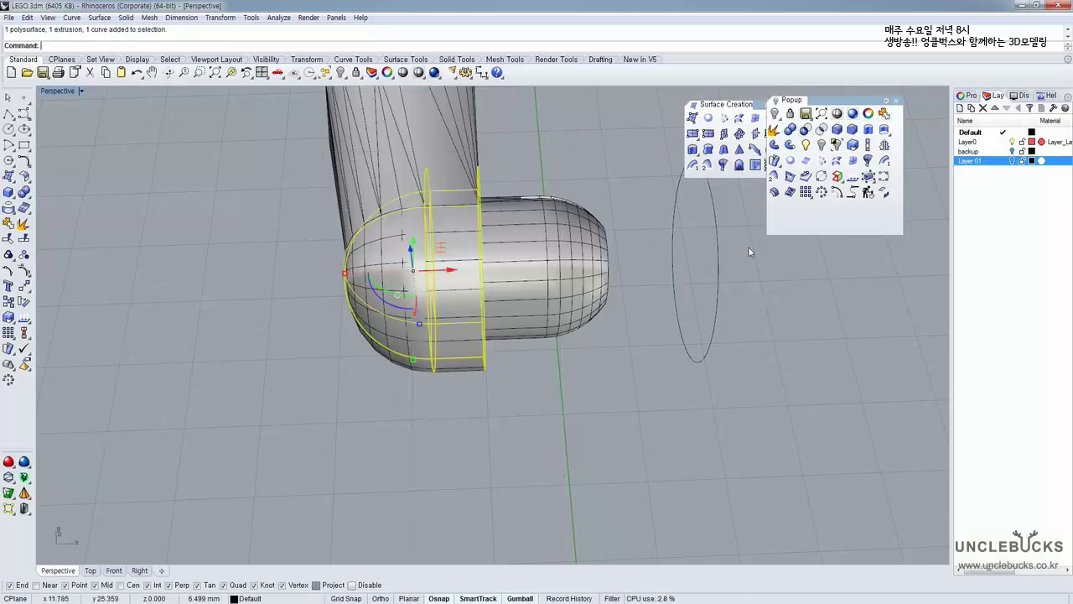
{"action": "left_click", "coordinate": [790, 131]}
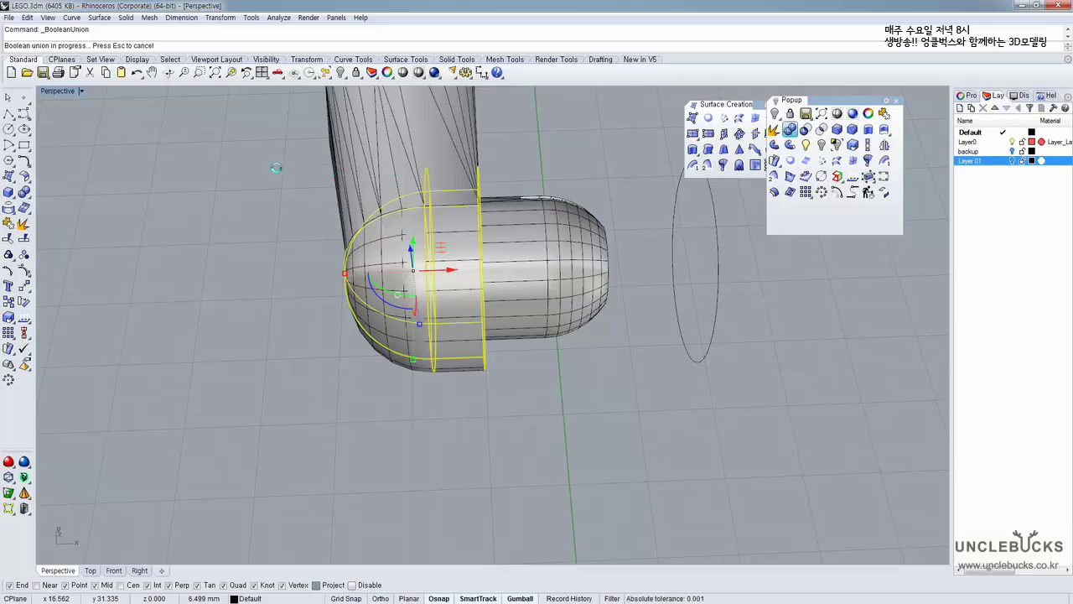
{"action": "left_click", "coordinate": [468, 330]}
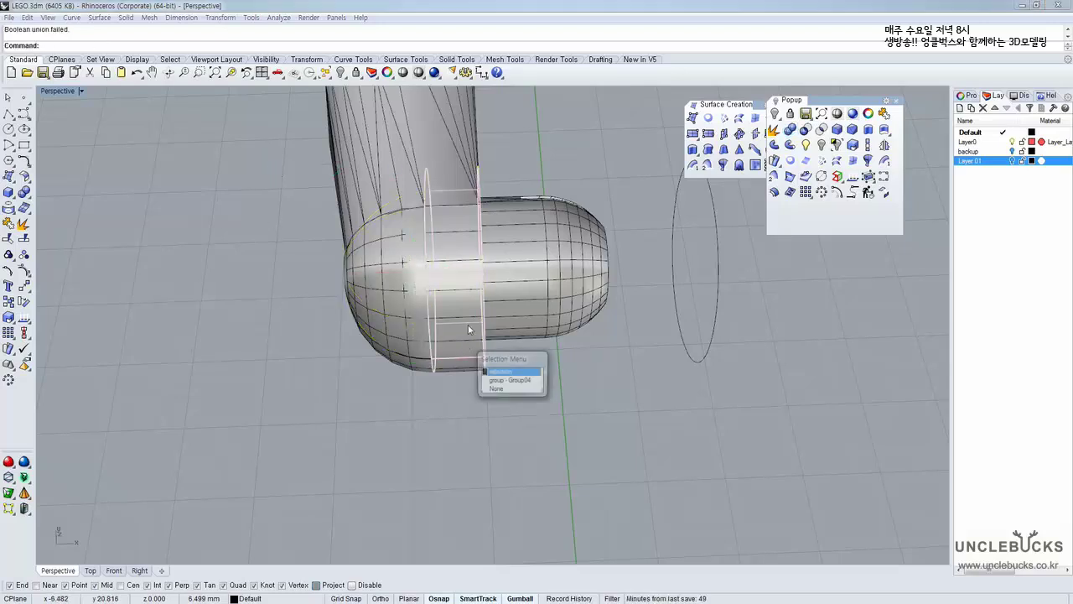
{"action": "left_click", "coordinate": [512, 372]}
{"action": "right_click_drag", "start_coordinate": [511, 372], "coordinate": [446, 250]}
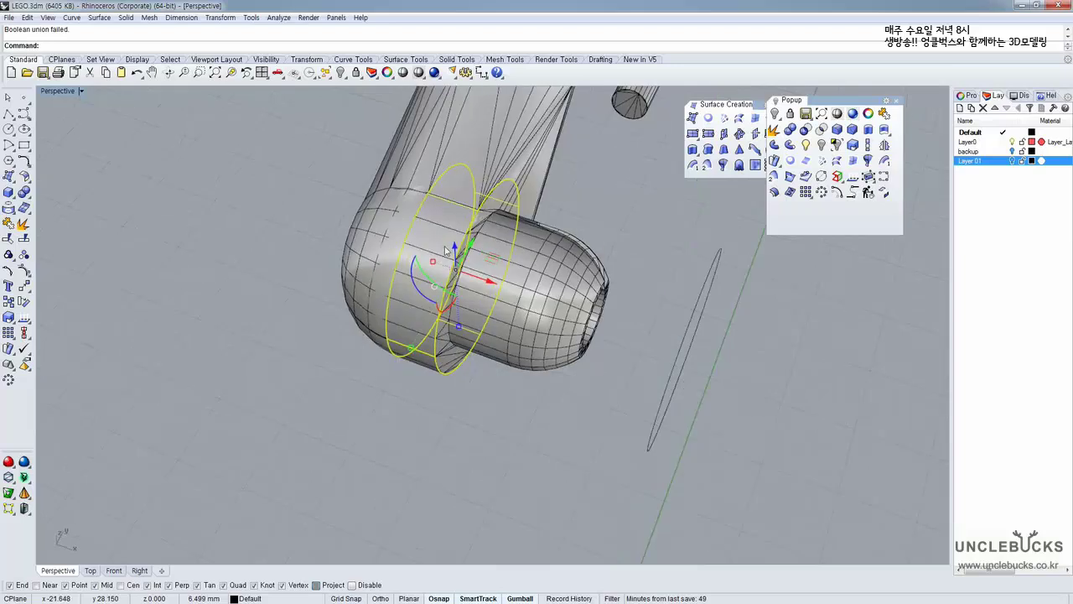
{"action": "scroll", "coordinate": [446, 249], "scroll_direction": "up", "scroll_amount": 8}
{"action": "key", "text": "Delete"}
Extrude the capped half-sphere's flat face along the X axis to the end of the mesh's straight section, using Extrude surface
{"action": "left_click", "coordinate": [320, 198]}
{"action": "left_click", "coordinate": [350, 229]}
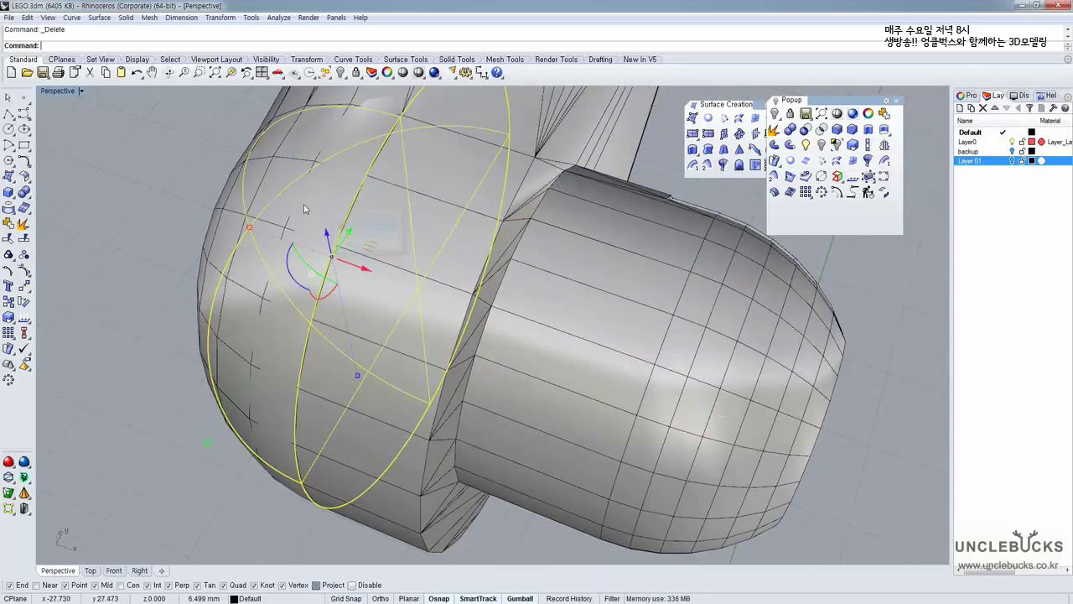
{"action": "right_click_drag", "start_coordinate": [296, 238], "coordinate": [331, 240]}
{"action": "scroll", "coordinate": [333, 243], "scroll_direction": "down", "scroll_amount": 2}
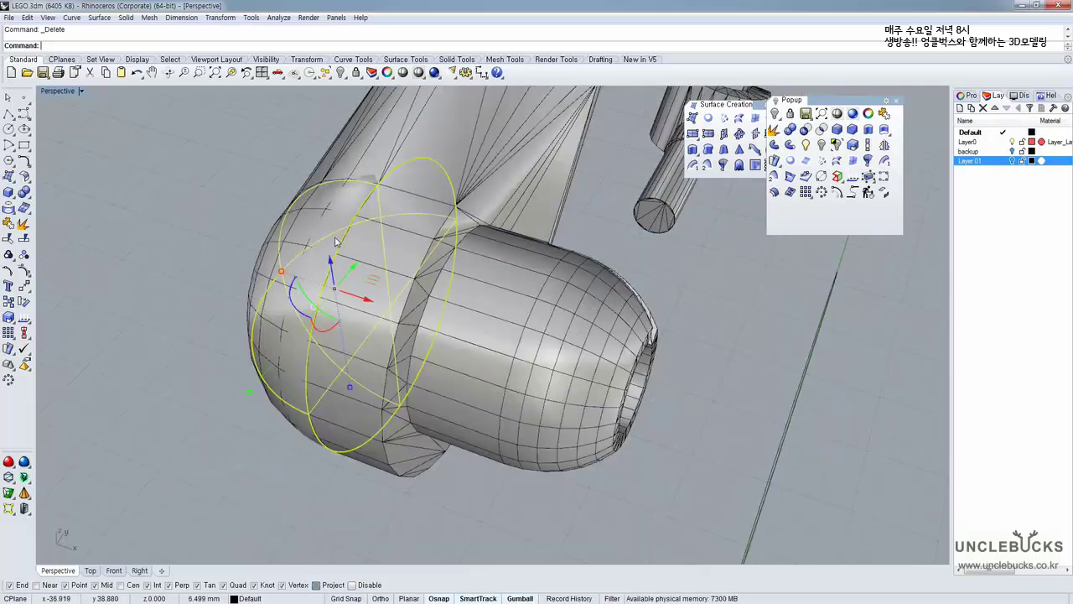
{"action": "scroll", "coordinate": [379, 189], "scroll_direction": "up", "scroll_amount": 5}
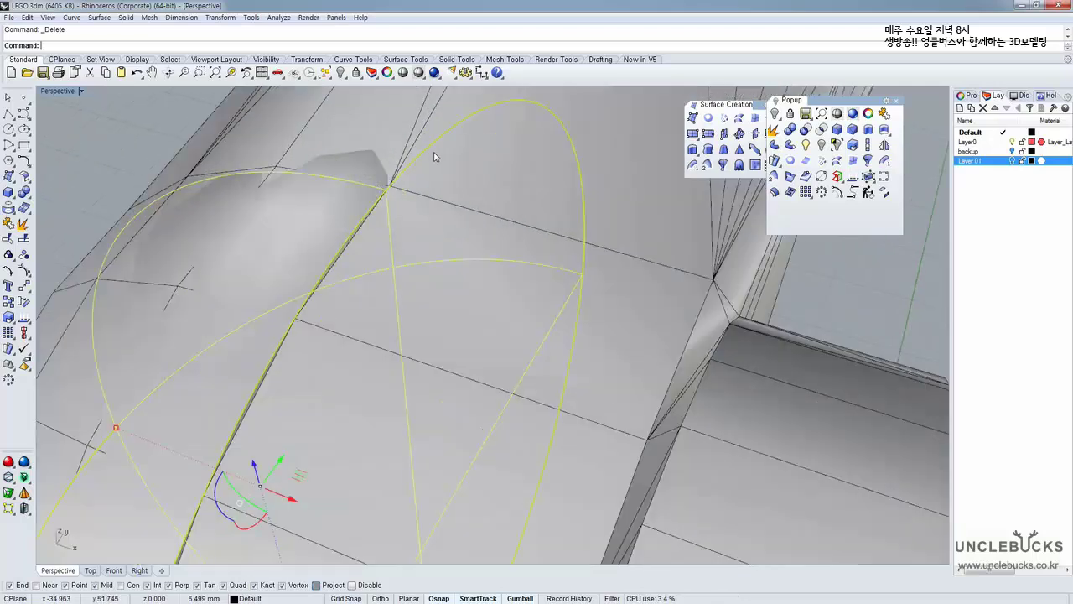
{"action": "scroll", "coordinate": [434, 156], "scroll_direction": "down", "scroll_amount": 2}
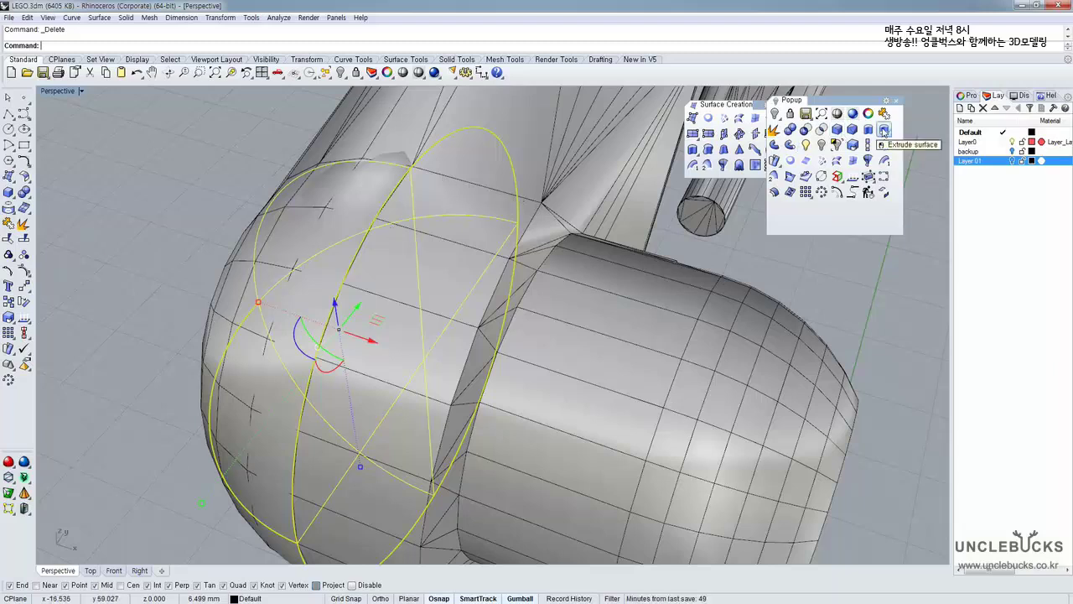
{"action": "left_click", "coordinate": [884, 132]}
{"action": "left_click", "coordinate": [420, 196]}
{"action": "scroll", "coordinate": [421, 196], "scroll_direction": "down", "scroll_amount": 1}
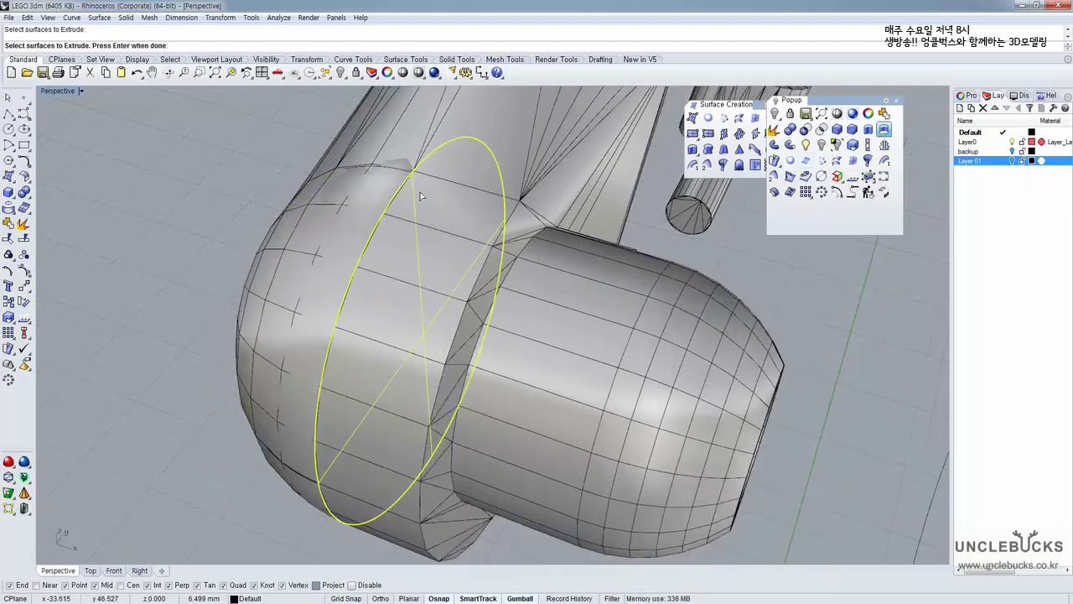
{"action": "scroll", "coordinate": [421, 196], "scroll_direction": "down", "scroll_amount": 8}
{"action": "key", "text": "Return"}
{"action": "scroll", "coordinate": [433, 335], "scroll_direction": "up", "scroll_amount": 4}
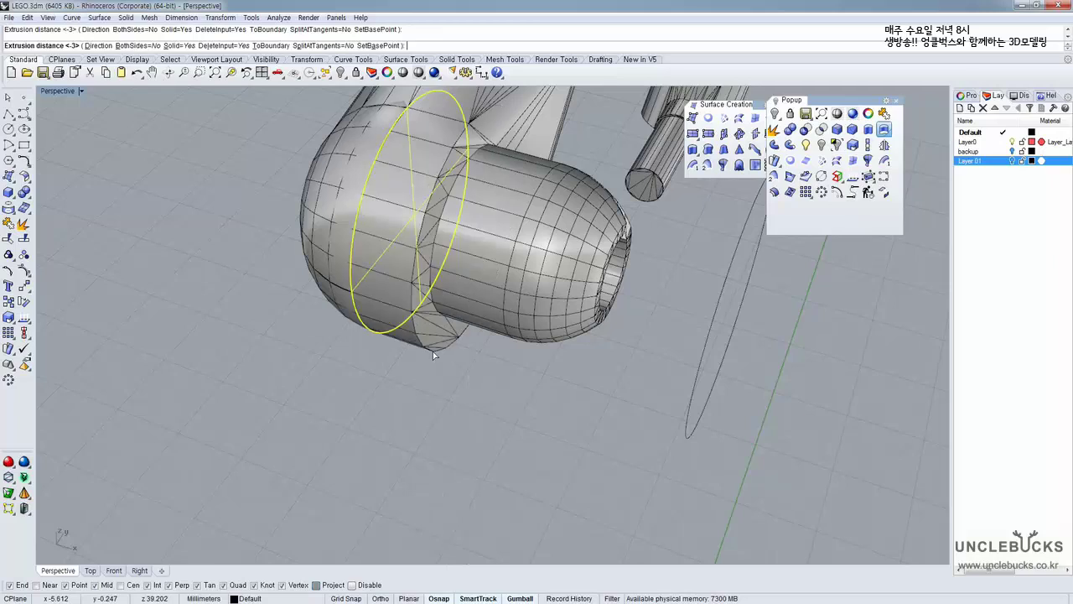
{"action": "left_click", "coordinate": [411, 369]}
{"action": "right_click_drag", "start_coordinate": [411, 369], "coordinate": [437, 368]}
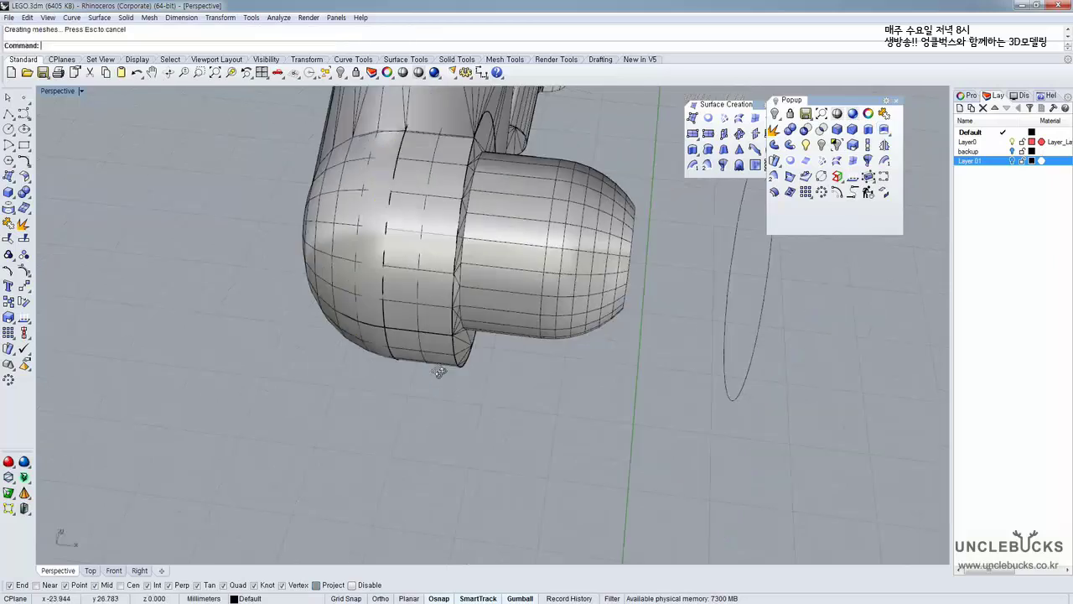
Try a Boolean union of the capped half-sphere and the solid extruded from its flat face
{"action": "left_click", "coordinate": [439, 254]}
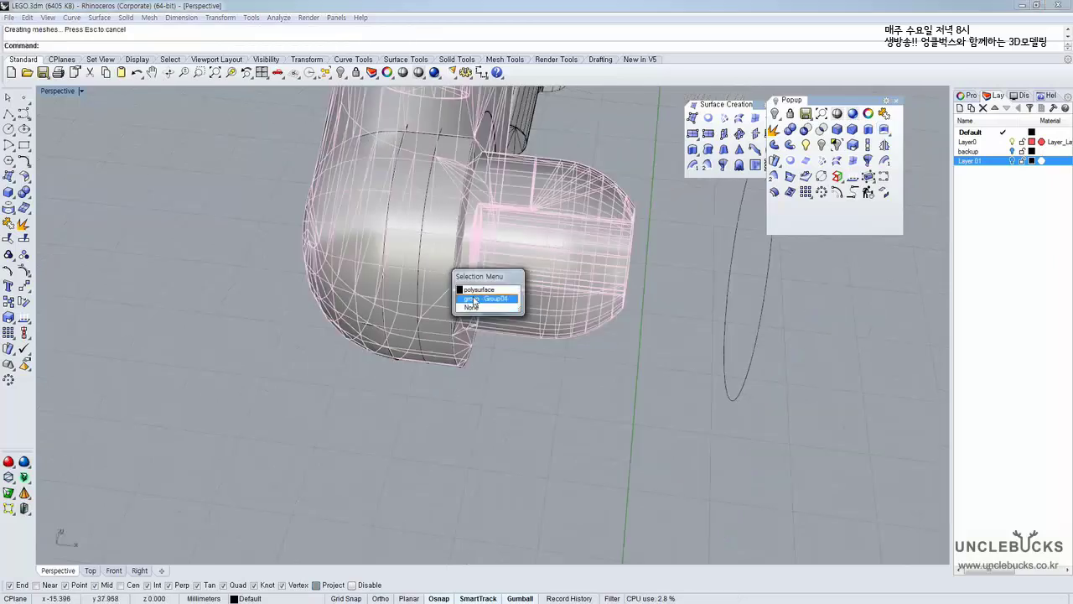
{"action": "left_click", "coordinate": [478, 290]}
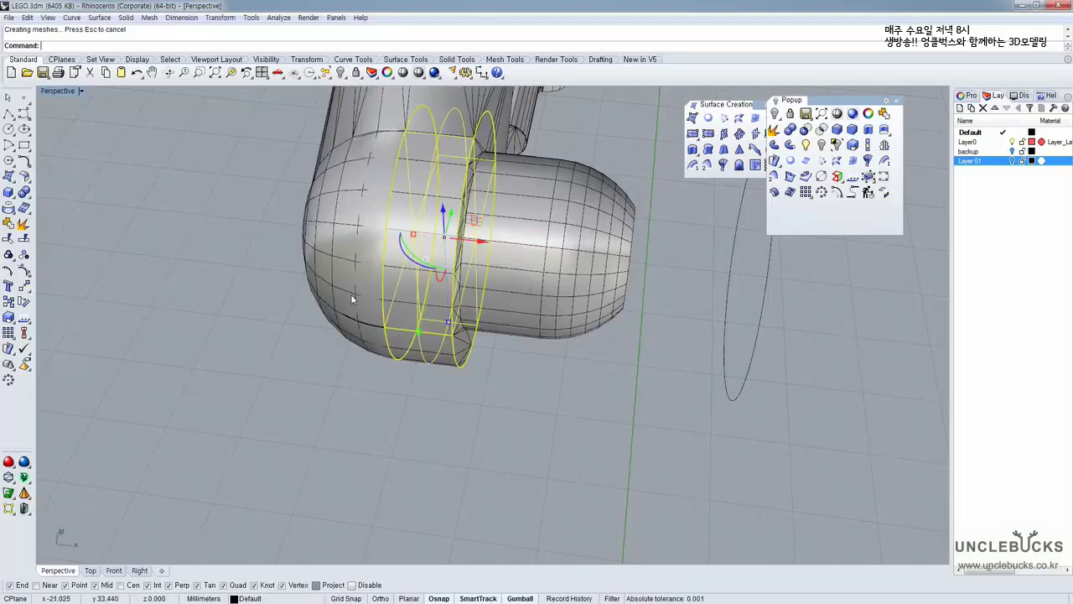
{"action": "left_click", "coordinate": [351, 294]}
{"action": "left_click", "coordinate": [385, 325]}
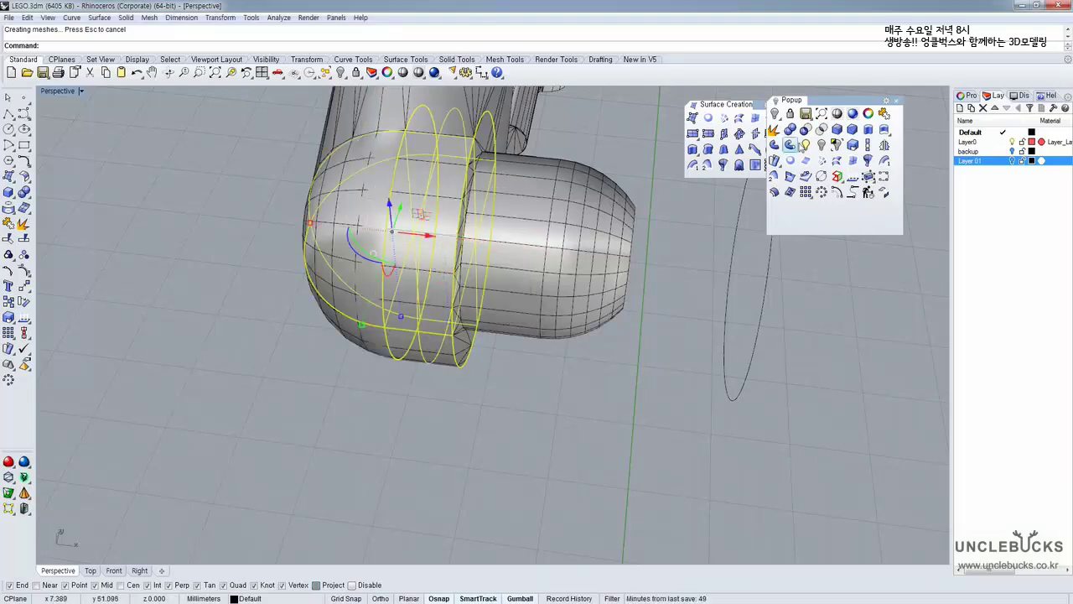
{"action": "left_click", "coordinate": [790, 129]}
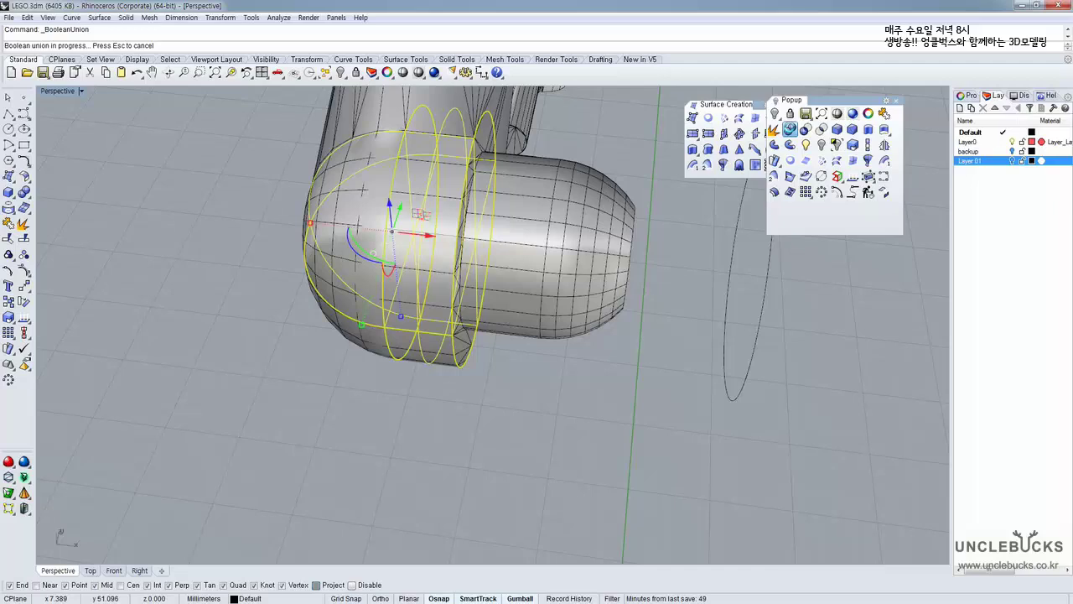
{"action": "key", "text": "Escape"}
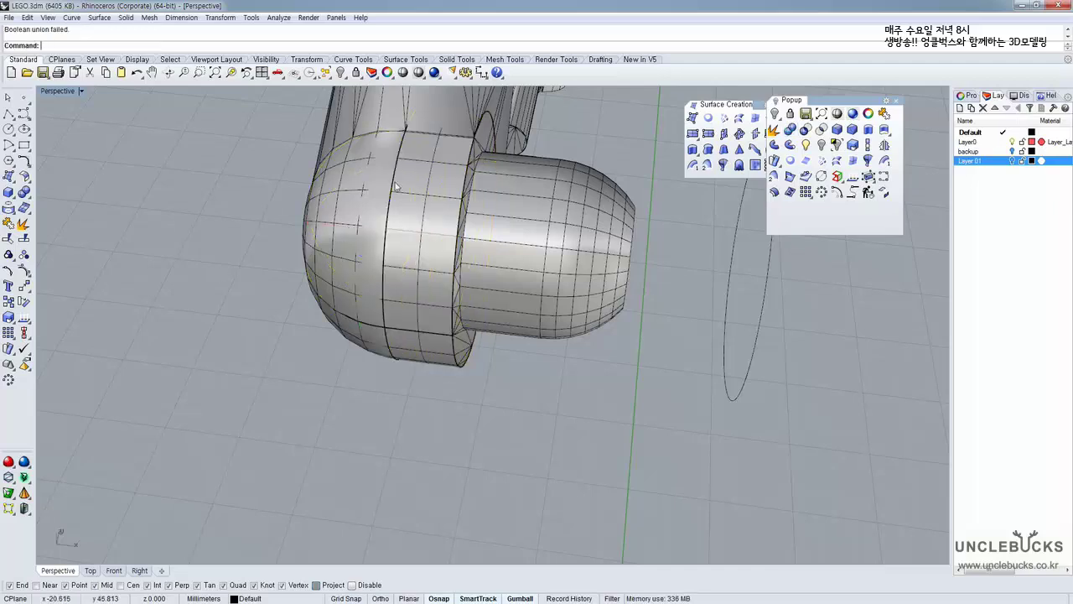
Delete the solid extruded from the half-sphere's flat face
{"action": "right_click_drag", "start_coordinate": [436, 176], "coordinate": [411, 298], "text": "shift"}
{"action": "left_click", "coordinate": [432, 327]}
{"action": "key", "text": "Delete"}
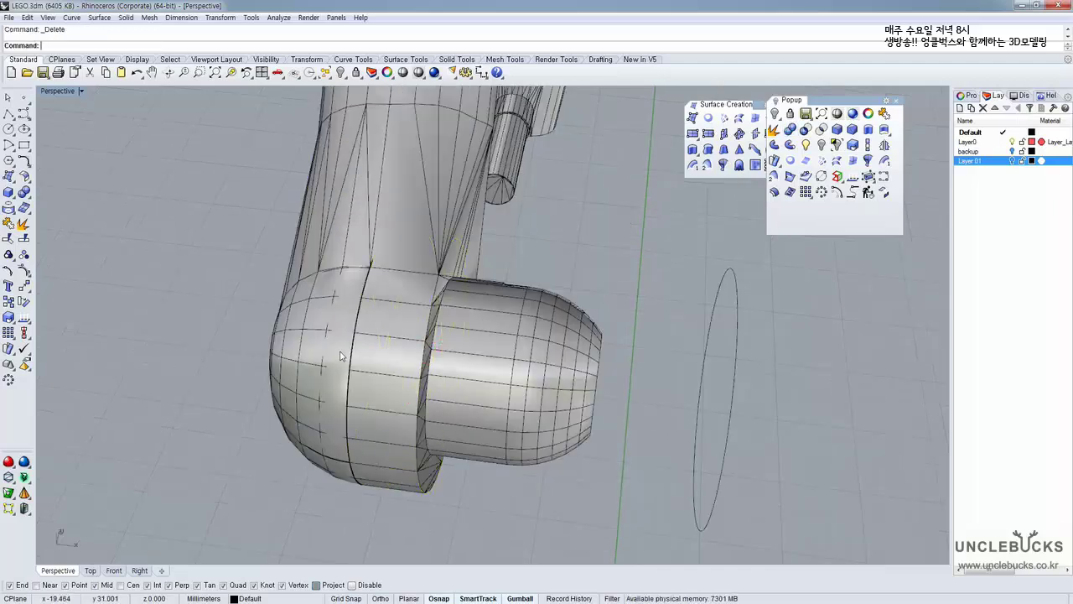
{"action": "left_click", "coordinate": [347, 352]}
{"action": "left_click", "coordinate": [374, 379]}
{"action": "right_click_drag", "start_coordinate": [424, 329], "coordinate": [369, 361]}
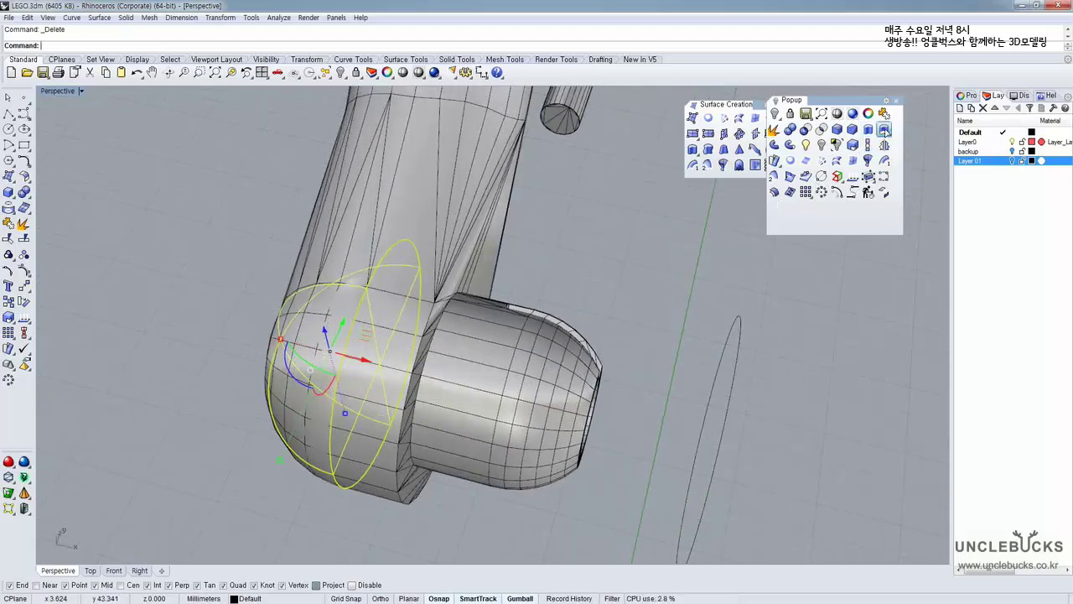
{"action": "left_click", "coordinate": [884, 130]}
{"action": "left_click", "coordinate": [349, 380]}
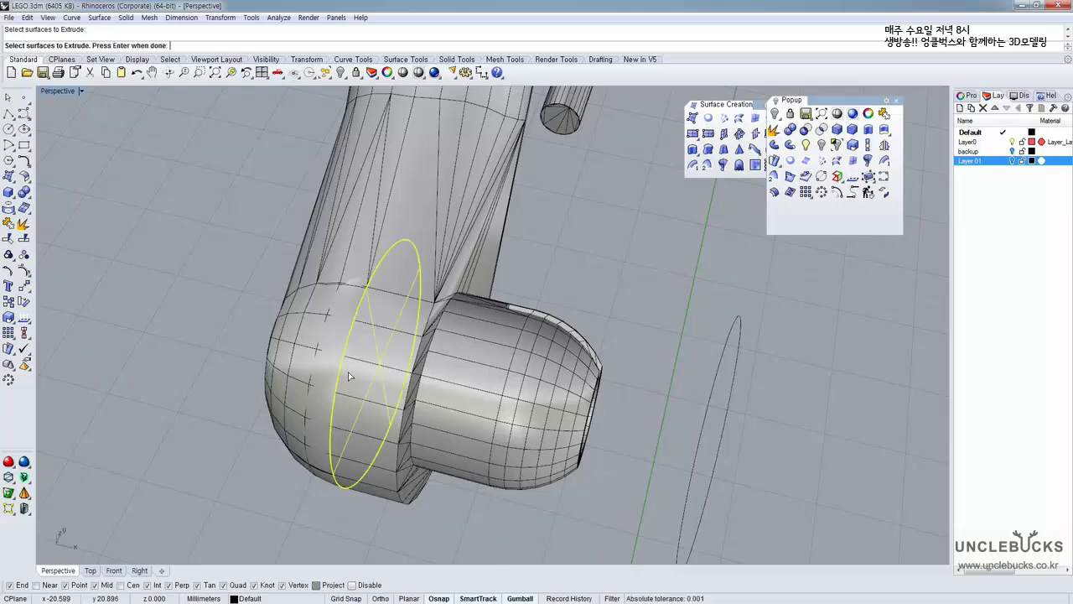
{"action": "key", "text": "Return"}
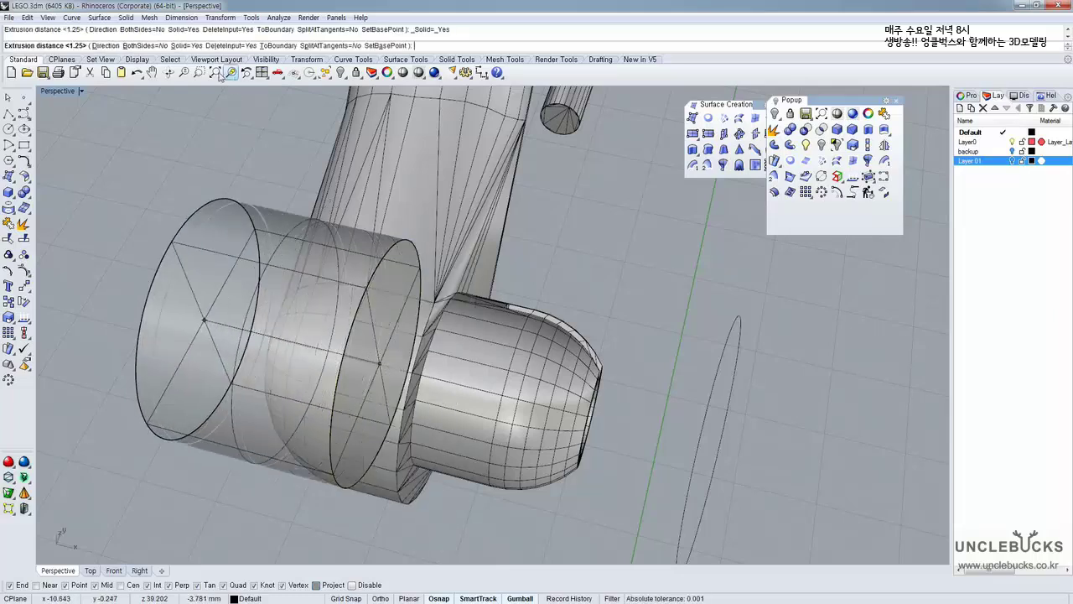
{"action": "key", "text": "Escape"}
{"action": "key", "text": "Return"}
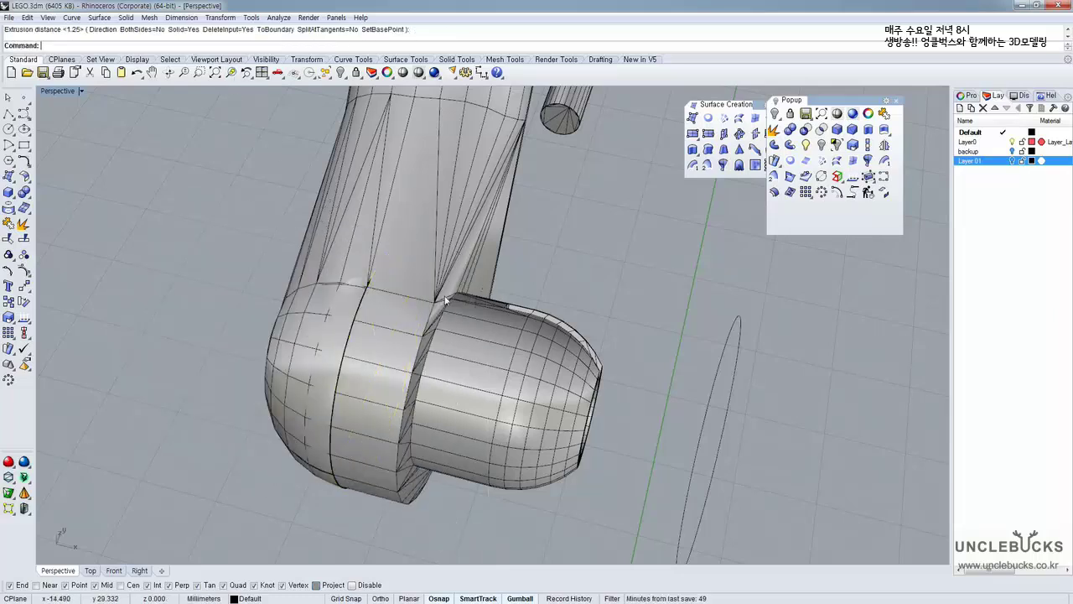
Extrude the capped half-sphere's flat face as a solid along the X axis to the end of the mesh's straight section
{"action": "left_click", "coordinate": [346, 363]}
{"action": "right_click", "coordinate": [348, 366]}
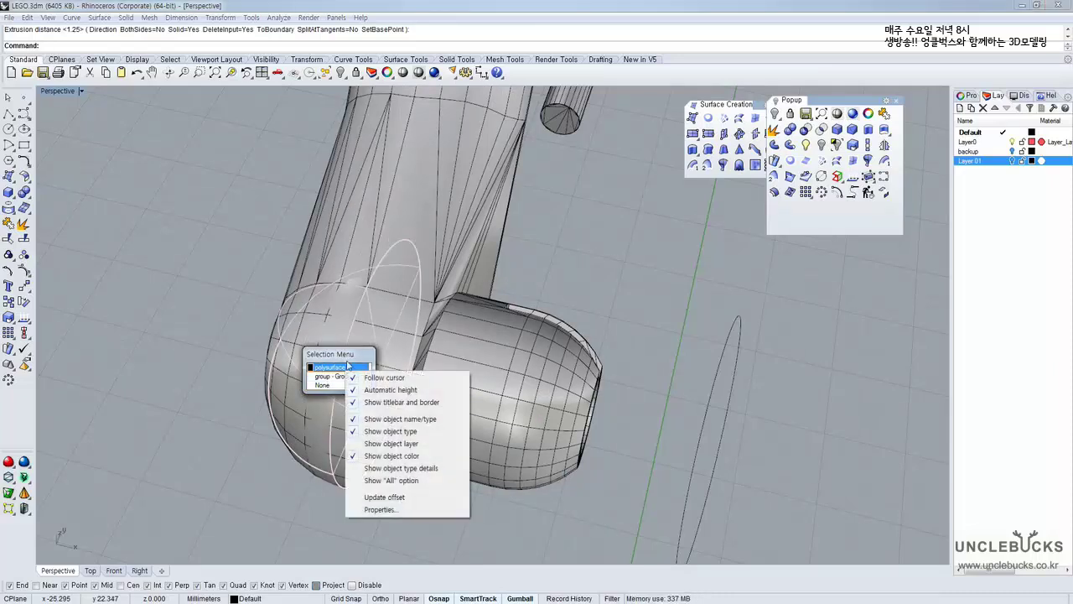
{"action": "left_click", "coordinate": [336, 369]}
{"action": "left_click", "coordinate": [337, 369]}
{"action": "right_click_drag", "start_coordinate": [287, 375], "coordinate": [329, 331]}
{"action": "scroll", "coordinate": [424, 259], "scroll_direction": "up", "scroll_amount": 4}
{"action": "right_click_drag", "start_coordinate": [361, 274], "coordinate": [317, 283]}
{"action": "scroll", "coordinate": [317, 283], "scroll_direction": "down", "scroll_amount": 4}
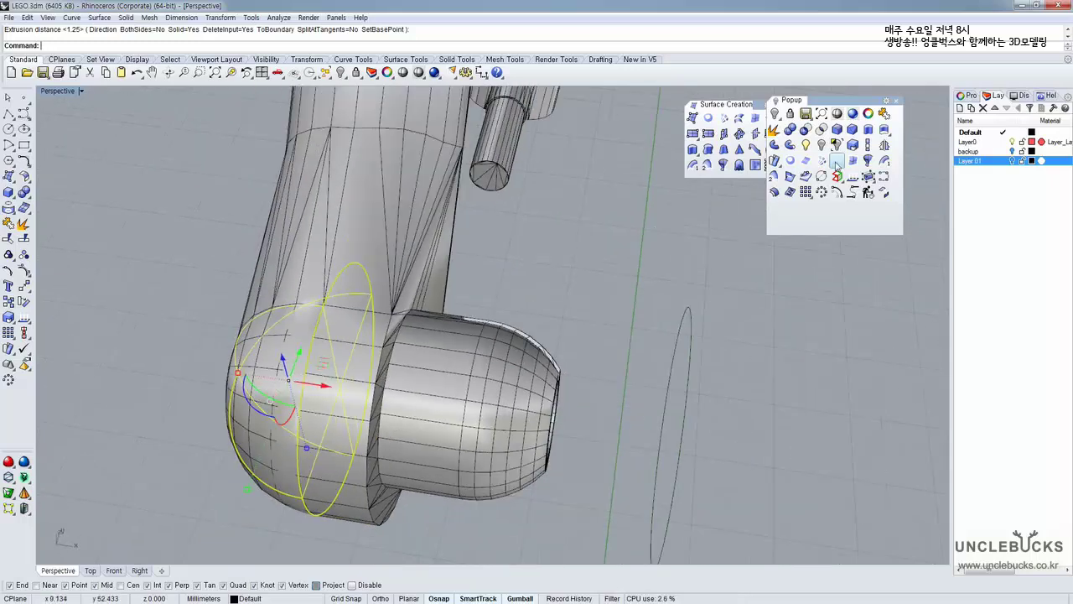
{"action": "left_click", "coordinate": [884, 129]}
{"action": "left_click", "coordinate": [341, 351]}
{"action": "key", "text": "Return"}
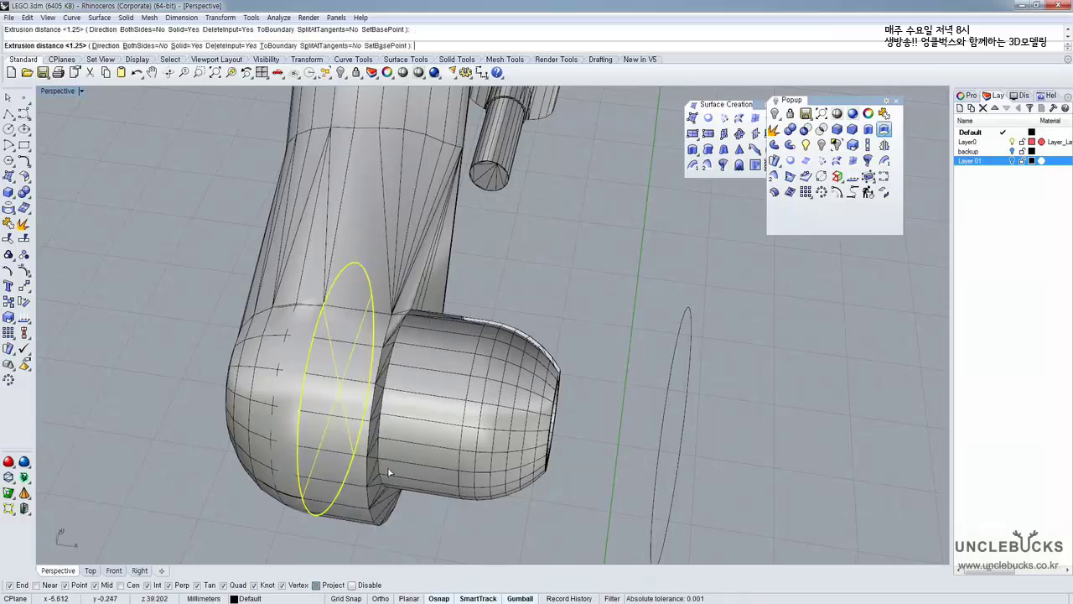
{"action": "left_click", "coordinate": [388, 472]}
Move the half-sphere together with the new extrusion along the X axis, clear of the arm mesh
{"action": "left_click", "coordinate": [347, 389]}
{"action": "left_click", "coordinate": [267, 377]}
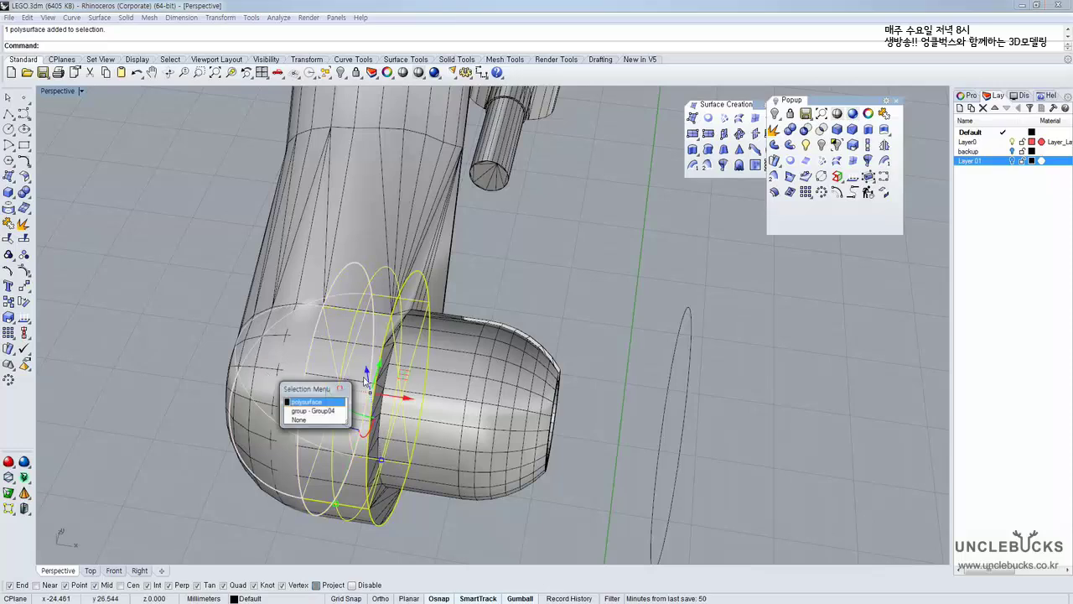
{"action": "left_click", "coordinate": [318, 402]}
{"action": "scroll", "coordinate": [369, 387], "scroll_direction": "down", "scroll_amount": 4}
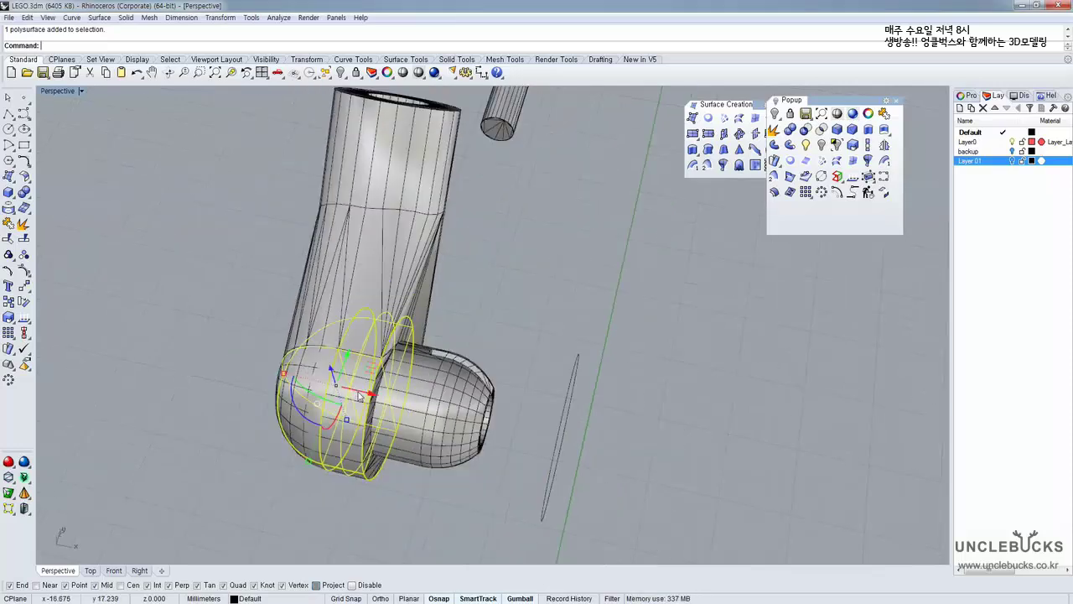
{"action": "left_click_drag", "start_coordinate": [360, 390], "coordinate": [188, 353]}
{"action": "right_click_drag", "start_coordinate": [297, 338], "coordinate": [456, 340], "text": "shift"}
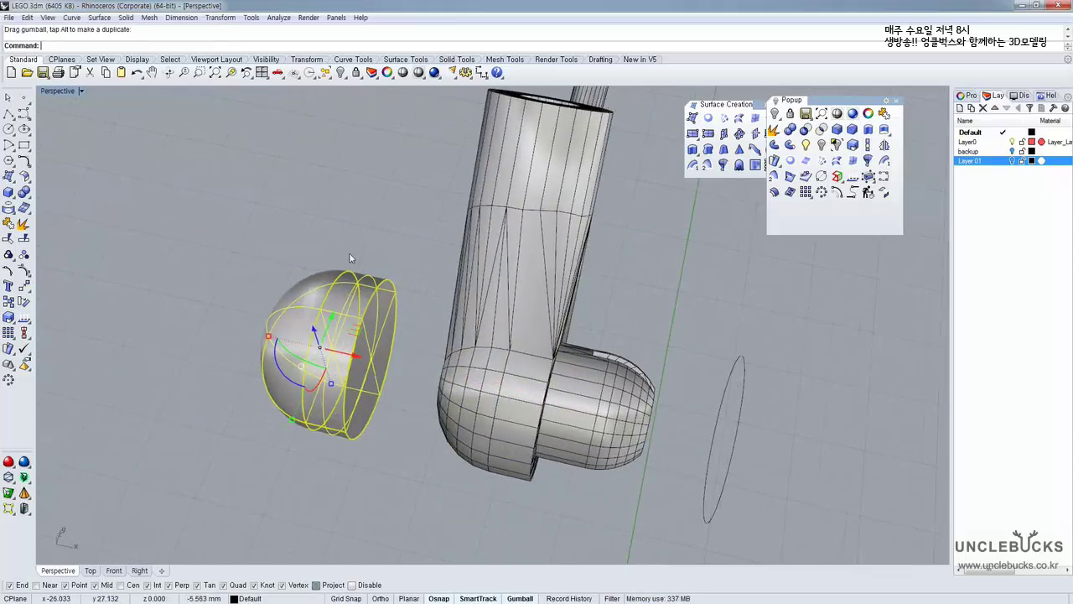
Explode the half-sphere and the extruded solid into separate surfaces
{"action": "left_click", "coordinate": [349, 253]}
{"action": "left_click", "coordinate": [339, 321]}
{"action": "scroll", "coordinate": [309, 328], "scroll_direction": "up", "scroll_amount": 5}
{"action": "right_click_drag", "start_coordinate": [311, 328], "coordinate": [312, 311]}
{"action": "scroll", "coordinate": [313, 311], "scroll_direction": "down", "scroll_amount": 4}
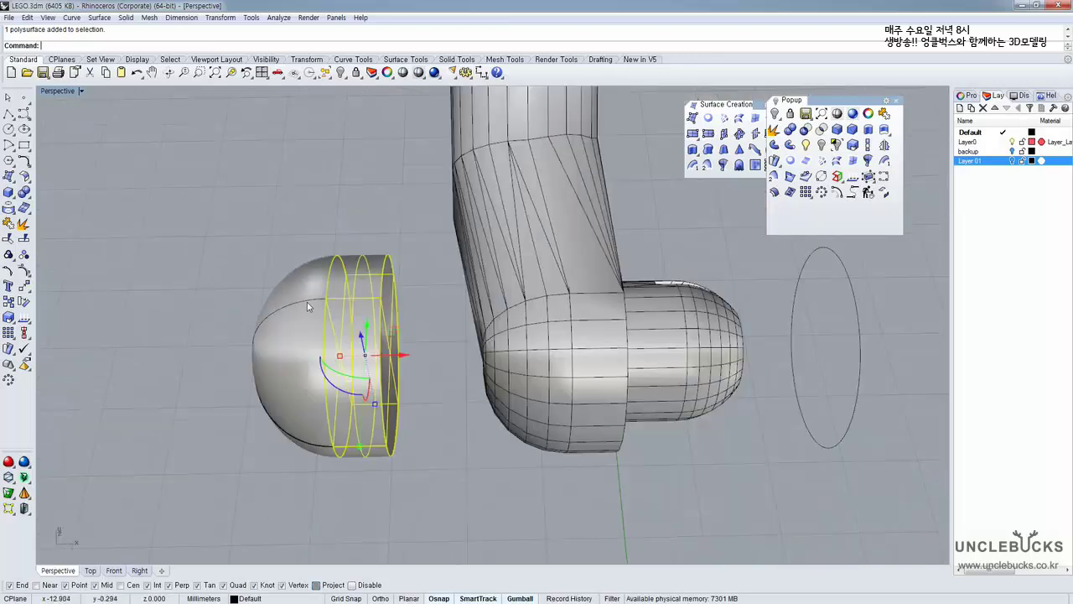
{"action": "left_click", "coordinate": [307, 302]}
{"action": "left_click_drag", "start_coordinate": [369, 237], "coordinate": [255, 418]}
{"action": "right_click_drag", "start_coordinate": [290, 396], "coordinate": [394, 356], "text": "shift"}
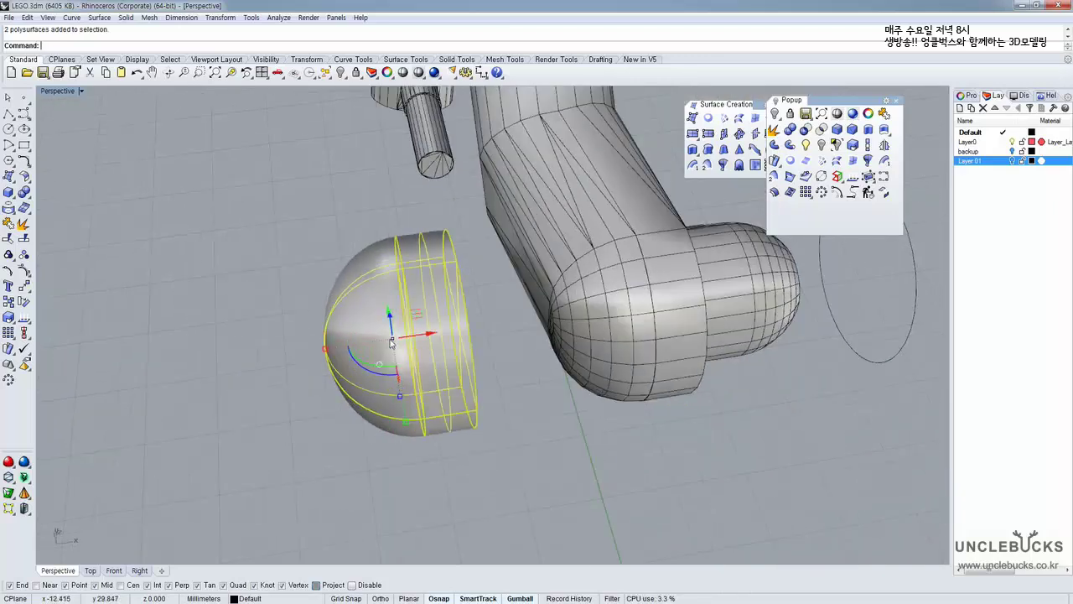
{"action": "scroll", "coordinate": [433, 289], "scroll_direction": "up", "scroll_amount": 6}
{"action": "right_click_drag", "start_coordinate": [433, 290], "coordinate": [431, 298], "text": "shift"}
{"action": "right_click_drag", "start_coordinate": [666, 219], "coordinate": [570, 236]}
{"action": "scroll", "coordinate": [570, 236], "scroll_direction": "down", "scroll_amount": 4}
{"action": "right_click_drag", "start_coordinate": [467, 276], "coordinate": [445, 257], "text": "shift"}
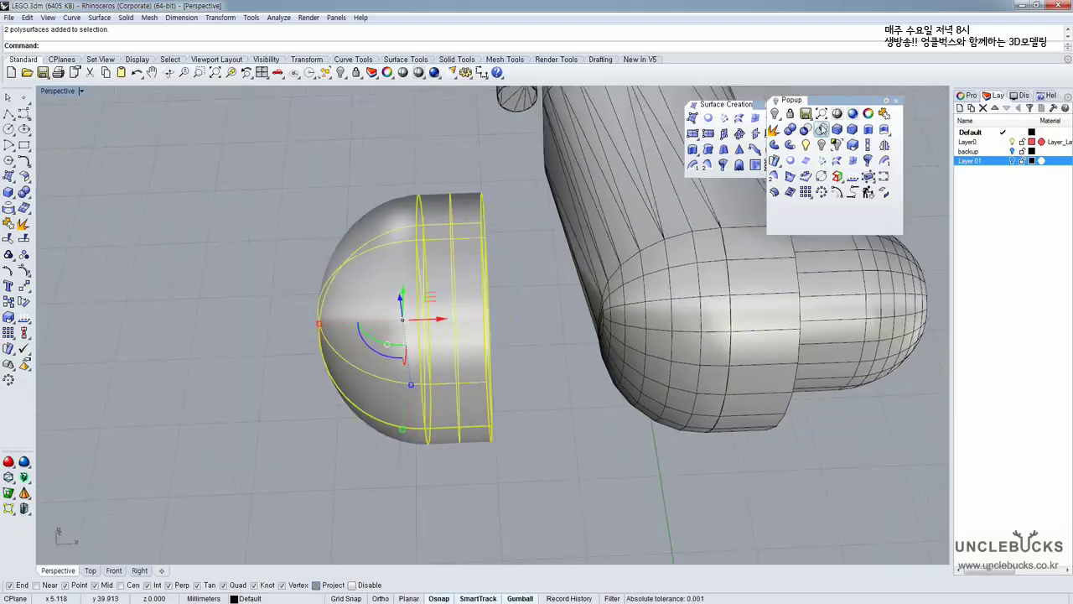
{"action": "left_click", "coordinate": [774, 130]}
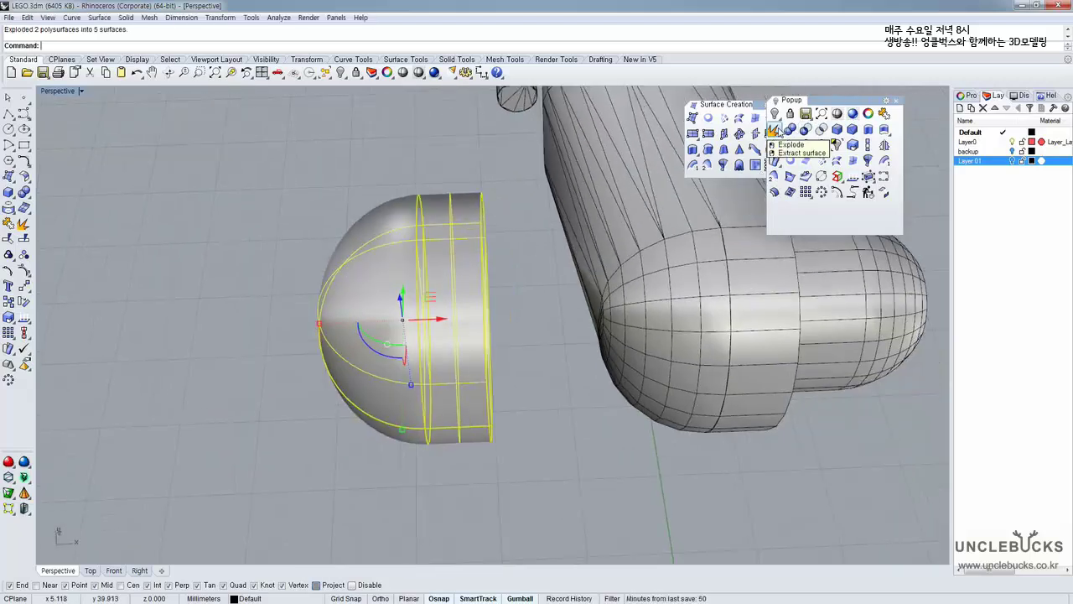
Delete the internal flat faces where the half-sphere meets the cylinder, and join the remaining surfaces into one polysurface
{"action": "left_click_drag", "start_coordinate": [383, 149], "coordinate": [446, 515]}
{"action": "key", "text": "Delete"}
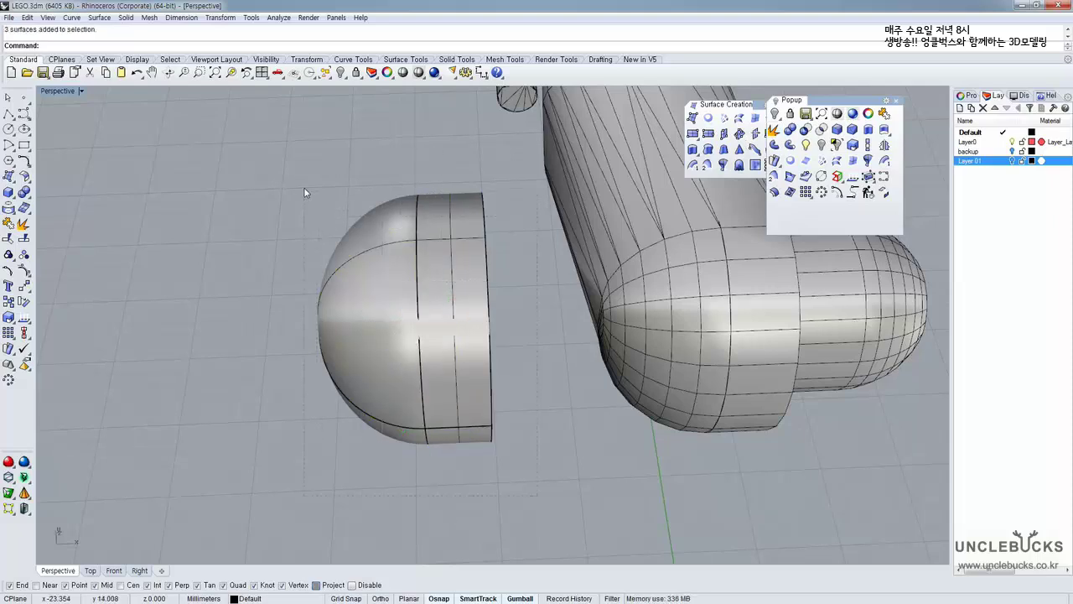
{"action": "left_click", "coordinate": [886, 114]}
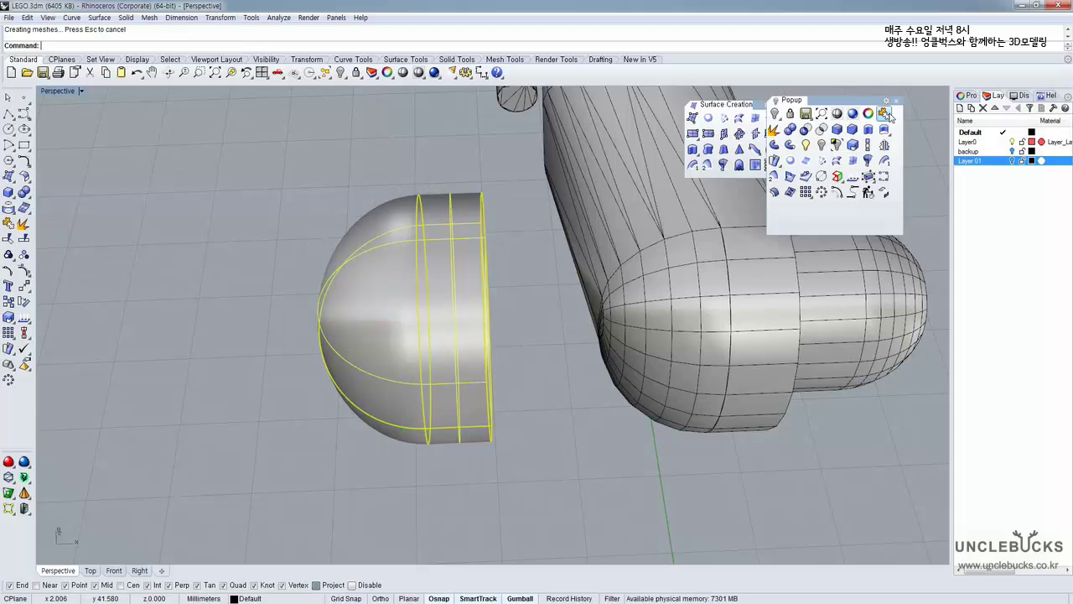
{"action": "left_click", "coordinate": [408, 162]}
Select the joined dome-and-cylinder solid and switch to the Top view
{"action": "left_click", "coordinate": [471, 268]}
{"action": "right_click_drag", "start_coordinate": [461, 308], "coordinate": [384, 265]}
{"action": "double_click", "coordinate": [52, 91]}
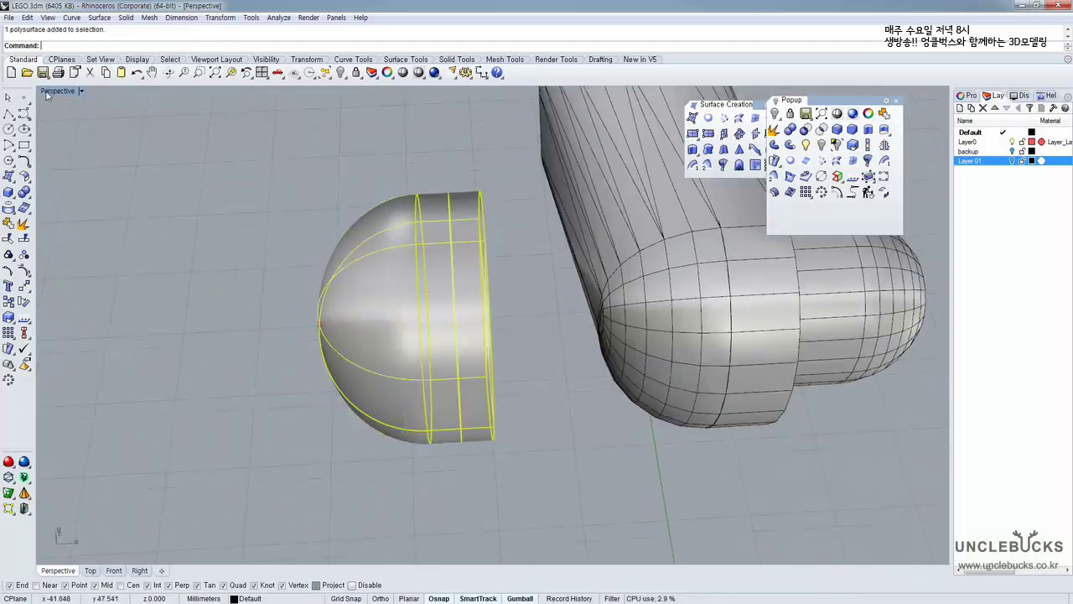
{"action": "double_click", "coordinate": [49, 92]}
{"action": "right_click_drag", "start_coordinate": [141, 363], "coordinate": [268, 364]}
{"action": "scroll", "coordinate": [227, 331], "scroll_direction": "up", "scroll_amount": 2}
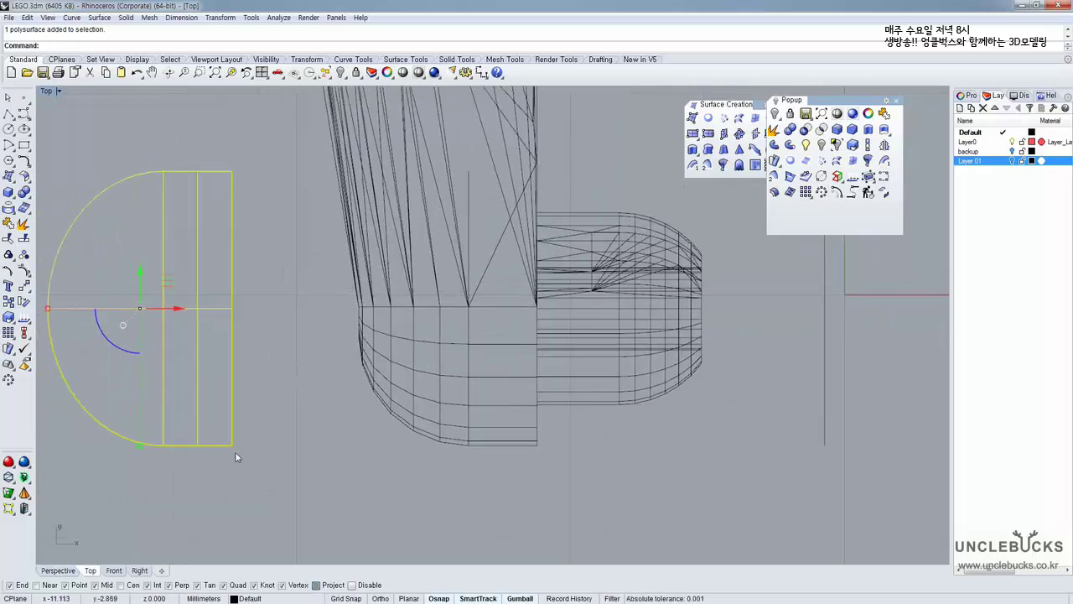
Try to move the joined solid by its flat end's lower corner onto the arm mesh's lower corner, and undo it
{"action": "type", "text": "m"}
{"action": "key", "text": "Return"}
{"action": "left_click", "coordinate": [233, 446]}
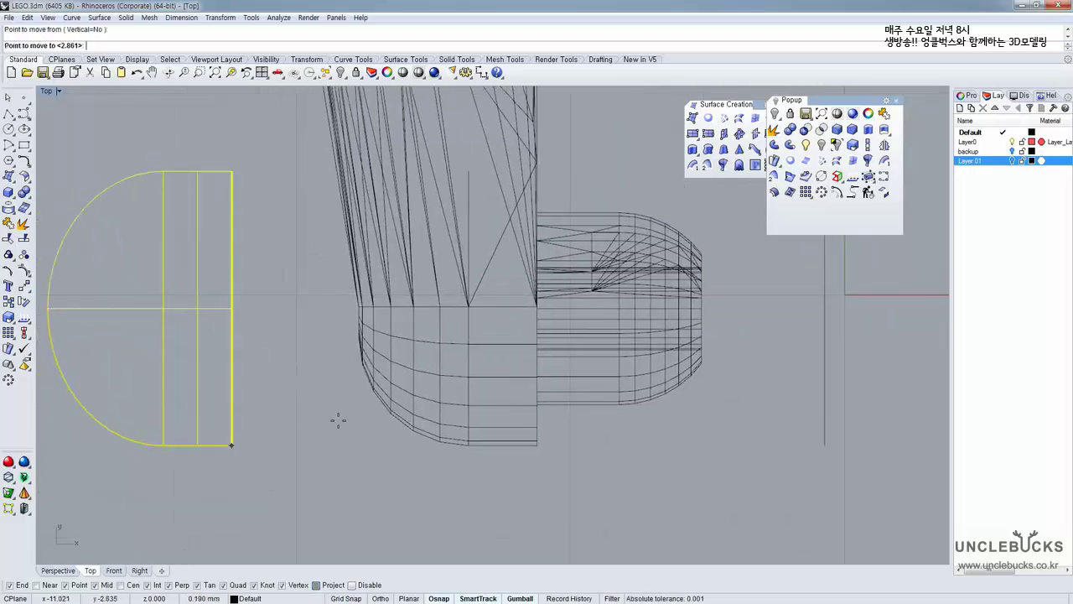
{"action": "left_click", "coordinate": [537, 447]}
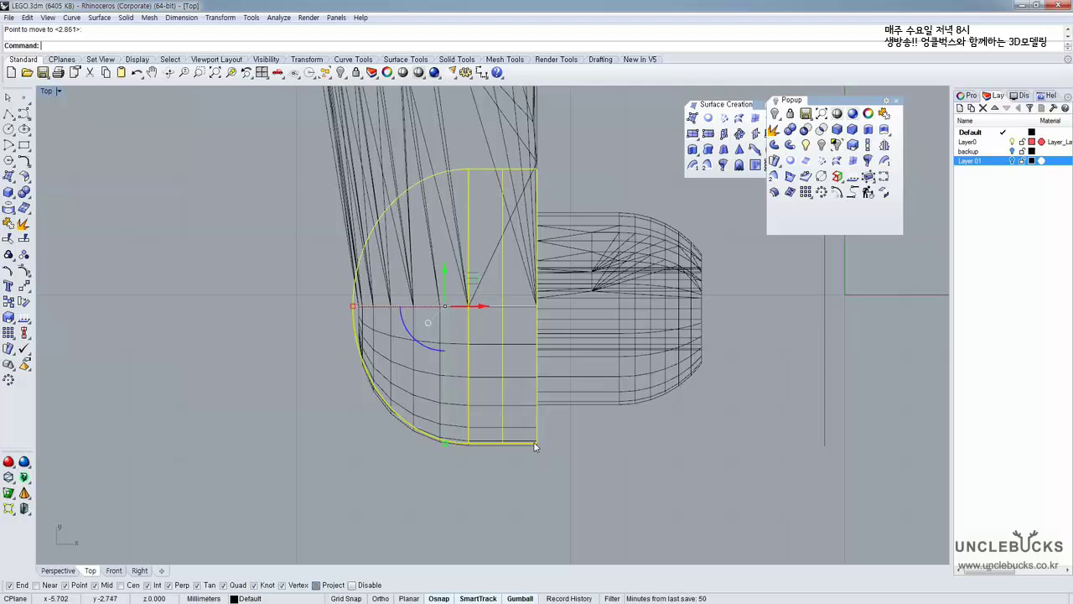
{"action": "scroll", "coordinate": [534, 444], "scroll_direction": "up", "scroll_amount": 3}
{"action": "key", "text": "ctrl+z"}
{"action": "scroll", "coordinate": [534, 444], "scroll_direction": "down", "scroll_amount": 3}
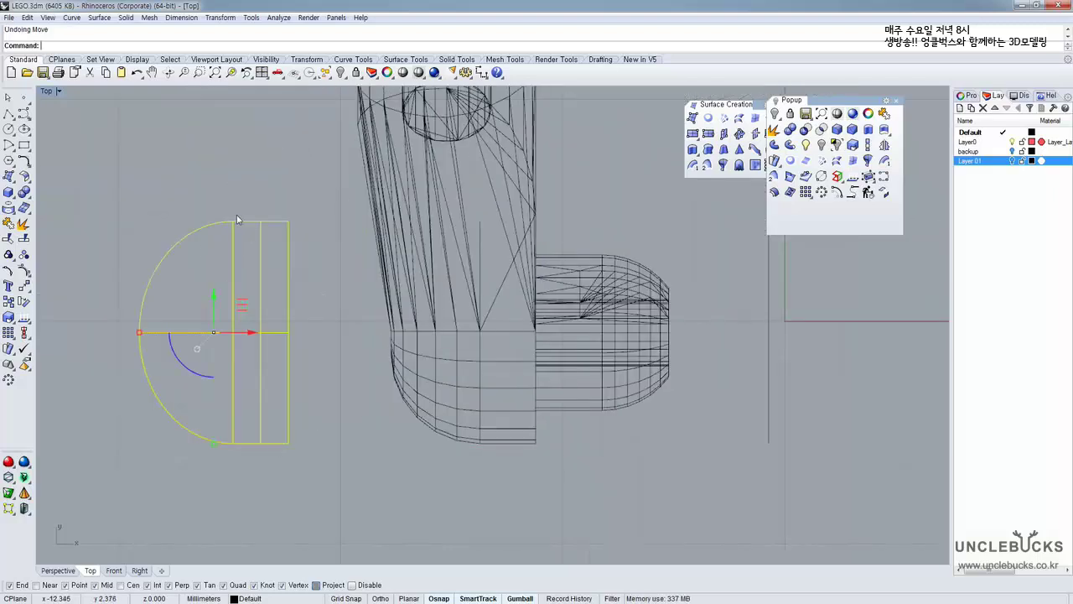
Move the joined solid so its flat end's lower corner snaps to the matching corner of the mesh's straight section
{"action": "scroll", "coordinate": [281, 455], "scroll_direction": "up", "scroll_amount": 3}
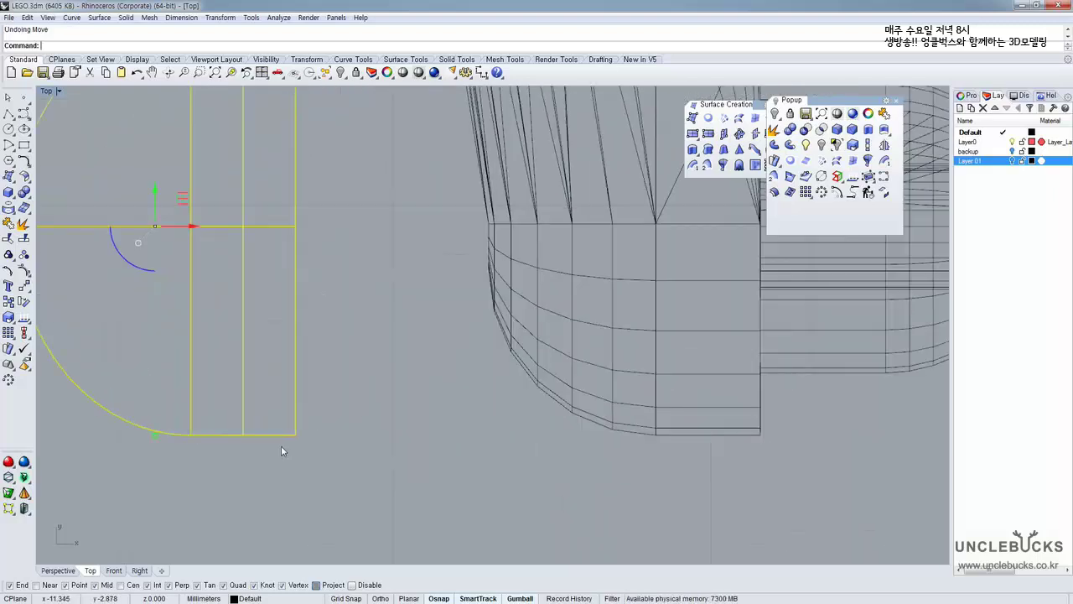
{"action": "type", "text": "m"}
{"action": "key", "text": "Return"}
{"action": "left_click", "coordinate": [295, 434]}
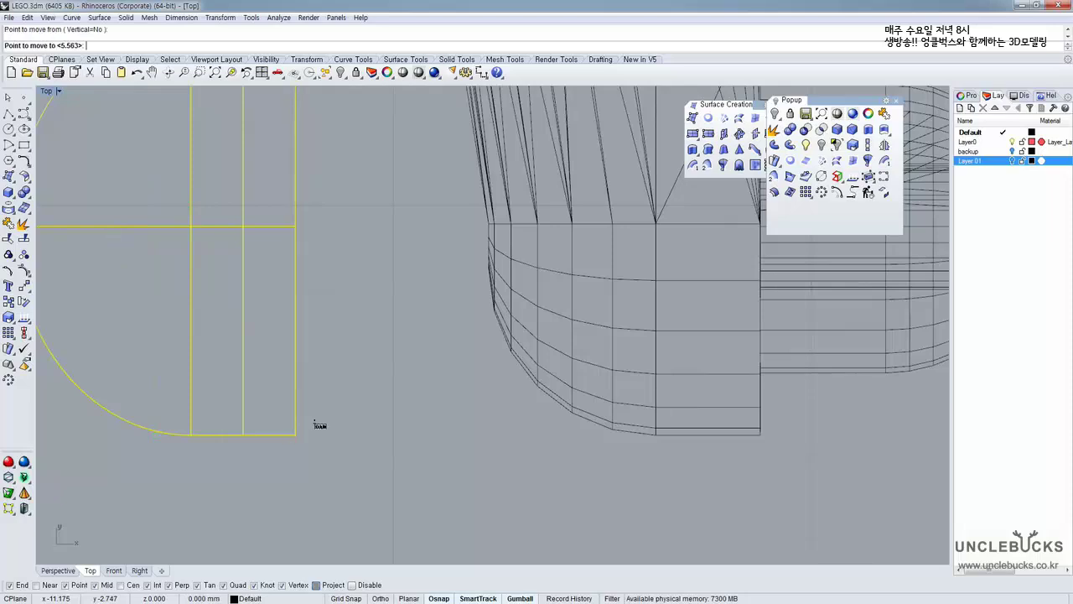
{"action": "scroll", "coordinate": [761, 429], "scroll_direction": "up", "scroll_amount": 3}
{"action": "left_click", "coordinate": [763, 427]}
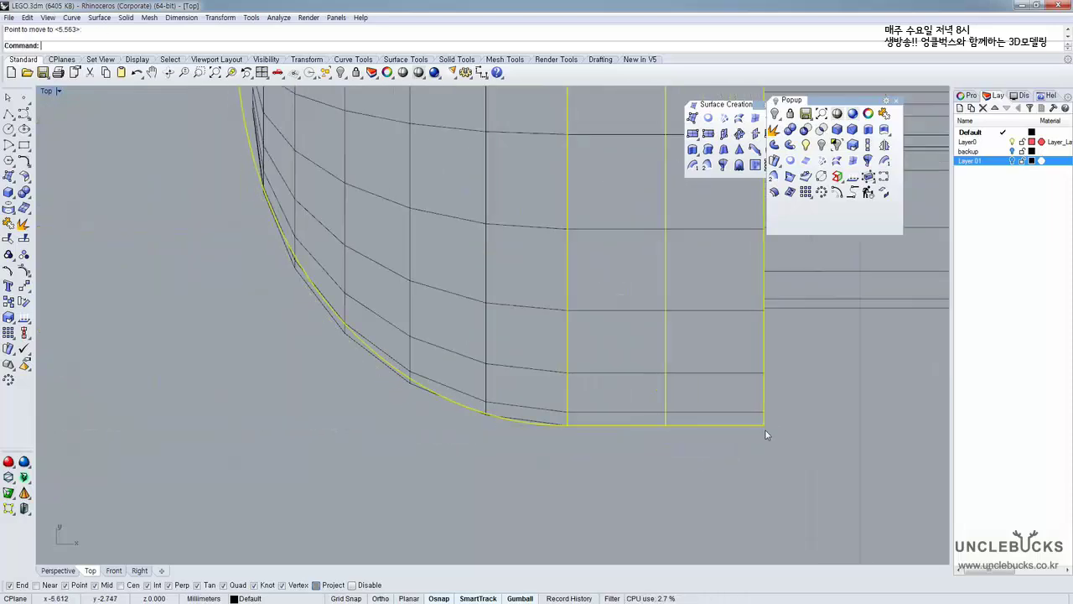
Examine in the Top view how the placed solid's rounded outline fits the arm mesh's outline
{"action": "scroll", "coordinate": [765, 430], "scroll_direction": "down", "scroll_amount": 5}
{"action": "scroll", "coordinate": [614, 347], "scroll_direction": "up", "scroll_amount": 4}
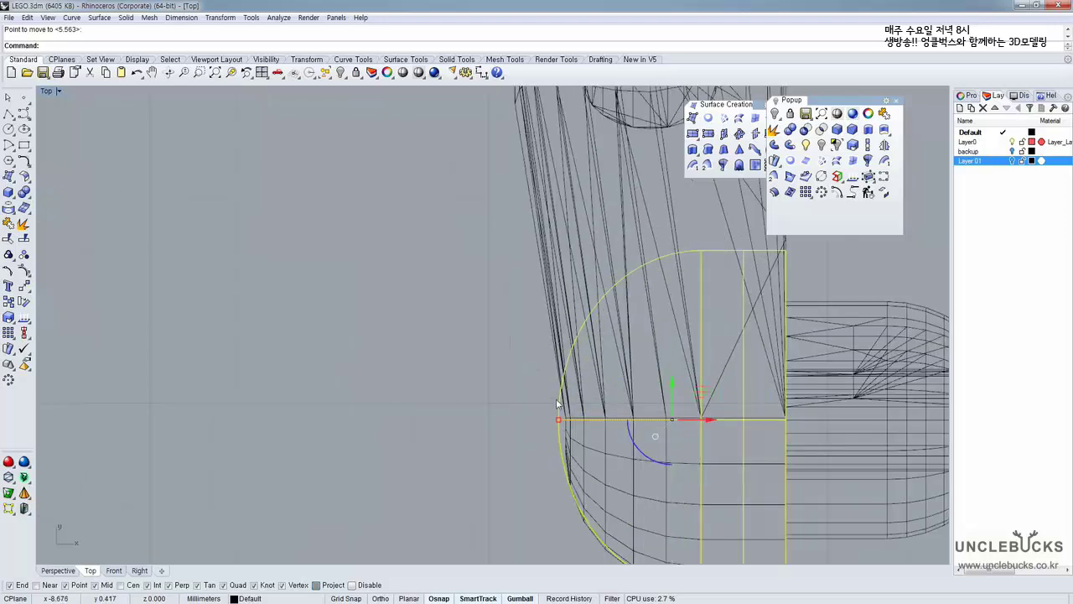
{"action": "right_click_drag", "start_coordinate": [572, 446], "coordinate": [422, 492]}
{"action": "scroll", "coordinate": [439, 341], "scroll_direction": "down", "scroll_amount": 10}
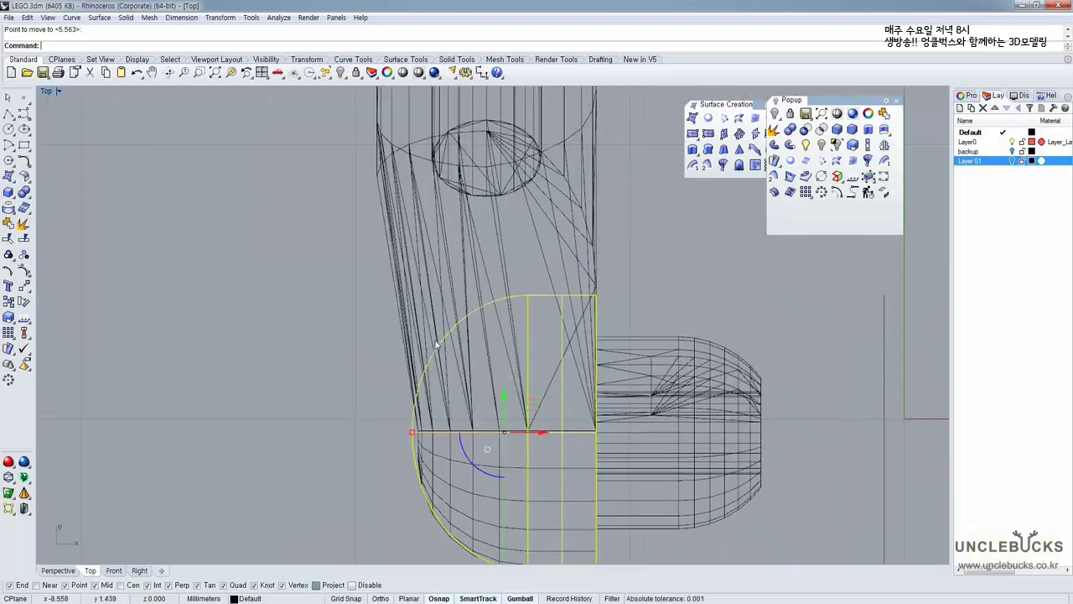
{"action": "scroll", "coordinate": [438, 323], "scroll_direction": "up", "scroll_amount": 8}
{"action": "scroll", "coordinate": [416, 322], "scroll_direction": "down", "scroll_amount": 5}
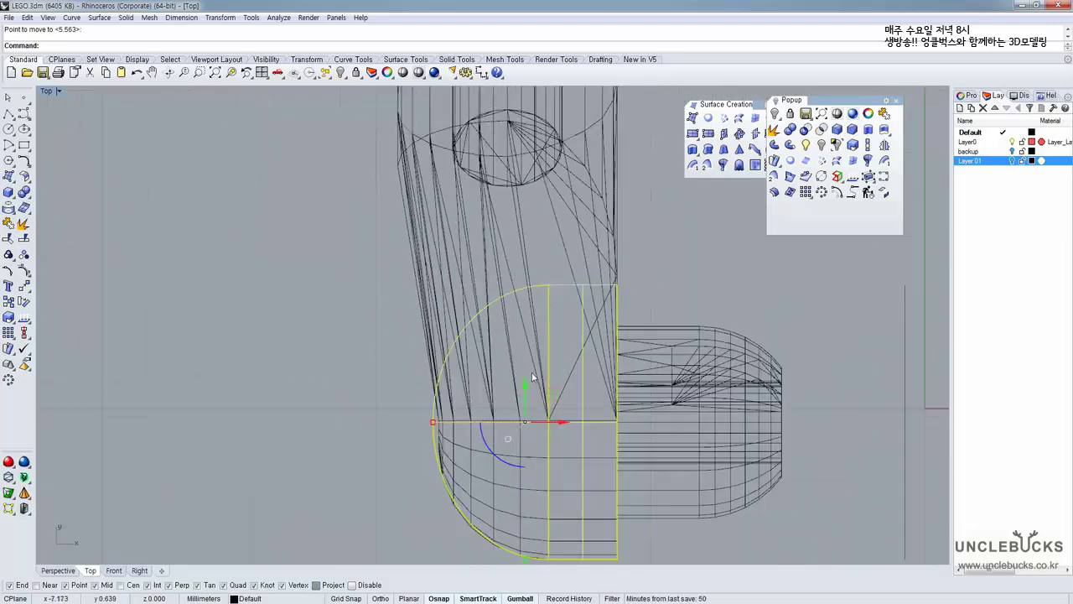
{"action": "scroll", "coordinate": [407, 379], "scroll_direction": "up", "scroll_amount": 2}
{"action": "scroll", "coordinate": [454, 386], "scroll_direction": "up", "scroll_amount": 4}
{"action": "left_click", "coordinate": [458, 386]}
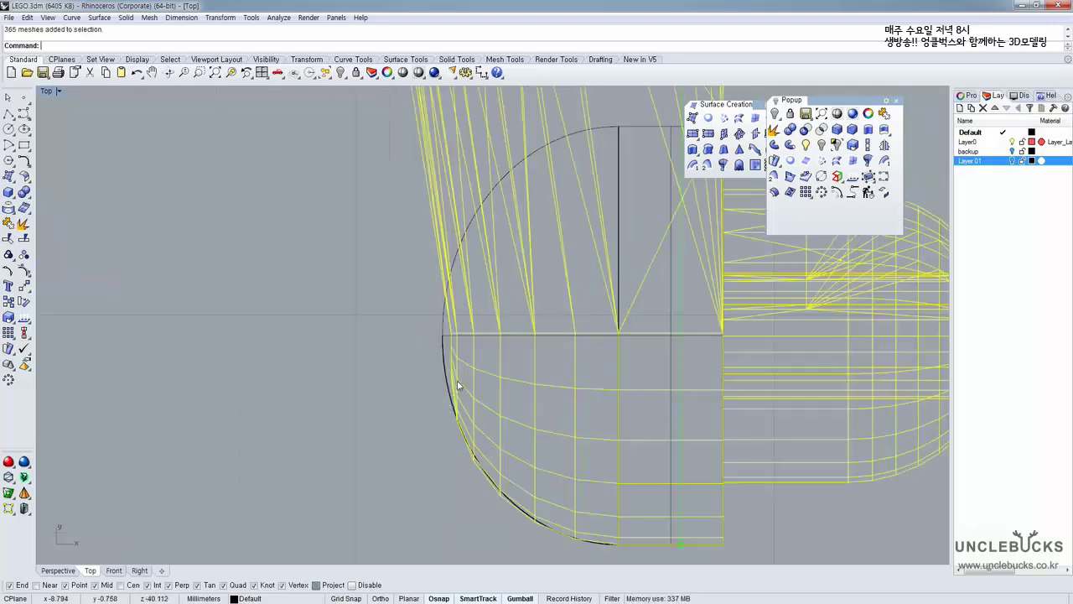
{"action": "key", "text": "ctrl+i"}
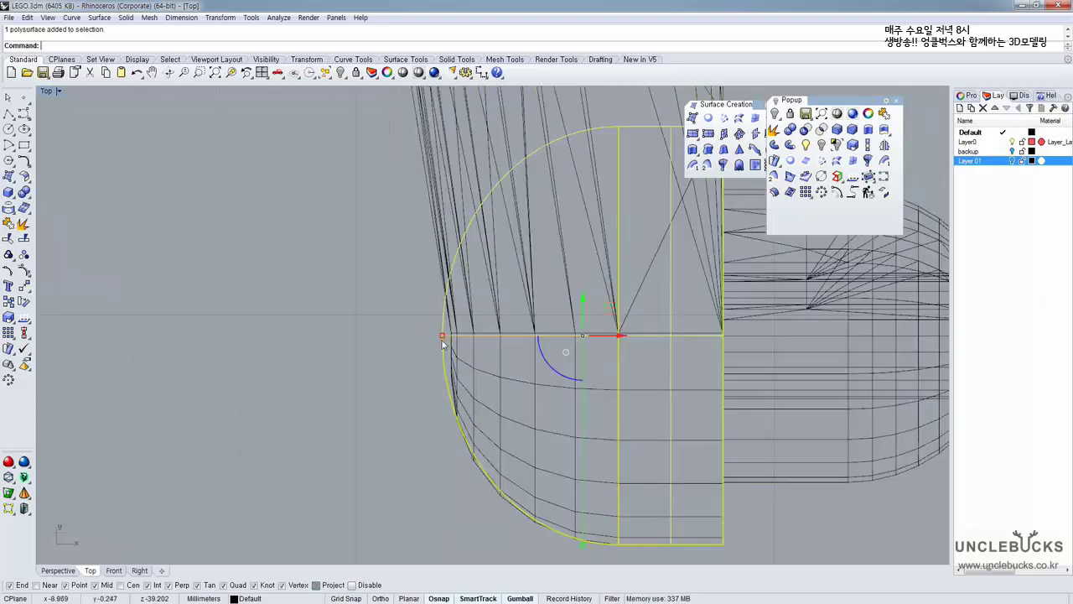
{"action": "scroll", "coordinate": [445, 344], "scroll_direction": "down", "scroll_amount": 2}
{"action": "scroll", "coordinate": [438, 375], "scroll_direction": "up", "scroll_amount": 2}
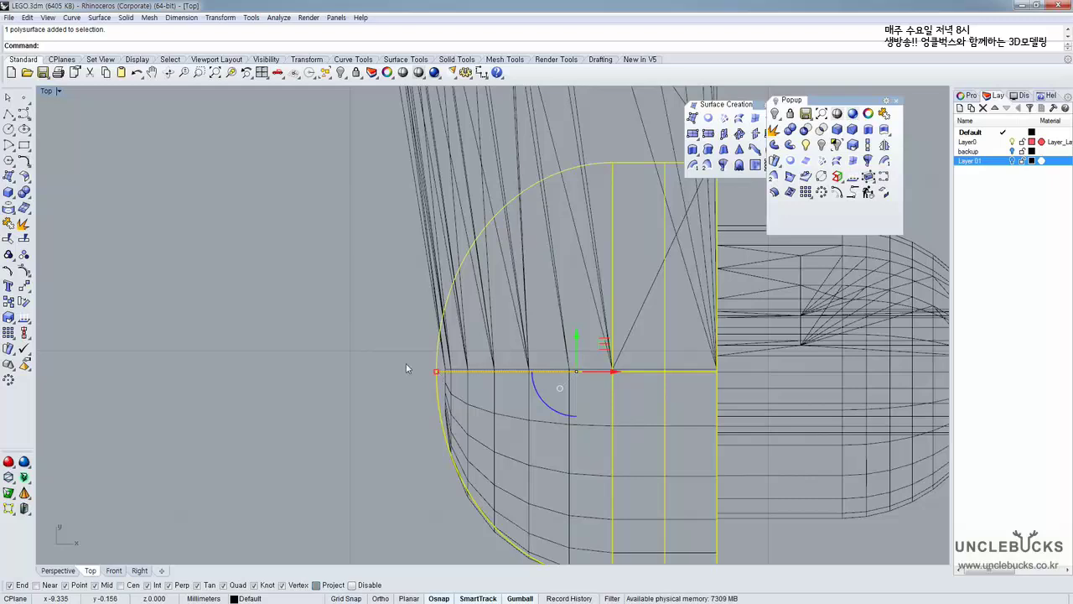
{"action": "scroll", "coordinate": [394, 369], "scroll_direction": "up", "scroll_amount": 2}
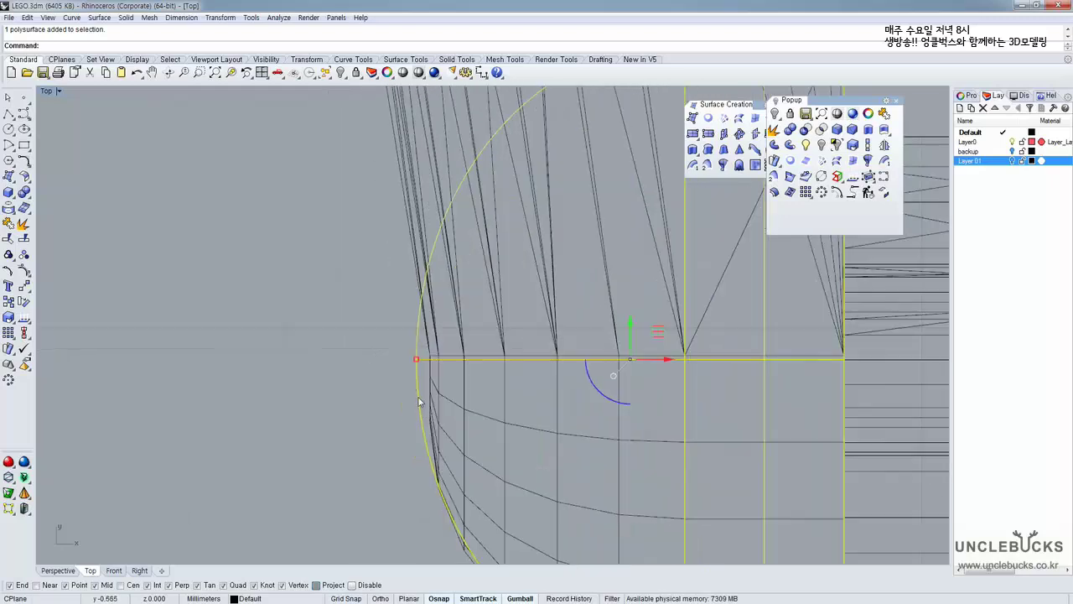
{"action": "scroll", "coordinate": [411, 358], "scroll_direction": "down", "scroll_amount": 3}
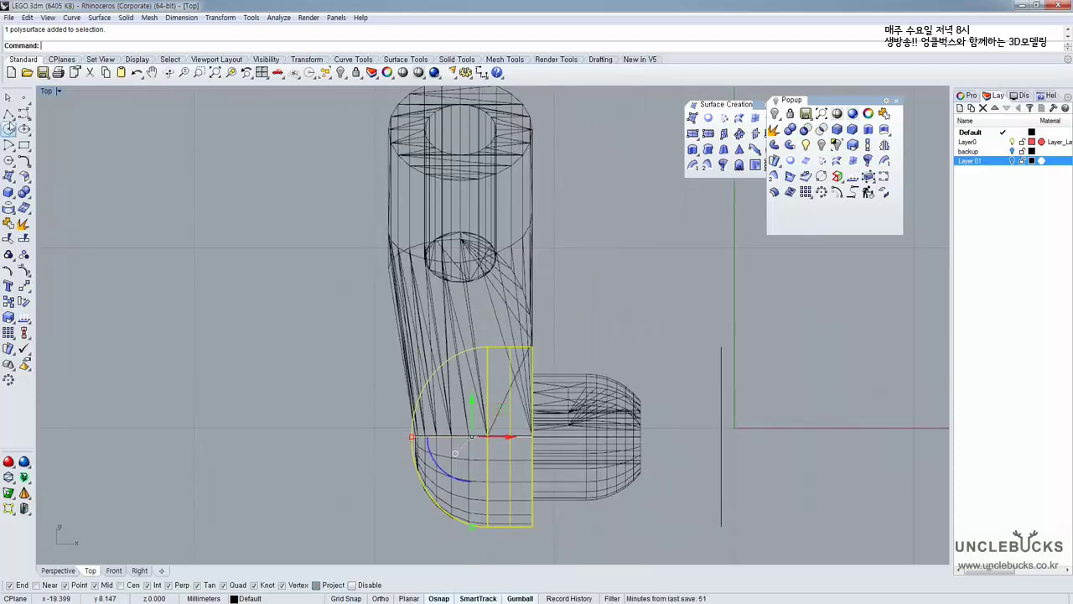
Draw a straight line along the slanted arm section's outer edge, from the outer elbow corner past the solid's rounded outline
{"action": "left_click", "coordinate": [7, 113]}
{"action": "scroll", "coordinate": [368, 311], "scroll_direction": "up", "scroll_amount": 1}
{"action": "scroll", "coordinate": [369, 311], "scroll_direction": "up", "scroll_amount": 5}
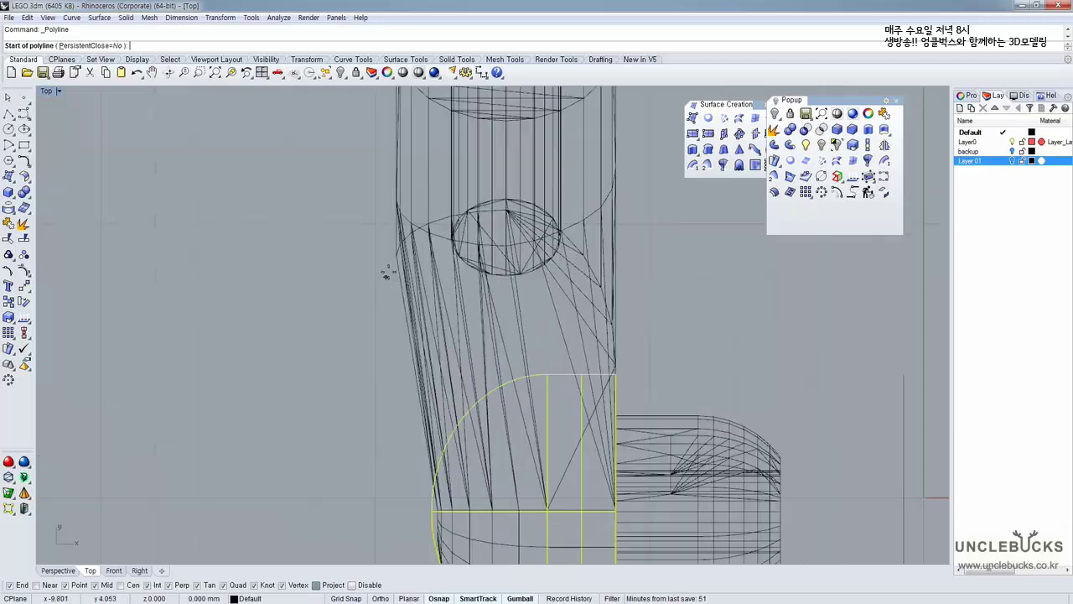
{"action": "left_click", "coordinate": [406, 231]}
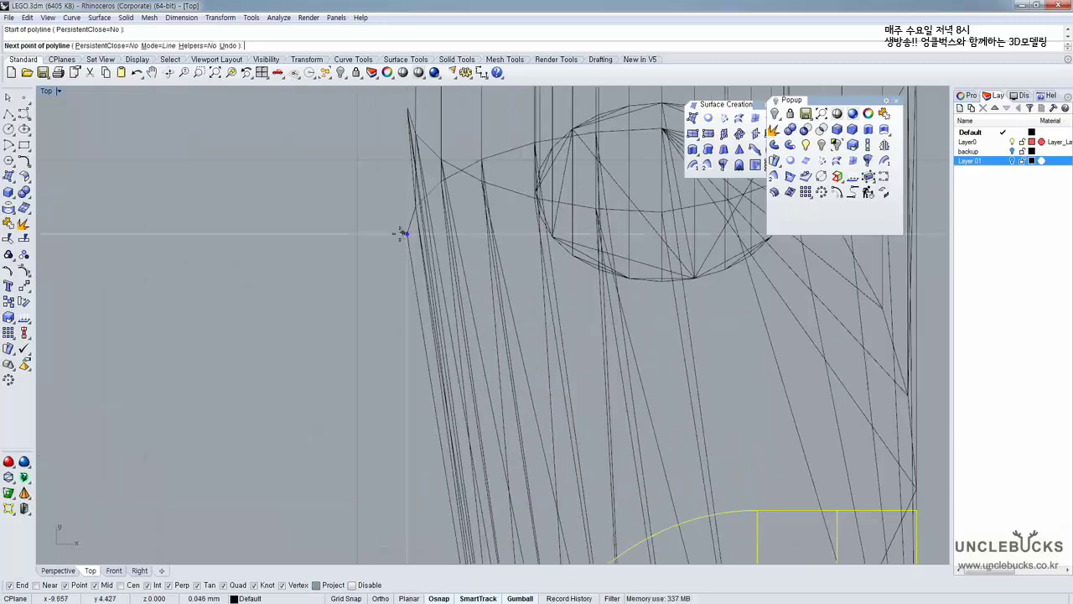
{"action": "scroll", "coordinate": [399, 232], "scroll_direction": "down", "scroll_amount": 4}
{"action": "scroll", "coordinate": [377, 271], "scroll_direction": "up", "scroll_amount": 5}
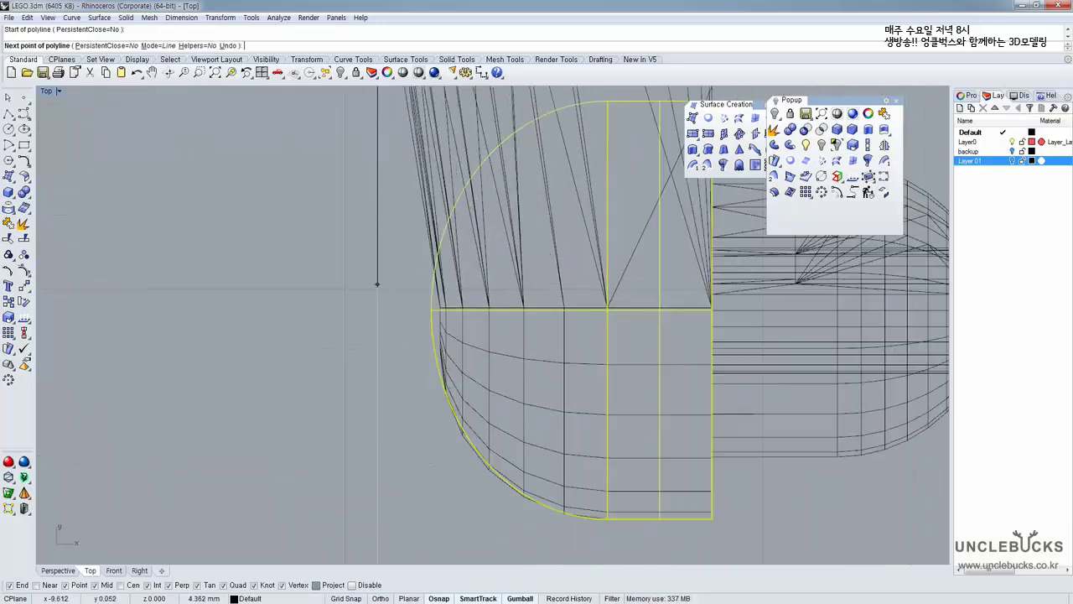
{"action": "right_click_drag", "start_coordinate": [437, 462], "coordinate": [360, 240]}
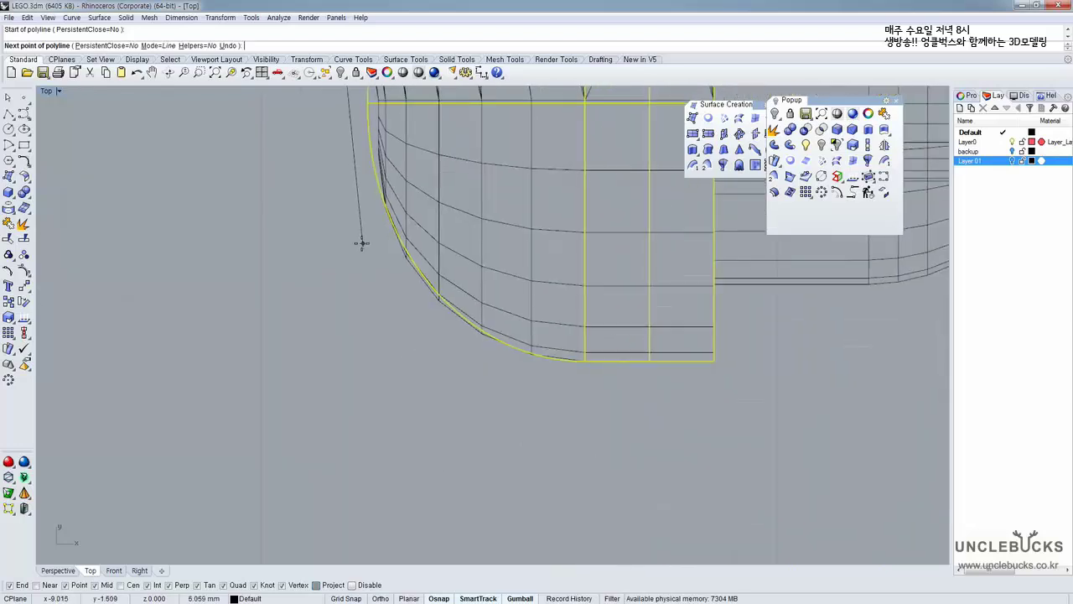
{"action": "left_click", "coordinate": [402, 388]}
{"action": "key", "text": "Return"}
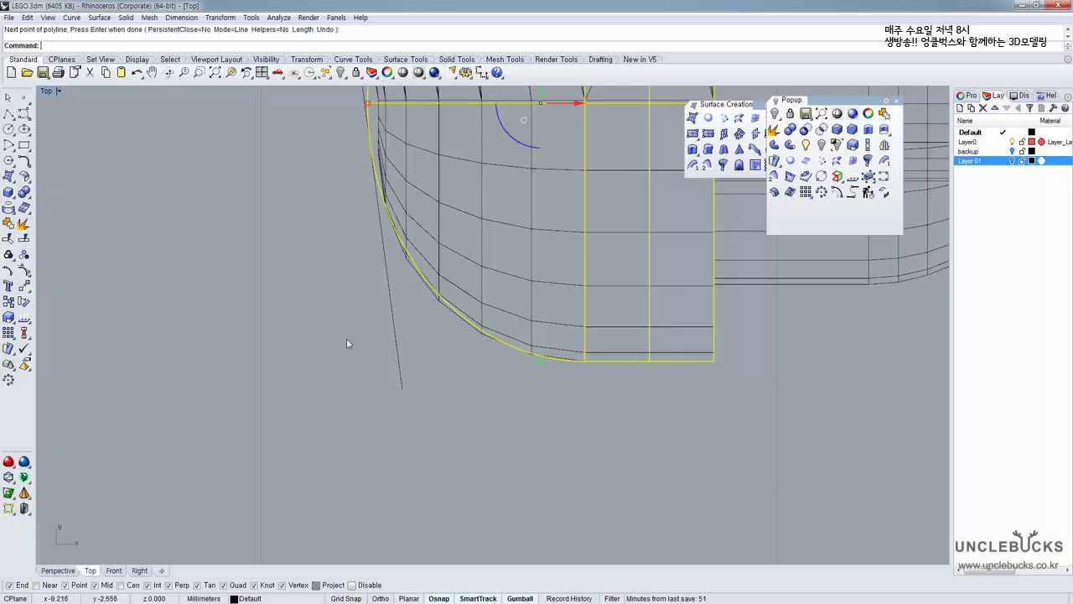
Draw a cross line from the mesh corner on the solid's flat end to the slanted line, roughly perpendicular to it, beside the dome's outline
{"action": "left_click", "coordinate": [391, 311]}
{"action": "scroll", "coordinate": [312, 390], "scroll_direction": "down", "scroll_amount": 4}
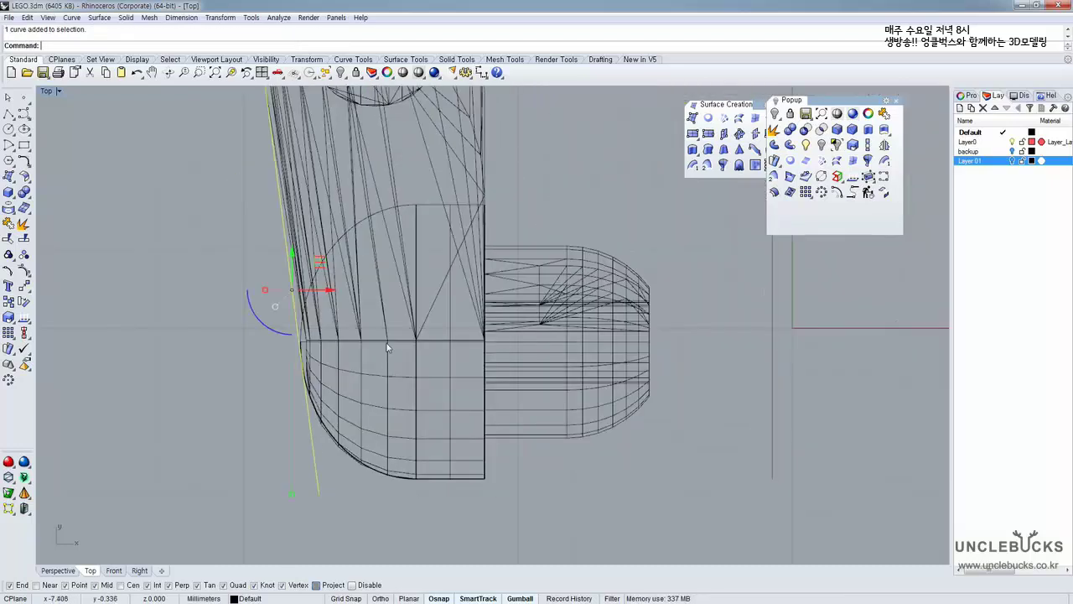
{"action": "scroll", "coordinate": [471, 309], "scroll_direction": "up", "scroll_amount": 2}
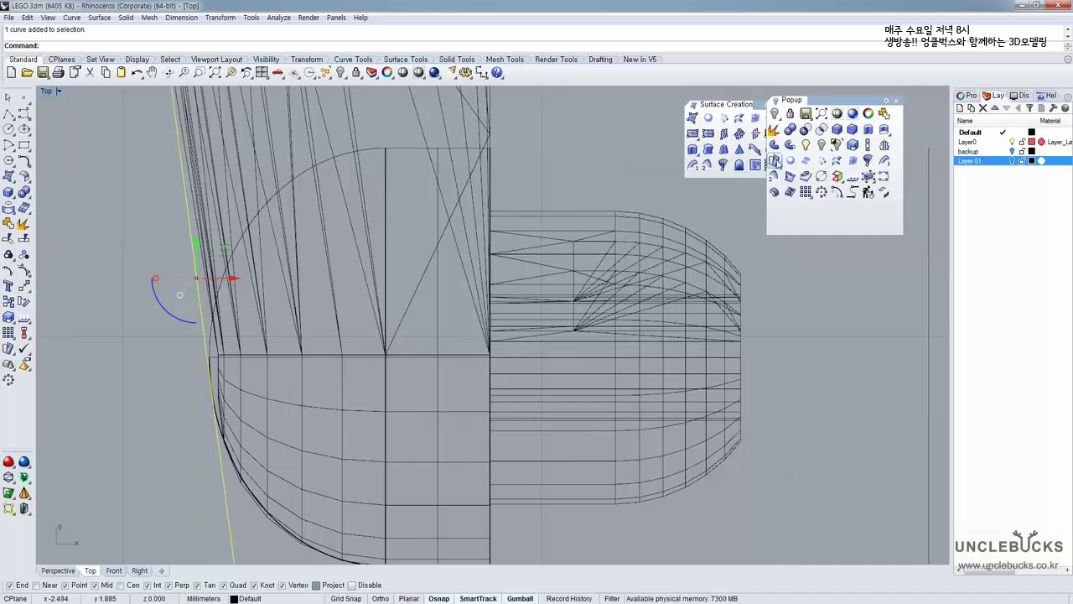
{"action": "left_click", "coordinate": [9, 115]}
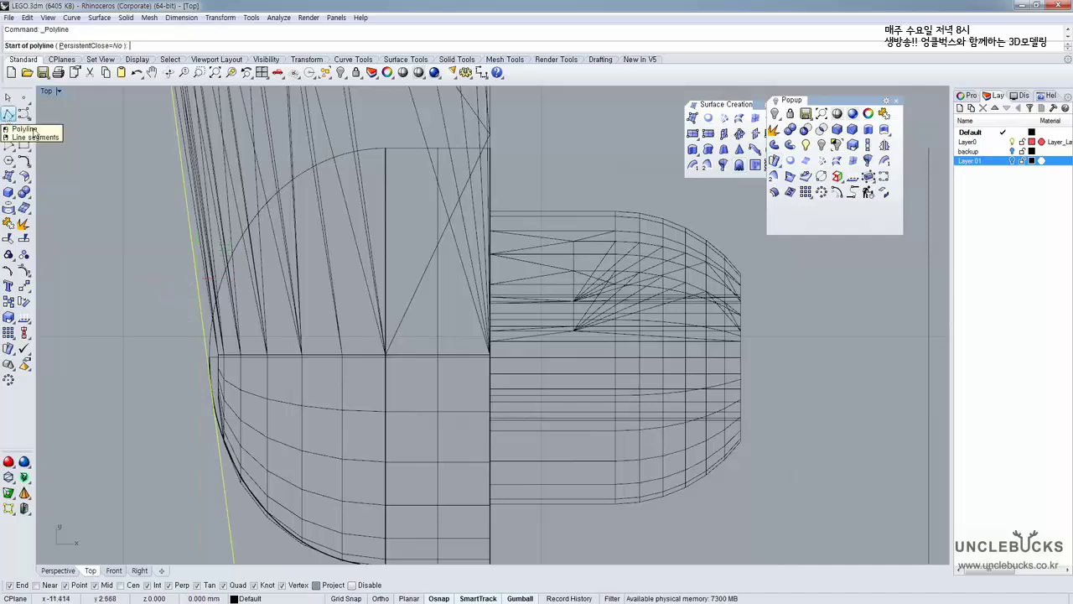
{"action": "right_click_drag", "start_coordinate": [318, 330], "coordinate": [325, 249]}
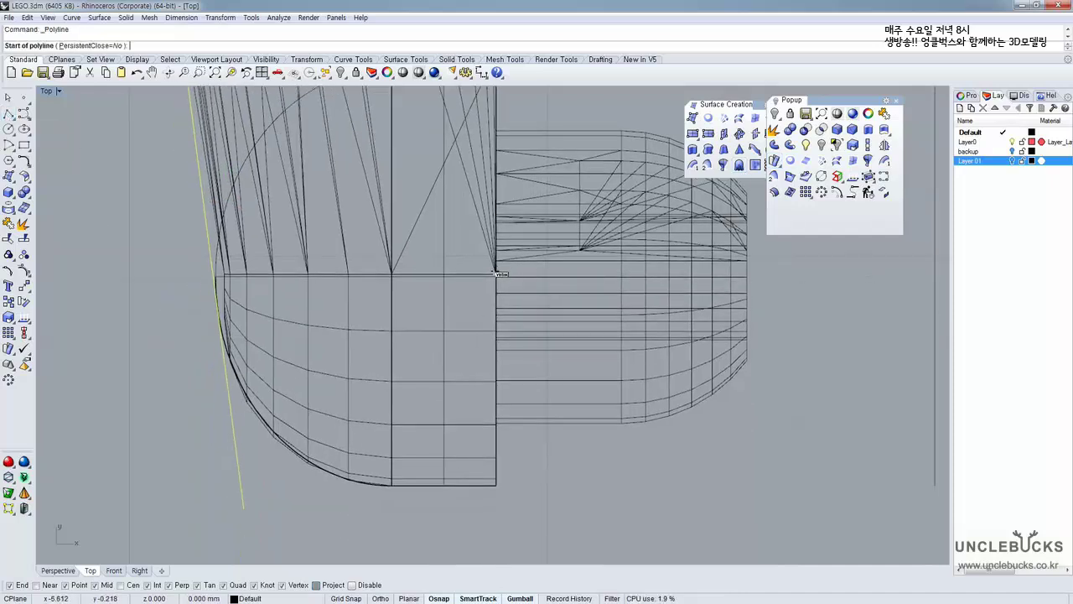
{"action": "left_click", "coordinate": [495, 273]}
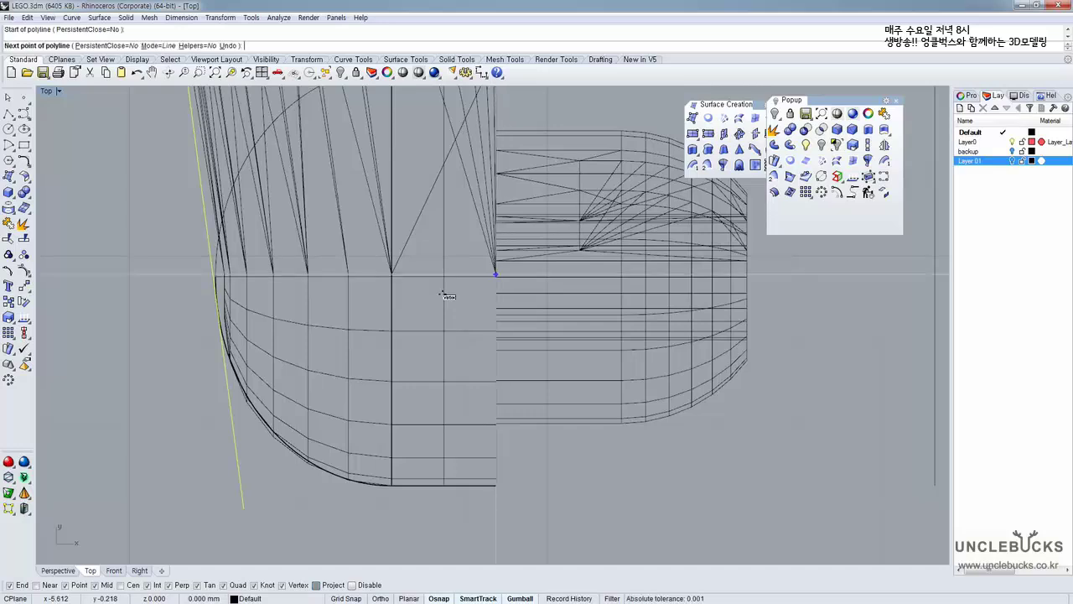
{"action": "scroll", "coordinate": [216, 311], "scroll_direction": "up", "scroll_amount": 2}
{"action": "scroll", "coordinate": [216, 309], "scroll_direction": "up", "scroll_amount": 4}
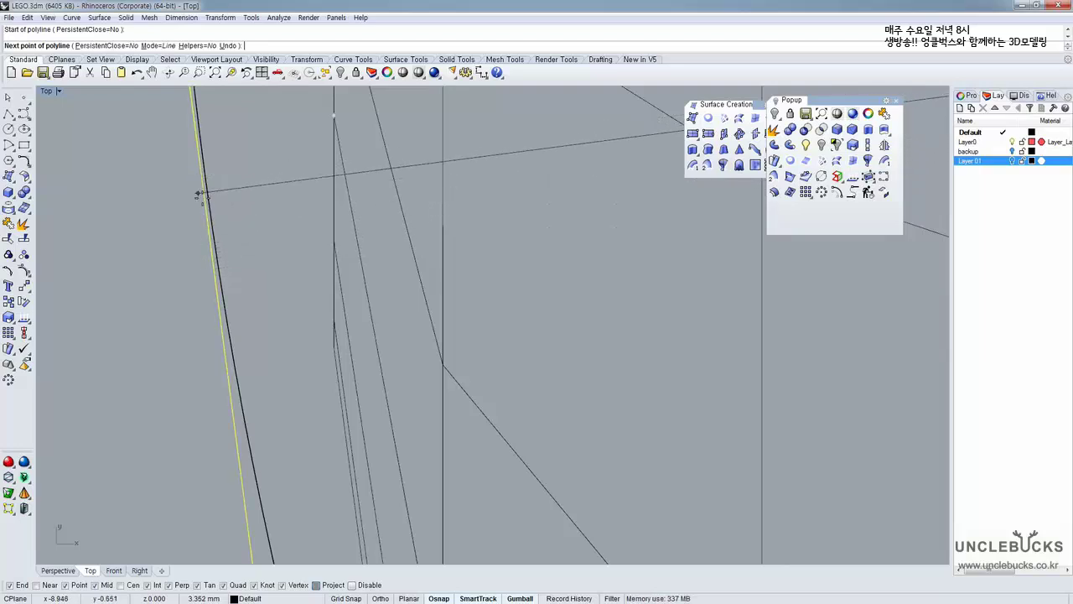
{"action": "left_click", "coordinate": [205, 202]}
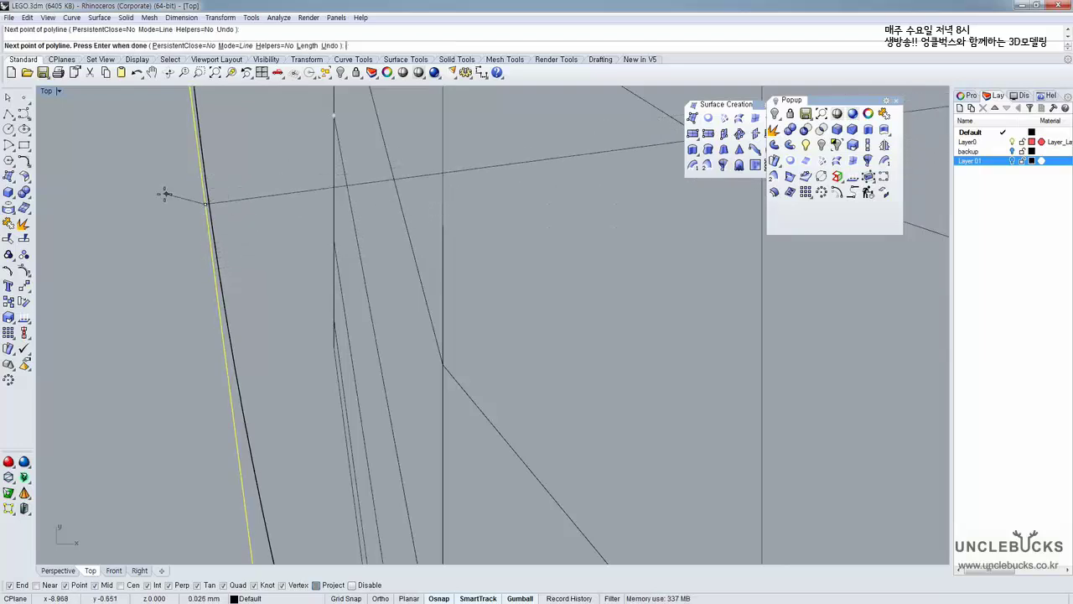
Trim away the part of the dome-and-cylinder solid on the slanted arm's side of the cross line, finishing in the Perspective view
{"action": "left_click", "coordinate": [241, 199]}
{"action": "left_click", "coordinate": [208, 219], "text": "shift"}
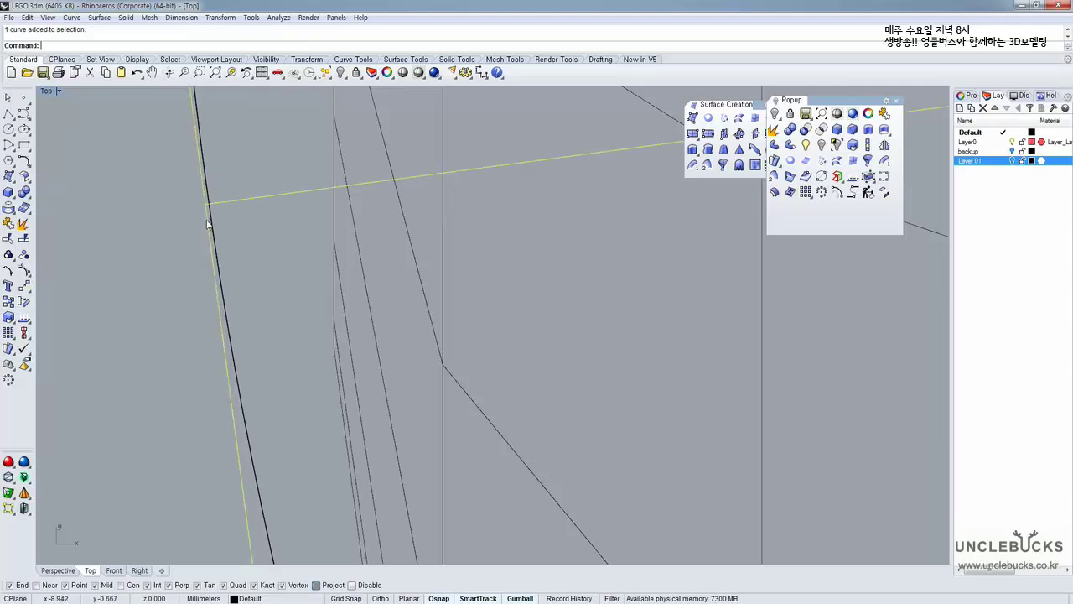
{"action": "scroll", "coordinate": [208, 219], "scroll_direction": "down", "scroll_amount": 10}
{"action": "scroll", "coordinate": [218, 285], "scroll_direction": "down", "scroll_amount": 8}
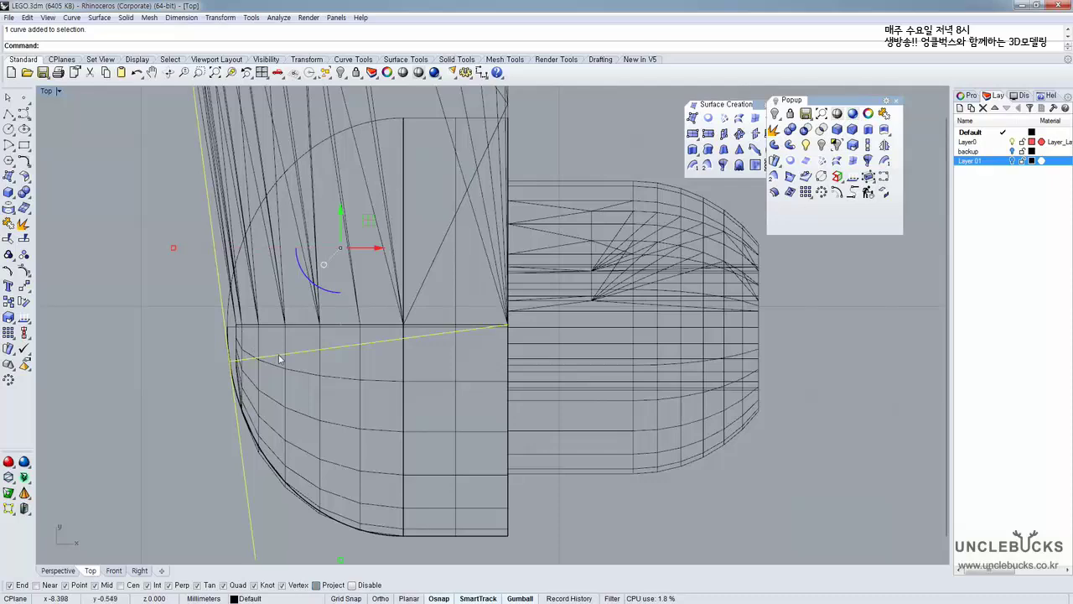
{"action": "left_click", "coordinate": [289, 355]}
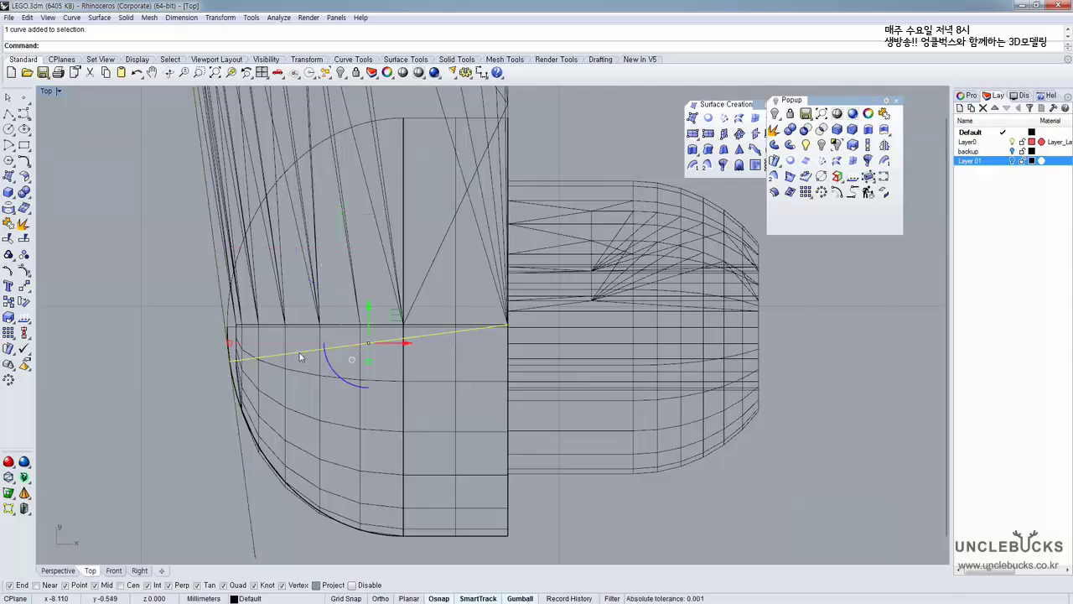
{"action": "left_click", "coordinate": [9, 239]}
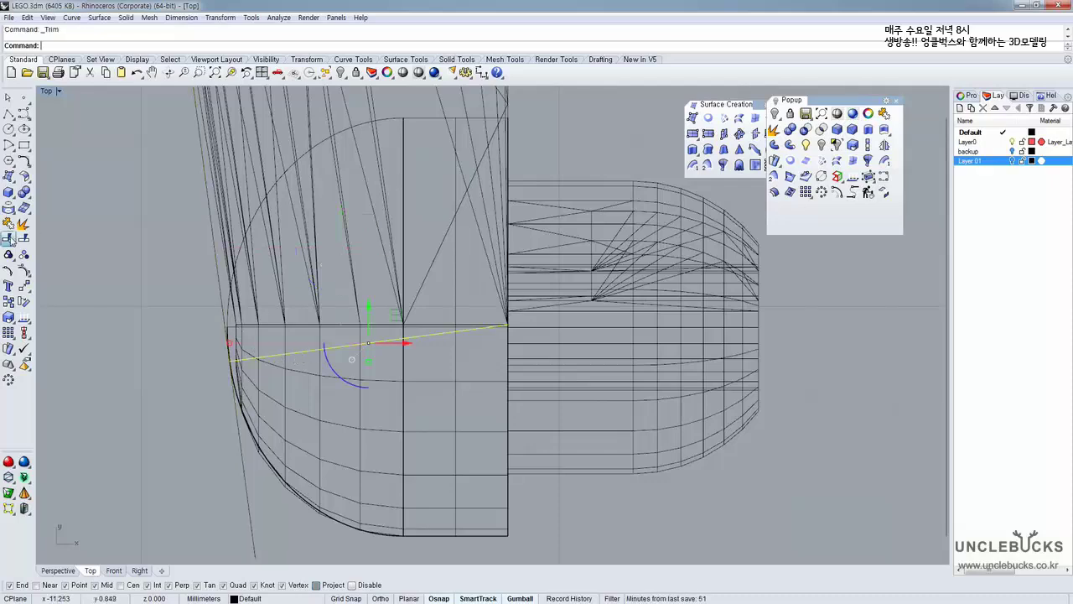
{"action": "left_click", "coordinate": [392, 120]}
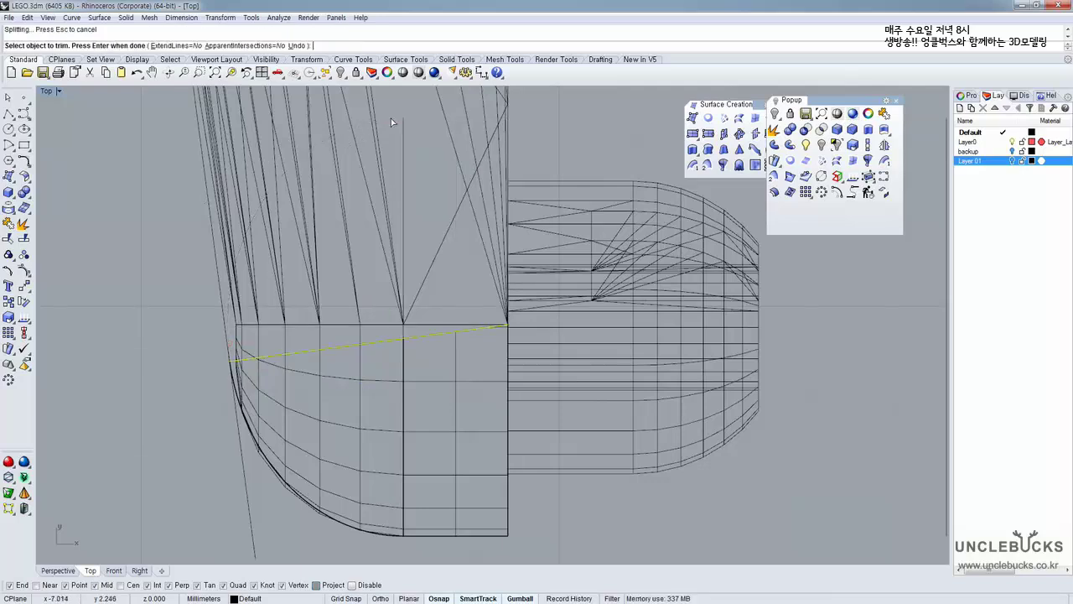
{"action": "double_click", "coordinate": [47, 91]}
{"action": "double_click", "coordinate": [513, 91]}
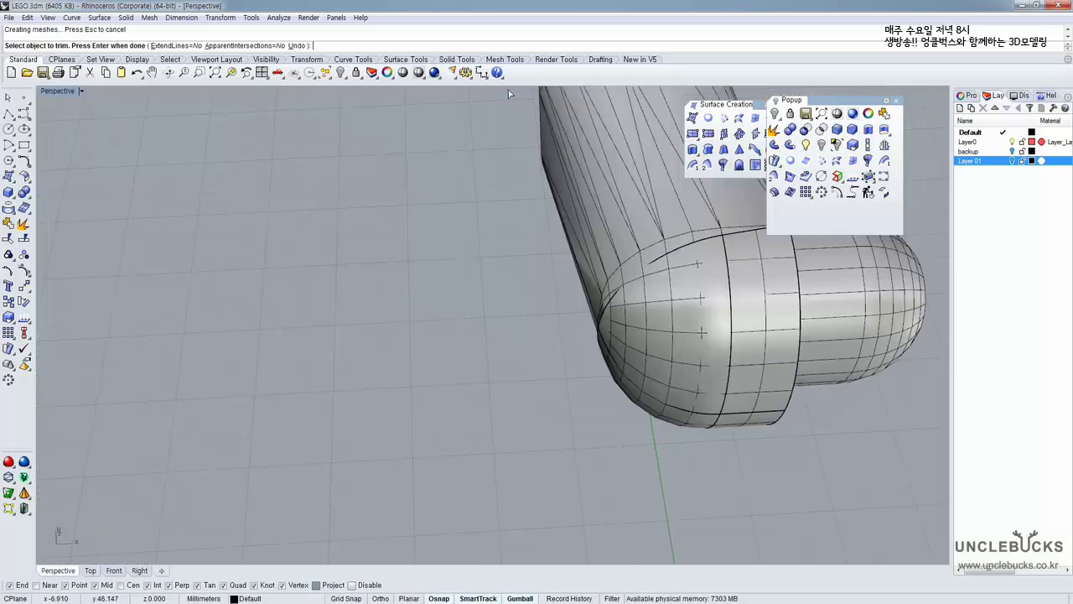
{"action": "scroll", "coordinate": [462, 287], "scroll_direction": "up", "scroll_amount": 3}
{"action": "scroll", "coordinate": [502, 403], "scroll_direction": "down", "scroll_amount": 3}
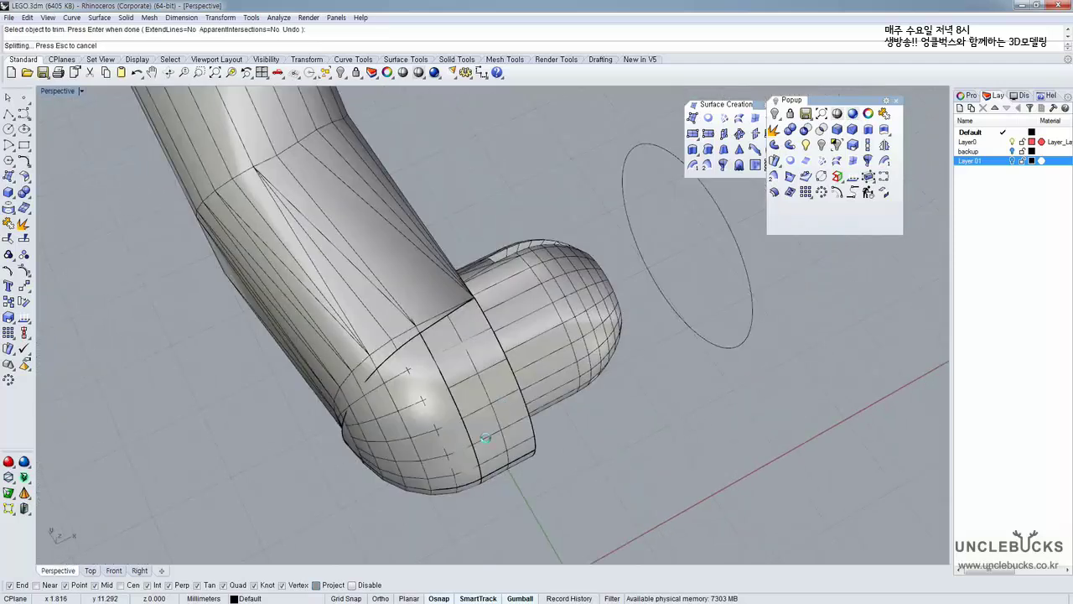
{"action": "right_click", "coordinate": [497, 454]}
Try to move the trimmed dome-and-cylinder piece away from the arm mesh, and undo the move
{"action": "left_click", "coordinate": [486, 459]}
{"action": "right_click_drag", "start_coordinate": [481, 462], "coordinate": [571, 323]}
{"action": "scroll", "coordinate": [439, 463], "scroll_direction": "down", "scroll_amount": 3}
{"action": "scroll", "coordinate": [421, 313], "scroll_direction": "up", "scroll_amount": 4}
{"action": "right_click_drag", "start_coordinate": [415, 316], "coordinate": [462, 298]}
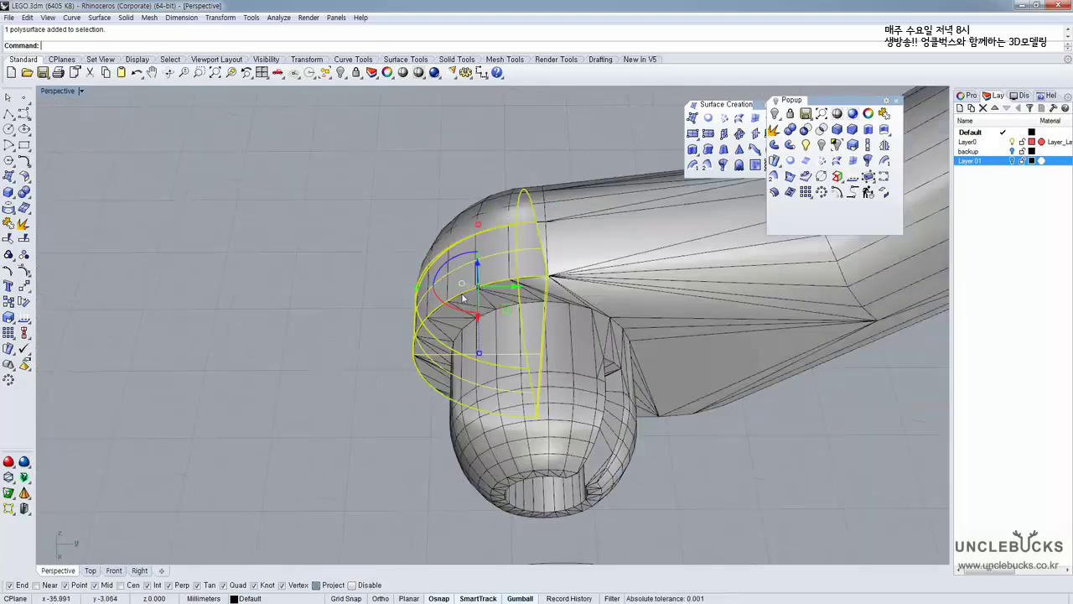
{"action": "left_click_drag", "start_coordinate": [497, 289], "coordinate": [302, 254]}
{"action": "right_click_drag", "start_coordinate": [302, 253], "coordinate": [446, 277]}
{"action": "key", "text": "ctrl+z"}
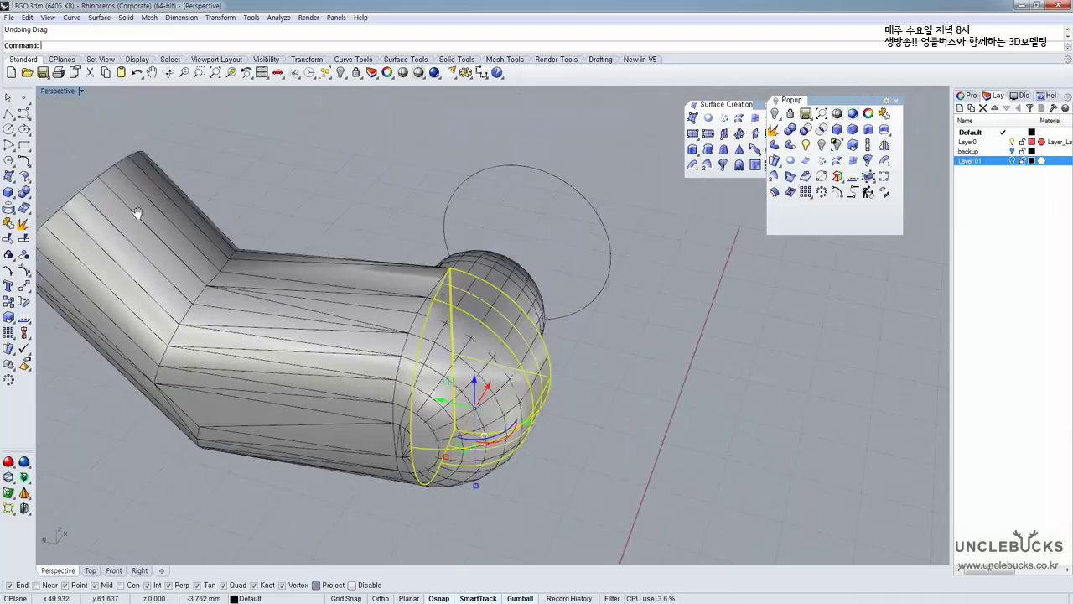
Examine the arm mesh's bent middle section and hollow round end from several sides in the Perspective view
{"action": "right_click_drag", "start_coordinate": [137, 213], "coordinate": [273, 237], "text": "shift"}
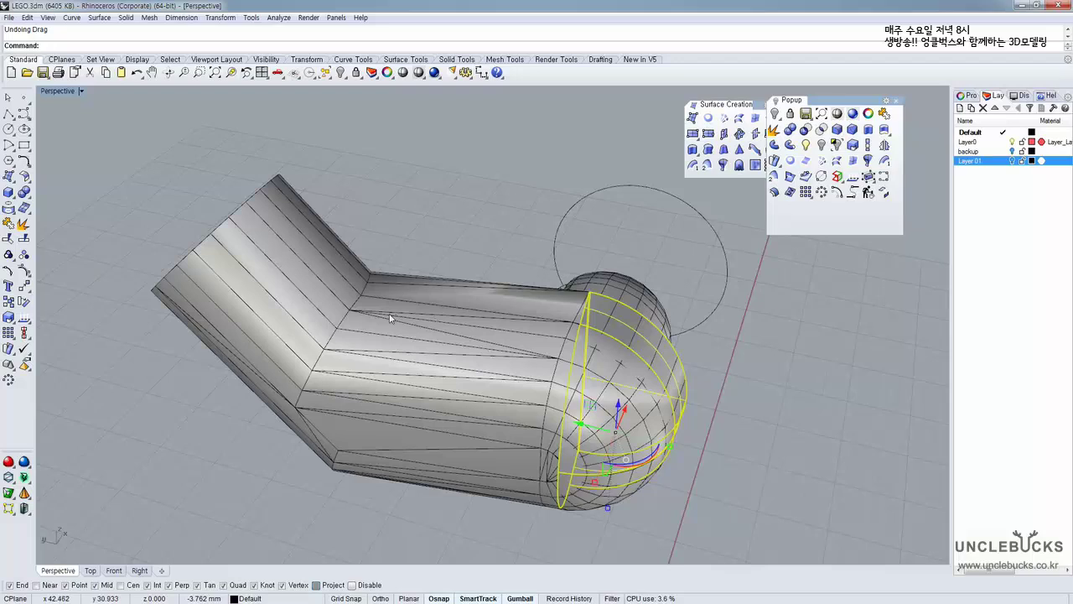
{"action": "right_click_drag", "start_coordinate": [299, 290], "coordinate": [493, 216]}
{"action": "key", "text": "ctrl+a"}
{"action": "key", "text": "Escape"}
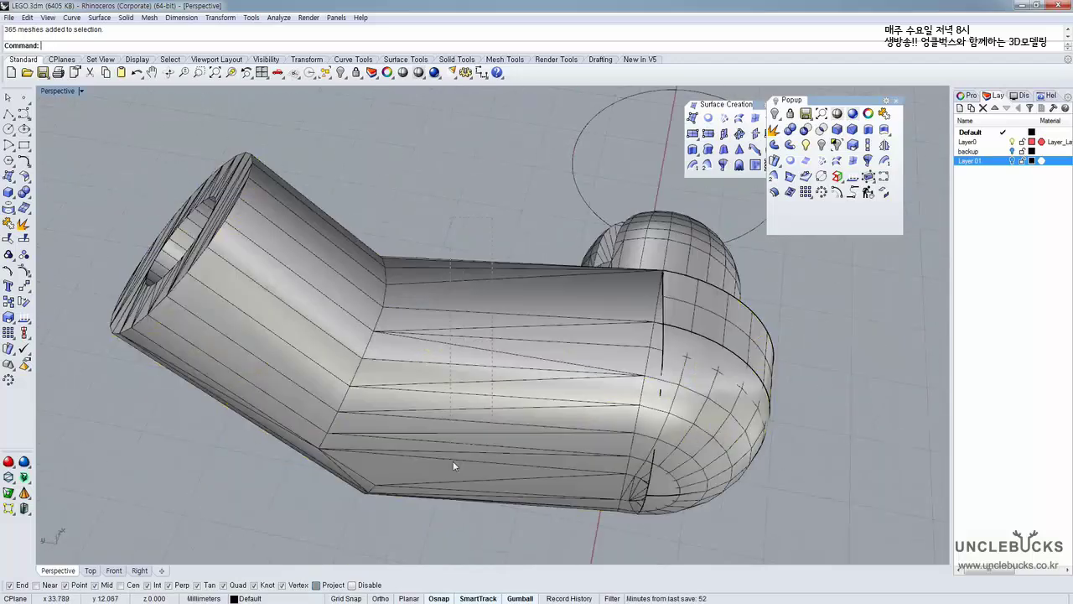
{"action": "key", "text": "ctrl+a"}
{"action": "left_click", "coordinate": [464, 230]}
{"action": "right_click_drag", "start_coordinate": [468, 268], "coordinate": [292, 331]}
{"action": "right_click_drag", "start_coordinate": [411, 400], "coordinate": [375, 356]}
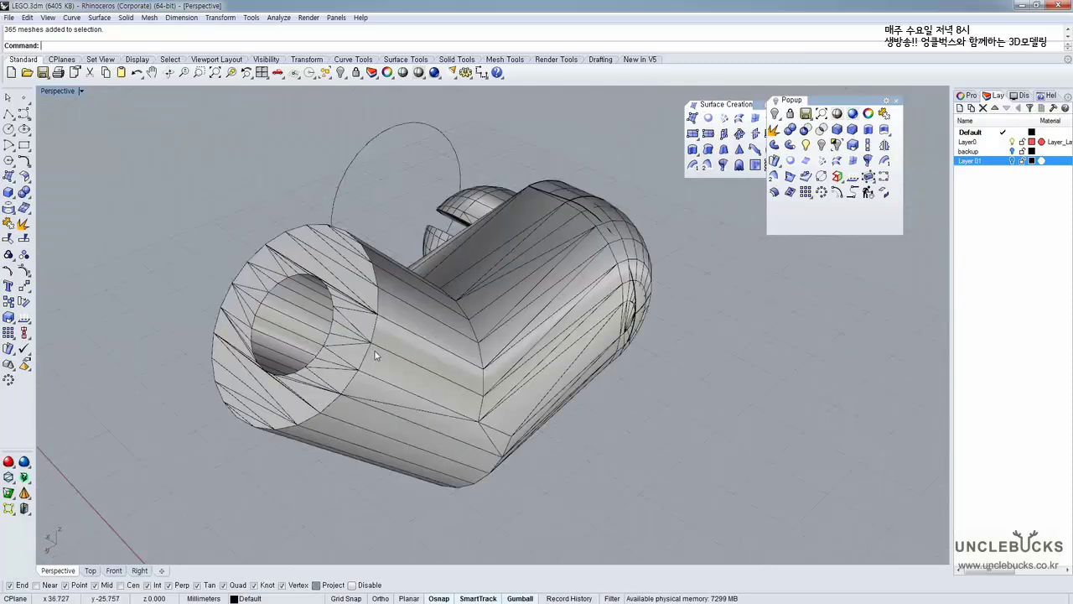
{"action": "right_click_drag", "start_coordinate": [409, 438], "coordinate": [483, 303]}
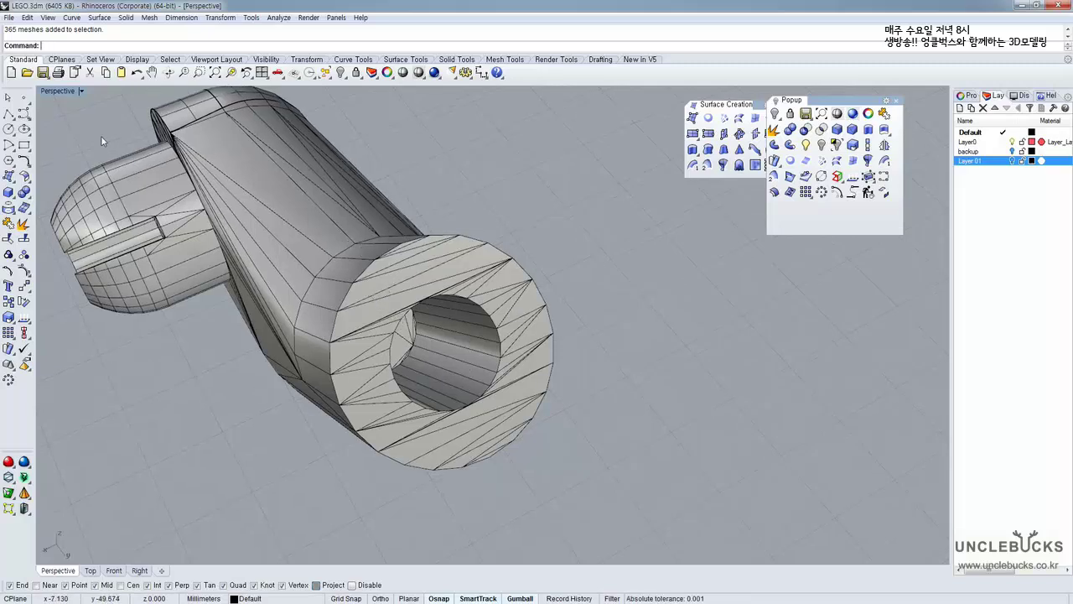
{"action": "right_click_drag", "start_coordinate": [134, 204], "coordinate": [322, 224]}
{"action": "left_click", "coordinate": [300, 285]}
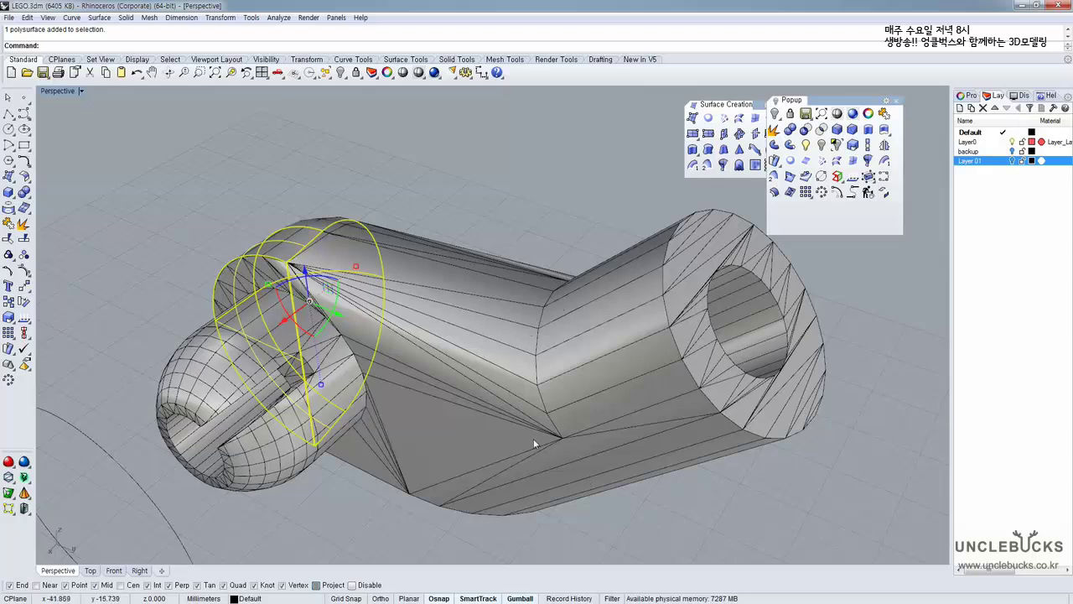
{"action": "right_click_drag", "start_coordinate": [609, 340], "coordinate": [455, 287]}
Try to draw a circle by diameter on the arm mesh's hollow end face with projected snapping turned off
{"action": "left_click", "coordinate": [9, 130]}
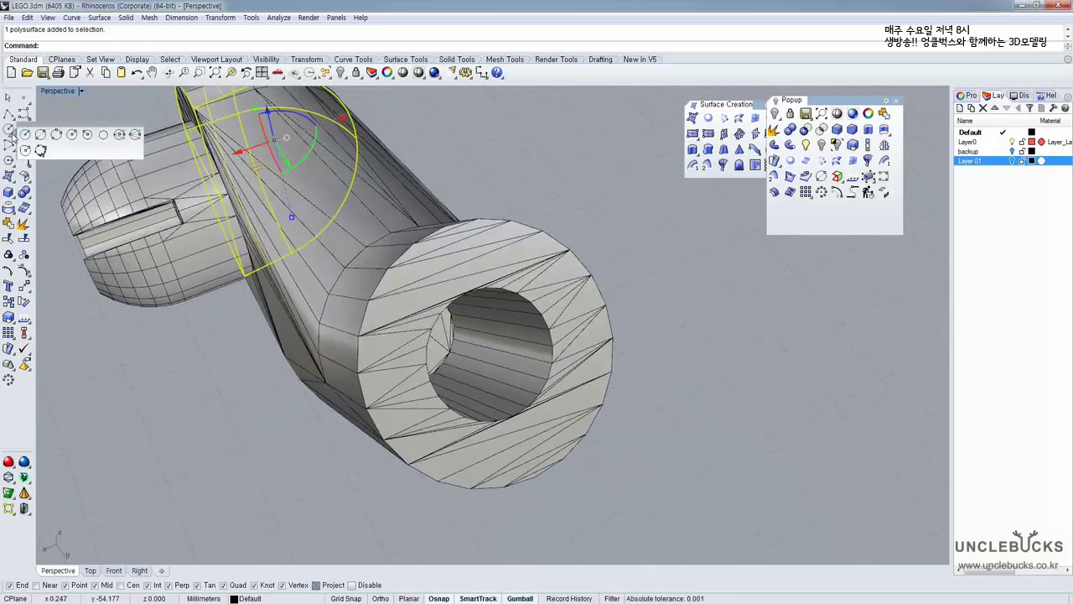
{"action": "left_click", "coordinate": [40, 135]}
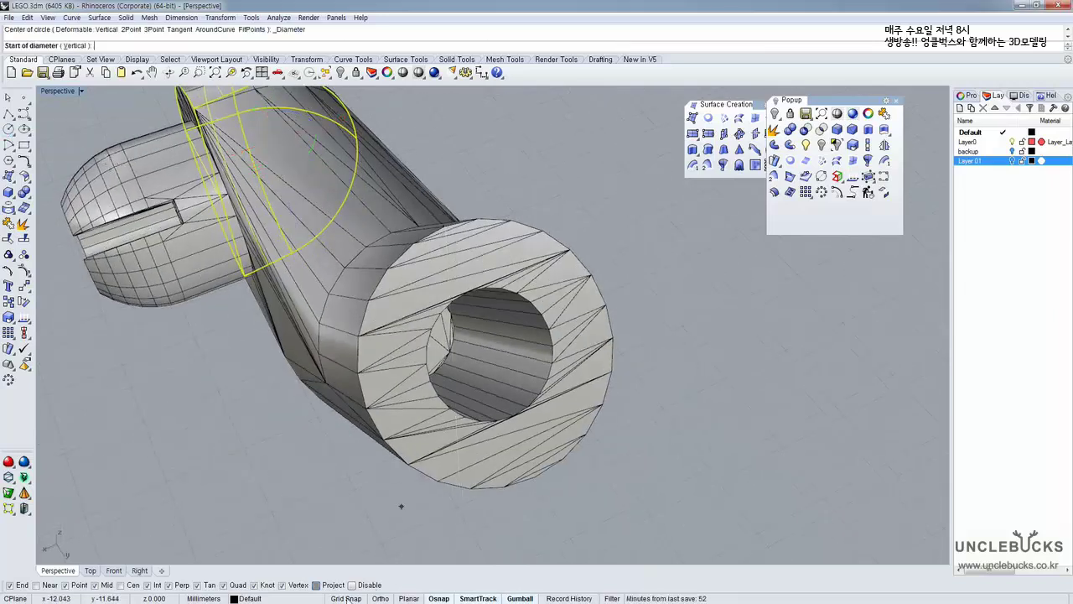
{"action": "left_click", "coordinate": [445, 230]}
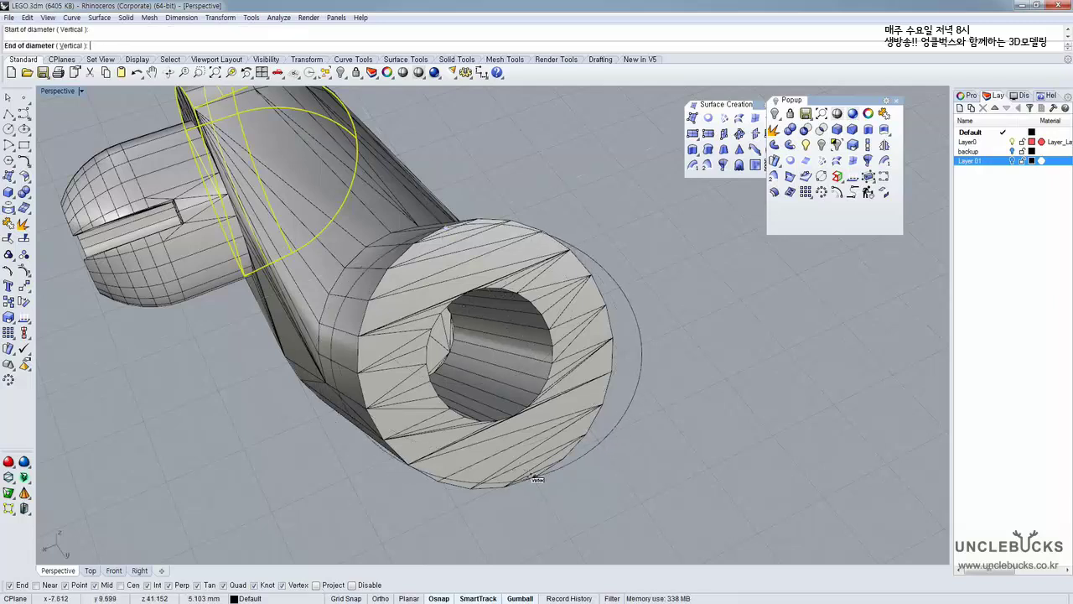
{"action": "left_click", "coordinate": [530, 479]}
{"action": "scroll", "coordinate": [523, 477], "scroll_direction": "up", "scroll_amount": 3}
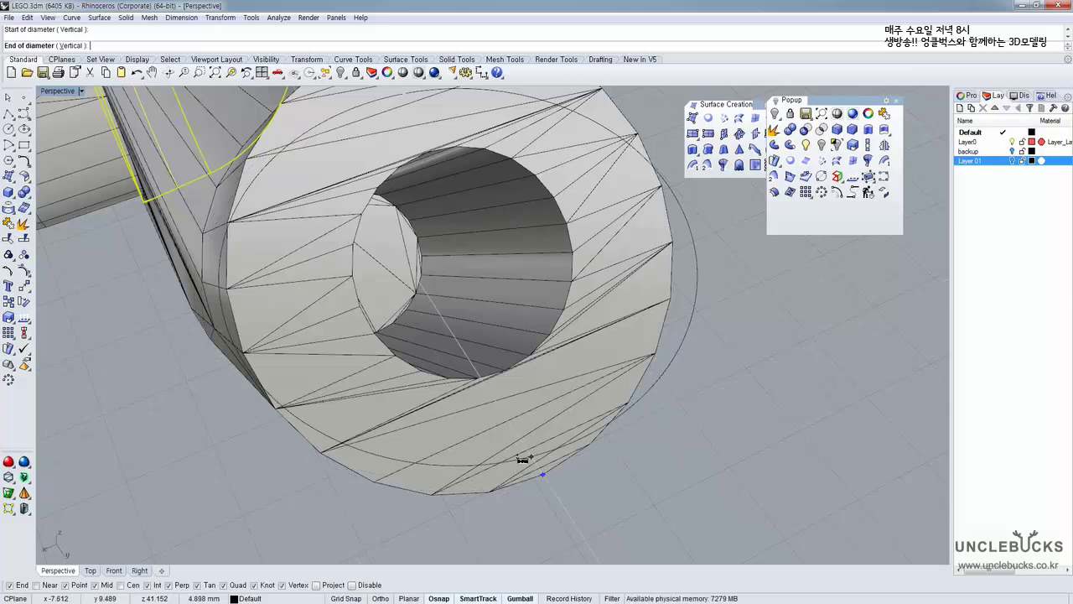
{"action": "right_click_drag", "start_coordinate": [458, 402], "coordinate": [454, 483]}
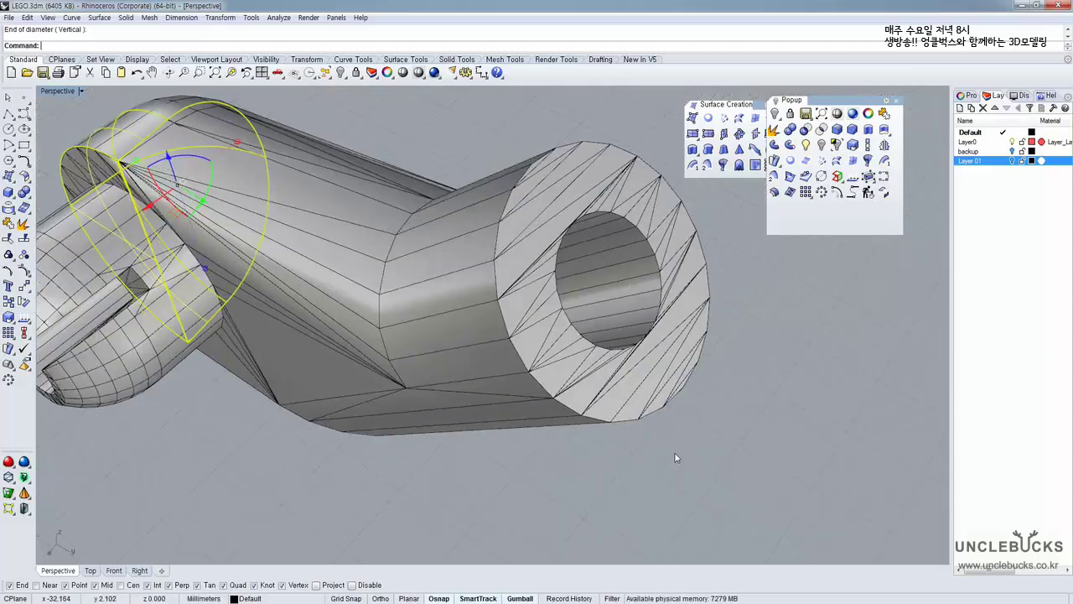
{"action": "left_click", "coordinate": [676, 455]}
{"action": "right_click_drag", "start_coordinate": [676, 455], "coordinate": [675, 305]}
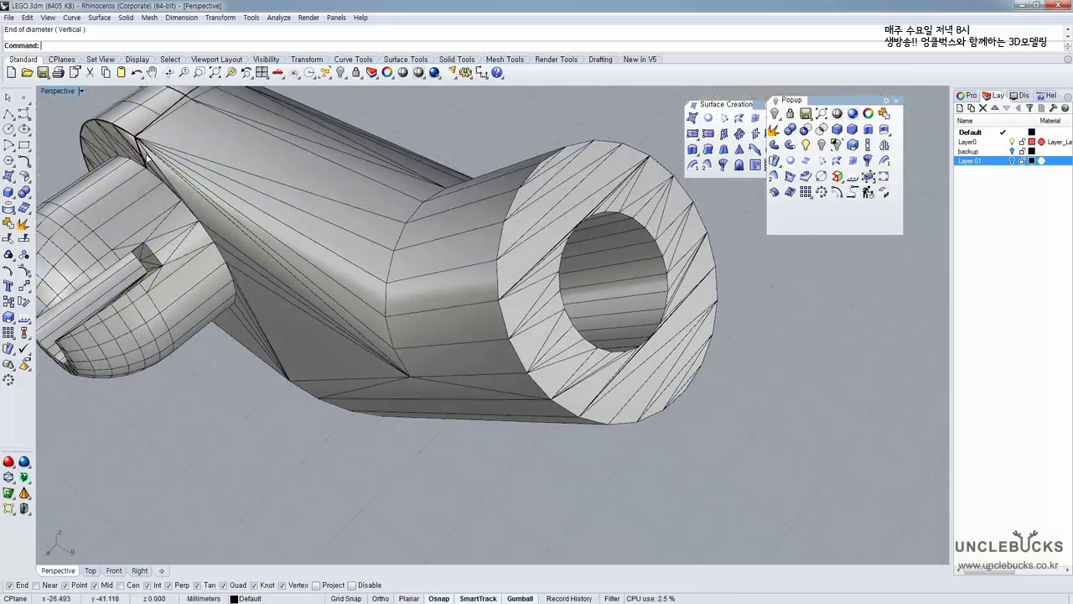
Draw a circle by diameter between opposite vertices on the outer rim of the arm mesh's hollow end face
{"action": "left_click", "coordinate": [7, 129]}
{"action": "left_click", "coordinate": [55, 135]}
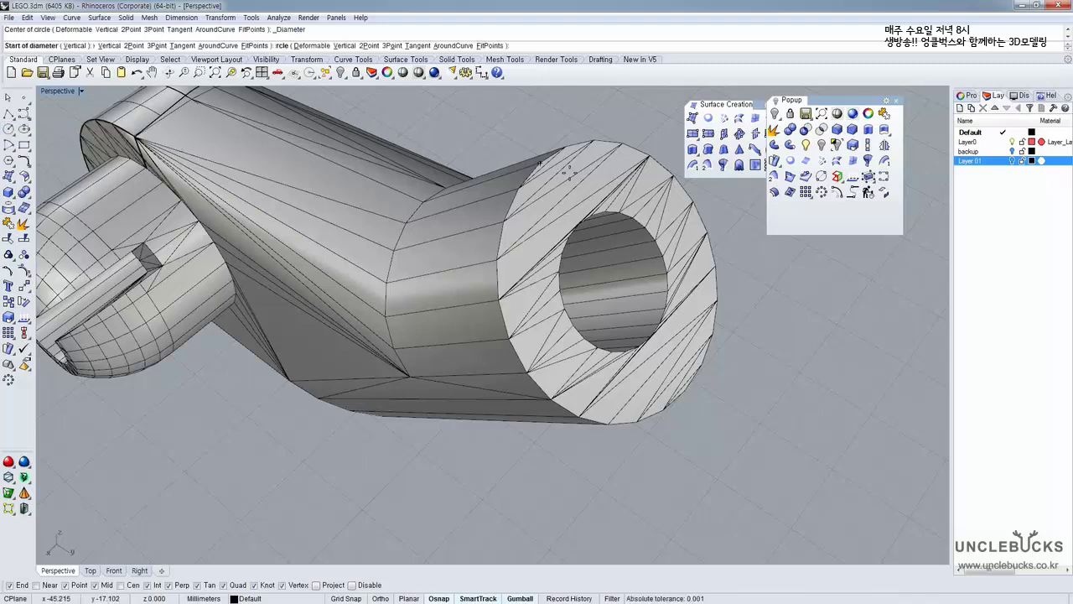
{"action": "left_click", "coordinate": [542, 164]}
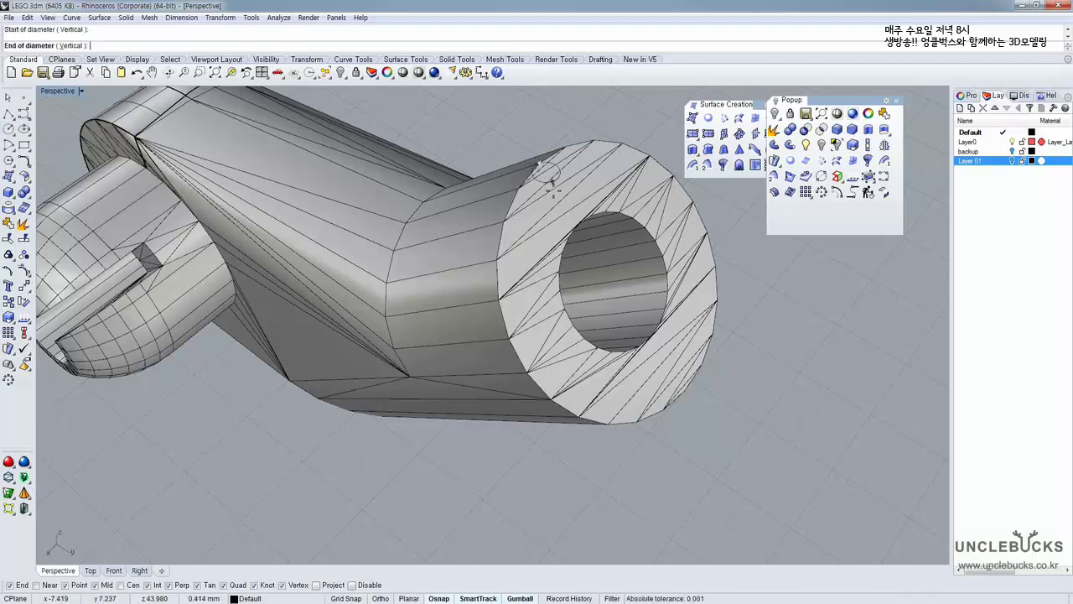
{"action": "left_click", "coordinate": [685, 392]}
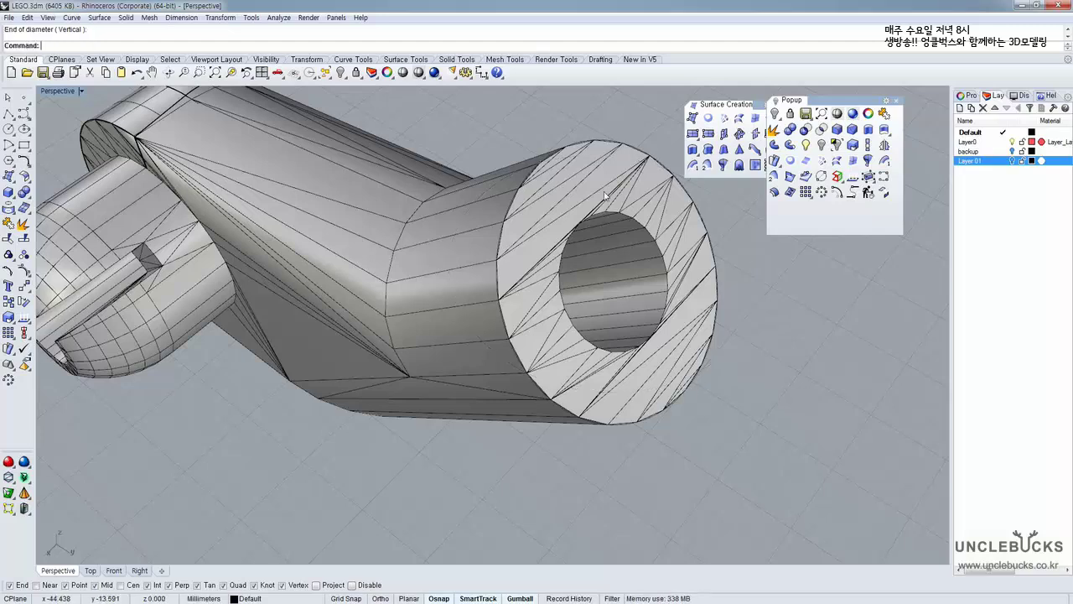
Extrude the circle on the arm mesh's hollow end into a solid cylinder running down the slanted section past the mesh's underside
{"action": "right_click_drag", "start_coordinate": [604, 191], "coordinate": [545, 195]}
{"action": "left_click", "coordinate": [545, 196]}
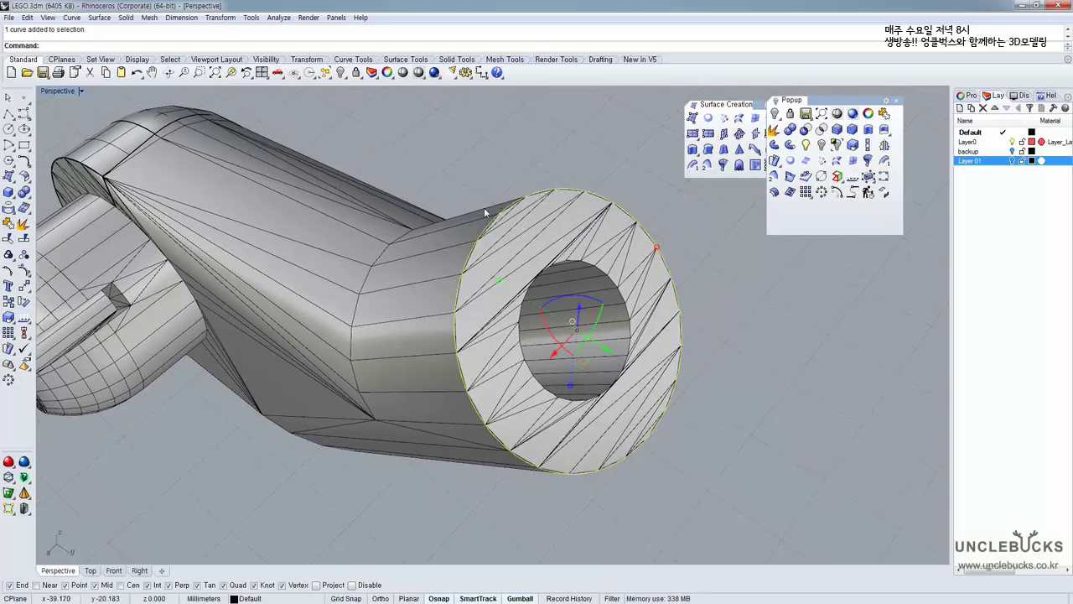
{"action": "right_click_drag", "start_coordinate": [421, 240], "coordinate": [578, 191]}
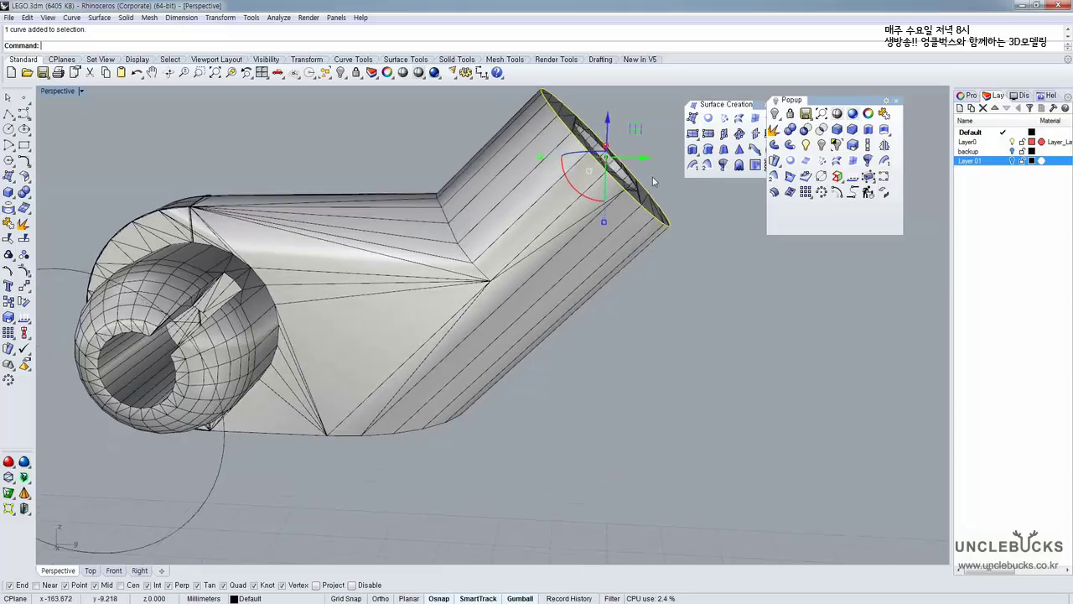
{"action": "left_click", "coordinate": [868, 129]}
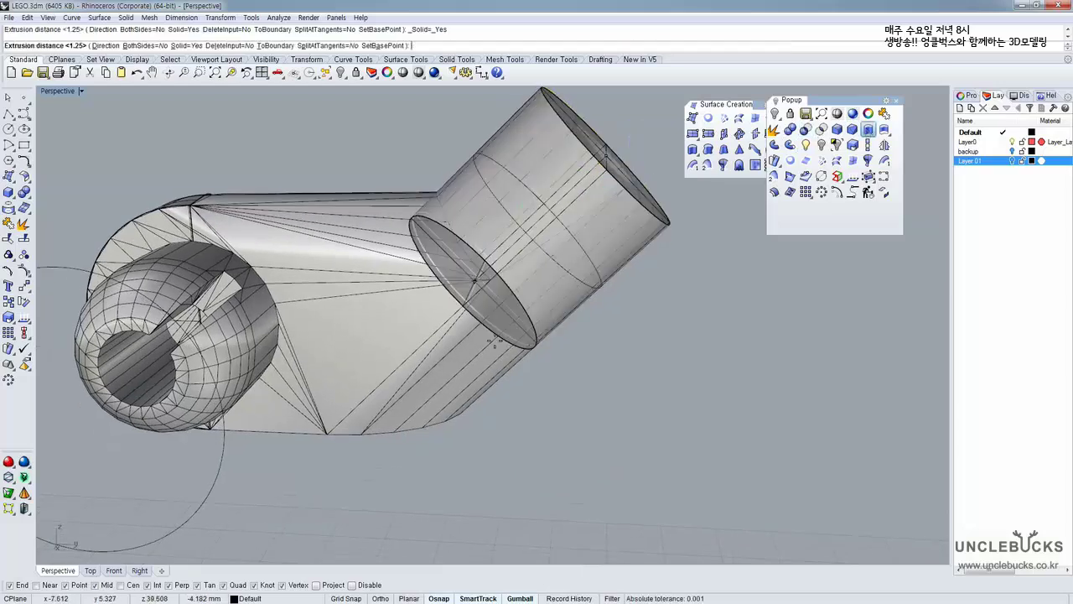
{"action": "left_click", "coordinate": [344, 500]}
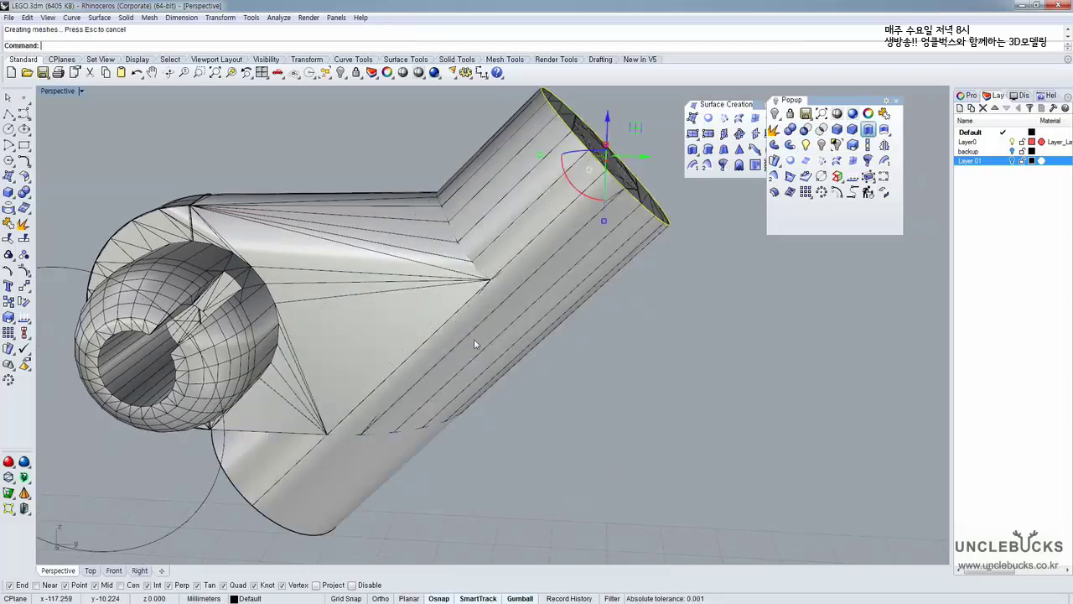
{"action": "left_click", "coordinate": [347, 490]}
{"action": "right_click_drag", "start_coordinate": [426, 400], "coordinate": [450, 354]}
{"action": "right_click_drag", "start_coordinate": [484, 341], "coordinate": [131, 183]}
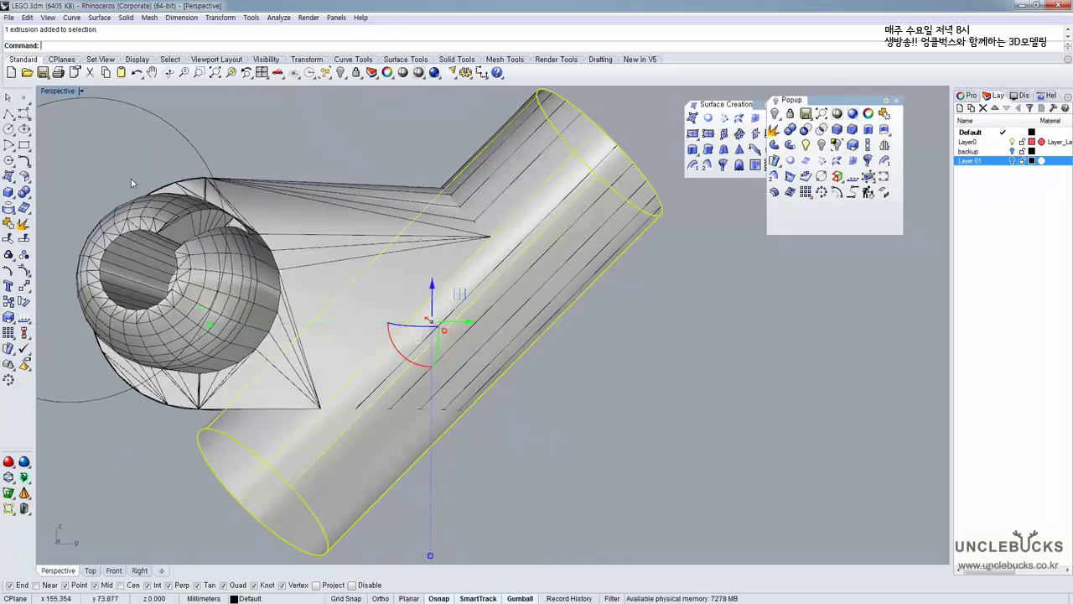
Show the whole arm mesh and the extruded cylinder in a maximized Right view
{"action": "double_click", "coordinate": [55, 91]}
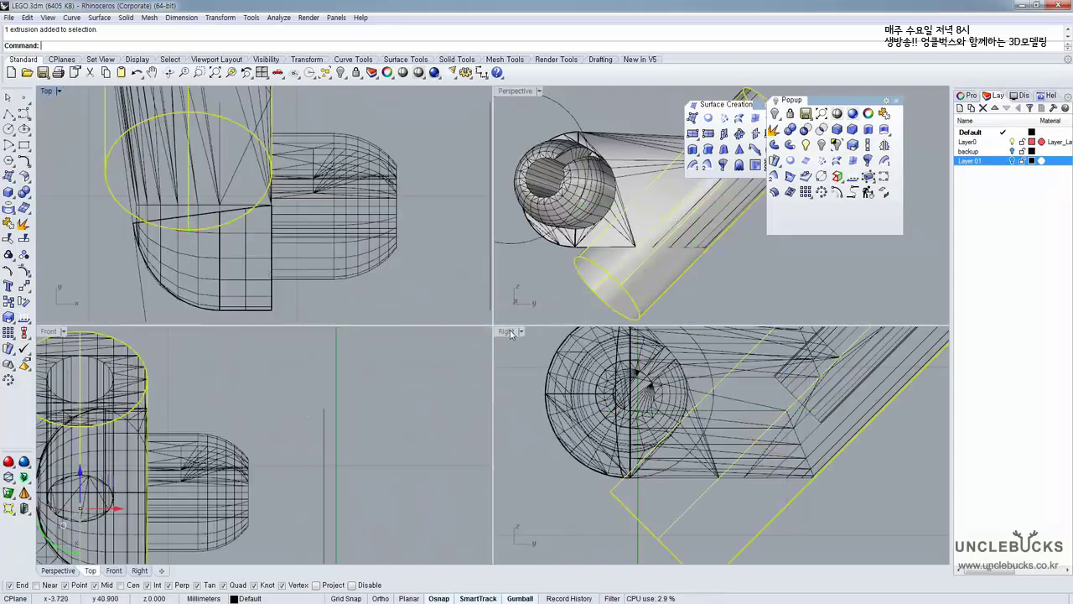
{"action": "double_click", "coordinate": [506, 331]}
{"action": "scroll", "coordinate": [379, 442], "scroll_direction": "down", "scroll_amount": 5}
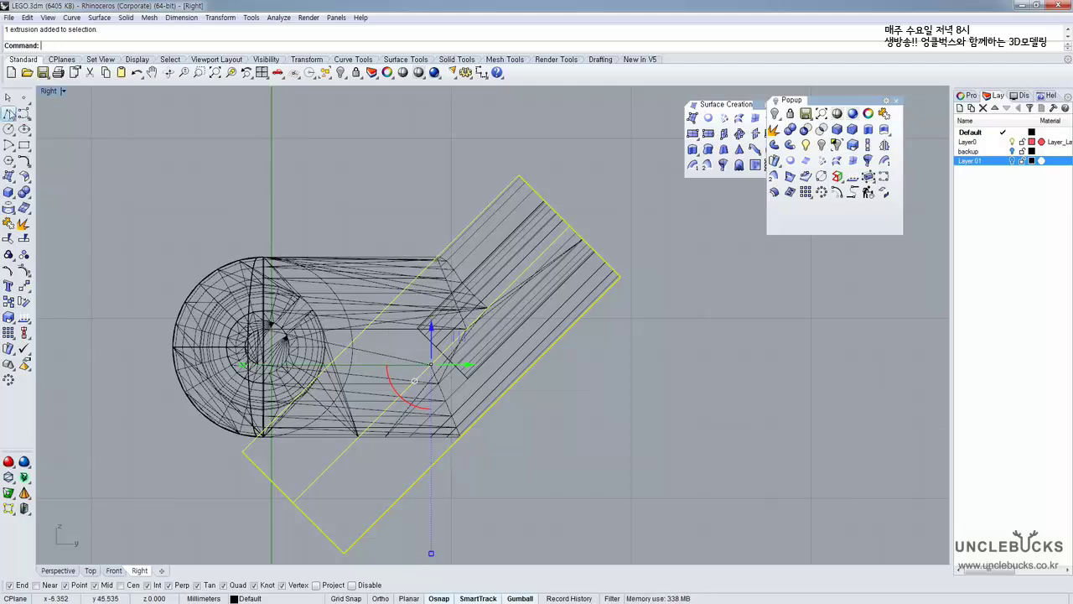
{"action": "left_click", "coordinate": [9, 112]}
{"action": "scroll", "coordinate": [439, 247], "scroll_direction": "up", "scroll_amount": 5}
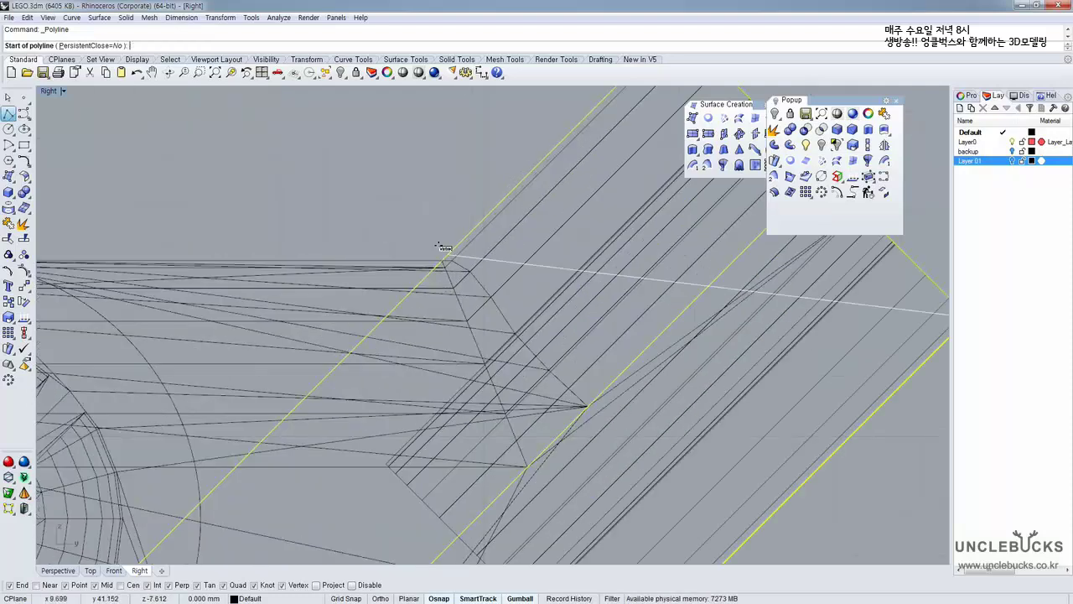
{"action": "scroll", "coordinate": [438, 247], "scroll_direction": "down", "scroll_amount": 2}
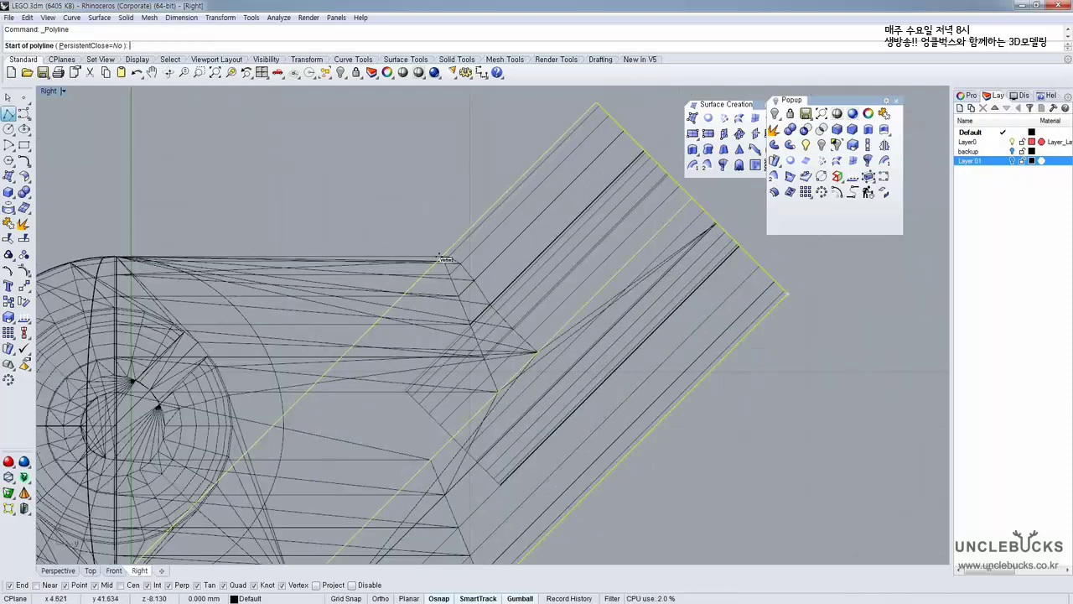
{"action": "scroll", "coordinate": [433, 251], "scroll_direction": "up", "scroll_amount": 4}
{"action": "left_click", "coordinate": [427, 311]}
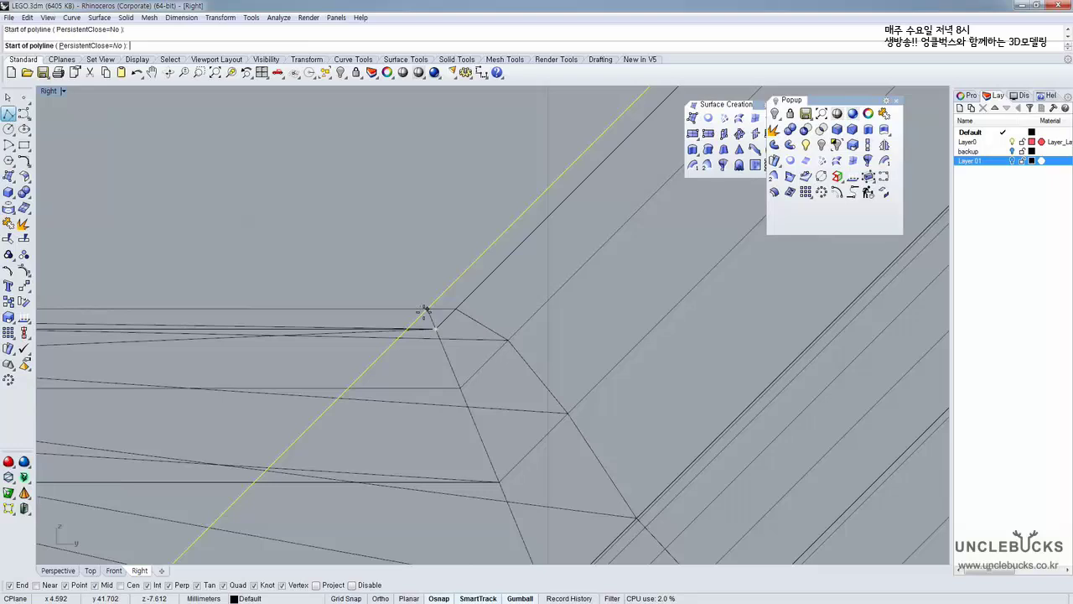
{"action": "scroll", "coordinate": [419, 223], "scroll_direction": "down", "scroll_amount": 5}
{"action": "scroll", "coordinate": [452, 360], "scroll_direction": "up", "scroll_amount": 5}
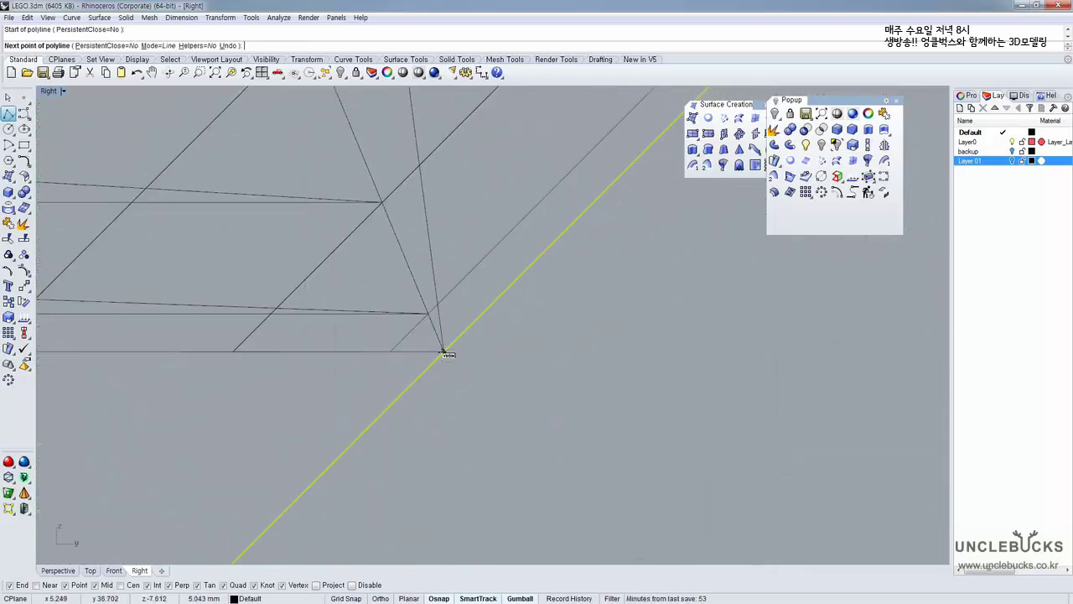
{"action": "key", "text": "Escape"}
{"action": "key", "text": "Escape"}
{"action": "scroll", "coordinate": [440, 248], "scroll_direction": "down", "scroll_amount": 8}
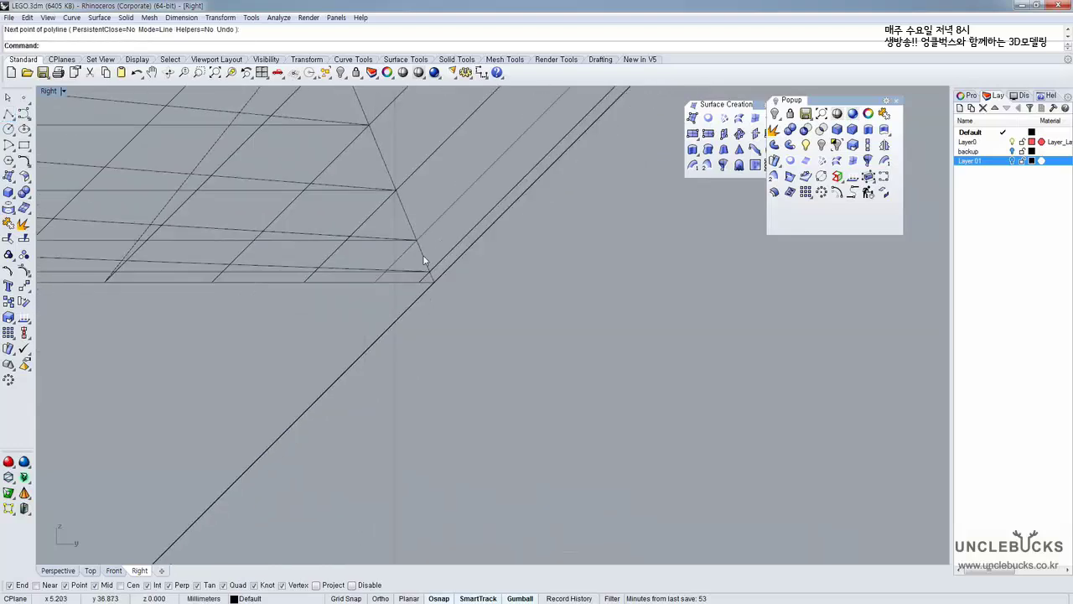
Draw a single-segment polyline across the arm's bend, from the inner corner to the outer corner, with projected snapping on
{"action": "right_click_drag", "start_coordinate": [424, 258], "coordinate": [441, 374]}
{"action": "left_click", "coordinate": [8, 113]}
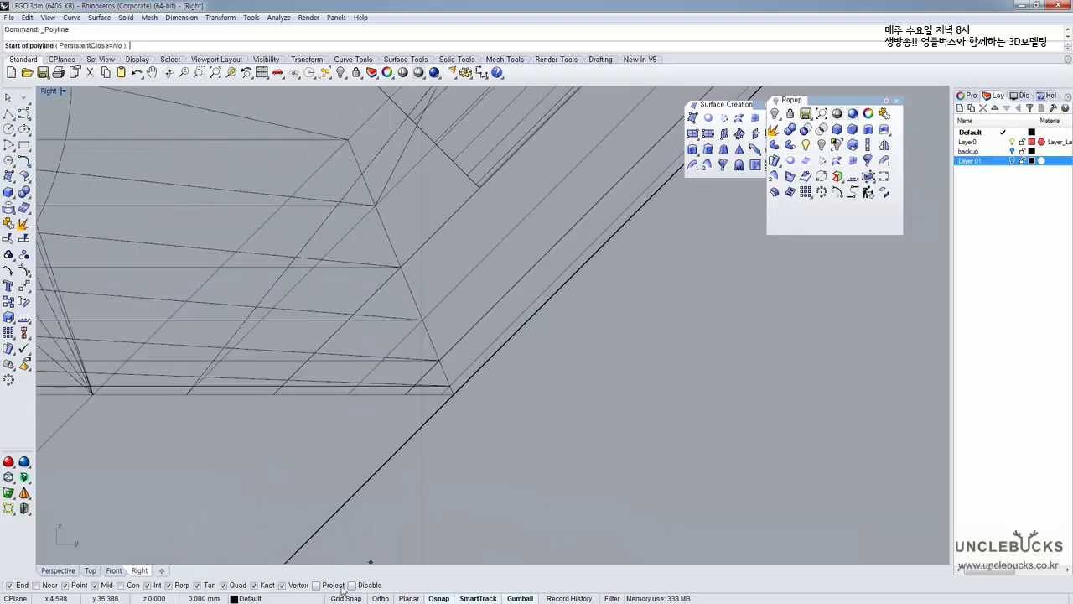
{"action": "right_click_drag", "start_coordinate": [340, 262], "coordinate": [330, 441]}
{"action": "right_click_drag", "start_coordinate": [340, 180], "coordinate": [341, 361]}
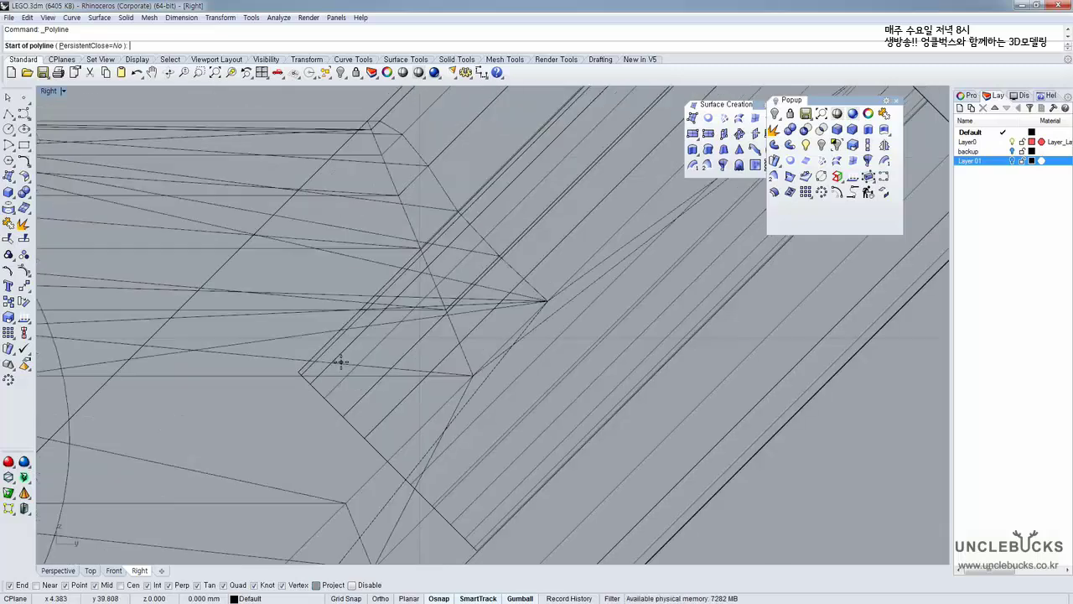
{"action": "scroll", "coordinate": [340, 361], "scroll_direction": "down", "scroll_amount": 6}
{"action": "scroll", "coordinate": [361, 215], "scroll_direction": "up", "scroll_amount": 10}
{"action": "left_click", "coordinate": [346, 278]}
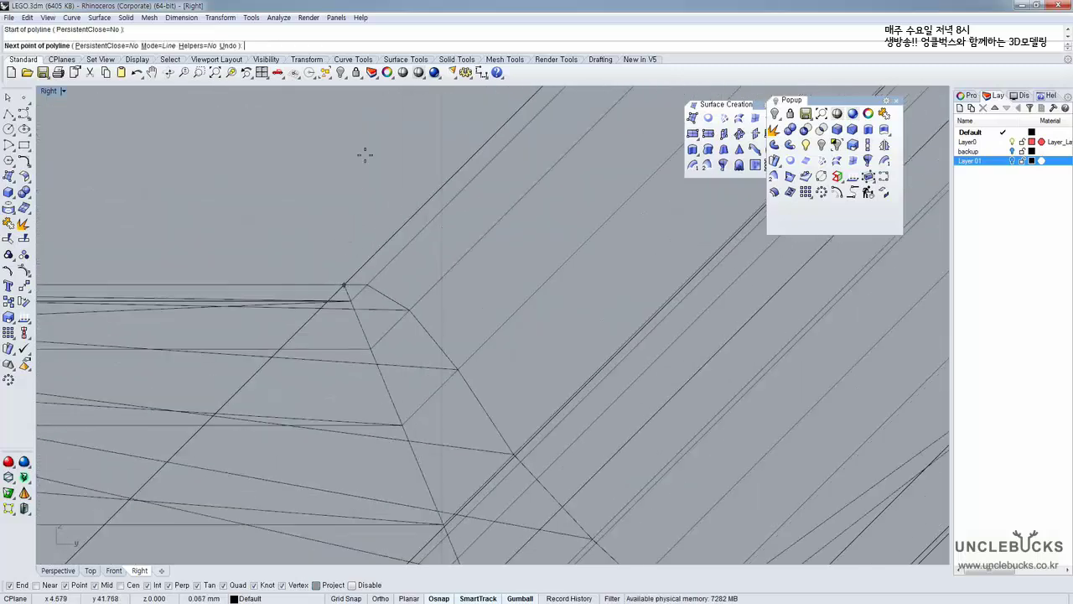
{"action": "scroll", "coordinate": [362, 159], "scroll_direction": "down", "scroll_amount": 4}
{"action": "scroll", "coordinate": [366, 260], "scroll_direction": "up", "scroll_amount": 5}
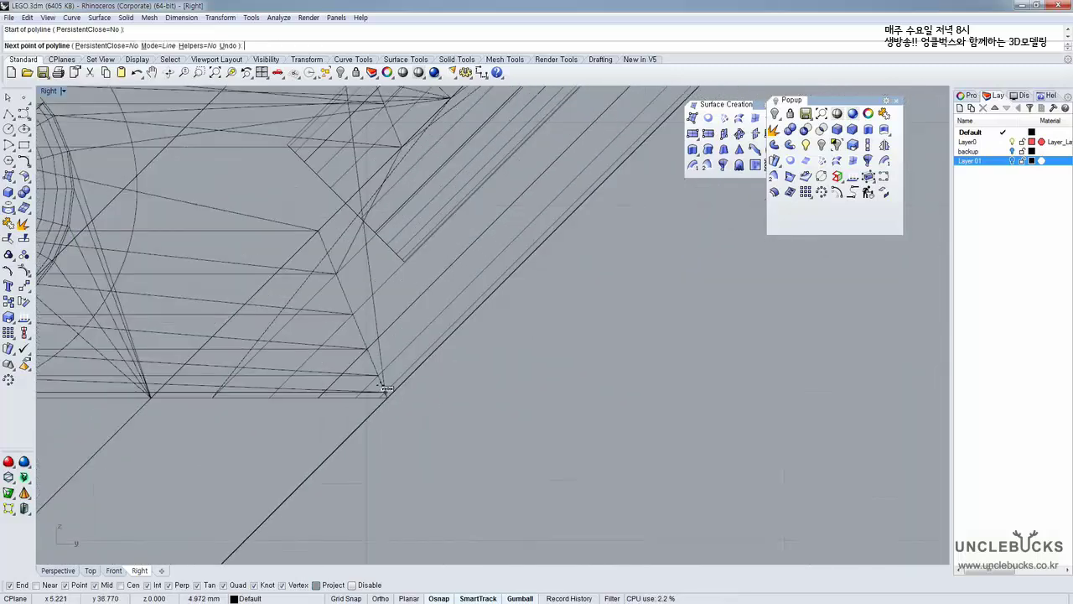
{"action": "left_click", "coordinate": [390, 409]}
{"action": "key", "text": "Return"}
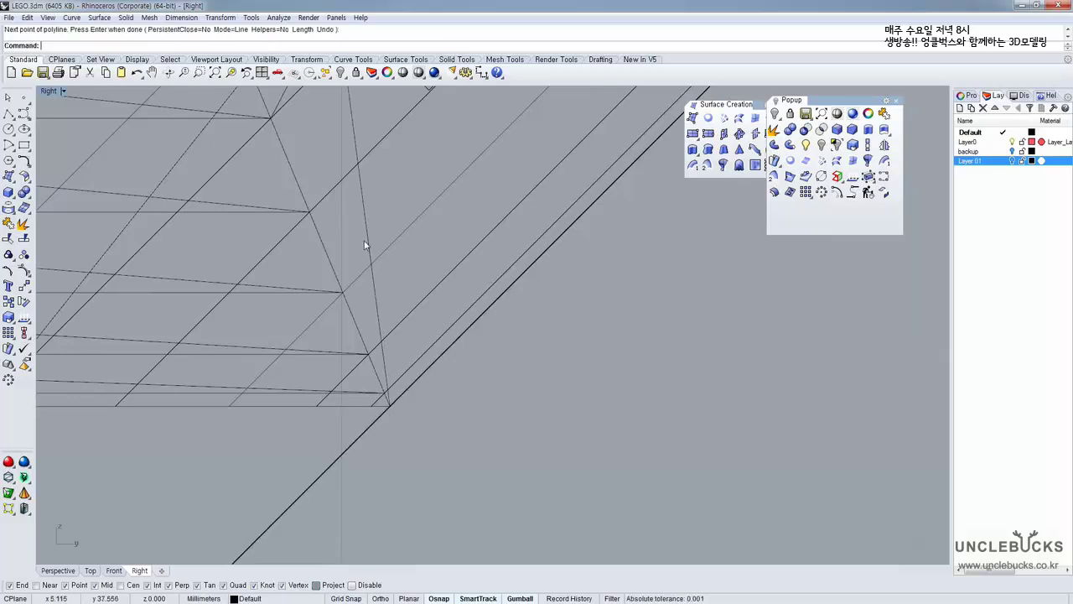
Scale the bend line lengthwise from its centre so it extends well past both sides of the arm
{"action": "left_click", "coordinate": [368, 242]}
{"action": "scroll", "coordinate": [367, 241], "scroll_direction": "down", "scroll_amount": 6}
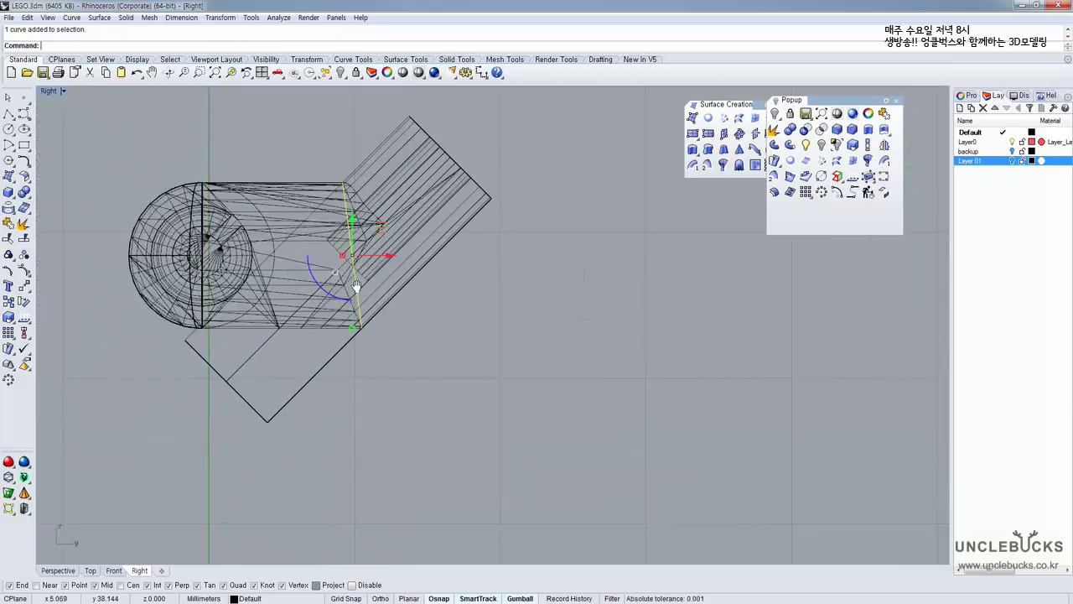
{"action": "scroll", "coordinate": [352, 243], "scroll_direction": "up", "scroll_amount": 2}
{"action": "scroll", "coordinate": [294, 406], "scroll_direction": "down", "scroll_amount": 2}
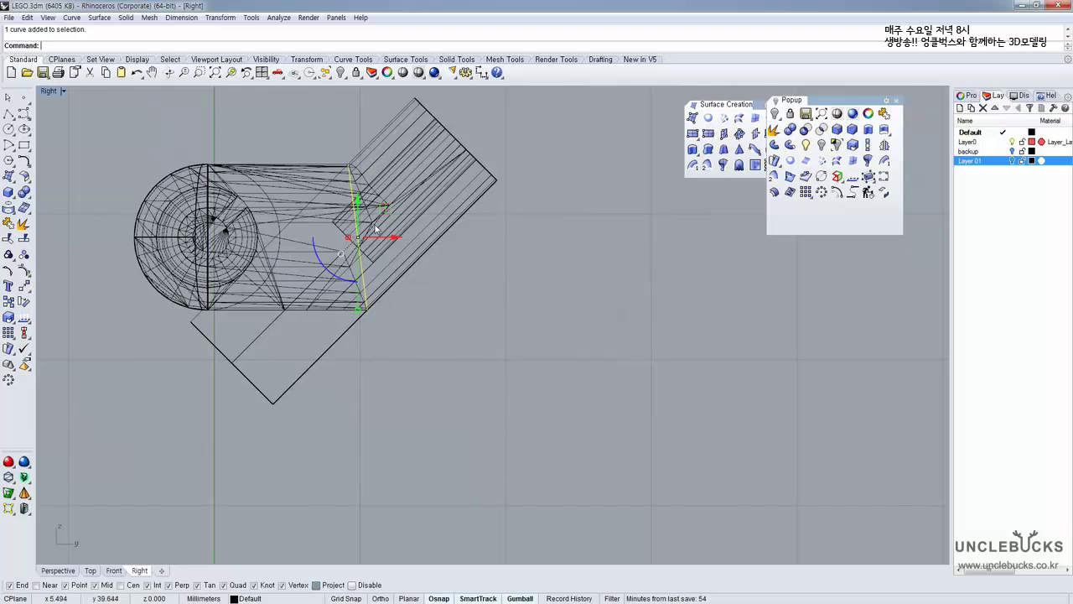
{"action": "scroll", "coordinate": [375, 227], "scroll_direction": "up", "scroll_amount": 2}
{"action": "left_click_drag", "start_coordinate": [351, 357], "coordinate": [380, 487]}
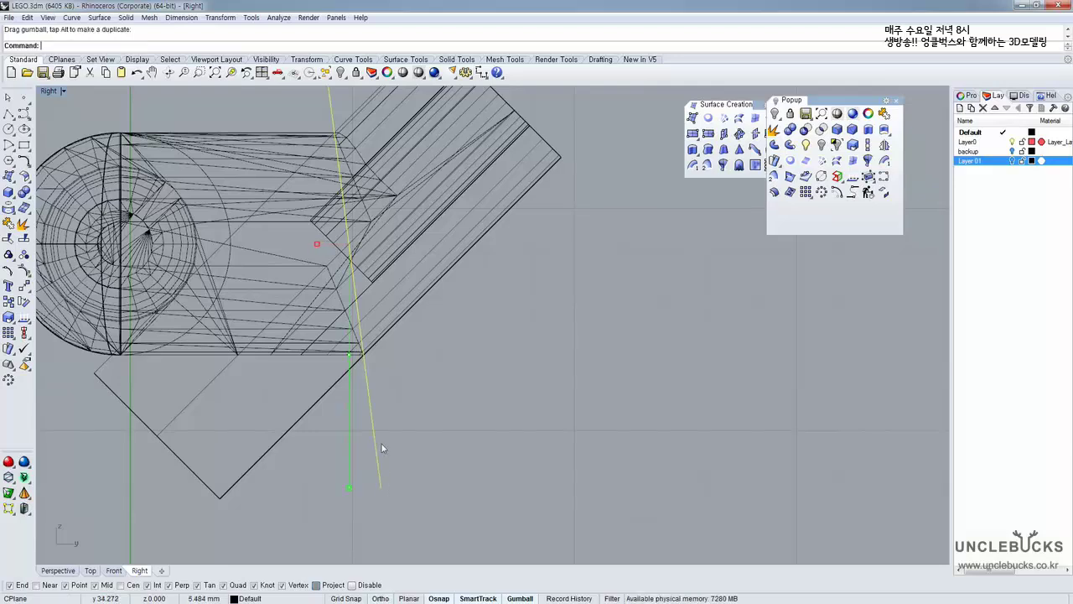
{"action": "scroll", "coordinate": [387, 292], "scroll_direction": "down", "scroll_amount": 4}
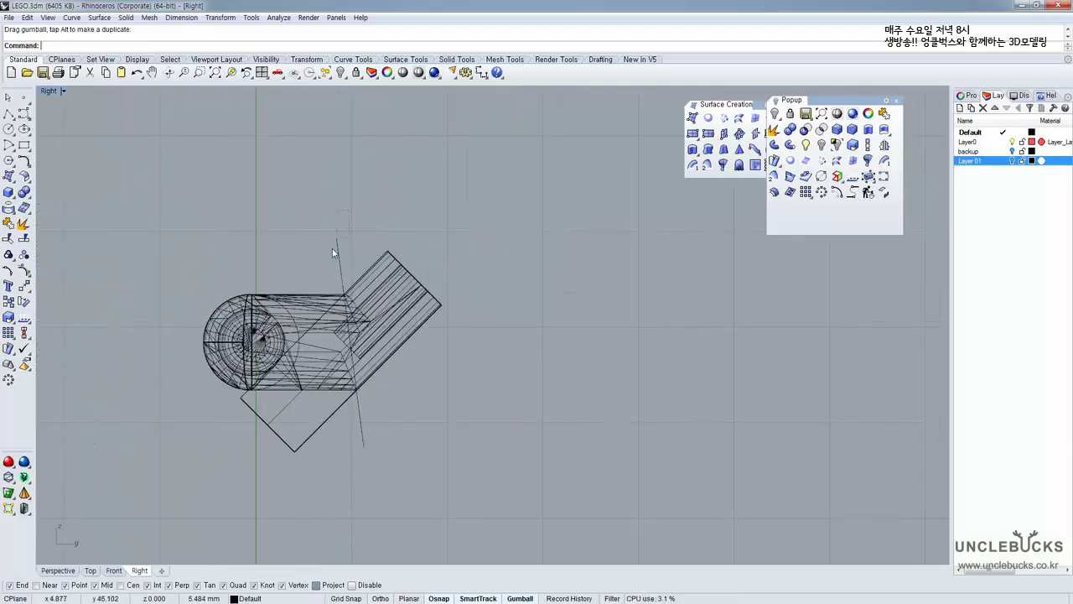
Trim away the part of the extruded cylinder below the bend, using the lengthened line as the cutting edge
{"action": "scroll", "coordinate": [366, 282], "scroll_direction": "up", "scroll_amount": 3}
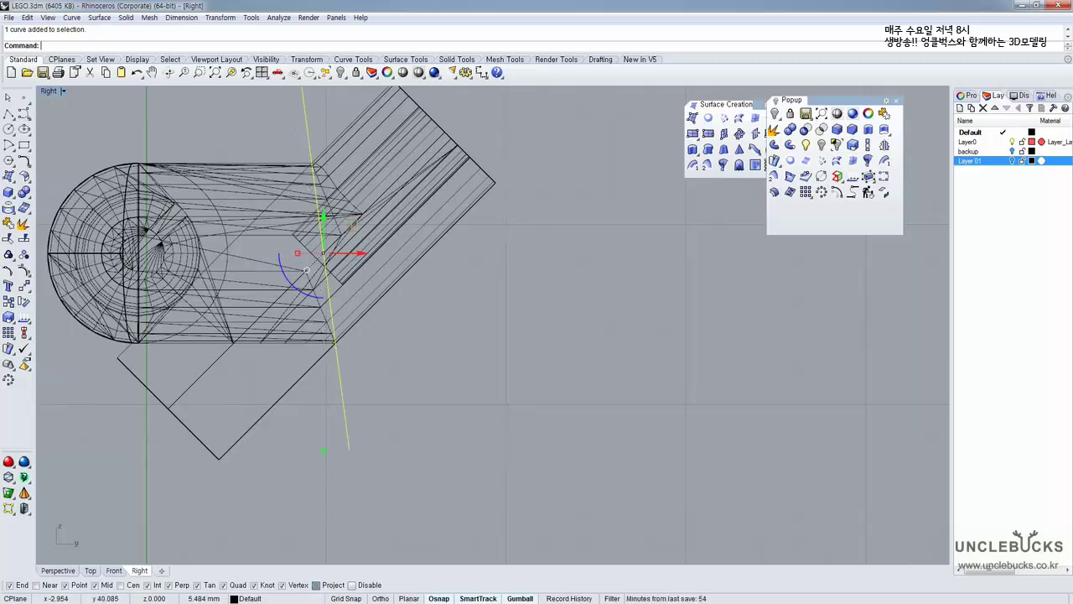
{"action": "left_click", "coordinate": [10, 239]}
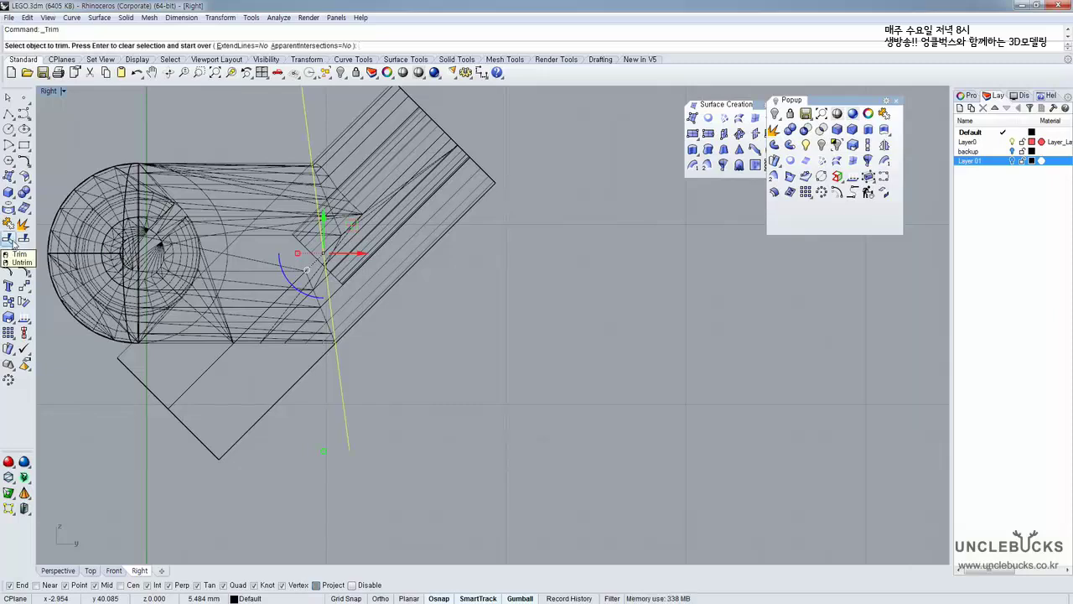
{"action": "left_click", "coordinate": [254, 421]}
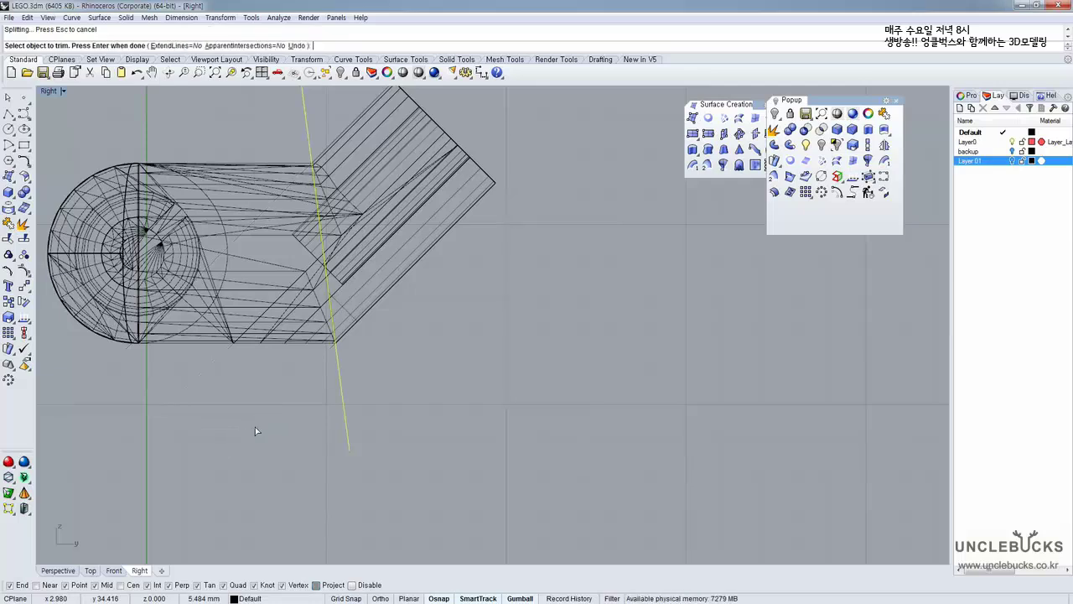
Move the grouped arm meshes clear of the new solids in the Perspective view, about 11 mm and a further 4 mm
{"action": "double_click", "coordinate": [48, 90]}
{"action": "double_click", "coordinate": [509, 90]}
{"action": "right_click_drag", "start_coordinate": [467, 154], "coordinate": [425, 249]}
{"action": "right_click", "coordinate": [367, 210]}
{"action": "left_click", "coordinate": [353, 215]}
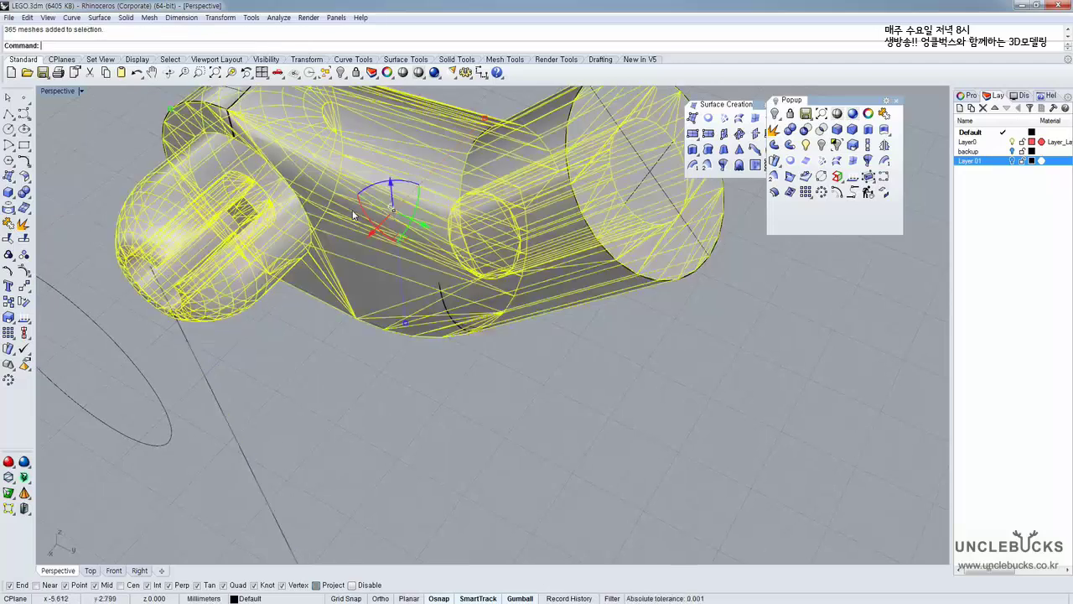
{"action": "scroll", "coordinate": [353, 214], "scroll_direction": "down", "scroll_amount": 5}
{"action": "right_click_drag", "start_coordinate": [353, 216], "coordinate": [312, 235]}
{"action": "left_click_drag", "start_coordinate": [344, 226], "coordinate": [71, 359]}
{"action": "right_click_drag", "start_coordinate": [364, 239], "coordinate": [438, 207]}
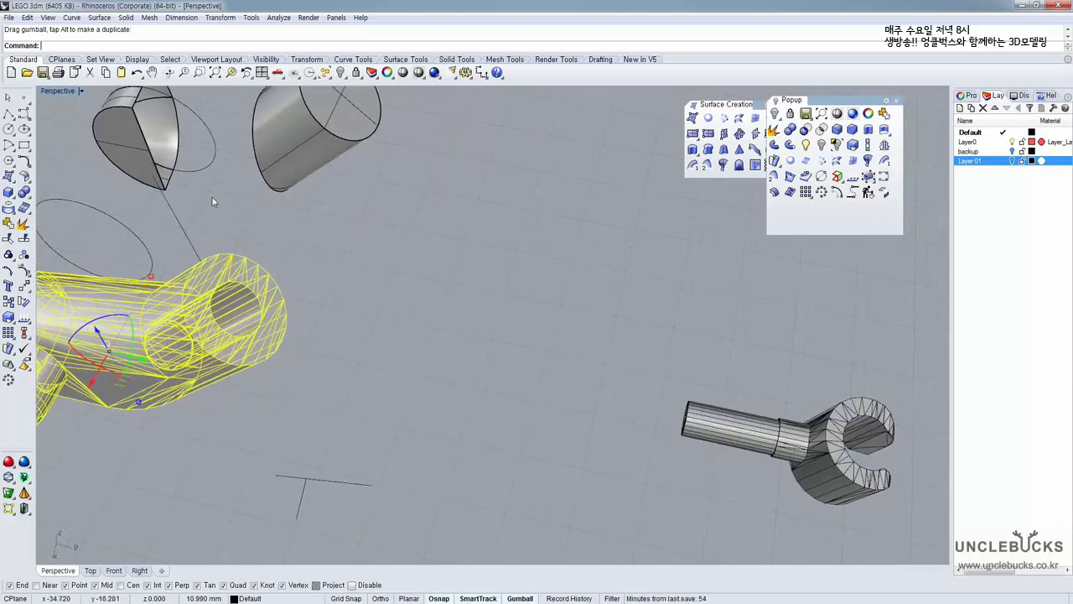
{"action": "right_click_drag", "start_coordinate": [212, 201], "coordinate": [356, 373]}
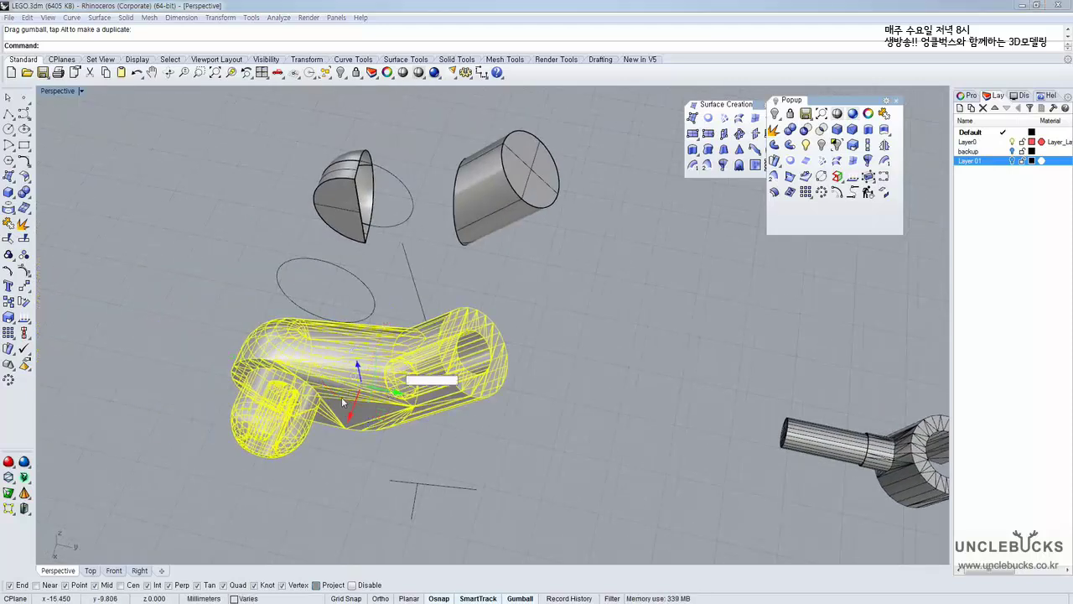
{"action": "left_click", "coordinate": [343, 404]}
{"action": "left_click_drag", "start_coordinate": [350, 417], "coordinate": [321, 493]}
{"action": "left_click", "coordinate": [451, 283]}
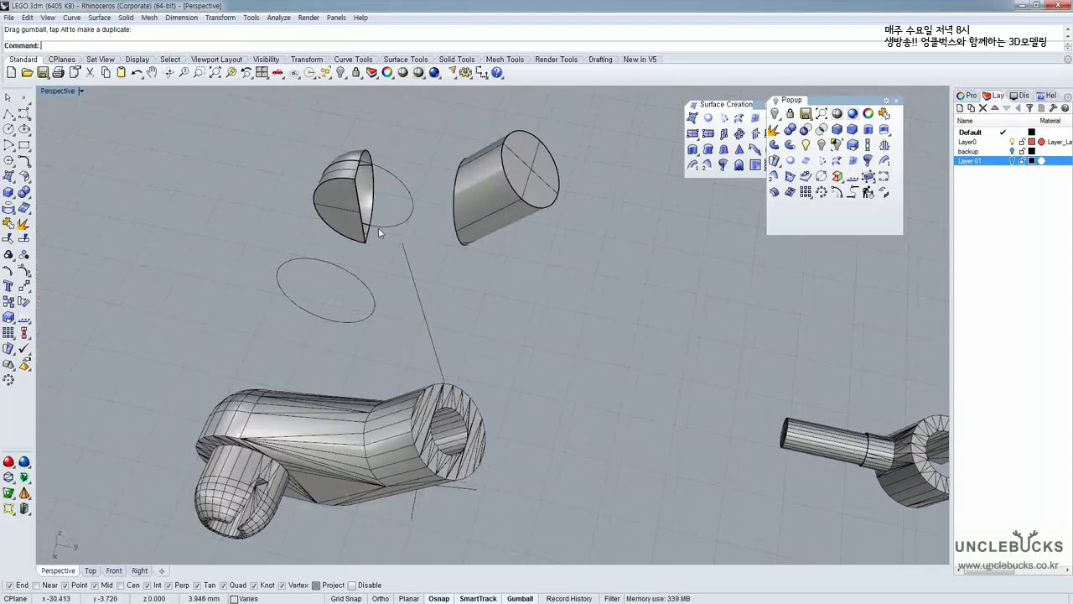
Examine the open cut ends of the trimmed dome piece and the slanted cylinder from several sides
{"action": "right_click_drag", "start_coordinate": [379, 227], "coordinate": [238, 230]}
{"action": "scroll", "coordinate": [240, 228], "scroll_direction": "up", "scroll_amount": 6}
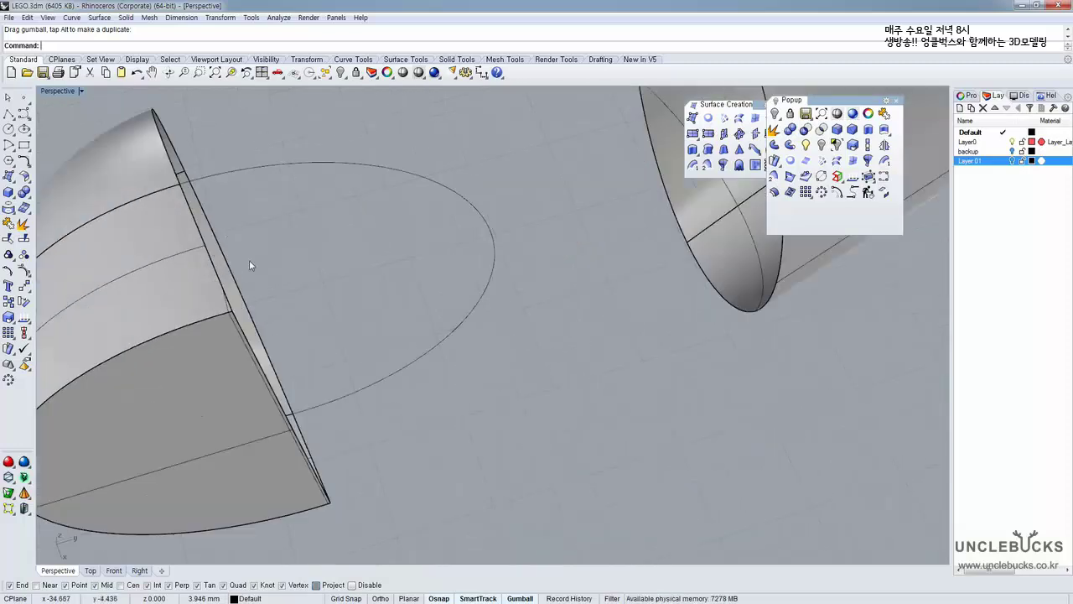
{"action": "scroll", "coordinate": [250, 260], "scroll_direction": "down", "scroll_amount": 4}
{"action": "right_click_drag", "start_coordinate": [373, 256], "coordinate": [360, 325]}
{"action": "left_click", "coordinate": [370, 314]}
{"action": "right_click_drag", "start_coordinate": [436, 296], "coordinate": [412, 310]}
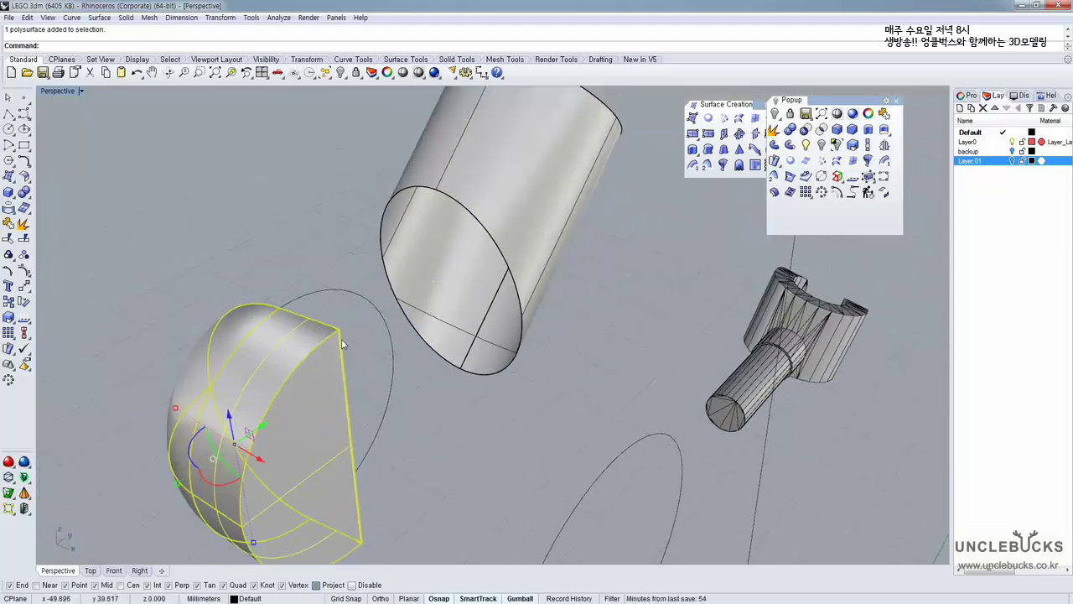
{"action": "right_click_drag", "start_coordinate": [454, 238], "coordinate": [432, 248]}
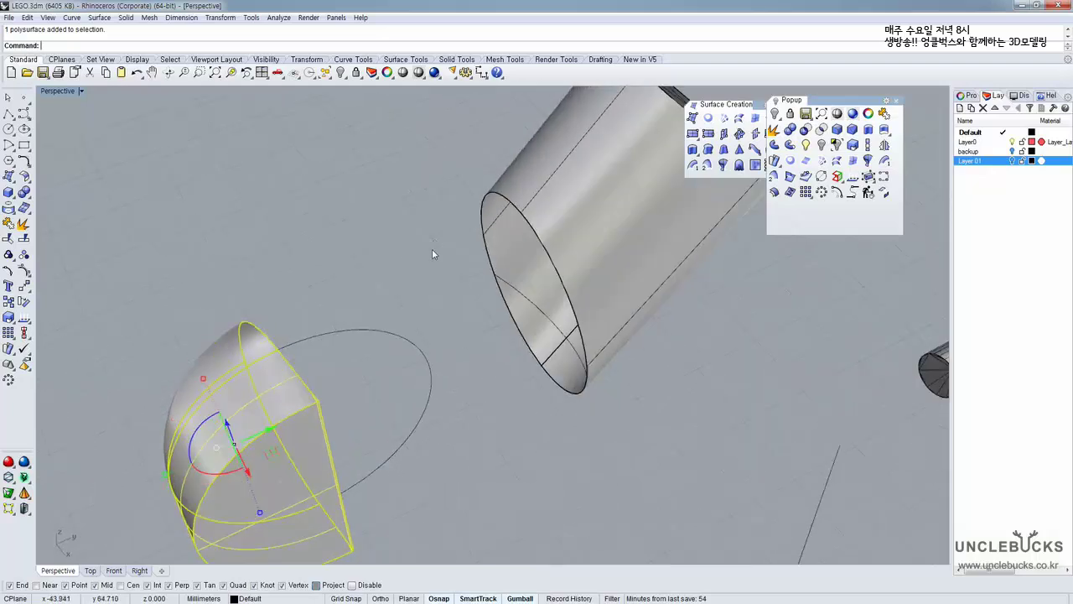
{"action": "left_click", "coordinate": [415, 267]}
{"action": "right_click_drag", "start_coordinate": [432, 301], "coordinate": [253, 206]}
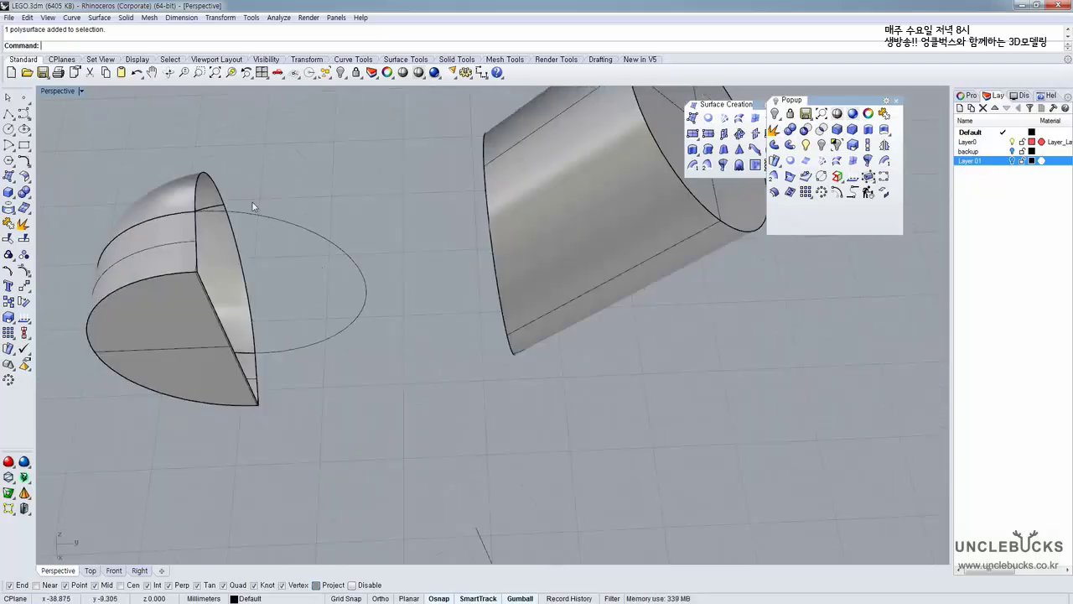
Duplicate the open border curves of the trimmed dome piece and the slanted cylinder
{"action": "left_click", "coordinate": [214, 179]}
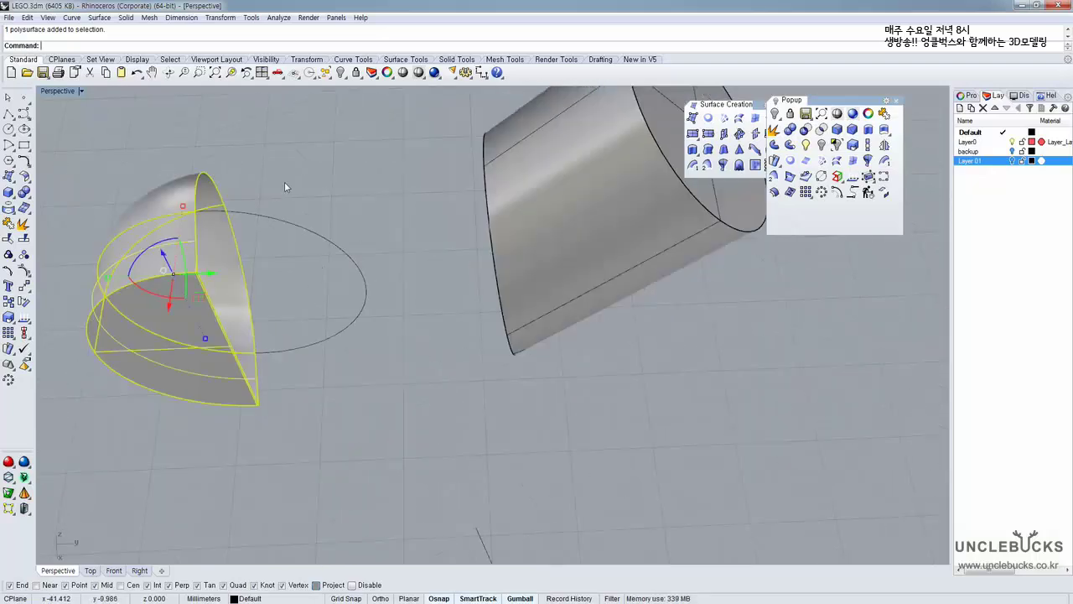
{"action": "left_click", "coordinate": [806, 161]}
{"action": "right_click_drag", "start_coordinate": [349, 189], "coordinate": [493, 177]}
{"action": "left_click", "coordinate": [494, 178]}
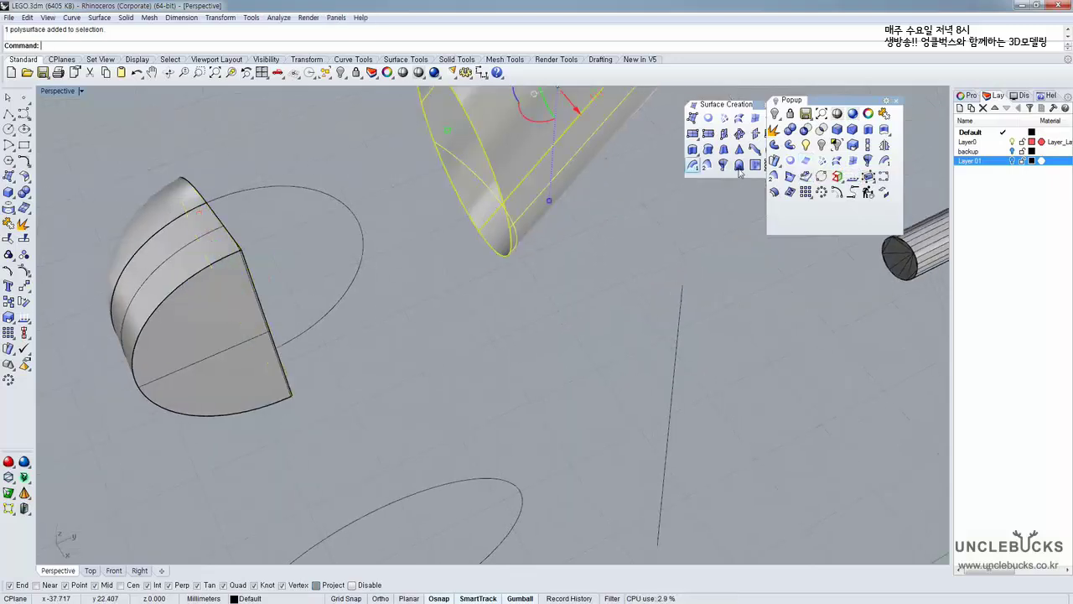
{"action": "left_click", "coordinate": [790, 162]}
{"action": "right_click_drag", "start_coordinate": [433, 182], "coordinate": [444, 229]}
{"action": "left_click", "coordinate": [229, 160]}
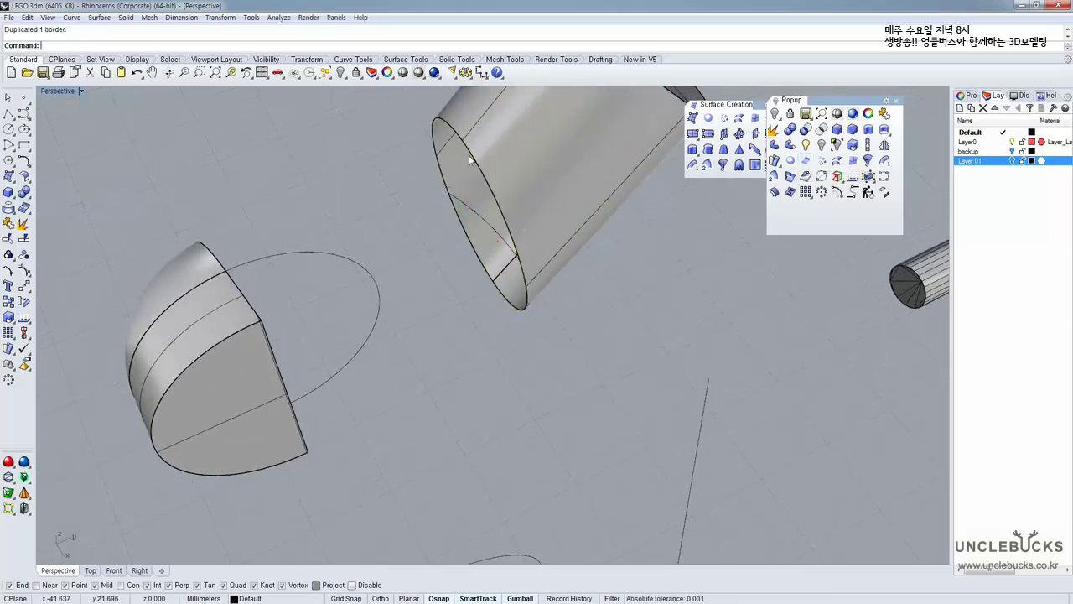
Loft a surface with straight sections between the duplicated border curves of the dome piece and the slanted cylinder
{"action": "left_click", "coordinate": [471, 163]}
{"action": "left_click", "coordinate": [504, 190]}
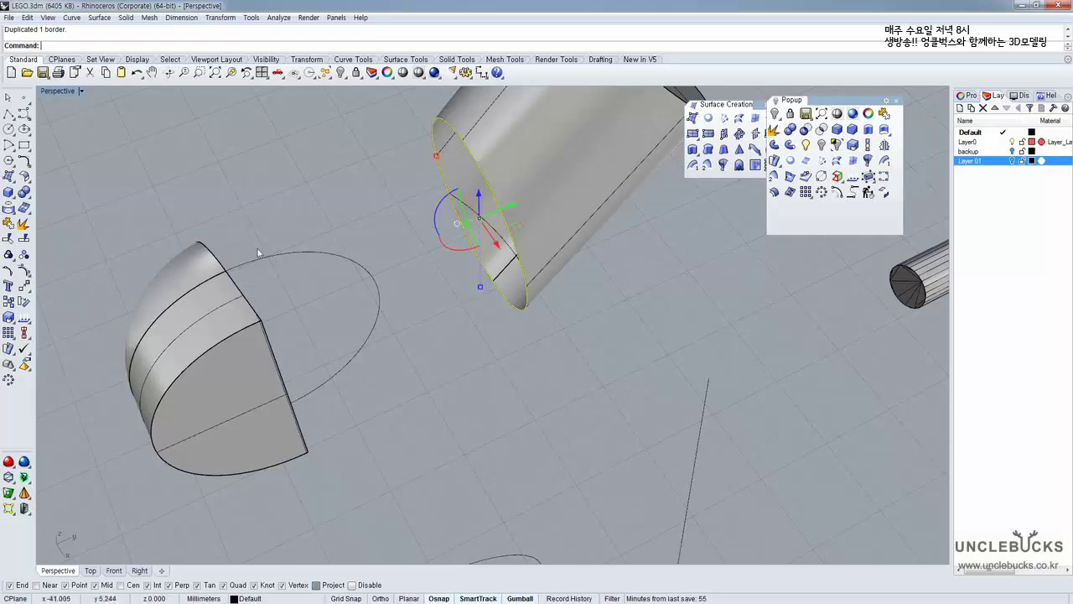
{"action": "left_click", "coordinate": [222, 265]}
{"action": "left_click", "coordinate": [251, 295]}
{"action": "right_click_drag", "start_coordinate": [376, 256], "coordinate": [331, 235]}
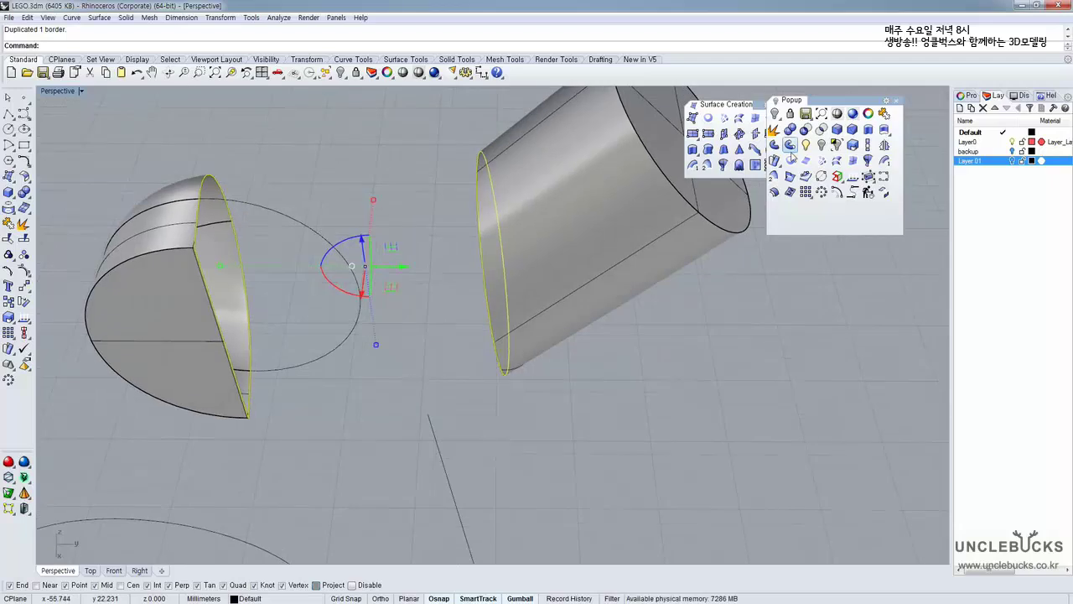
{"action": "left_click", "coordinate": [837, 162]}
{"action": "right_click_drag", "start_coordinate": [302, 369], "coordinate": [419, 359]}
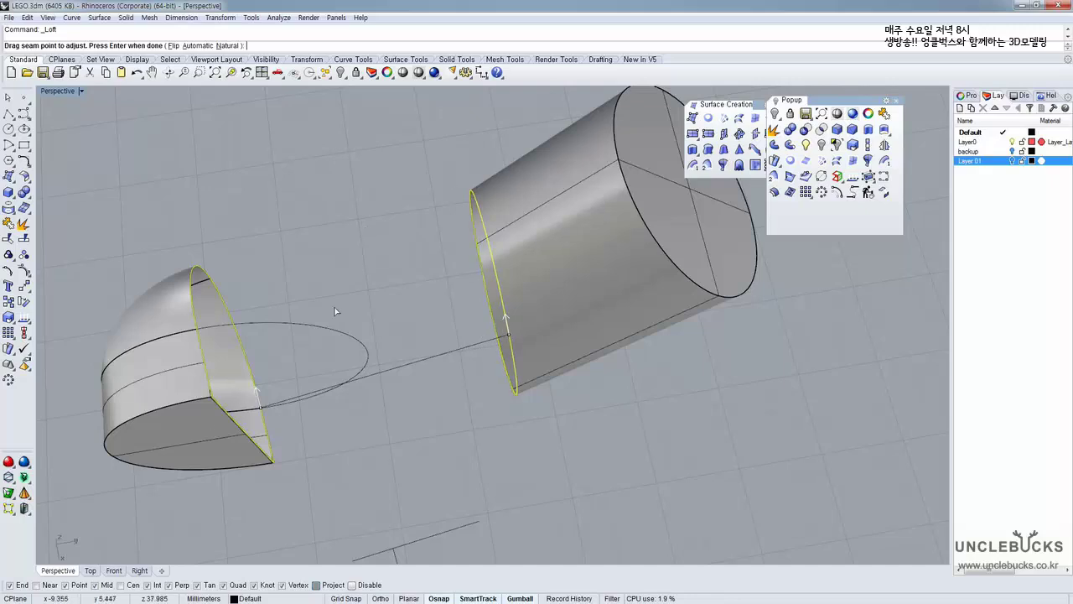
{"action": "right_click_drag", "start_coordinate": [334, 311], "coordinate": [421, 271]}
{"action": "key", "text": "Return"}
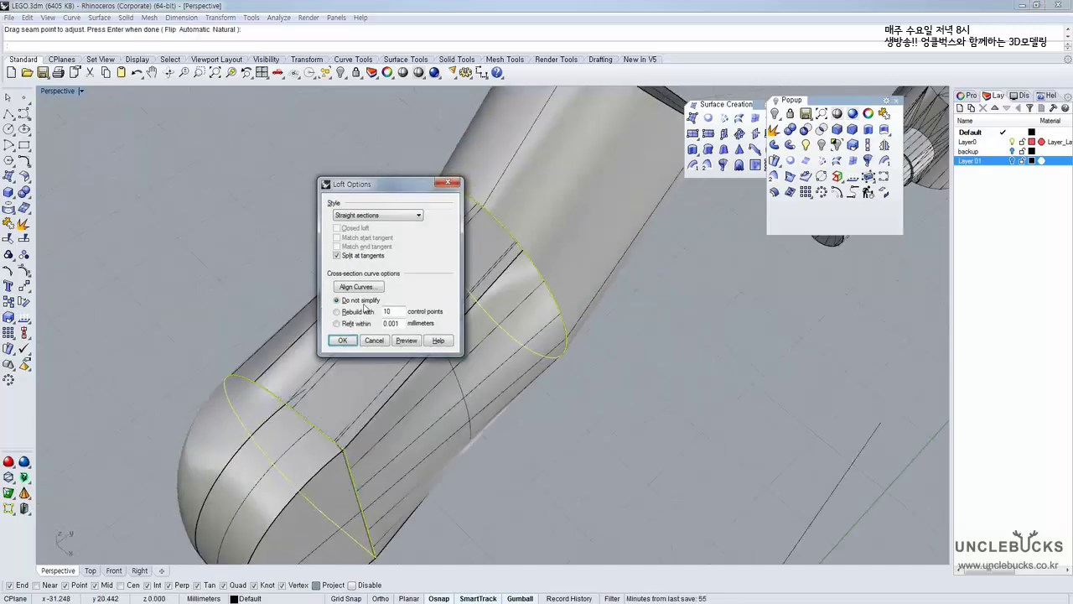
{"action": "left_click_drag", "start_coordinate": [362, 185], "coordinate": [637, 165]}
{"action": "right_click_drag", "start_coordinate": [529, 251], "coordinate": [444, 264]}
{"action": "left_click", "coordinate": [616, 320]}
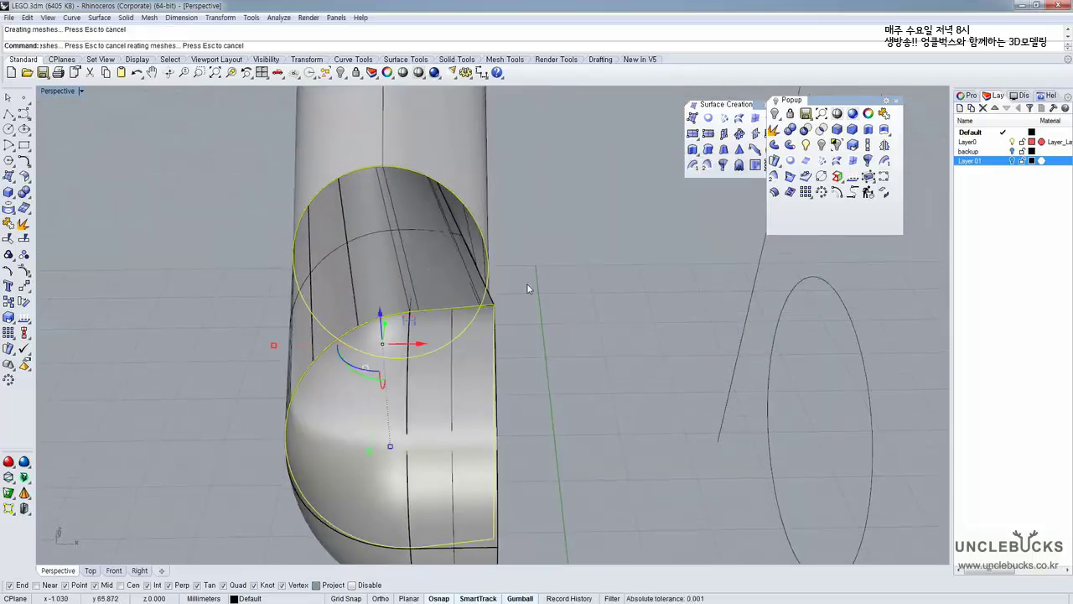
Inspect the lofted connection around its sharp side edge and delete the loft
{"action": "right_click_drag", "start_coordinate": [394, 302], "coordinate": [316, 272]}
{"action": "right_click_drag", "start_coordinate": [402, 318], "coordinate": [354, 263]}
{"action": "scroll", "coordinate": [389, 215], "scroll_direction": "up", "scroll_amount": 4}
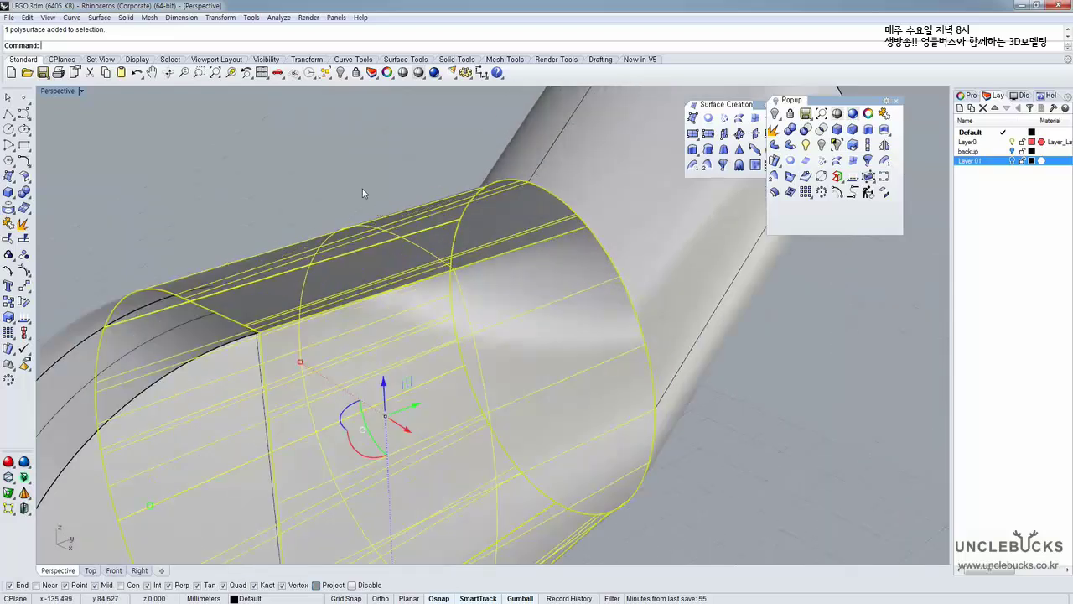
{"action": "left_click", "coordinate": [363, 192]}
{"action": "right_click_drag", "start_coordinate": [365, 193], "coordinate": [441, 235]}
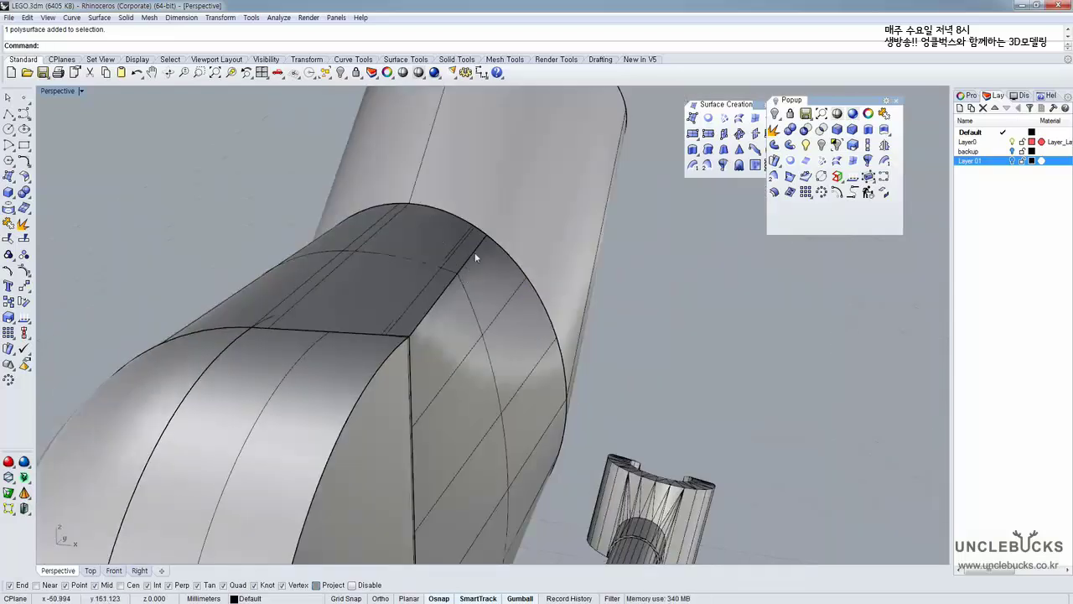
{"action": "right_click_drag", "start_coordinate": [486, 235], "coordinate": [580, 242]}
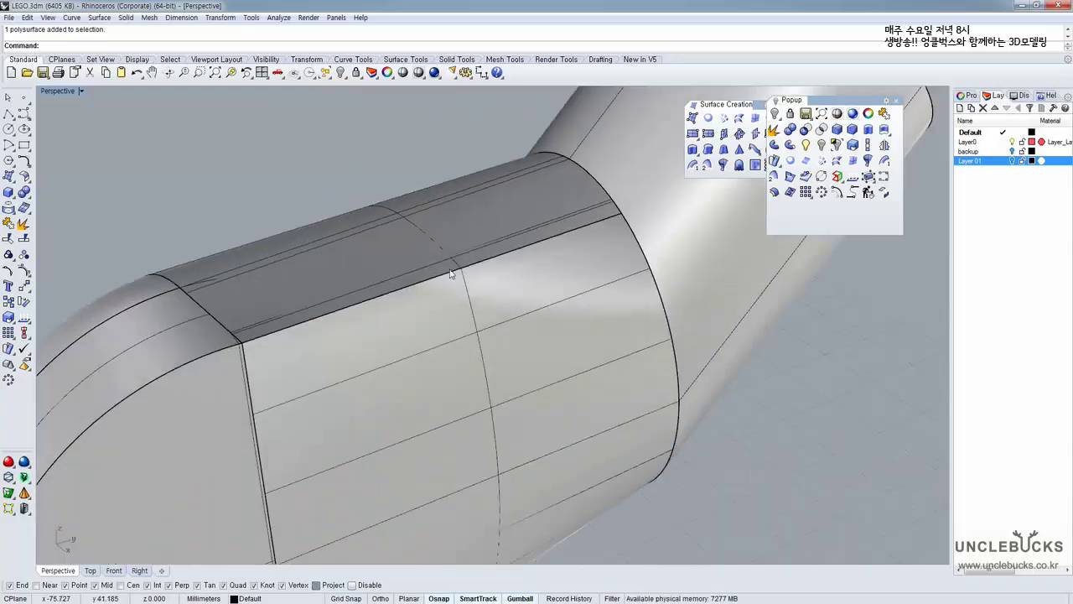
{"action": "left_click", "coordinate": [311, 299]}
{"action": "right_click_drag", "start_coordinate": [348, 266], "coordinate": [316, 268]}
{"action": "key", "text": "Delete"}
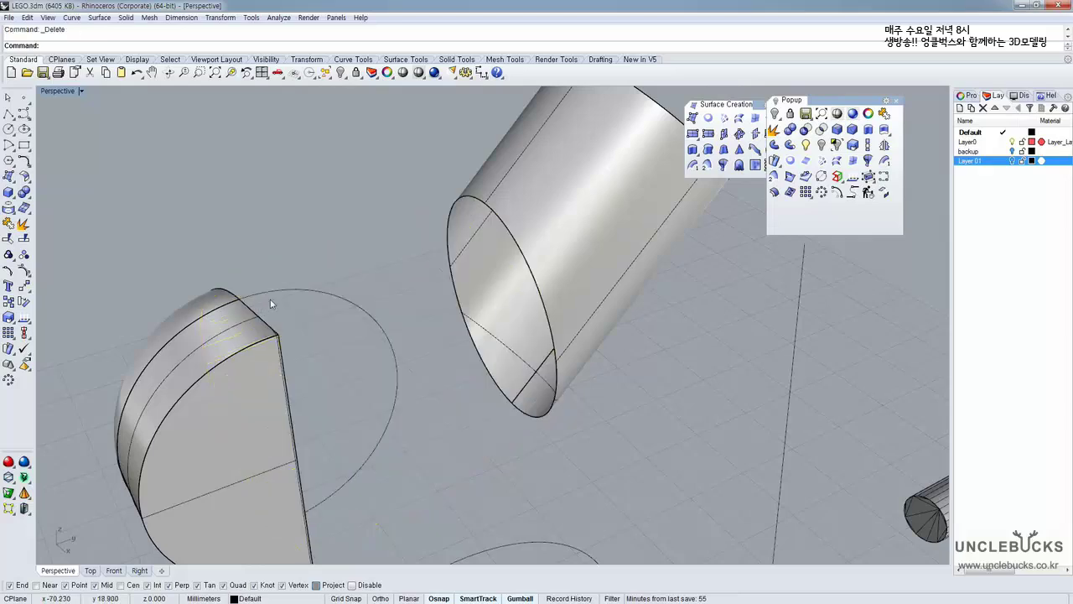
Delete the duplicated border curves at the open ends of the dome piece and the slanted cylinder
{"action": "left_click", "coordinate": [259, 332]}
{"action": "left_click", "coordinate": [293, 351]}
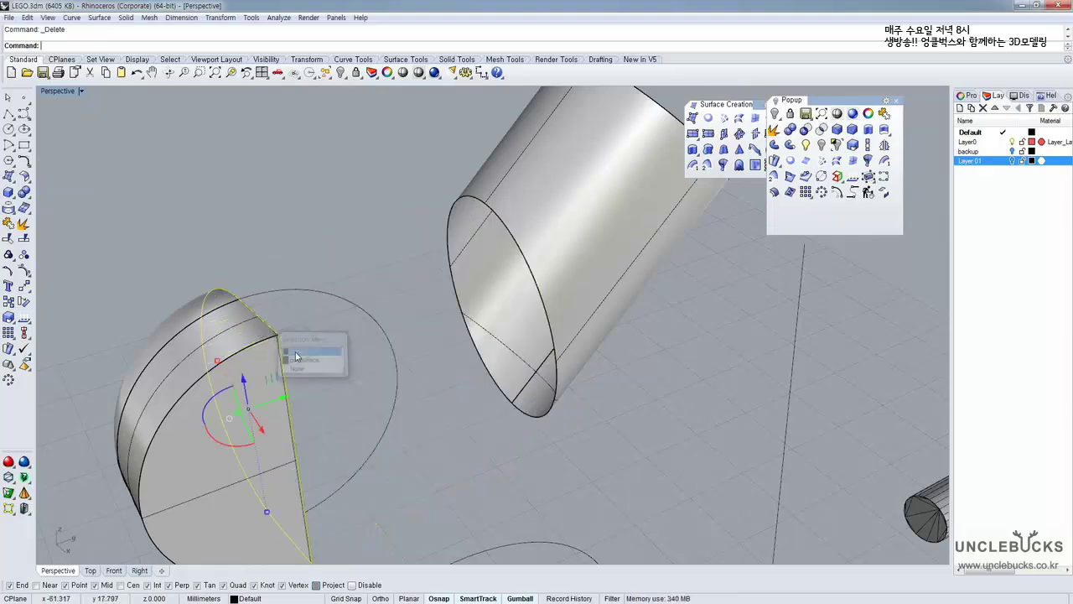
{"action": "key", "text": "Delete"}
{"action": "left_click", "coordinate": [488, 205]}
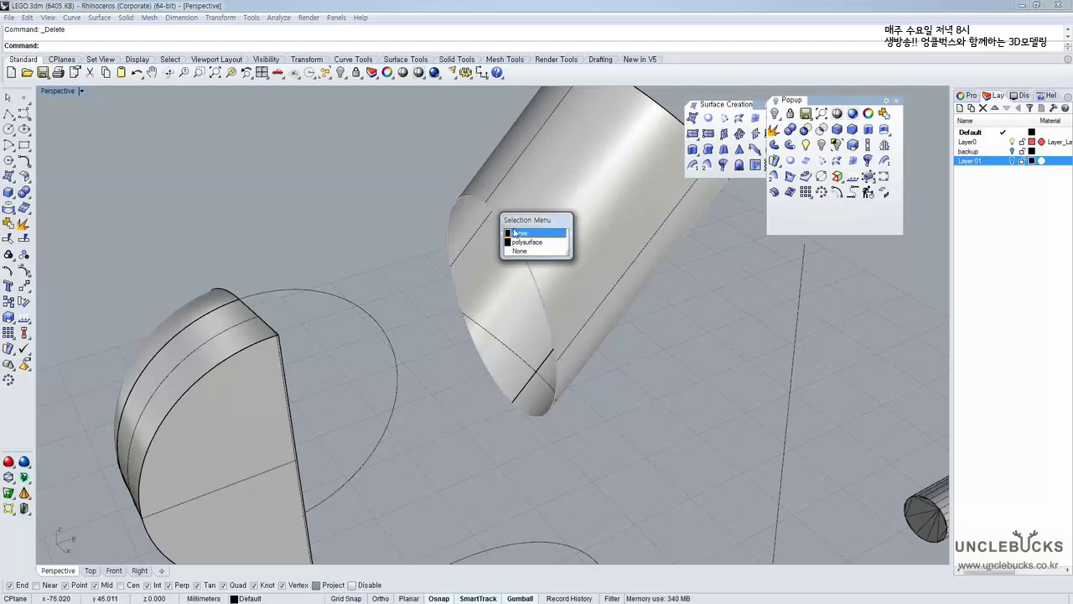
{"action": "left_click", "coordinate": [332, 219]}
Examine the dome piece's flat side face, its sharp curved edges and its open end from several sides
{"action": "right_click_drag", "start_coordinate": [309, 322], "coordinate": [324, 220], "text": "shift"}
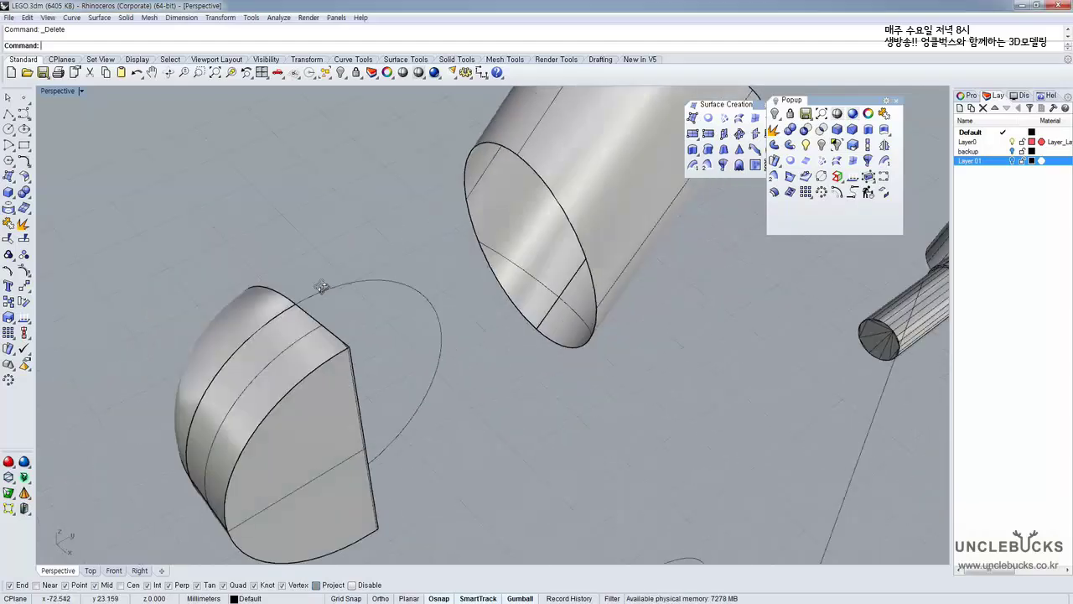
{"action": "left_click", "coordinate": [302, 373]}
{"action": "right_click_drag", "start_coordinate": [303, 373], "coordinate": [315, 321]}
{"action": "right_click_drag", "start_coordinate": [342, 448], "coordinate": [320, 388]}
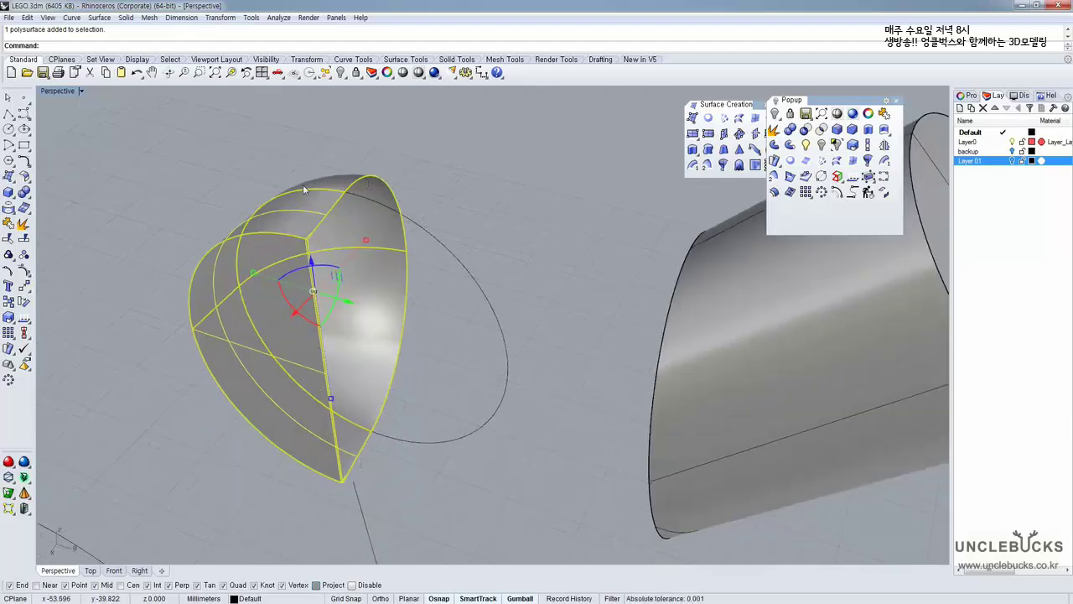
{"action": "right_click_drag", "start_coordinate": [322, 239], "coordinate": [320, 223]}
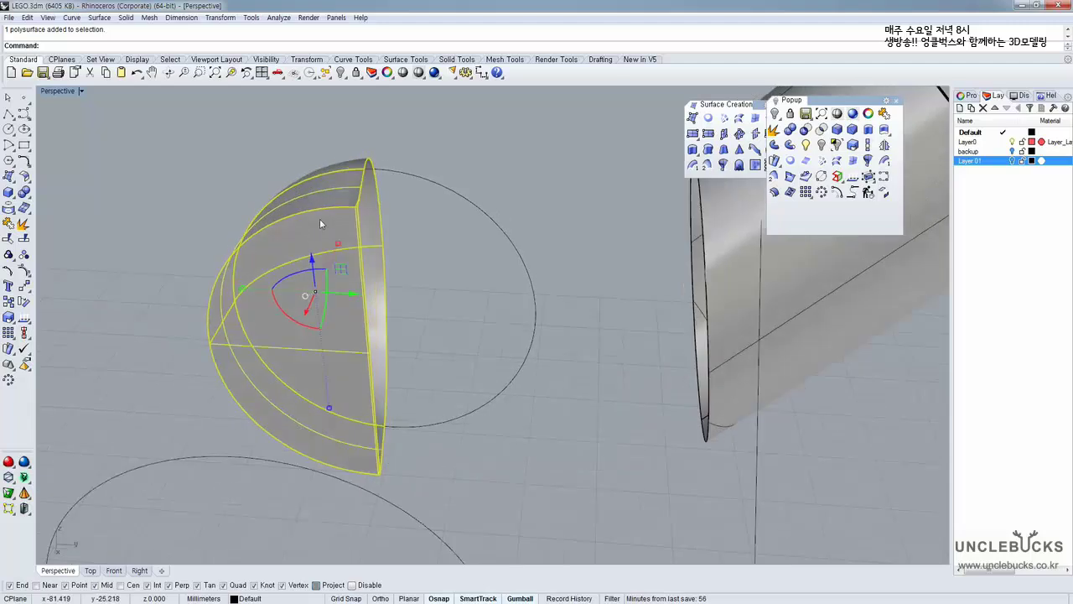
{"action": "left_click", "coordinate": [407, 282]}
{"action": "mouse_move", "coordinate": [279, 292]}
{"action": "right_mouse_down"}
{"action": "mouse_move", "coordinate": [300, 250]}
{"action": "mouse_move", "coordinate": [290, 242]}
{"action": "mouse_move", "coordinate": [307, 278]}
{"action": "mouse_move", "coordinate": [277, 300]}
{"action": "right_mouse_up"}
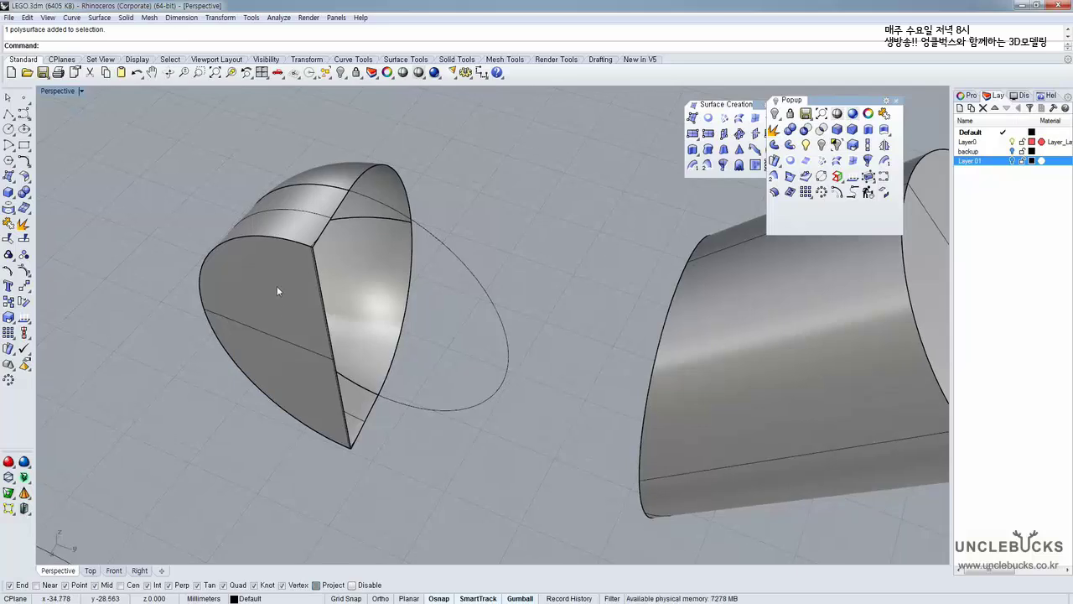
{"action": "left_click", "coordinate": [270, 264]}
{"action": "scroll", "coordinate": [266, 254], "scroll_direction": "up", "scroll_amount": 4}
{"action": "right_click_drag", "start_coordinate": [321, 246], "coordinate": [301, 128]}
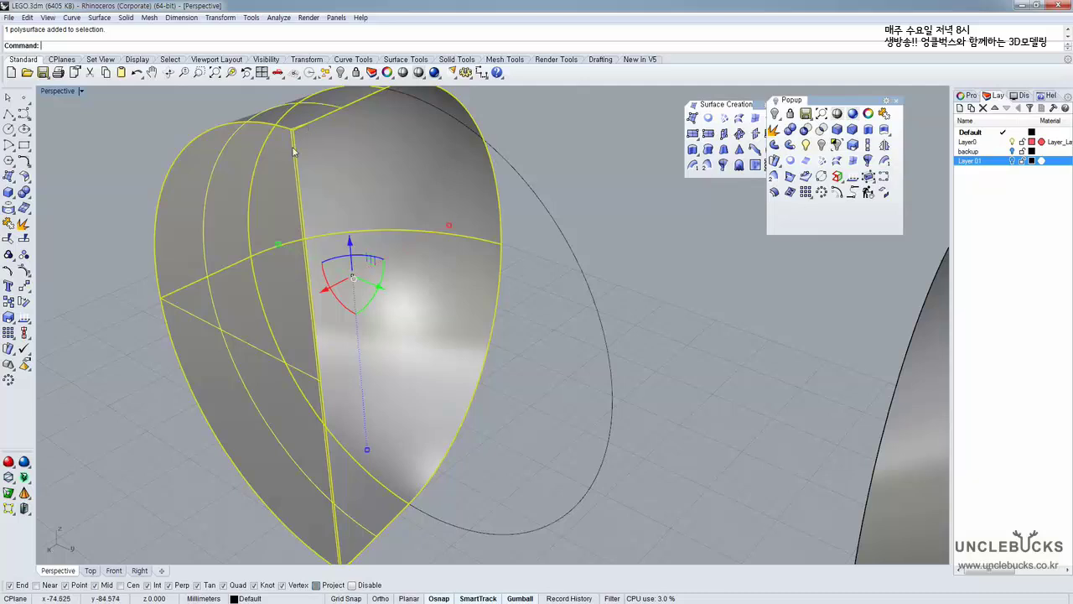
{"action": "right_click_drag", "start_coordinate": [286, 141], "coordinate": [314, 166]}
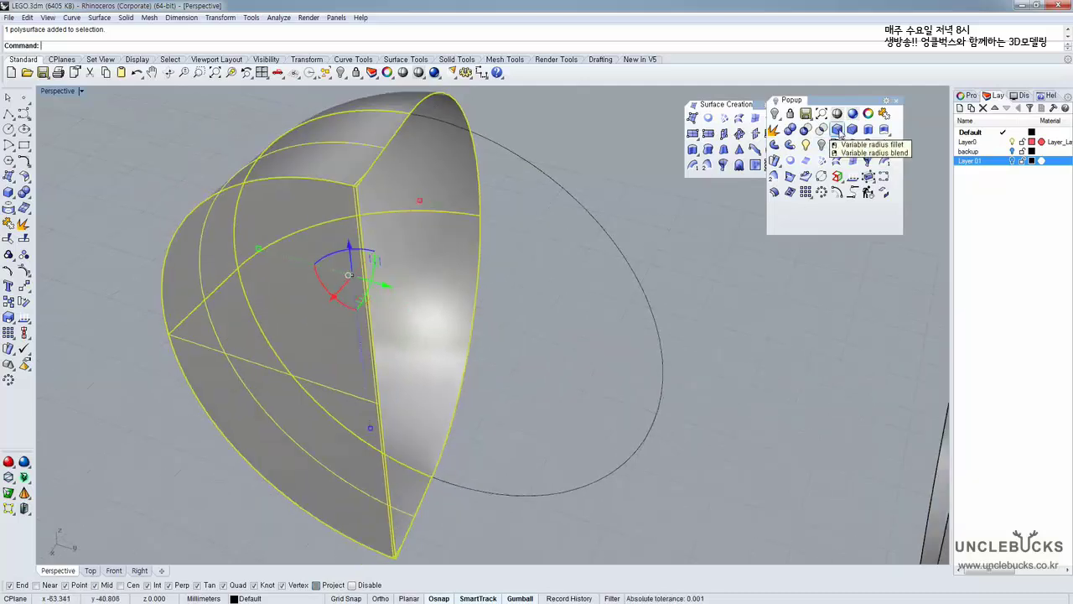
Try to fillet the two curved edges around the dome piece's flat side face with a 0.5 mm radius
{"action": "left_click", "coordinate": [837, 130]}
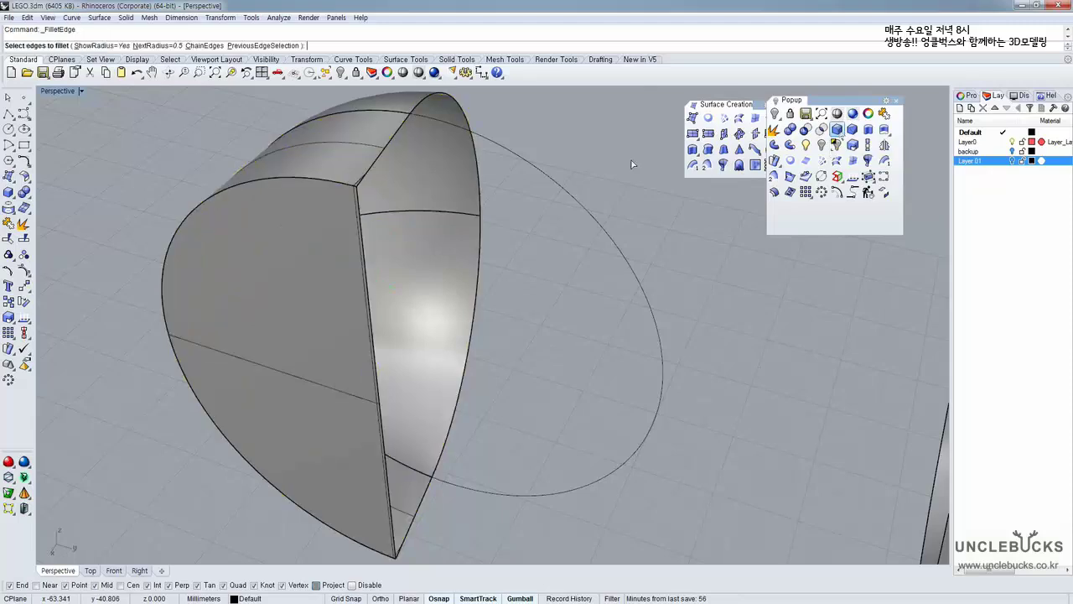
{"action": "left_click", "coordinate": [338, 185]}
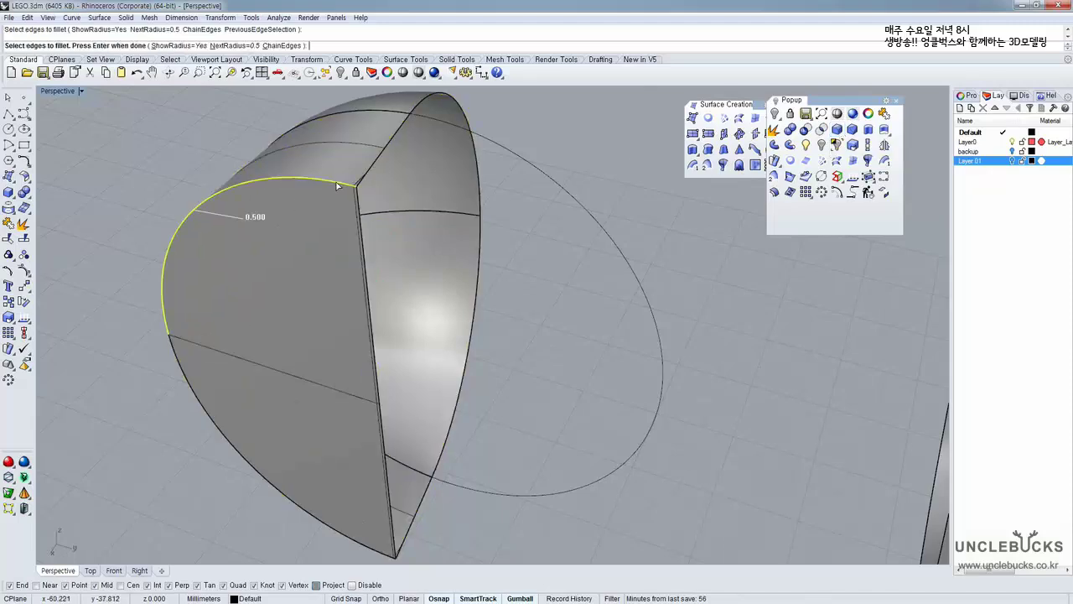
{"action": "left_click", "coordinate": [205, 416]}
{"action": "key", "text": "Return"}
{"action": "right_click_drag", "start_coordinate": [223, 230], "coordinate": [260, 145]}
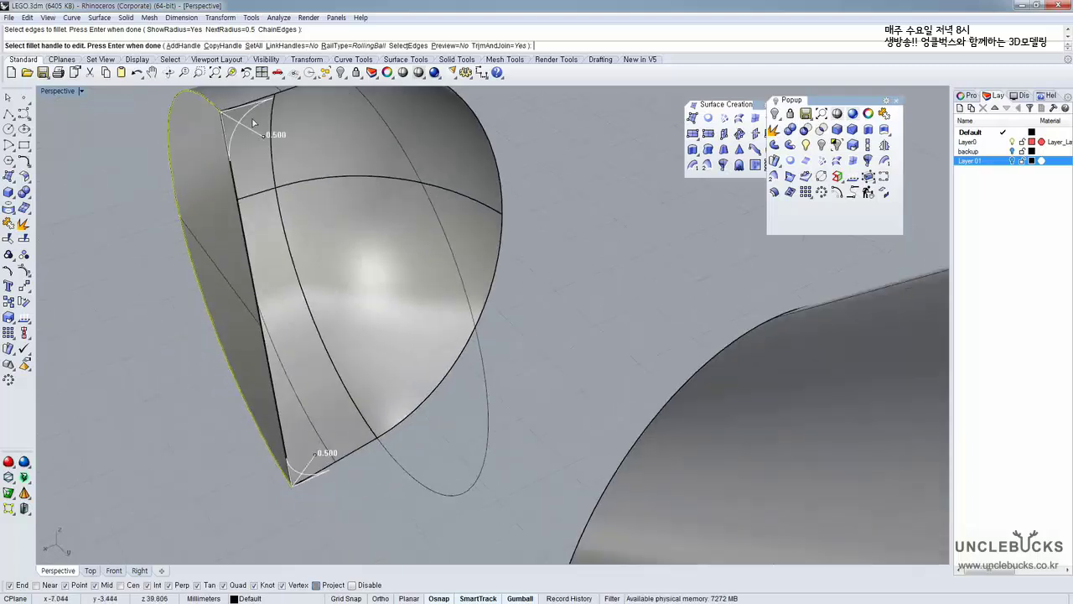
{"action": "key", "text": "Return"}
{"action": "right_click_drag", "start_coordinate": [195, 146], "coordinate": [208, 186]}
Fillet the two curved edges around the dome piece's flat side face with a 0.2 mm radius
{"action": "key", "text": "Return"}
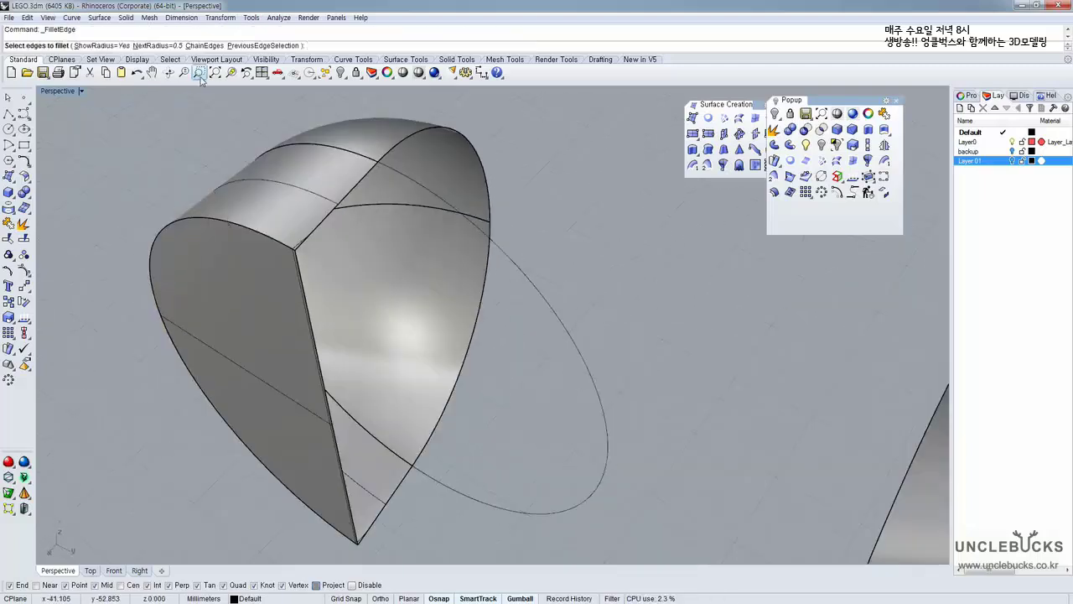
{"action": "type", "text": "0.2"}
{"action": "key", "text": "Return"}
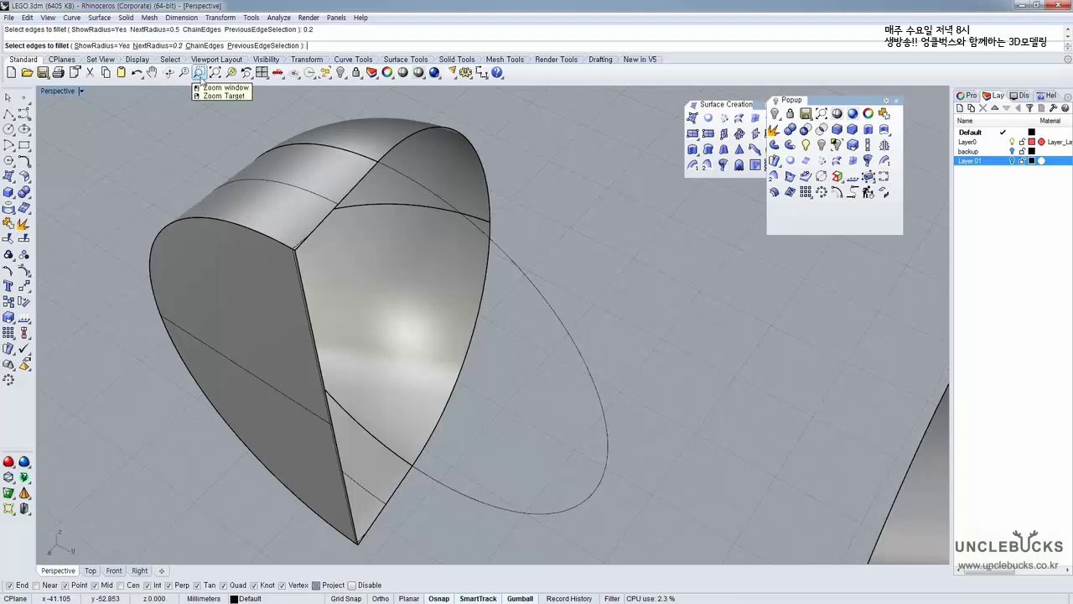
{"action": "left_click", "coordinate": [227, 224]}
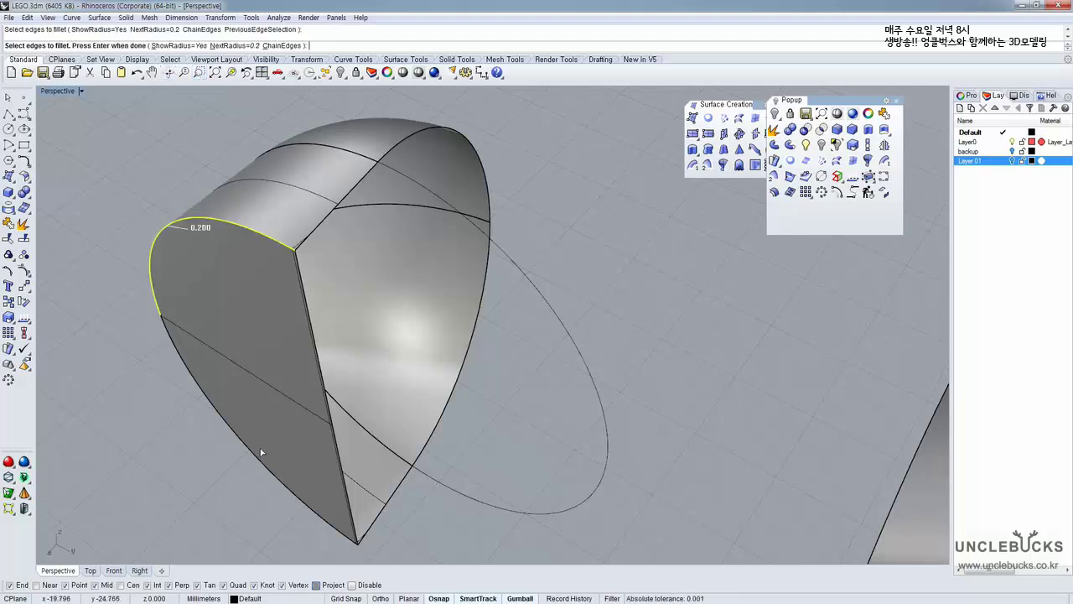
{"action": "left_click", "coordinate": [265, 464]}
{"action": "key", "text": "Return"}
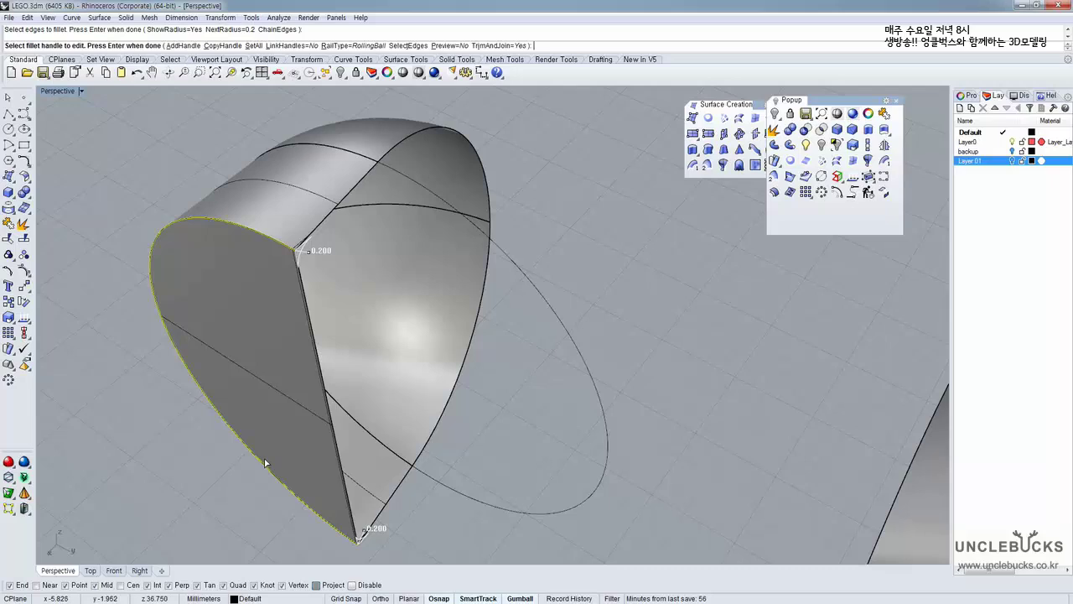
{"action": "key", "text": "Return"}
Duplicate the open border curves of the filleted dome piece and the slanted cylinder
{"action": "right_click_drag", "start_coordinate": [322, 309], "coordinate": [224, 322]}
{"action": "left_click", "coordinate": [265, 207]}
{"action": "left_click", "coordinate": [265, 201]}
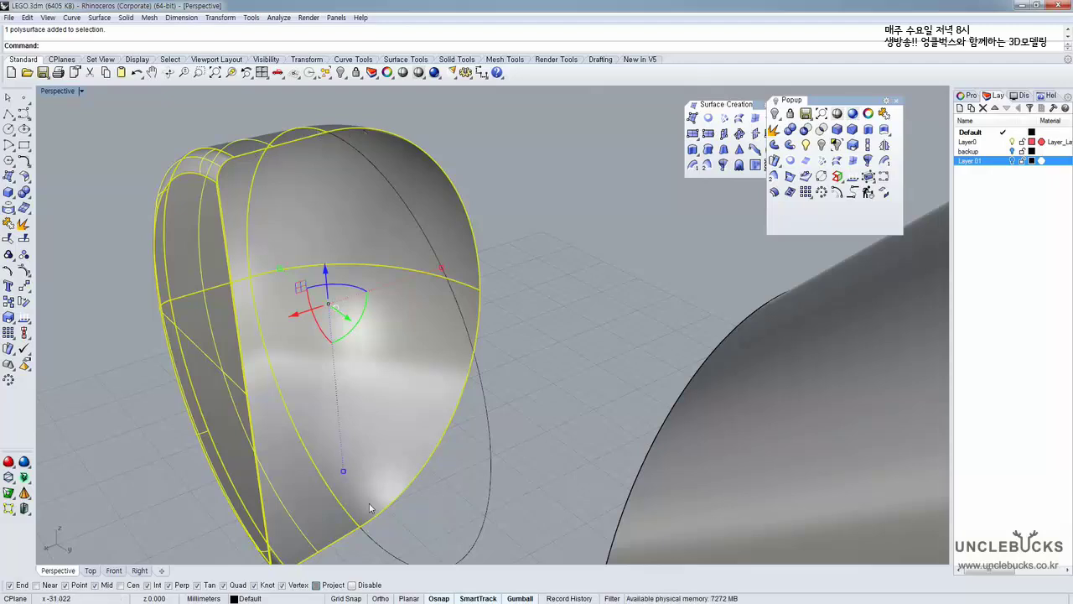
{"action": "right_click_drag", "start_coordinate": [279, 421], "coordinate": [286, 329], "text": "shift"}
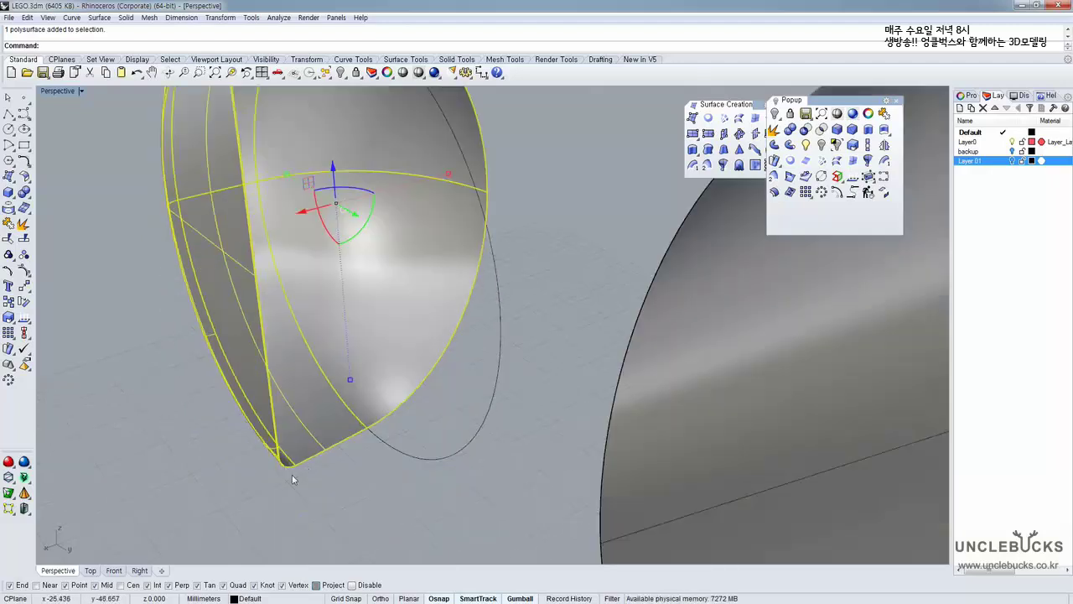
{"action": "right_click_drag", "start_coordinate": [378, 310], "coordinate": [346, 313]}
{"action": "mouse_move", "coordinate": [373, 334]}
{"action": "right_mouse_down"}
{"action": "mouse_move", "coordinate": [382, 295]}
{"action": "mouse_move", "coordinate": [439, 285]}
{"action": "mouse_move", "coordinate": [449, 299]}
{"action": "mouse_move", "coordinate": [444, 259]}
{"action": "mouse_move", "coordinate": [389, 334]}
{"action": "right_mouse_up"}
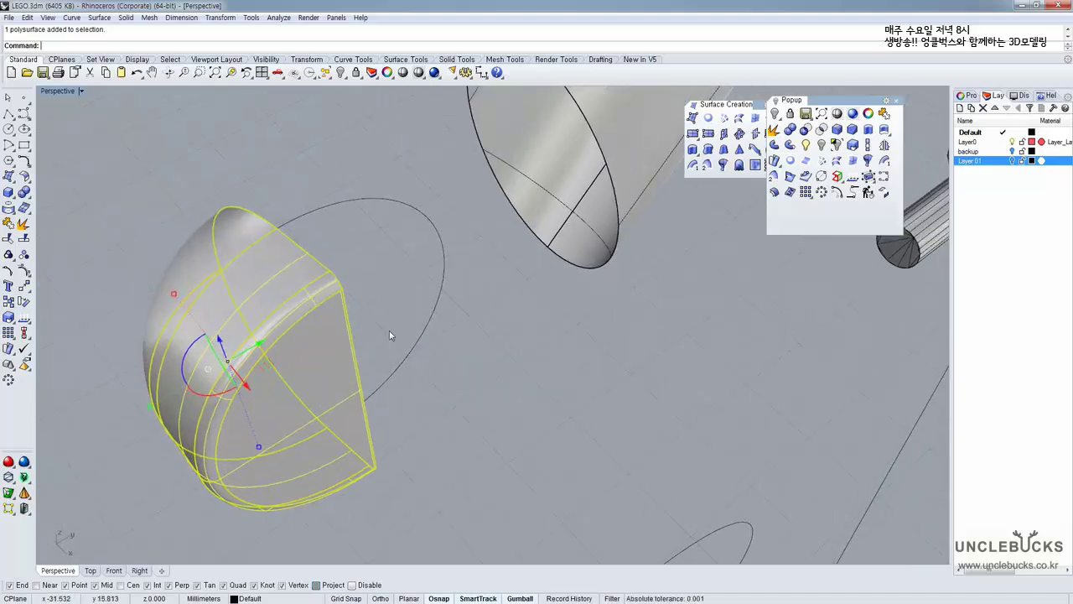
{"action": "left_click", "coordinate": [360, 253]}
{"action": "left_click", "coordinate": [325, 270]}
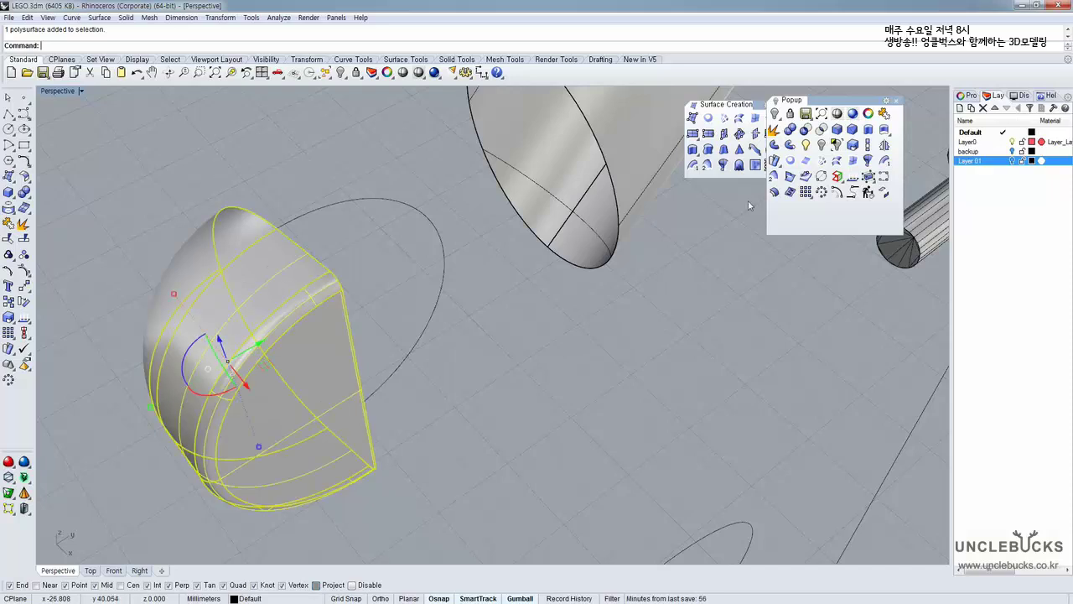
{"action": "left_click", "coordinate": [800, 163]}
{"action": "left_click", "coordinate": [606, 223]}
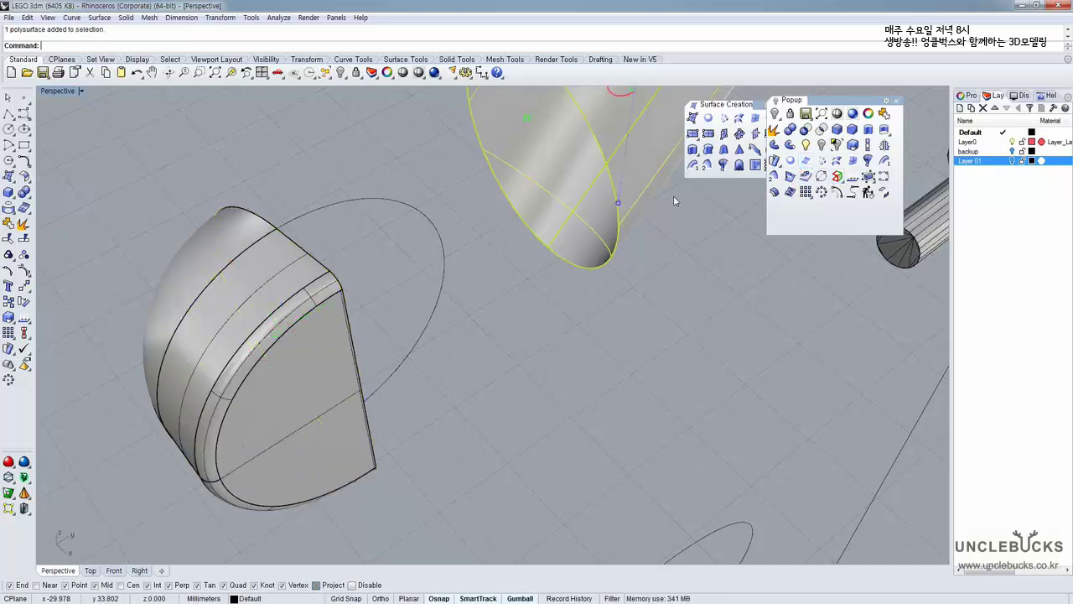
{"action": "left_click", "coordinate": [807, 161]}
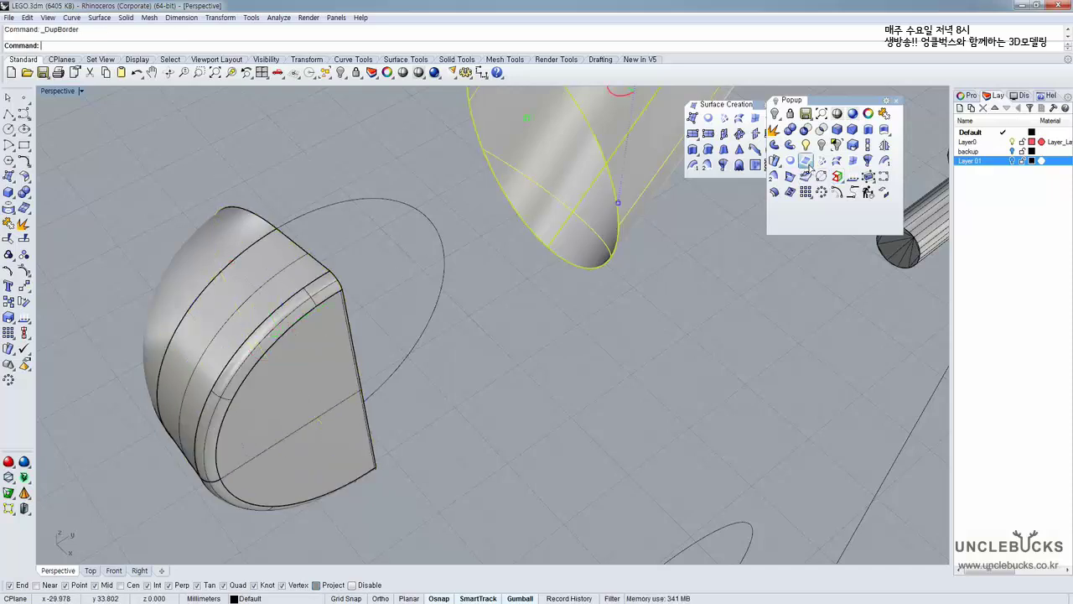
Loft a surface with straight sections between the filleted dome piece's border curve and the slanted cylinder's border curve
{"action": "left_click", "coordinate": [364, 279]}
{"action": "left_click", "coordinate": [373, 294]}
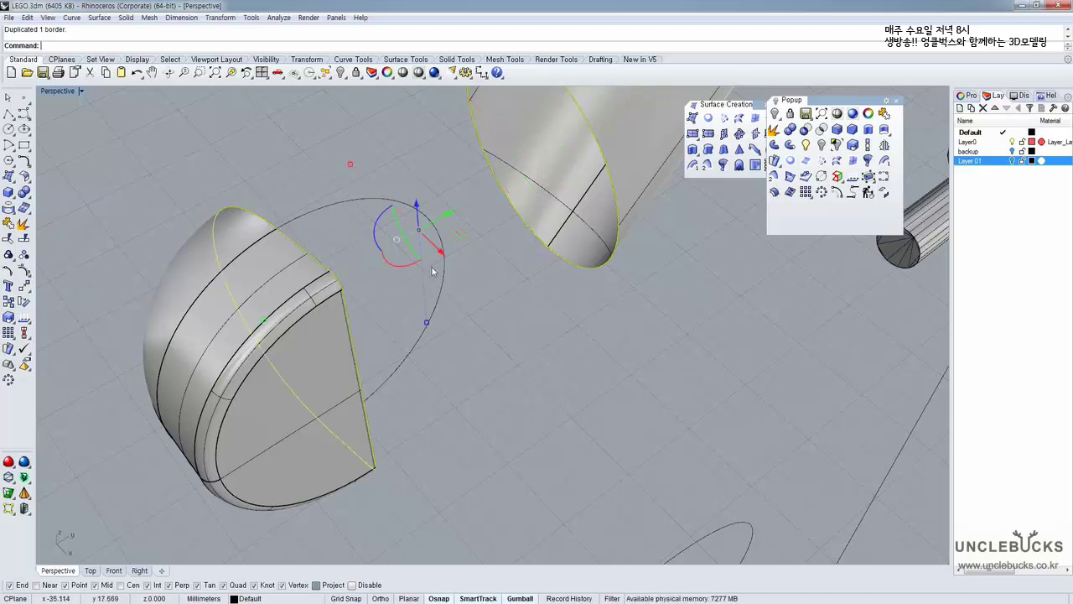
{"action": "right_click_drag", "start_coordinate": [433, 271], "coordinate": [409, 272]}
{"action": "right_click_drag", "start_coordinate": [534, 259], "coordinate": [529, 249]}
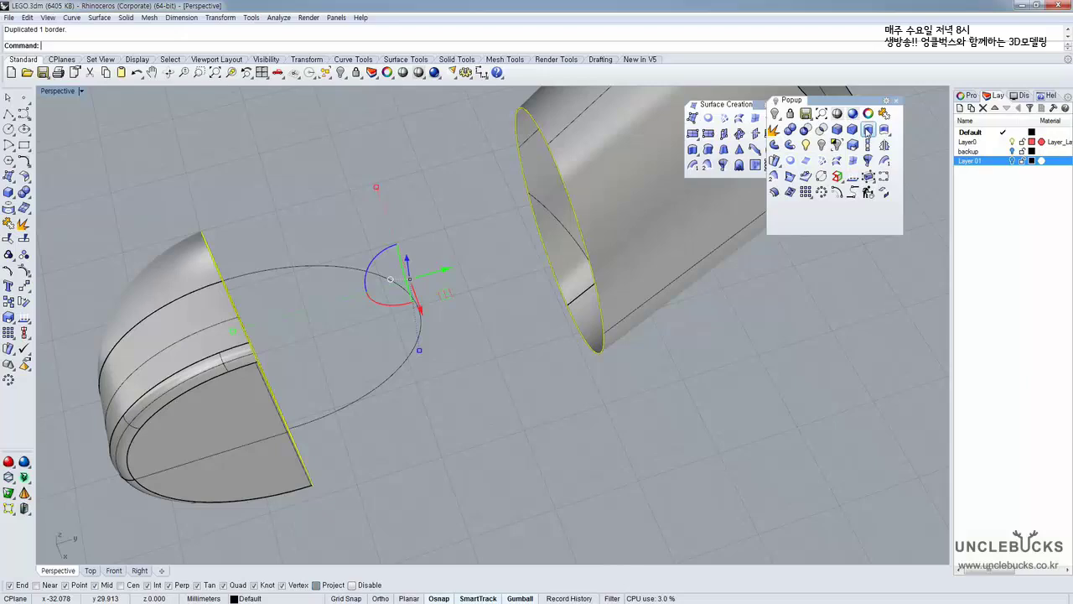
{"action": "left_click", "coordinate": [821, 160]}
{"action": "right_click", "coordinate": [524, 307]}
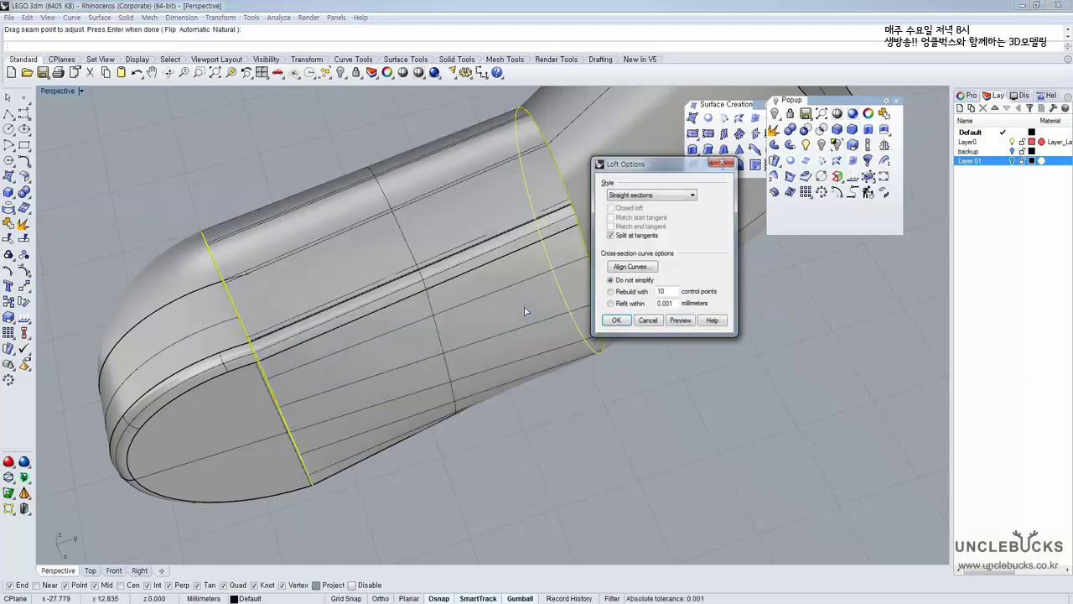
{"action": "left_click", "coordinate": [618, 319]}
{"action": "right_click_drag", "start_coordinate": [618, 322], "coordinate": [556, 269]}
{"action": "key", "text": "Escape"}
Examine the loft joining the filleted dome piece to the slanted cylinder from the end and the side
{"action": "left_click", "coordinate": [457, 201]}
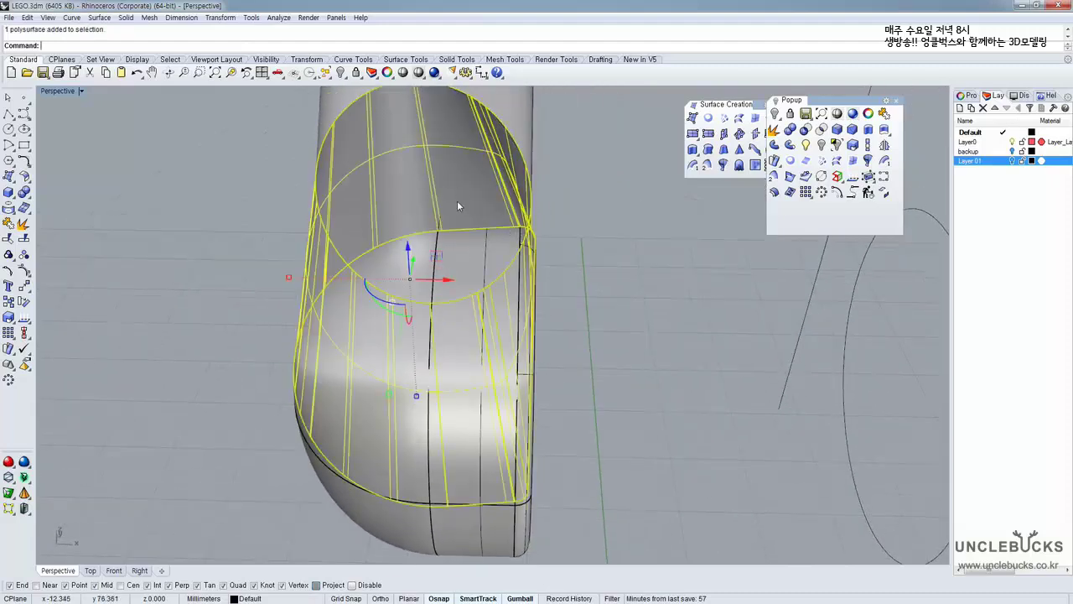
{"action": "right_click_drag", "start_coordinate": [465, 237], "coordinate": [328, 176]}
{"action": "key", "text": "Escape"}
{"action": "left_click", "coordinate": [290, 218]}
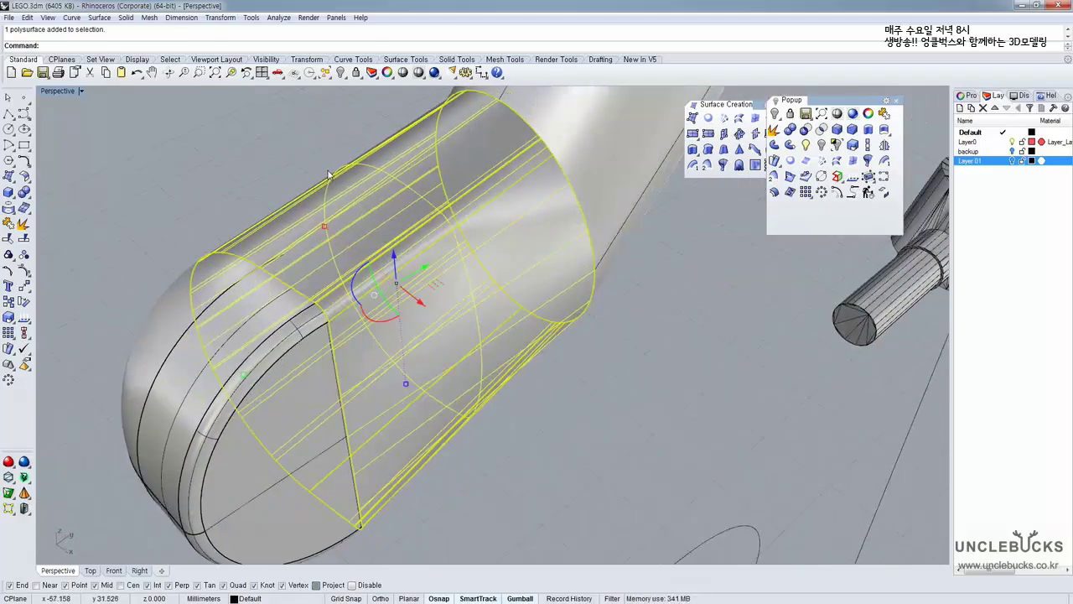
Delete the straight loft between the dome piece and the slanted cylinder, along with the dome piece's duplicated border curve
{"action": "key", "text": "Delete"}
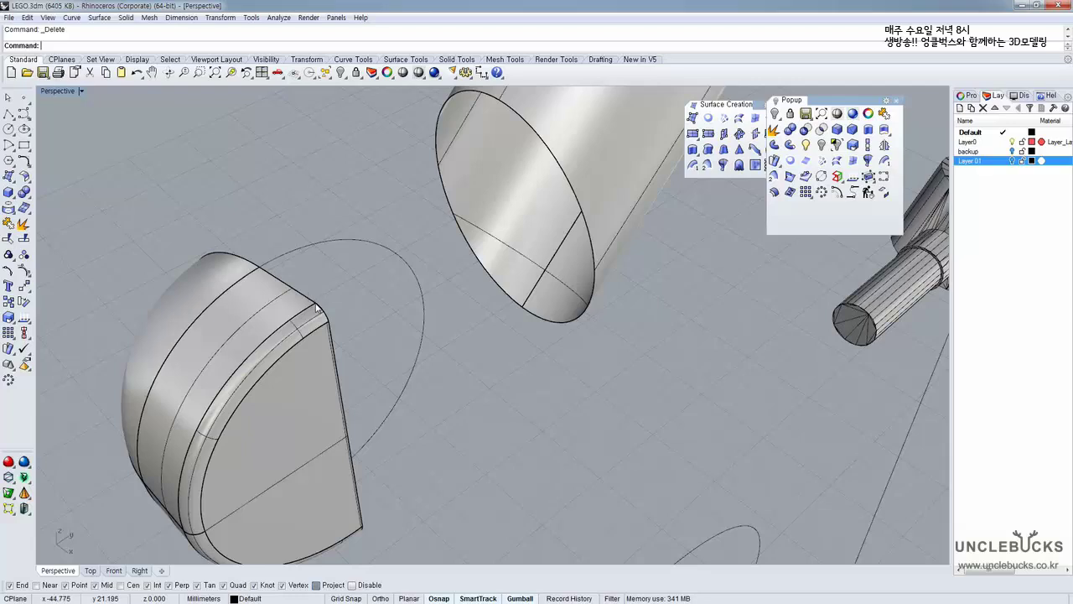
{"action": "left_click", "coordinate": [317, 309]}
{"action": "left_click", "coordinate": [358, 335]}
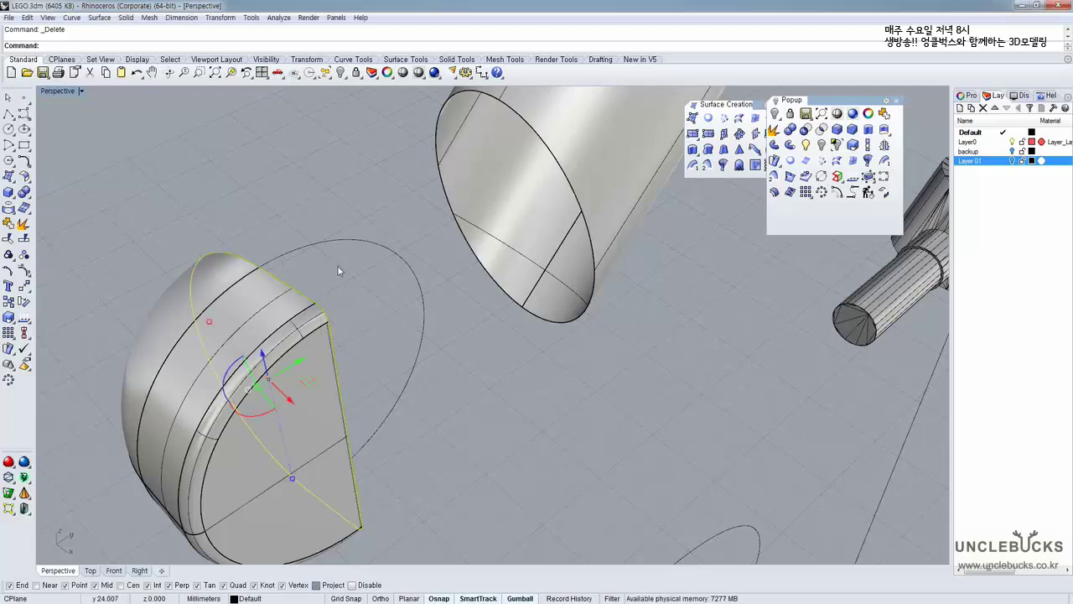
{"action": "right_click_drag", "start_coordinate": [335, 267], "coordinate": [549, 198]}
{"action": "key", "text": "Escape"}
Examine the slanted cylinder's border curve in relation to the dome piece's open edge from several angles
{"action": "left_click", "coordinate": [286, 303]}
{"action": "left_click", "coordinate": [549, 198]}
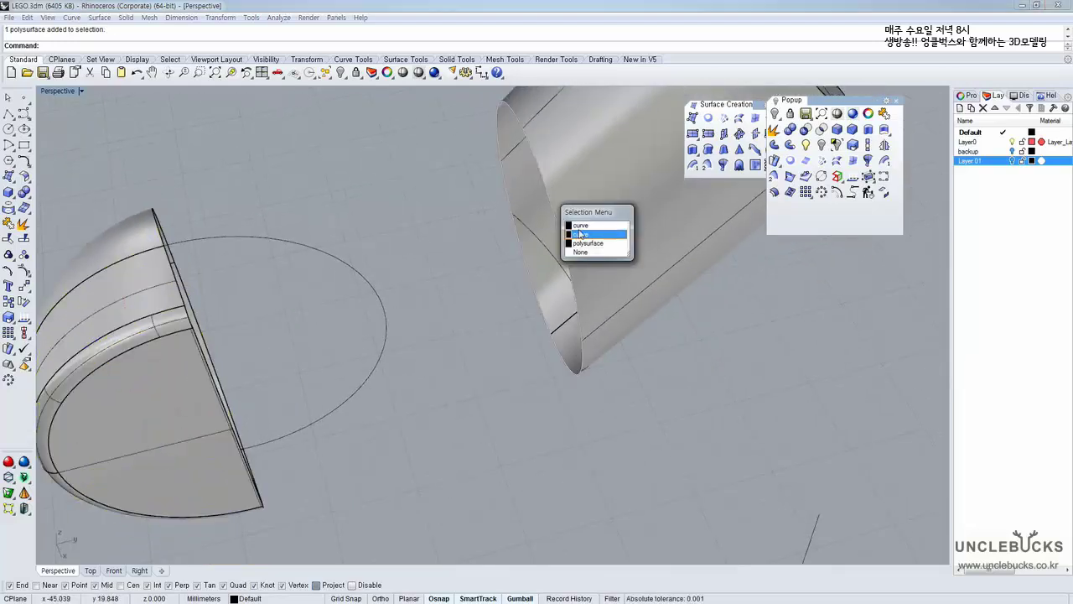
{"action": "left_click", "coordinate": [585, 228]}
{"action": "right_click_drag", "start_coordinate": [494, 277], "coordinate": [478, 254]}
{"action": "scroll", "coordinate": [477, 254], "scroll_direction": "down", "scroll_amount": 4}
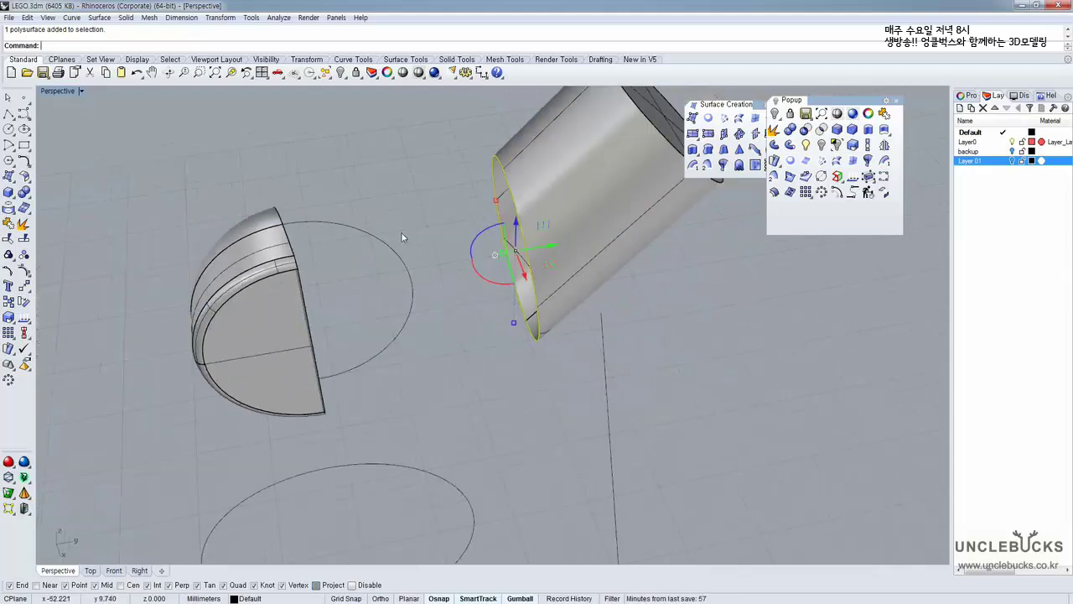
{"action": "right_click_drag", "start_coordinate": [403, 235], "coordinate": [418, 183]}
{"action": "key", "text": "Escape"}
{"action": "scroll", "coordinate": [422, 181], "scroll_direction": "up", "scroll_amount": 5}
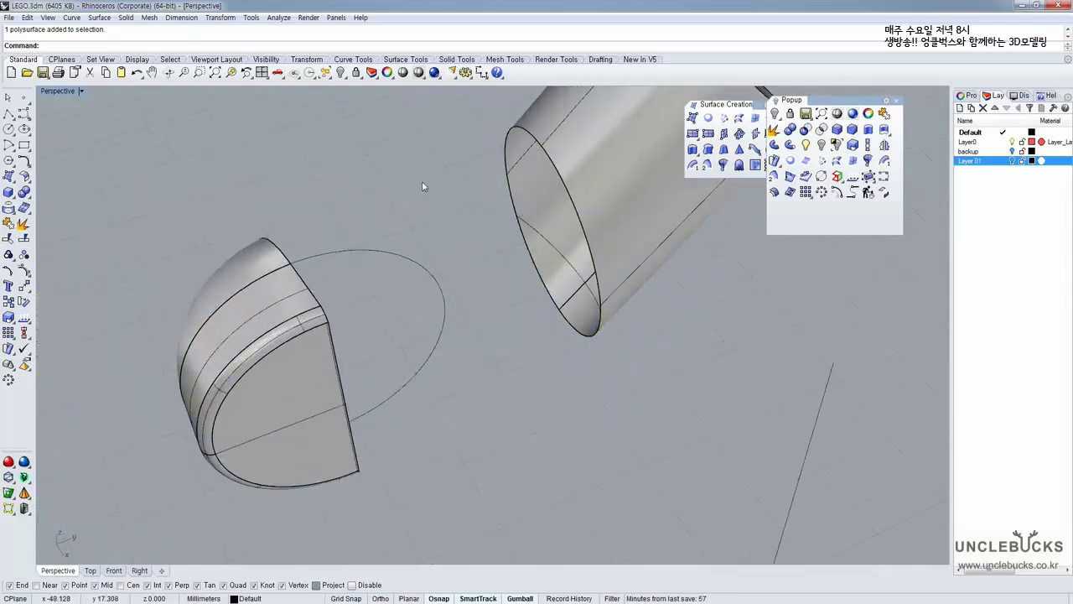
{"action": "left_click", "coordinate": [529, 145]}
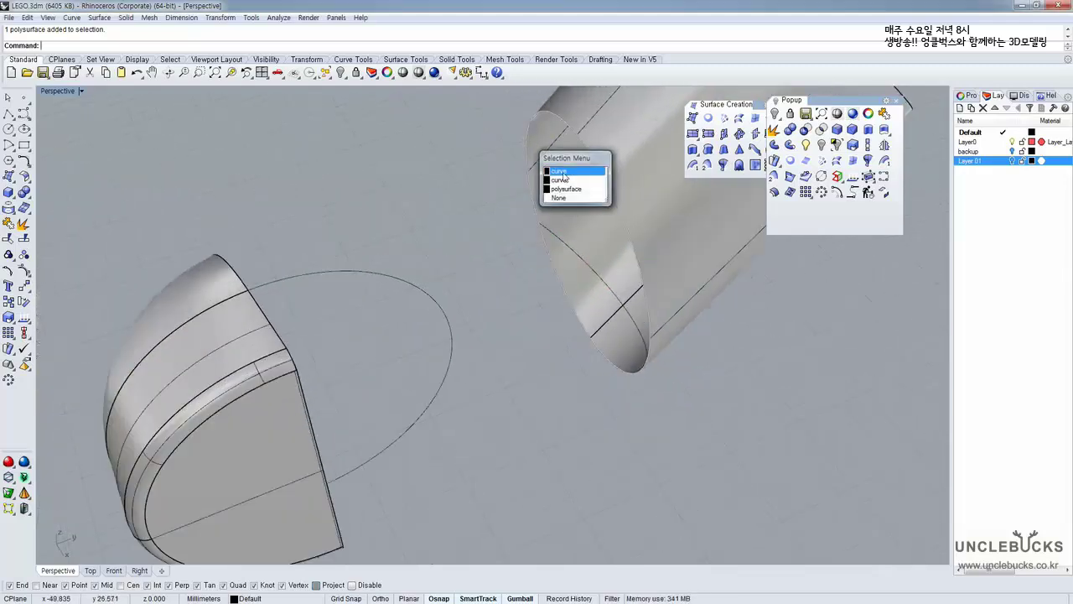
{"action": "left_click", "coordinate": [563, 174]}
{"action": "right_click_drag", "start_coordinate": [478, 185], "coordinate": [460, 180]}
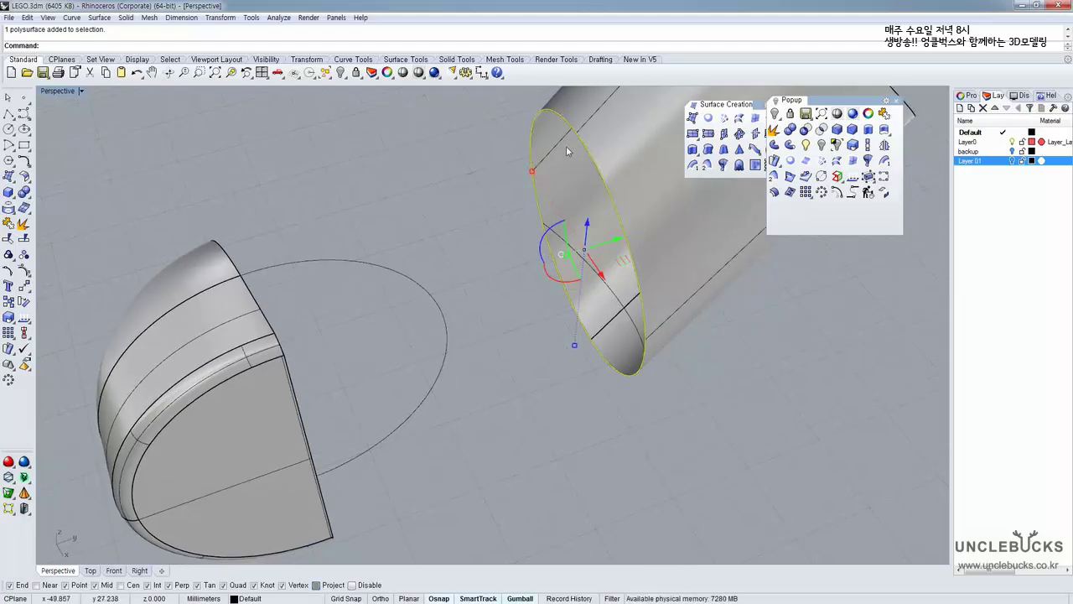
{"action": "right_click_drag", "start_coordinate": [531, 181], "coordinate": [583, 207]}
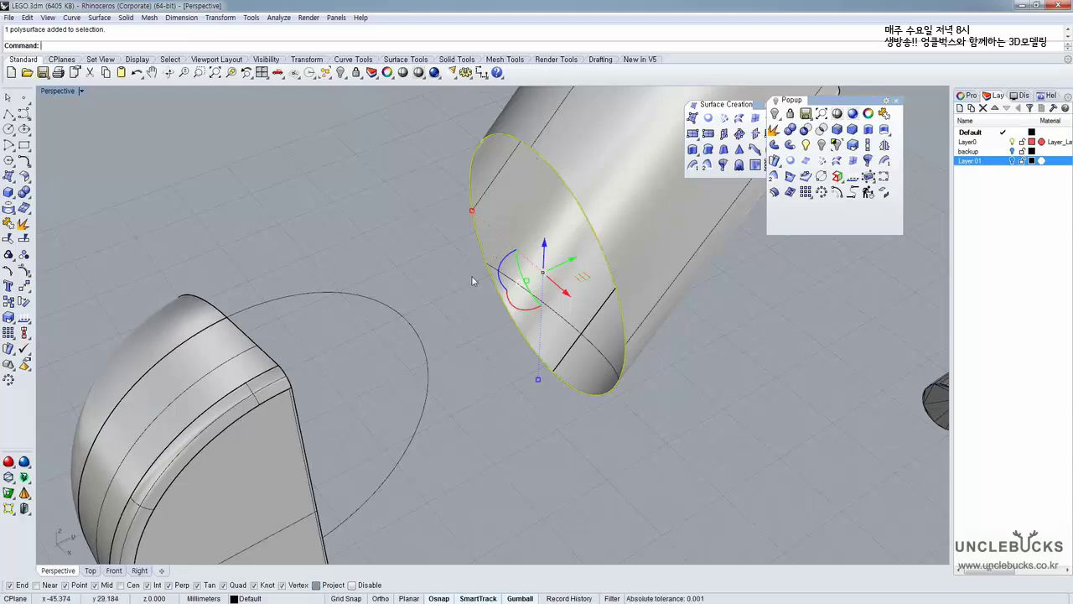
{"action": "right_click_drag", "start_coordinate": [471, 275], "coordinate": [483, 250], "text": "shift"}
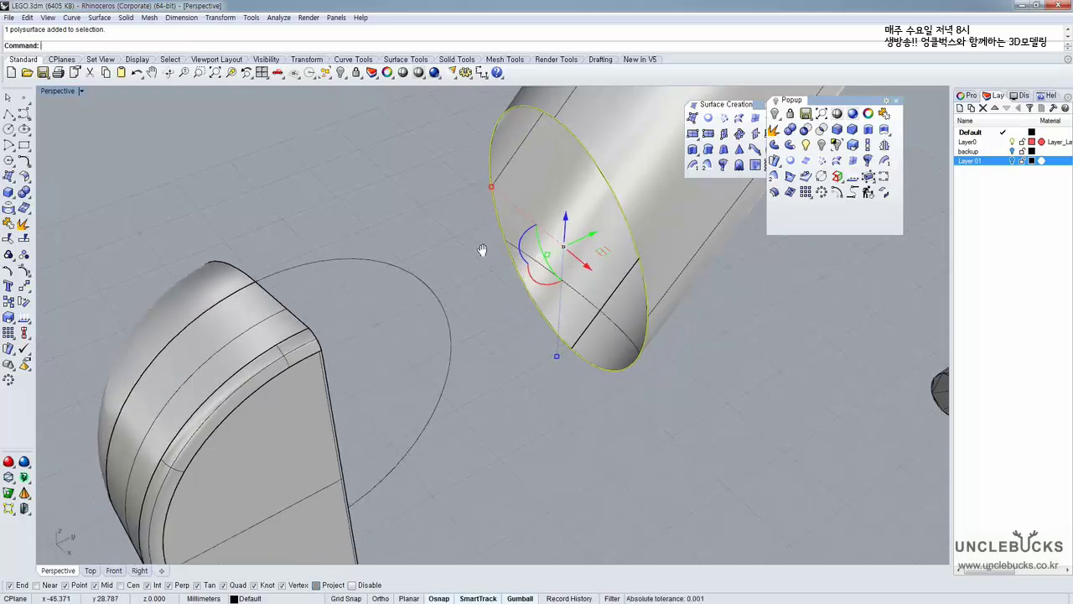
Duplicate the filleted dome piece's open border and explode the resulting curve into separate segments
{"action": "left_click", "coordinate": [292, 317]}
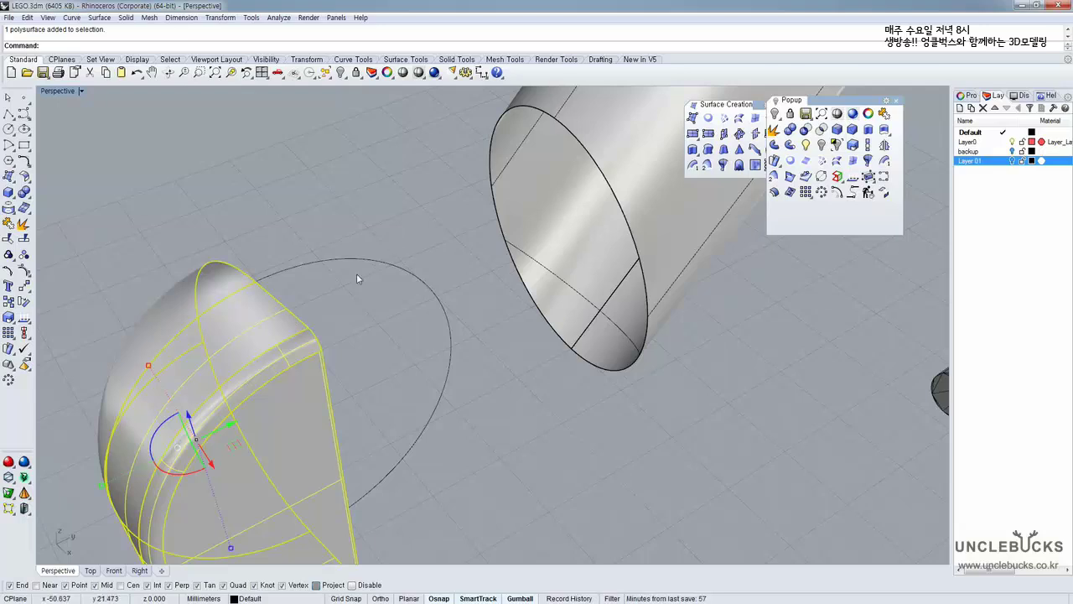
{"action": "right_click_drag", "start_coordinate": [358, 275], "coordinate": [353, 281]}
{"action": "left_click", "coordinate": [806, 161]}
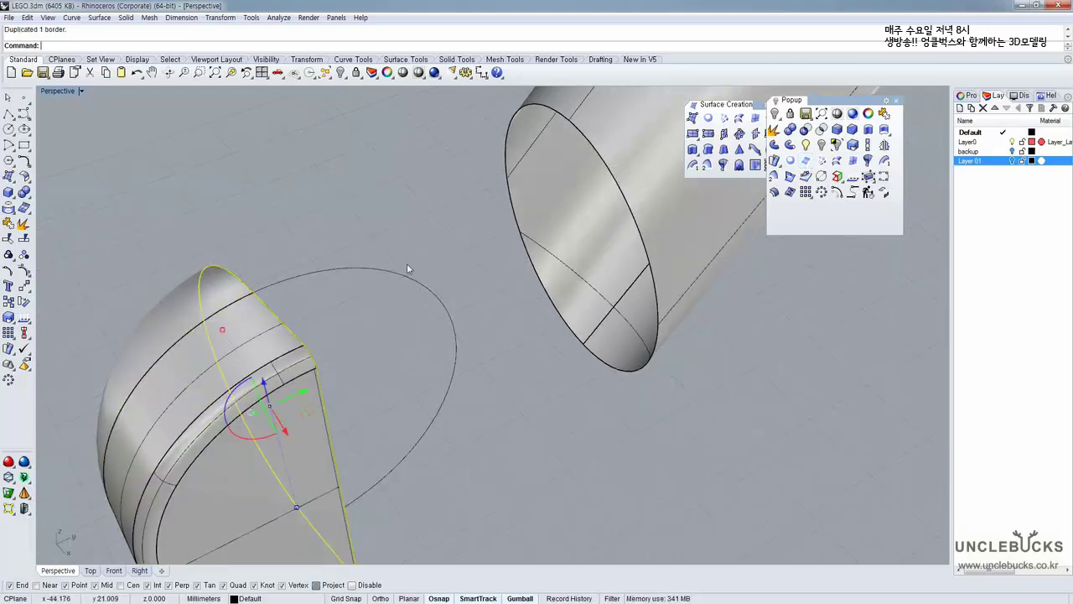
{"action": "left_click", "coordinate": [288, 339]}
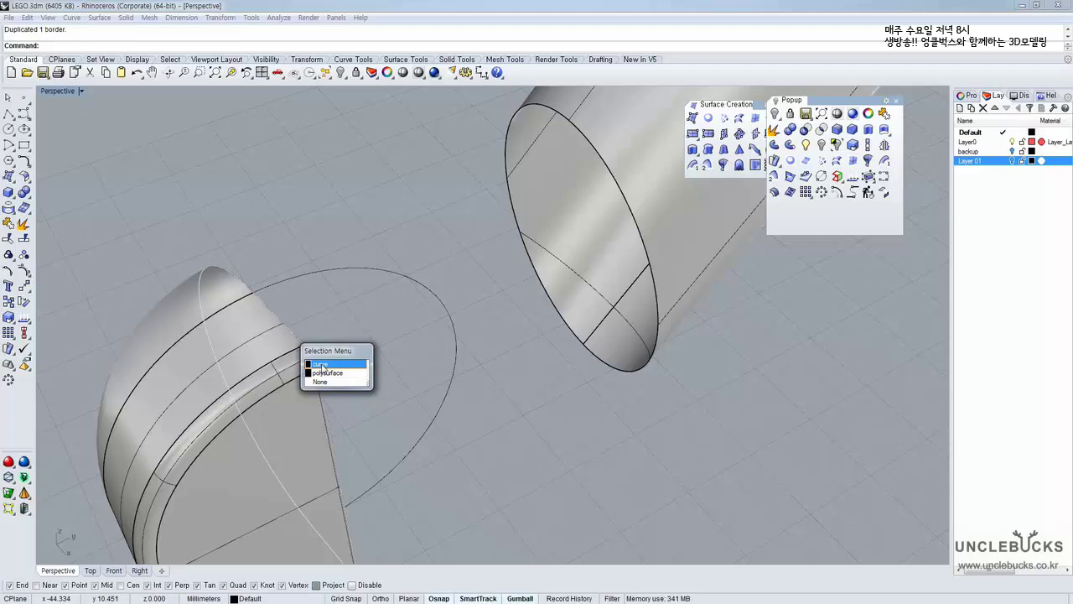
{"action": "left_click", "coordinate": [322, 366]}
{"action": "right_click_drag", "start_coordinate": [352, 364], "coordinate": [428, 250]}
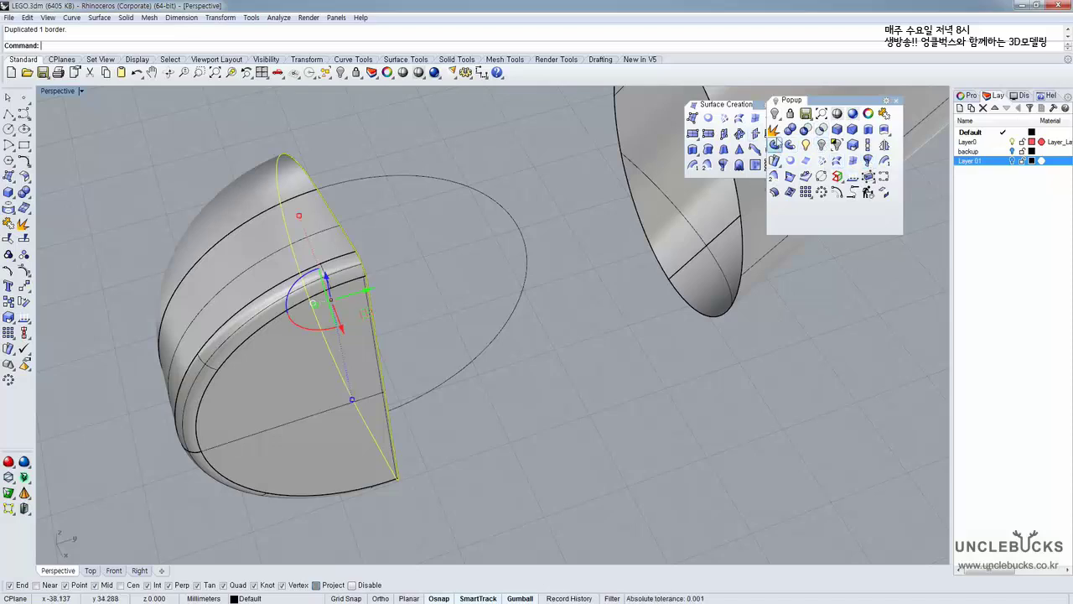
{"action": "left_click", "coordinate": [774, 131]}
{"action": "key", "text": "Escape"}
Examine the exploded straight segment on the dome piece's border against the slanted cylinder's border curve
{"action": "left_click", "coordinate": [350, 235]}
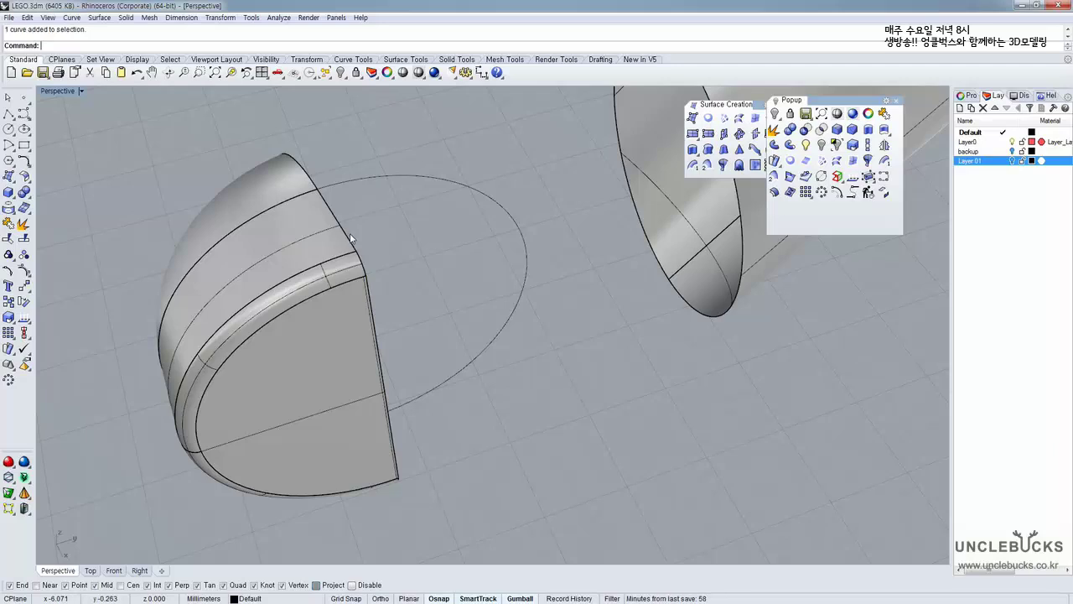
{"action": "right_click_drag", "start_coordinate": [371, 236], "coordinate": [434, 272]}
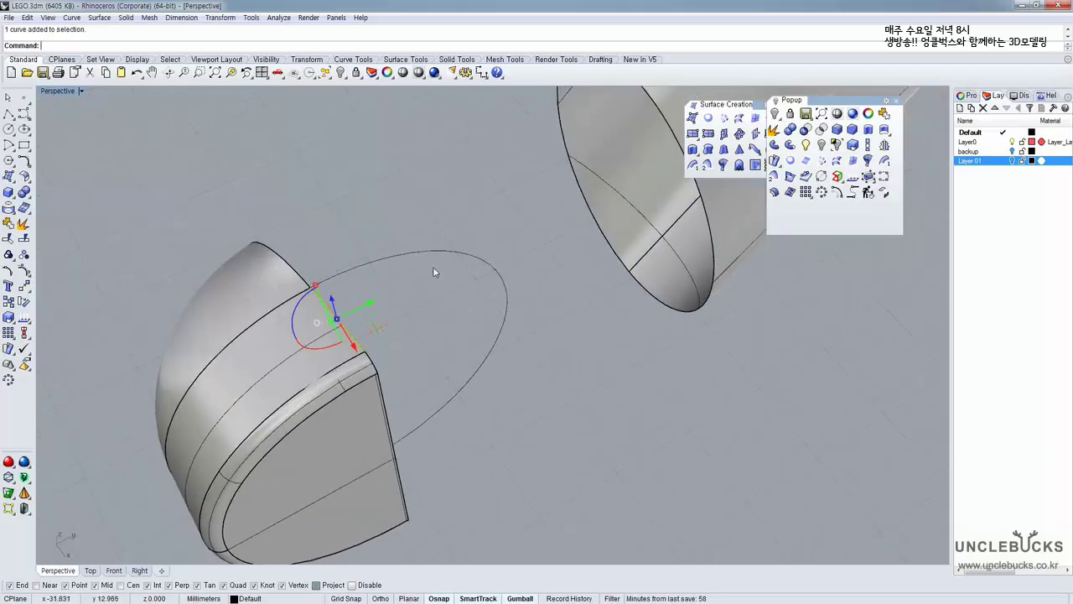
{"action": "right_click_drag", "start_coordinate": [612, 197], "coordinate": [577, 233]}
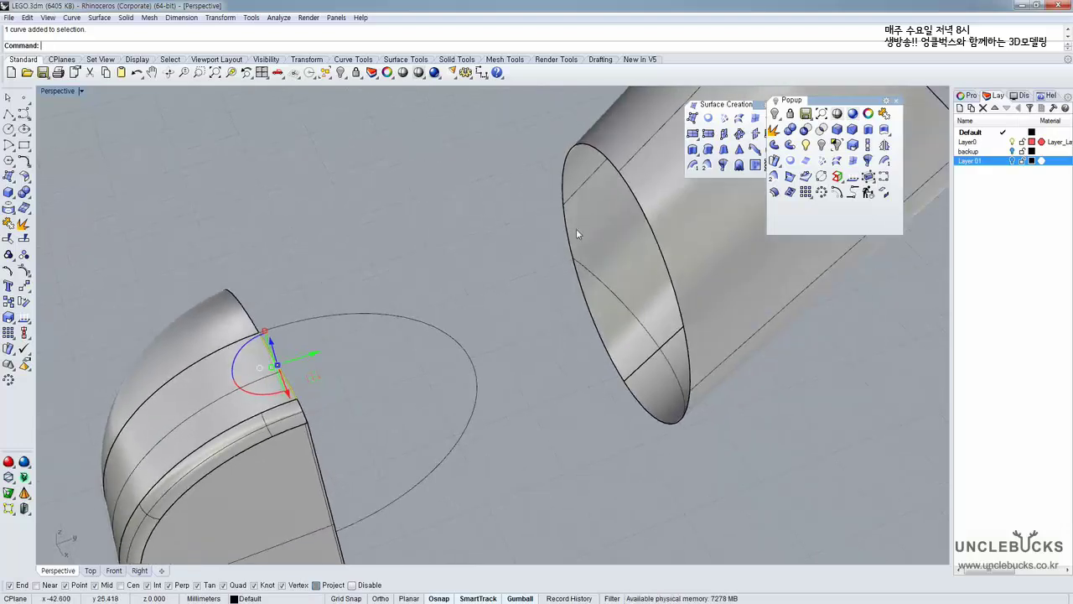
{"action": "right_click_drag", "start_coordinate": [312, 337], "coordinate": [313, 301]}
{"action": "right_click_drag", "start_coordinate": [380, 220], "coordinate": [410, 238]}
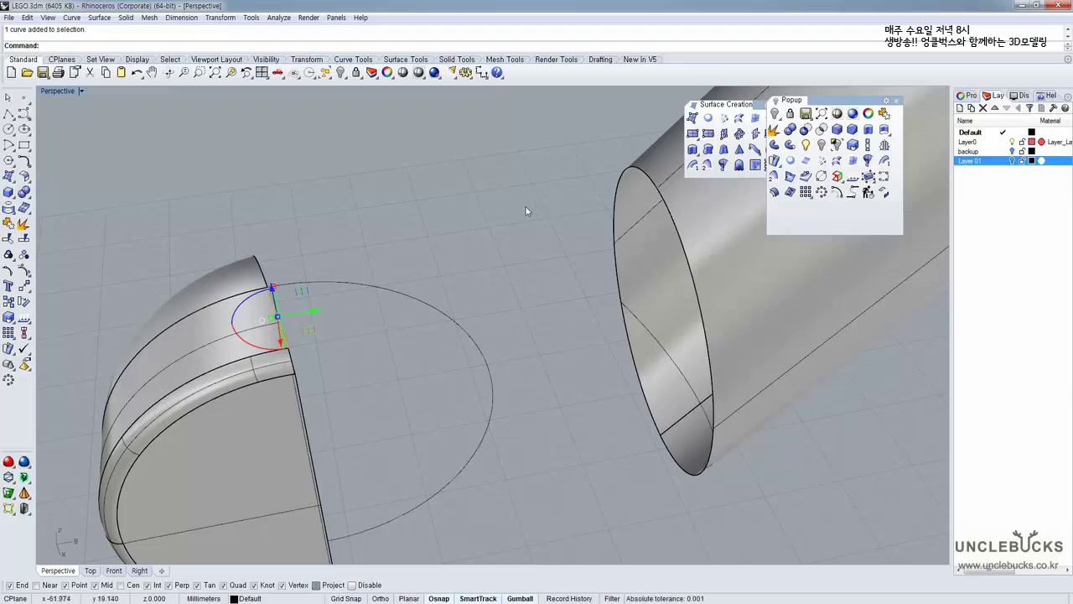
{"action": "right_click_drag", "start_coordinate": [359, 227], "coordinate": [591, 149]}
{"action": "left_click", "coordinate": [590, 148]}
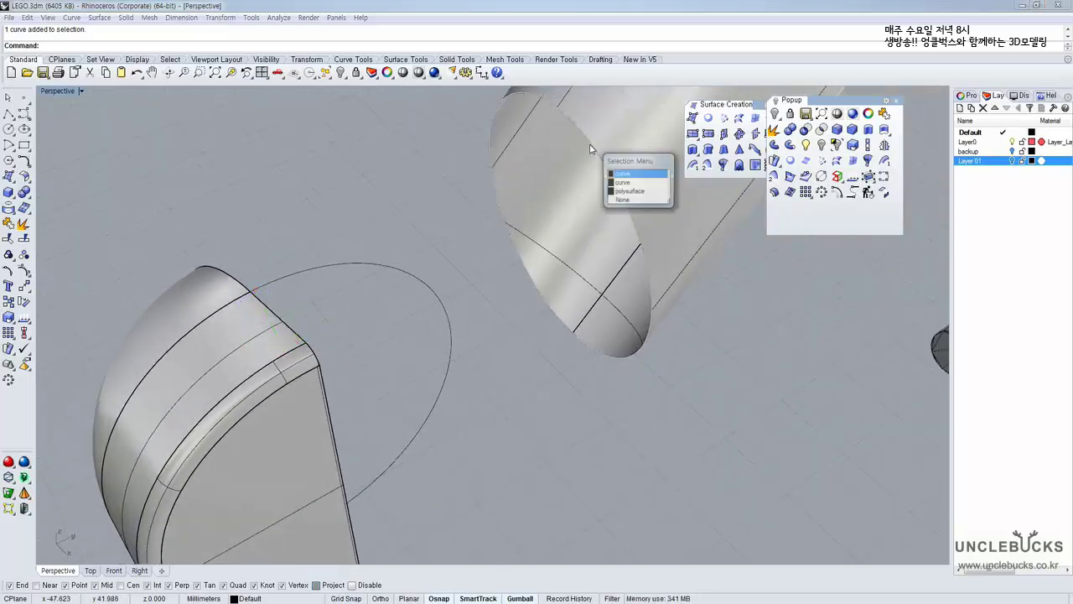
{"action": "left_click", "coordinate": [622, 178]}
{"action": "right_click_drag", "start_coordinate": [545, 194], "coordinate": [538, 197]}
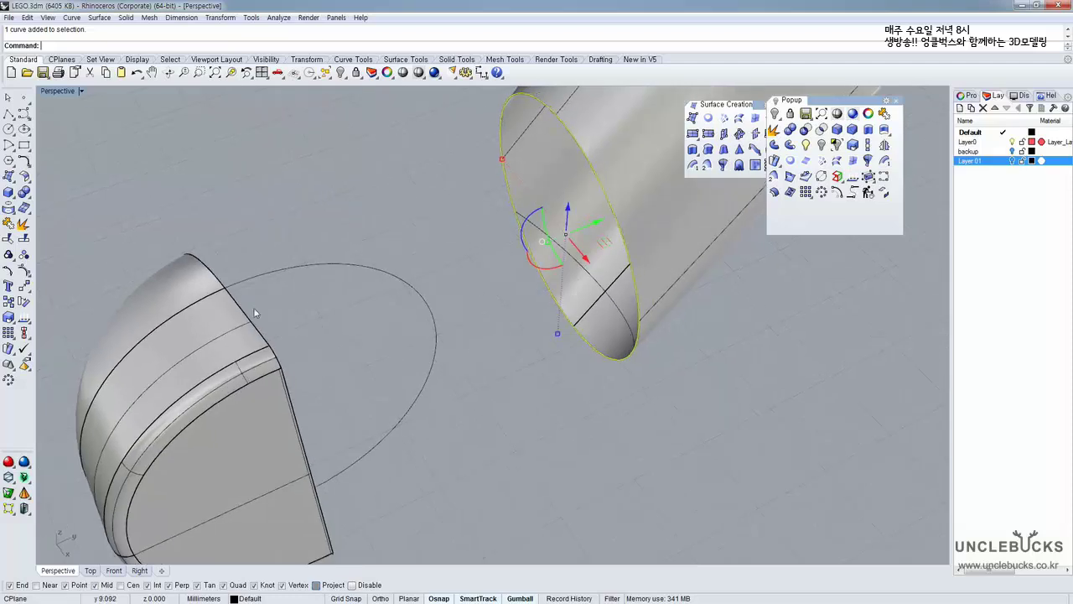
{"action": "right_click_drag", "start_coordinate": [255, 311], "coordinate": [283, 286], "text": "shift"}
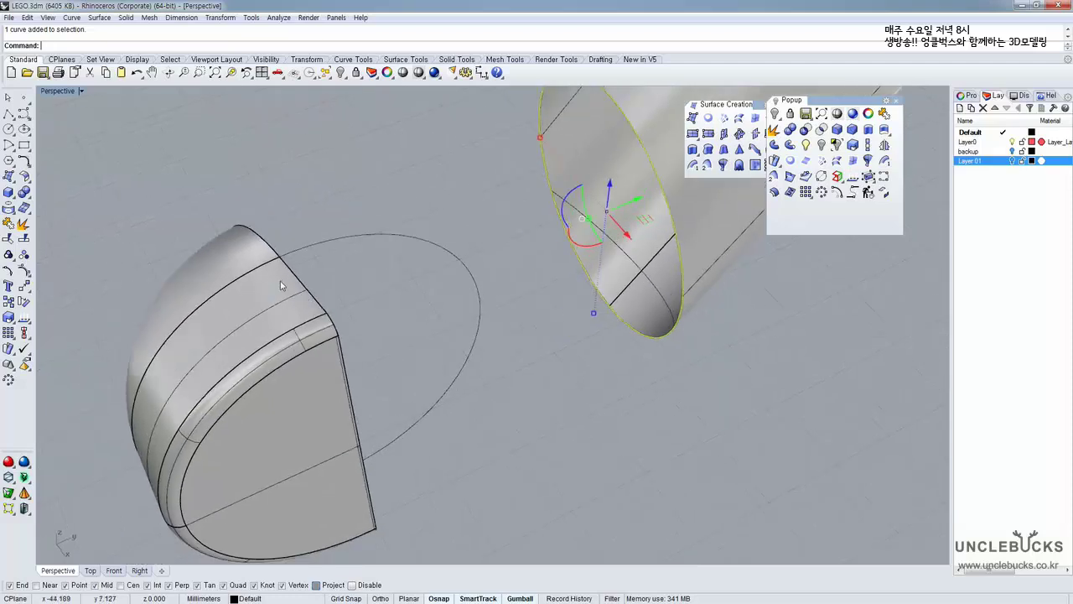
Turn off the Project snap and draw a line from the dome border's upper seam point to the top of the cylinder's border
{"action": "left_click", "coordinate": [7, 114]}
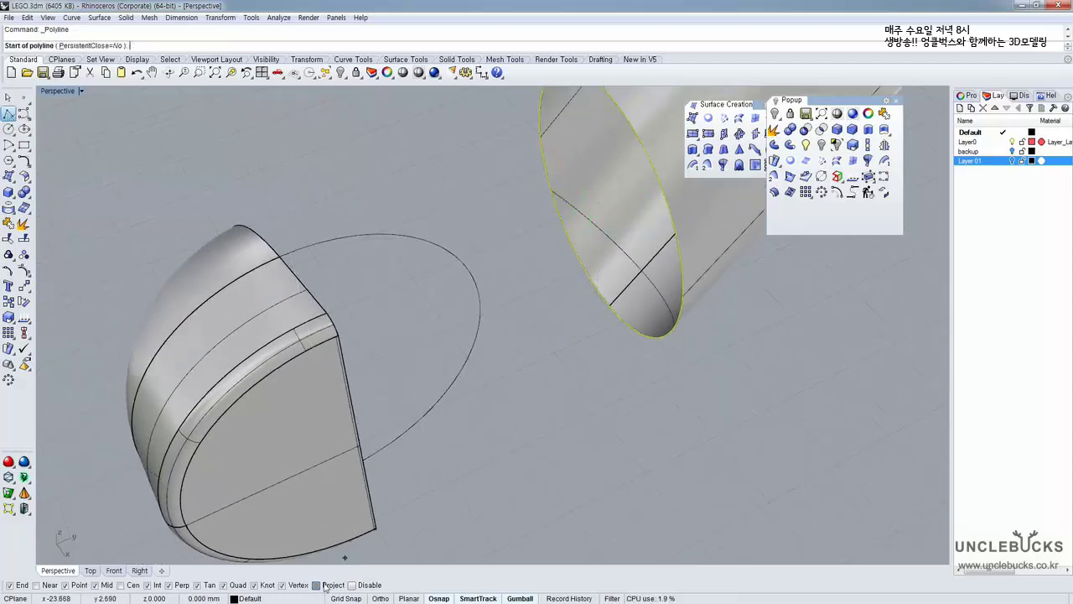
{"action": "left_click", "coordinate": [281, 253]}
{"action": "right_click_drag", "start_coordinate": [523, 163], "coordinate": [489, 170], "text": "shift"}
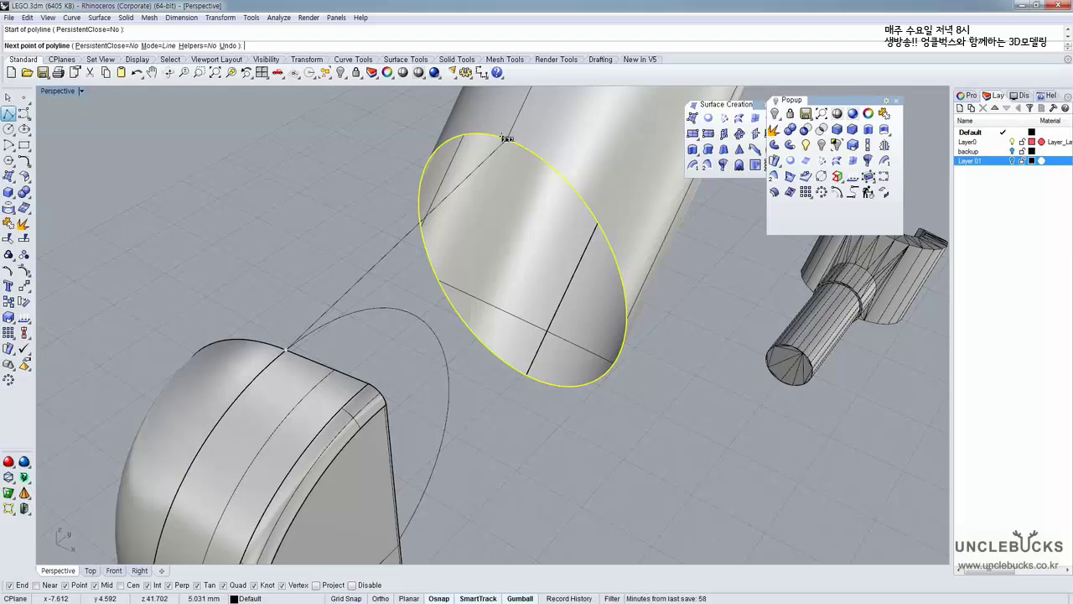
{"action": "left_click", "coordinate": [506, 137]}
{"action": "key", "text": "Return"}
{"action": "right_click_drag", "start_coordinate": [498, 175], "coordinate": [513, 218]}
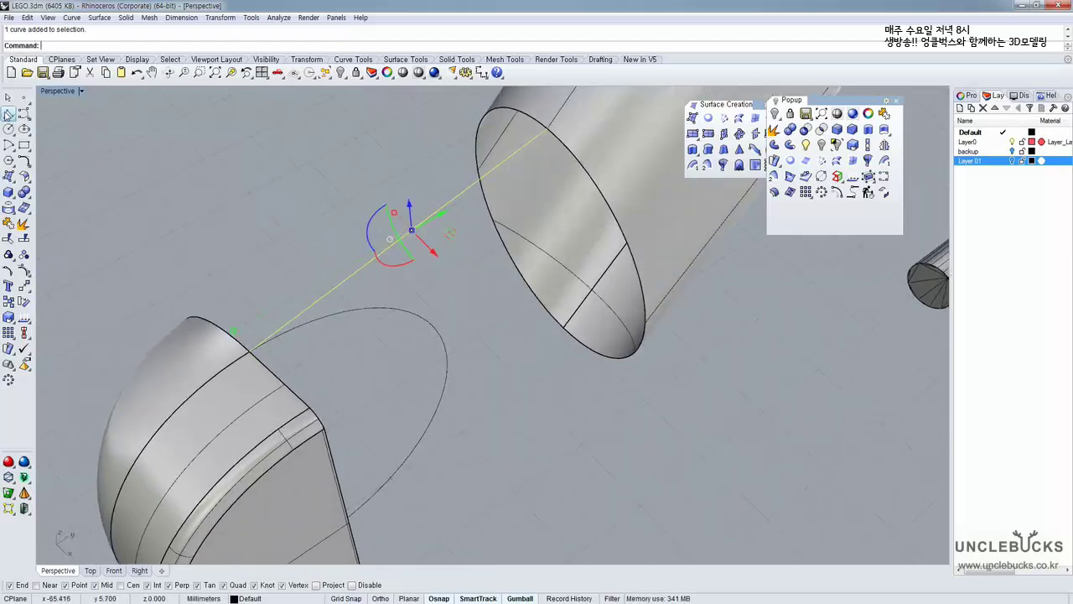
Draw a second line from the upper end of the fillet on the dome's border to the slanted cylinder's border
{"action": "left_click", "coordinate": [8, 115]}
{"action": "right_click_drag", "start_coordinate": [199, 227], "coordinate": [294, 336]}
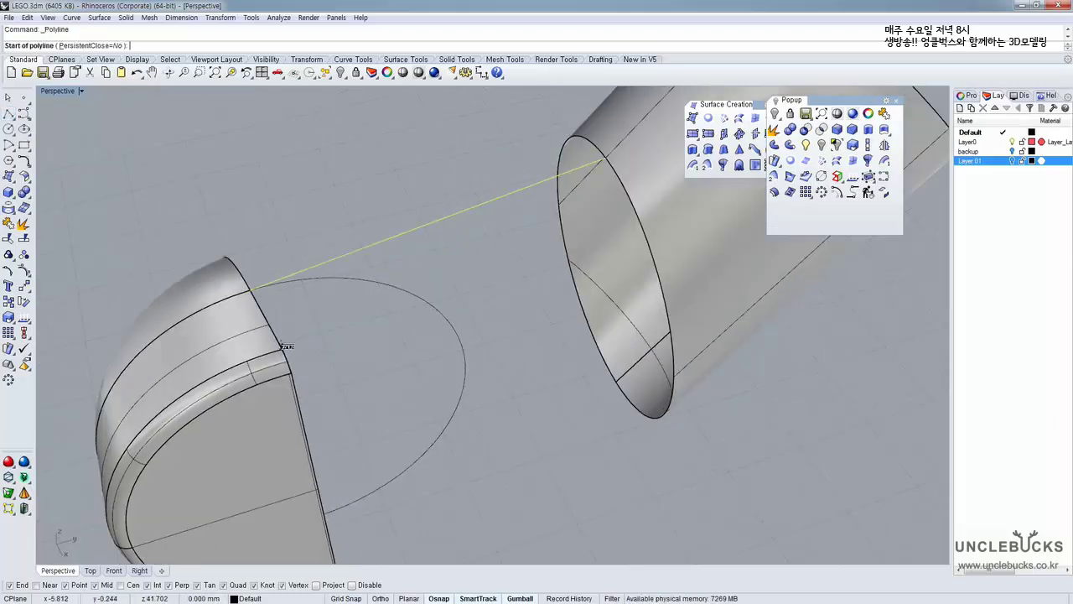
{"action": "left_click", "coordinate": [285, 347]}
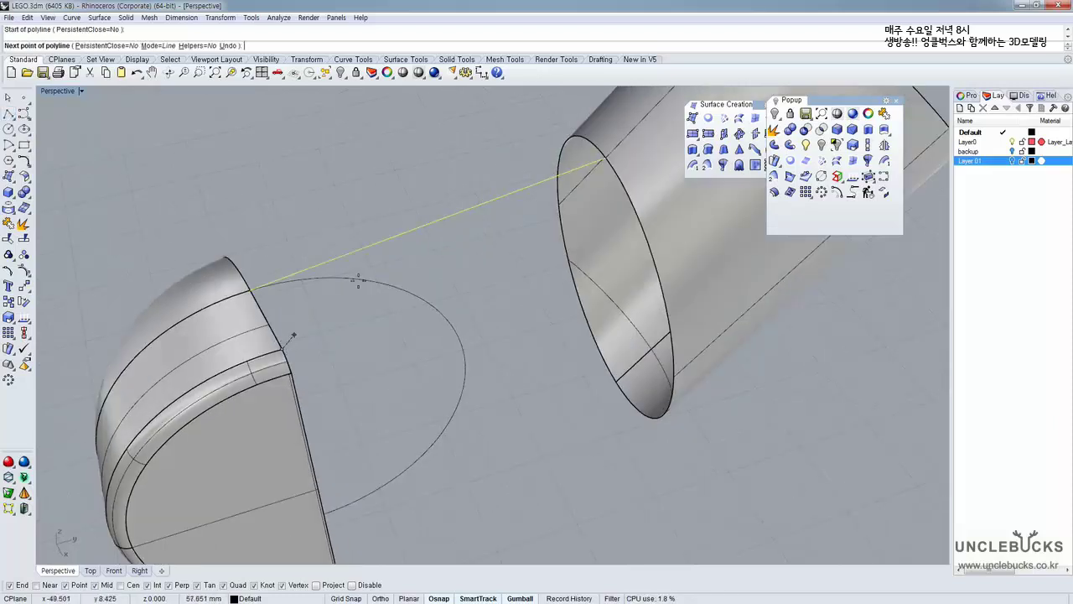
{"action": "left_click", "coordinate": [642, 227]}
{"action": "key", "text": "Return"}
Draw a third line from the fillet's lower end on the dome's border to the cylinder's border, using the Near snap
{"action": "key", "text": "Return"}
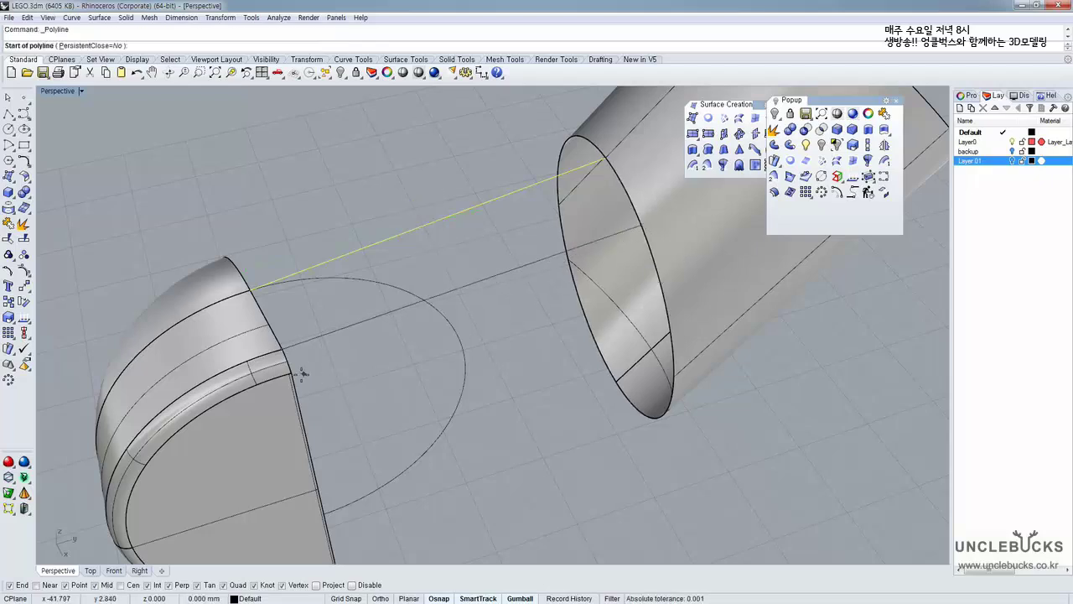
{"action": "left_click", "coordinate": [292, 374]}
{"action": "right_click_drag", "start_coordinate": [584, 309], "coordinate": [602, 283]}
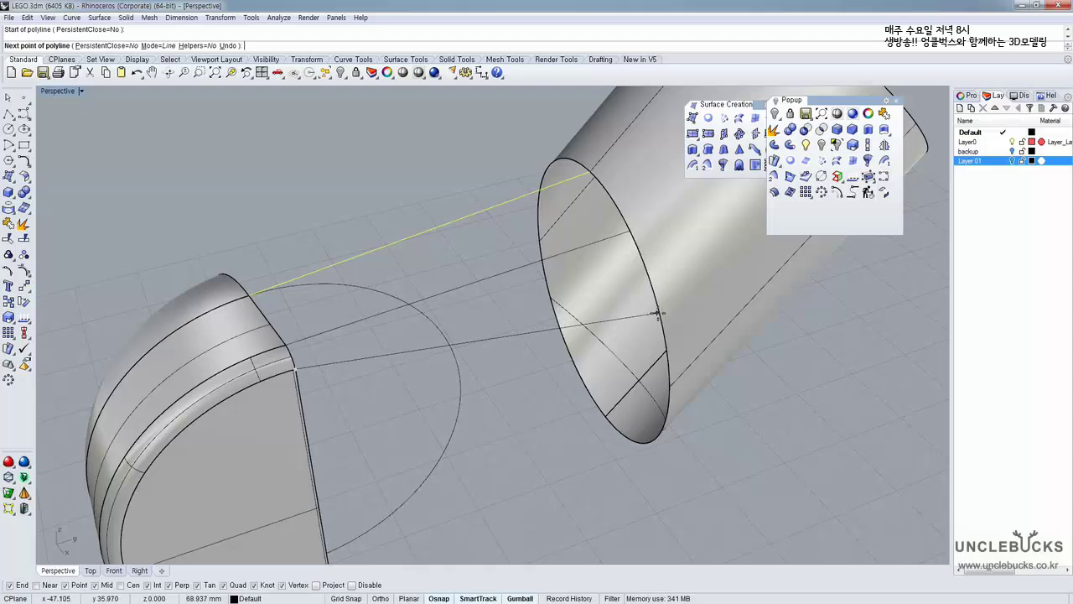
{"action": "right_click_drag", "start_coordinate": [657, 312], "coordinate": [645, 299]}
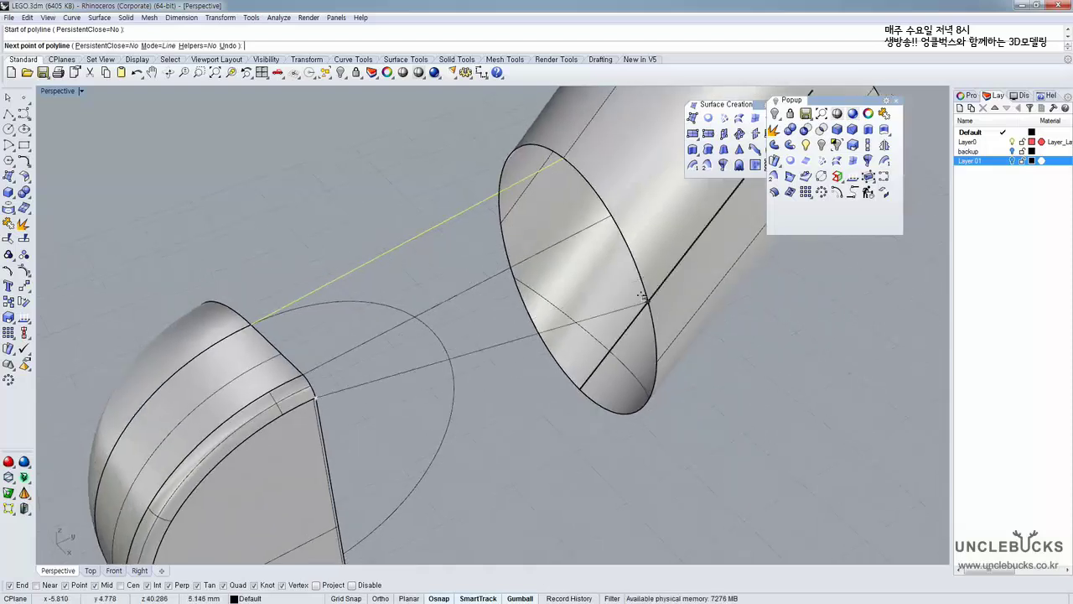
{"action": "right_click_drag", "start_coordinate": [633, 259], "coordinate": [671, 271]}
{"action": "scroll", "coordinate": [619, 267], "scroll_direction": "up", "scroll_amount": 3}
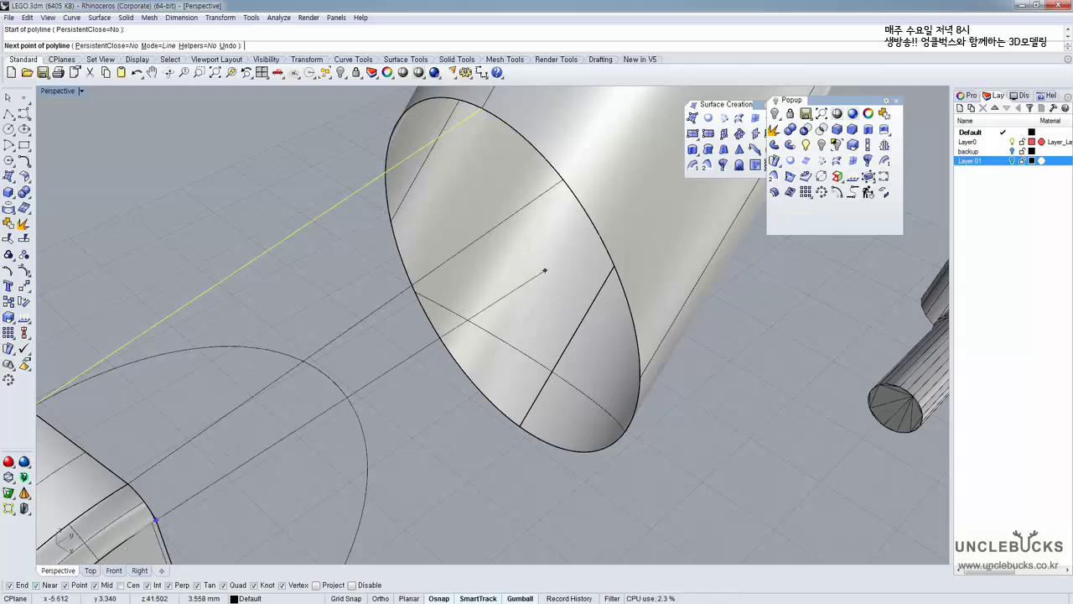
{"action": "right_click_drag", "start_coordinate": [612, 246], "coordinate": [621, 276]}
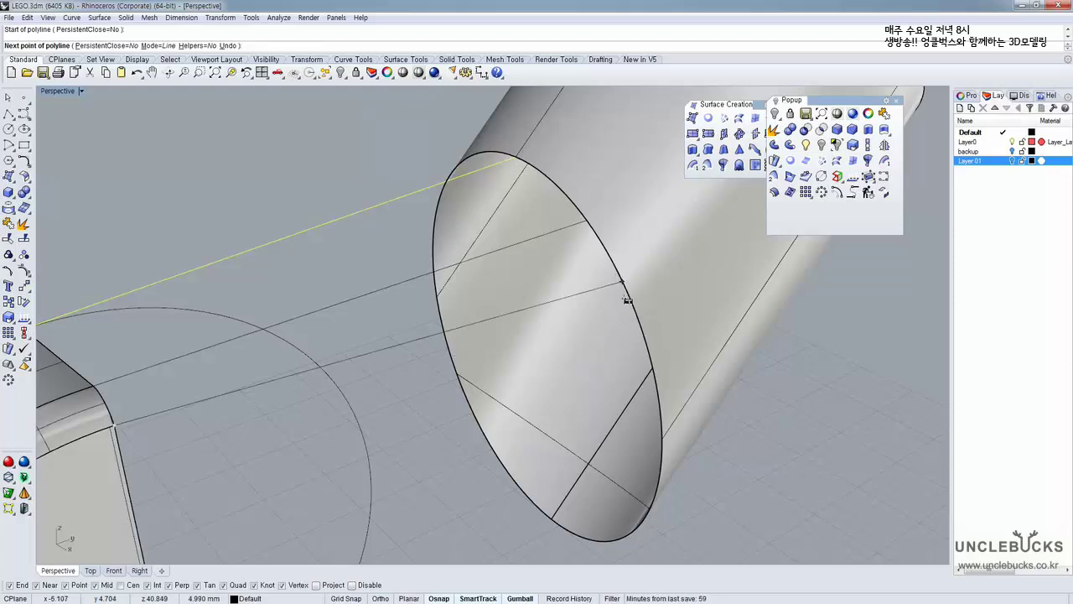
{"action": "left_click", "coordinate": [639, 325]}
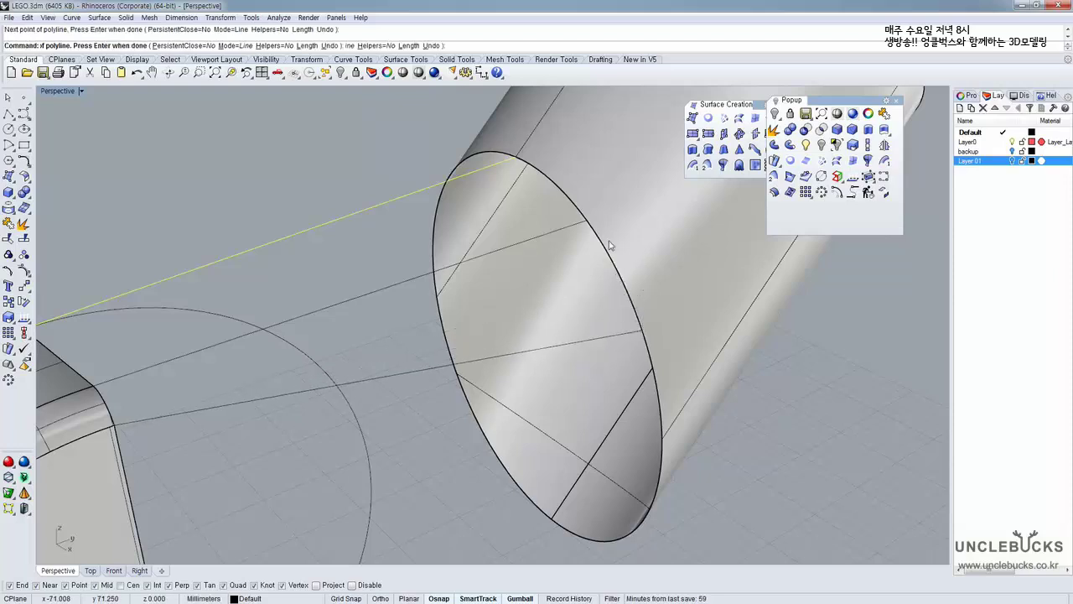
{"action": "right_click_drag", "start_coordinate": [512, 238], "coordinate": [328, 293]}
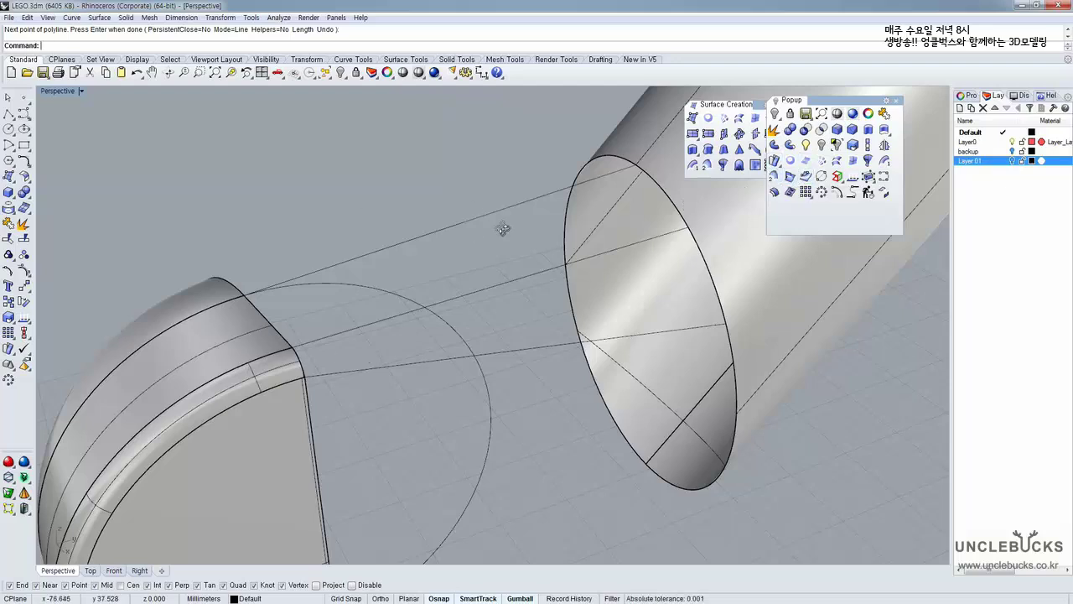
{"action": "right_click_drag", "start_coordinate": [503, 229], "coordinate": [545, 240]}
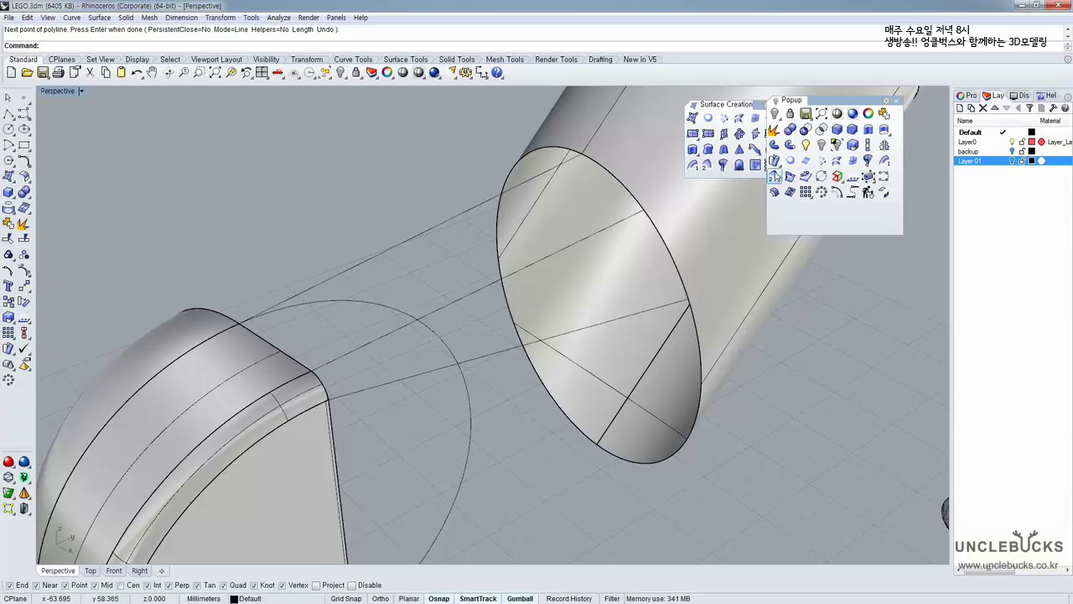
{"action": "left_click", "coordinate": [774, 175]}
{"action": "right_click_drag", "start_coordinate": [424, 238], "coordinate": [277, 202]}
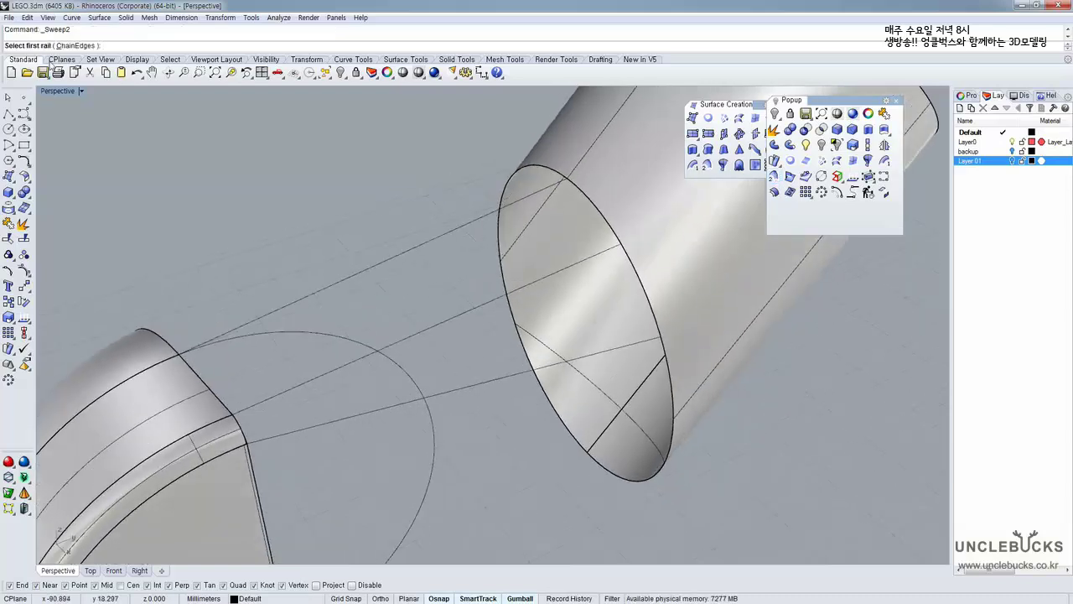
{"action": "left_click", "coordinate": [372, 268]}
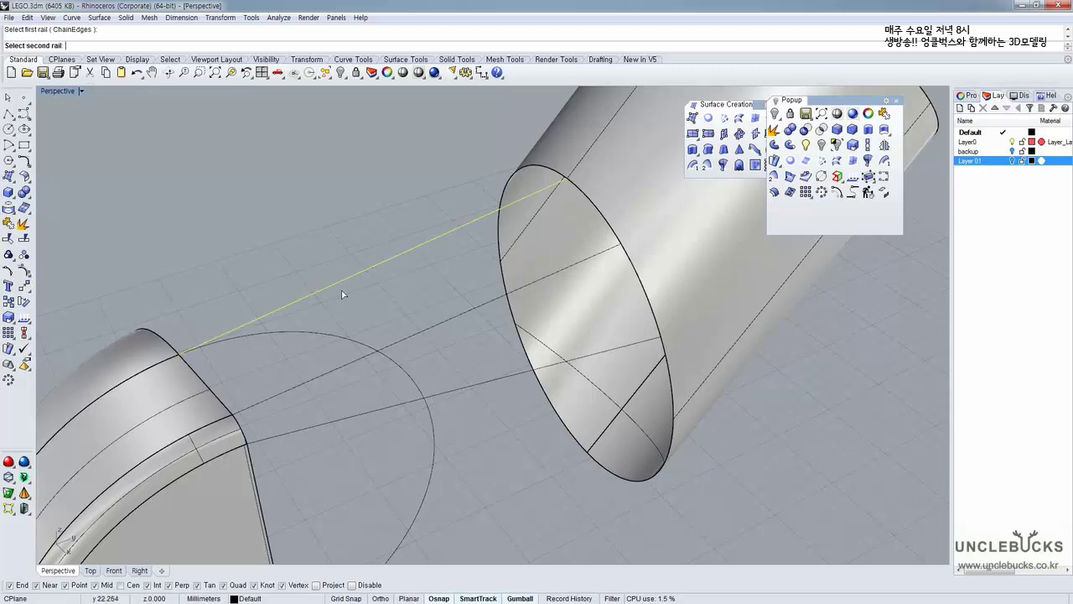
{"action": "left_click", "coordinate": [423, 332]}
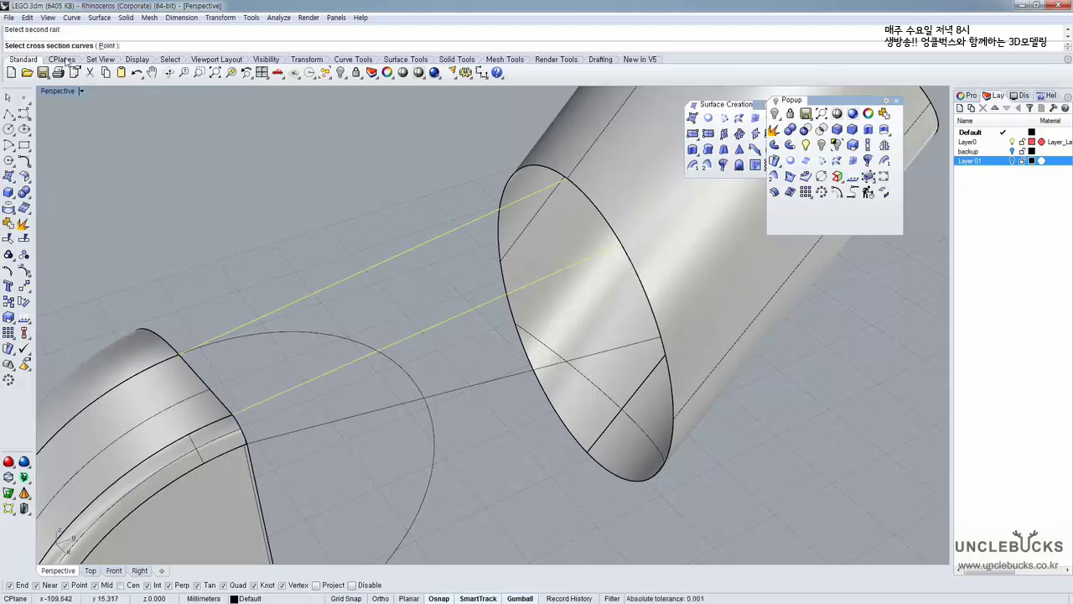
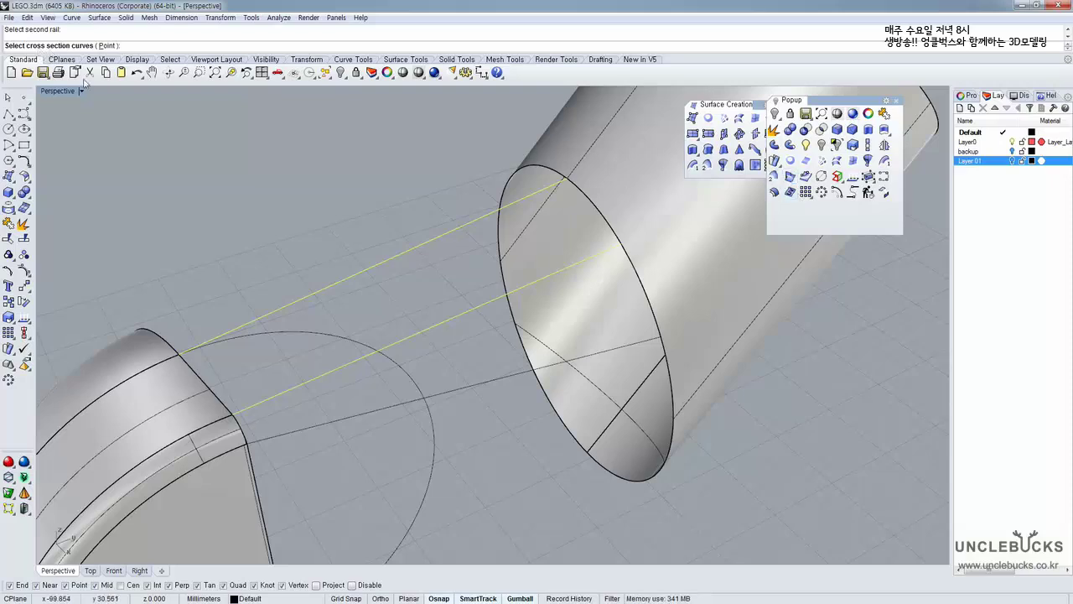
{"action": "left_click", "coordinate": [199, 378]}
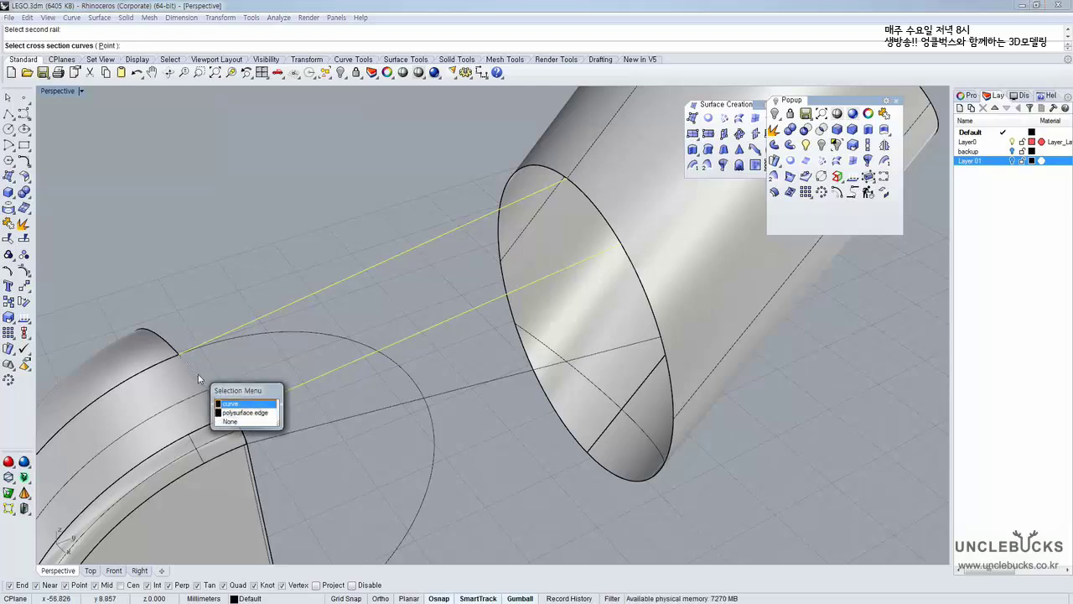
{"action": "left_click", "coordinate": [231, 405]}
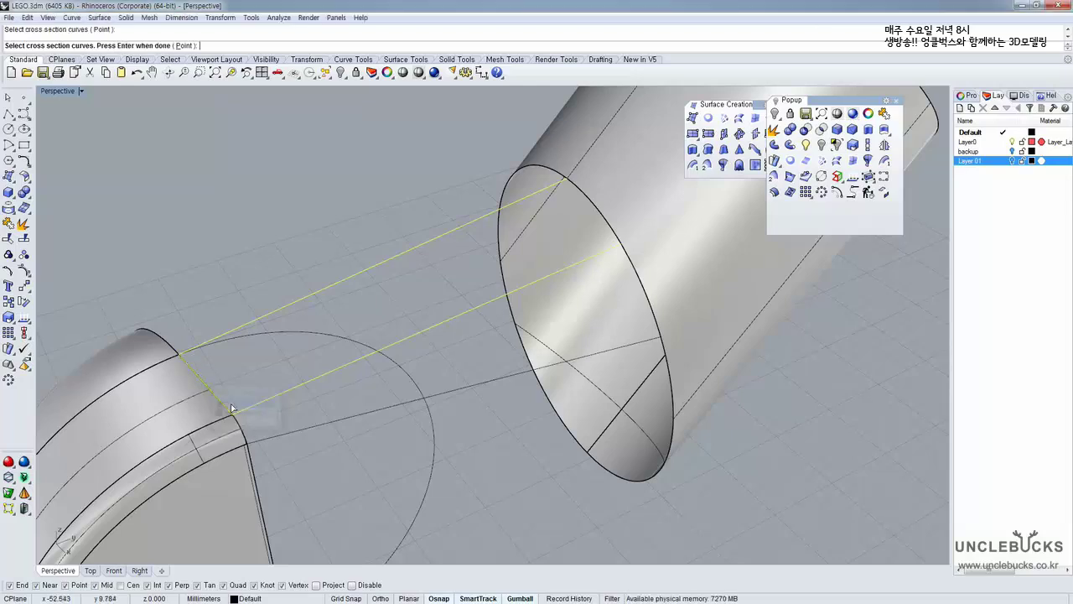
{"action": "left_click", "coordinate": [588, 201]}
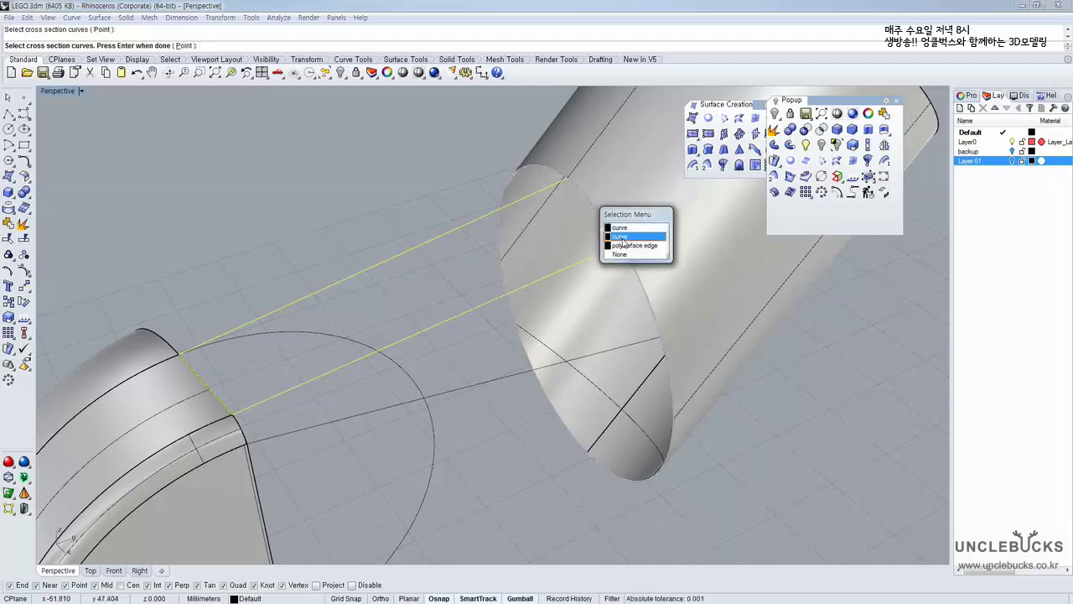
{"action": "key", "text": "Escape"}
{"action": "key", "text": "Escape"}
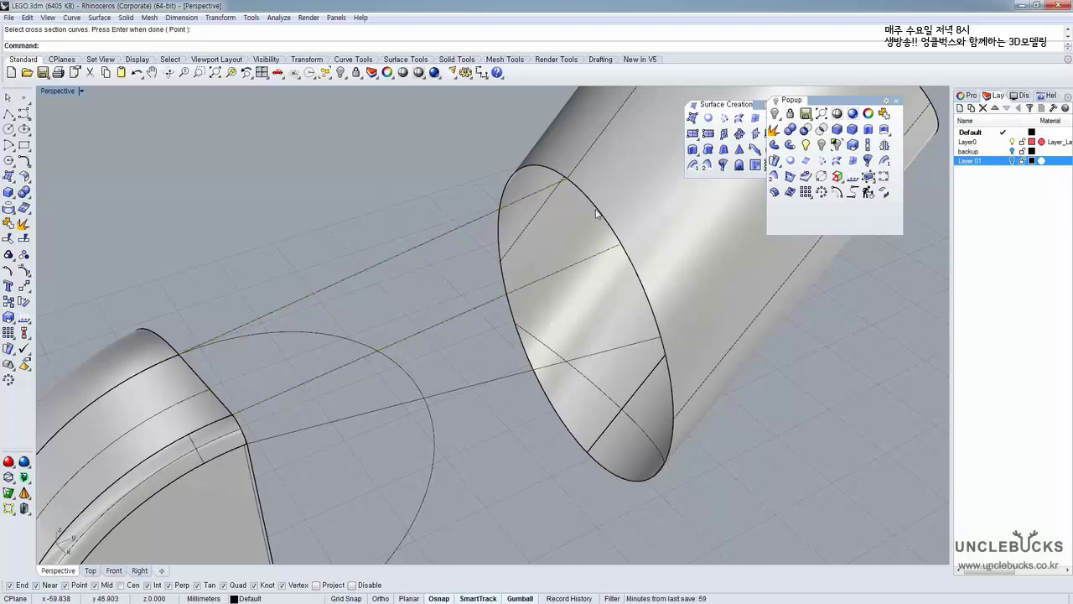
Split the slanted cylinder's border curve with the first and second connecting lines as cutting objects
{"action": "left_click", "coordinate": [595, 214]}
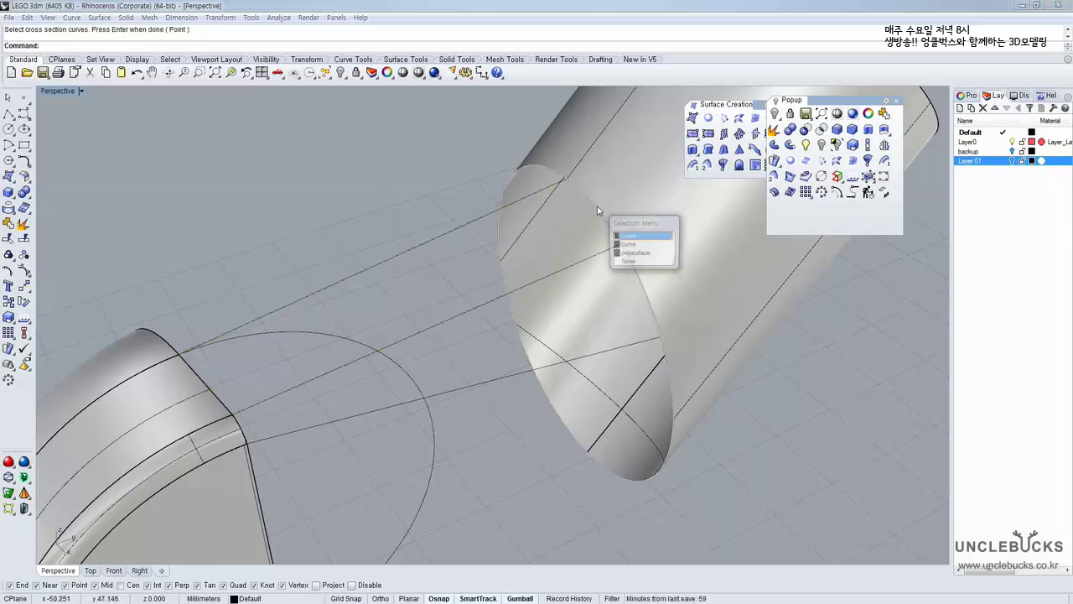
{"action": "left_click", "coordinate": [634, 244]}
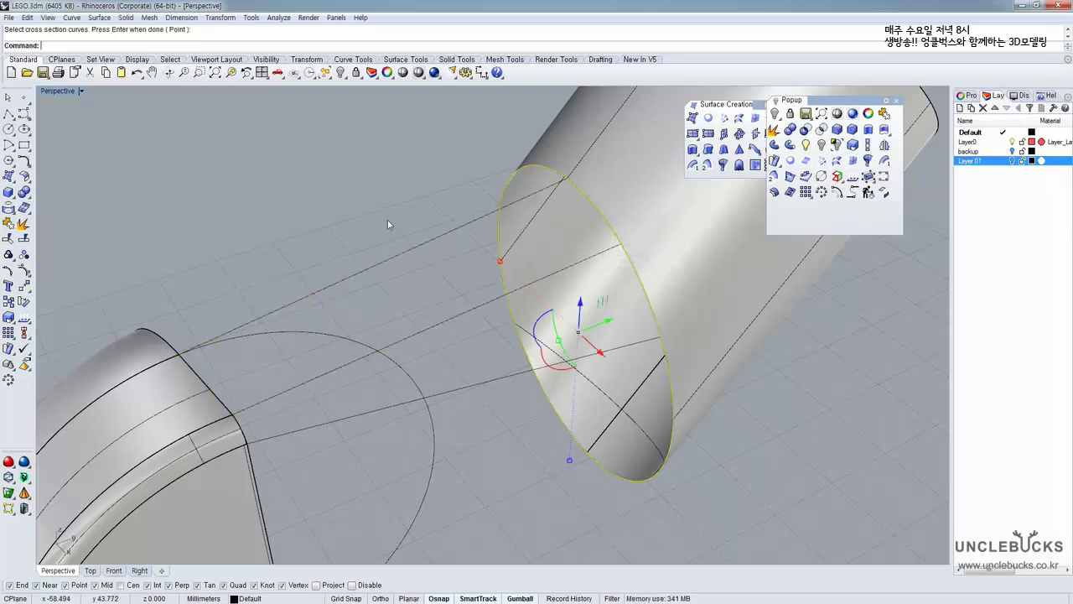
{"action": "left_click", "coordinate": [591, 205]}
{"action": "left_click", "coordinate": [626, 238]}
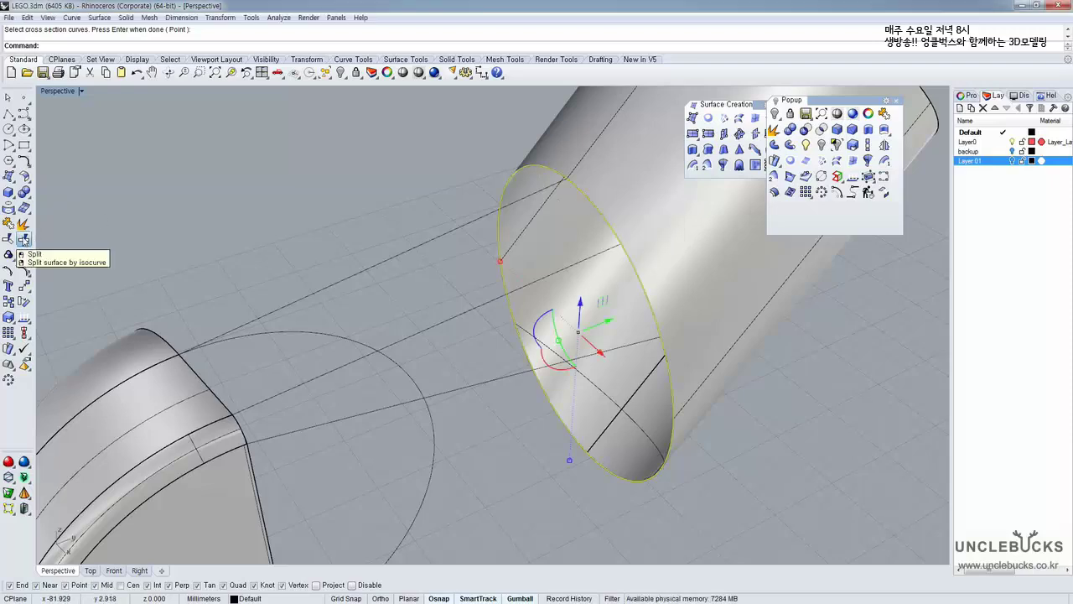
{"action": "left_click", "coordinate": [23, 240]}
{"action": "left_click", "coordinate": [373, 266]}
{"action": "left_click", "coordinate": [431, 328]}
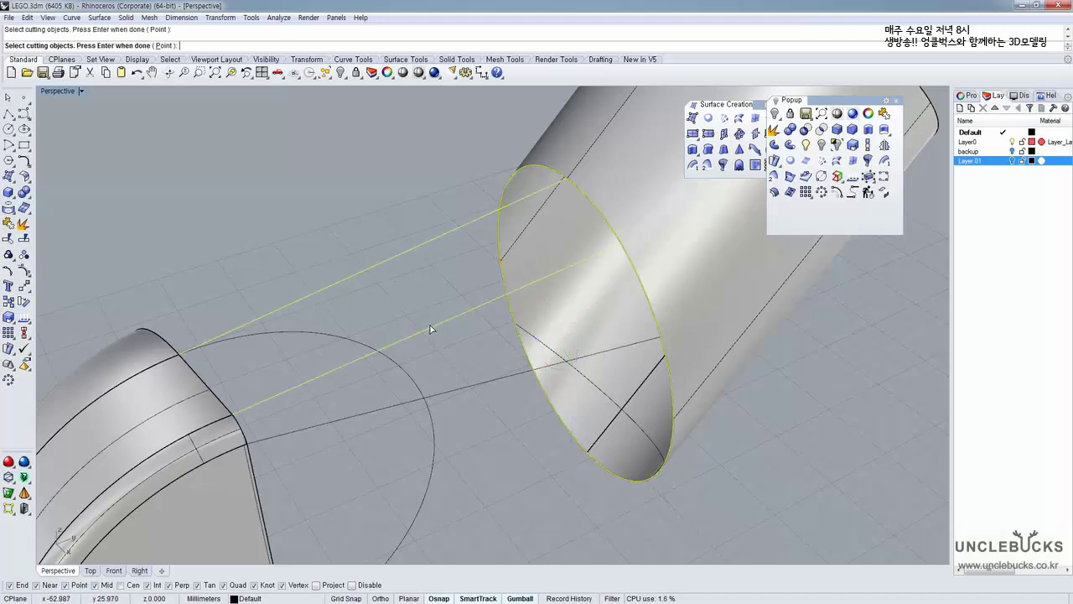
{"action": "key", "text": "Return"}
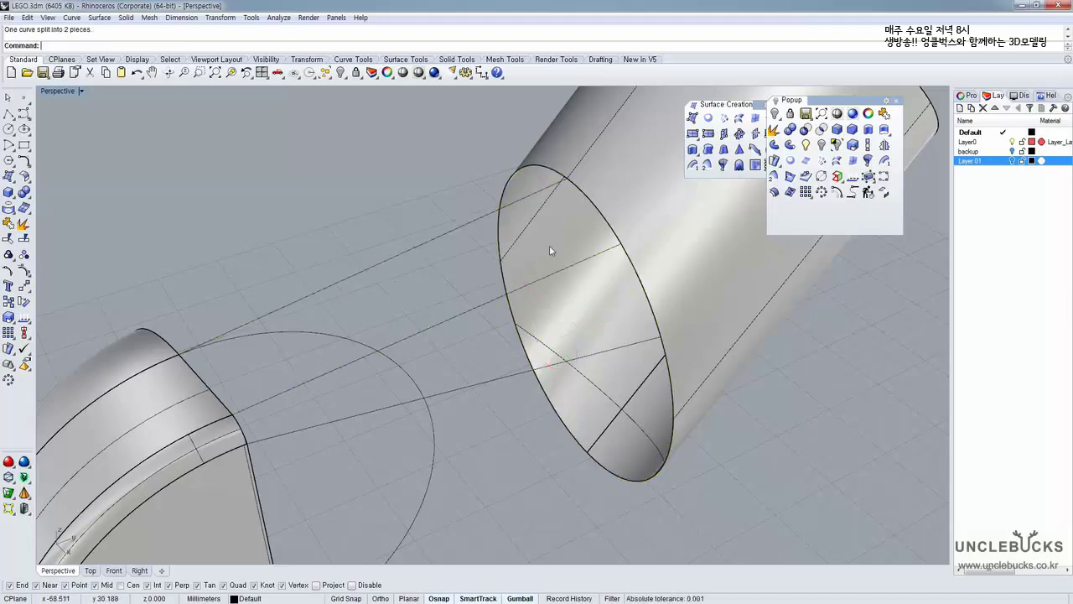
Delete the duplicate unsplit border curve overlapping the split one on the slanted cylinder's rim
{"action": "left_click", "coordinate": [589, 203]}
{"action": "left_click", "coordinate": [621, 238]}
{"action": "left_click", "coordinate": [659, 288]}
{"action": "left_click", "coordinate": [684, 306]}
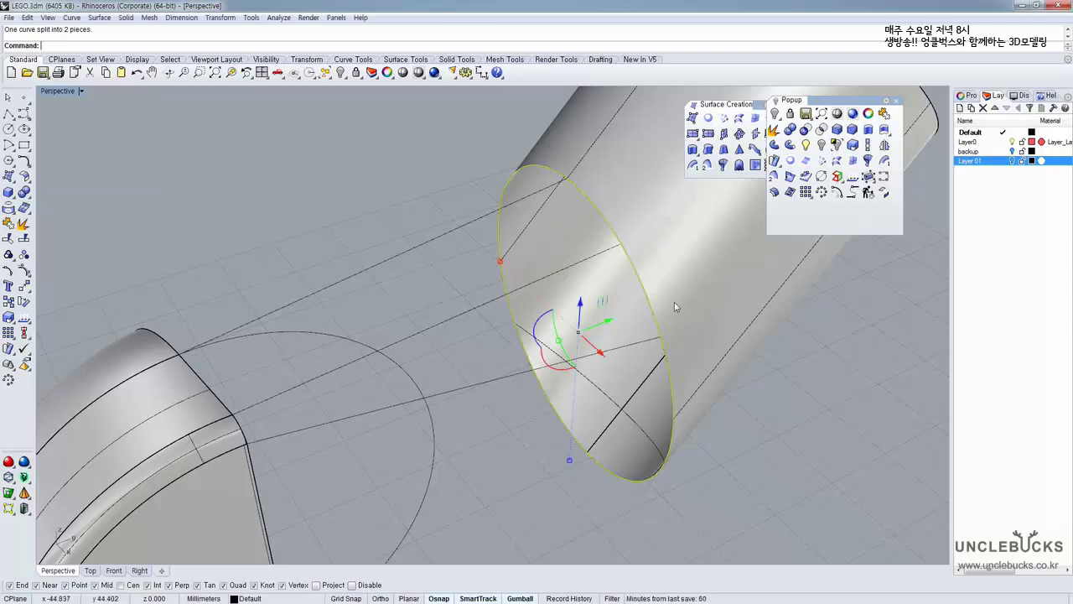
{"action": "key", "text": "Delete"}
{"action": "left_click", "coordinate": [599, 217]}
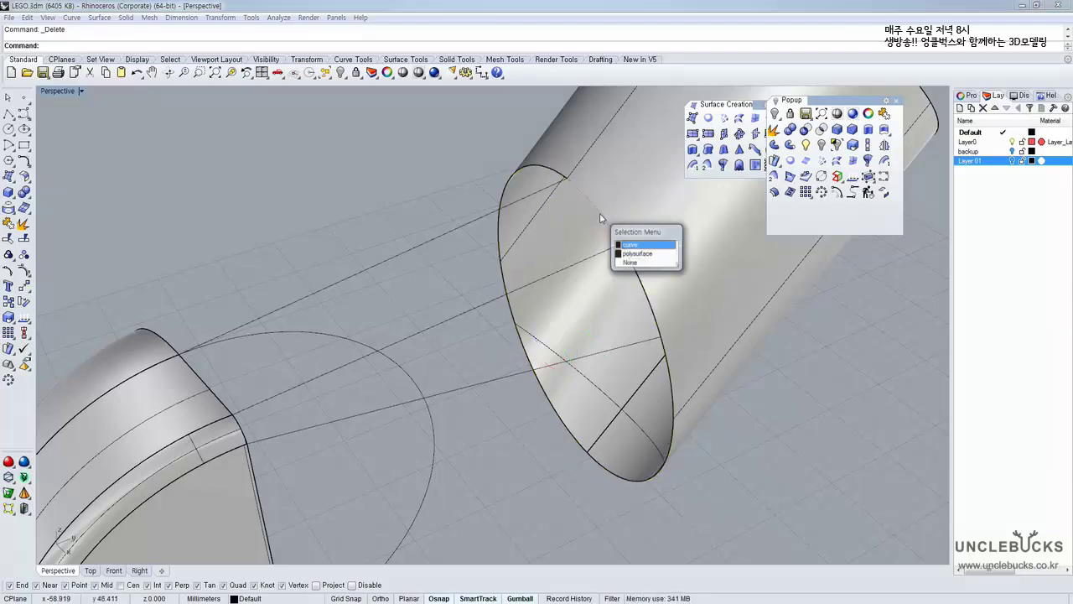
{"action": "left_click", "coordinate": [638, 245]}
{"action": "key", "text": "Escape"}
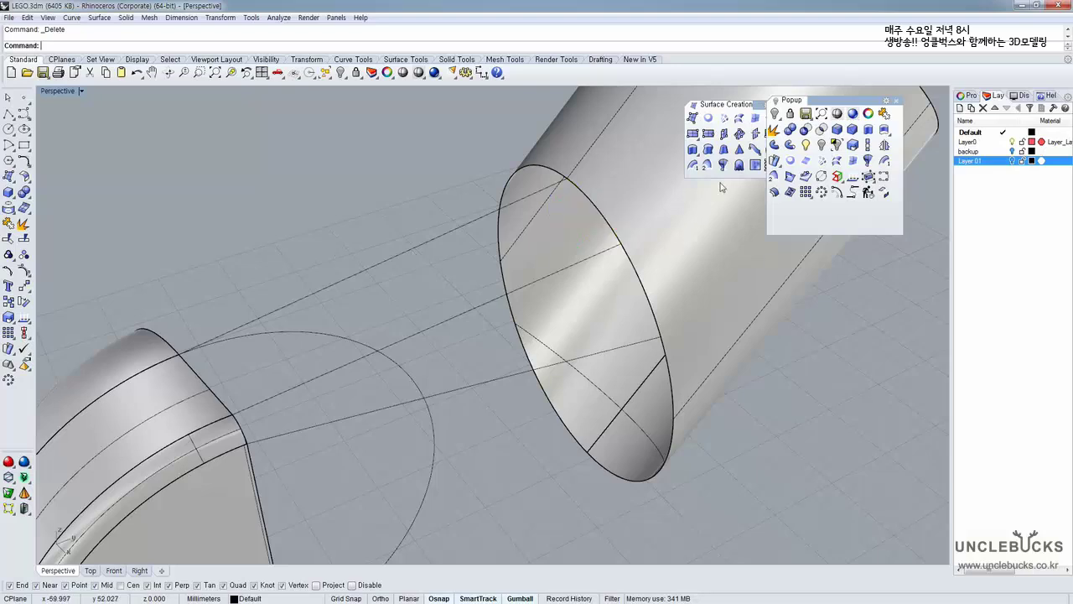
Sweep a surface along the first two connecting lines, using the dome's straight border segment and the cylinder's split arc as cross sections, without simplifying
{"action": "left_click", "coordinate": [775, 177]}
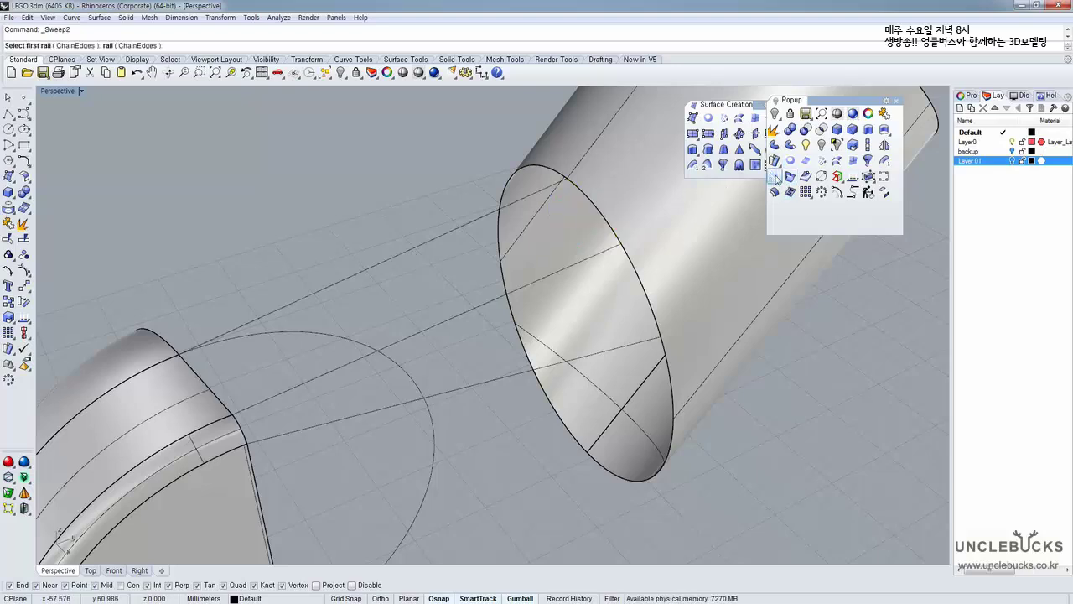
{"action": "left_click", "coordinate": [428, 243]}
{"action": "left_click", "coordinate": [461, 314]}
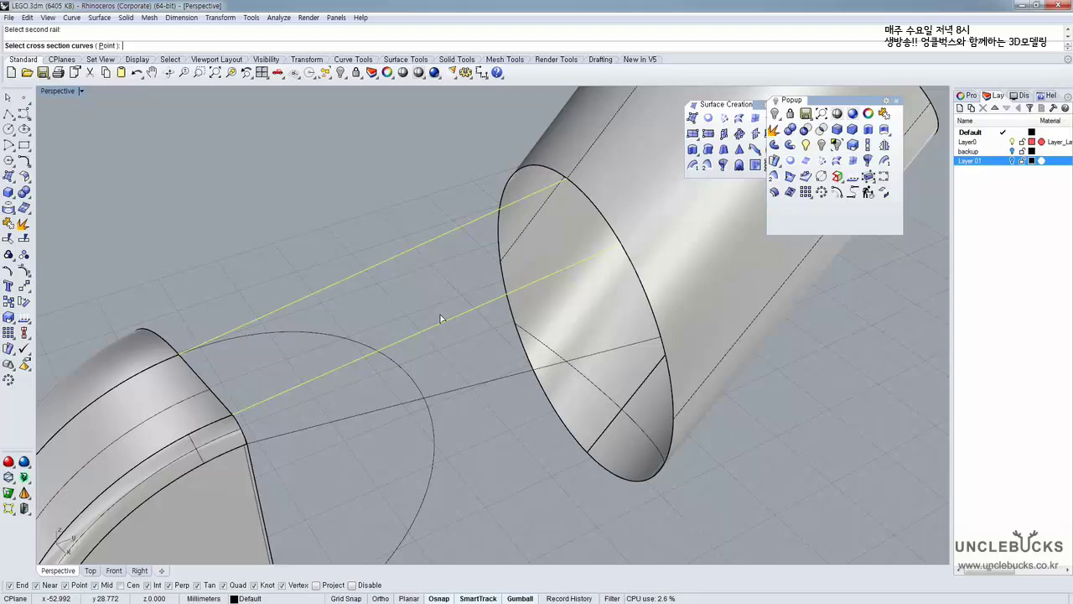
{"action": "left_click", "coordinate": [199, 377]}
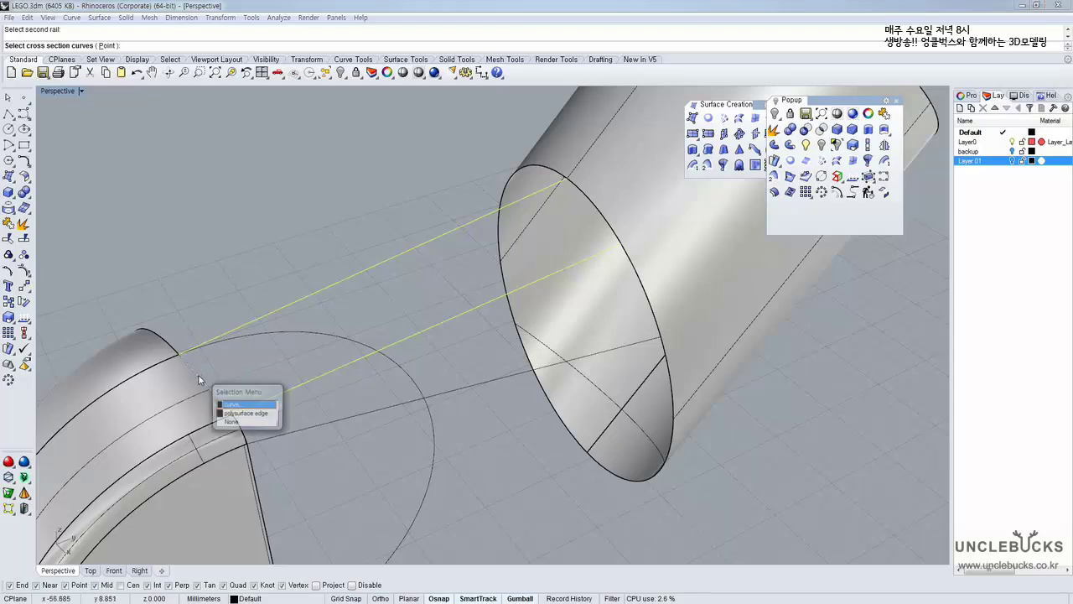
{"action": "left_click", "coordinate": [228, 415]}
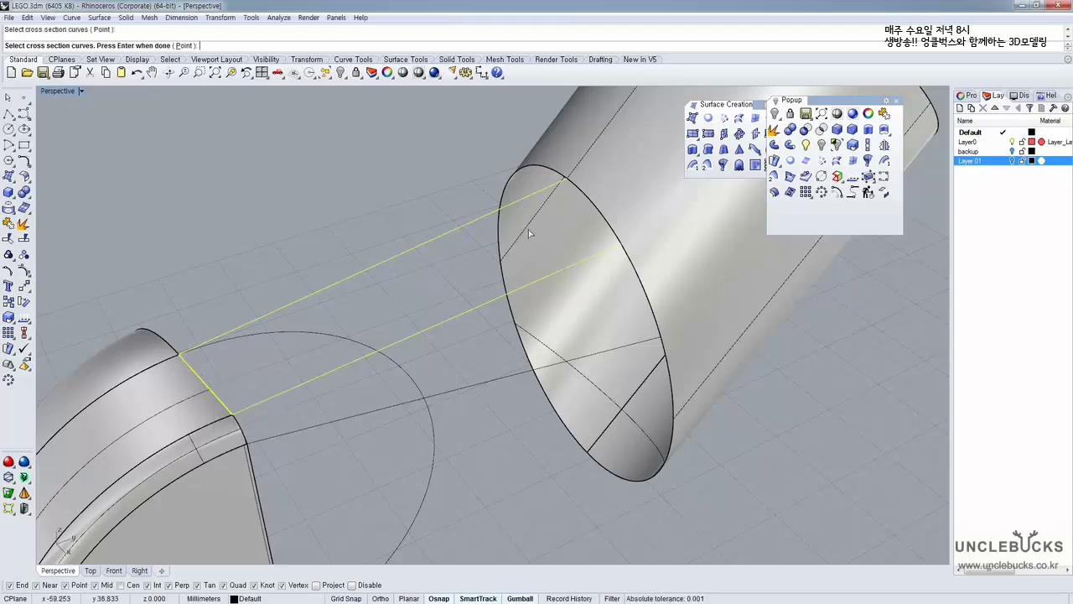
{"action": "left_click", "coordinate": [599, 208]}
{"action": "left_click", "coordinate": [616, 234]}
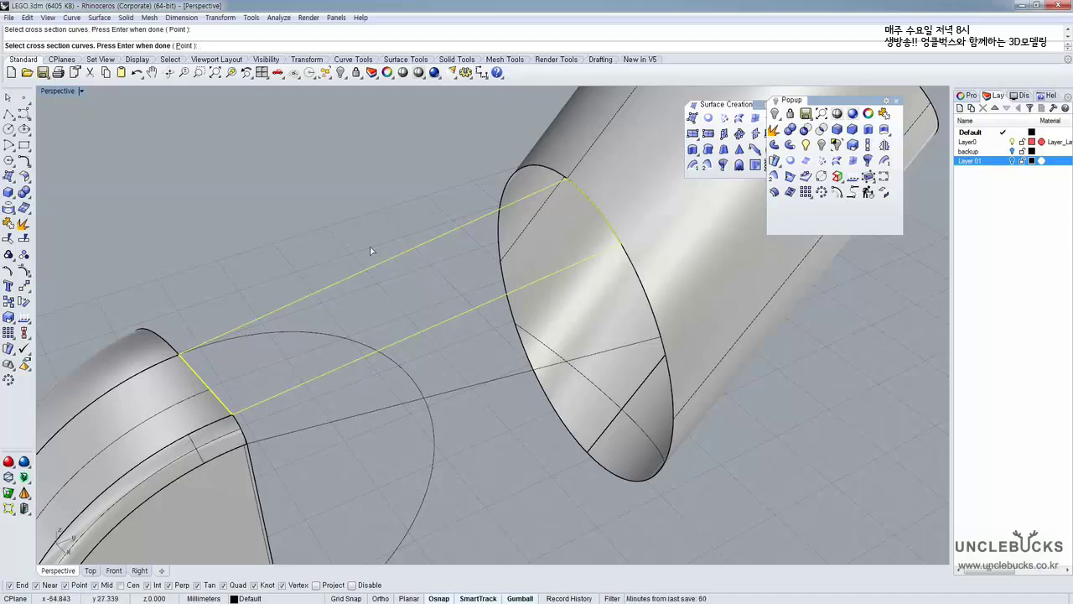
{"action": "key", "text": "Return"}
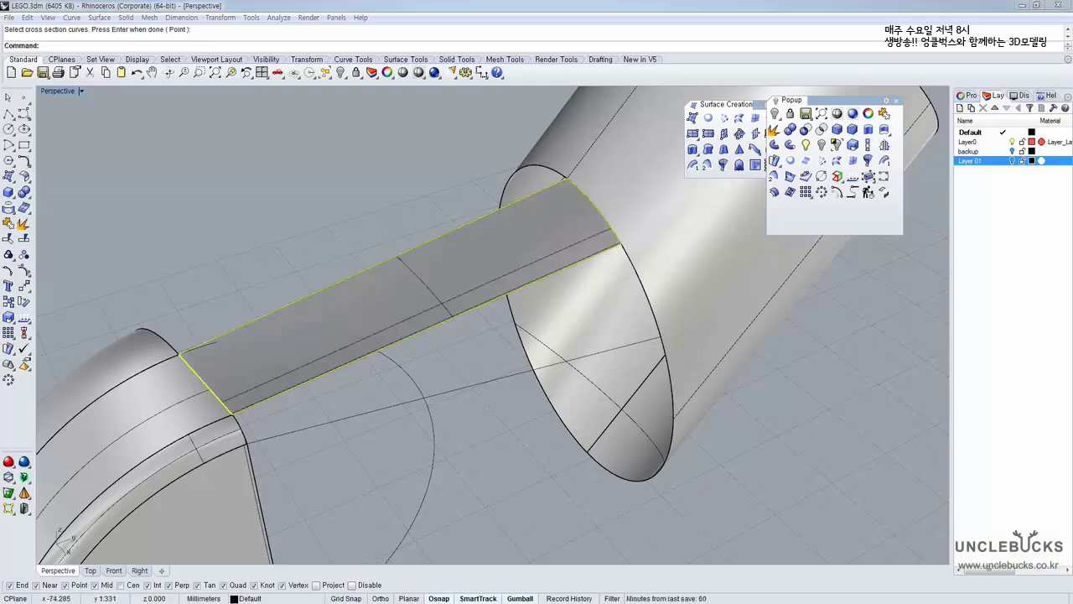
{"action": "left_click_drag", "start_coordinate": [522, 163], "coordinate": [706, 148]}
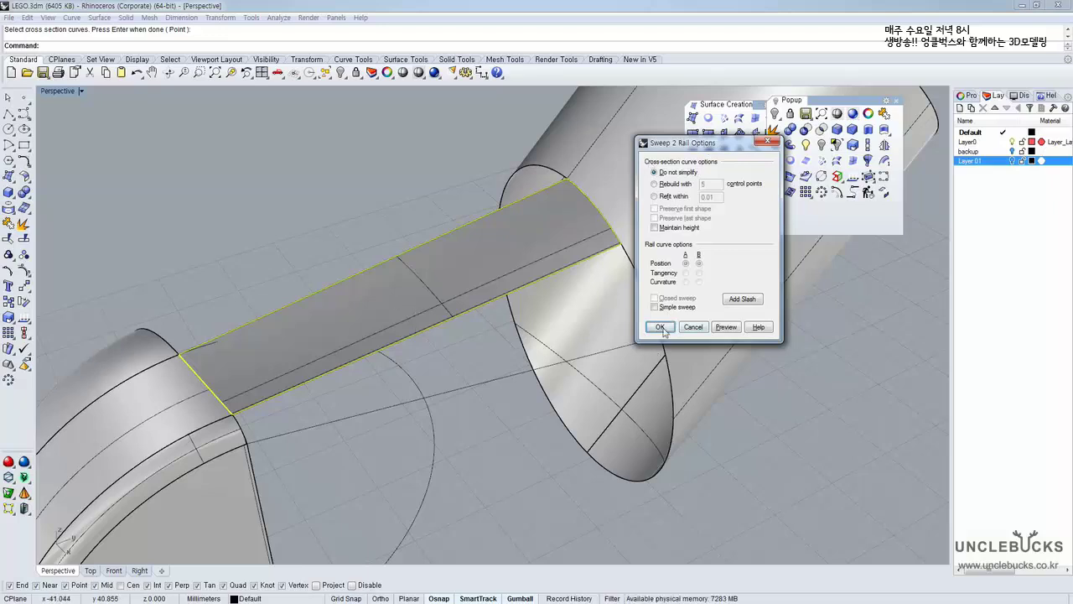
{"action": "left_click", "coordinate": [660, 327]}
Split the remaining border curve of the slanted cylinder with the third connecting line
{"action": "right_click_drag", "start_coordinate": [412, 332], "coordinate": [259, 395]}
{"action": "right_click_drag", "start_coordinate": [475, 305], "coordinate": [443, 388]}
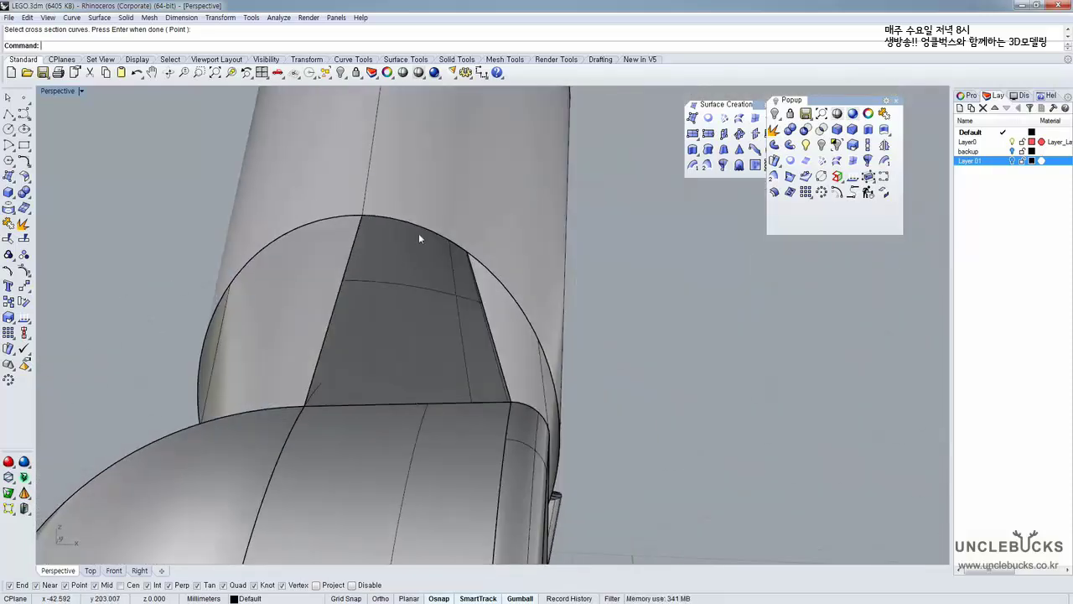
{"action": "right_click_drag", "start_coordinate": [471, 253], "coordinate": [380, 379]}
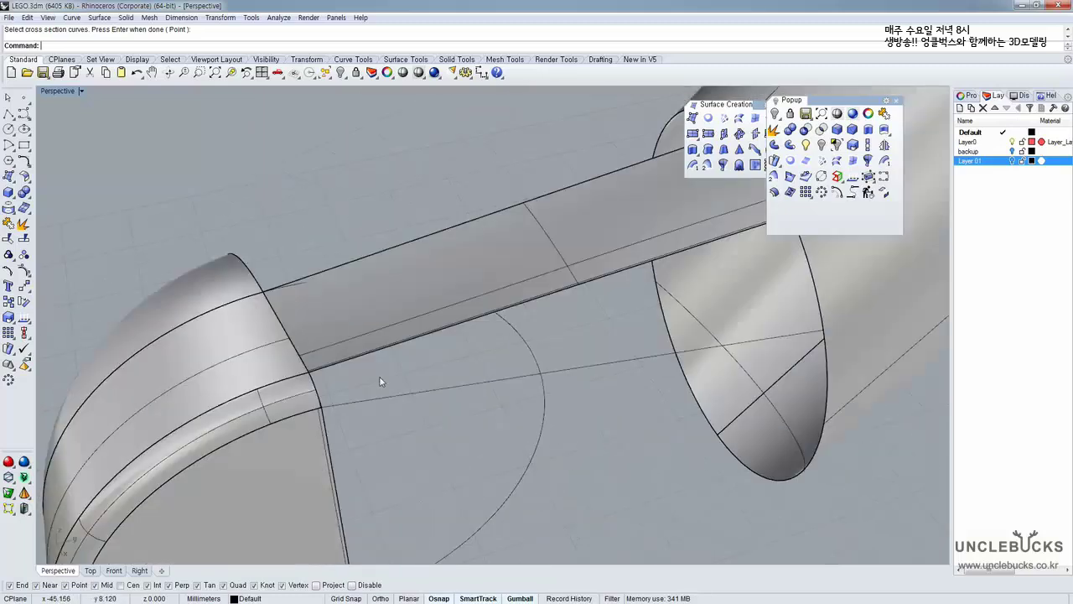
{"action": "right_click_drag", "start_coordinate": [698, 275], "coordinate": [666, 291]}
{"action": "left_click", "coordinate": [691, 283]}
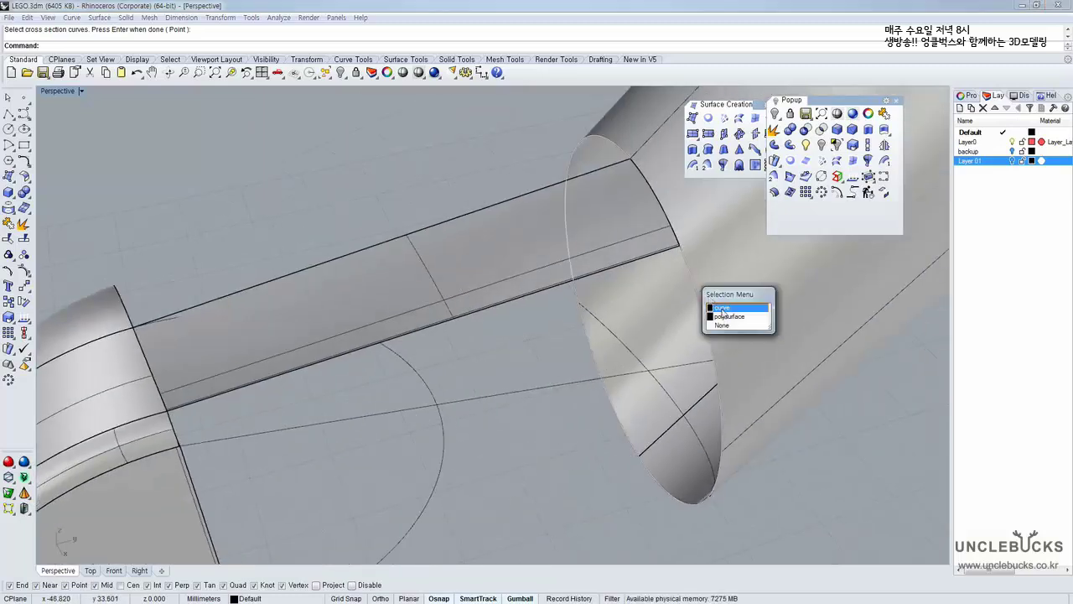
{"action": "left_click", "coordinate": [723, 308]}
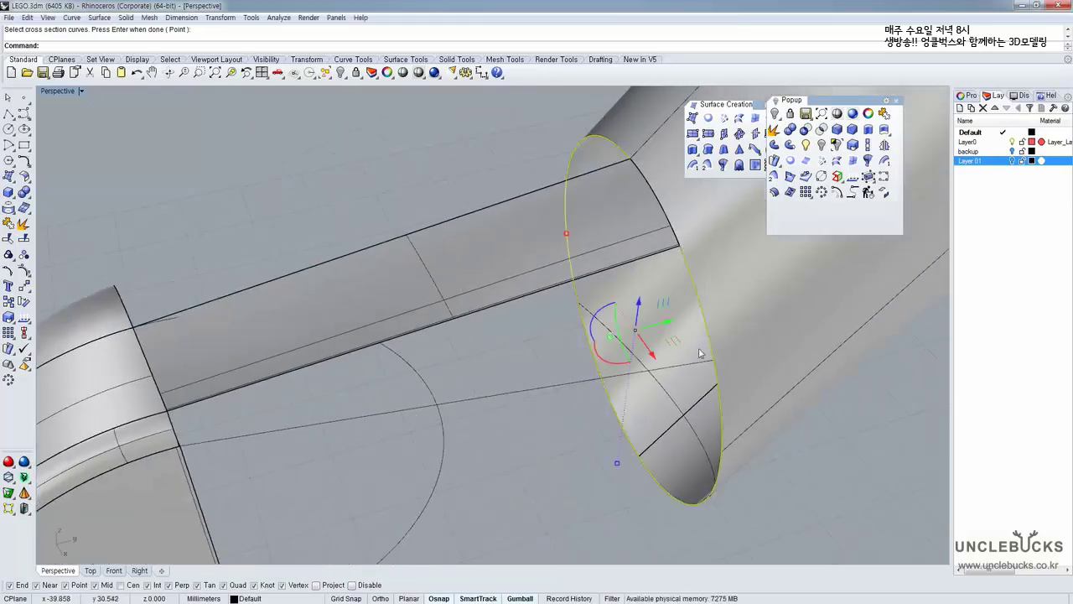
{"action": "left_click", "coordinate": [25, 254]}
{"action": "left_click", "coordinate": [562, 386]}
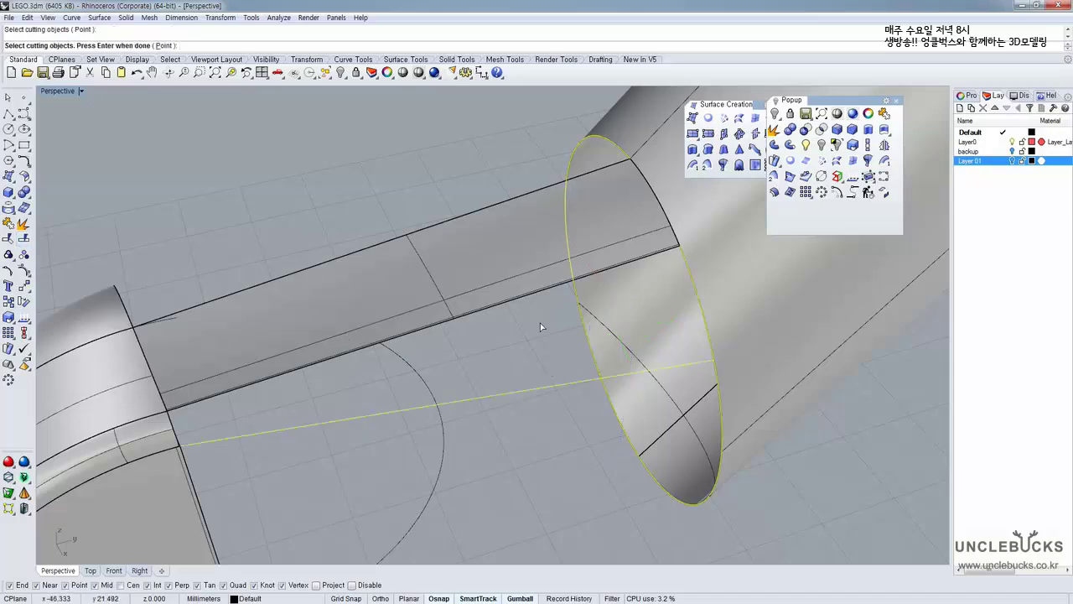
{"action": "key", "text": "Return"}
Start a two-rail sweep using the first swept surface's lower edge and the third connecting line as rails
{"action": "left_click", "coordinate": [696, 286]}
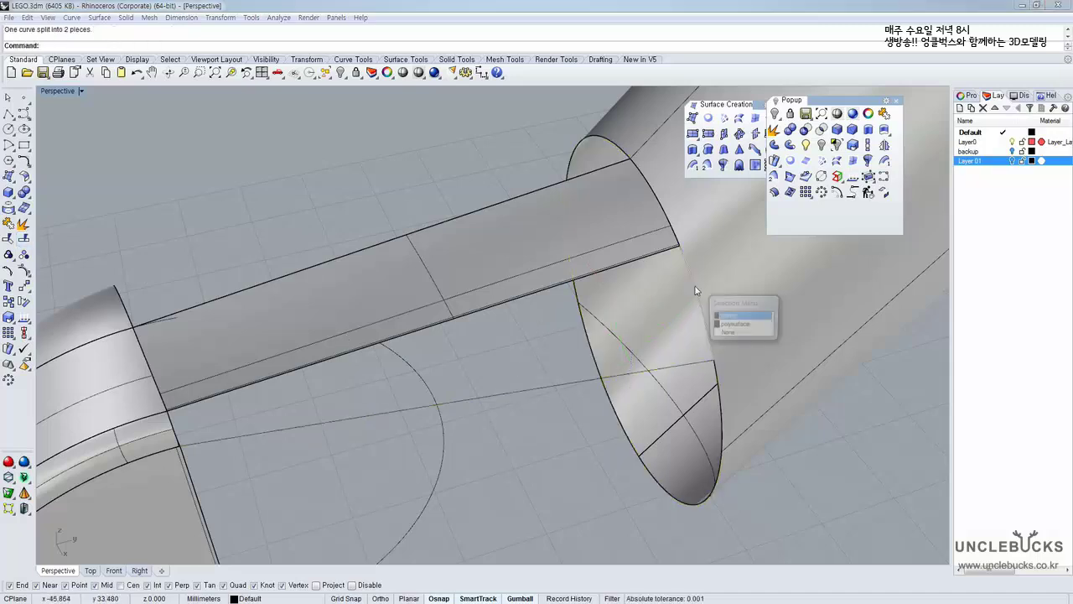
{"action": "left_click", "coordinate": [725, 317]}
{"action": "right_click_drag", "start_coordinate": [616, 328], "coordinate": [647, 205]}
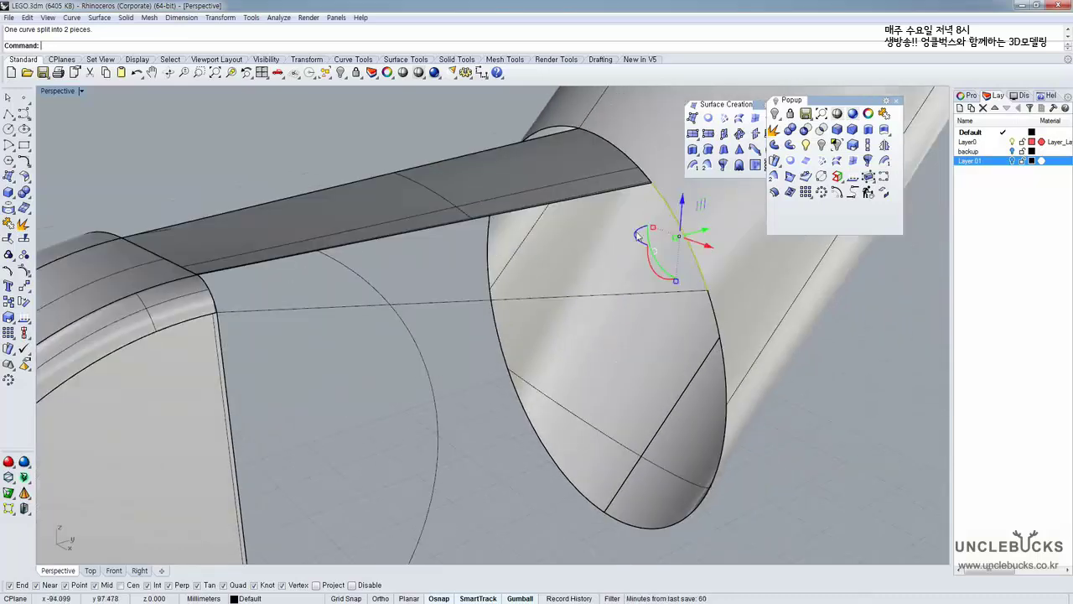
{"action": "right_click_drag", "start_coordinate": [578, 206], "coordinate": [603, 219]}
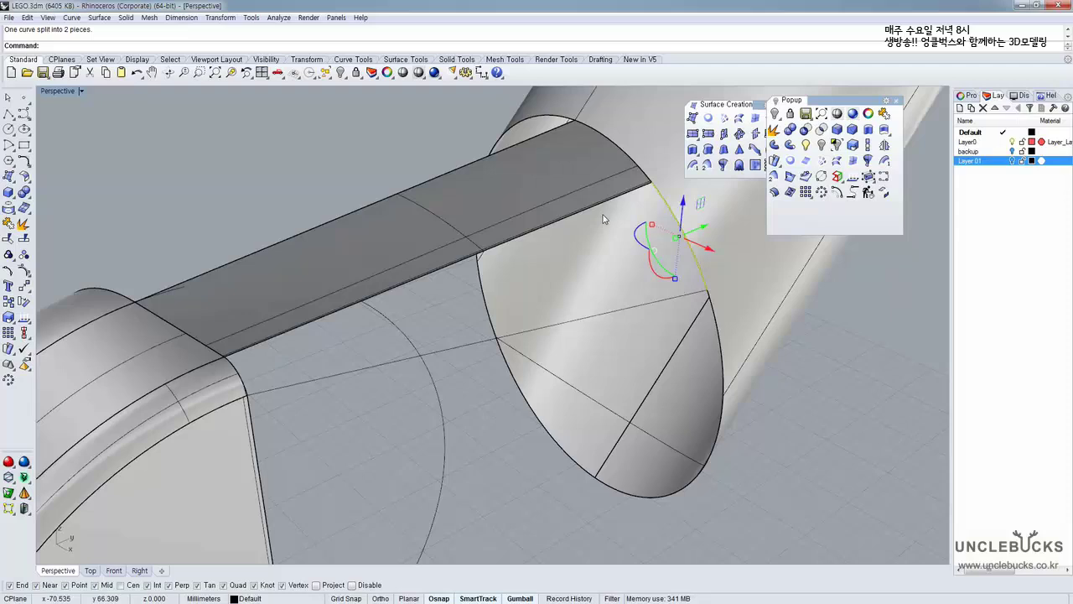
{"action": "left_click", "coordinate": [539, 290]}
{"action": "left_click", "coordinate": [447, 326]}
{"action": "left_click", "coordinate": [774, 177]}
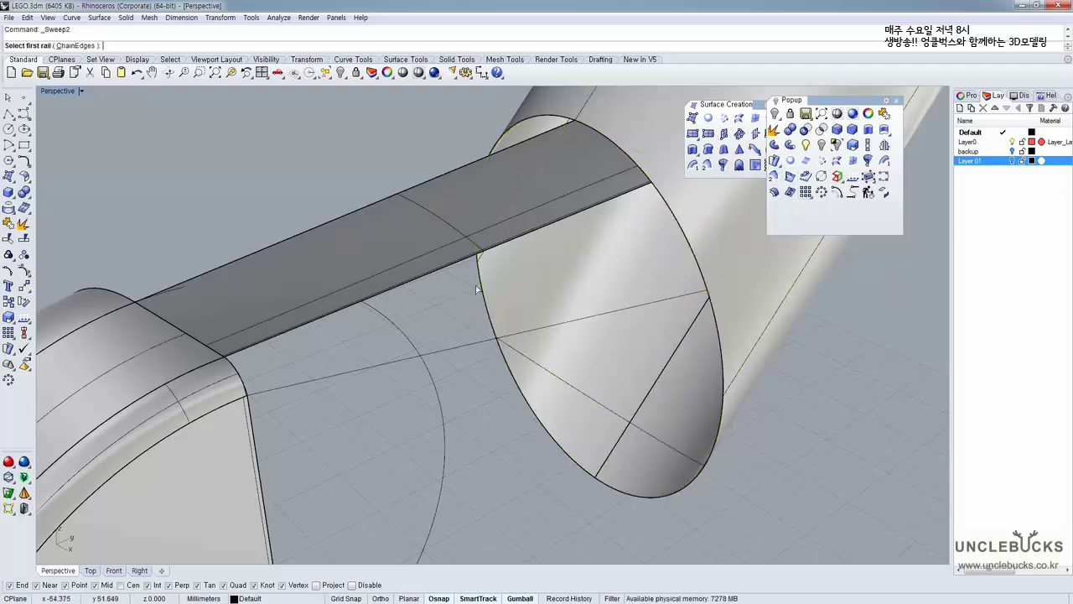
{"action": "left_click", "coordinate": [434, 273]}
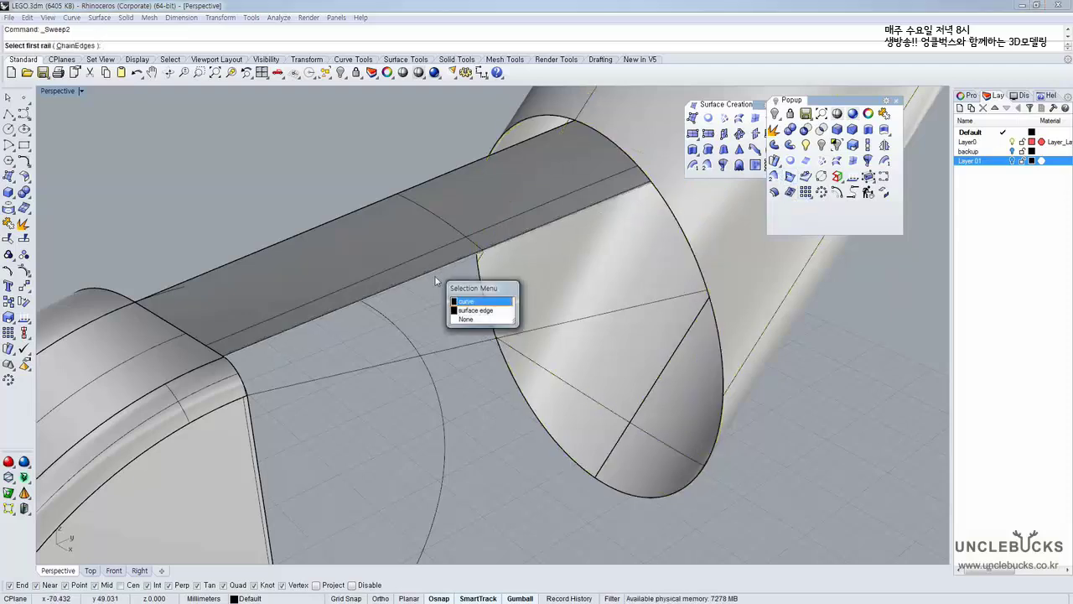
{"action": "left_click", "coordinate": [467, 311]}
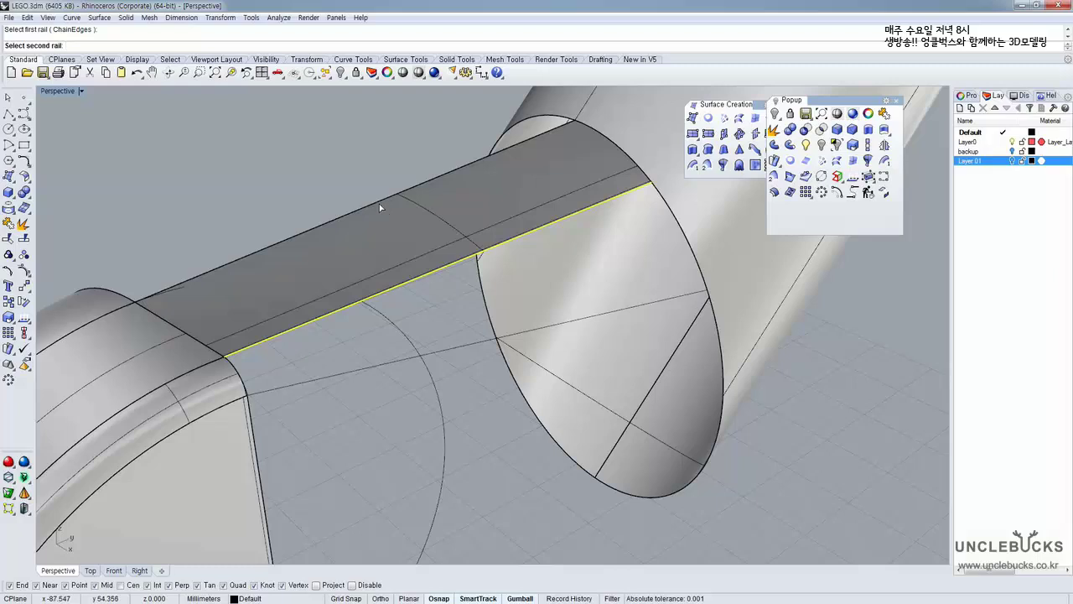
{"action": "left_click", "coordinate": [462, 345]}
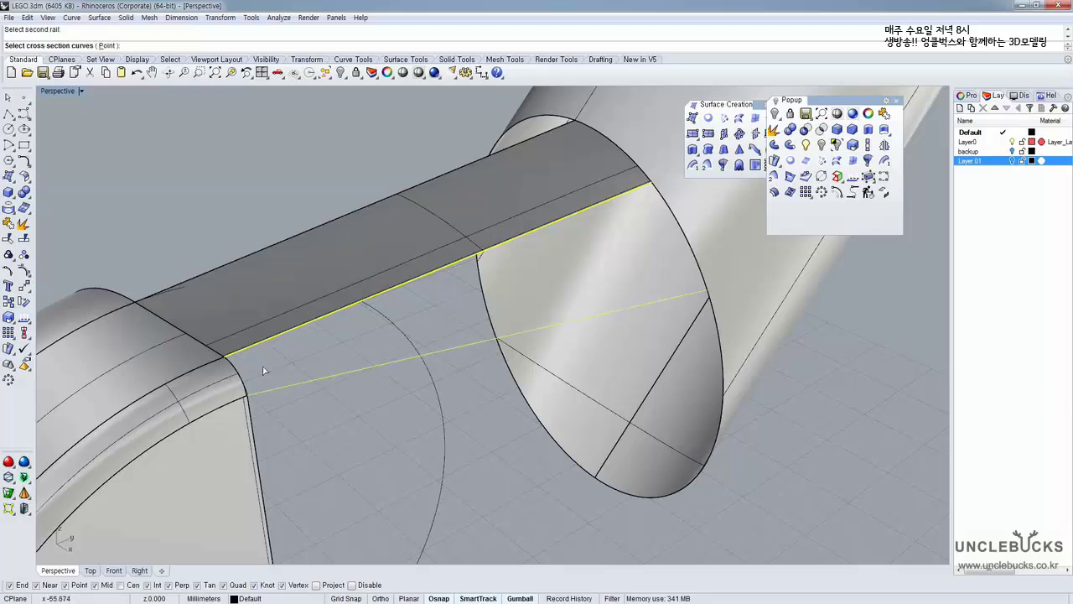
Use the dome's fillet edge and the slanted cylinder's arc between the two rails as the sweep's cross sections
{"action": "left_click", "coordinate": [238, 379]}
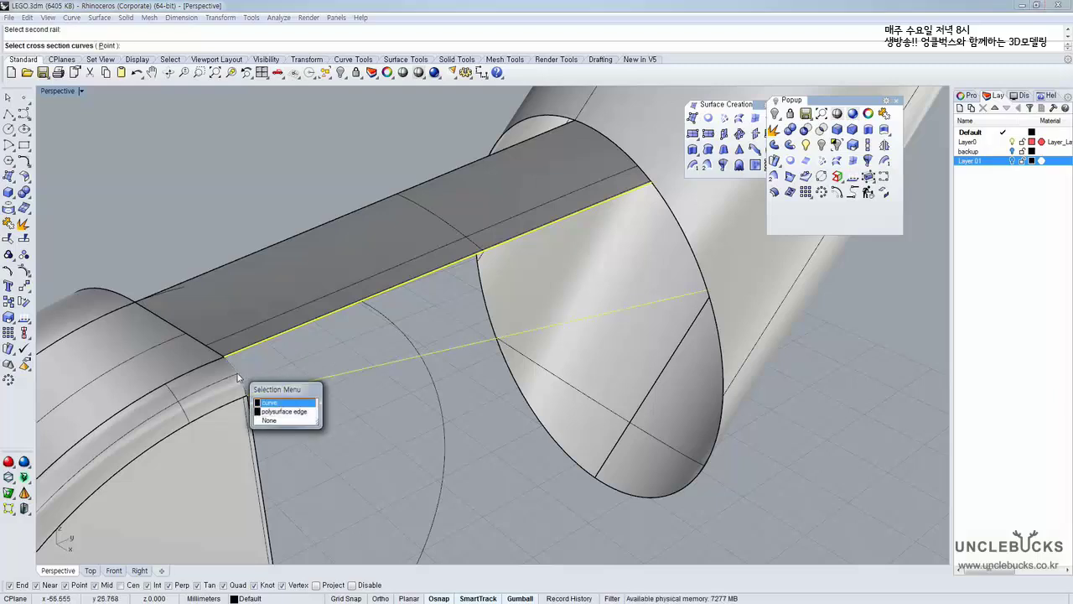
{"action": "left_click", "coordinate": [276, 411]}
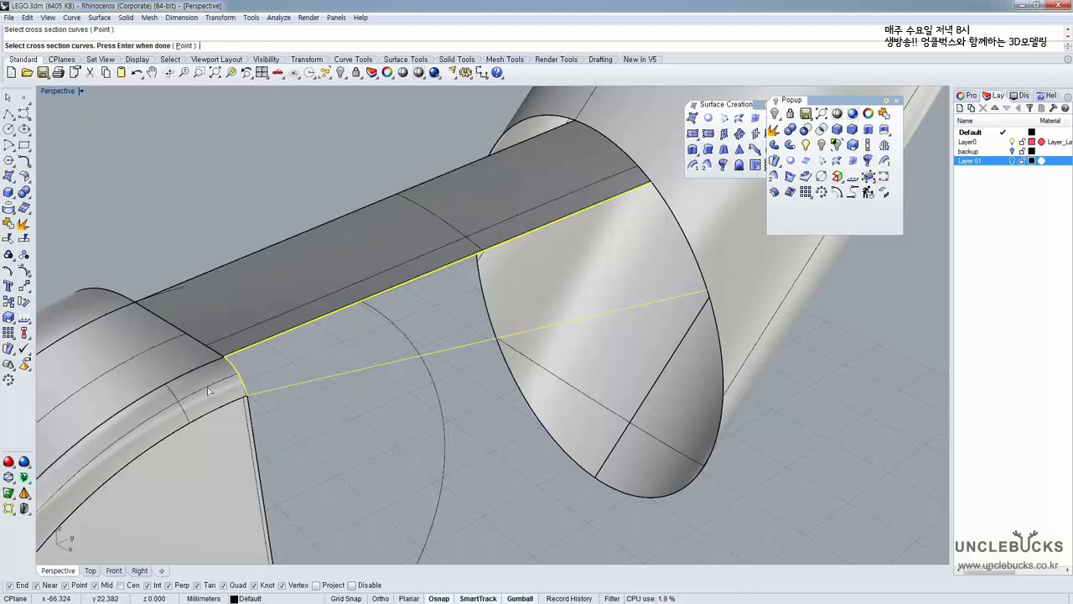
{"action": "left_click", "coordinate": [678, 223]}
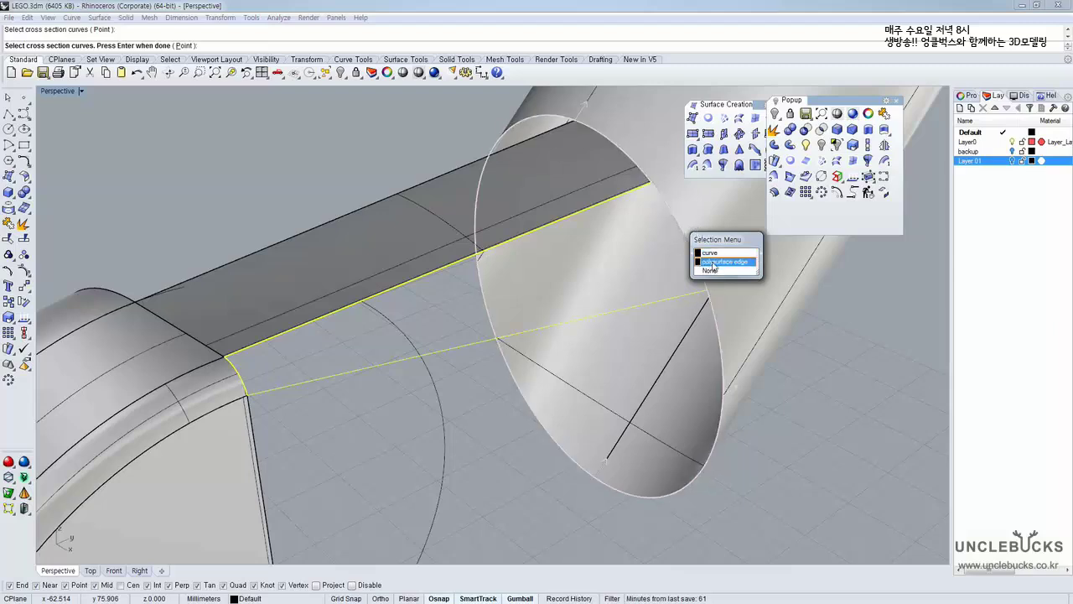
{"action": "left_click", "coordinate": [711, 253]}
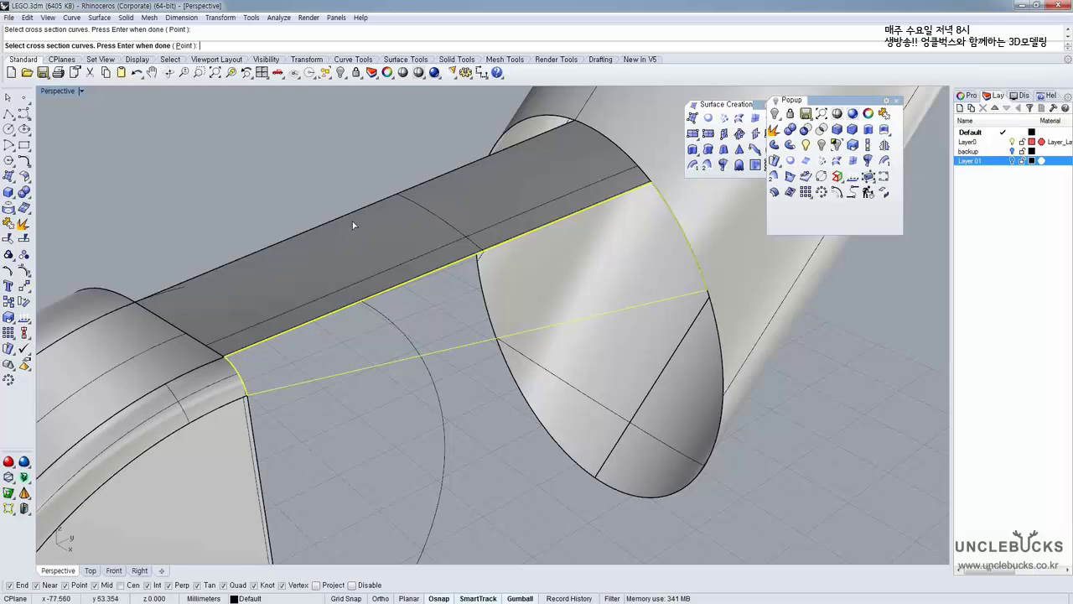
{"action": "right_click", "coordinate": [324, 208]}
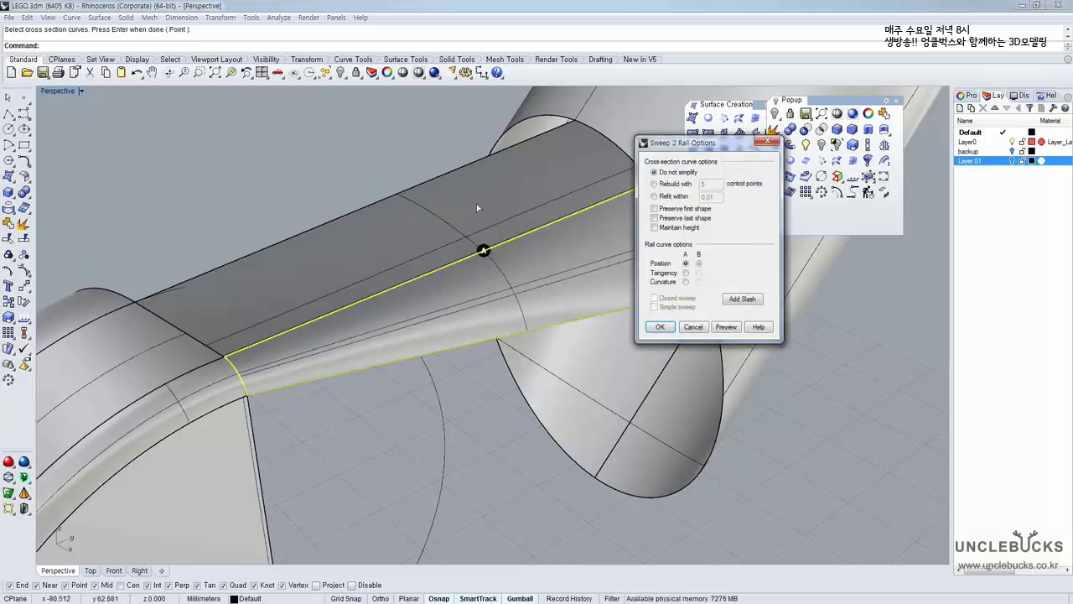
Preview tangency against position on rail A, and create the sweep with tangency on rail A without simplifying
{"action": "left_click_drag", "start_coordinate": [674, 147], "coordinate": [791, 141]}
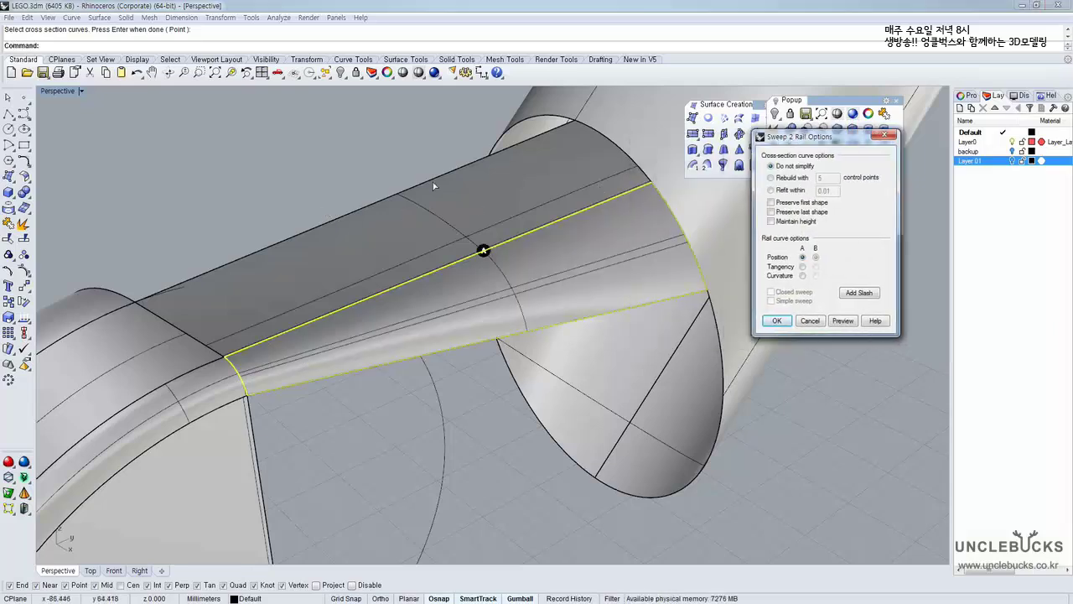
{"action": "right_click_drag", "start_coordinate": [414, 176], "coordinate": [460, 206]}
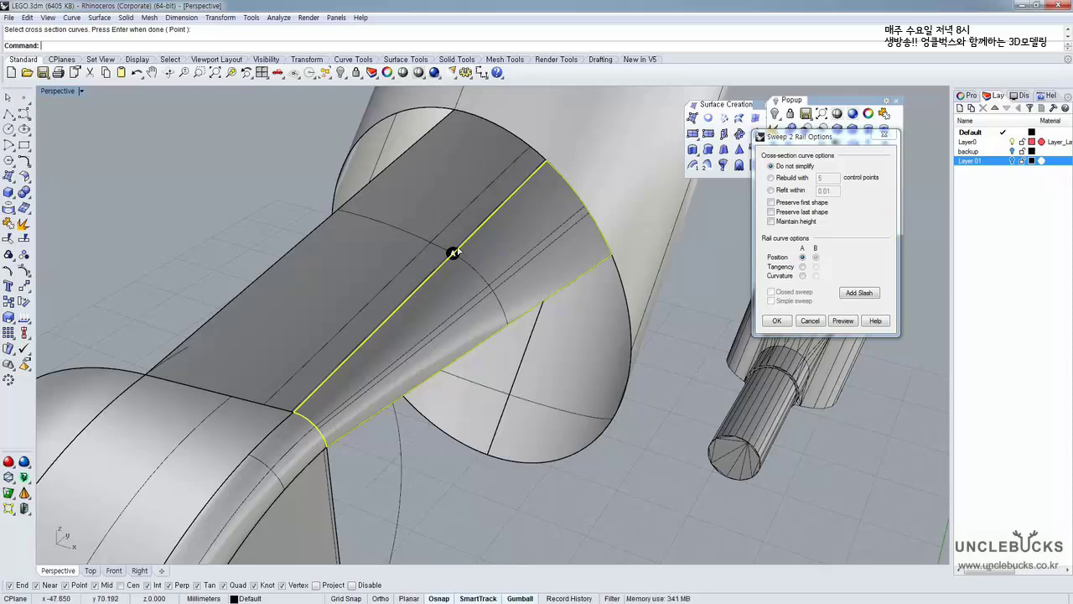
{"action": "left_click", "coordinate": [818, 261]}
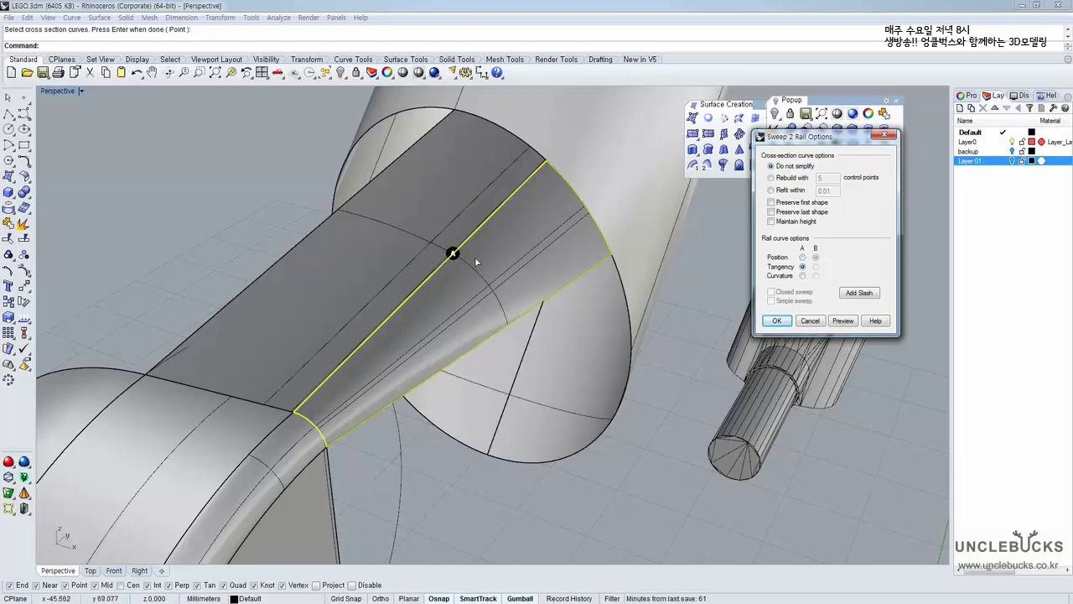
{"action": "right_click_drag", "start_coordinate": [476, 262], "coordinate": [472, 271]}
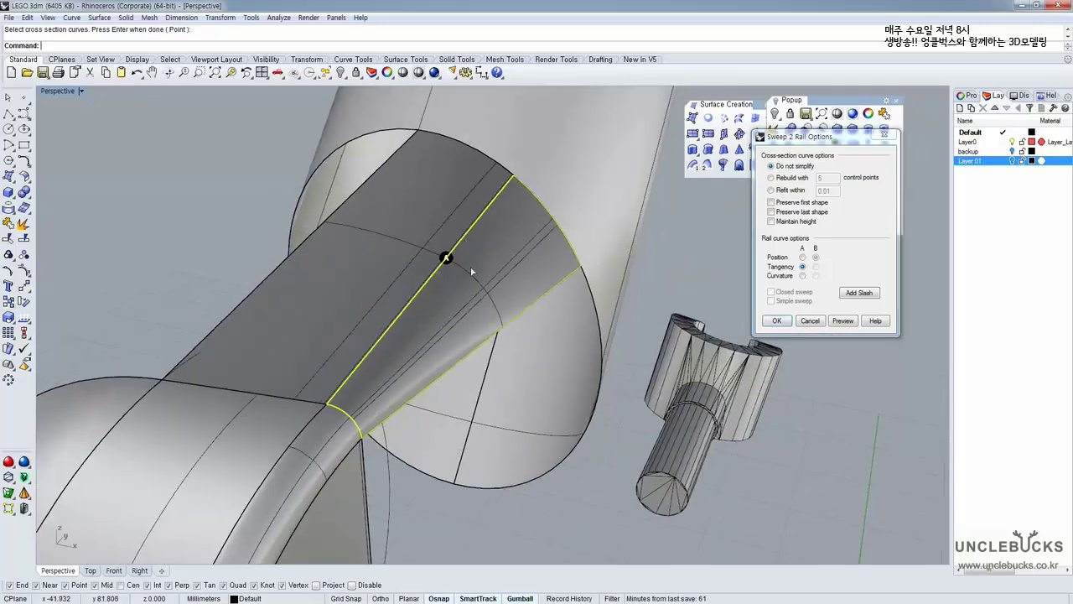
{"action": "left_click", "coordinate": [844, 324]}
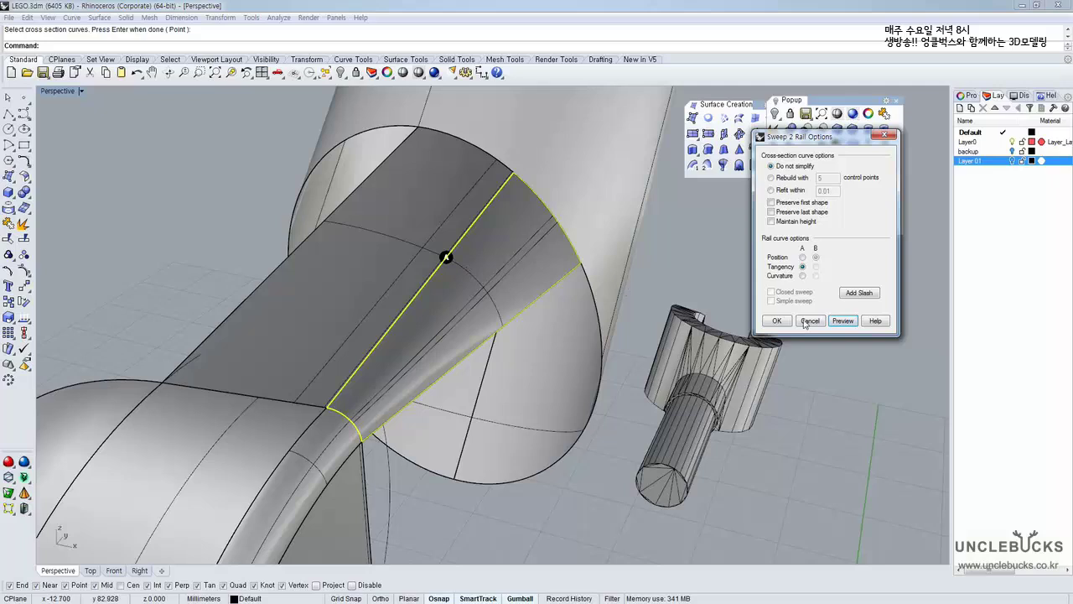
{"action": "left_click", "coordinate": [802, 258]}
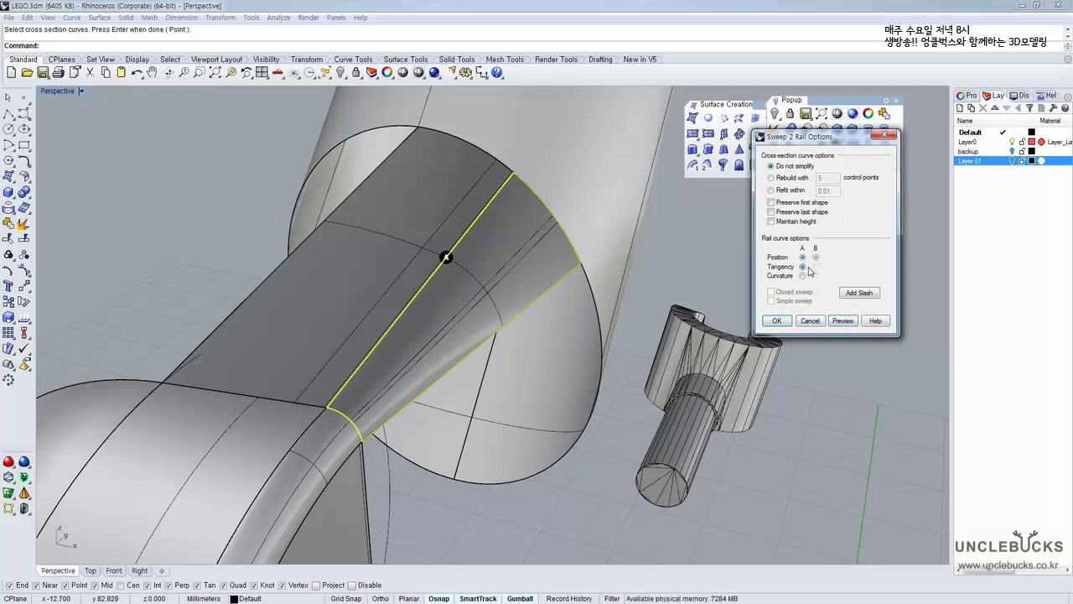
{"action": "left_click", "coordinate": [844, 324]}
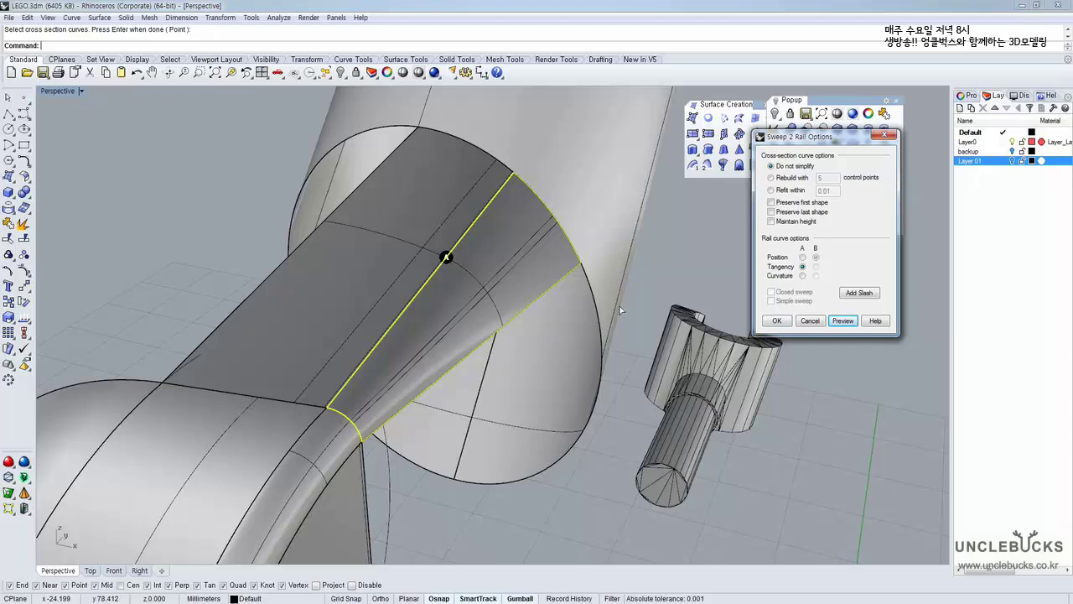
{"action": "right_click_drag", "start_coordinate": [623, 309], "coordinate": [679, 272]}
{"action": "right_click_drag", "start_coordinate": [750, 306], "coordinate": [667, 294]}
{"action": "left_click", "coordinate": [774, 321]}
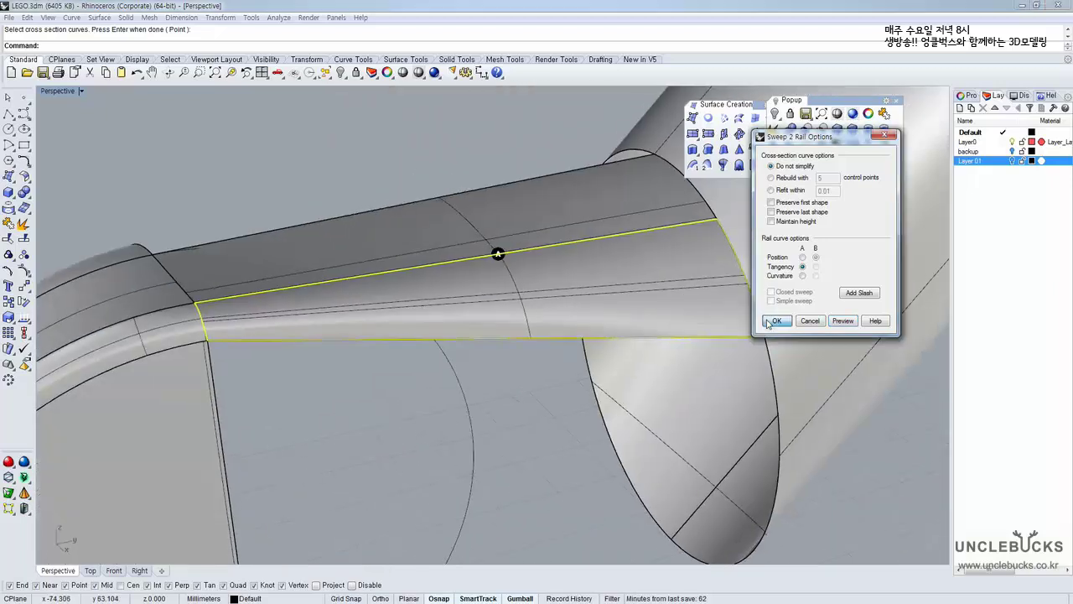
Examine the two swept surfaces and the open area beneath them between the dome and the slanted cylinder
{"action": "left_click", "coordinate": [478, 228]}
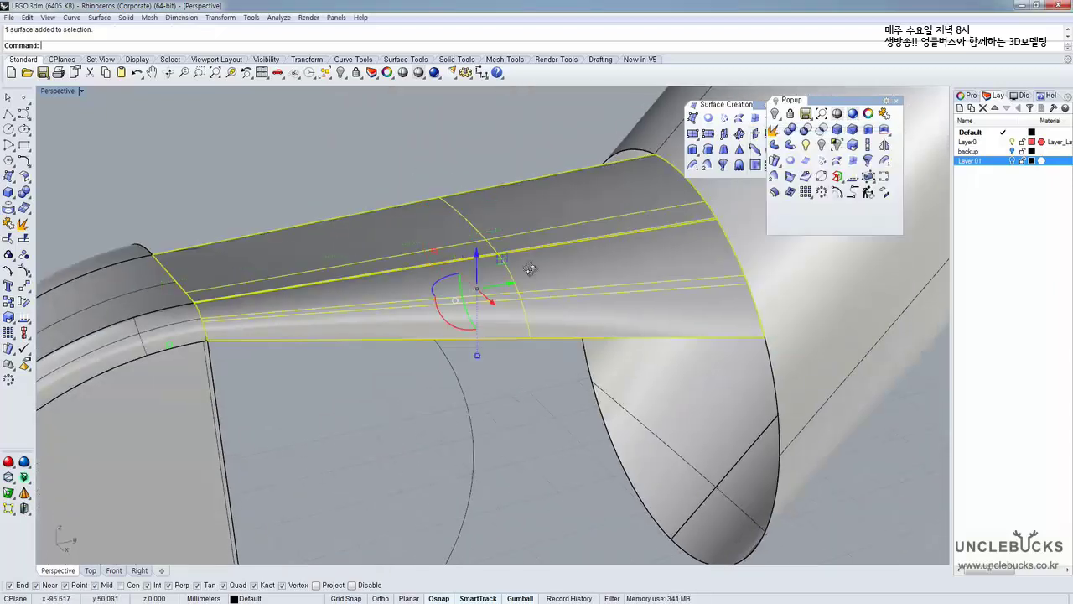
{"action": "right_click_drag", "start_coordinate": [554, 304], "coordinate": [429, 161]}
{"action": "right_click_drag", "start_coordinate": [503, 288], "coordinate": [519, 310]}
{"action": "scroll", "coordinate": [519, 309], "scroll_direction": "down", "scroll_amount": 4}
{"action": "right_click_drag", "start_coordinate": [454, 286], "coordinate": [461, 212], "text": "shift"}
{"action": "left_click", "coordinate": [409, 237]}
{"action": "right_click_drag", "start_coordinate": [406, 242], "coordinate": [382, 196]}
{"action": "right_click_drag", "start_coordinate": [393, 288], "coordinate": [449, 285]}
{"action": "left_click", "coordinate": [622, 266]}
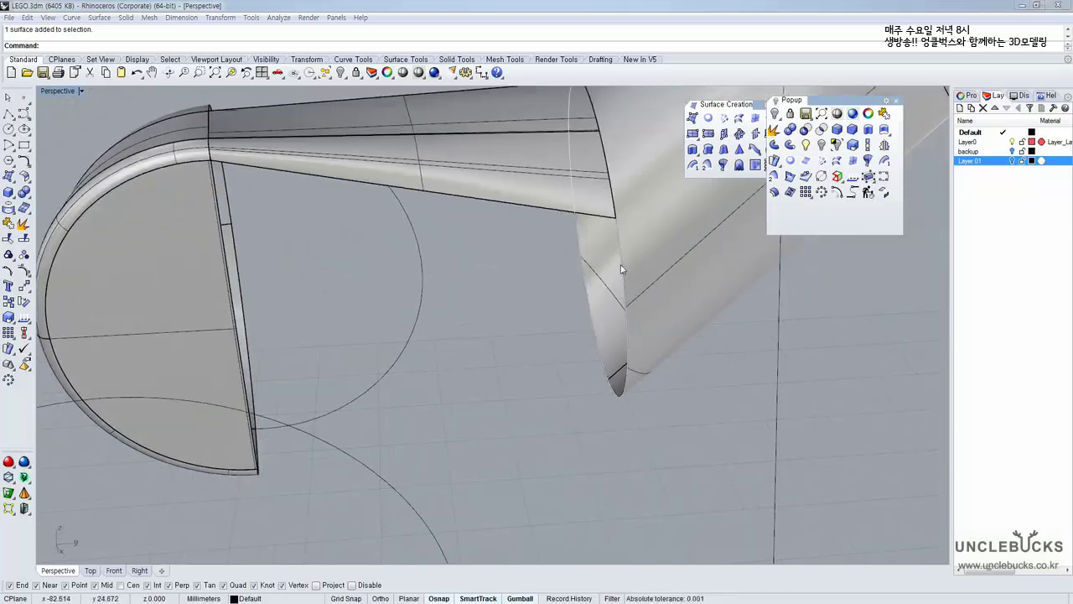
{"action": "left_click", "coordinate": [463, 365]}
Draw a connecting line from the lower corner of the dome's flat face to the side of the slanted cylinder's rim
{"action": "left_click", "coordinate": [8, 114]}
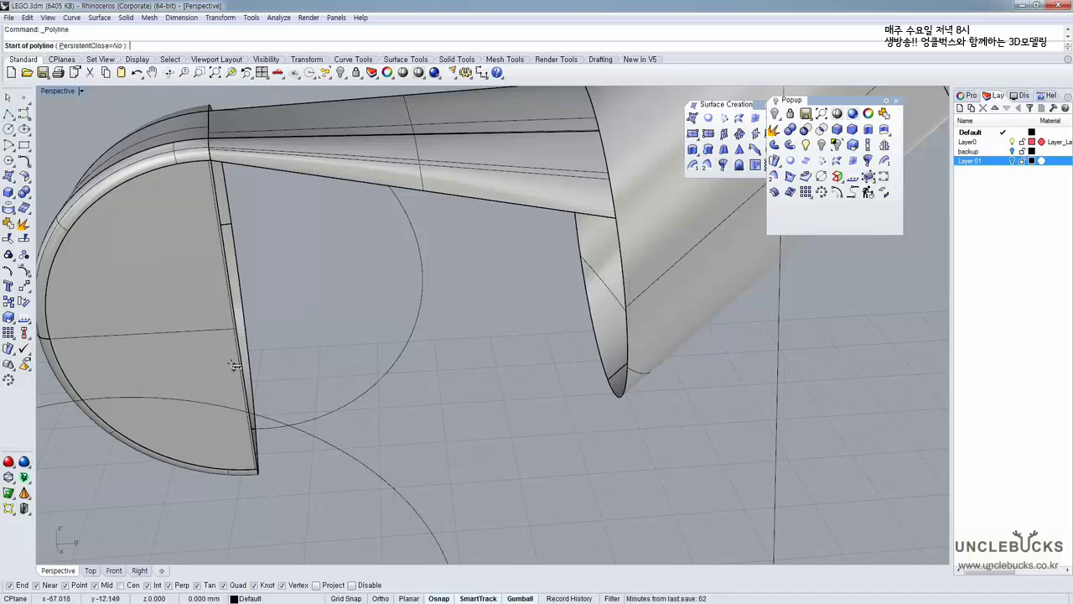
{"action": "right_click_drag", "start_coordinate": [232, 364], "coordinate": [302, 346]}
{"action": "left_click", "coordinate": [341, 446]}
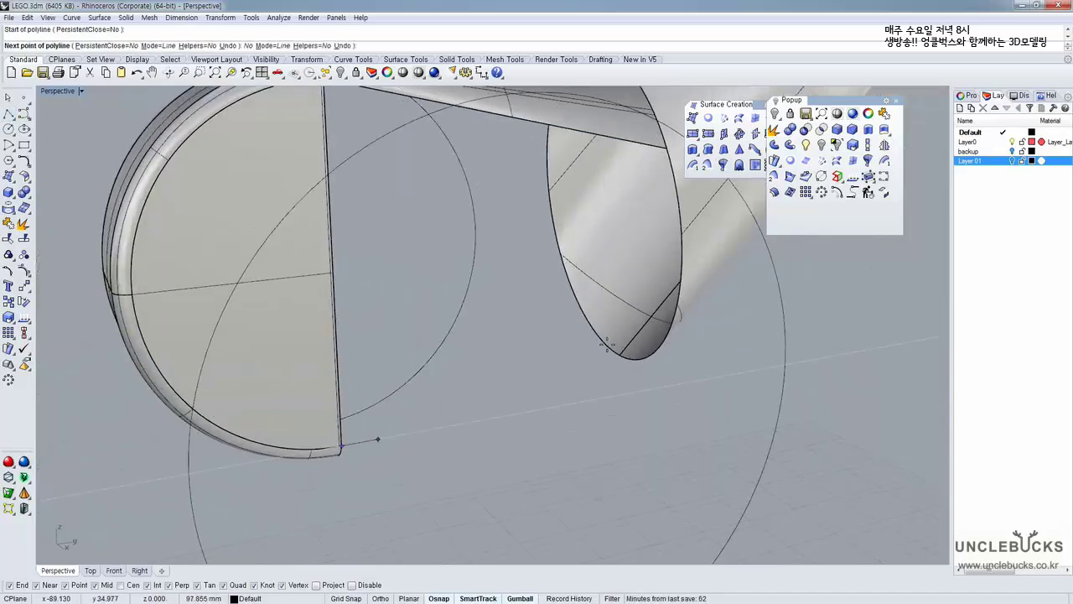
{"action": "mouse_move", "coordinate": [676, 290]}
{"action": "right_mouse_down"}
{"action": "mouse_move", "coordinate": [682, 307]}
{"action": "mouse_move", "coordinate": [618, 345]}
{"action": "mouse_move", "coordinate": [571, 333]}
{"action": "mouse_move", "coordinate": [630, 350]}
{"action": "mouse_move", "coordinate": [690, 333]}
{"action": "mouse_move", "coordinate": [688, 290]}
{"action": "right_mouse_up"}
{"action": "left_click", "coordinate": [679, 269]}
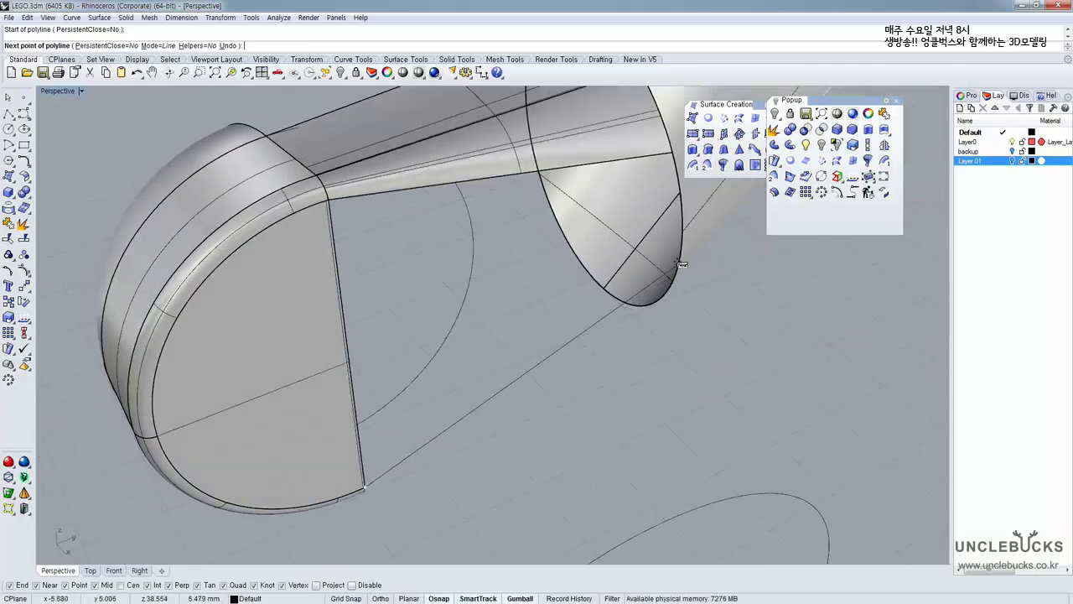
{"action": "right_click_drag", "start_coordinate": [703, 342], "coordinate": [338, 461]}
{"action": "scroll", "coordinate": [378, 407], "scroll_direction": "up", "scroll_amount": 3}
{"action": "key", "text": "Return"}
Draw a second lower connecting line from the fillet's end on the dome's bottom edge to the lowest part of the slanted cylinder's rim
{"action": "key", "text": "Return"}
{"action": "scroll", "coordinate": [352, 401], "scroll_direction": "up", "scroll_amount": 3}
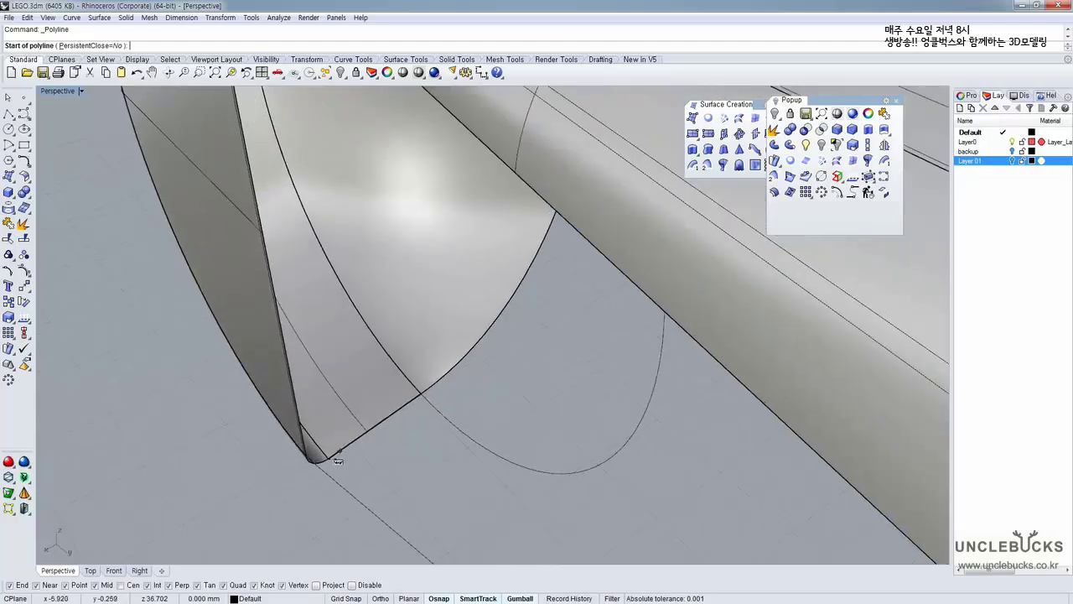
{"action": "scroll", "coordinate": [326, 461], "scroll_direction": "up", "scroll_amount": 3}
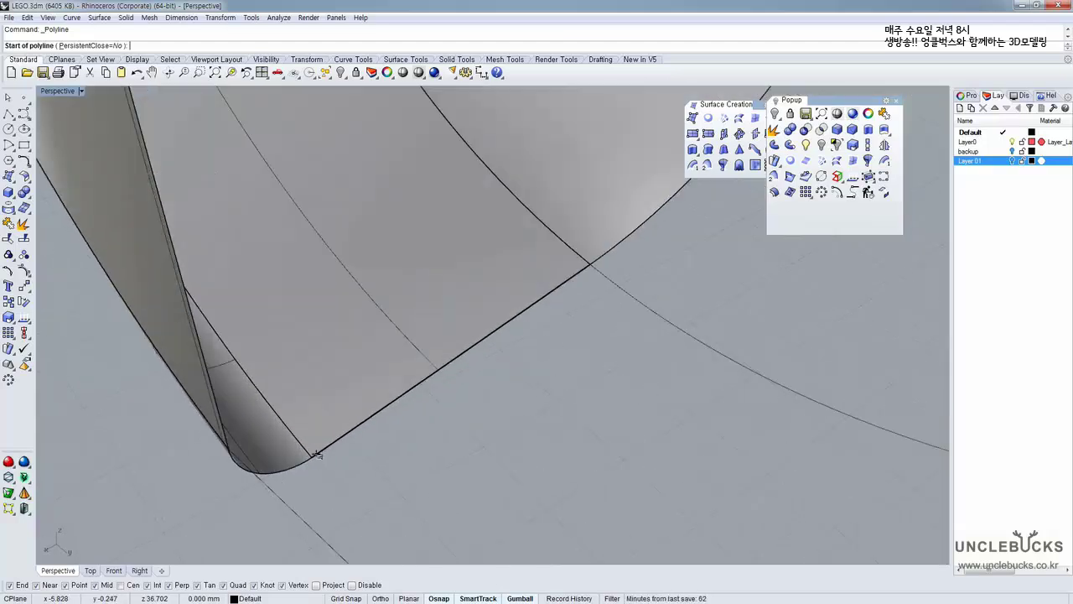
{"action": "scroll", "coordinate": [313, 455], "scroll_direction": "up", "scroll_amount": 4}
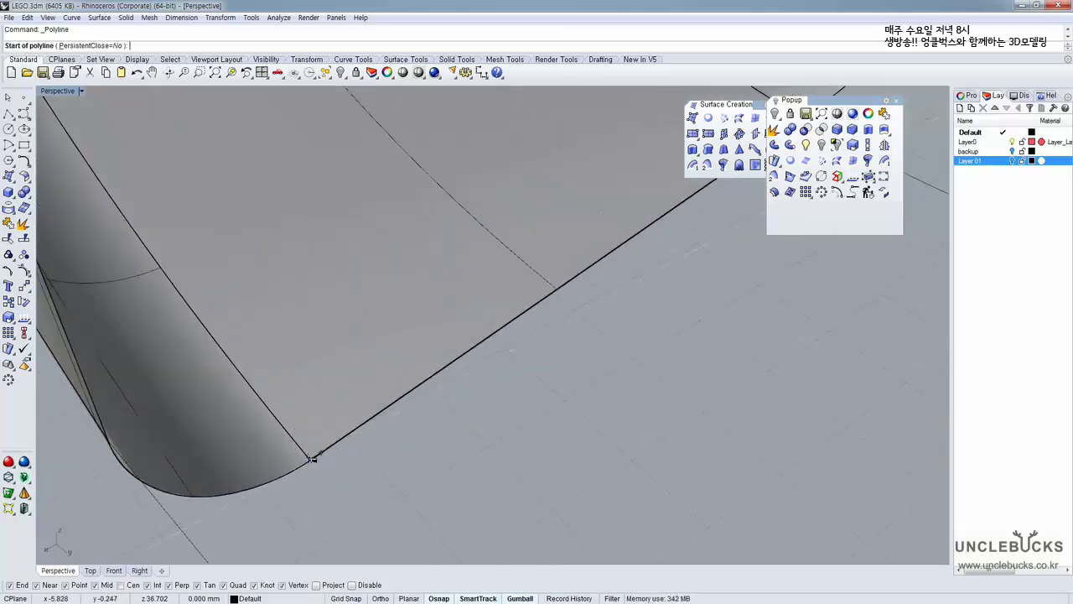
{"action": "mouse_move", "coordinate": [312, 461]}
{"action": "right_mouse_down"}
{"action": "mouse_move", "coordinate": [306, 451]}
{"action": "mouse_move", "coordinate": [355, 403]}
{"action": "mouse_move", "coordinate": [390, 393]}
{"action": "right_mouse_up"}
{"action": "left_click", "coordinate": [298, 442]}
{"action": "scroll", "coordinate": [390, 393], "scroll_direction": "down", "scroll_amount": 5}
{"action": "right_click_drag", "start_coordinate": [504, 432], "coordinate": [573, 415]}
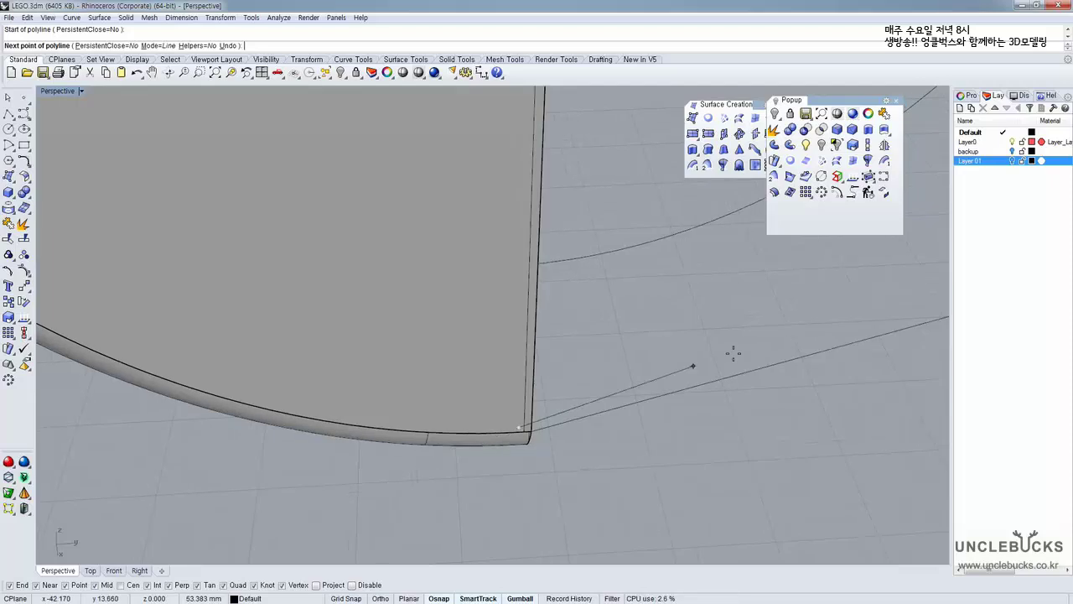
{"action": "right_click_drag", "start_coordinate": [747, 349], "coordinate": [260, 369], "text": "shift"}
{"action": "right_click_drag", "start_coordinate": [398, 359], "coordinate": [504, 336]}
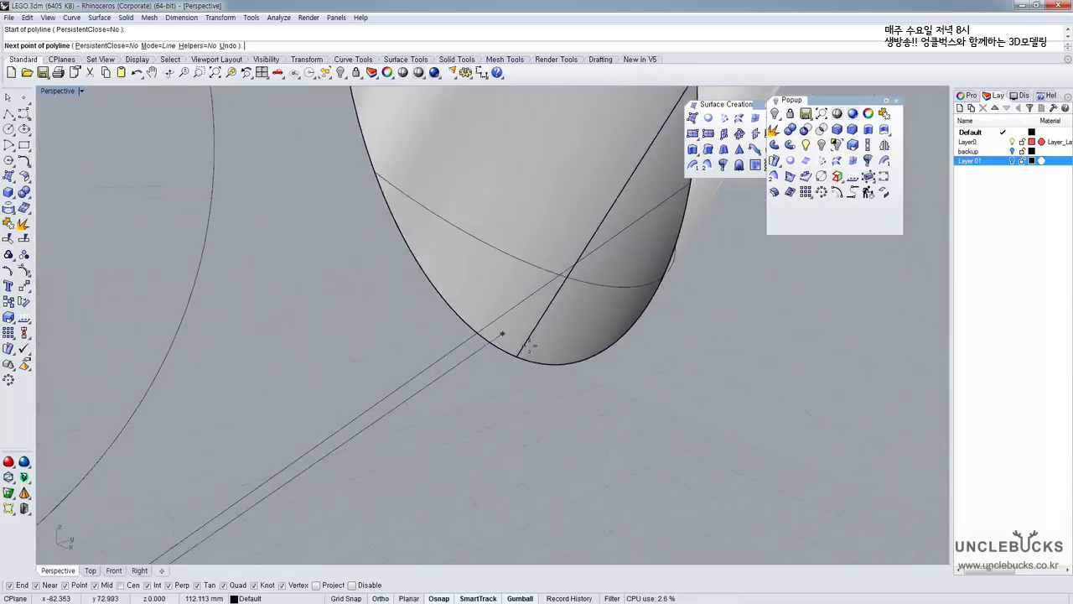
{"action": "mouse_move", "coordinate": [580, 354]}
{"action": "right_mouse_down"}
{"action": "mouse_move", "coordinate": [558, 327]}
{"action": "mouse_move", "coordinate": [604, 335]}
{"action": "mouse_move", "coordinate": [544, 355]}
{"action": "mouse_move", "coordinate": [588, 390]}
{"action": "mouse_move", "coordinate": [654, 381]}
{"action": "right_mouse_up"}
{"action": "left_click", "coordinate": [598, 343]}
{"action": "right_click", "coordinate": [618, 372]}
Isolate the rebuilt dome, slanted cylinder and connecting geometry by hiding all other objects
{"action": "scroll", "coordinate": [648, 390], "scroll_direction": "down", "scroll_amount": 10}
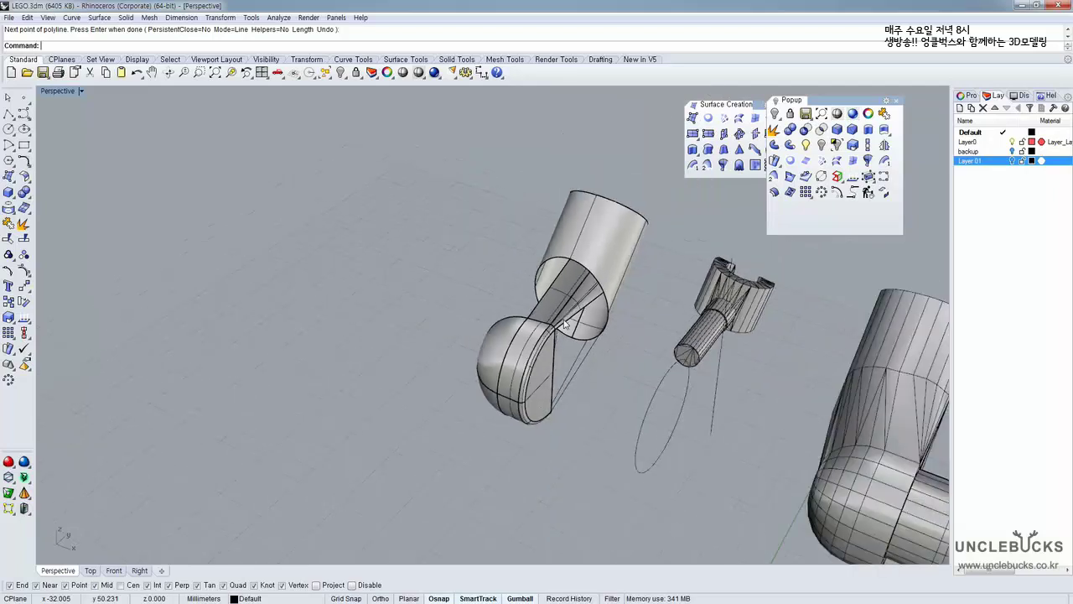
{"action": "left_click_drag", "start_coordinate": [374, 226], "coordinate": [579, 463]}
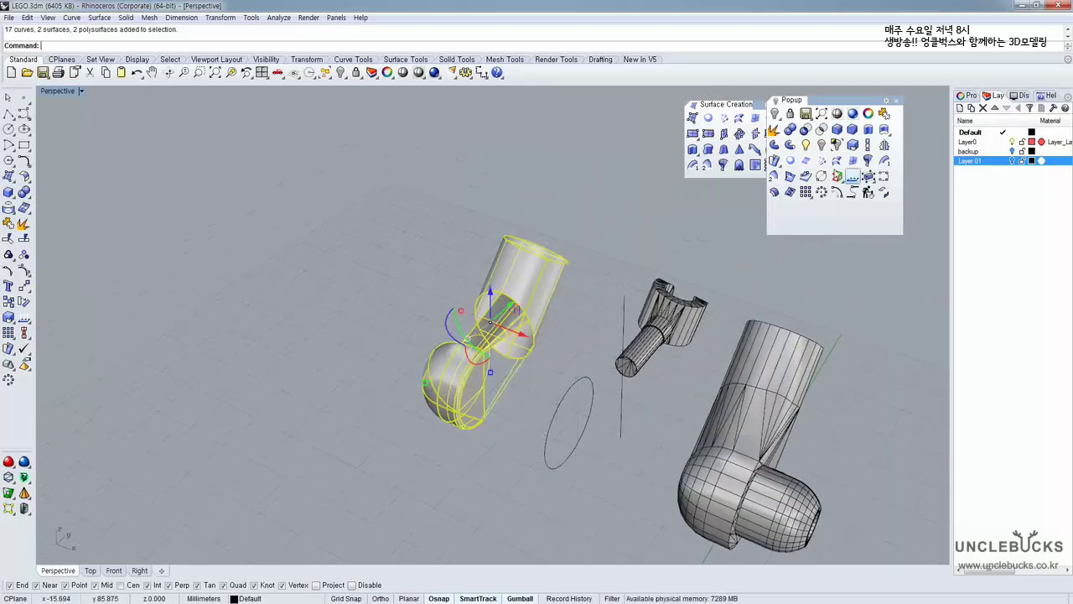
{"action": "left_click", "coordinate": [821, 148]}
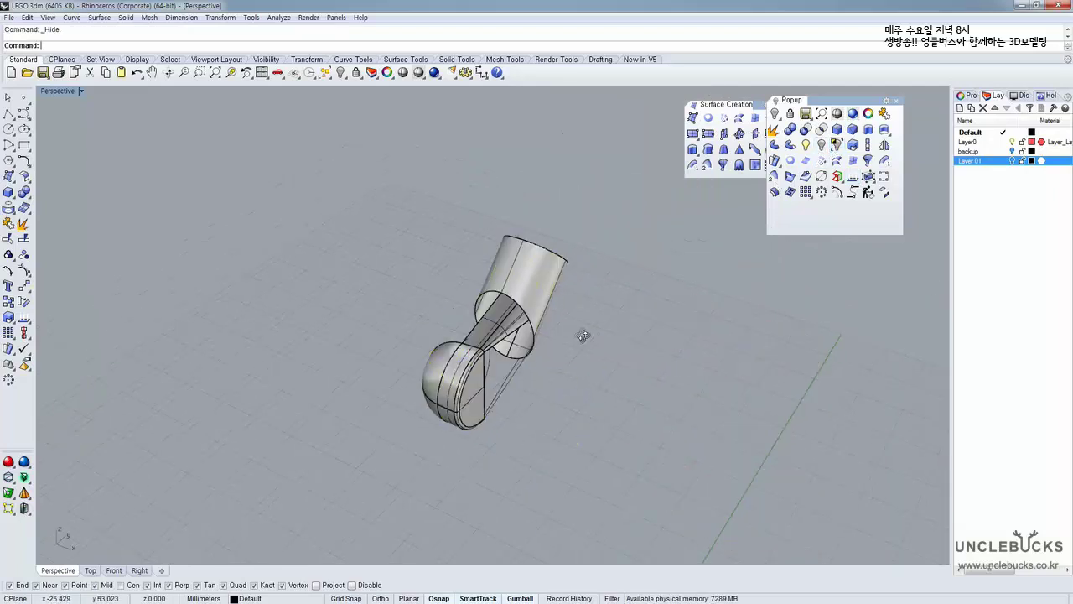
Draw a third lower connecting line from the circle's end on the dome's bottom edge to the lowest part of the slanted cylinder's rim
{"action": "scroll", "coordinate": [565, 406], "scroll_direction": "up", "scroll_amount": 10}
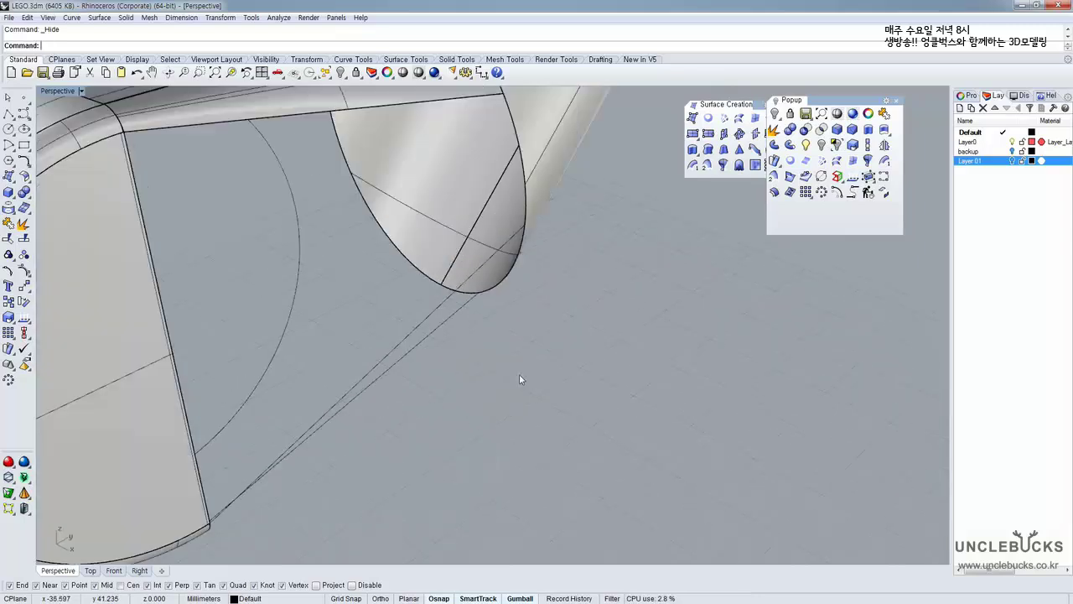
{"action": "left_click", "coordinate": [377, 278]}
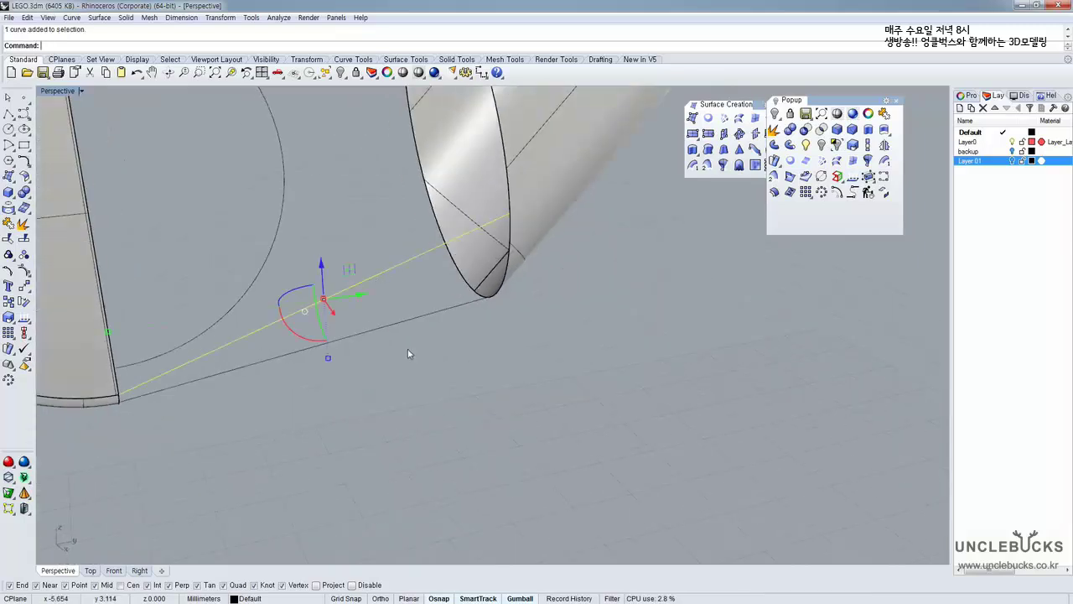
{"action": "scroll", "coordinate": [410, 354], "scroll_direction": "up", "scroll_amount": 8}
{"action": "right_click_drag", "start_coordinate": [652, 306], "coordinate": [790, 229]}
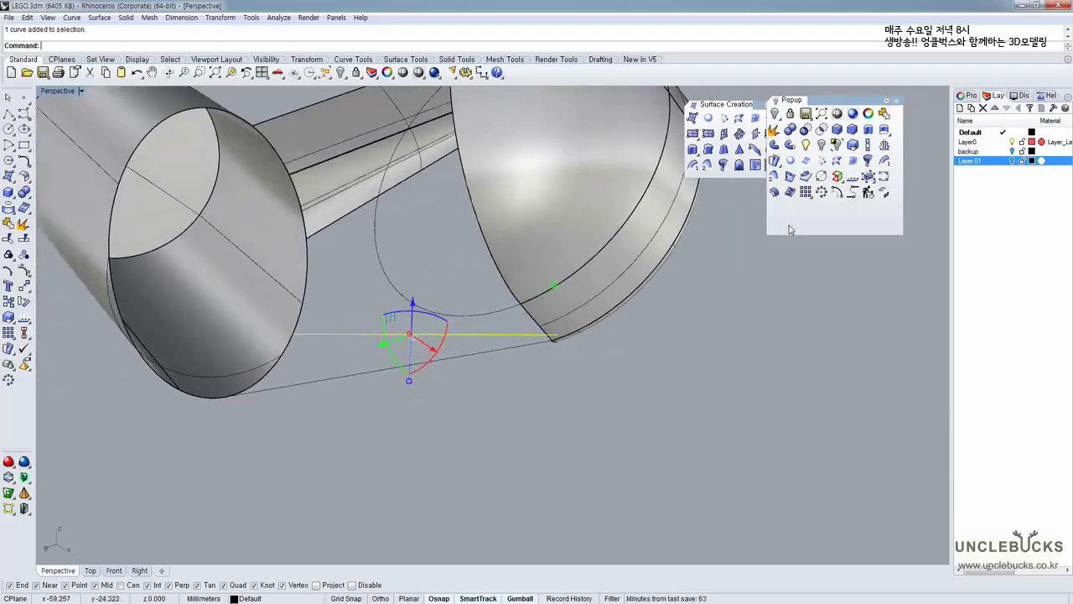
{"action": "left_click", "coordinate": [774, 285]}
{"action": "left_click", "coordinate": [9, 113]}
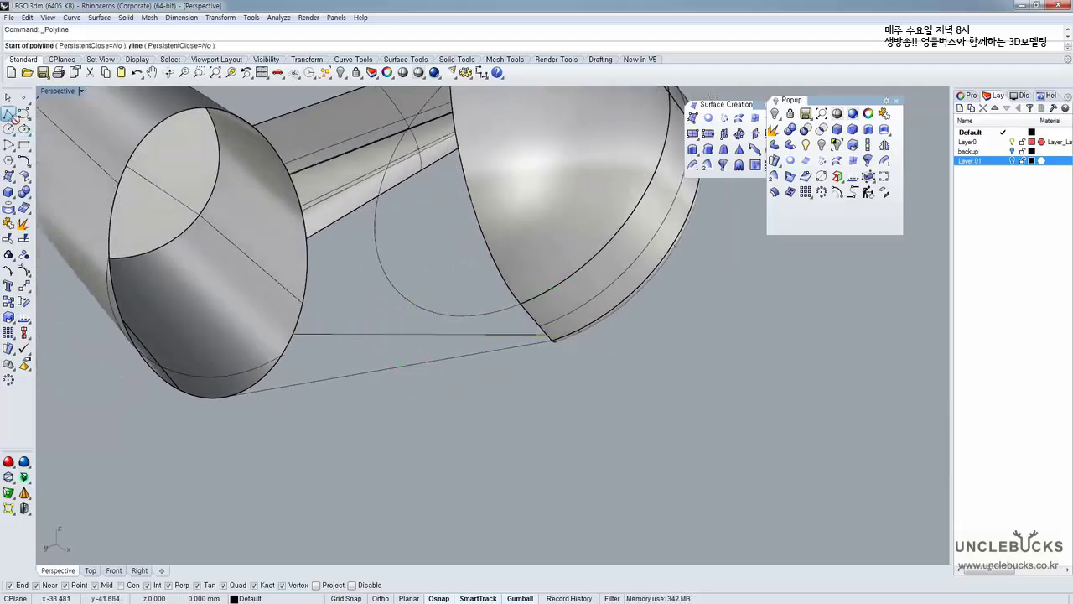
{"action": "right_click_drag", "start_coordinate": [526, 311], "coordinate": [554, 328]}
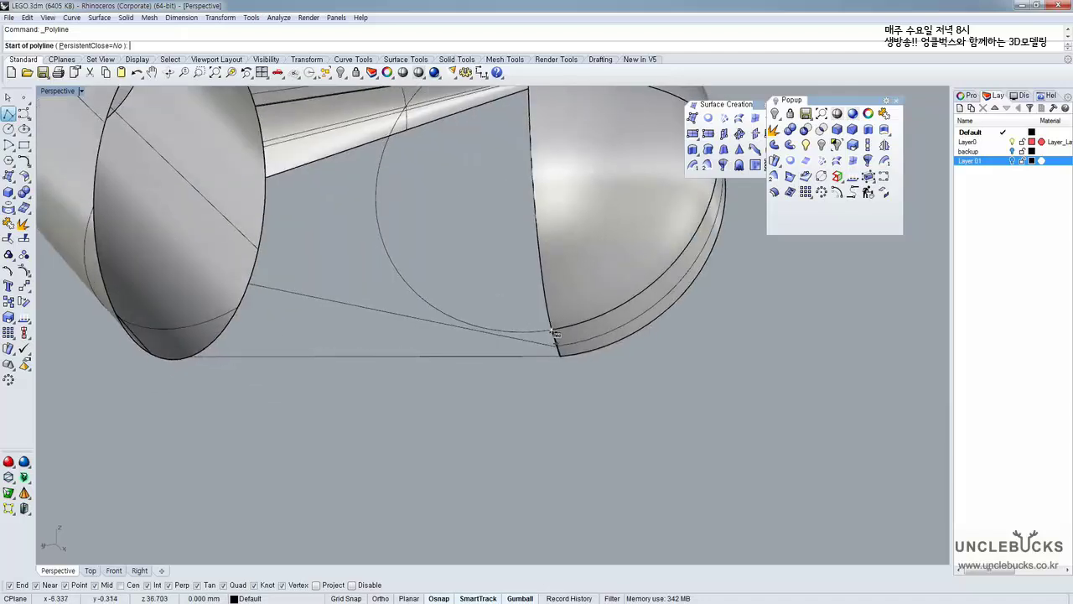
{"action": "left_click", "coordinate": [554, 332]}
{"action": "right_click_drag", "start_coordinate": [263, 352], "coordinate": [222, 330]}
{"action": "left_click", "coordinate": [212, 321]}
{"action": "right_click", "coordinate": [216, 322]}
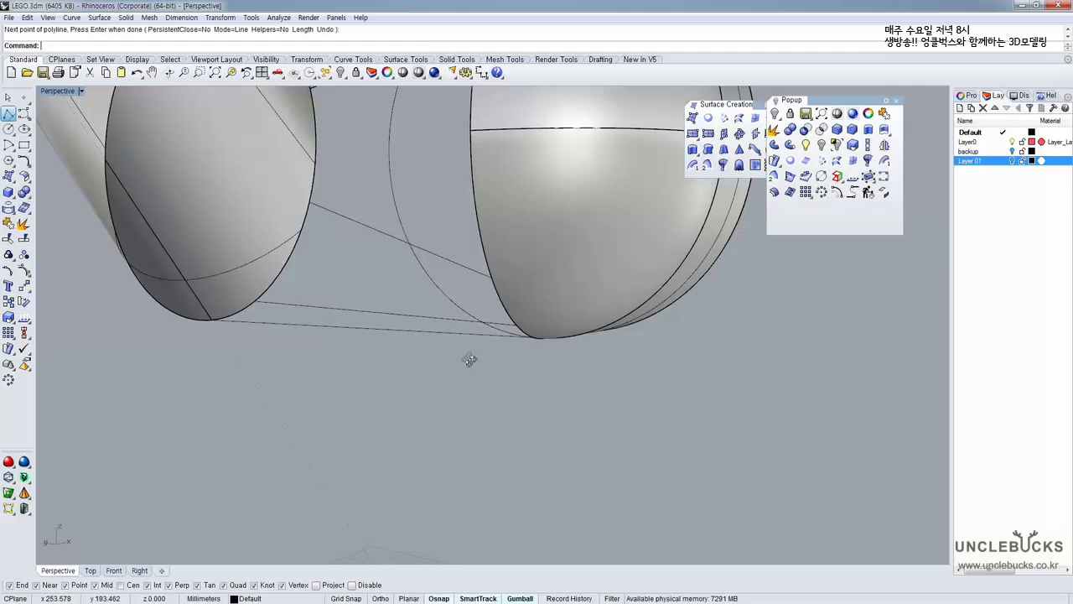
Split the slanted cylinder's rim curve using the three lower connecting lines as cutting objects
{"action": "right_click_drag", "start_coordinate": [470, 360], "coordinate": [539, 182]}
{"action": "left_click", "coordinate": [580, 336]}
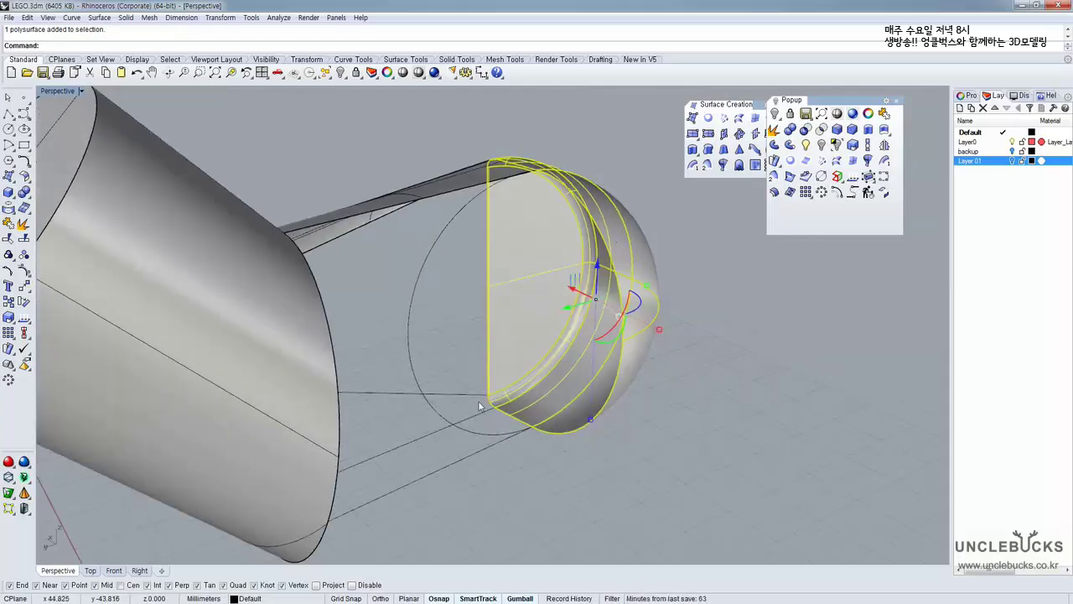
{"action": "right_click_drag", "start_coordinate": [618, 437], "coordinate": [255, 407]}
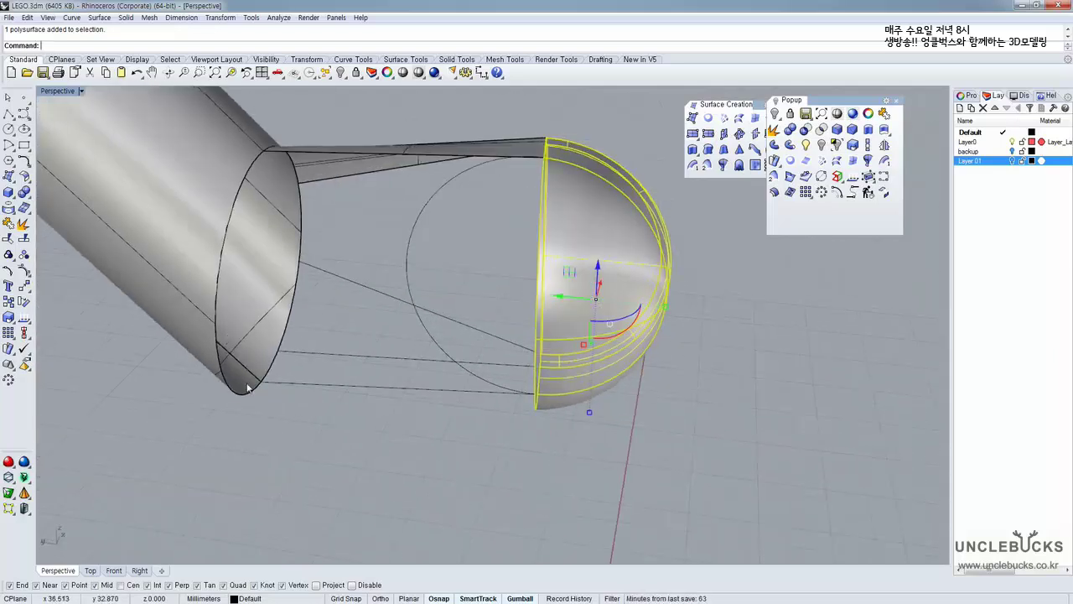
{"action": "left_click", "coordinate": [250, 400]}
{"action": "left_click", "coordinate": [249, 396]}
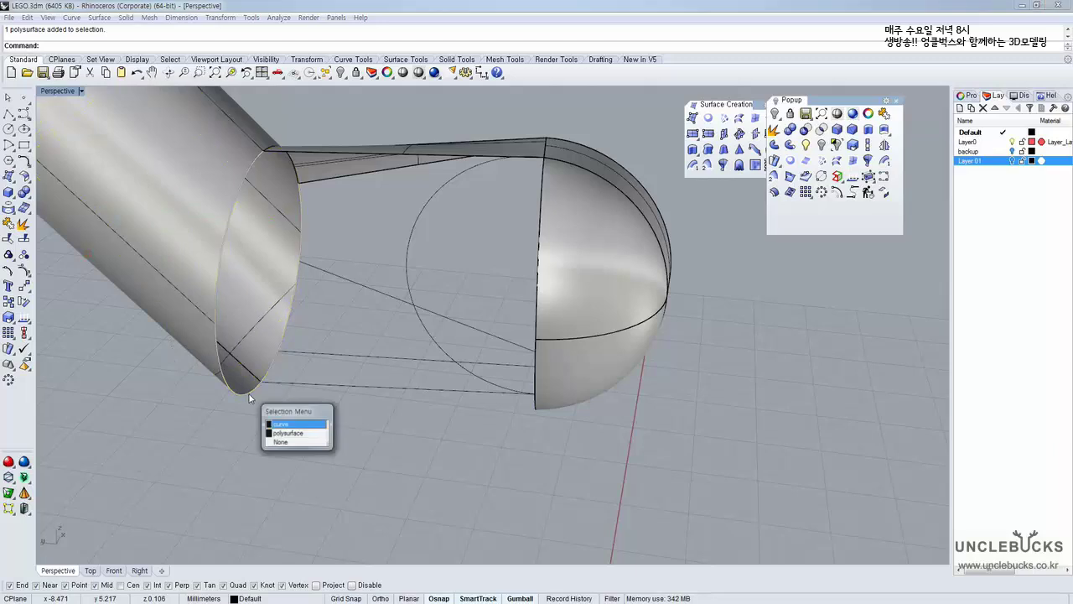
{"action": "left_click", "coordinate": [282, 425]}
{"action": "right_click_drag", "start_coordinate": [304, 289], "coordinate": [370, 320], "text": "shift"}
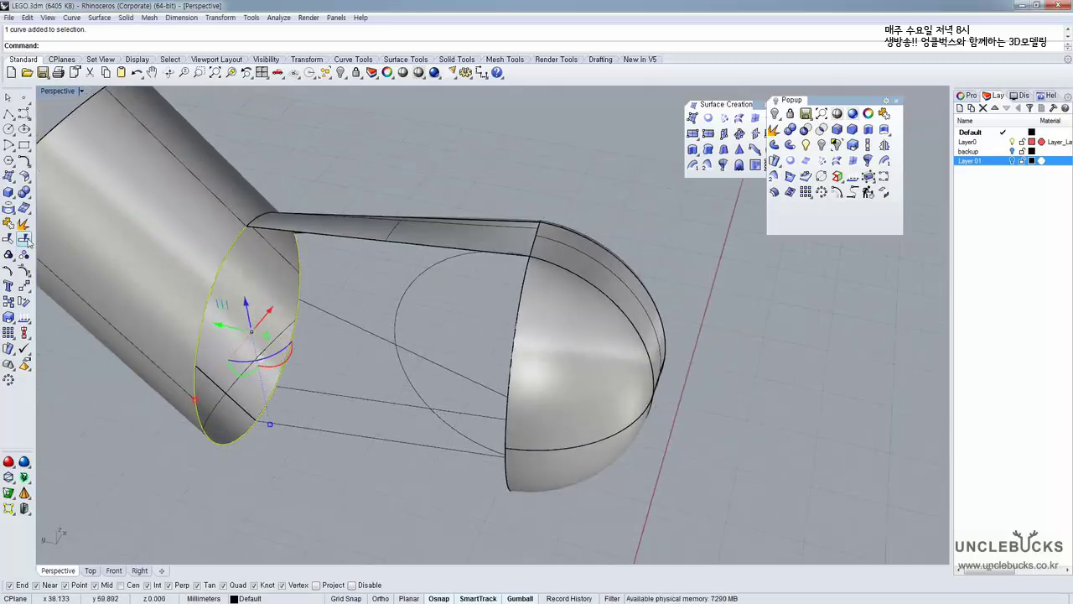
{"action": "left_click", "coordinate": [26, 239]}
{"action": "left_click", "coordinate": [335, 311]}
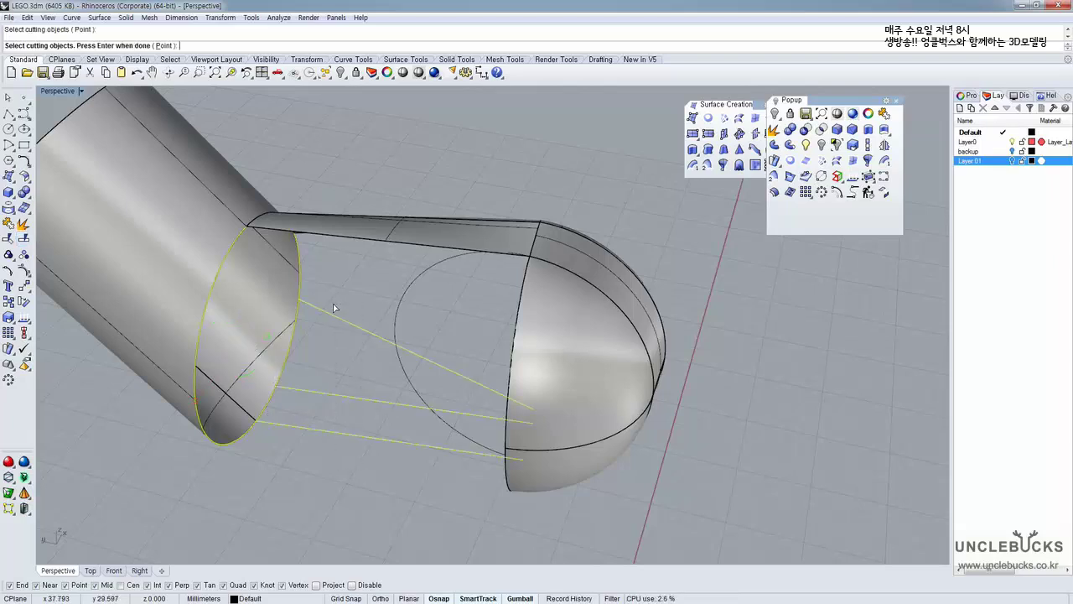
{"action": "right_click_drag", "start_coordinate": [334, 310], "coordinate": [300, 296]}
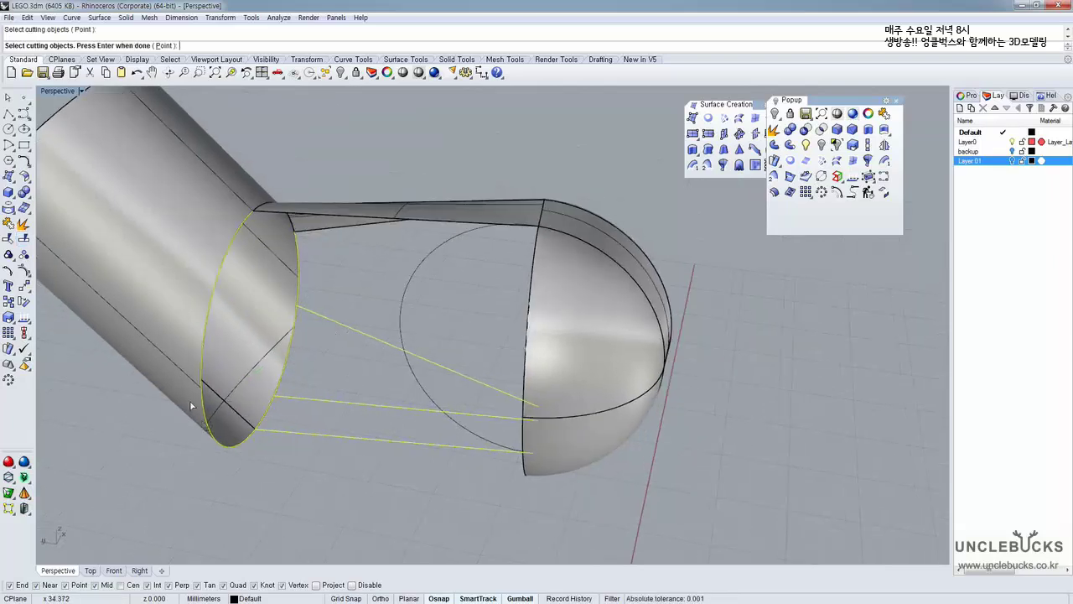
{"action": "key", "text": "Return"}
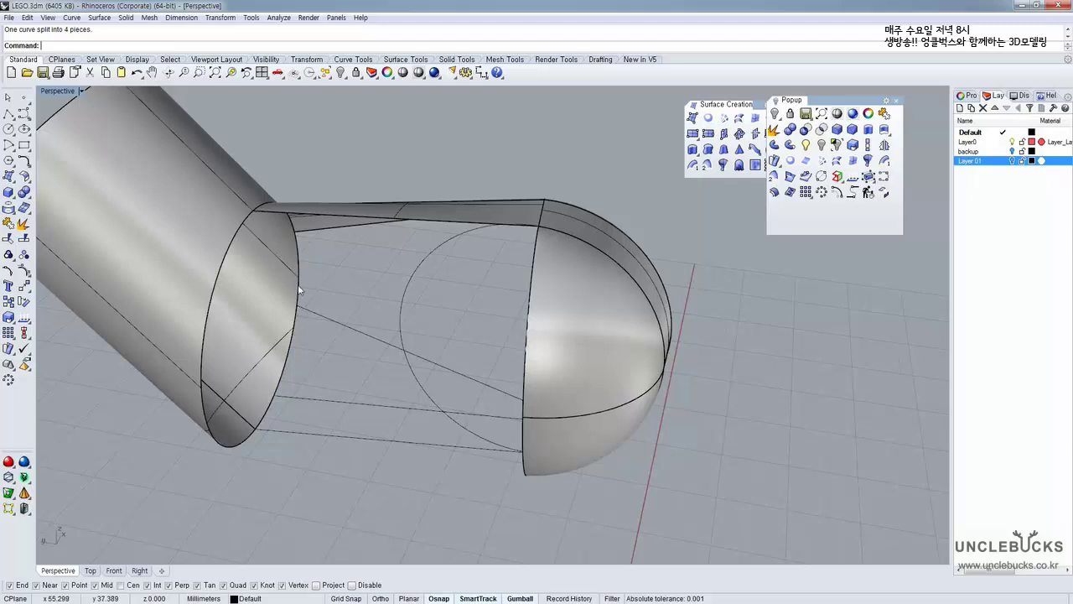
Check the separate segments of the split rim curve at the lower connecting lines
{"action": "left_click", "coordinate": [300, 291]}
{"action": "left_click", "coordinate": [287, 369]}
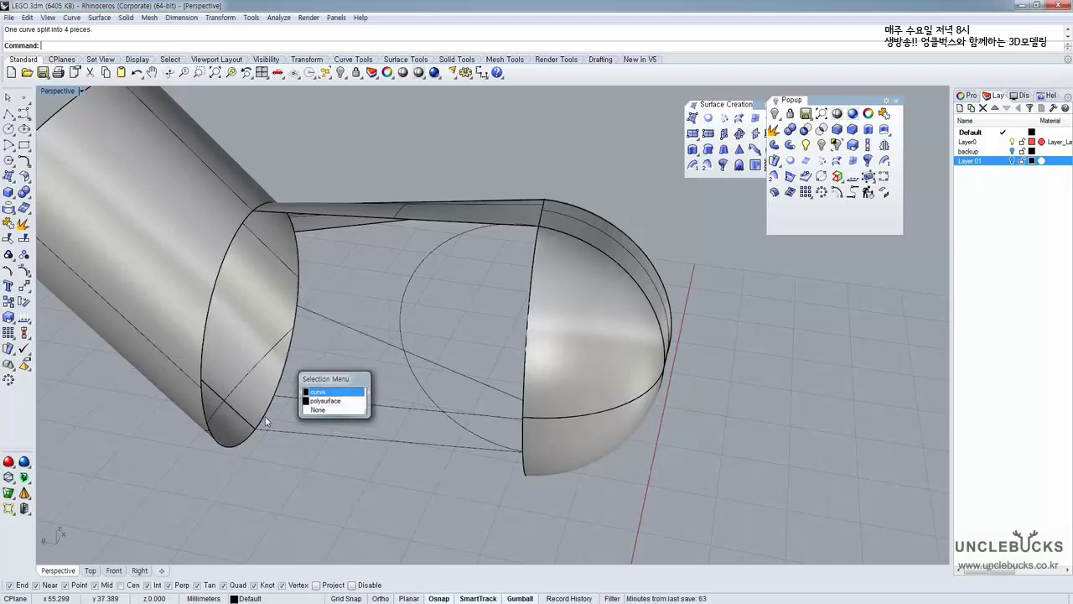
{"action": "left_click", "coordinate": [266, 421]}
{"action": "left_click", "coordinate": [237, 453]}
{"action": "left_click", "coordinate": [393, 334]}
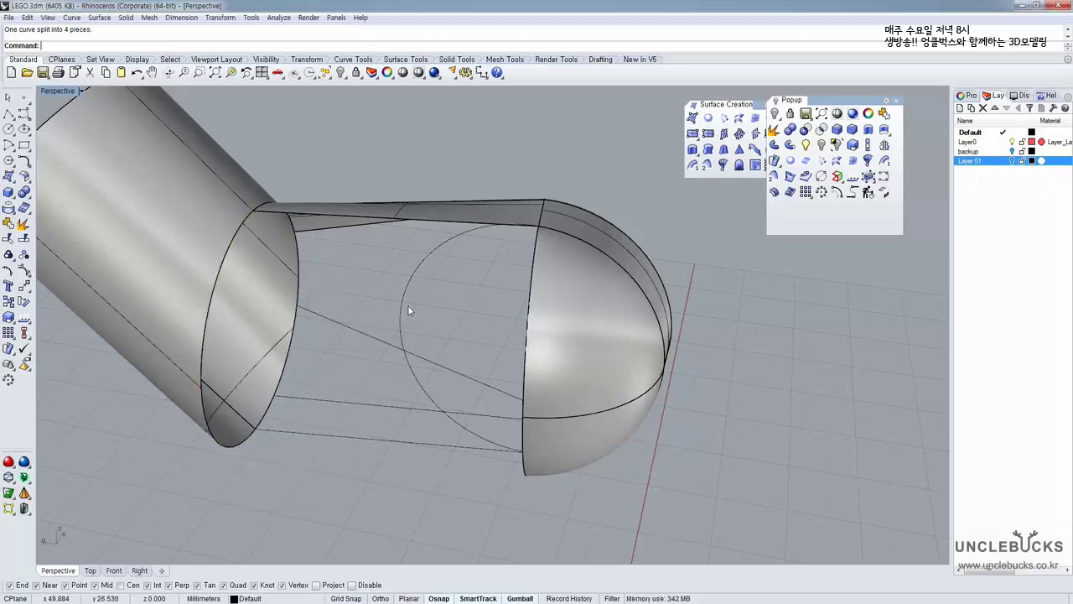
Set up a two-rail sweep between the upper surface's lower edge and the flat-face corner line, using the dome's straight edge and the rim segment as cross sections
{"action": "right_click_drag", "start_coordinate": [408, 310], "coordinate": [320, 249]}
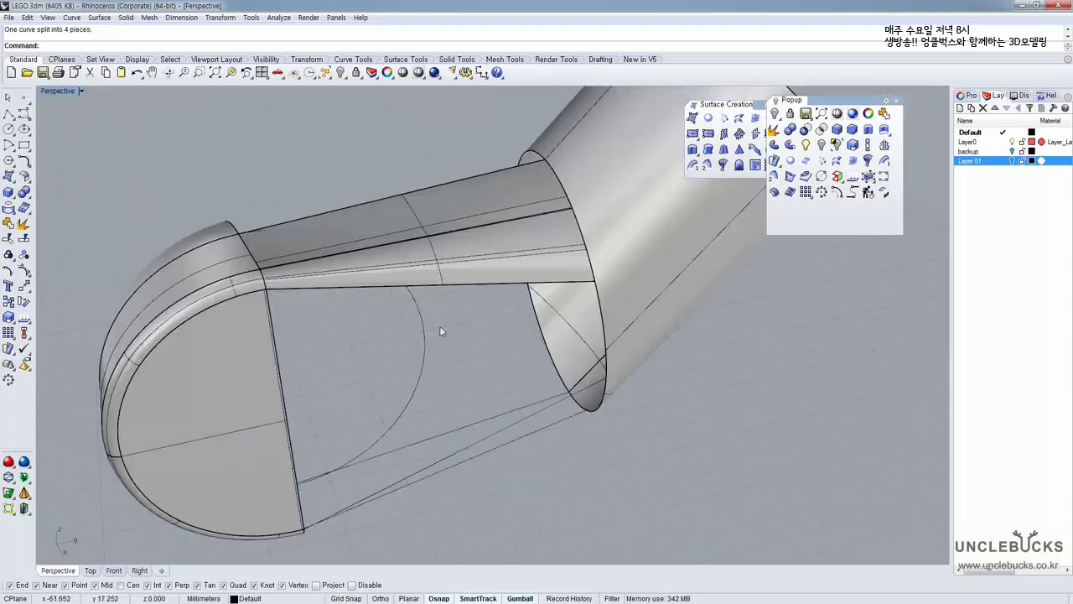
{"action": "scroll", "coordinate": [442, 331], "scroll_direction": "up", "scroll_amount": 5}
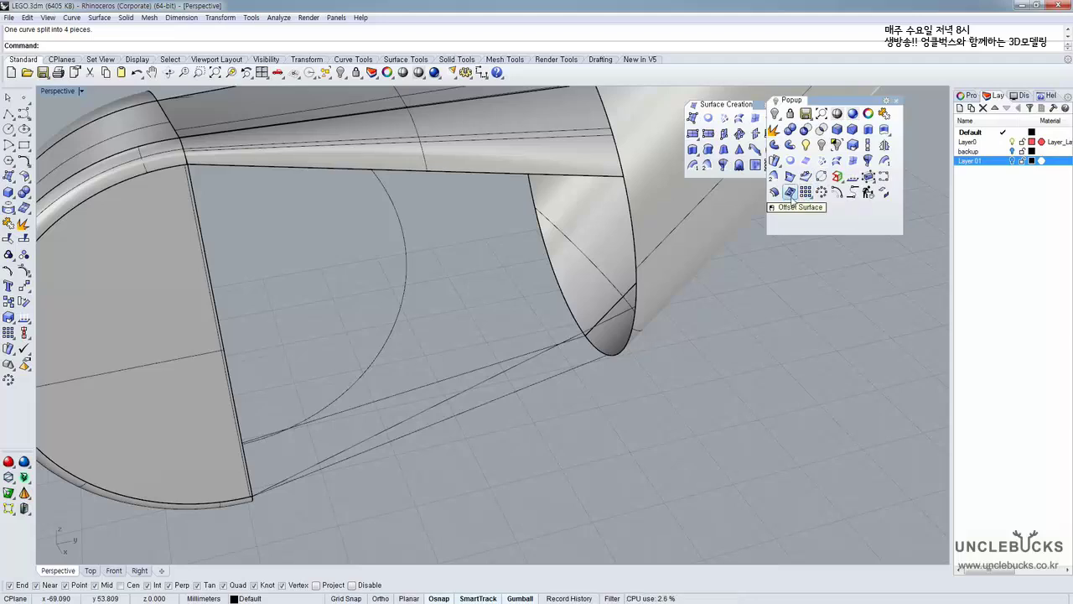
{"action": "left_click", "coordinate": [328, 171]}
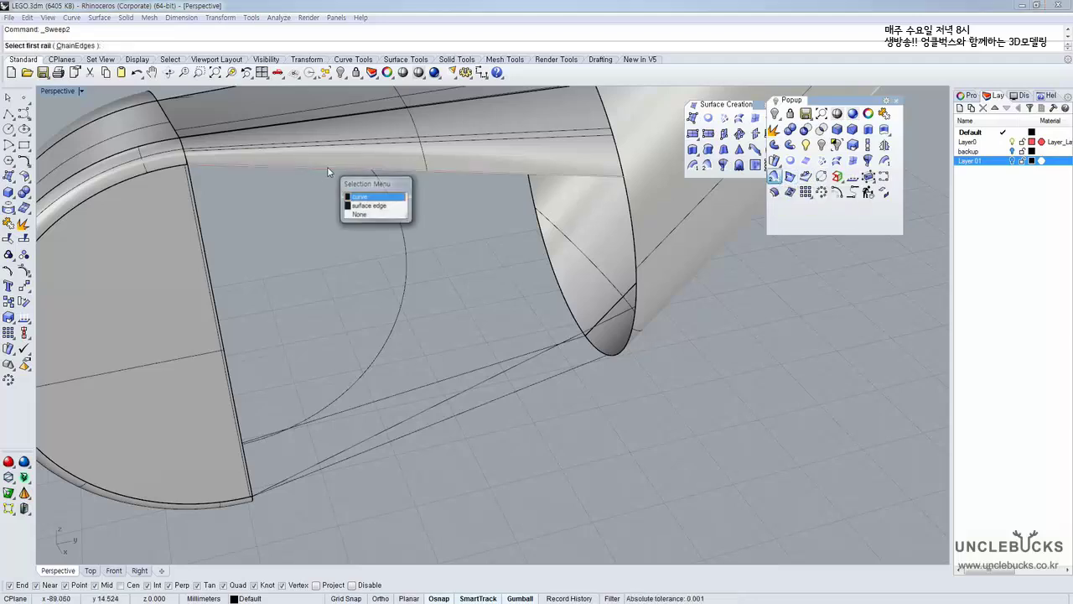
{"action": "left_click", "coordinate": [374, 206]}
{"action": "scroll", "coordinate": [443, 299], "scroll_direction": "up", "scroll_amount": 4}
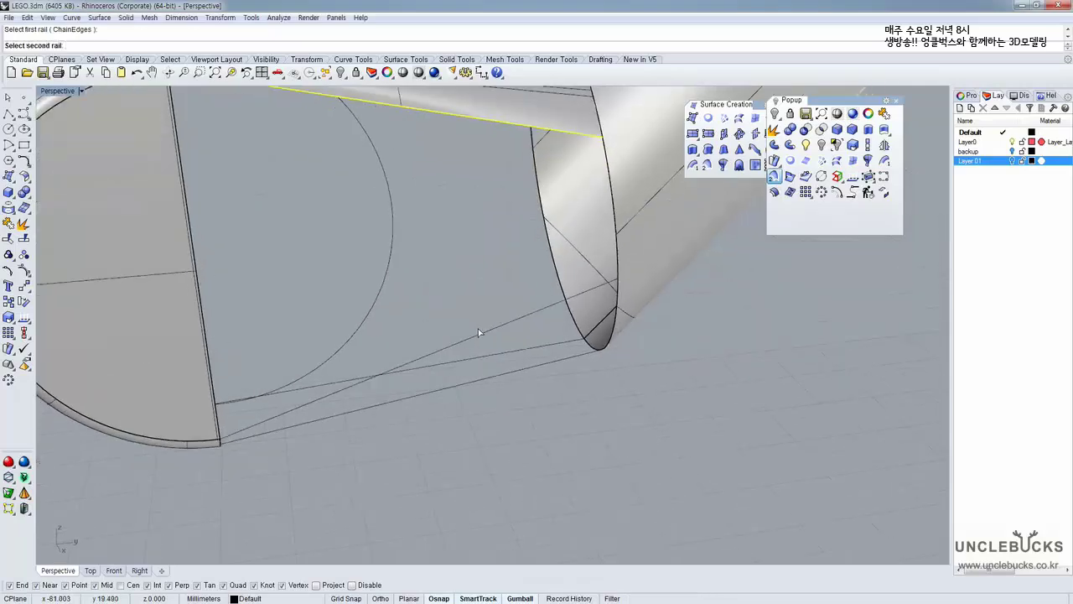
{"action": "right_click_drag", "start_coordinate": [206, 252], "coordinate": [195, 281]}
{"action": "left_click", "coordinate": [193, 281]}
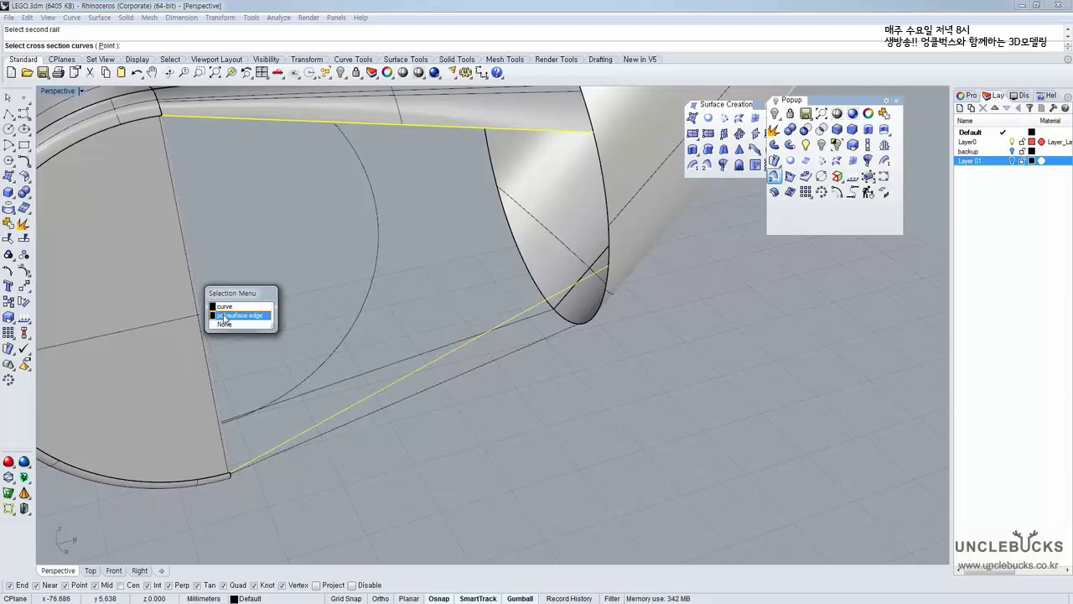
{"action": "left_click", "coordinate": [239, 313]}
{"action": "left_click", "coordinate": [609, 201]}
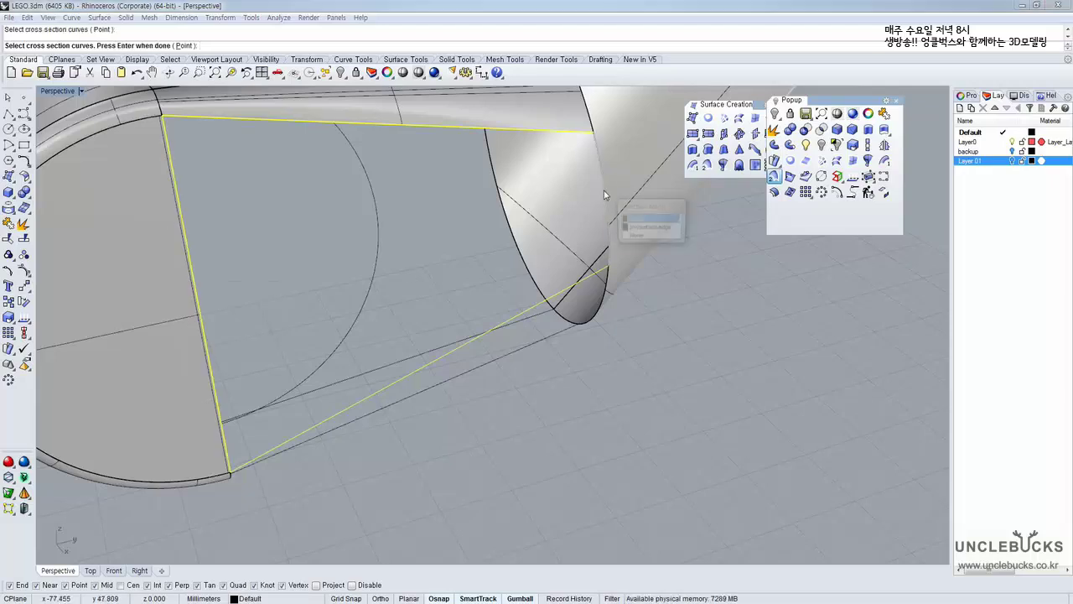
{"action": "left_click", "coordinate": [637, 219]}
{"action": "key", "text": "Return"}
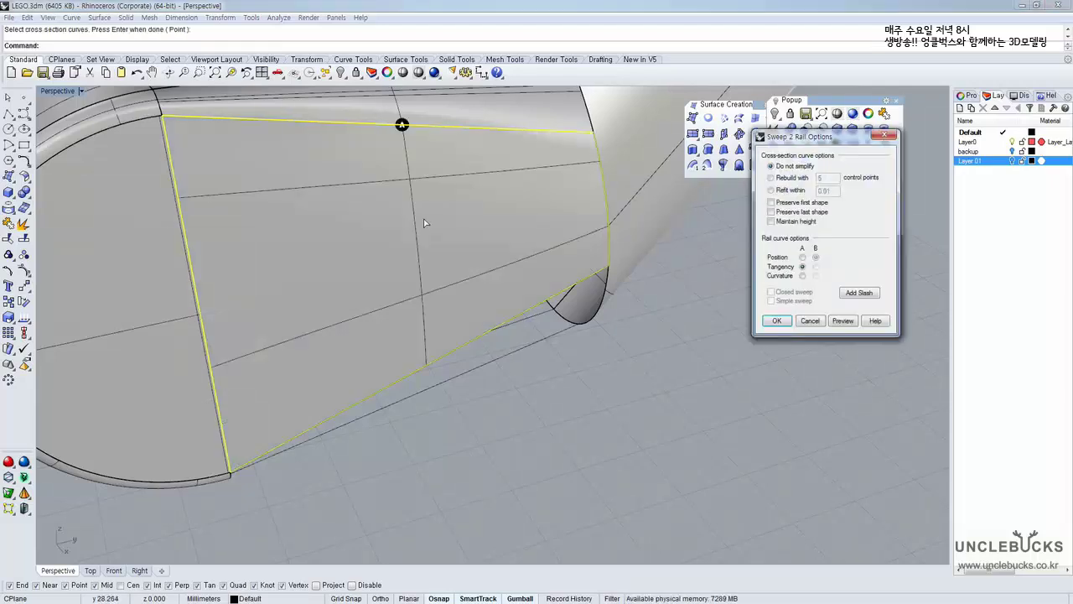
Examine the previewed sweep surface closely where it meets the straight edge of the dome's flat face
{"action": "right_click_drag", "start_coordinate": [620, 221], "coordinate": [587, 217]}
{"action": "right_click_drag", "start_coordinate": [447, 186], "coordinate": [537, 236]}
{"action": "right_click_drag", "start_coordinate": [619, 274], "coordinate": [565, 284]}
{"action": "scroll", "coordinate": [294, 212], "scroll_direction": "up", "scroll_amount": 4}
{"action": "right_click_drag", "start_coordinate": [390, 179], "coordinate": [406, 243]}
{"action": "scroll", "coordinate": [374, 194], "scroll_direction": "up", "scroll_amount": 5}
{"action": "scroll", "coordinate": [362, 299], "scroll_direction": "down", "scroll_amount": 4}
{"action": "scroll", "coordinate": [406, 243], "scroll_direction": "up", "scroll_amount": 5}
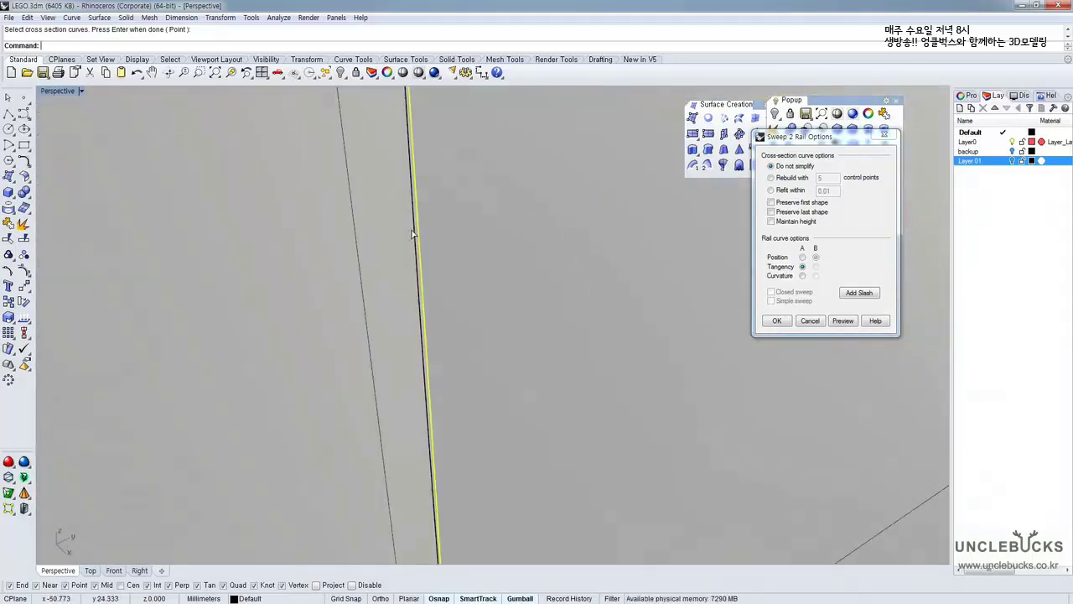